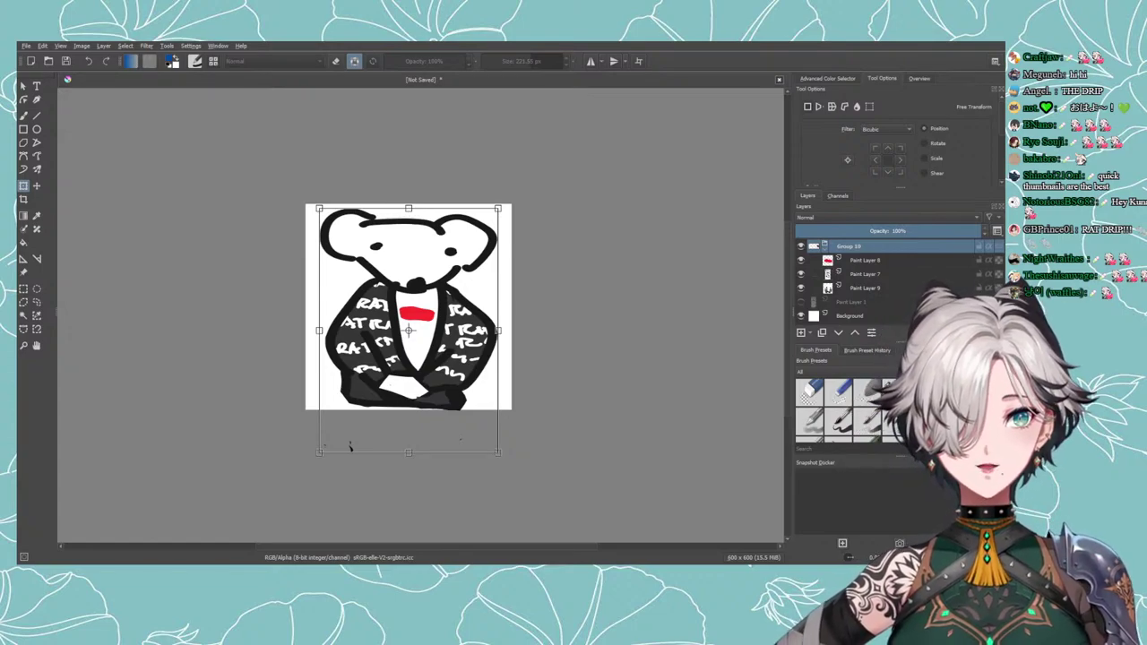
Apply the free transform on the suited rat's group, and tilt the group slightly counterclockwise with a second transform.
key(Return)
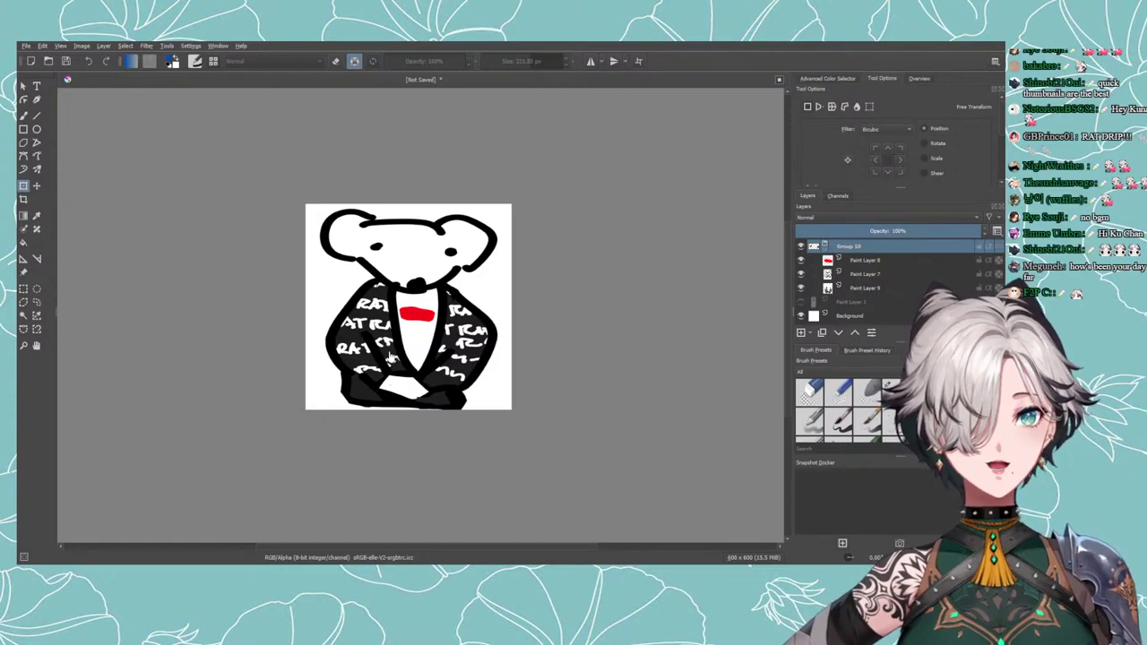
scroll(518, 343, down, 5)
scroll(525, 353, up, 5)
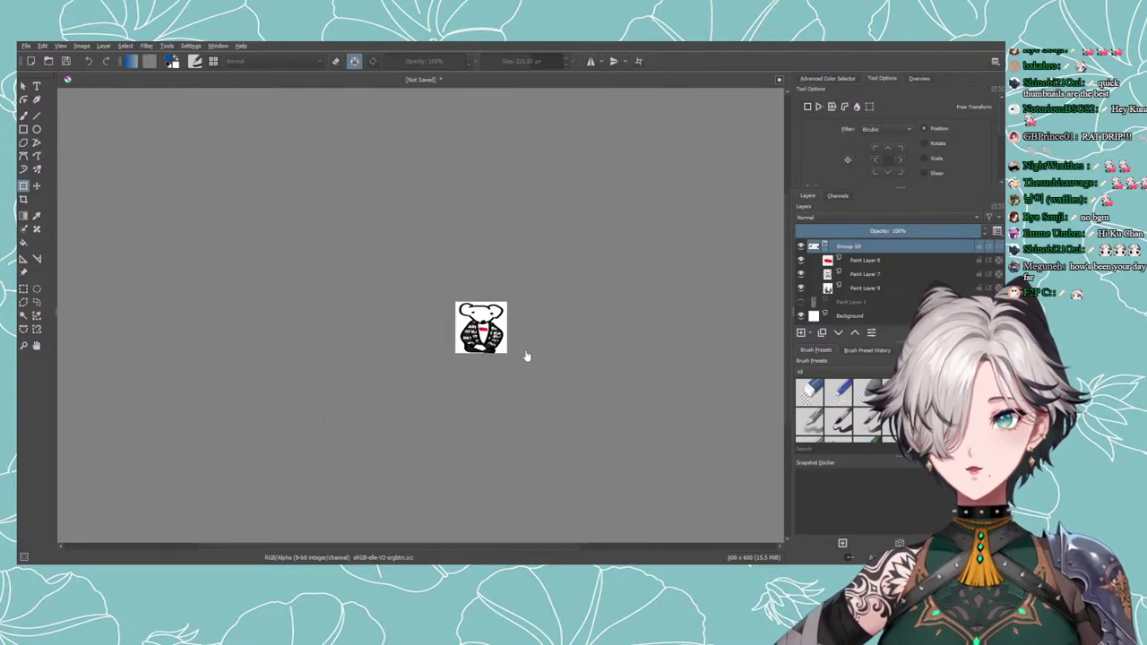
scroll(525, 356, up, 4)
scroll(460, 402, down, 5)
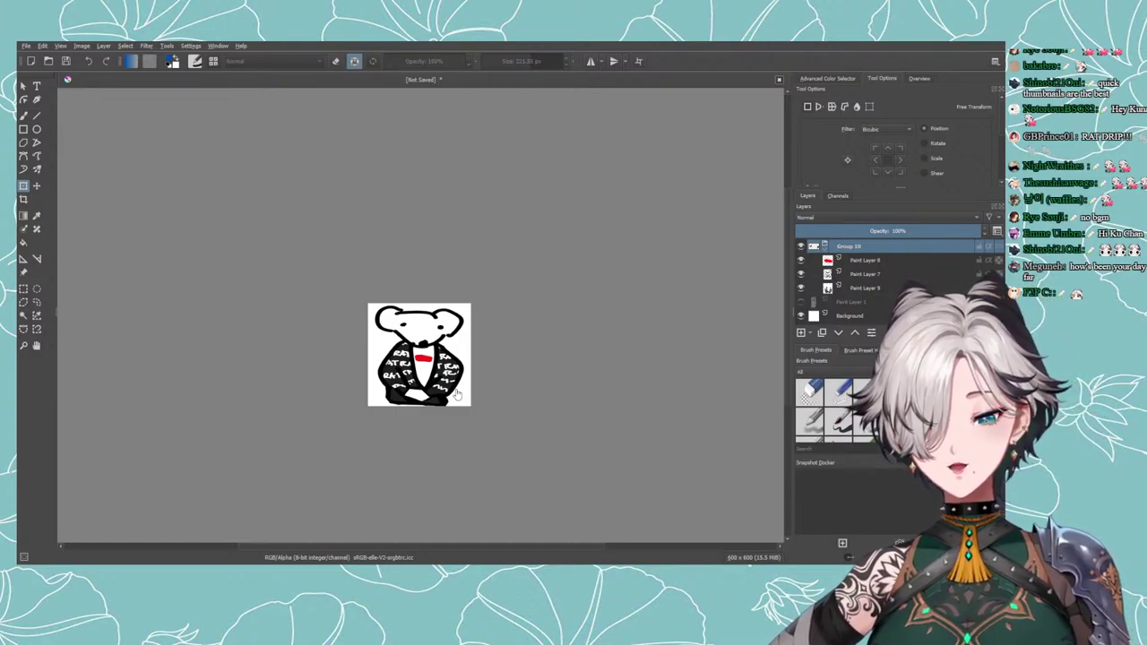
scroll(418, 361, up, 2)
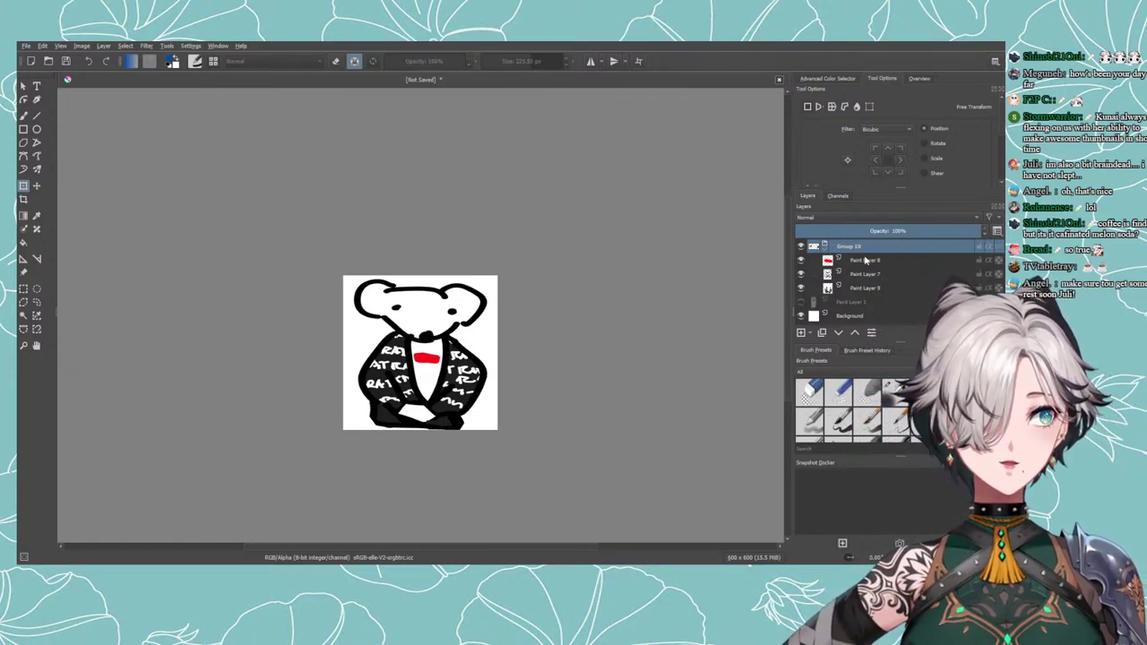
click(553, 418)
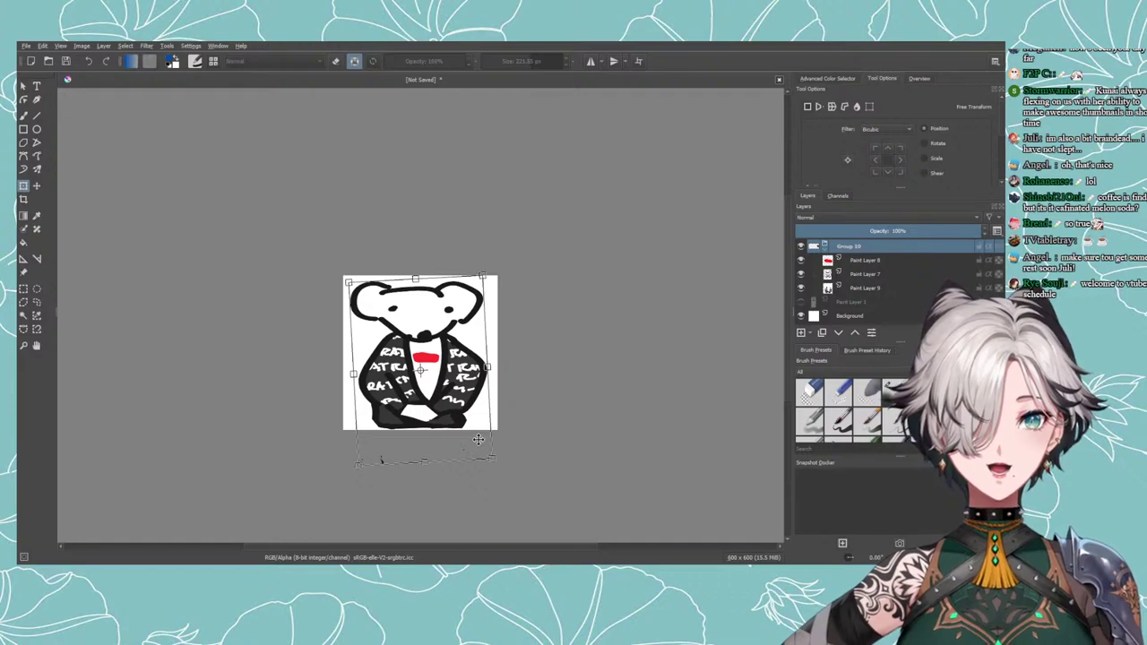
key(Return)
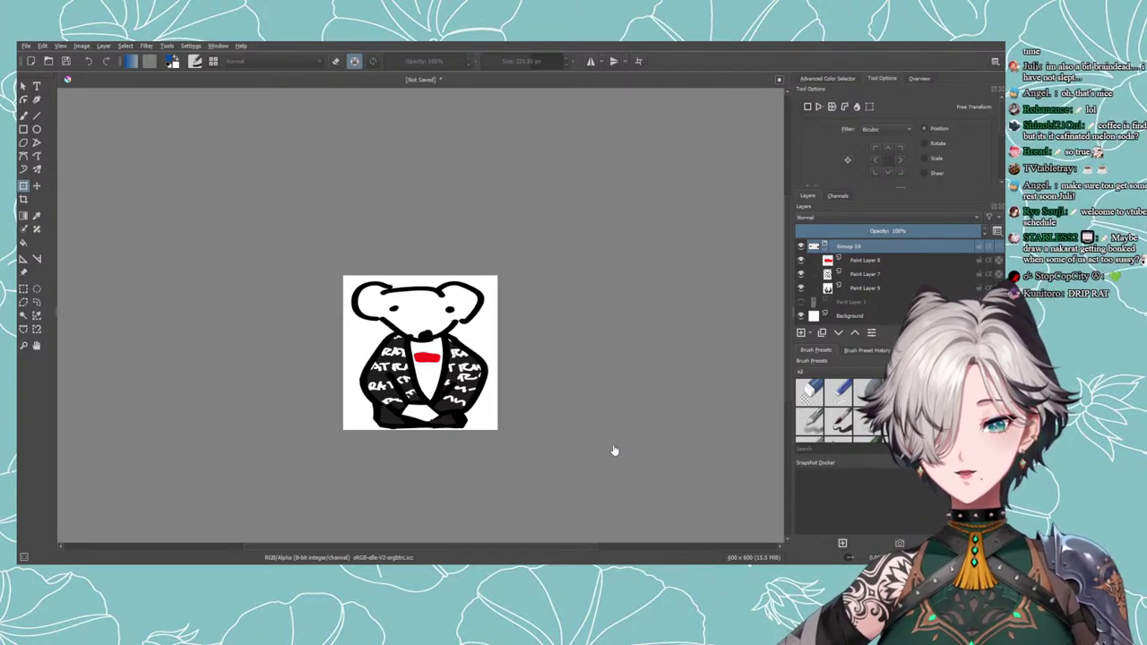
Hide the suited rat's group and show the sketch on Paint Layer 1.
scroll(602, 459, down, 5)
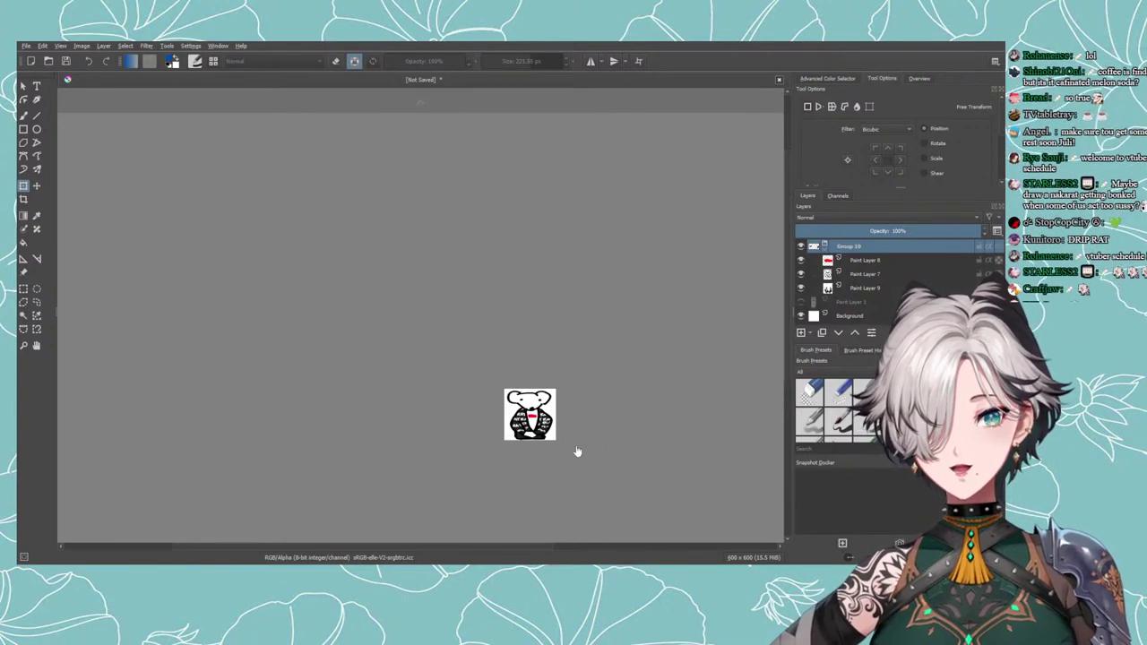
scroll(547, 422, up, 5)
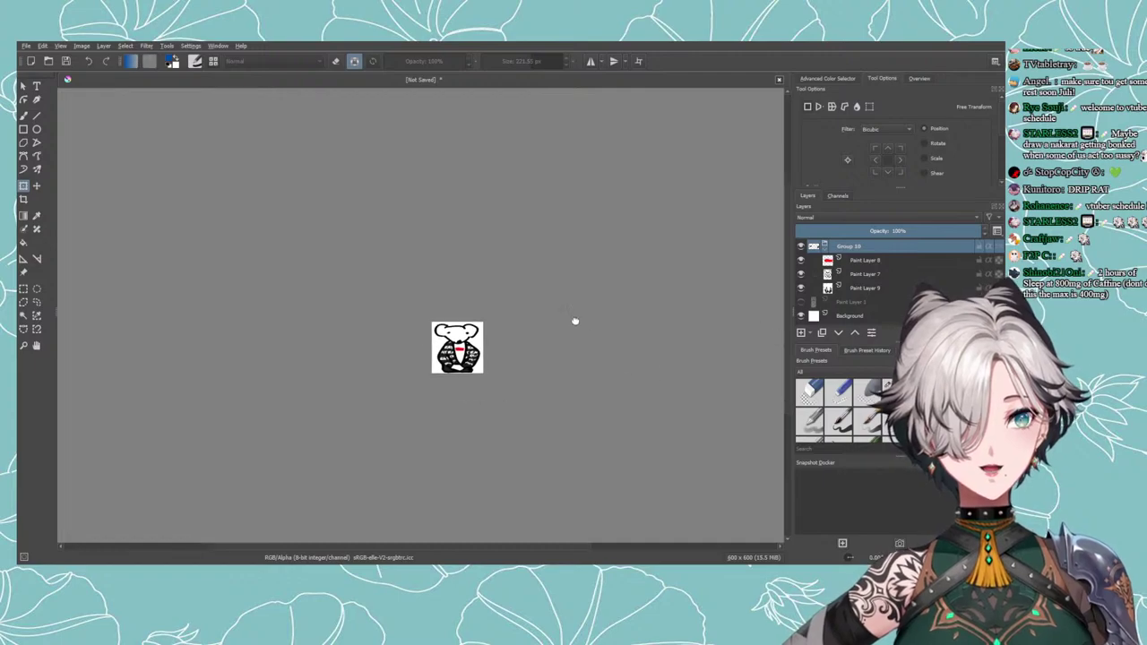
scroll(562, 345, up, 2)
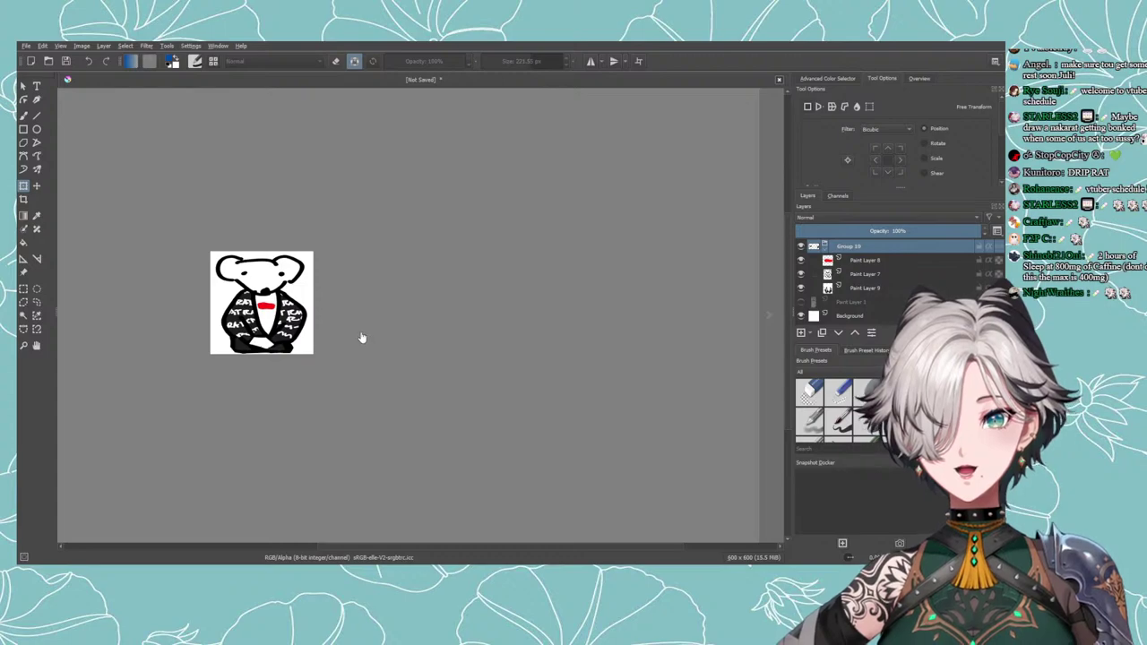
scroll(363, 336, up, 3)
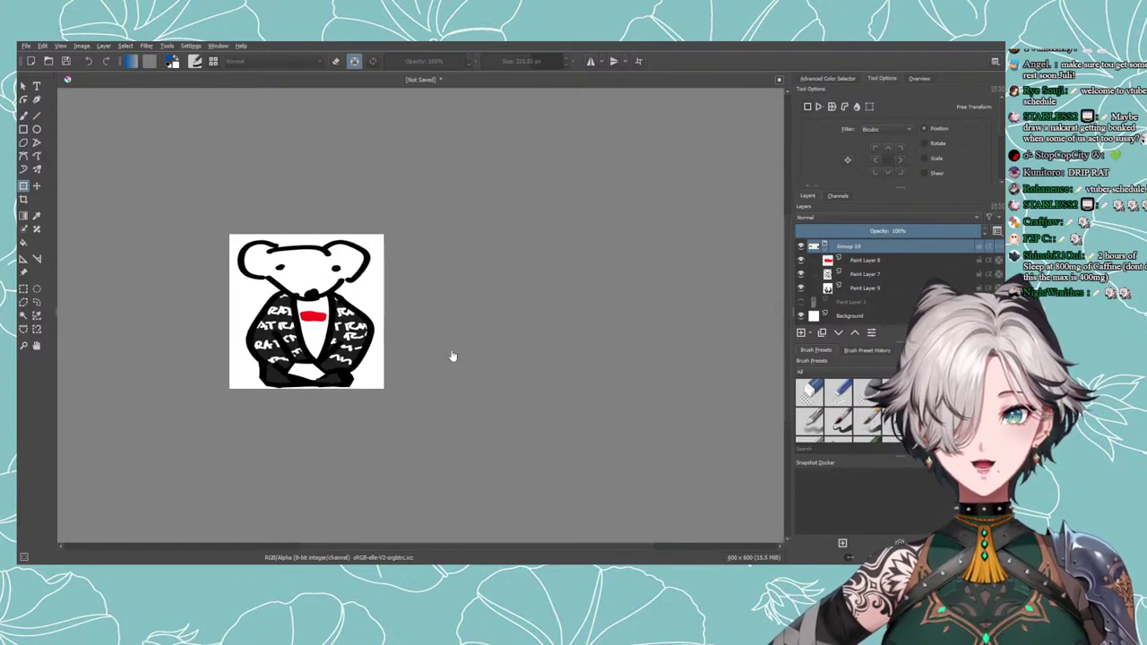
click(800, 247)
click(800, 303)
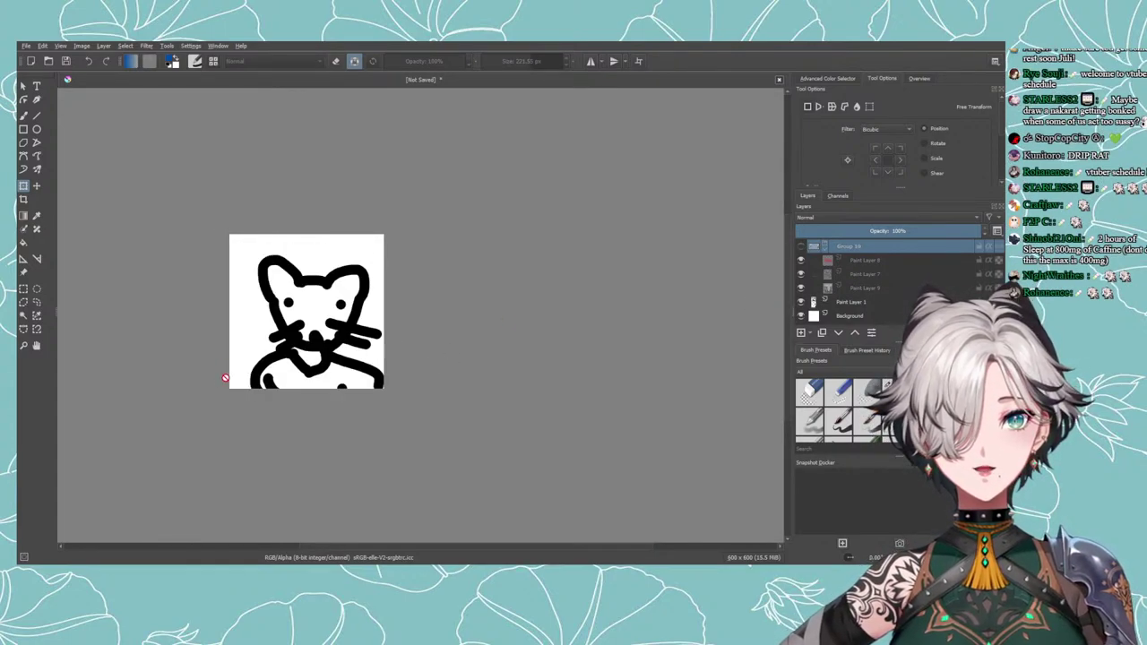
Examine how the Paint Layer 1 sketch reads at thumbnail size and up close.
scroll(225, 378, down, 5)
drag(378, 393, 407, 374)
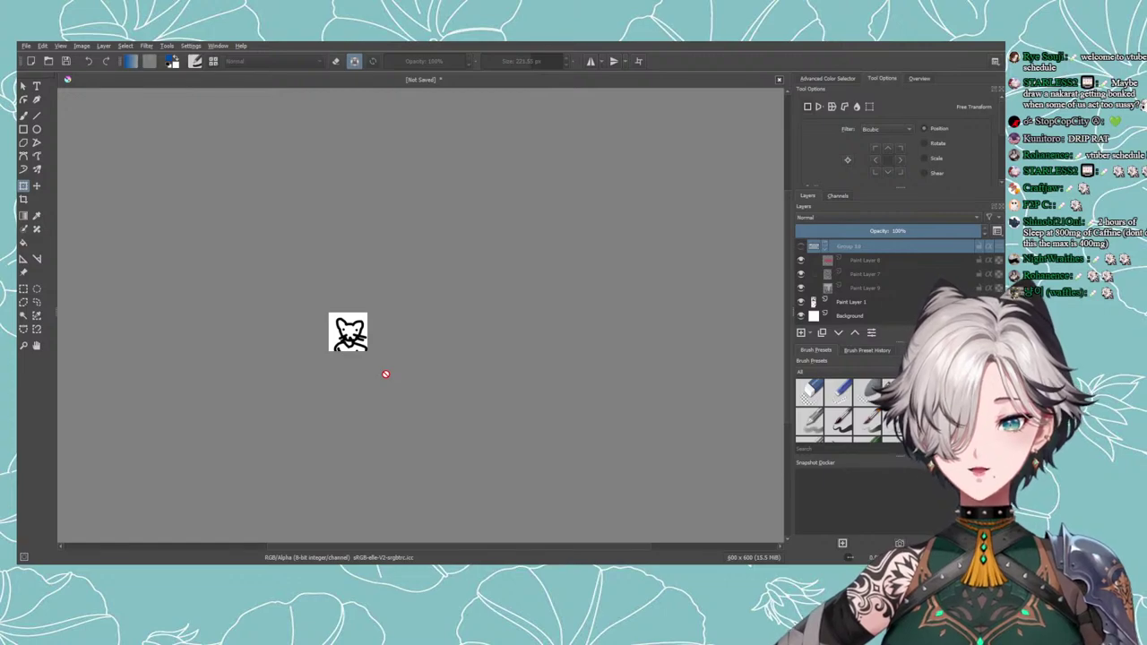
scroll(365, 357, up, 3)
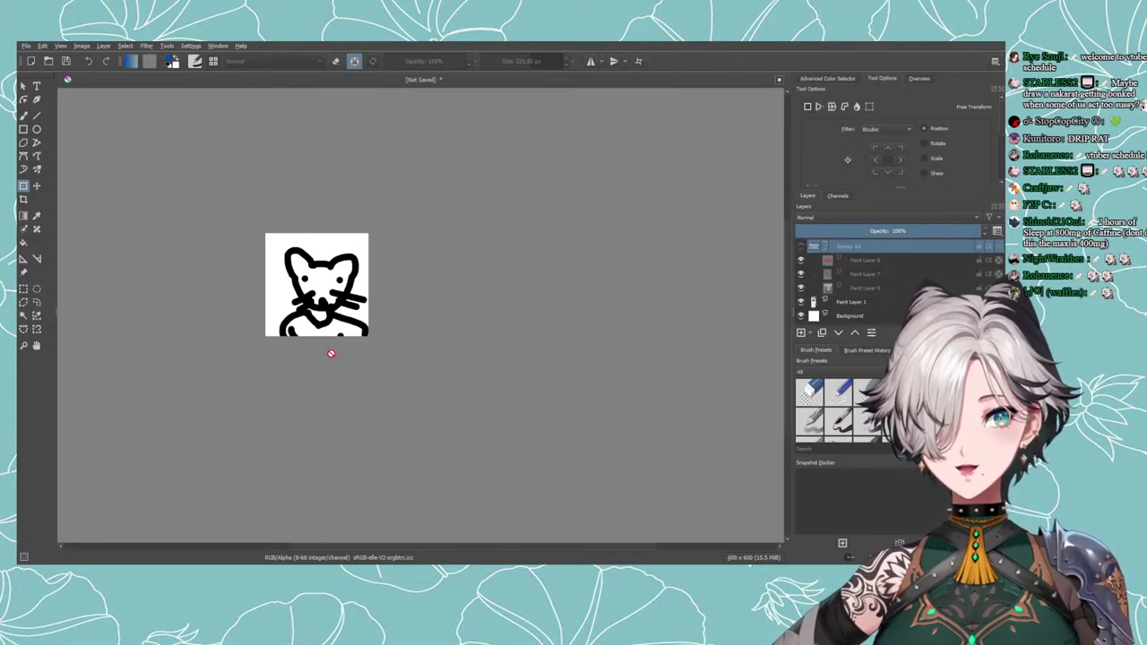
scroll(331, 350, up, 4)
drag(452, 406, 450, 455)
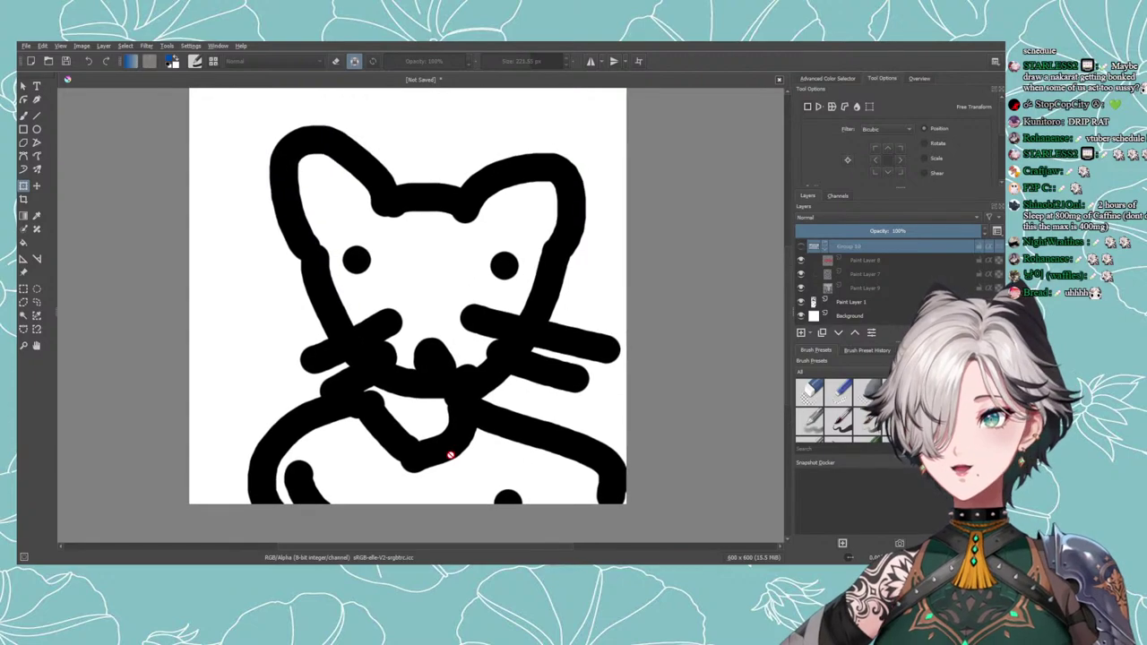
scroll(451, 455, down, 4)
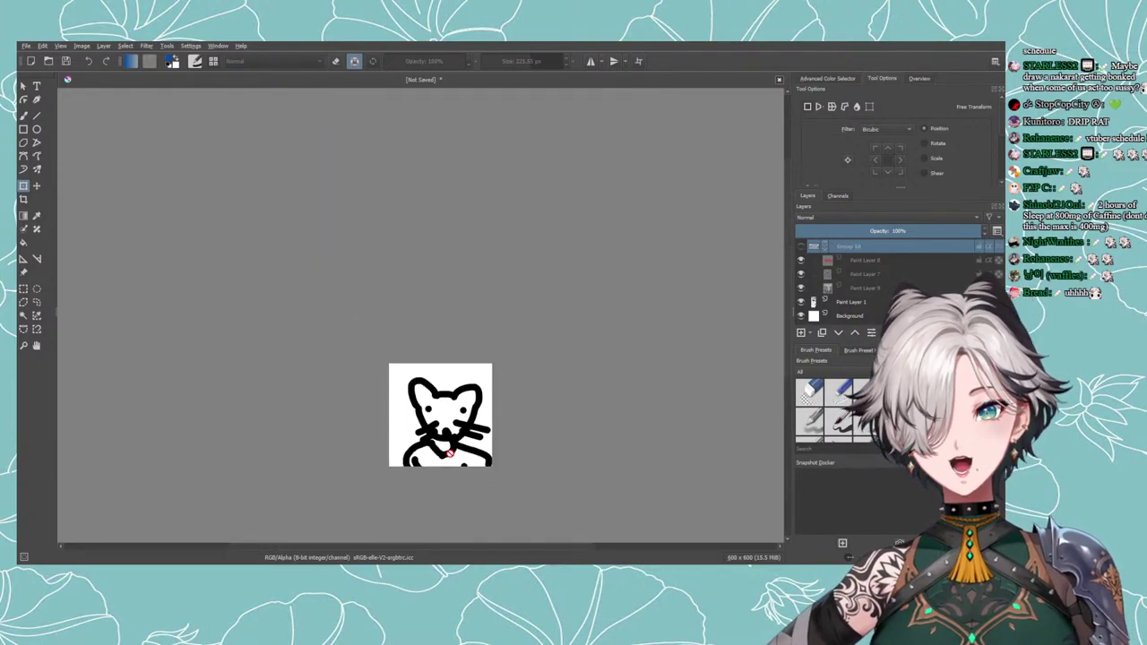
drag(450, 452, 421, 428)
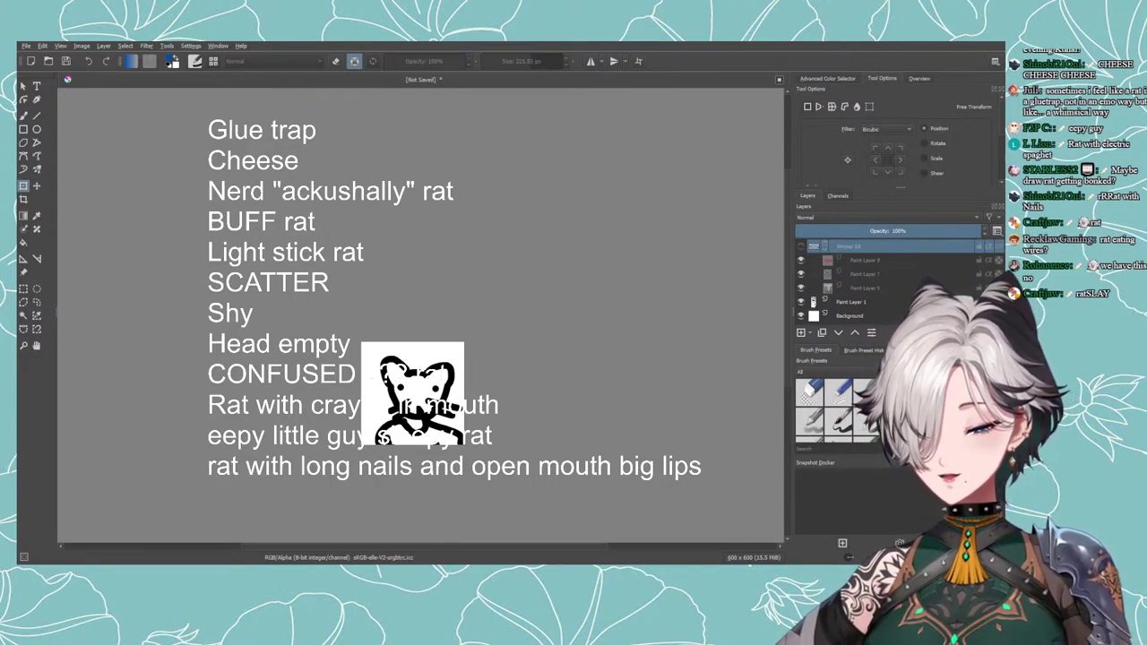
Add "rat in gorilla costume" to the idea list and extend the entry about long nails and big lips.
key(Return)
text(rat in go)
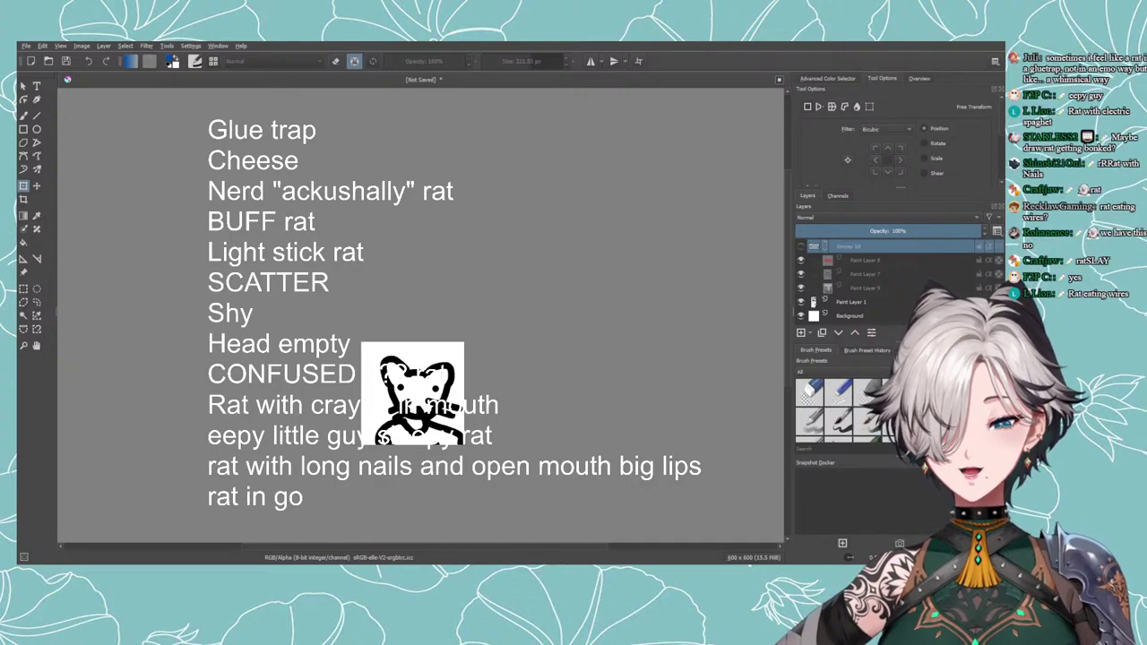
text(rilla costume)
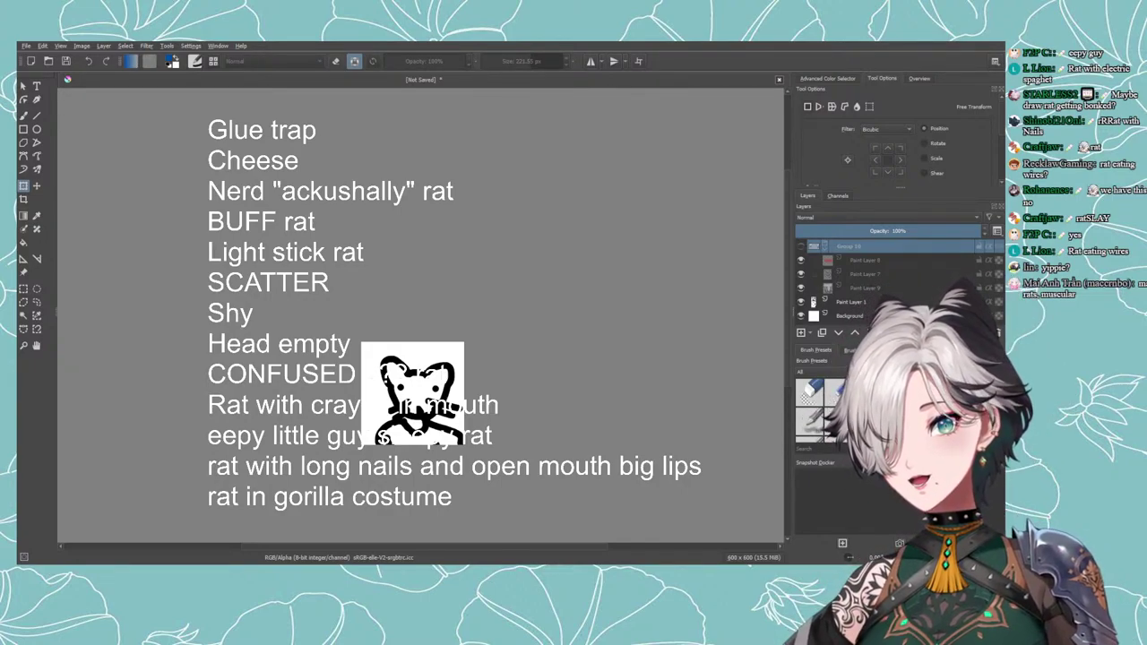
text(ar)
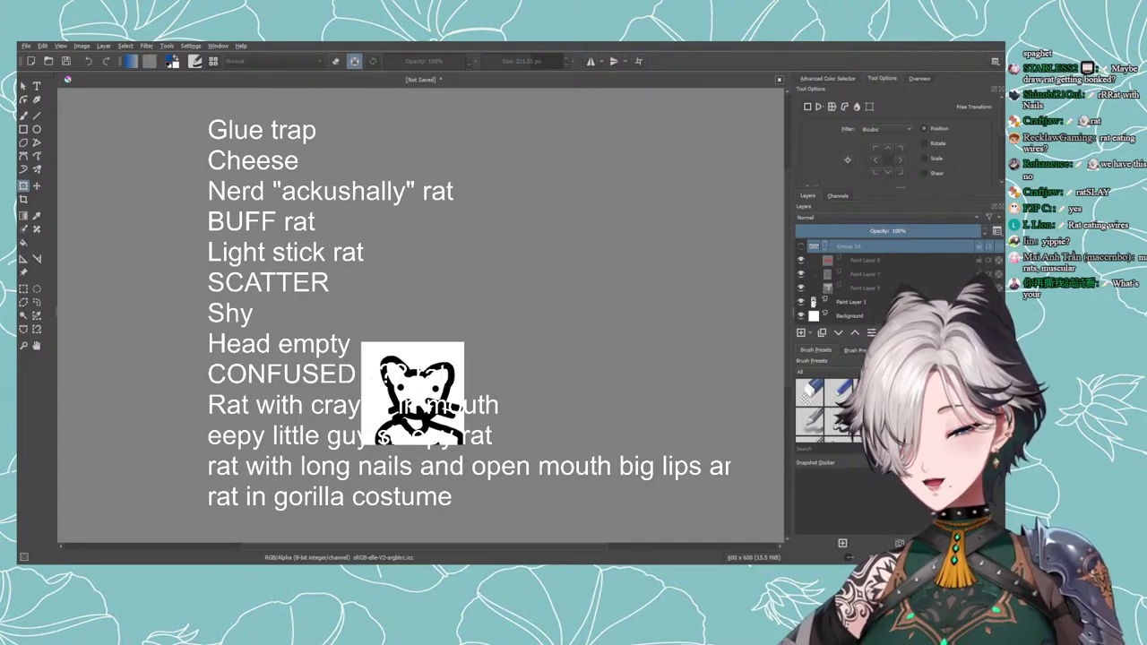
Add "Clown rat" and "Splort rat/family guy death pose" as new lines in the idea list.
text(Clown rat)
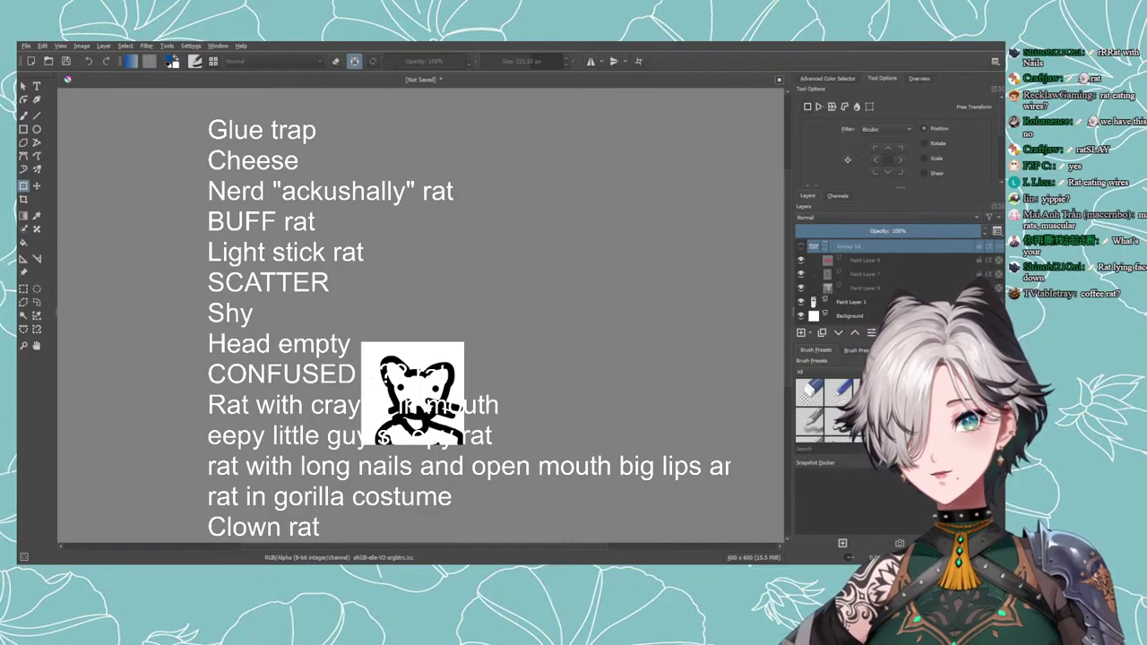
key(Return)
text(Splort)
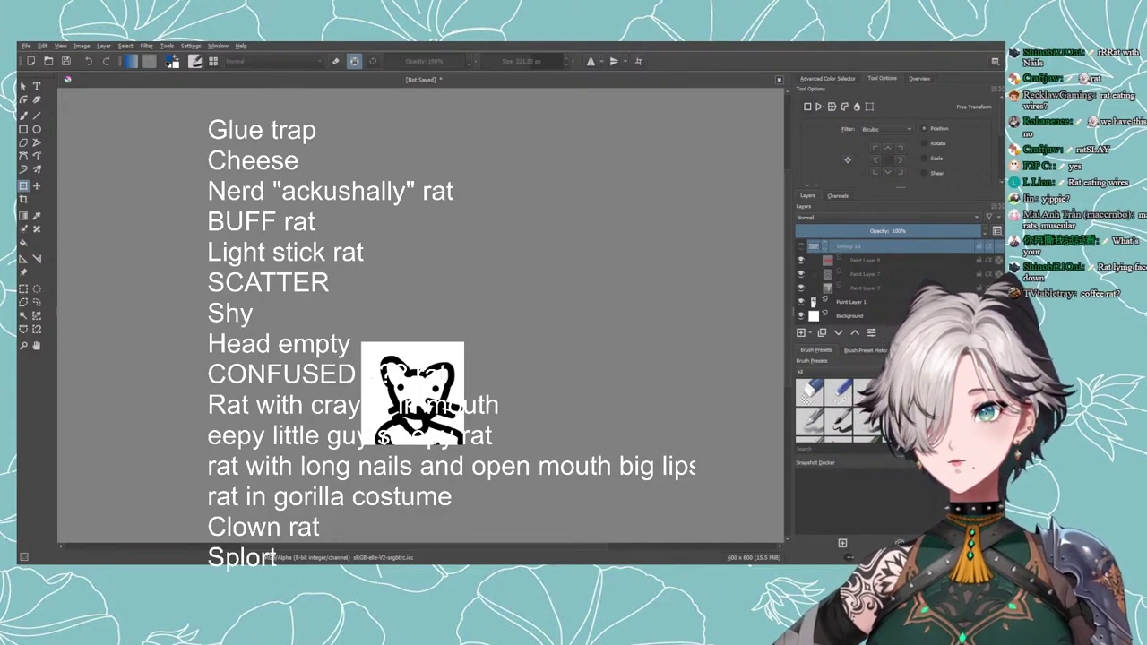
text( rat)
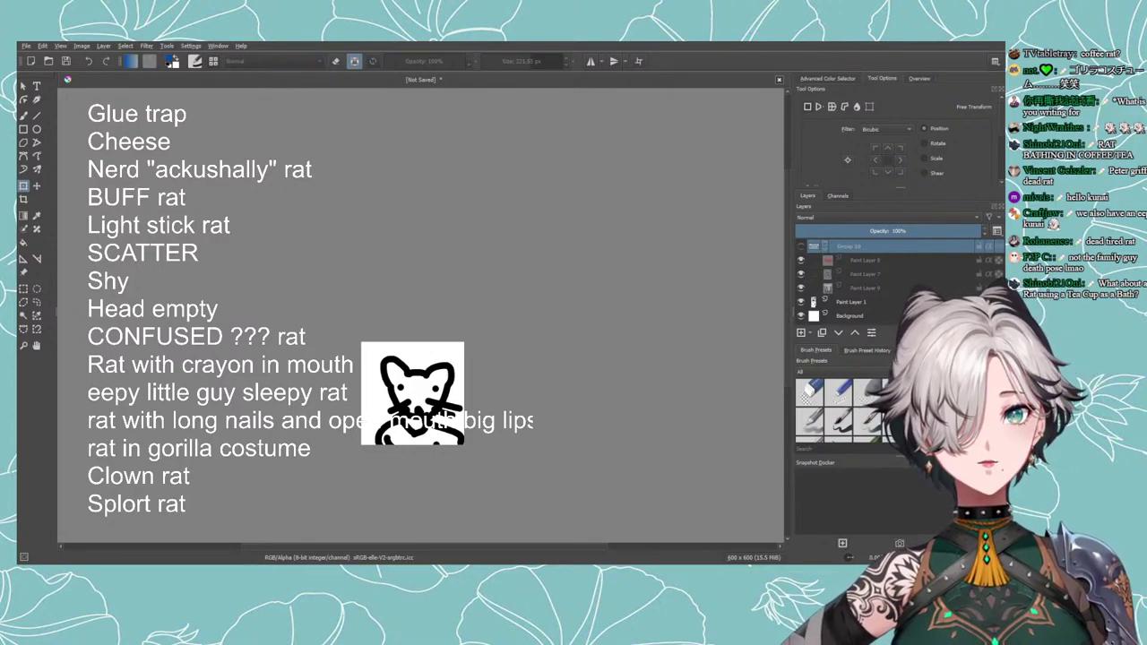
text(/family guy)
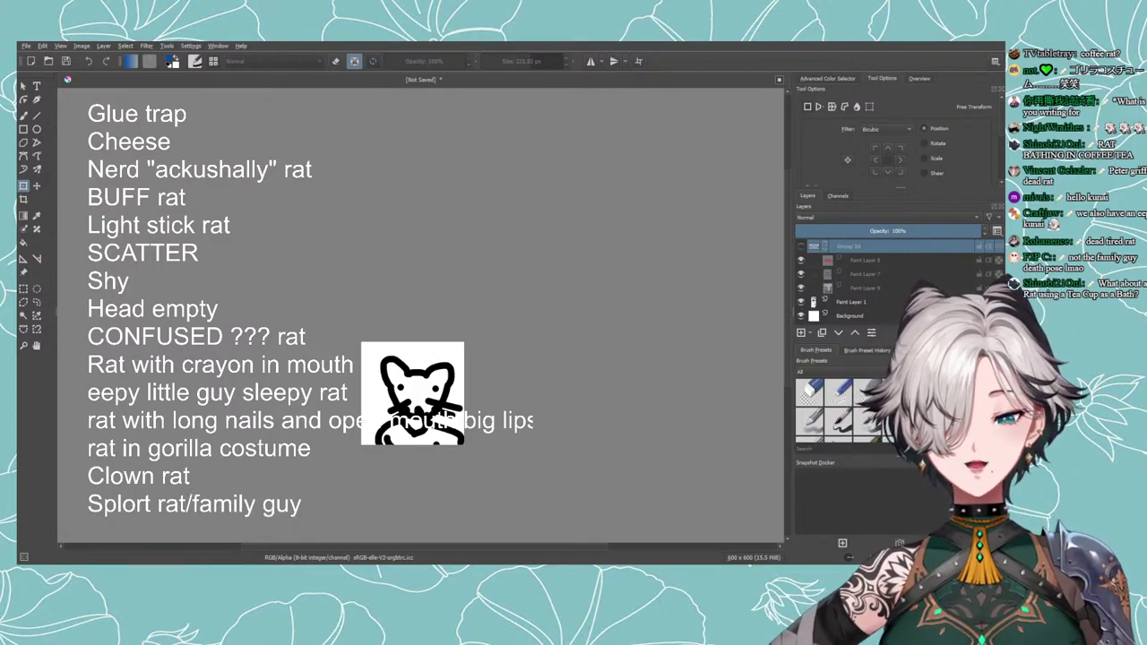
text( death pose)
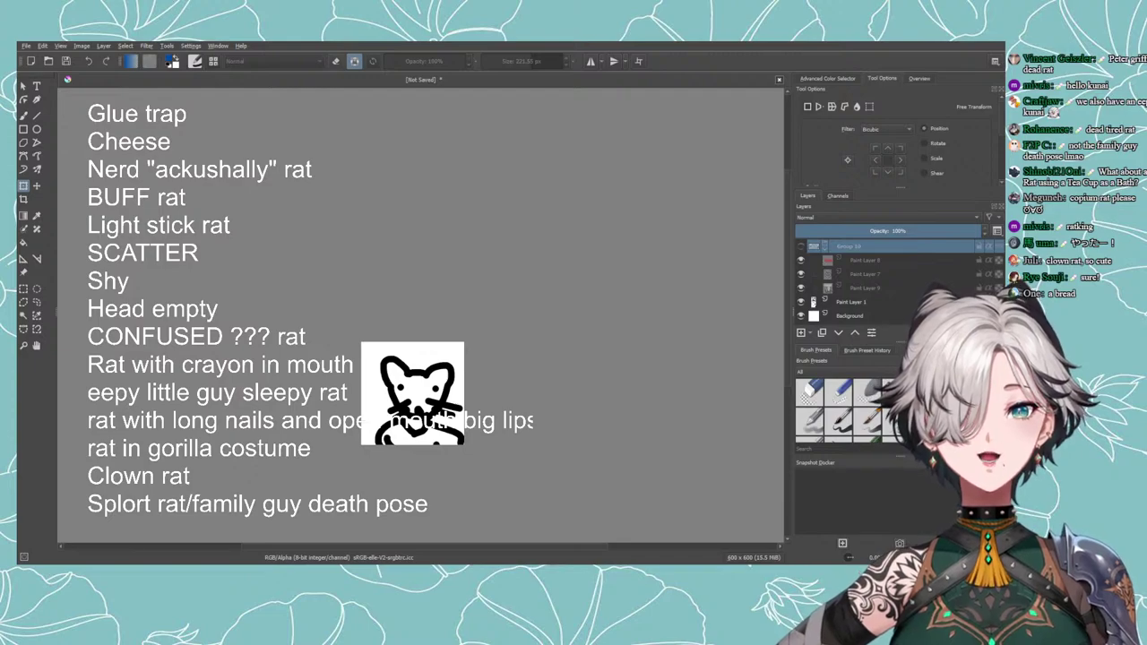
Add the line "Rat using a tea cup as a bath" at the end of the idea list.
key(Return)
text(Rat us)
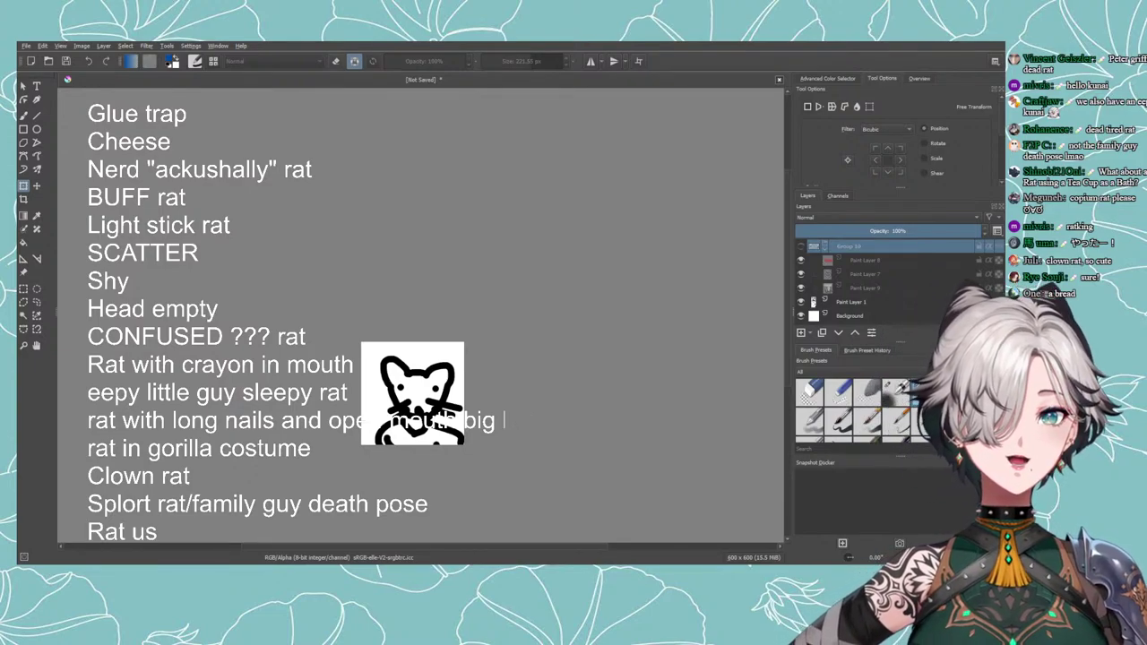
text(ing a tea cup as a both)
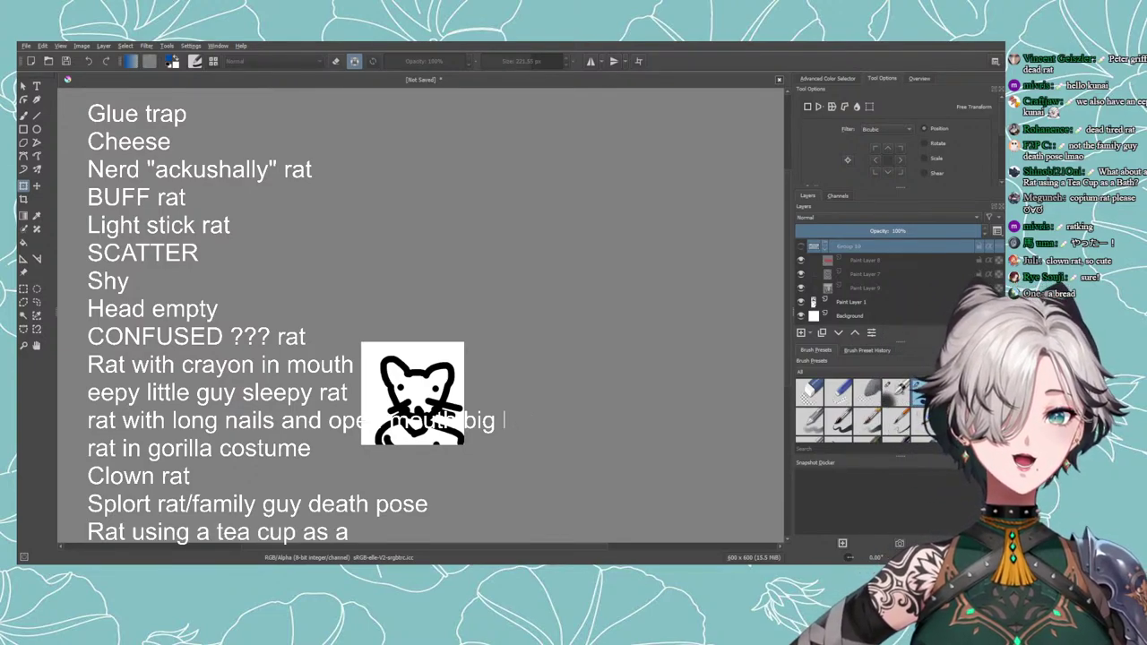
key(BackSpace)
key(BackSpace)
key(BackSpace)
text(ath)
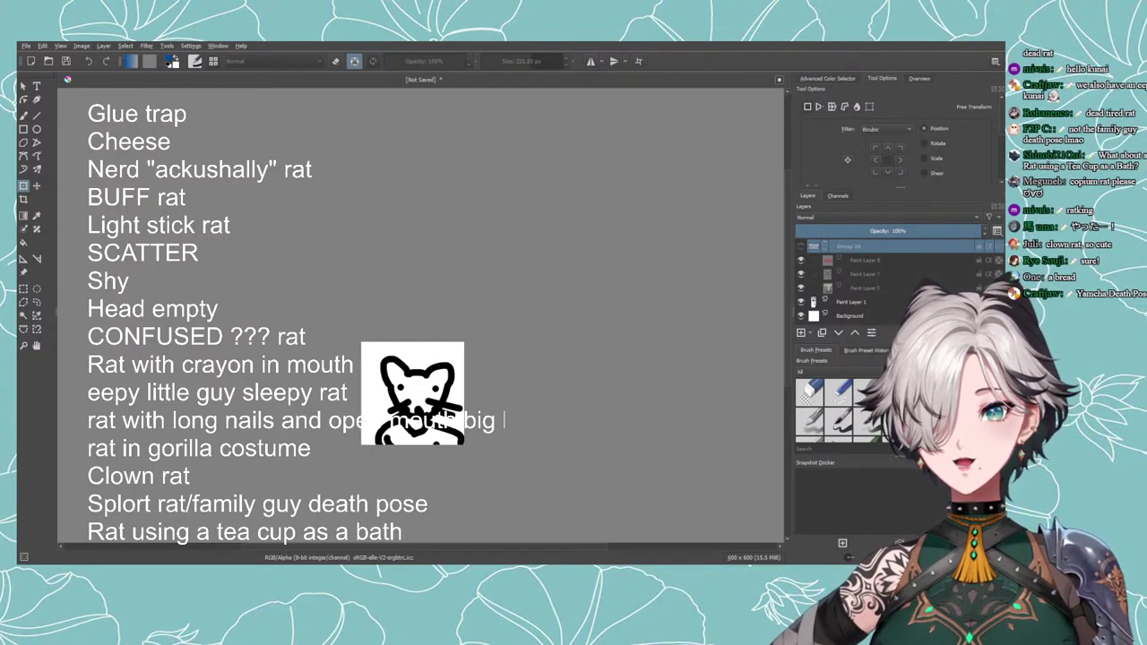
Add "Yamcha death pose rat" to the idea list and move it directly below "SCATTER".
text(Y)
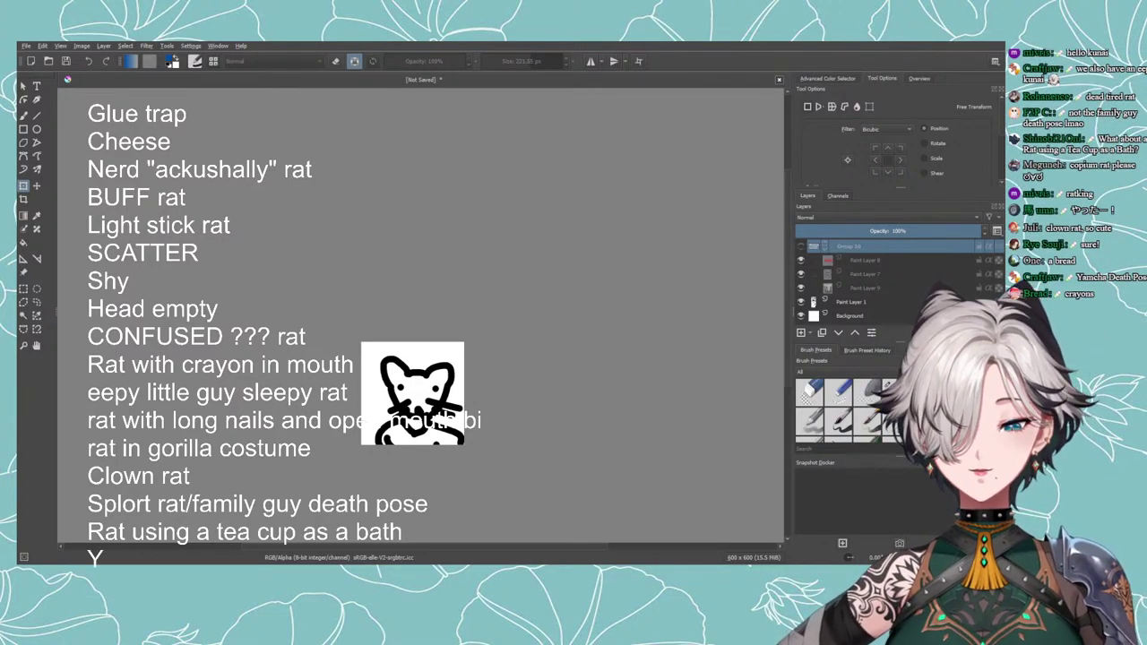
text(amcha death pose rat)
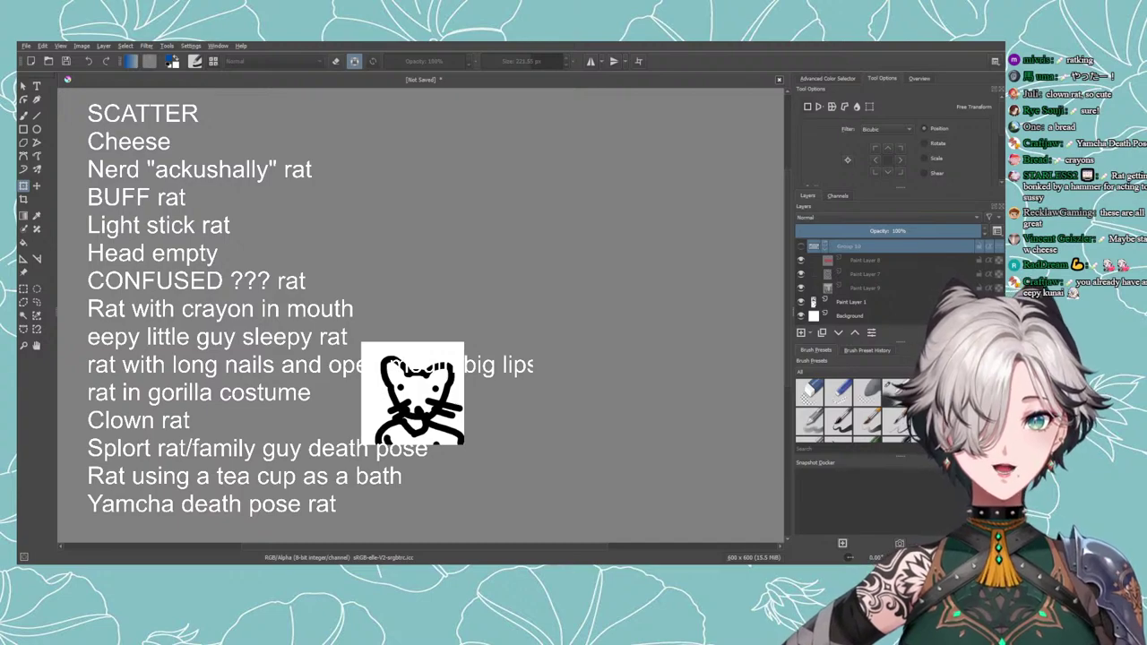
key(ctrl+z)
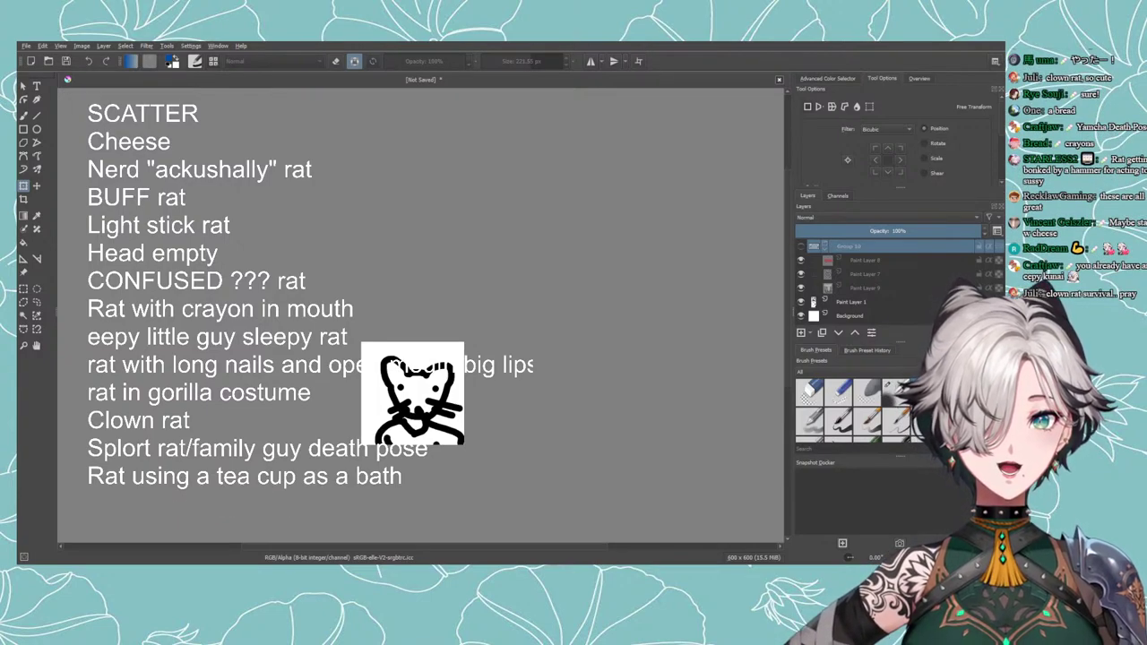
key(Return)
text(Yamcha death pose rat)
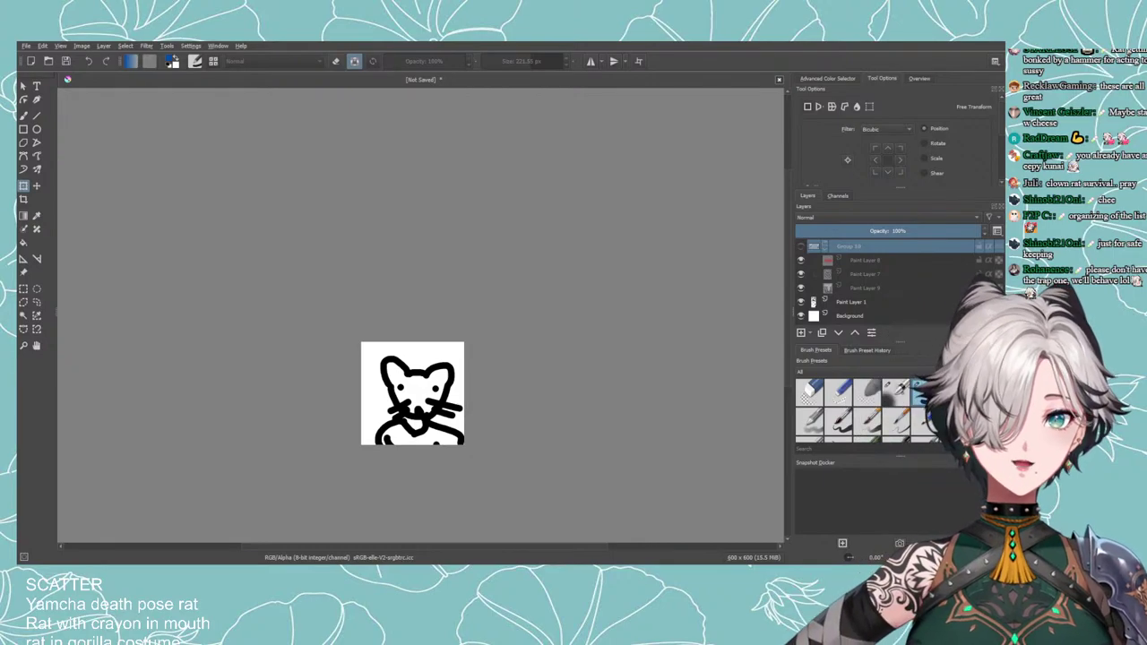
Hide Paint Layer 1 and set up a new paint layer above Group 10 for drawing with the freehand brush.
drag(515, 264, 508, 205)
click(800, 303)
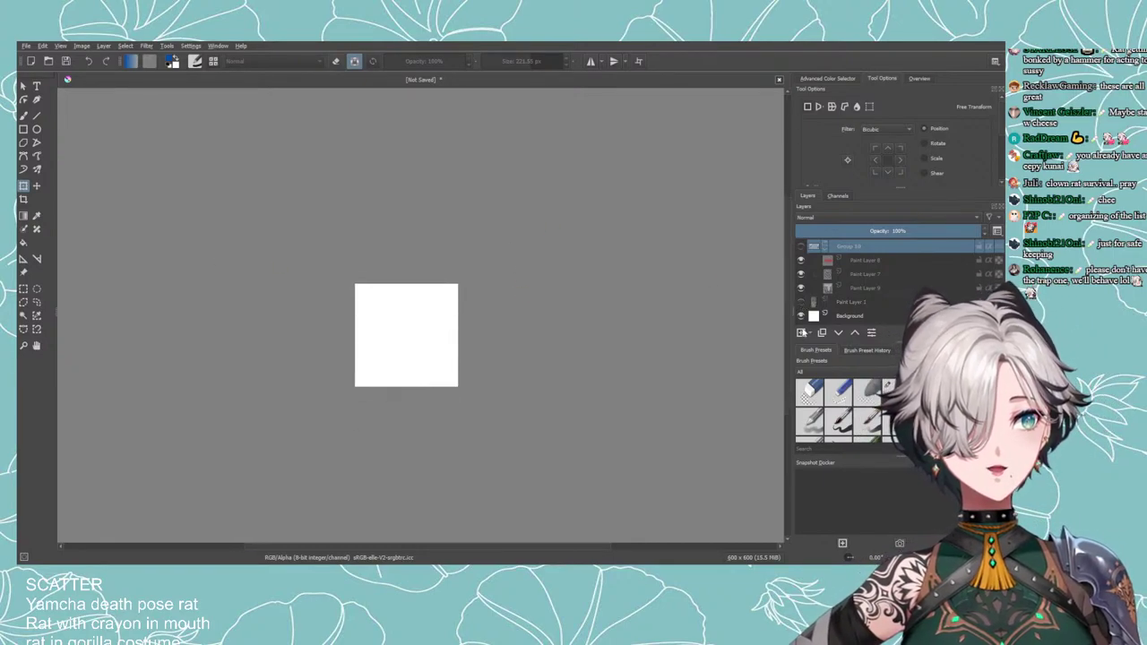
click(800, 332)
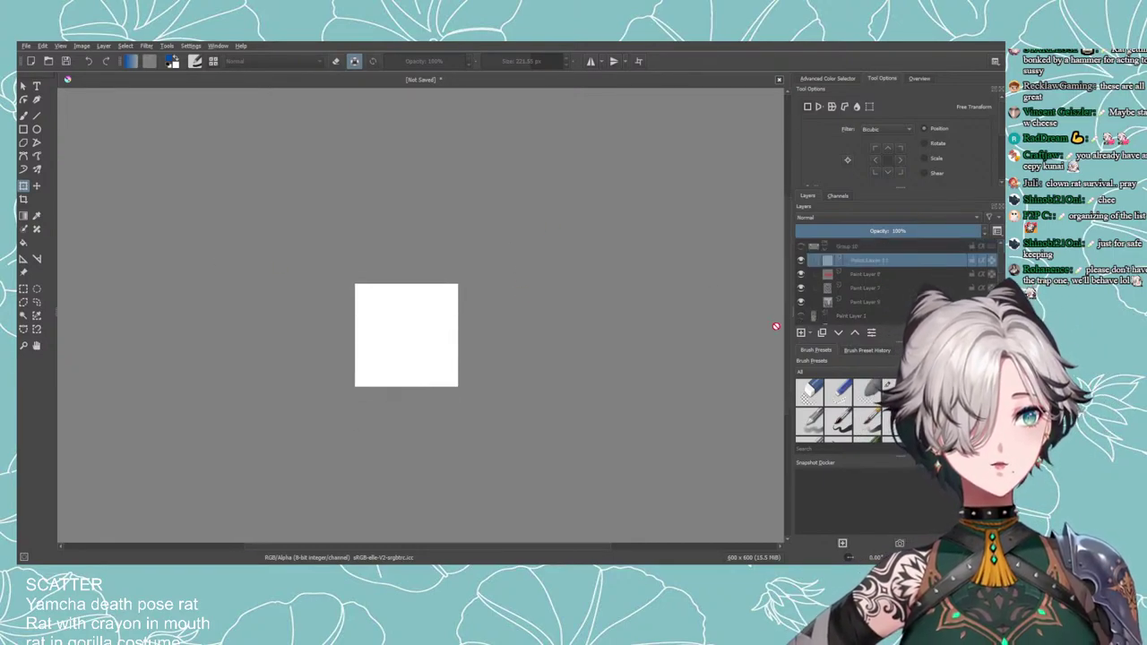
click(854, 333)
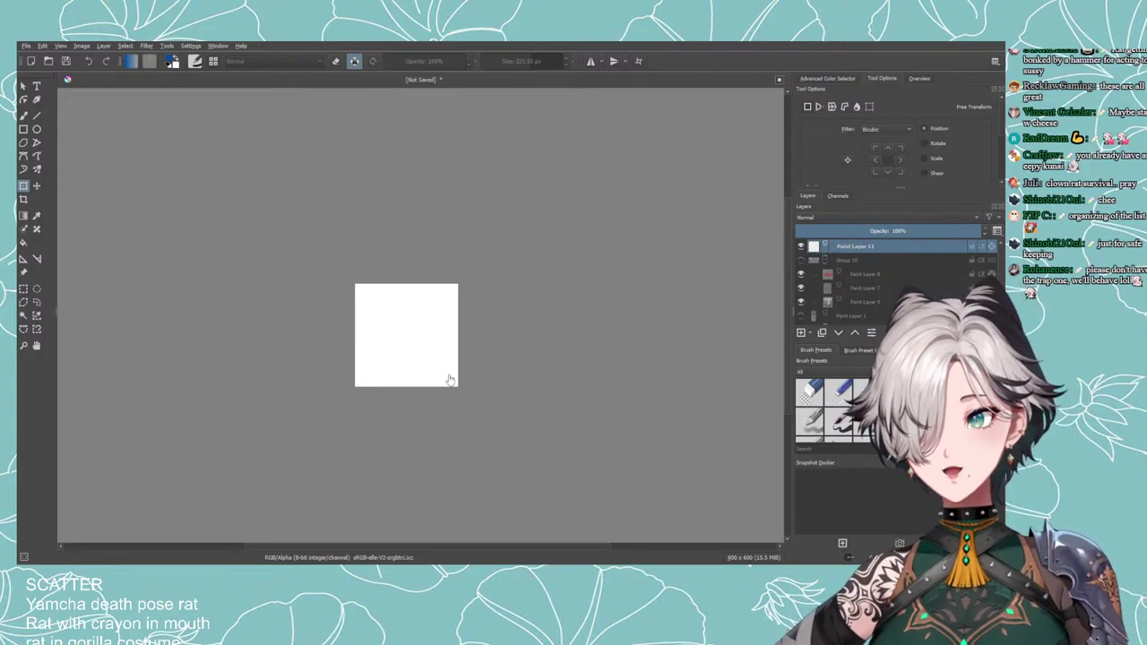
click(23, 114)
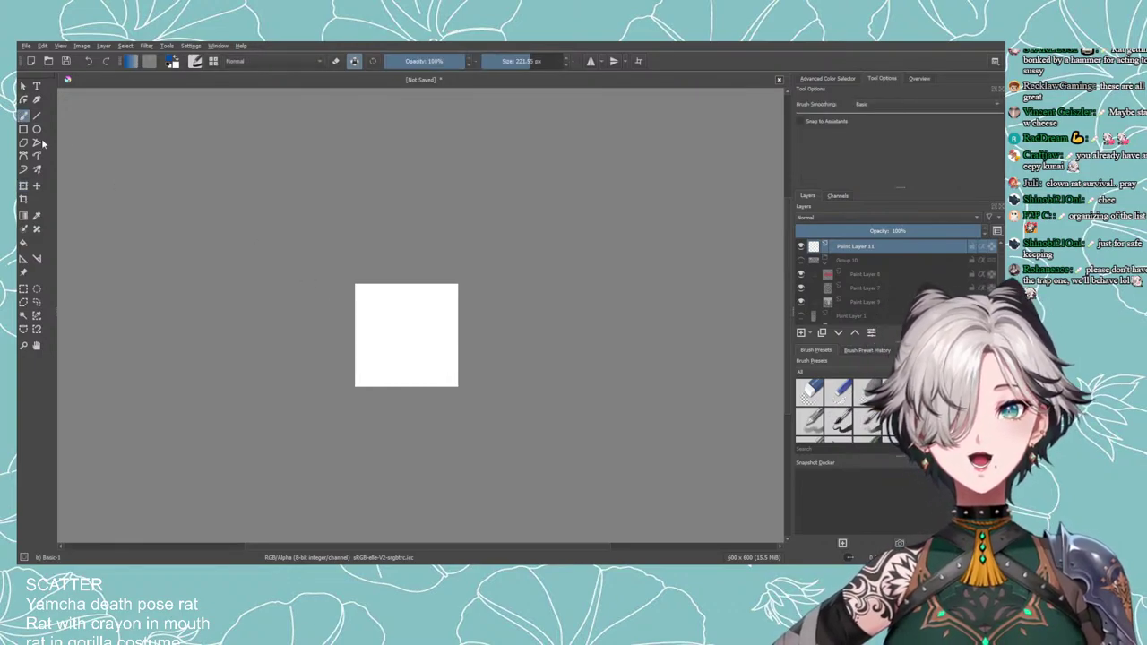
Sketch a sprawled rat with its head toward the canvas's lower right and two dot eyes, using a black 19.15 px brush.
click(502, 61)
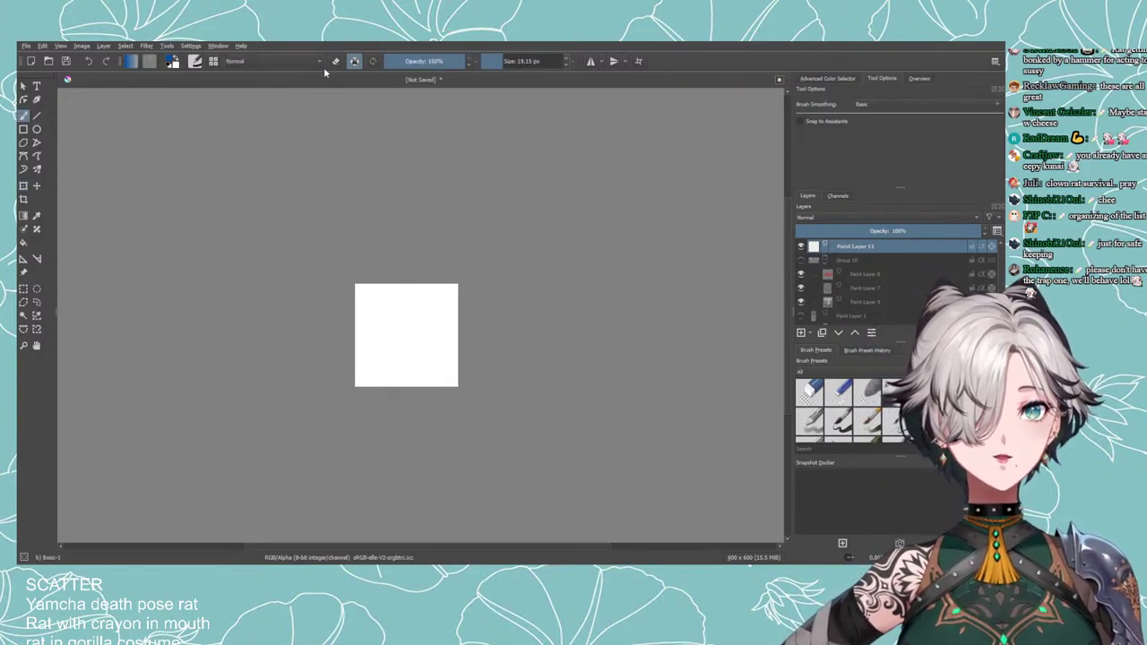
click(168, 68)
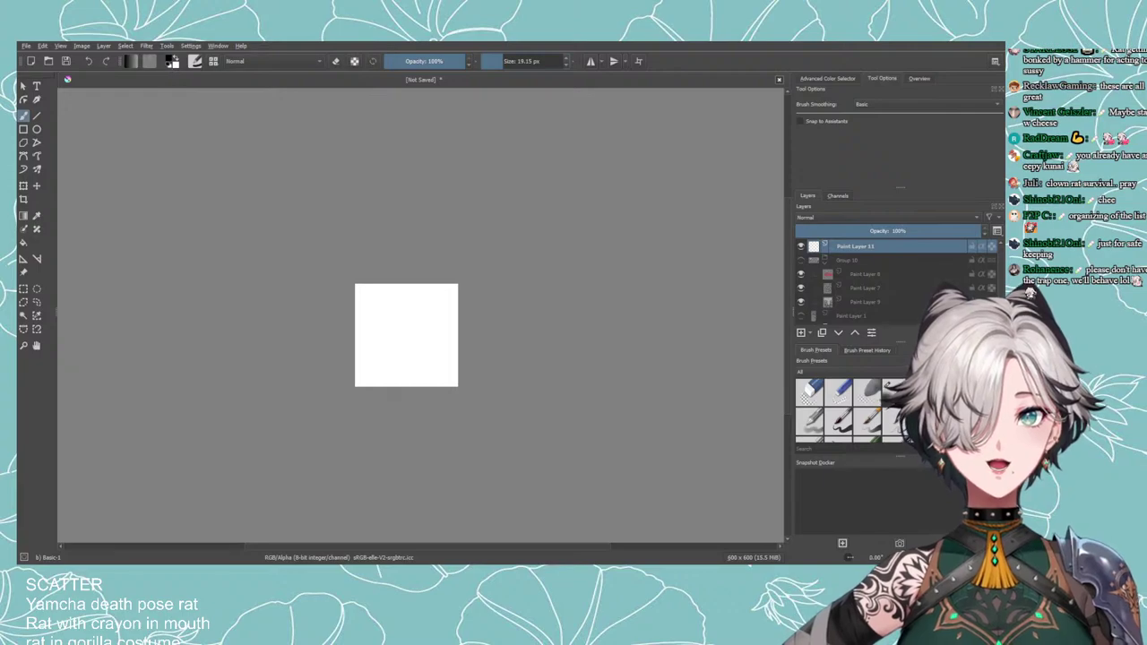
mouse_move(412, 344)
mouse_down()
mouse_move(436, 342)
mouse_move(418, 333)
mouse_move(441, 362)
mouse_move(382, 366)
mouse_move(370, 342)
mouse_move(407, 324)
mouse_move(414, 346)
mouse_move(372, 315)
mouse_move(433, 328)
mouse_move(426, 340)
mouse_move(437, 333)
mouse_move(426, 339)
mouse_move(385, 311)
mouse_move(359, 319)
mouse_move(371, 353)
mouse_move(428, 368)
mouse_up()
key(ctrl+z)
key(ctrl+z)
key(ctrl+z)
key(ctrl+z)
key(ctrl+z)
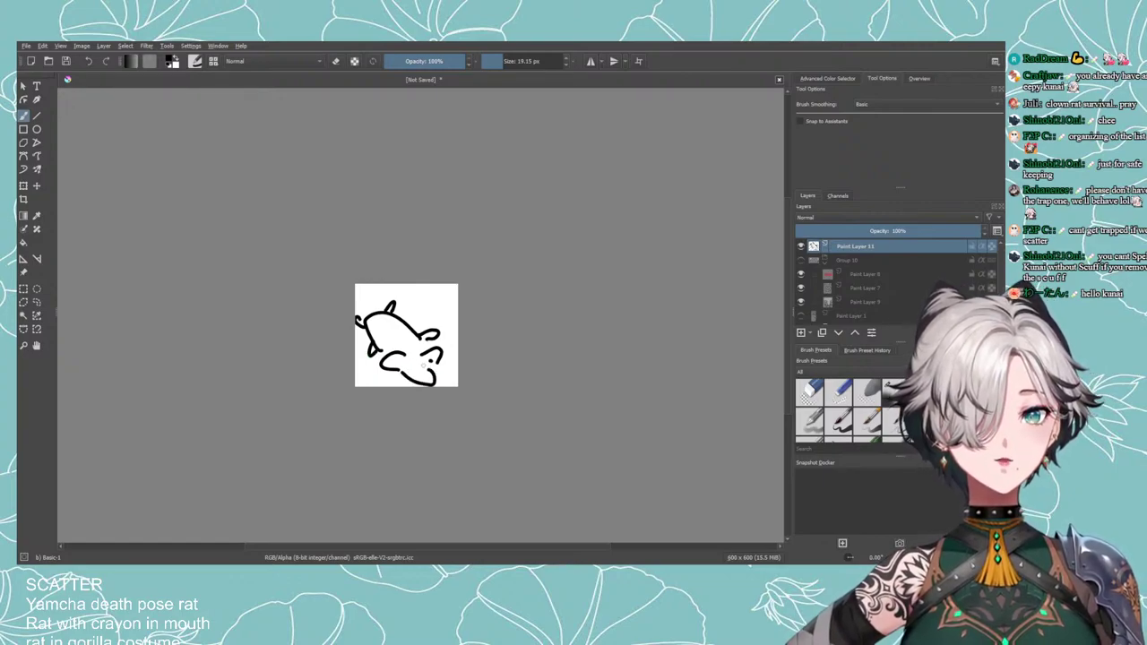
click(411, 366)
click(431, 361)
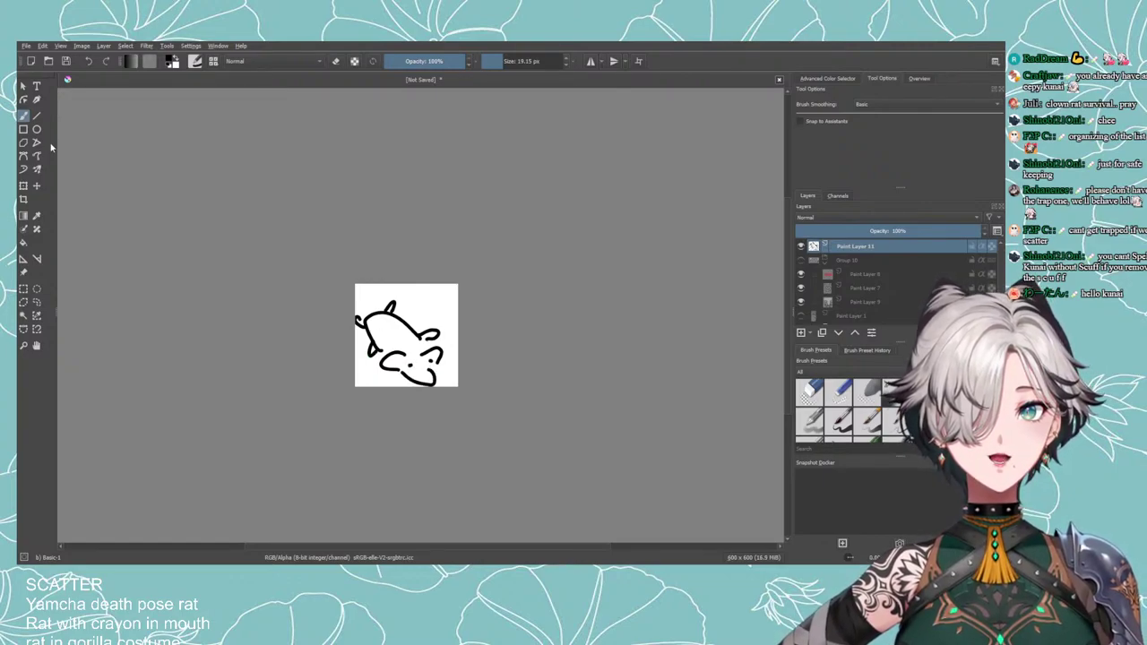
Hide the first rat sketch and, on a new paint layer, draw a rat fleeing diagonally toward the upper right, tail trailing.
click(800, 246)
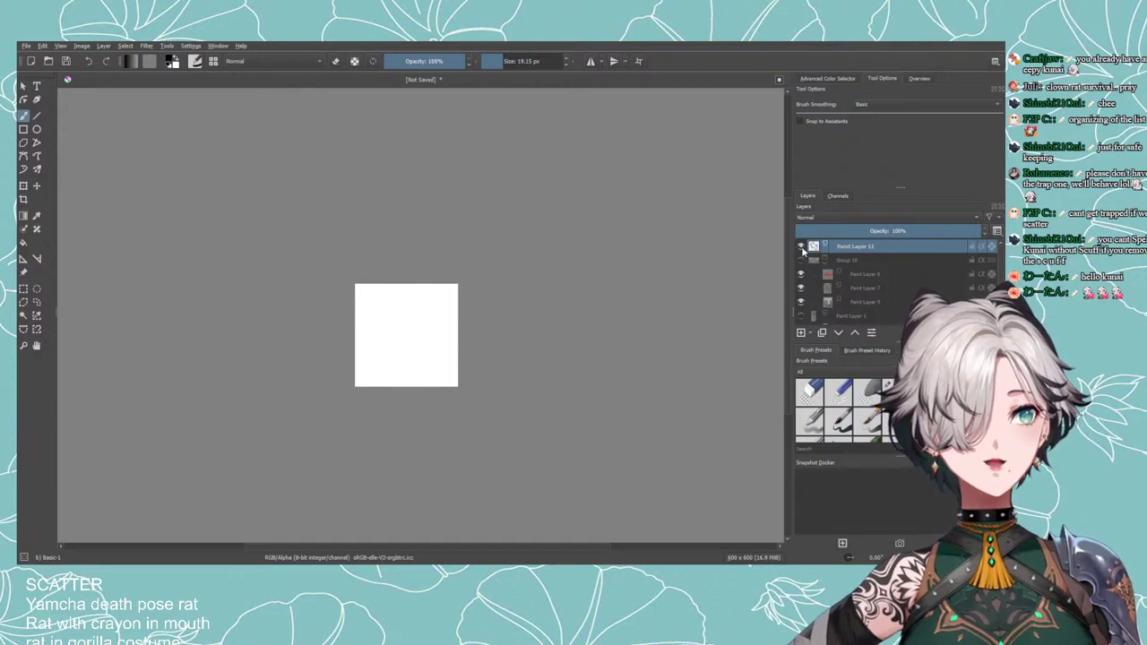
click(800, 246)
click(801, 332)
click(800, 260)
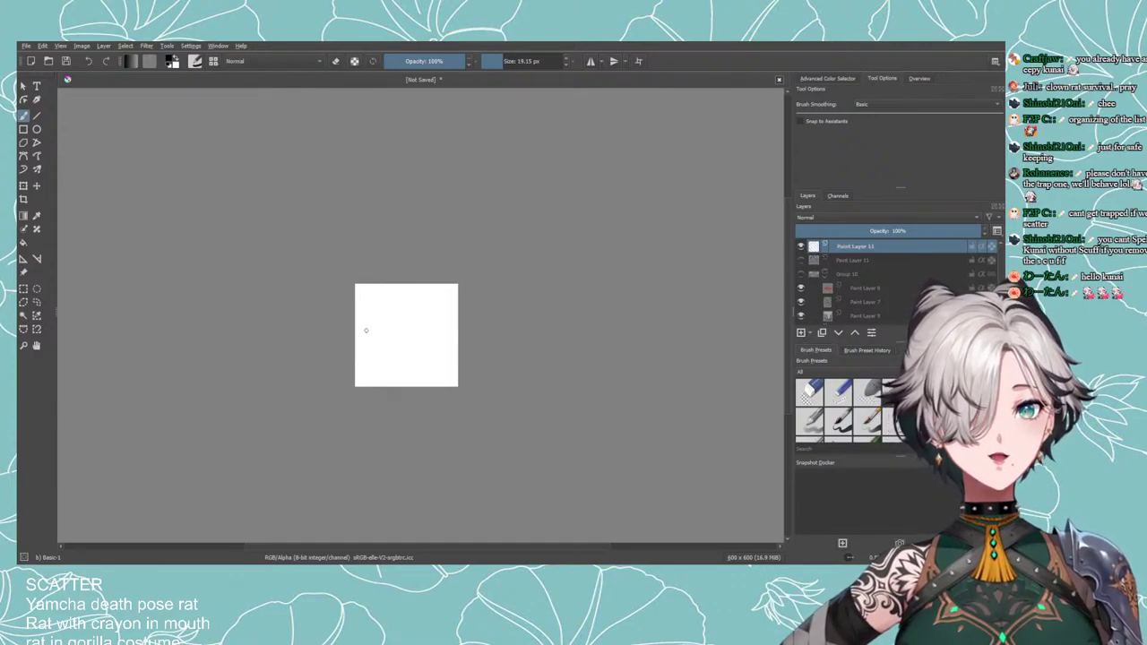
mouse_move(381, 351)
mouse_down()
mouse_move(432, 340)
mouse_move(407, 368)
mouse_move(414, 320)
mouse_move(436, 329)
mouse_move(427, 289)
mouse_move(439, 288)
mouse_move(435, 312)
mouse_move(445, 306)
mouse_move(454, 318)
mouse_move(438, 325)
mouse_move(418, 306)
mouse_up()
key(ctrl+z)
drag(398, 361, 387, 382)
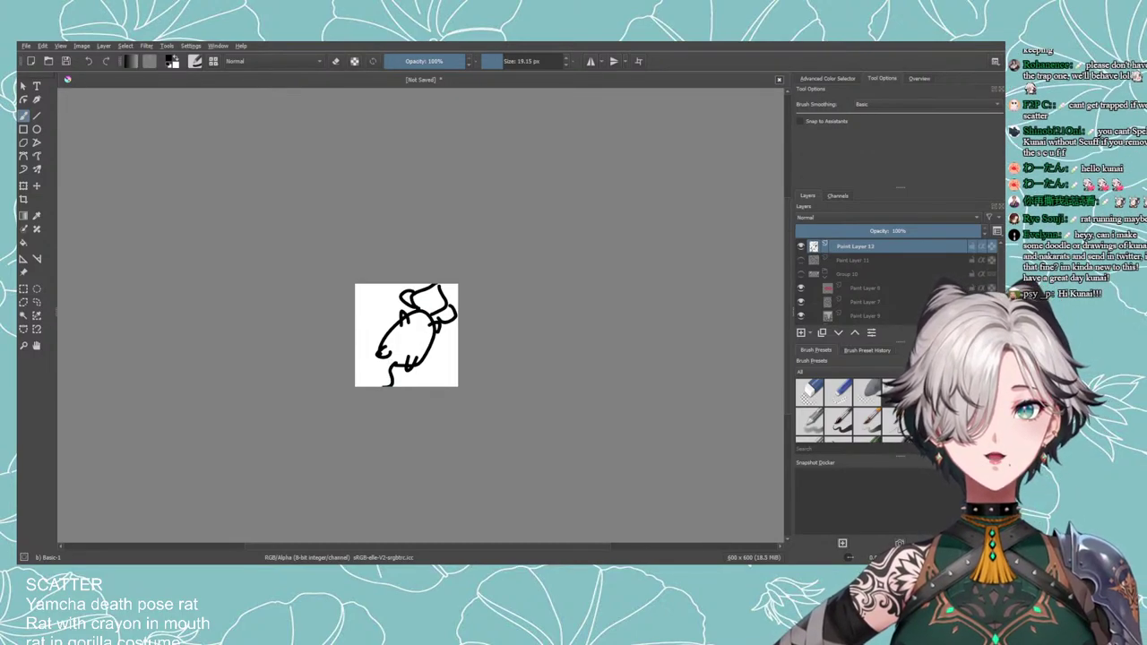
Hide the fleeing rat and, on another new paint layer, sketch a low side-view rat with a domed body and trailing tail.
click(801, 245)
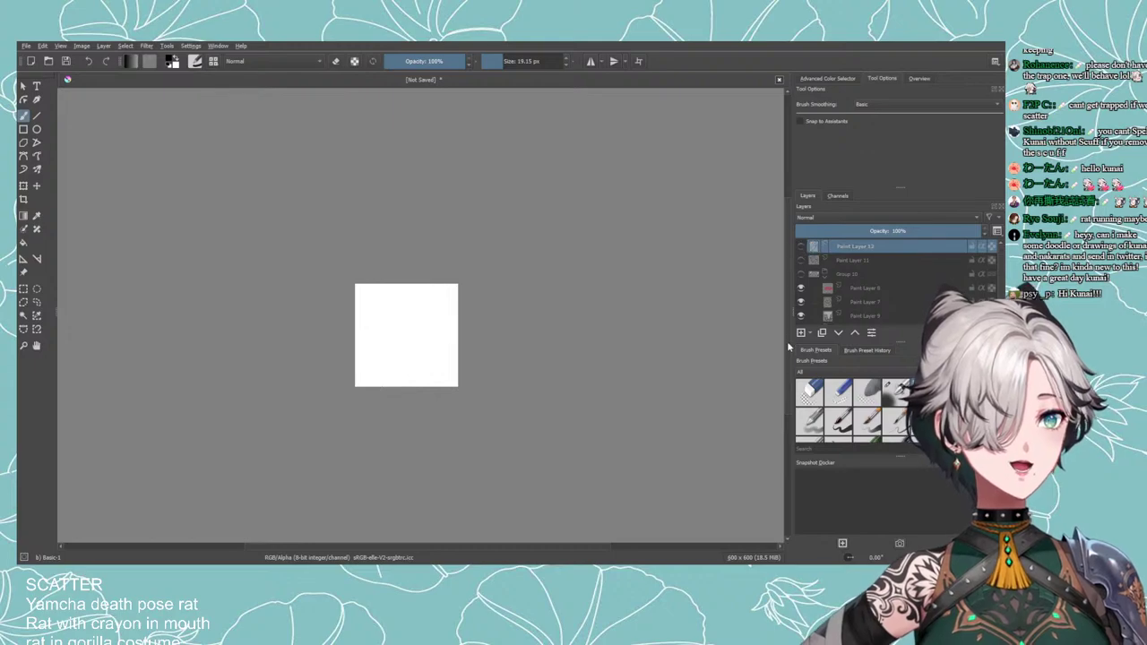
click(801, 332)
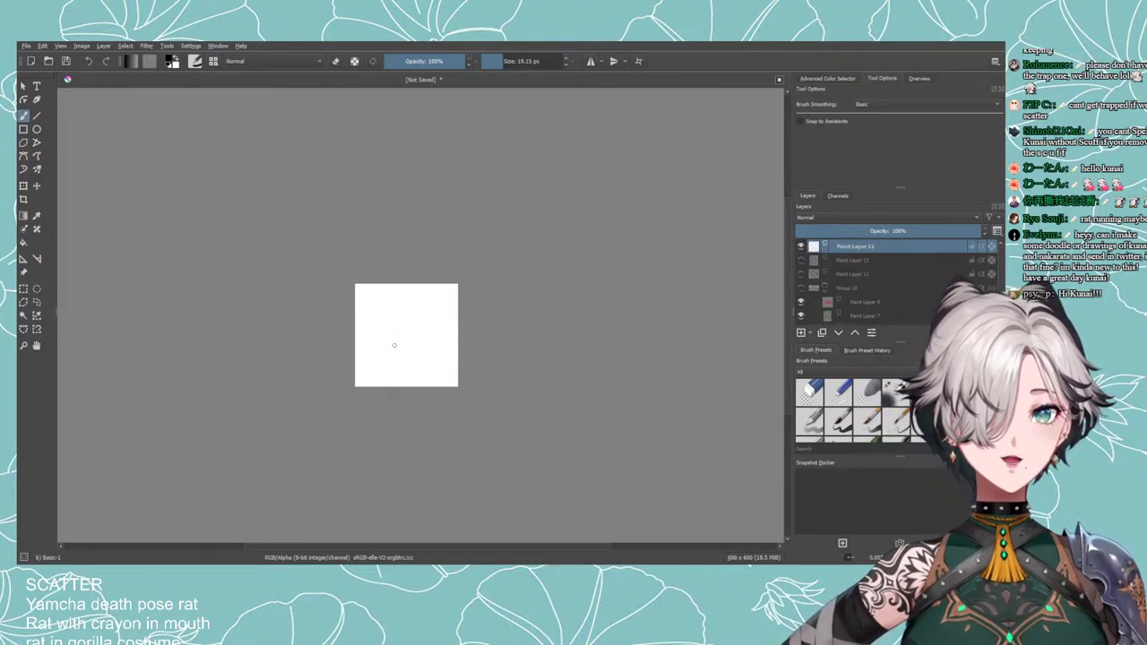
mouse_move(376, 358)
mouse_down()
mouse_move(388, 333)
mouse_move(428, 361)
mouse_move(436, 351)
mouse_move(414, 333)
mouse_move(456, 347)
mouse_move(435, 365)
mouse_move(449, 370)
mouse_up()
key(ctrl+z)
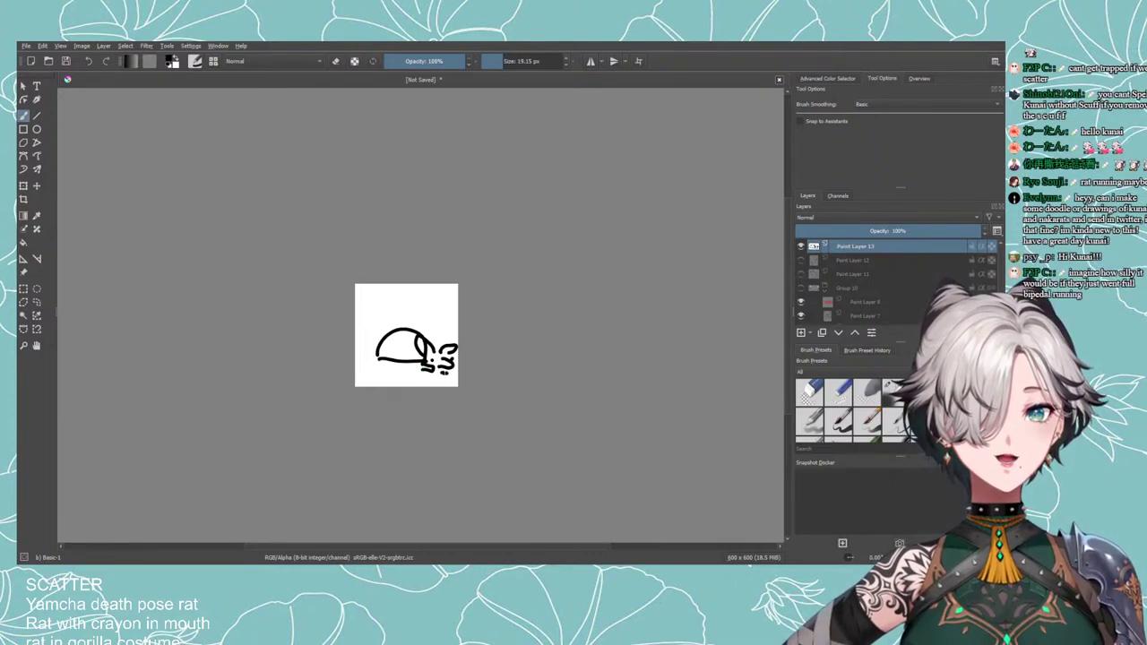
mouse_move(377, 355)
mouse_down()
mouse_move(395, 365)
mouse_move(356, 321)
mouse_up()
Transform the side-view rat: rotate it slightly counterclockwise, stretch it taller and move it slightly up on the canvas.
click(23, 185)
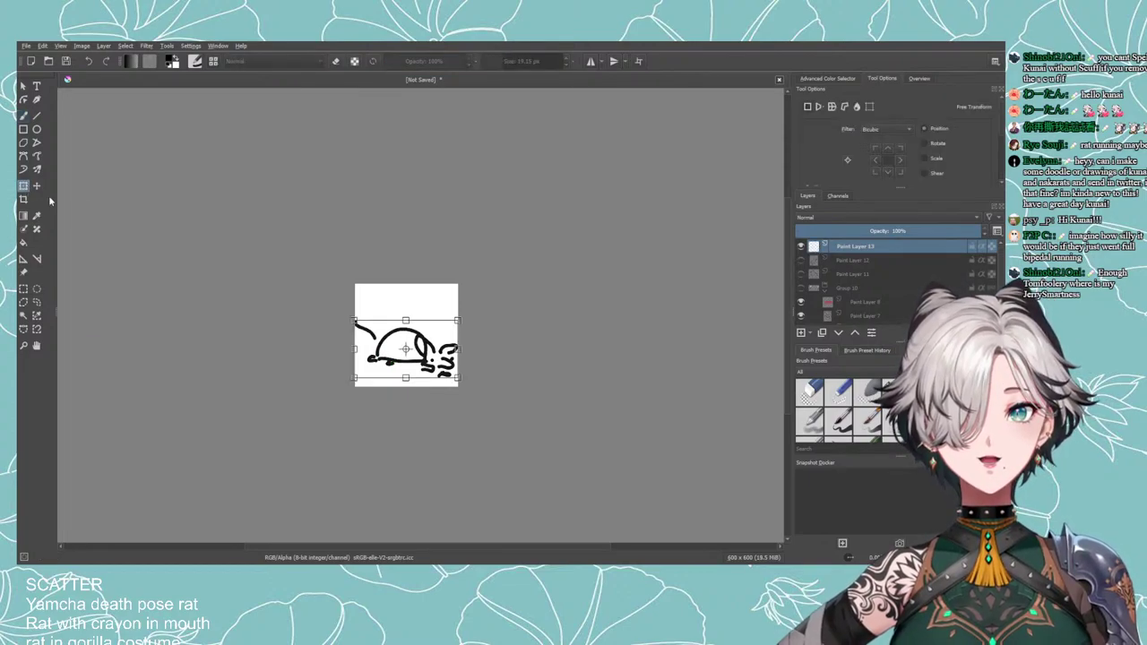
drag(375, 418, 385, 420)
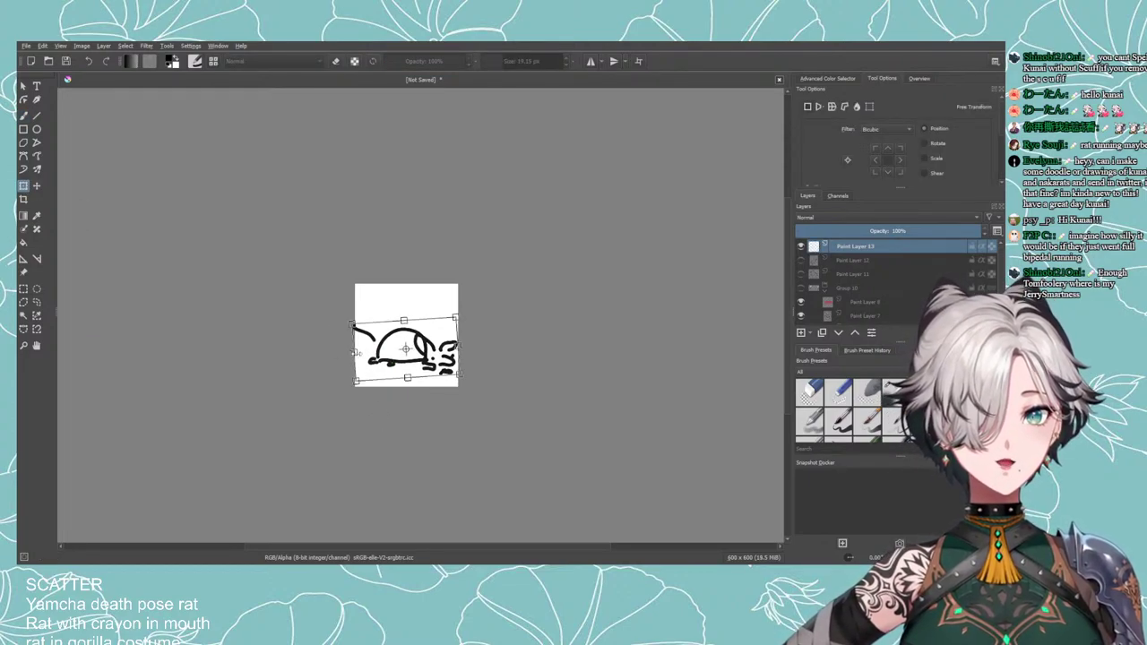
mouse_move(401, 321)
mouse_down()
mouse_move(402, 300)
mouse_move(402, 312)
mouse_up()
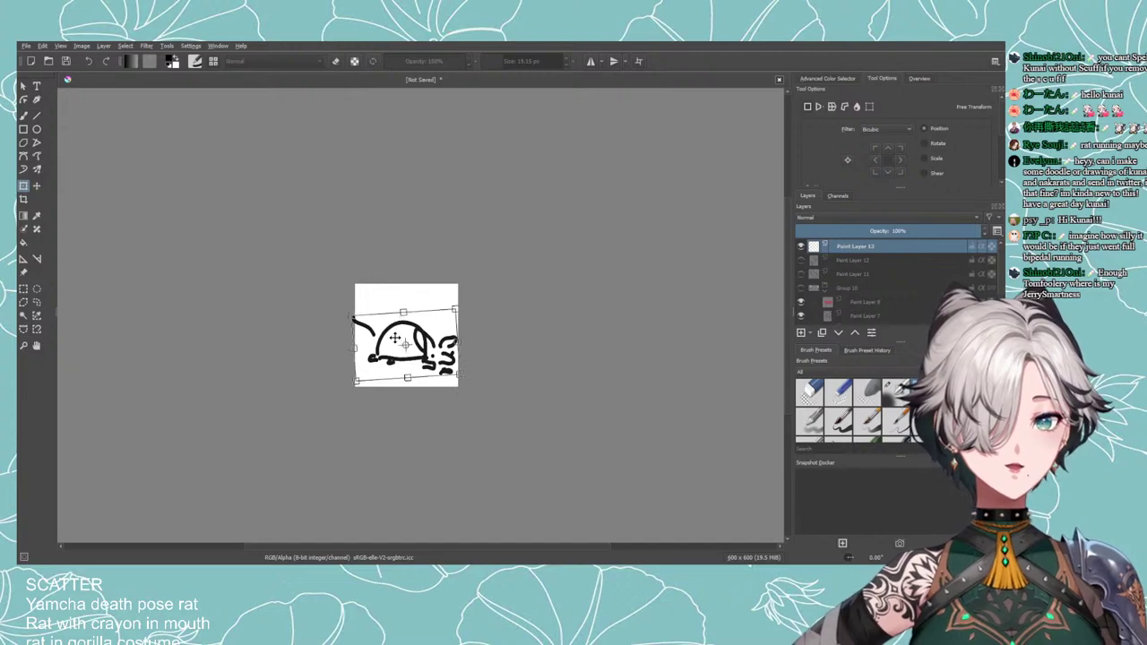
drag(397, 354, 396, 349)
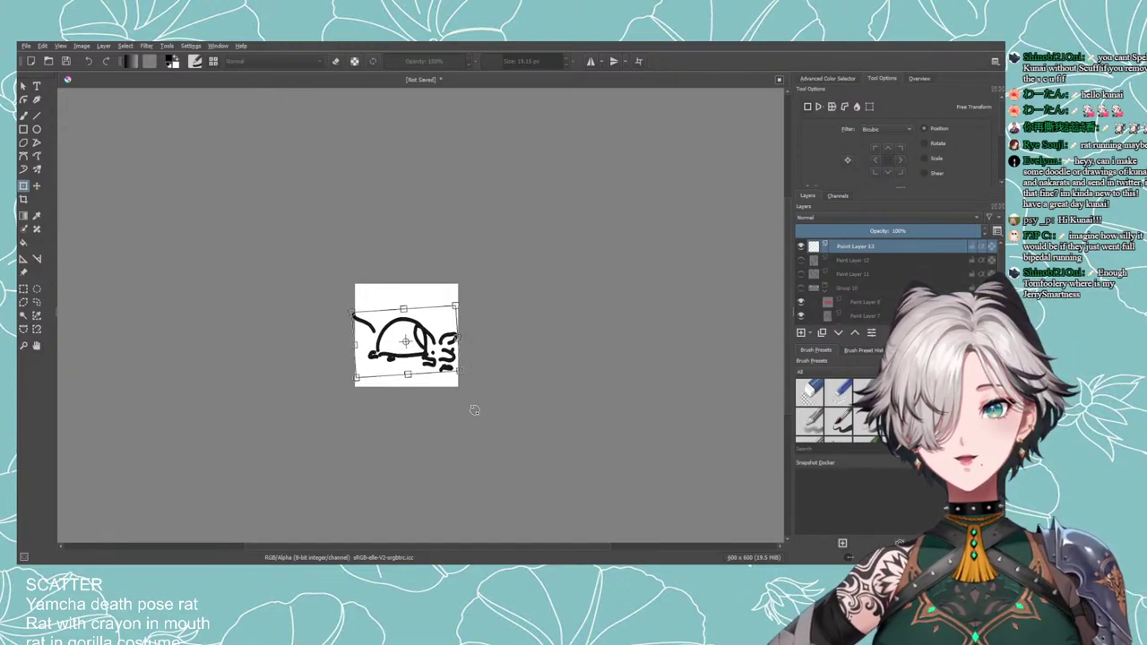
scroll(483, 407, down, 1)
scroll(483, 408, down, 2)
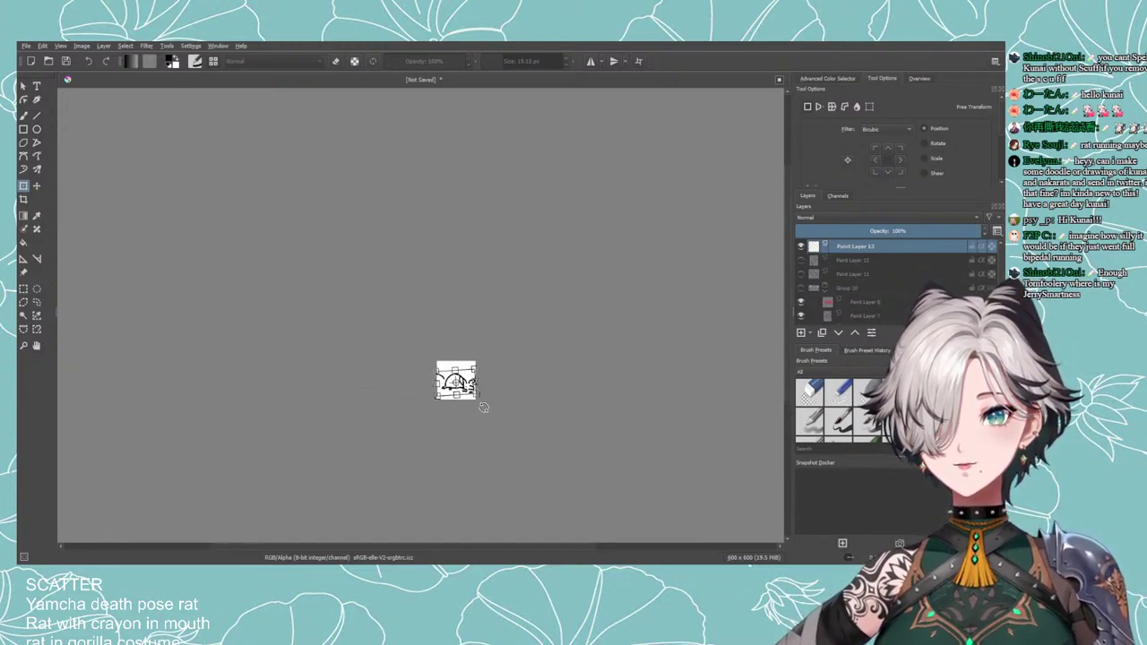
Compare the three rat sketches on Paint Layers 11, 12 and 13 by showing them one at a time.
click(853, 260)
scroll(556, 361, up, 3)
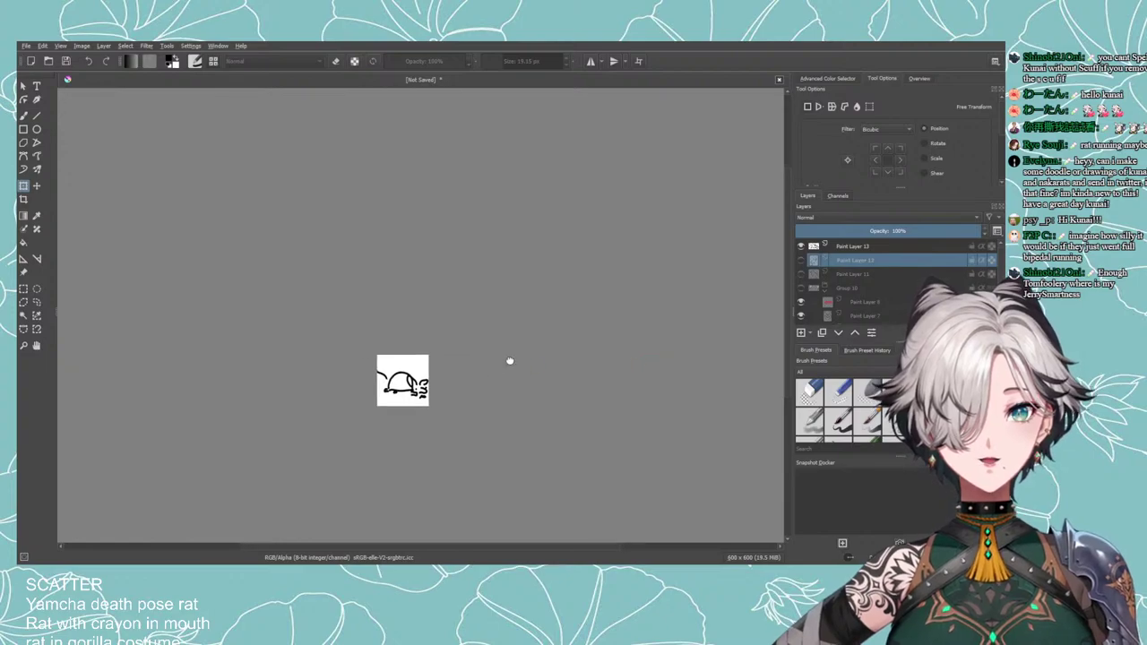
click(800, 246)
click(800, 260)
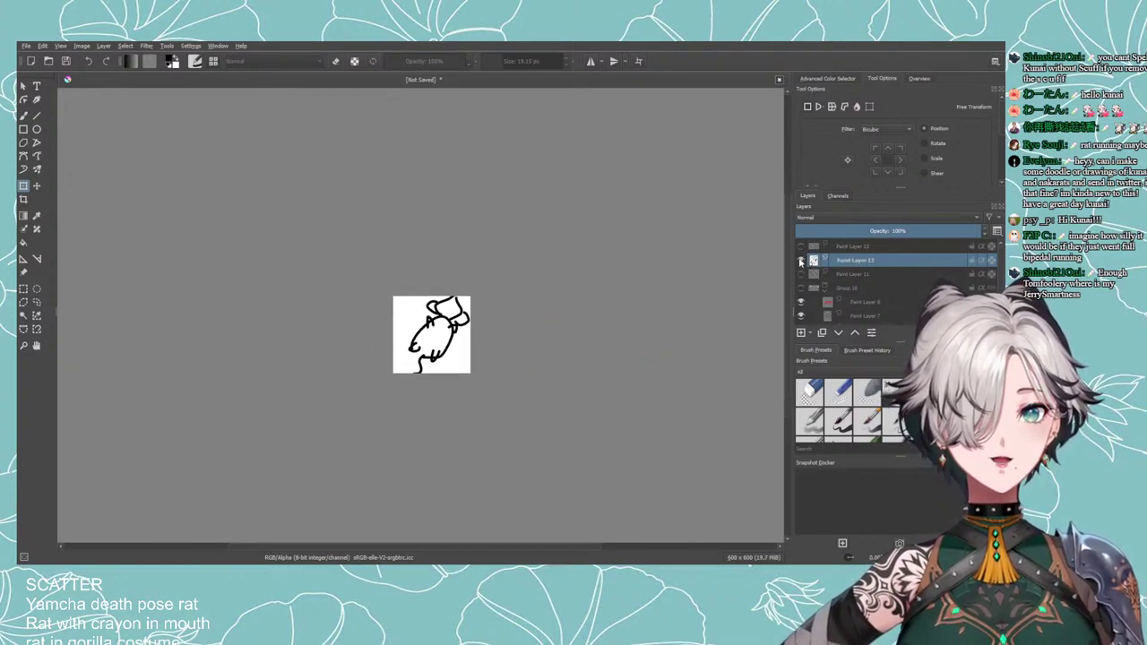
click(800, 260)
click(800, 274)
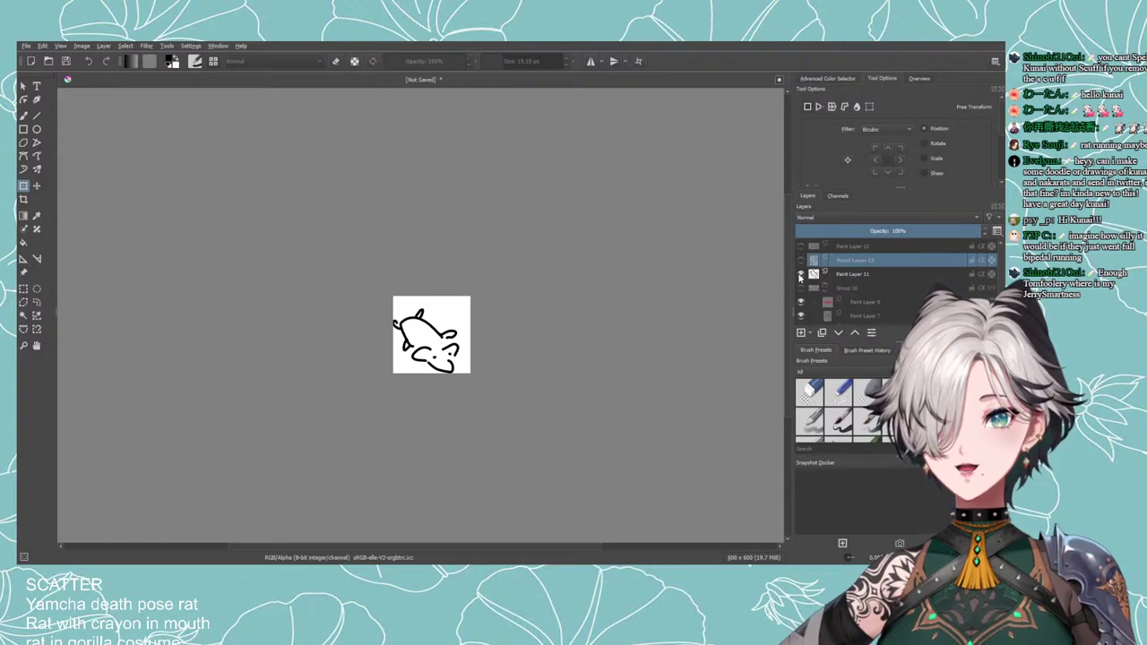
click(800, 274)
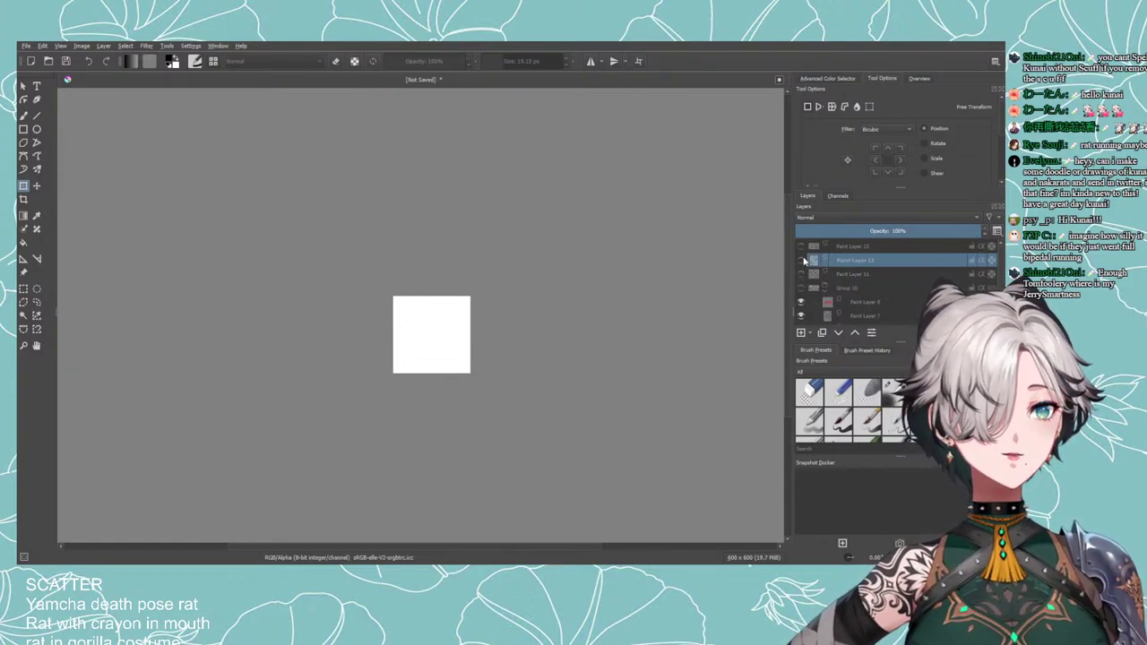
click(801, 245)
scroll(440, 308, up, 1)
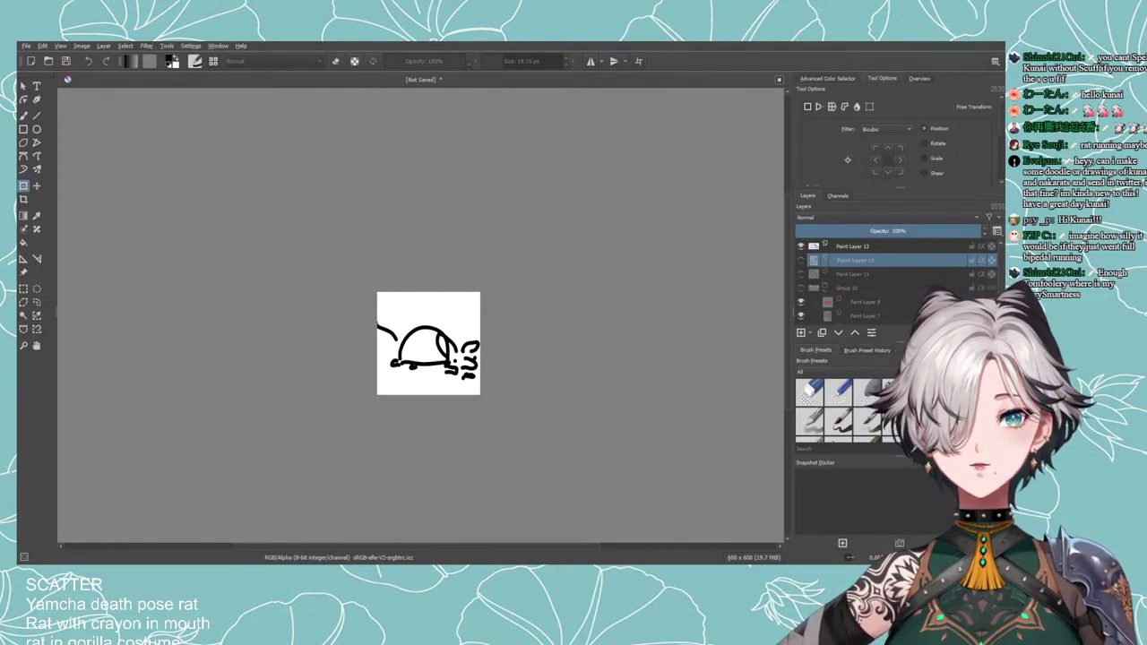
Add a new paint layer above Paint Layer 13, return to the freehand brush and hide Paint Layer 13.
click(851, 246)
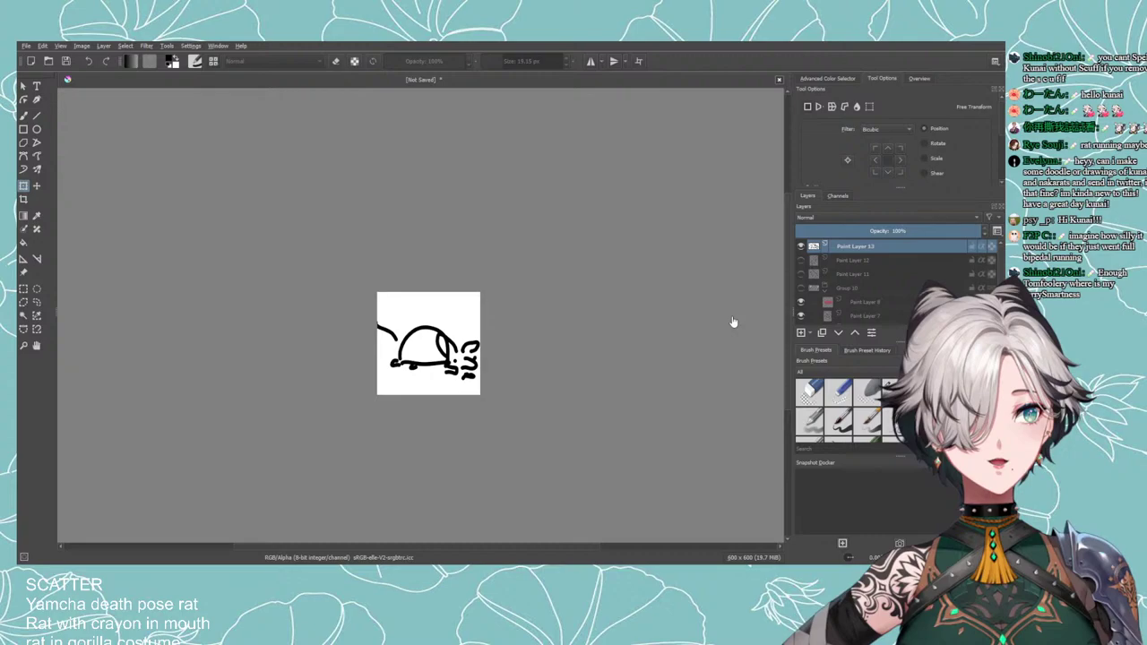
click(801, 332)
scroll(613, 357, up, 1)
drag(581, 371, 631, 383)
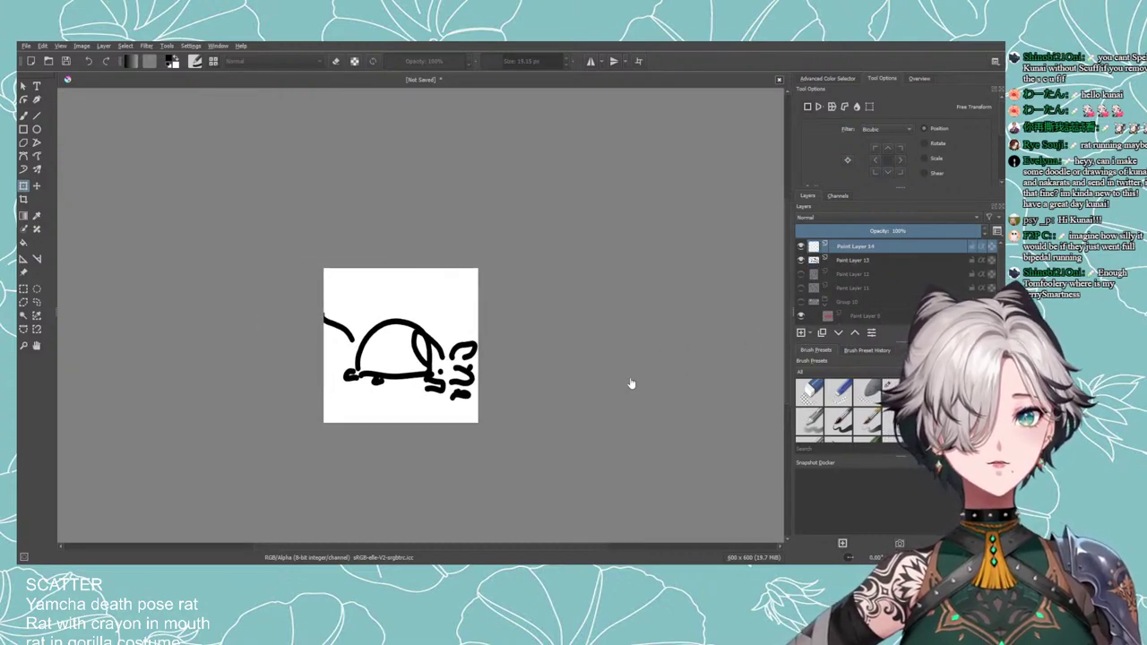
click(25, 114)
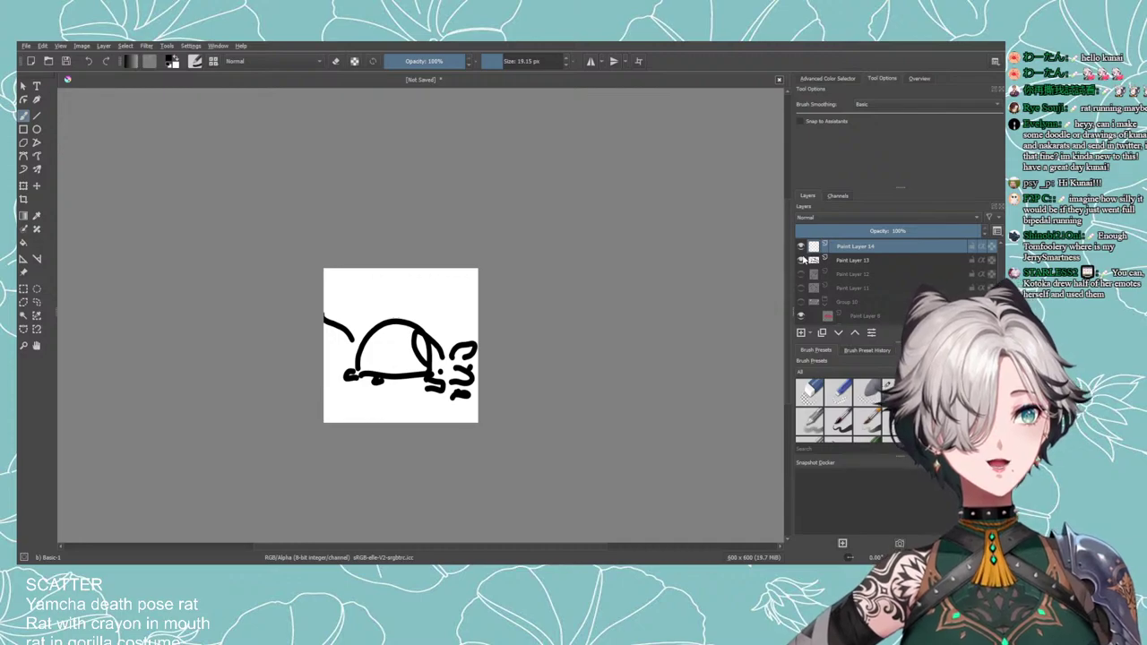
click(802, 260)
Draw two large rounded rat ears joined by a short line across the top of the head.
mouse_move(422, 344)
mouse_down()
mouse_move(413, 367)
mouse_move(388, 325)
mouse_move(410, 376)
mouse_move(378, 339)
mouse_move(414, 374)
mouse_up()
key(ctrl+z)
key(ctrl+z)
key(ctrl+z)
mouse_move(412, 333)
mouse_down()
mouse_move(403, 368)
mouse_move(475, 314)
mouse_move(463, 369)
mouse_up()
key(ctrl+z)
drag(410, 329, 439, 329)
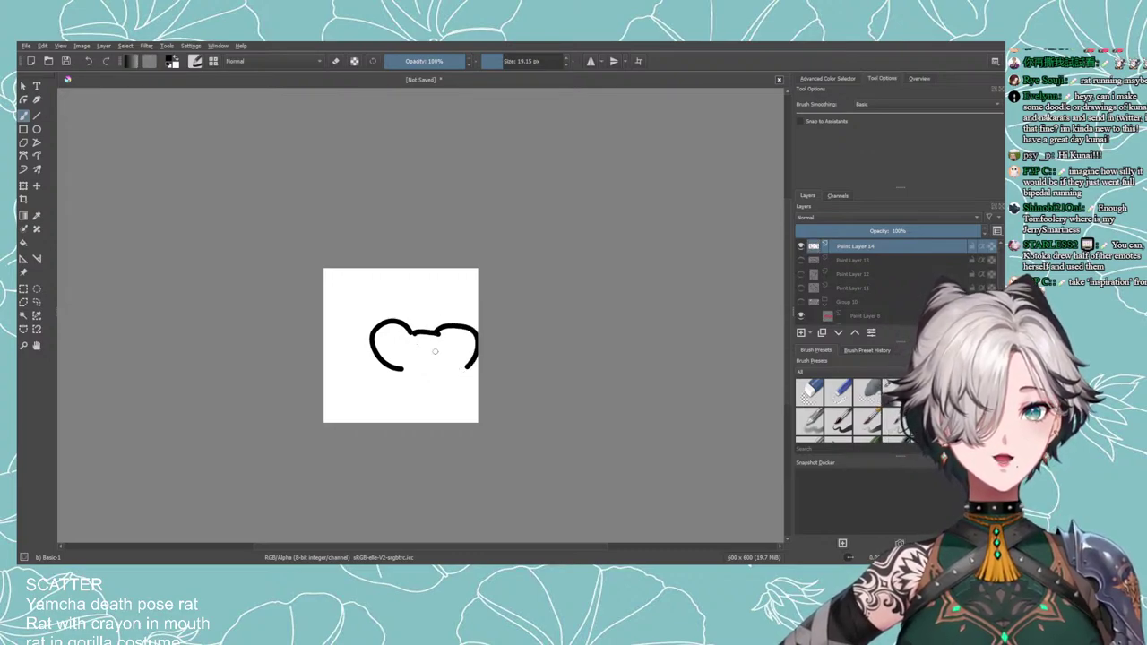
Complete the rat's head with a pointed snout outline, two dot eyes and a small nose.
mouse_move(403, 369)
mouse_down()
mouse_move(441, 394)
mouse_move(464, 365)
mouse_move(441, 395)
mouse_up()
key(ctrl+z)
key(ctrl+z)
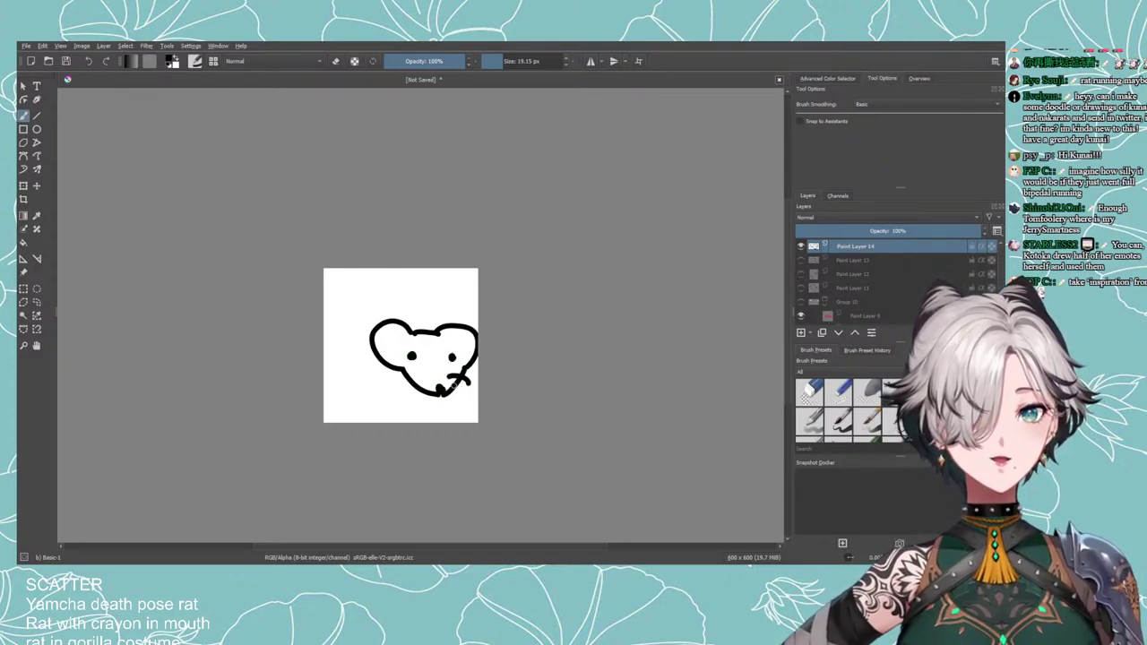
Try adding short whiskers on both sides of the rat's snout.
mouse_move(462, 380)
mouse_down()
mouse_move(451, 394)
mouse_move(419, 389)
mouse_up()
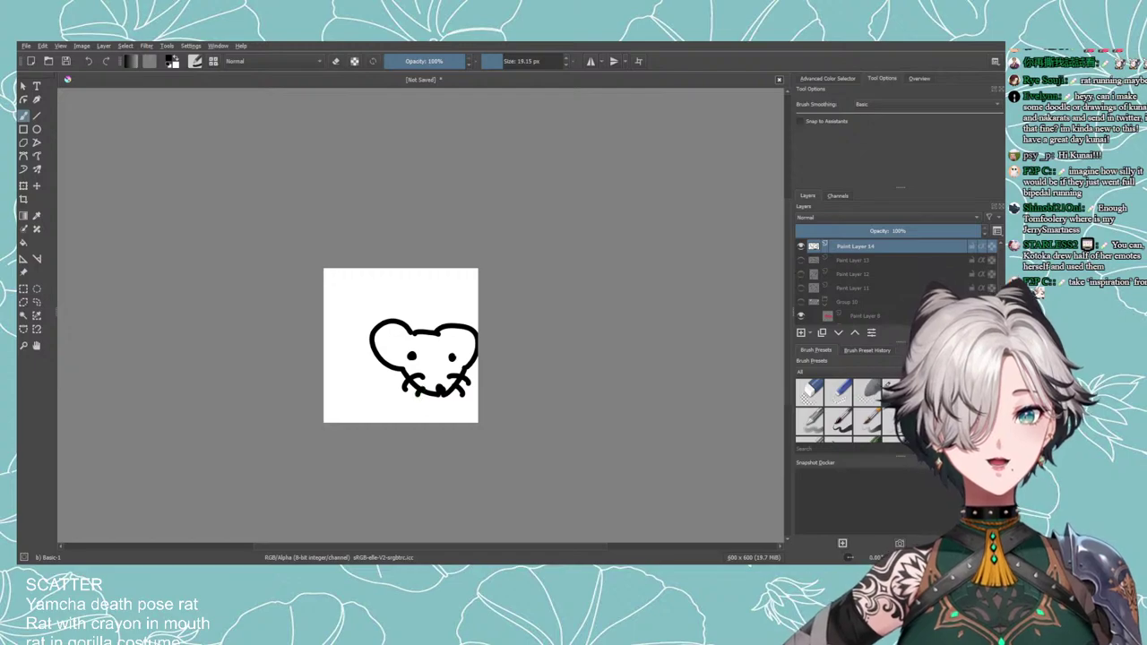
key(ctrl+z)
key(ctrl+z)
key(ctrl+z)
key(ctrl+z)
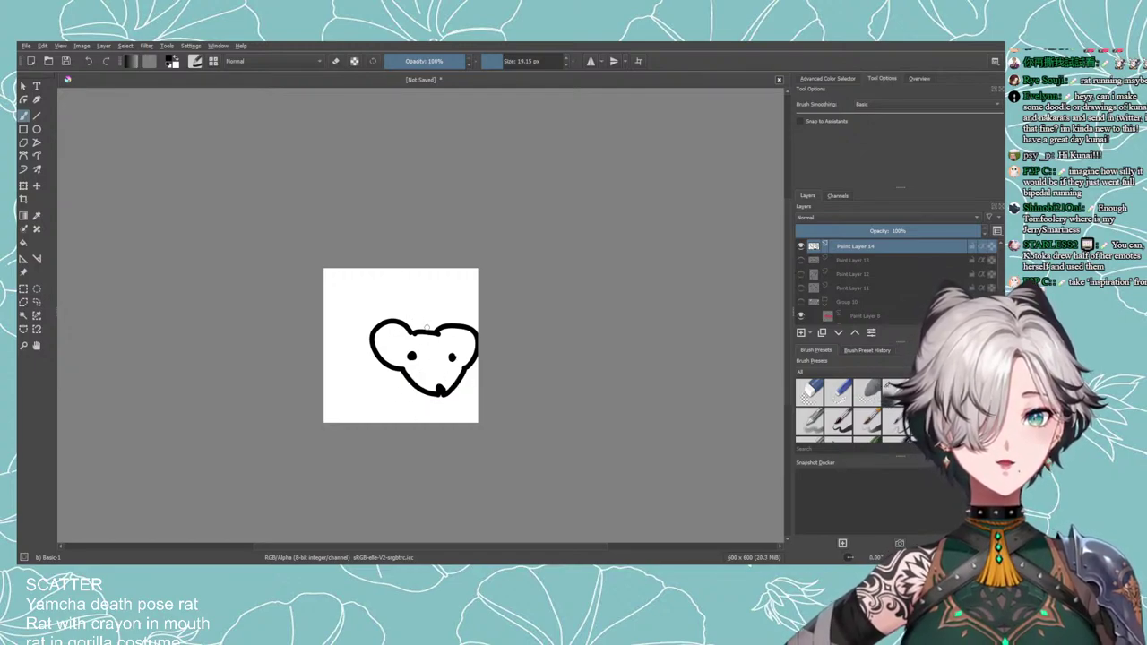
Try drawing the rat's rounded body around the head on the same layer.
drag(416, 391, 361, 356)
key(ctrl+z)
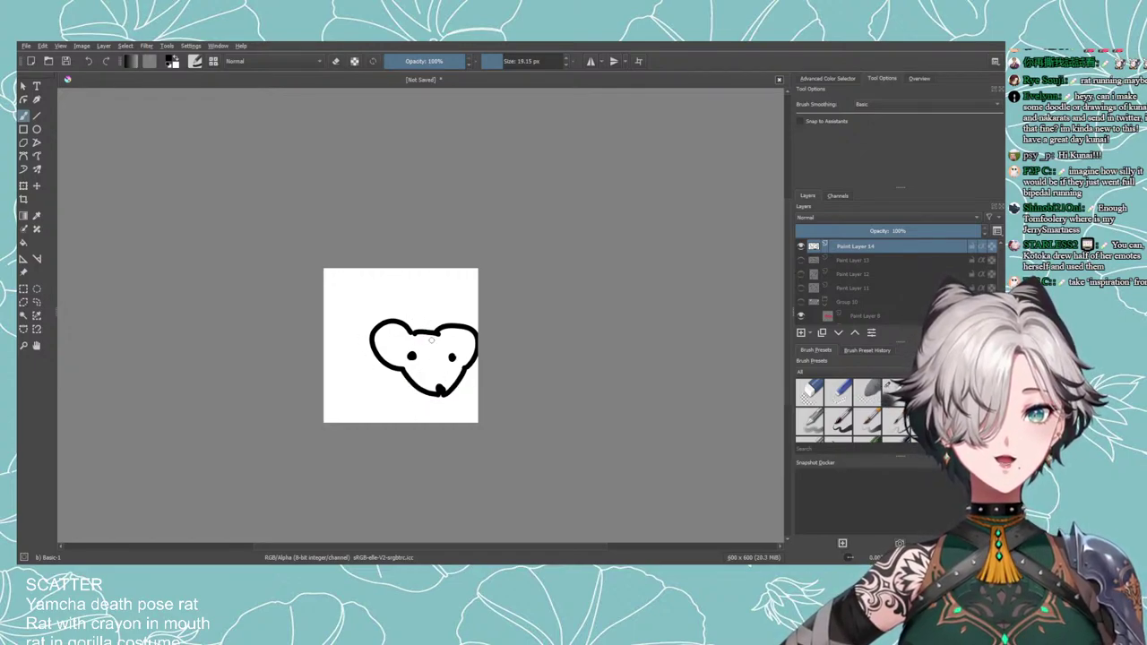
mouse_move(439, 345)
mouse_down()
mouse_move(376, 293)
mouse_move(365, 379)
mouse_move(414, 359)
mouse_move(416, 313)
mouse_move(425, 383)
mouse_up()
key(ctrl+z)
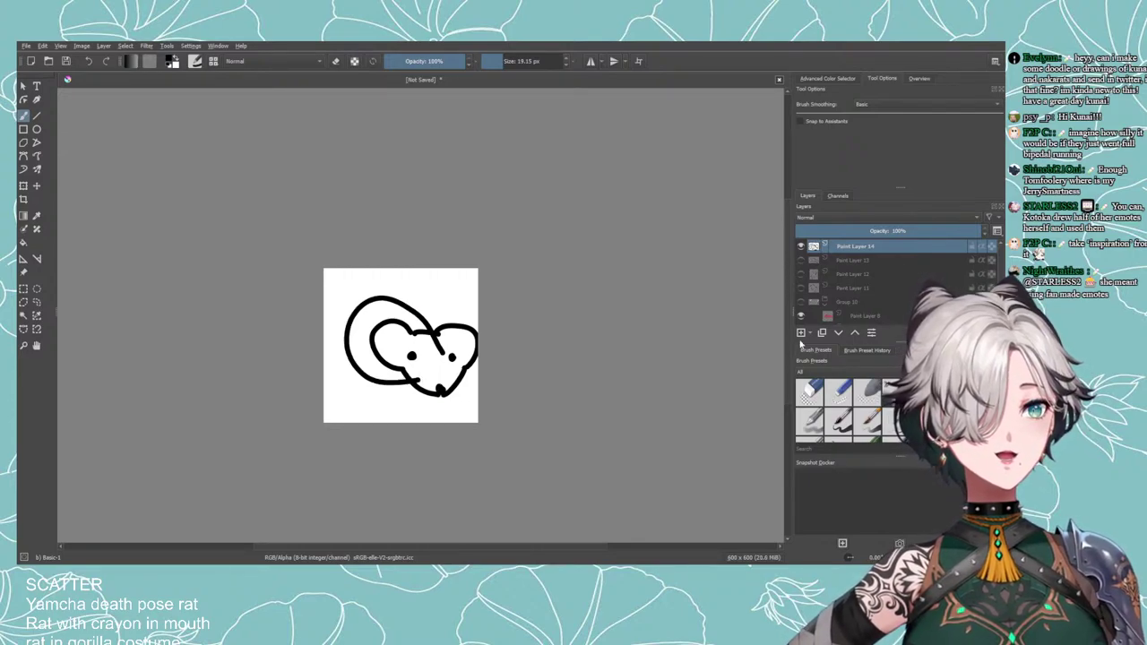
key(ctrl+z)
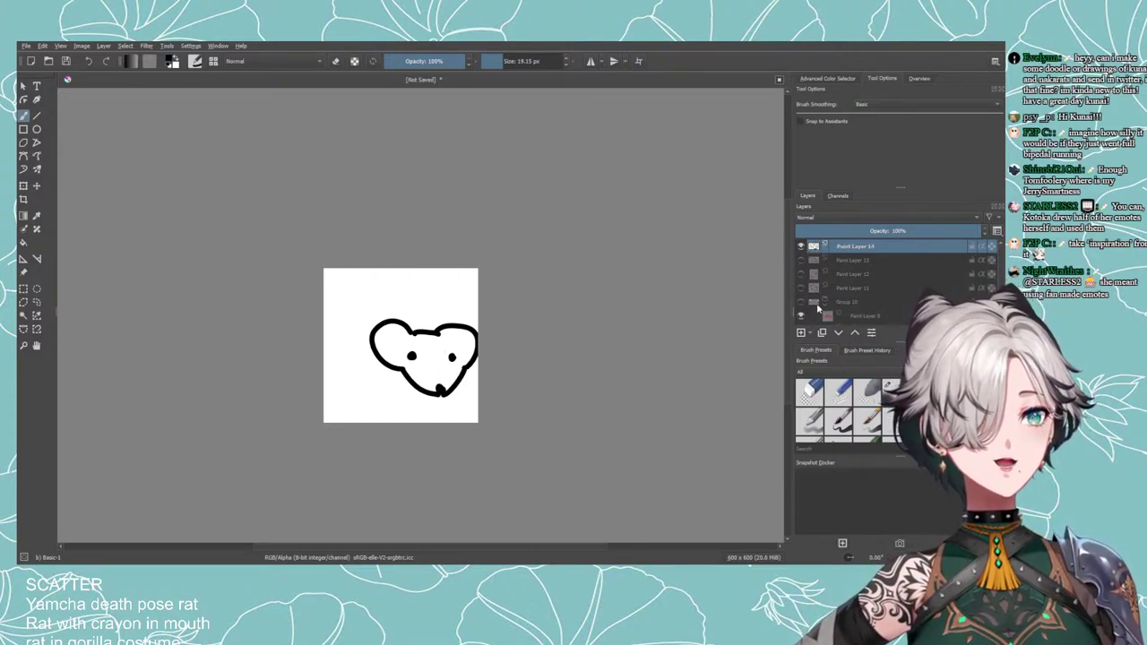
On a new paint layer below the head's layer, draw the rat's rounded body outline and erase the part crossing the ear.
key(Insert)
drag(837, 261, 822, 267)
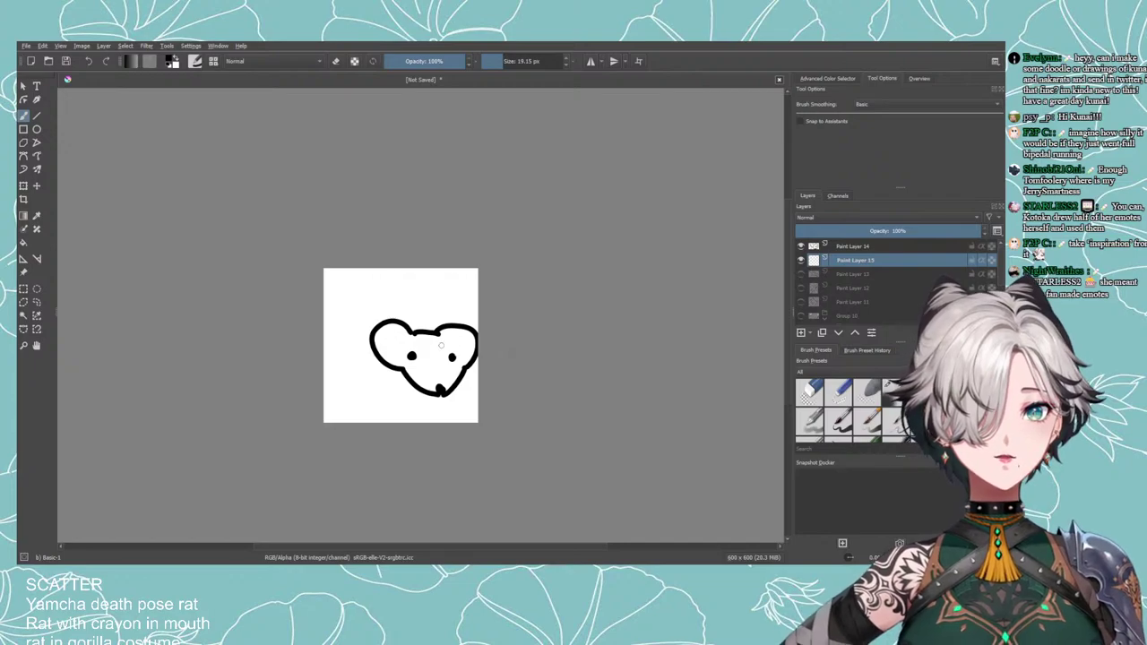
mouse_move(441, 345)
mouse_down()
mouse_move(352, 380)
mouse_move(415, 401)
mouse_move(358, 325)
mouse_move(430, 383)
mouse_up()
key(ctrl+z)
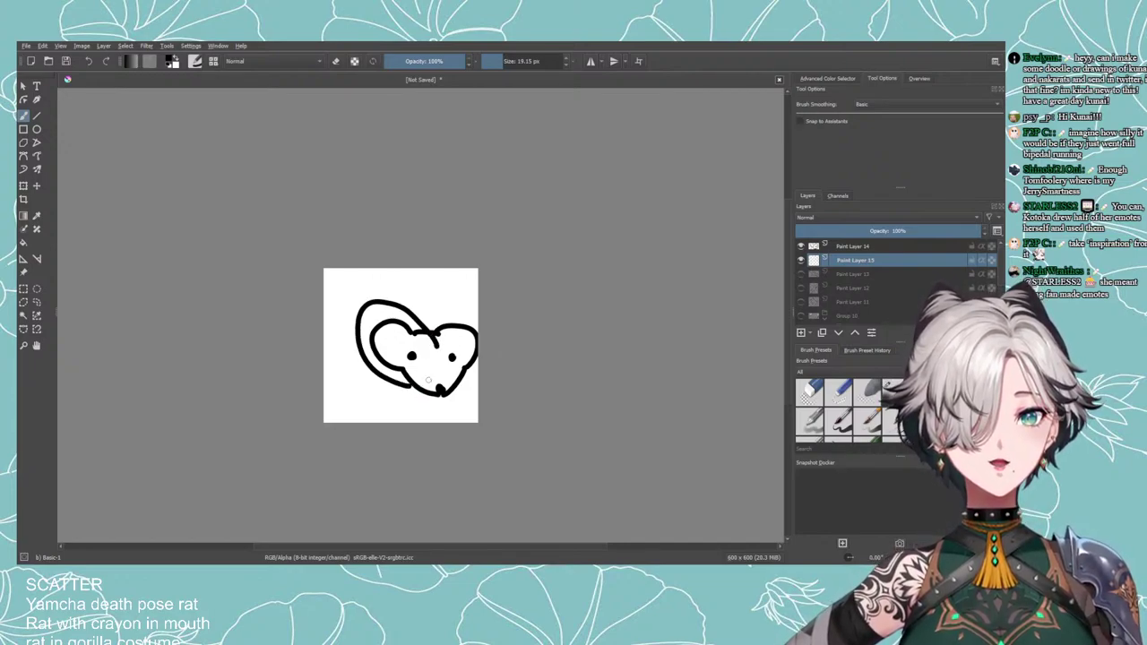
key(ctrl+z)
mouse_move(443, 321)
mouse_down()
mouse_move(394, 383)
mouse_move(418, 393)
mouse_up()
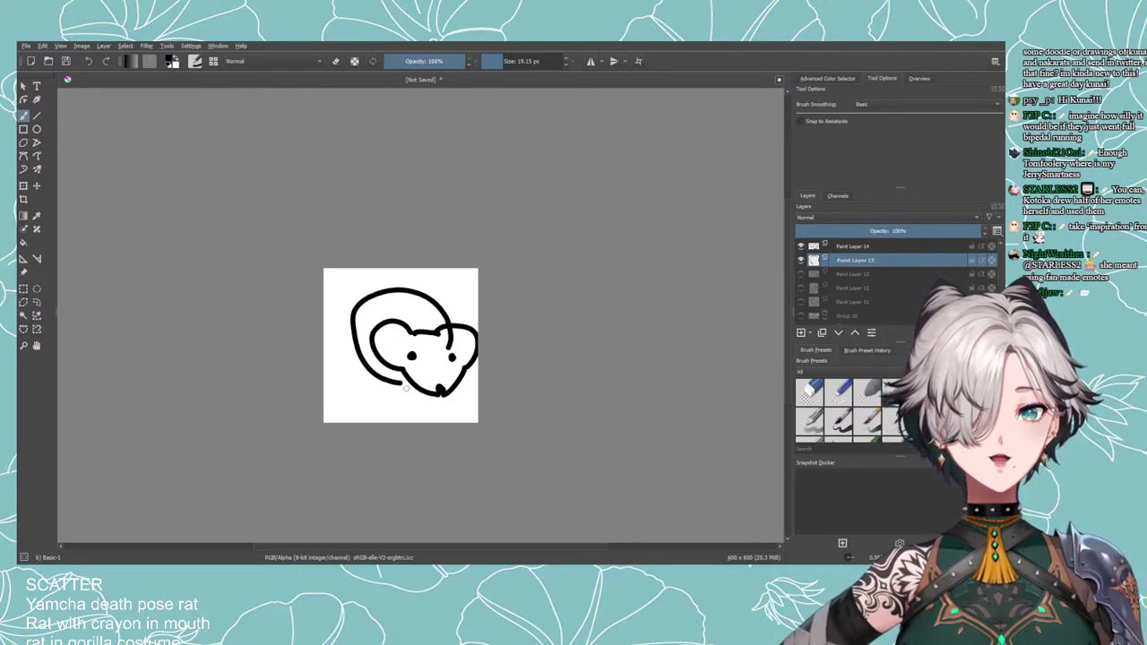
key(e)
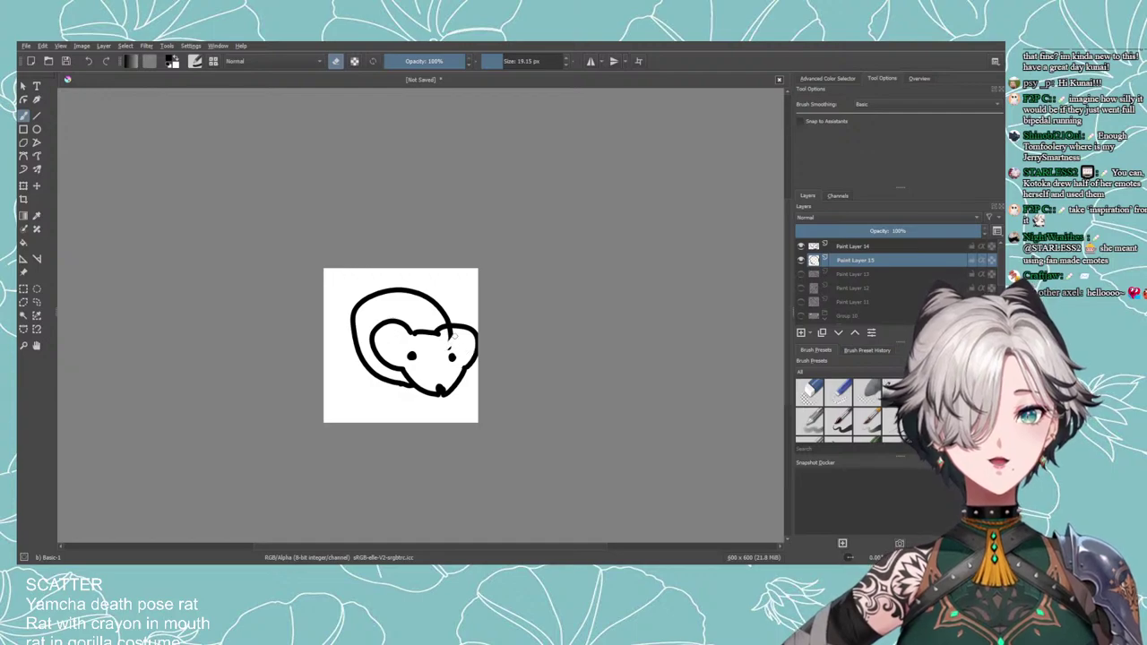
key(e)
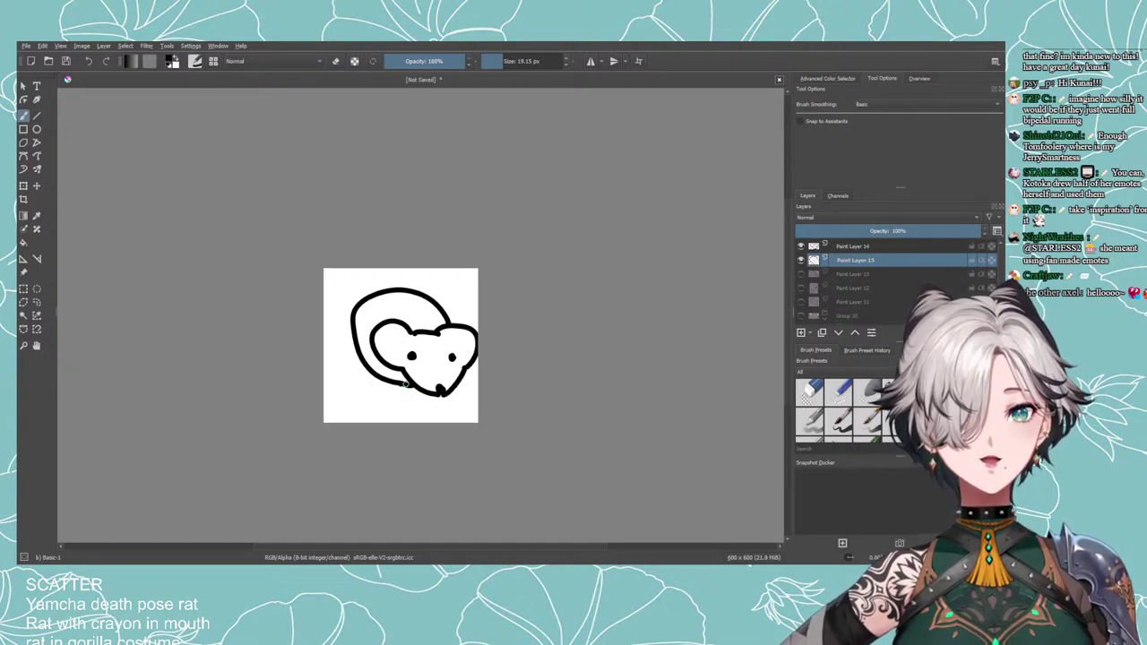
Rotate and reshape the rat's body outline so it extends further back from the head, and erase the part crossing the ear.
click(23, 185)
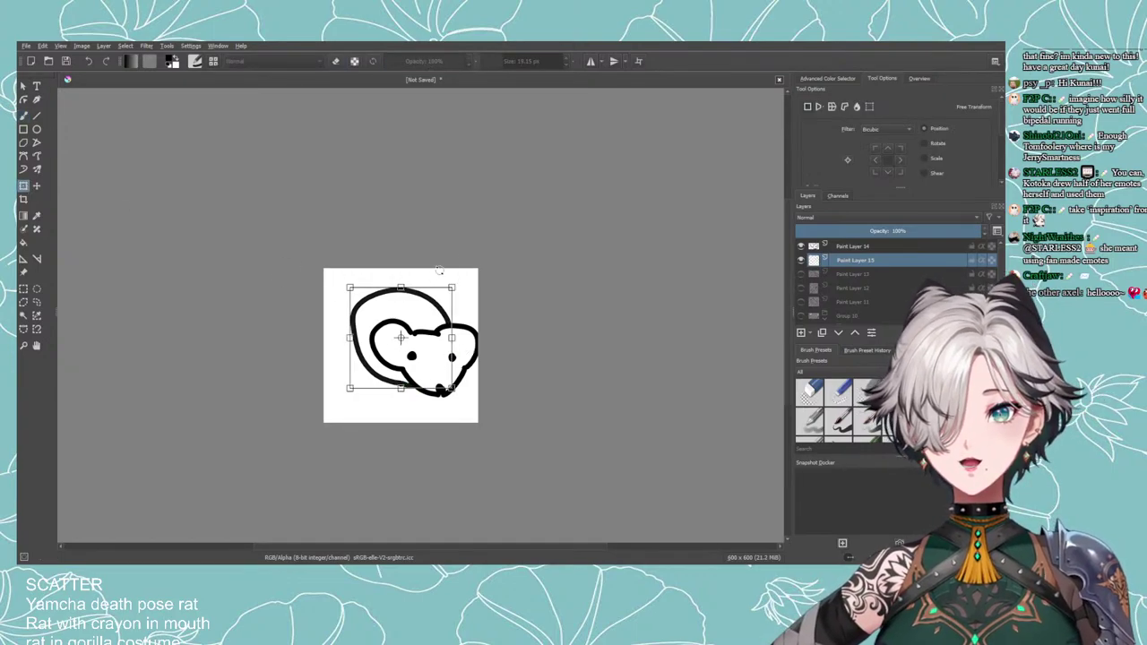
drag(401, 284, 410, 326)
mouse_move(346, 287)
mouse_down()
mouse_move(332, 274)
mouse_move(334, 287)
mouse_up()
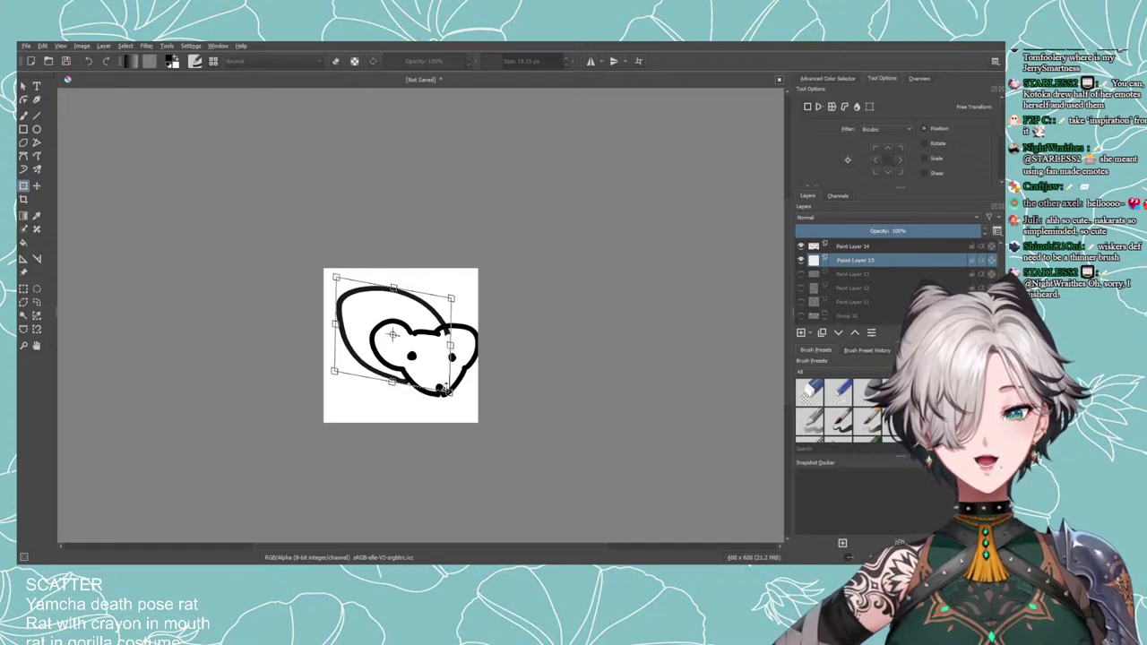
key(Return)
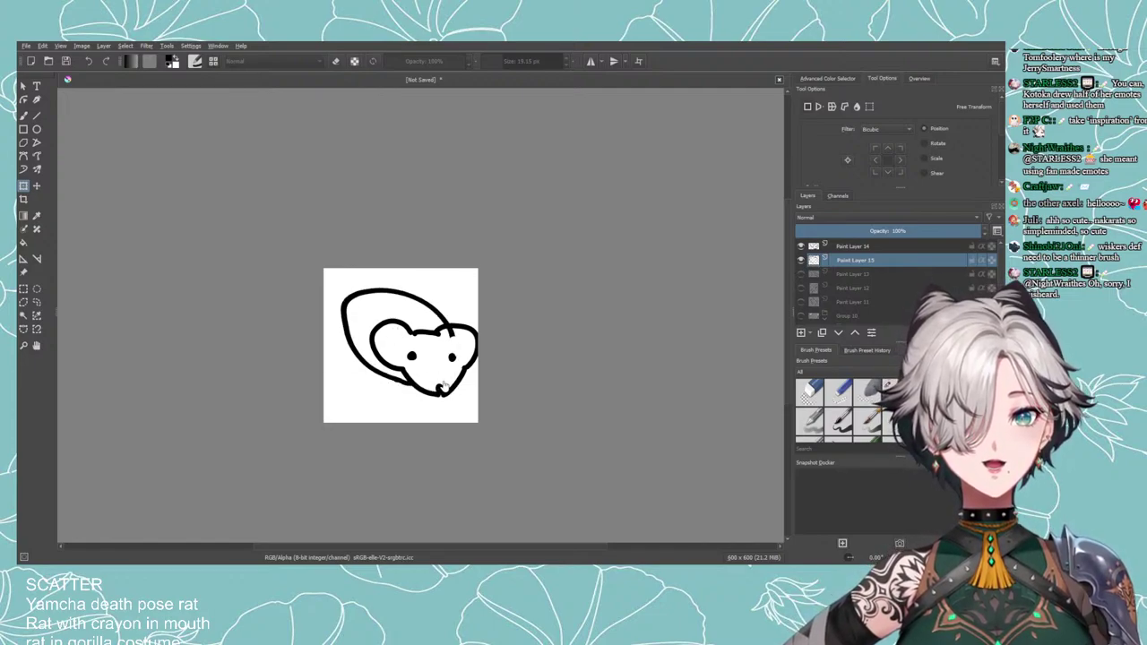
click(23, 116)
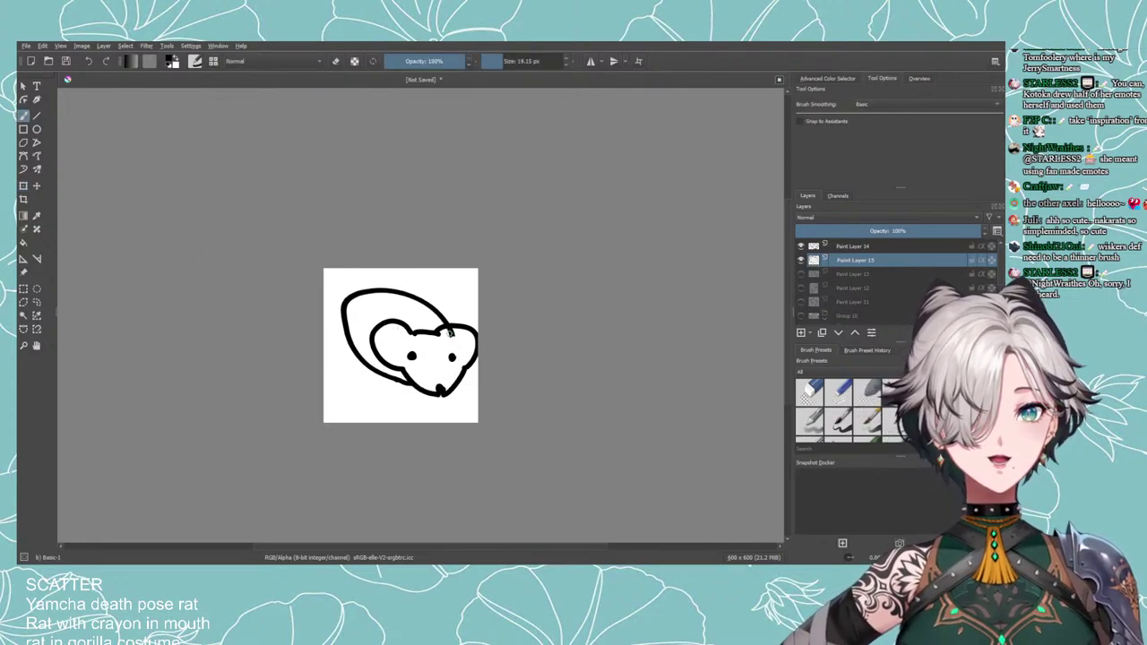
key(e)
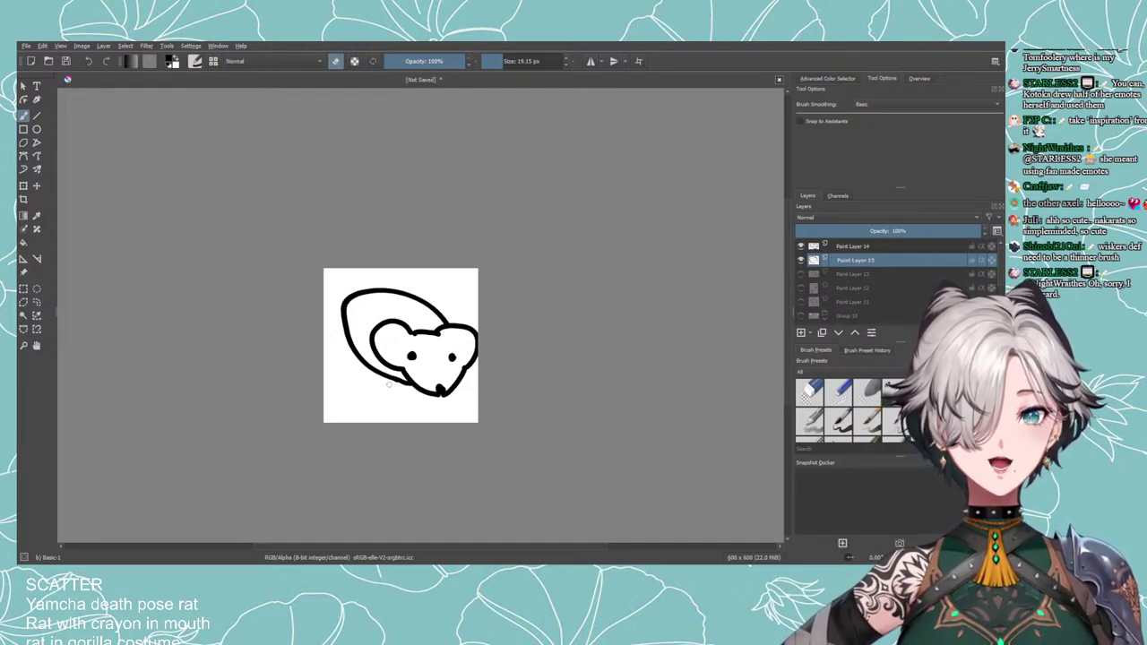
Draw two small pointed front paws on the body layer, one on each side below the rat's head.
key(e)
drag(392, 375, 401, 387)
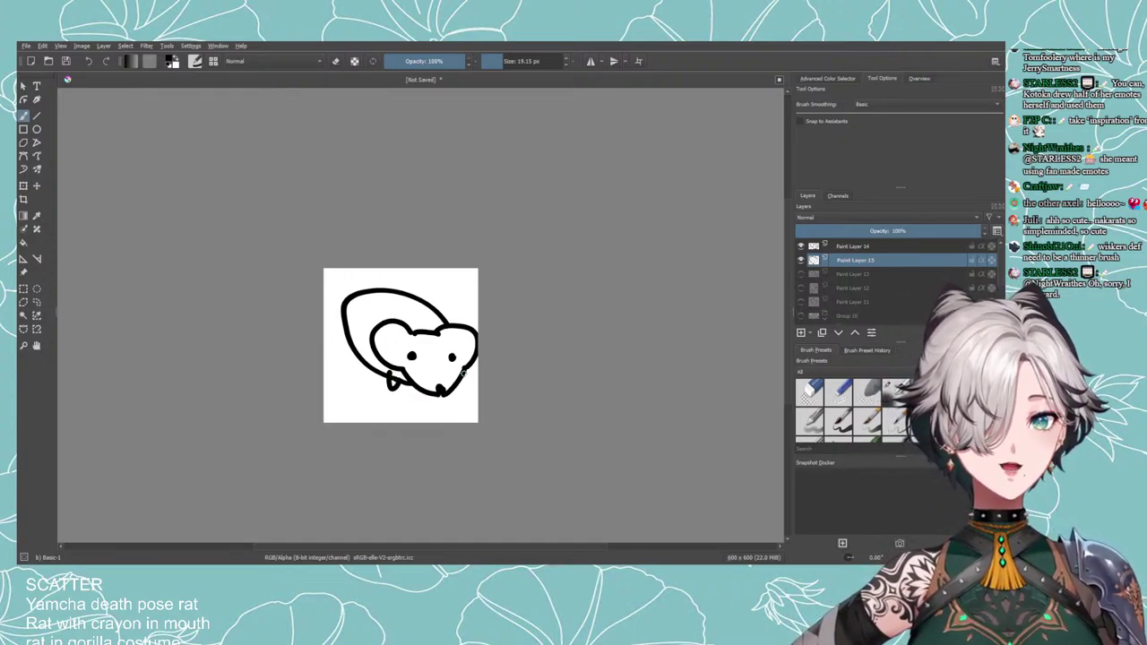
drag(461, 371, 468, 389)
Draw a small rounded hind foot at the far-left end of the rat's body, undoing unsatisfactory strokes.
mouse_move(335, 316)
mouse_down()
mouse_move(347, 331)
mouse_move(342, 322)
mouse_up()
key(ctrl+z)
key(ctrl+z)
key(e)
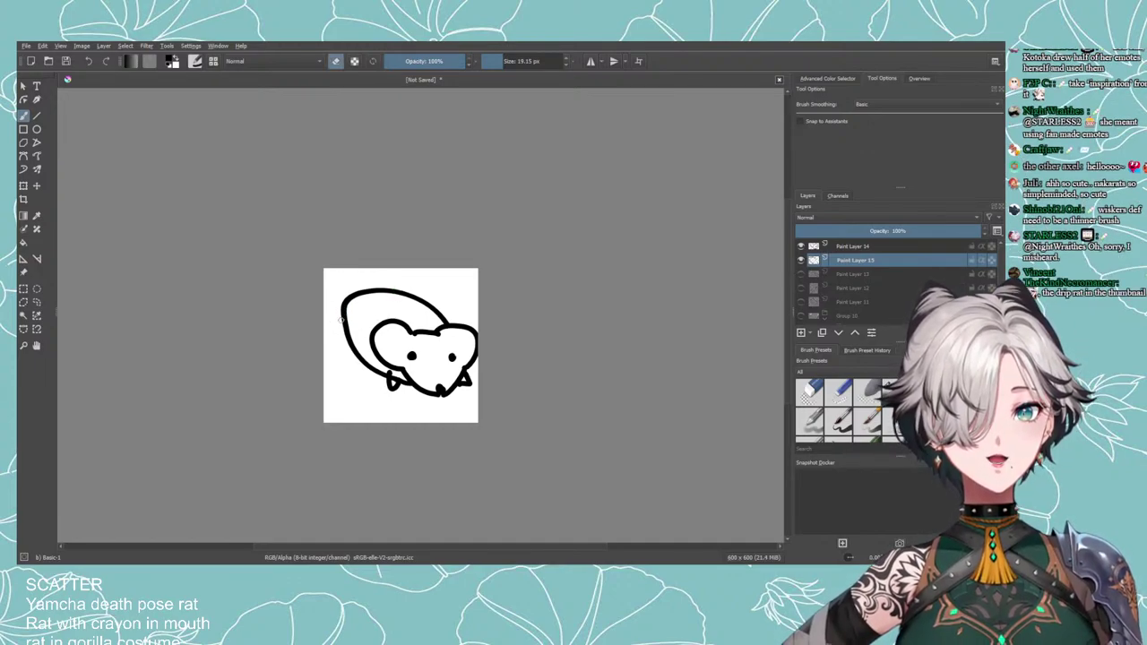
key(e)
mouse_move(342, 304)
mouse_down()
mouse_move(354, 333)
mouse_move(333, 319)
mouse_move(356, 337)
mouse_up()
key(ctrl+z)
key(ctrl+z)
key(ctrl+z)
Draw the second hind foot on the upper edge of the rat's back and erase the body outline running through the feet.
drag(401, 292, 420, 293)
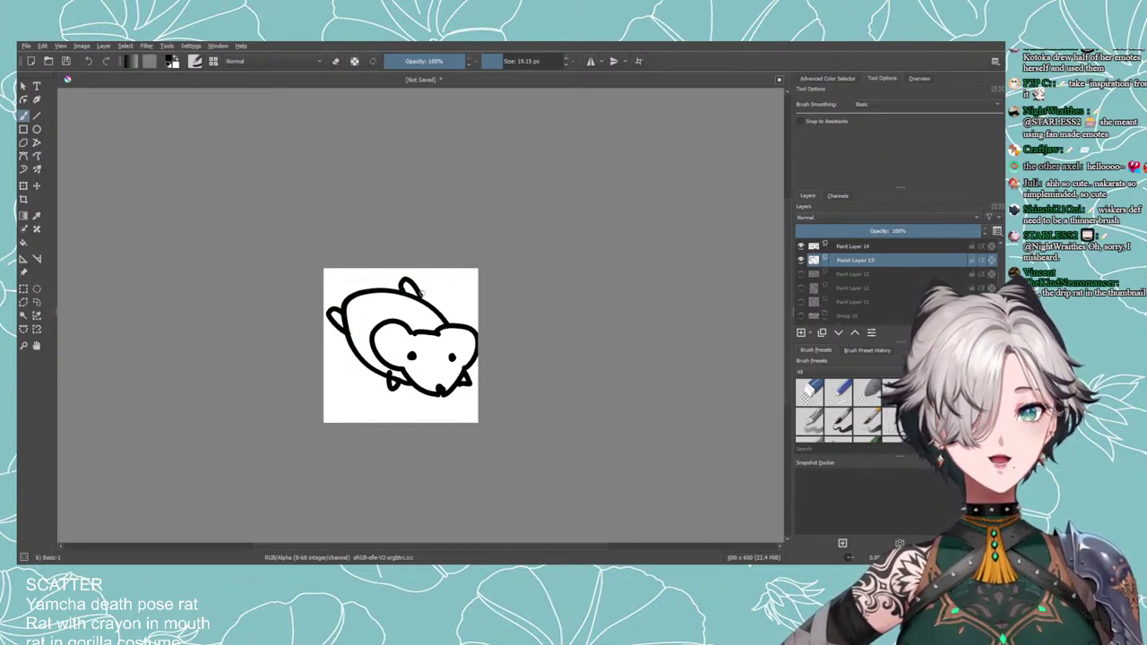
key(ctrl+z)
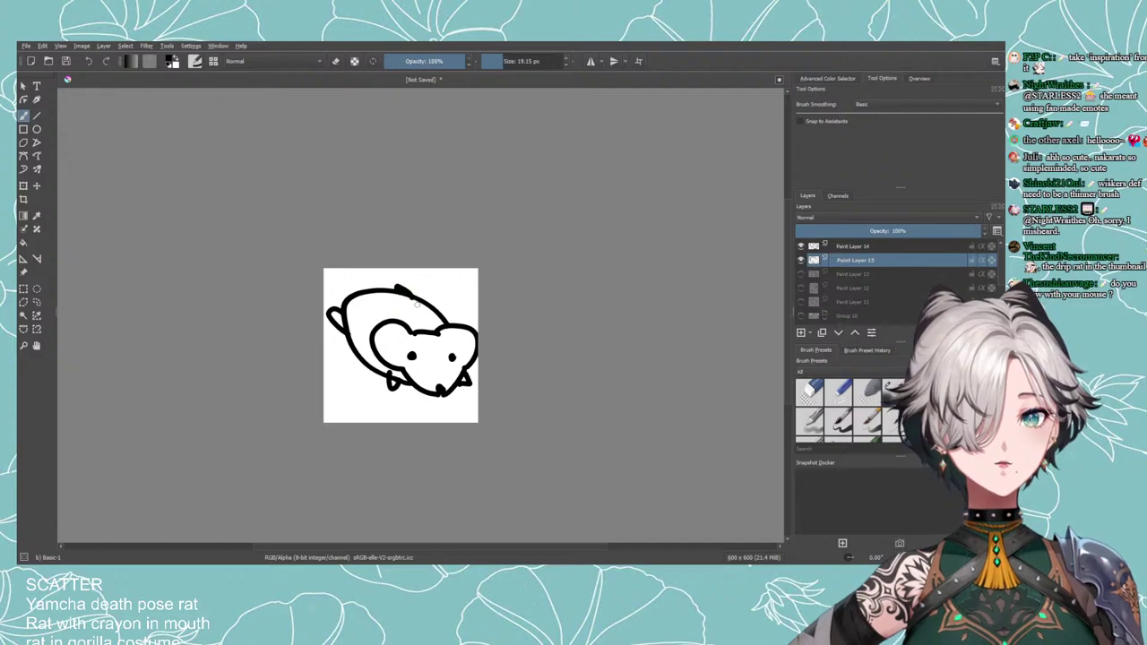
mouse_move(395, 295)
mouse_down()
mouse_move(405, 283)
mouse_move(414, 298)
mouse_up()
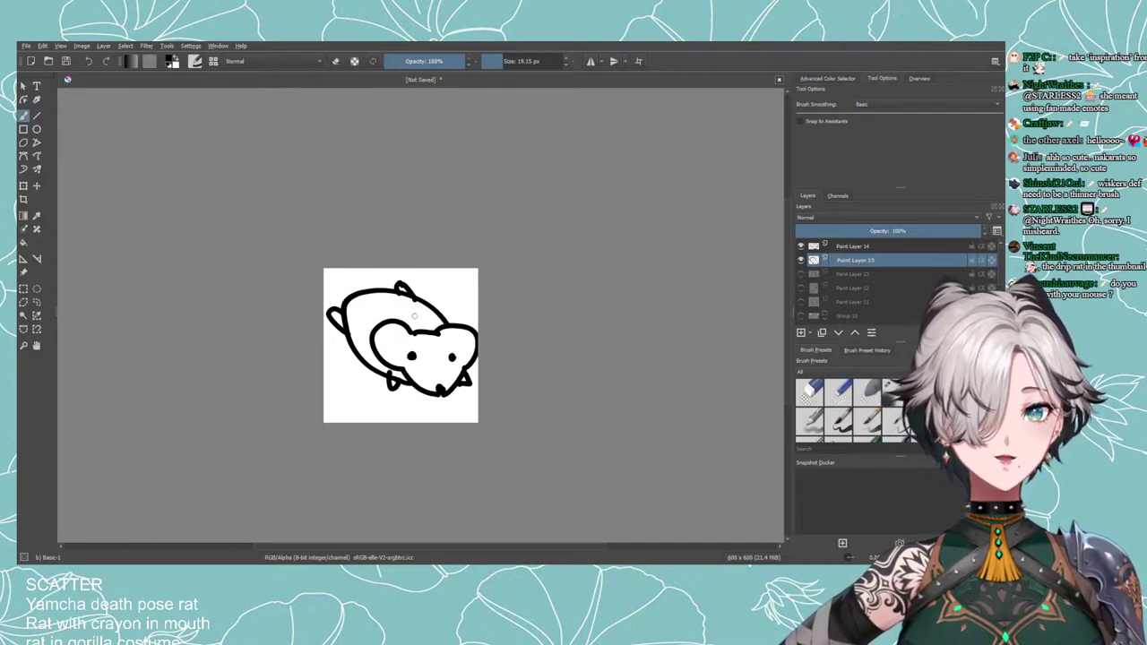
key(e)
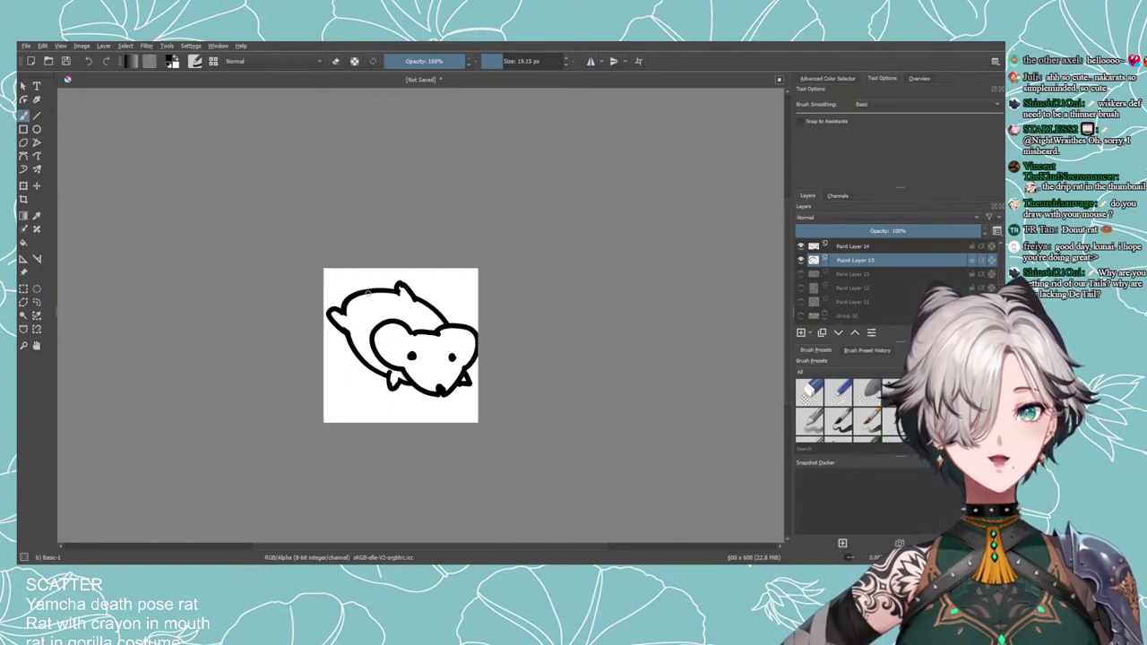
Try drawing the rat's tail on the same layer as the body.
mouse_move(380, 291)
mouse_down()
mouse_move(381, 306)
mouse_move(348, 270)
mouse_move(385, 308)
mouse_move(354, 269)
mouse_up()
key(ctrl+z)
key(e)
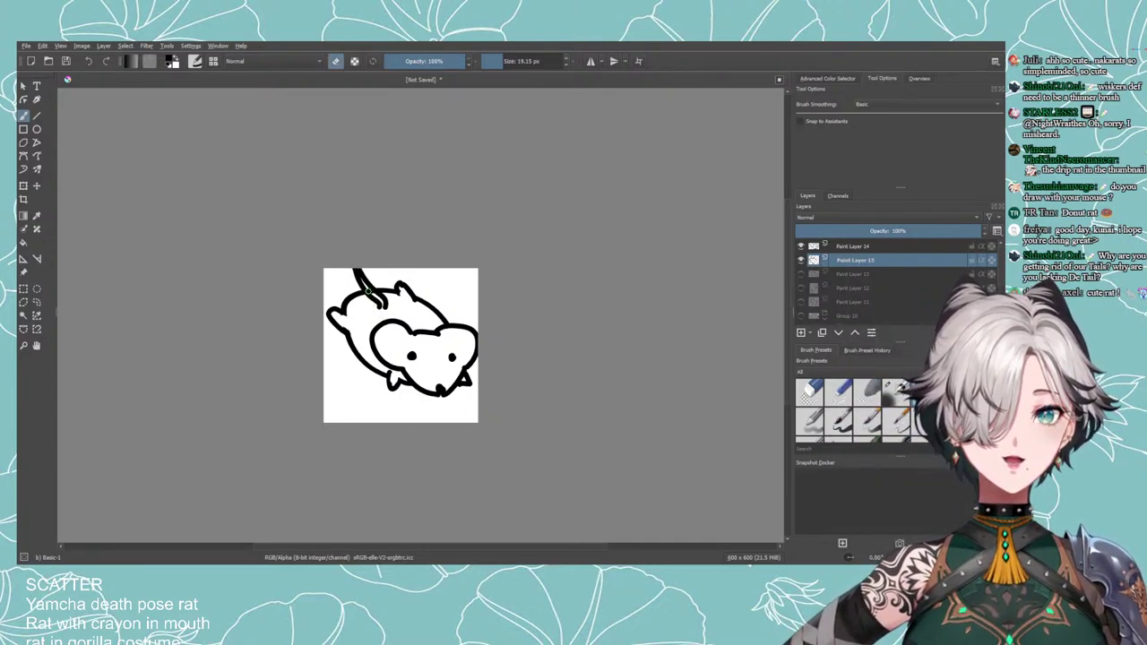
key(ctrl+z)
key(ctrl+z)
key(ctrl+z)
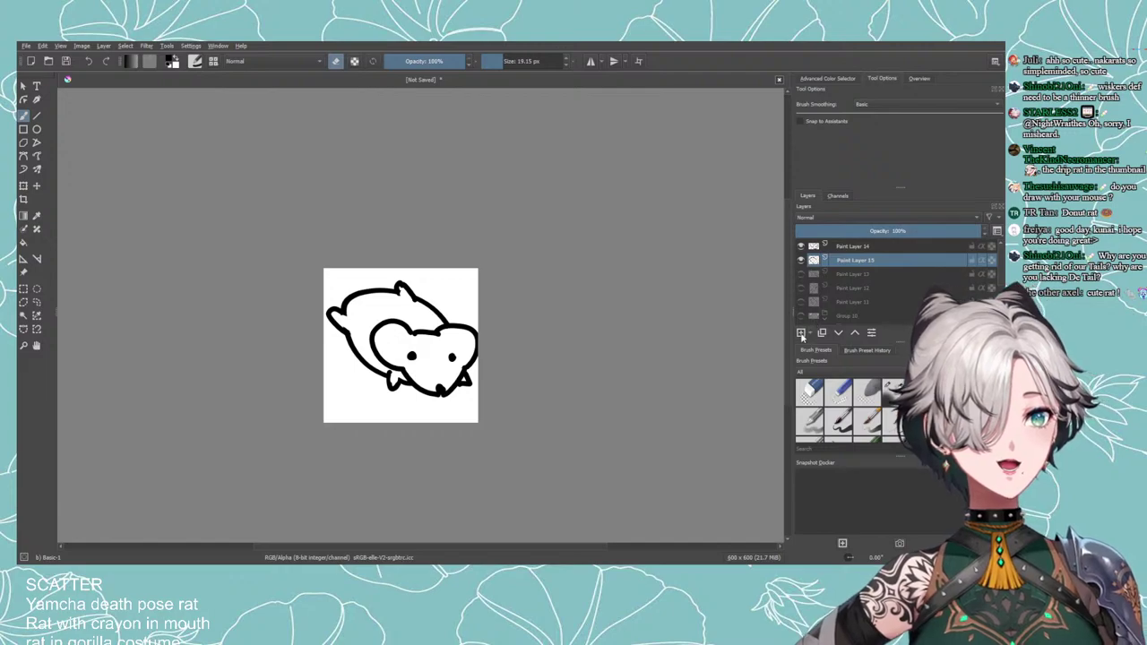
On a new paint layer above the body layer, draw a curved tail rising from the rump and erase the body line between its edges.
click(801, 273)
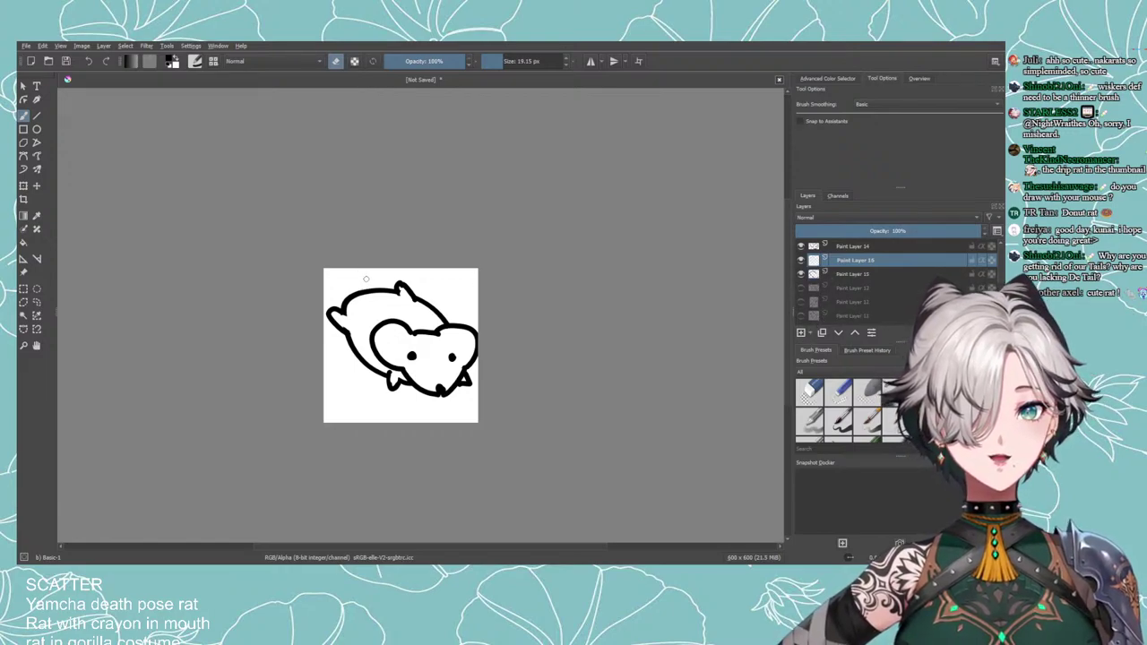
key(e)
mouse_move(376, 307)
mouse_down()
mouse_move(359, 269)
mouse_move(376, 305)
mouse_up()
key(ctrl+z)
key(ctrl+z)
key(ctrl+z)
key(ctrl+z)
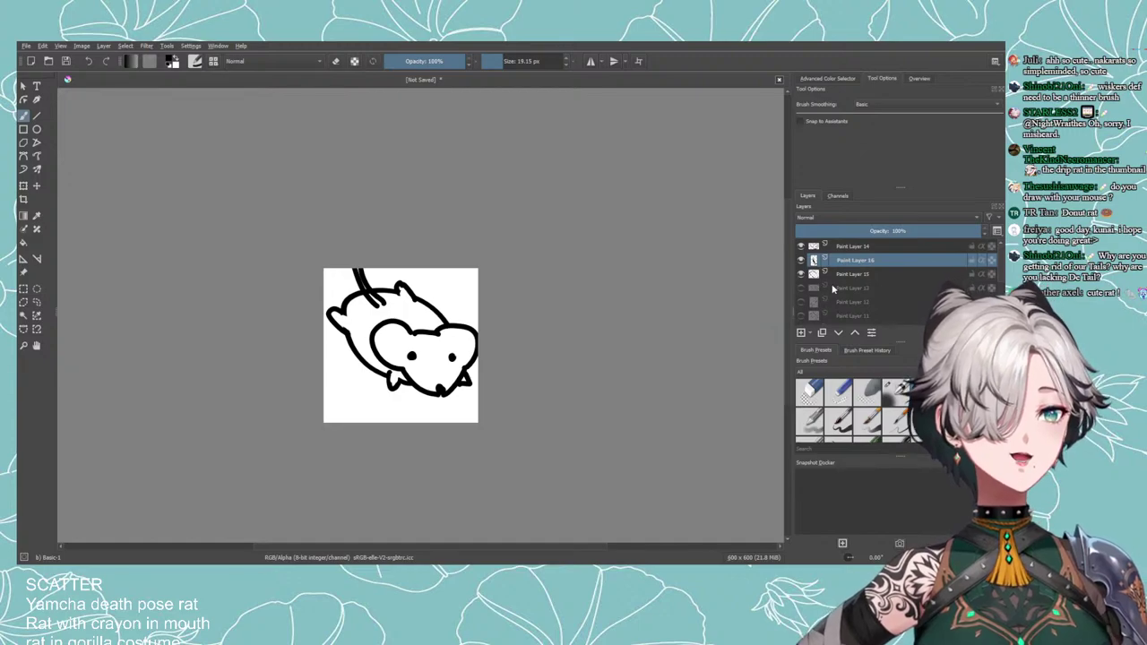
key(Page_Down)
key(e)
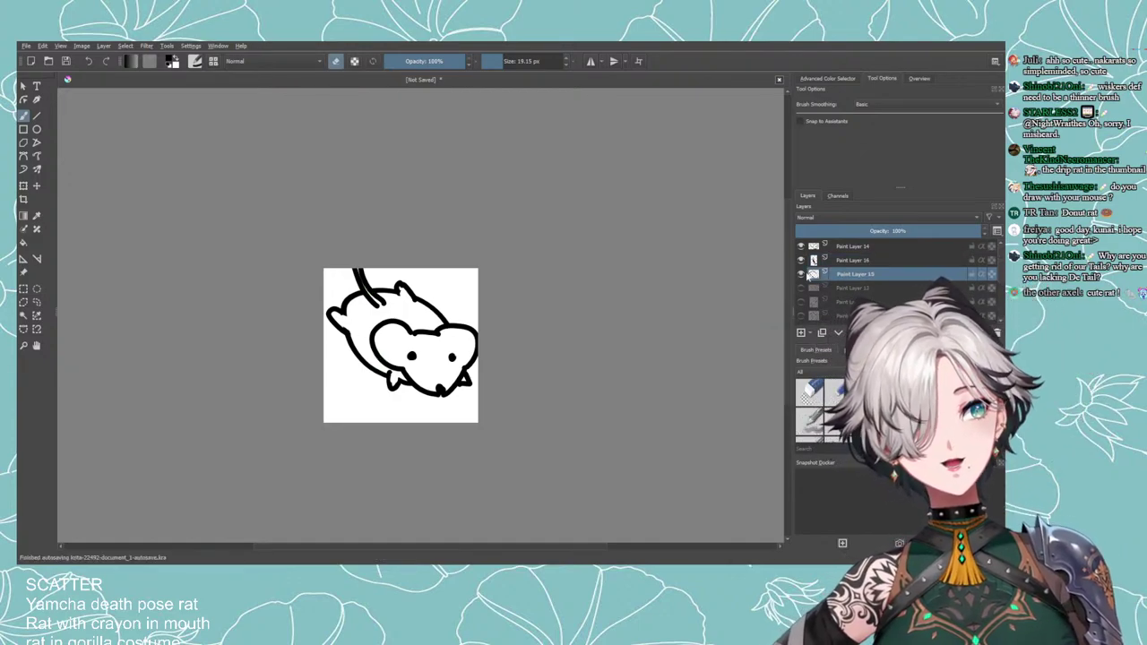
Move the tail on its own layer slightly up and to the left along the rat's rump.
click(816, 260)
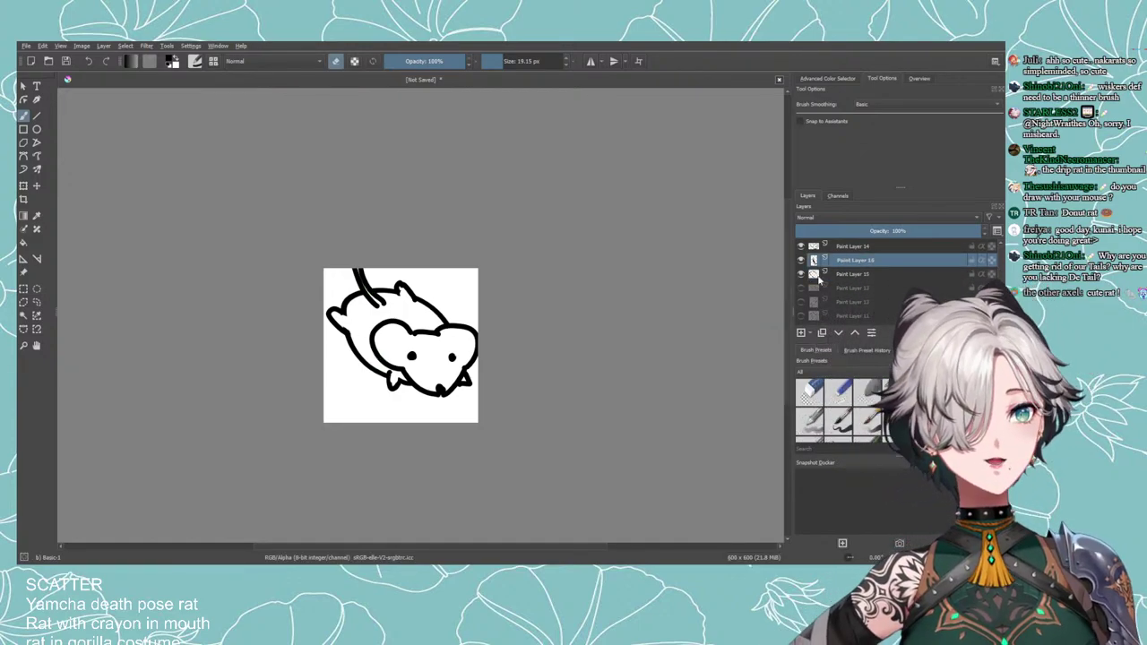
click(23, 186)
drag(363, 295, 358, 291)
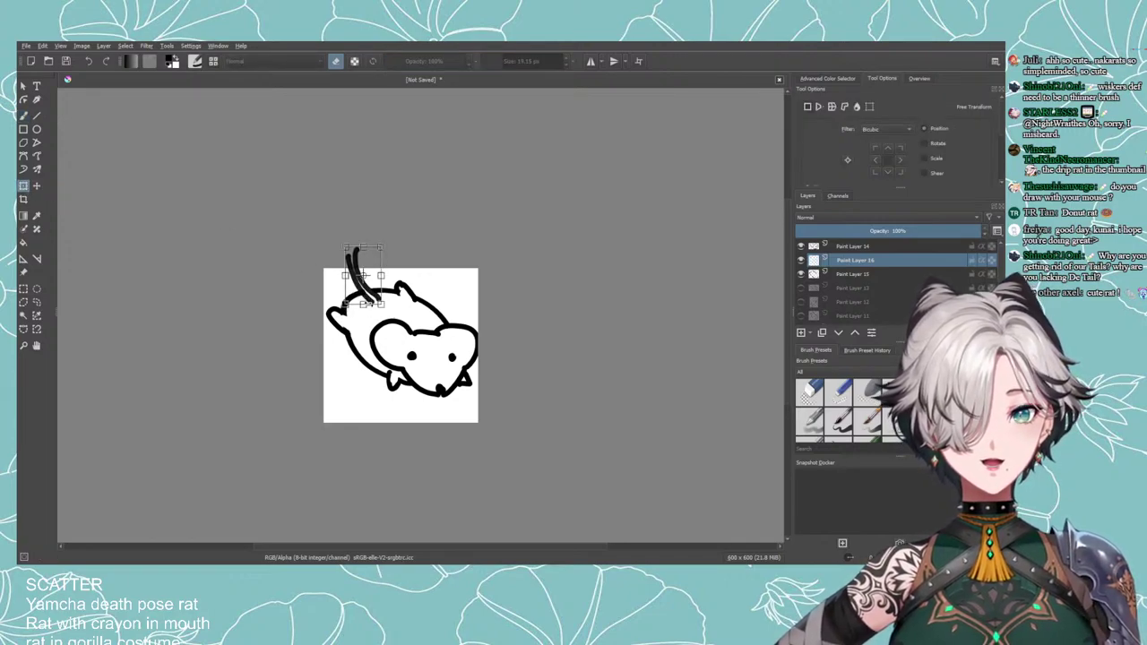
key(Return)
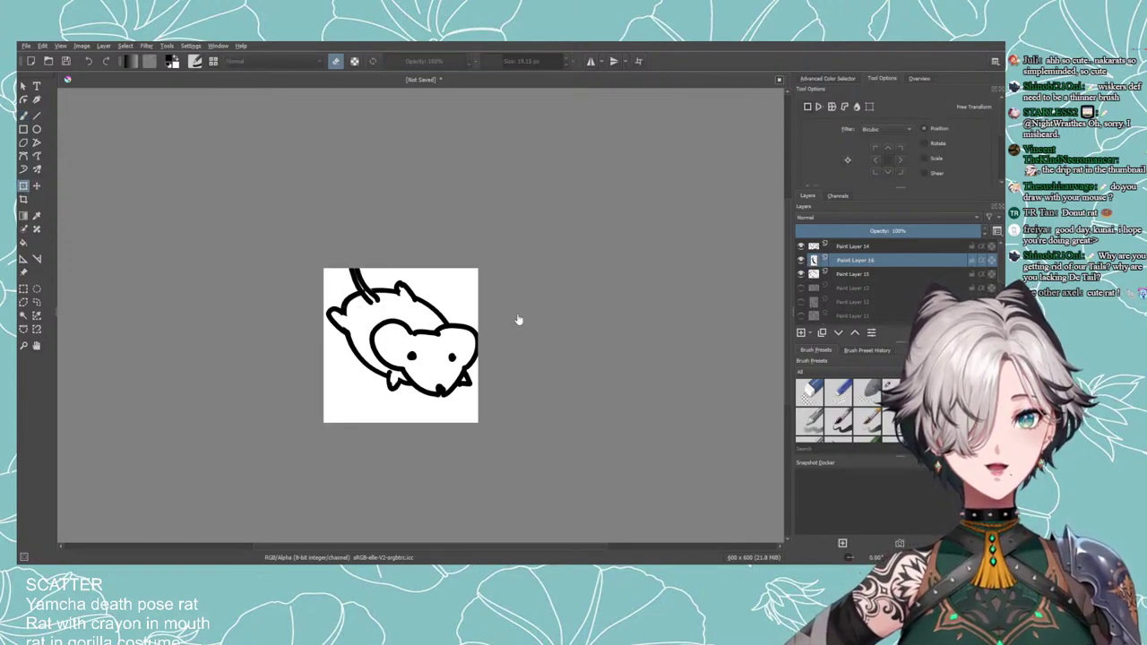
Group the rat's head, tail and body layers together.
ctrl+click(838, 272)
ctrl+click(851, 250)
key(ctrl+g)
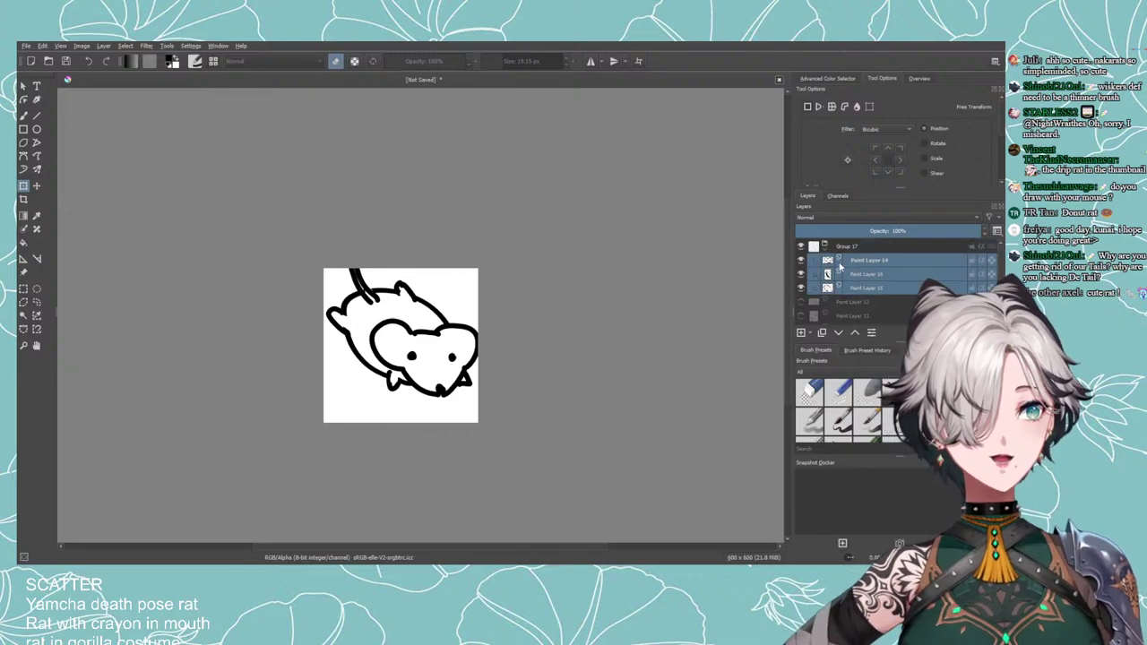
Rotate the whole rat group slightly clockwise and reposition it on the canvas so the head points further down.
click(847, 250)
click(197, 258)
drag(453, 343, 451, 366)
drag(470, 446, 454, 456)
drag(449, 414, 452, 411)
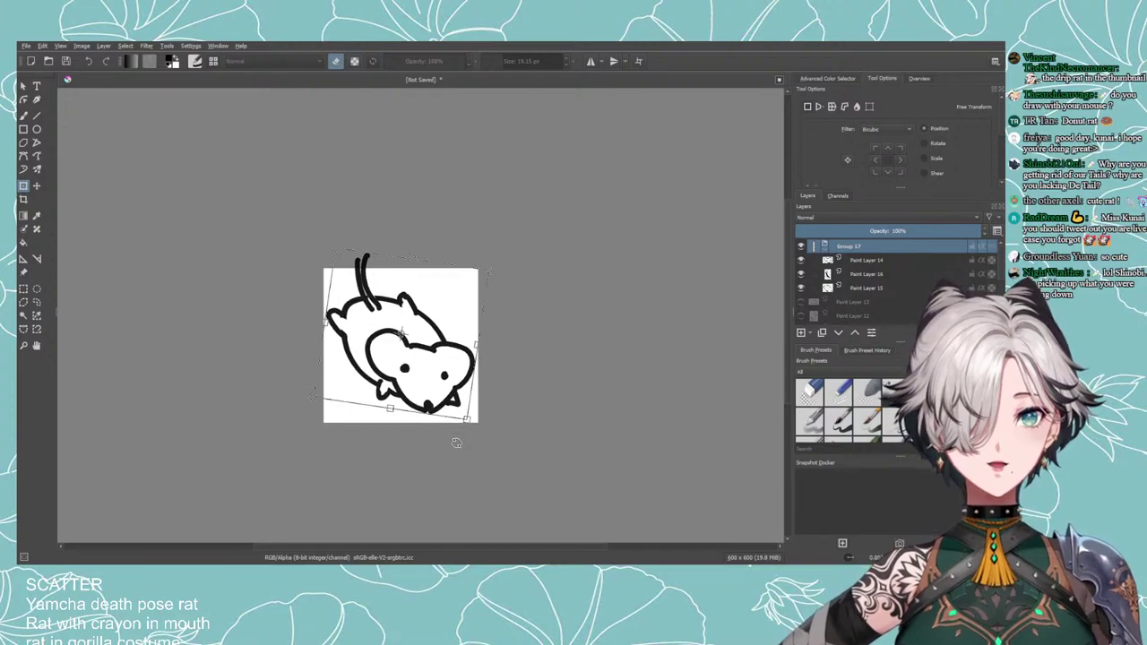
key(Return)
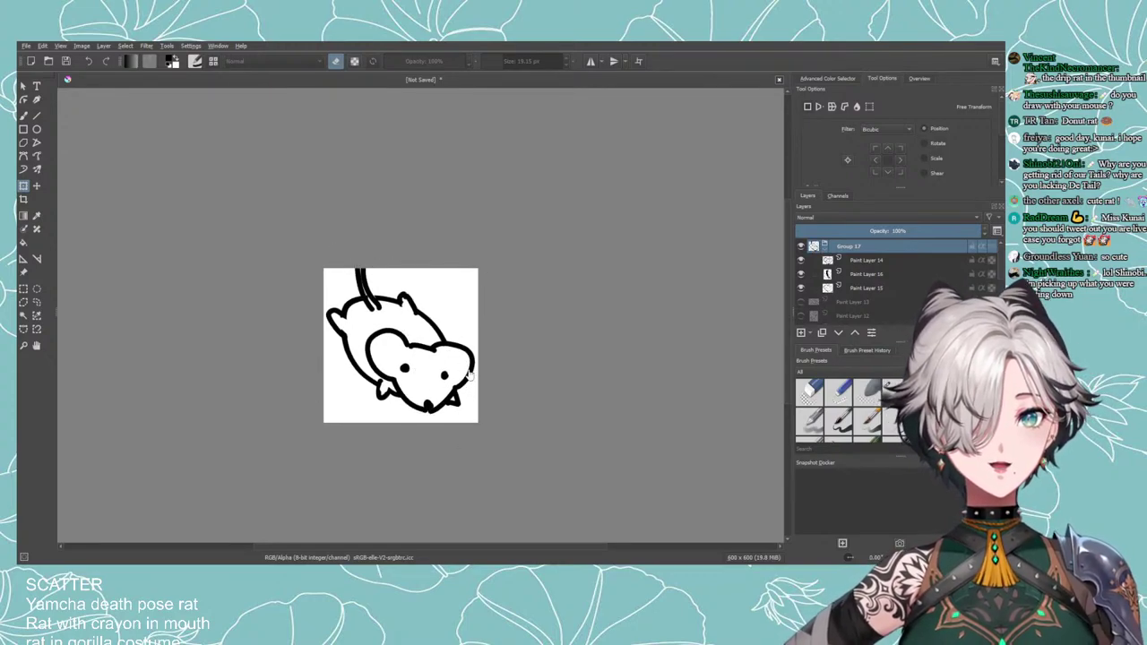
scroll(445, 451, down, 4)
scroll(444, 453, up, 4)
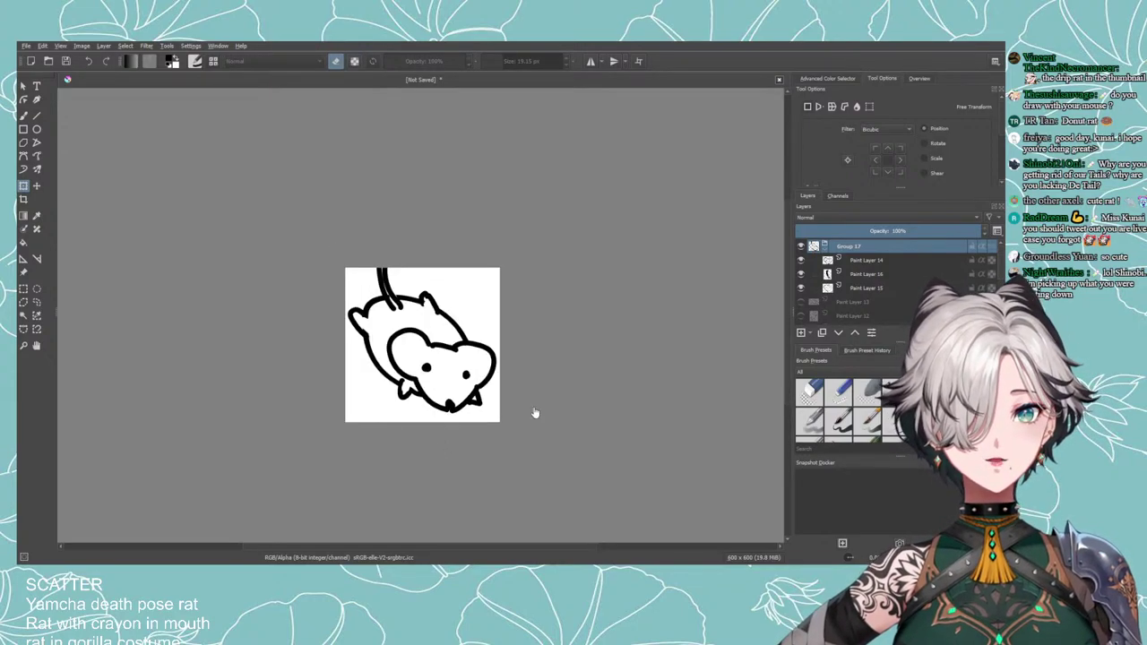
Rotate the rat's head layer slightly counterclockwise, keeping it over the front of the body.
click(835, 262)
click(528, 362)
drag(507, 423, 513, 425)
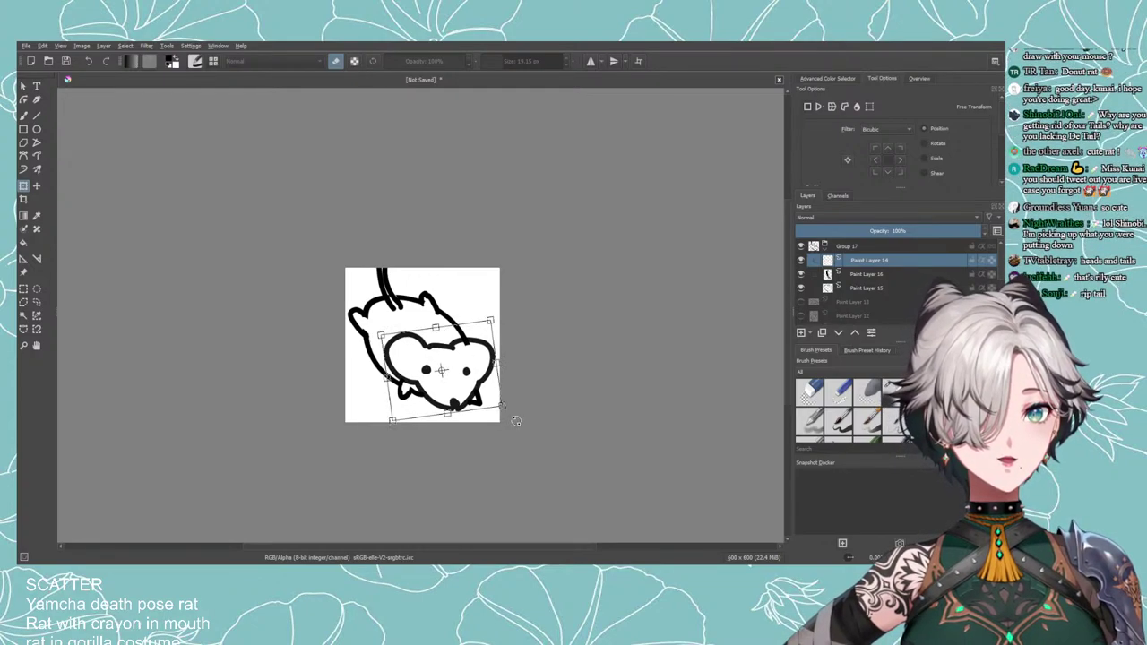
key(Return)
Rotate the rat's body layer slightly and shift it a little to the right behind the head.
click(846, 276)
click(845, 289)
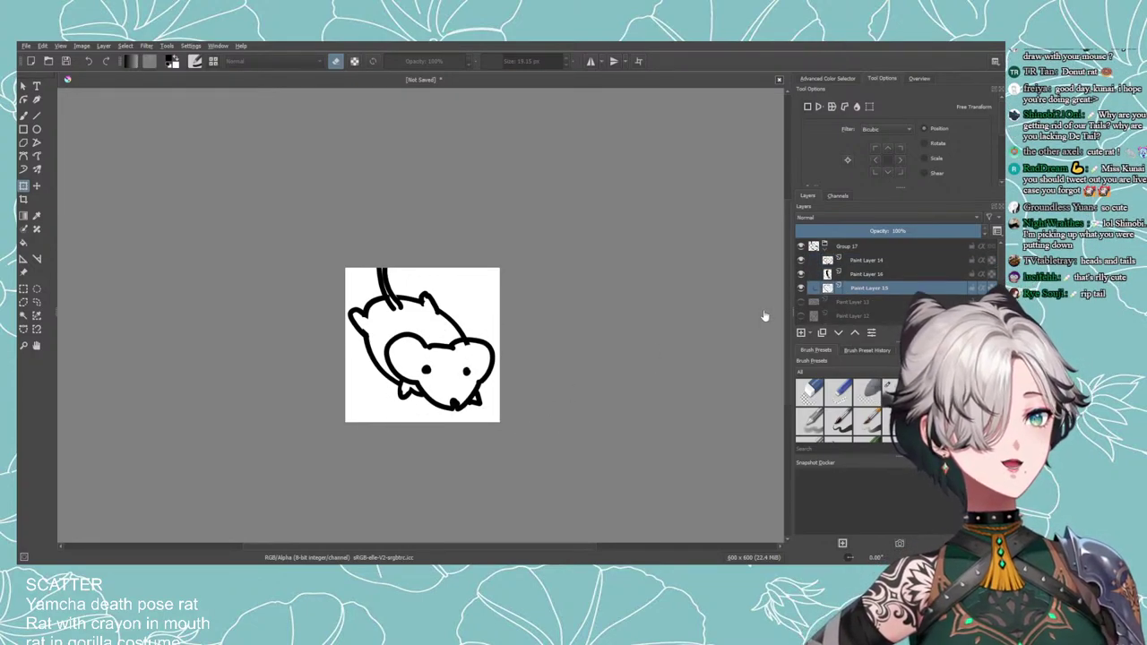
click(431, 316)
drag(445, 289, 451, 291)
drag(435, 337, 438, 337)
Move the tail layer to the right so it lines up with the repositioned body.
click(873, 274)
click(389, 306)
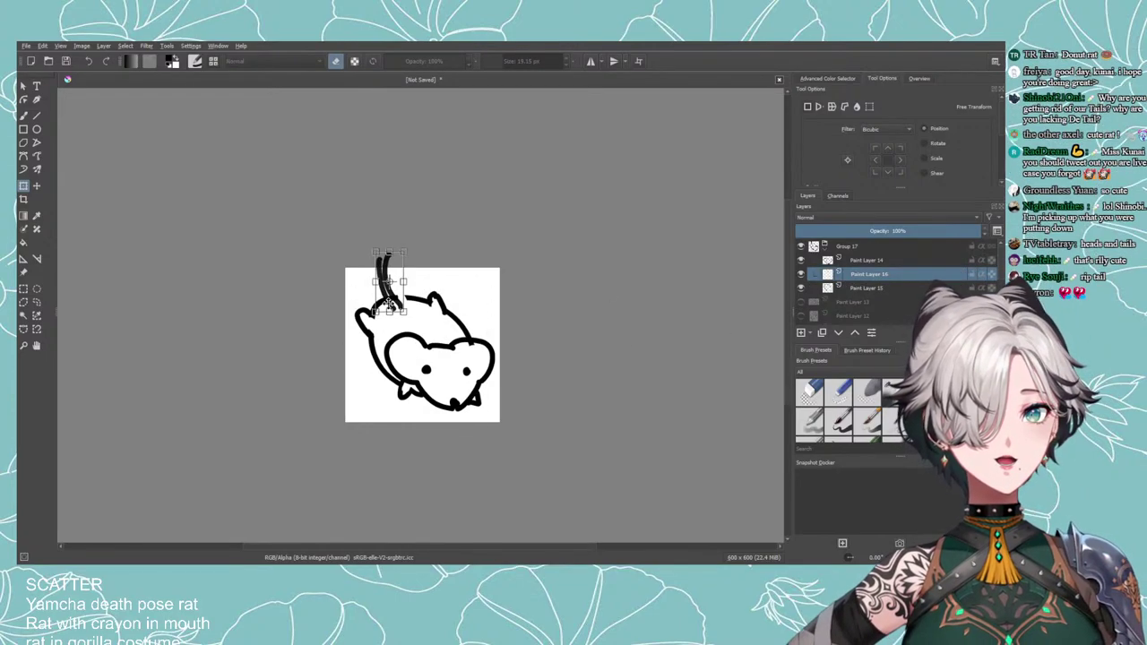
drag(389, 306, 401, 304)
key(Return)
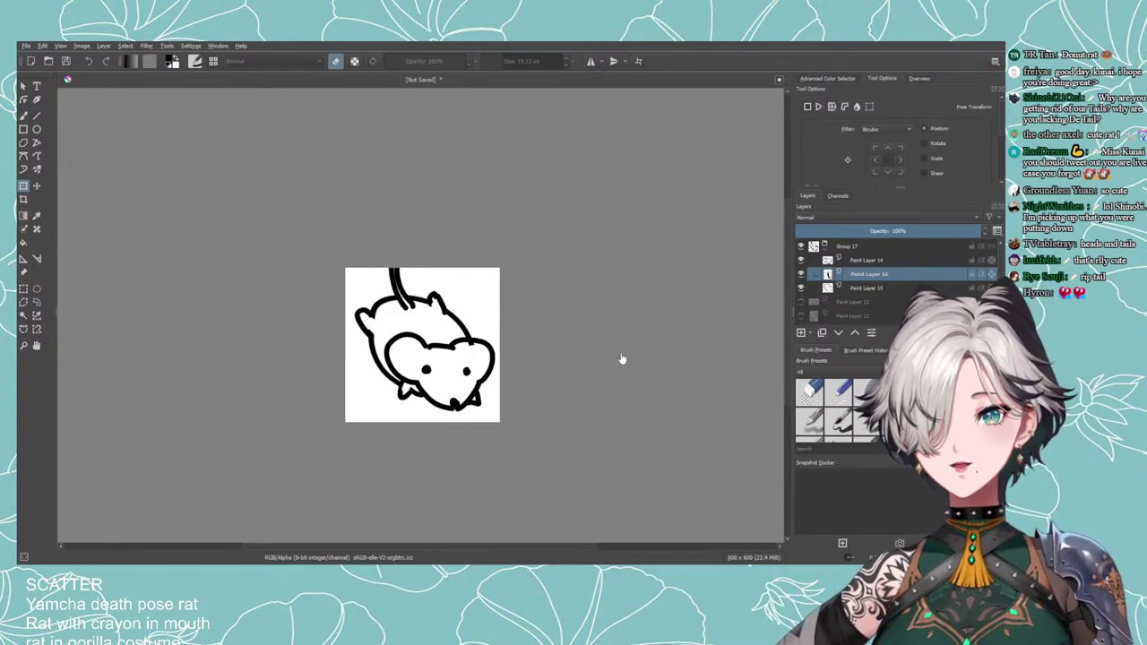
scroll(620, 358, down, 3)
scroll(607, 355, up, 3)
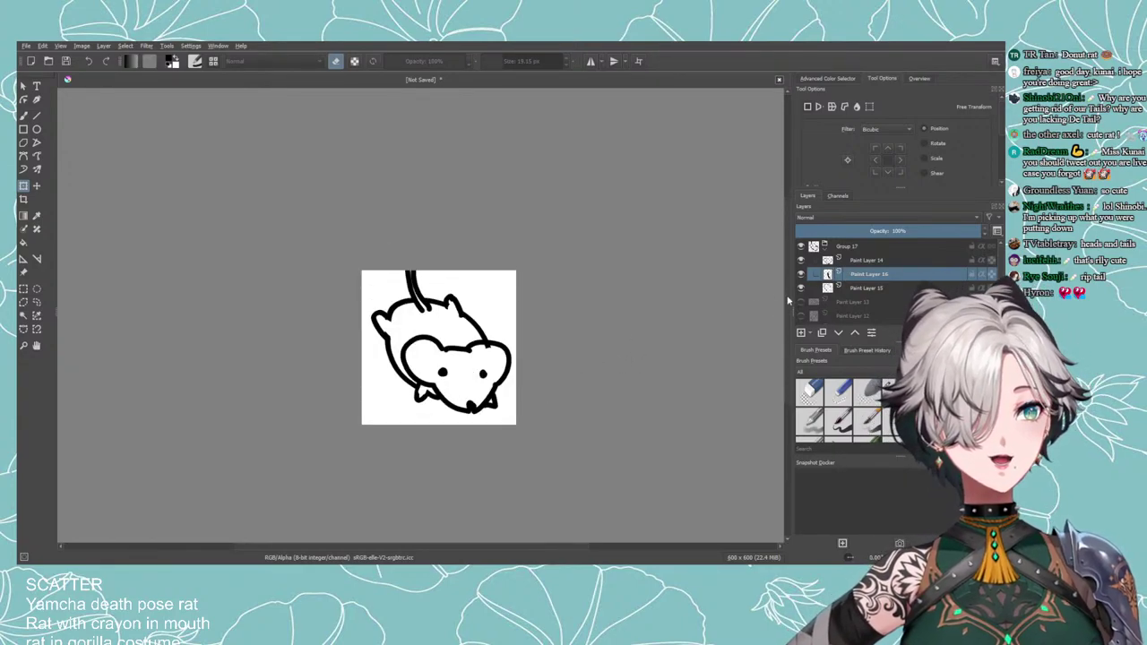
On the body layer, erase the line crossing the rat's right ear and clean up the stray line inside the upper hind foot.
click(870, 263)
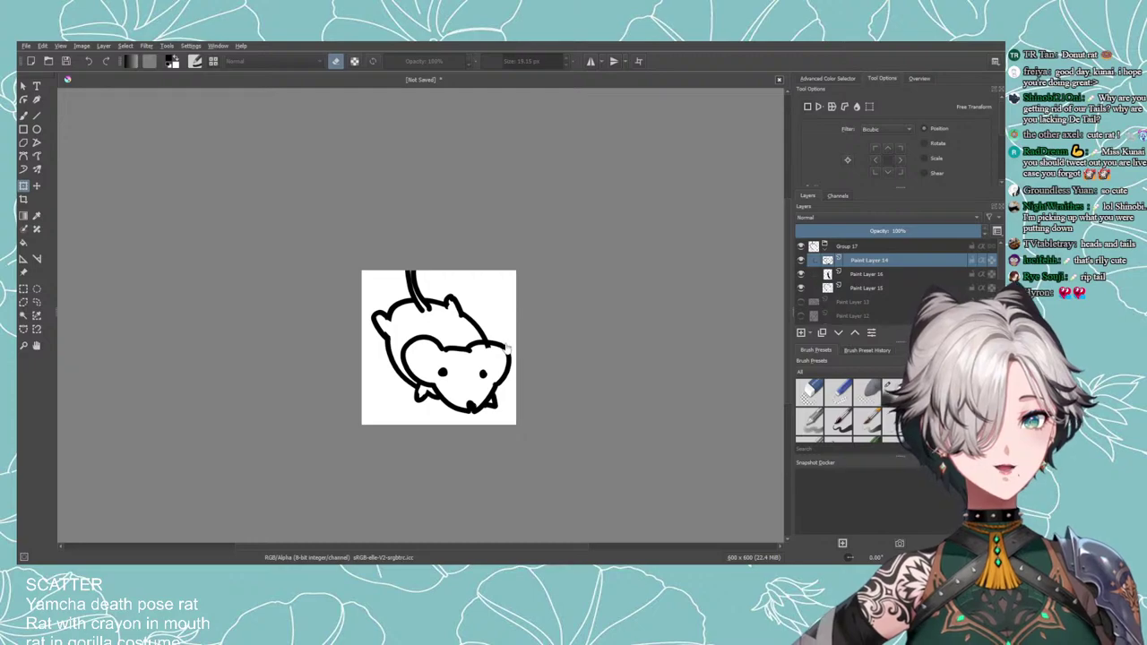
scroll(506, 349, up, 4)
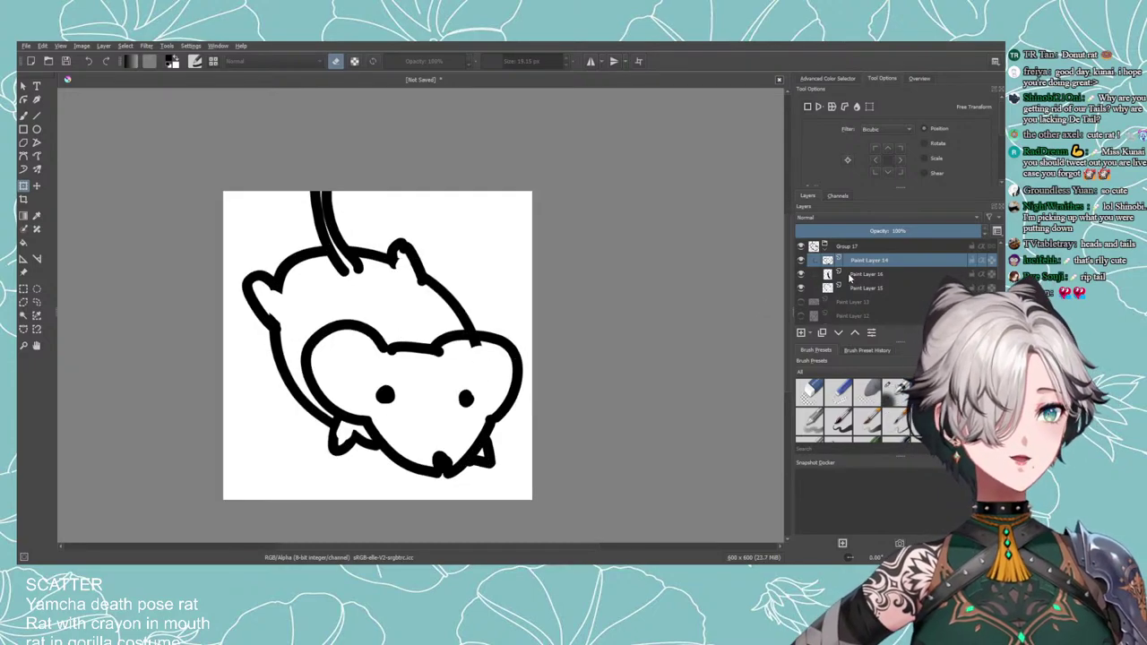
click(856, 287)
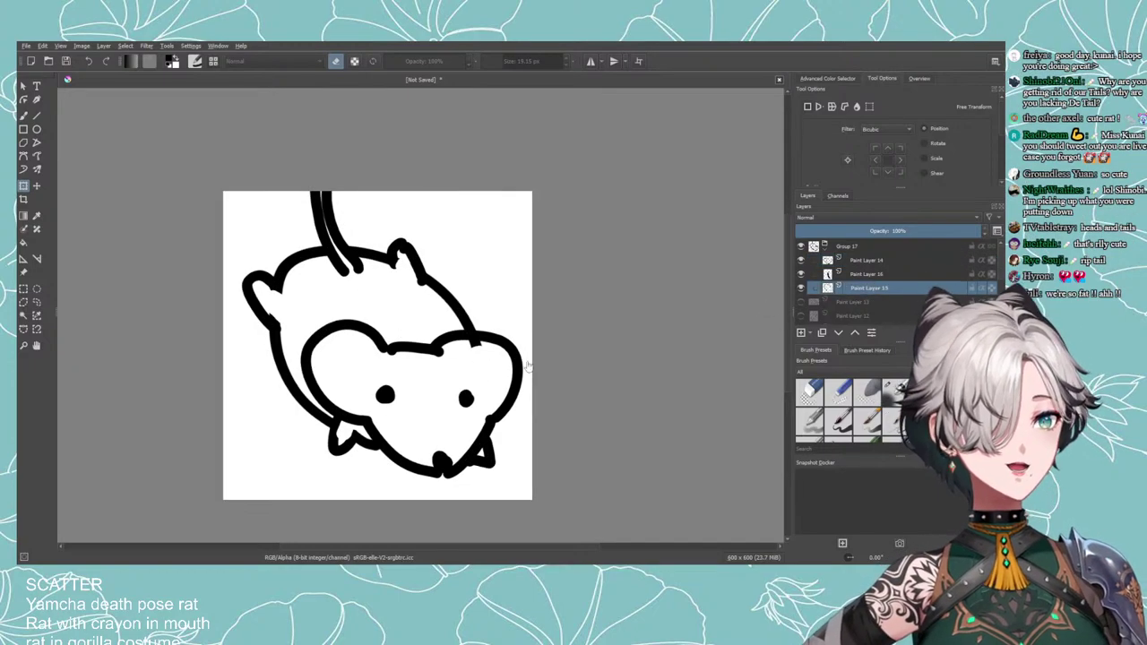
key(e)
key(b)
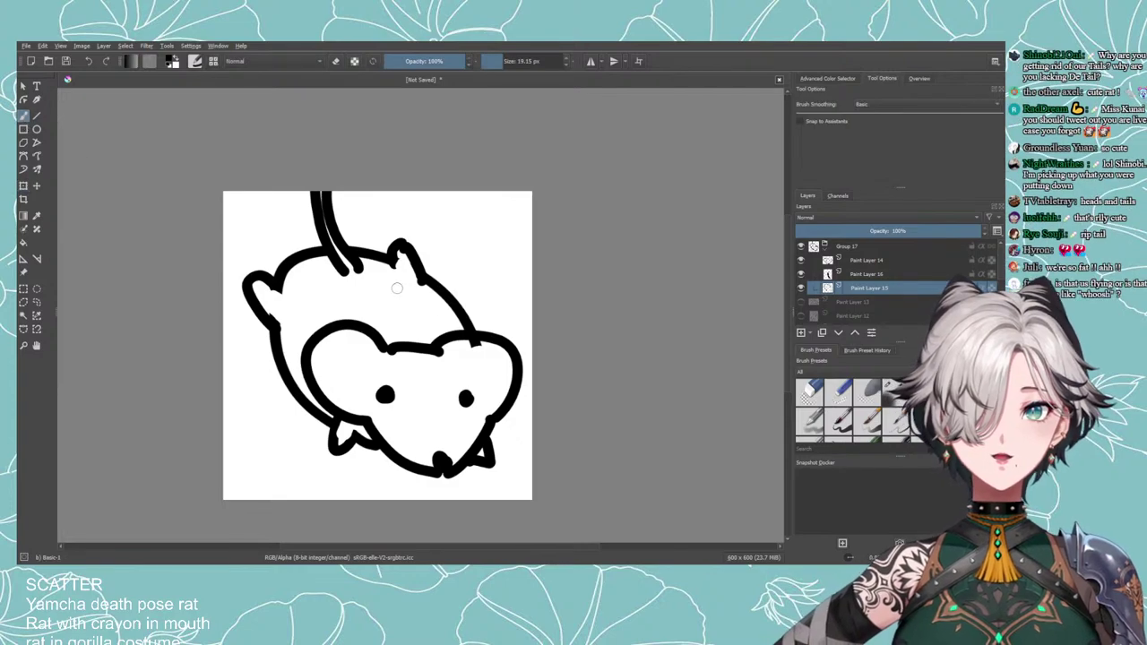
key(e)
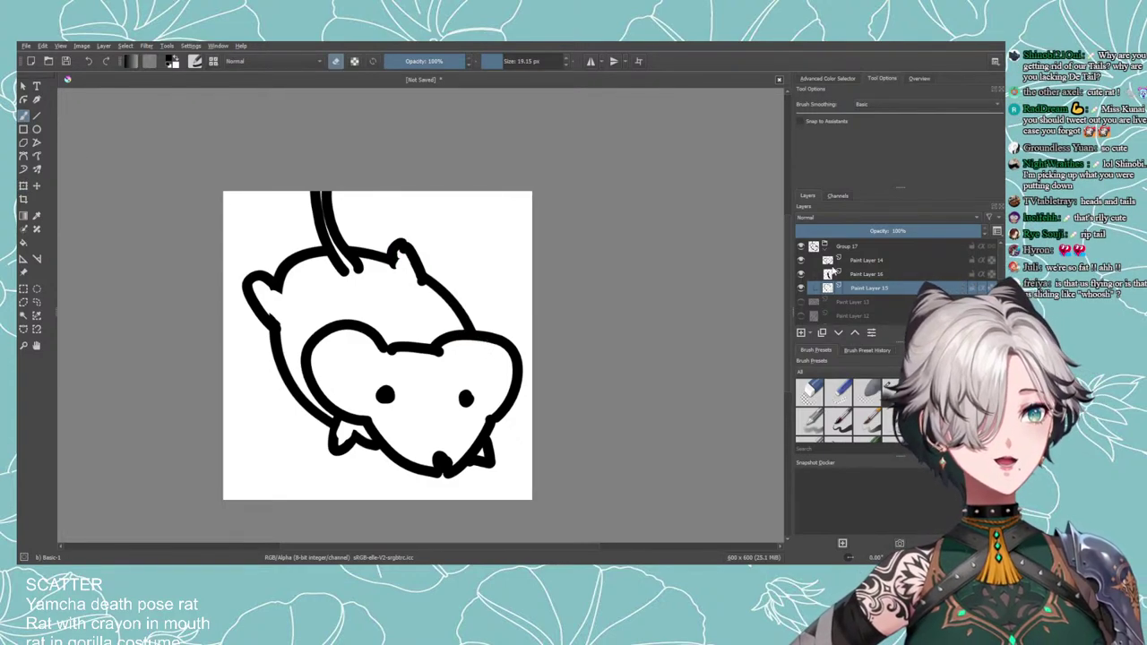
click(862, 260)
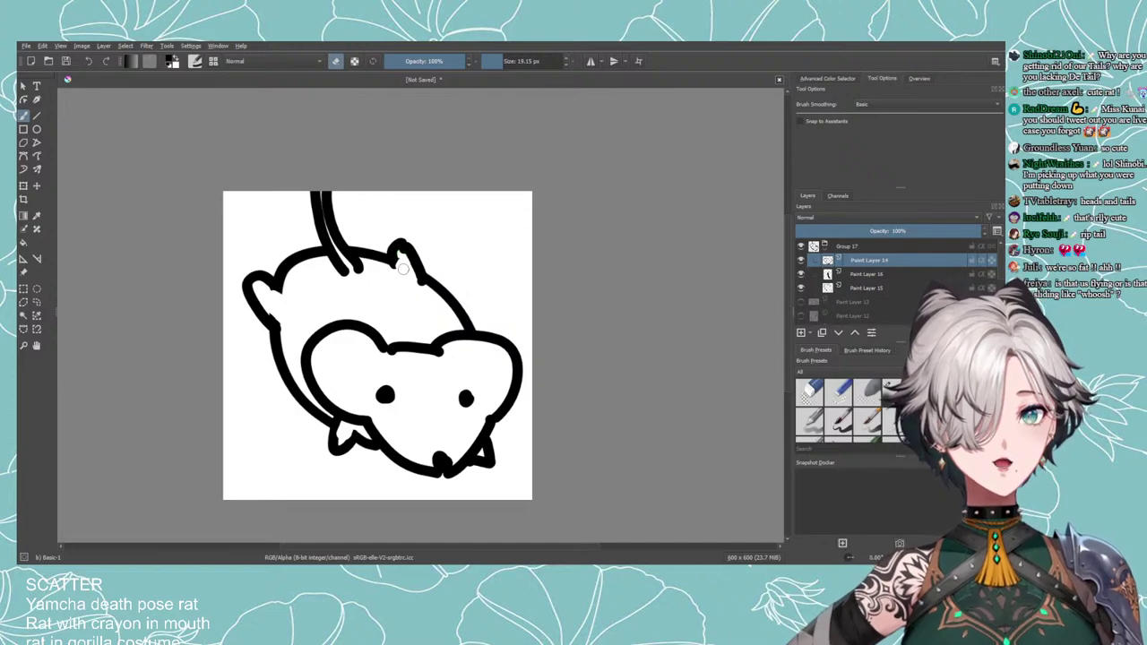
click(828, 288)
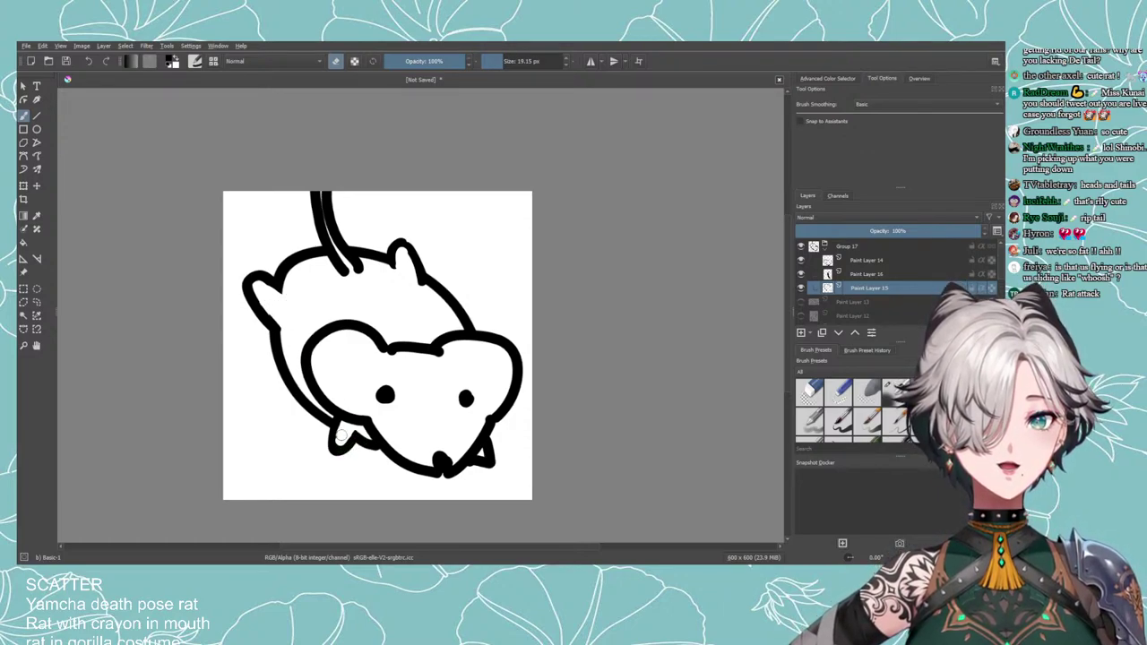
Erase the stray body line crossing the top of the rat's front paw below its left ear.
scroll(478, 459, down, 2)
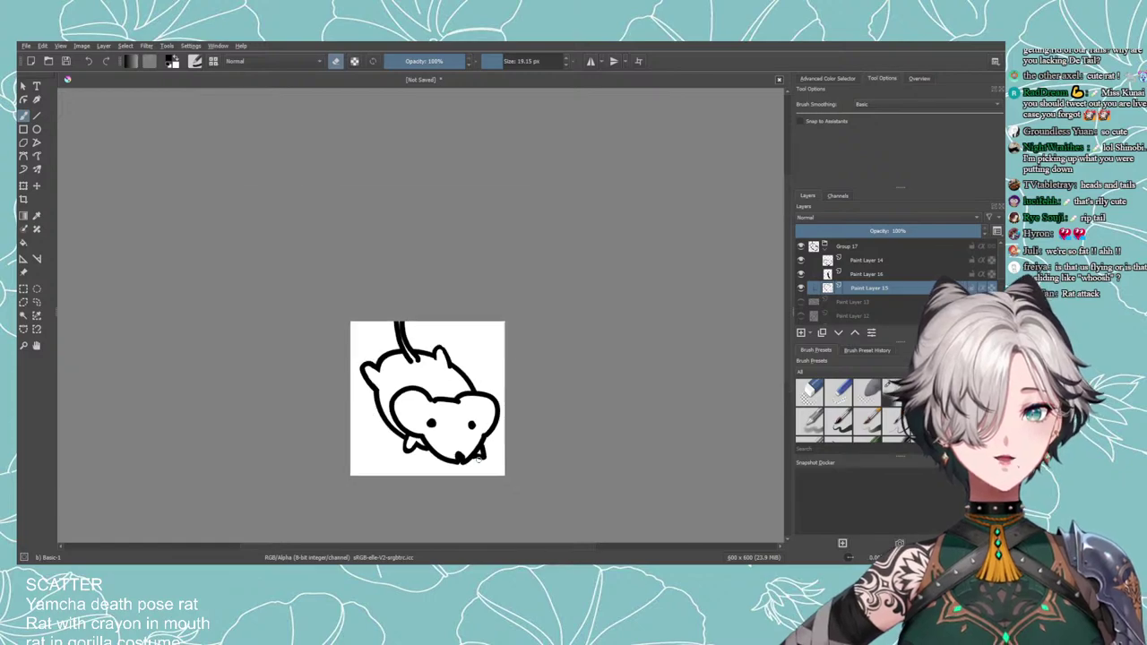
scroll(478, 458, up, 3)
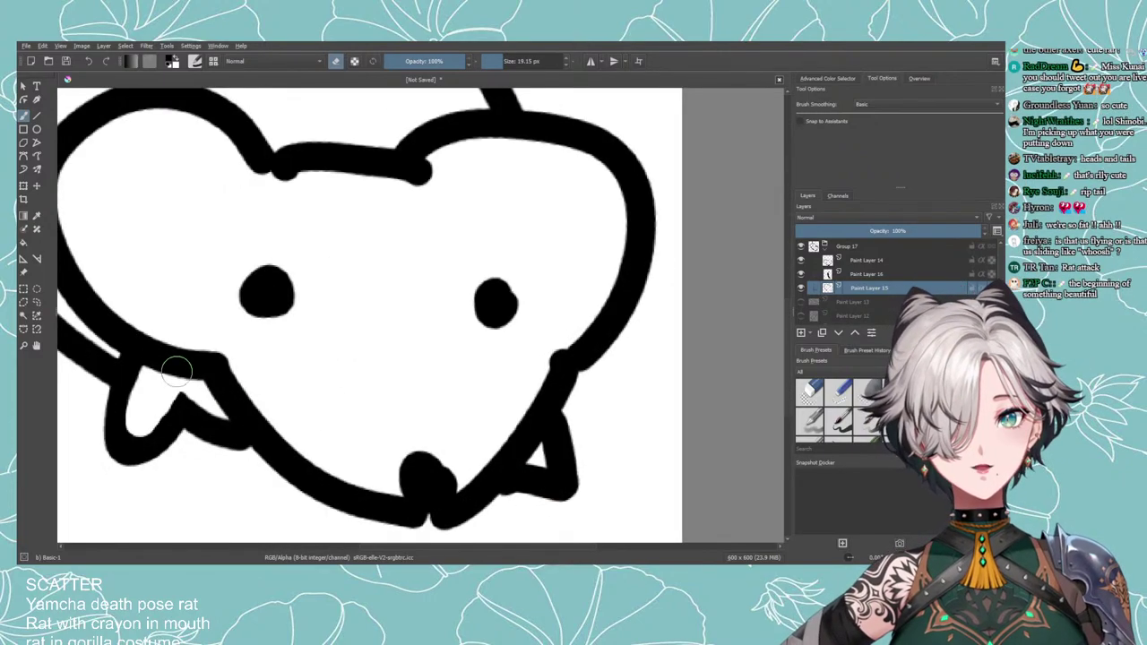
drag(111, 340, 147, 364)
scroll(167, 362, down, 5)
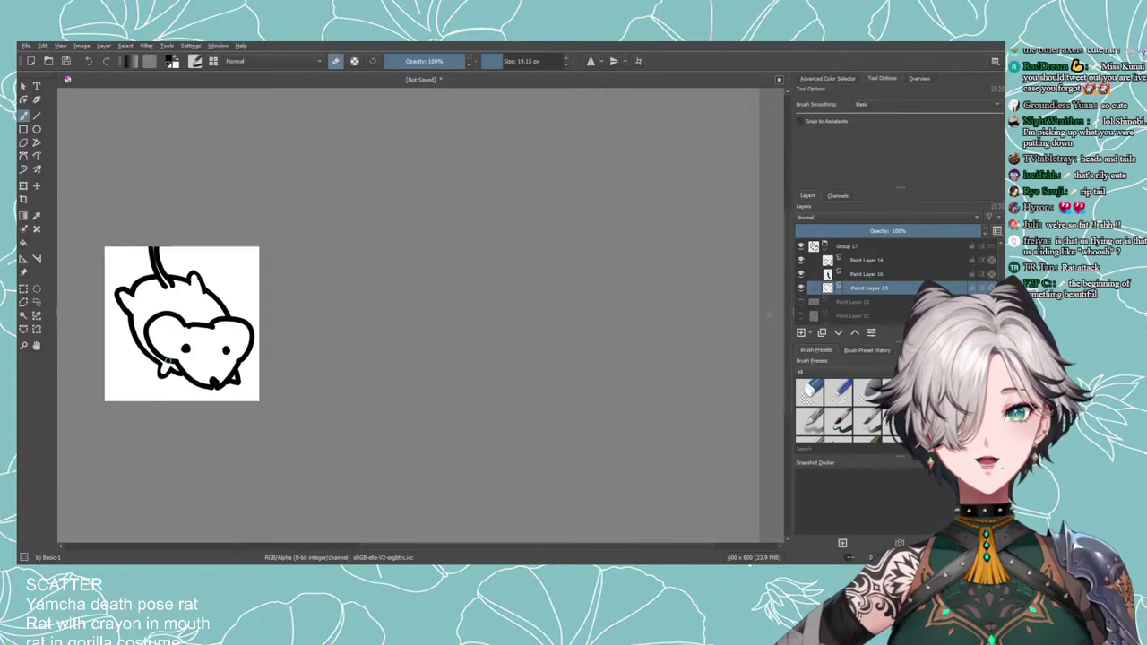
scroll(143, 260, up, 4)
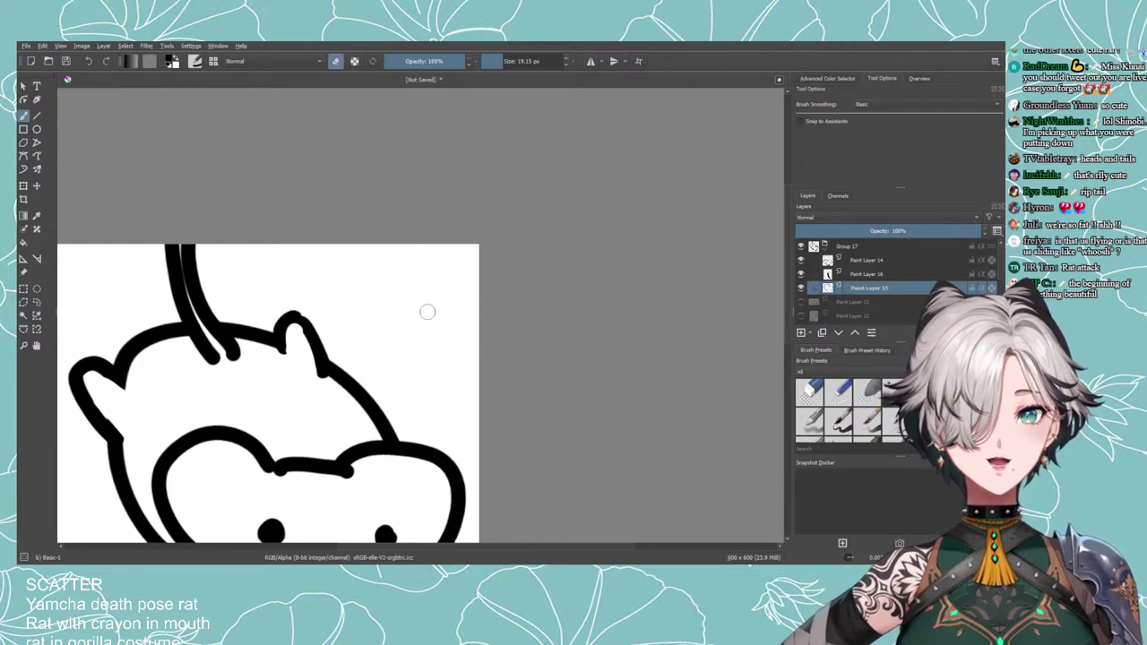
Thicken and smooth the outer line of the upper hind foot with a black brush stroke on the body layer.
key(e)
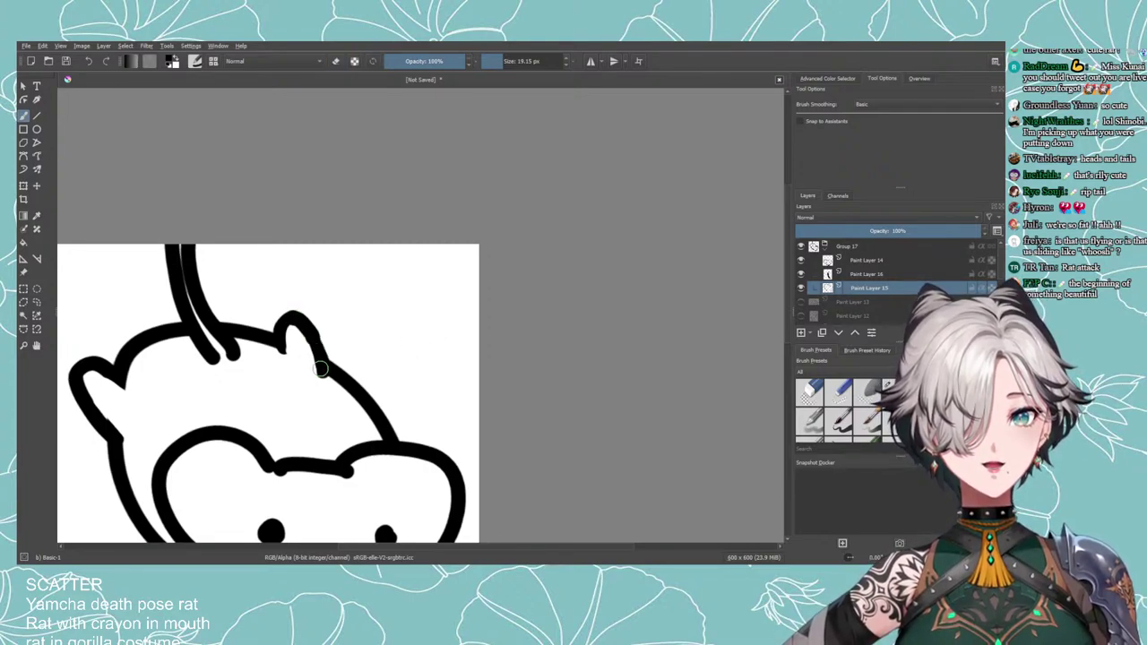
drag(298, 319, 325, 393)
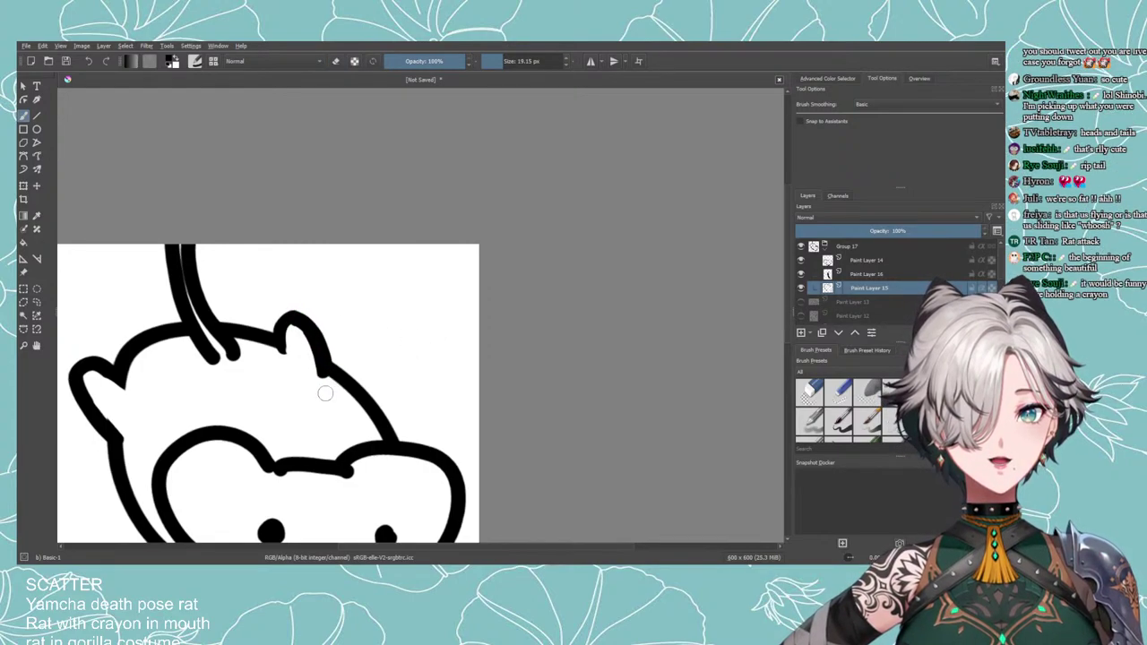
scroll(325, 393, down, 3)
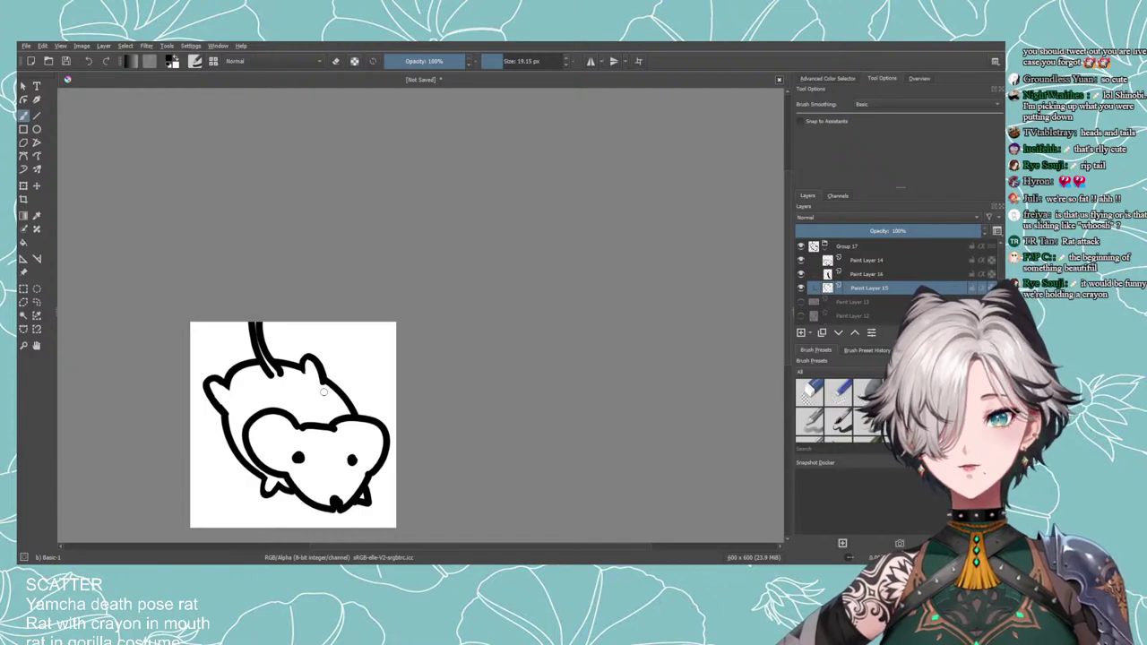
drag(418, 368, 517, 334)
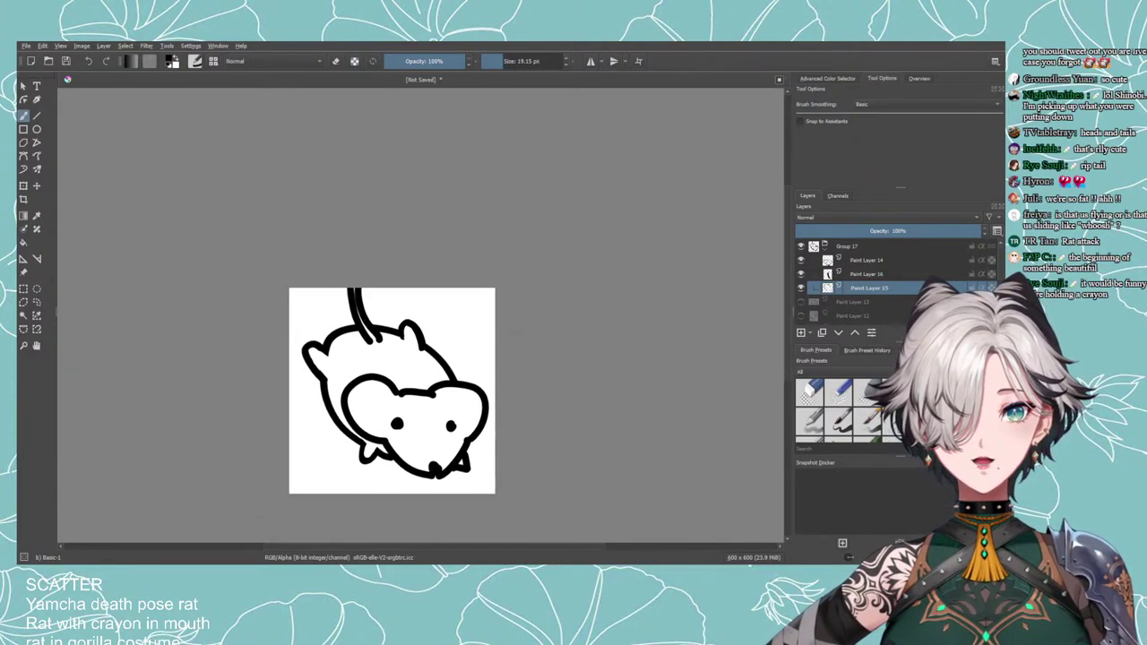
scroll(517, 333, down, 4)
scroll(529, 338, up, 4)
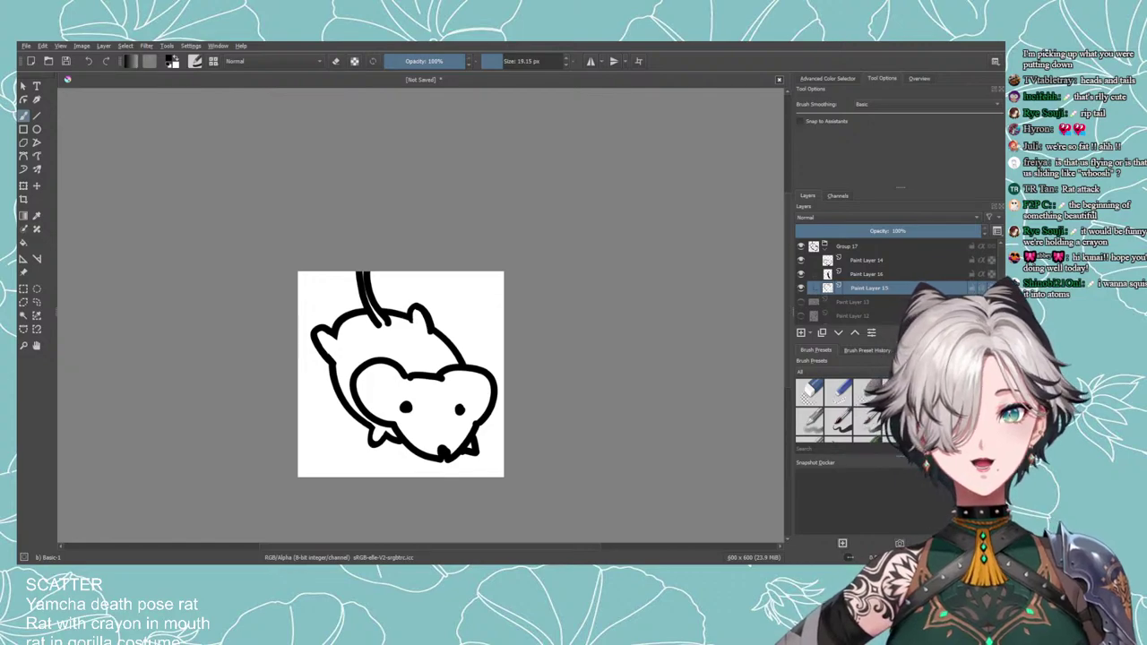
Transform the whole rat group, enlarging it slightly so the rat spans nearly the full canvas width.
click(848, 247)
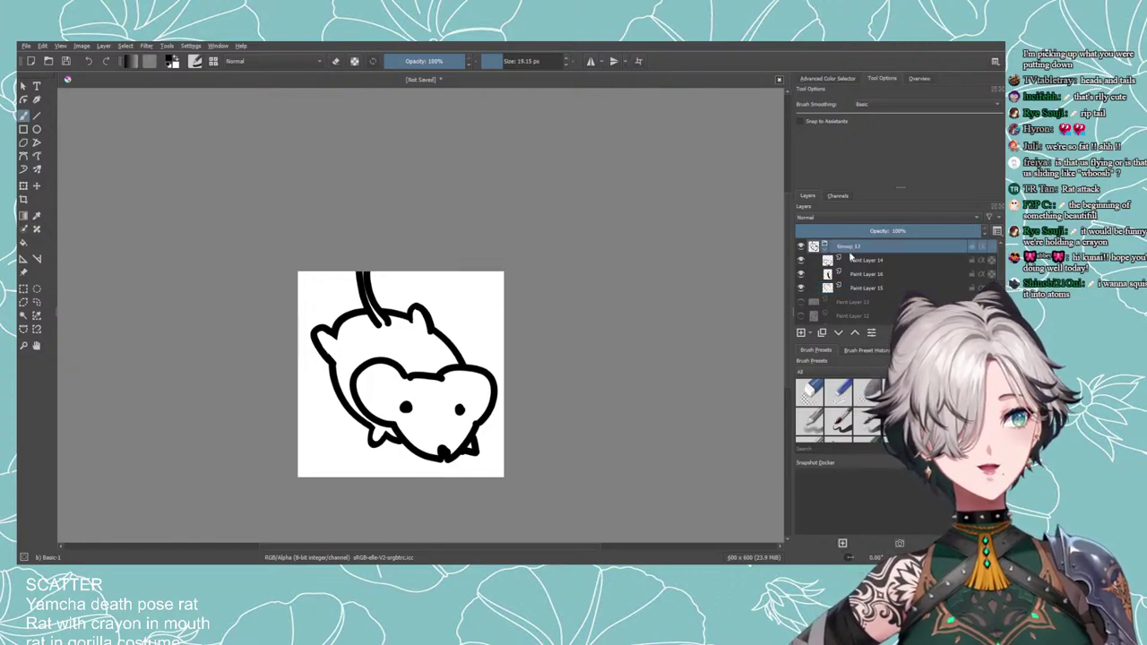
click(24, 185)
mouse_move(311, 463)
mouse_down()
mouse_move(298, 477)
mouse_move(339, 442)
mouse_up()
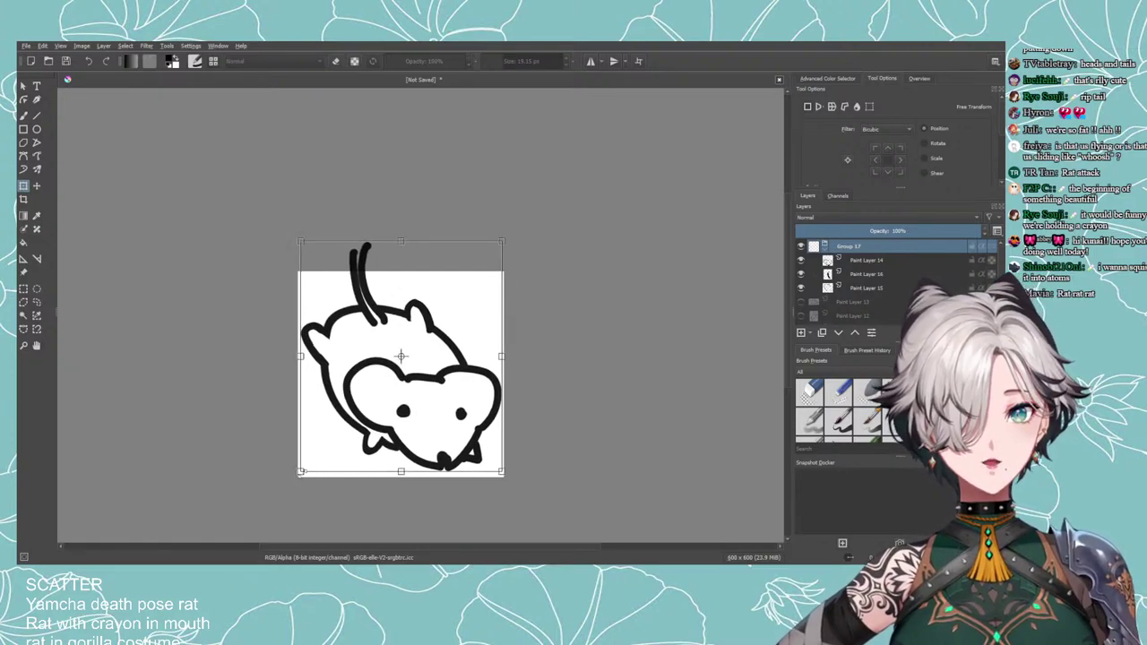
key(Return)
drag(330, 445, 331, 445)
drag(339, 495, 351, 448)
key(Return)
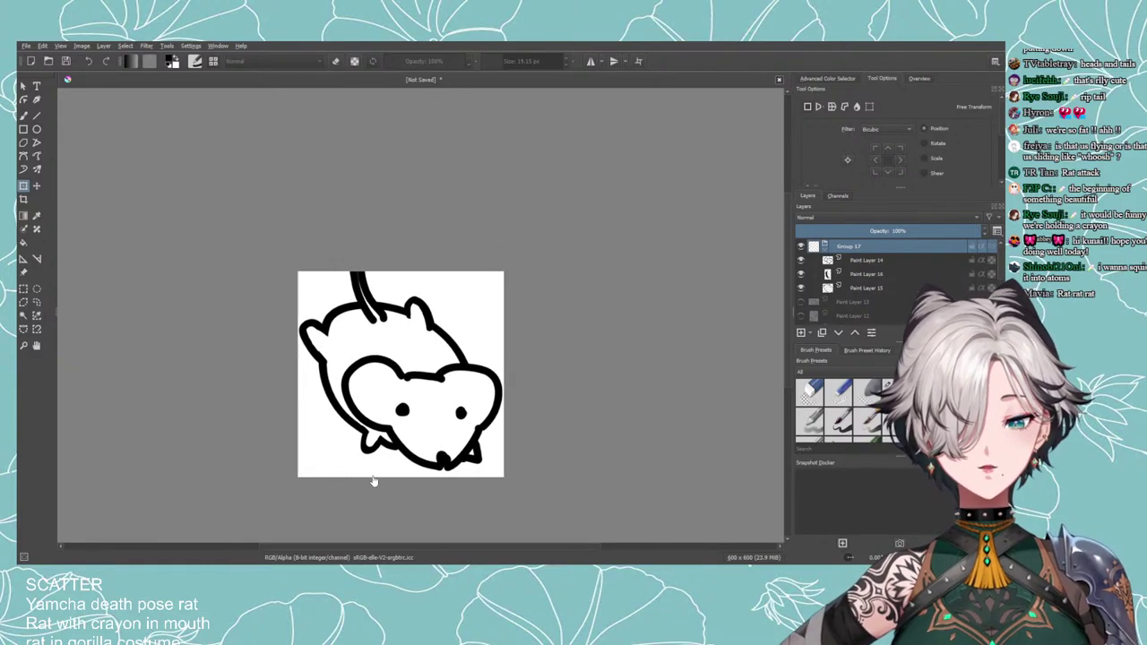
scroll(385, 491, down, 3)
scroll(385, 399, up, 1)
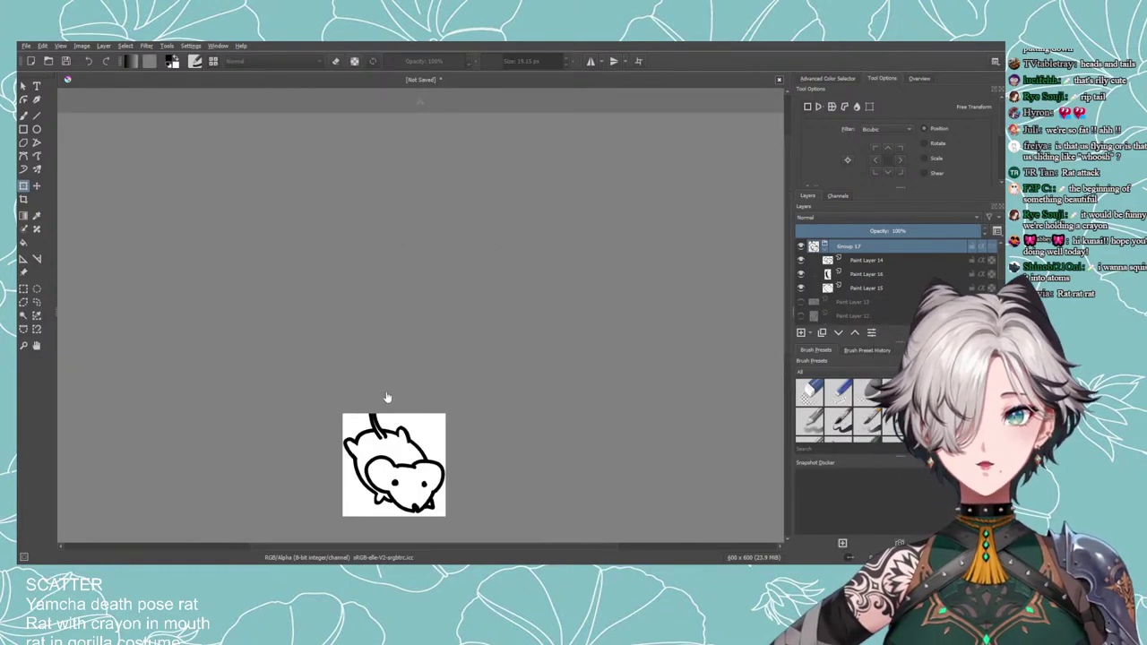
scroll(425, 392, down, 1)
scroll(479, 439, up, 2)
drag(473, 465, 602, 360)
Add a new paint layer inside the group, beneath the head, tail and body line layers.
click(854, 260)
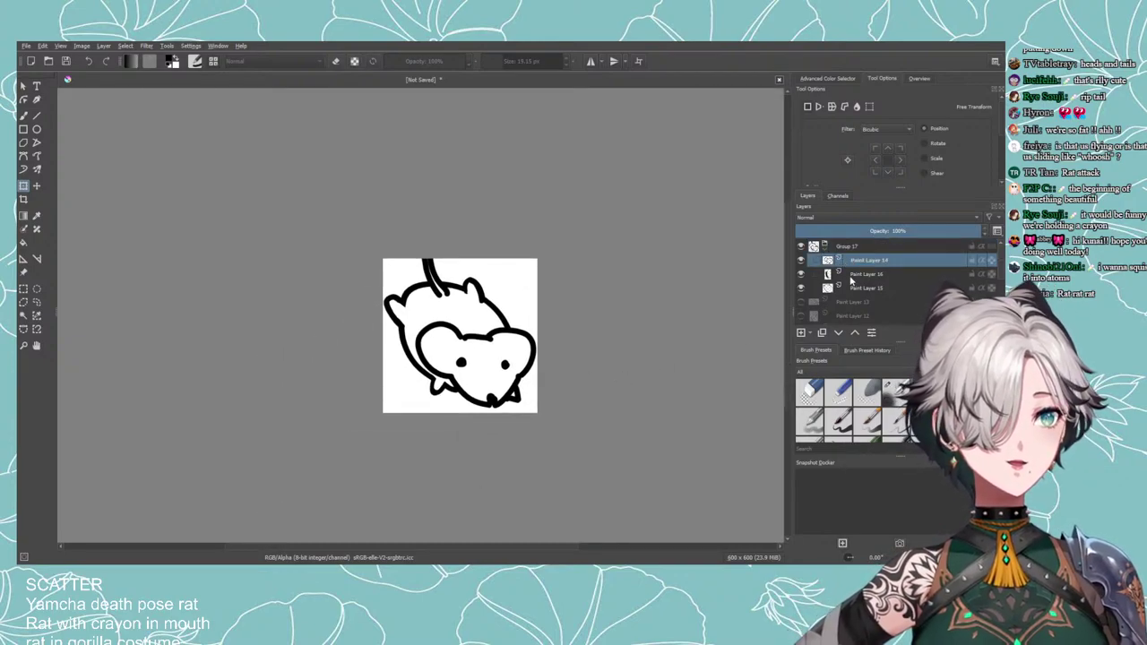
click(856, 287)
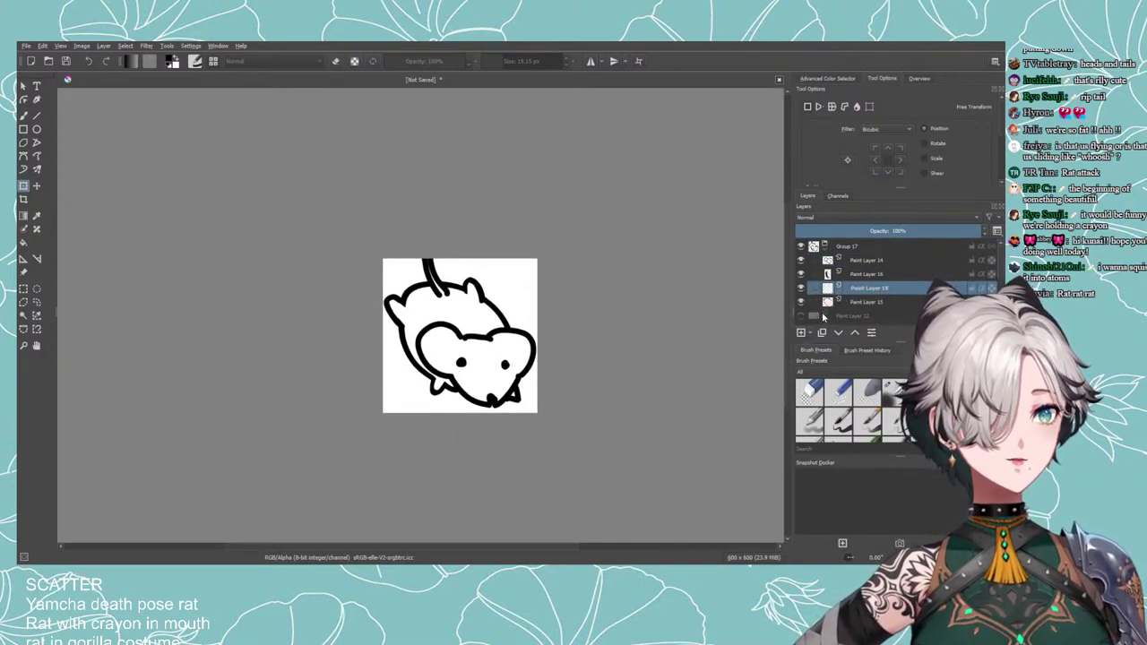
click(822, 304)
click(800, 332)
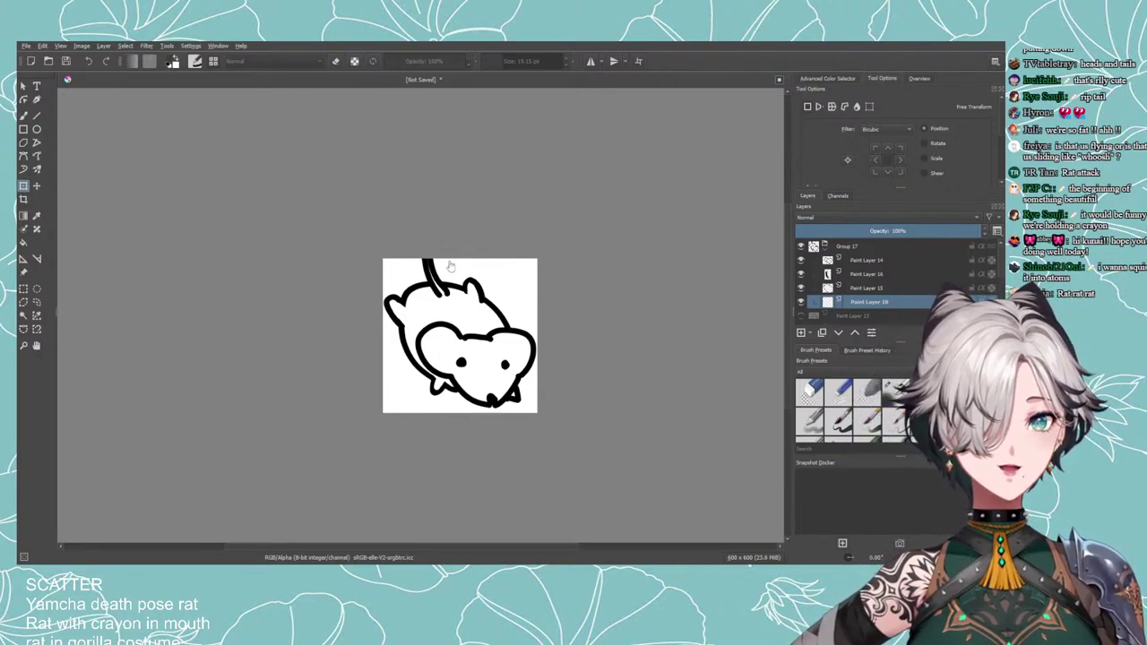
With a larger brush, paint the rat's head, body and feet dark grey on the new layer.
click(25, 114)
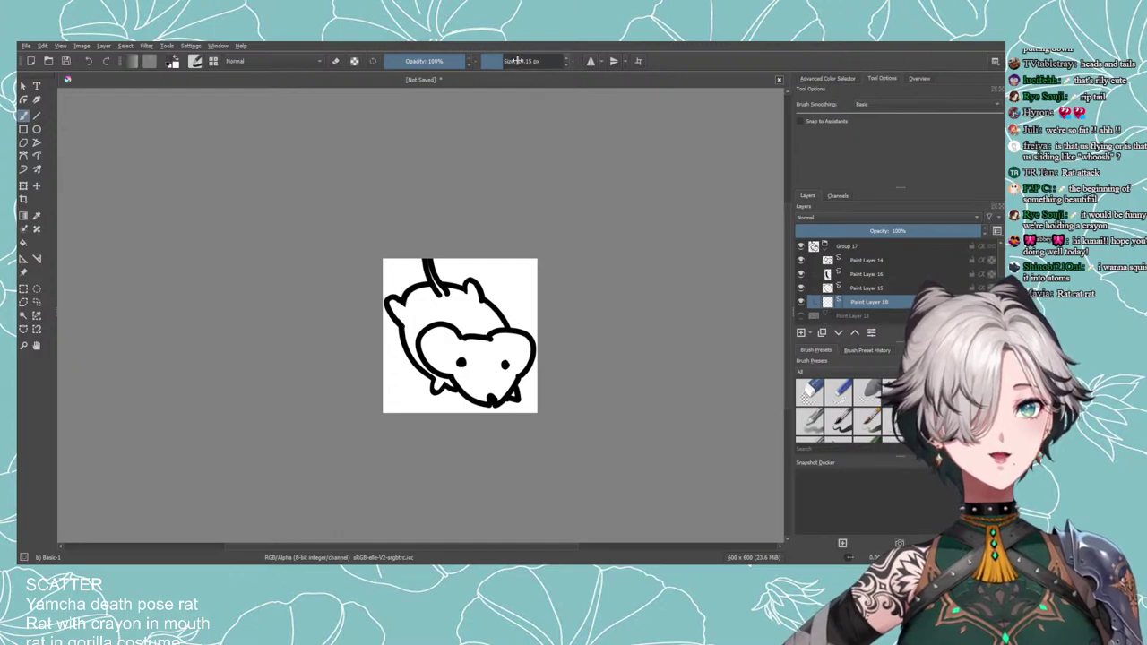
mouse_move(475, 369)
mouse_down()
mouse_move(464, 323)
mouse_move(447, 355)
mouse_move(456, 329)
mouse_move(425, 310)
mouse_move(433, 332)
mouse_move(420, 297)
mouse_move(420, 310)
mouse_move(397, 304)
mouse_move(419, 349)
mouse_move(424, 337)
mouse_move(446, 358)
mouse_move(442, 383)
mouse_move(431, 368)
mouse_move(458, 365)
mouse_move(500, 394)
mouse_move(522, 345)
mouse_move(487, 362)
mouse_move(498, 343)
mouse_move(454, 296)
mouse_move(496, 338)
mouse_move(477, 305)
mouse_move(508, 392)
mouse_up()
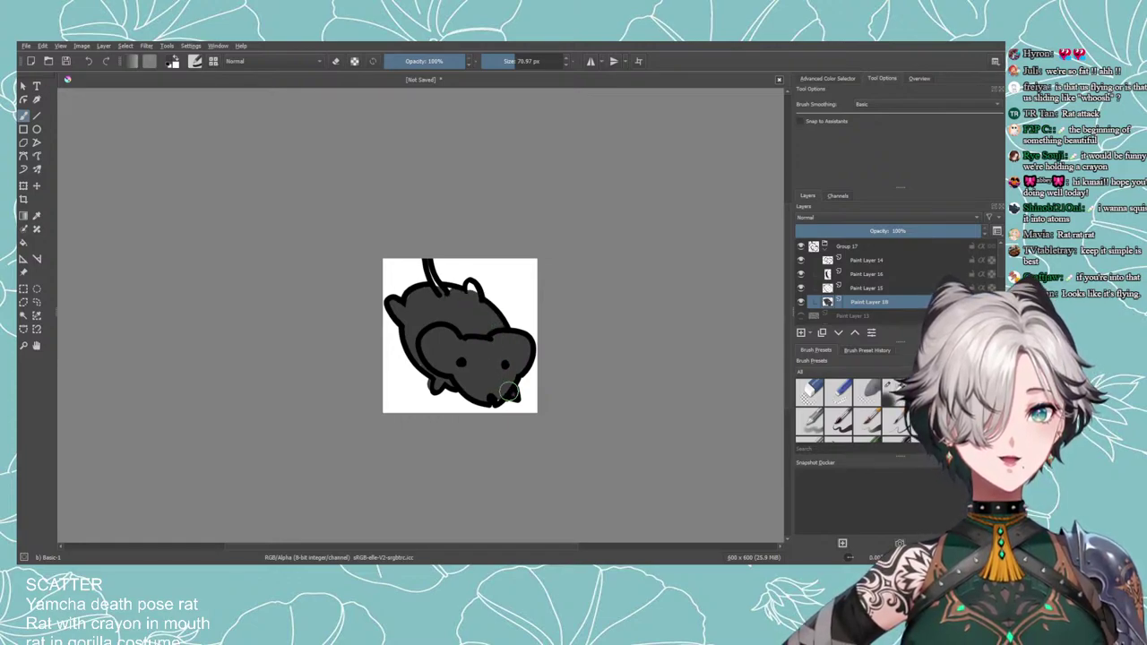
mouse_move(483, 314)
mouse_down()
mouse_move(471, 294)
mouse_move(444, 287)
mouse_move(449, 311)
mouse_up()
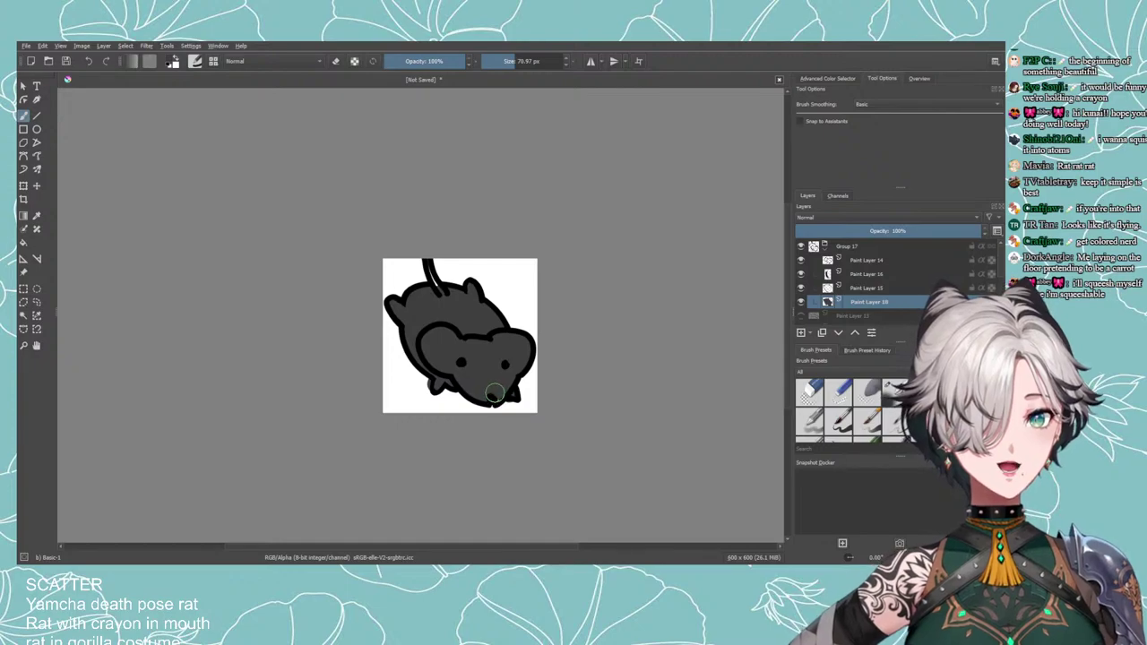
Paint the tail dark grey with a smaller brush and erase the colour spilling outside the outlines.
click(509, 65)
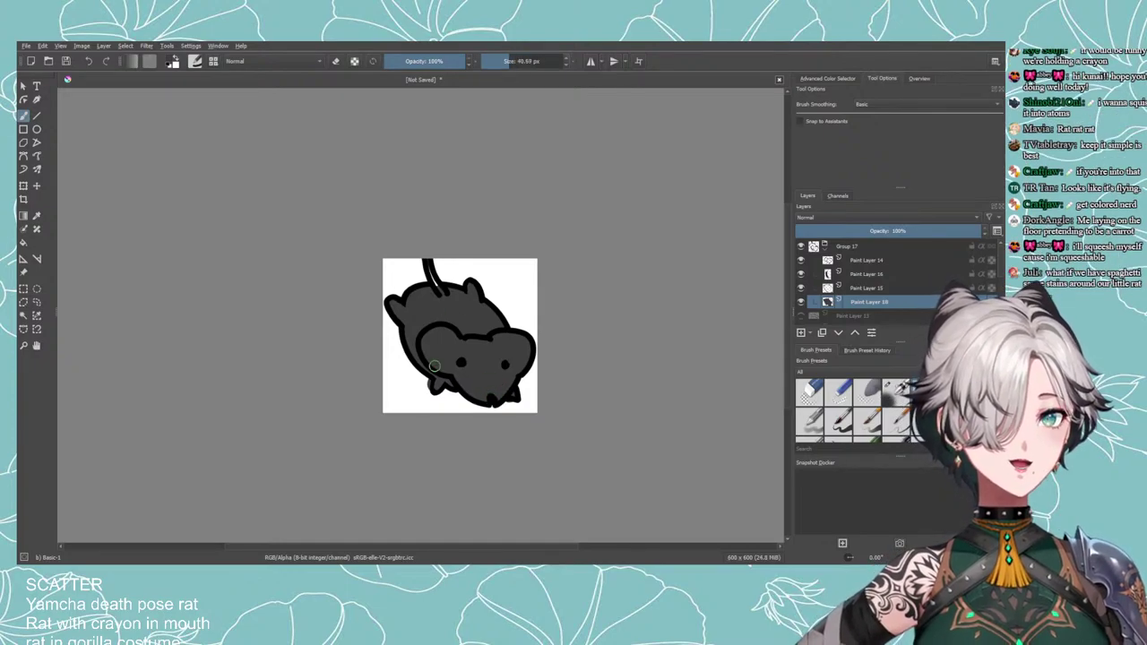
key(e)
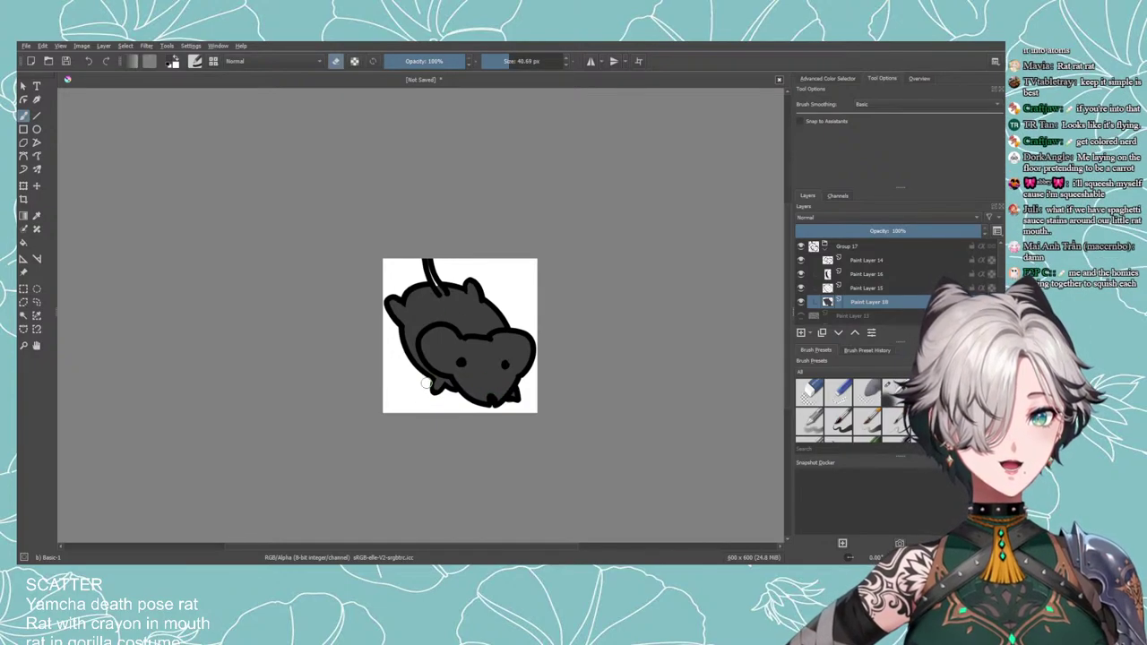
key(e)
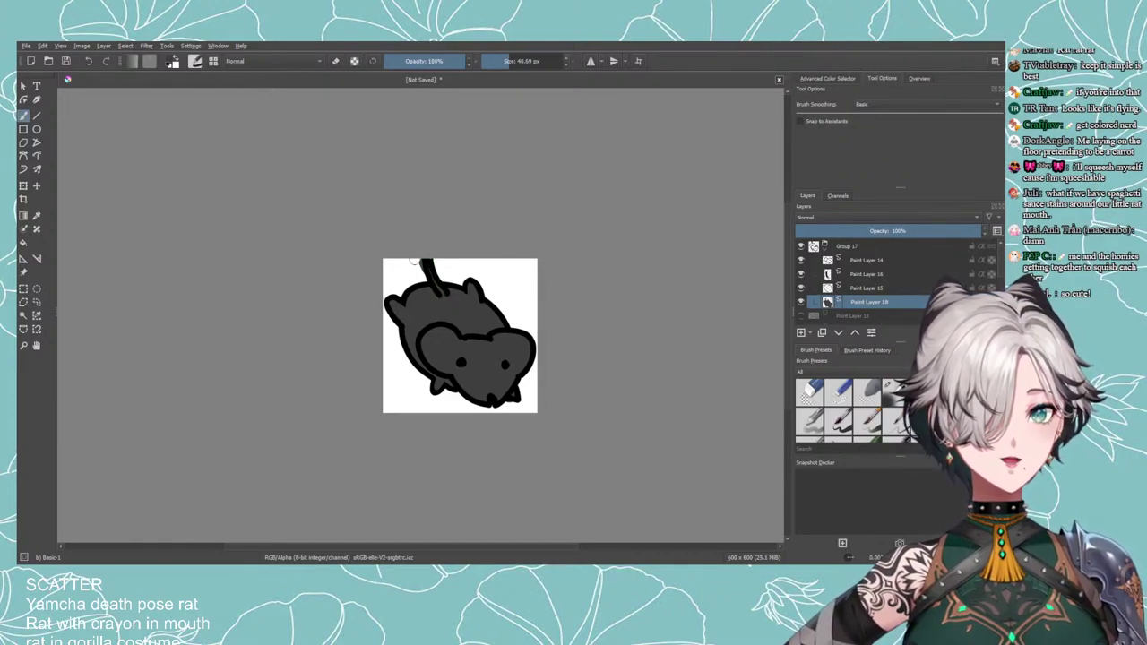
key(e)
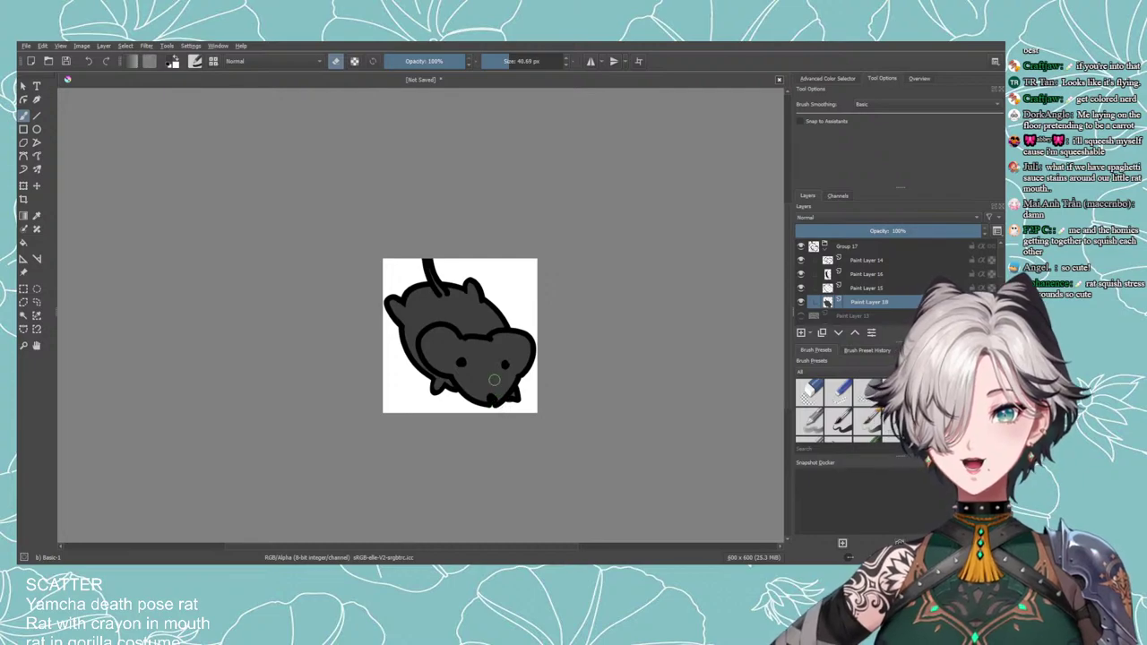
scroll(493, 380, up, 1)
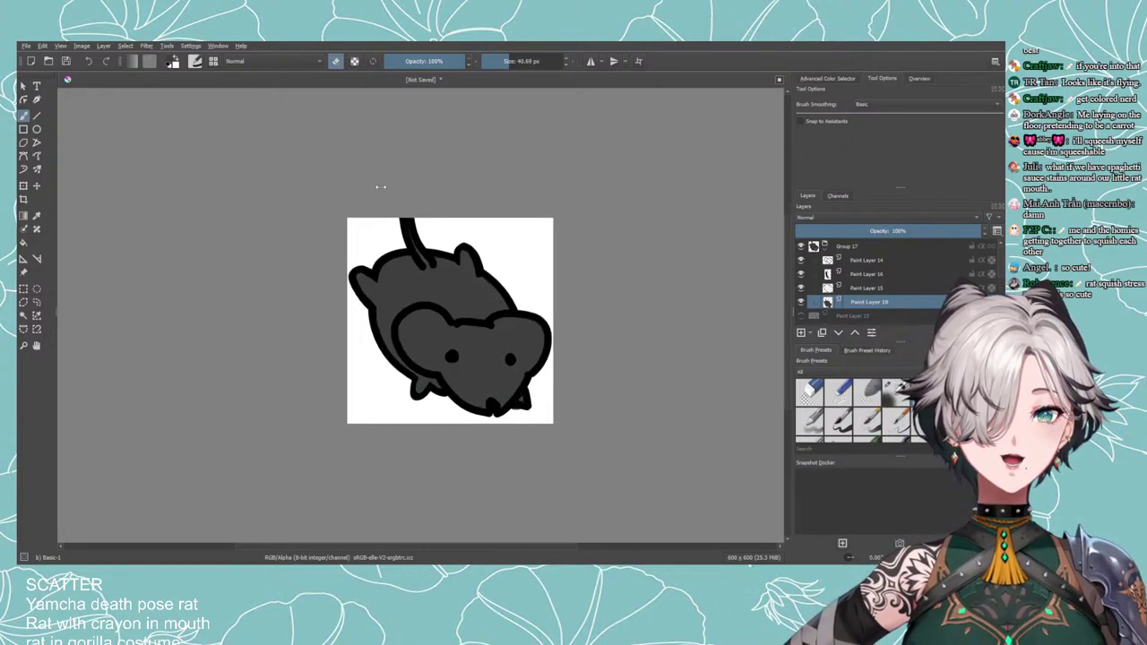
Preserve the layer's alpha and repaint the dark grey fill light grey with a brush of about 153 px.
key(e)
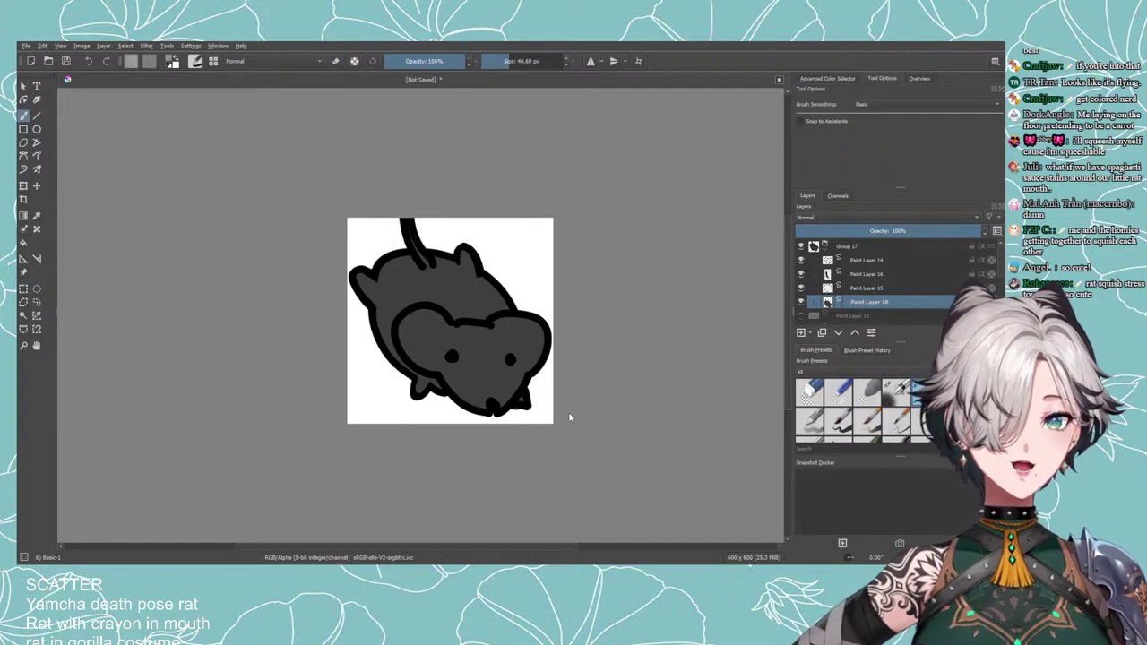
click(524, 61)
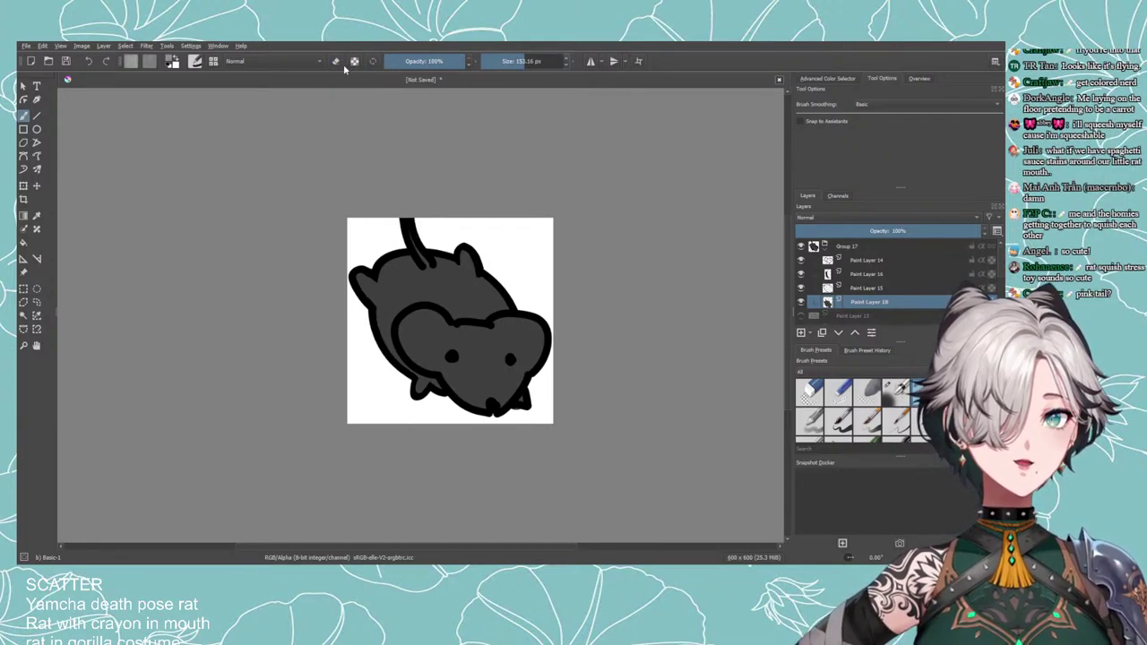
click(354, 61)
mouse_move(382, 292)
mouse_down()
mouse_move(370, 340)
mouse_move(479, 248)
mouse_move(478, 370)
mouse_move(520, 398)
mouse_up()
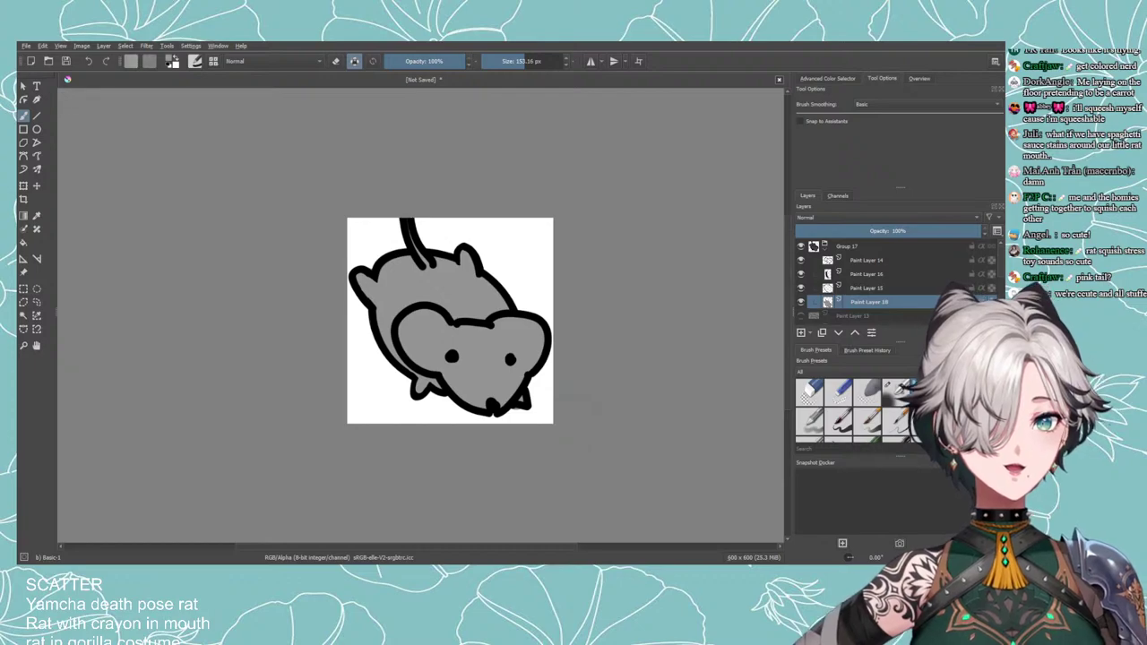
Turn off alpha preservation, fill the right front paw light grey with a 61.59 px brush, and erase the excess outside the outline.
click(513, 61)
click(350, 65)
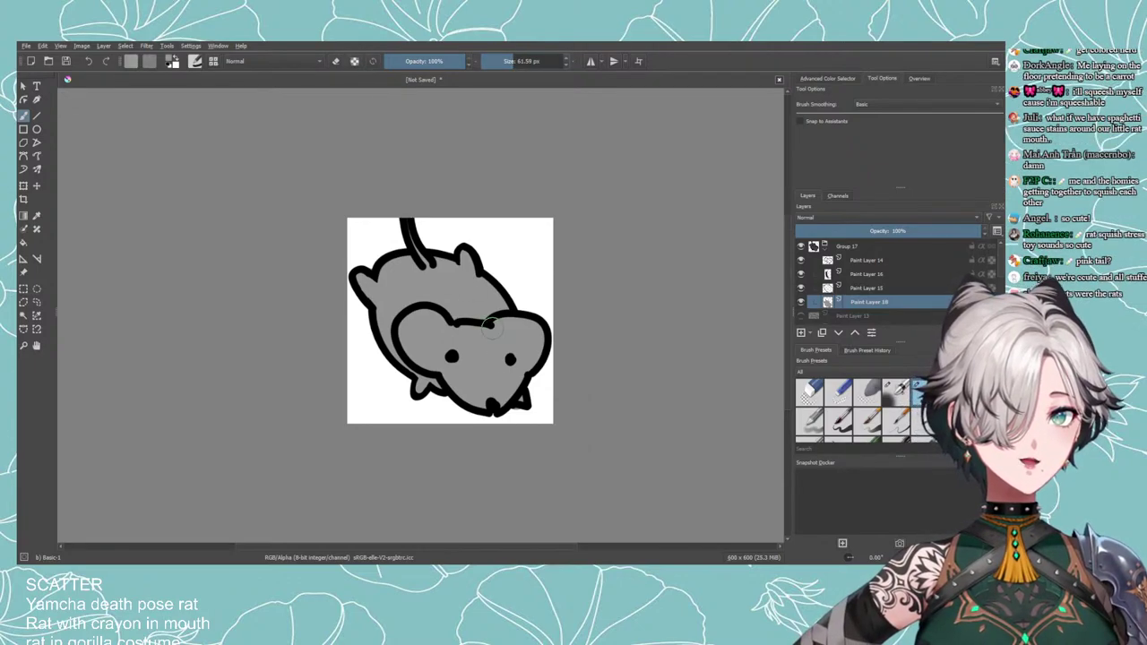
click(518, 415)
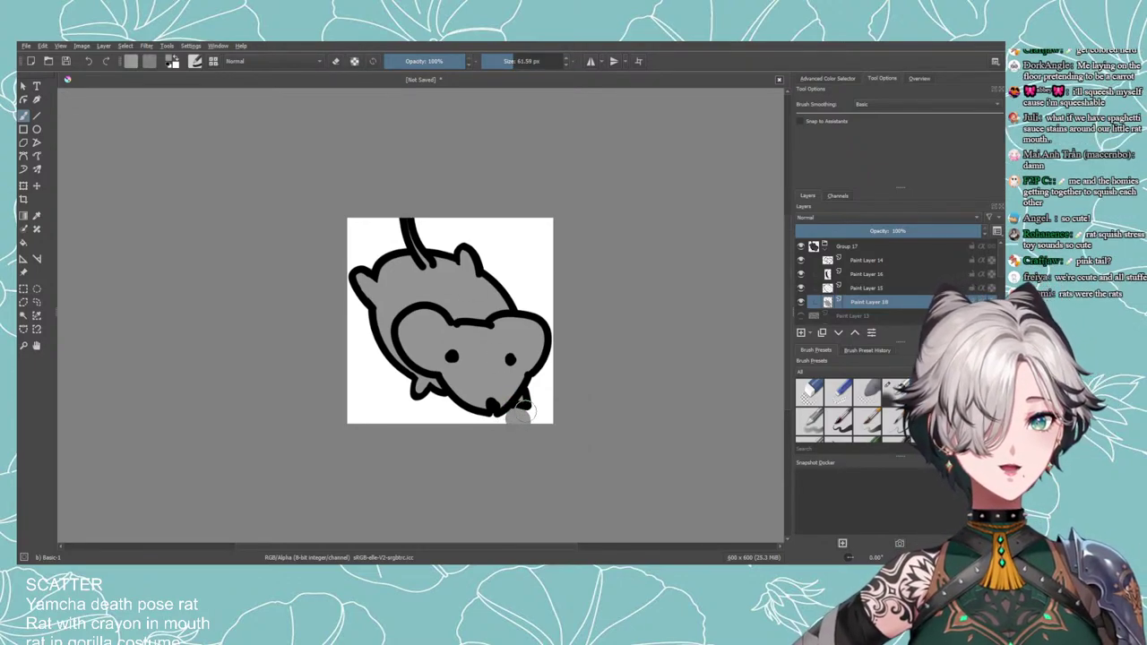
key(e)
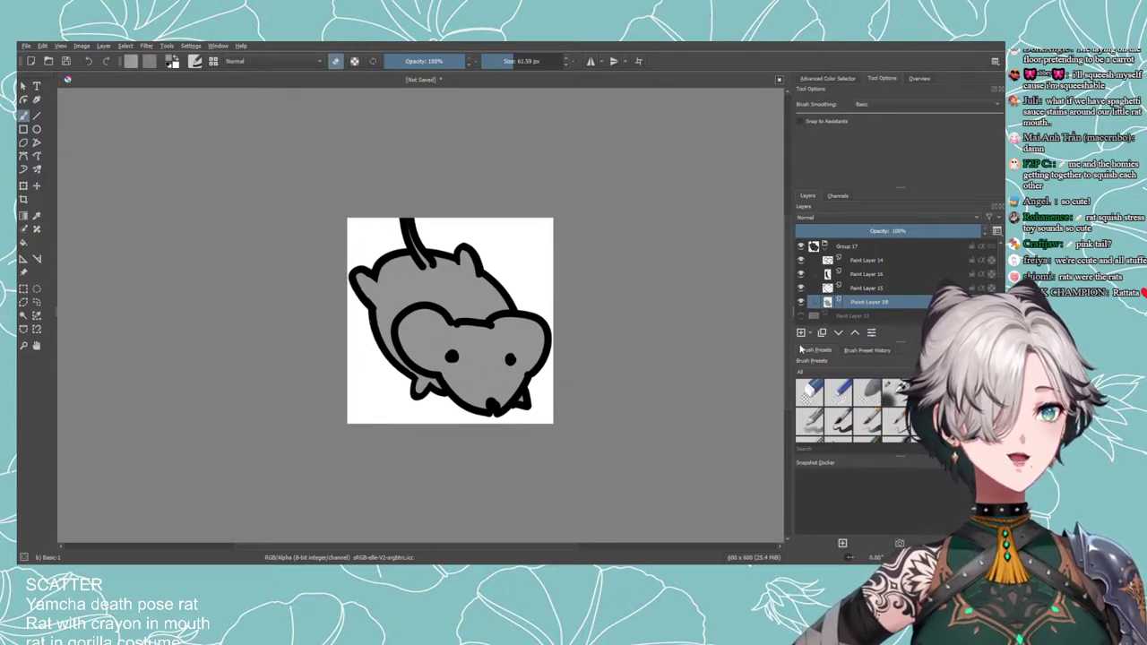
Add a new layer above the grey fill and paint the inside of both ears light pink.
click(801, 334)
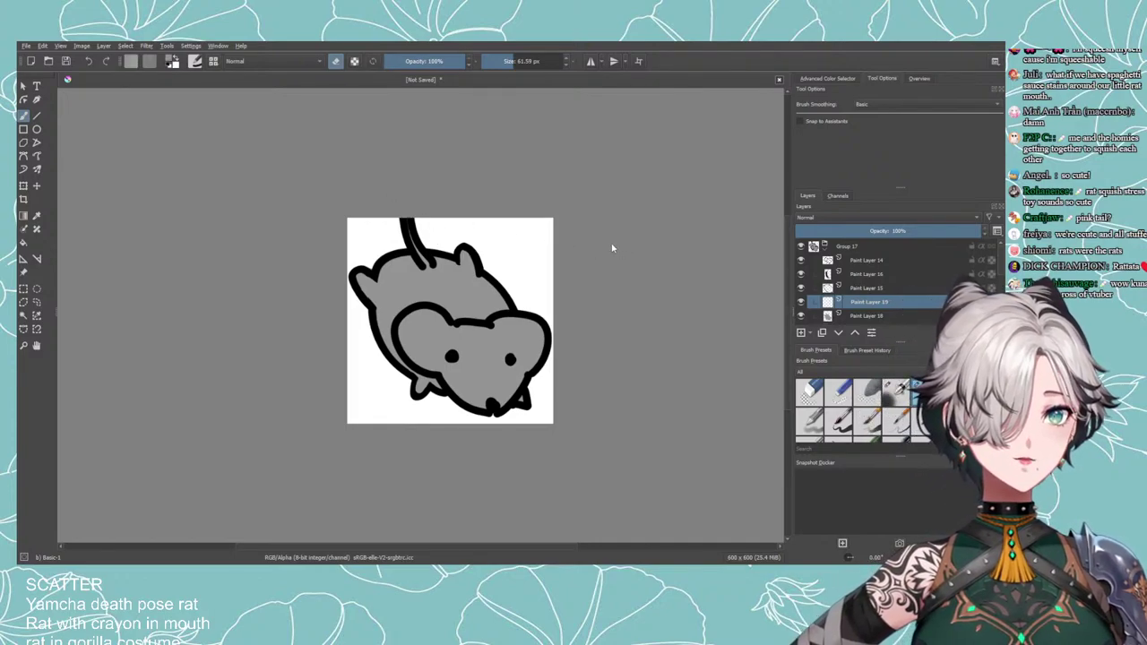
key(e)
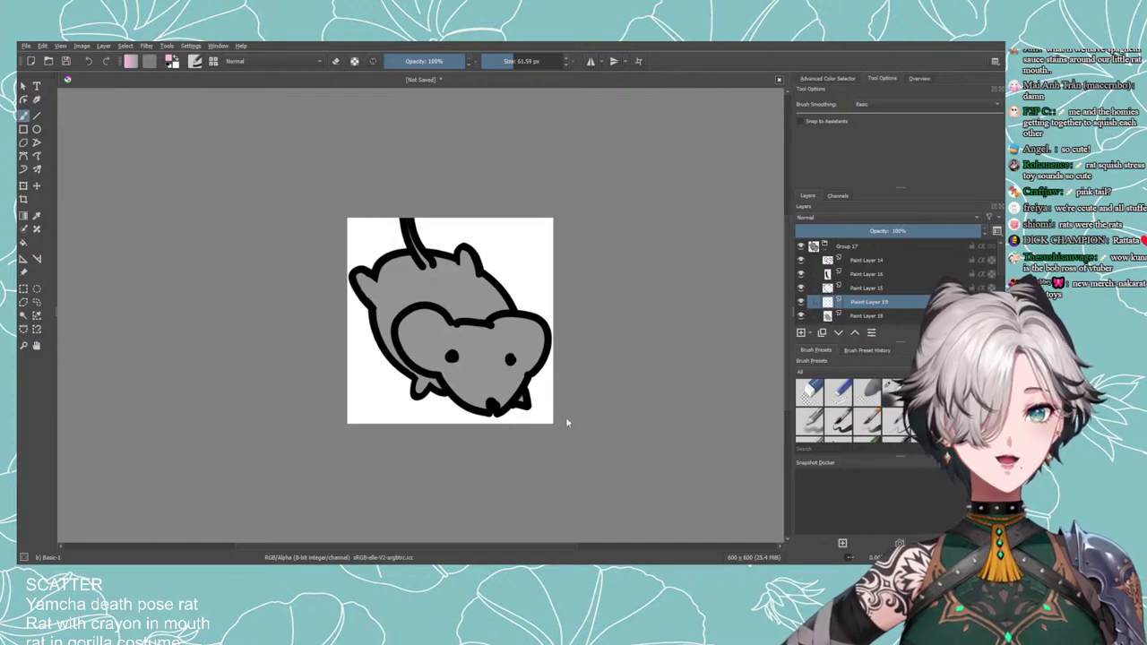
mouse_move(403, 340)
mouse_down()
mouse_move(426, 333)
mouse_move(436, 346)
mouse_move(409, 326)
mouse_move(440, 326)
mouse_move(441, 347)
mouse_move(435, 330)
mouse_move(423, 356)
mouse_move(439, 331)
mouse_up()
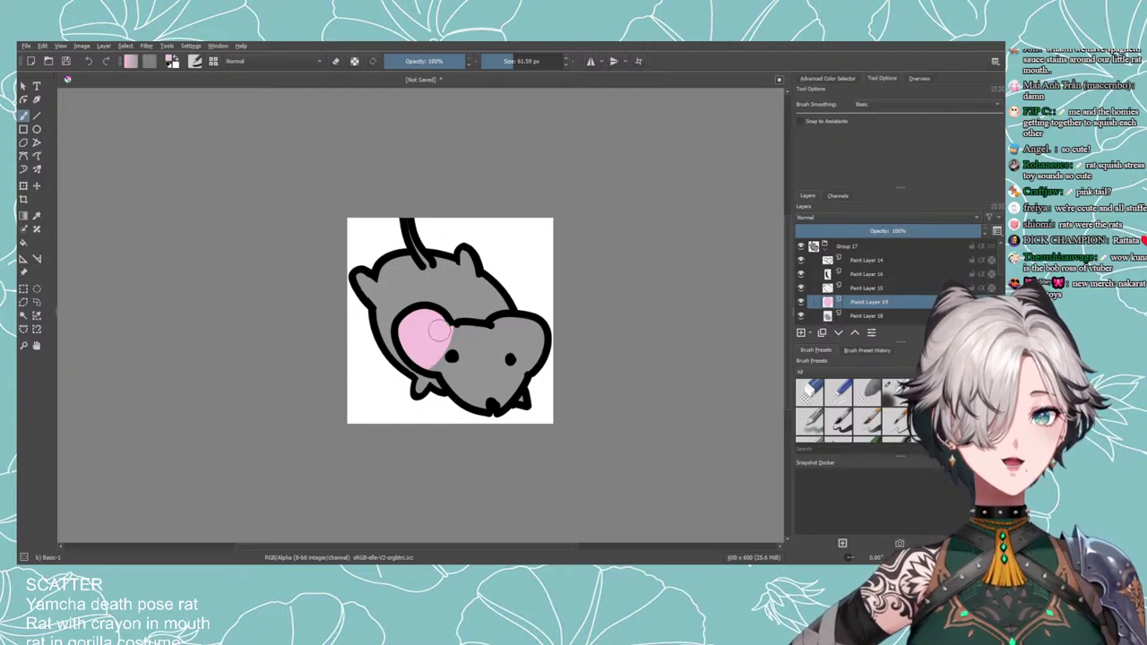
mouse_move(513, 334)
mouse_down()
mouse_move(534, 330)
mouse_move(517, 350)
mouse_up()
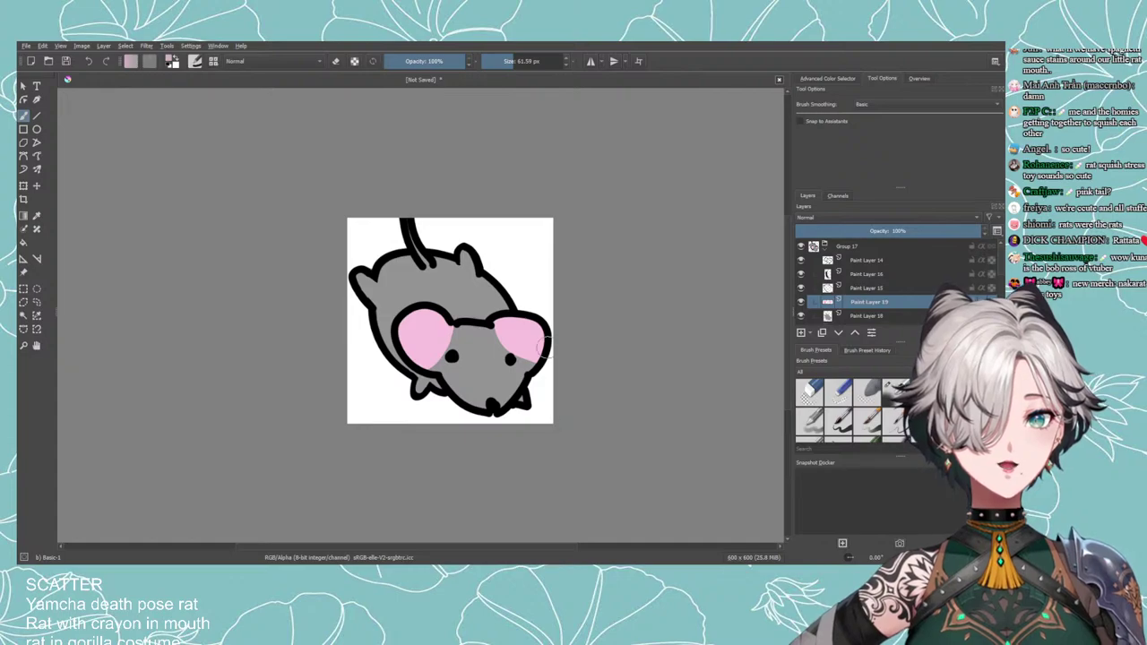
Preserve the pink layer's alpha and repaint the inside of both ears a duller pink.
click(353, 61)
mouse_move(448, 322)
mouse_down()
mouse_move(408, 340)
mouse_move(439, 346)
mouse_up()
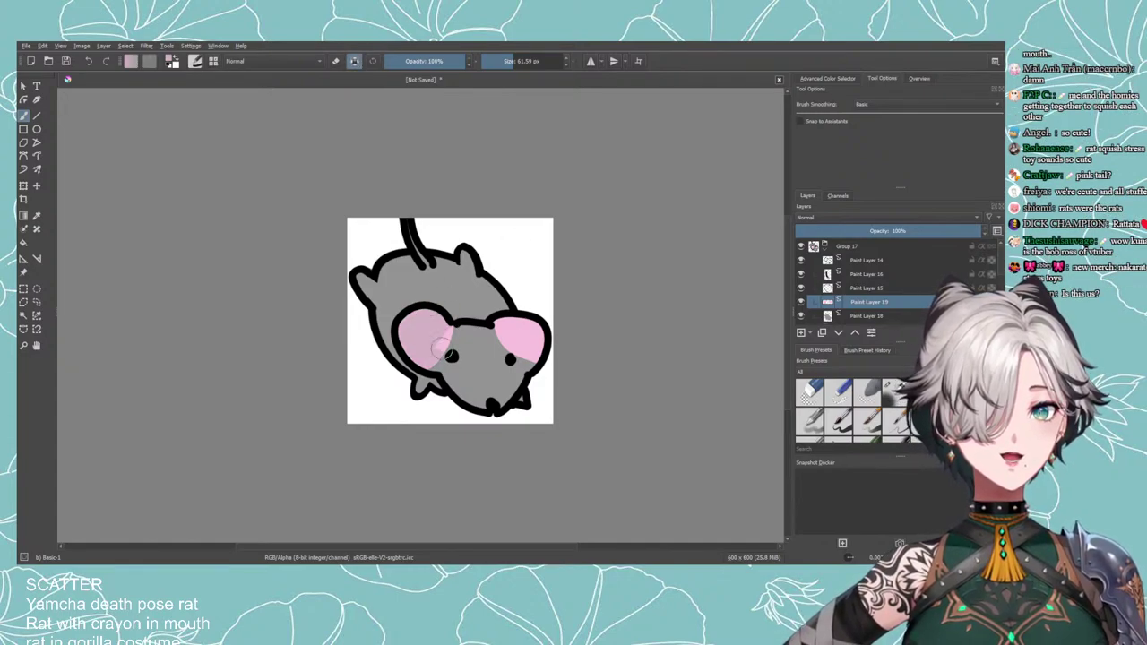
mouse_move(529, 316)
mouse_down()
mouse_move(506, 310)
mouse_move(512, 339)
mouse_move(530, 292)
mouse_up()
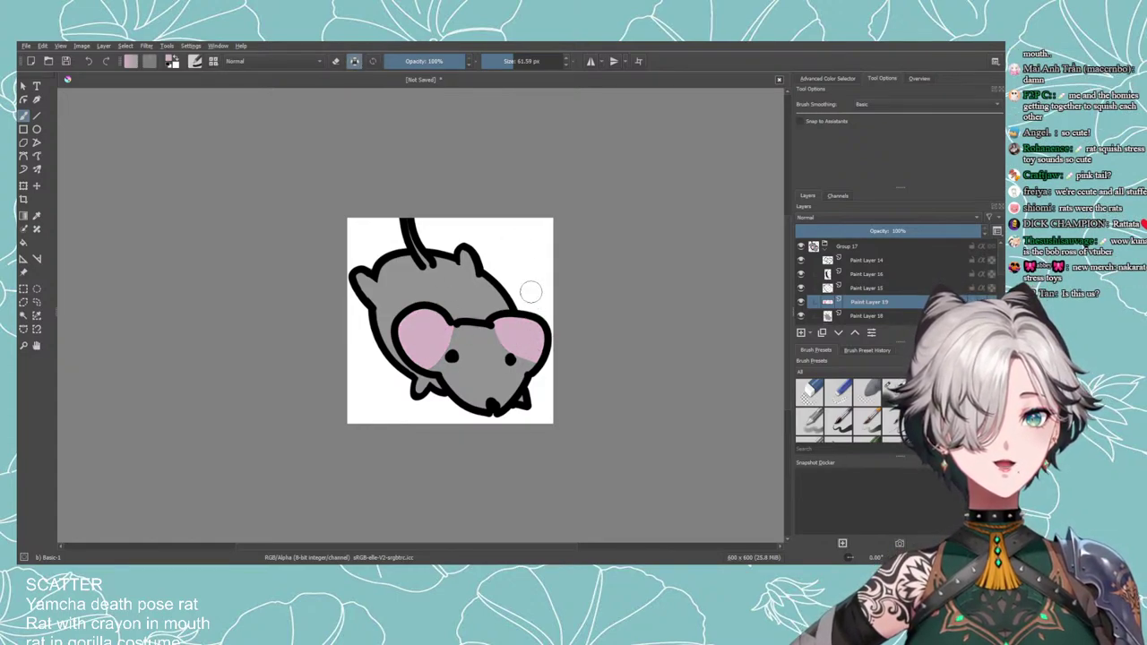
Turn off alpha preservation and paint the inside of the tail dull pink with a 36.34 px brush.
drag(508, 60, 500, 61)
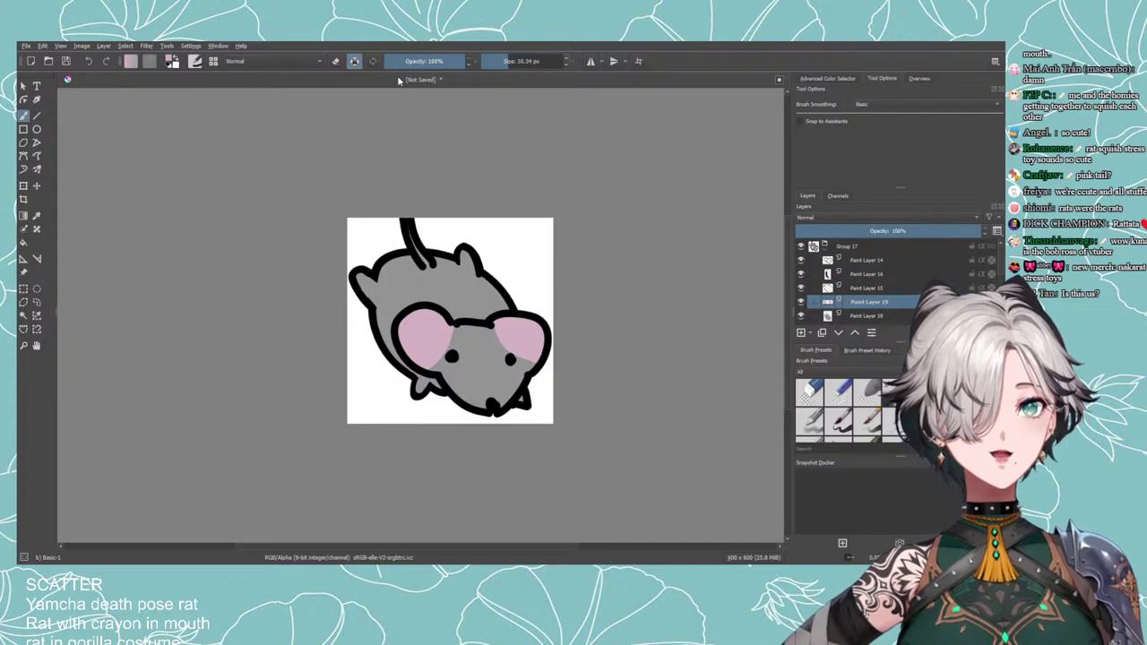
click(355, 61)
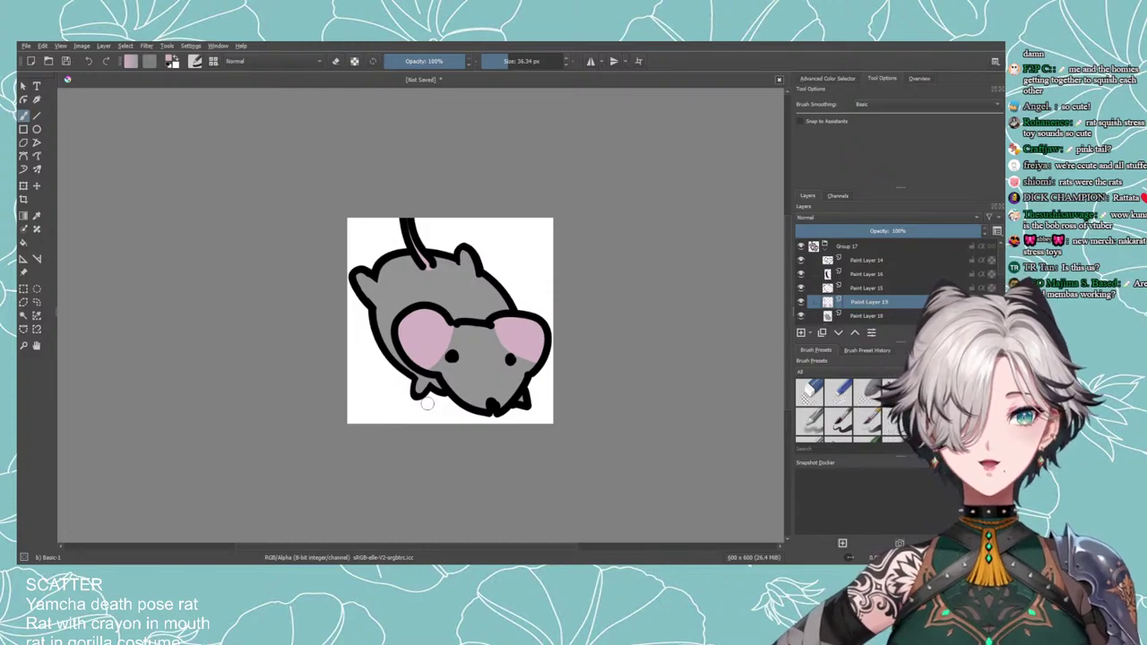
scroll(427, 403, down, 2)
scroll(427, 402, up, 2)
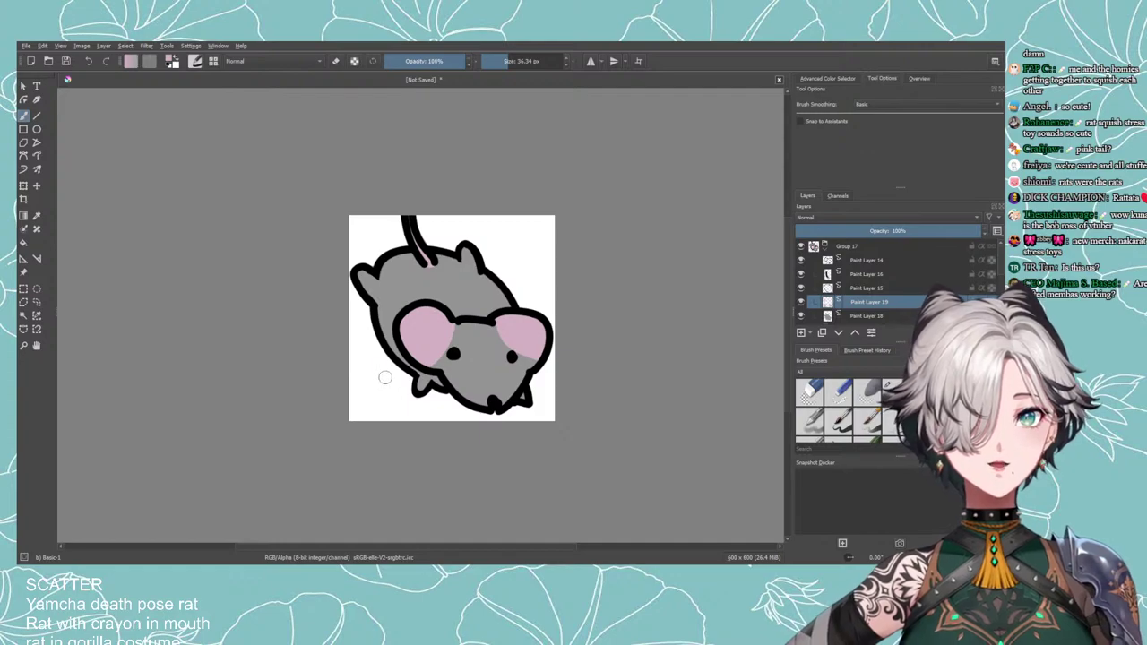
Doodle a solid pink creature silhouette in the canvas's lower-left corner on a new layer, undoing unwanted strokes.
mouse_move(384, 377)
mouse_down()
mouse_move(397, 404)
mouse_move(369, 410)
mouse_move(365, 389)
mouse_move(377, 403)
mouse_move(380, 373)
mouse_move(397, 395)
mouse_move(379, 373)
mouse_move(383, 408)
mouse_move(369, 375)
mouse_move(364, 400)
mouse_move(377, 354)
mouse_up()
key(ctrl+z)
key(ctrl+z)
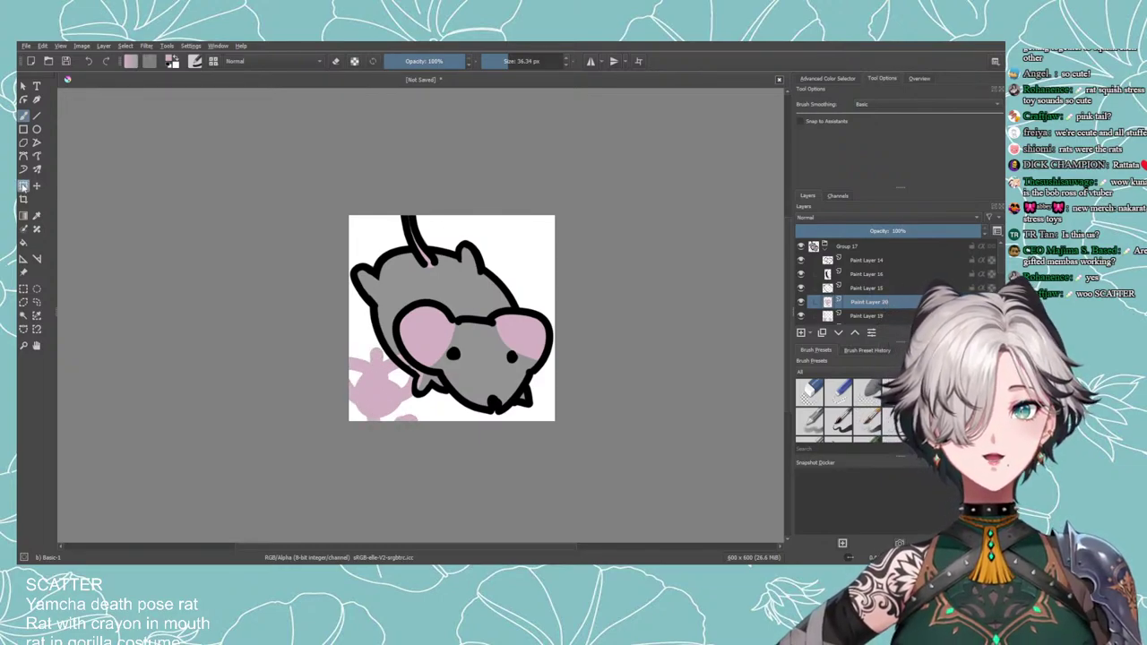
Rotate and reposition the pink silhouette with the Transform tool, and hide its layer.
click(23, 187)
mouse_move(376, 414)
mouse_down()
mouse_move(379, 379)
mouse_move(371, 395)
mouse_up()
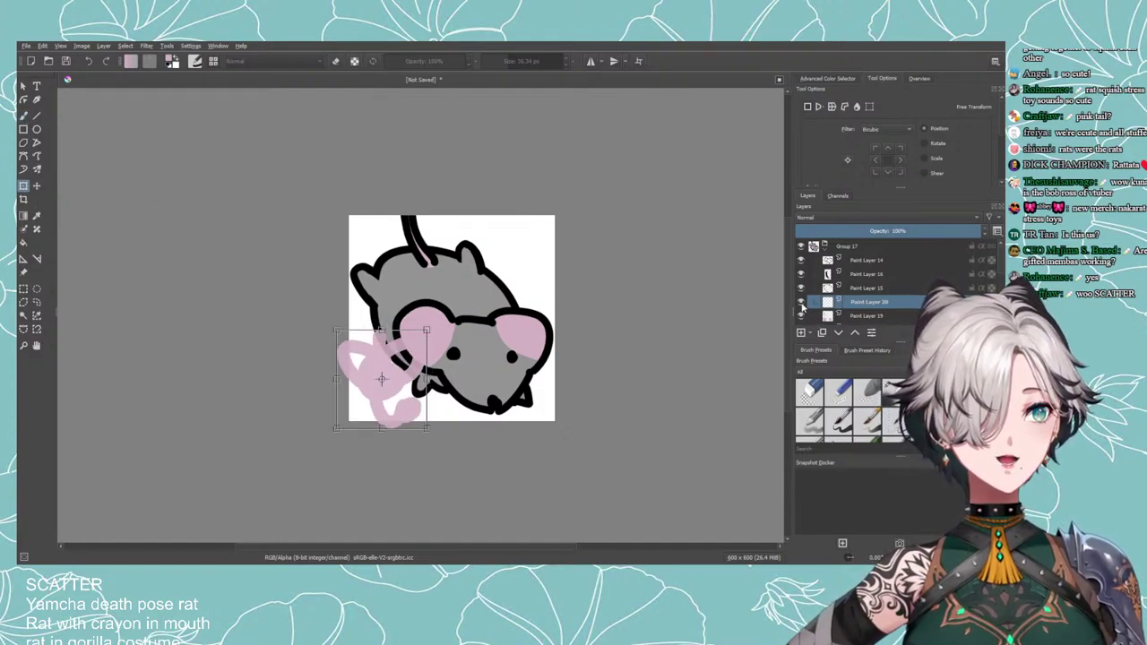
click(801, 303)
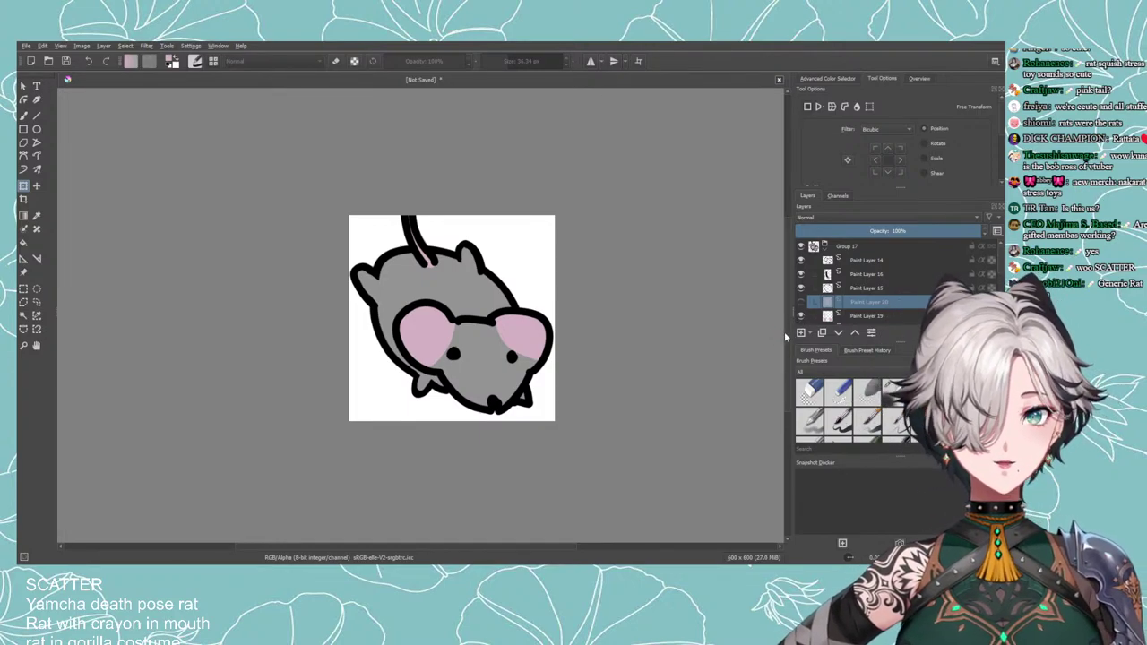
click(801, 302)
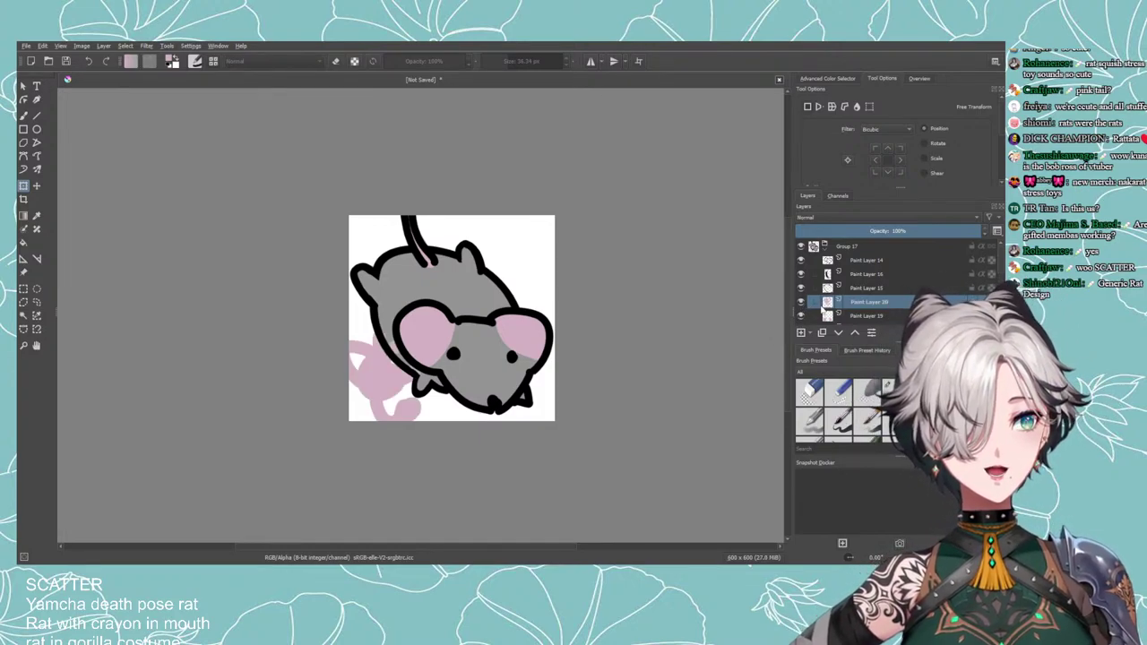
drag(395, 387, 358, 381)
click(801, 303)
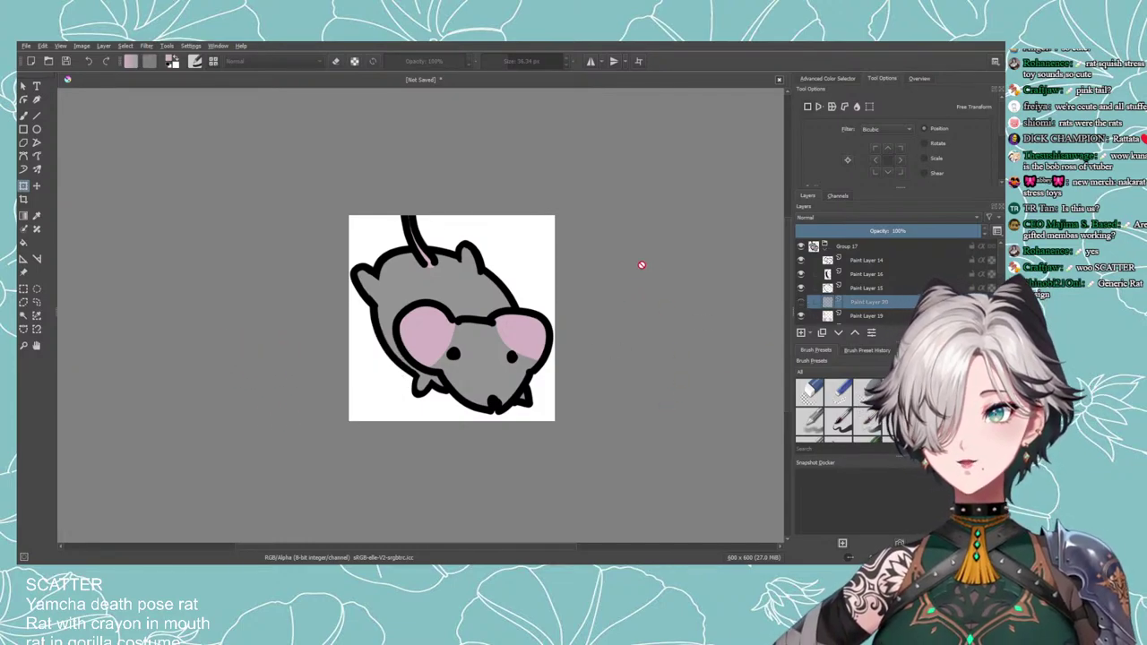
Compare the rat with and without its pink layer, and examine the coloured drawing at emote size.
click(801, 317)
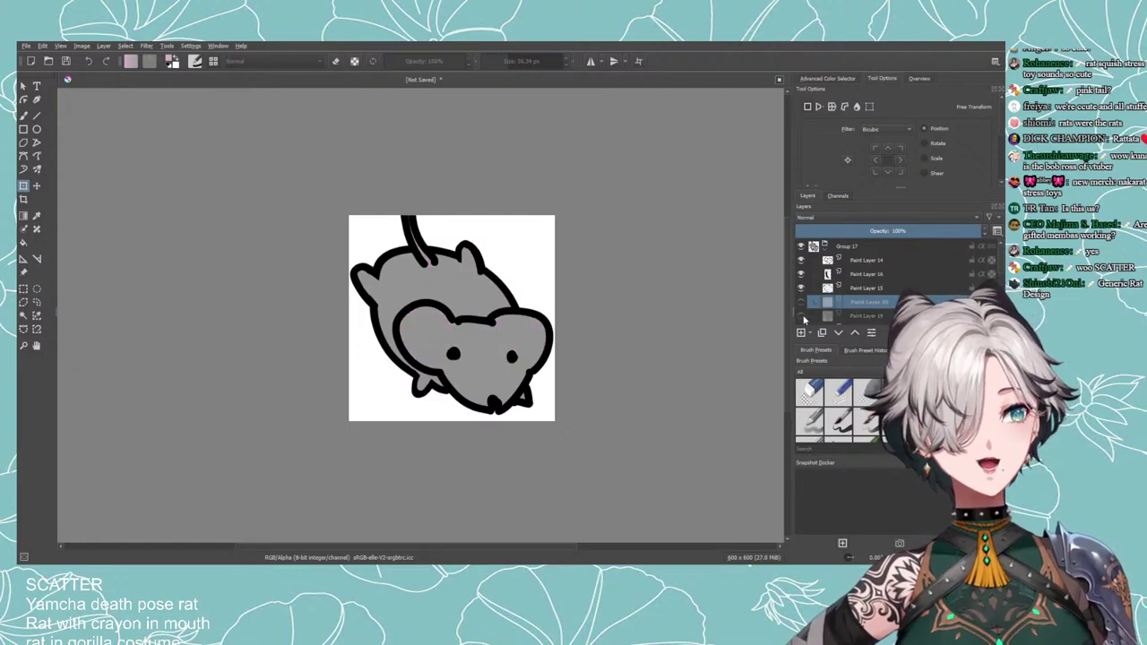
click(800, 316)
scroll(654, 342, down, 2)
scroll(654, 342, down, 1)
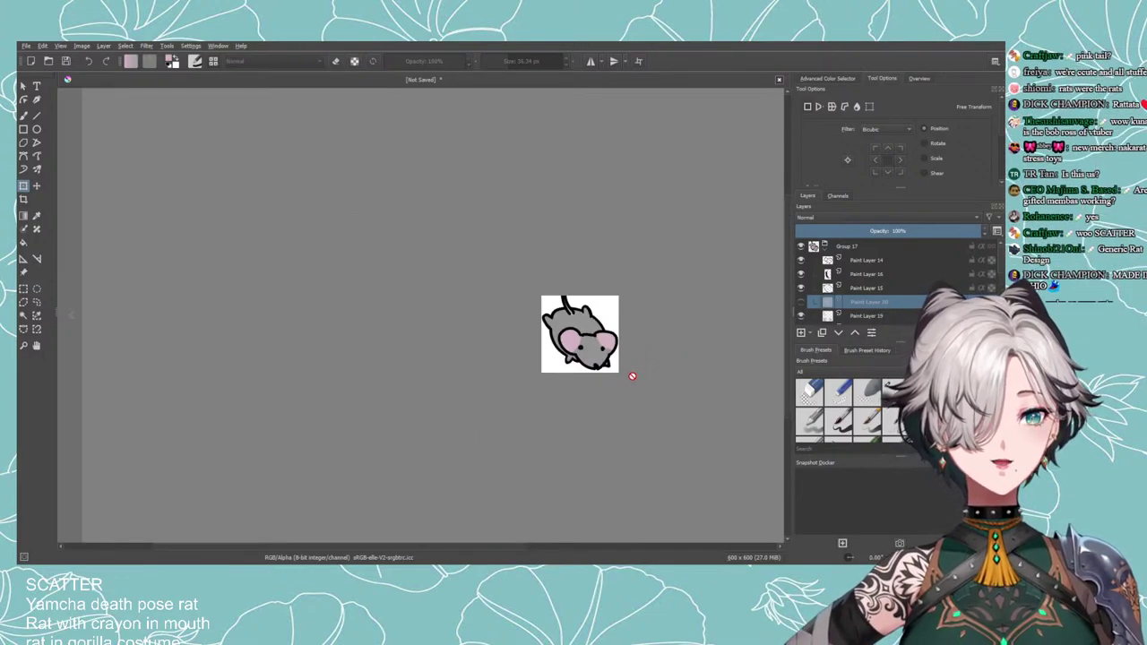
scroll(634, 377, up, 1)
scroll(856, 260, down, 2)
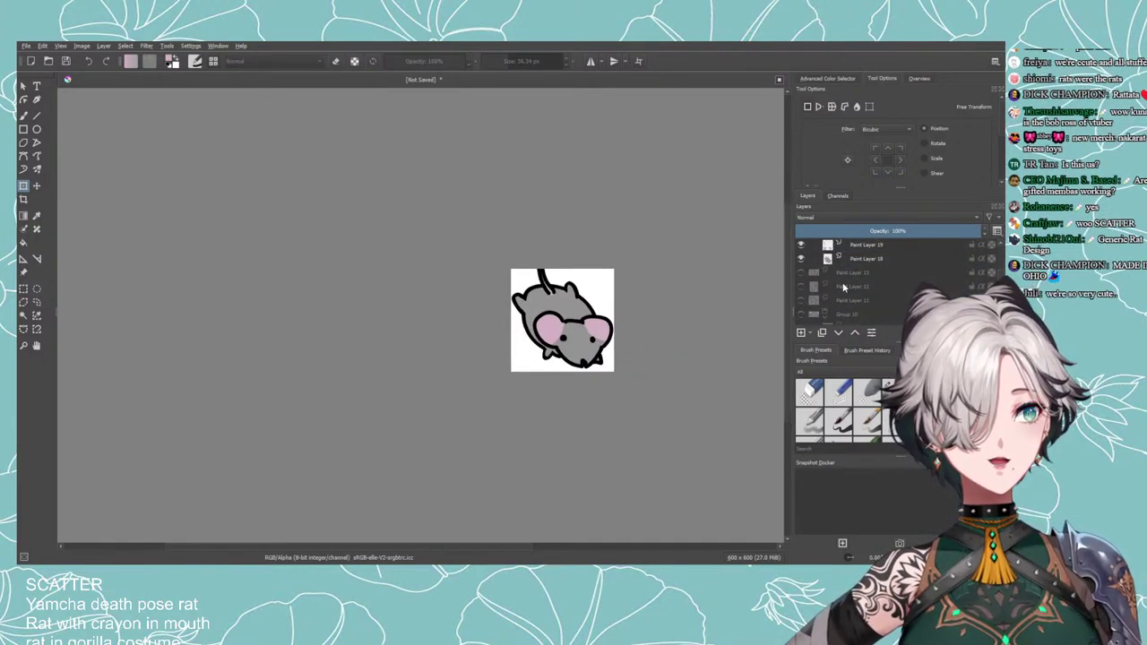
scroll(838, 285, up, 2)
click(824, 248)
scroll(683, 311, down, 1)
scroll(683, 311, down, 1)
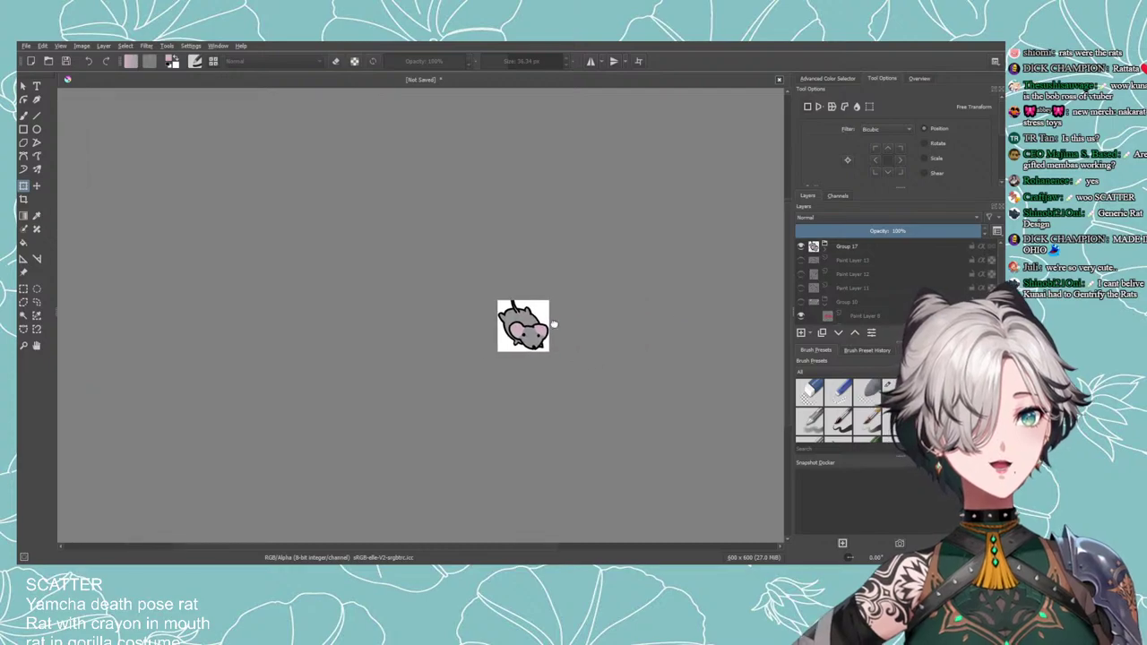
click(825, 247)
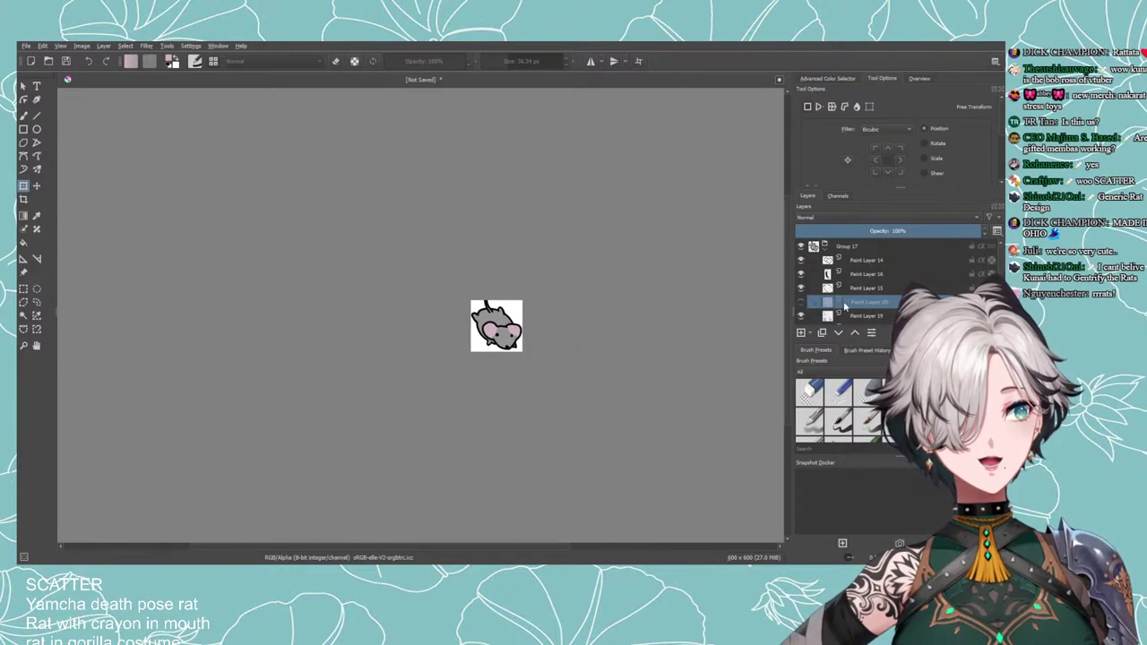
Compare the coloured rat with its bare line art, leaving the pink and grey colour layers hidden.
click(800, 315)
scroll(801, 316, down, 1)
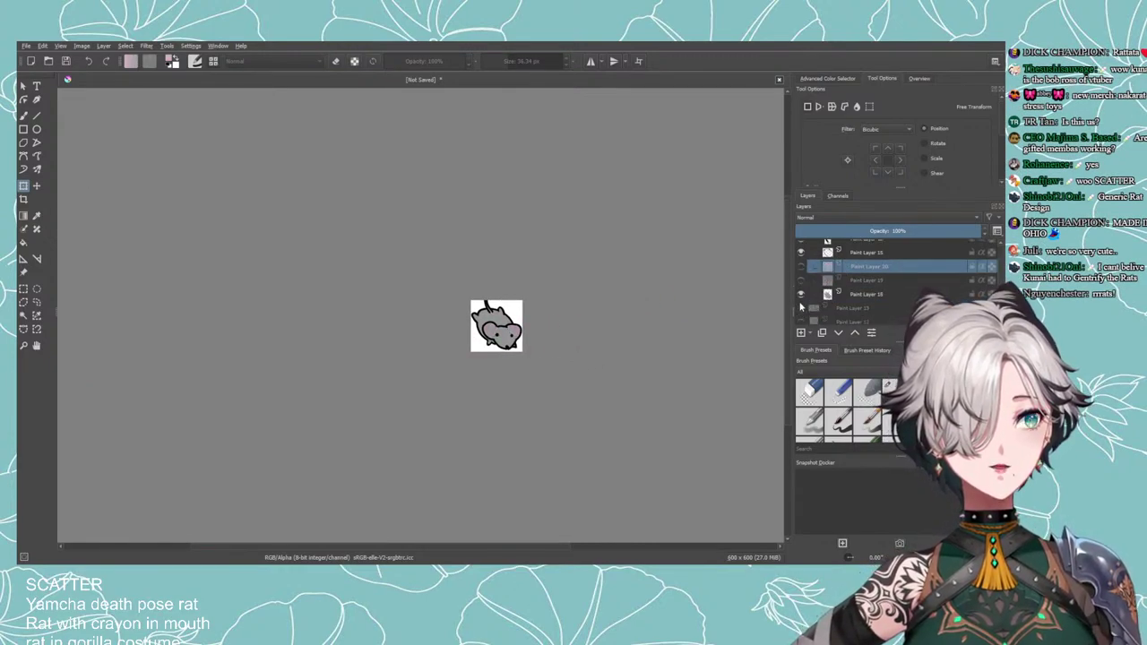
click(801, 296)
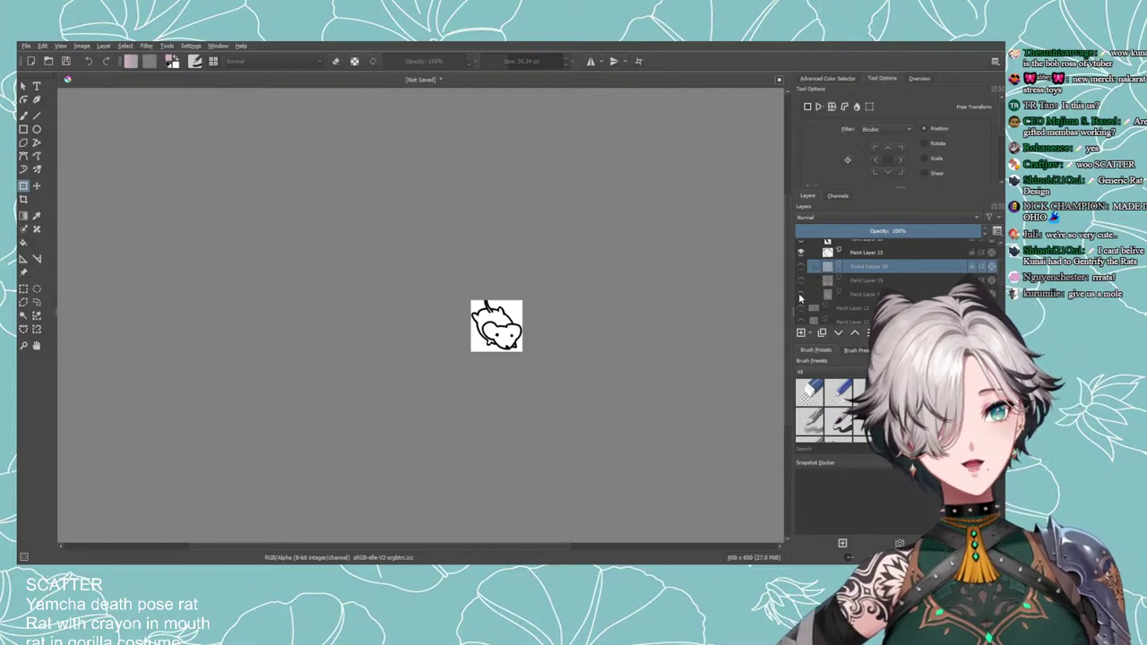
scroll(641, 304, up, 1)
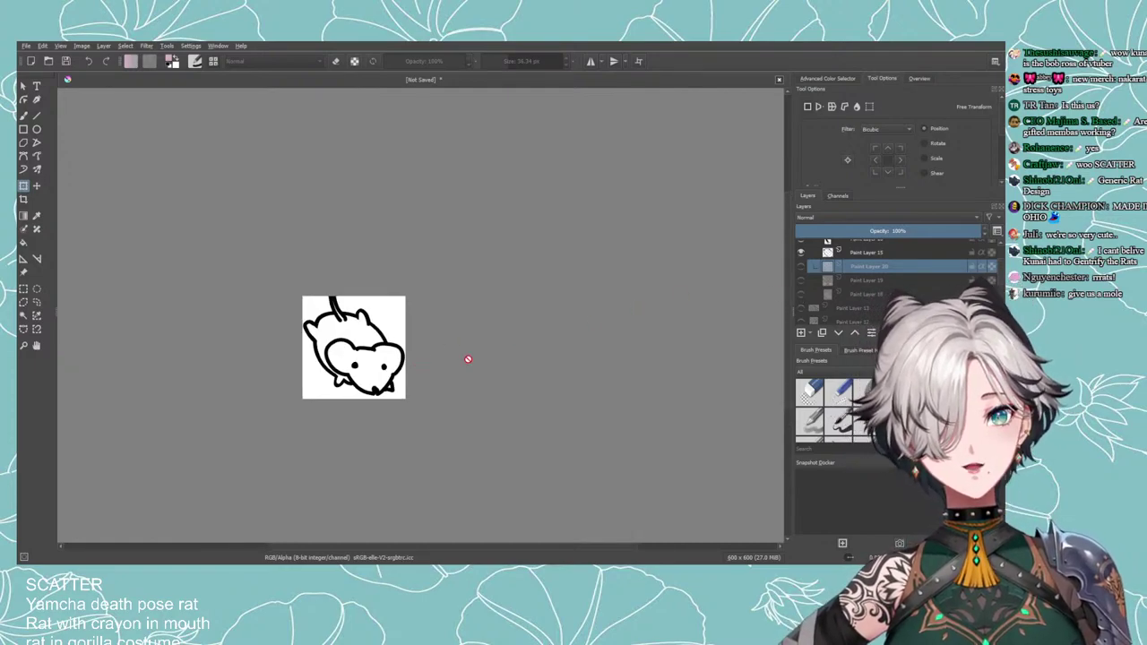
click(801, 294)
click(801, 281)
click(801, 294)
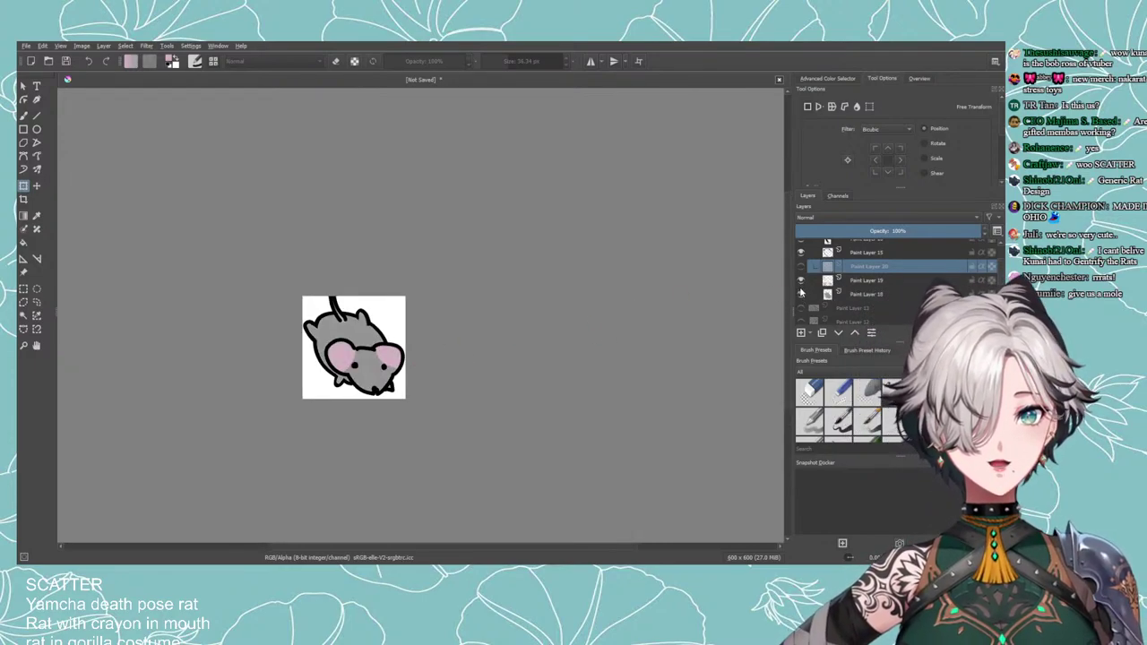
click(801, 281)
click(801, 294)
Add a new layer below the line art and paint a black dot on the snout with a 9.29 px brush.
scroll(515, 335, up, 2)
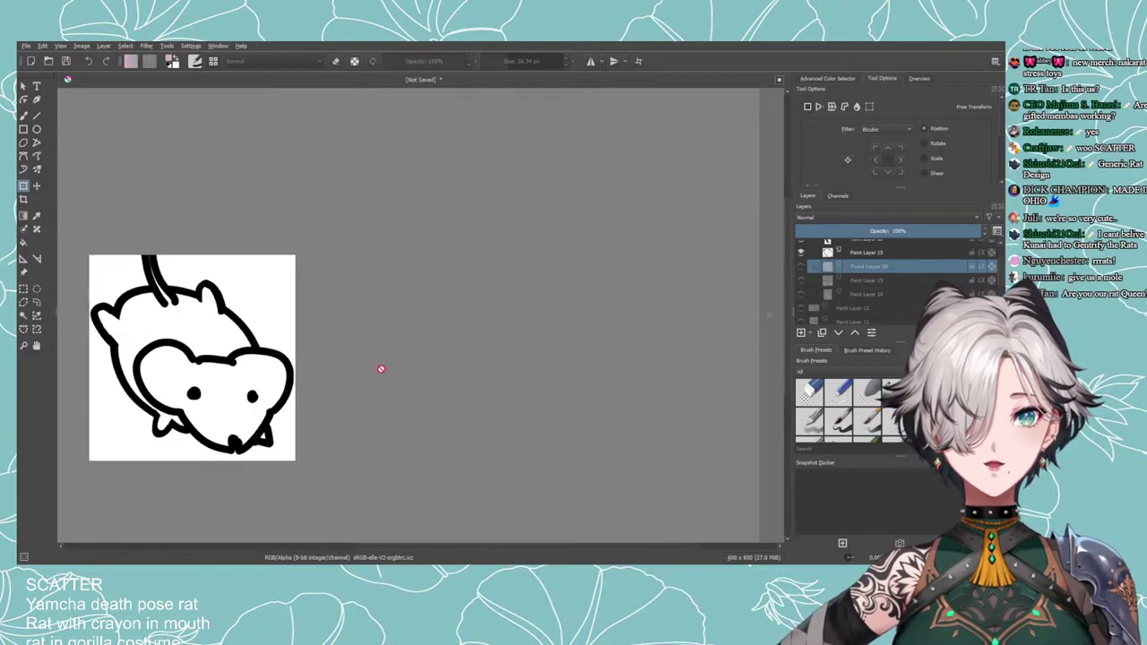
drag(382, 368, 553, 335)
click(800, 334)
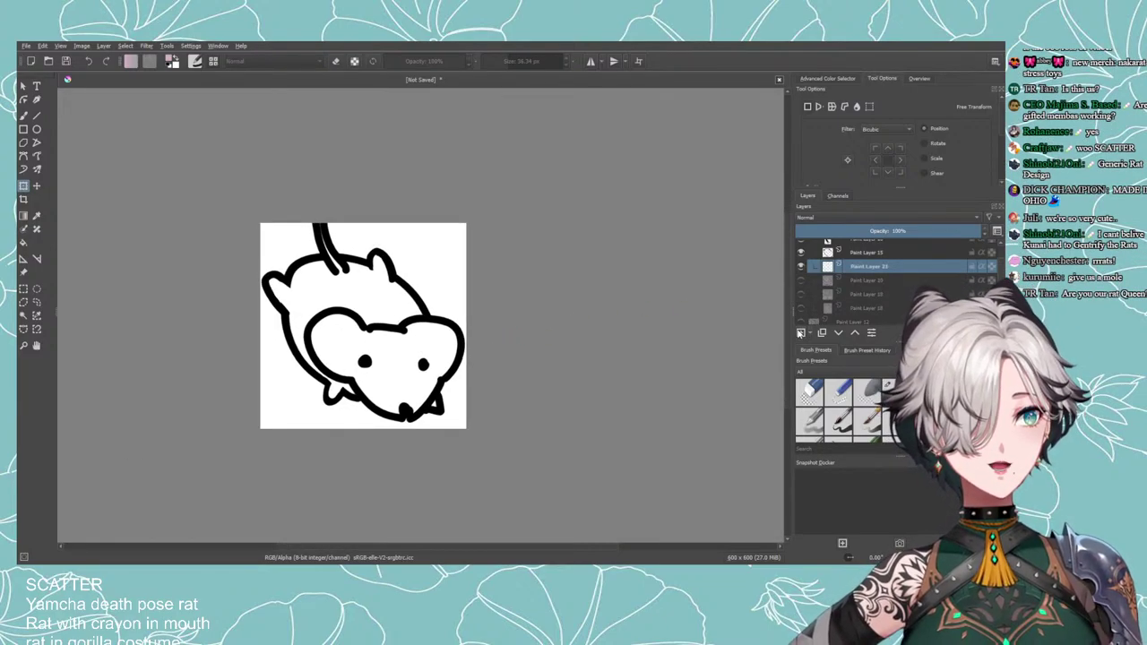
click(23, 115)
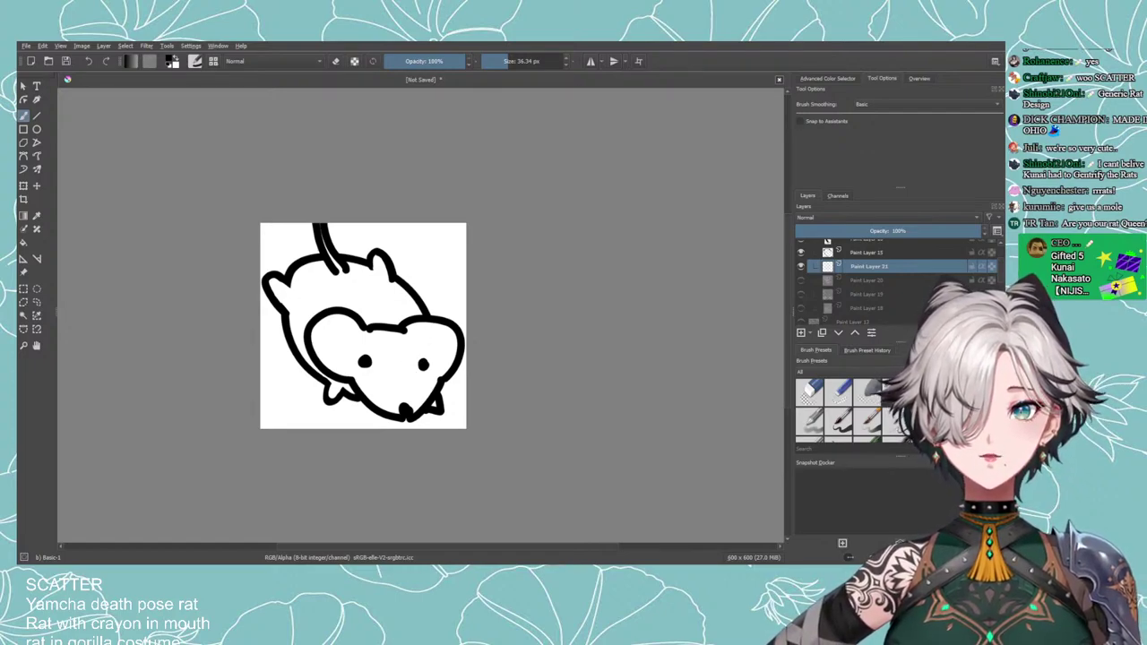
click(495, 61)
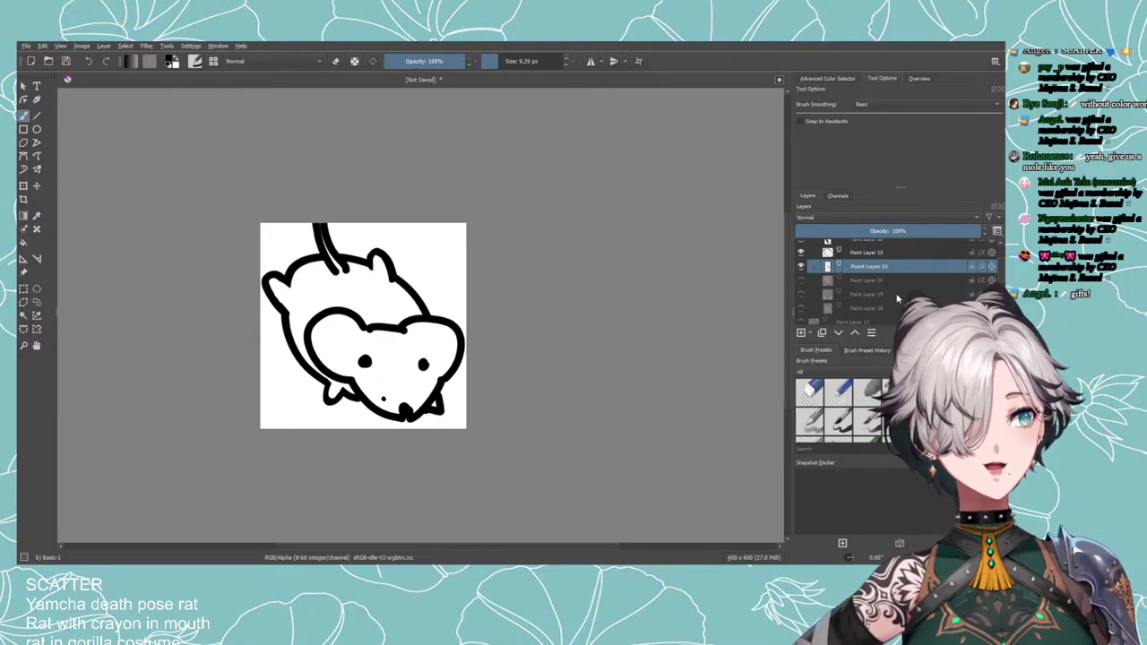
Review the other rat sketches by showing their layers one at a time, and make Group 17 visible again.
scroll(827, 321, up, 1)
scroll(860, 277, up, 3)
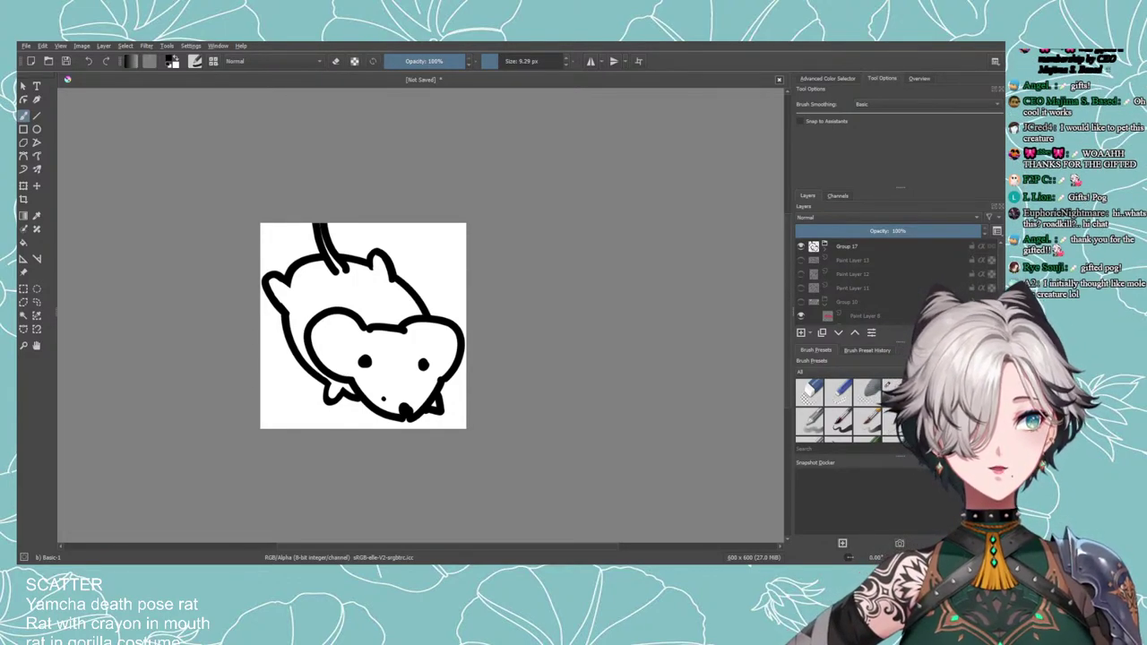
click(847, 259)
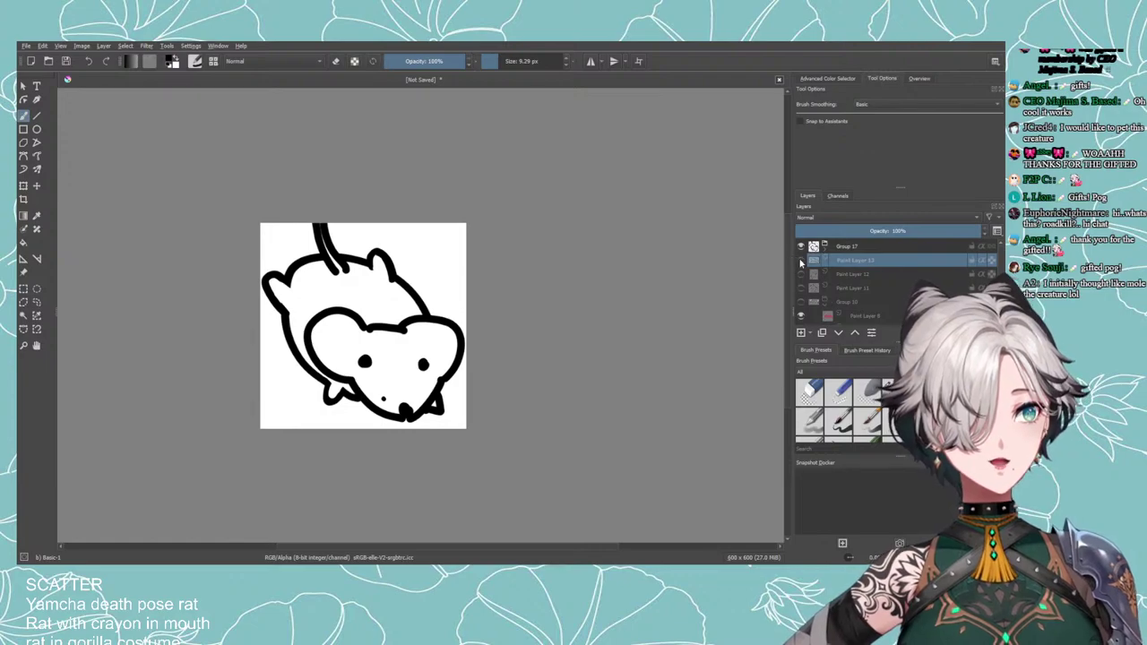
click(801, 262)
click(801, 261)
click(800, 247)
click(801, 260)
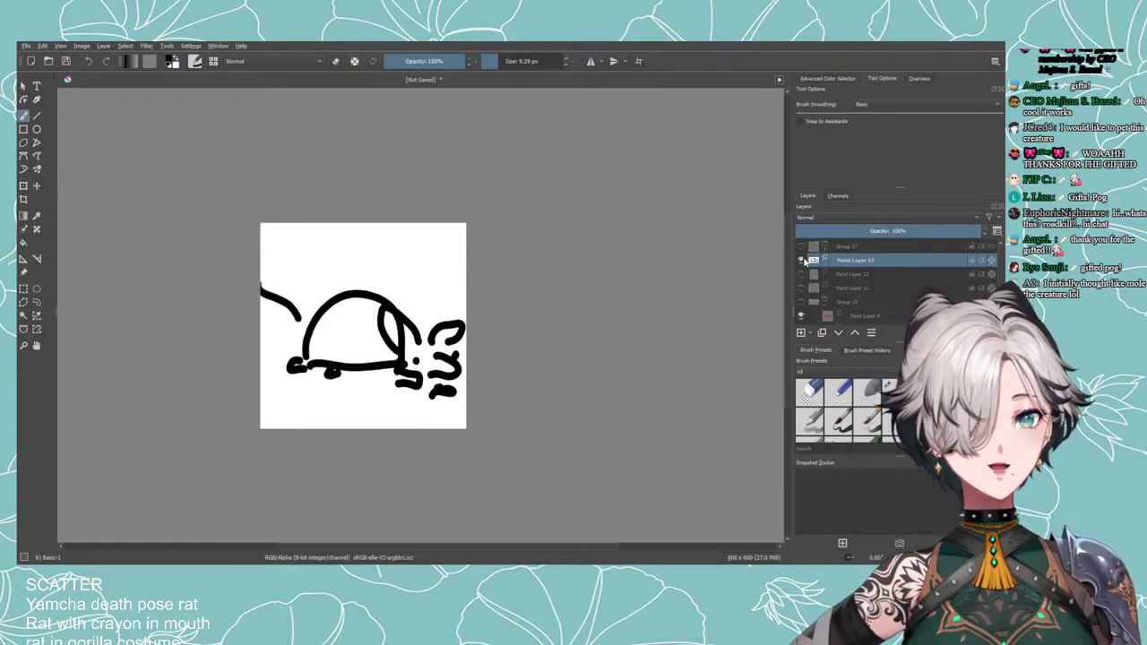
click(800, 261)
click(802, 274)
click(802, 274)
click(802, 274)
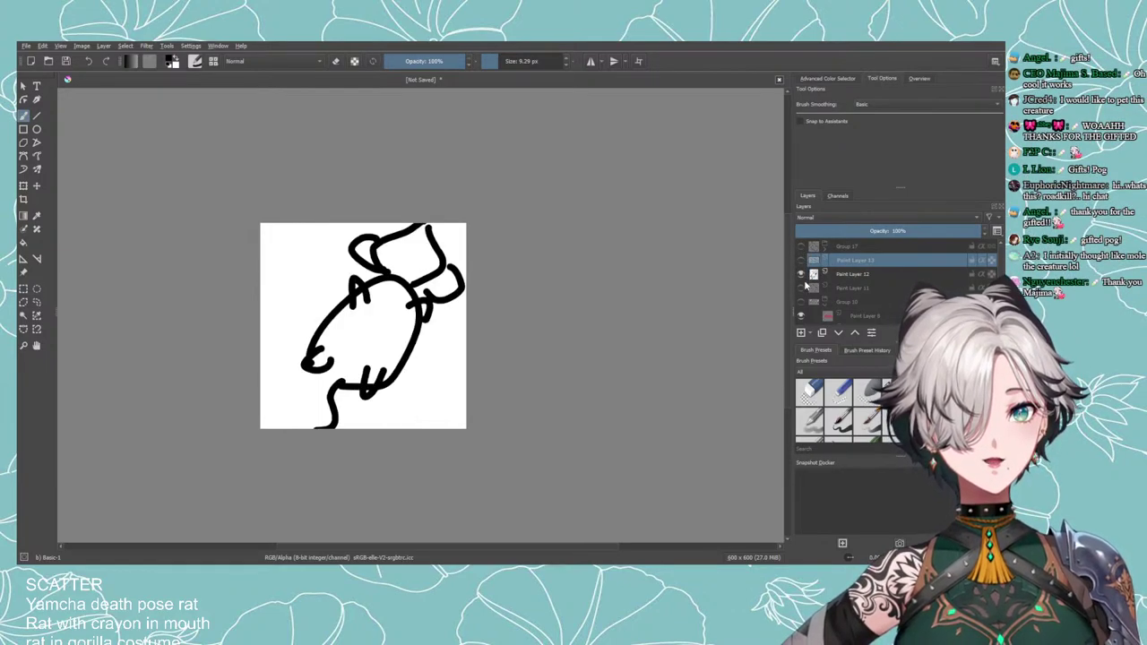
click(803, 286)
click(801, 274)
click(802, 287)
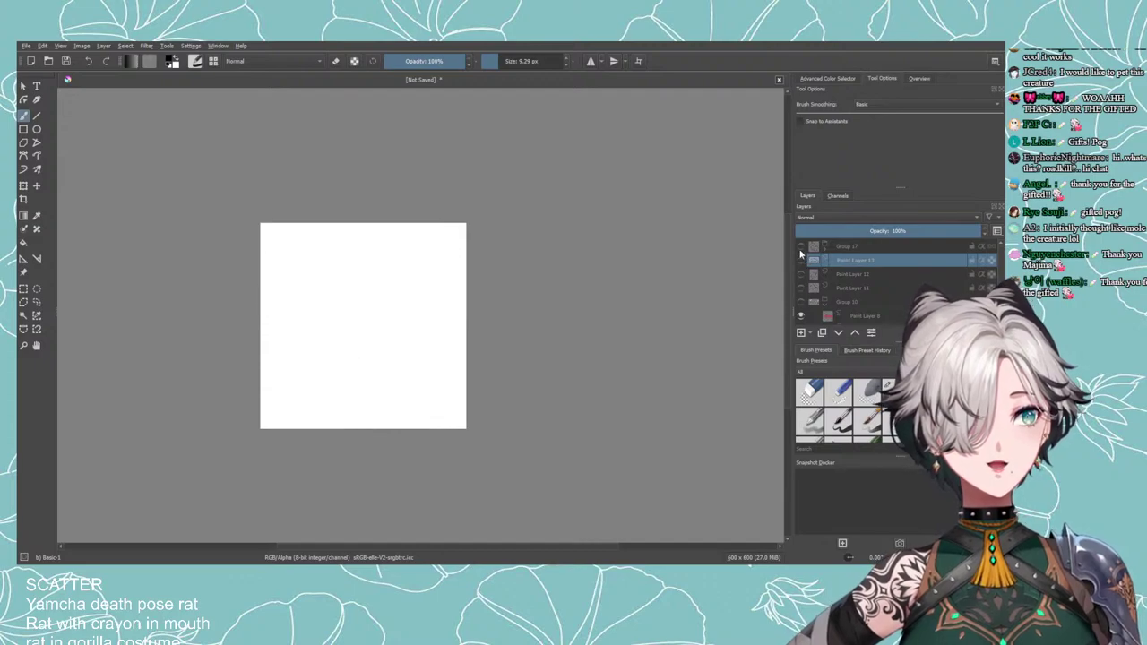
click(801, 246)
Collapse Group 17, add a new paint layer above it, and hide the group to get a blank canvas.
scroll(636, 314, down, 1)
click(829, 247)
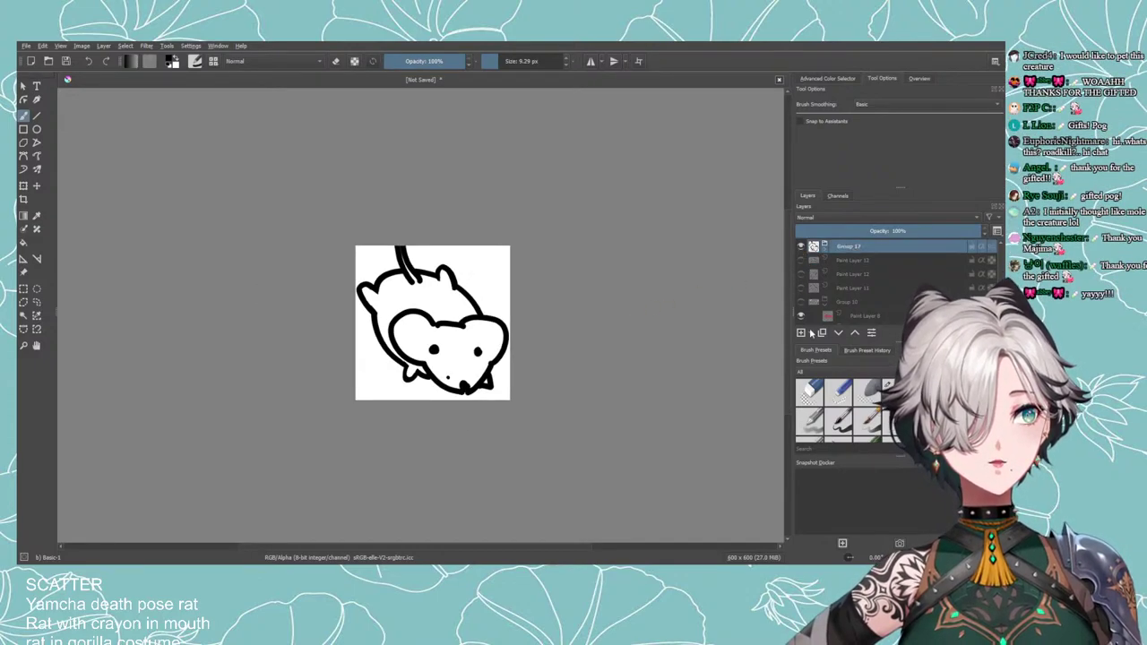
click(802, 332)
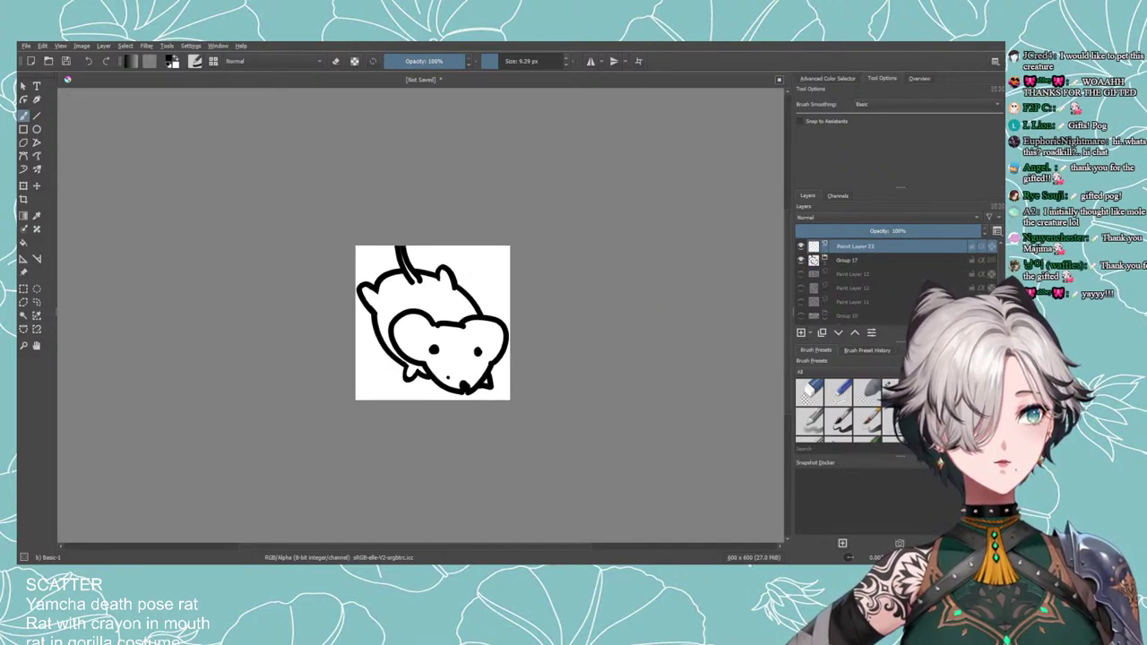
scroll(387, 375, down, 1)
scroll(409, 374, up, 2)
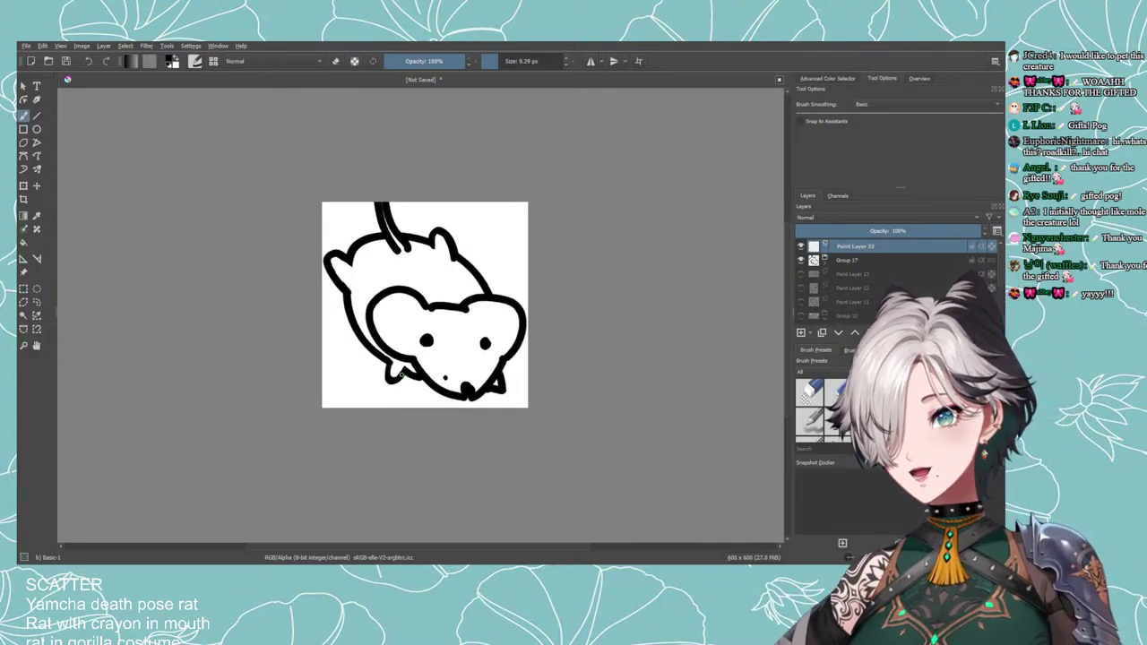
click(801, 260)
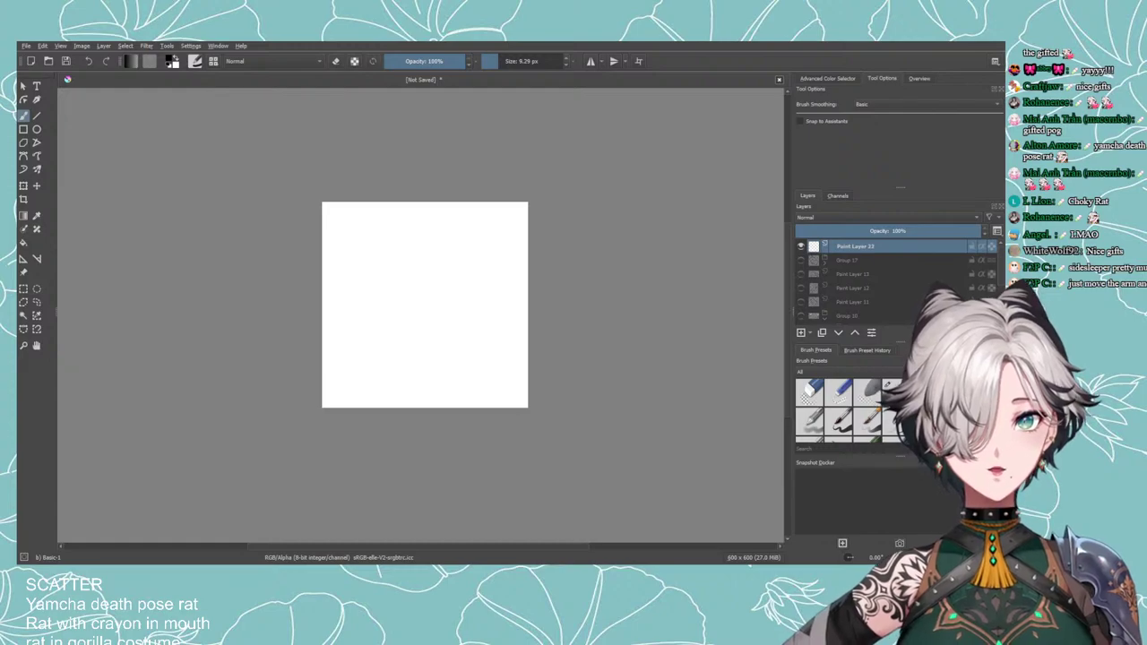
Draw a large unfilled black ellipse across the canvas's lower half, running past its edges, after undoing a first attempt.
click(23, 156)
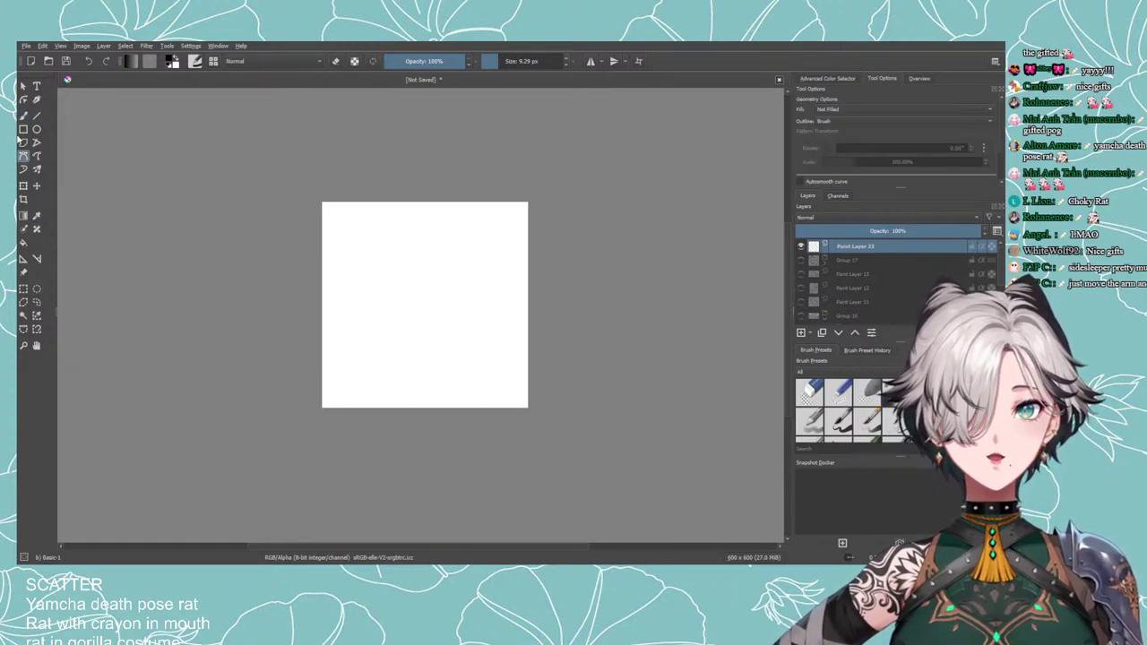
click(37, 128)
drag(321, 273, 553, 319)
key(ctrl+z)
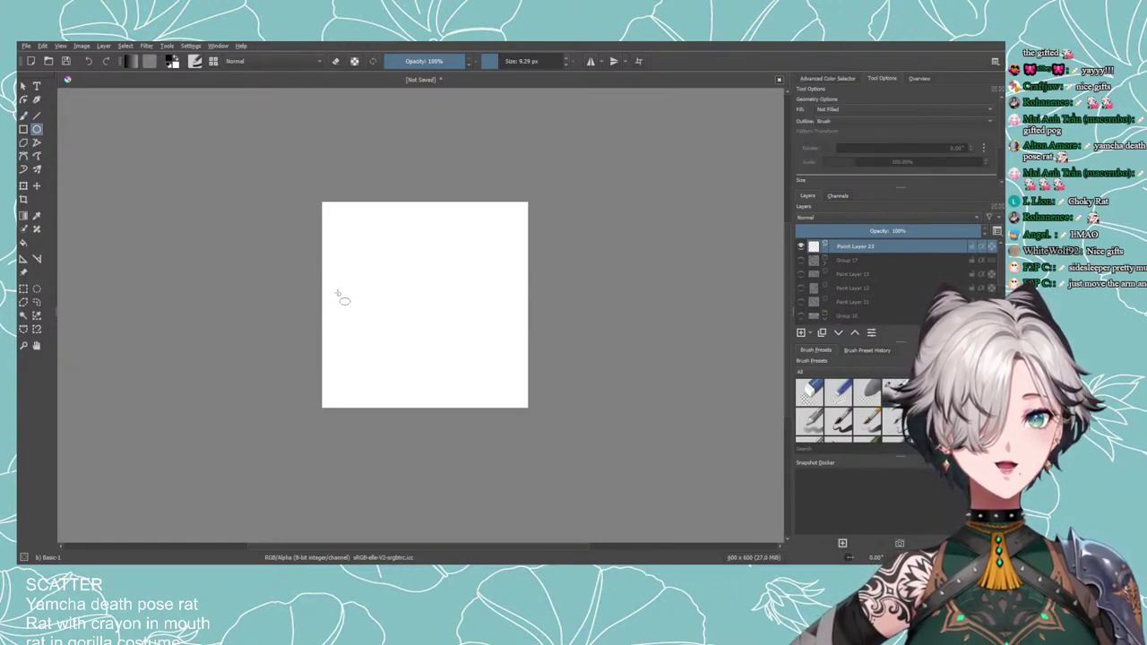
mouse_move(329, 288)
mouse_down()
mouse_move(533, 344)
mouse_move(540, 407)
mouse_up()
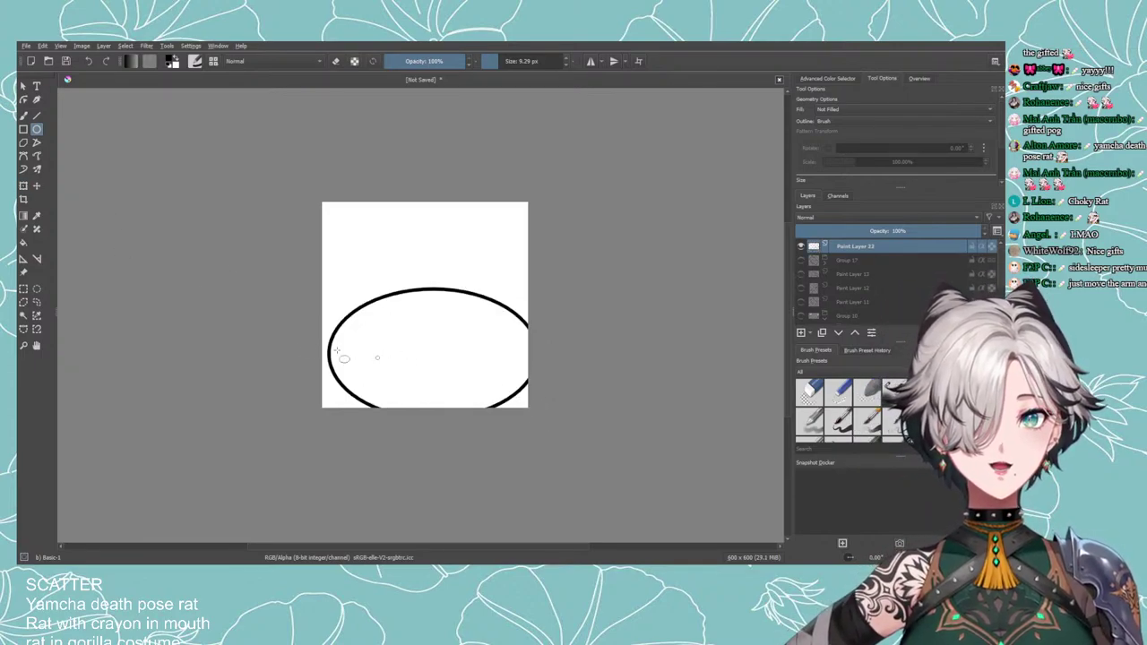
Transform the black ellipse, moving it up so it sits centred on the canvas, and return to the freehand brush.
key(ctrl+t)
drag(376, 285, 371, 228)
drag(404, 299, 397, 299)
drag(368, 229, 368, 259)
drag(394, 325, 395, 305)
key(Return)
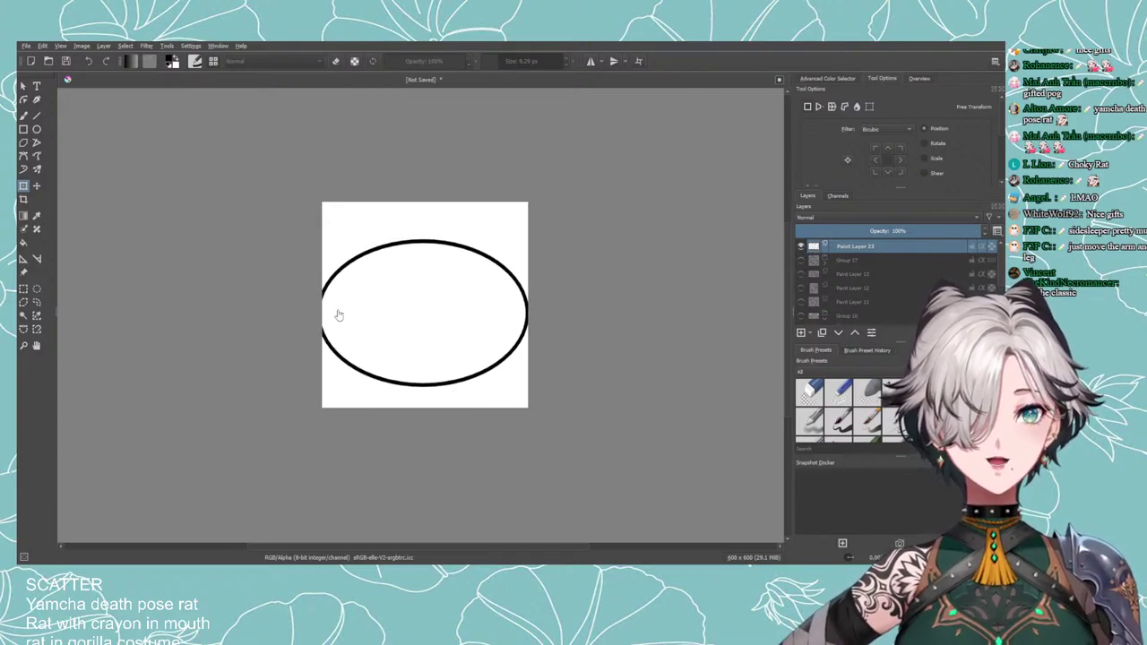
key(b)
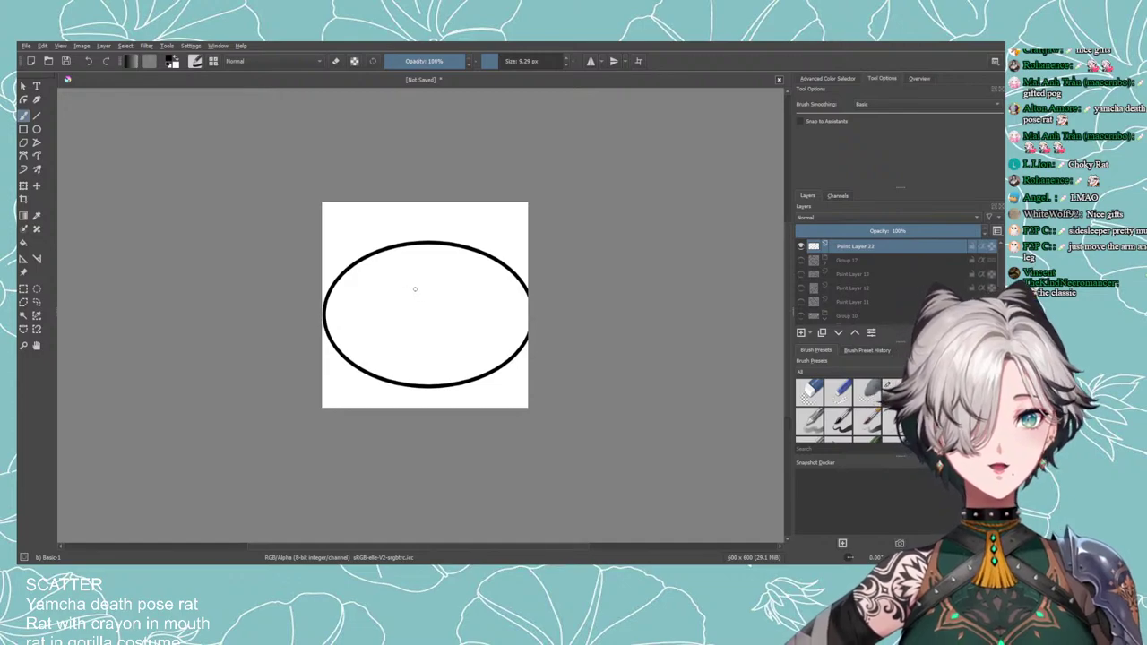
drag(405, 291, 459, 283)
key(ctrl+z)
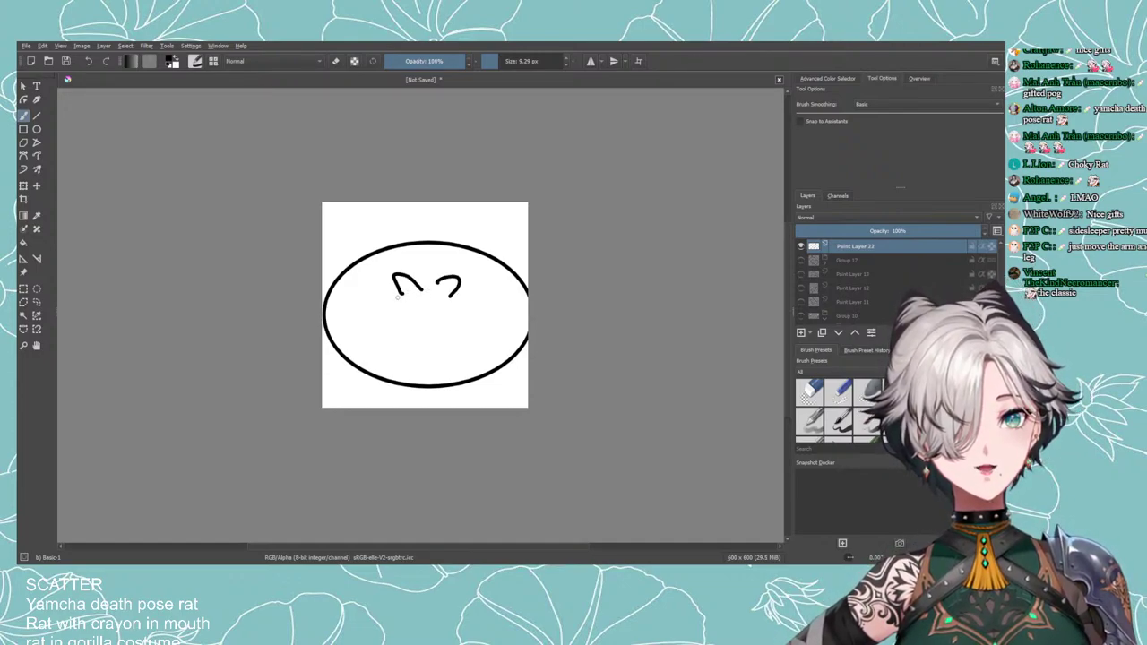
key(ctrl+z)
key(ctrl+z)
key(ctrl+z)
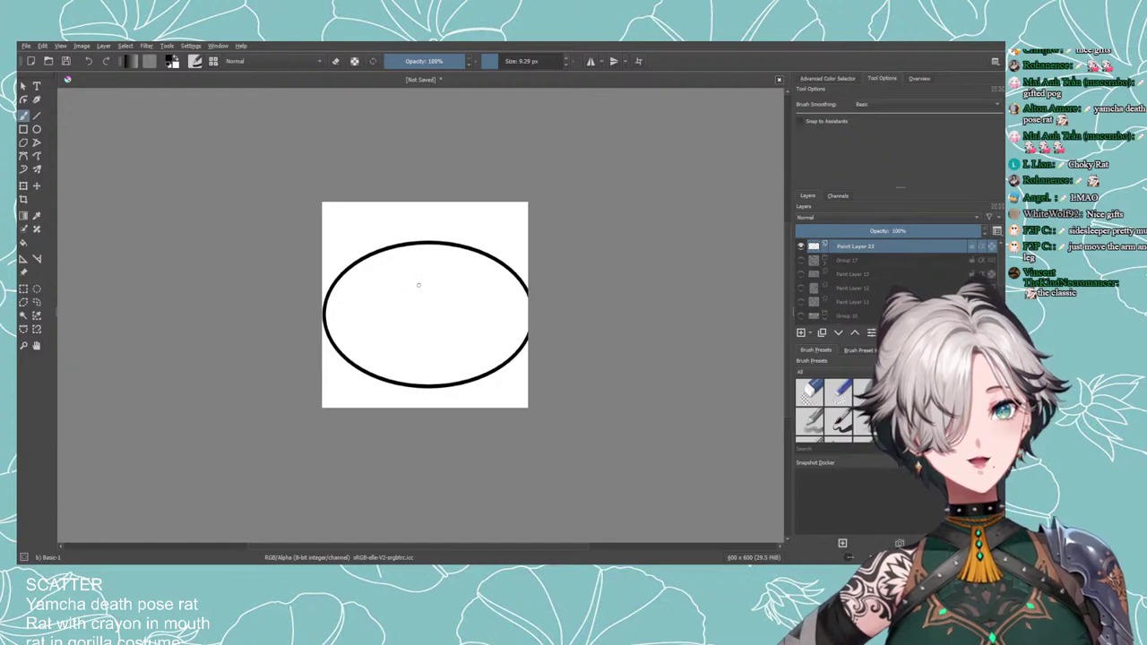
Draw the rat's two round ears, the top of its head, the snout and the curved back inside the ellipse.
drag(419, 281, 419, 301)
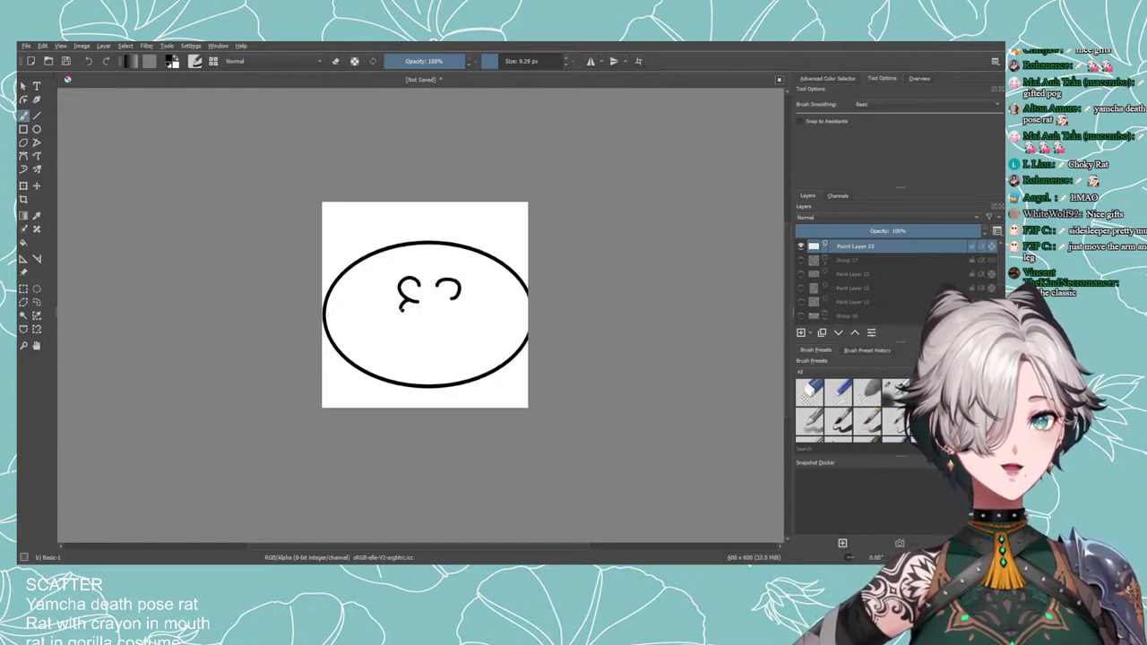
key(ctrl+z)
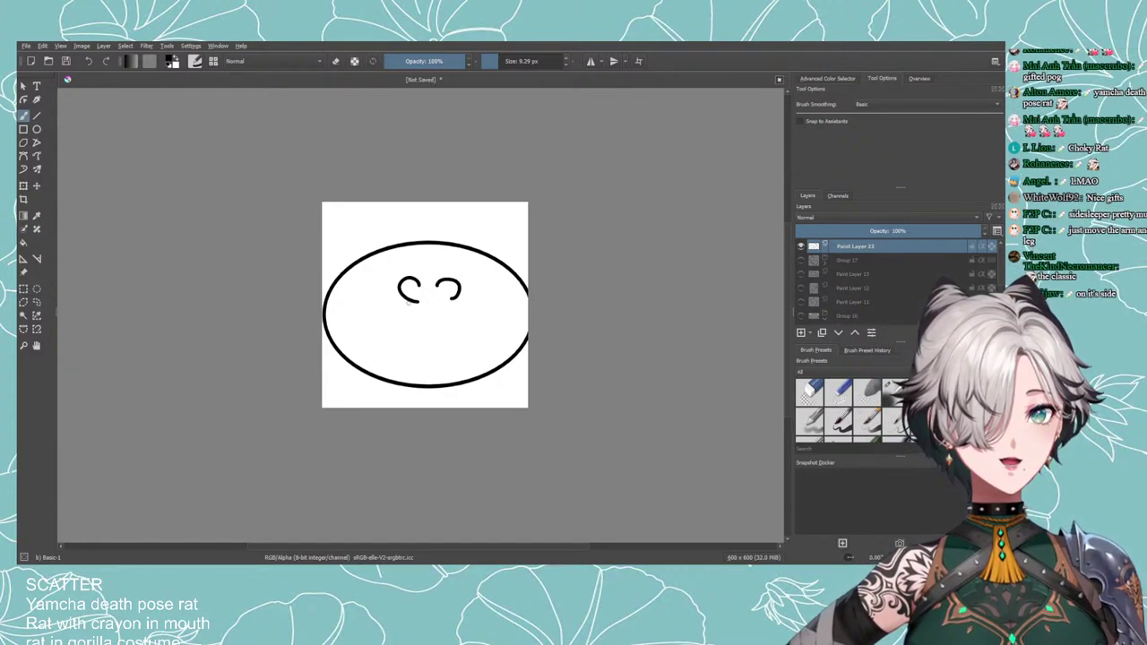
drag(405, 299, 429, 313)
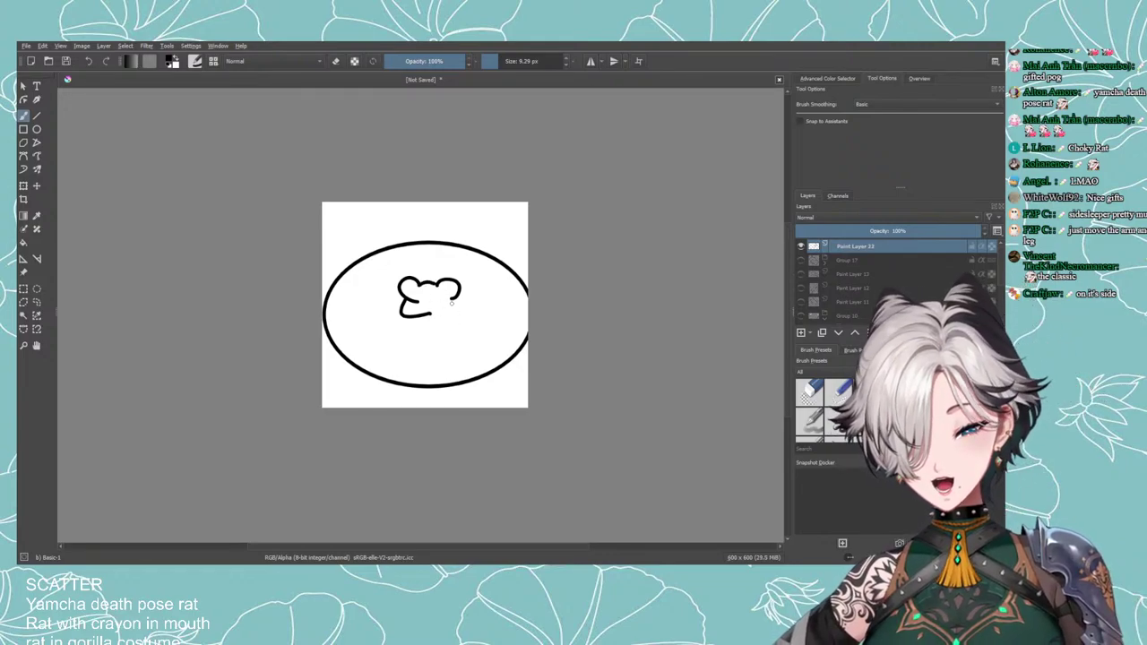
drag(423, 314, 466, 317)
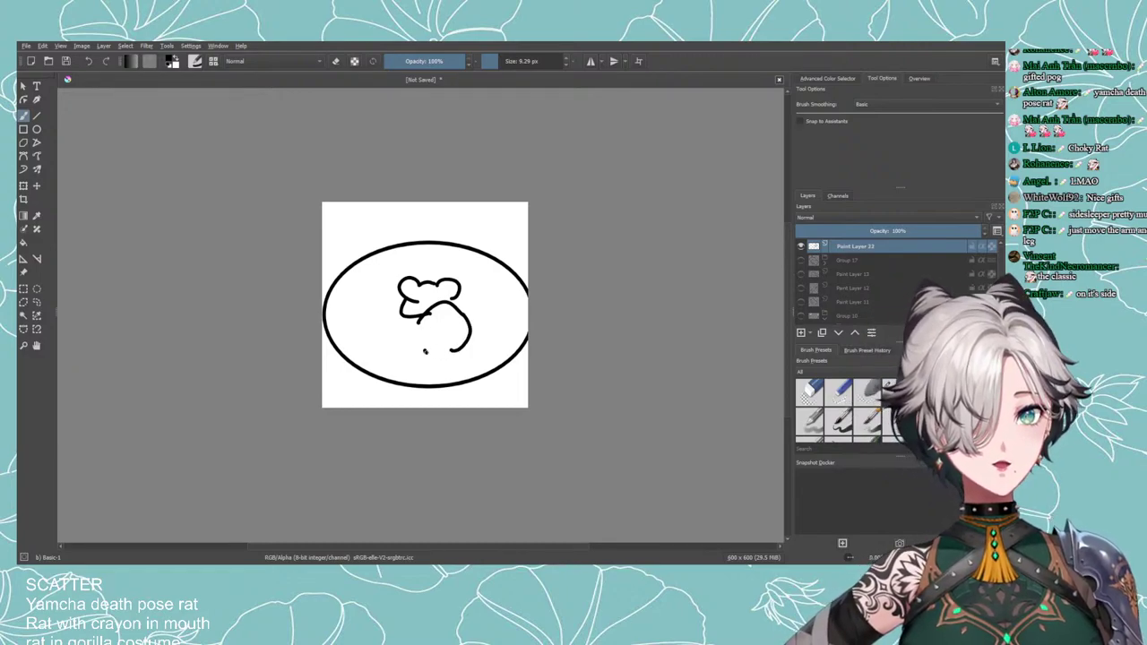
Draw the rat's raised bent arm, the rounded underside of its rump and a bent front leg with a foot.
mouse_move(424, 351)
mouse_down()
mouse_move(395, 315)
mouse_move(421, 332)
mouse_move(403, 354)
mouse_move(416, 371)
mouse_move(430, 358)
mouse_move(423, 375)
mouse_up()
key(ctrl+z)
key(ctrl+z)
key(ctrl+z)
key(ctrl+z)
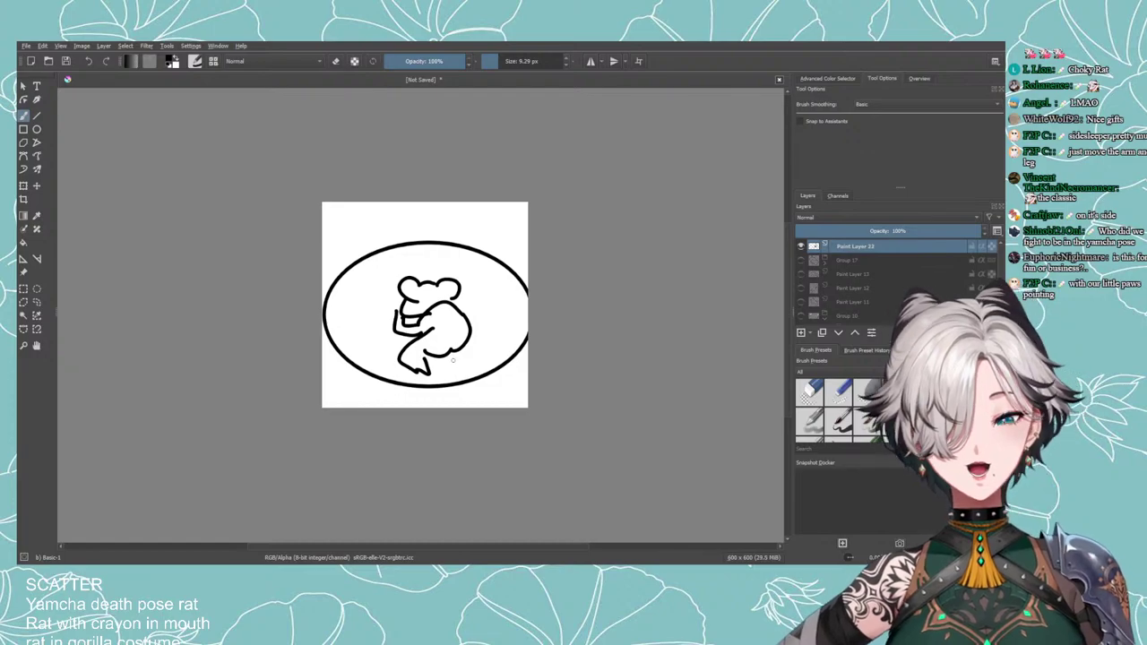
Undo the front leg, redraw it bent with a narrow foot, and add a second bent leg beneath the rump.
key(ctrl+z)
key(ctrl+z)
key(ctrl+z)
key(ctrl+z)
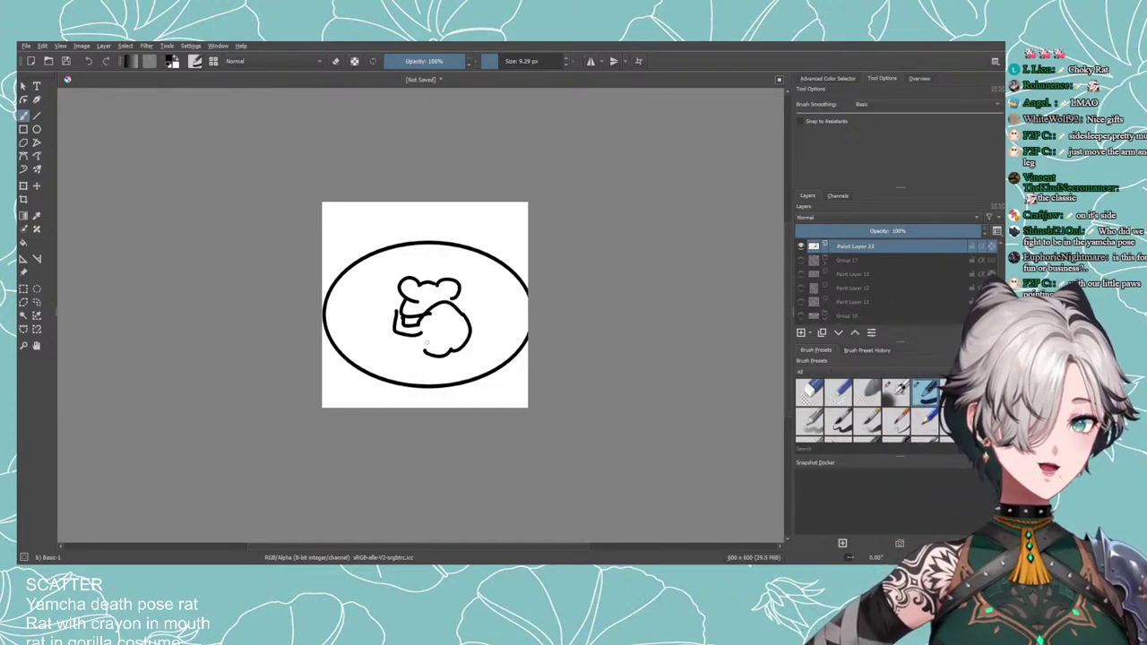
drag(427, 330, 405, 362)
key(ctrl+z)
key(ctrl+z)
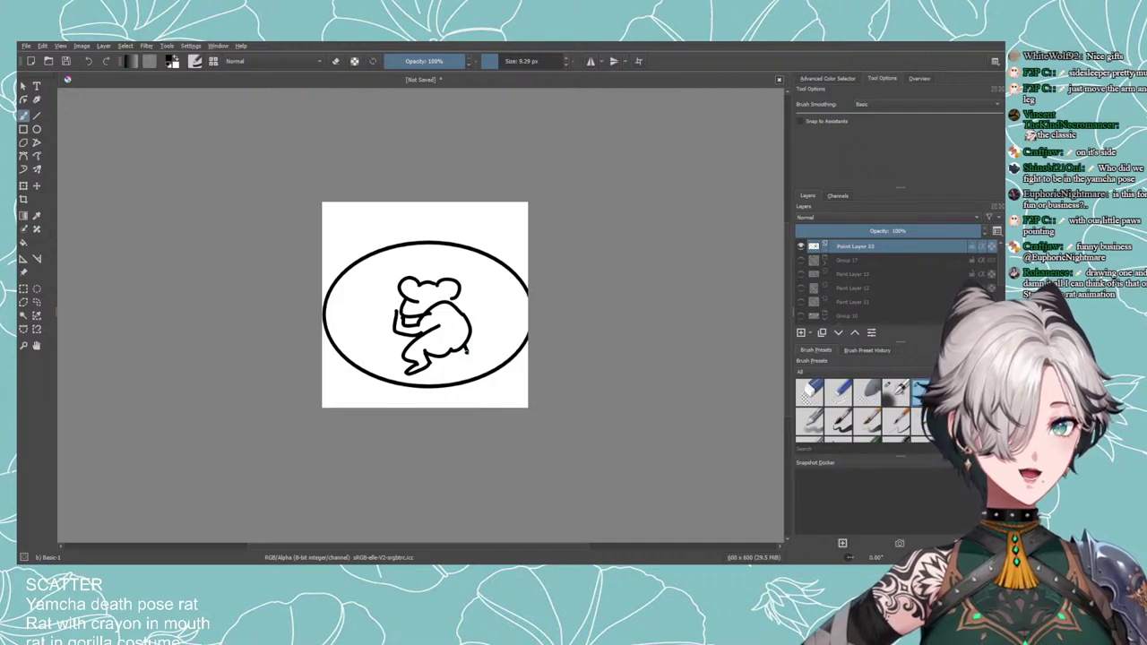
mouse_move(466, 344)
mouse_down()
mouse_move(461, 373)
mouse_move(440, 356)
mouse_move(464, 373)
mouse_up()
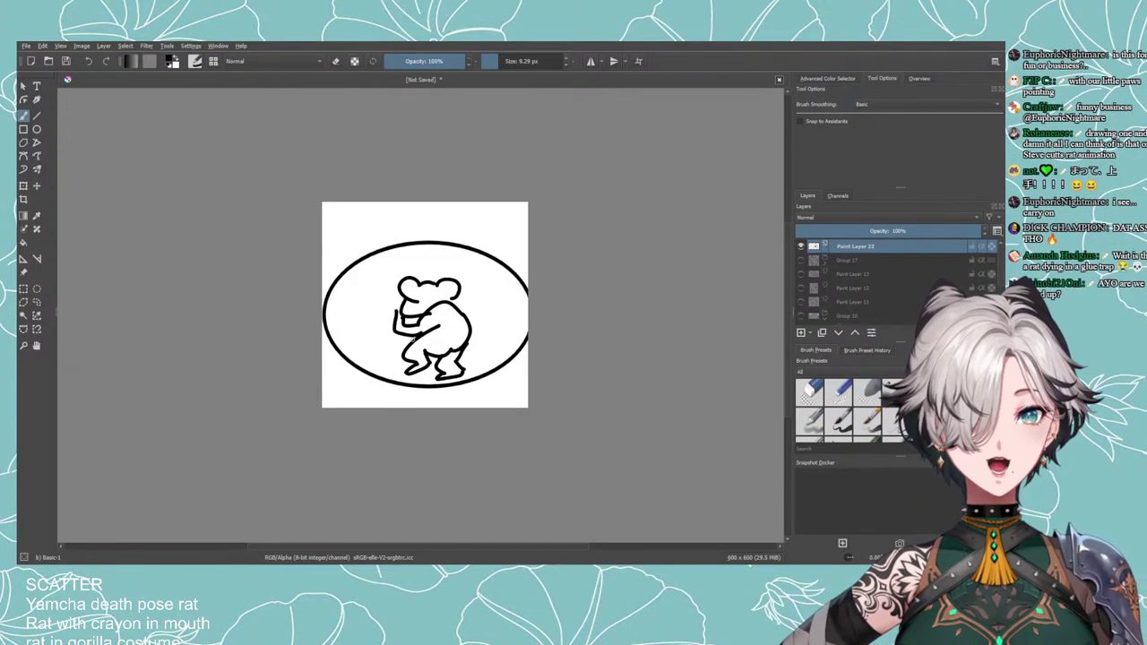
Cut the rat out of the ellipse layer with a freehand selection and paste it onto its own layer, keeping the ellipse visible.
click(36, 302)
drag(376, 309, 384, 367)
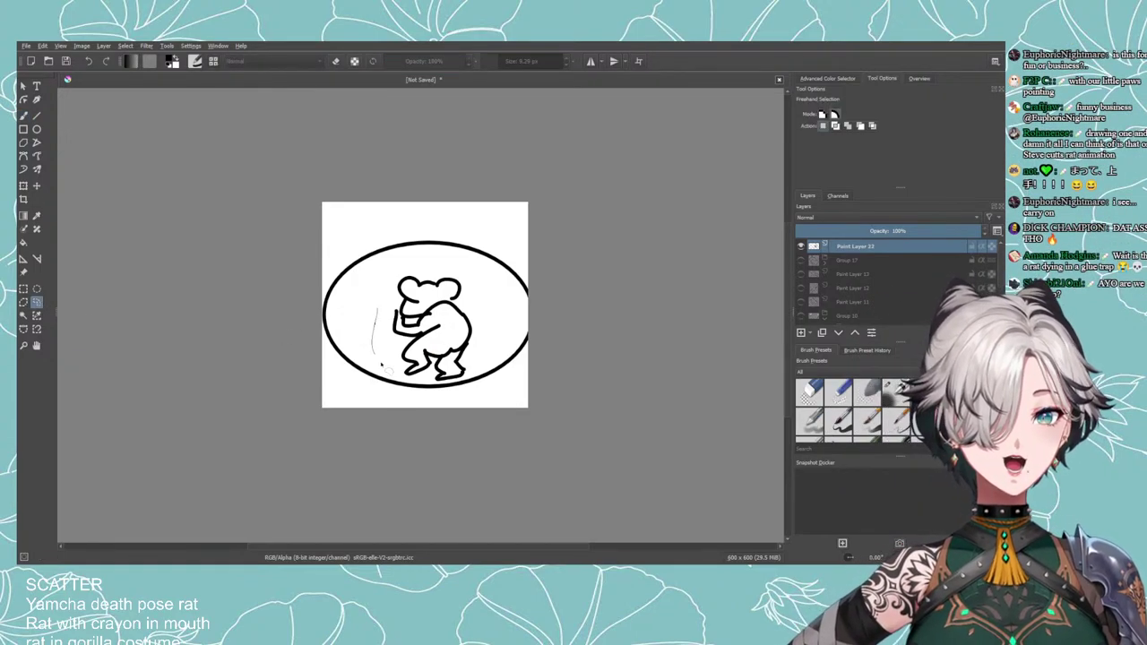
mouse_move(453, 382)
mouse_down()
mouse_move(488, 349)
mouse_move(470, 268)
mouse_up()
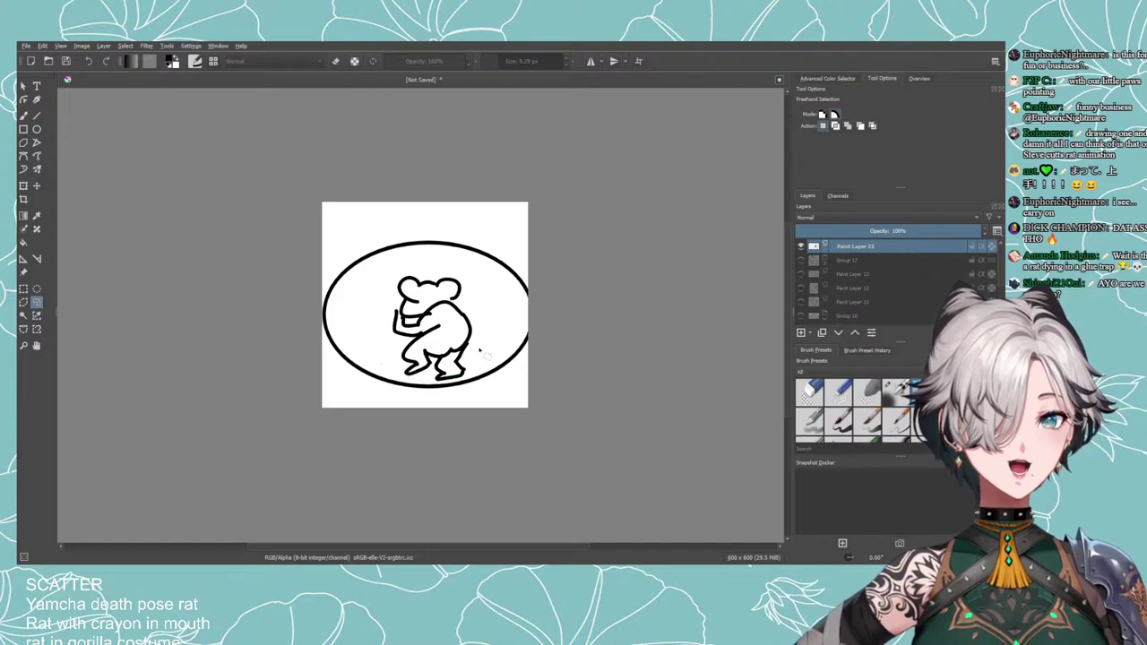
mouse_move(448, 387)
mouse_down()
mouse_move(390, 361)
mouse_move(372, 301)
mouse_move(423, 267)
mouse_move(461, 279)
mouse_move(484, 323)
mouse_move(447, 297)
mouse_up()
click(23, 185)
key(Return)
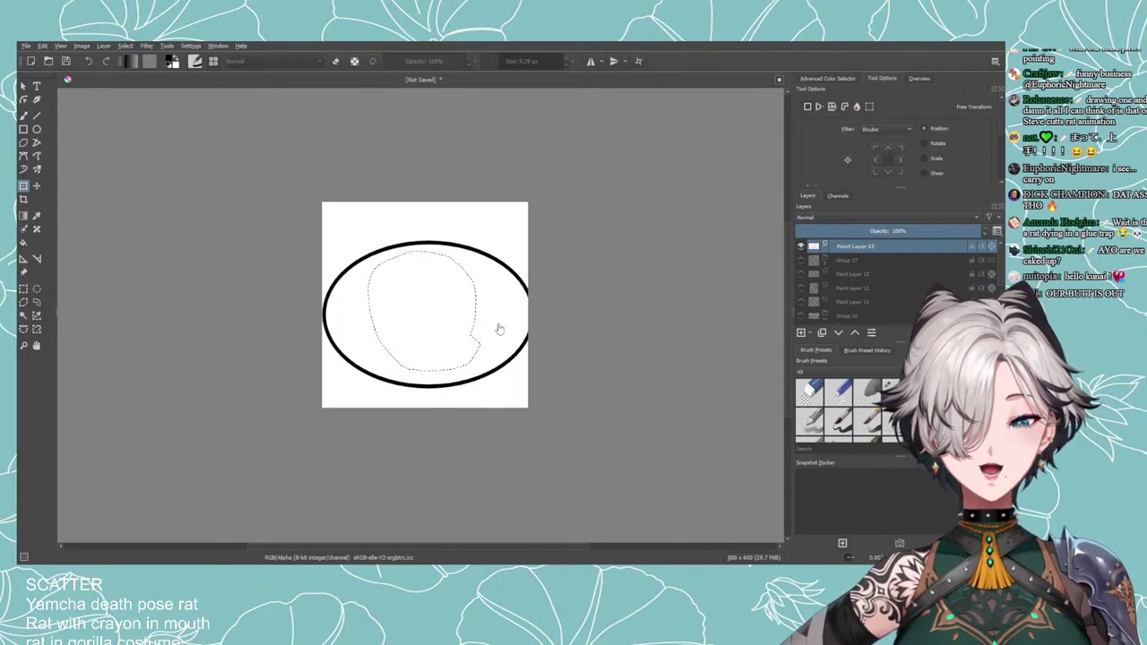
key(ctrl+v)
click(802, 261)
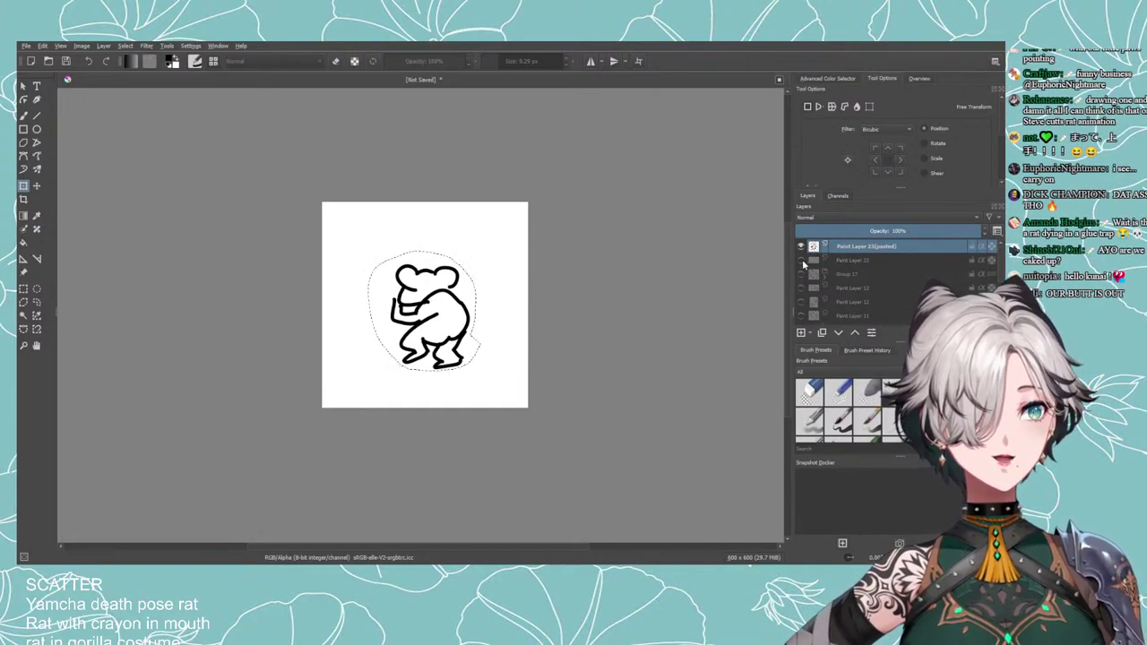
click(802, 261)
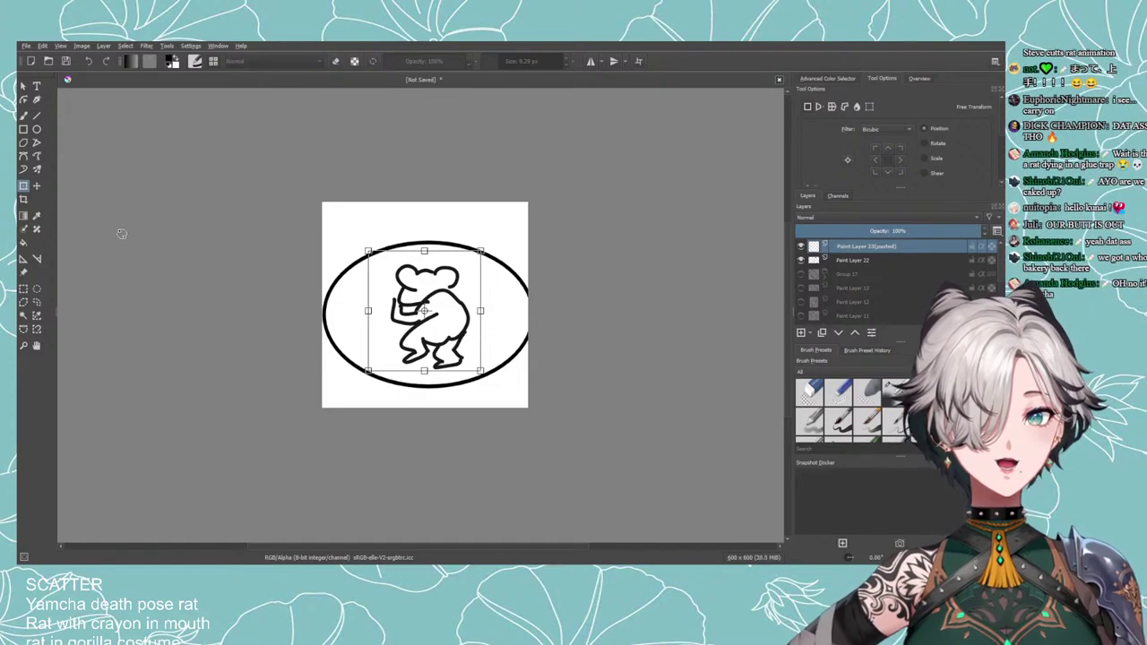
key(Return)
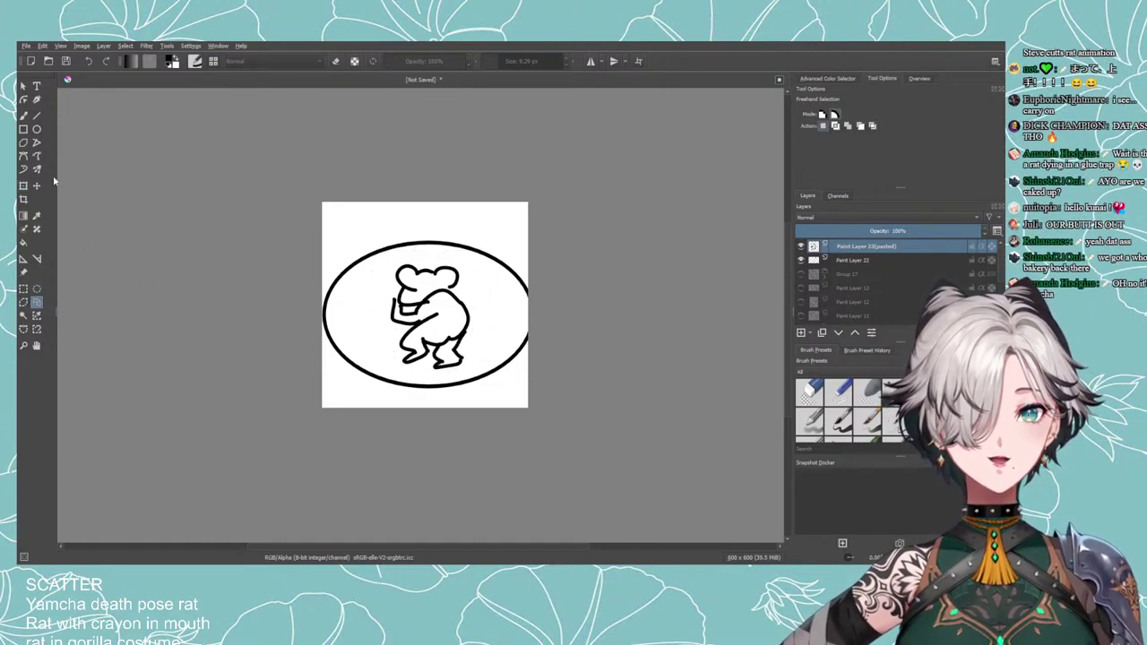
Erase the second leg below the rat's rump with the brush in eraser mode, then return to normal painting.
click(24, 113)
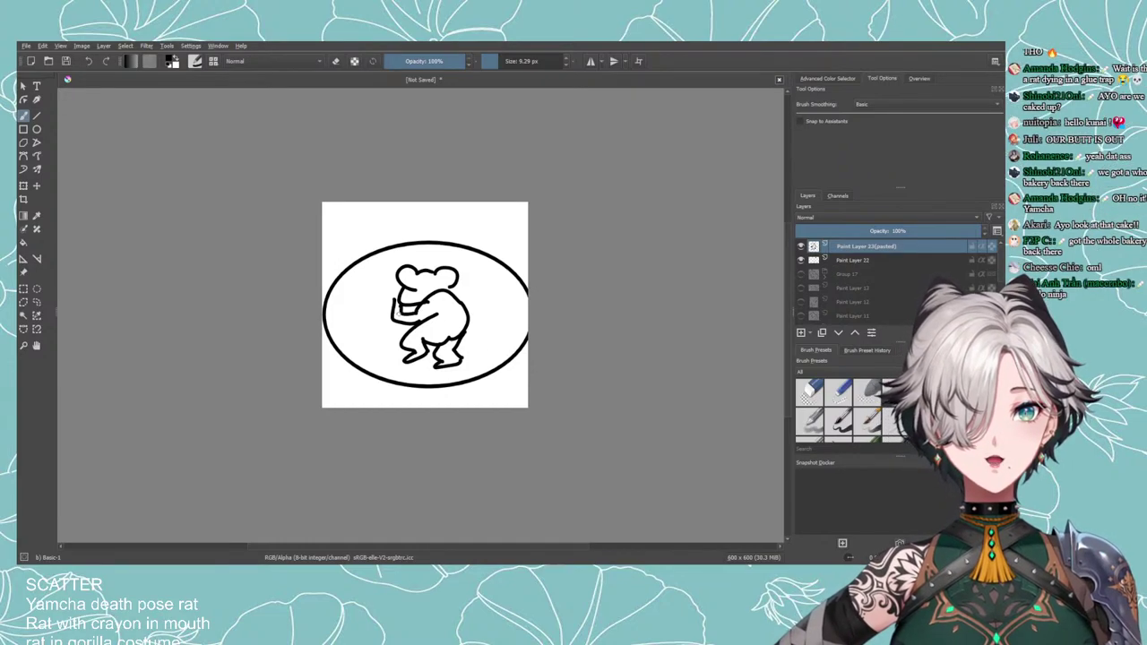
scroll(388, 335, up, 3)
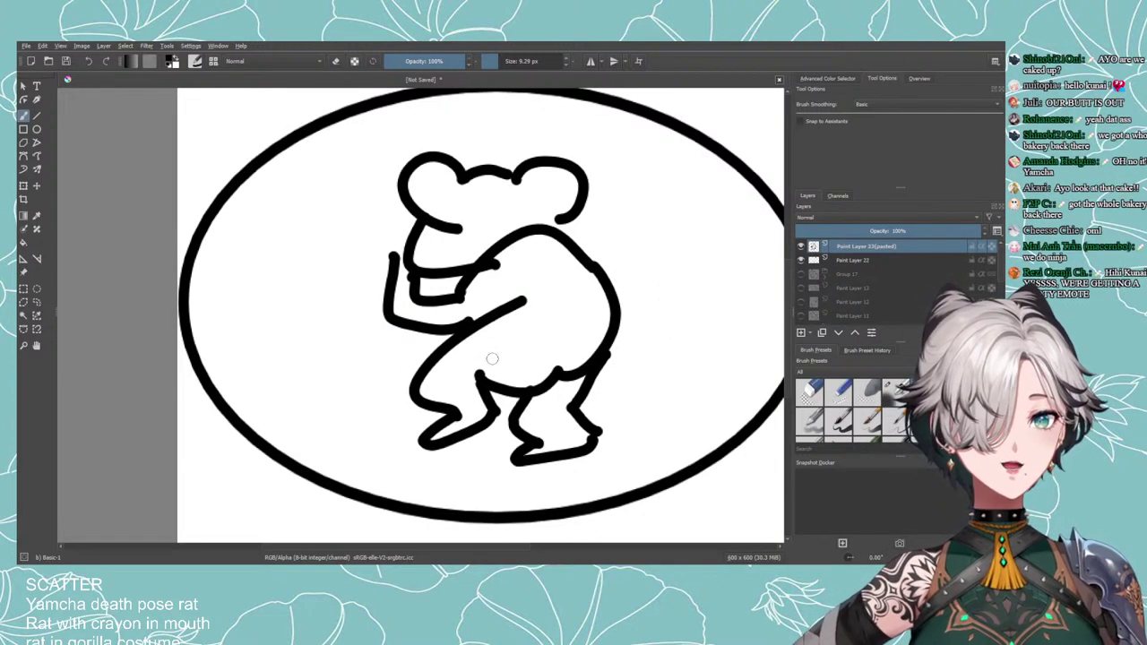
drag(605, 394, 624, 363)
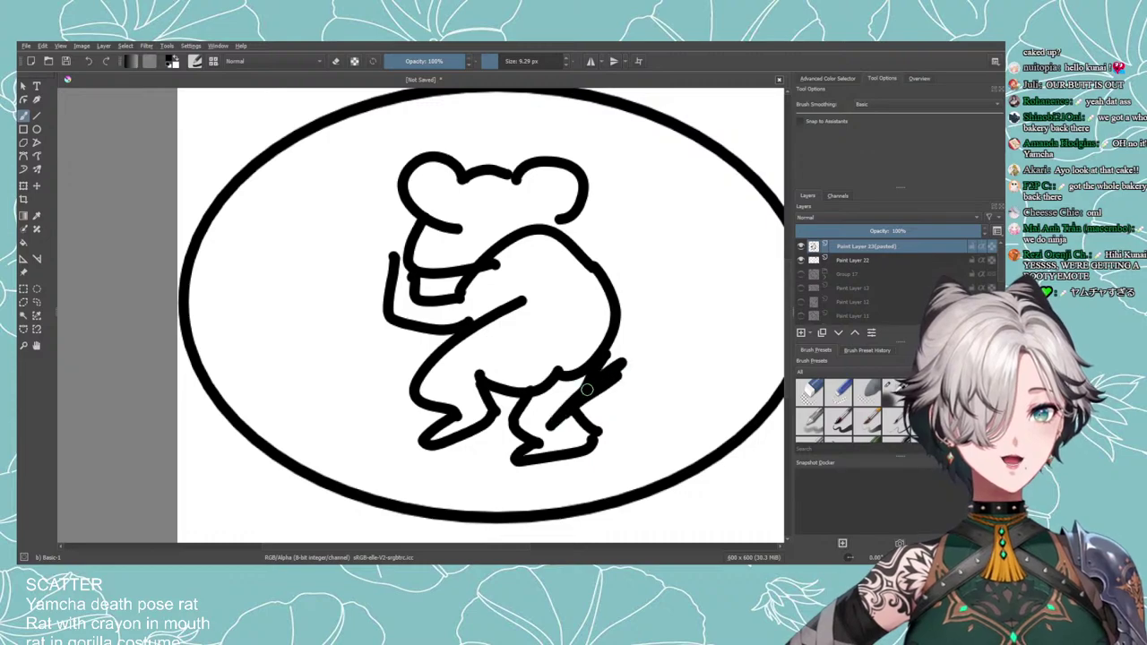
key(ctrl+z)
key(e)
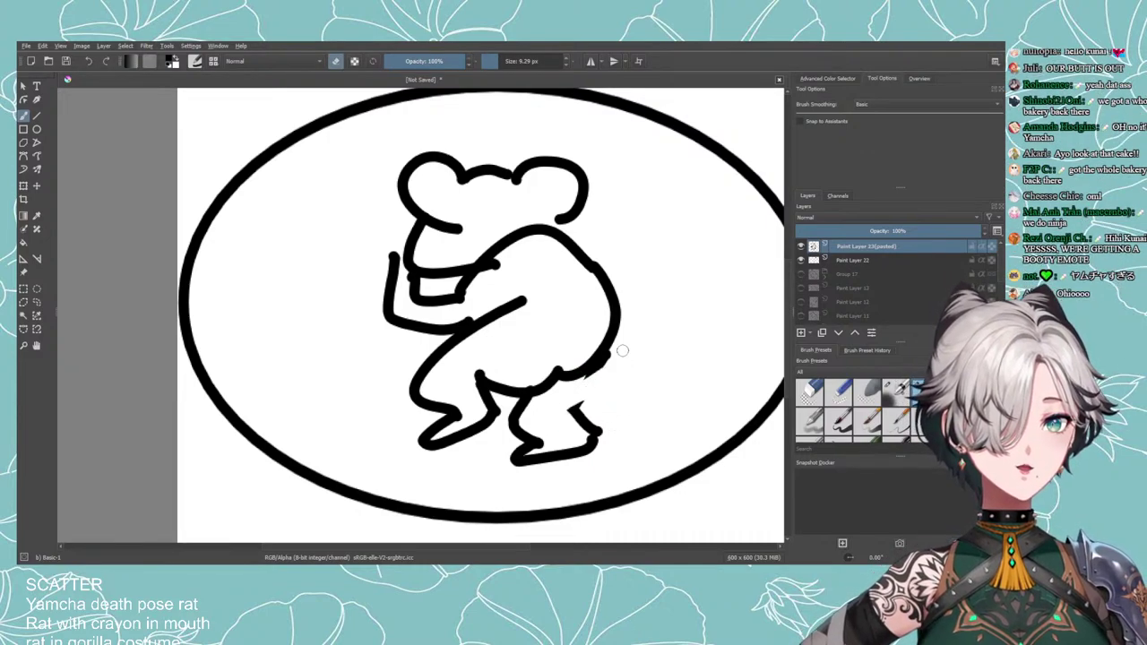
mouse_move(575, 394)
mouse_down()
mouse_move(599, 417)
mouse_move(583, 451)
mouse_move(602, 435)
mouse_move(556, 456)
mouse_move(519, 449)
mouse_move(519, 407)
mouse_move(529, 447)
mouse_up()
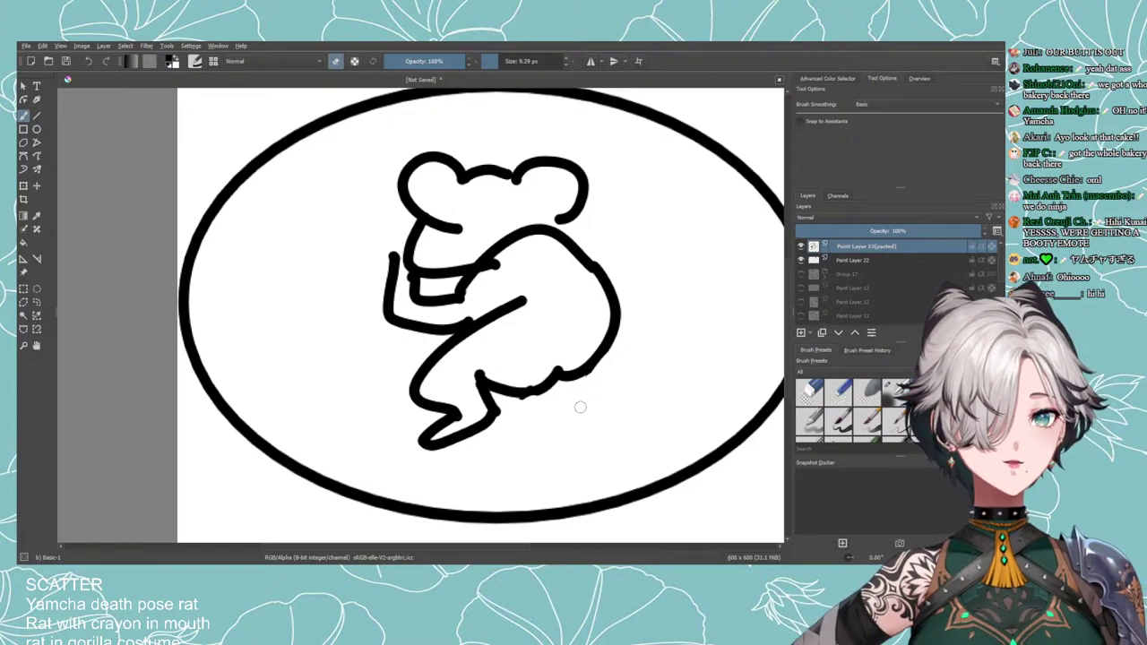
scroll(579, 407, down, 5)
scroll(571, 412, up, 4)
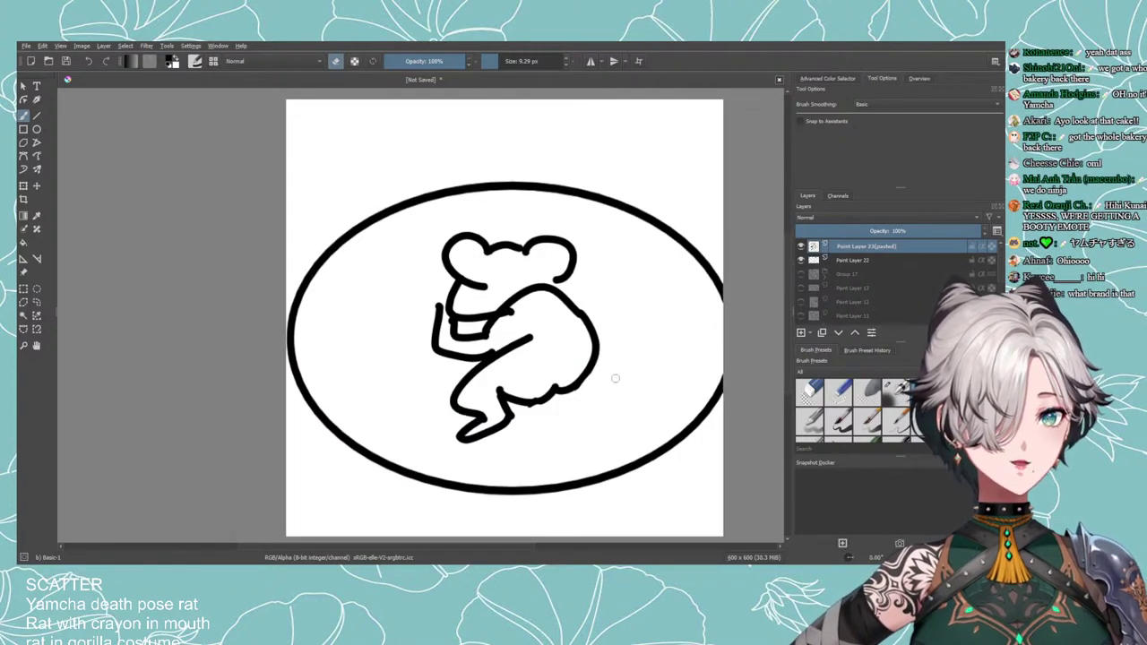
key(e)
Try a longer second leg with a foot pointing downward under the rump, and undo the foot strokes.
mouse_move(584, 387)
mouse_down()
mouse_move(570, 408)
mouse_move(571, 398)
mouse_move(575, 421)
mouse_up()
key(ctrl+z)
key(ctrl+z)
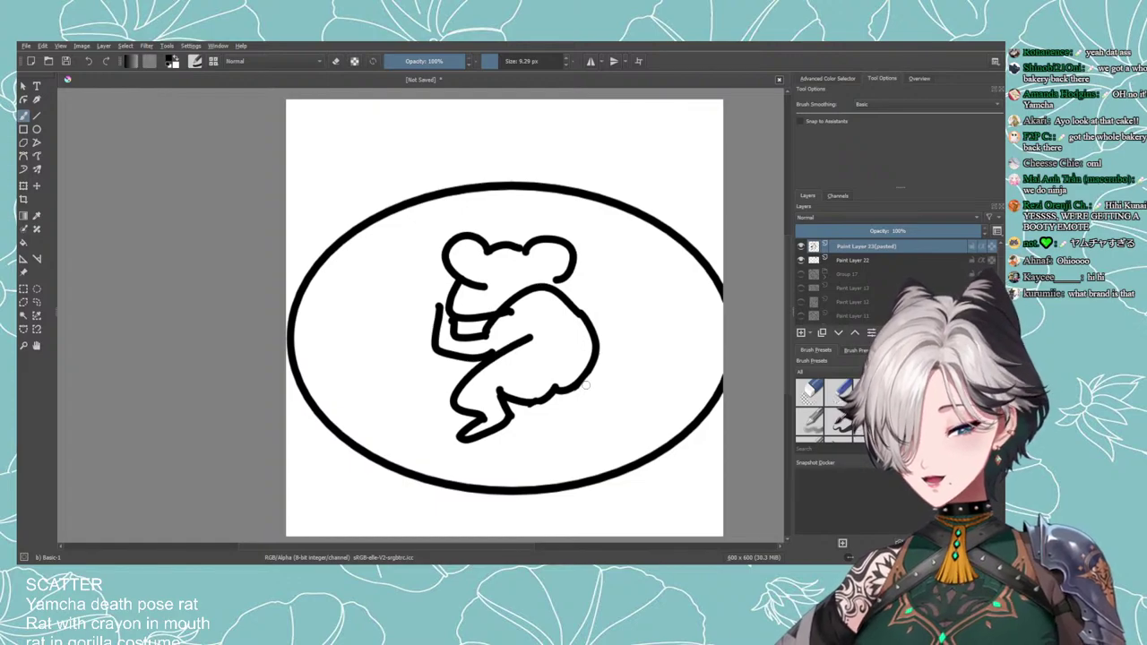
mouse_move(587, 379)
mouse_down()
mouse_move(578, 424)
mouse_move(542, 431)
mouse_move(529, 415)
mouse_move(551, 451)
mouse_move(582, 430)
mouse_up()
key(ctrl+z)
key(ctrl+z)
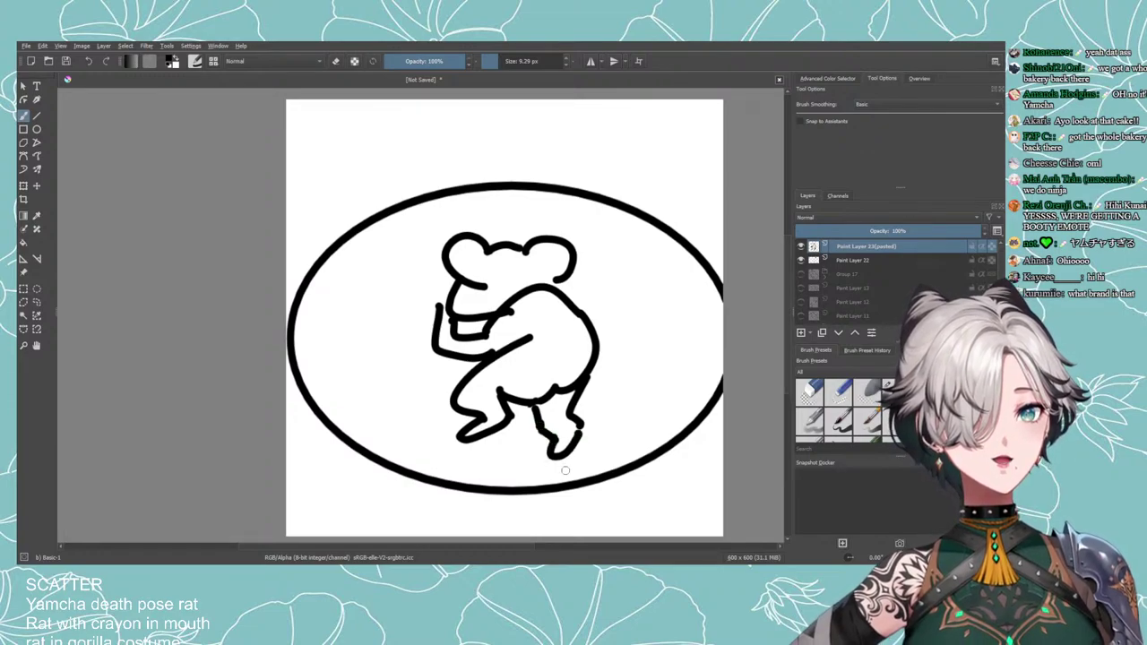
scroll(565, 458, down, 4)
scroll(566, 465, up, 5)
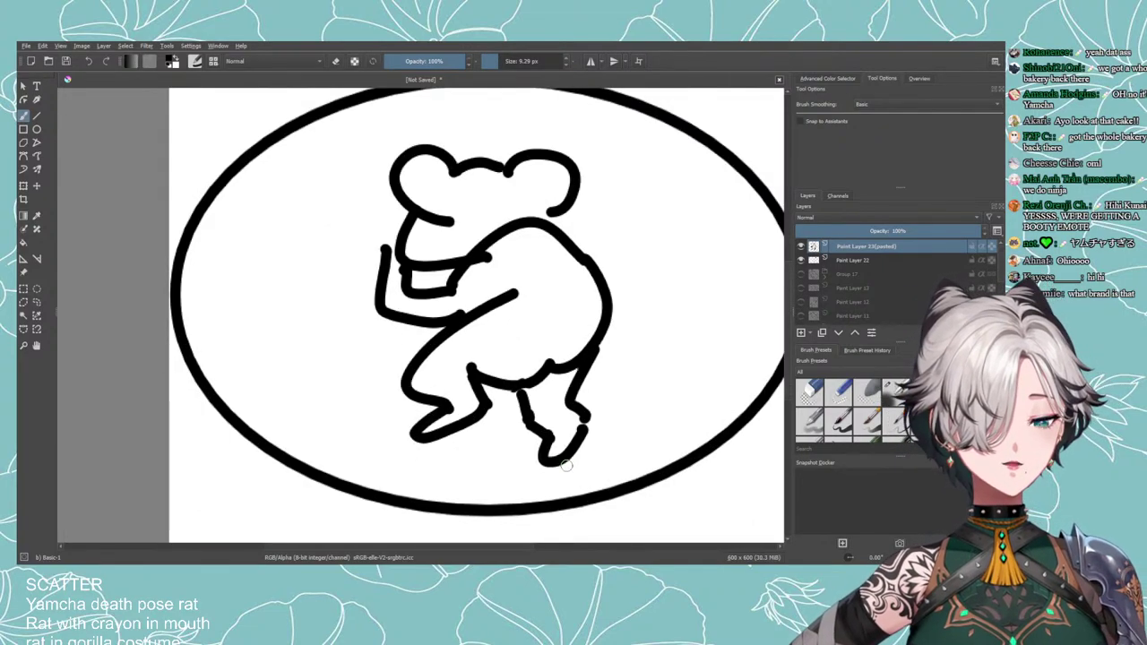
scroll(658, 404, down, 5)
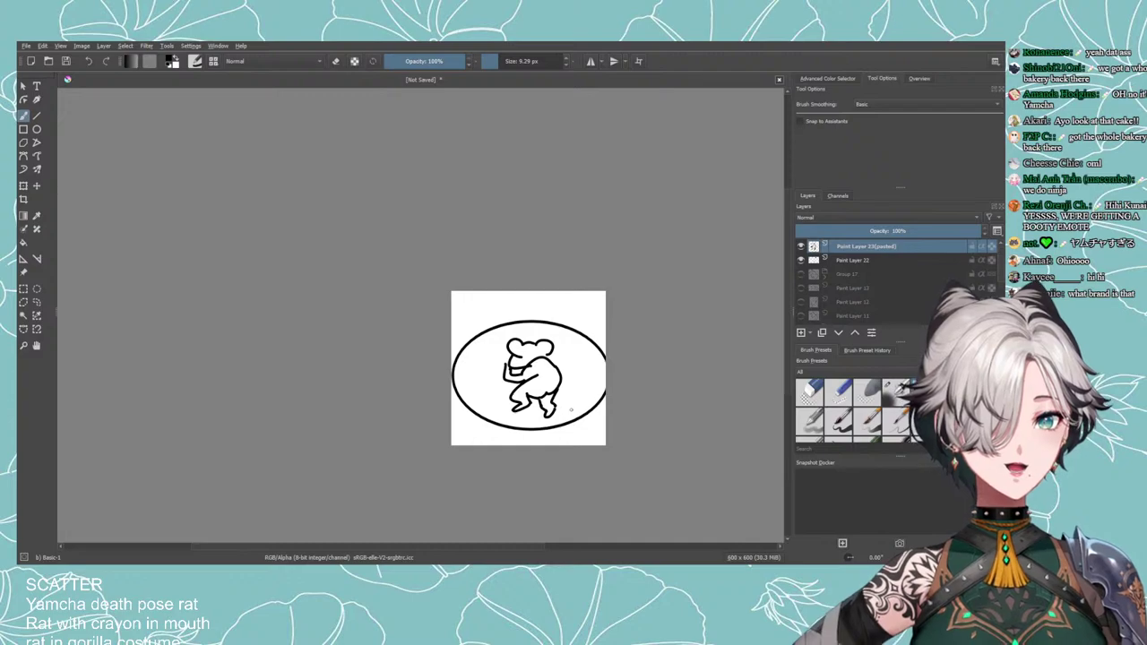
scroll(571, 409, up, 5)
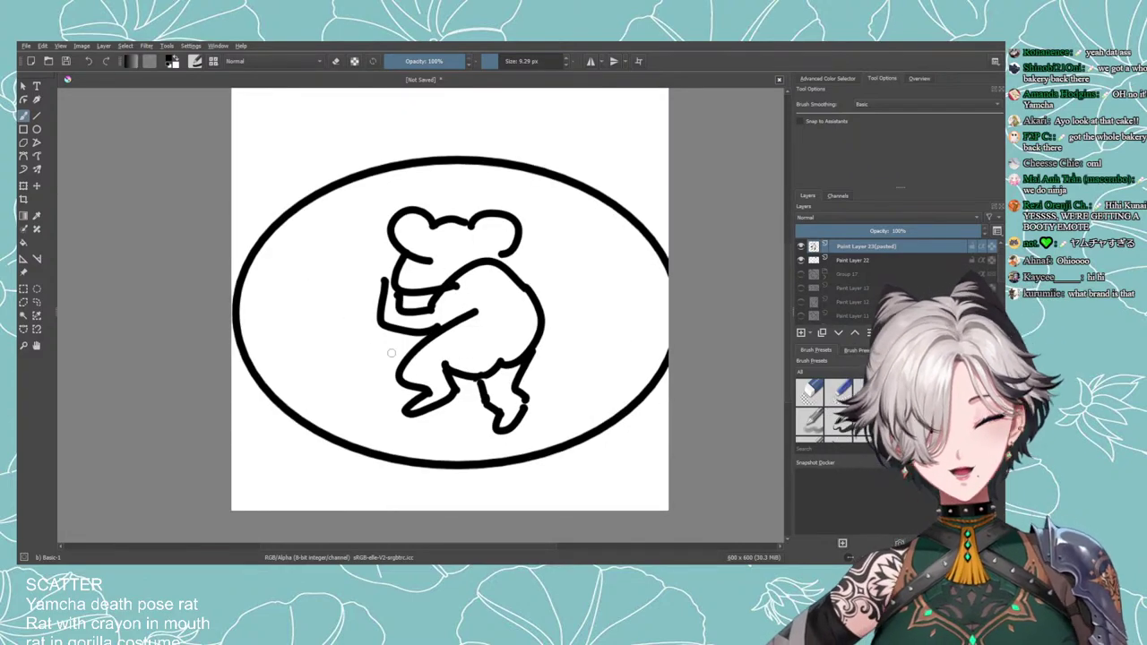
key(ctrl+z)
key(ctrl+z)
key(ctrl+z)
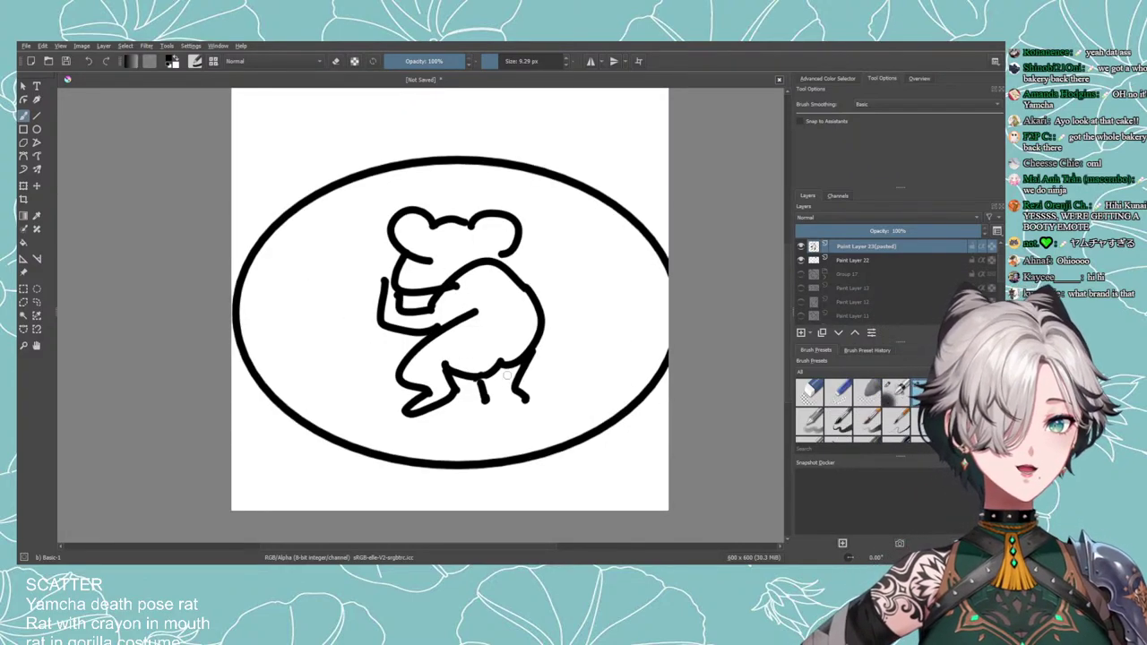
Redraw the second leg beneath the rump as a shorter bent leg ending in a small foot angled downward.
drag(485, 370, 486, 413)
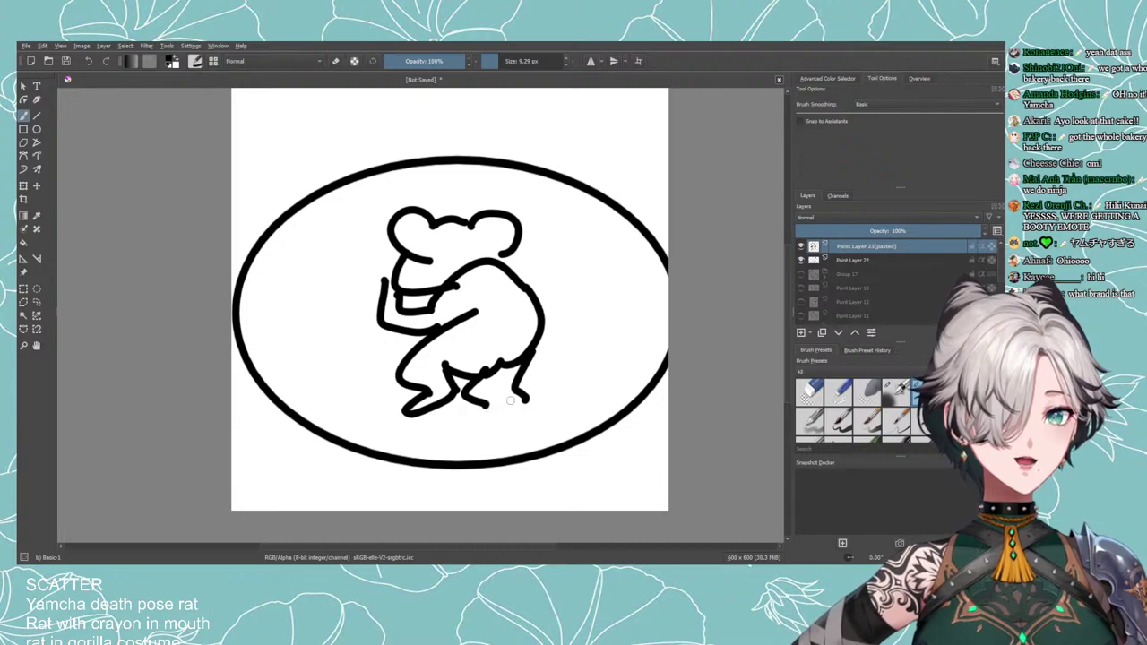
key(ctrl+z)
key(ctrl+z)
mouse_move(528, 359)
mouse_down()
mouse_move(497, 415)
mouse_move(468, 397)
mouse_move(502, 418)
mouse_move(503, 434)
mouse_up()
key(ctrl+z)
key(ctrl+z)
key(ctrl+z)
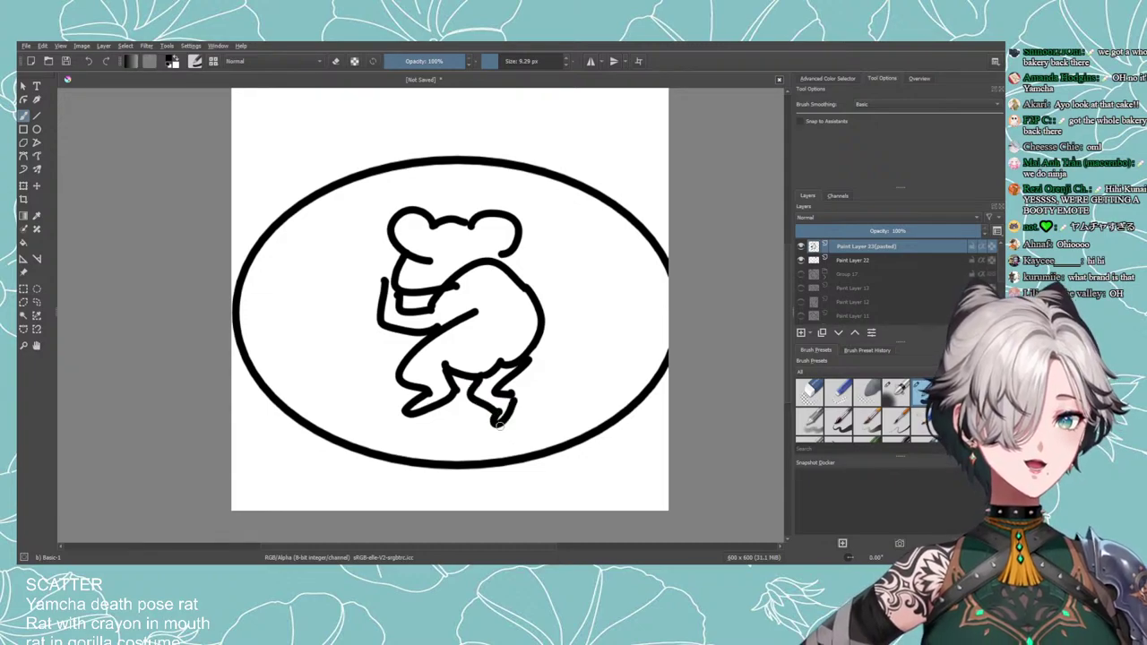
scroll(500, 427, down, 6)
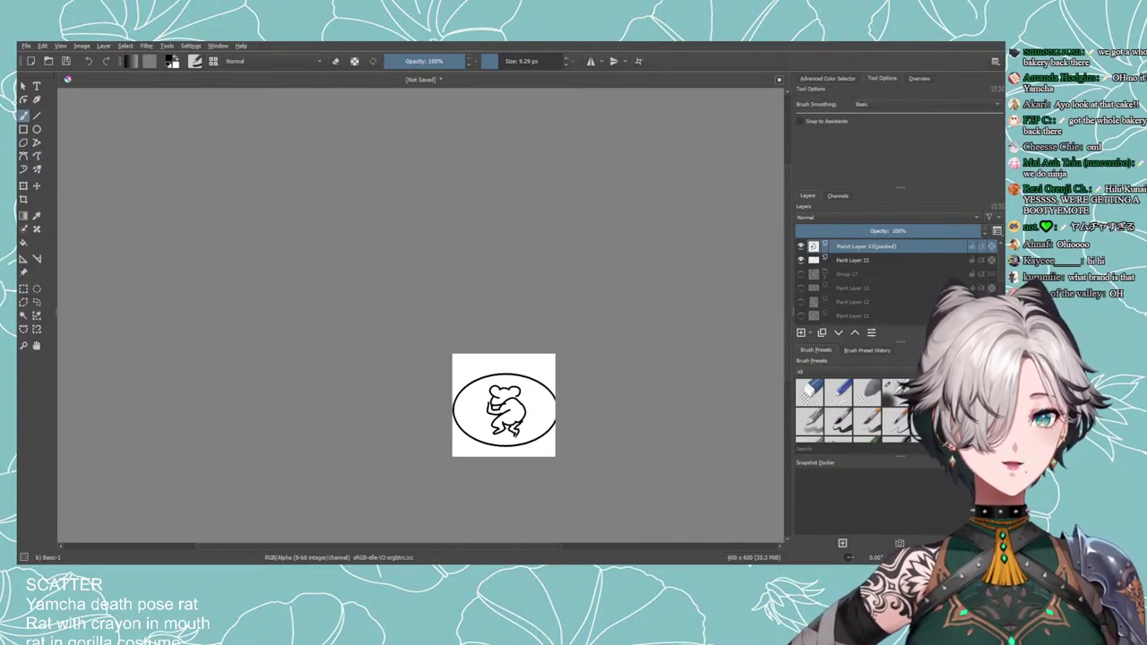
scroll(504, 404, up, 5)
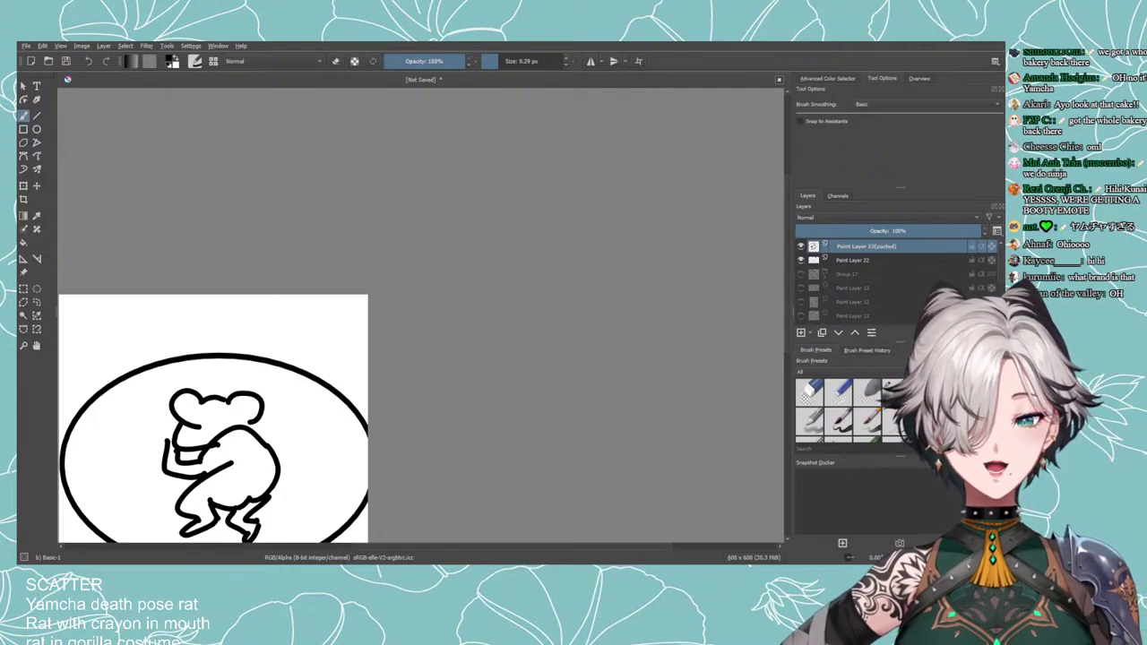
drag(366, 433, 574, 351)
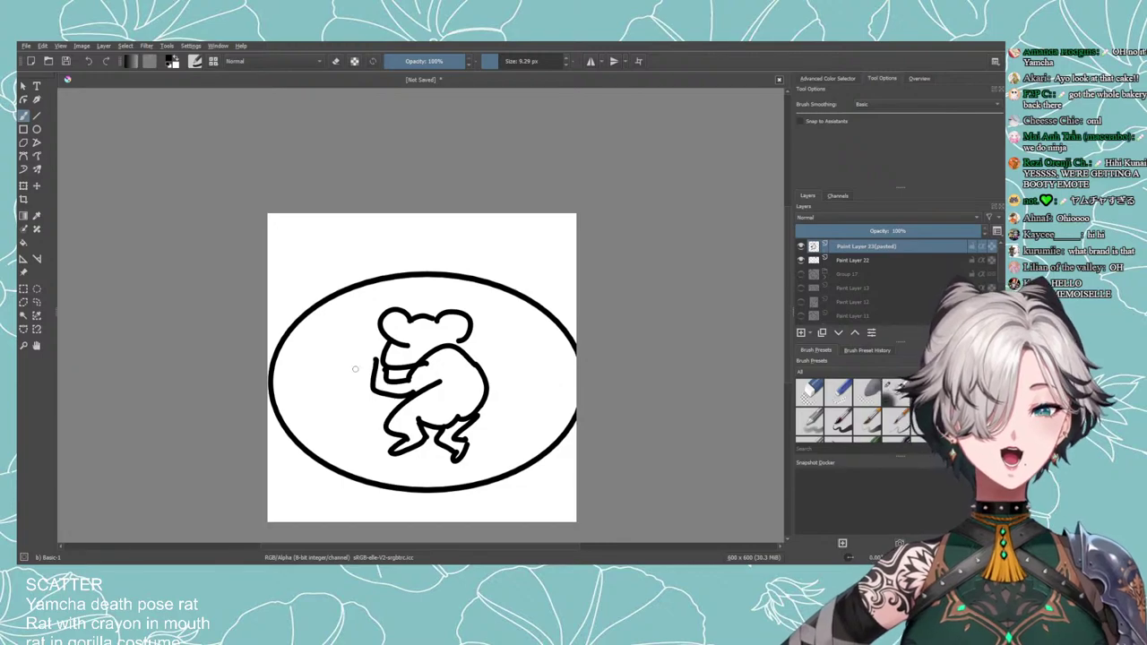
Erase the inner forearm beneath the rat's chin and redraw it as a short stroke close under the jaw.
scroll(355, 368, up, 3)
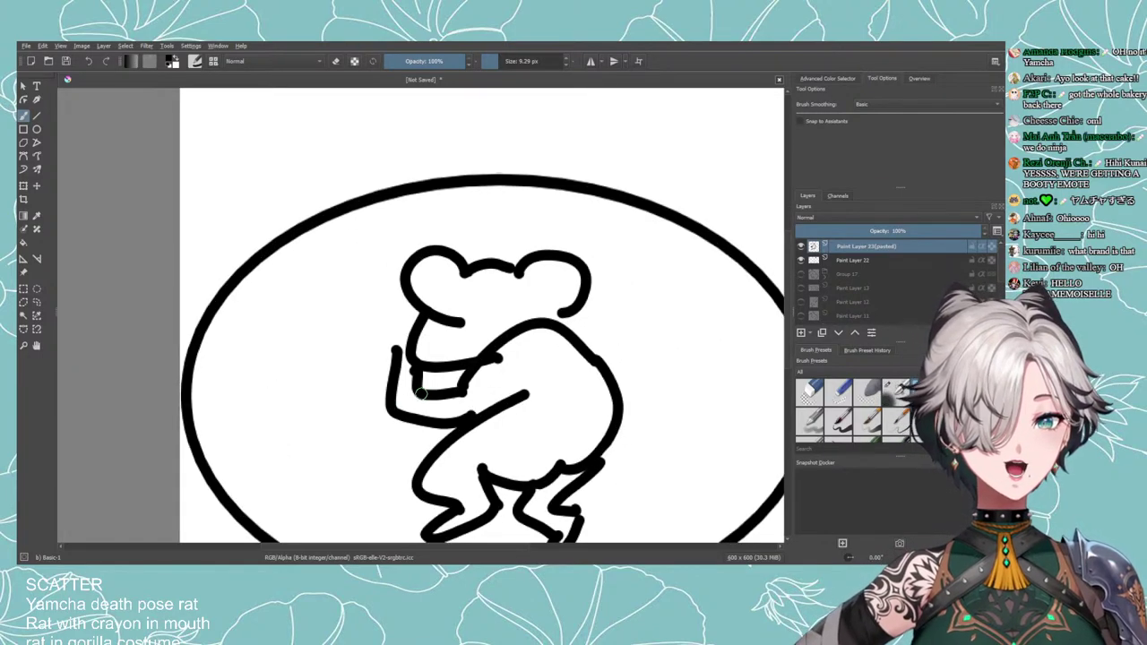
mouse_move(434, 379)
mouse_down()
mouse_move(407, 373)
mouse_move(437, 399)
mouse_move(458, 394)
mouse_move(446, 400)
mouse_move(414, 371)
mouse_up()
key(e)
key(e)
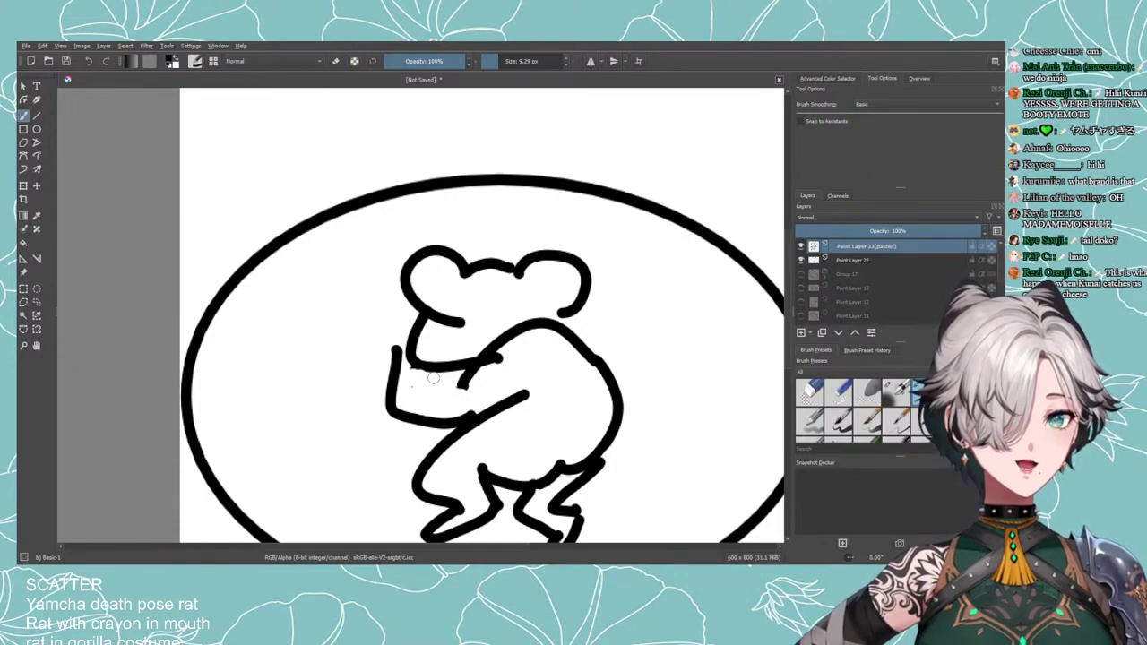
key(e)
key(e)
mouse_move(421, 361)
mouse_down()
mouse_move(466, 376)
mouse_move(448, 394)
mouse_move(428, 371)
mouse_move(458, 394)
mouse_move(440, 392)
mouse_move(466, 382)
mouse_up()
key(ctrl+z)
key(ctrl+z)
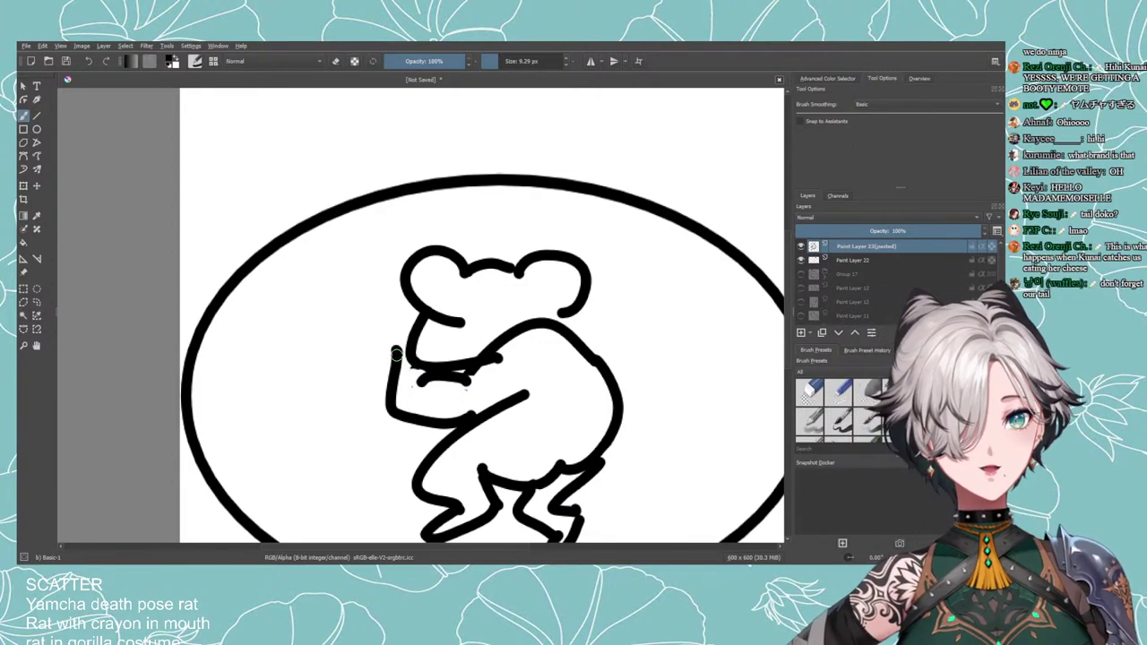
Erase the raised outer forearm in front of the rat's chin down to the elbow, then return to normal painting.
key(e)
mouse_move(396, 354)
mouse_down()
mouse_move(387, 359)
mouse_move(394, 400)
mouse_up()
key(e)
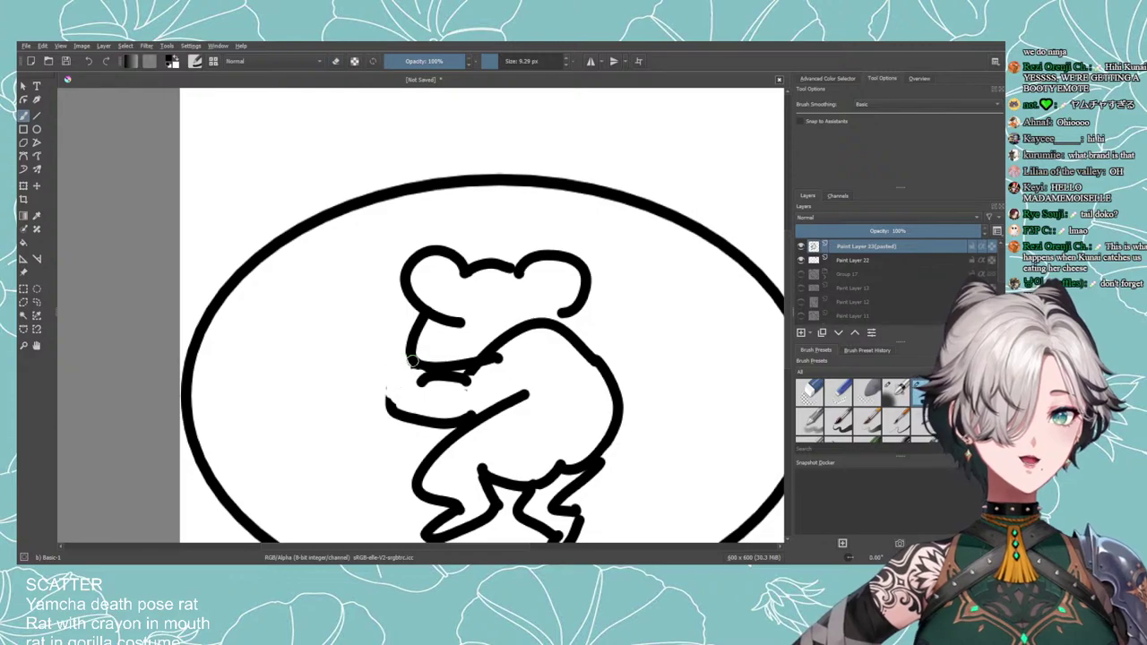
Try several curved and upright forearm strokes between the rat's chin and elbow, and undo them.
drag(412, 362, 390, 396)
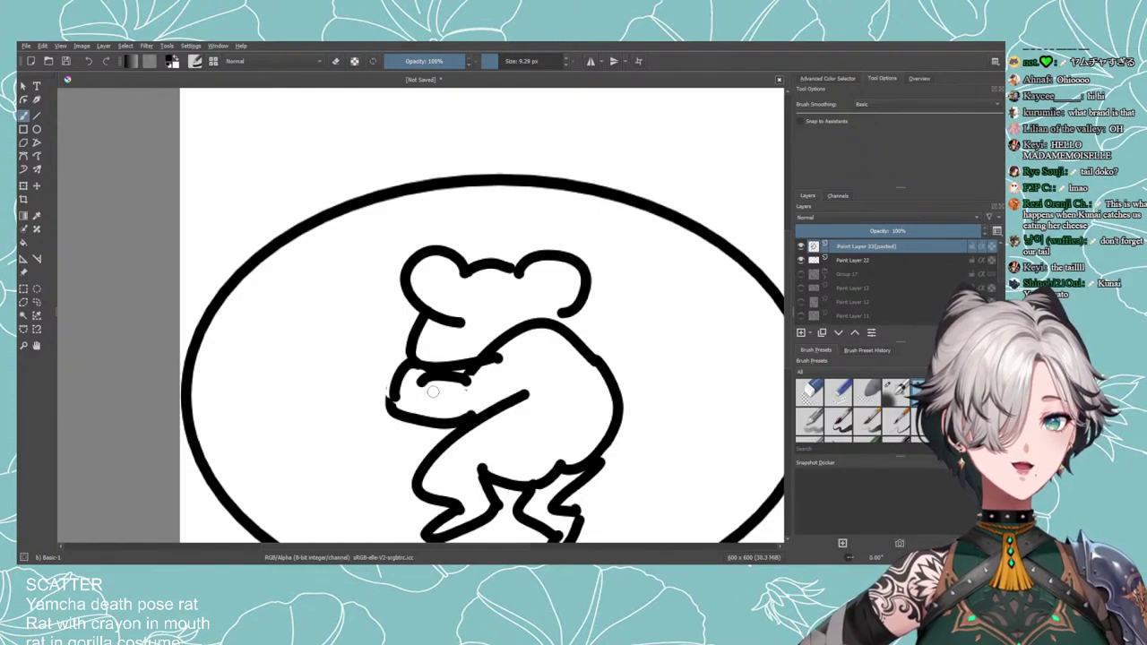
scroll(563, 373, down, 5)
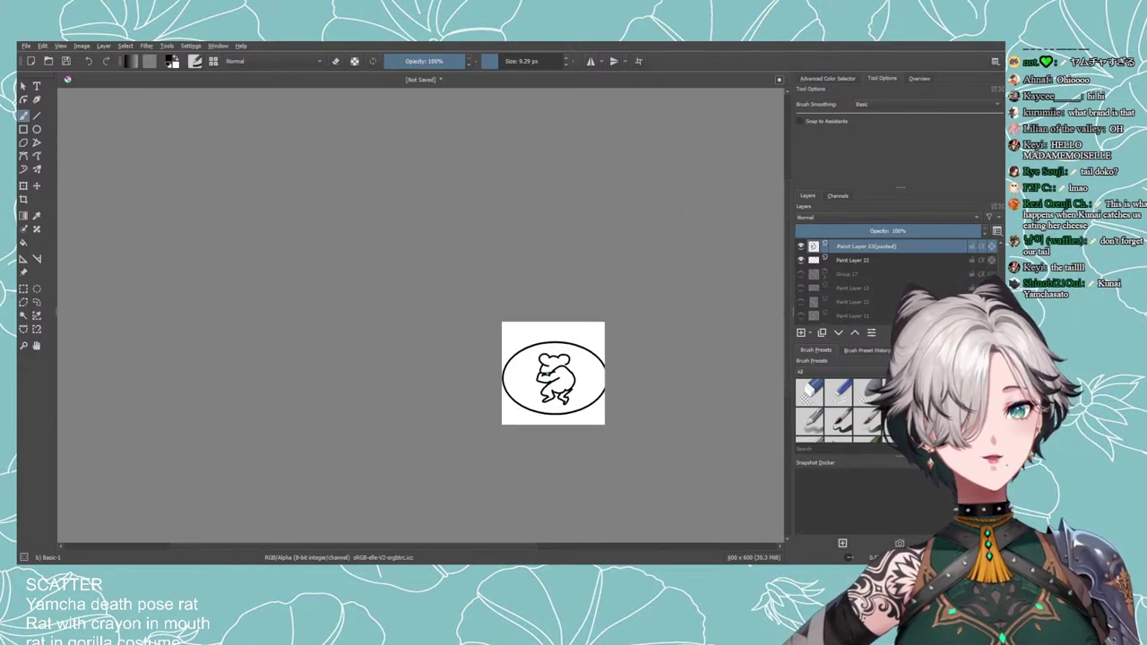
scroll(561, 374, up, 4)
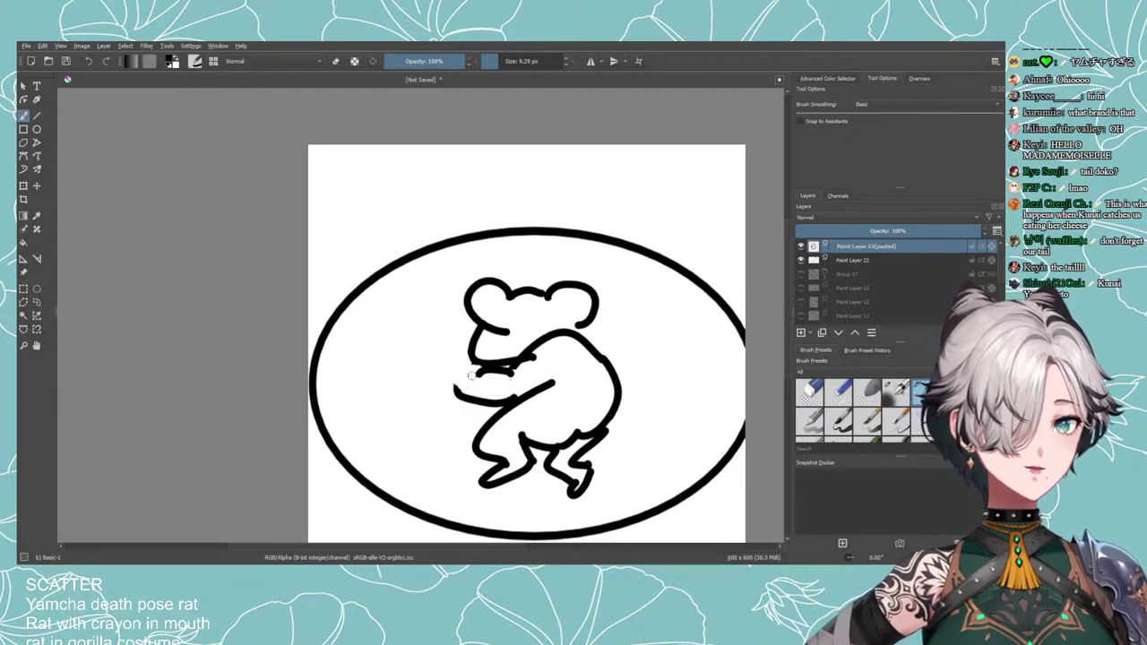
drag(469, 367, 451, 394)
key(ctrl+z)
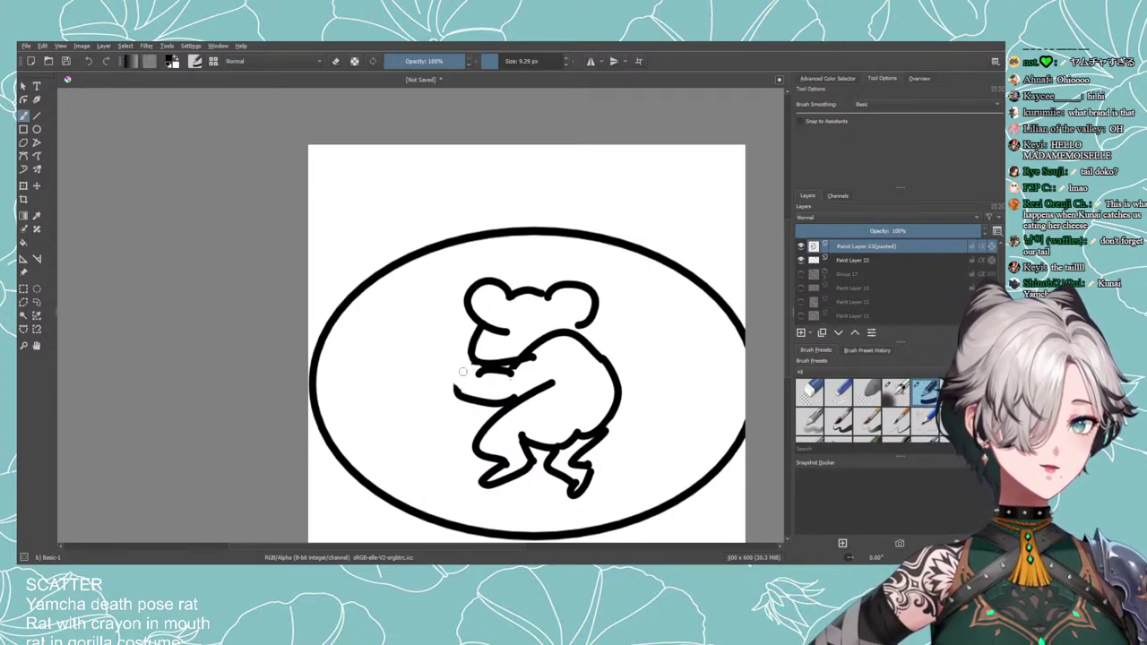
drag(455, 345, 457, 391)
key(ctrl+z)
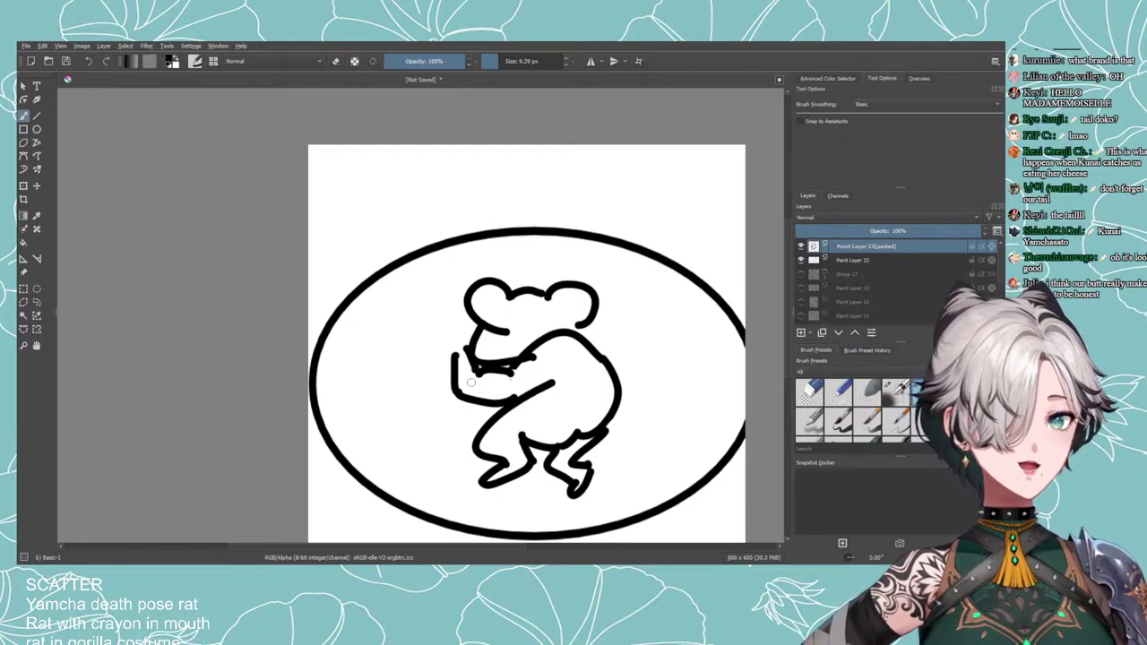
key(ctrl+z)
Redraw the raised forearm slanting outward from the elbow and add a bent hand in front of the rat's mouth.
drag(446, 360, 465, 400)
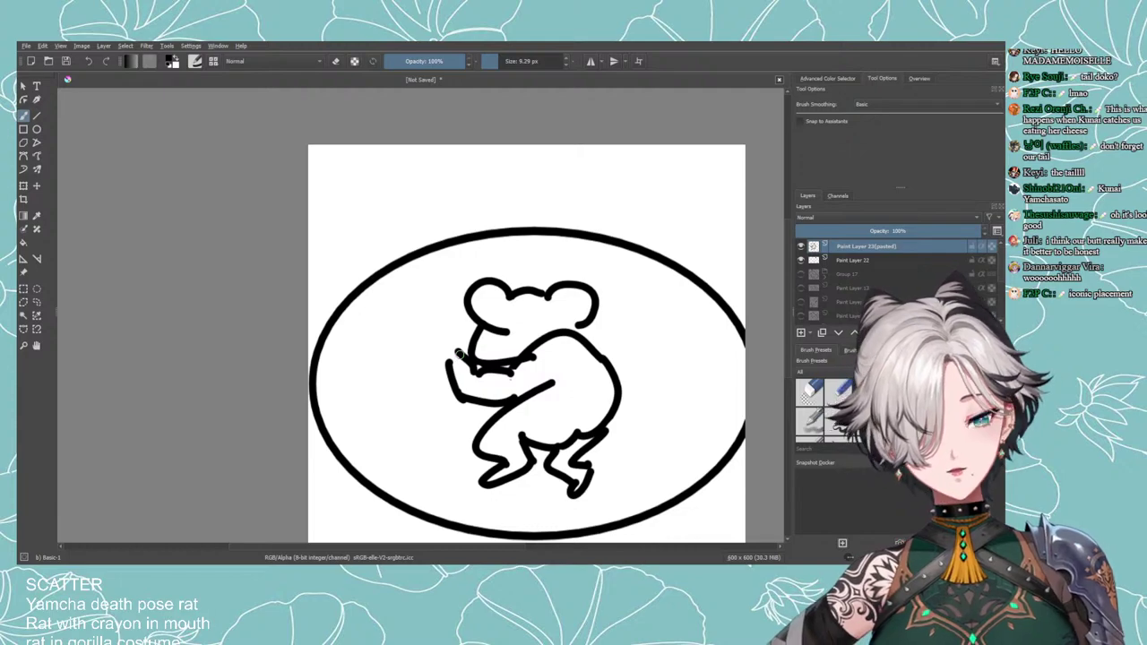
mouse_move(457, 348)
mouse_down()
mouse_move(446, 360)
mouse_move(453, 344)
mouse_up()
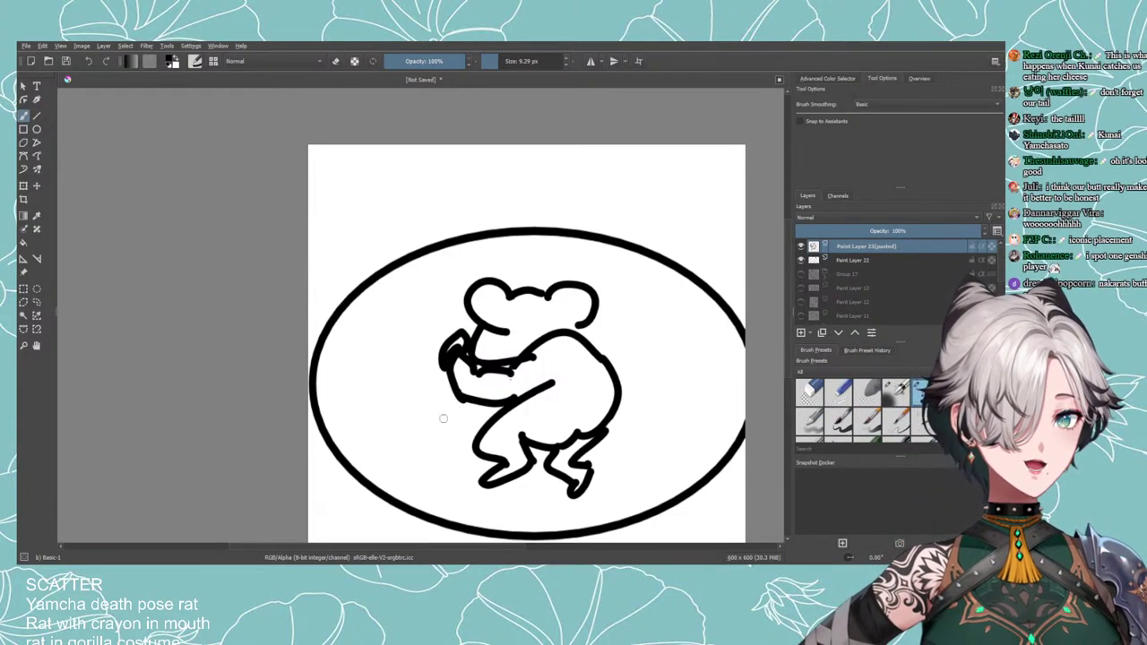
scroll(427, 408, down, 1)
scroll(421, 405, down, 1)
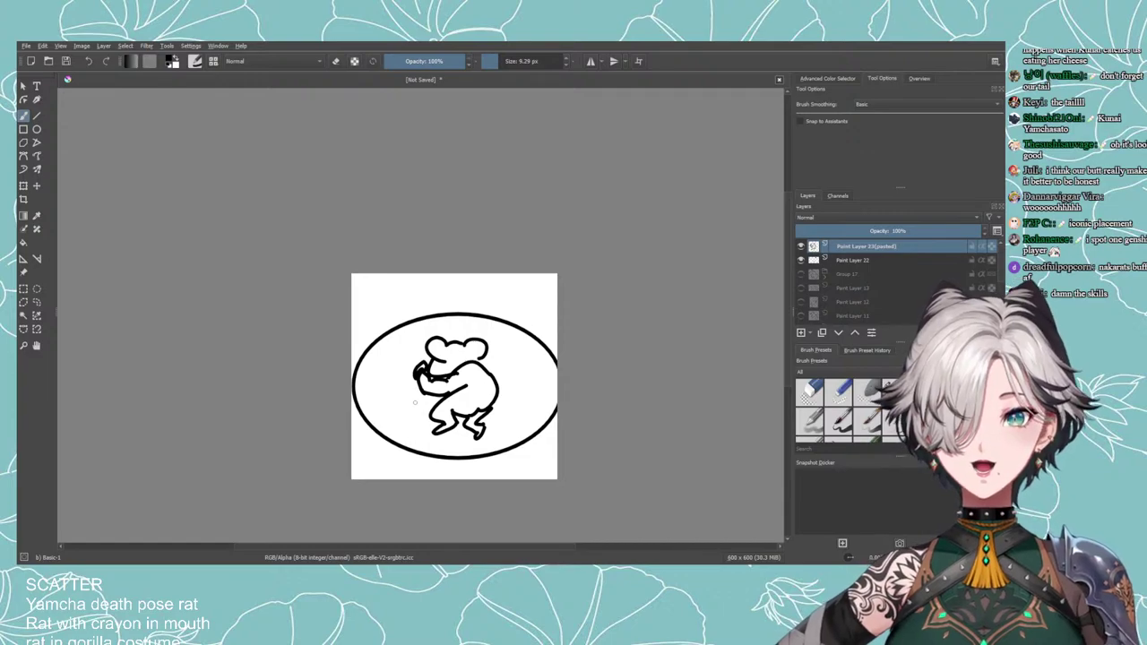
scroll(421, 402, up, 2)
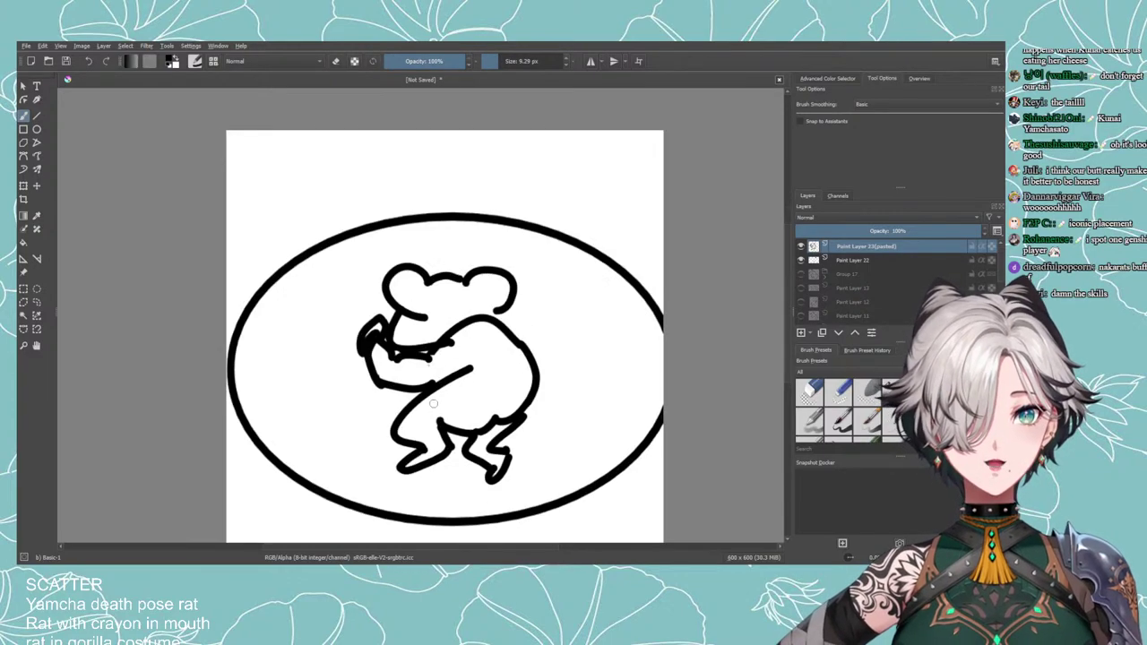
scroll(435, 403, down, 2)
scroll(435, 403, up, 2)
drag(426, 404, 398, 408)
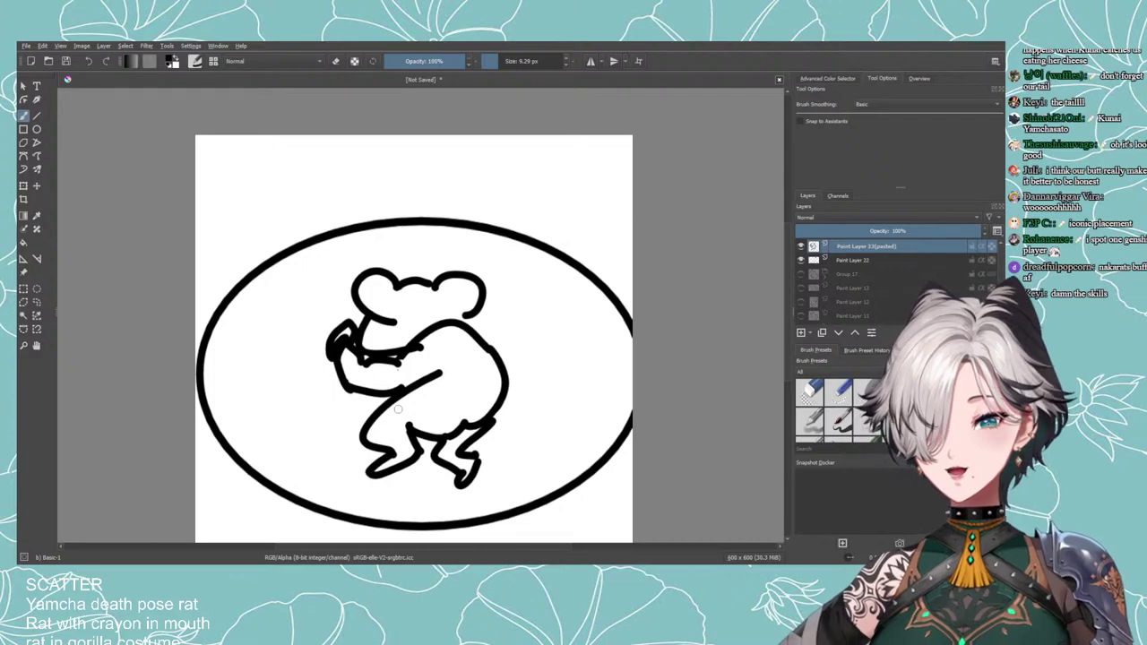
scroll(398, 408, down, 1)
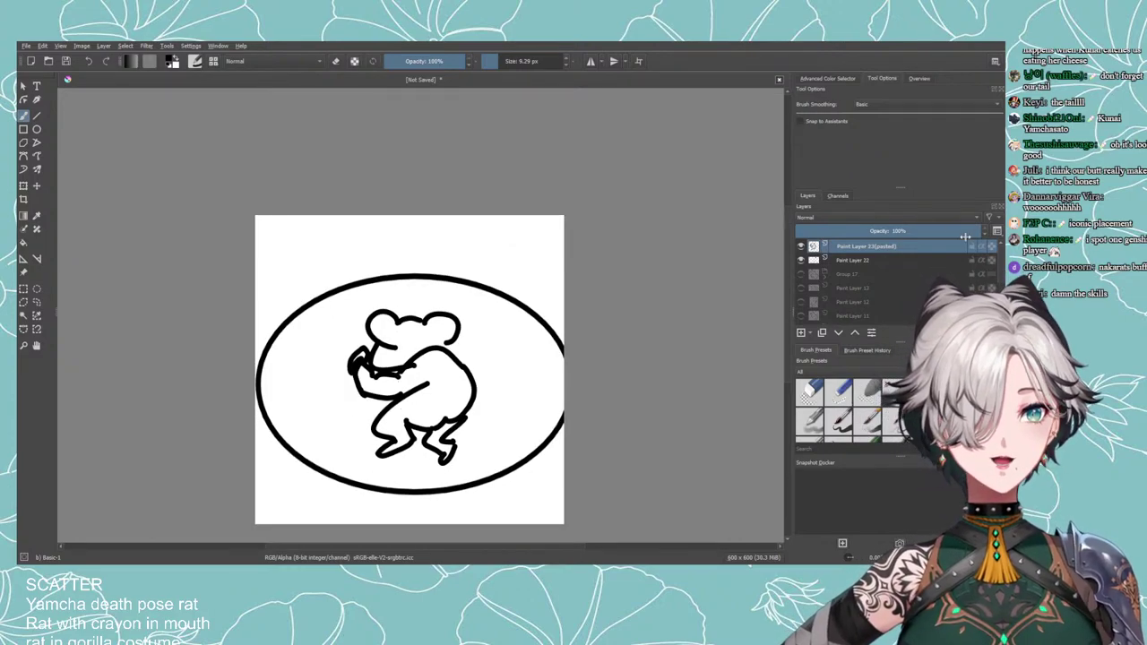
Undo a test stroke on the ellipse layer, hide that layer, and add a new paint layer beneath the rat.
click(867, 260)
drag(545, 326, 502, 351)
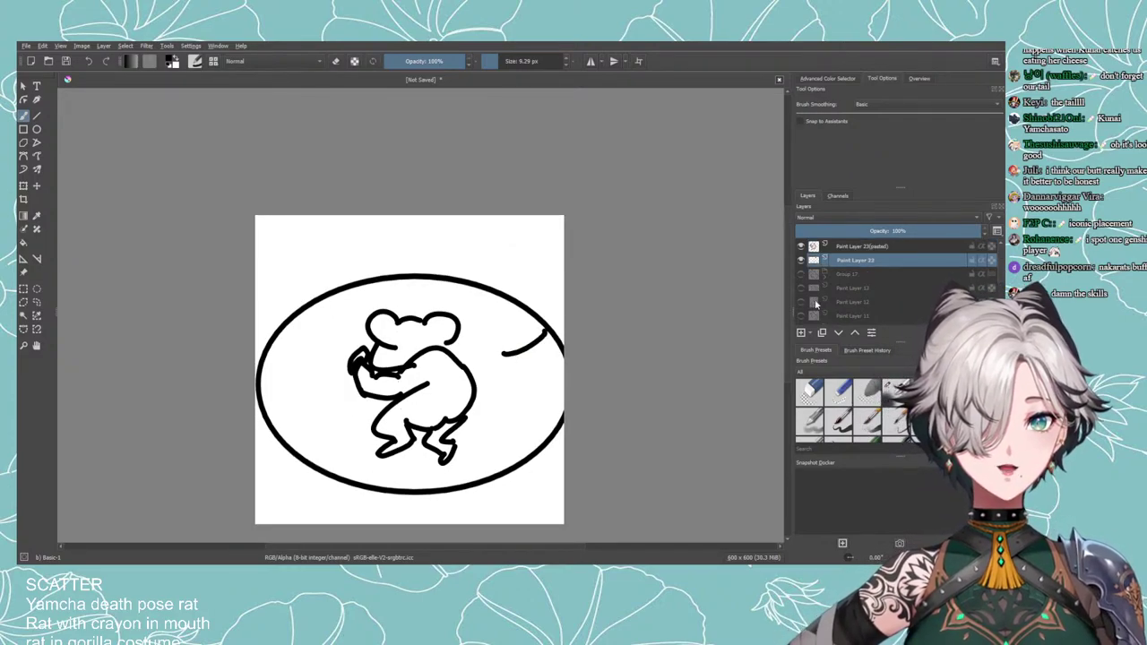
key(ctrl+z)
click(801, 260)
click(800, 332)
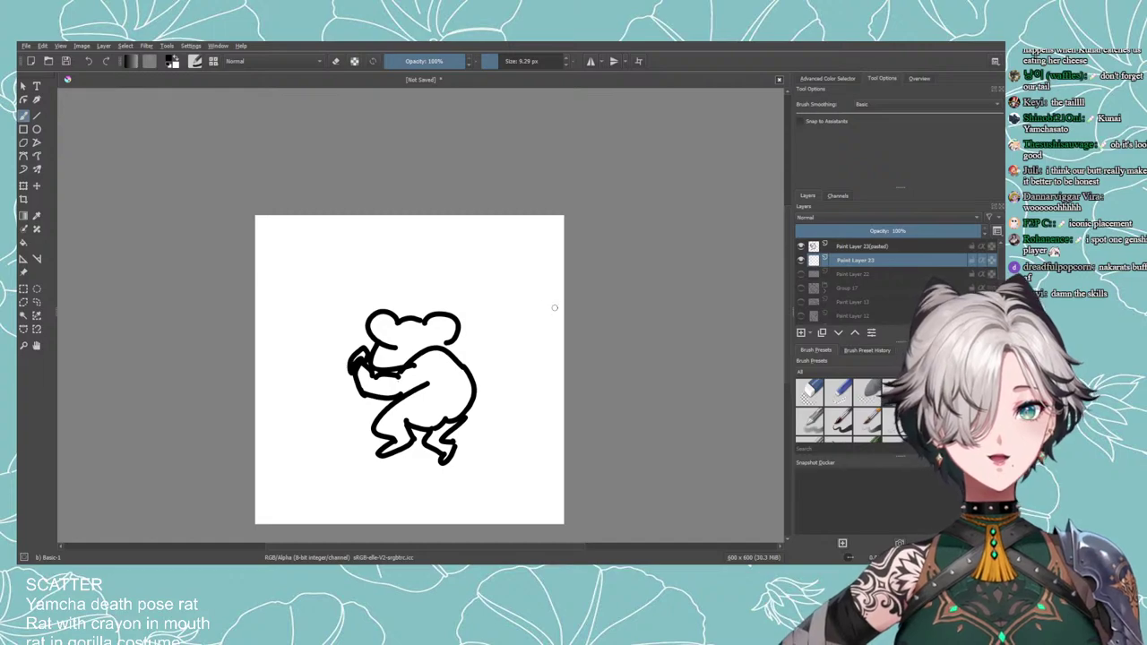
Draw a wide freehand crater outline around the rat on the new layer, extending past both sides of the canvas, undoing failed attempts.
mouse_move(559, 312)
mouse_down()
mouse_move(334, 461)
mouse_move(507, 313)
mouse_move(318, 307)
mouse_move(563, 476)
mouse_move(479, 299)
mouse_up()
key(ctrl+z)
key(ctrl+z)
mouse_move(564, 303)
mouse_down()
mouse_move(520, 292)
mouse_move(548, 324)
mouse_move(506, 313)
mouse_move(463, 271)
mouse_move(573, 358)
mouse_move(541, 281)
mouse_move(250, 305)
mouse_move(515, 274)
mouse_move(410, 475)
mouse_move(578, 479)
mouse_up()
key(ctrl+z)
key(ctrl+z)
key(ctrl+z)
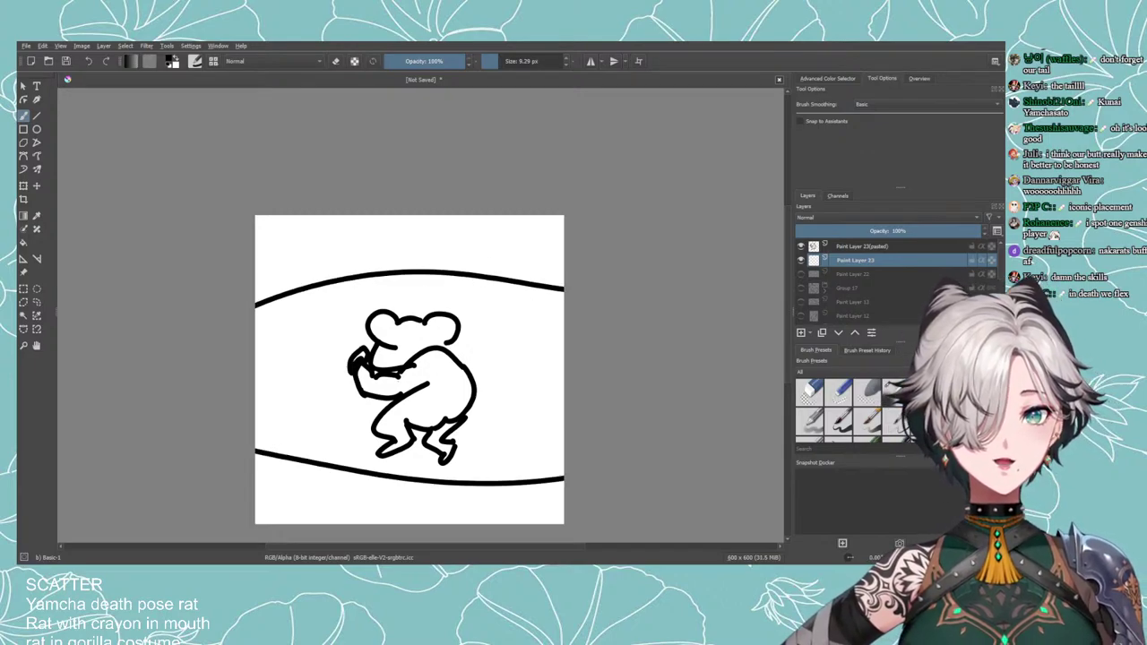
Draw short radial crack lines pointing inward from the crater rim around the rat.
drag(255, 354, 285, 370)
drag(301, 325, 276, 300)
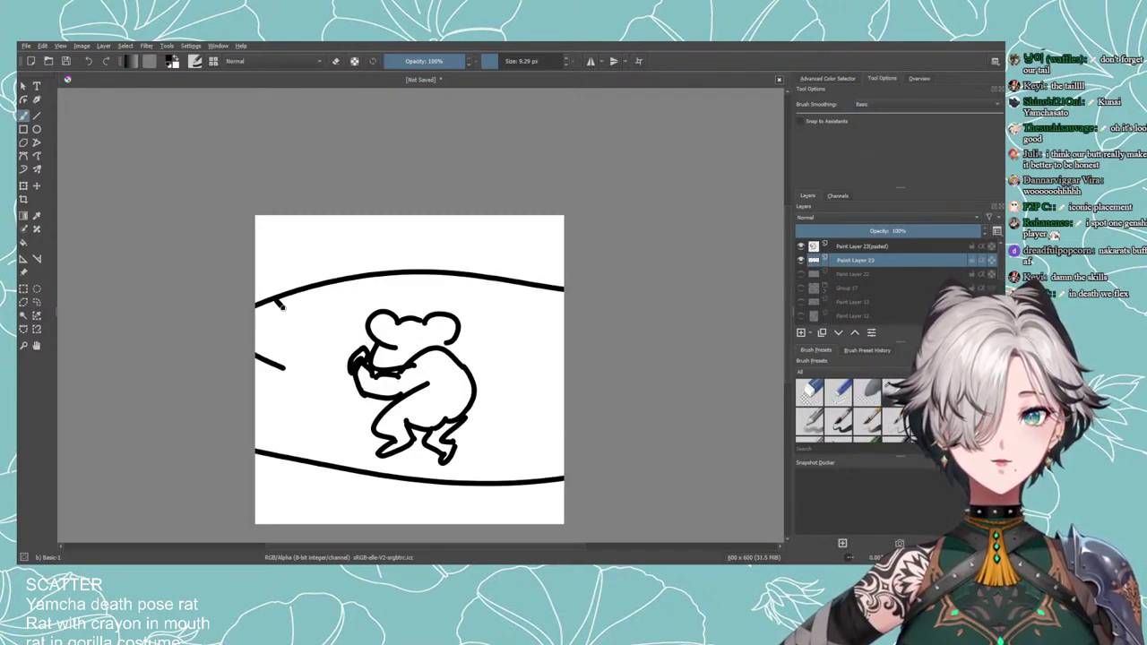
drag(348, 280, 369, 306)
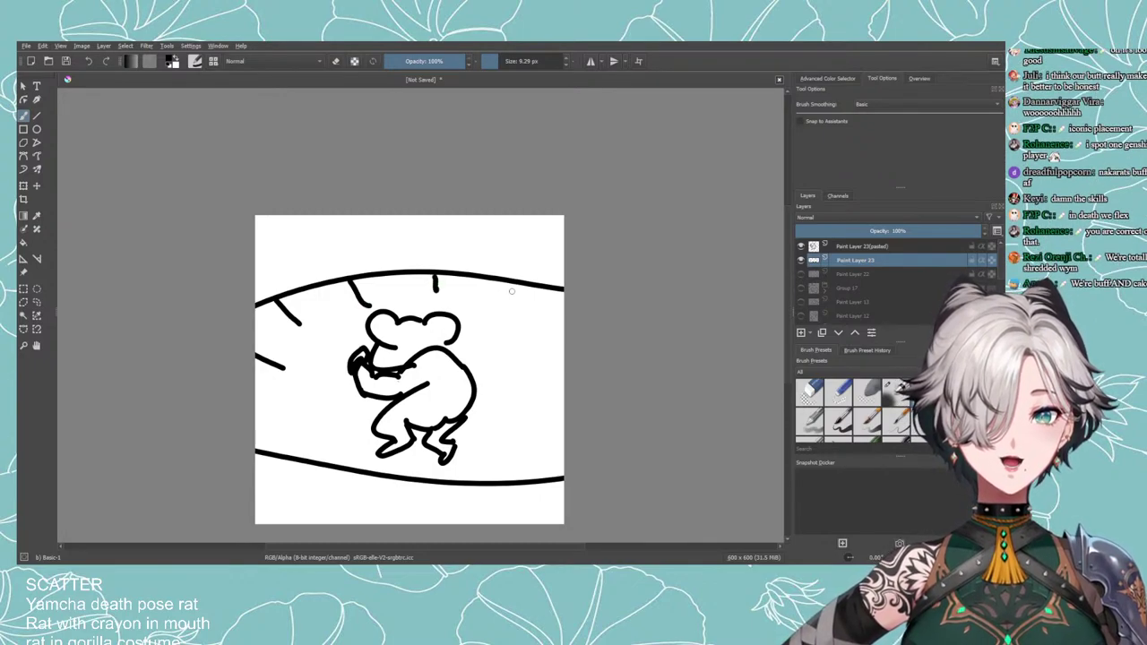
drag(514, 287, 495, 311)
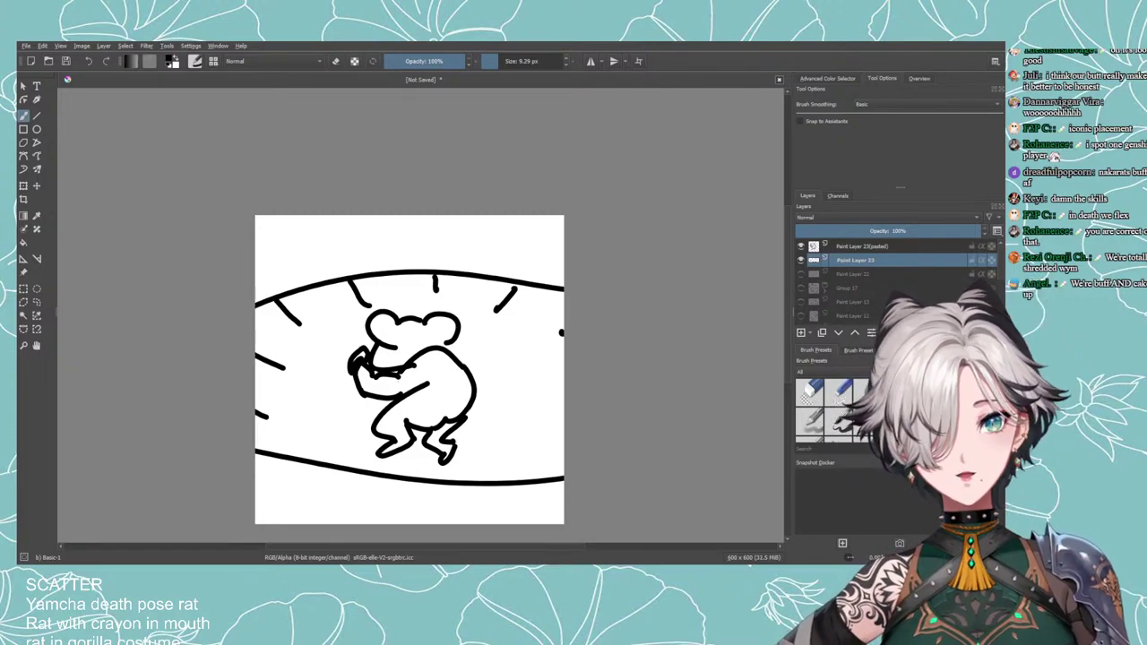
Transform the crater layer to make the outline slightly taller and shift it around the rat.
click(24, 185)
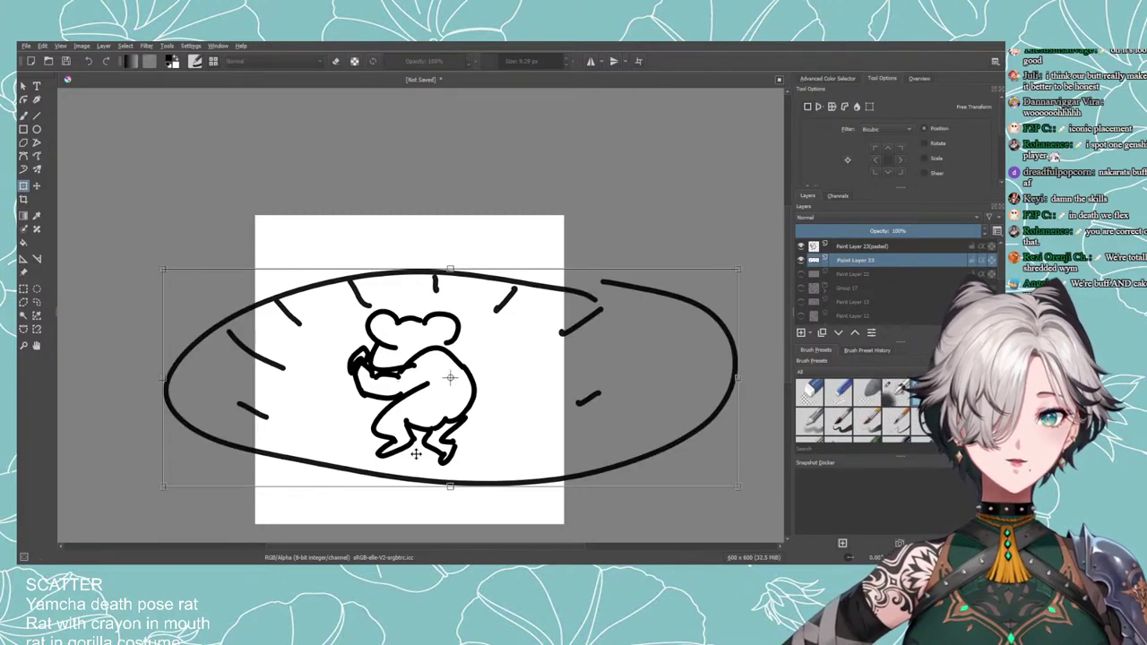
drag(448, 481, 443, 469)
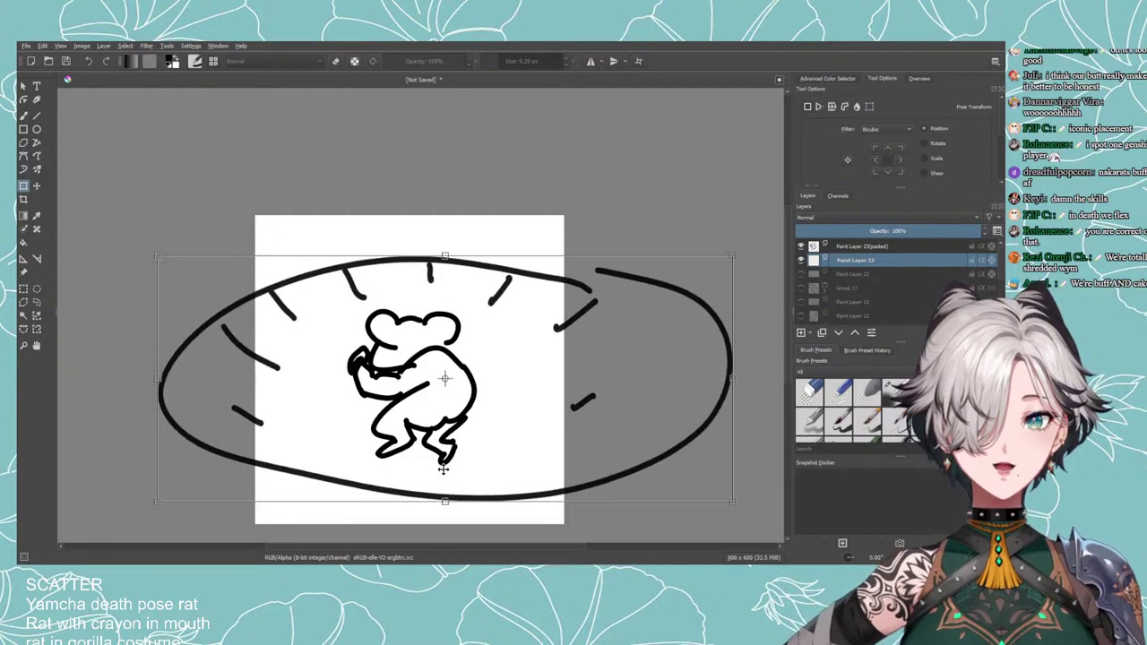
key(Return)
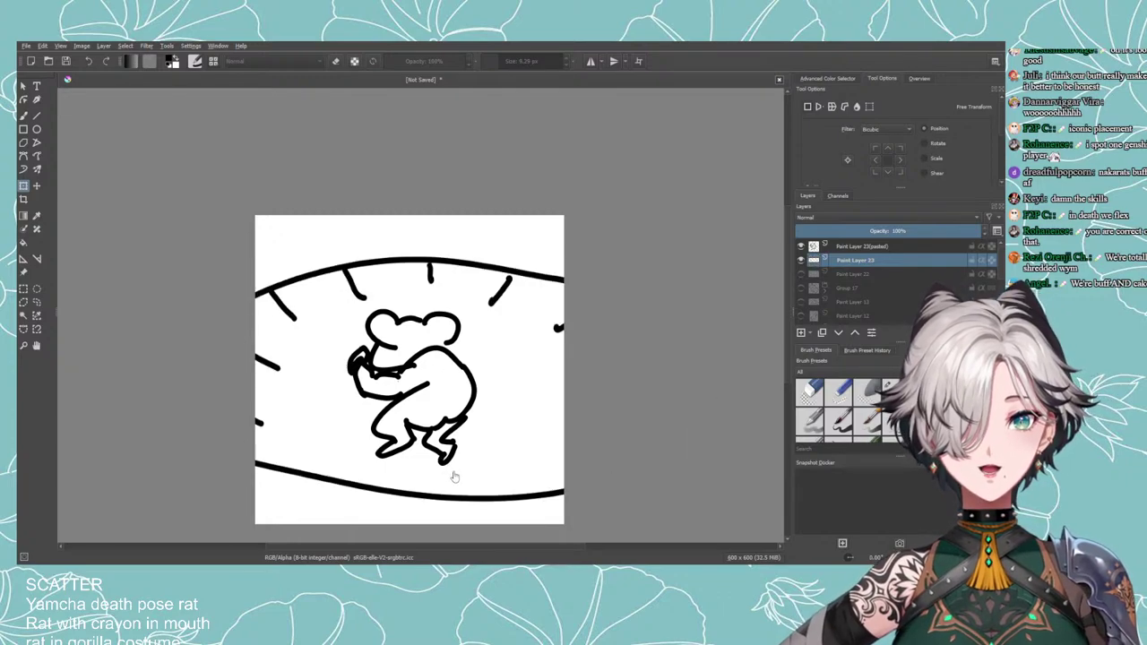
Paint a small cheese wedge near the crater's lower rim, in front of the rat's feet.
click(23, 114)
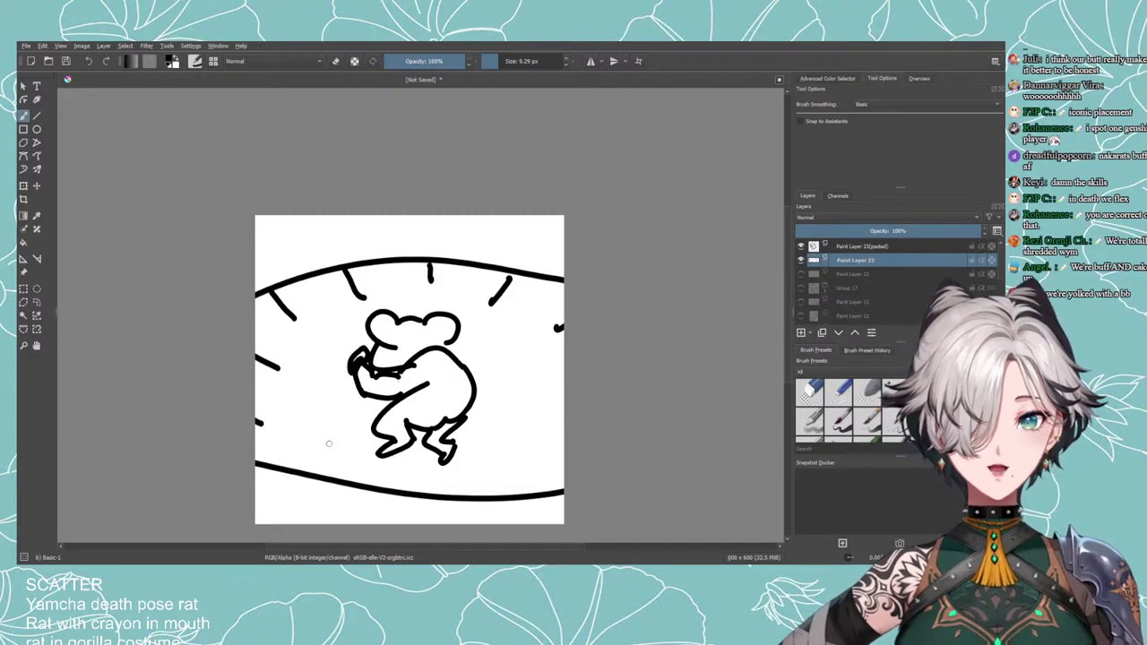
mouse_move(329, 444)
mouse_down()
mouse_move(313, 454)
mouse_move(351, 455)
mouse_move(348, 481)
mouse_up()
scroll(348, 481, down, 5)
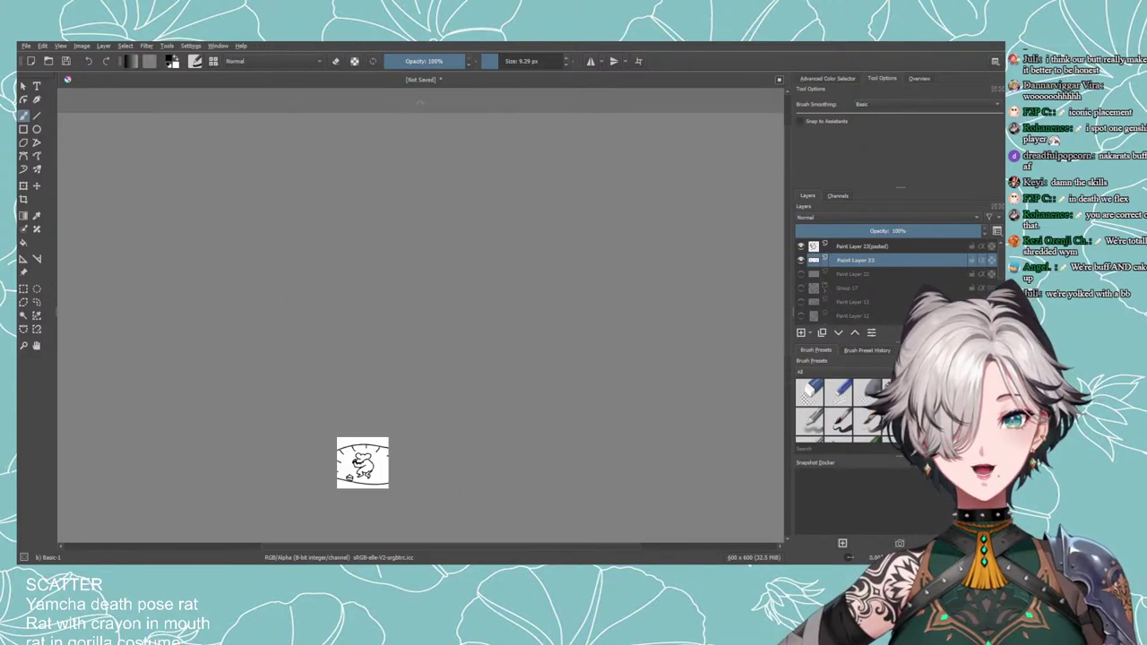
scroll(347, 481, up, 2)
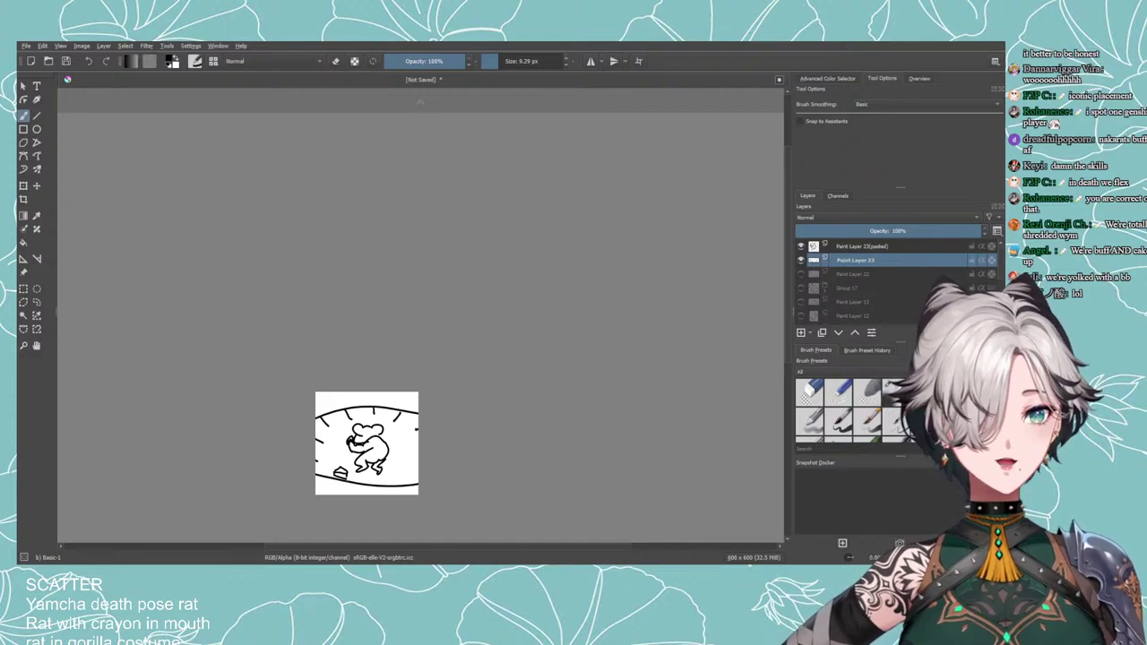
Group the rat and crater layers, then enlarge and reposition the group so the rat fills most of the canvas.
ctrl+click(851, 248)
key(ctrl+g)
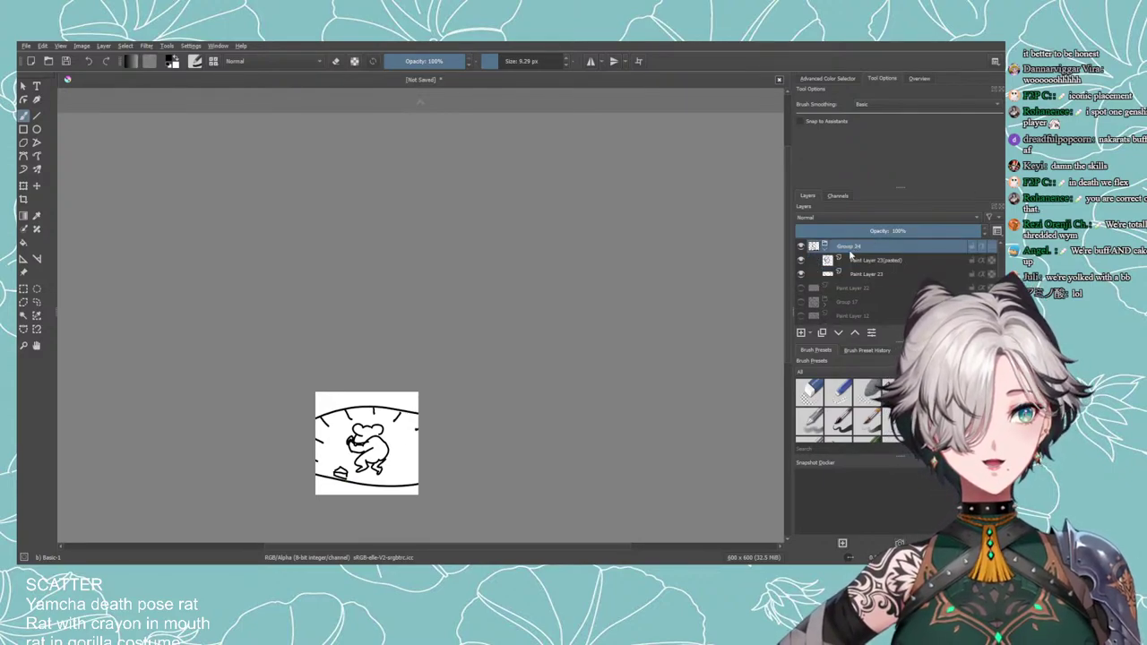
click(23, 185)
drag(341, 449, 274, 374)
mouse_move(408, 413)
mouse_down()
mouse_move(522, 481)
mouse_move(547, 477)
mouse_up()
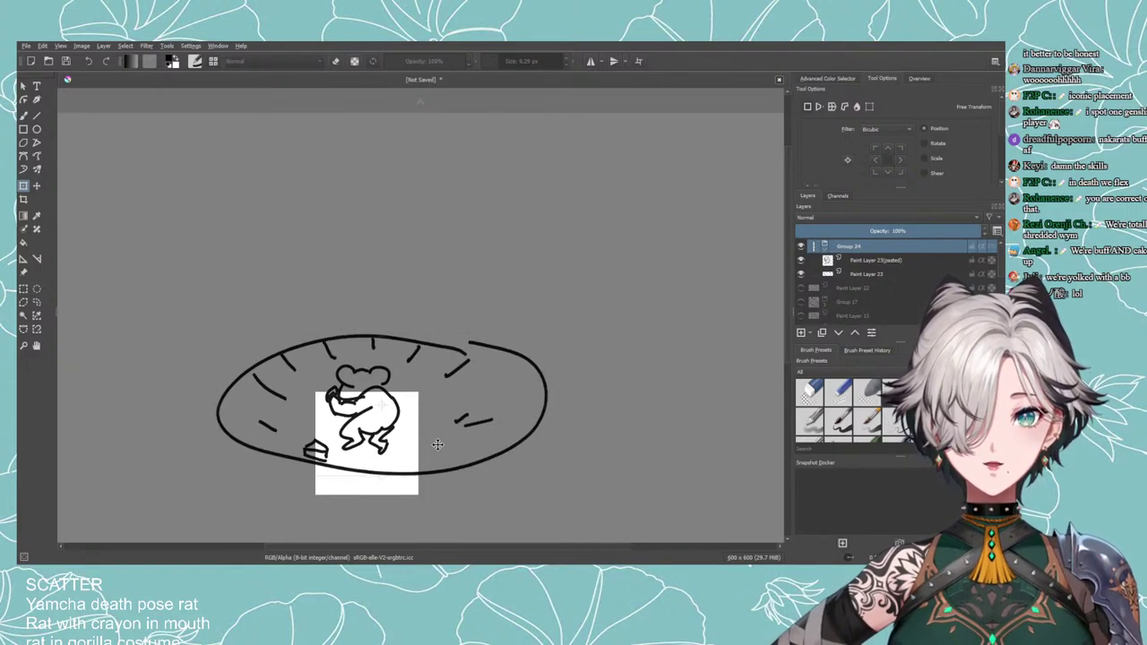
drag(439, 438, 448, 477)
key(Return)
scroll(473, 491, down, 2)
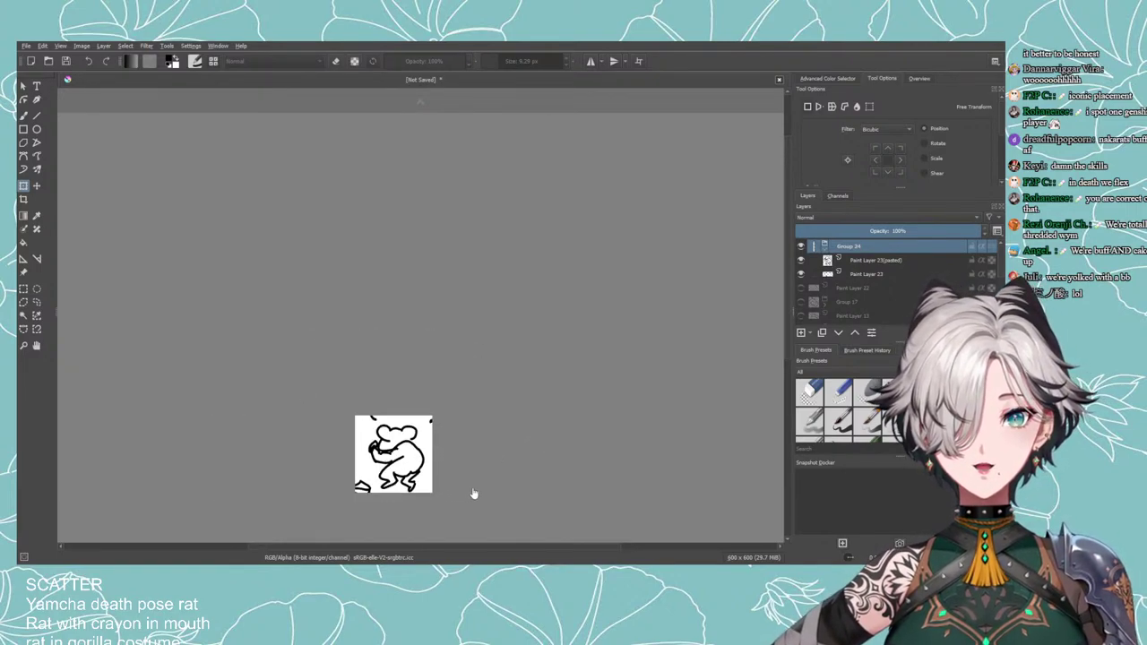
scroll(473, 491, up, 2)
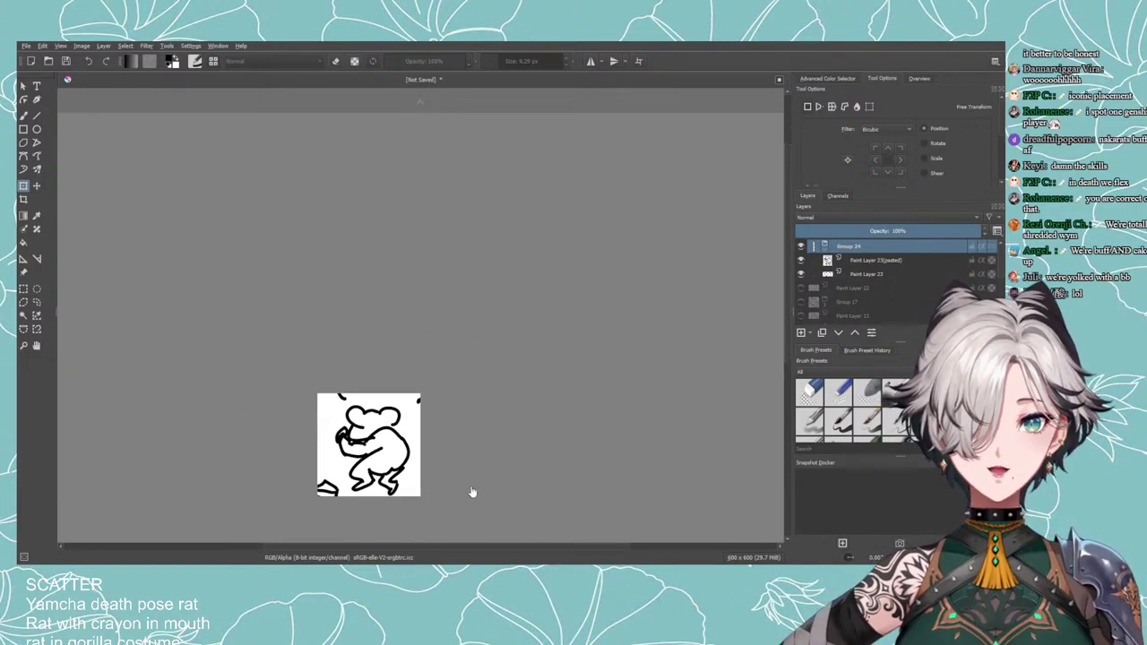
Transform the group again to nudge the rat and crater slightly up and to the left on the canvas.
click(404, 465)
drag(401, 463, 397, 458)
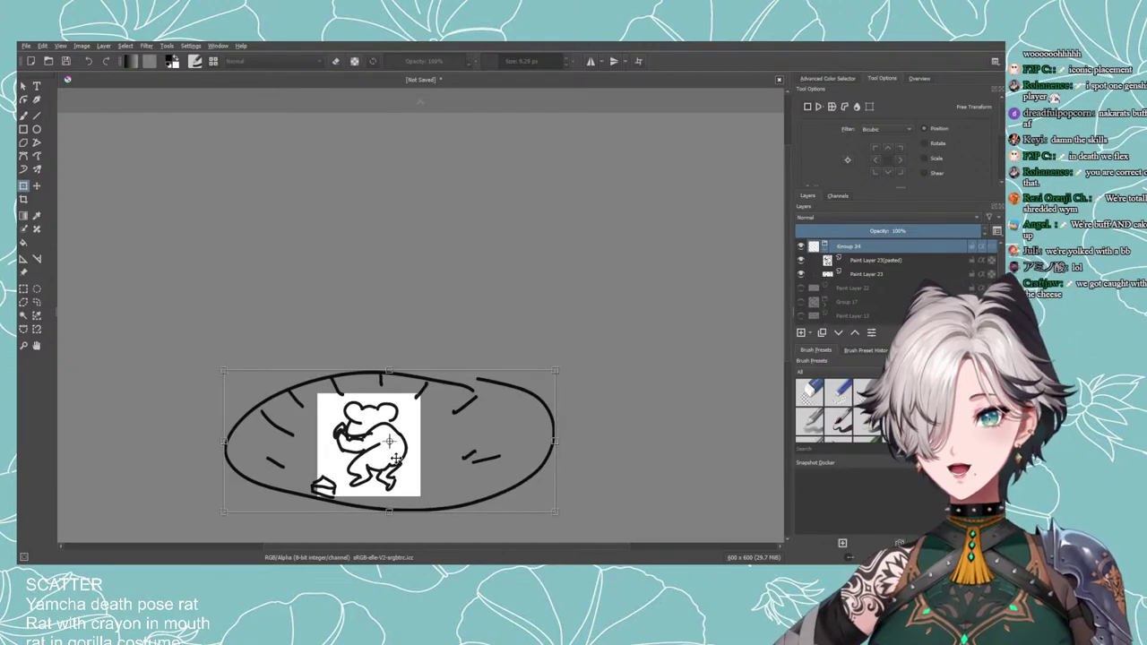
key(ctrl+shift+z)
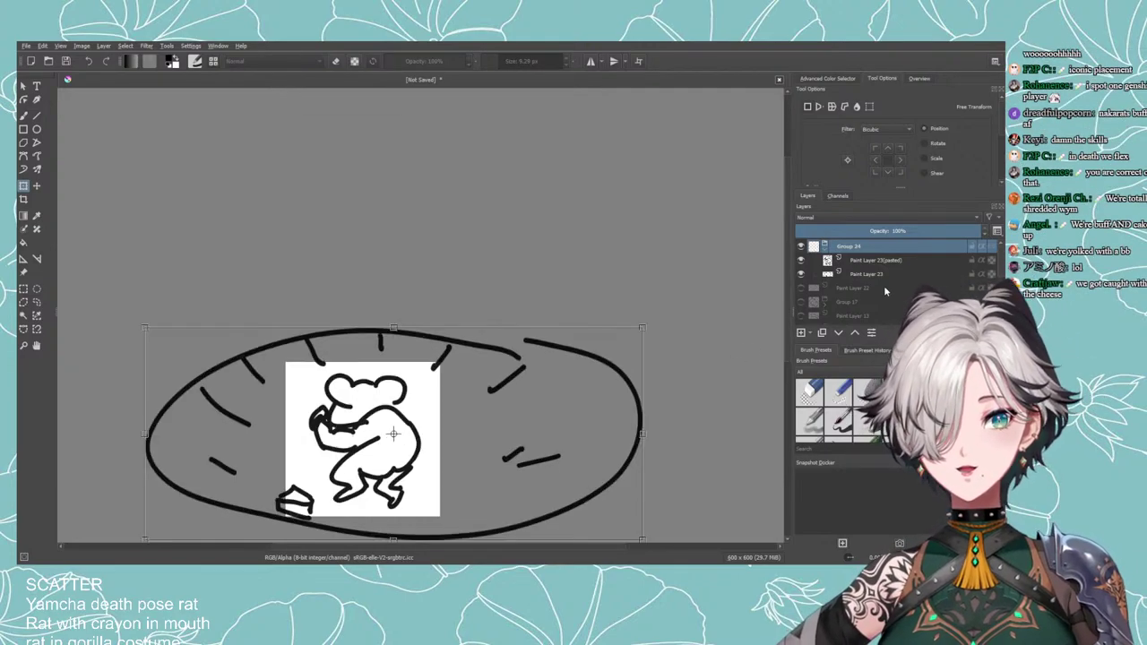
Compare the pasted rat layer and the layer beneath it by toggling their visibility, and make the crater layer active.
click(876, 259)
drag(305, 464, 323, 447)
scroll(345, 418, down, 4)
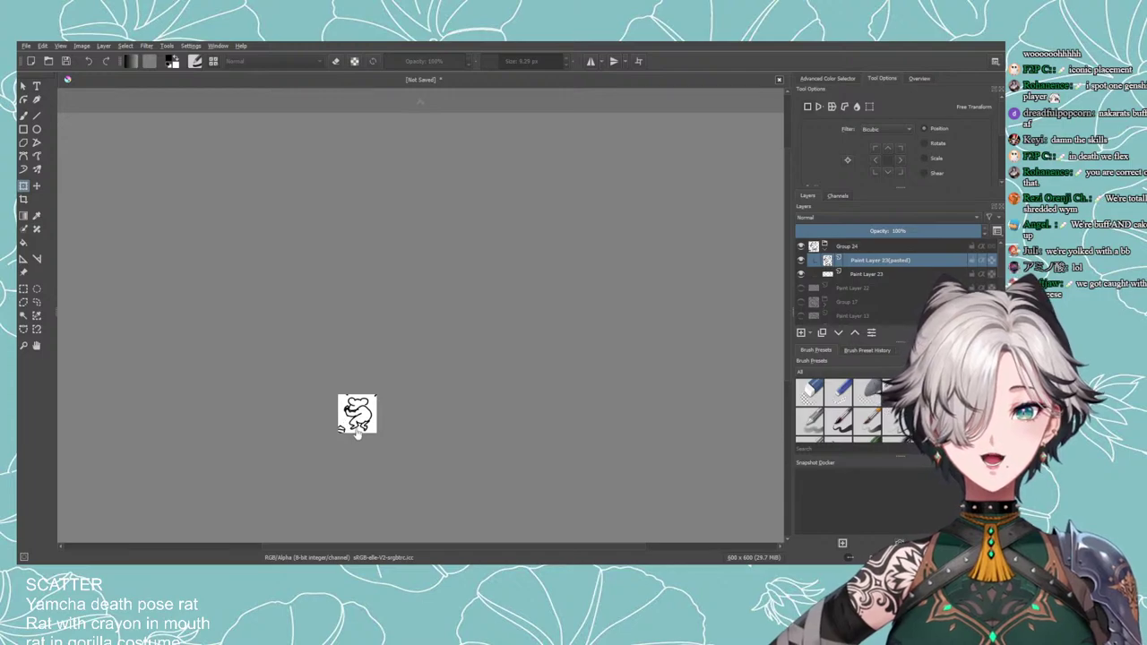
key(ctrl+shift+z)
click(865, 274)
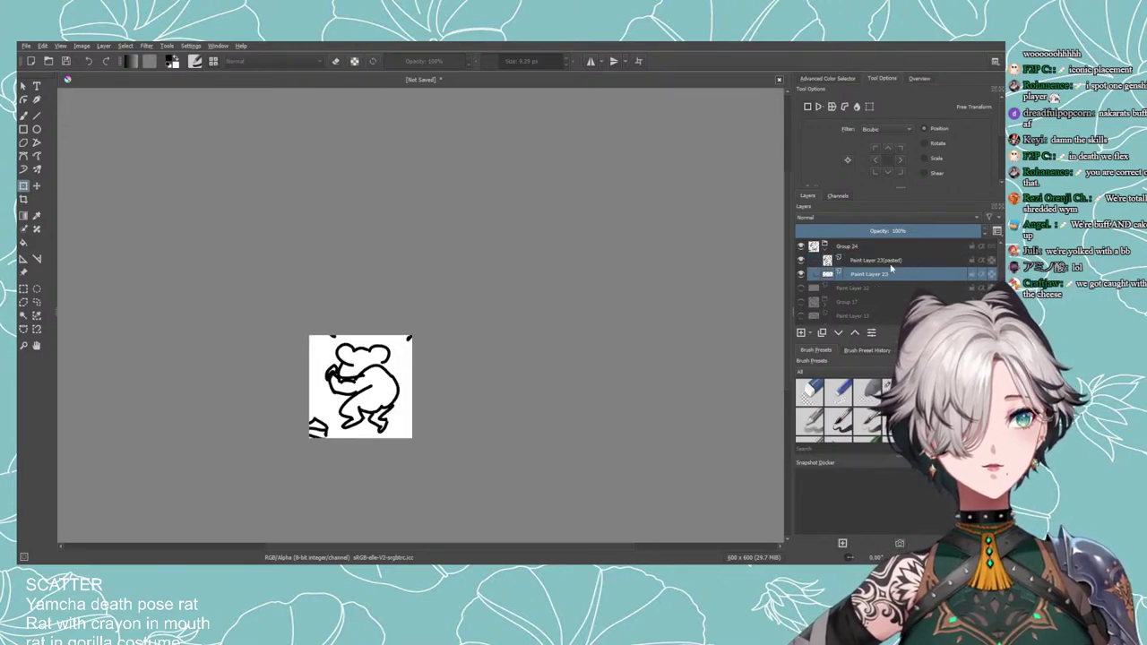
click(800, 260)
click(800, 259)
click(800, 273)
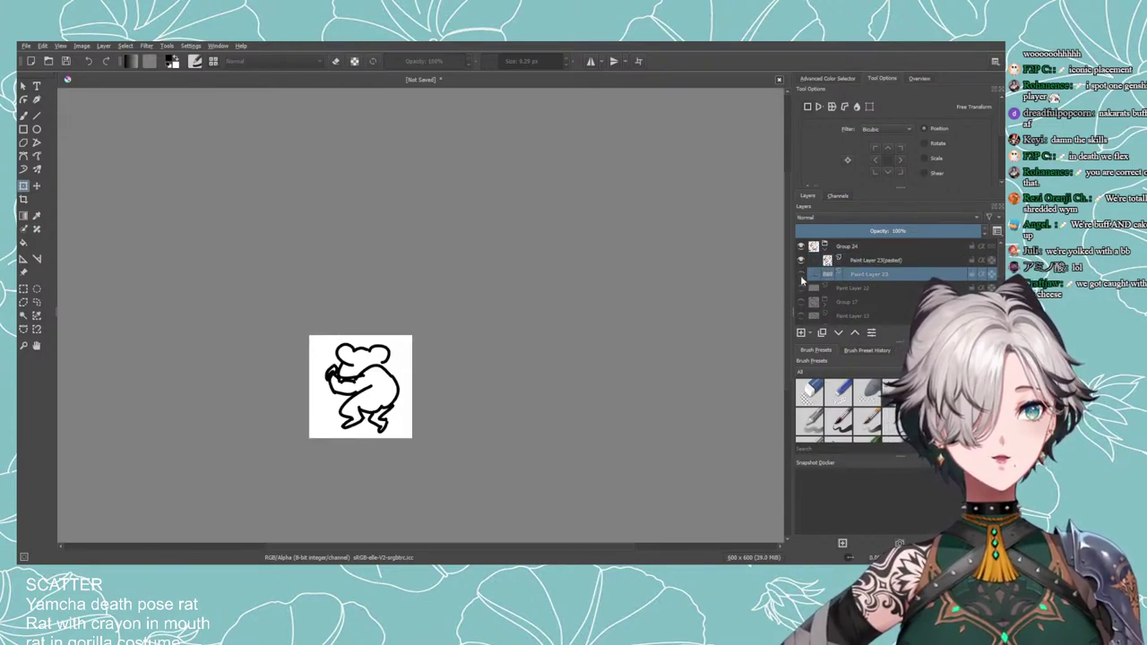
click(800, 273)
drag(276, 445, 361, 420)
scroll(311, 439, up, 1)
drag(225, 373, 153, 428)
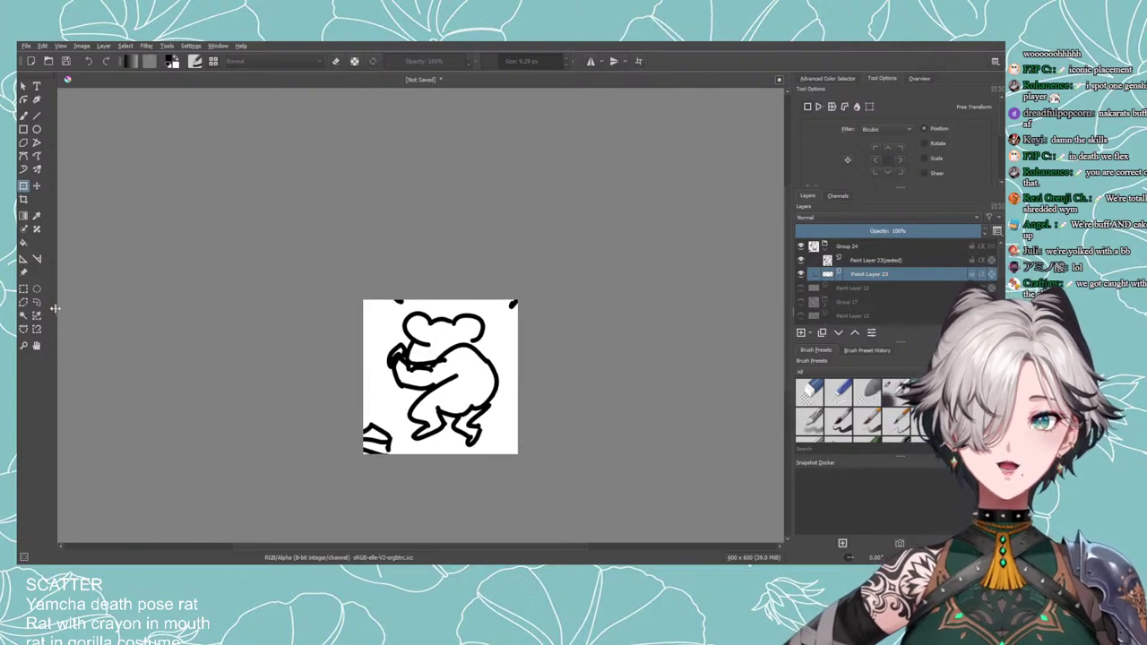
click(37, 302)
scroll(313, 455, up, 1)
drag(427, 446, 430, 450)
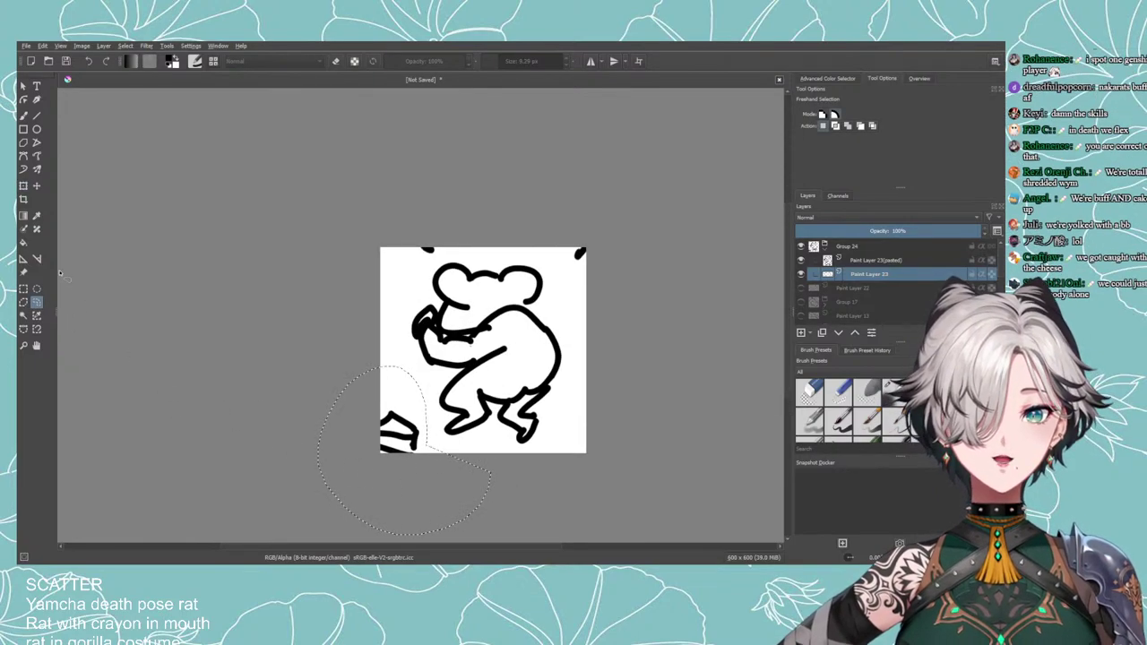
click(25, 185)
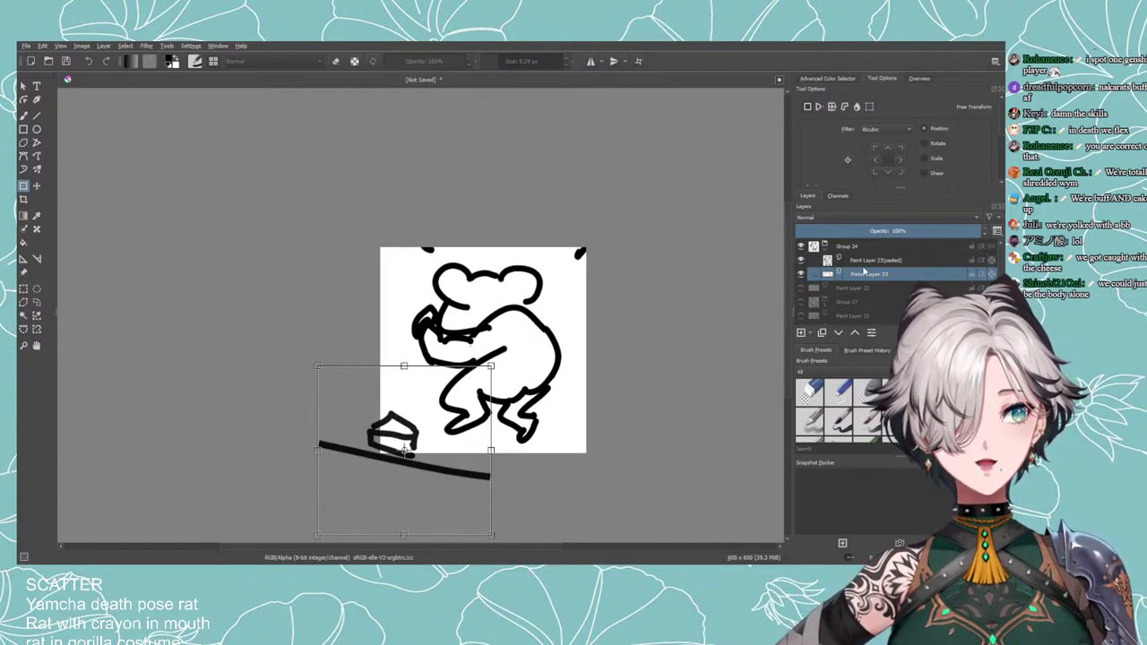
key(Escape)
click(37, 302)
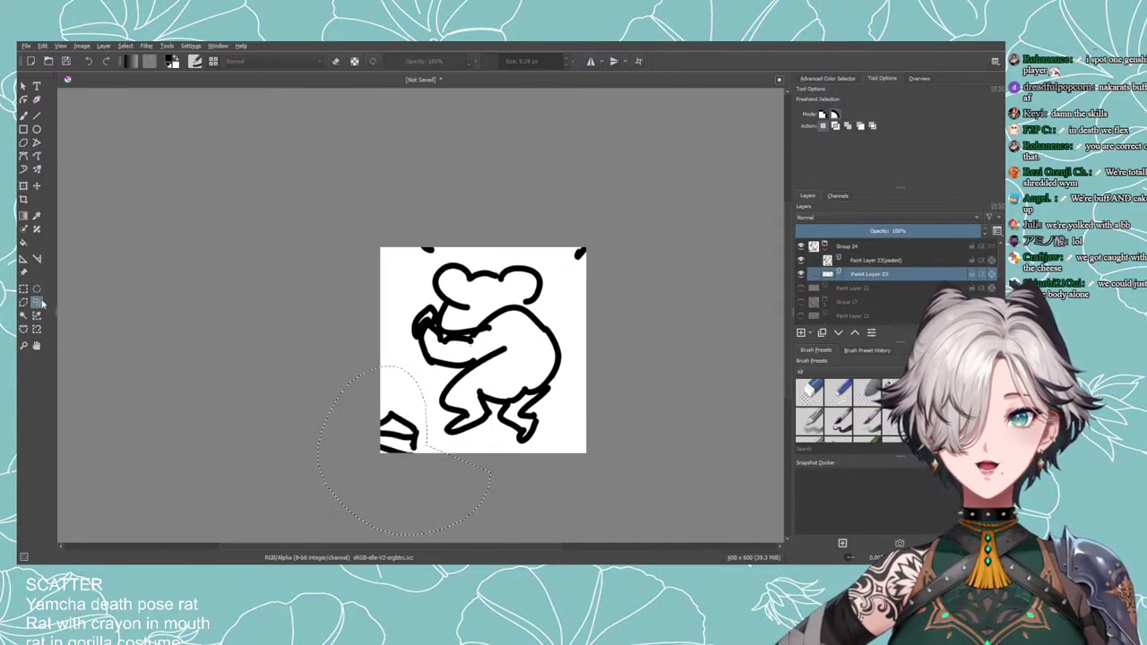
key(ctrl+shift+a)
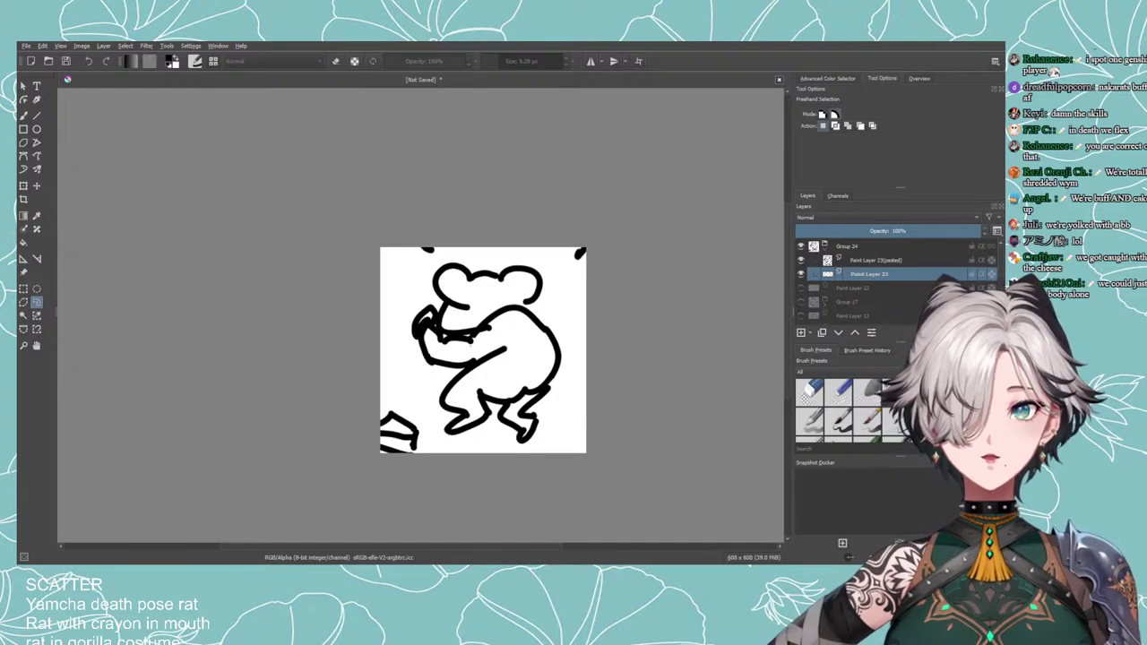
Transform the crater layer to move it up and to the right so its lower rim passes under the rat's feet.
key(ctrl+t)
drag(310, 416, 333, 373)
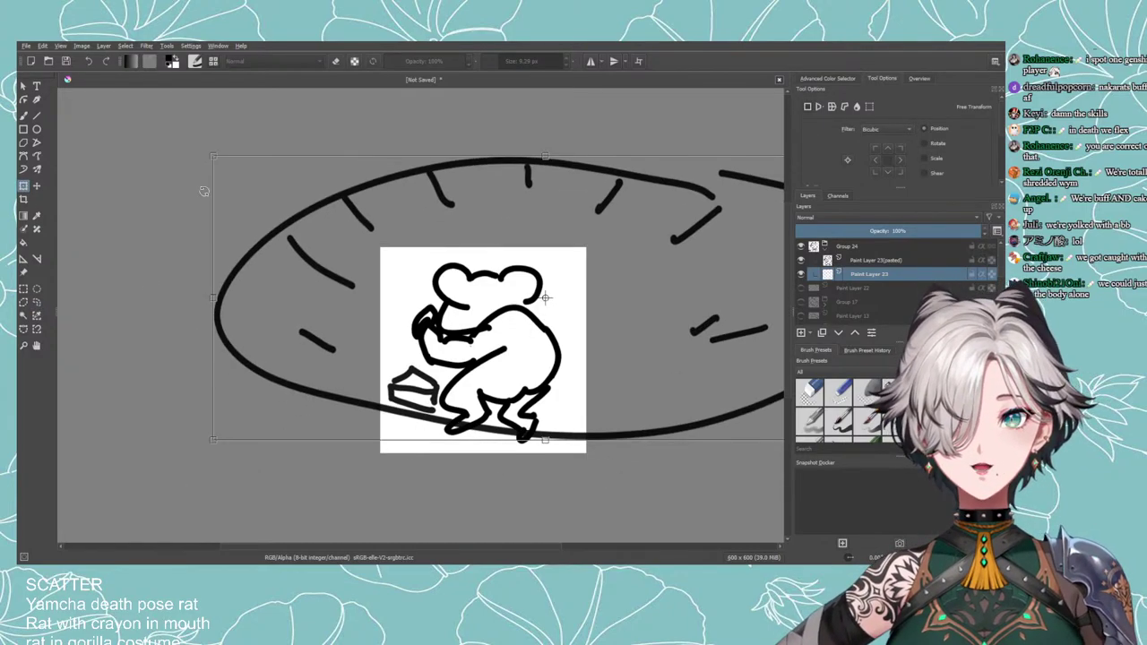
click(24, 115)
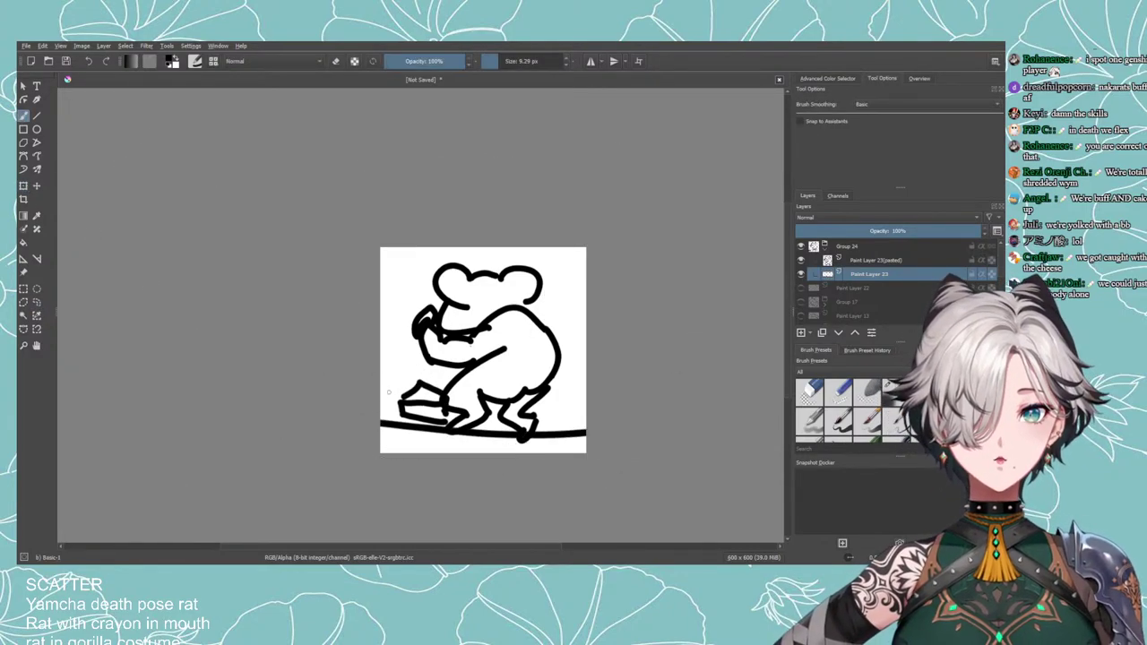
Erase the cheese wedge from the crater layer with an eraser of about 123 px, keeping the crater rim.
key(e)
drag(488, 65, 537, 65)
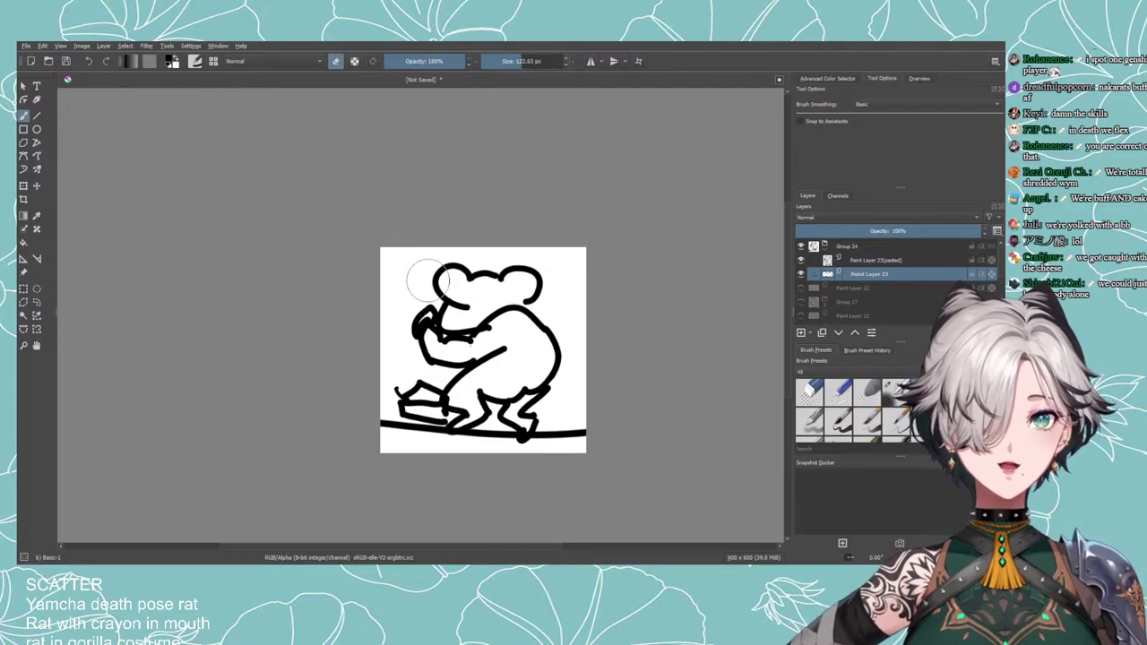
drag(410, 363, 401, 387)
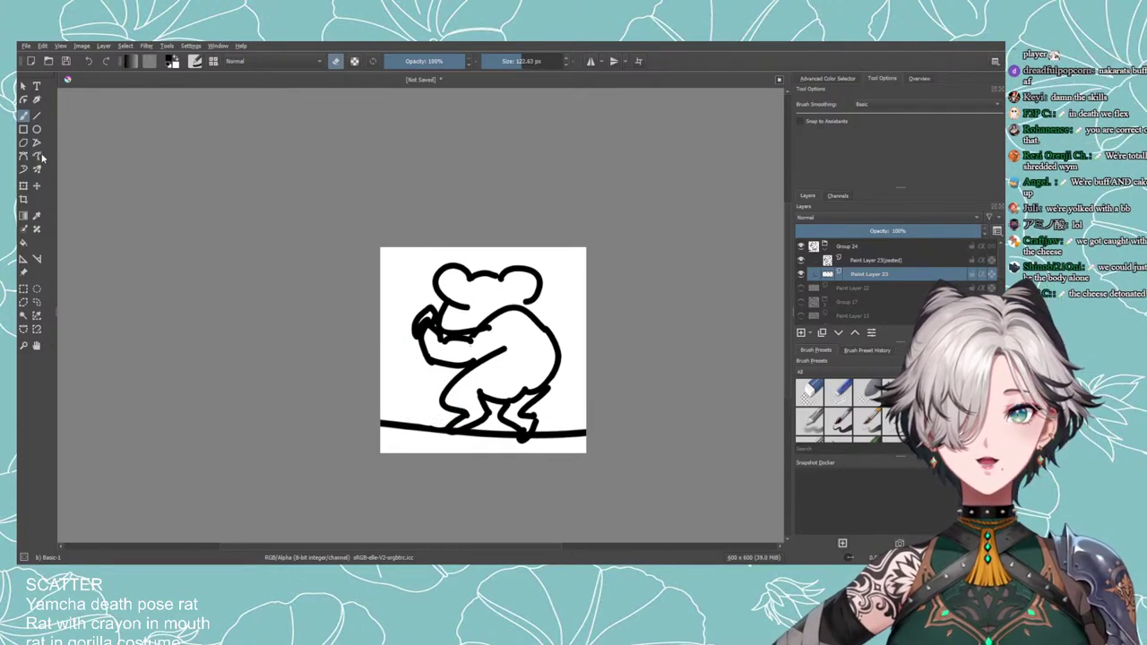
Transform the crater layer, trying a rotation, shrinking the outline and shifting it down around the rat.
click(23, 186)
drag(455, 354, 426, 365)
drag(647, 507, 594, 530)
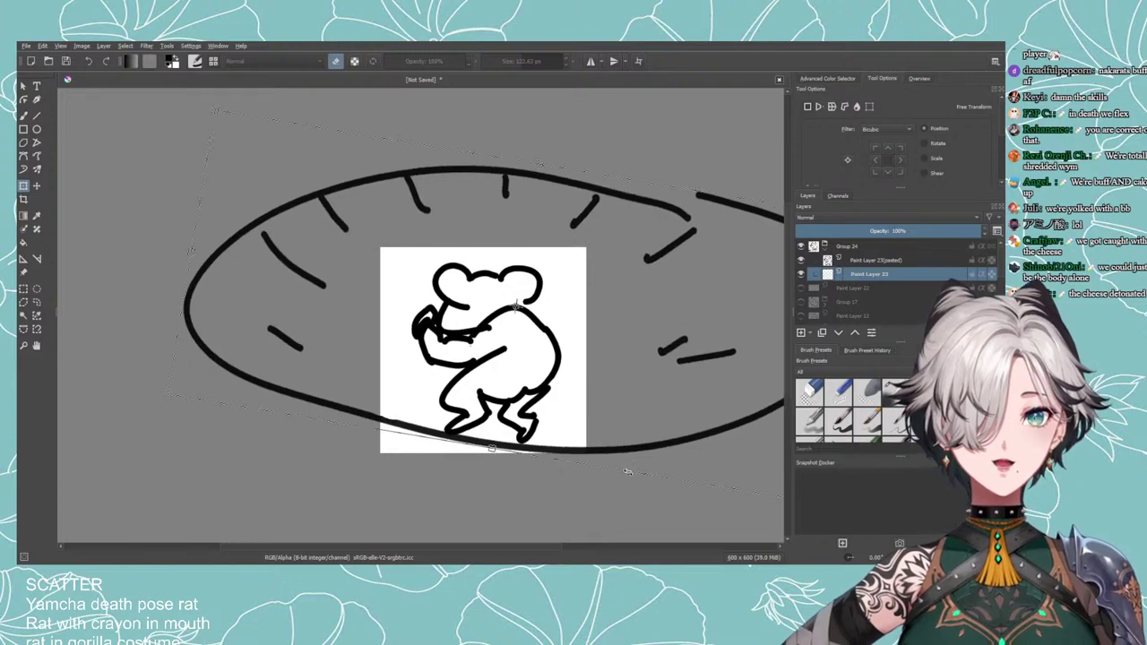
key(ctrl+z)
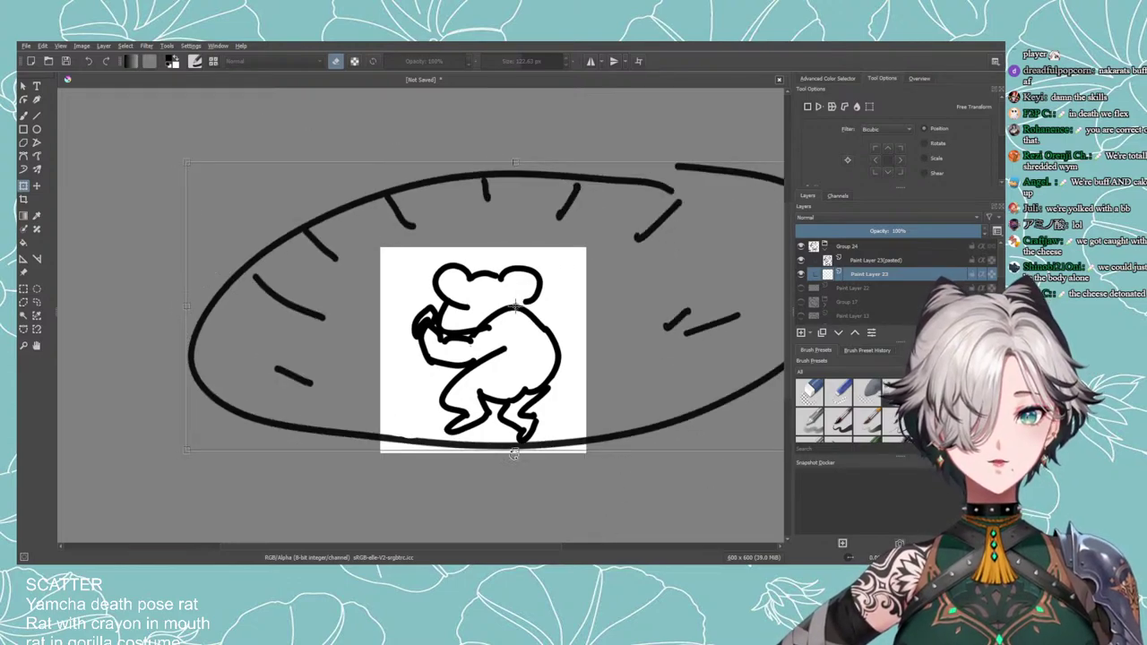
drag(514, 454, 515, 333)
mouse_move(530, 287)
mouse_down()
mouse_move(502, 386)
mouse_move(494, 366)
mouse_up()
drag(480, 420, 480, 473)
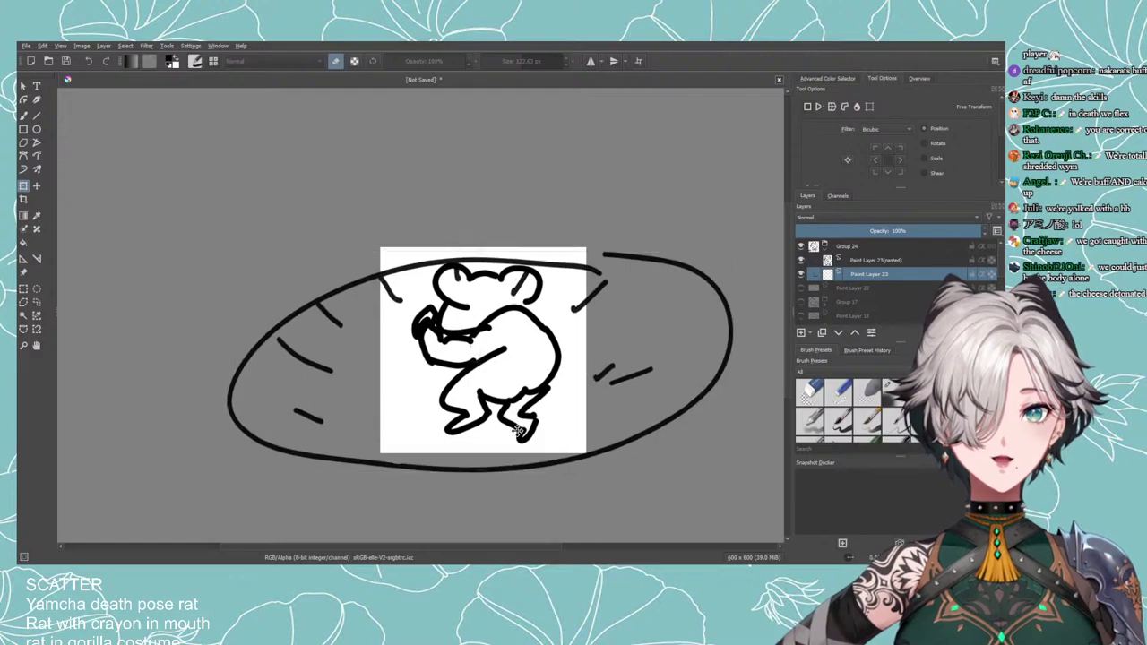
drag(517, 431, 513, 423)
drag(483, 458, 504, 441)
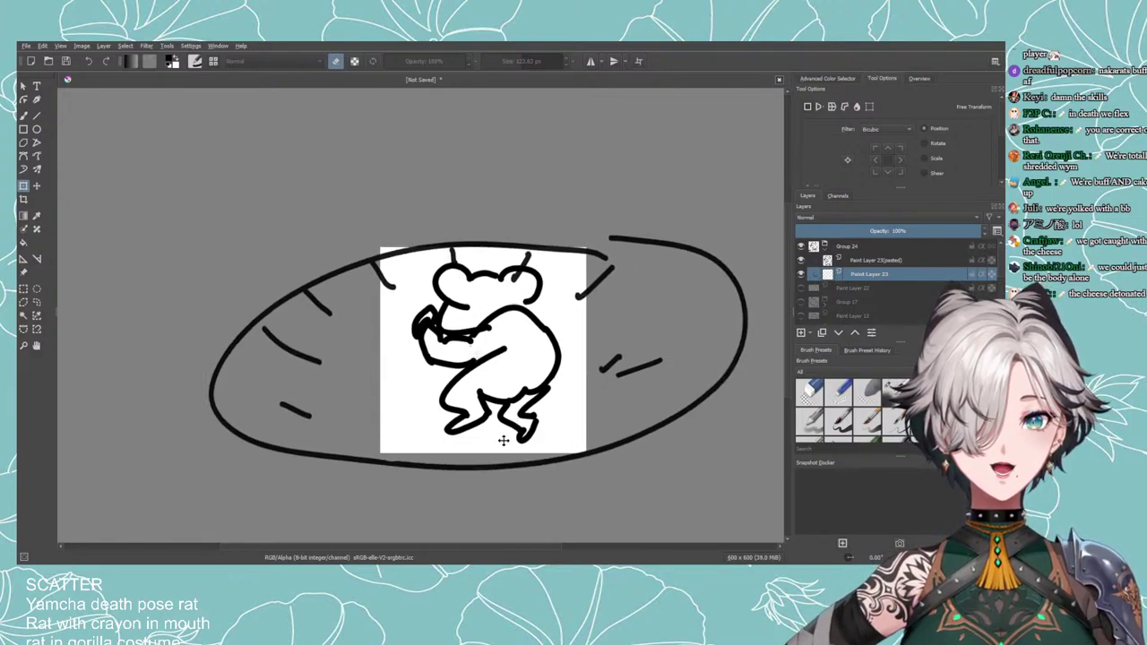
Undo the last crater adjustments, slightly lower the outline's top edge and apply the transform.
key(ctrl+z)
key(ctrl+z)
key(ctrl+z)
key(ctrl+z)
key(ctrl+z)
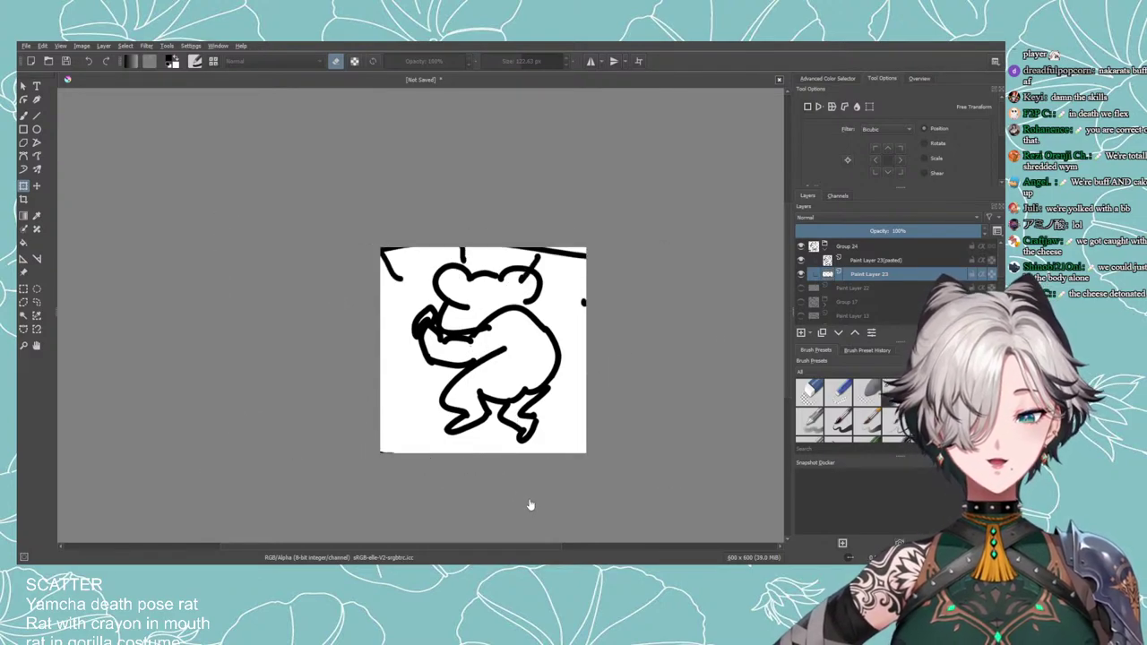
click(599, 380)
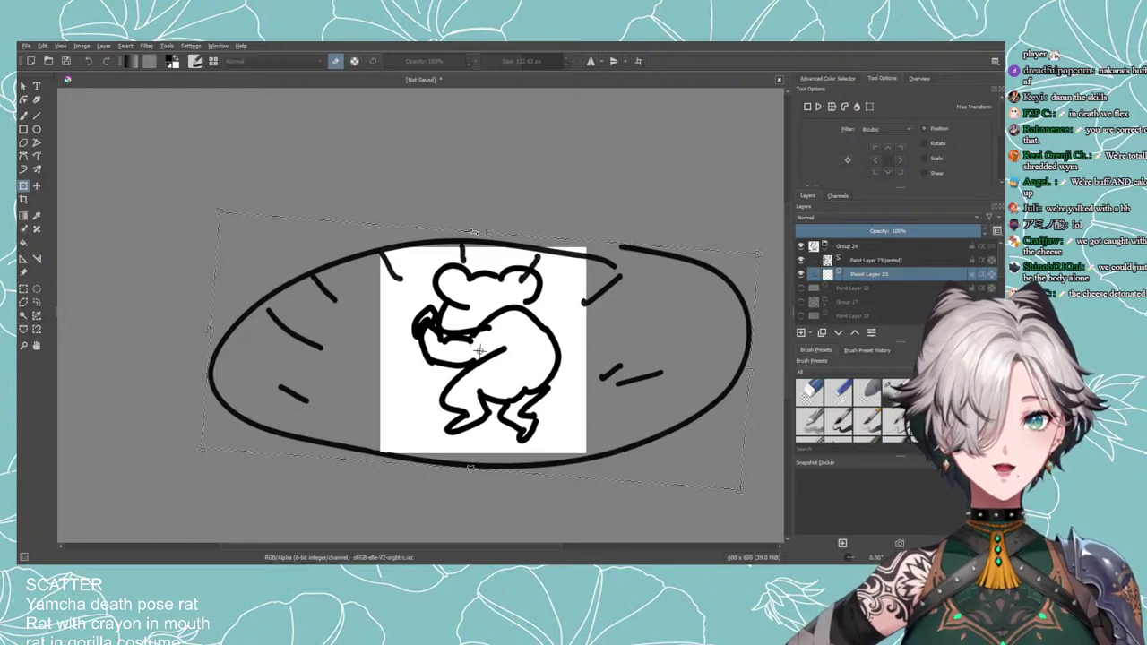
drag(490, 233, 488, 249)
key(Return)
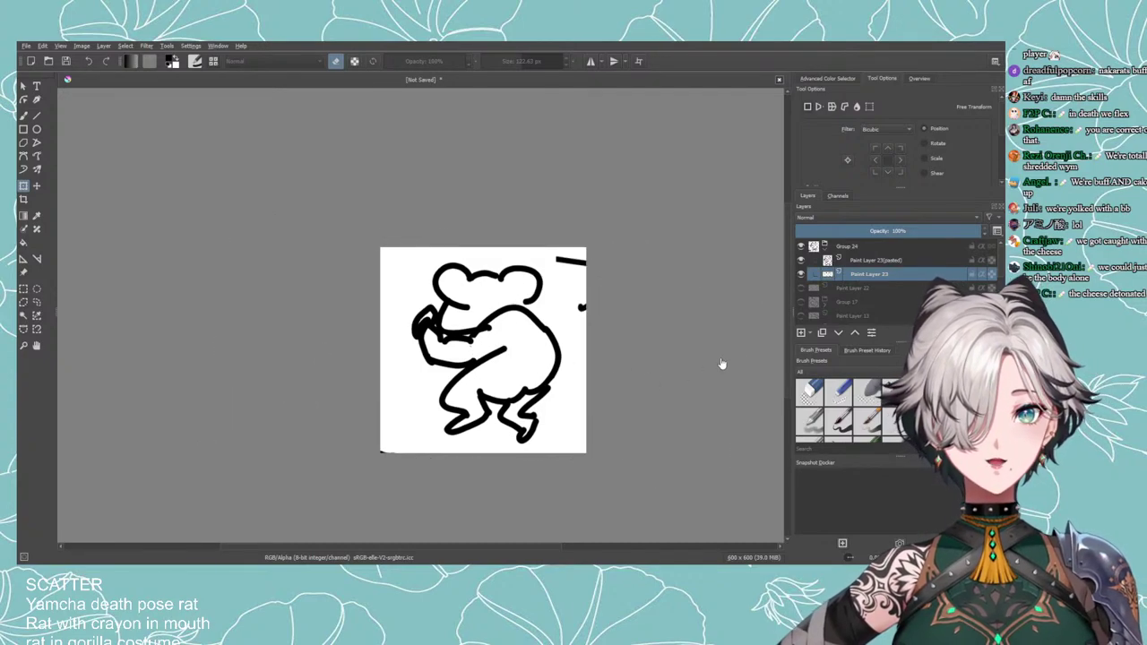
Add a new paint layer above the crater layer and set the brush to paint at 11.08 px with erasing off.
click(802, 333)
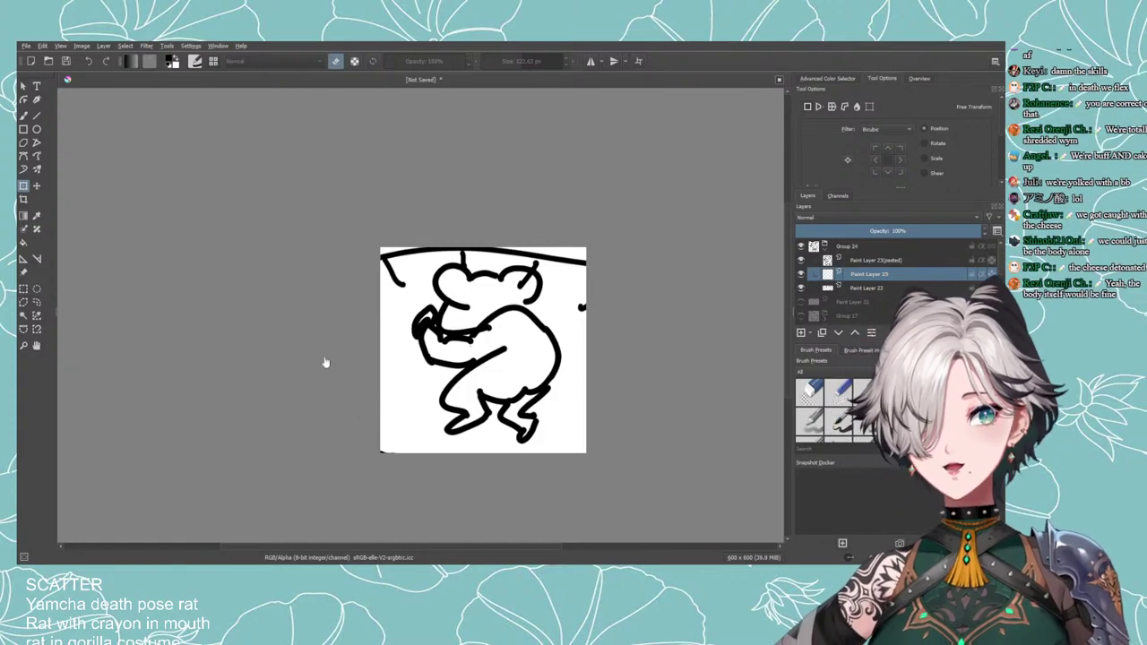
click(23, 115)
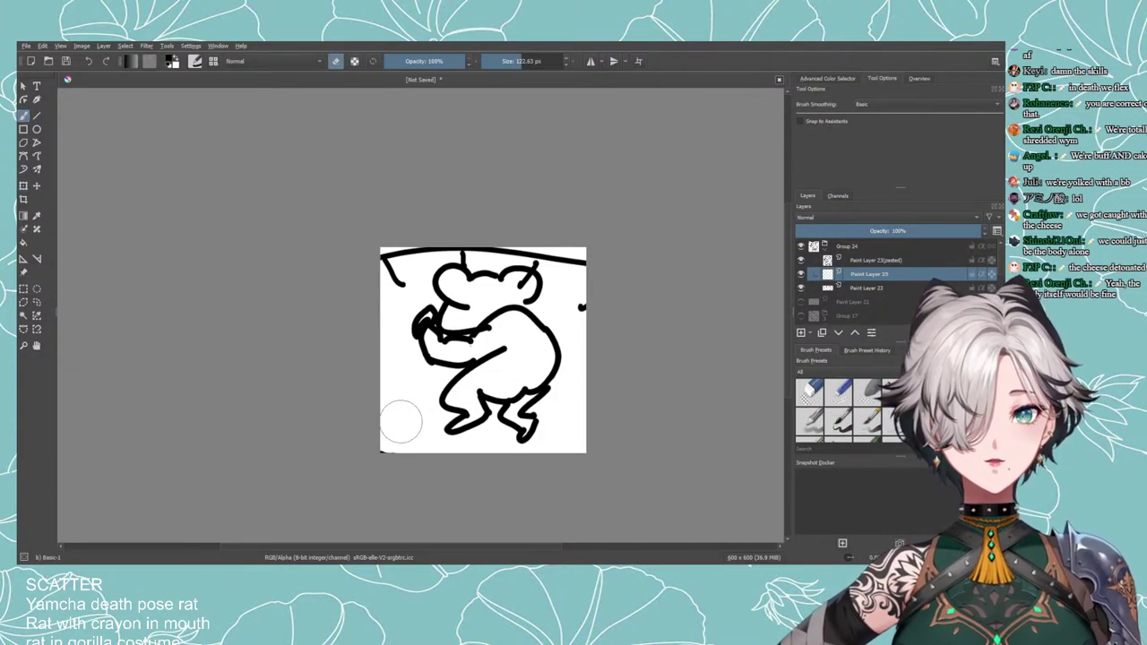
click(507, 61)
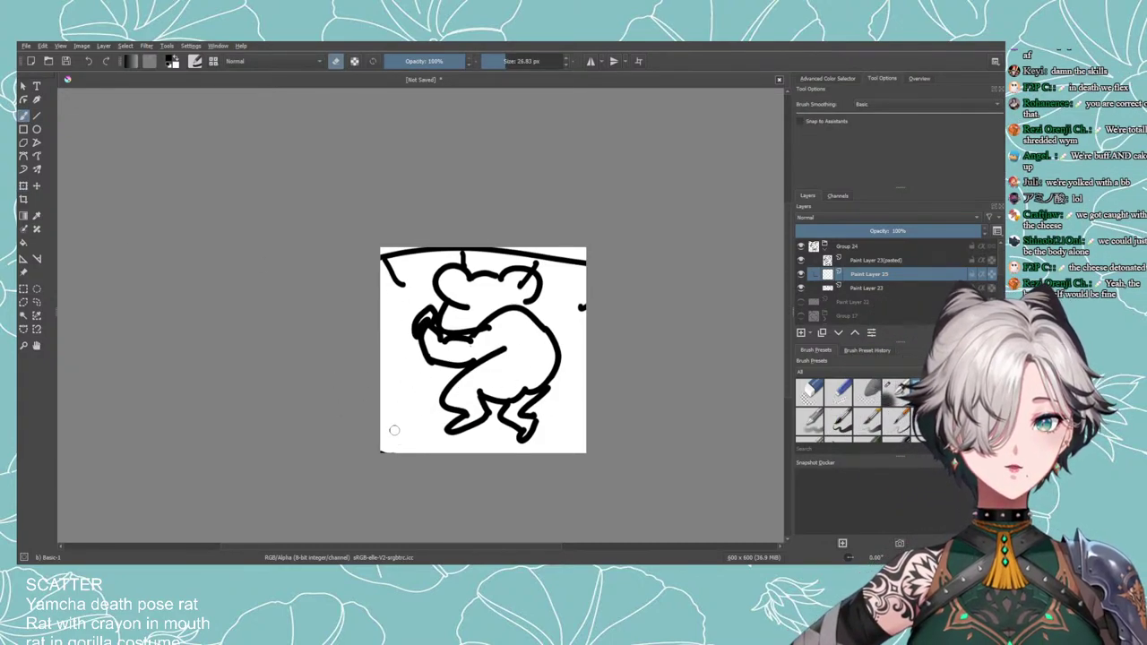
click(500, 61)
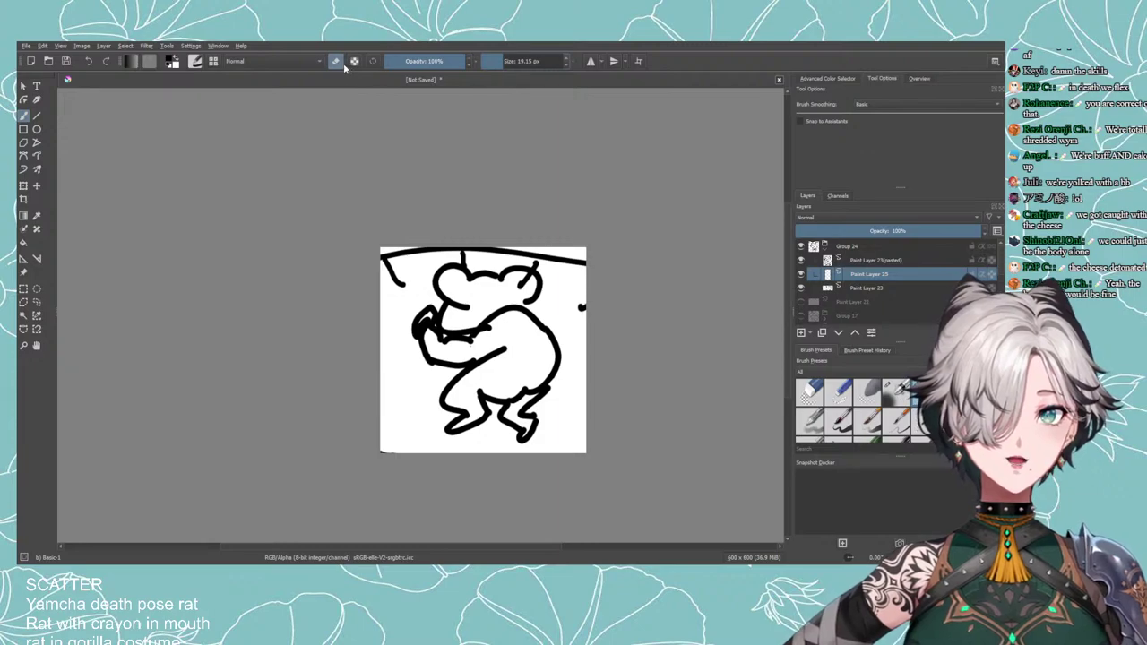
drag(402, 405, 395, 428)
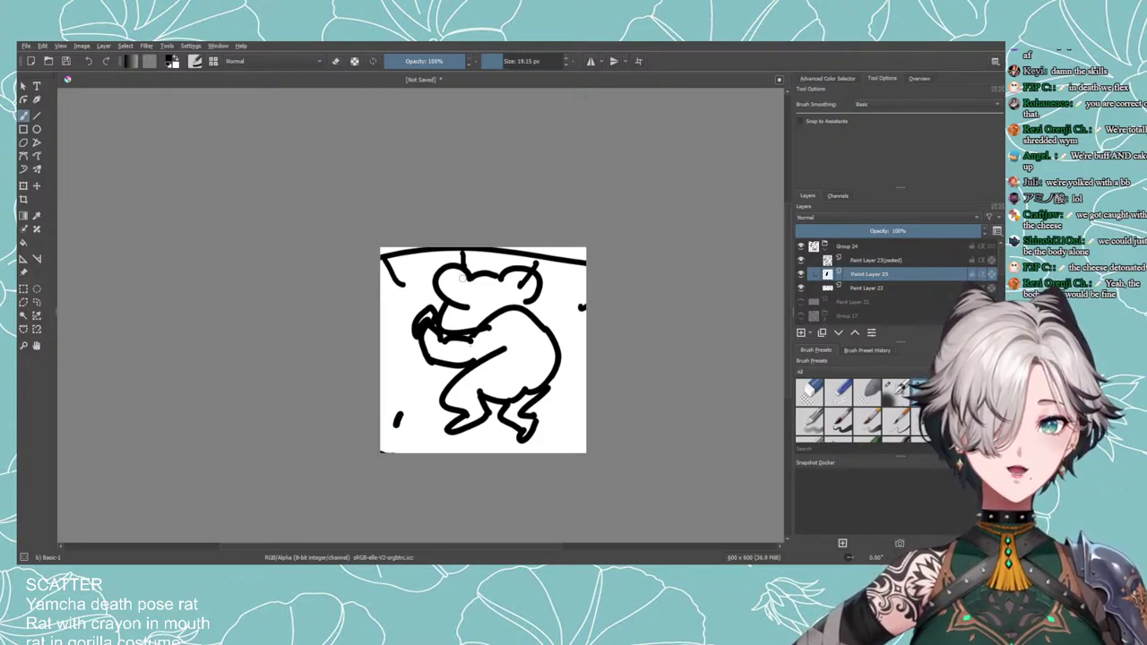
key(ctrl+z)
click(495, 59)
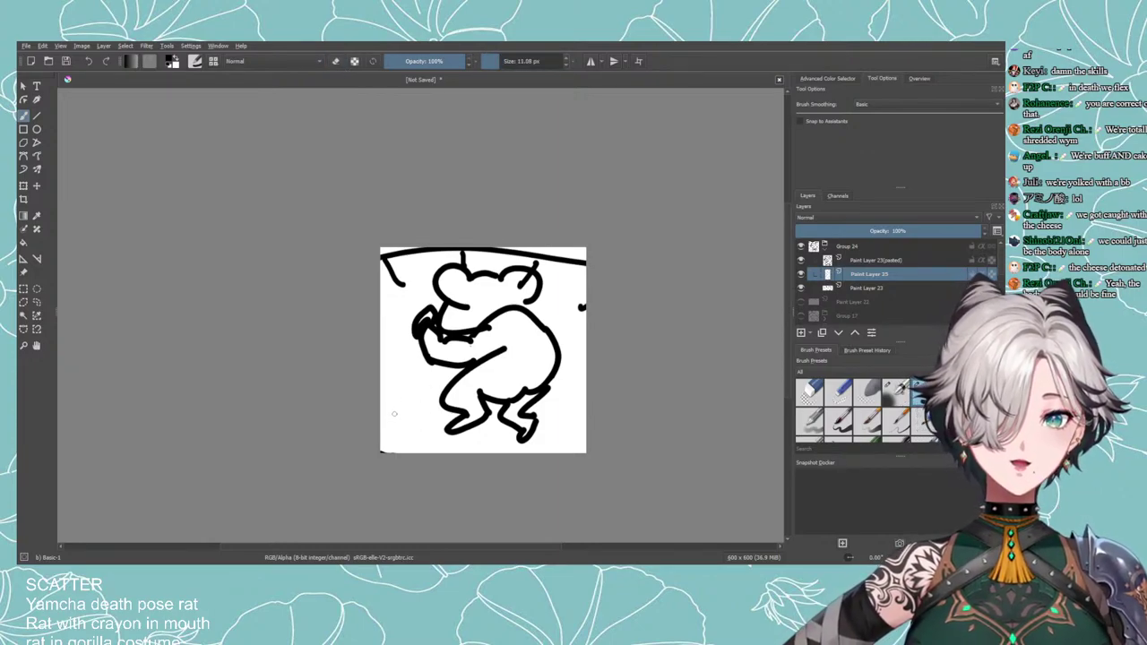
Sketch a tiny cheese wedge at the canvas's lower edge below the rat's front foot, discarding the first strokes made further up.
drag(406, 411, 420, 417)
drag(392, 422, 422, 424)
key(ctrl+z)
key(ctrl+z)
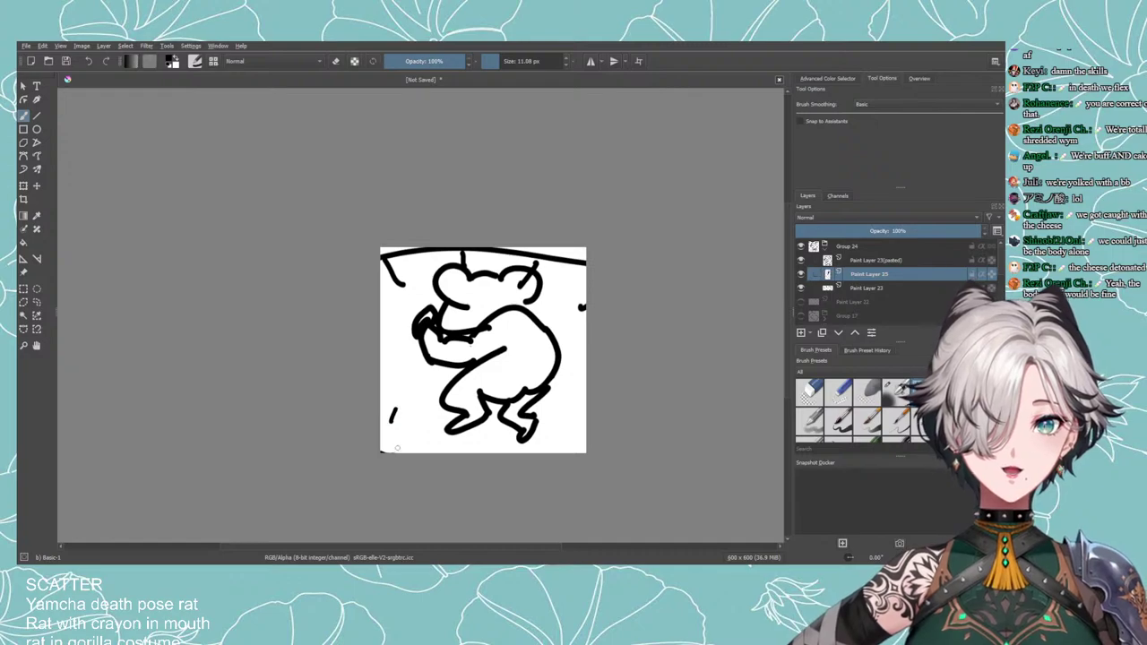
key(ctrl+z)
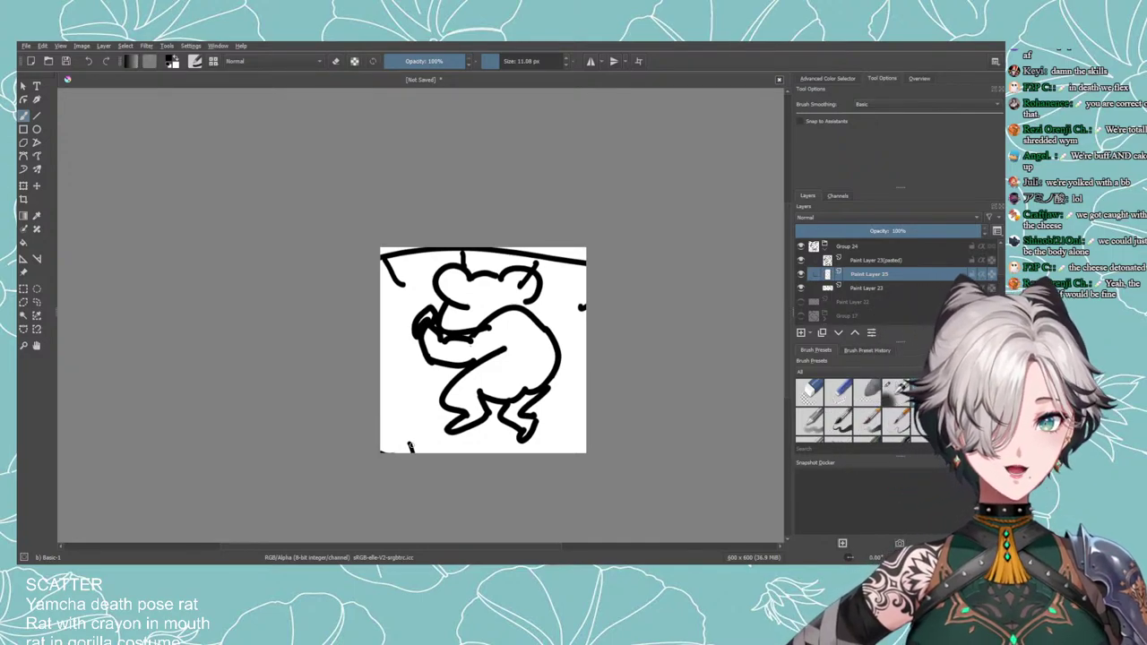
drag(408, 445, 432, 439)
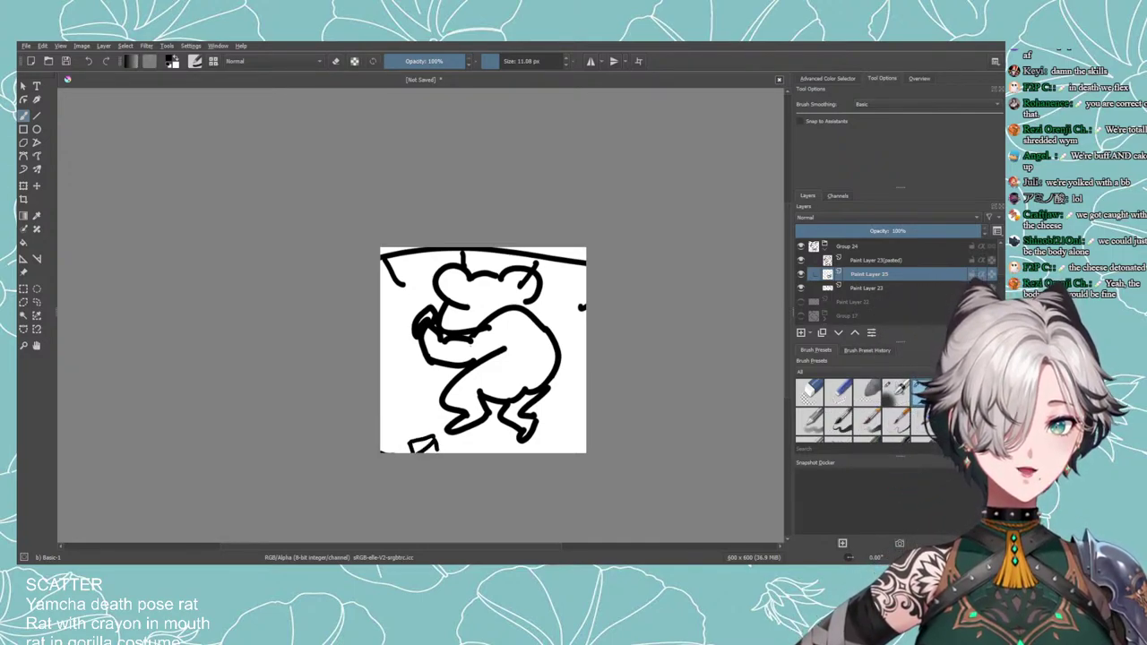
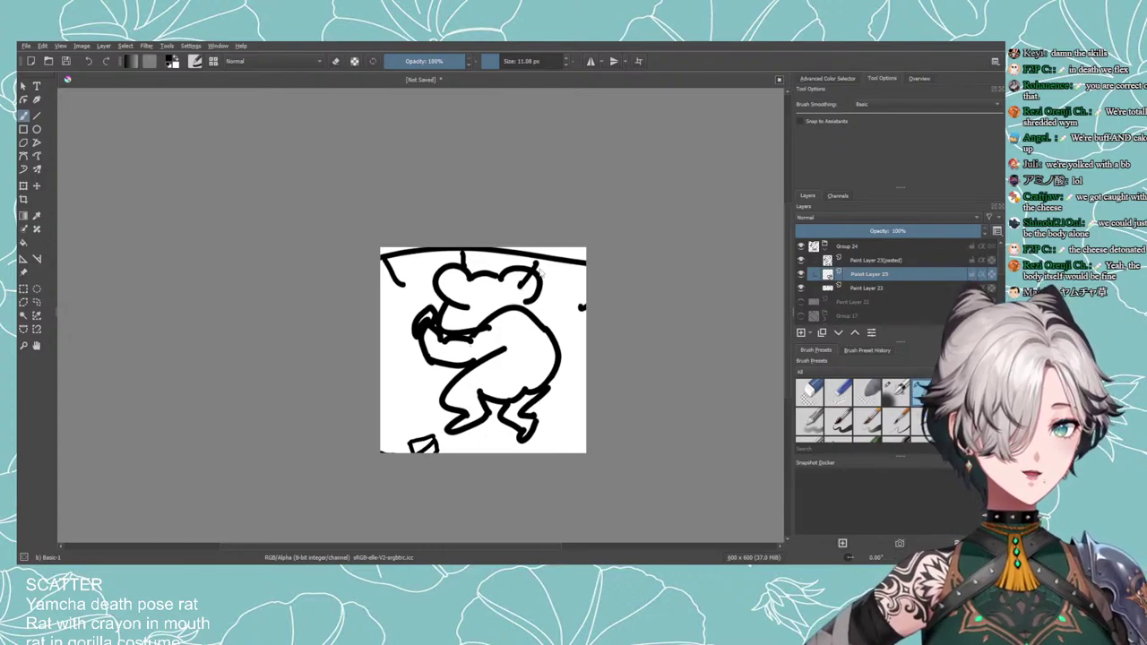
Choose a light orange brush colour at 201.22 px and try painting it across the cheese layer, undoing the strokes.
key(x)
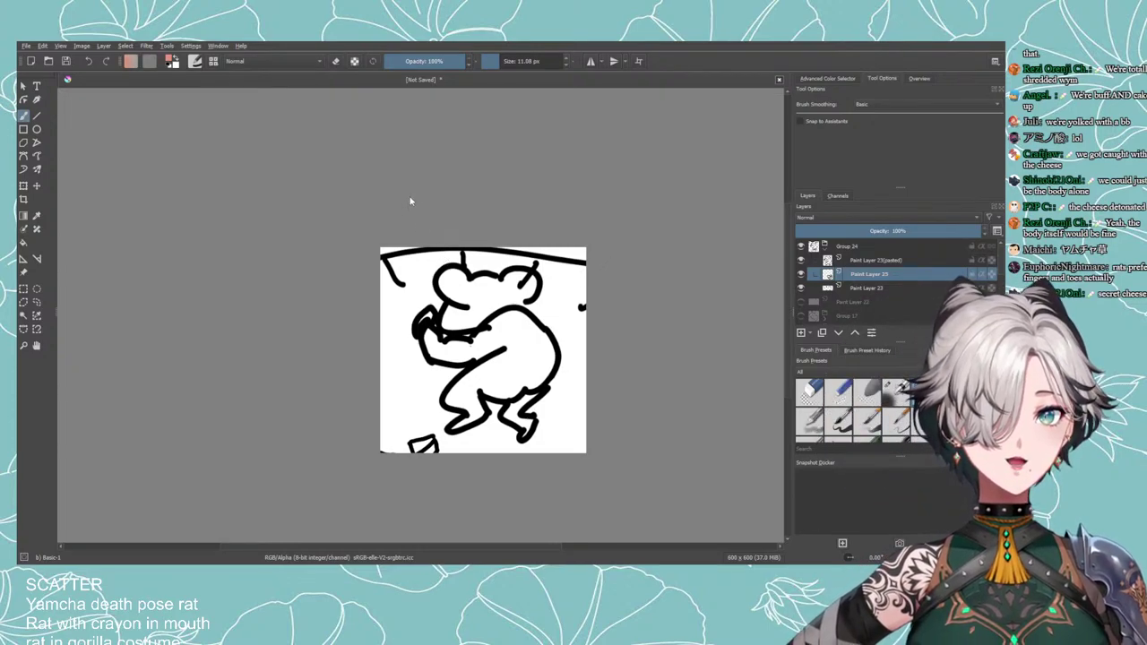
click(408, 208)
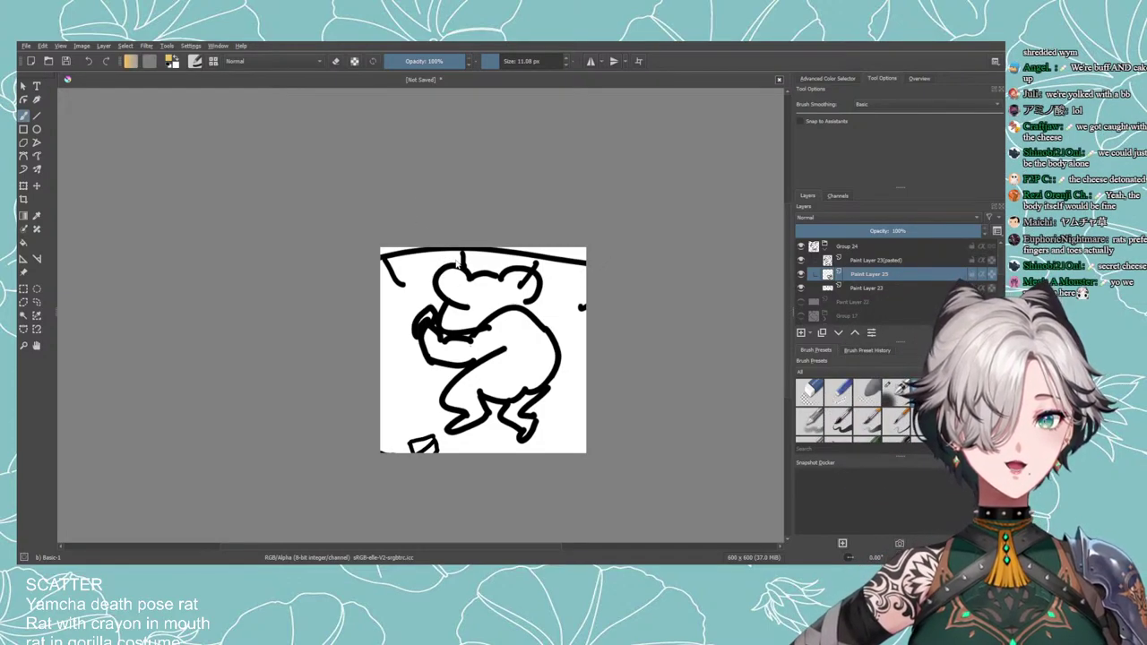
click(528, 61)
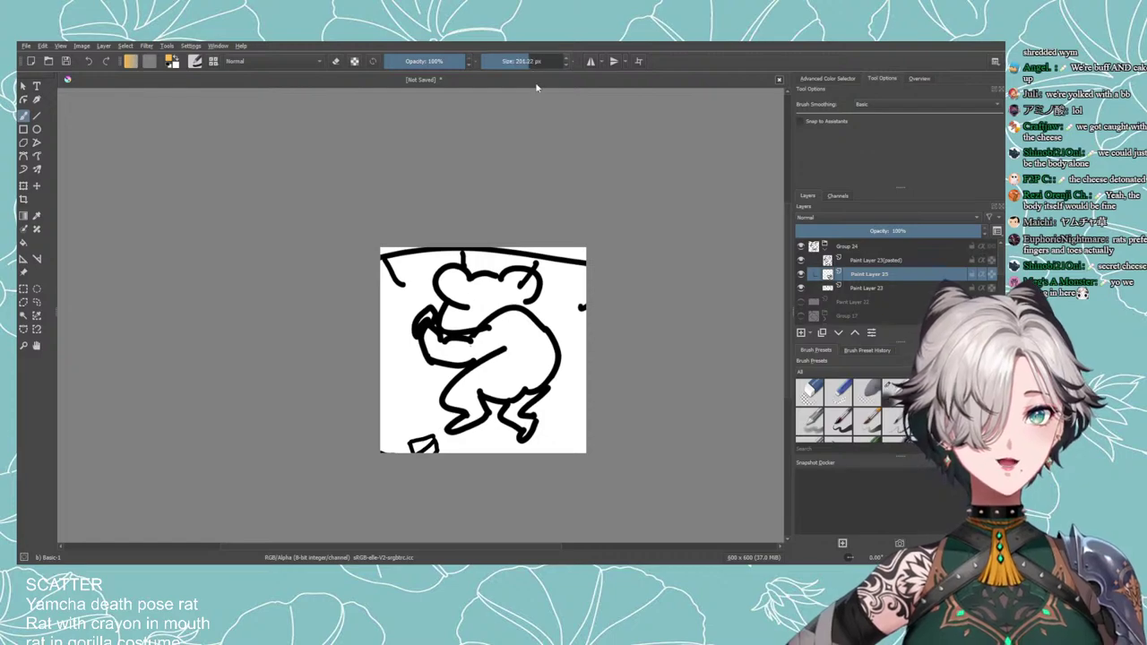
mouse_move(523, 241)
mouse_down()
mouse_move(382, 295)
mouse_move(363, 345)
mouse_up()
drag(547, 262, 407, 421)
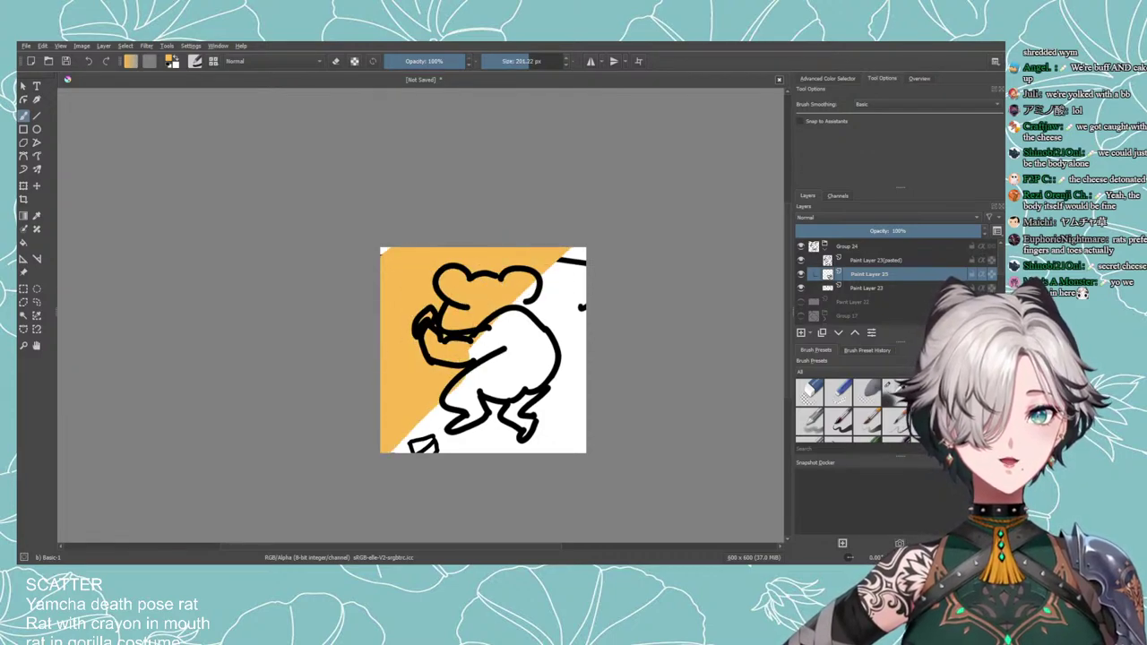
key(ctrl+z)
Add a new paint layer beneath the crater layer and cover the whole canvas on it with light orange.
click(801, 333)
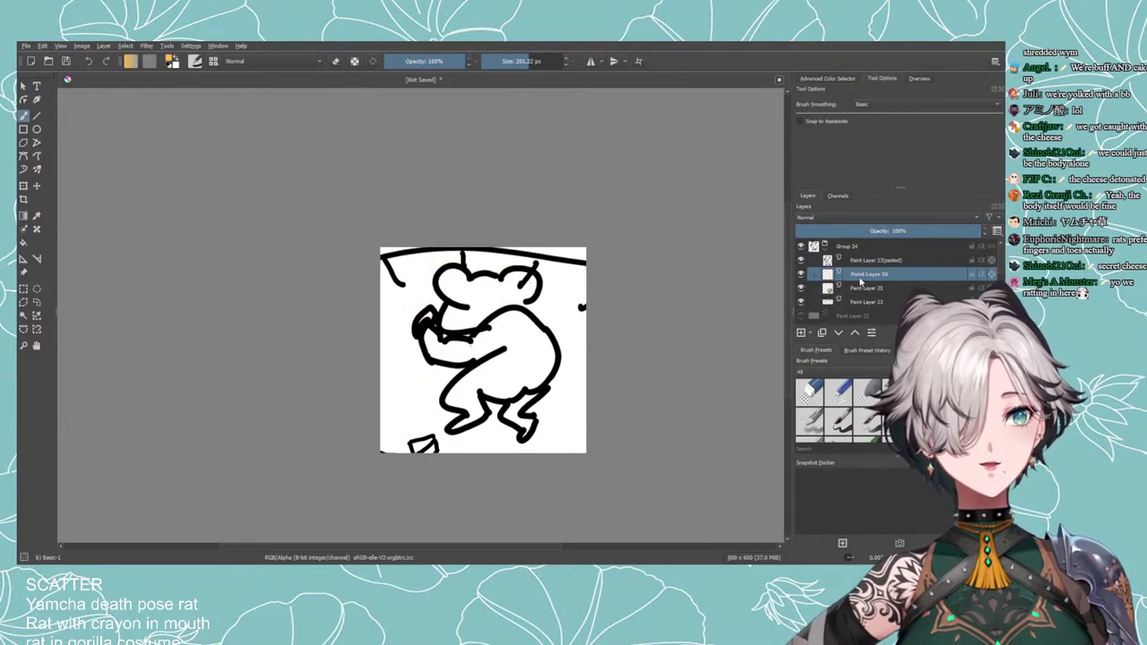
drag(860, 278, 858, 307)
mouse_move(521, 366)
mouse_down()
mouse_move(576, 307)
mouse_move(363, 381)
mouse_move(451, 396)
mouse_move(564, 339)
mouse_move(501, 430)
mouse_move(569, 421)
mouse_up()
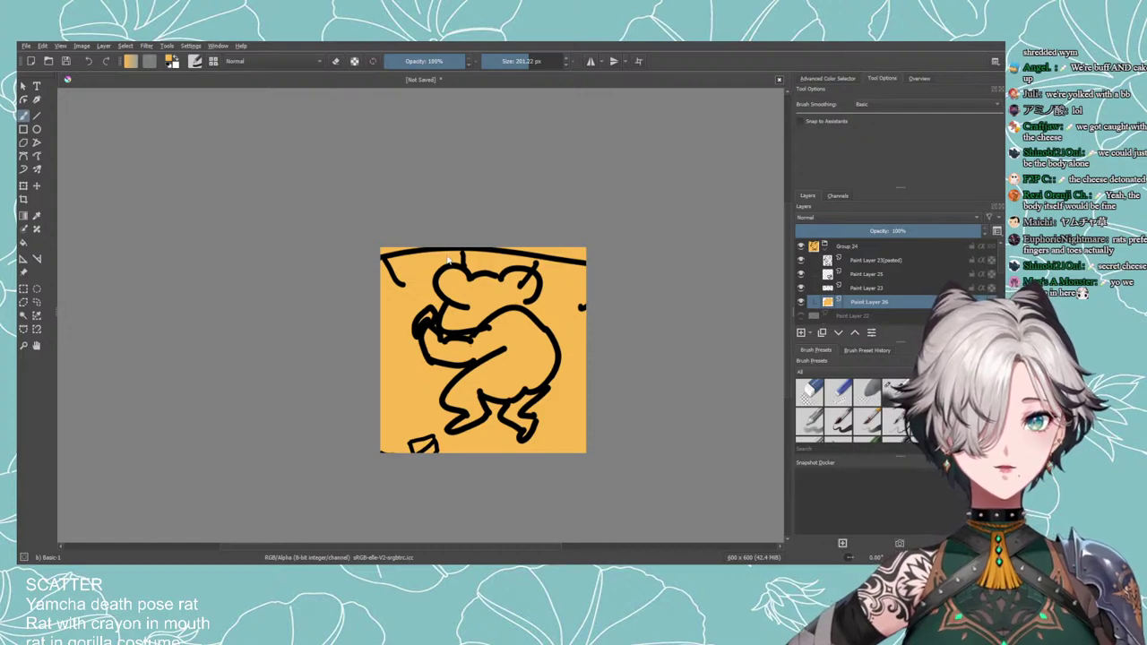
Repaint the whole ground in darker tan and try brown shading bands across its upper and lower parts, undoing the bands.
mouse_move(563, 415)
mouse_down()
mouse_move(372, 441)
mouse_move(607, 391)
mouse_move(352, 345)
mouse_move(589, 275)
mouse_move(502, 262)
mouse_up()
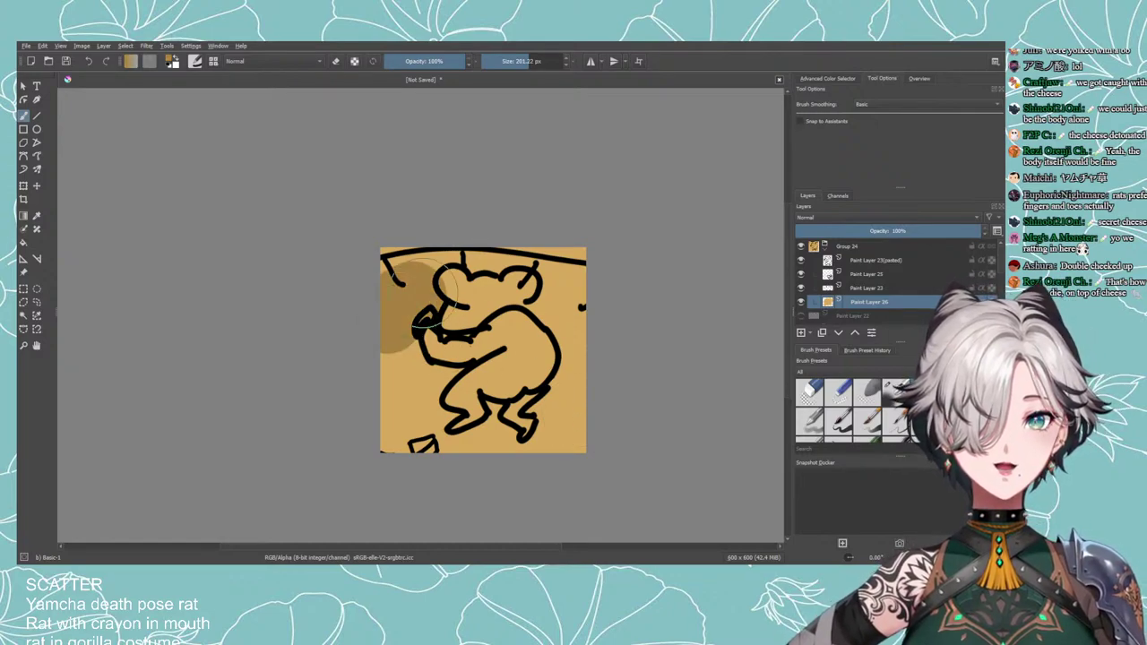
drag(359, 298, 610, 314)
key(ctrl+z)
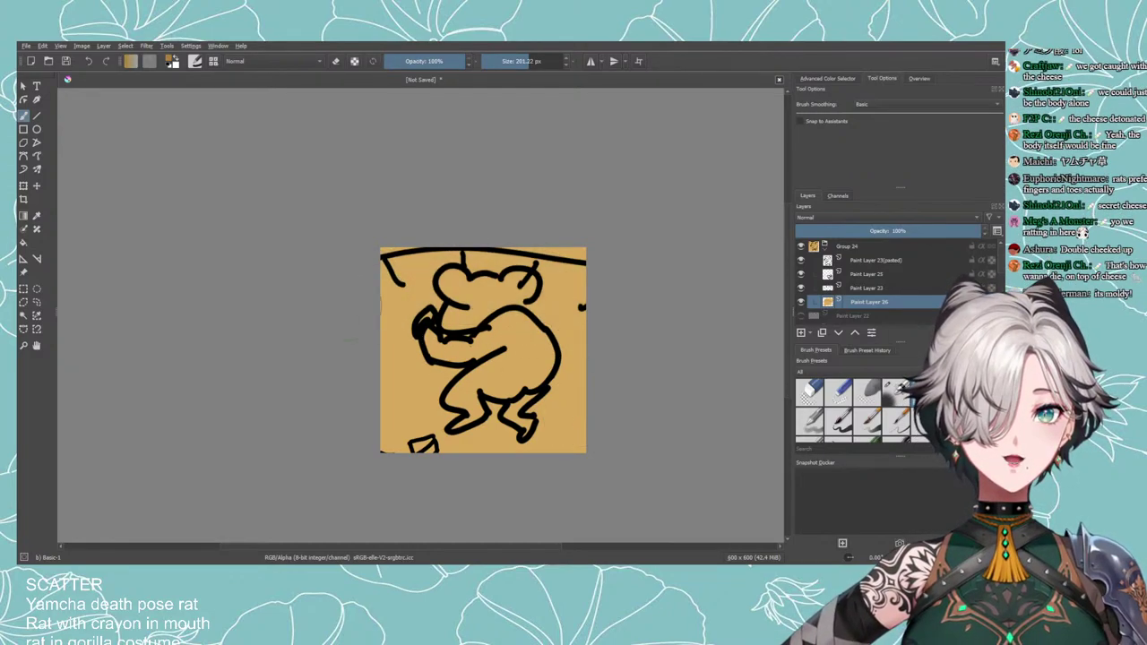
drag(362, 299, 618, 304)
drag(381, 430, 663, 453)
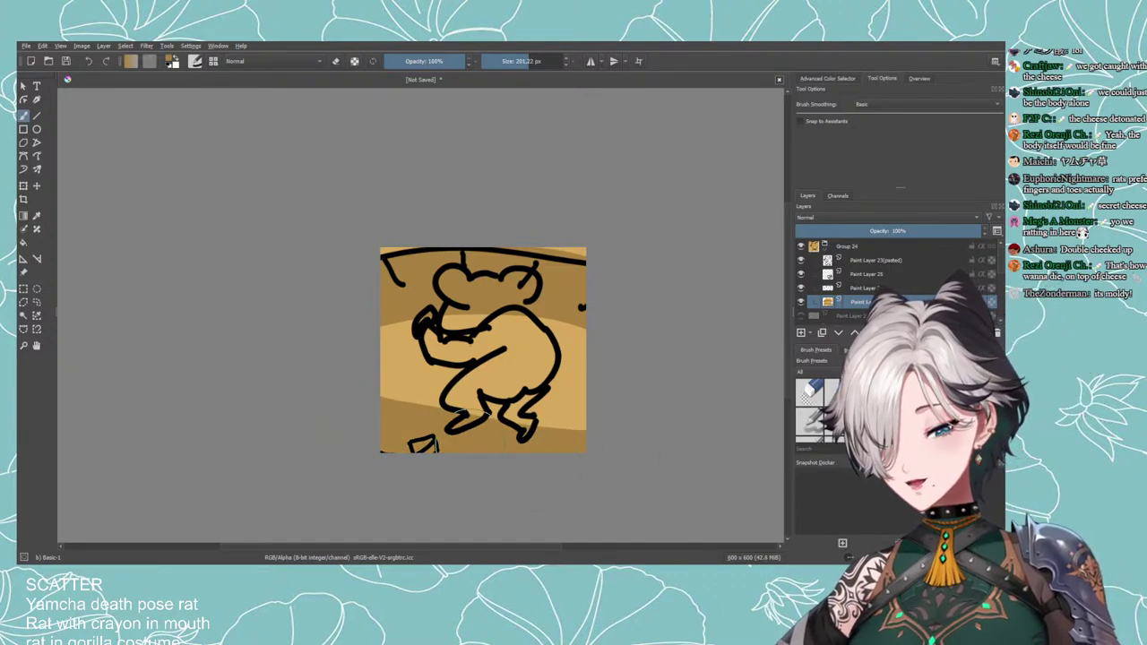
key(ctrl+z)
key(ctrl+z)
Shade the ground with a brown band behind the rat's head and a brown patch around the cheese, undoing the first attempt.
drag(602, 292, 363, 291)
drag(354, 410, 440, 485)
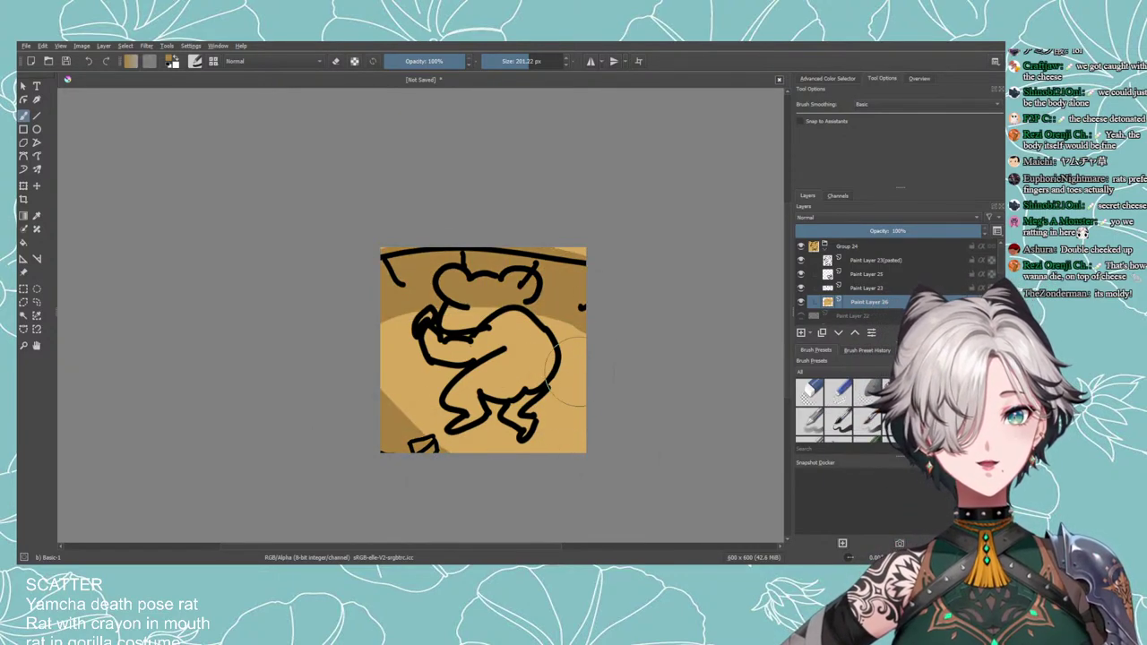
key(ctrl+z)
key(ctrl+z)
mouse_move(602, 300)
mouse_down()
mouse_move(578, 287)
mouse_move(363, 291)
mouse_up()
drag(359, 433, 473, 477)
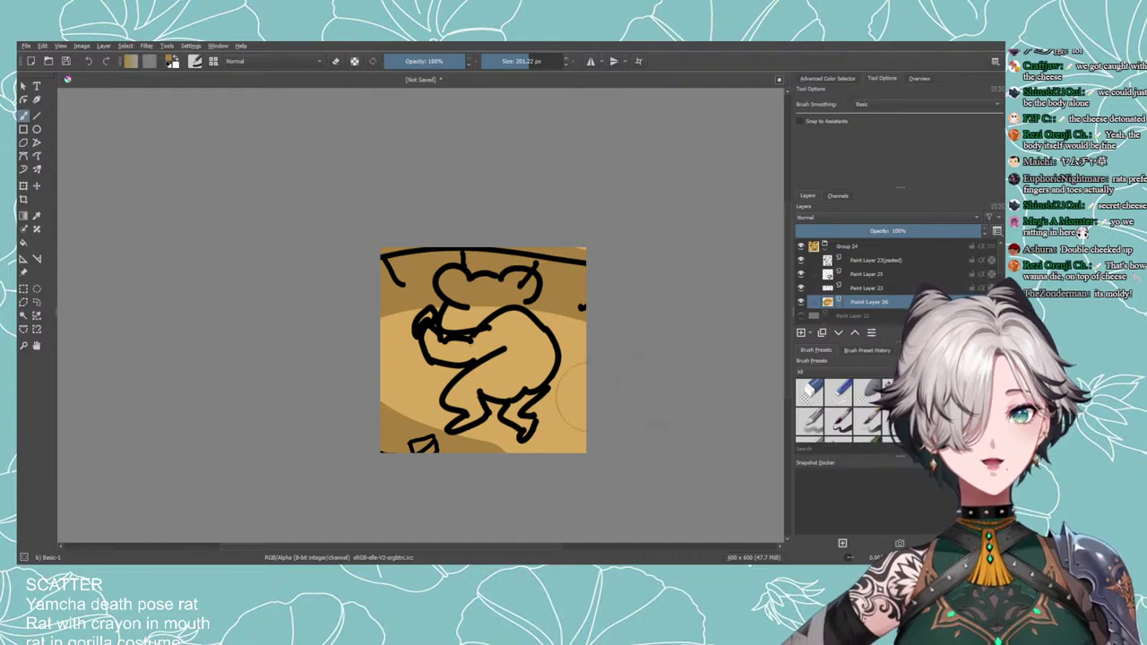
Add a new paint layer beneath the rat's line art and fill the rat's whole body with white at 55.82 px.
click(860, 288)
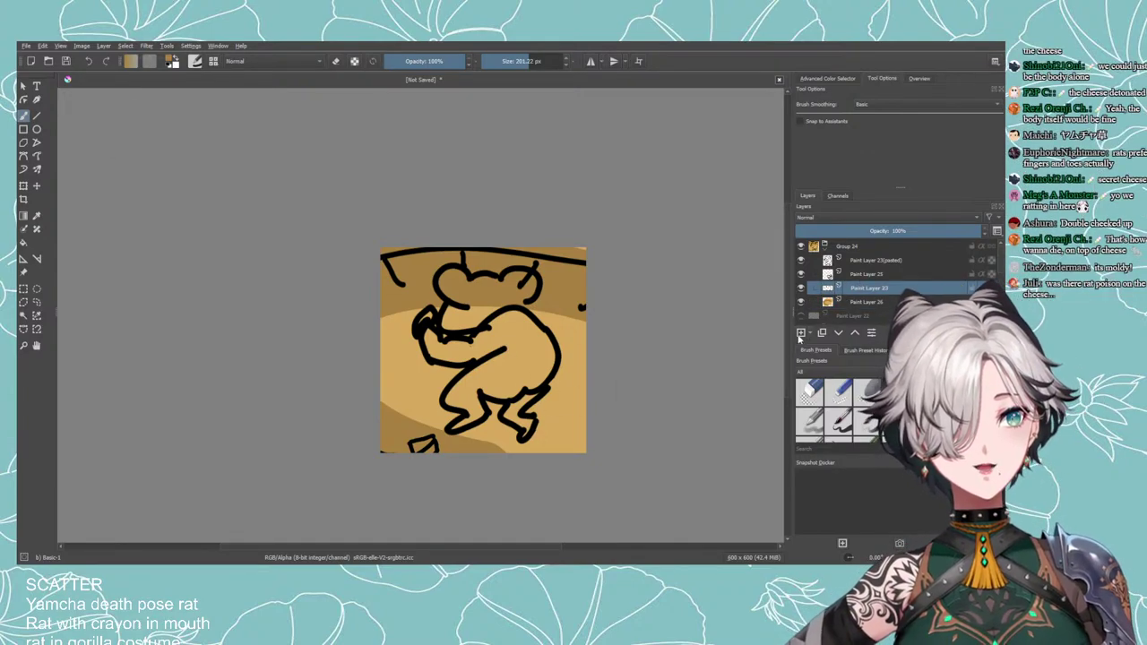
click(801, 332)
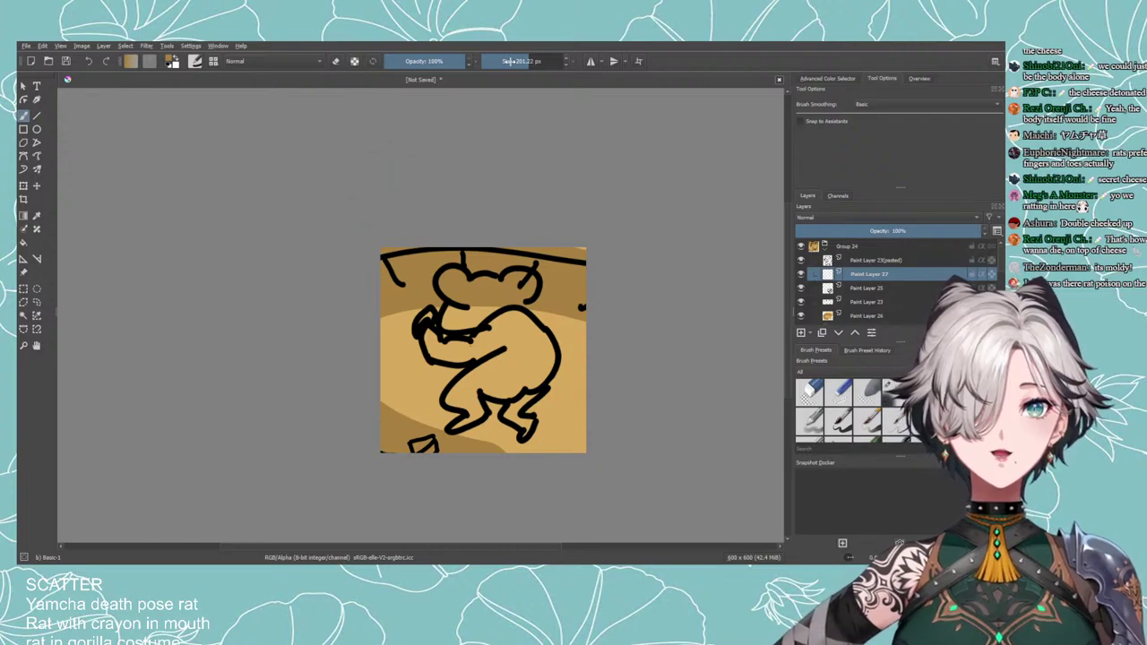
click(509, 61)
click(177, 62)
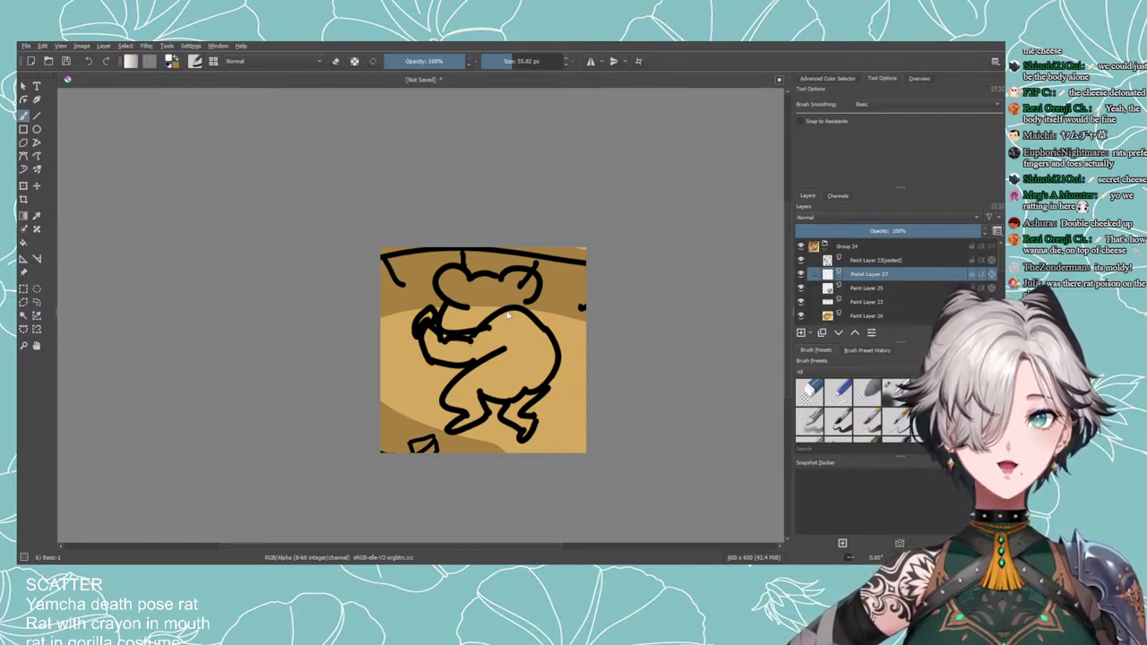
mouse_move(488, 340)
mouse_down()
mouse_move(493, 300)
mouse_move(449, 292)
mouse_move(489, 285)
mouse_move(480, 288)
mouse_move(514, 301)
mouse_move(510, 282)
mouse_move(519, 287)
mouse_move(526, 297)
mouse_move(503, 306)
mouse_move(543, 355)
mouse_move(537, 376)
mouse_move(527, 383)
mouse_move(519, 371)
mouse_move(529, 348)
mouse_move(493, 358)
mouse_move(501, 362)
mouse_move(484, 391)
mouse_move(479, 374)
mouse_move(455, 402)
mouse_move(474, 412)
mouse_move(454, 424)
mouse_move(515, 394)
mouse_move(507, 413)
mouse_move(529, 428)
mouse_move(520, 372)
mouse_move(461, 334)
mouse_move(470, 356)
mouse_move(483, 354)
mouse_move(428, 336)
mouse_move(434, 349)
mouse_move(469, 320)
mouse_up()
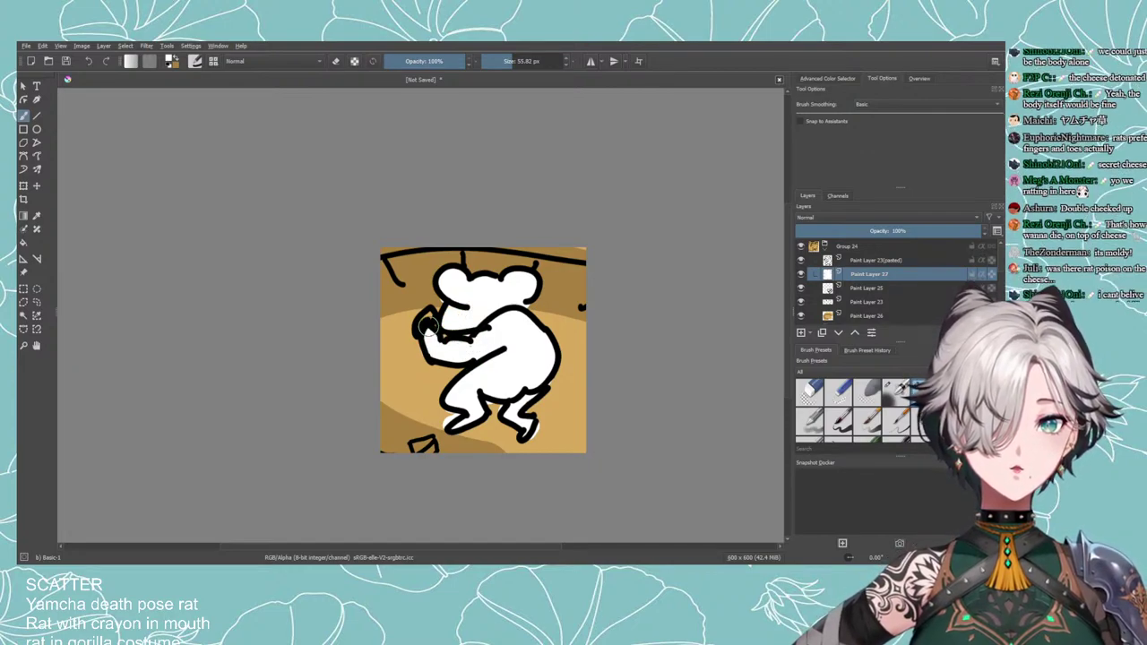
Erase the white spilling outside the rat's feet at 46.69 px, and reduce the eraser size to 14.18 px.
key(e)
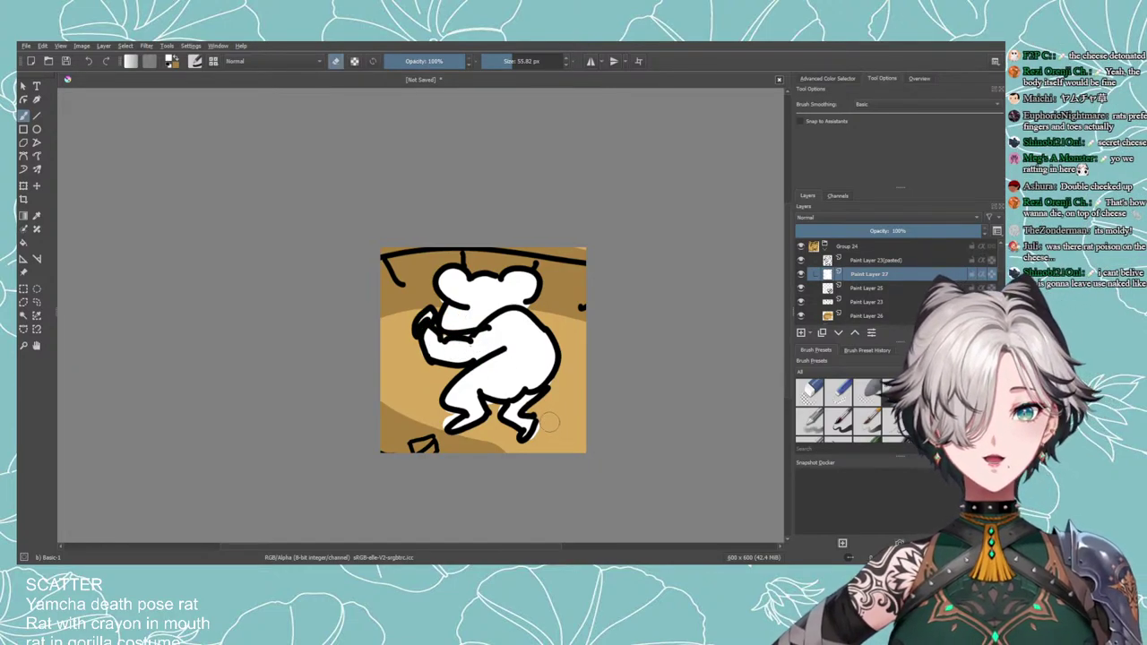
click(506, 61)
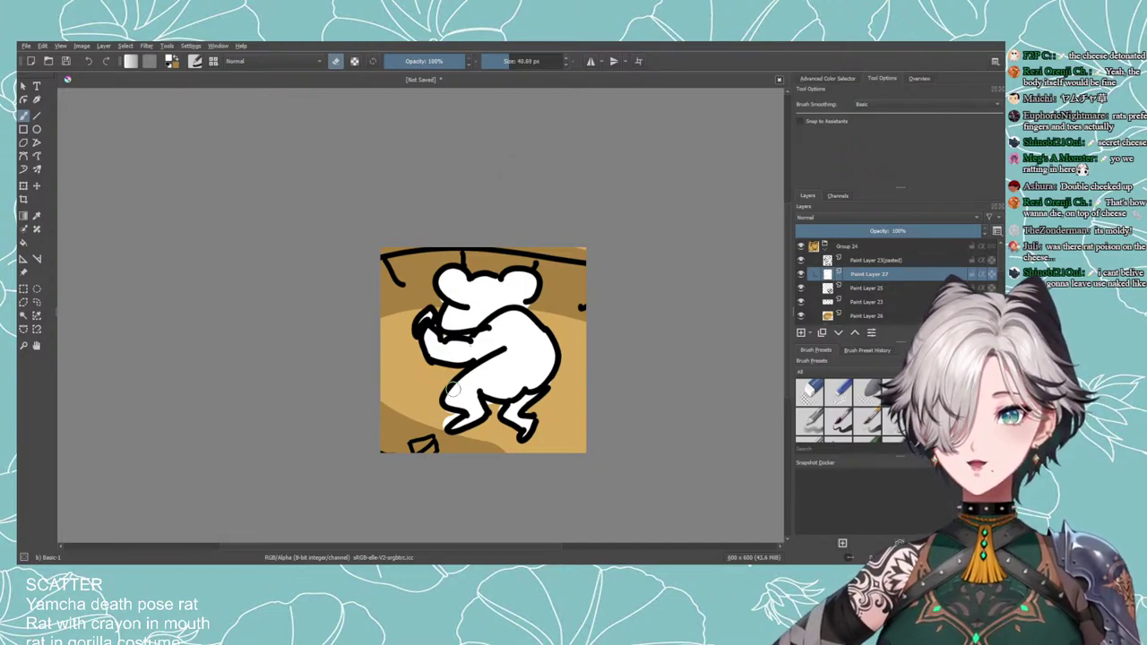
drag(445, 415, 450, 422)
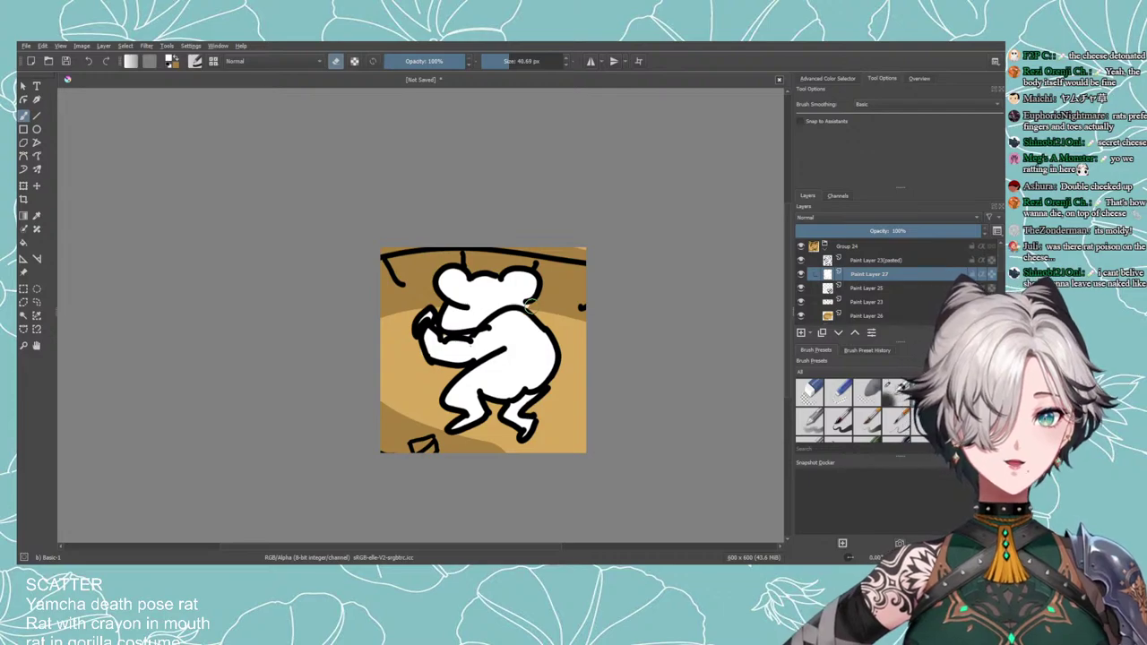
scroll(568, 362, up, 5)
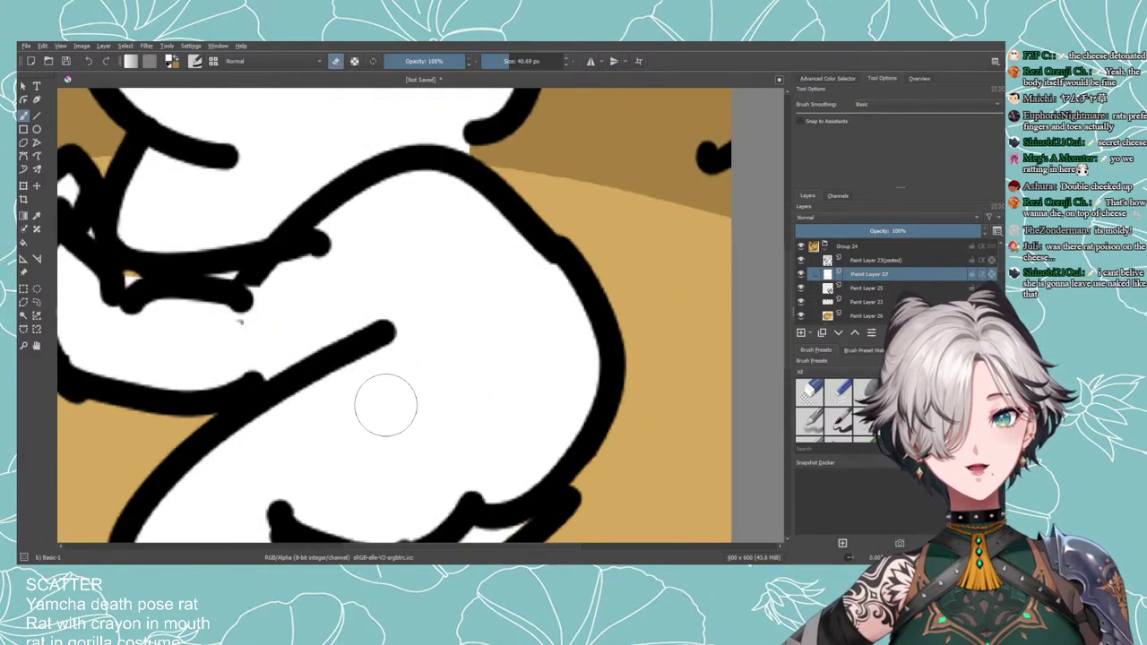
click(504, 61)
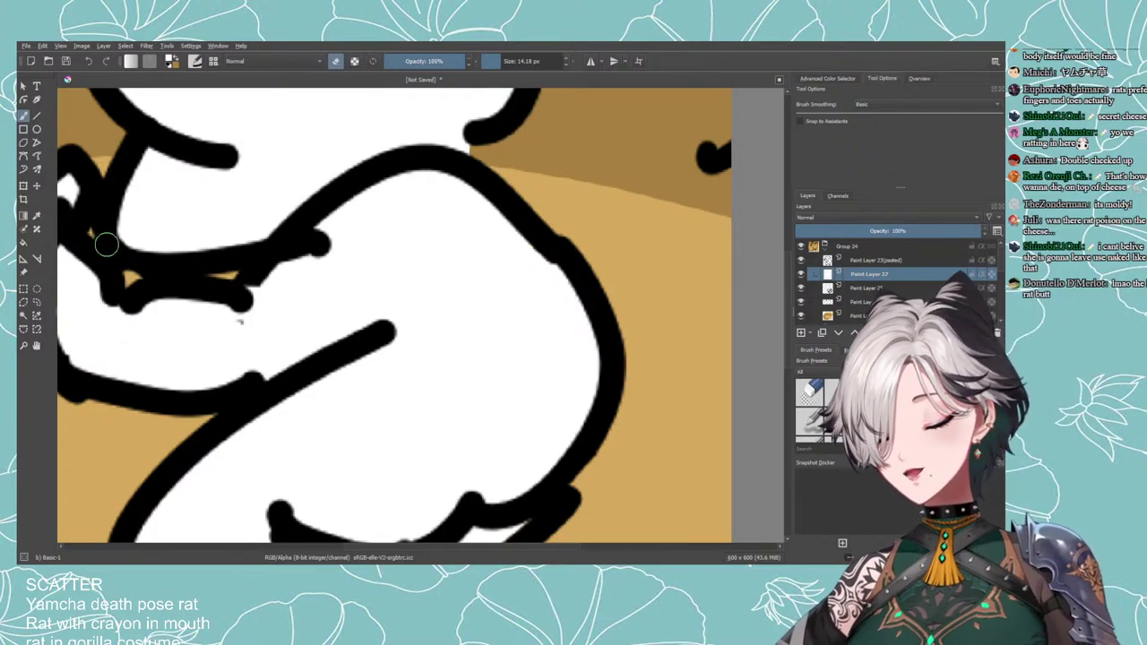
Examine how the white rat reads against the shaded ground at thumbnail and larger sizes.
scroll(105, 244, down, 5)
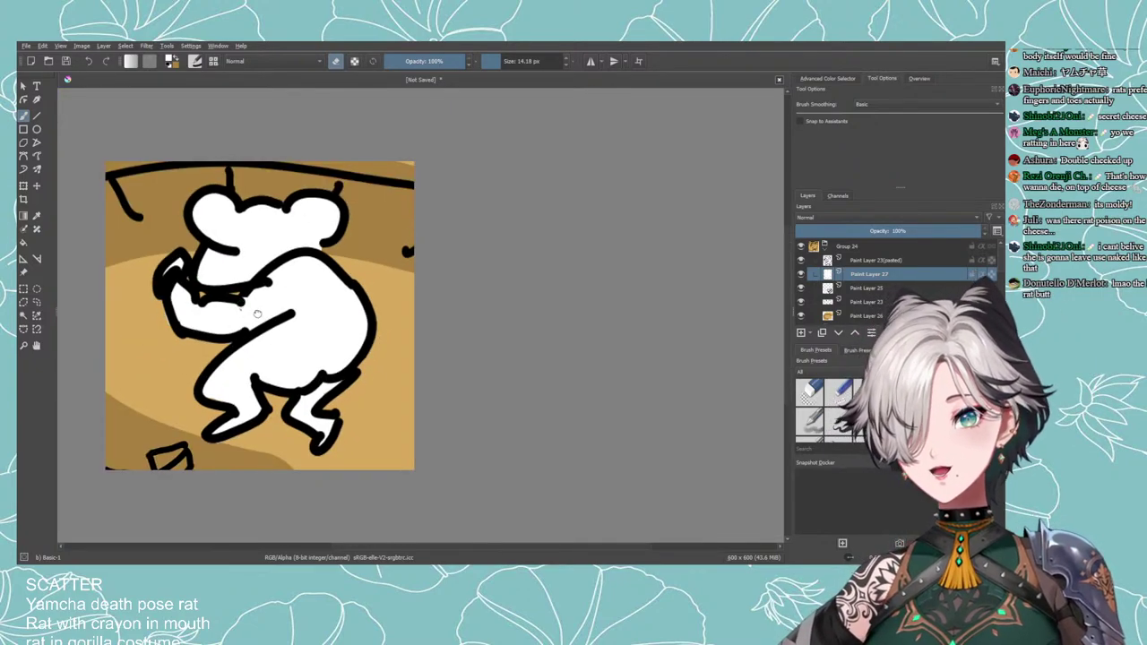
drag(257, 314, 349, 321)
scroll(432, 335, down, 4)
scroll(448, 338, up, 1)
scroll(456, 342, down, 3)
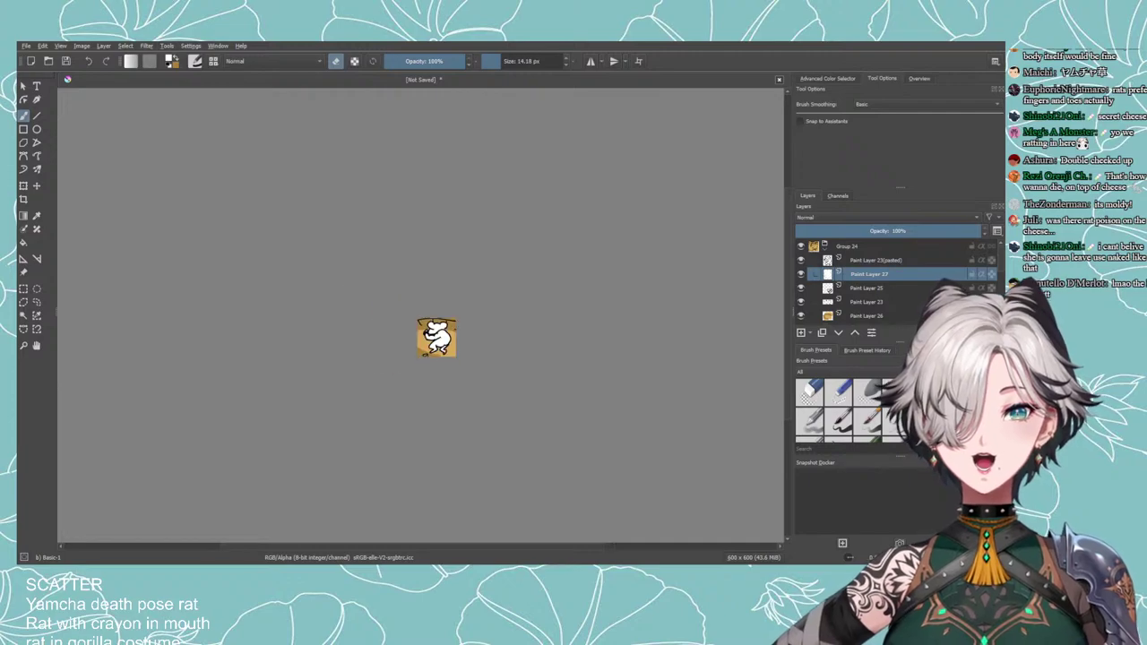
scroll(436, 337, up, 4)
scroll(430, 331, down, 3)
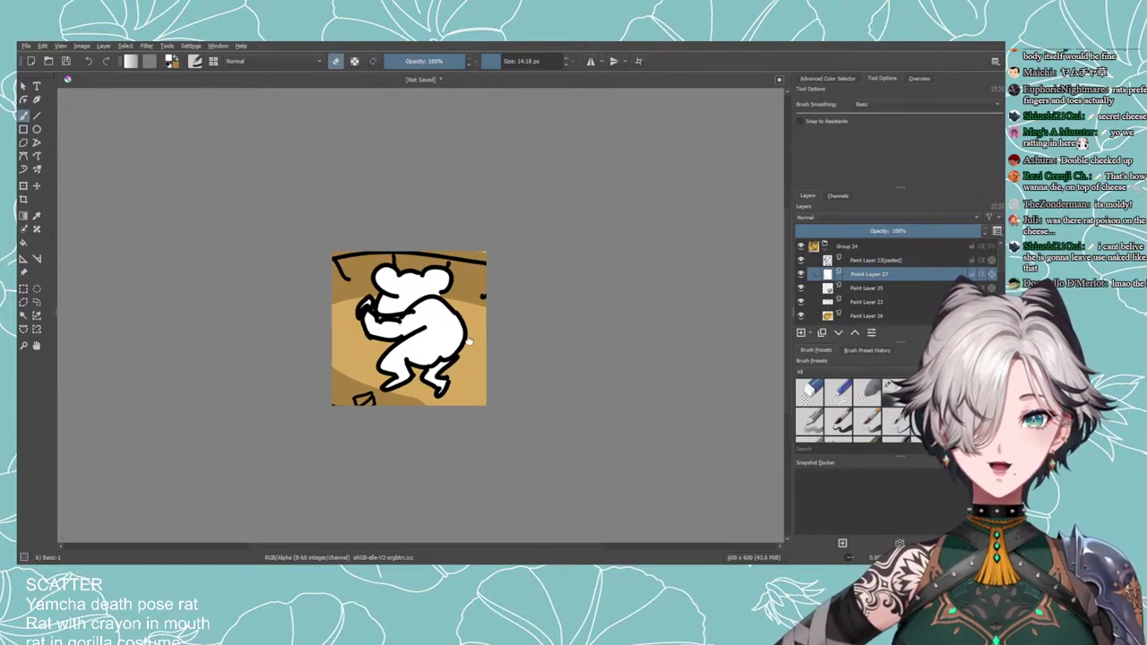
scroll(430, 331, up, 4)
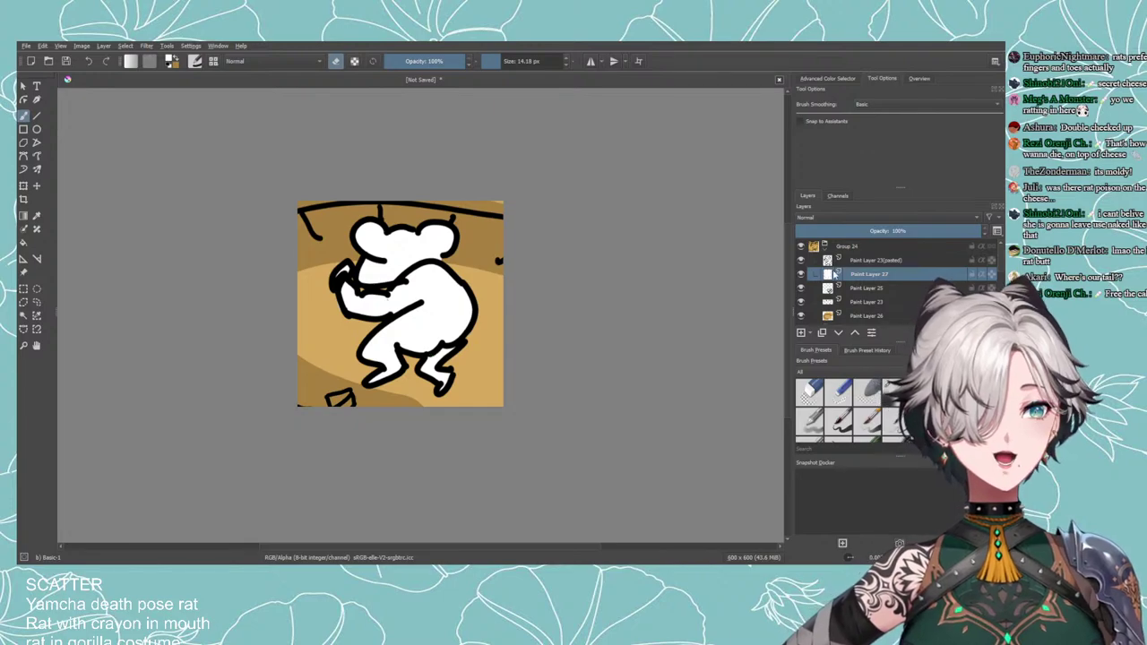
Add a paint layer above the white fill and outline a curved tail in black from the rump to the canvas edge, discarding the first line.
click(801, 332)
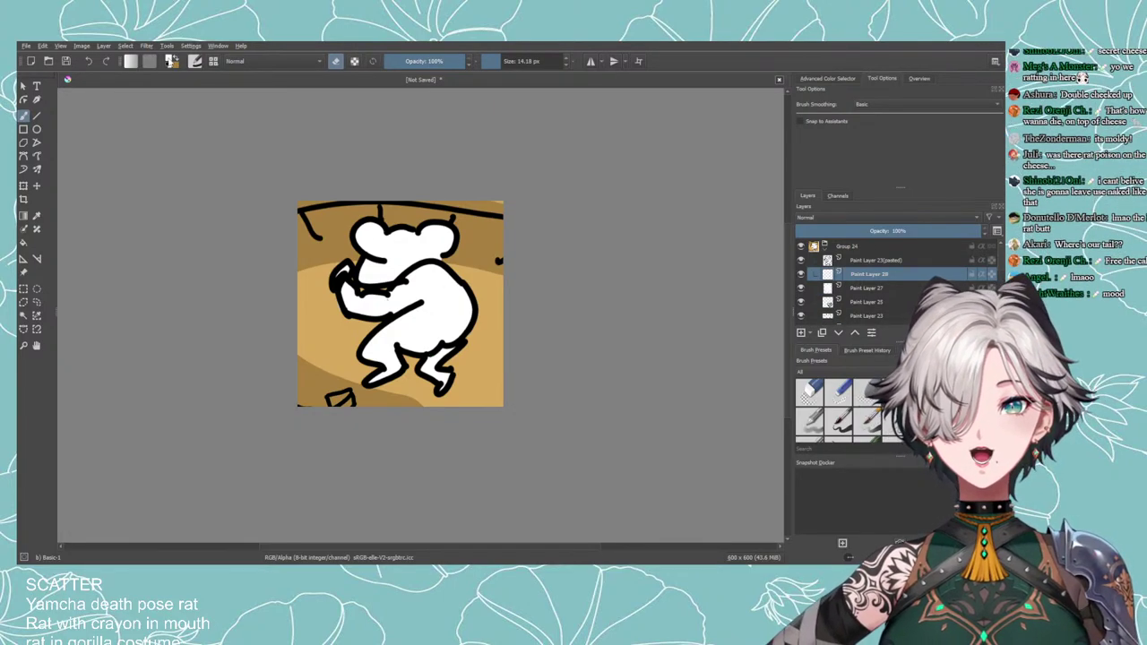
click(170, 65)
drag(448, 325, 502, 344)
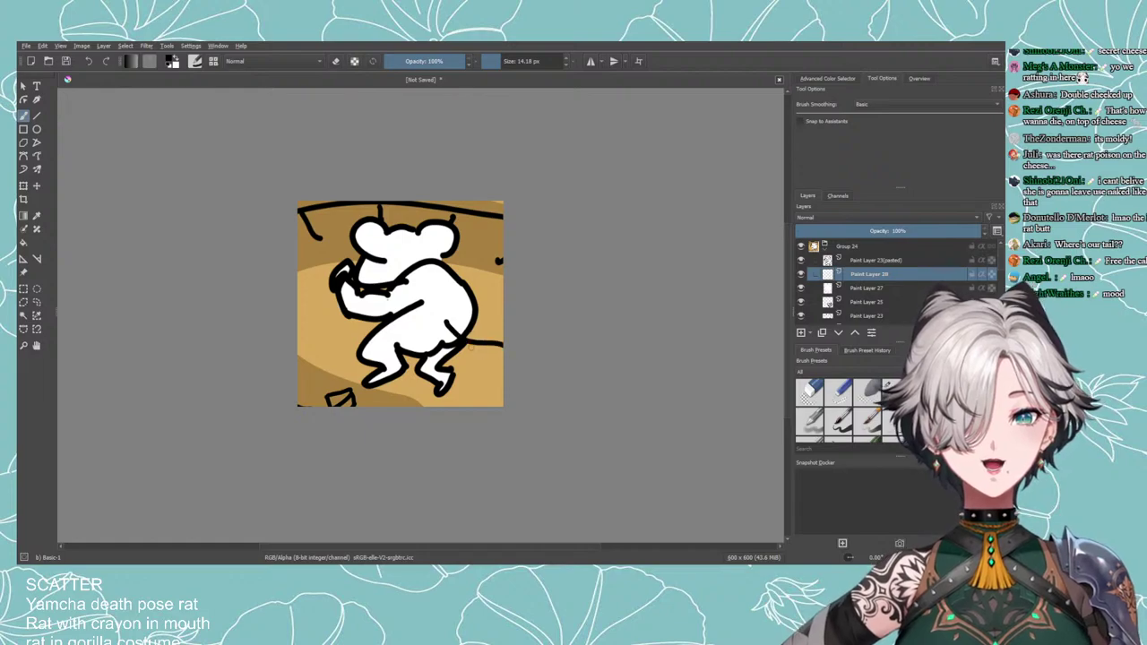
key(ctrl+z)
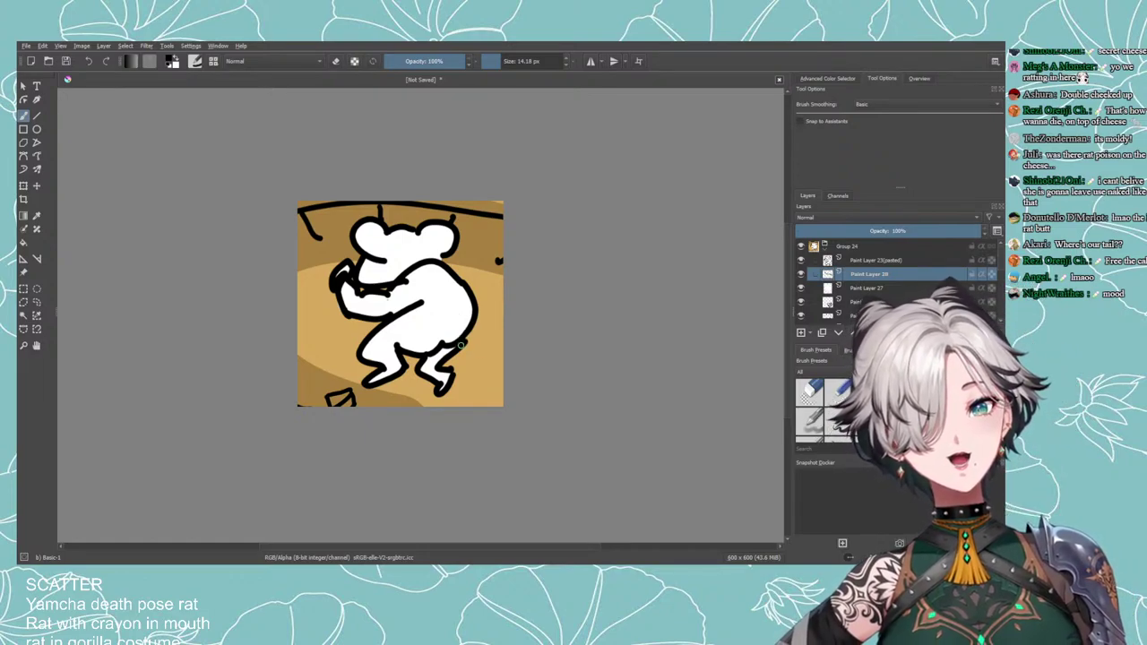
drag(452, 330, 498, 361)
drag(443, 334, 502, 367)
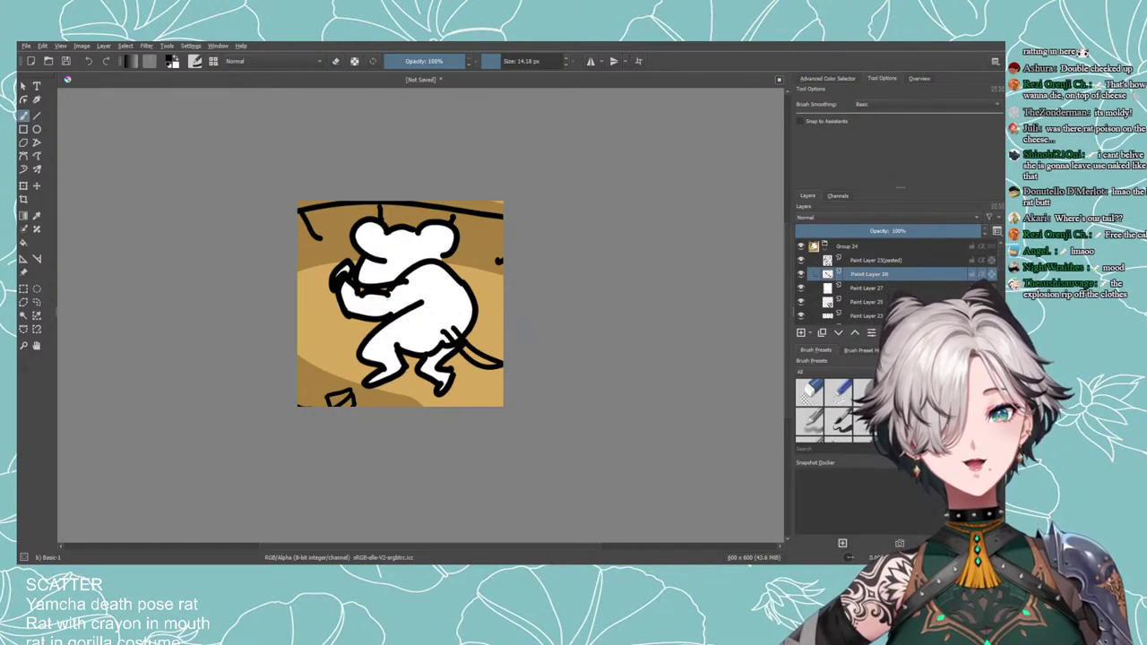
drag(444, 338, 502, 371)
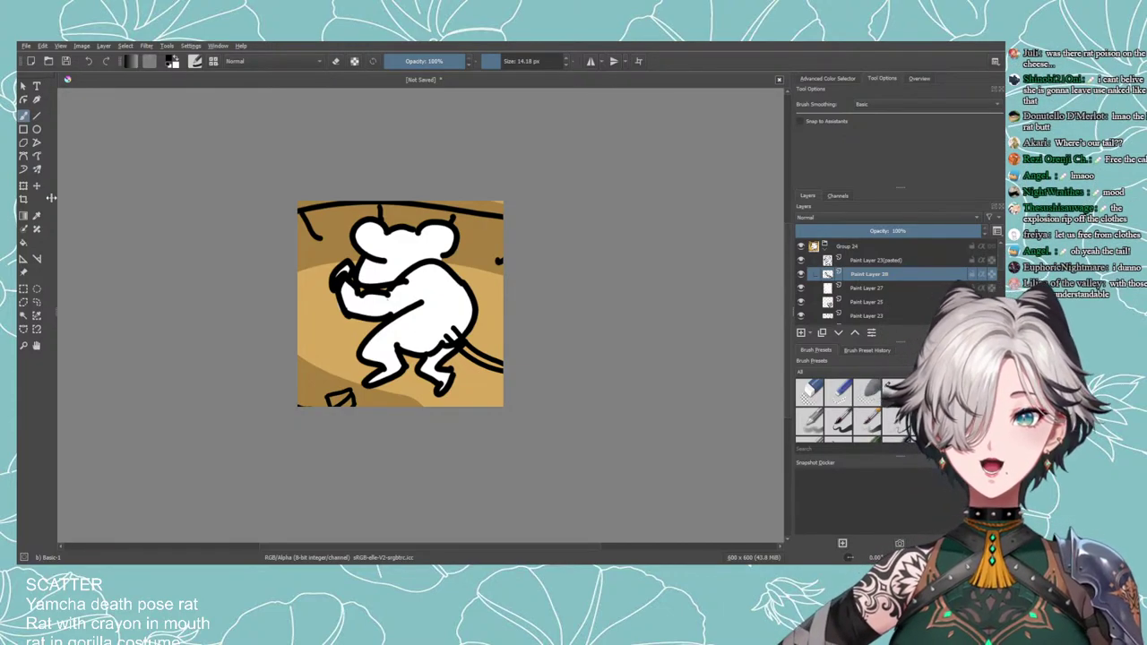
Nudge the tail outline slightly on the rat's rump with a free transform, undoing the second adjustment.
key(ctrl+t)
drag(444, 365, 437, 362)
drag(515, 379, 525, 393)
key(ctrl+z)
key(Return)
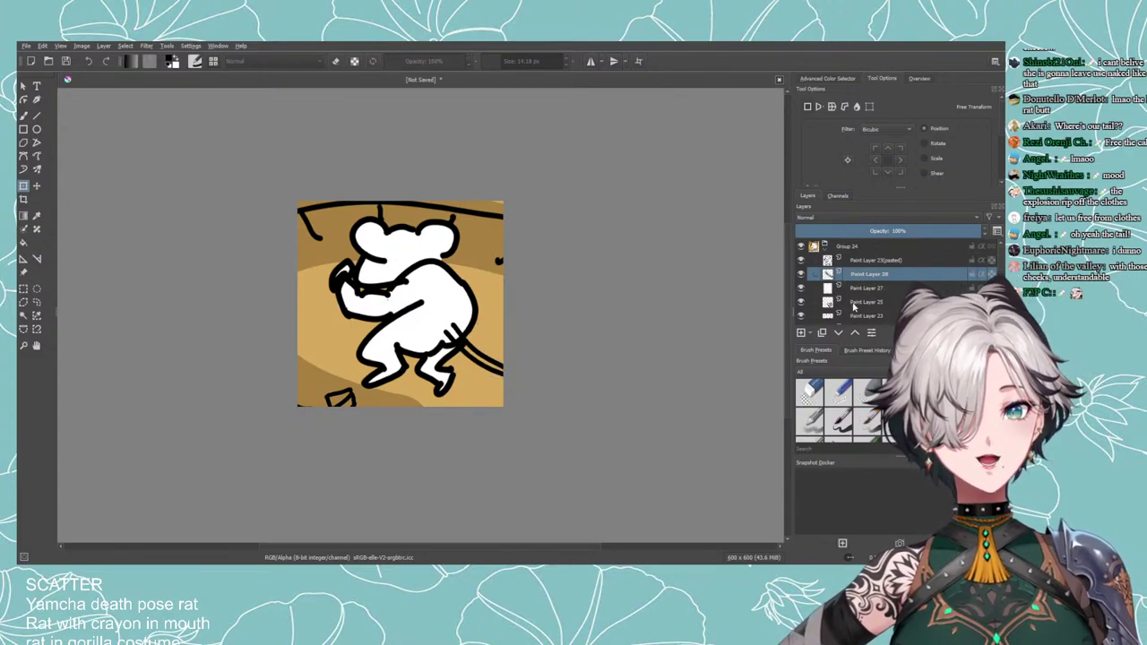
Add a paint layer above the tail outline and colour the tail light pink at 14.18 px with erasing off.
click(803, 333)
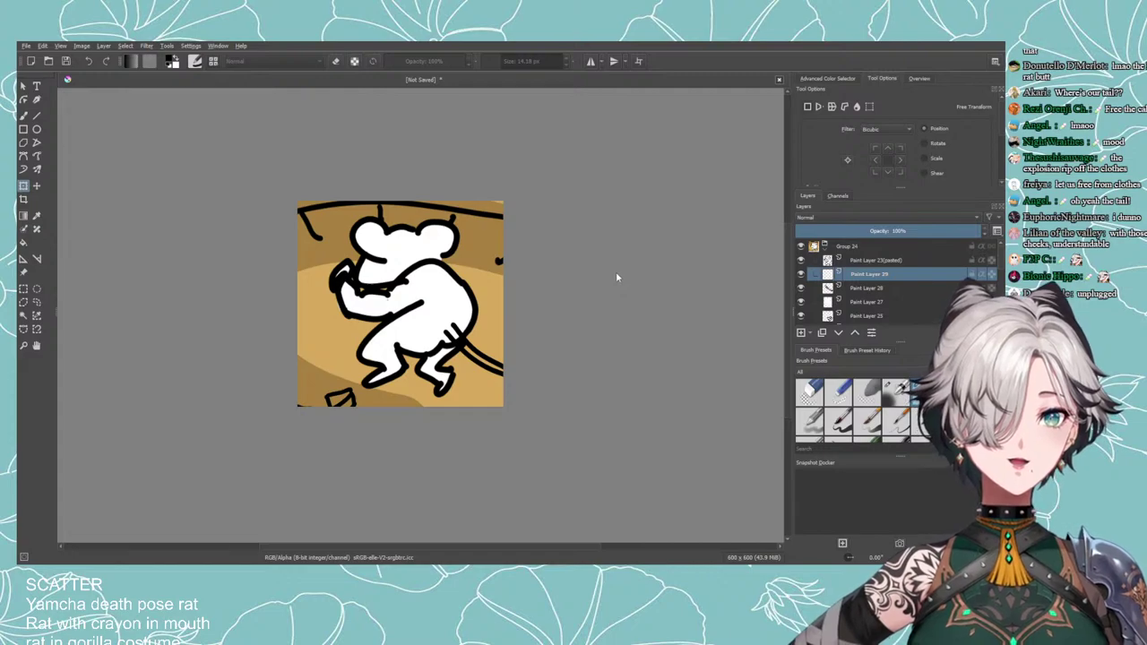
key(x)
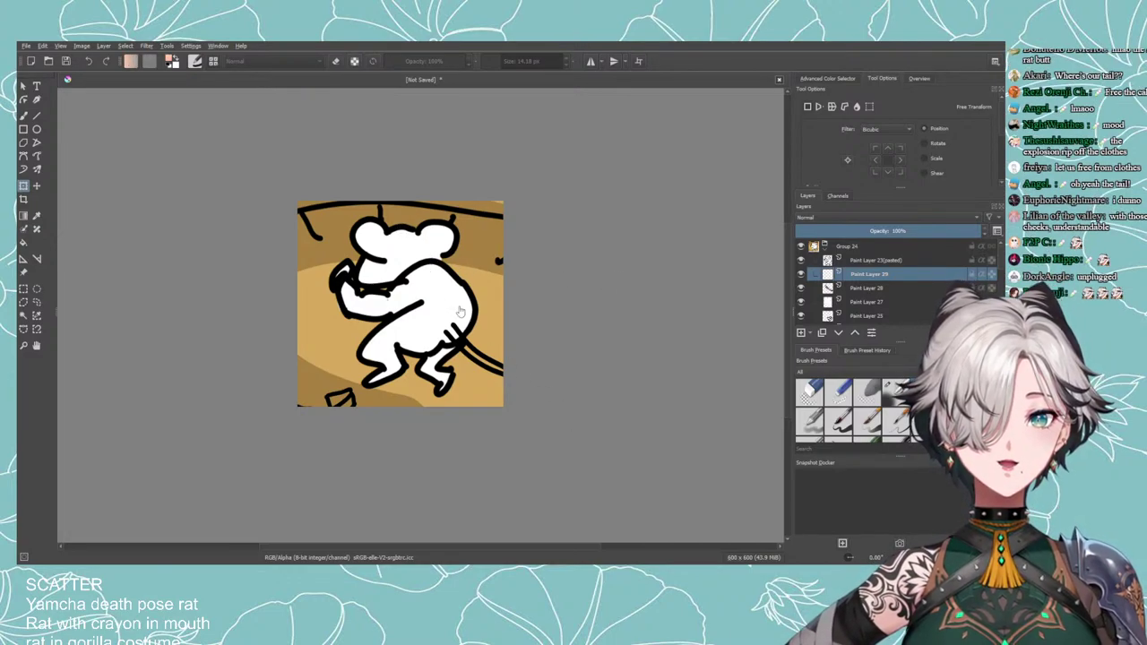
click(23, 115)
click(336, 61)
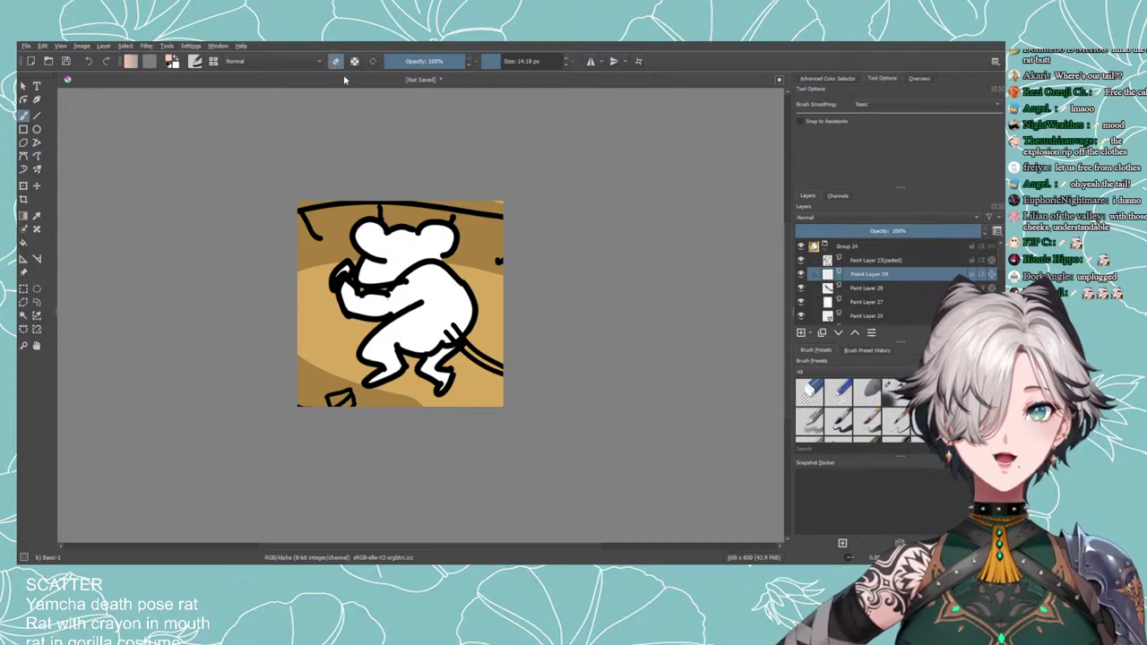
click(335, 61)
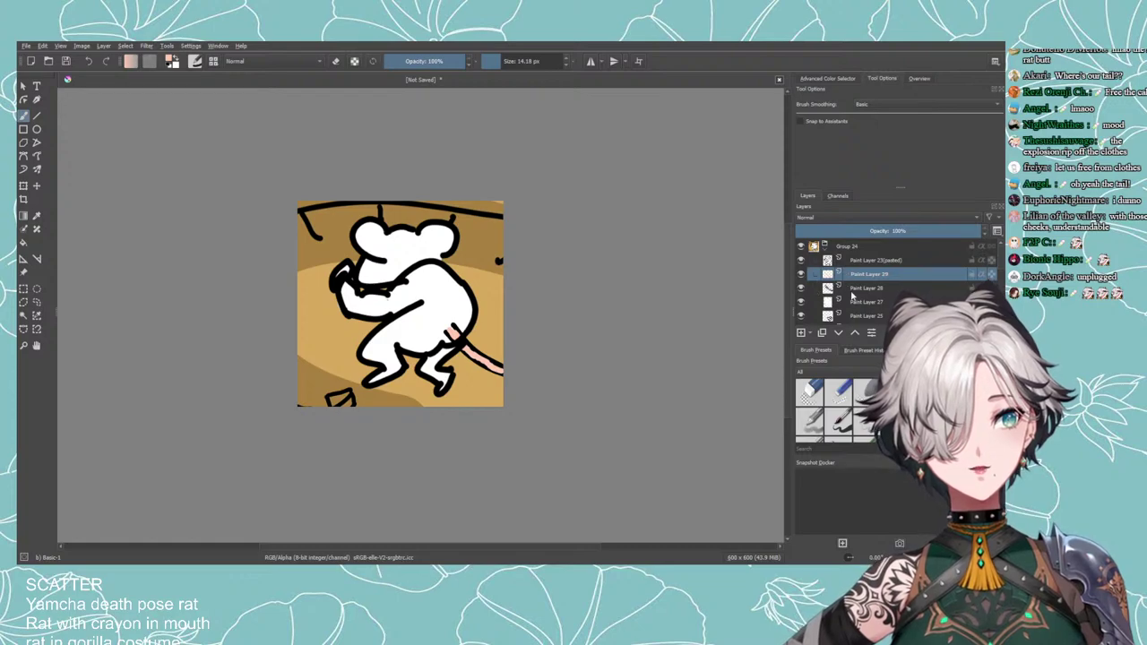
Move the rat's line art layer beneath both tail layers, and the pink tail colour beneath the tail outline.
click(816, 261)
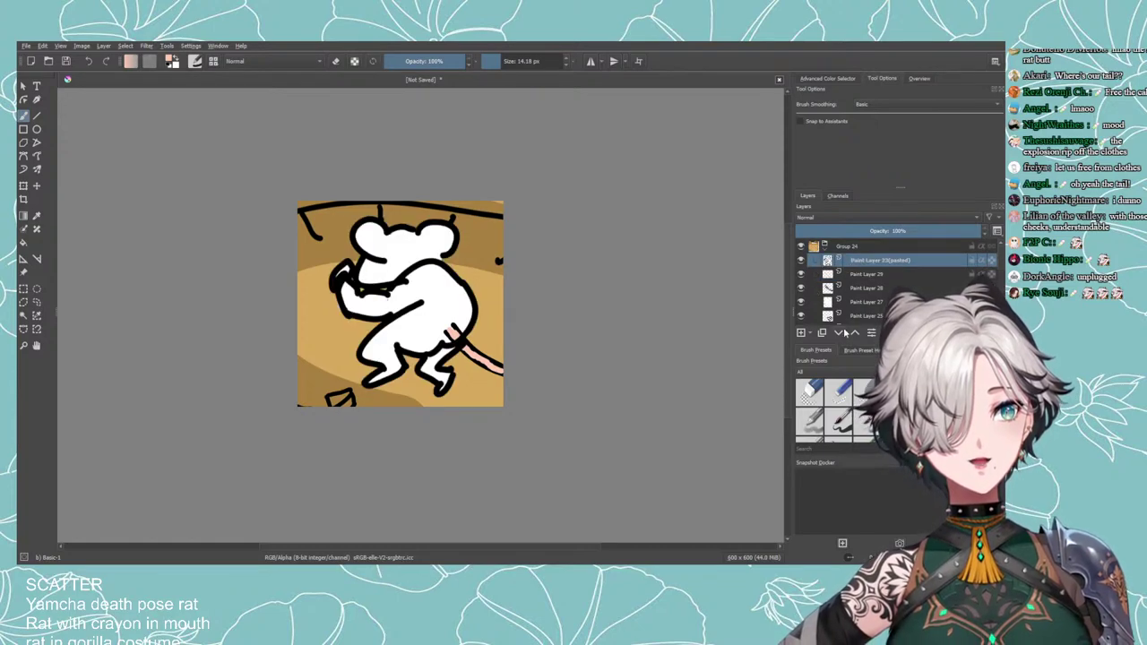
click(840, 334)
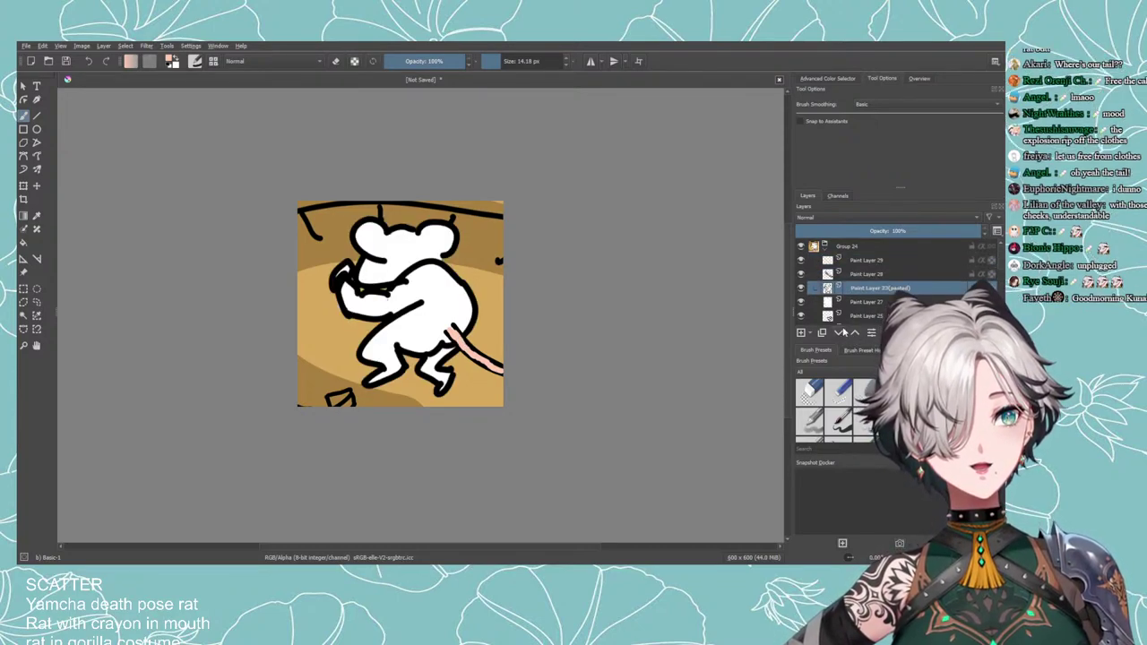
click(856, 263)
click(838, 333)
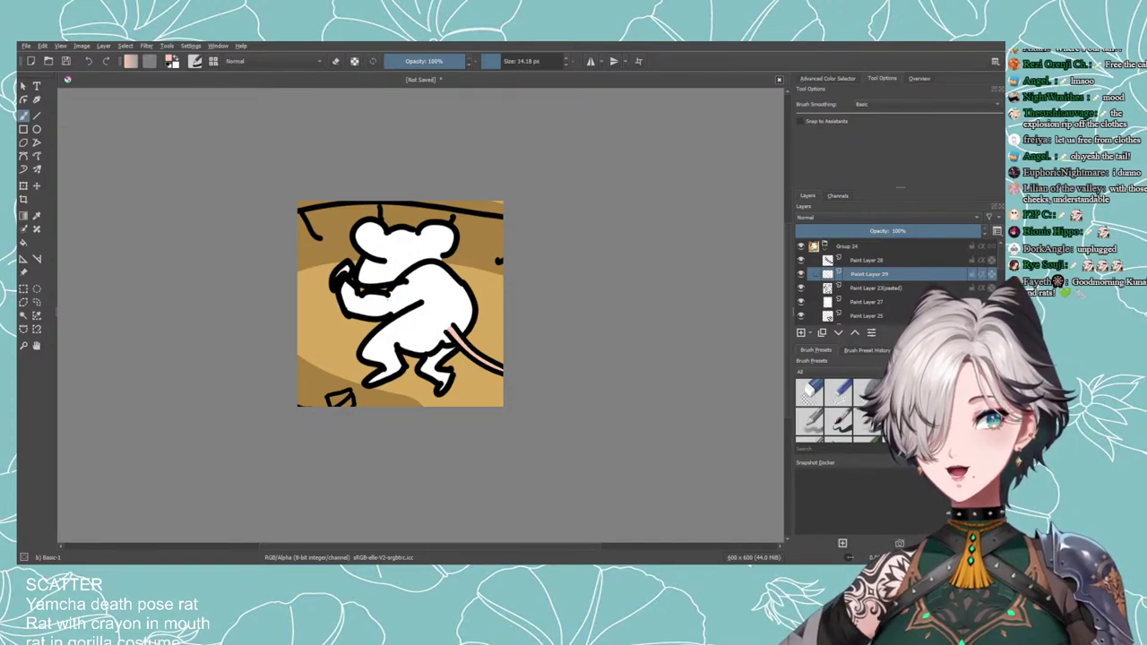
Check the emote at smaller sizes, select the crater layer and toggle its visibility off and on.
scroll(469, 391, down, 5)
scroll(472, 398, up, 4)
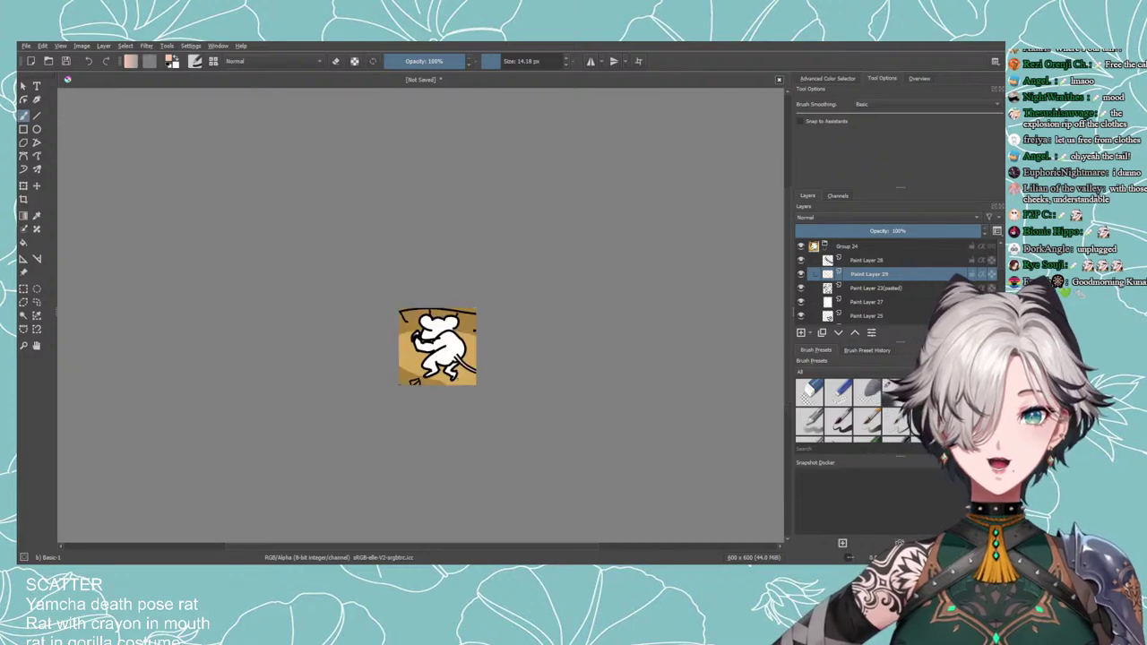
scroll(476, 401, down, 1)
scroll(481, 398, up, 2)
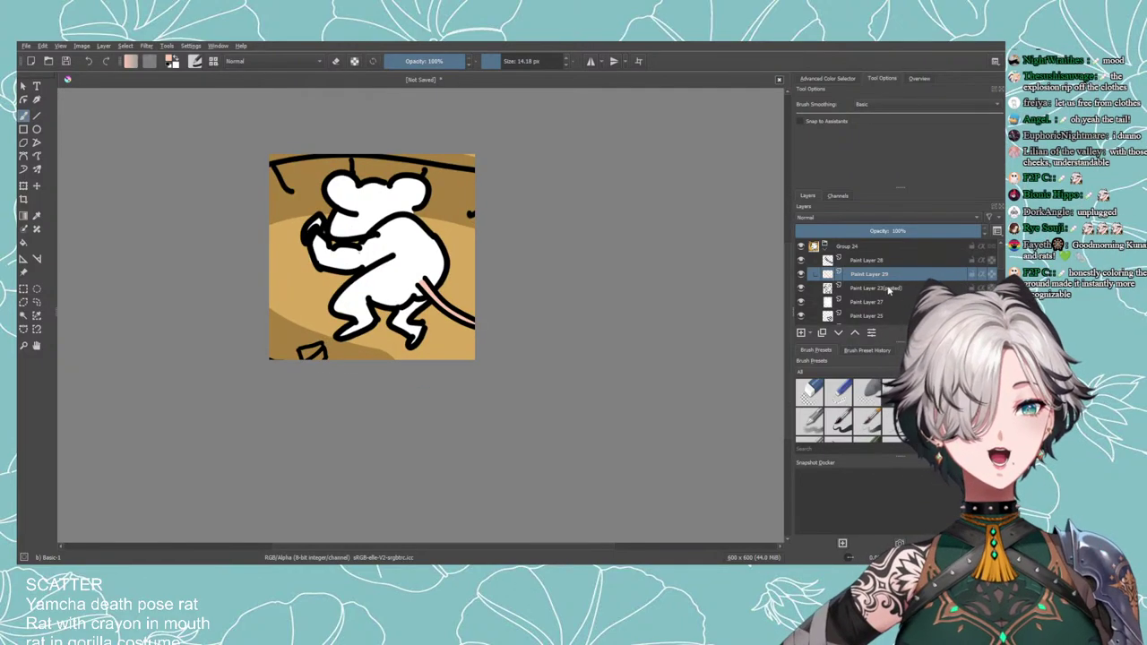
scroll(865, 269, down, 3)
click(864, 260)
drag(678, 283, 661, 326)
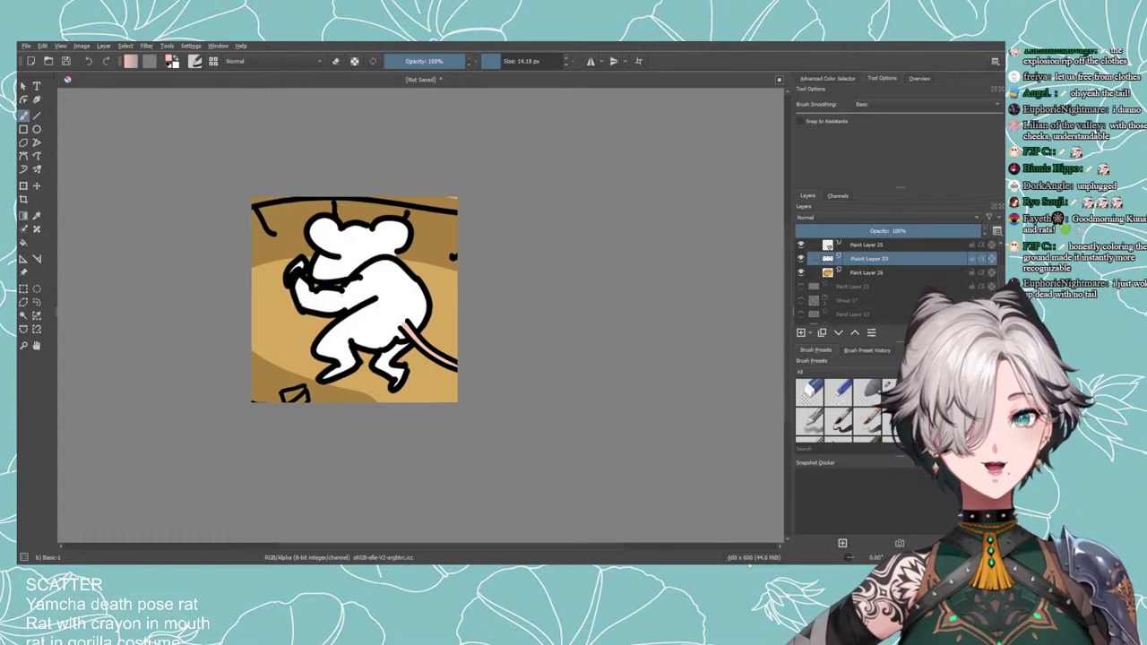
click(801, 259)
click(801, 259)
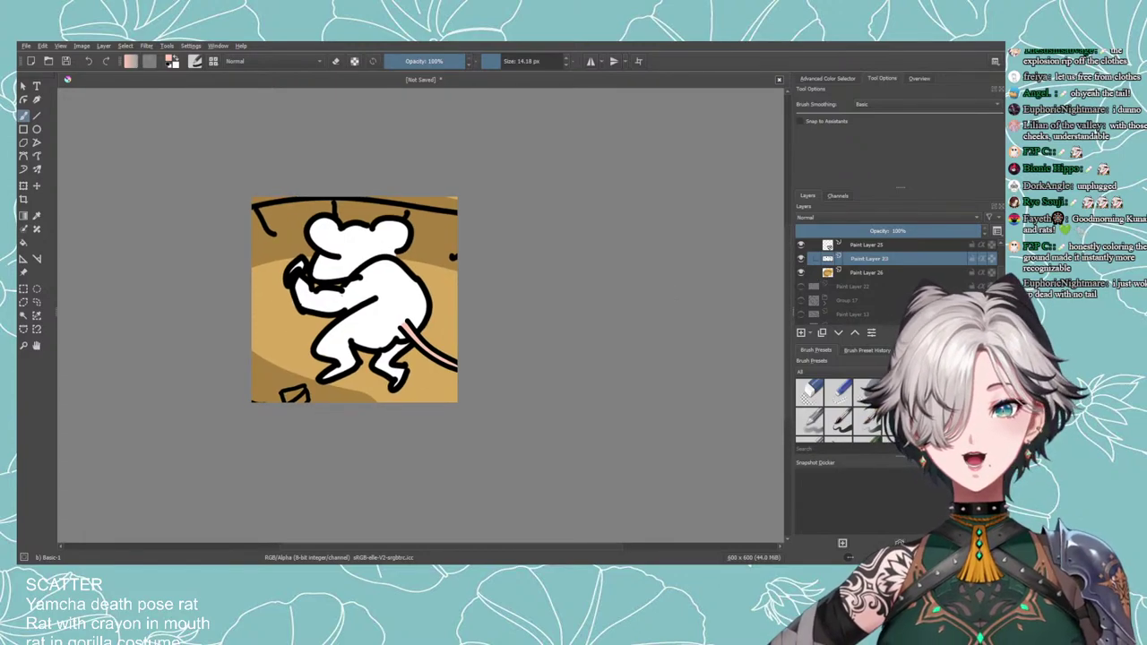
Shear the crater outline vertically with a free transform so its left end sits lower and its right end higher, and apply it.
click(26, 187)
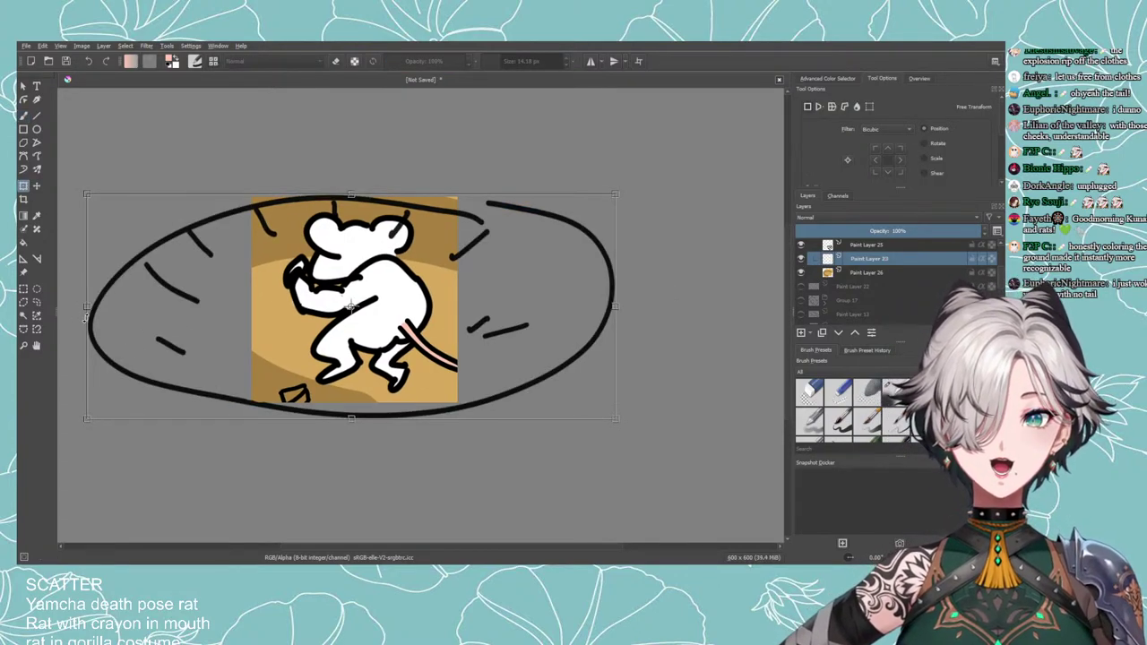
drag(86, 315, 89, 332)
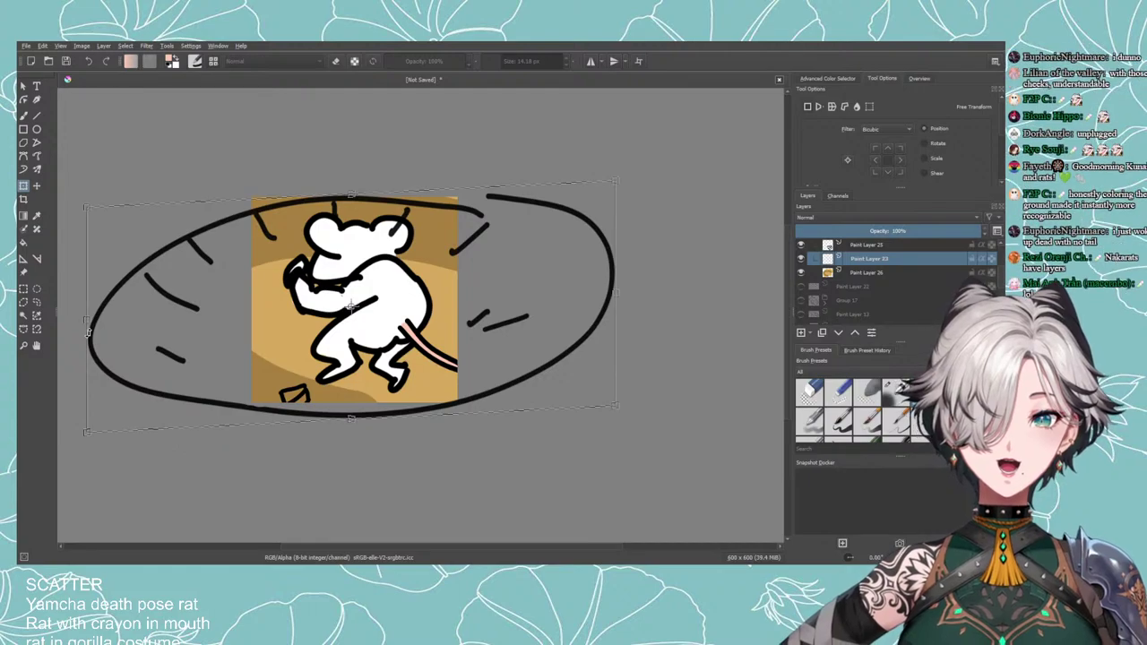
key(Return)
scroll(474, 393, down, 2)
scroll(474, 393, up, 2)
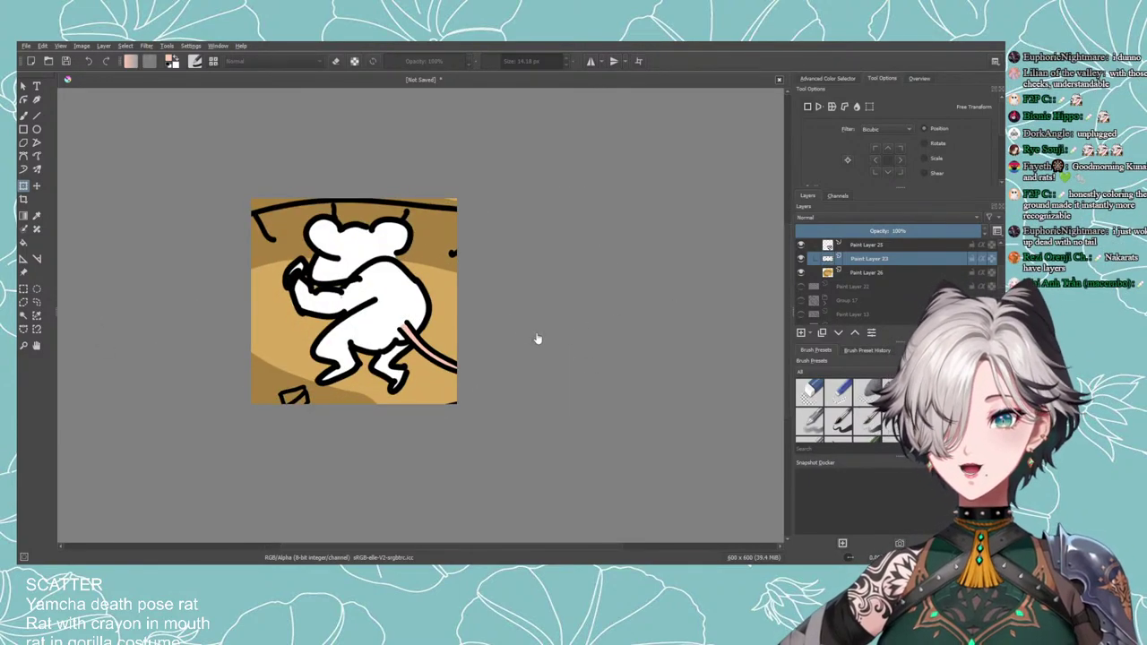
Draw black 14.18 px crater rim strokes across both lower corners of the emote, undoing the stroke that runs over the cheese.
key(b)
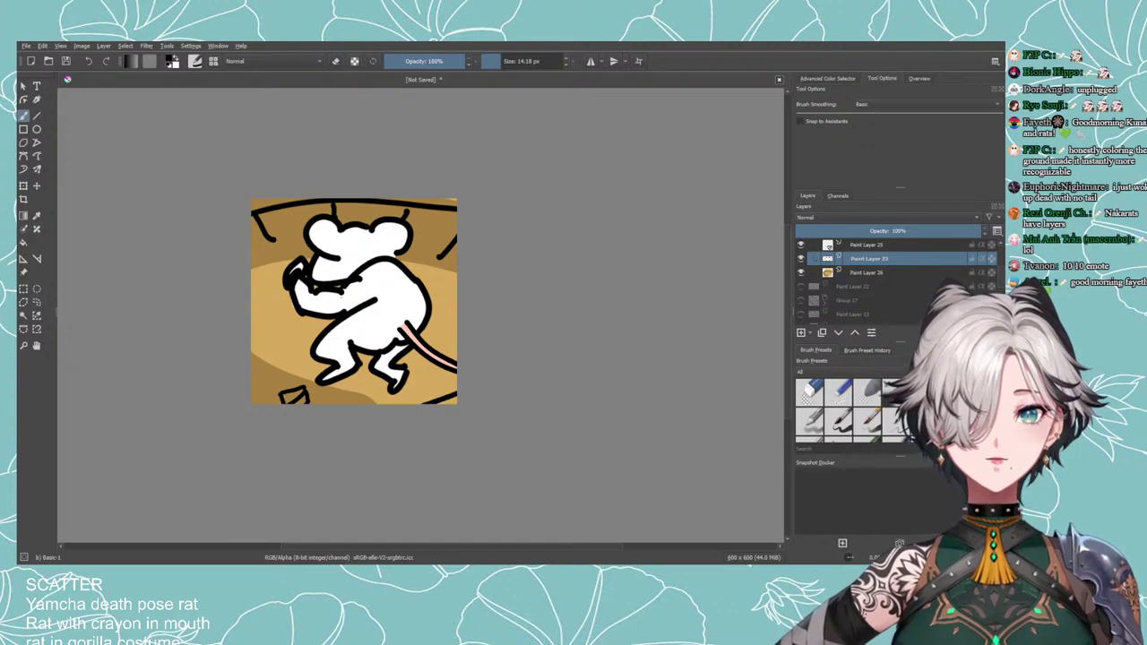
drag(414, 403, 456, 392)
drag(252, 374, 295, 401)
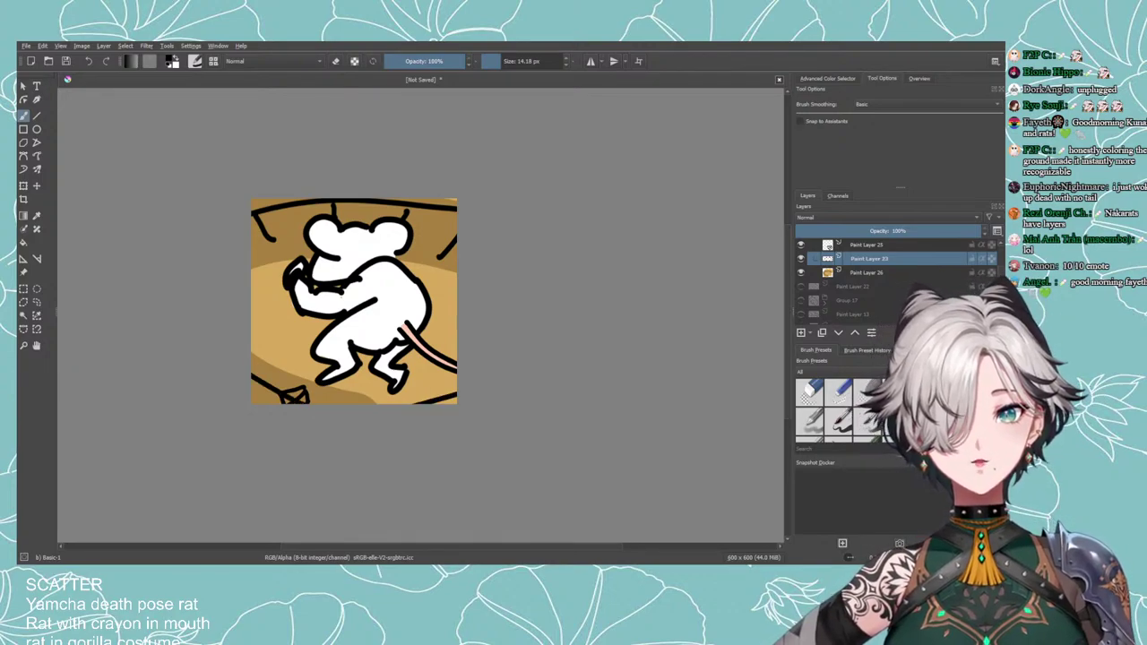
key(ctrl+z)
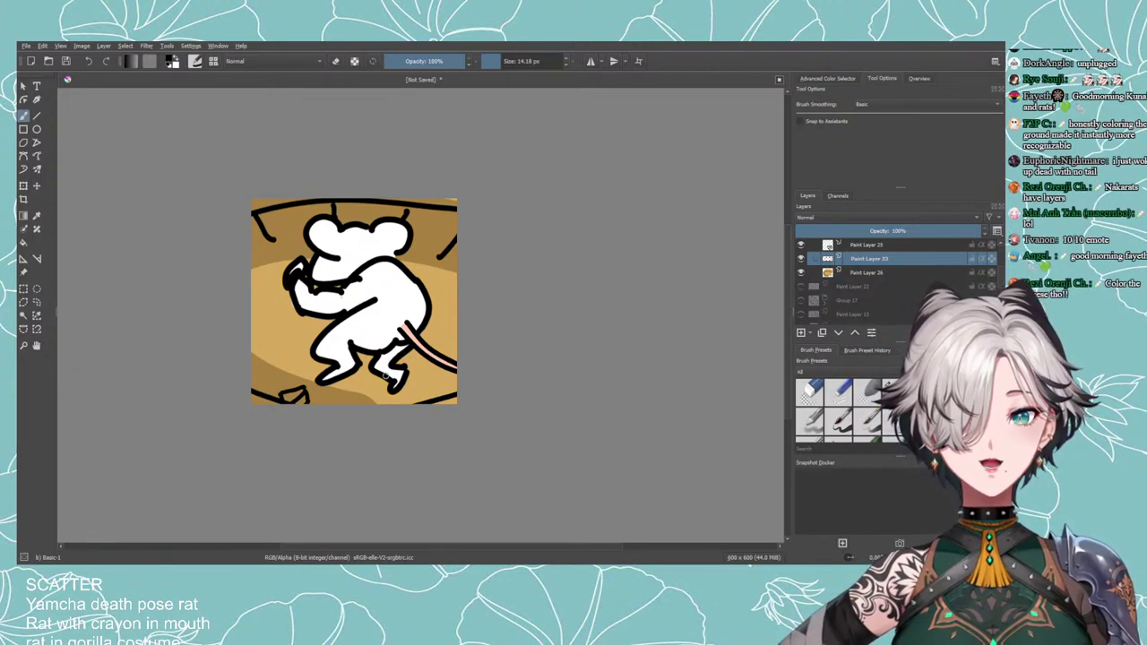
Fill the small cheese wedge with yellow on the crater colour layer and add black hole dots to it.
click(860, 273)
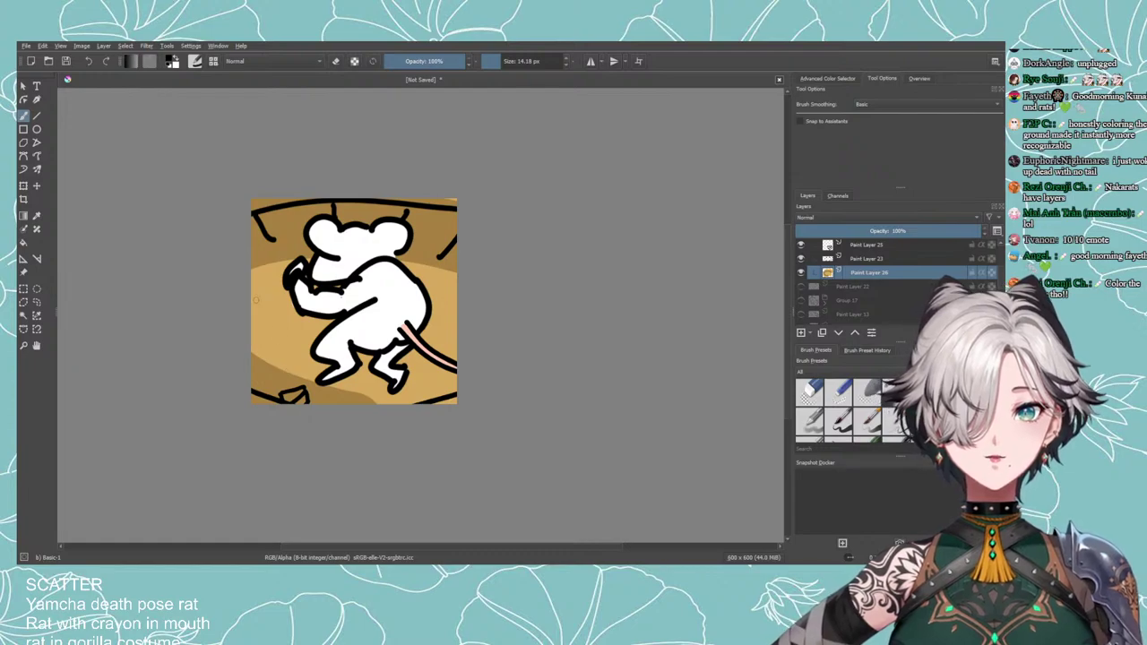
click(599, 221)
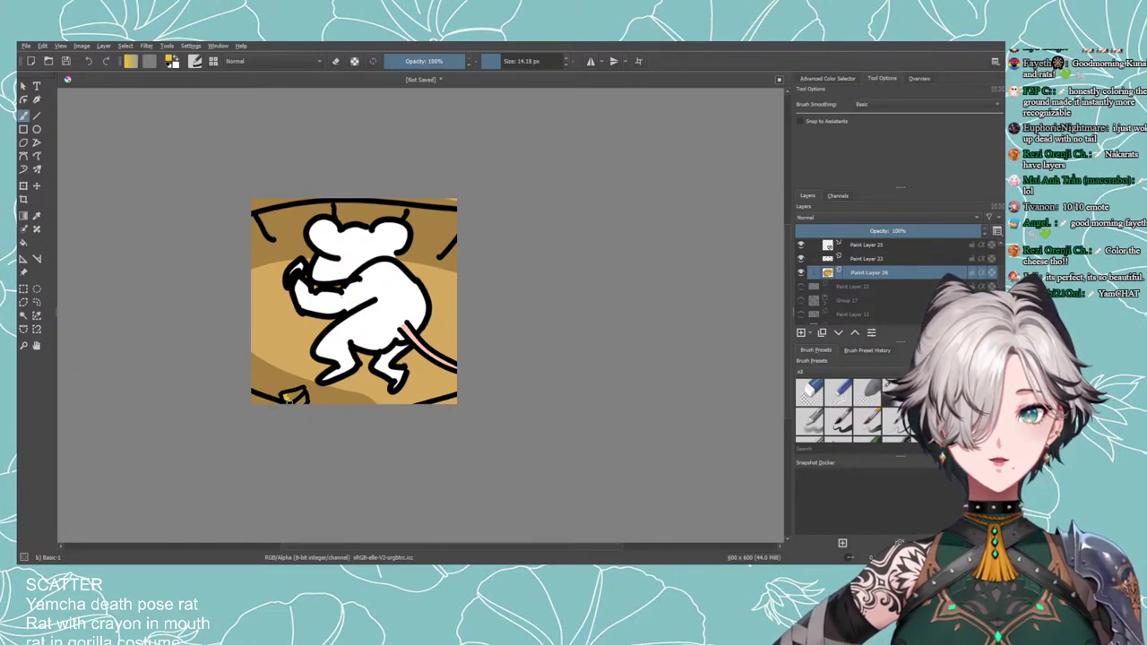
drag(288, 400, 299, 395)
ctrl+click(287, 390)
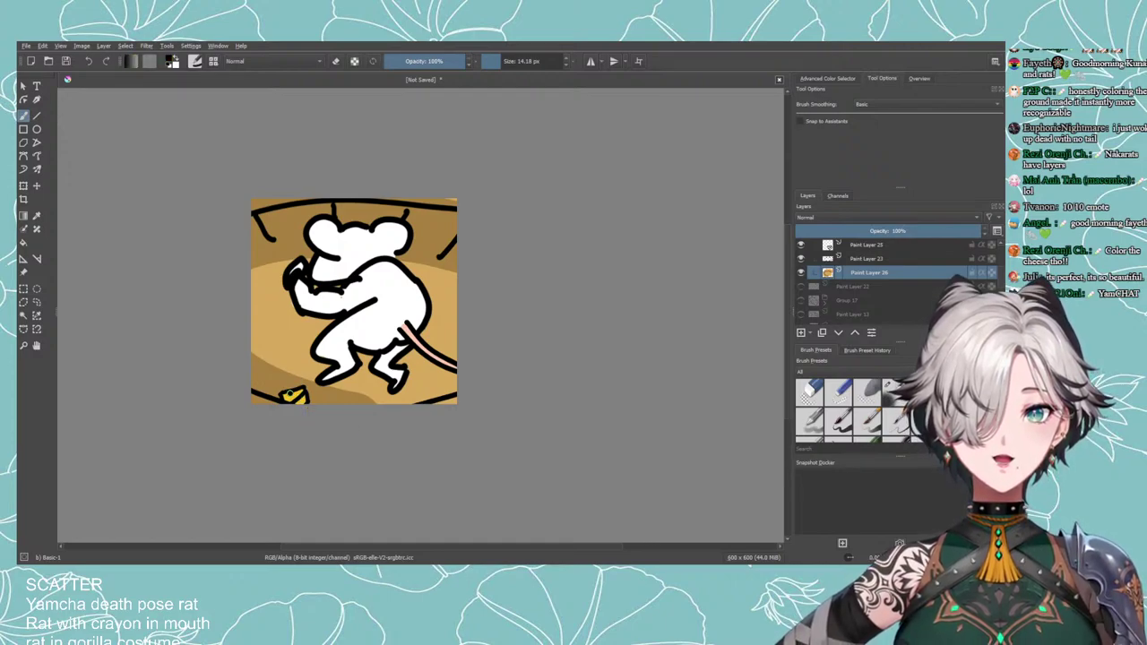
click(292, 394)
click(303, 400)
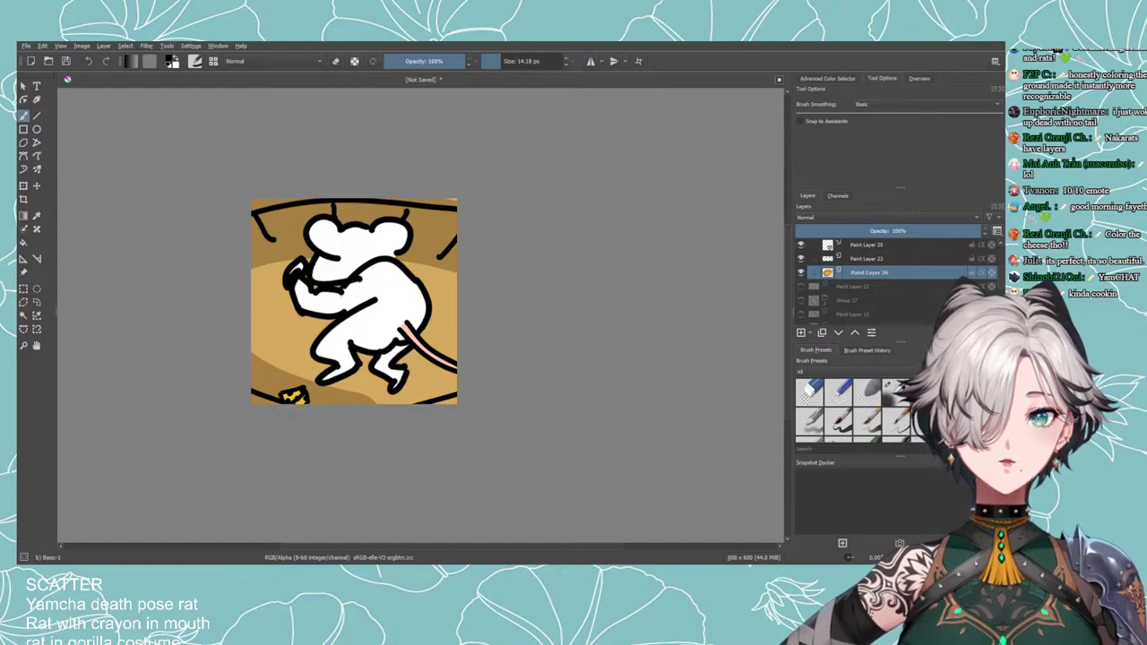
Check the emote at smaller sizes and group the tail, body and line art layers, from Paint Layer 28 down to Paint Layer 25.
scroll(326, 386, down, 3)
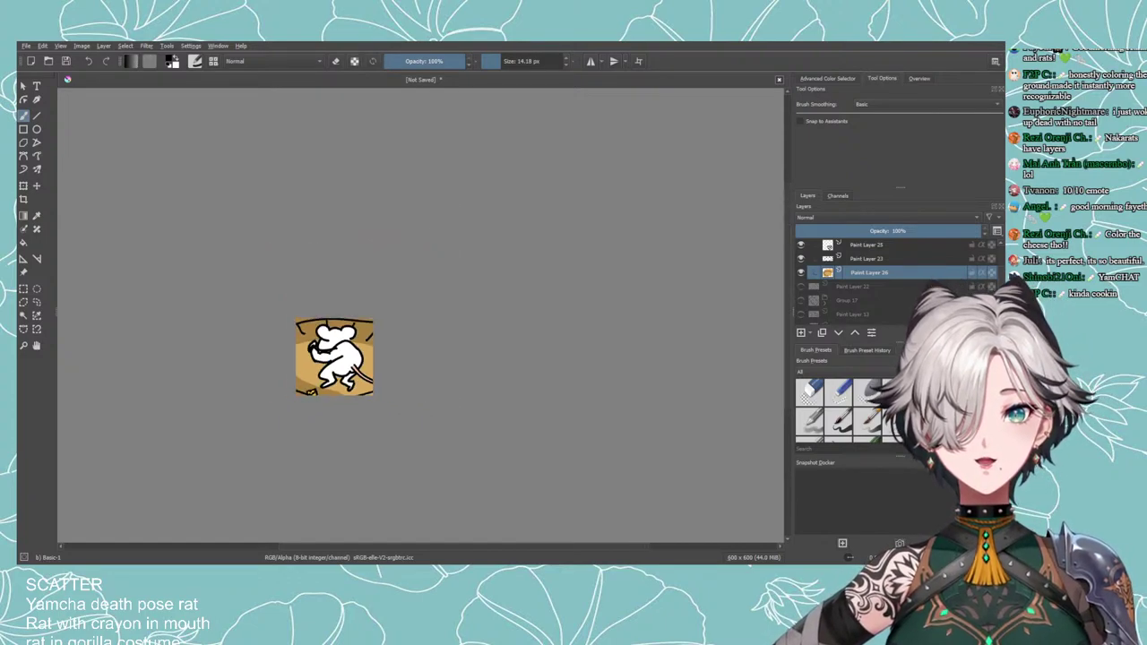
scroll(326, 386, up, 1)
scroll(316, 395, down, 3)
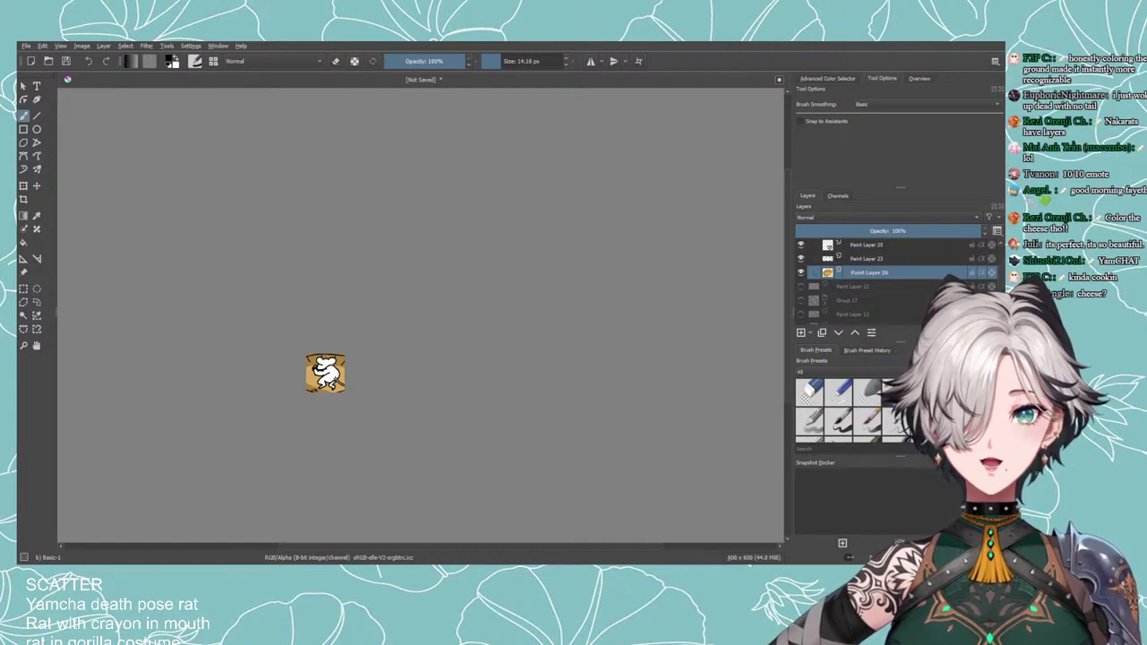
scroll(320, 379, up, 3)
drag(320, 378, 441, 366)
scroll(878, 268, up, 2)
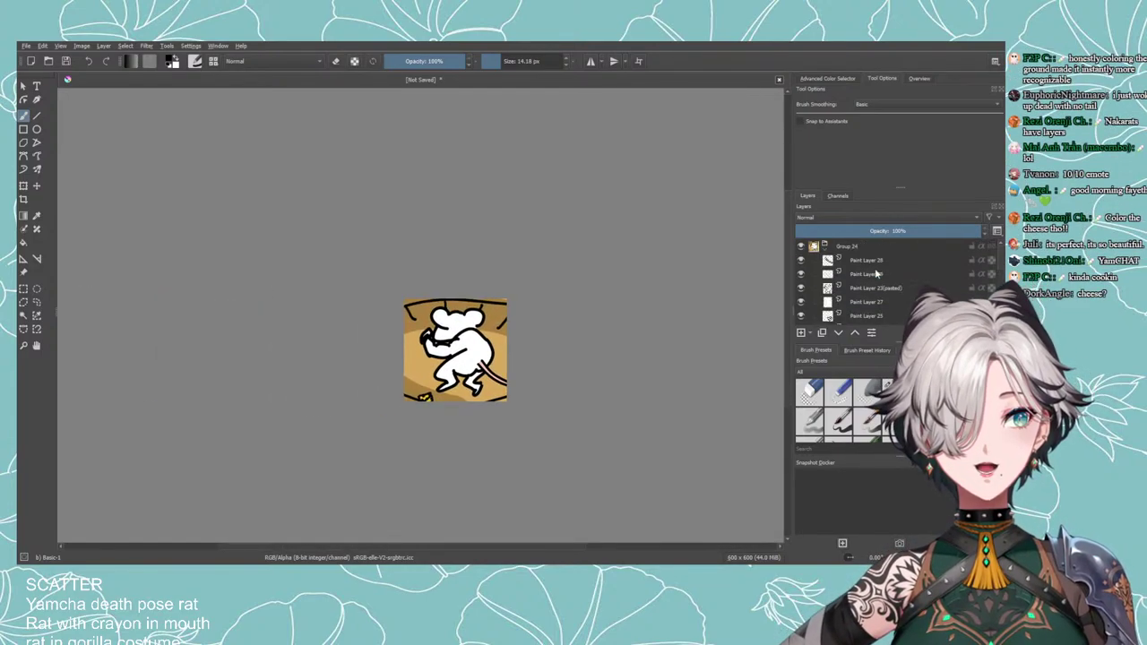
click(872, 248)
click(865, 261)
ctrl+click(865, 274)
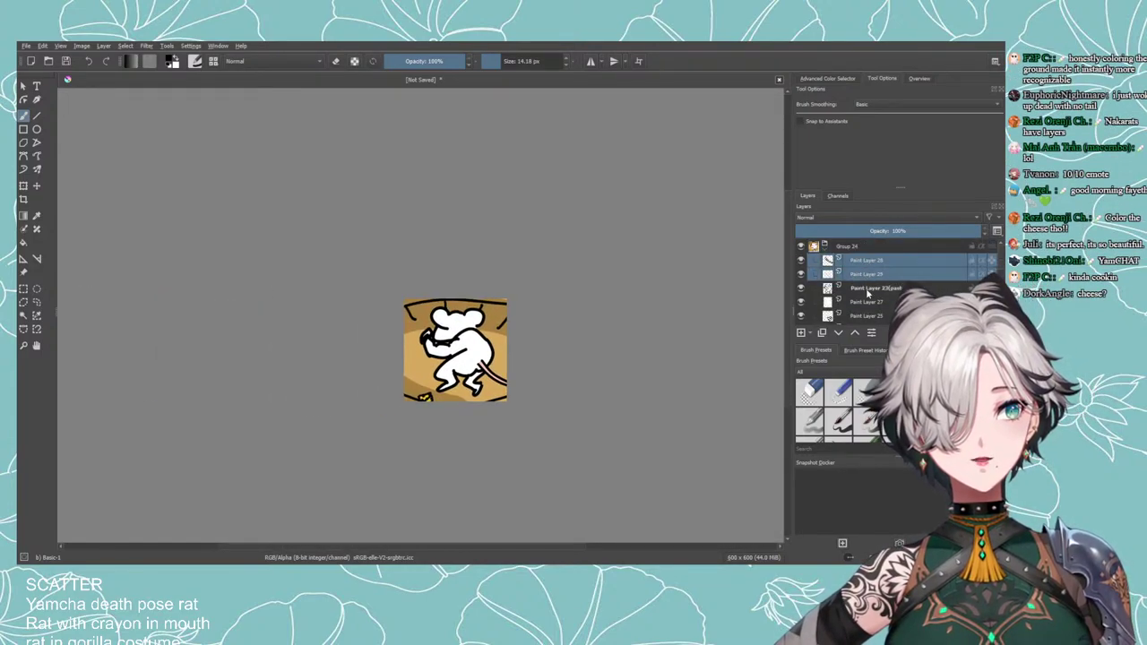
ctrl+click(867, 289)
ctrl+click(867, 303)
ctrl+click(867, 315)
scroll(866, 304, down, 1)
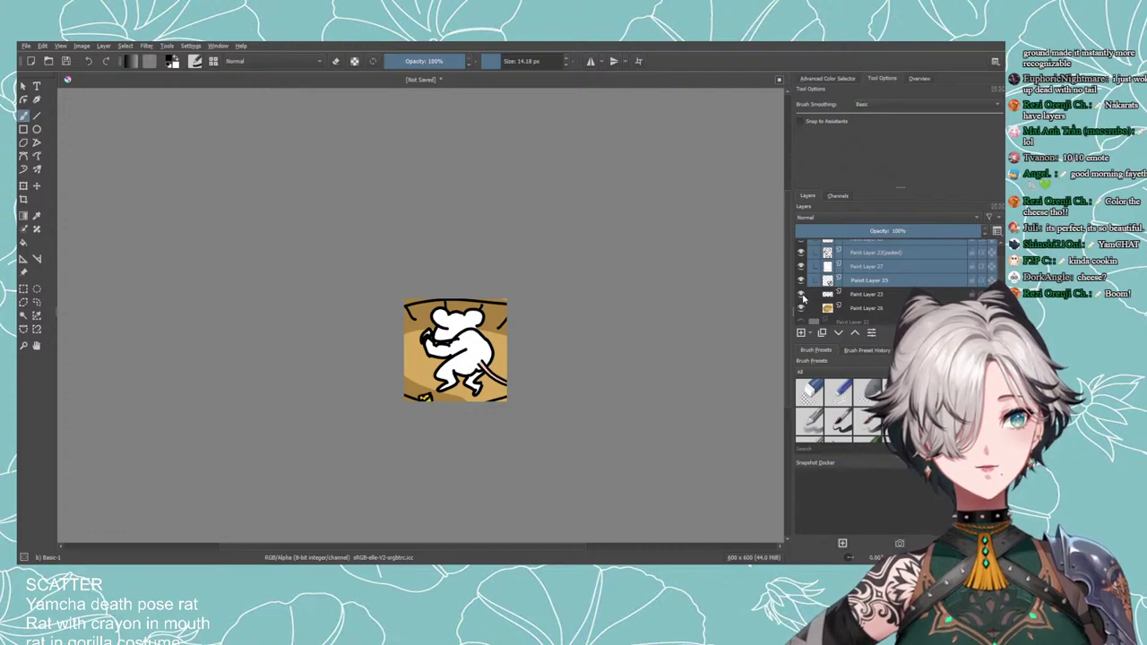
key(ctrl+g)
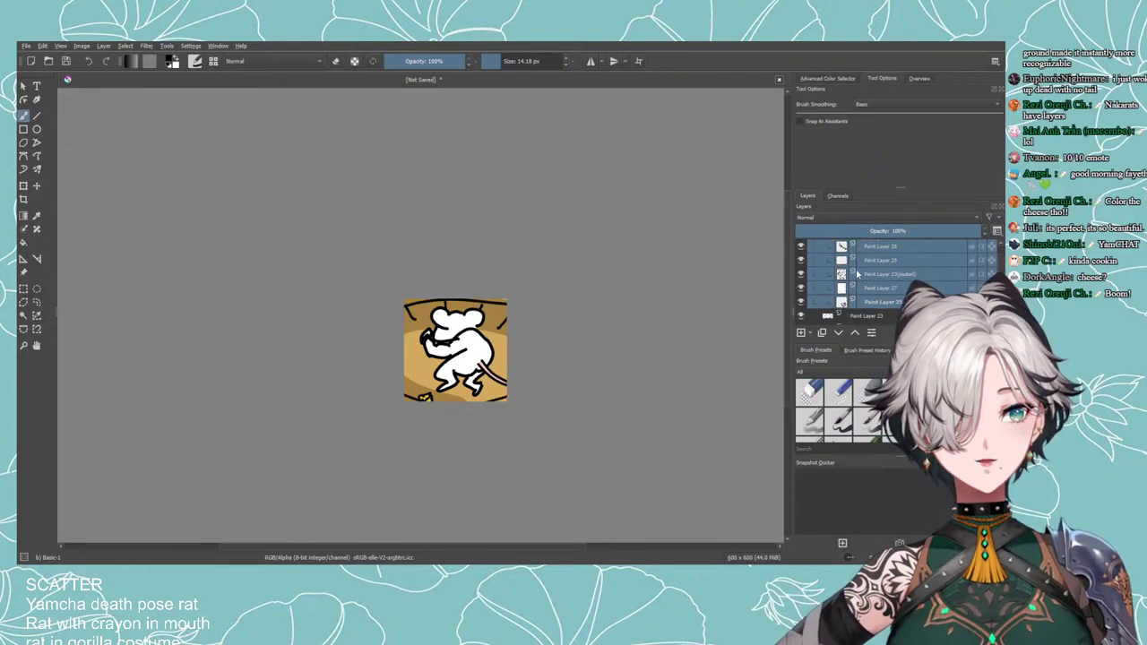
Try to shift the whole rat group within the crater using a free transform.
drag(582, 385, 507, 384)
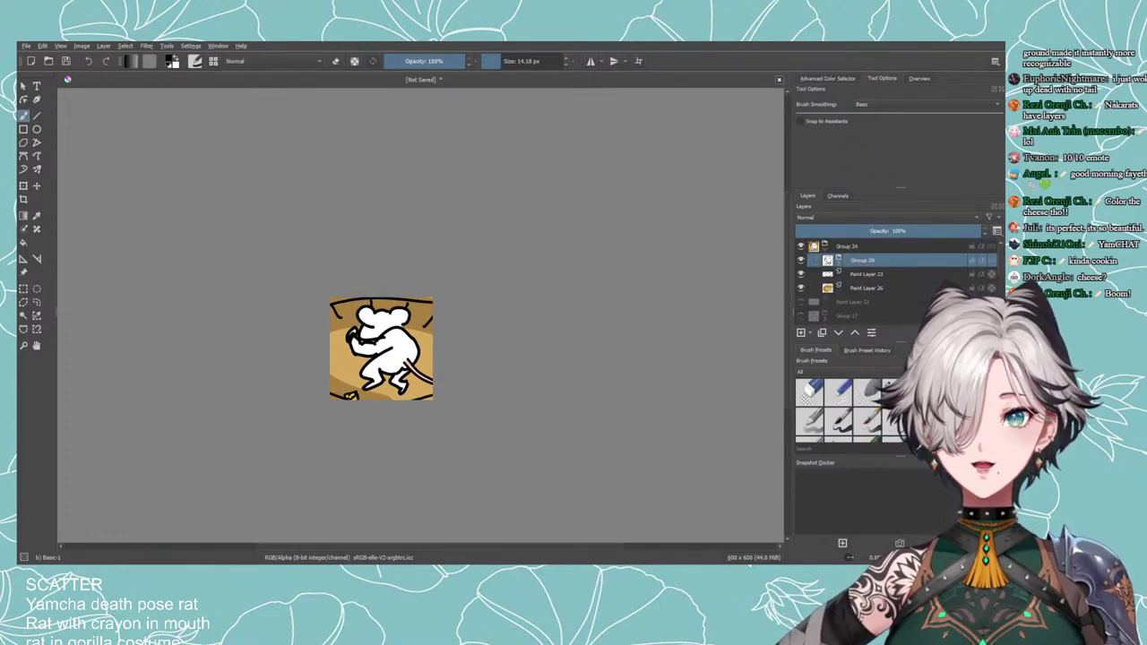
click(24, 186)
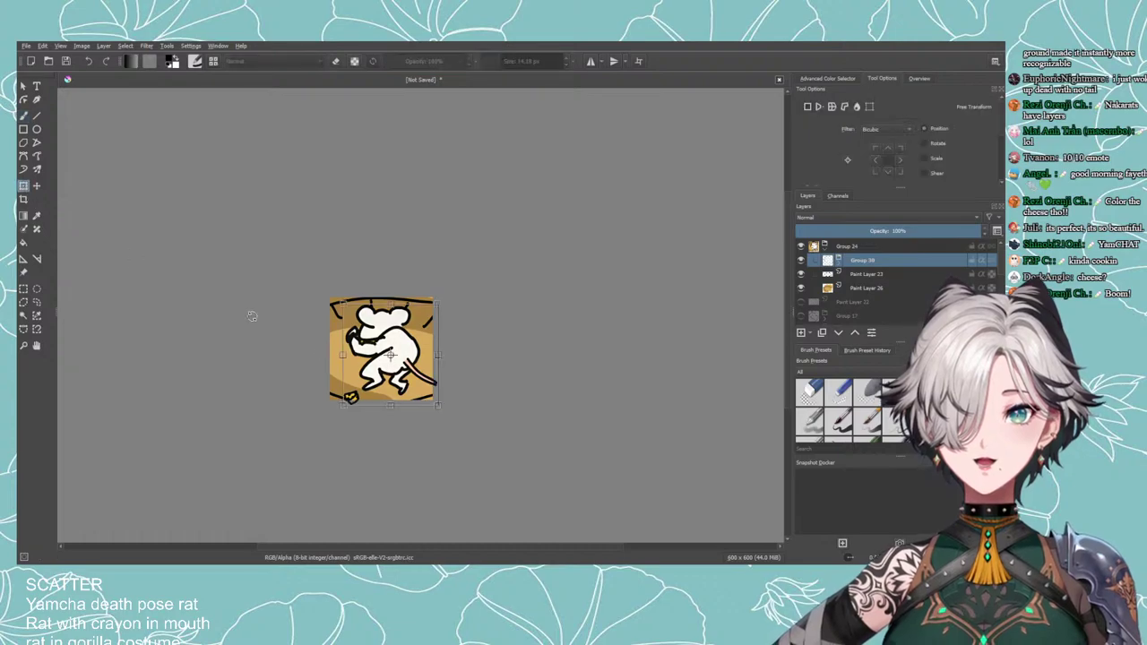
scroll(399, 380, up, 3)
drag(397, 381, 403, 378)
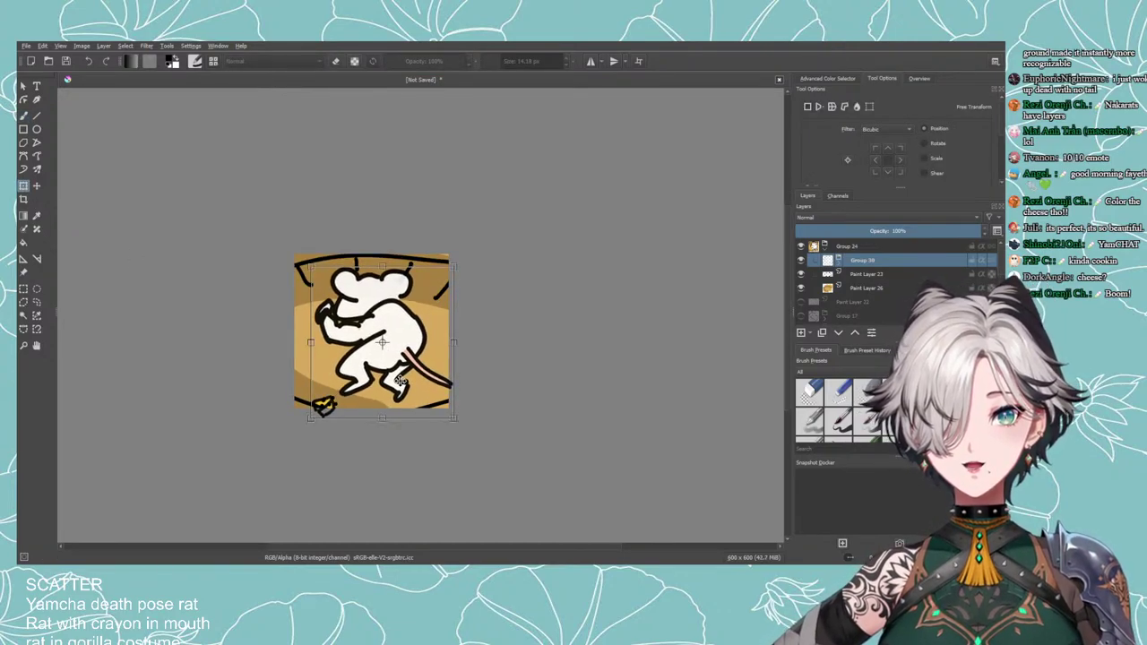
Expand the rat group and move Paint Layer 25, which holds the cheese outline, out of it.
click(838, 264)
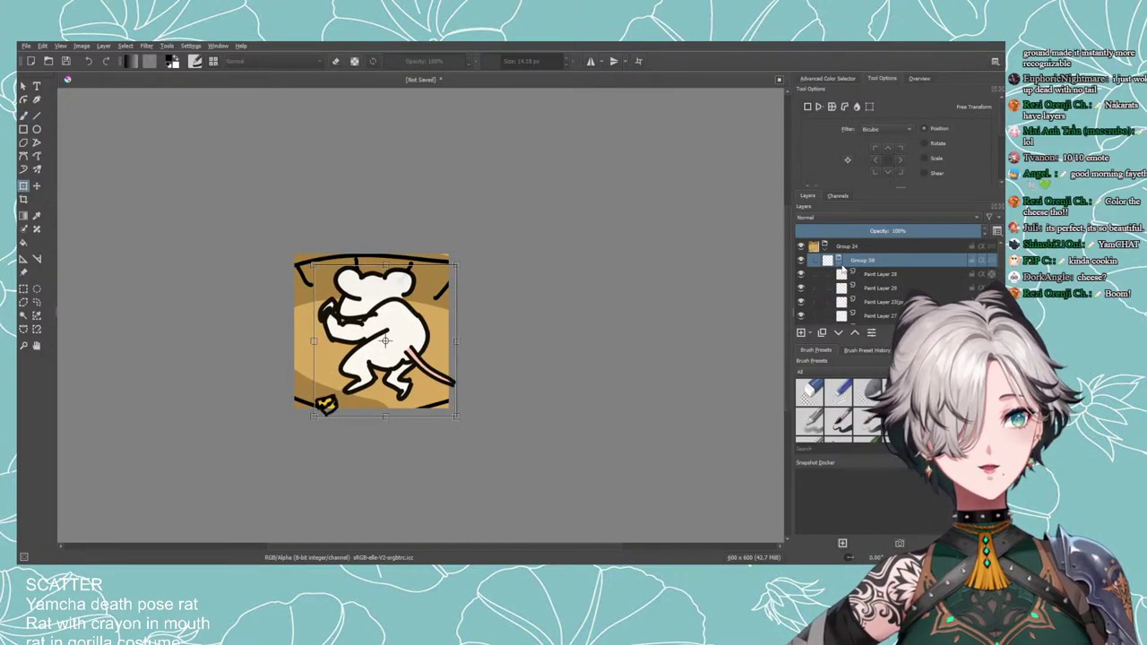
click(868, 287)
click(804, 302)
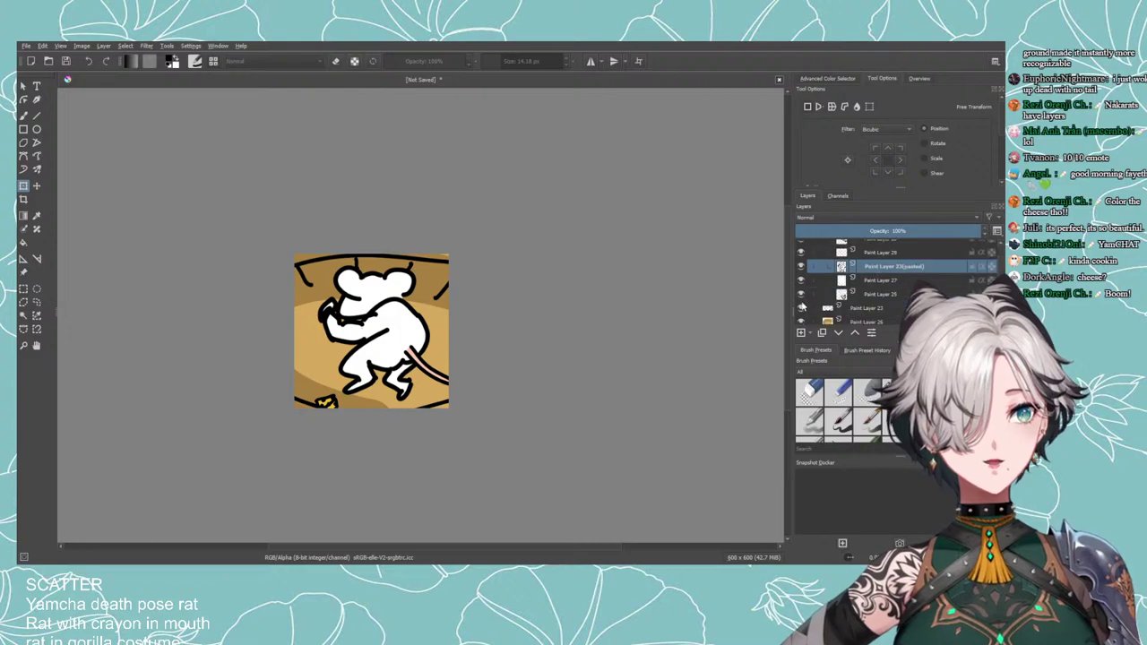
click(885, 295)
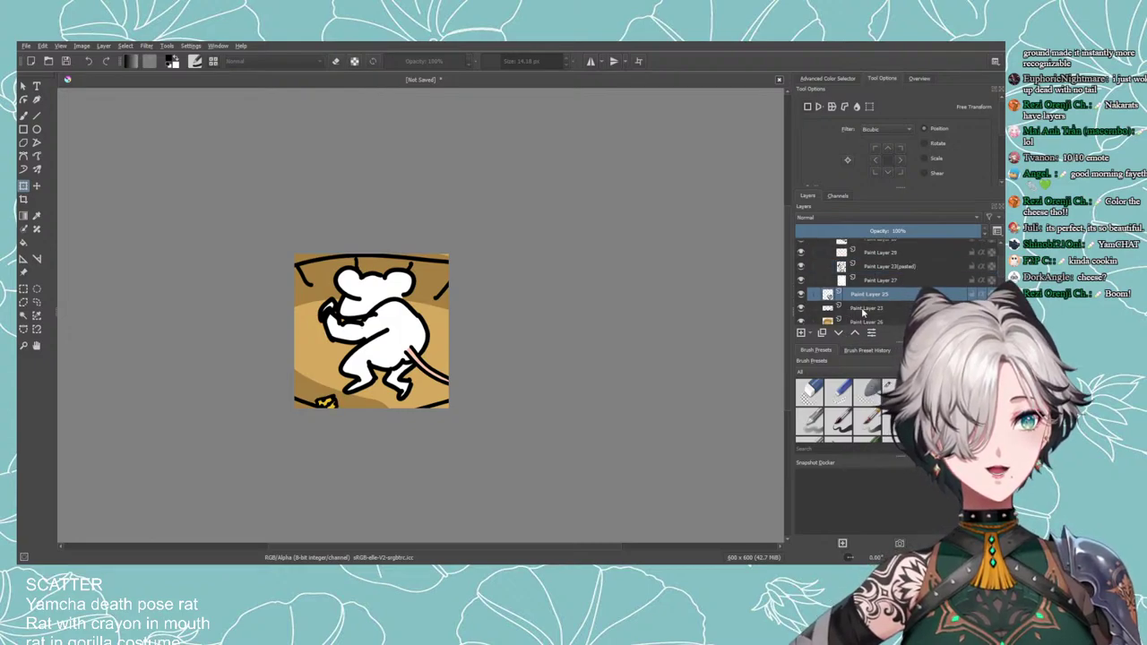
Transform the rat group without the cheese, moving it slightly down and stretching it a little wider, and check it at small size.
scroll(865, 304, up, 2)
click(870, 260)
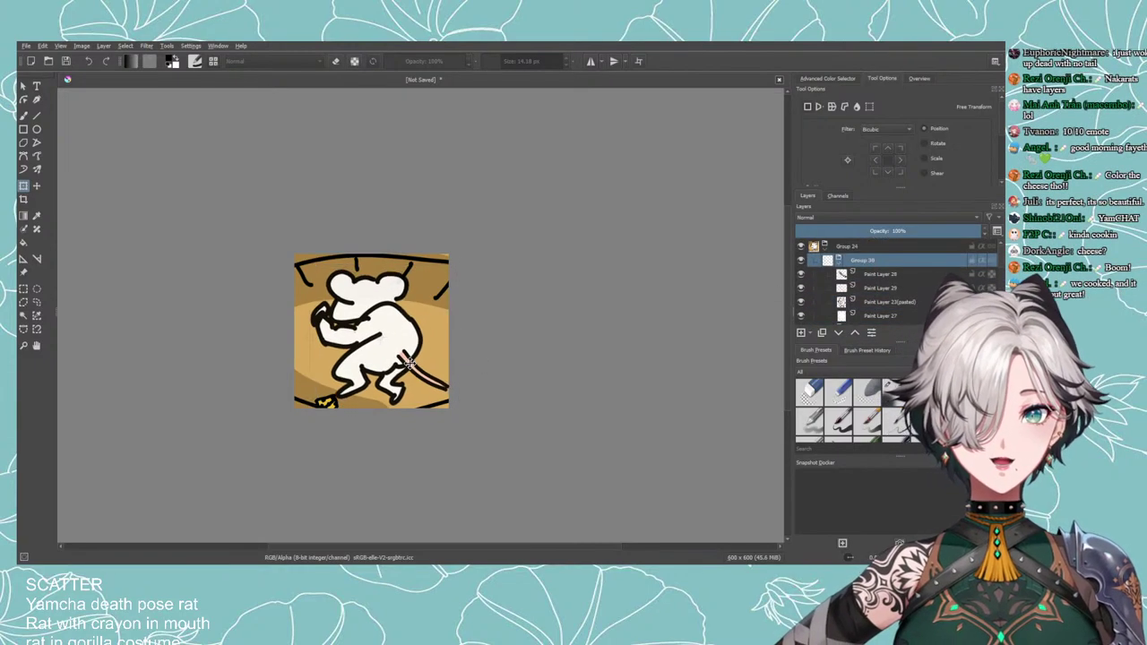
mouse_move(448, 405)
mouse_down()
mouse_move(456, 414)
mouse_move(438, 394)
mouse_up()
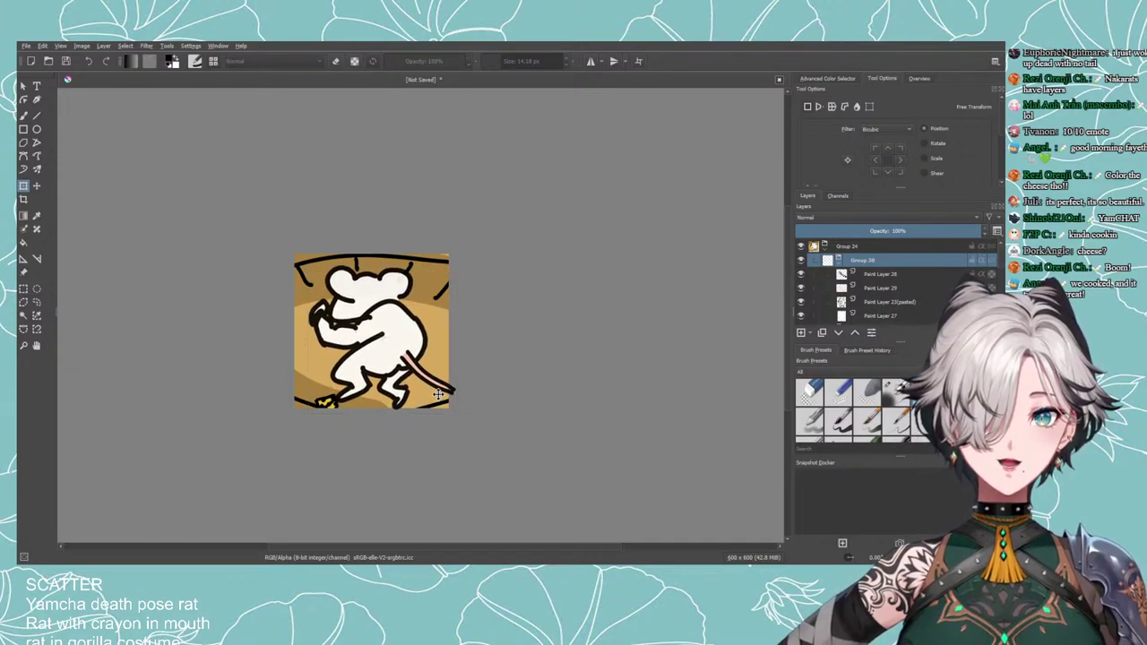
key(Return)
scroll(488, 421, down, 4)
scroll(532, 424, up, 3)
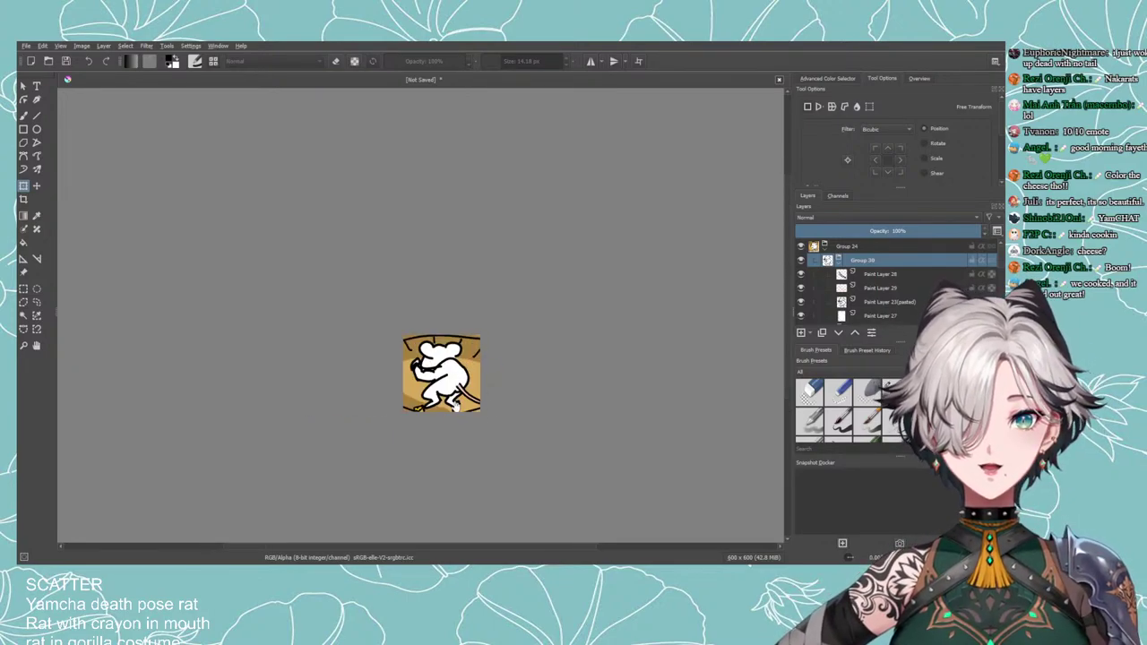
scroll(509, 416, up, 1)
click(422, 385)
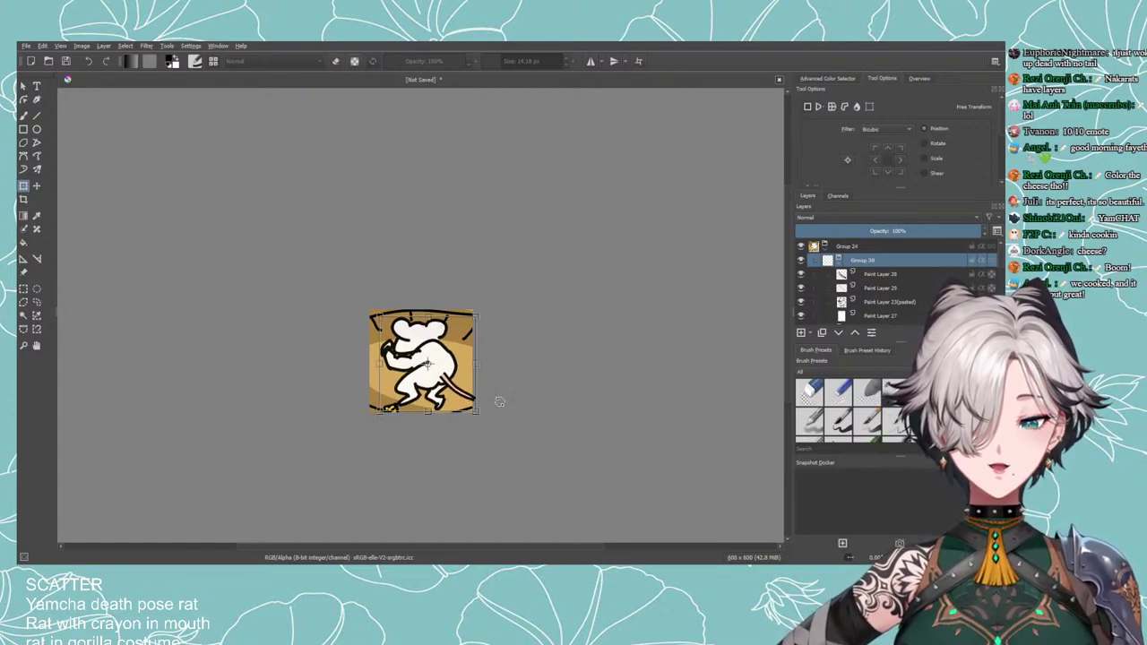
scroll(534, 423, down, 3)
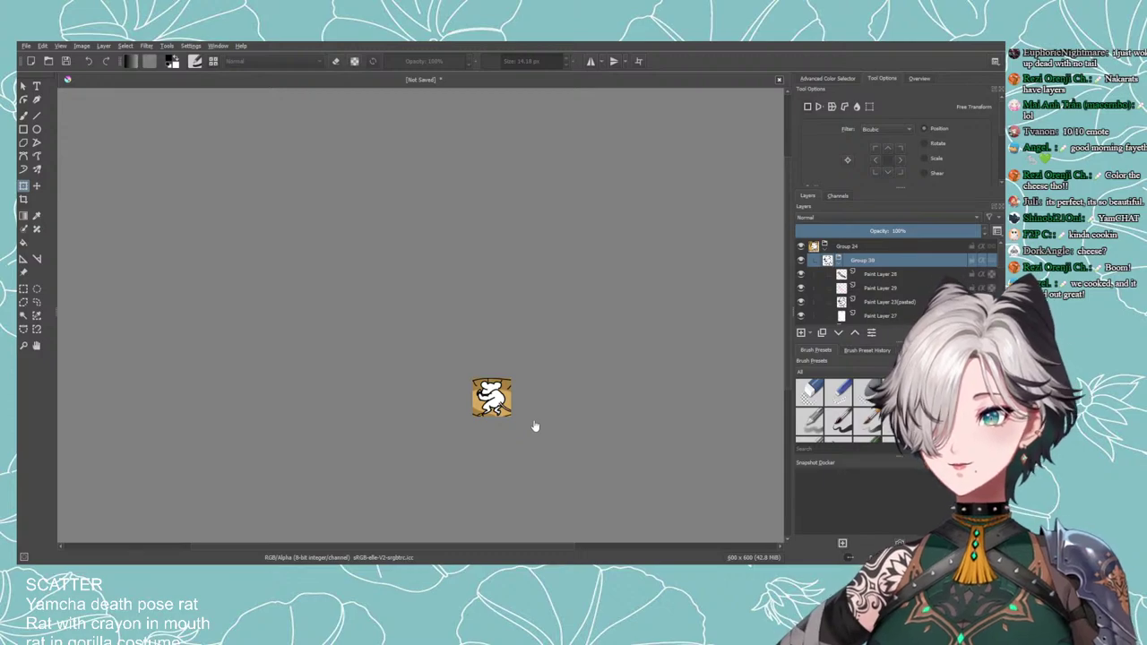
scroll(550, 414, up, 4)
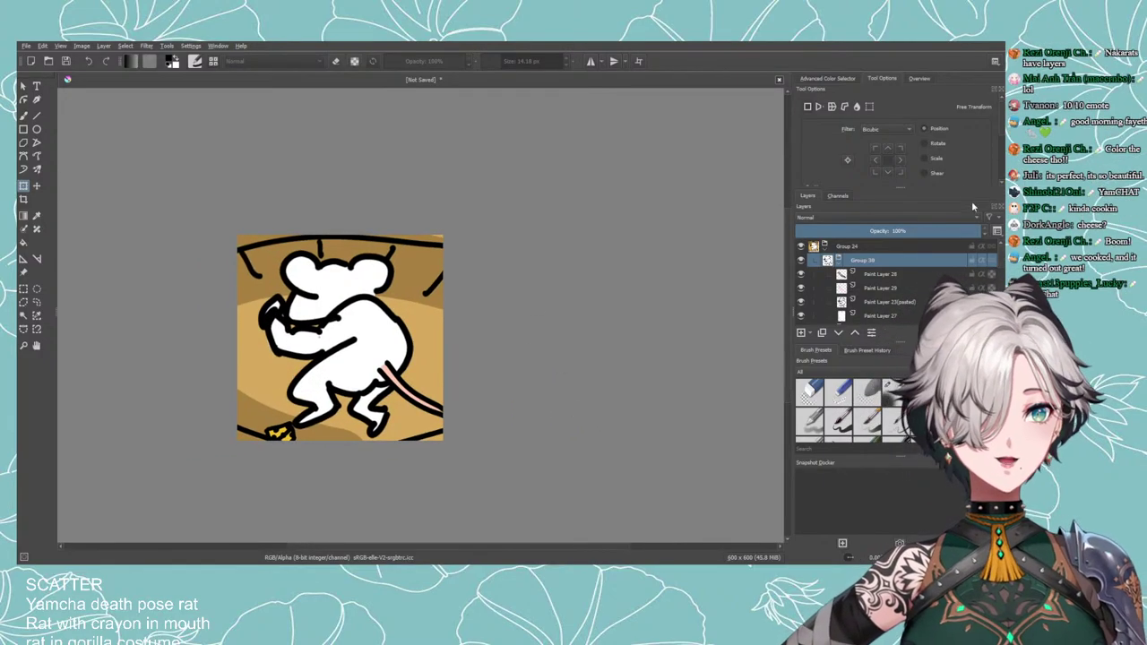
Collapse Group 24 and toggle its visibility against Paint Layer 22 and Group 17 to compare the rat emotes.
click(823, 251)
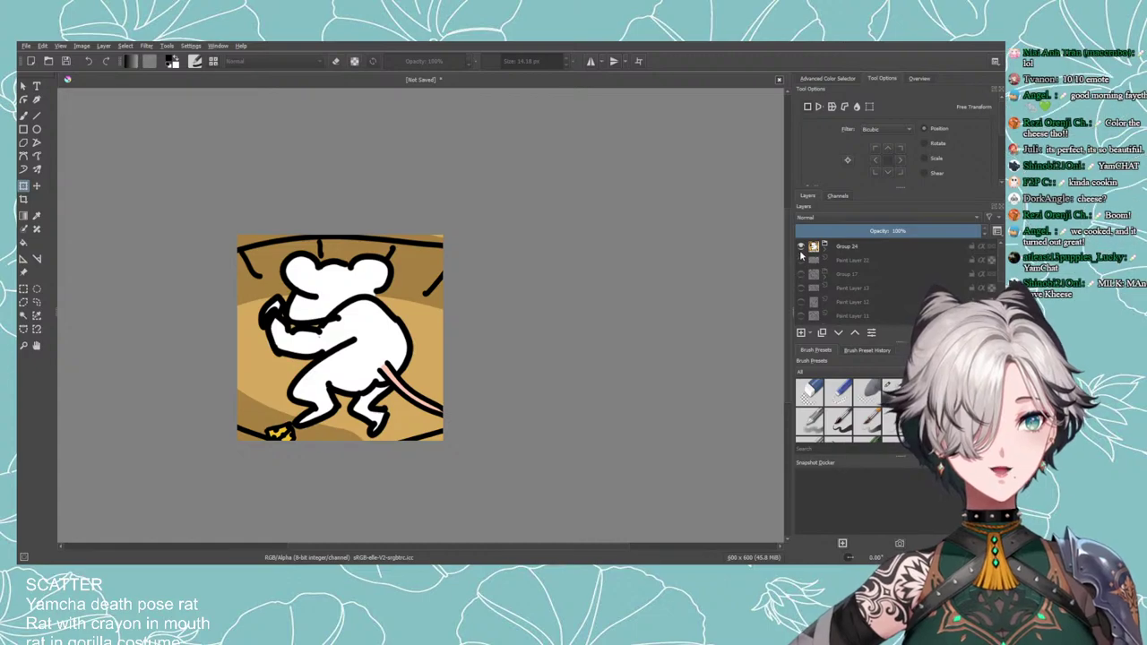
click(801, 248)
click(801, 261)
click(800, 261)
click(801, 273)
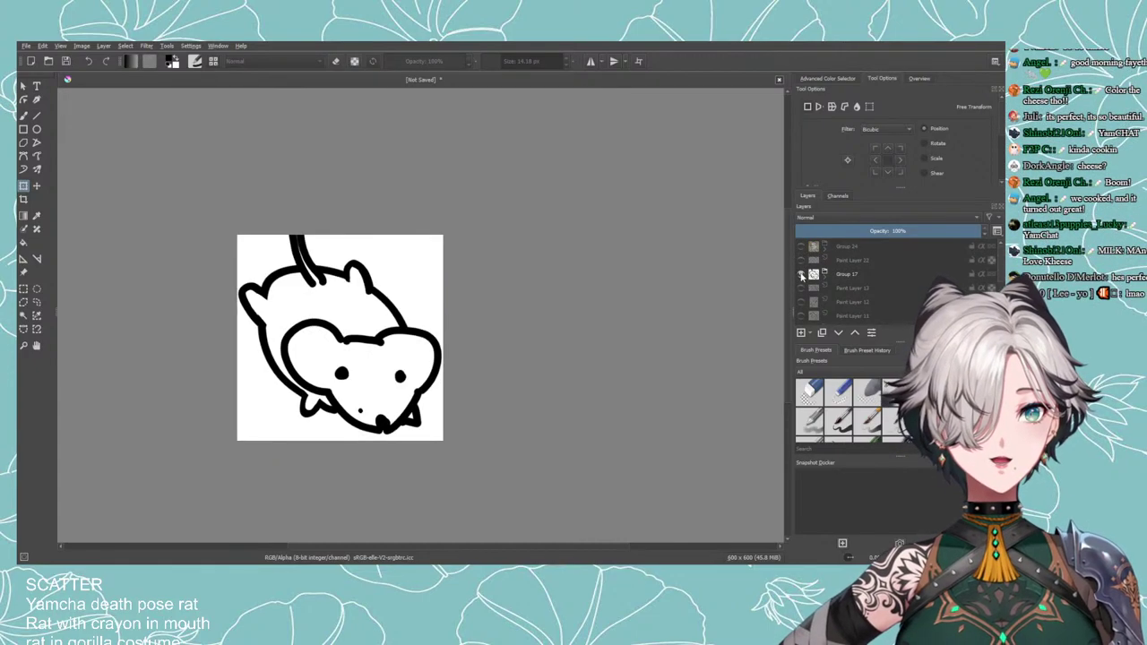
click(801, 274)
click(800, 246)
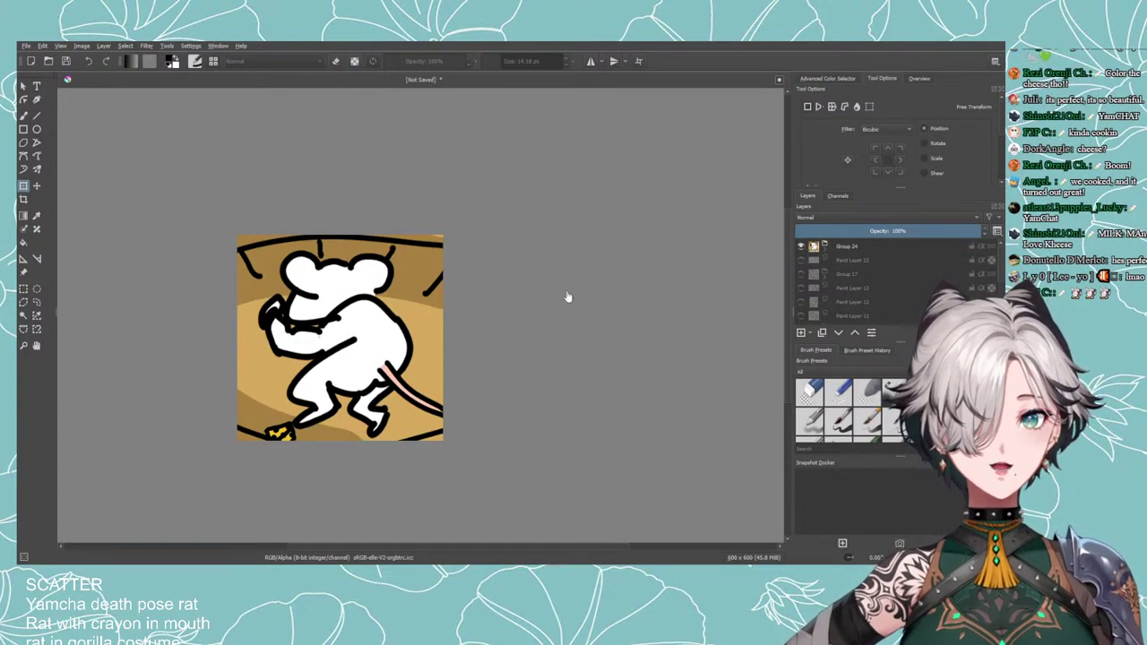
scroll(547, 322, down, 3)
scroll(591, 318, up, 1)
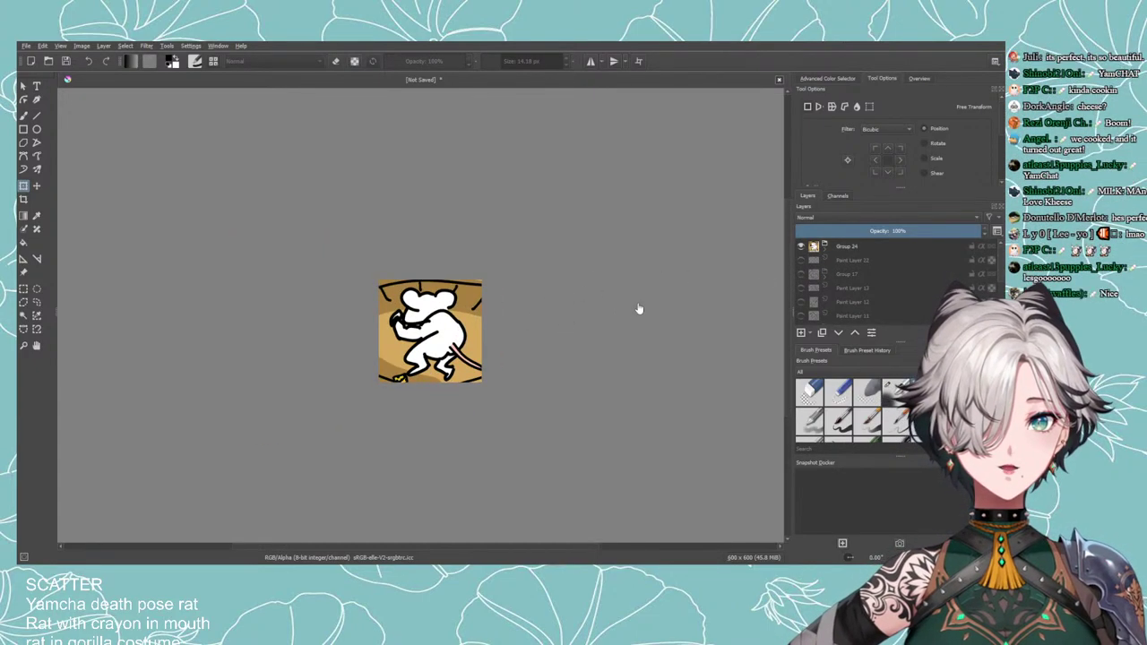
Turn on Group 17's visibility, toggle Group 24 to compare both emotes, and leave Group 24 visible and selected.
click(800, 245)
click(801, 273)
click(837, 260)
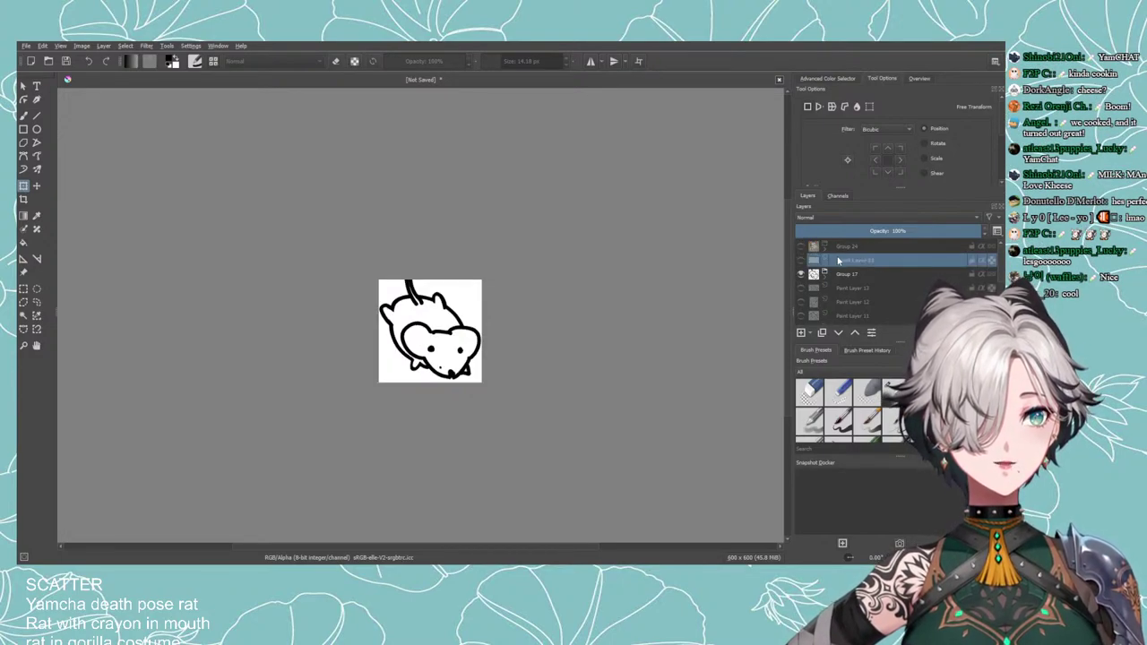
click(801, 245)
click(801, 245)
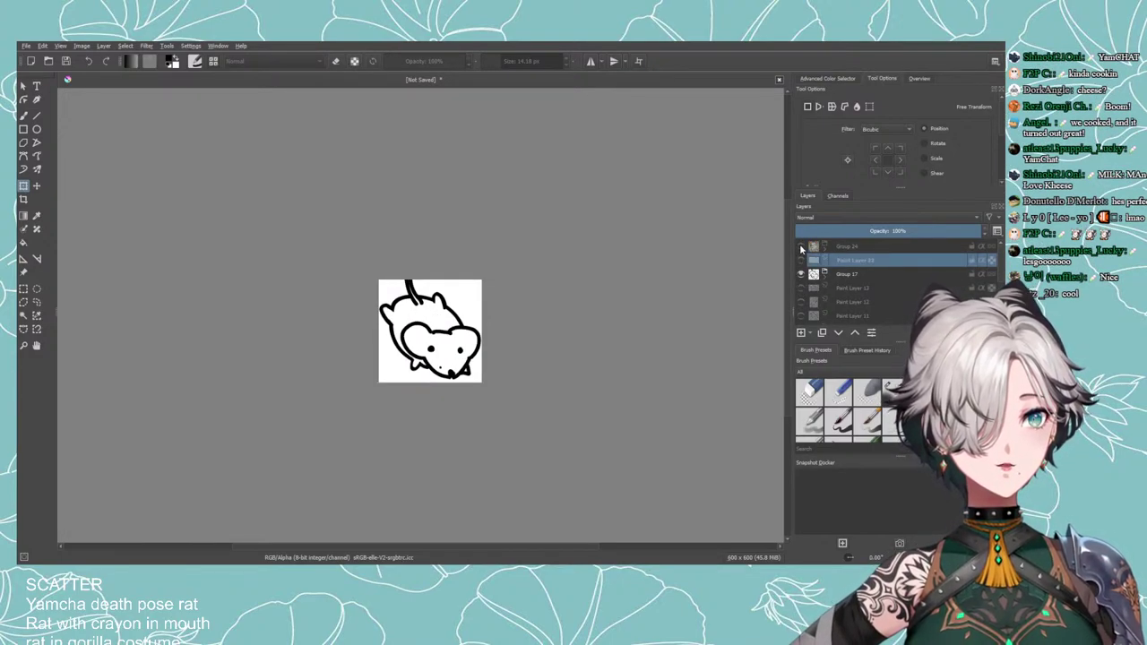
click(801, 246)
click(846, 246)
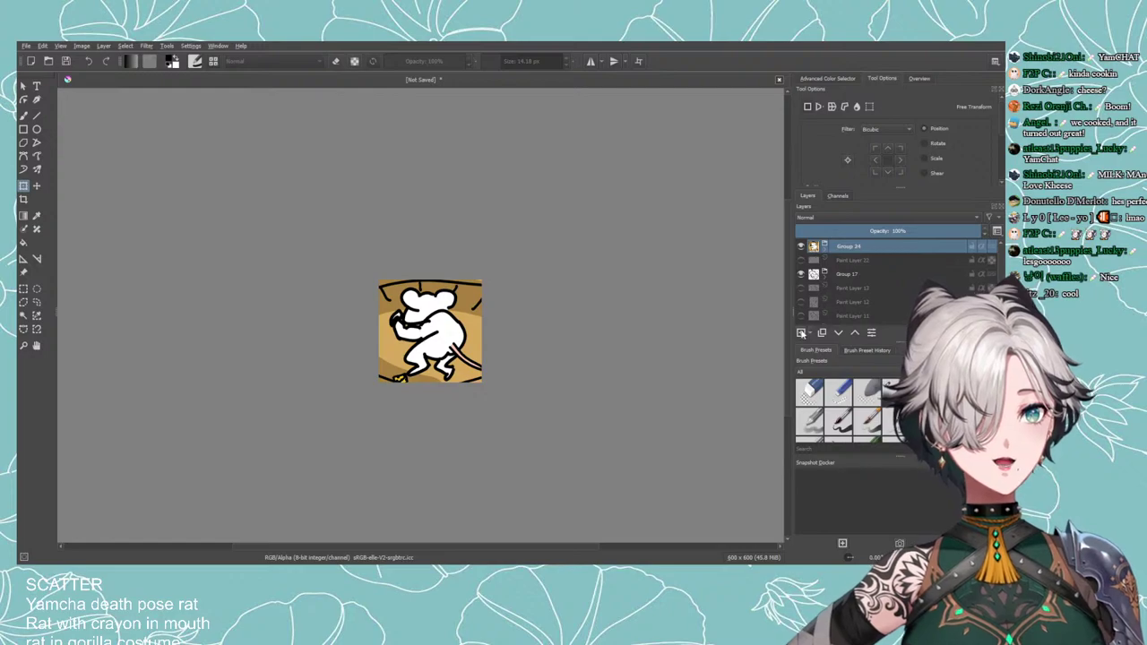
Group the two finished rat emotes, Group 24 and Group 17, and name the new group Done1.
ctrl+click(849, 273)
key(ctrl+g)
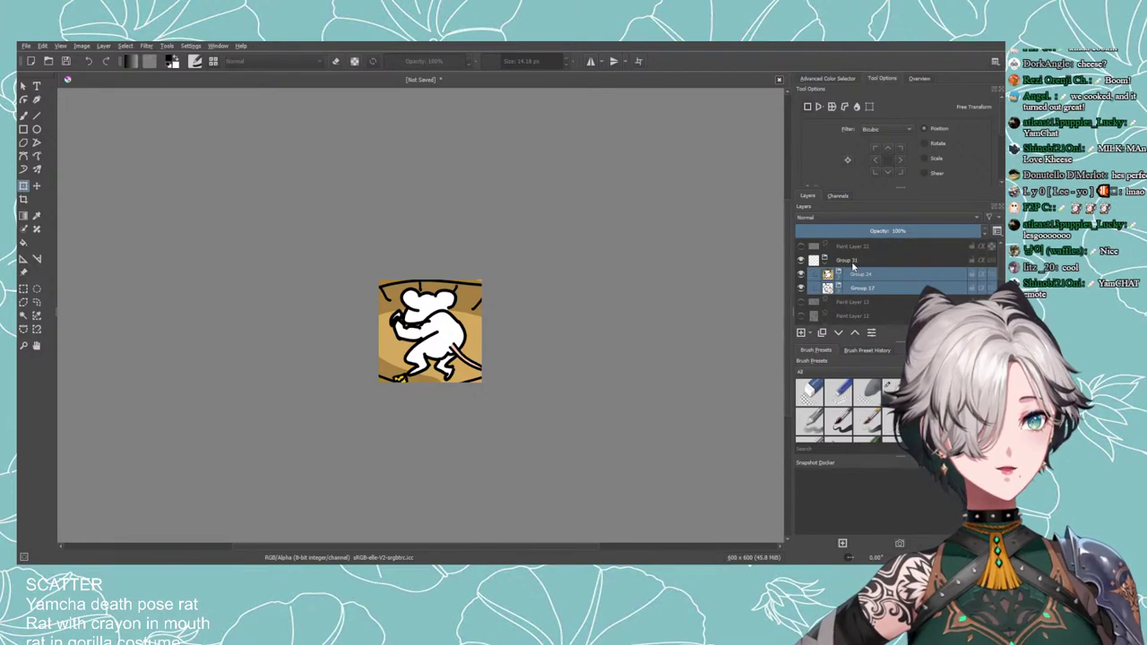
double_click(851, 260)
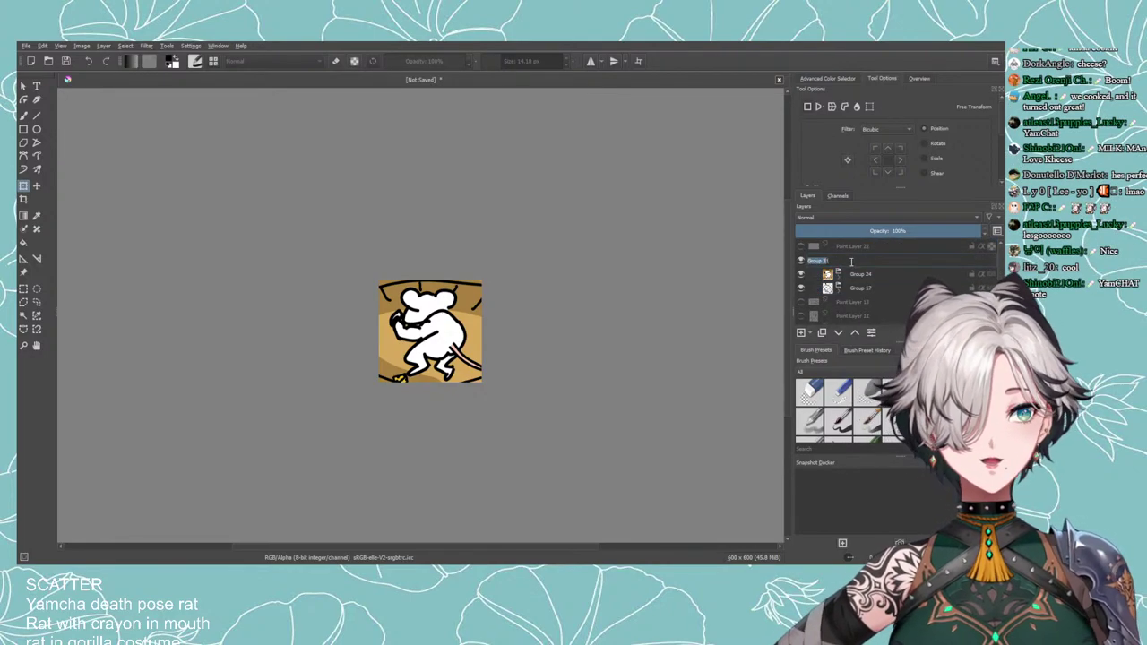
text(Done)
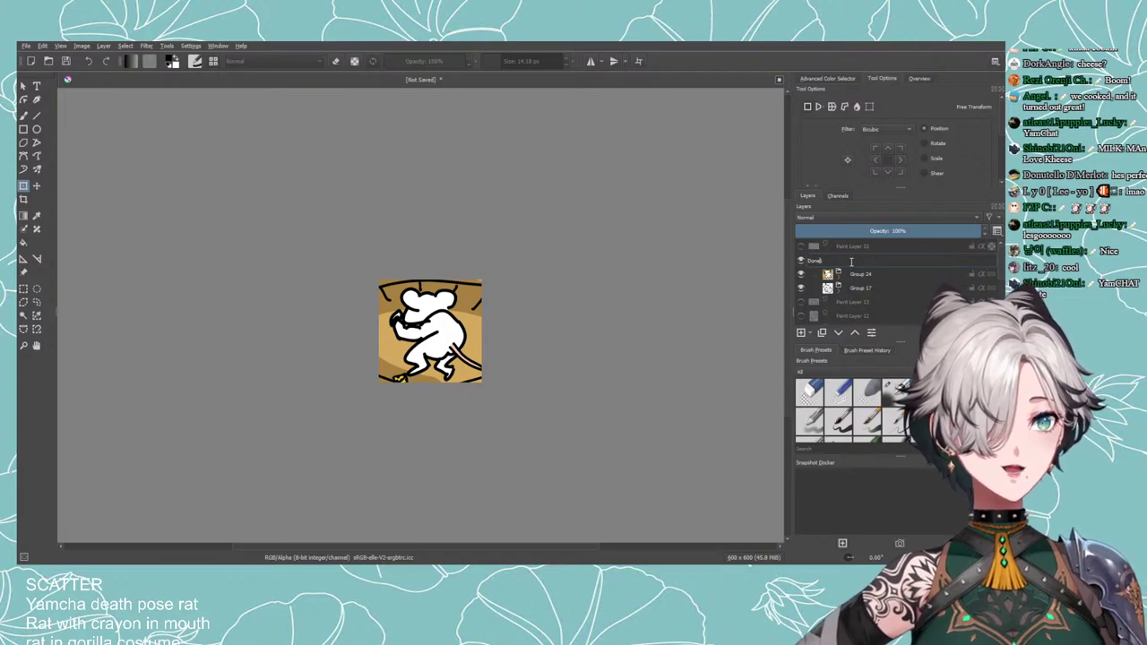
key(Return)
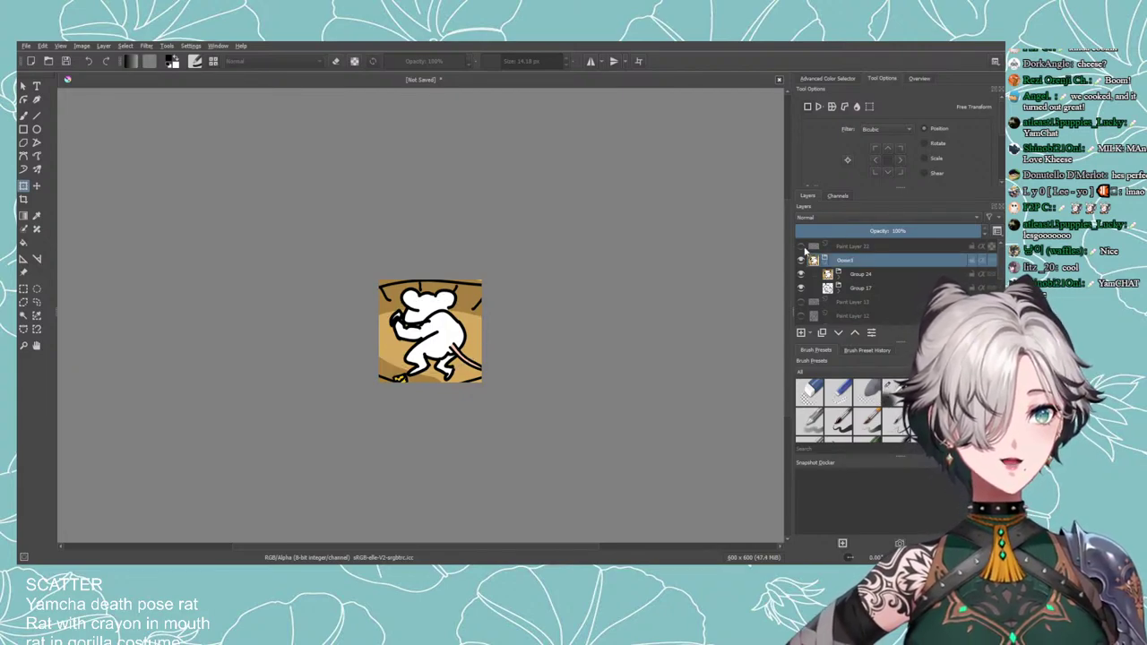
Move Paint Layer 22 below the Done1 group and hide the Done1 group.
mouse_move(806, 248)
mouse_down()
mouse_move(854, 293)
mouse_move(840, 307)
mouse_up()
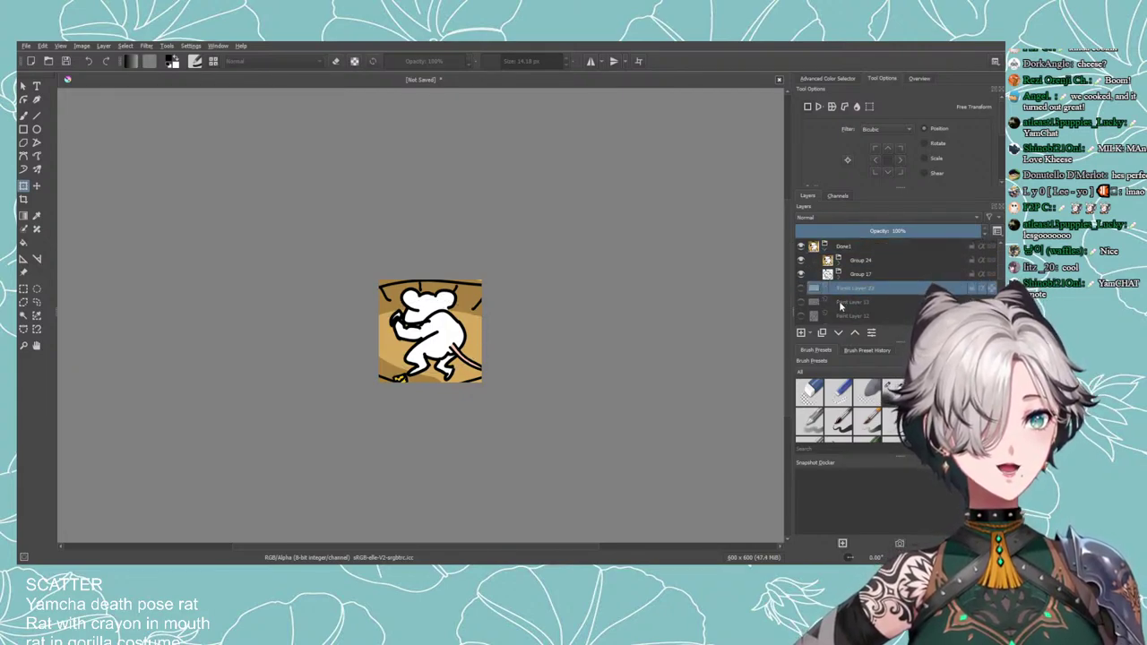
scroll(840, 269, down, 1)
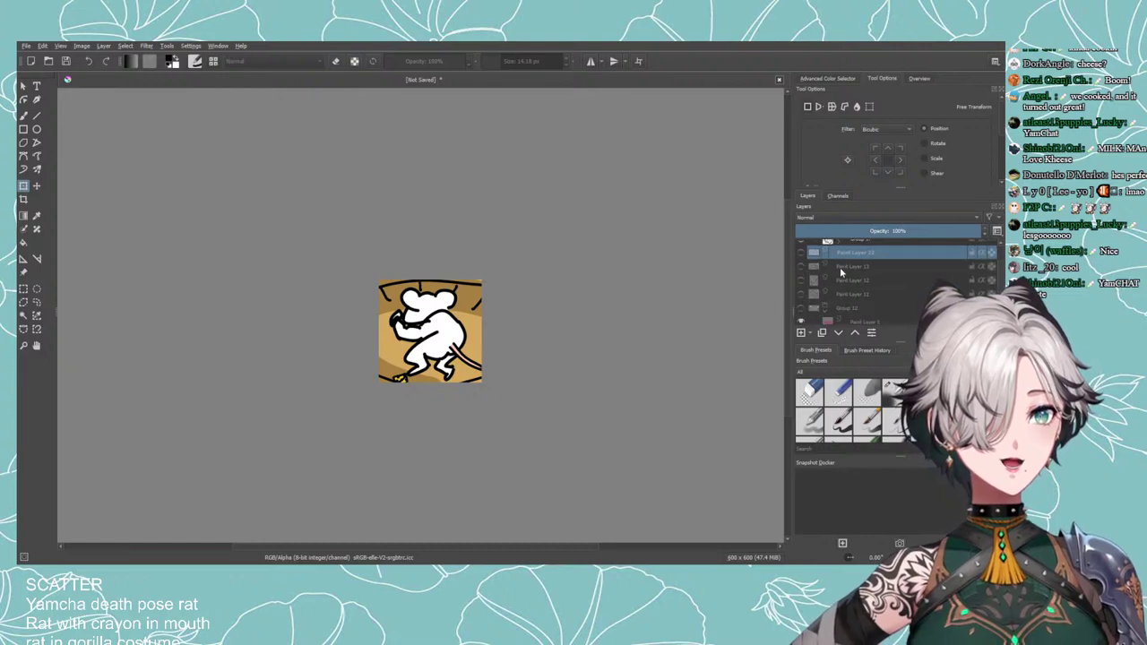
scroll(839, 266, up, 1)
click(802, 247)
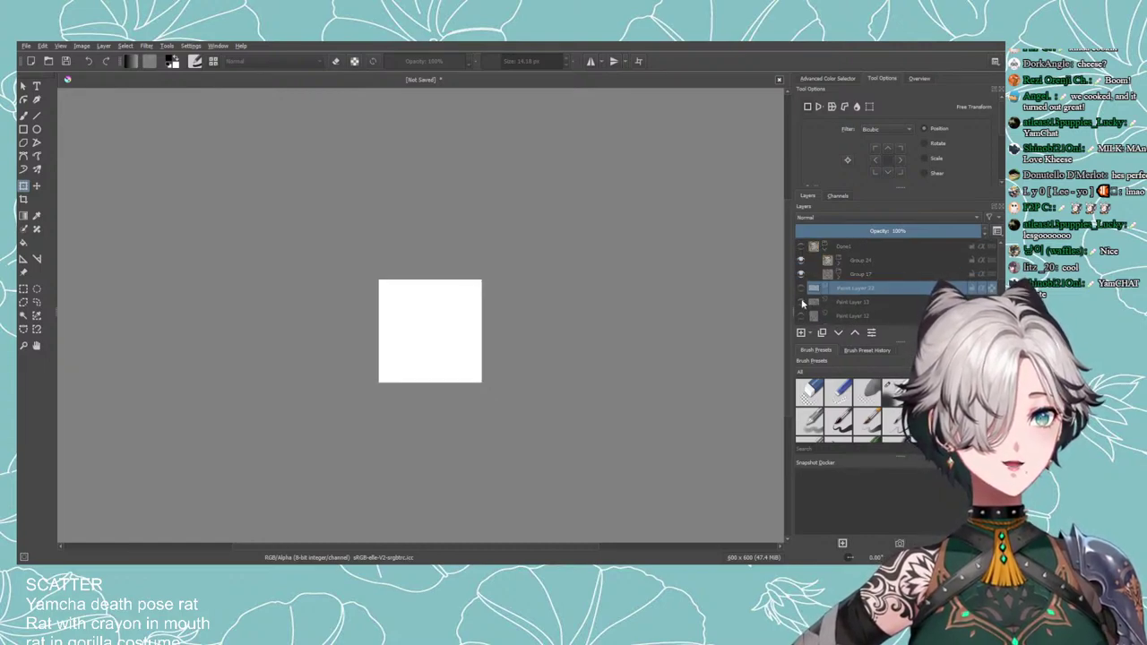
Show the group of the rat in the black jacket and stretch it downward beyond the canvas's lower edge.
scroll(802, 305, down, 1)
click(801, 295)
click(801, 295)
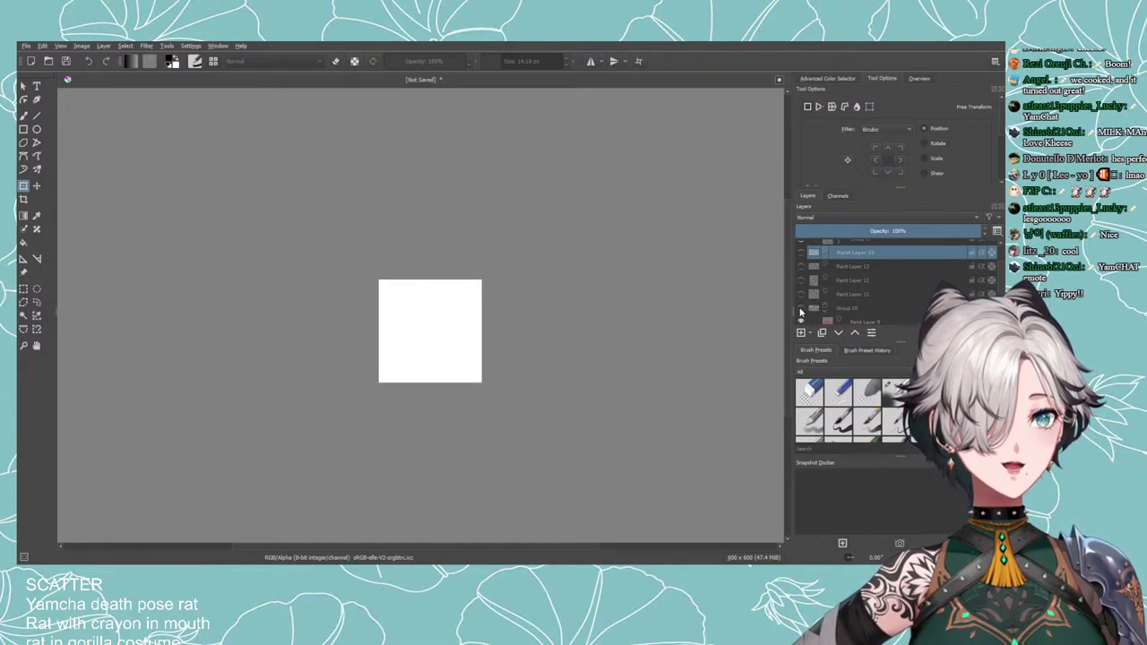
click(801, 308)
click(848, 310)
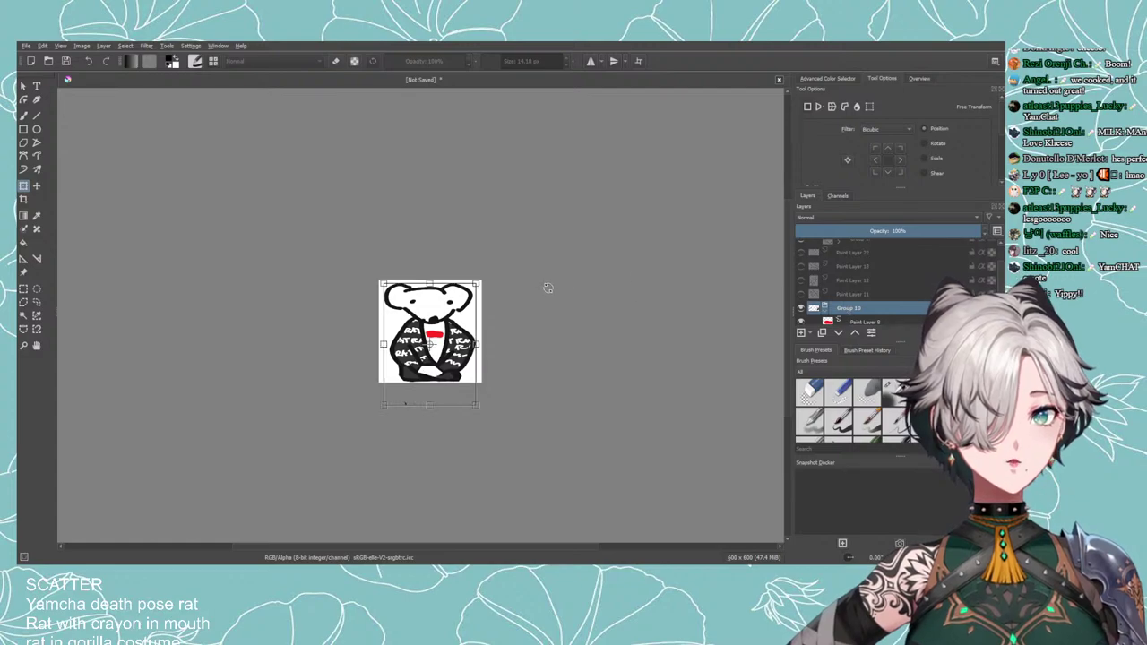
mouse_move(432, 403)
mouse_down()
mouse_move(428, 445)
mouse_move(428, 412)
mouse_up()
key(ctrl+z)
key(Return)
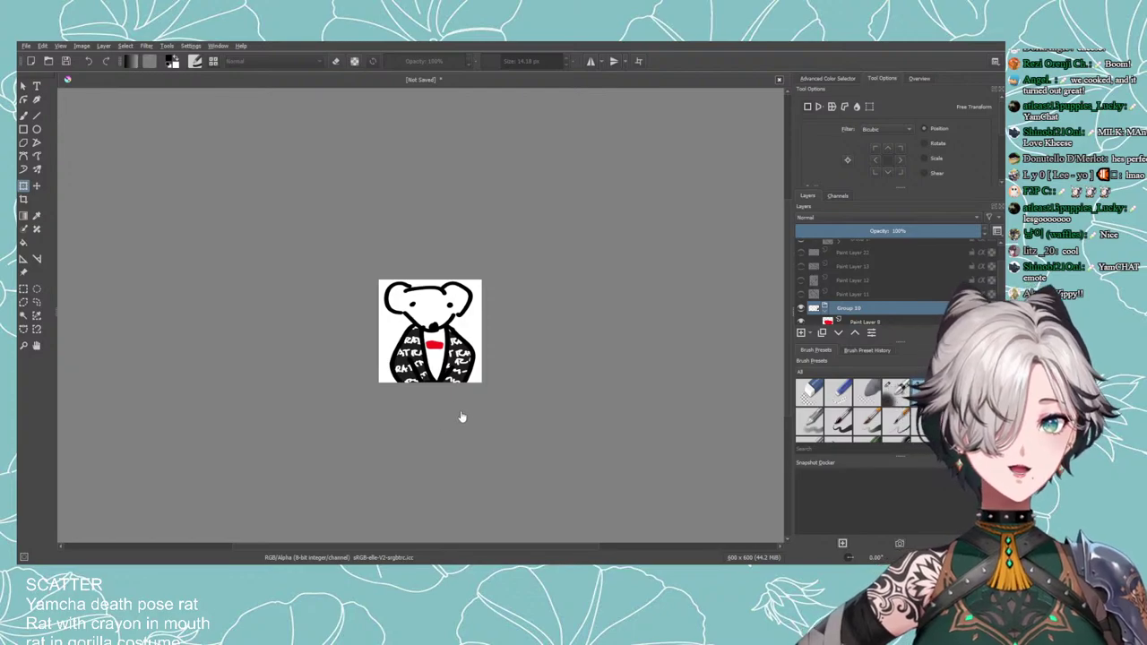
Move the jacket rat group up the layer stack into Done1, between Group 24 and Group 17.
click(855, 332)
click(855, 332)
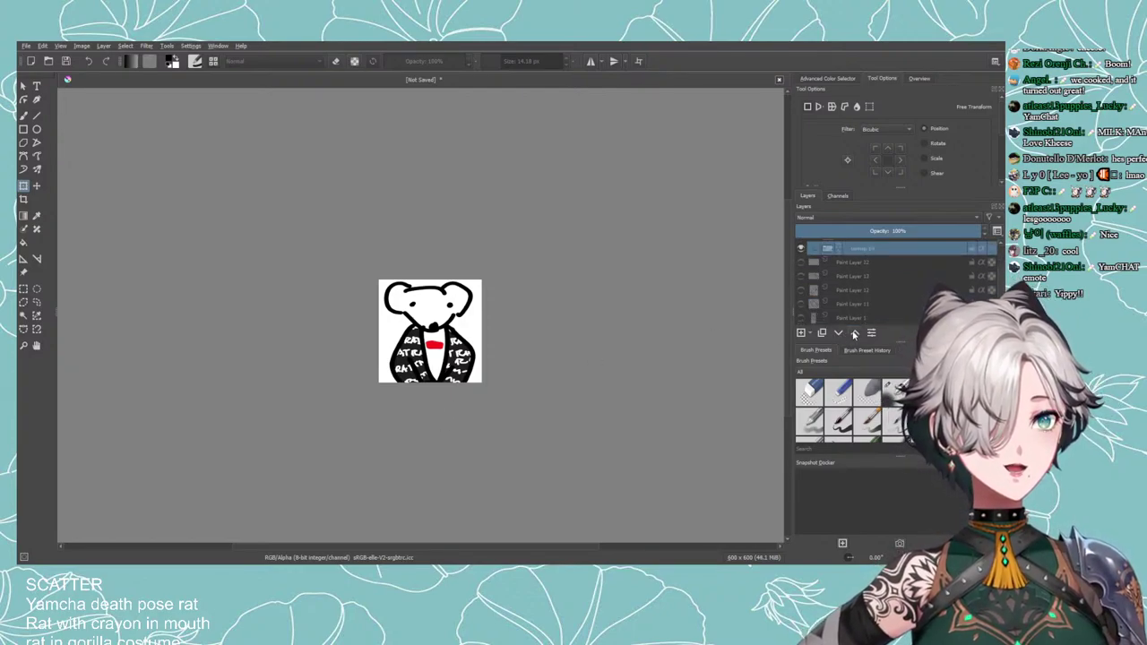
click(854, 333)
click(852, 333)
click(853, 333)
Check the leftover paint layers above the Background by toggling their visibility one by one.
scroll(860, 287, down, 3)
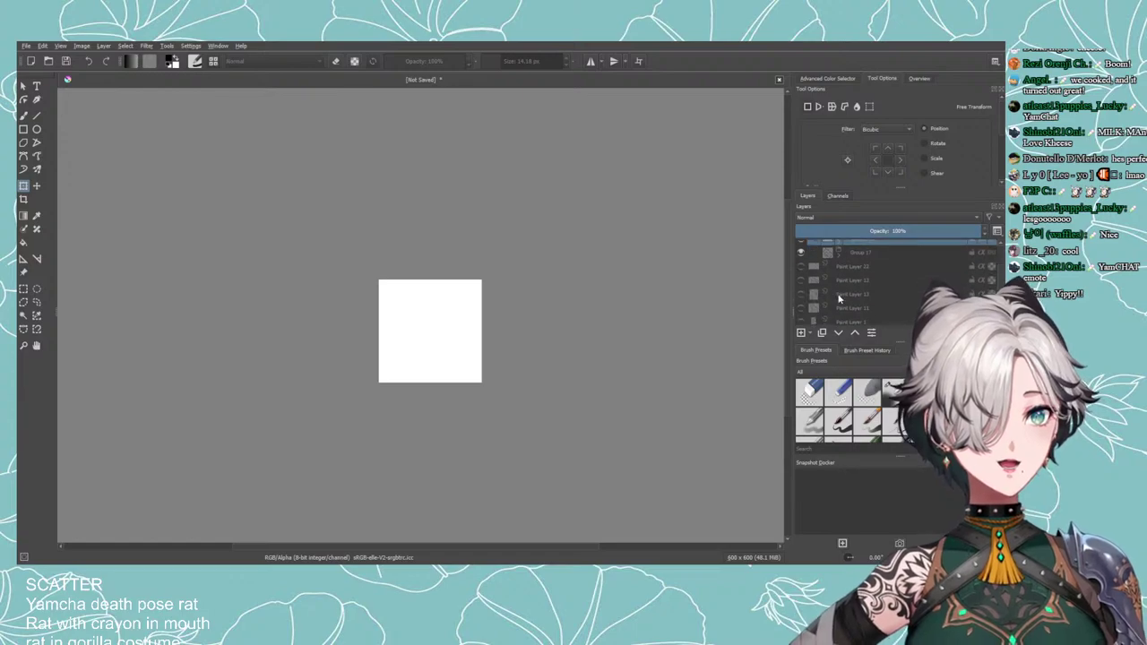
click(801, 303)
click(801, 304)
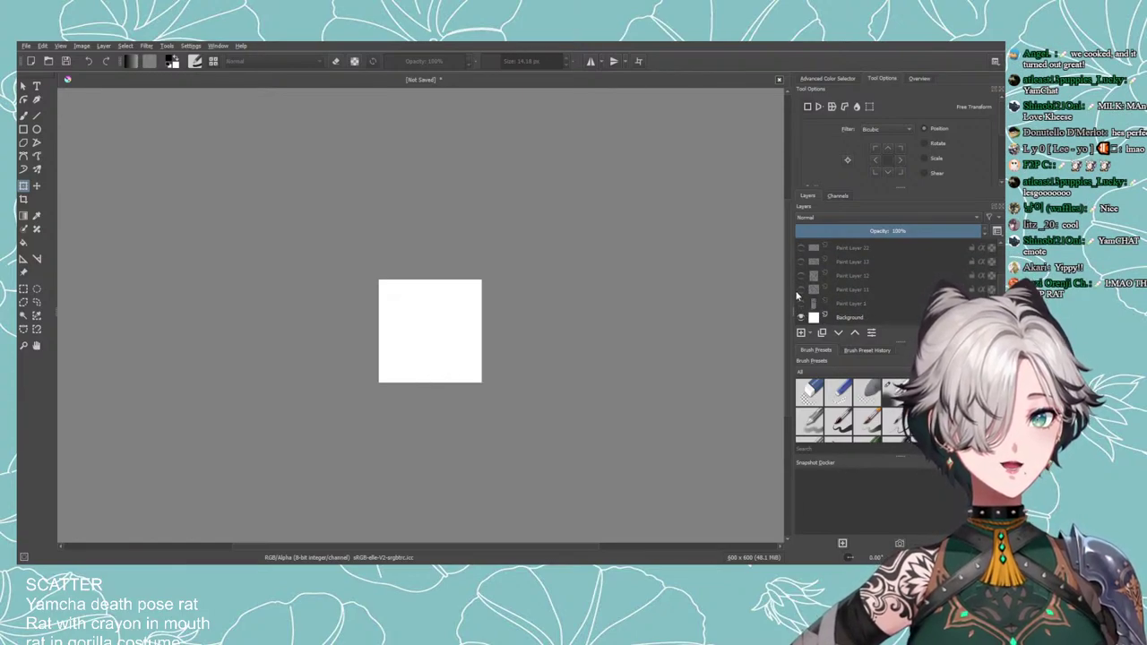
click(800, 289)
click(801, 290)
click(801, 276)
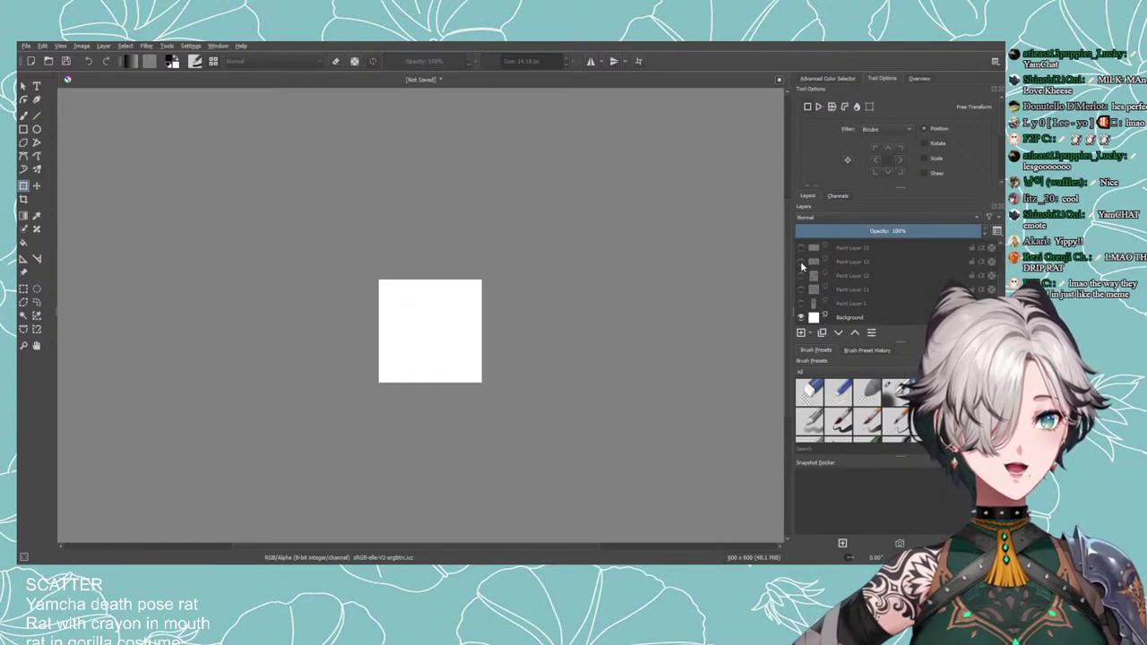
Select the five leftover paint layers between the Done1 group and the Background and delete them.
scroll(800, 261, up, 2)
click(845, 285)
scroll(846, 290, down, 2)
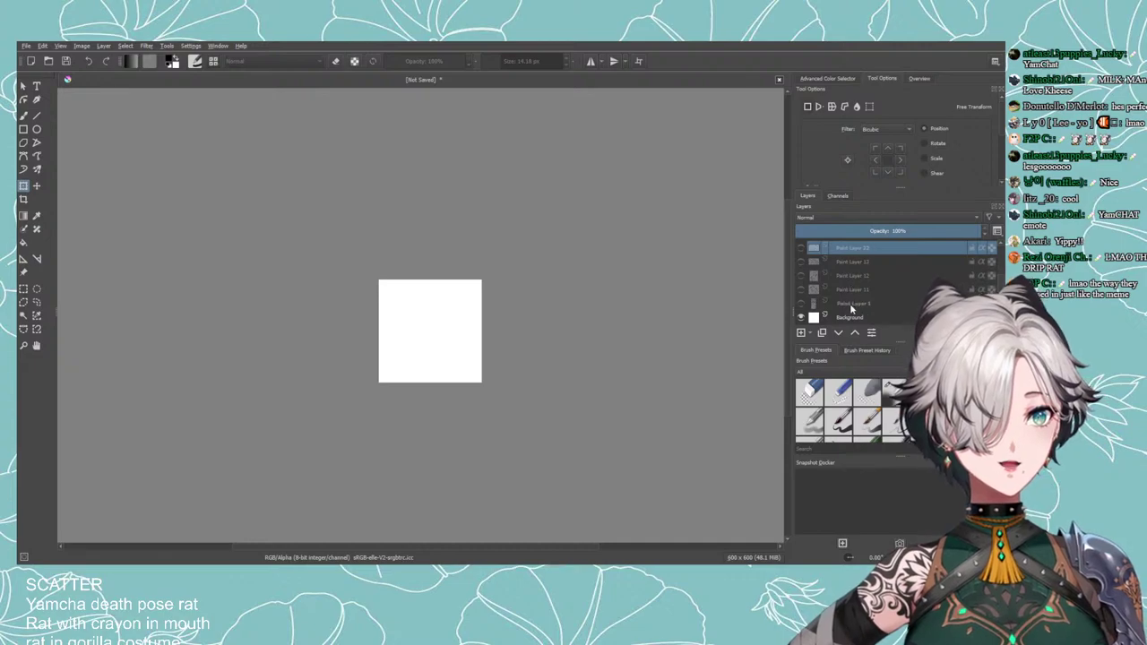
ctrl+click(850, 305)
ctrl+click(849, 288)
ctrl+click(845, 278)
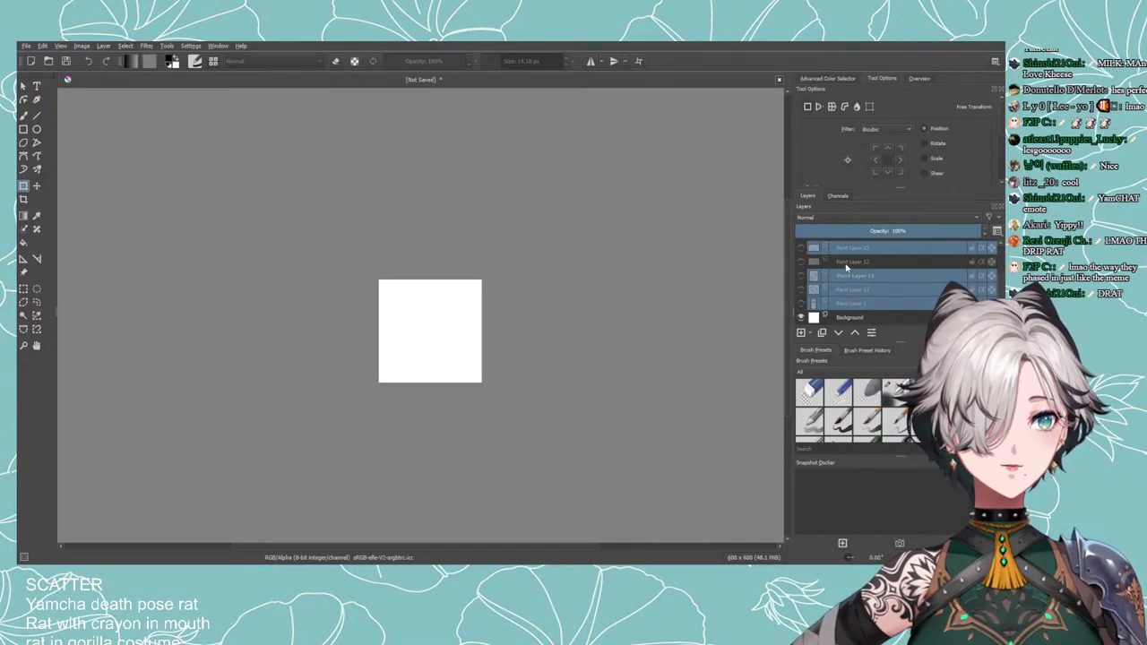
ctrl+click(846, 264)
key(shift+Delete)
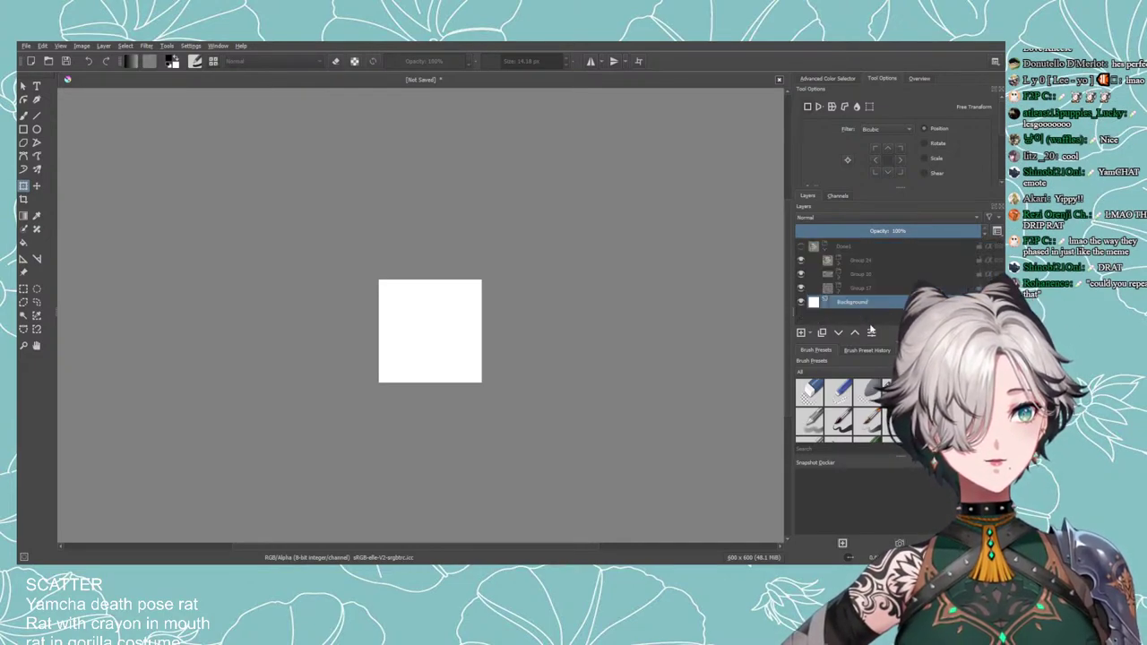
Show the Done1 group, toggle its emotes to review each one, and leave only Group 24 visible inside it.
click(801, 247)
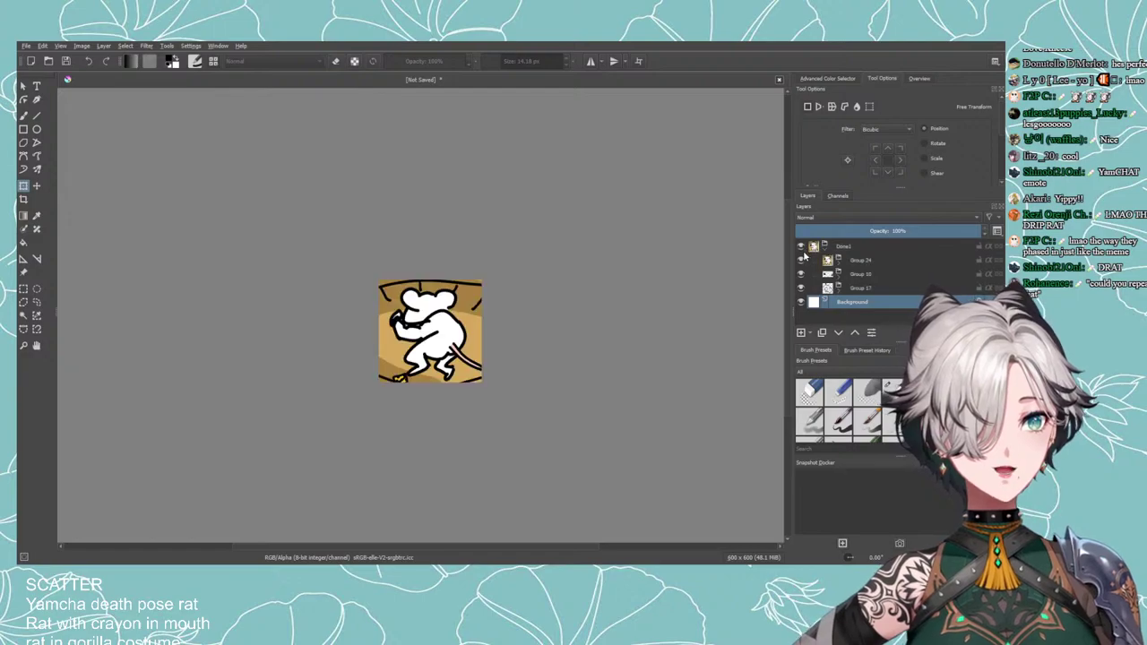
click(801, 261)
click(801, 274)
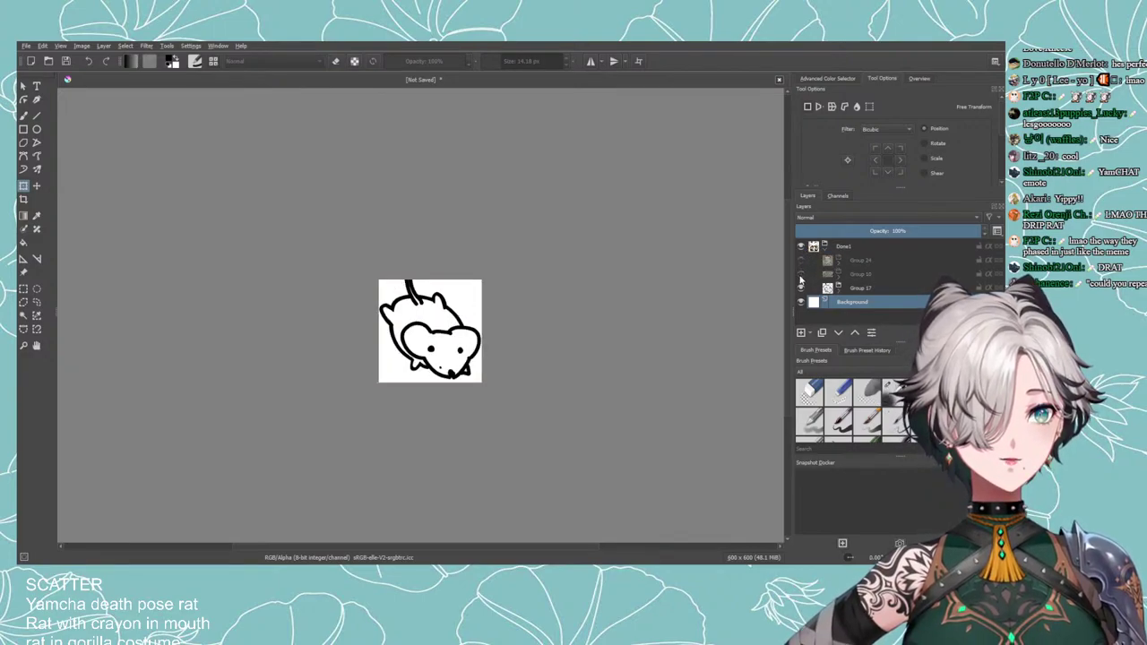
click(800, 287)
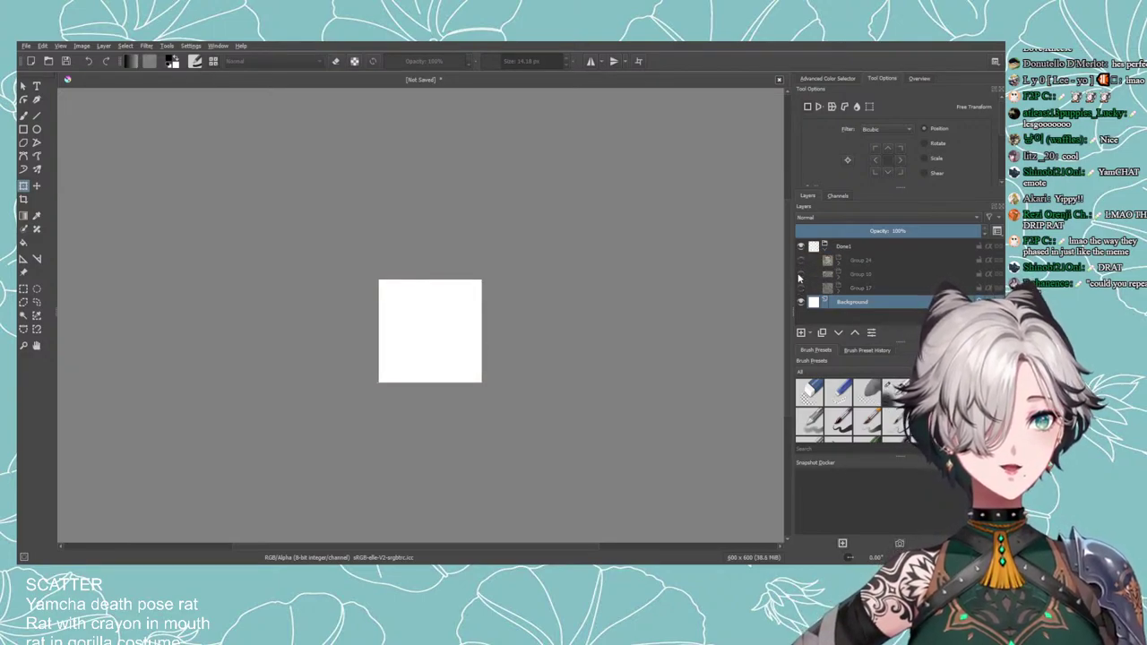
click(801, 274)
click(801, 274)
click(801, 260)
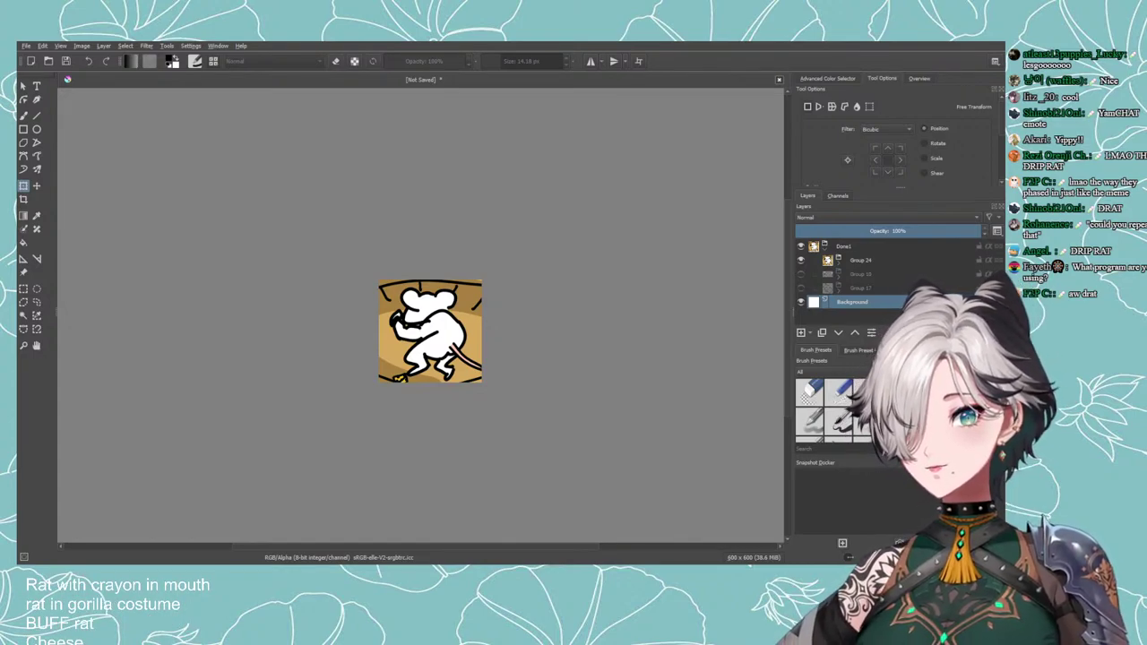
Add a new paint layer above the Done1 group, hide that group, and make the new layer active.
click(851, 247)
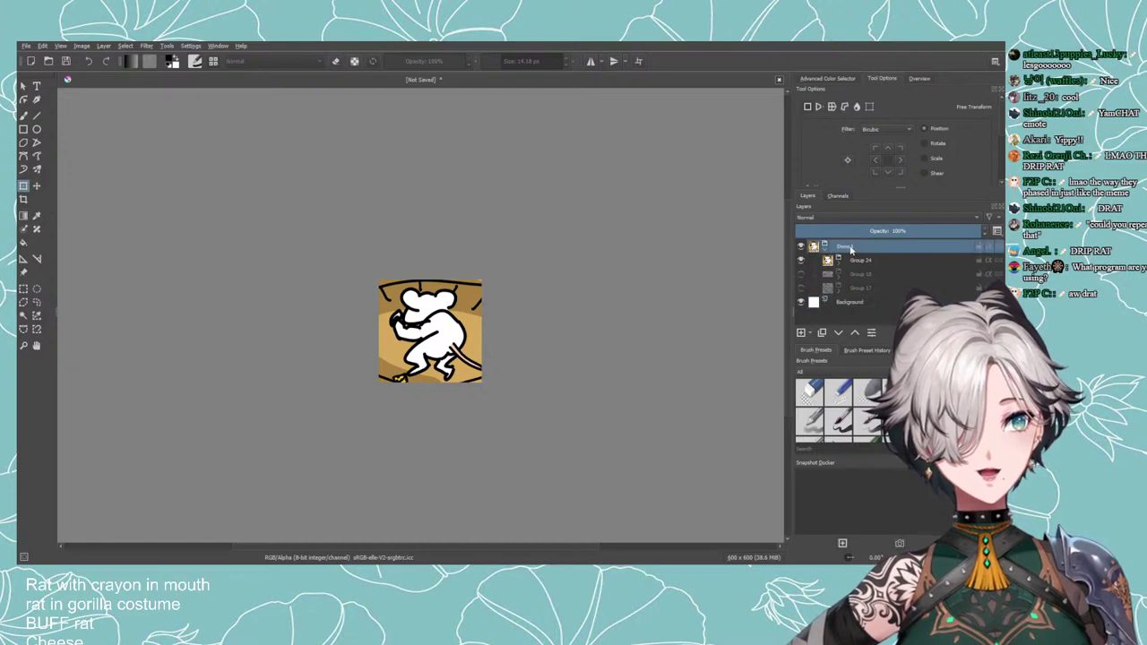
click(801, 333)
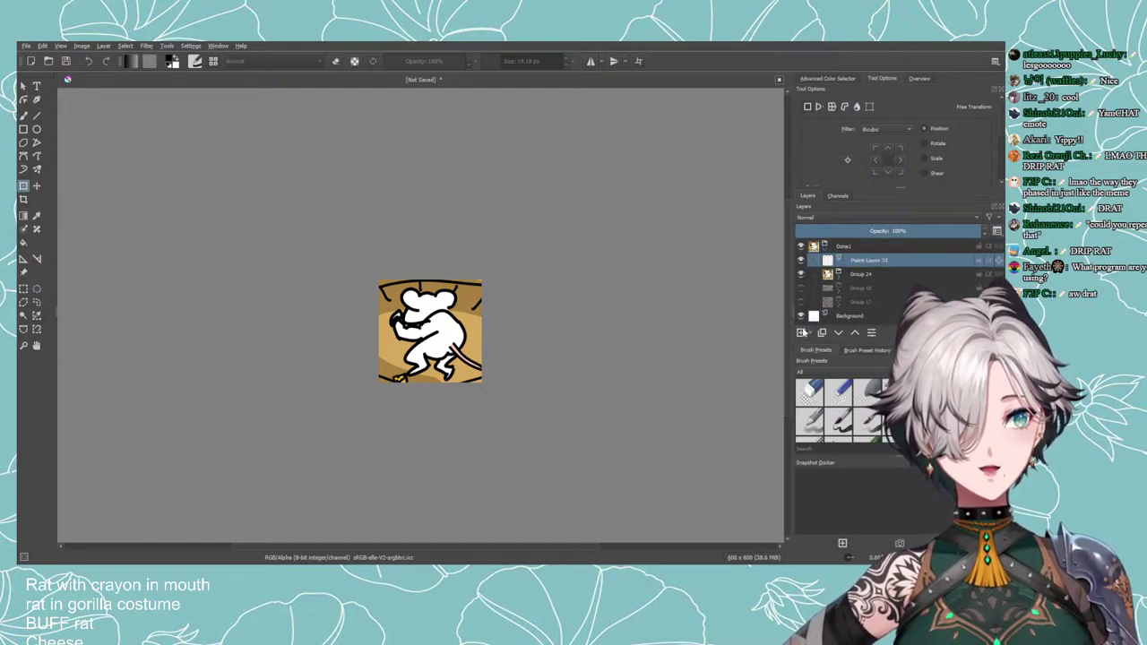
click(856, 333)
click(813, 261)
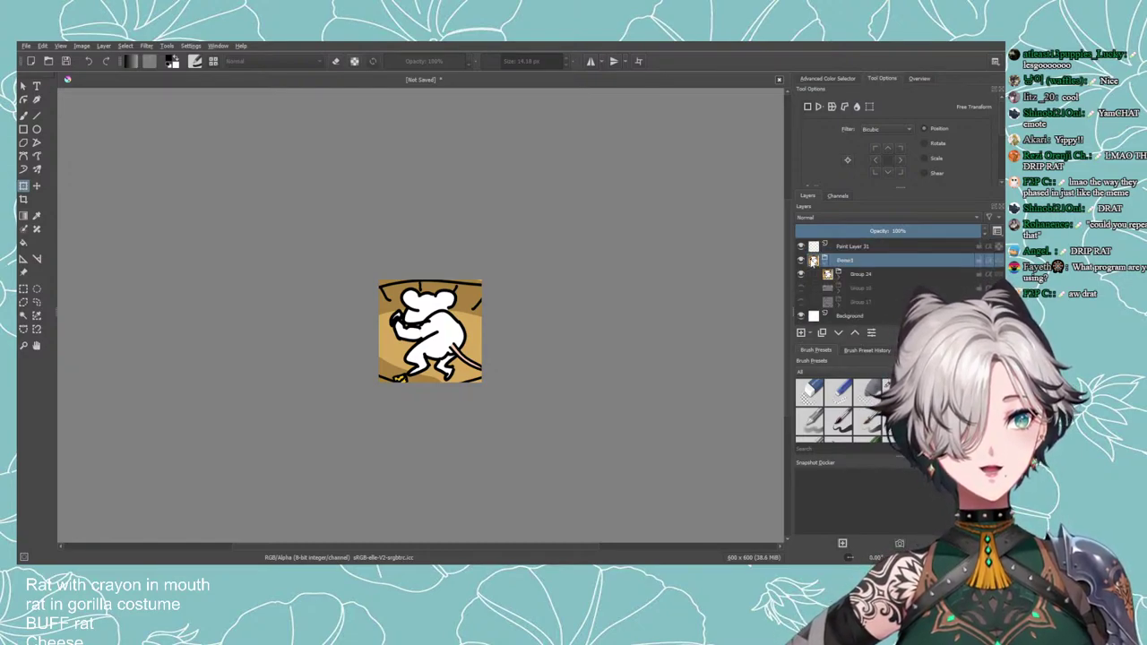
click(800, 260)
click(800, 260)
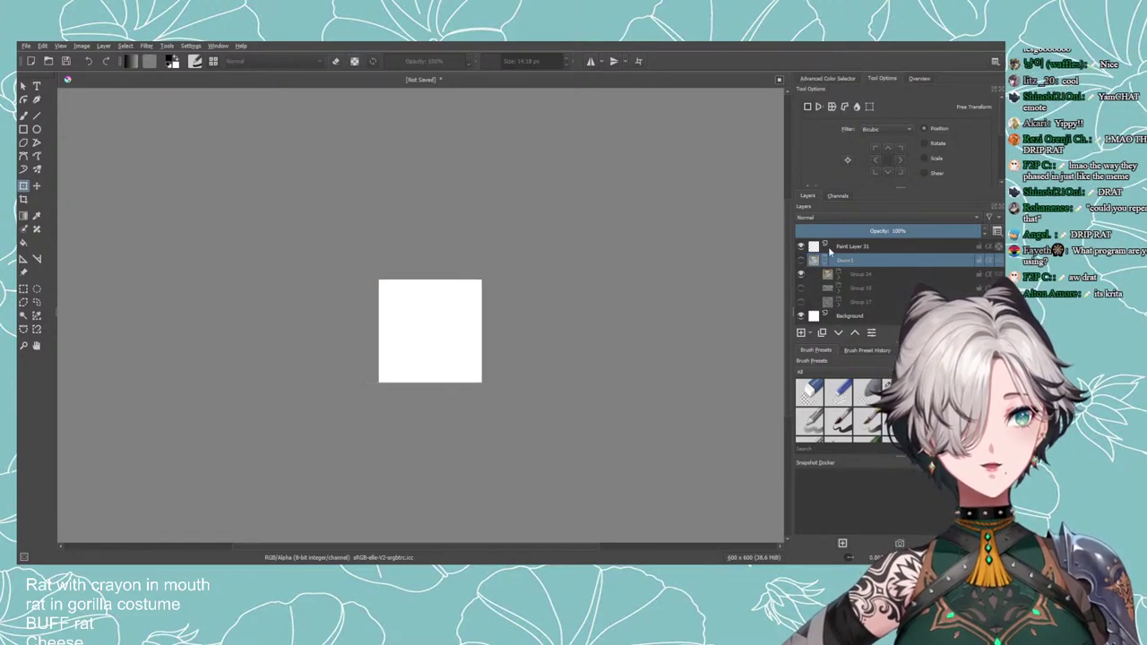
click(829, 249)
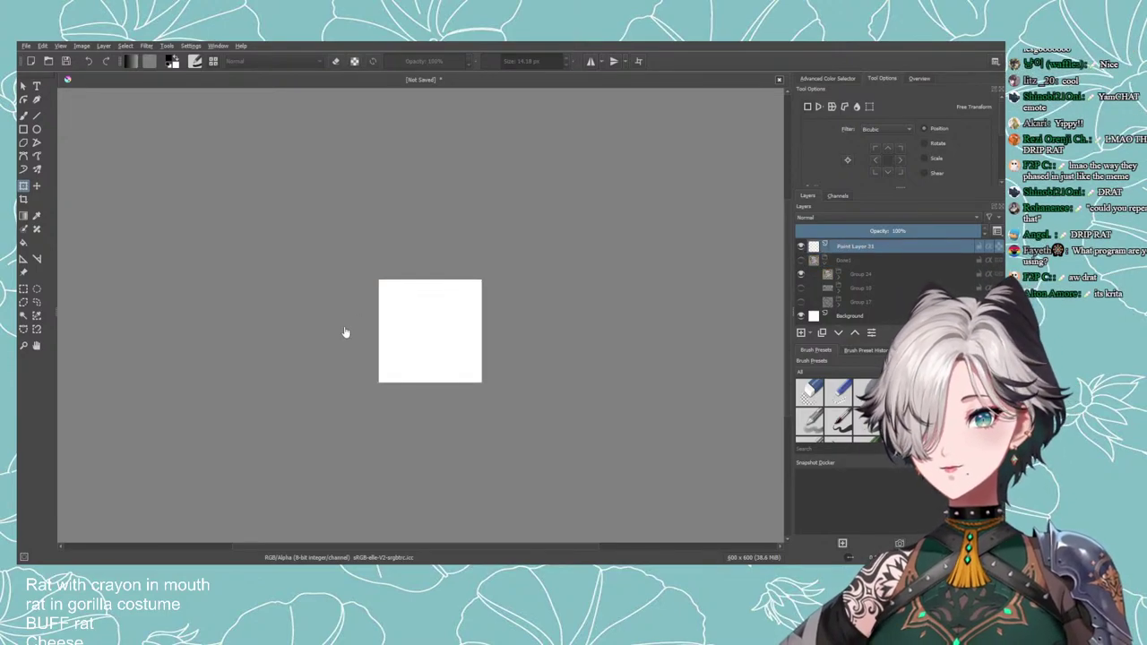
Switch to the Freehand Brush for sketching the next emote on the blank canvas.
click(24, 116)
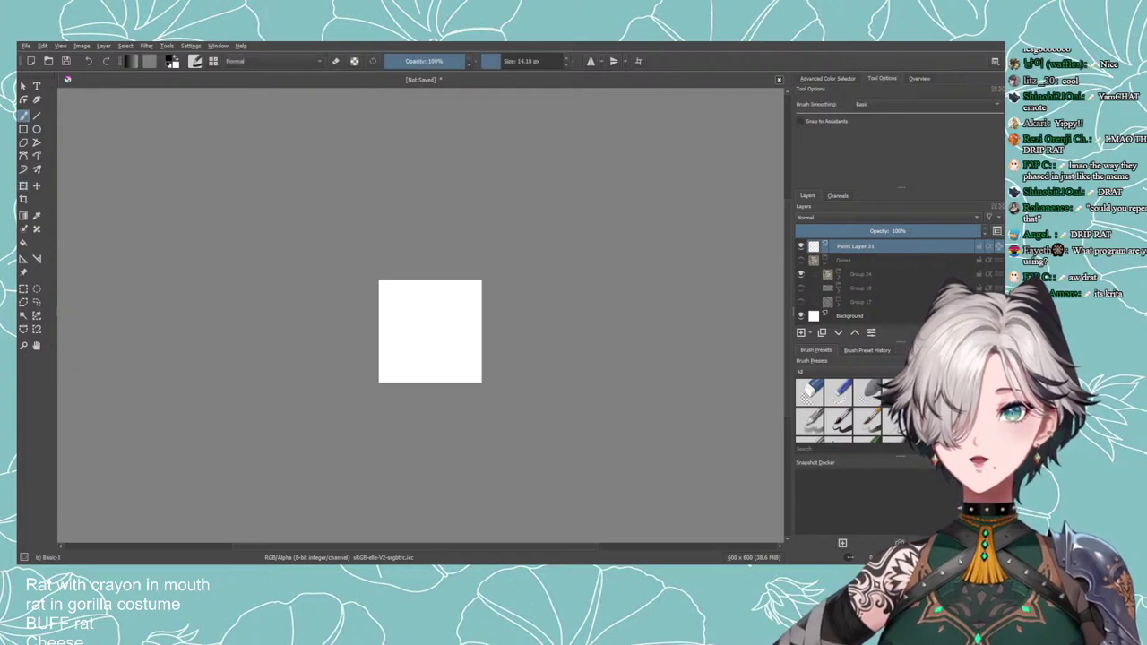
scroll(409, 338, up, 5)
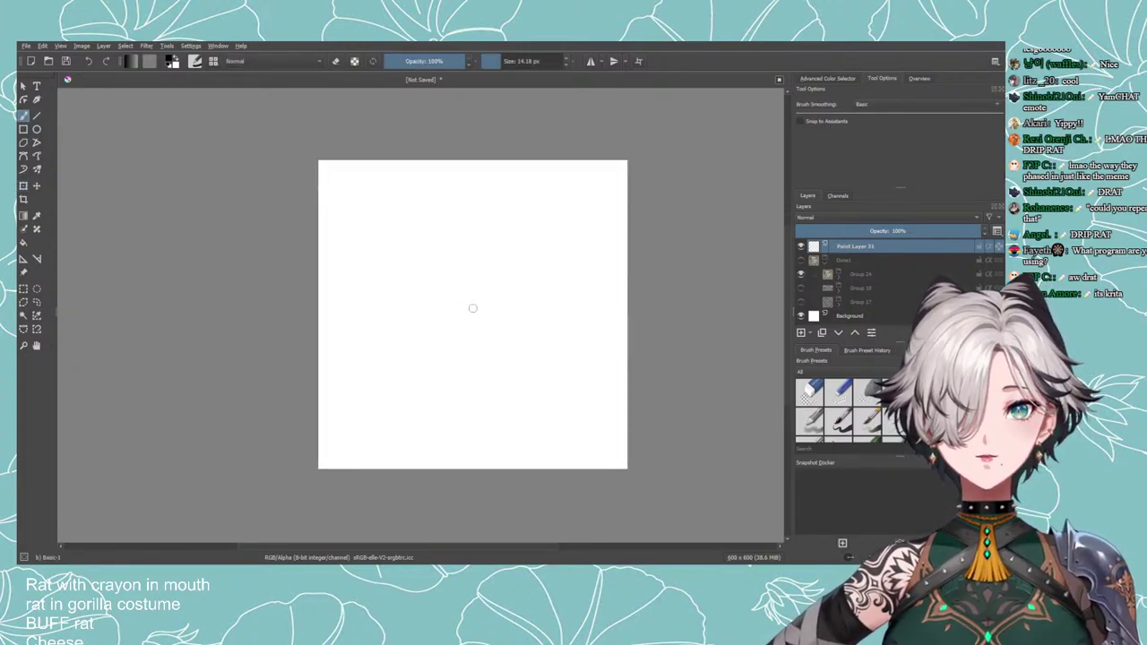
drag(470, 337, 389, 328)
scroll(392, 329, down, 2)
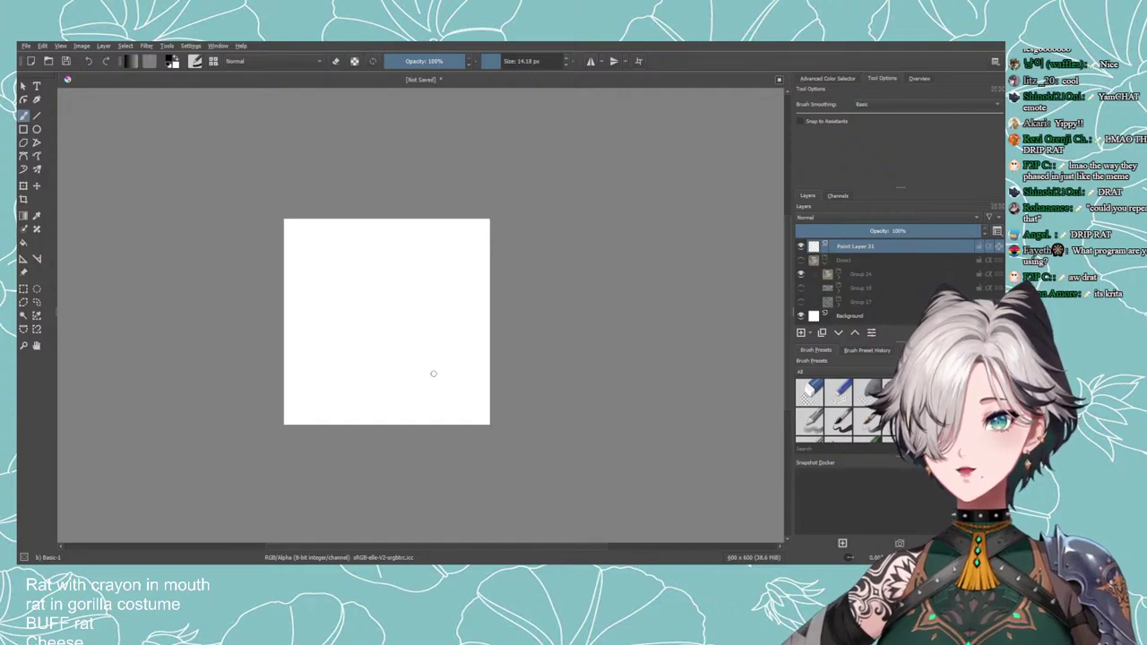
mouse_move(332, 352)
mouse_down()
mouse_move(383, 309)
mouse_move(389, 360)
mouse_up()
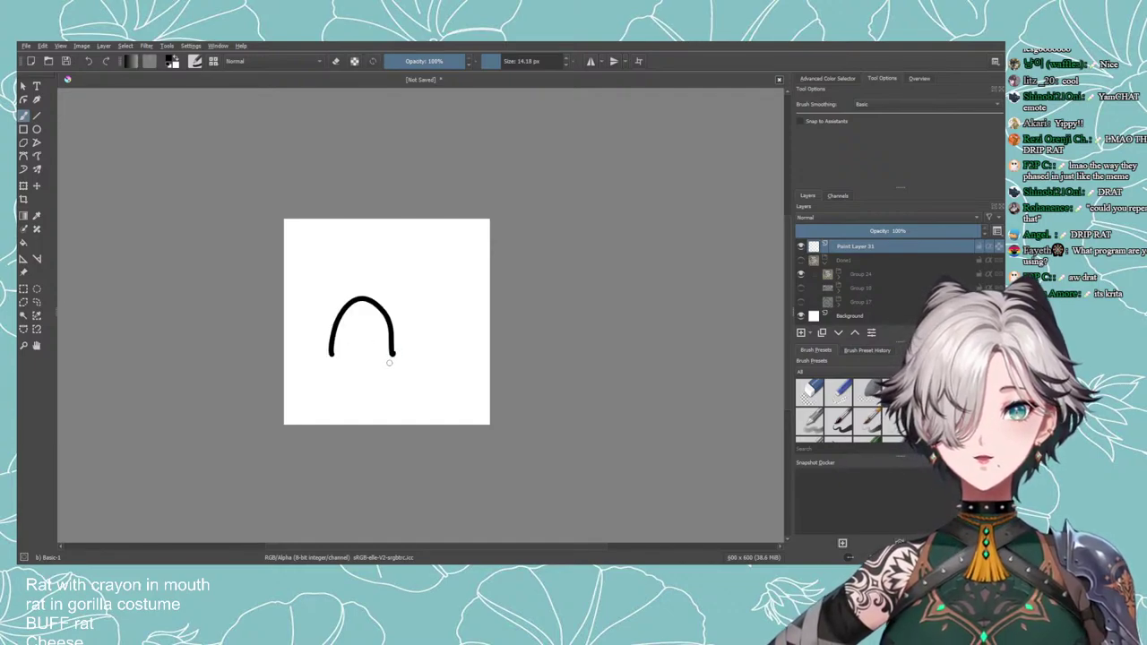
key(ctrl+z)
drag(325, 334, 465, 309)
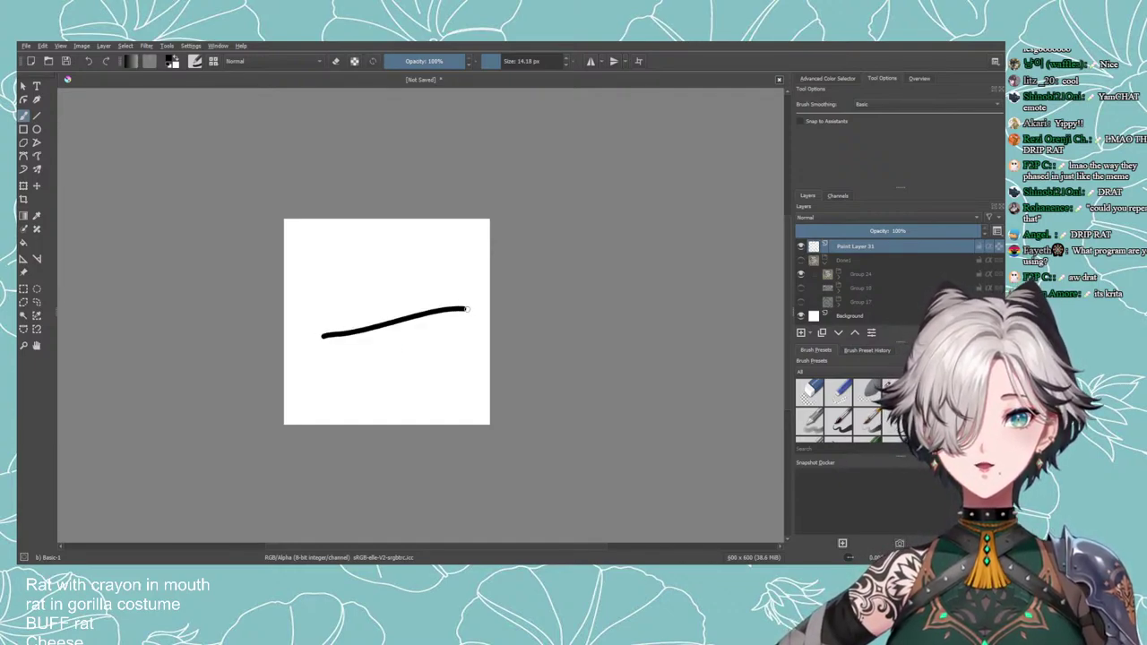
key(ctrl+z)
Draw a straight black line rising diagonally across the middle of the canvas as the crayon's upper edge, redoing unsatisfactory strokes.
mouse_move(315, 347)
mouse_down()
mouse_move(446, 292)
mouse_move(471, 302)
mouse_move(441, 309)
mouse_up()
key(ctrl+z)
key(ctrl+z)
key(ctrl+z)
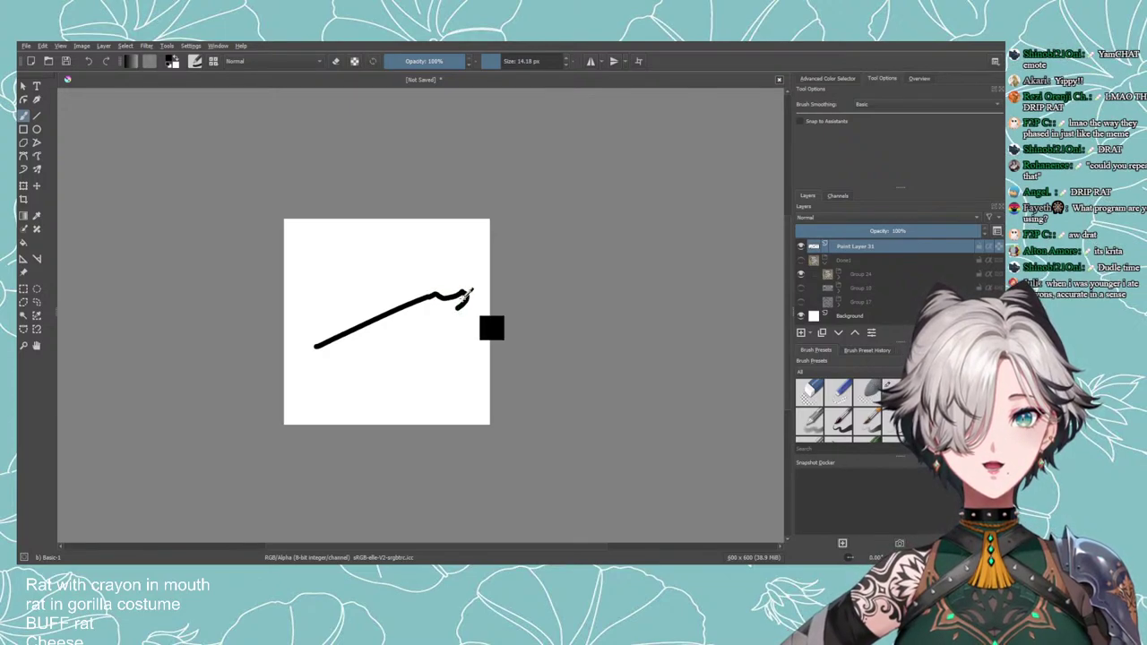
Try to extend the diagonal line with the crayon's tip and lower edge, and undo those strokes.
key(ctrl+z)
drag(430, 298, 458, 296)
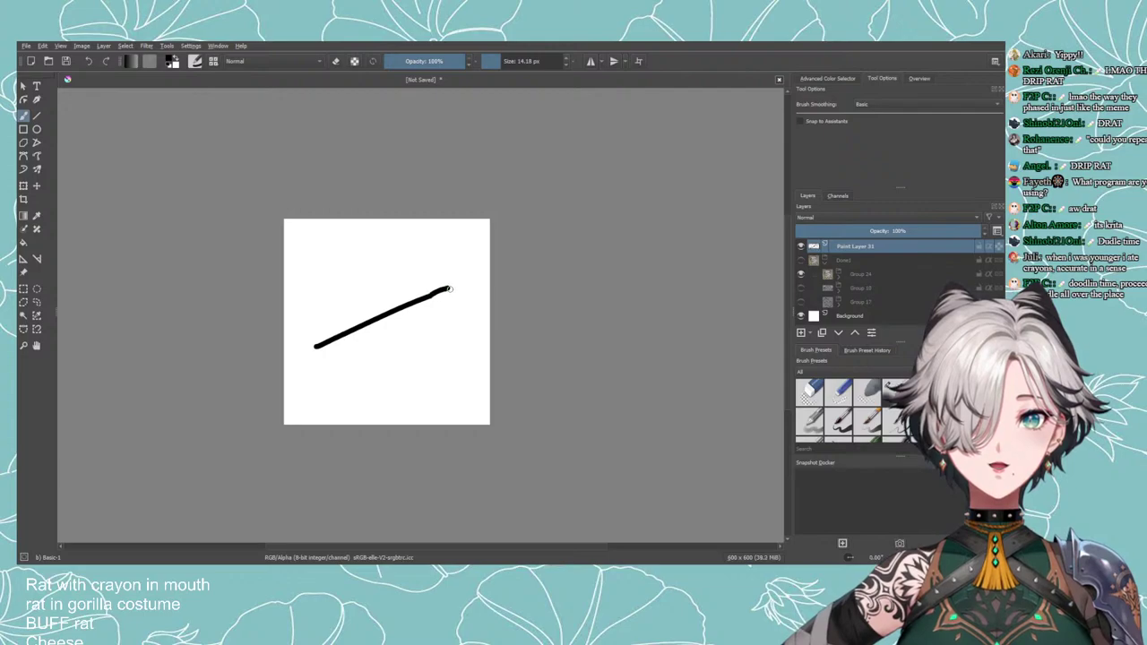
mouse_move(447, 314)
mouse_down()
mouse_move(350, 364)
mouse_move(329, 361)
mouse_up()
key(ctrl+z)
key(ctrl+z)
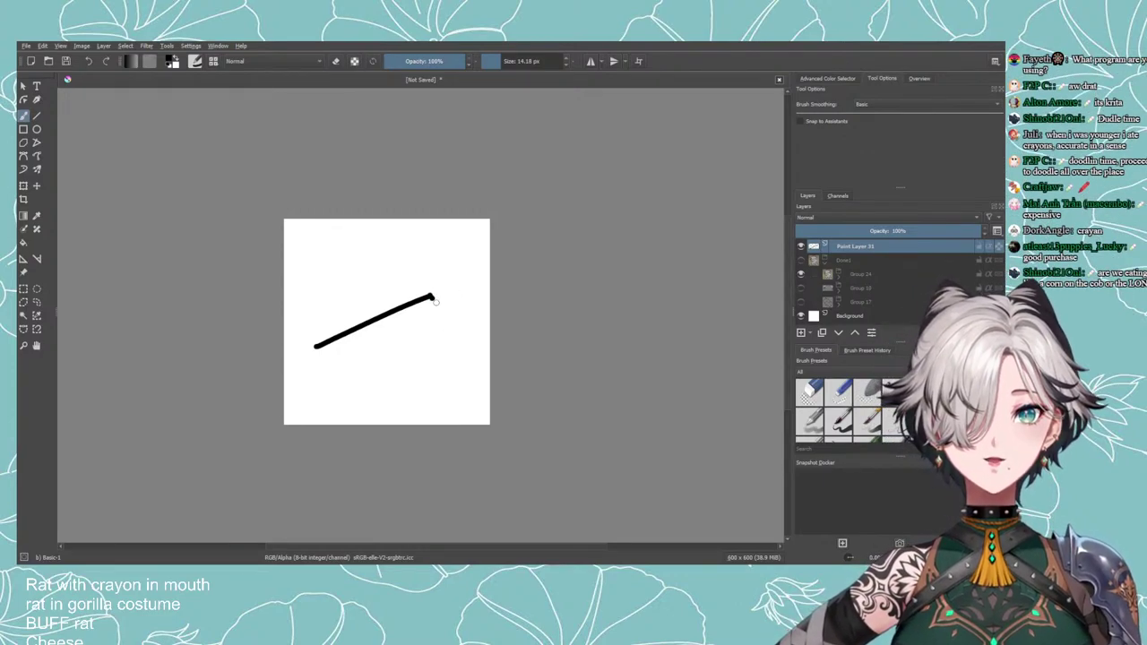
key(ctrl+z)
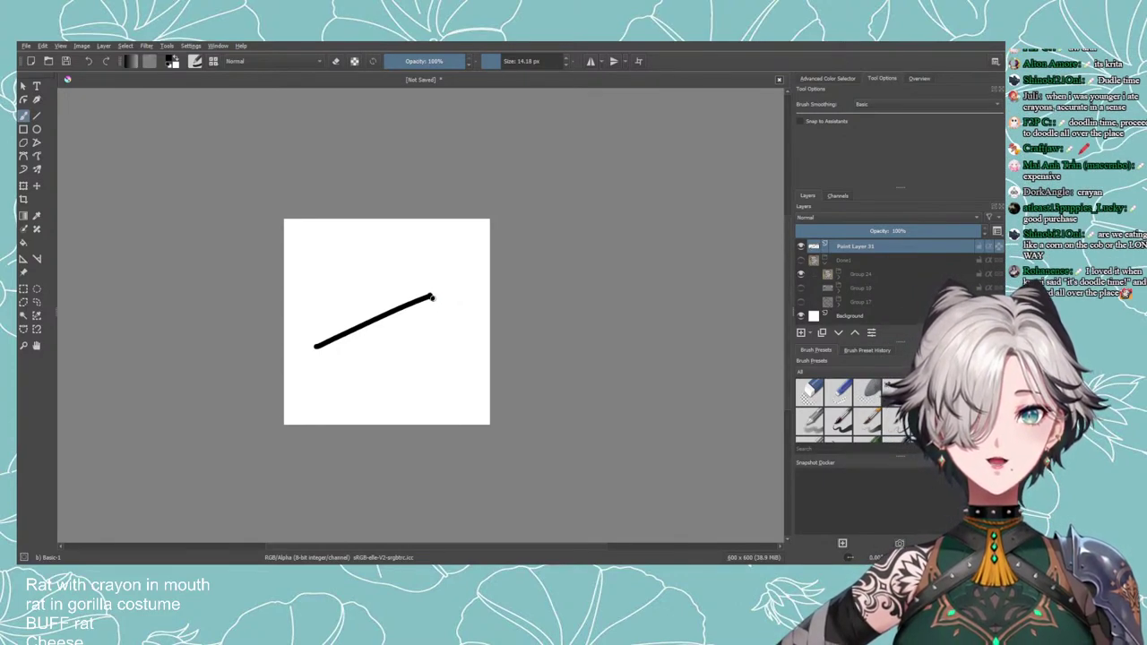
Complete the crayon outline with a pointed tip, lower edge and flat end, and add lengthwise lines along its body.
drag(429, 296, 467, 300)
key(ctrl+z)
key(ctrl+z)
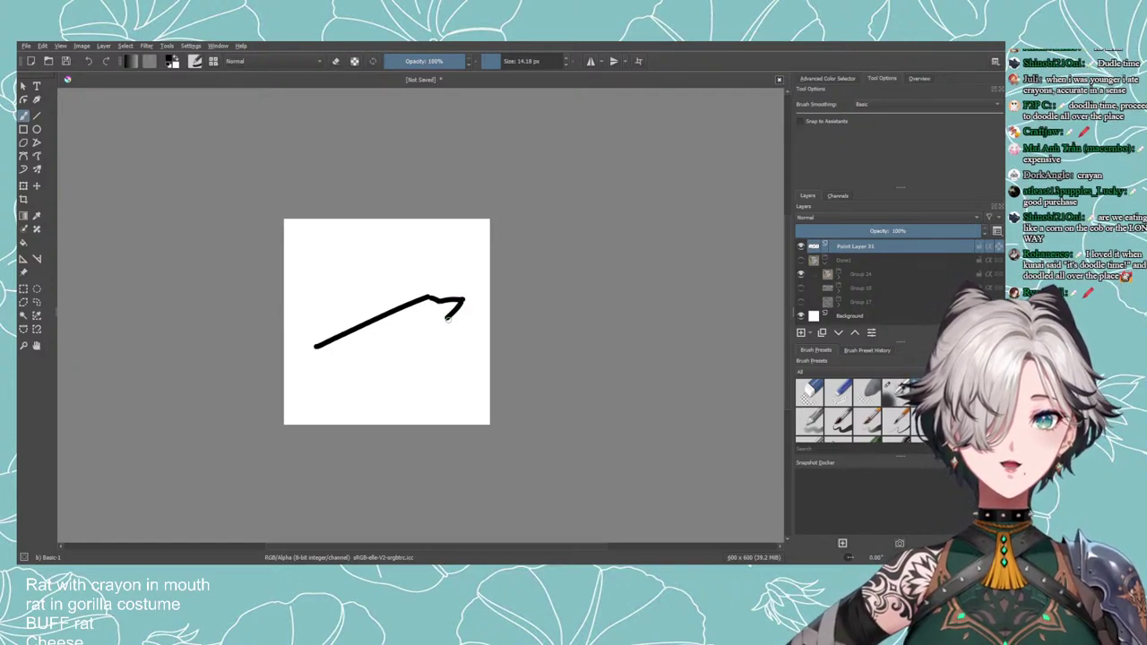
drag(447, 333, 325, 385)
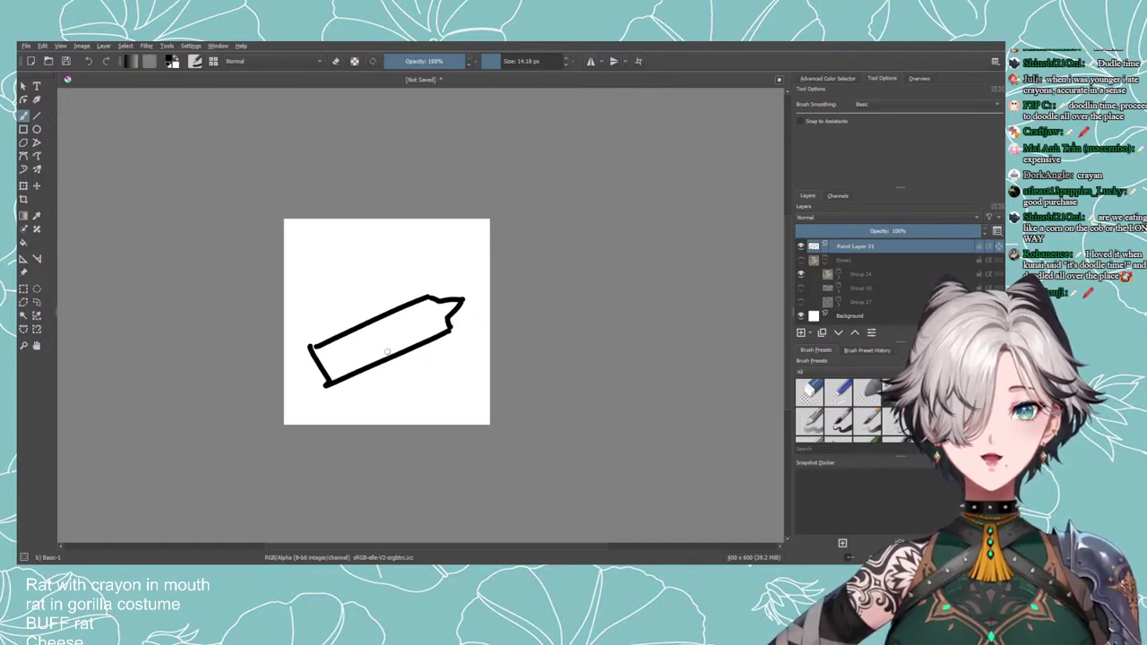
drag(443, 303, 333, 342)
key(ctrl+z)
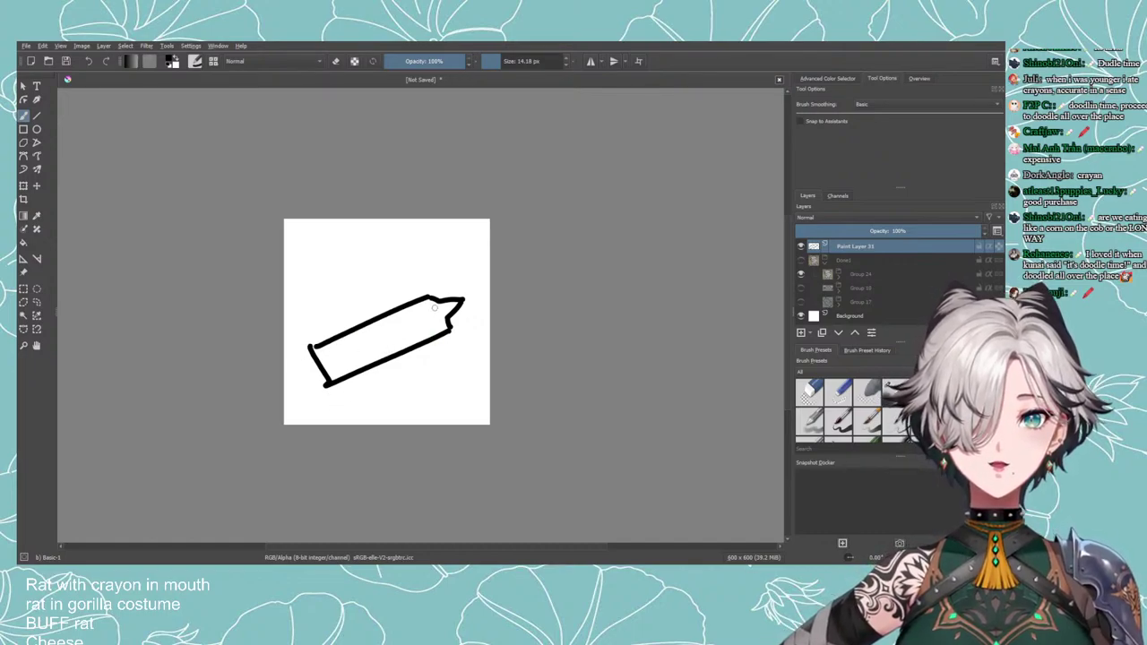
mouse_move(444, 303)
mouse_down()
mouse_move(296, 365)
mouse_move(408, 336)
mouse_move(324, 371)
mouse_up()
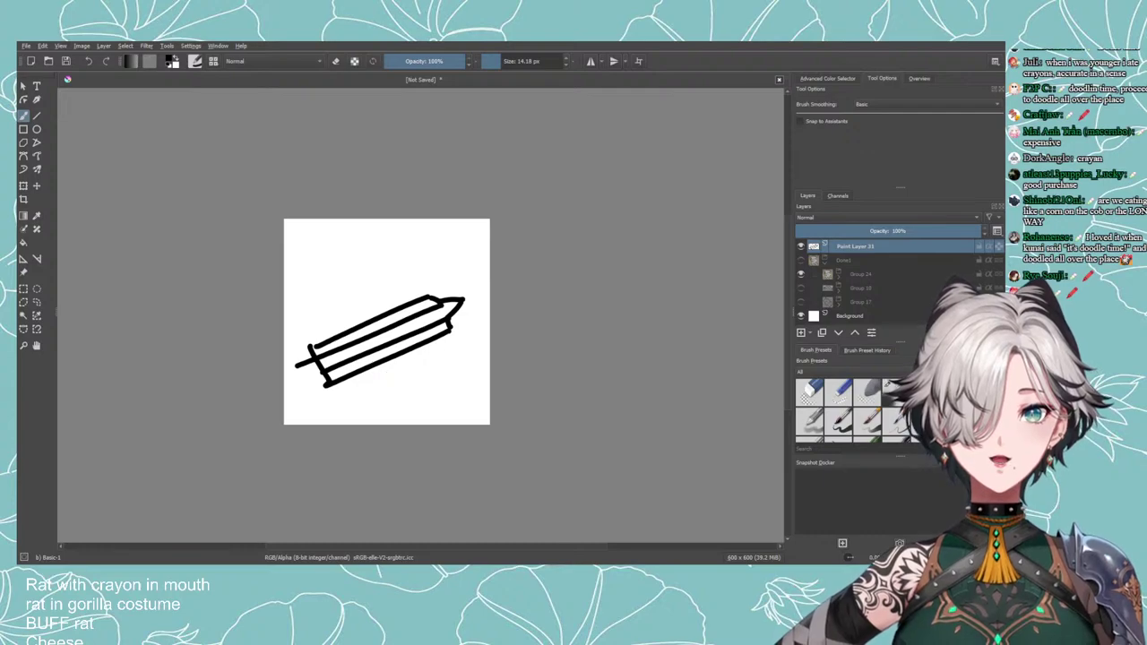
Hide the first crayon sketch and draw the upper diagonal edge of a slimmer crayon on a new paint layer.
click(800, 247)
click(800, 333)
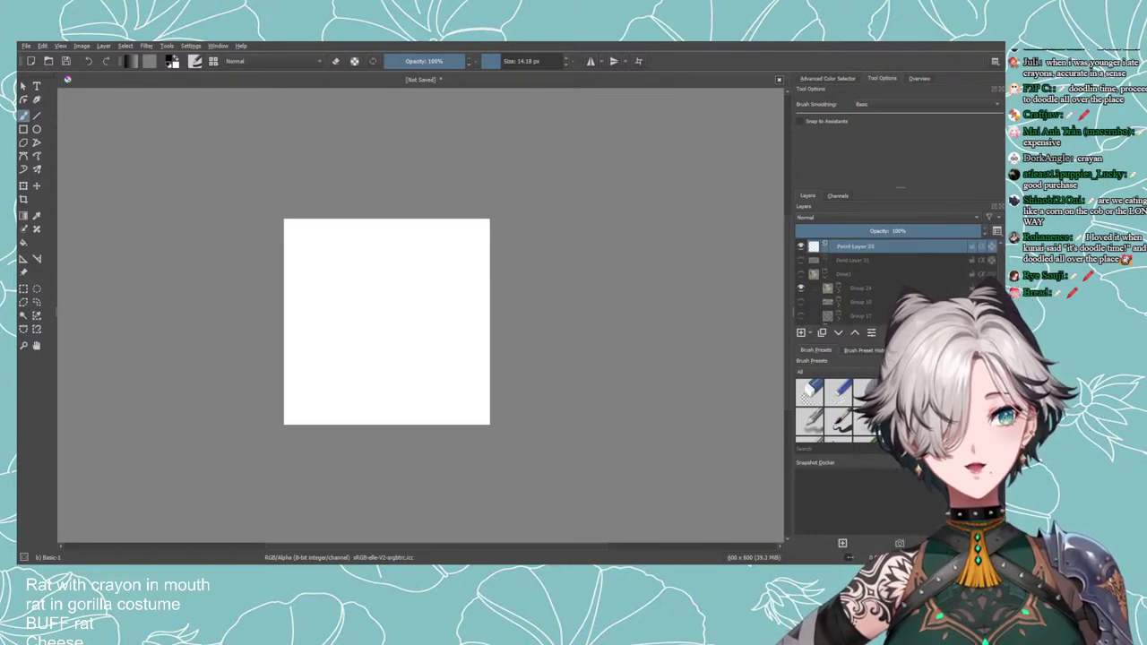
drag(416, 282, 294, 342)
key(ctrl+z)
drag(429, 279, 292, 355)
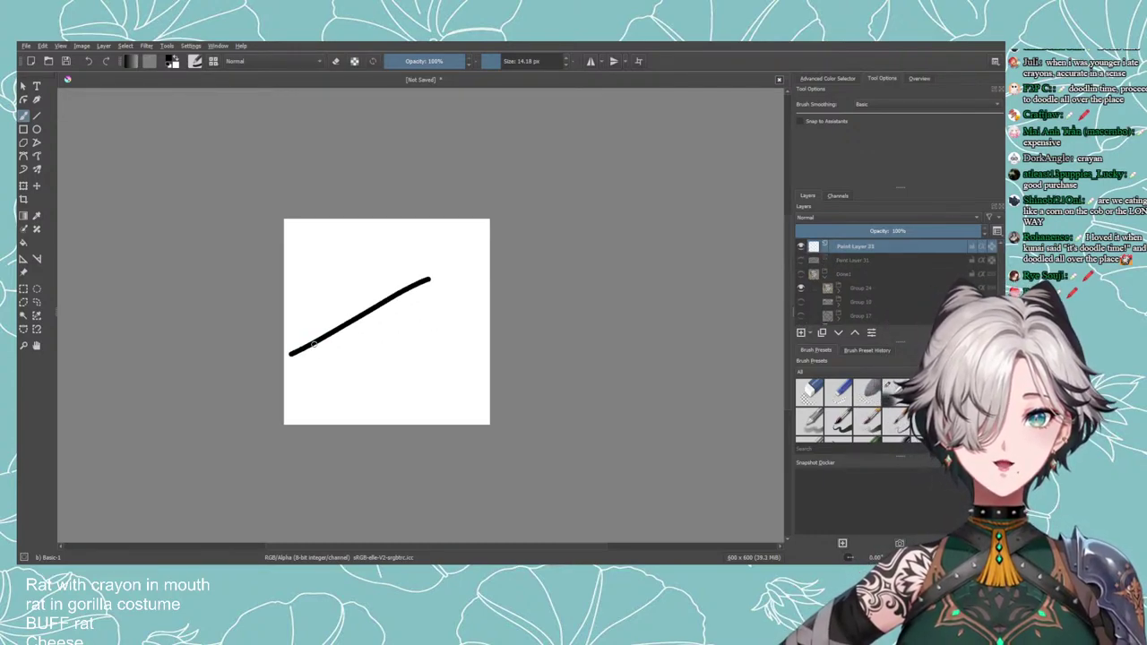
key(ctrl+z)
drag(428, 279, 311, 355)
Draw the slim crayon's lower edge parallel to the upper one, redoing unsatisfactory strokes.
mouse_move(445, 291)
mouse_down()
mouse_move(321, 375)
mouse_move(442, 297)
mouse_move(333, 366)
mouse_up()
key(ctrl+z)
key(ctrl+z)
drag(445, 291, 320, 374)
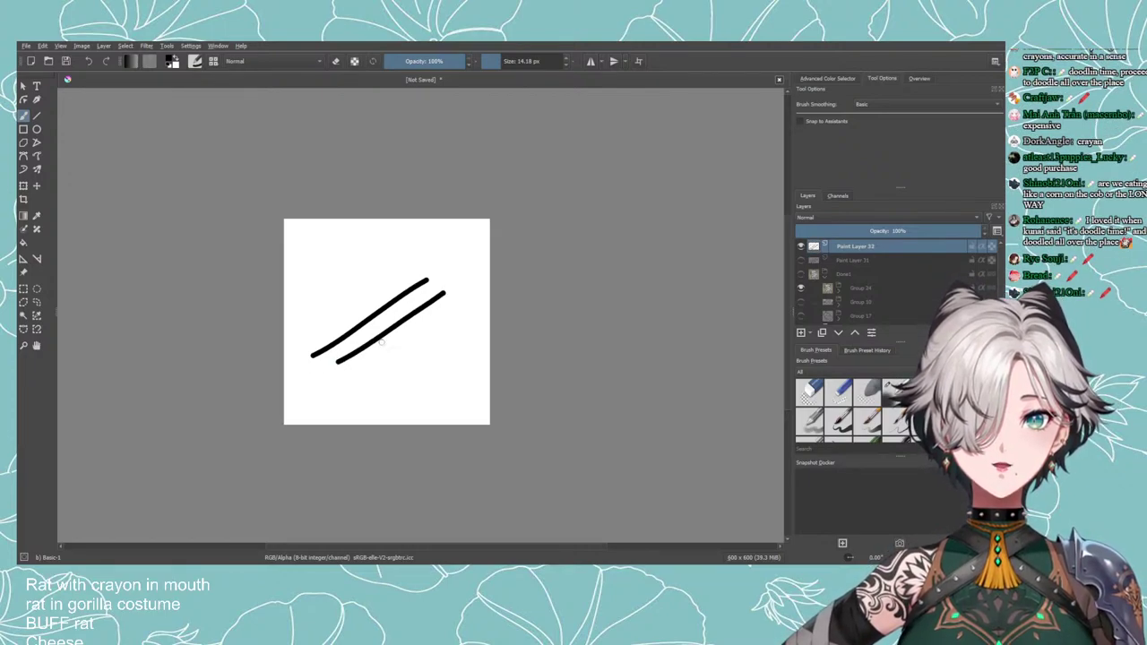
key(ctrl+z)
drag(445, 291, 319, 376)
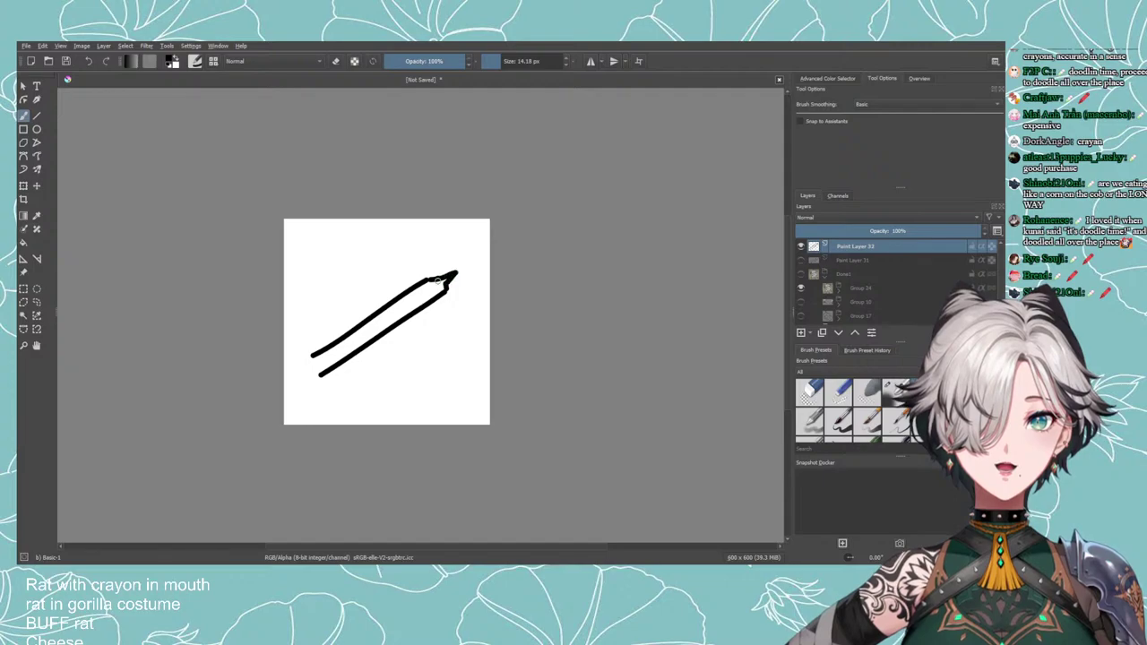
Draw the slim crayon's pointed tip, close its flat end, and add a pair of crossbands near each end.
key(ctrl+z)
drag(435, 279, 444, 290)
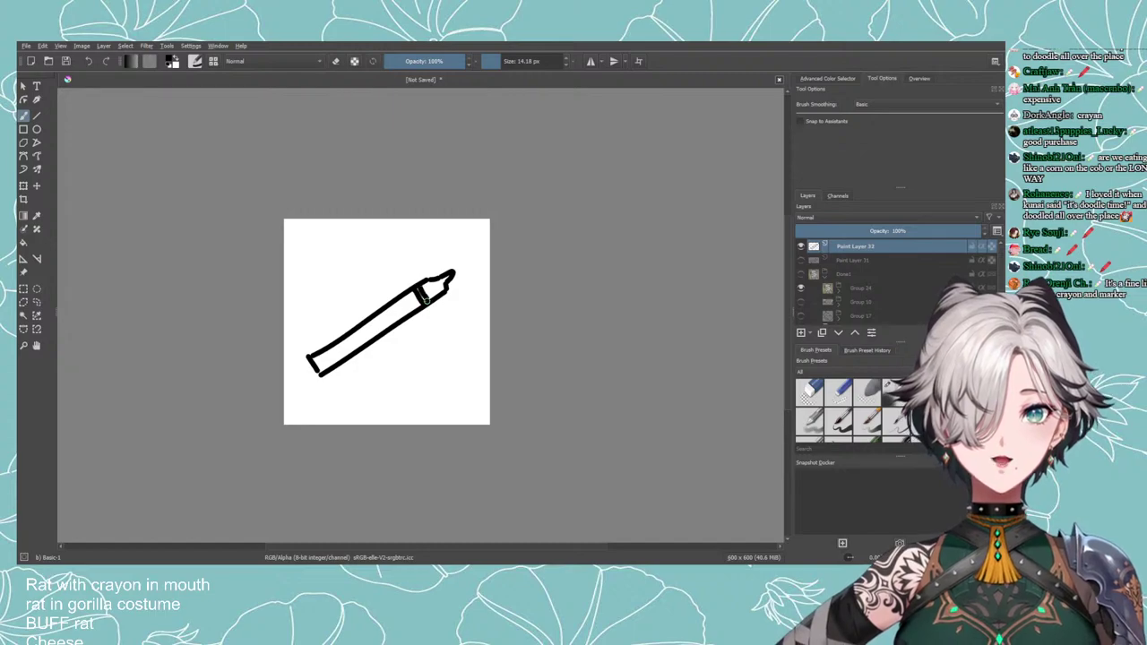
key(ctrl+z)
key(ctrl+z)
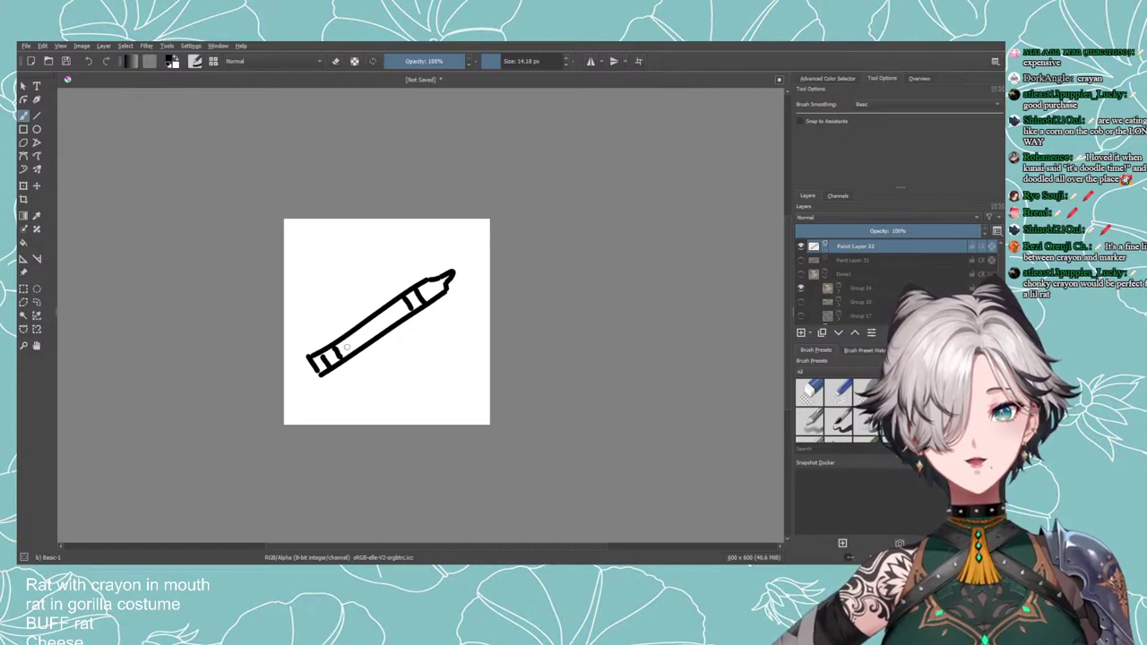
Rotate the crayon drawing until it lies horizontally with its tip facing right, and return to the Freehand Brush.
click(24, 185)
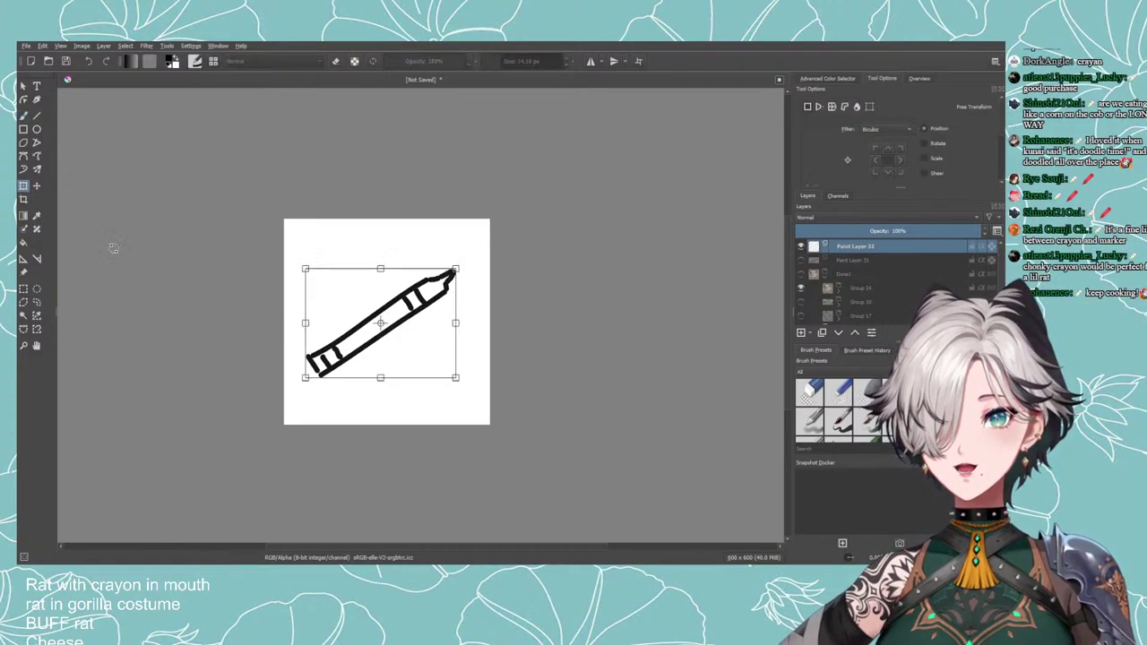
drag(389, 380, 344, 396)
click(24, 116)
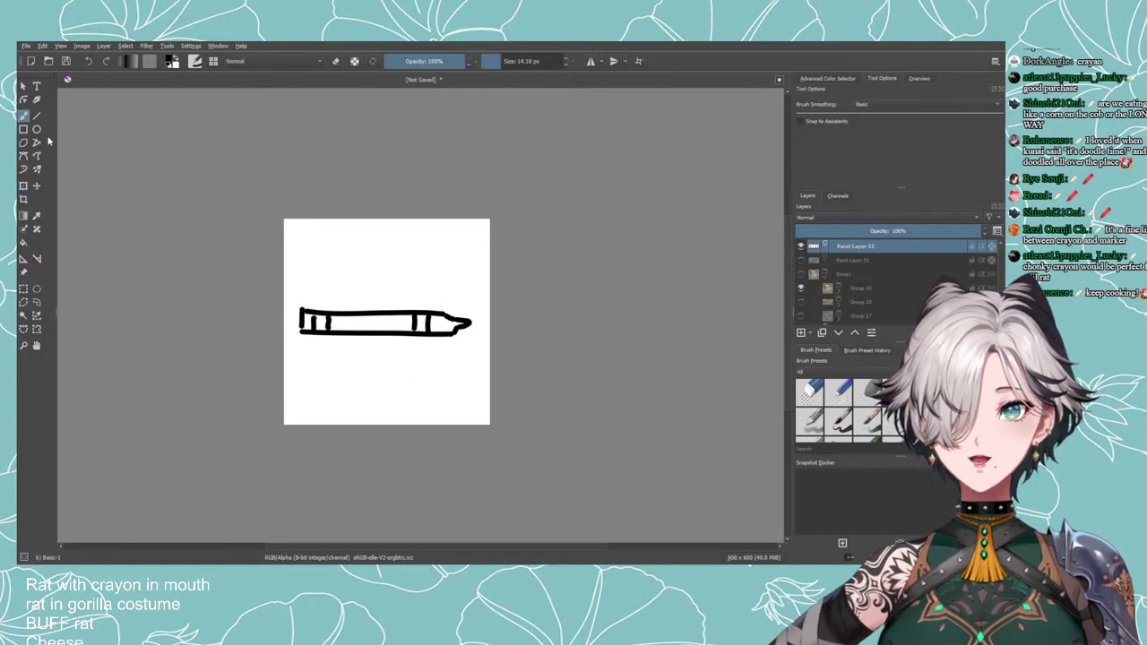
Letter "BAYON" on the crayon's body on a new paint layer, using a 3.15 px brush.
click(801, 333)
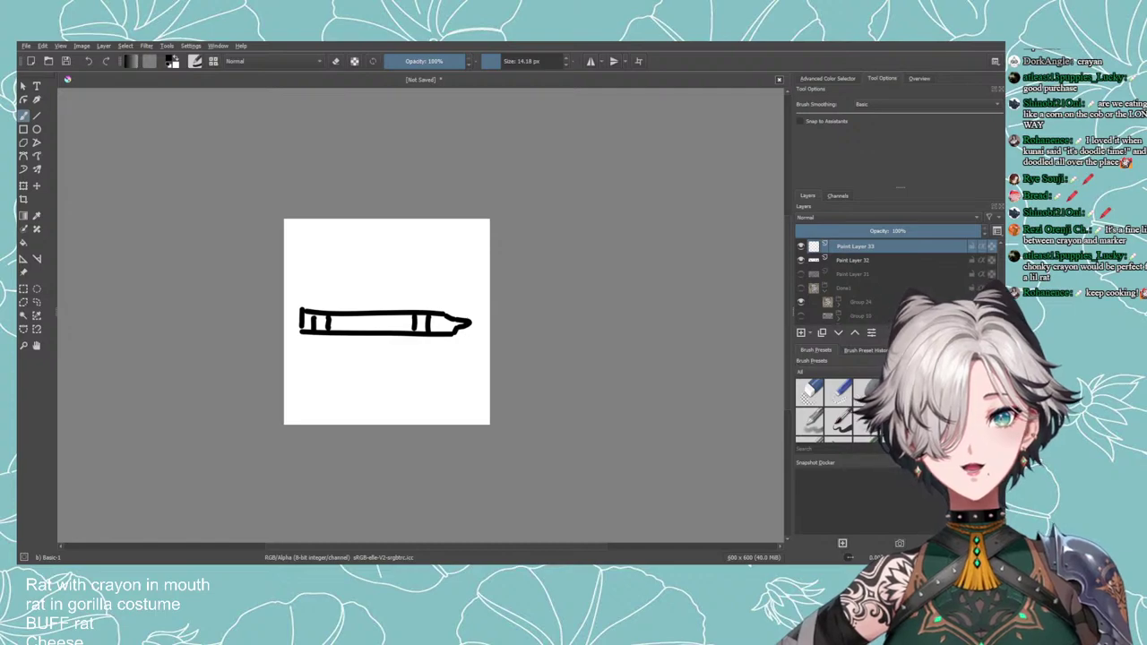
scroll(696, 329, up, 2)
mouse_move(469, 391)
mouse_down()
mouse_move(706, 403)
mouse_move(898, 383)
mouse_up()
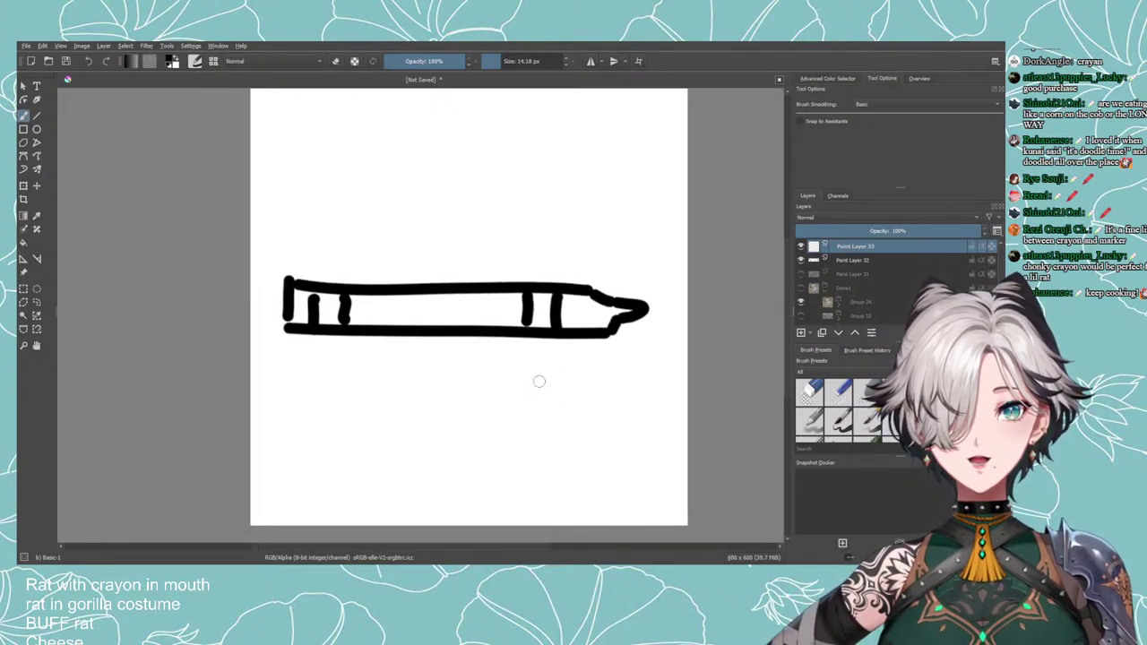
mouse_move(381, 300)
mouse_down()
mouse_move(381, 315)
mouse_move(403, 319)
mouse_move(380, 320)
mouse_up()
key(ctrl+z)
key(ctrl+z)
click(492, 61)
mouse_move(380, 300)
mouse_down()
mouse_move(380, 320)
mouse_move(409, 320)
mouse_move(409, 310)
mouse_move(422, 311)
mouse_move(419, 321)
mouse_move(467, 301)
mouse_up()
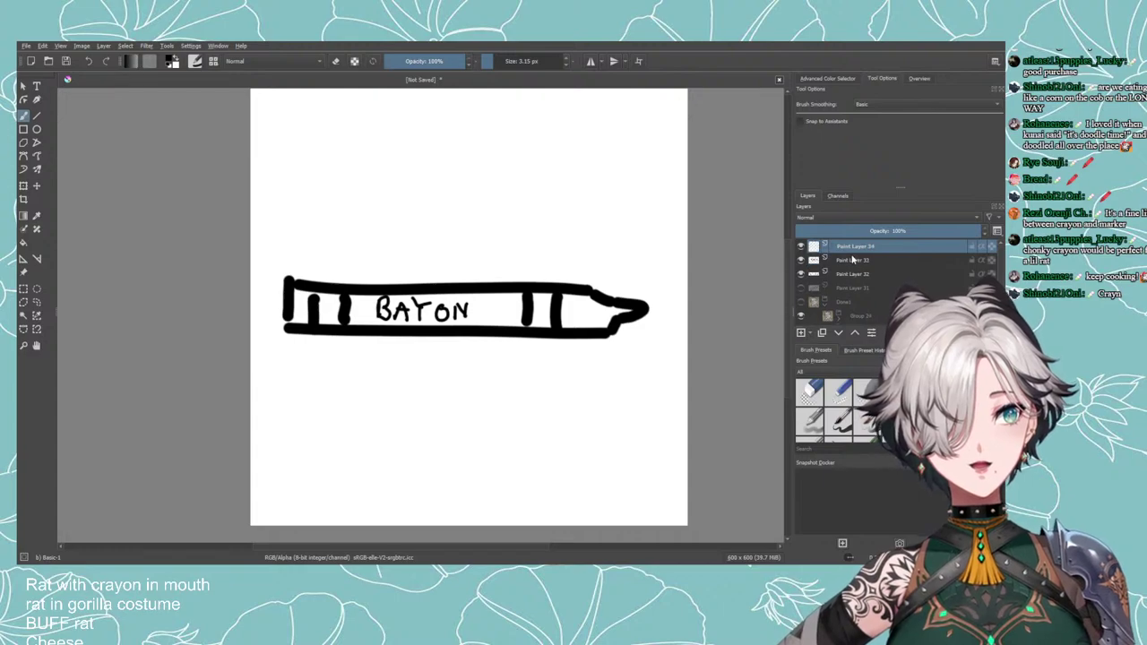
Add a paint layer beneath the BAYON lettering and paint a red patch behind the letter B with an 8.47 px brush.
click(800, 333)
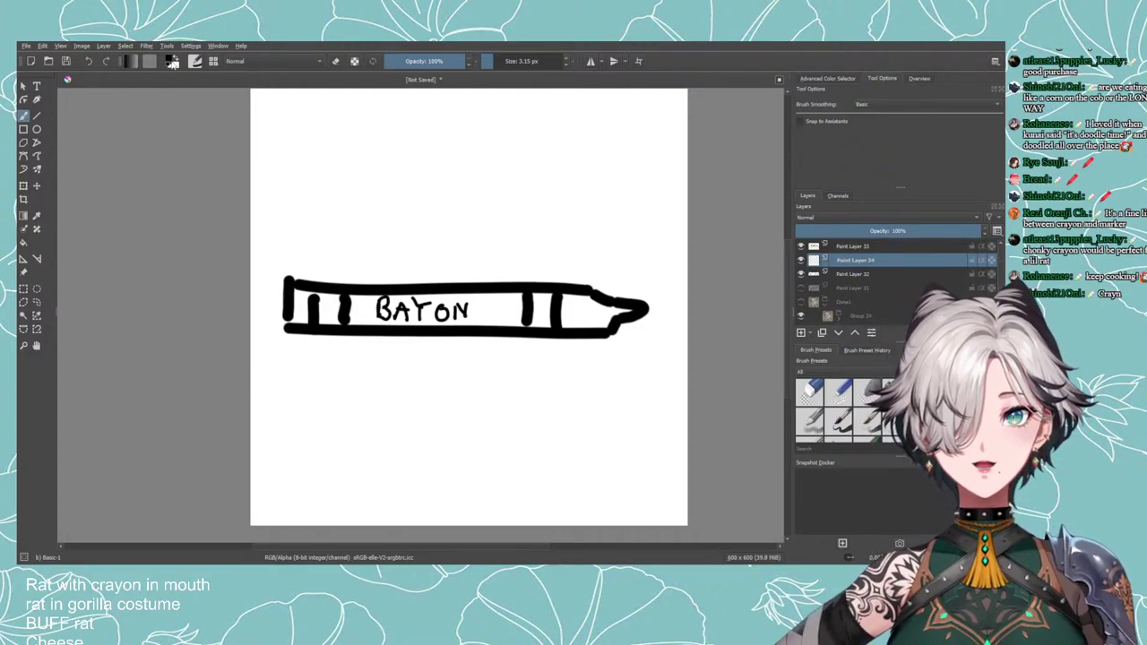
click(581, 377)
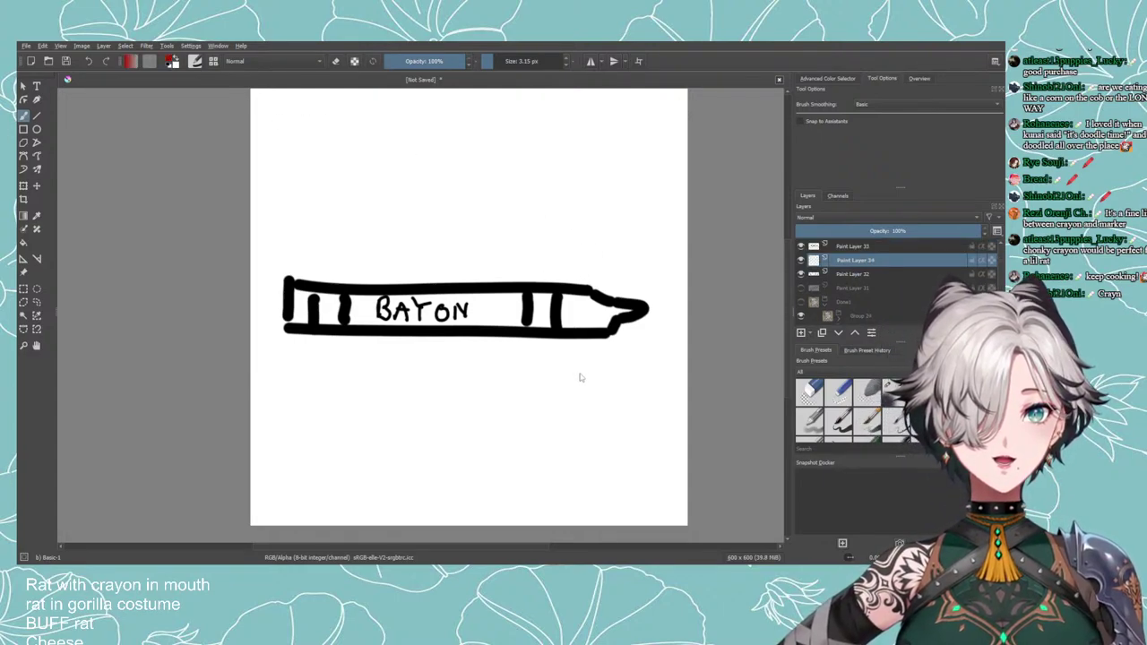
drag(489, 65, 499, 65)
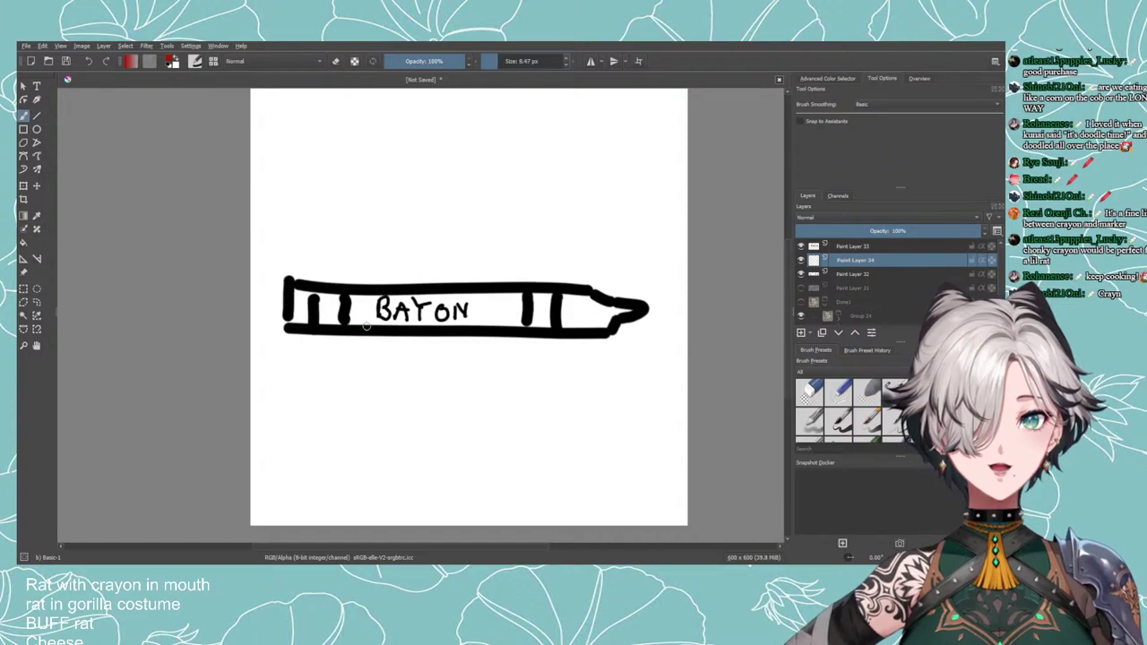
mouse_move(376, 318)
mouse_down()
mouse_move(377, 298)
mouse_move(389, 297)
mouse_move(390, 325)
mouse_move(377, 320)
mouse_move(383, 310)
mouse_up()
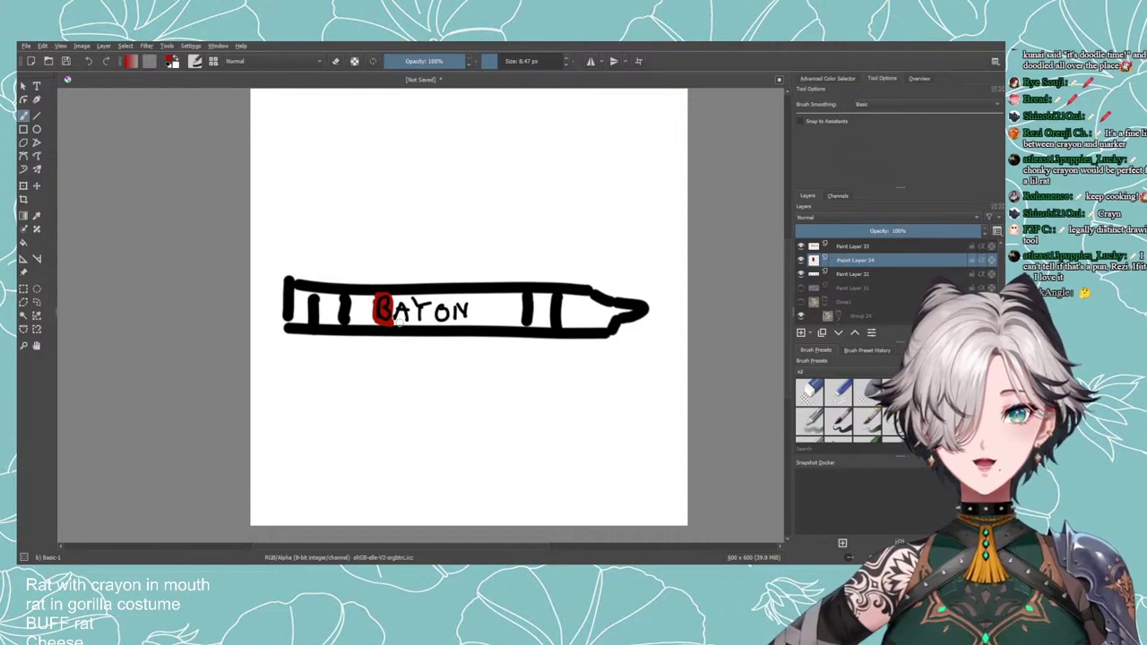
Move the lettering and red patch layers below the crayon outline layer and group all three layers.
ctrl+click(867, 249)
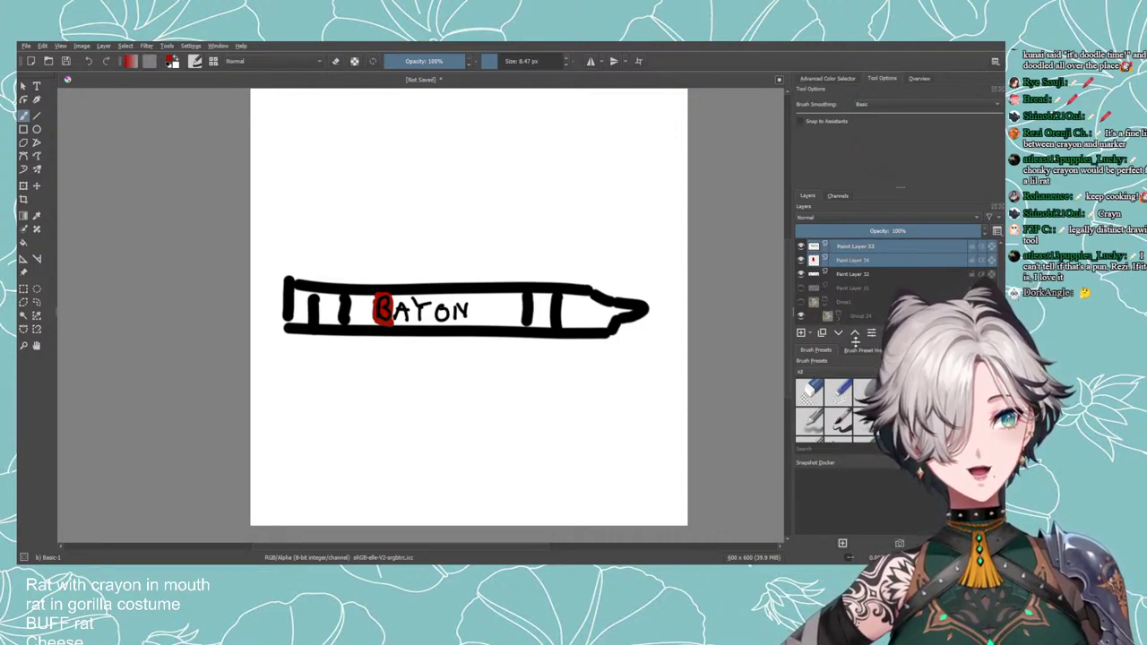
click(838, 333)
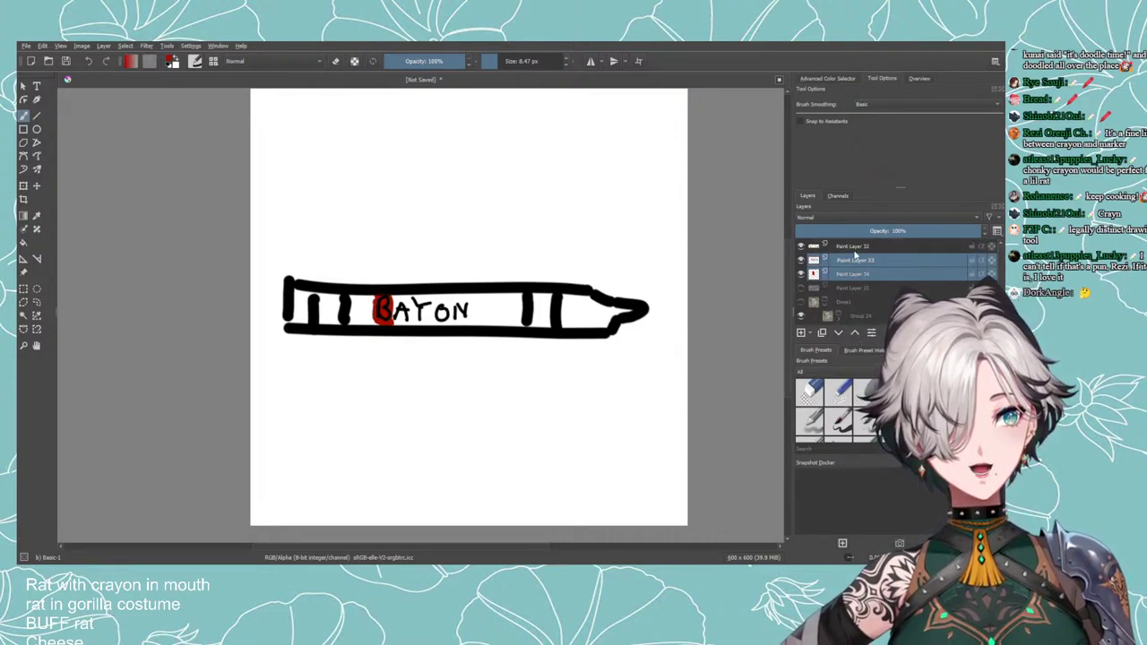
ctrl+click(854, 251)
key(ctrl+g)
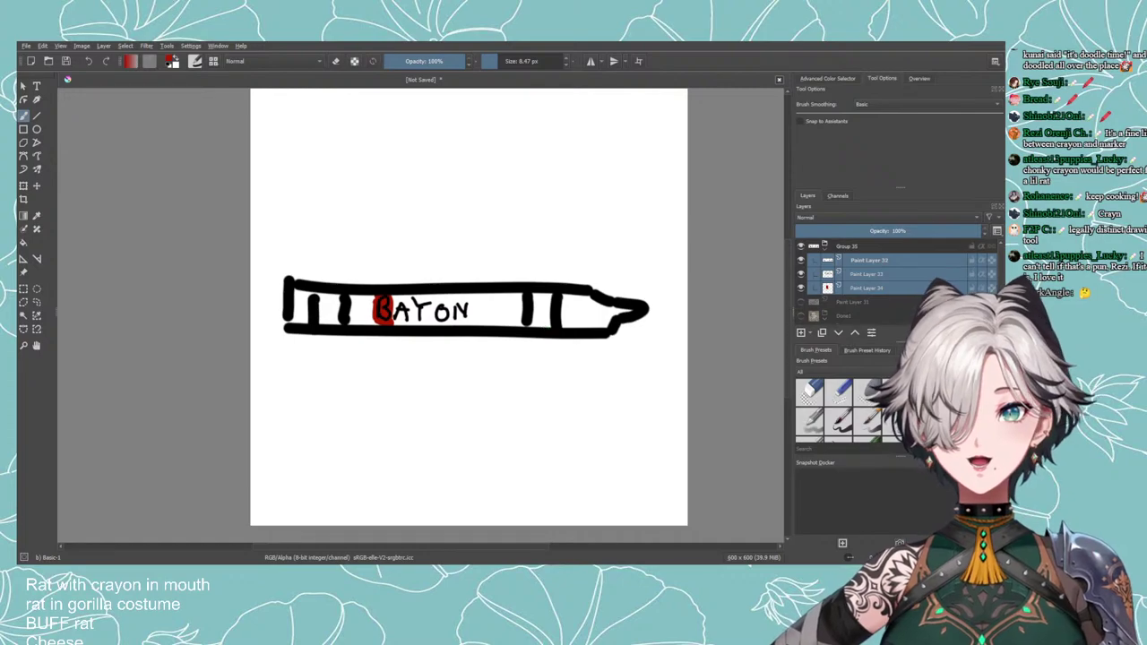
Rotate the crayon group so its tip points up to the right and scale it down to about two thirds.
click(23, 186)
mouse_move(238, 364)
mouse_down()
mouse_move(344, 481)
mouse_move(403, 414)
mouse_up()
key(ctrl+z)
click(847, 247)
click(425, 400)
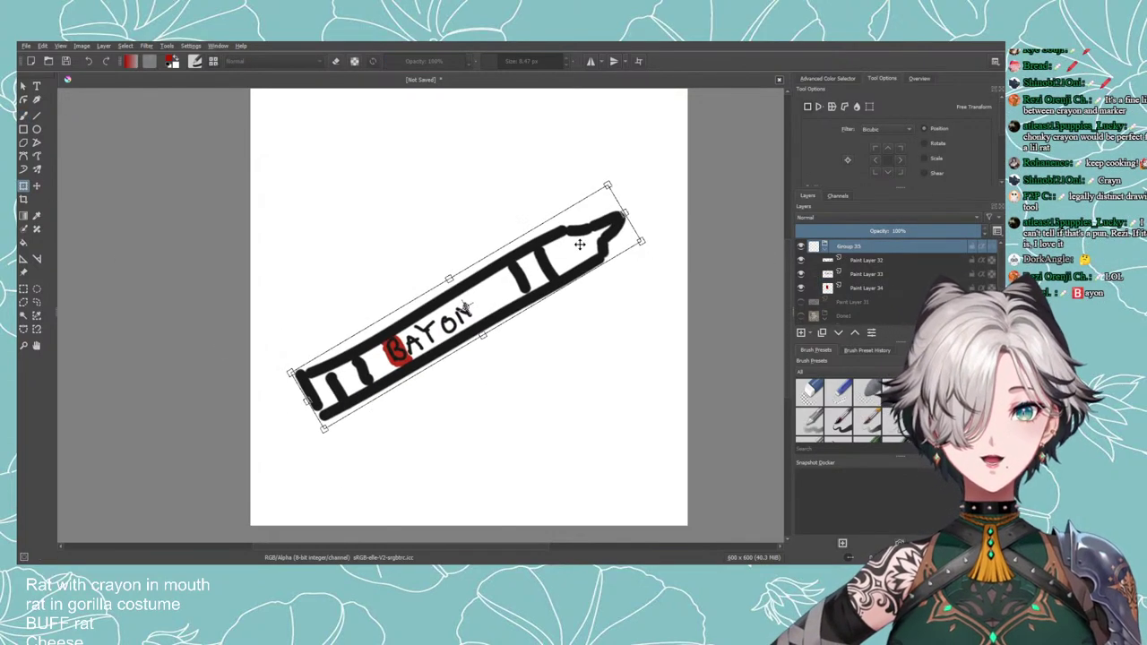
drag(639, 241, 500, 273)
scroll(424, 354, down, 2)
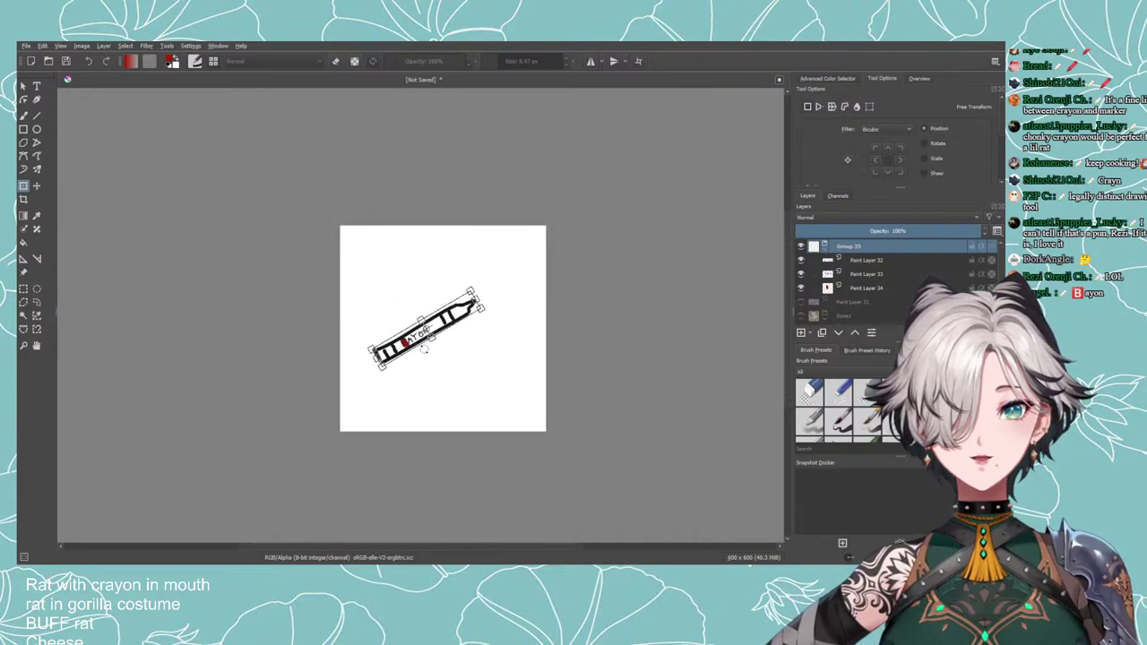
scroll(448, 367, up, 2)
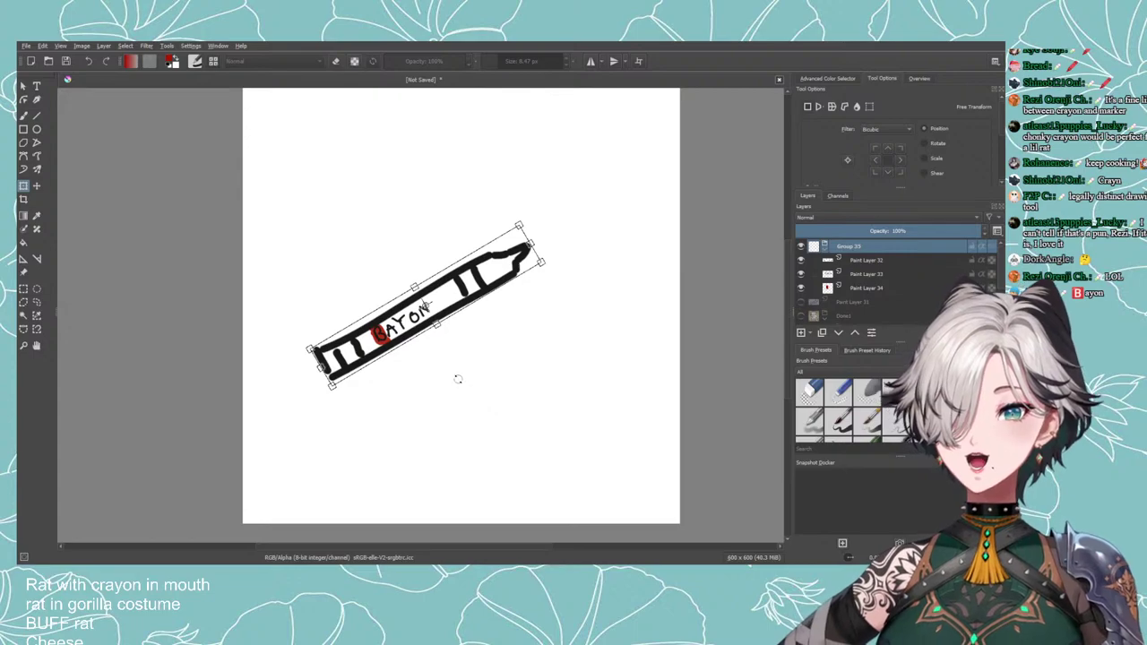
scroll(408, 366, down, 2)
scroll(411, 365, up, 2)
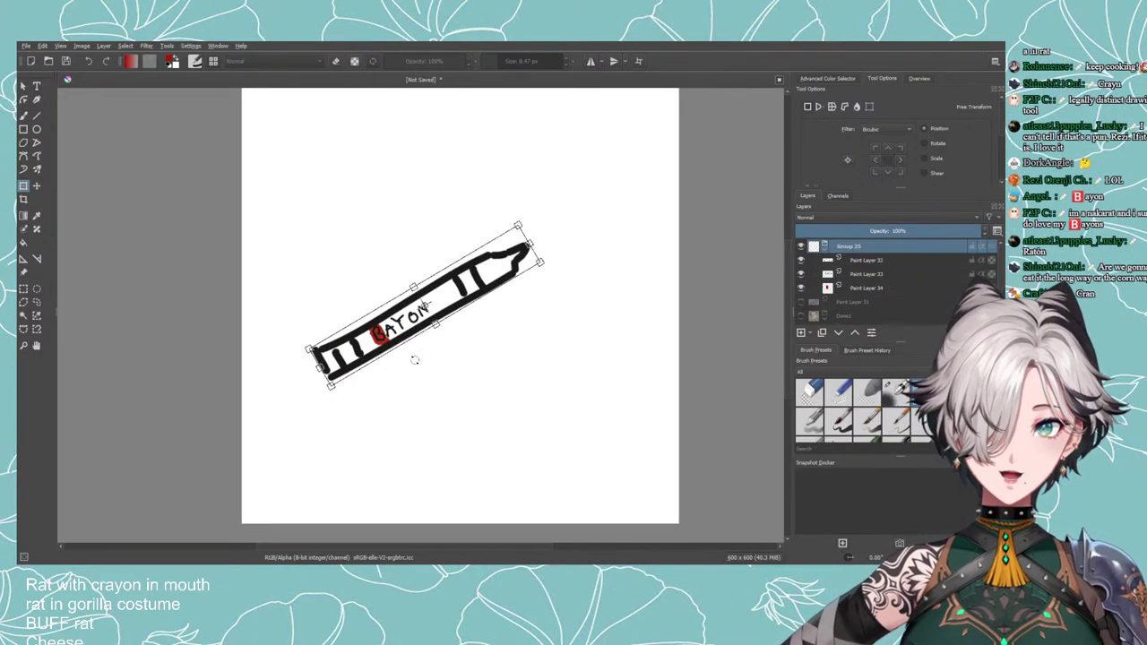
scroll(414, 359, down, 2)
scroll(502, 373, up, 1)
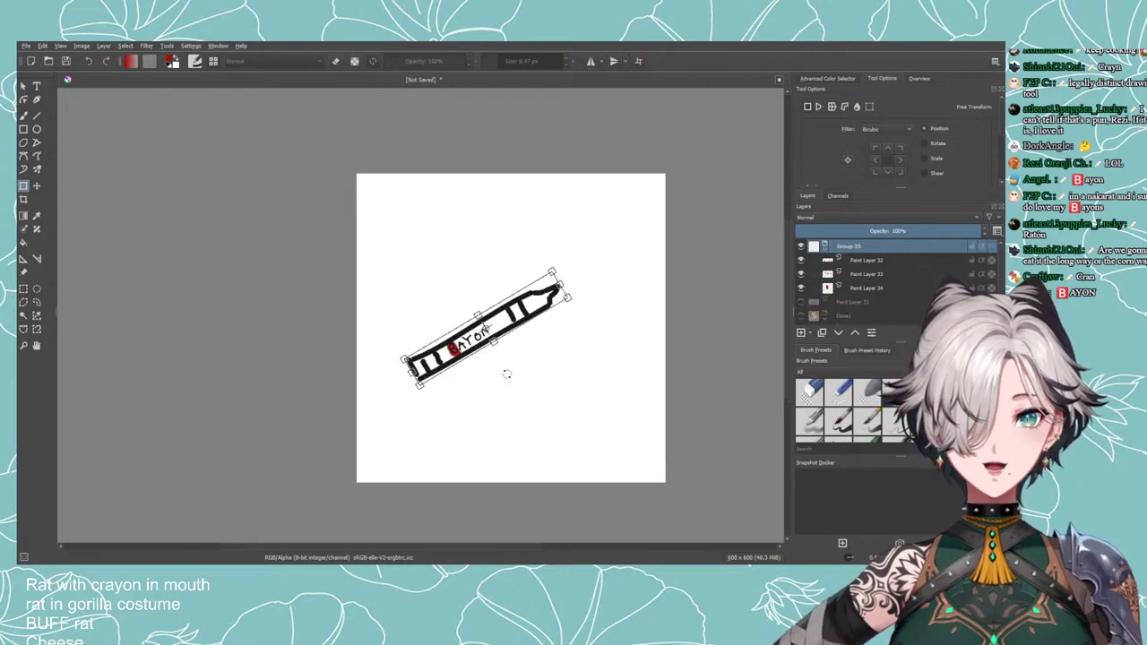
mouse_move(507, 317)
mouse_down()
mouse_move(542, 319)
mouse_move(529, 338)
mouse_move(451, 338)
mouse_up()
Add a new paint layer on top inside the crayon group and set up a black brush of about 12 px.
click(801, 332)
scroll(451, 338, up, 1)
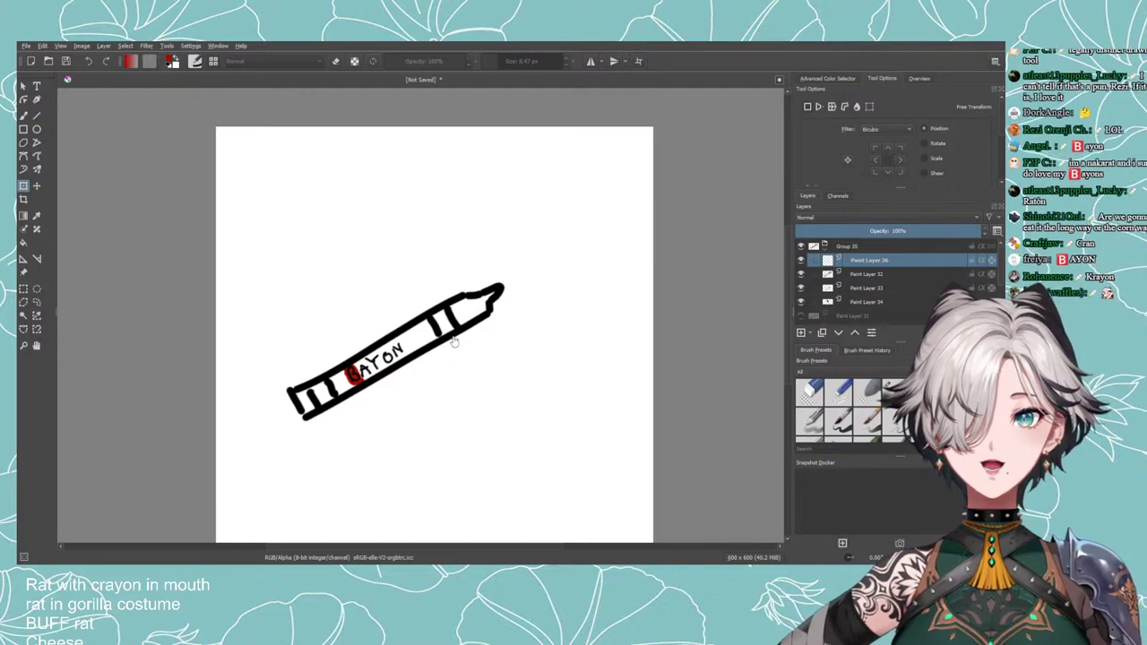
click(23, 117)
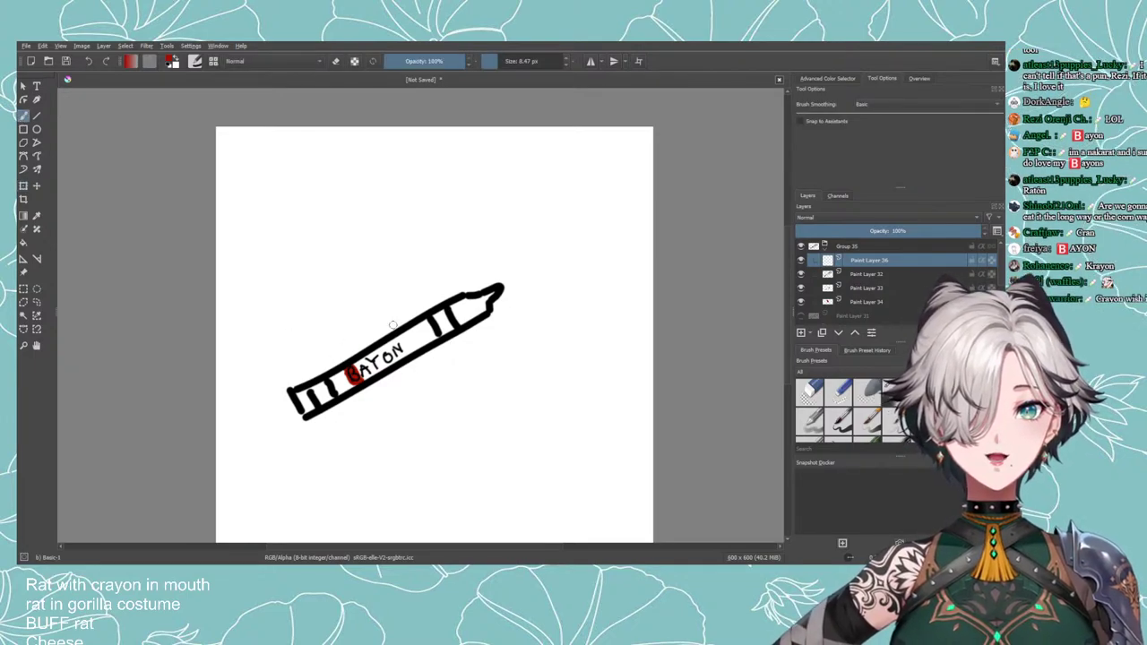
click(168, 65)
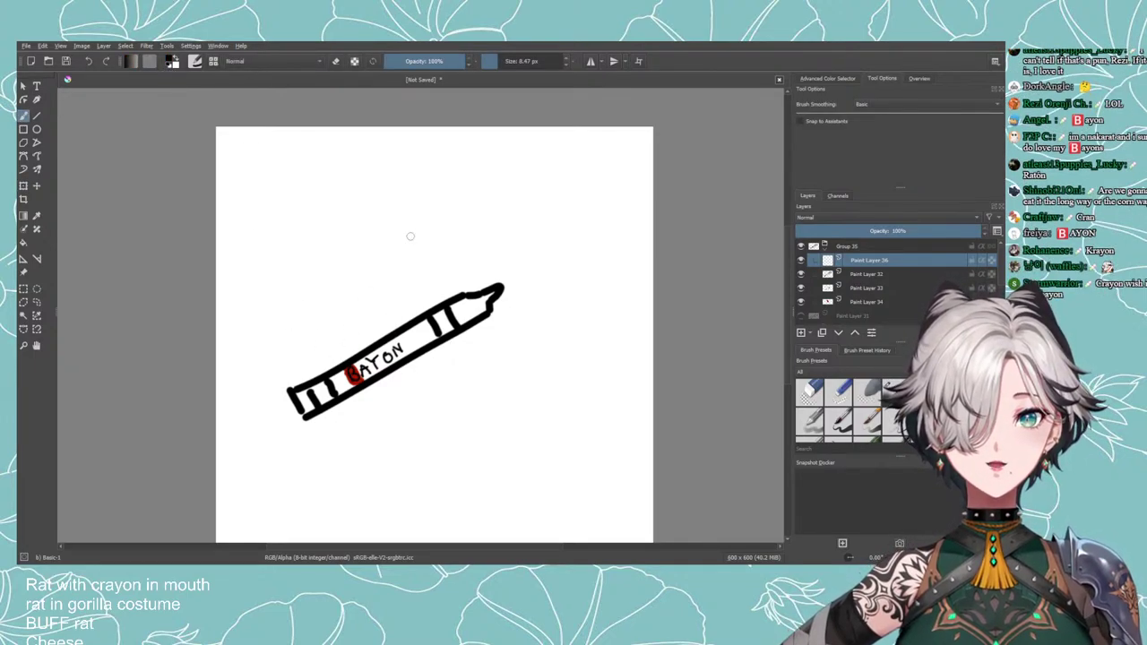
click(506, 58)
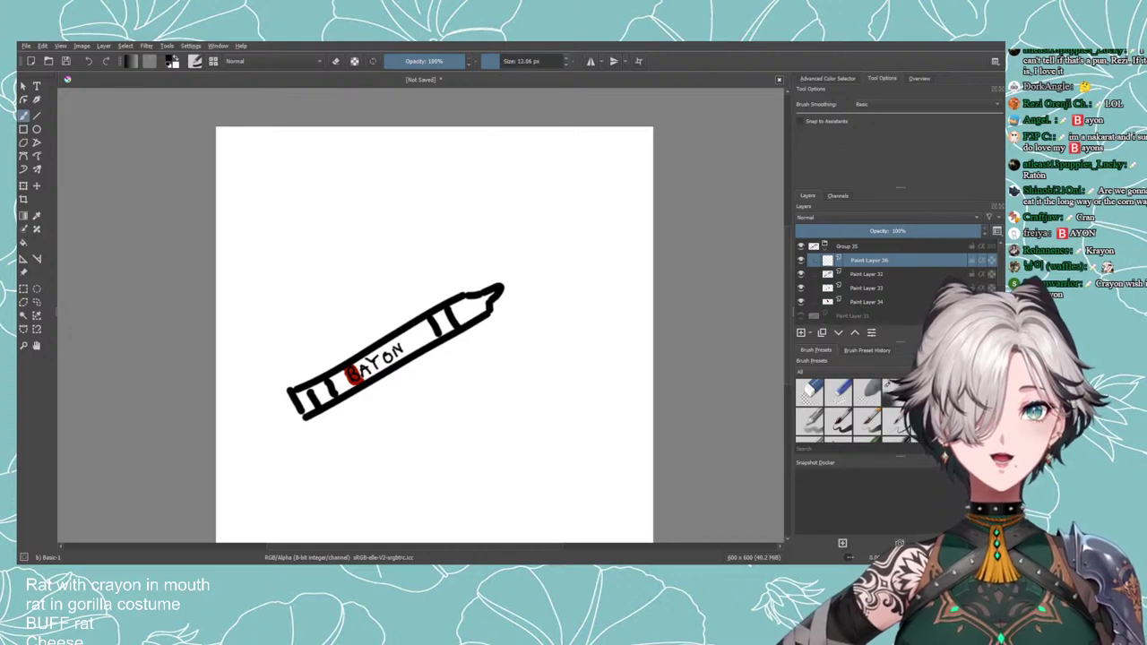
mouse_move(354, 239)
mouse_down()
mouse_move(328, 243)
mouse_move(369, 240)
mouse_up()
click(508, 248)
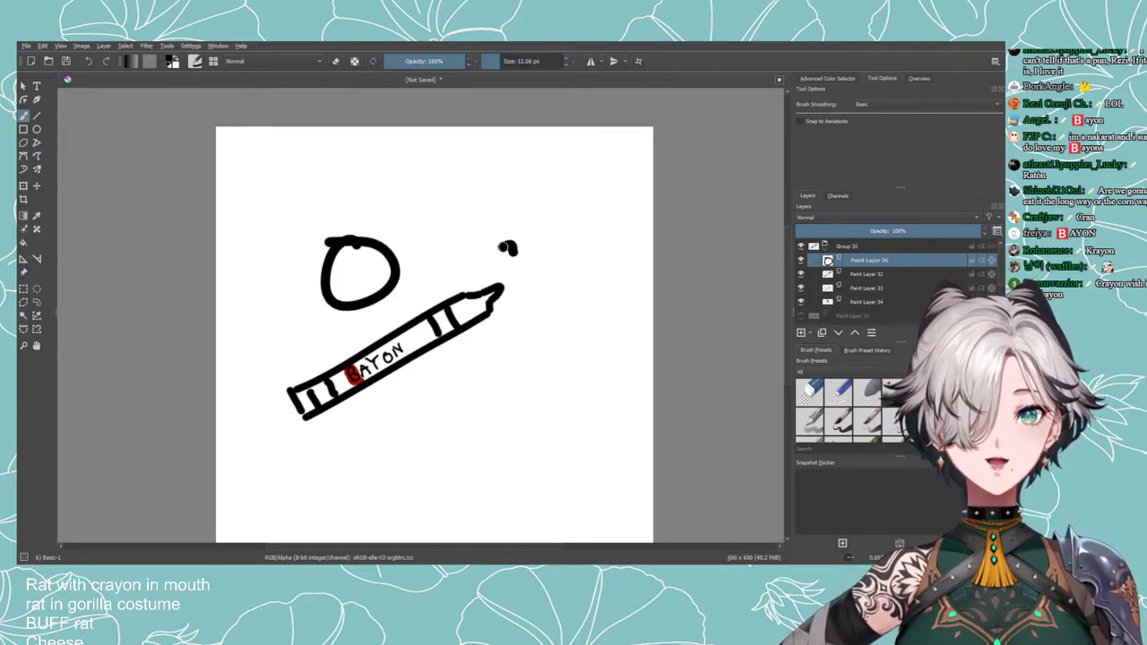
drag(508, 248, 502, 269)
scroll(567, 259, down, 1)
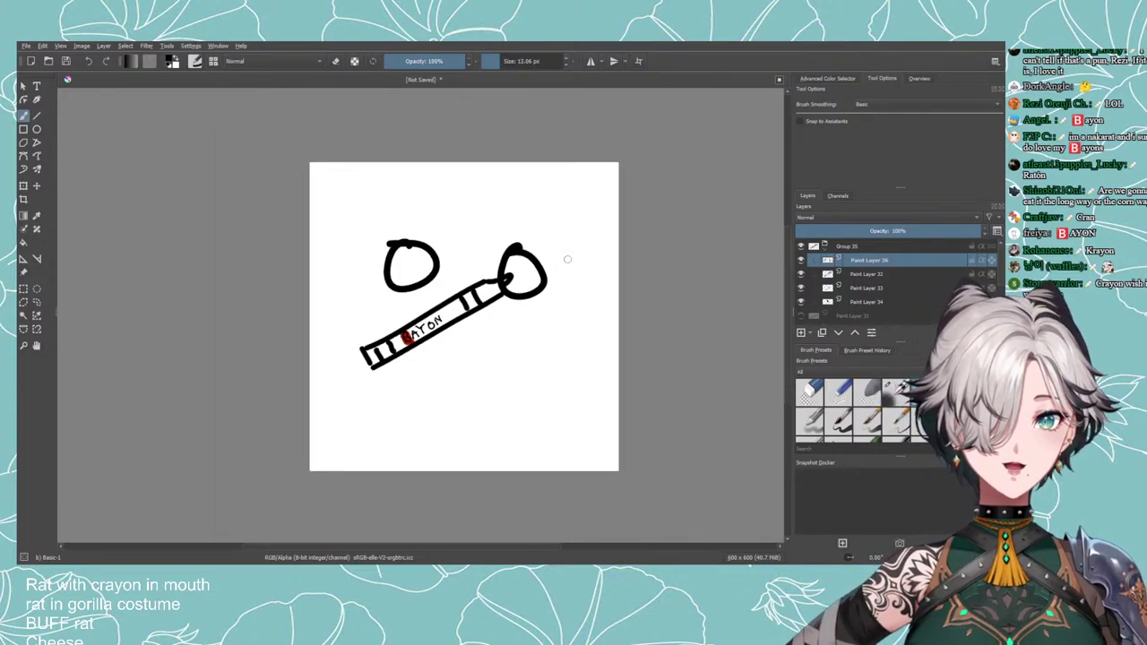
scroll(567, 259, down, 1)
key(ctrl+z)
key(ctrl+z)
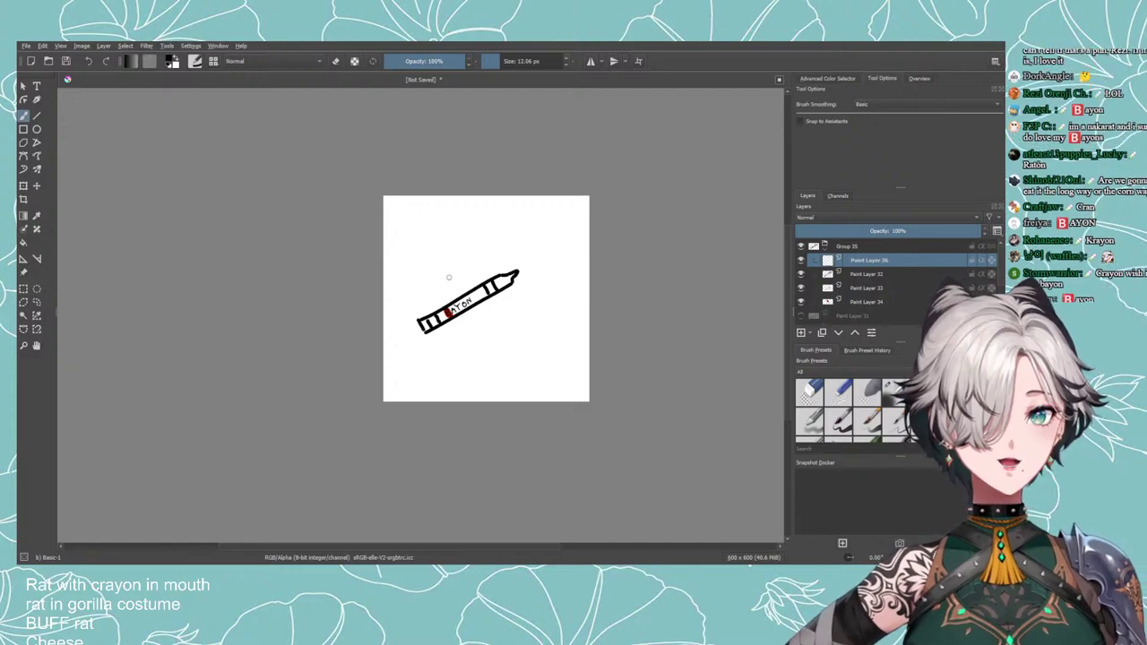
mouse_move(464, 266)
mouse_down()
mouse_move(467, 289)
mouse_move(461, 252)
mouse_move(475, 266)
mouse_move(453, 247)
mouse_up()
key(ctrl+z)
key(ctrl+z)
drag(536, 253, 541, 253)
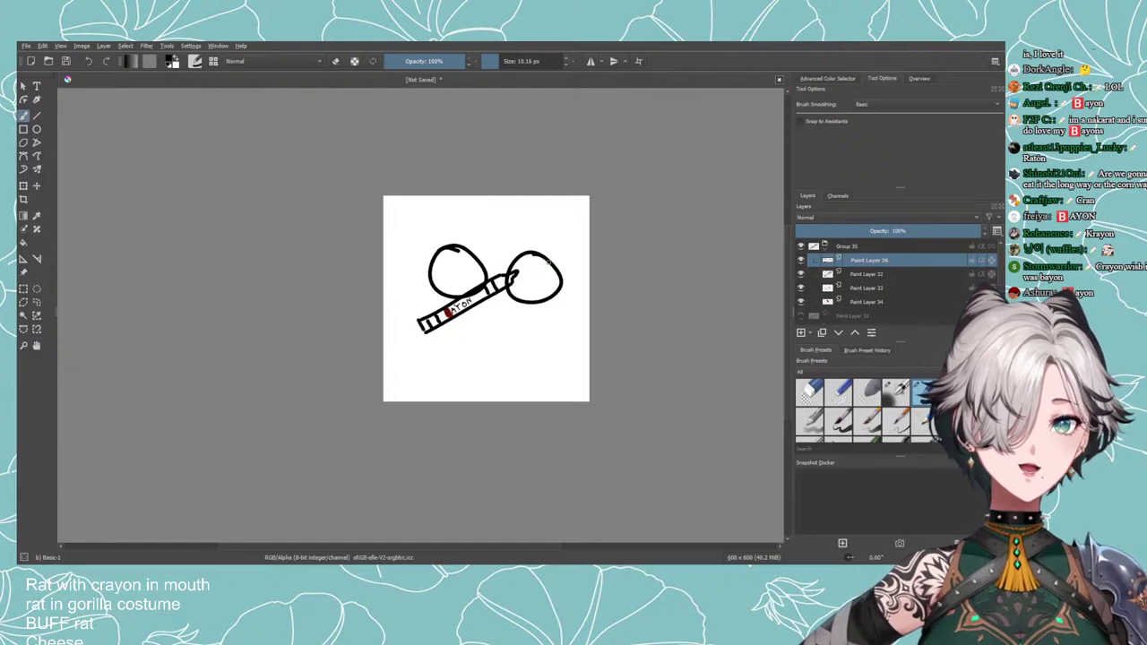
key(ctrl+z)
key(ctrl+z)
mouse_move(512, 247)
mouse_down()
mouse_move(540, 232)
mouse_move(550, 255)
mouse_move(530, 277)
mouse_up()
key(ctrl+z)
mouse_move(464, 239)
mouse_down()
mouse_move(461, 280)
mouse_move(426, 276)
mouse_move(460, 294)
mouse_move(501, 258)
mouse_up()
key(ctrl+z)
key(ctrl+z)
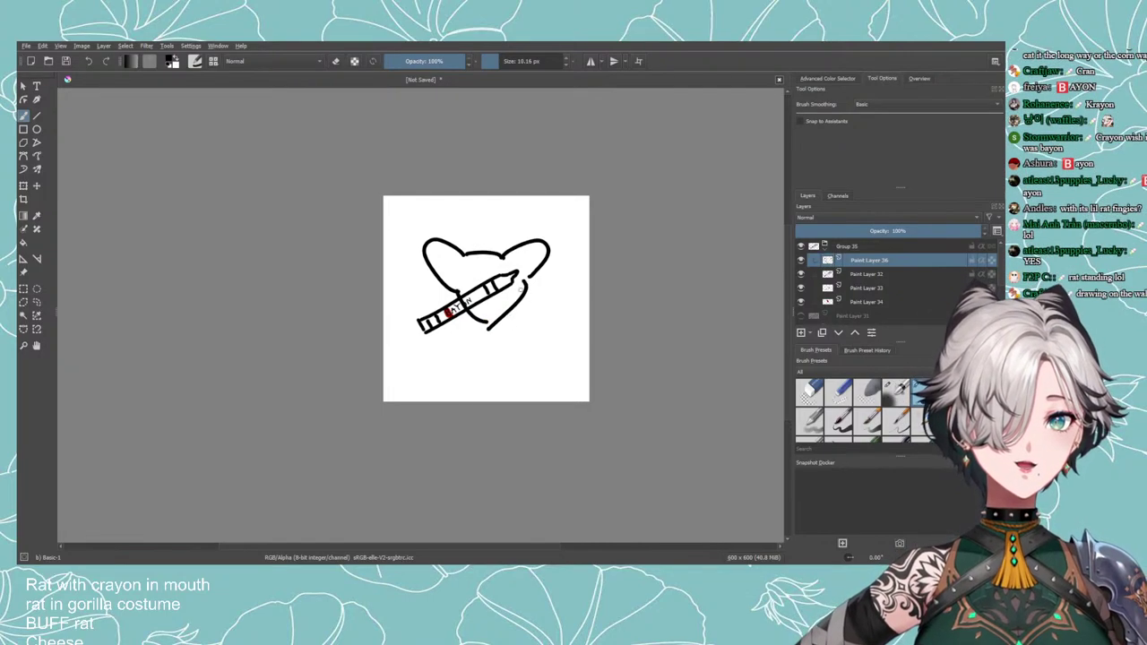
key(ctrl+z)
key(ctrl+z)
key(ctrl+z)
key(ctrl+z)
Draw the rat's right ear as a rounded curve around the crayon's tip, redoing the stroke until it fits.
mouse_move(499, 257)
mouse_down()
mouse_move(457, 257)
mouse_move(469, 264)
mouse_move(445, 266)
mouse_move(459, 275)
mouse_move(425, 259)
mouse_move(455, 283)
mouse_move(502, 258)
mouse_move(534, 273)
mouse_move(543, 263)
mouse_move(518, 290)
mouse_up()
key(ctrl+z)
key(ctrl+z)
key(ctrl+z)
key(ctrl+z)
key(ctrl+z)
key(ctrl+z)
key(ctrl+z)
key(ctrl+z)
key(ctrl+z)
key(ctrl+z)
key(ctrl+z)
key(ctrl+z)
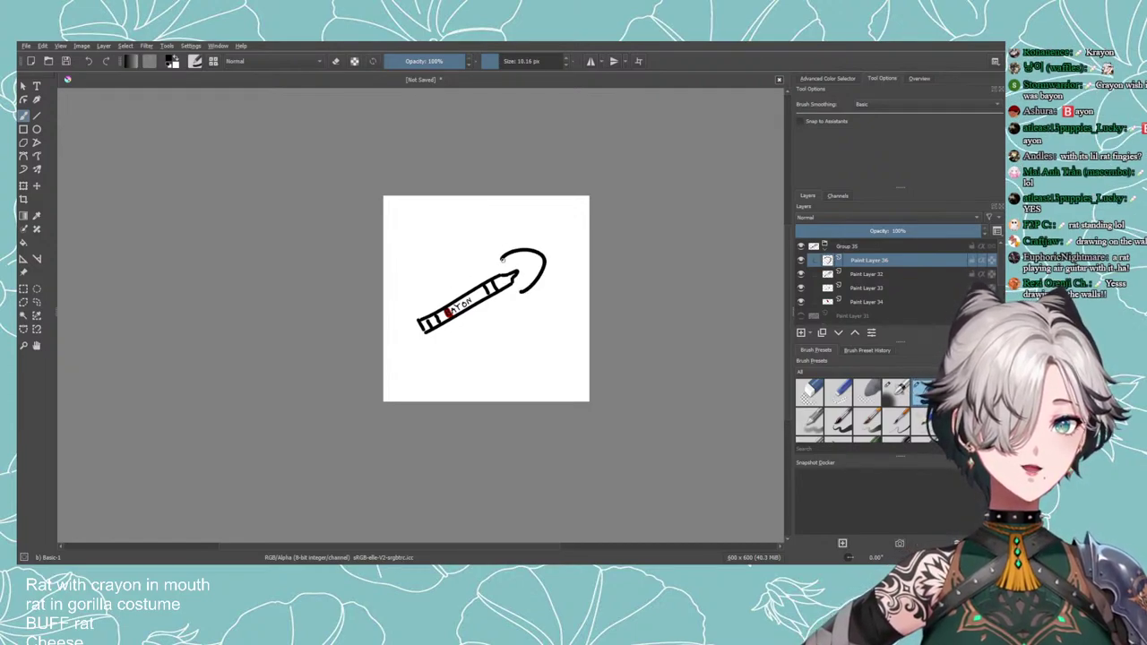
Draw the rat's left ear, the top of the head and the pointed jaw around the crayon.
mouse_move(446, 249)
mouse_down()
mouse_move(445, 287)
mouse_move(461, 262)
mouse_move(444, 292)
mouse_move(425, 263)
mouse_move(462, 296)
mouse_move(454, 291)
mouse_move(507, 255)
mouse_up()
key(ctrl+z)
key(ctrl+z)
key(ctrl+z)
mouse_move(461, 291)
mouse_down()
mouse_move(506, 331)
mouse_move(495, 321)
mouse_move(517, 311)
mouse_move(516, 296)
mouse_move(495, 320)
mouse_up()
key(ctrl+z)
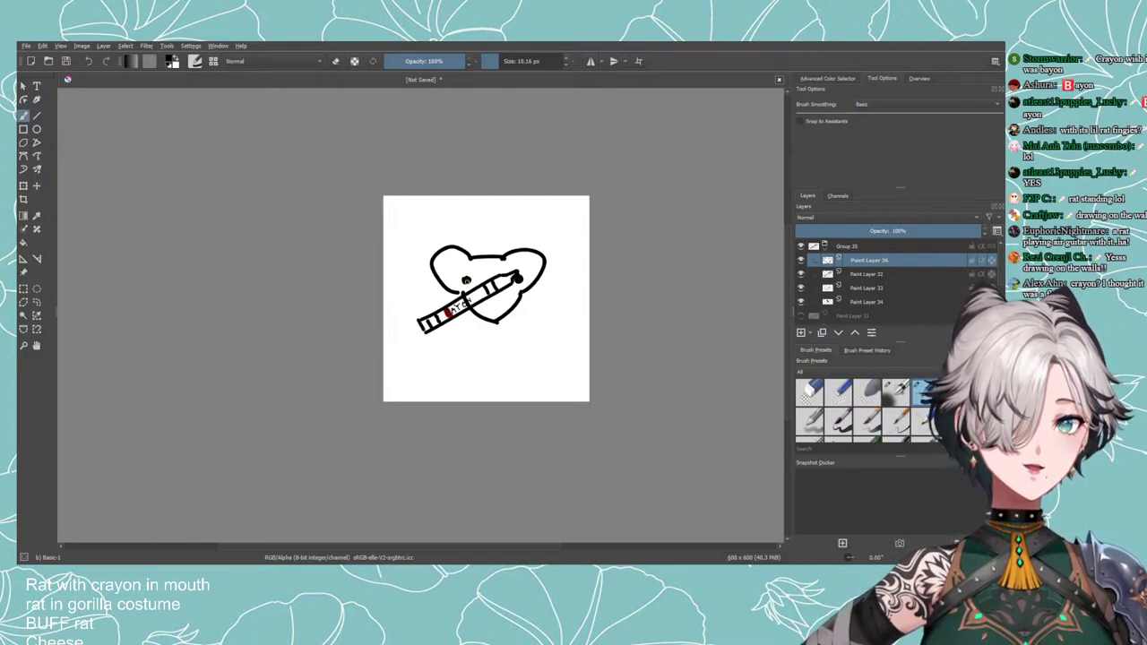
key(ctrl+z)
key(ctrl+z)
drag(517, 275, 525, 286)
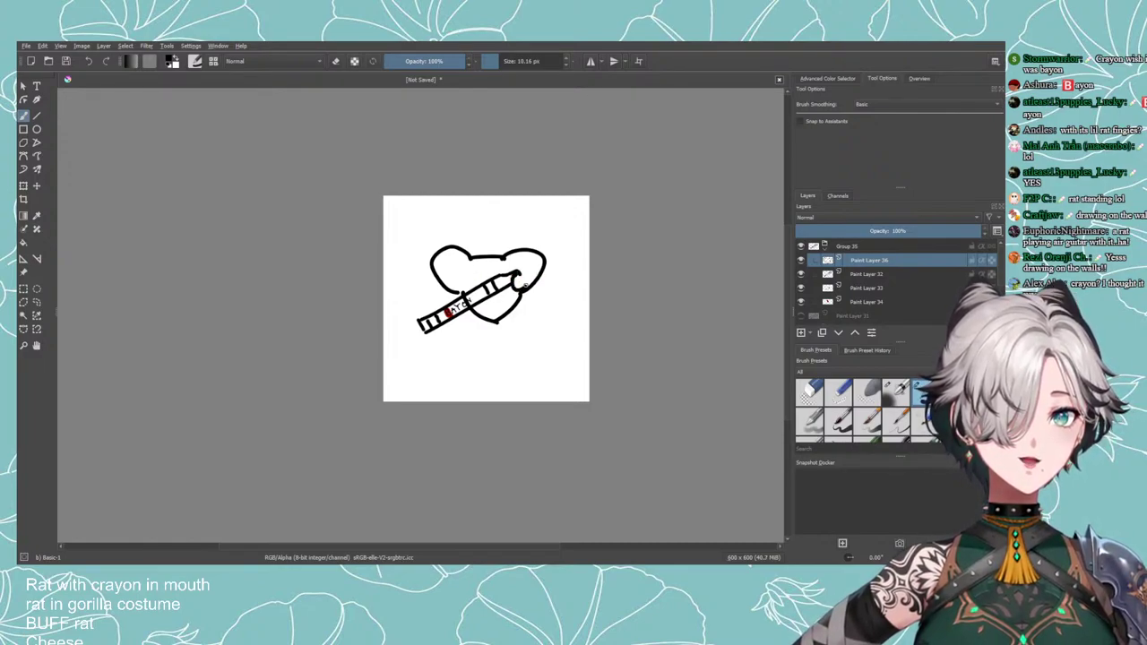
key(ctrl+z)
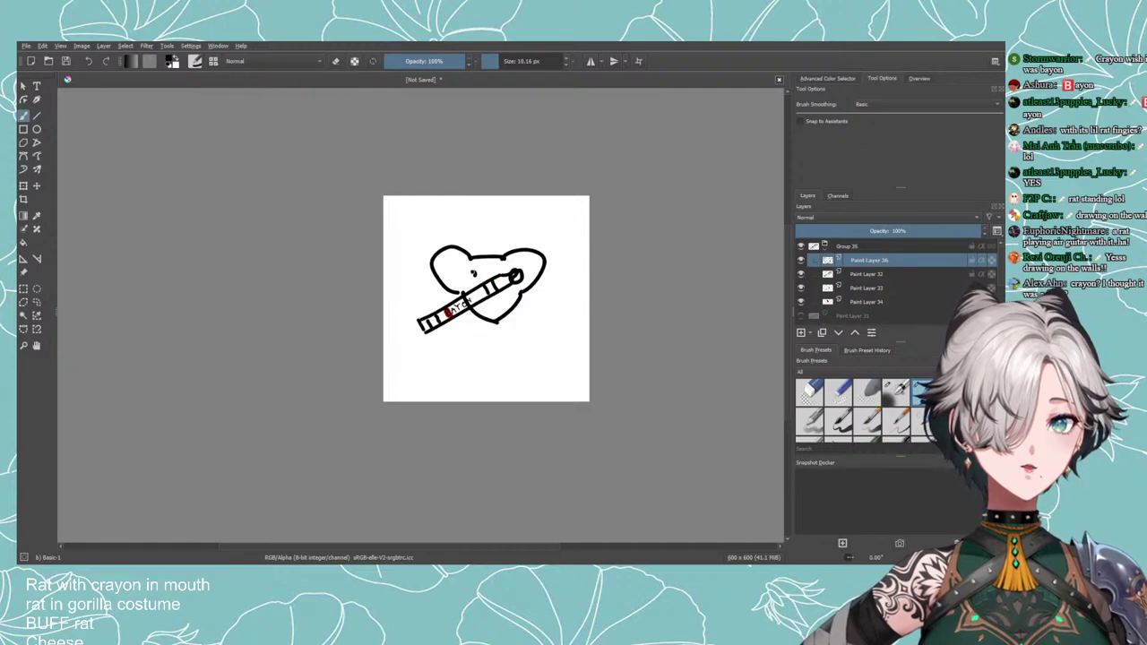
key(ctrl+z)
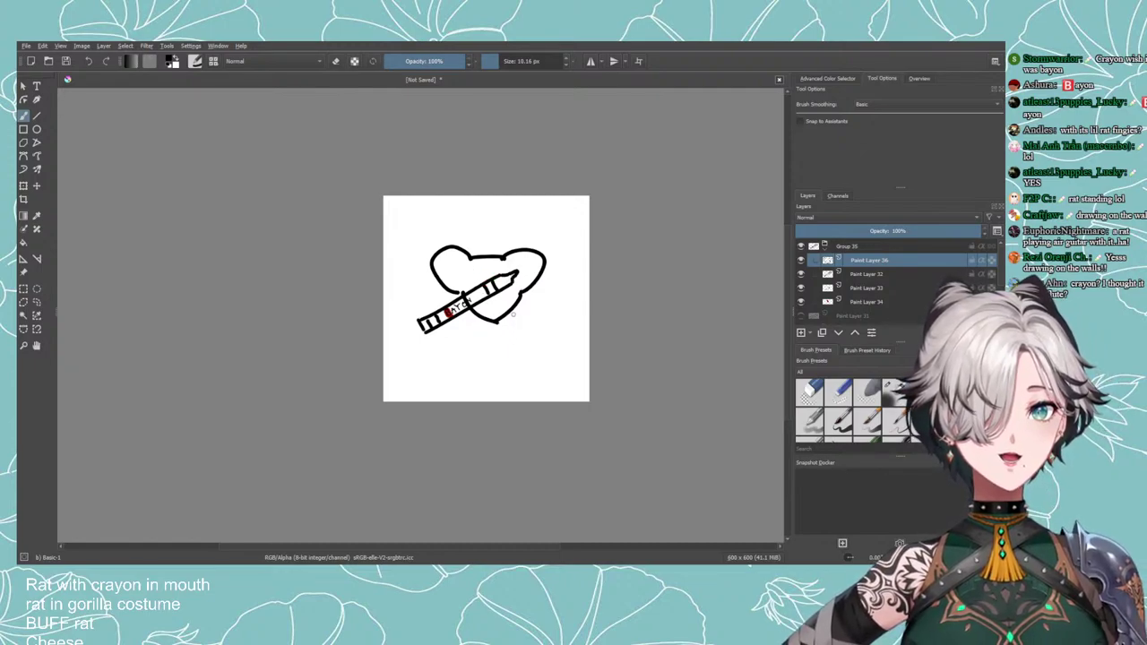
Draw a round body below the rat's head with short strokes for the arms and legs.
drag(511, 309, 507, 368)
key(ctrl+z)
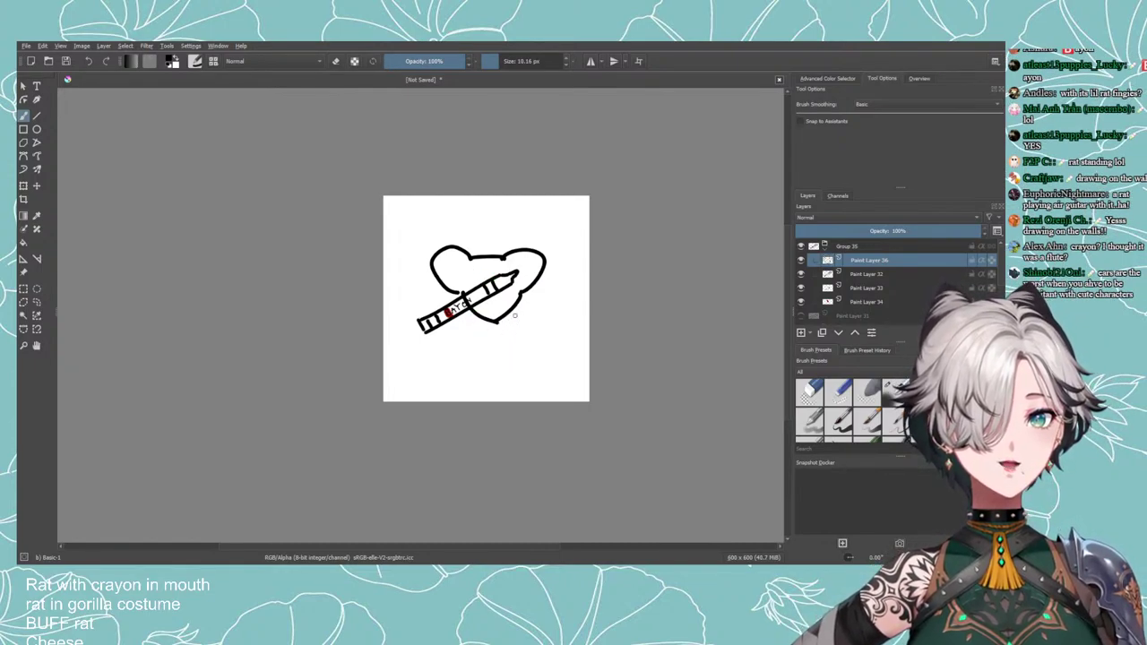
drag(515, 308, 513, 358)
drag(463, 310, 483, 361)
key(ctrl+z)
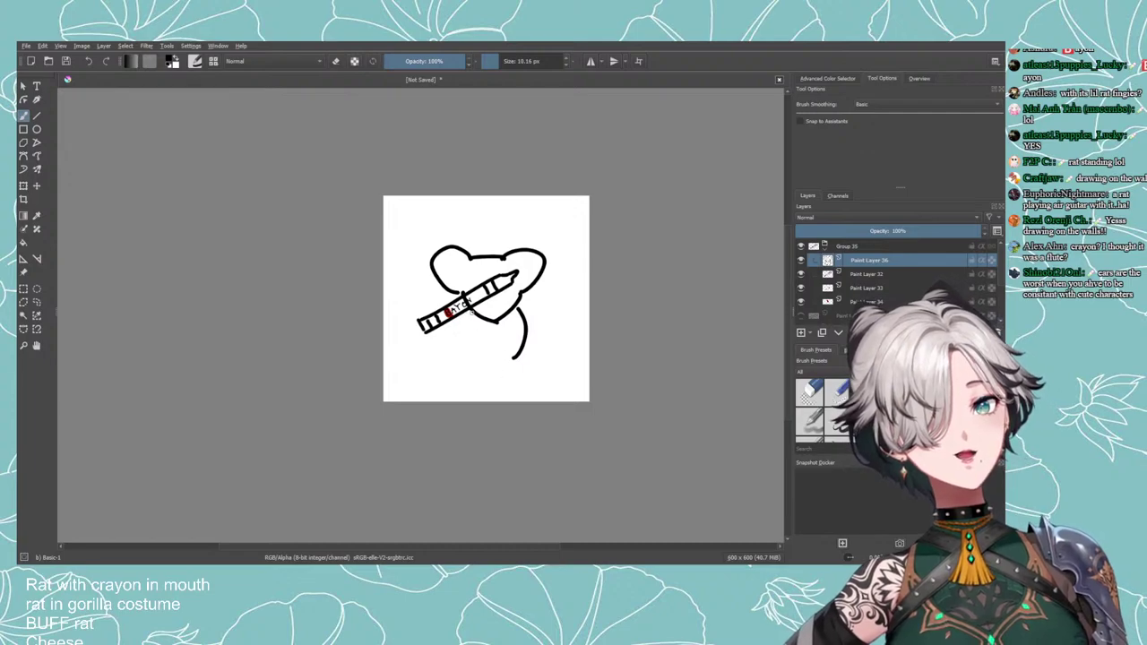
drag(461, 309, 482, 362)
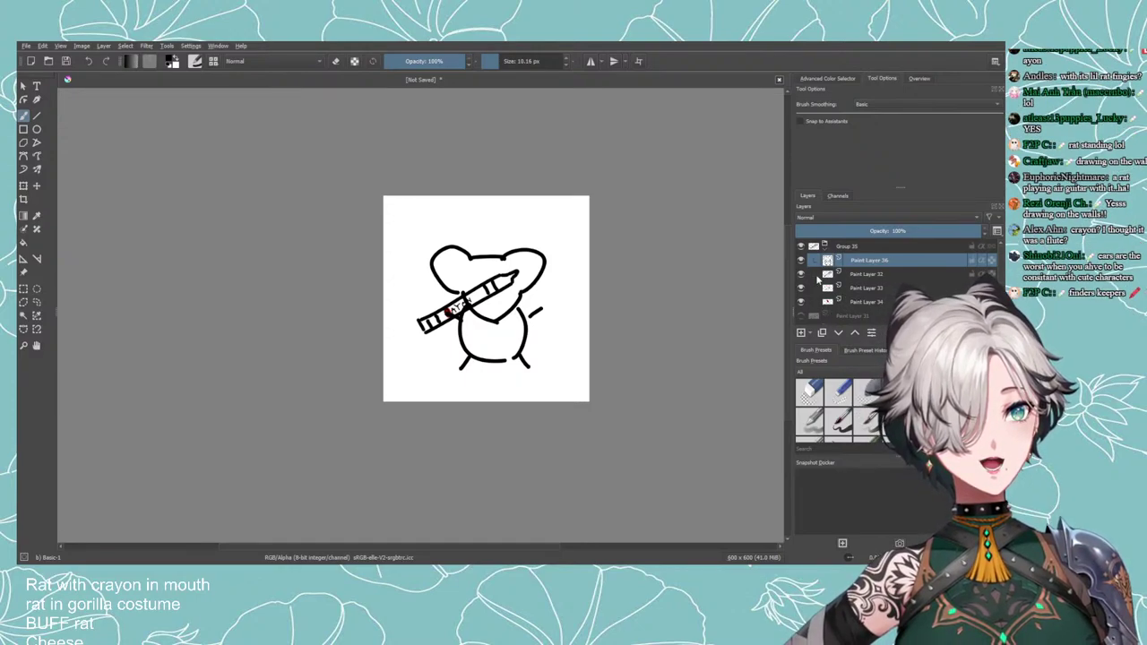
Hide the three crayon layers and draw two small outlined eyes on the rat's face.
drag(800, 274, 801, 305)
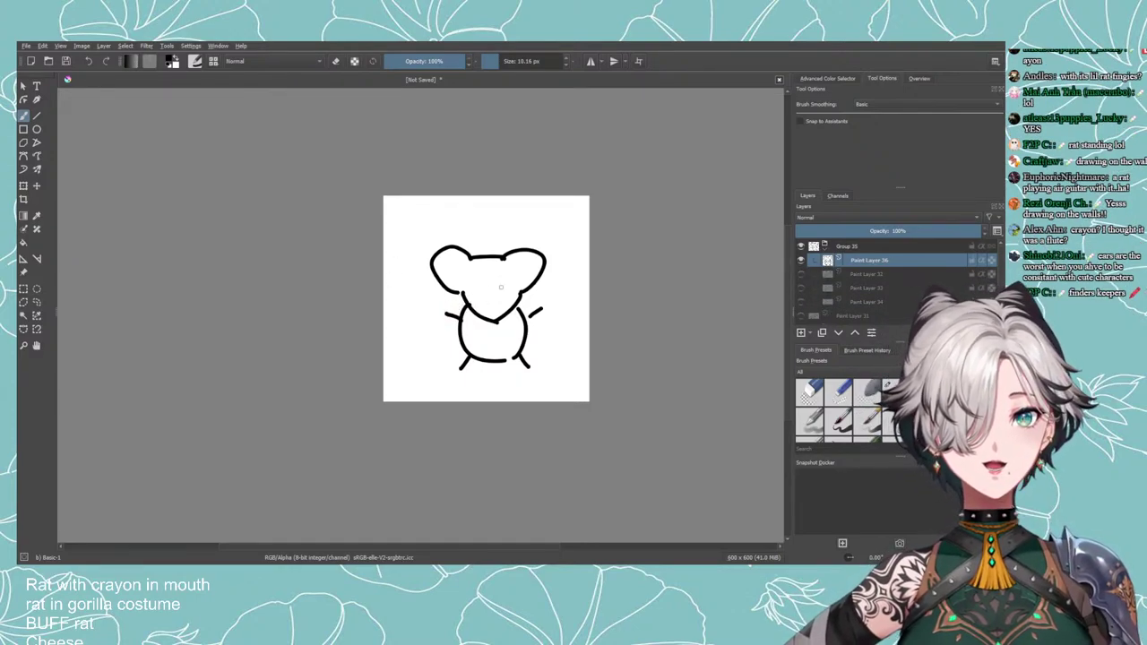
key(ctrl+z)
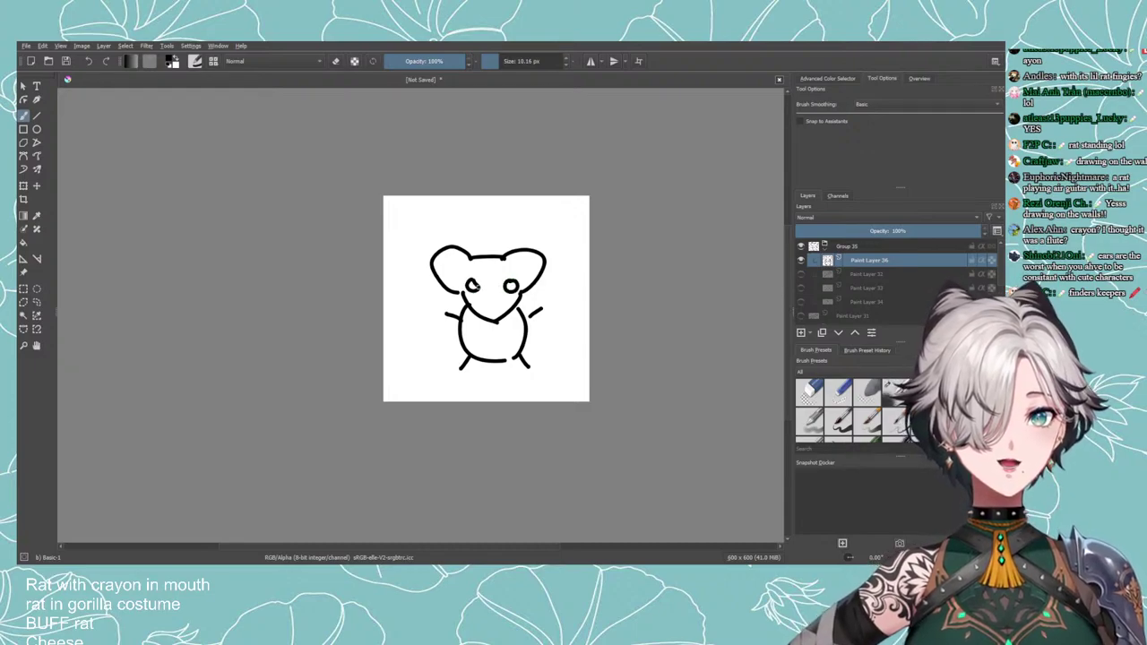
Clean up the rat's left eye into a rounder outline with eraser and brush strokes.
scroll(479, 310, up, 3)
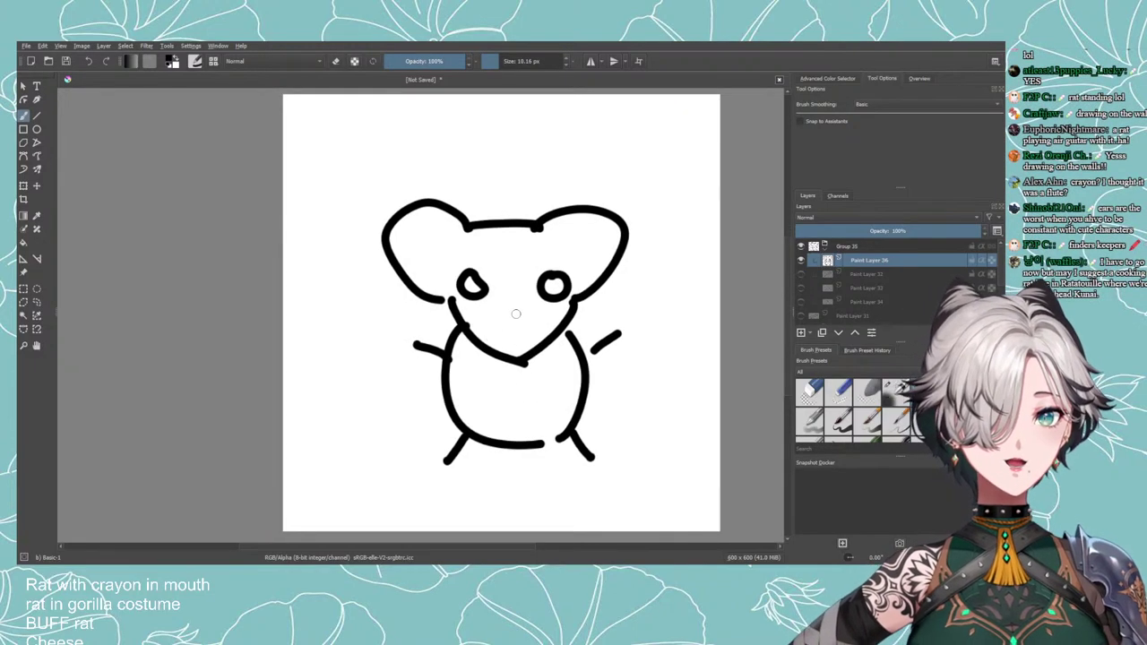
key(e)
mouse_move(489, 284)
mouse_down()
mouse_move(473, 279)
mouse_move(478, 269)
mouse_move(476, 309)
mouse_move(461, 283)
mouse_move(468, 303)
mouse_move(462, 277)
mouse_move(485, 300)
mouse_up()
key(e)
click(459, 281)
key(e)
key(e)
key(ctrl+z)
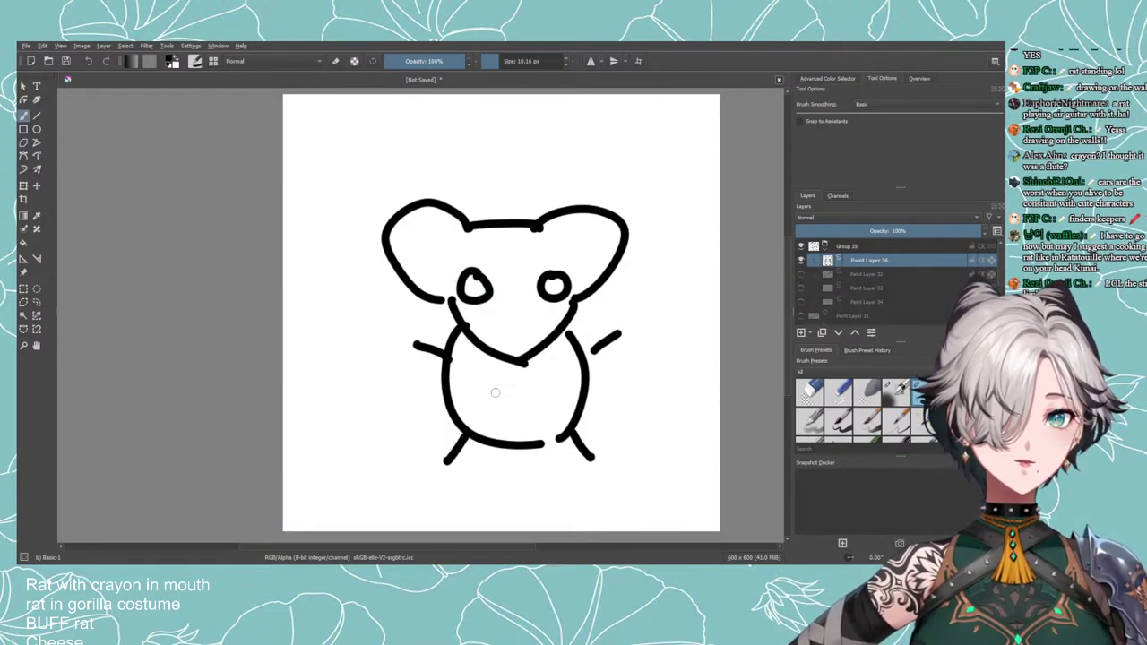
scroll(494, 392, down, 3)
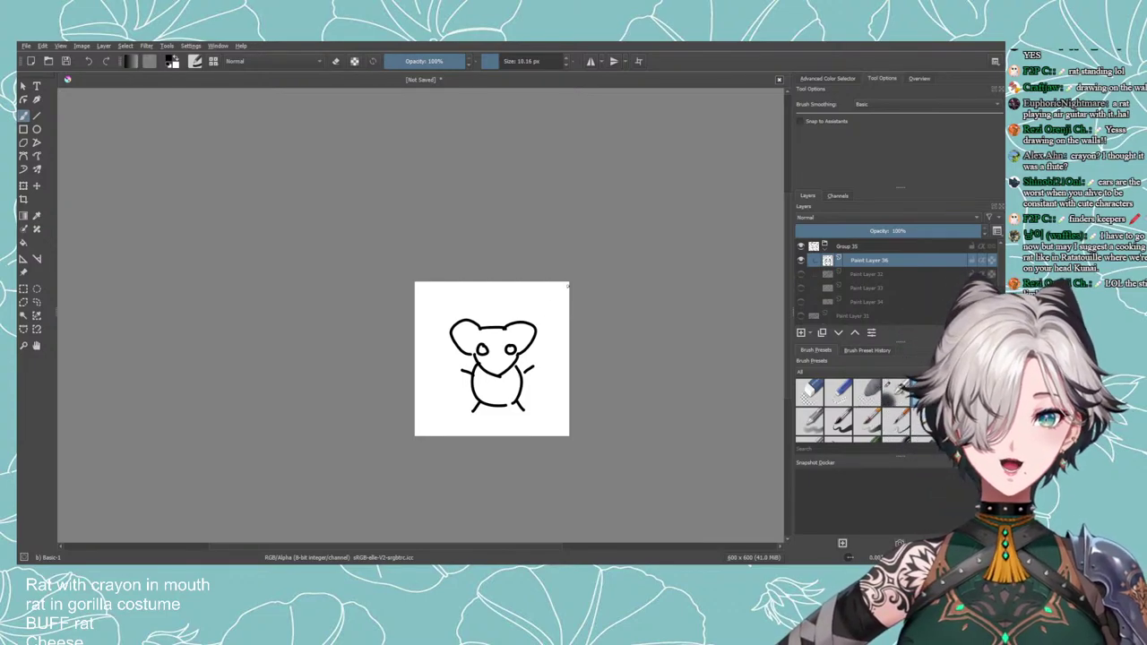
scroll(464, 358, up, 2)
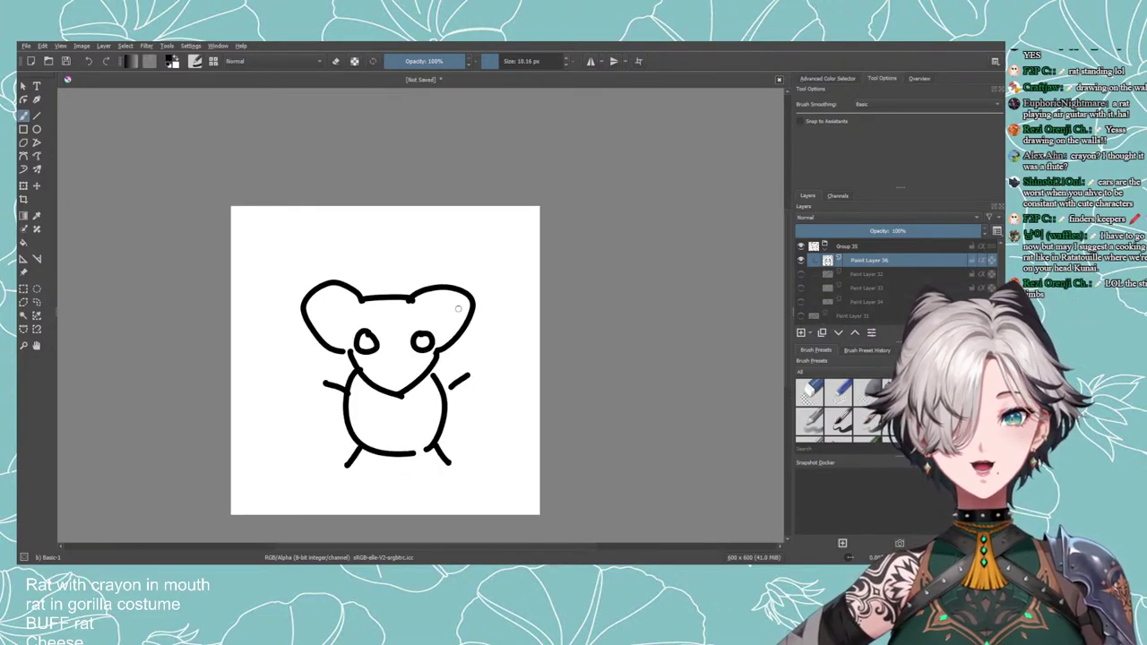
key(ctrl+z)
mouse_move(397, 245)
mouse_down()
mouse_move(400, 269)
mouse_move(463, 244)
mouse_up()
drag(482, 284, 514, 276)
key(ctrl+z)
key(ctrl+z)
key(ctrl+z)
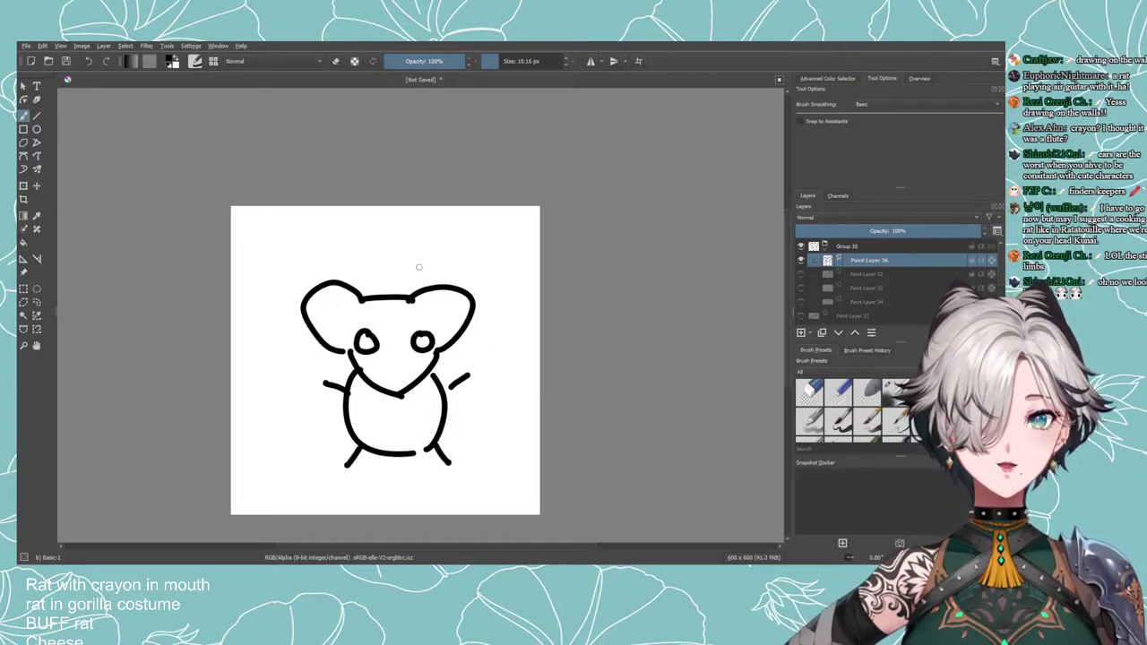
mouse_move(422, 259)
mouse_down()
mouse_move(460, 242)
mouse_move(457, 256)
mouse_move(481, 279)
mouse_up()
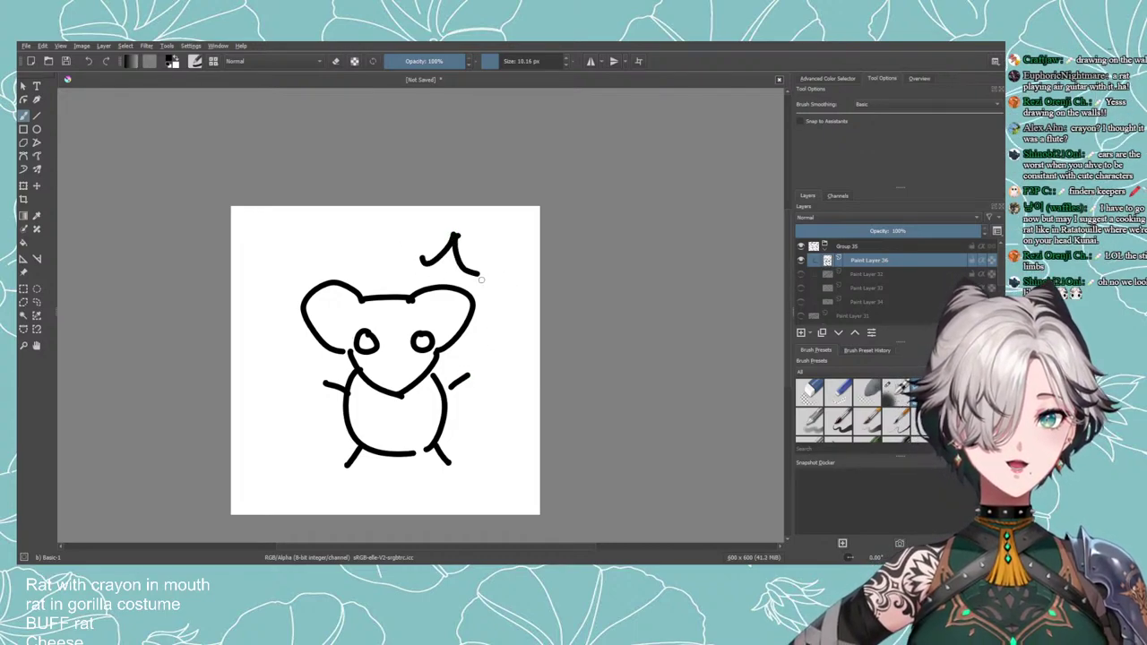
key(ctrl+z)
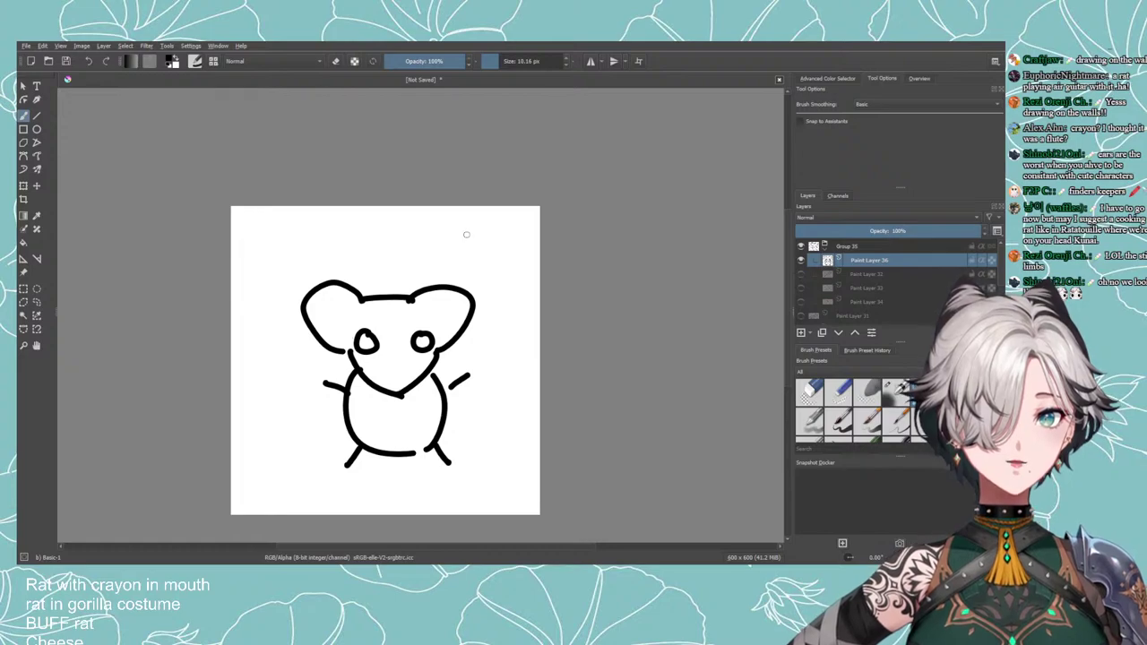
Draw a small spiky burst outline just above the rat's right ear.
mouse_move(441, 225)
mouse_down()
mouse_move(463, 249)
mouse_move(489, 238)
mouse_move(485, 228)
mouse_move(476, 282)
mouse_up()
key(ctrl+z)
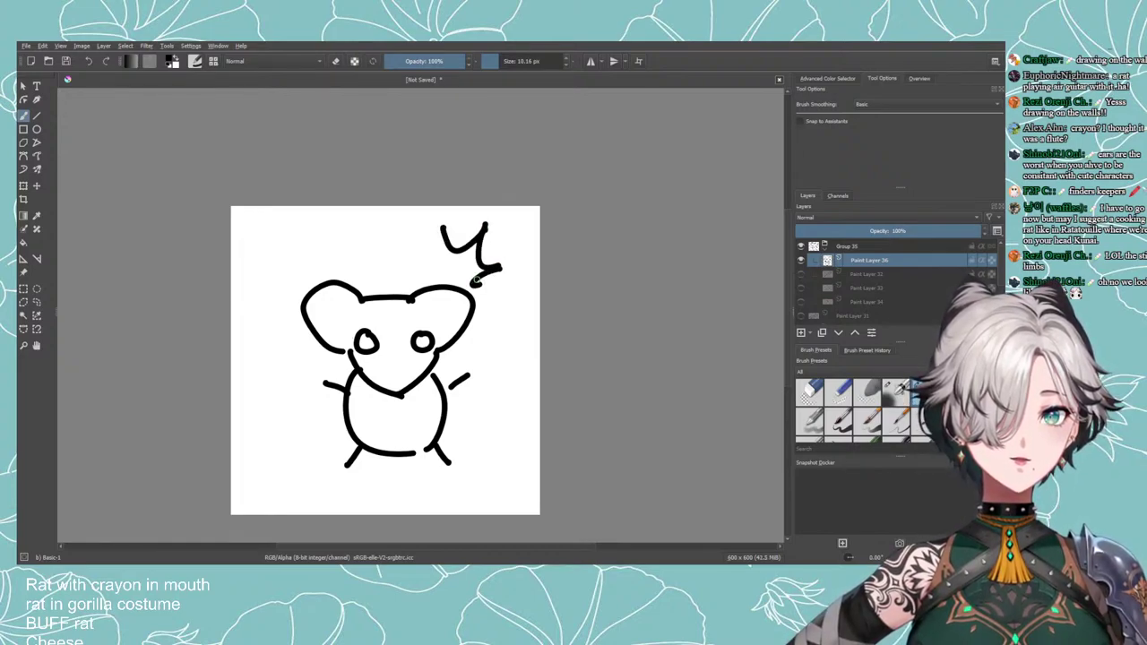
mouse_move(440, 229)
mouse_down()
mouse_move(436, 268)
mouse_move(475, 287)
mouse_up()
key(ctrl+z)
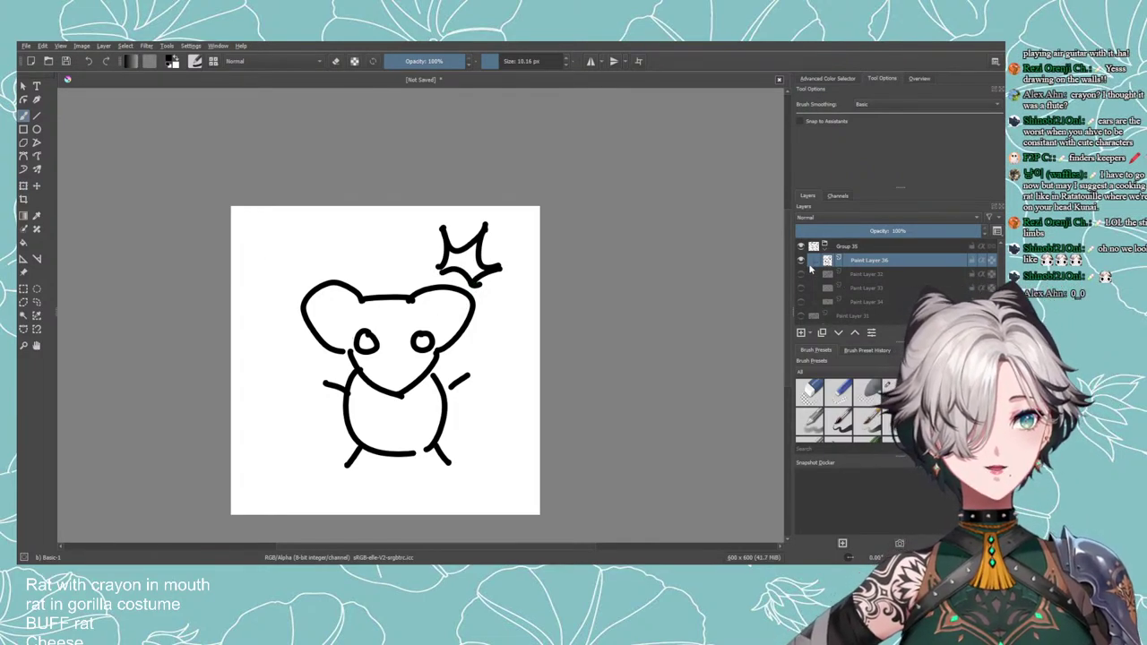
click(800, 260)
click(800, 259)
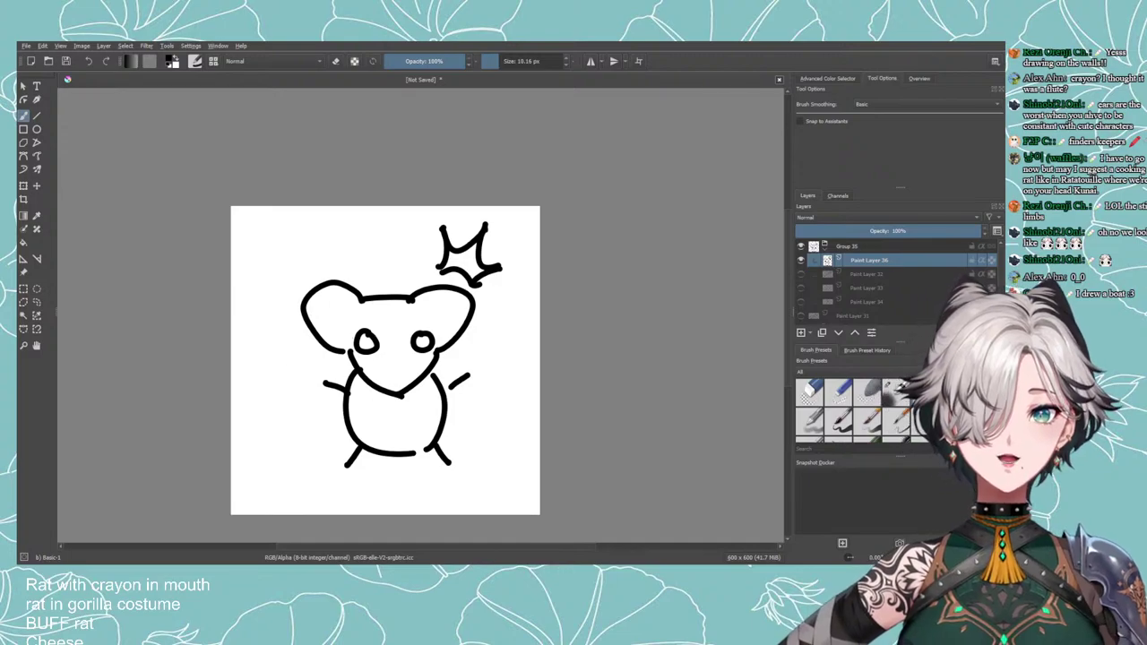
Cut the rat's body, arms and legs with a freehand selection and paste them onto a separate layer.
click(37, 302)
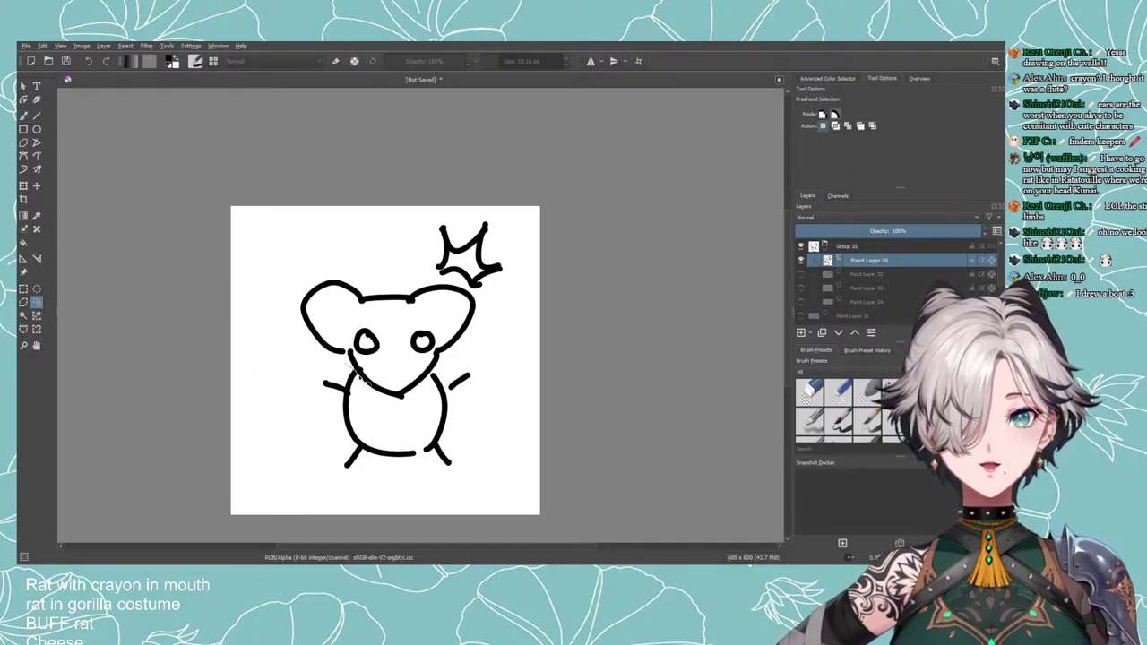
mouse_move(359, 378)
mouse_down()
mouse_move(415, 413)
mouse_move(443, 364)
mouse_move(501, 426)
mouse_move(420, 498)
mouse_move(285, 462)
mouse_move(291, 367)
mouse_move(357, 369)
mouse_up()
key(ctrl+c)
key(ctrl+v)
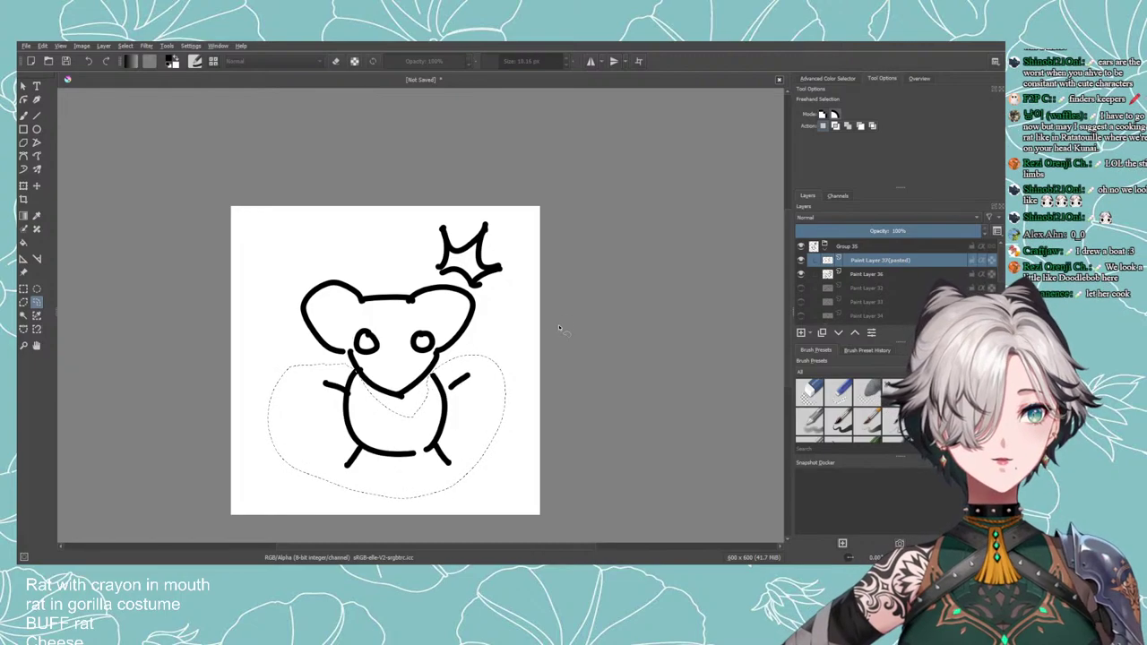
Cut the spiky burst from Paint Layer 36 with a freehand selection and paste it onto its own layer.
mouse_move(436, 242)
mouse_down()
mouse_move(451, 283)
mouse_move(481, 299)
mouse_up()
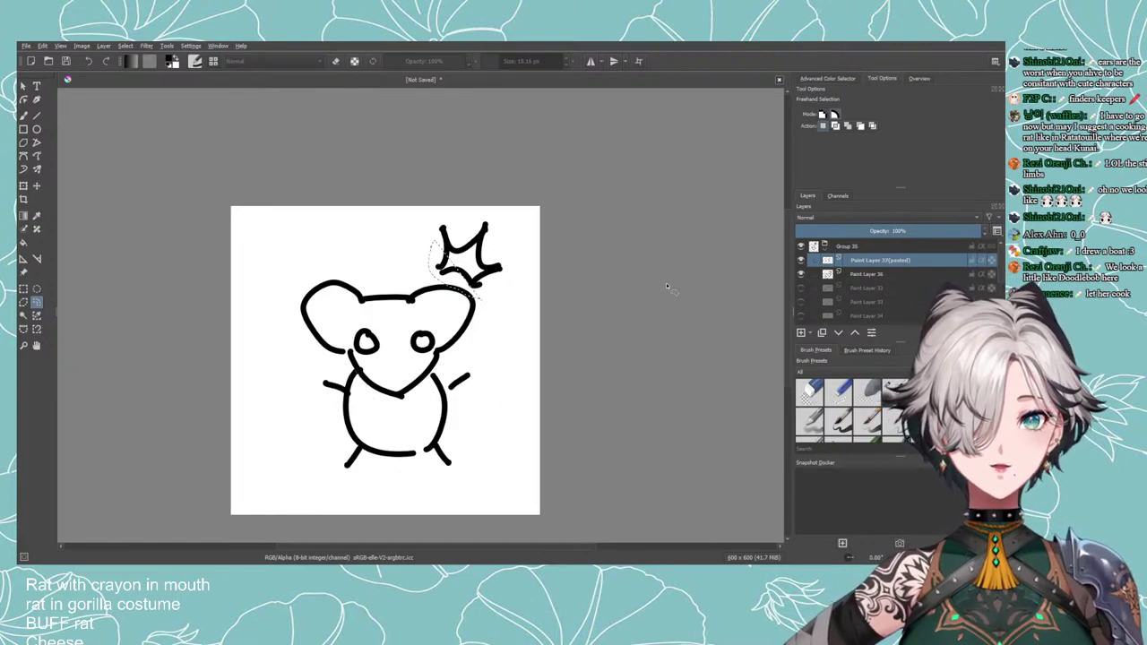
click(860, 274)
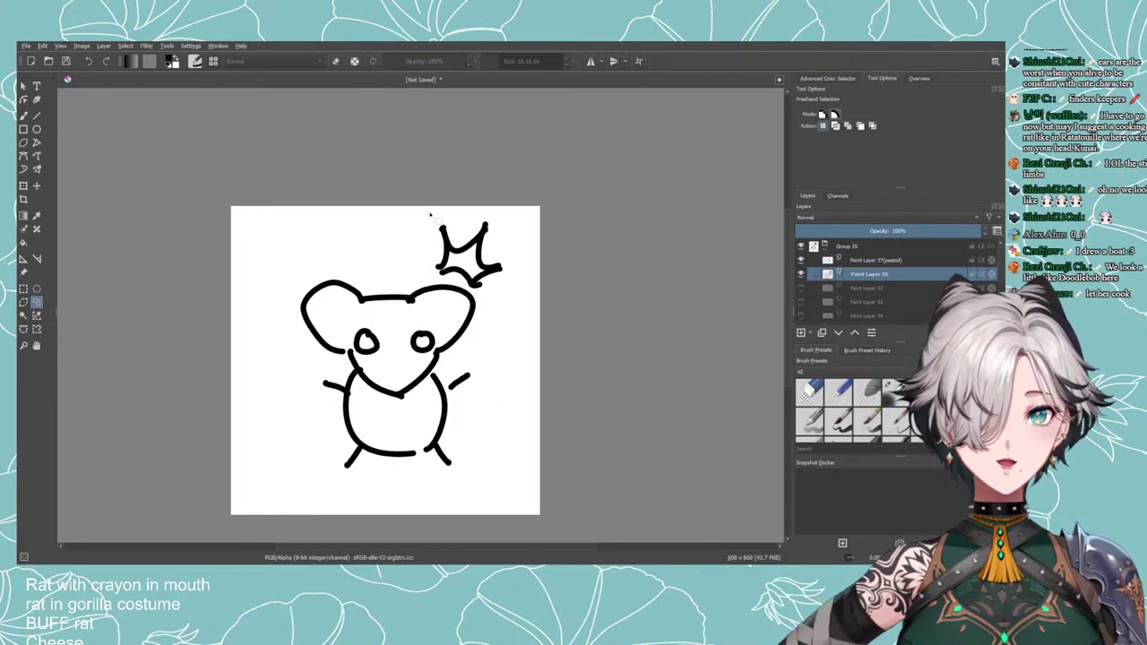
mouse_move(430, 215)
mouse_down()
mouse_move(423, 269)
mouse_move(464, 290)
mouse_move(536, 289)
mouse_move(432, 211)
mouse_up()
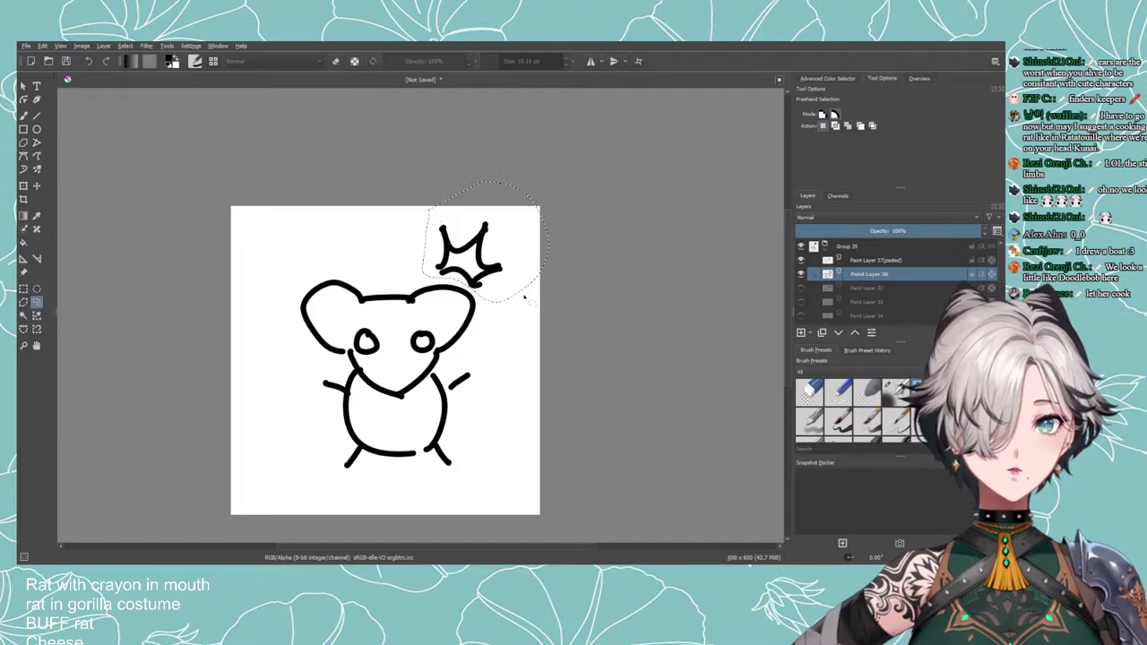
key(ctrl+c)
key(ctrl+v)
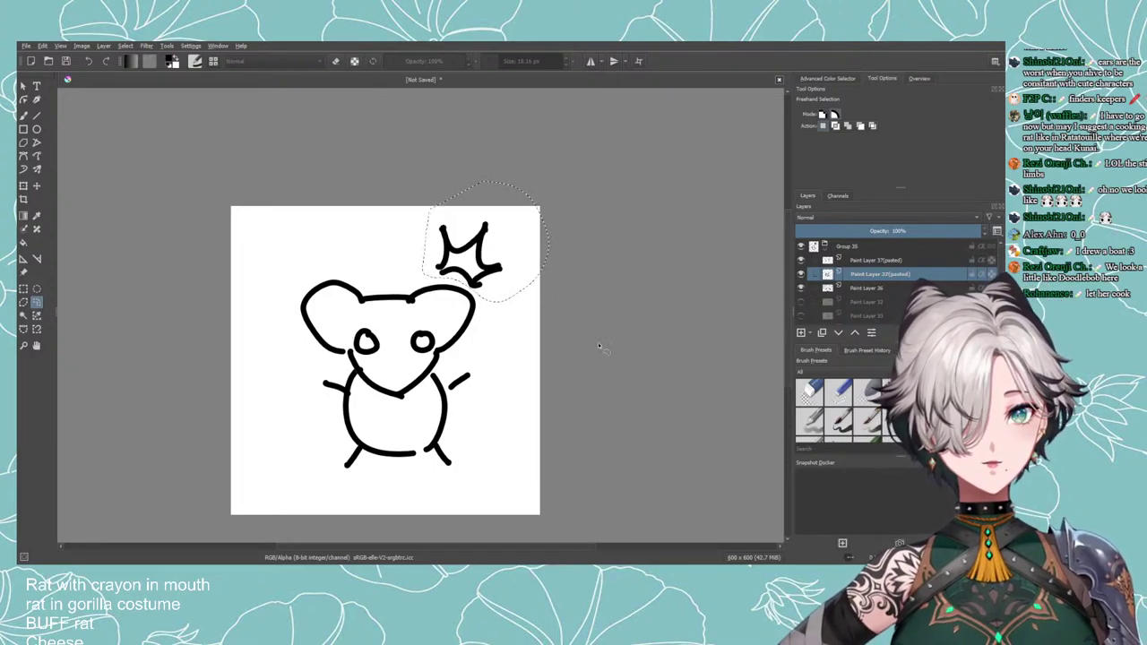
Rotate the burst slightly clockwise and shift it outward, clear of the rat's ear.
key(ctrl+t)
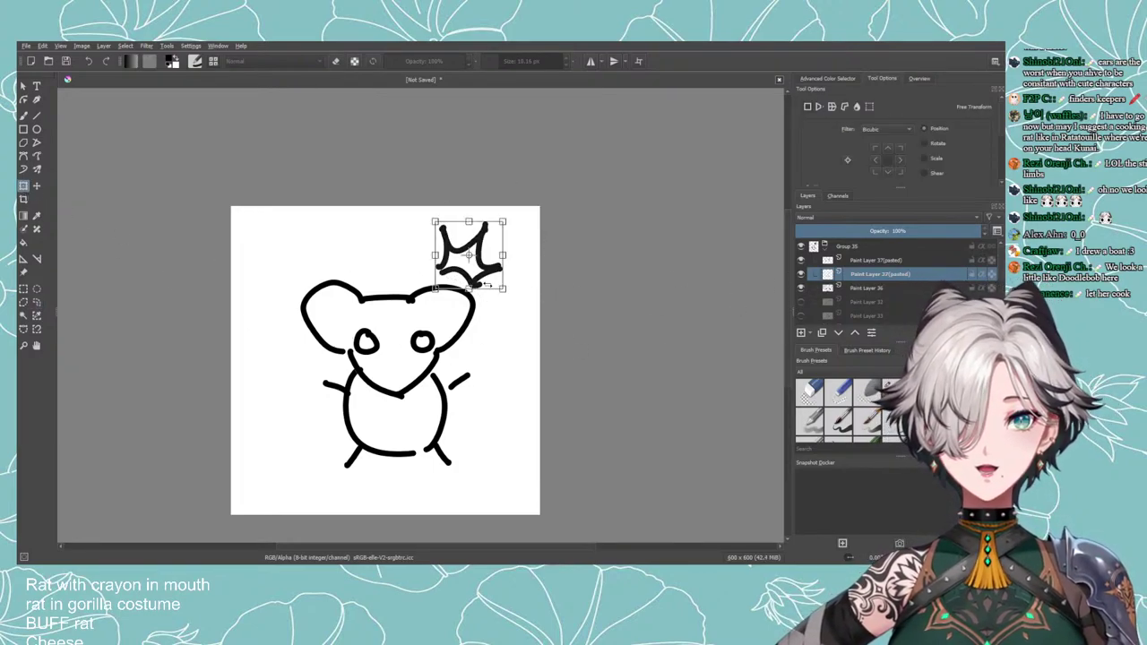
mouse_move(502, 289)
mouse_down()
mouse_move(525, 301)
mouse_move(513, 274)
mouse_move(492, 293)
mouse_move(480, 285)
mouse_move(500, 294)
mouse_up()
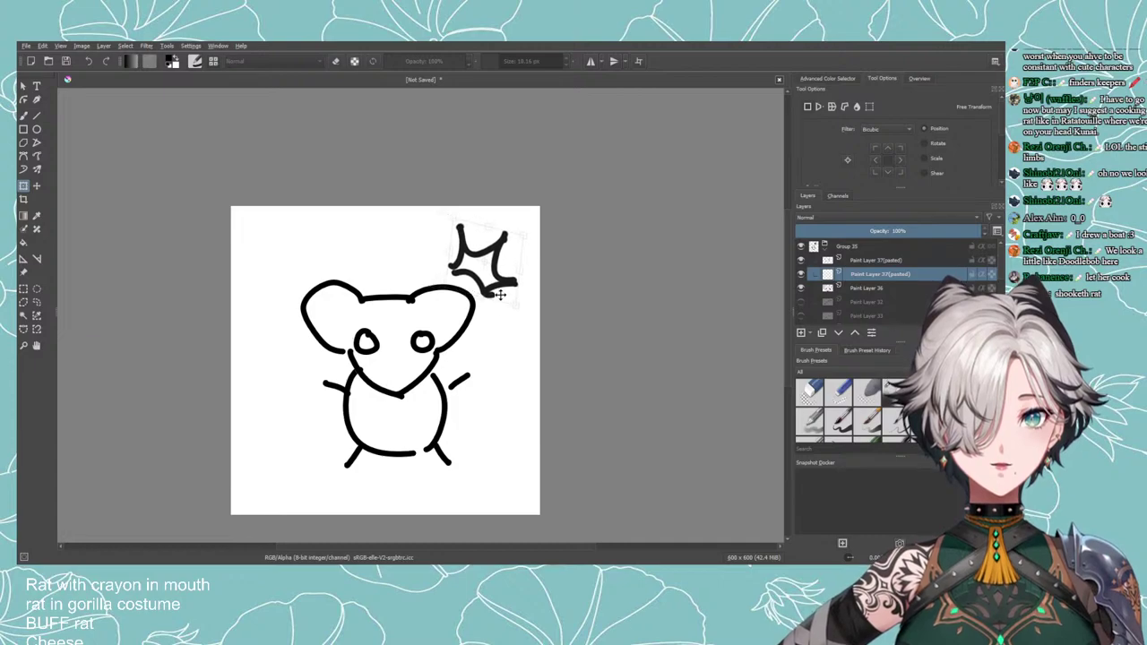
key(Return)
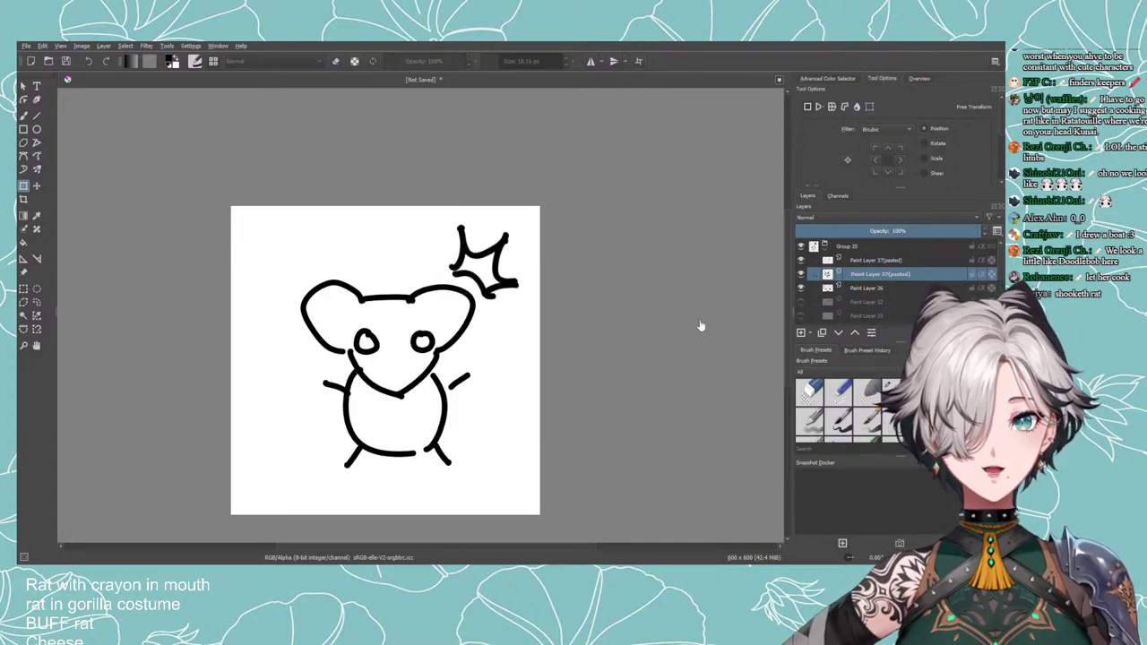
Show the three crayon layers again and put them together in one group.
click(860, 302)
click(802, 302)
click(852, 315)
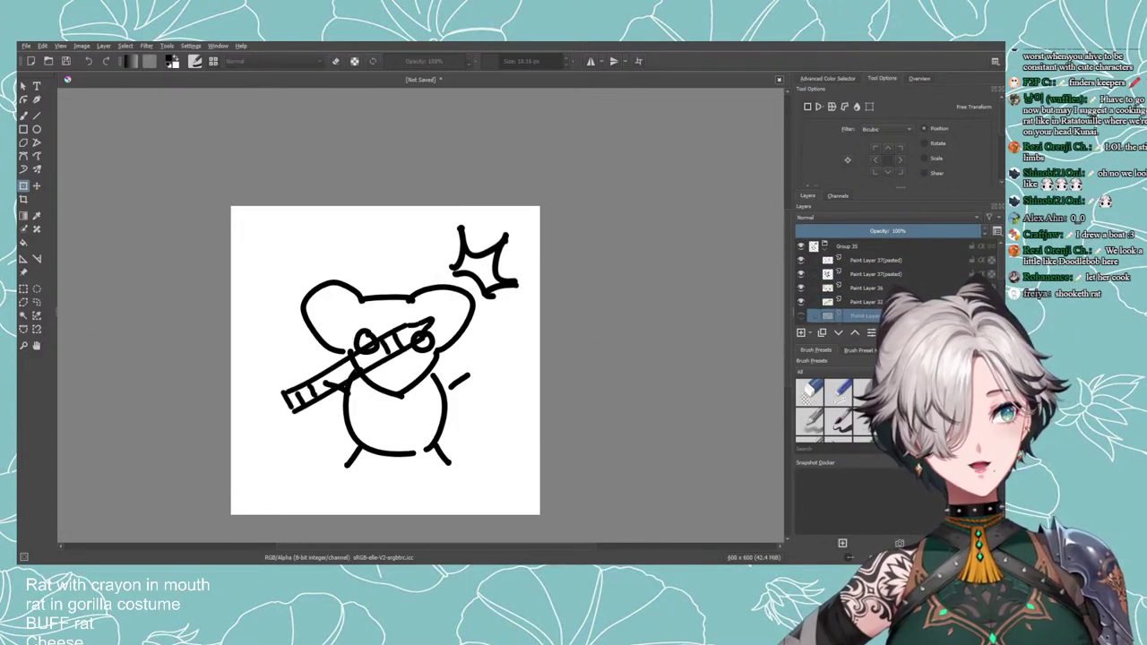
scroll(852, 295, down, 2)
shift+click(850, 291)
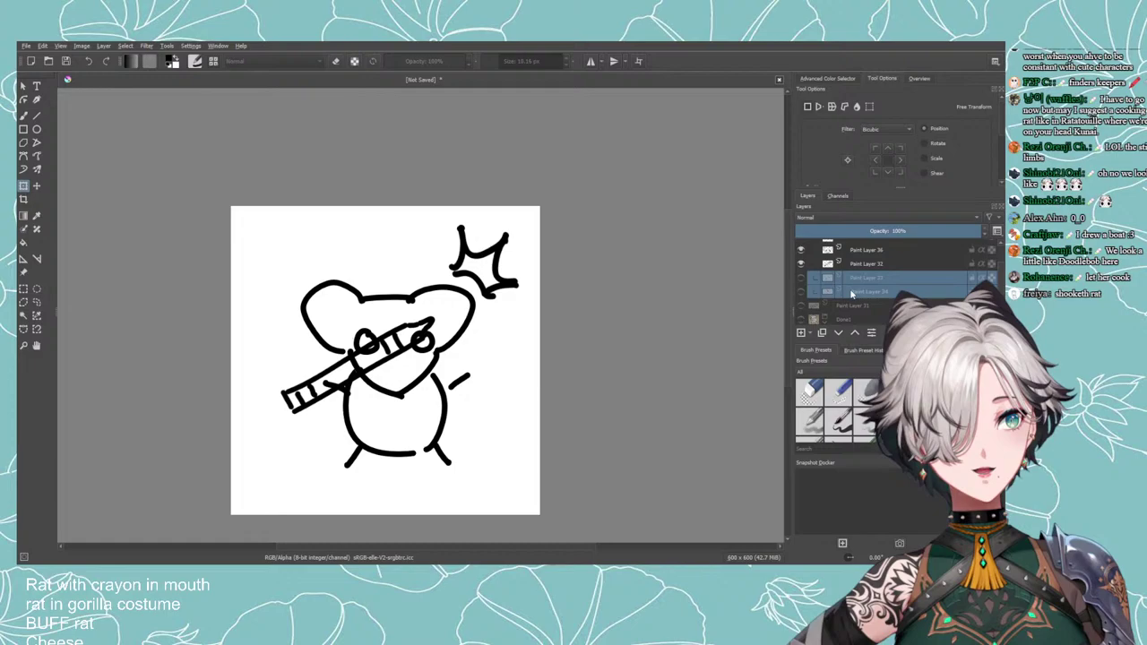
click(800, 278)
click(800, 263)
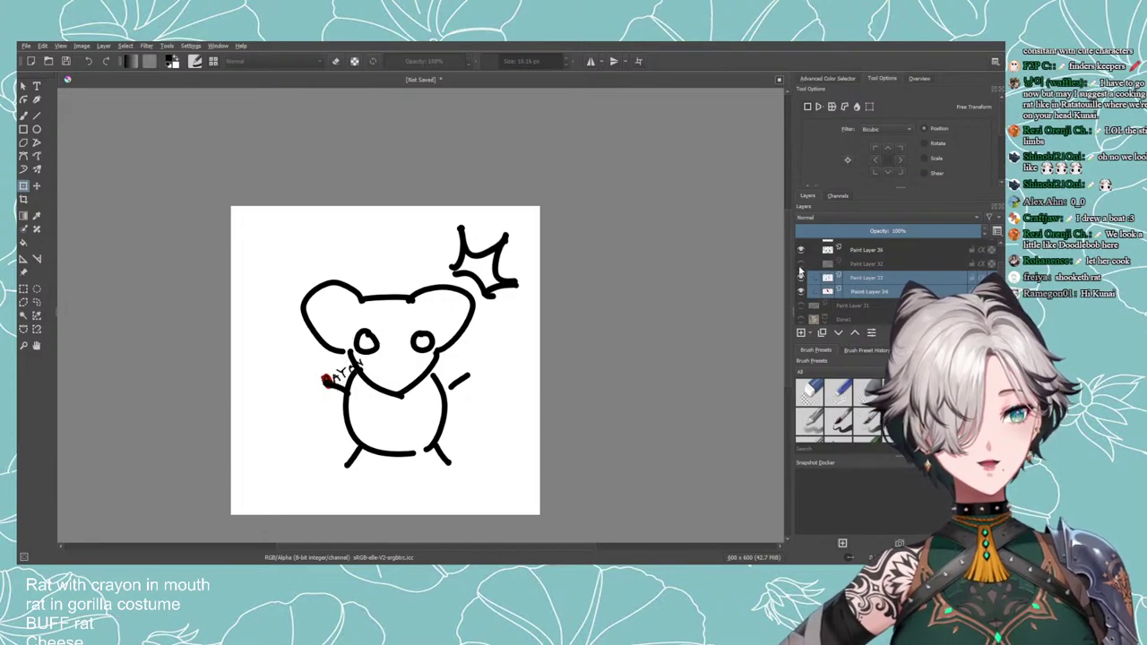
click(800, 264)
shift+click(852, 267)
key(ctrl+g)
click(868, 264)
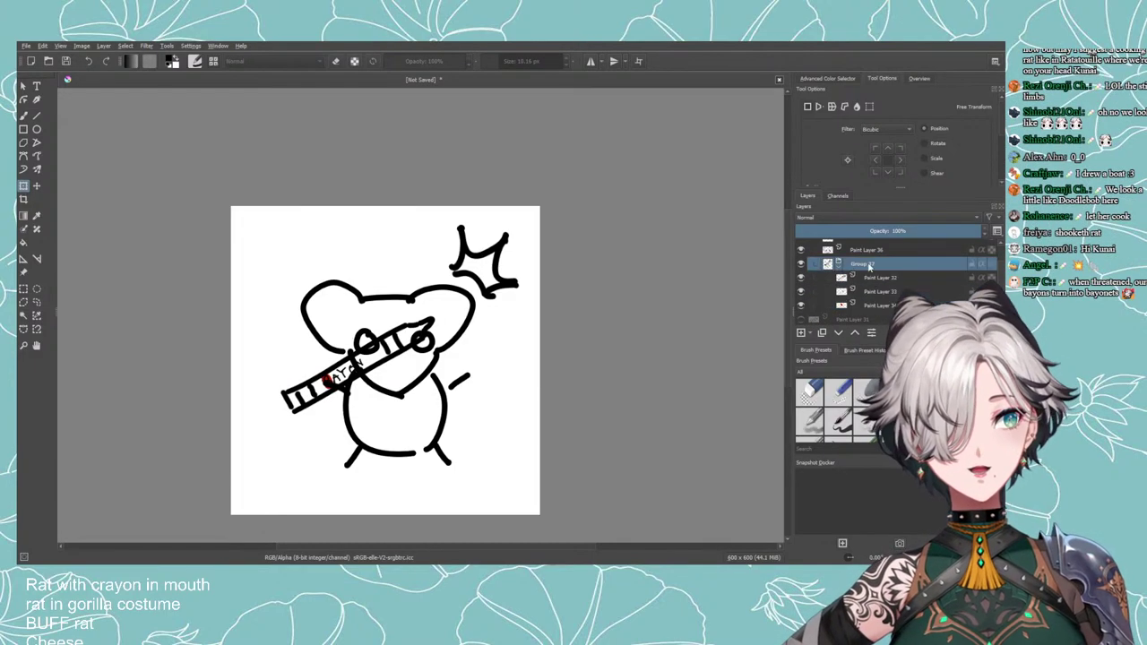
Rotate the crayon group nearly upright, tip up, and place it beside the rat's left arm.
click(434, 351)
drag(448, 484, 542, 313)
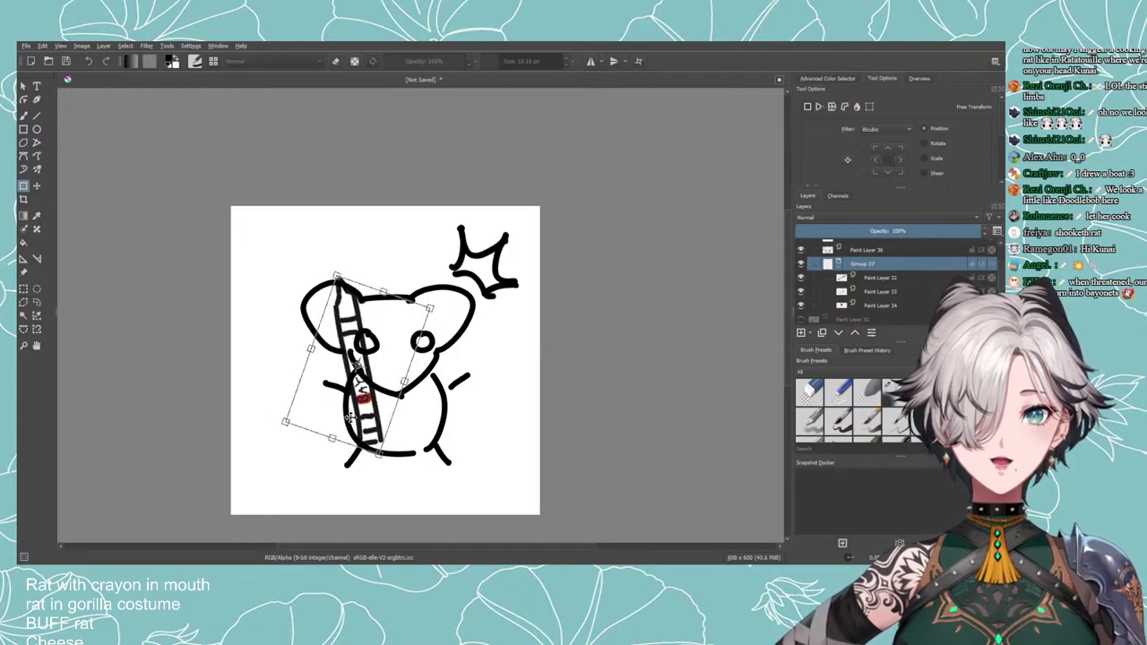
drag(350, 418, 292, 425)
drag(362, 479, 378, 464)
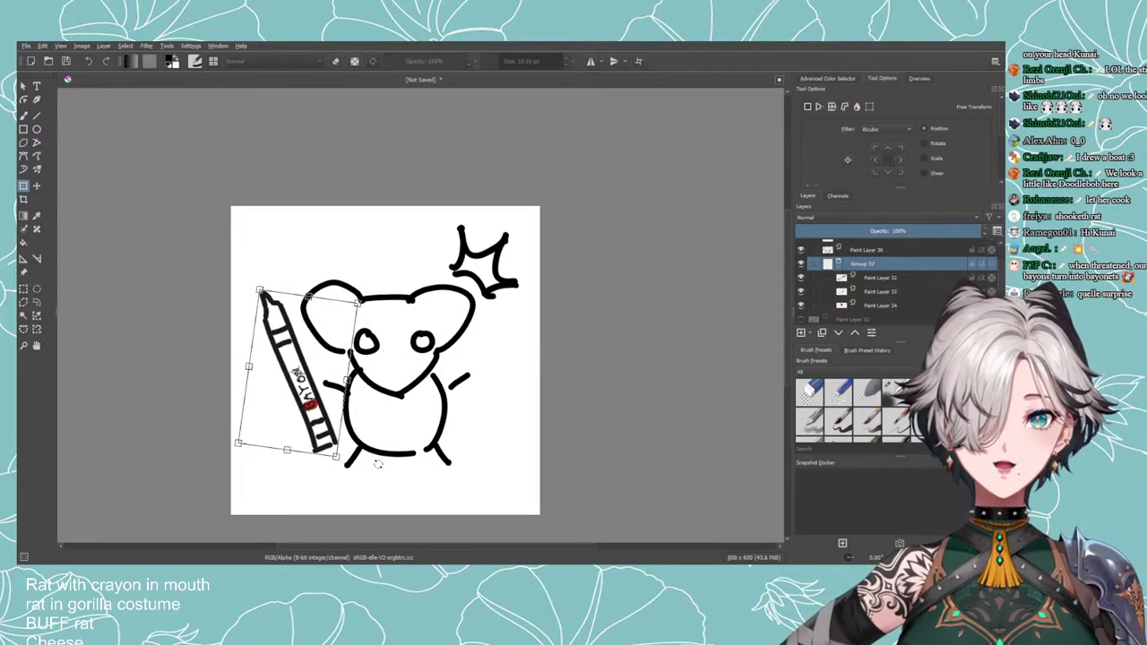
drag(328, 421, 335, 418)
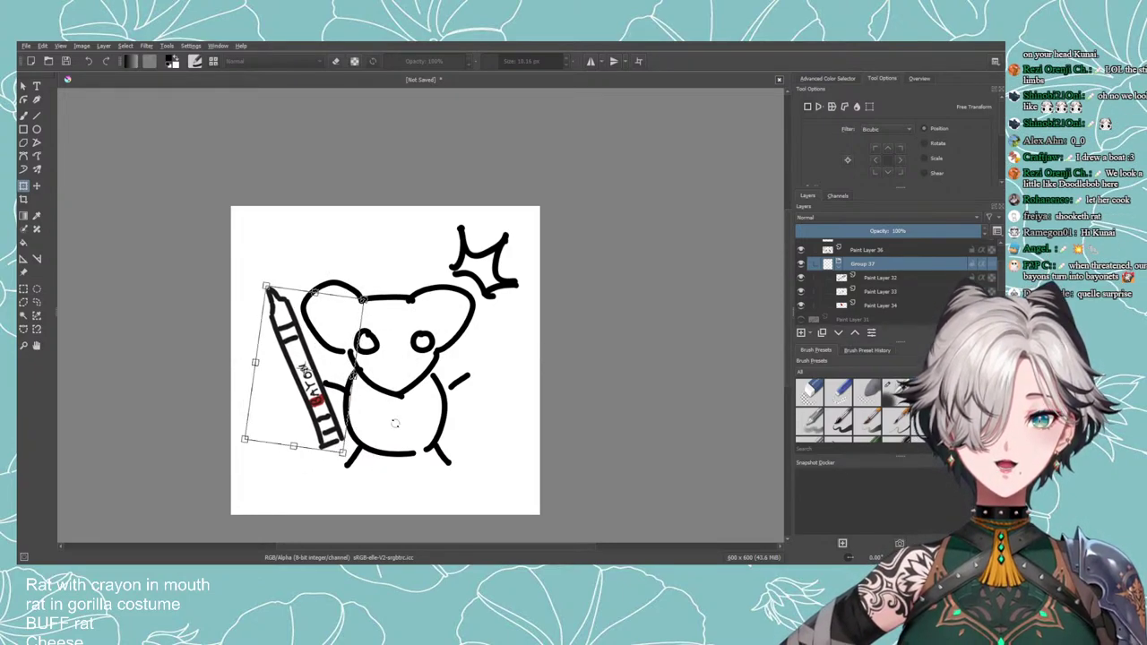
click(843, 277)
Check the composition at a smaller size and identify which layer holds the rat's body.
scroll(500, 318, down, 4)
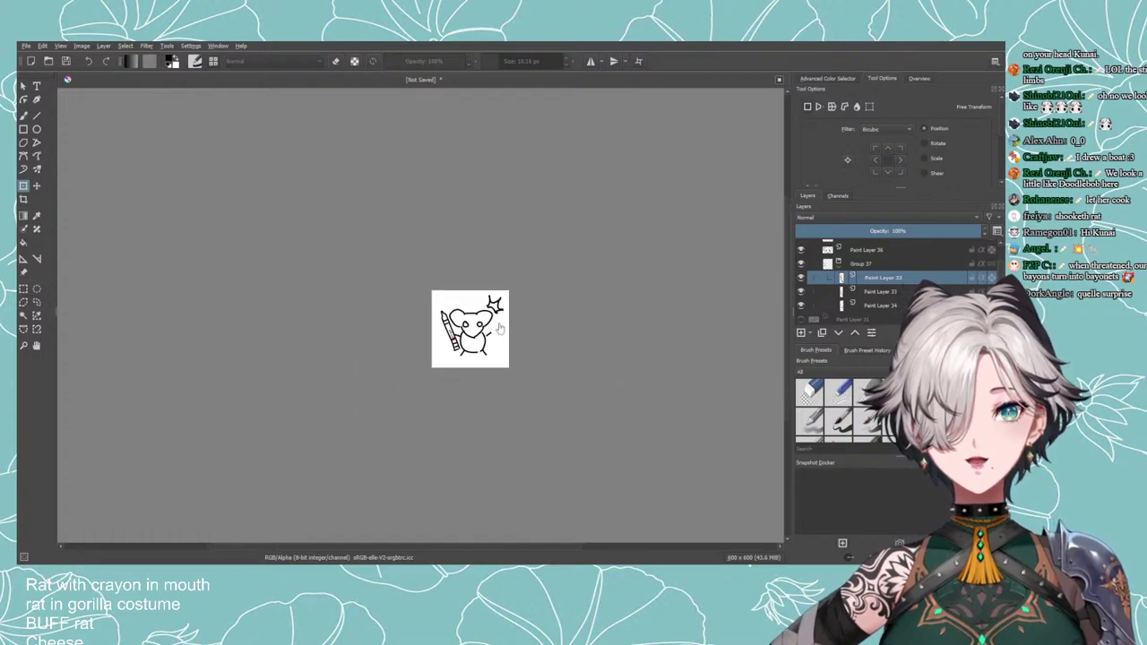
scroll(499, 328, up, 3)
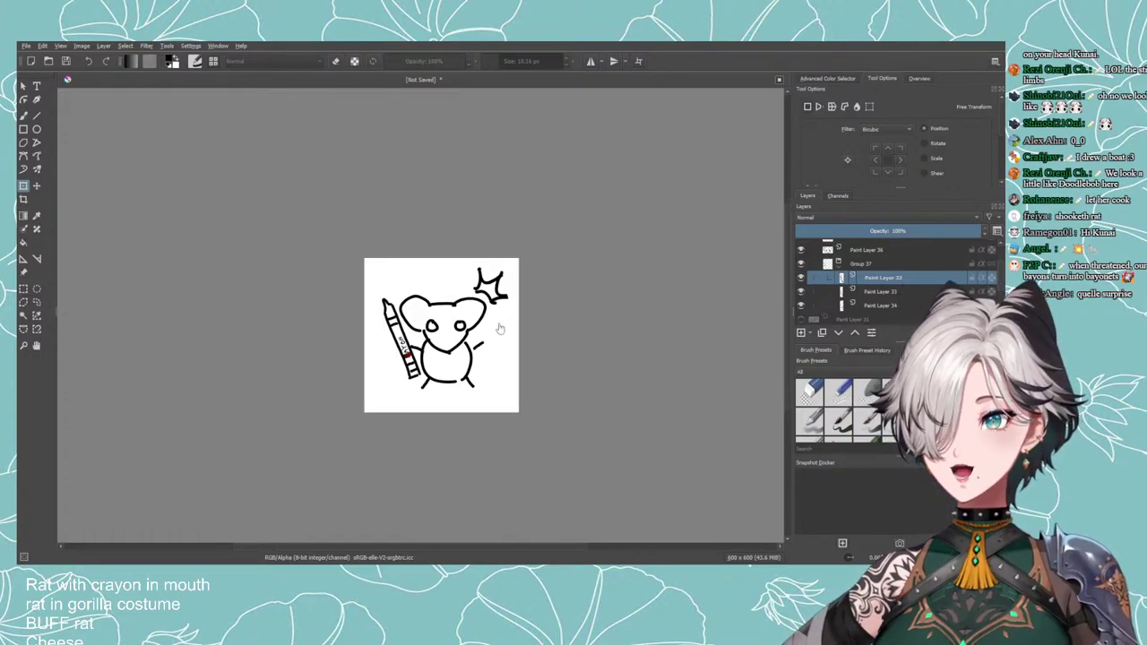
scroll(497, 327, up, 2)
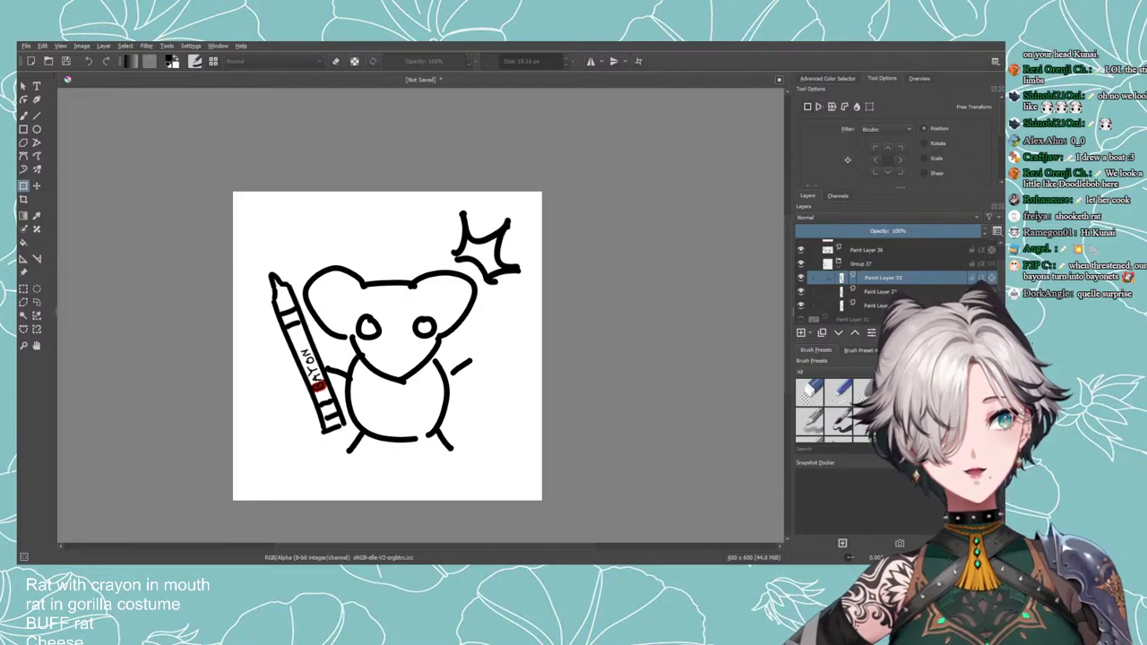
scroll(860, 278, up, 3)
click(801, 283)
click(801, 283)
click(801, 270)
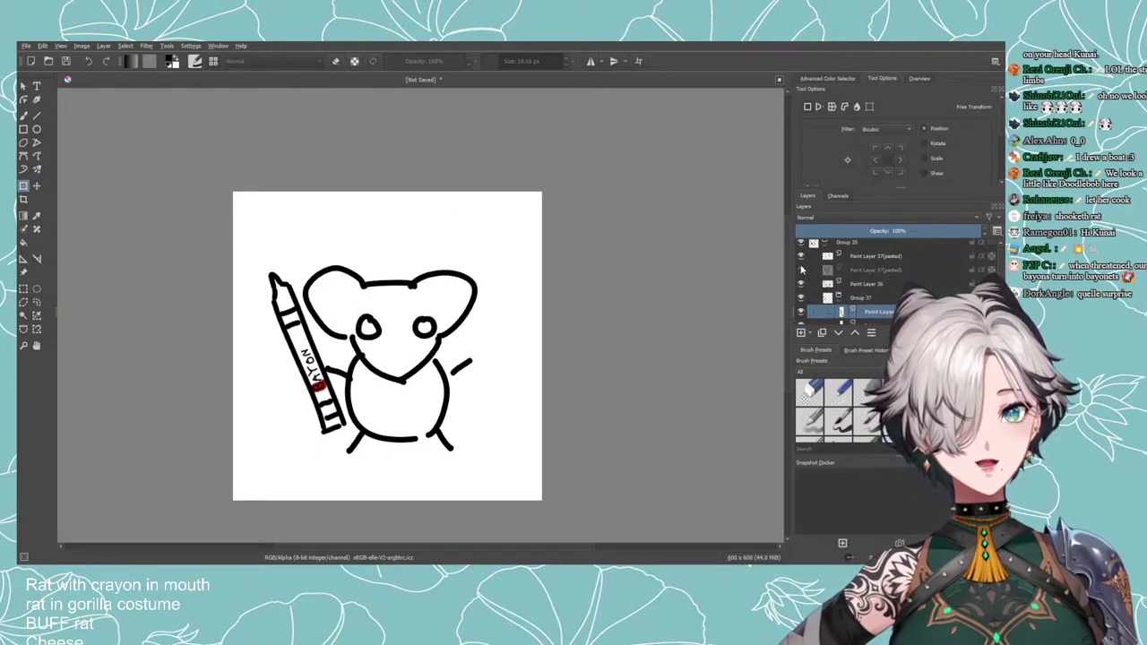
click(801, 269)
click(801, 256)
click(801, 256)
On the body layer, replace the rat's right arm stroke with a small outlined arm tapering to a rounded tip.
click(869, 258)
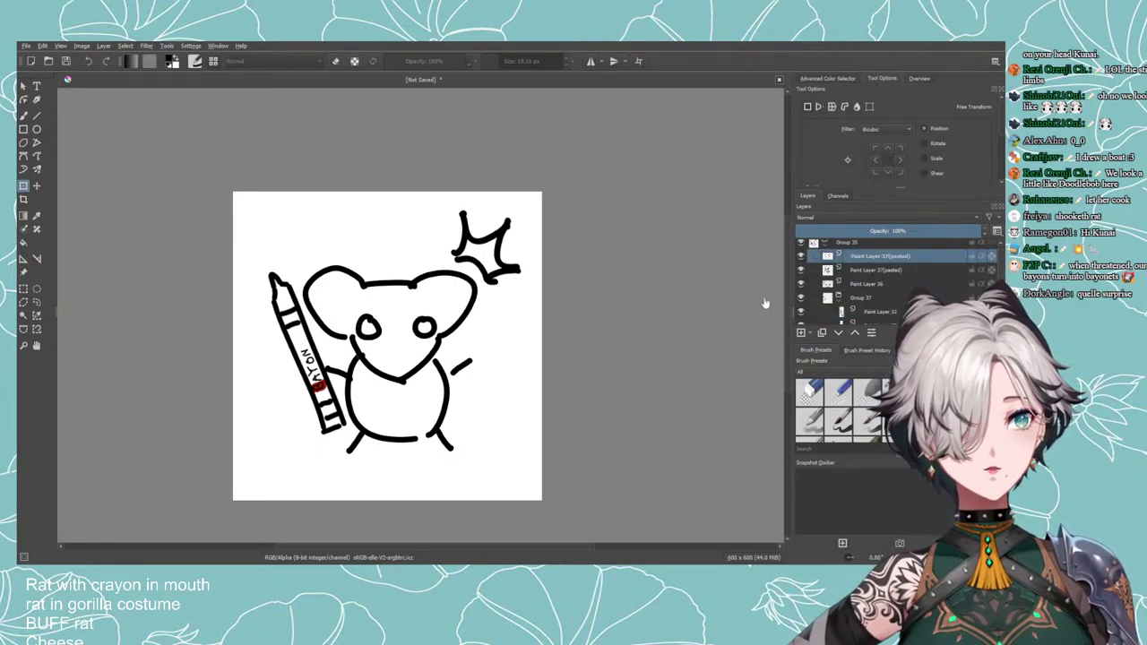
key(b)
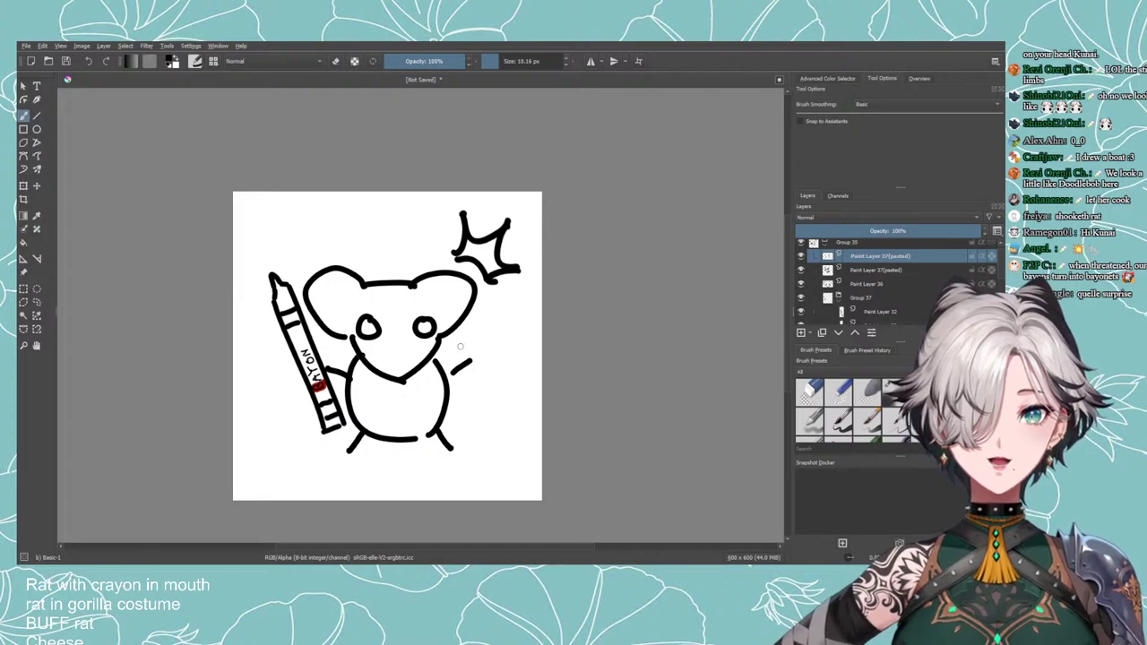
drag(470, 358, 453, 367)
key(ctrl+z)
key(ctrl+z)
key(ctrl+shift+z)
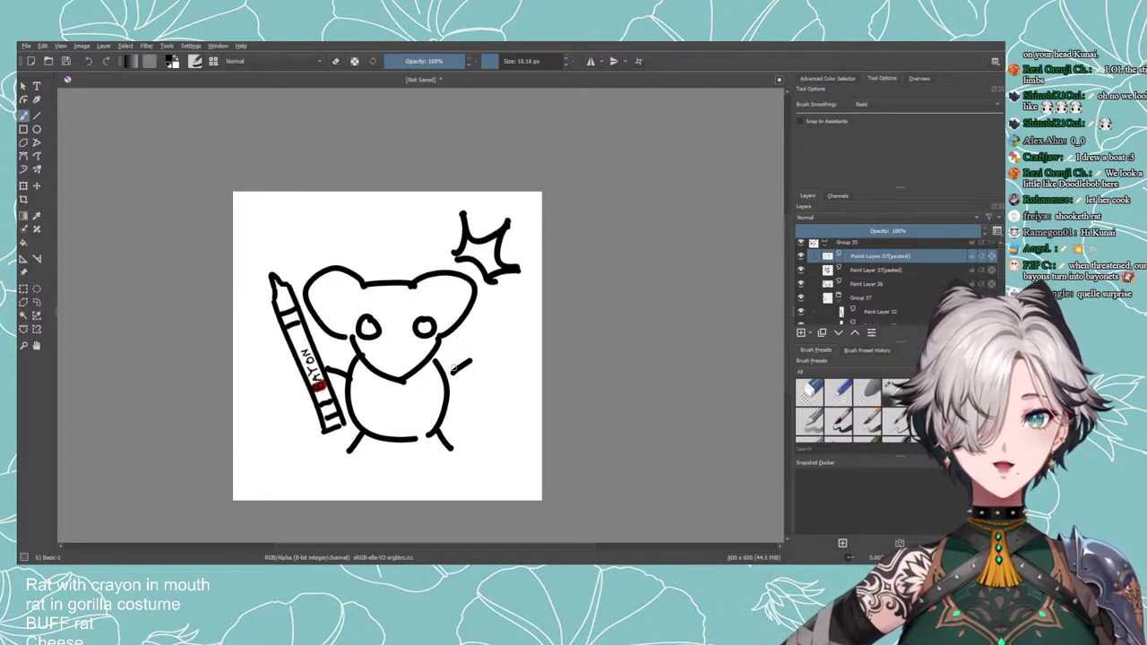
key(e)
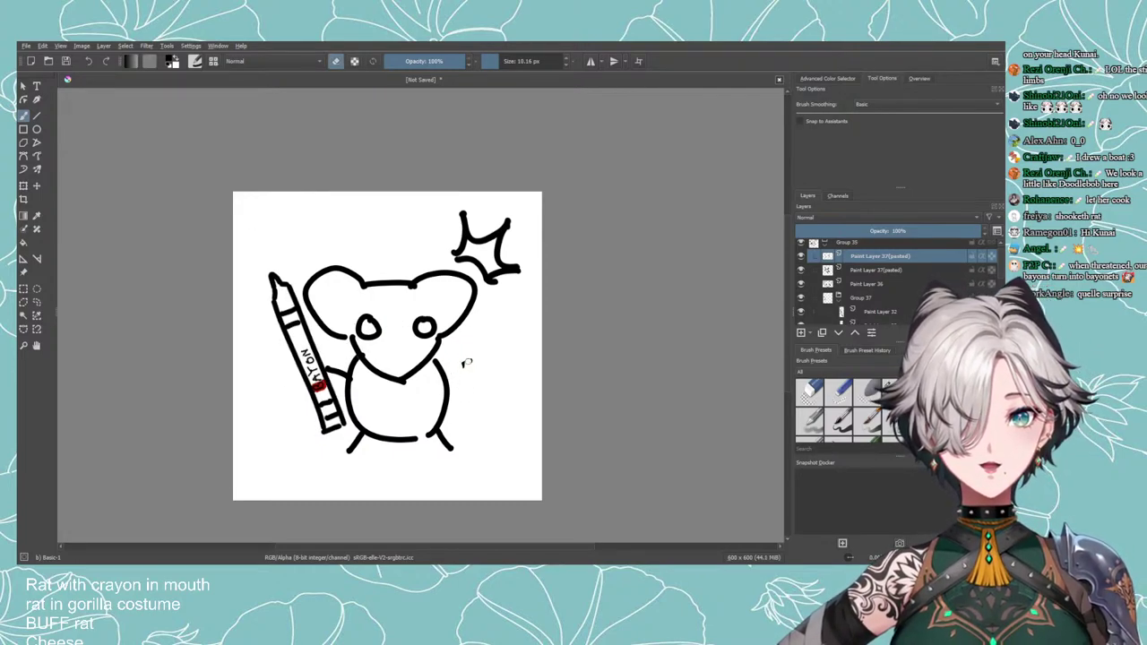
key(e)
mouse_move(439, 379)
mouse_down()
mouse_move(461, 366)
mouse_move(451, 391)
mouse_move(449, 377)
mouse_up()
key(ctrl+z)
Replace both leg strokes with small rounded feet outlines and close the gap in the body's lower edge.
key(e)
drag(439, 441, 446, 430)
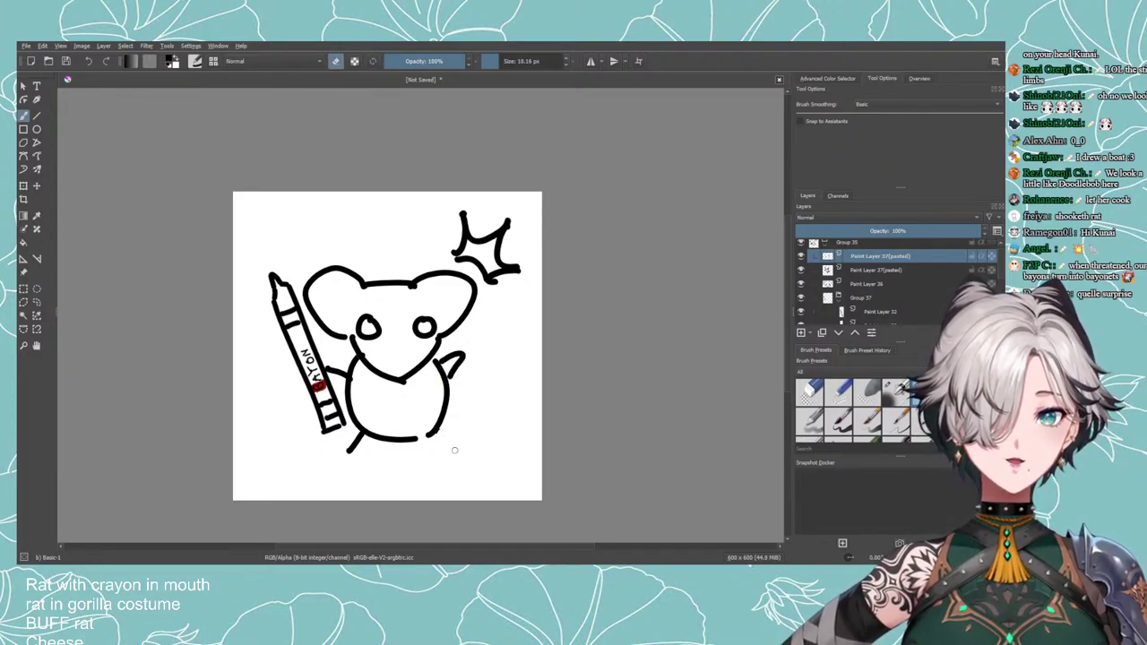
key(e)
drag(436, 428, 440, 453)
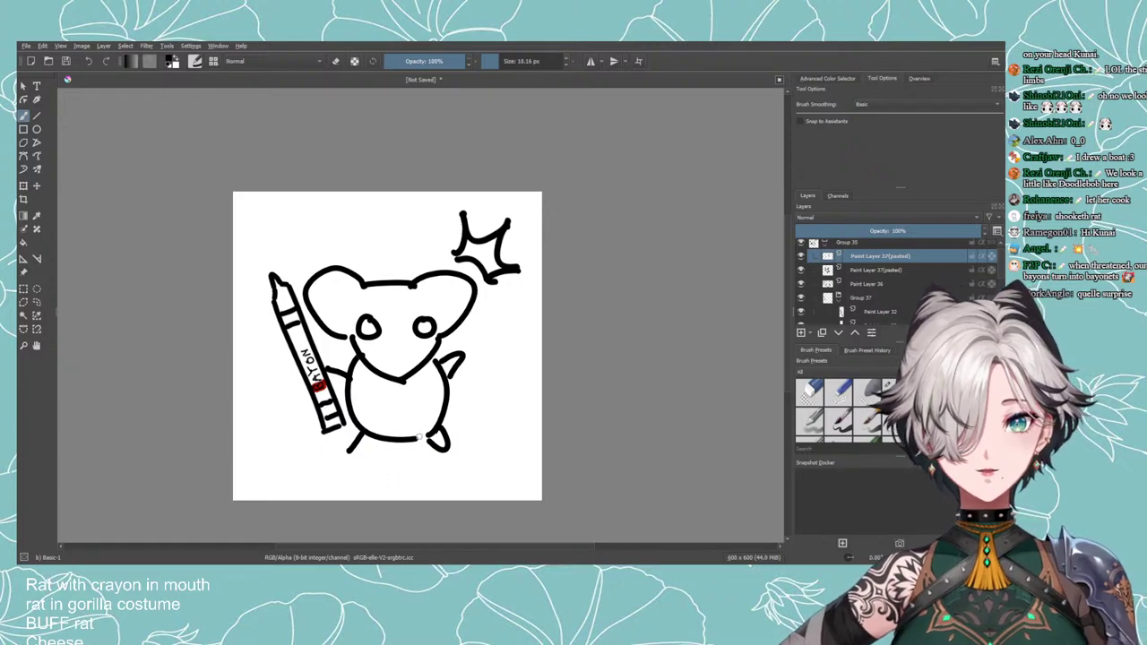
key(e)
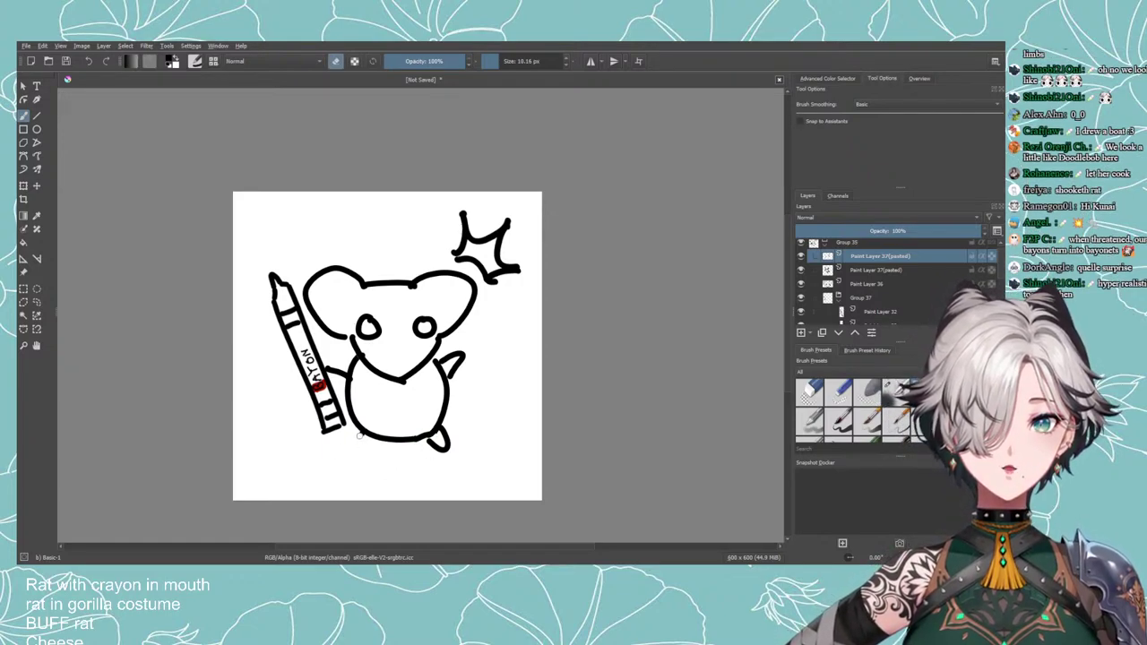
key(e)
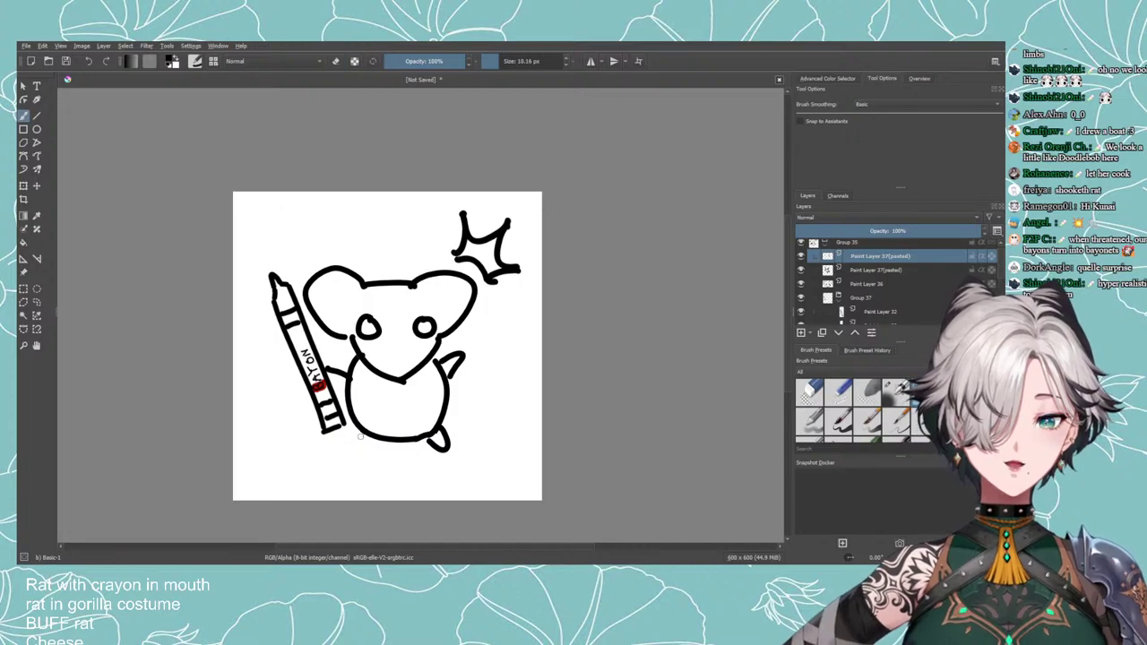
mouse_move(362, 432)
mouse_down()
mouse_move(357, 441)
mouse_move(369, 434)
mouse_up()
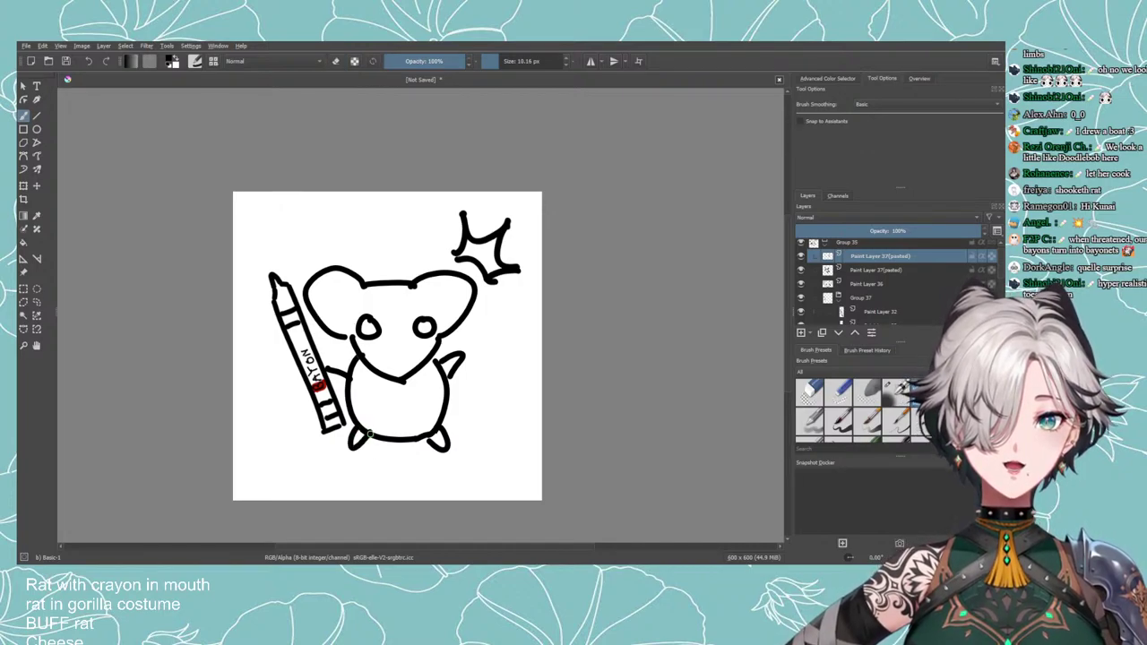
Replace the rat's left arm stroke with a small outlined arm reaching up to the crayon.
key(e)
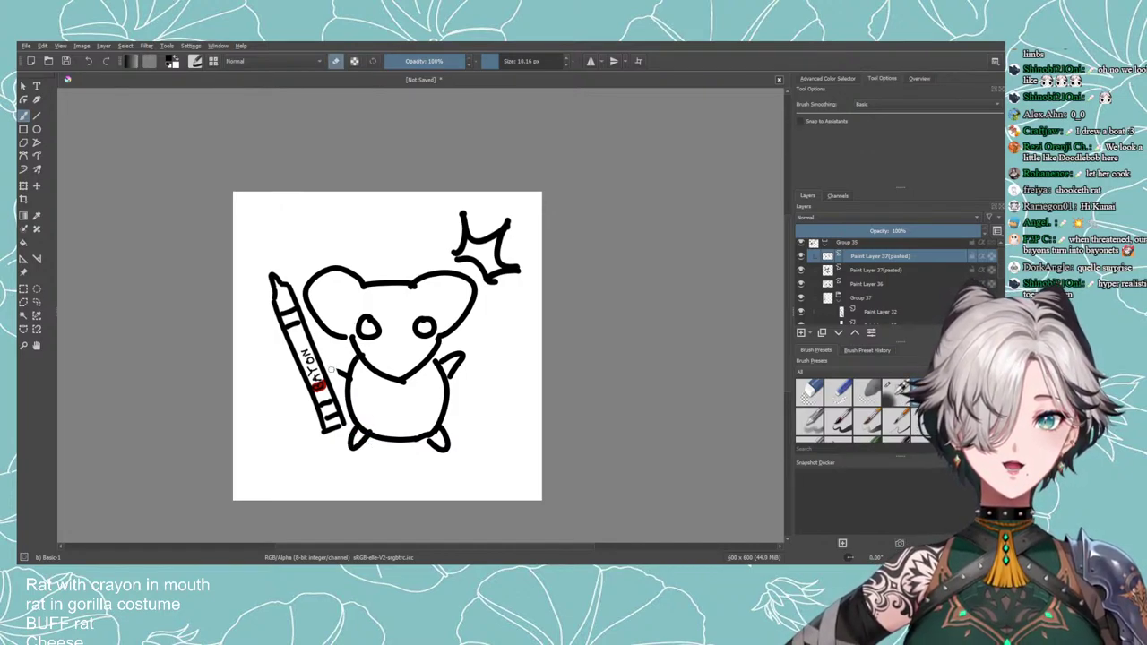
key(e)
mouse_move(351, 377)
mouse_down()
mouse_move(321, 362)
mouse_move(346, 389)
mouse_move(324, 362)
mouse_up()
key(ctrl+z)
key(ctrl+z)
key(ctrl+z)
key(ctrl+z)
key(ctrl+z)
key(ctrl+z)
key(ctrl+z)
key(ctrl+z)
key(ctrl+z)
key(ctrl+z)
key(ctrl+z)
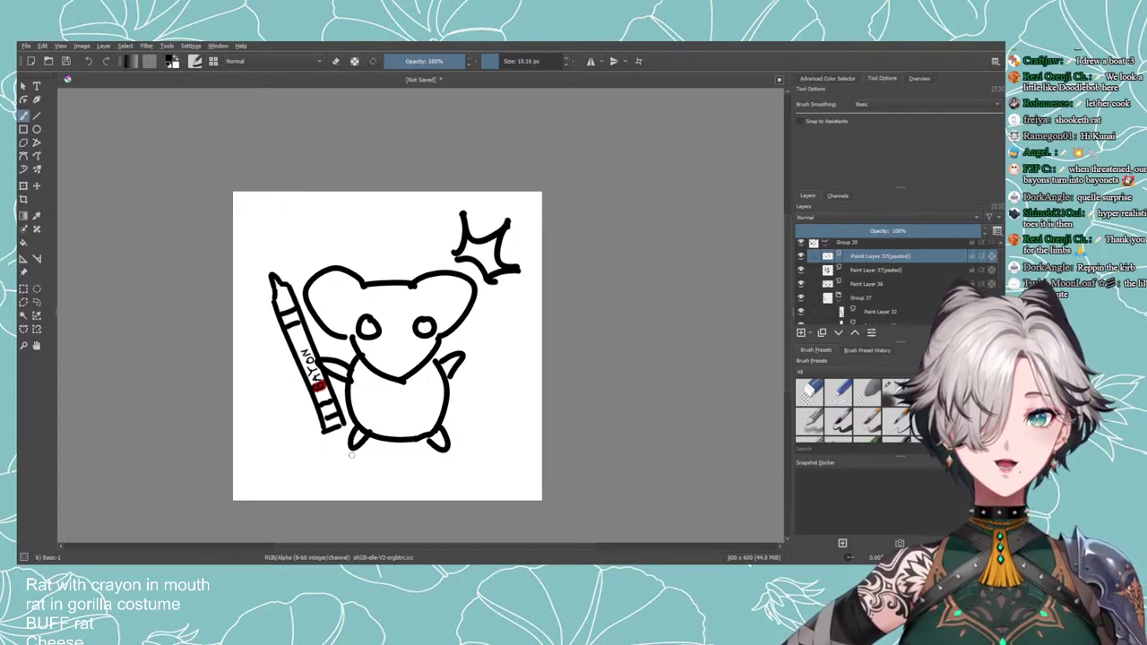
On the layer that holds the head, paint a small solid black nose at the tip of the snout.
key(e)
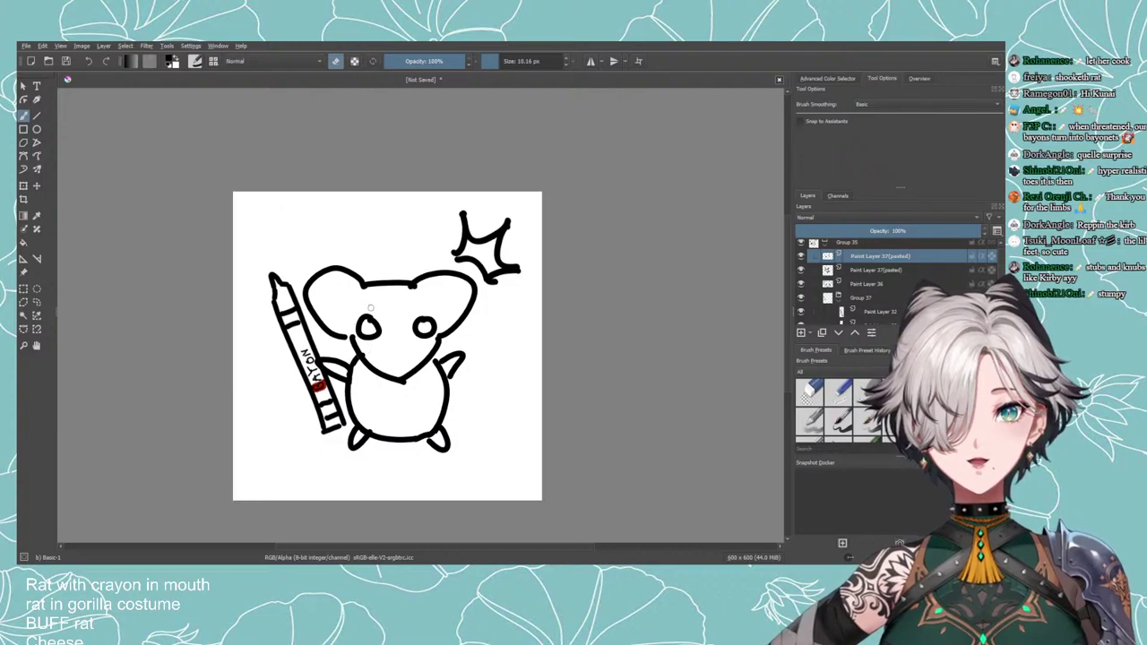
key(e)
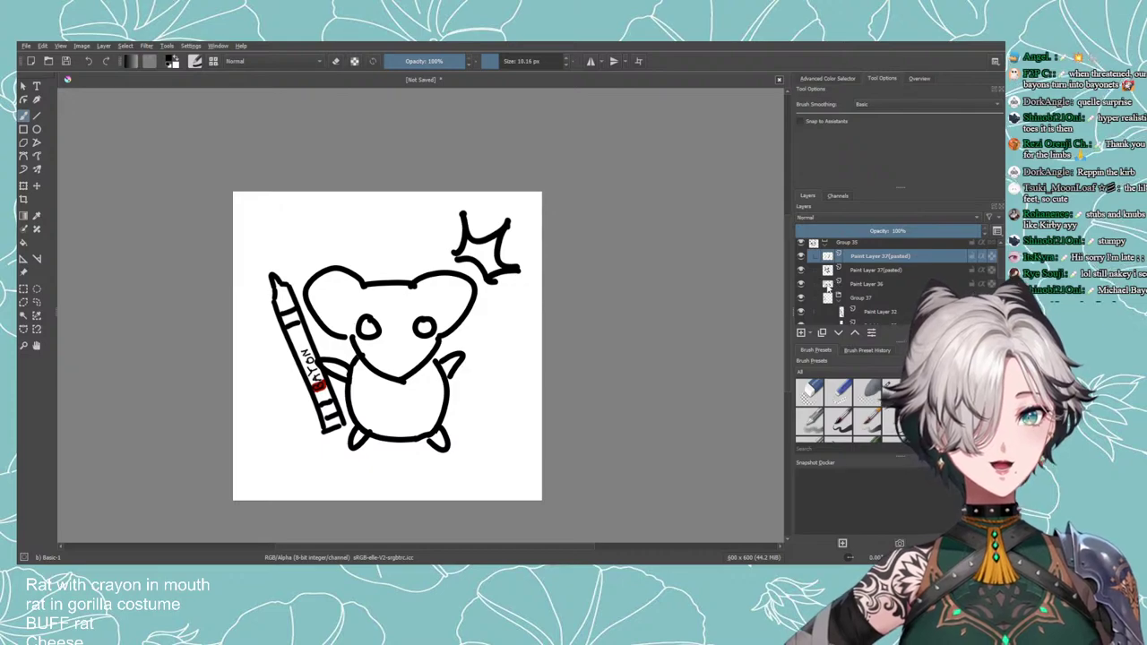
click(855, 285)
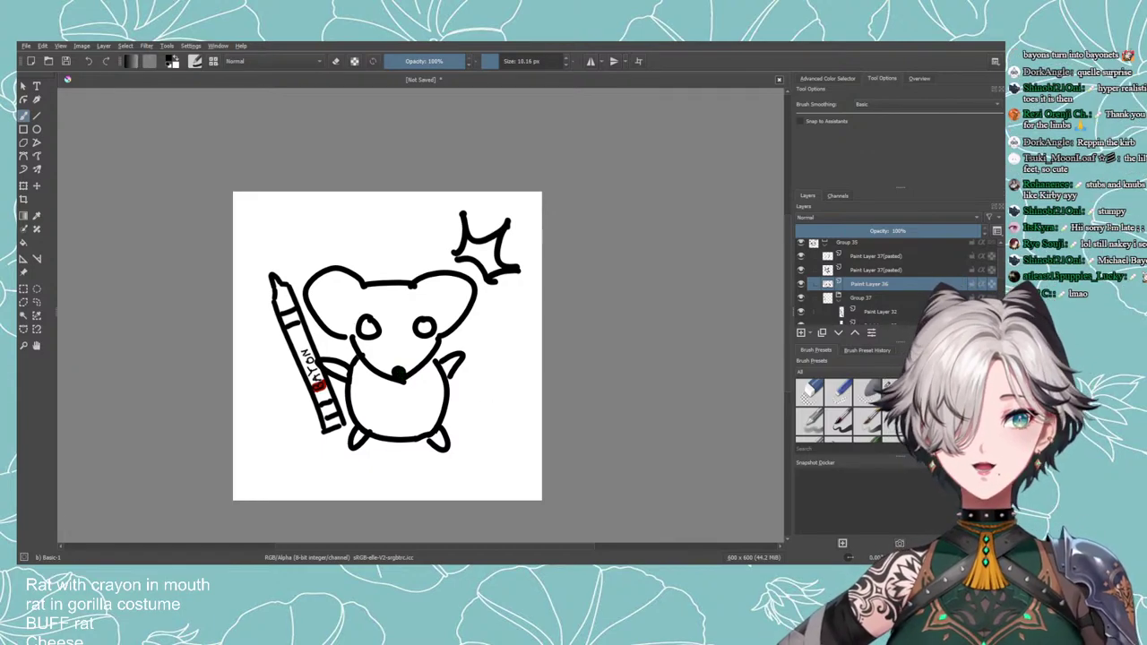
Identify the body layer by toggling layer visibility and outline a long wavy tail on it, tapering toward the canvas's right edge.
click(848, 257)
click(801, 270)
click(802, 269)
click(802, 256)
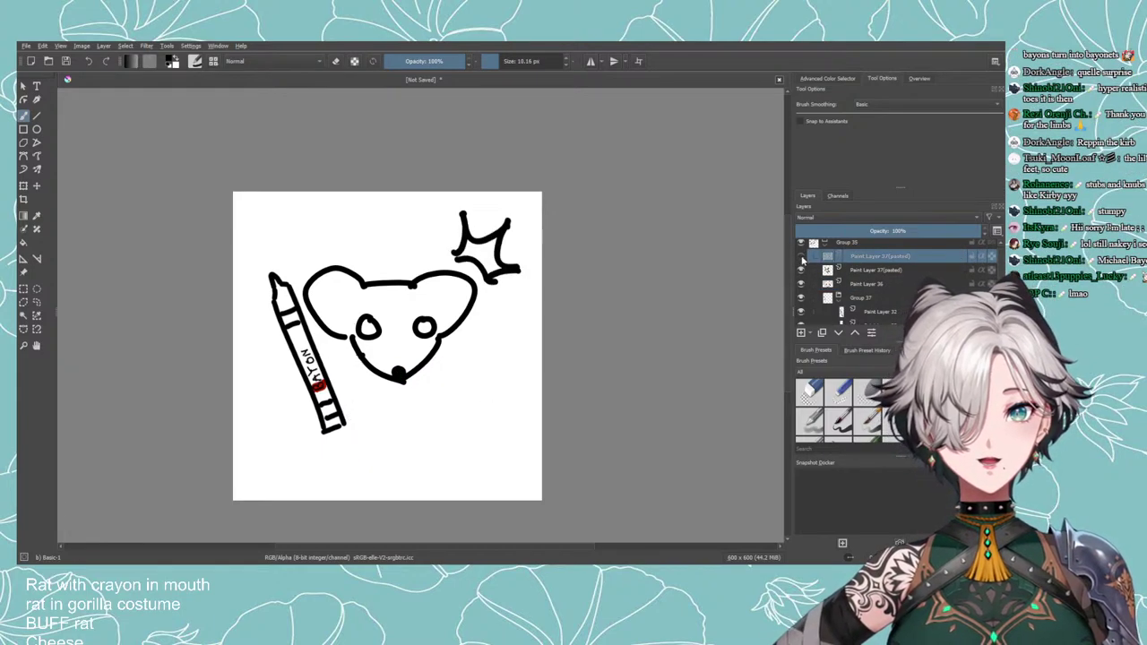
click(801, 256)
drag(460, 401, 535, 359)
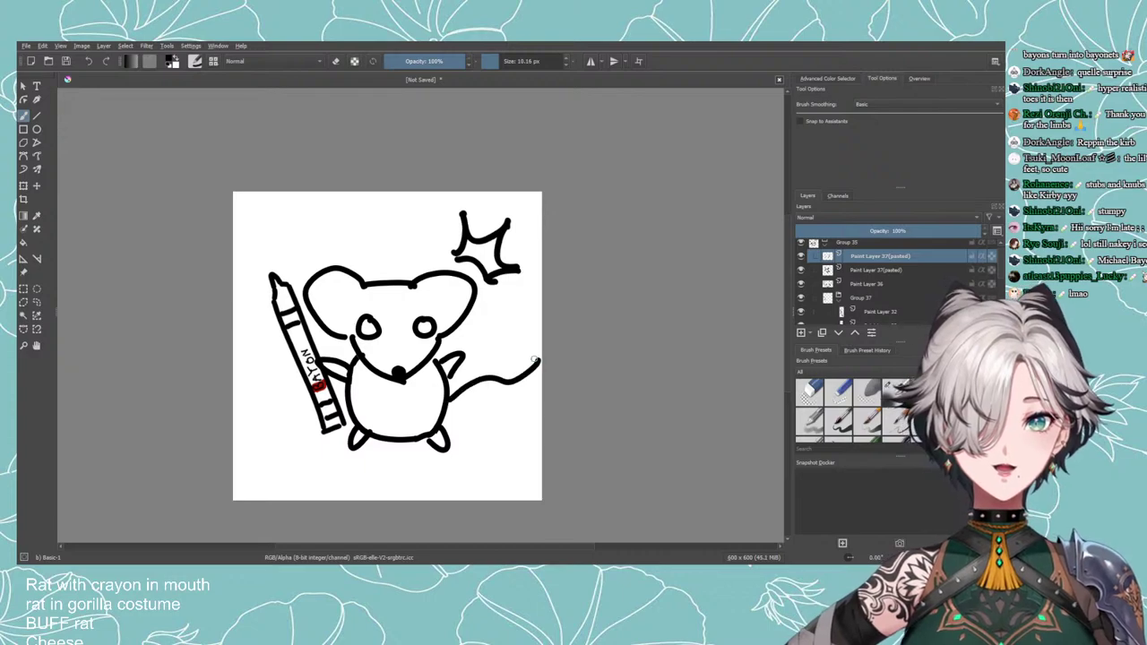
drag(445, 421, 529, 375)
key(ctrl+z)
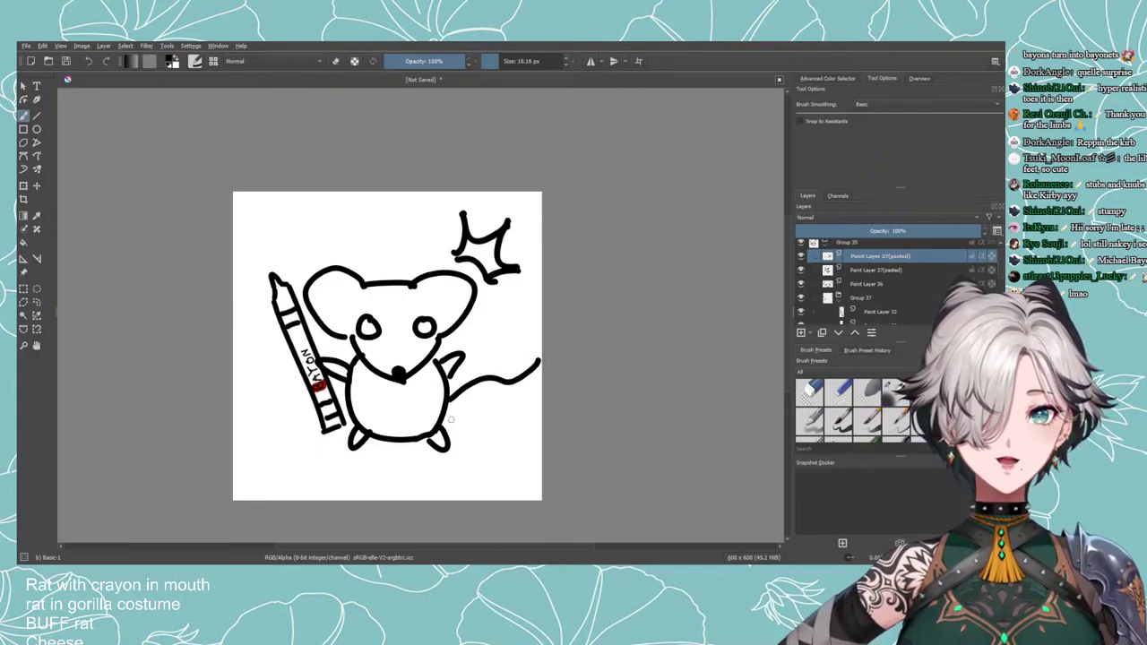
drag(452, 418, 540, 365)
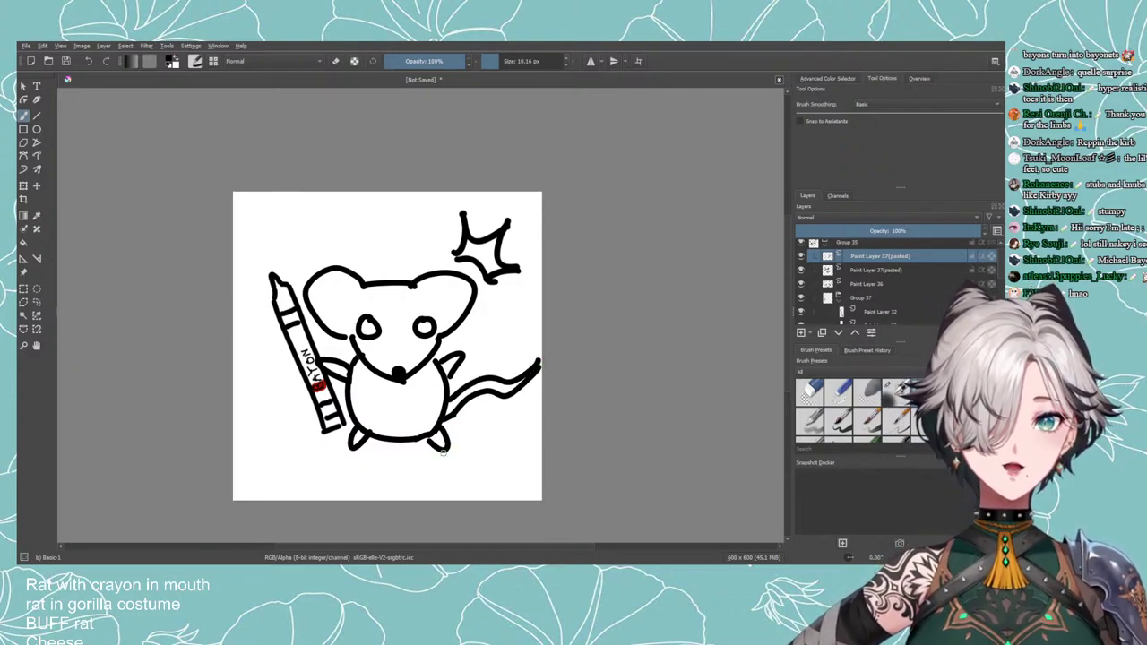
Try a free transform on the body layer, and undo it together with the wavy tail strokes.
click(23, 186)
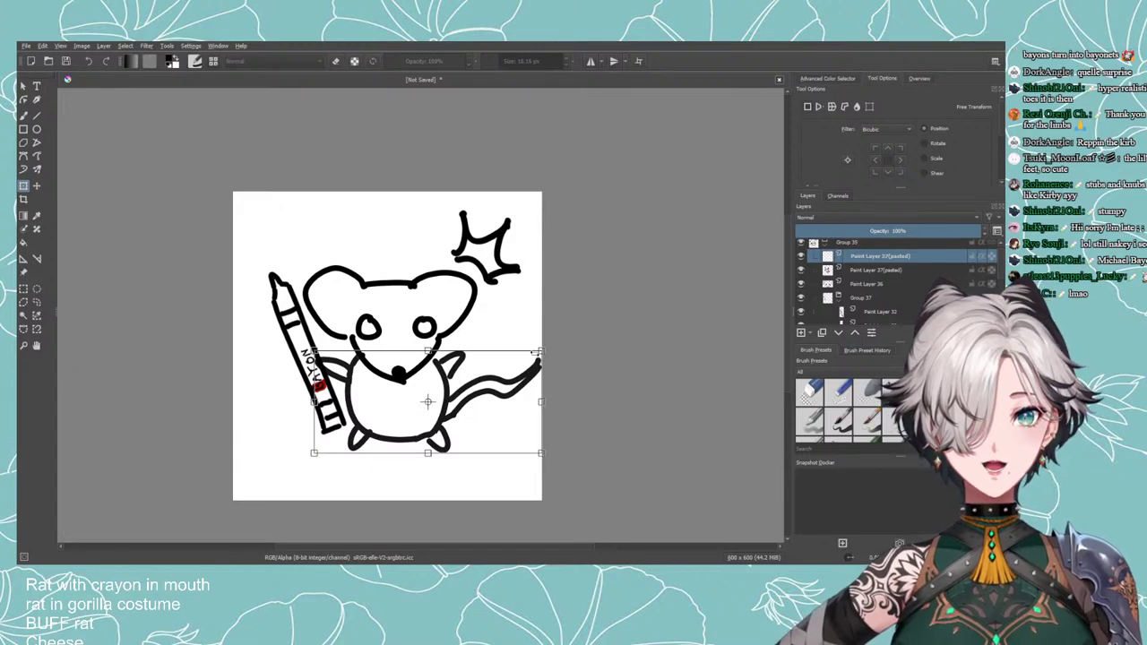
drag(535, 353, 526, 358)
key(ctrl+z)
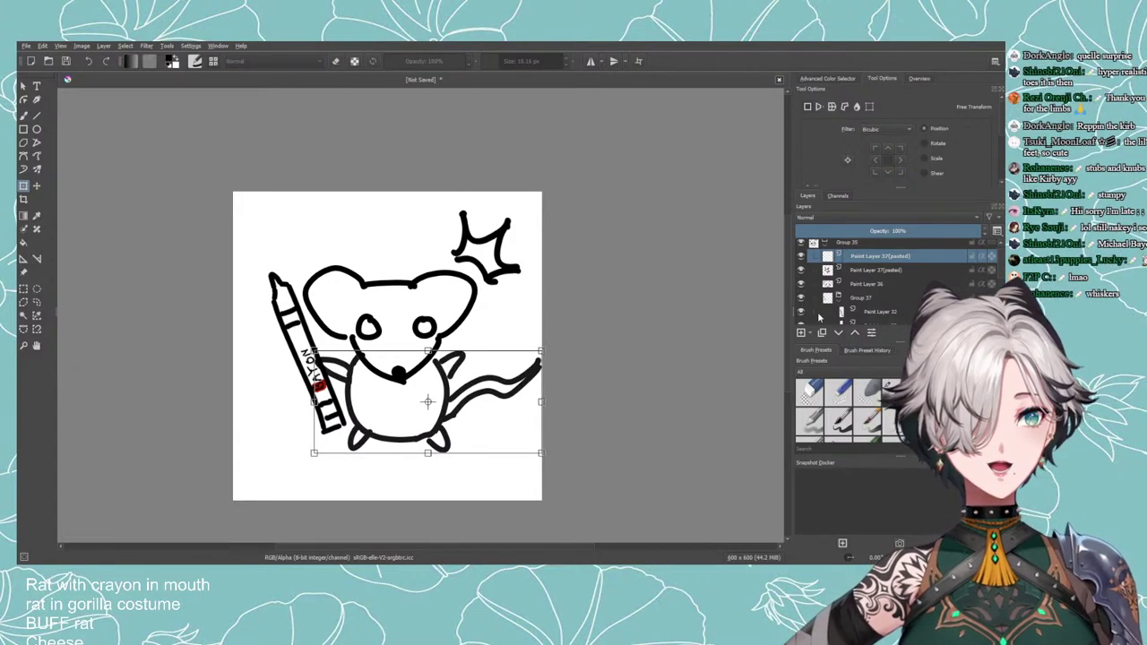
key(Return)
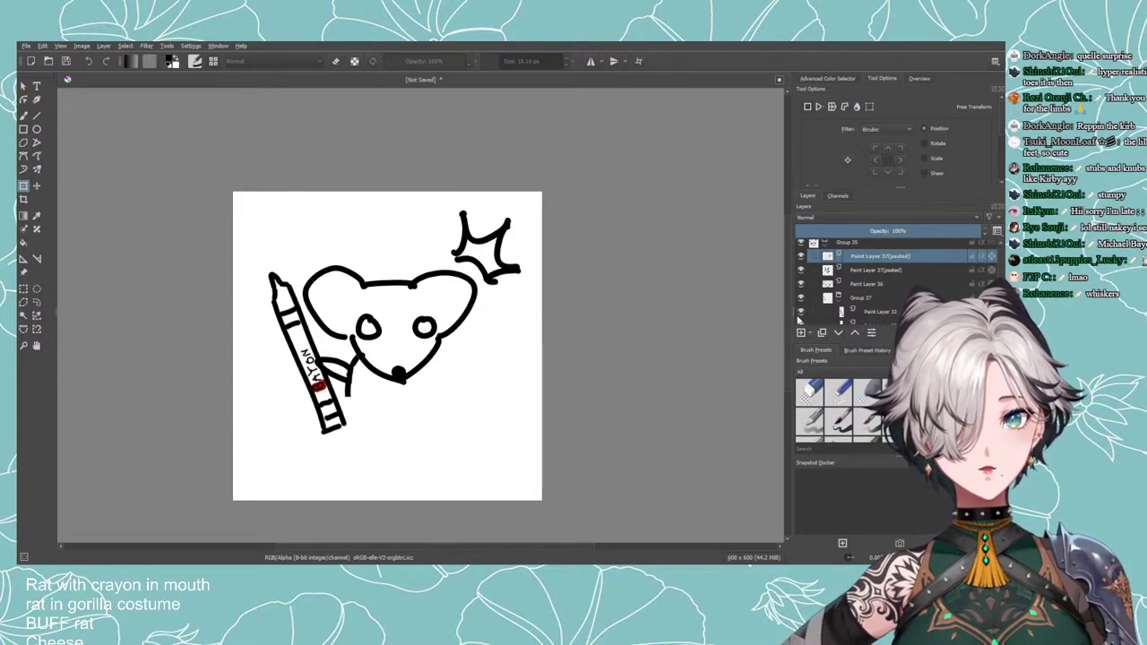
click(855, 274)
key(ctrl+z)
key(ctrl+z)
key(ctrl+z)
key(ctrl+z)
key(ctrl+z)
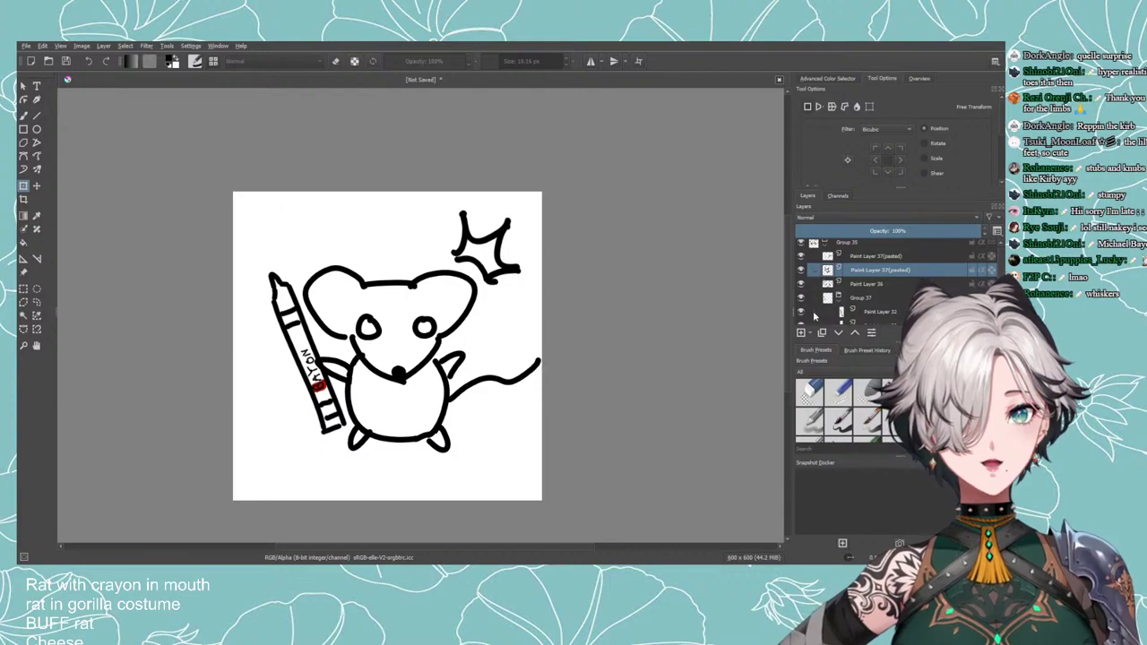
Add a new paint layer for the tail and try a short pointed tail on the body's right side.
click(801, 333)
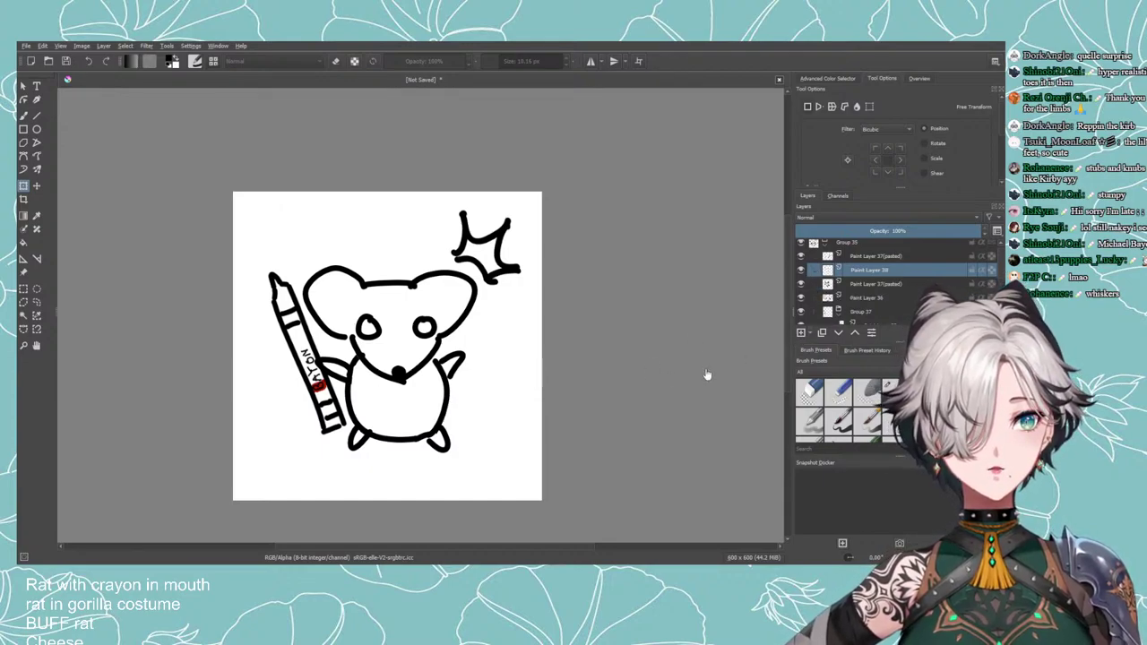
click(24, 115)
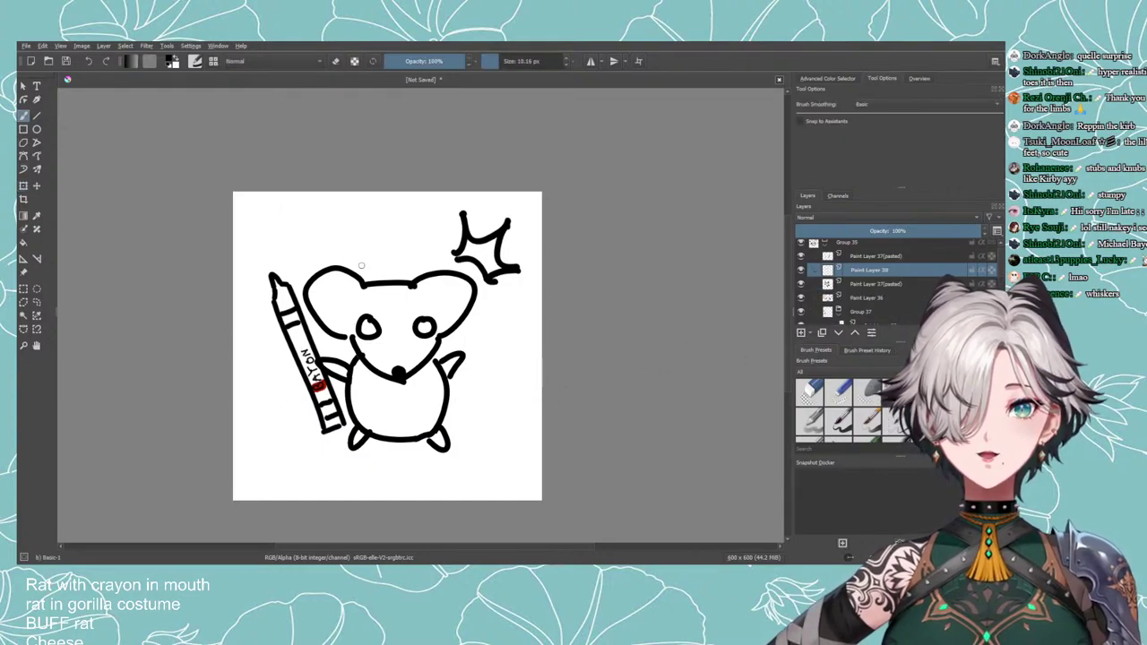
drag(450, 374, 448, 408)
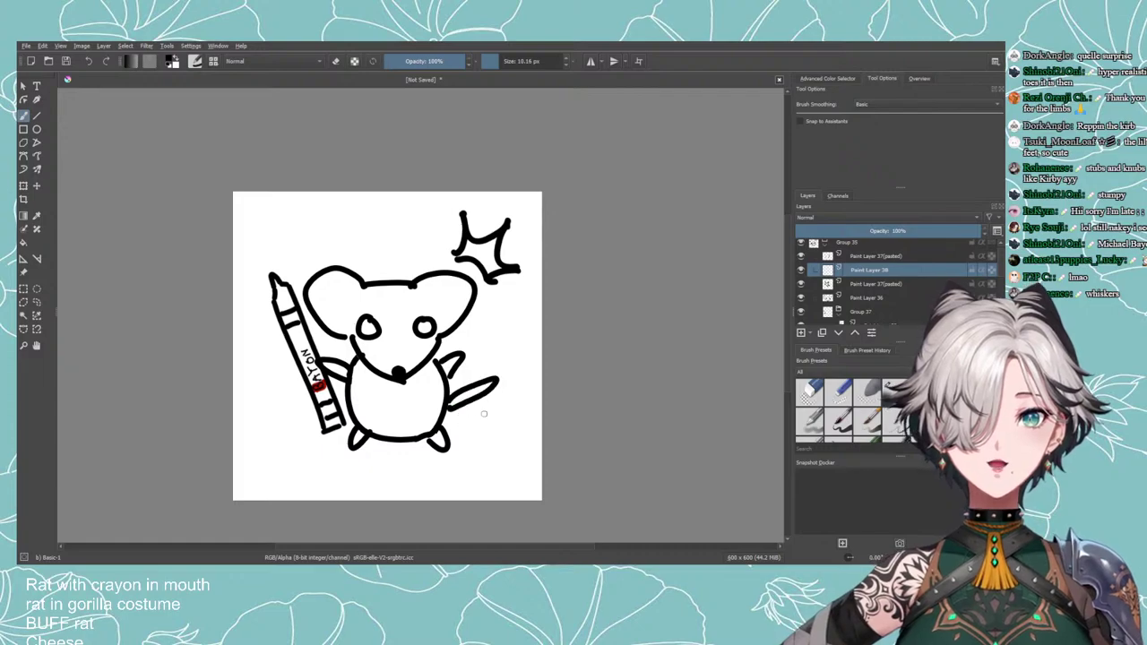
key(ctrl+z)
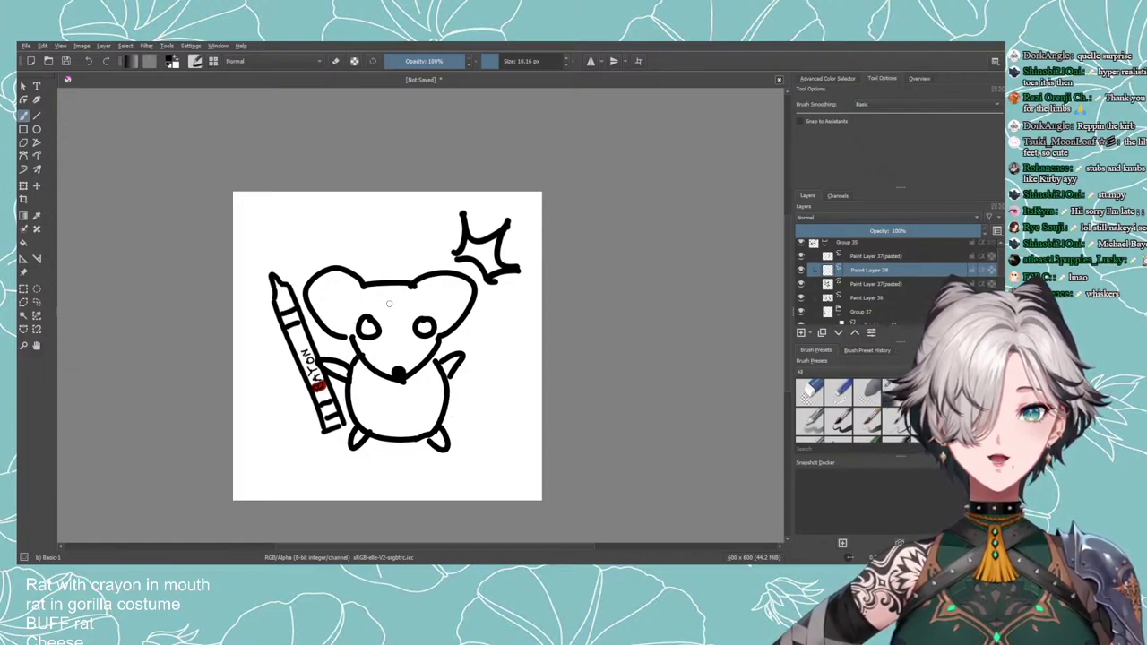
Try alternative tails, with strokes between the crayon and body and an upward-curving pointed one on the right side.
drag(327, 344, 365, 396)
key(ctrl+z)
mouse_move(323, 338)
mouse_down()
mouse_move(337, 396)
mouse_move(371, 395)
mouse_up()
key(ctrl+z)
key(ctrl+z)
drag(451, 401, 435, 425)
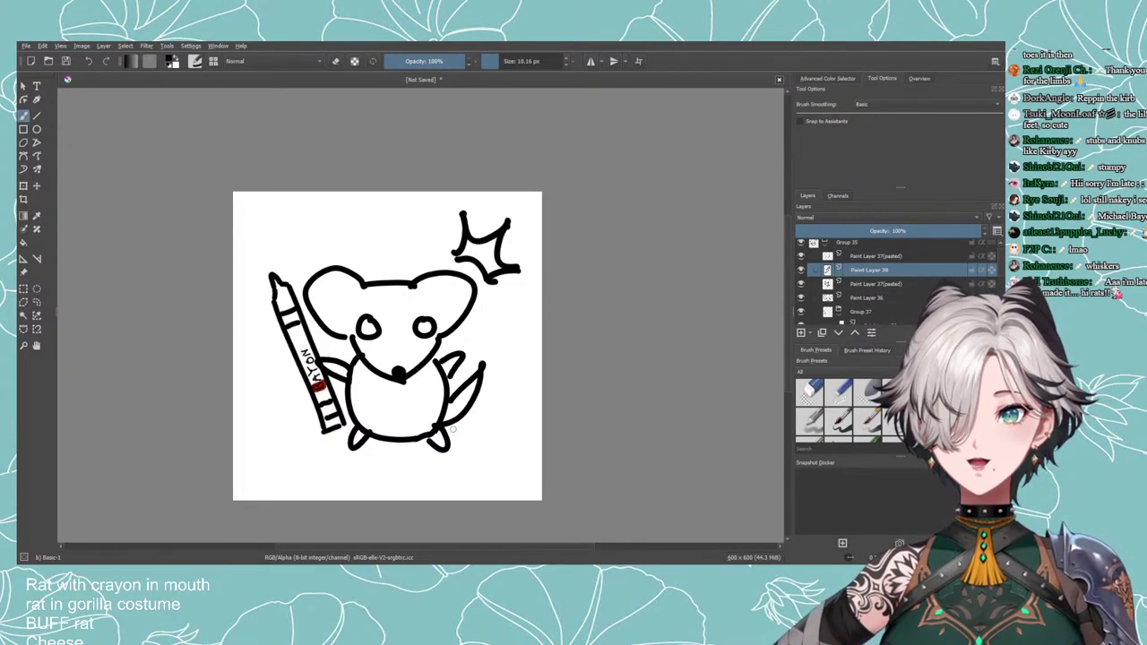
drag(327, 351, 339, 399)
key(ctrl+z)
Outline a short zigzag tail on the body's right side, its two edges meeting in a point.
mouse_move(451, 399)
mouse_down()
mouse_move(483, 386)
mouse_move(445, 419)
mouse_move(502, 365)
mouse_move(437, 421)
mouse_move(511, 374)
mouse_up()
key(ctrl+z)
key(ctrl+z)
key(ctrl+z)
drag(440, 423, 502, 392)
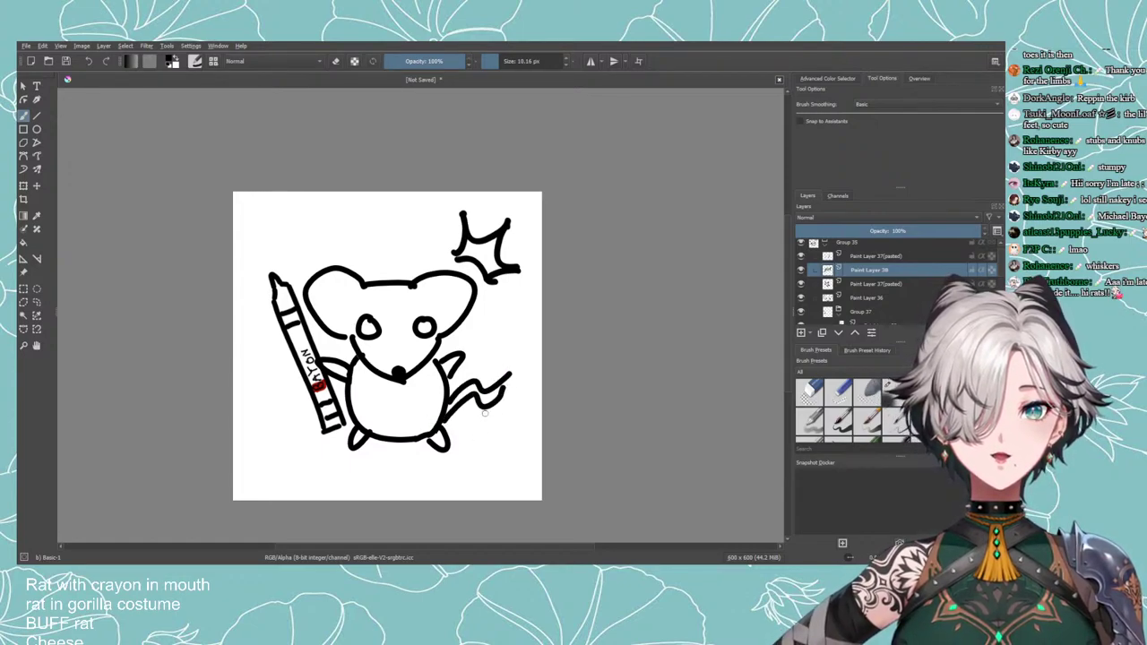
key(ctrl+z)
mouse_move(447, 420)
mouse_down()
mouse_move(512, 381)
mouse_move(449, 415)
mouse_move(504, 391)
mouse_up()
key(ctrl+z)
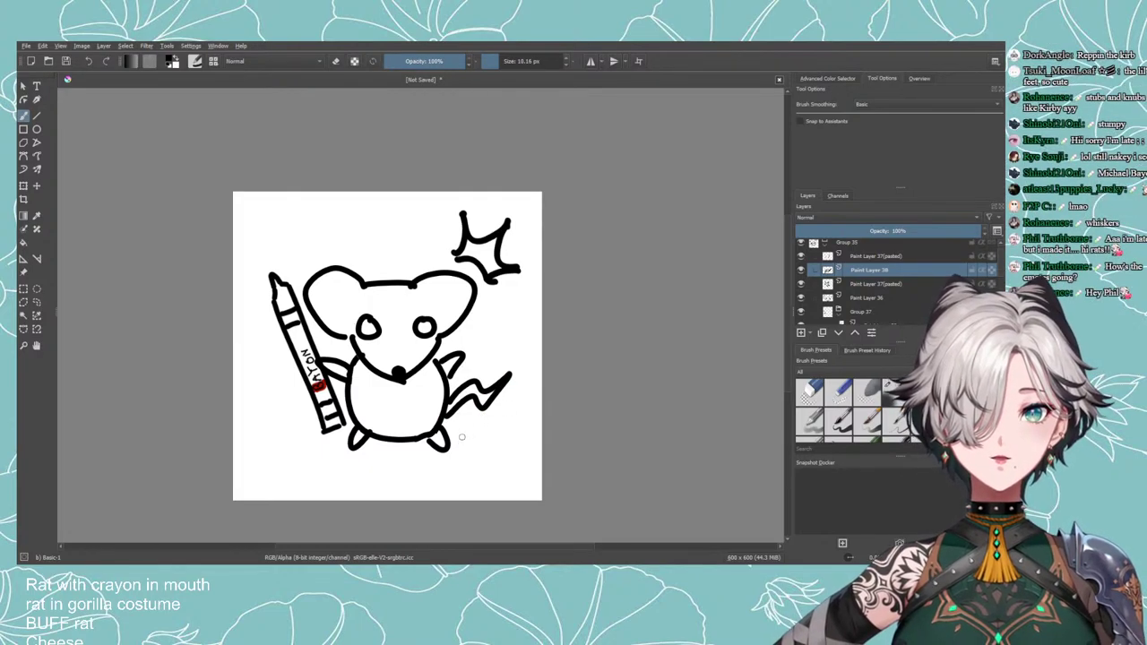
Check the zigzag tail at a smaller size and squash it into a flatter shape with a free transform.
scroll(417, 402, down, 5)
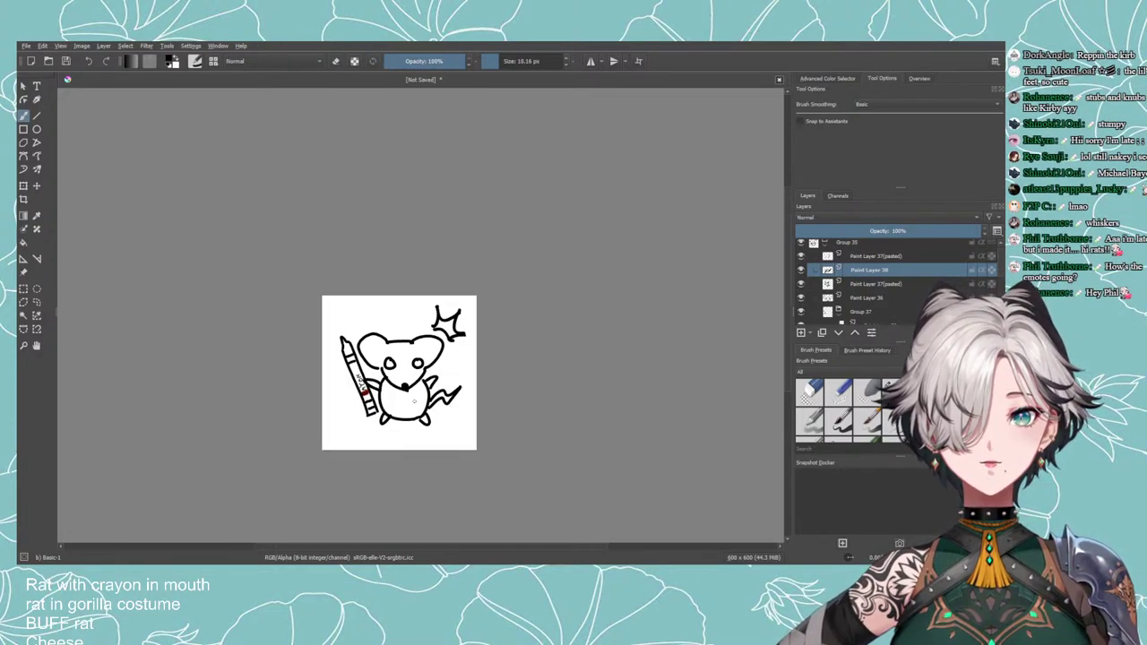
scroll(409, 396, up, 3)
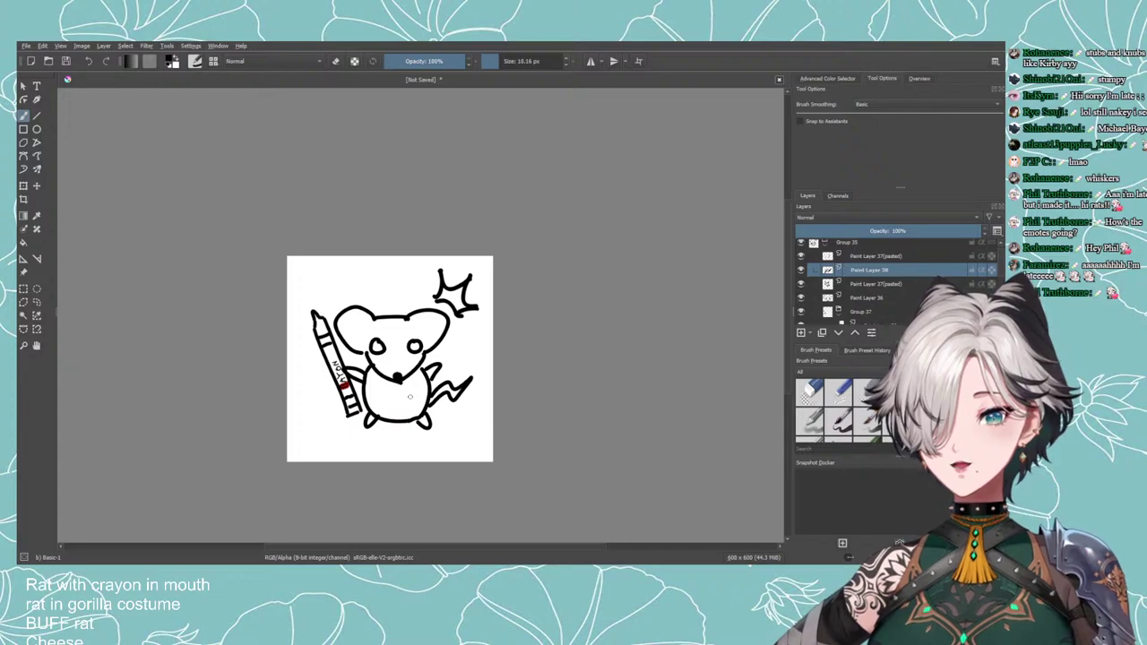
click(23, 185)
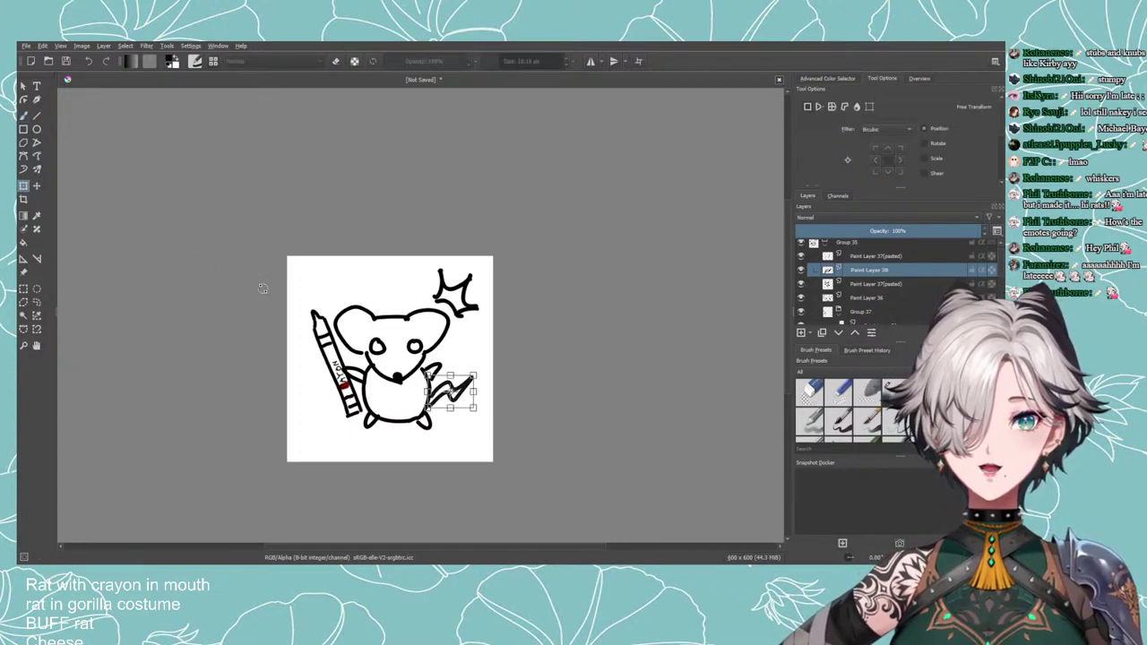
mouse_move(474, 375)
mouse_down()
mouse_move(463, 371)
mouse_move(481, 393)
mouse_up()
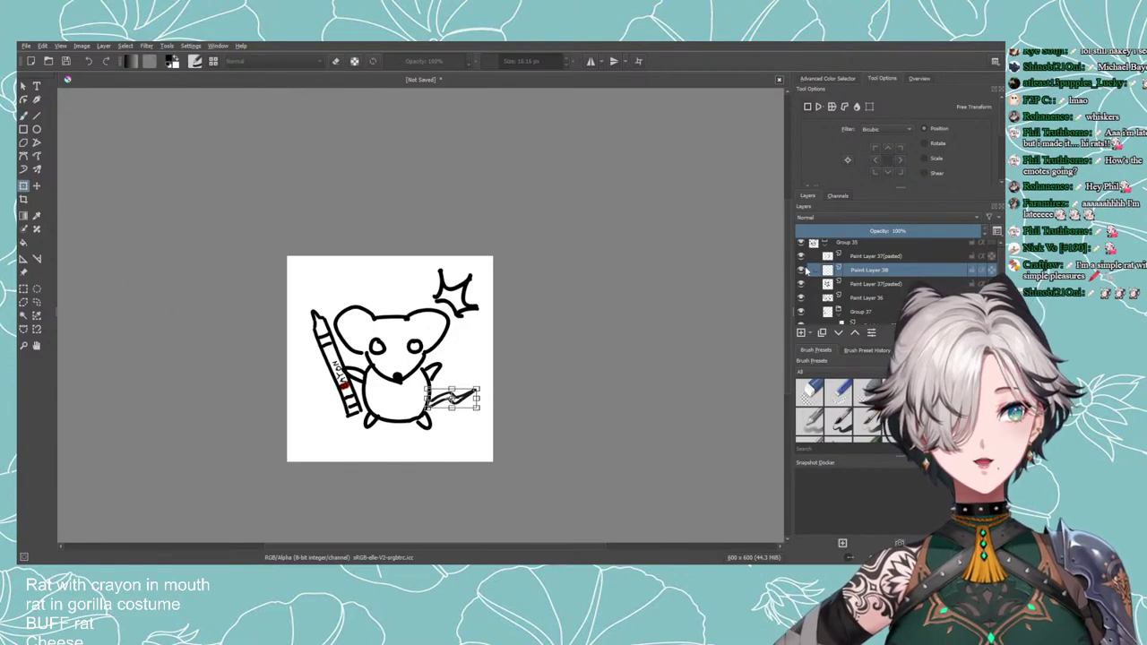
Hide the zigzag tail layer, add a new paint layer, and draw a narrow pointed tail rising between the crayon and body.
click(801, 270)
click(801, 332)
key(b)
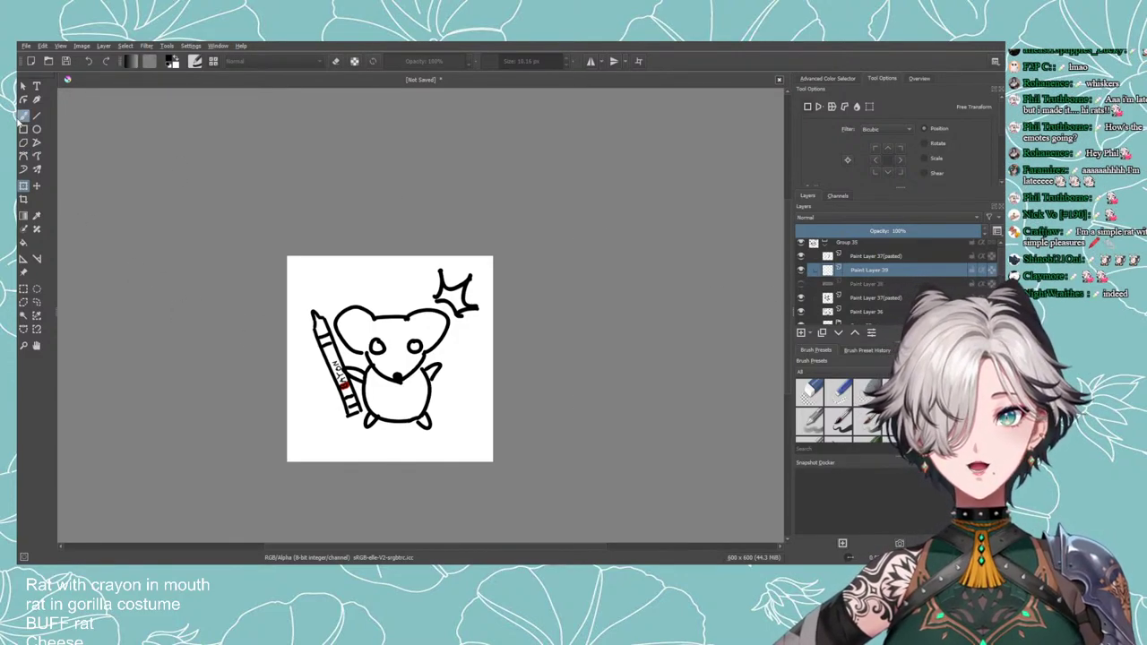
drag(351, 344, 367, 404)
key(ctrl+z)
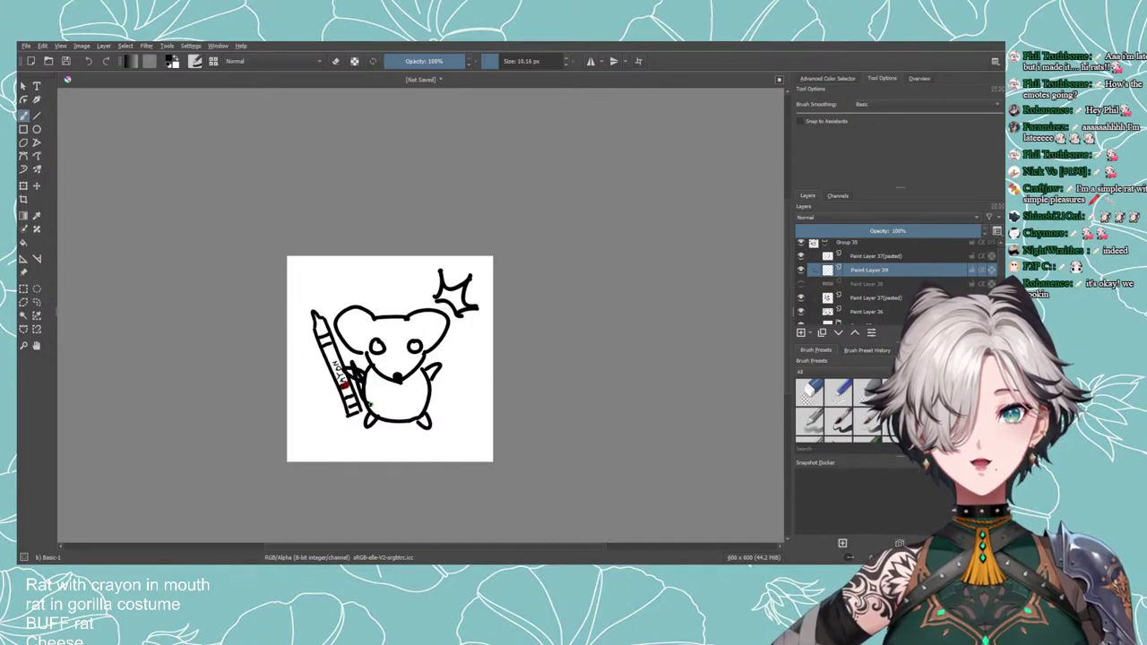
key(ctrl+z)
drag(351, 357, 370, 408)
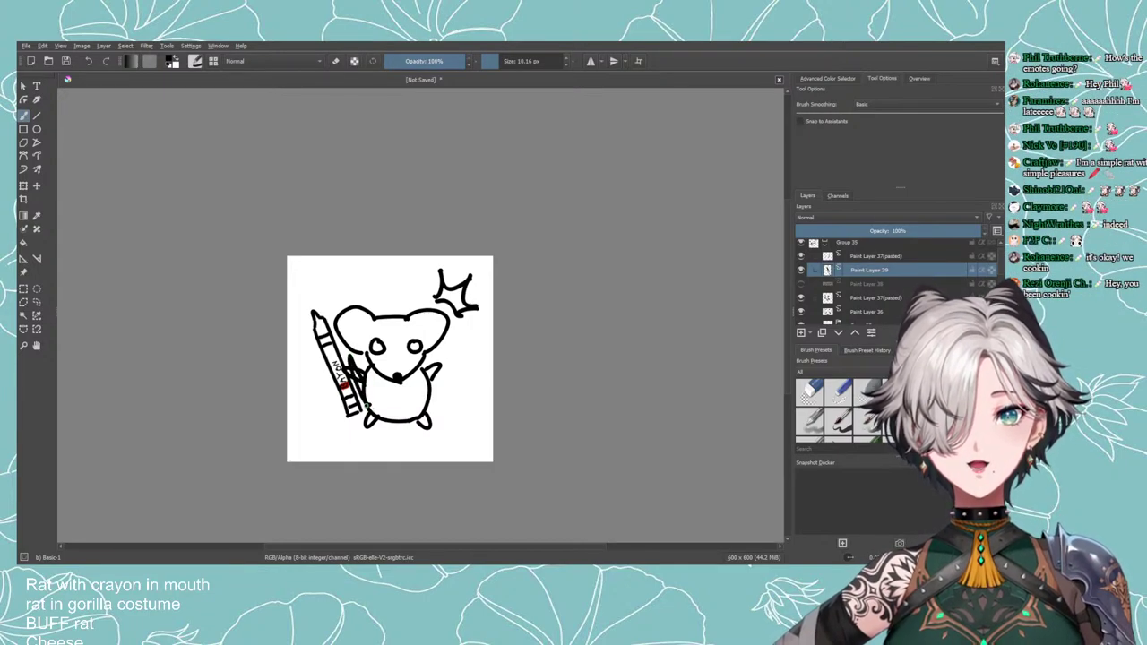
Erase the tail lines crossing the left arm, and add a new paint layer directly below the hidden zigzag tail layer.
scroll(356, 385, up, 3)
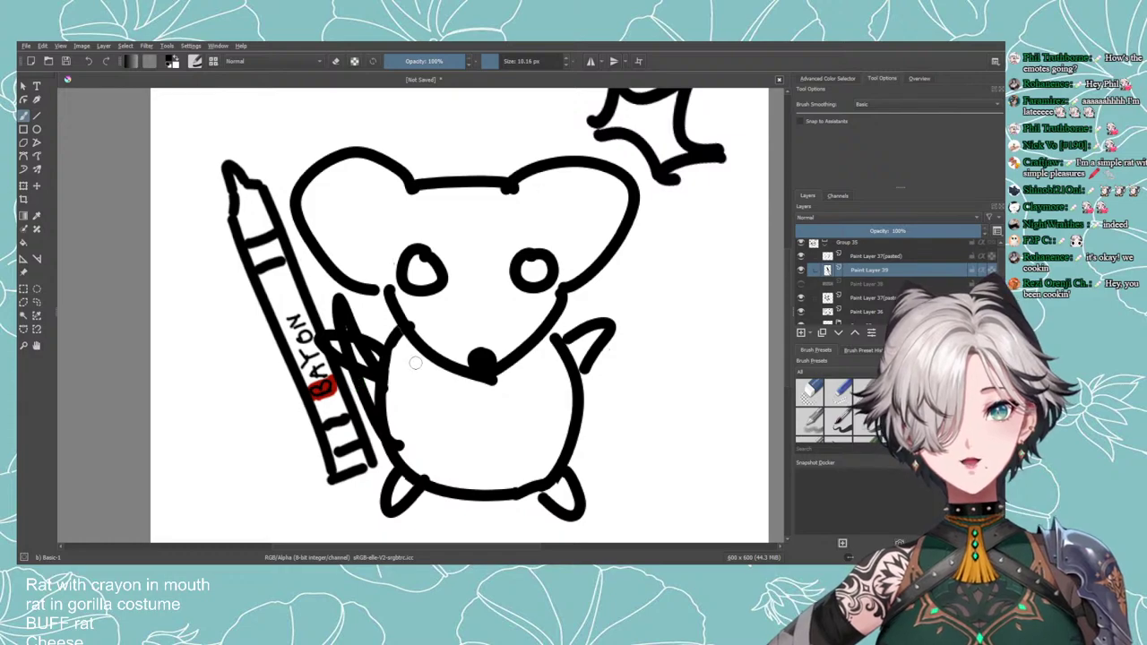
key(e)
mouse_move(340, 353)
mouse_down()
mouse_move(351, 346)
mouse_move(372, 363)
mouse_up()
click(801, 332)
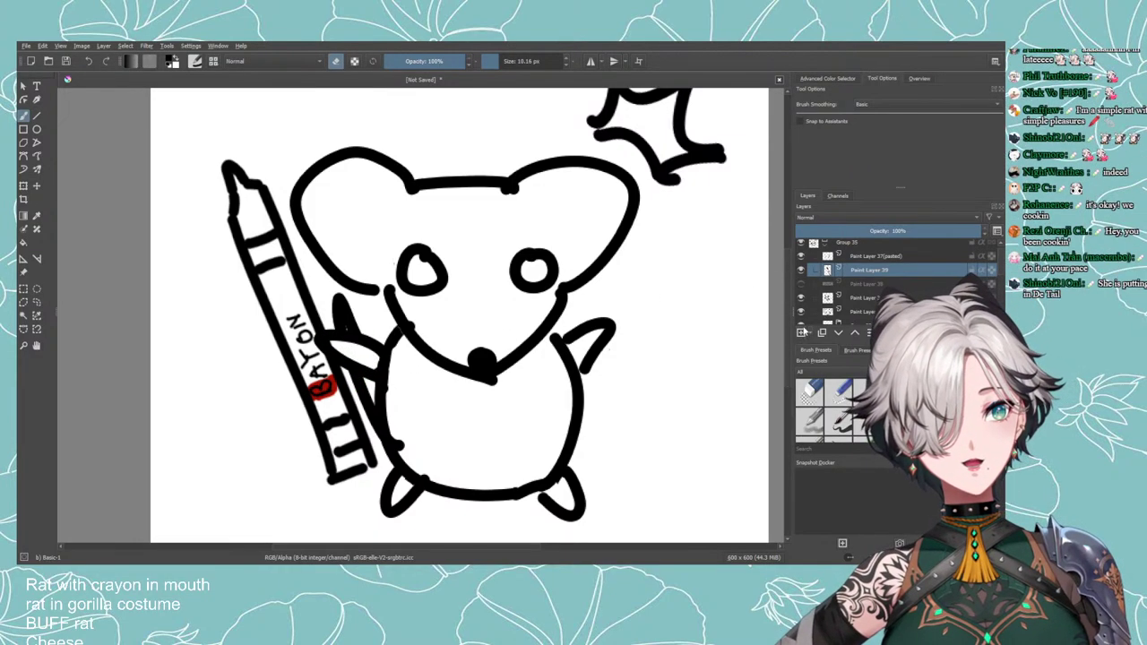
drag(862, 269, 866, 301)
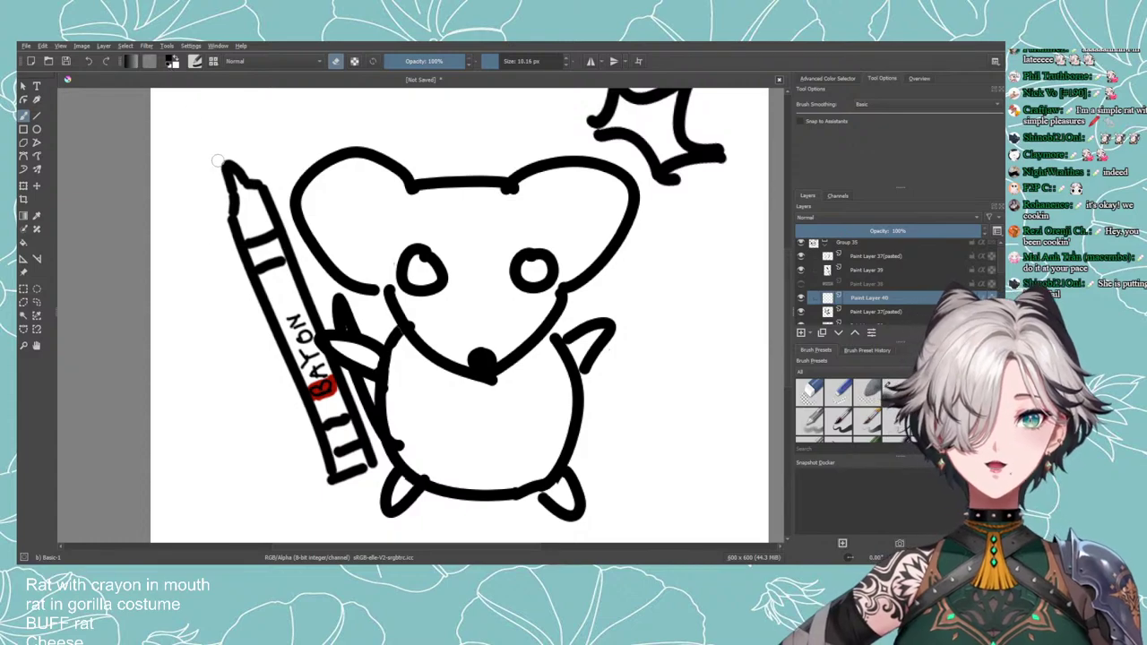
Examine the whole rat drawing and its new tail at several sizes, and check the upper layers' visibility.
scroll(168, 449, down, 2)
scroll(169, 449, down, 1)
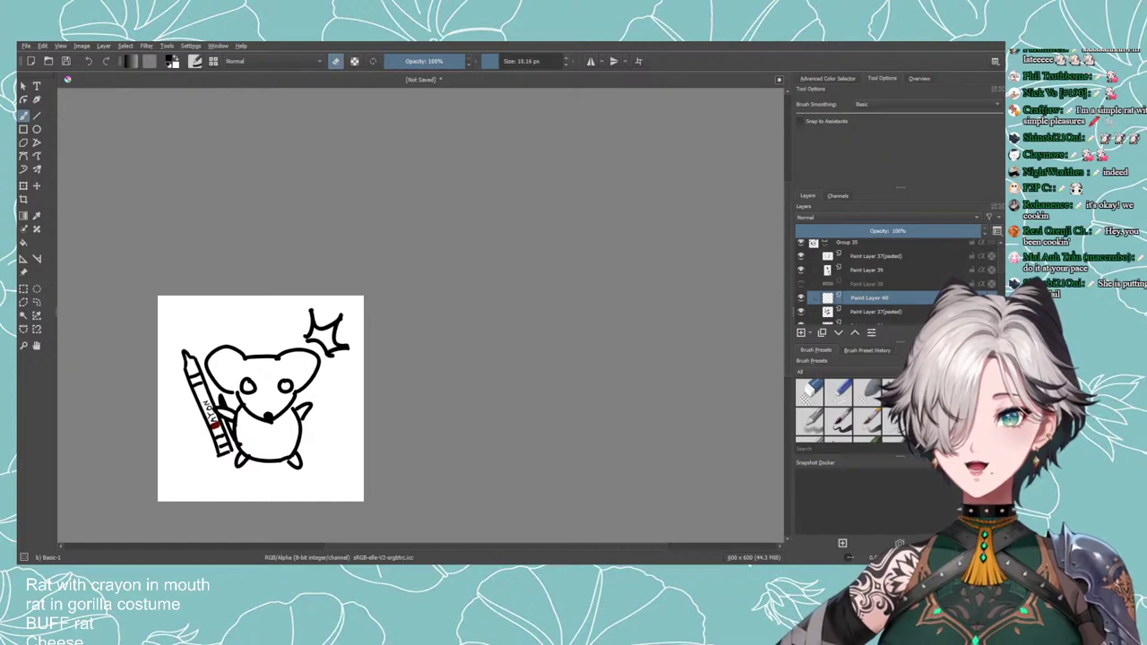
scroll(450, 351, down, 1)
drag(339, 381, 429, 382)
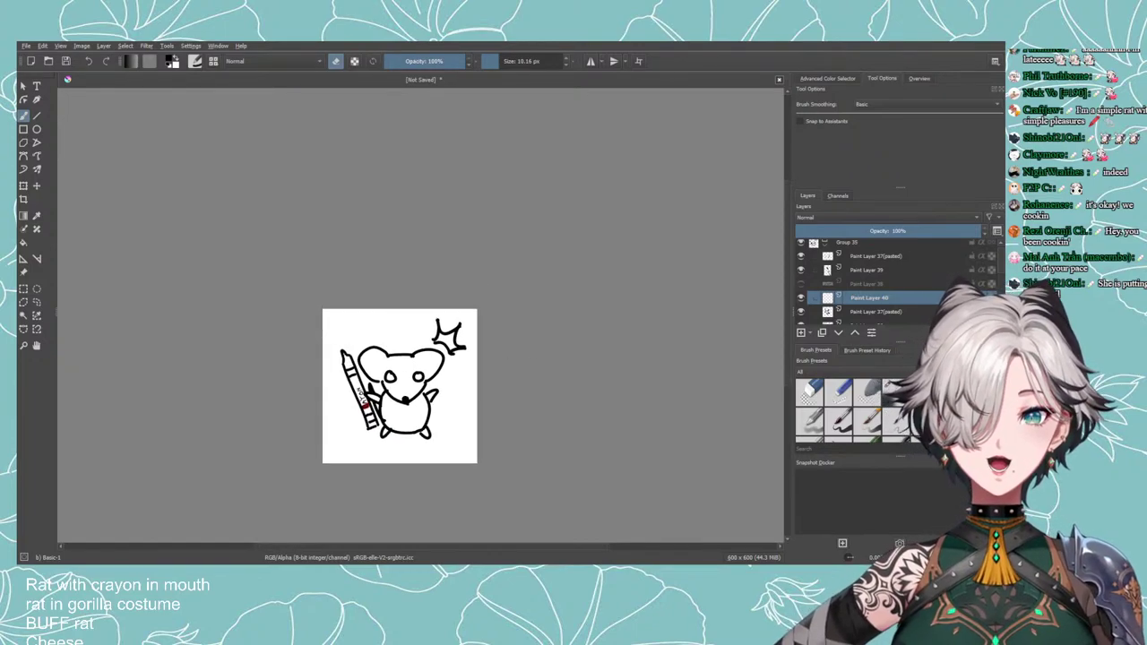
scroll(429, 382, up, 2)
drag(349, 401, 443, 377)
scroll(444, 377, up, 1)
scroll(443, 376, up, 1)
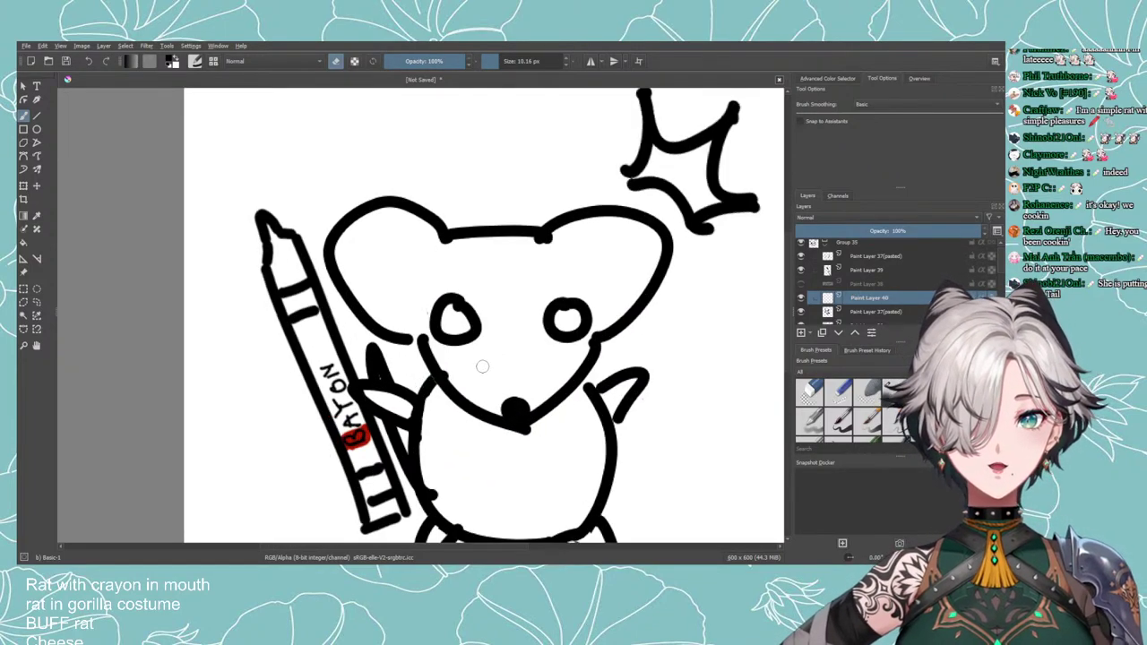
scroll(478, 361, down, 2)
scroll(488, 368, up, 1)
scroll(621, 318, down, 2)
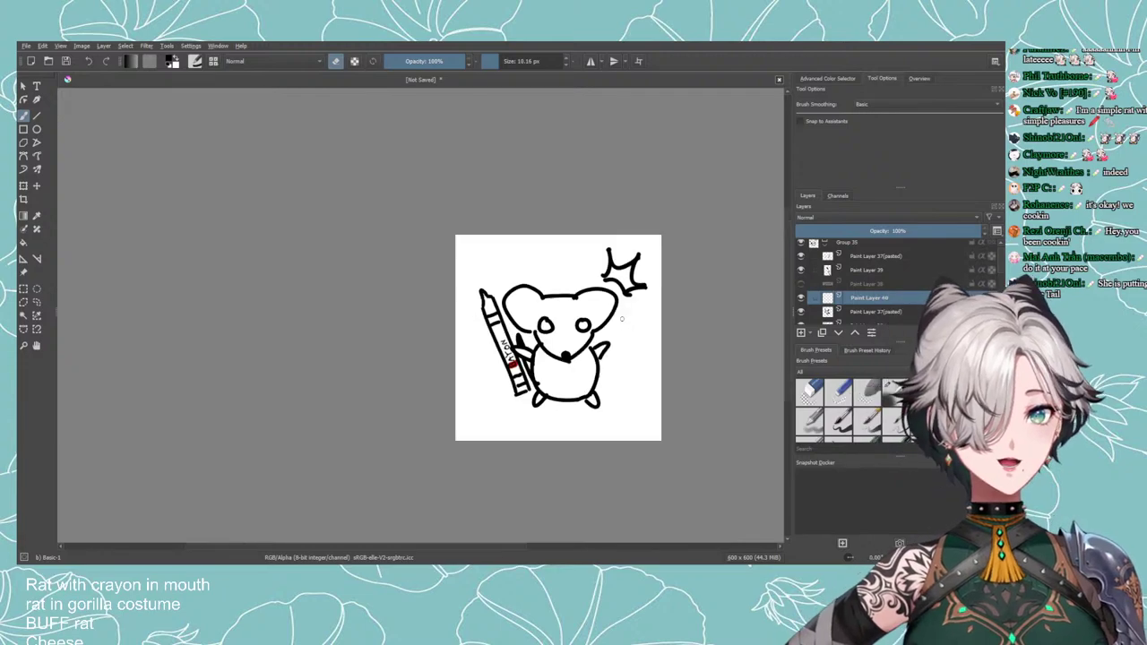
click(800, 260)
click(800, 260)
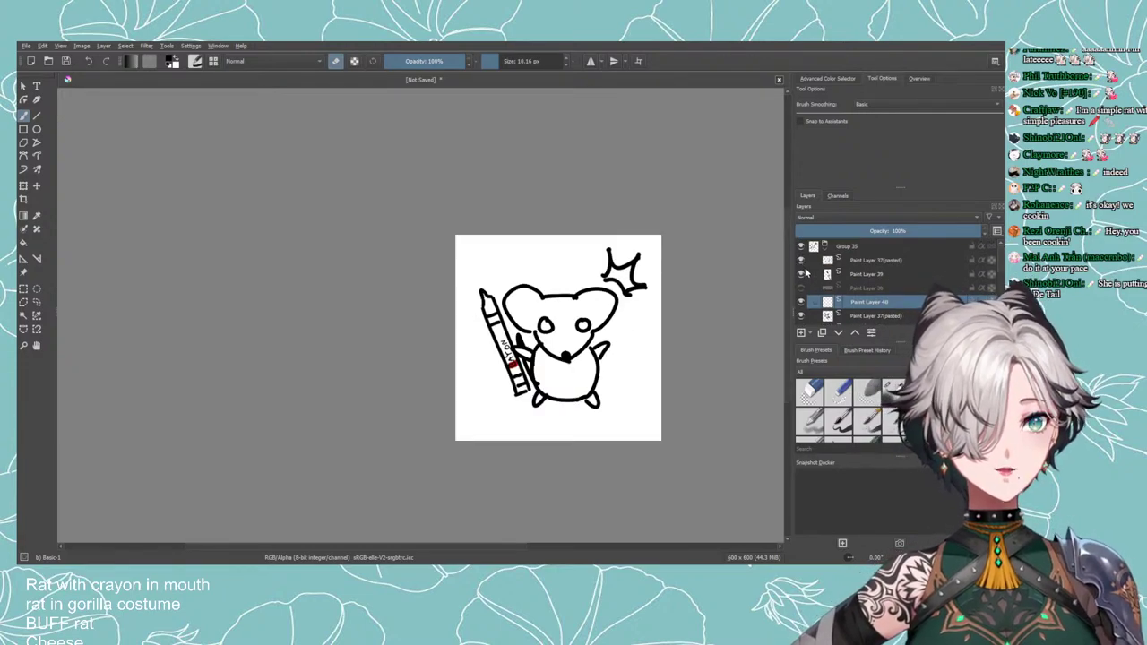
Find the spiky surprise burst's layer through the layer visibility and hide it.
click(801, 273)
click(801, 274)
click(801, 315)
click(801, 316)
click(860, 317)
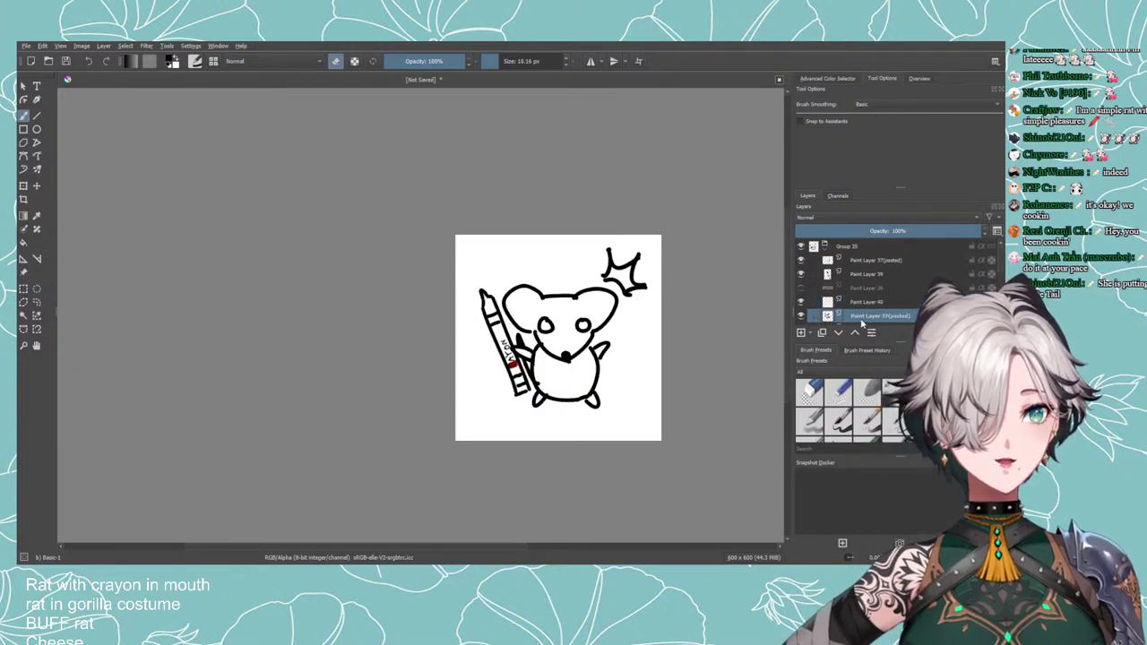
drag(656, 307, 561, 302)
click(801, 316)
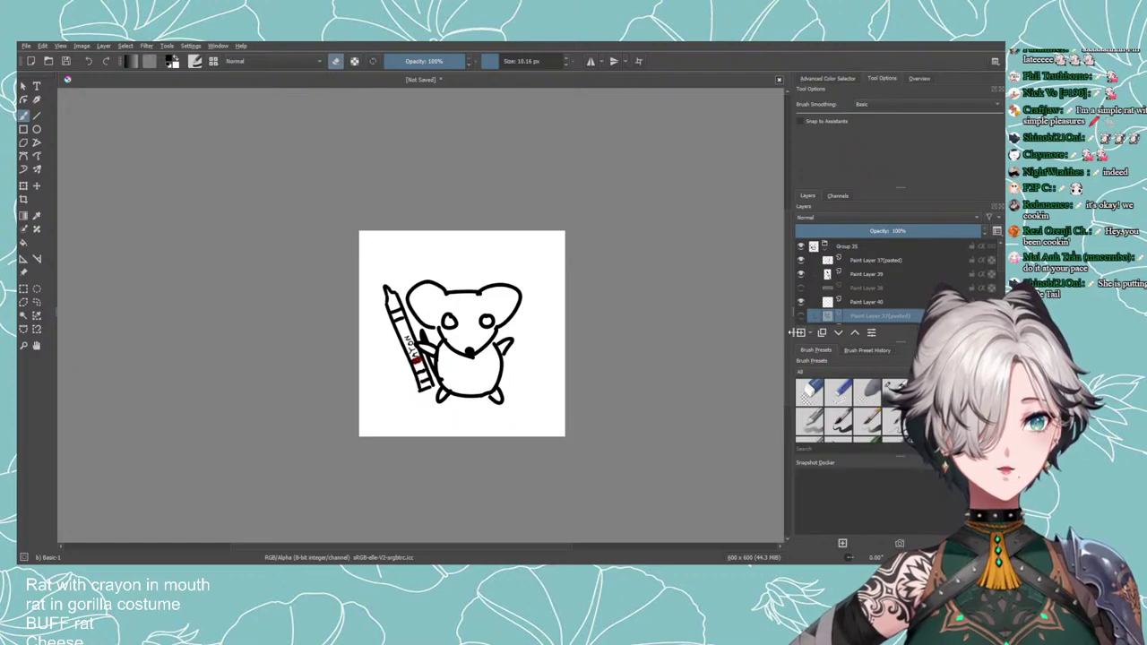
Add a new paint layer and draw three short black surprise lines radiating around the rat's right ear.
click(800, 332)
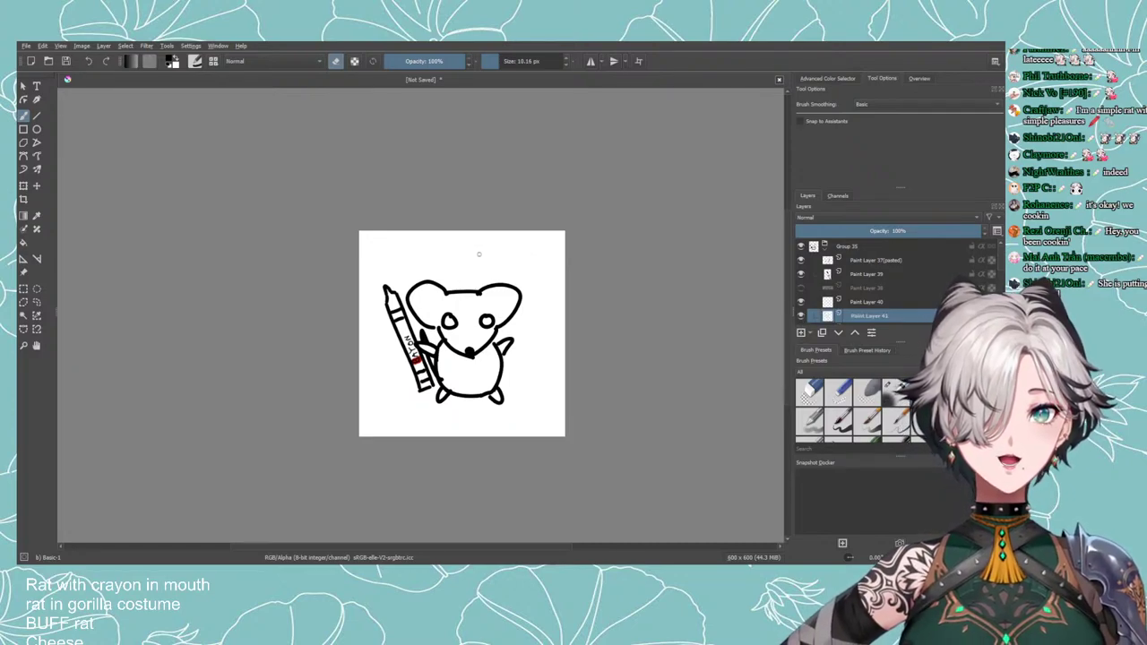
key(e)
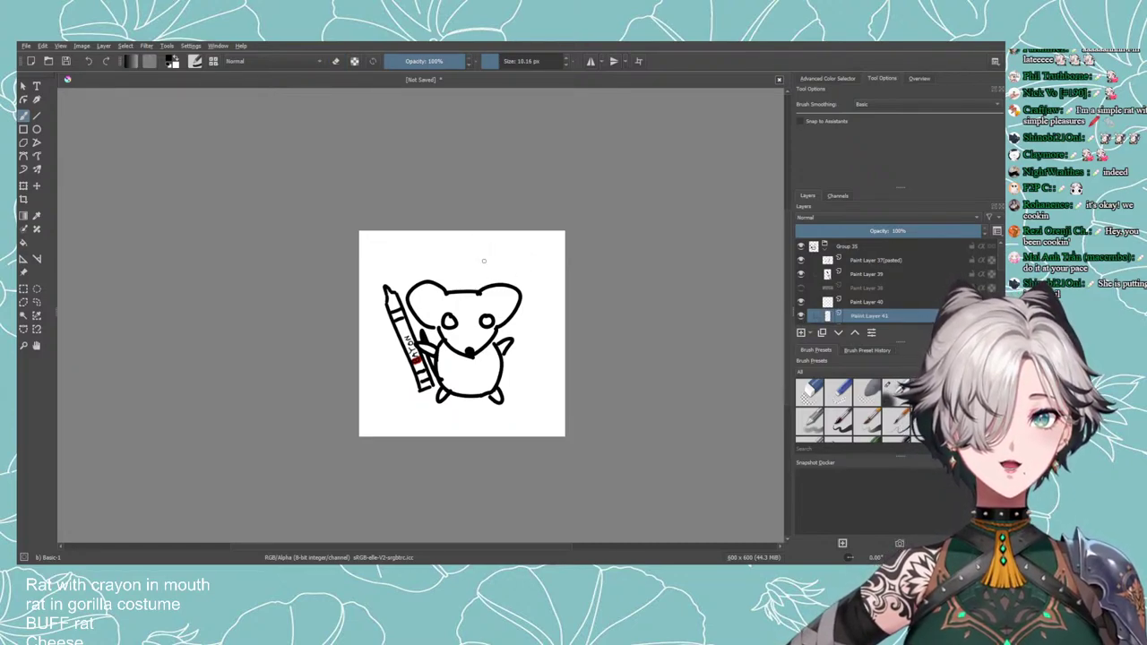
mouse_move(477, 254)
mouse_down()
mouse_move(477, 268)
mouse_move(516, 271)
mouse_move(554, 301)
mouse_up()
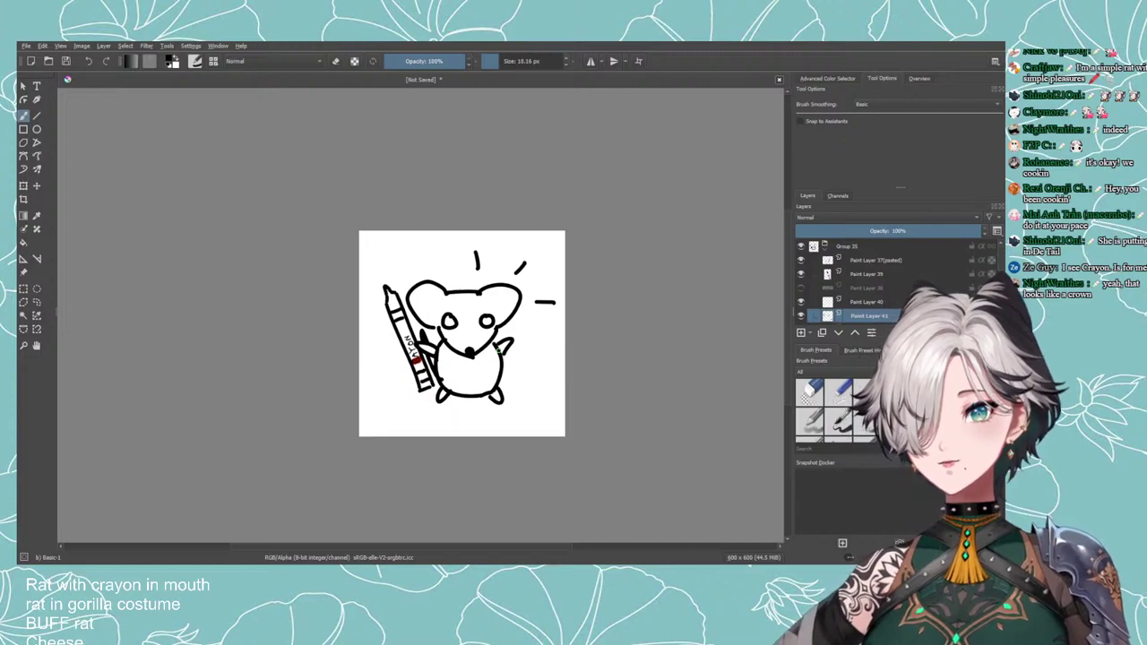
scroll(504, 349, down, 1)
scroll(505, 362, up, 1)
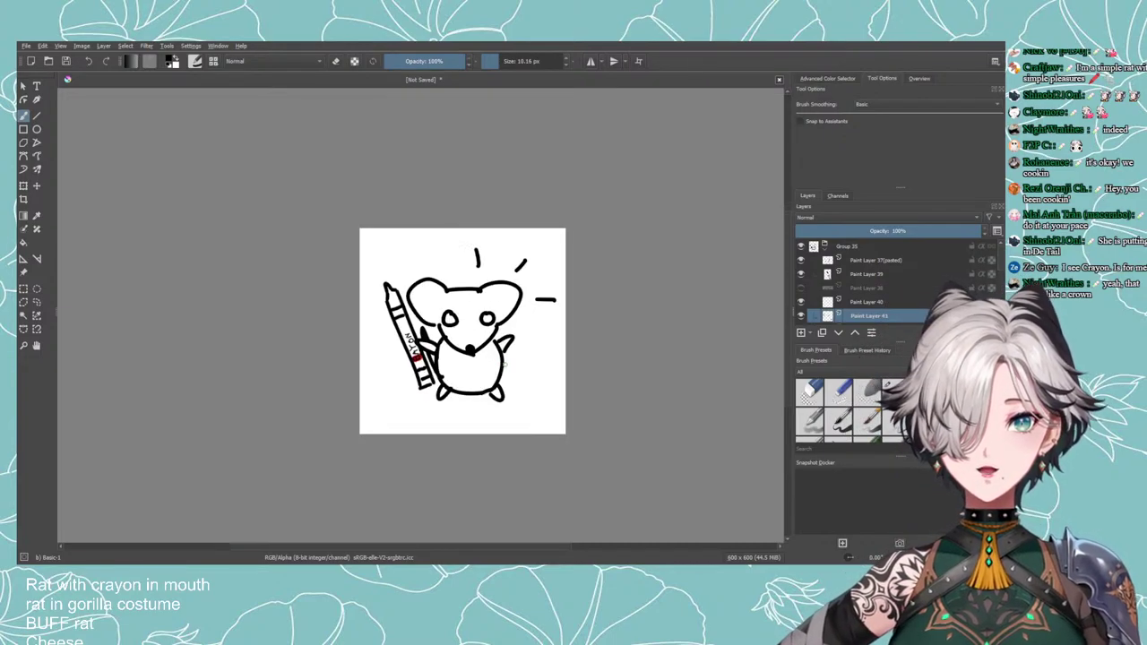
Set up a 15.33 px red brush and add a new paint layer beneath the line layers in the crayon's group.
scroll(836, 304, down, 4)
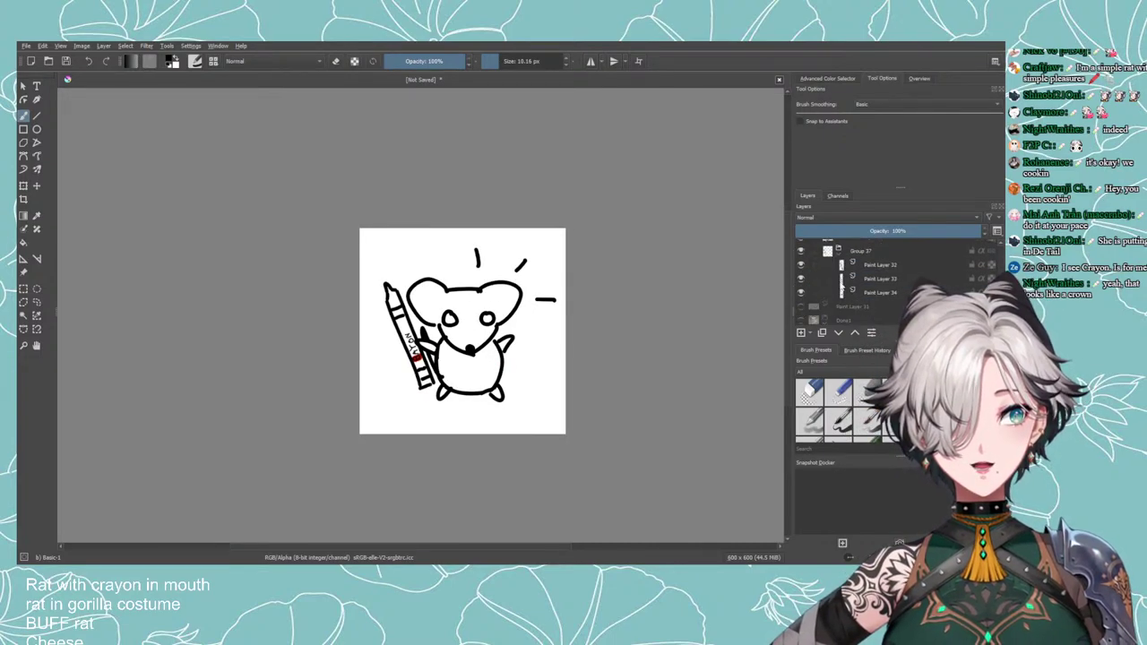
click(869, 255)
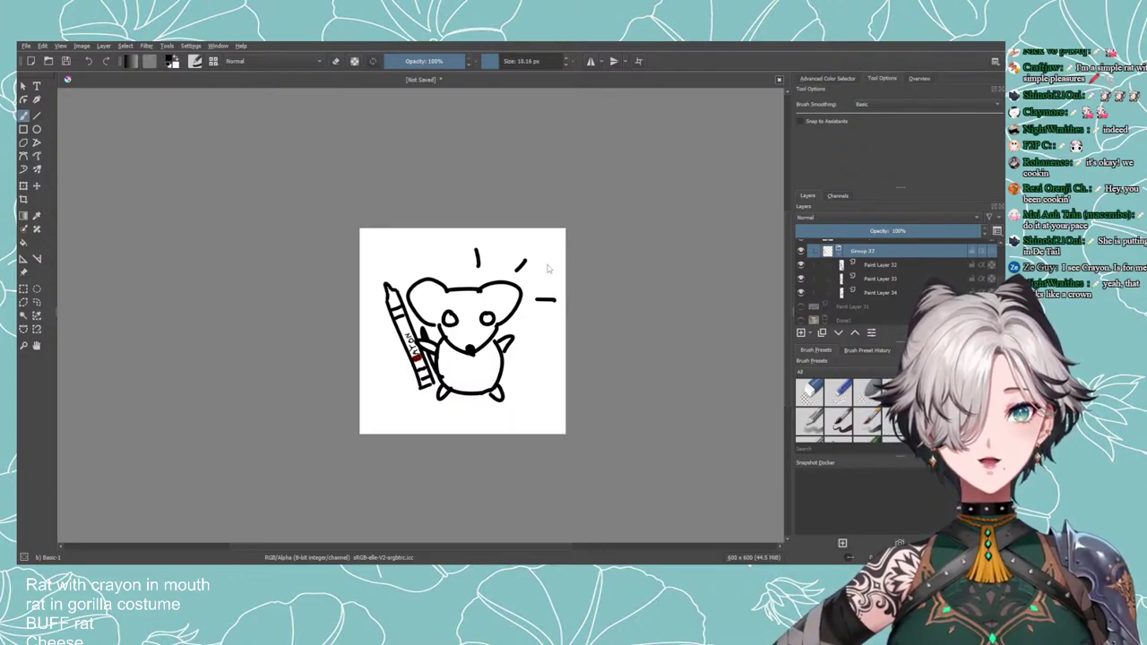
key(x)
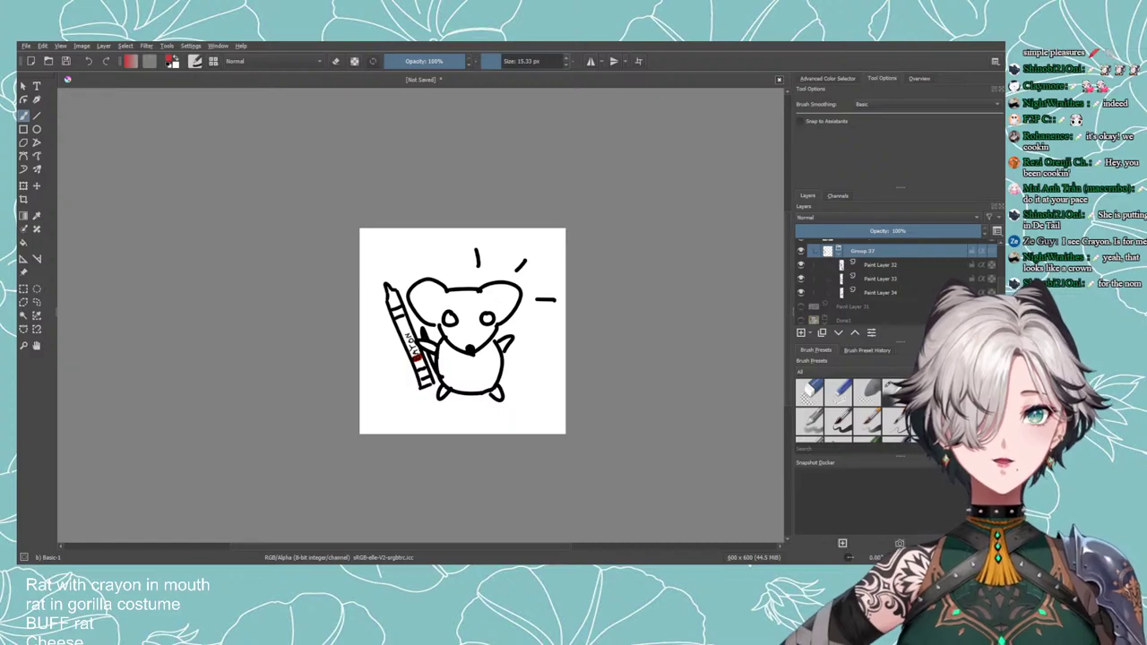
scroll(504, 132, up, 1)
drag(401, 455, 361, 342)
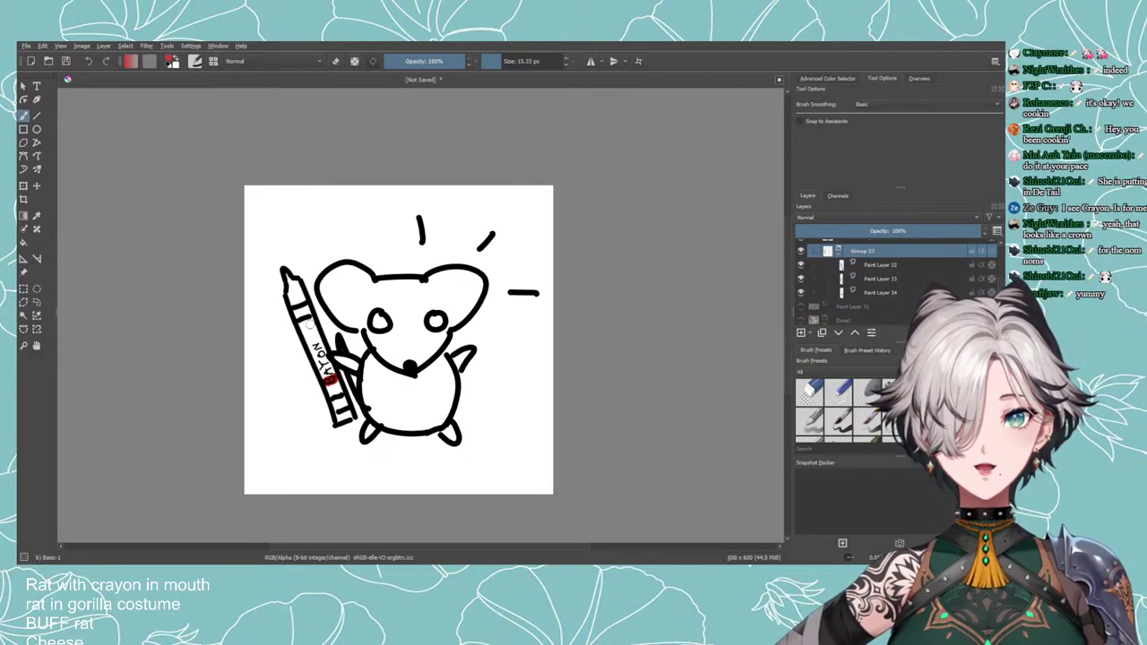
click(801, 332)
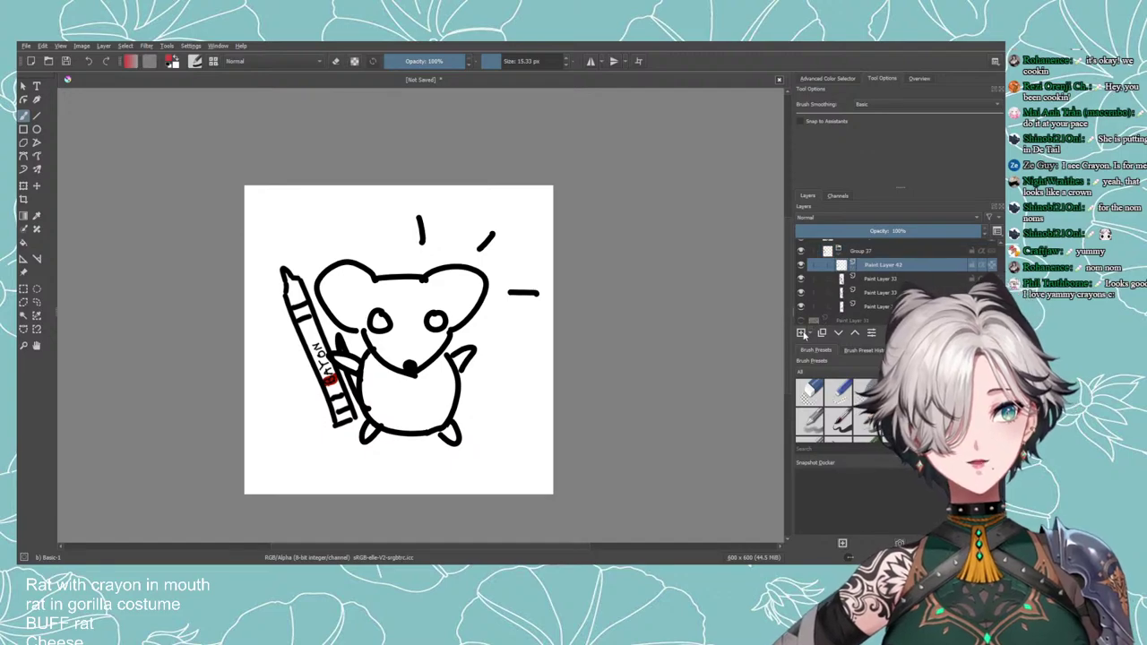
drag(883, 268, 873, 307)
Color the crayon's body red and its tip and base dark red, preserving alpha to repaint the body in a lighter red.
mouse_move(284, 334)
mouse_down()
mouse_move(315, 350)
mouse_move(297, 312)
mouse_move(306, 309)
mouse_move(342, 408)
mouse_up()
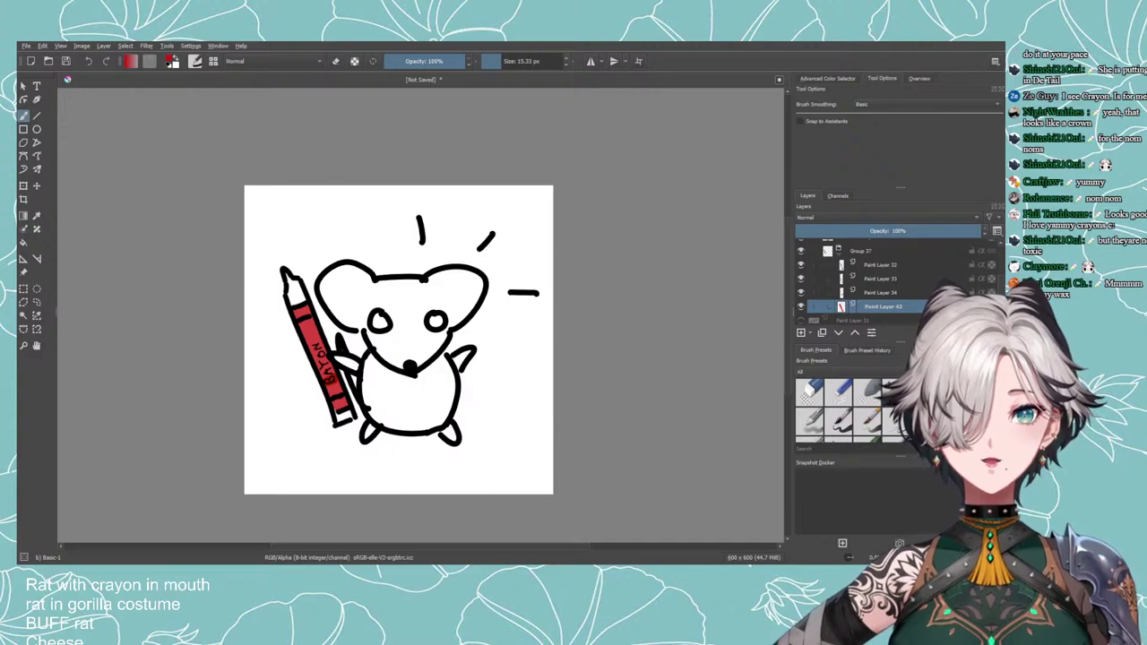
drag(289, 279, 293, 296)
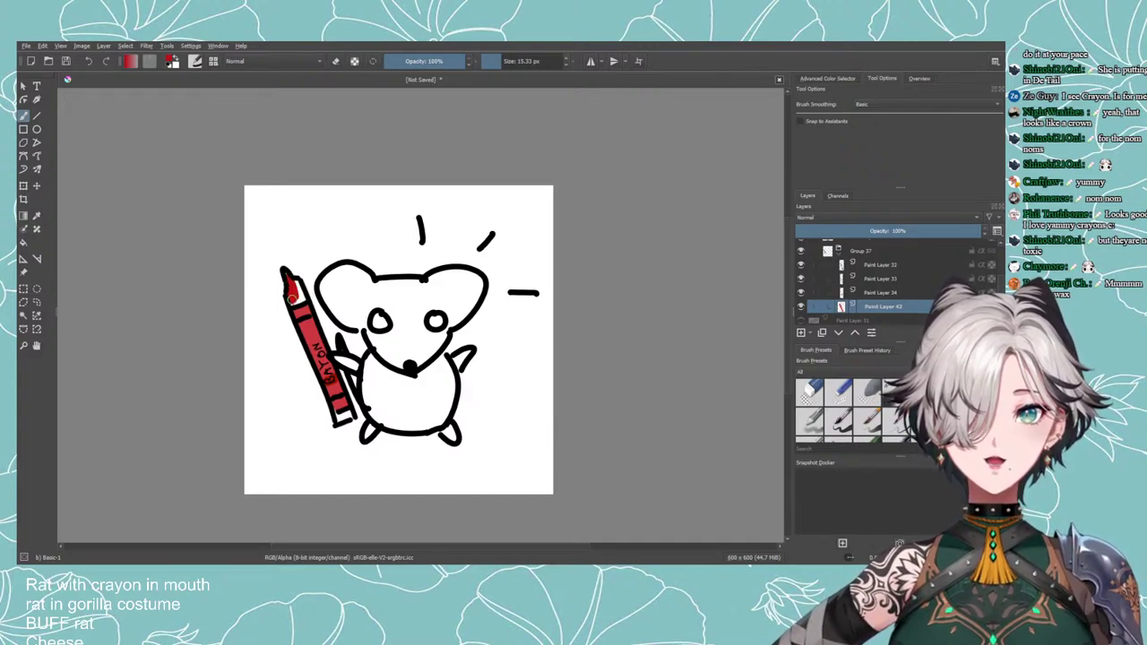
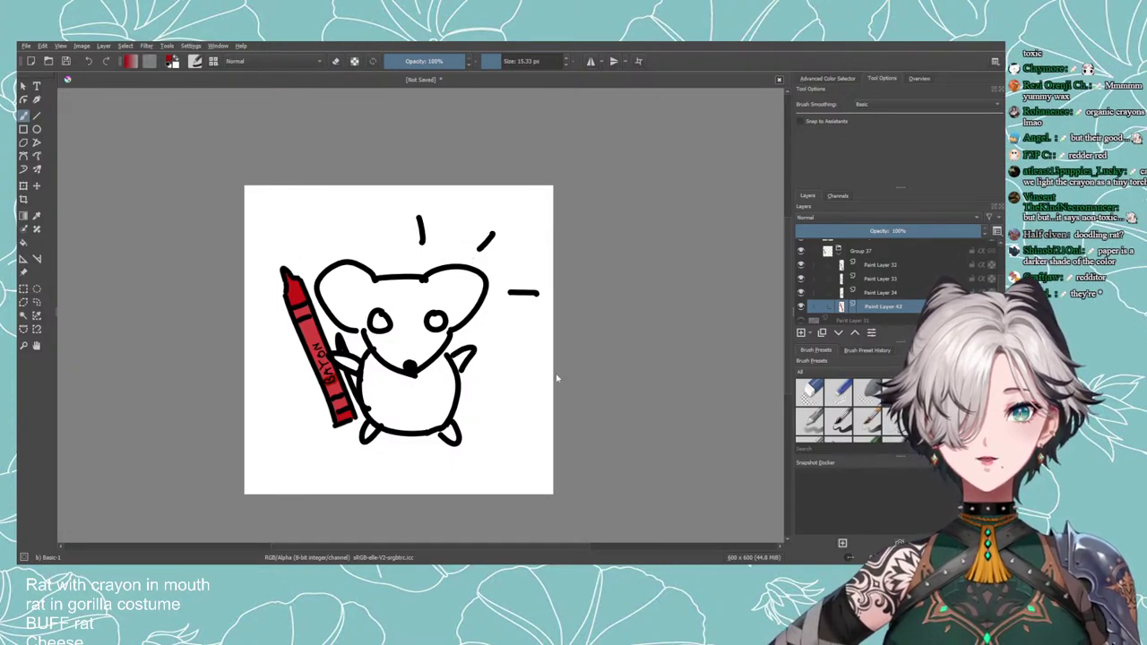
click(352, 62)
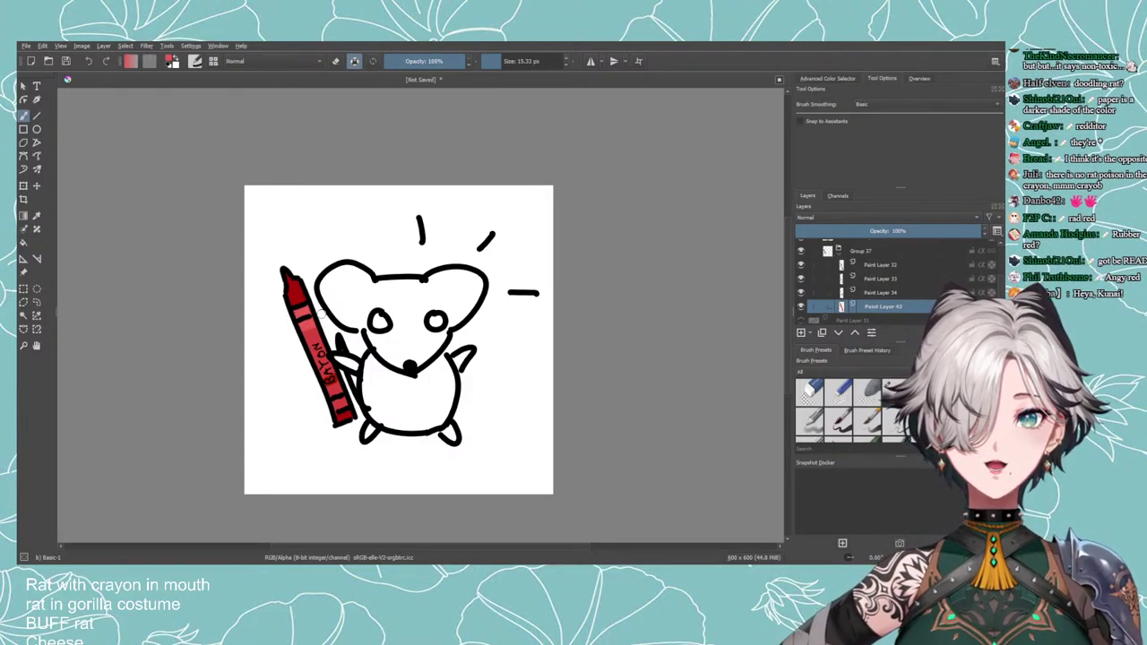
mouse_move(320, 313)
mouse_down()
mouse_move(309, 354)
mouse_move(330, 349)
mouse_move(332, 397)
mouse_up()
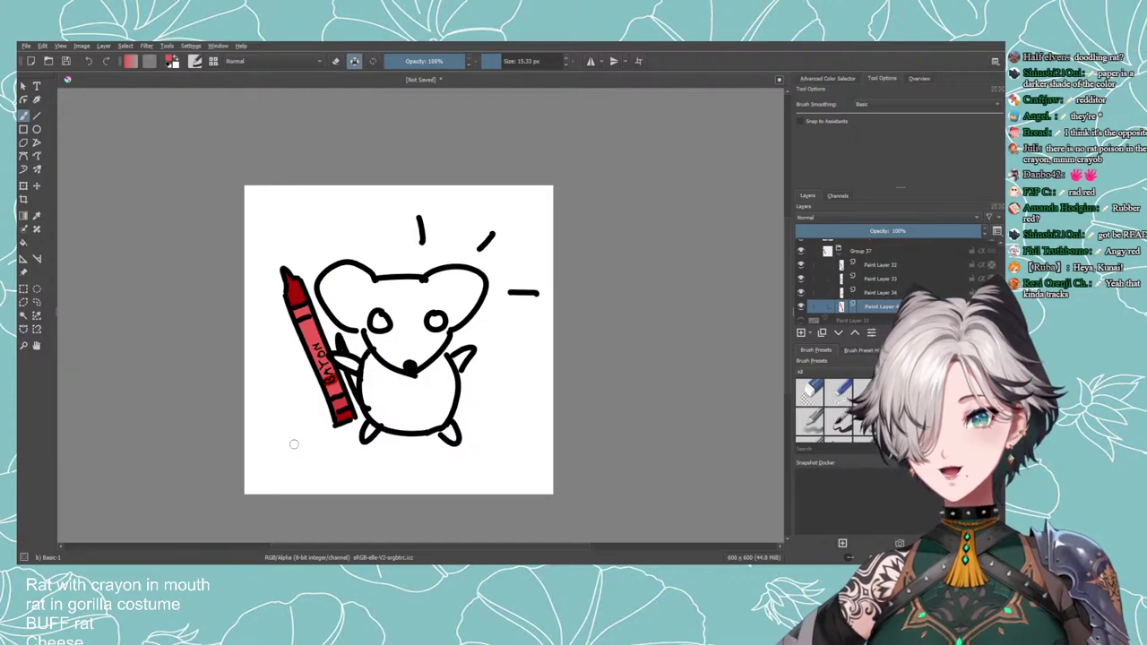
Examine the colored crayon and the whole rat drawing at several sizes and look through the layer stack.
scroll(328, 437, down, 4)
key(plus)
key(plus)
key(plus)
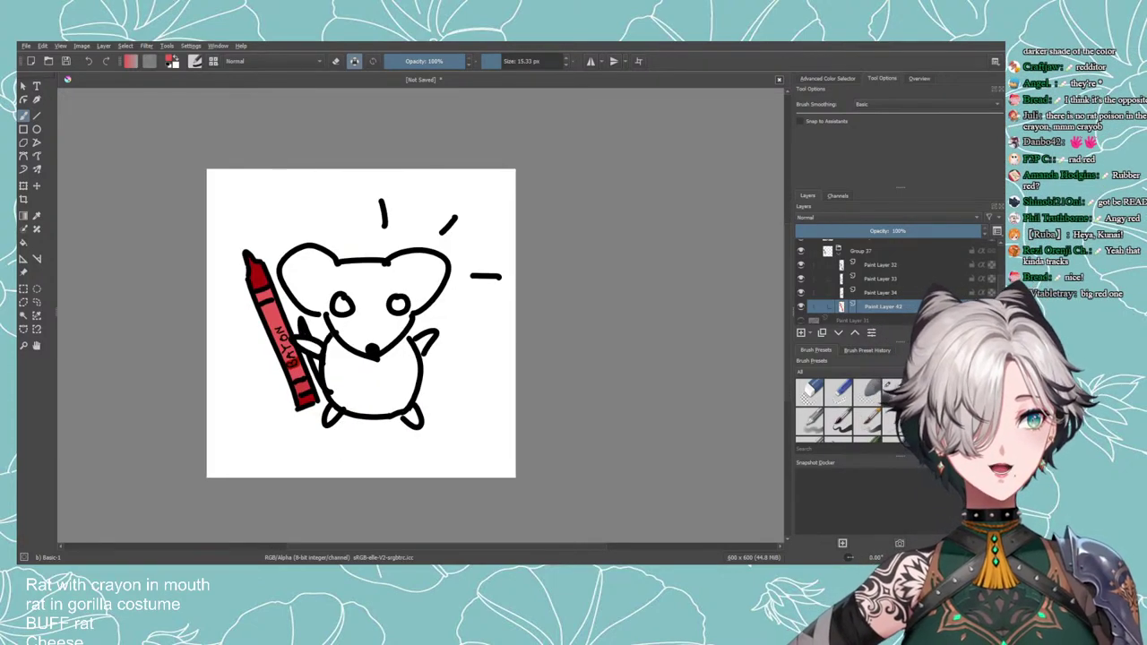
scroll(896, 291, up, 3)
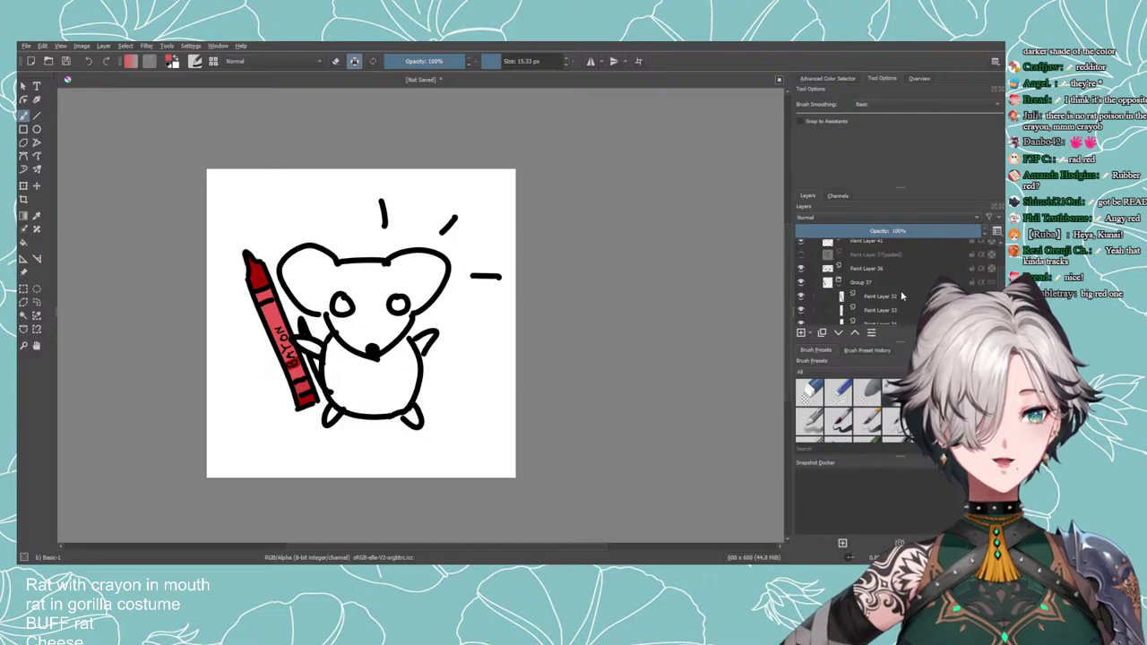
key(minus)
key(minus)
key(minus)
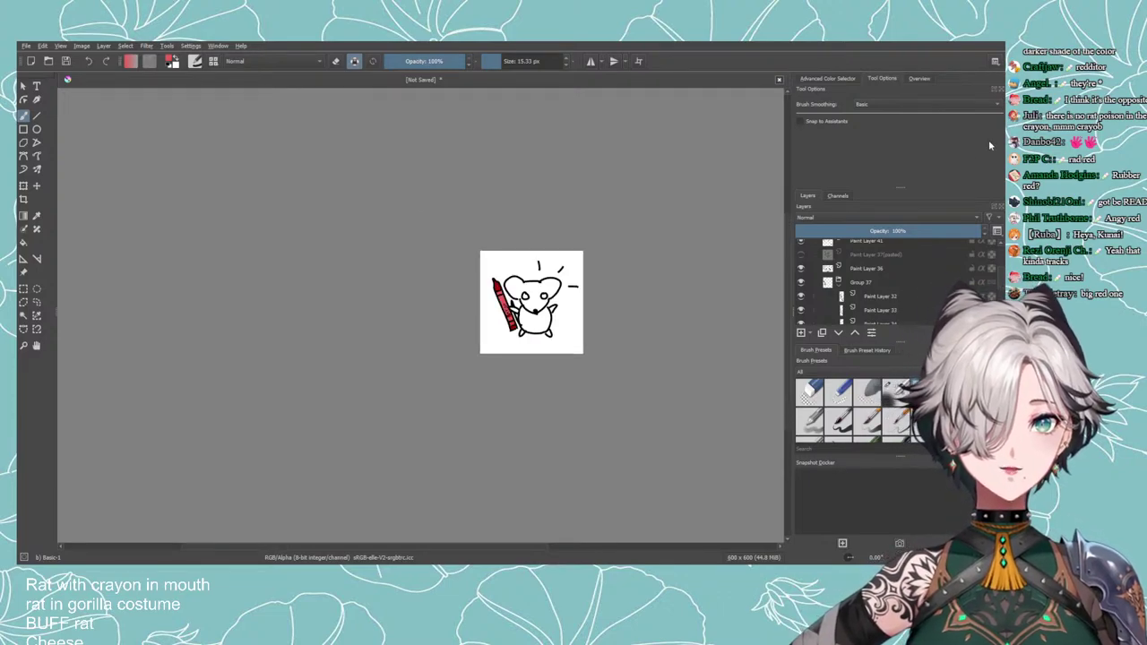
key(plus)
key(plus)
key(plus)
scroll(868, 271, up, 2)
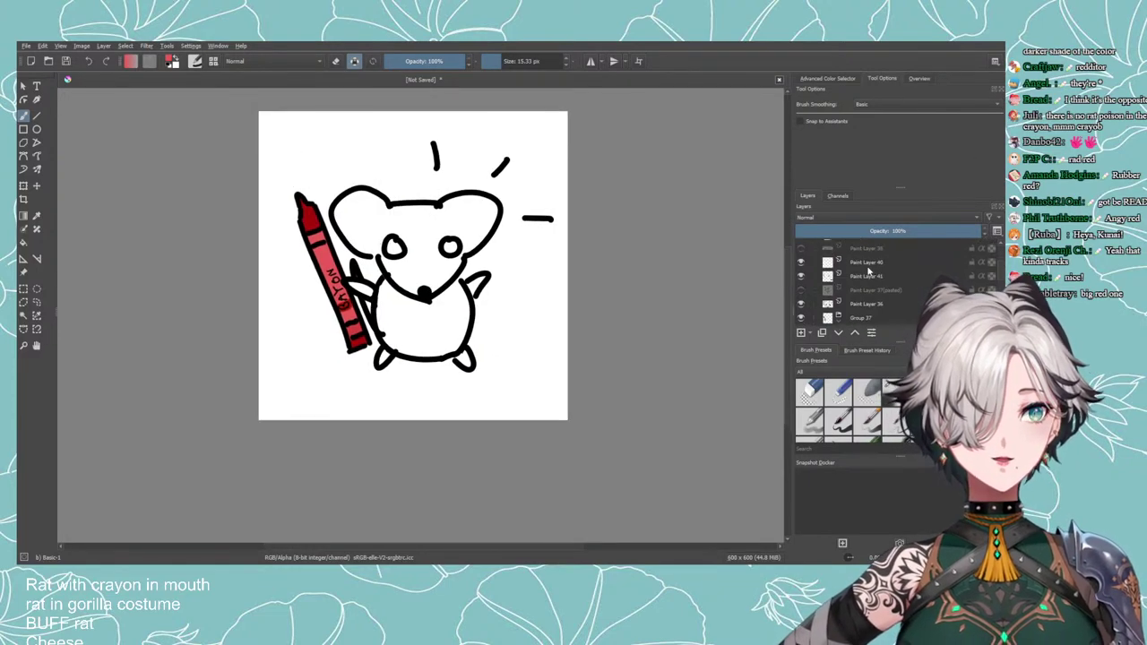
Select the group holding the whole drawing, then enlarge and reposition it with a free transform so the rat fills the canvas.
scroll(865, 267, up, 3)
click(801, 257)
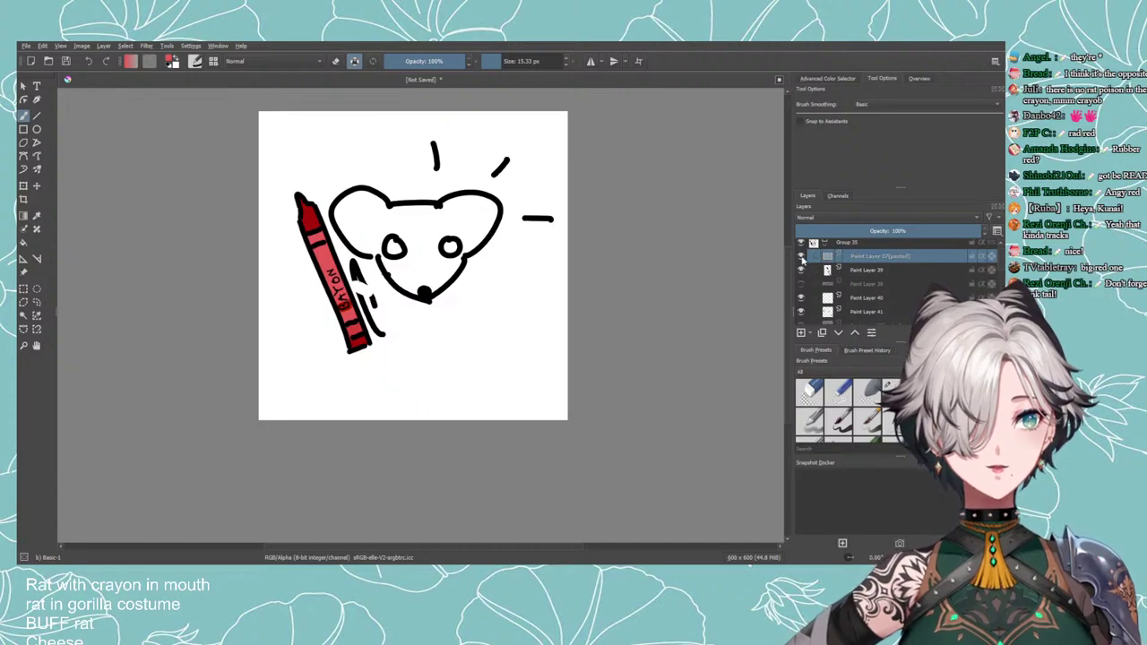
click(802, 257)
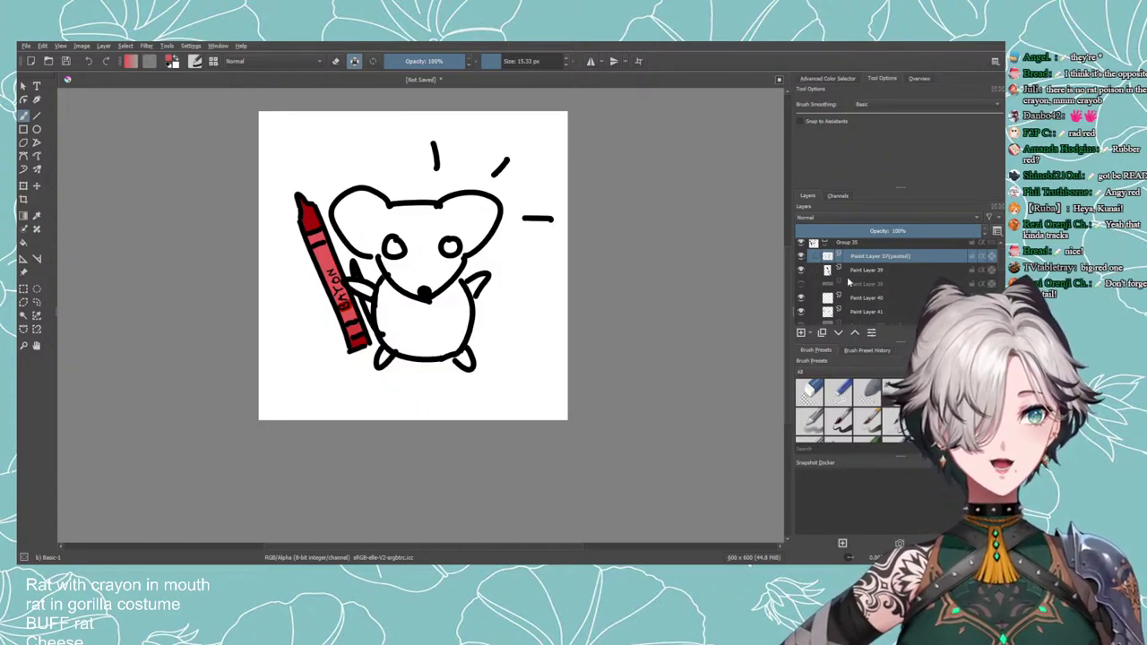
click(851, 242)
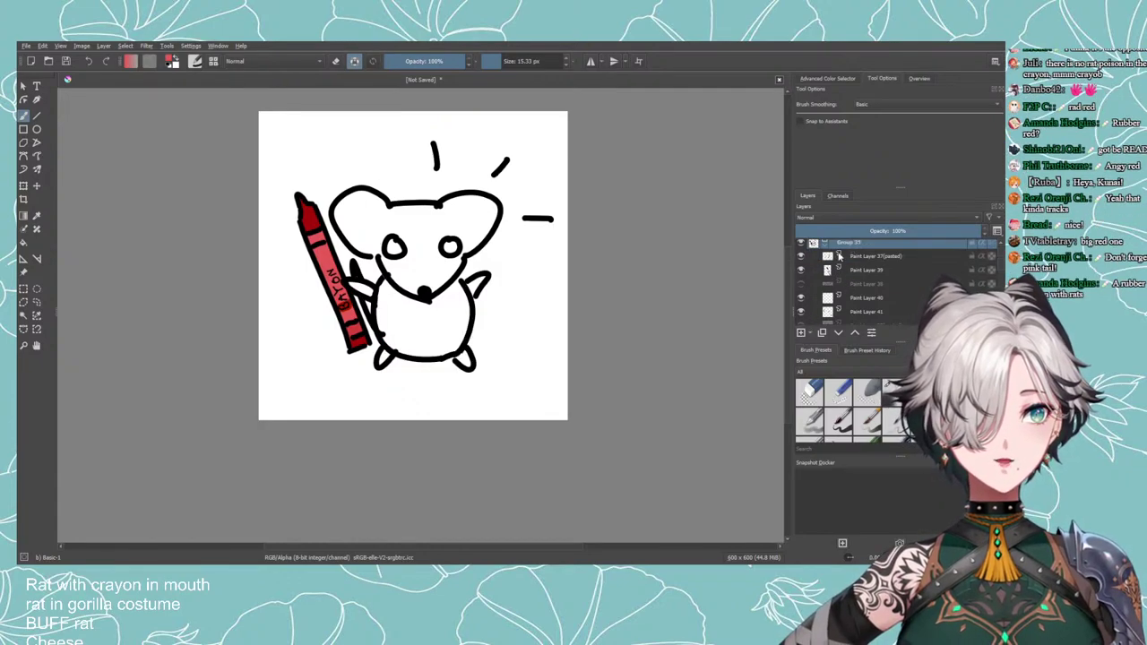
click(23, 186)
mouse_move(492, 359)
mouse_down()
mouse_move(474, 349)
mouse_move(545, 376)
mouse_move(591, 427)
mouse_move(543, 384)
mouse_move(601, 418)
mouse_up()
drag(547, 390, 541, 369)
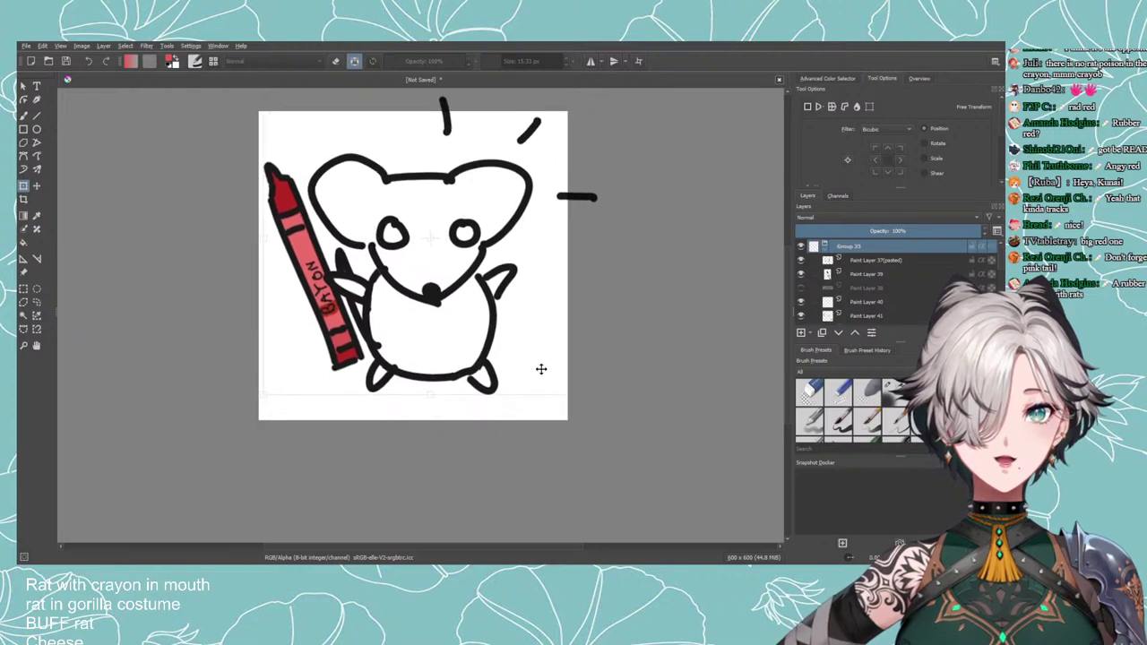
mouse_move(595, 394)
mouse_down()
mouse_move(612, 402)
mouse_move(547, 376)
mouse_move(624, 410)
mouse_move(583, 386)
mouse_up()
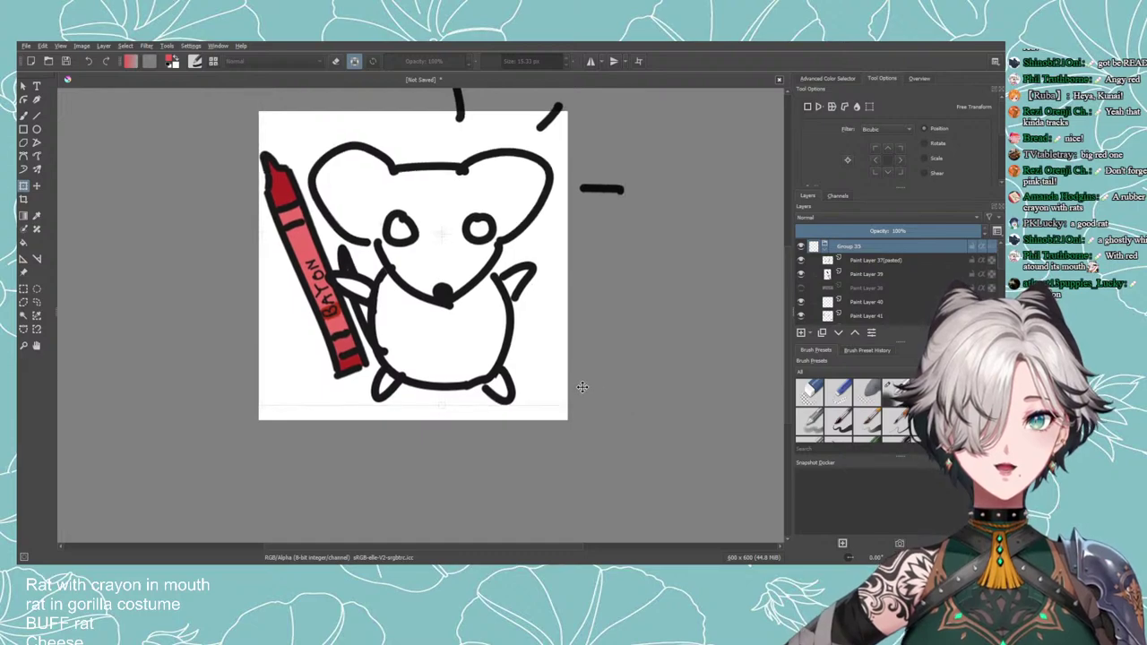
Add a new paint layer directly above the layer with the three surprise lines and hide that old layer.
scroll(591, 386, down, 2)
click(823, 273)
click(800, 261)
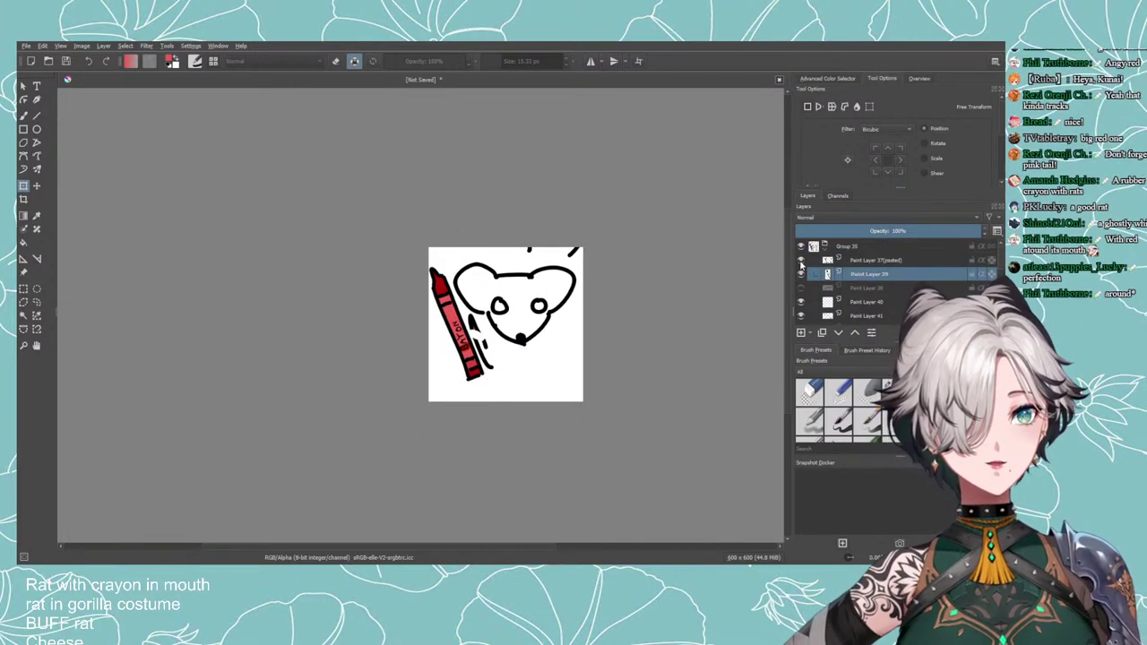
click(800, 261)
click(800, 275)
click(799, 274)
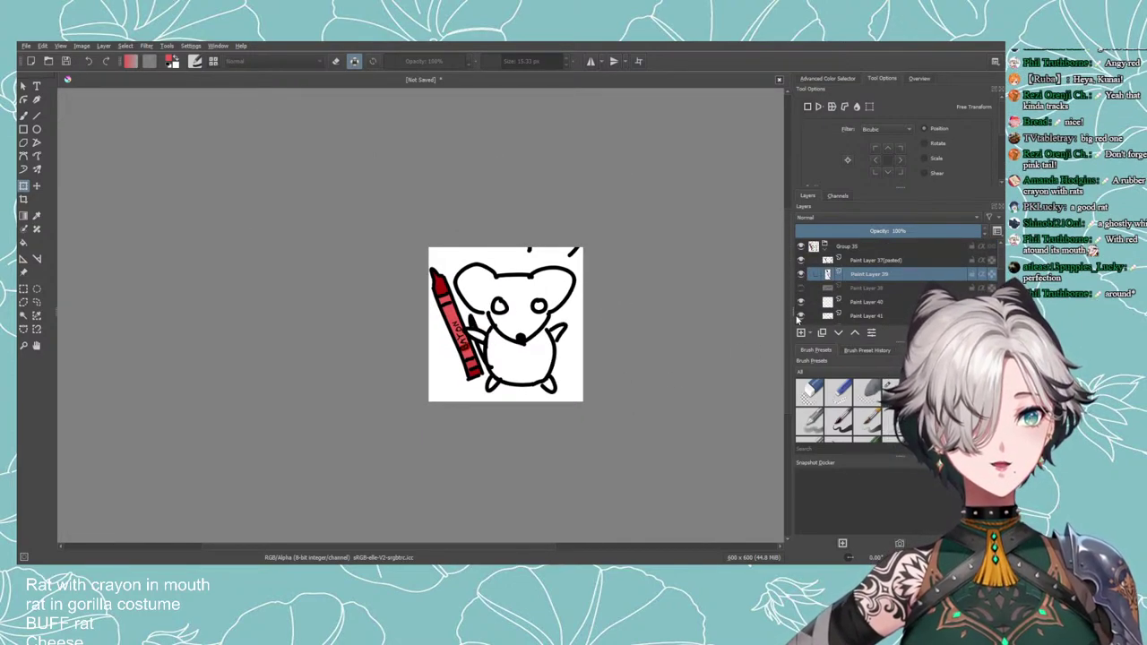
click(838, 316)
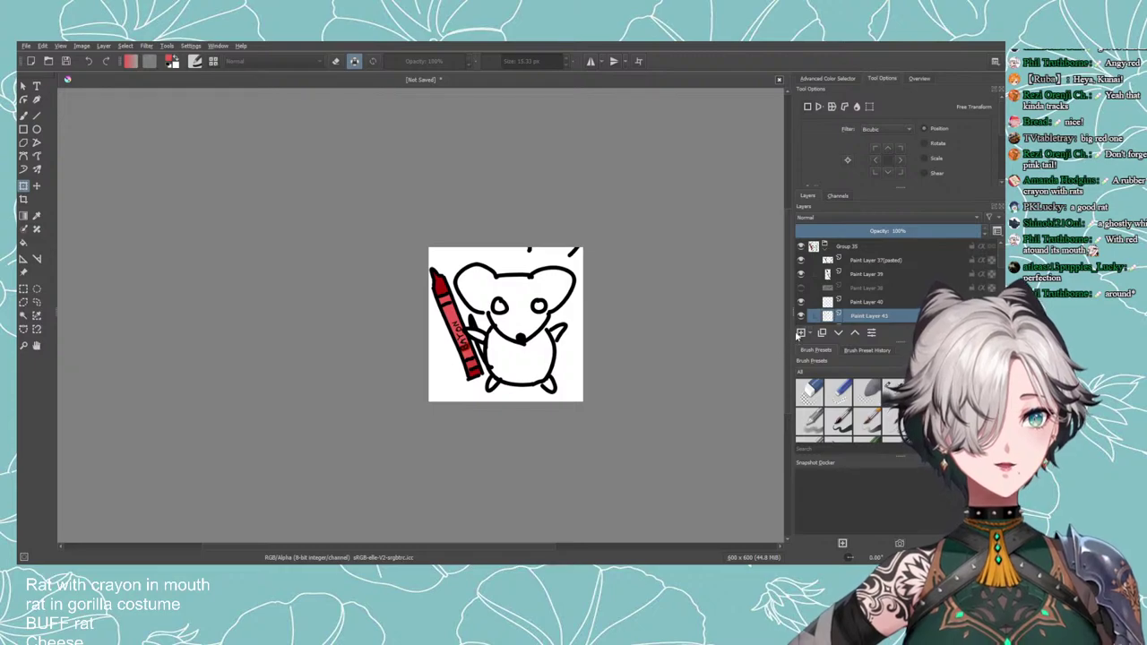
scroll(713, 305, up, 1)
scroll(809, 306, down, 1)
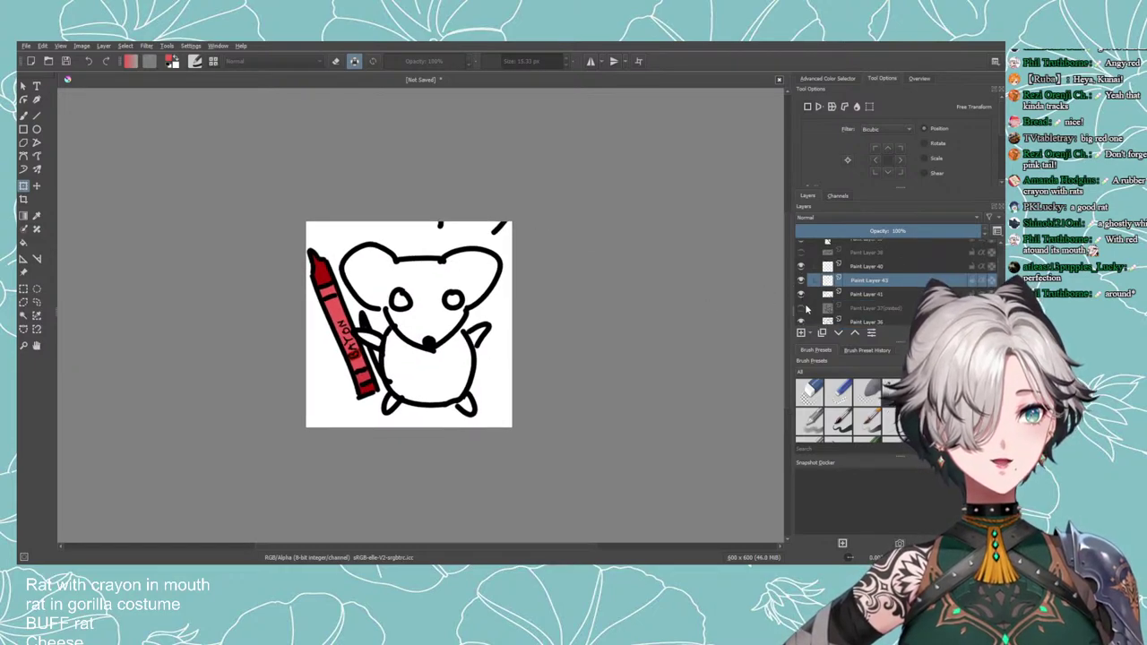
click(801, 294)
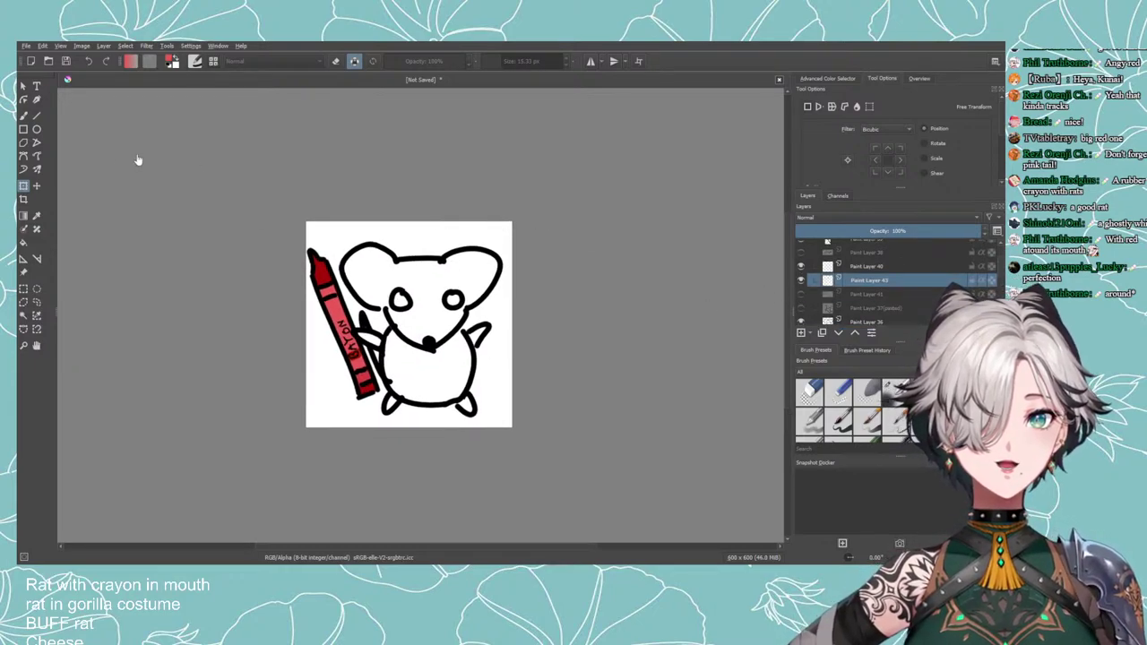
Draw three short slanted surprise lines above the right ear with a black 19.15 px brush, with alpha preservation off.
click(23, 115)
click(173, 64)
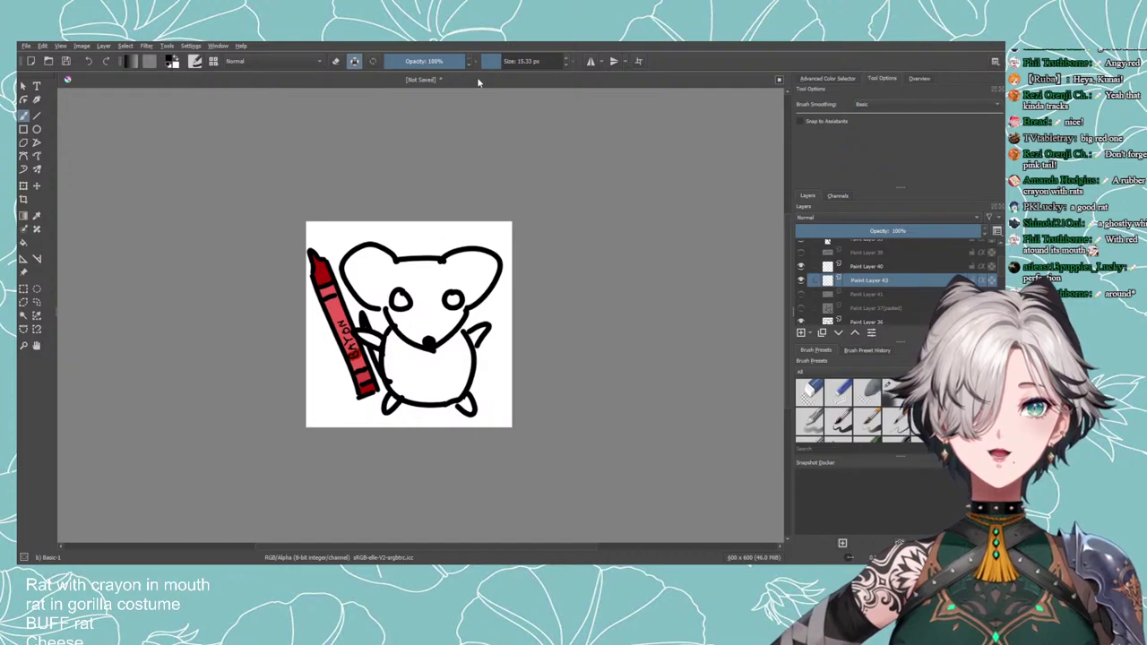
click(504, 63)
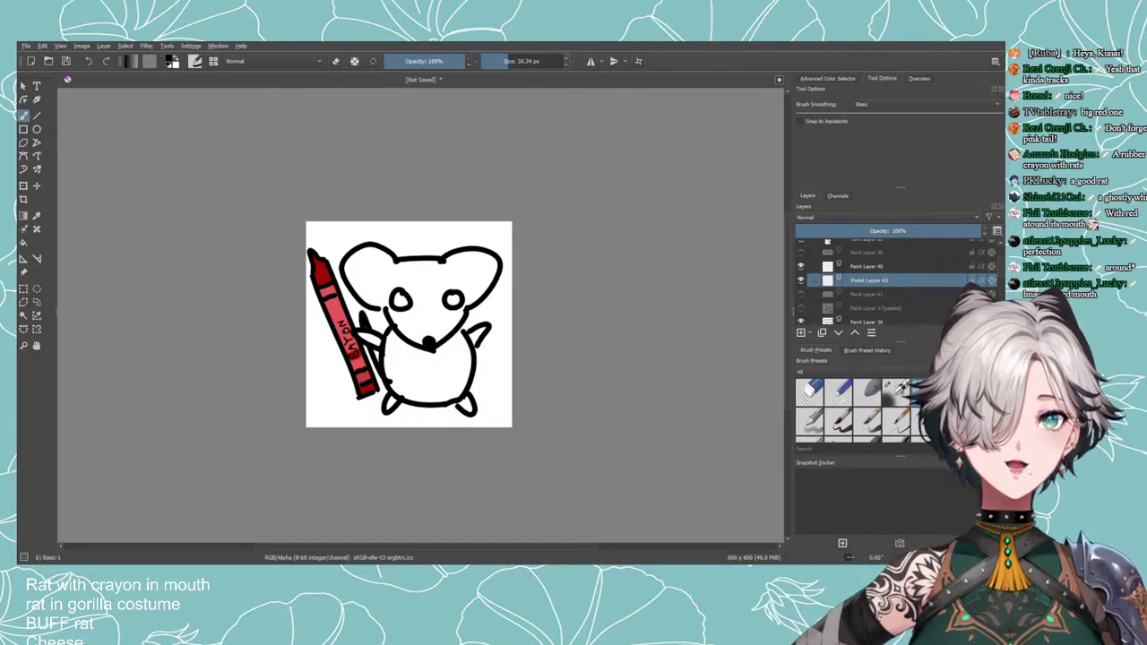
click(499, 65)
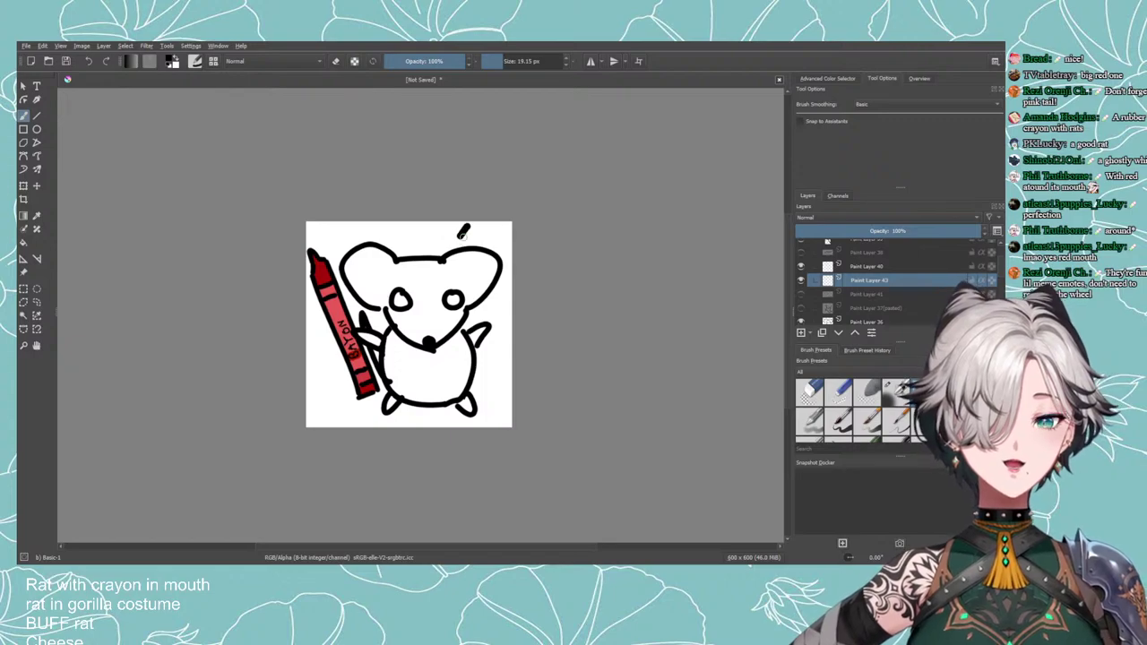
drag(482, 230, 493, 231)
key(ctrl+z)
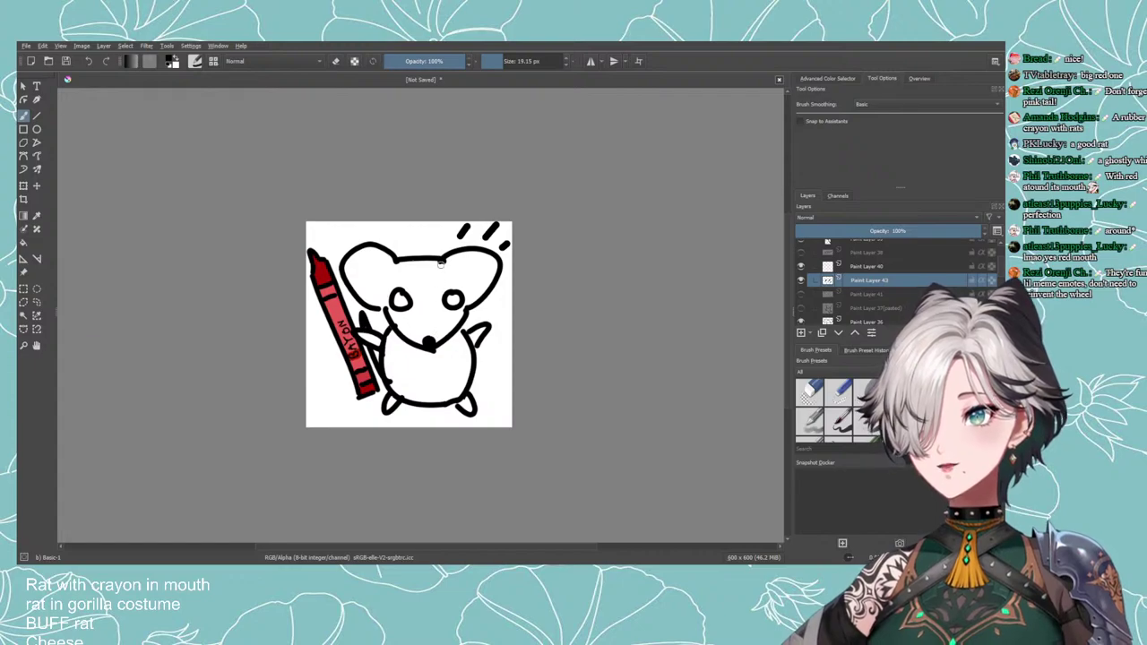
Add a new paint layer, hide the layer with the slanted surprise lines, and try short upright strokes above the right ear.
click(802, 333)
click(800, 294)
drag(459, 225, 459, 237)
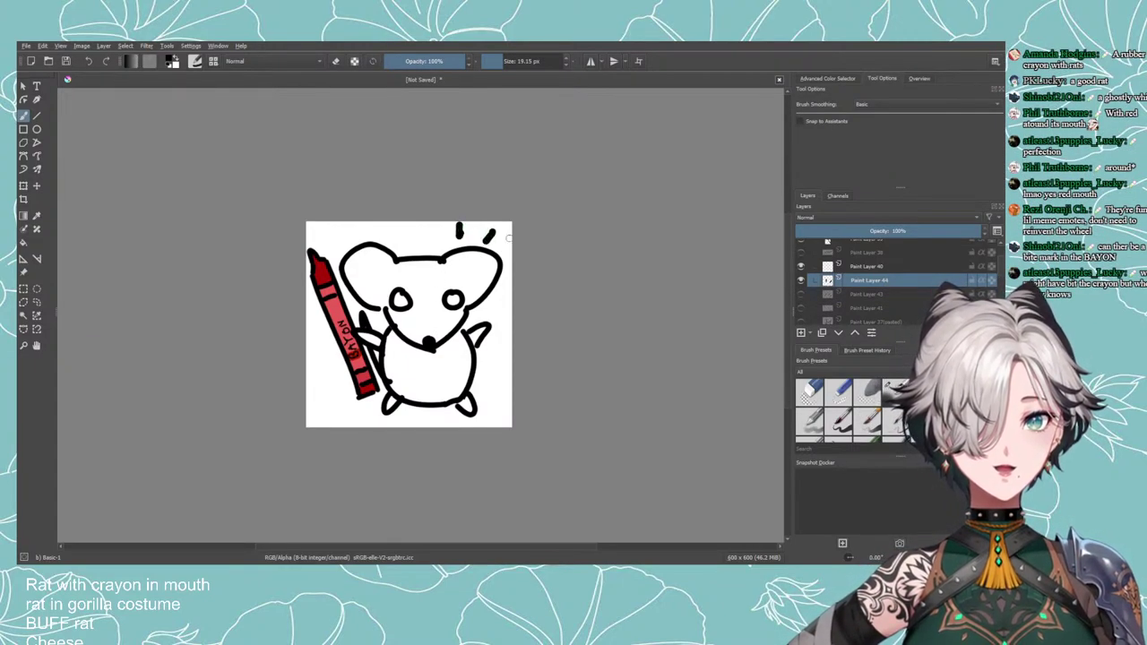
key(ctrl+z)
key(ctrl+z)
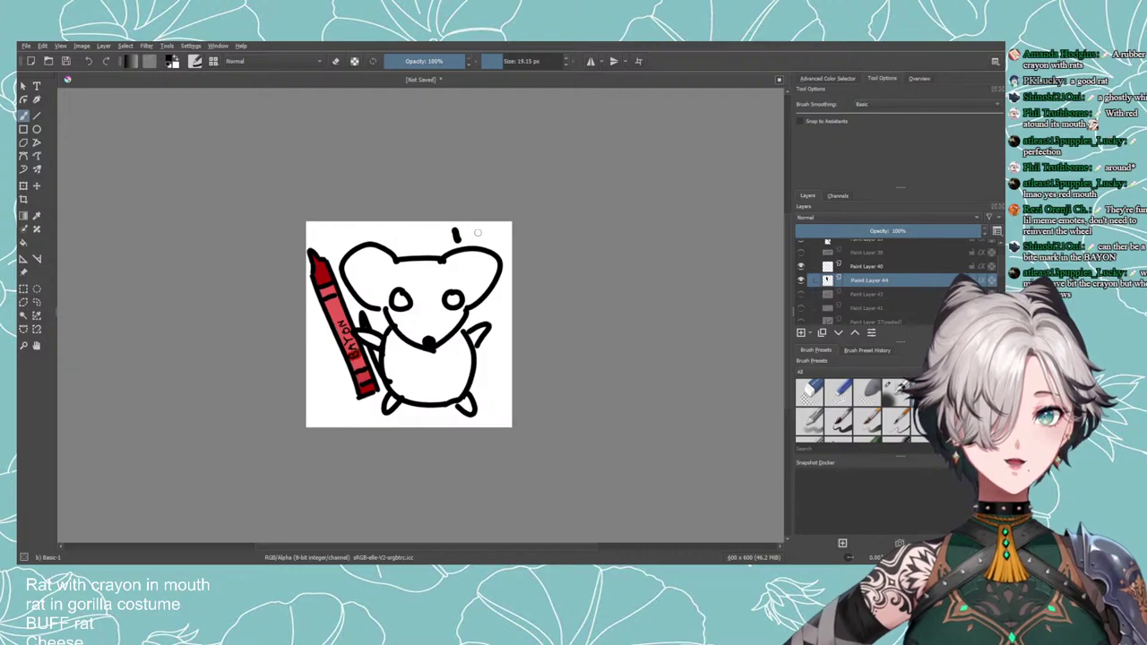
key(ctrl+z)
Draw three vertical black shock lines of differing length hanging down from the top edge of the right ear.
mouse_move(458, 255)
mouse_down()
mouse_move(459, 286)
mouse_move(474, 273)
mouse_move(486, 286)
mouse_move(484, 262)
mouse_move(444, 269)
mouse_up()
key(ctrl+z)
key(ctrl+z)
key(ctrl+z)
key(ctrl+z)
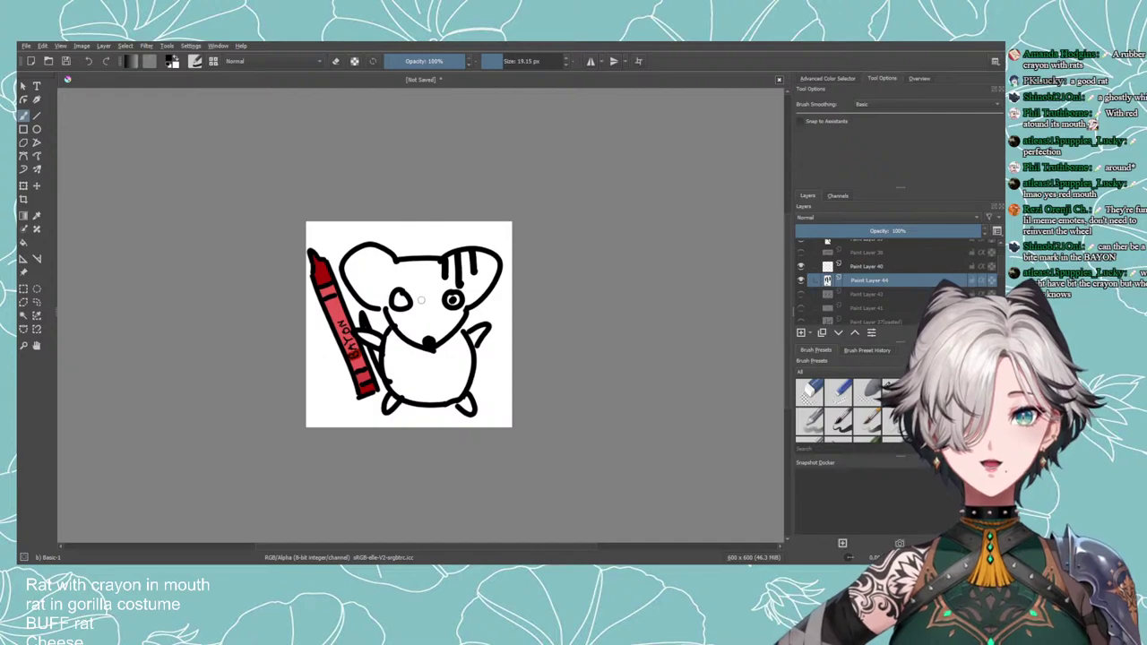
Put a small black pupil dot in the middle of each of the rat's eyes.
click(454, 300)
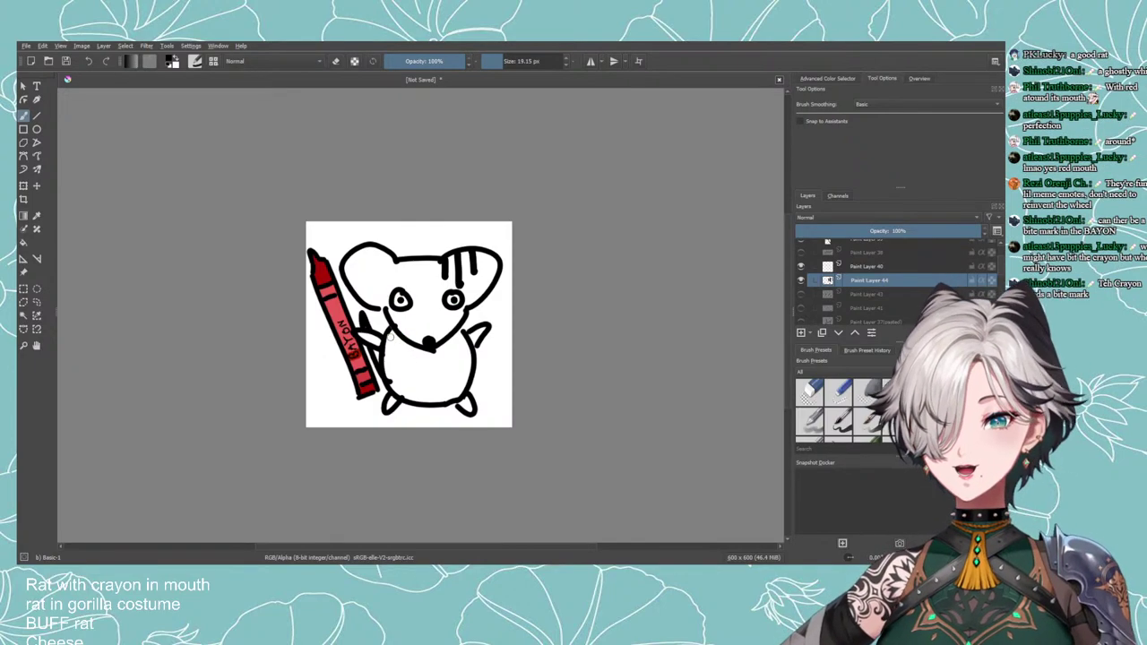
scroll(390, 336, up, 2)
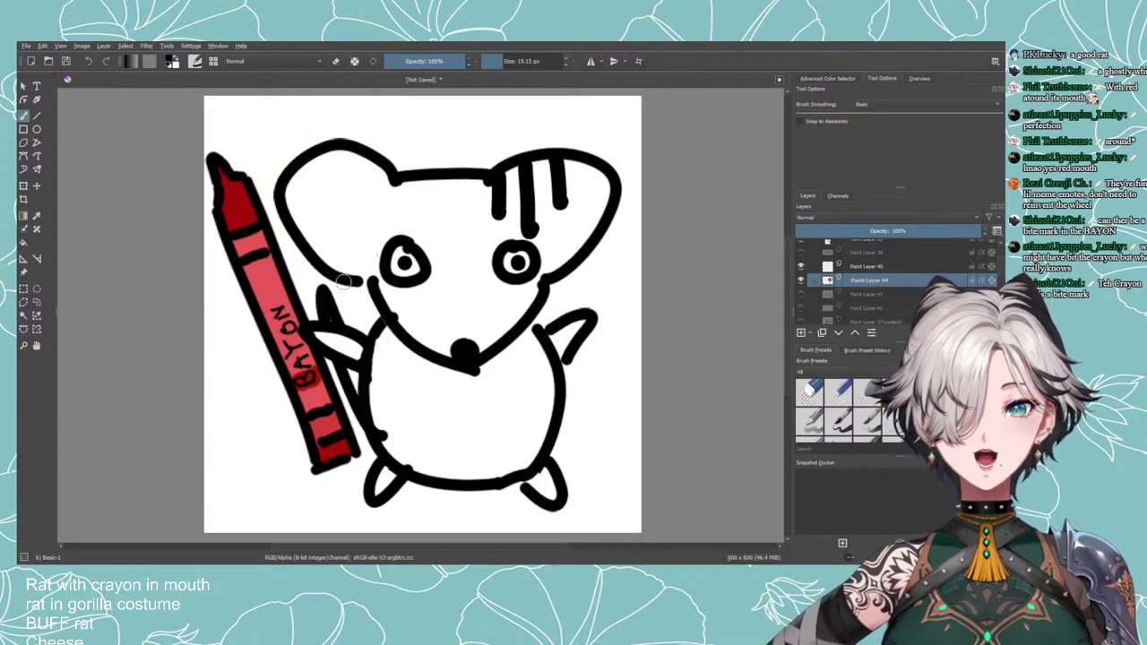
click(403, 264)
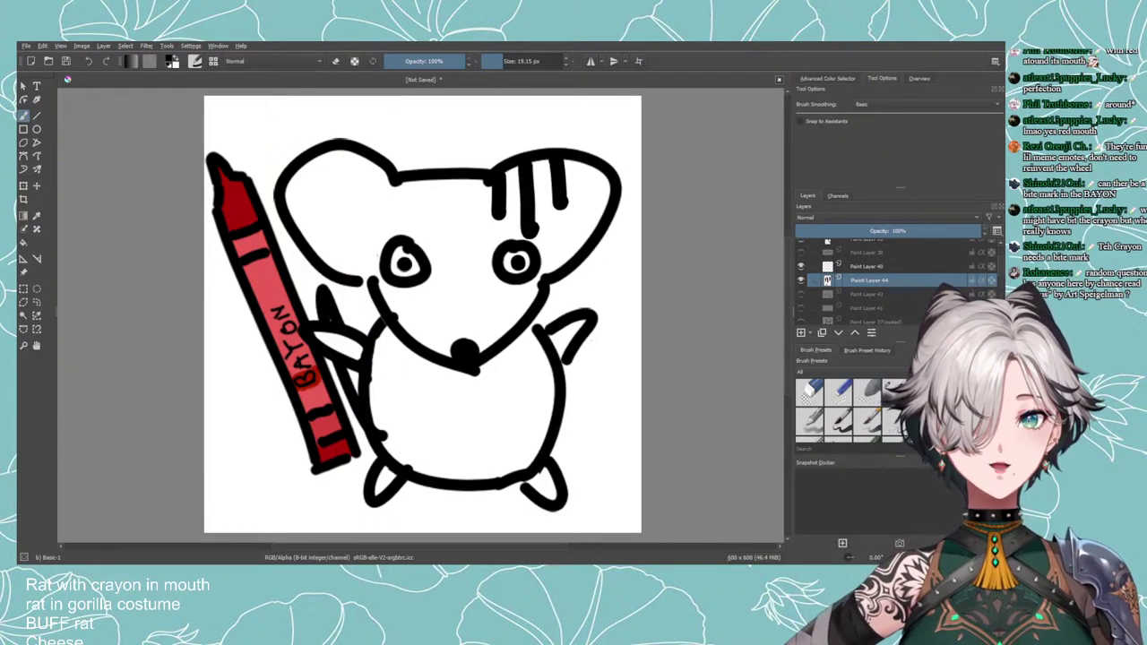
Compare the surprise-line versions by toggling their layers, leaving Paint Layer 44 shown and Paint Layers 40 and 43 hidden.
click(800, 281)
click(800, 281)
click(801, 267)
click(801, 281)
click(801, 294)
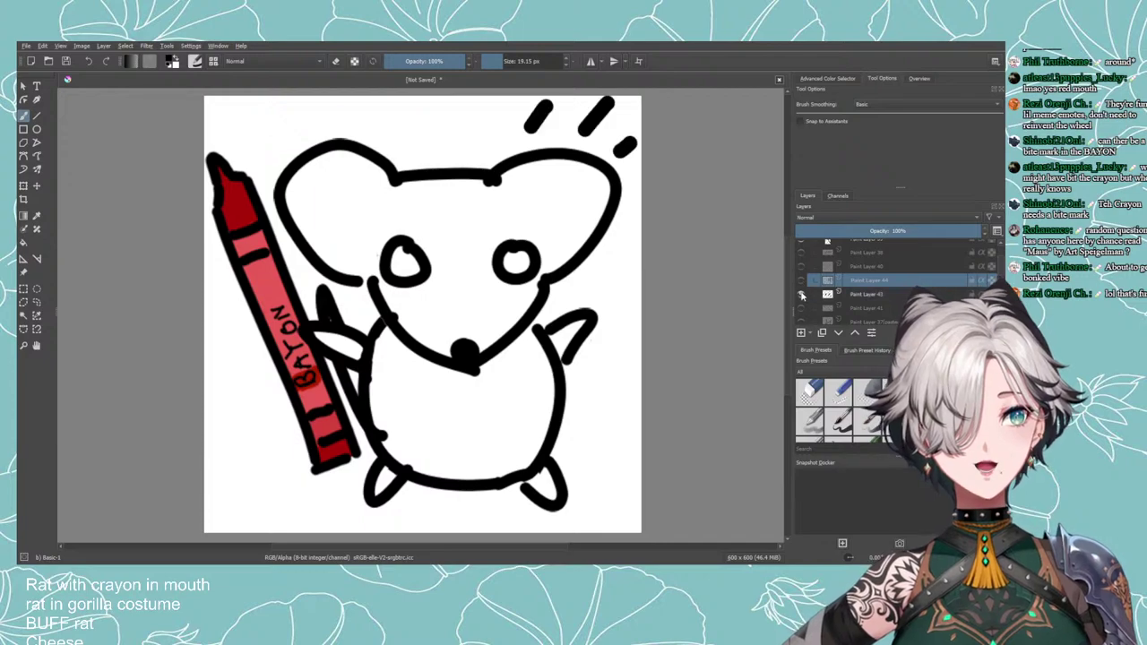
click(801, 294)
click(799, 281)
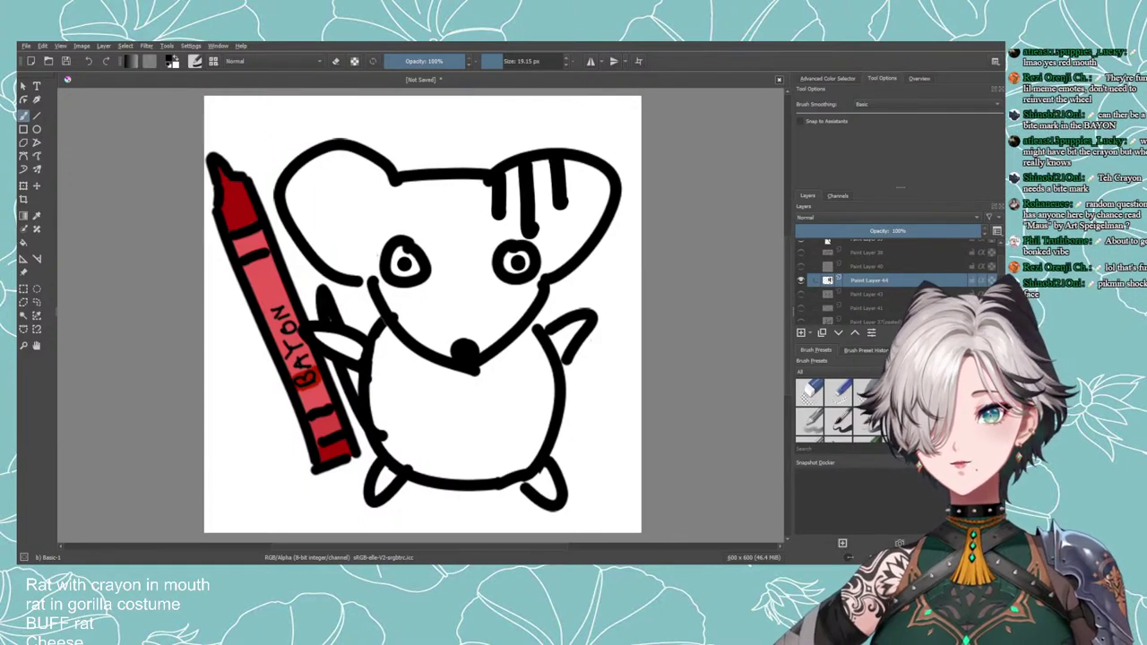
scroll(574, 335, down, 2)
scroll(567, 368, up, 2)
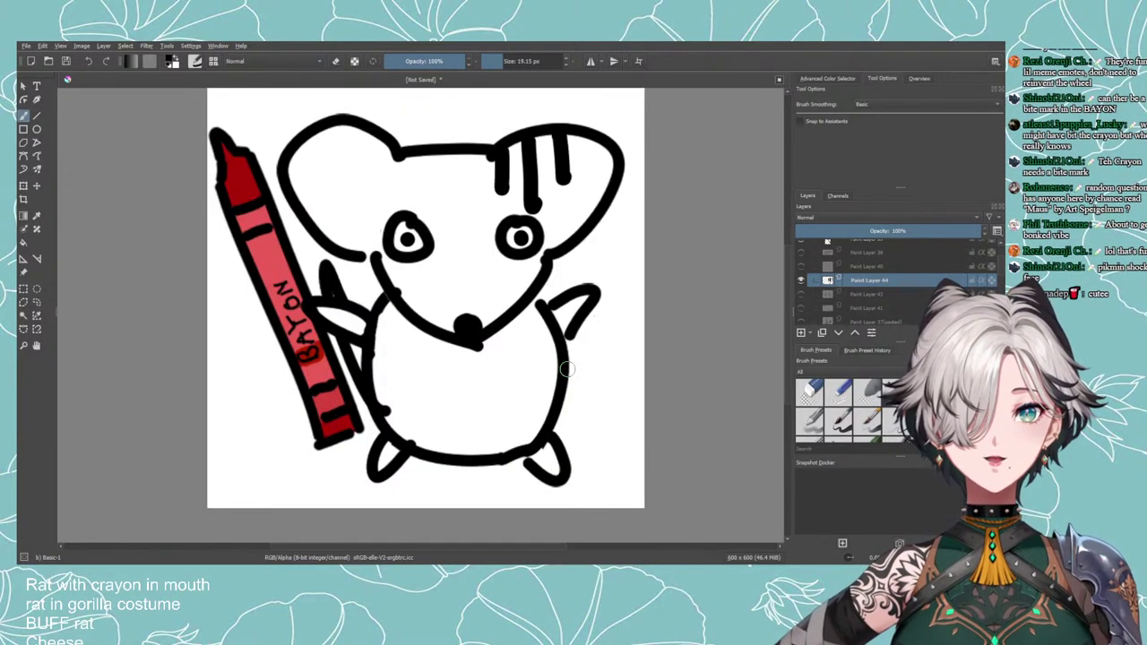
scroll(566, 368, down, 3)
drag(584, 378, 539, 377)
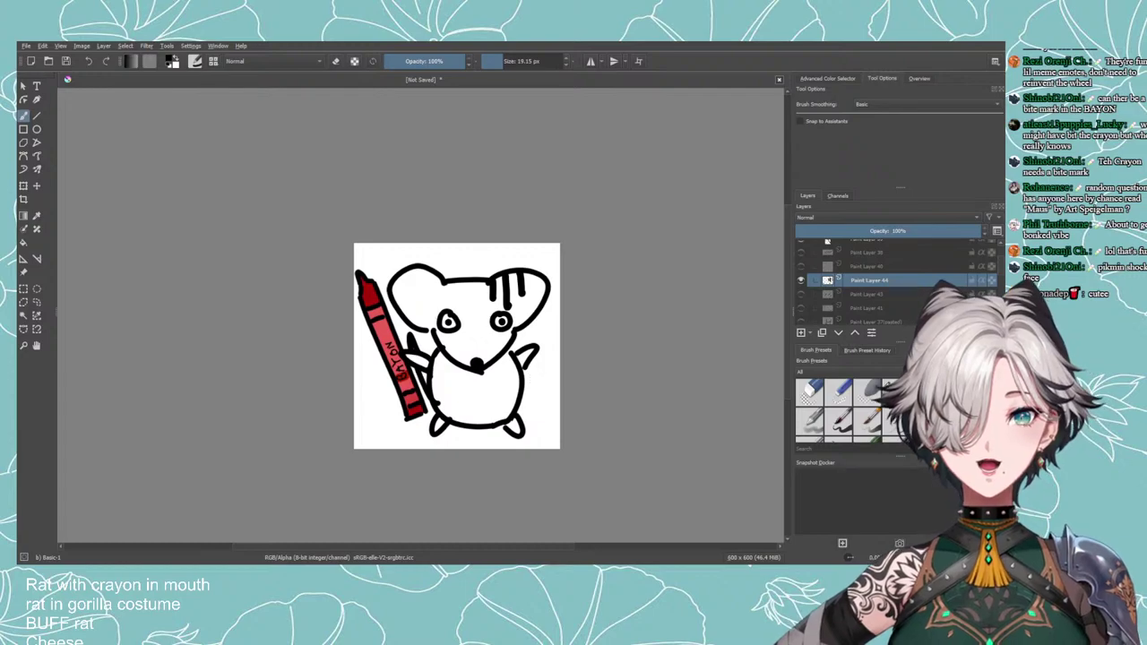
Duplicate the crayon group, Group 37, merge the copy into a single layer, and keep the original group hidden below it.
scroll(872, 292, down, 3)
click(882, 278)
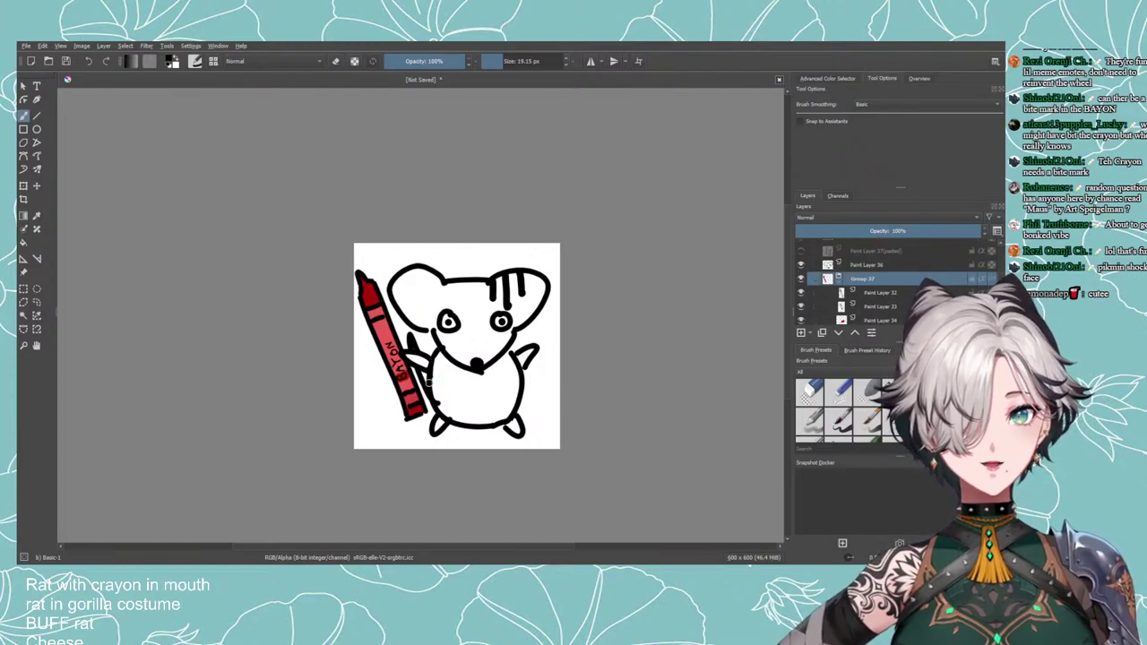
scroll(426, 383, up, 3)
scroll(426, 383, down, 1)
scroll(873, 296, down, 2)
scroll(872, 295, up, 2)
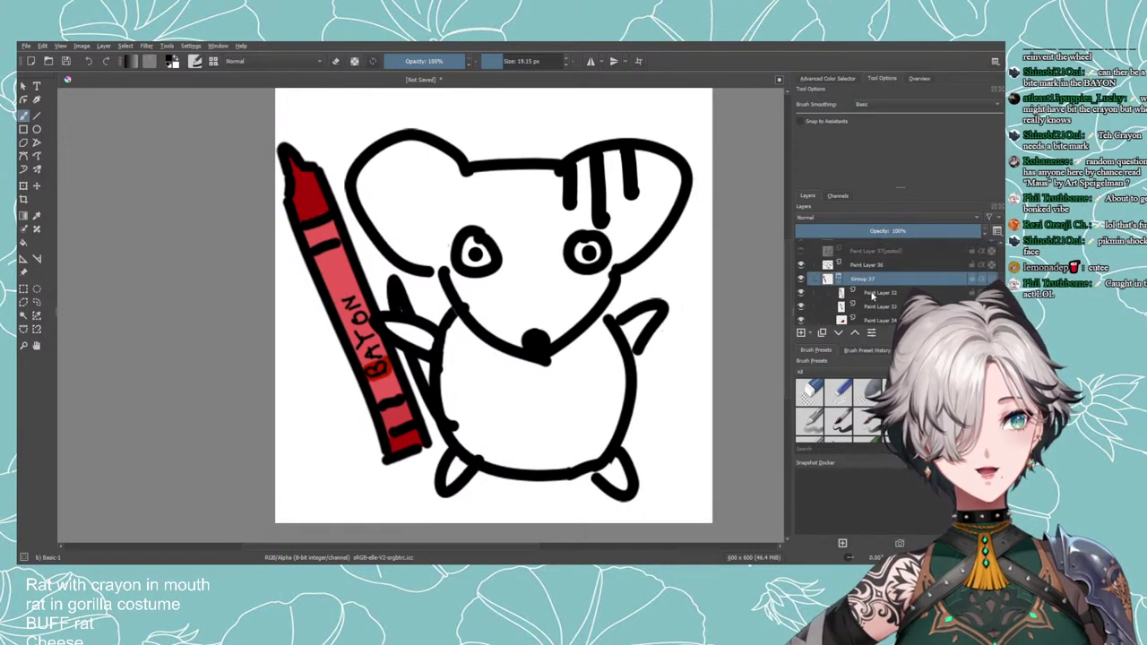
drag(867, 283, 842, 293)
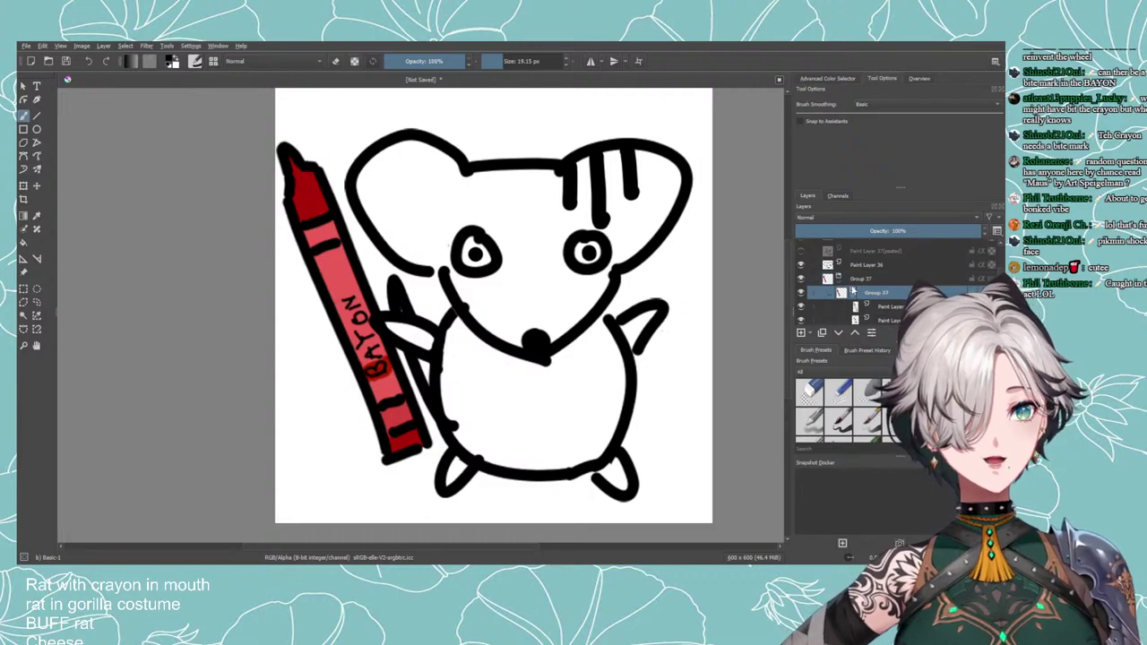
click(854, 333)
click(804, 294)
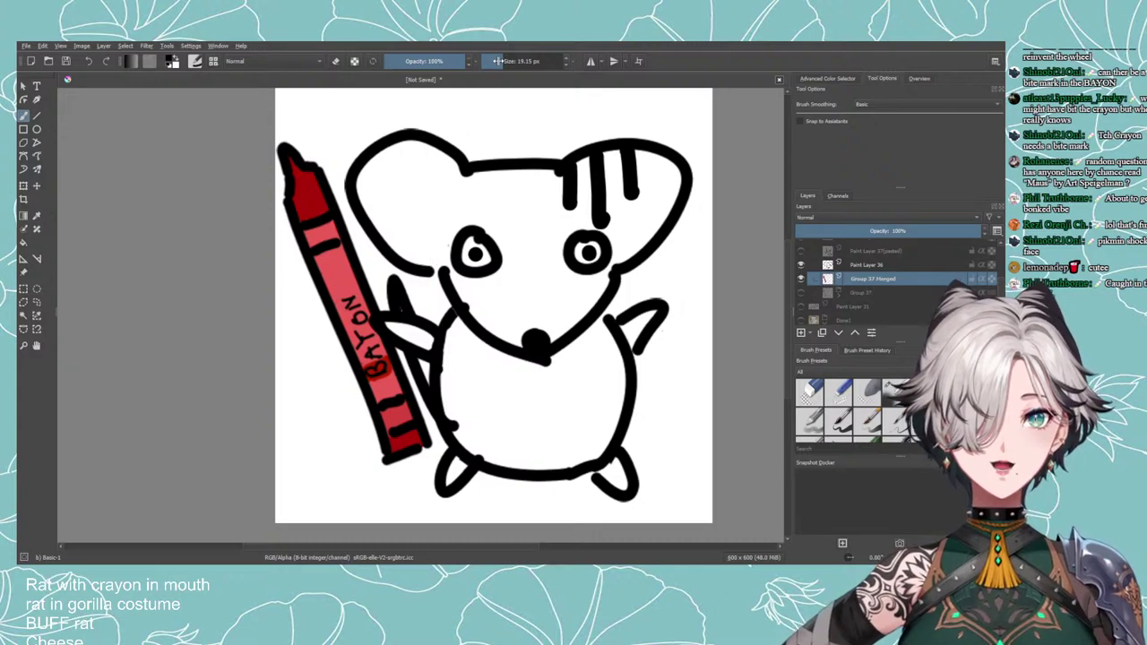
Erase a scalloped bite from the crayon's right edge just above the BAYON lettering, using an 11.08 px brush in eraser mode.
drag(498, 61, 495, 69)
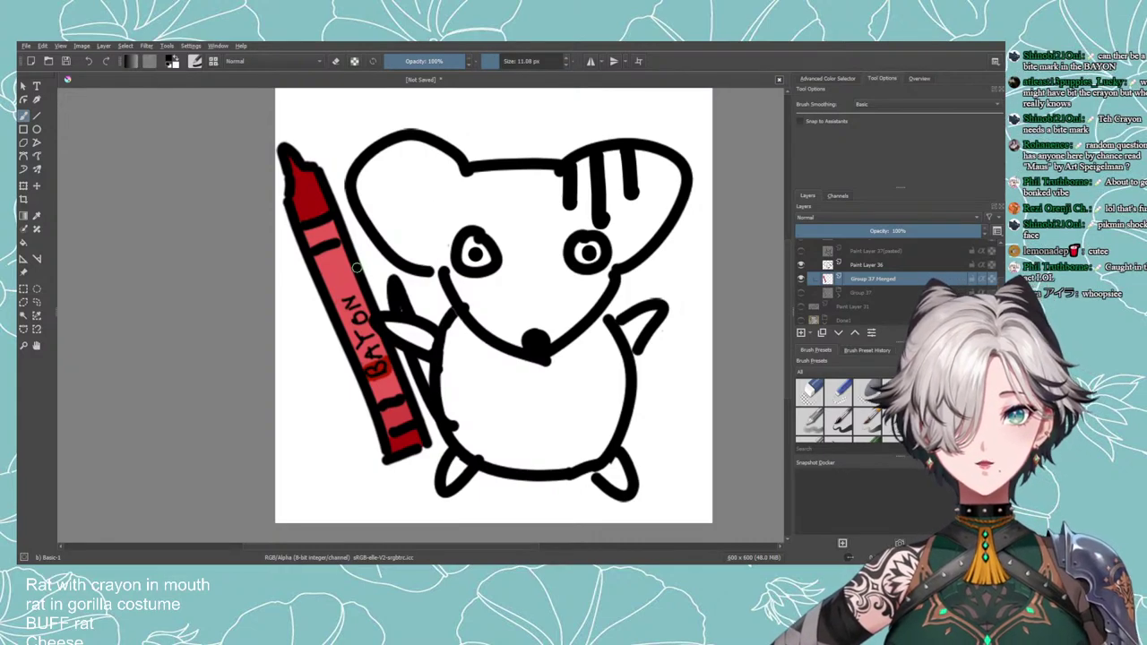
key(e)
mouse_move(364, 261)
mouse_down()
mouse_move(358, 276)
mouse_move(370, 292)
mouse_move(346, 269)
mouse_move(363, 285)
mouse_move(352, 284)
mouse_up()
key(ctrl+z)
key(ctrl+z)
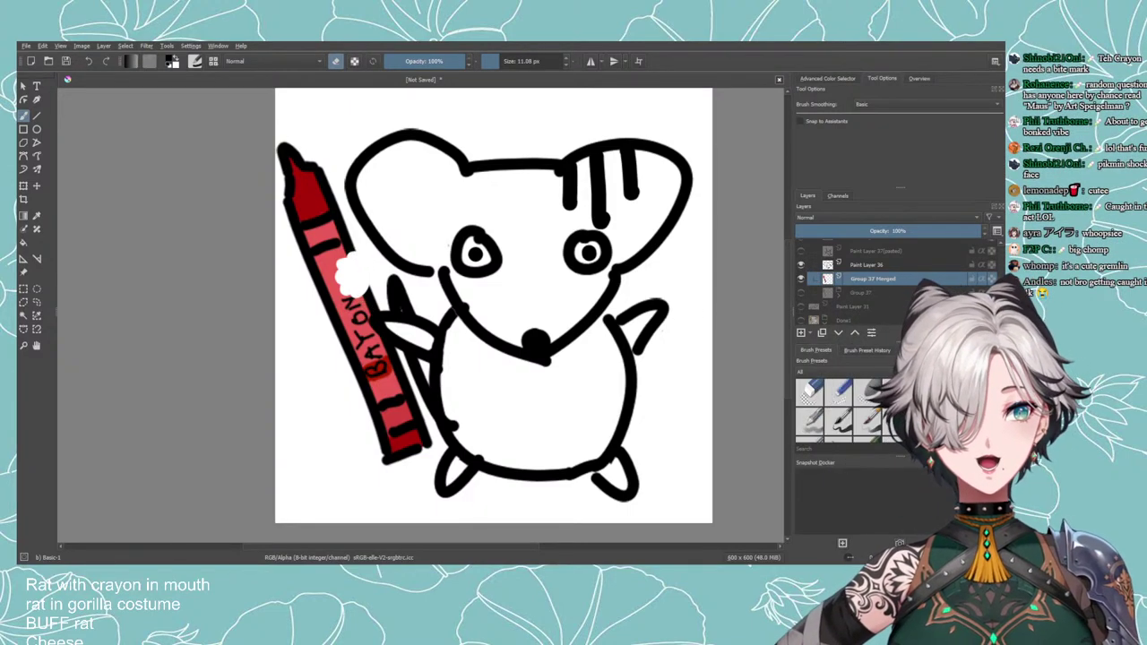
Add a paint layer above the merged crayon and trace the jagged bite edge in black with the 11.08 px brush.
click(802, 333)
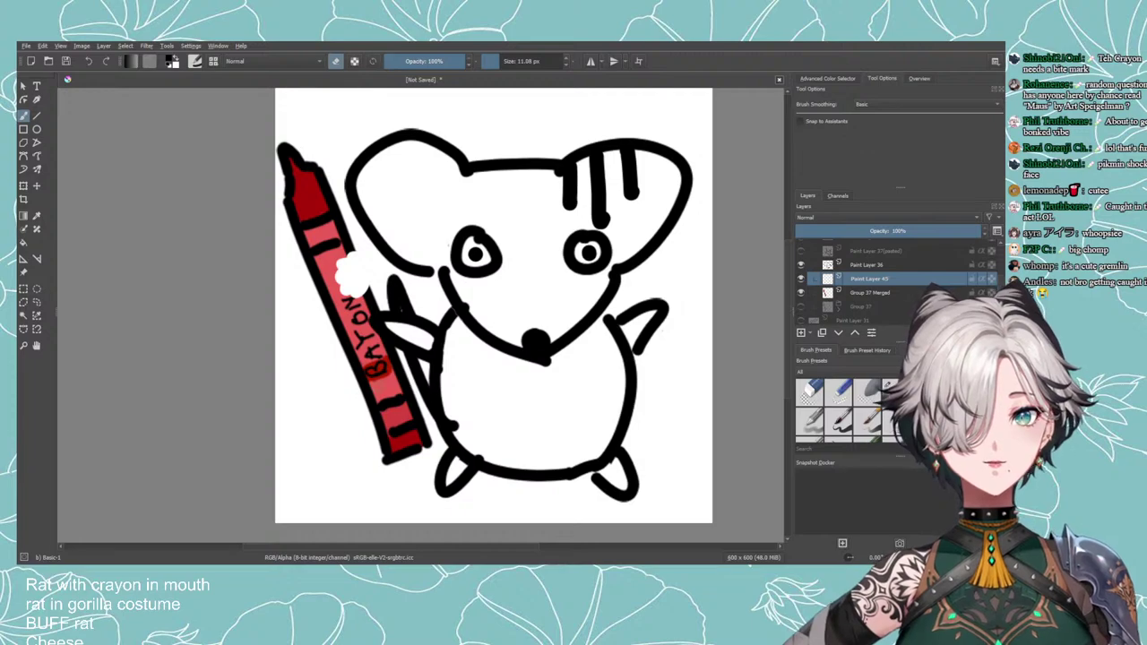
scroll(372, 383, up, 3)
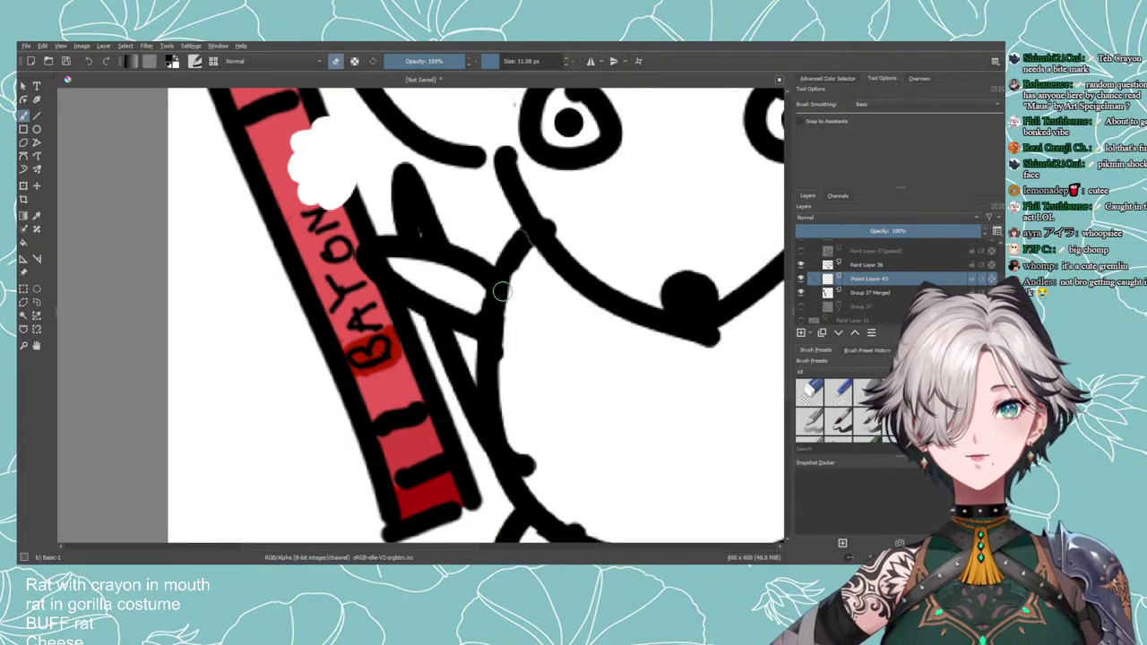
scroll(391, 285, down, 5)
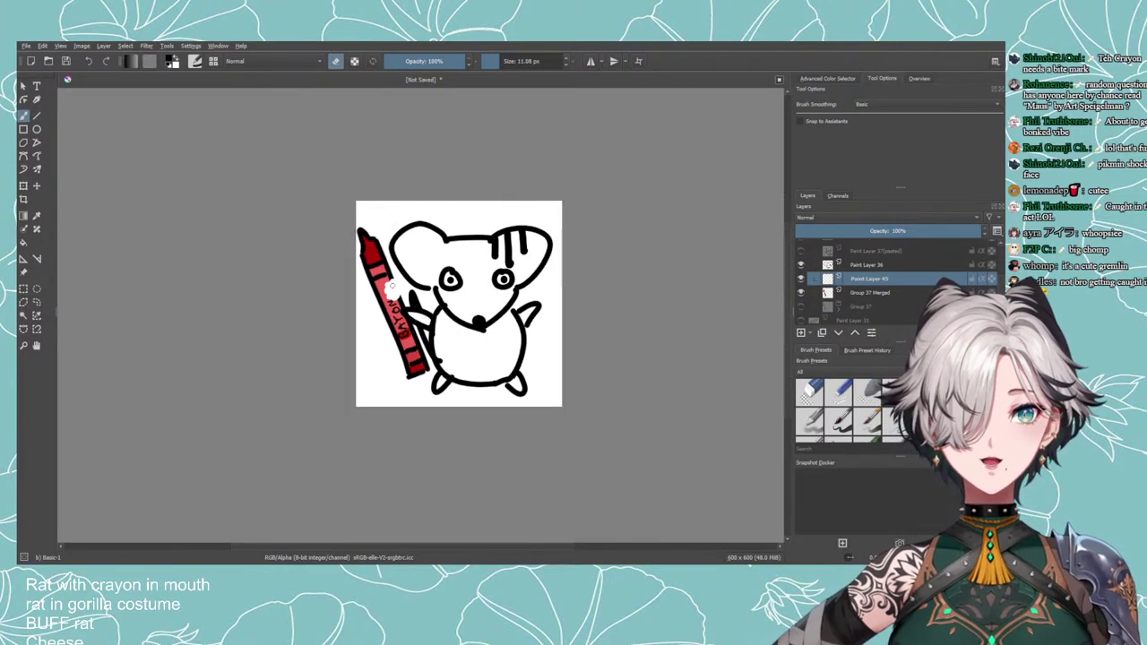
scroll(366, 304, up, 5)
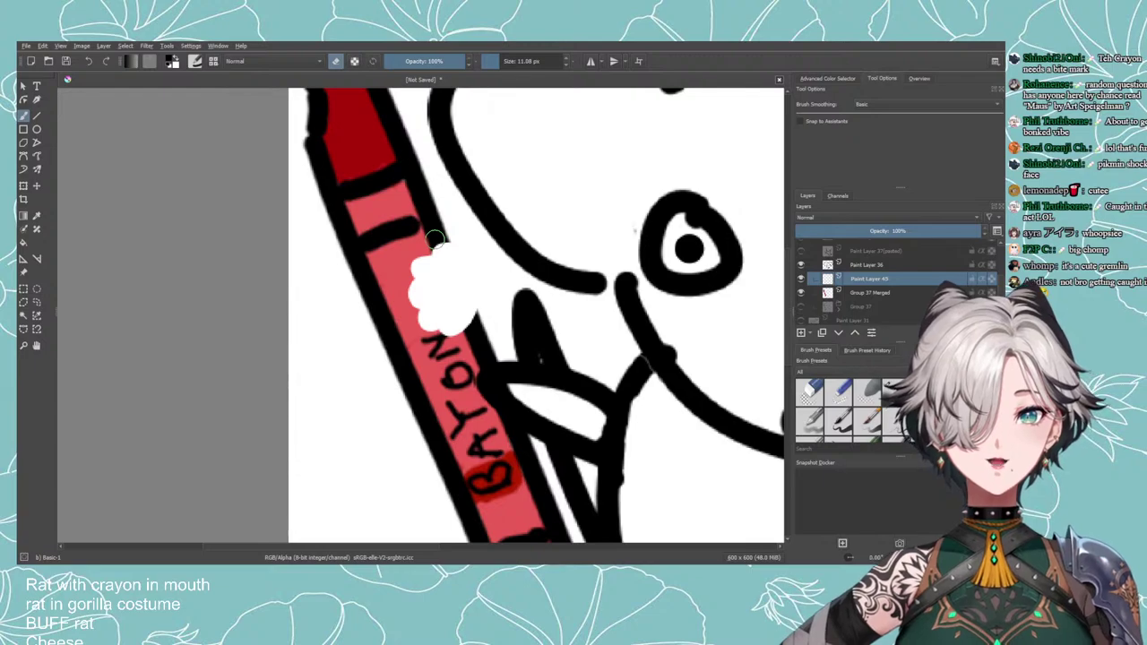
scroll(433, 240, up, 1)
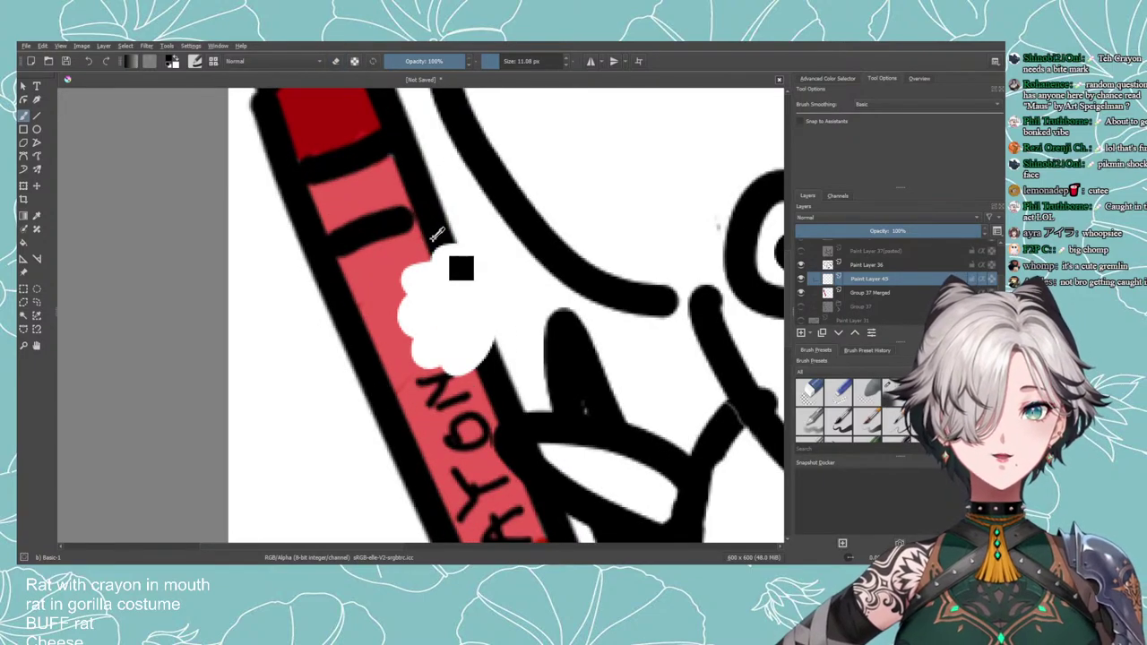
mouse_move(445, 249)
mouse_down()
mouse_move(405, 269)
mouse_move(433, 271)
mouse_move(407, 288)
mouse_move(441, 244)
mouse_move(409, 289)
mouse_move(412, 339)
mouse_move(412, 327)
mouse_move(455, 371)
mouse_move(488, 345)
mouse_up()
key(ctrl+z)
key(ctrl+z)
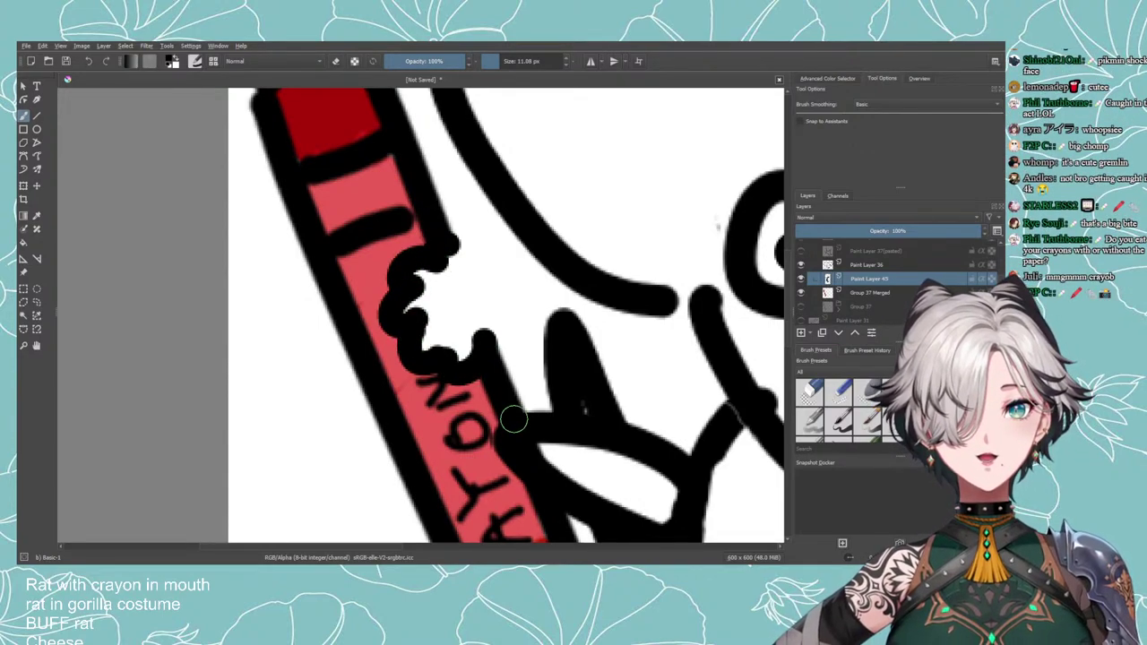
Enlarge the bite outline slightly with a free transform, tilt it a little and reposition it over the bitten crayon edge.
scroll(489, 409, down, 5)
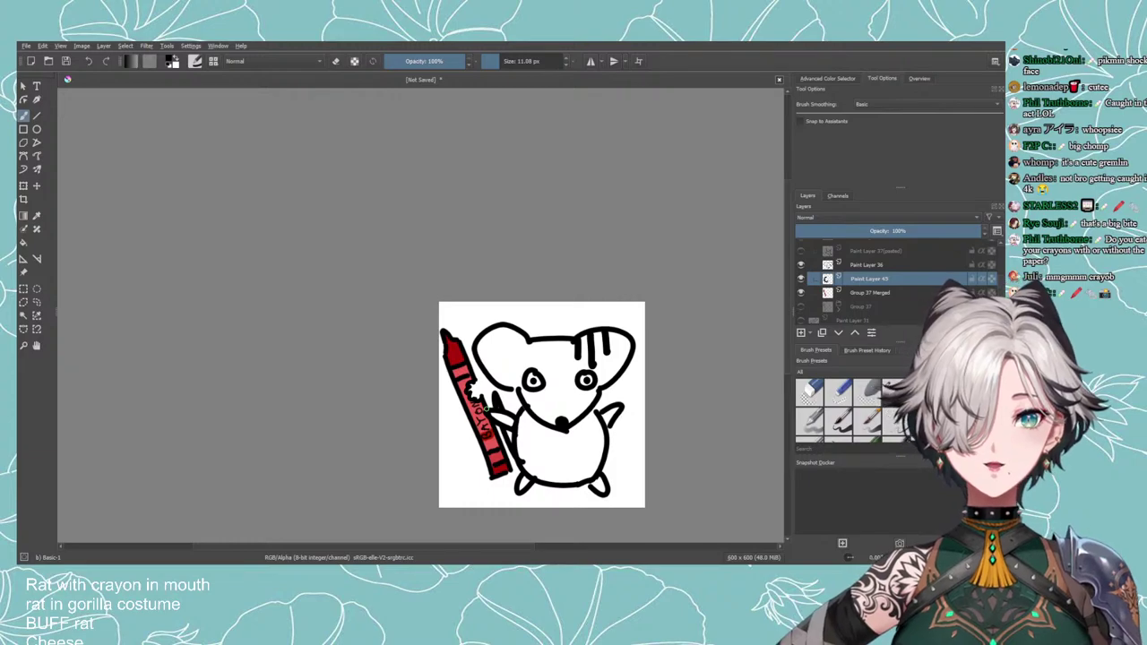
scroll(610, 396, up, 5)
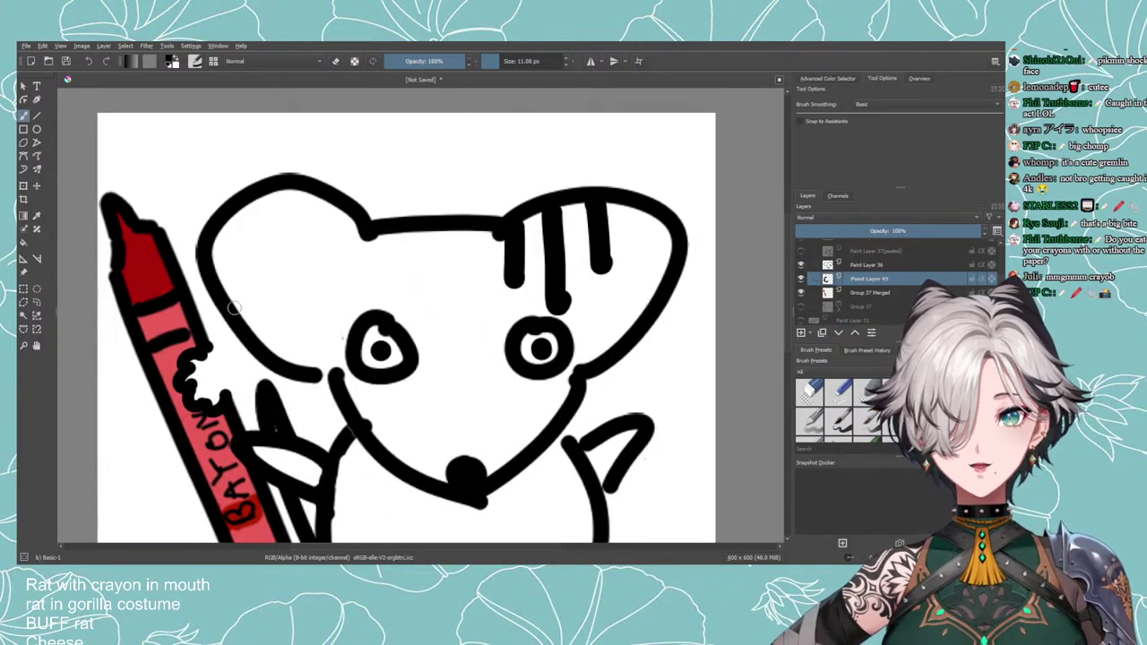
click(24, 170)
click(24, 186)
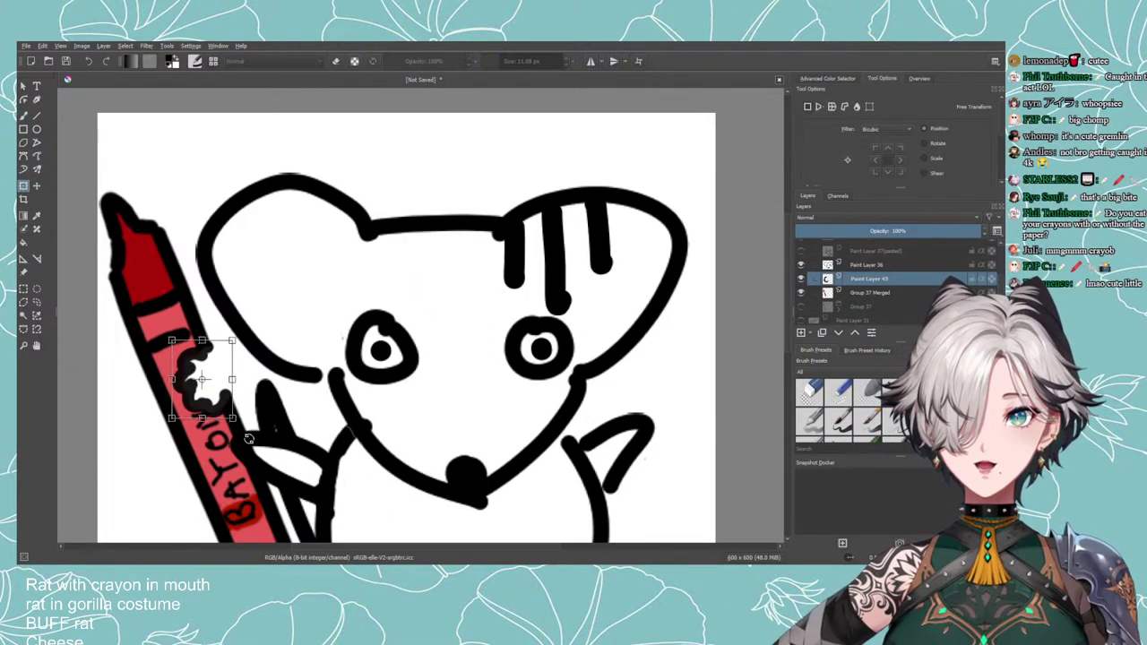
drag(232, 419, 247, 442)
drag(226, 424, 217, 414)
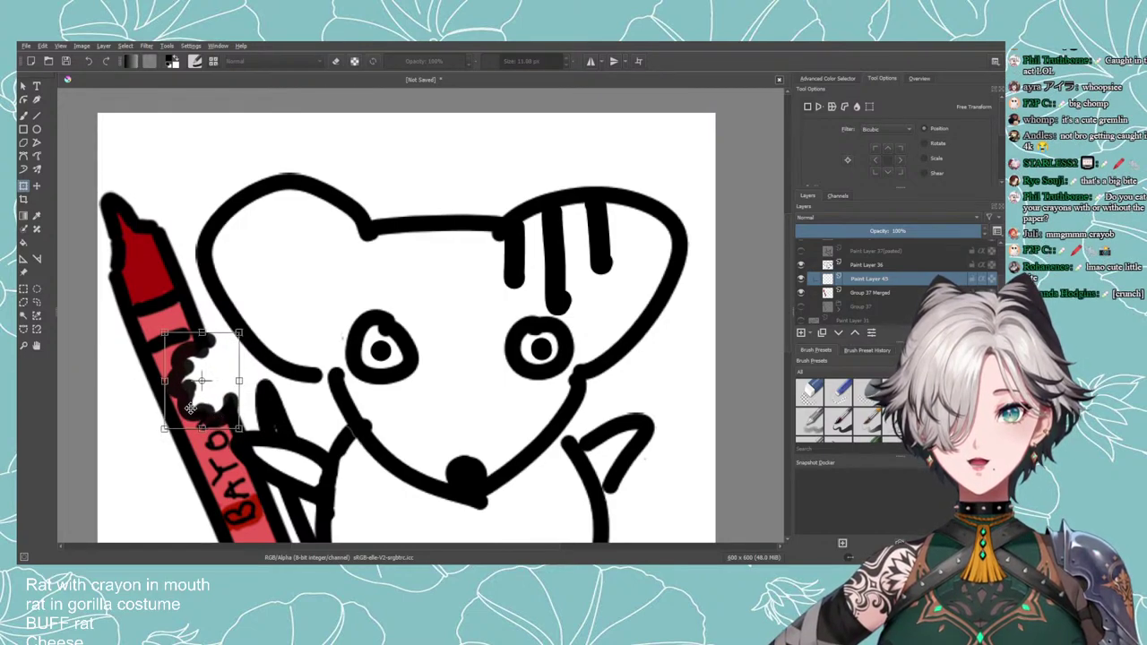
drag(162, 381, 159, 473)
drag(207, 412, 176, 389)
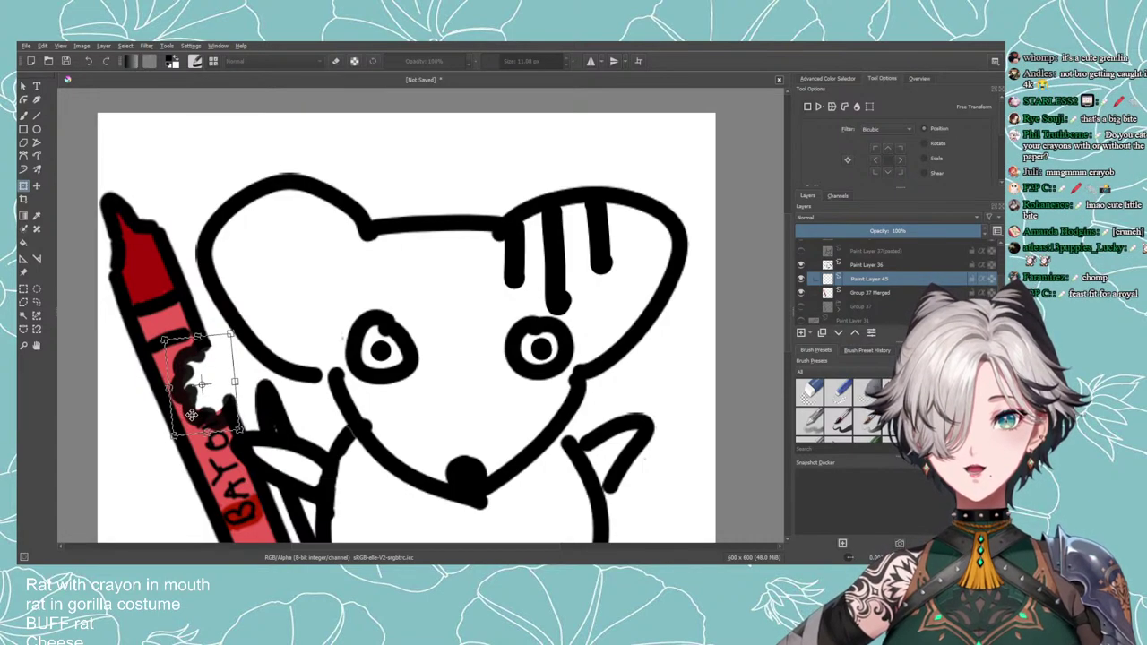
key(Return)
Check the bitten crayon at small sizes and compare it with the bite outline hidden and shown.
scroll(287, 430, down, 3)
scroll(280, 446, down, 3)
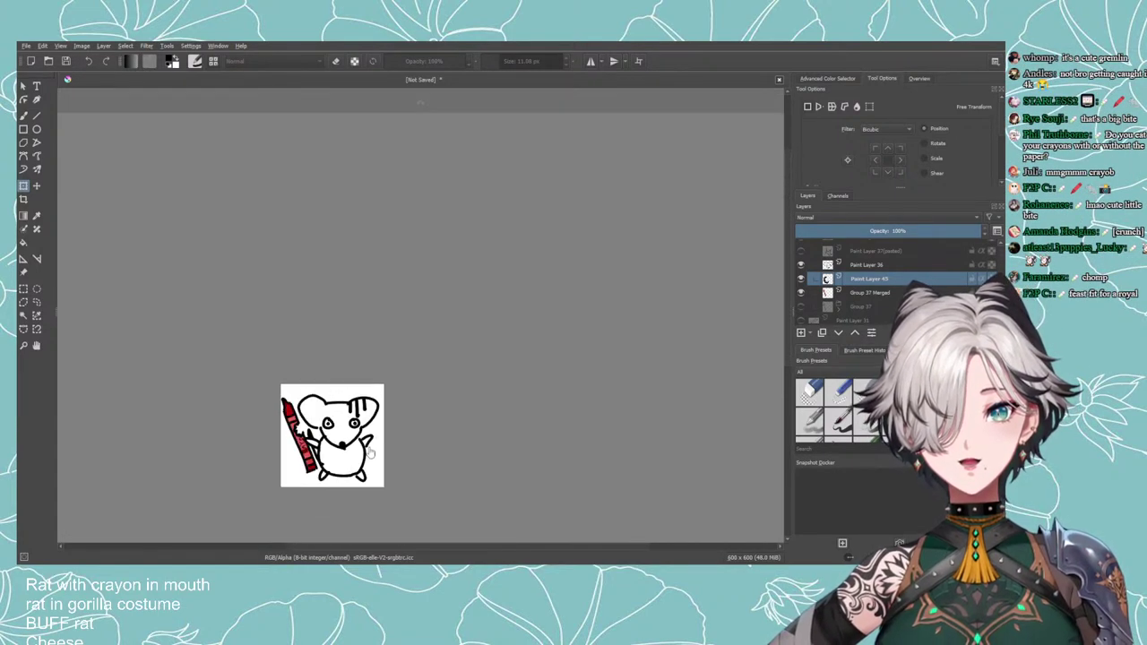
scroll(364, 450, up, 3)
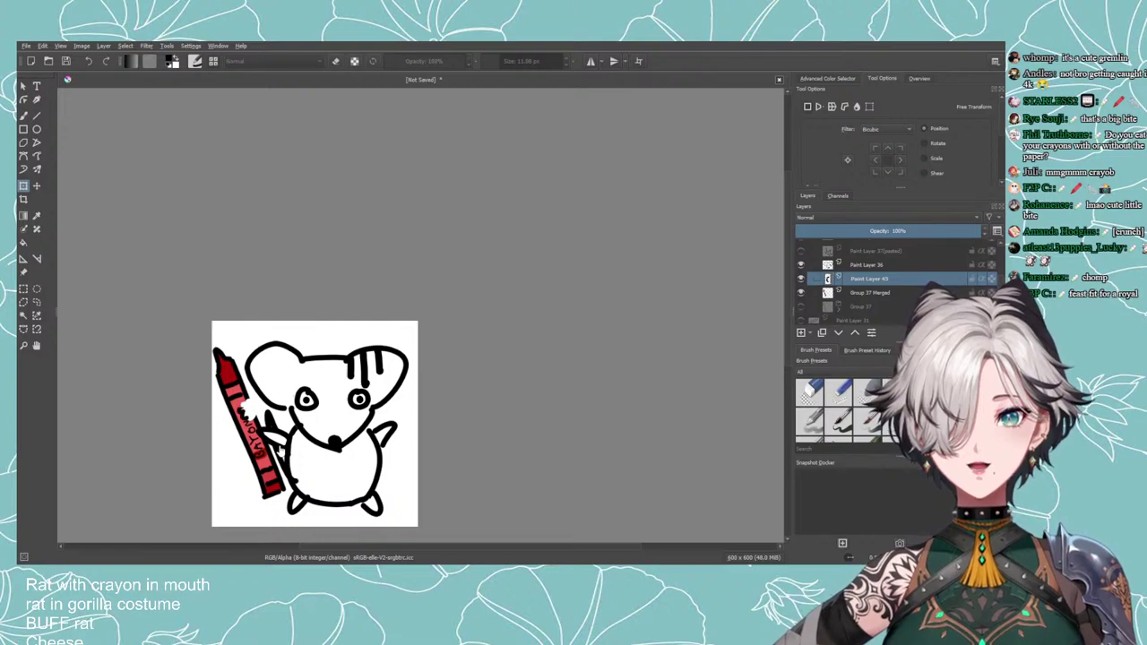
click(800, 280)
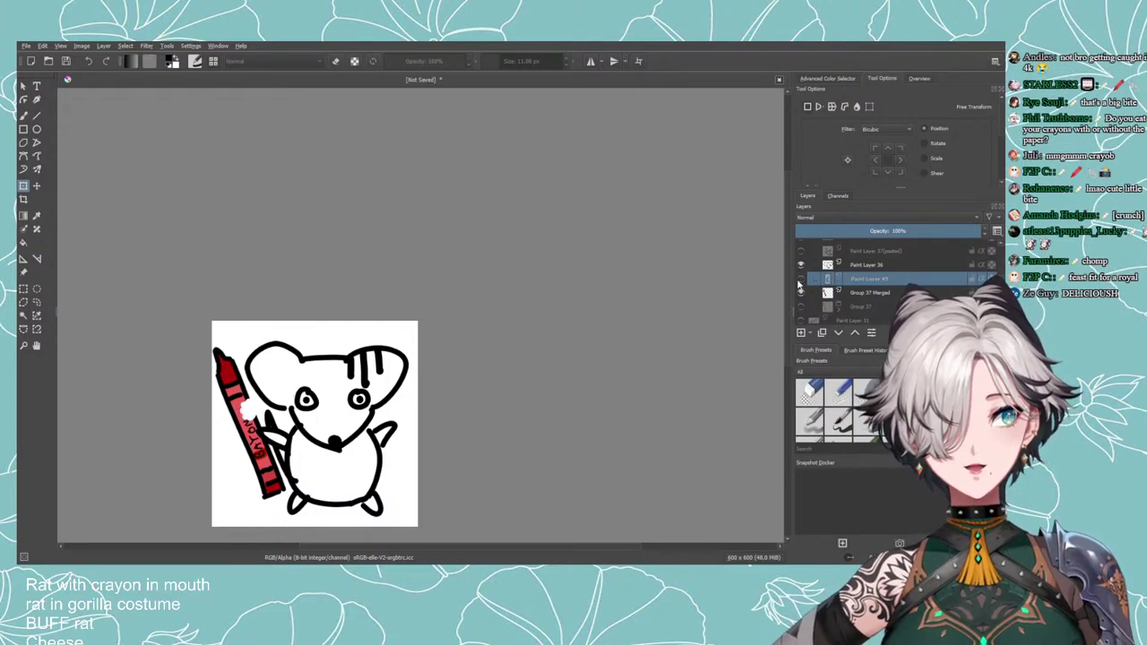
click(799, 280)
key(ctrl+z)
key(ctrl+z)
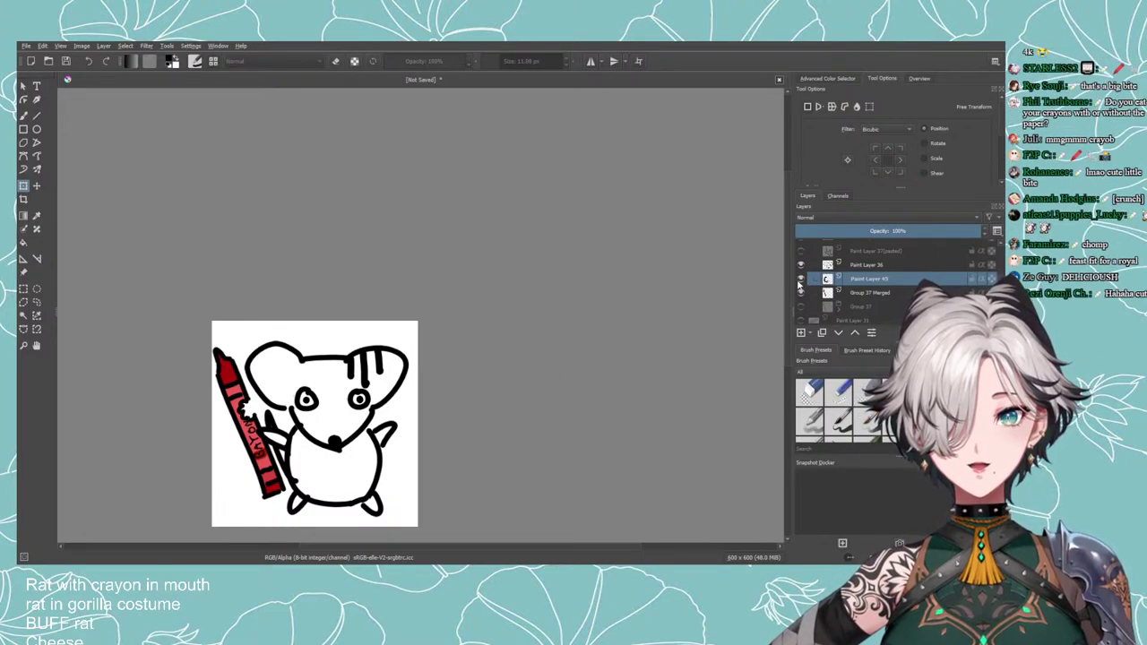
scroll(491, 383, down, 1)
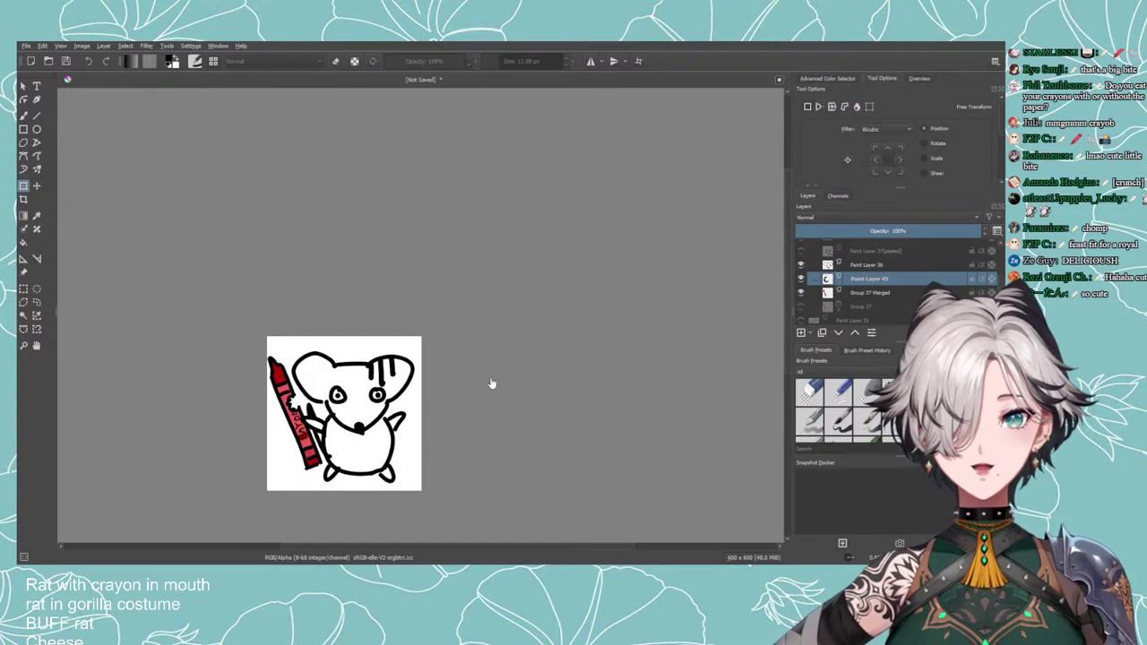
Select the merged crayon layer beneath the bite outline and switch the 11.08 px brush to eraser mode.
drag(288, 396, 410, 410)
scroll(409, 411, up, 1)
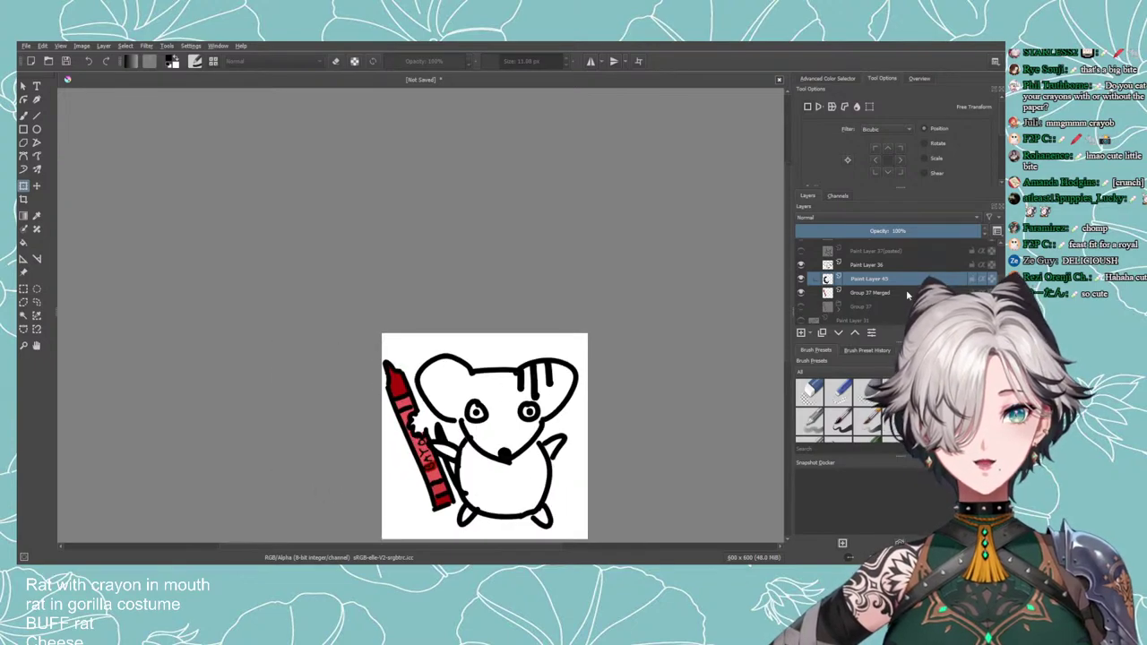
click(906, 294)
scroll(364, 343, up, 1)
drag(448, 471, 364, 336)
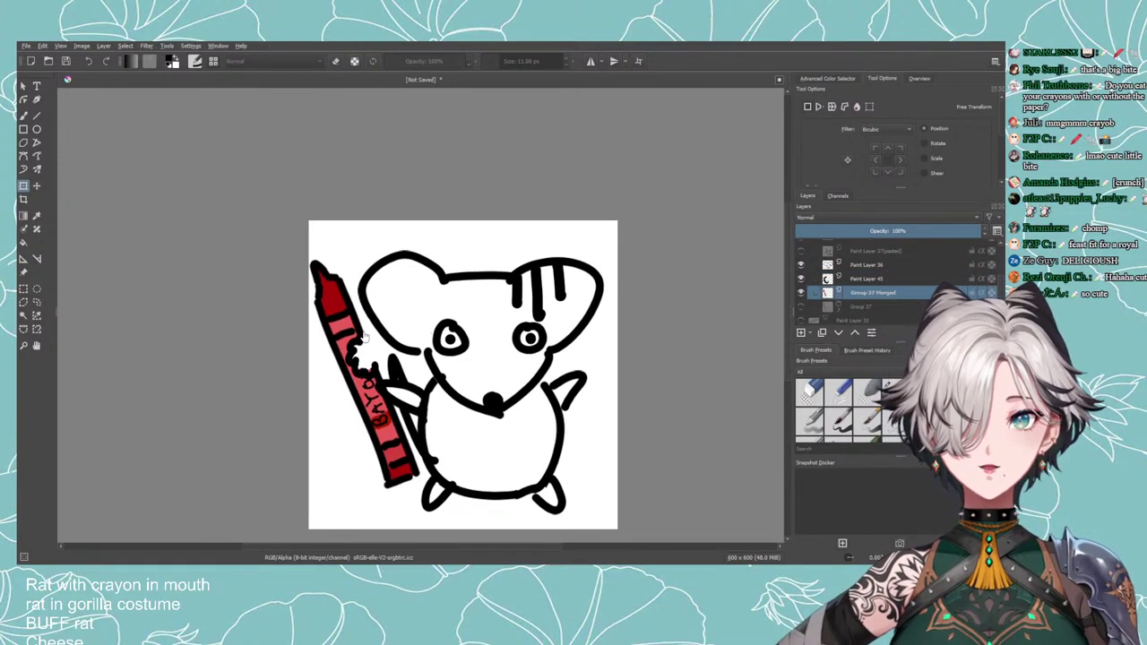
key(b)
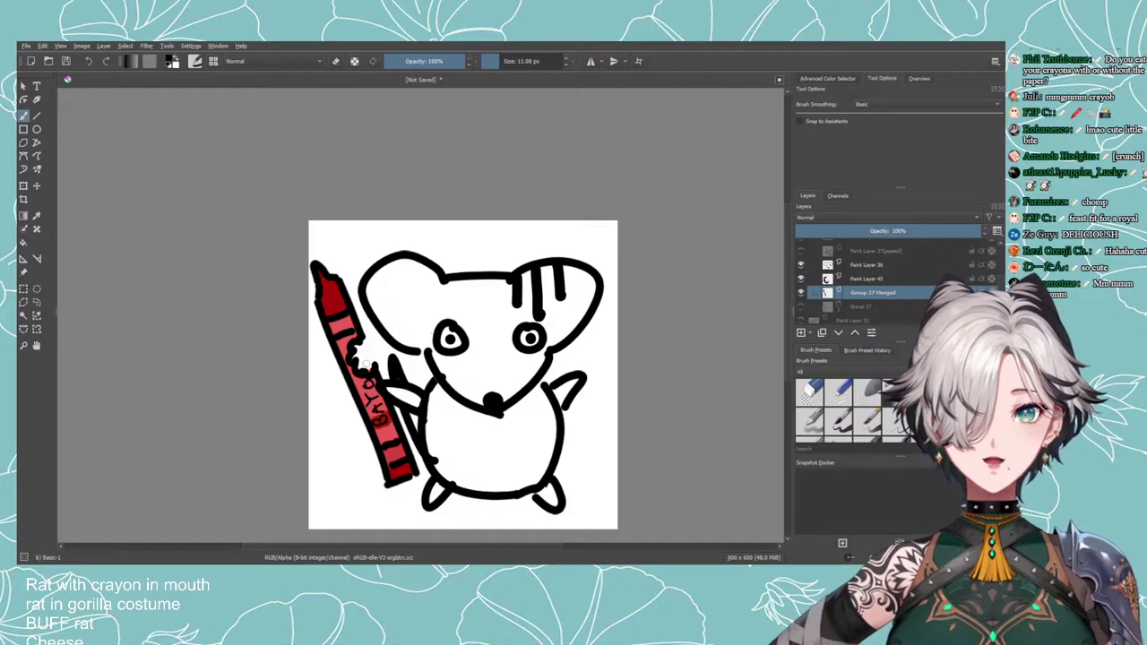
key(e)
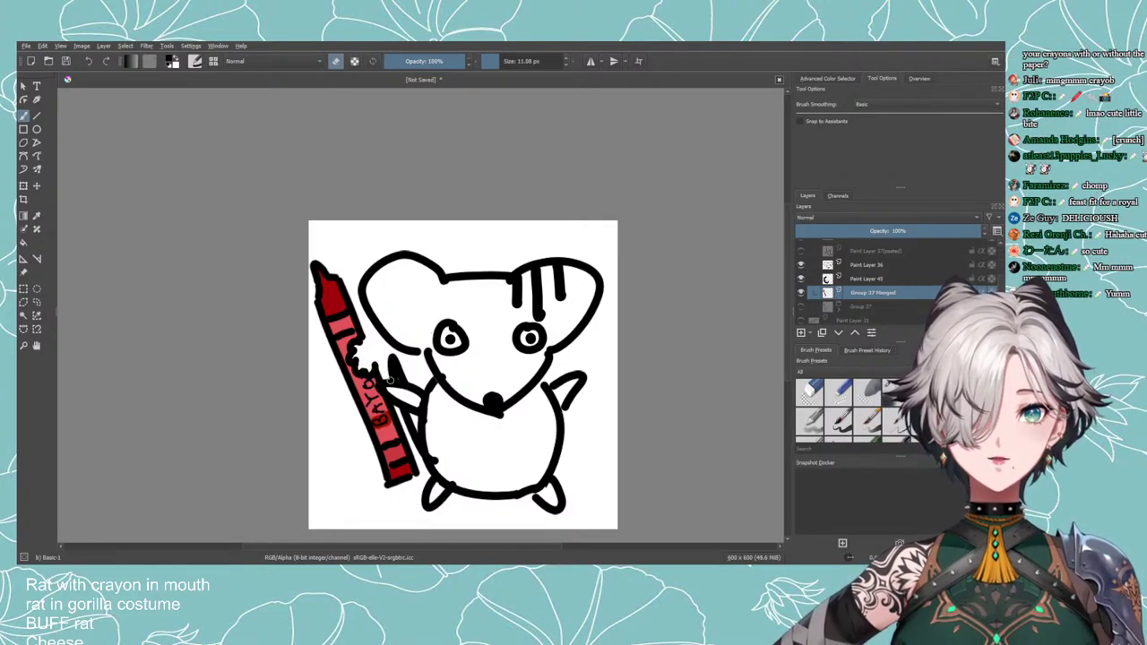
Check the bitten crayon and the whole rat drawing at small and large sizes.
scroll(408, 369, down, 3)
scroll(425, 373, up, 3)
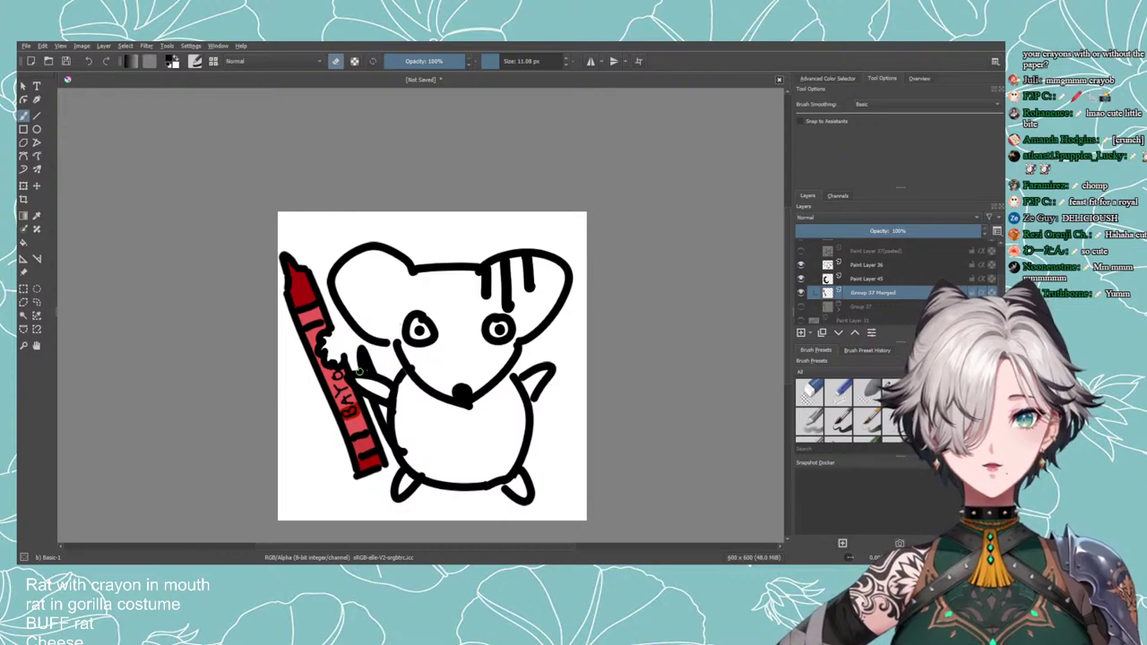
scroll(703, 394, down, 3)
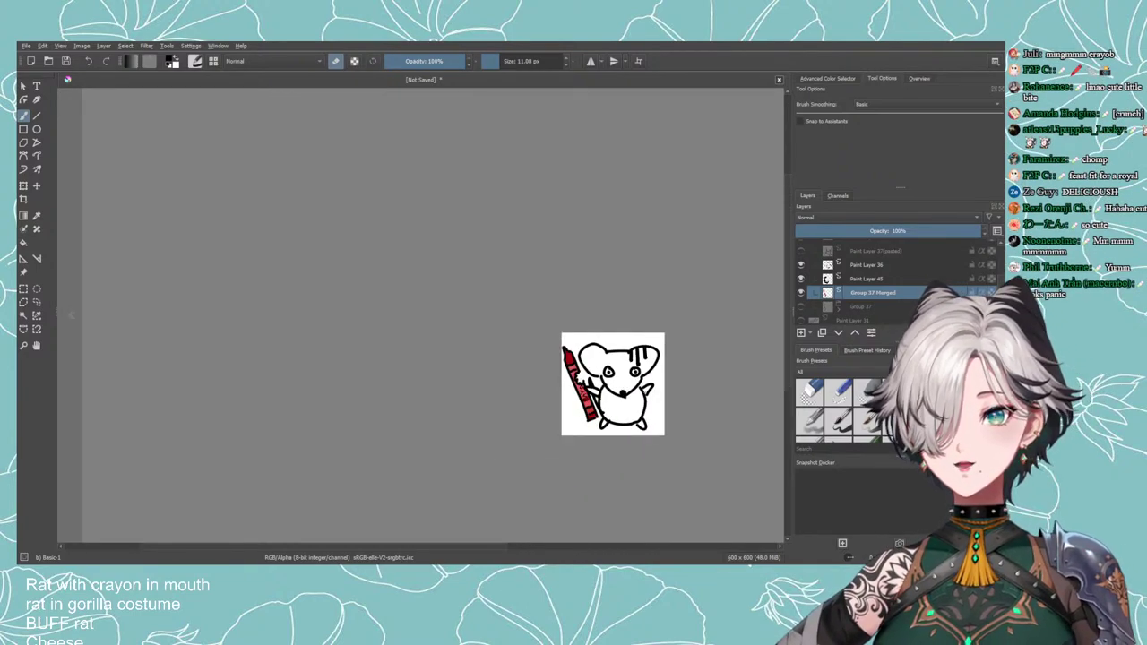
scroll(655, 342, up, 4)
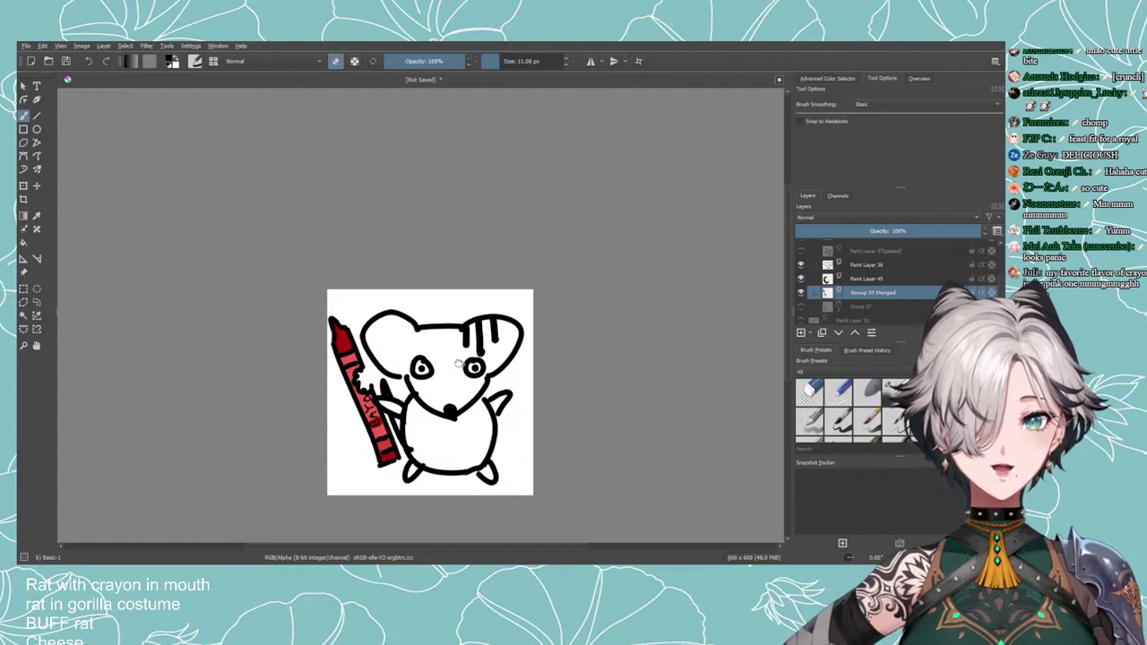
scroll(457, 363, up, 2)
scroll(458, 381, up, 2)
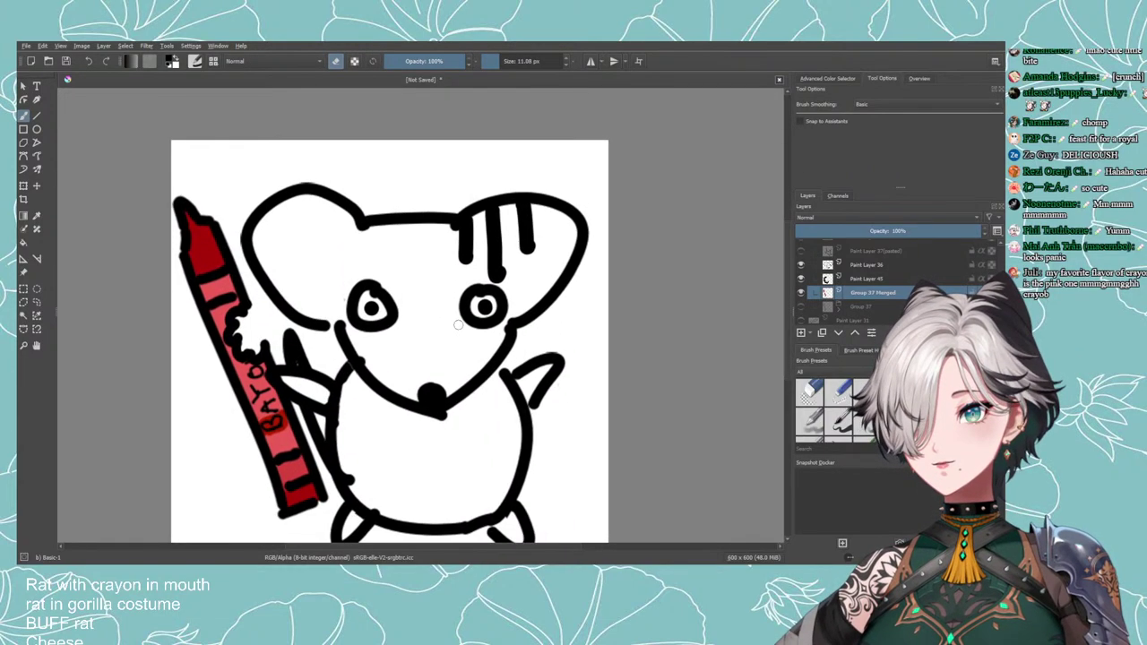
scroll(463, 343, down, 4)
scroll(489, 331, up, 2)
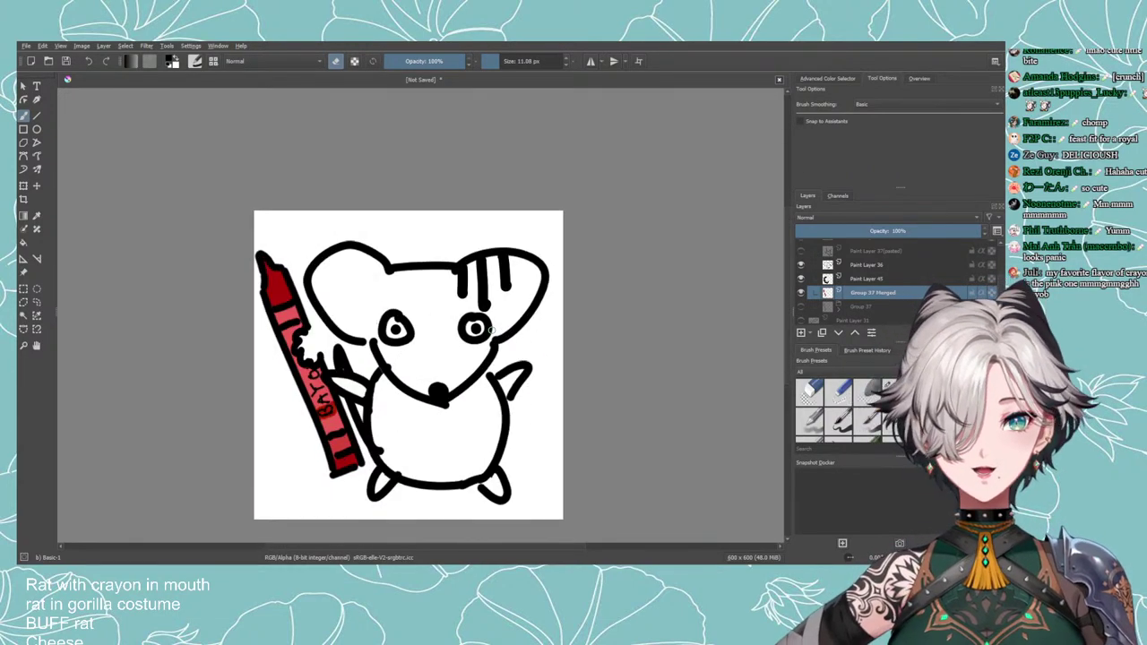
Add a paint layer above the merged crayon, doodle a small frowning animal head in black, and move it above the crayon's tip.
click(801, 332)
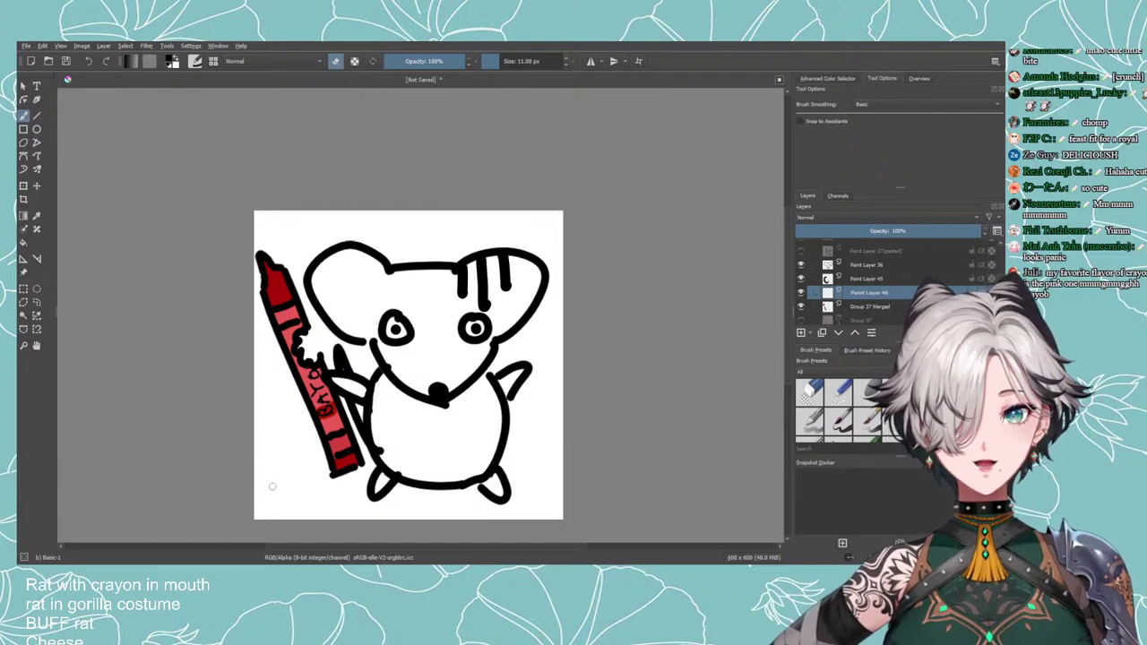
mouse_move(309, 445)
mouse_down()
mouse_move(314, 498)
mouse_move(340, 475)
mouse_up()
mouse_move(321, 431)
mouse_down()
mouse_move(340, 453)
mouse_move(305, 472)
mouse_up()
click(309, 482)
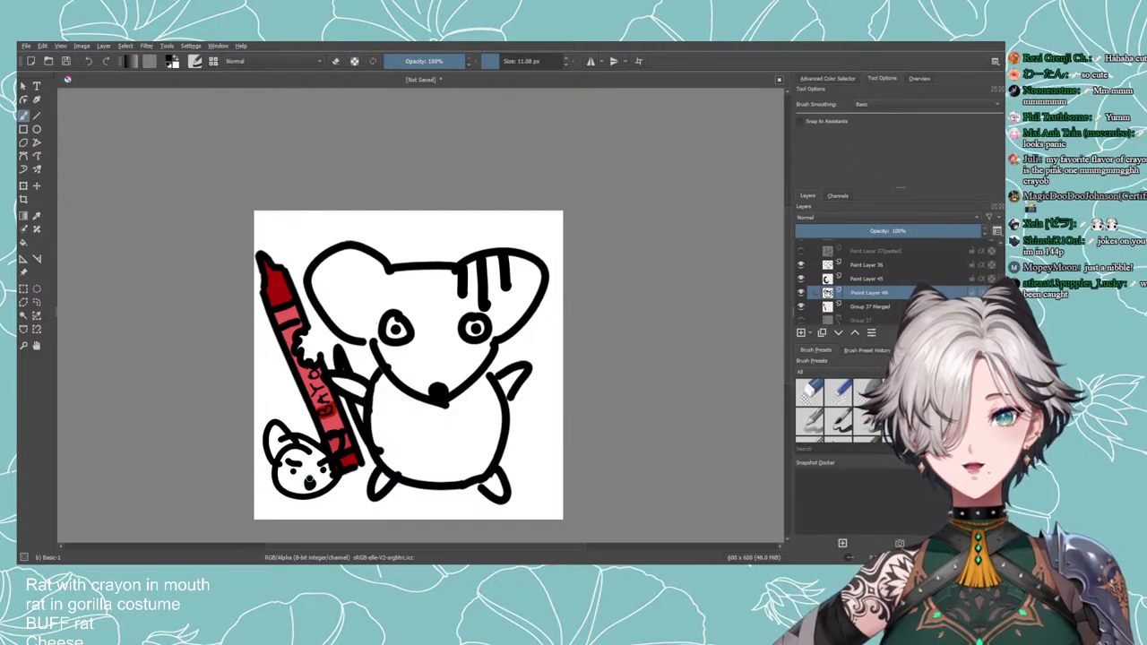
click(24, 186)
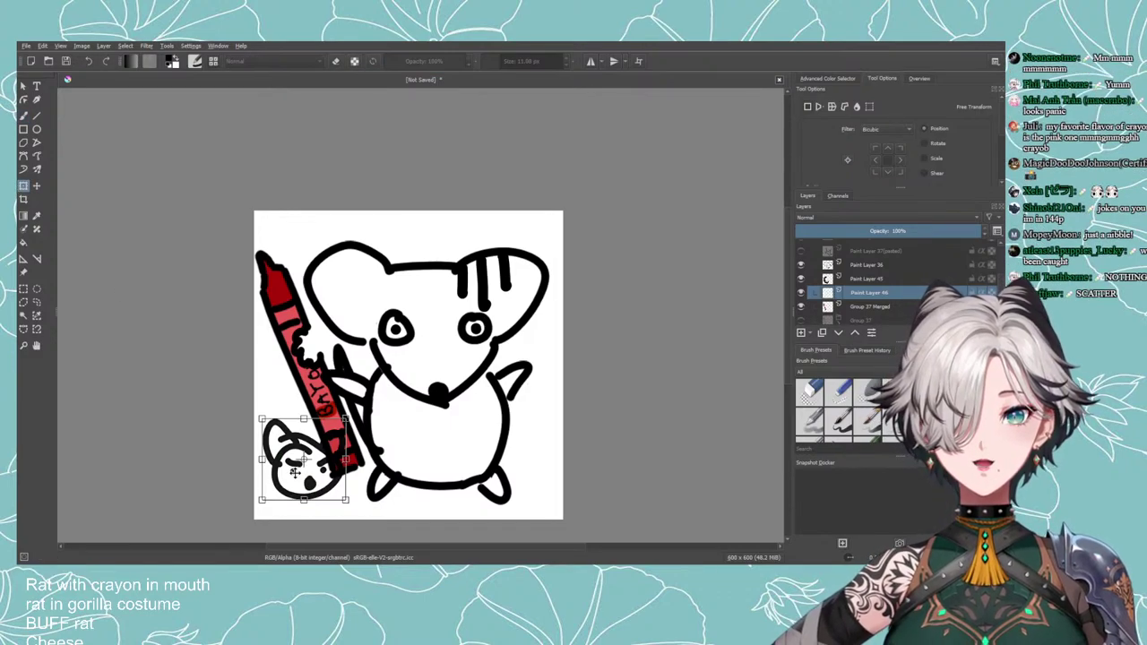
drag(309, 448, 285, 240)
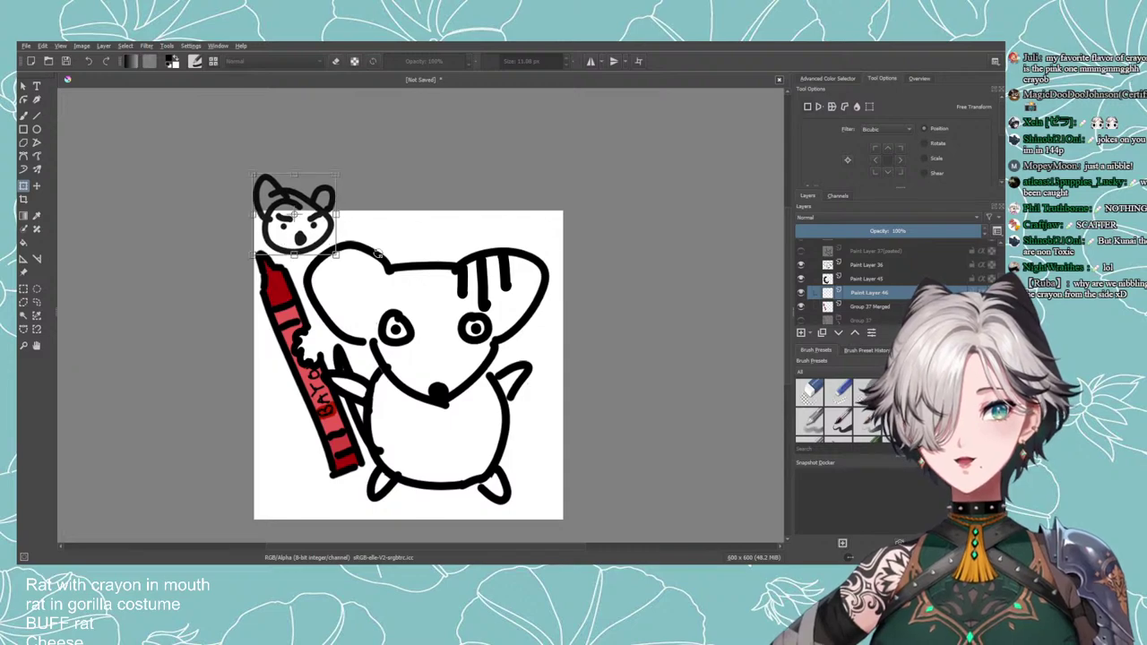
Select the group holding the whole drawing and nudge it very slightly with a free transform.
scroll(886, 268, up, 3)
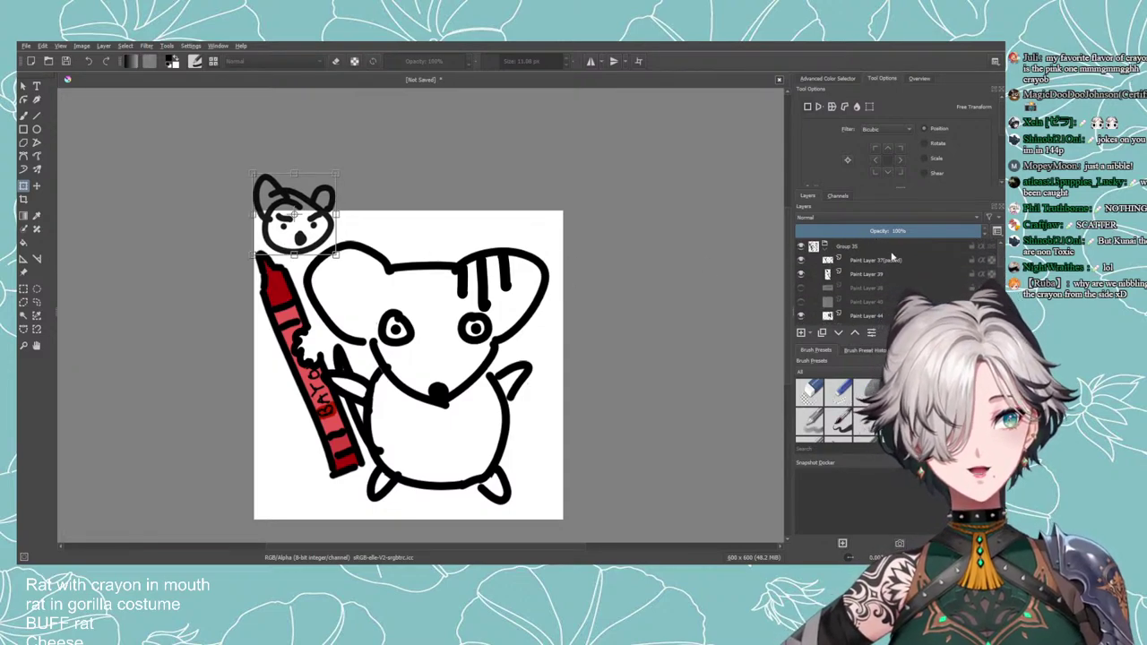
click(889, 249)
click(440, 351)
drag(435, 361, 437, 361)
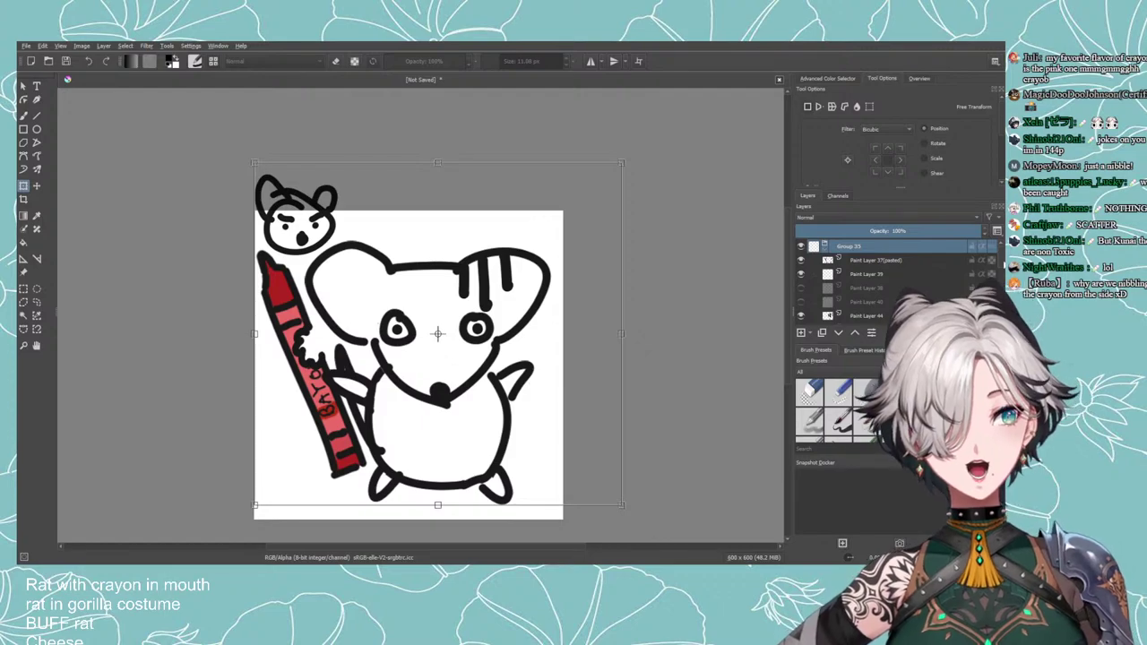
Hide the paint layer with the small animal head, keeping the merged crayon layer shown.
scroll(896, 287, down, 3)
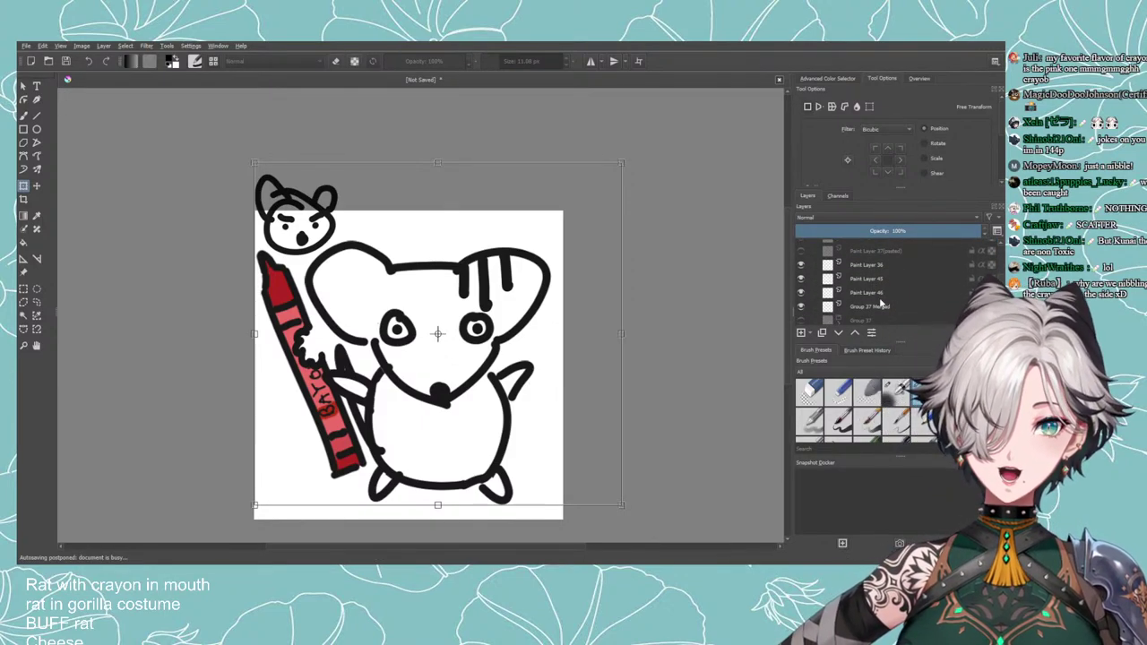
scroll(882, 299, down, 1)
click(801, 271)
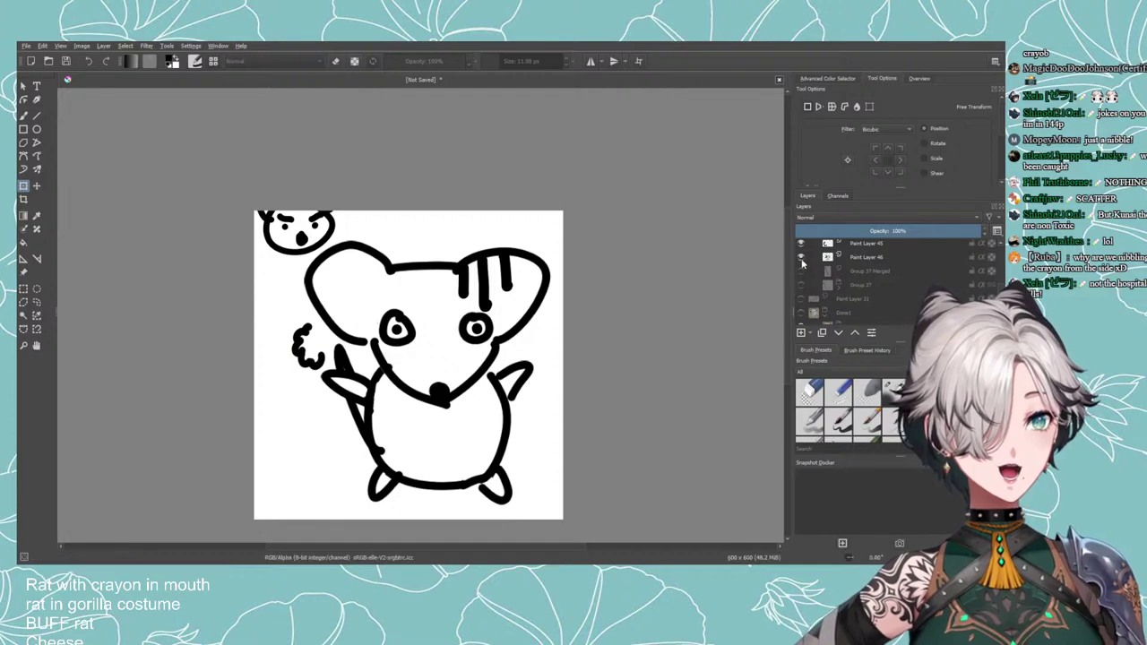
click(801, 270)
click(801, 257)
click(801, 257)
click(801, 257)
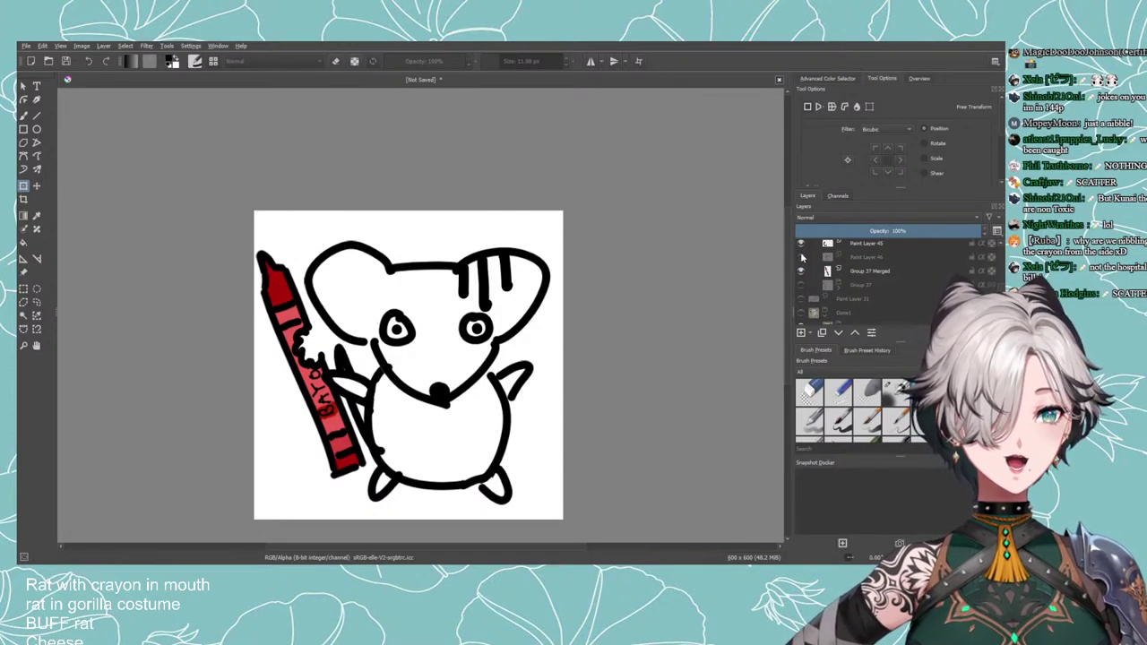
Select the drawing's group and check how the rat and crayon read at a reduced size.
scroll(801, 257, down, 3)
click(850, 251)
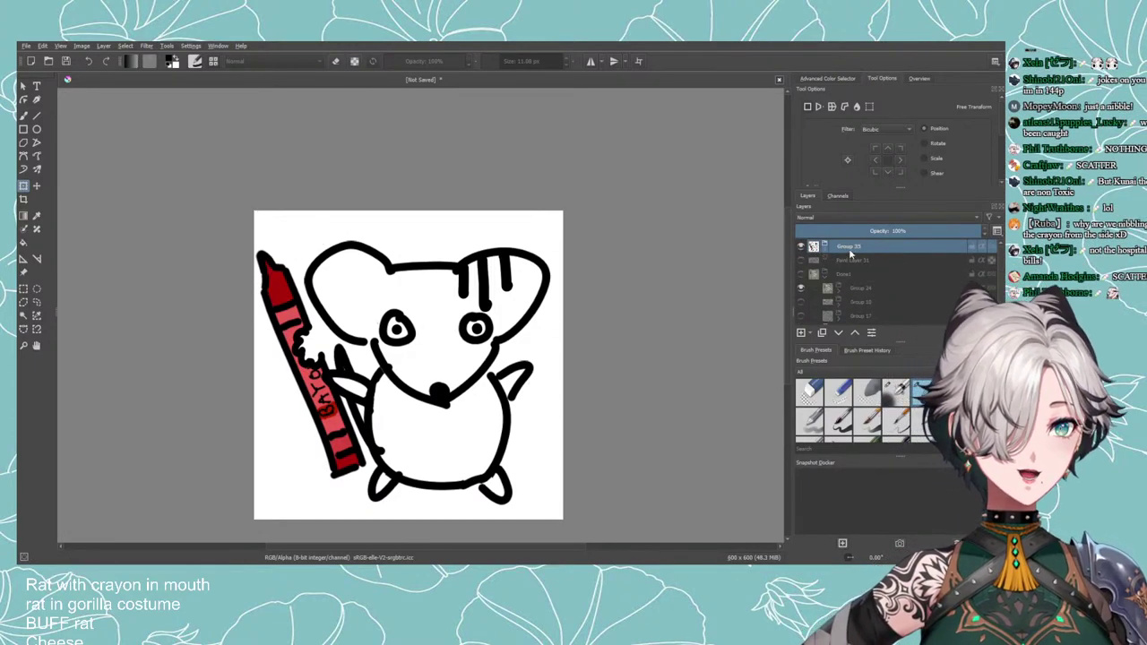
scroll(606, 358, down, 4)
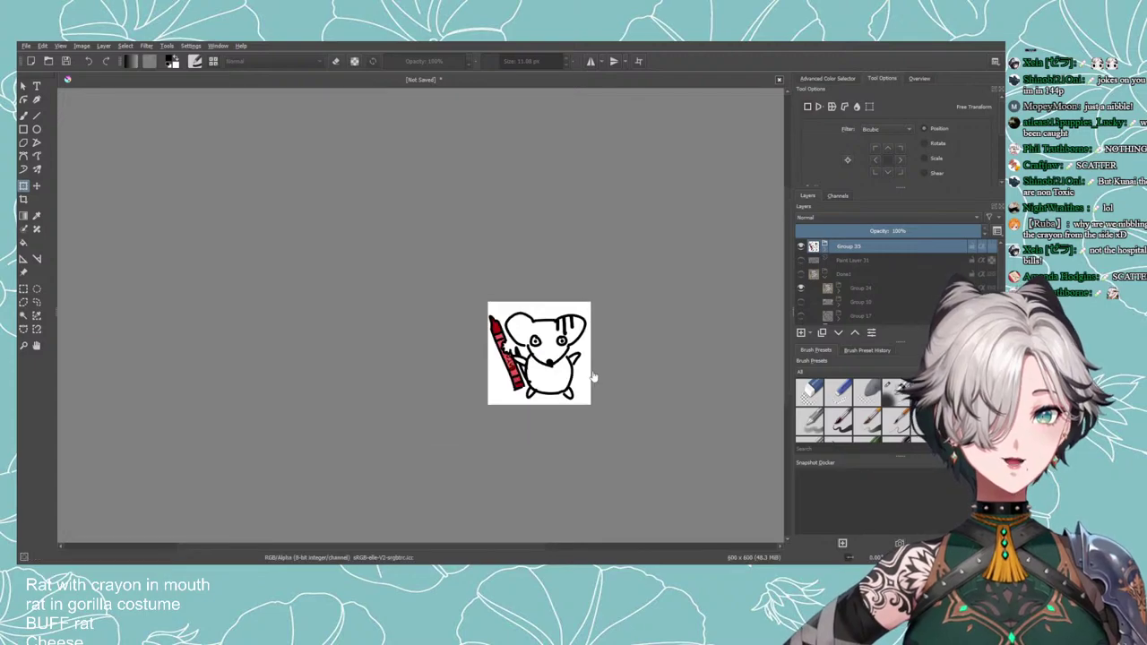
scroll(607, 363, up, 1)
scroll(605, 363, up, 1)
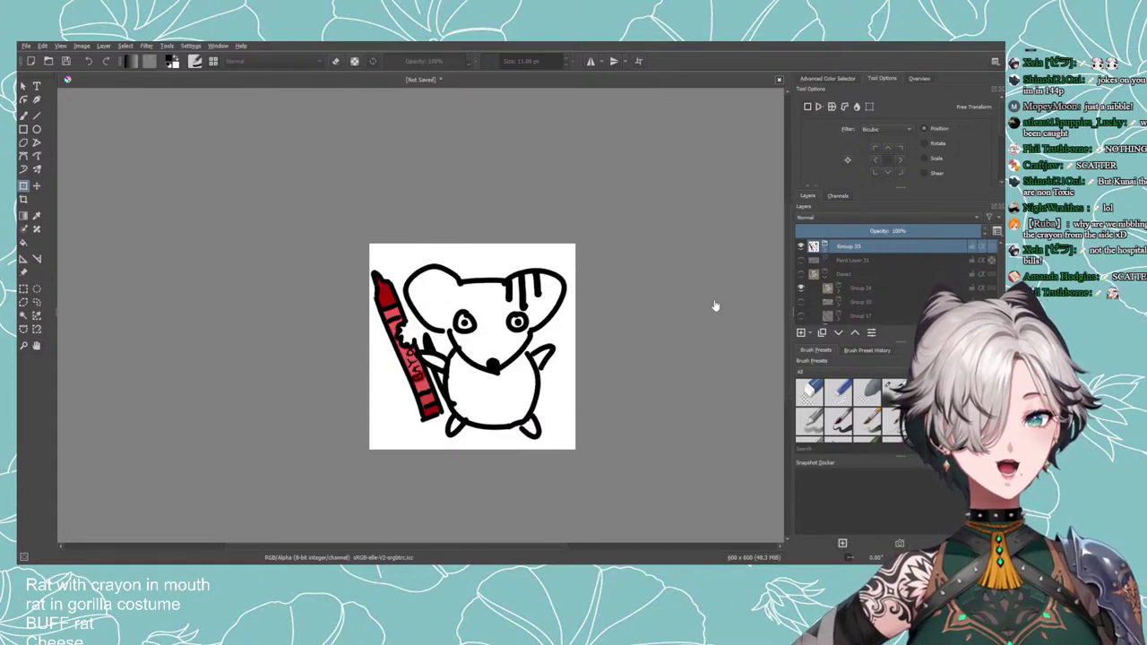
Add a new paint layer directly above the hidden animal-head layer inside the drawing's group.
click(824, 246)
click(862, 288)
scroll(861, 292, down, 1)
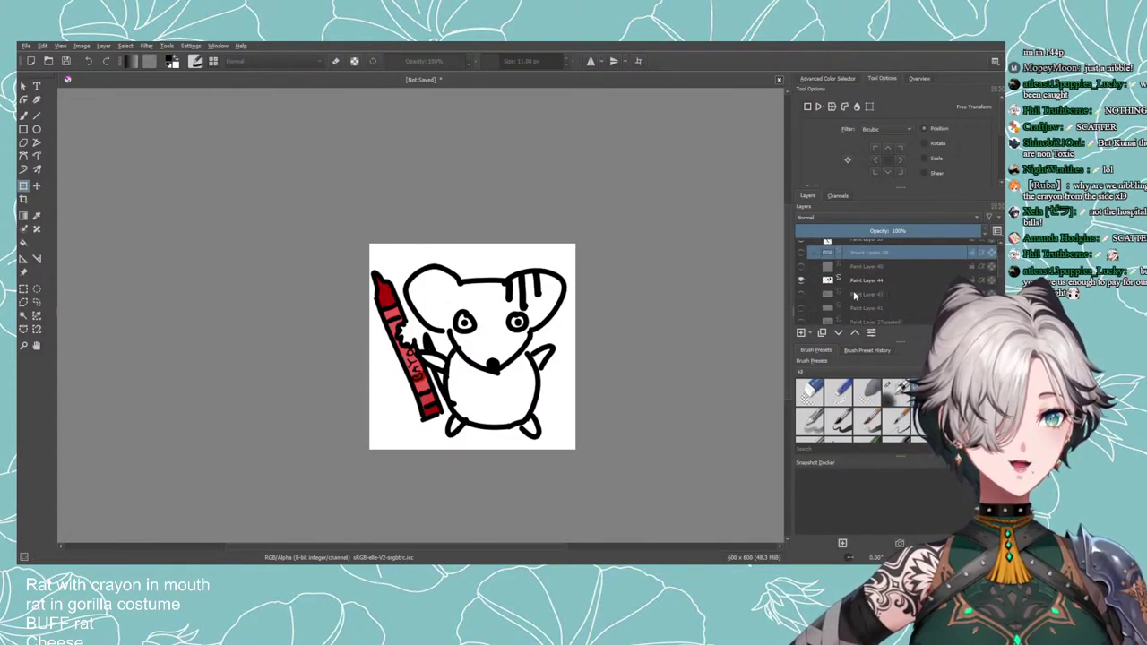
click(853, 294)
scroll(826, 300, down, 2)
click(844, 290)
scroll(830, 305, down, 1)
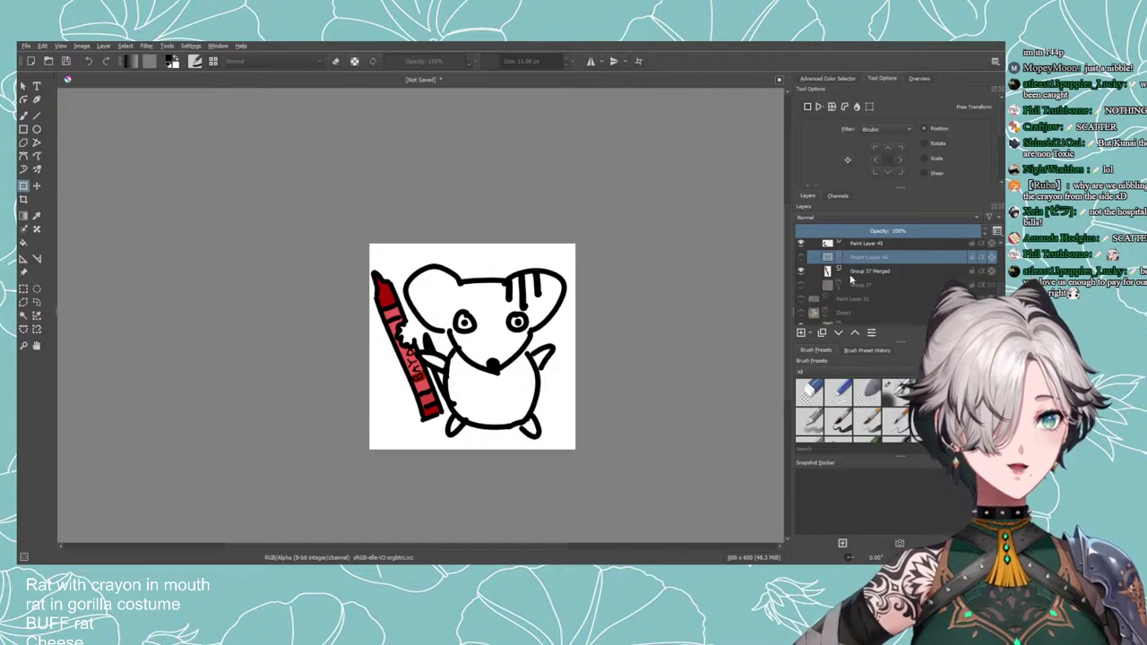
click(801, 332)
scroll(642, 324, up, 2)
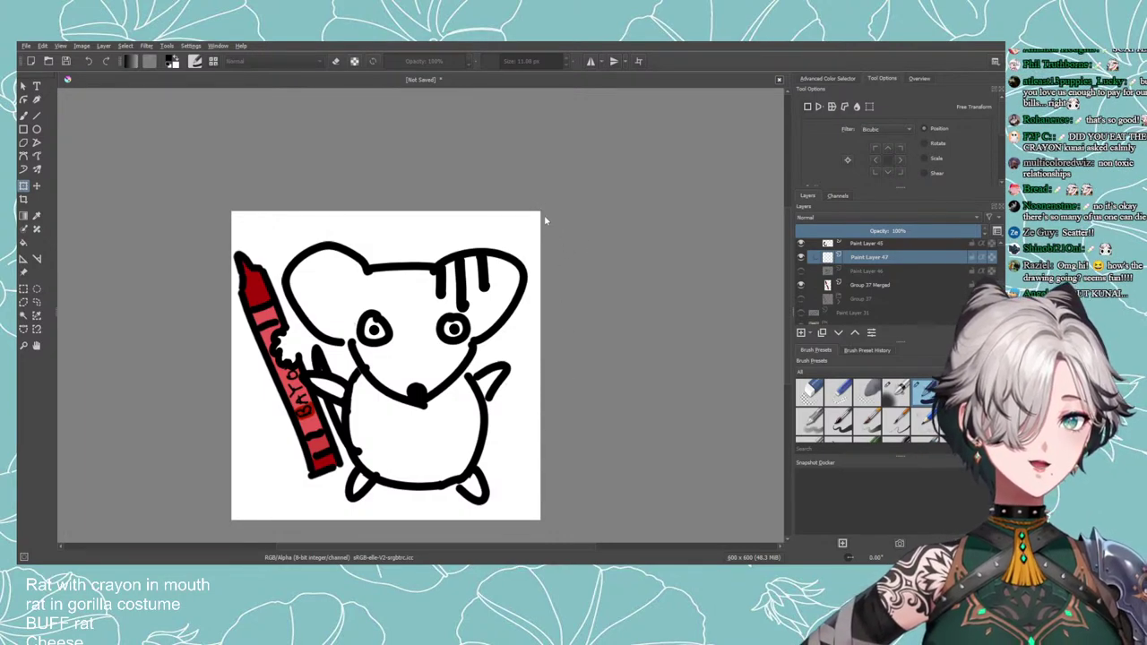
Paint the rat's head, unstriped ear and body muted purple on the new layer, enlarging the brush to 84.89 px.
key(x)
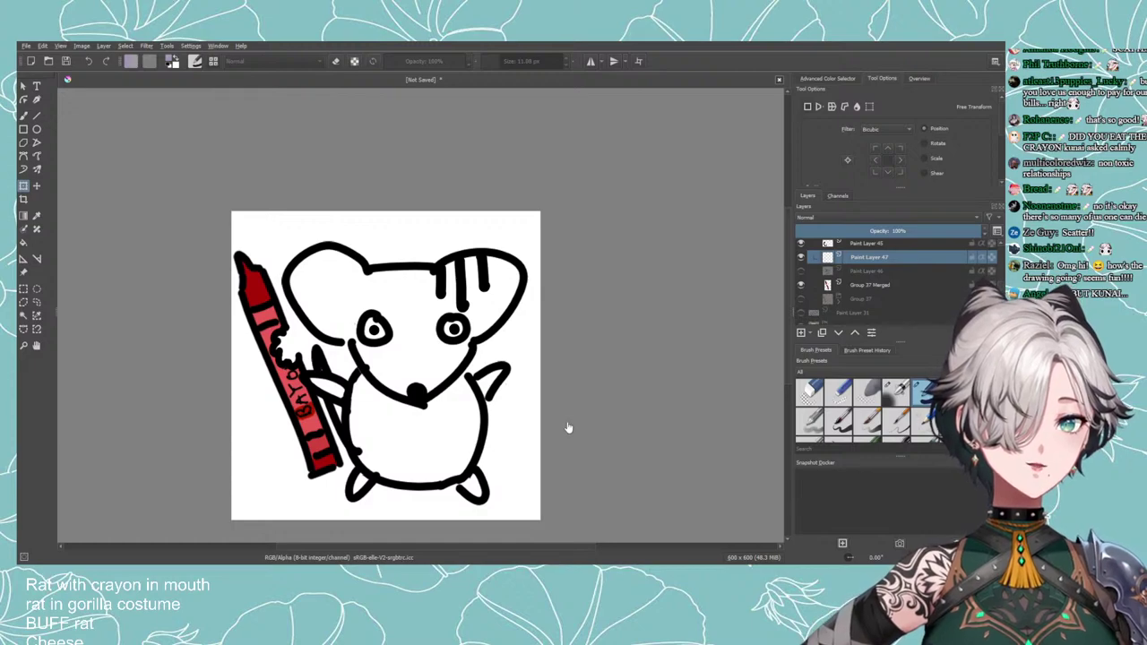
click(23, 115)
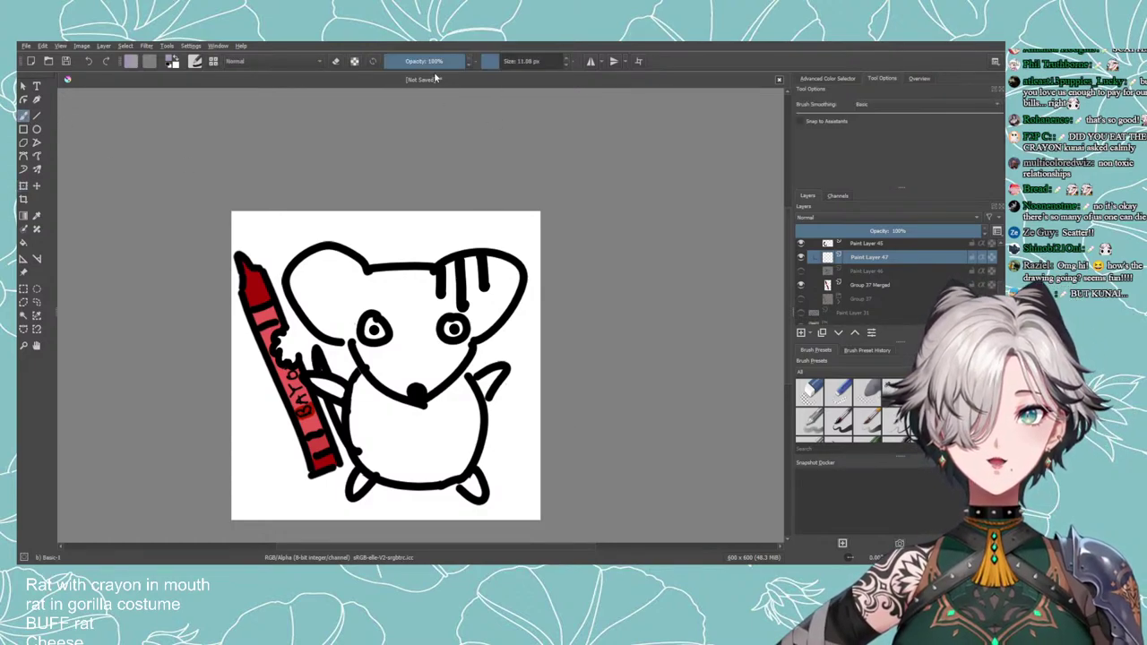
mouse_move(410, 342)
mouse_down()
mouse_move(379, 330)
mouse_move(438, 277)
mouse_up()
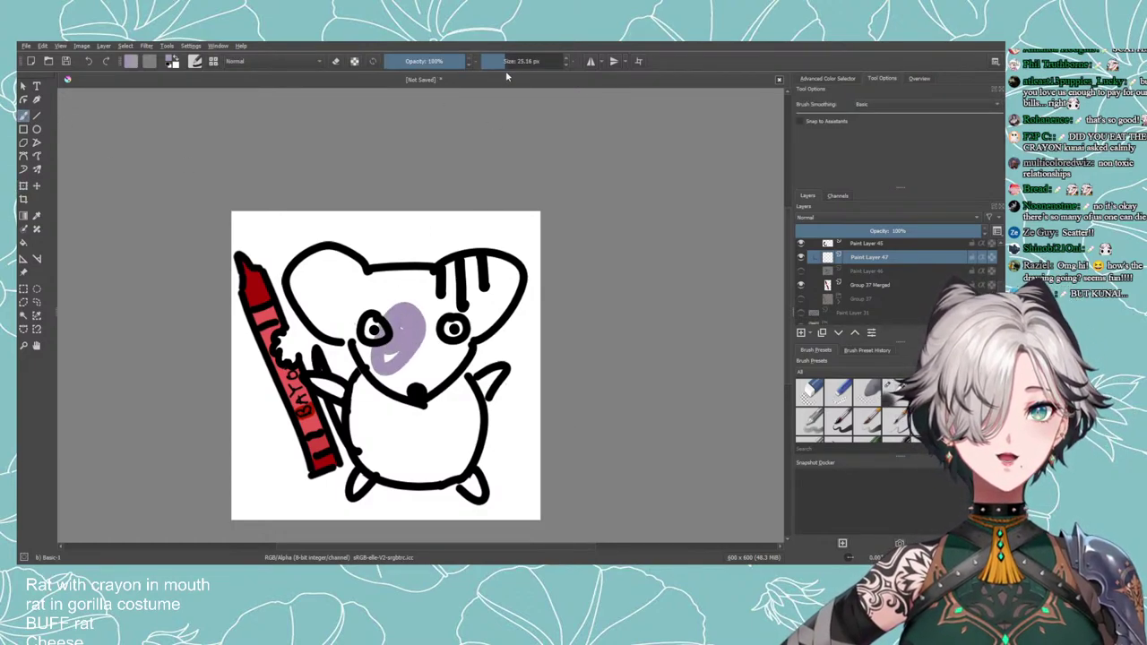
drag(506, 61, 529, 61)
mouse_move(430, 286)
mouse_down()
mouse_move(403, 316)
mouse_move(388, 293)
mouse_move(398, 306)
mouse_move(334, 290)
mouse_move(340, 281)
mouse_move(322, 269)
mouse_move(318, 282)
mouse_move(346, 325)
mouse_move(379, 329)
mouse_move(394, 356)
mouse_move(392, 398)
mouse_move(377, 439)
mouse_move(374, 428)
mouse_move(420, 459)
mouse_move(450, 441)
mouse_move(455, 397)
mouse_move(458, 430)
mouse_move(422, 385)
mouse_move(430, 358)
mouse_up()
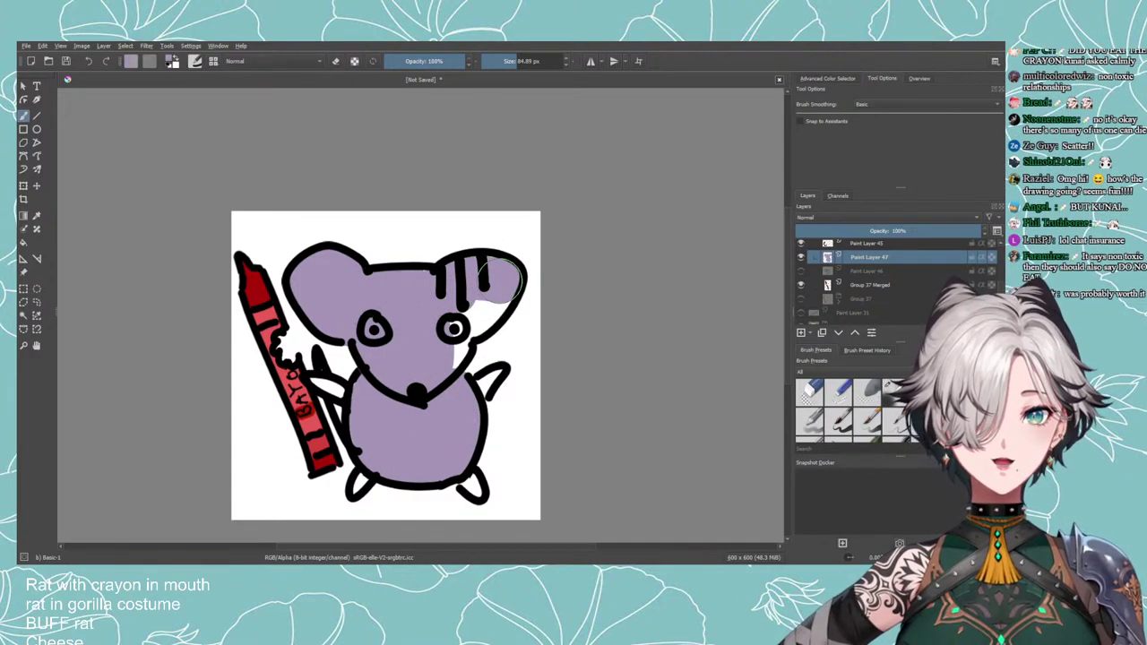
Complete the purple fill on the striped ear and colour the arms and feet with a smaller brush.
drag(460, 271, 461, 298)
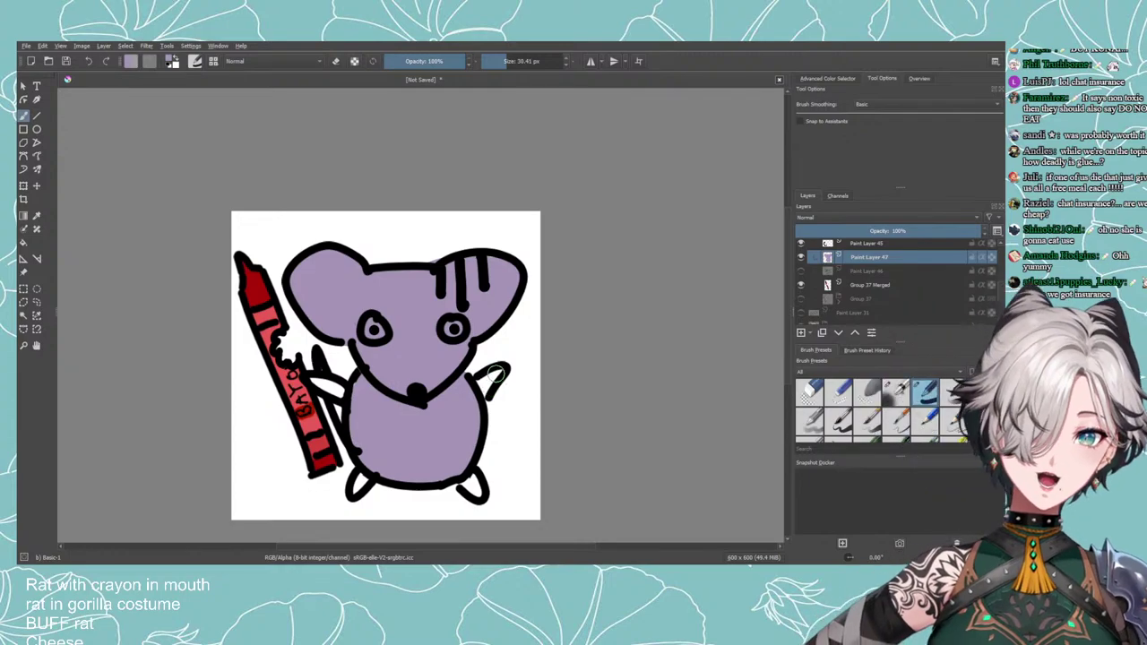
drag(496, 375, 488, 400)
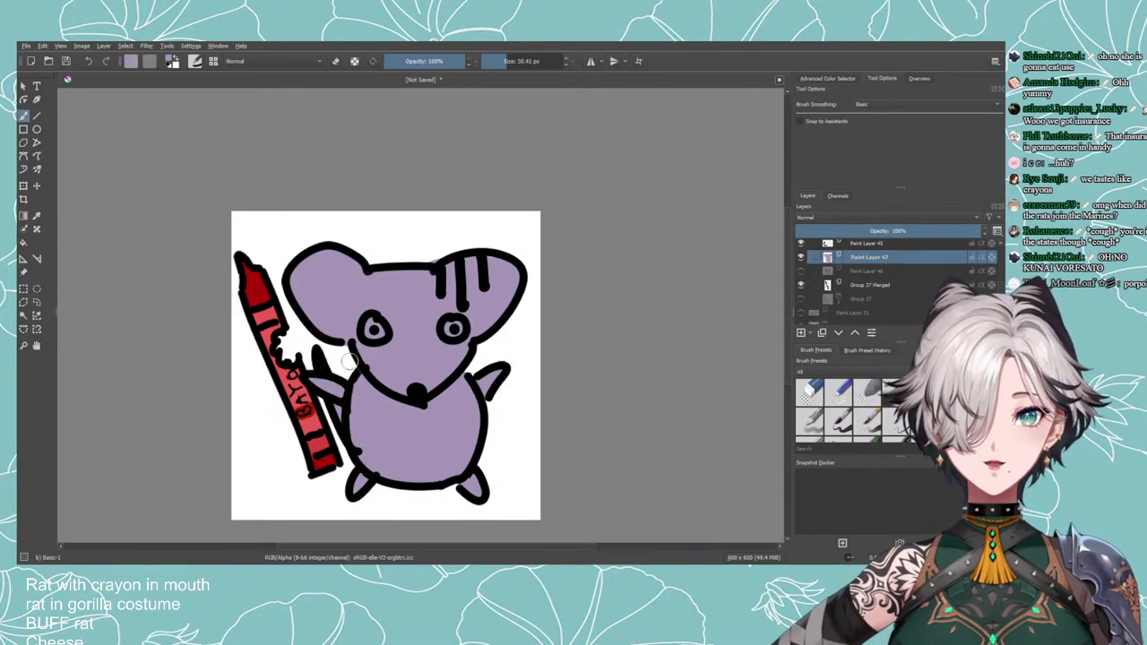
scroll(345, 322, down, 2)
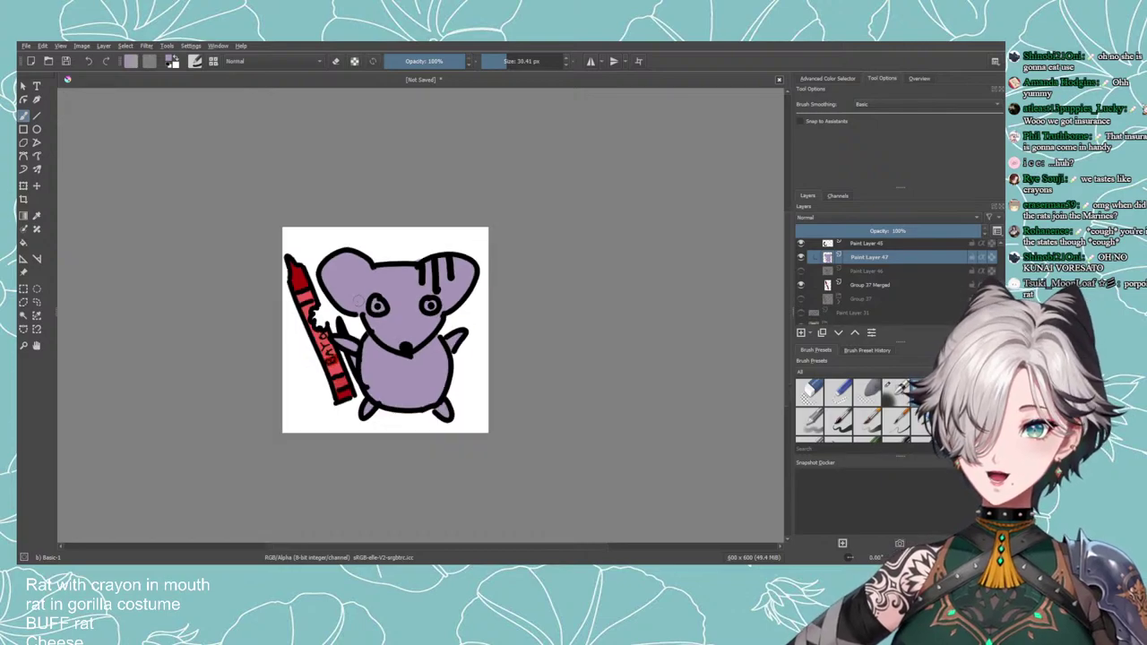
scroll(365, 292, up, 1)
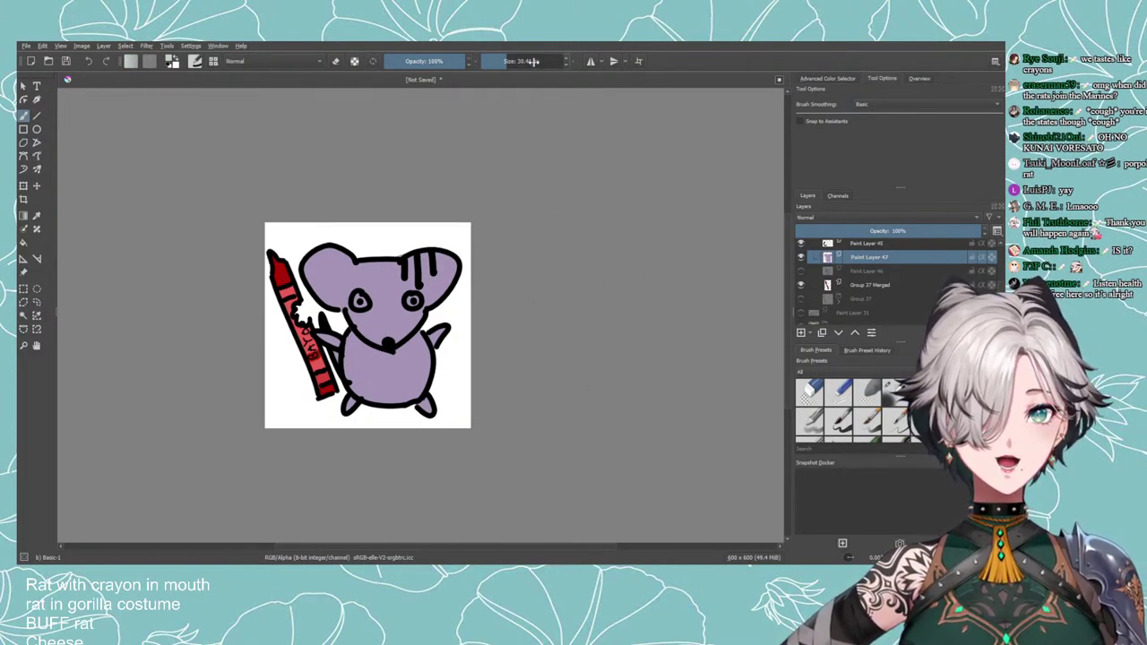
Preserve the fill's alpha and recolour the rat with a very large brush, trying light grey and brown before settling on medium grey.
click(354, 61)
mouse_move(296, 306)
mouse_down()
mouse_move(416, 304)
mouse_move(394, 387)
mouse_up()
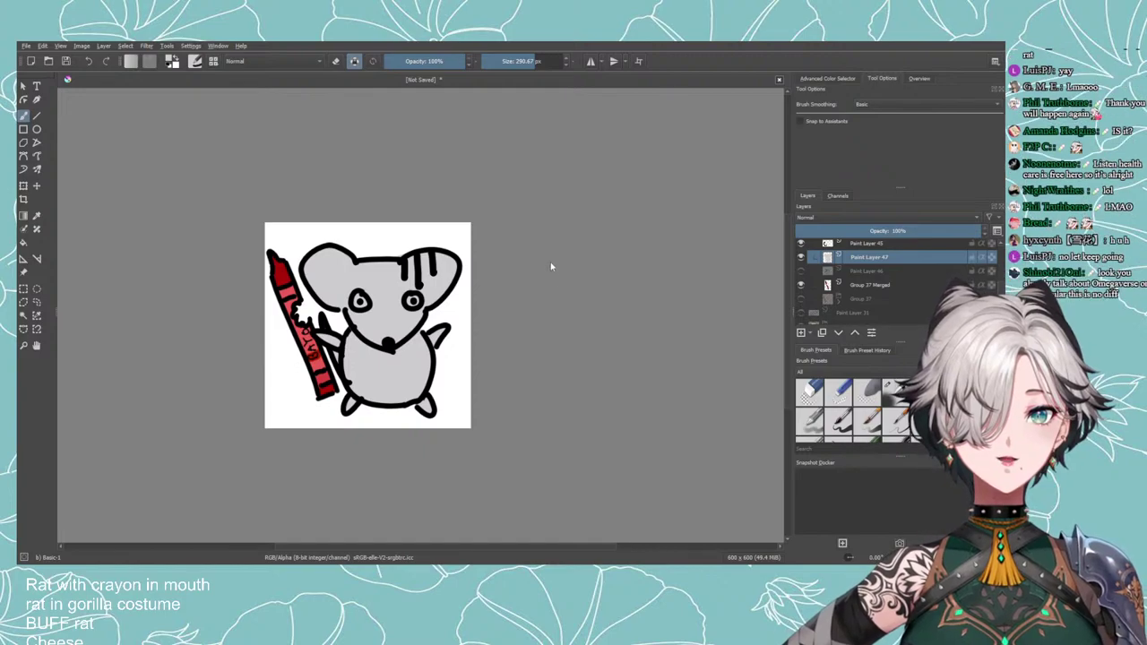
mouse_move(394, 395)
mouse_down()
mouse_move(376, 340)
mouse_move(315, 273)
mouse_up()
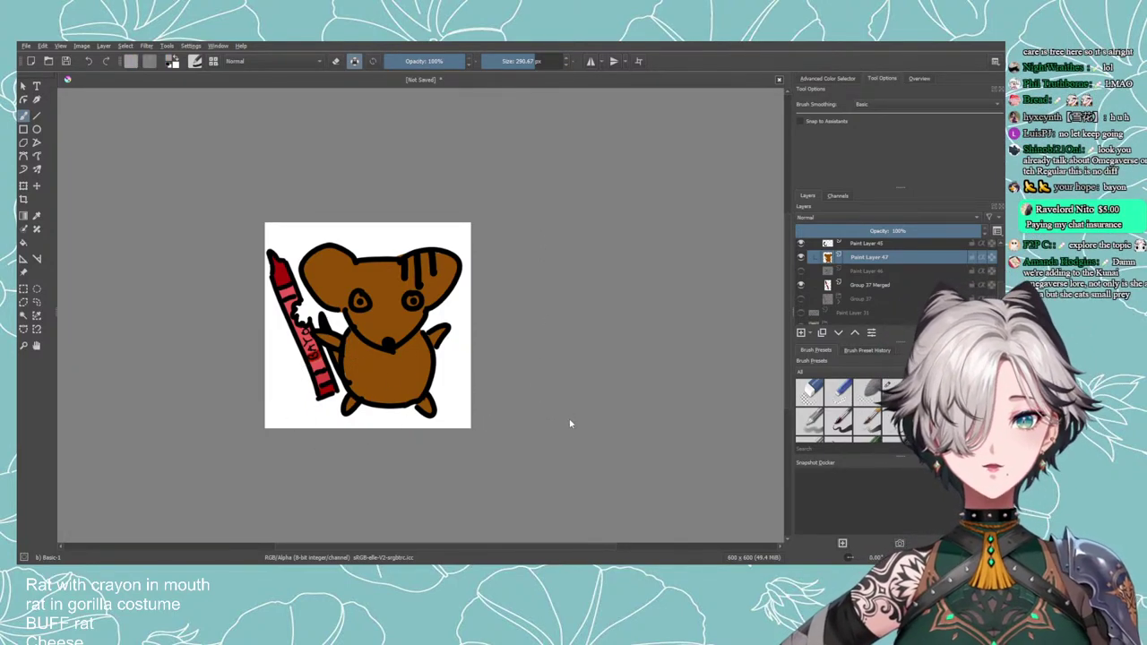
mouse_move(513, 413)
mouse_down()
mouse_move(379, 423)
mouse_move(478, 329)
mouse_move(300, 314)
mouse_up()
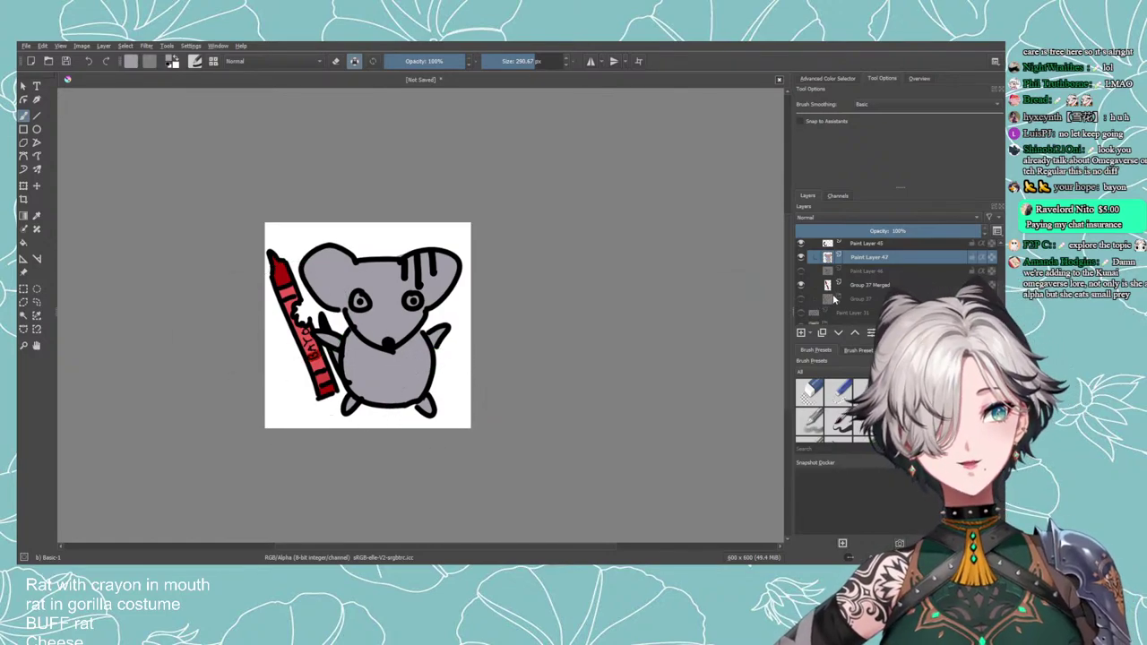
Move the crayon layer, Group 37 Merged, up the stack above the rat's linework layers inside the drawing's group.
click(855, 286)
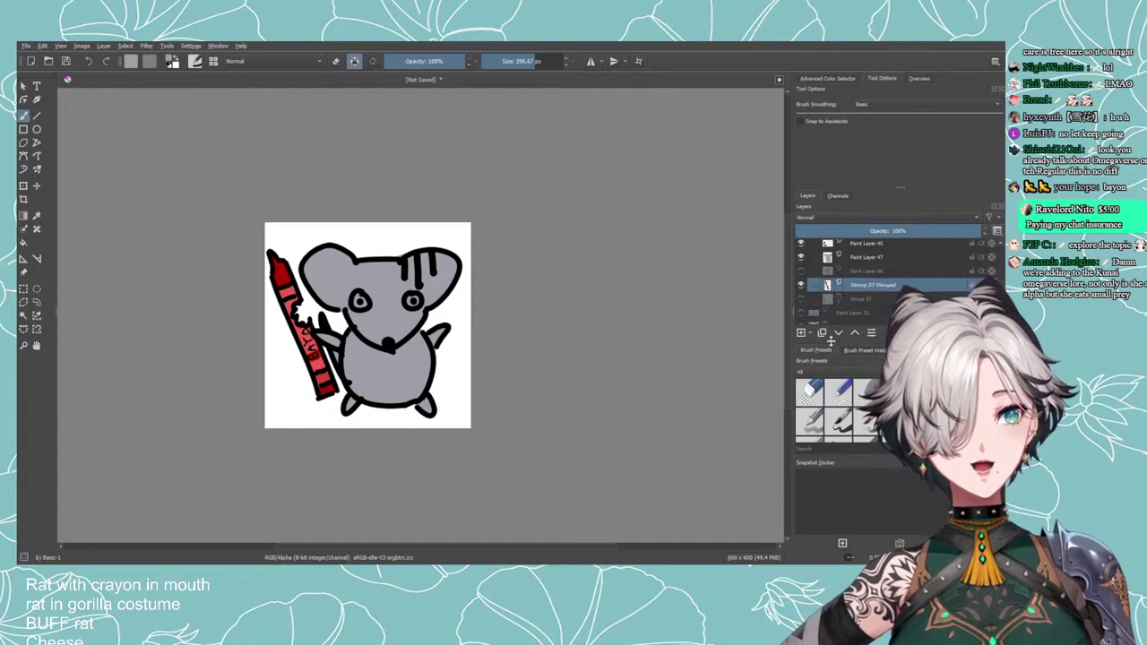
click(855, 334)
click(855, 334)
click(855, 334)
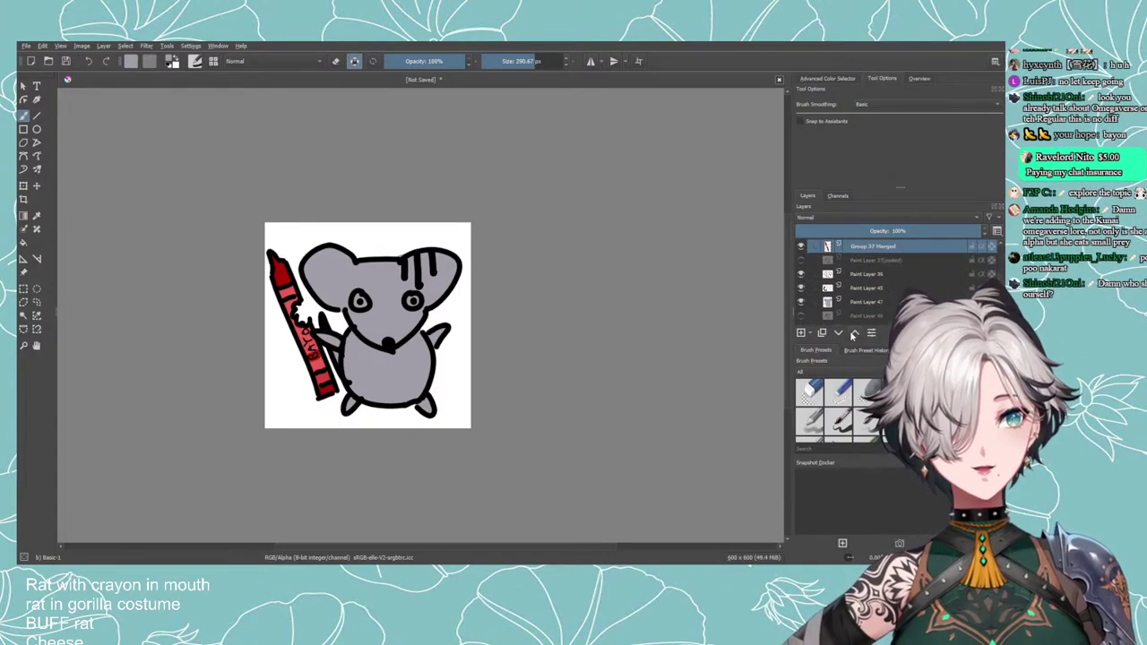
click(854, 334)
click(853, 334)
click(854, 334)
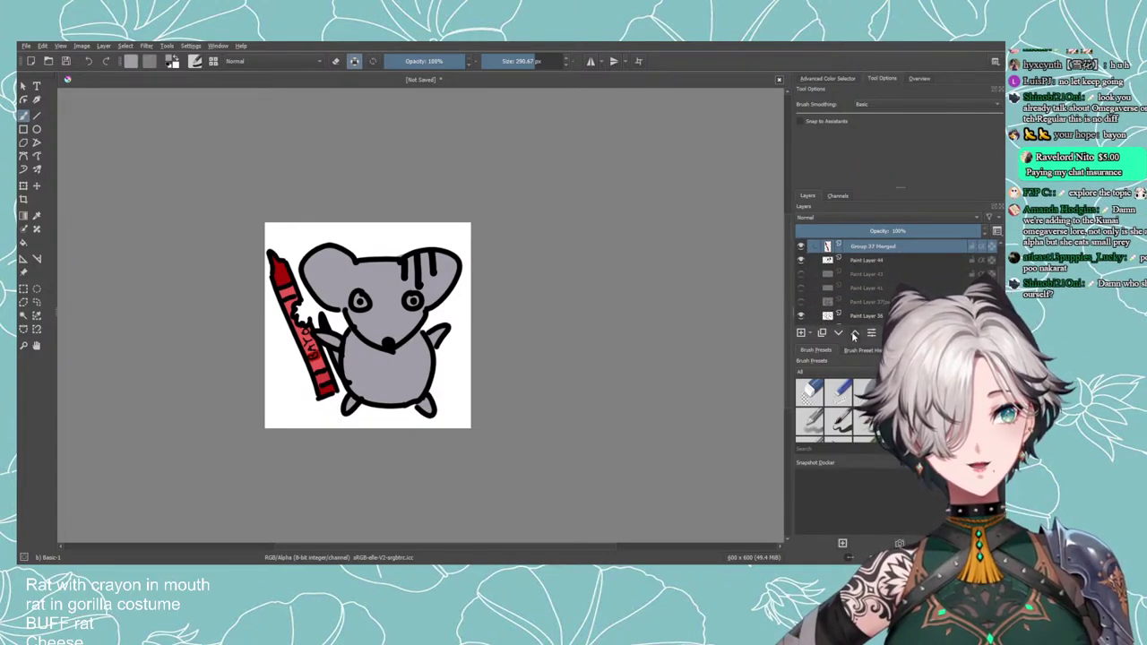
click(853, 334)
click(854, 334)
click(854, 334)
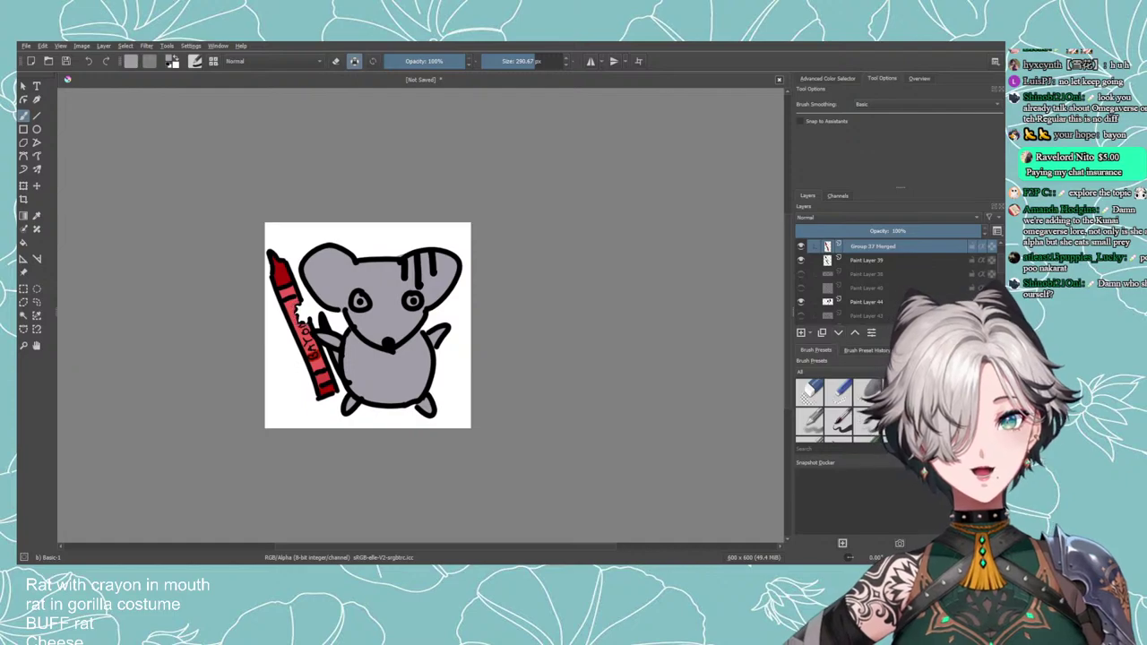
click(853, 333)
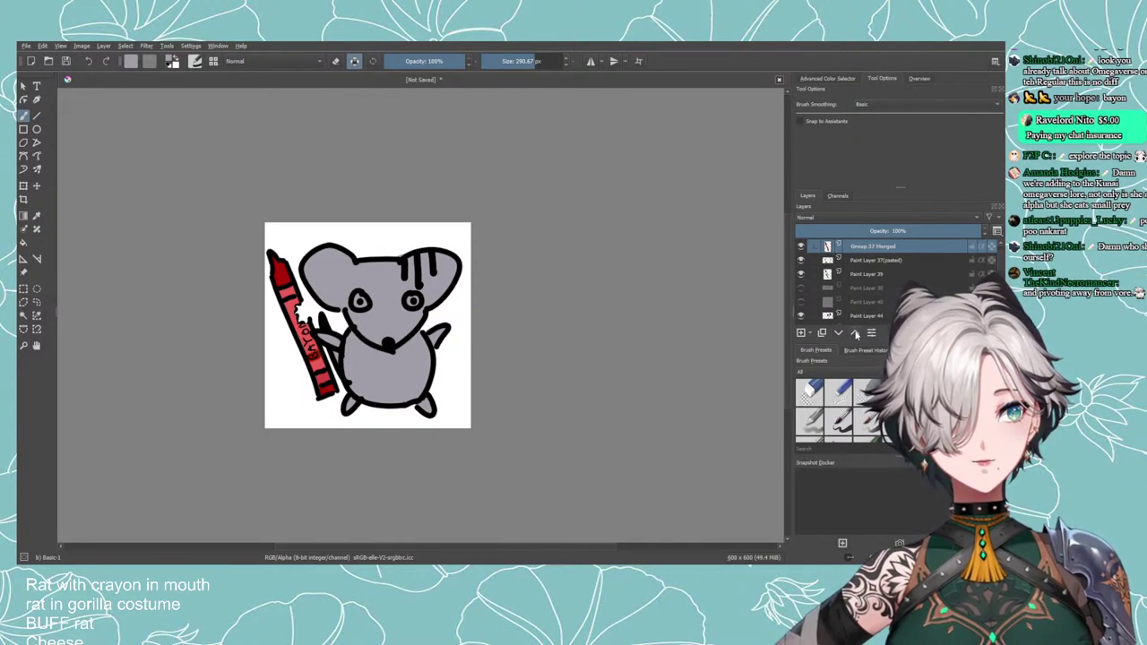
Move Paint Layer 45 to the top of the drawing's group, directly above the crayon layer.
scroll(862, 307, down, 3)
click(862, 281)
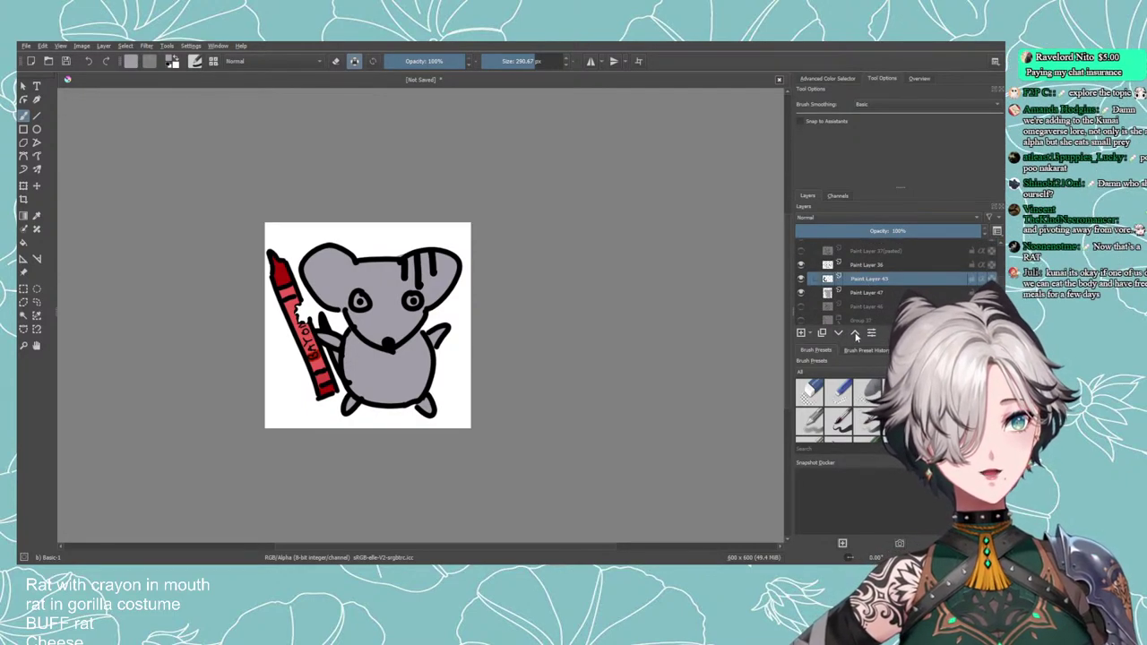
click(855, 334)
click(855, 334)
click(854, 333)
click(854, 333)
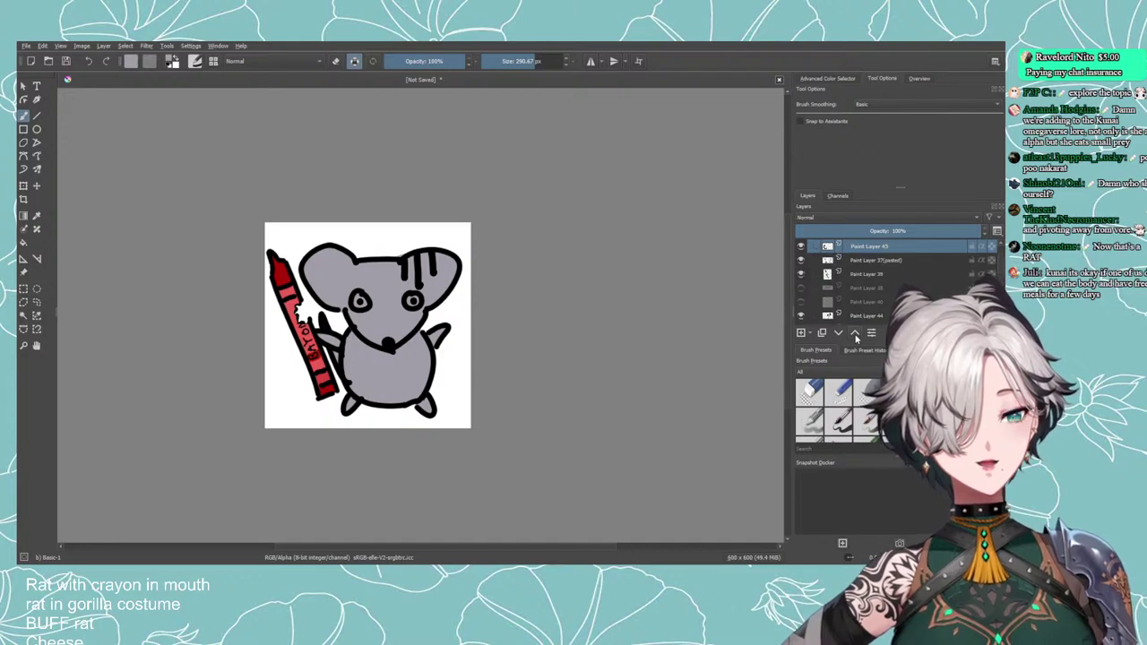
click(839, 333)
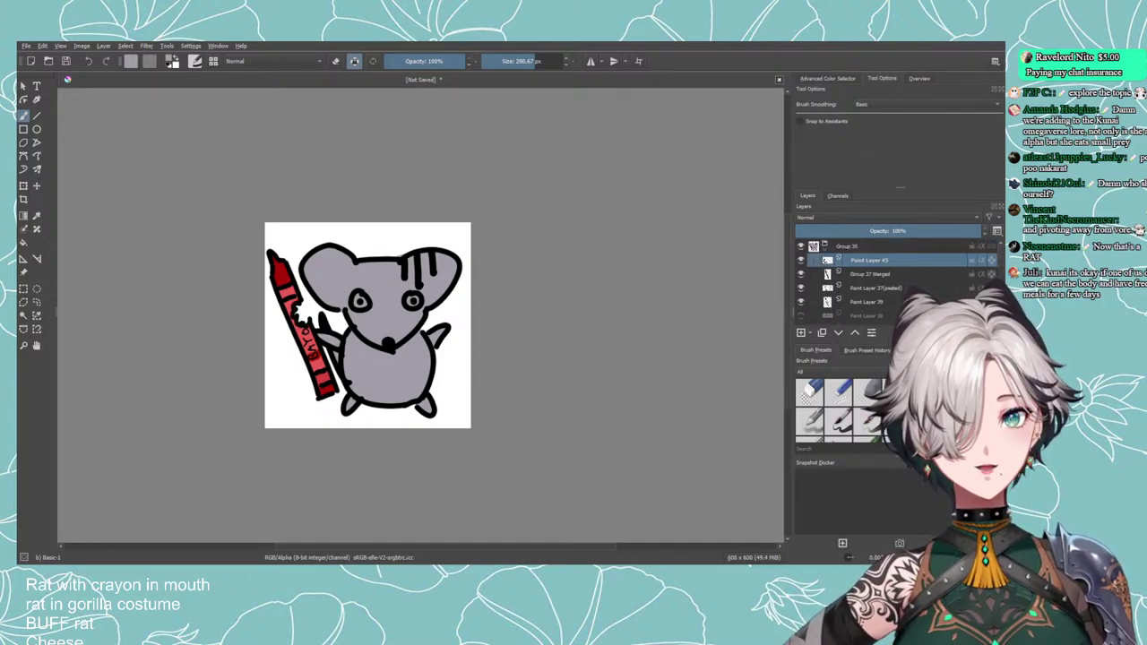
scroll(586, 376, up, 1)
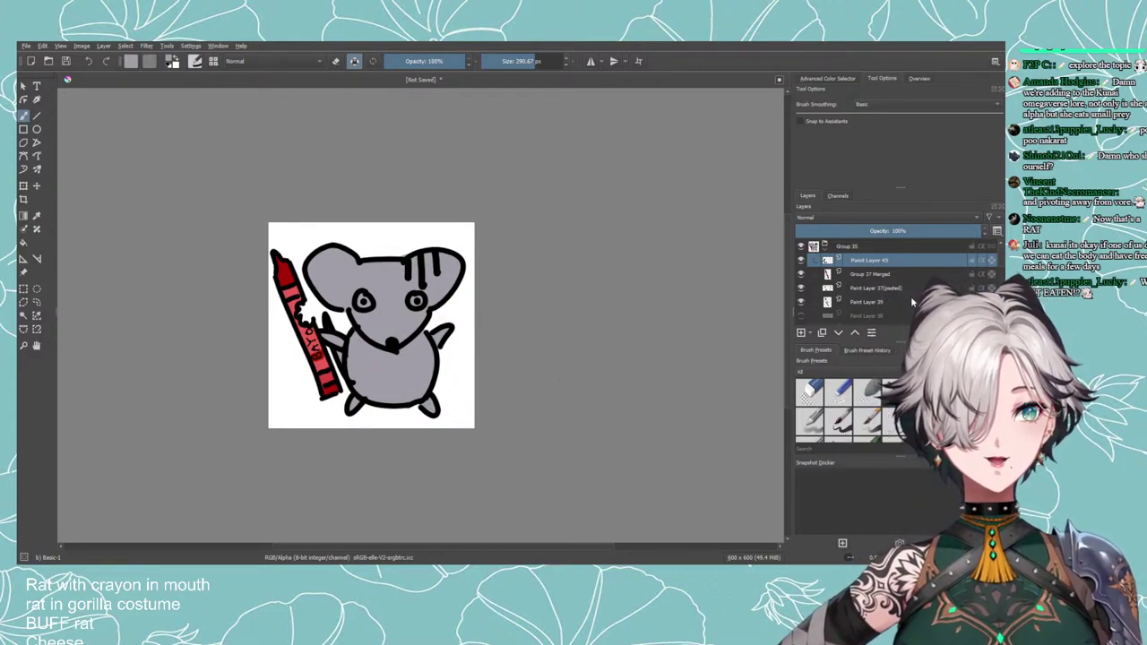
Repaint the rat's fill on Paint Layer 47 with the very large brush, trying white before settling on very light grey.
scroll(879, 285, down, 4)
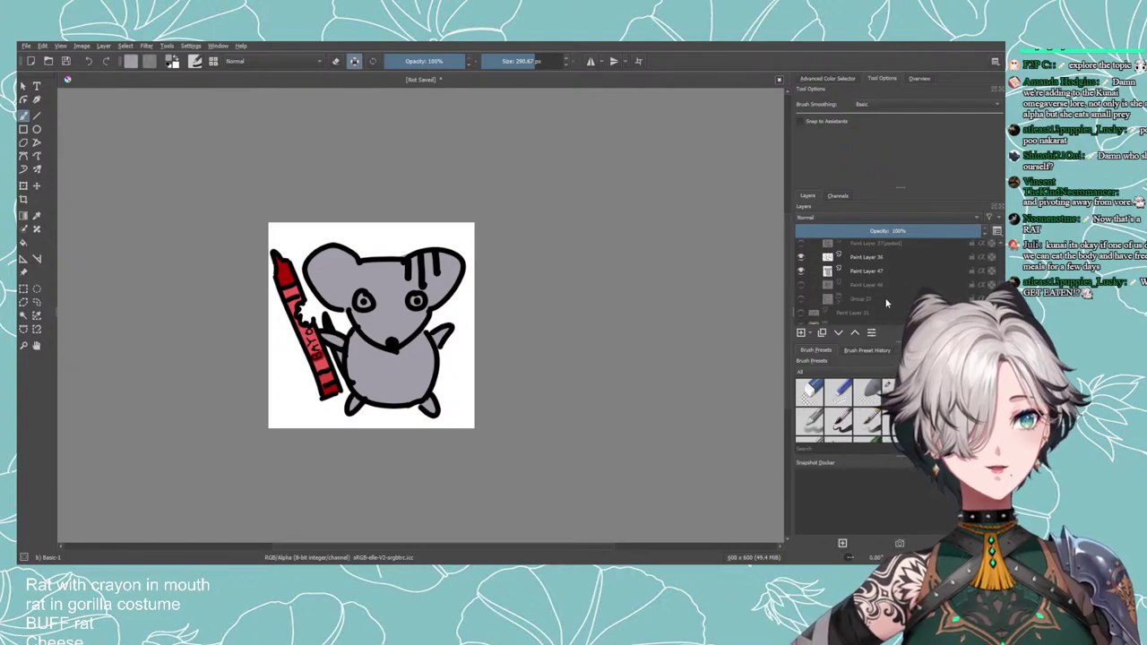
click(874, 261)
click(875, 270)
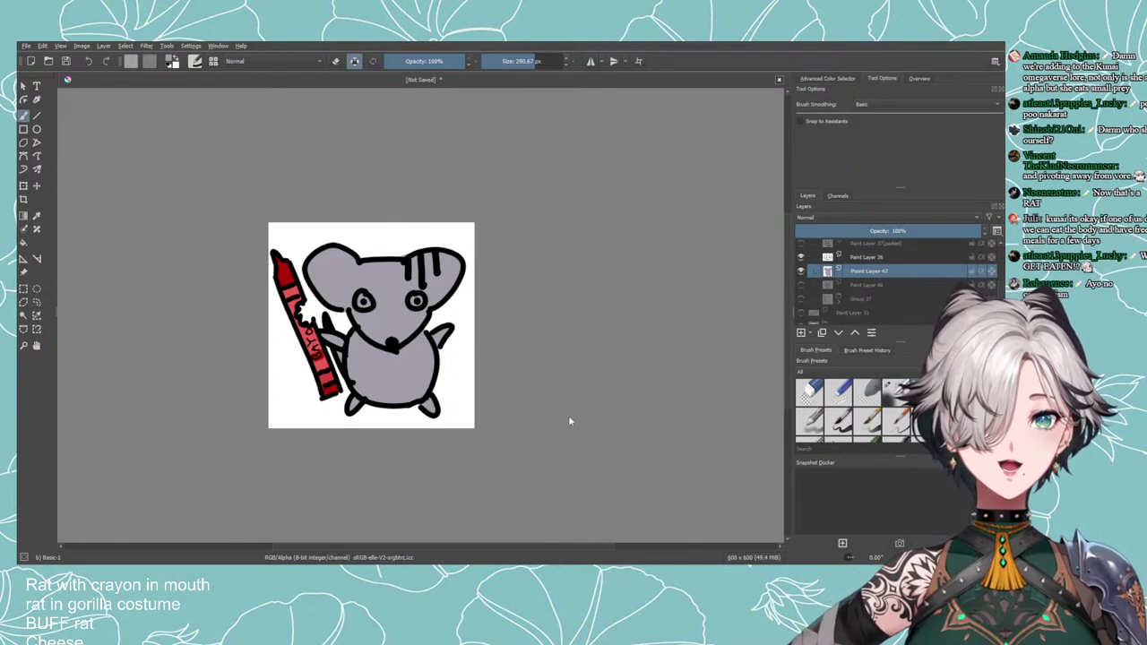
click(177, 58)
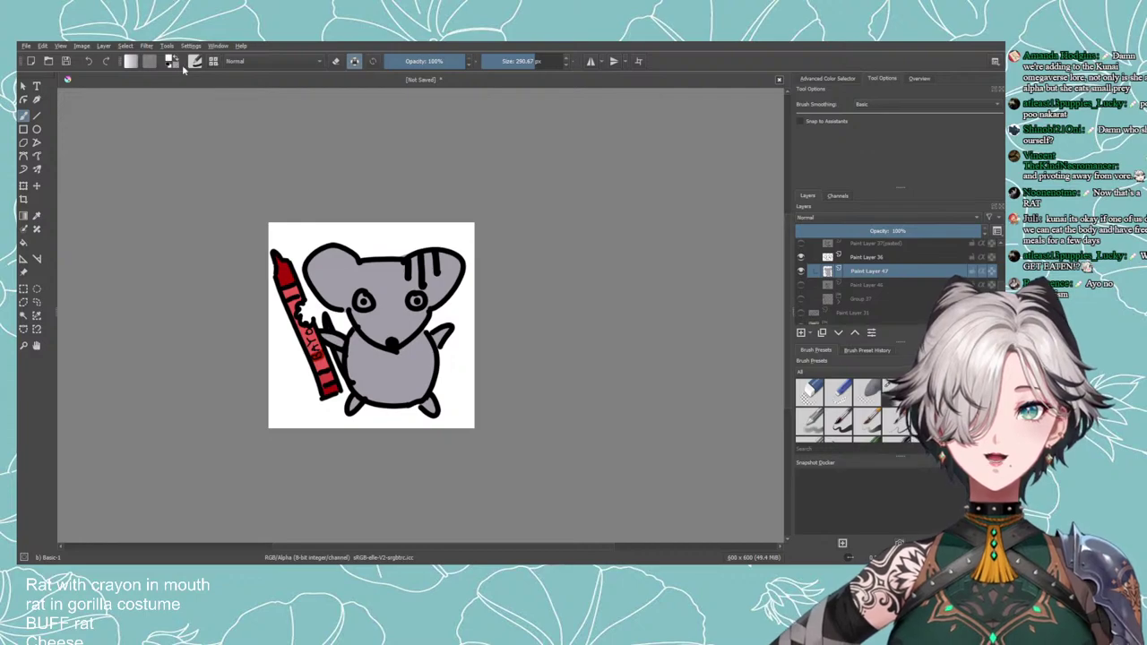
mouse_move(359, 206)
mouse_down()
mouse_move(427, 204)
mouse_move(440, 243)
mouse_move(403, 468)
mouse_up()
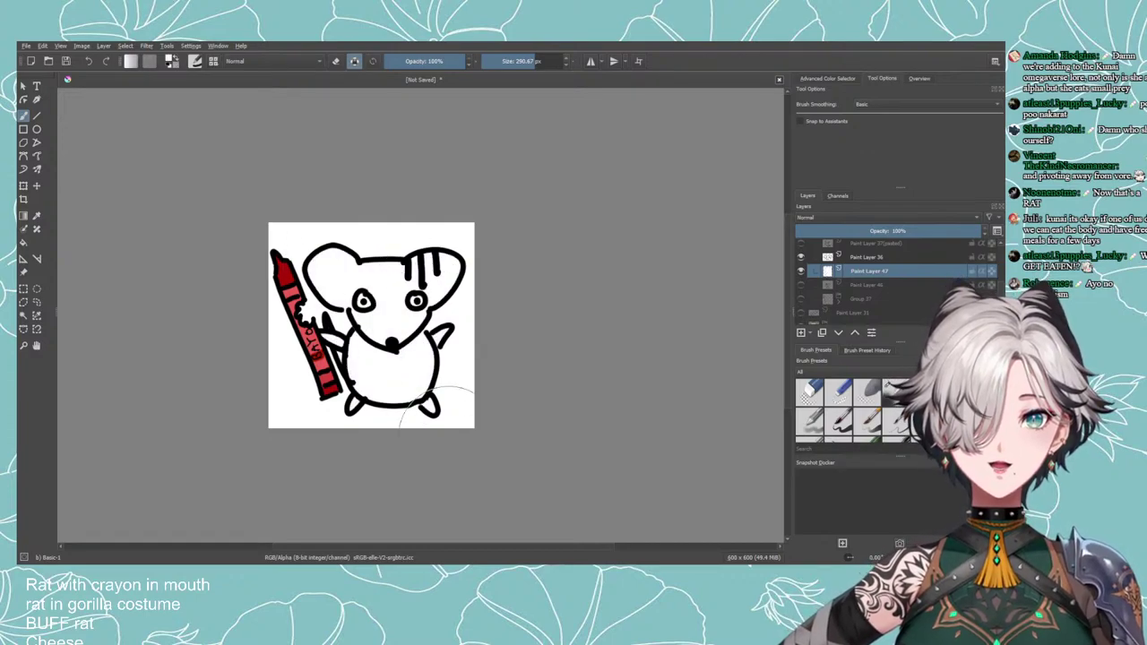
scroll(446, 434, down, 4)
scroll(449, 434, up, 4)
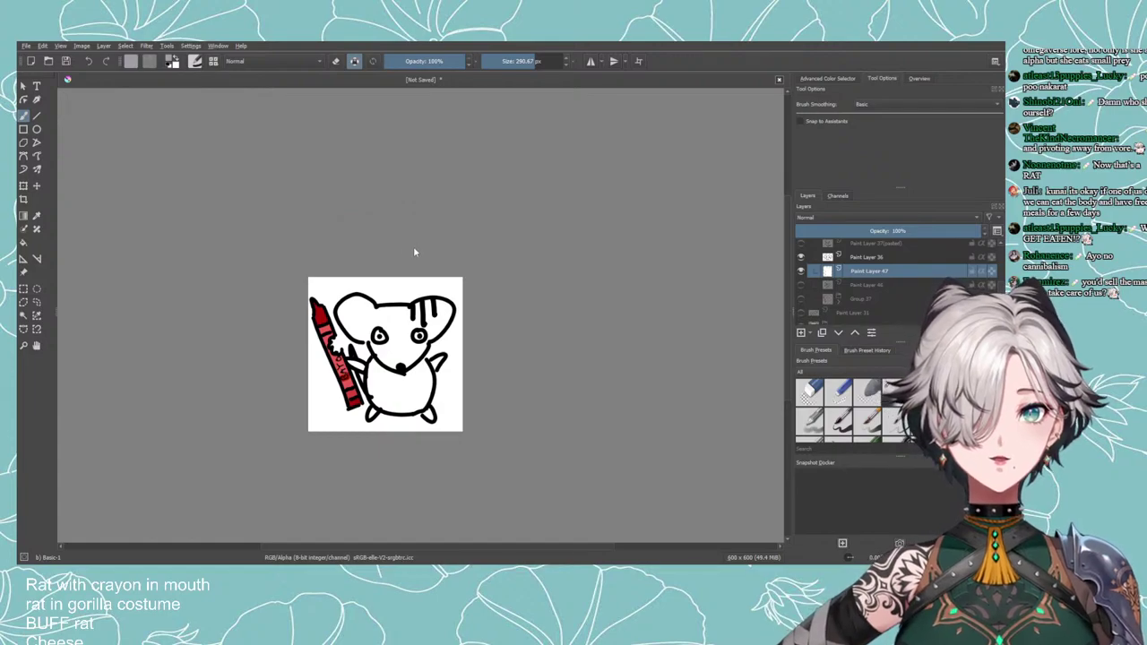
mouse_move(396, 417)
mouse_down()
mouse_move(374, 411)
mouse_move(333, 344)
mouse_move(468, 300)
mouse_up()
scroll(558, 269, down, 3)
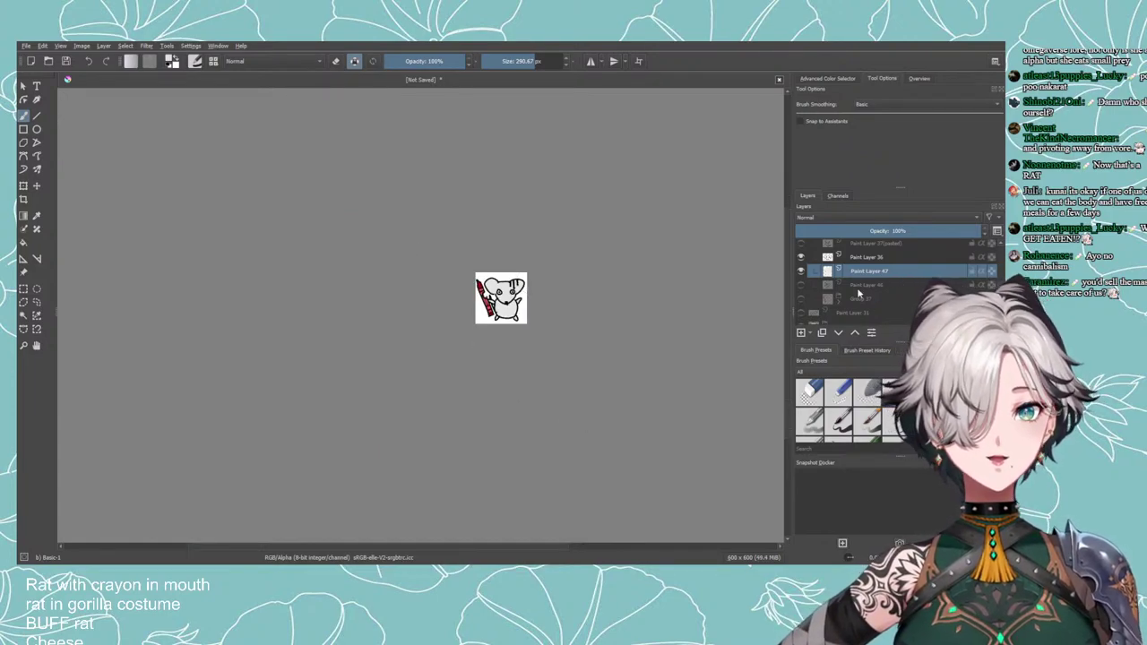
Collapse the drawing's layer group and examine the recoloured rat both small and enlarged.
scroll(871, 267, down, 1)
scroll(866, 262, up, 3)
scroll(865, 258, up, 2)
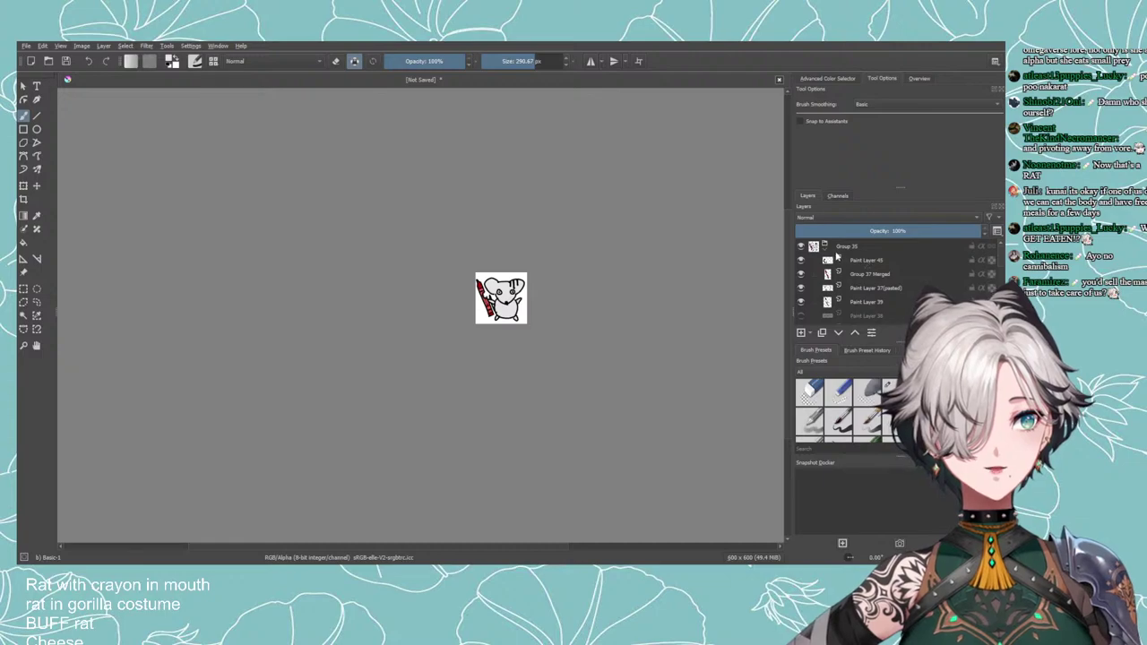
click(835, 252)
click(824, 250)
drag(582, 297, 527, 302)
scroll(527, 302, up, 3)
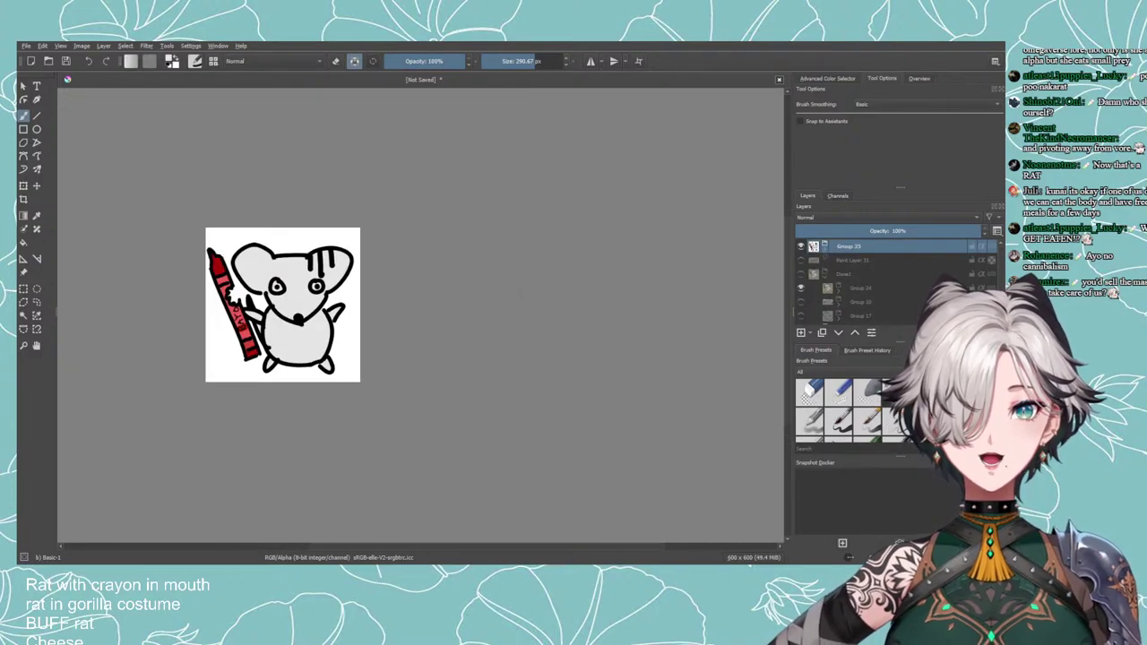
scroll(460, 304, down, 4)
scroll(516, 296, up, 6)
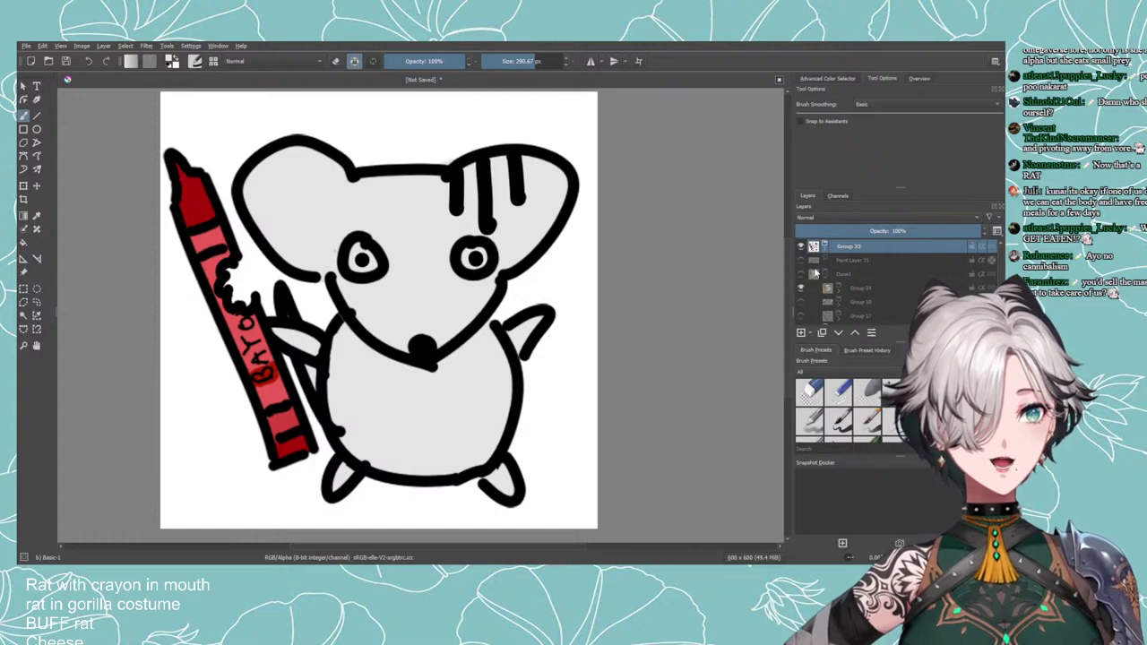
Toggle the body outline, arm and Paint Layer 44 layers one at a time to identify what each contains.
scroll(815, 273, down, 5)
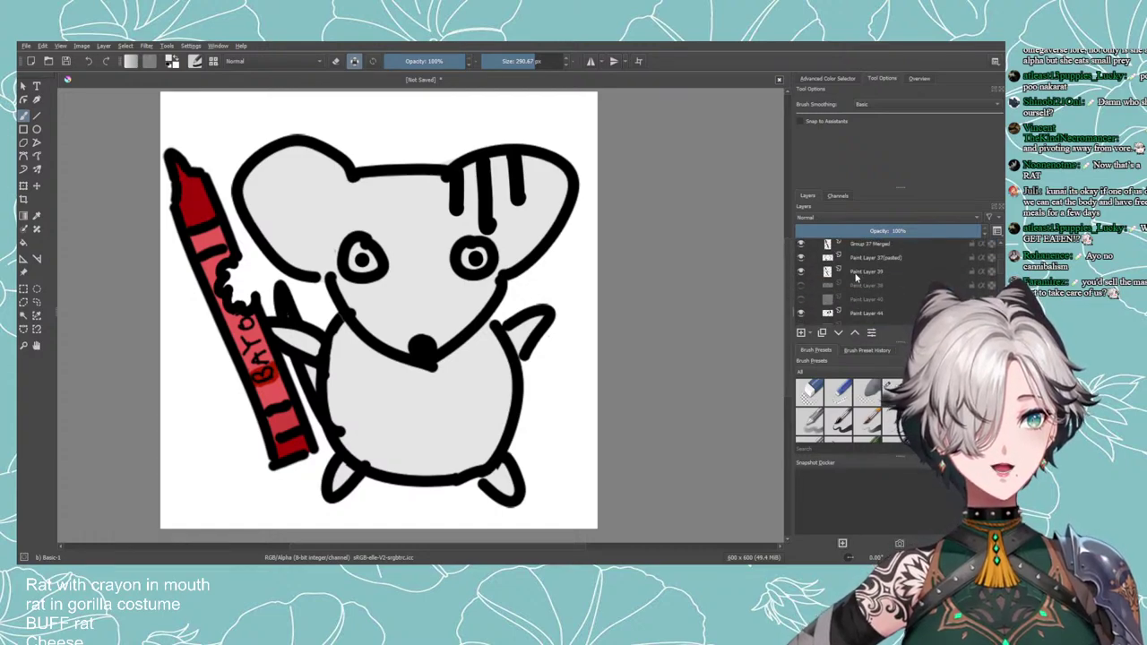
scroll(847, 277, up, 1)
click(800, 288)
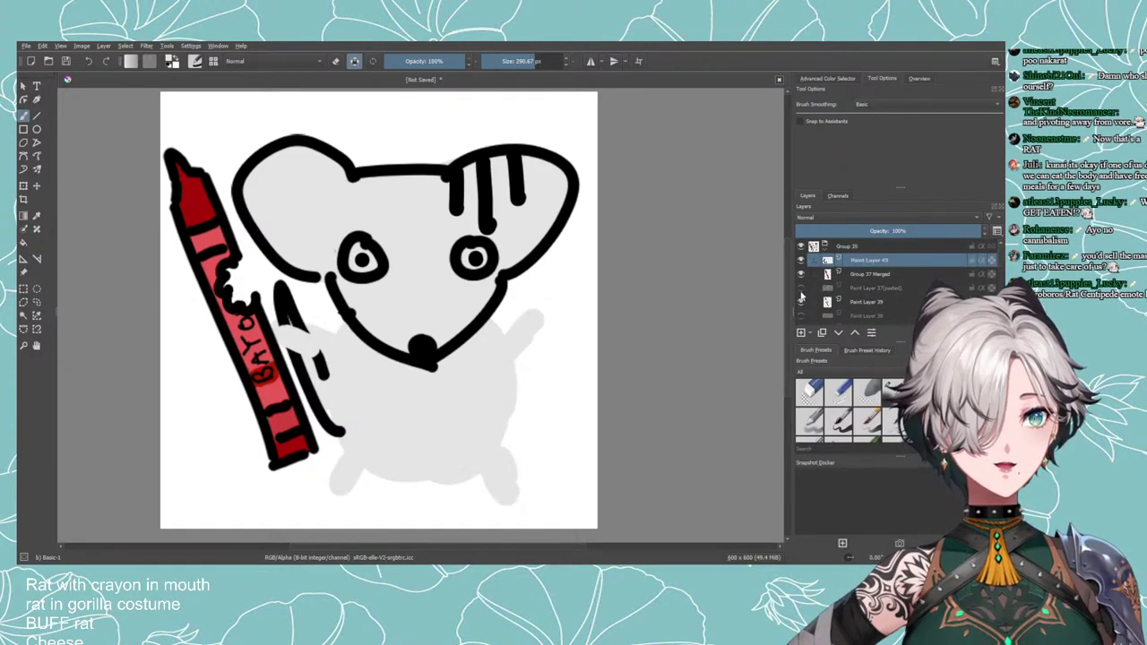
click(801, 289)
click(801, 302)
scroll(801, 296, down, 1)
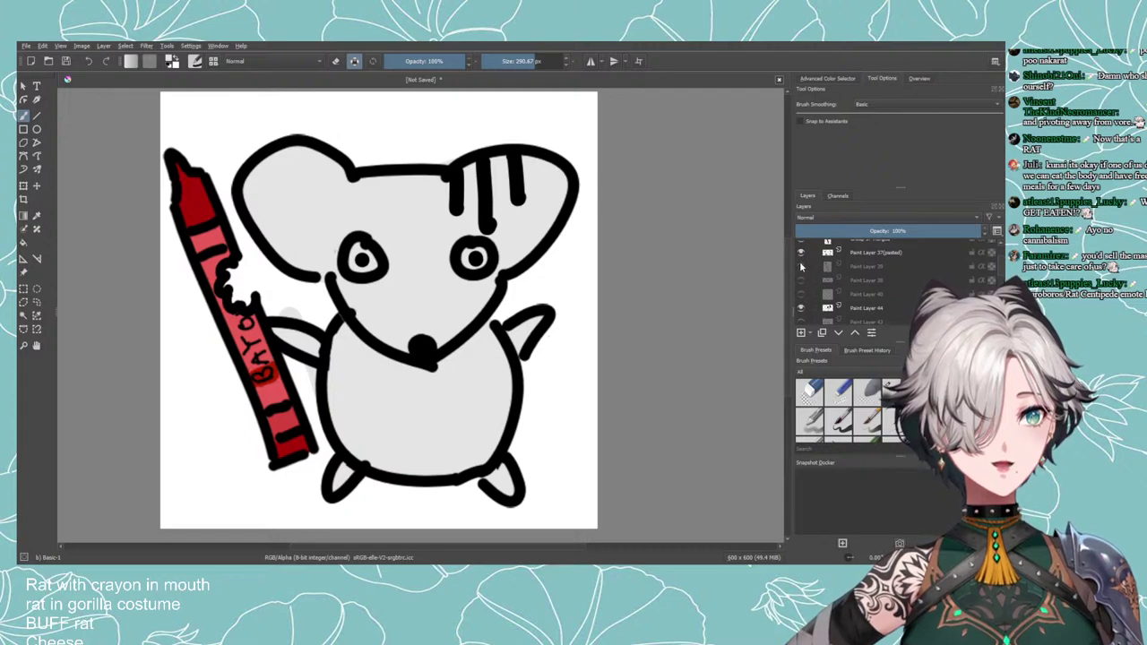
click(801, 265)
scroll(802, 273, down, 1)
click(800, 273)
click(800, 273)
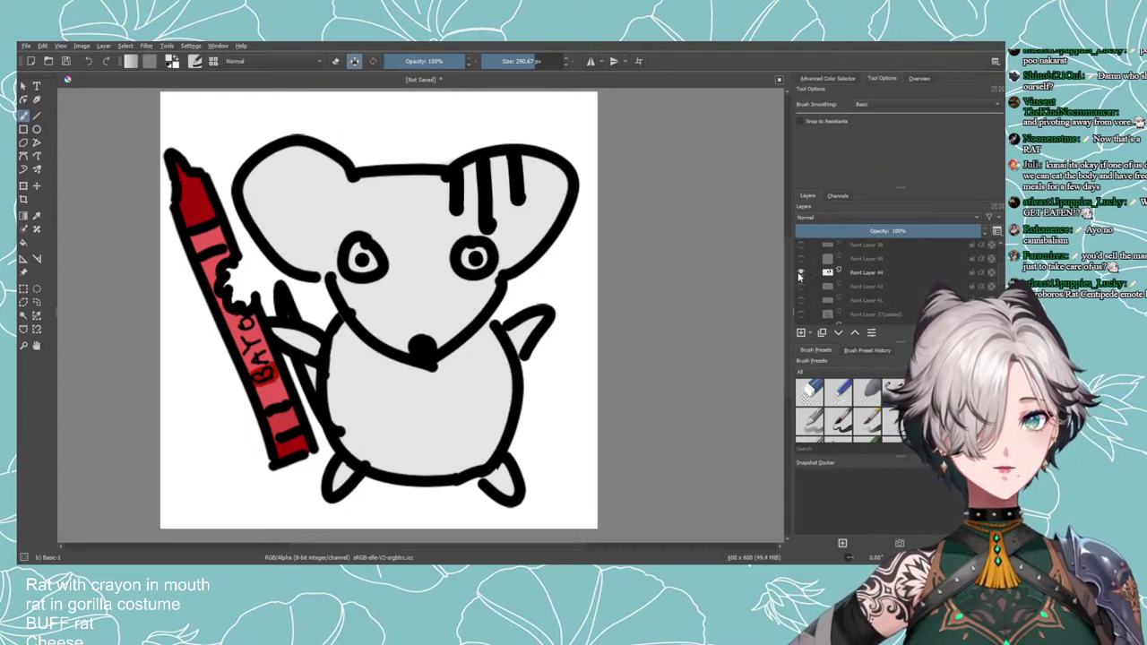
click(800, 273)
click(800, 273)
Lasso both eyes and paste the parts on Paint Layer 44 and Paint Layer 36 onto separate new layers.
click(865, 272)
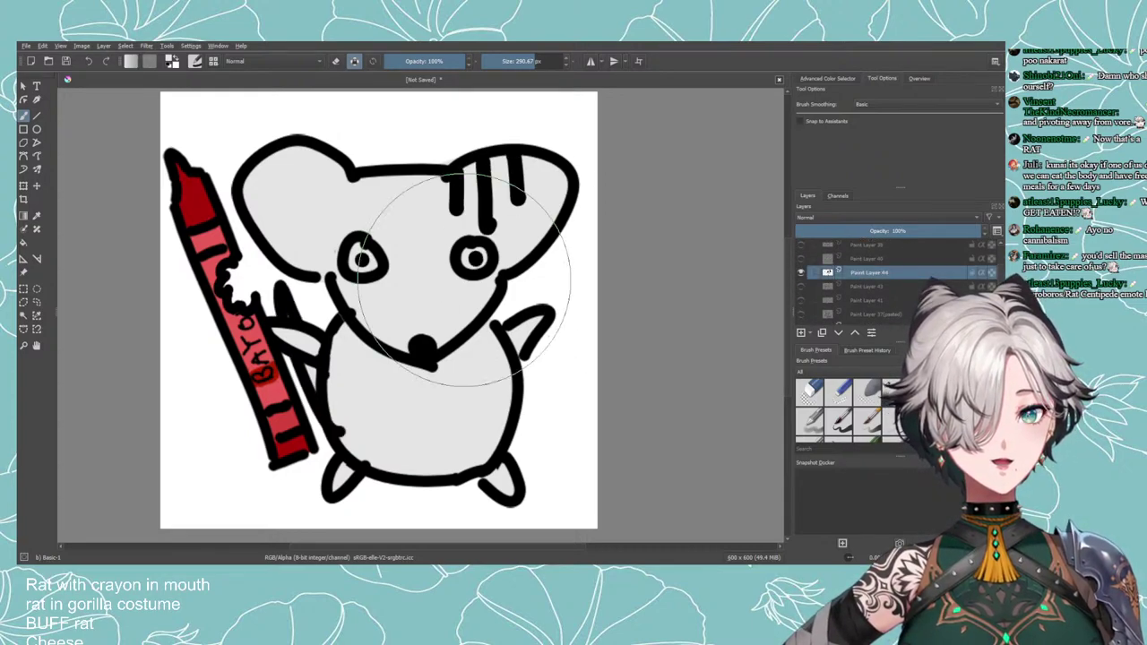
click(35, 303)
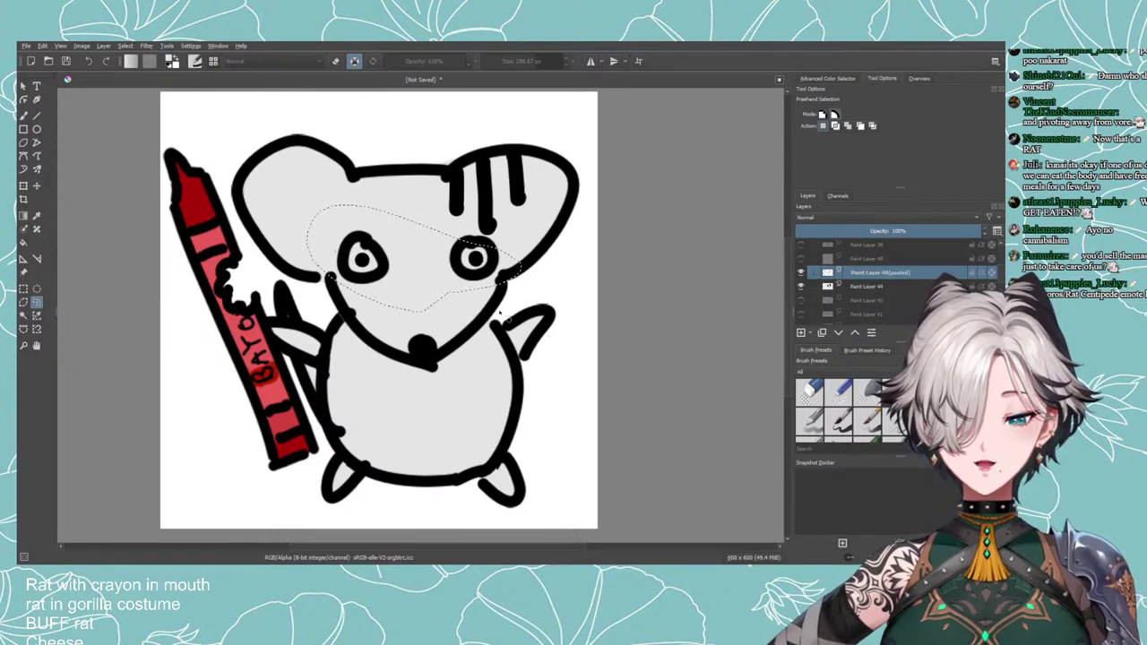
scroll(815, 307, down, 3)
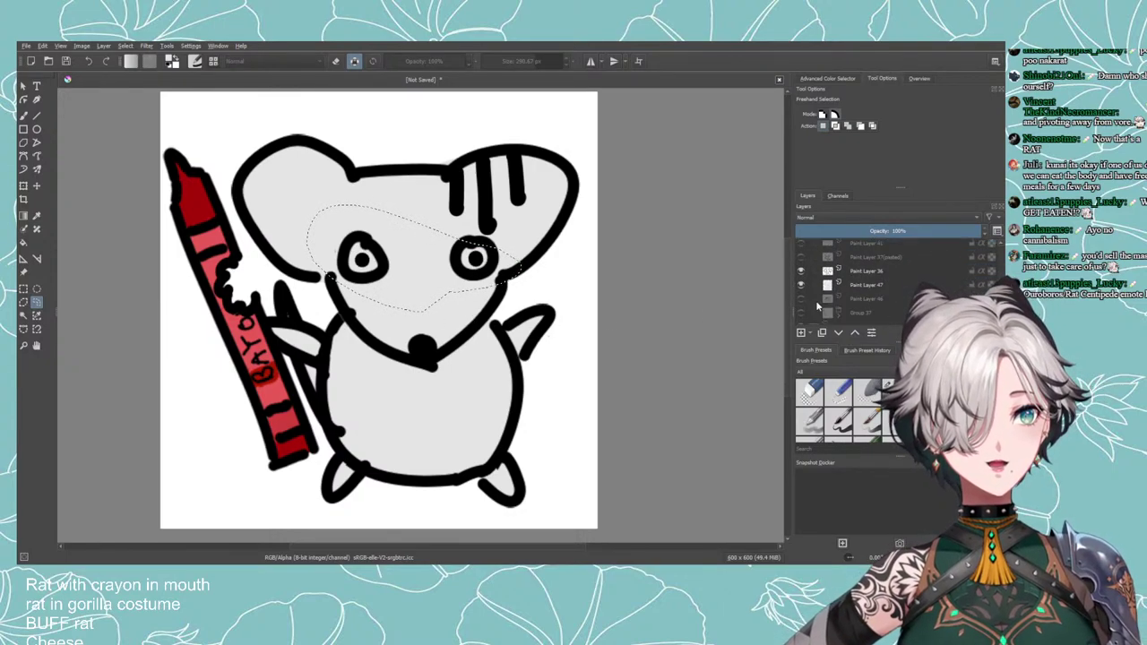
click(859, 275)
mouse_move(435, 289)
mouse_down()
mouse_move(493, 279)
mouse_move(489, 236)
mouse_up()
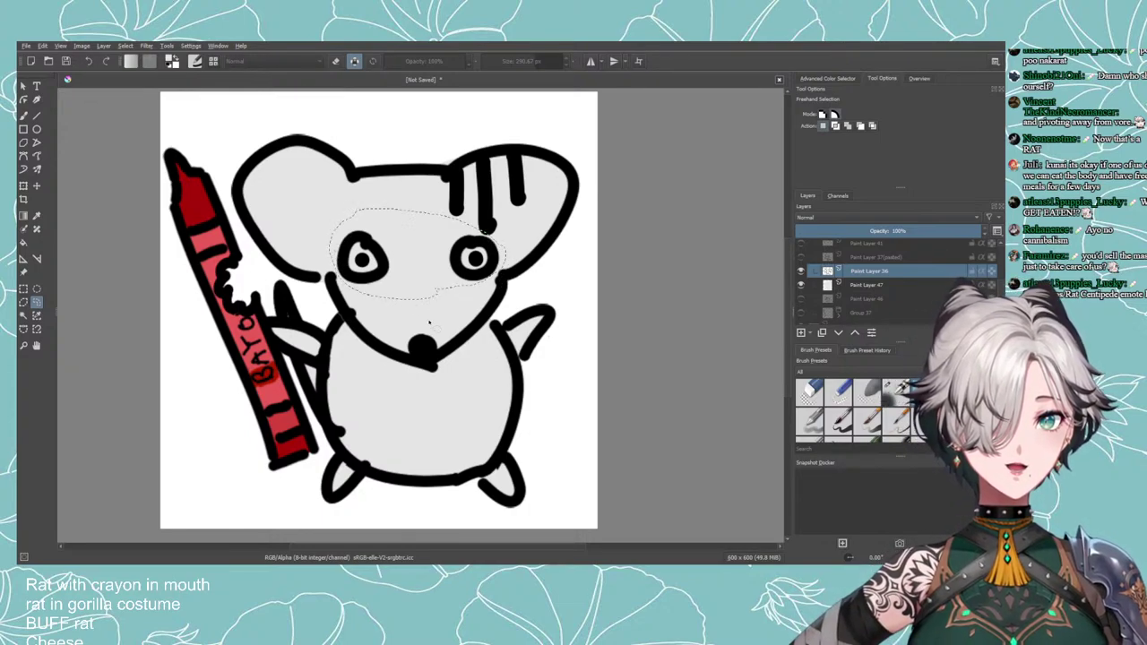
key(ctrl+c)
key(ctrl+v)
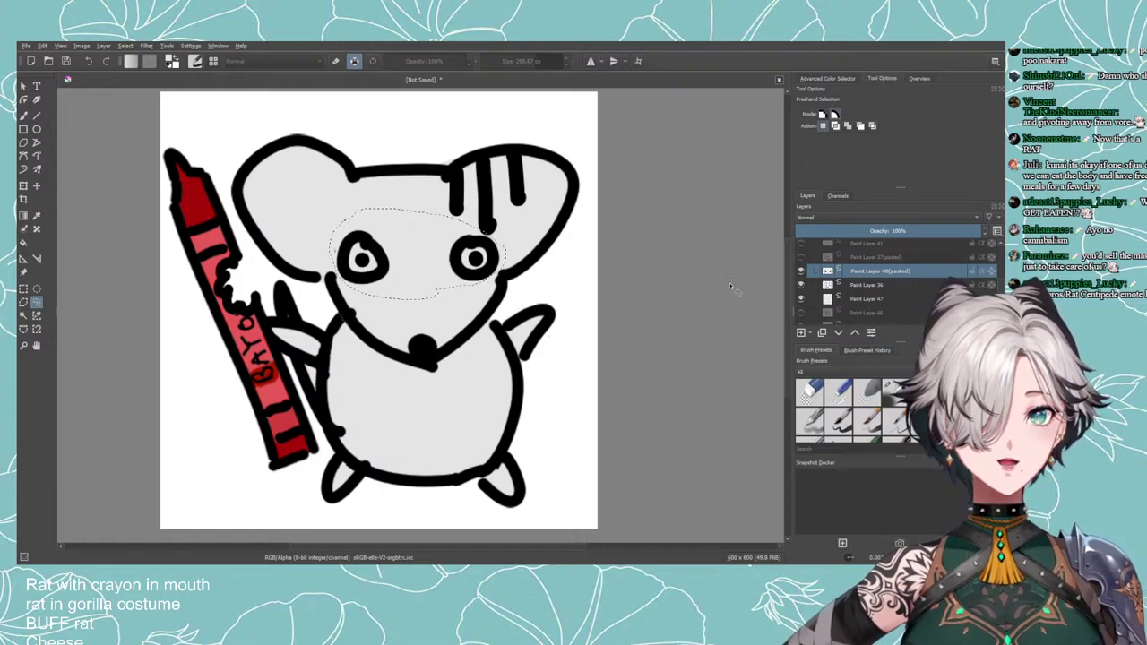
Toggle Paint Layer 36 and the pasted eye outlines to check what the new layer contains.
click(802, 285)
click(802, 286)
click(801, 286)
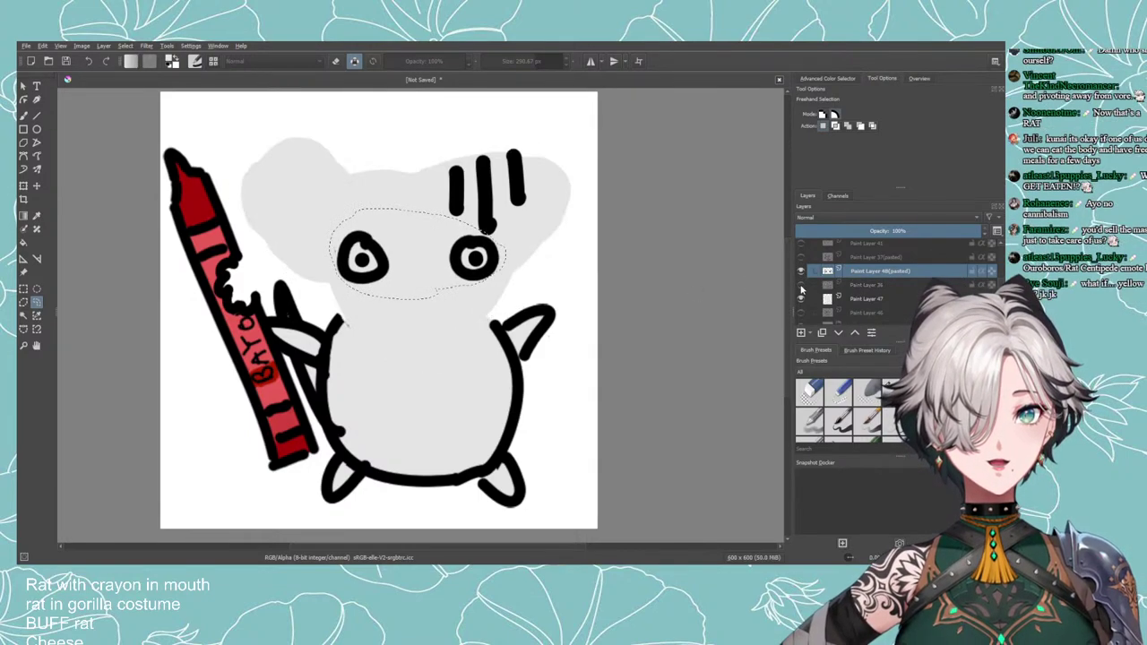
click(666, 294)
click(801, 270)
click(801, 271)
click(801, 285)
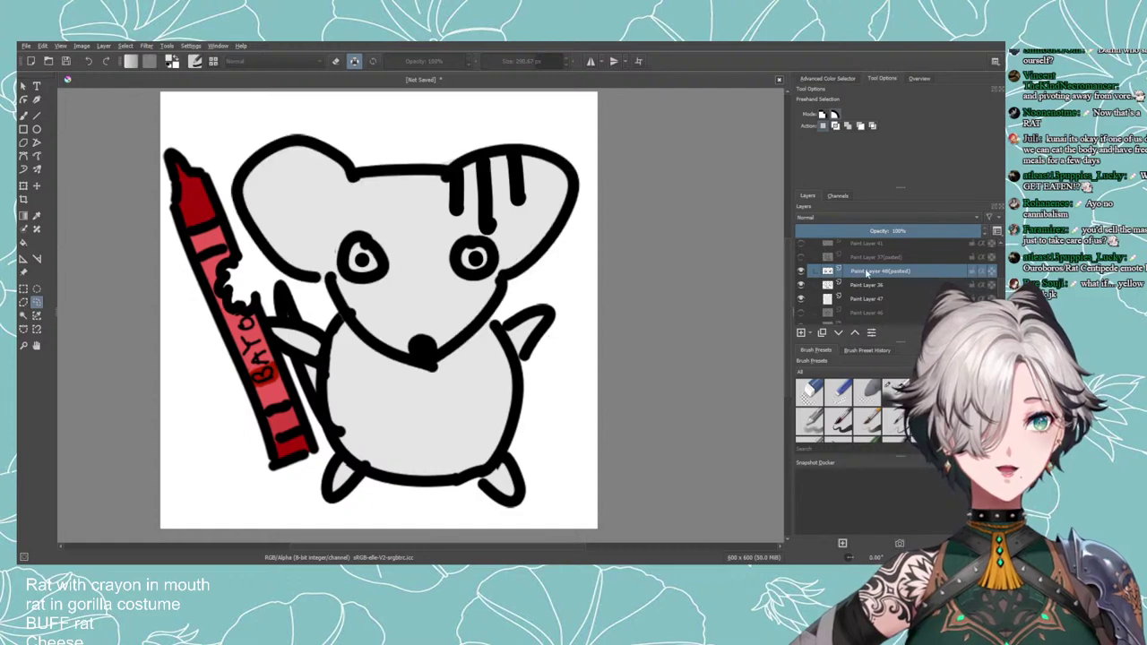
Move the pasted eye outlines layer up the stack to sit directly above Paint Layer 44.
scroll(866, 274, up, 1)
click(854, 332)
click(854, 332)
click(853, 333)
click(854, 332)
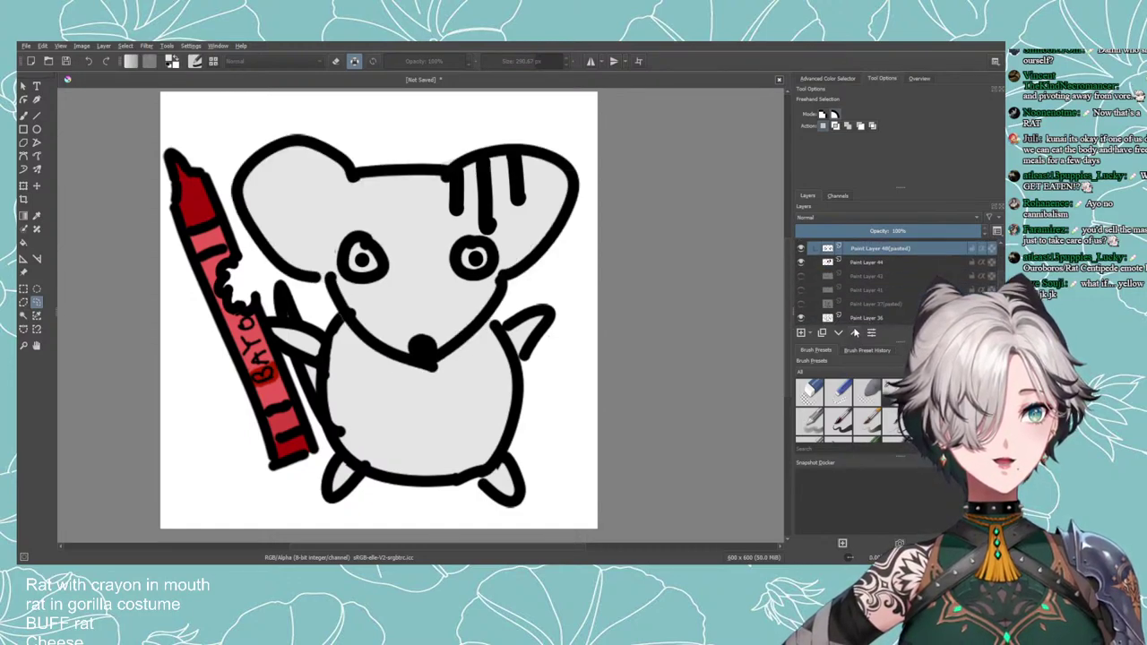
Try to merge the two pasted eye layers into one.
scroll(852, 310, up, 1)
ctrl+click(851, 270)
key(ctrl+e)
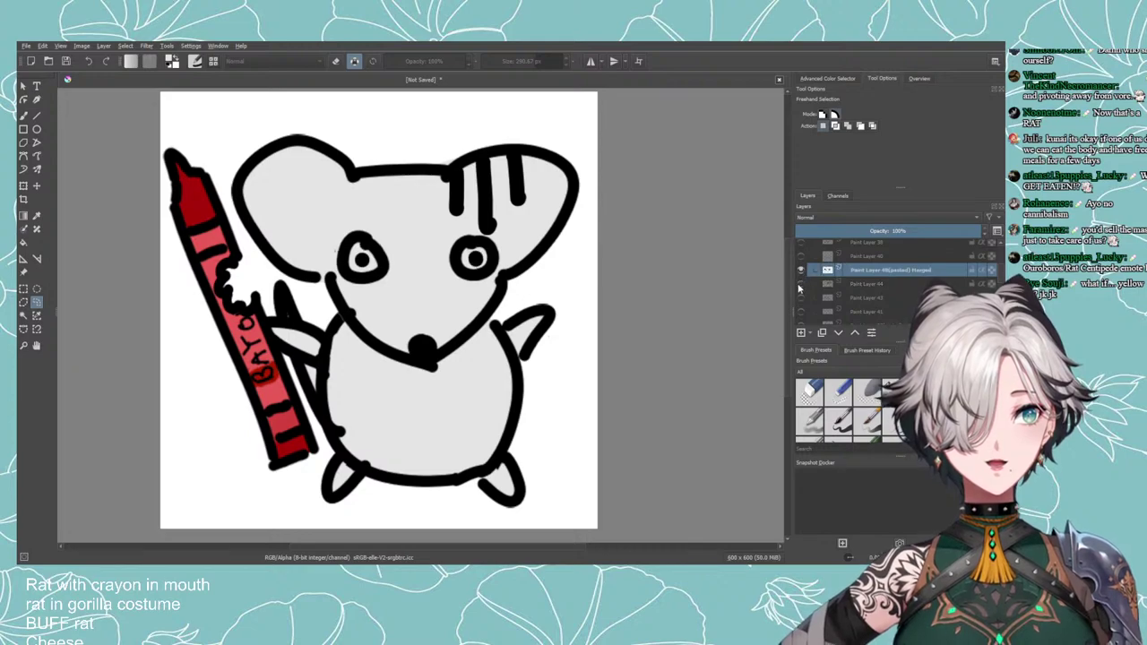
key(ctrl+z)
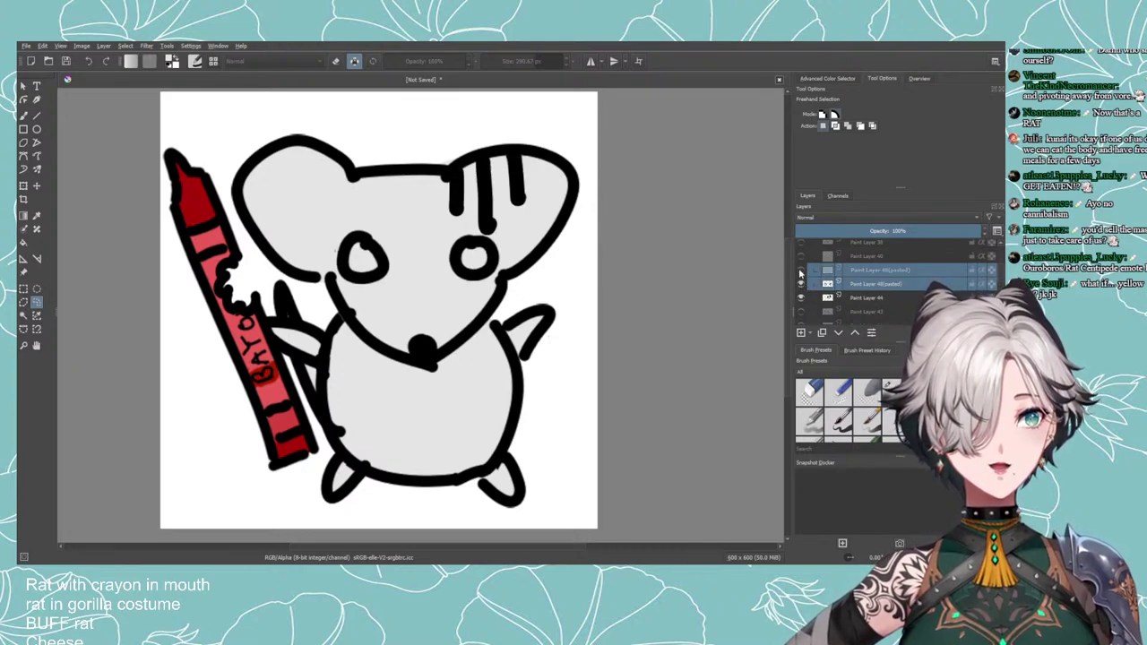
Toggle the visibility of the two pasted eye layers to check what each contains, and leave both hidden.
click(800, 270)
click(800, 270)
click(800, 283)
click(800, 283)
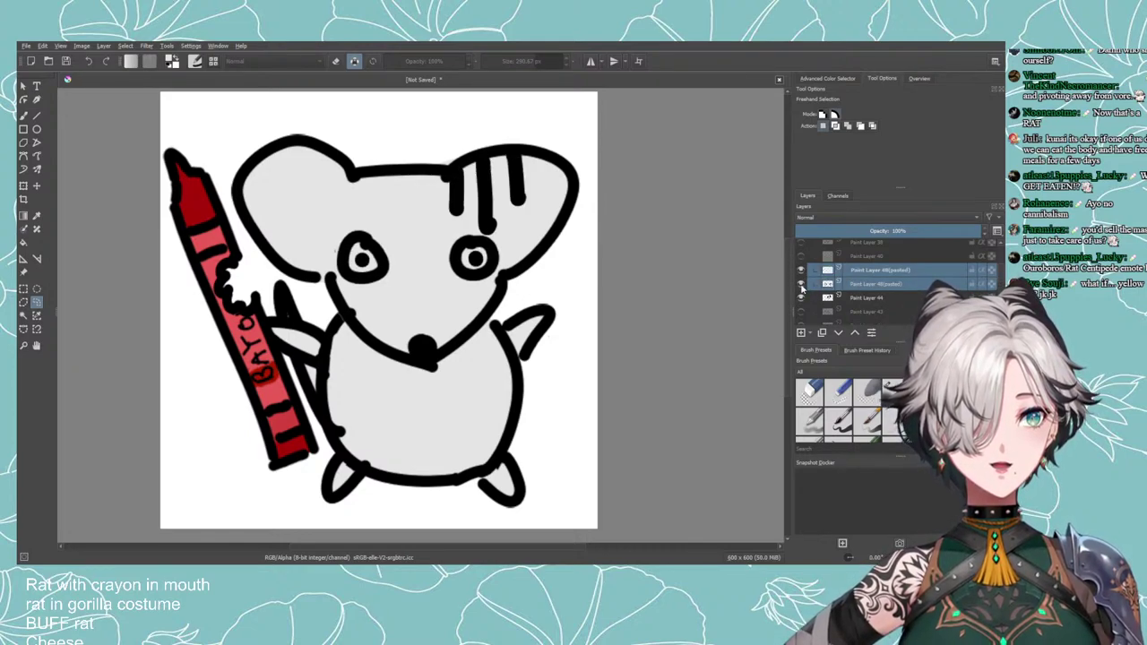
click(800, 283)
click(801, 285)
click(800, 270)
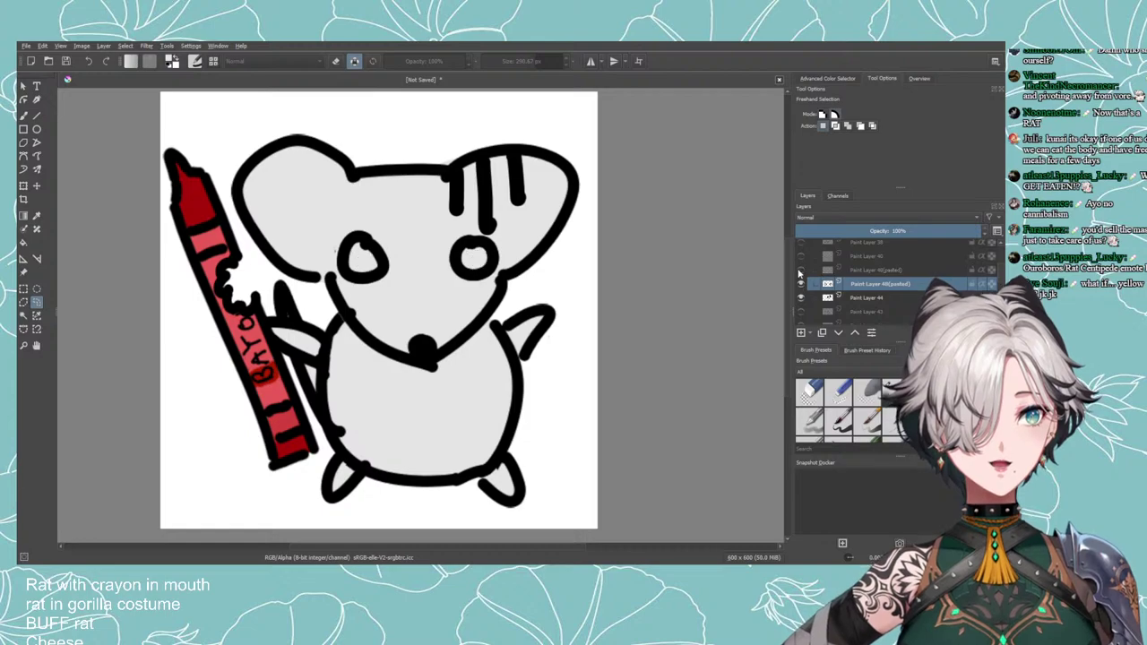
click(801, 285)
Toggle Paint Layer 36, Paint Layer 44 and the lower pasted layer to find which one still holds eye outlines.
scroll(801, 286, down, 2)
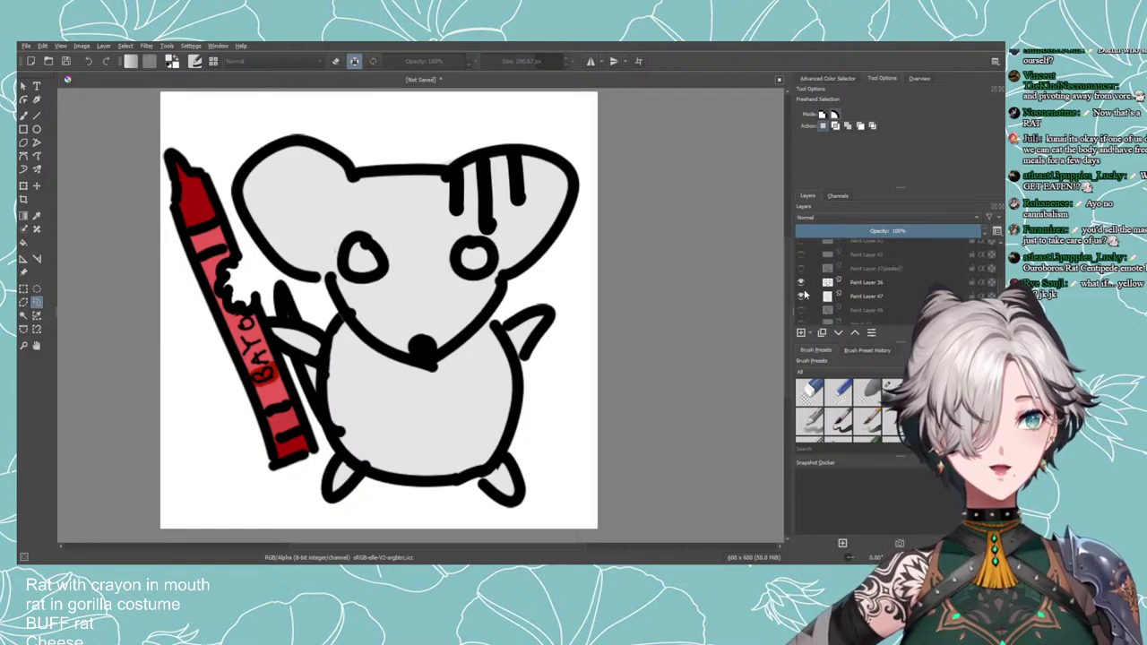
click(801, 283)
click(801, 283)
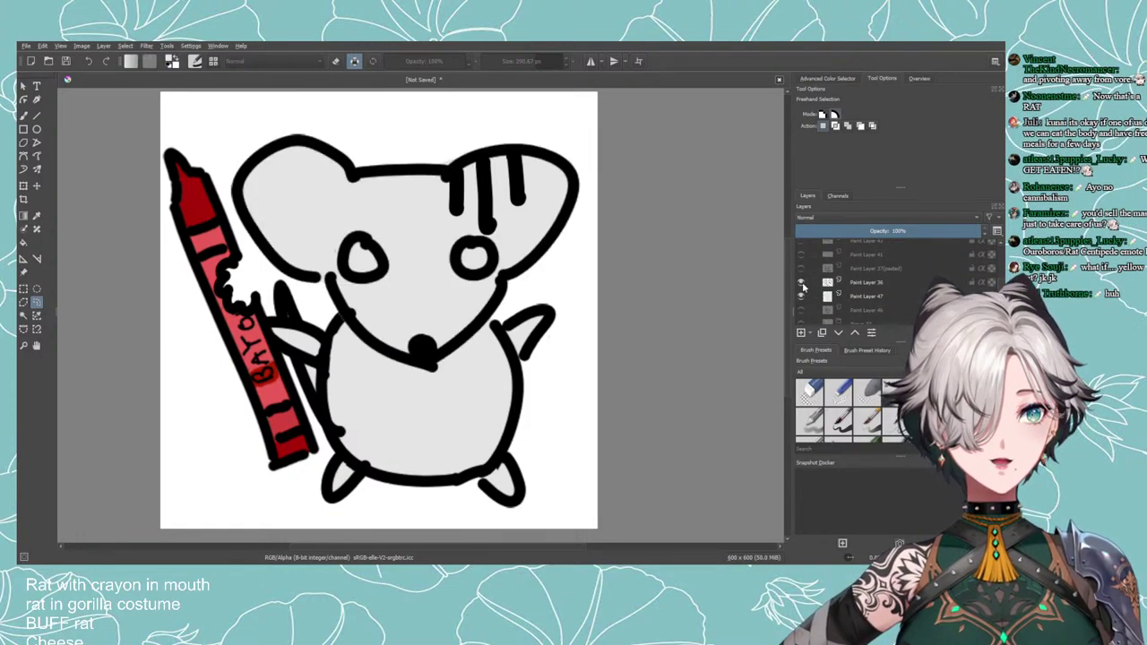
scroll(802, 285, up, 2)
click(802, 297)
click(802, 298)
click(801, 285)
click(801, 284)
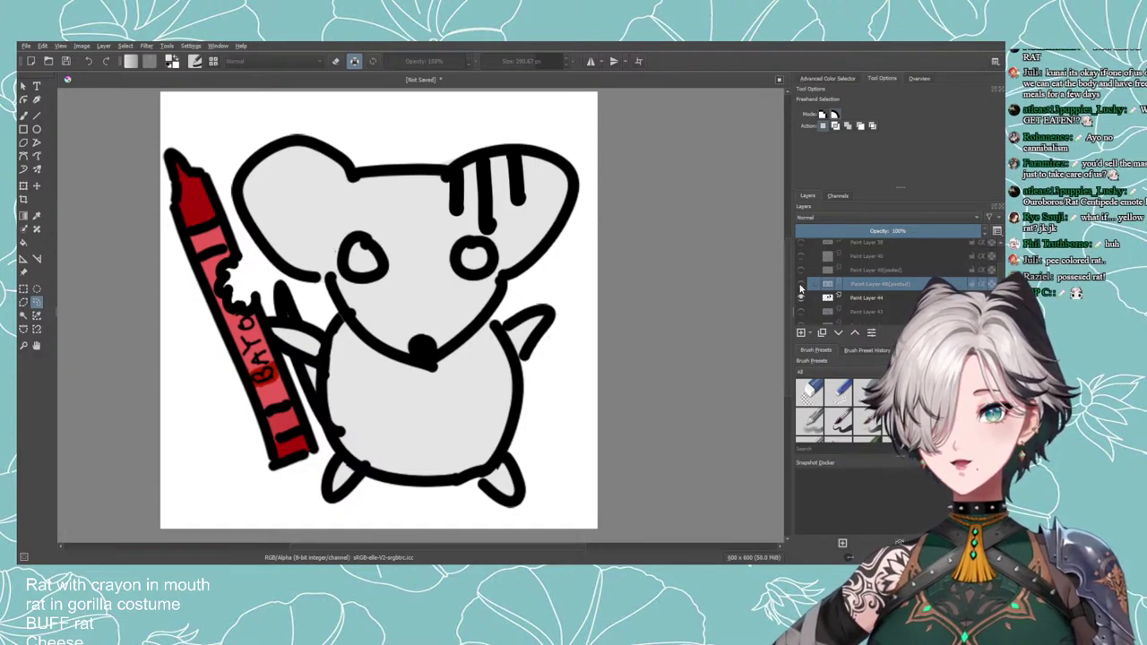
click(801, 285)
click(801, 285)
click(801, 285)
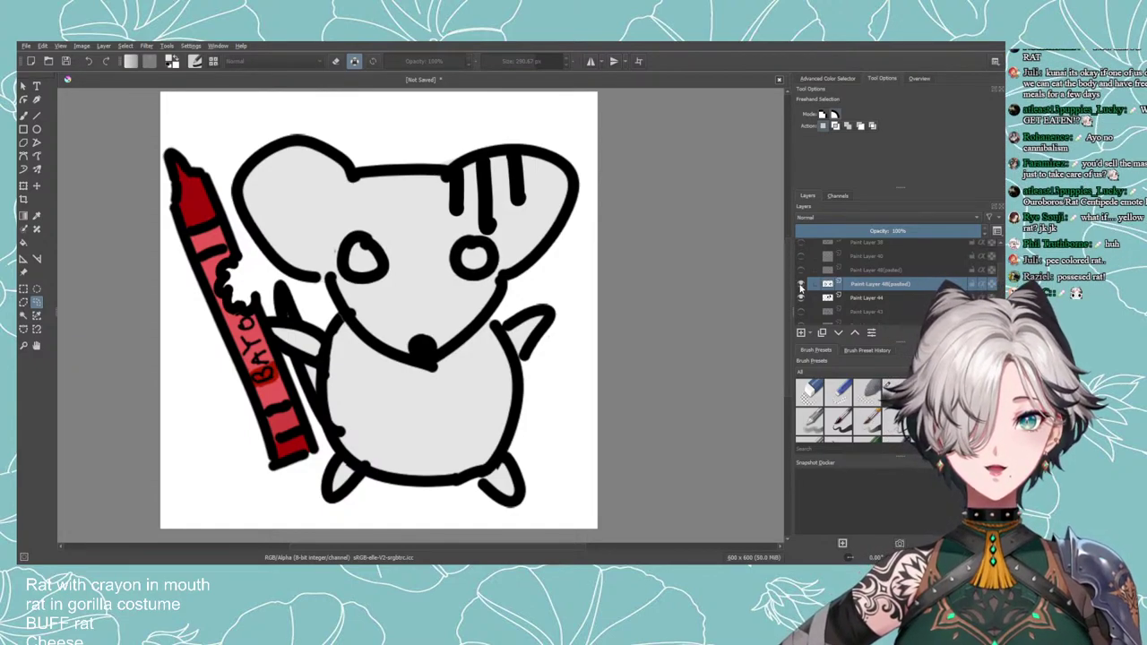
click(801, 285)
scroll(801, 288, down, 1)
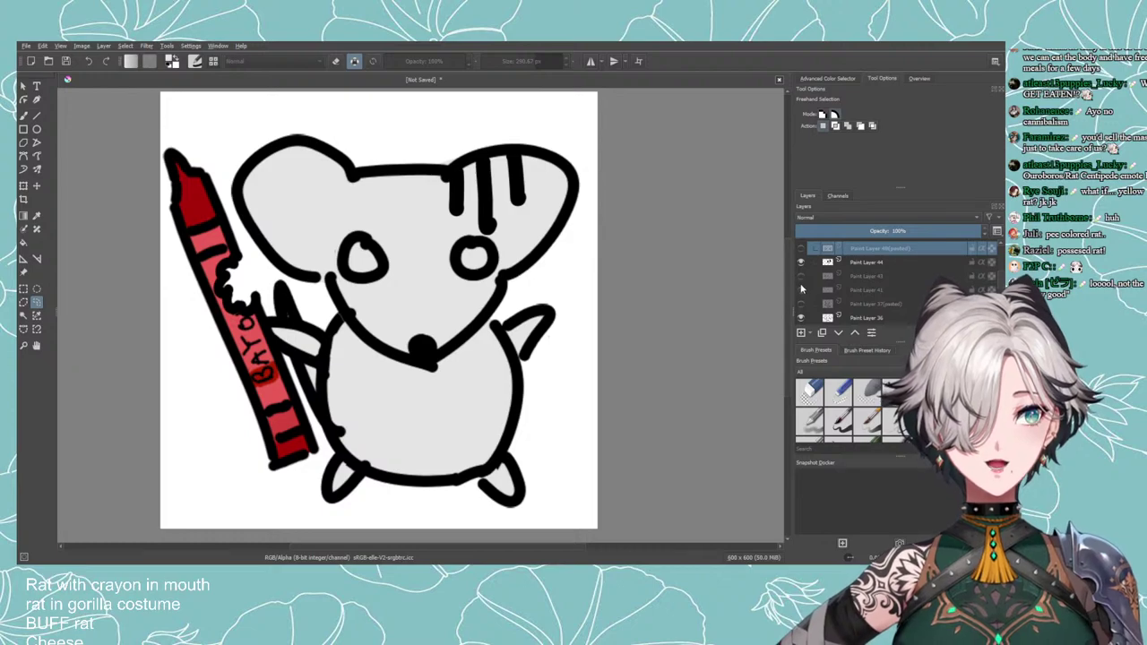
click(801, 314)
click(801, 314)
Erase both eye outlines from Paint Layer 36 with a 64.62 px eraser brush.
click(817, 313)
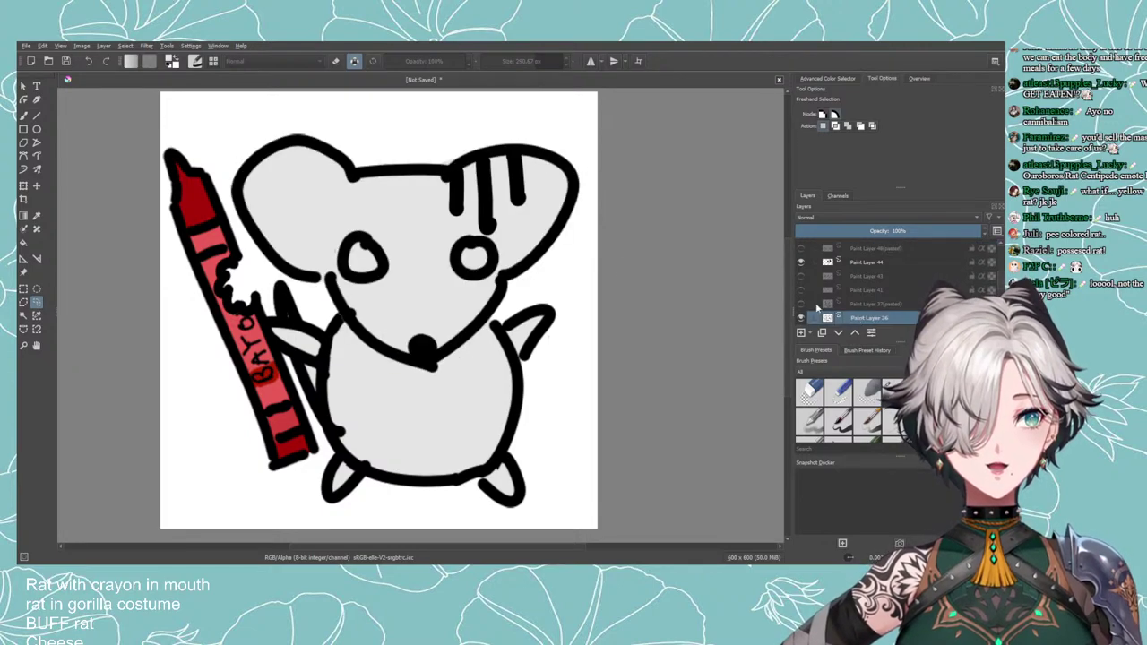
scroll(475, 244, up, 2)
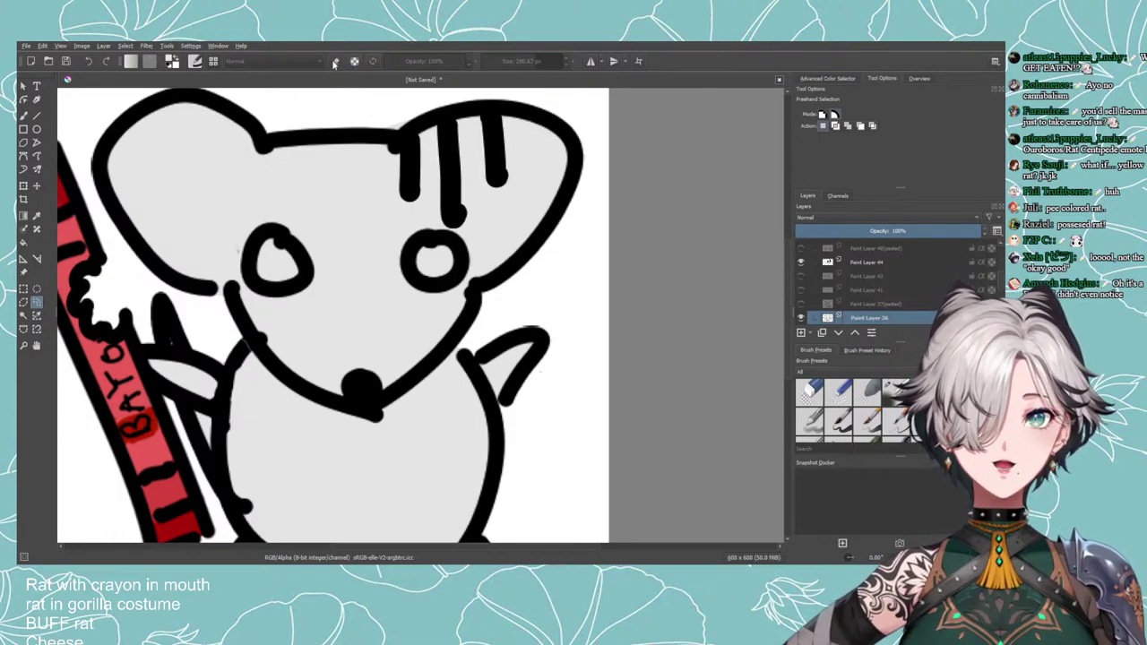
click(24, 115)
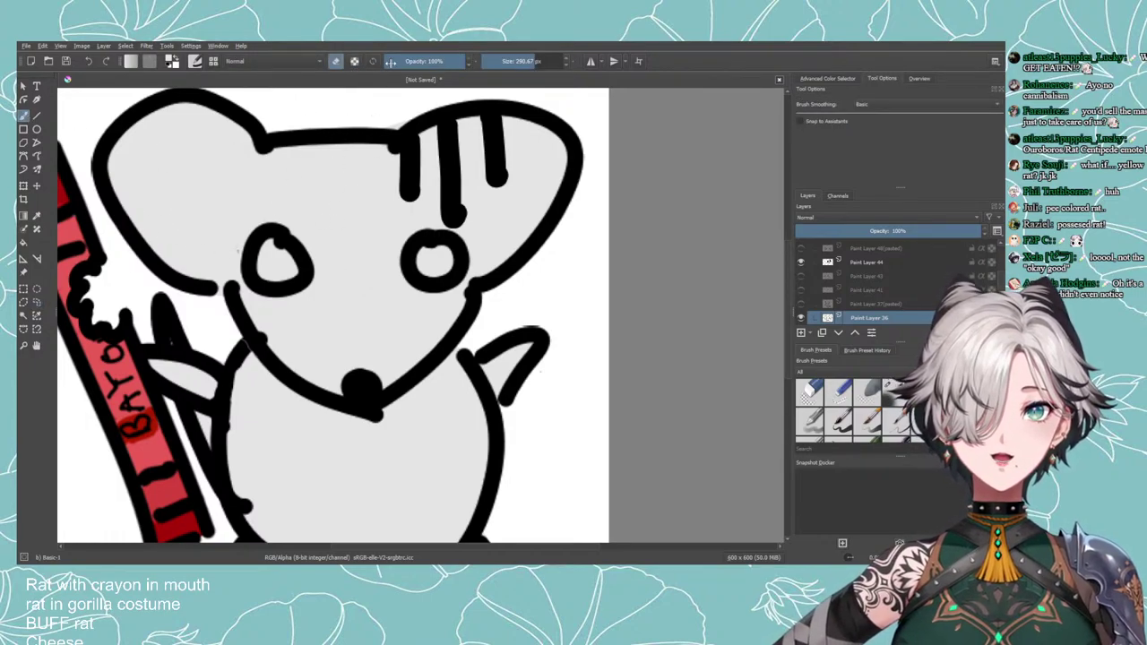
mouse_move(315, 249)
mouse_down()
mouse_move(286, 225)
mouse_move(267, 248)
mouse_up()
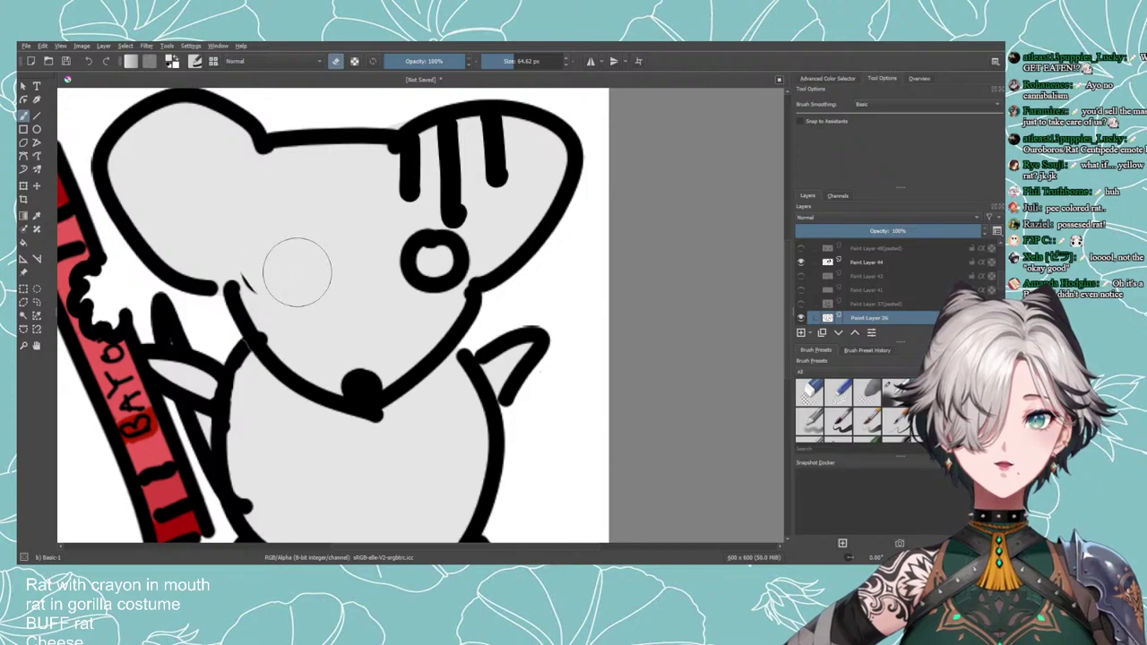
drag(395, 256, 444, 245)
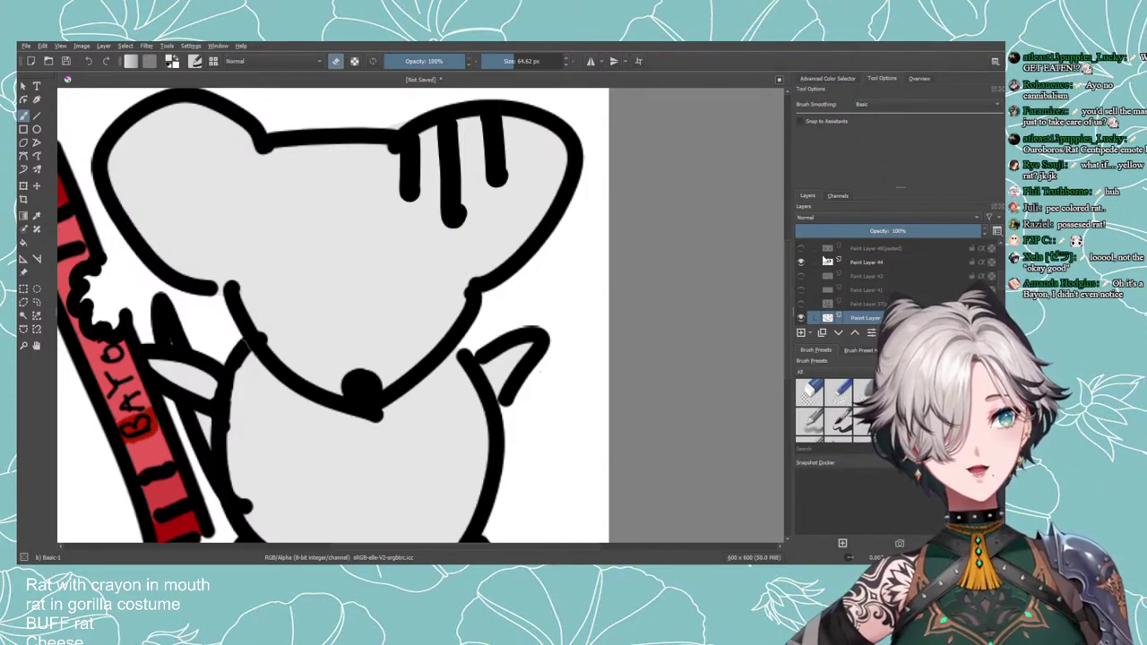
Show the two pasted eye layers and merge them with Paint Layer 36.
scroll(860, 278, up, 2)
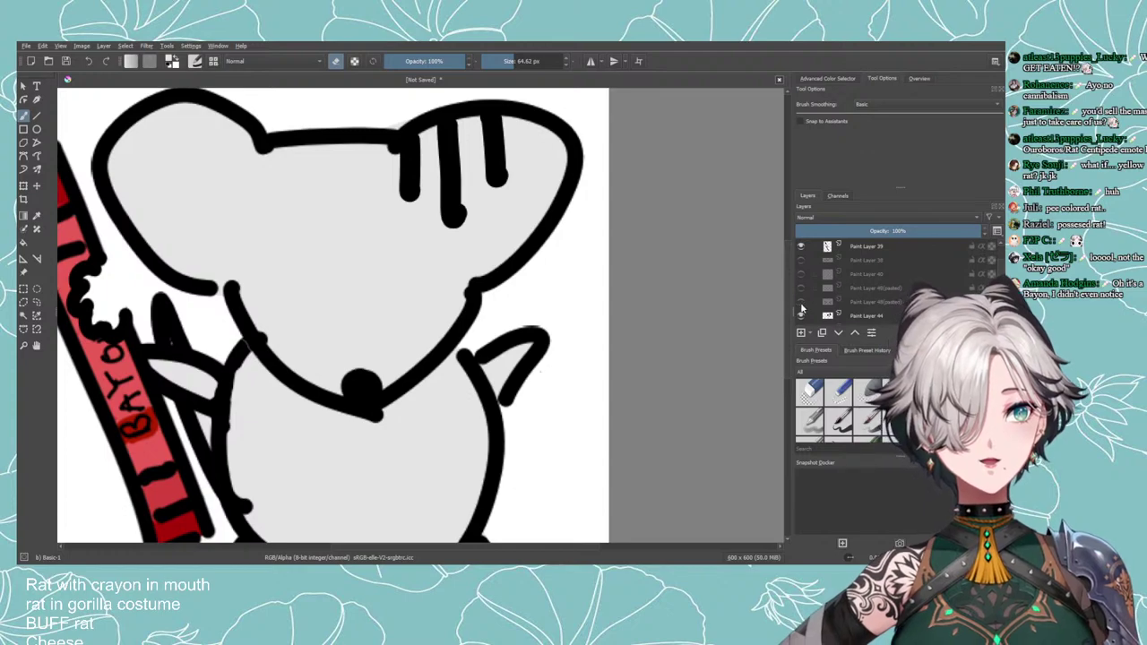
click(800, 299)
click(800, 287)
click(855, 288)
ctrl+click(860, 302)
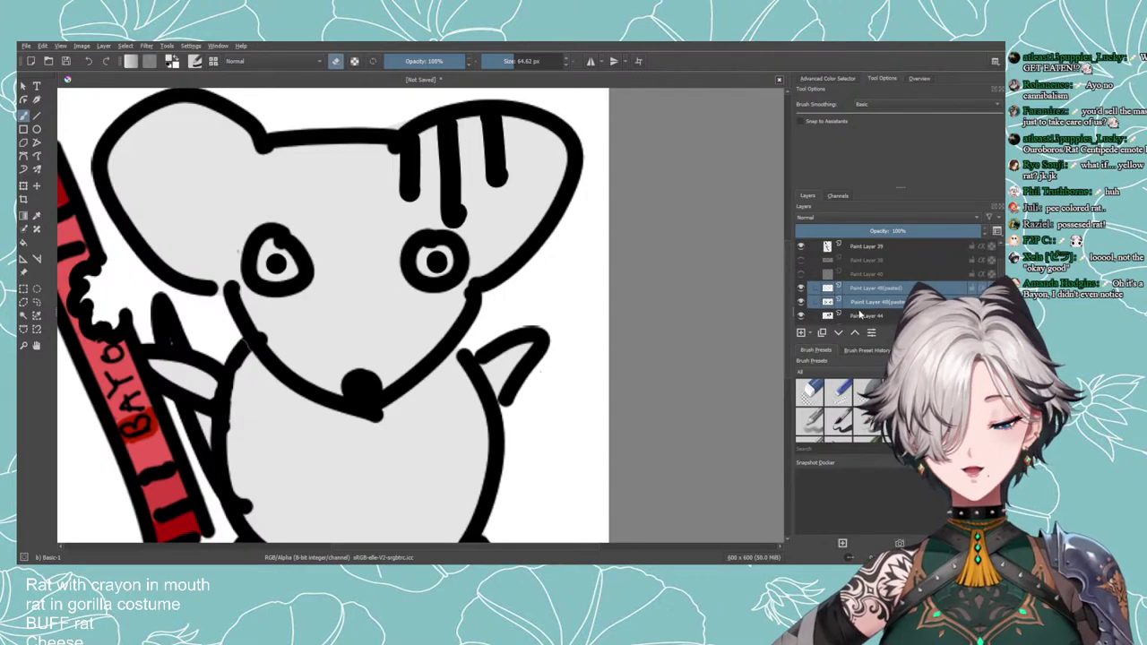
key(ctrl+e)
Add a new paint layer above the merged head and eyes layer, and hide the new layer.
click(801, 288)
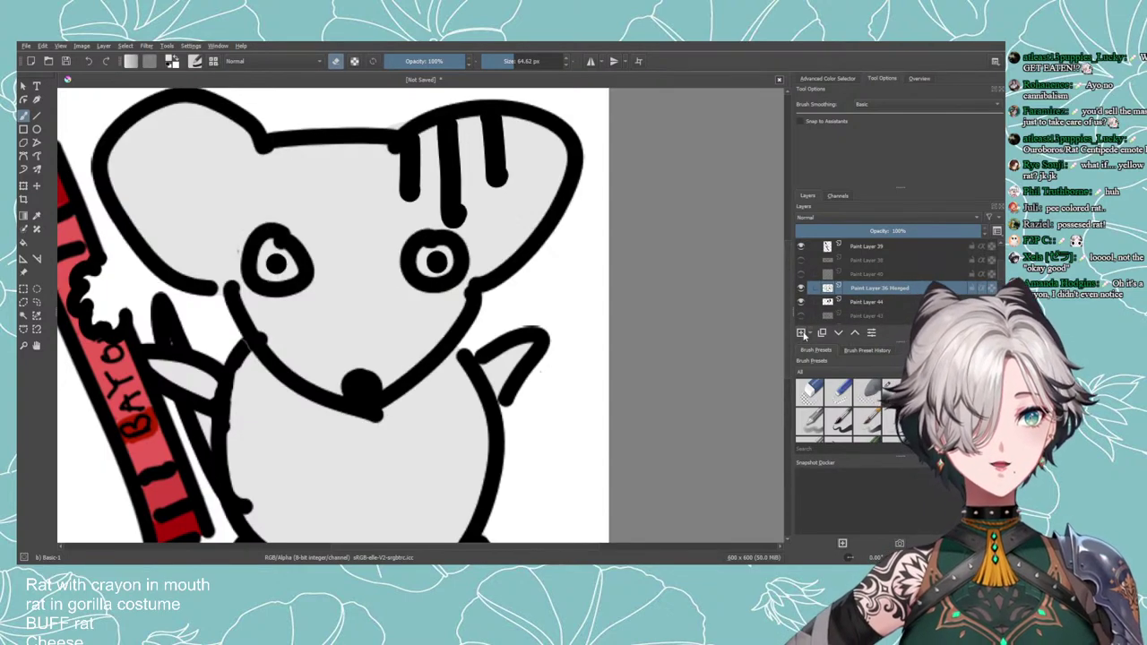
click(802, 333)
click(801, 303)
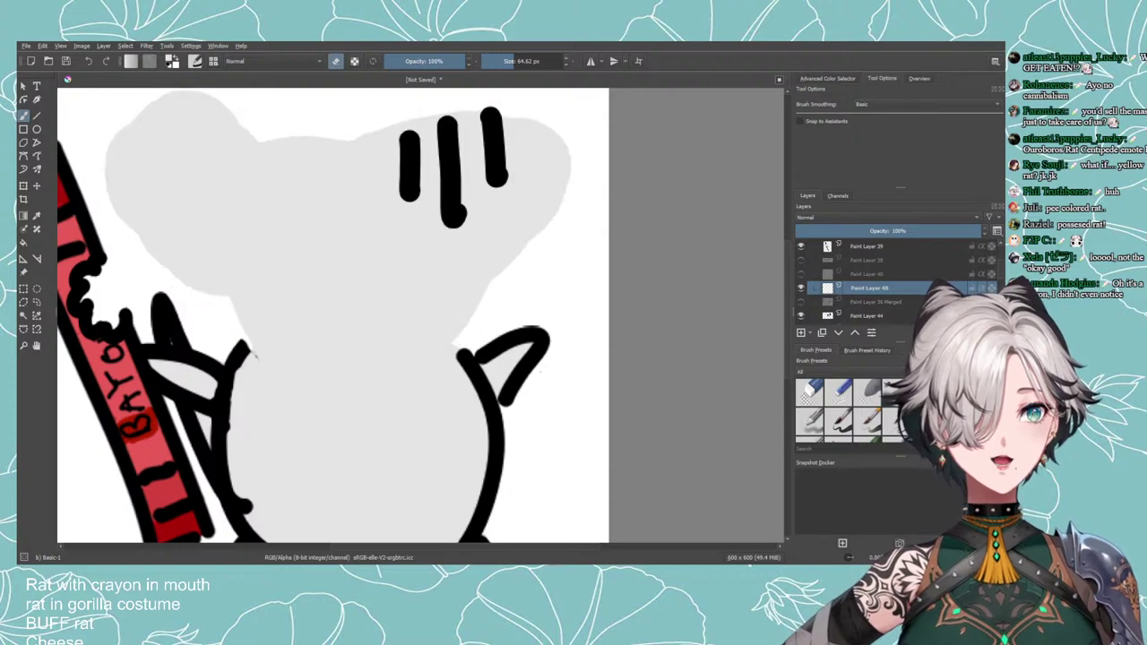
scroll(409, 283, down, 2)
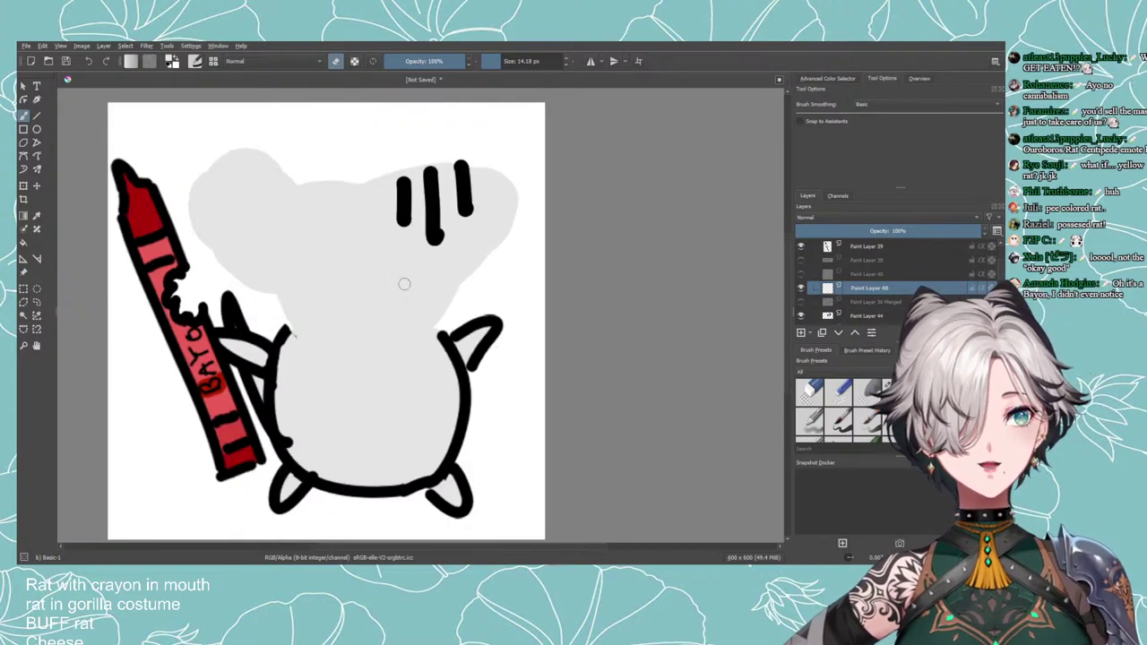
click(801, 287)
click(801, 302)
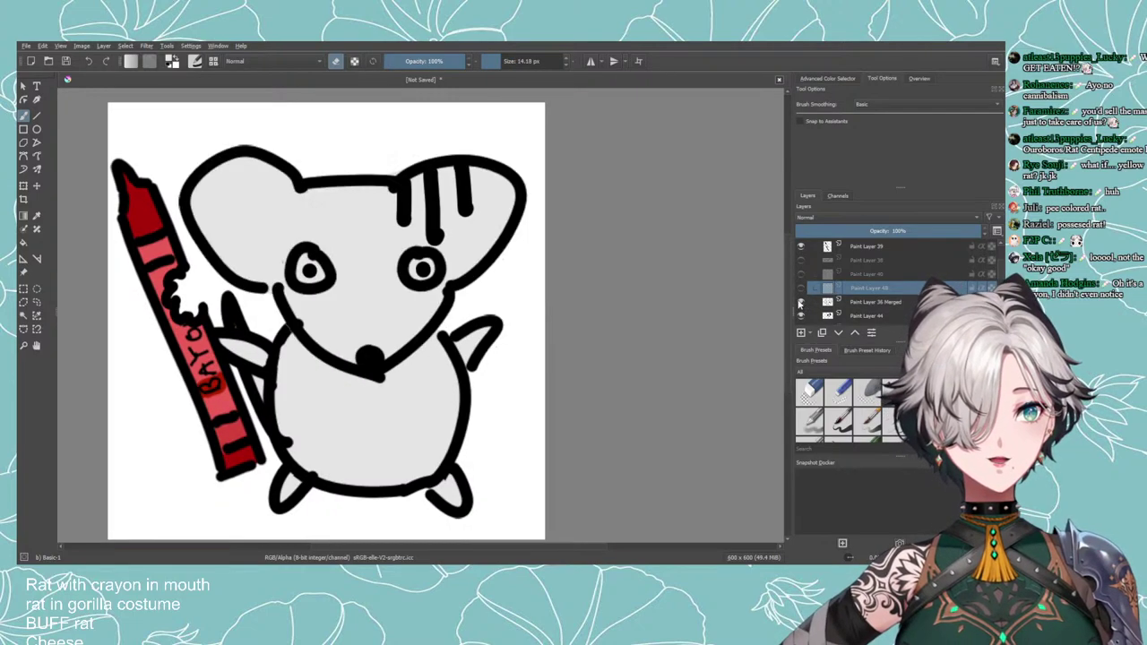
Toggle Paint Layer 36 Merged and the layers beneath it to check what each one contains.
click(801, 302)
click(801, 302)
click(801, 302)
click(801, 302)
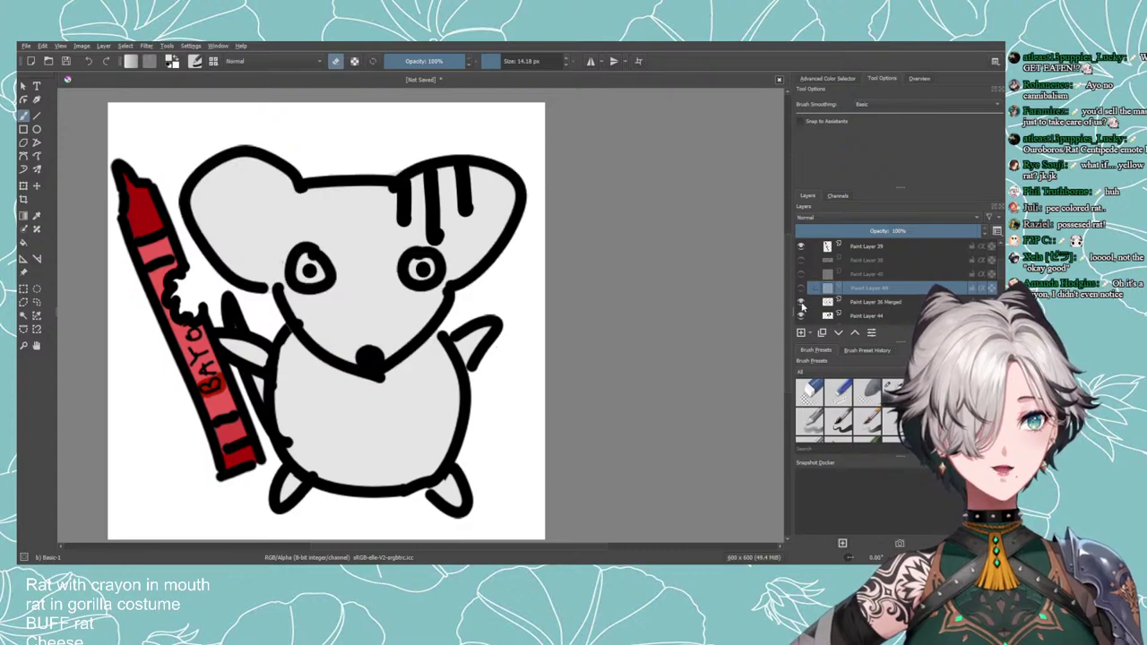
scroll(858, 293, down, 3)
click(801, 287)
click(801, 287)
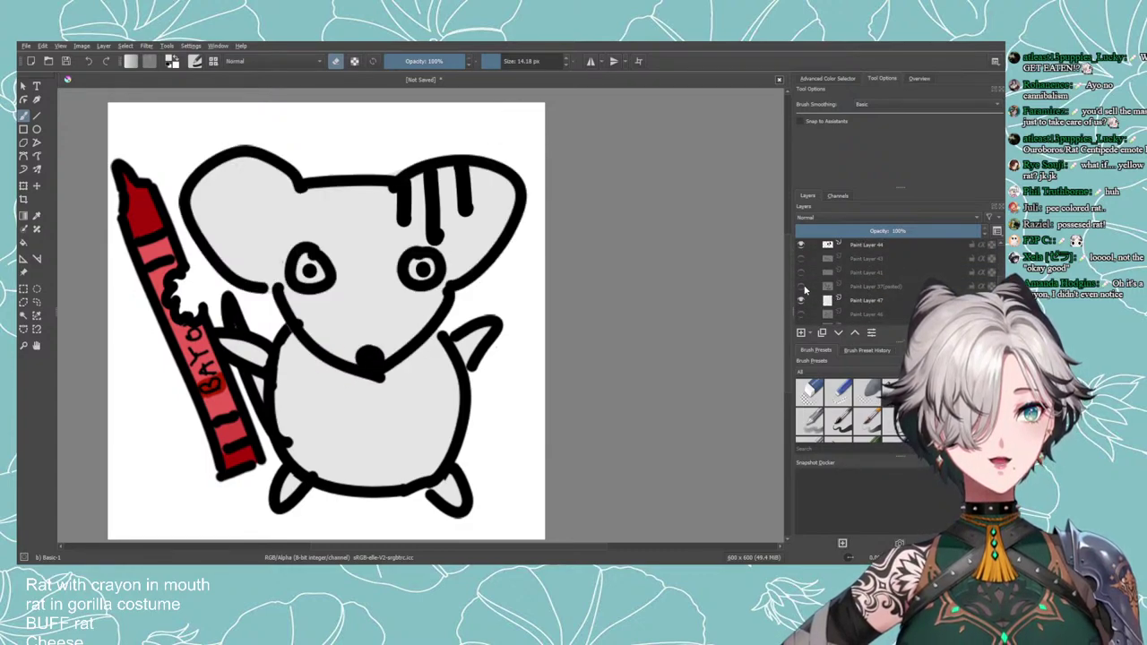
click(801, 300)
click(801, 300)
click(801, 286)
click(801, 272)
click(800, 273)
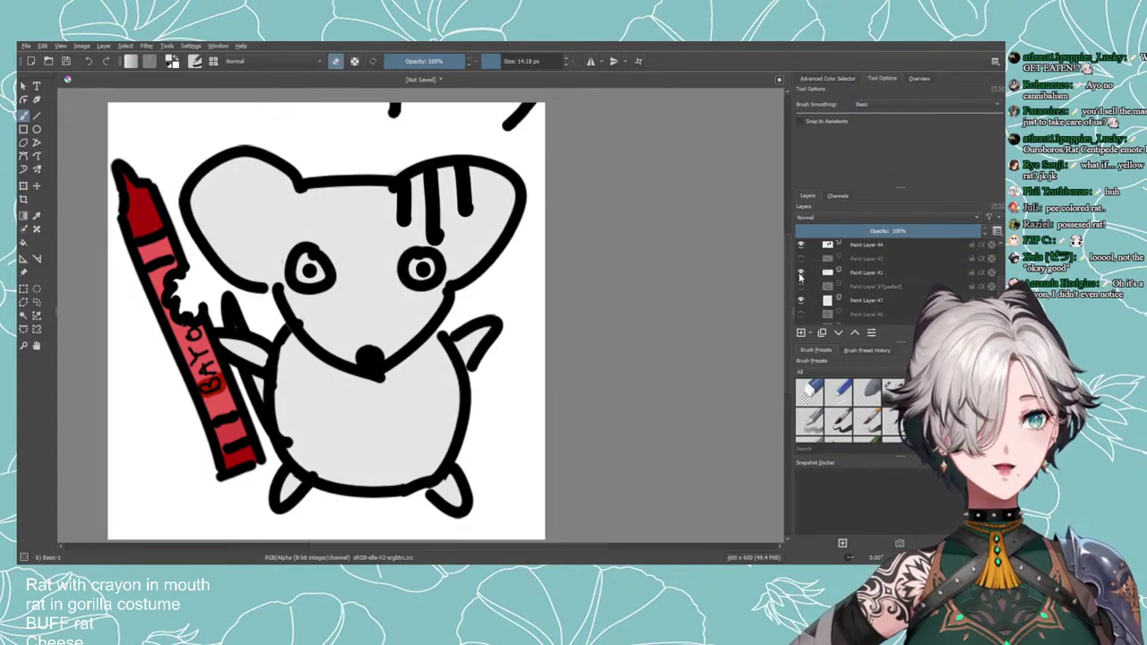
click(801, 287)
click(801, 266)
click(801, 266)
scroll(802, 287, up, 5)
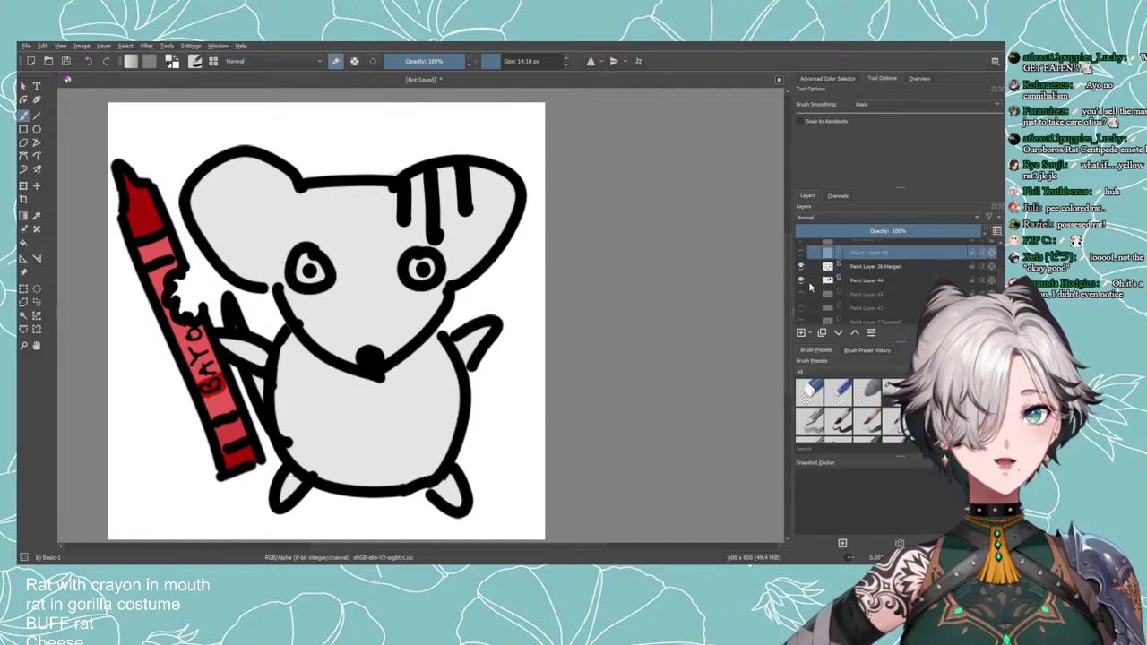
click(802, 304)
click(802, 303)
click(802, 303)
click(801, 303)
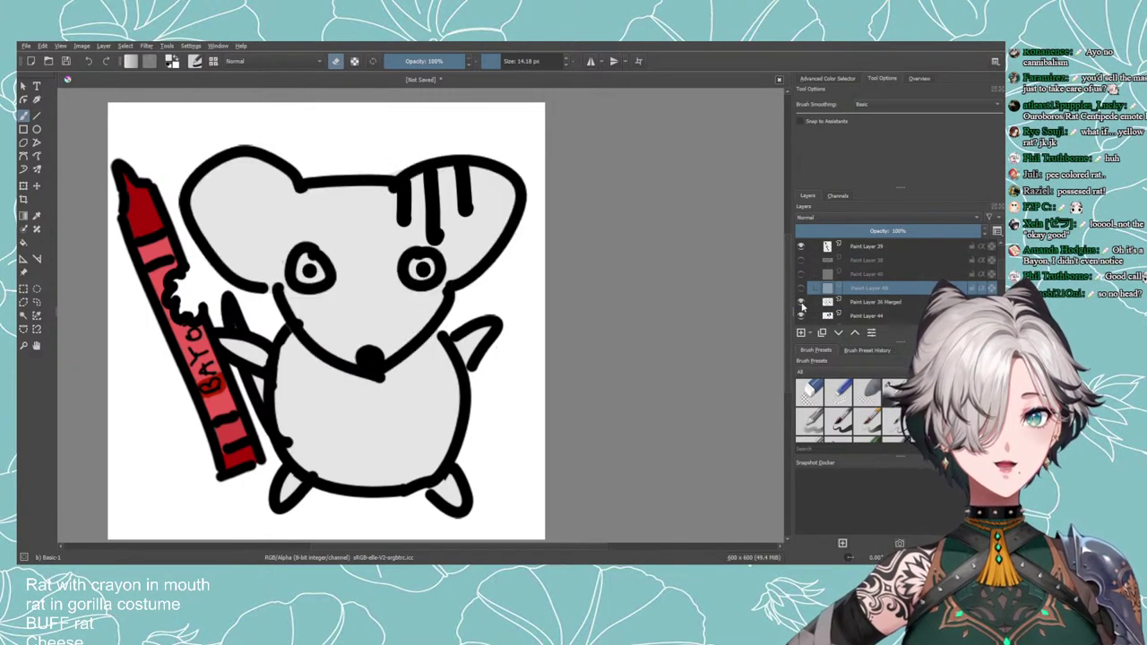
click(802, 303)
click(802, 304)
Lasso both eyes on Paint Layer 36 Merged, move them onto a separate pasted layer, and hide that layer.
click(865, 303)
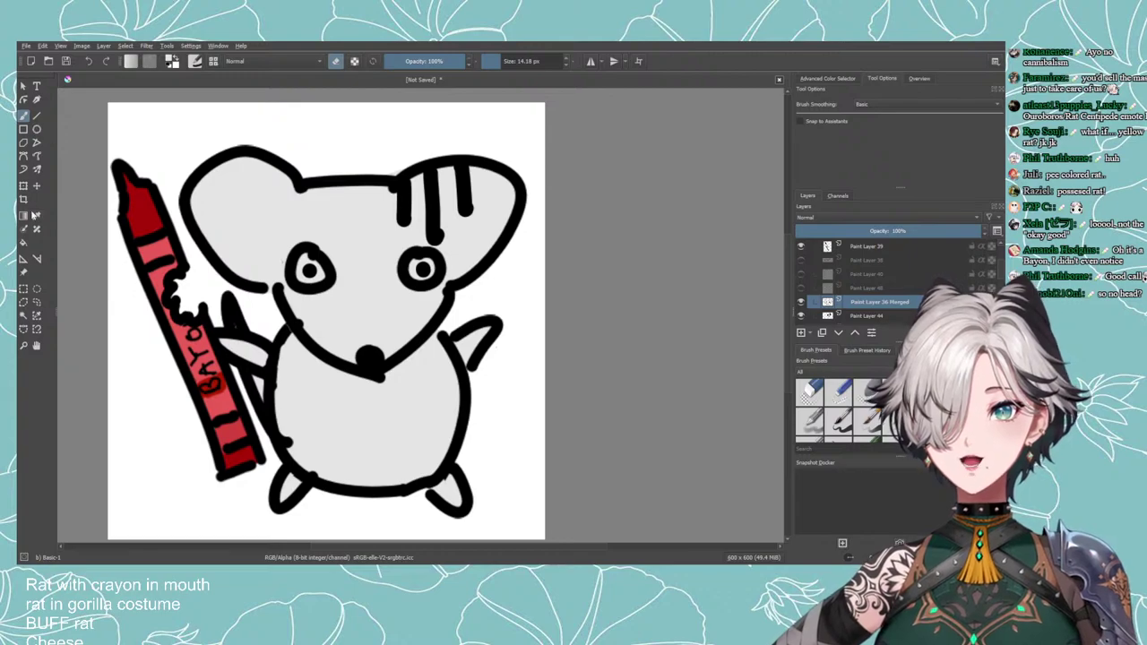
click(37, 304)
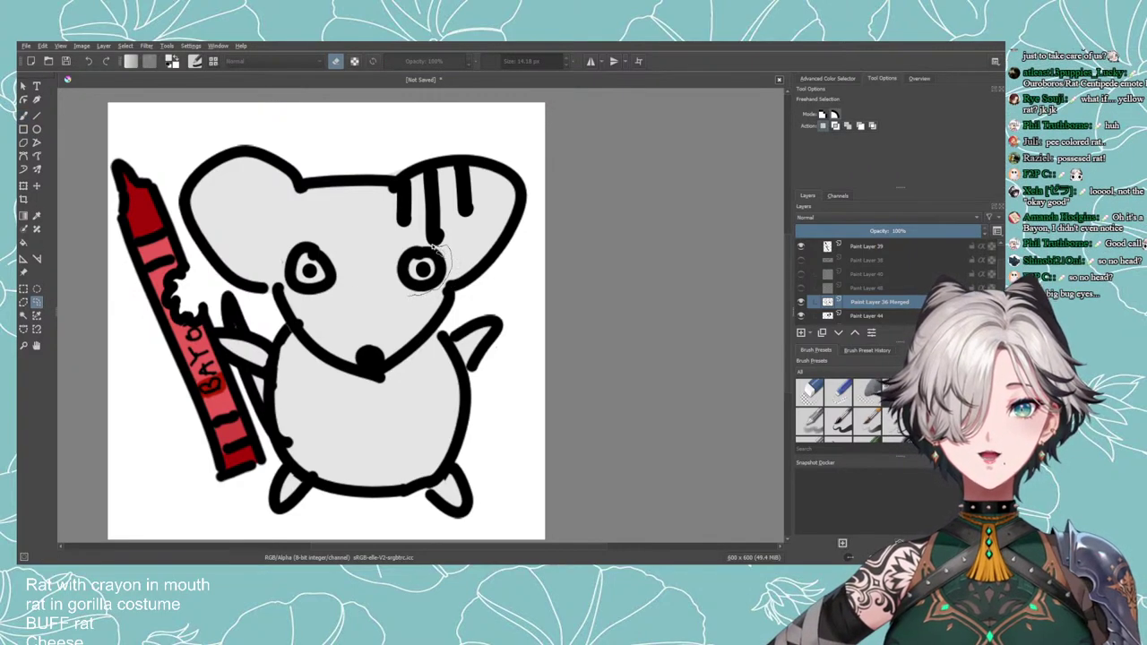
drag(289, 292, 423, 330)
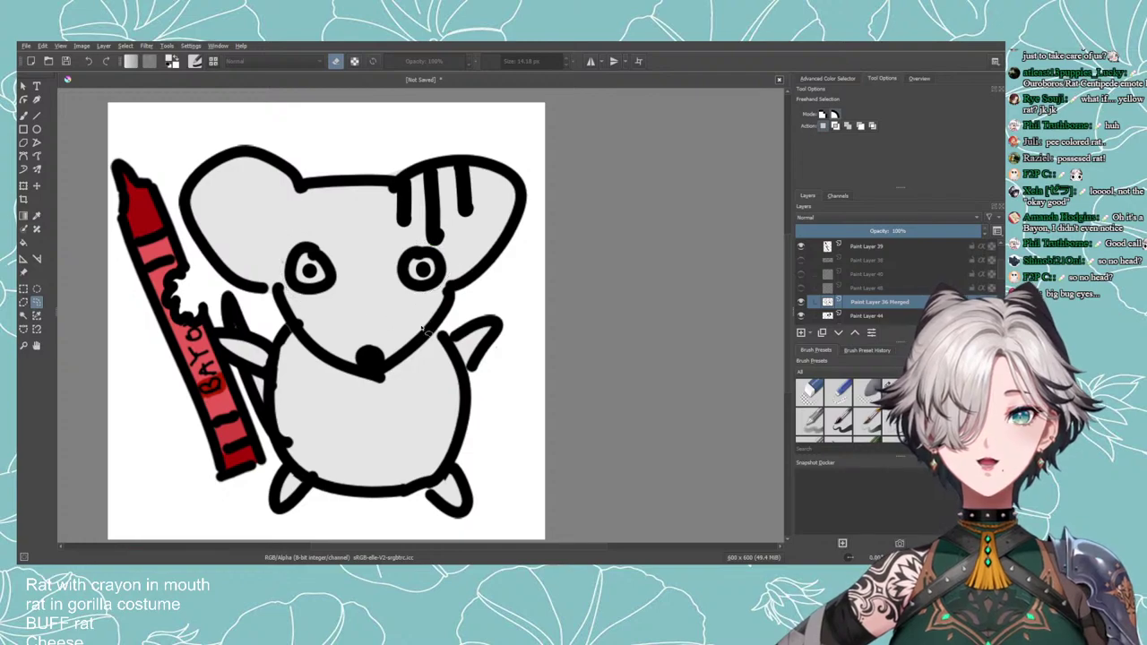
key(ctrl+v)
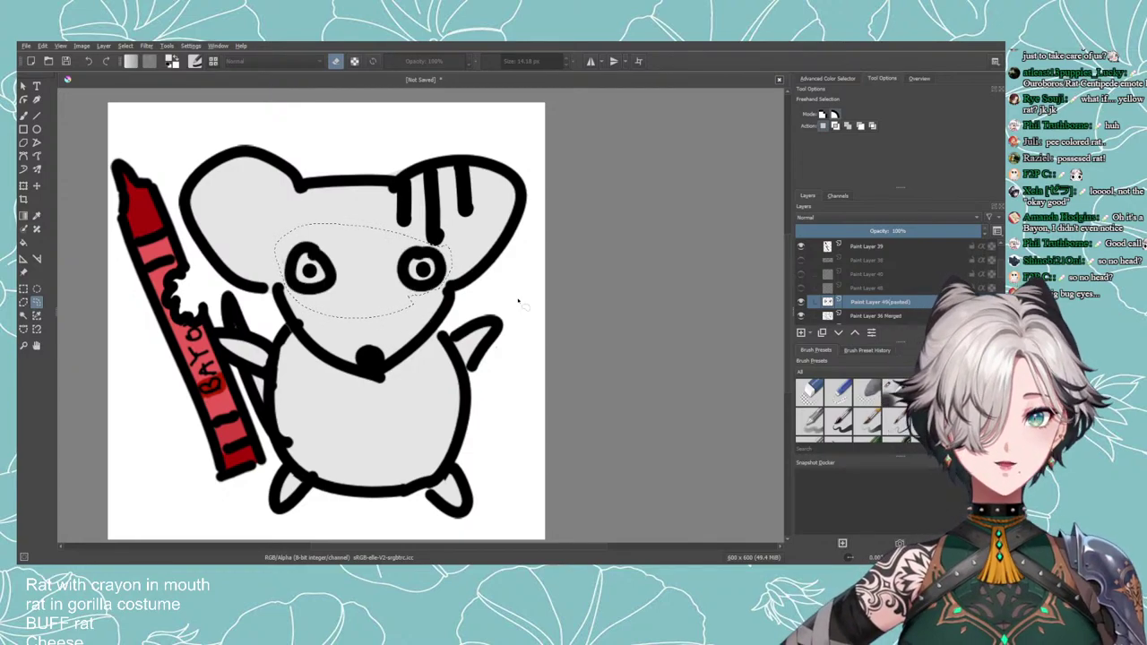
click(801, 303)
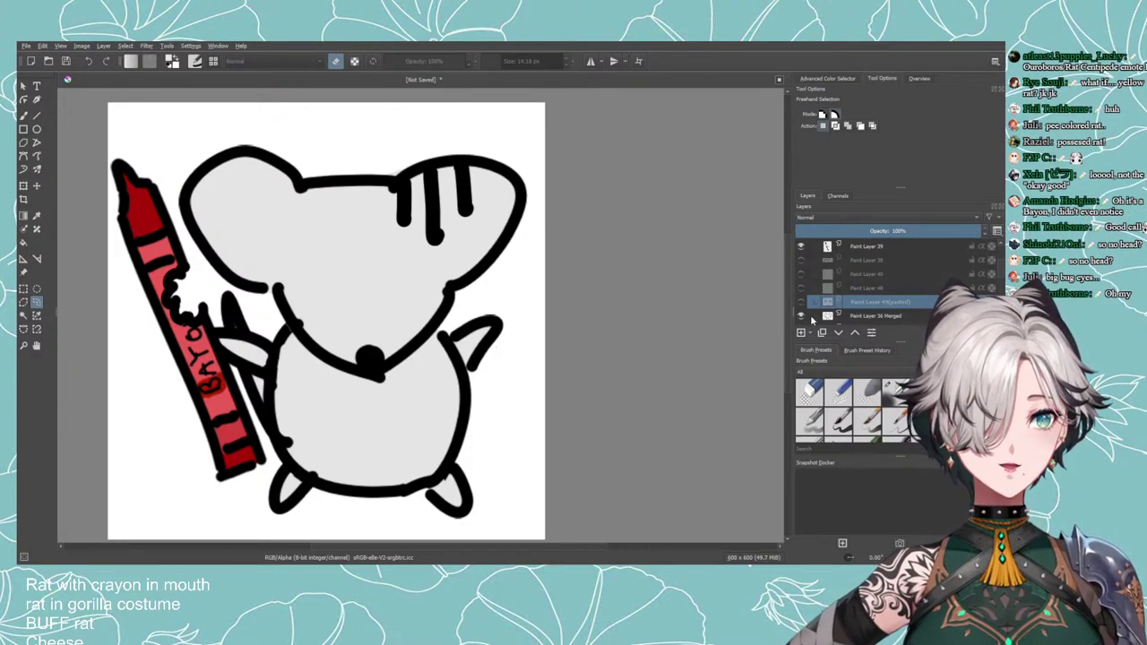
Add a new paint layer above the hidden pasted eyes and ready the freehand brush at 6.98 px with erasing off.
key(b)
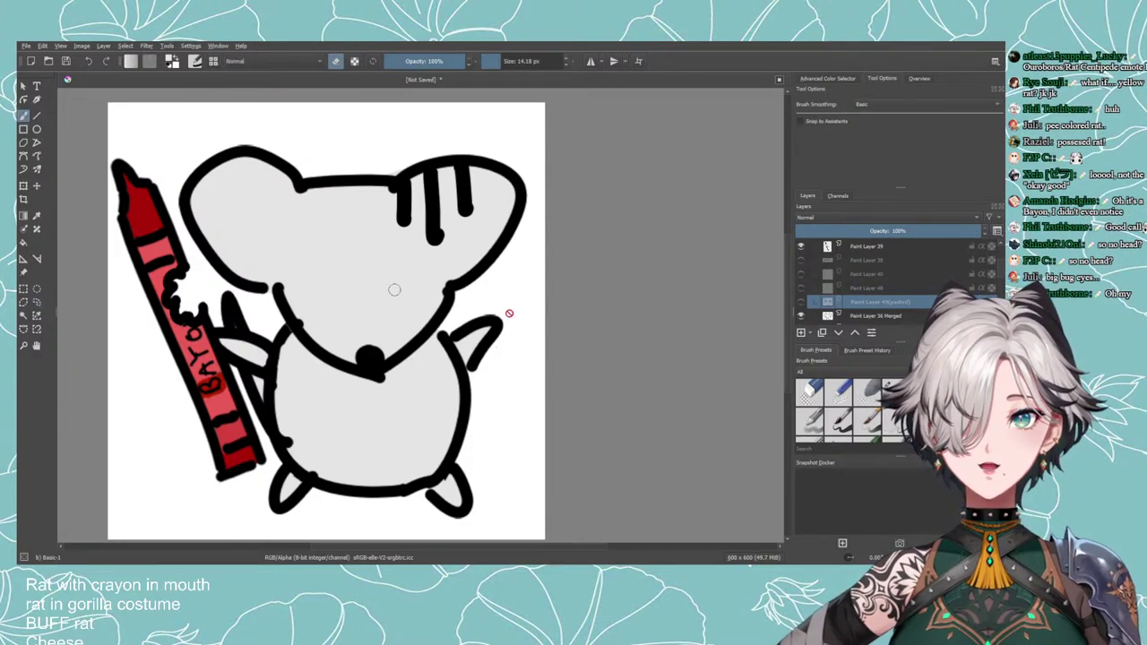
click(801, 332)
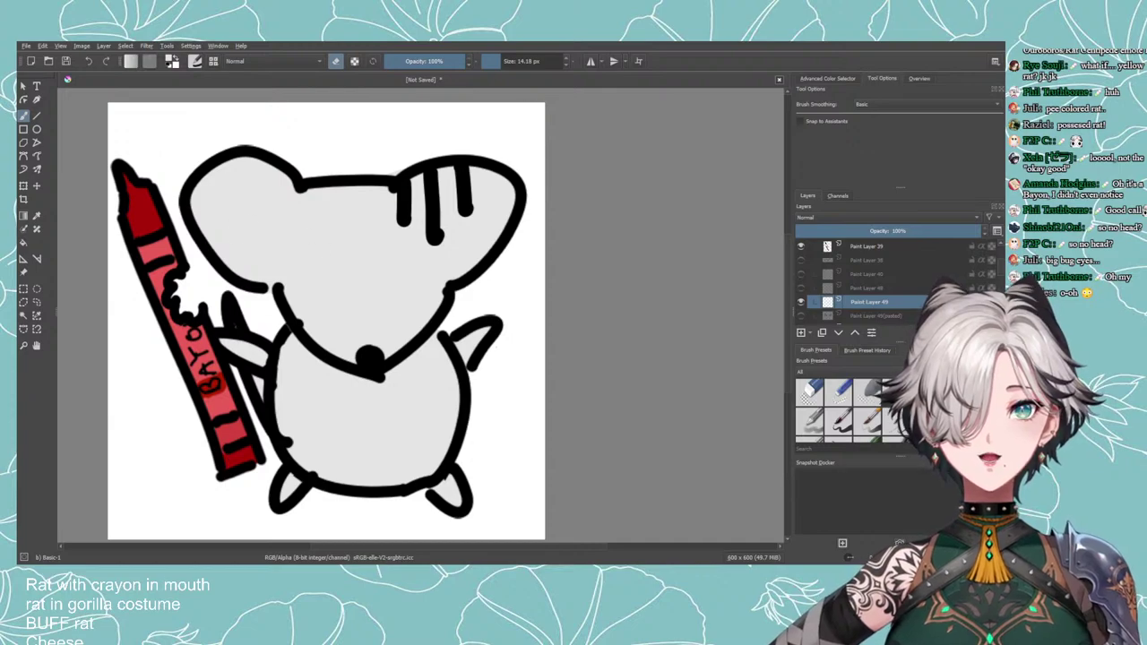
key(bracketleft)
key(bracketleft)
key(bracketleft)
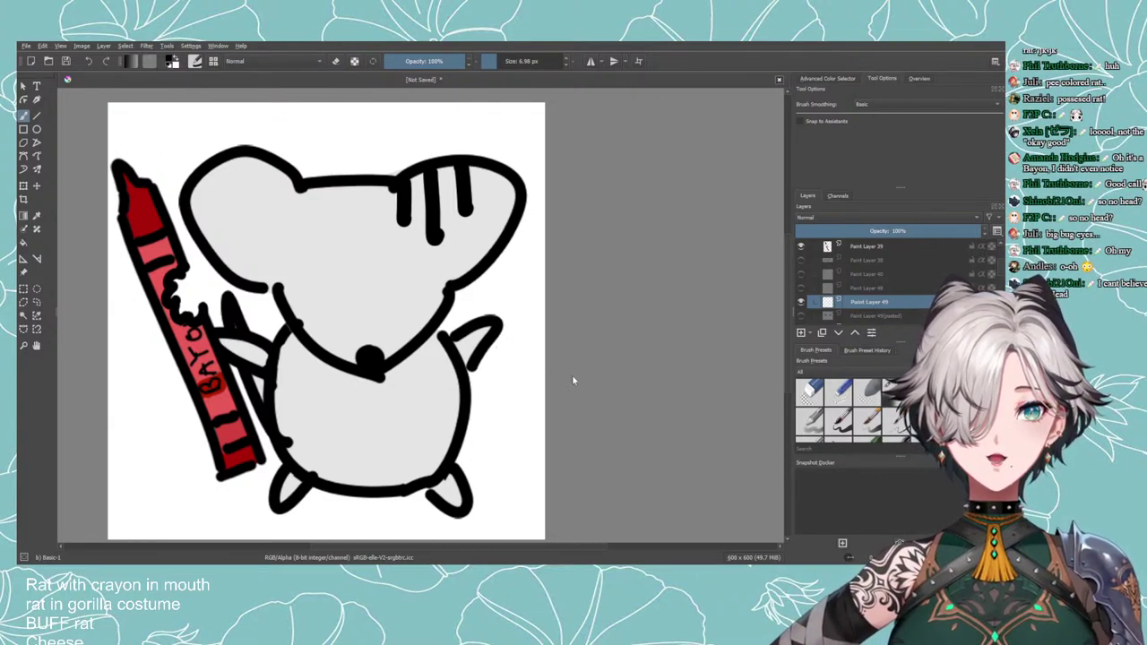
Try drawing a large round outline for each eye on the new layer with the thin brush.
drag(314, 218, 320, 219)
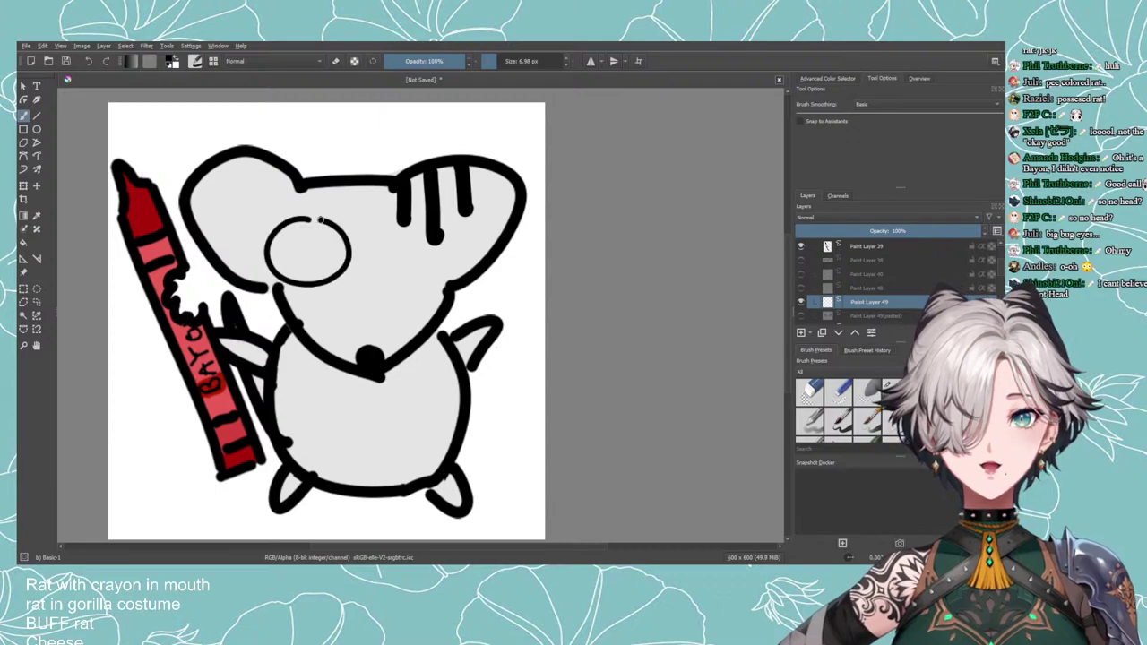
mouse_move(423, 222)
mouse_down()
mouse_move(416, 285)
mouse_move(414, 222)
mouse_up()
scroll(447, 270, down, 3)
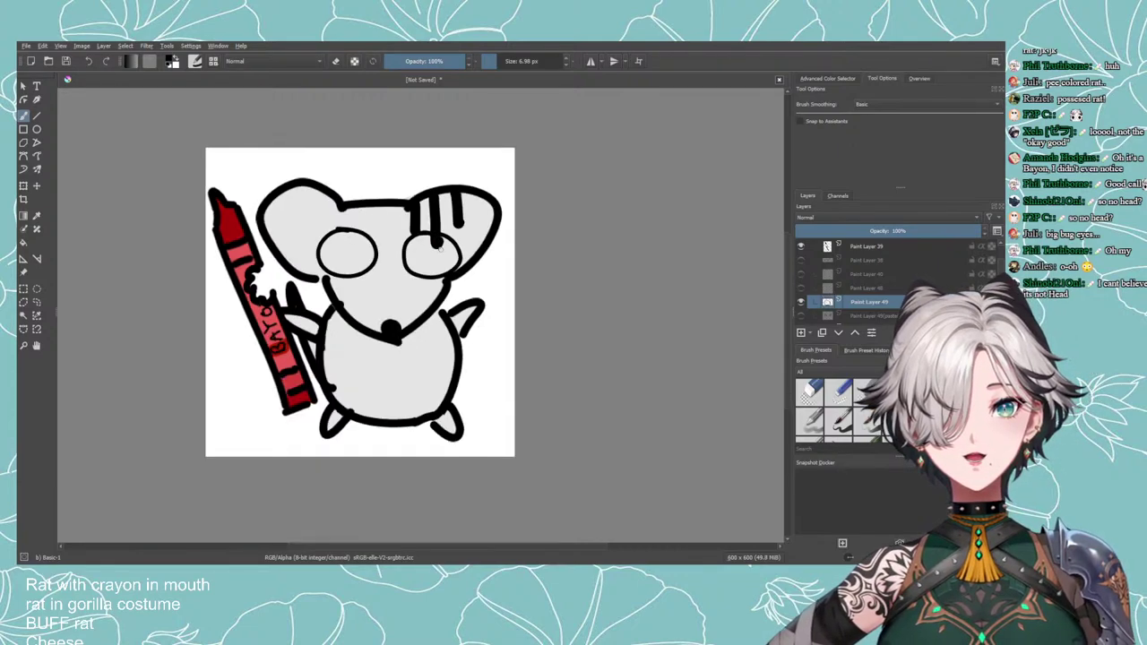
scroll(467, 270, up, 3)
key(ctrl+z)
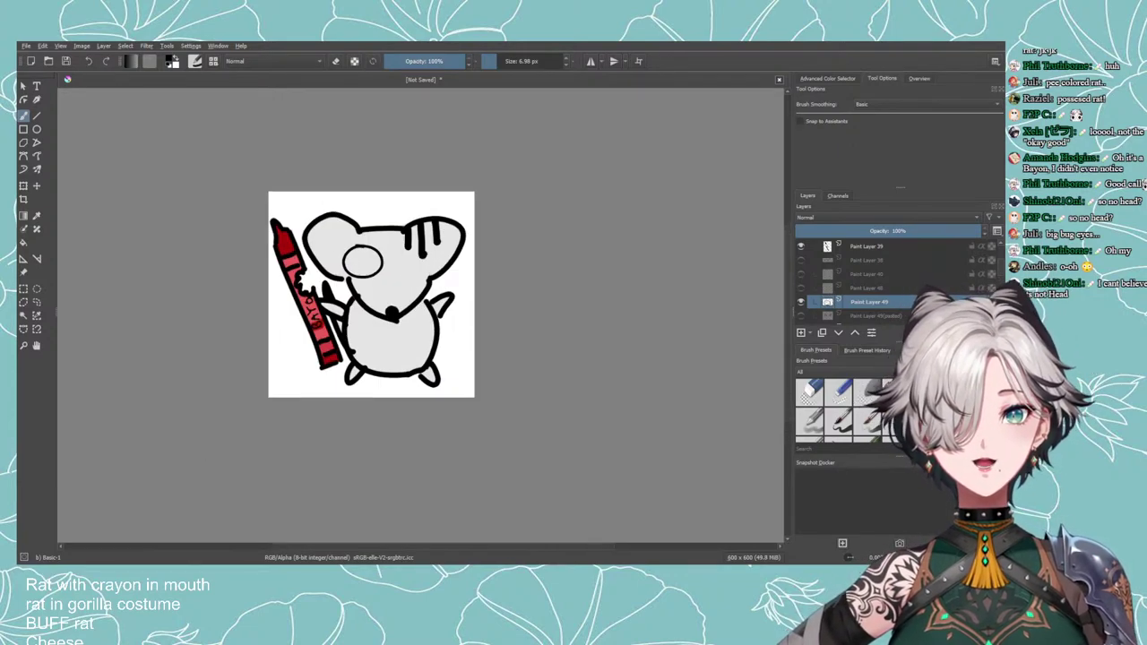
key(ctrl+z)
Draw two large round eye outlines with small black pupils on Paint Layer 49 using the black brush at 11.08 px.
click(504, 63)
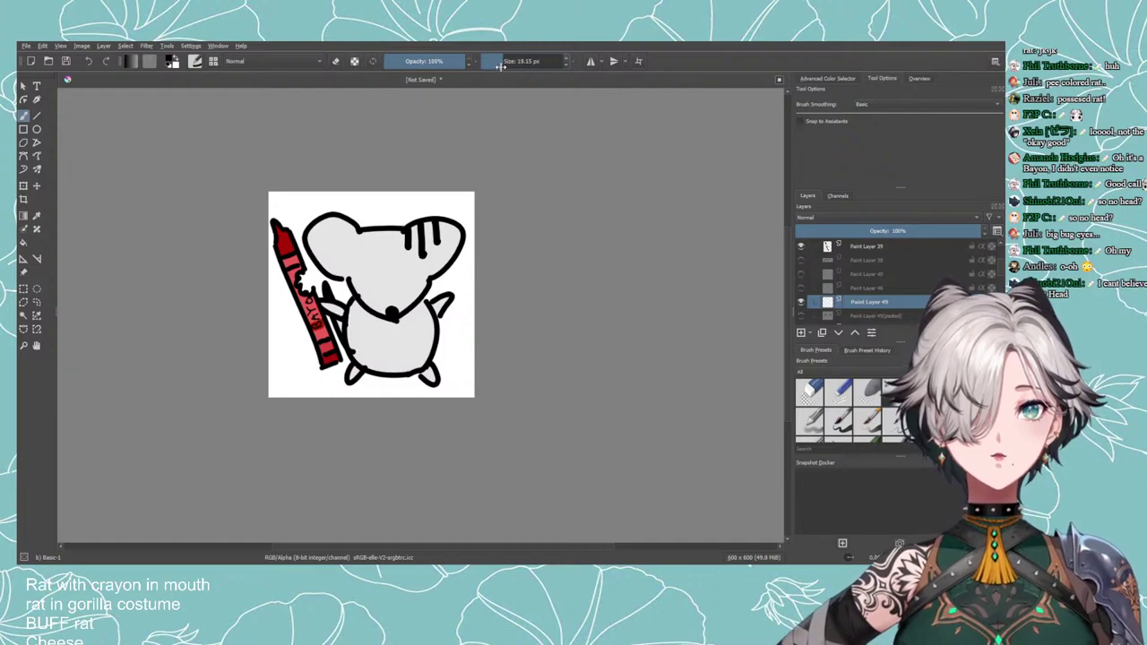
click(495, 62)
mouse_move(339, 257)
mouse_down()
mouse_move(367, 238)
mouse_move(423, 244)
mouse_up()
key(ctrl+z)
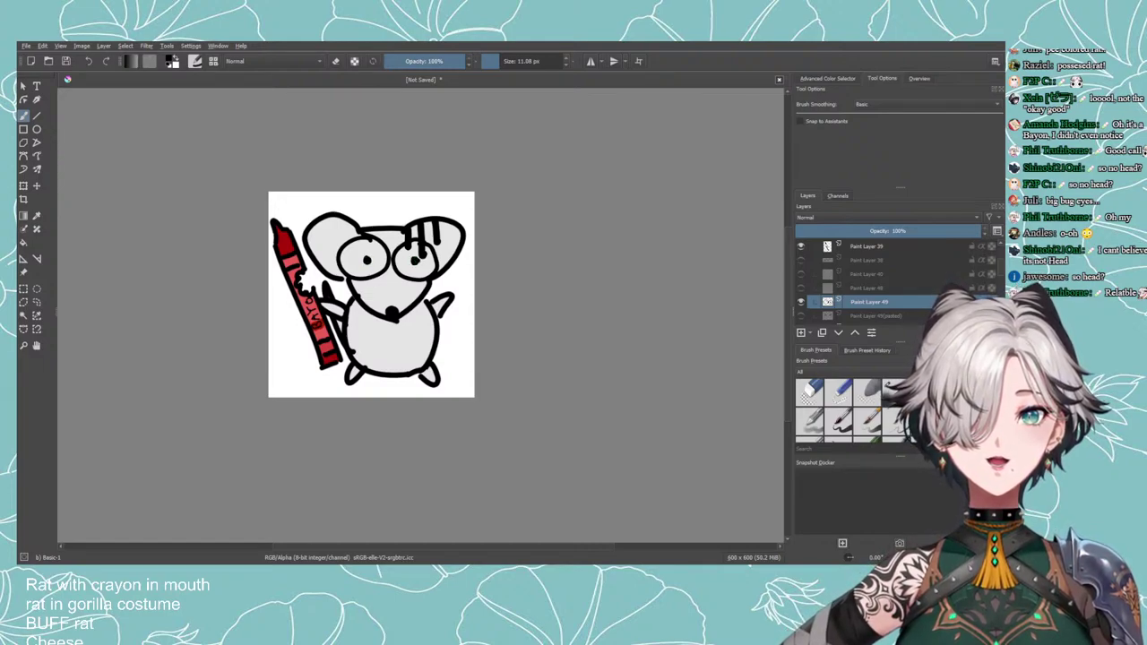
scroll(537, 182, down, 3)
scroll(541, 193, up, 2)
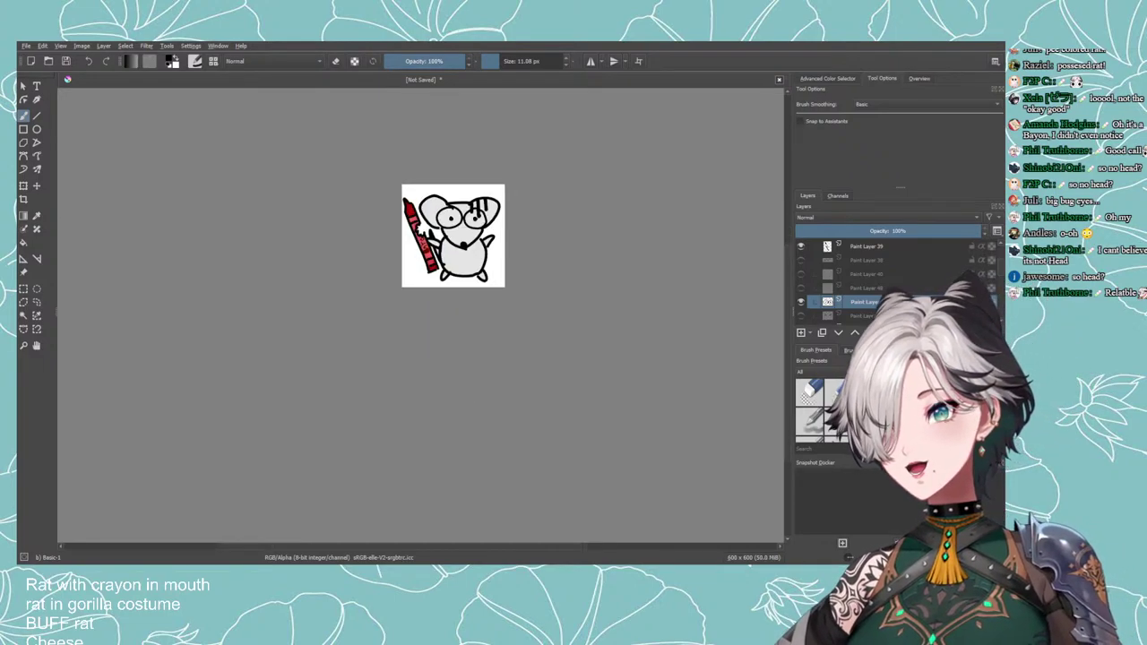
scroll(547, 203, up, 1)
scroll(542, 201, up, 1)
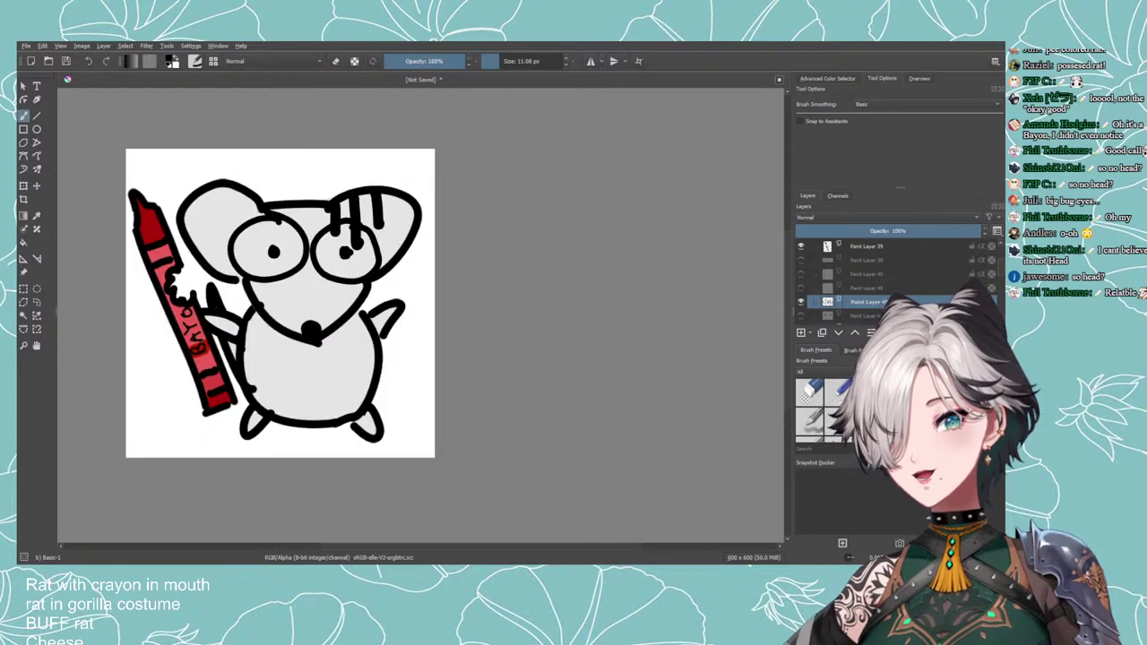
scroll(542, 201, down, 5)
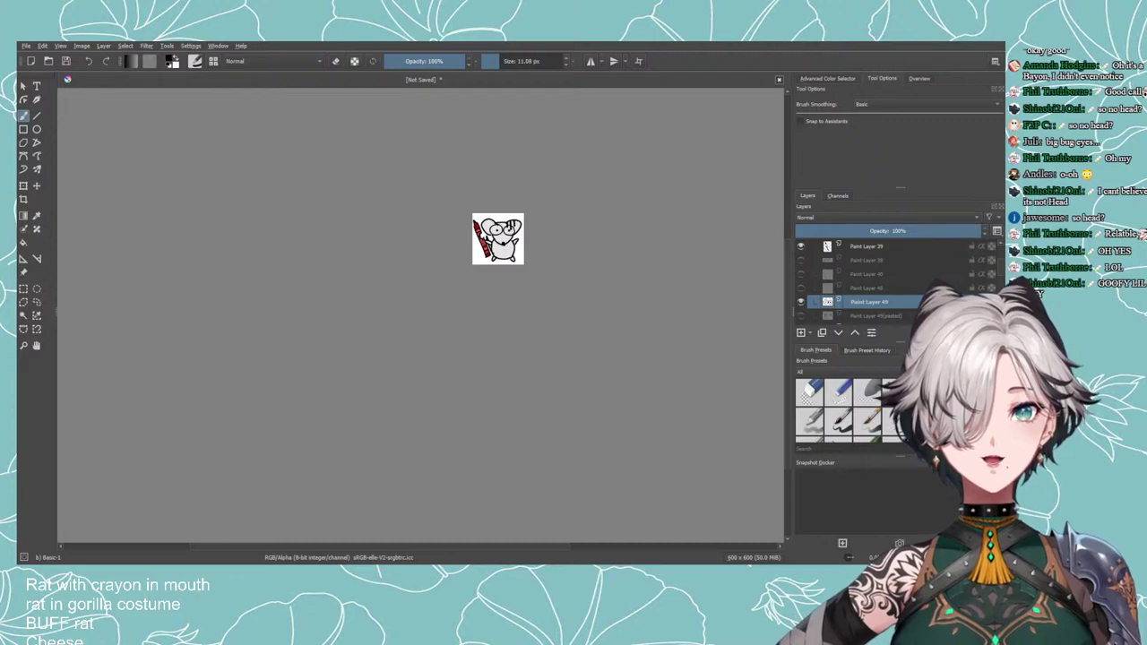
scroll(578, 243, up, 2)
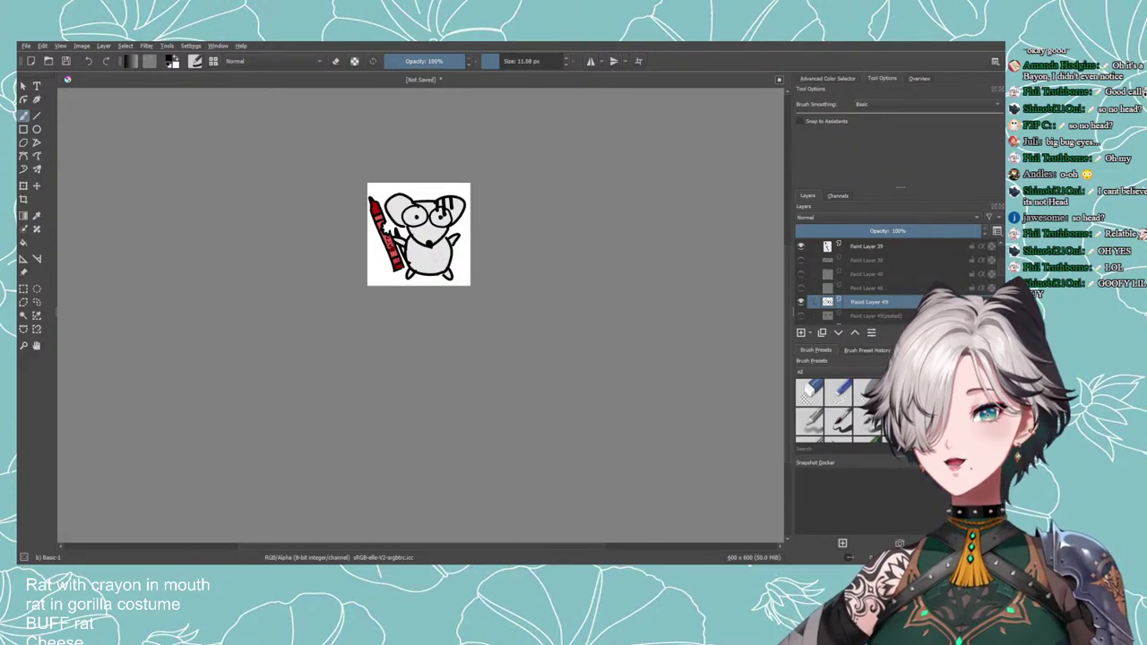
Shift both drawn eyes slightly on the rat's face with a free transform and apply it.
click(23, 186)
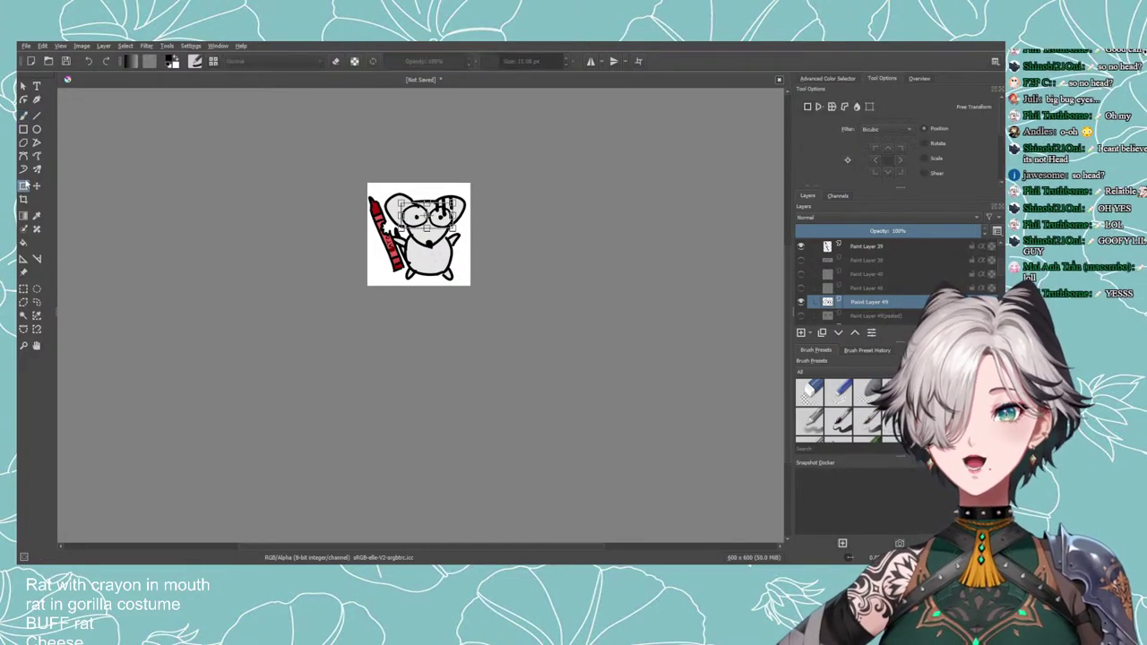
scroll(358, 195, up, 2)
drag(502, 242, 501, 244)
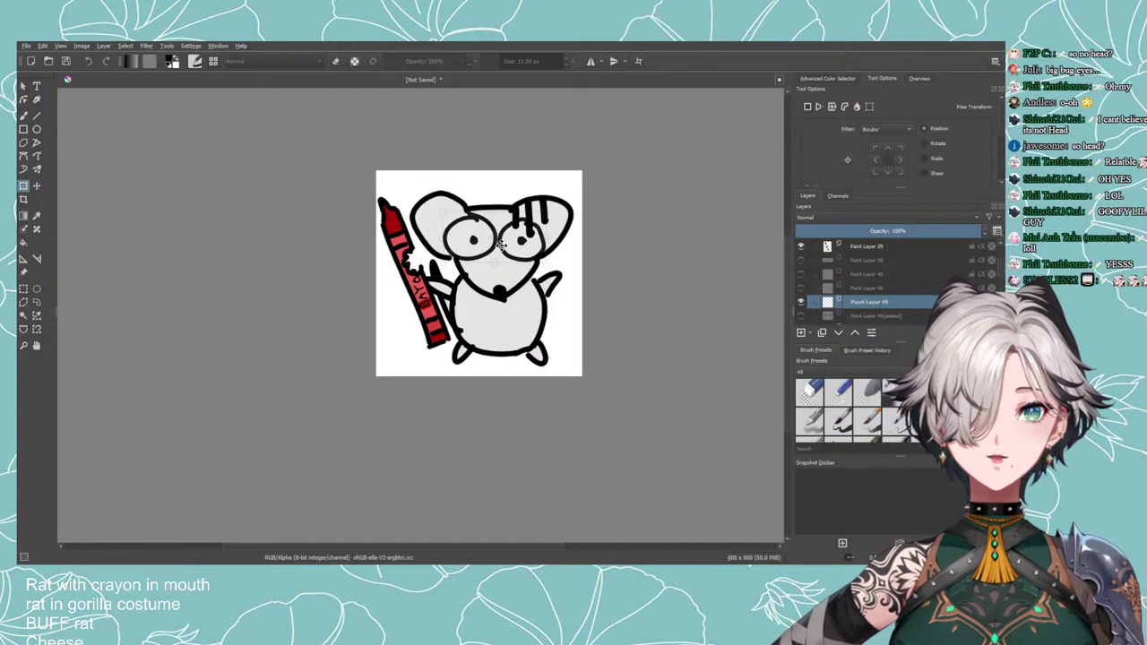
key(Return)
Add a new paint layer directly beneath the eye outlines on Paint Layer 49.
scroll(665, 273, down, 2)
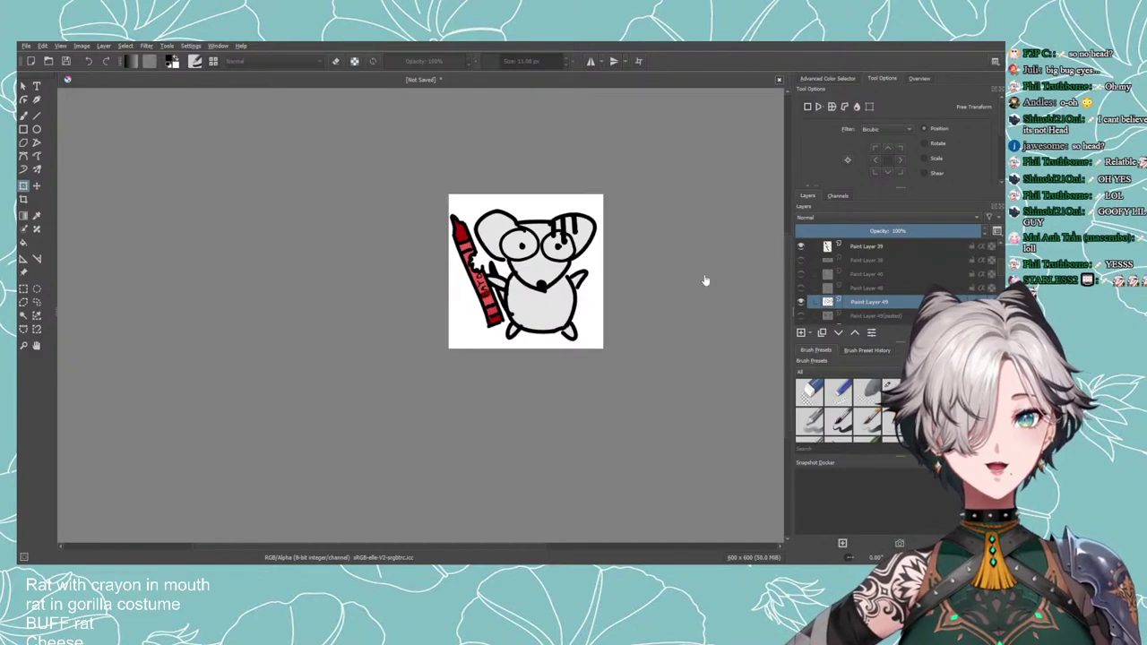
scroll(851, 298, down, 3)
click(852, 296)
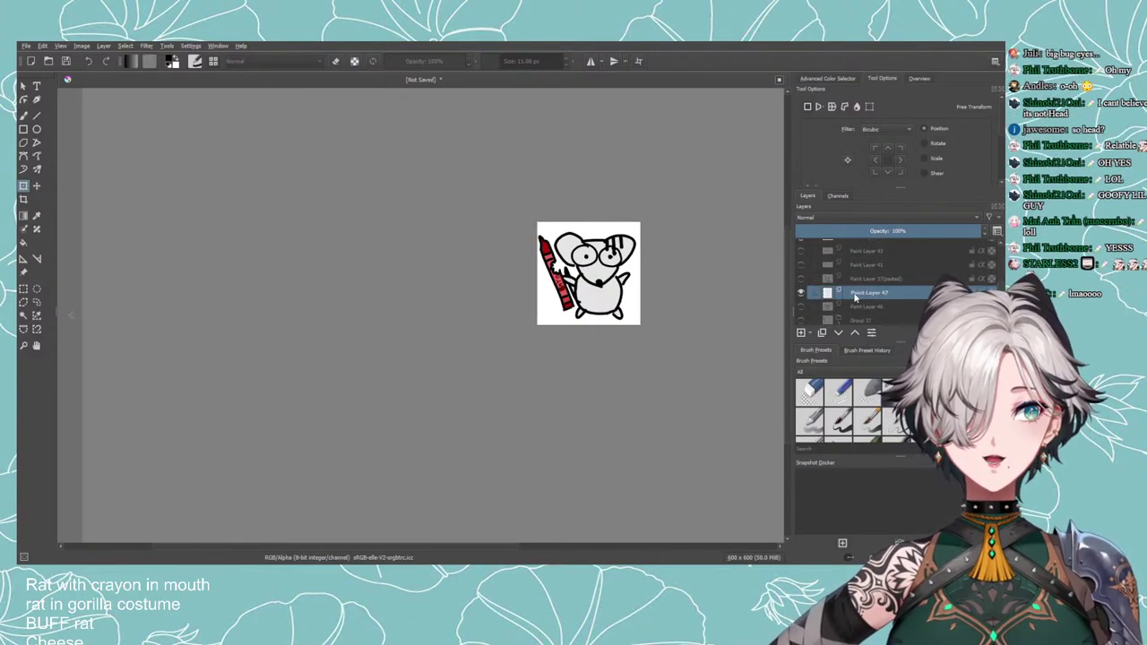
scroll(721, 304, up, 2)
scroll(900, 279, up, 3)
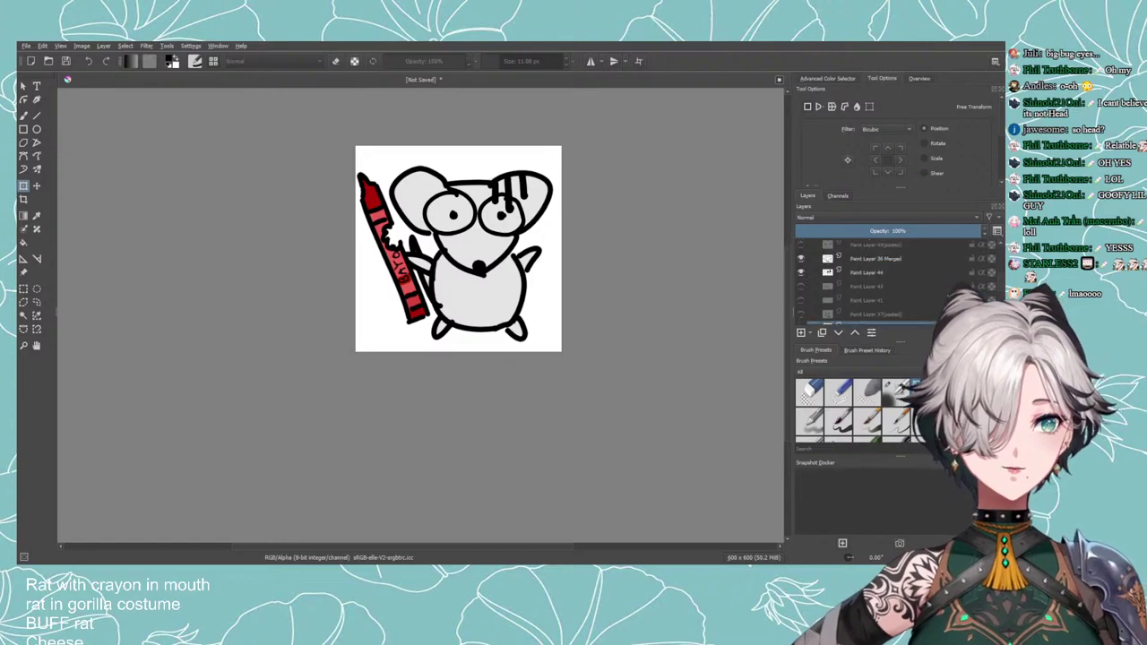
click(856, 283)
scroll(861, 293, up, 1)
scroll(859, 296, down, 2)
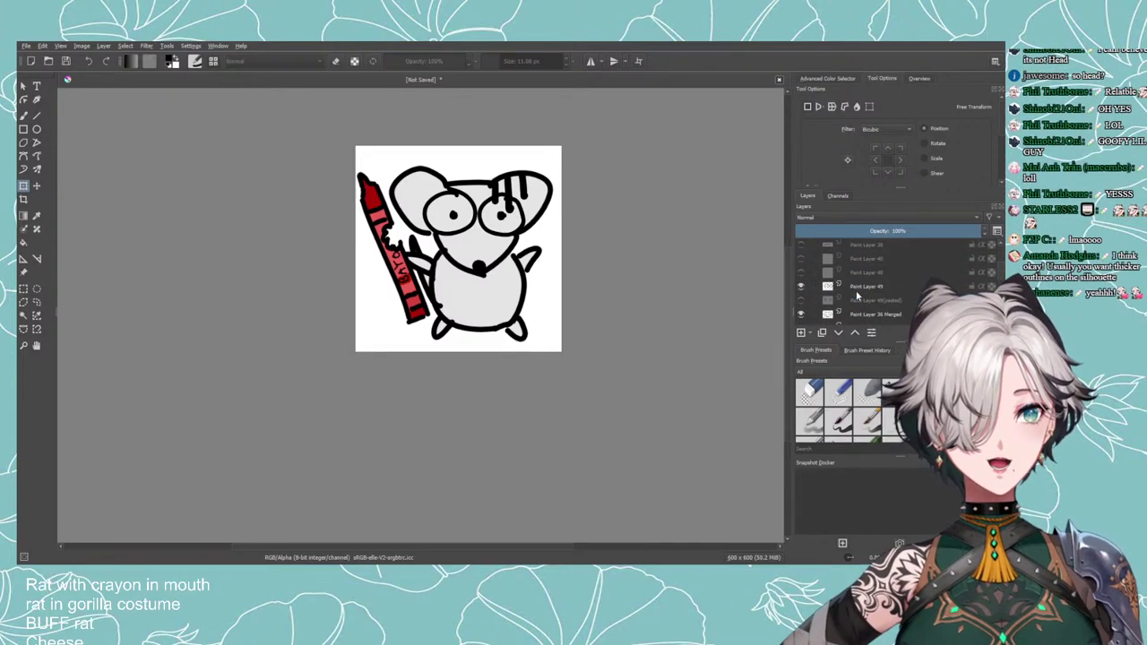
click(852, 286)
click(838, 302)
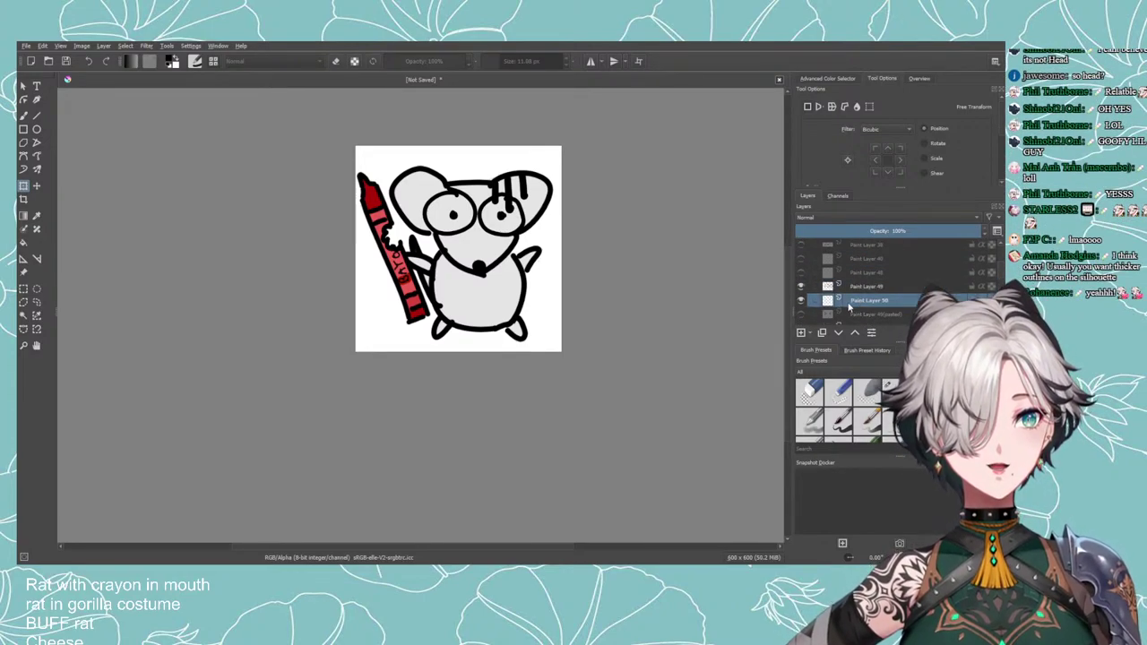
scroll(660, 263, up, 2)
scroll(625, 209, down, 1)
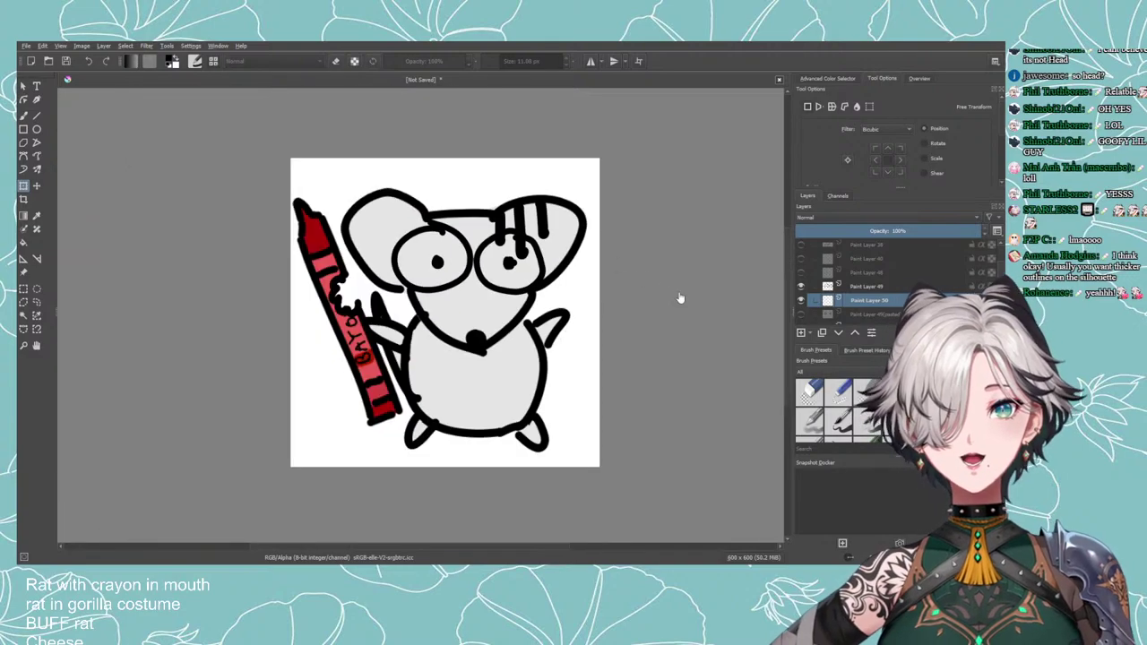
Paint the insides of both eyes white on the new layer with the freehand brush at 46.69 px.
click(24, 116)
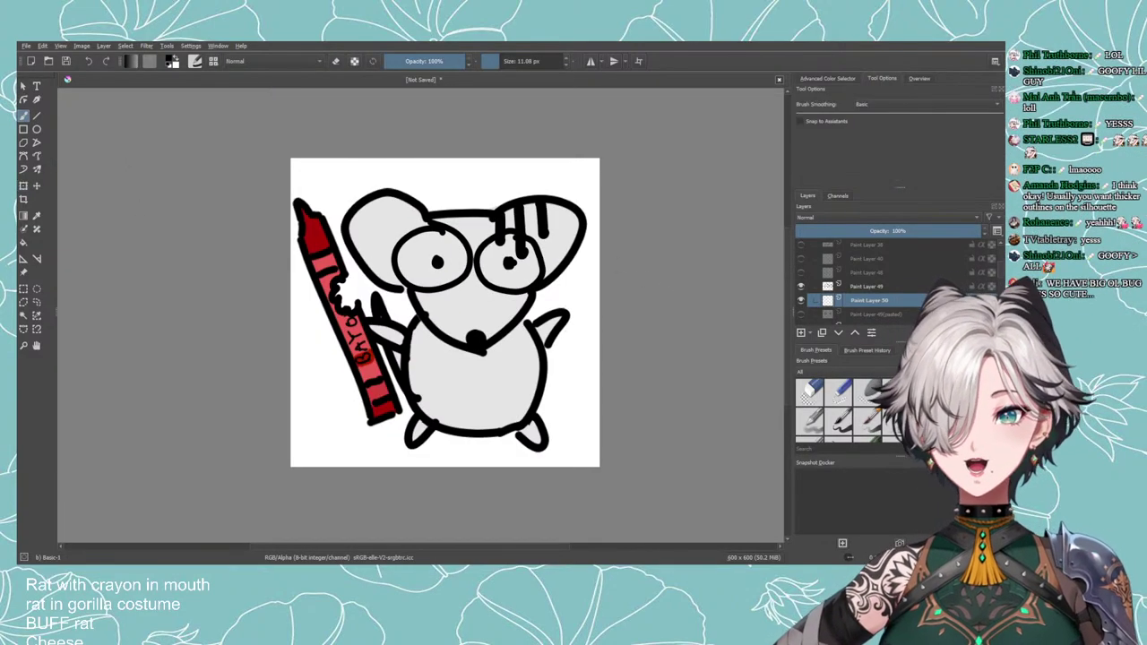
ctrl+click(319, 426)
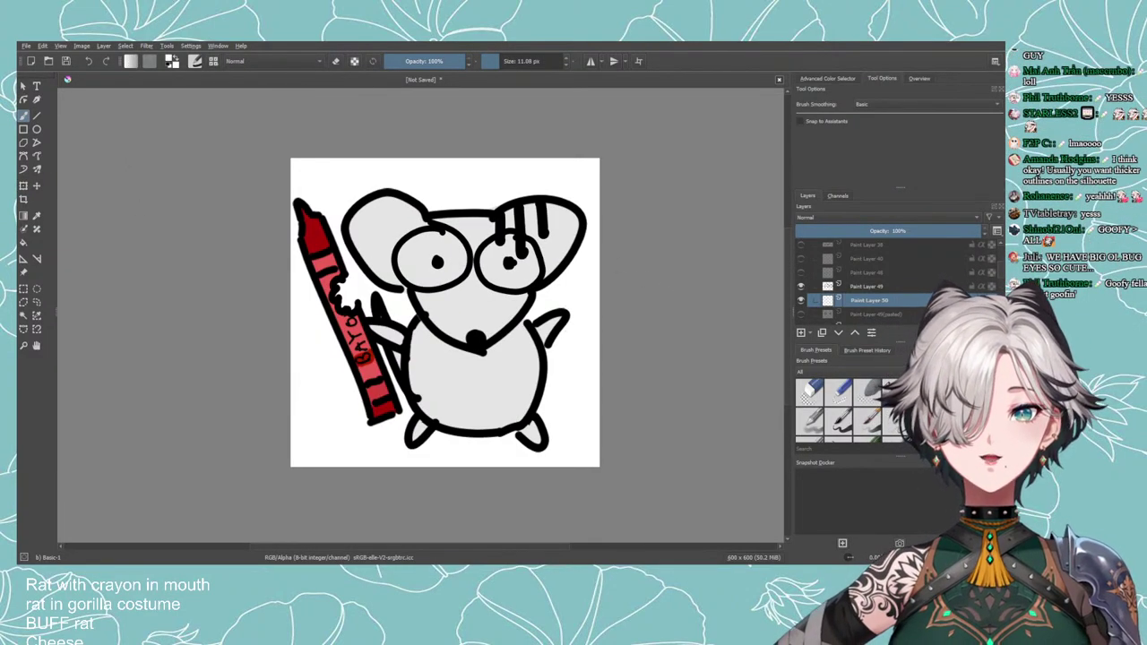
click(508, 62)
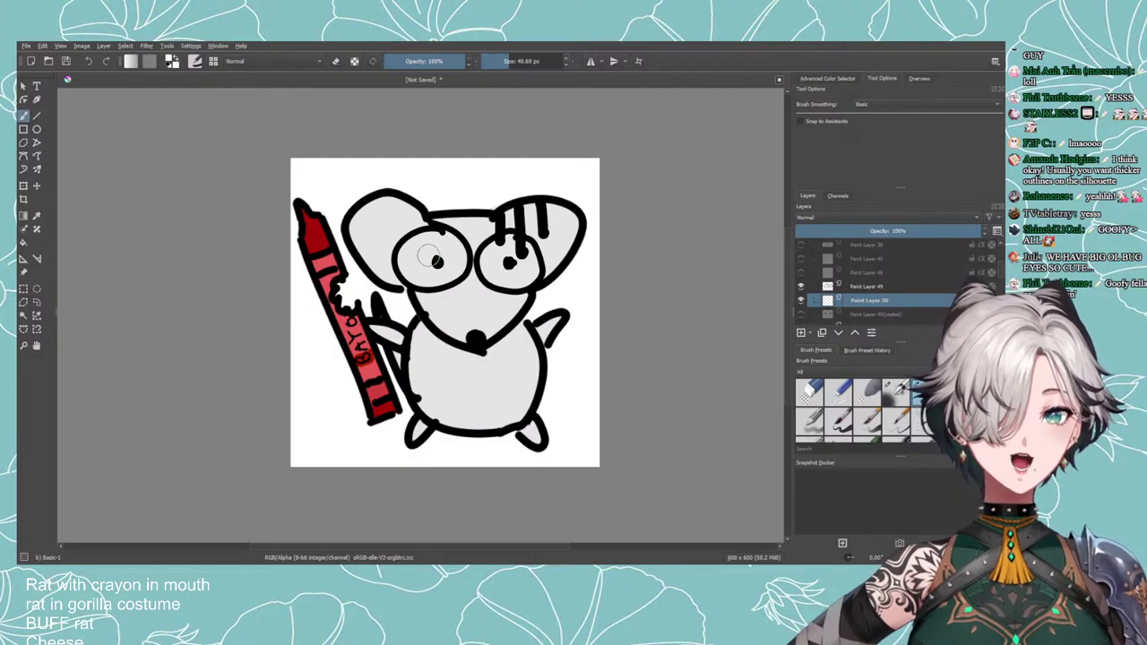
mouse_move(427, 257)
mouse_down()
mouse_move(429, 246)
mouse_move(451, 248)
mouse_up()
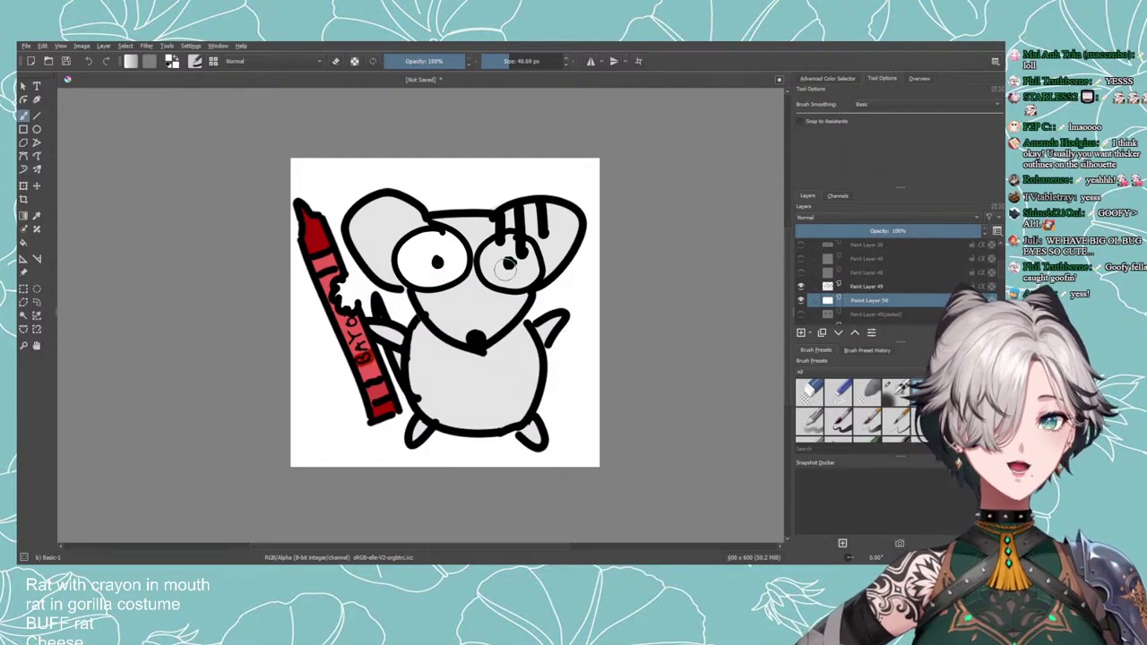
mouse_move(505, 269)
mouse_down()
mouse_move(523, 261)
mouse_move(505, 271)
mouse_up()
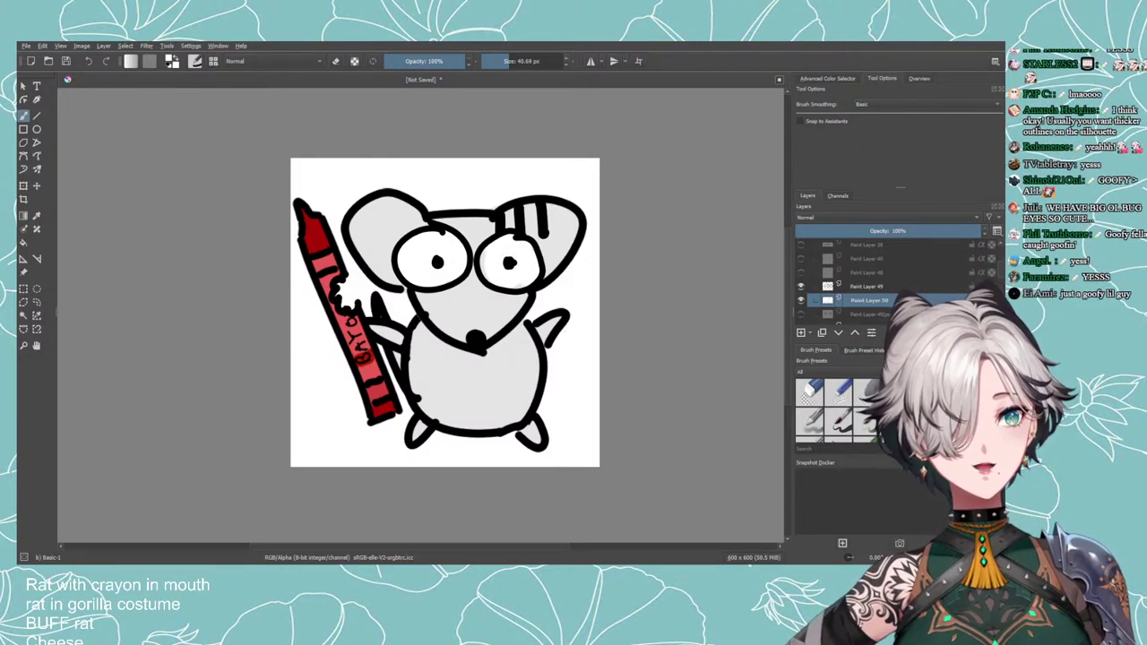
Raise Paint Layer 44 in the stack until it sits above the eye layers.
scroll(805, 286, down, 3)
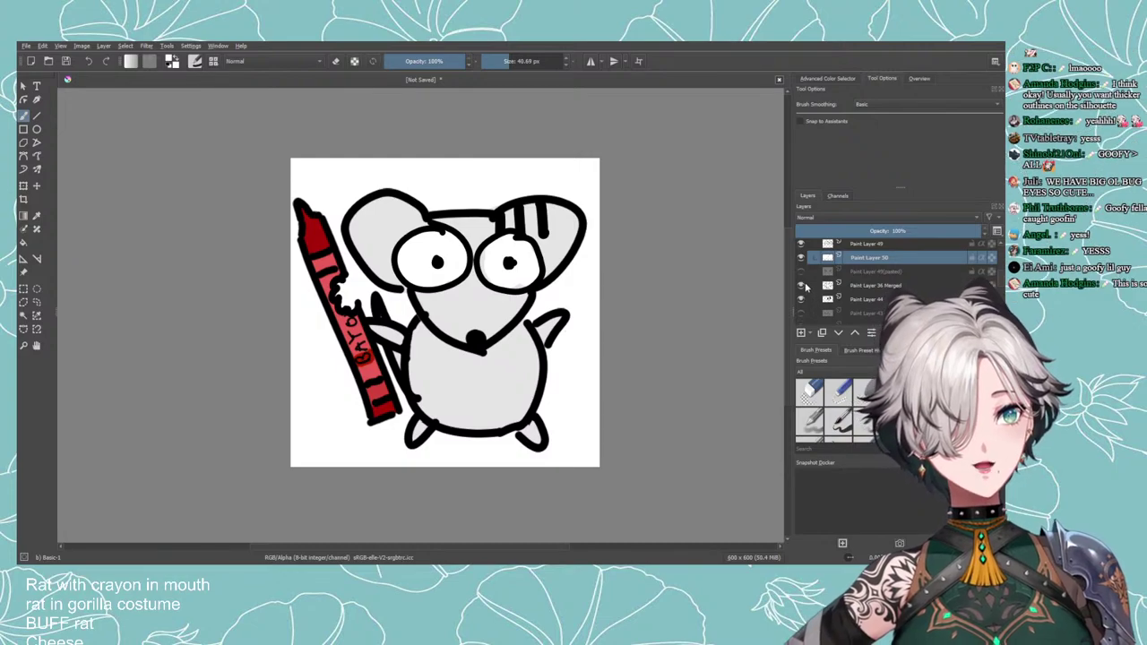
click(838, 299)
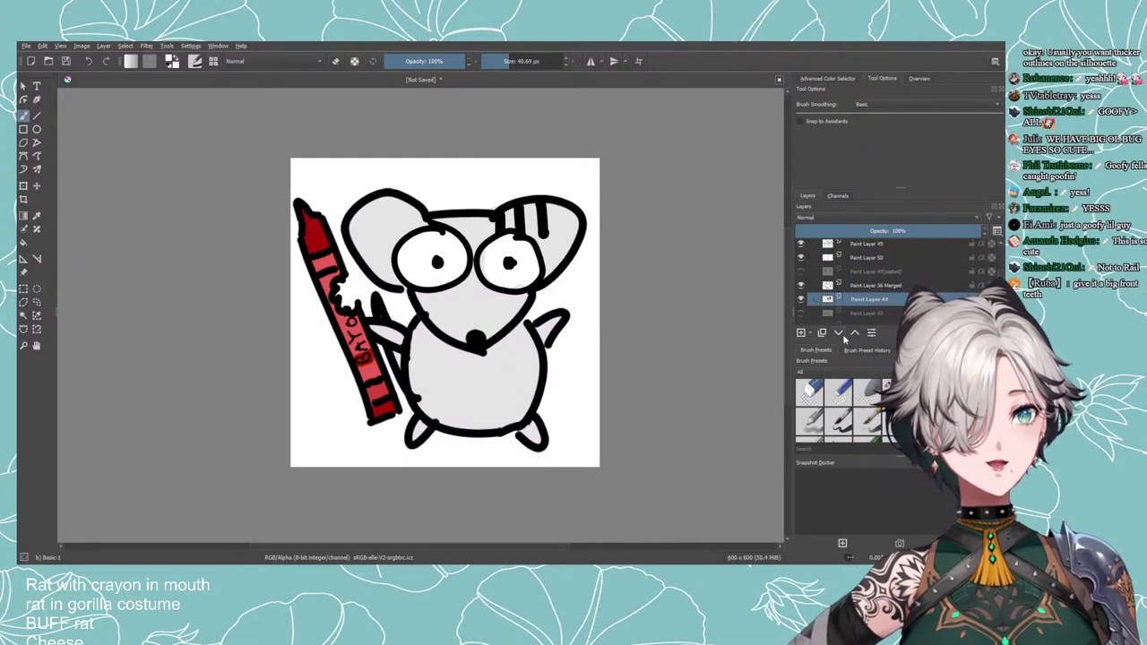
click(854, 332)
click(853, 332)
click(854, 332)
click(854, 332)
click(854, 333)
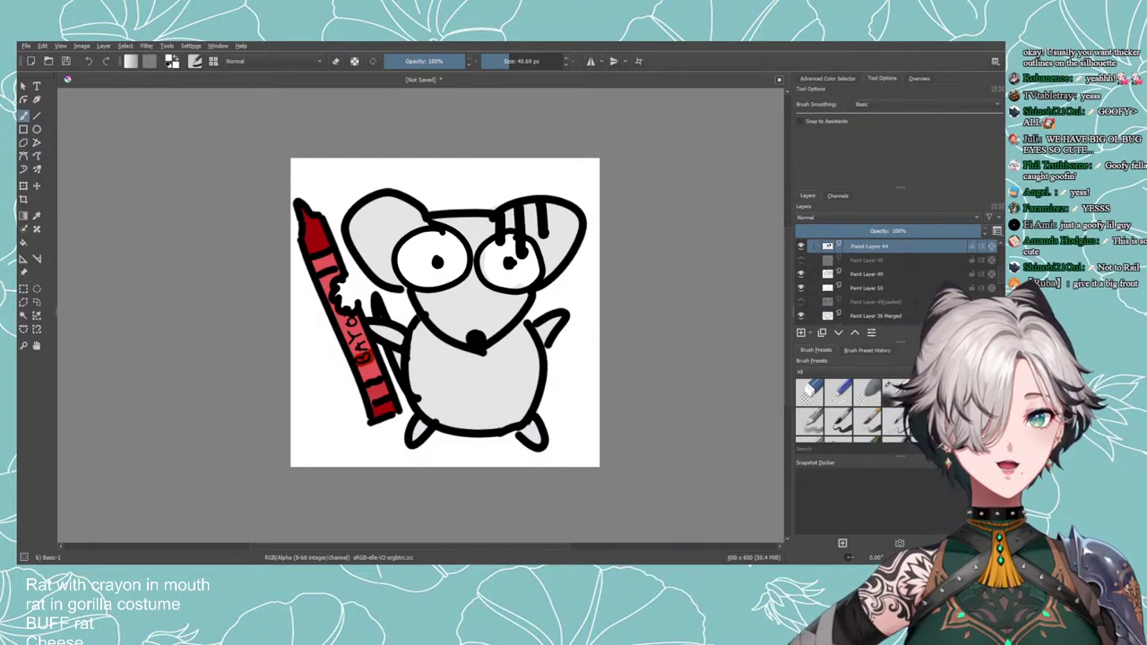
Paint the narrow white gap between the crayon and the rat's body pink on Paint Layer 47 with a 19.15 px brush.
click(833, 288)
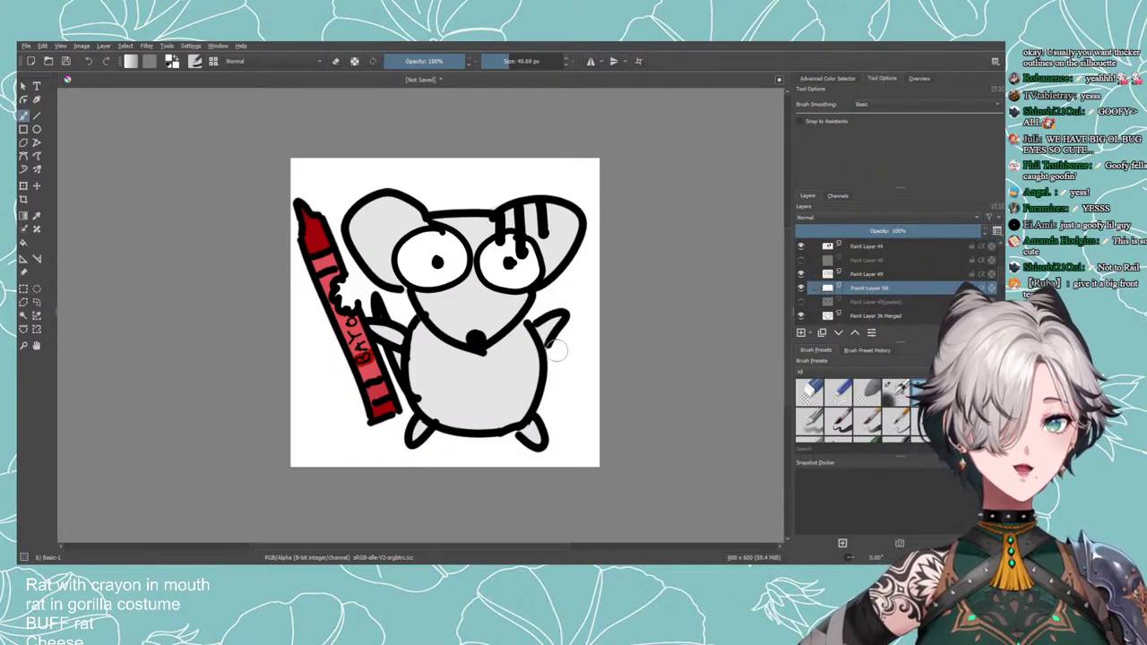
scroll(555, 349, up, 2)
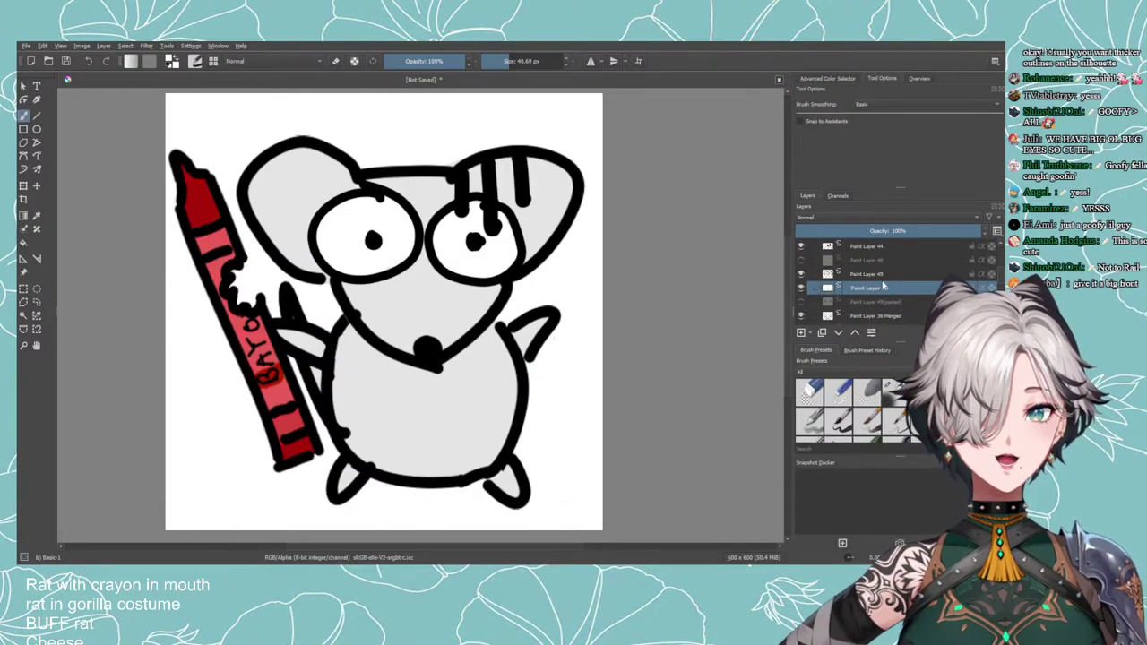
scroll(860, 289, down, 1)
click(858, 280)
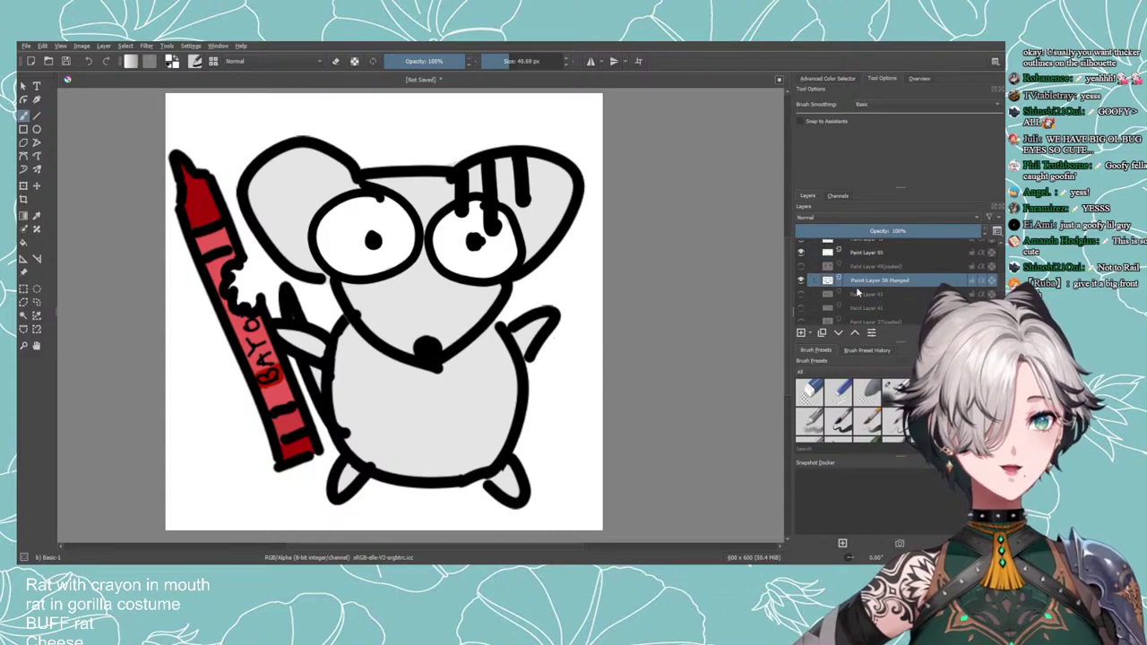
scroll(858, 291, down, 1)
click(860, 300)
scroll(440, 332, up, 3)
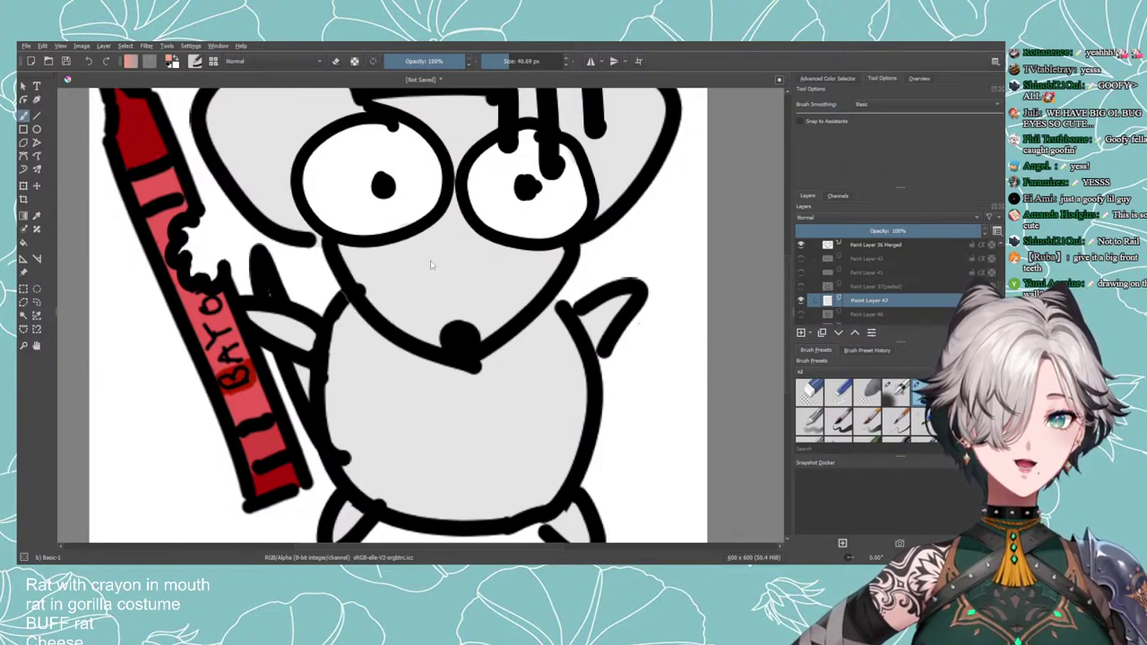
scroll(190, 294, up, 1)
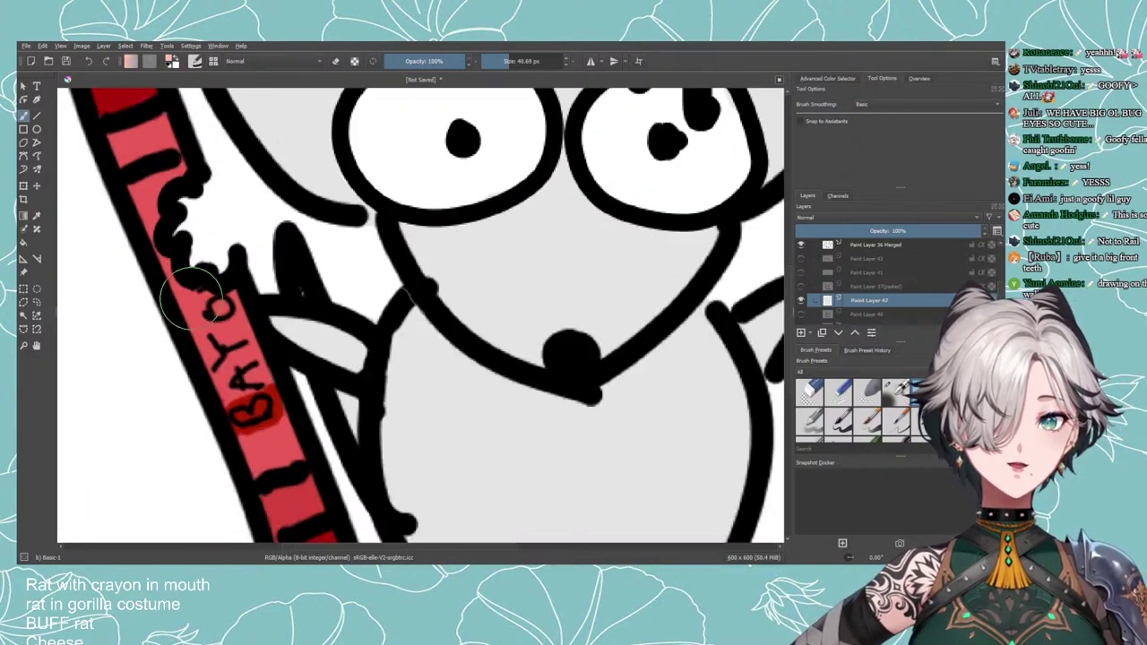
click(501, 61)
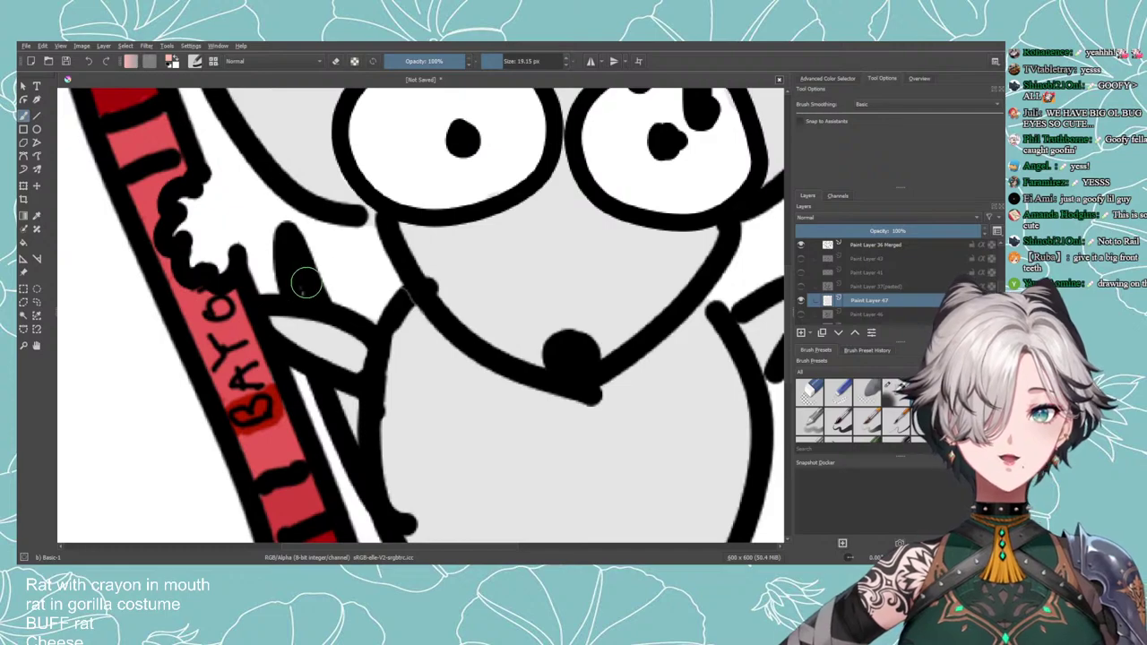
drag(341, 392, 353, 414)
Move the rat's layer group into the Done1 group, show Done1, and hide Group 24 inside it.
scroll(358, 429, down, 5)
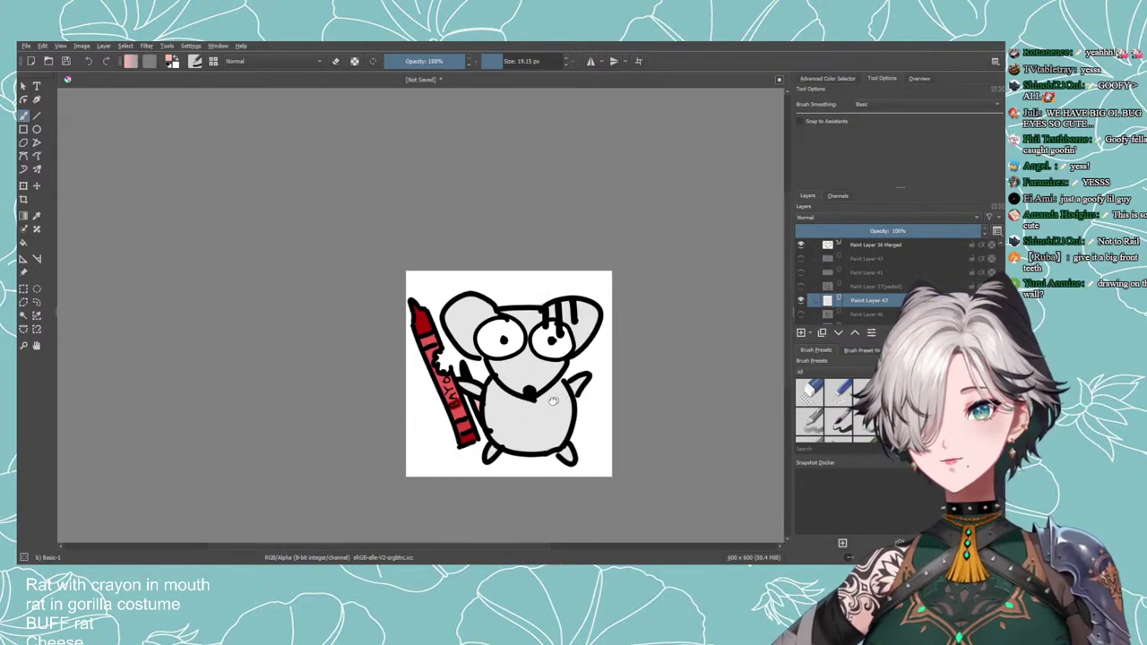
drag(553, 400, 510, 384)
scroll(844, 274, up, 3)
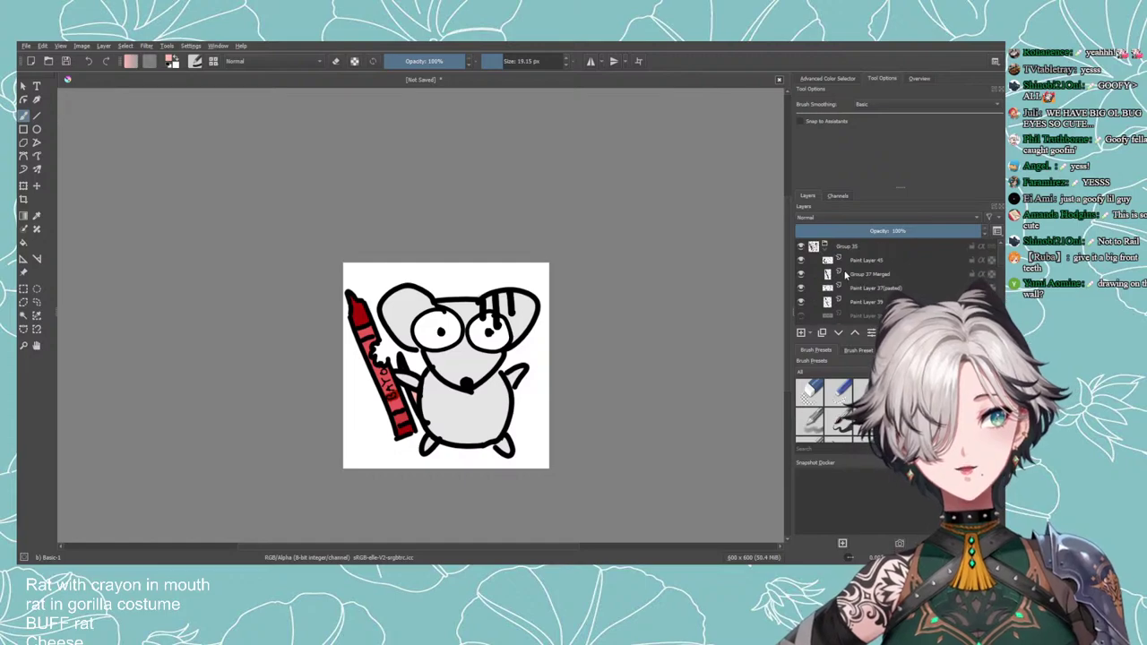
click(851, 247)
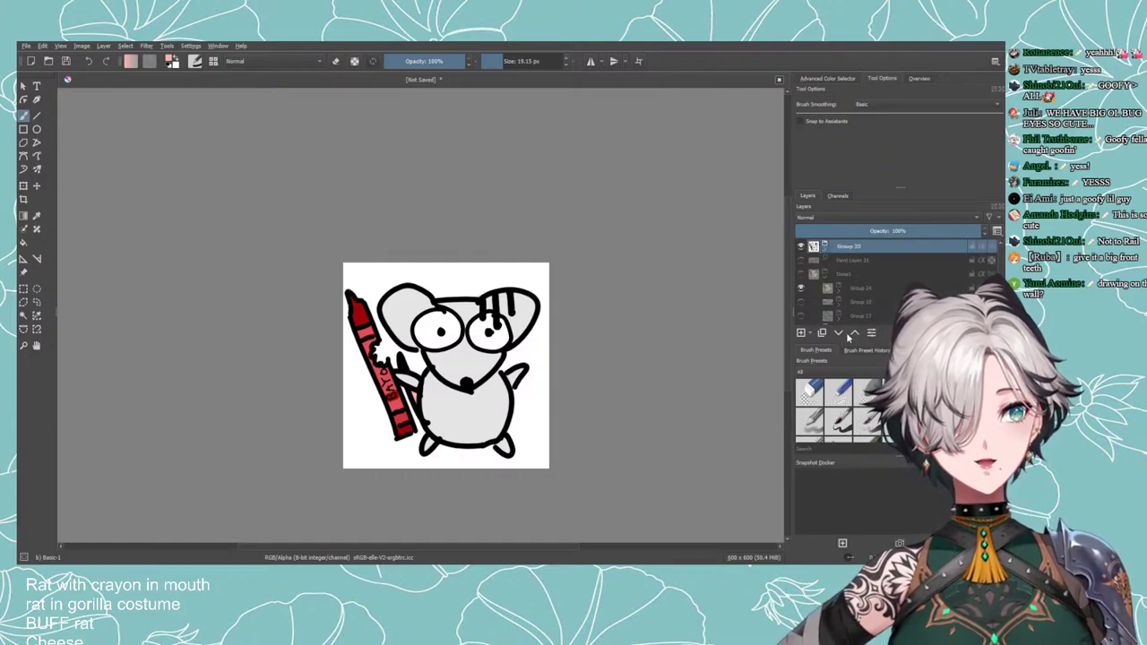
click(839, 332)
click(839, 332)
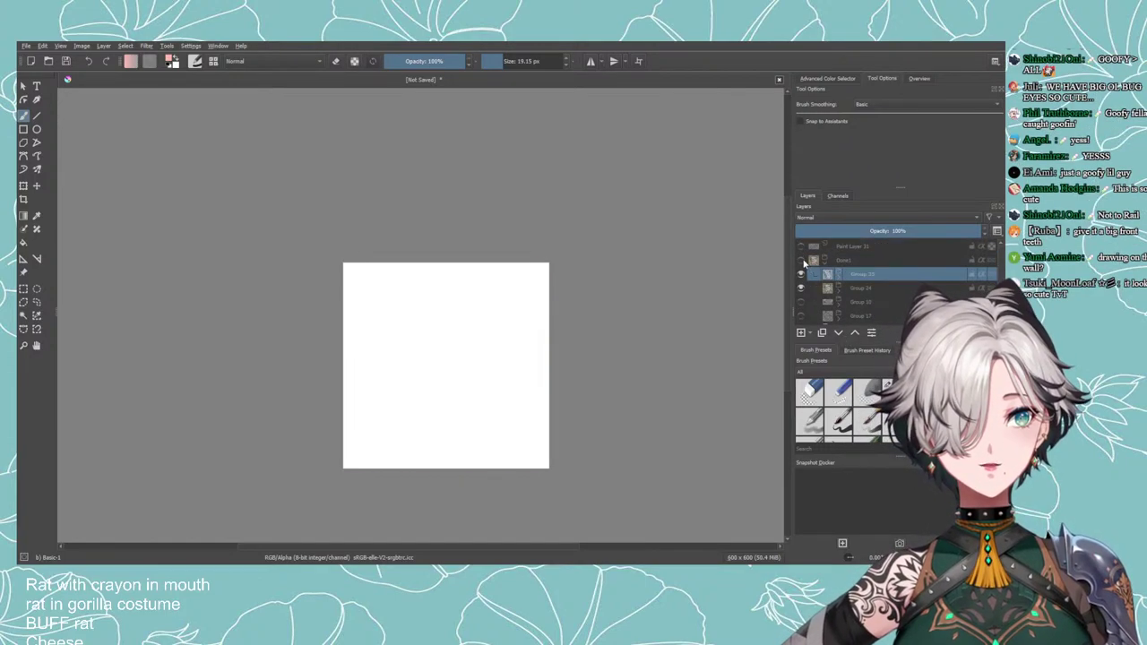
click(801, 260)
click(801, 288)
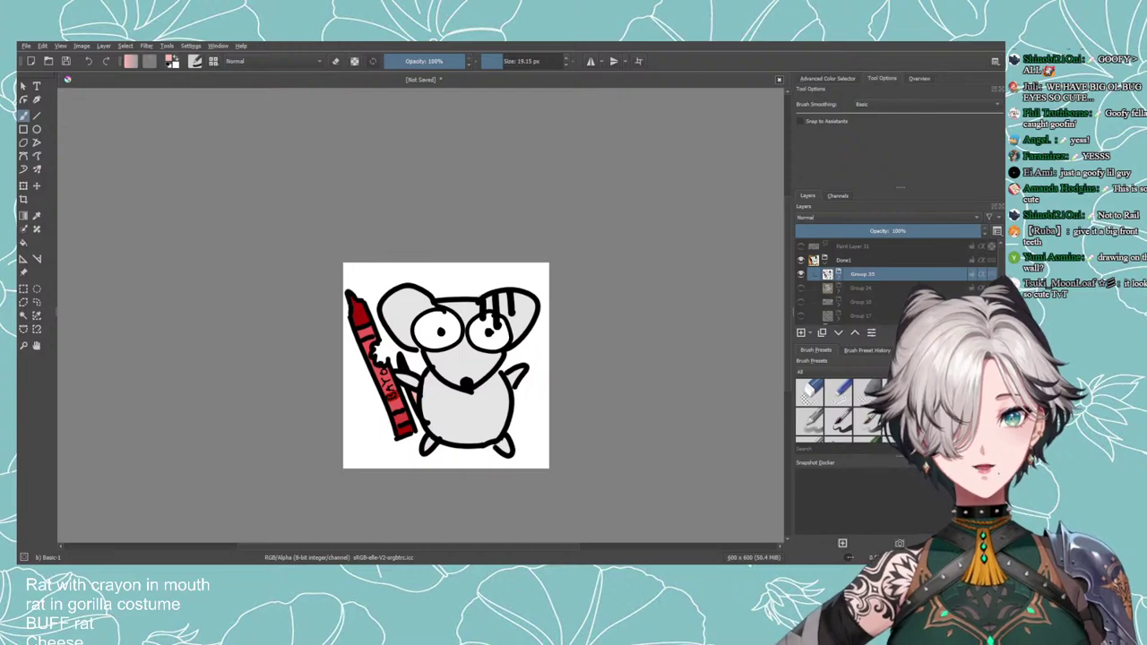
scroll(529, 344, down, 5)
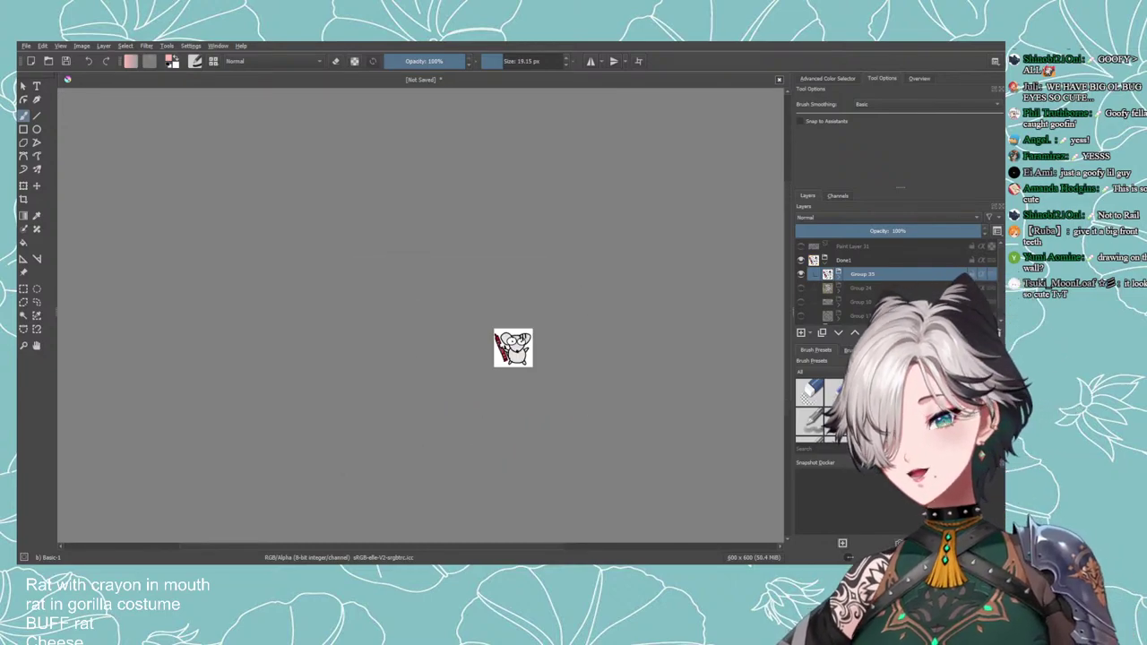
scroll(529, 344, up, 5)
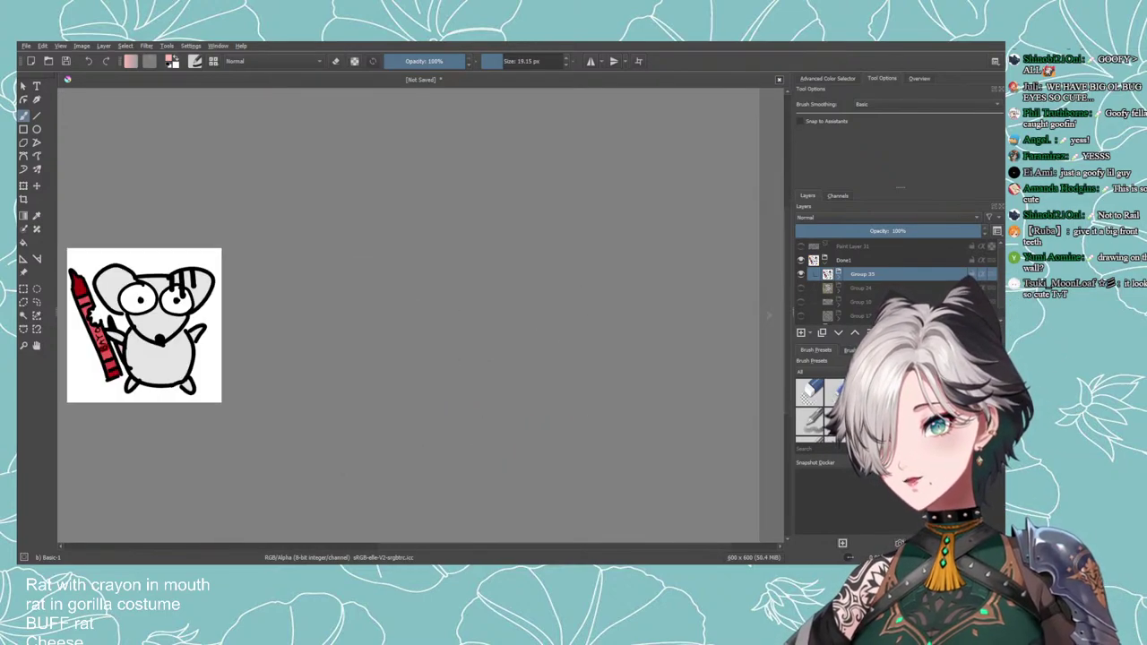
scroll(415, 315, left, 1)
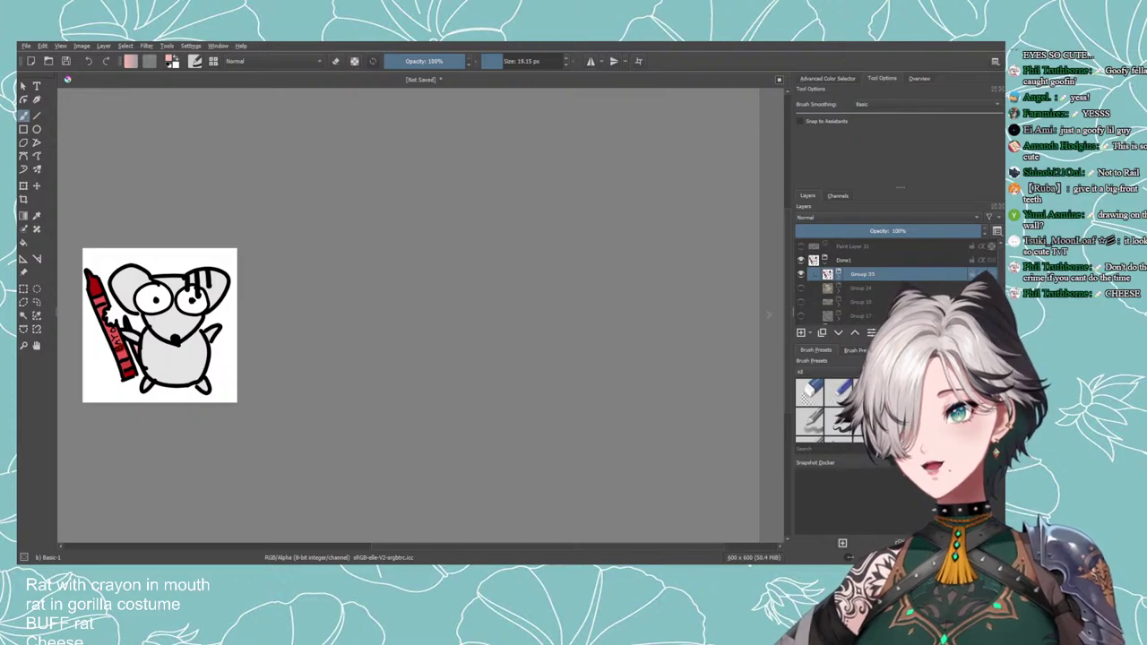
drag(490, 340, 556, 351)
scroll(380, 347, up, 1)
drag(392, 353, 467, 353)
scroll(450, 353, down, 1)
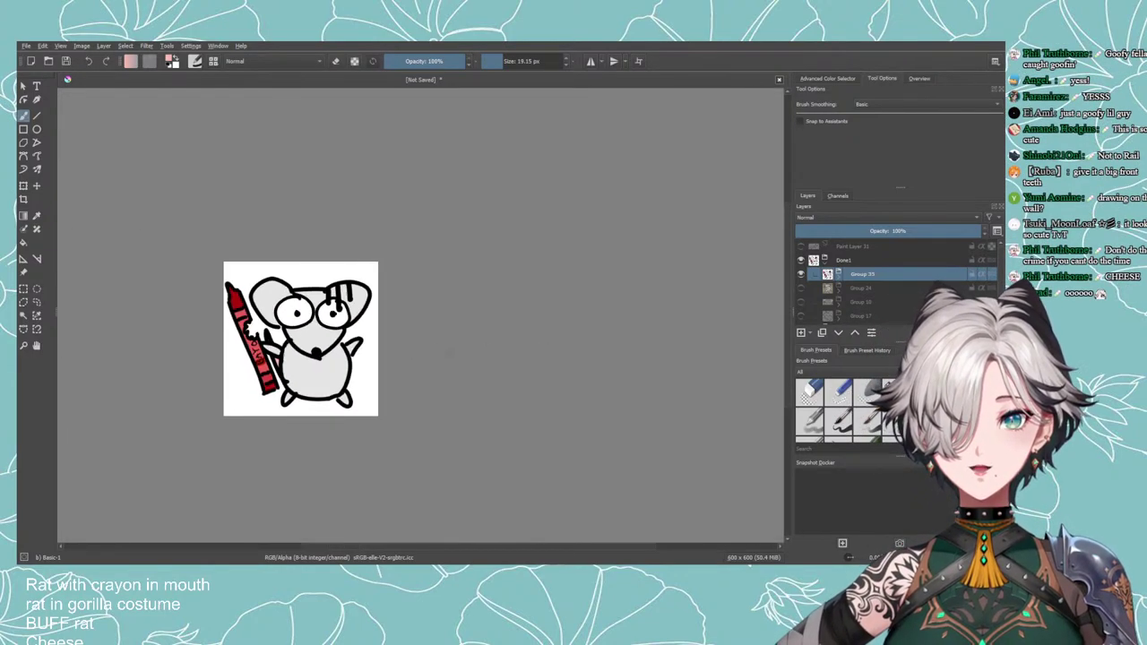
Hide the crayon rat's group and view Group 24 and the drawing of the rat in the lettered jacket one at a time.
click(800, 274)
click(800, 287)
scroll(637, 328, down, 5)
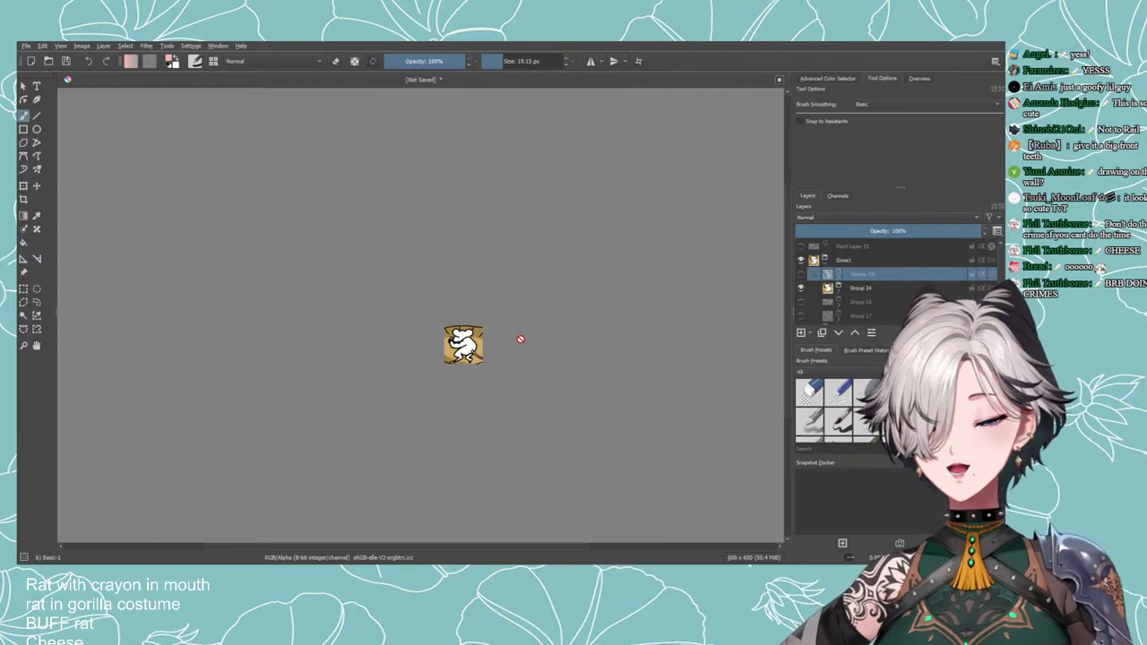
scroll(610, 321, up, 4)
drag(363, 382, 630, 299)
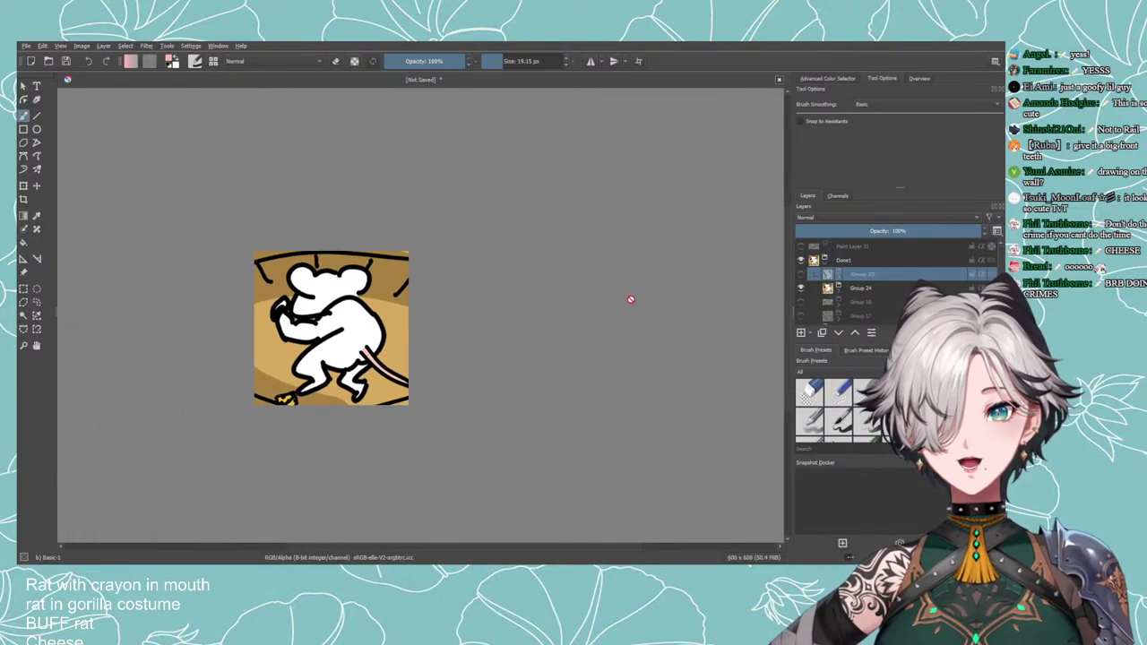
click(800, 288)
click(800, 302)
scroll(589, 312, down, 2)
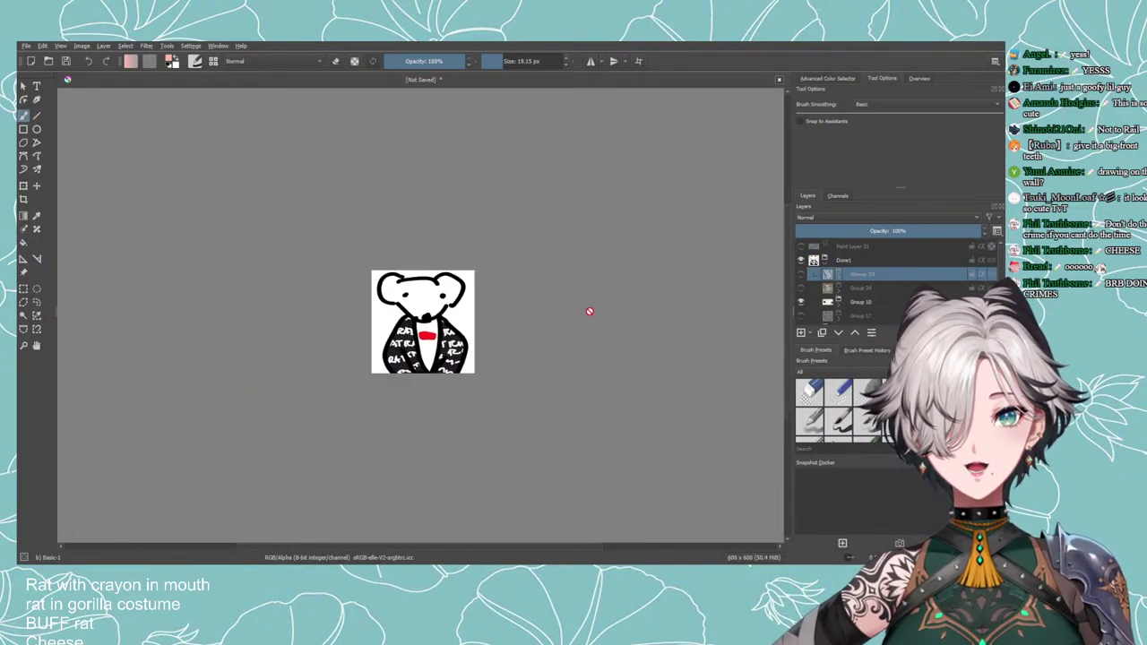
scroll(564, 313, up, 2)
drag(554, 315, 616, 318)
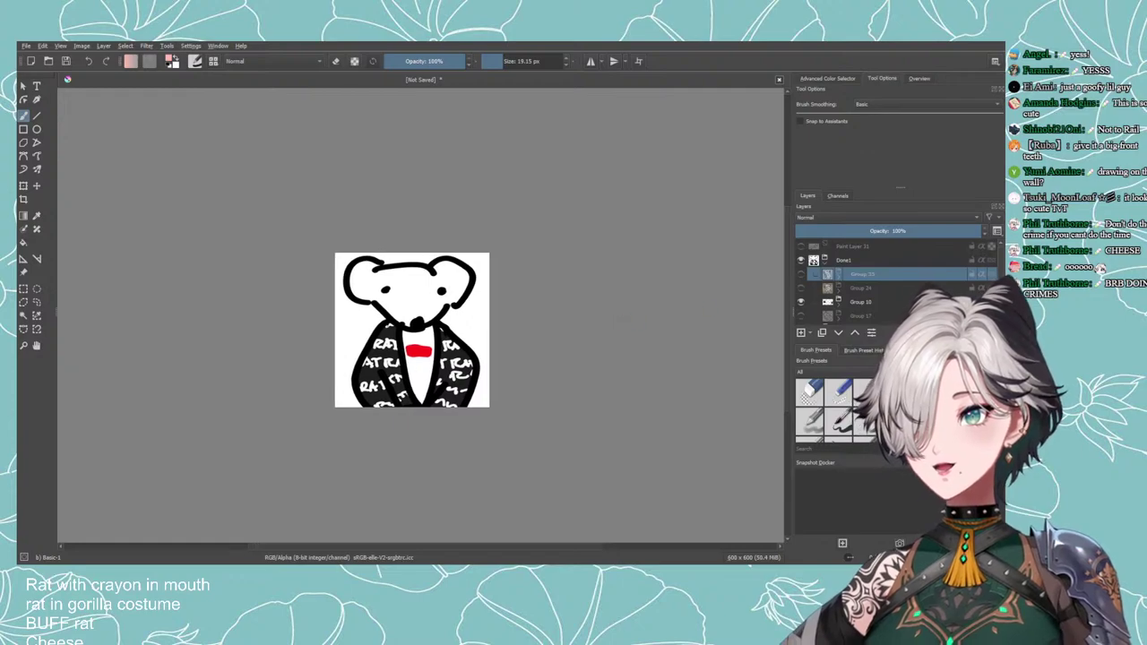
View Group 17 and the other finished drawings in Done1 one by one, leaving all of the group's drawings hidden.
scroll(907, 292, down, 1)
click(800, 289)
click(800, 303)
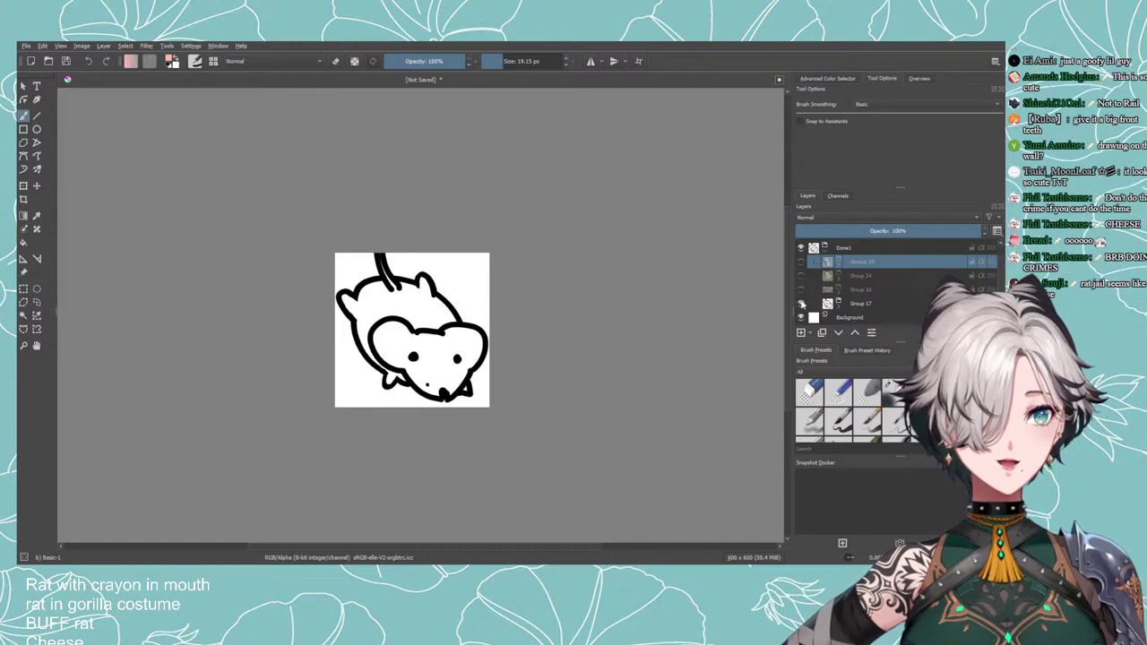
click(800, 303)
click(800, 289)
click(800, 289)
click(800, 275)
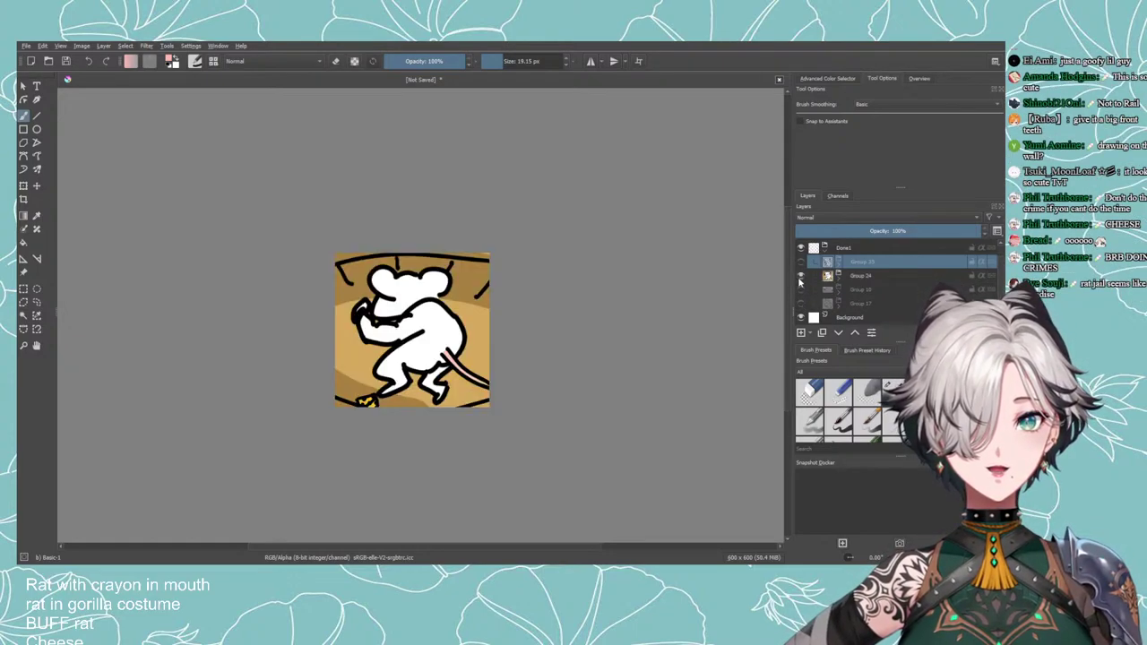
click(800, 275)
click(800, 261)
click(800, 261)
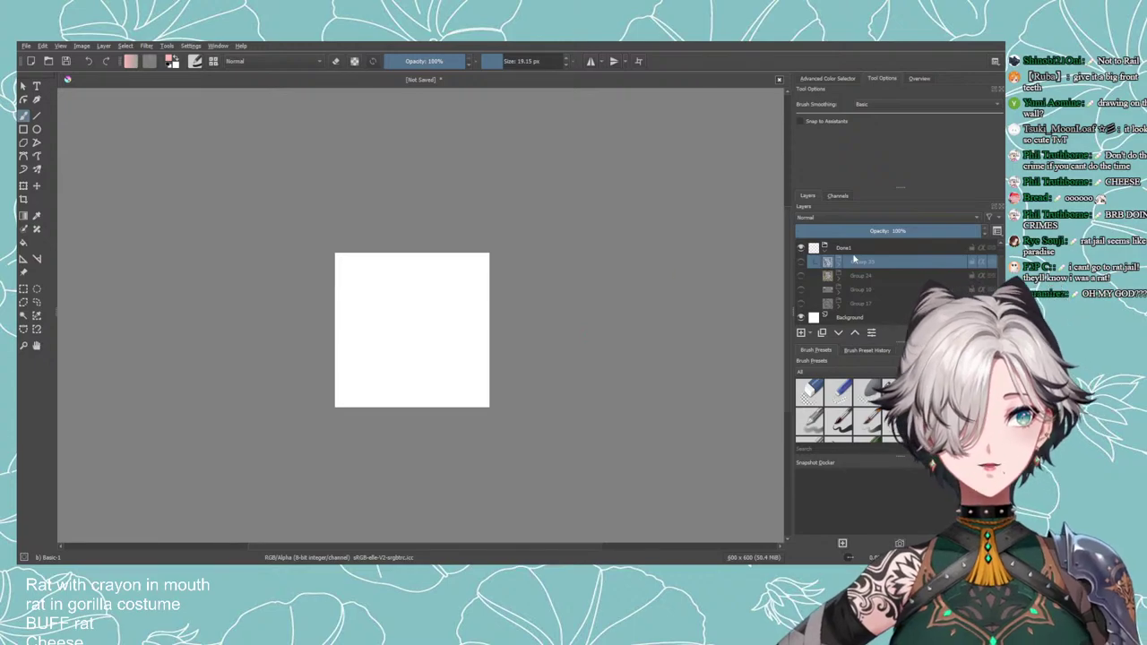
Show the crayon rat's group again, expand it, and add a new paint layer above Paint Layer 45.
click(802, 263)
click(836, 266)
click(866, 276)
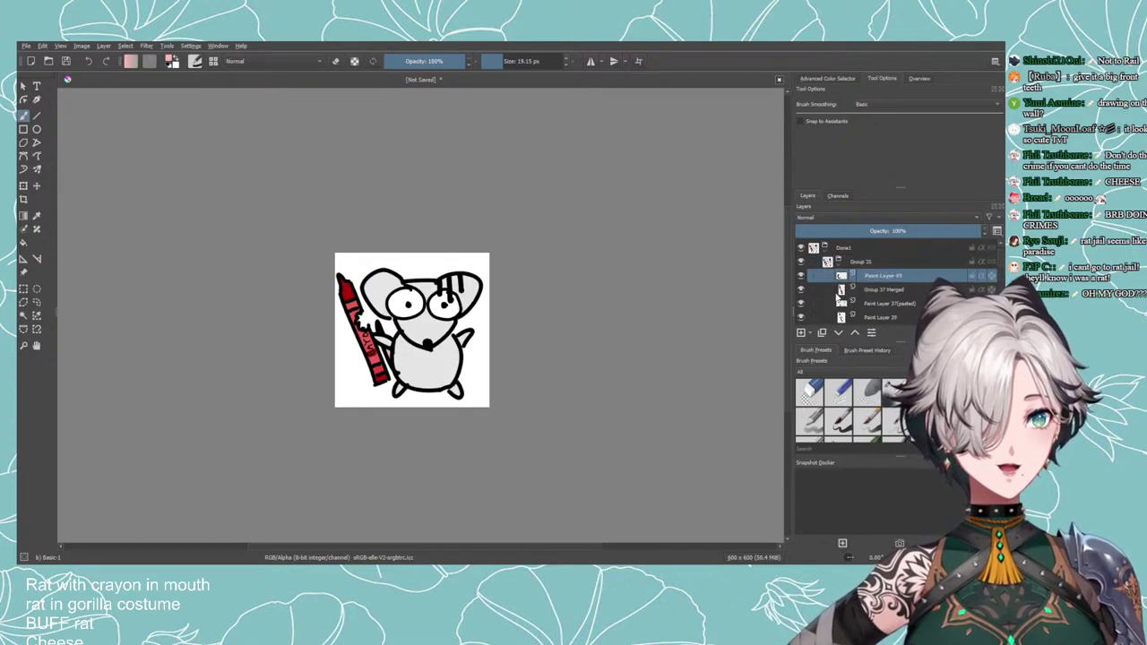
click(801, 332)
Try a small black bow tie beneath the rat's nose with a 19.15 px brush and undo it.
scroll(402, 340, up, 3)
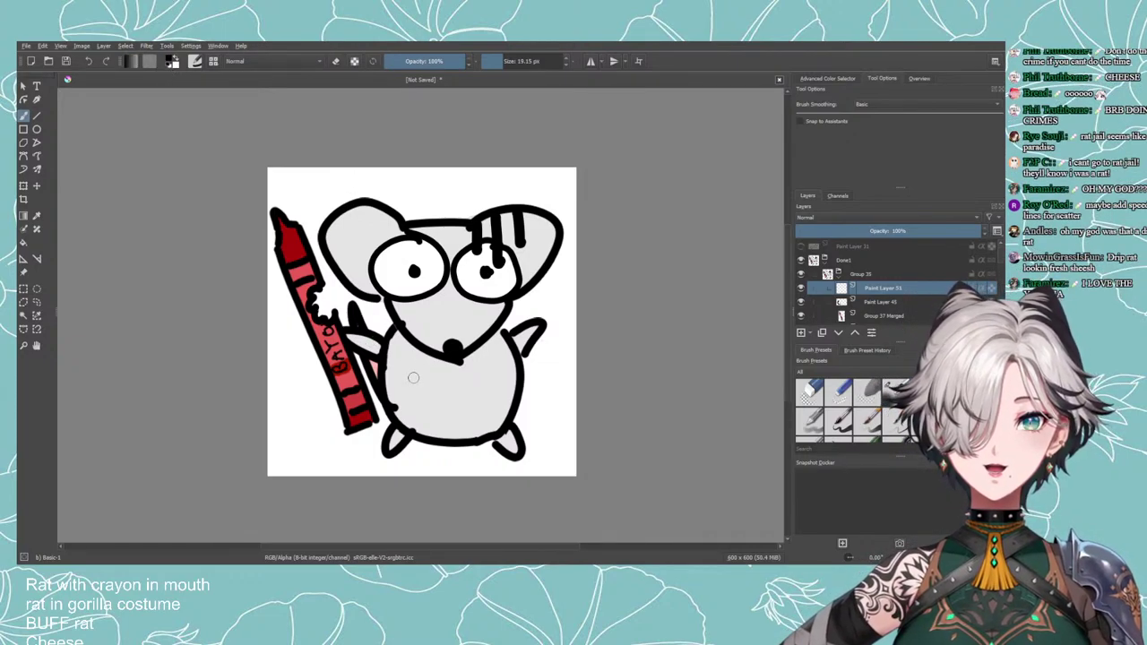
mouse_move(439, 349)
mouse_down()
mouse_move(478, 348)
mouse_move(462, 376)
mouse_up()
scroll(464, 418, down, 4)
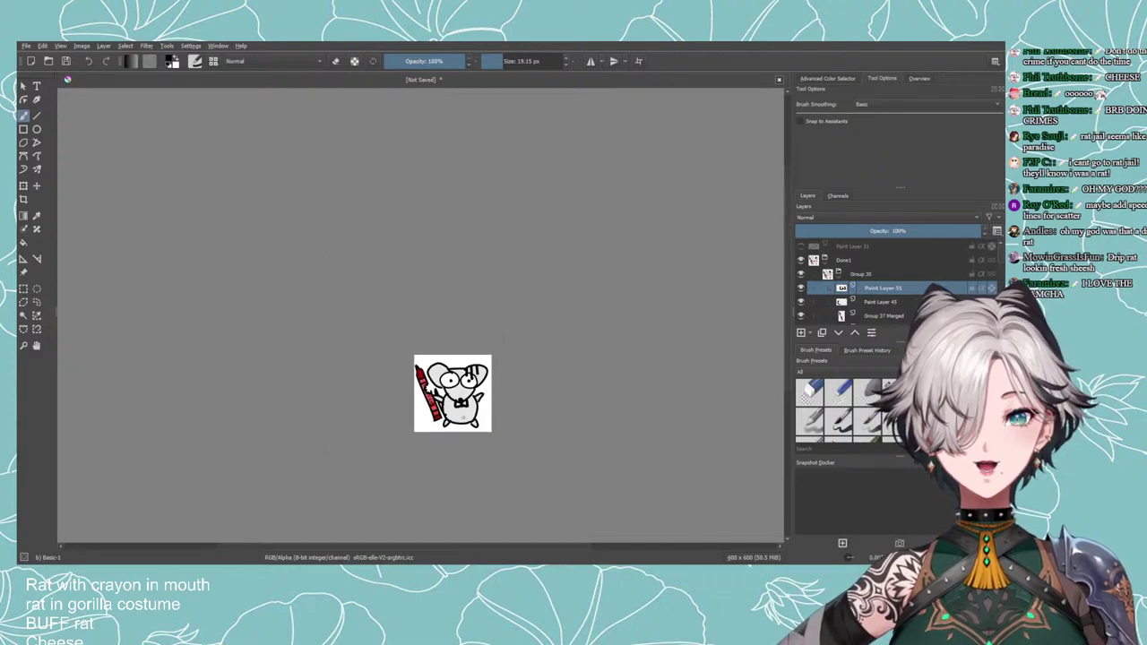
scroll(461, 418, up, 4)
key(ctrl+z)
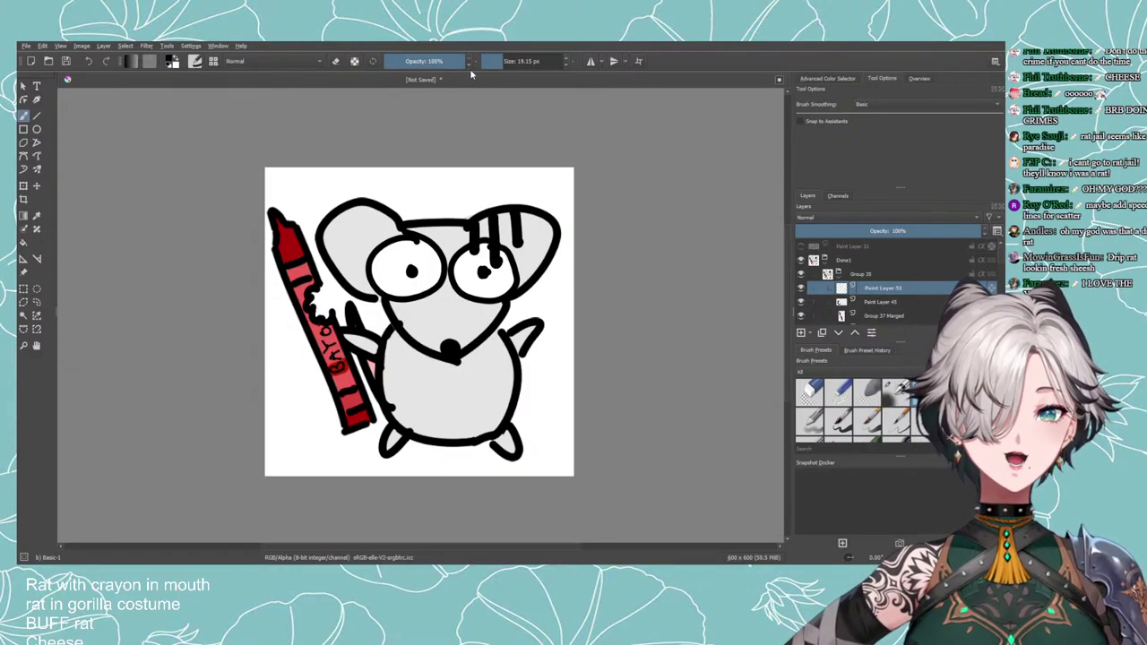
Draw two black-outlined front teeth beneath the rat's nose on Paint Layer 51 with a 15.33 px brush.
drag(423, 355, 440, 378)
key(ctrl+z)
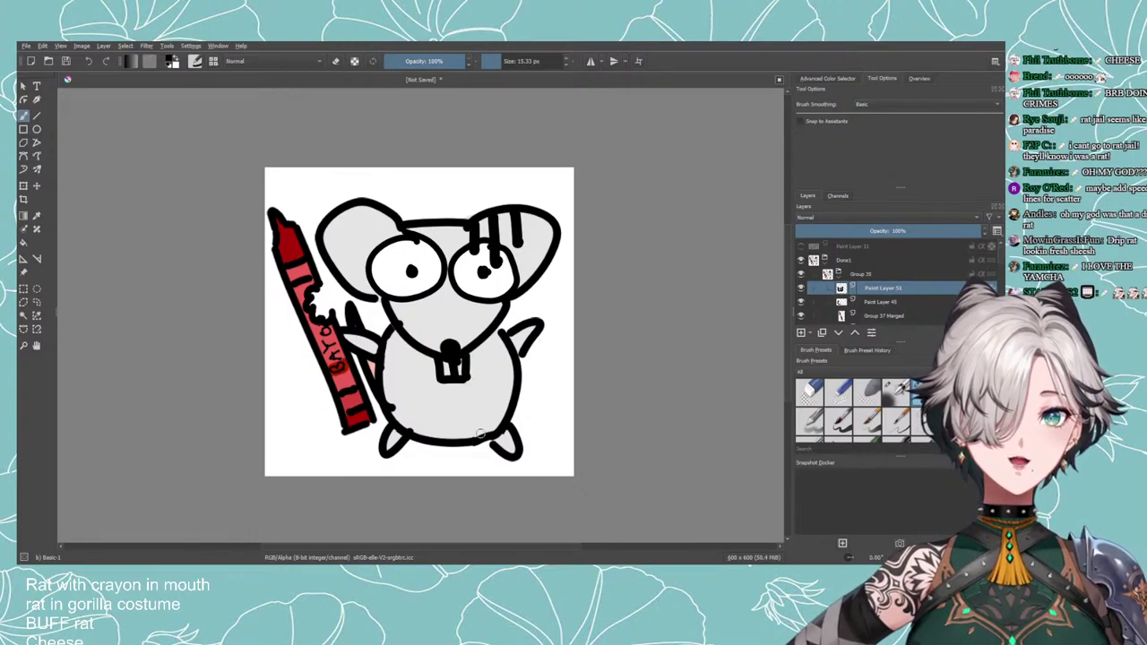
Examine the rat's front teeth within the whole drawing at several zoom levels.
scroll(479, 433, down, 5)
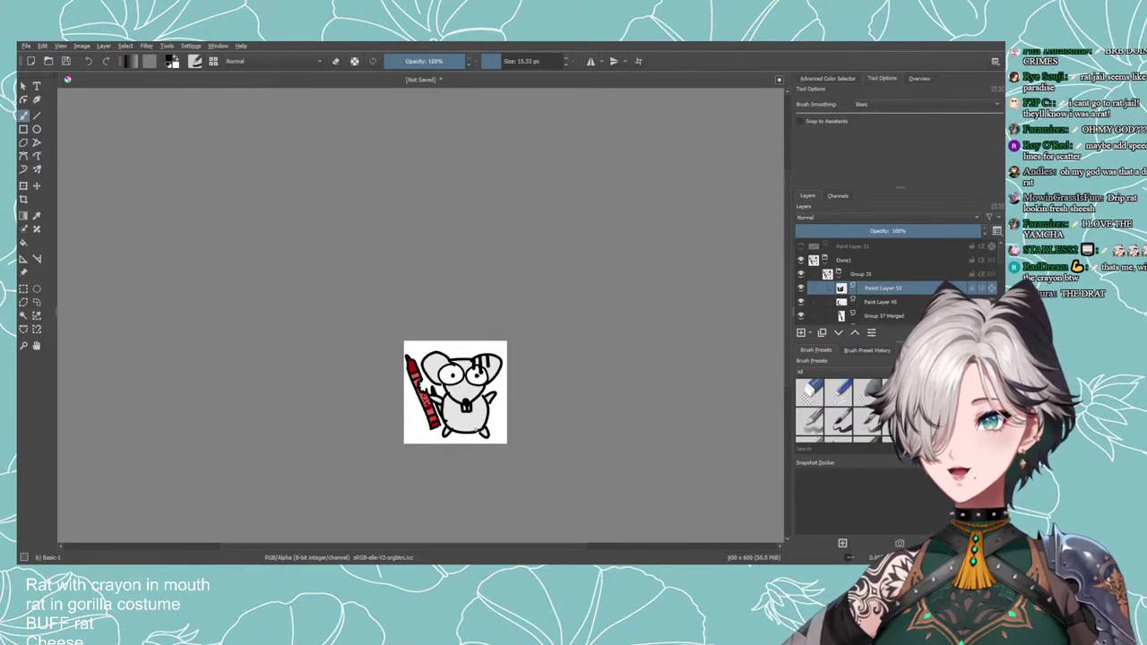
scroll(478, 384, up, 2)
scroll(479, 382, up, 2)
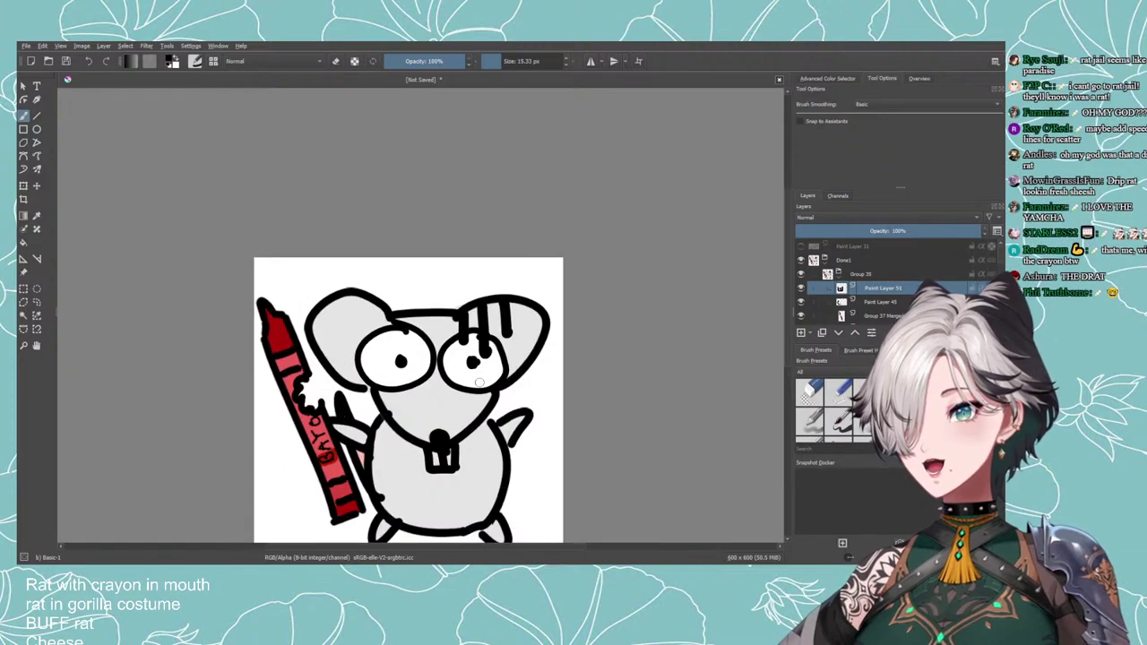
drag(462, 371, 438, 324)
scroll(427, 312, down, 1)
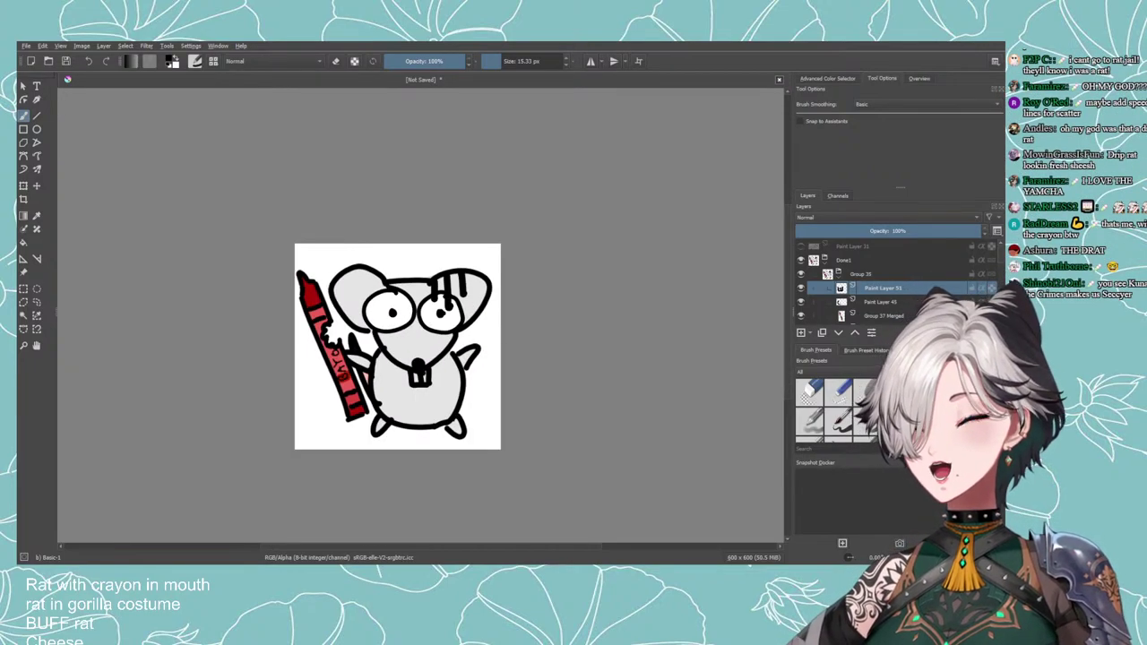
scroll(527, 355, up, 2)
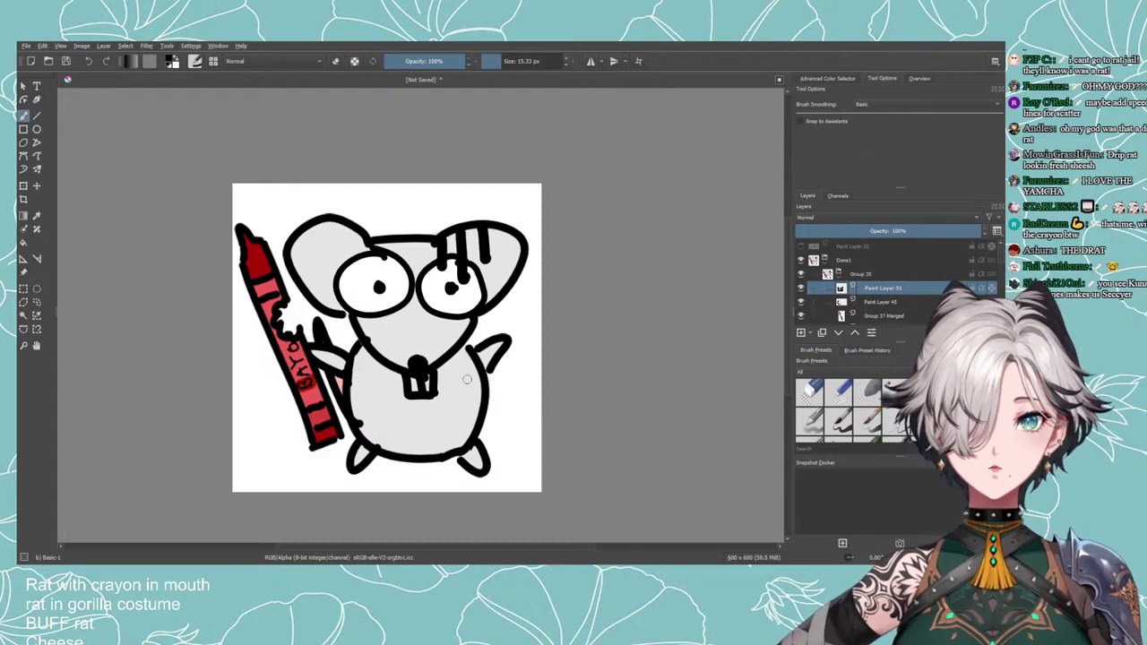
scroll(465, 378, down, 3)
scroll(453, 377, up, 2)
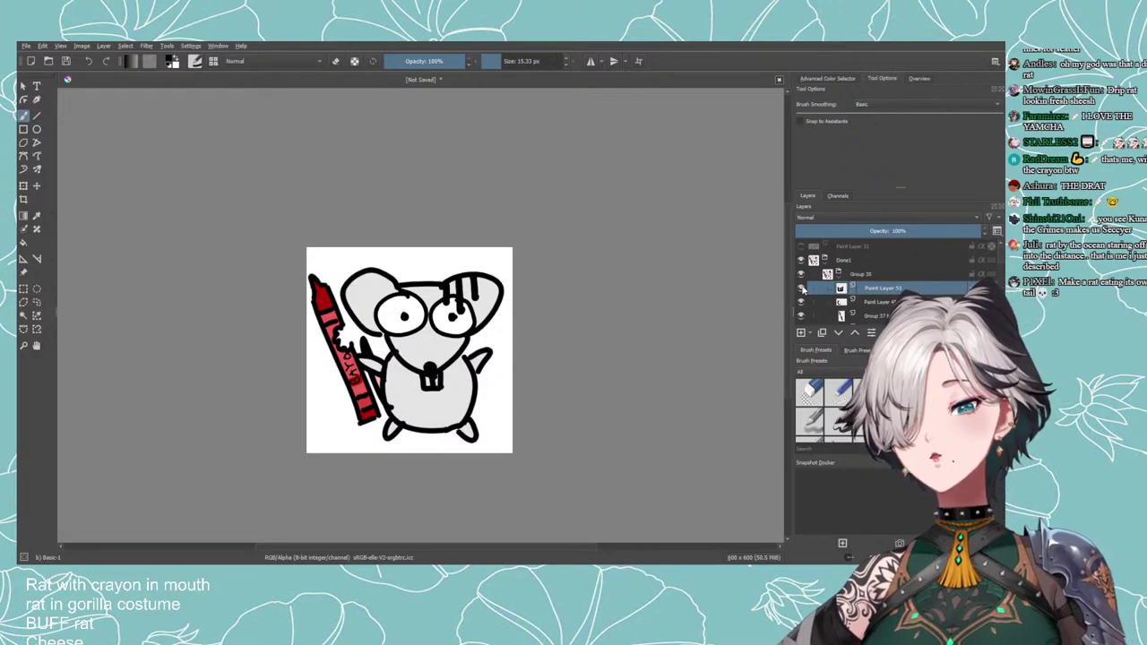
Hide the front teeth on Paint Layer 51 and add a new paint layer above it.
scroll(703, 298, down, 3)
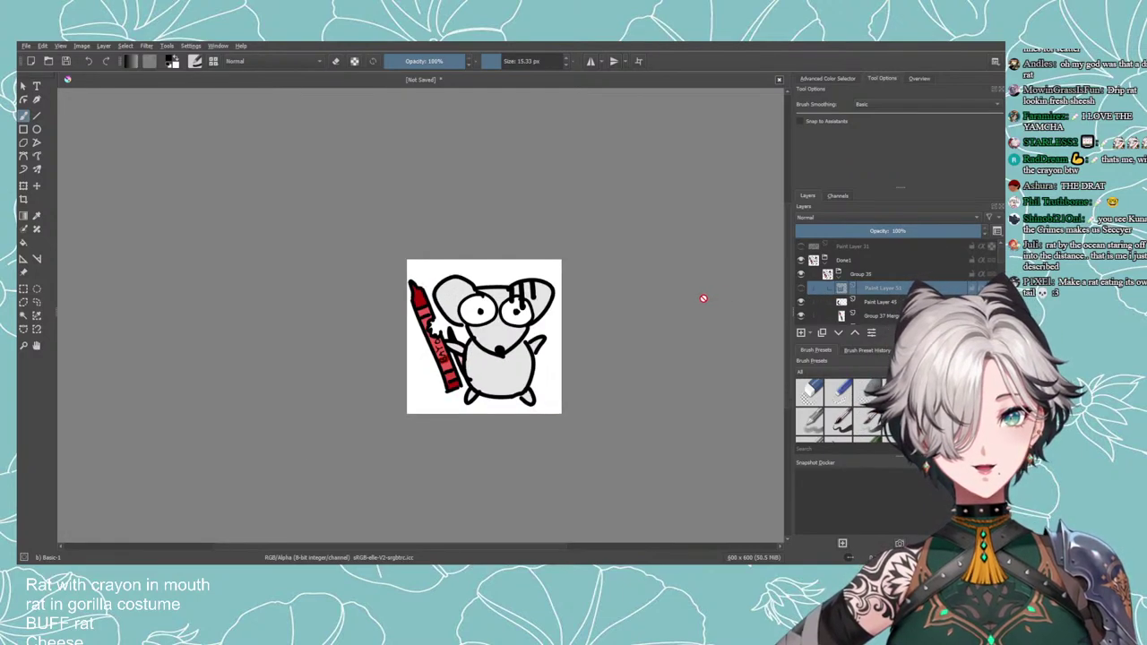
scroll(651, 319, up, 2)
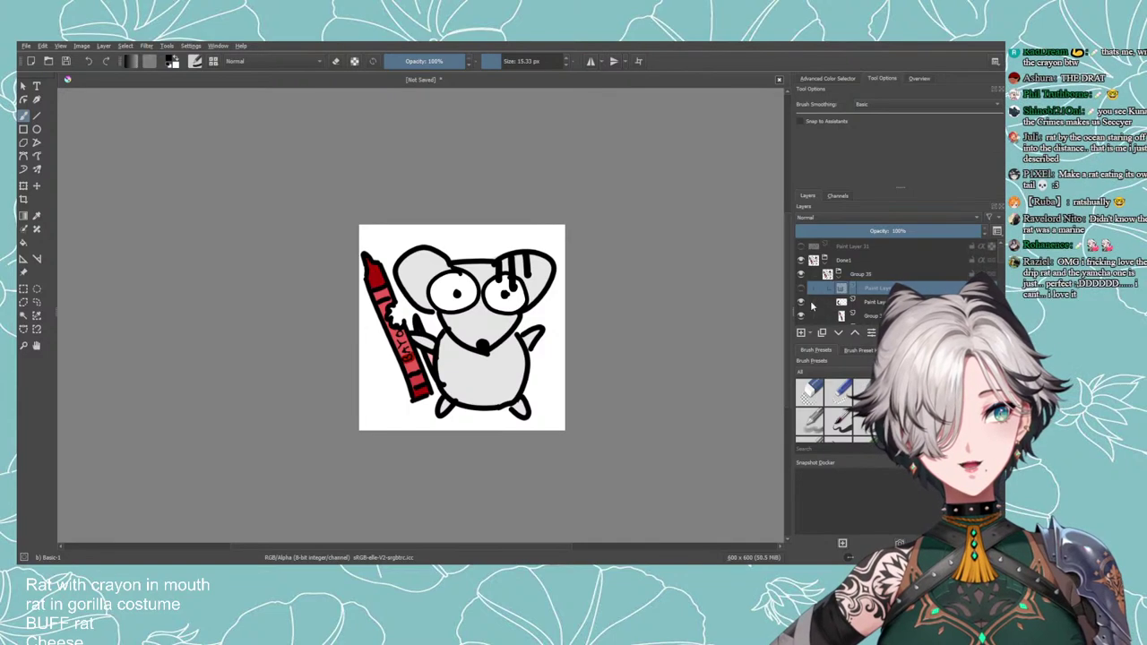
click(799, 332)
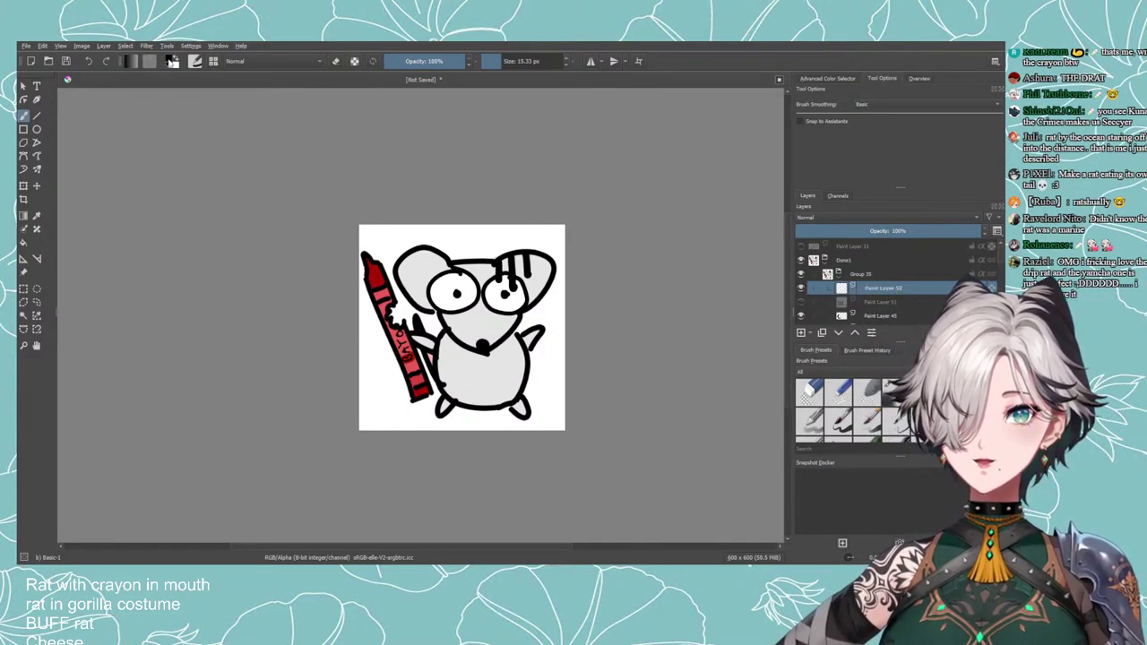
Paint a large yellow patch over the rat on Paint Layer 52 with a 316.56 px brush and lower the layer's opacity to 37%.
click(624, 299)
click(536, 61)
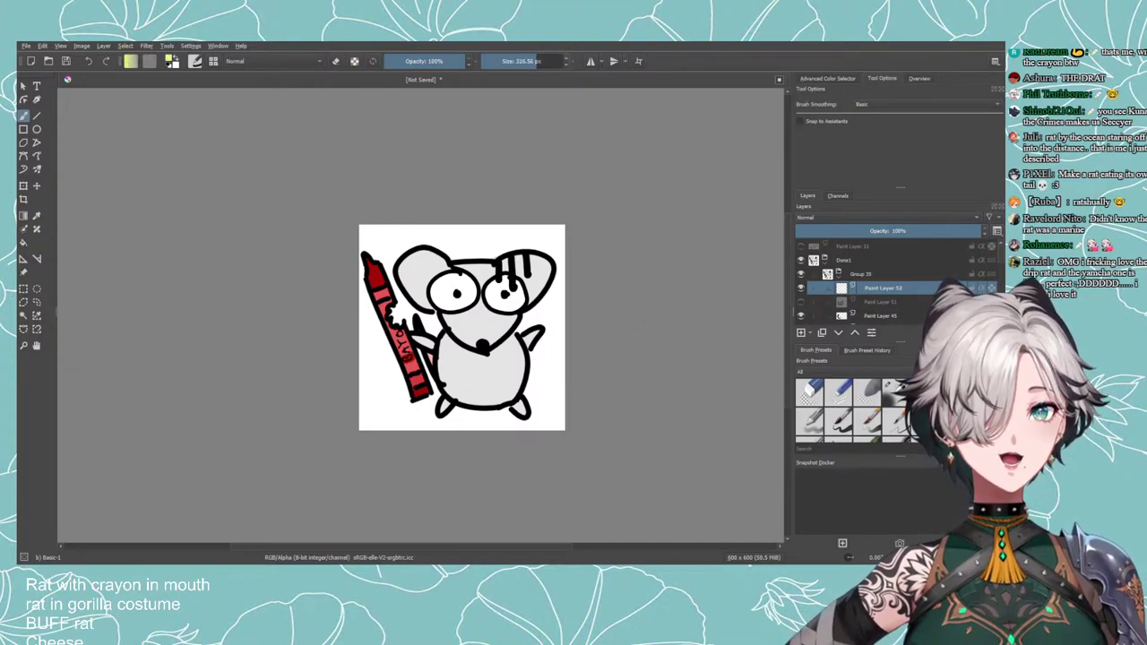
mouse_move(513, 302)
mouse_down()
mouse_move(471, 276)
mouse_move(487, 286)
mouse_move(481, 371)
mouse_move(421, 287)
mouse_up()
key(ctrl+z)
click(860, 231)
drag(860, 238, 831, 233)
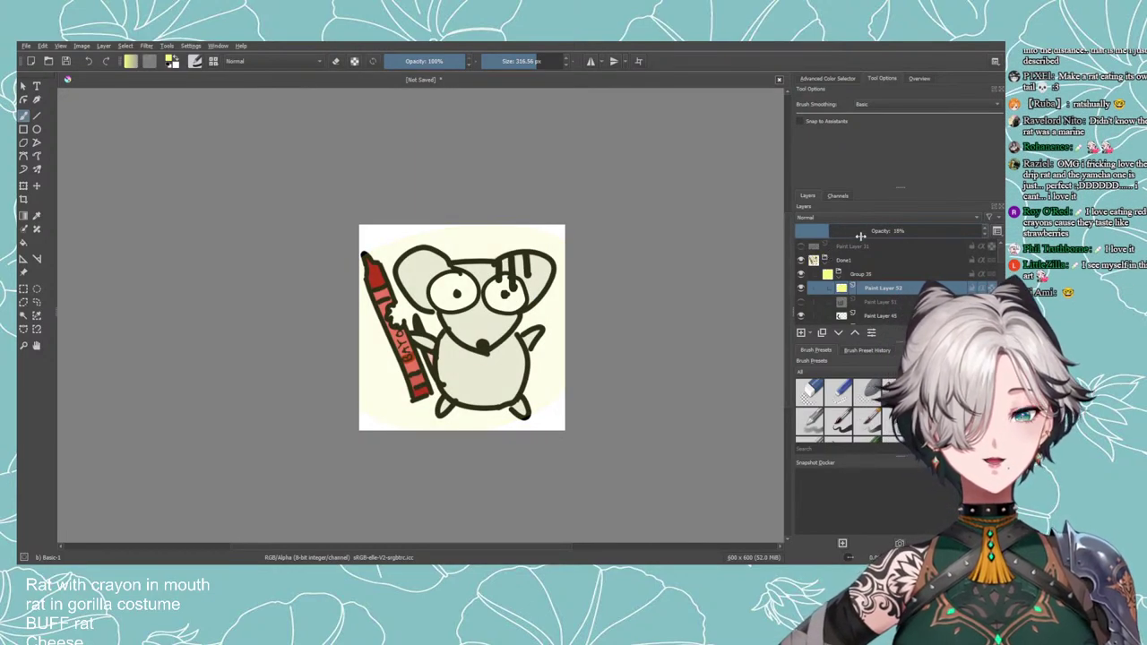
click(862, 233)
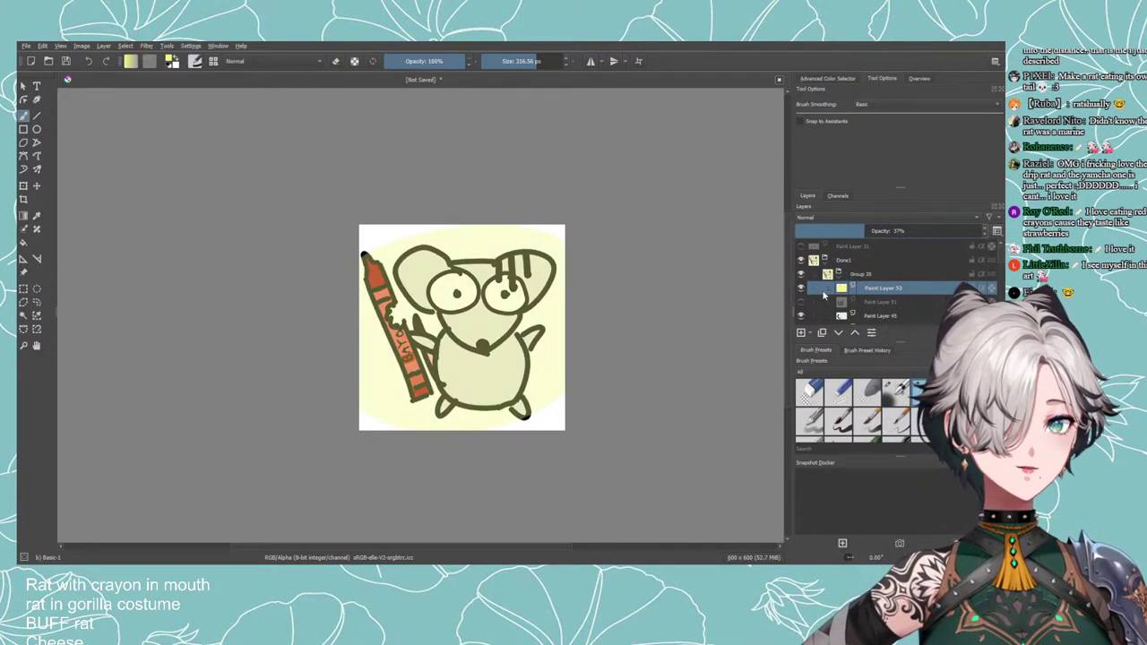
Erase the yellow over the rat and crayon on Paint Layer 52 with a 113.44 px eraser brush.
click(814, 315)
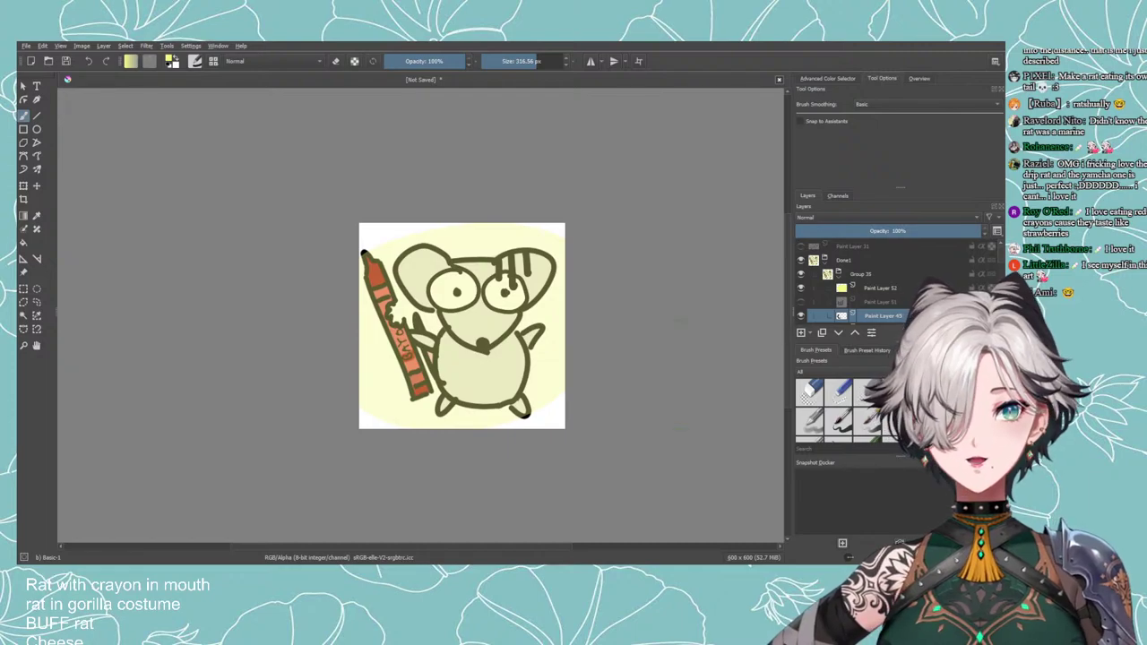
click(881, 288)
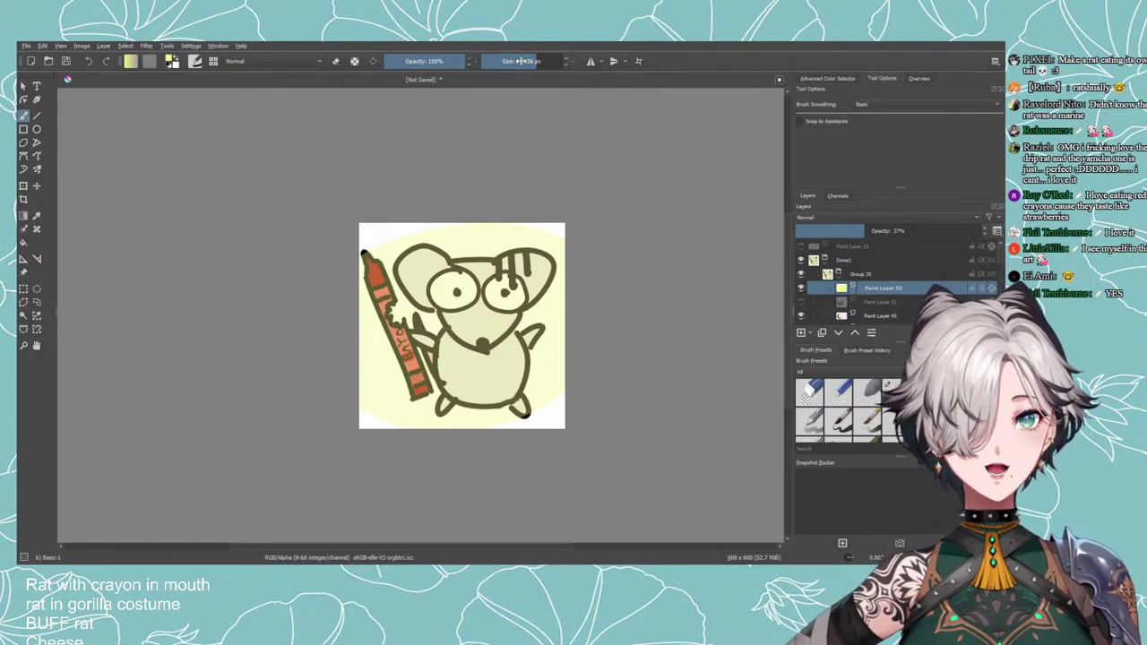
click(338, 61)
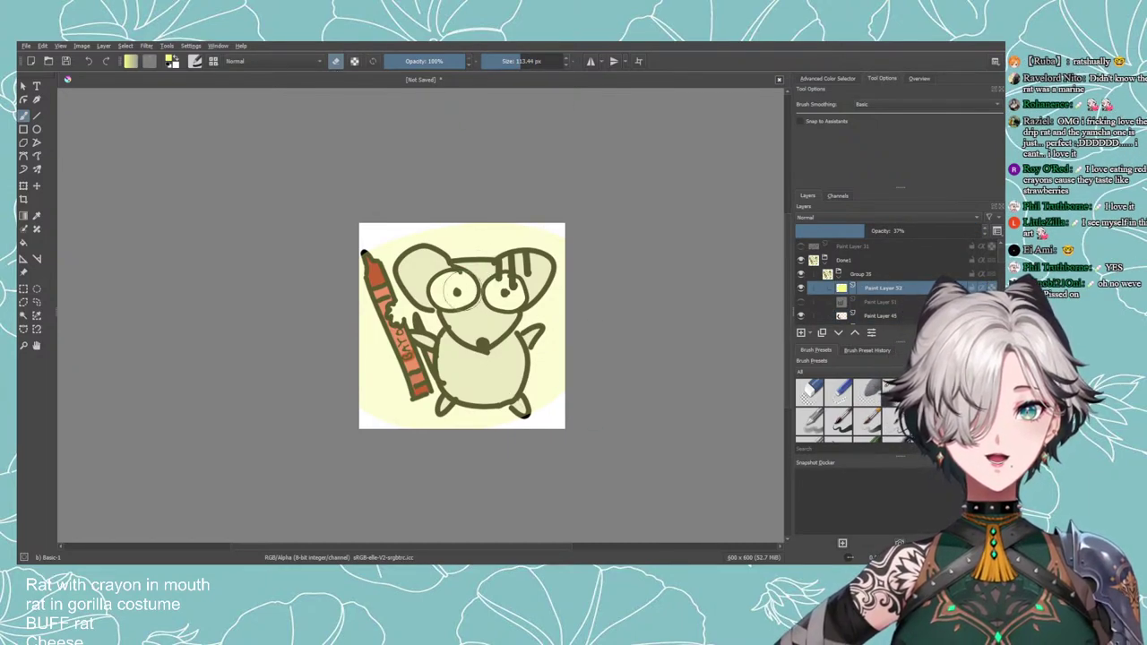
mouse_move(457, 291)
mouse_down()
mouse_move(421, 272)
mouse_move(488, 302)
mouse_move(491, 278)
mouse_move(526, 273)
mouse_move(460, 332)
mouse_move(453, 364)
mouse_move(444, 345)
mouse_move(461, 369)
mouse_move(501, 381)
mouse_move(520, 341)
mouse_move(501, 337)
mouse_move(510, 363)
mouse_move(473, 385)
mouse_move(512, 392)
mouse_move(409, 329)
mouse_move(376, 266)
mouse_move(419, 360)
mouse_move(475, 412)
mouse_up()
scroll(603, 412, down, 4)
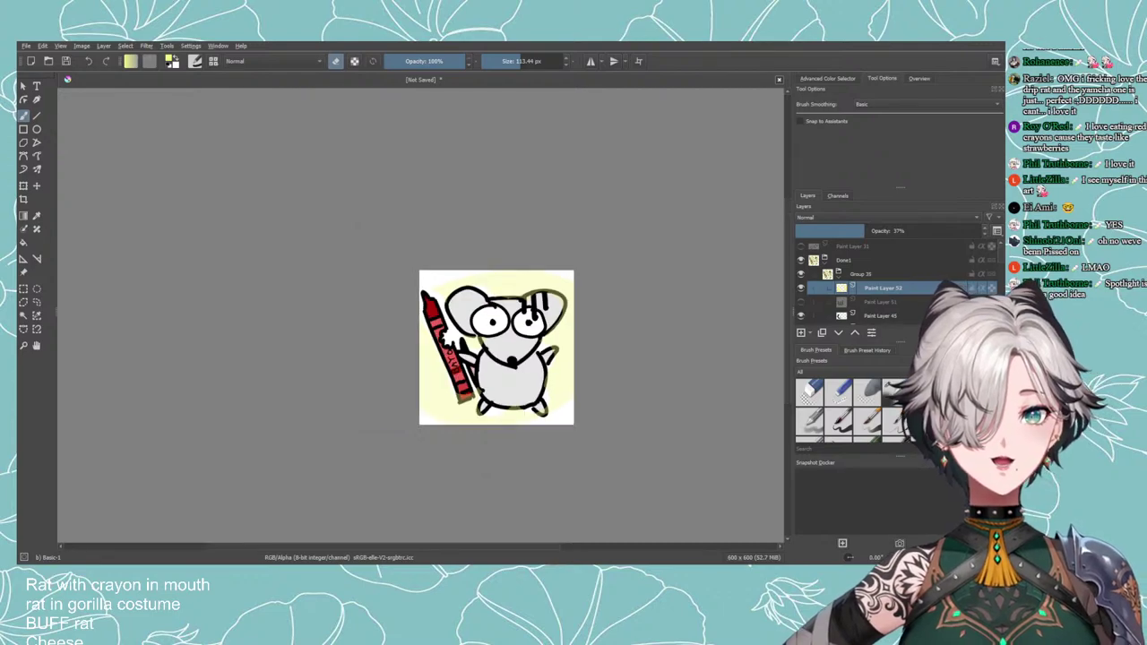
scroll(595, 416, up, 3)
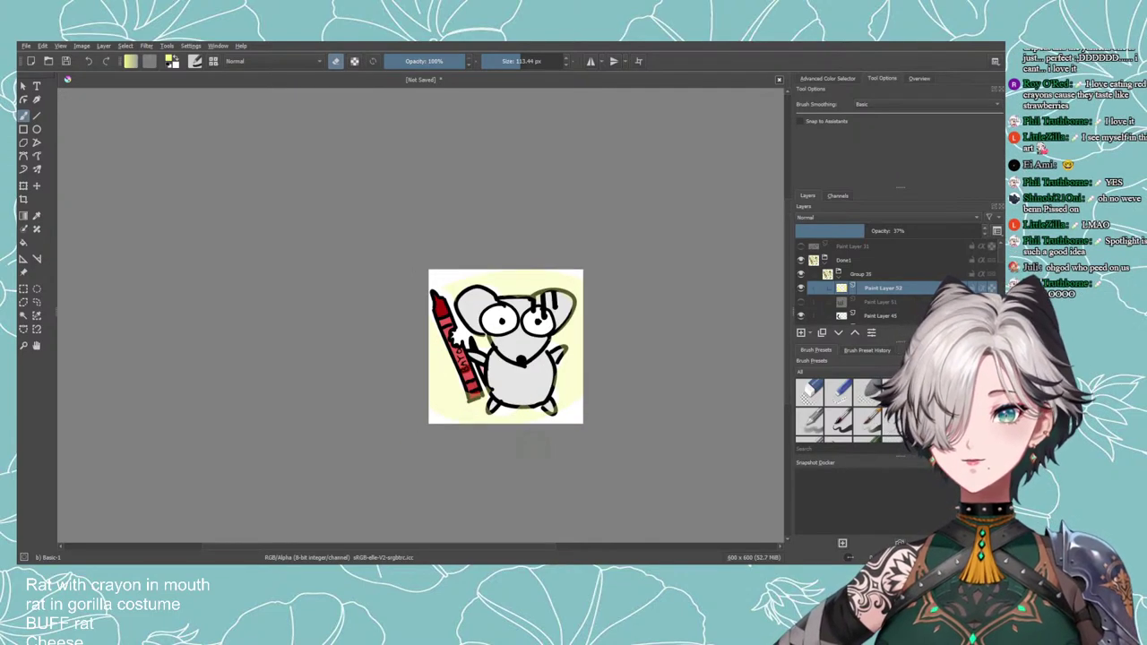
Hide the yellow tint on Paint Layer 52 and add a new paint layer above it.
click(801, 288)
click(801, 332)
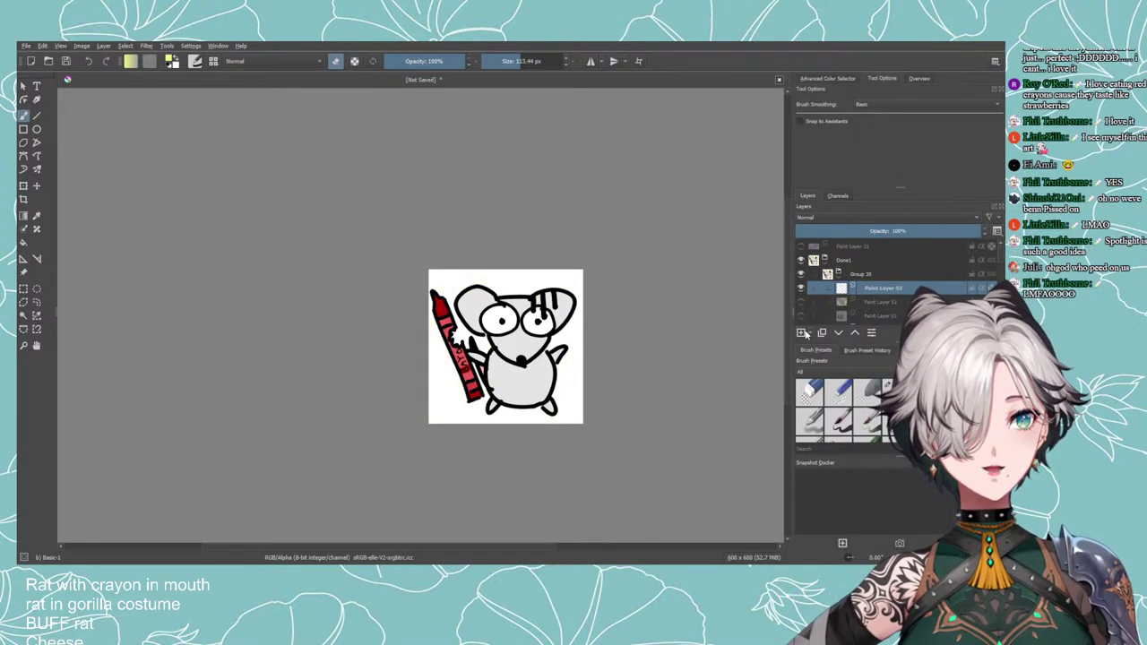
Set the brush size to 12.06 px and switch from erasing back to painting.
click(499, 62)
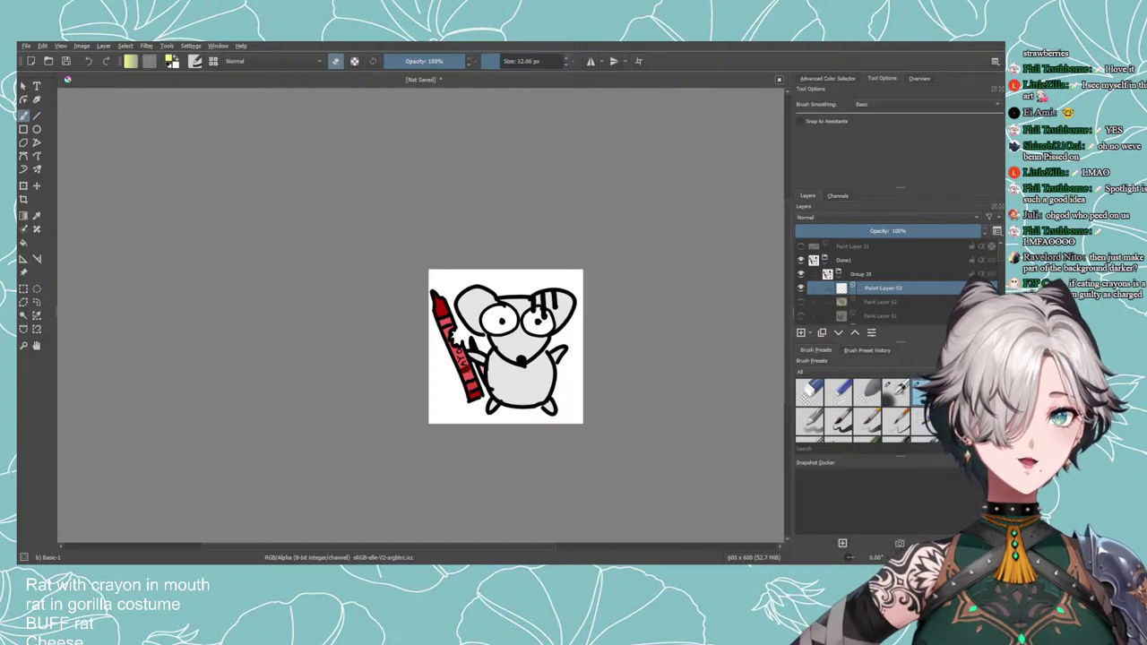
scroll(525, 93, up, 3)
drag(469, 347, 370, 43)
scroll(429, 190, down, 3)
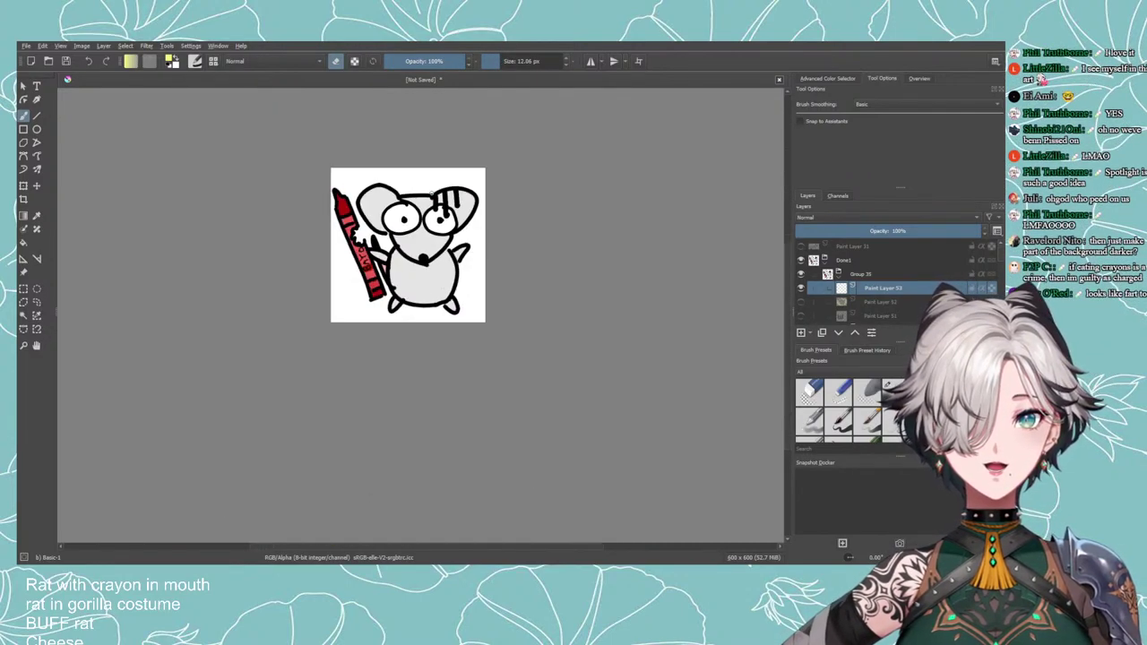
drag(430, 192, 437, 229)
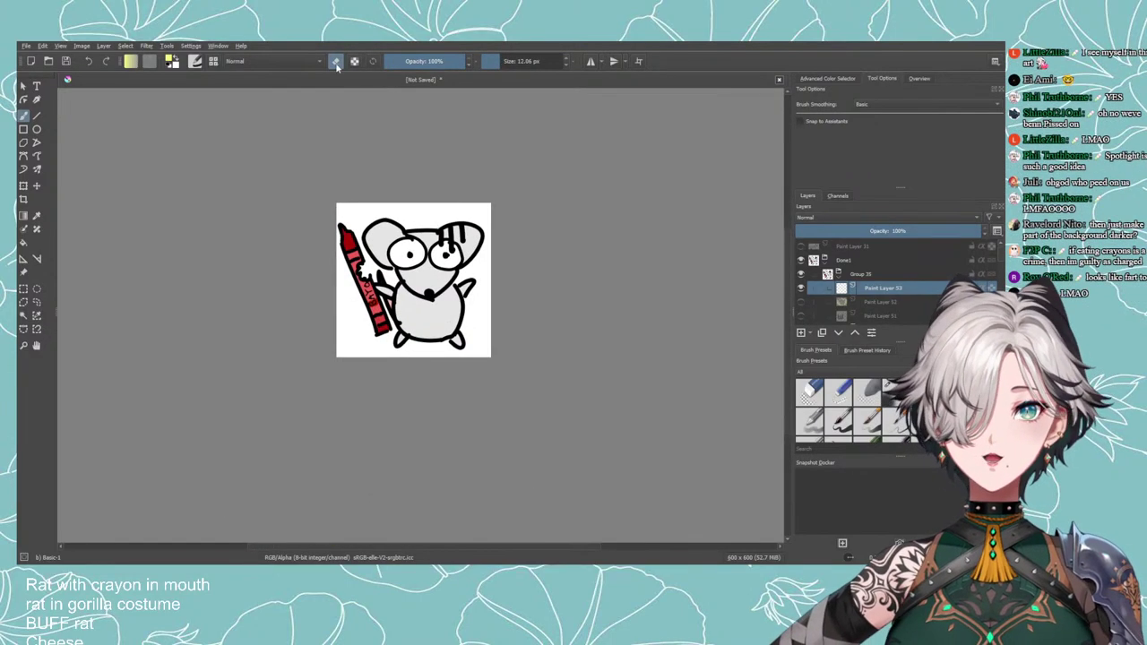
key(e)
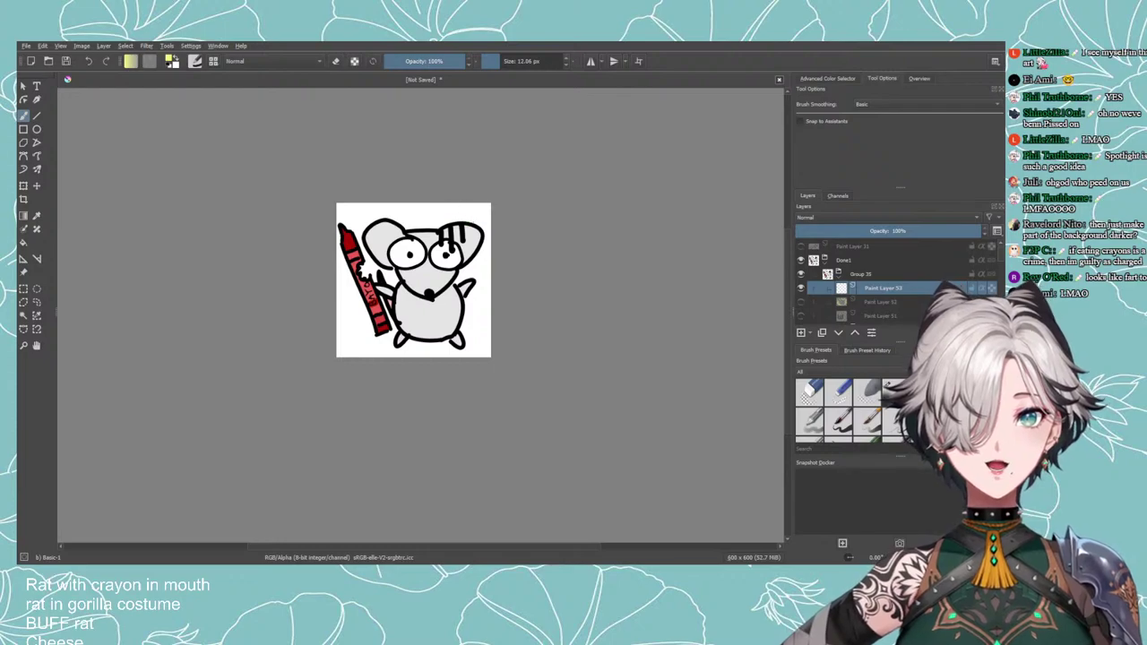
Draw a black lamp-like outline above the rat's head and an angled line in the canvas's lower-left corner on Paint Layer 53.
click(166, 67)
mouse_move(409, 204)
mouse_down()
mouse_move(476, 207)
mouse_move(443, 214)
mouse_move(455, 211)
mouse_up()
key(ctrl+z)
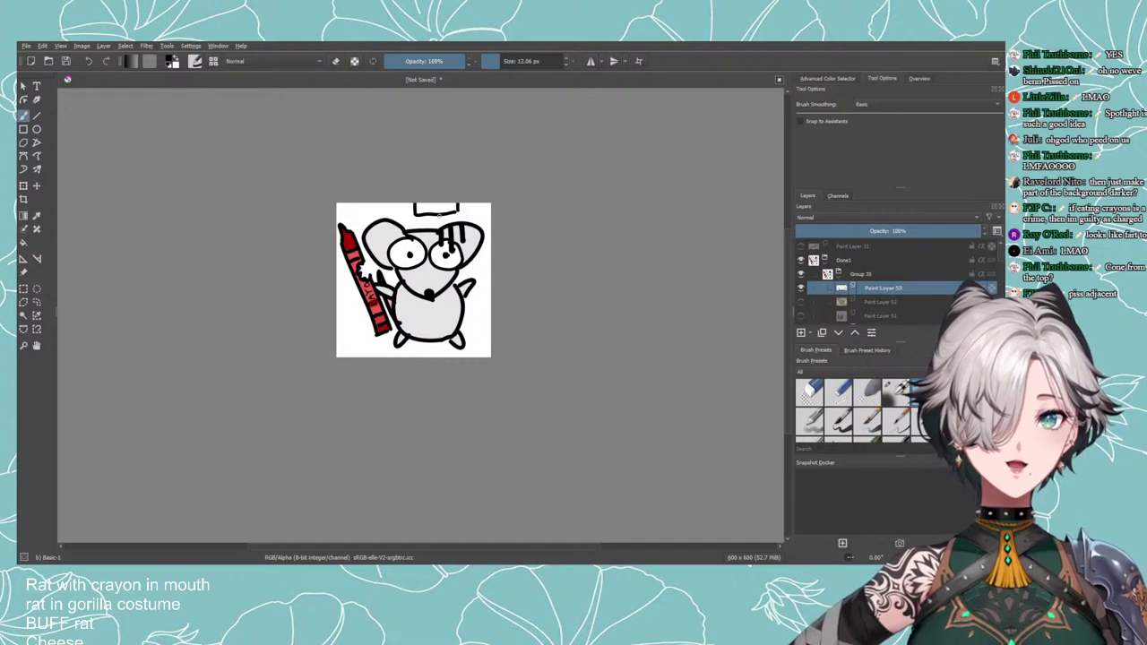
mouse_move(403, 226)
mouse_down()
mouse_move(443, 226)
mouse_move(415, 214)
mouse_move(473, 217)
mouse_up()
key(ctrl+z)
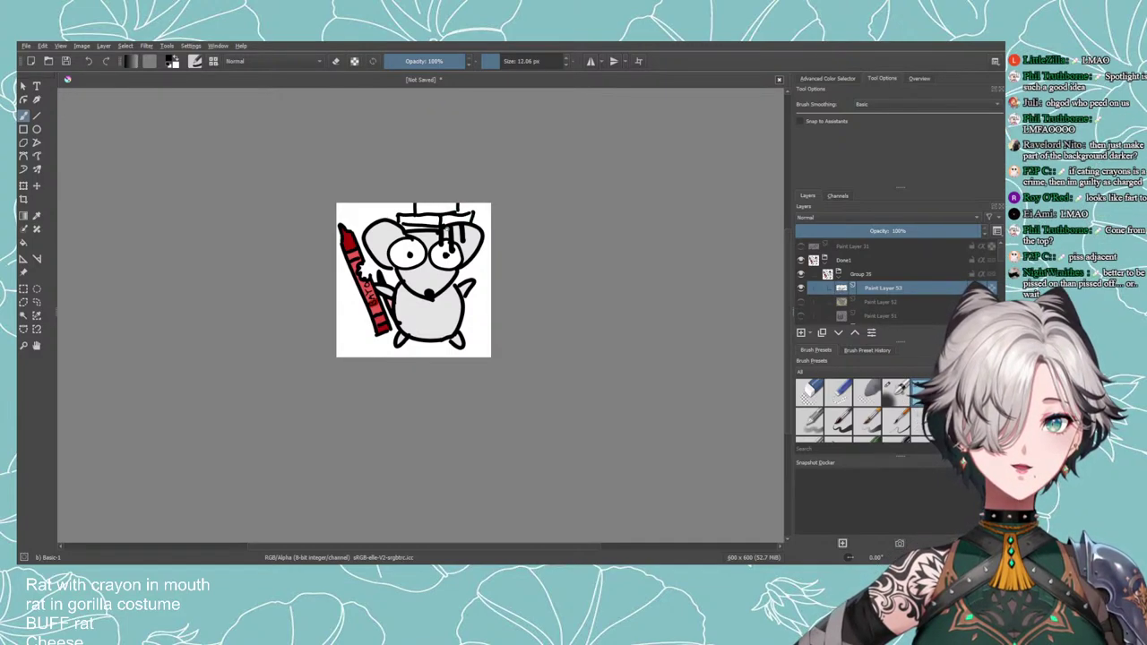
drag(344, 343, 372, 356)
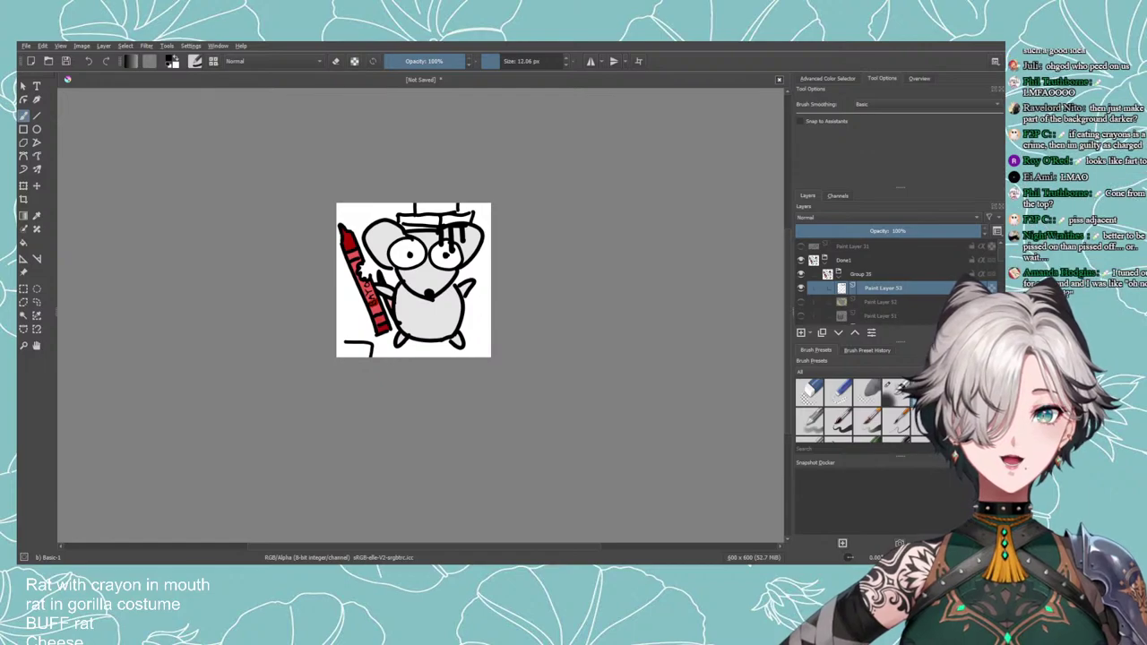
Hide Paint Layer 53, collapse the finished rat's group and hide that group.
key(Delete)
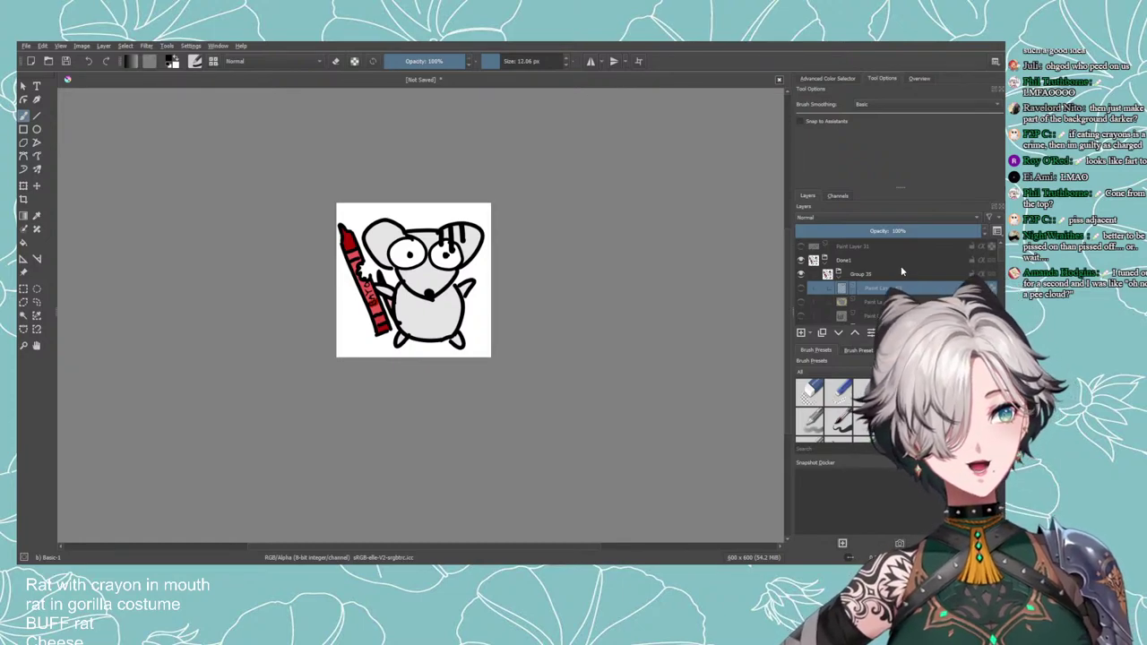
click(816, 276)
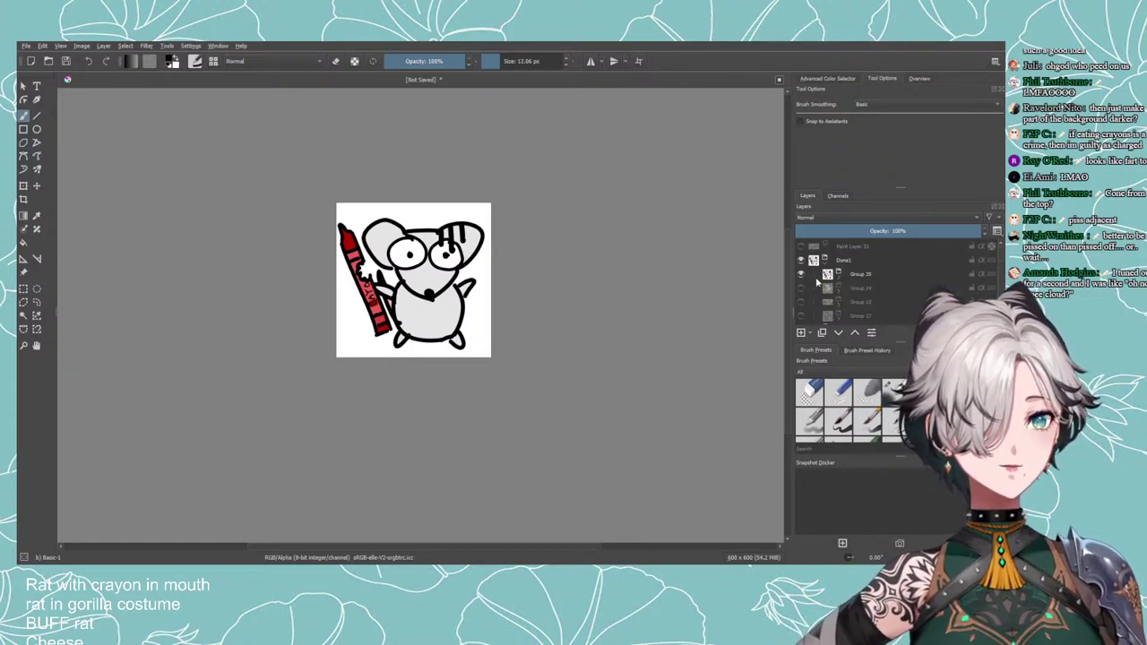
click(800, 273)
Review the finished drawings in the Done1 group by briefly showing its subgroups one at a time.
click(800, 288)
click(800, 288)
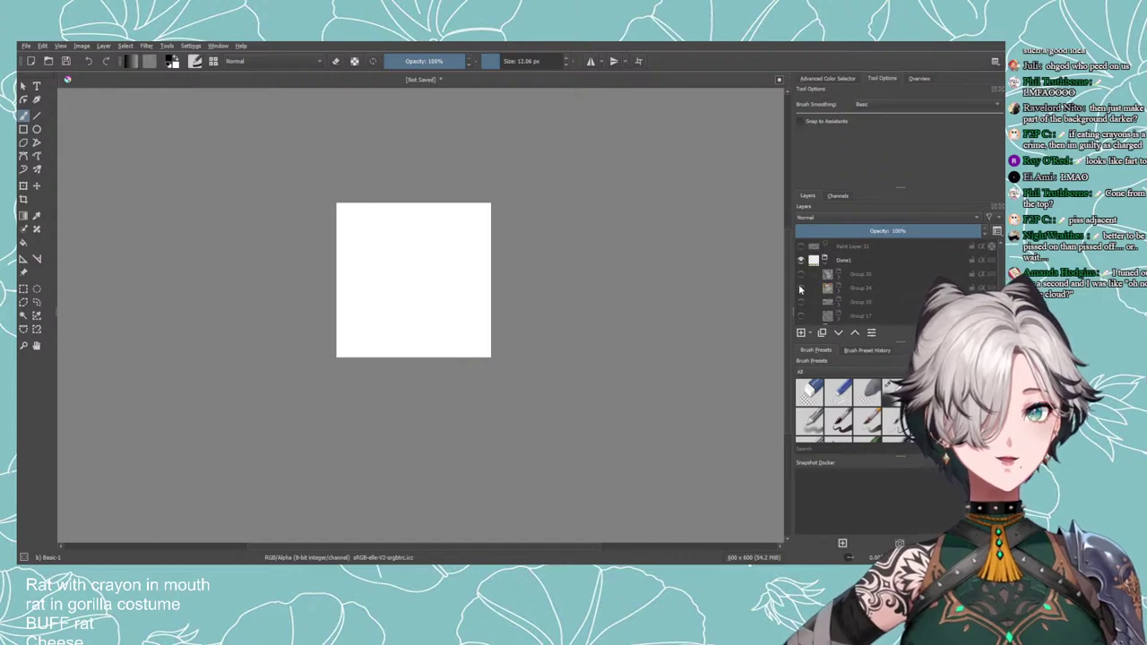
click(799, 278)
click(800, 278)
click(800, 302)
click(800, 301)
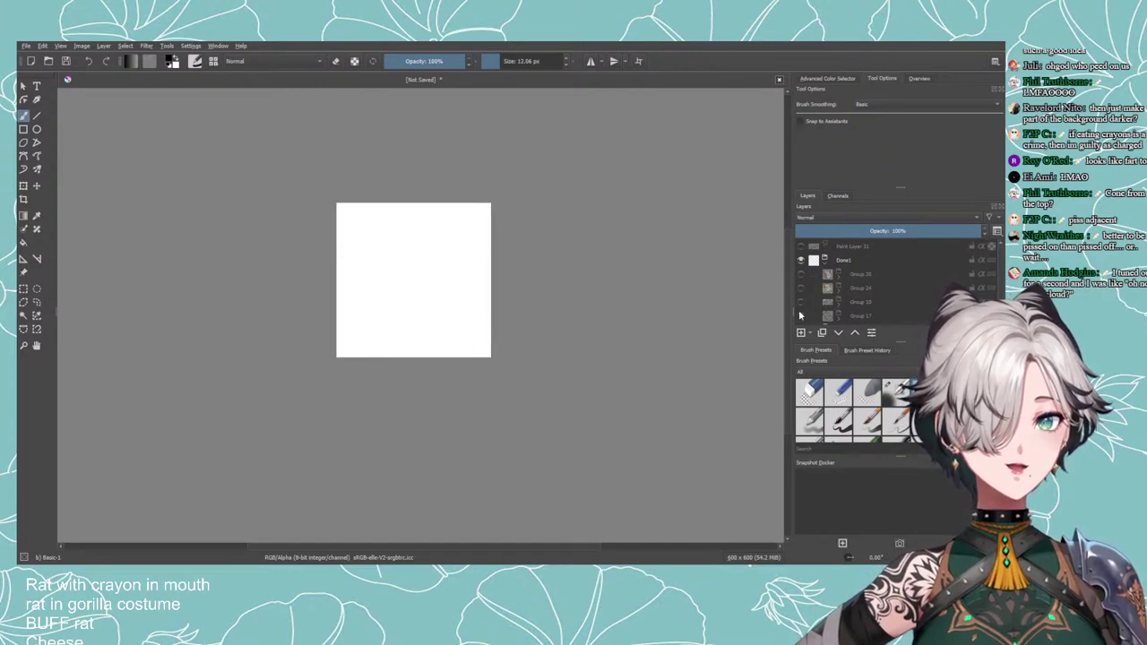
click(800, 313)
click(800, 314)
Add a new paint layer above Paint Layer 31 and draw the gorilla's rounded shoulder, rear arm edge and hand in black.
click(837, 246)
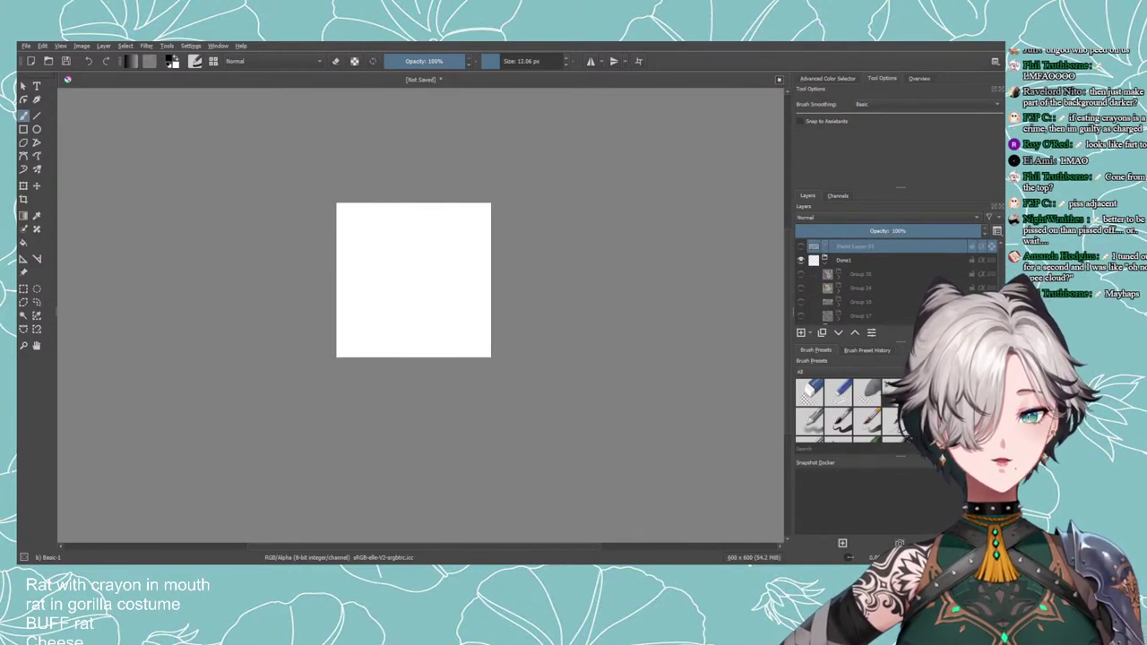
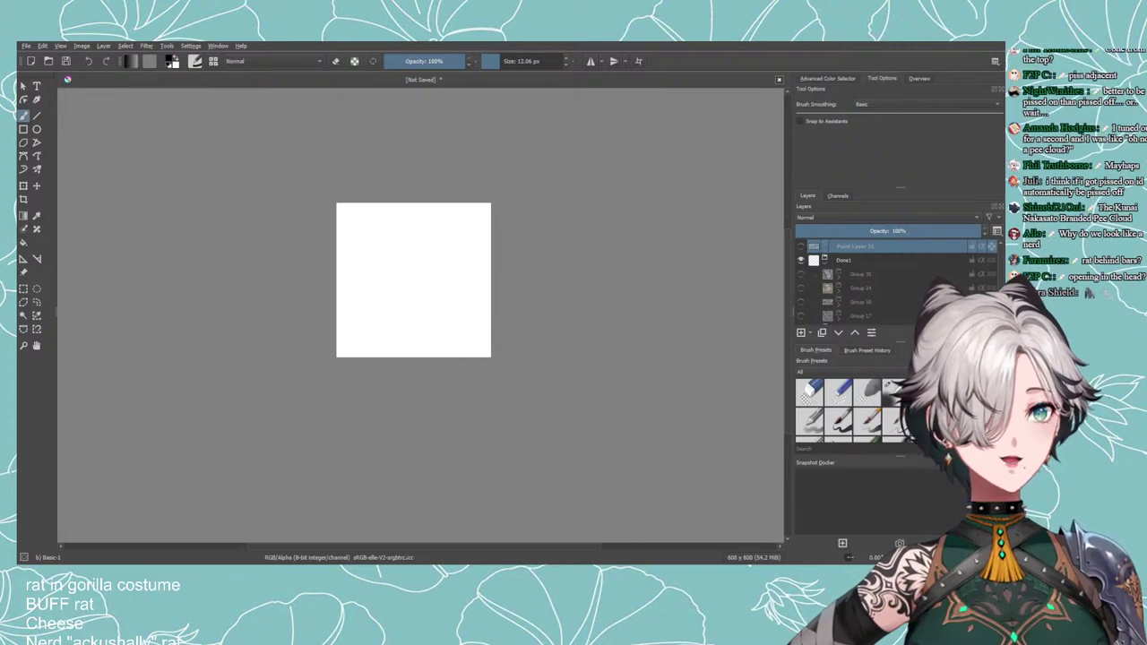
key(Insert)
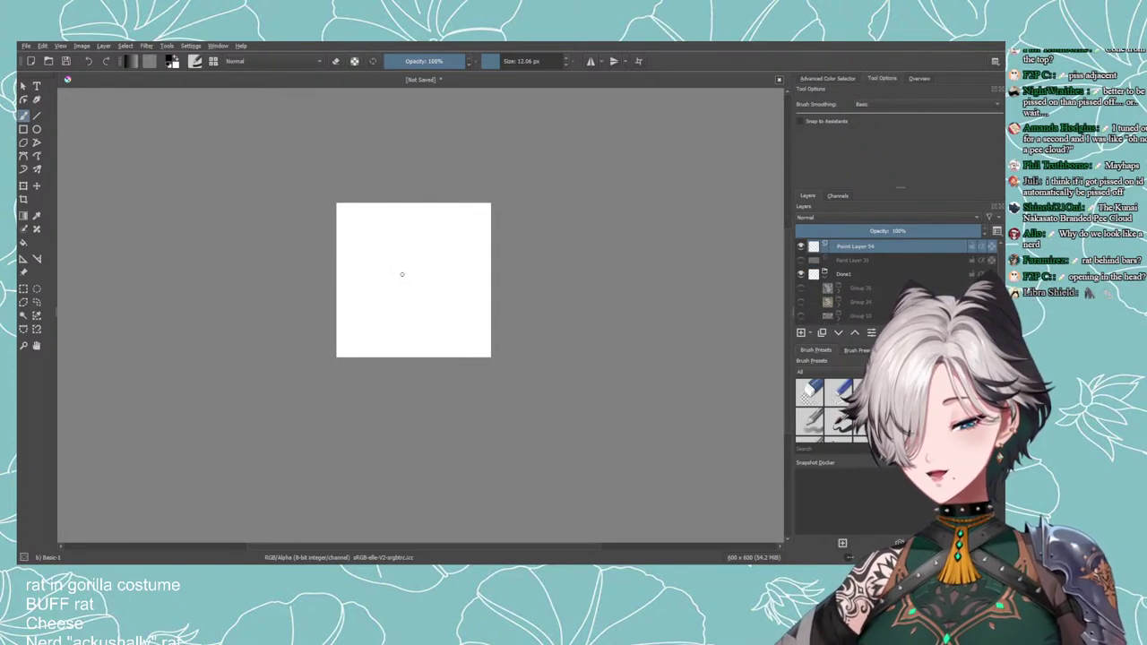
mouse_move(428, 266)
mouse_down()
mouse_move(411, 272)
mouse_move(424, 344)
mouse_up()
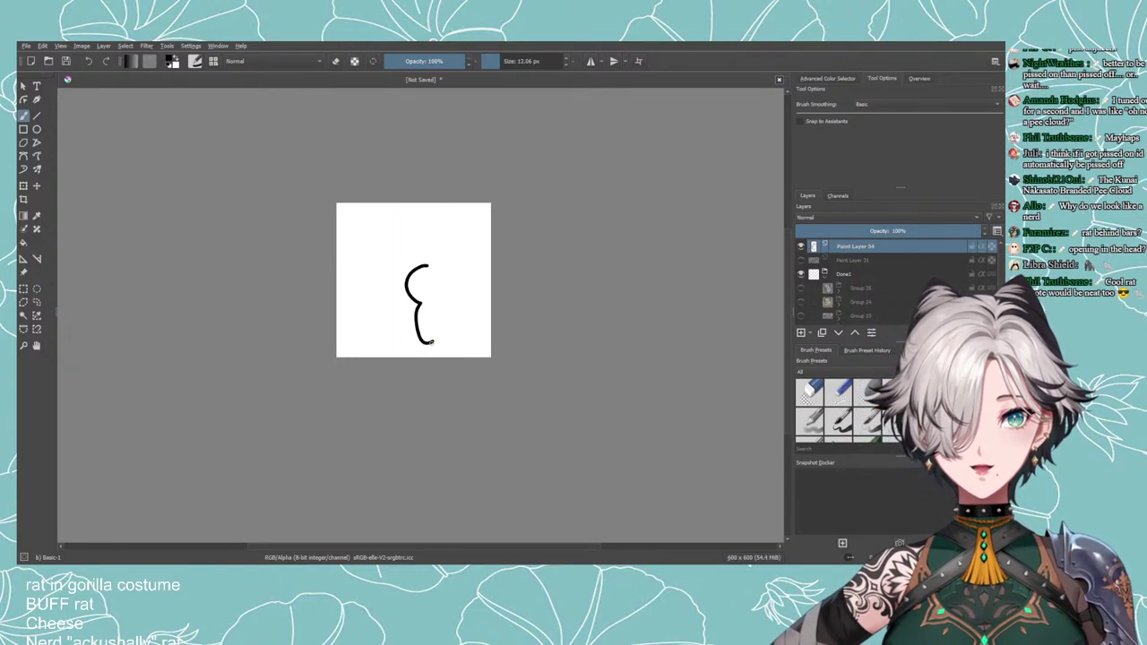
key(ctrl+z)
mouse_move(417, 304)
mouse_down()
mouse_move(419, 335)
mouse_move(445, 345)
mouse_move(419, 346)
mouse_move(439, 339)
mouse_up()
key(ctrl+z)
key(ctrl+z)
key(ctrl+z)
key(ctrl+z)
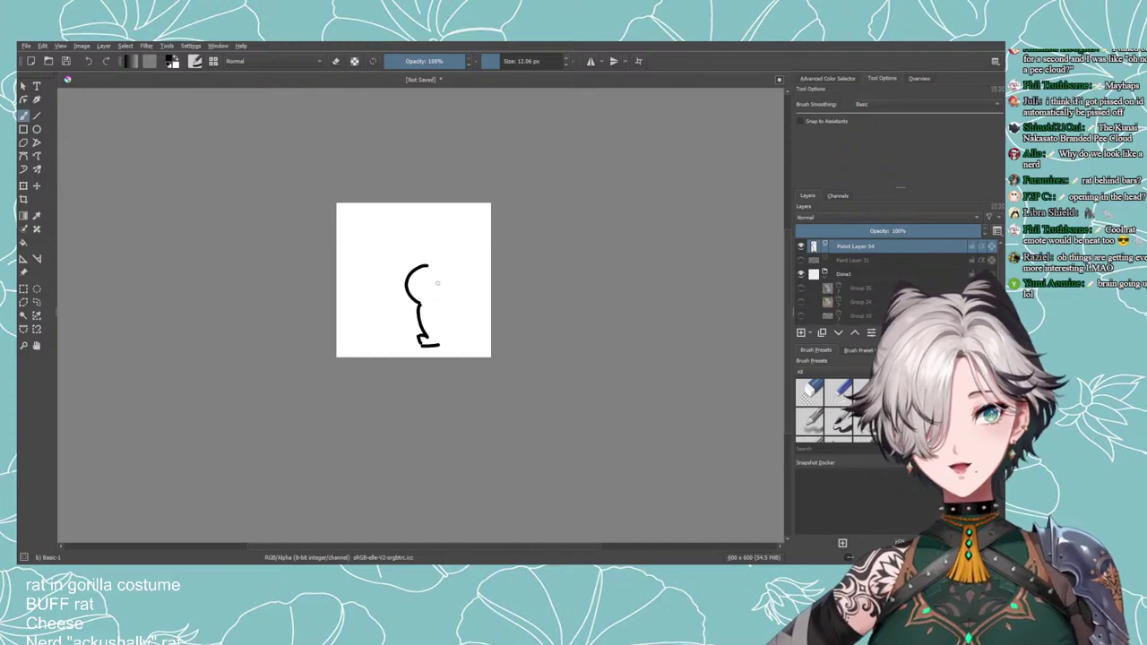
Draw the curved front edge of the gorilla's near arm, running from the shoulder down to the hand.
drag(445, 267, 439, 342)
key(ctrl+z)
mouse_move(445, 265)
mouse_down()
mouse_move(456, 294)
mouse_move(445, 342)
mouse_up()
key(ctrl+z)
mouse_move(444, 264)
mouse_down()
mouse_move(451, 294)
mouse_move(439, 327)
mouse_move(452, 289)
mouse_move(446, 342)
mouse_up()
key(ctrl+z)
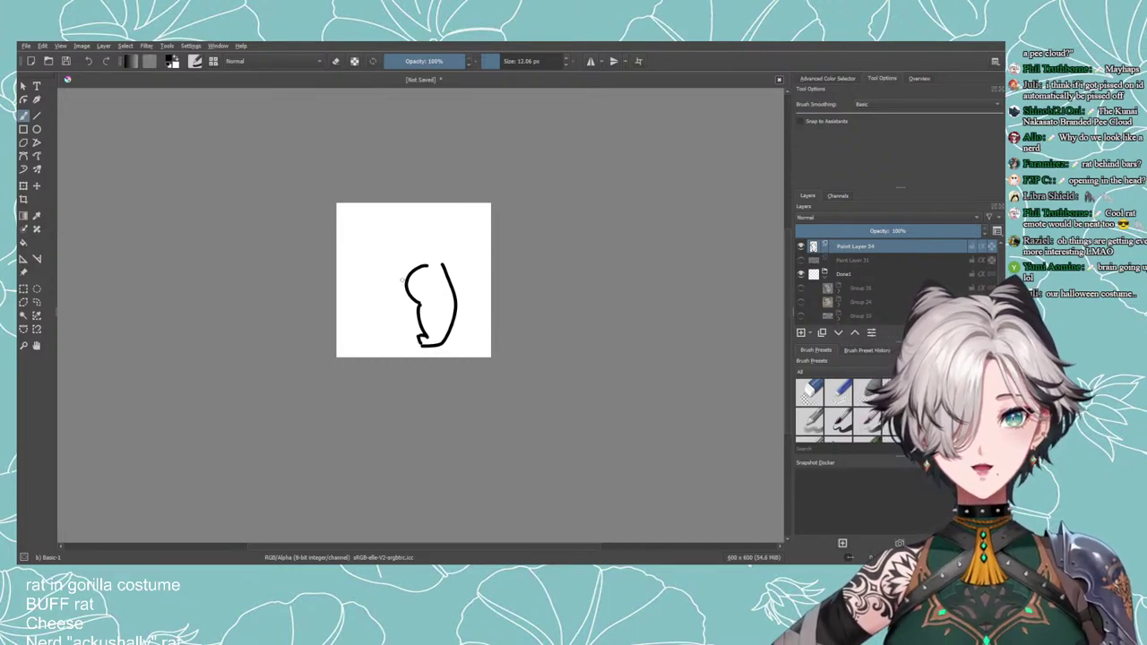
Draw the gorilla's back as a line sloping from the shoulder down to the rump.
drag(405, 279, 362, 303)
key(ctrl+z)
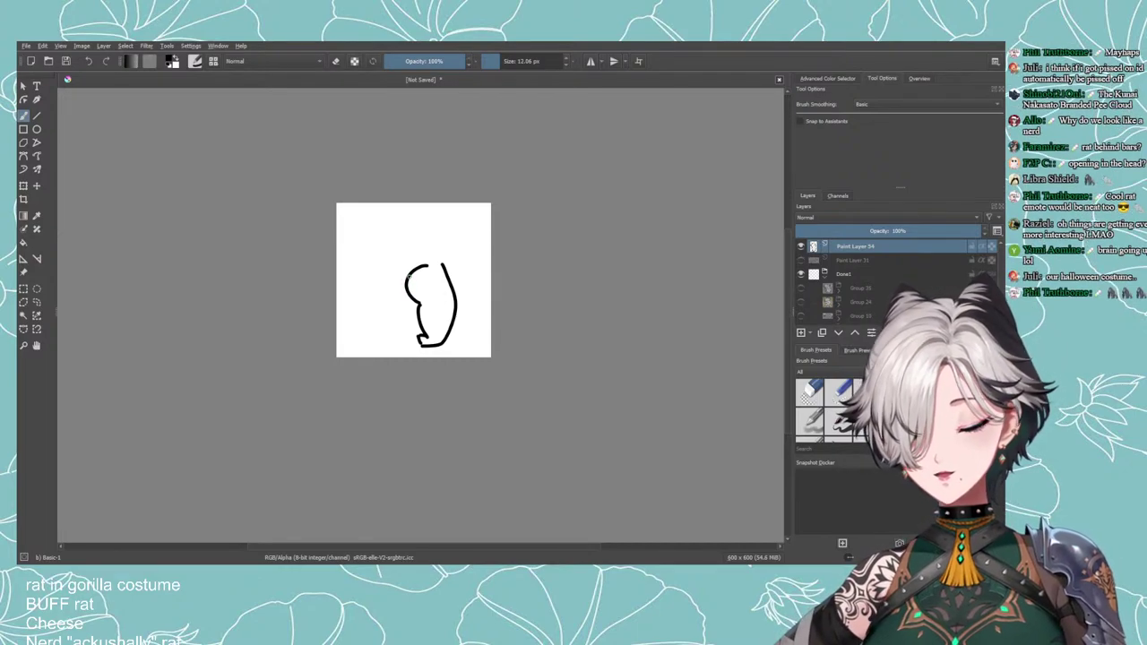
mouse_move(412, 272)
mouse_down()
mouse_move(389, 280)
mouse_move(376, 310)
mouse_up()
key(ctrl+z)
drag(414, 272, 376, 311)
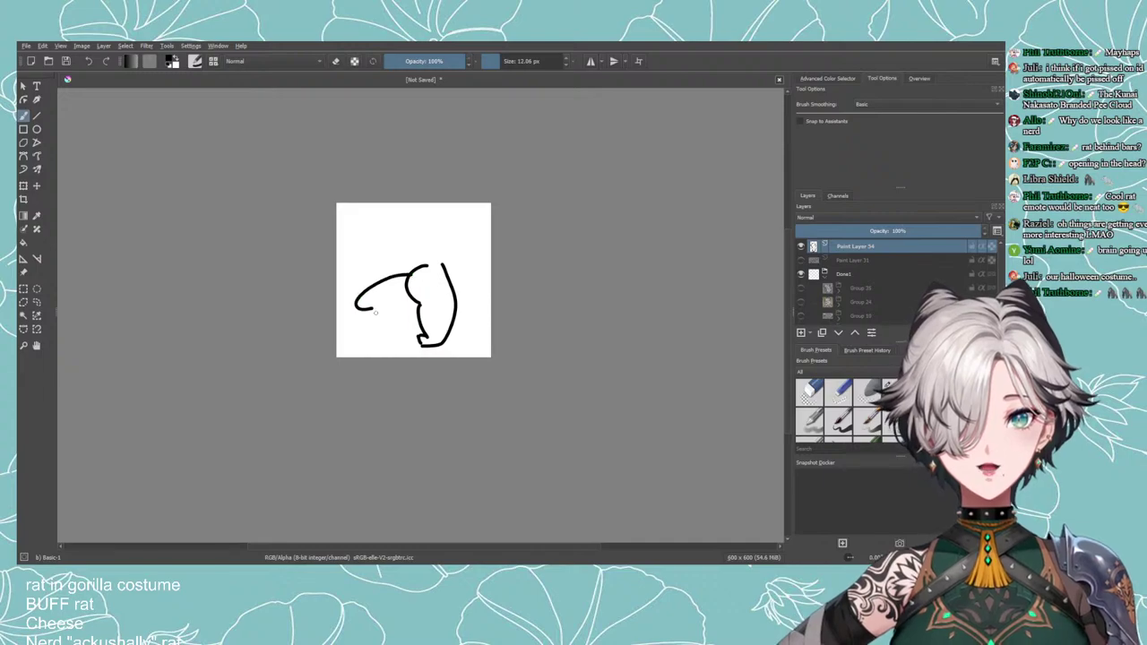
key(ctrl+z)
drag(414, 272, 360, 316)
key(ctrl+z)
drag(409, 274, 358, 316)
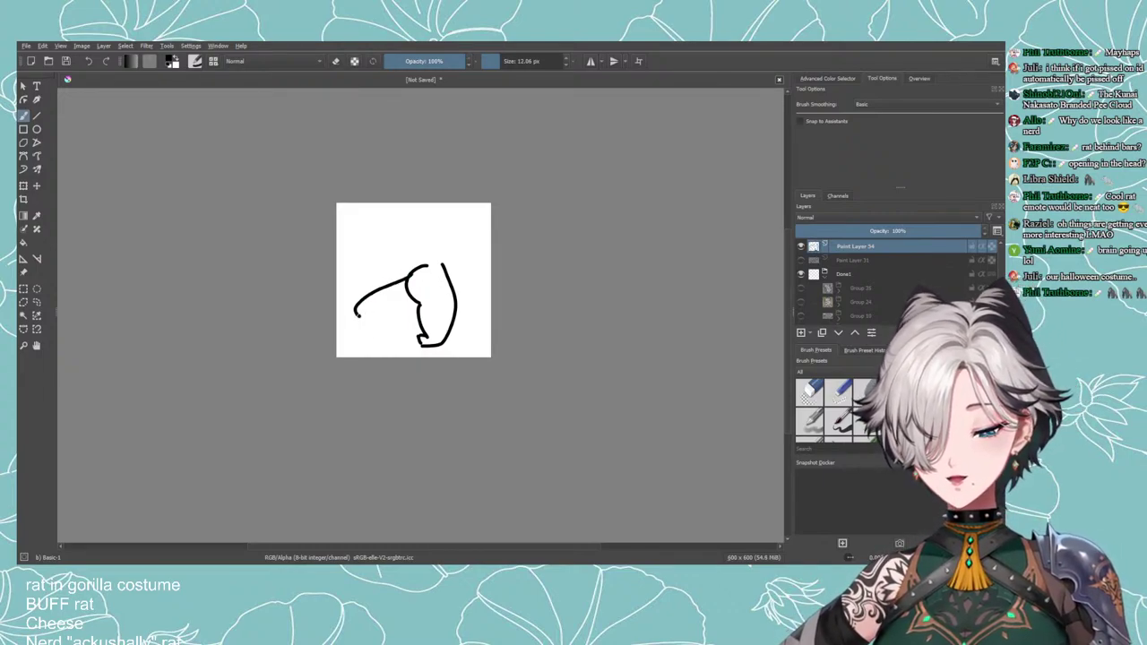
Trim the rump end of the back line and draw the rear edge of the gorilla's hind leg.
key(e)
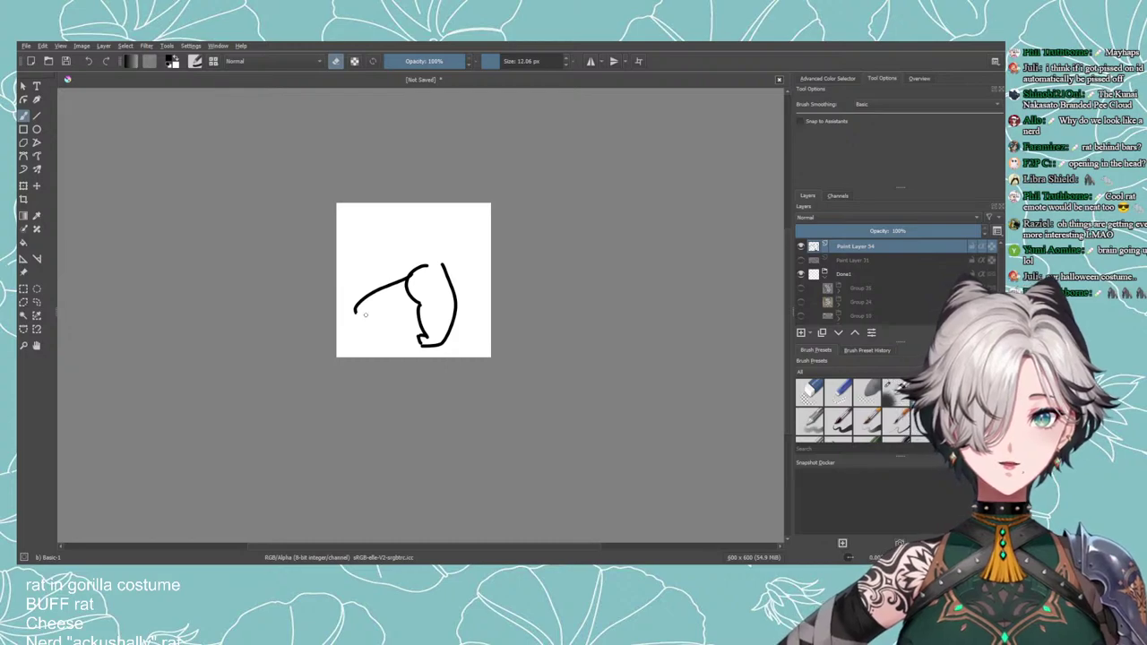
key(e)
drag(358, 306, 363, 350)
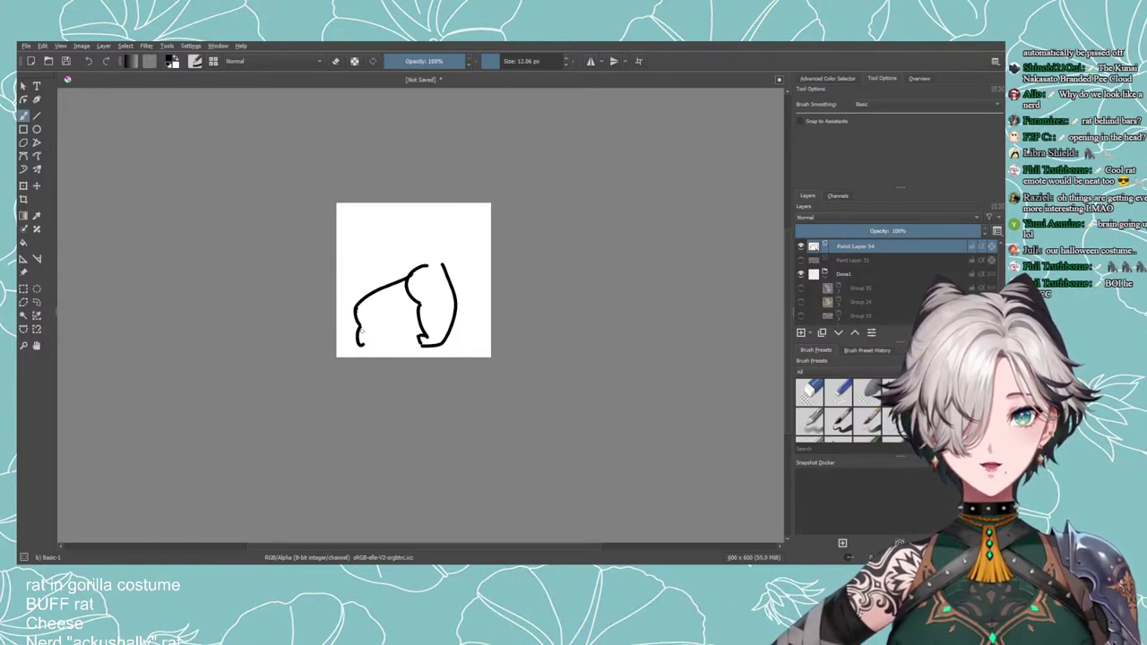
key(ctrl+z)
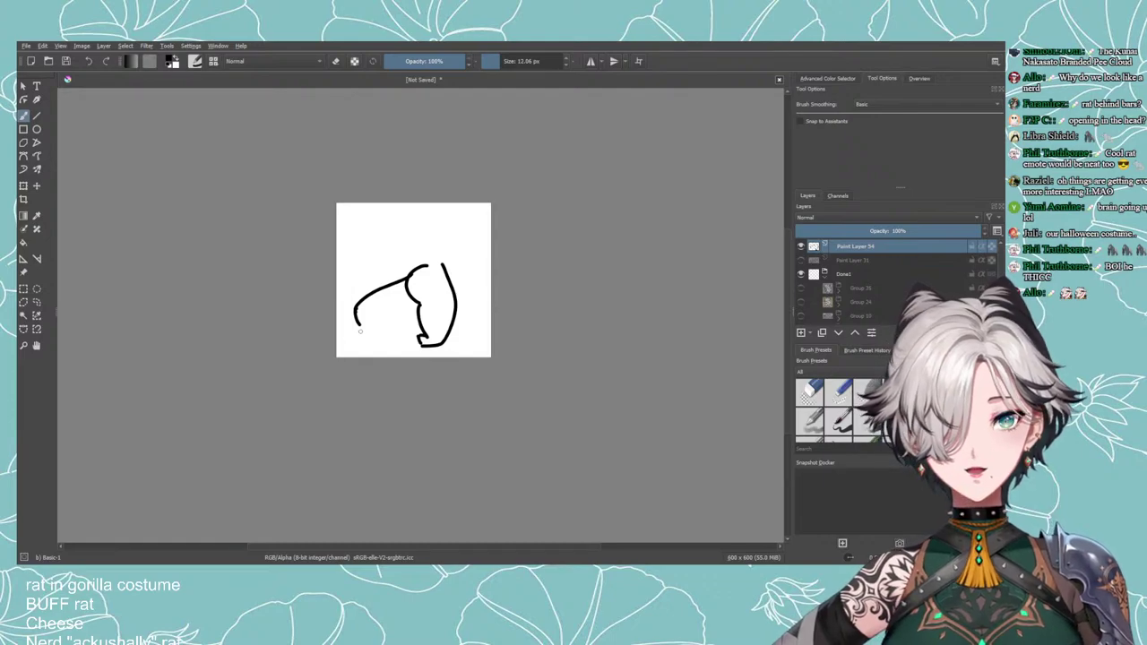
drag(357, 325, 363, 345)
key(ctrl+z)
key(ctrl+z)
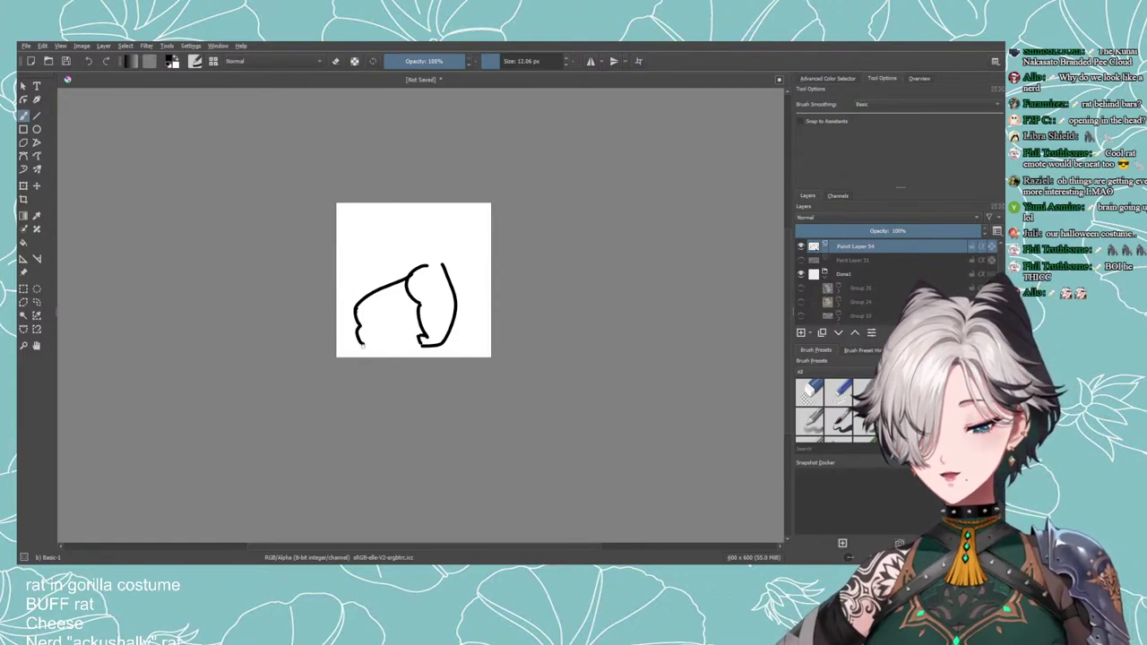
Draw the hind leg's front edge and foot, and add the belly line across to the near arm.
mouse_move(386, 318)
mouse_down()
mouse_move(386, 341)
mouse_move(364, 343)
mouse_move(389, 345)
mouse_up()
key(ctrl+z)
key(ctrl+z)
key(ctrl+z)
key(ctrl+z)
key(ctrl+z)
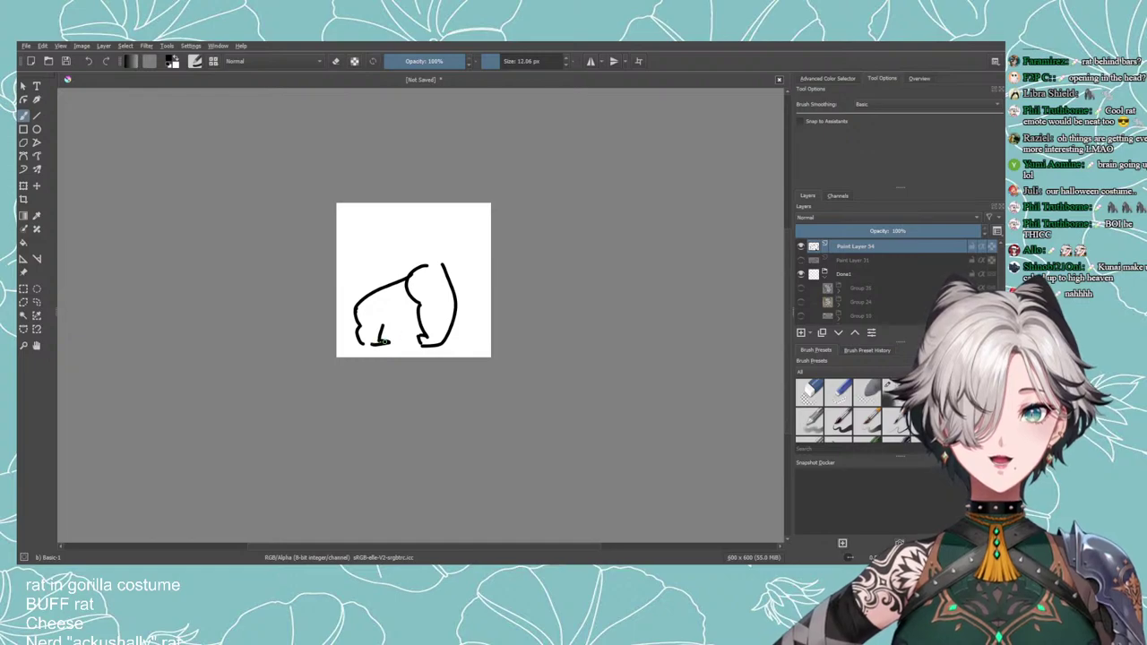
key(ctrl+z)
ctrl+click(382, 345)
ctrl+click(378, 341)
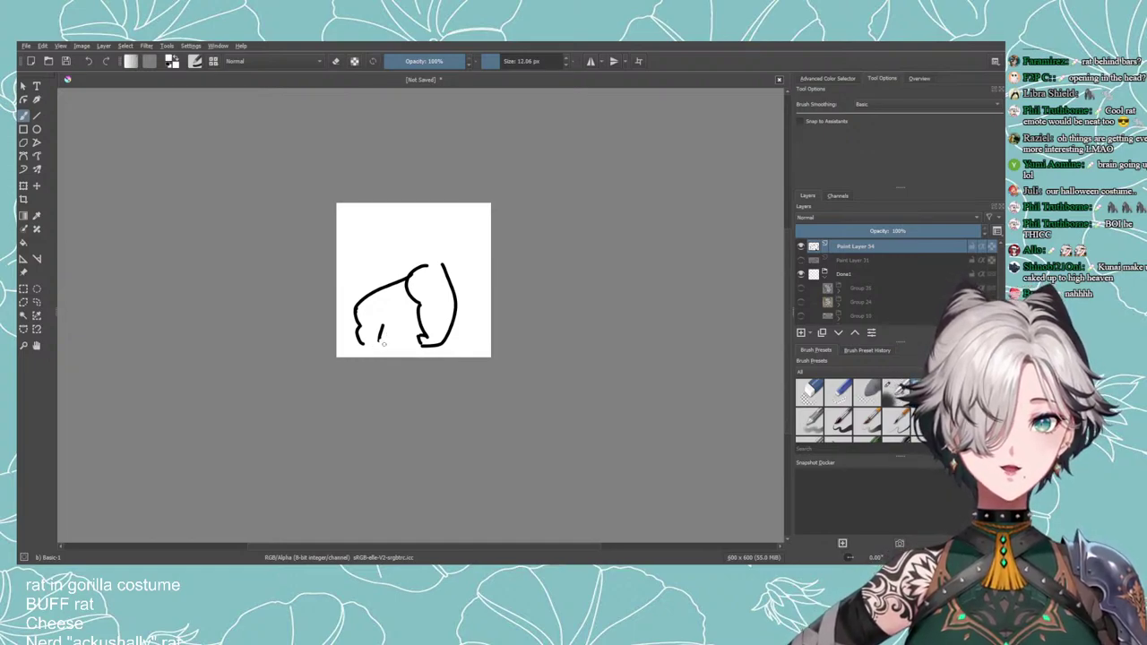
key(x)
mouse_move(384, 333)
mouse_down()
mouse_move(365, 346)
mouse_move(421, 326)
mouse_up()
key(ctrl+z)
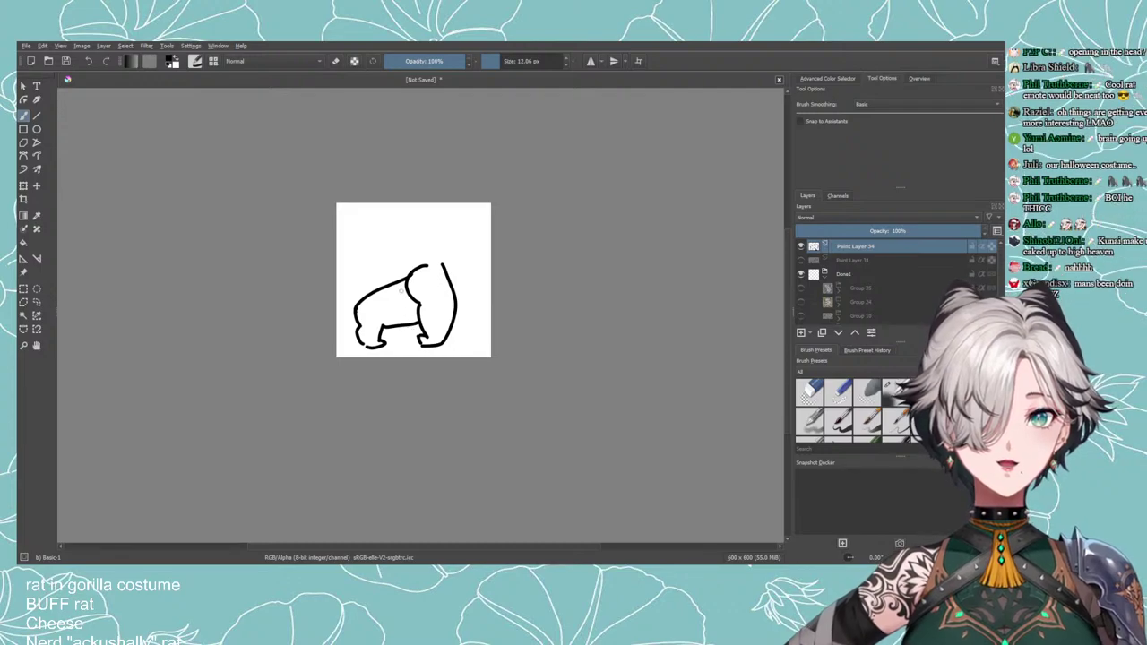
Draw the gorilla's far arm and its hand in front of the near arm.
drag(473, 276, 476, 328)
key(ctrl+z)
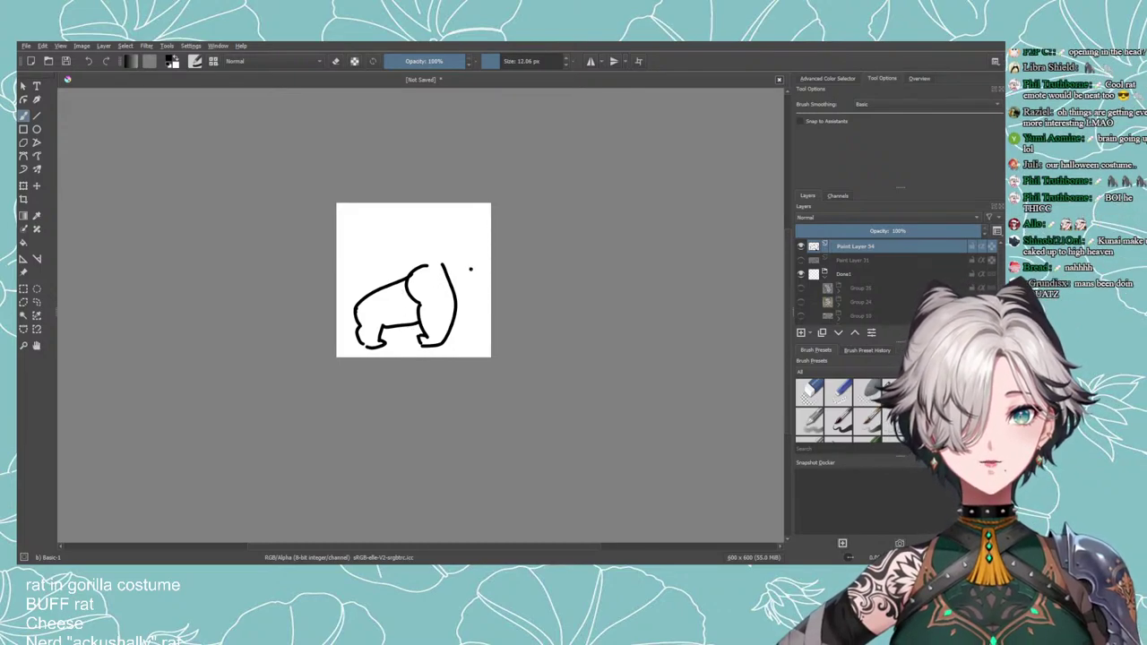
drag(468, 267, 481, 331)
key(ctrl+z)
mouse_move(473, 273)
mouse_down()
mouse_move(474, 338)
mouse_move(469, 331)
mouse_up()
drag(458, 328, 469, 325)
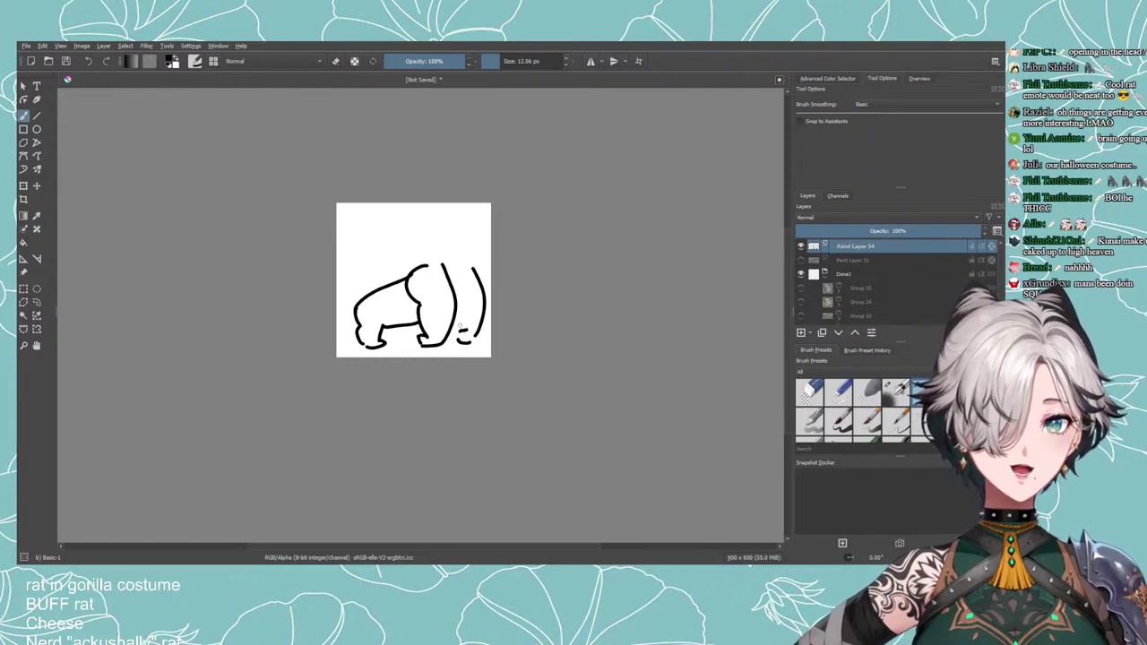
key(ctrl+z)
key(ctrl+z)
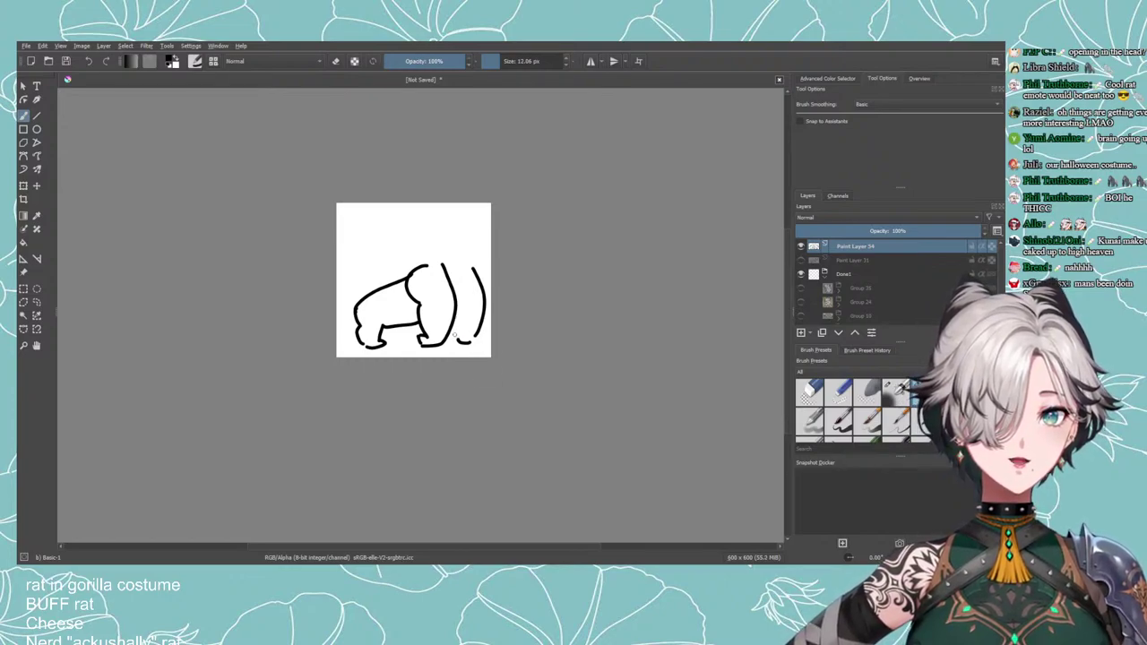
key(ctrl+z)
mouse_move(454, 341)
mouse_down()
mouse_move(482, 337)
mouse_move(453, 343)
mouse_move(458, 332)
mouse_up()
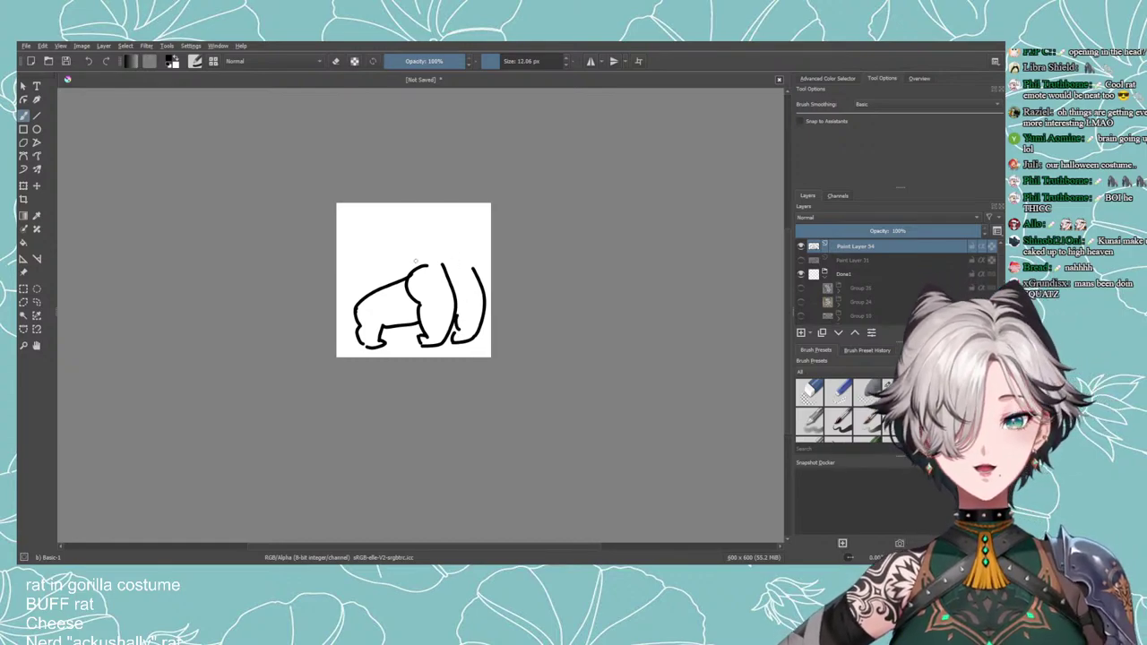
Erase the rounded top of the shoulder and extend the back line up toward the neck.
mouse_move(409, 270)
mouse_down()
mouse_move(429, 243)
mouse_move(405, 295)
mouse_move(414, 262)
mouse_up()
key(ctrl+z)
key(e)
key(e)
key(ctrl+z)
key(e)
key(e)
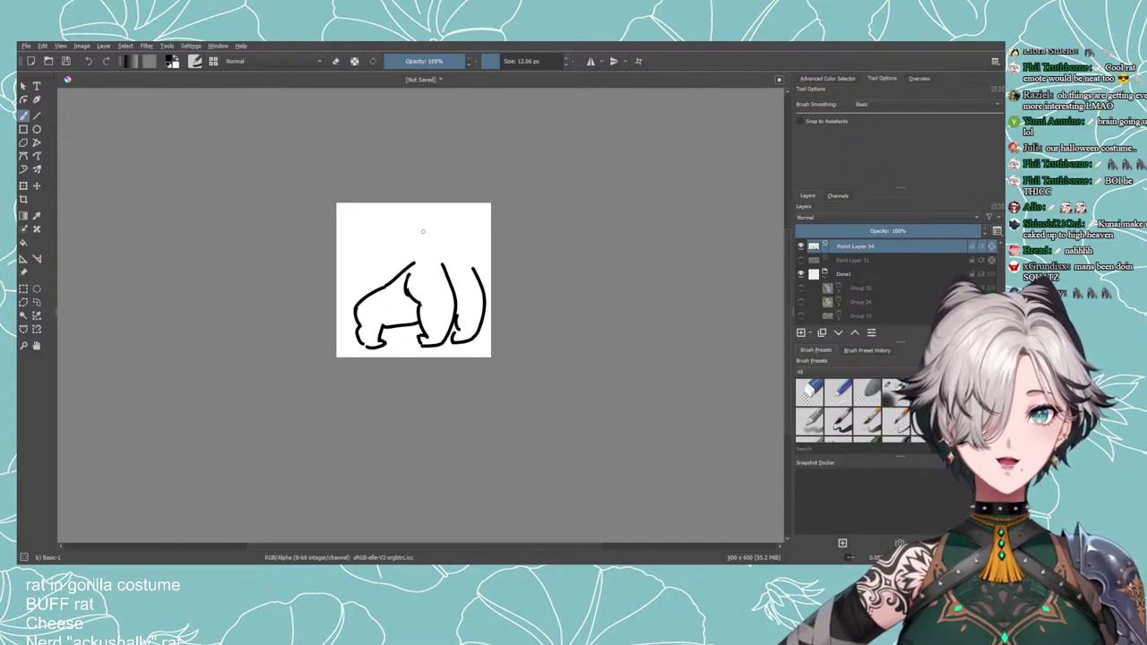
Try a small hair tuft near the canvas top and a curved face outline above the gorilla's arms.
mouse_move(430, 219)
mouse_down()
mouse_move(446, 217)
mouse_move(462, 269)
mouse_up()
key(ctrl+z)
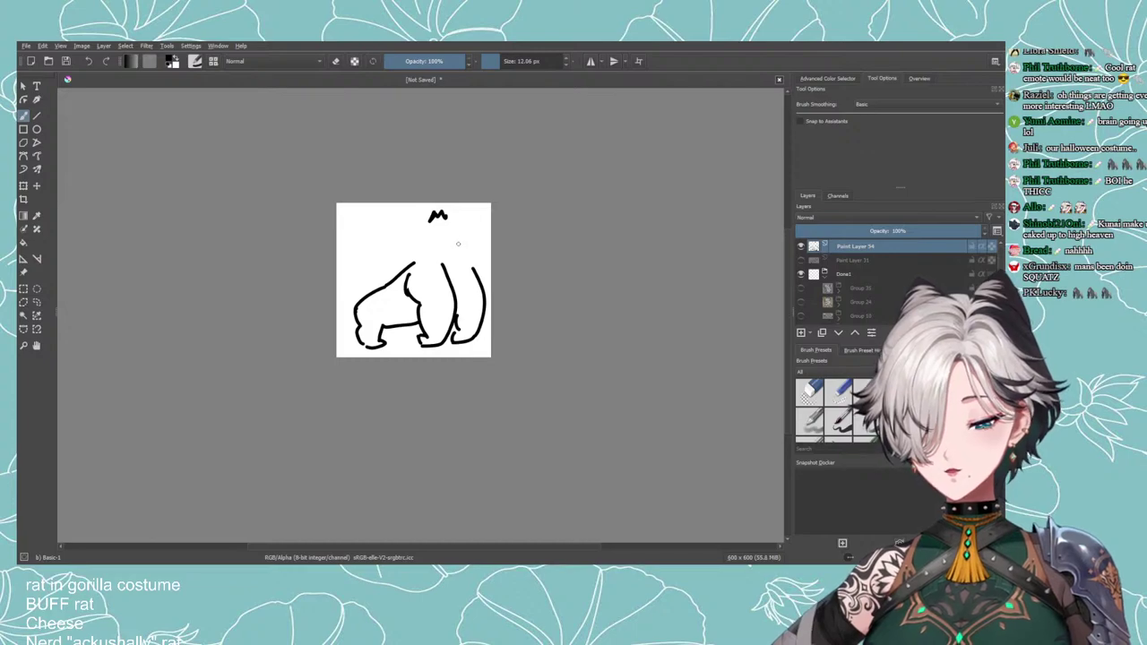
drag(452, 225, 436, 266)
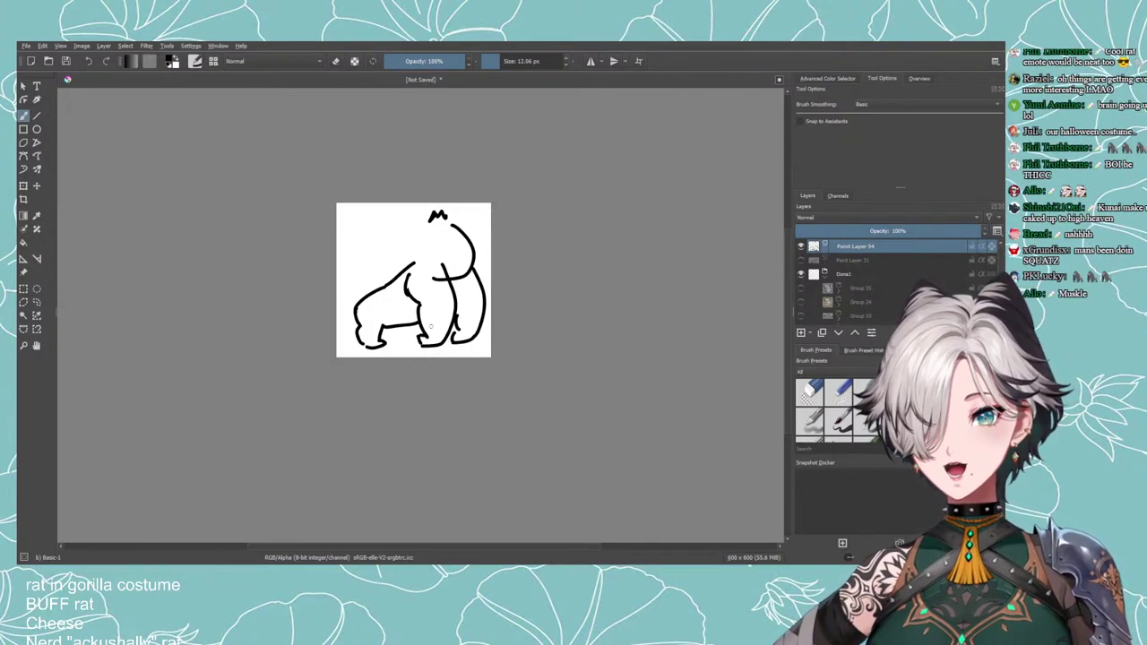
key(ctrl+z)
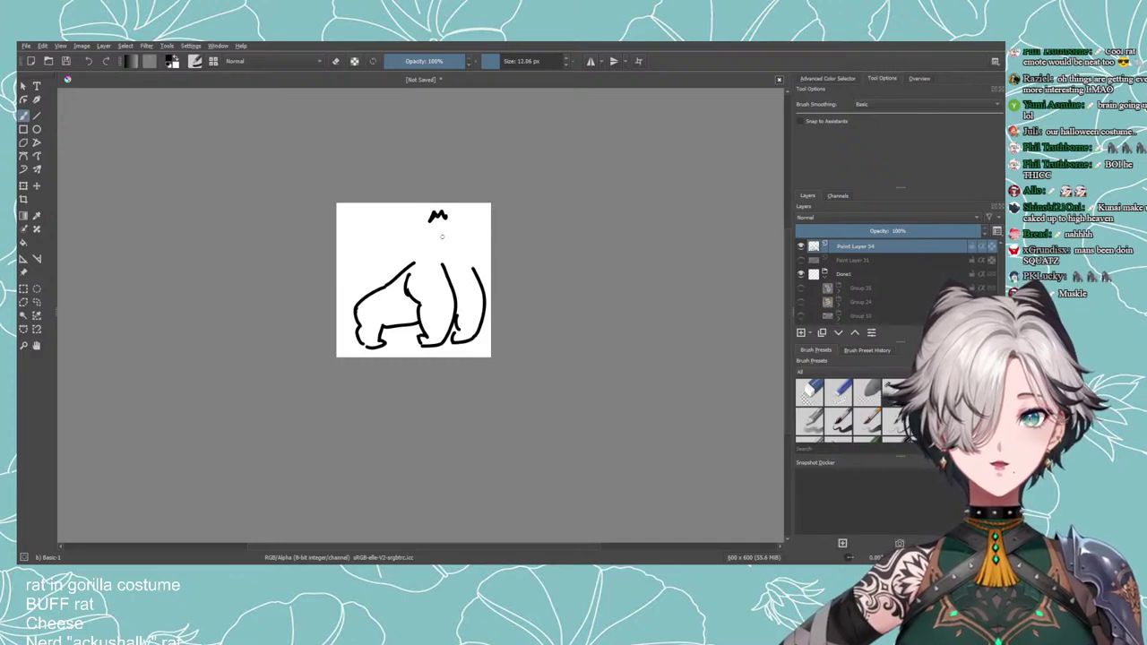
Draw the gorilla's far hind leg and foot below the belly line, undoing the strokes that miss.
scroll(434, 267, up, 2)
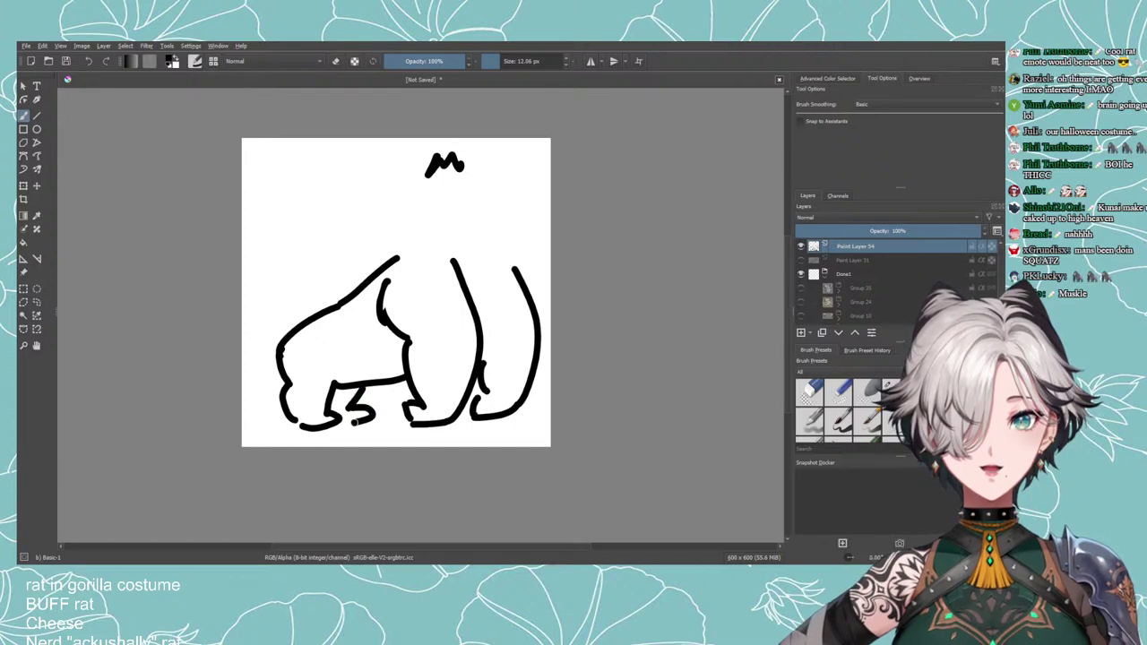
mouse_move(362, 389)
mouse_down()
mouse_move(378, 409)
mouse_move(372, 428)
mouse_move(333, 413)
mouse_move(382, 403)
mouse_move(335, 426)
mouse_up()
key(ctrl+z)
key(ctrl+z)
key(ctrl+z)
key(ctrl+z)
key(ctrl+z)
key(ctrl+z)
key(ctrl+z)
key(ctrl+z)
key(ctrl+z)
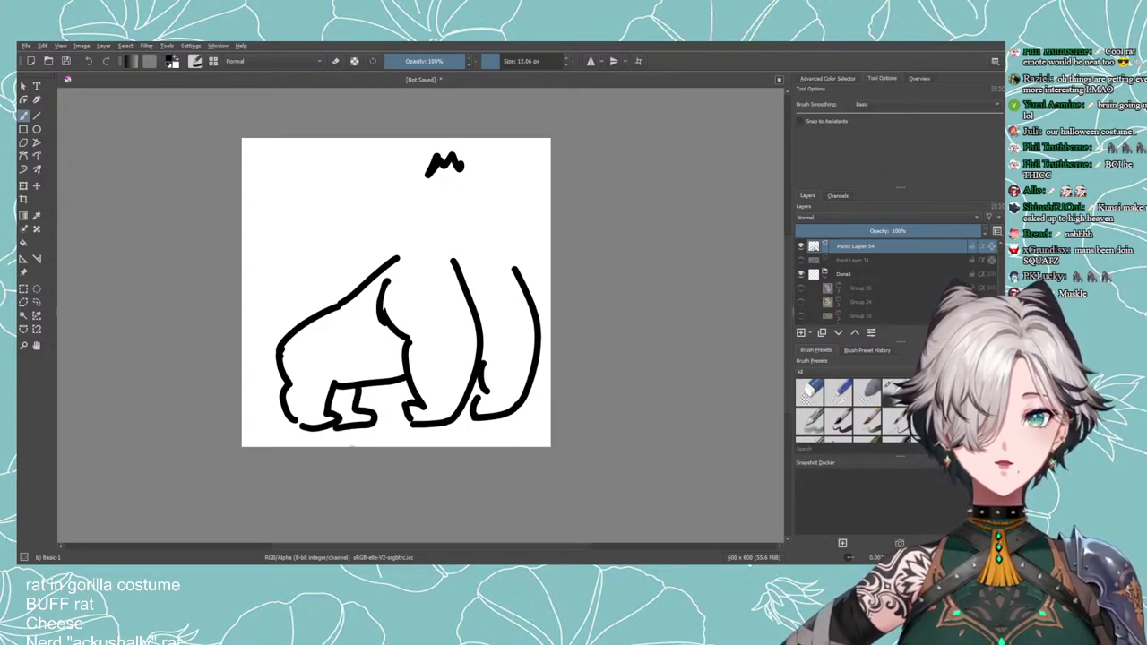
Shift the whole drawing slightly toward the gorilla's rump side and erase the hair tuft near the canvas top.
click(27, 187)
drag(428, 357, 411, 359)
key(b)
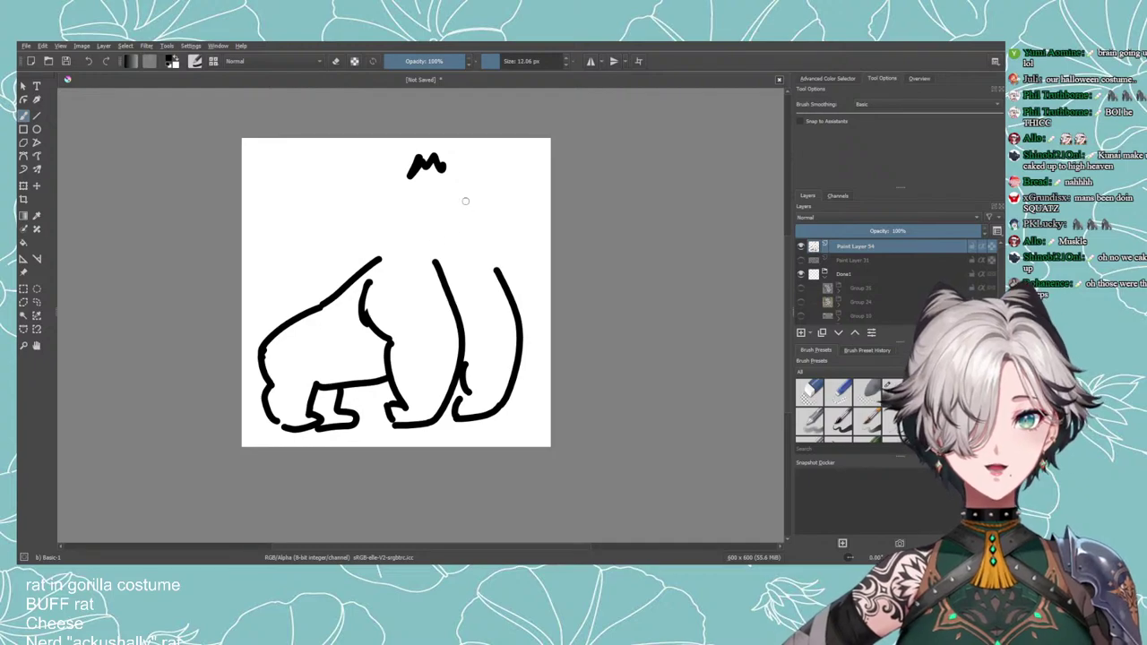
key(e)
mouse_move(421, 168)
mouse_down()
mouse_move(451, 150)
mouse_move(437, 170)
mouse_up()
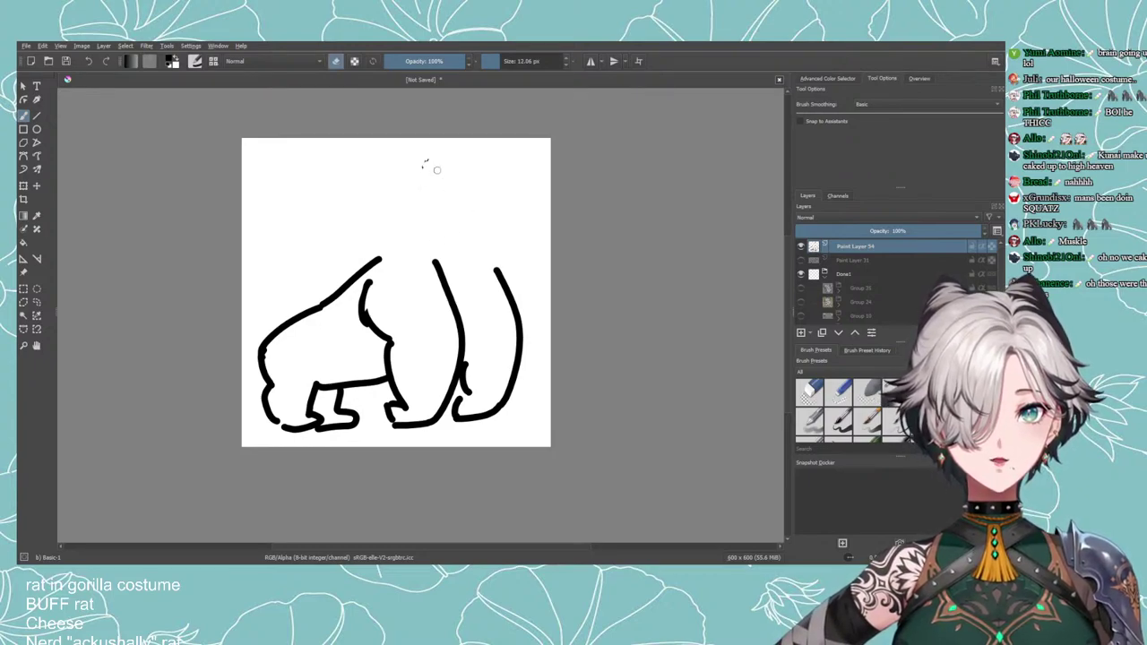
key(e)
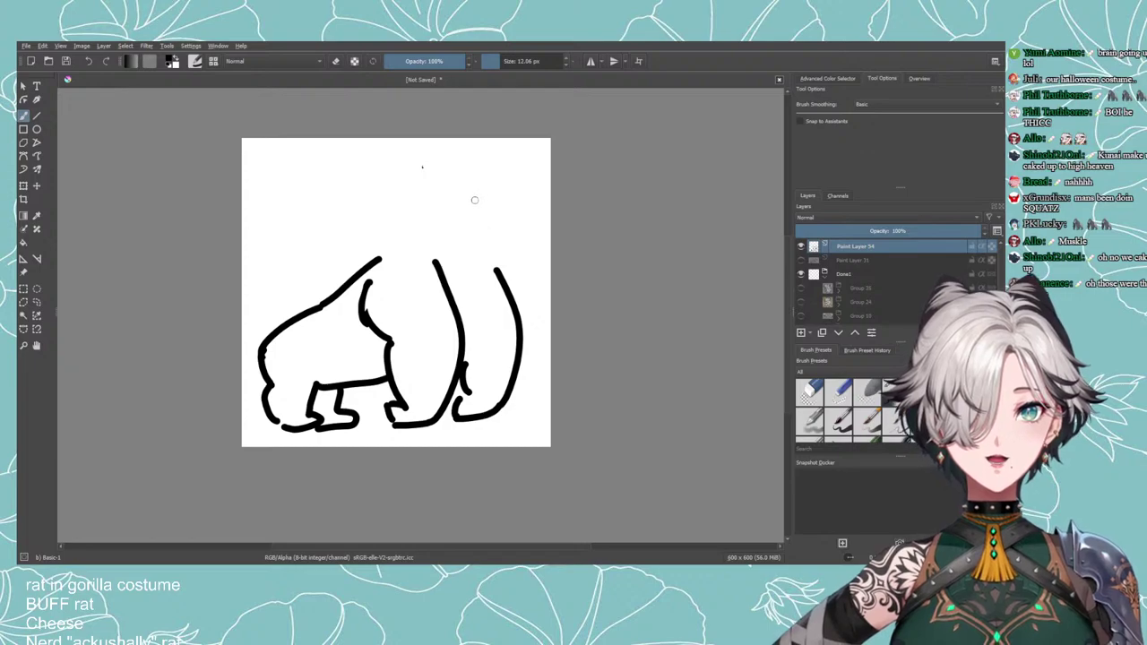
Draw a circular face above the arms and wrap it with a head and neck outline topped by spiky hair.
mouse_move(474, 188)
mouse_down()
mouse_move(472, 253)
mouse_move(467, 188)
mouse_move(466, 259)
mouse_move(473, 182)
mouse_move(454, 184)
mouse_move(481, 264)
mouse_move(488, 170)
mouse_up()
key(ctrl+z)
key(ctrl+z)
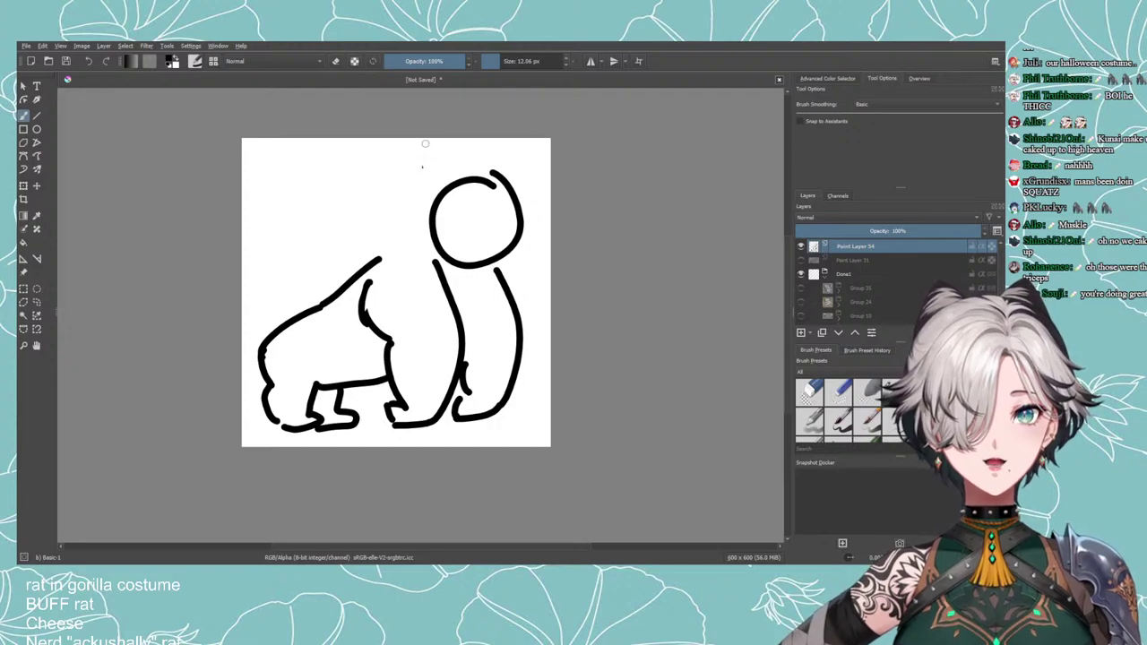
mouse_move(425, 144)
mouse_down()
mouse_move(381, 256)
mouse_move(444, 163)
mouse_move(484, 152)
mouse_move(500, 179)
mouse_up()
key(ctrl+z)
key(ctrl+z)
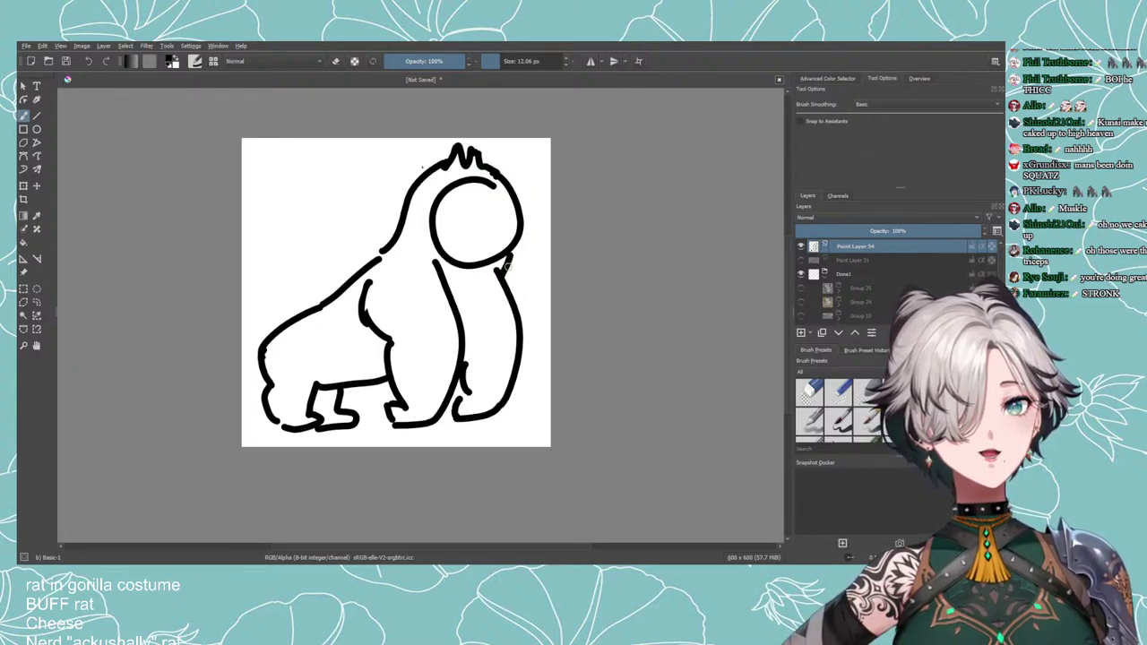
key(e)
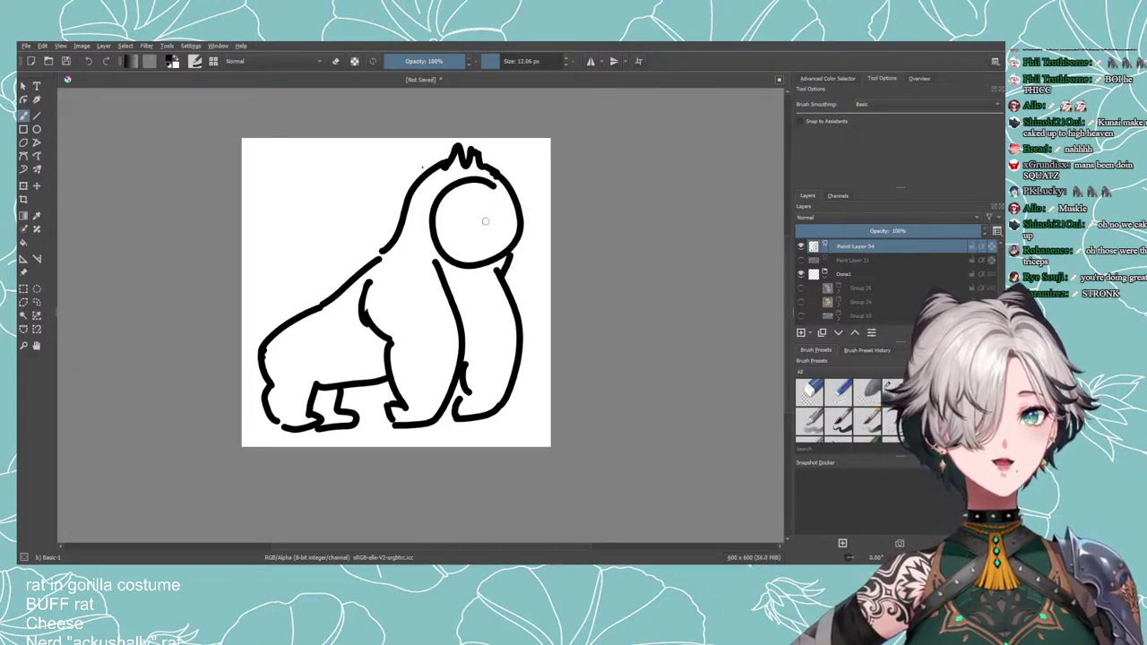
Add a new layer and draw the rat's two dot eyes, pointed snout, smiling mouth and filled black nose inside the face circle.
click(801, 333)
key(e)
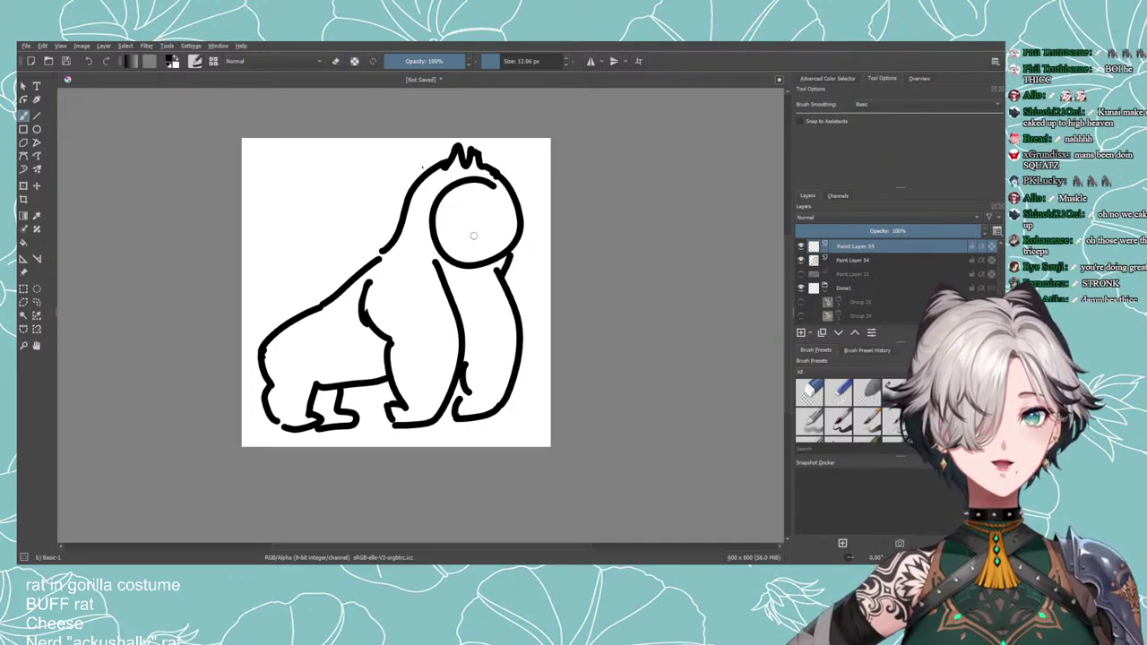
mouse_move(498, 219)
mouse_down()
mouse_move(507, 256)
mouse_move(484, 247)
mouse_up()
click(457, 217)
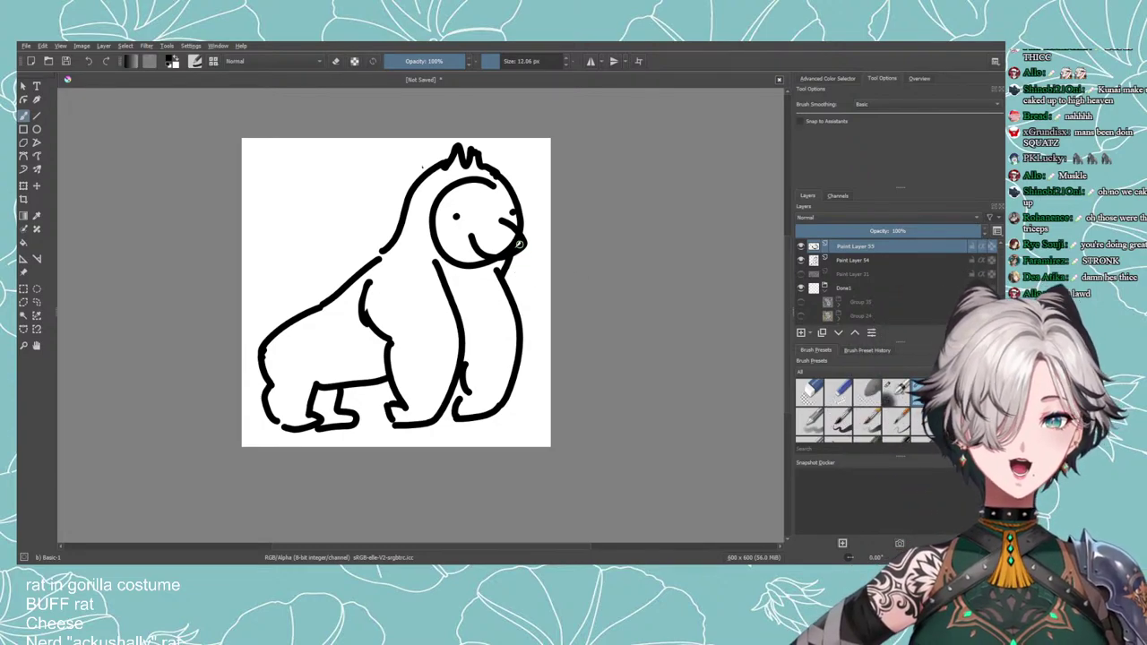
drag(521, 252, 516, 244)
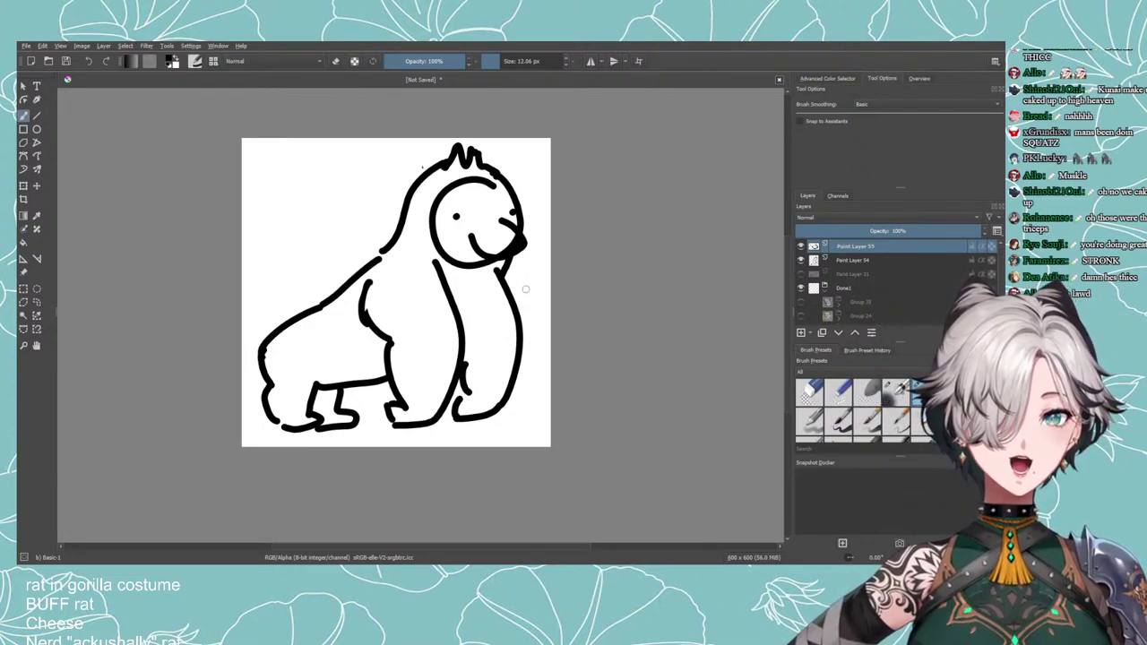
Add another layer between the face features and the gorilla body, and switch the brush colour to white.
click(801, 261)
click(801, 261)
click(801, 333)
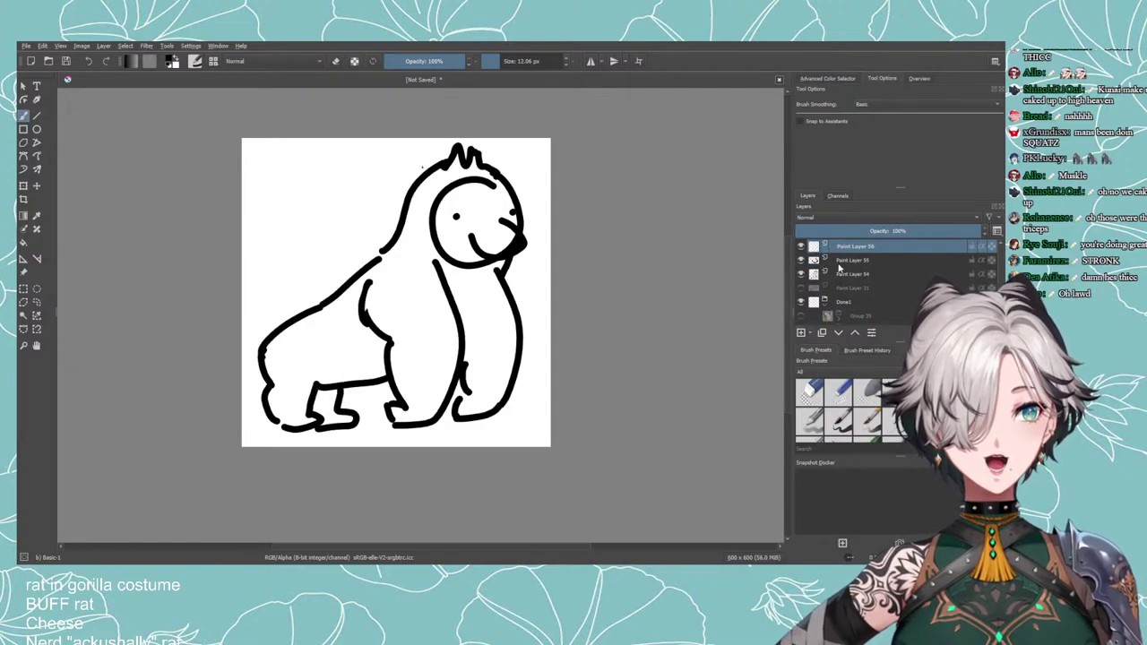
mouse_move(843, 248)
mouse_down()
mouse_move(835, 281)
mouse_move(853, 260)
mouse_up()
key(x)
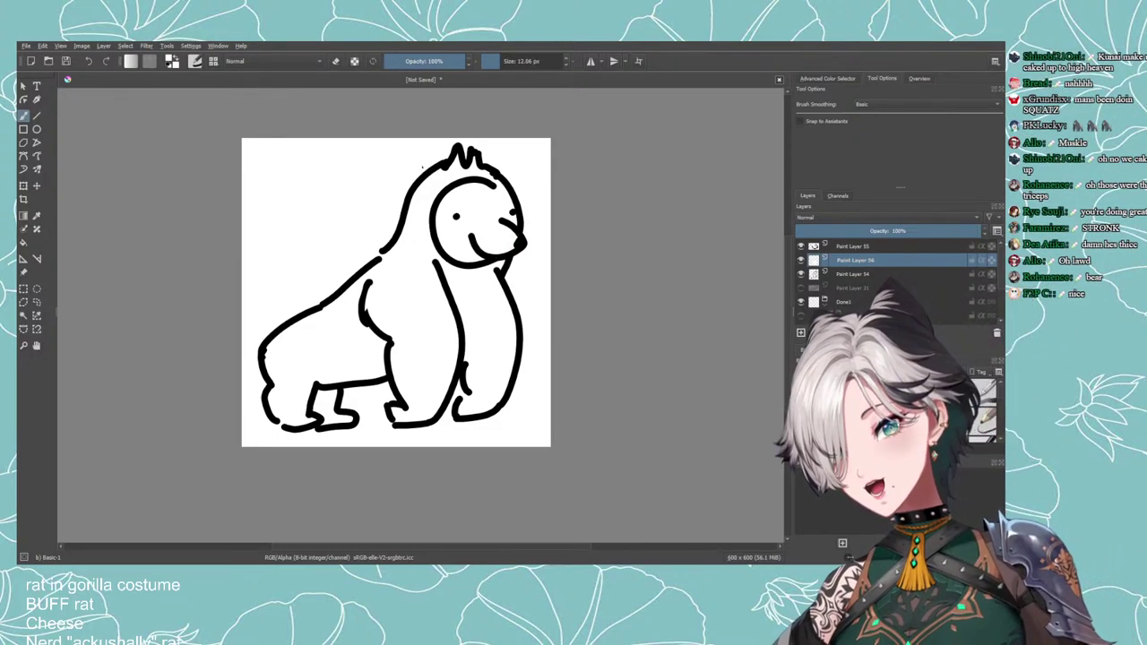
Scale the gorilla body layer down slightly and move it toward the snout side so the head fits the face features.
click(841, 274)
click(800, 274)
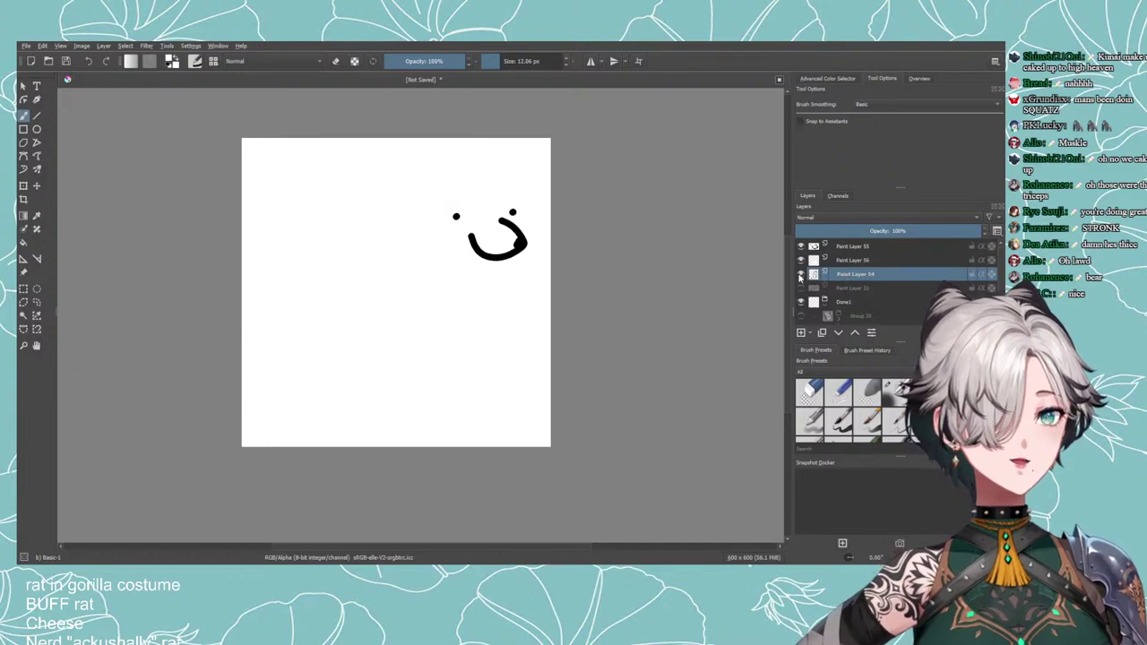
click(800, 274)
click(23, 185)
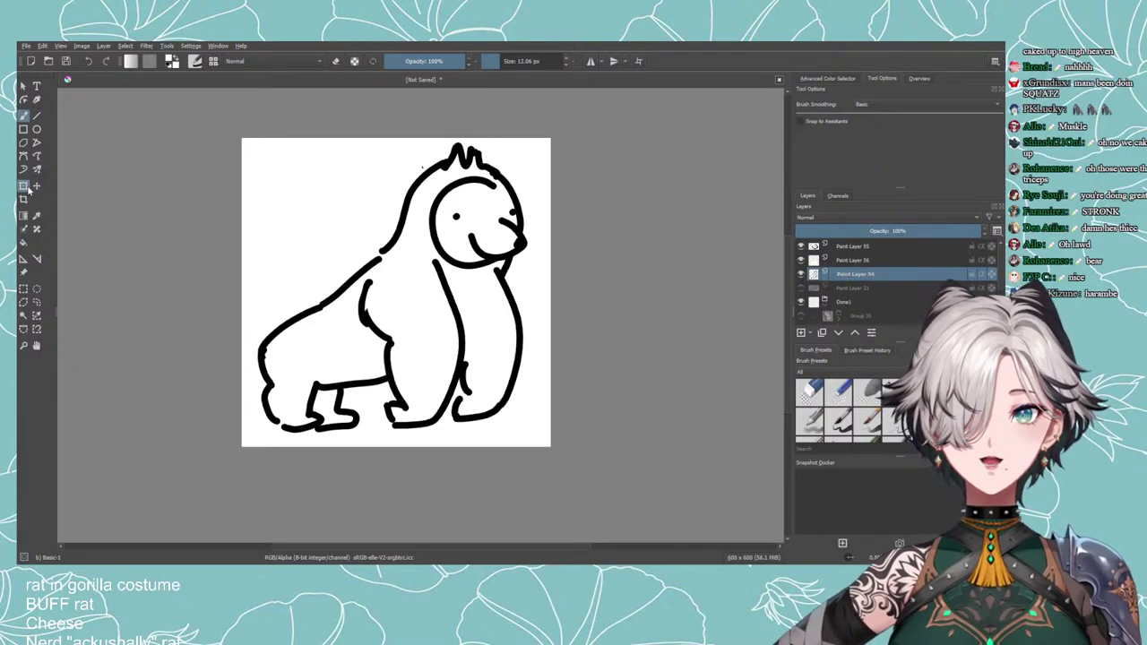
drag(524, 315, 512, 338)
key(Return)
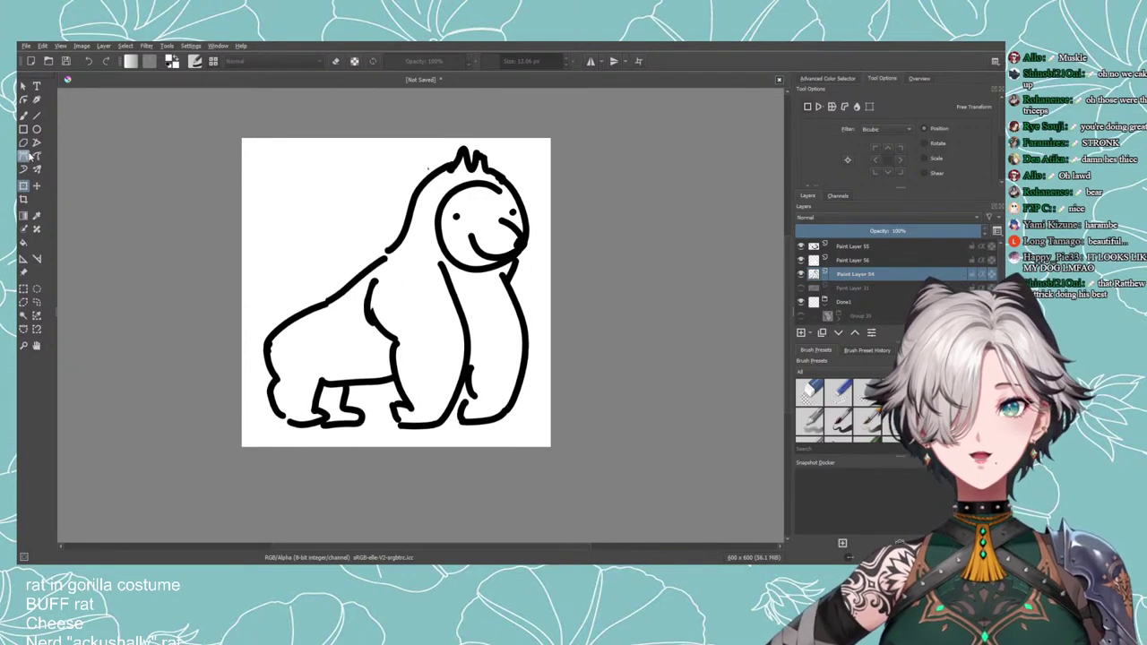
Erase the far hind leg below the belly and redraw it in black with a shorter, bent foot.
click(23, 115)
mouse_move(342, 428)
mouse_down()
mouse_move(330, 424)
mouse_move(361, 422)
mouse_move(355, 410)
mouse_move(342, 424)
mouse_move(345, 396)
mouse_up()
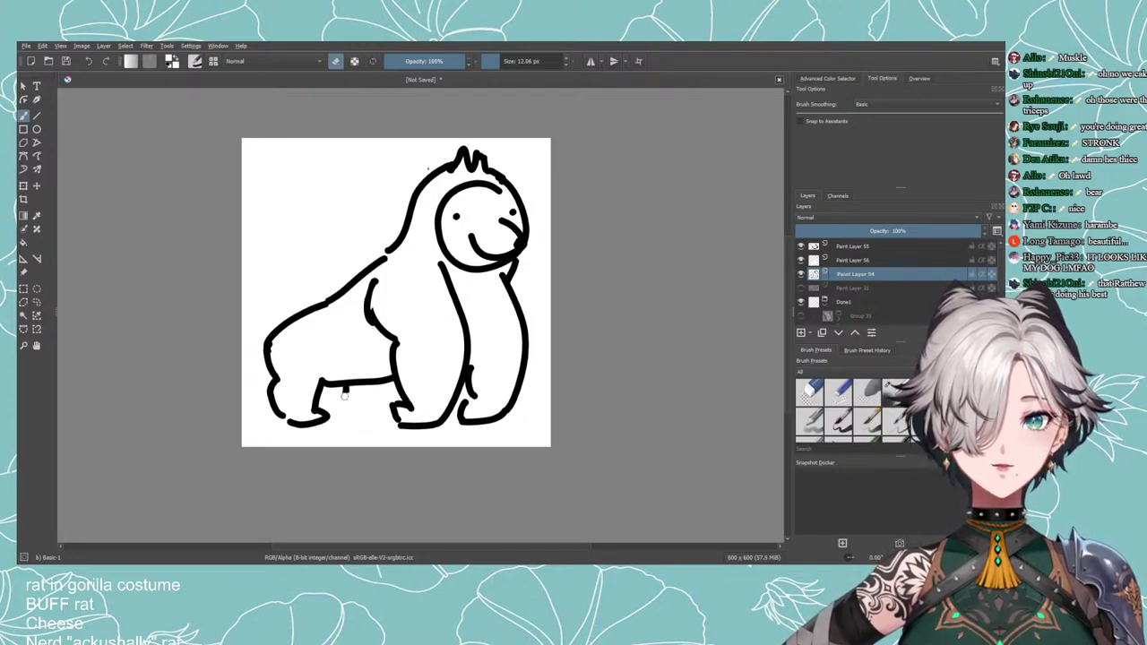
key(e)
key(e)
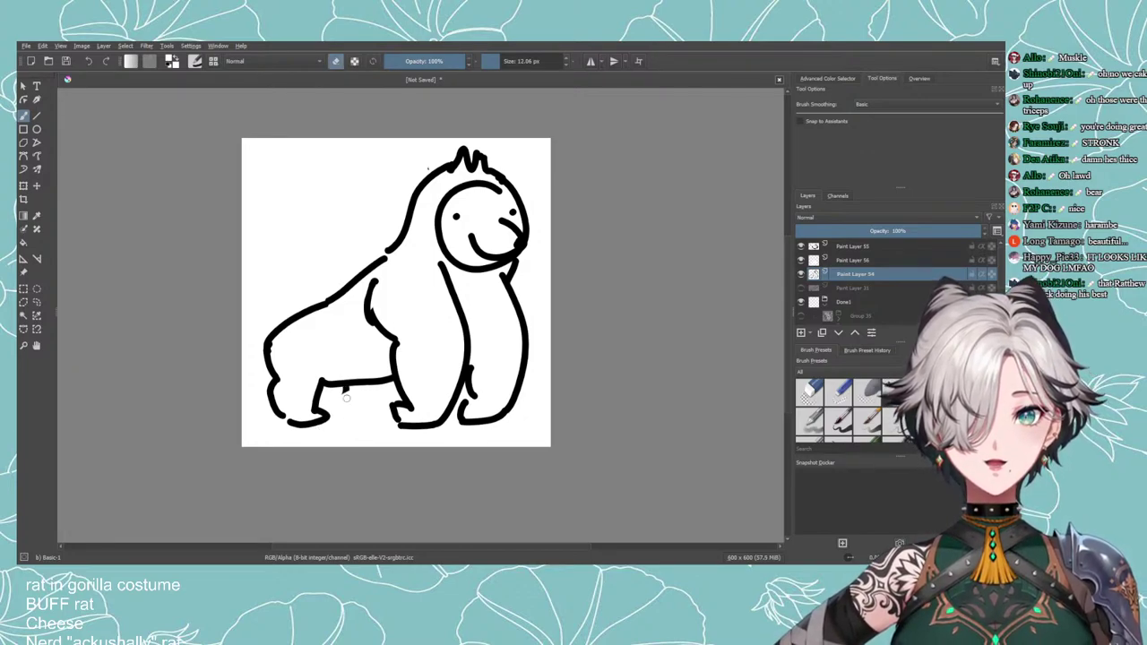
key(e)
drag(347, 384, 330, 419)
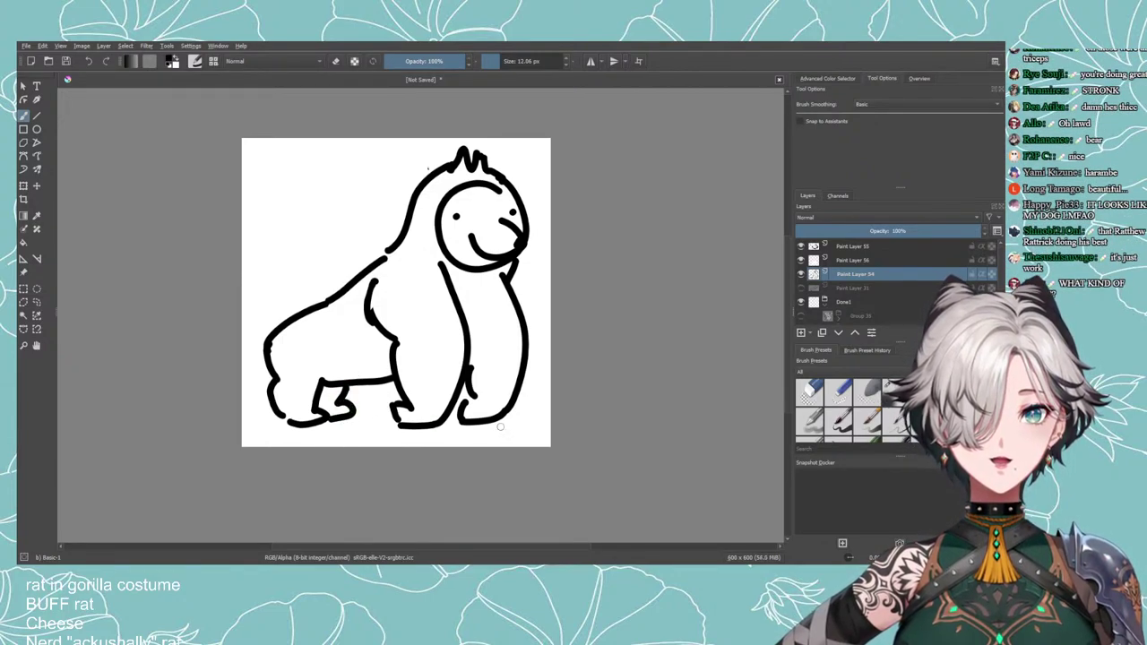
Select the far arm with a freehand selection, rotate it slightly away from the near arm, and clear the selection.
click(24, 185)
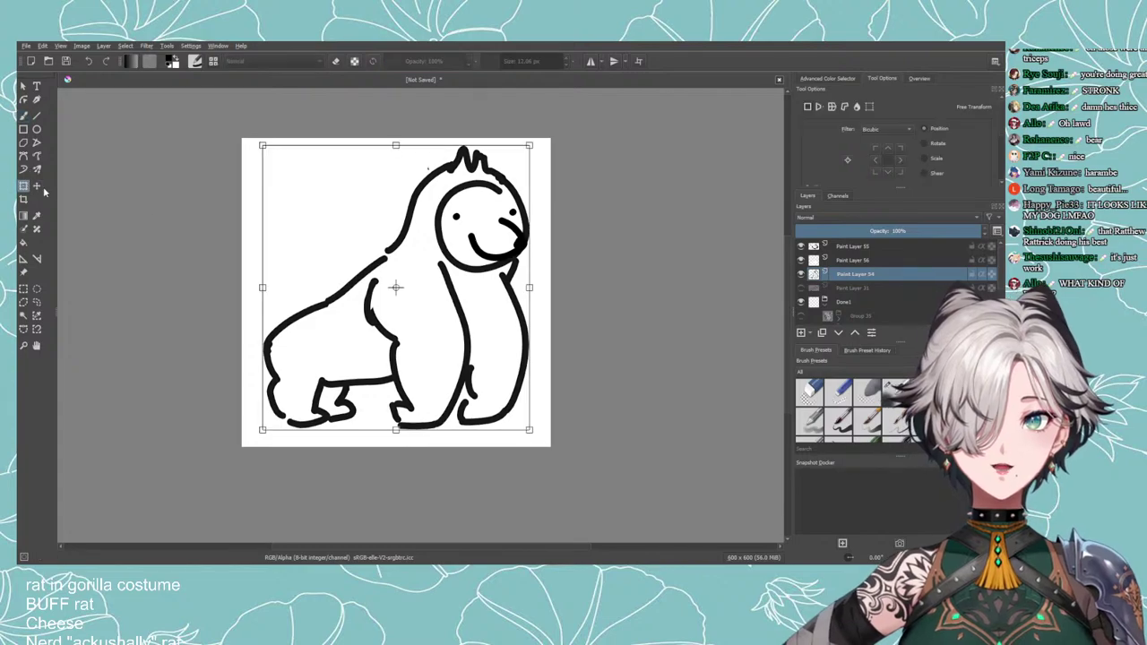
click(36, 302)
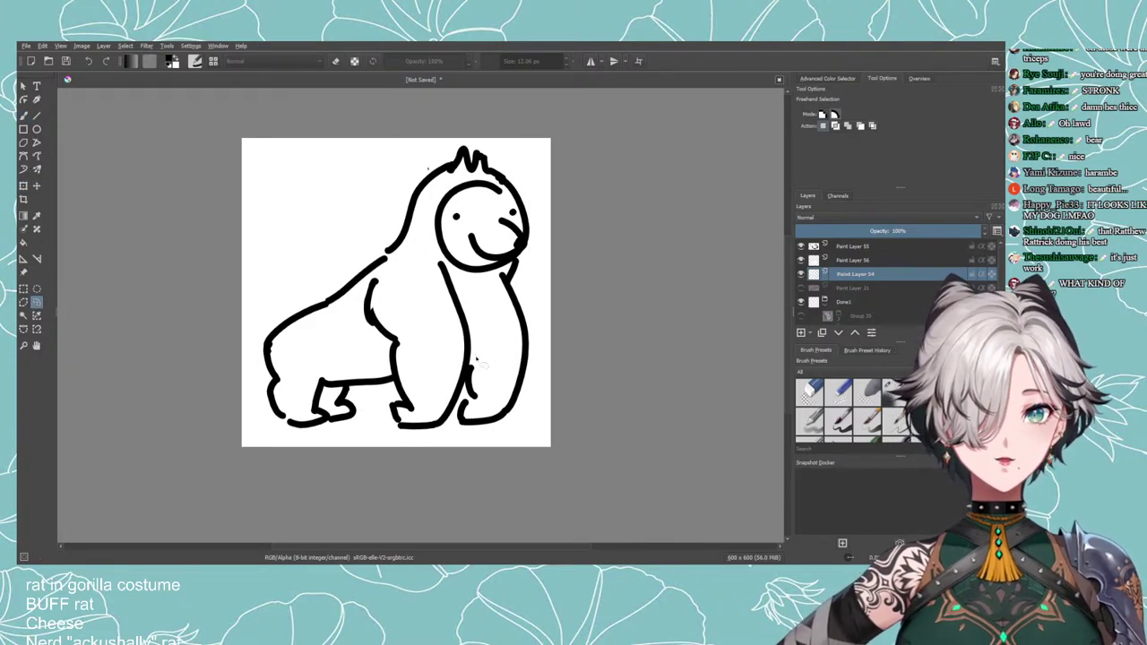
mouse_move(476, 356)
mouse_down()
mouse_move(455, 423)
mouse_move(537, 396)
mouse_move(545, 317)
mouse_move(537, 277)
mouse_move(517, 259)
mouse_move(407, 329)
mouse_move(514, 356)
mouse_up()
click(24, 185)
drag(570, 378, 536, 397)
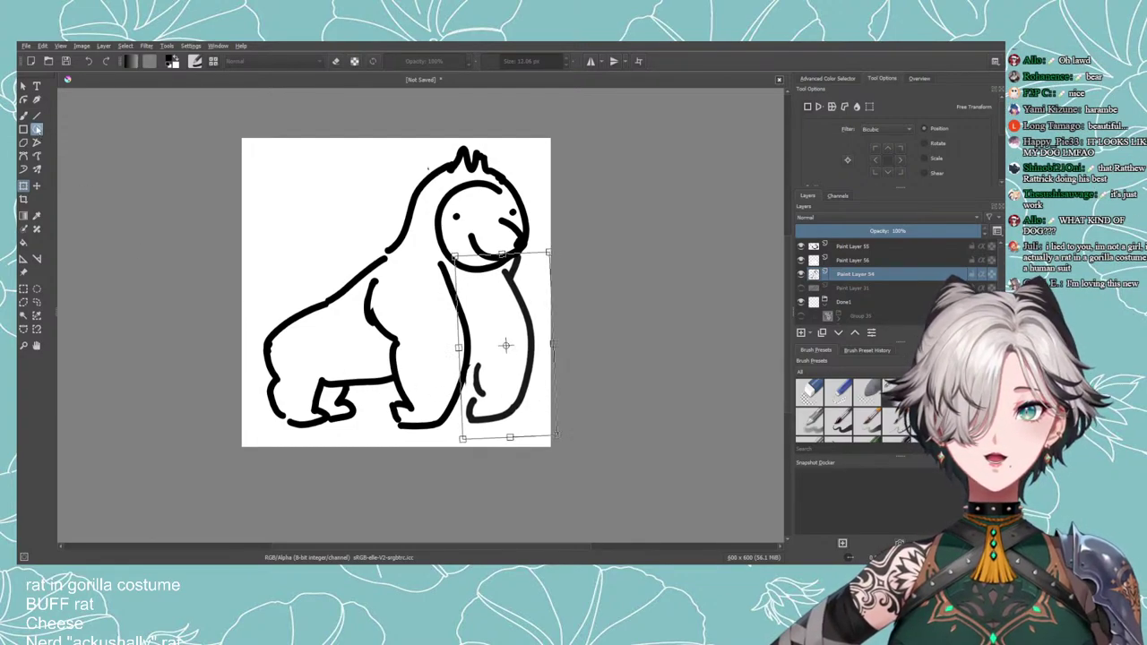
click(25, 115)
click(37, 302)
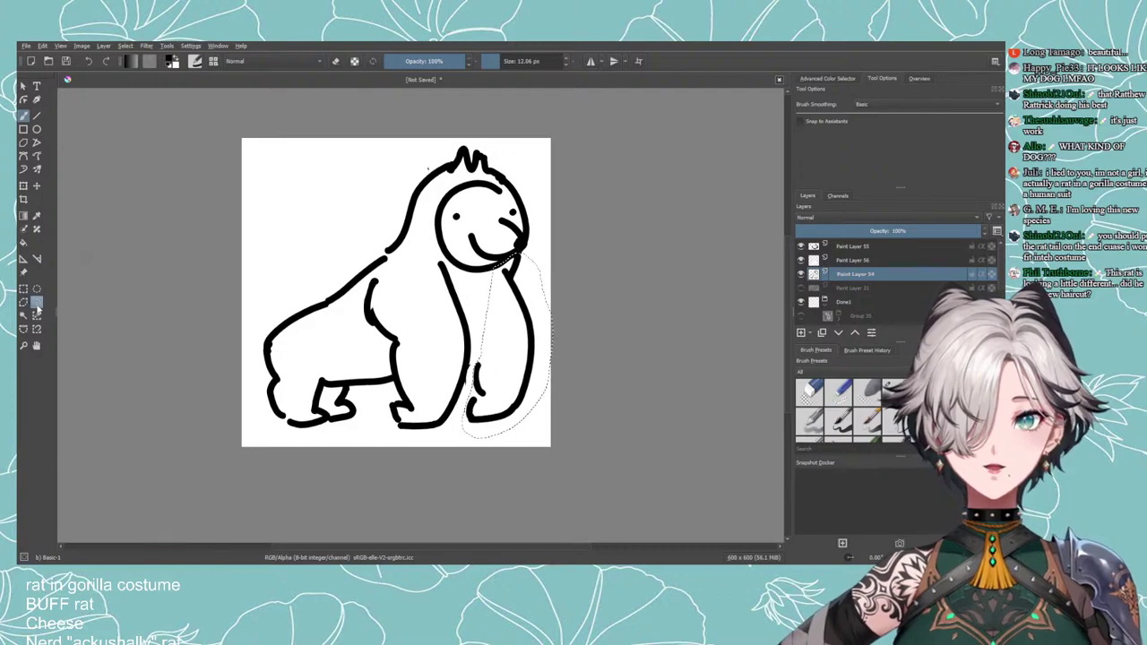
click(81, 271)
click(24, 114)
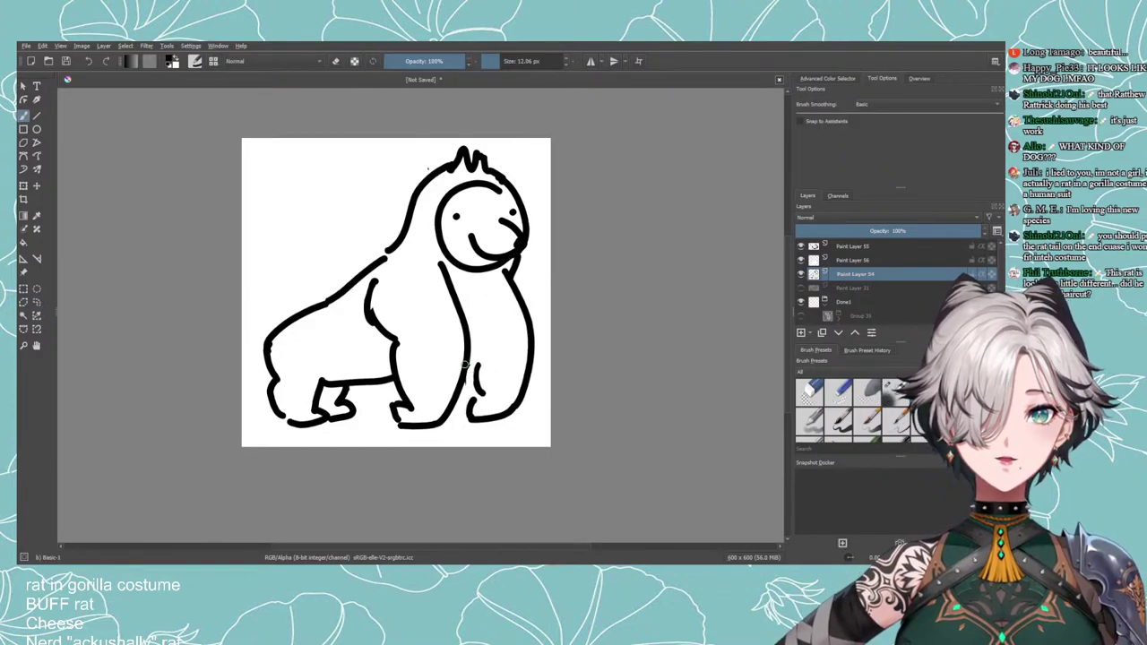
Erase the short inner line at the wrist of the gorilla's far front arm.
key(e)
key(e)
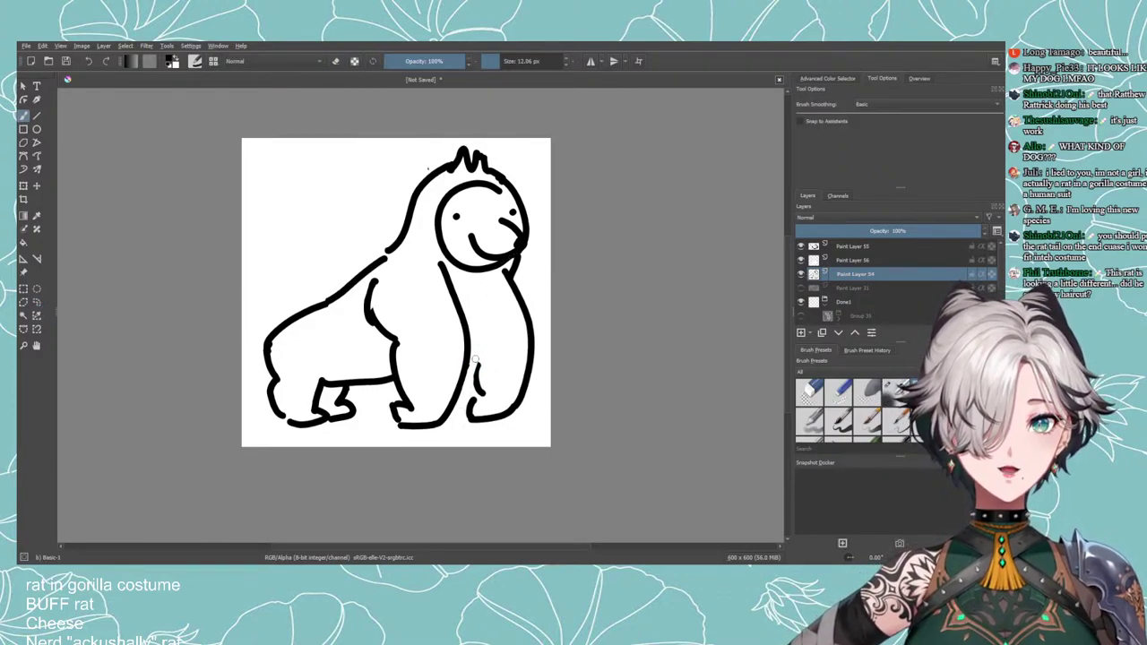
key(e)
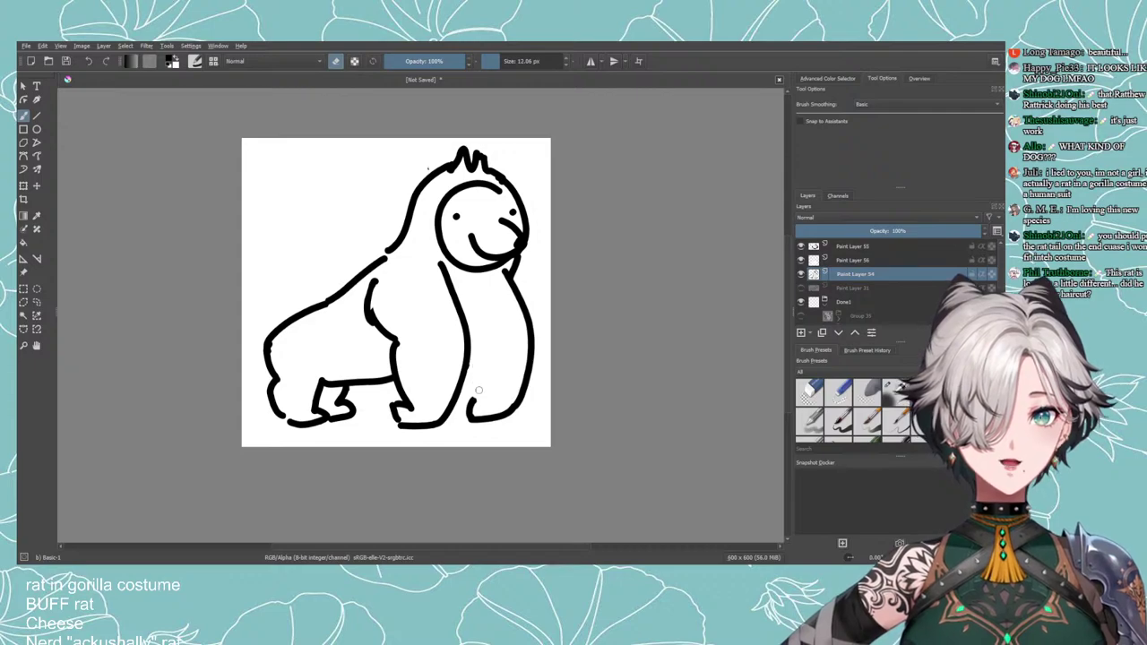
key(e)
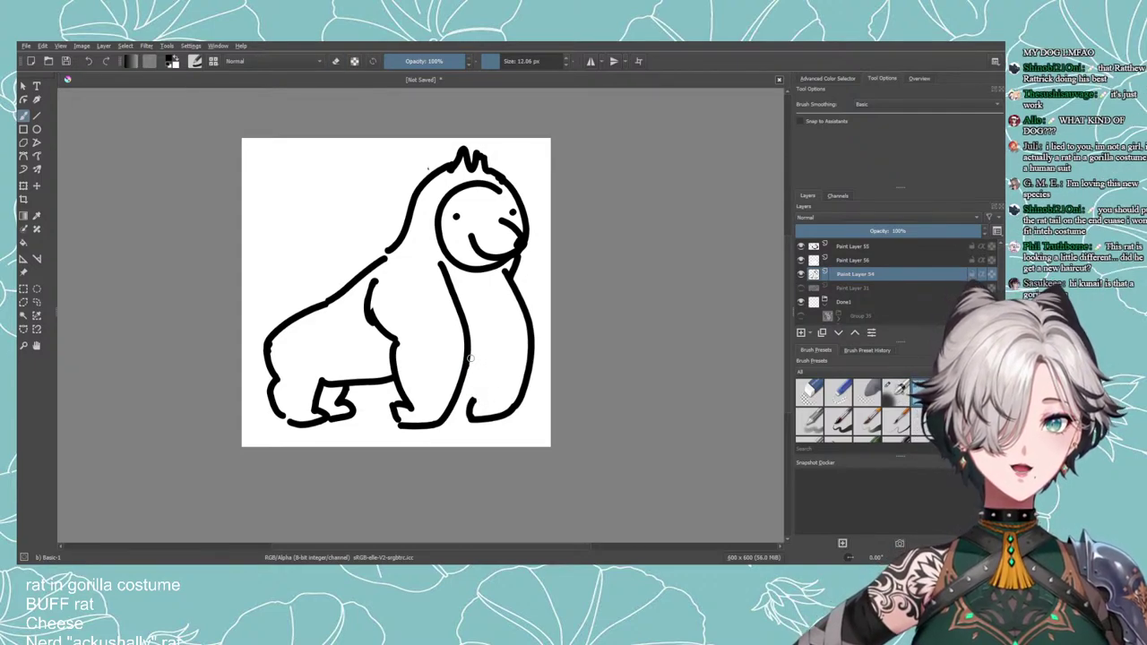
Undo the recent edits to the gorilla's far front arm and clear the selection around it.
key(ctrl+z)
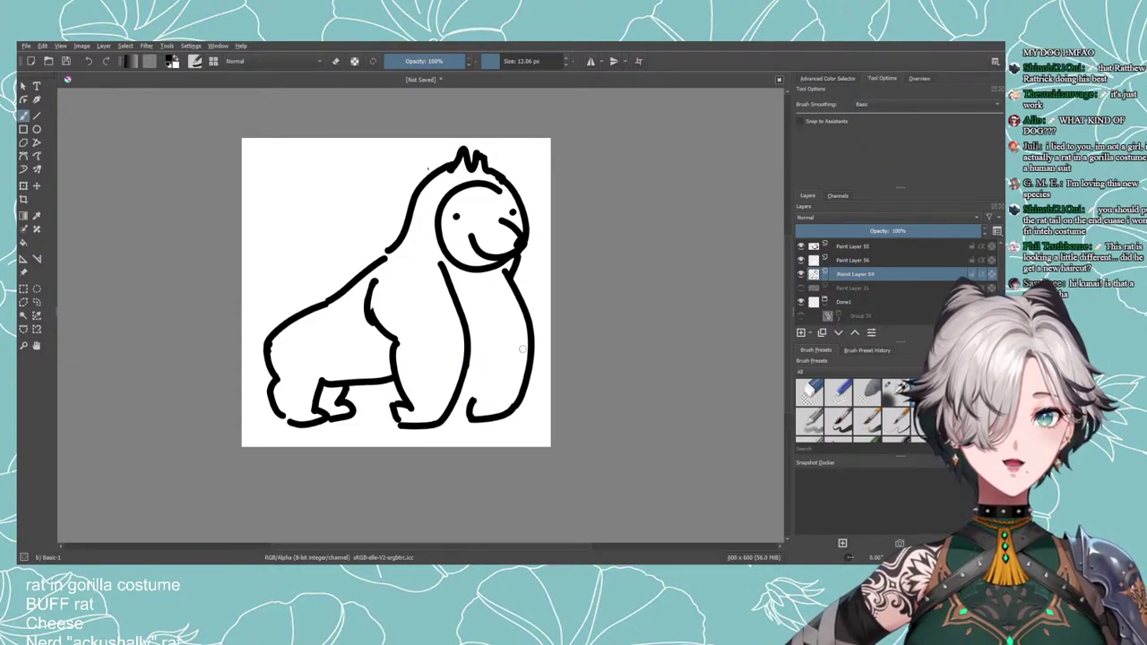
key(ctrl+z)
key(ctrl+z)
key(ctrl+z)
key(ctrl+z)
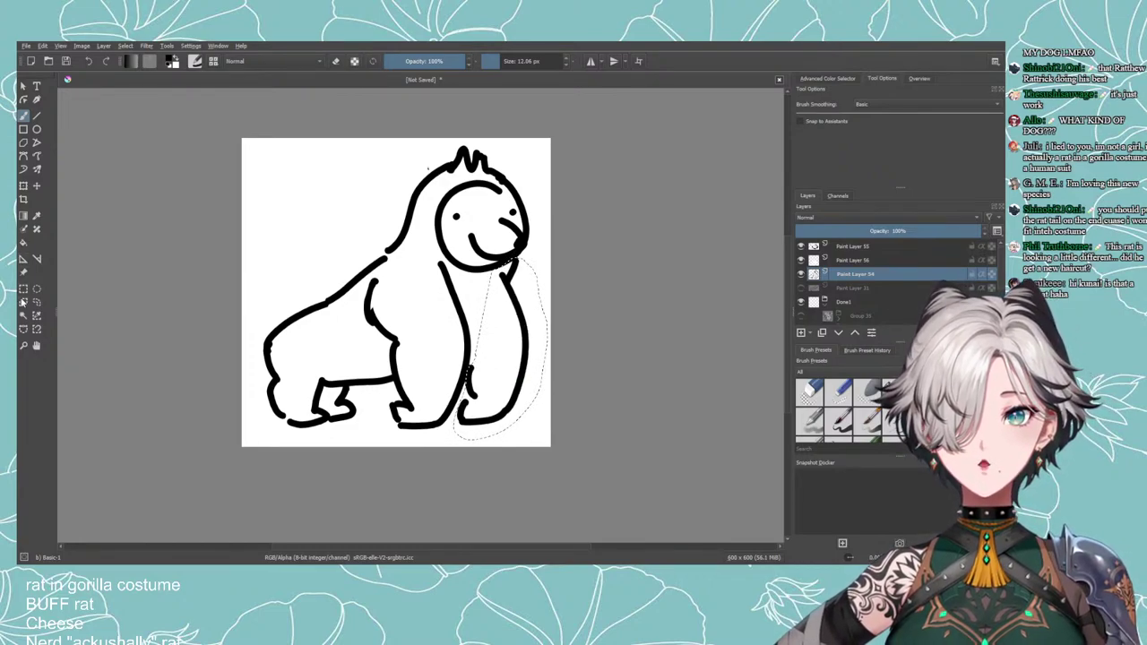
click(37, 302)
click(198, 328)
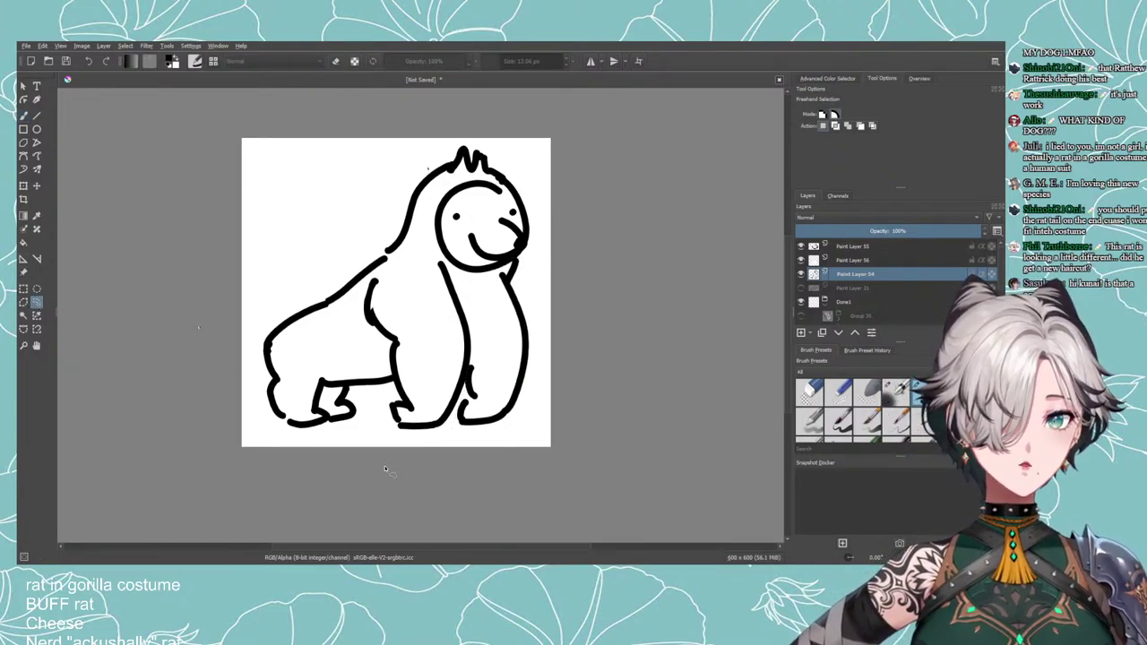
scroll(386, 469, down, 5)
scroll(377, 463, up, 3)
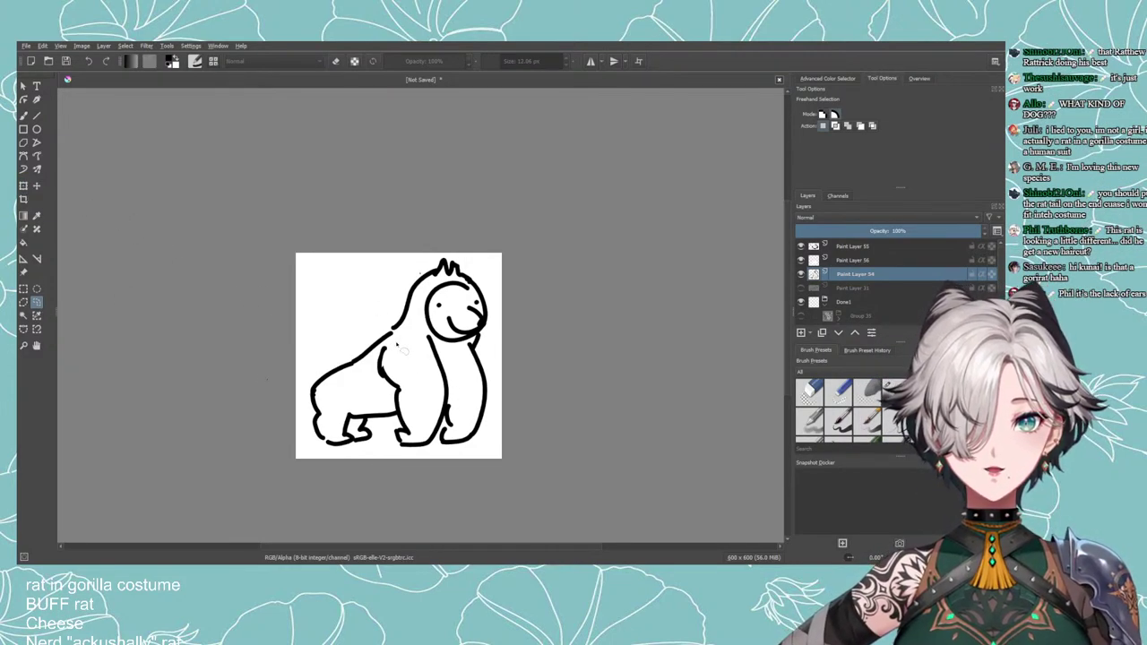
drag(396, 341, 367, 378)
scroll(367, 380, up, 3)
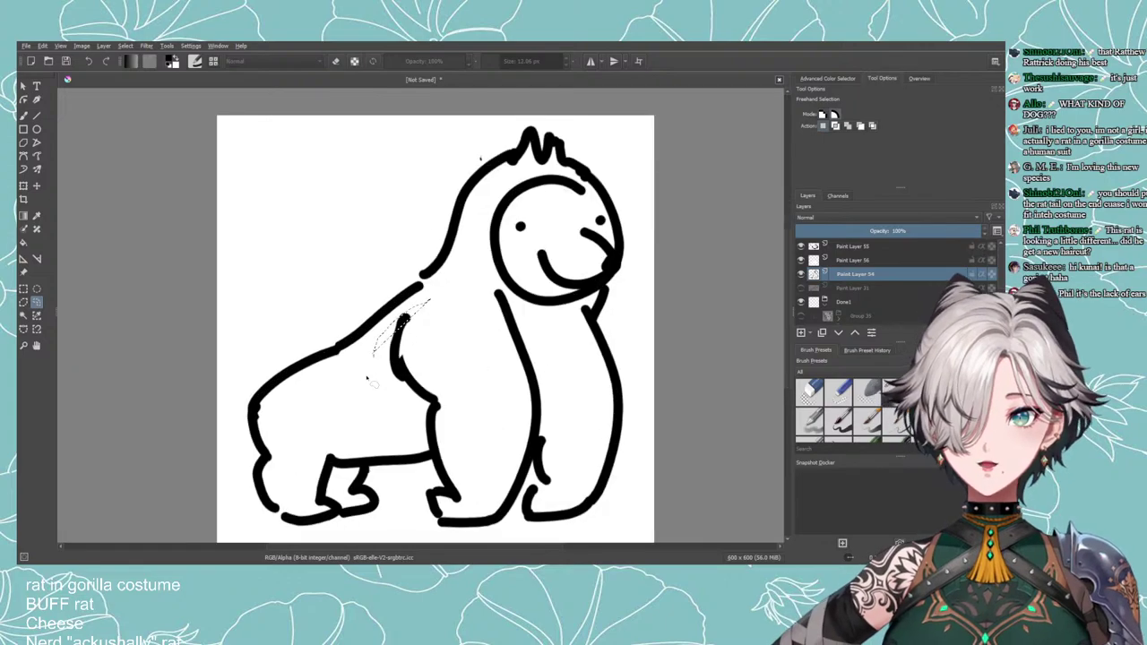
scroll(539, 320, down, 1)
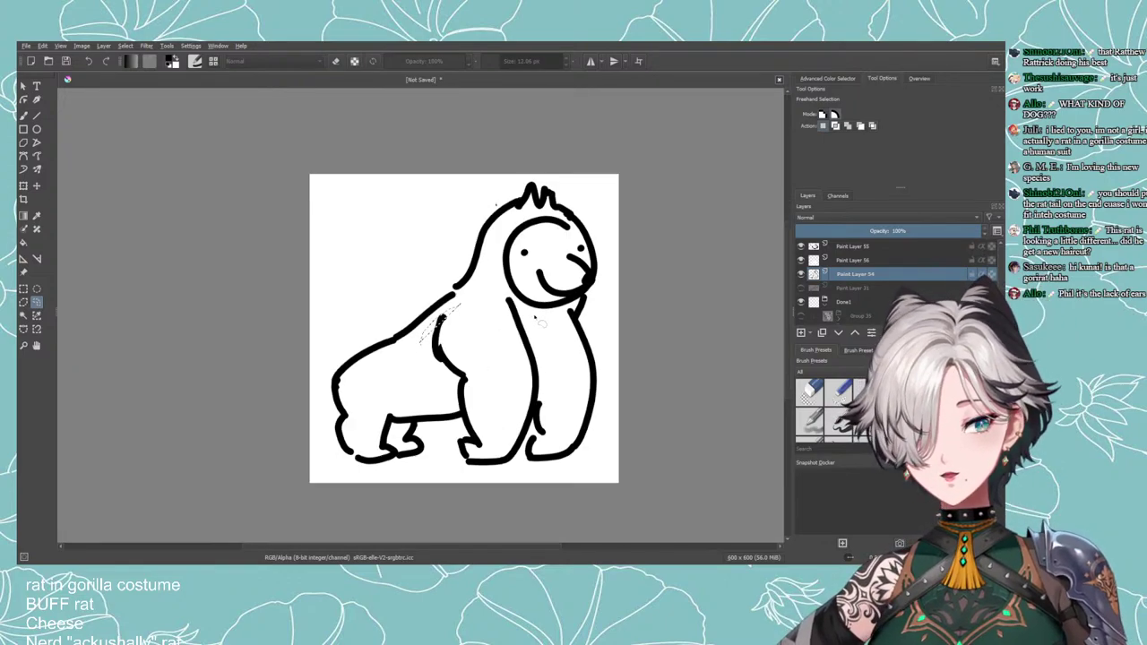
click(23, 114)
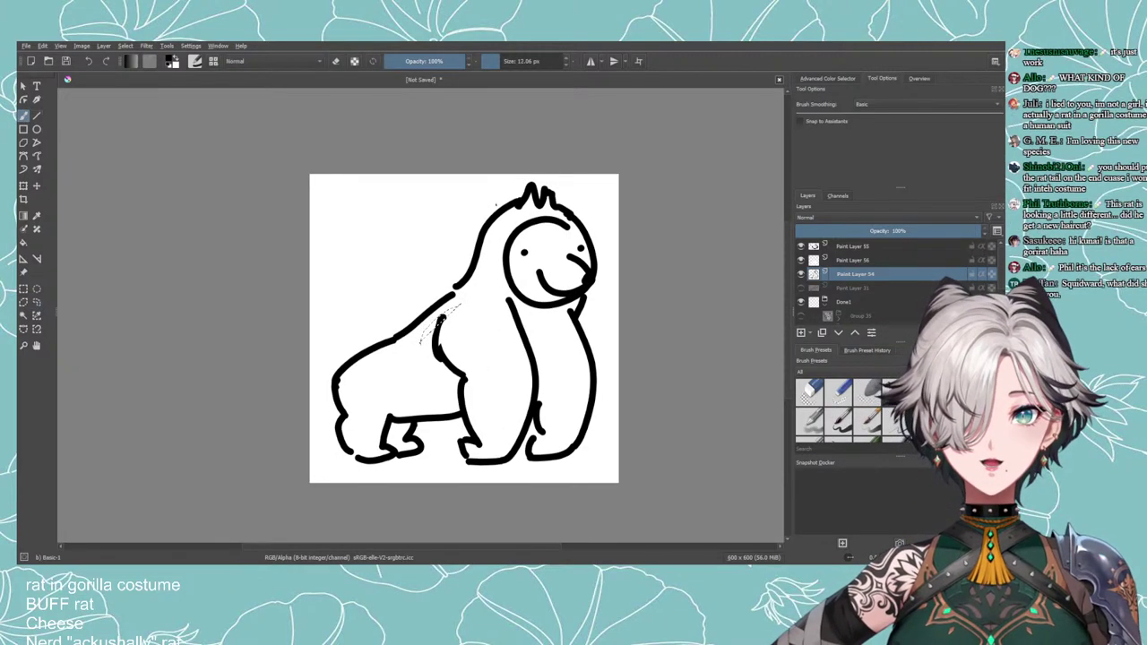
click(37, 301)
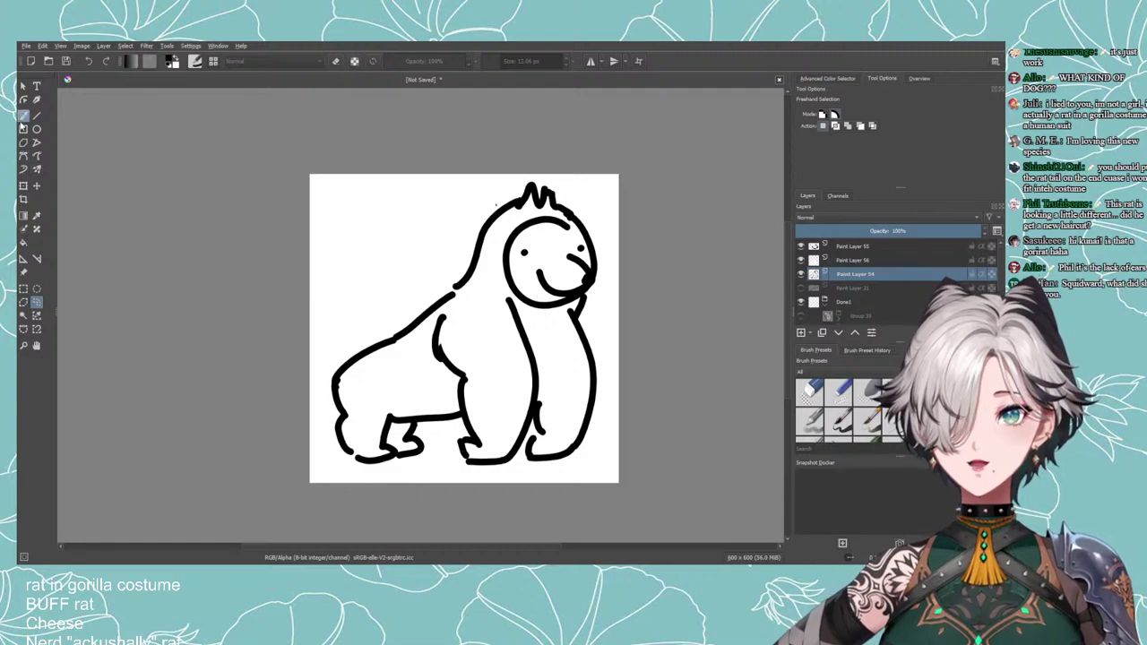
Try to draw round ears on both sides of the gorilla's head with the brush.
click(24, 115)
mouse_move(498, 236)
mouse_down()
mouse_move(497, 273)
mouse_move(509, 279)
mouse_up()
key(ctrl+z)
key(x)
key(ctrl+z)
key(x)
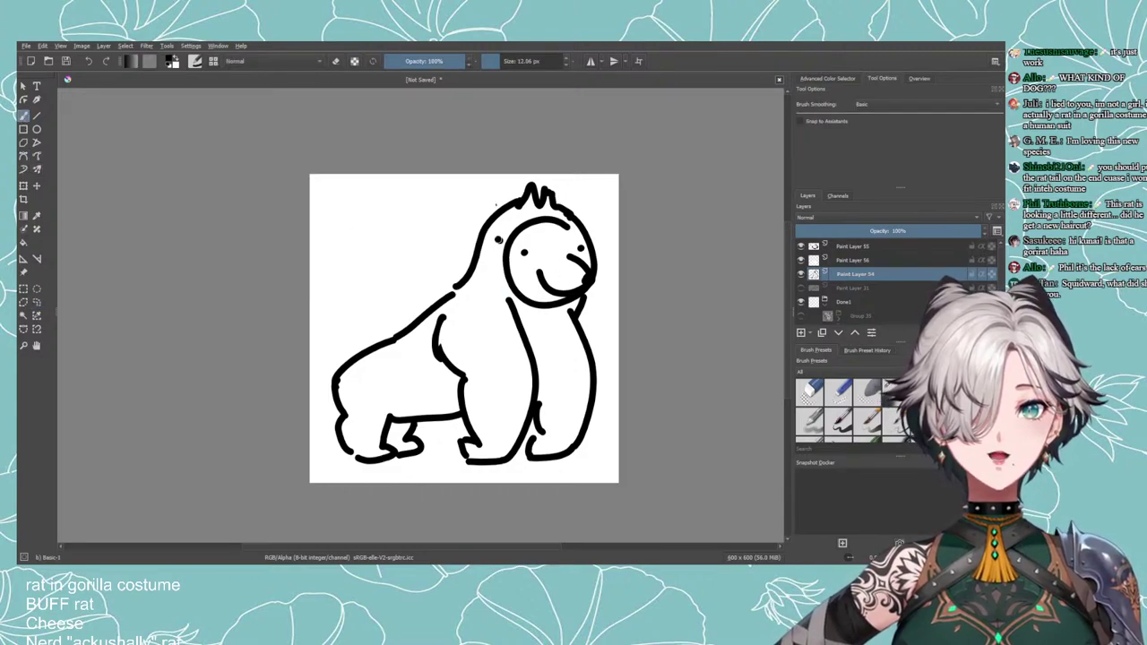
drag(500, 235, 500, 279)
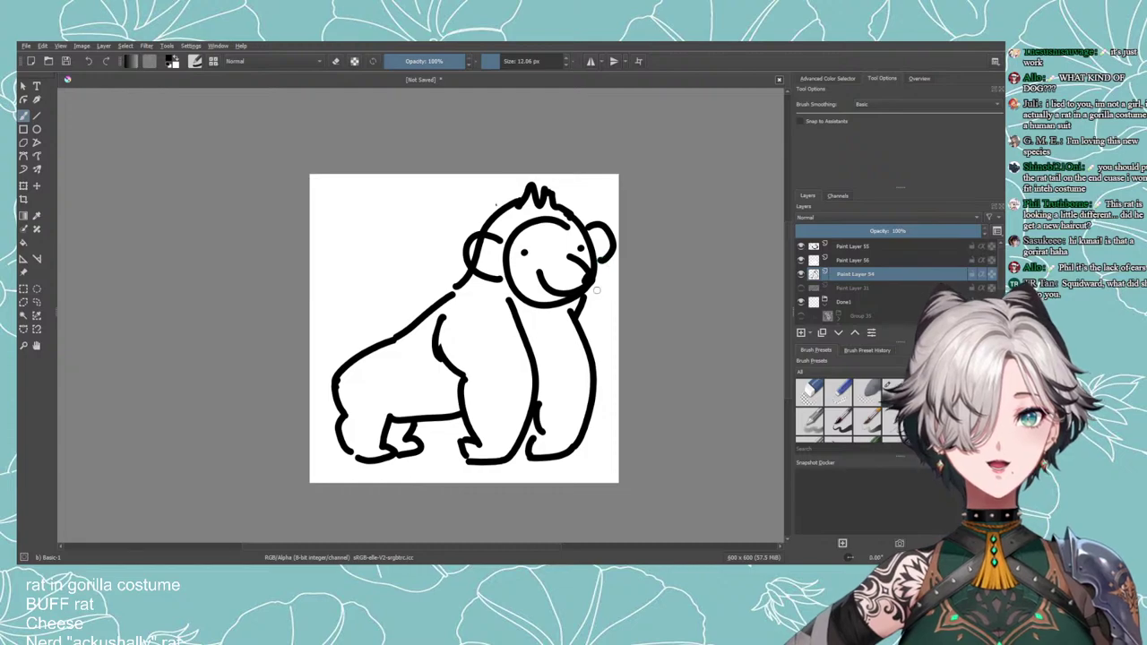
key(ctrl+z)
drag(494, 243, 484, 269)
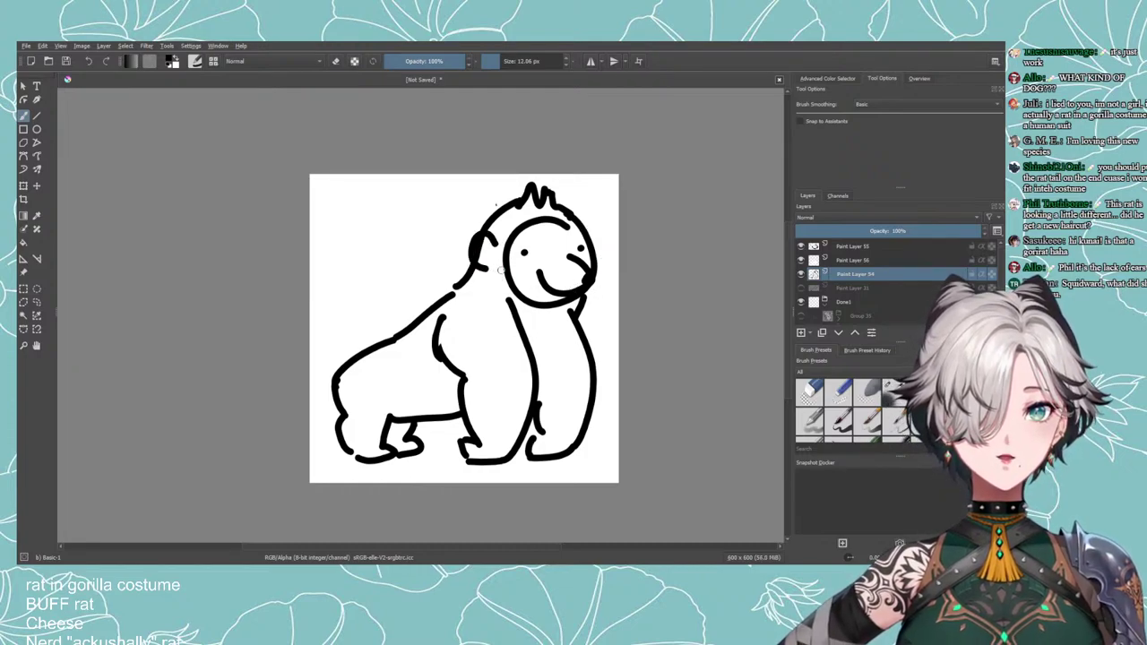
mouse_move(581, 231)
mouse_down()
mouse_move(595, 230)
mouse_move(593, 270)
mouse_up()
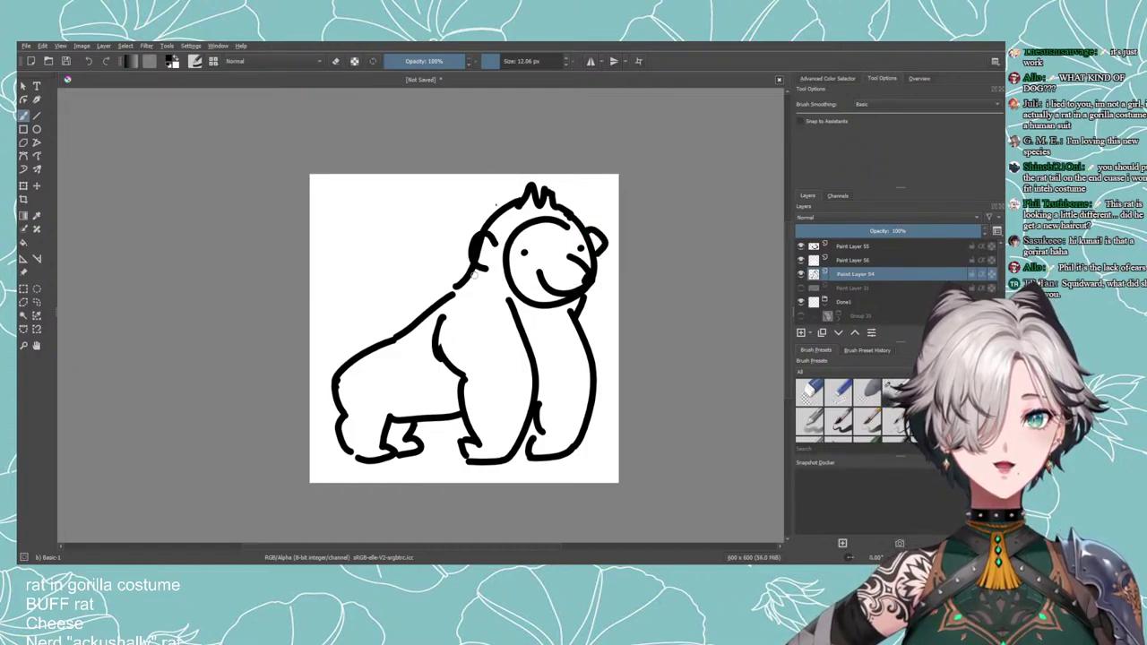
Try erasing the head outline inside the ear, and undo it together with the ears.
key(e)
drag(484, 243, 487, 268)
key(ctrl+z)
key(ctrl+z)
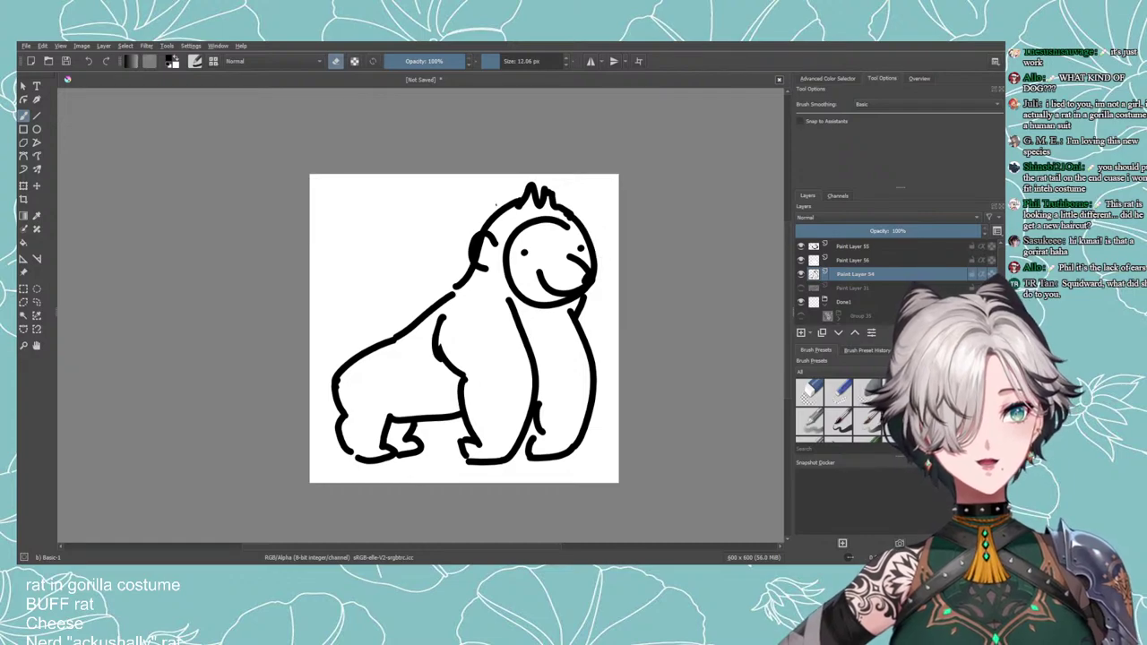
key(ctrl+z)
Add a new paint layer above the body and draw an ear on each side of the head.
click(801, 334)
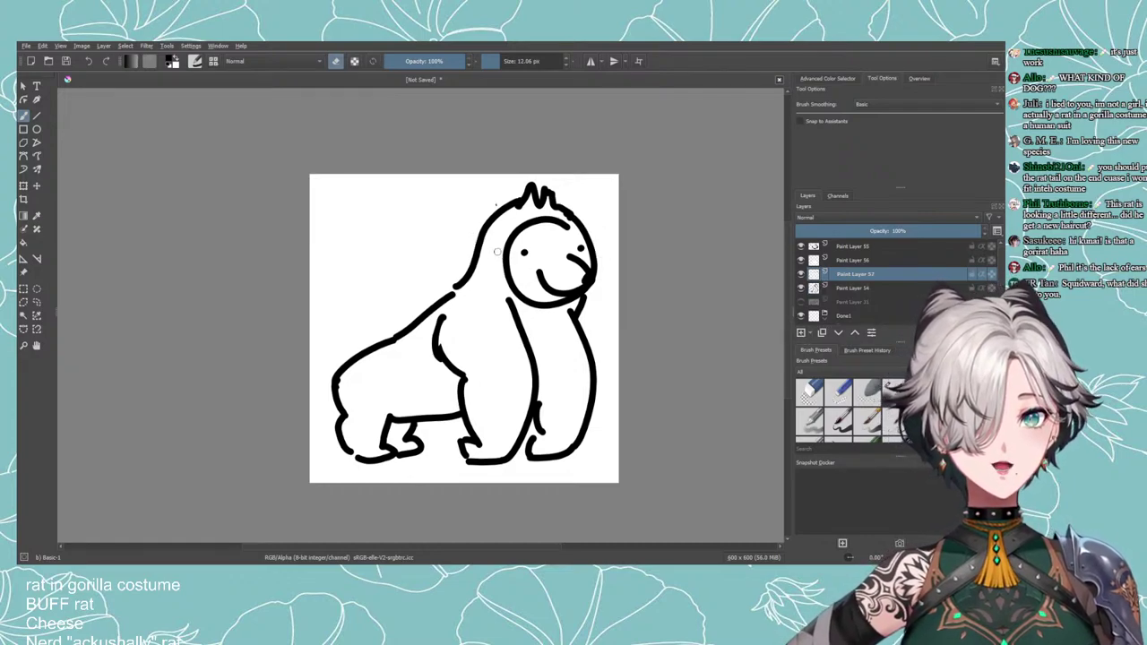
key(e)
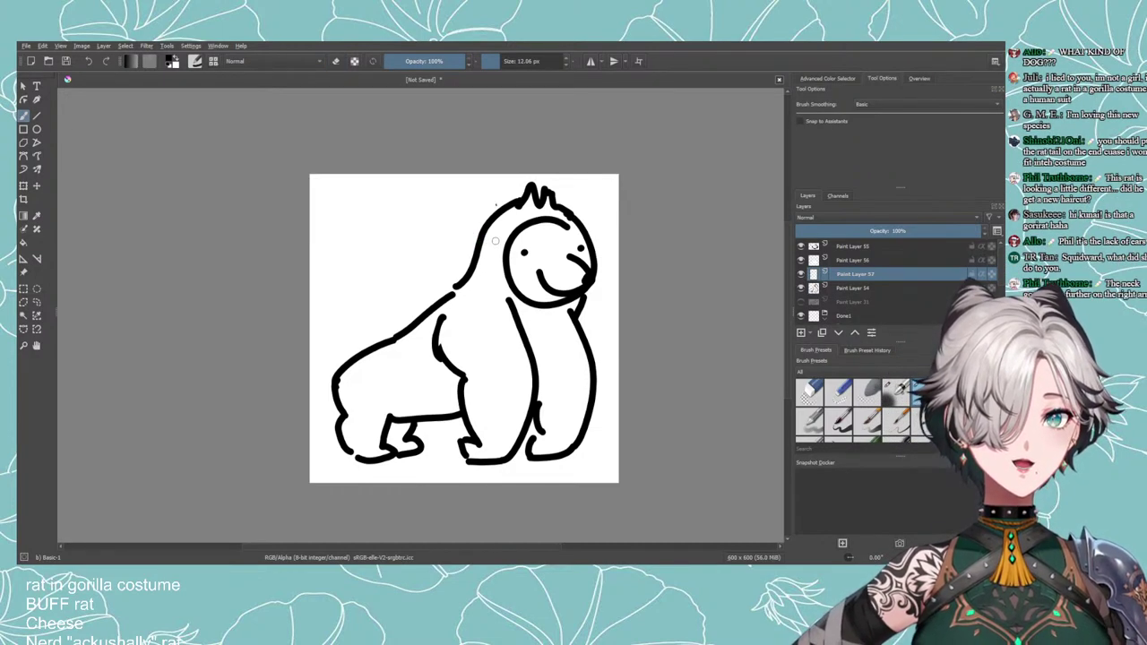
mouse_move(494, 231)
mouse_down()
mouse_move(468, 265)
mouse_move(489, 281)
mouse_up()
mouse_move(588, 242)
mouse_down()
mouse_move(606, 229)
mouse_move(598, 270)
mouse_up()
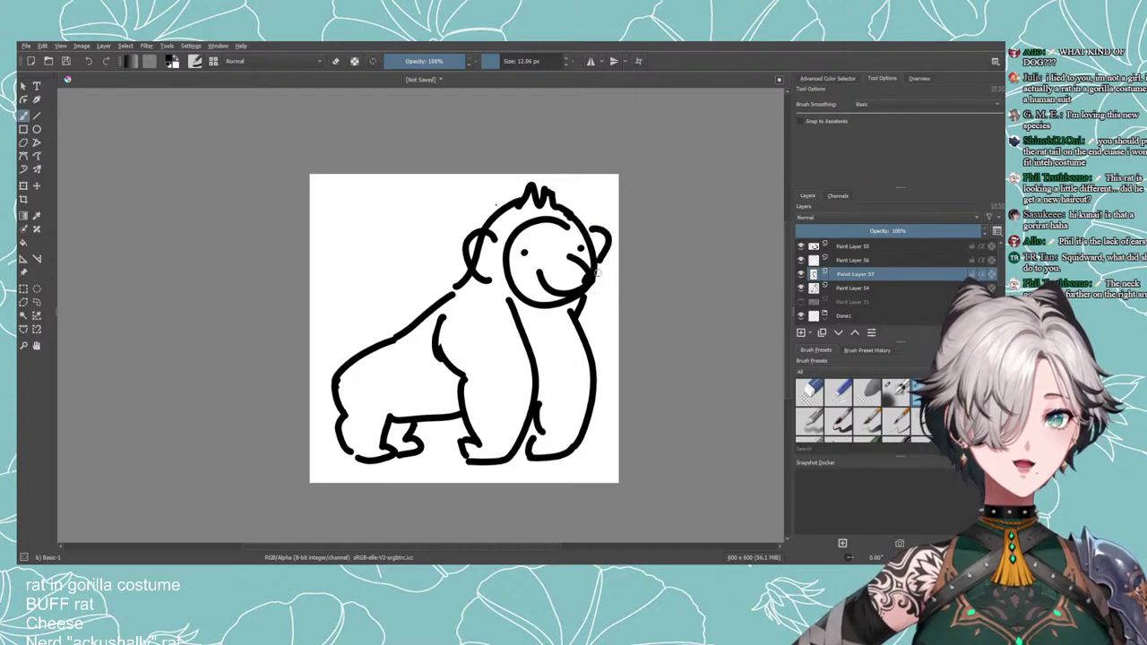
Draw the first edge of the tail as an S-shaped curve rising from the rump, redoing it until it fits.
drag(337, 356, 358, 259)
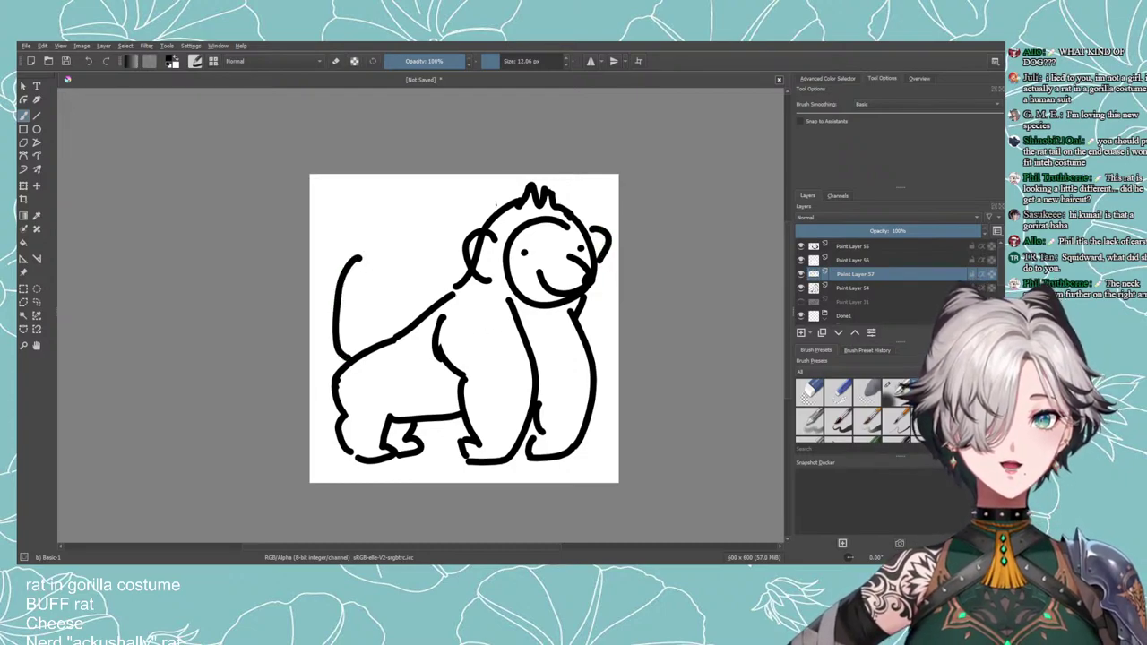
key(ctrl+z)
mouse_move(357, 353)
mouse_down()
mouse_move(327, 224)
mouse_move(312, 321)
mouse_up()
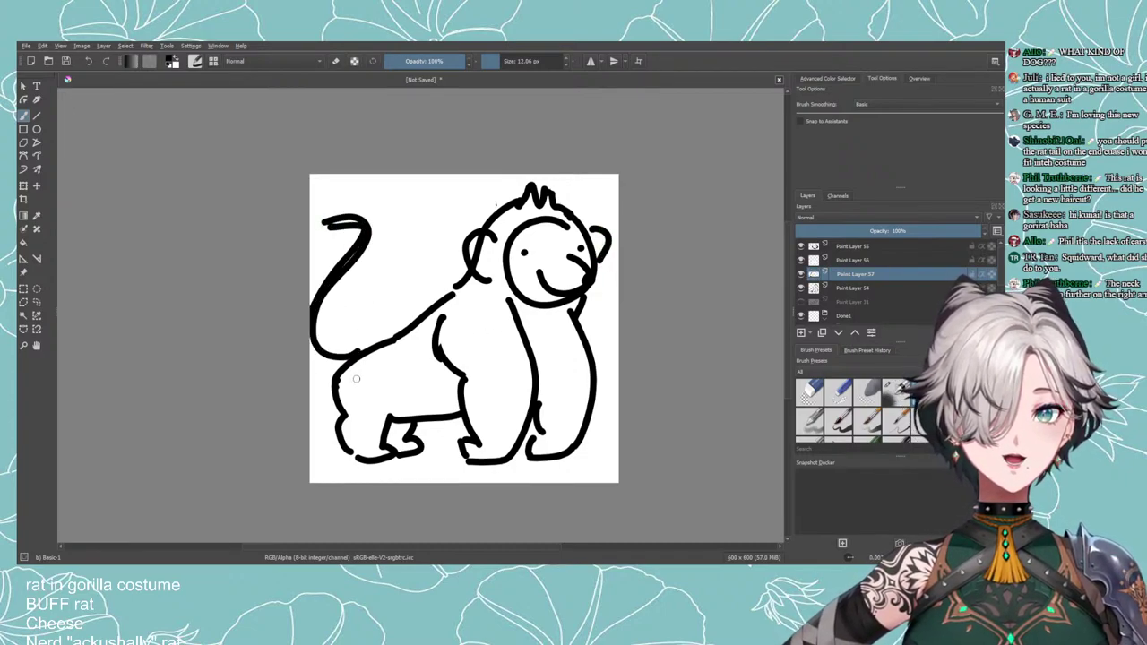
key(ctrl+z)
key(ctrl+z)
mouse_move(344, 359)
mouse_down()
mouse_move(387, 263)
mouse_move(364, 271)
mouse_move(330, 361)
mouse_up()
key(ctrl+z)
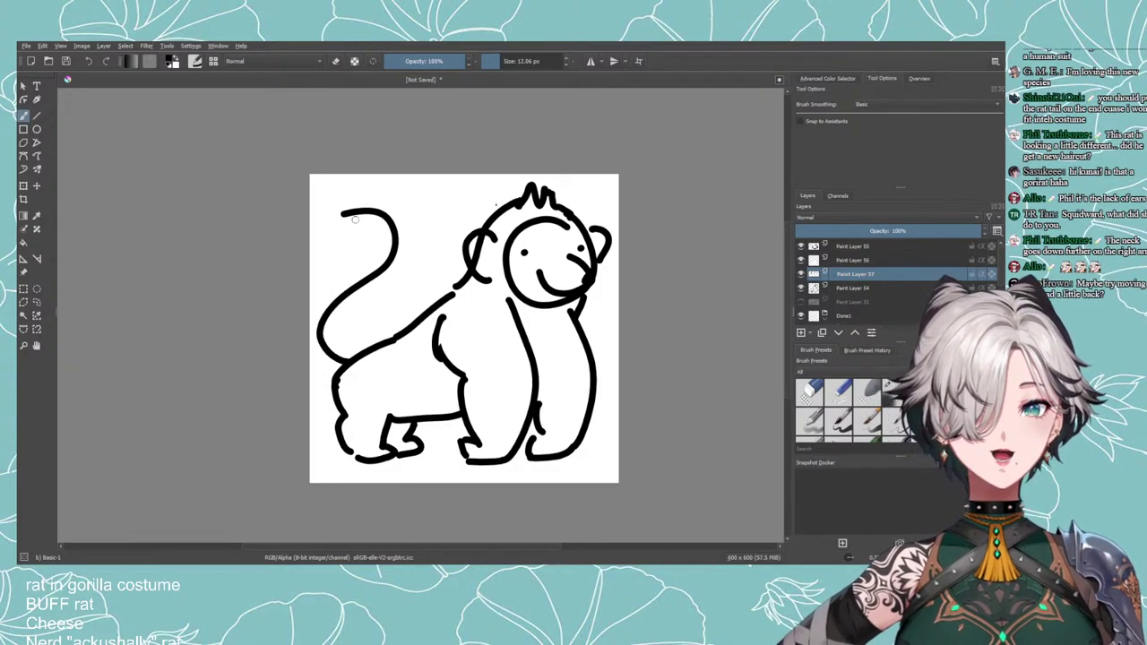
Try to draw the tail's second edge from its tip back down toward the rump.
mouse_move(345, 217)
mouse_down()
mouse_move(379, 259)
mouse_move(321, 362)
mouse_up()
key(ctrl+z)
mouse_move(341, 215)
mouse_down()
mouse_move(380, 239)
mouse_move(340, 288)
mouse_up()
key(ctrl+z)
mouse_move(346, 216)
mouse_down()
mouse_move(311, 301)
mouse_move(358, 369)
mouse_move(369, 227)
mouse_move(326, 371)
mouse_up()
key(ctrl+z)
key(ctrl+z)
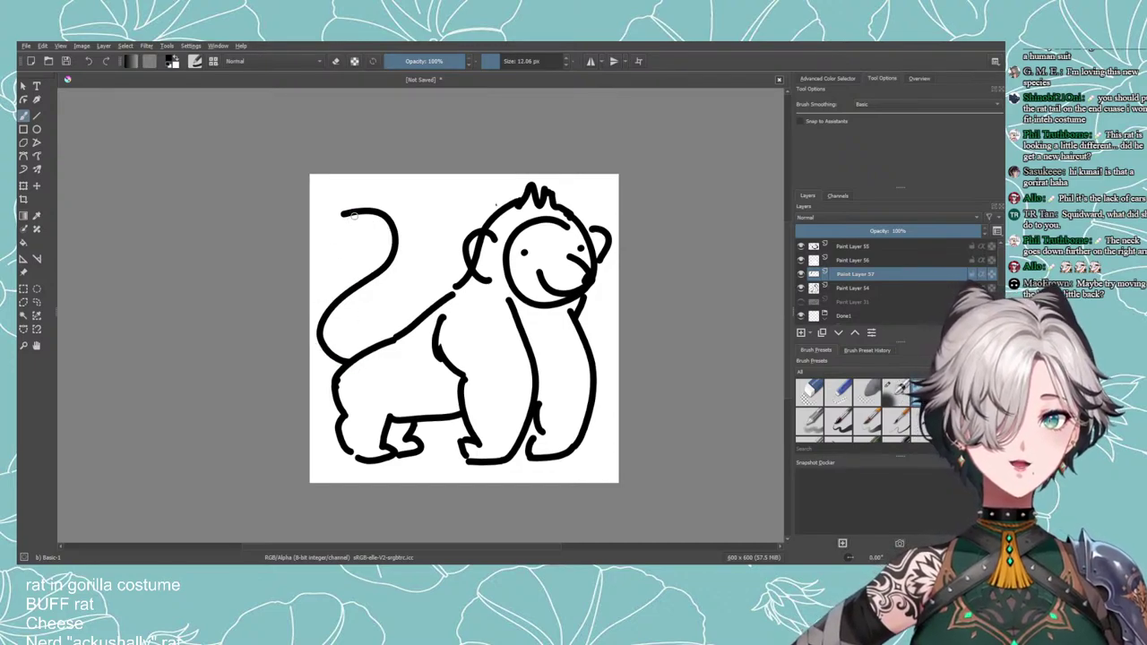
Draw the tail's second edge from the tip down past the canvas edge and join its base to the rump.
mouse_move(345, 213)
mouse_down()
mouse_move(310, 297)
mouse_move(318, 356)
mouse_up()
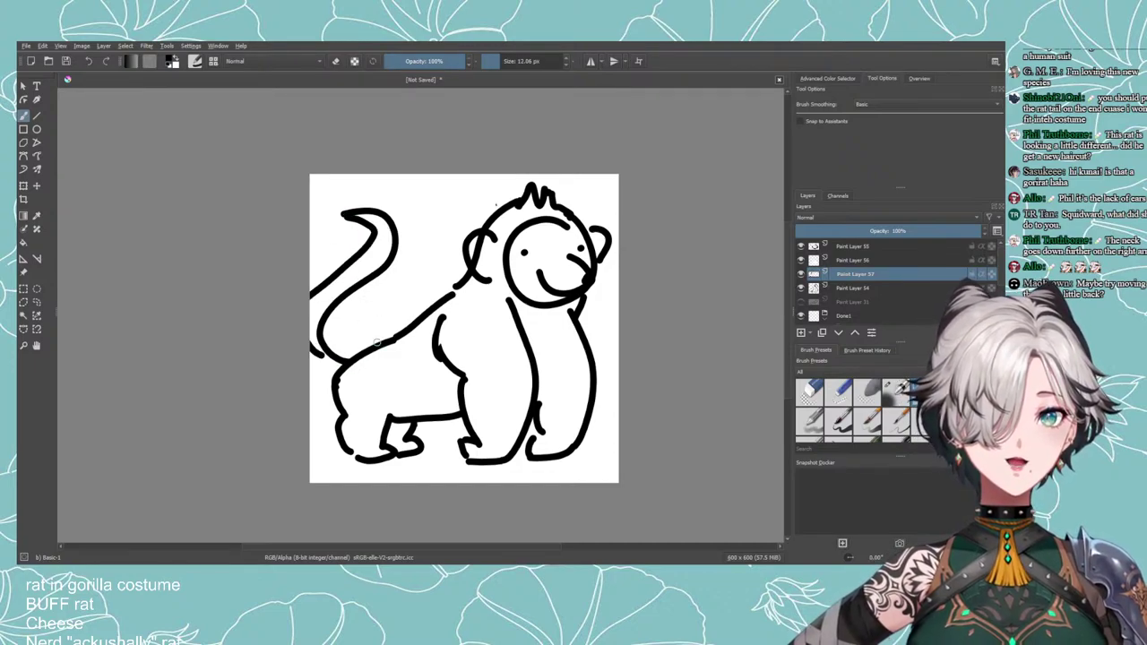
click(800, 274)
click(800, 274)
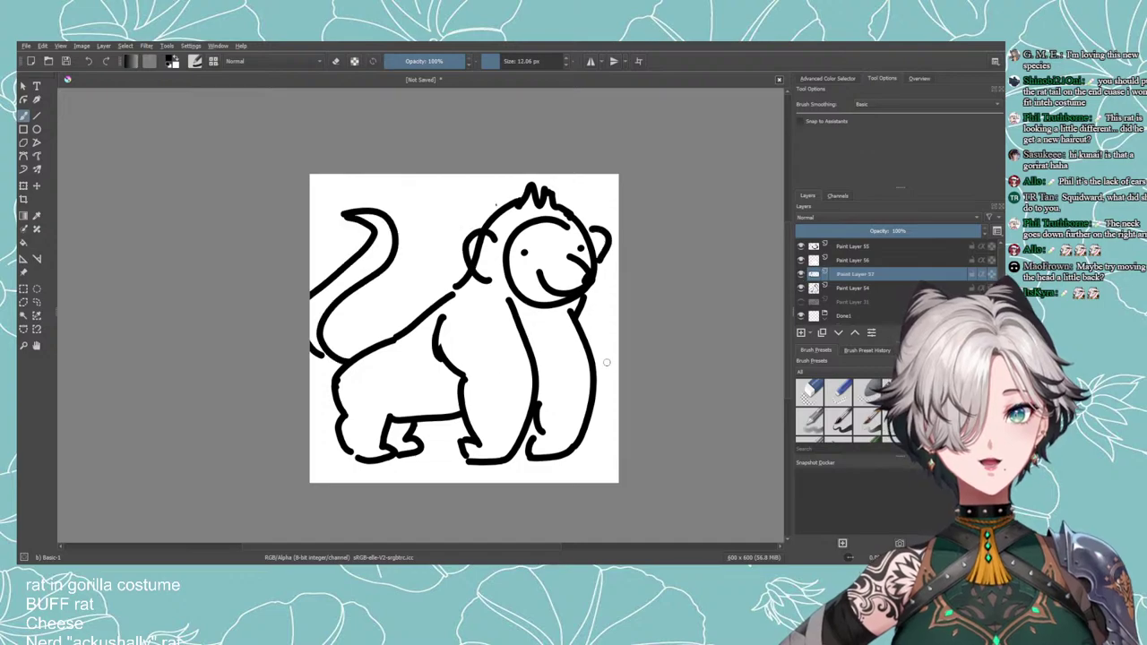
drag(321, 363, 348, 362)
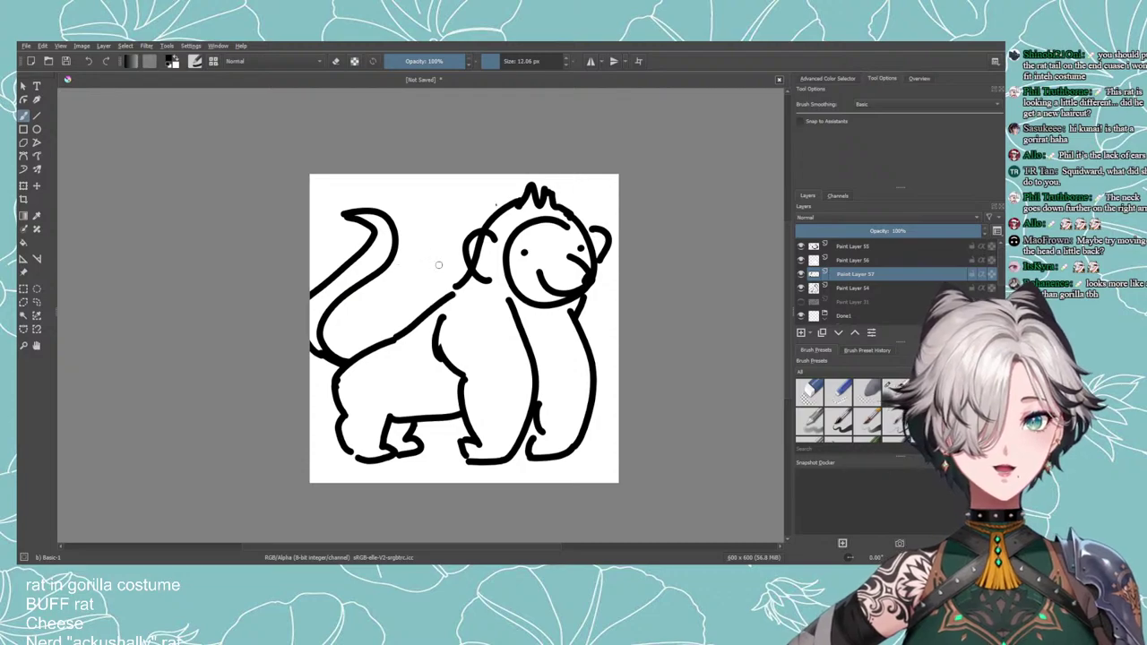
Lasso the head with its ears and group Paint Layers 54, 55, 56 and 57.
click(37, 302)
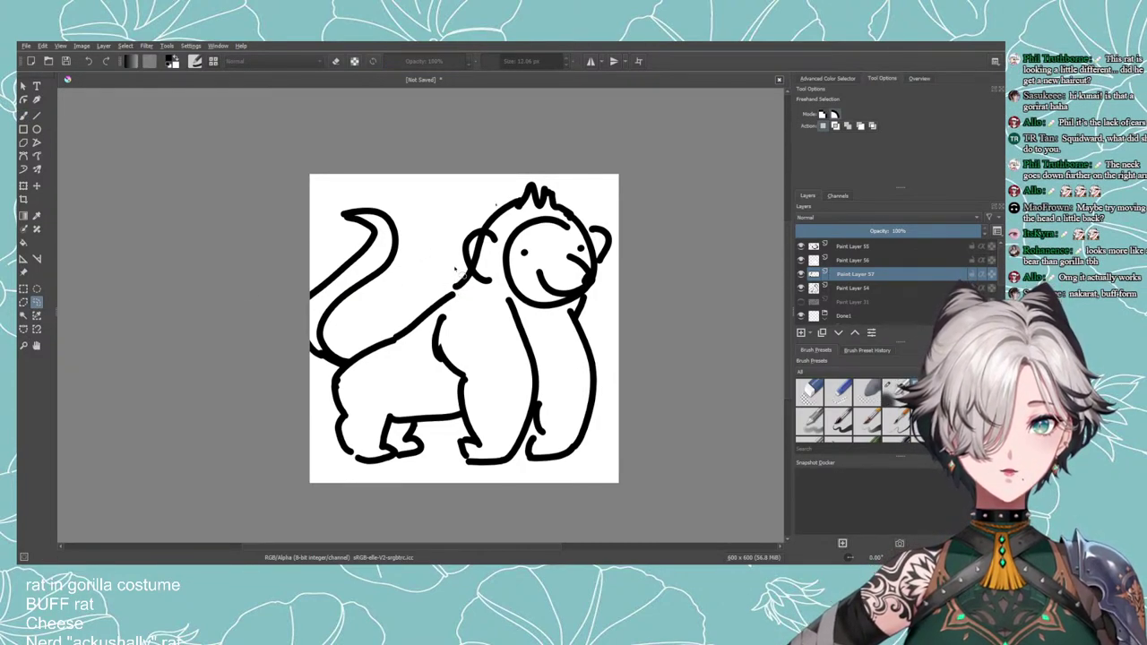
mouse_move(502, 301)
mouse_down()
mouse_move(555, 321)
mouse_move(618, 307)
mouse_move(448, 187)
mouse_move(452, 288)
mouse_up()
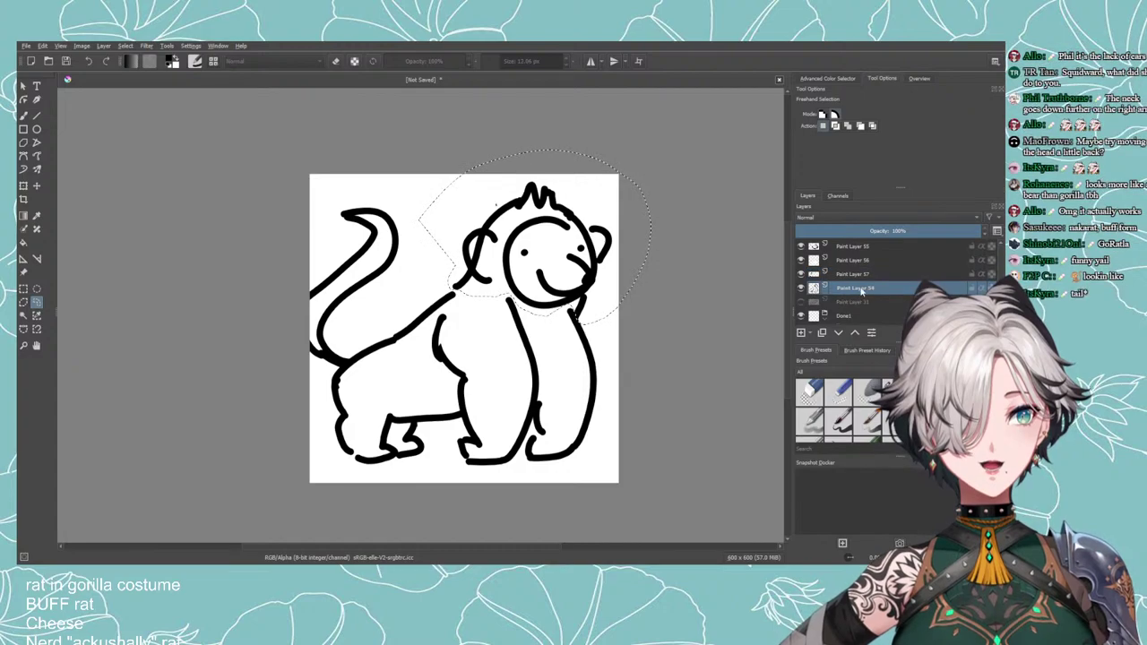
ctrl+click(834, 289)
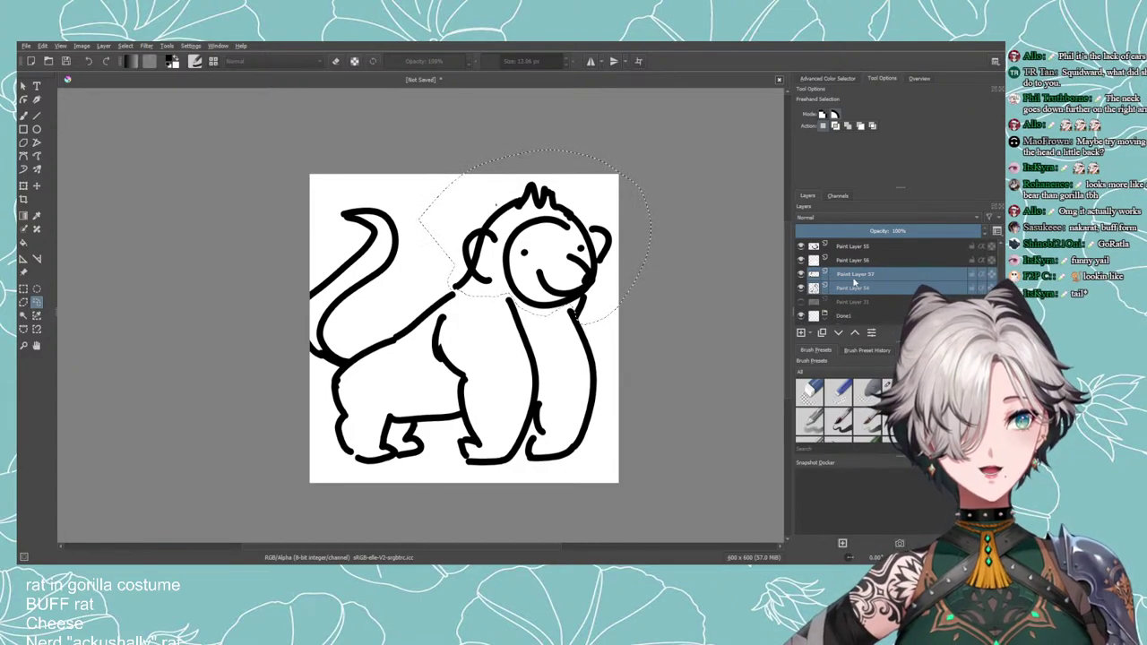
click(799, 247)
click(799, 247)
ctrl+click(854, 250)
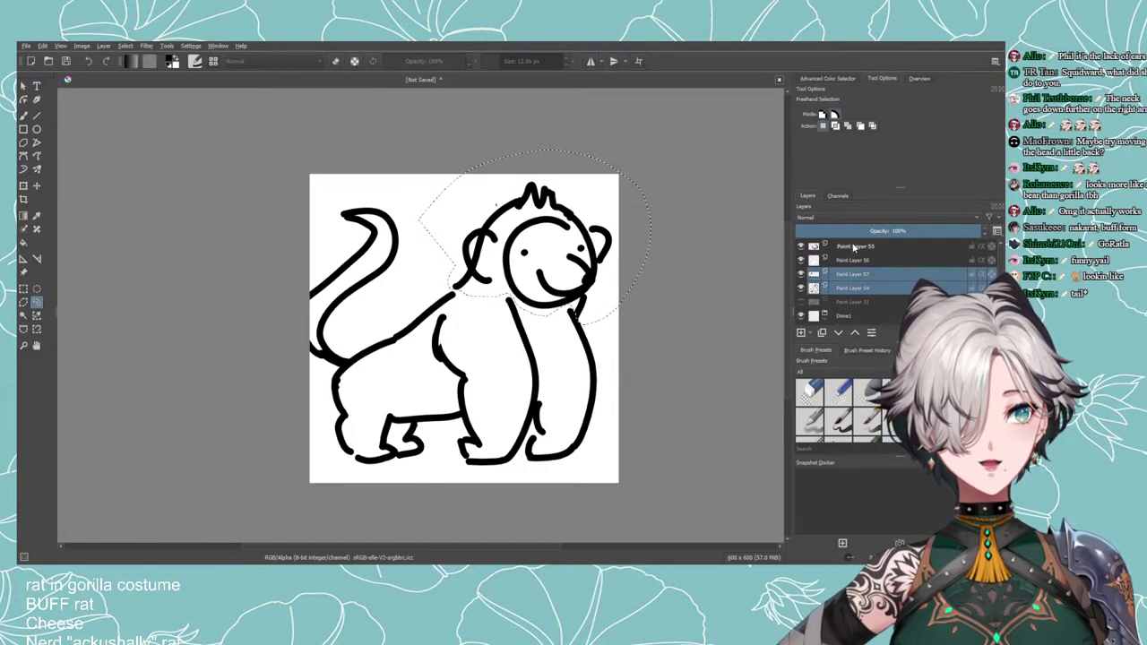
ctrl+click(849, 260)
key(ctrl+g)
click(858, 246)
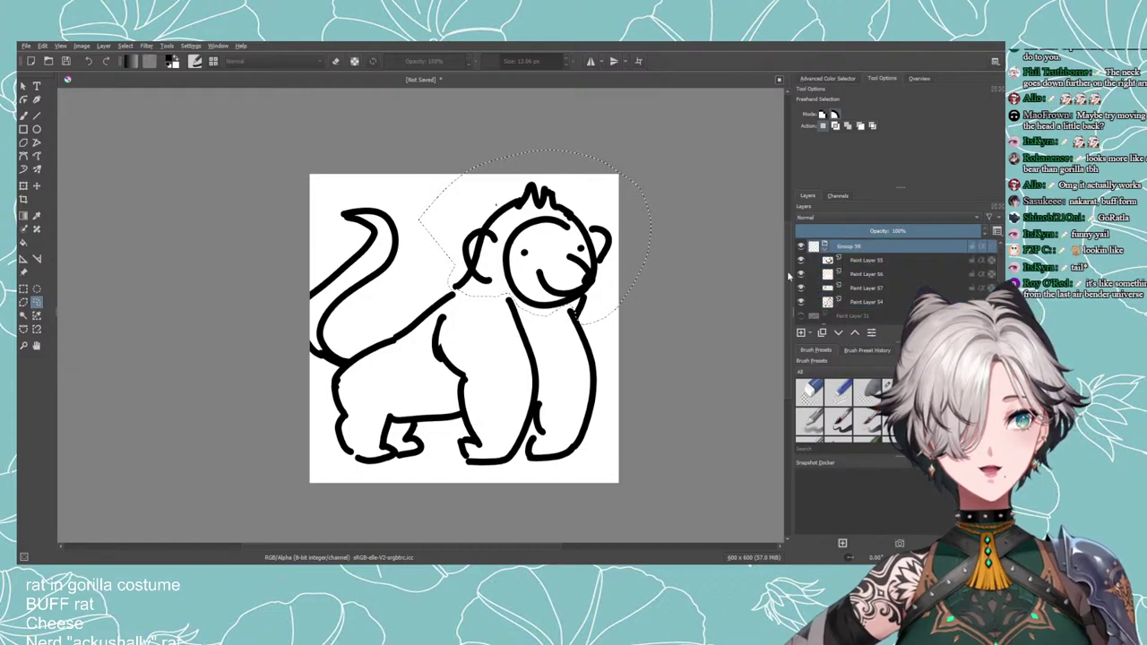
Transform the selected head, shifting it slightly back and tilting it slightly counter-clockwise, and clear the selection.
click(24, 185)
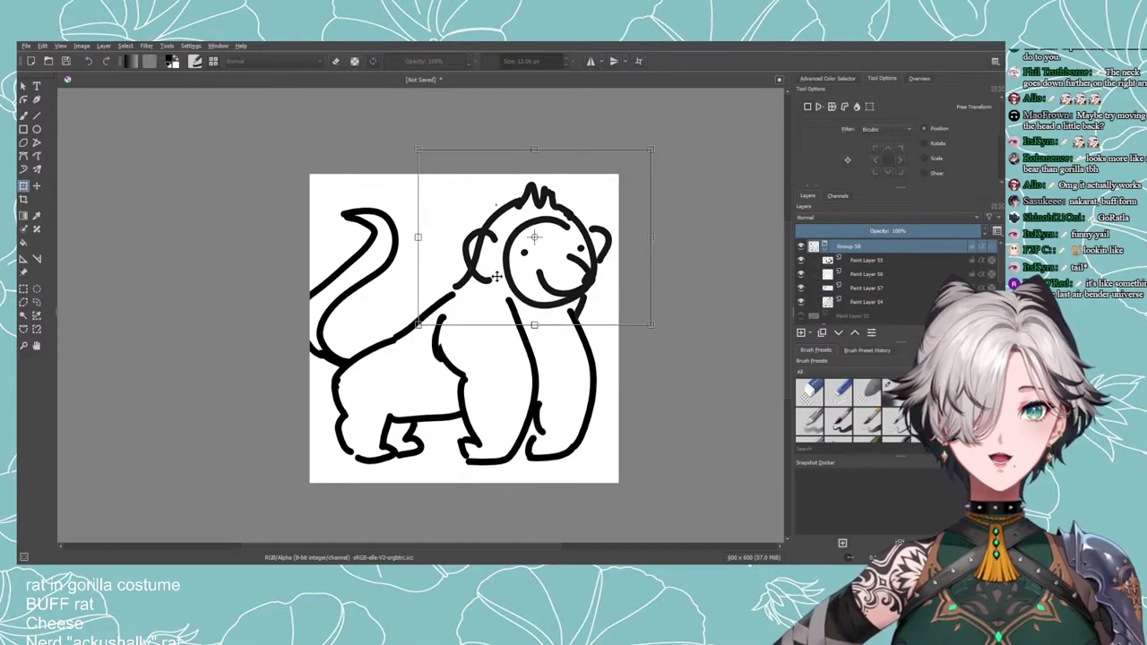
drag(548, 250, 539, 251)
drag(569, 377, 578, 383)
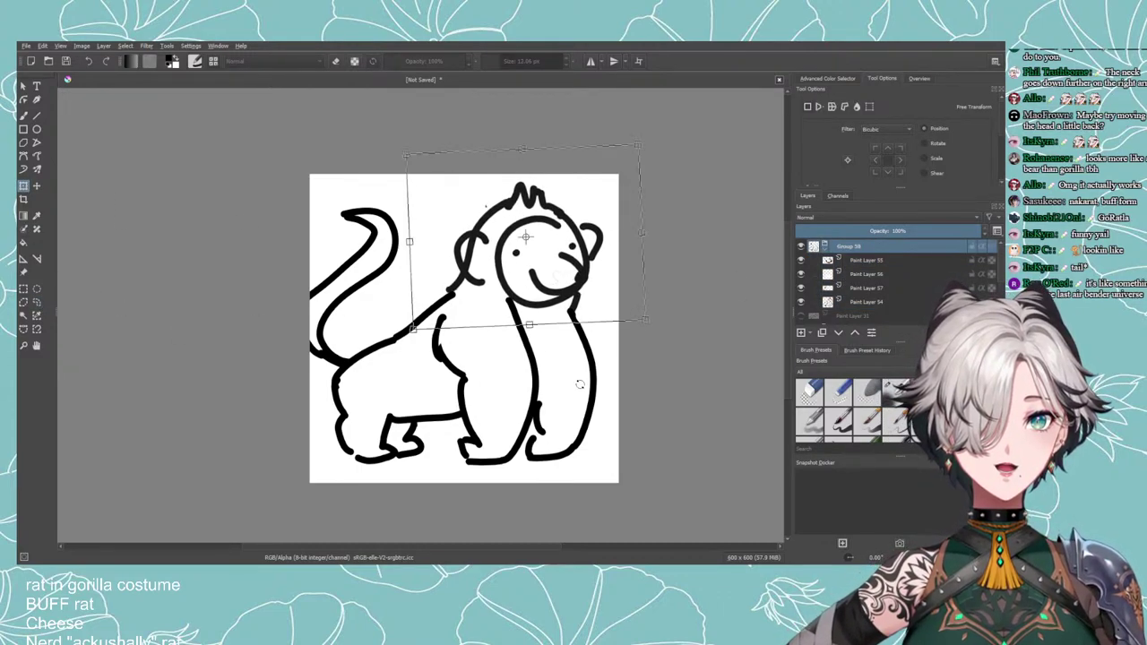
drag(610, 295, 606, 295)
drag(597, 333, 603, 310)
click(865, 259)
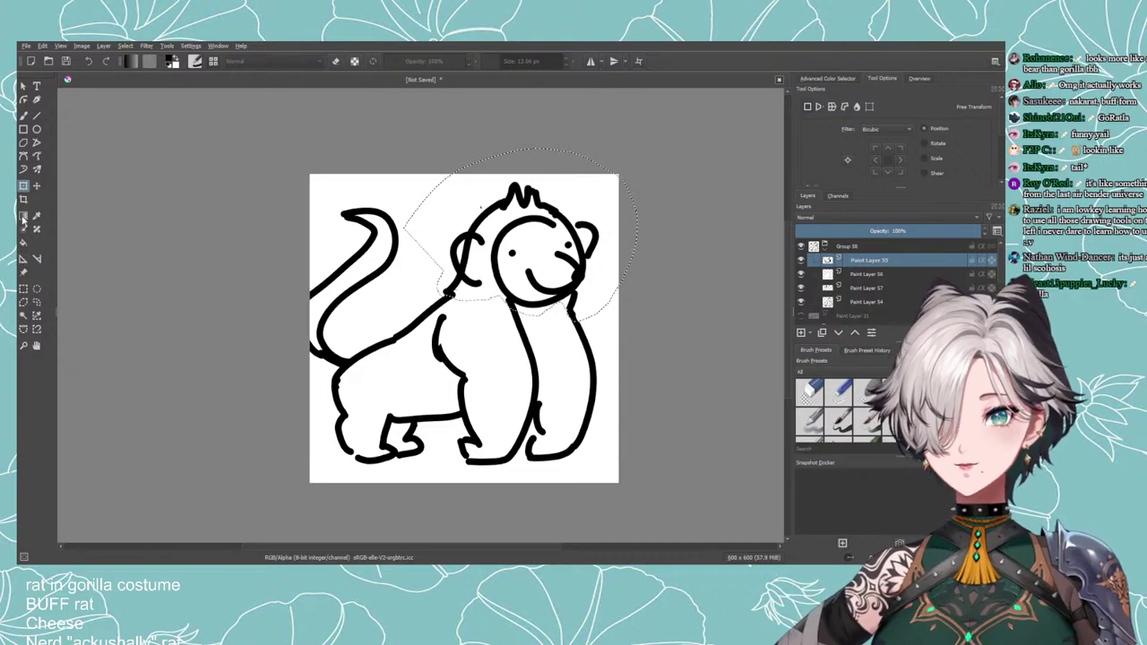
click(37, 302)
click(607, 291)
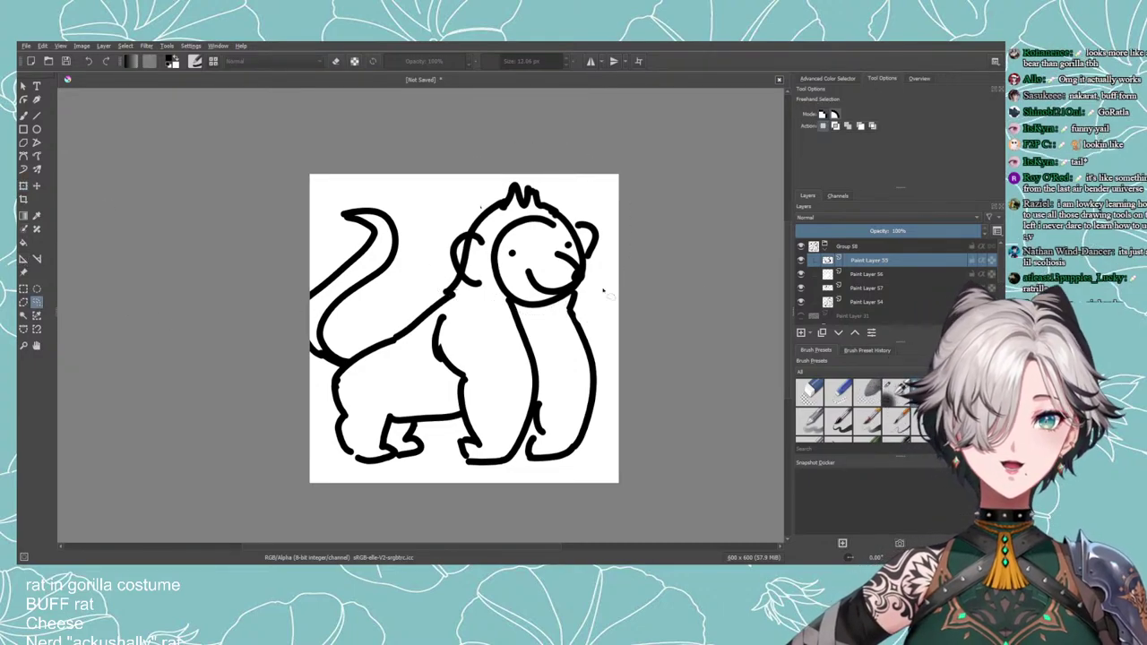
Toggle the visibility of Paint Layers 54 to 57 to examine which part of the drawing each layer holds.
click(842, 288)
click(800, 288)
click(801, 288)
click(800, 274)
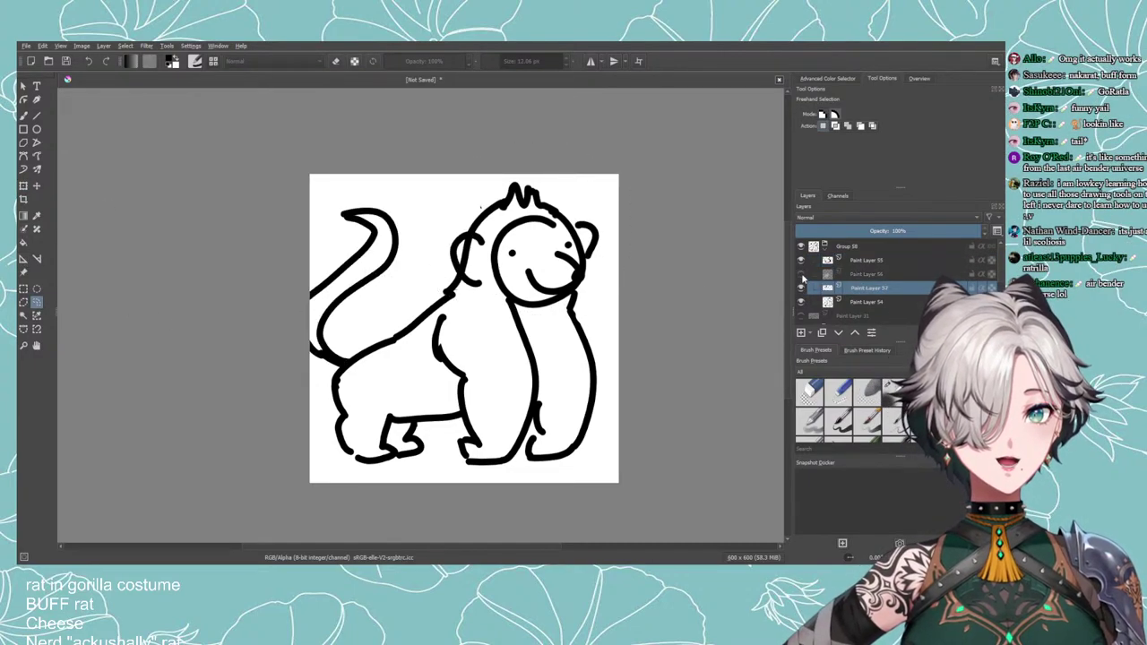
click(801, 274)
click(800, 274)
click(801, 274)
click(801, 261)
click(801, 261)
click(846, 303)
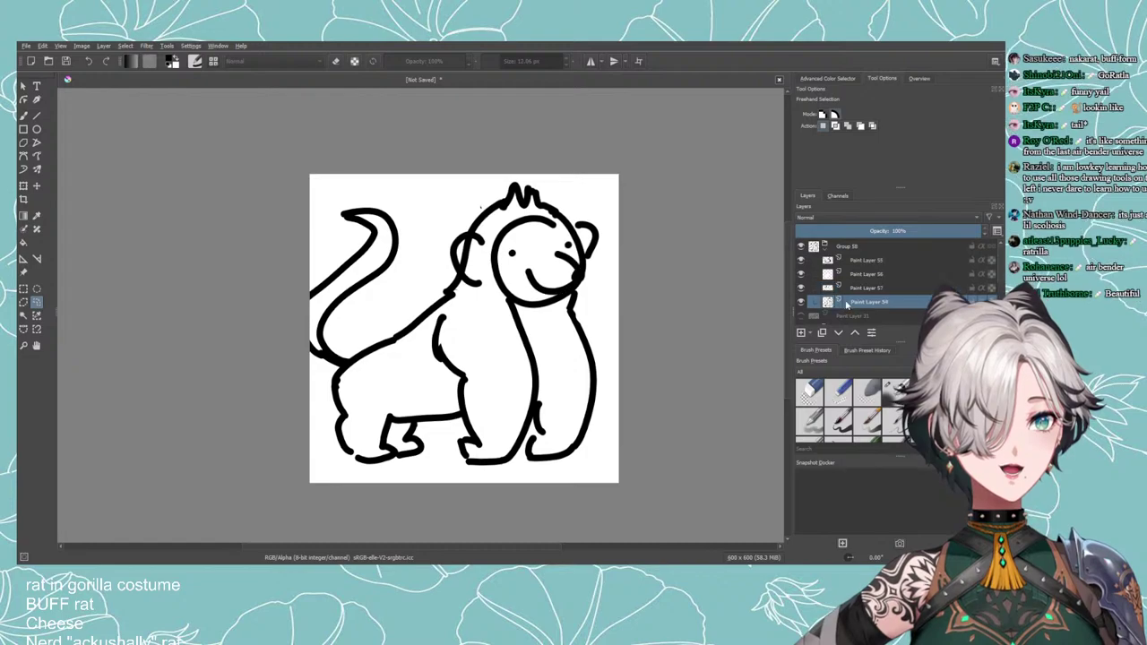
click(860, 259)
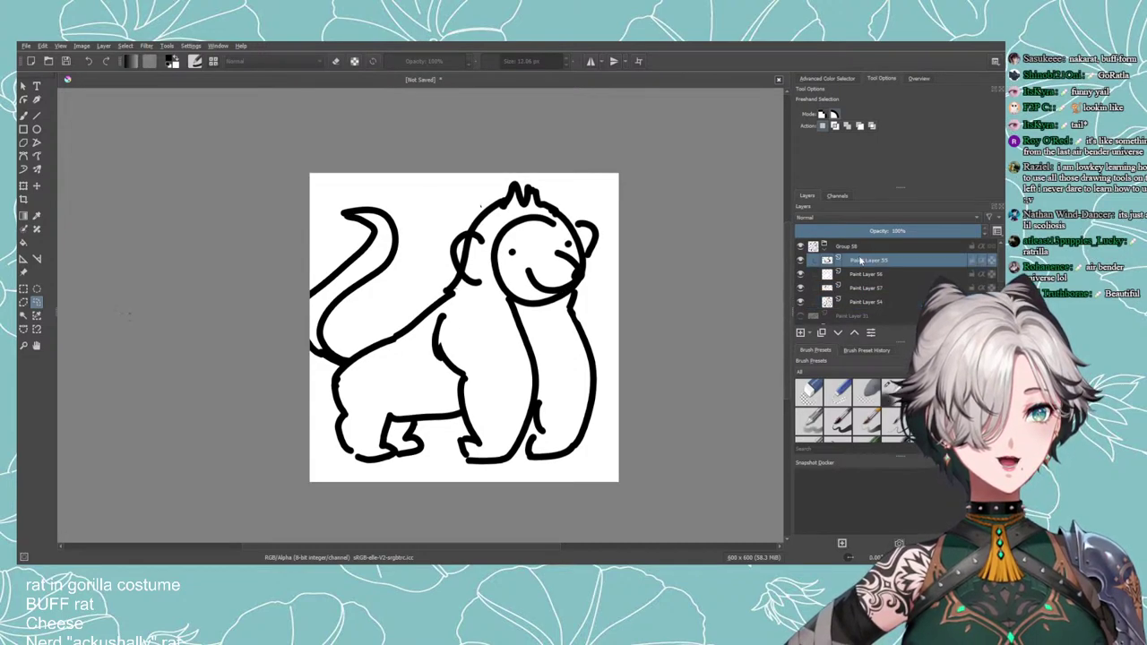
click(800, 302)
click(800, 302)
click(862, 315)
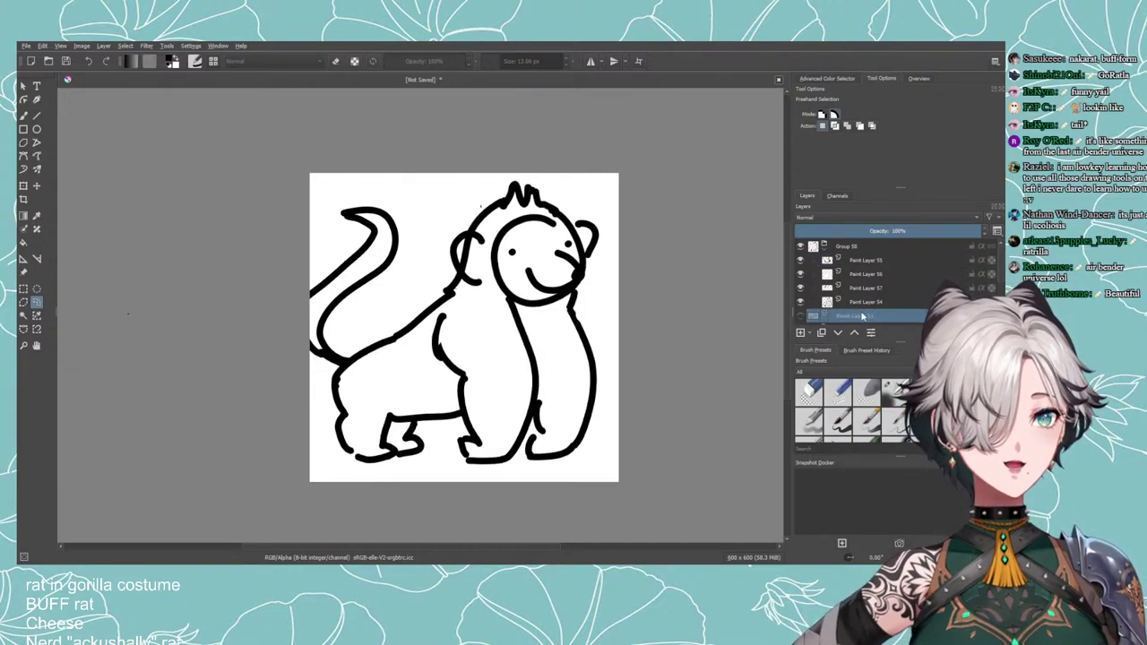
On Paint Layer 54, erase the upper end of the inner arm line below the chin and touch up the chest outline.
click(864, 303)
key(e)
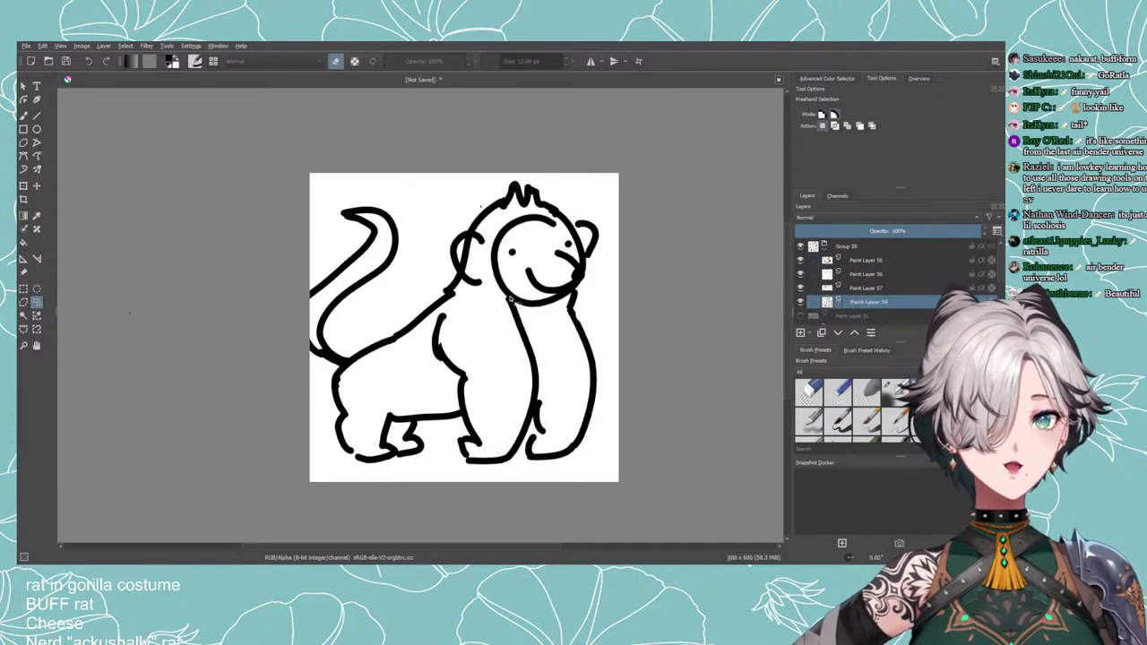
click(23, 115)
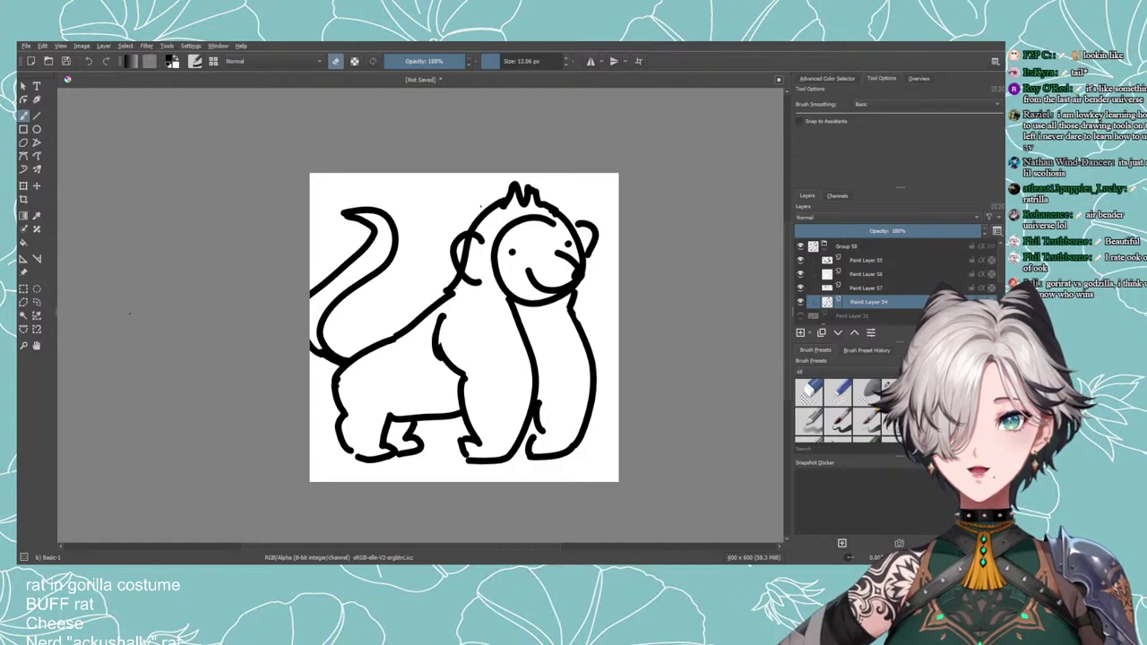
click(37, 302)
key(b)
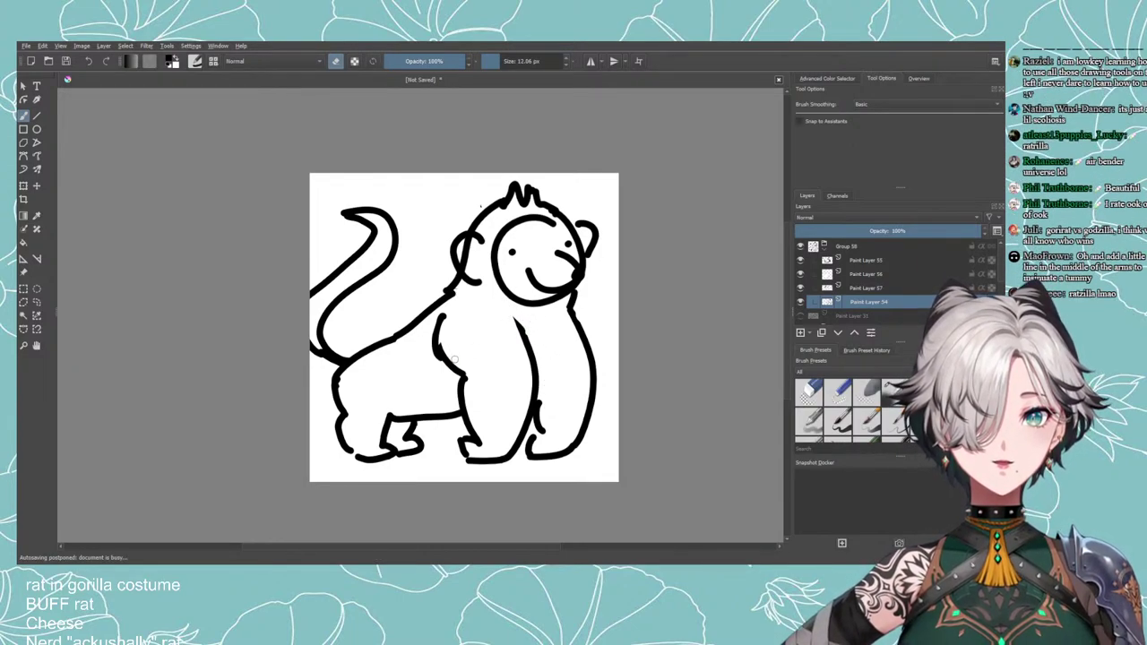
key(e)
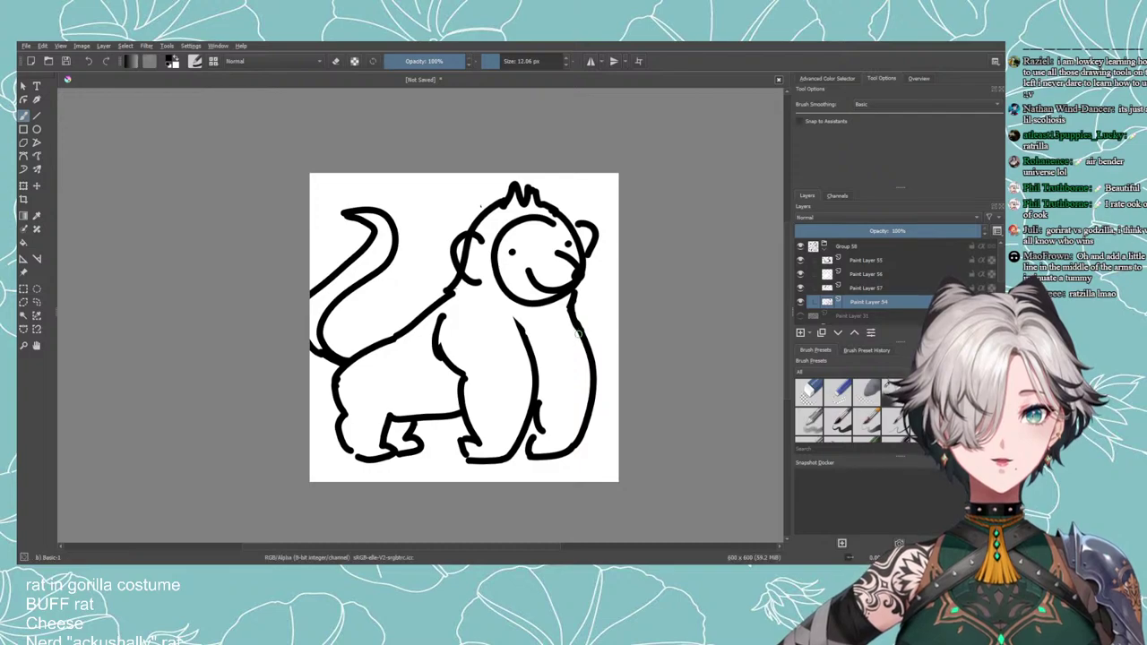
key(e)
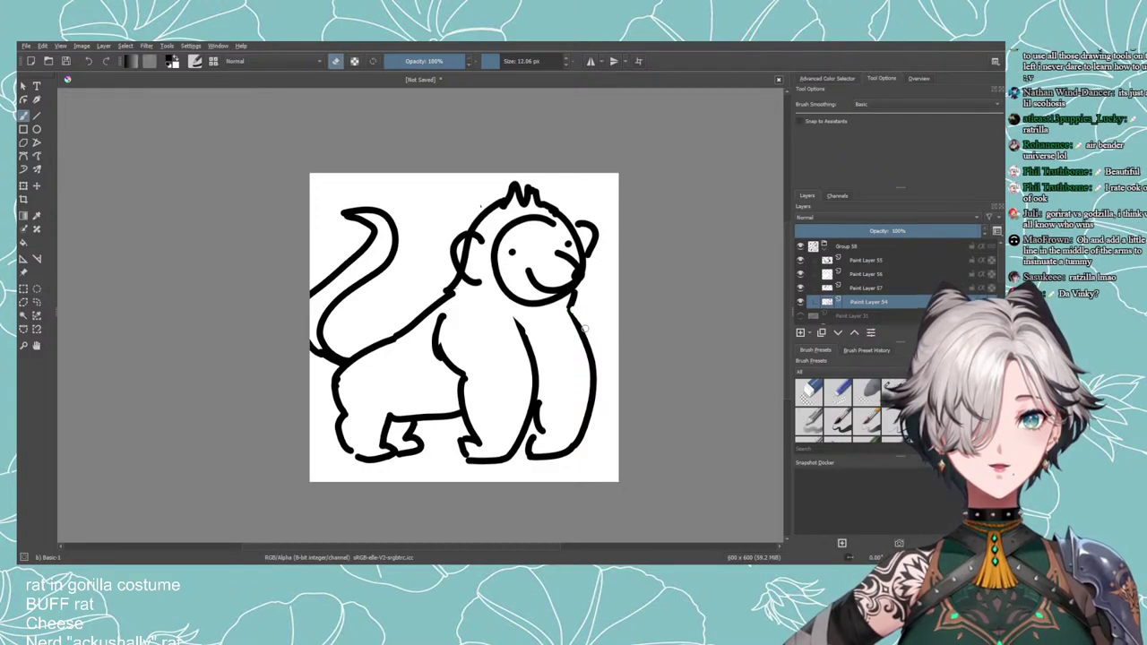
key(e)
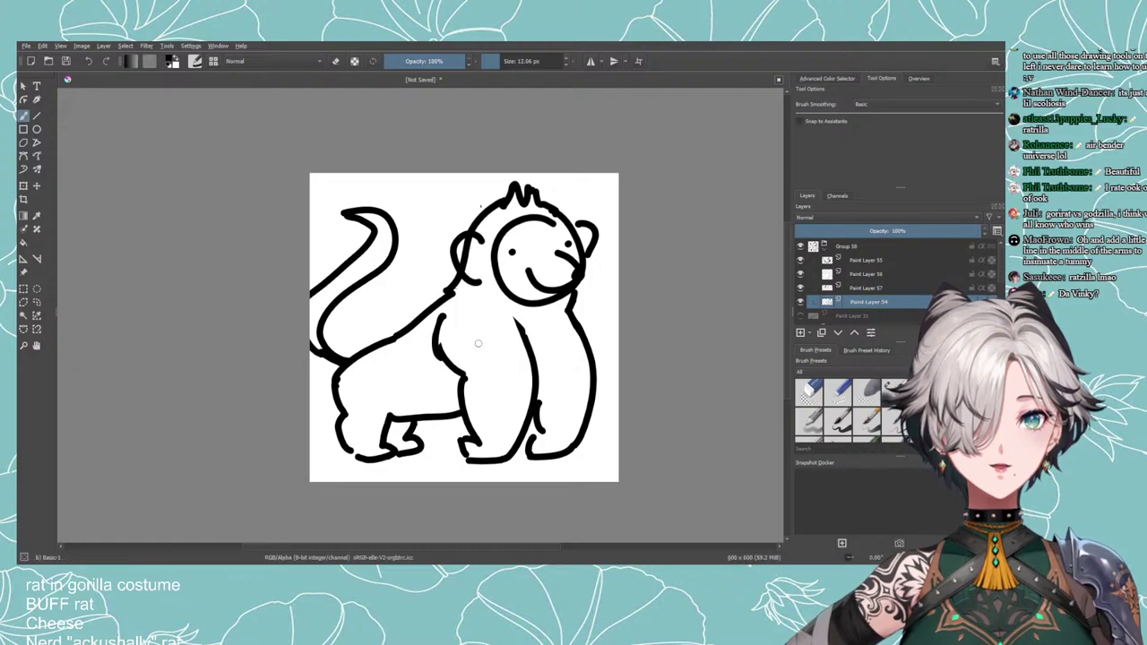
Try to redraw the upper part of the inner arm line below the head.
drag(517, 322, 528, 353)
key(ctrl+z)
key(ctrl+z)
key(ctrl+z)
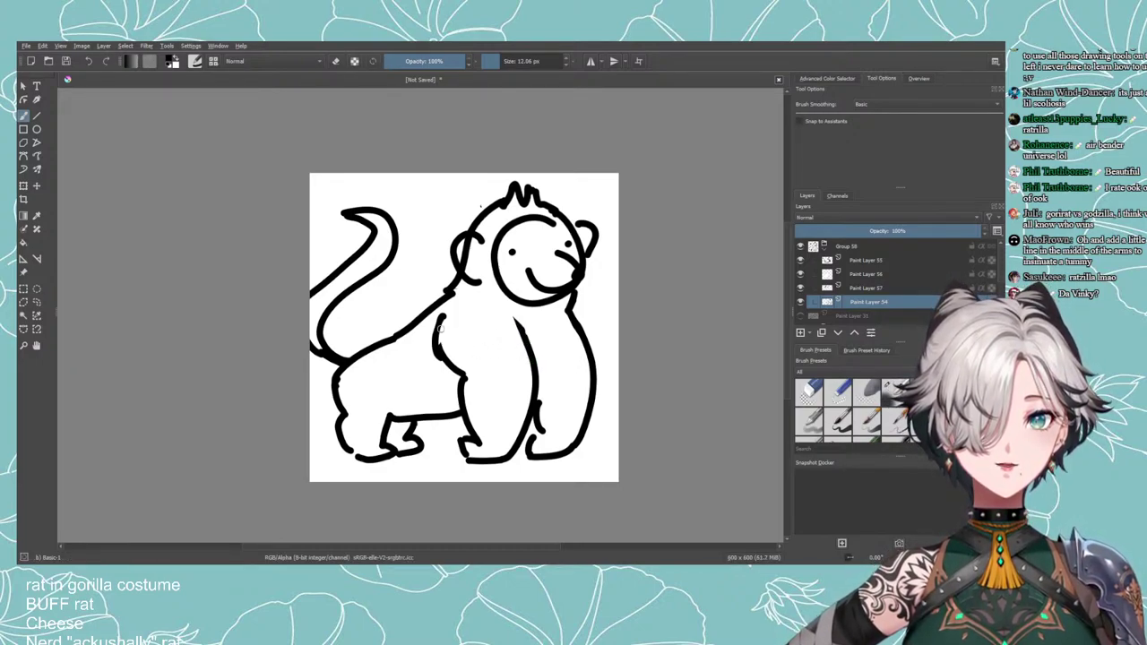
Erase the upper part of the near arm's rear shoulder curve on Paint Layer 54.
key(e)
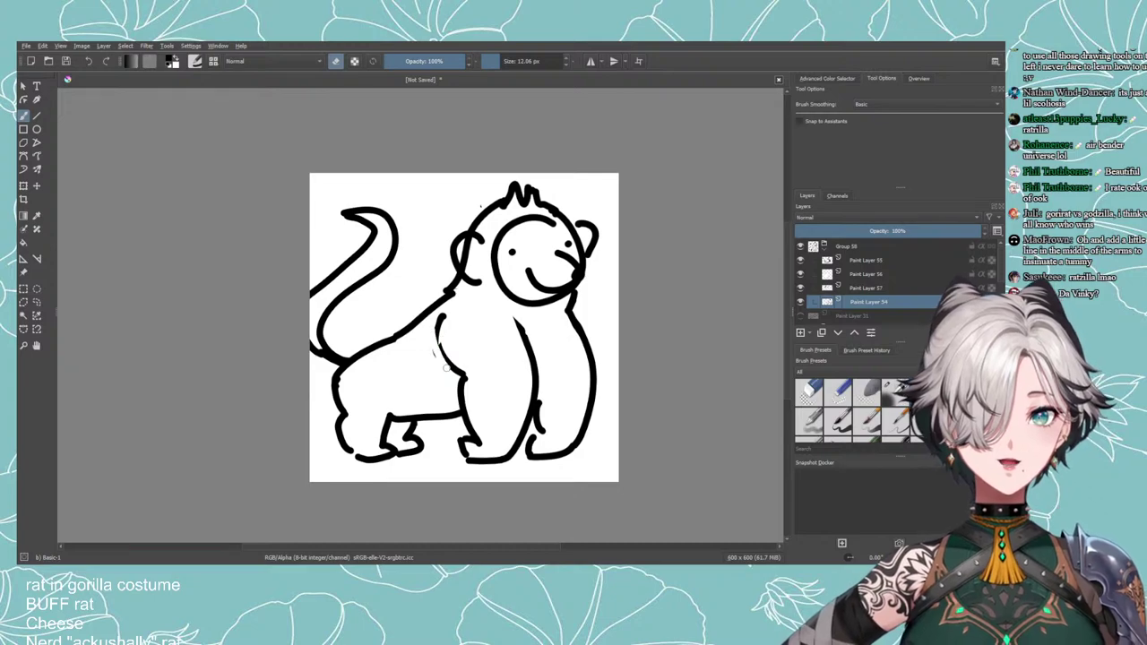
mouse_move(432, 357)
mouse_down()
mouse_move(445, 313)
mouse_move(437, 359)
mouse_move(442, 325)
mouse_move(459, 363)
mouse_up()
key(e)
key(ctrl+z)
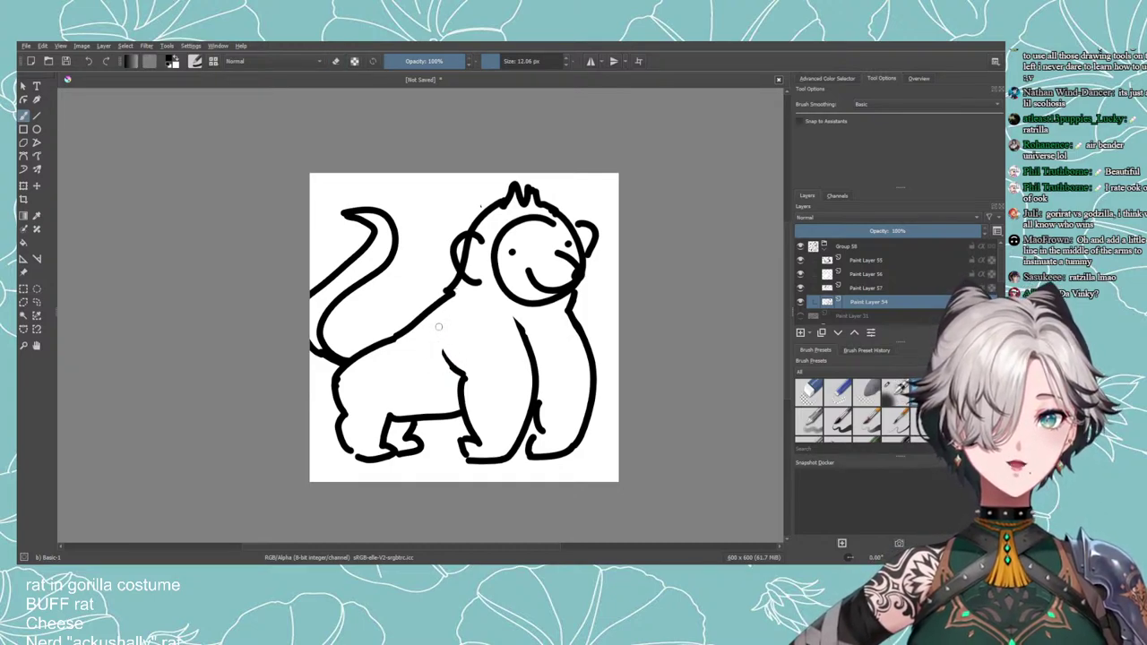
Try several curves for the near arm's rear shoulder line, undoing each one.
drag(439, 323, 460, 371)
key(ctrl+z)
drag(439, 323, 464, 384)
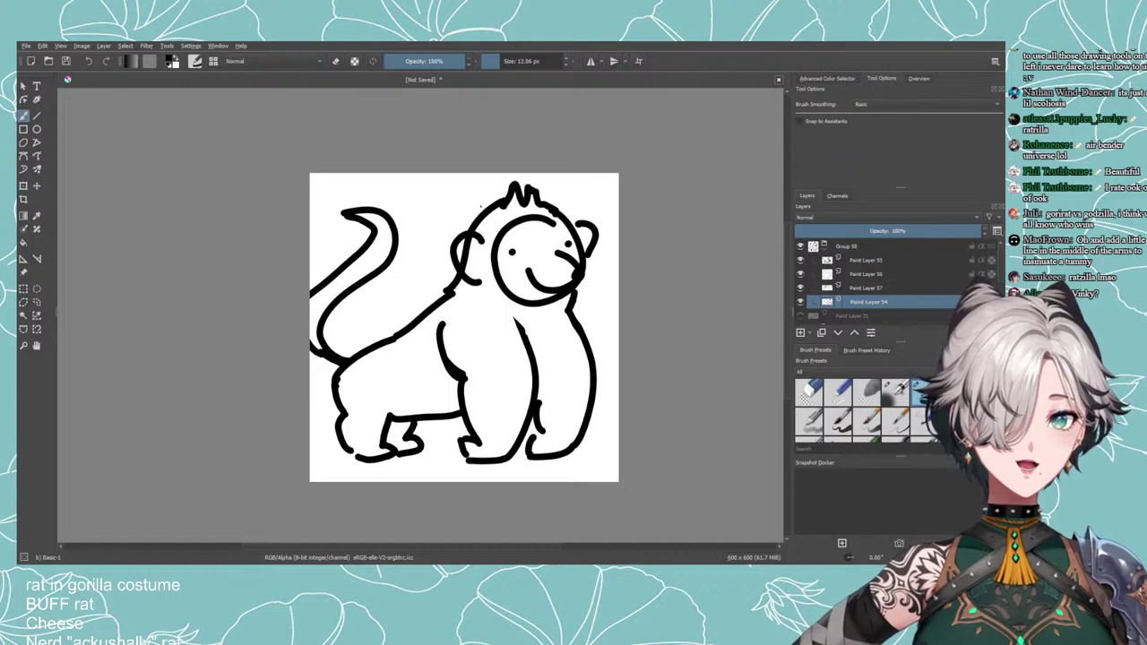
key(ctrl+z)
drag(439, 324, 463, 373)
key(ctrl+z)
key(ctrl+z)
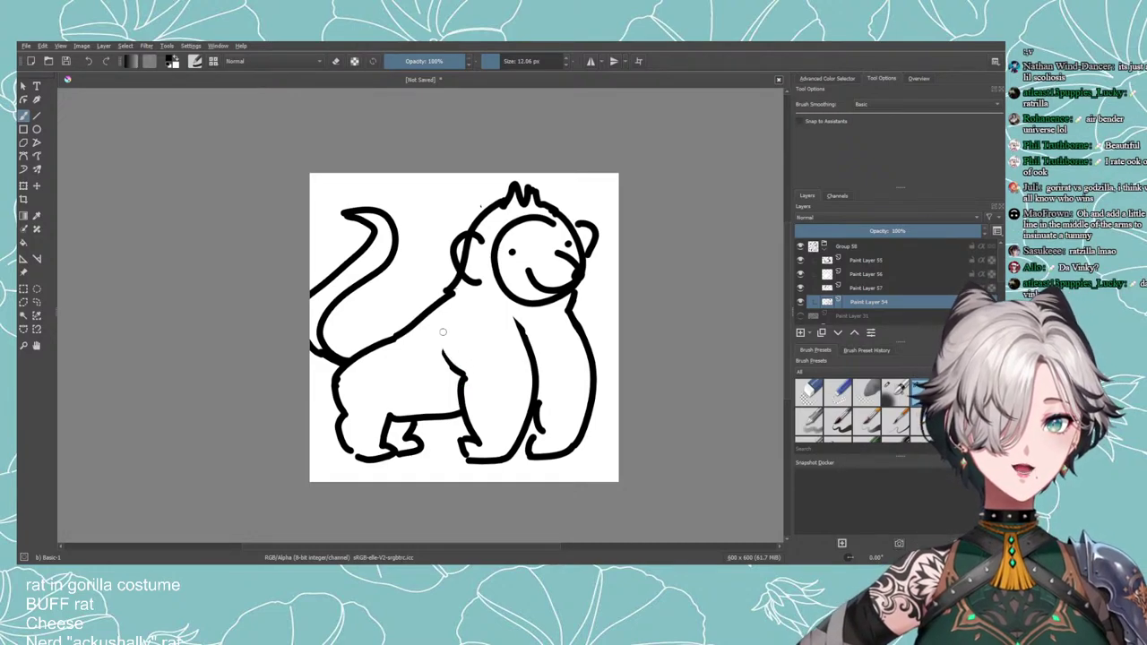
key(ctrl+z)
Redraw the near arm's rear shoulder line as one smooth curve from the shoulder down to the elbow.
drag(436, 322, 462, 380)
scroll(487, 410, down, 4)
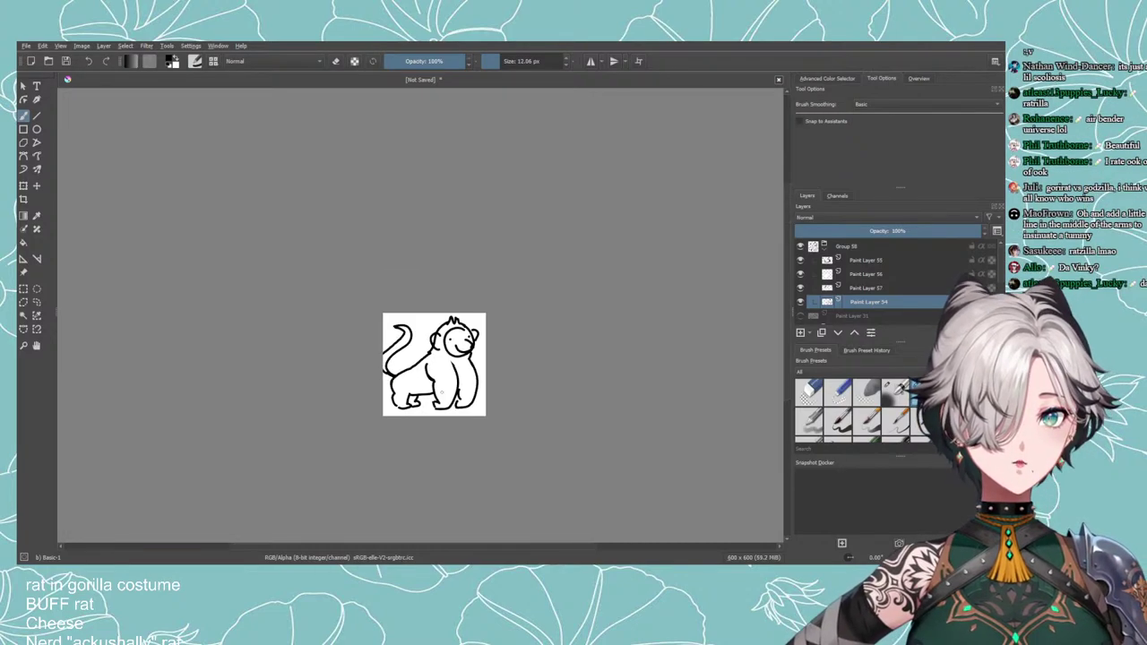
scroll(439, 384, up, 3)
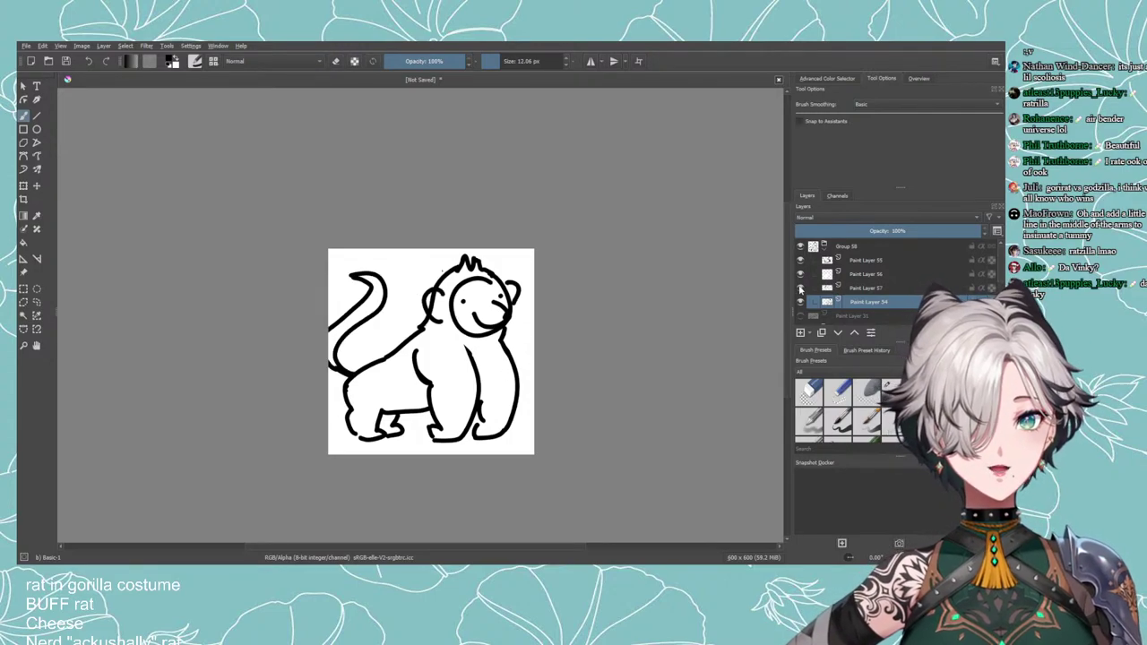
Erase the head outline that runs through the rear ear on Paint Layer 54.
click(861, 287)
scroll(557, 356, up, 2)
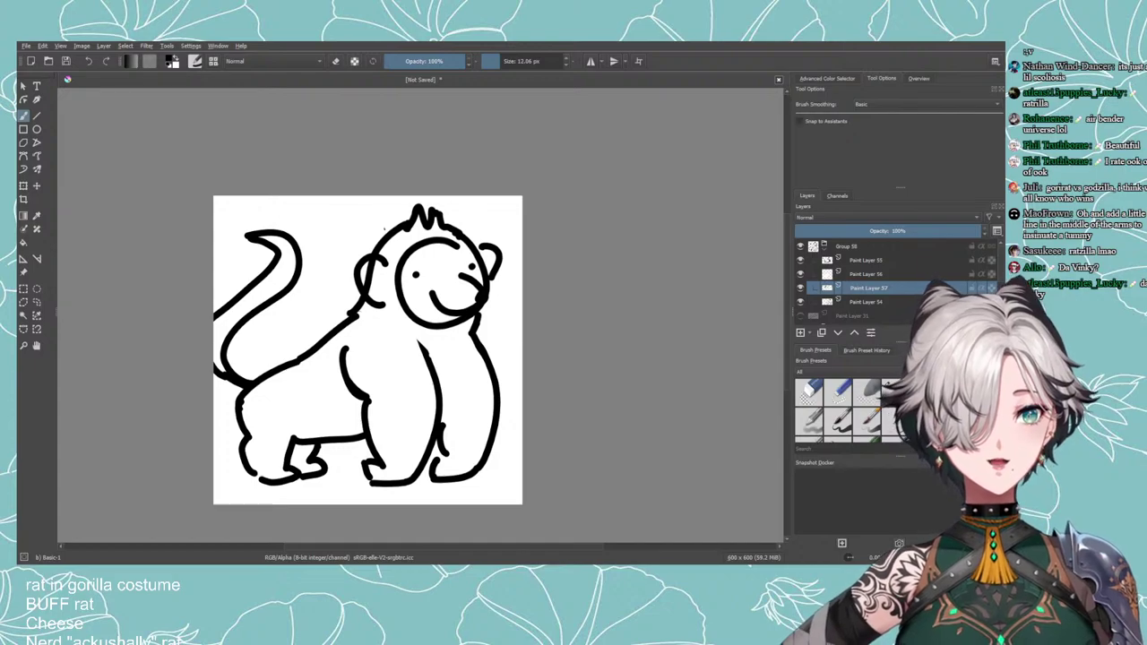
click(856, 302)
key(e)
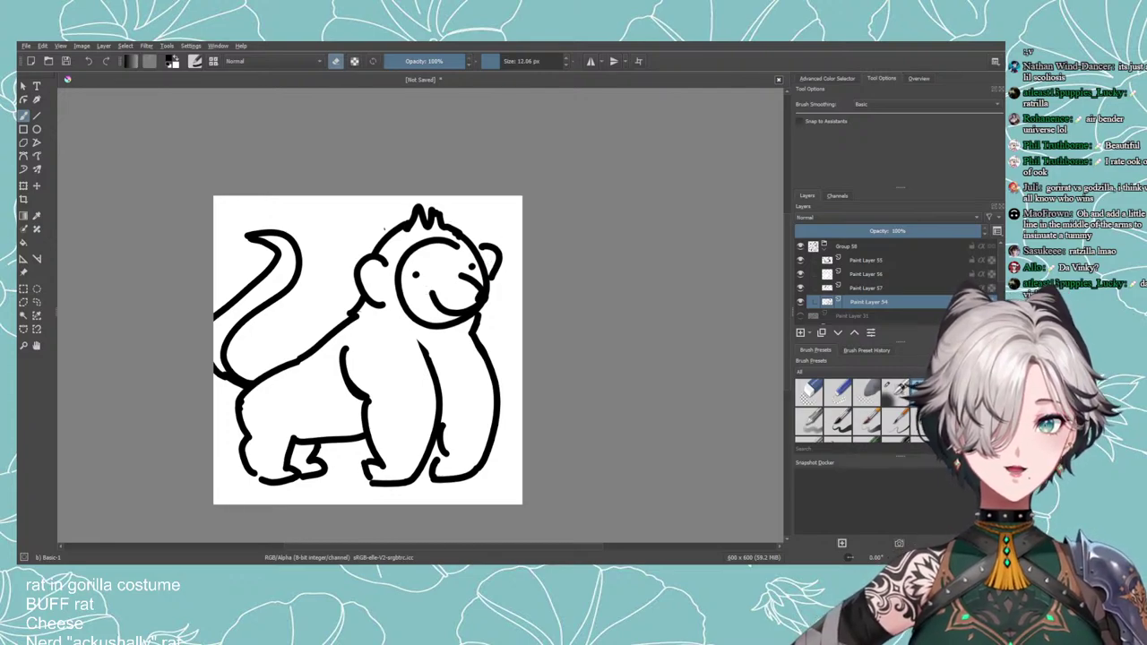
Erase the tail's outer edge and its base stroke on Paint Layer 57, leaving a single-line tail.
click(801, 289)
click(801, 289)
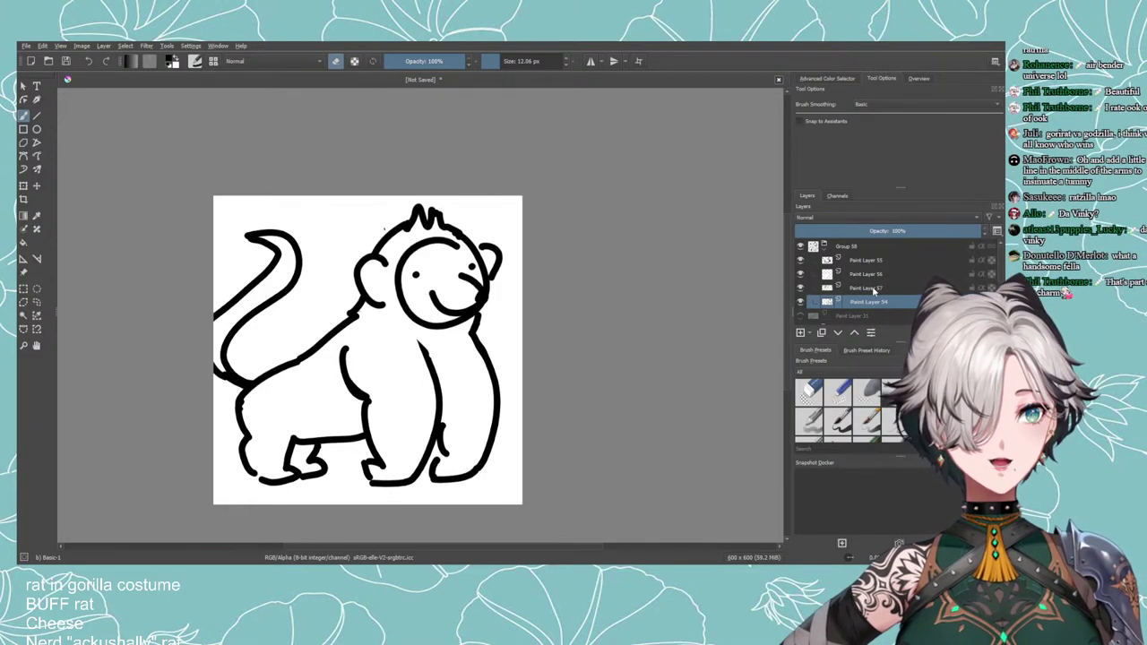
click(845, 290)
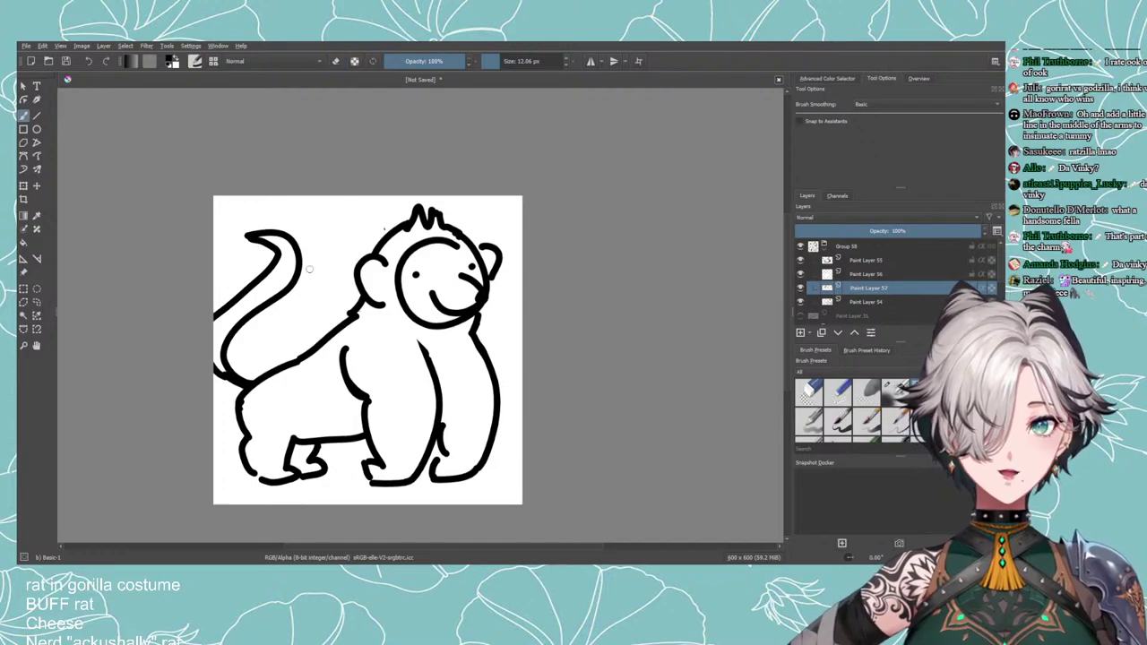
mouse_move(273, 254)
mouse_down()
mouse_move(245, 242)
mouse_move(281, 255)
mouse_move(217, 315)
mouse_up()
mouse_move(224, 377)
mouse_down()
mouse_move(254, 396)
mouse_move(243, 396)
mouse_up()
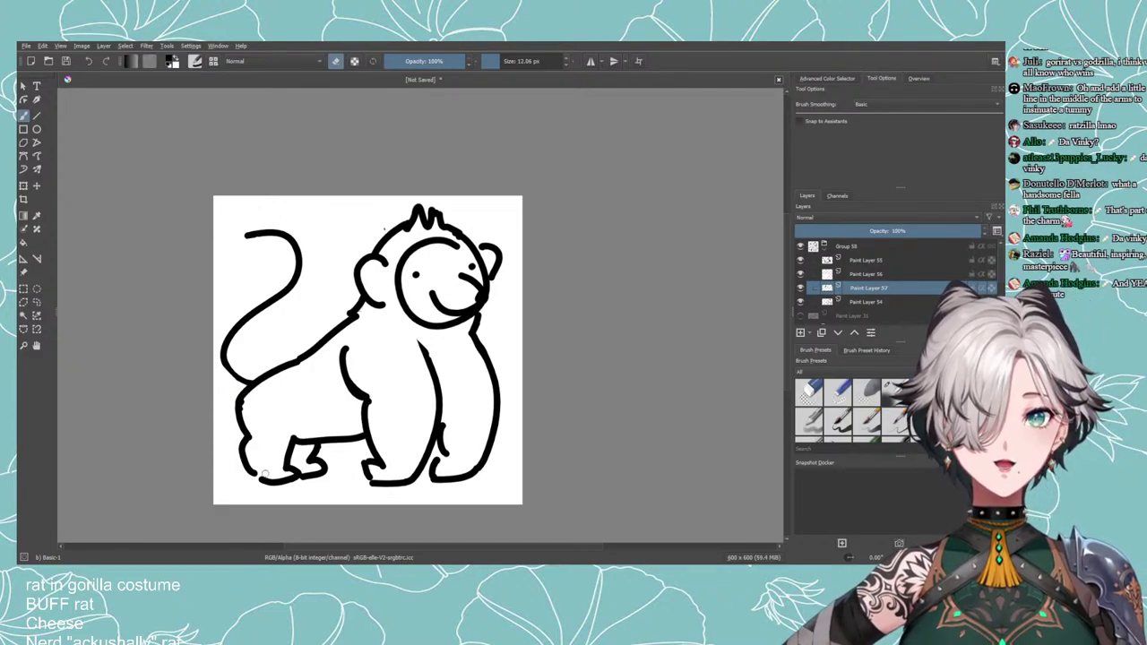
scroll(264, 473, down, 4)
scroll(310, 437, up, 4)
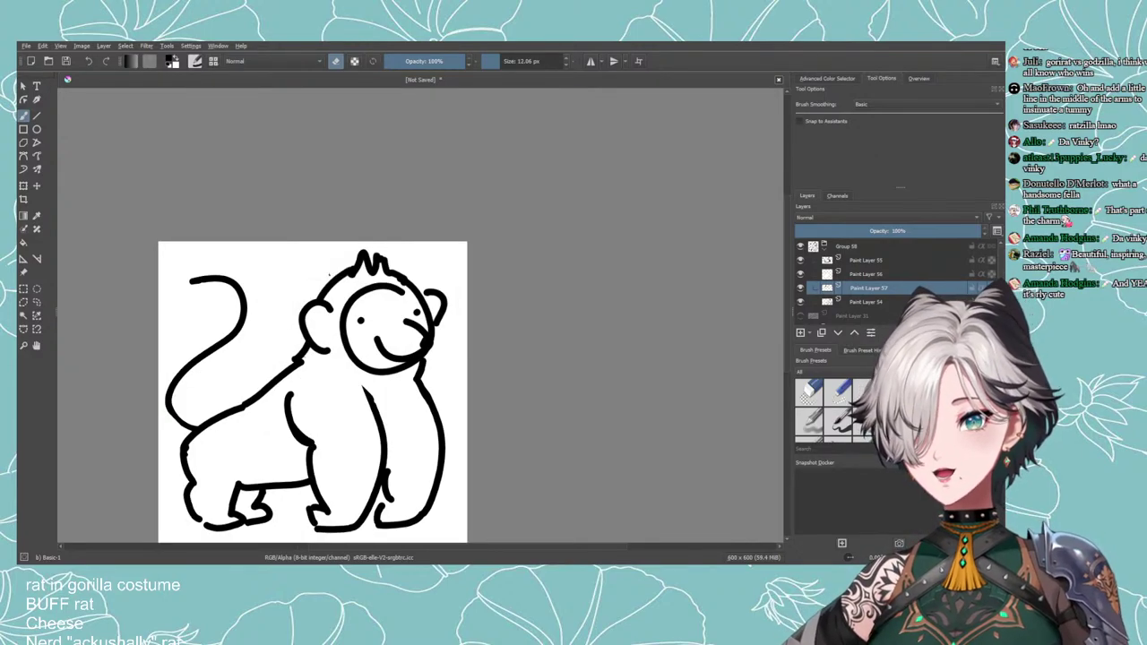
Add a new paint layer above Paint Layer 55 and hide Paint Layer 55 with the old face.
scroll(520, 432, down, 1)
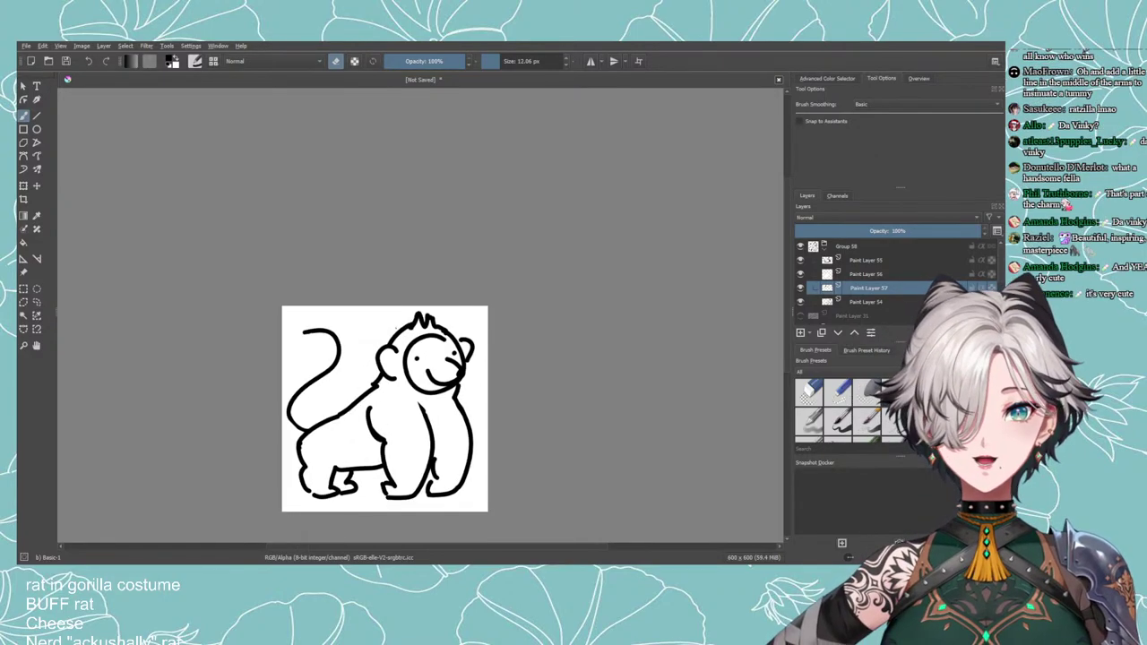
click(801, 260)
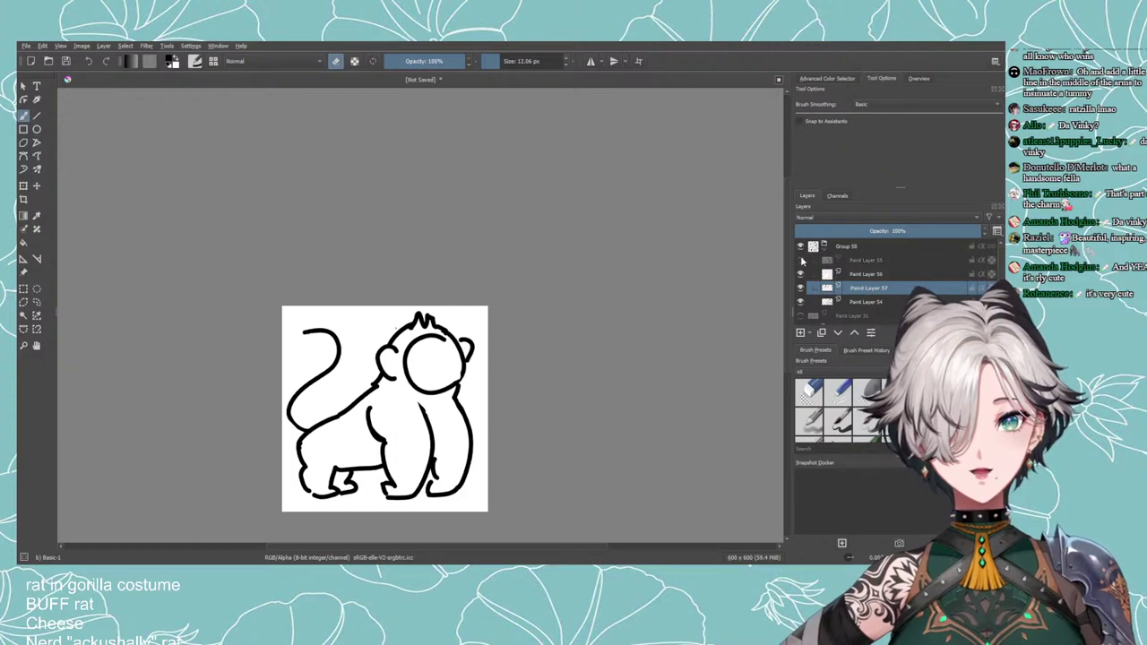
click(801, 260)
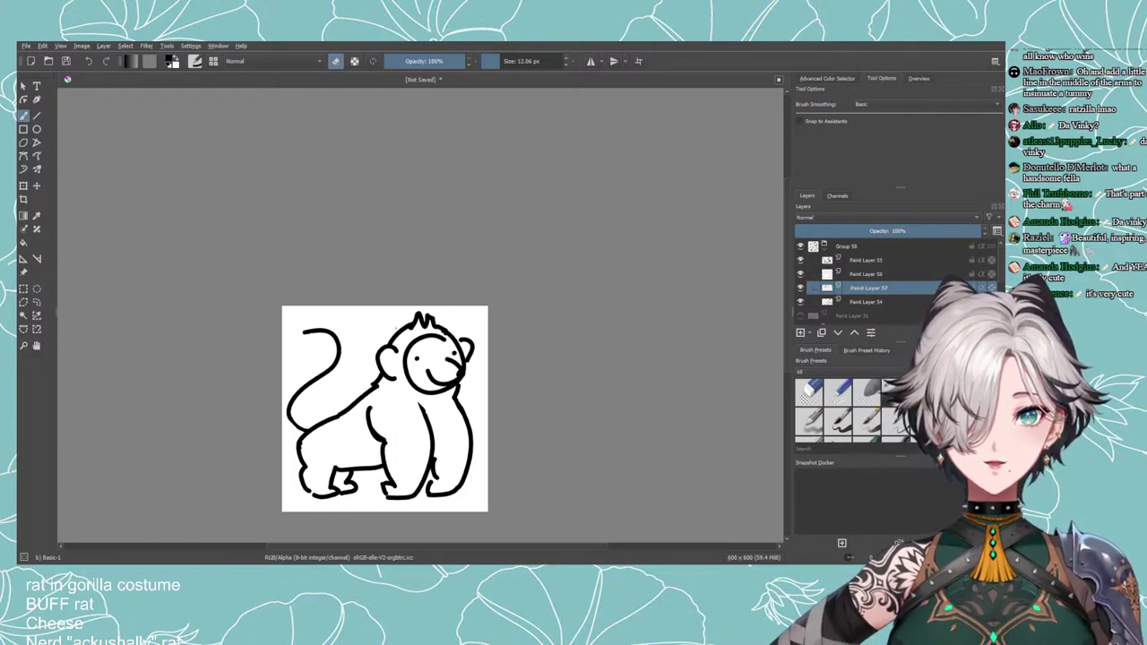
scroll(589, 350, down, 4)
scroll(588, 349, up, 4)
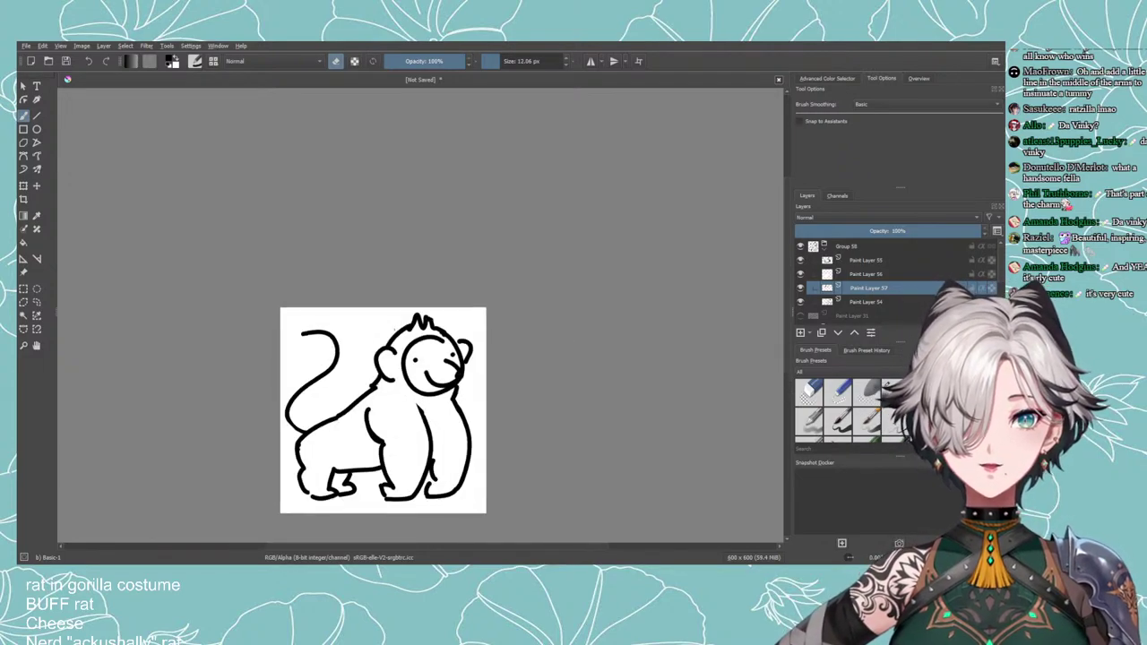
mouse_move(536, 336)
mouse_down()
mouse_move(543, 290)
mouse_move(522, 305)
mouse_move(555, 284)
mouse_up()
scroll(543, 295, up, 1)
click(801, 260)
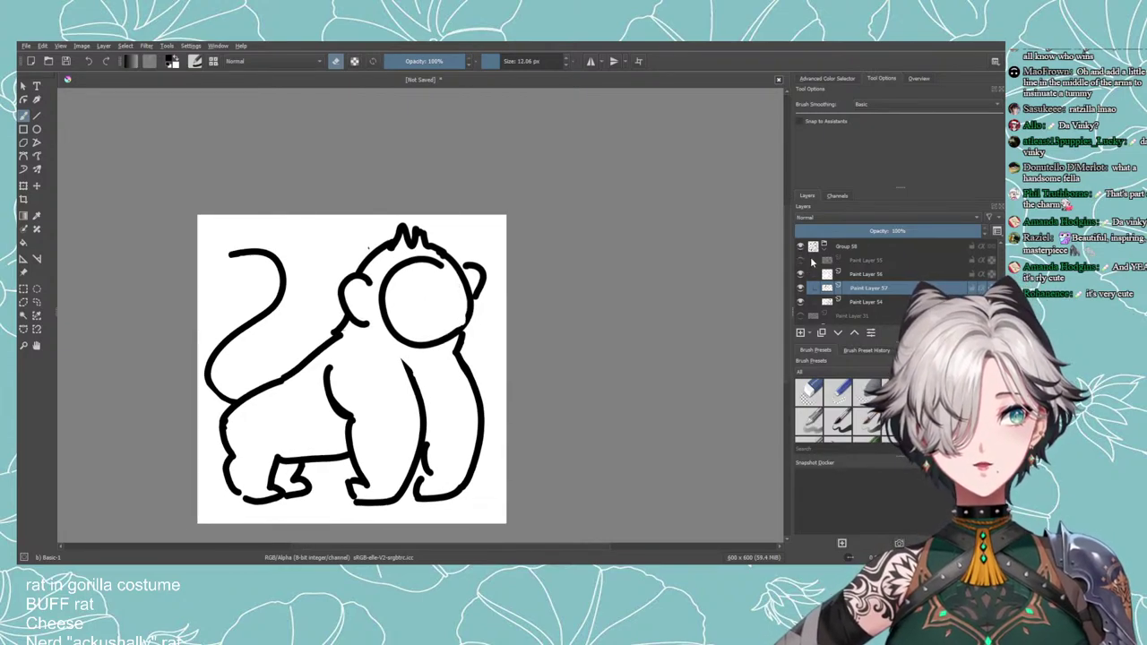
click(801, 259)
click(847, 259)
click(801, 335)
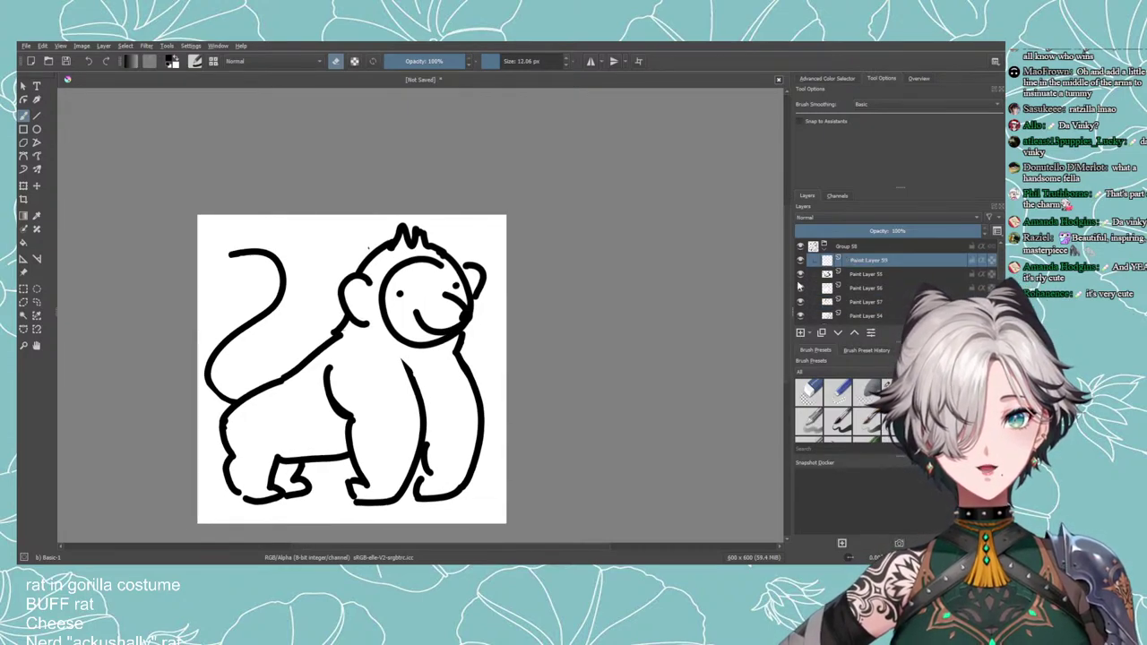
click(801, 273)
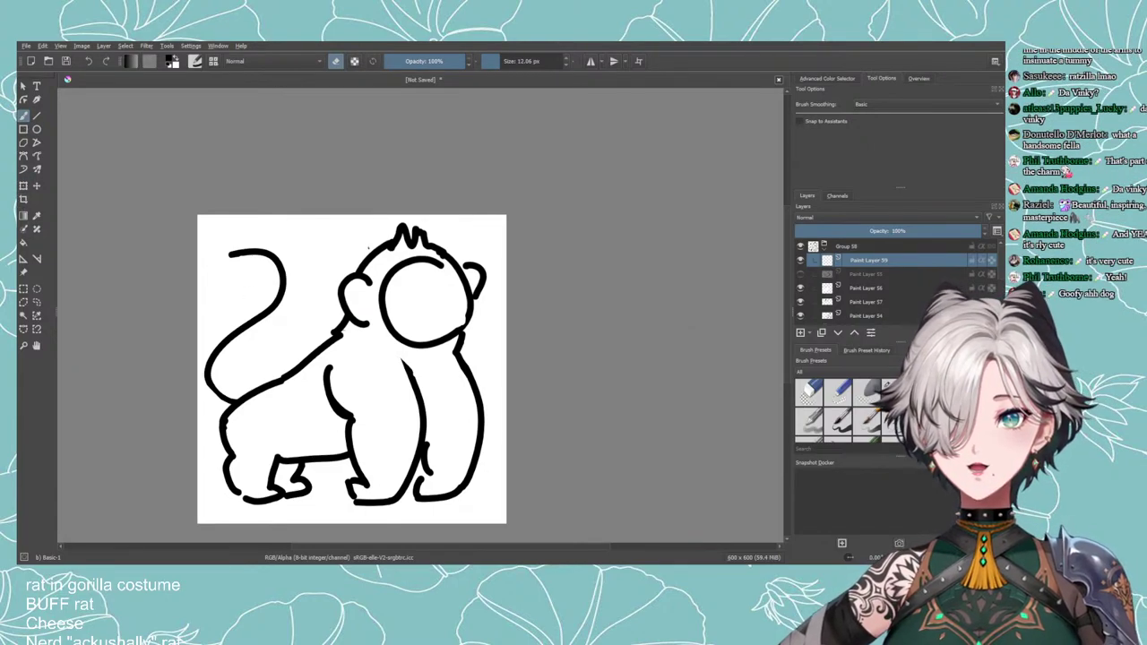
Switch from erasing to painting and draw two dot eyes inside the face circle on the new layer.
key(e)
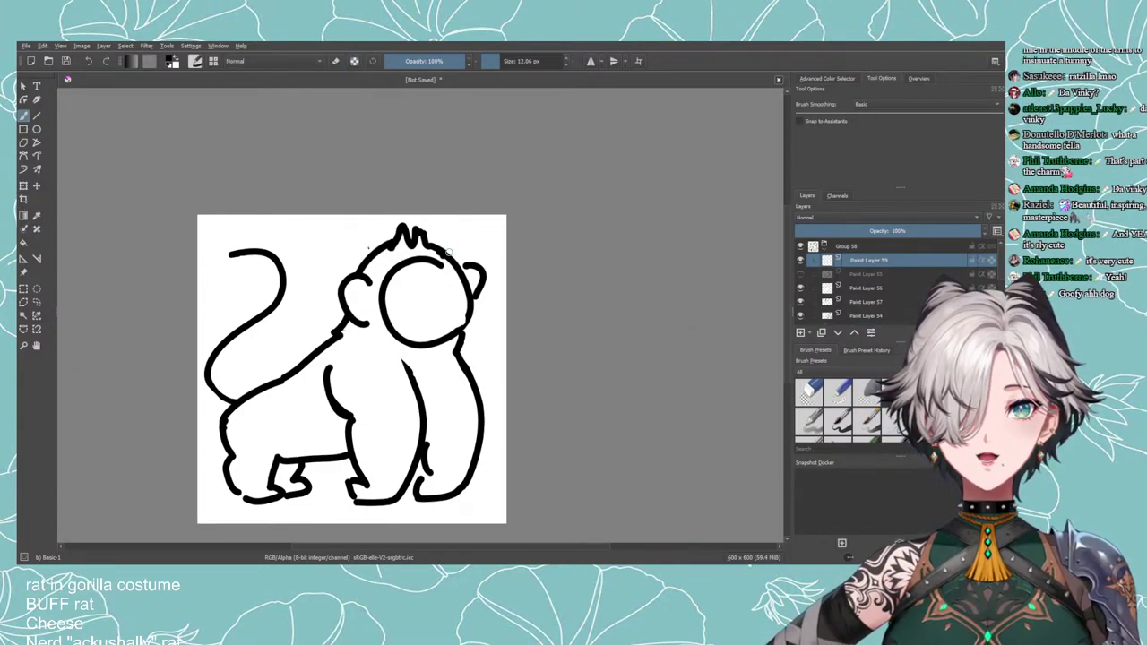
click(401, 295)
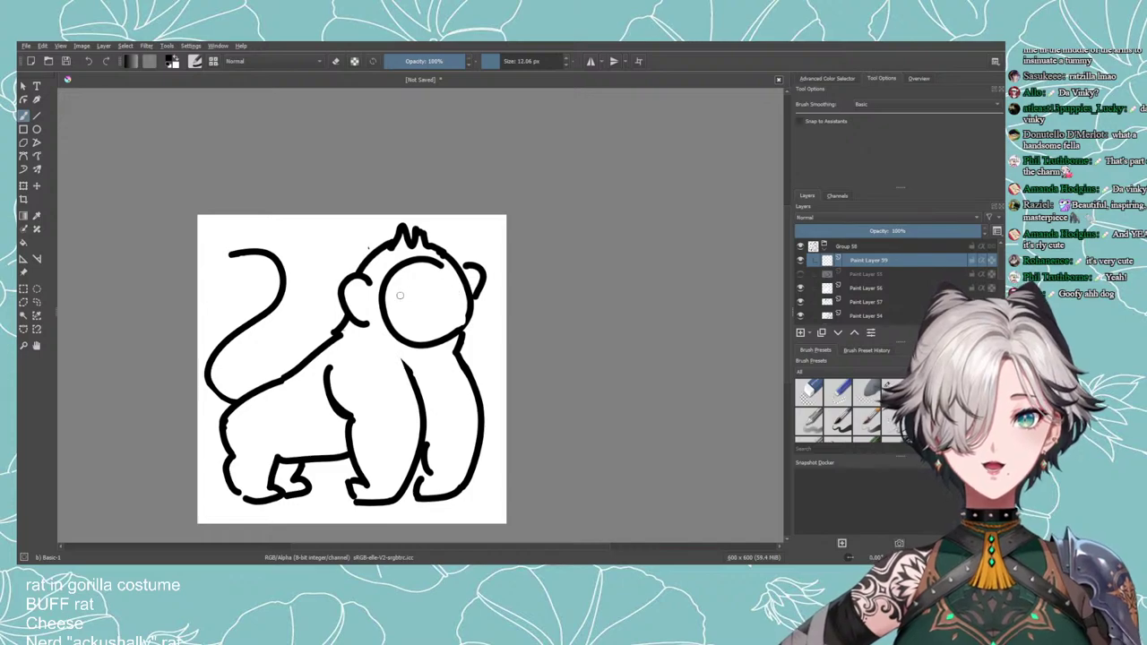
click(457, 289)
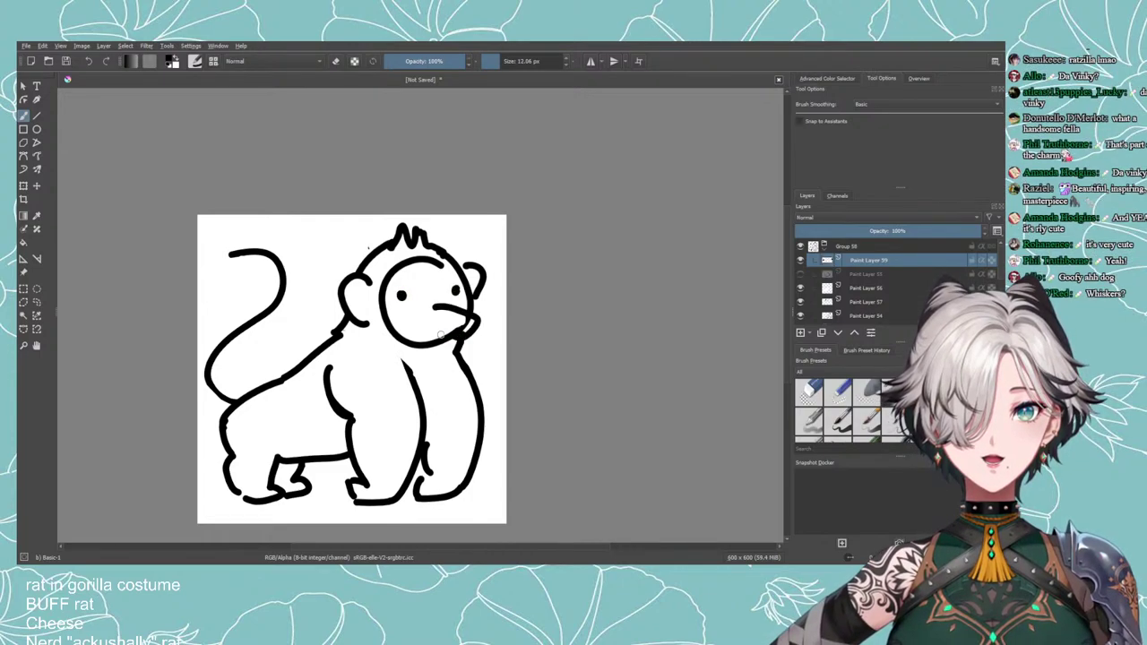
Try several curved smiles along the lower part of the face up to the snout, undoing each one.
mouse_move(415, 323)
mouse_down()
mouse_move(444, 306)
mouse_move(471, 337)
mouse_up()
key(ctrl+z)
drag(404, 314, 471, 338)
key(ctrl+z)
key(ctrl+z)
mouse_move(413, 317)
mouse_down()
mouse_move(465, 337)
mouse_move(455, 347)
mouse_move(420, 330)
mouse_move(455, 346)
mouse_move(475, 337)
mouse_up()
key(ctrl+z)
key(ctrl+z)
key(ctrl+z)
key(ctrl+z)
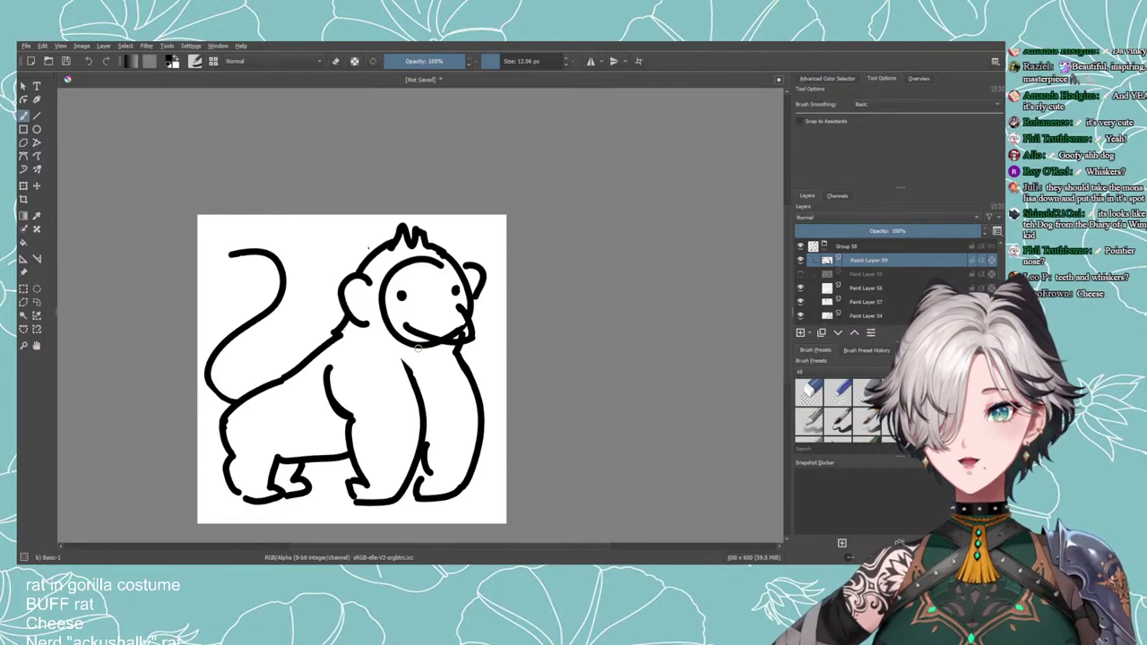
Redraw the curved smile along the lower face up to the snout tip.
key(ctrl+z)
mouse_move(414, 324)
mouse_down()
mouse_move(446, 345)
mouse_move(464, 338)
mouse_up()
key(ctrl+z)
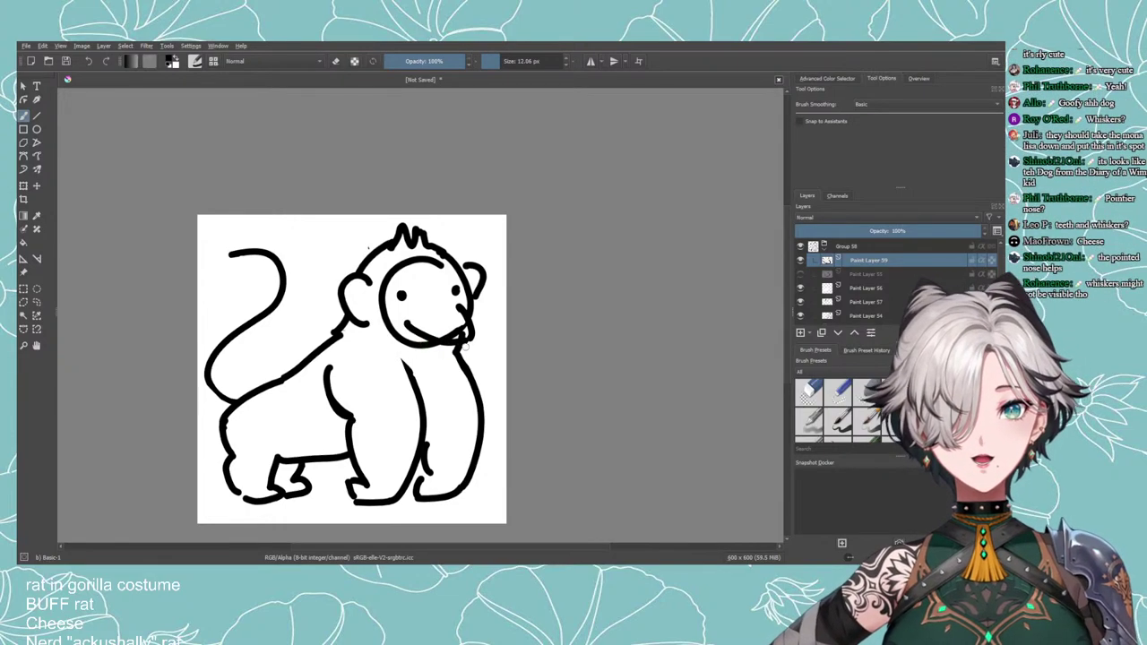
Paint white over the leftover head lines inside the snout on Paint Layer 56.
click(851, 288)
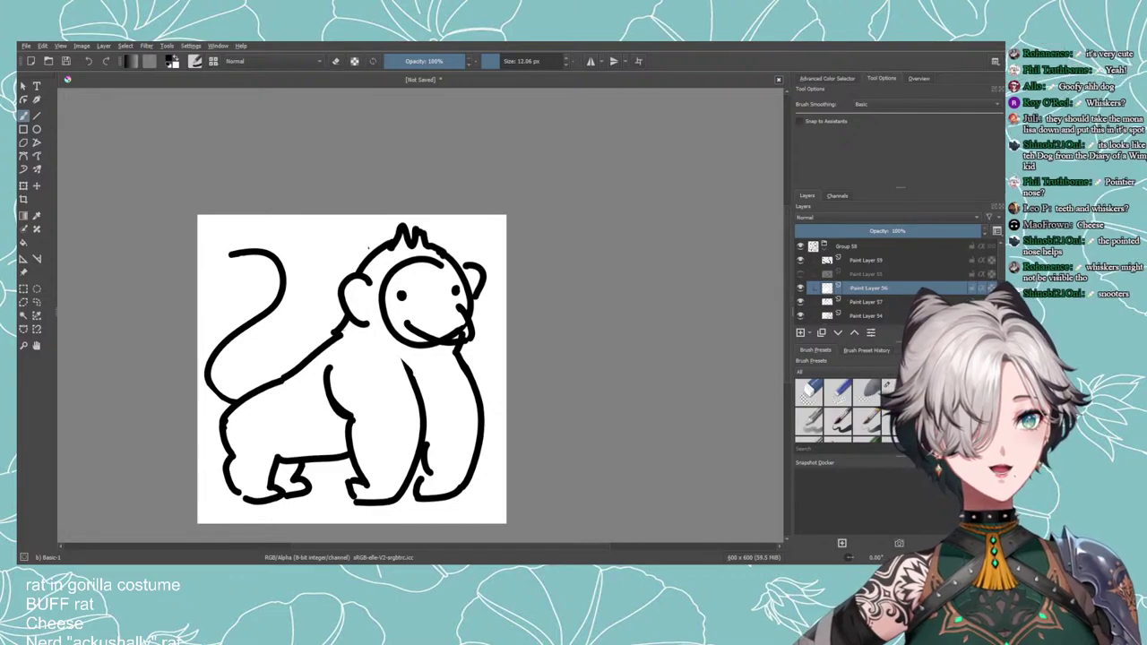
key(x)
mouse_move(465, 337)
mouse_down()
mouse_move(450, 336)
mouse_move(462, 326)
mouse_up()
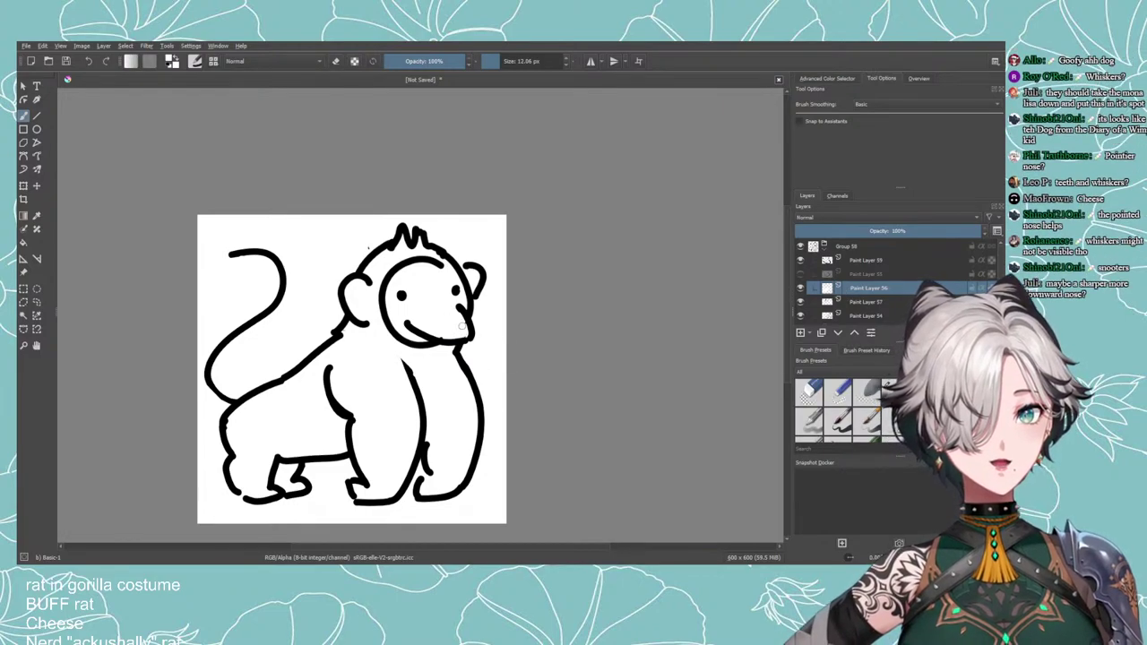
Add a paint layer above Paint Layer 56 and draw thin black whiskers on both sides of the snout with a 4.55 px brush.
click(800, 332)
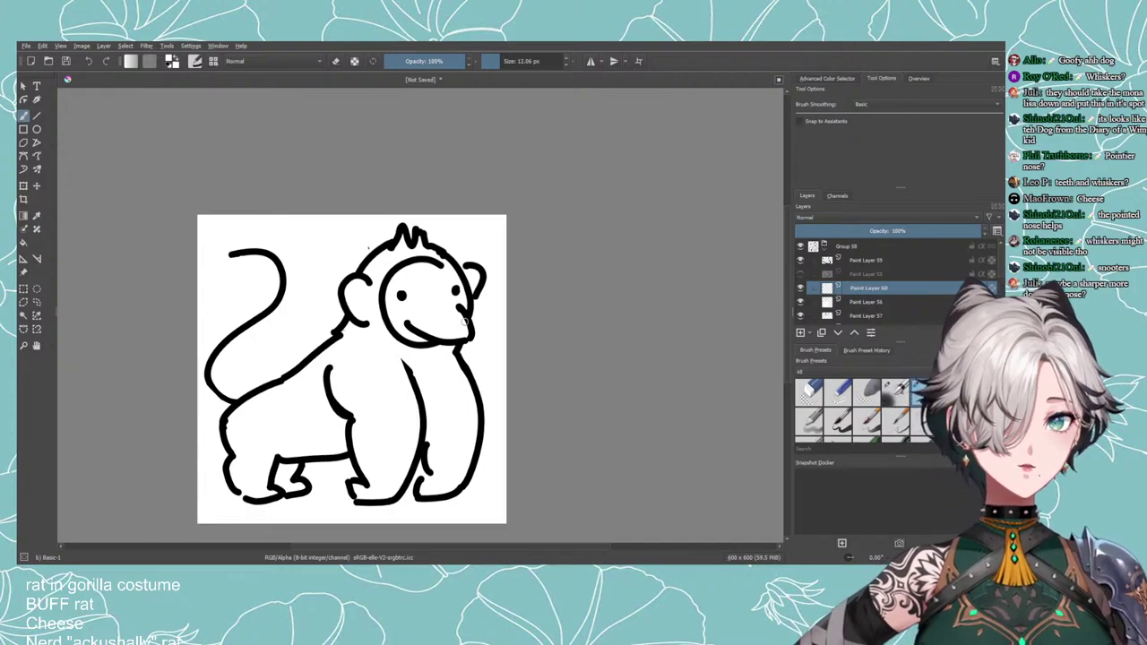
key(x)
click(494, 61)
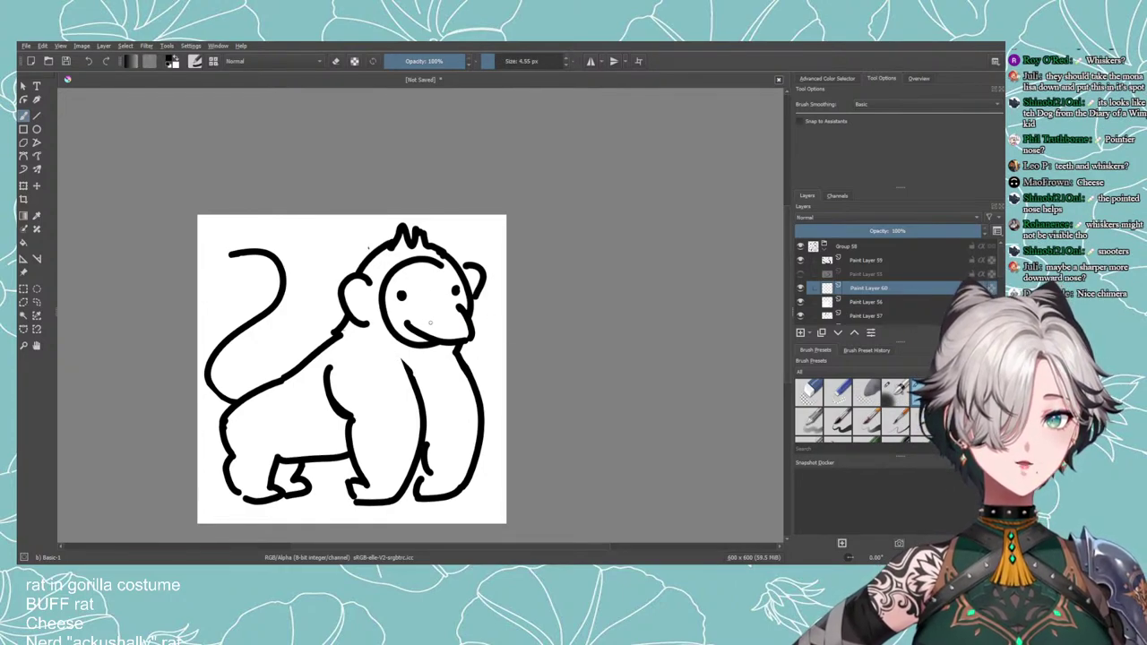
drag(443, 324, 394, 348)
mouse_move(462, 322)
mouse_down()
mouse_move(504, 306)
mouse_move(480, 336)
mouse_move(489, 331)
mouse_up()
key(ctrl+z)
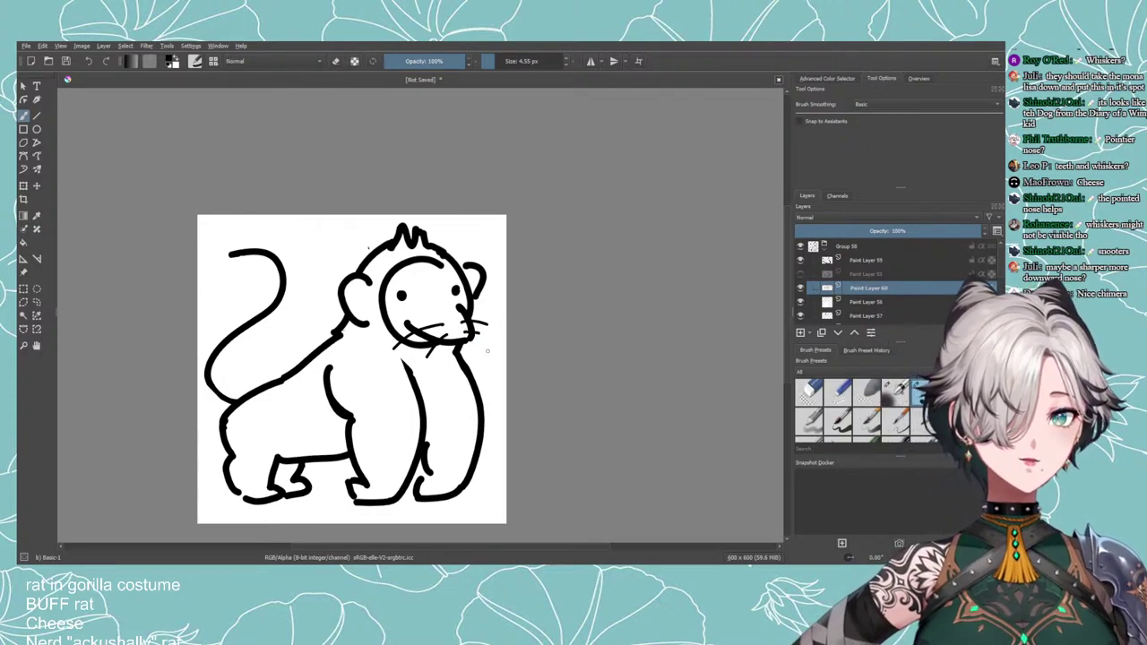
Bring back the old face: hide Paint Layers 60 and 59, show Paint Layer 55, and erase the white patch on Paint Layer 56.
click(800, 288)
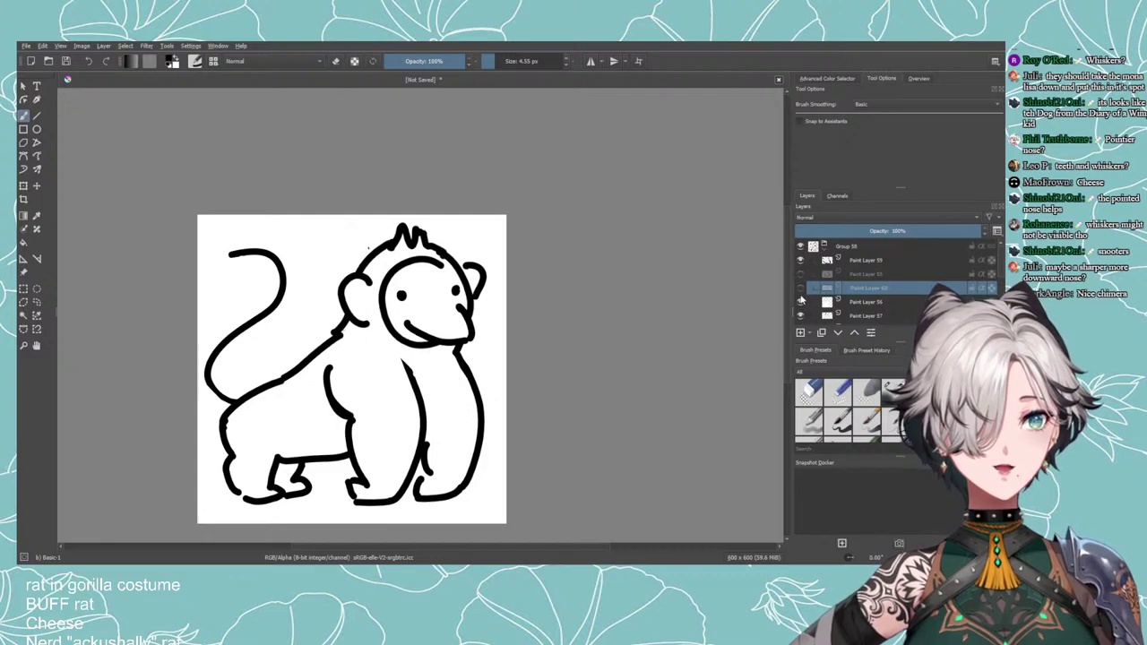
click(800, 288)
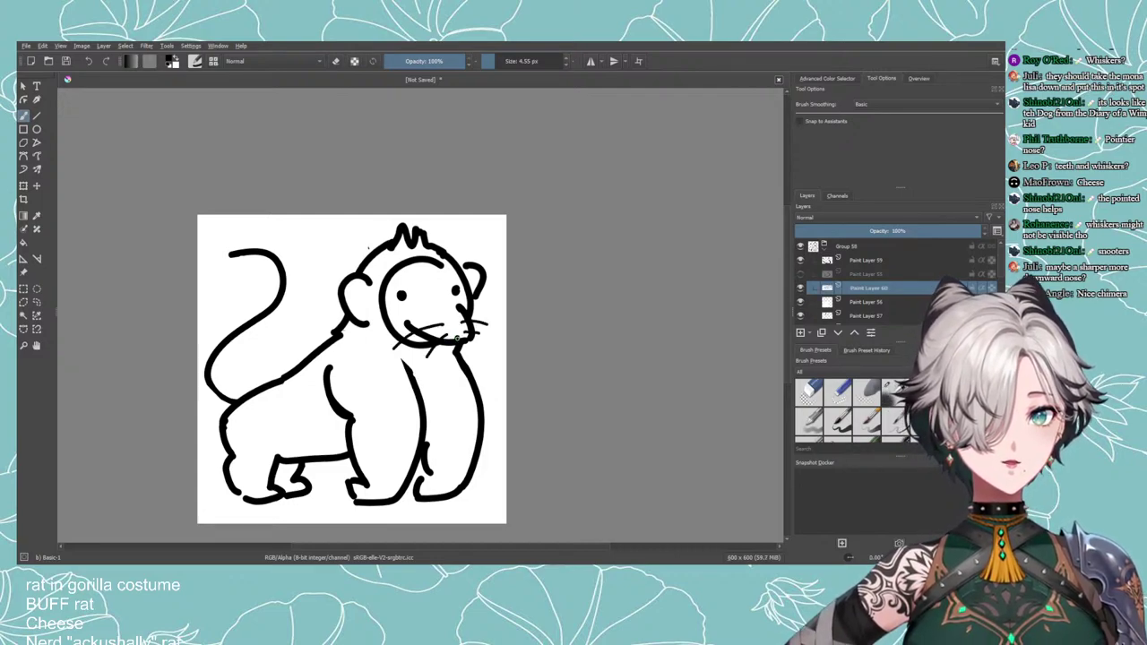
click(800, 288)
click(800, 260)
click(800, 274)
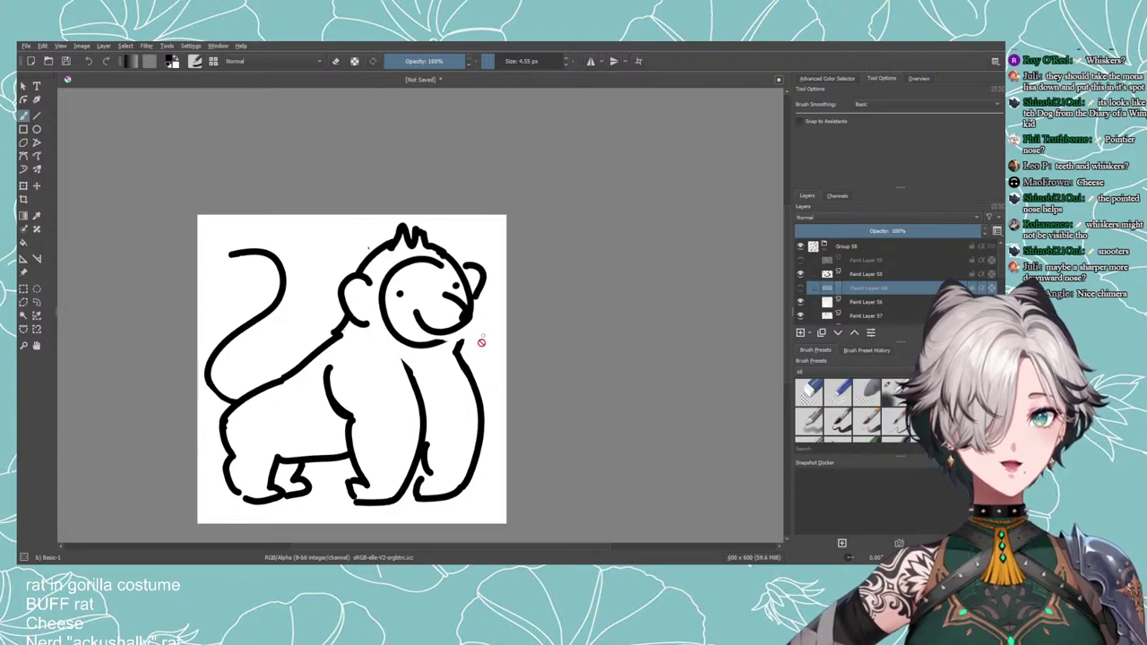
click(854, 305)
key(e)
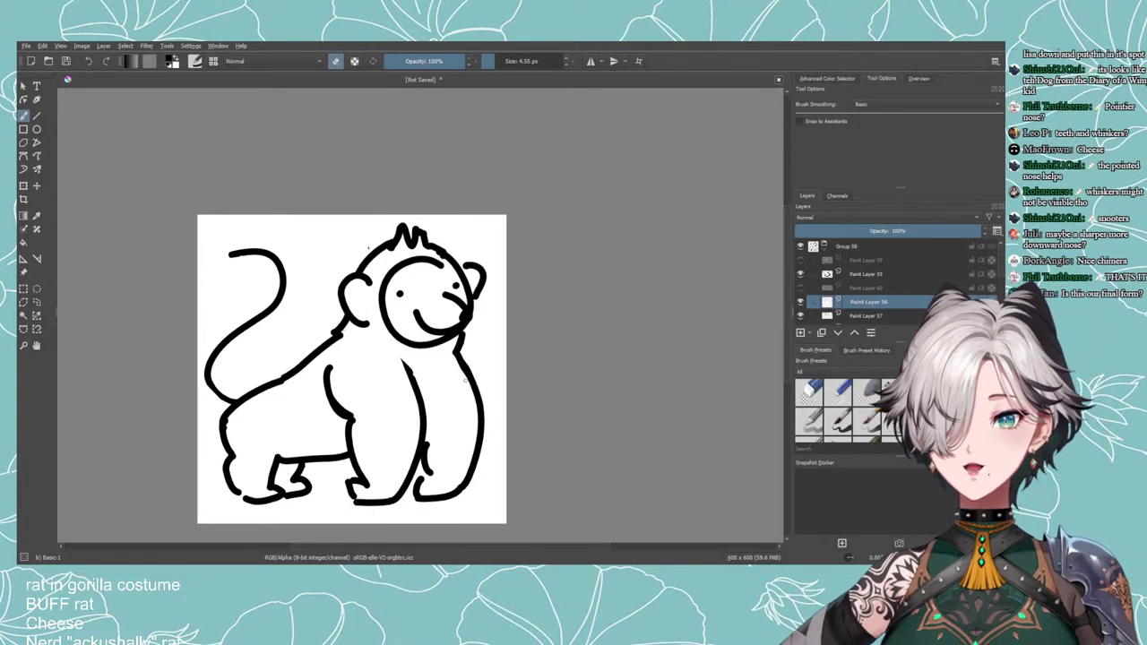
Try short whiskers on both sides of the old snout on Paint Layer 56, and undo them.
key(e)
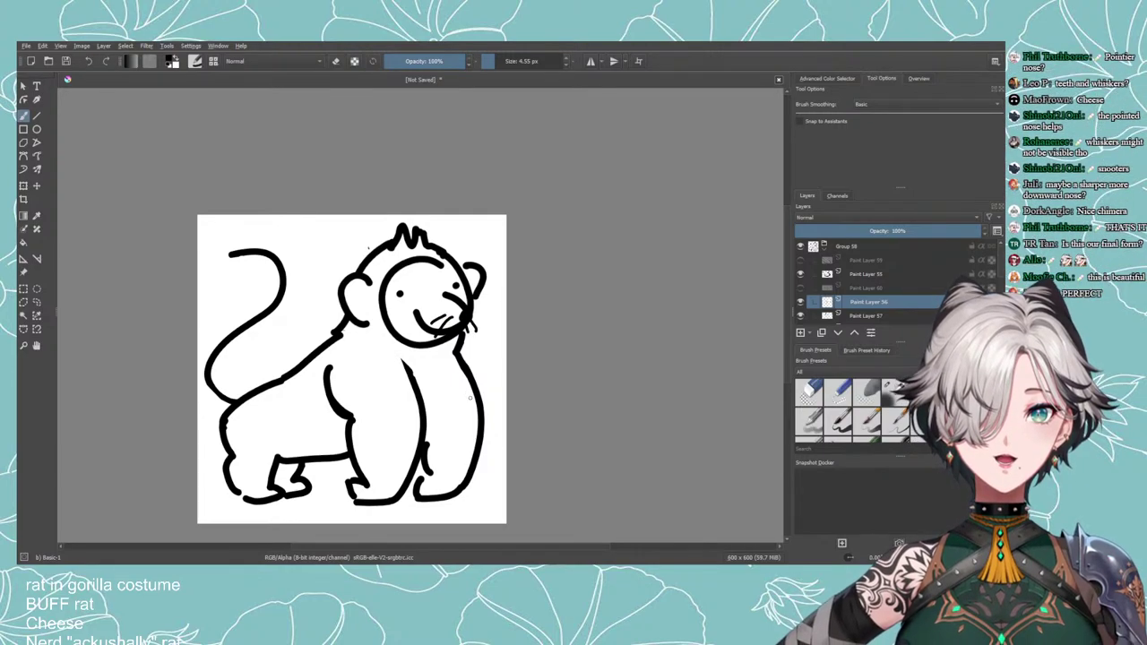
scroll(469, 397, down, 3)
scroll(469, 397, up, 5)
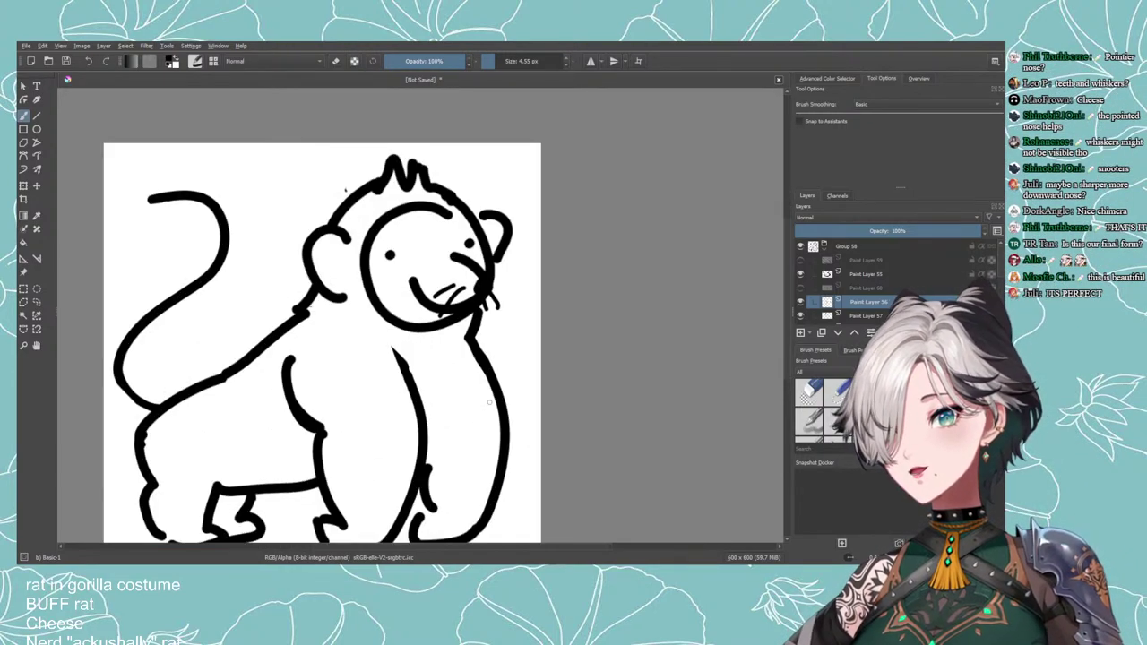
click(23, 186)
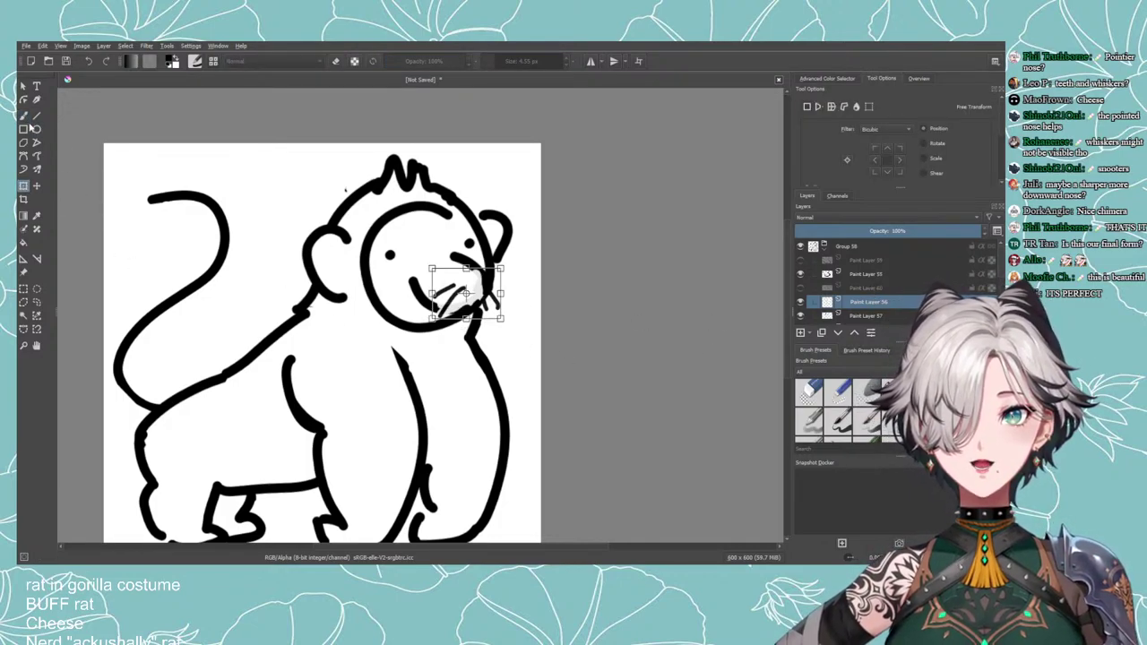
key(b)
key(ctrl+z)
key(ctrl+z)
key(ctrl+z)
key(ctrl+z)
key(ctrl+z)
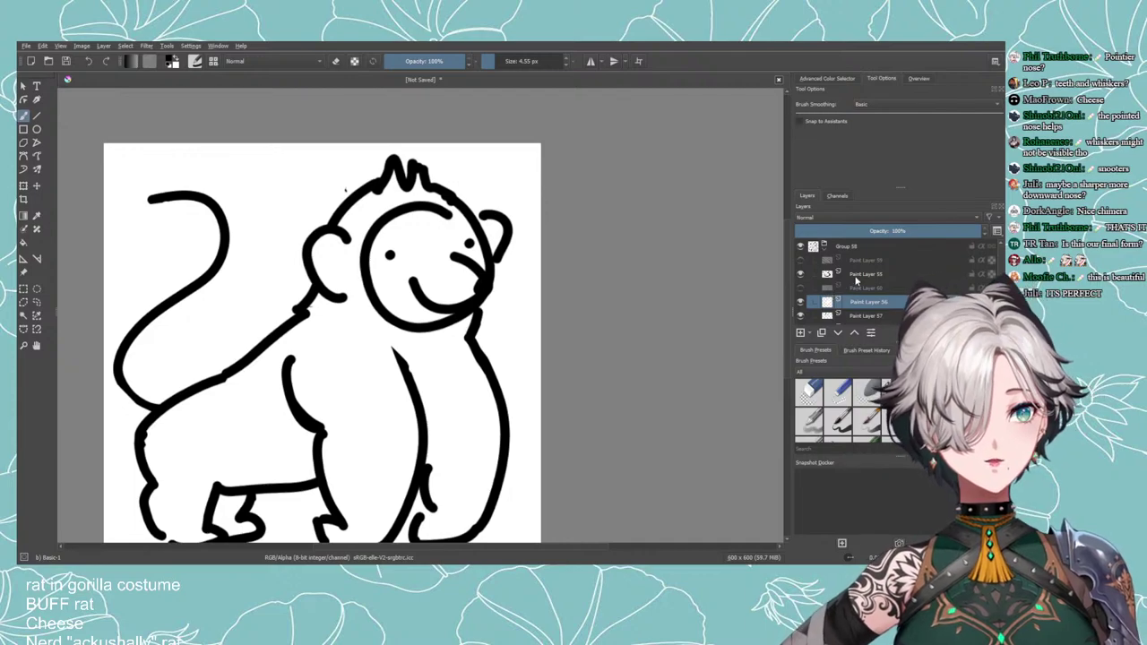
Move the two dot eyes from Paint Layer 55 onto their own pasted layer using a freehand selection.
click(855, 276)
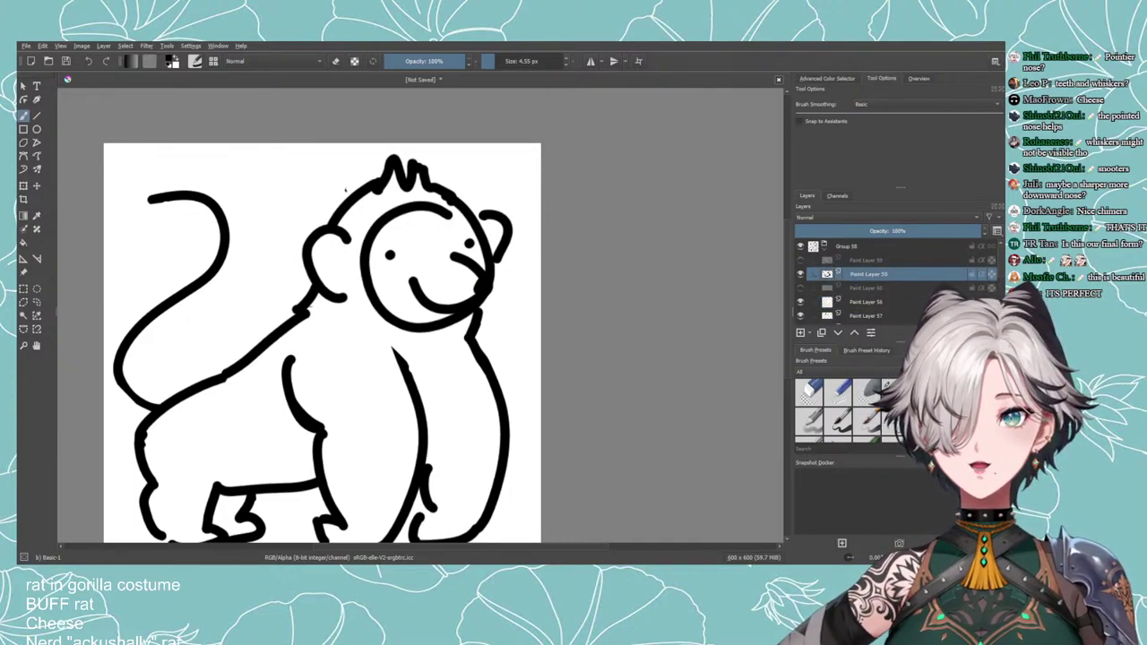
click(24, 185)
mouse_move(492, 277)
mouse_down()
mouse_move(513, 277)
mouse_move(494, 277)
mouse_up()
click(37, 302)
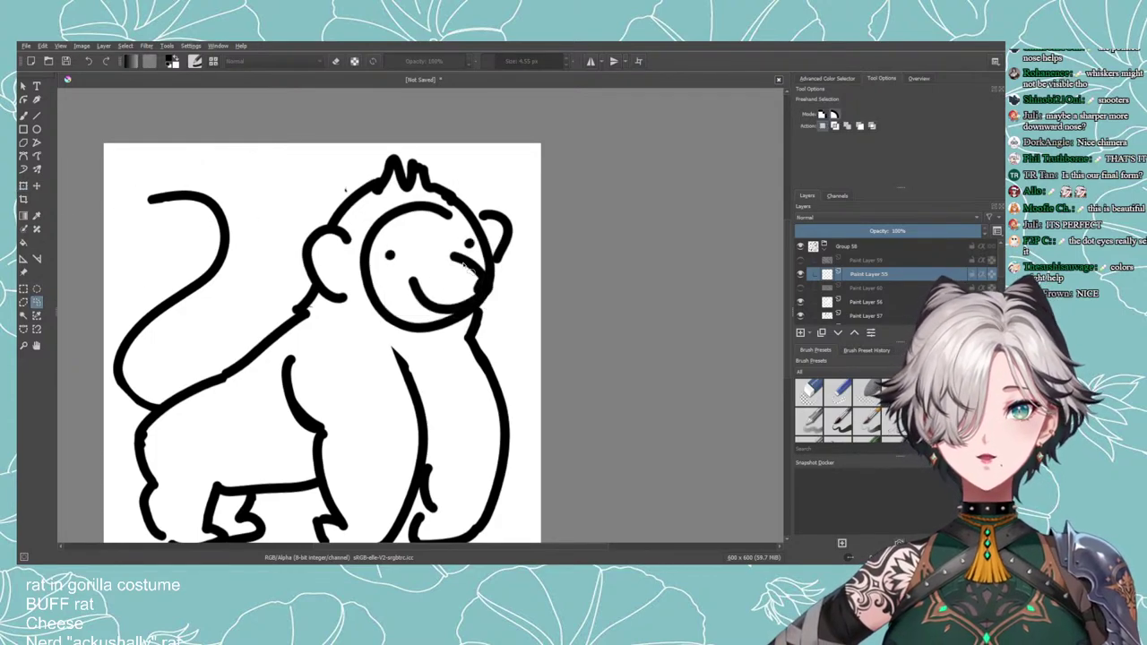
mouse_move(387, 232)
mouse_down()
mouse_move(419, 269)
mouse_move(499, 248)
mouse_move(386, 224)
mouse_up()
key(ctrl+c)
key(ctrl+v)
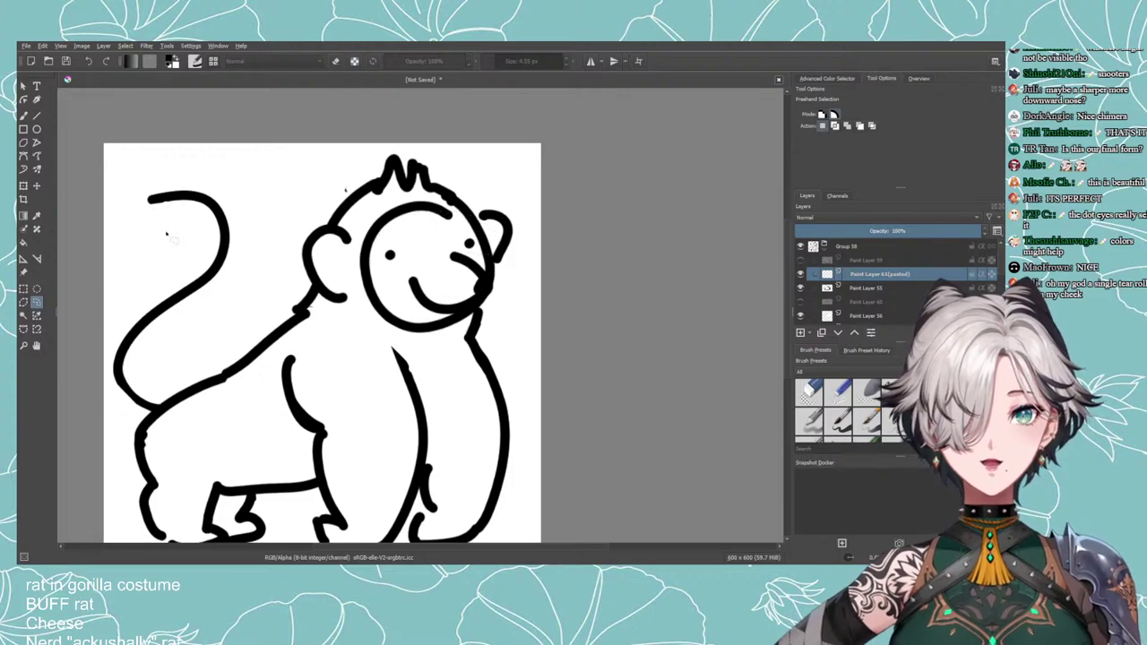
Transform the mouth and nose on Paint Layer 55, stretching them horizontally so the snout sticks out past the head.
click(24, 186)
click(867, 287)
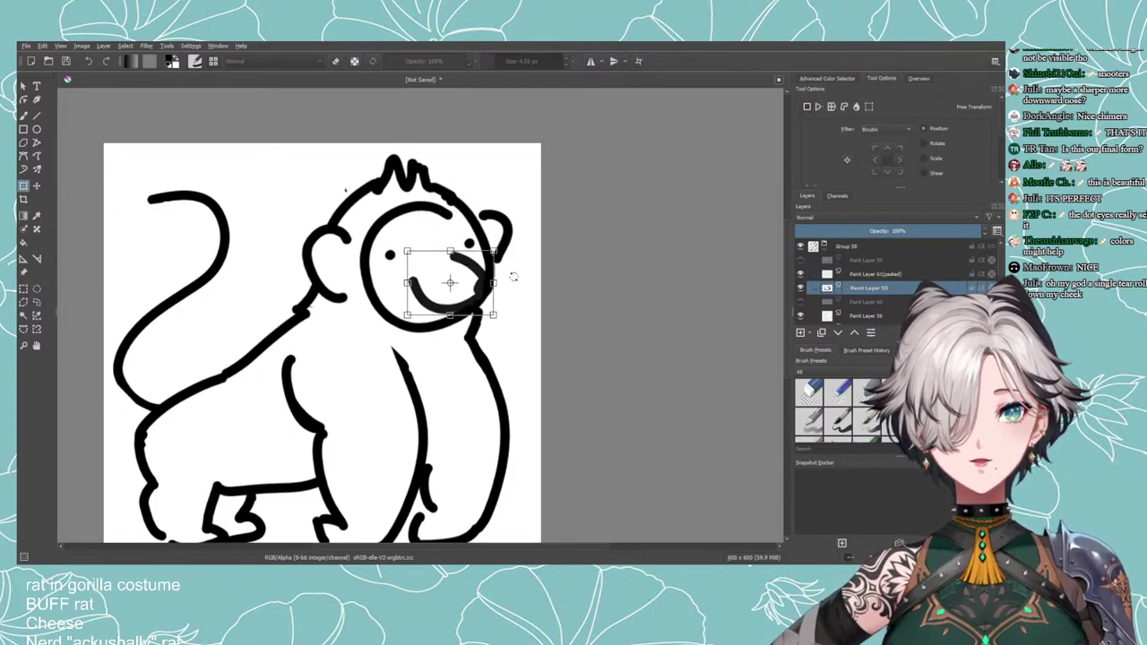
drag(513, 276, 516, 286)
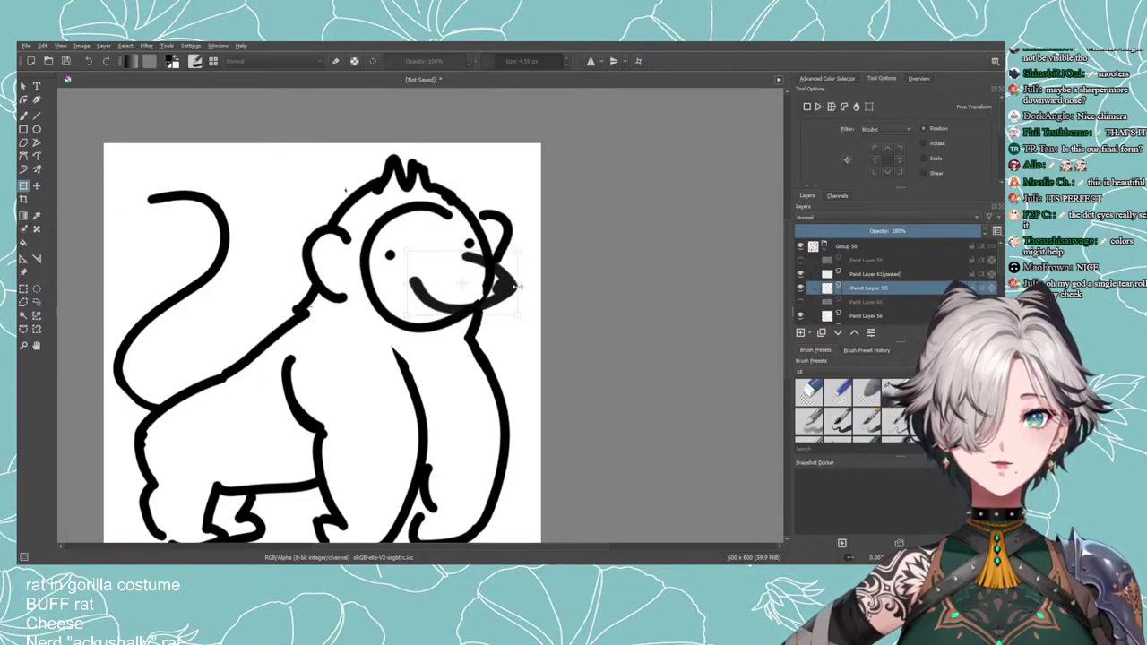
key(Return)
Paint white over the head outline crossing the stretched snout on Paint Layer 56.
scroll(607, 316, down, 1)
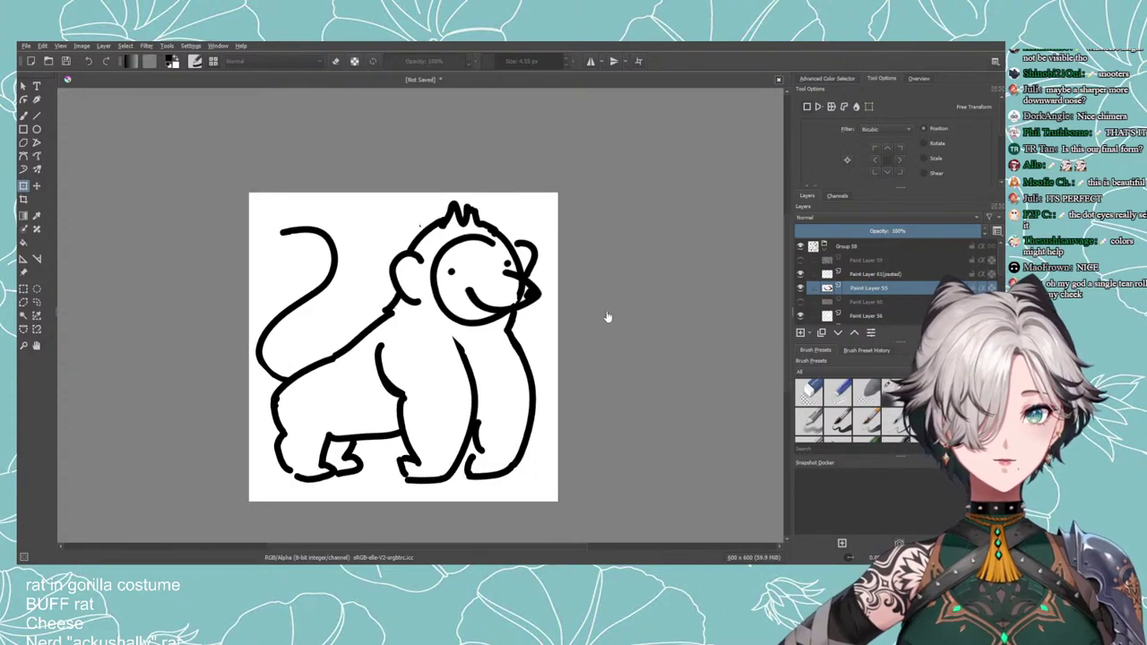
click(809, 316)
scroll(655, 310, up, 1)
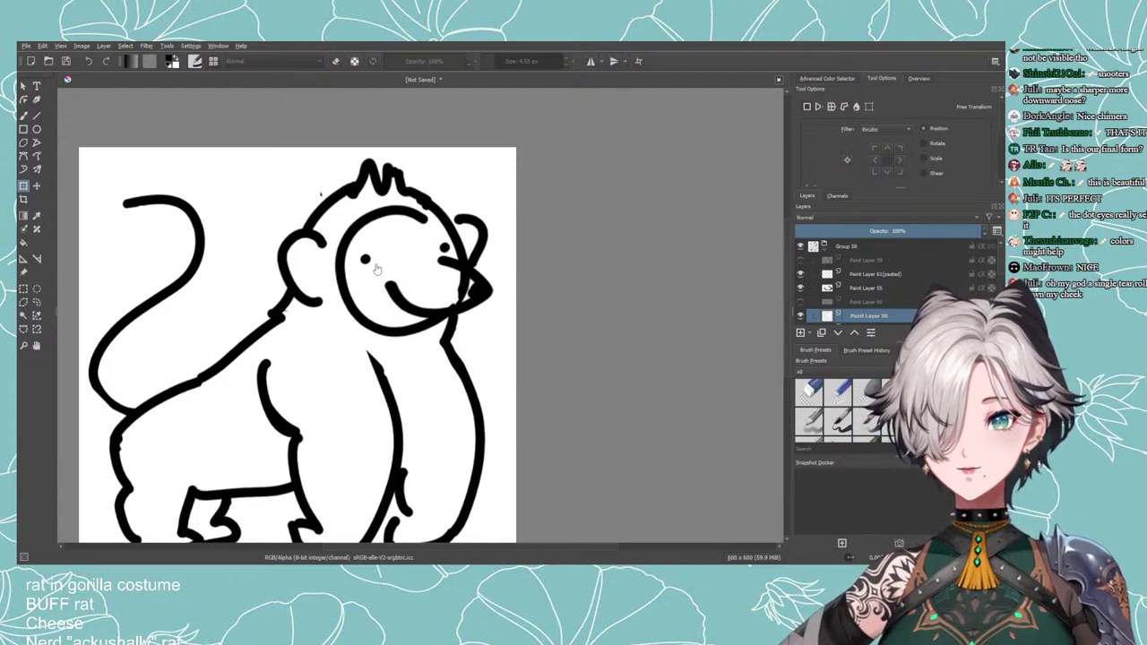
click(23, 115)
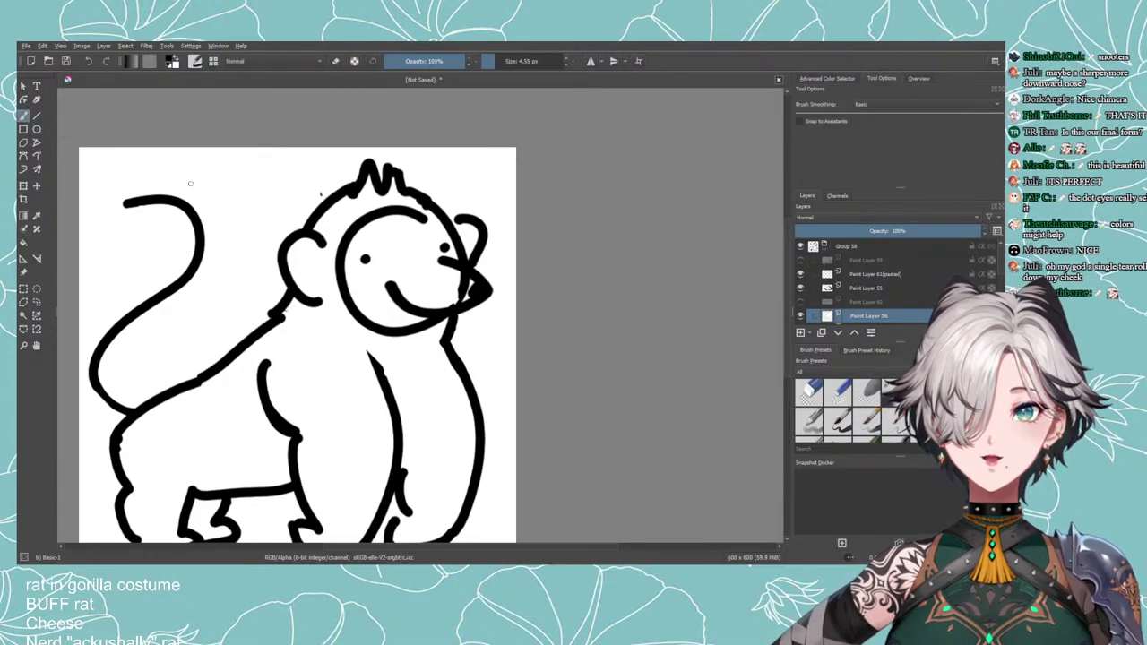
key(x)
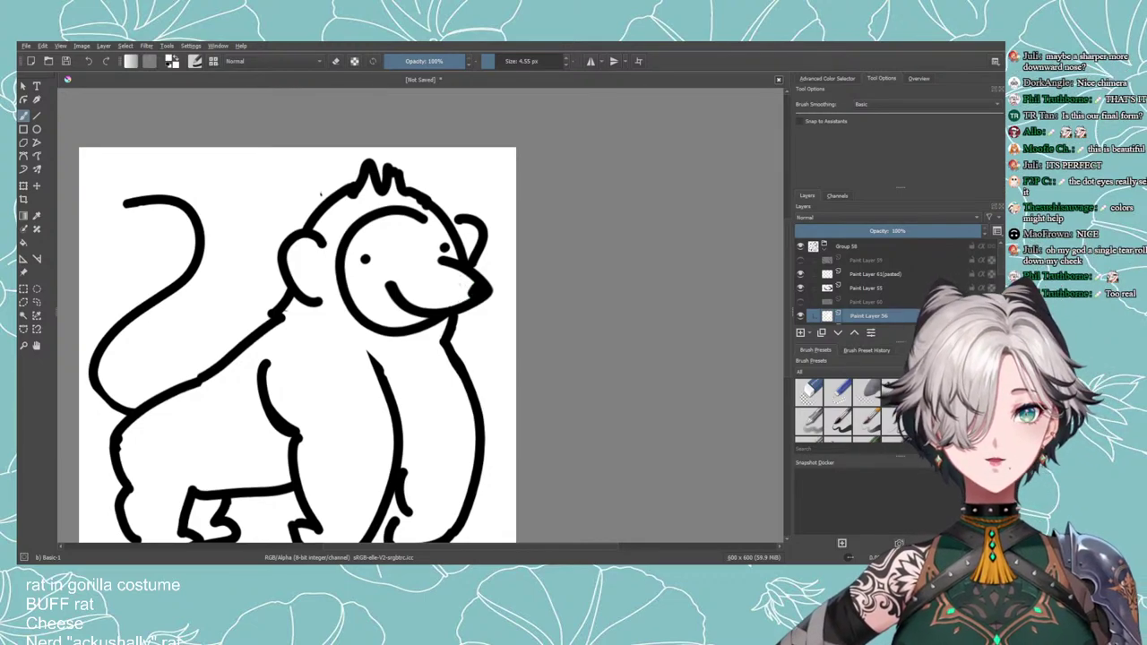
Draw short black whiskers across the near side of the snout on Paint Layer 55, undoing the unwanted strokes.
click(846, 274)
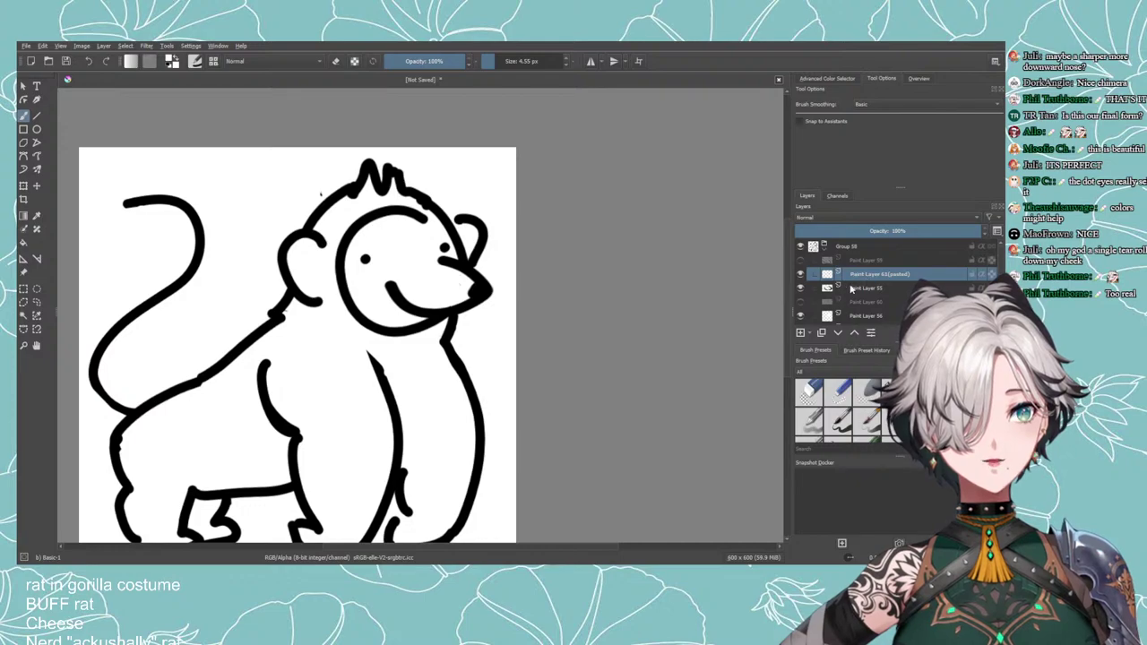
click(851, 287)
ctrl+click(478, 294)
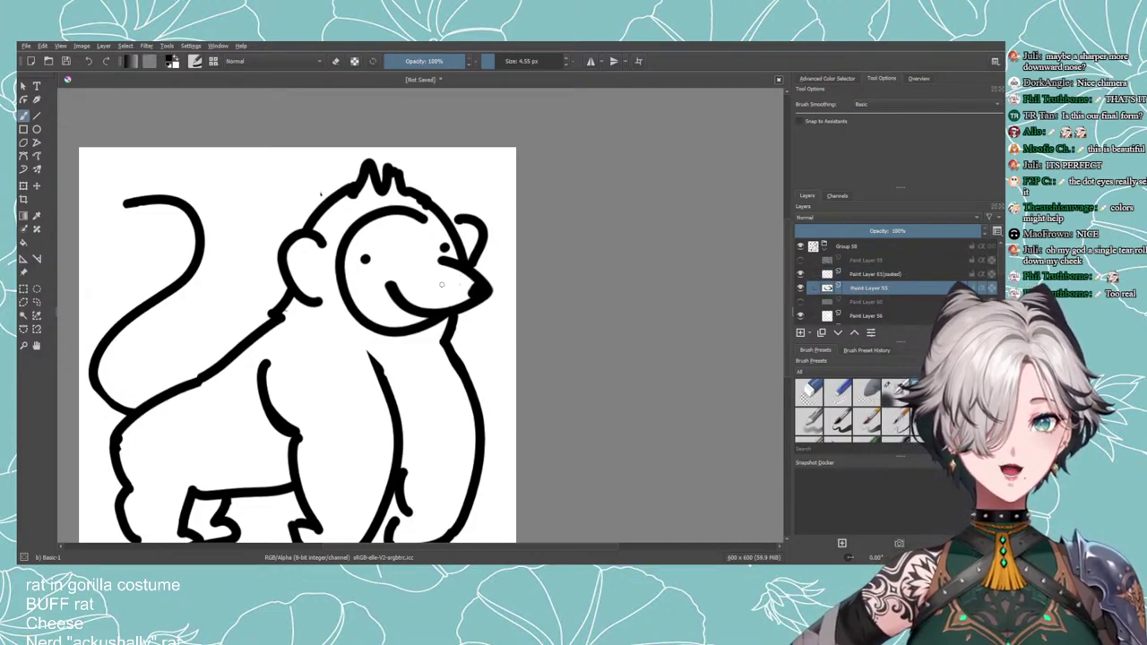
mouse_move(440, 286)
mouse_down()
mouse_move(424, 329)
mouse_move(444, 312)
mouse_up()
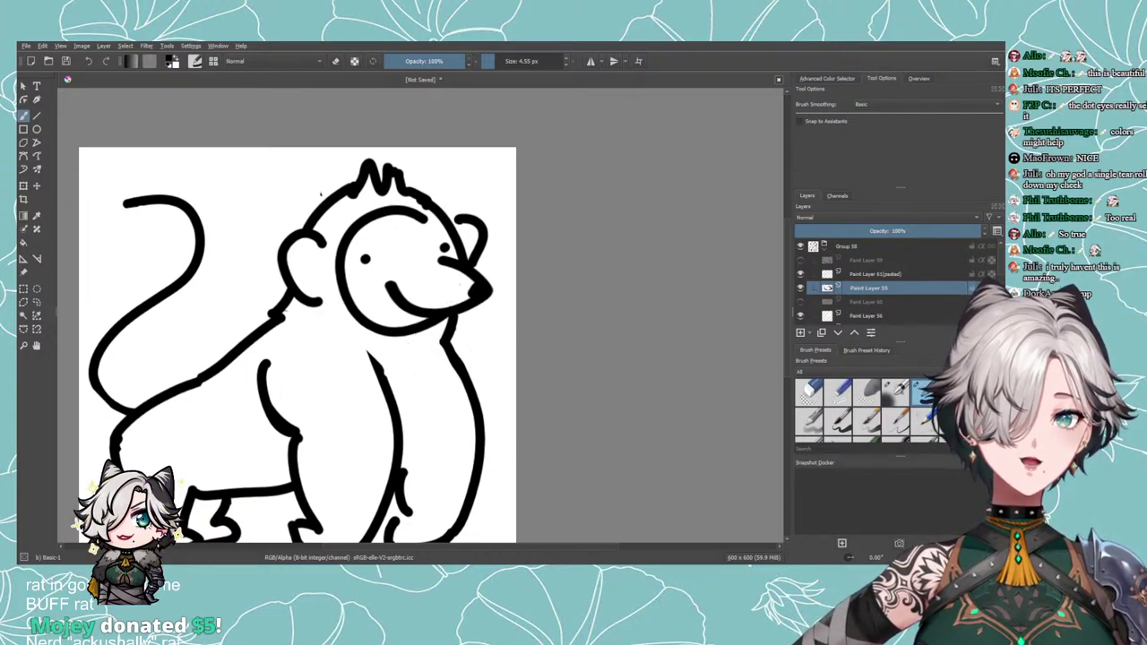
mouse_move(429, 349)
mouse_down()
mouse_move(438, 317)
mouse_move(414, 366)
mouse_up()
key(ctrl+z)
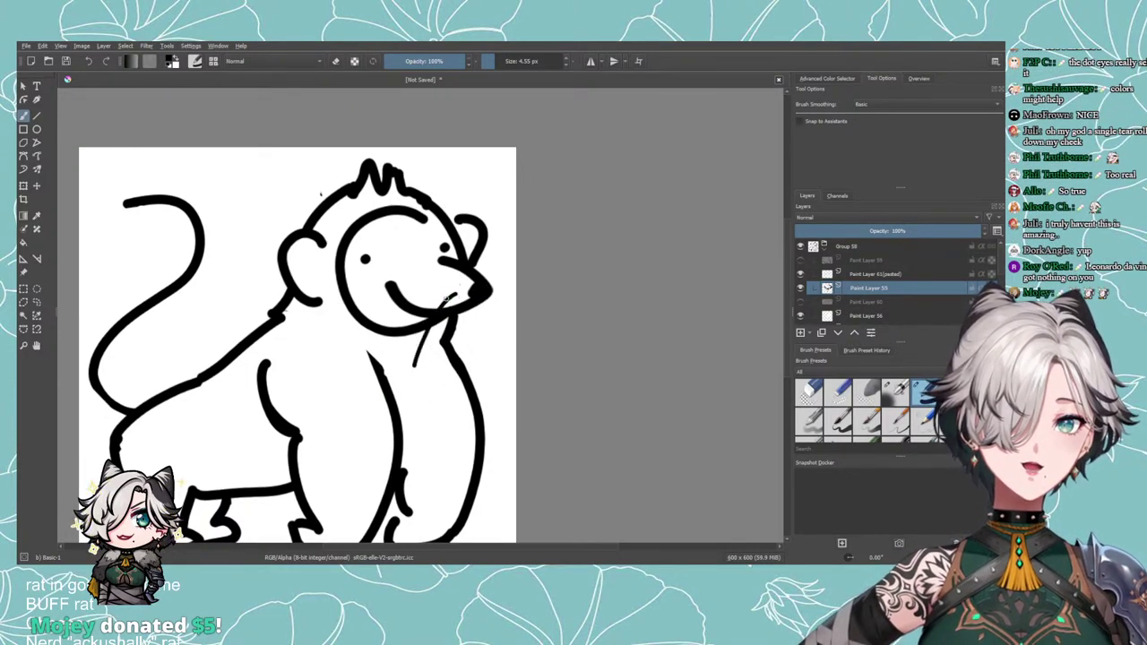
drag(445, 290, 421, 303)
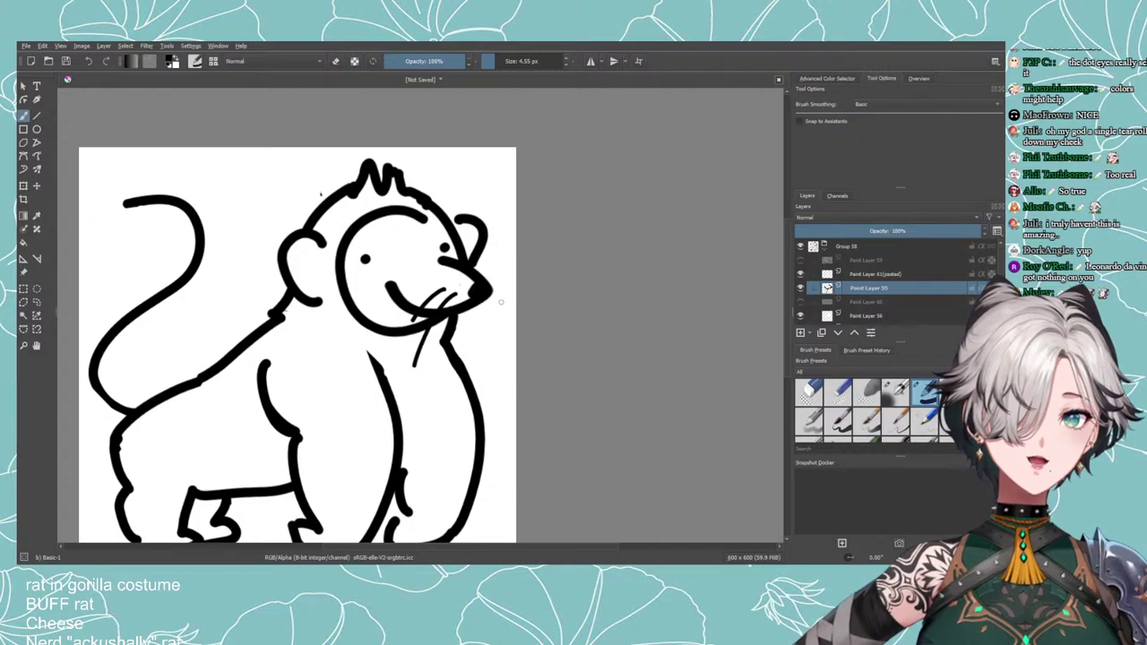
key(ctrl+z)
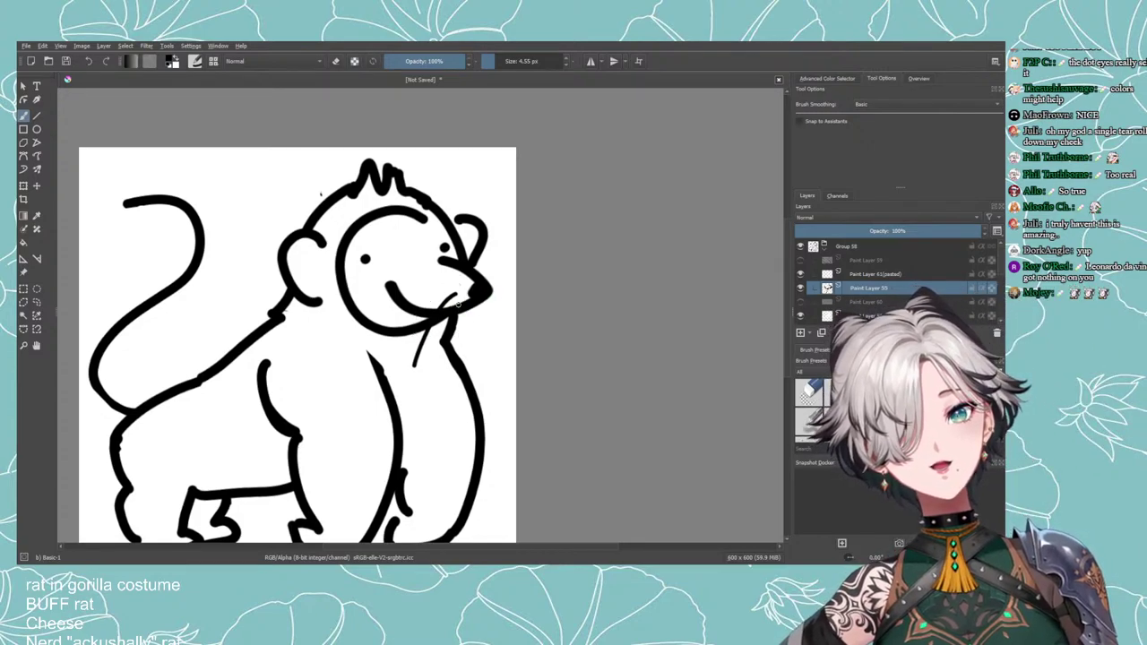
key(ctrl+z)
drag(455, 294, 411, 336)
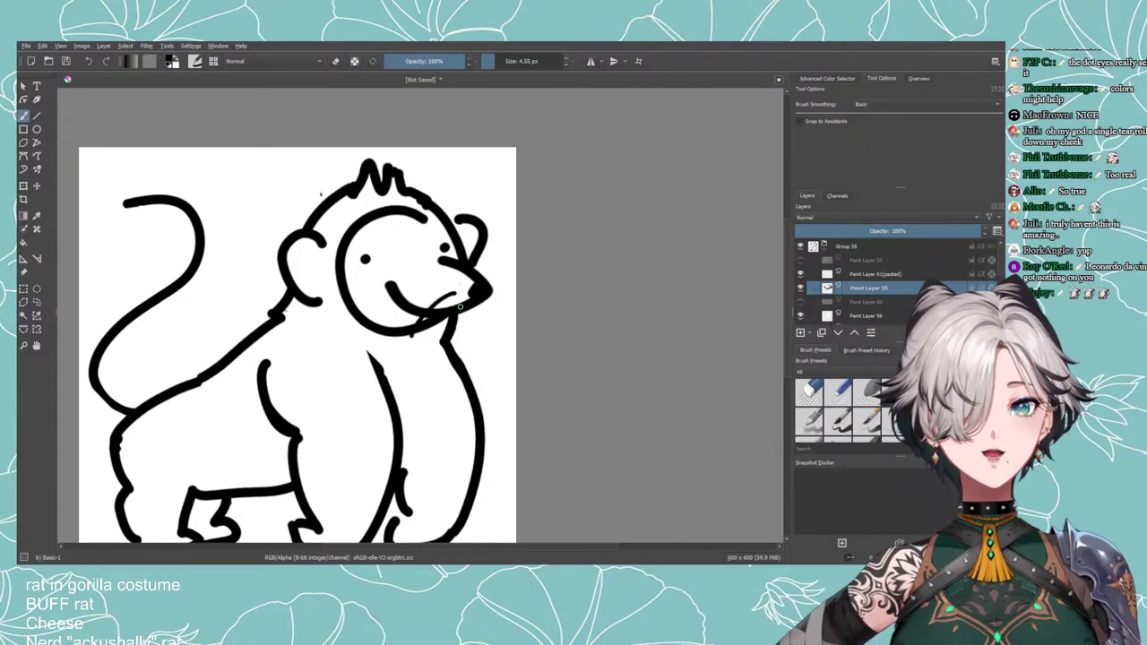
Draw short downward-curving whiskers on the far side of the nose, replacing the higher outward strokes.
drag(460, 306, 446, 349)
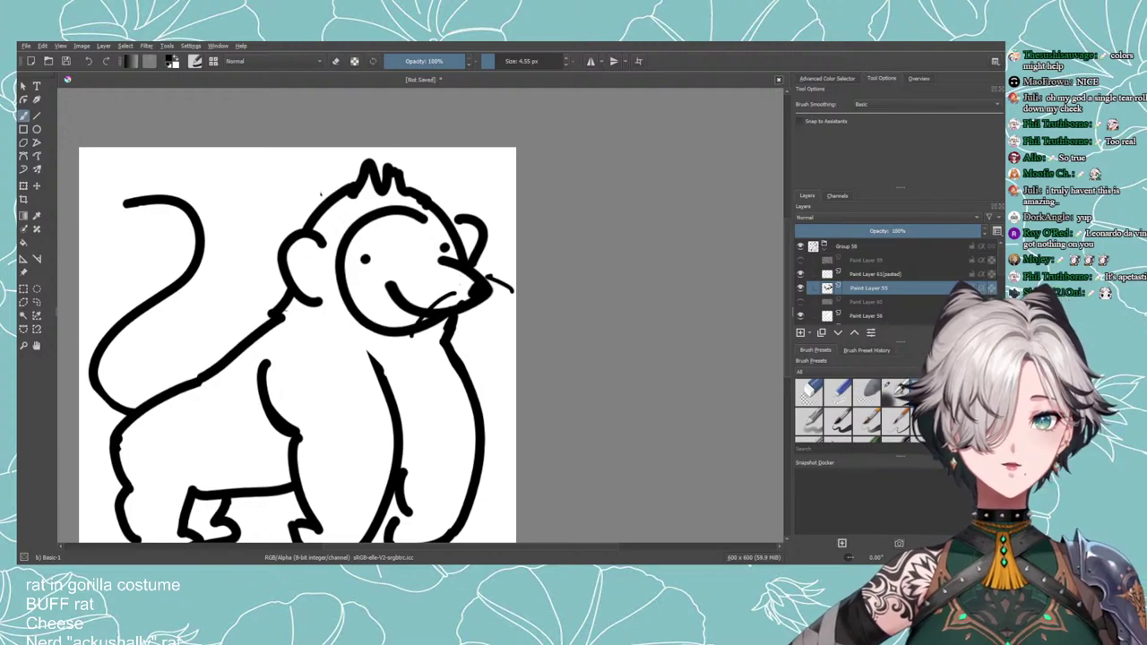
key(ctrl+z)
mouse_move(485, 307)
mouse_down()
mouse_move(498, 320)
mouse_move(483, 314)
mouse_up()
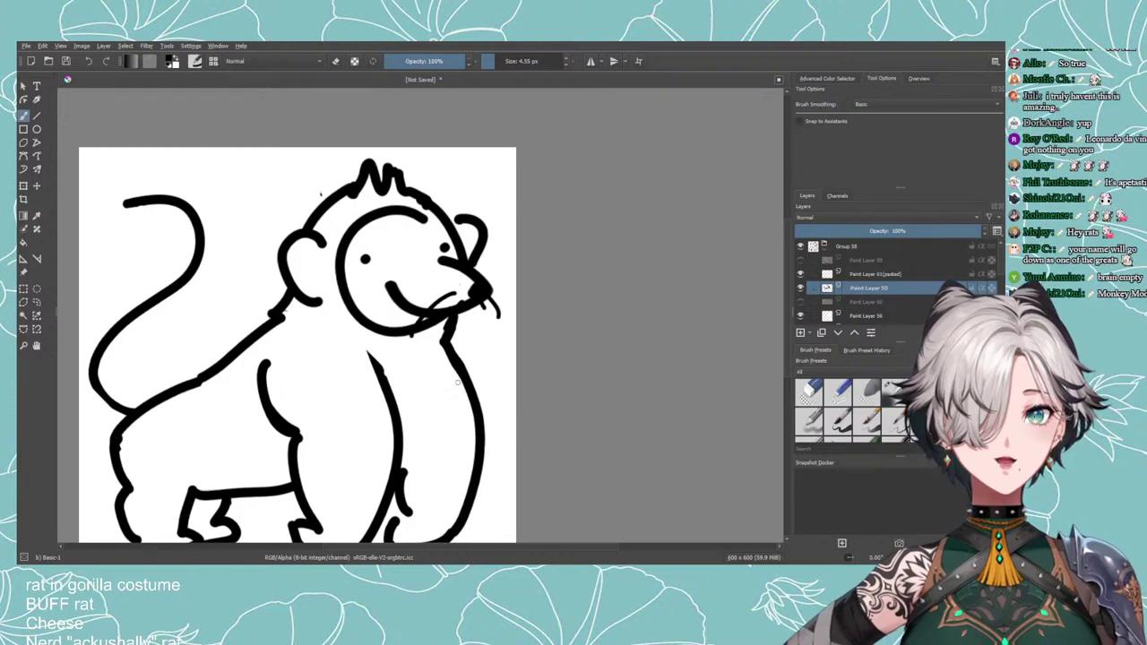
scroll(439, 383, down, 2)
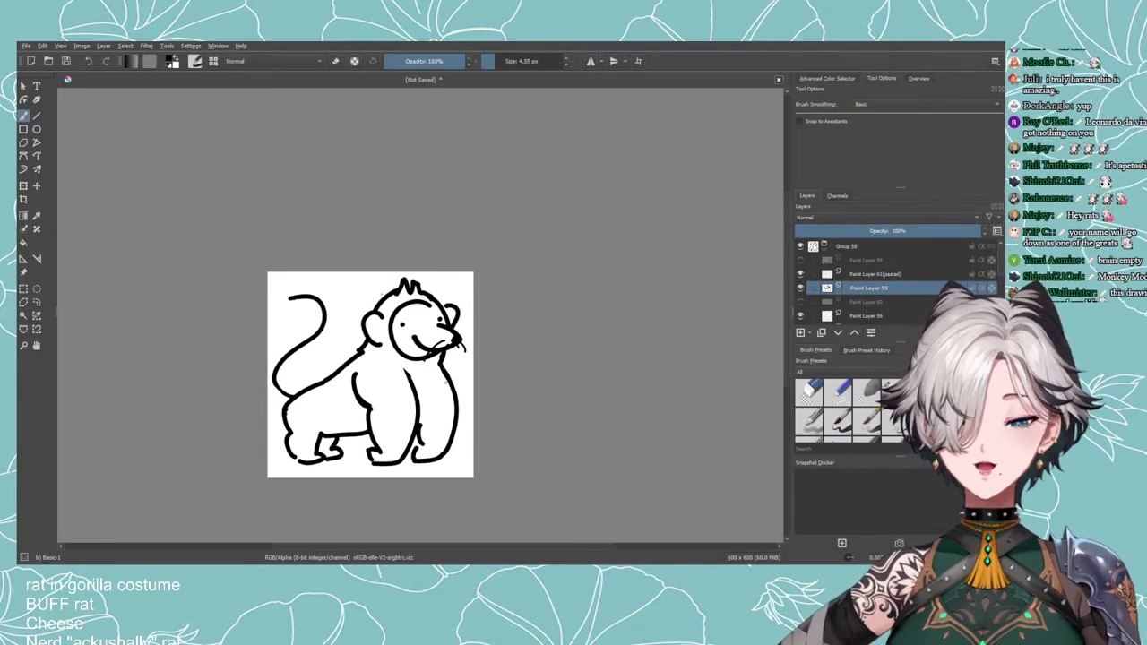
scroll(445, 382, up, 2)
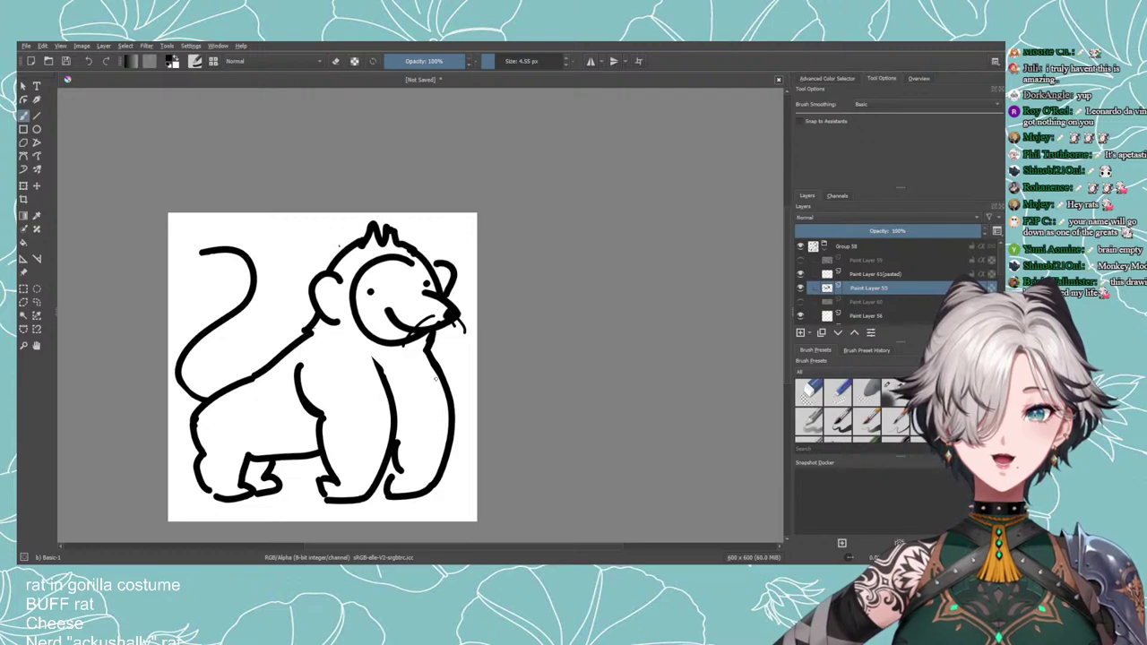
scroll(472, 391, down, 5)
scroll(418, 349, up, 3)
drag(504, 461, 421, 372)
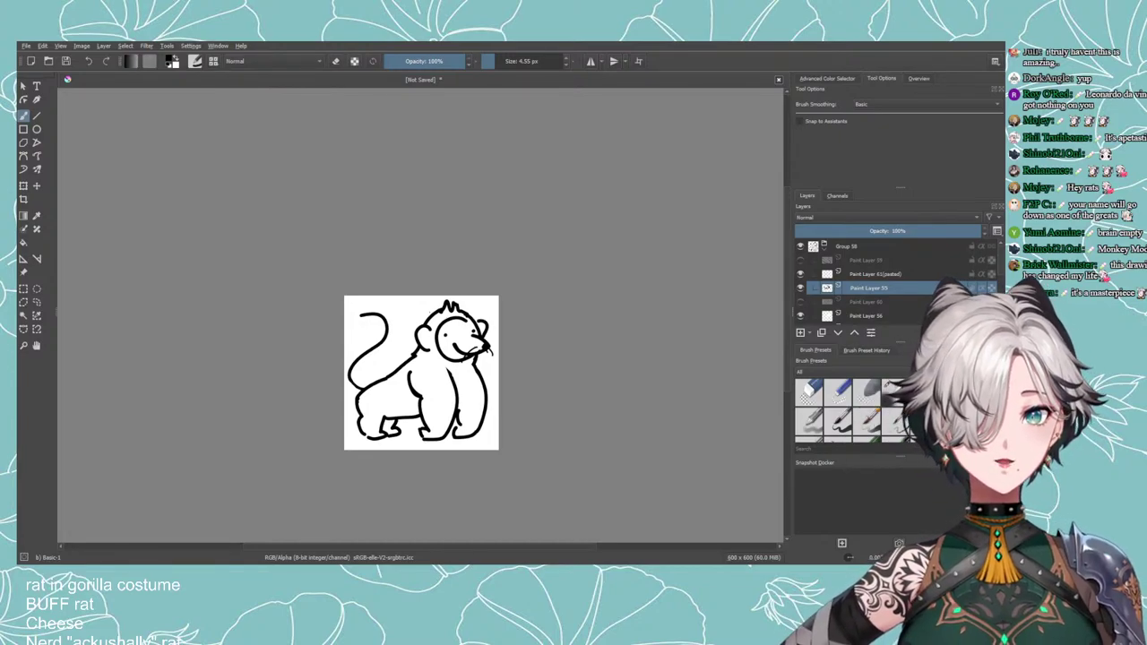
Add a paint layer beneath the Paint Layer 54 line art and fill the body, head and ears dark grey with a 25.16 px brush.
scroll(481, 389, up, 1)
scroll(864, 286, down, 2)
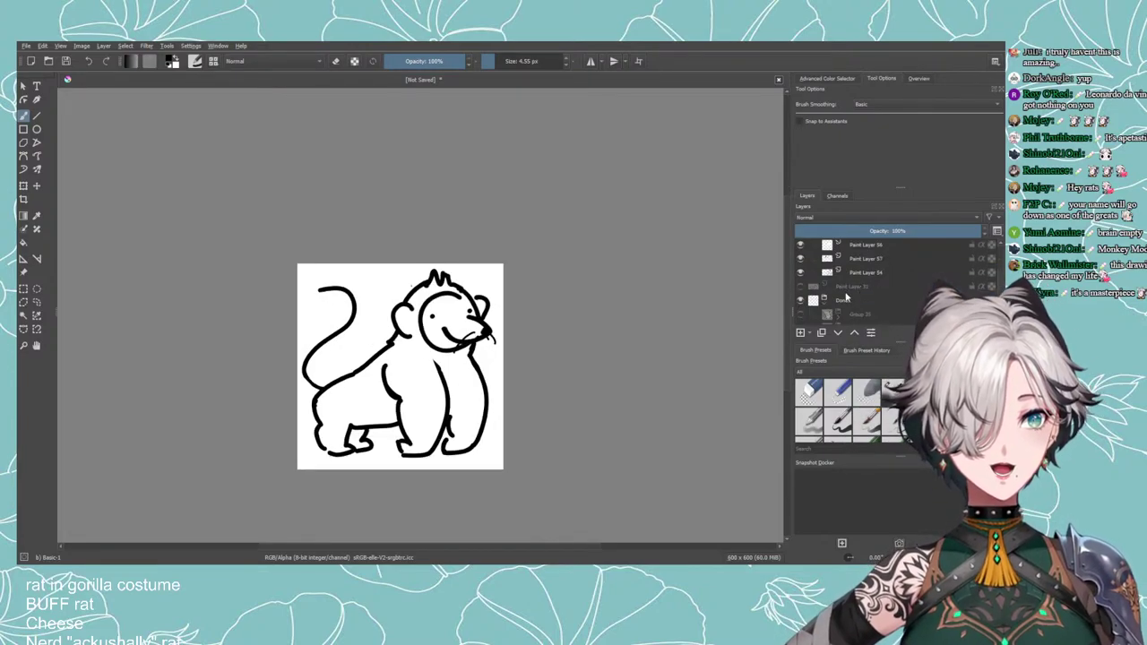
click(865, 274)
click(798, 332)
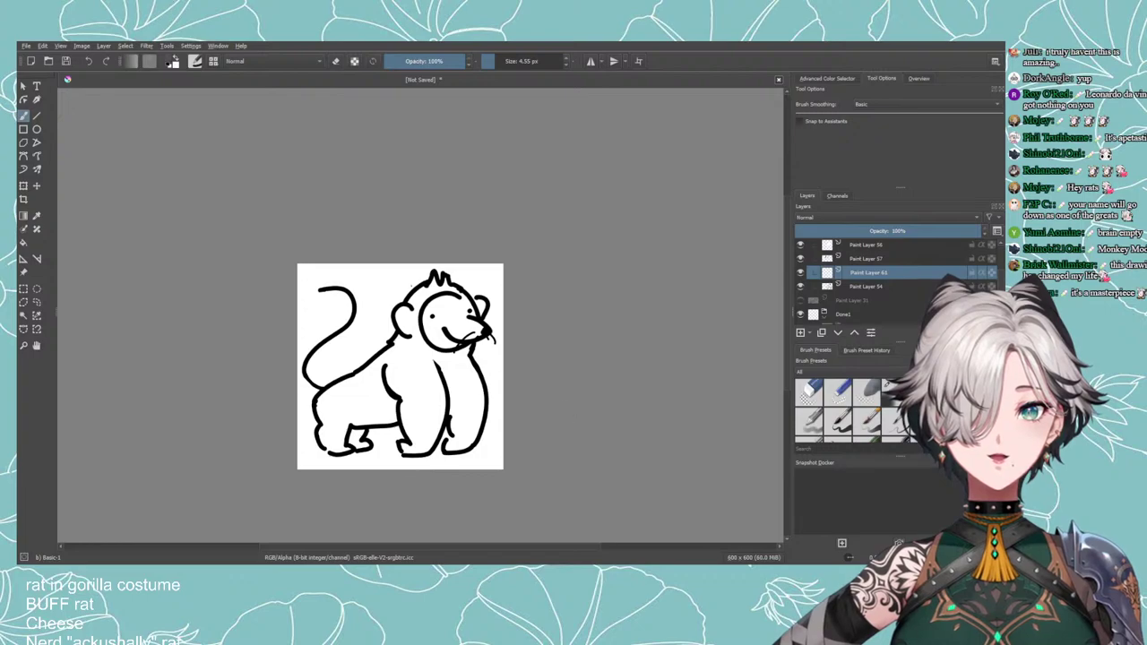
drag(506, 61, 536, 61)
mouse_move(427, 374)
mouse_down()
mouse_move(392, 383)
mouse_move(401, 357)
mouse_move(388, 386)
mouse_move(360, 377)
mouse_move(375, 367)
mouse_move(329, 418)
mouse_move(337, 437)
mouse_move(353, 436)
mouse_move(387, 403)
mouse_move(423, 396)
mouse_move(389, 403)
mouse_move(421, 405)
mouse_move(415, 422)
mouse_move(434, 414)
mouse_move(428, 372)
mouse_move(457, 369)
mouse_move(466, 429)
mouse_move(420, 436)
mouse_up()
key(ctrl+Page_Down)
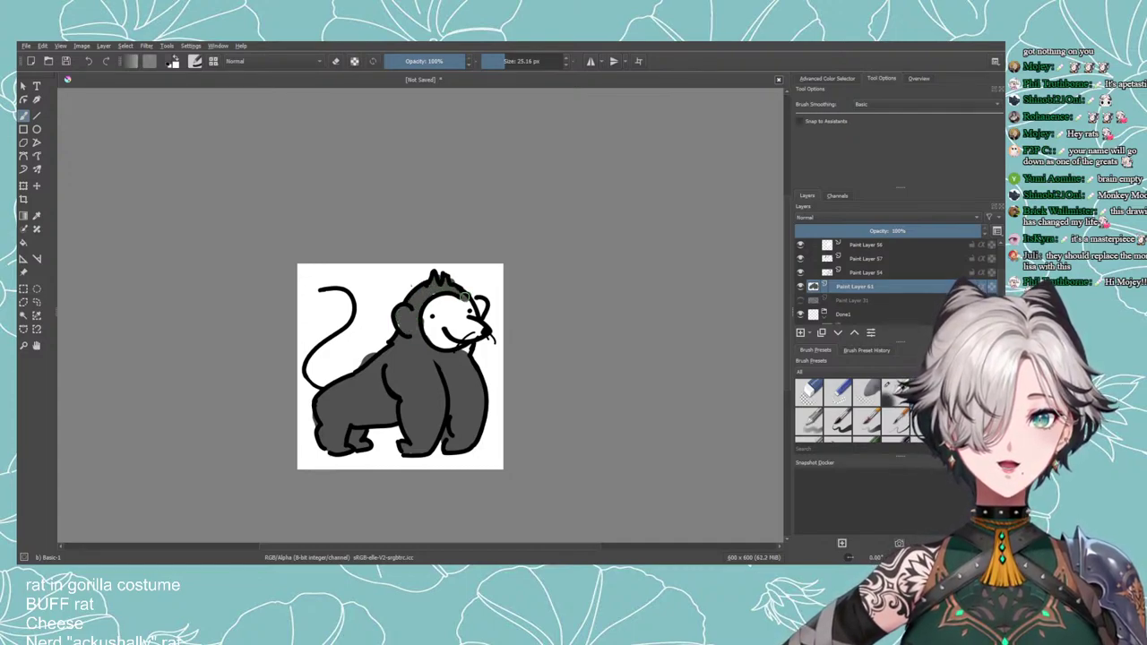
key(ctrl+z)
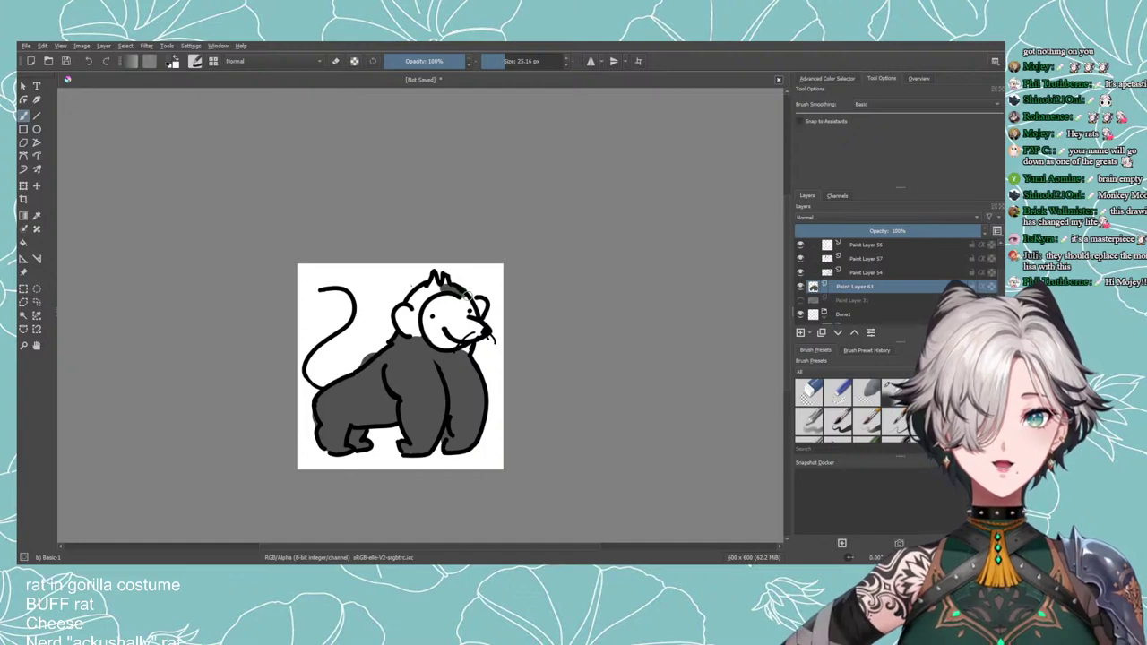
drag(467, 295, 486, 326)
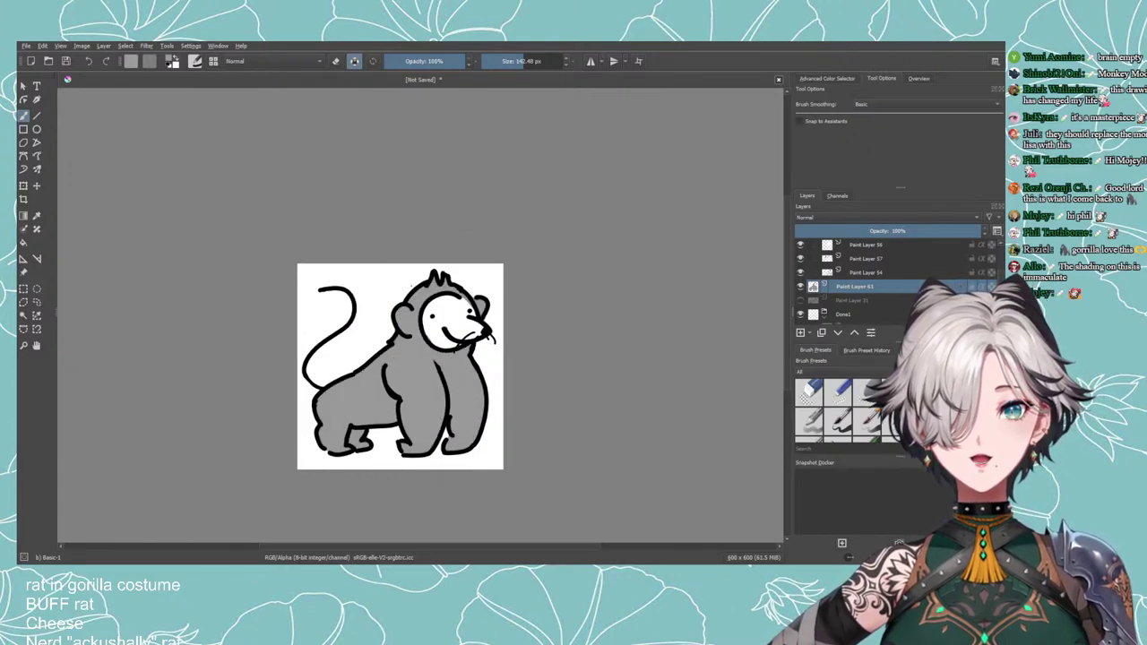
Recolour the gorilla costume's fill to a lighter grey using a 142.48 px brush with transparency preserved.
key(ctrl+z)
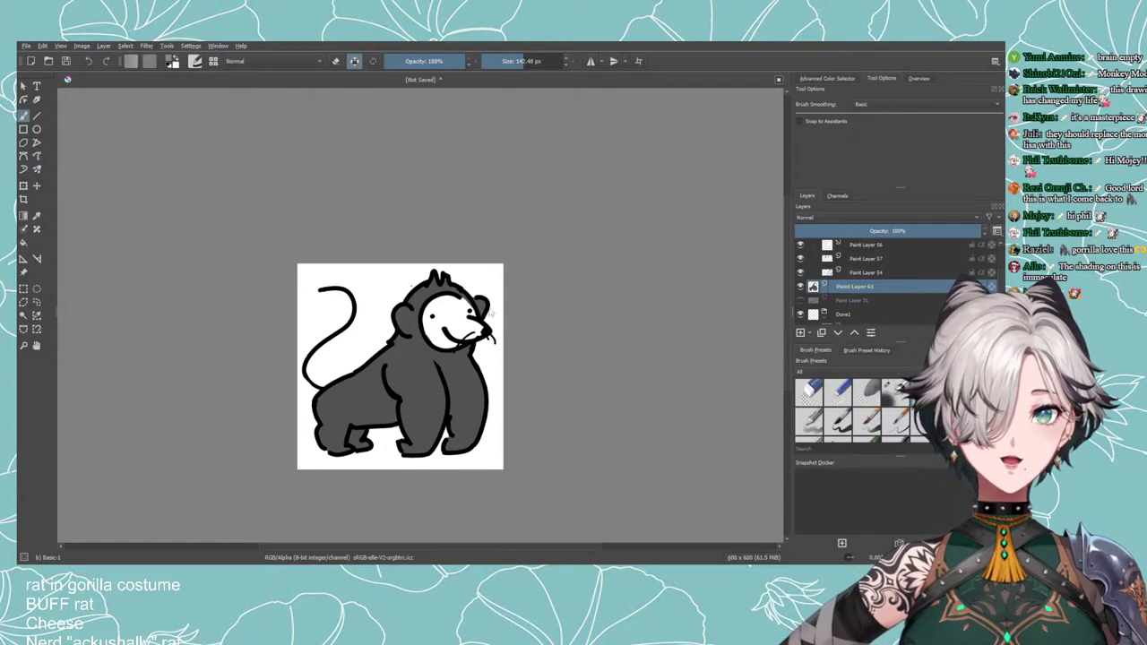
mouse_move(426, 430)
mouse_down()
mouse_move(374, 452)
mouse_move(502, 267)
mouse_move(289, 446)
mouse_up()
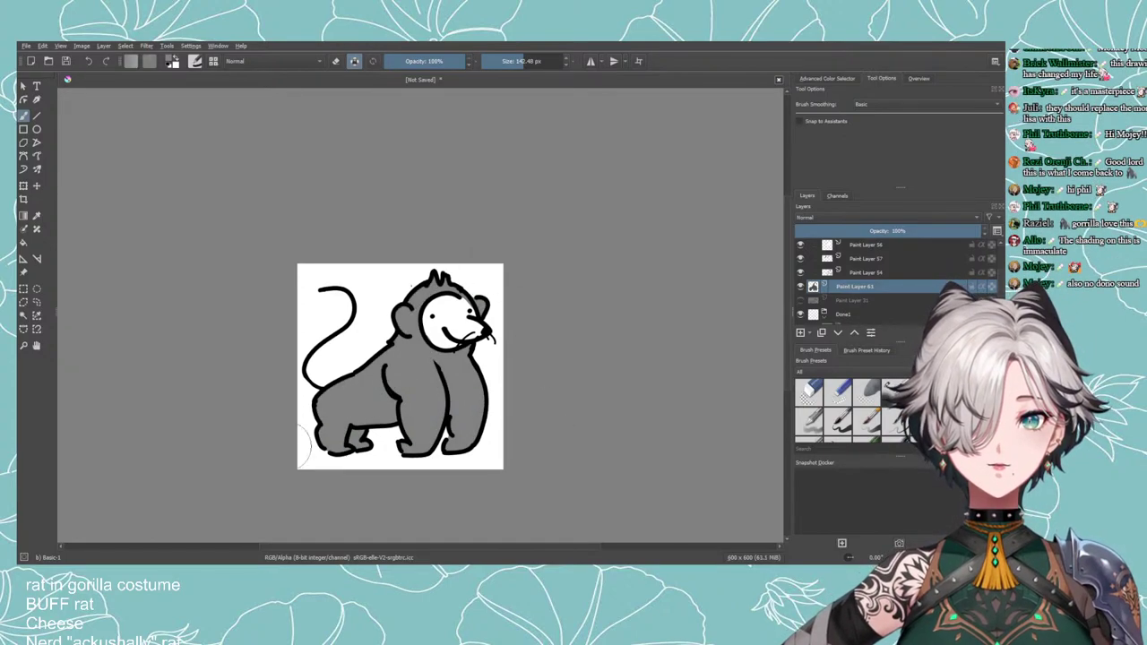
scroll(349, 412, down, 4)
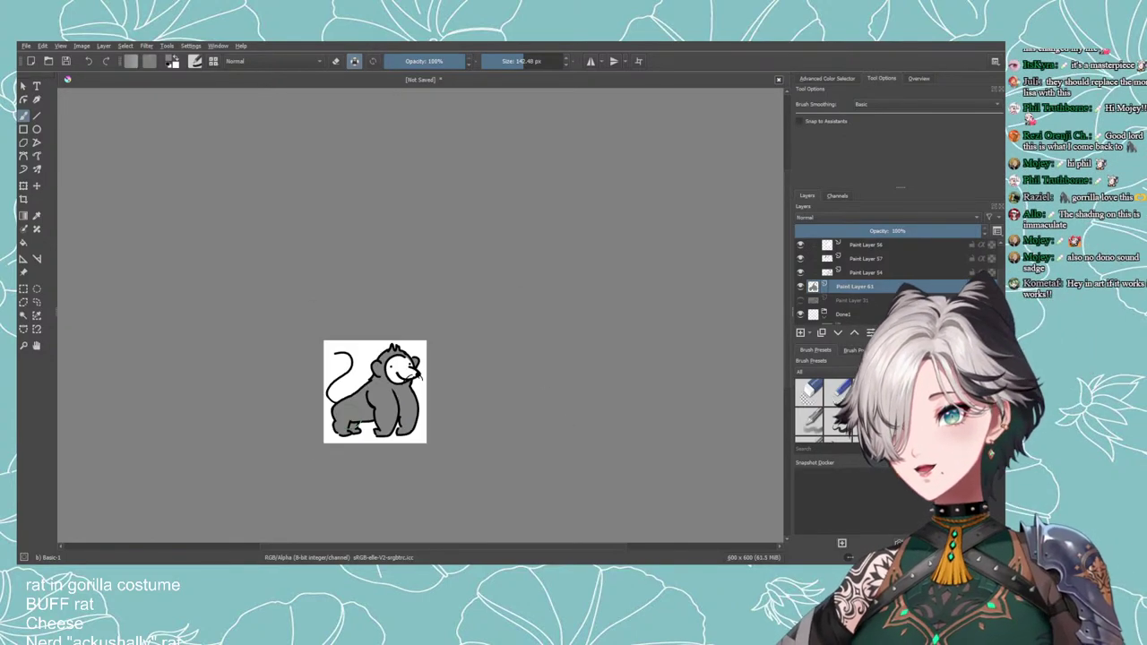
scroll(349, 385, up, 4)
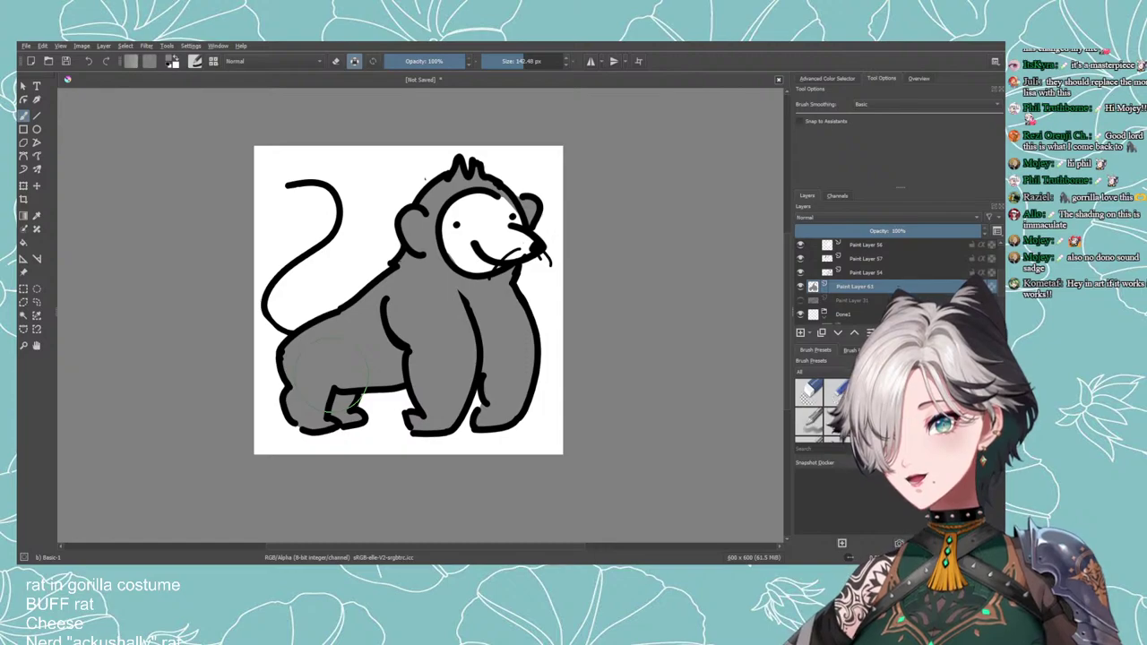
scroll(361, 430, down, 6)
scroll(364, 439, up, 6)
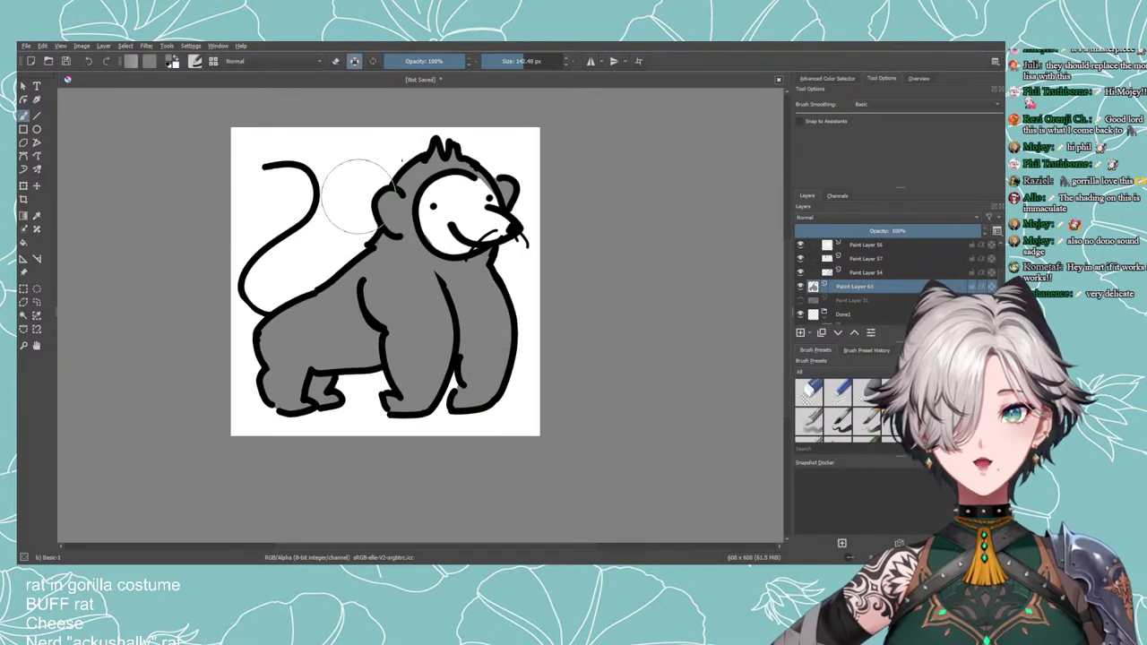
Move the grey fill layer into Group 58, directly below Paint Layer 54.
click(23, 185)
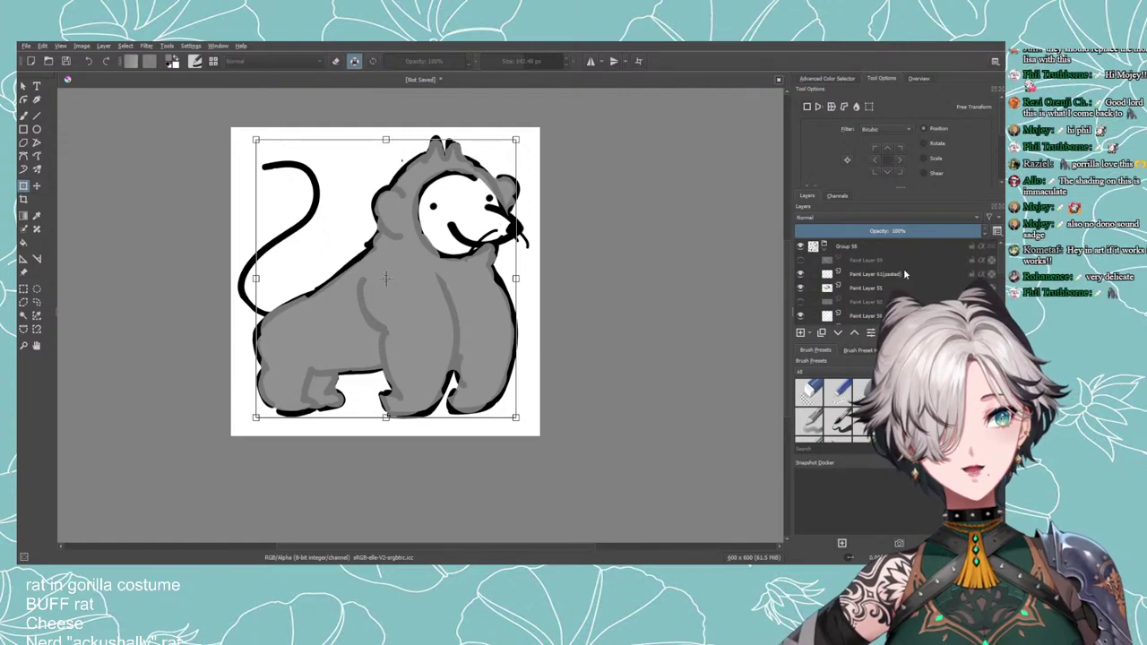
click(860, 273)
click(840, 288)
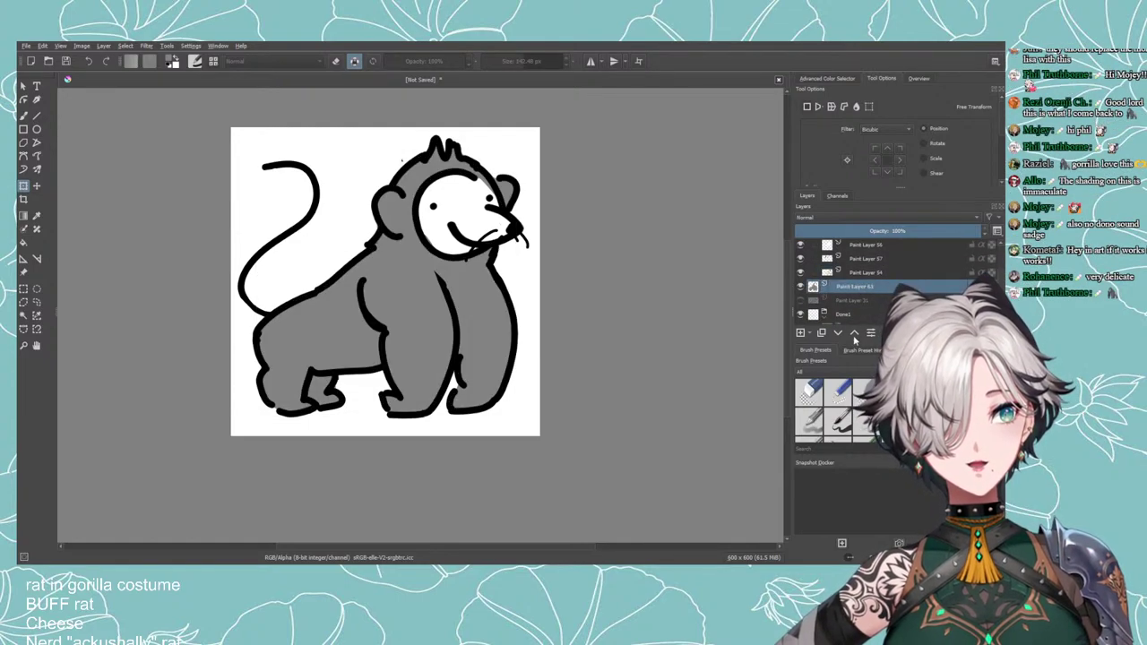
click(855, 334)
Transform the whole Group 58, scaling and repositioning the character so it fills the canvas.
key(ctrl+g)
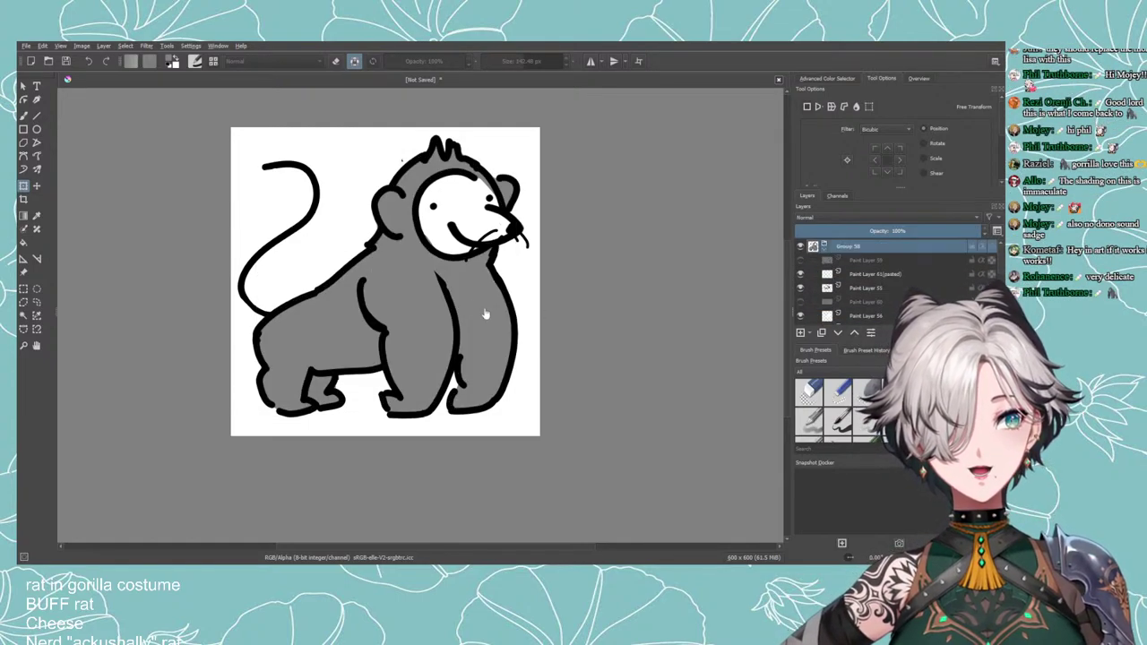
drag(472, 321, 458, 334)
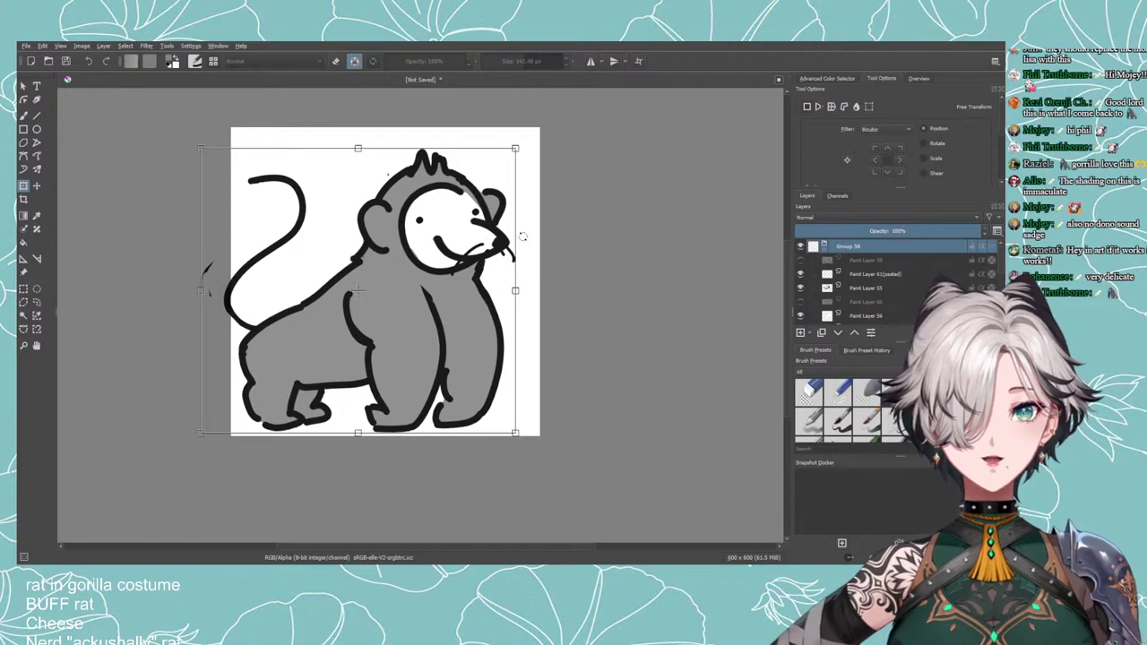
drag(515, 149, 521, 146)
drag(544, 127, 533, 136)
drag(473, 206, 481, 203)
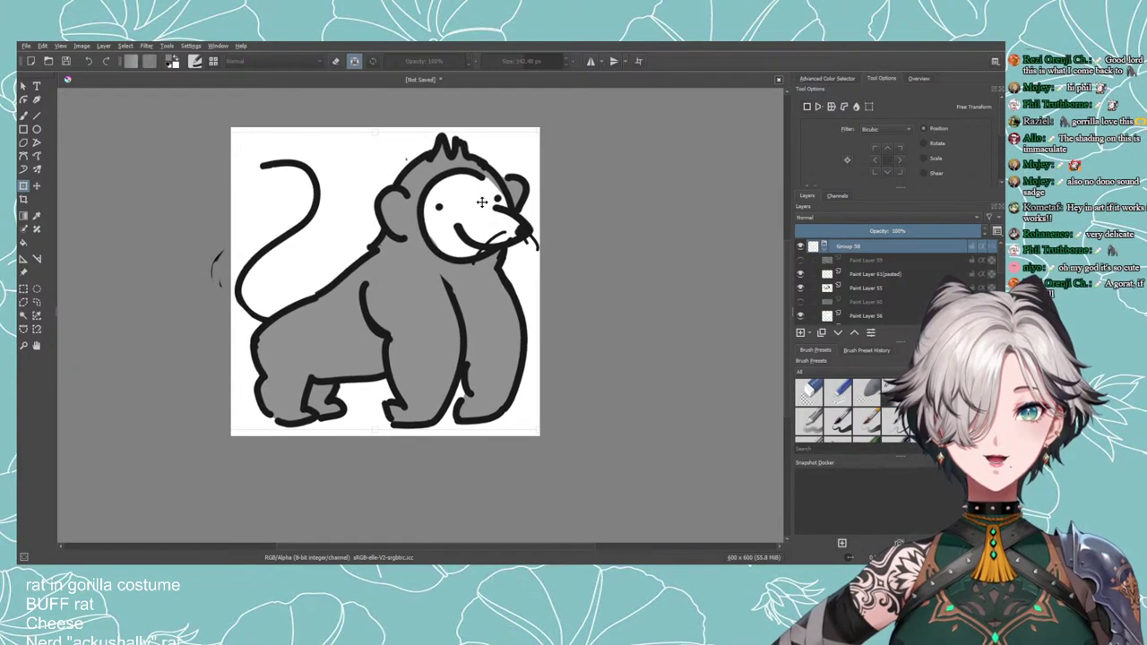
key(Return)
Paint both ears light pink on the grey fill layer, reducing the brush size to 25.16 px.
scroll(583, 248, down, 4)
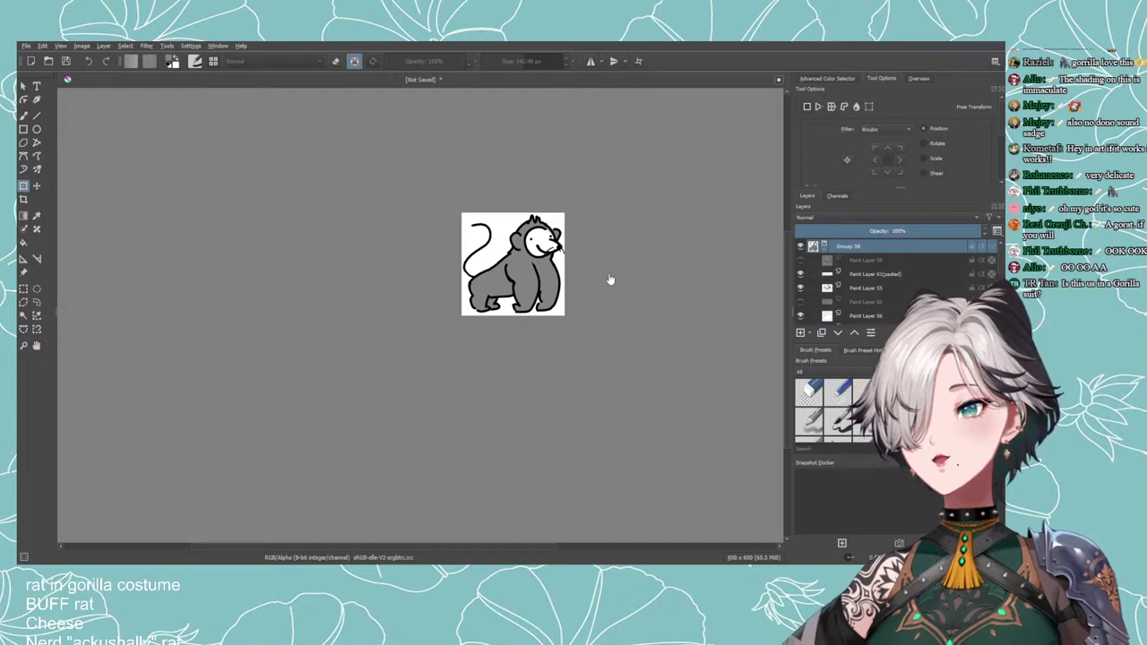
scroll(609, 280, up, 4)
scroll(528, 297, up, 2)
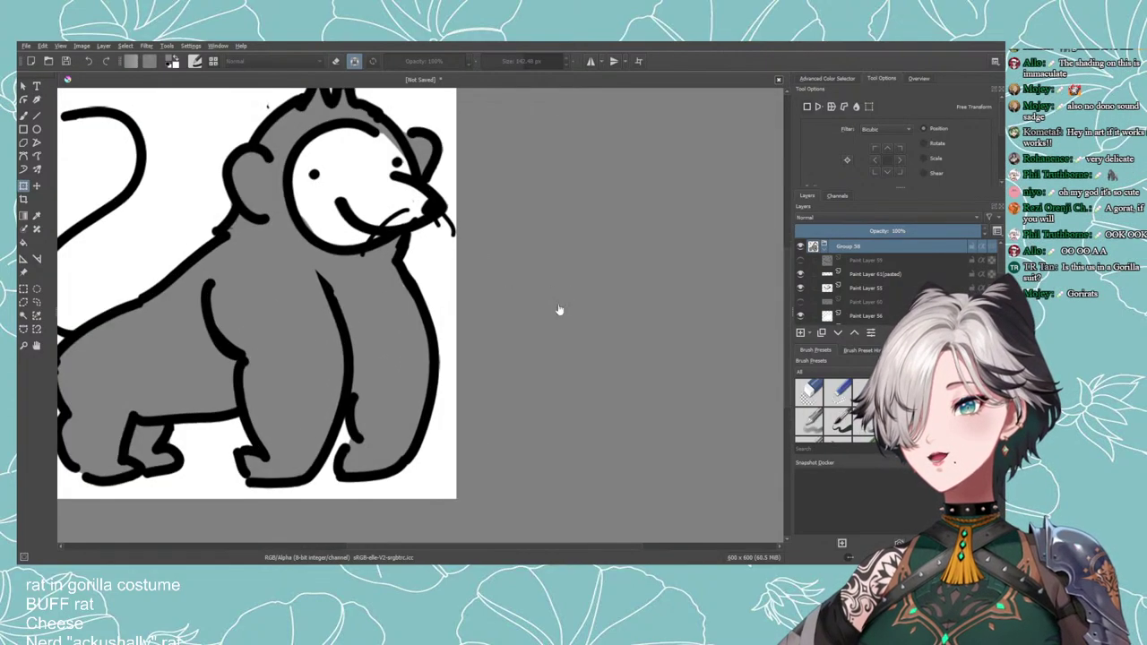
scroll(564, 311, down, 1)
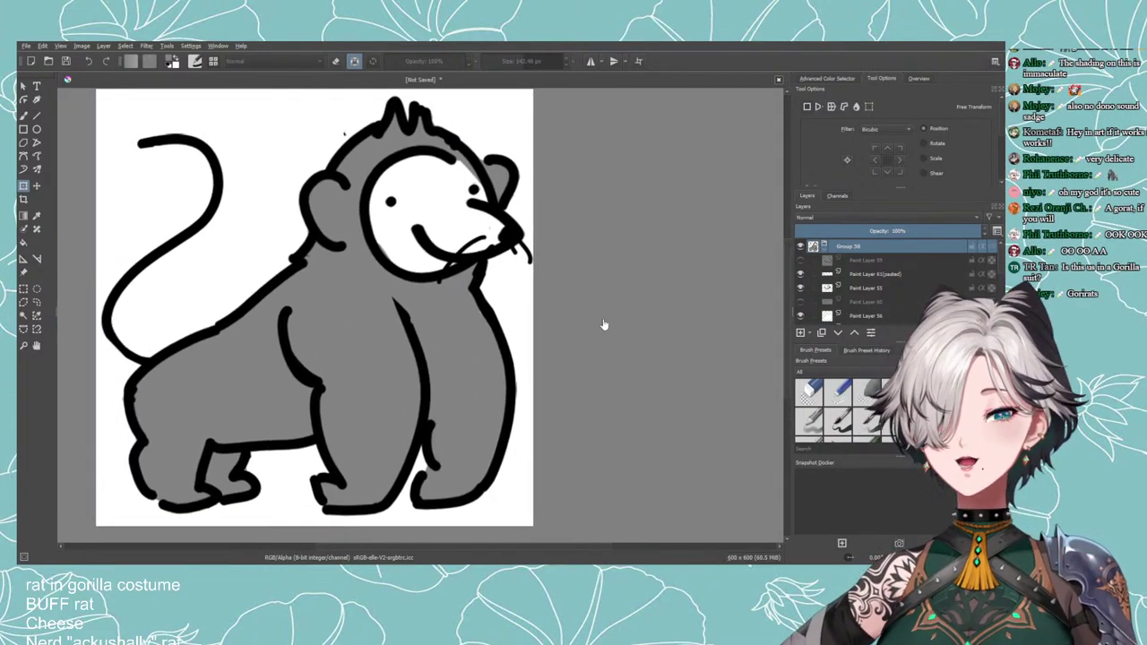
scroll(887, 287, down, 3)
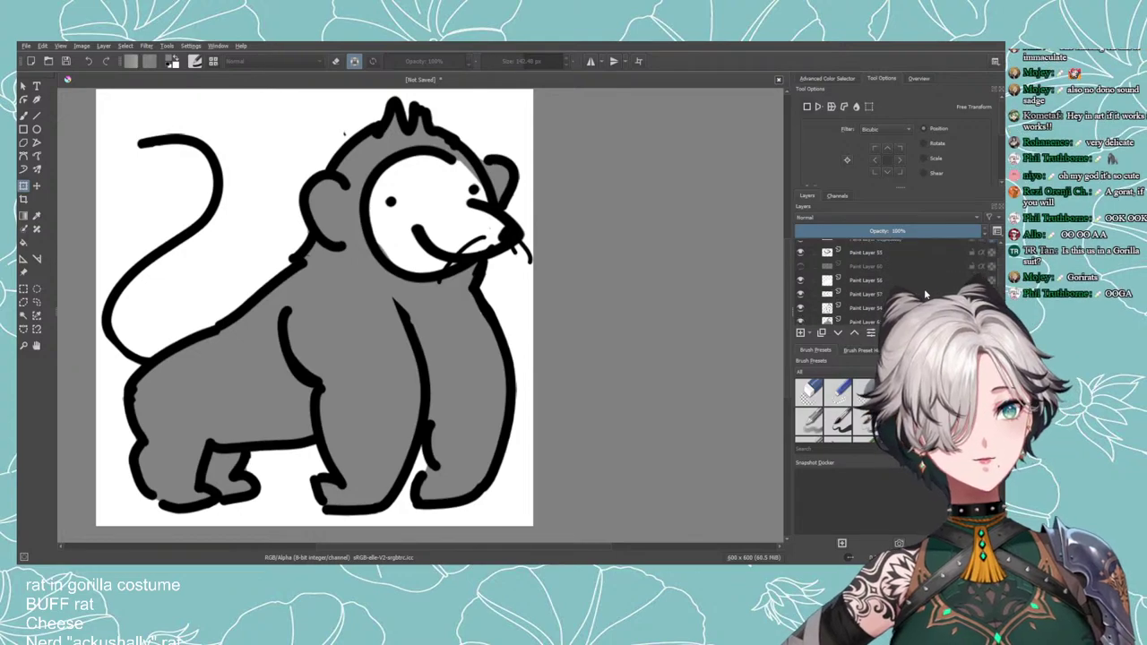
click(849, 287)
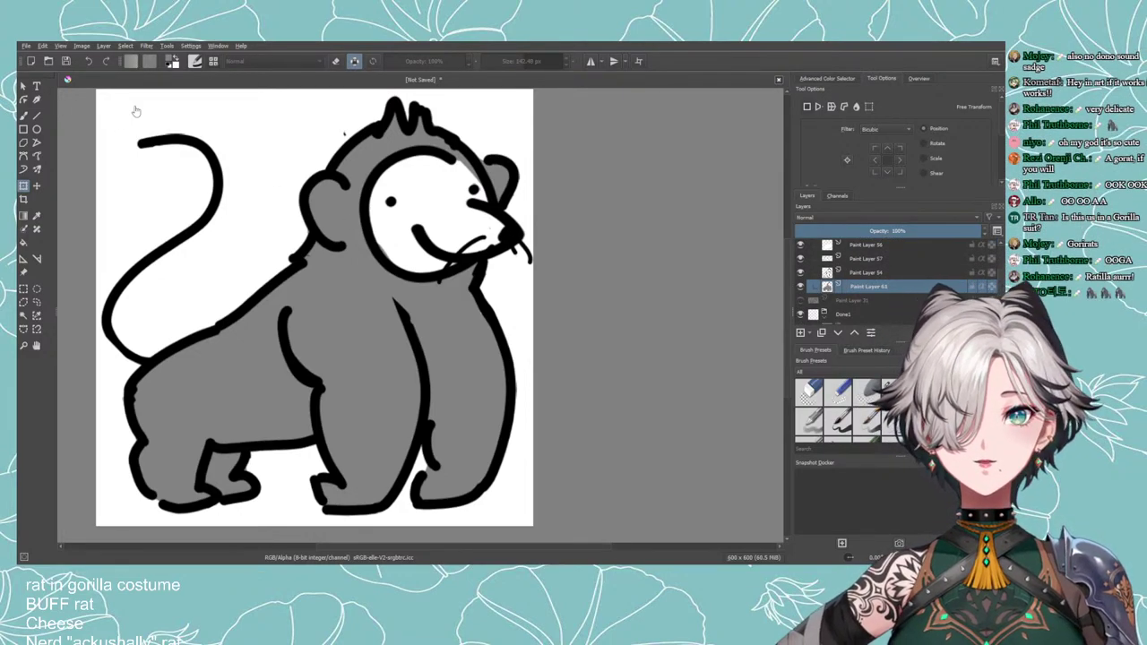
click(23, 115)
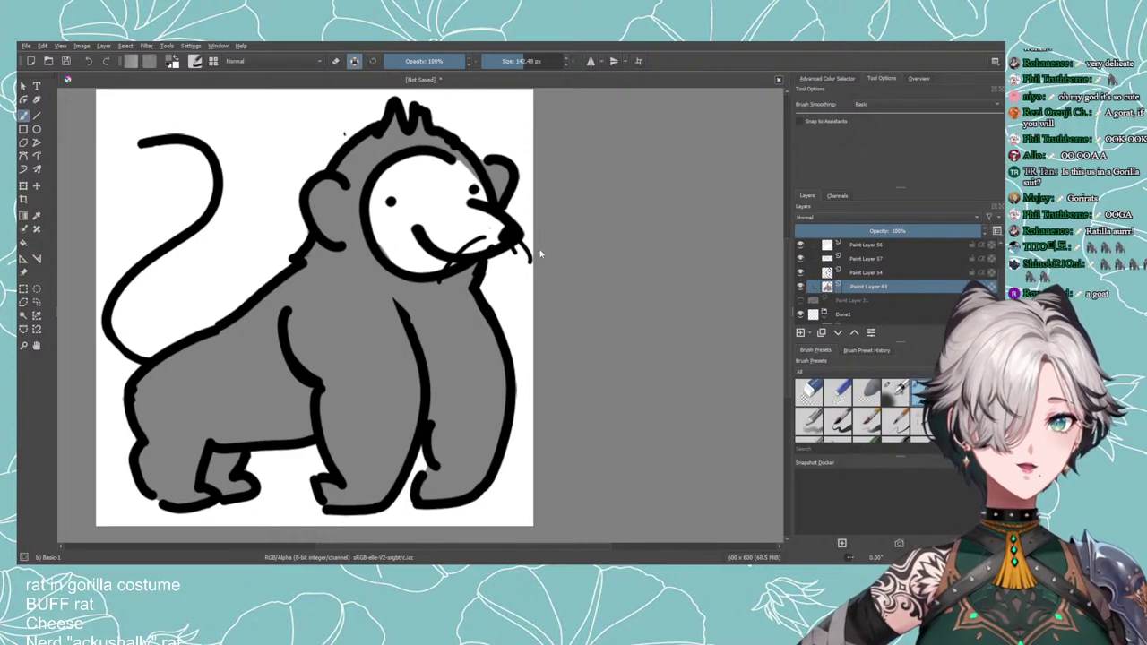
click(563, 422)
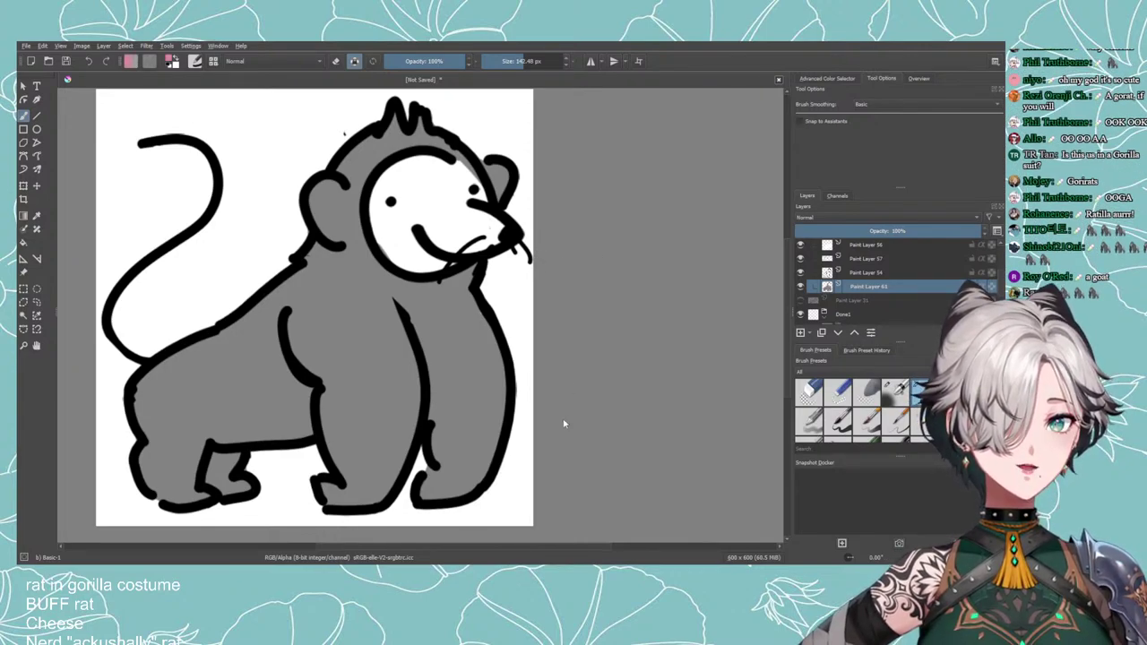
click(437, 263)
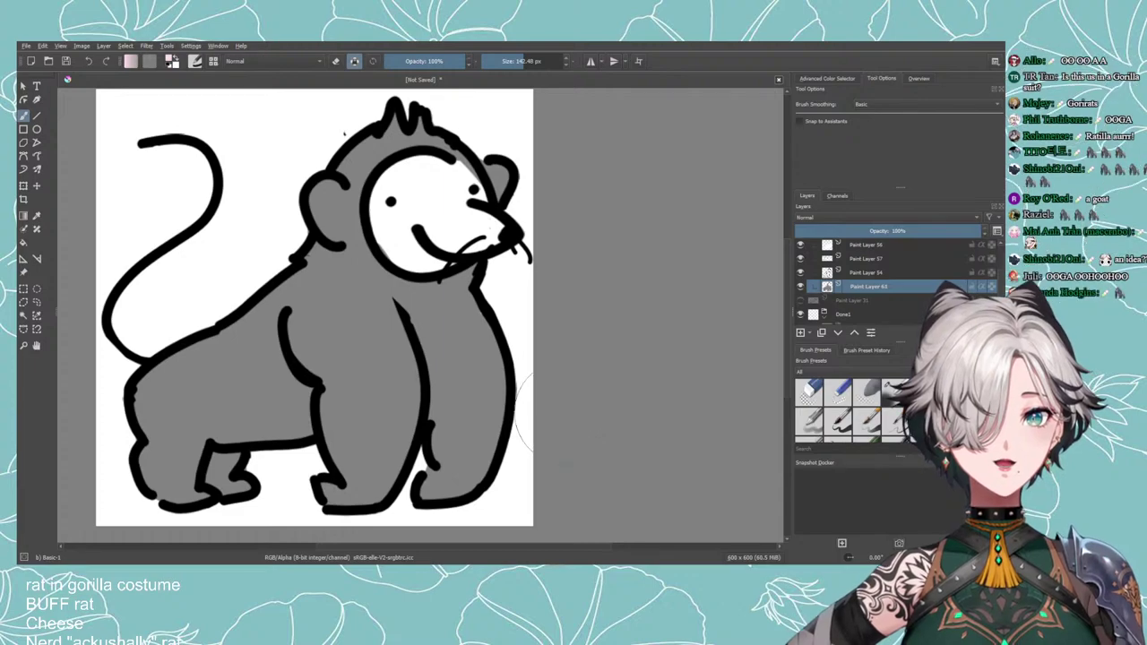
click(510, 61)
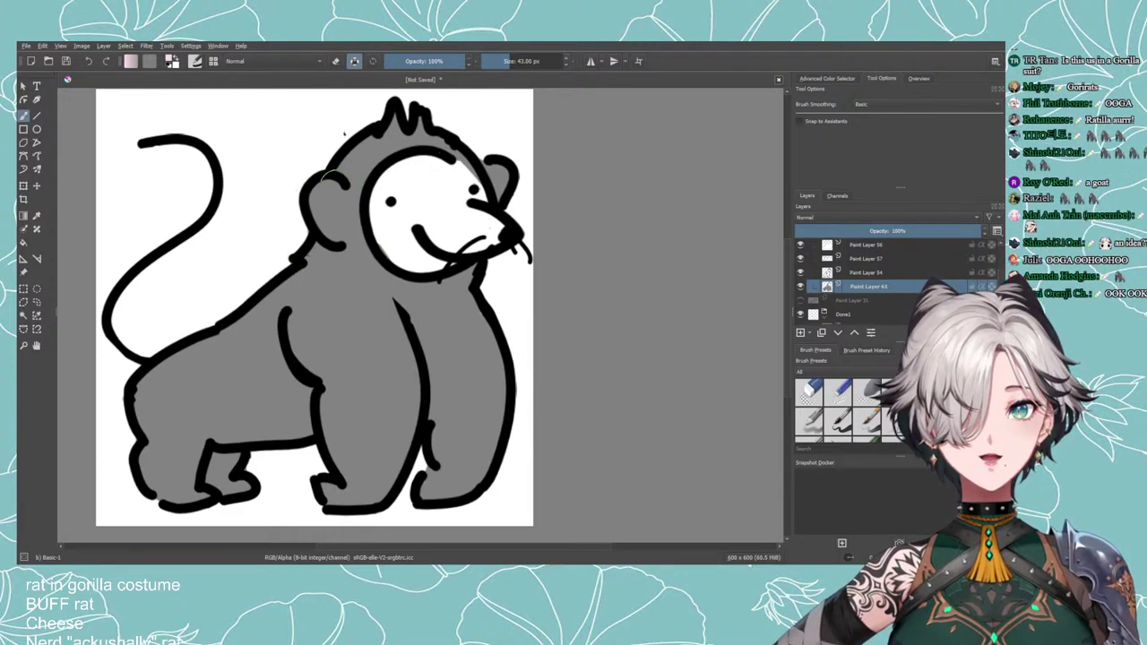
mouse_move(334, 199)
mouse_down()
mouse_move(329, 229)
mouse_move(326, 199)
mouse_up()
key(ctrl+z)
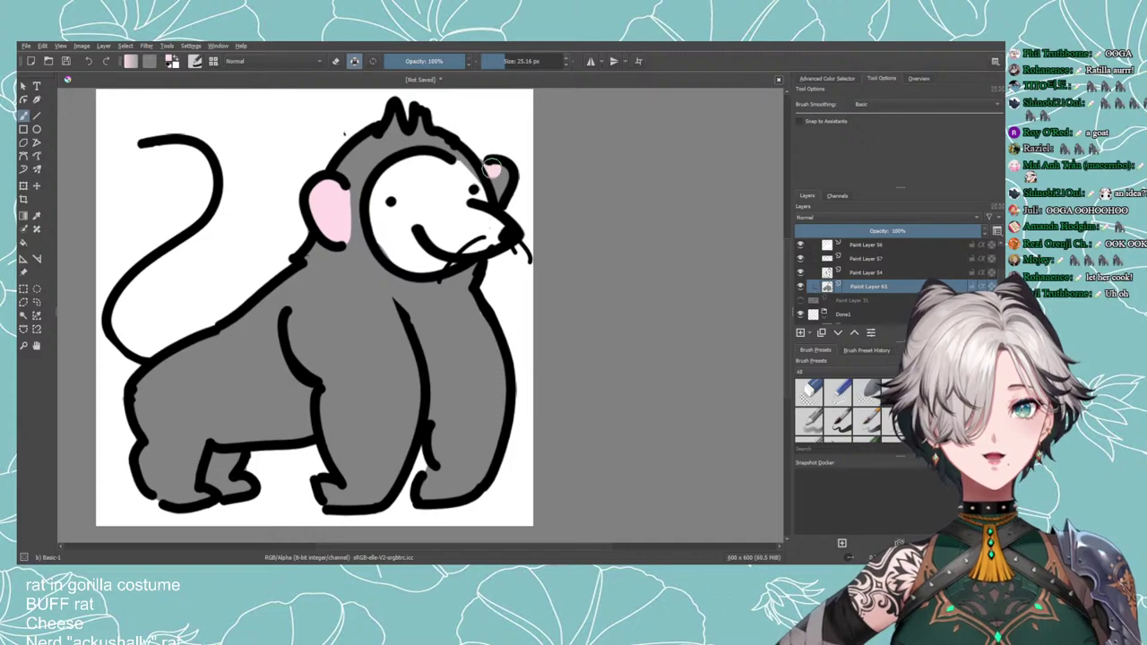
drag(499, 173, 498, 175)
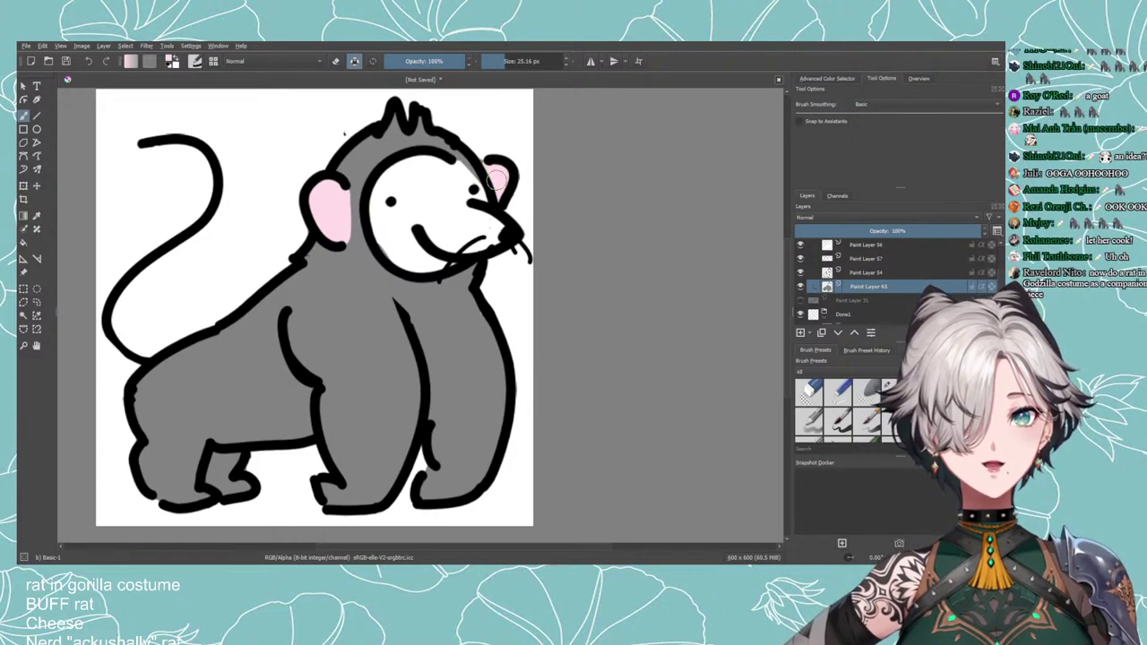
scroll(517, 251, down, 5)
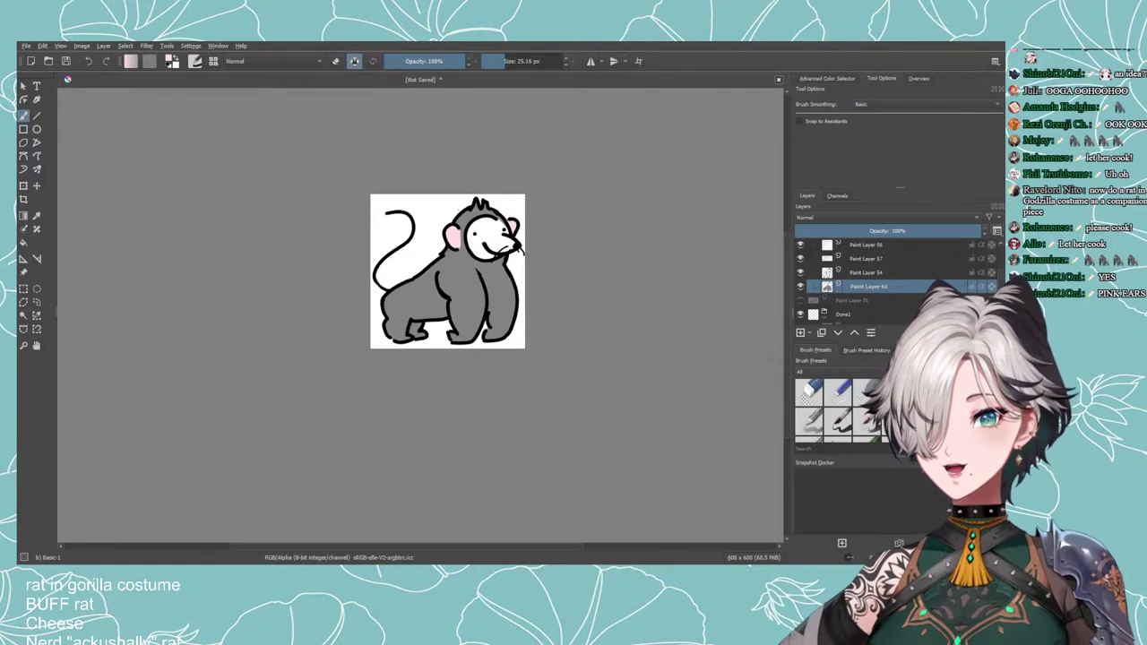
scroll(771, 354, up, 4)
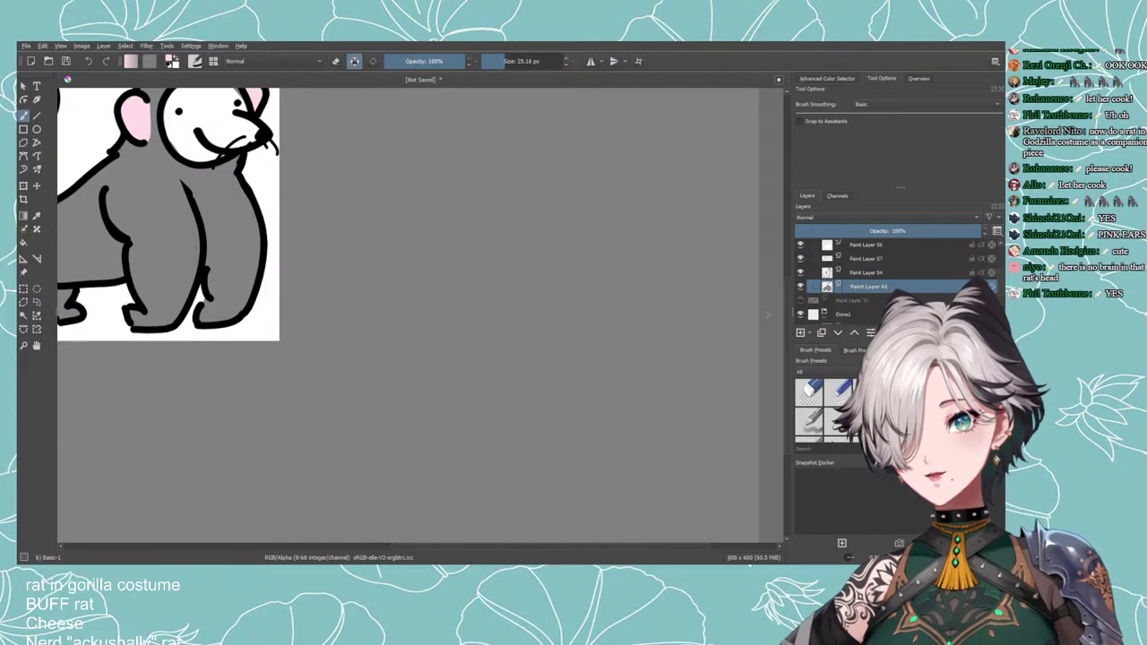
scroll(433, 427, down, 4)
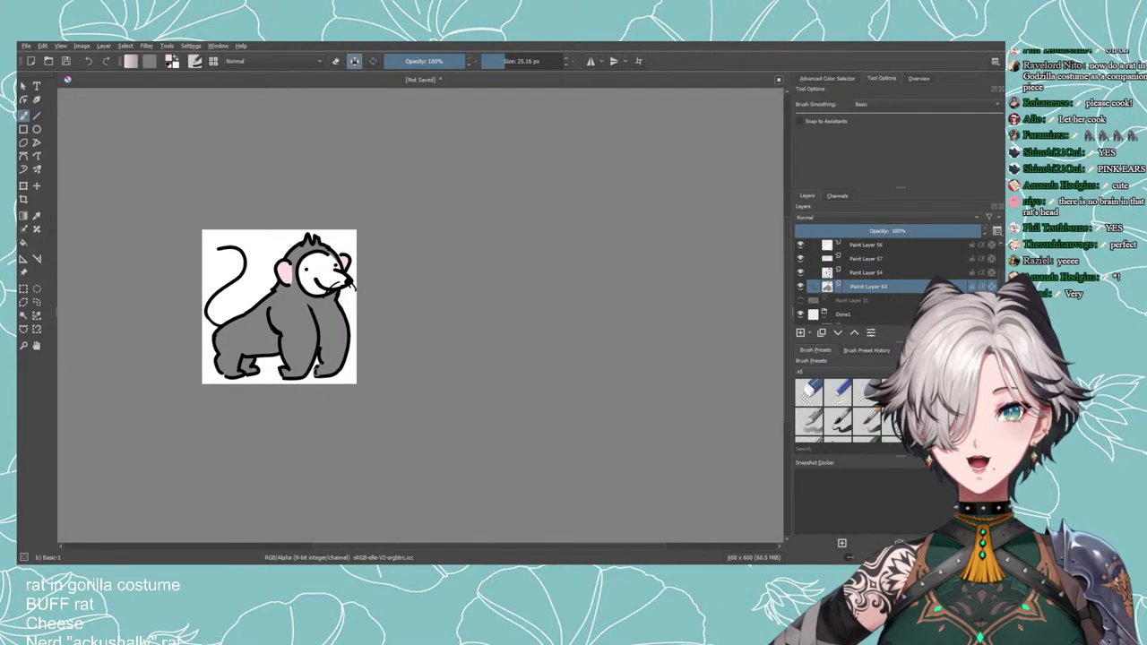
drag(457, 352, 527, 365)
scroll(528, 365, up, 1)
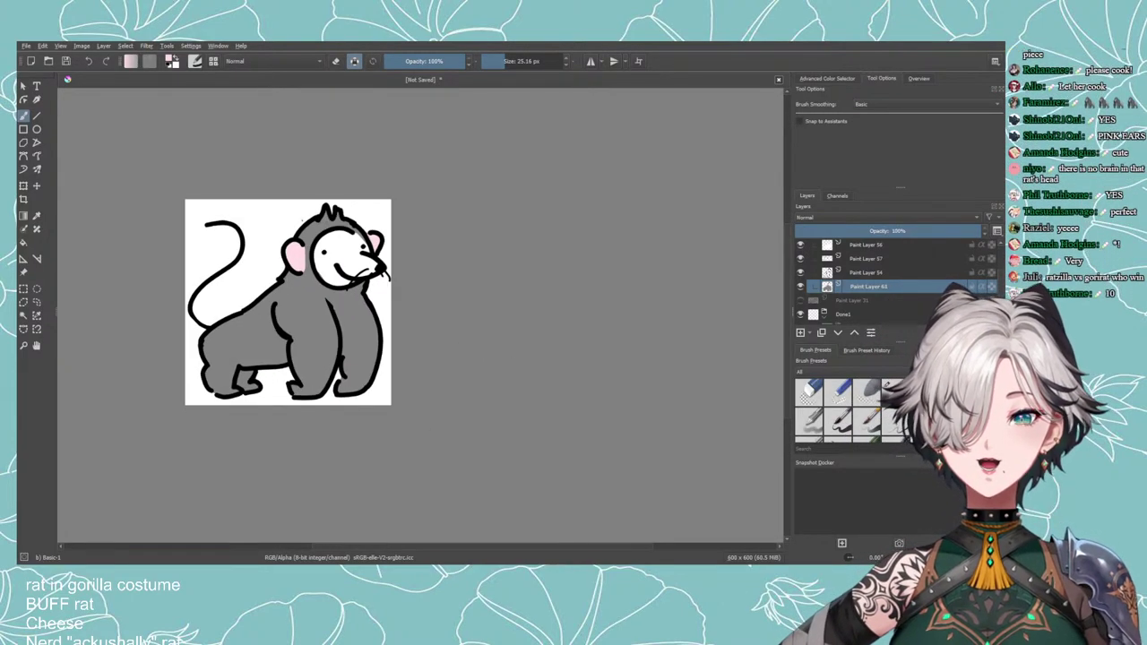
scroll(465, 347, up, 1)
drag(368, 308, 511, 338)
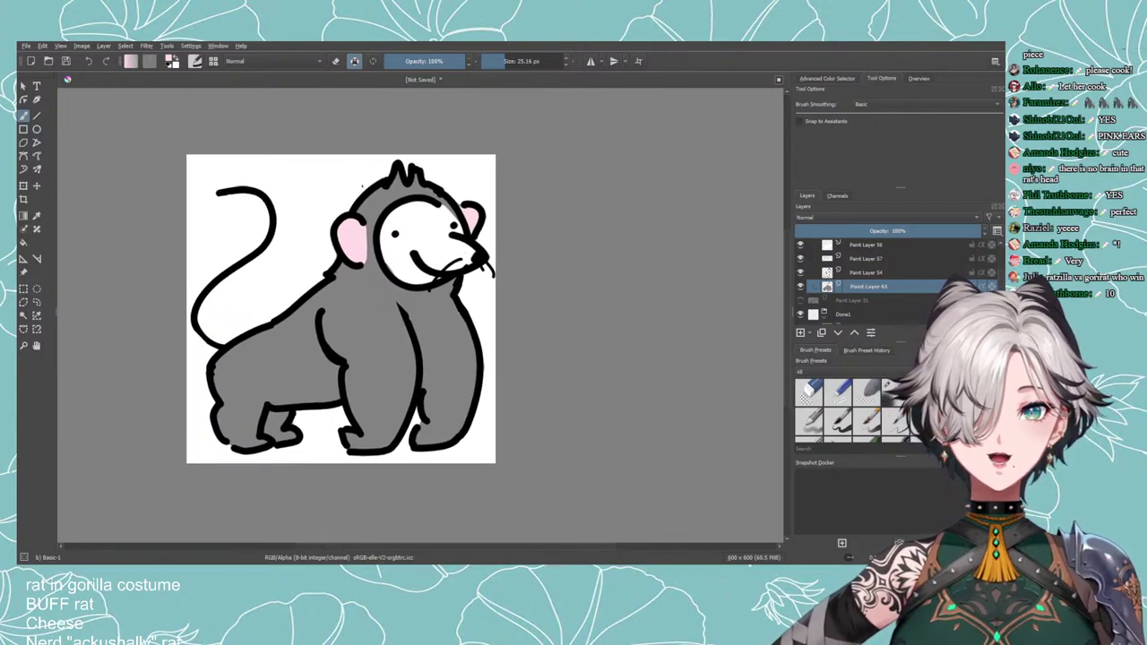
Hide the old eyes on Paint Layer 61(pasted) and paint two larger black dot eyes on a new layer above Paint Layer 55.
scroll(865, 267, up, 2)
click(802, 274)
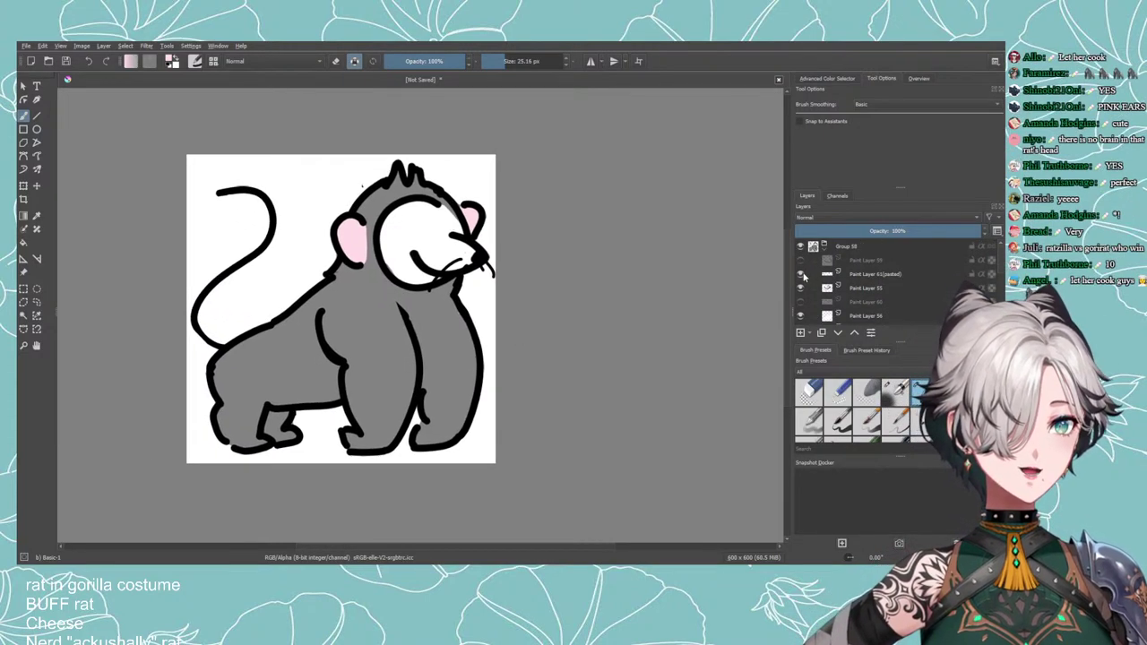
click(801, 332)
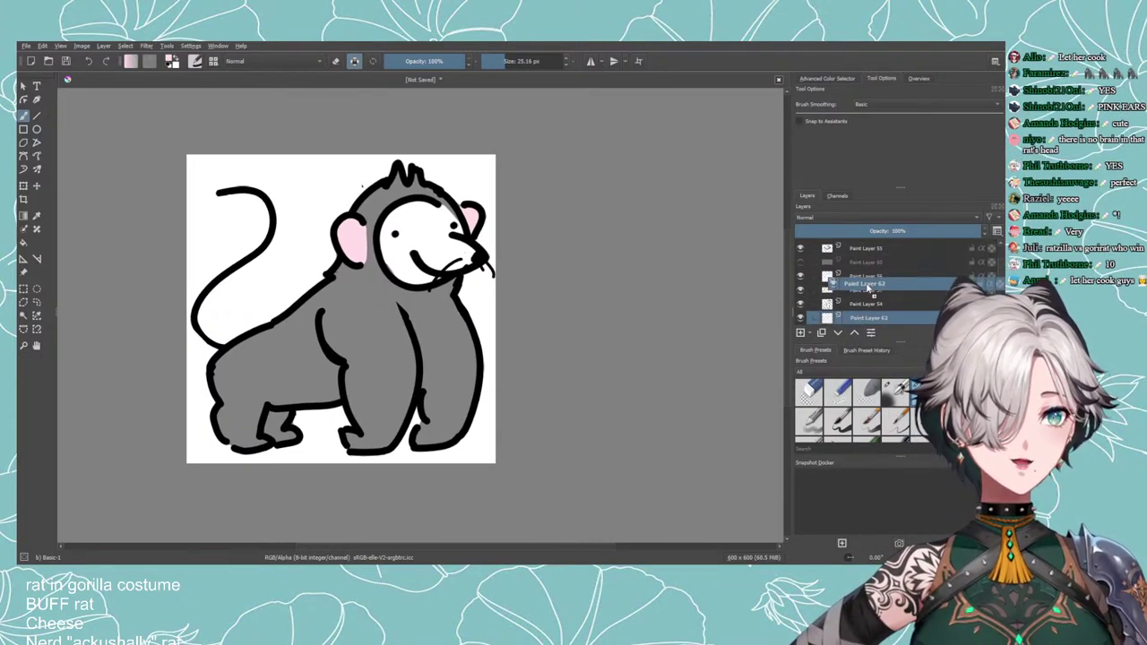
mouse_move(867, 286)
mouse_down()
mouse_move(851, 260)
mouse_move(831, 285)
mouse_up()
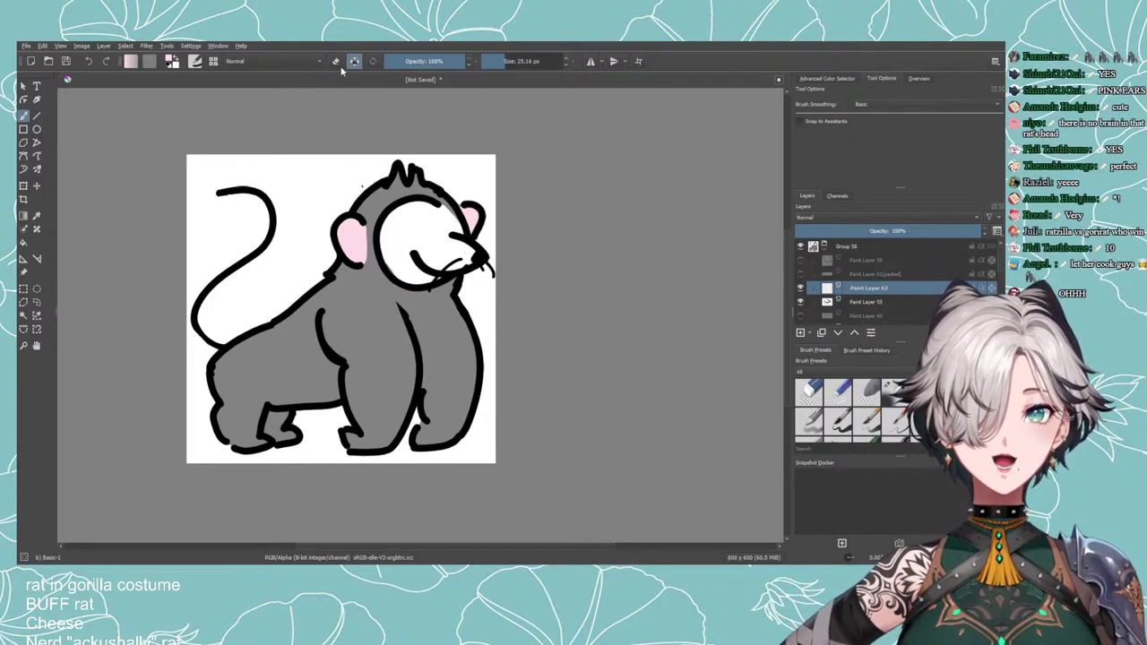
click(169, 61)
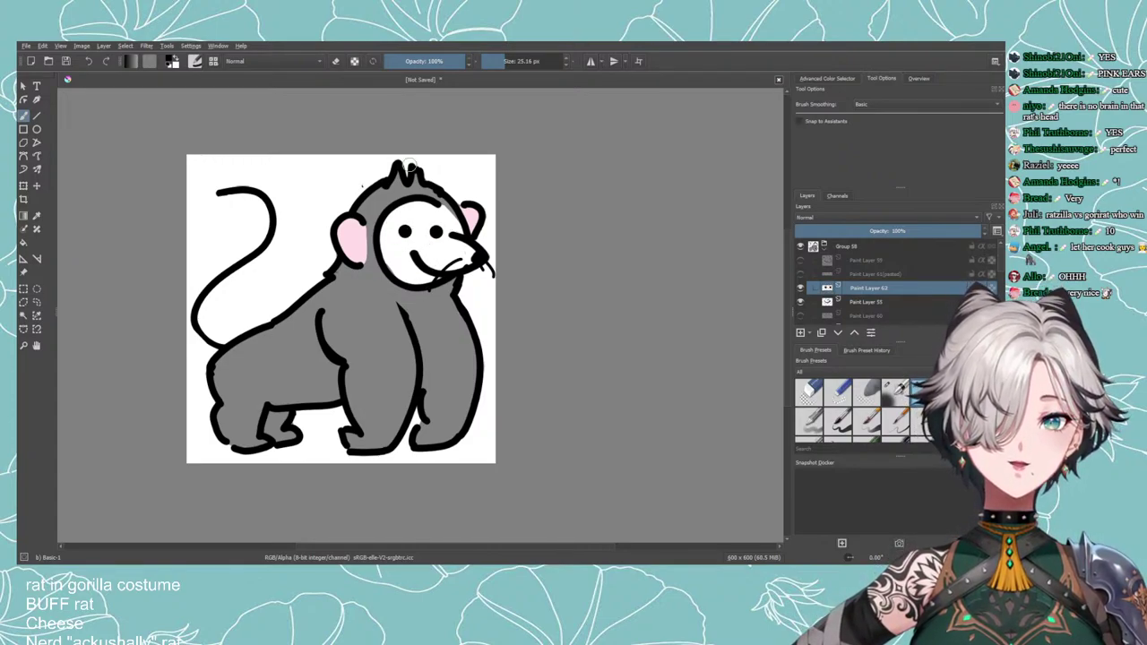
Switch the face back to the small eyes on Paint Layer 61(pasted) and move Group 58 into the Done1 group.
drag(409, 167, 404, 177)
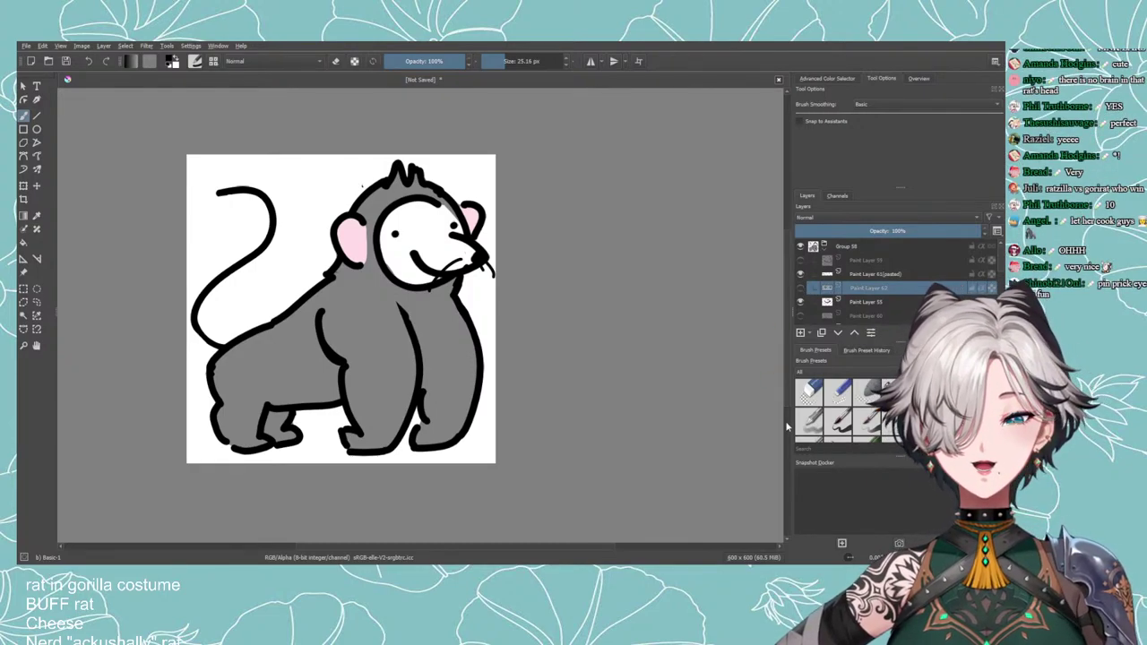
click(823, 245)
click(838, 333)
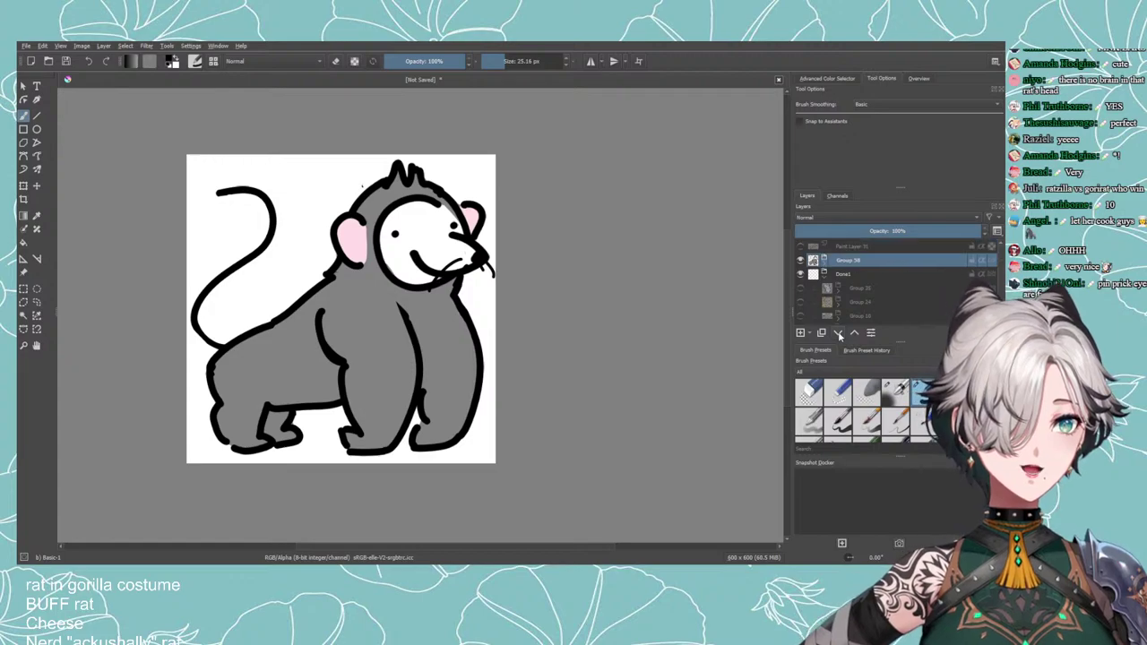
click(838, 333)
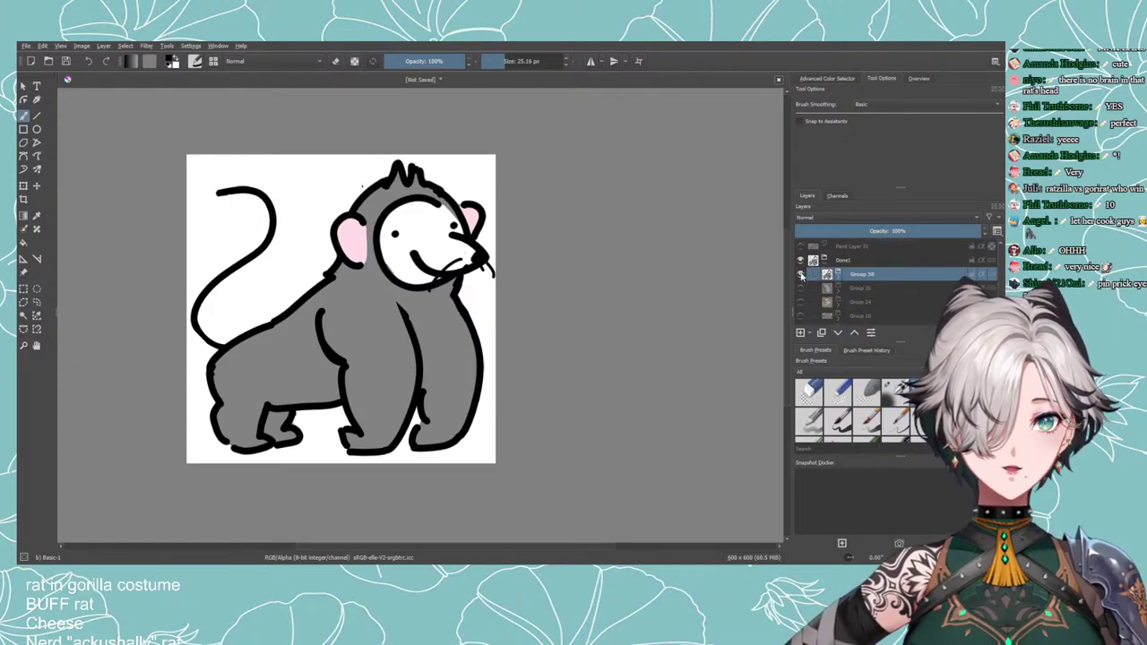
Hide Group 58 and show the crayon rat drawing in Group 35.
scroll(661, 294, down, 2)
scroll(654, 301, up, 2)
scroll(610, 323, down, 1)
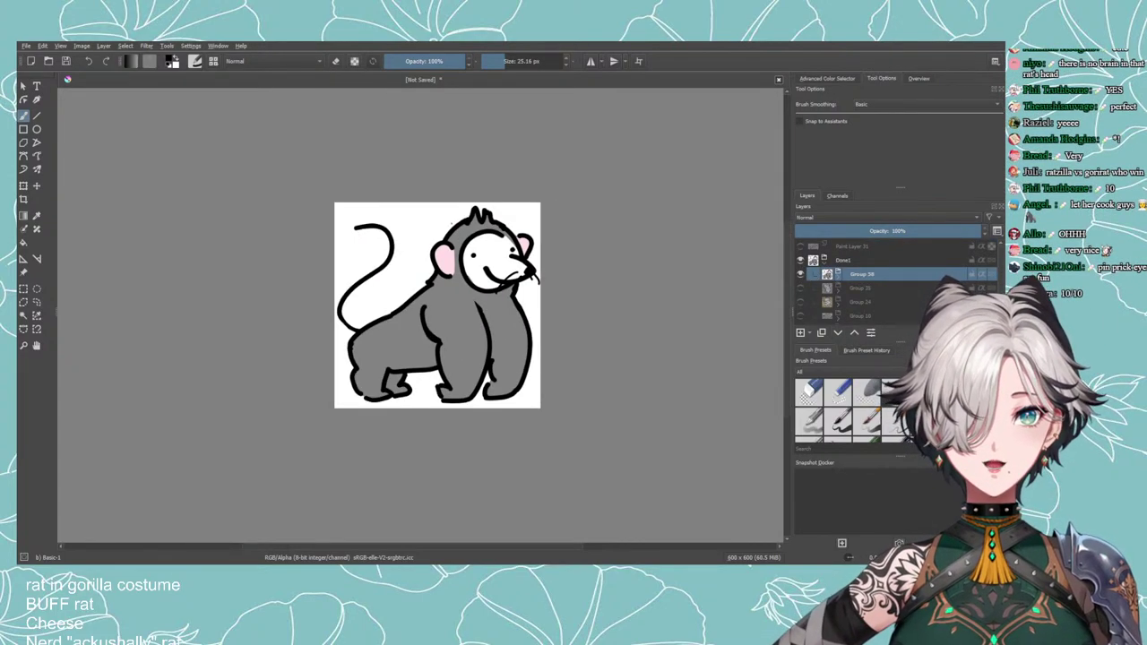
drag(610, 322, 586, 325)
click(800, 274)
click(801, 287)
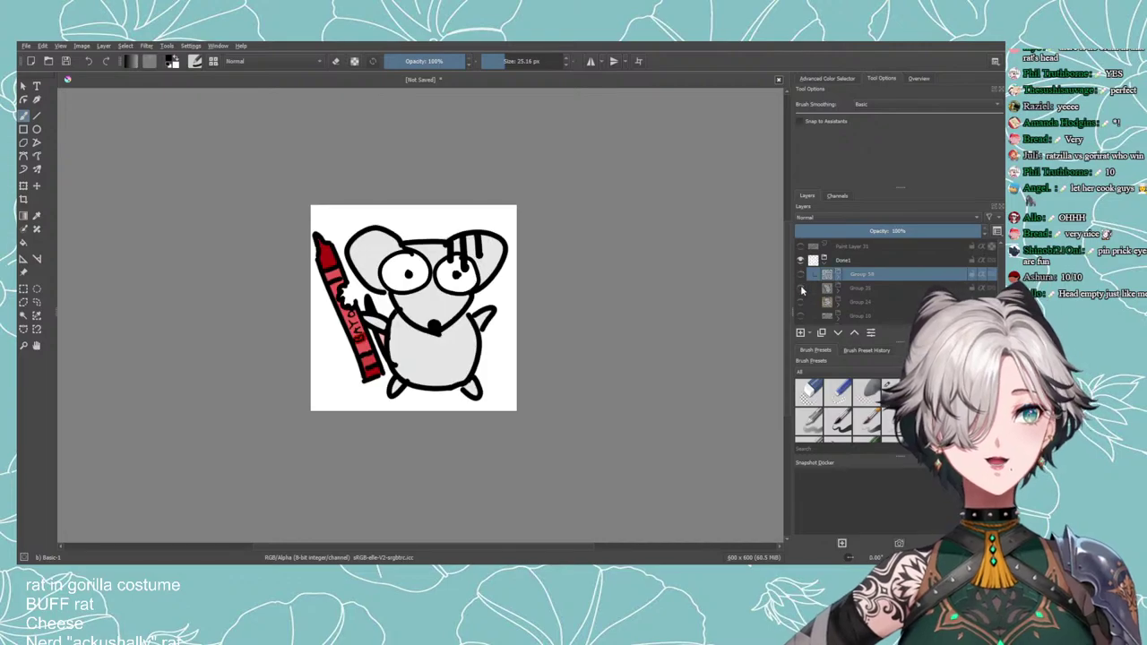
scroll(584, 305, down, 1)
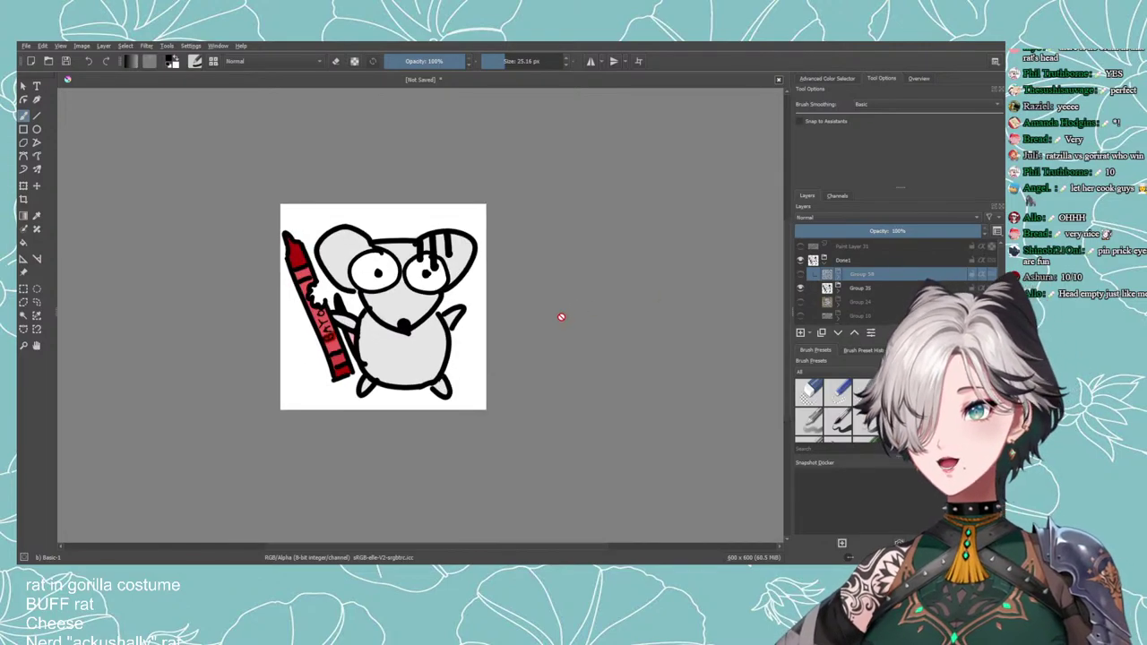
scroll(561, 318, up, 3)
drag(561, 317, 587, 319)
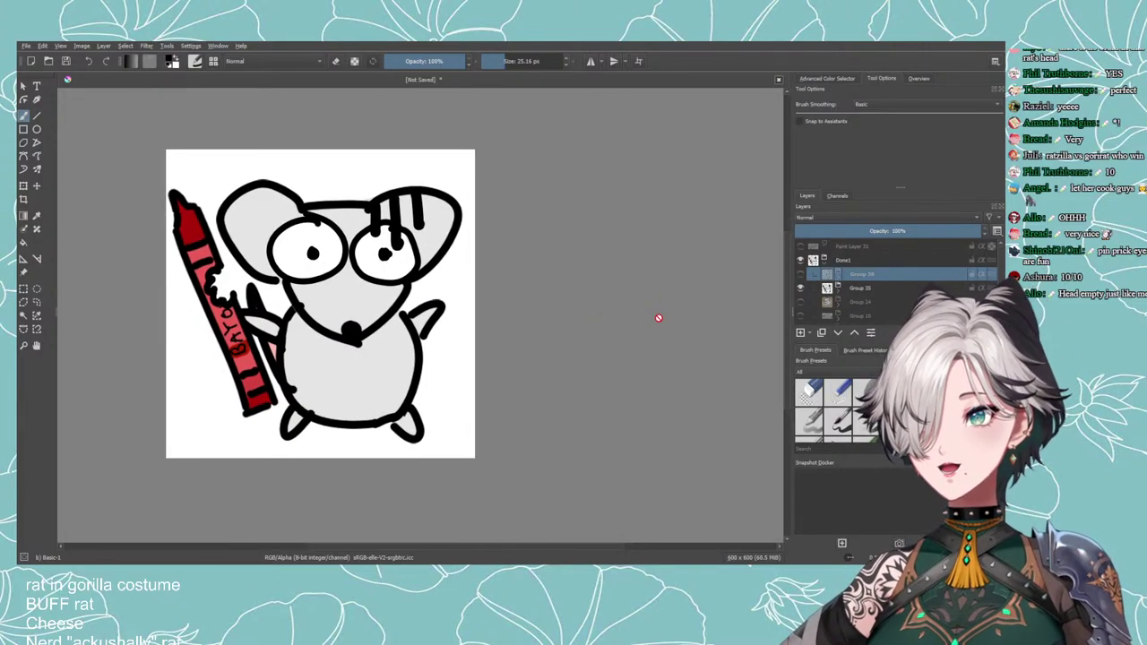
Expand Group 35 and select its crayon layer, Group 37 Merged.
click(836, 289)
scroll(856, 298, down, 2)
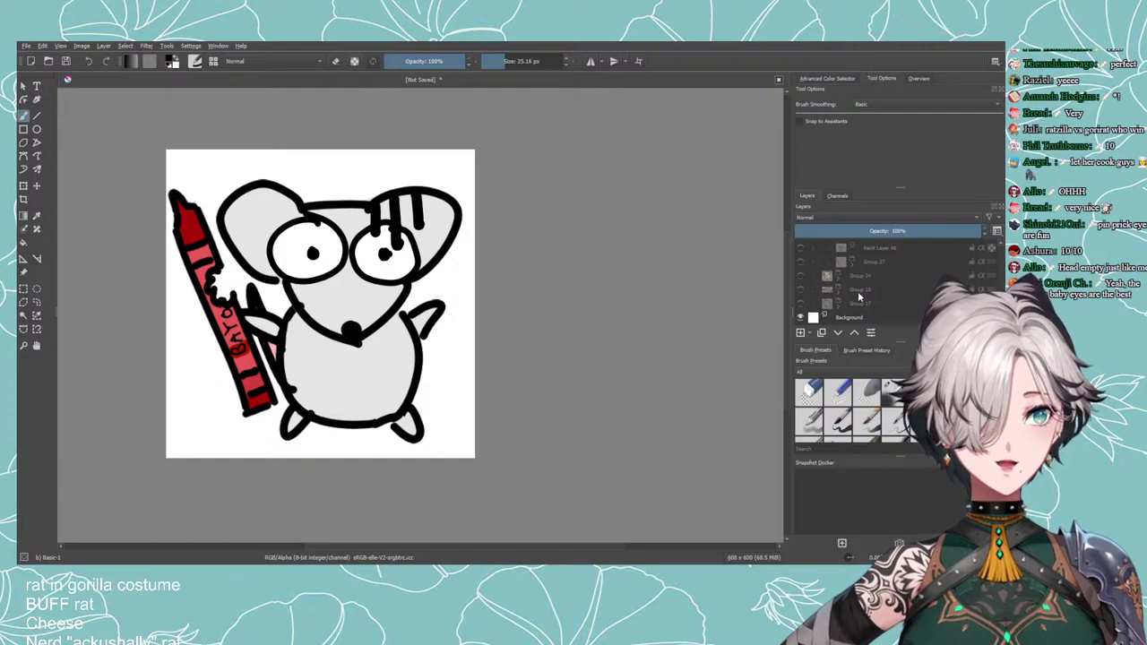
scroll(858, 291, up, 2)
scroll(858, 293, up, 4)
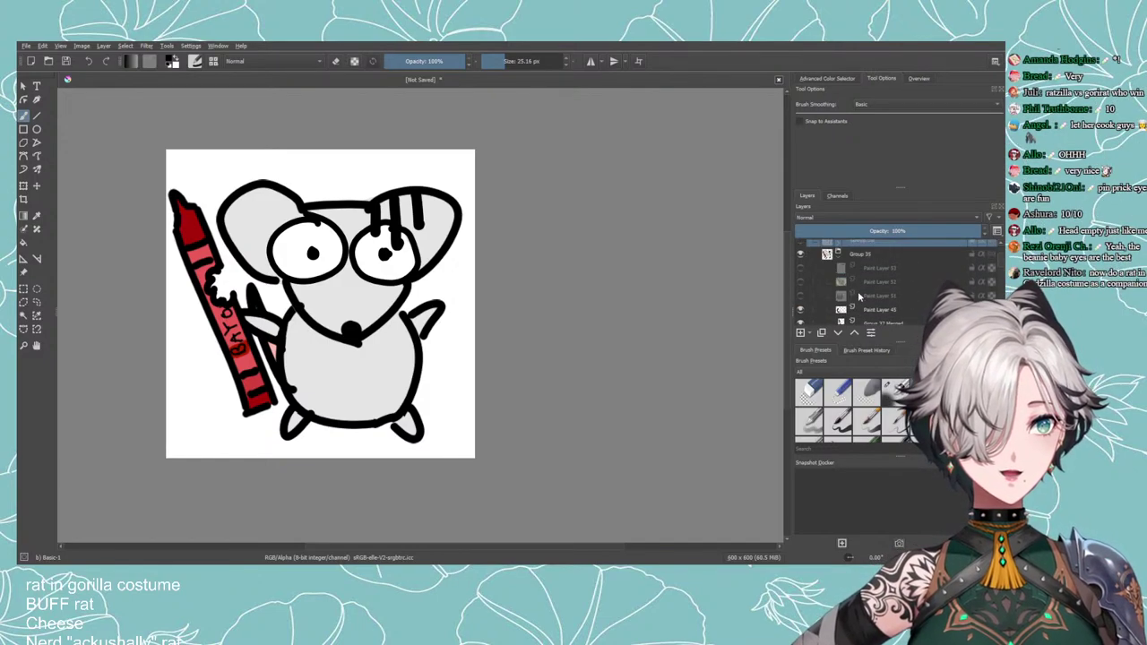
scroll(857, 293, down, 1)
click(864, 292)
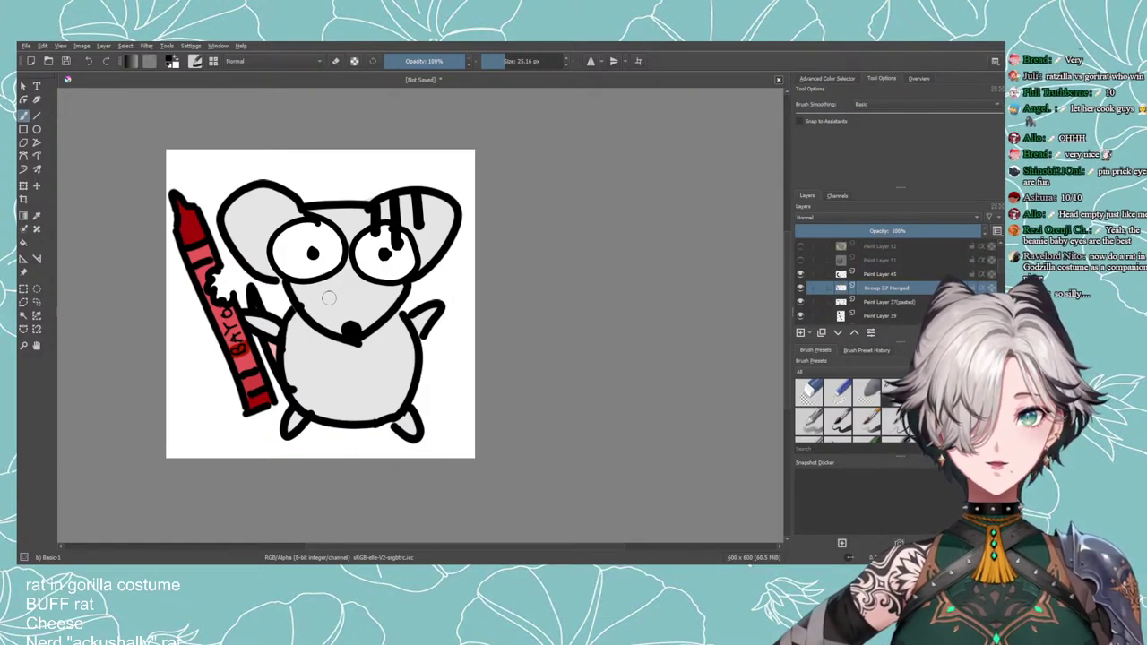
click(23, 185)
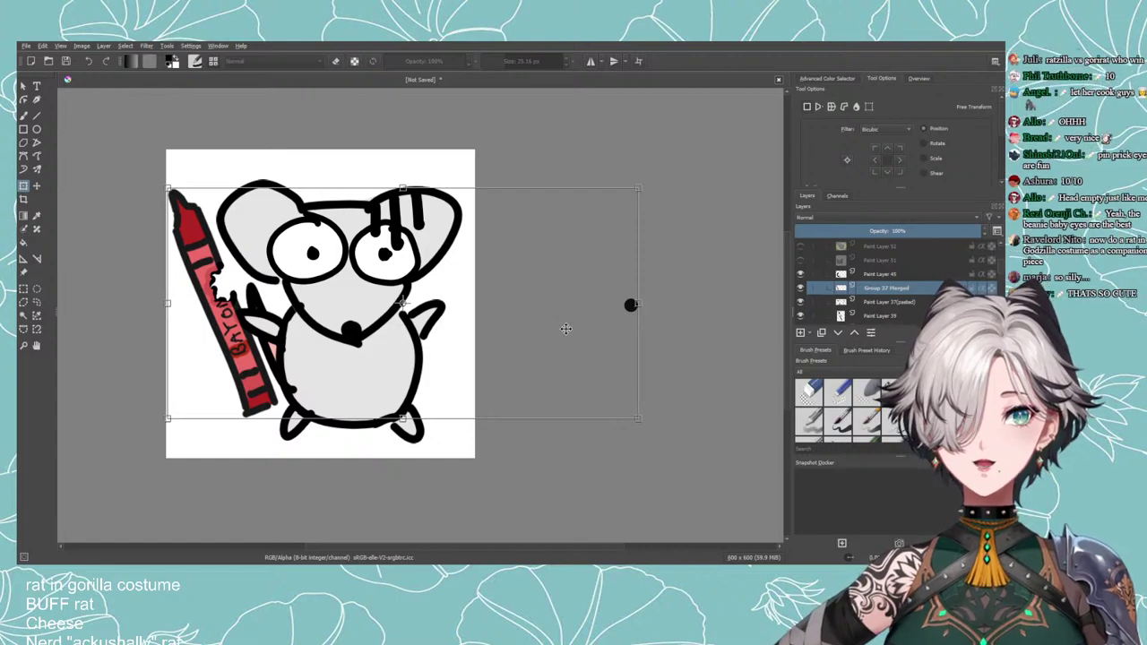
click(885, 301)
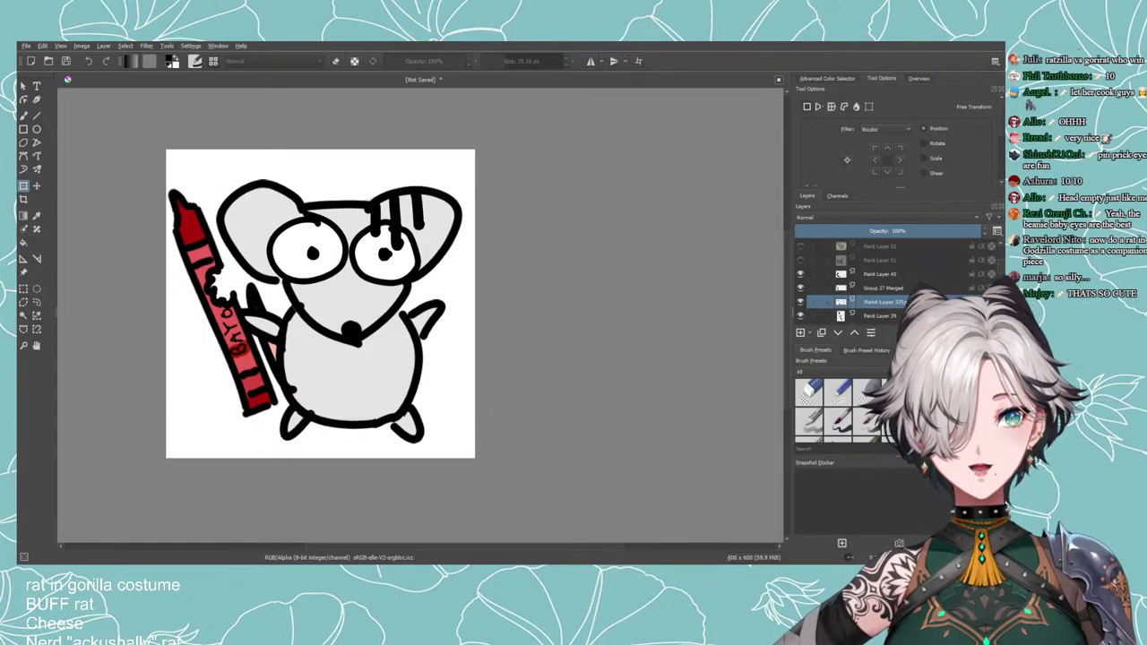
click(842, 292)
click(553, 296)
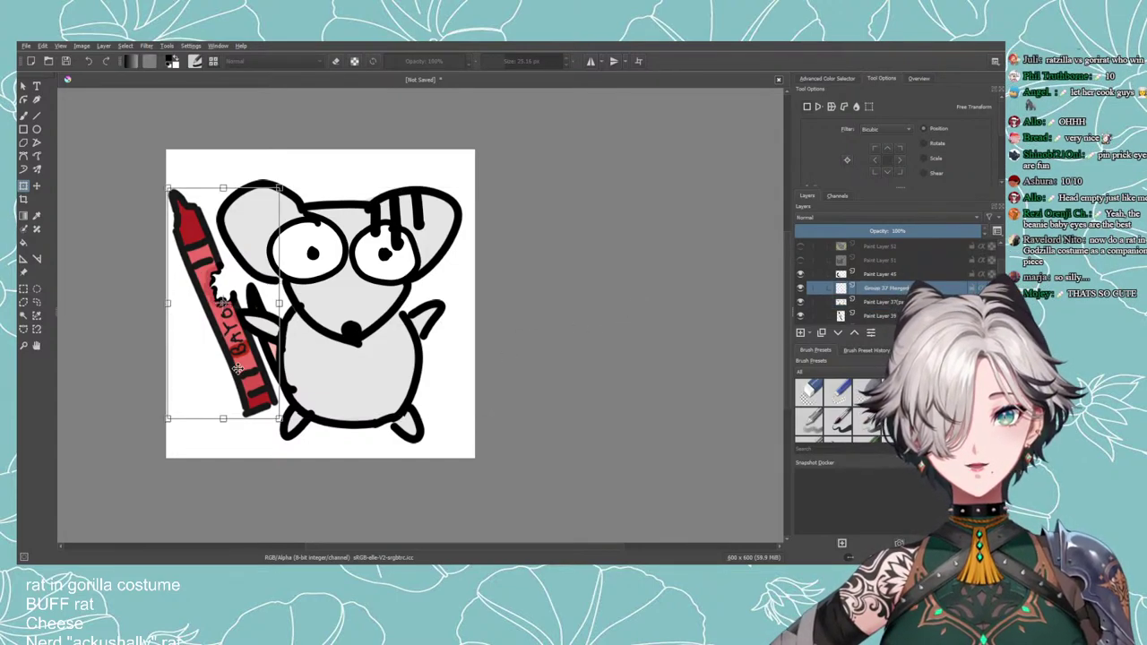
drag(276, 415, 294, 428)
Move the paint layer directly above Group 37 Merged to just below it and merge the two layers.
click(874, 276)
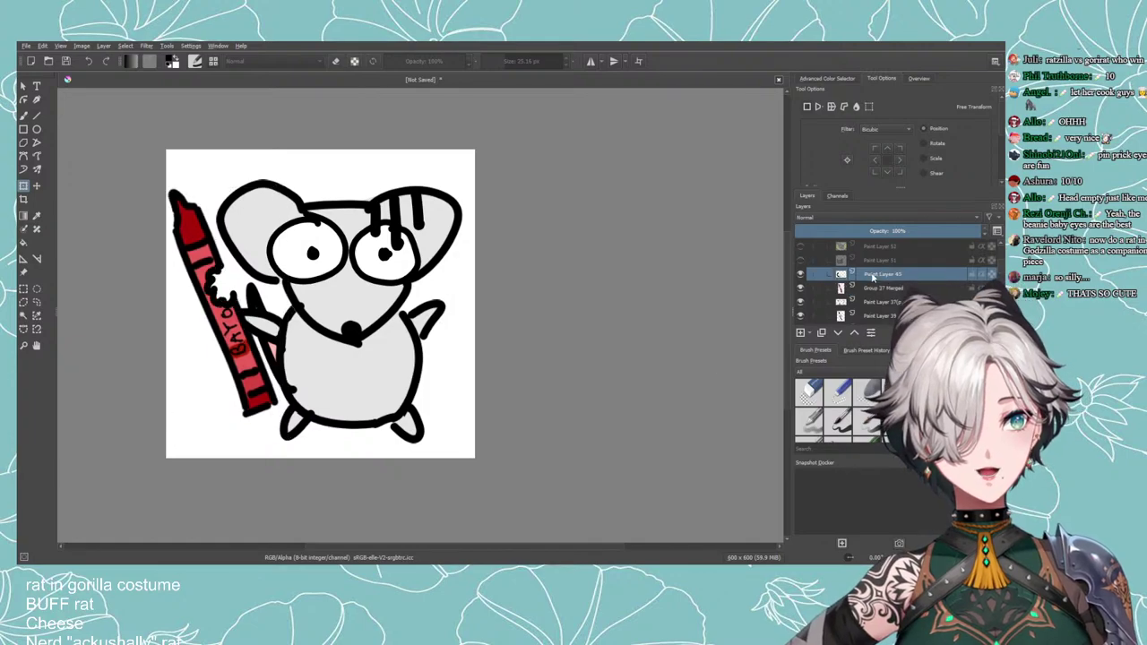
click(839, 333)
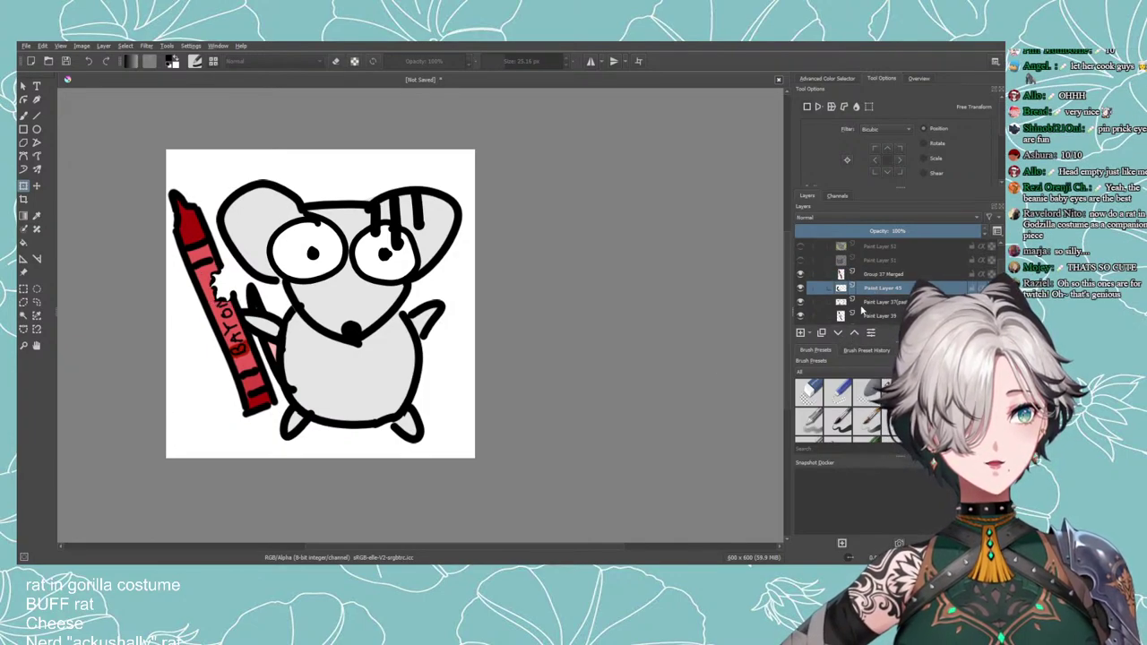
click(868, 276)
ctrl+click(870, 289)
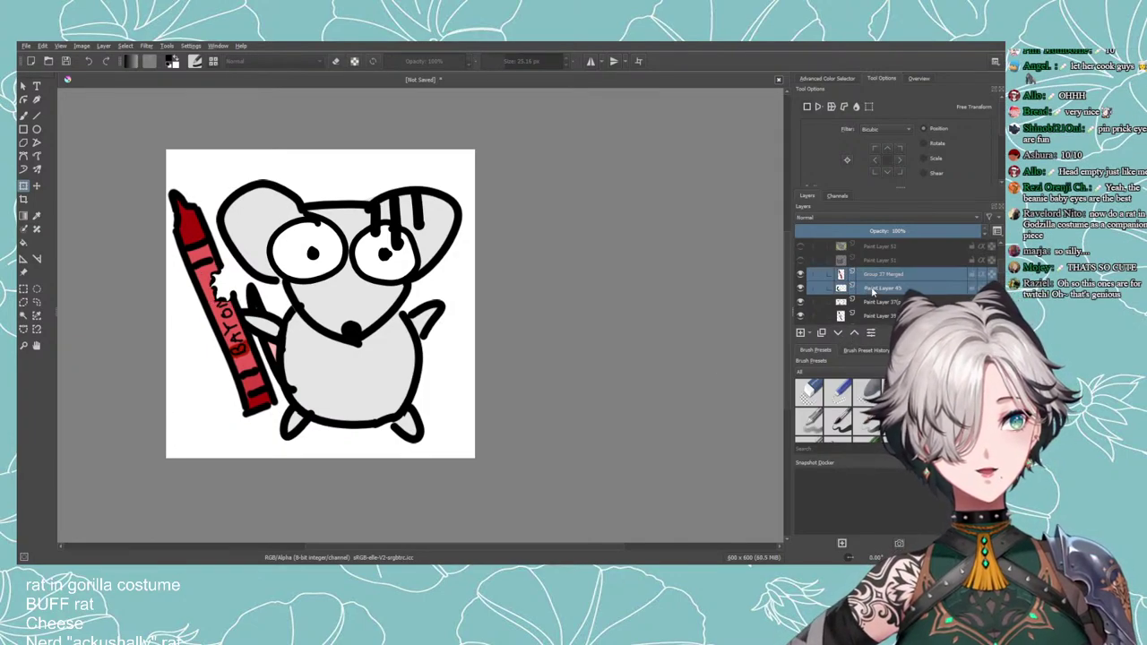
key(ctrl+e)
key(ctrl+z)
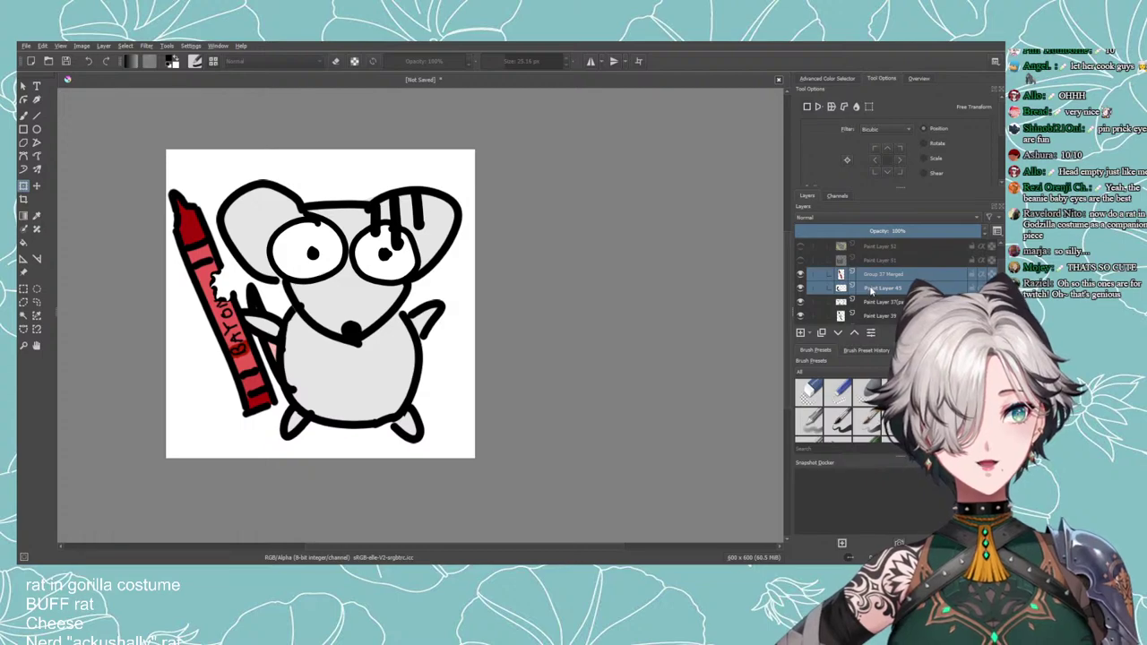
key(ctrl+z)
ctrl+click(870, 288)
key(ctrl+e)
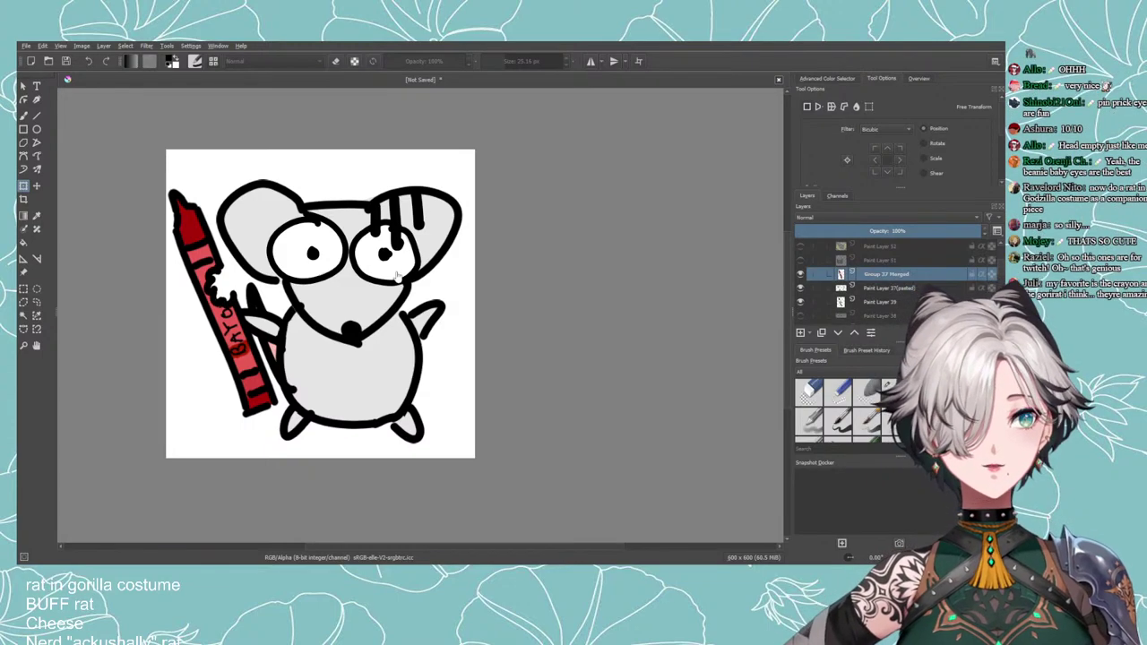
Transform the merged crayon layer, enlarging the crayon and repositioning it along the canvas's left edge.
click(281, 409)
drag(283, 419, 312, 479)
drag(291, 453, 253, 431)
scroll(376, 439, down, 6)
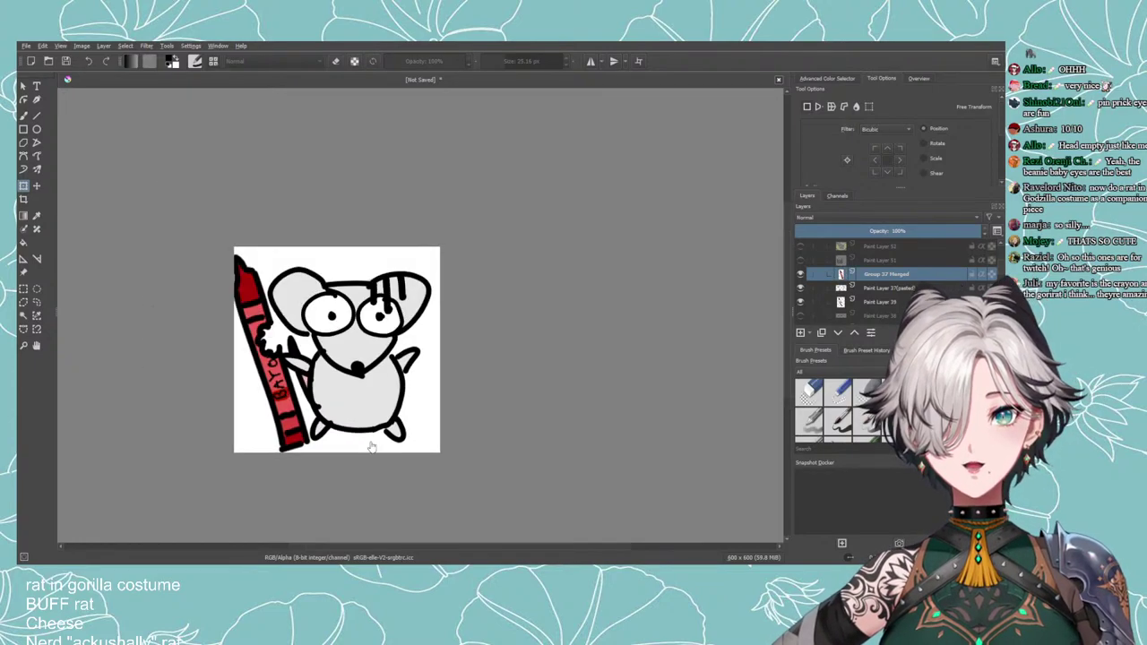
Transform the whole Group 35, shifting the rat and crayon slightly right so the crayon sits inside the canvas.
scroll(403, 434, up, 3)
scroll(894, 263, up, 2)
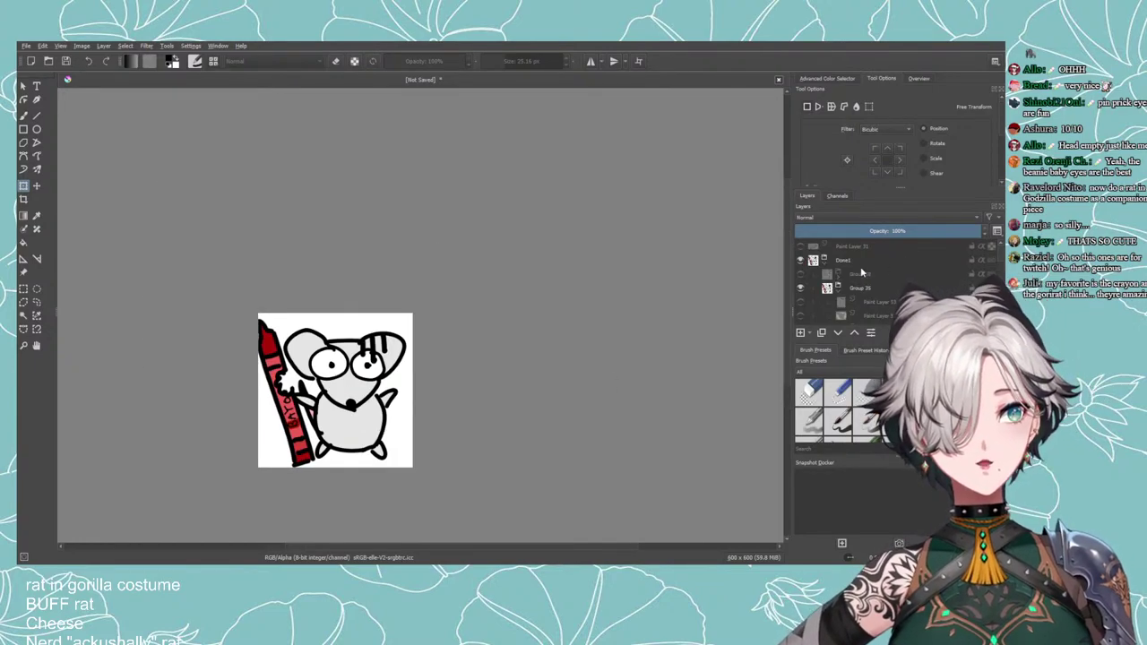
click(860, 288)
drag(359, 406, 366, 407)
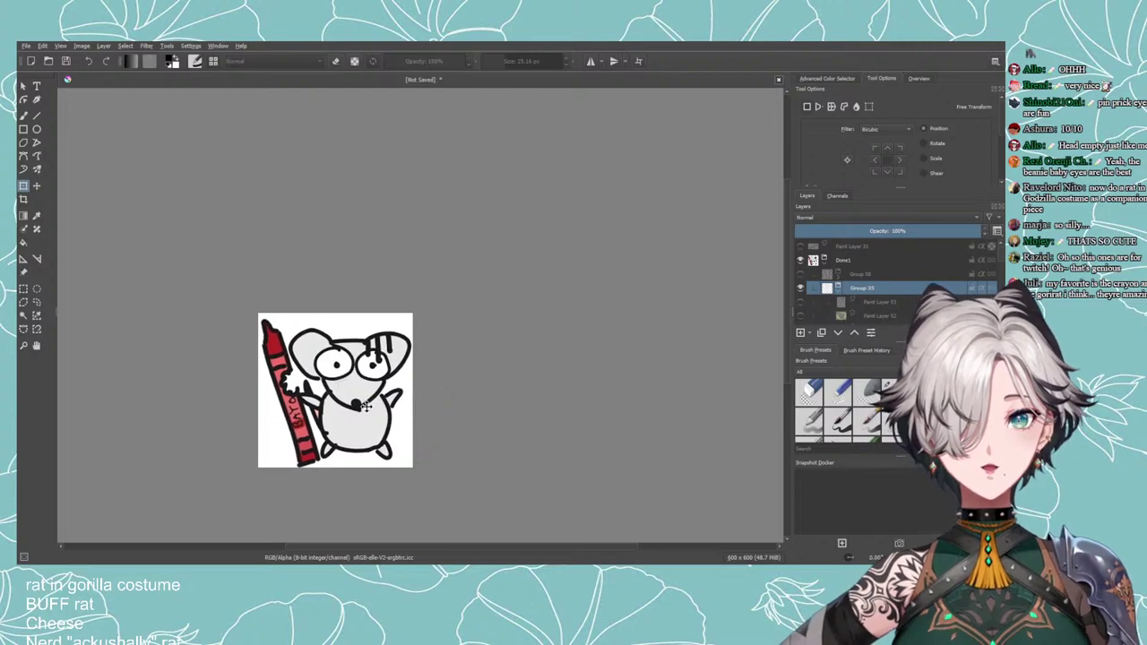
scroll(568, 395, down, 2)
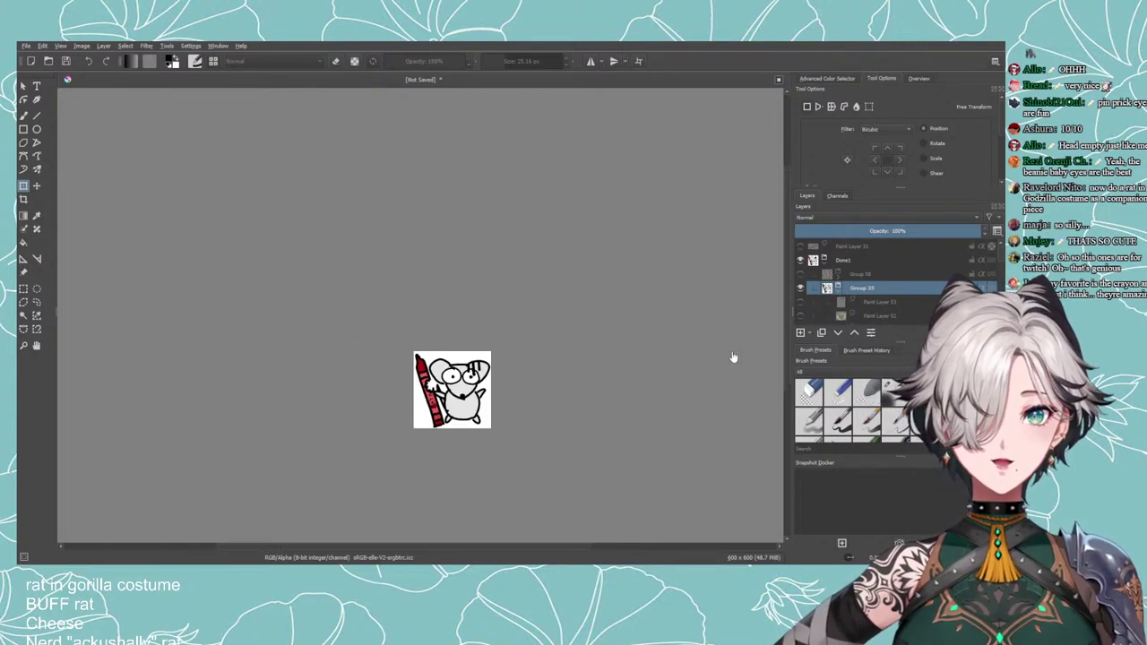
Collapse Group 35 and alternate its visibility with Group 58 to compare the crayon rat and the gorilla rat at small size.
click(837, 291)
scroll(835, 297, down, 1)
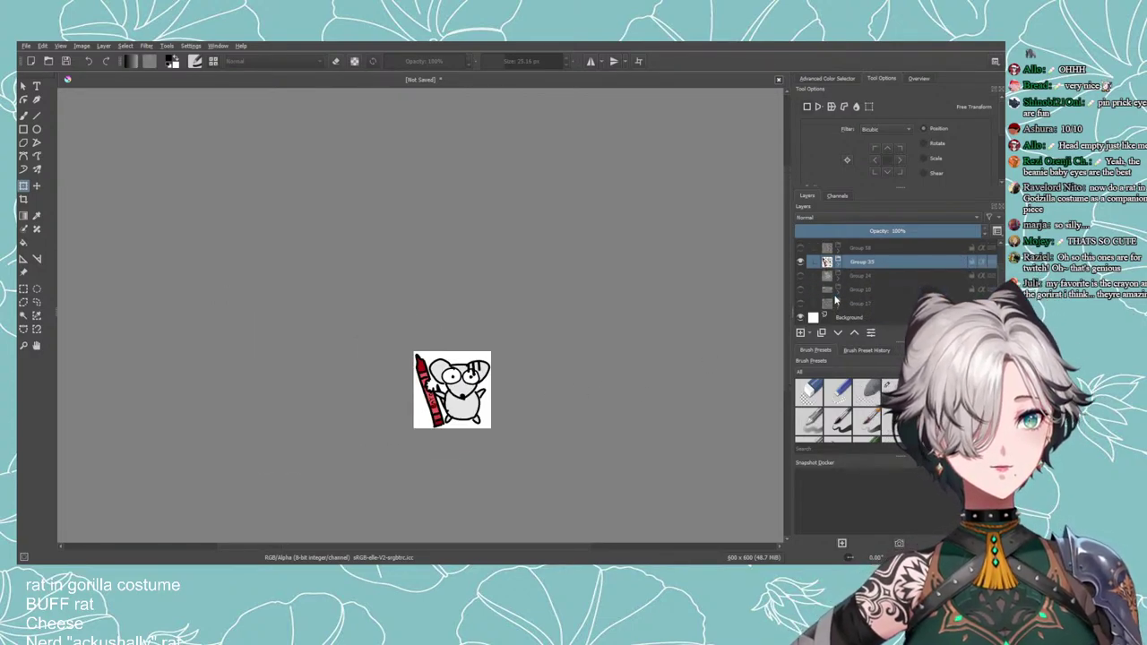
click(800, 260)
click(800, 247)
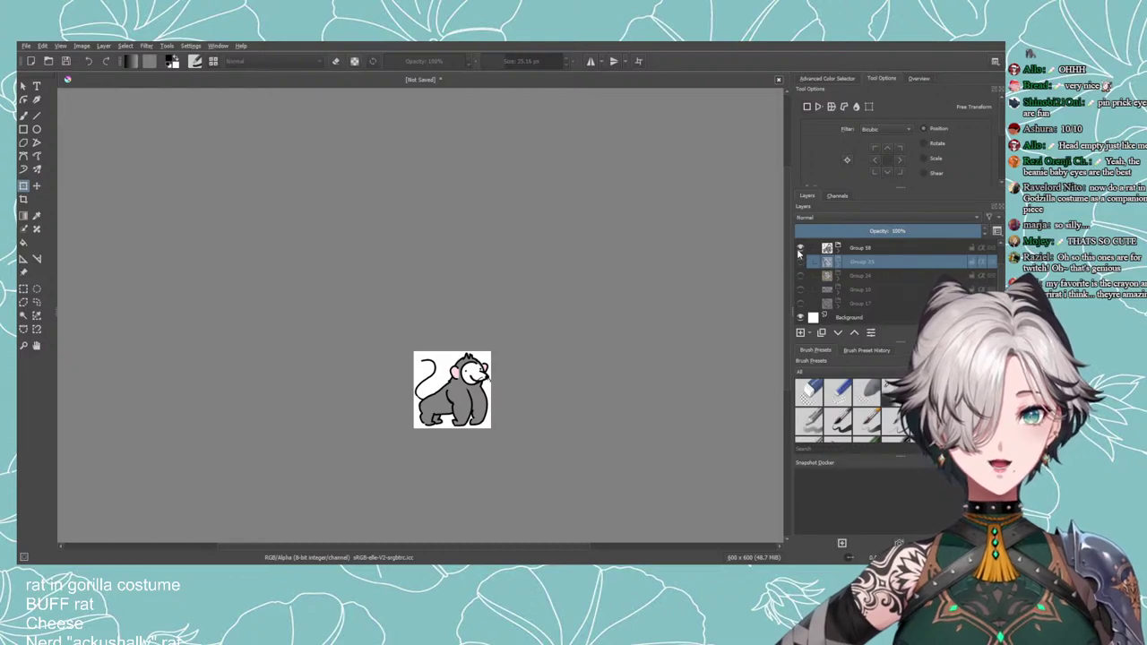
click(800, 247)
click(800, 261)
scroll(615, 341, up, 1)
scroll(509, 323, down, 1)
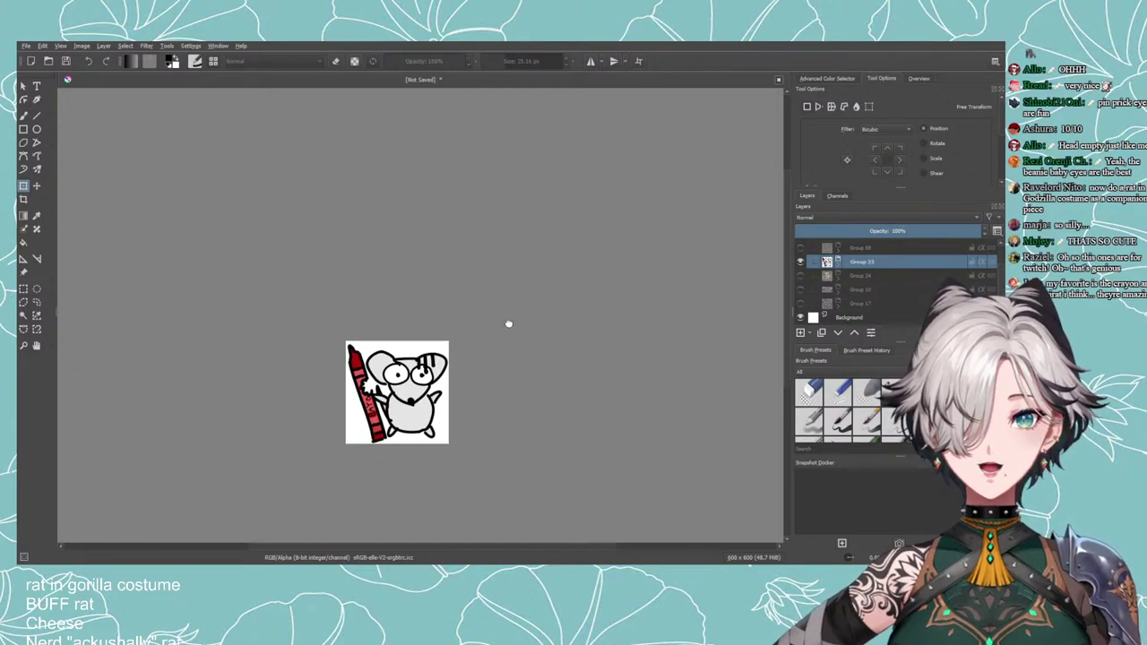
Review the golden-background rat in Group 24 and the rat in the patterned jacket, showing one drawing at a time.
click(800, 261)
click(800, 275)
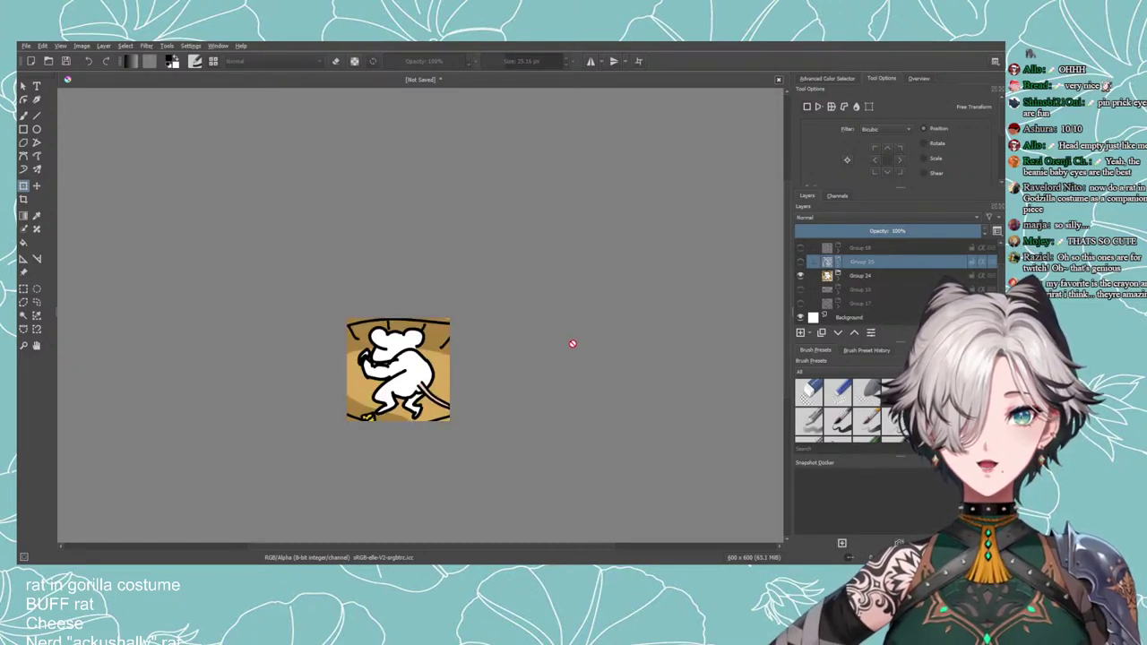
drag(550, 334, 586, 317)
scroll(579, 317, up, 2)
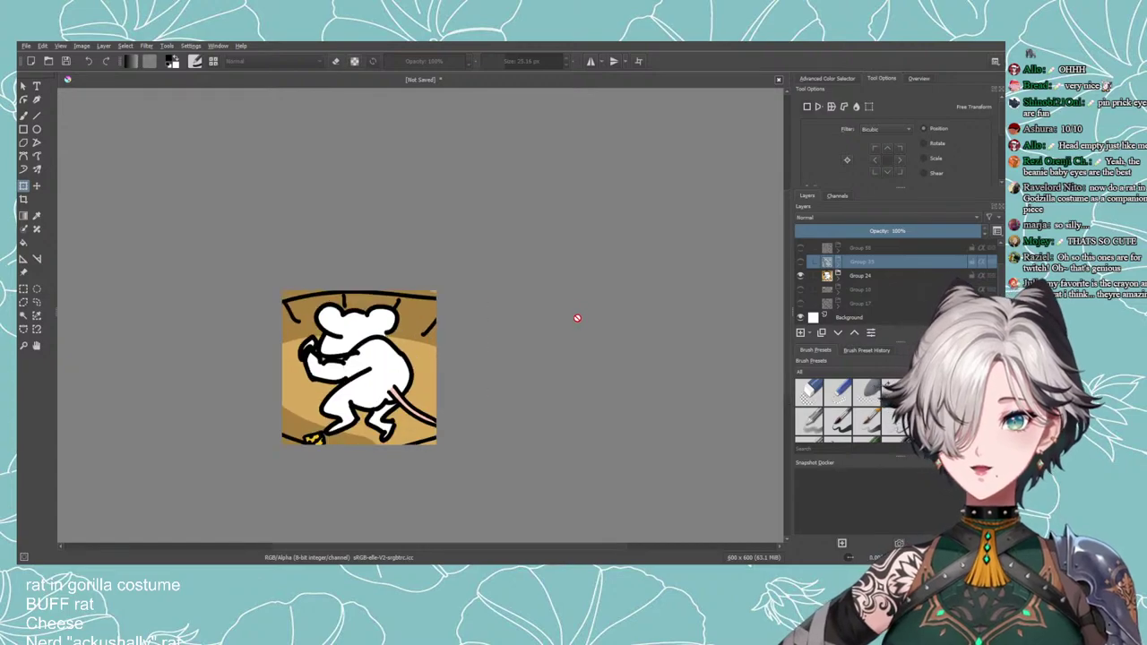
drag(535, 348, 561, 325)
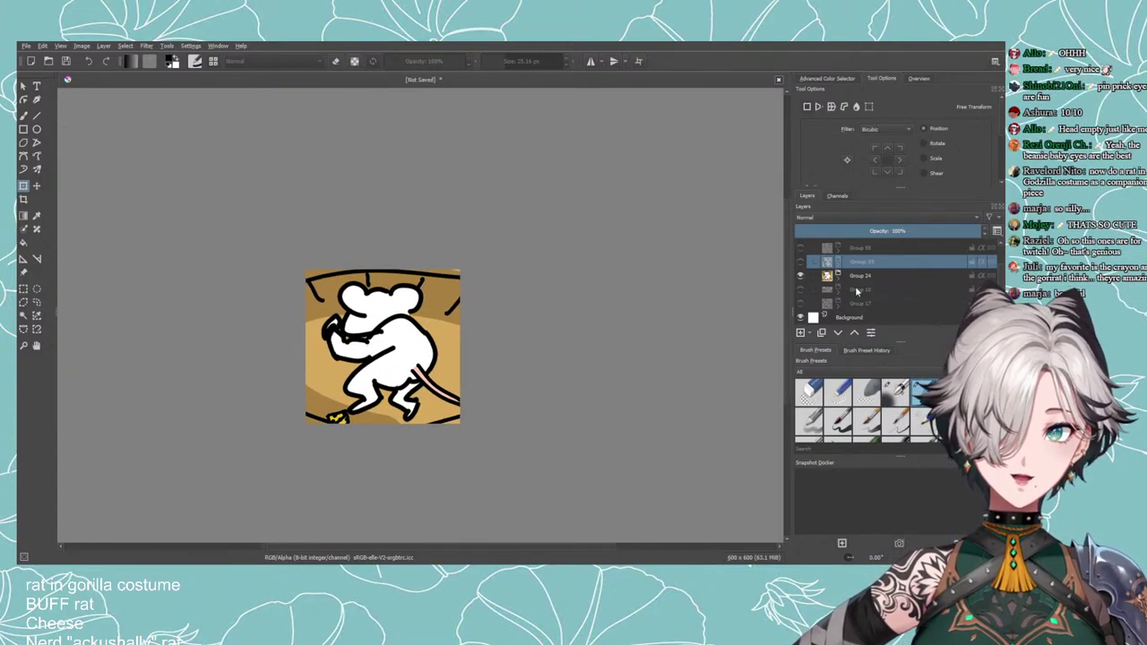
click(800, 275)
click(800, 289)
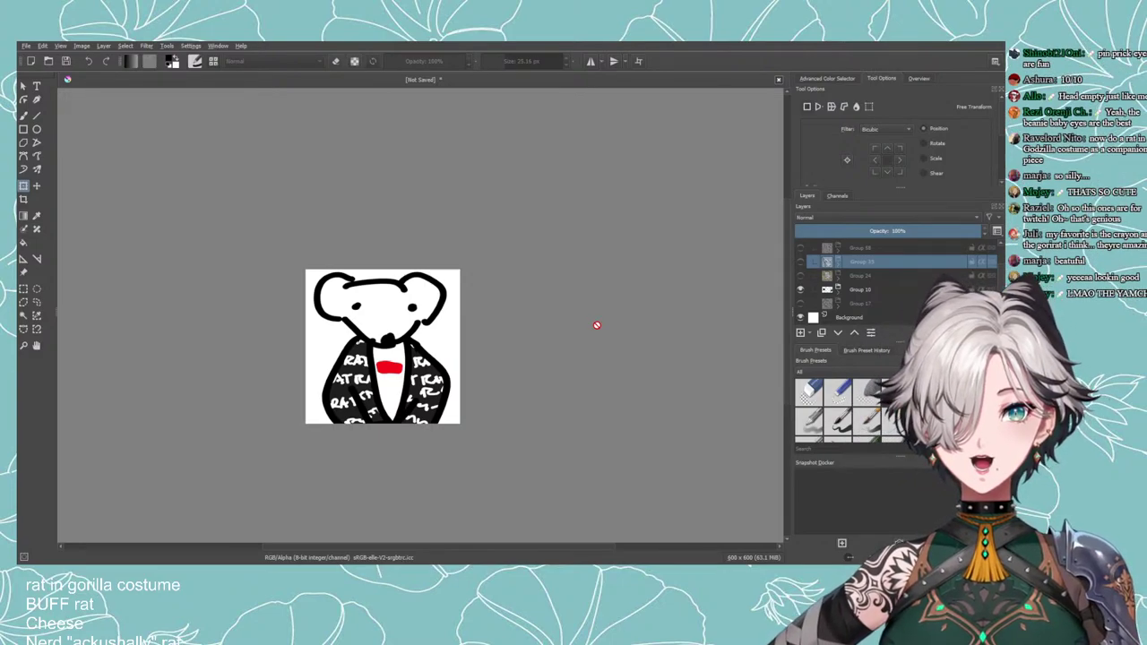
click(800, 289)
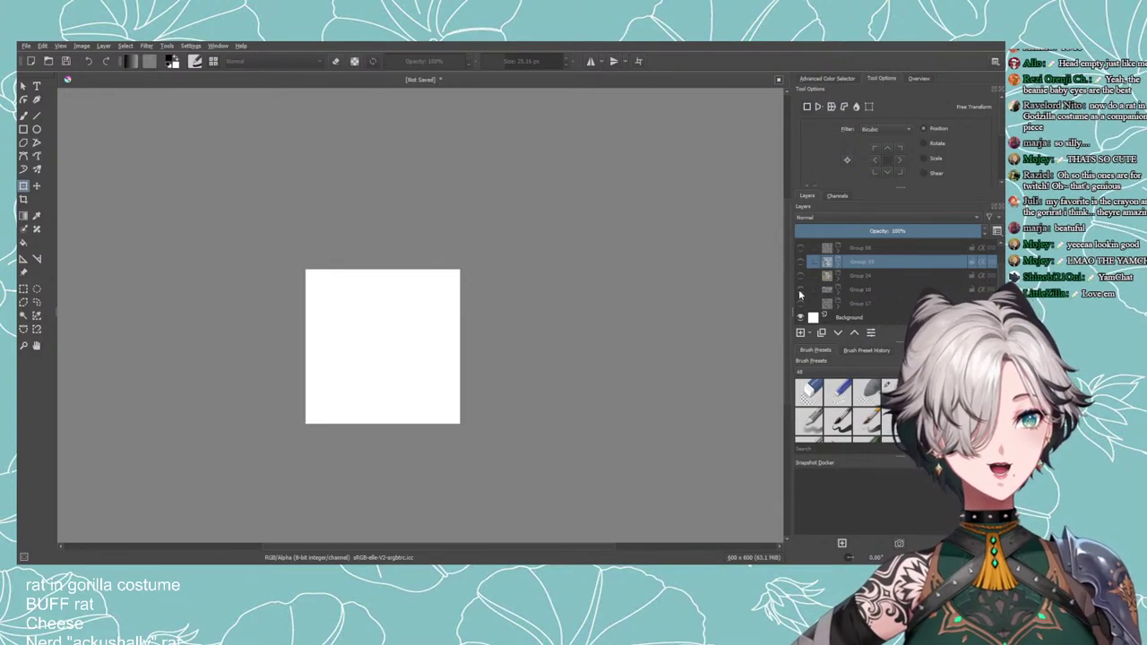
Show Group 17 and transform Paint Layer 13, slightly nudging the rat's body outline behind its head.
click(800, 303)
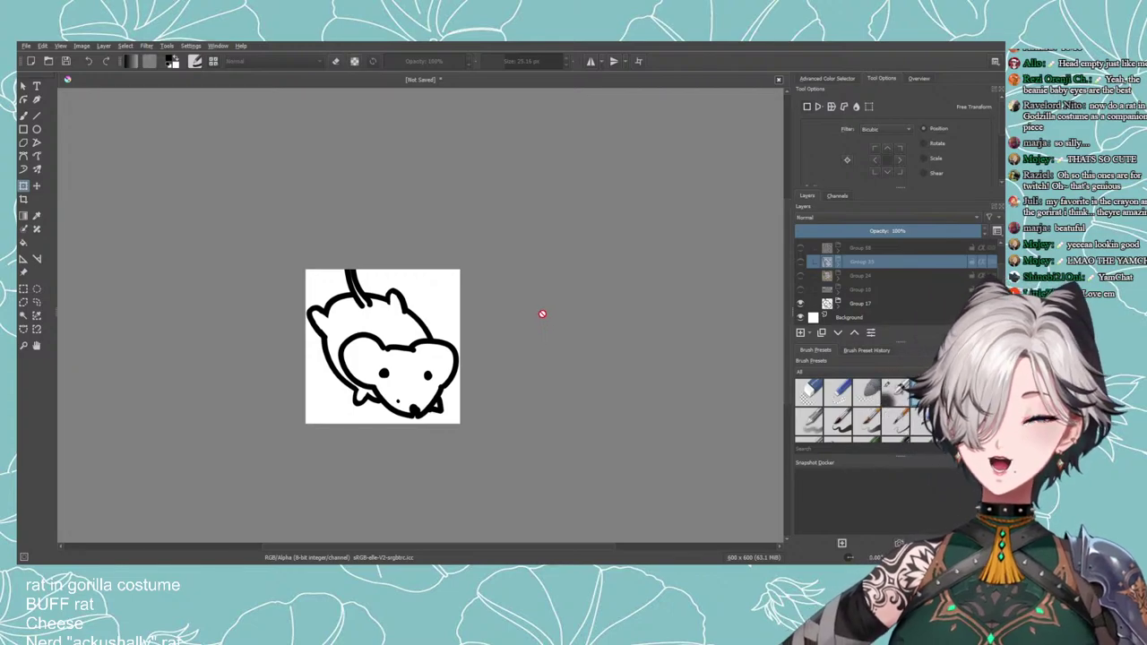
click(836, 307)
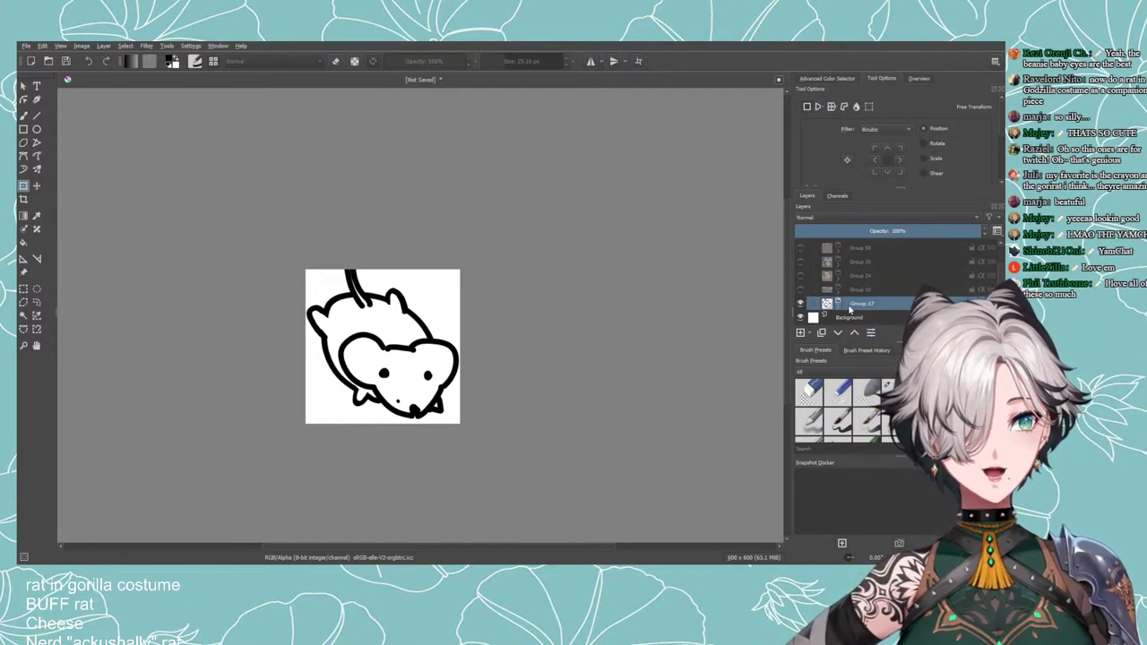
click(838, 305)
scroll(873, 307, down, 1)
click(858, 284)
click(800, 282)
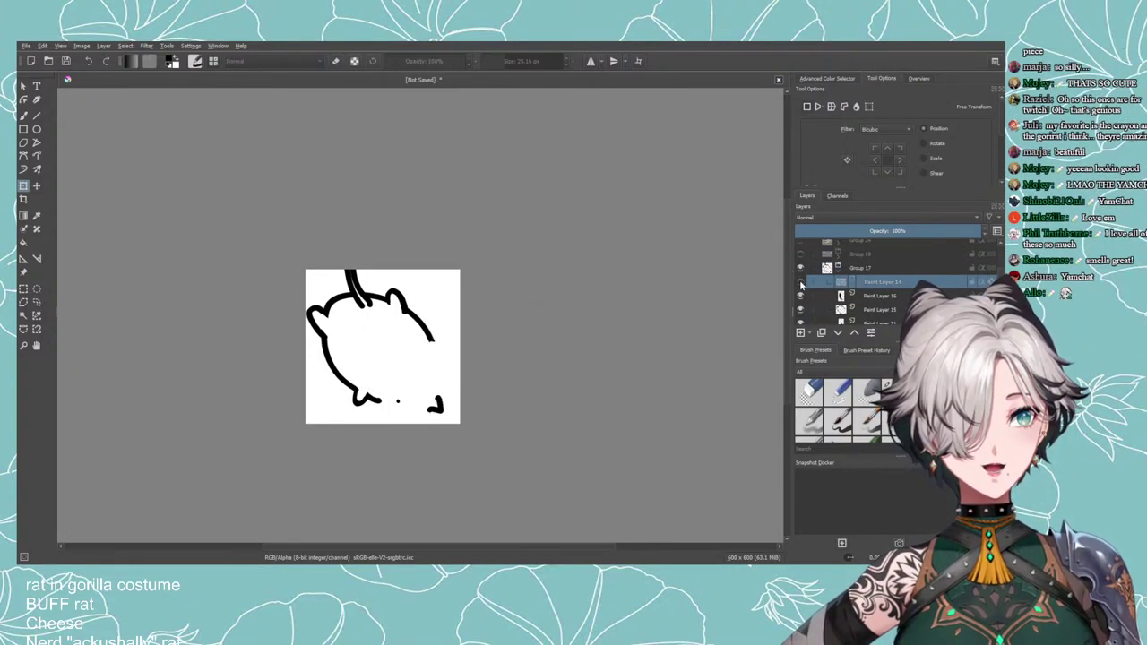
click(801, 283)
click(873, 309)
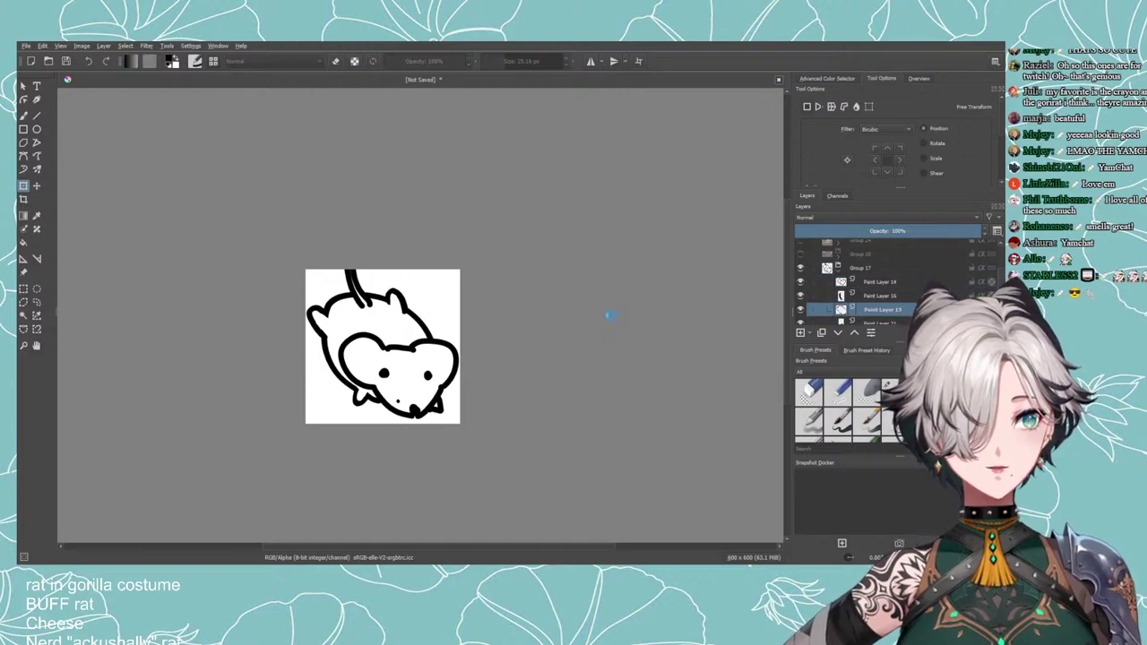
drag(441, 371, 443, 365)
drag(441, 364, 433, 366)
key(Return)
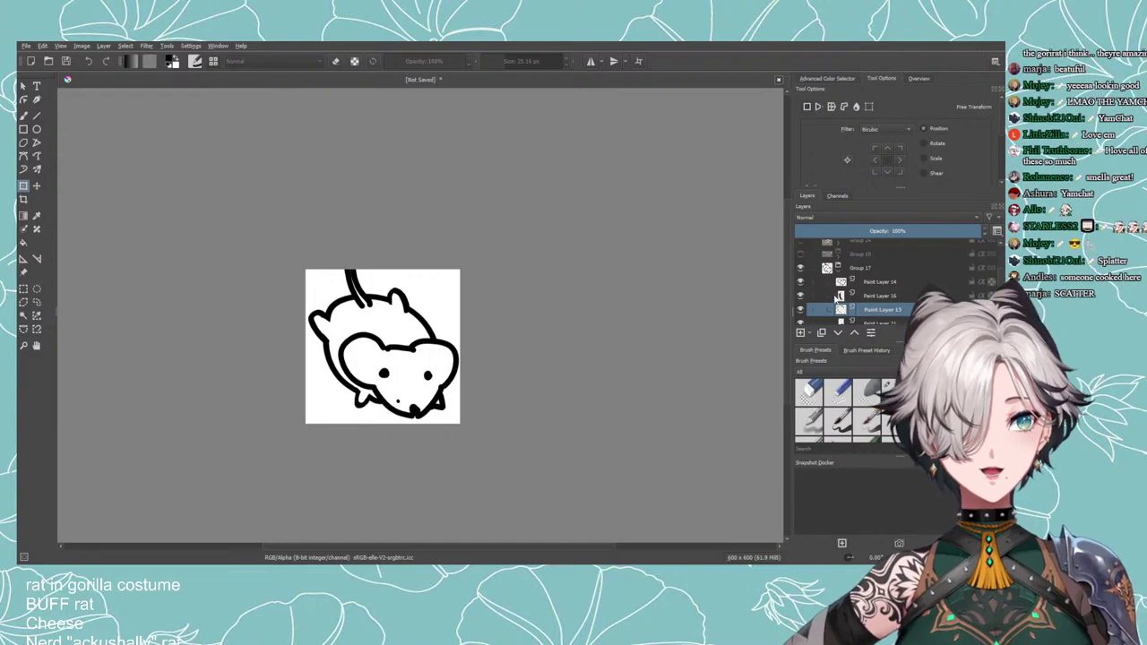
Collapse Group 17 and review the golden-background, crayon, gorilla and patterned-jacket rats, showing one drawing at a time.
click(837, 268)
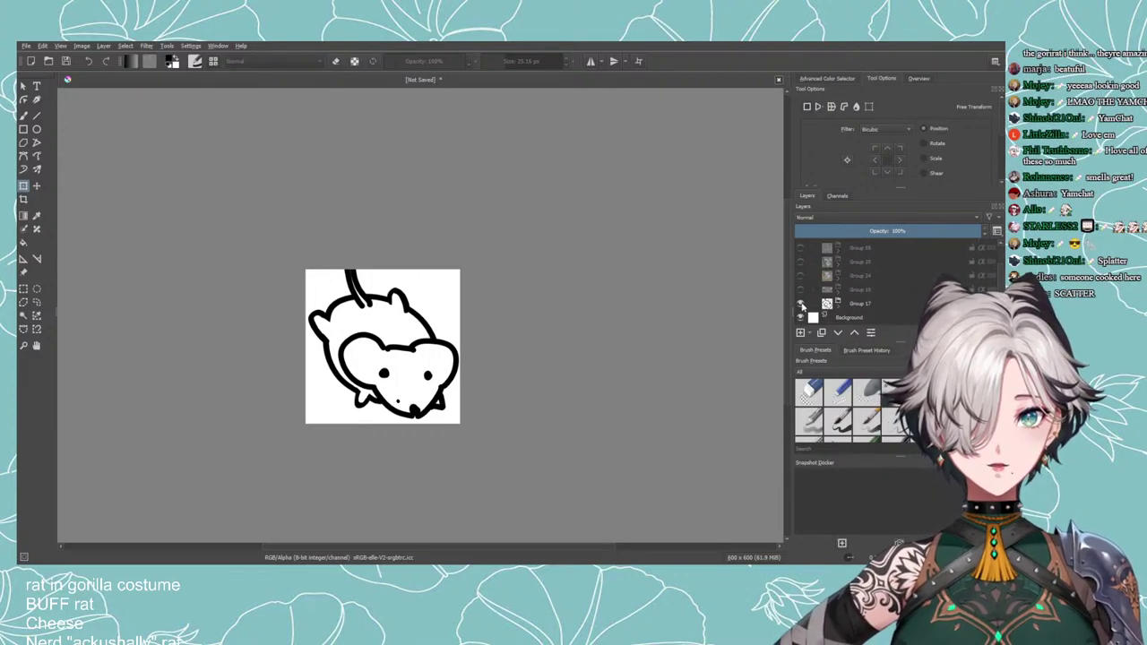
click(801, 304)
click(801, 278)
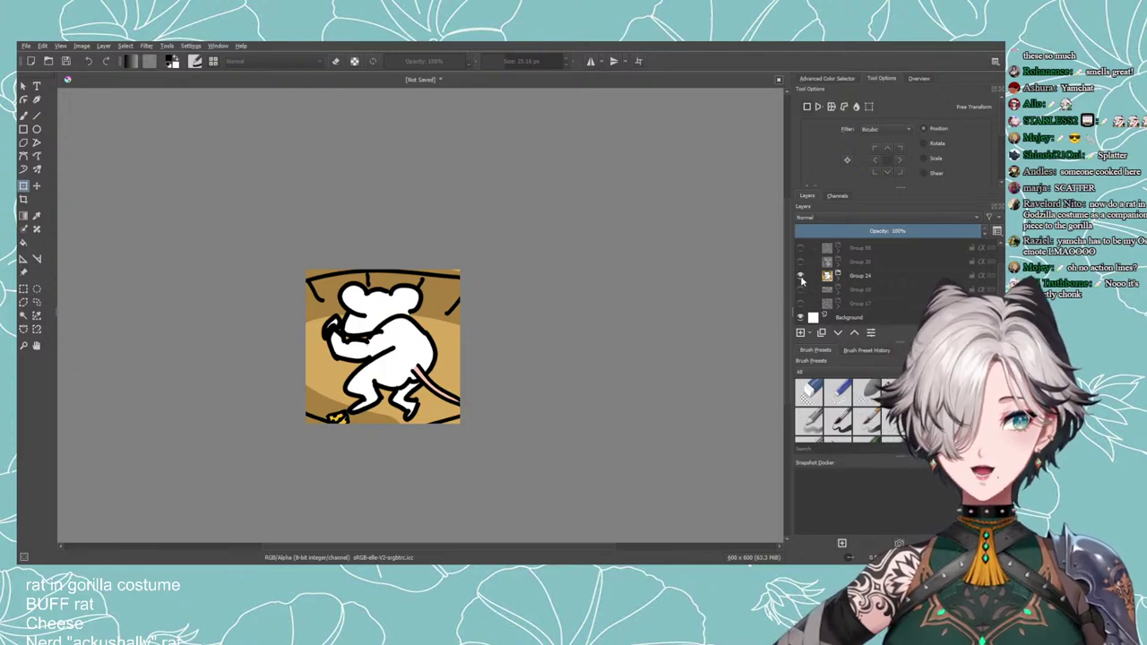
click(801, 276)
click(801, 262)
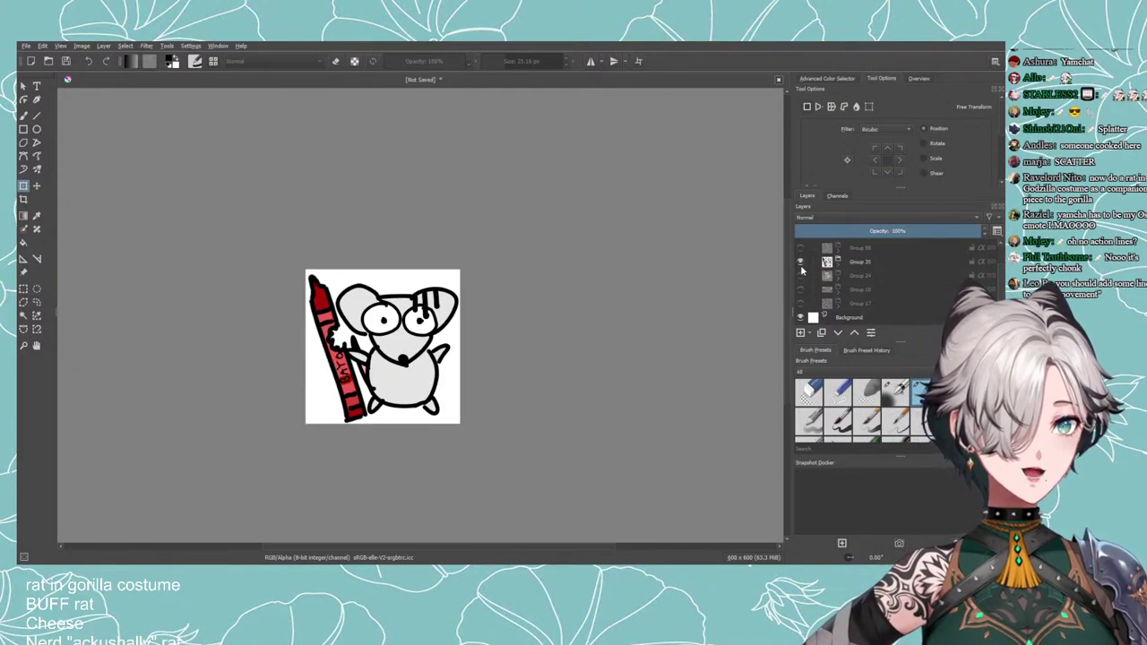
click(802, 265)
click(801, 274)
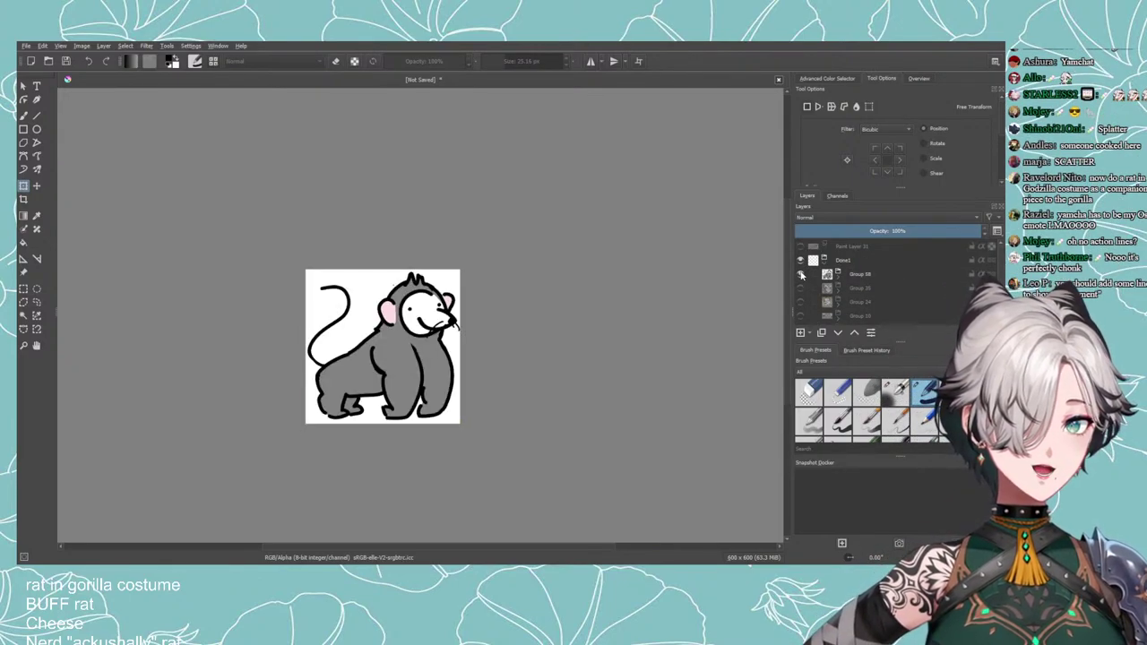
click(801, 274)
click(800, 303)
click(801, 303)
click(799, 314)
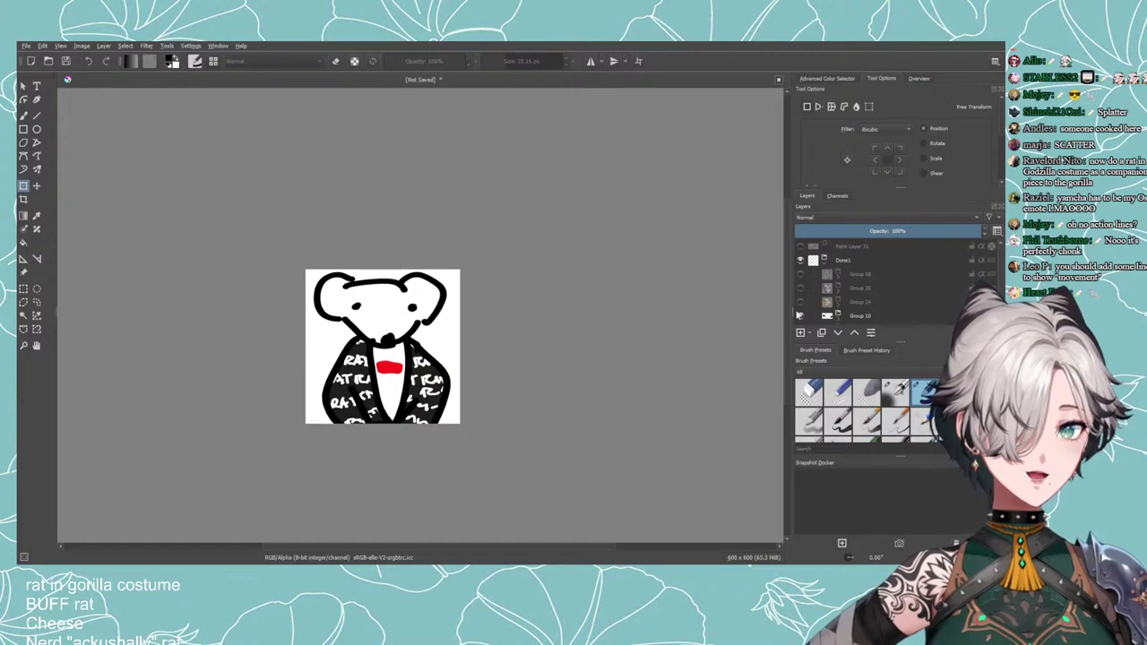
click(800, 315)
click(801, 287)
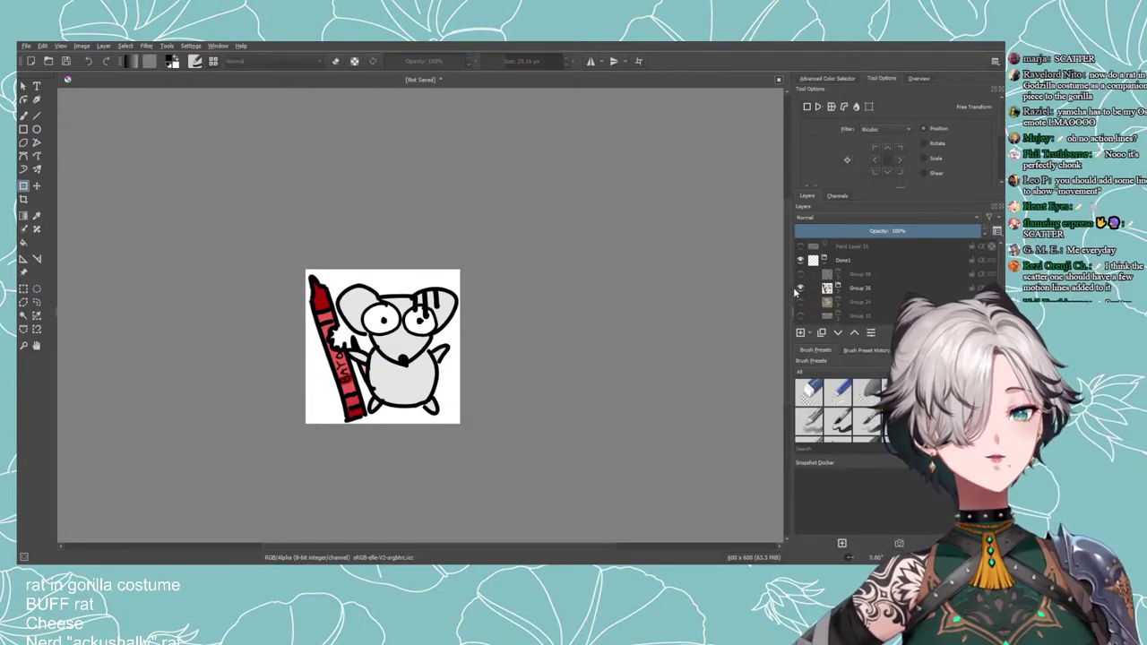
click(800, 287)
Show and expand Group 17, and add a new paint layer above its other layers.
scroll(831, 292, down, 1)
click(800, 303)
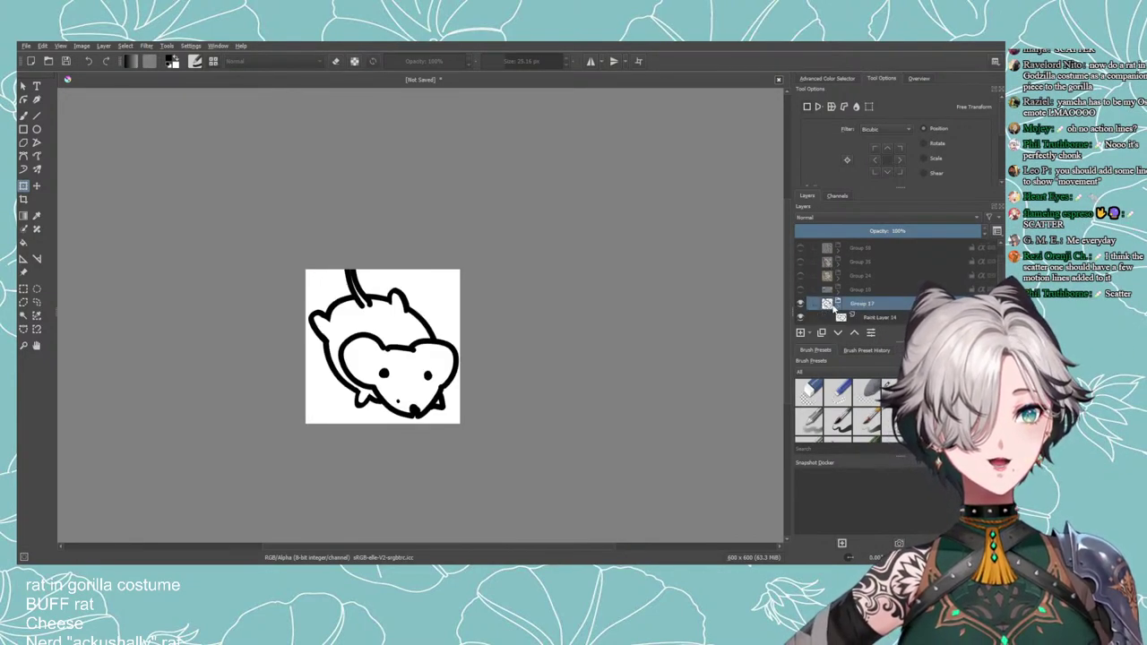
click(813, 303)
click(800, 332)
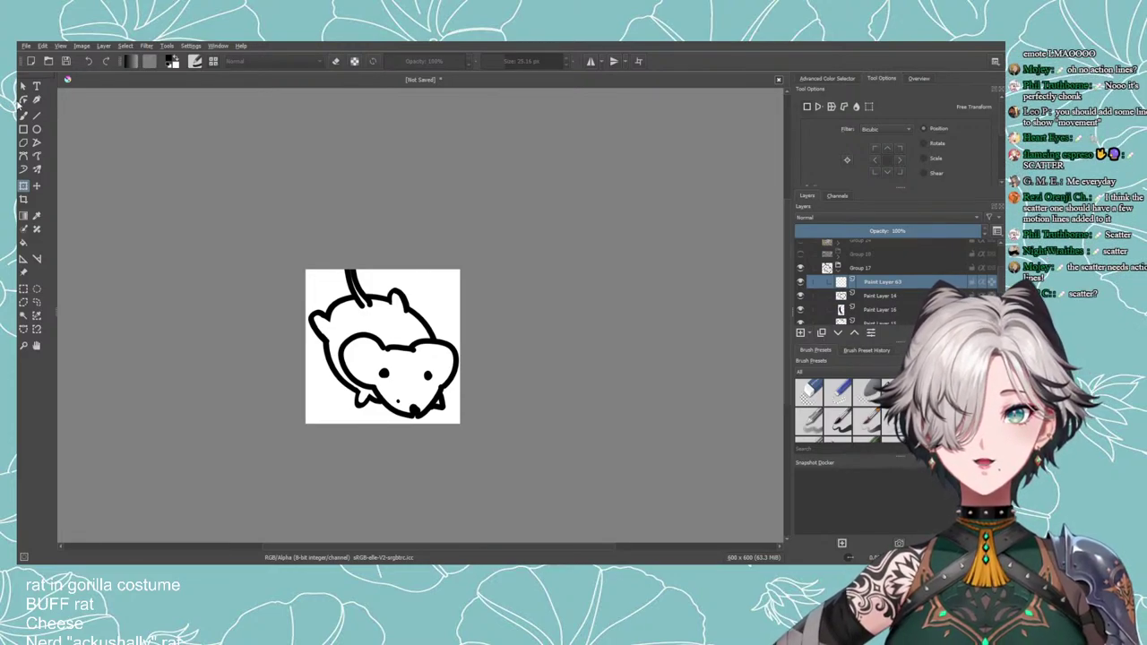
Try drawing short black motion lines on either side of the rat's tail.
key(b)
drag(315, 270, 332, 285)
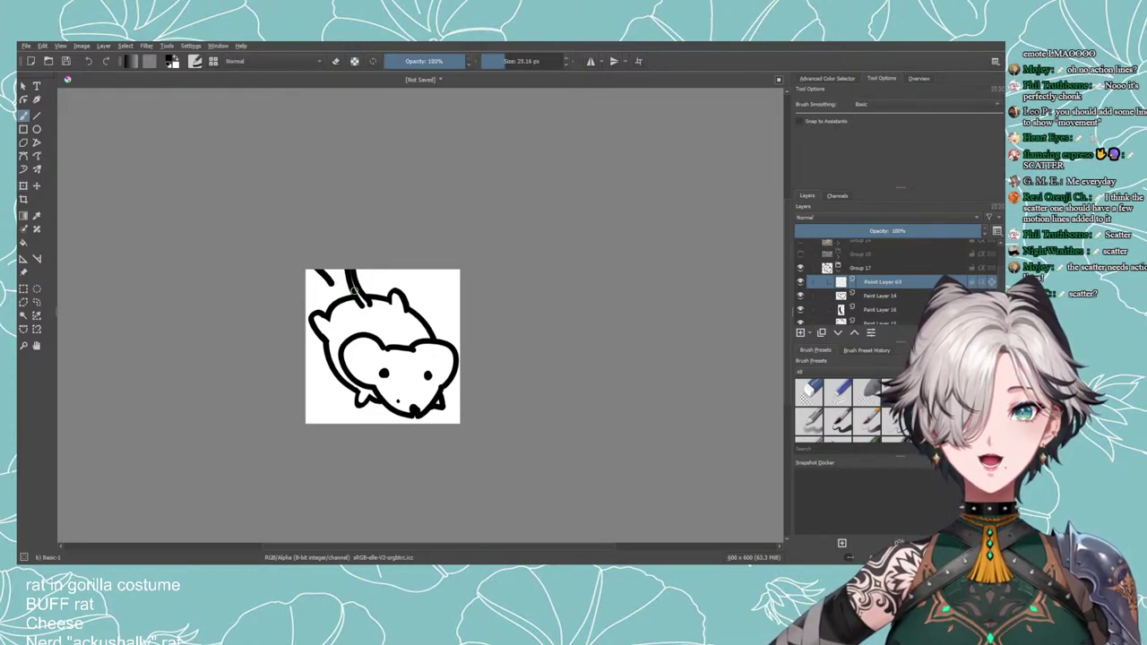
drag(405, 287, 394, 271)
key(ctrl+z)
Transform the whole Group 17, scaling the rat down slightly toward the lower-right corner of the canvas.
click(860, 271)
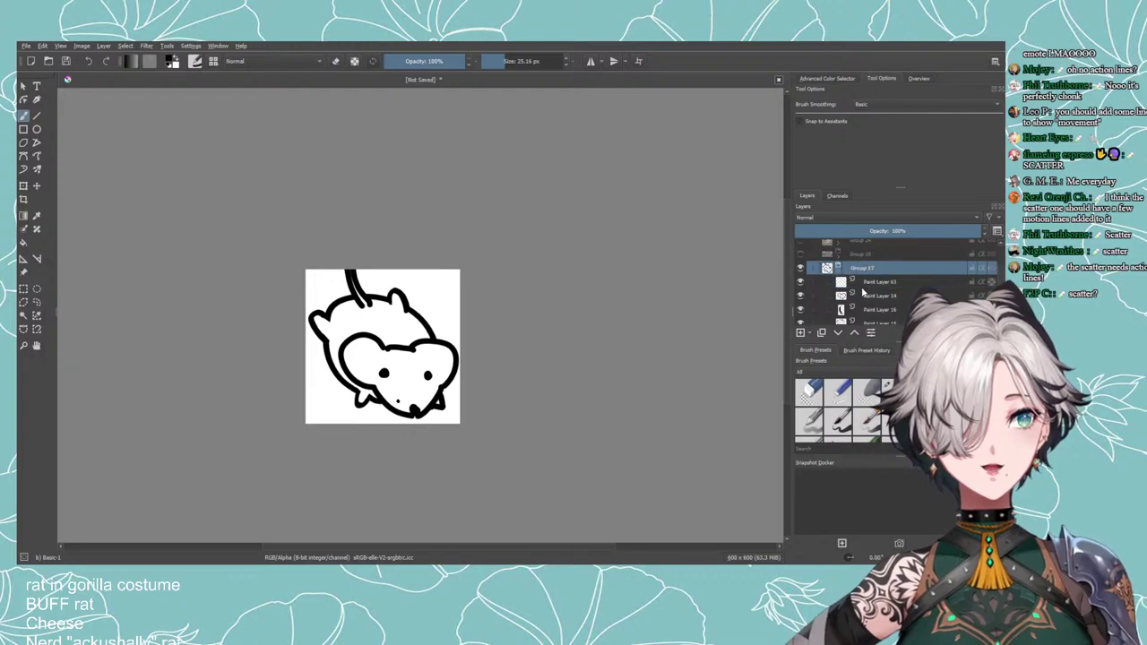
click(23, 185)
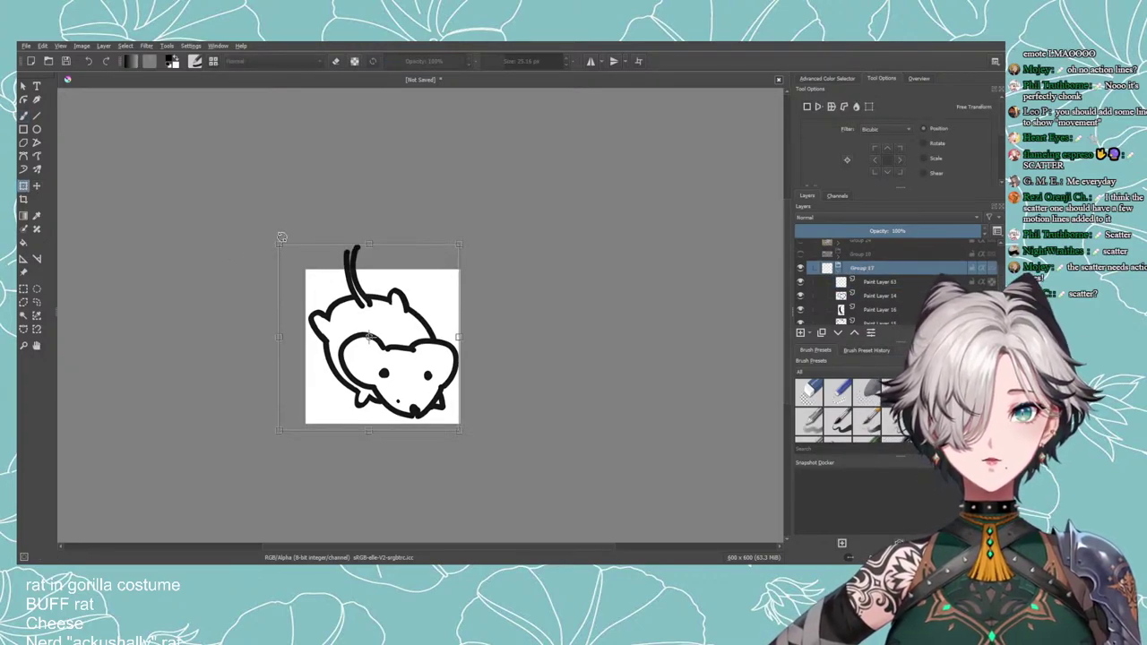
drag(283, 248, 295, 260)
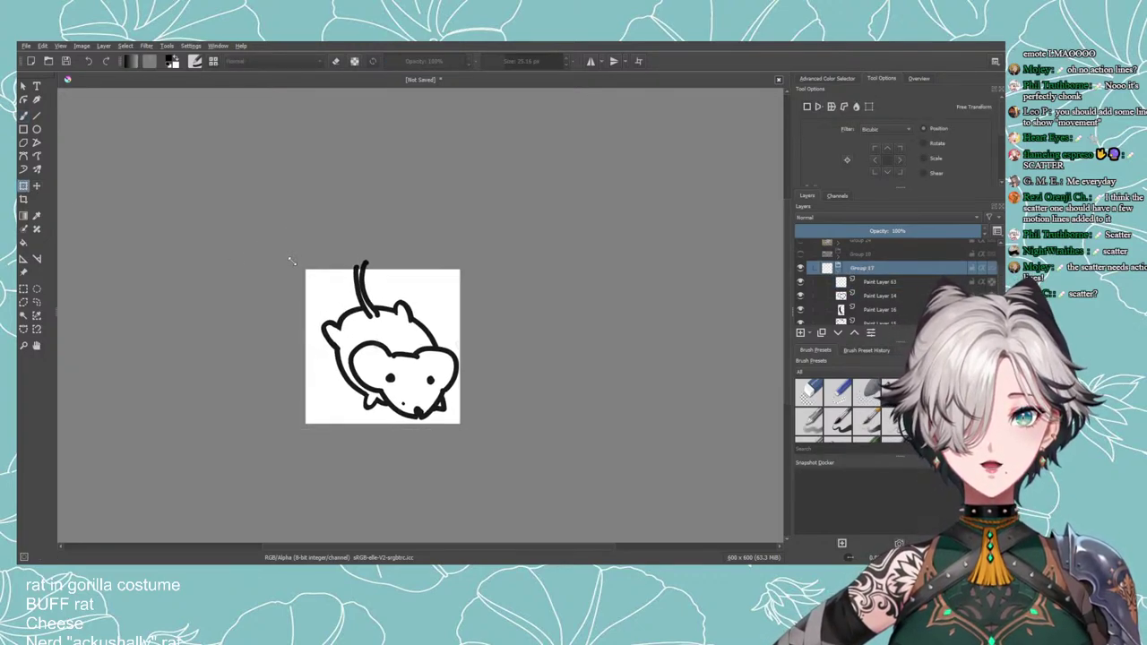
Draw short slanted black motion lines behind the rat around its tail and the canvas's upper-left corner on Paint Layer 63.
click(912, 283)
key(b)
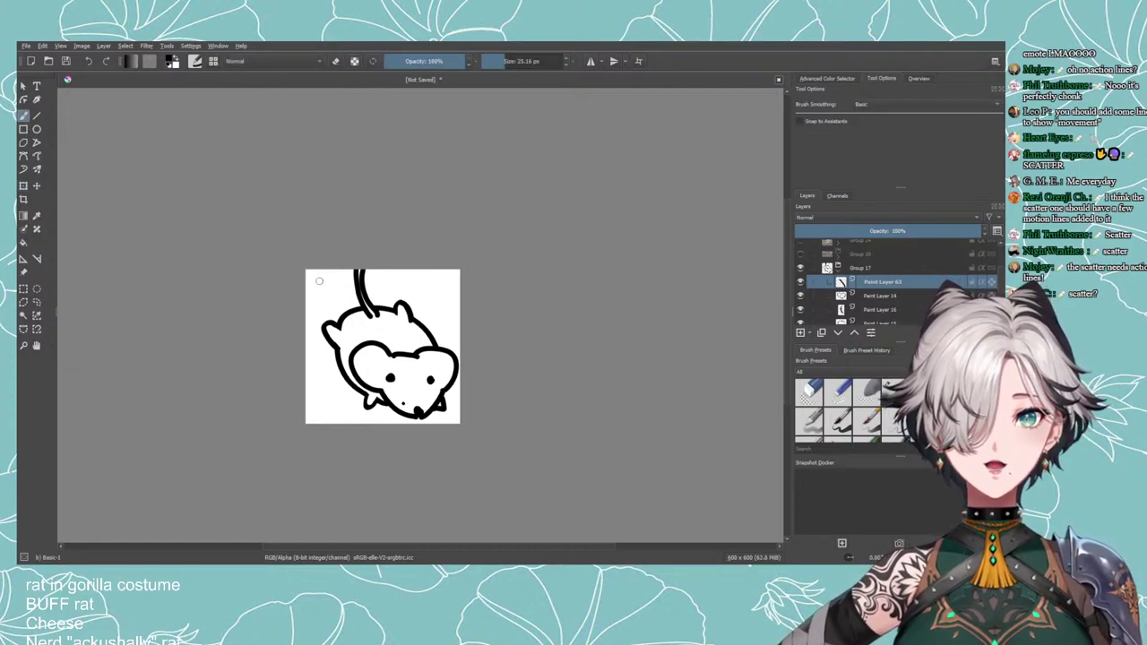
key(ctrl+z)
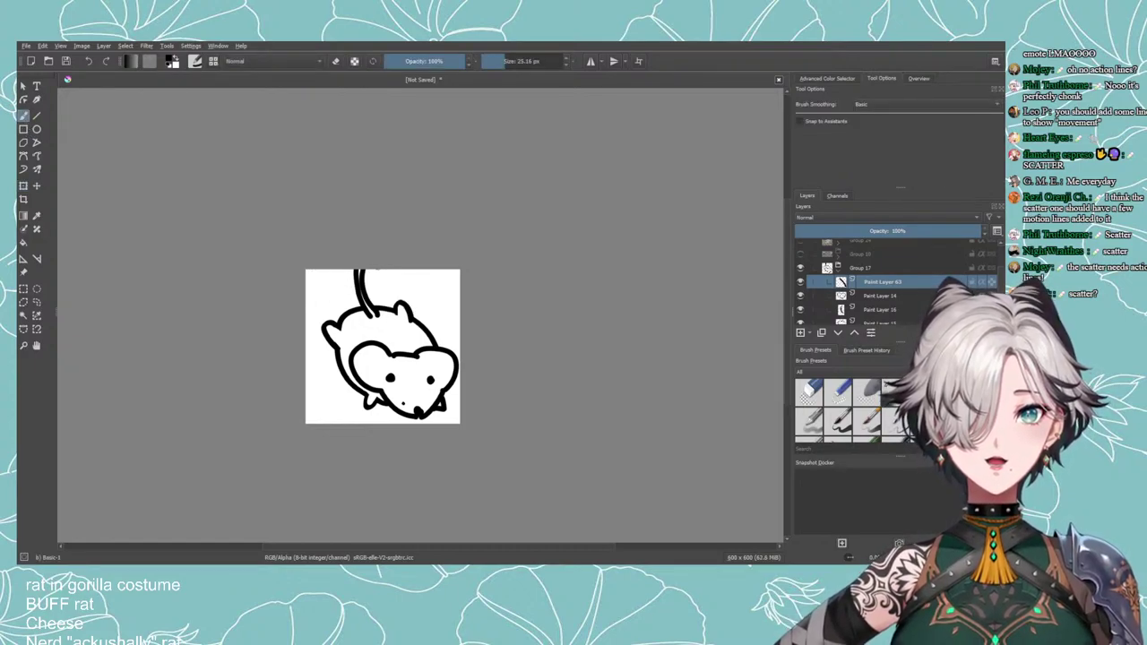
drag(380, 271, 393, 293)
key(ctrl+z)
mouse_move(331, 271)
mouse_down()
mouse_move(341, 285)
mouse_move(314, 296)
mouse_move(379, 295)
mouse_move(383, 275)
mouse_up()
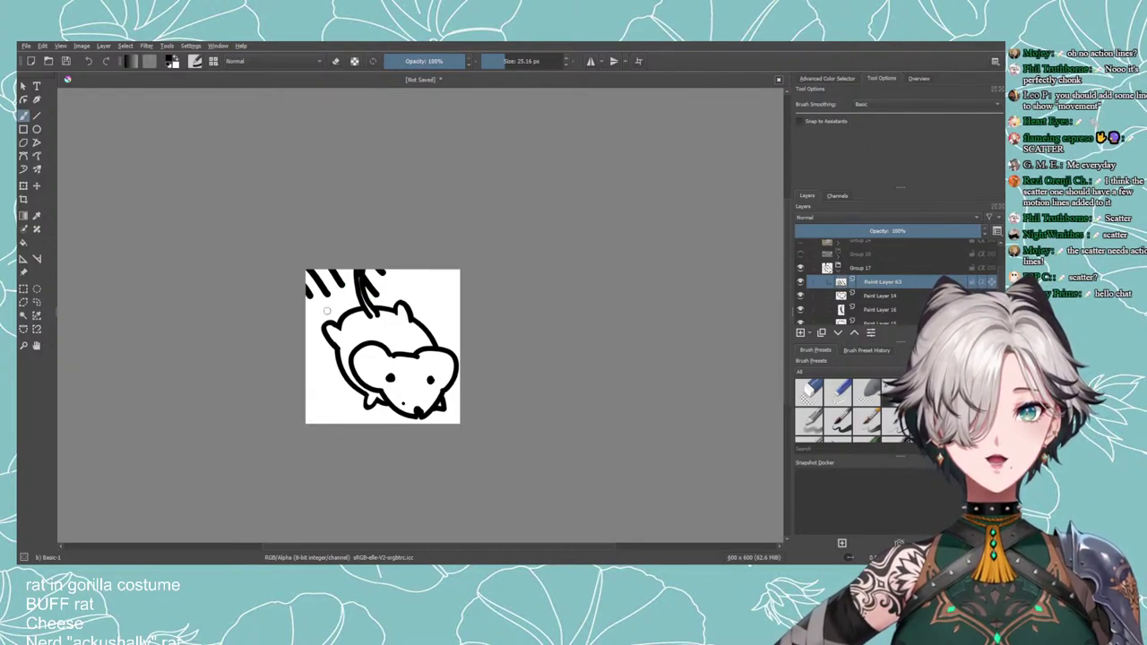
drag(306, 319, 326, 380)
key(ctrl+z)
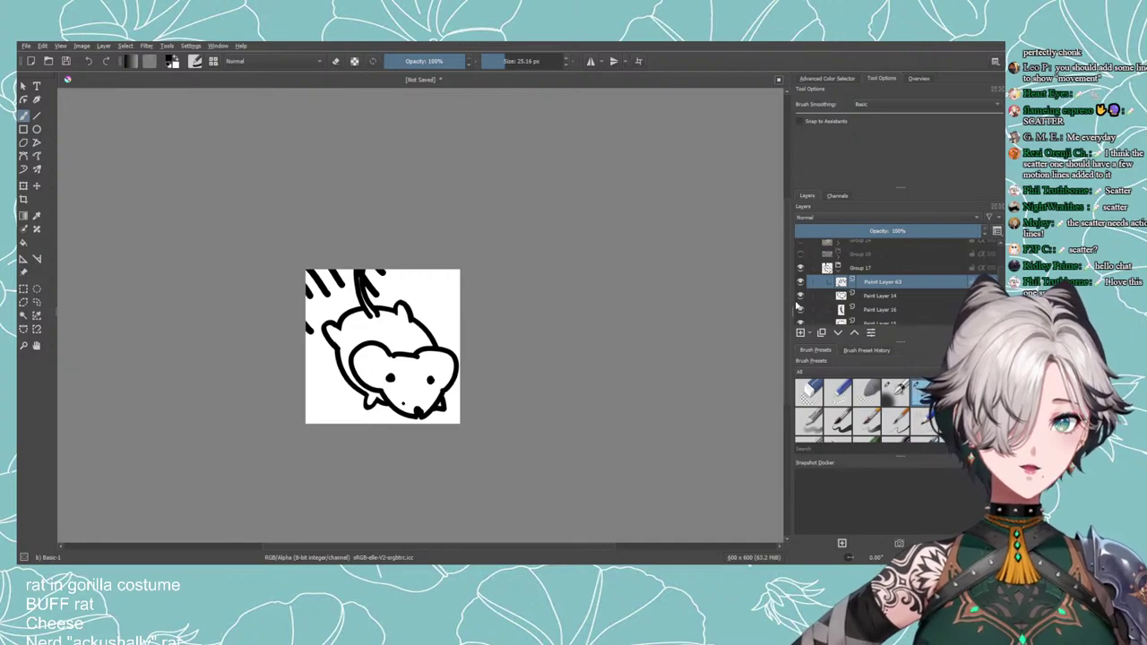
Collapse Group 17 and look at the gorilla rat and the scattering rat in turn, hiding each one again.
click(836, 272)
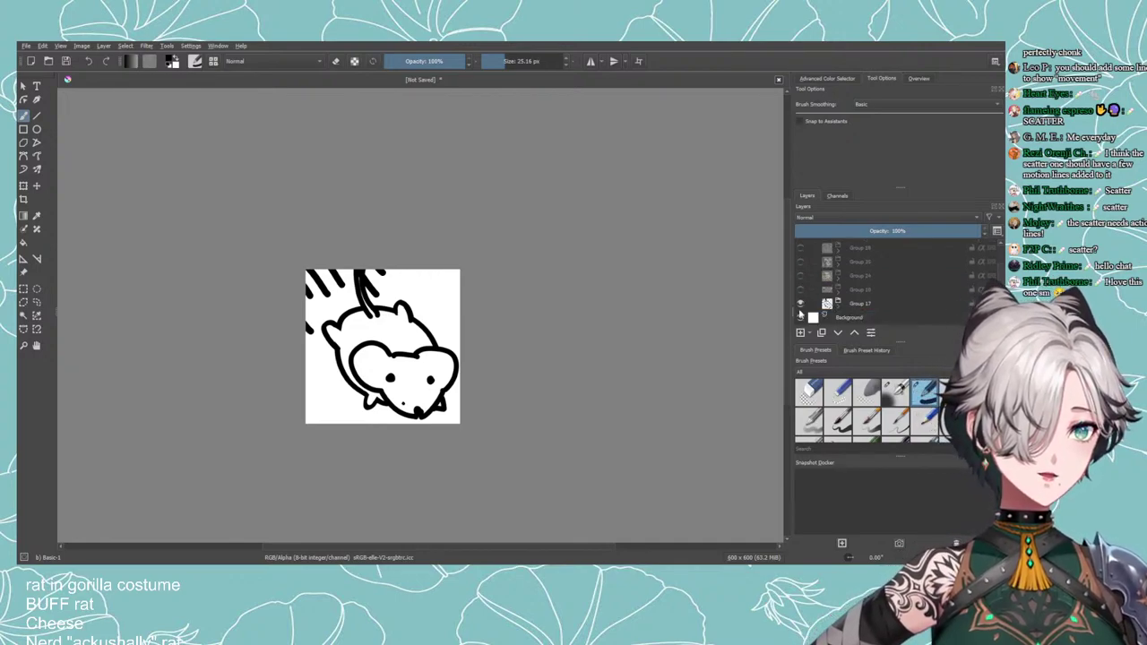
click(800, 303)
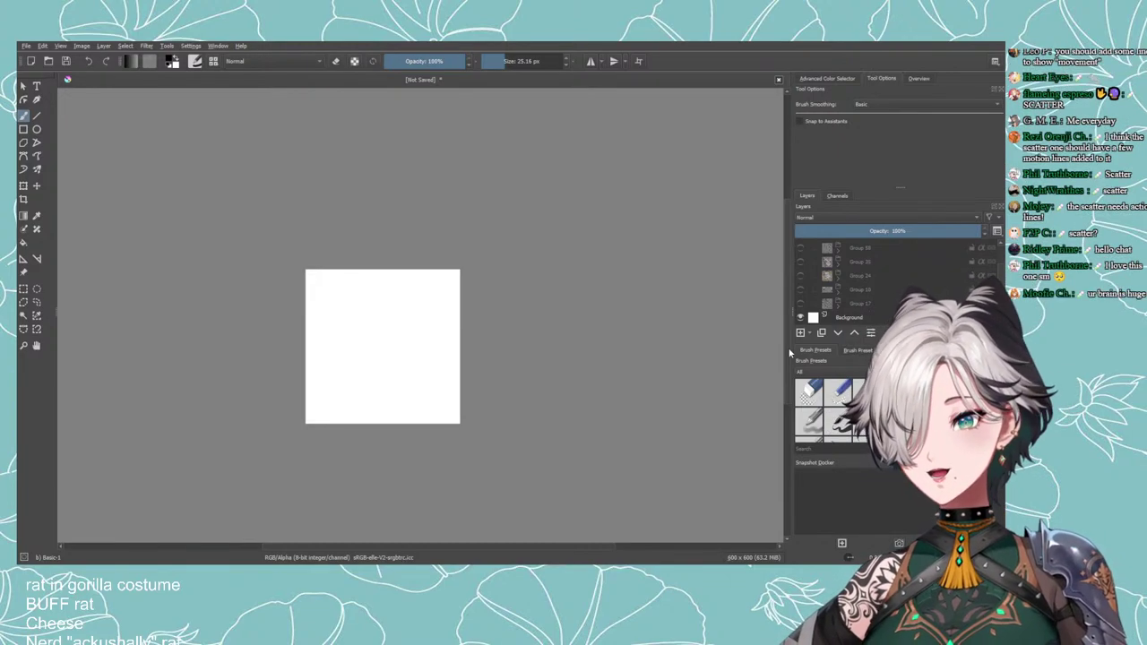
scroll(869, 293, up, 1)
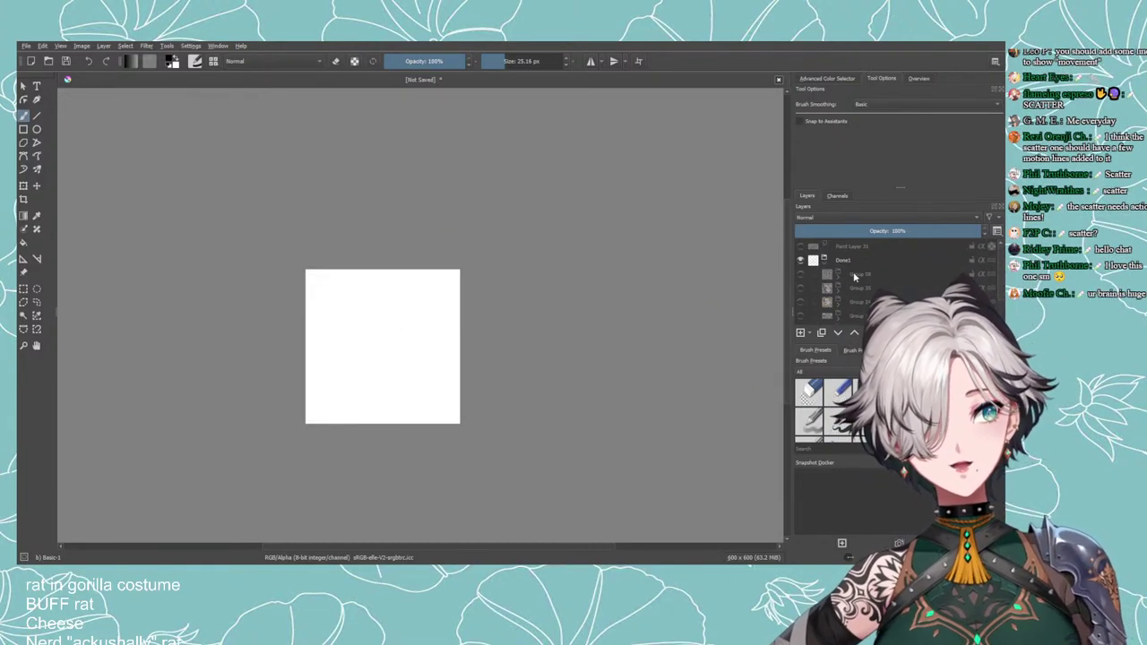
click(852, 274)
click(803, 274)
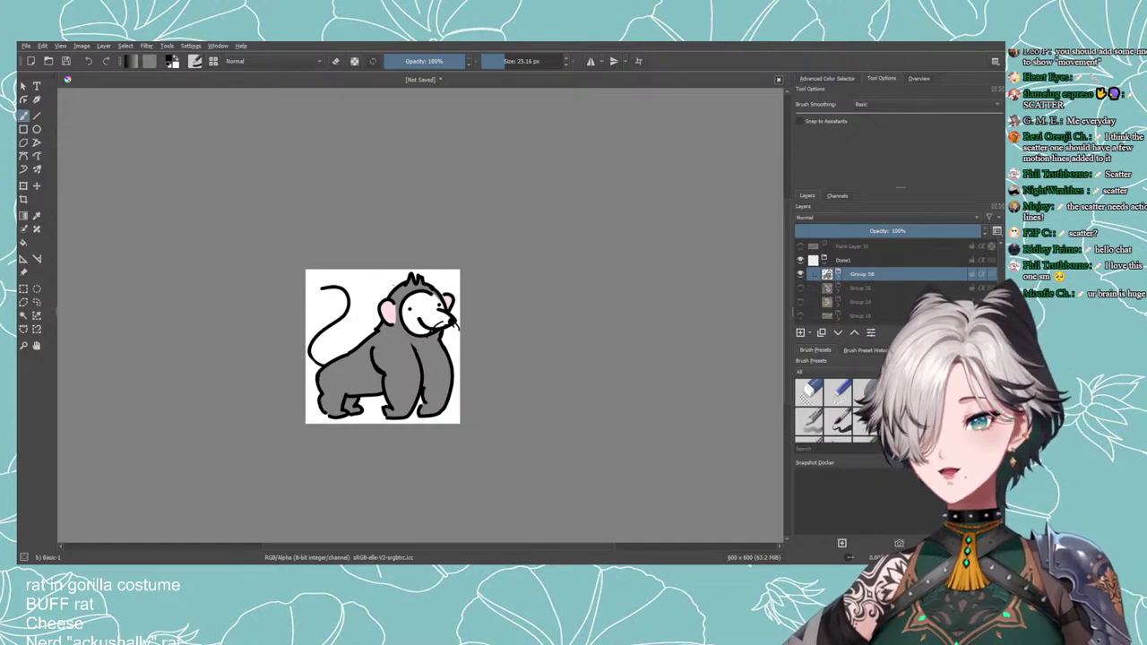
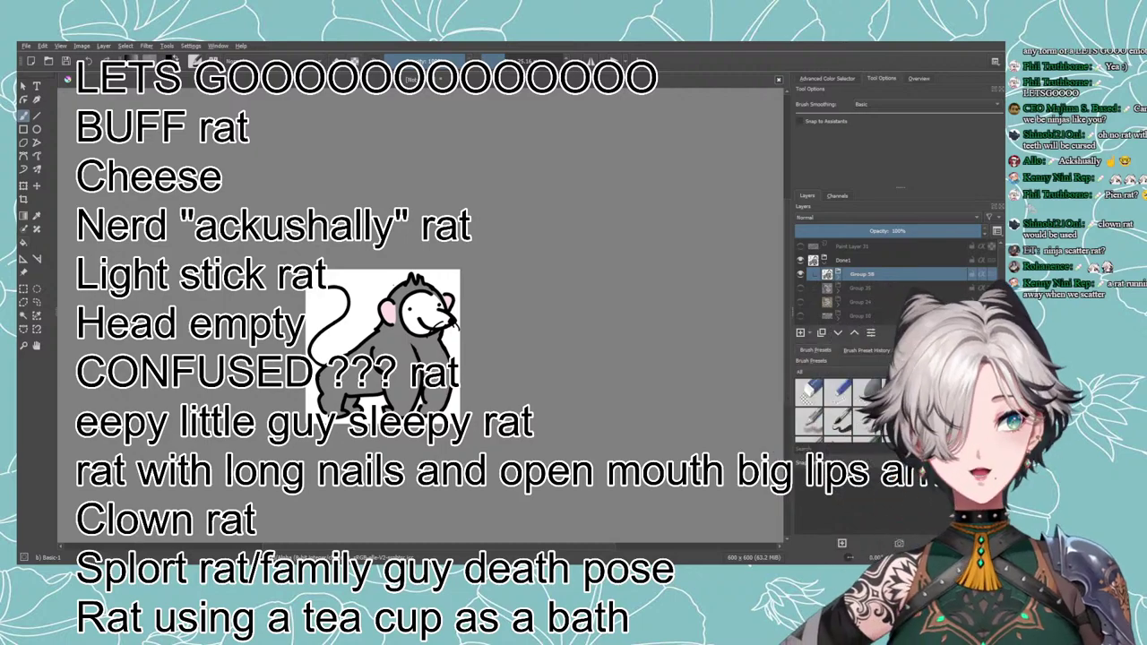
click(800, 273)
scroll(804, 277, down, 1)
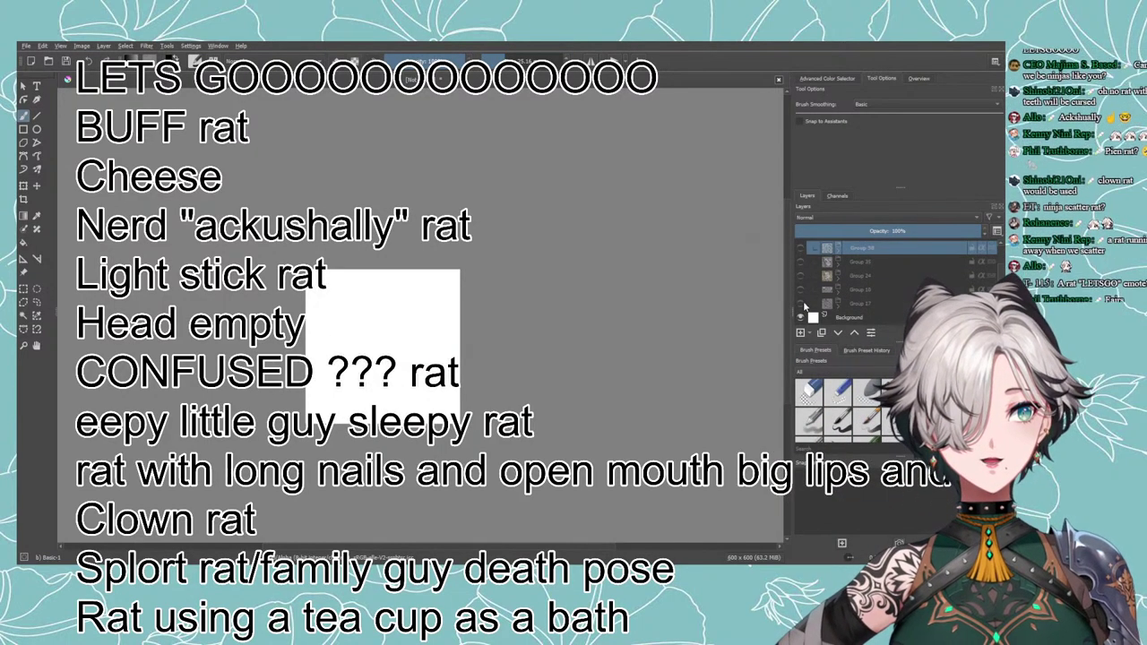
click(802, 303)
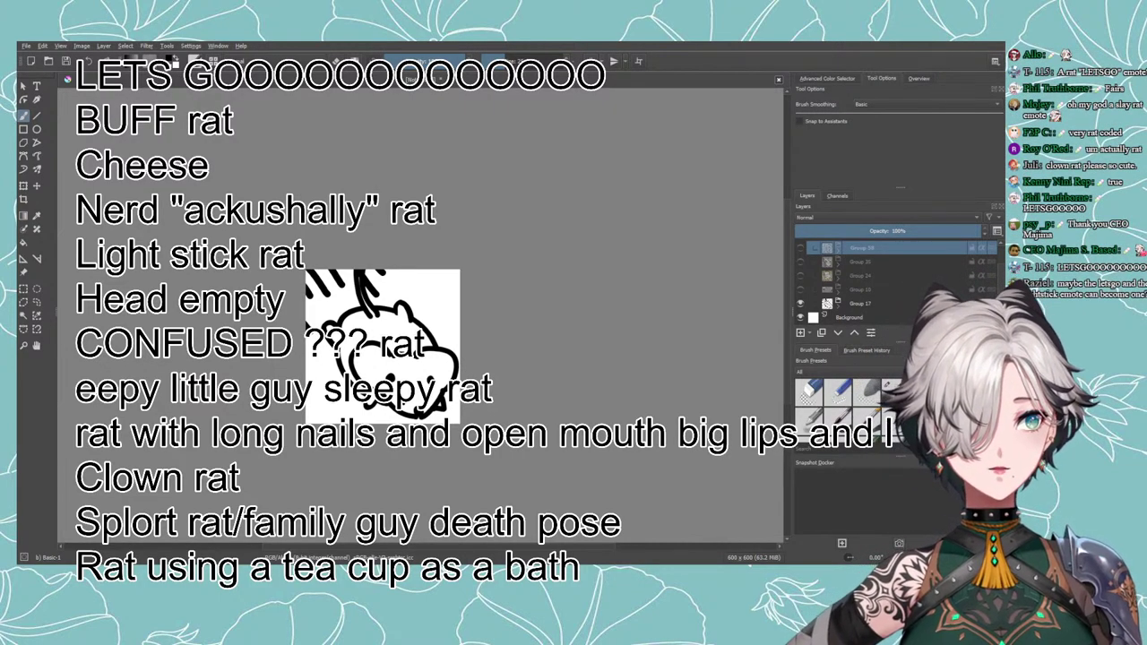
click(800, 304)
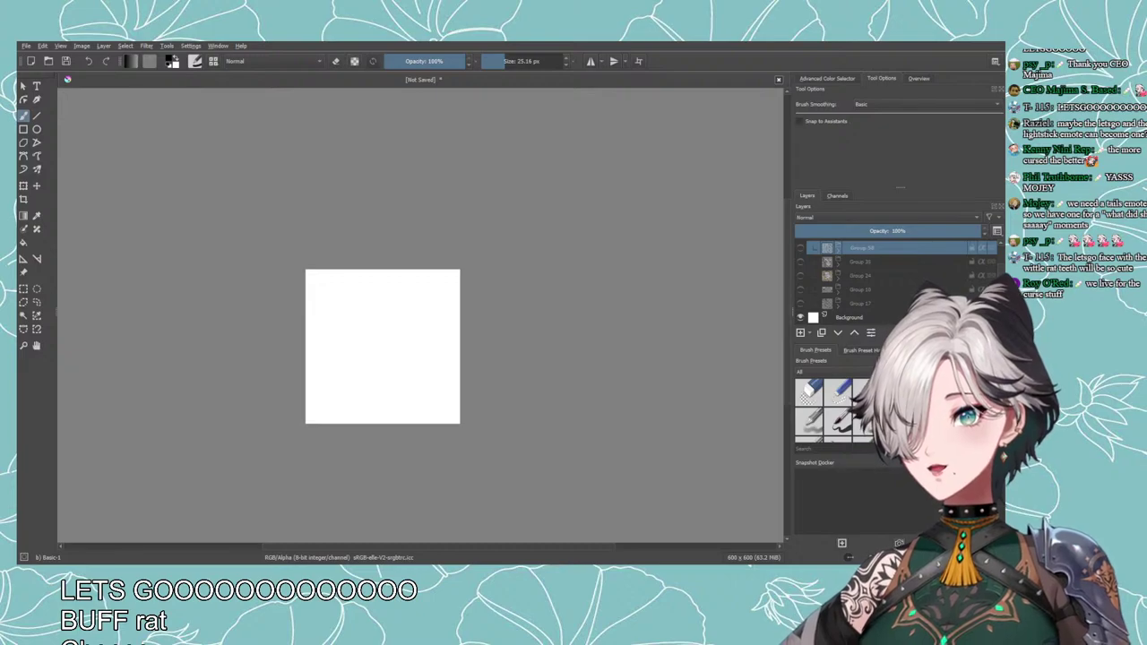
Check the pencil-shaped sketch on the paint layer above the Done1 group and delete that layer.
scroll(842, 273, up, 1)
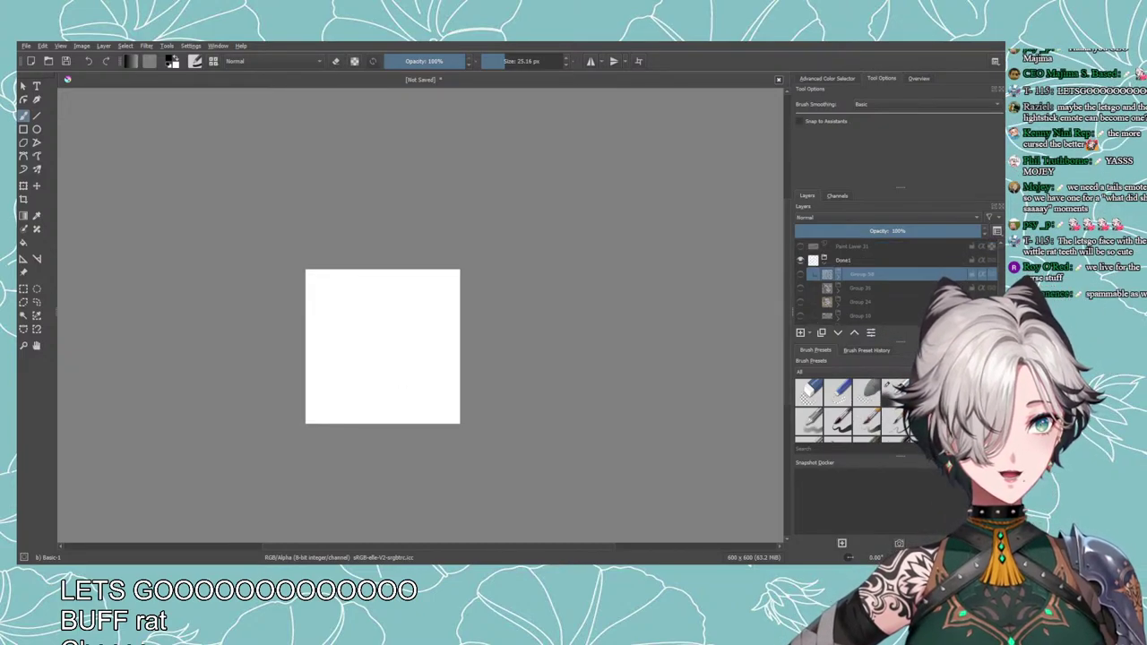
click(833, 247)
click(801, 247)
click(801, 247)
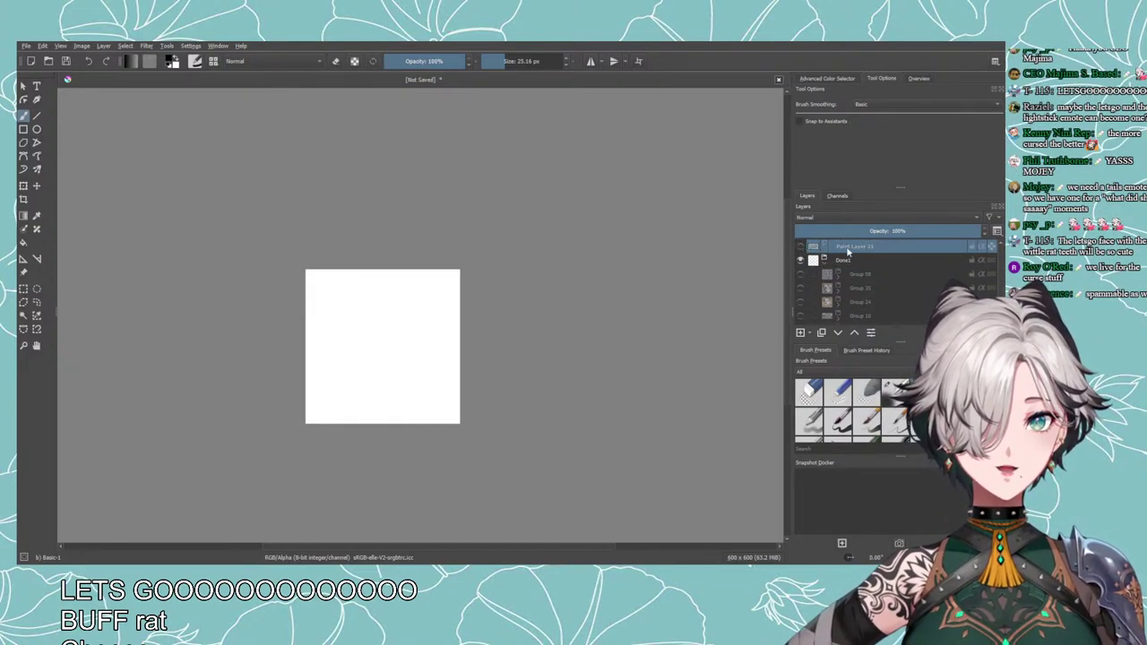
click(800, 246)
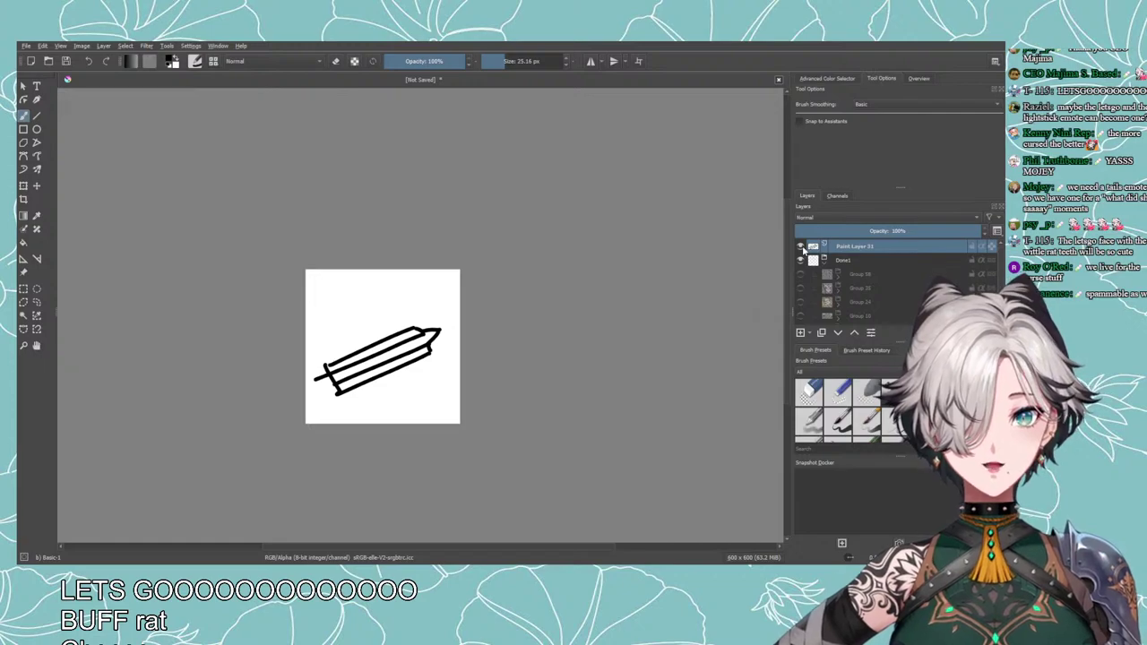
click(800, 246)
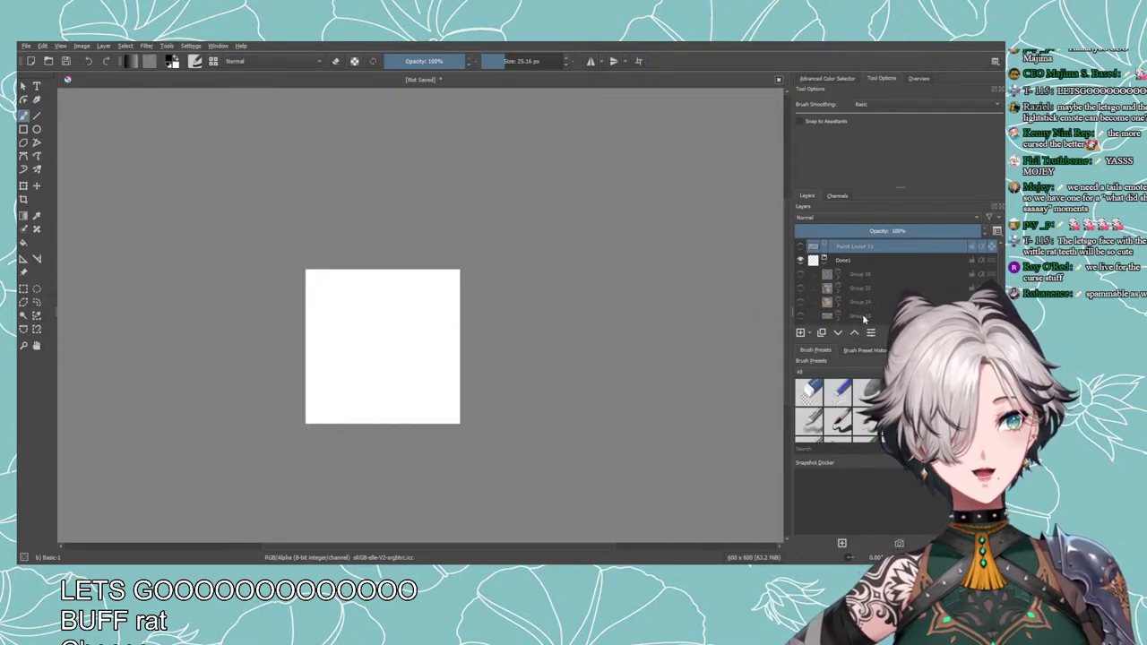
key(shift+Delete)
Add a new paint layer and move it out of the Done1 group, directly above it.
click(800, 333)
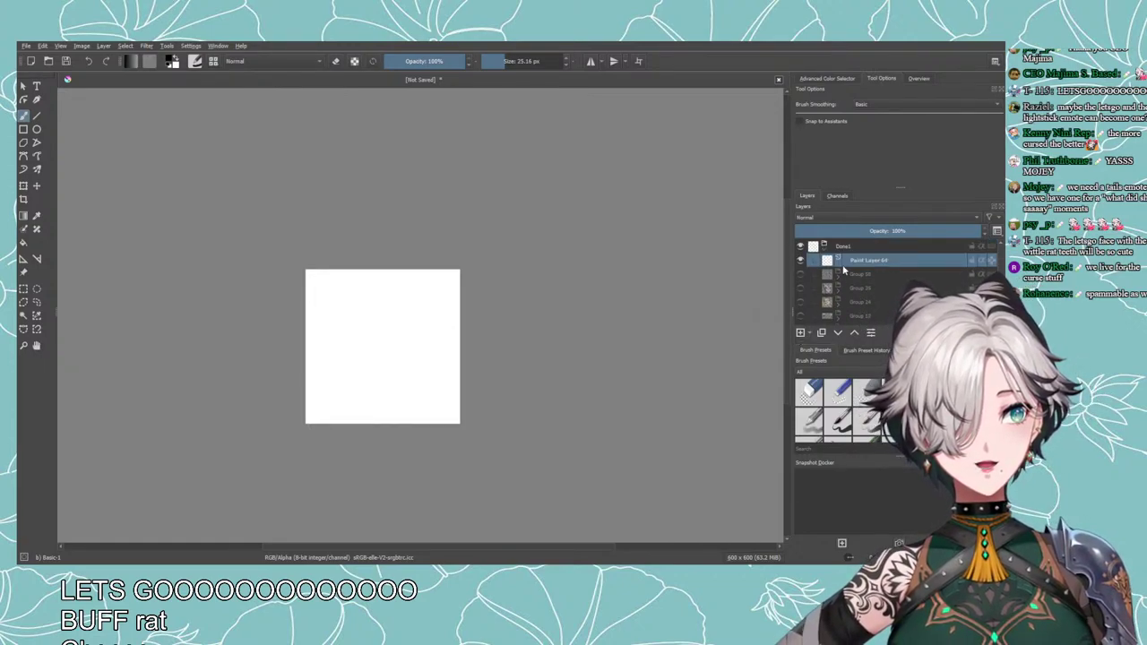
click(844, 250)
click(869, 261)
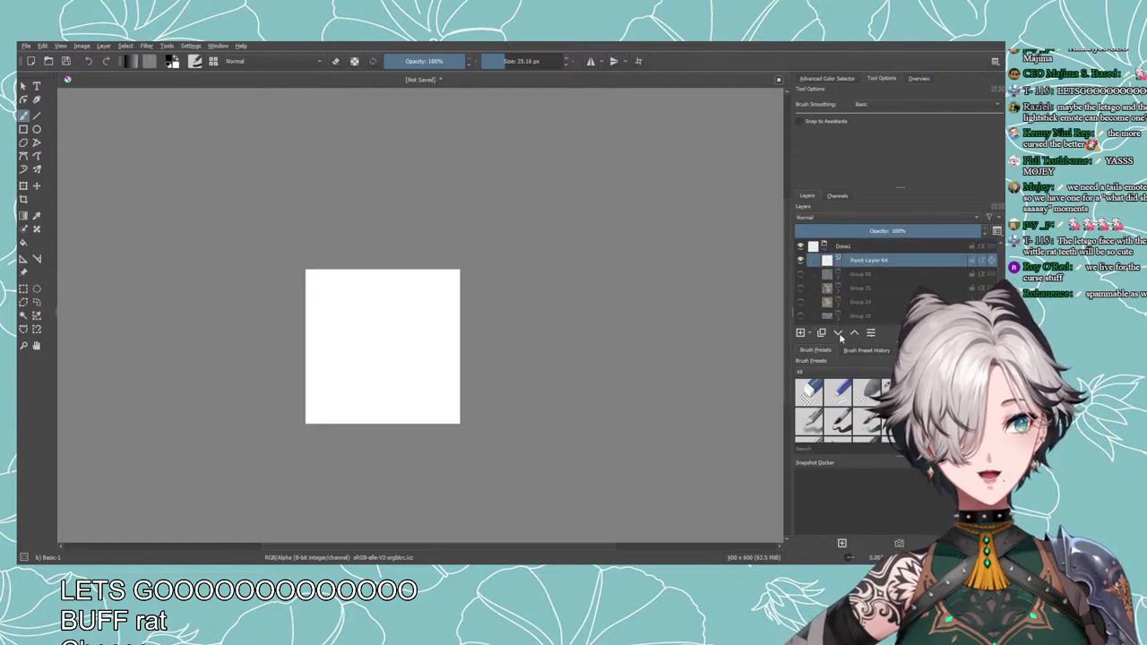
click(853, 332)
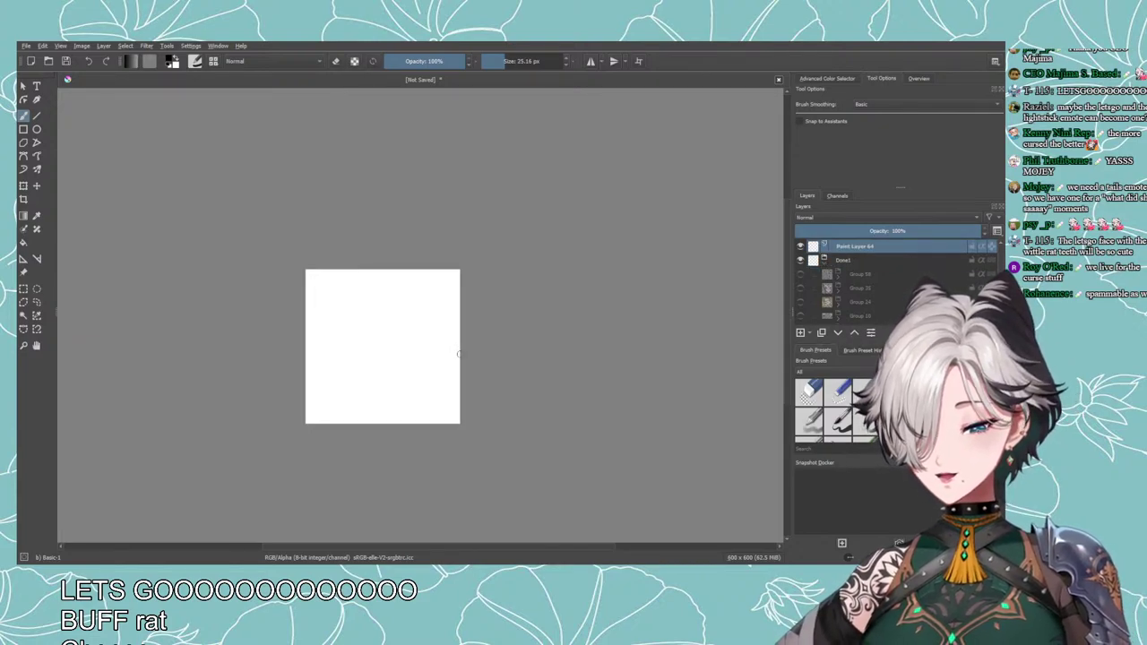
Try sketching a round outline on the new layer with the 25.16 px brush.
drag(383, 307, 341, 378)
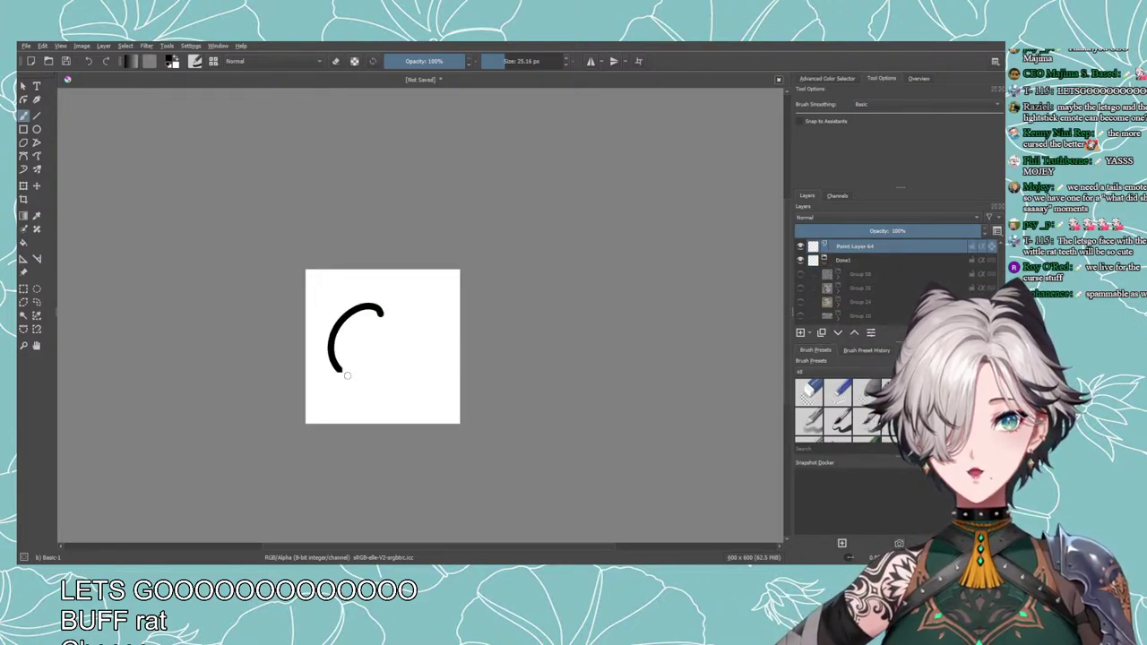
key(ctrl+z)
drag(400, 299, 363, 310)
key(ctrl+z)
key(ctrl+z)
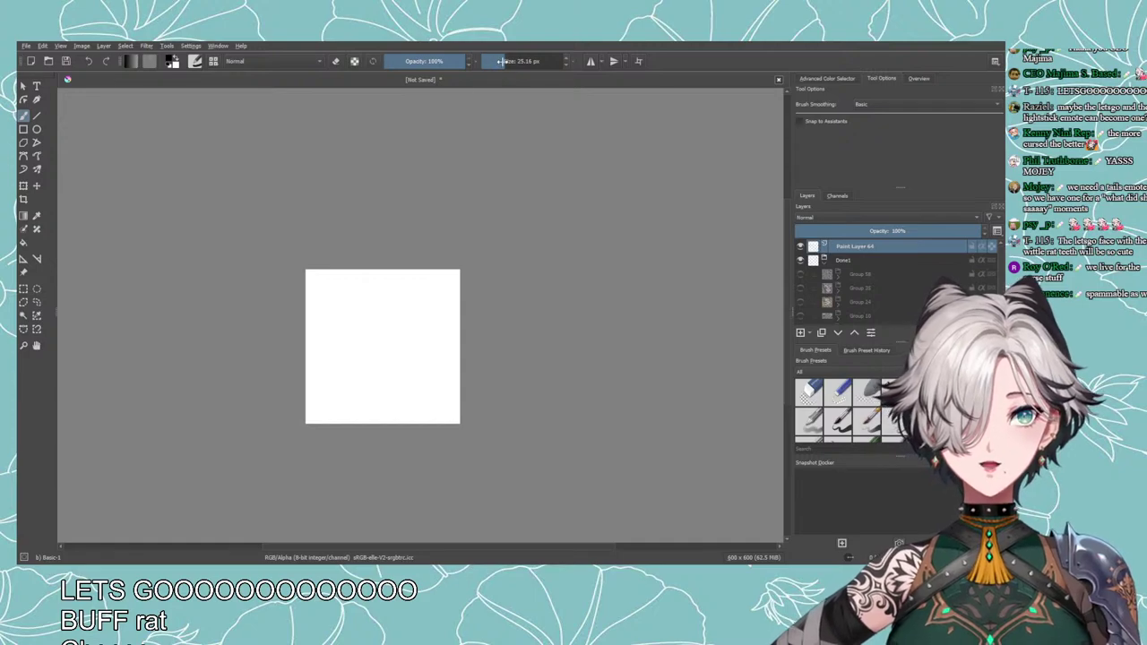
Set the brush size to 14.18 px and draw a large circle covering most of the canvas.
click(498, 61)
mouse_move(385, 305)
mouse_down()
mouse_move(384, 377)
mouse_move(391, 289)
mouse_move(330, 327)
mouse_move(453, 279)
mouse_move(325, 347)
mouse_move(460, 350)
mouse_up()
key(ctrl+z)
key(ctrl+z)
key(ctrl+z)
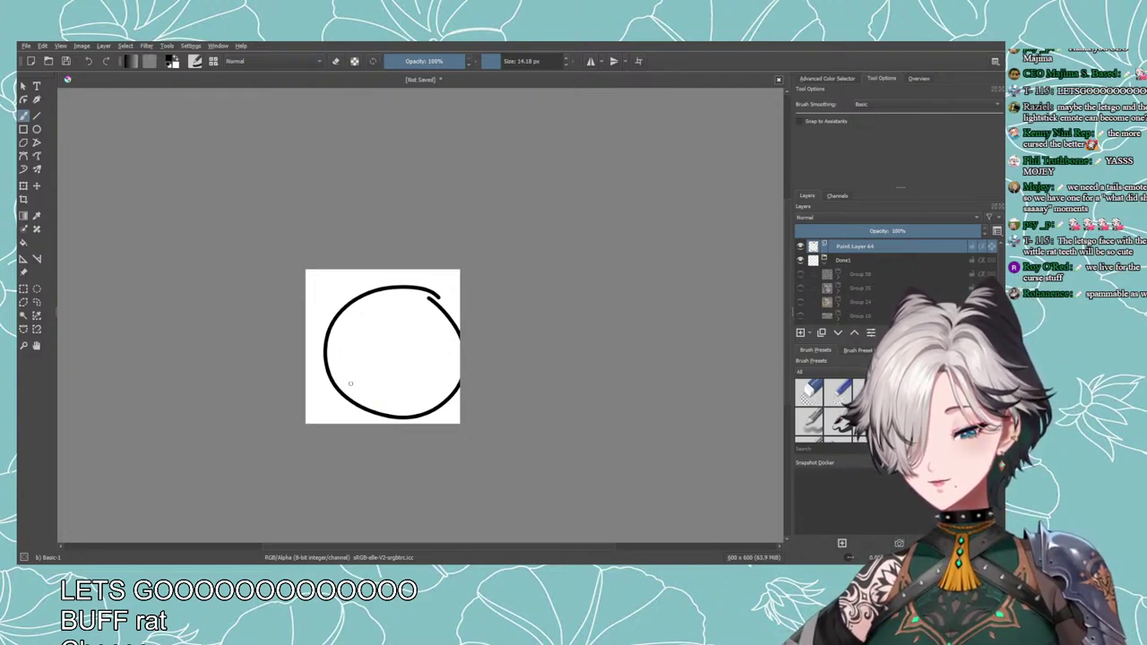
Sketch a large boxy open mouth over the circle, with upper and lower inner lines for the teeth rows.
mouse_move(312, 342)
mouse_down()
mouse_move(419, 330)
mouse_move(413, 414)
mouse_up()
key(ctrl+z)
mouse_move(318, 332)
mouse_down()
mouse_move(404, 321)
mouse_move(432, 420)
mouse_up()
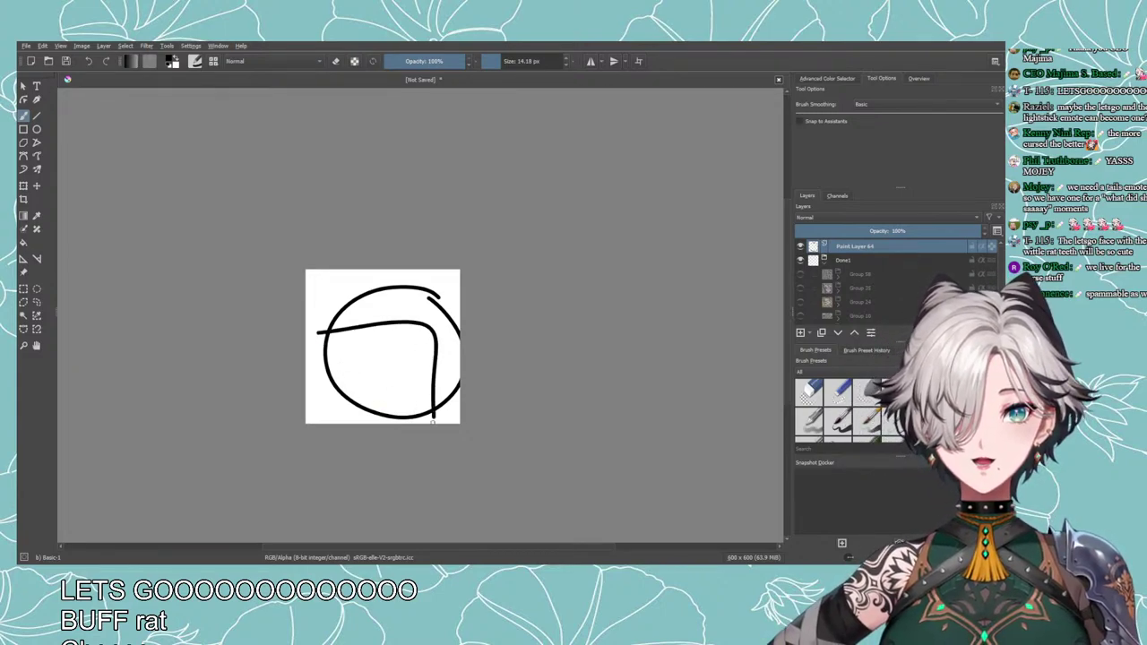
mouse_move(312, 335)
mouse_down()
mouse_move(453, 399)
mouse_move(324, 407)
mouse_move(432, 414)
mouse_up()
key(ctrl+z)
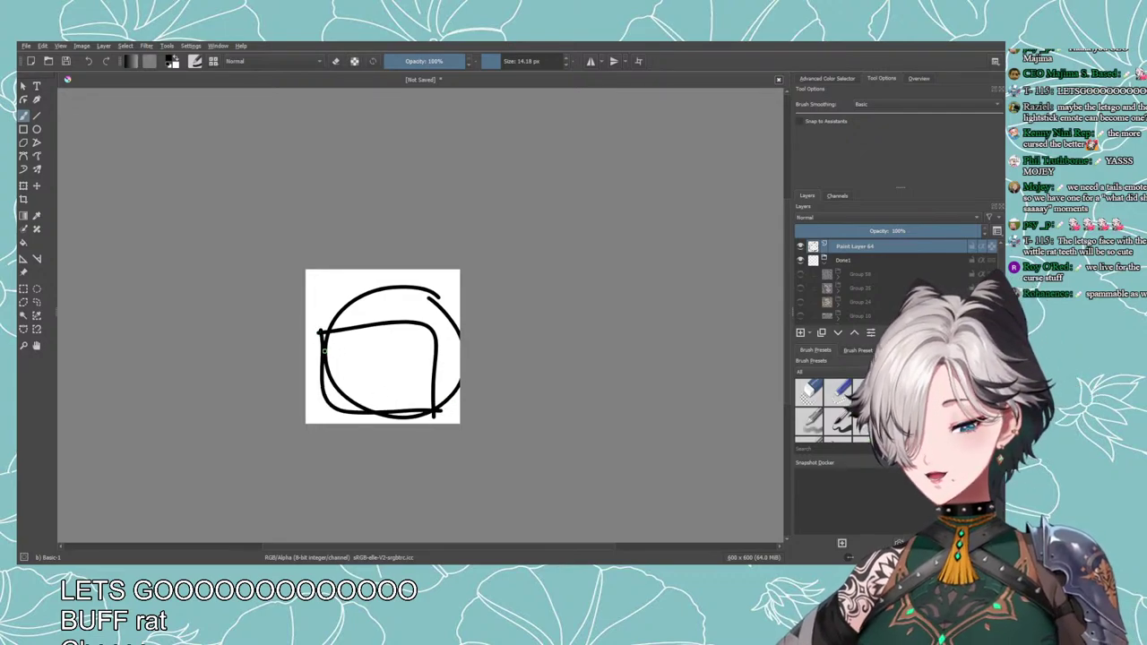
drag(328, 355, 422, 363)
mouse_move(330, 401)
mouse_down()
mouse_move(342, 383)
mouse_move(408, 375)
mouse_move(437, 405)
mouse_up()
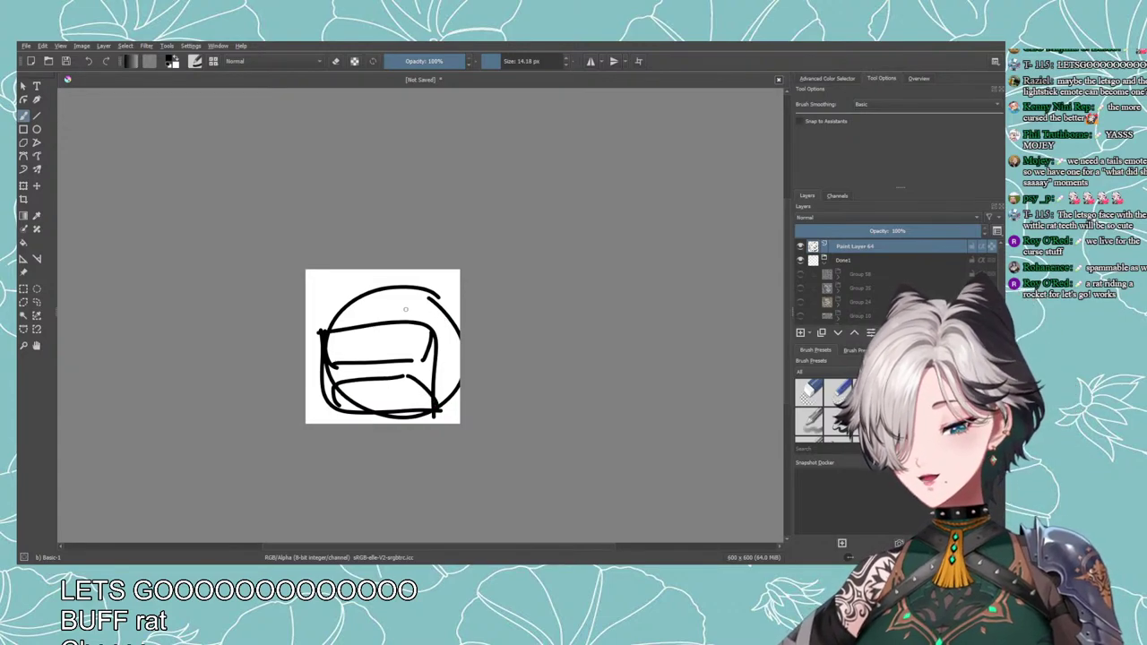
Sketch squinting eye strokes above the mouth's right half and erase the circle's outline at the upper left of the head.
mouse_move(378, 314)
mouse_down()
mouse_move(439, 297)
mouse_move(400, 311)
mouse_move(326, 295)
mouse_move(335, 314)
mouse_up()
key(ctrl+z)
key(ctrl+z)
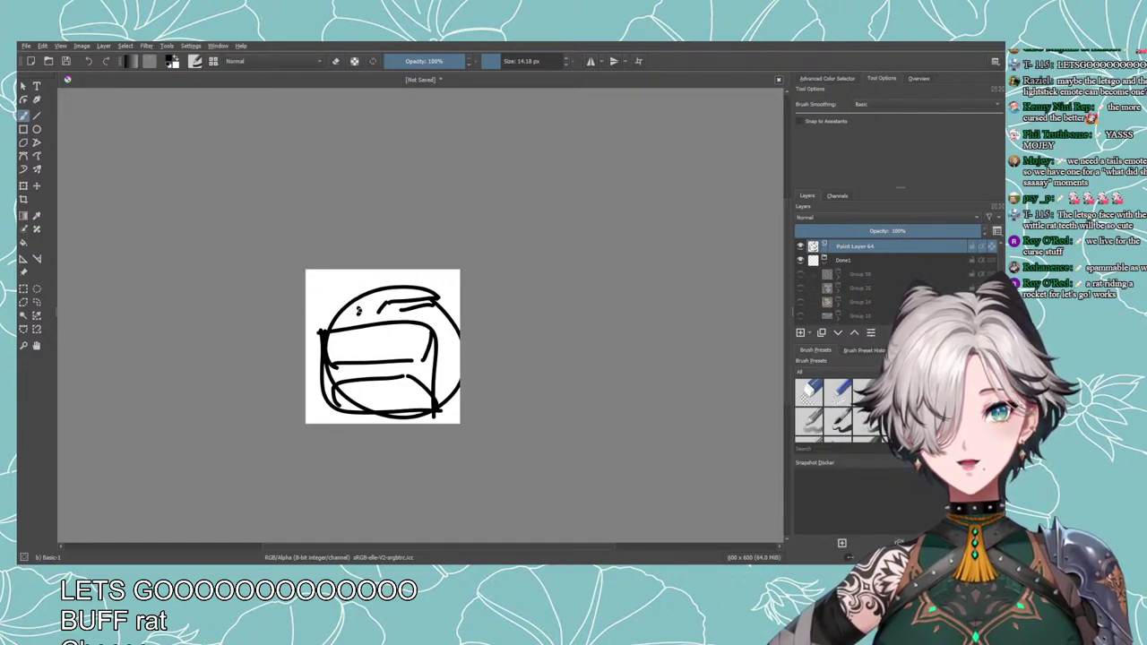
key(ctrl+z)
key(e)
mouse_move(339, 314)
mouse_down()
mouse_move(352, 304)
mouse_move(324, 322)
mouse_up()
key(e)
key(ctrl+z)
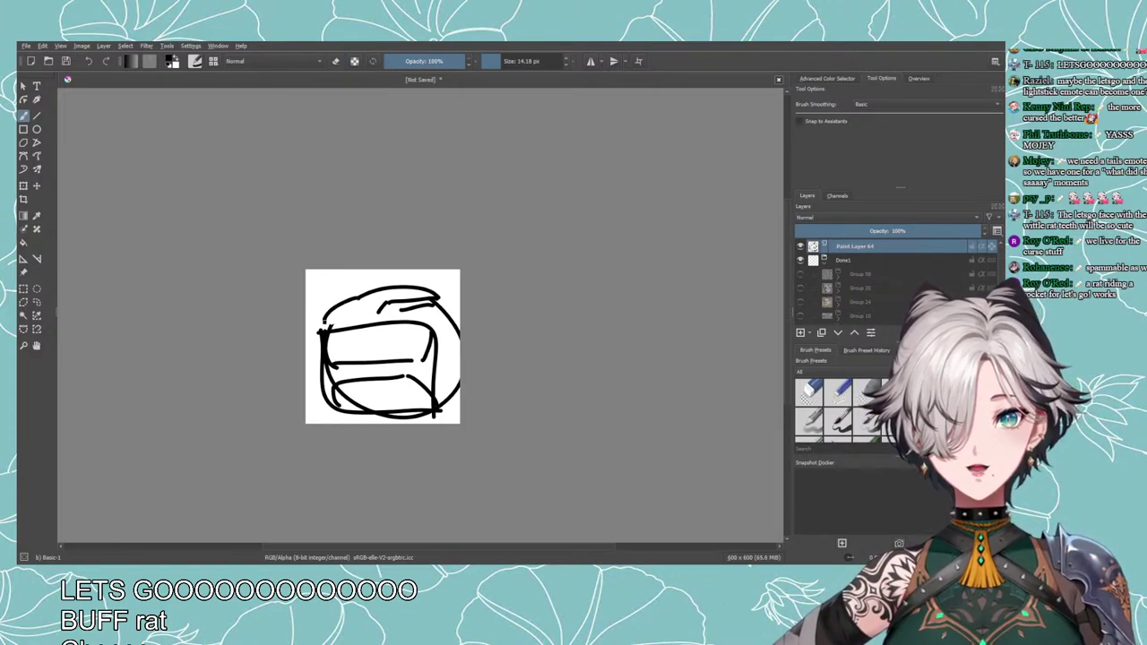
key(ctrl+z)
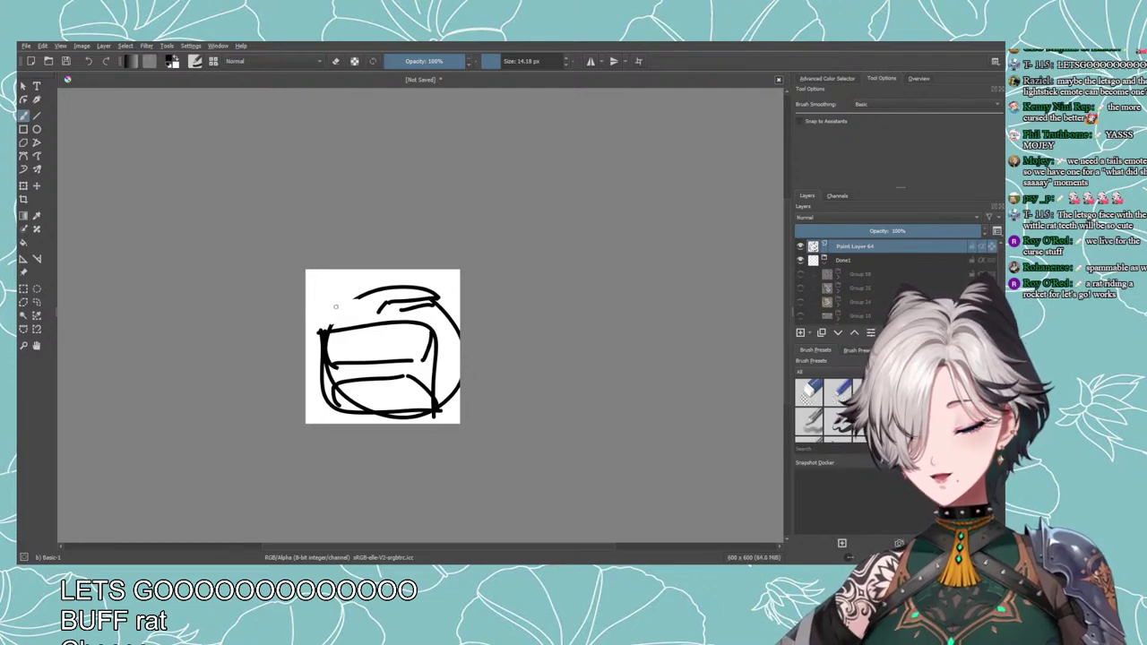
Draw short scrunched wrinkle strokes above the mouth's left corner to form the other squinting eye.
mouse_move(350, 296)
mouse_down()
mouse_move(326, 313)
mouse_move(327, 326)
mouse_move(348, 305)
mouse_up()
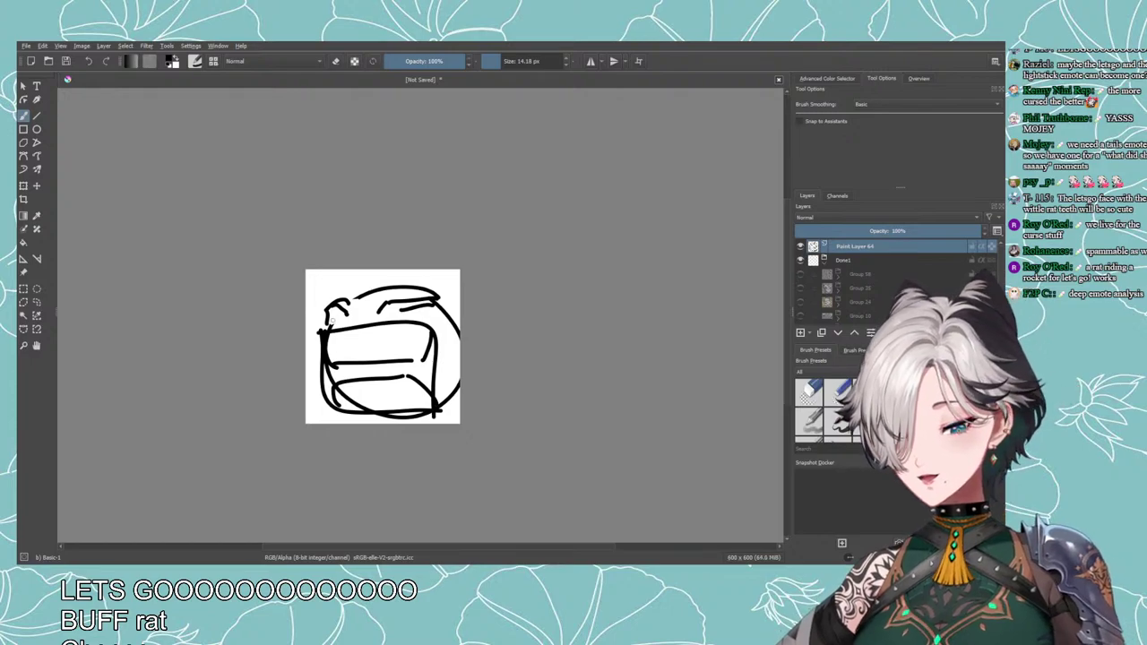
mouse_move(330, 321)
mouse_down()
mouse_move(405, 289)
mouse_move(401, 313)
mouse_move(432, 305)
mouse_up()
key(ctrl+z)
key(ctrl+z)
key(e)
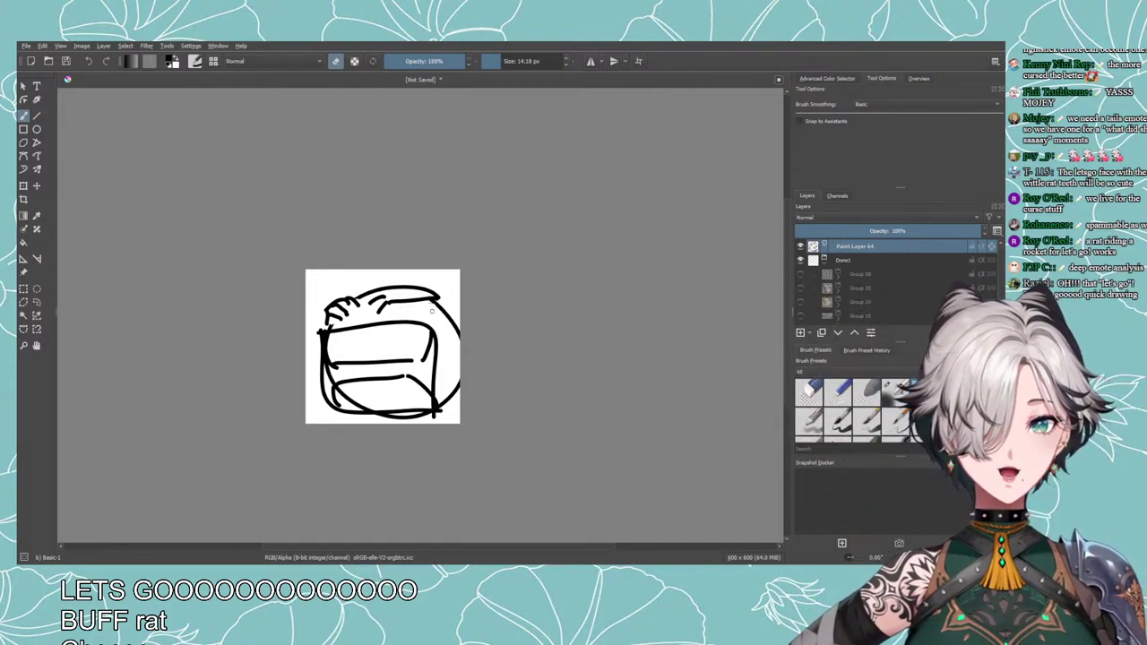
Redraw the lower crease of the right squinting eye and replace the slanted wrinkles at its inner end.
key(e)
drag(394, 316, 429, 307)
key(ctrl+z)
key(ctrl+z)
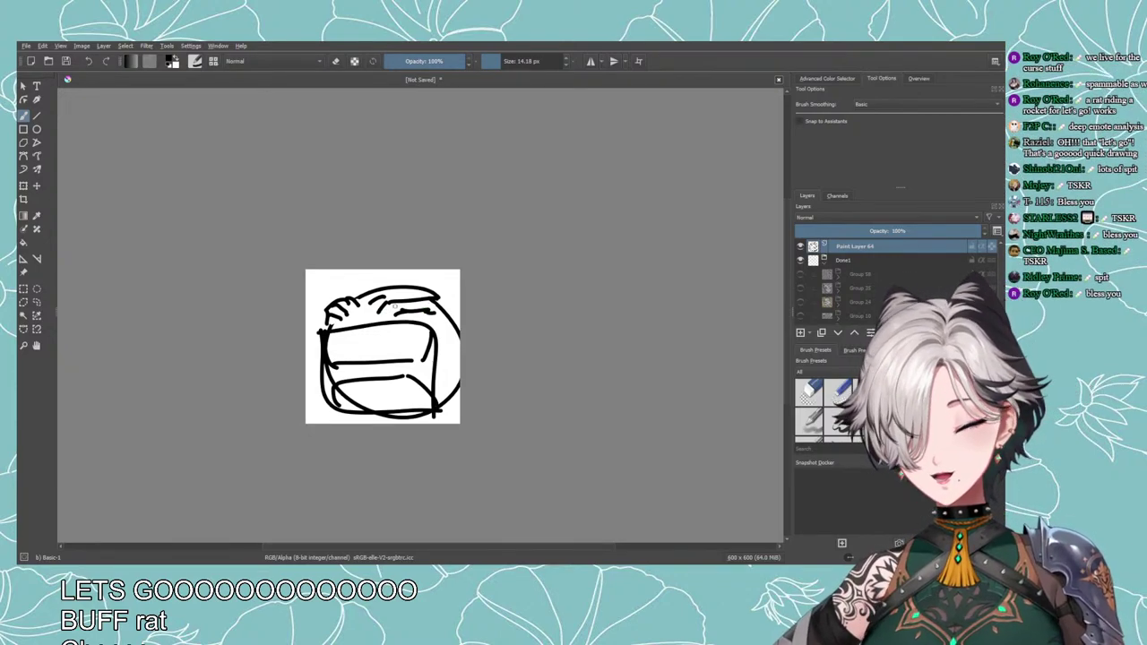
key(e)
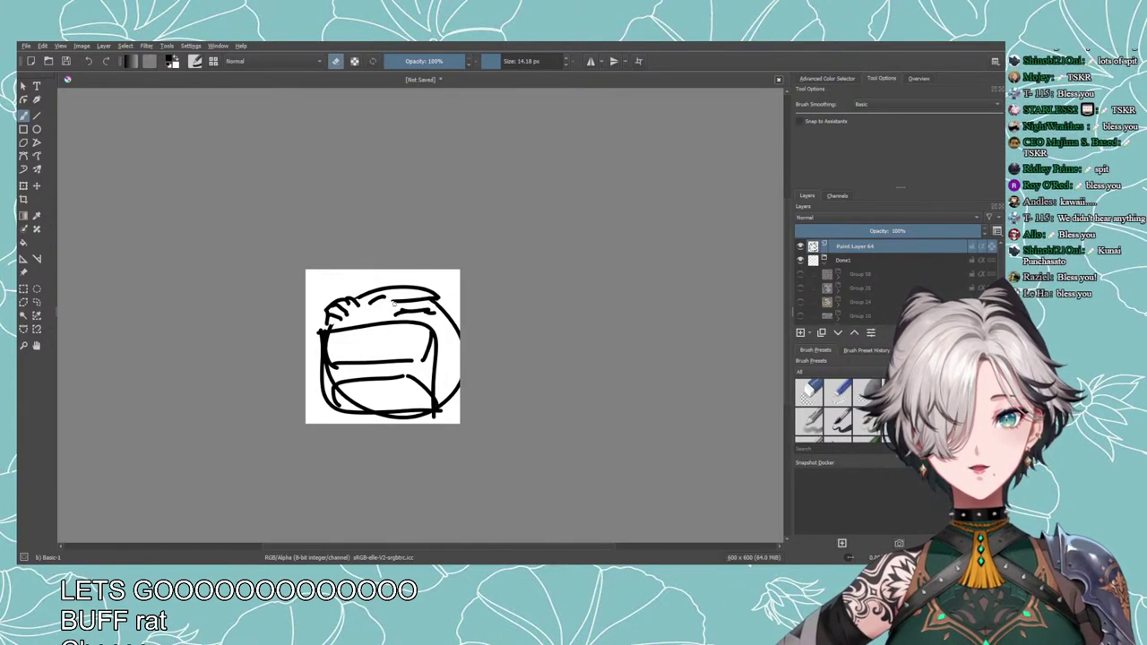
key(e)
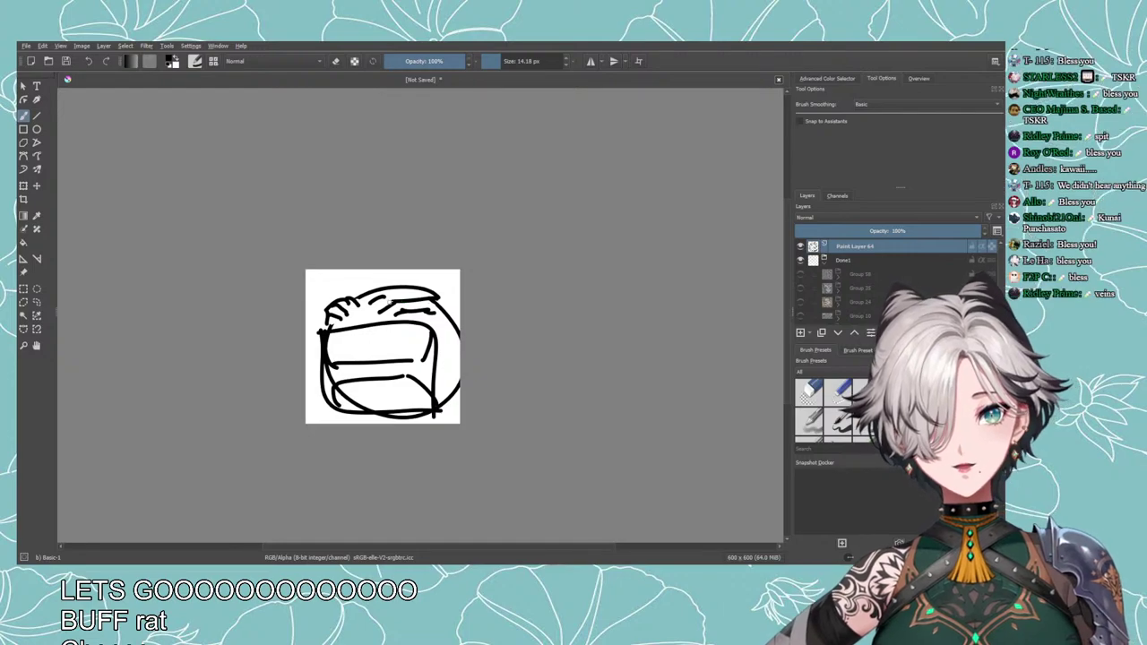
key(e)
mouse_move(384, 302)
mouse_down()
mouse_move(371, 300)
mouse_move(374, 311)
mouse_up()
key(e)
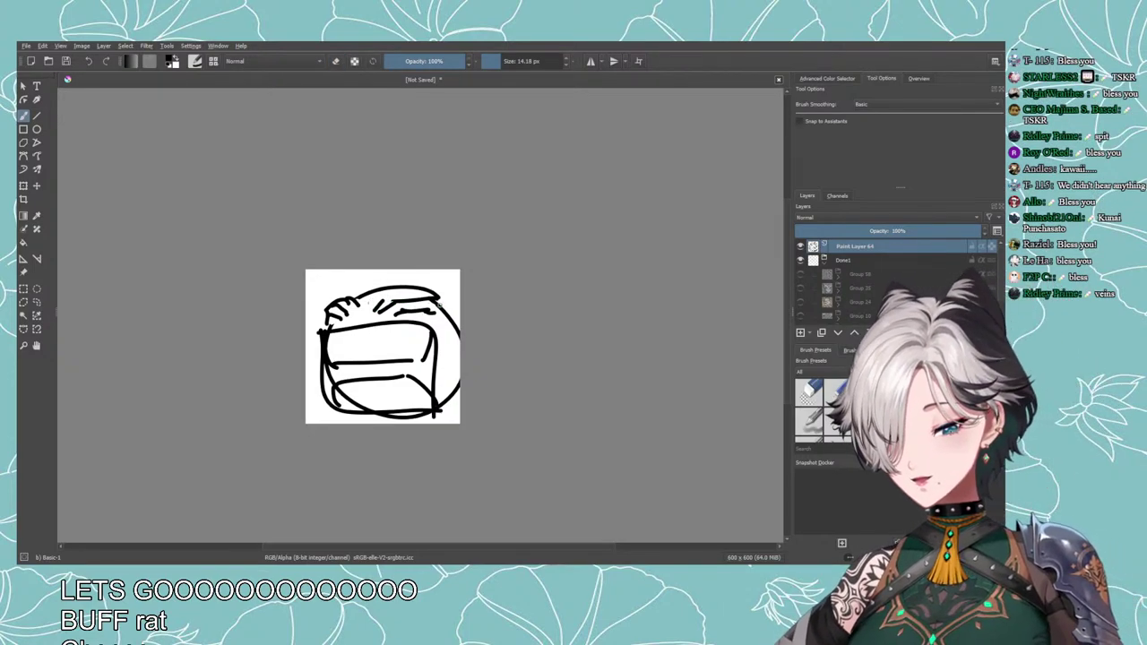
Try adding strokes along the upper-right edge of the head, then undo them.
key(e)
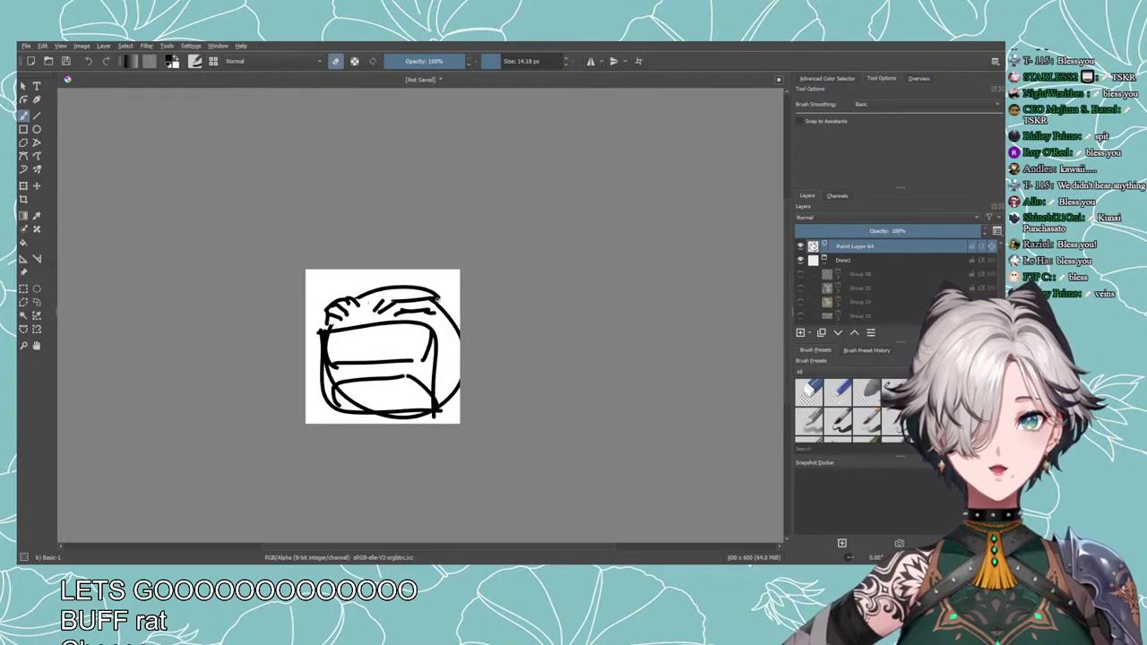
key(e)
drag(437, 296, 456, 350)
key(ctrl+z)
drag(428, 289, 459, 306)
key(ctrl+z)
key(ctrl+z)
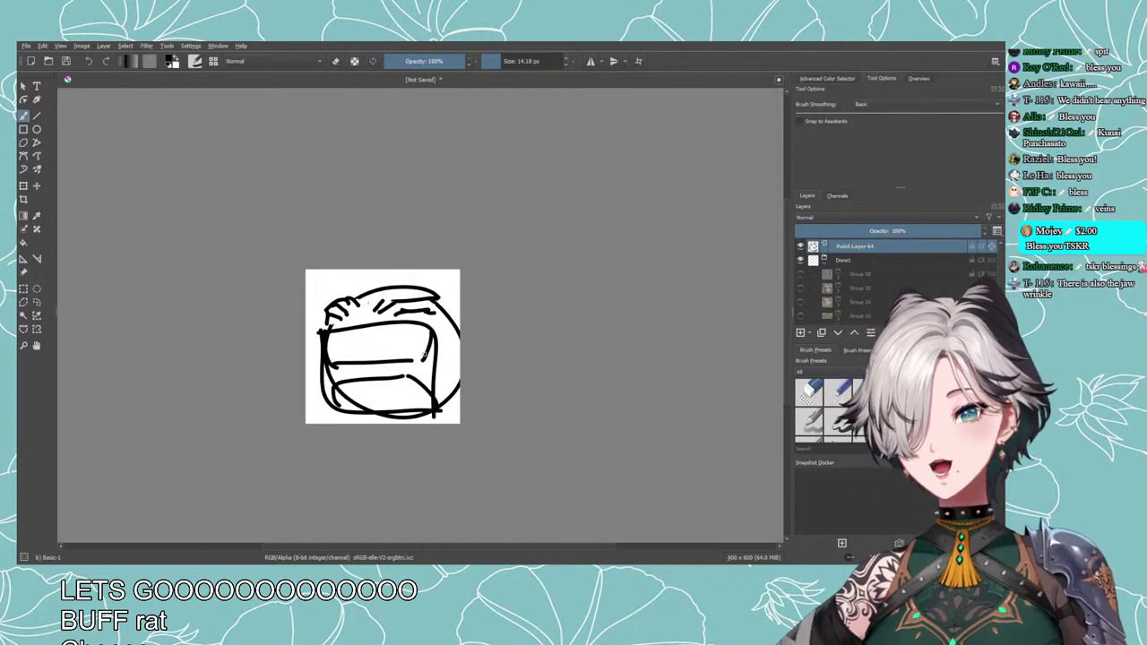
Transform the sketch layer to shift the whole face slightly left on the canvas.
click(24, 186)
drag(354, 353, 349, 353)
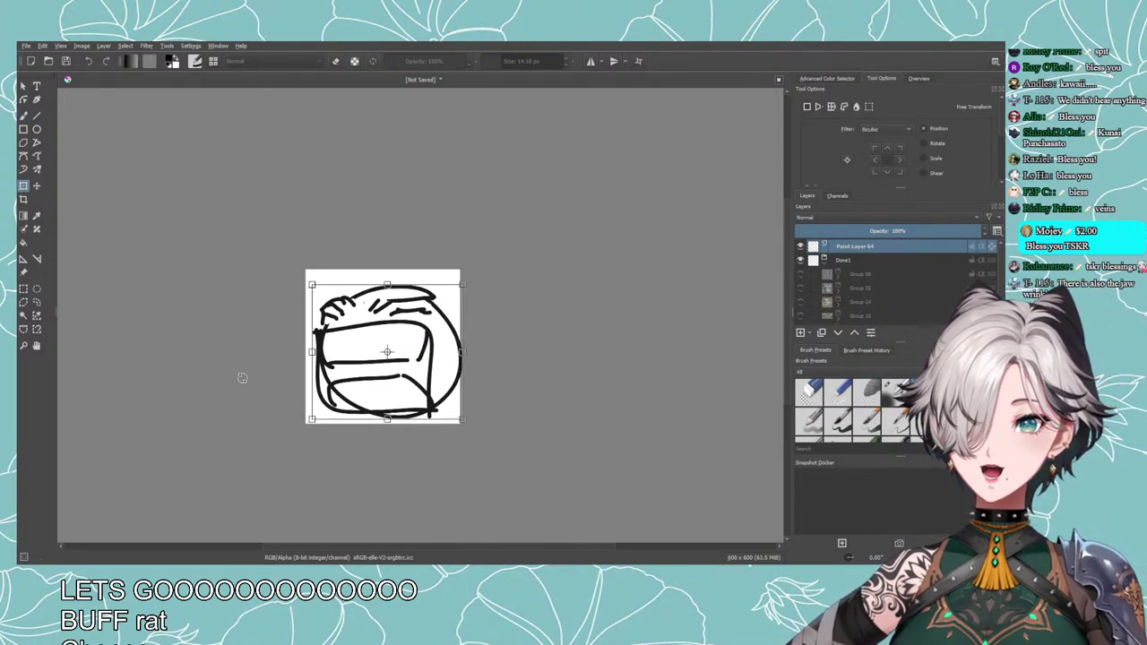
click(23, 115)
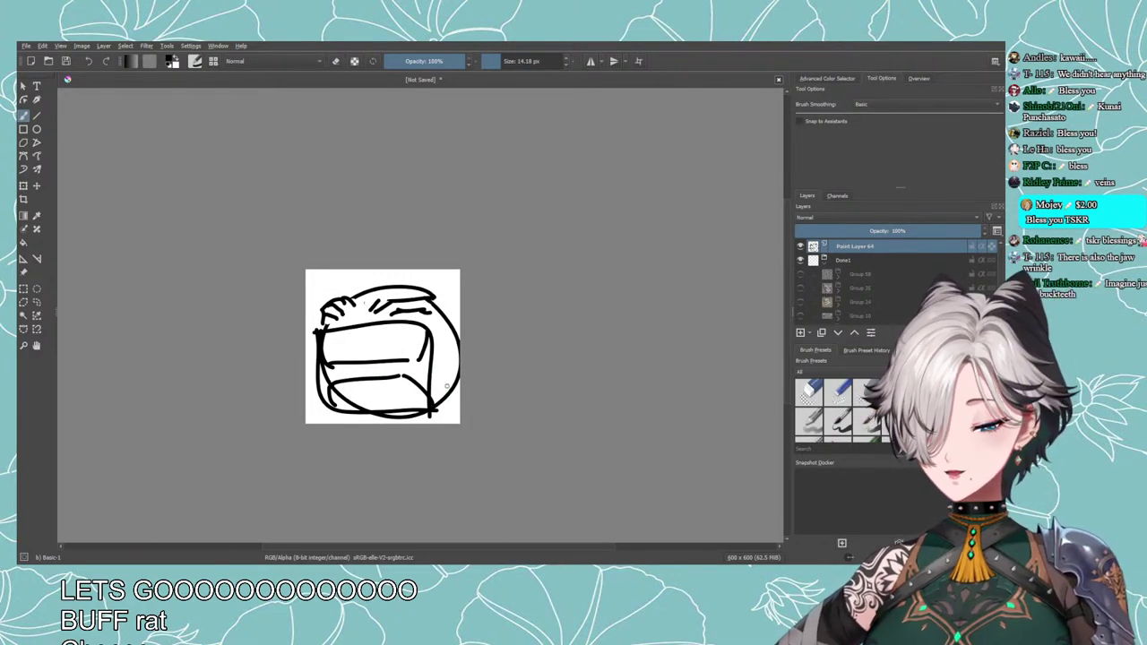
Draw a curved jaw wrinkle between the mouth's right side and the circle's edge.
drag(441, 334, 448, 400)
key(ctrl+z)
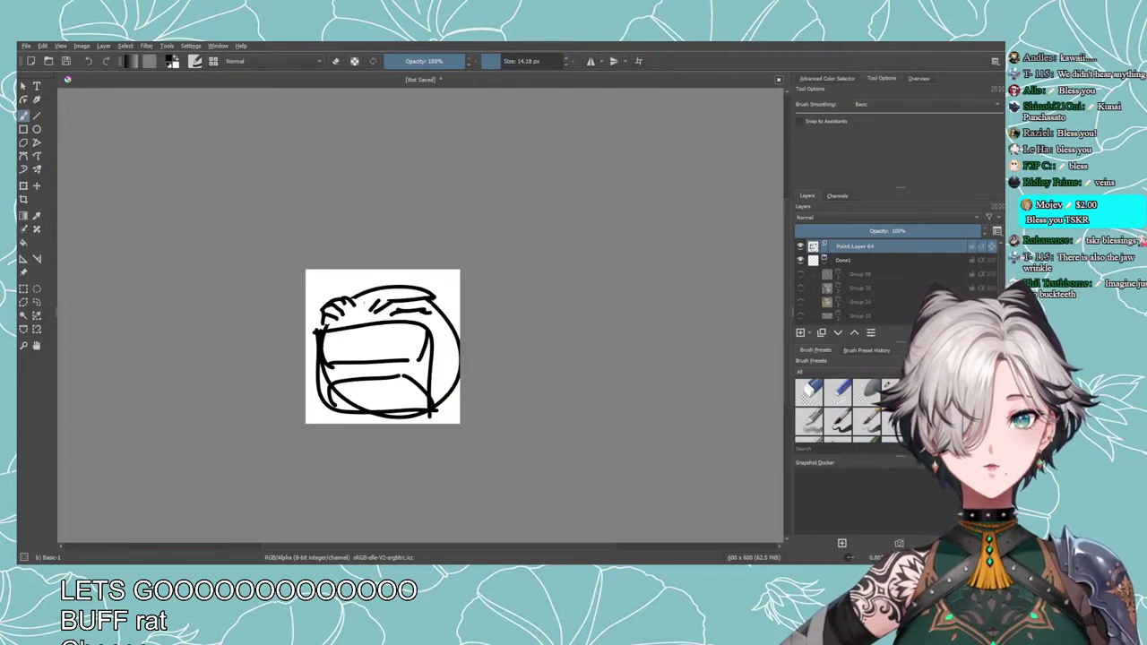
drag(439, 333, 451, 401)
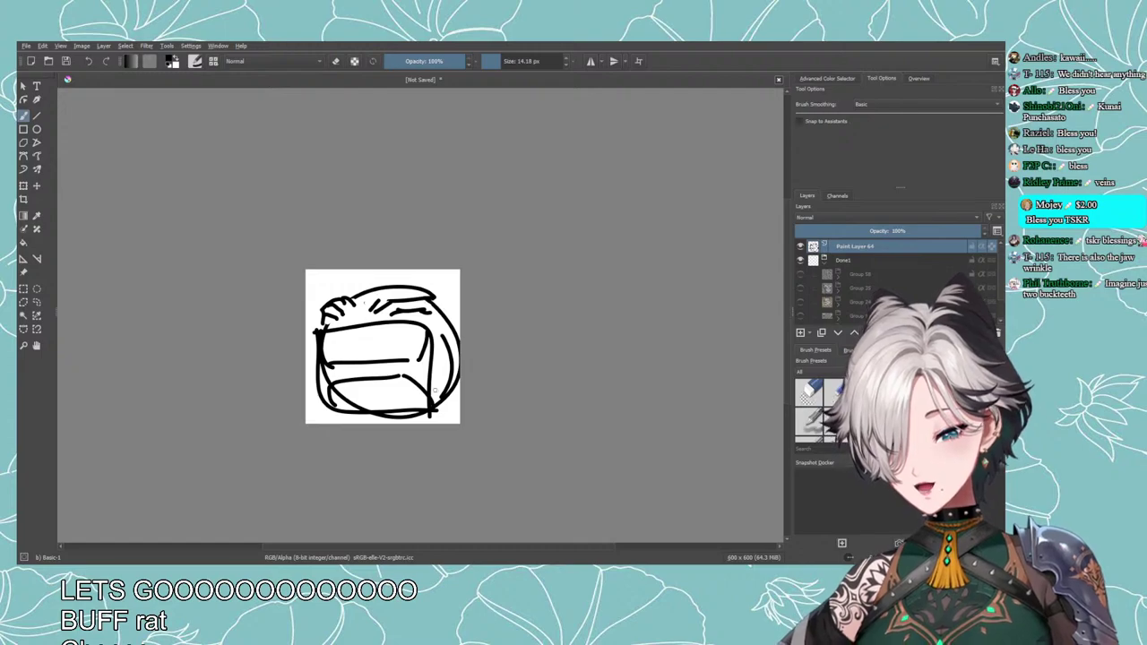
Try drawing a zigzag gum line along the upper edge of the mouth, then undo it.
drag(324, 331, 391, 331)
key(ctrl+z)
key(ctrl+z)
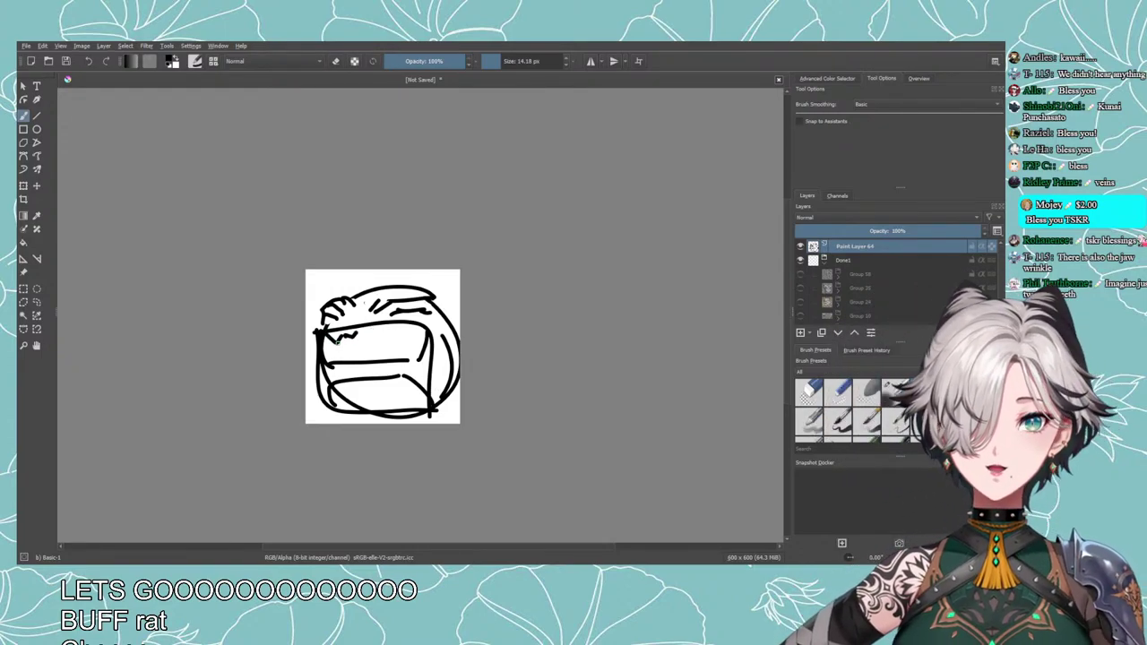
key(ctrl+z)
key(ctrl+z)
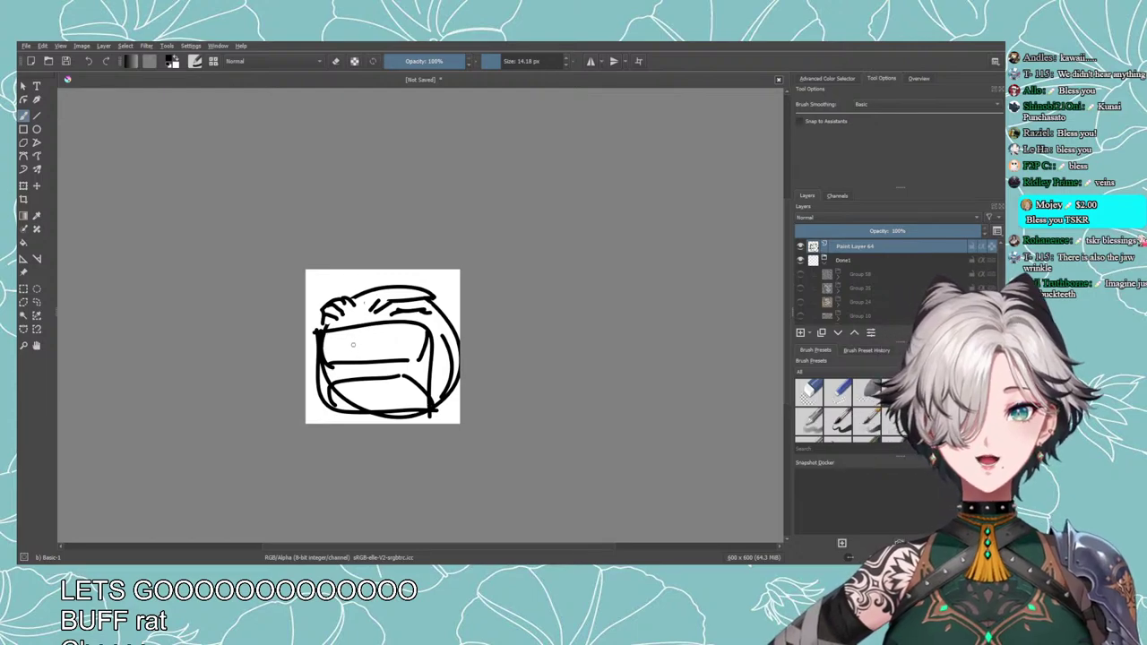
Draw the row of upper teeth with divider lines and pointed gum tips across the upper mouth.
mouse_move(354, 345)
mouse_down()
mouse_move(355, 359)
mouse_move(378, 357)
mouse_up()
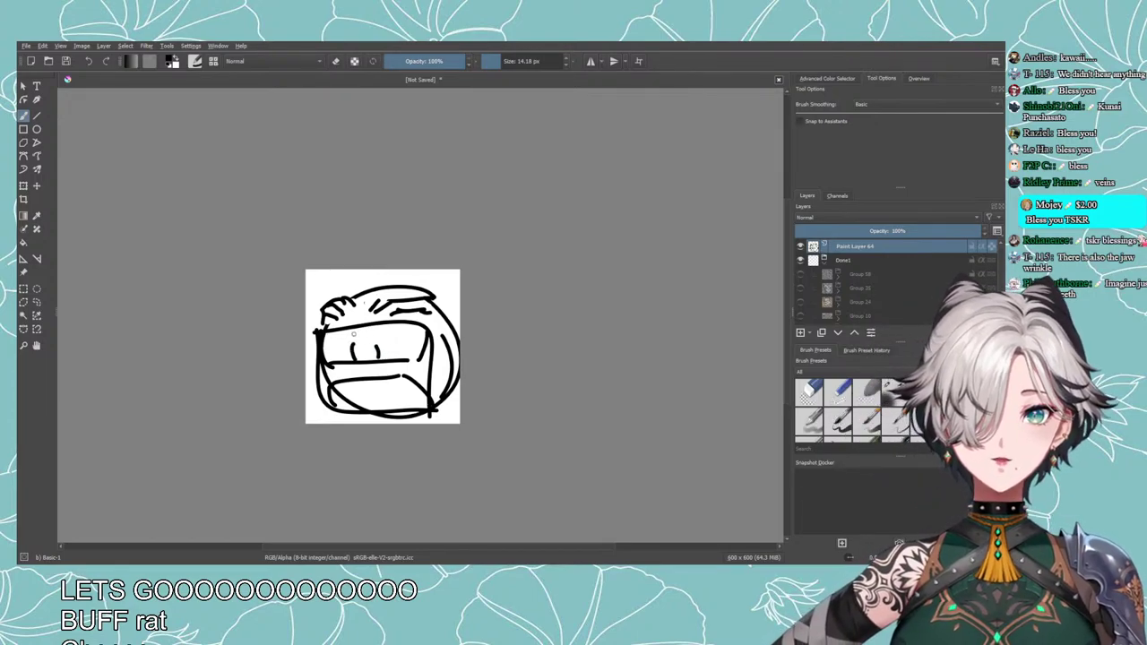
mouse_move(356, 339)
mouse_down()
mouse_move(402, 328)
mouse_move(410, 356)
mouse_up()
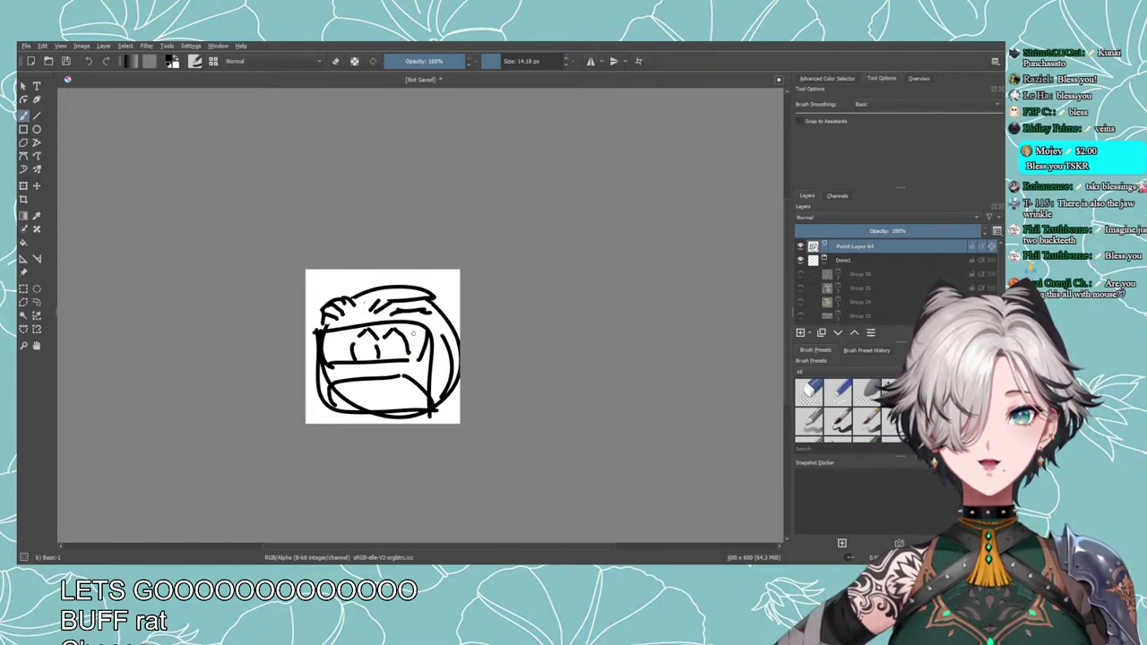
drag(414, 333, 419, 360)
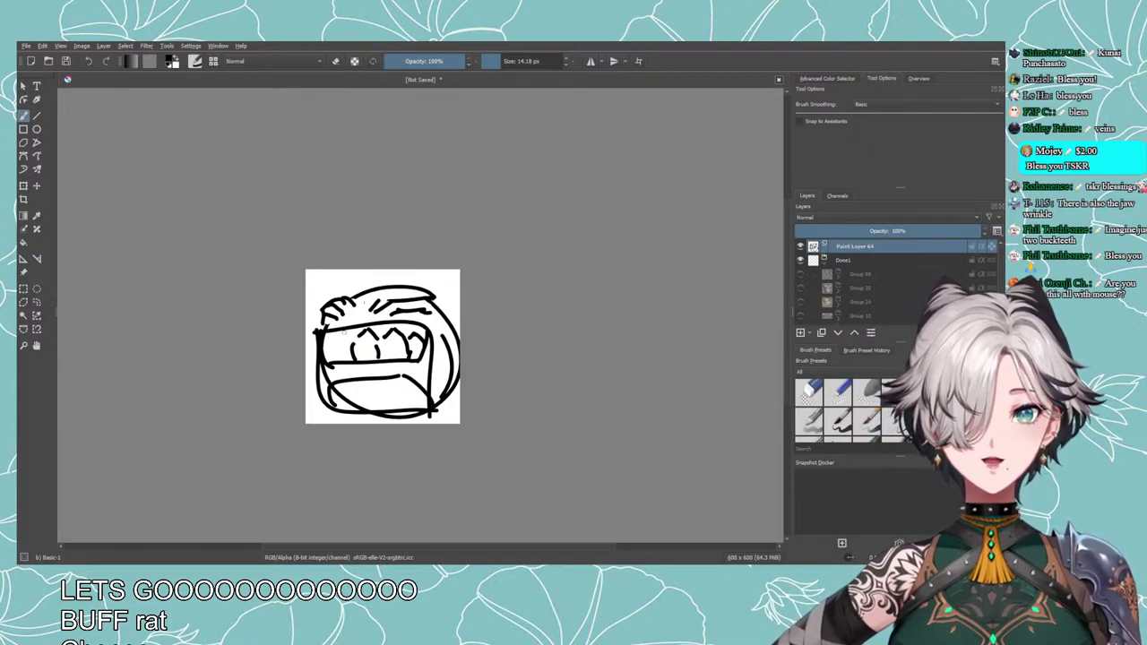
mouse_move(343, 332)
mouse_down()
mouse_move(350, 339)
mouse_move(330, 339)
mouse_move(337, 359)
mouse_up()
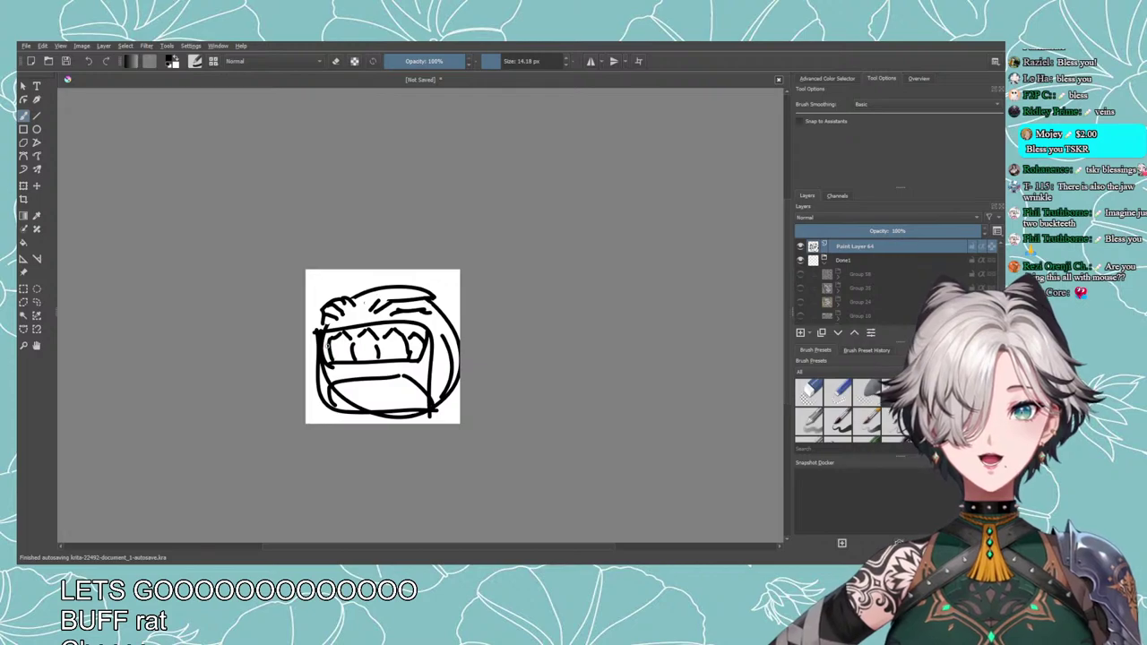
Erase the heavy lines at the mouth's upper-left corner and redraw the leftmost teeth with rounded lower edges.
key(e)
drag(324, 336, 330, 366)
key(e)
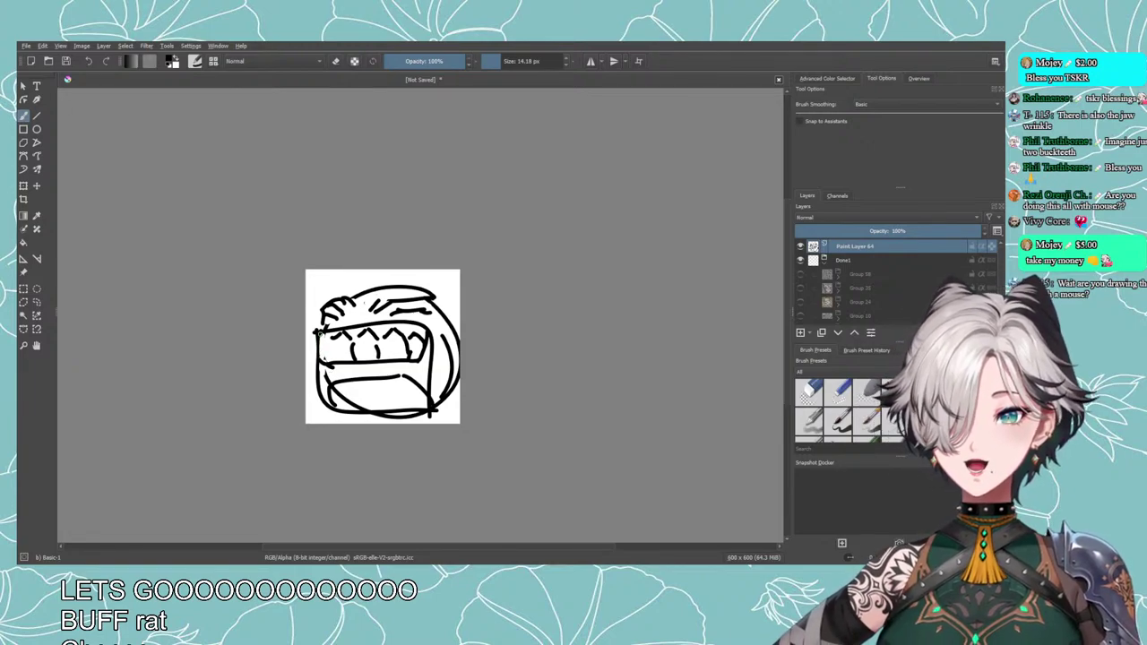
mouse_move(318, 335)
mouse_down()
mouse_move(317, 357)
mouse_move(331, 339)
mouse_up()
key(e)
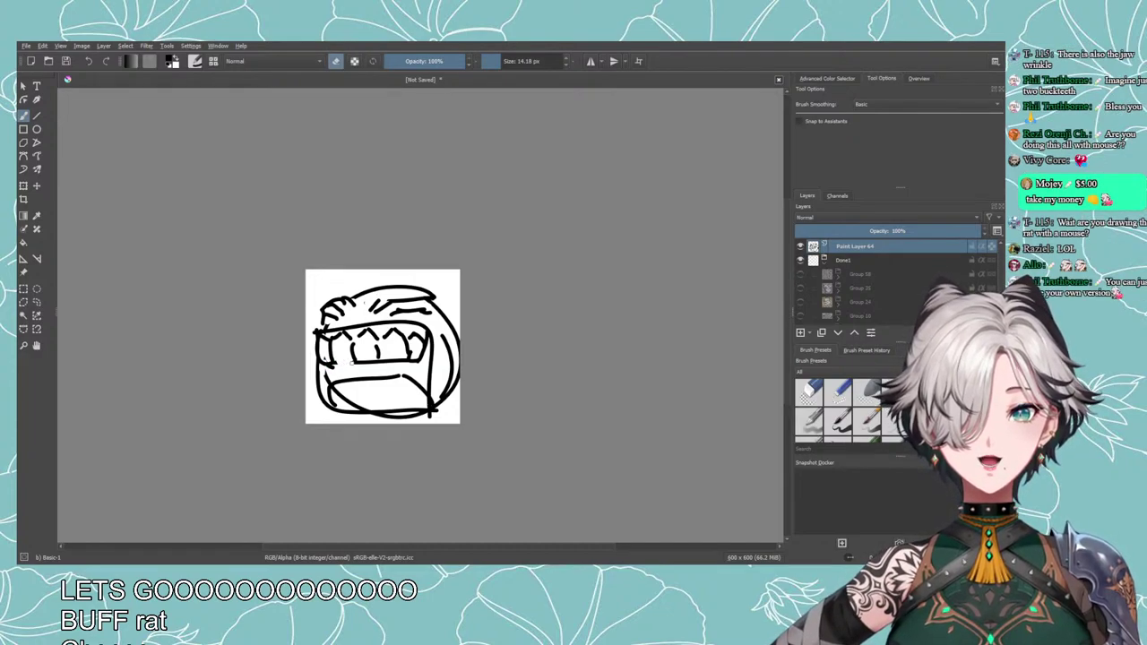
key(e)
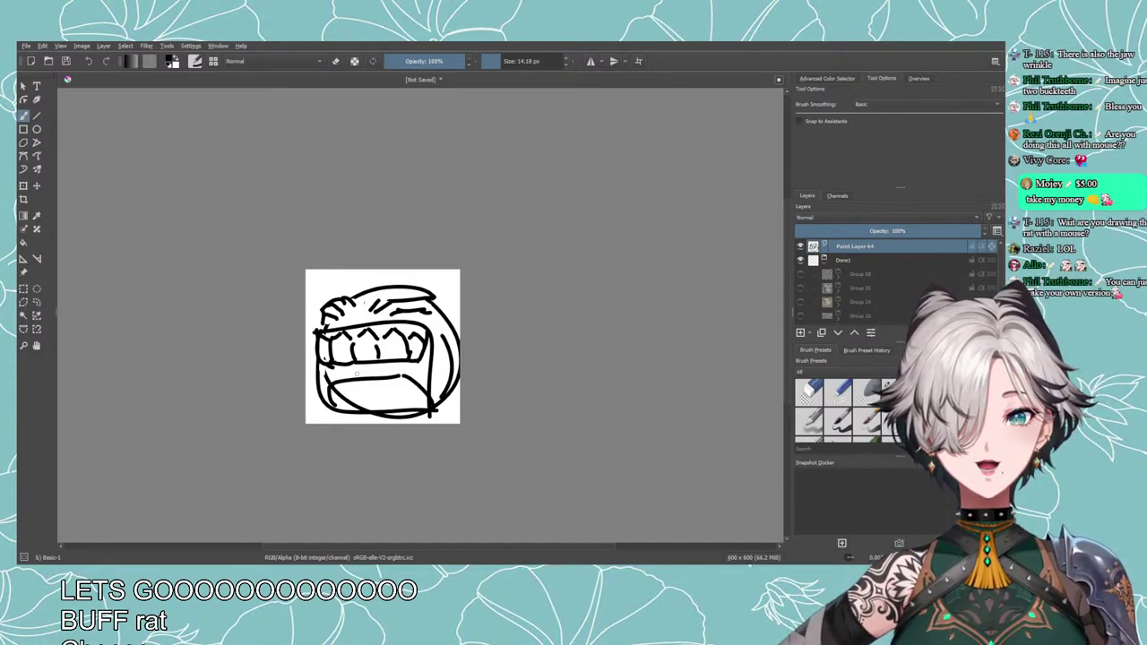
Erase the straight line under the middle upper tooth and redraw its lower edge as a rounded curve.
key(e)
drag(359, 362, 370, 364)
key(e)
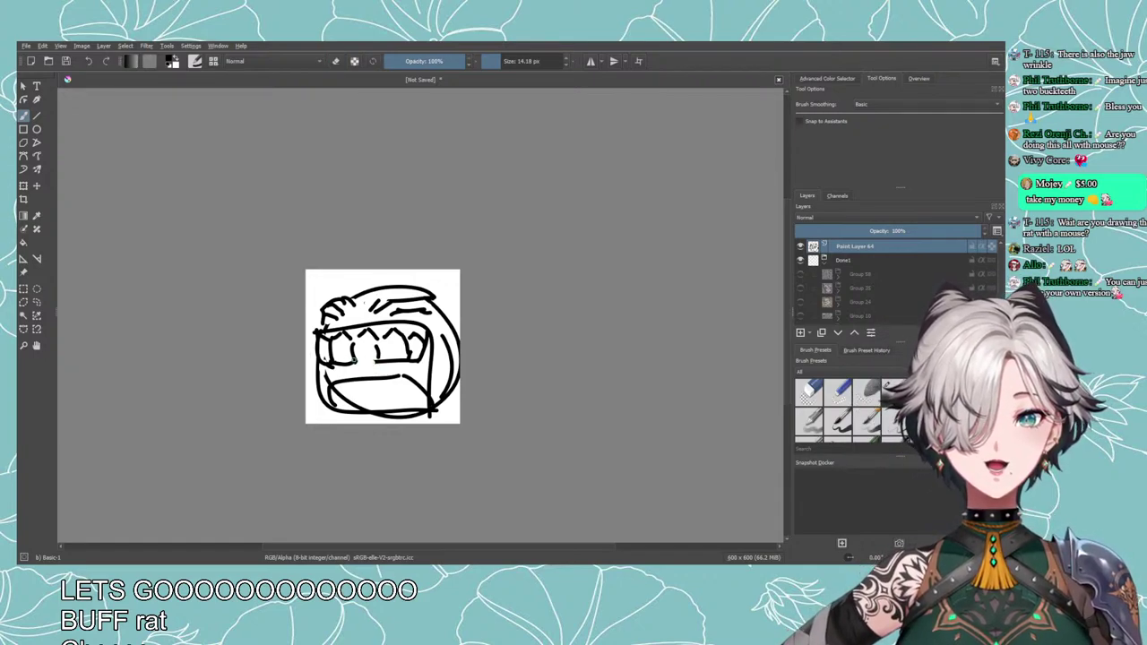
key(e)
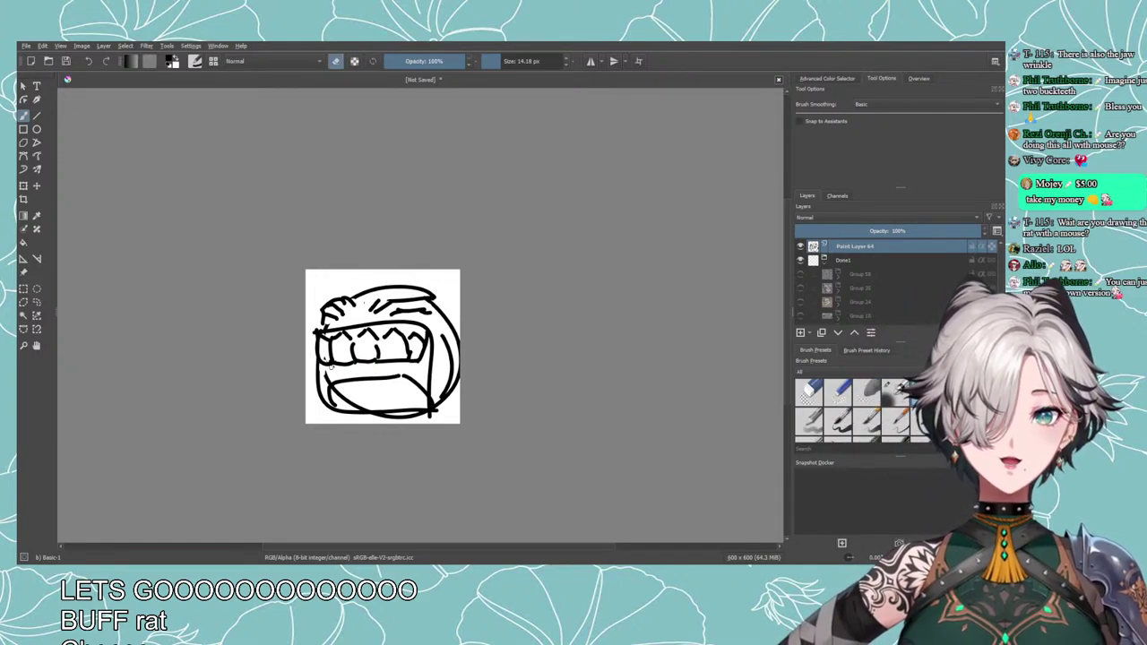
key(e)
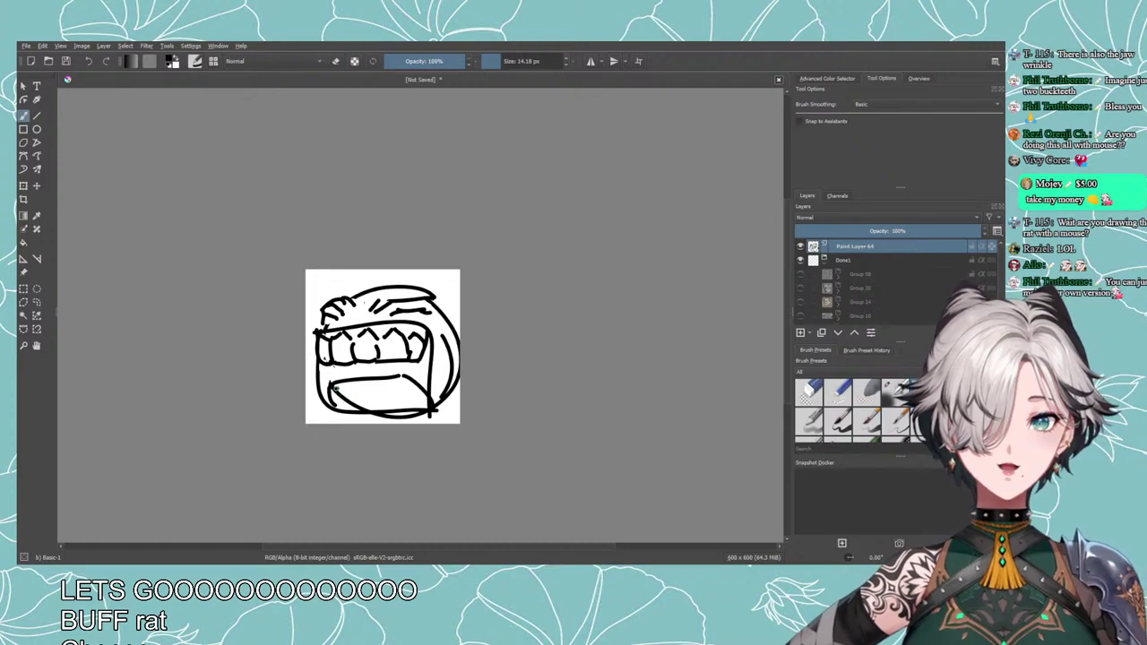
Erase the leftover circle and side lines in the lower mouth and redraw its left corner as a rounded curve.
key(e)
mouse_move(344, 399)
mouse_down()
mouse_move(360, 407)
mouse_move(347, 391)
mouse_up()
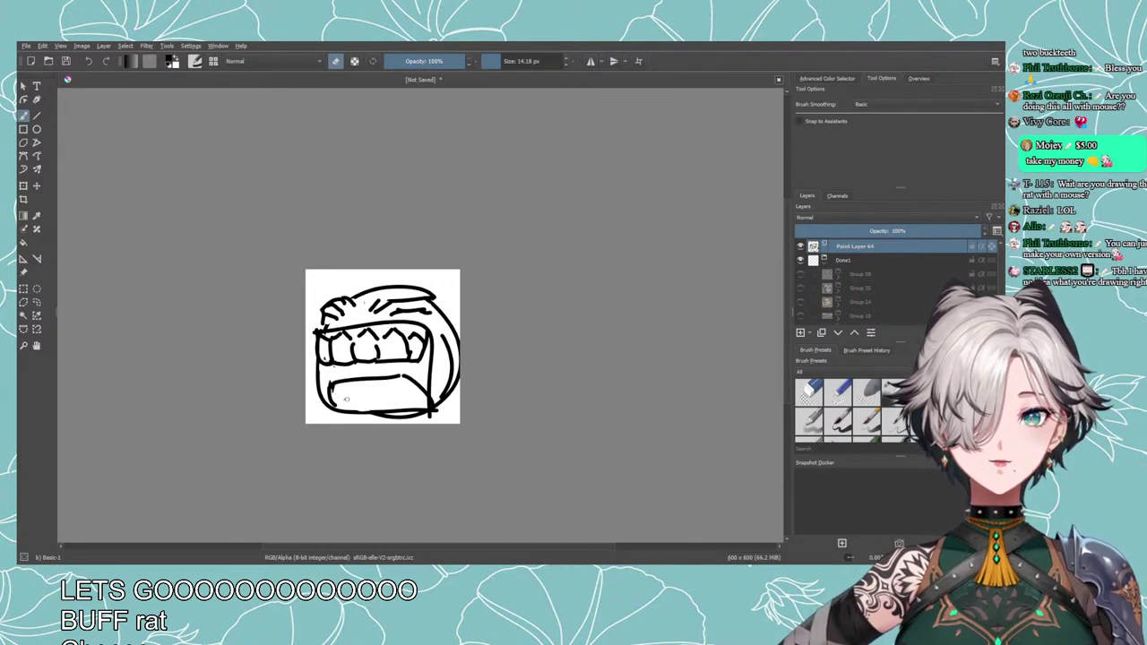
key(e)
key(e)
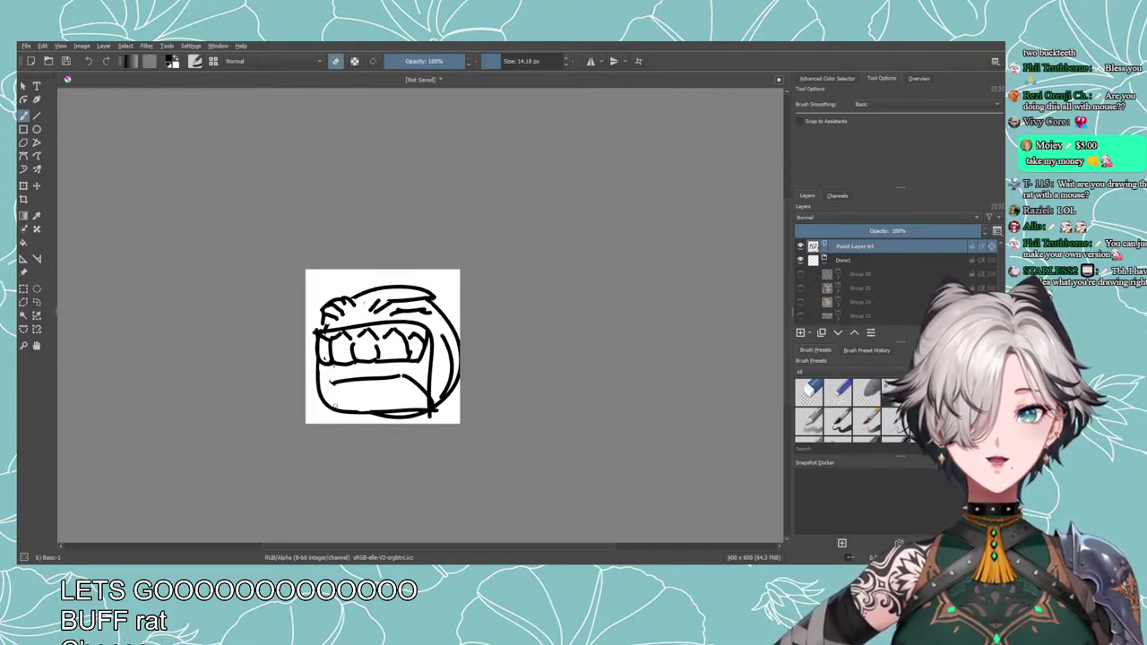
key(e)
drag(326, 384, 337, 385)
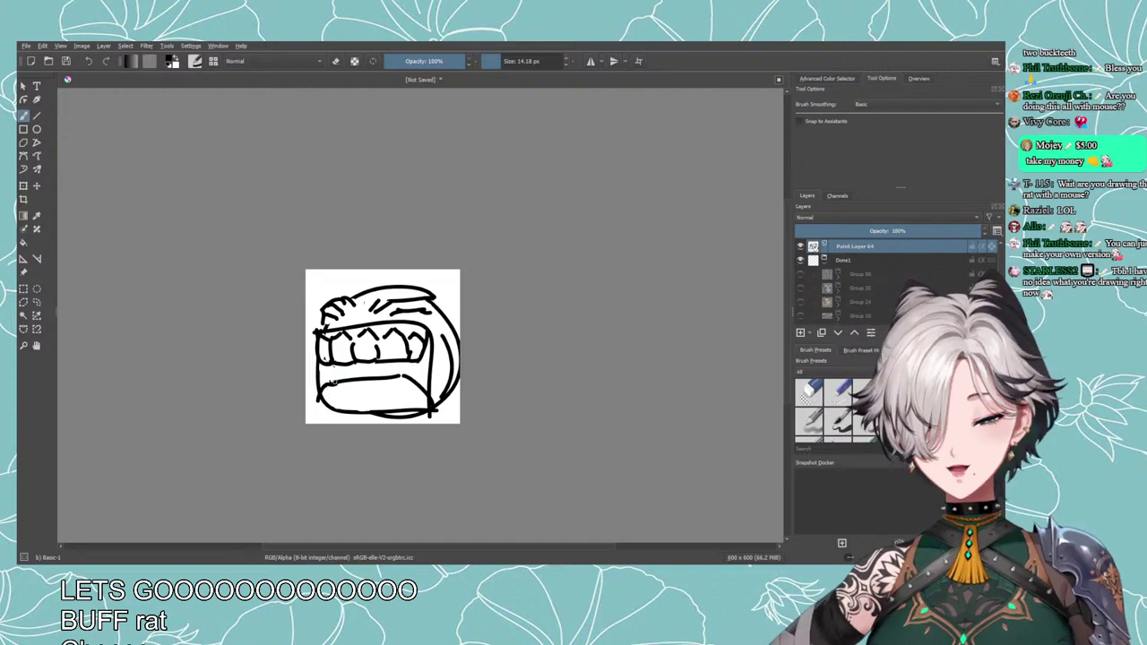
drag(332, 385, 325, 397)
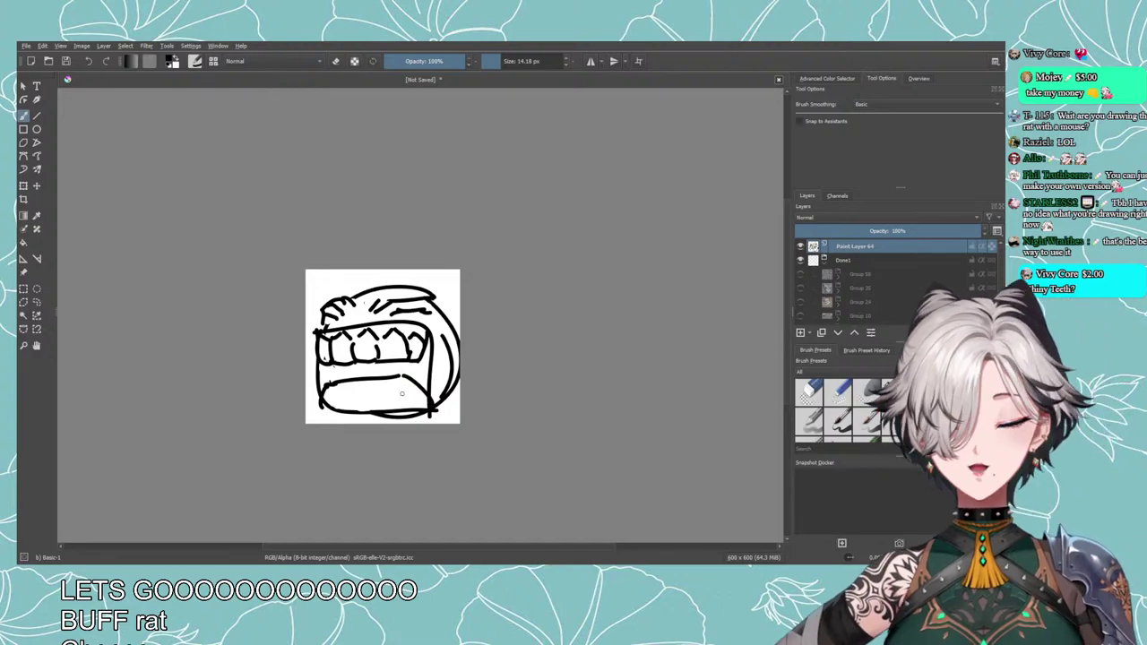
Erase the chin line and the top edge of the lower mouth shape, and redraw both as curves, with the chin hanging lower.
key(e)
drag(402, 377, 391, 372)
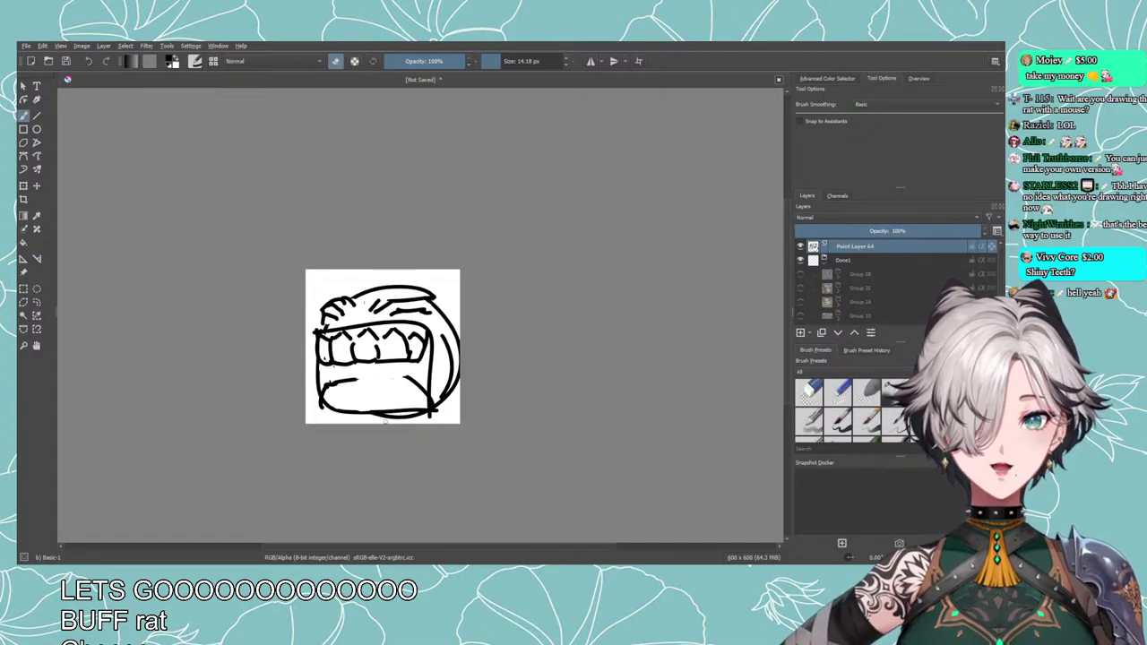
drag(385, 419, 419, 415)
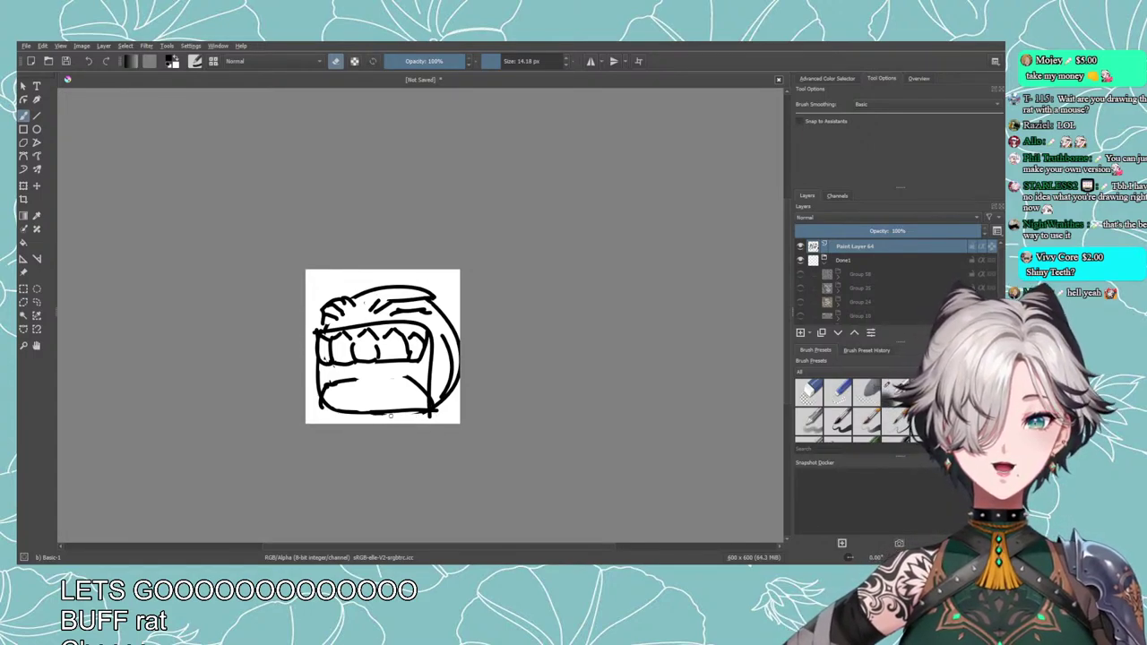
mouse_move(434, 418)
mouse_down()
mouse_move(377, 420)
mouse_move(434, 411)
mouse_up()
key(e)
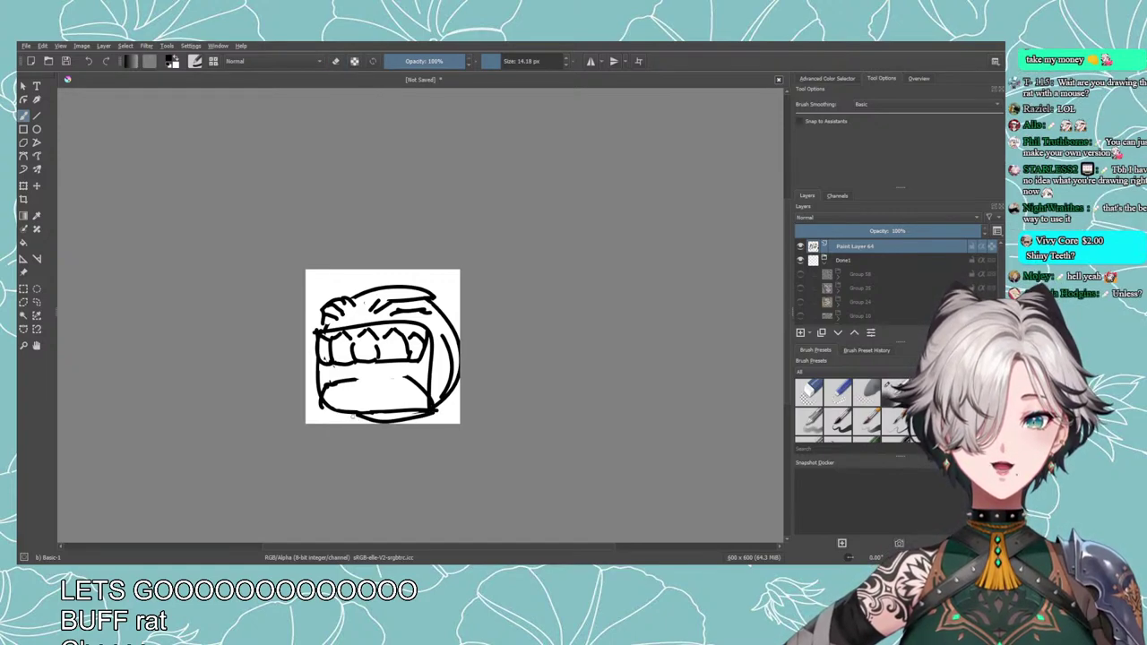
key(ctrl+z)
drag(346, 414, 425, 413)
key(e)
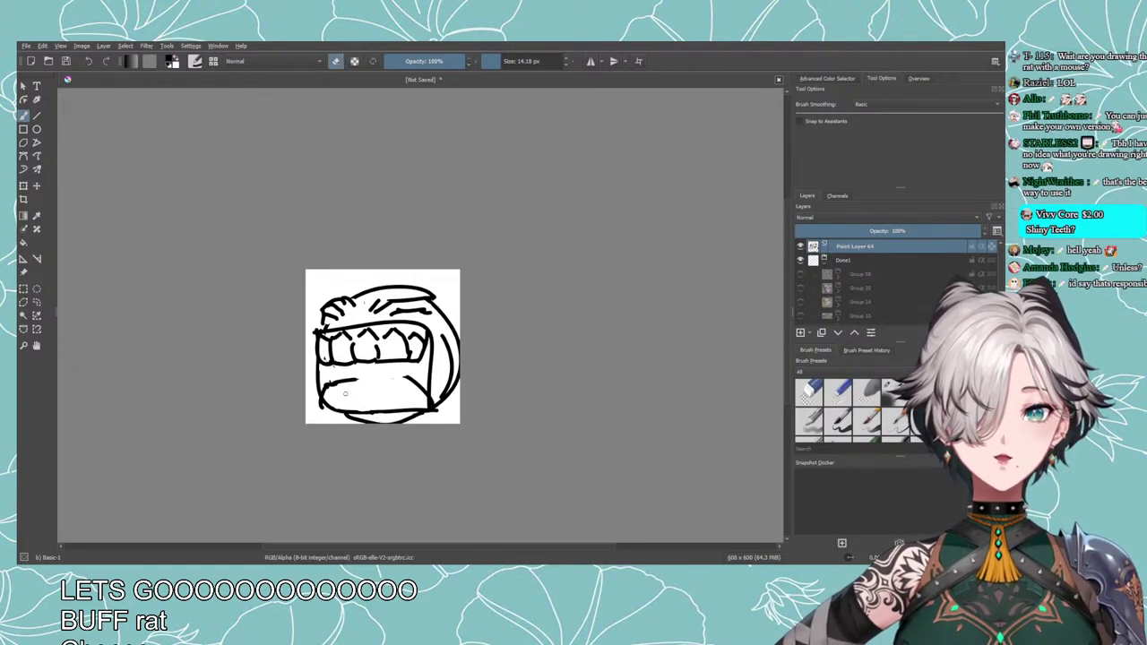
drag(317, 408, 408, 376)
key(e)
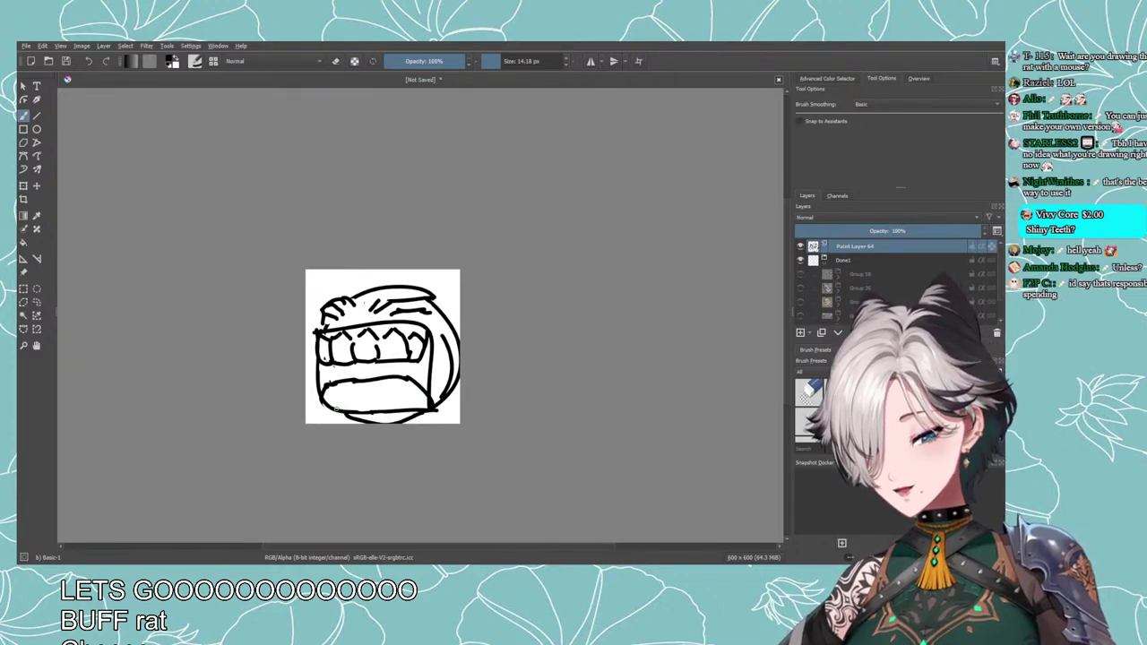
Draw the row of lower teeth with slanted divider lines inside the lower mouth shape, undoing the strokes that miss.
mouse_move(334, 406)
mouse_down()
mouse_move(365, 411)
mouse_move(320, 405)
mouse_move(342, 394)
mouse_move(333, 399)
mouse_move(432, 414)
mouse_move(382, 405)
mouse_up()
key(ctrl+z)
key(ctrl+z)
key(ctrl+z)
key(ctrl+z)
key(ctrl+z)
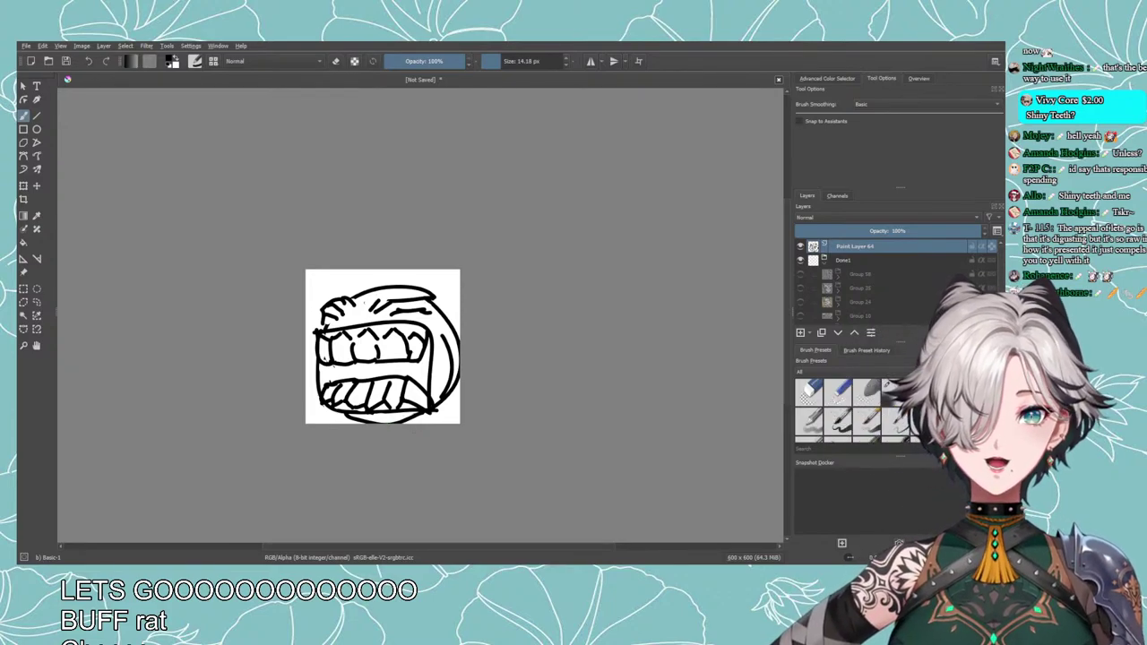
Add a new layer above the face and sketch two large round ears on top of the head.
scroll(421, 414, down, 2)
scroll(421, 414, up, 2)
scroll(421, 414, down, 2)
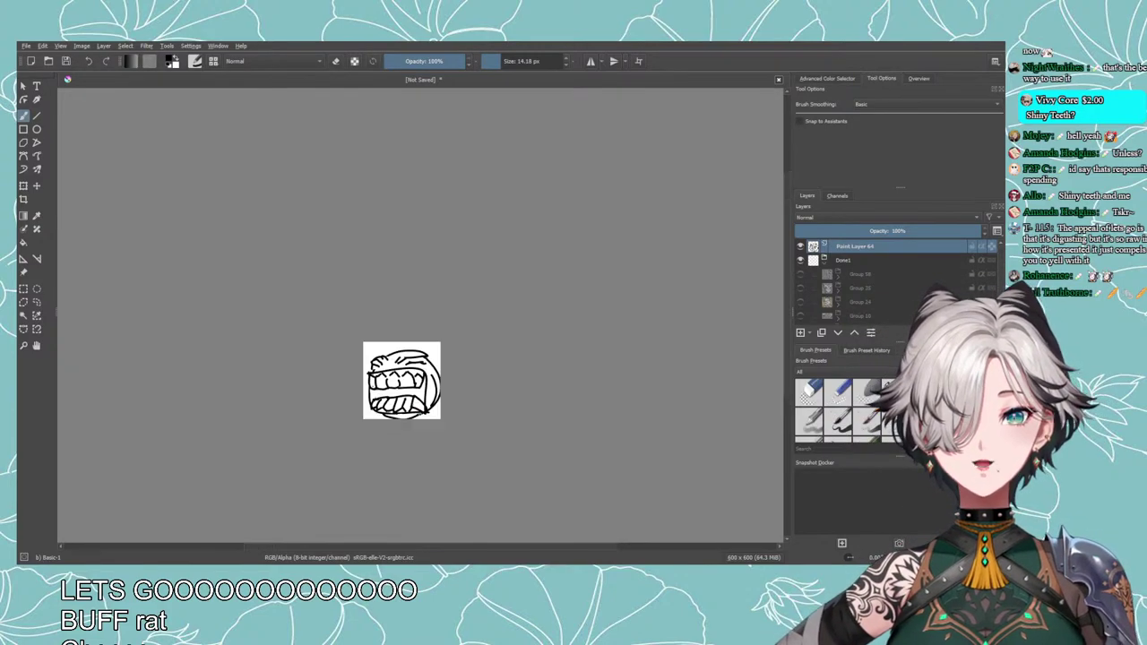
scroll(443, 416, up, 1)
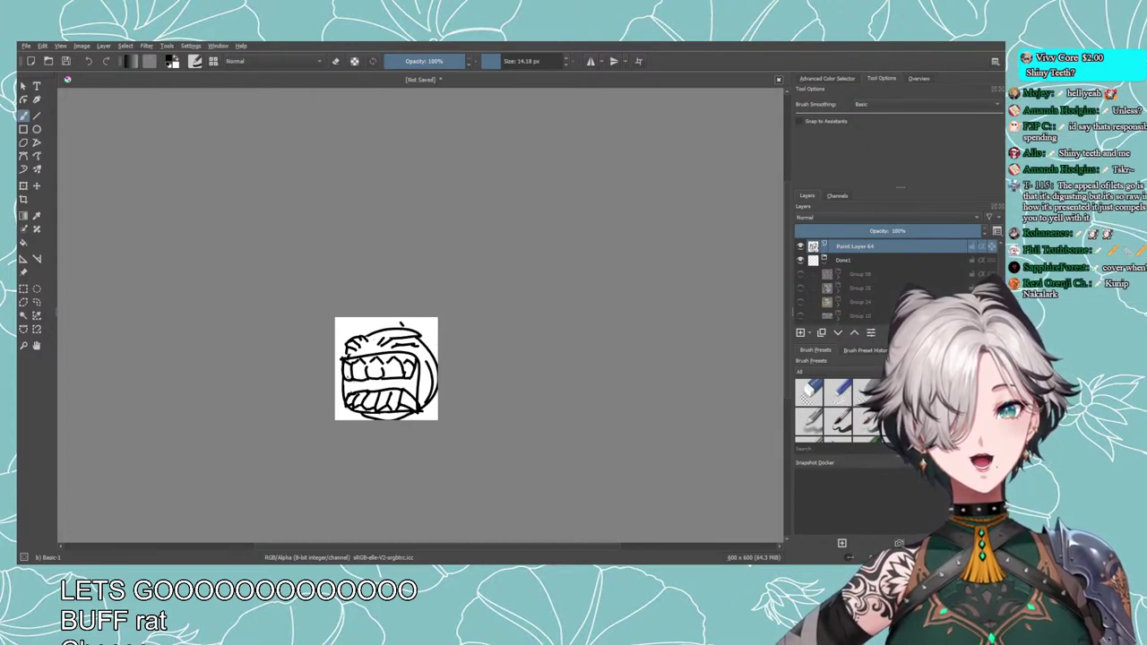
click(800, 332)
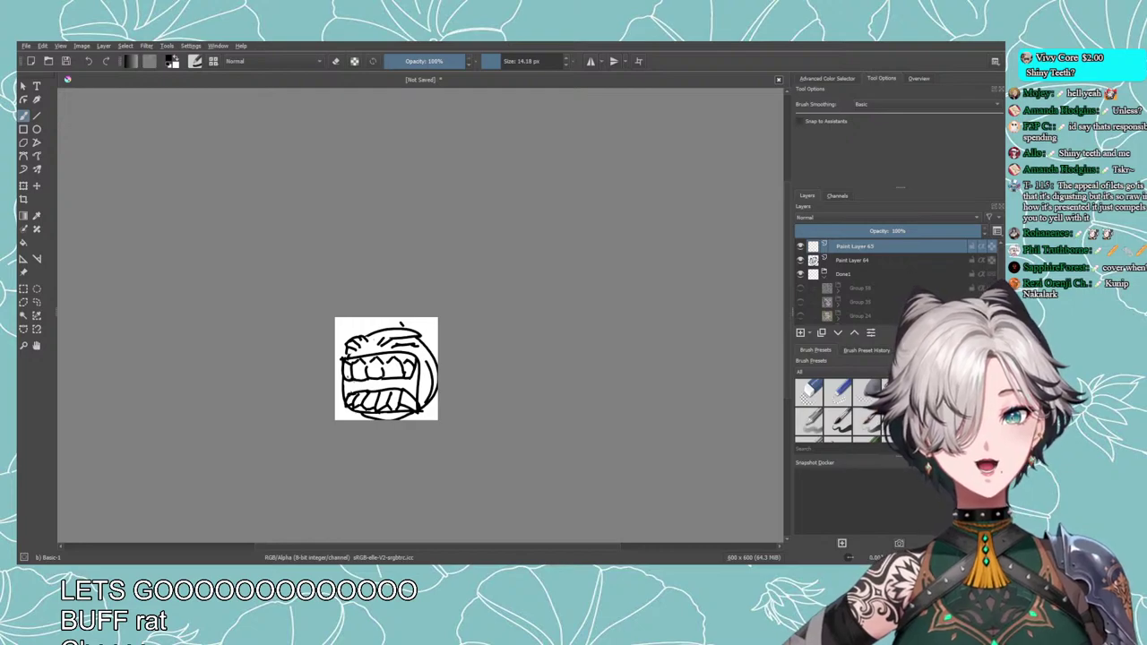
key(ctrl+z)
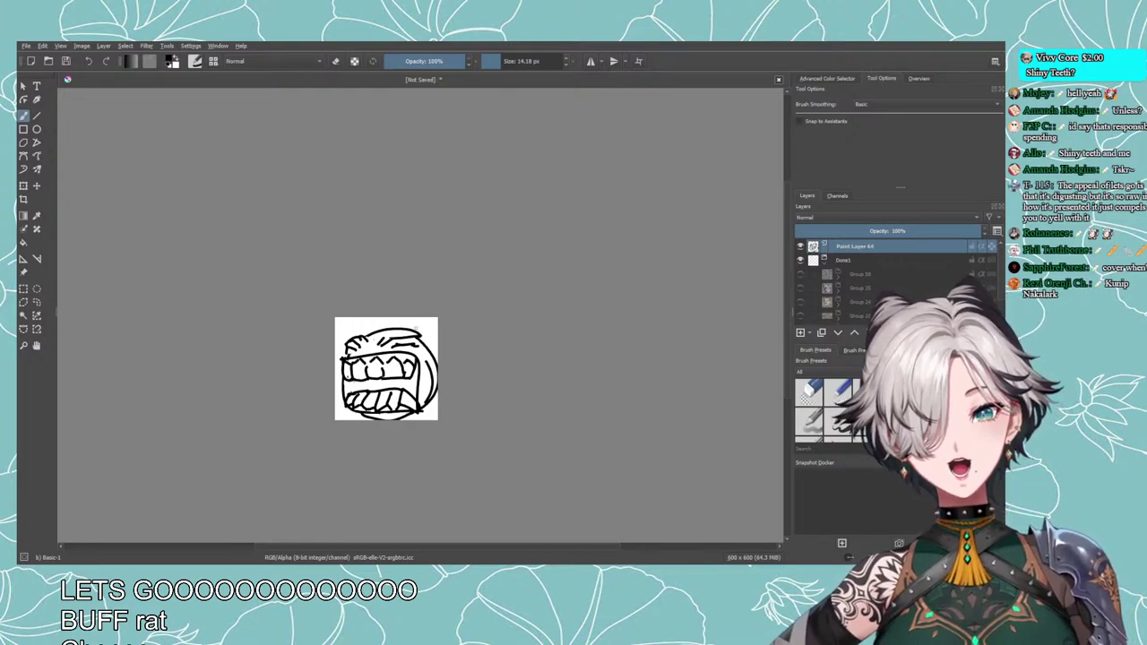
click(800, 332)
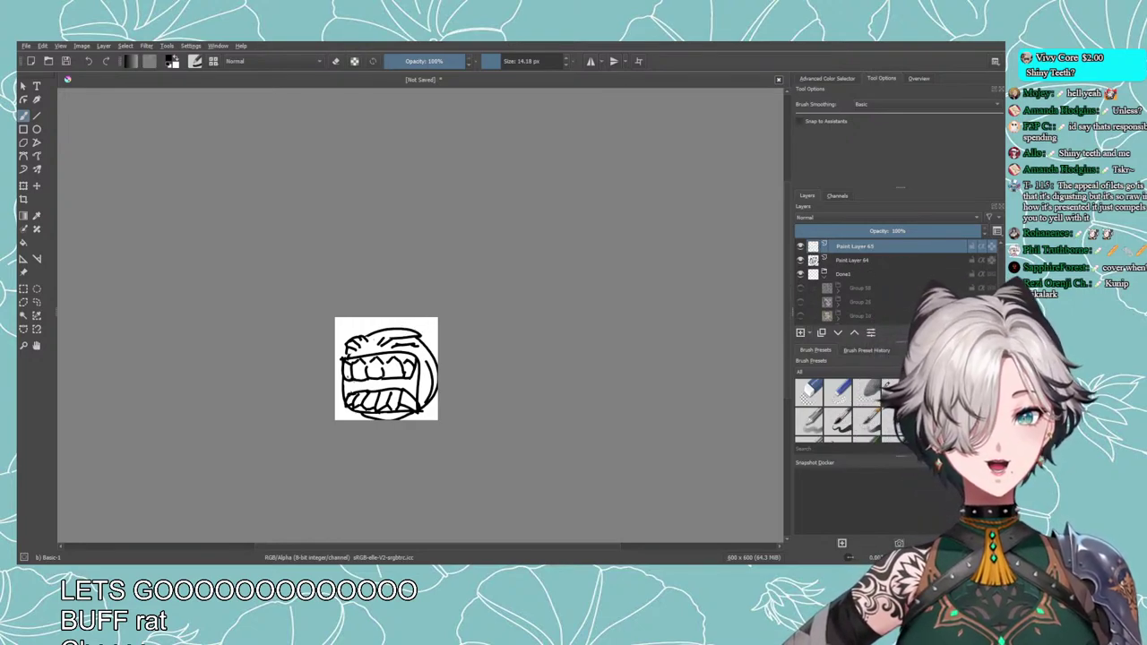
mouse_move(397, 330)
mouse_down()
mouse_move(432, 317)
mouse_move(431, 363)
mouse_up()
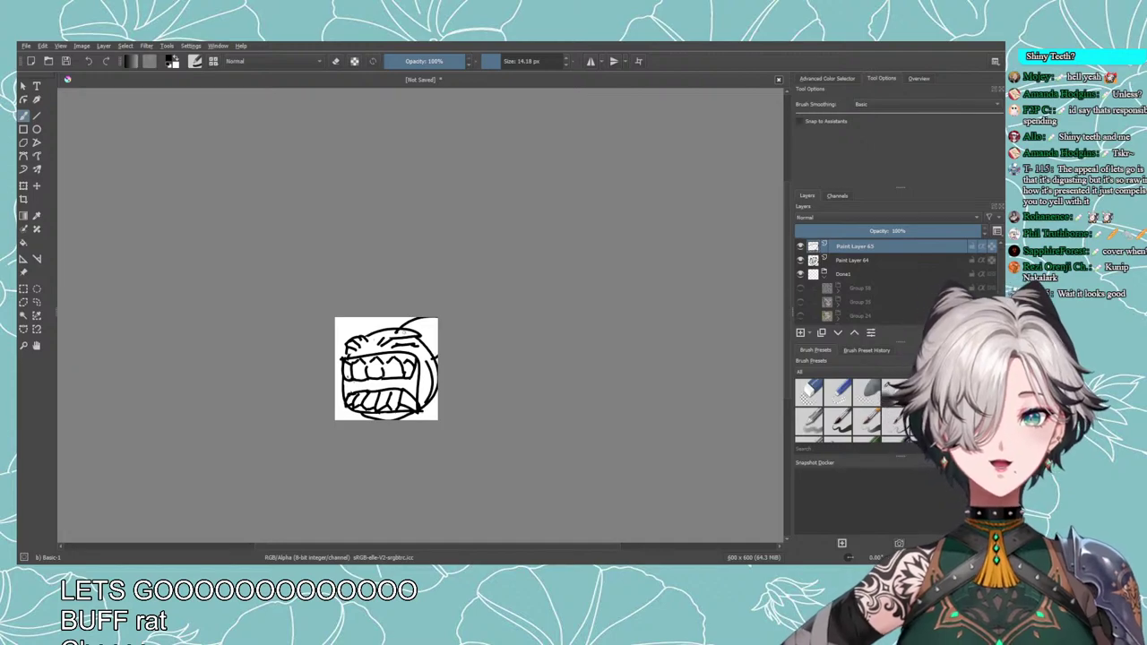
key(ctrl+z)
drag(400, 318, 391, 326)
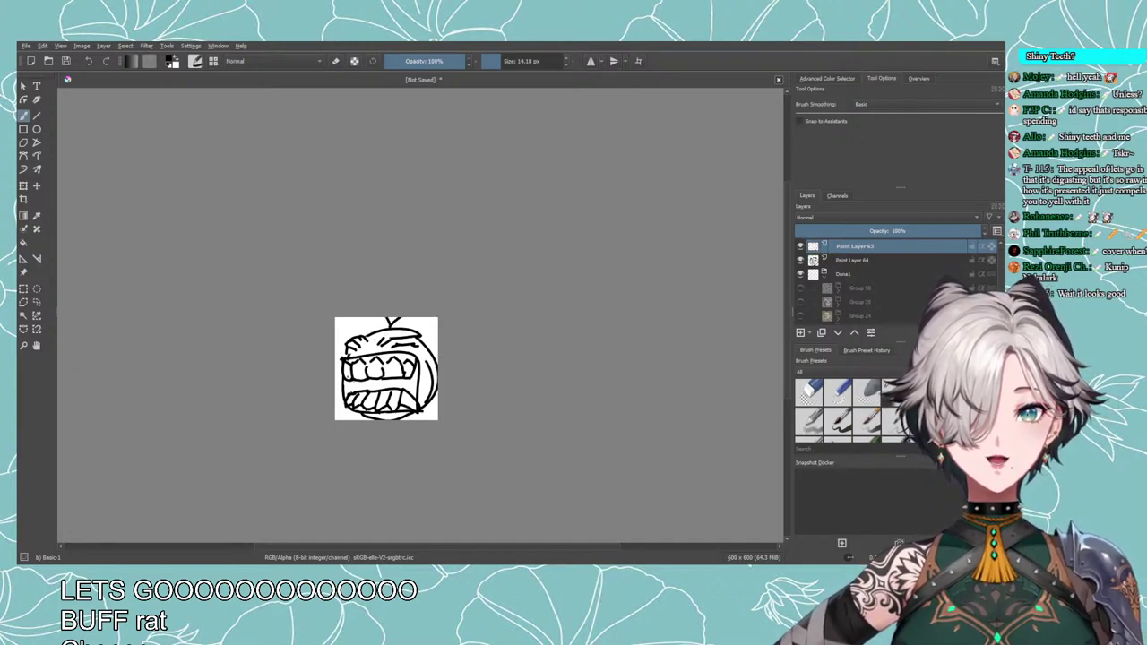
Group the ear and face layers and scale the whole group down so the head sits lower on the canvas.
shift+click(846, 259)
key(ctrl+g)
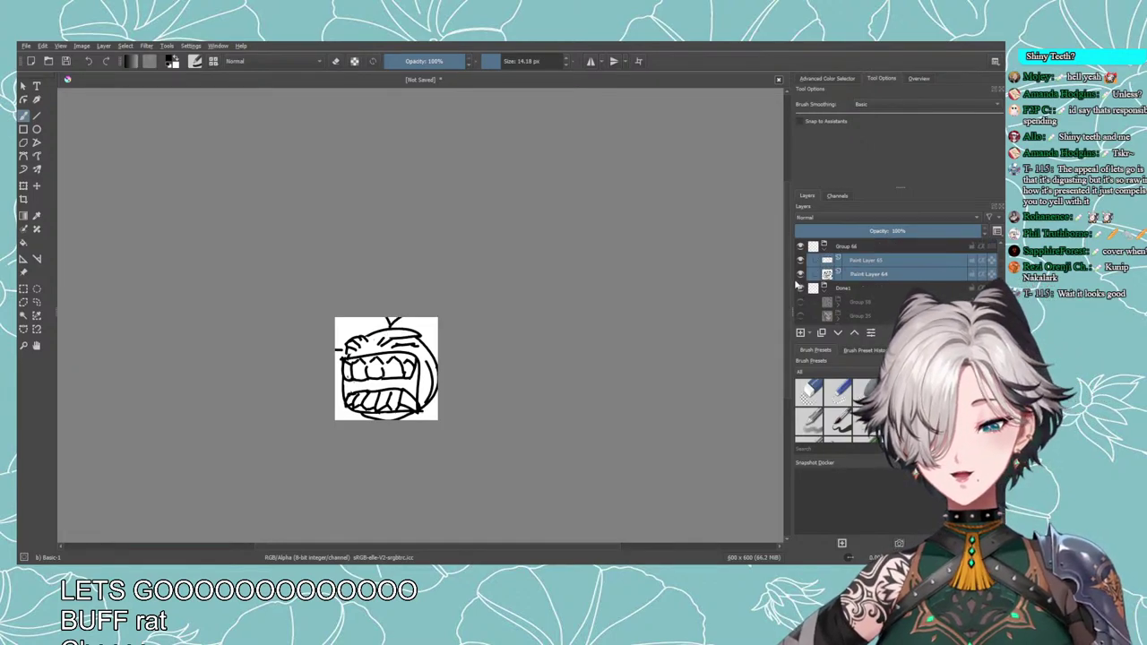
key(ctrl+t)
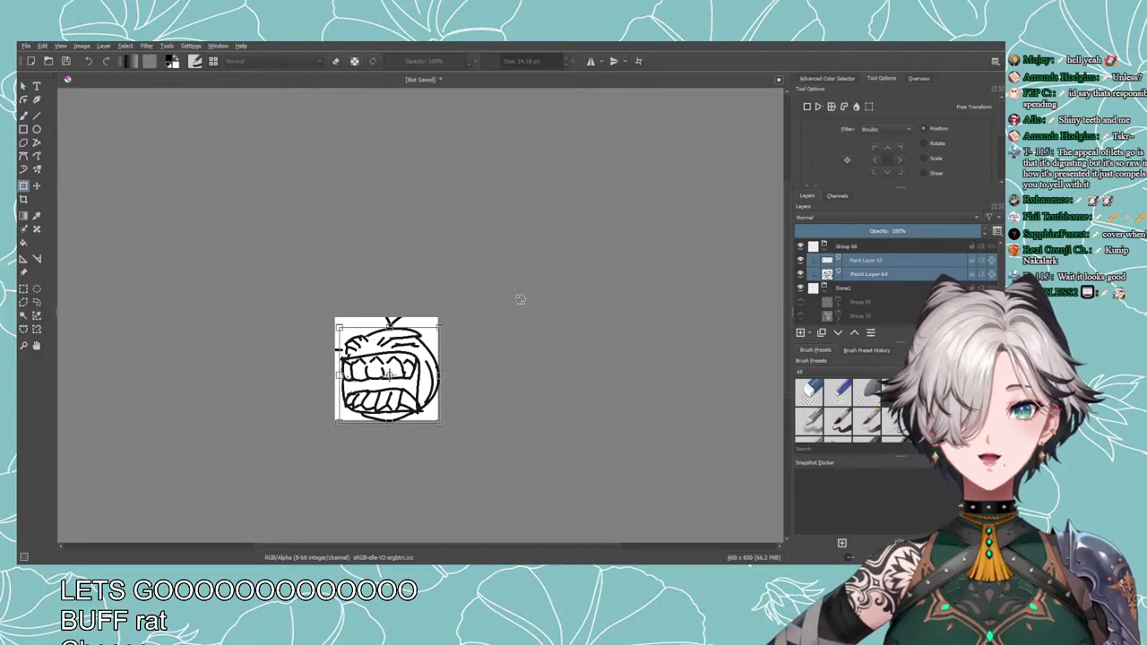
click(847, 247)
click(460, 295)
drag(461, 295, 426, 344)
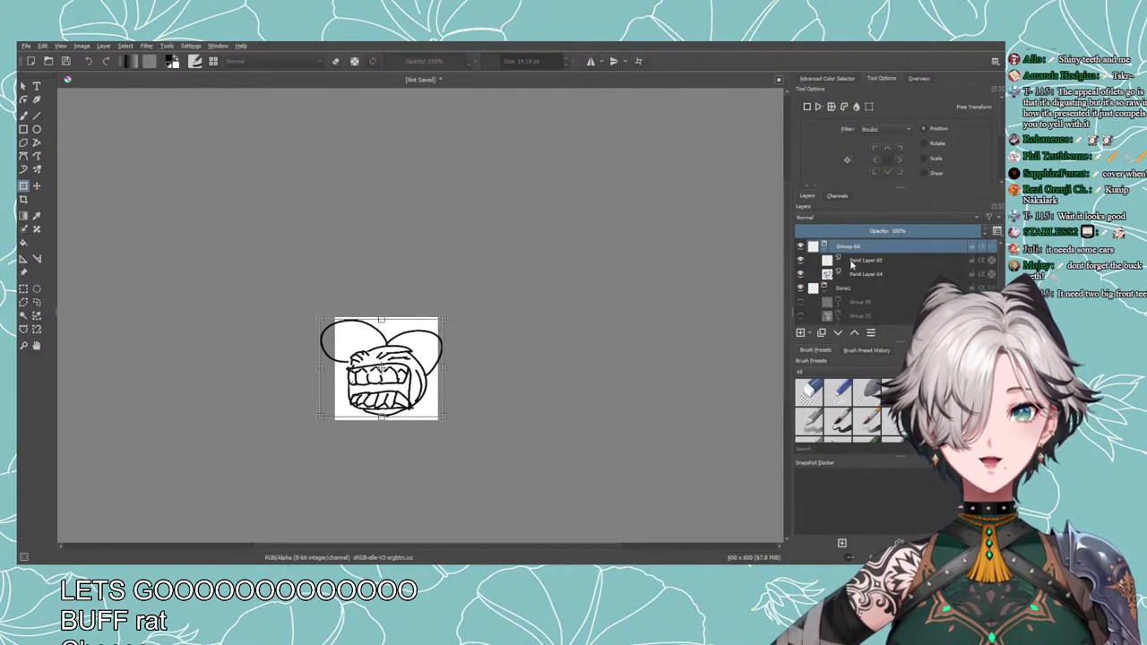
Hide the first ear sketch layer and add a new paint layer directly above the face layer.
click(851, 262)
click(799, 260)
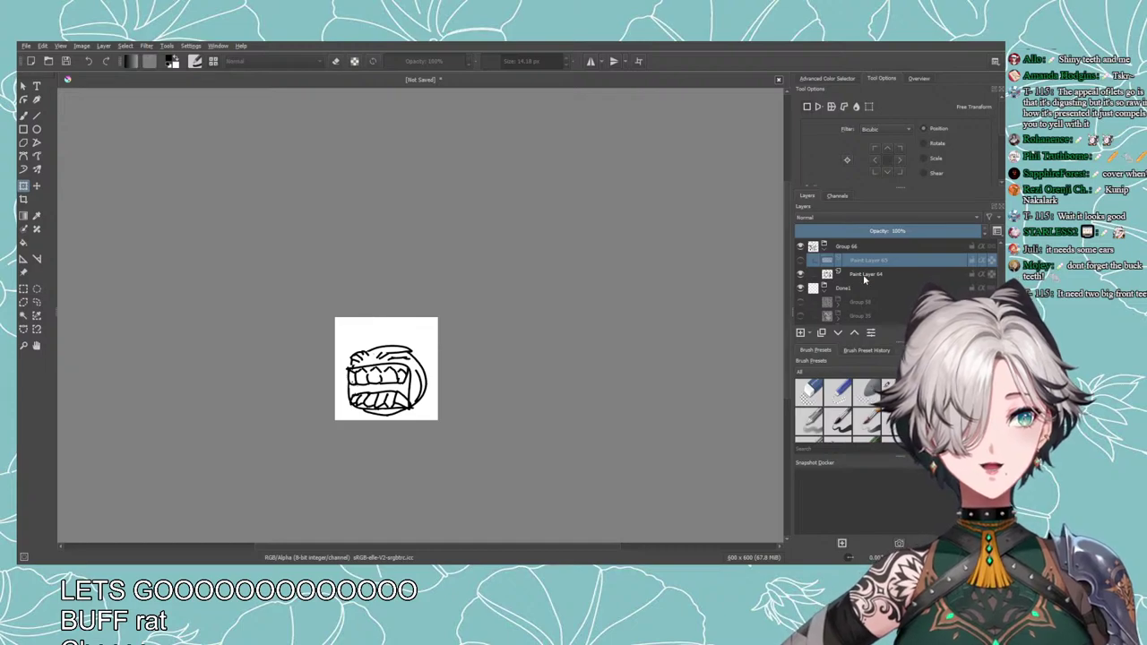
click(864, 277)
click(800, 333)
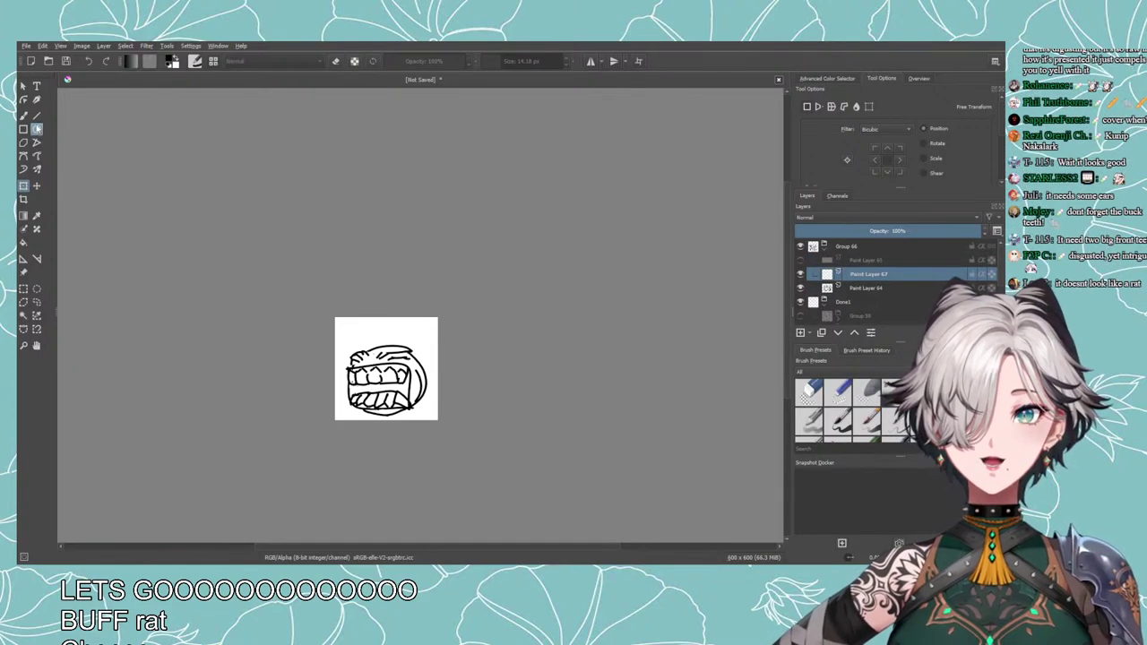
Draw the right ear as a large arc from the top of the head past the canvas edge and back to the cheek.
click(23, 116)
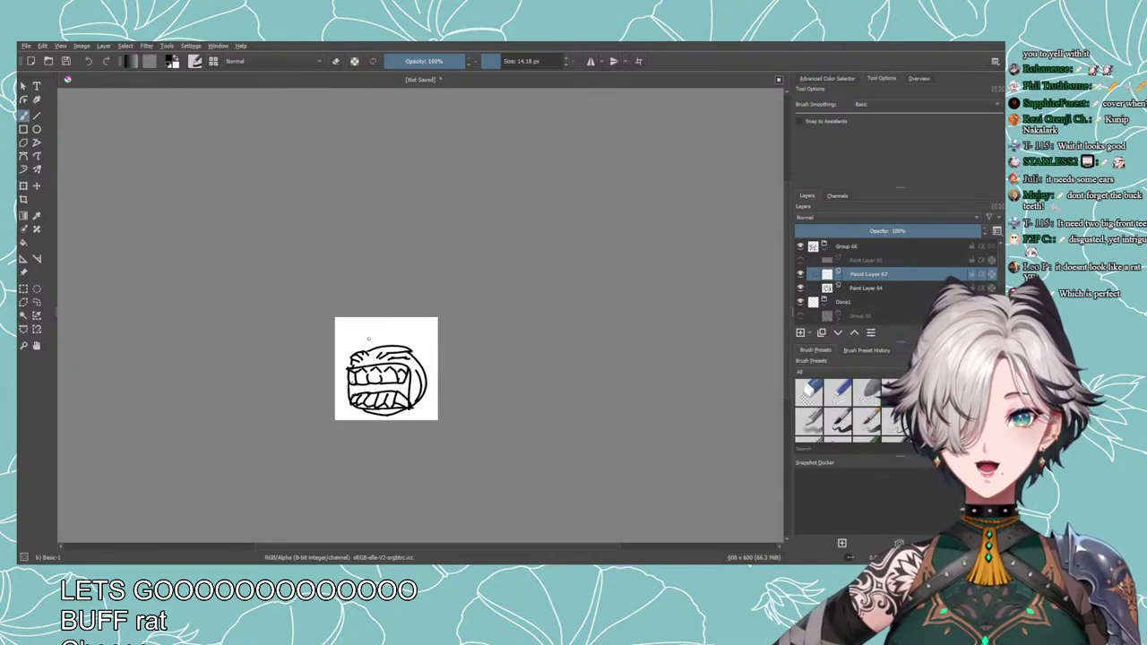
mouse_move(388, 346)
mouse_down()
mouse_move(423, 375)
mouse_move(437, 338)
mouse_move(425, 380)
mouse_up()
key(ctrl+z)
key(ctrl+z)
drag(398, 340, 426, 383)
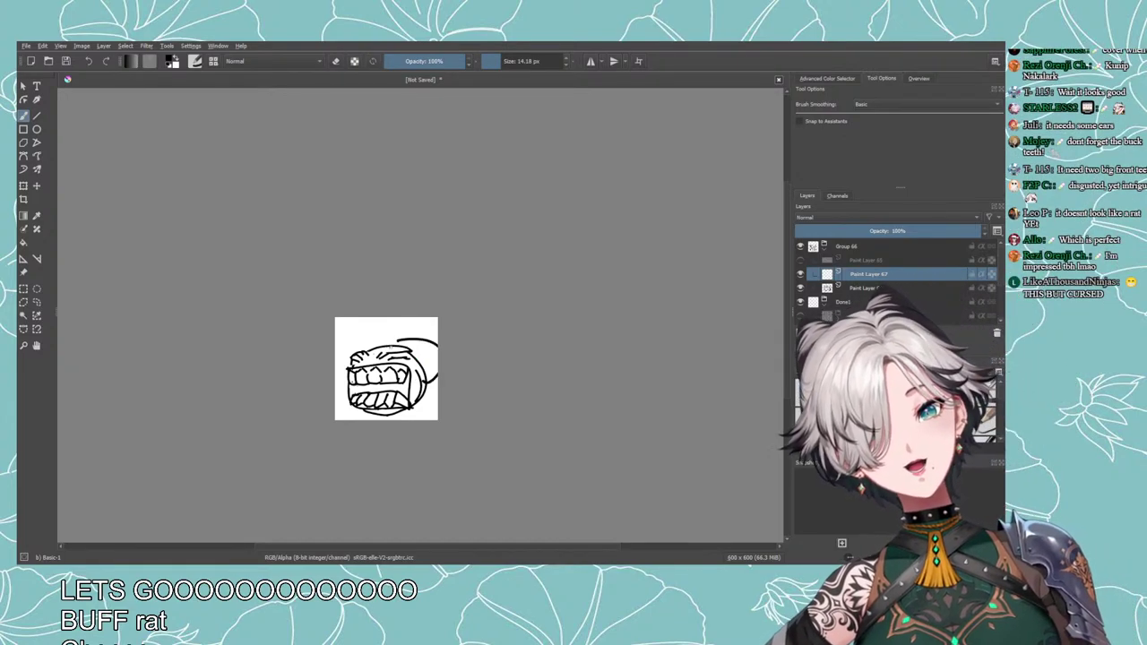
key(ctrl+z)
drag(390, 346, 429, 374)
Draw the left ear as a large arc running off the canvas and back to the mouth's side, redoing it until the curve fits.
drag(380, 343, 341, 390)
key(ctrl+z)
key(ctrl+z)
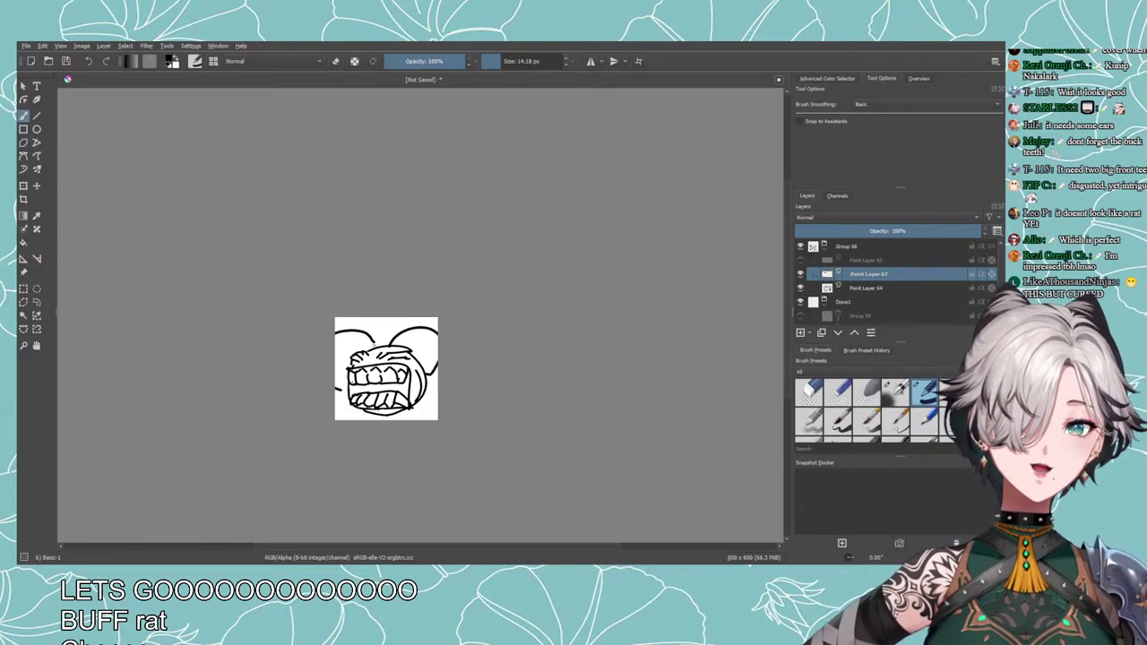
key(ctrl+z)
mouse_move(376, 344)
mouse_down()
mouse_move(336, 353)
mouse_move(354, 380)
mouse_up()
key(ctrl+z)
drag(376, 338, 349, 397)
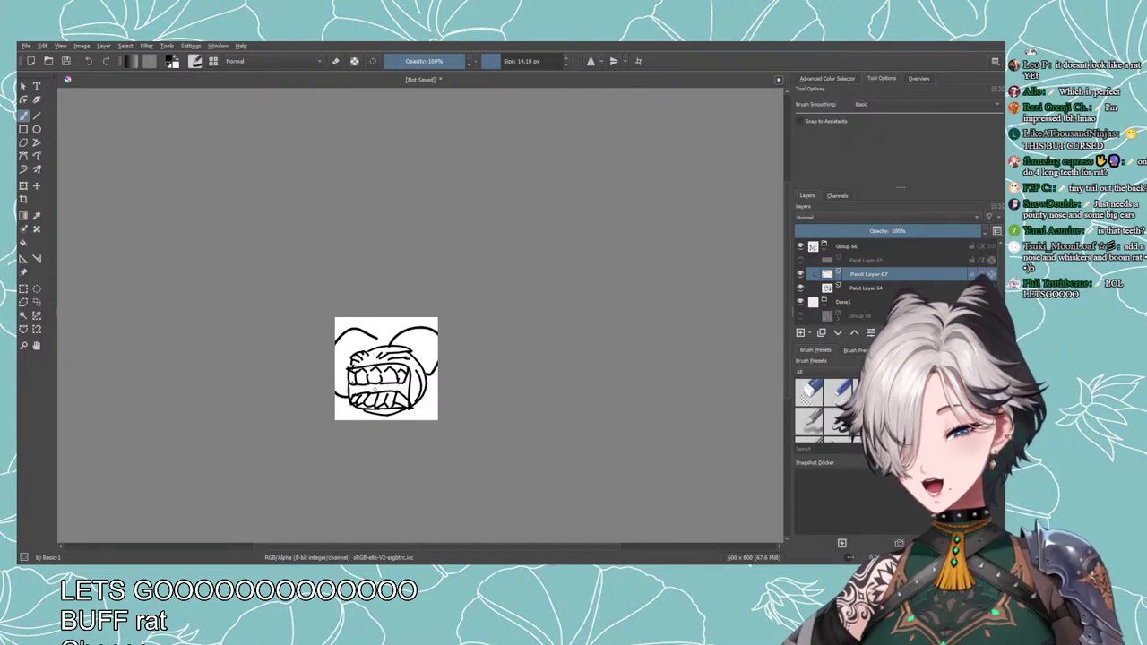
key(ctrl+z)
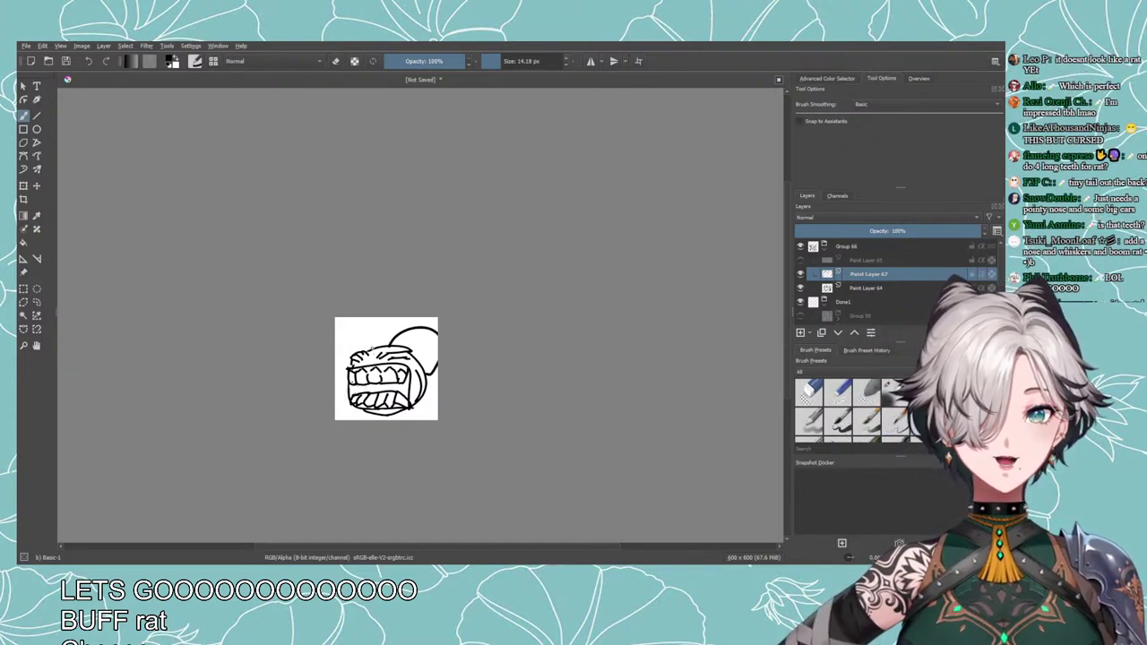
mouse_move(377, 340)
mouse_down()
mouse_move(335, 334)
mouse_move(376, 338)
mouse_move(345, 330)
mouse_move(347, 384)
mouse_up()
key(ctrl+z)
key(ctrl+z)
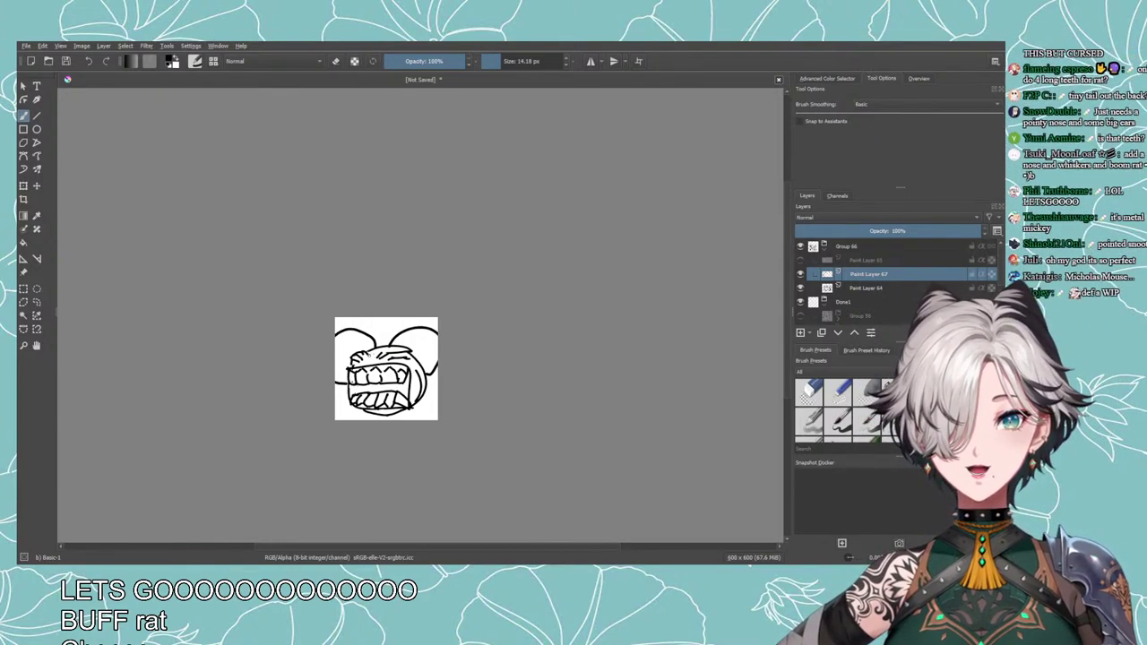
drag(372, 355, 353, 371)
Cut the open mouth with both rows of teeth out of the face layer using a freehand selection and paste it onto its own layer.
click(851, 287)
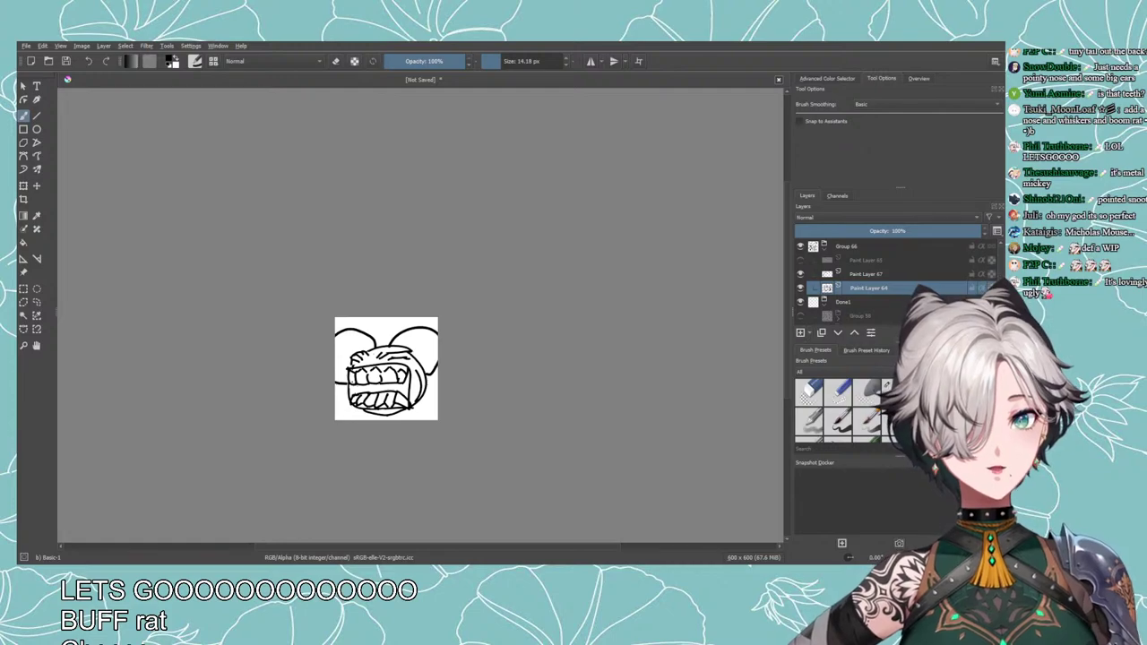
scroll(429, 394, up, 2)
key(e)
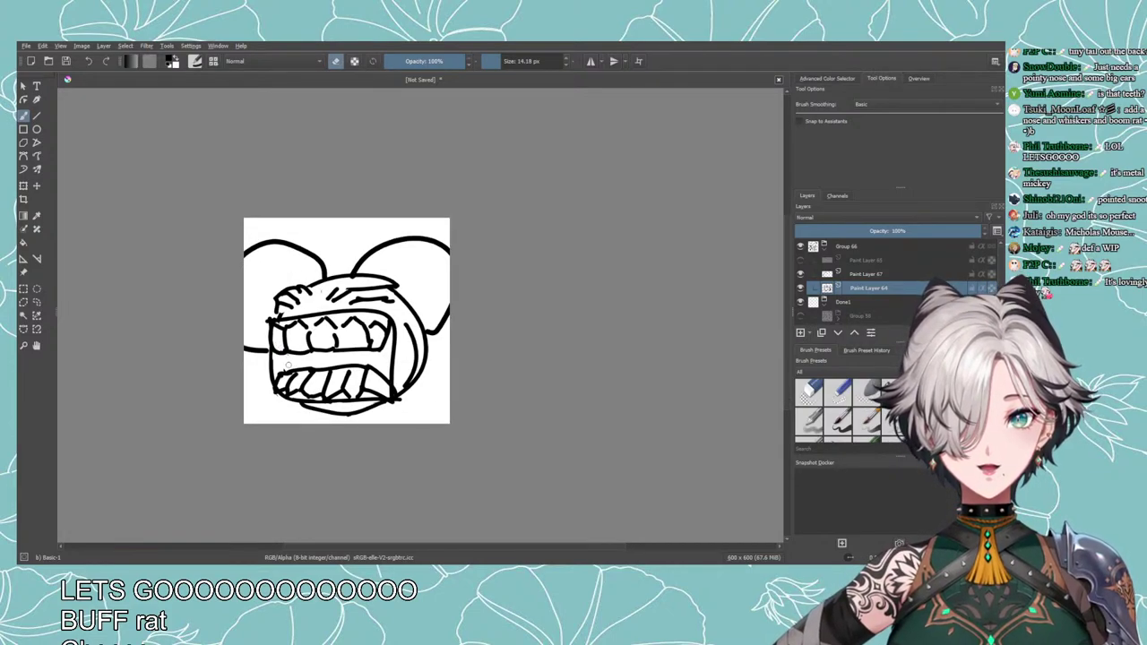
key(e)
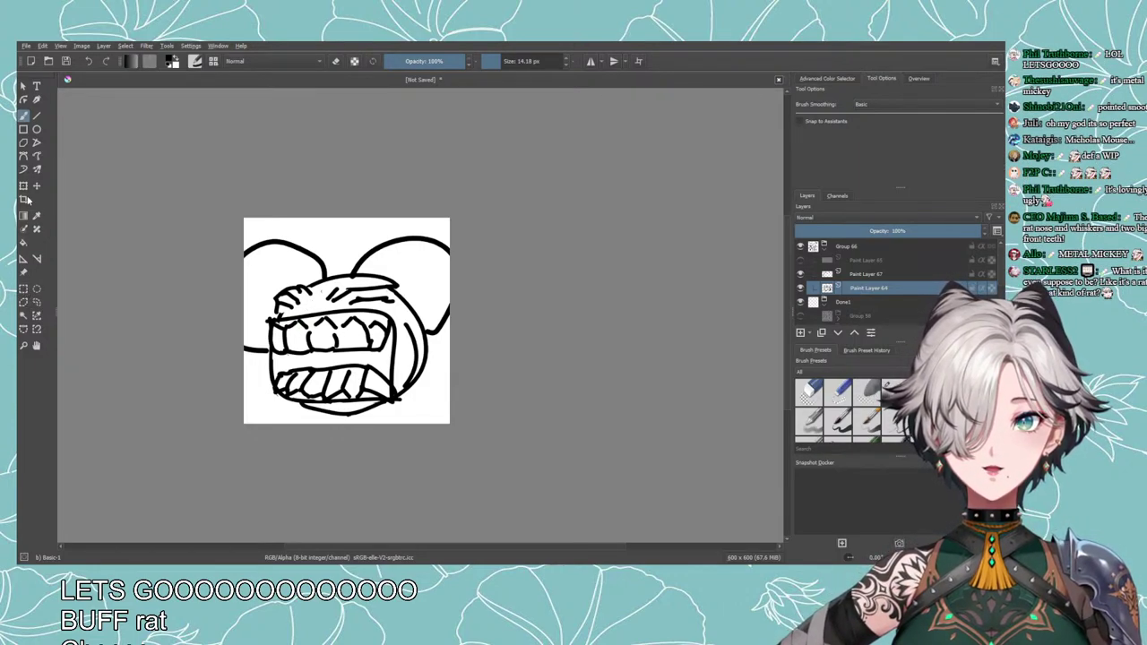
click(37, 304)
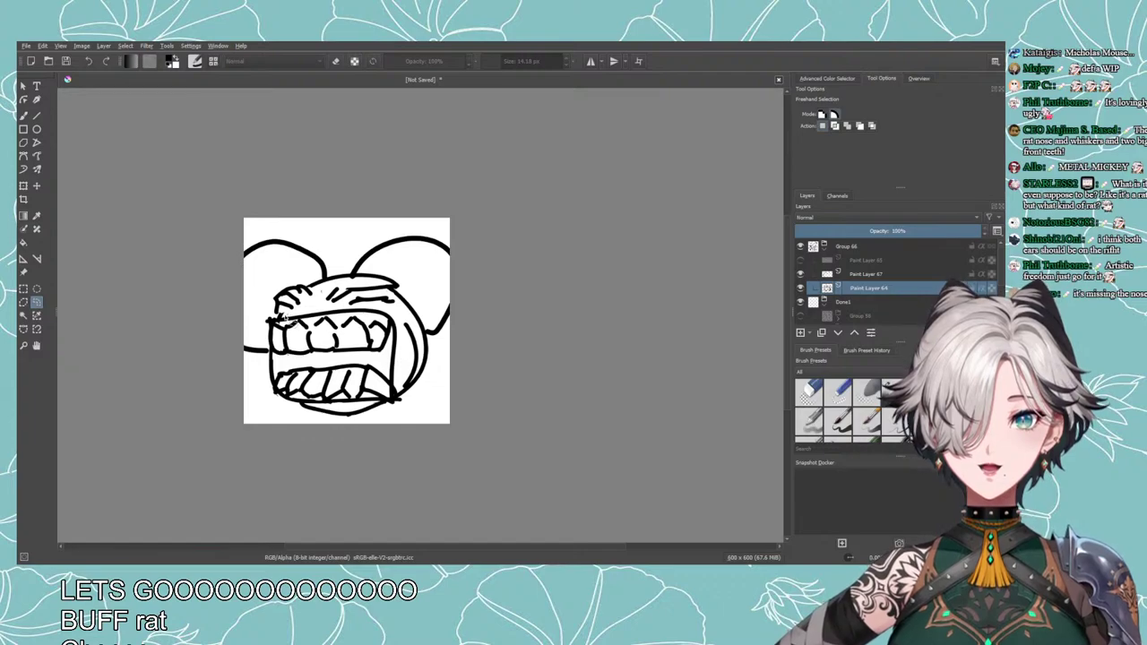
mouse_move(276, 317)
mouse_down()
mouse_move(269, 414)
mouse_move(428, 408)
mouse_move(399, 398)
mouse_move(394, 311)
mouse_move(273, 317)
mouse_up()
key(ctrl+x)
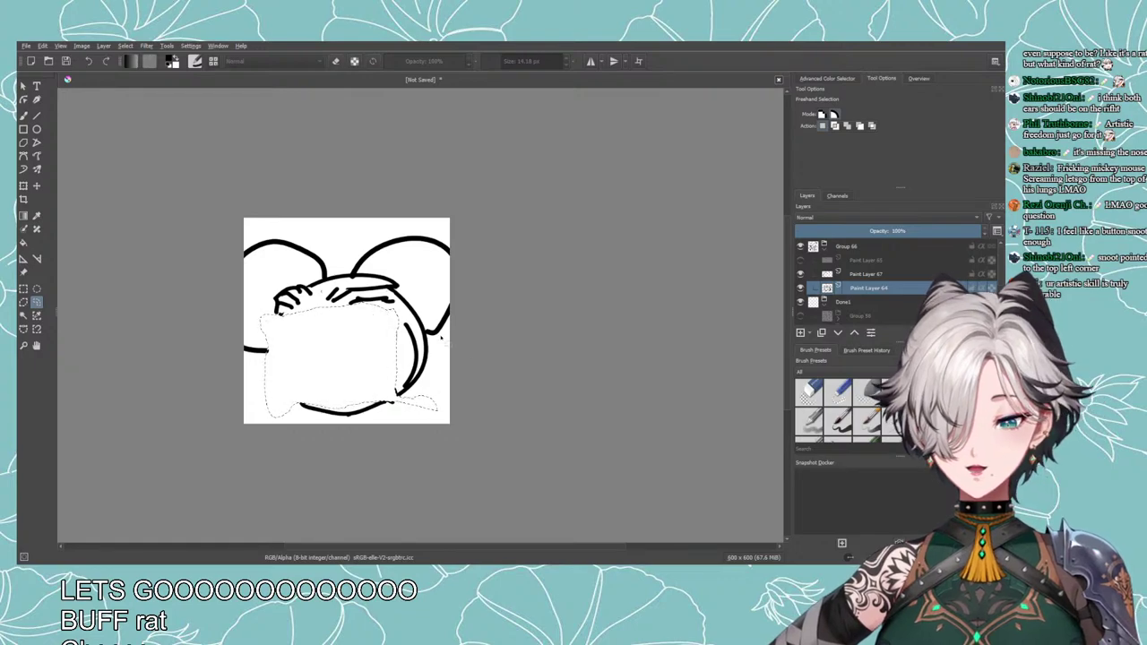
key(ctrl+v)
click(575, 370)
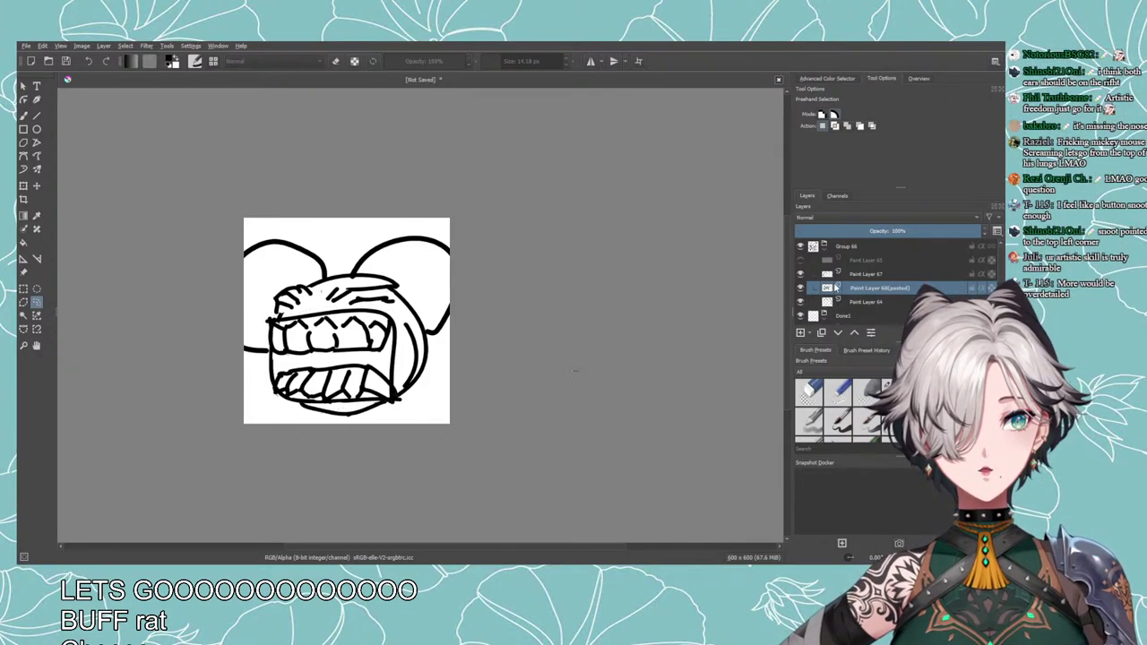
click(800, 288)
click(800, 287)
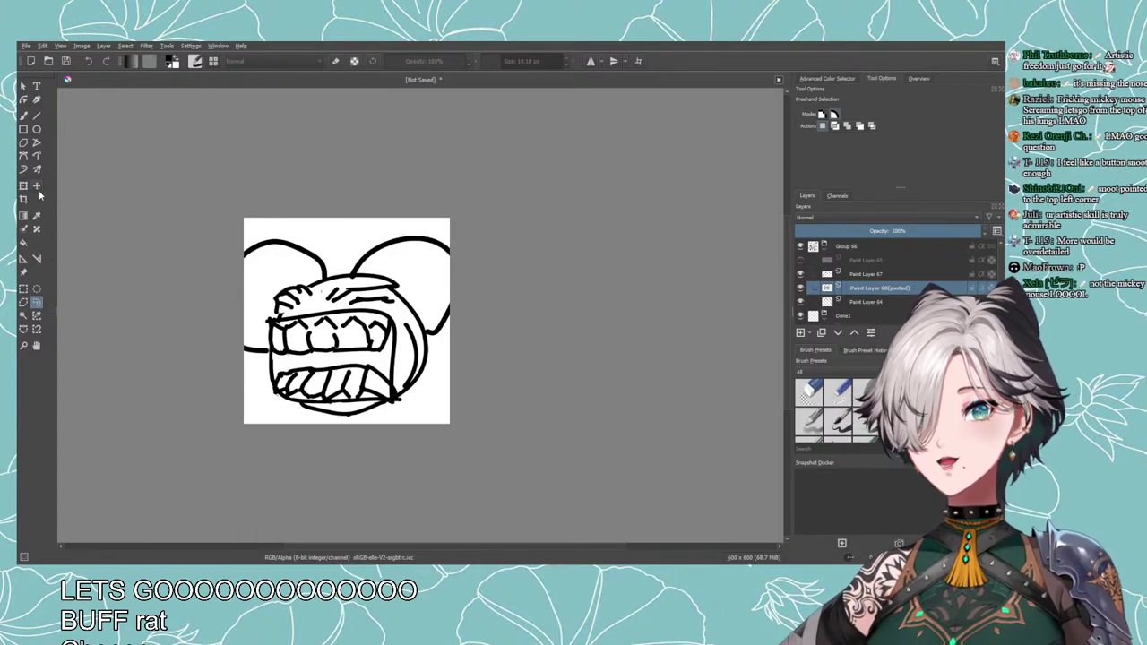
click(23, 116)
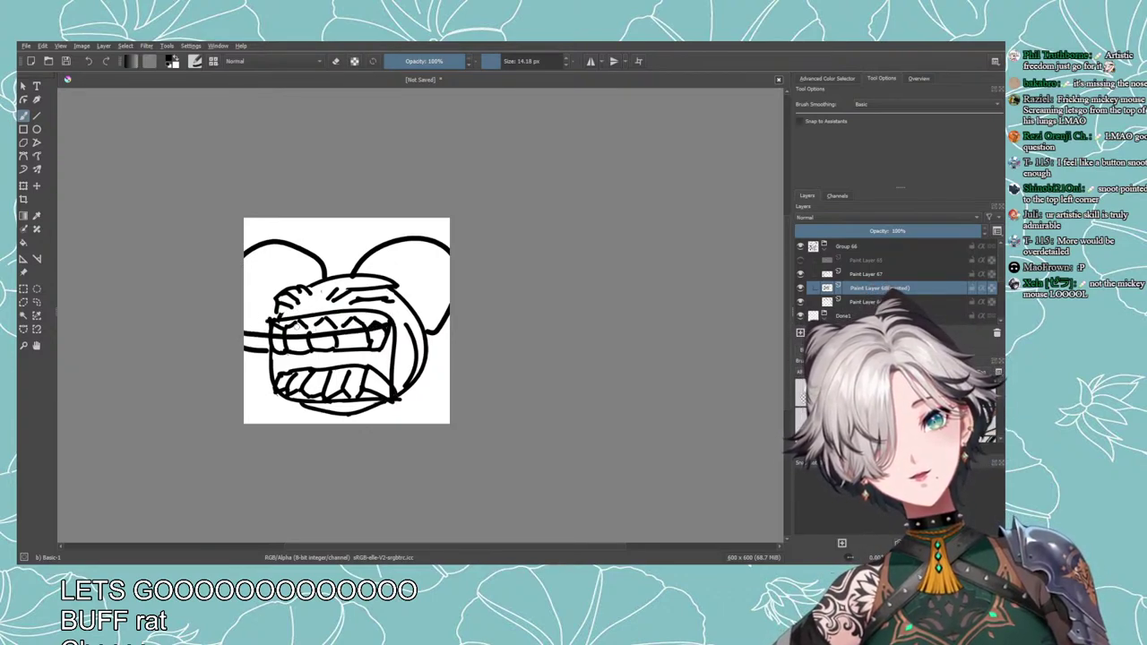
click(496, 62)
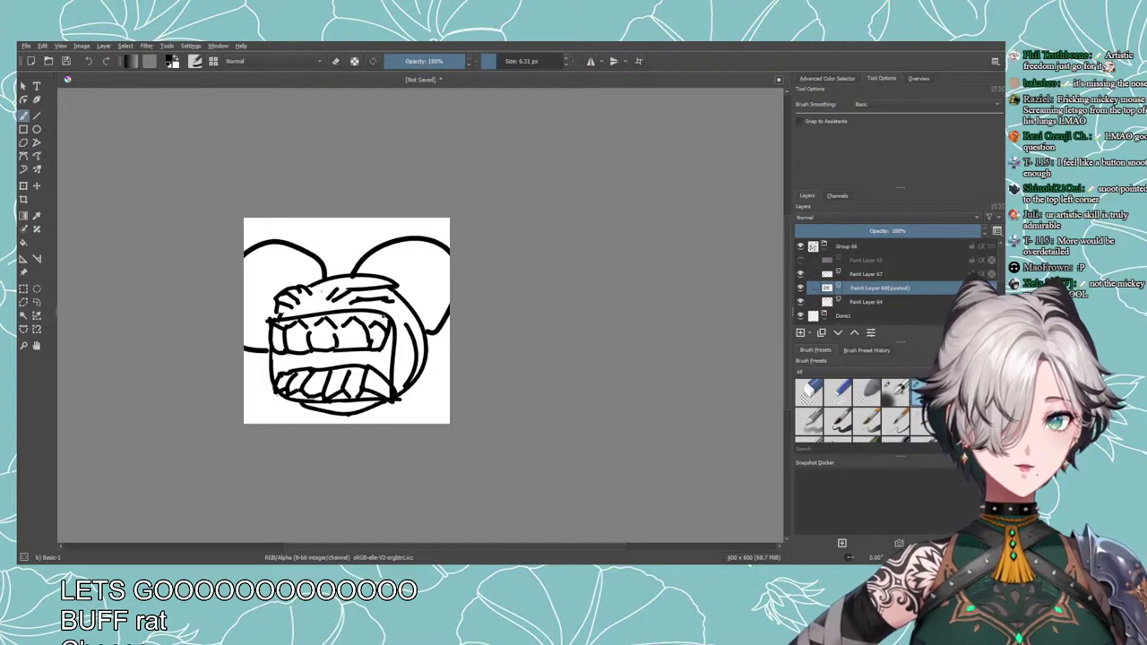
drag(386, 317, 309, 340)
key(ctrl+z)
Enlarge the brush and add a new paint layer directly above the pasted mouth layer.
click(495, 61)
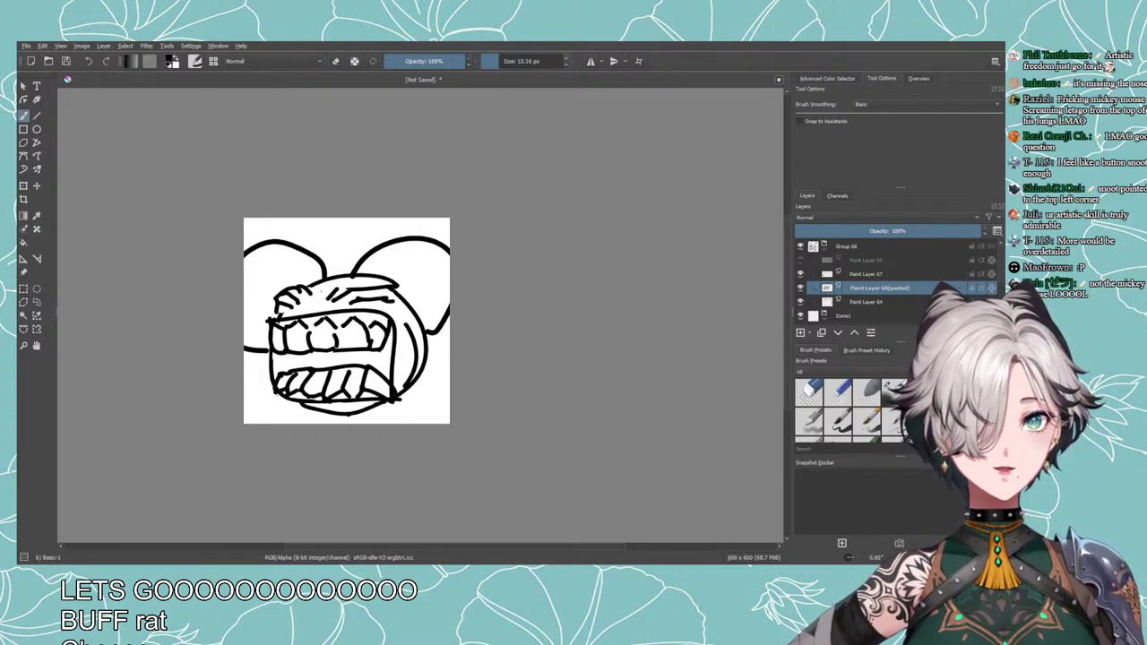
click(800, 333)
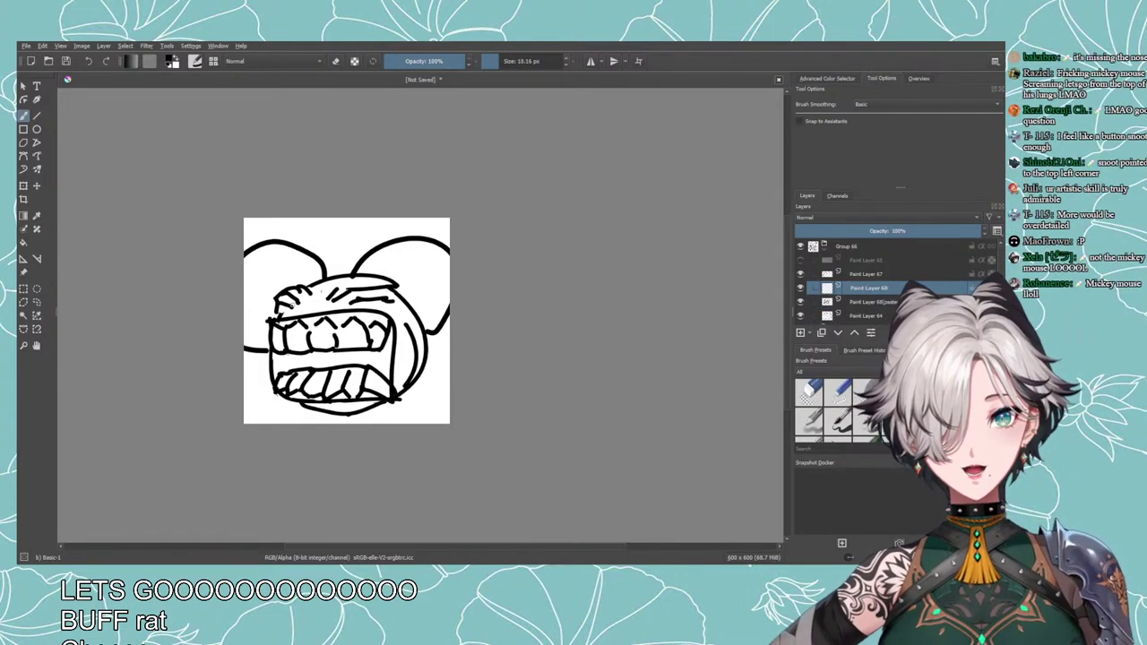
mouse_move(277, 308)
mouse_down()
mouse_move(263, 348)
mouse_move(386, 323)
mouse_move(266, 350)
mouse_move(275, 368)
mouse_move(325, 365)
mouse_up()
key(ctrl+z)
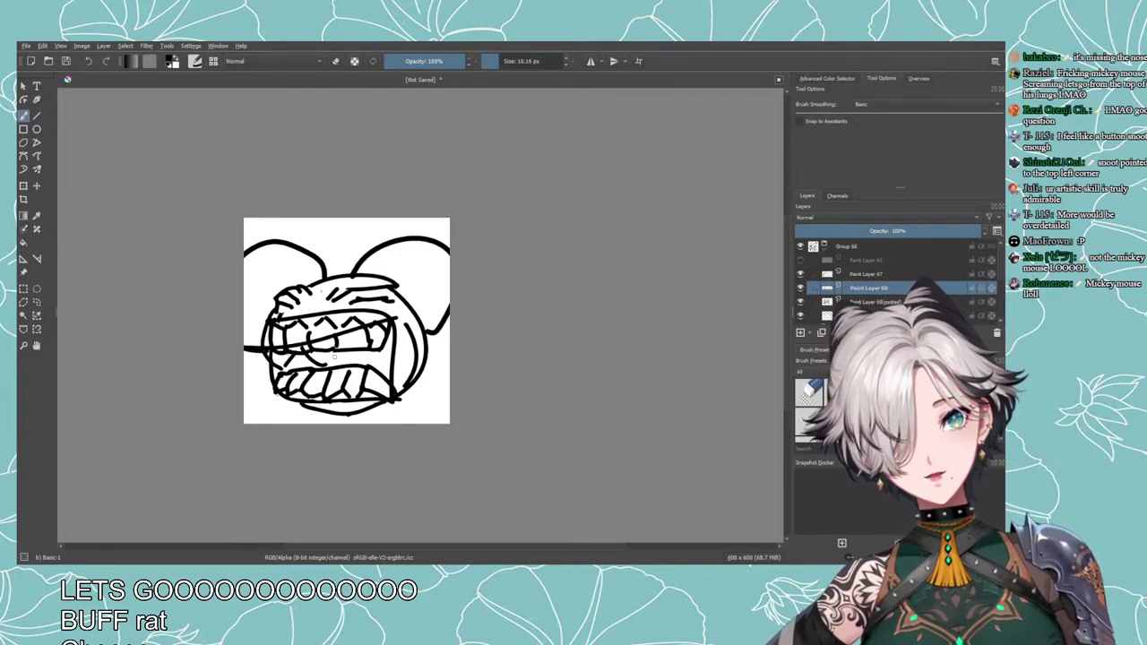
key(ctrl+z)
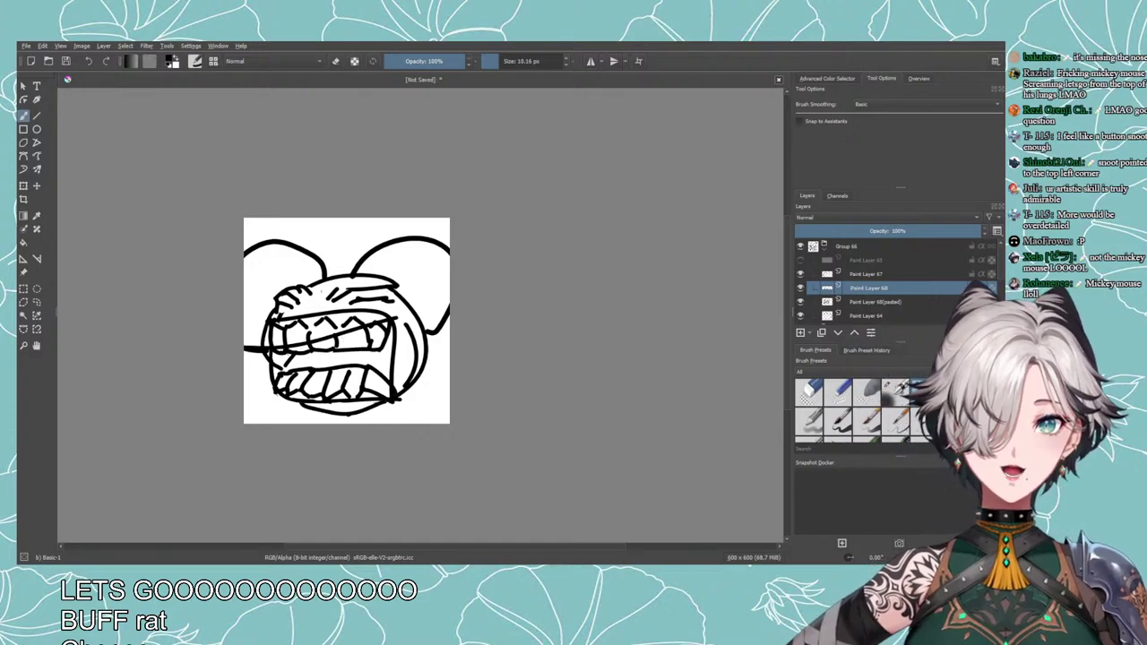
key(ctrl+z)
key(ctrl+z)
key(ctrl+z)
key(ctrl+z)
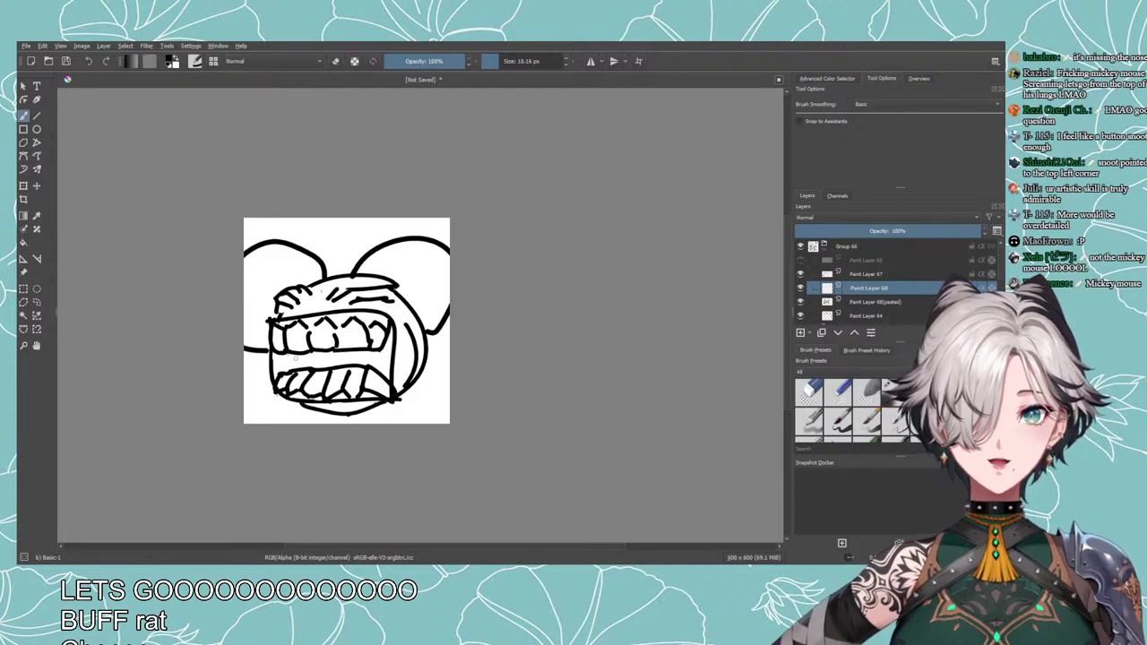
drag(295, 358, 307, 355)
key(ctrl+z)
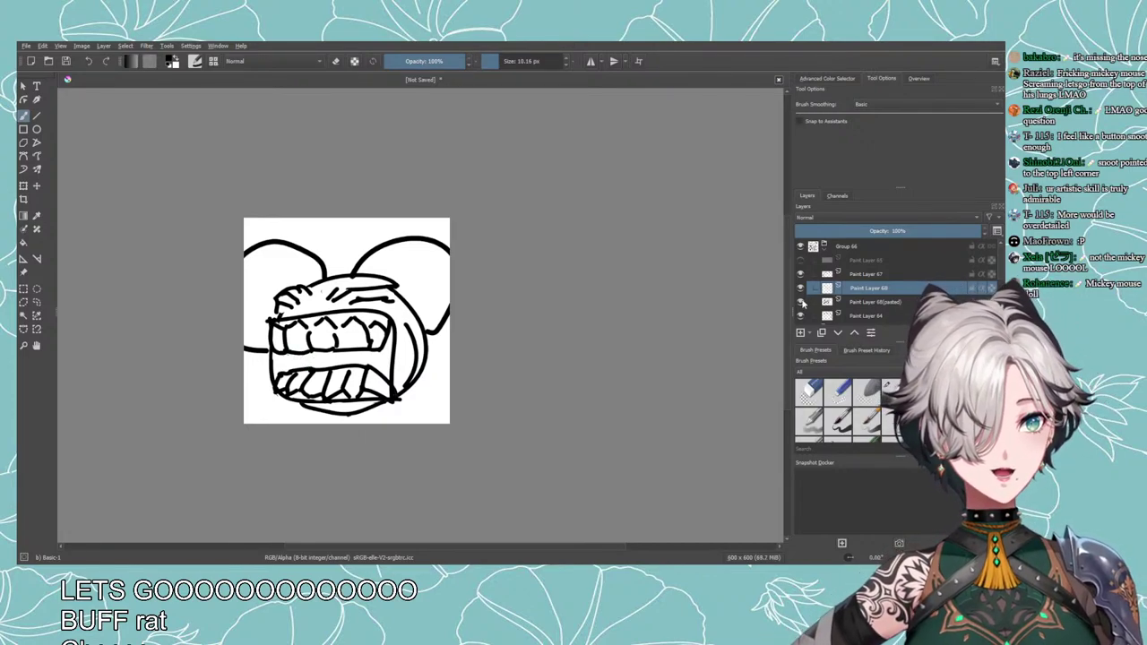
On the pasted mouth layer, add a curved tongue line, erase the mouth's front edge and redraw it slightly further in between the teeth rows.
click(800, 302)
click(800, 303)
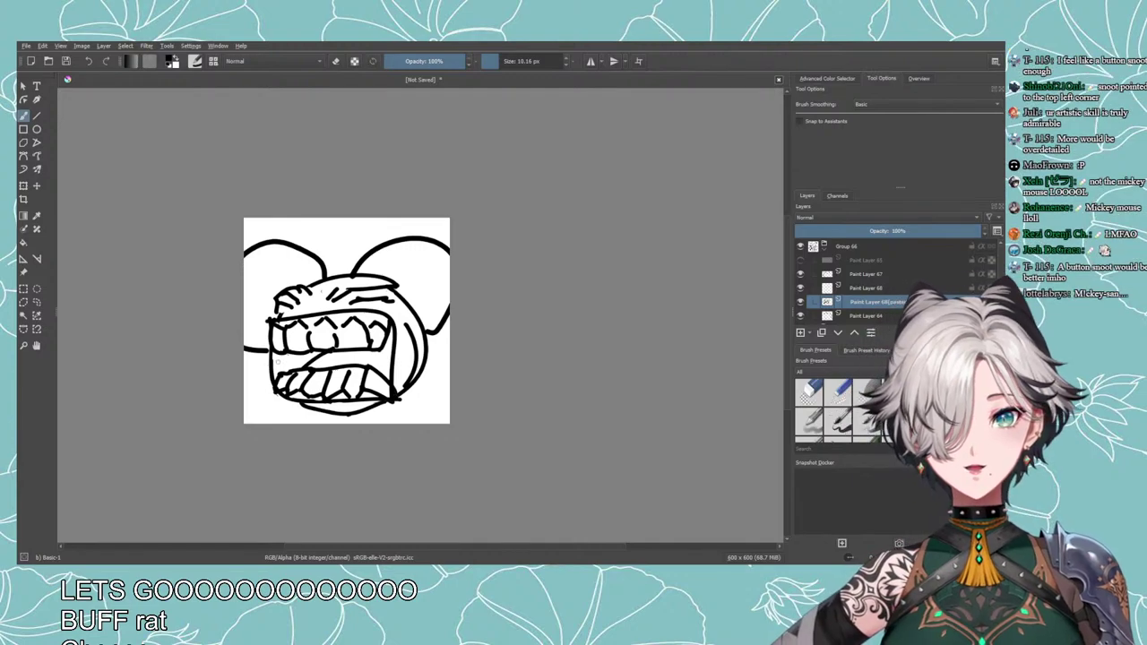
key(e)
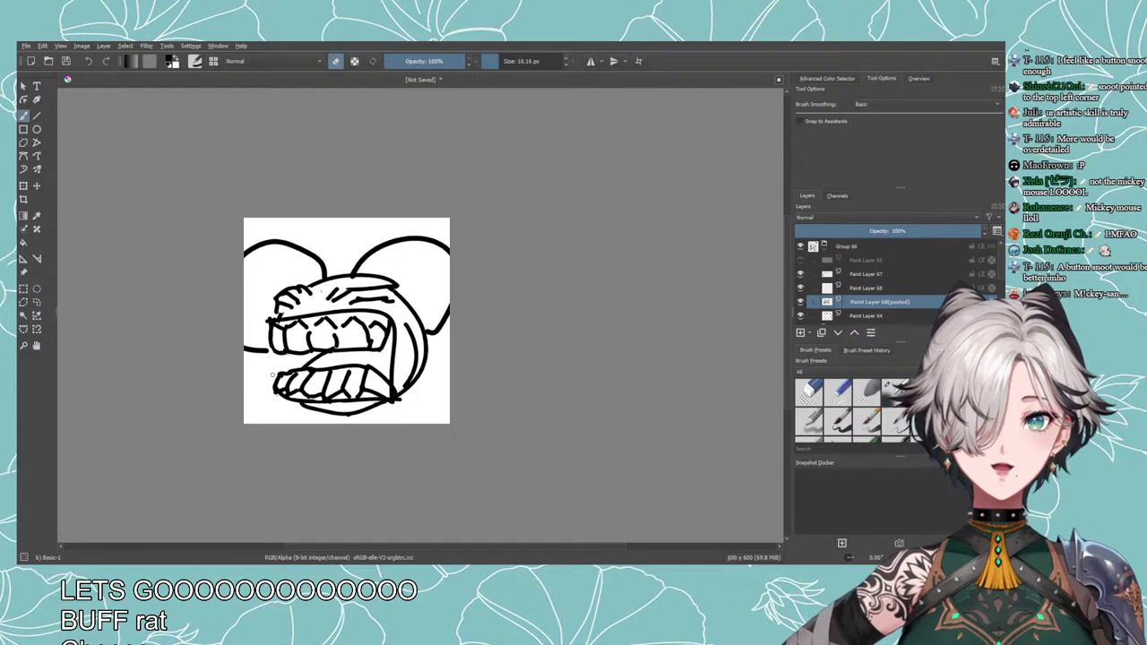
key(e)
drag(280, 355, 284, 370)
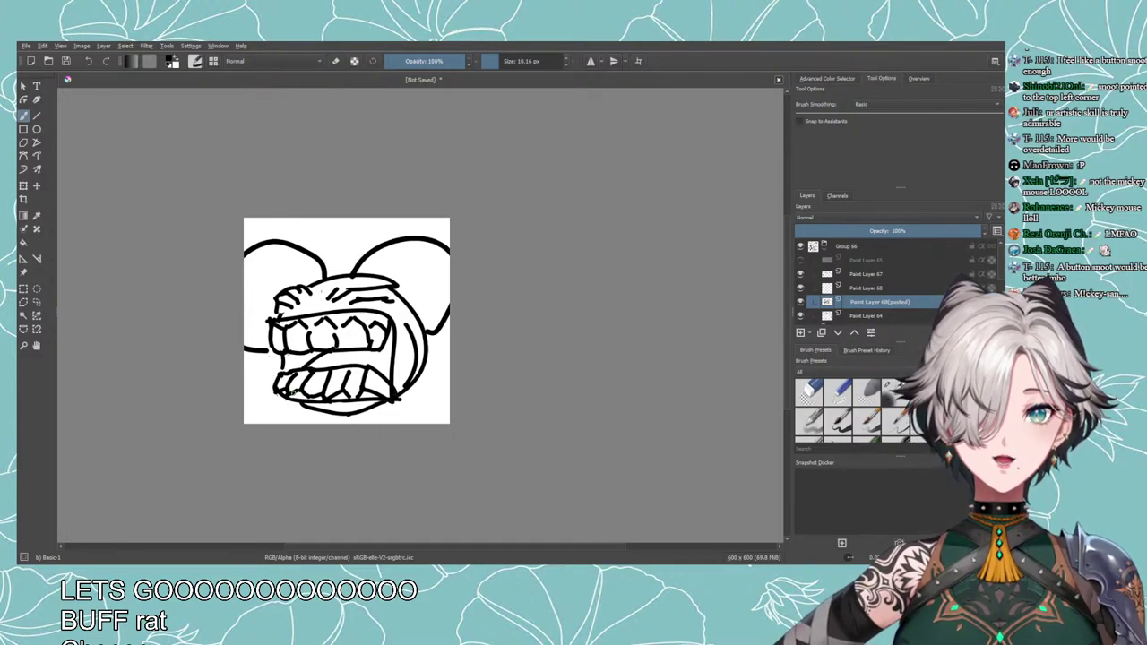
Merge the pasted mouth layer with the face layer, Paint Layer 64.
scroll(356, 341, down, 5)
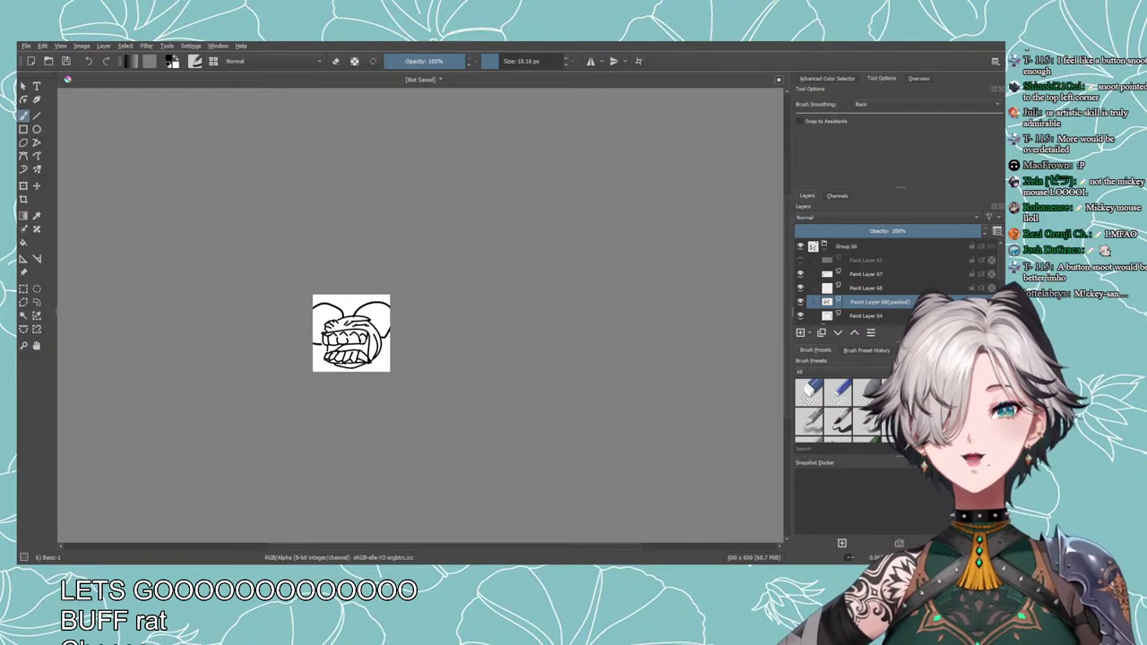
scroll(356, 340, up, 5)
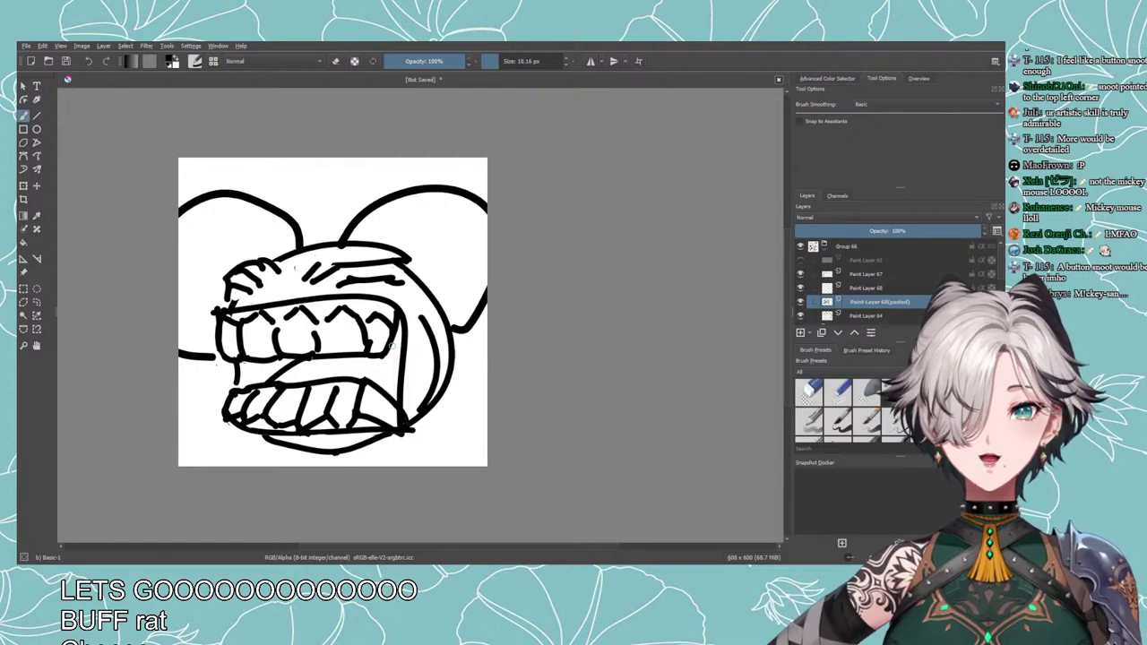
scroll(375, 274, up, 1)
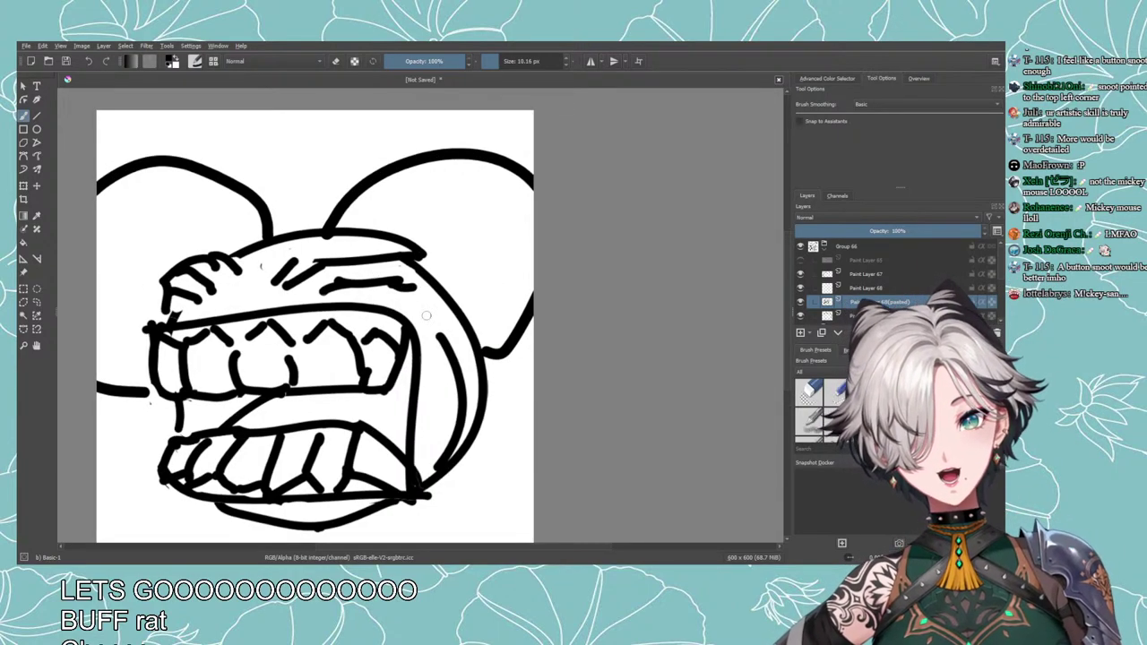
click(800, 302)
click(800, 302)
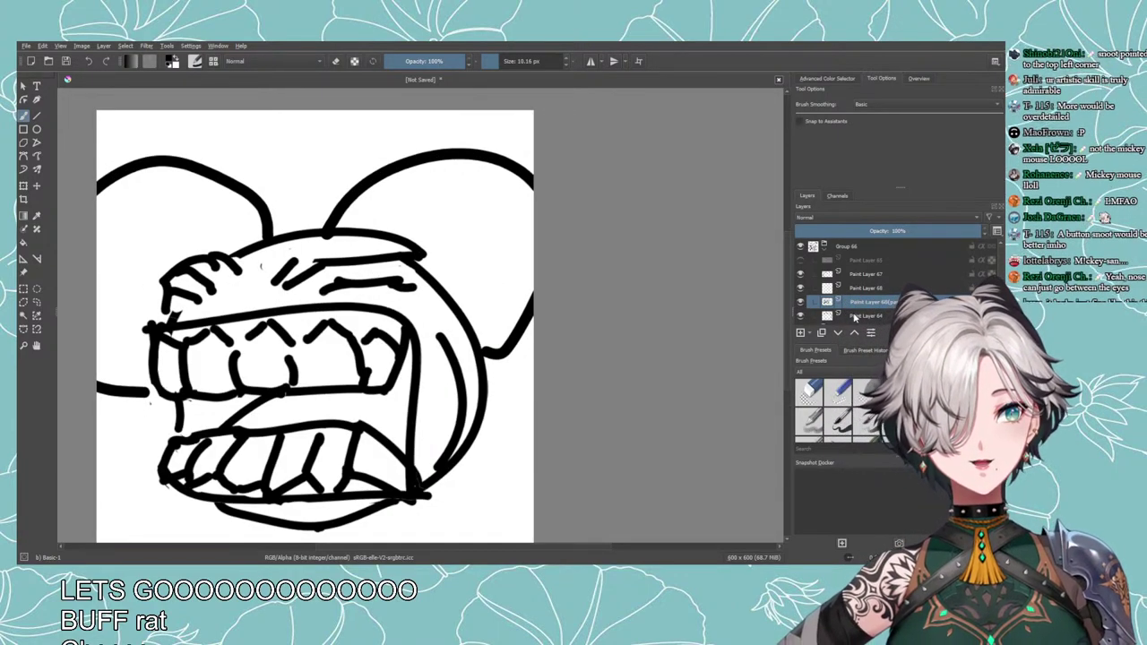
click(853, 318)
shift+click(855, 302)
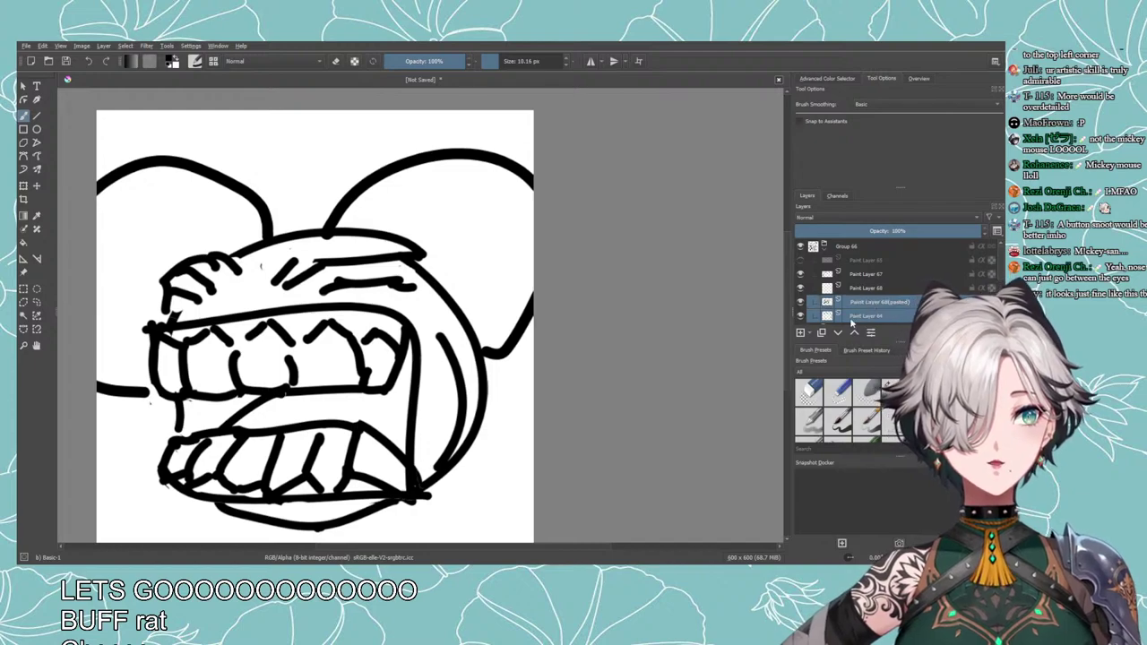
key(ctrl+e)
key(e)
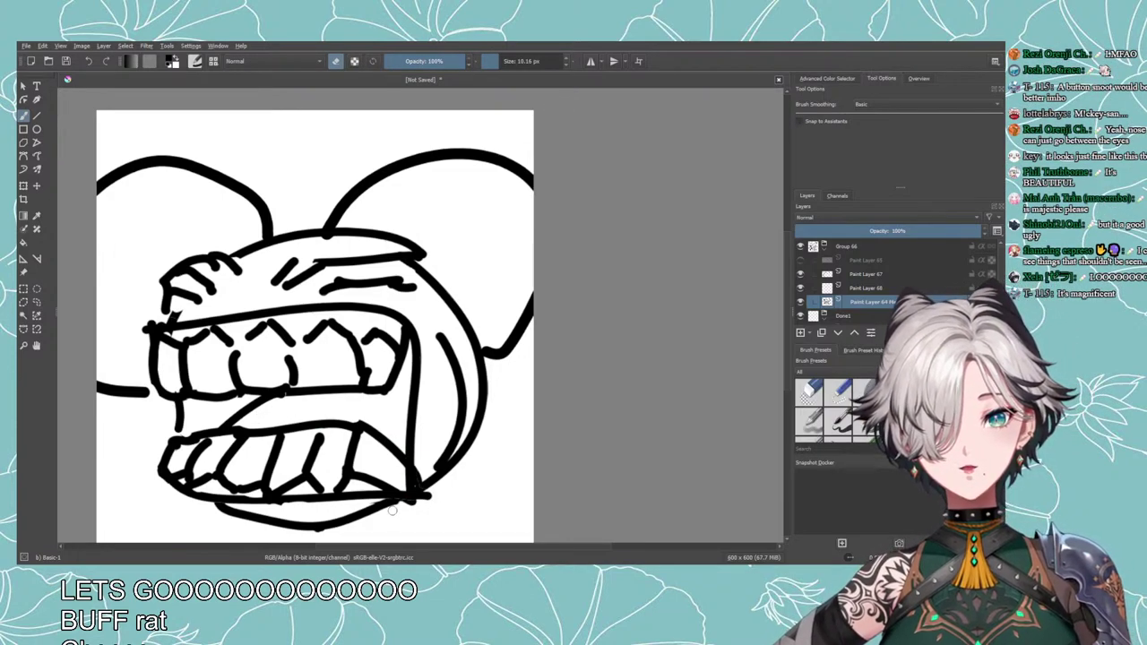
key(e)
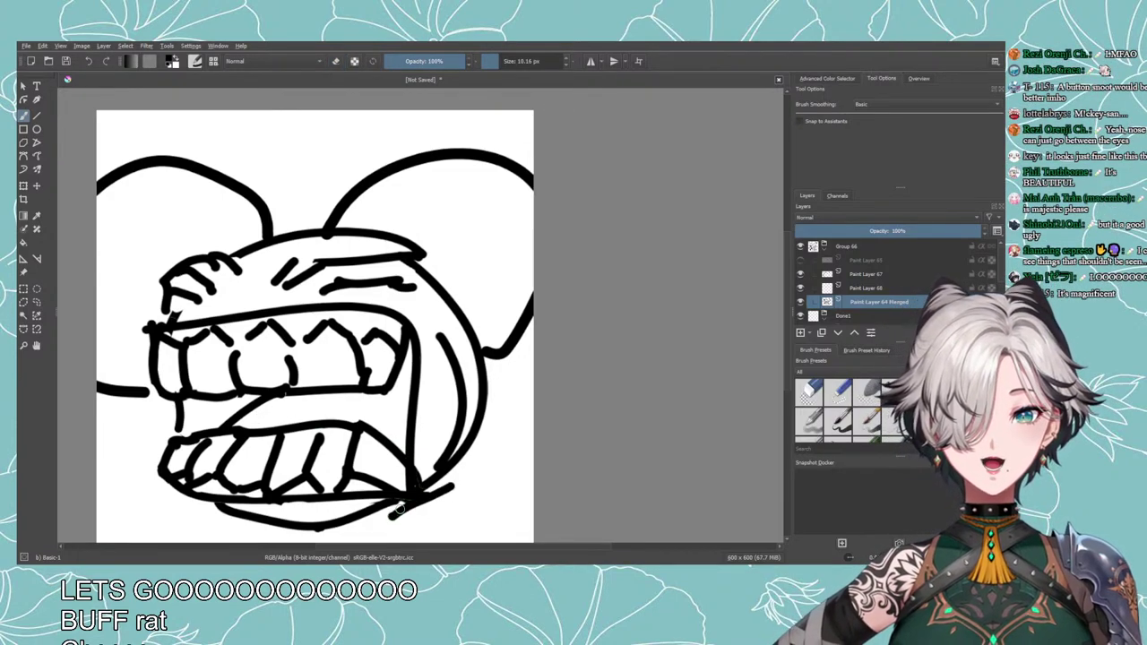
key(e)
mouse_move(443, 493)
mouse_down()
mouse_move(389, 512)
mouse_move(392, 522)
mouse_up()
scroll(420, 498, down, 5)
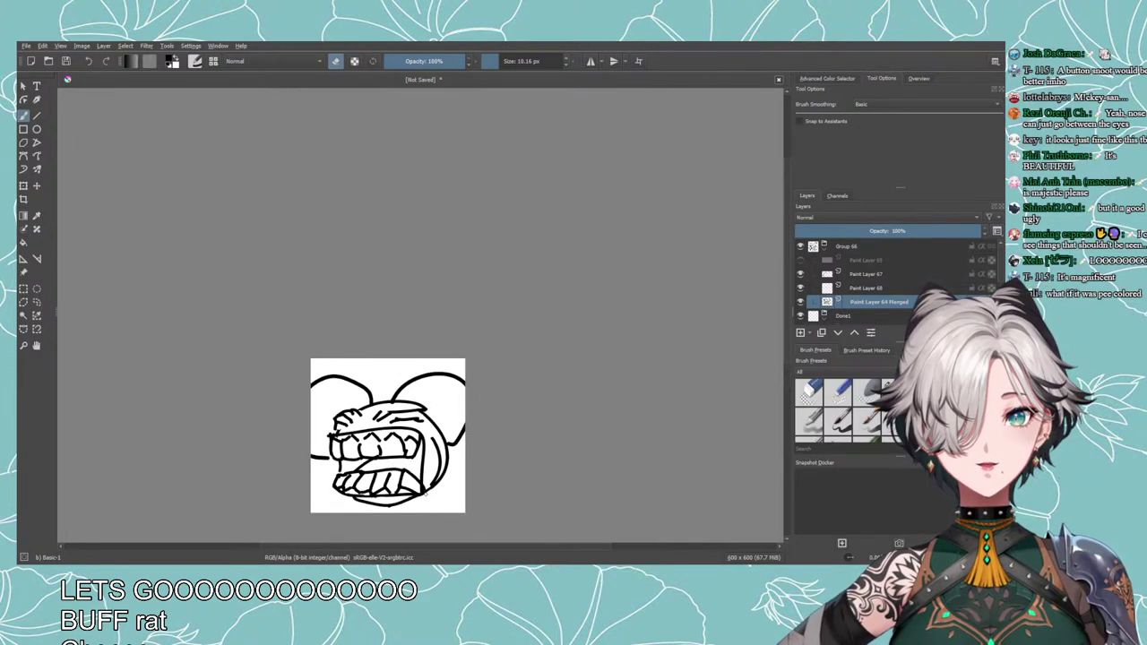
scroll(428, 493, up, 2)
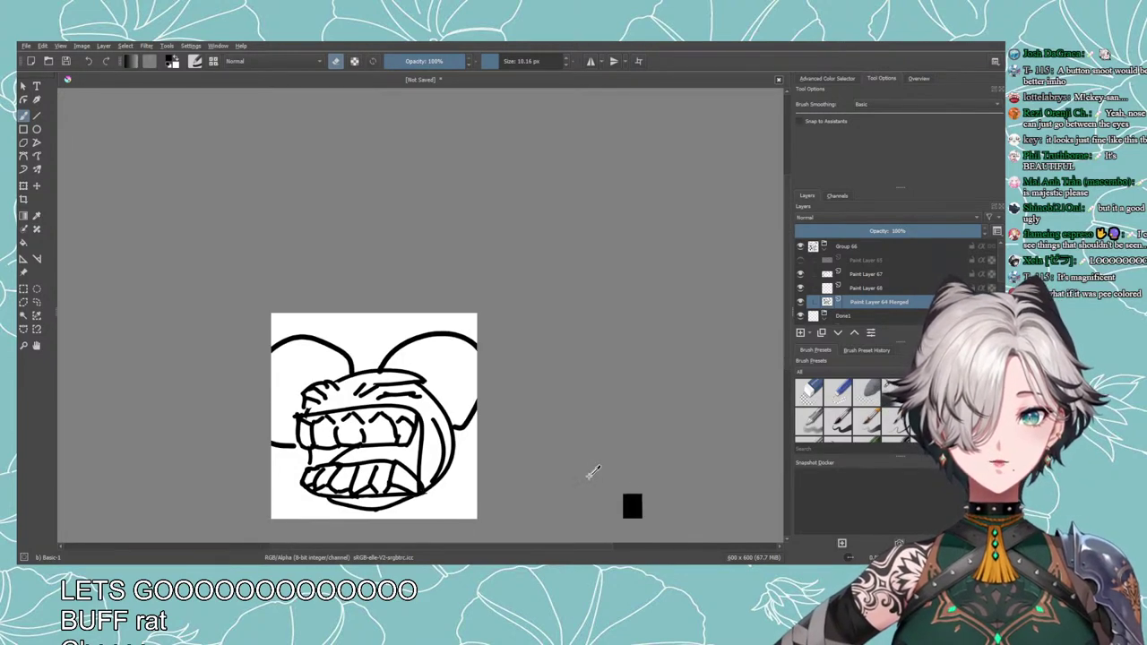
scroll(535, 468, down, 1)
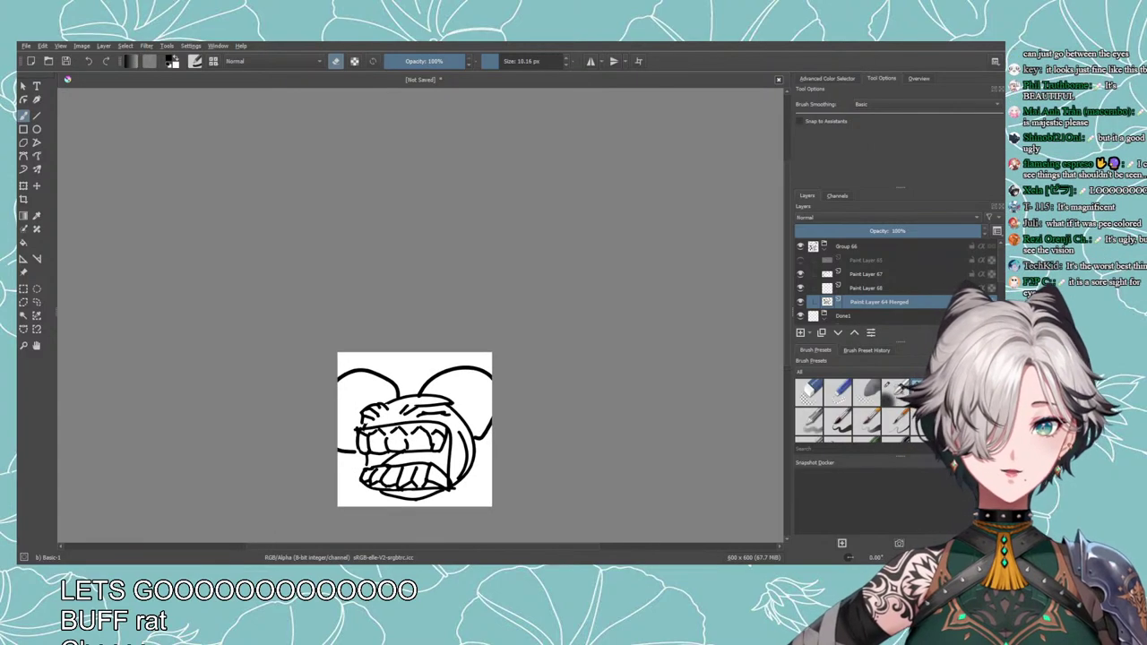
scroll(480, 435, up, 3)
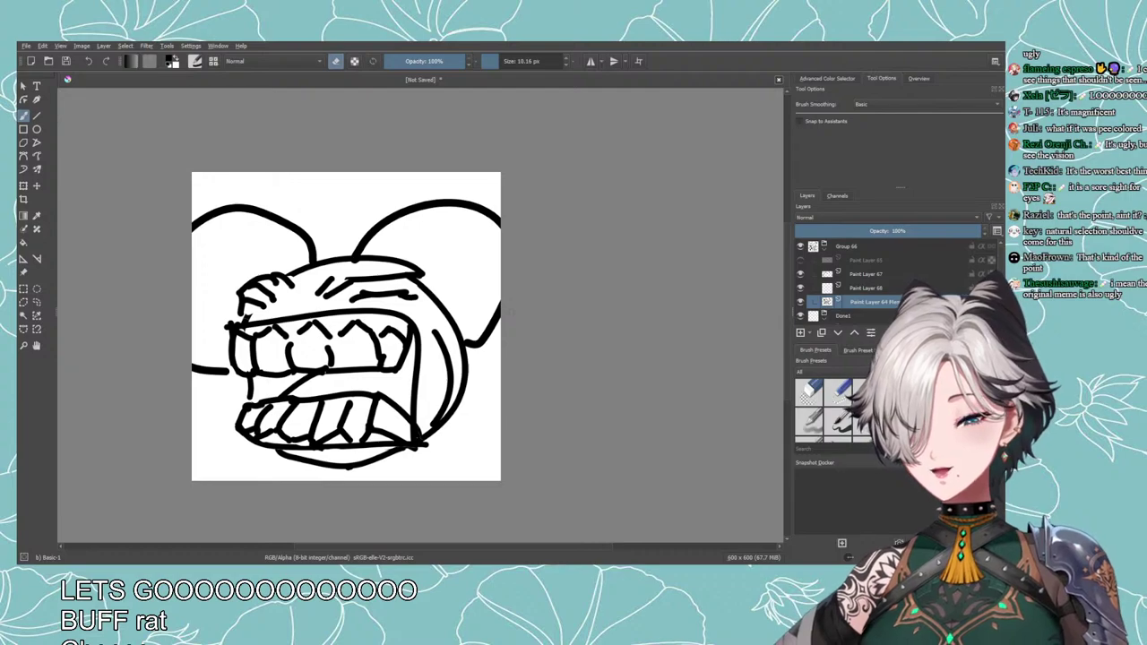
scroll(499, 320, down, 2)
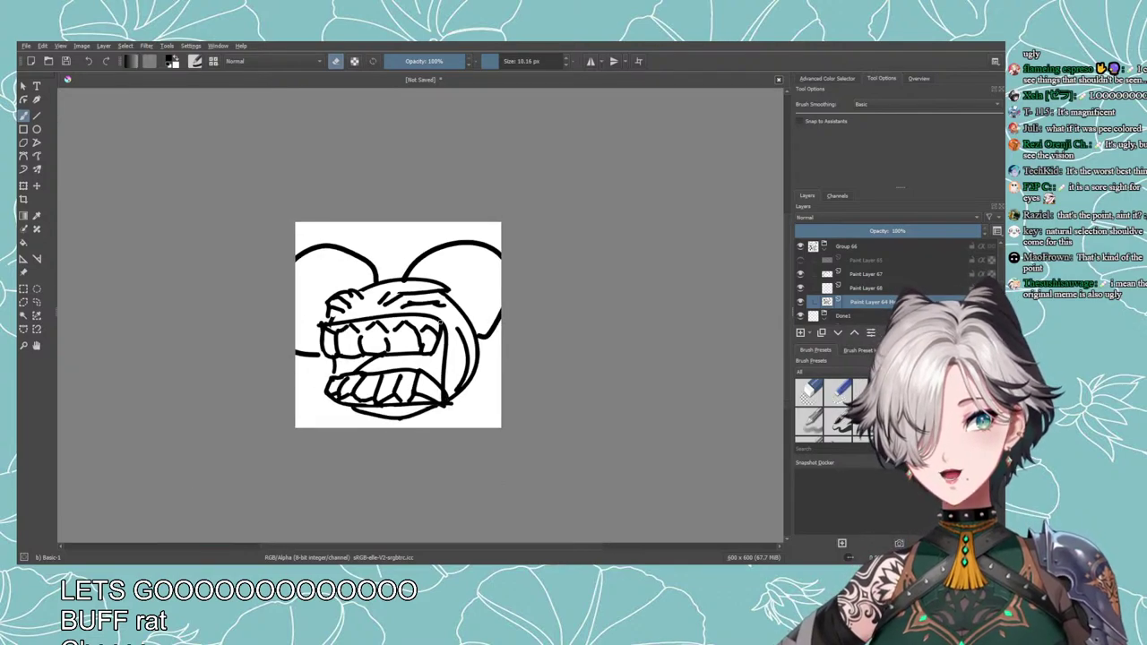
Darken both squinting eyes with heavy slanted strokes below the brows on the merged face layer.
scroll(461, 323, up, 2)
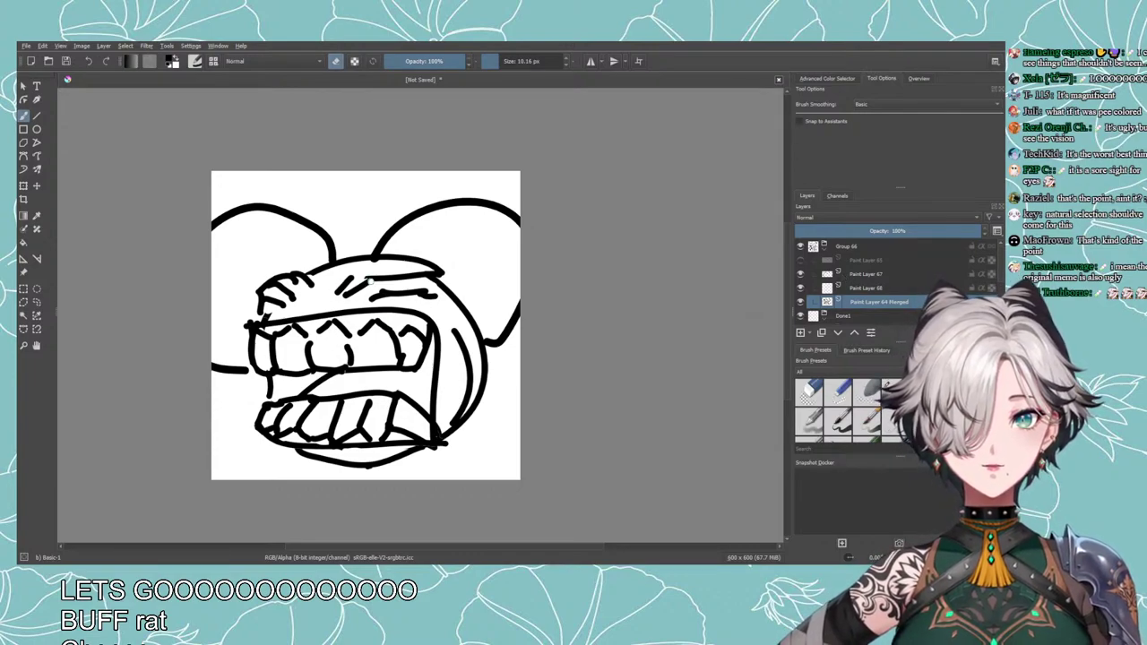
mouse_move(371, 281)
mouse_down()
mouse_move(352, 293)
mouse_move(391, 281)
mouse_move(342, 304)
mouse_up()
key(ctrl+z)
key(e)
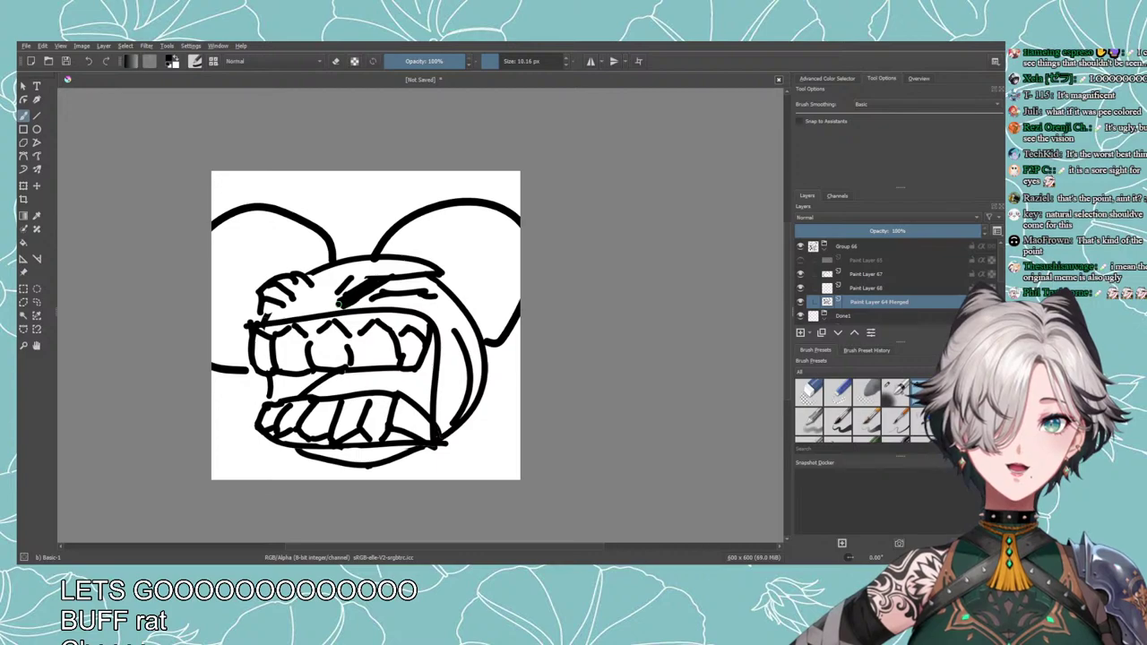
key(ctrl+z)
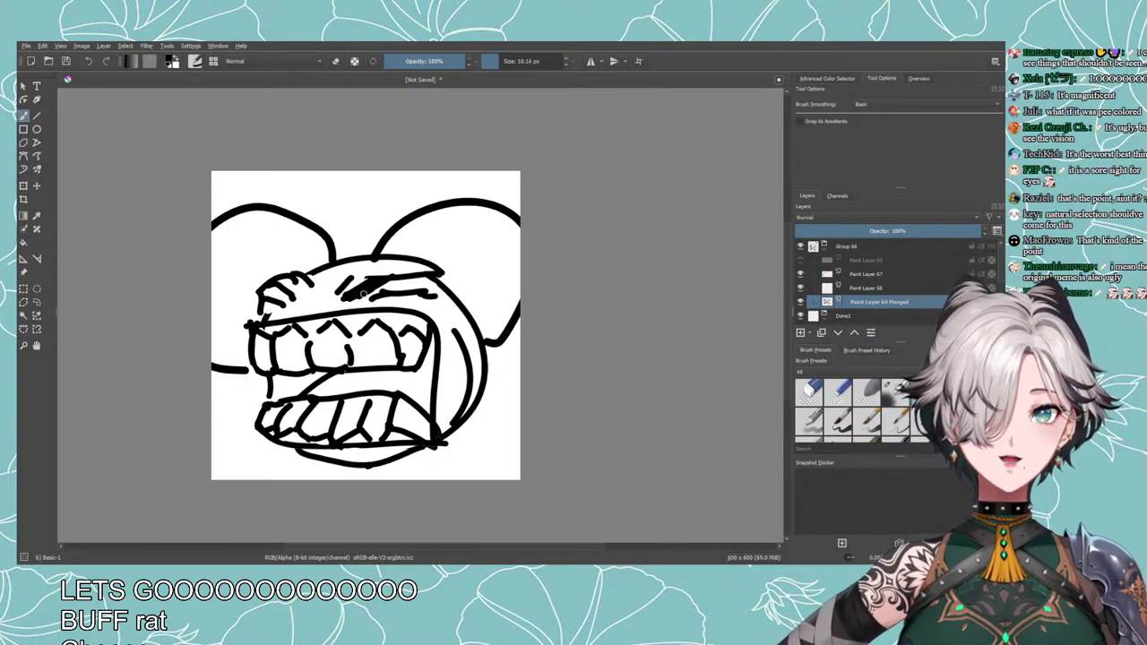
drag(379, 284, 426, 284)
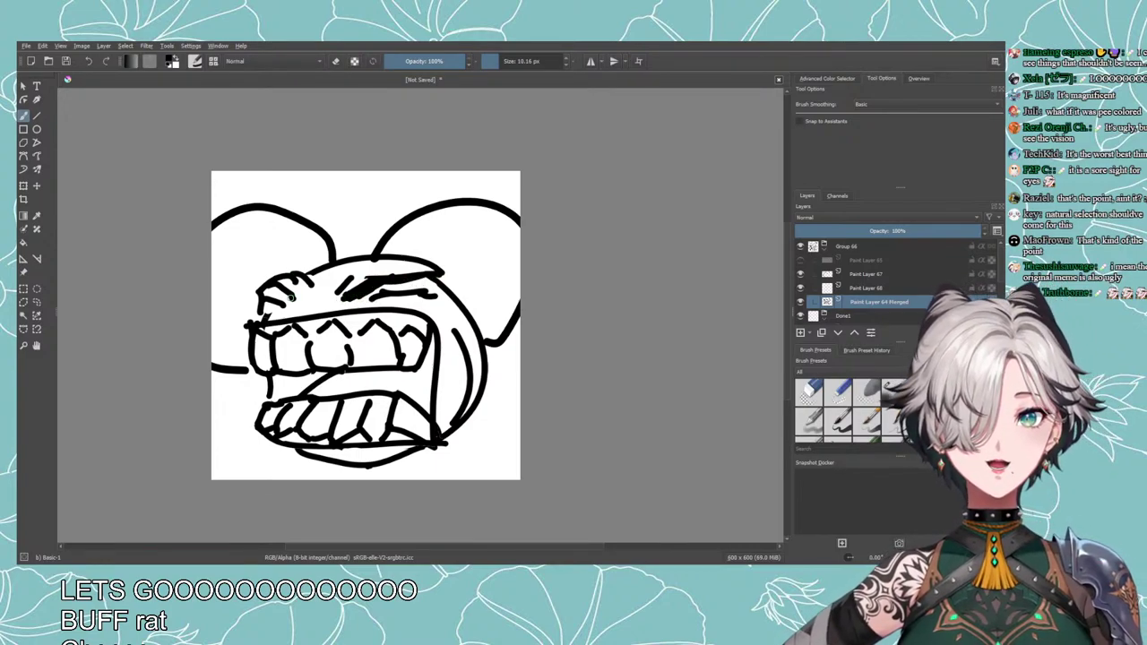
mouse_move(289, 297)
mouse_down()
mouse_move(299, 295)
mouse_move(281, 282)
mouse_move(292, 292)
mouse_up()
key(e)
key(e)
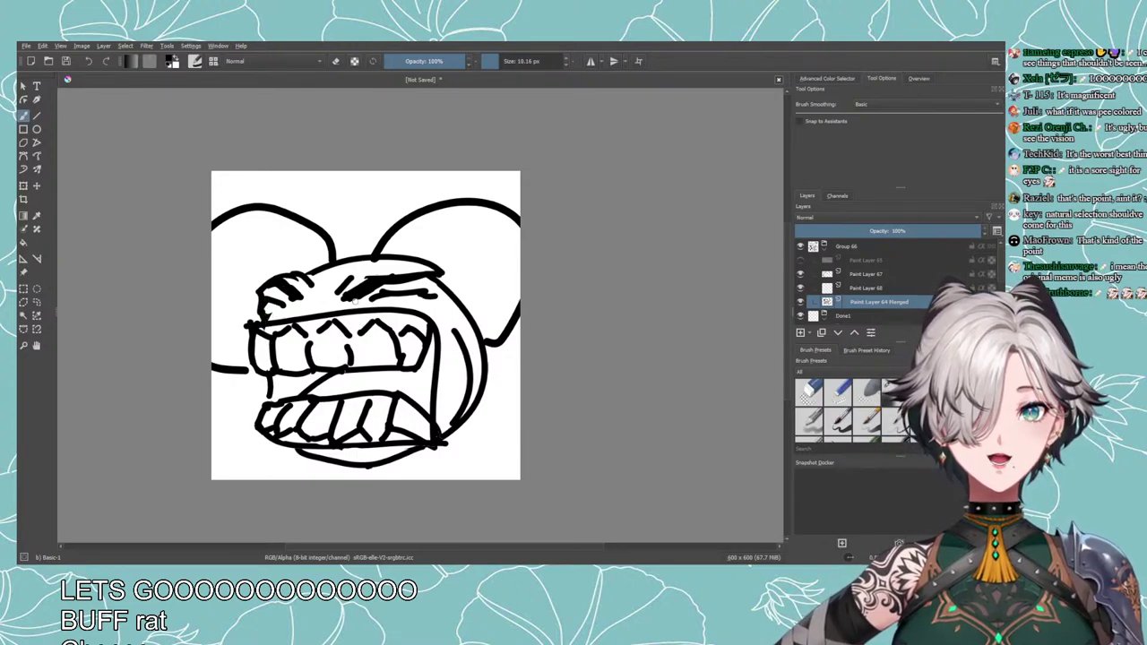
drag(436, 273, 452, 295)
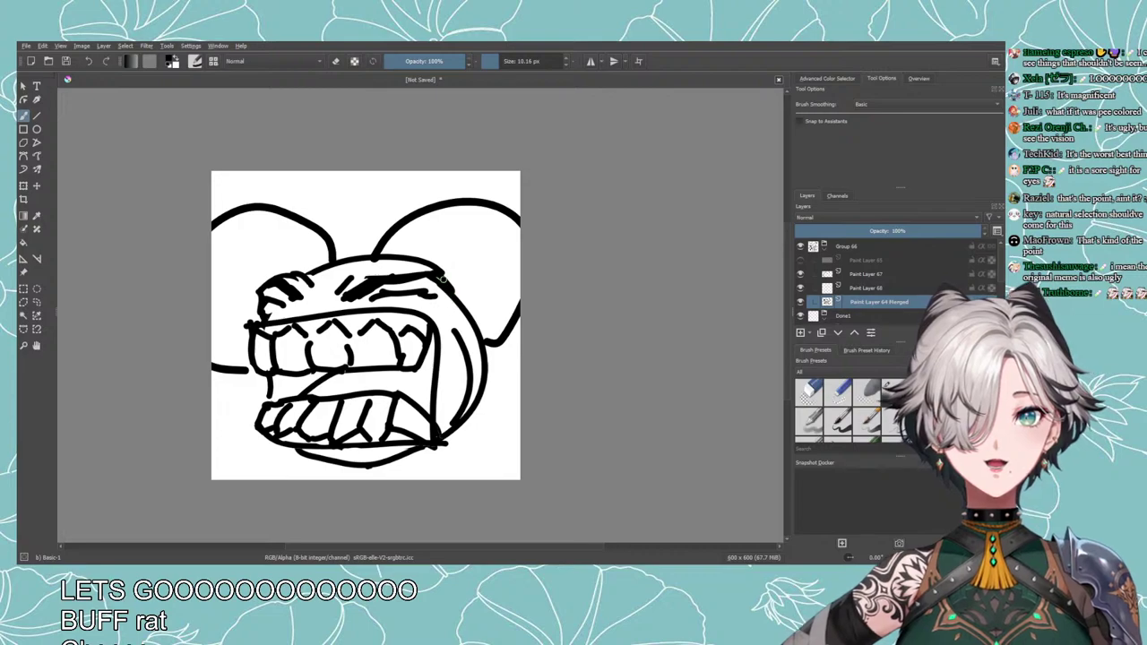
drag(412, 258, 490, 337)
key(ctrl+z)
mouse_move(425, 260)
mouse_down()
mouse_move(457, 278)
mouse_move(491, 399)
mouse_up()
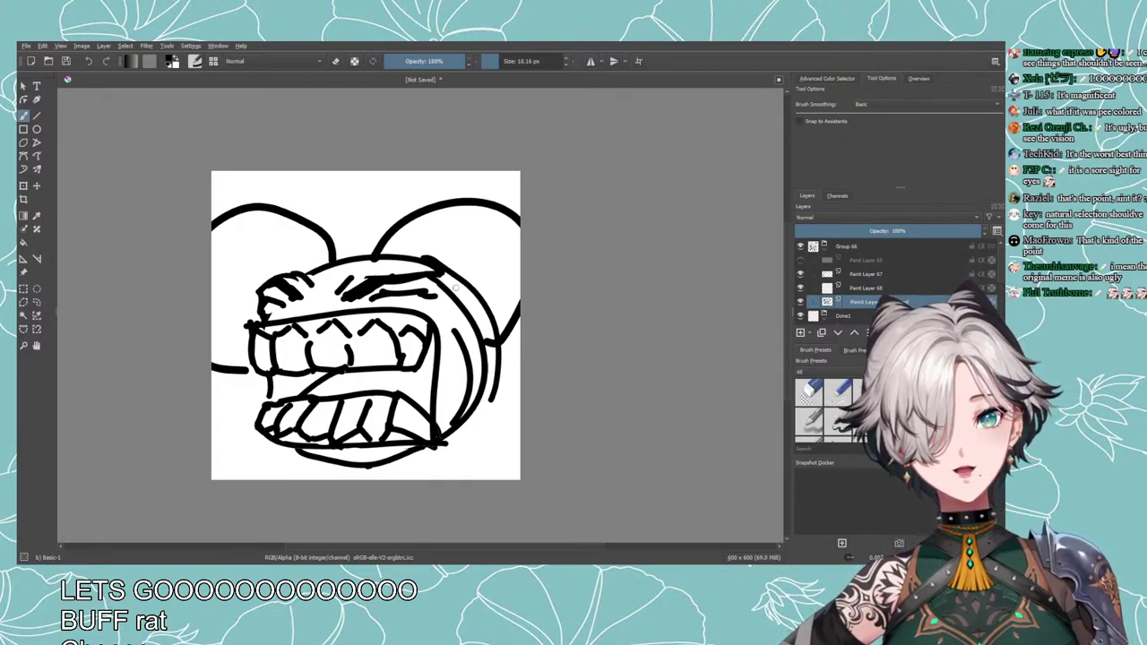
key(ctrl+z)
drag(429, 262, 479, 362)
key(ctrl+z)
Erase the head outline between the right brow and the cheek and redraw it as a rounder outward curve.
drag(442, 284, 470, 318)
key(e)
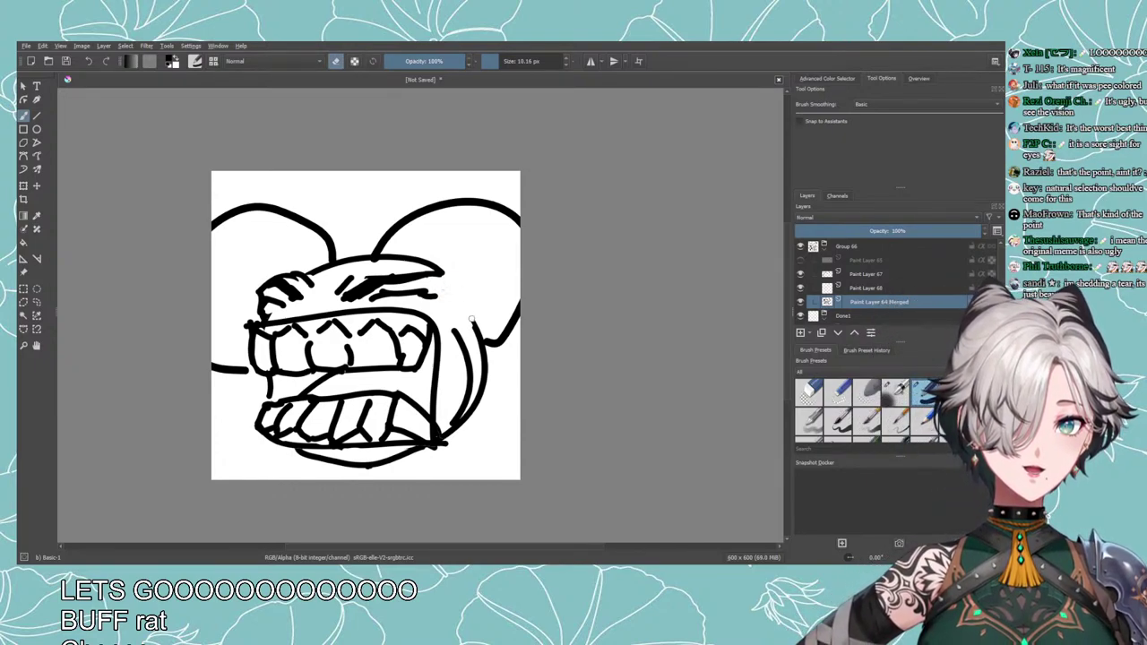
key(e)
mouse_move(433, 265)
mouse_down()
mouse_move(479, 327)
mouse_move(484, 359)
mouse_up()
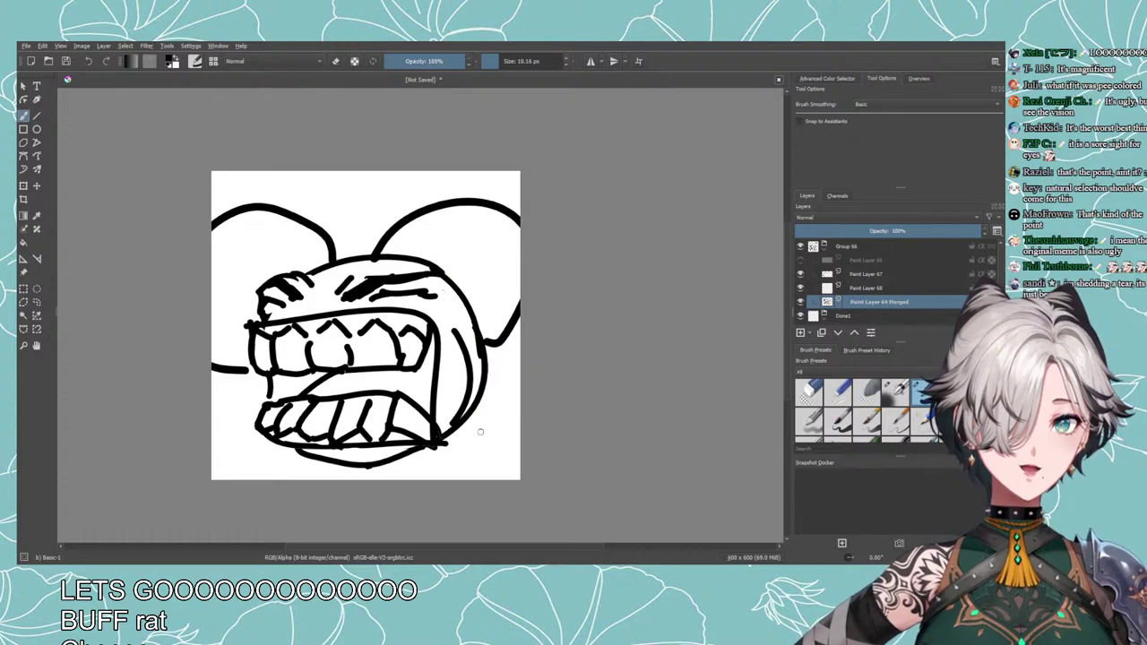
Add a new paint layer directly below the merged face layer.
scroll(503, 419, down, 5)
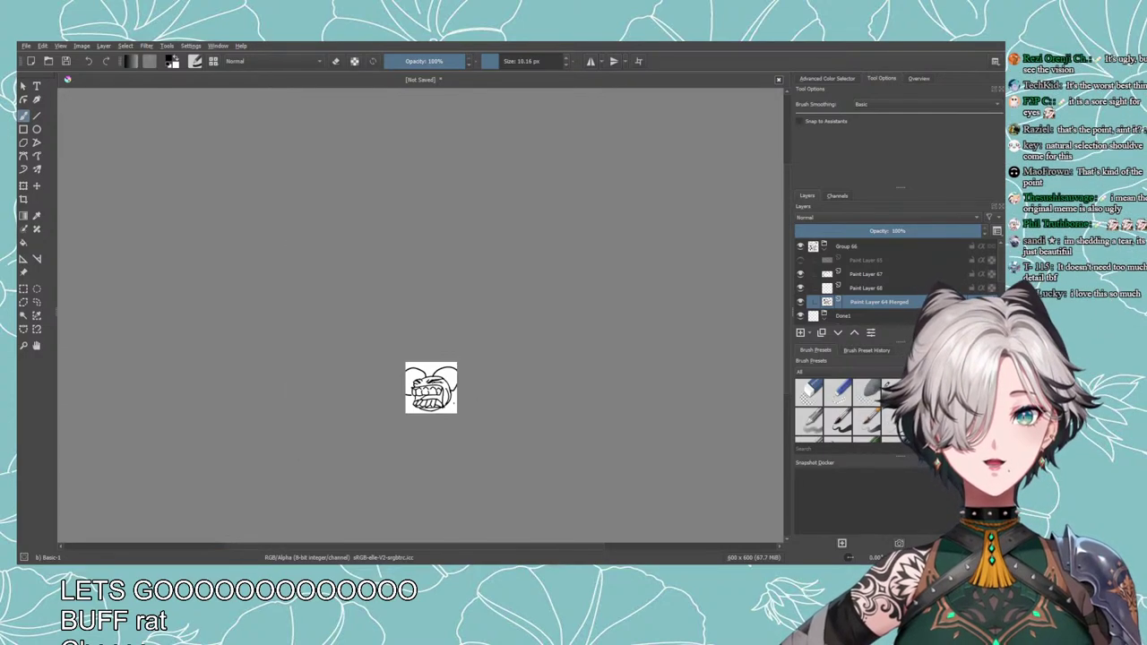
scroll(523, 397, up, 1)
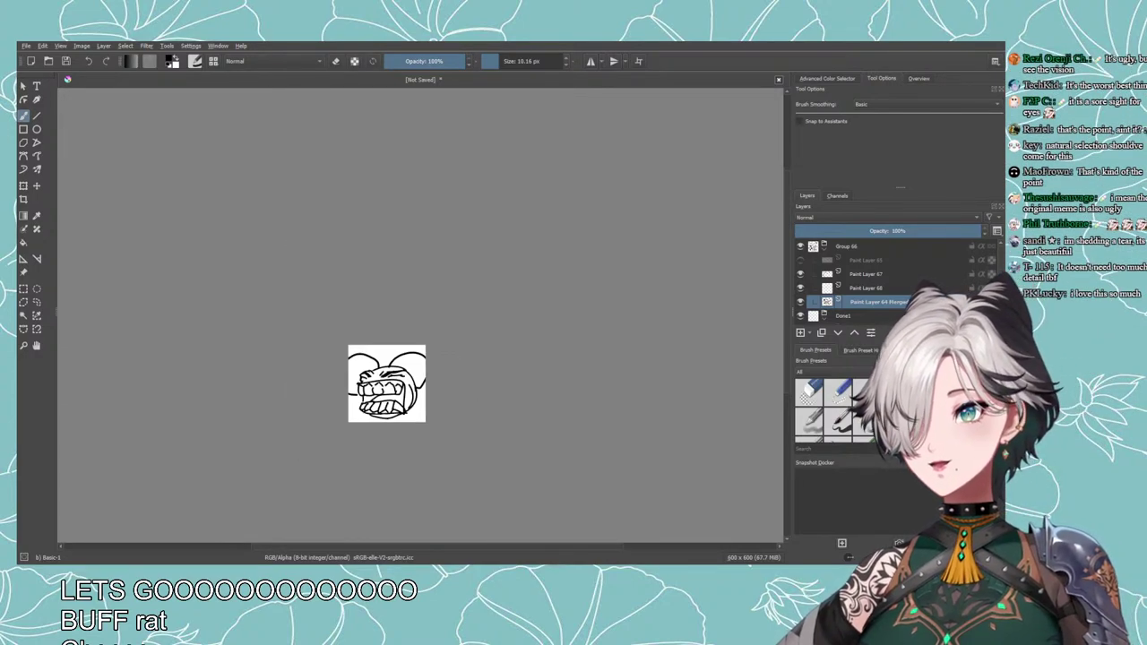
scroll(470, 403, up, 1)
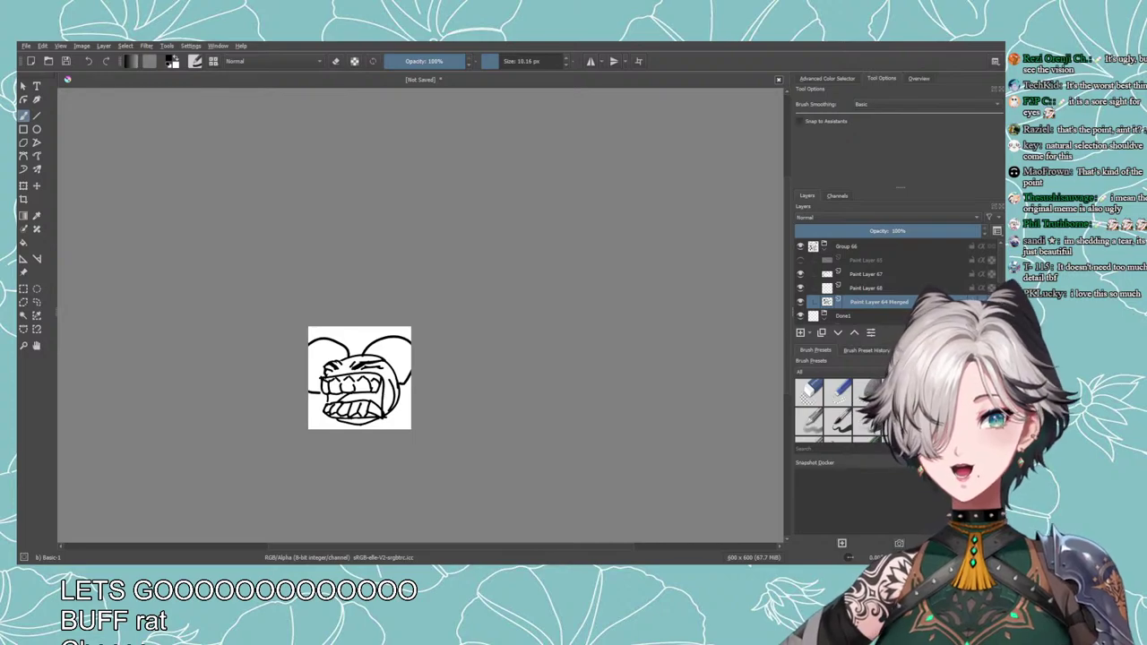
scroll(481, 396, up, 2)
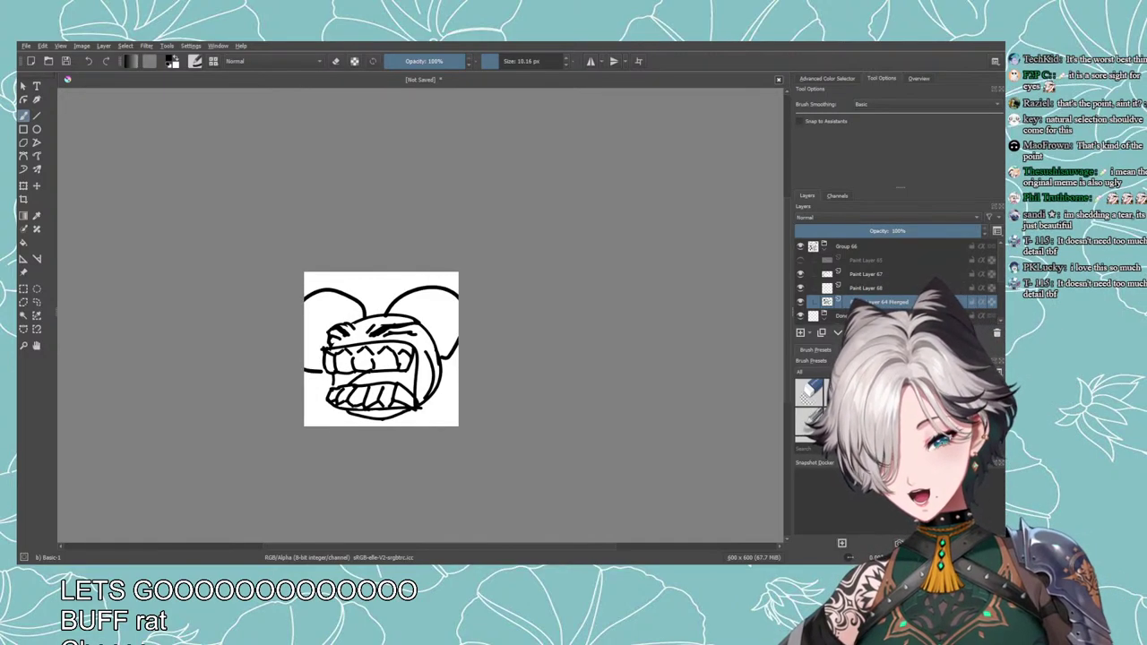
click(800, 332)
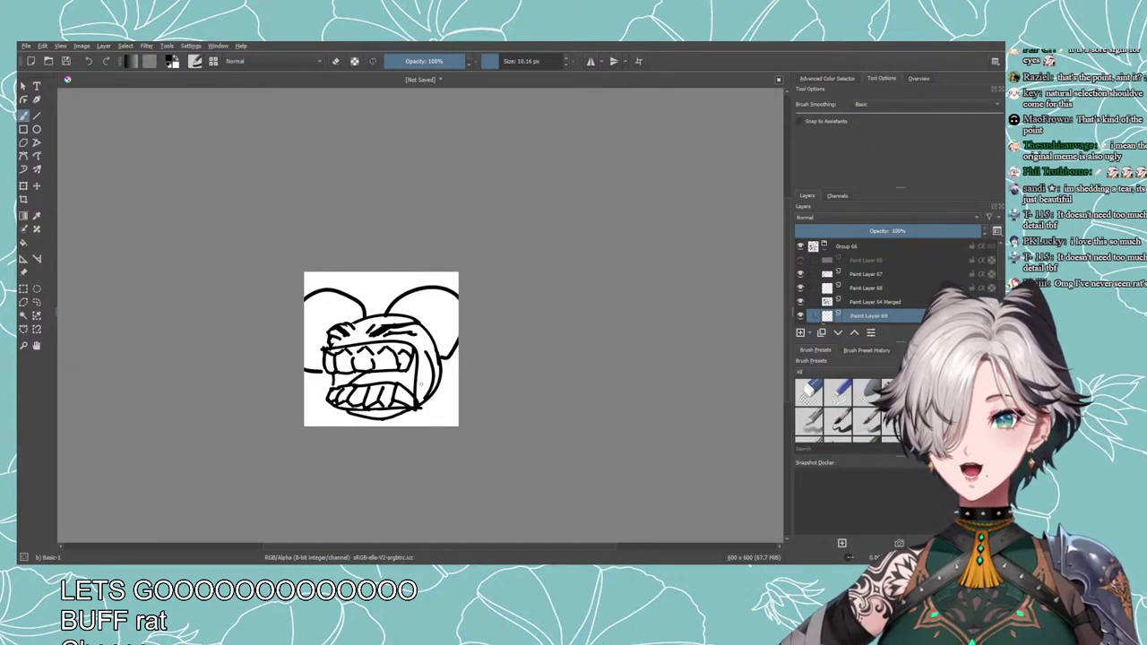
Fill the right ear with light pink on Paint Layer 69 using a broad brush of about 65 px, and erase the overspill.
scroll(440, 386, down, 4)
scroll(444, 387, up, 2)
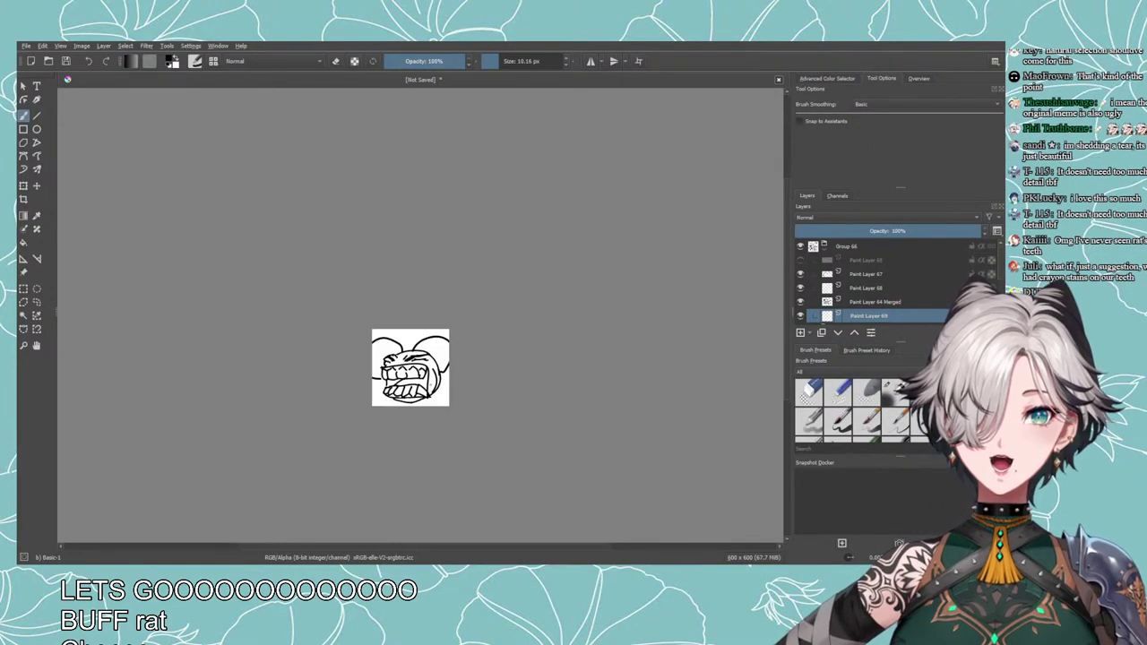
scroll(441, 386, up, 1)
scroll(450, 380, up, 1)
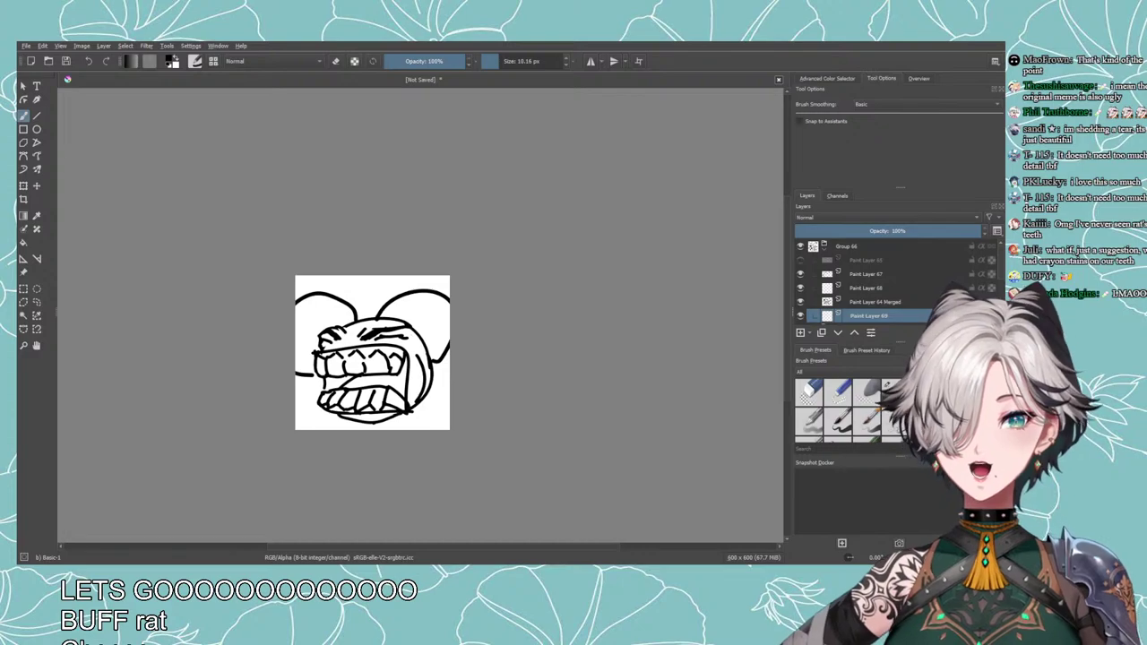
drag(321, 342, 335, 336)
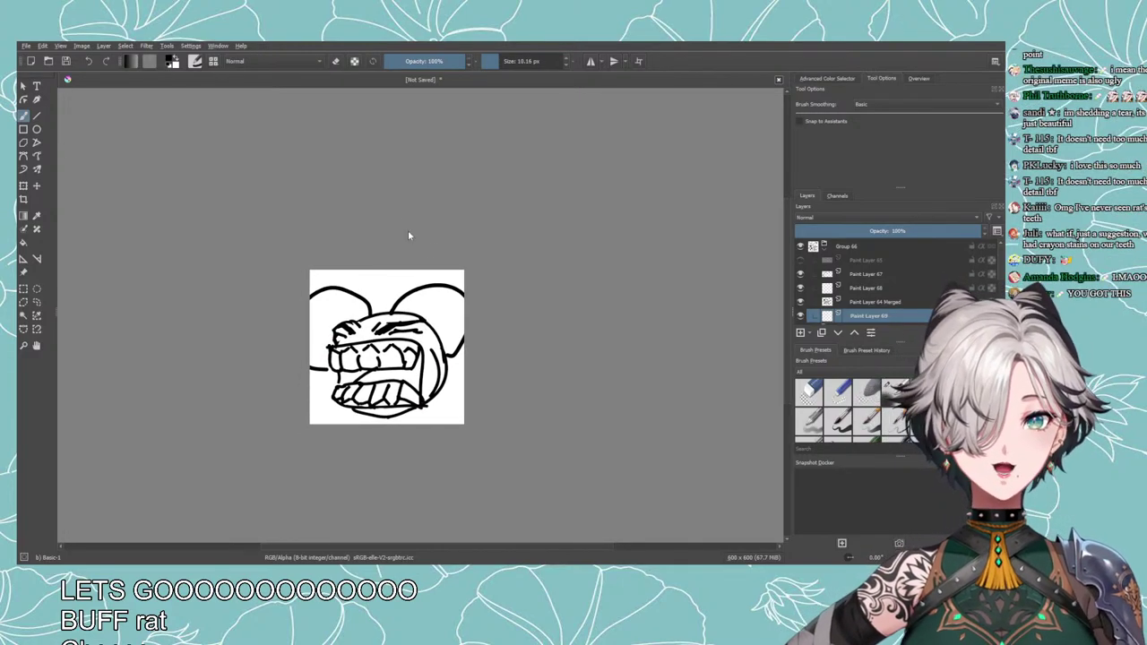
click(428, 265)
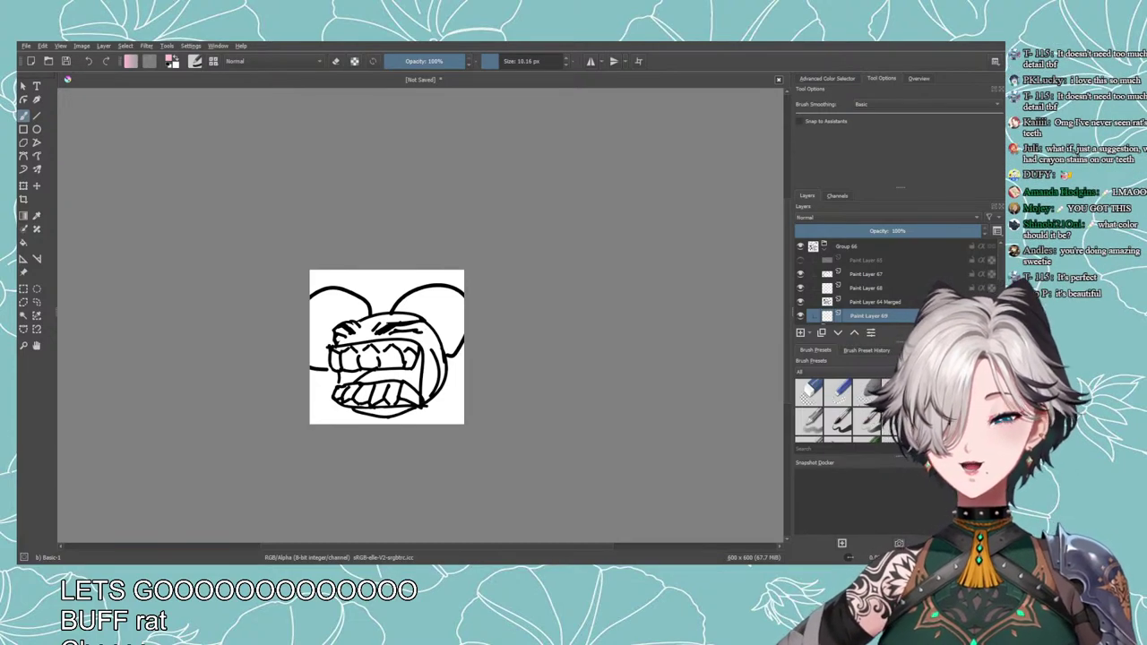
click(512, 62)
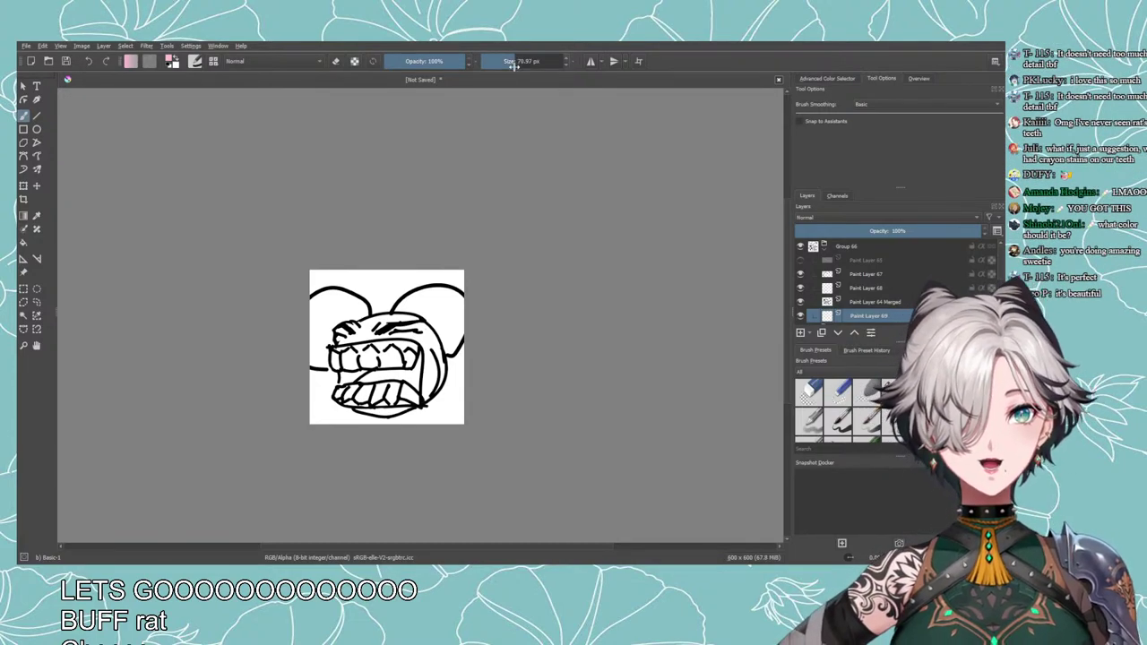
mouse_move(409, 292)
mouse_down()
mouse_move(411, 307)
mouse_move(392, 304)
mouse_move(429, 309)
mouse_move(441, 318)
mouse_move(415, 306)
mouse_move(448, 342)
mouse_move(455, 309)
mouse_move(399, 298)
mouse_up()
key(e)
key(e)
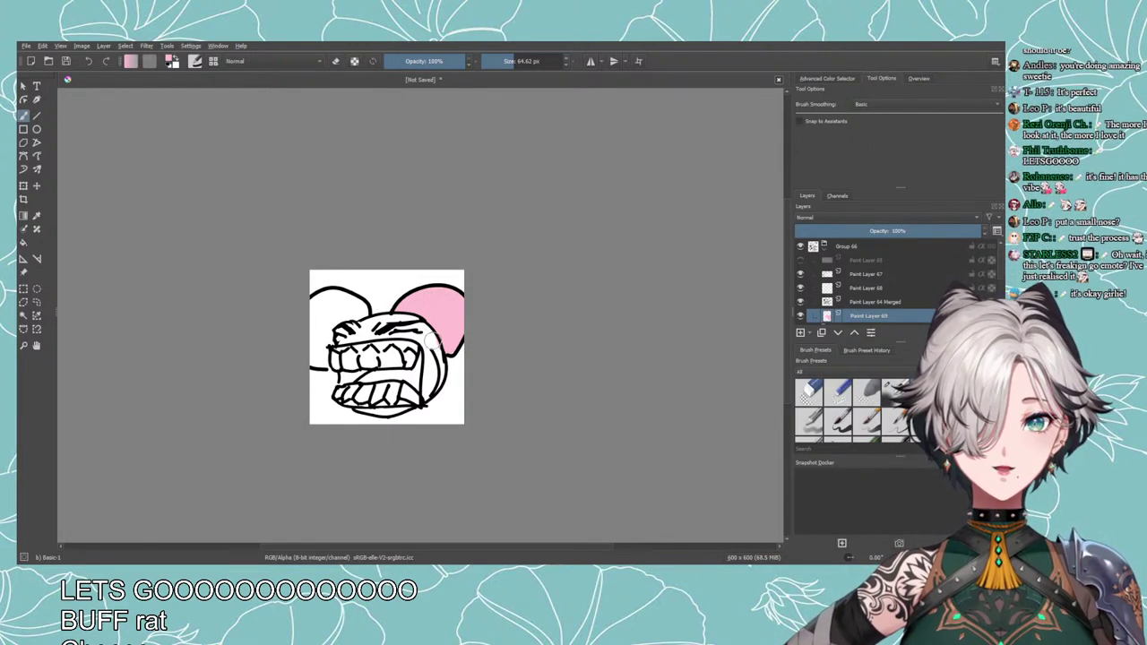
key(e)
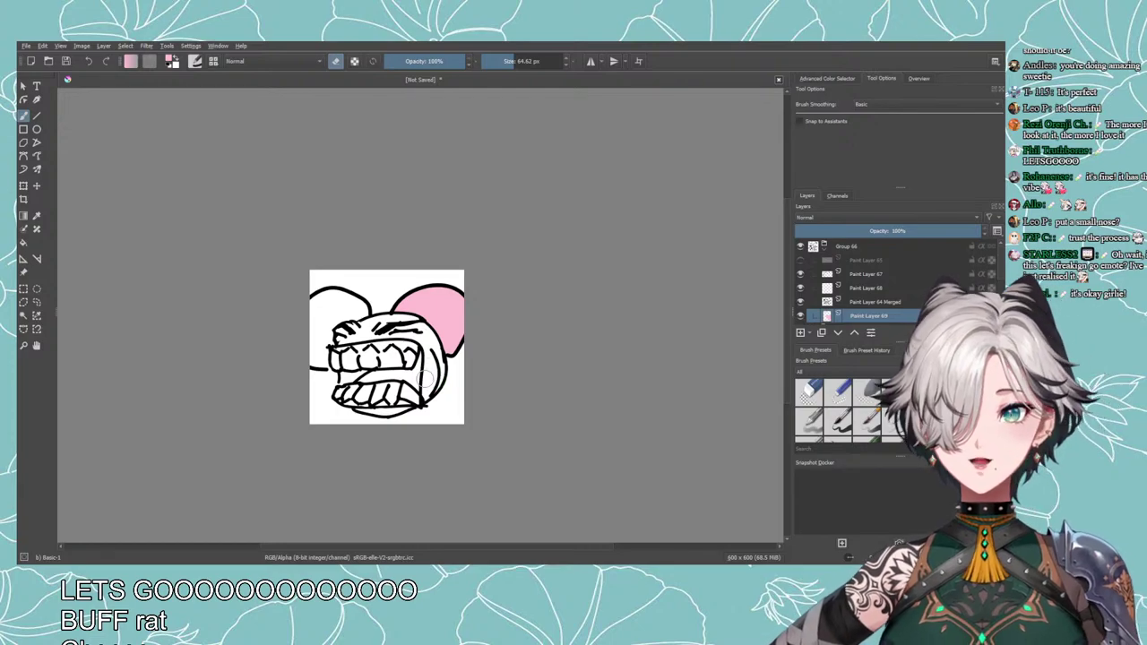
Add a paint layer above the merged face layer and dab a small black nose between the eyes with a 25.16 px brush.
click(822, 304)
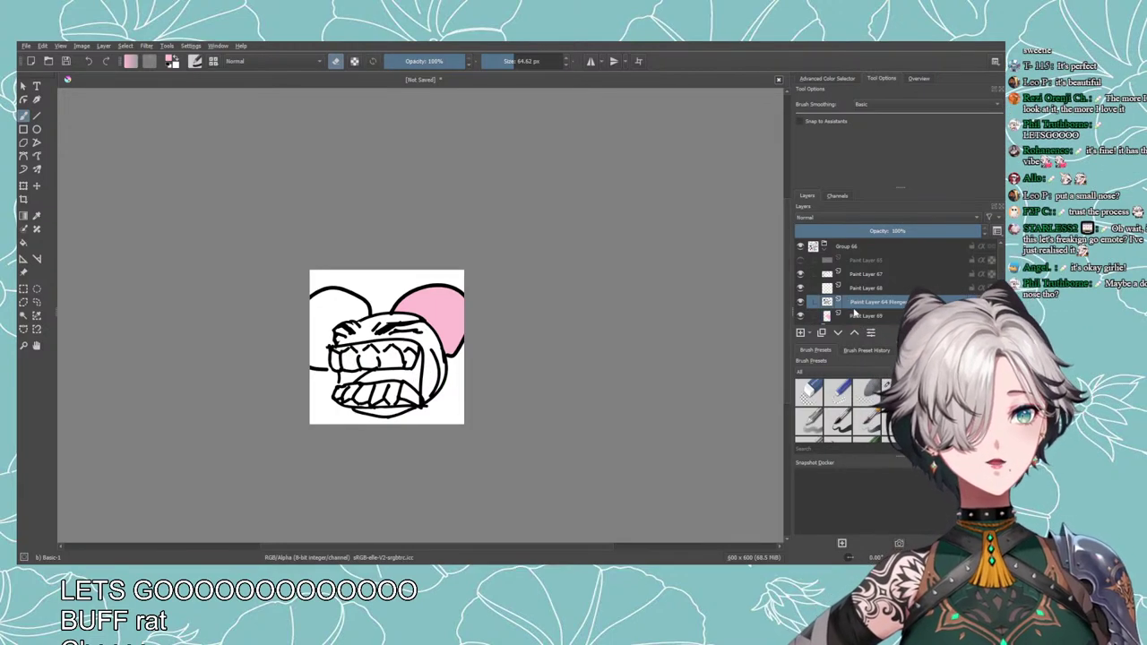
key(bracketleft)
key(bracketleft)
key(bracketleft)
key(bracketleft)
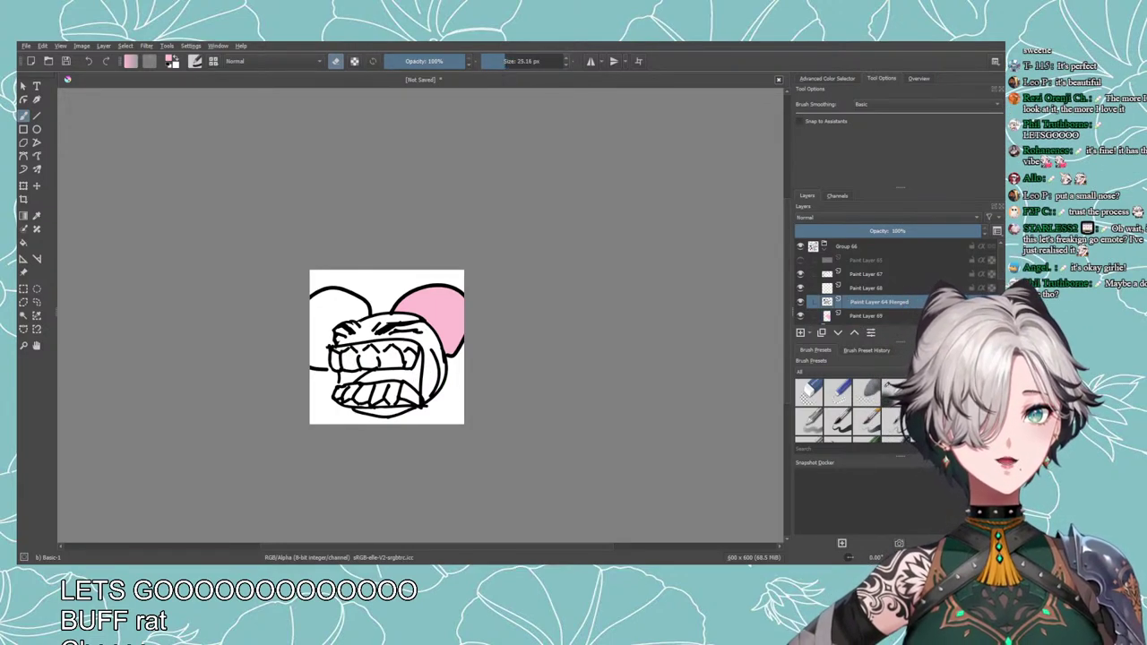
click(336, 62)
click(168, 66)
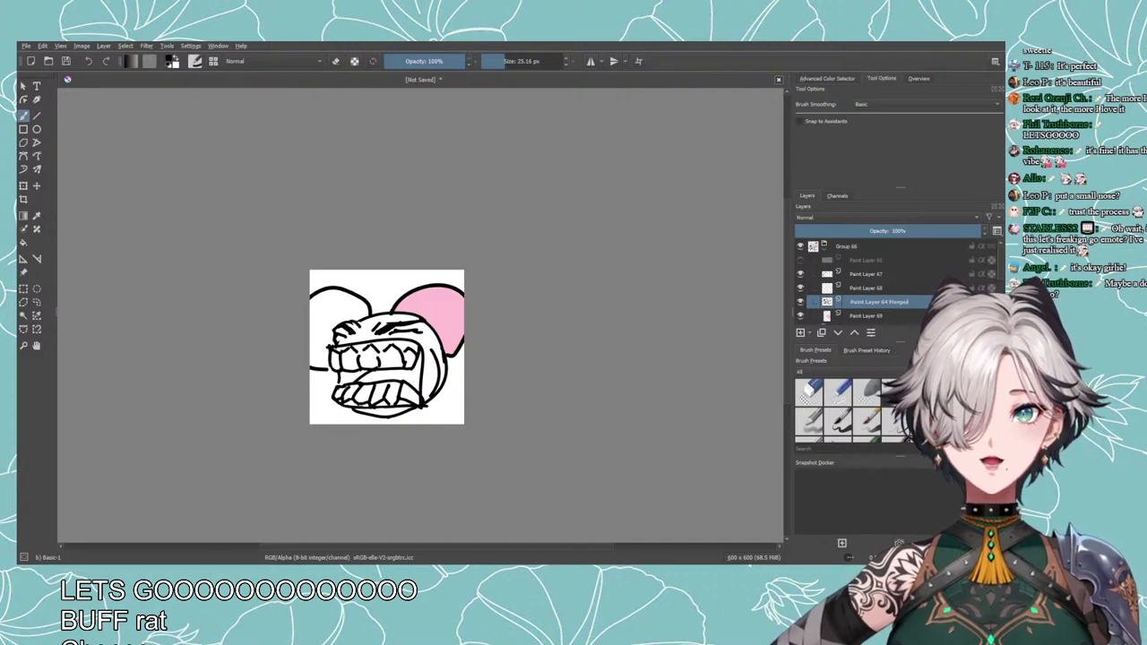
click(363, 337)
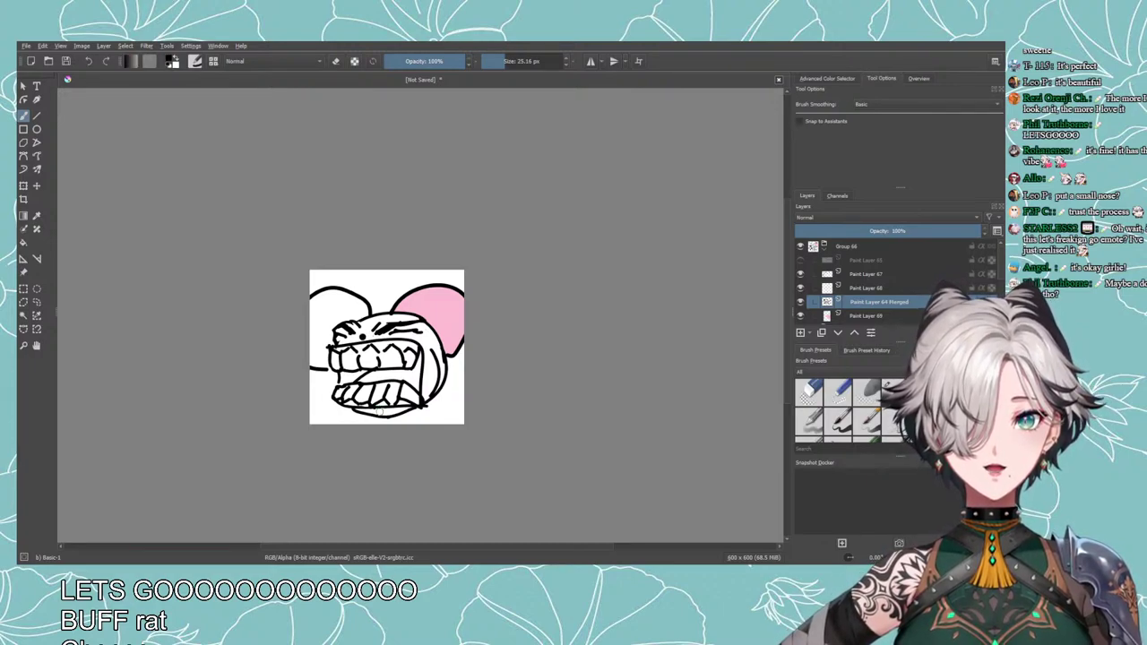
click(800, 332)
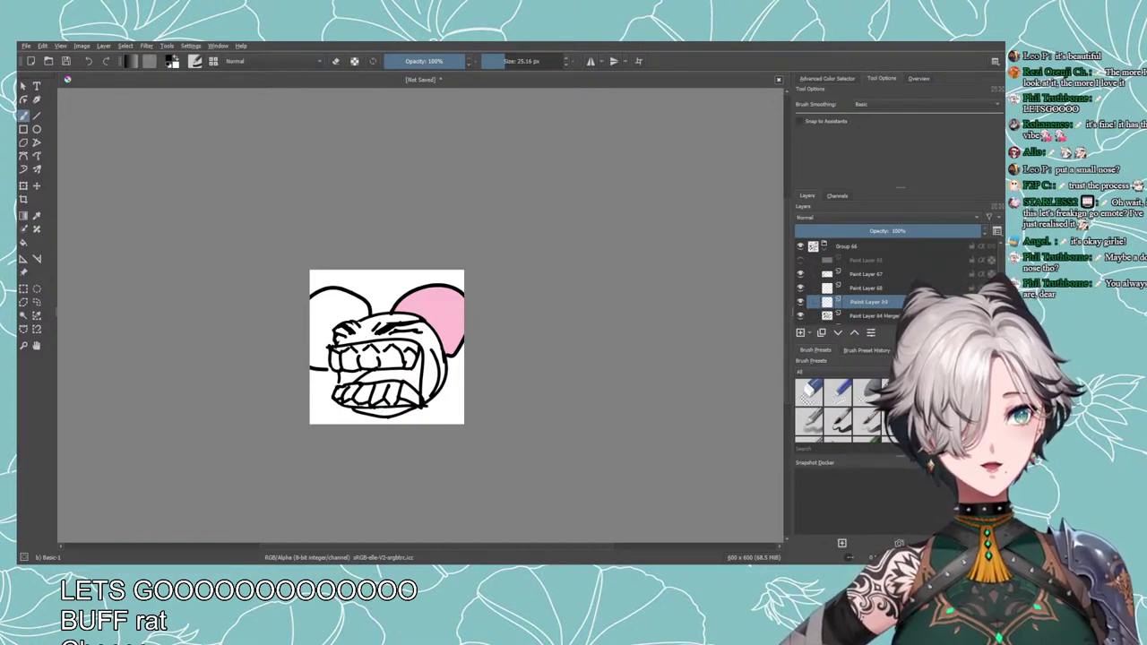
click(360, 338)
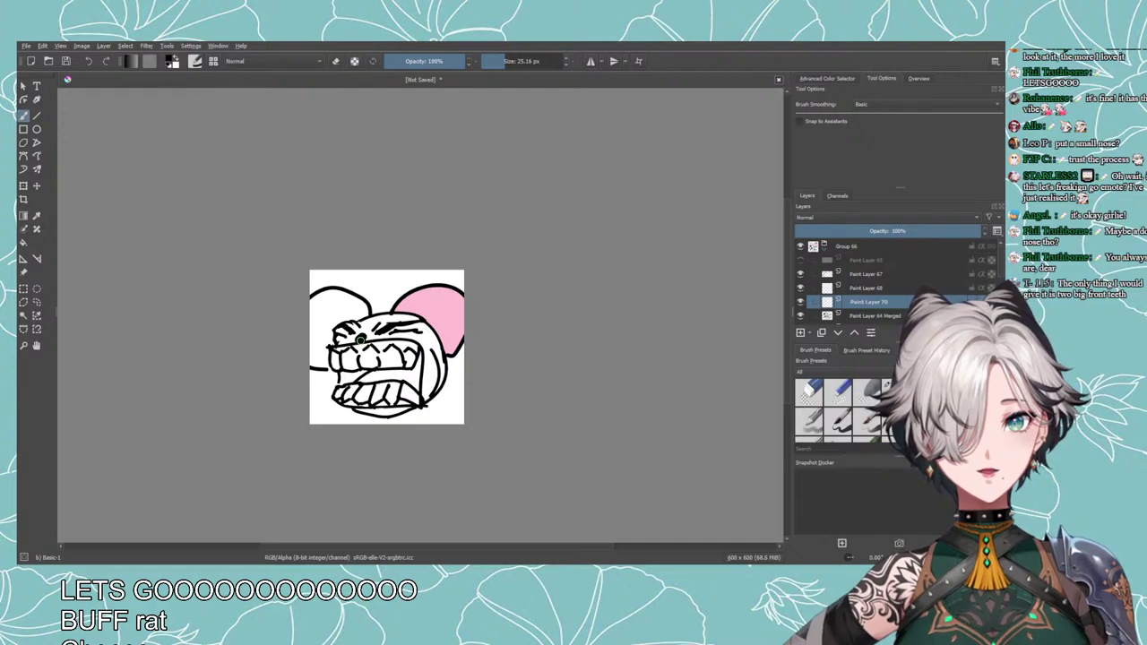
Fill the left ear on Paint Layer 69 with the light pink sampled from the right ear.
click(849, 317)
scroll(990, 277, down, 2)
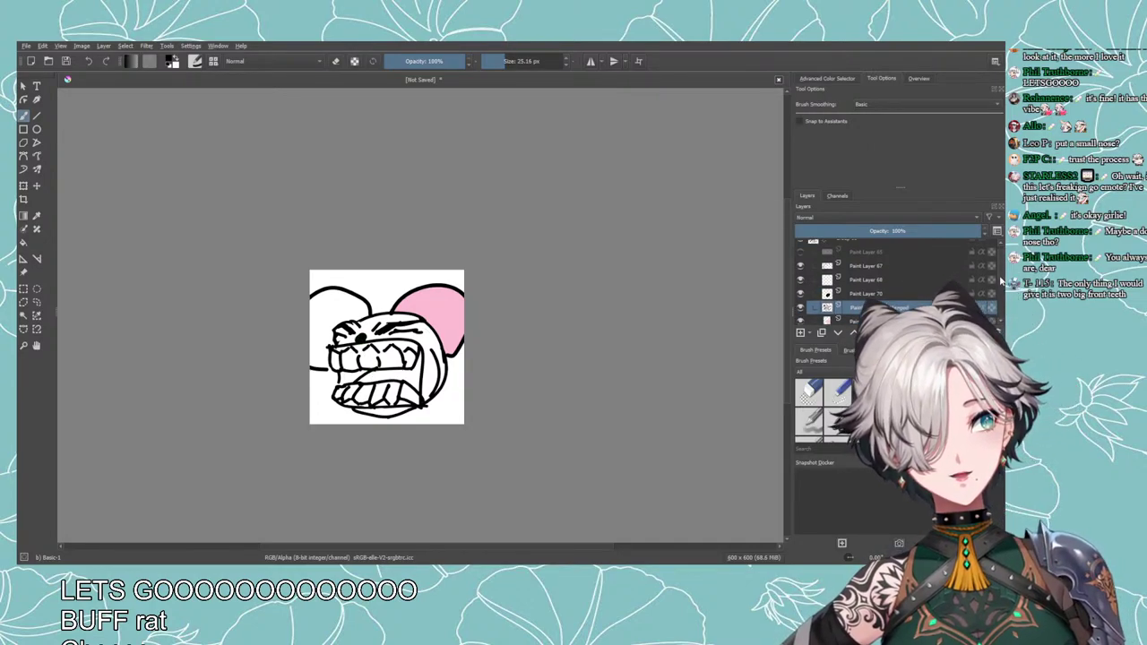
click(856, 298)
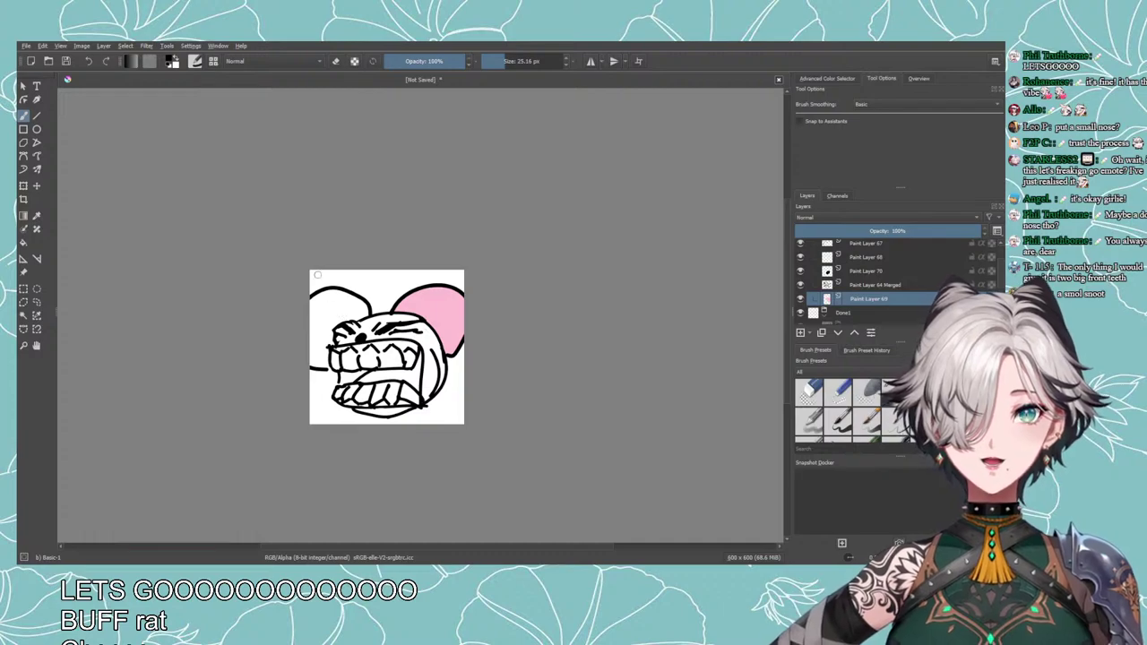
ctrl+click(448, 300)
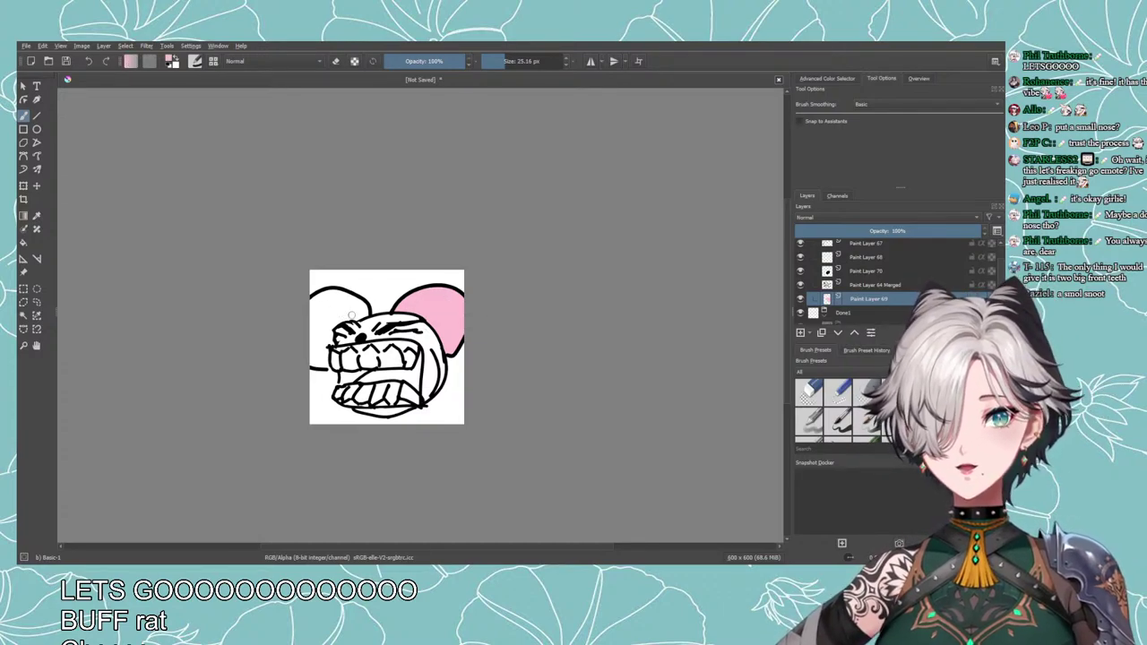
mouse_move(352, 314)
mouse_down()
mouse_move(336, 306)
mouse_move(361, 303)
mouse_move(316, 299)
mouse_move(315, 324)
mouse_move(330, 307)
mouse_up()
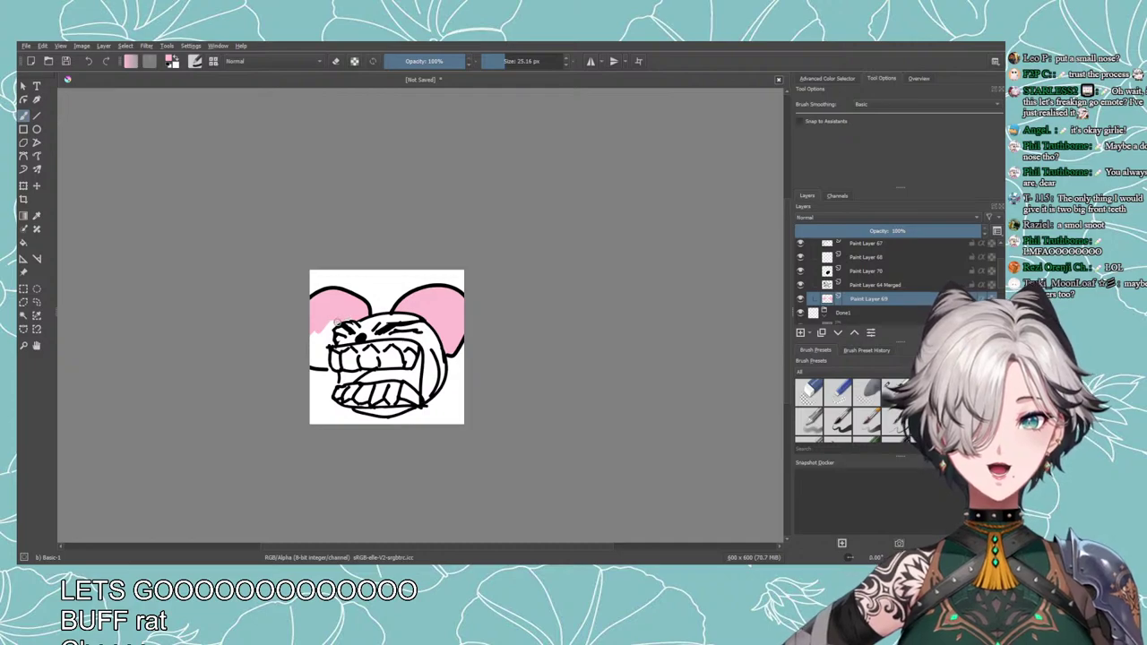
mouse_move(331, 319)
mouse_down()
mouse_move(315, 362)
mouse_move(317, 336)
mouse_move(317, 350)
mouse_up()
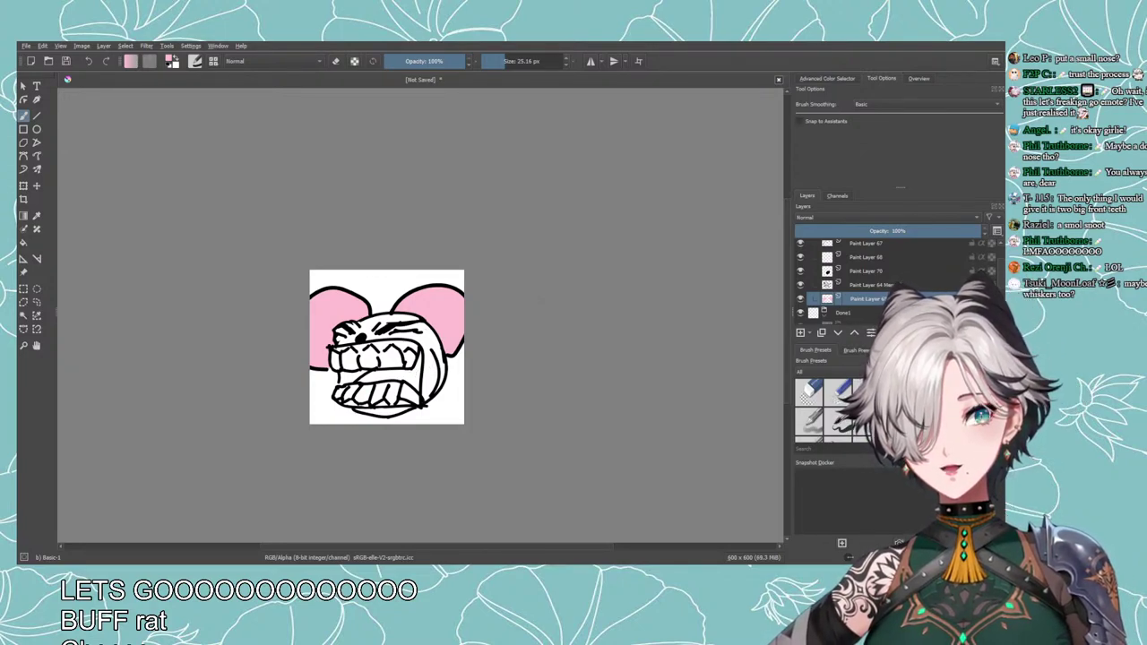
Add a new paint layer directly above the nose layer, Paint Layer 70.
scroll(440, 476, down, 4)
scroll(462, 490, up, 4)
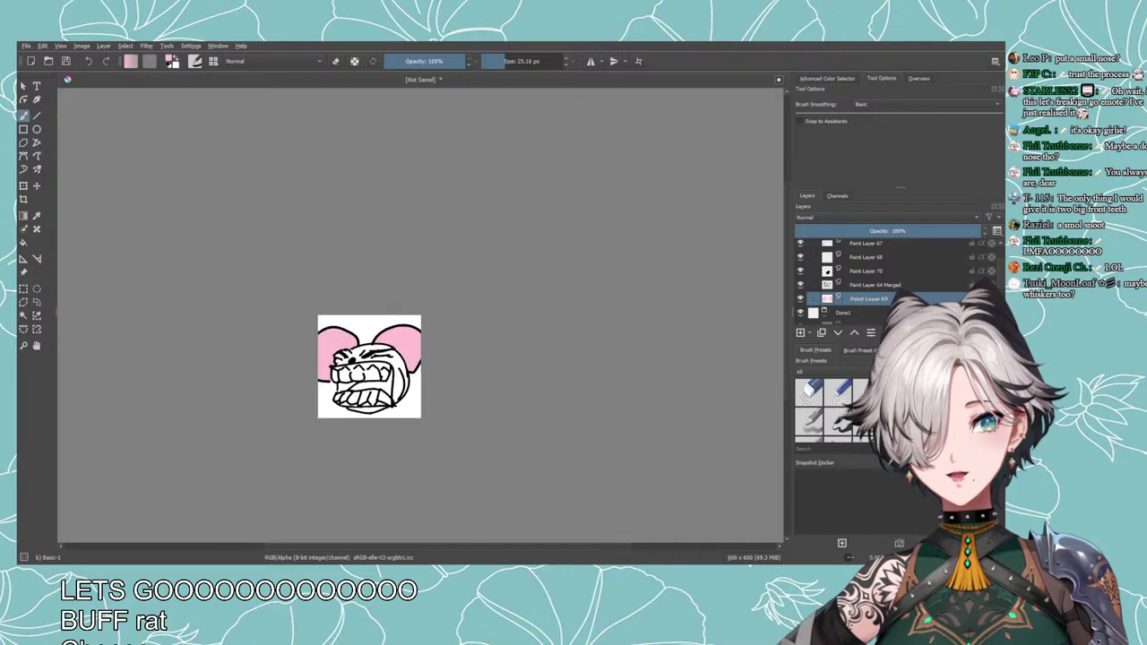
scroll(432, 458, up, 2)
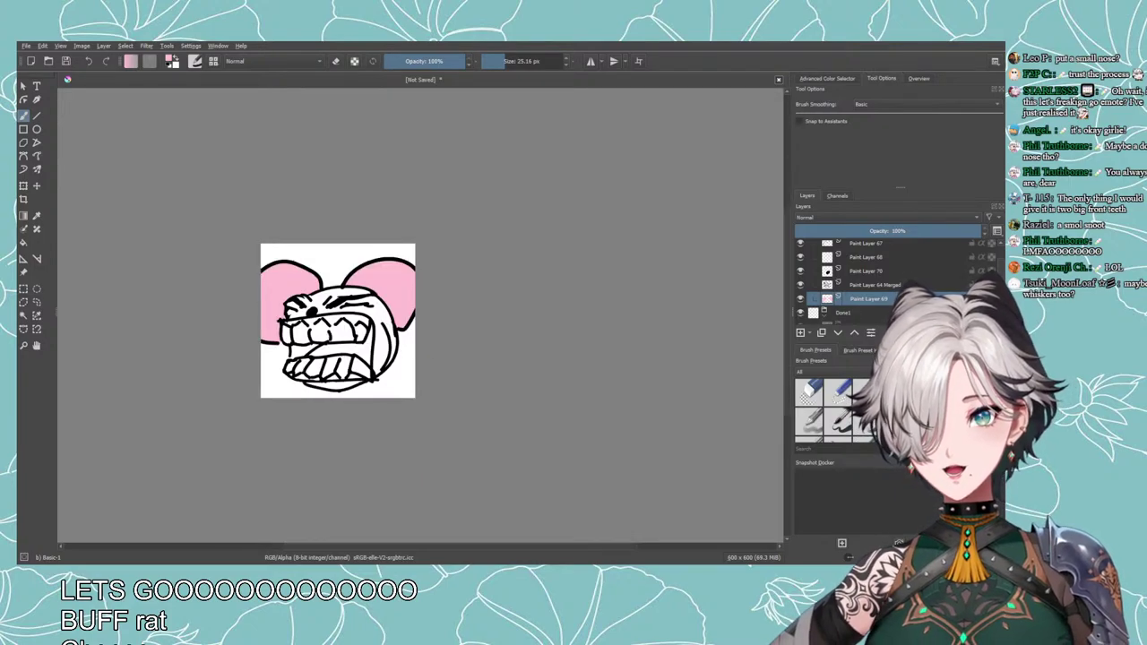
scroll(344, 434, up, 1)
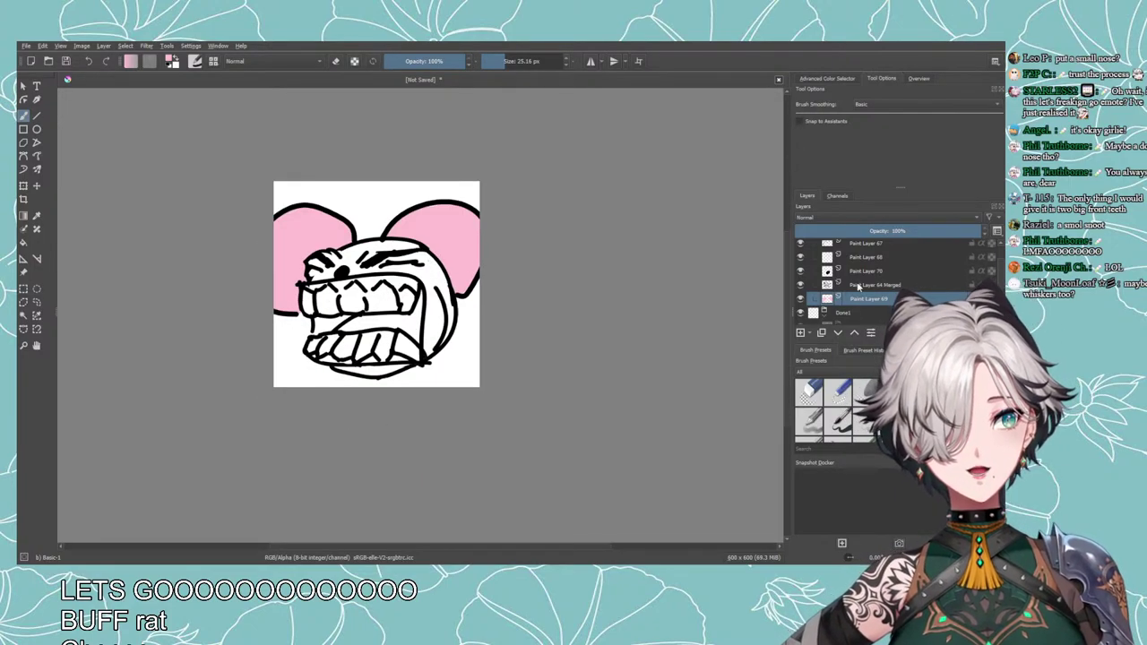
click(855, 270)
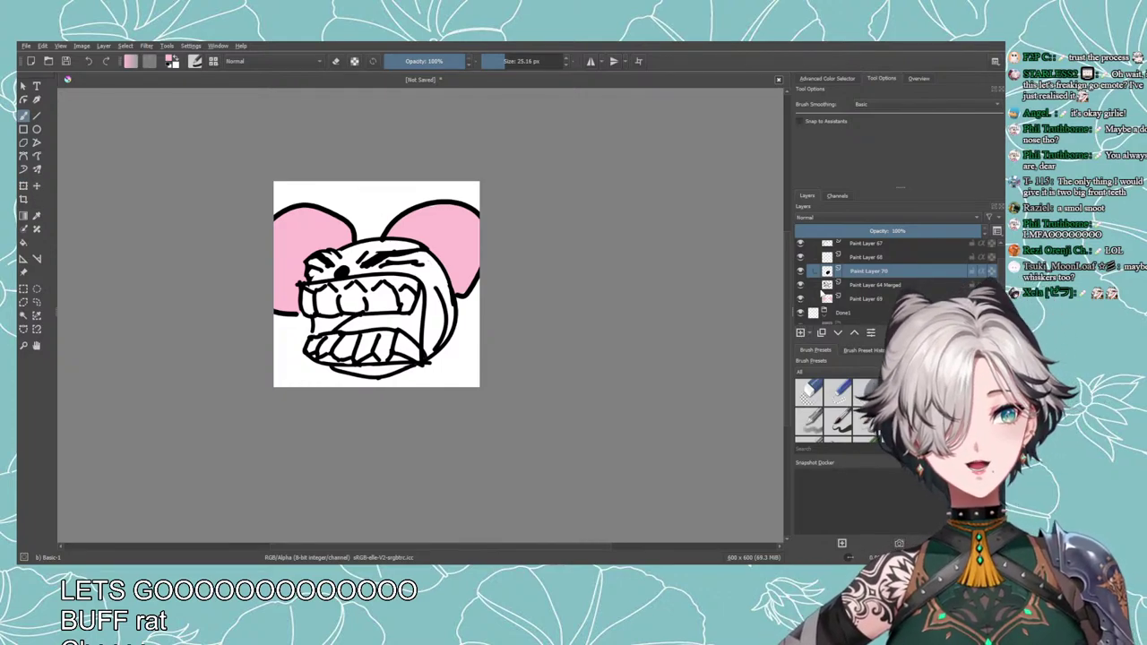
click(799, 334)
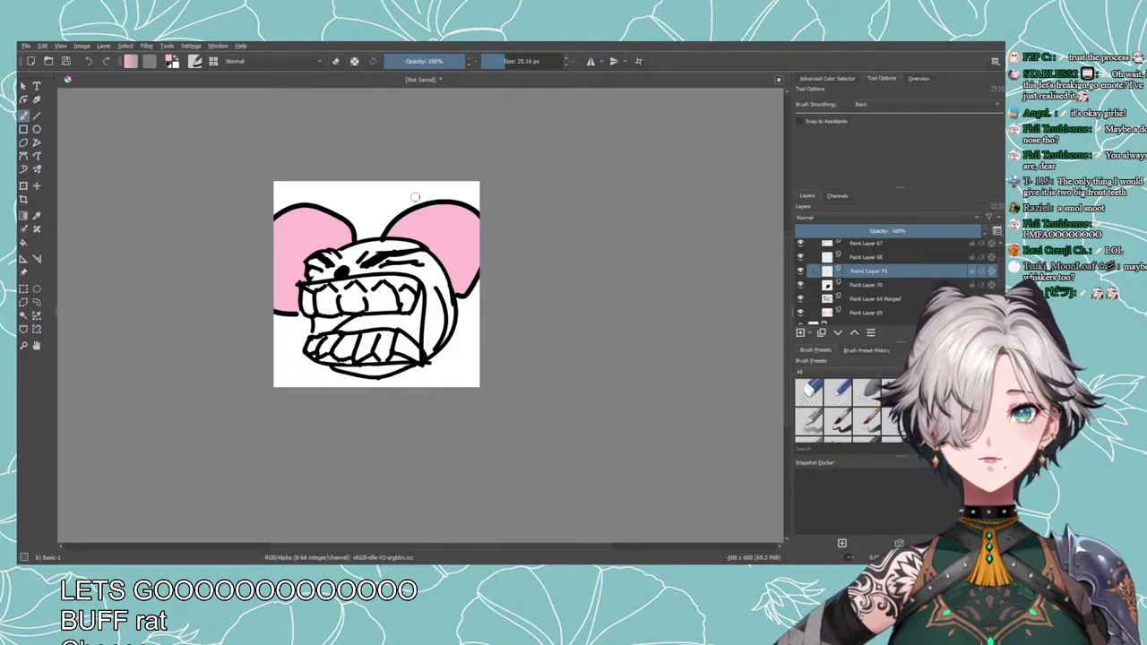
Try black whisker strokes from the nose across the right cheek with the 25.16 px brush, and undo them.
ctrl+click(365, 310)
drag(369, 266, 472, 287)
key(ctrl+z)
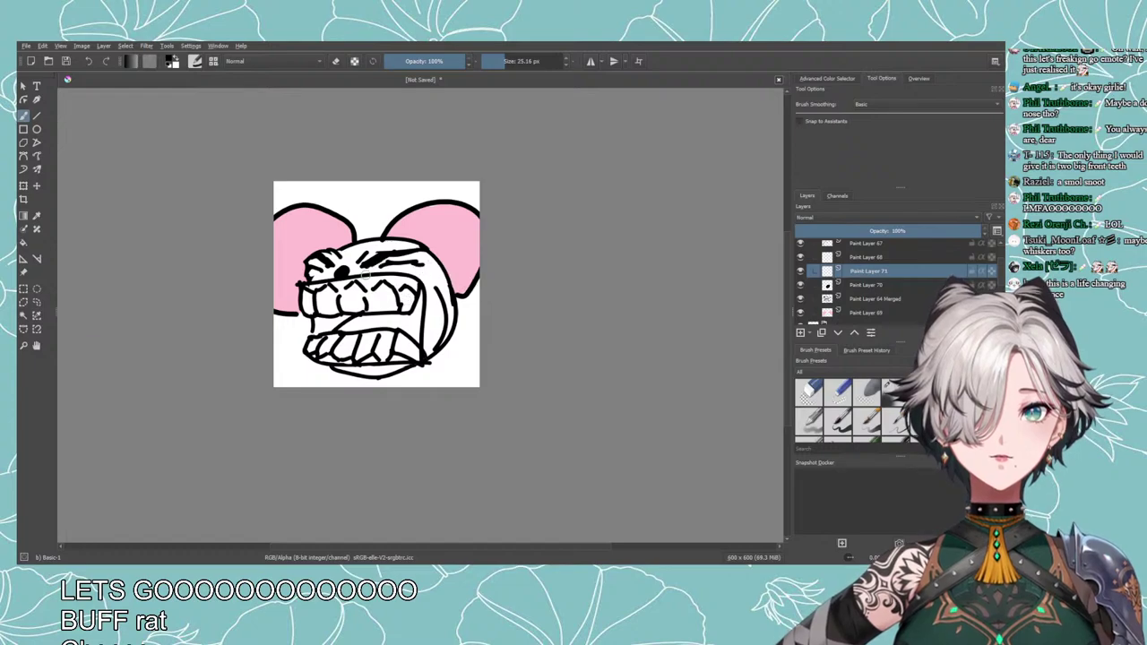
drag(365, 274, 401, 290)
key(ctrl+z)
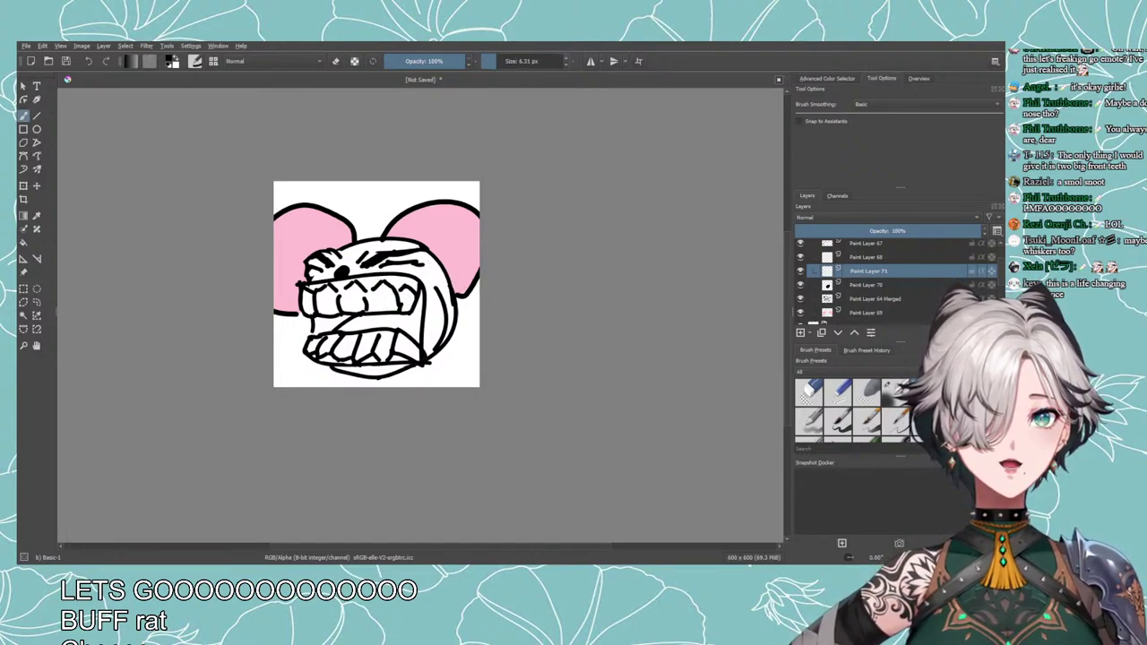
Try thinner whisker strokes on both sides of the muzzle with a 6.31 px brush, and undo them.
drag(500, 61, 492, 61)
key(ctrl+z)
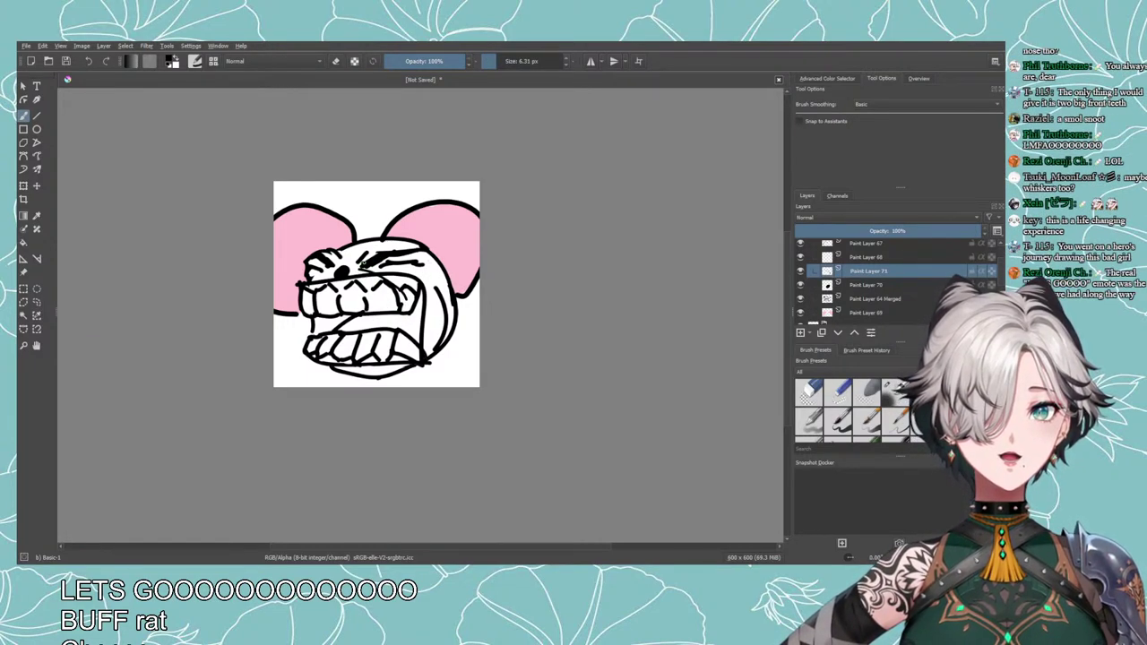
mouse_move(389, 269)
mouse_down()
mouse_move(452, 314)
mouse_move(380, 276)
mouse_move(431, 306)
mouse_move(415, 290)
mouse_move(391, 309)
mouse_up()
key(ctrl+z)
key(ctrl+z)
key(ctrl+z)
key(ctrl+z)
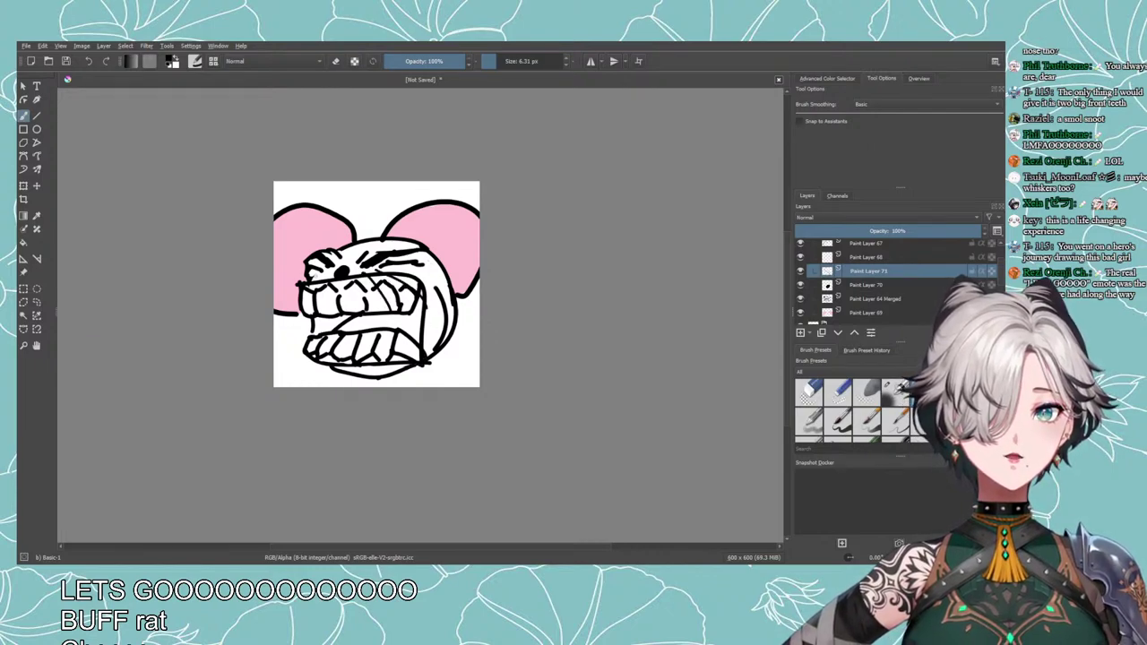
mouse_move(303, 285)
mouse_down()
mouse_move(274, 273)
mouse_move(288, 299)
mouse_up()
key(ctrl+z)
key(ctrl+z)
key(ctrl+z)
key(ctrl+z)
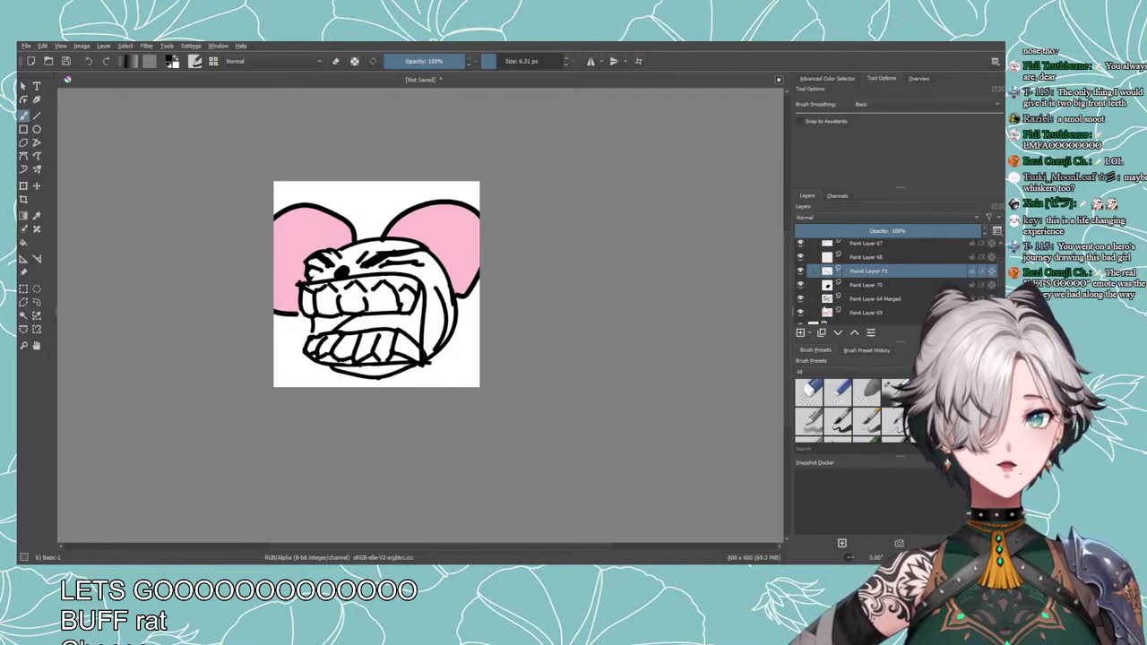
Fill the tongue and the adjoining mouth interior on Paint Layer 69 with reddish pink, using a 12.06 px brush.
click(923, 301)
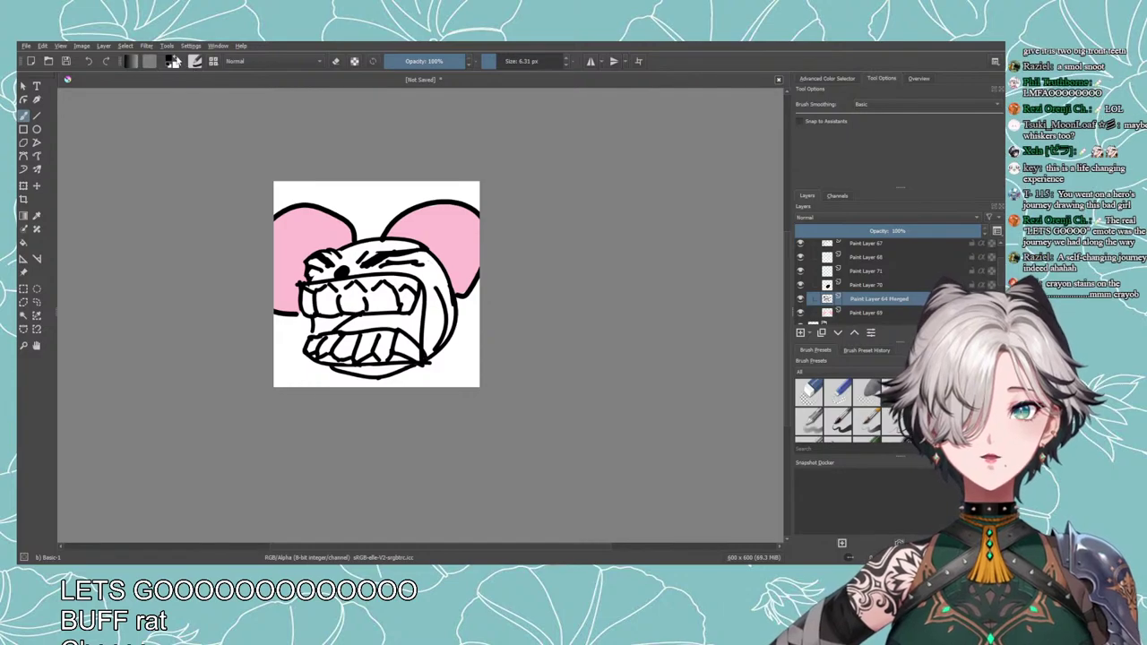
click(174, 59)
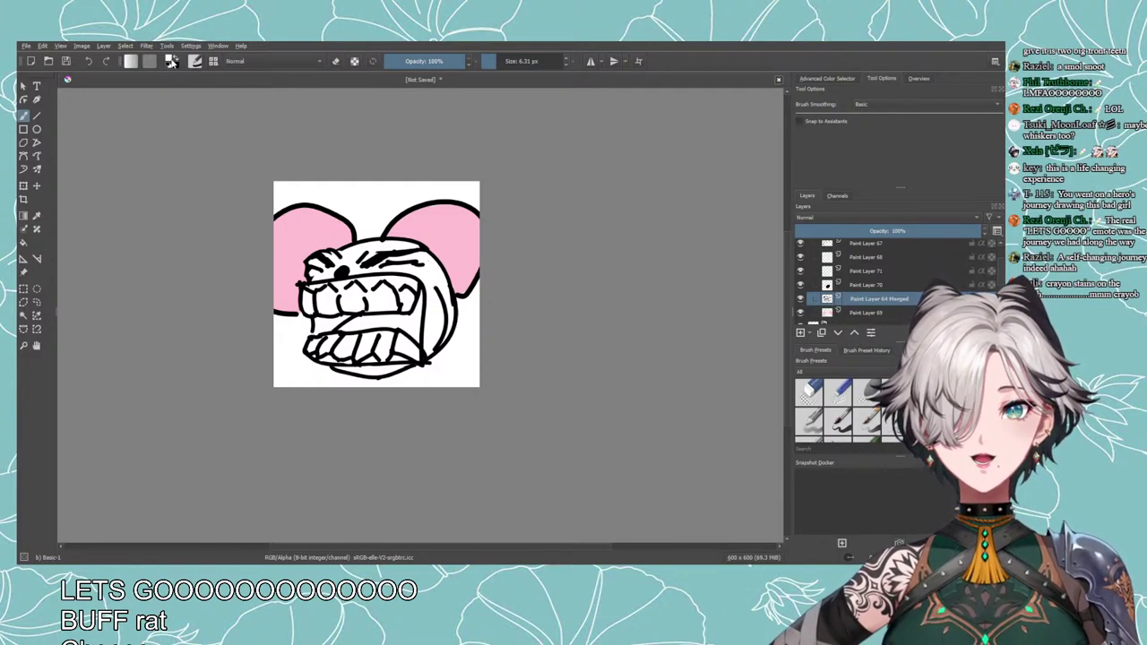
ctrl+click(453, 265)
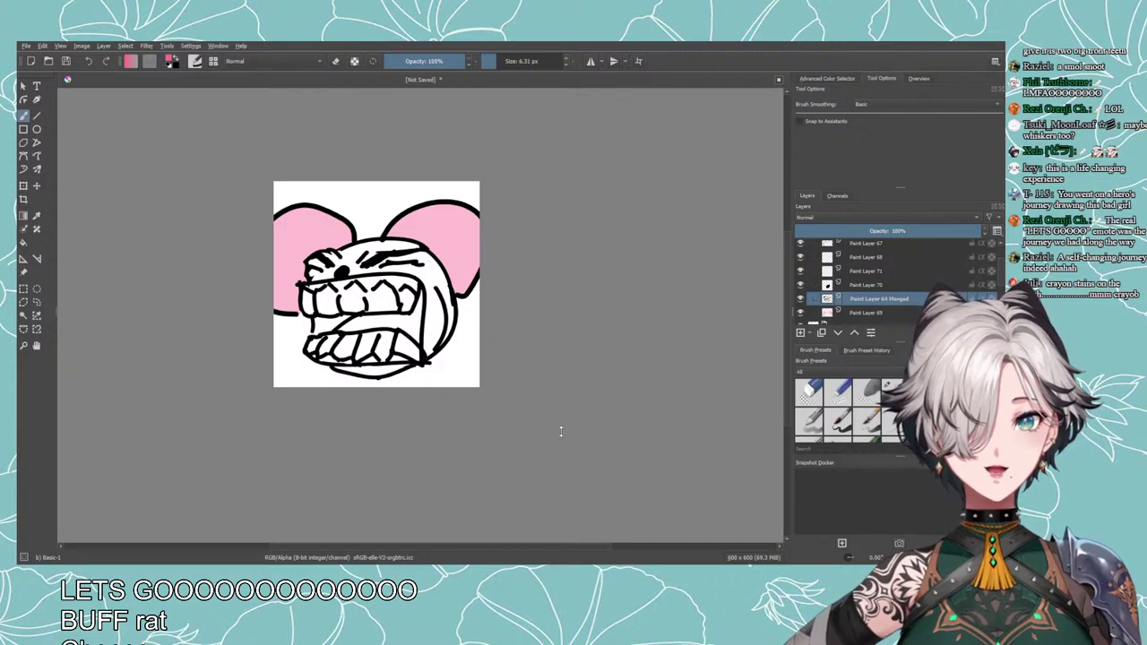
click(502, 61)
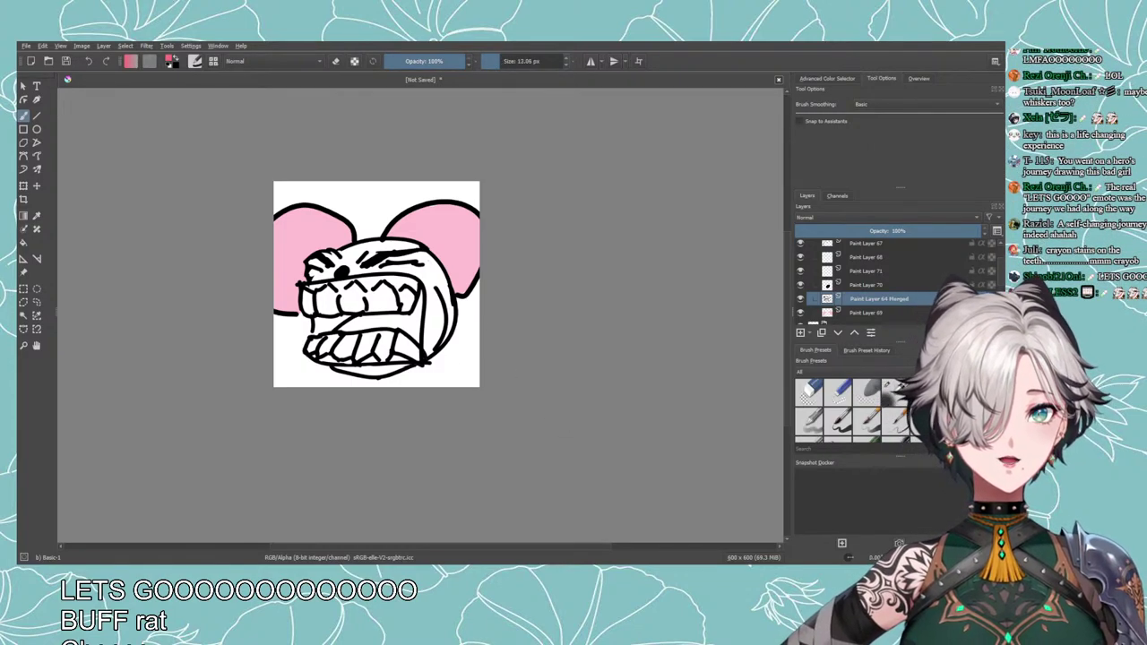
drag(359, 315, 346, 328)
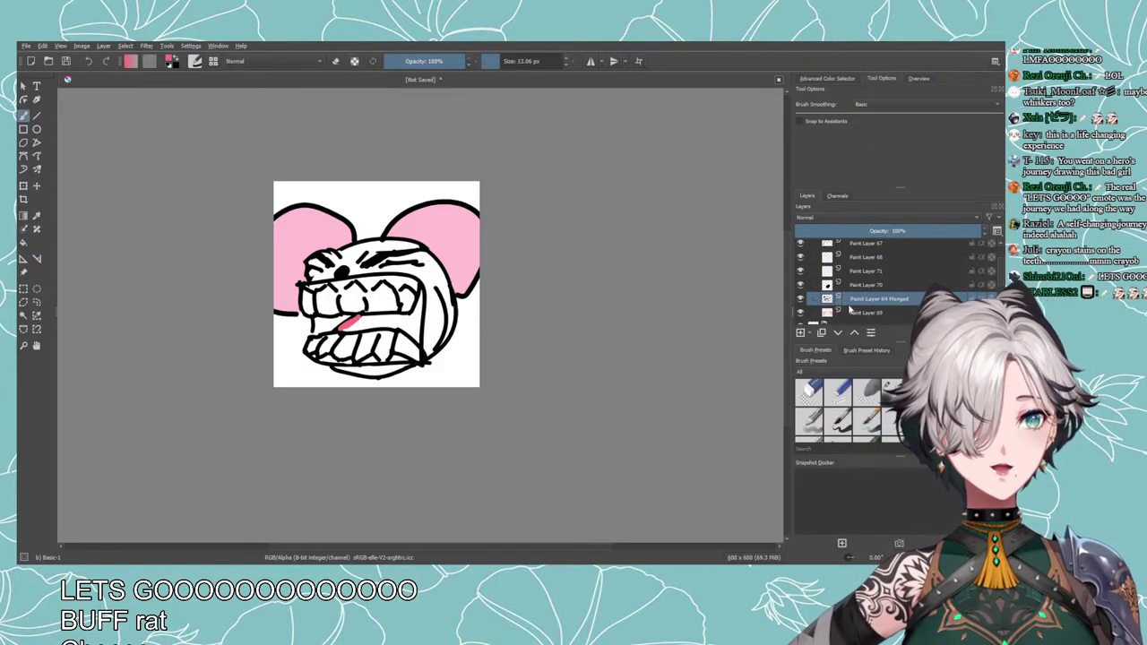
key(ctrl+z)
click(841, 313)
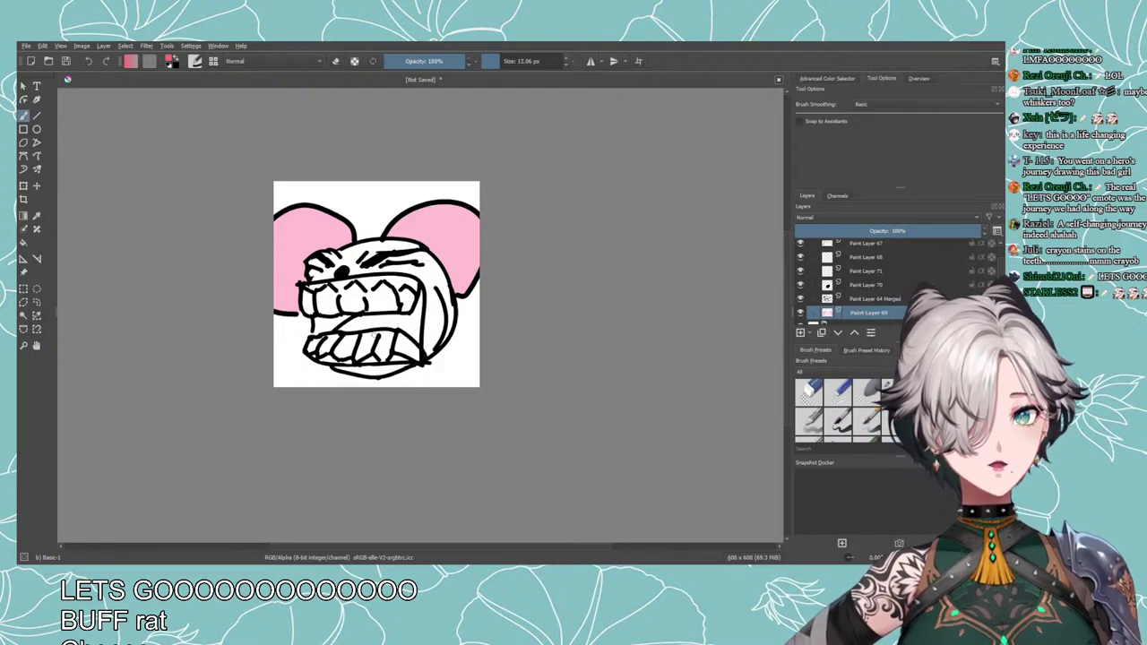
mouse_move(362, 316)
mouse_down()
mouse_move(341, 328)
mouse_move(354, 325)
mouse_up()
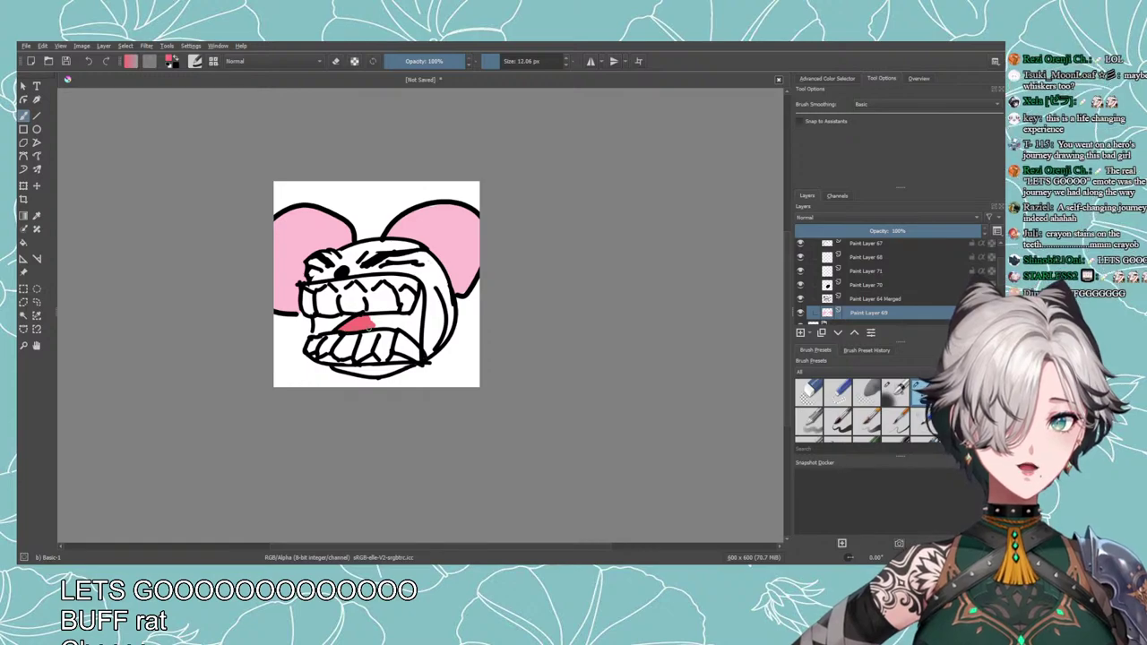
mouse_move(371, 328)
mouse_down()
mouse_move(406, 326)
mouse_move(370, 321)
mouse_up()
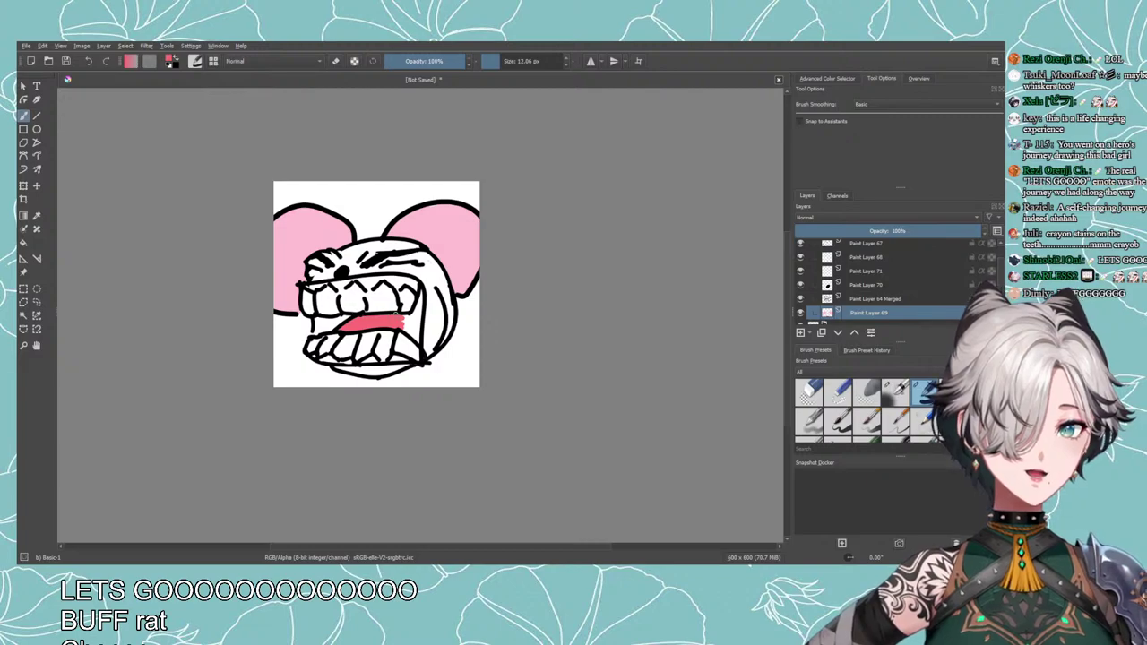
drag(409, 317, 423, 294)
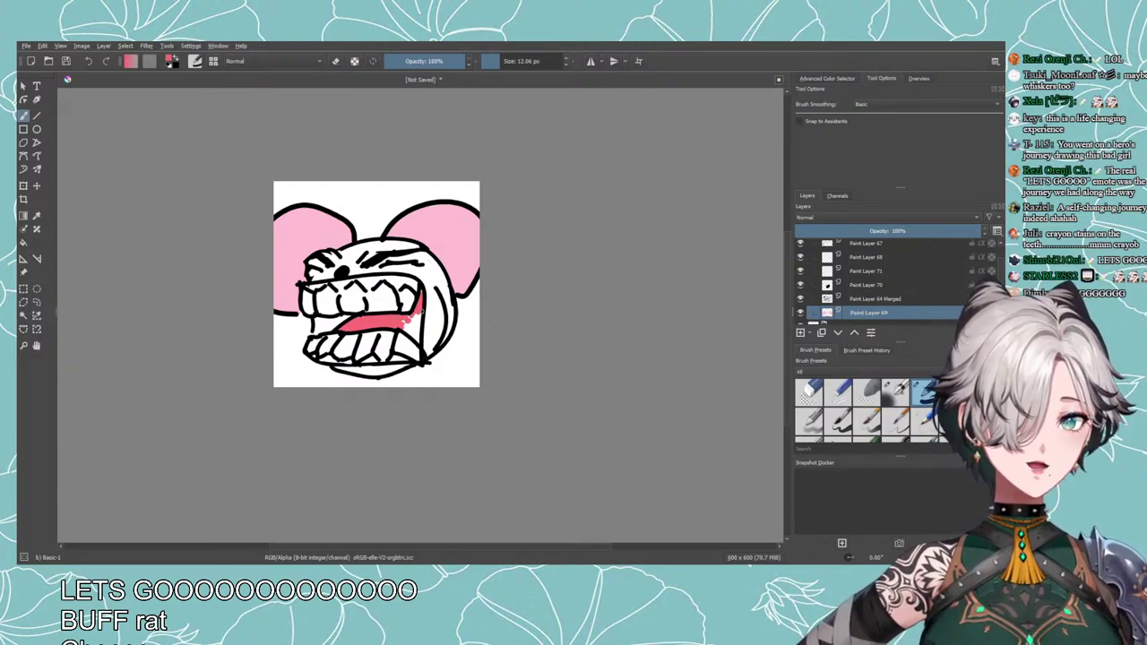
drag(417, 335, 410, 316)
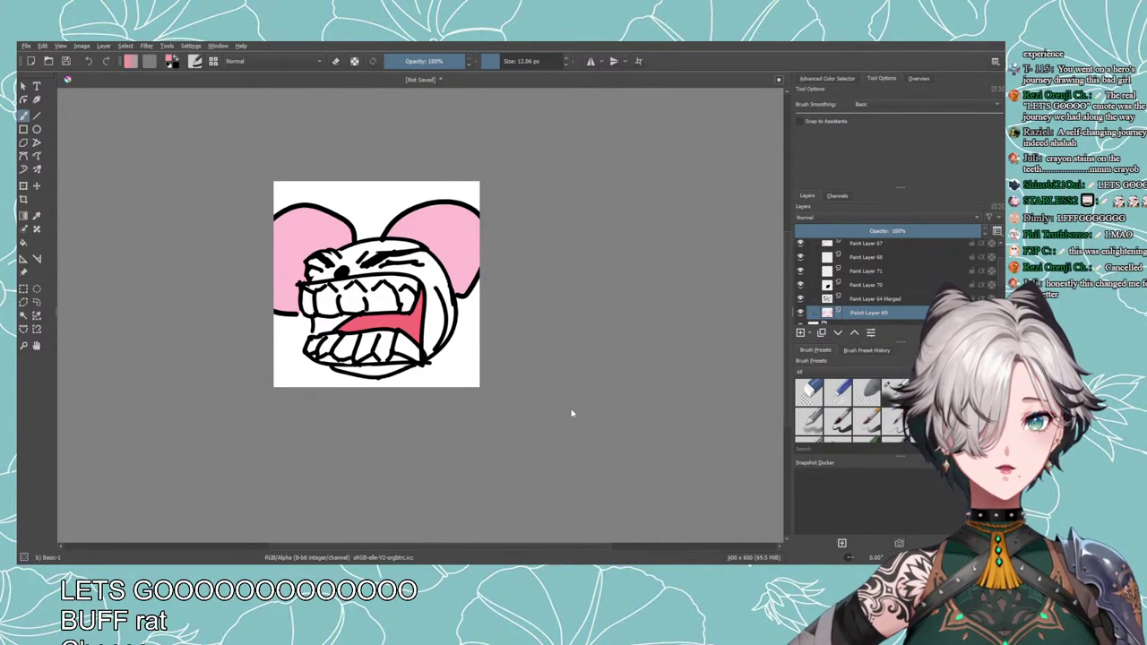
Fill the remaining gap between the upper and lower front teeth beside the tongue with a lighter pink.
mouse_move(315, 329)
mouse_down()
mouse_move(347, 318)
mouse_move(324, 322)
mouse_up()
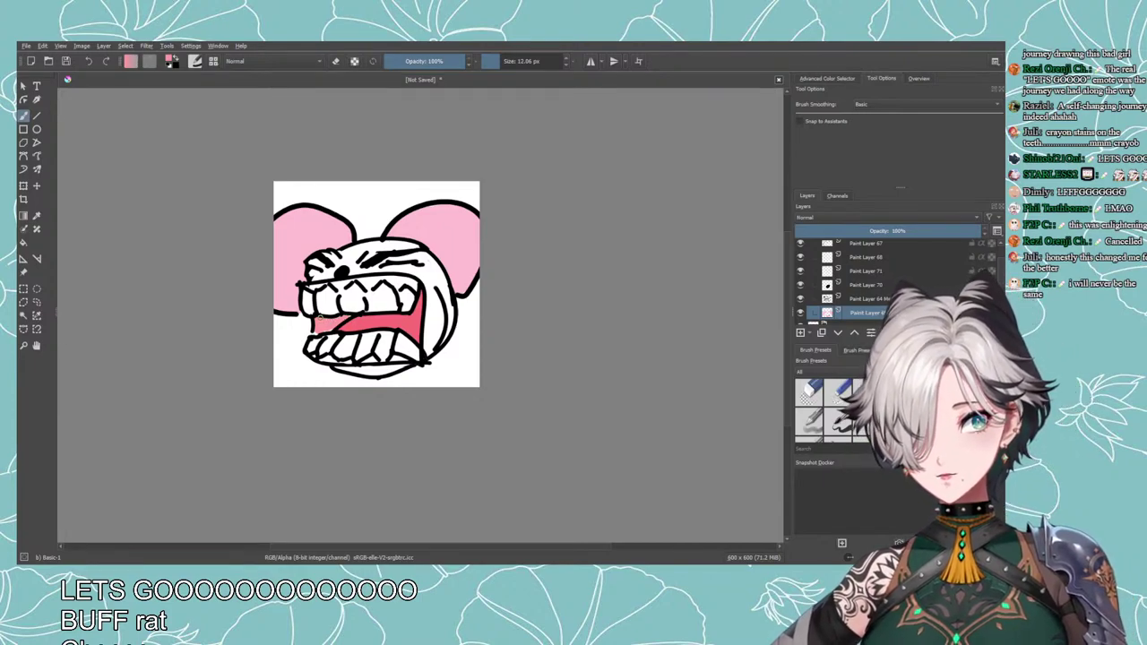
drag(327, 330, 337, 324)
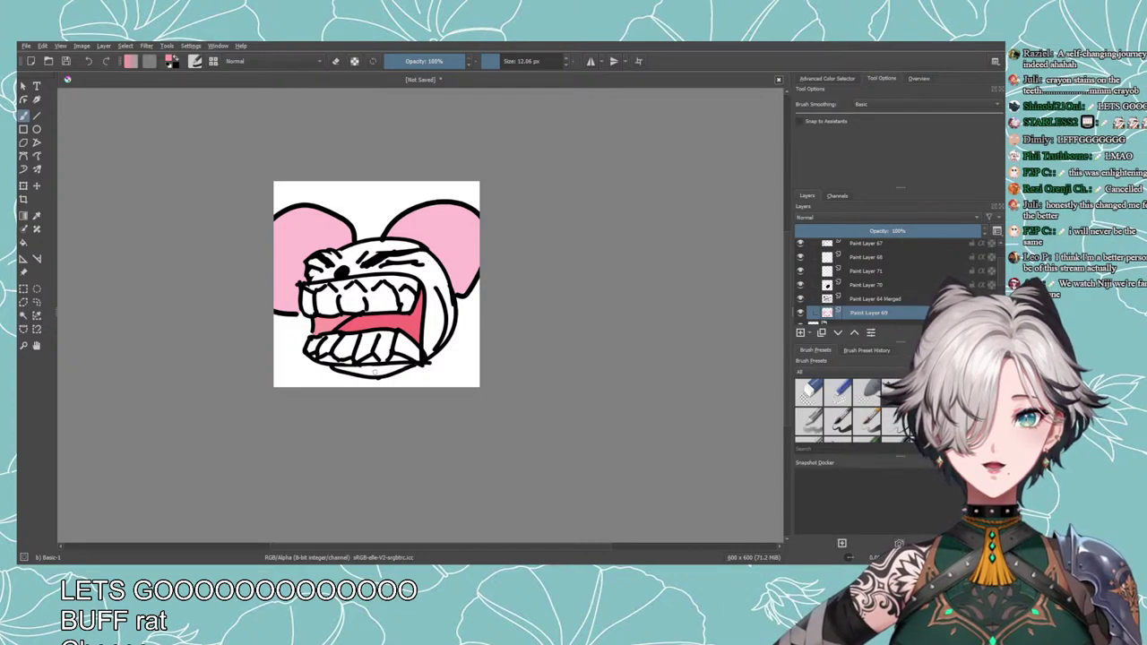
scroll(375, 372, down, 3)
scroll(387, 371, up, 2)
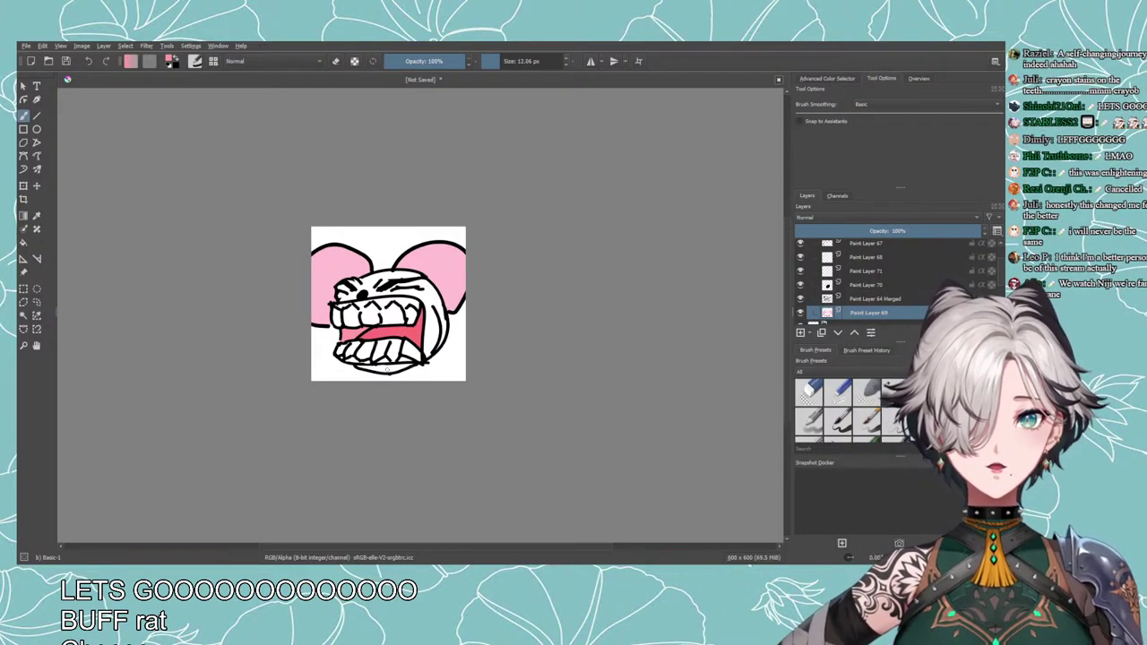
scroll(367, 368, up, 1)
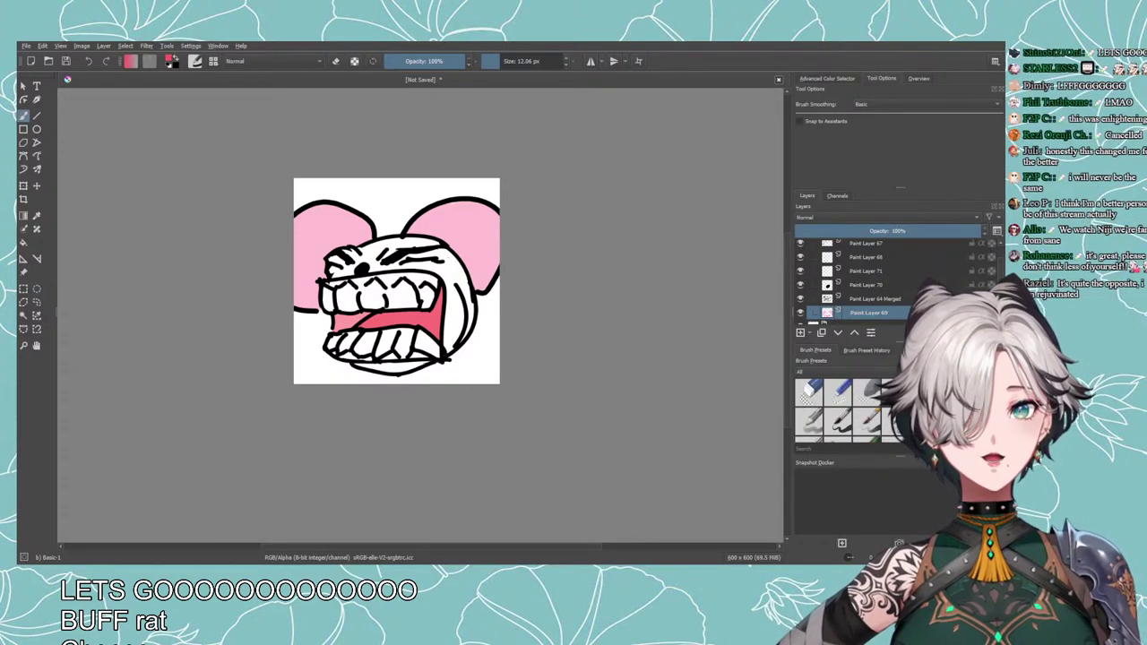
Paint the upper gums above the teeth and the lower gums beneath them bright red on Paint Layer 69.
scroll(579, 417, up, 1)
drag(315, 208, 354, 207)
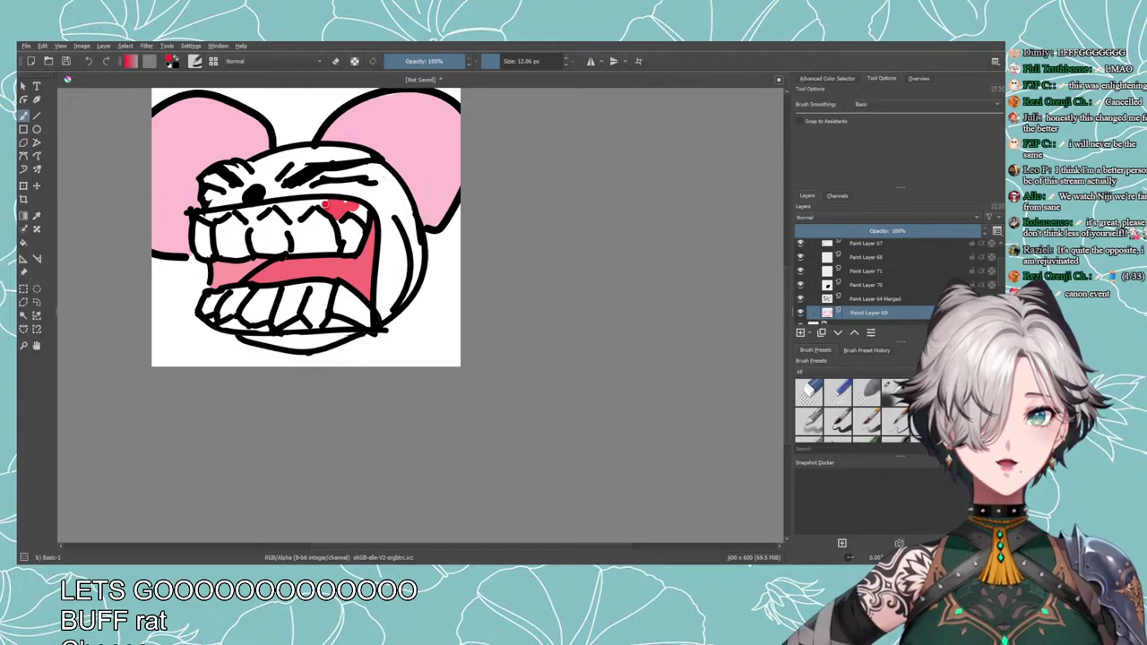
mouse_move(327, 207)
mouse_down()
mouse_move(364, 213)
mouse_move(317, 201)
mouse_move(322, 216)
mouse_up()
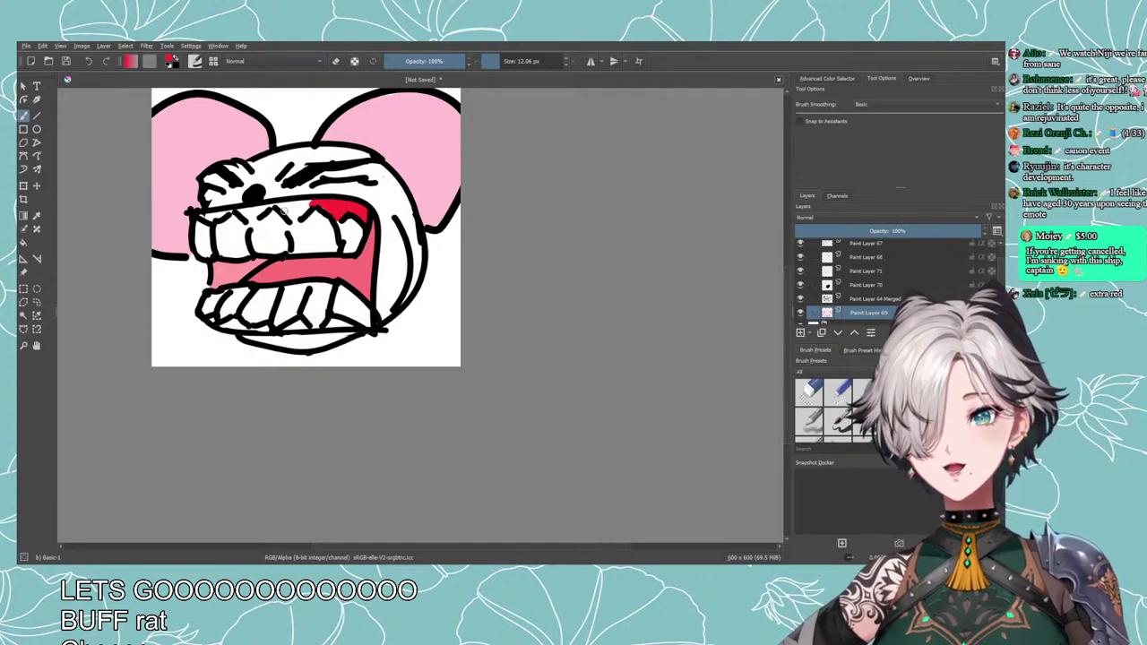
drag(280, 207, 307, 209)
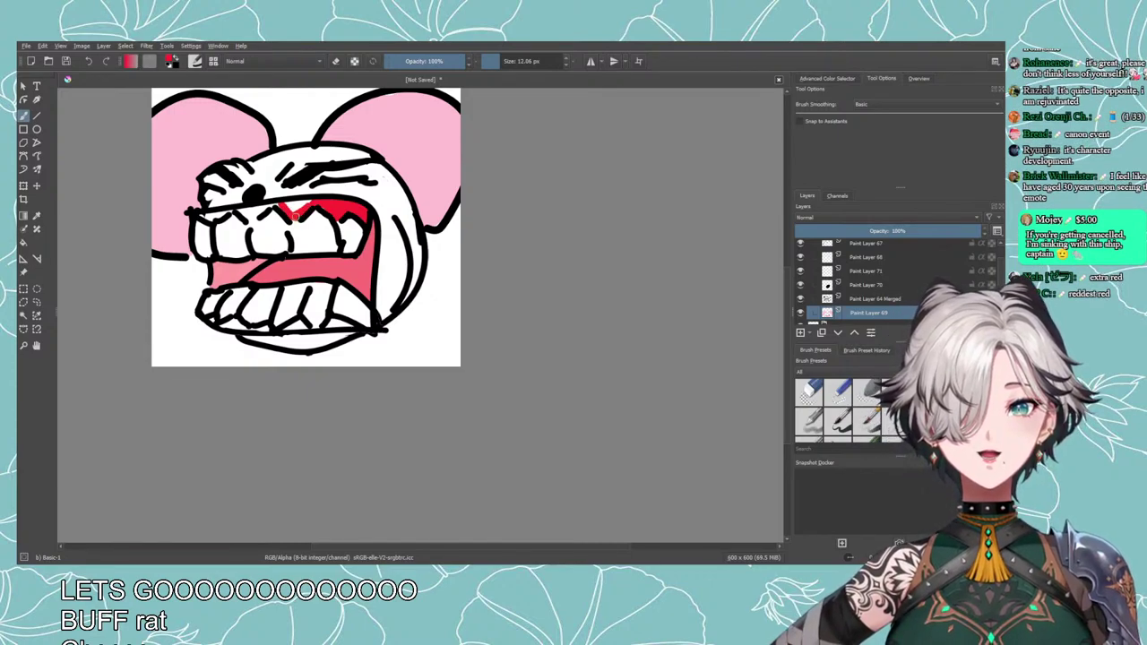
drag(316, 203, 208, 218)
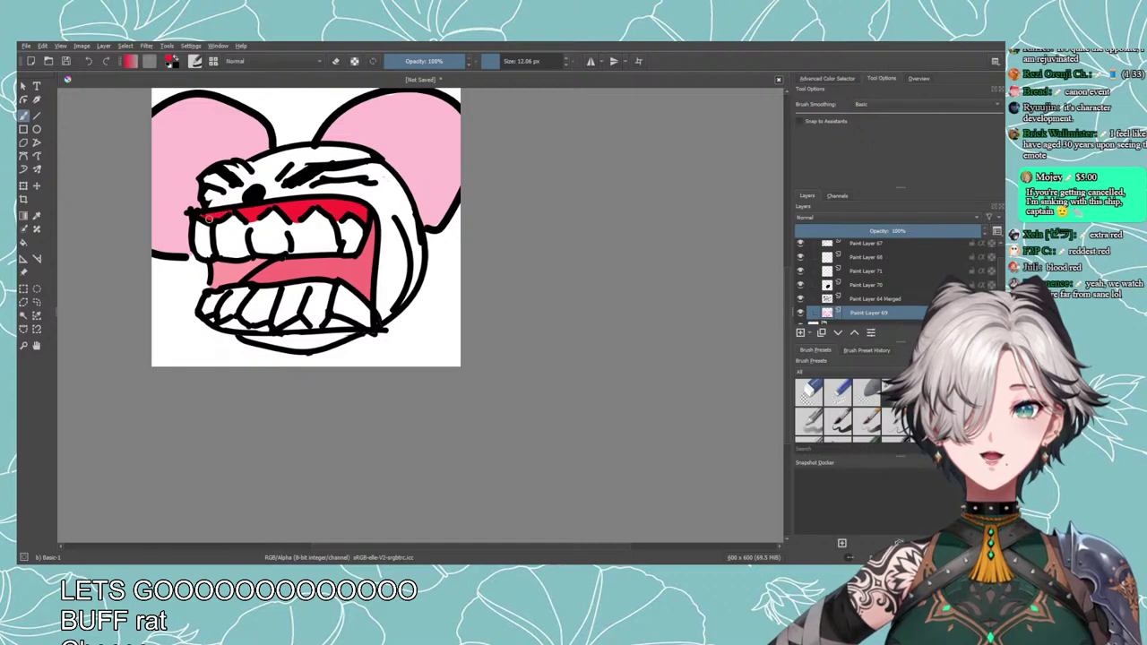
key(e)
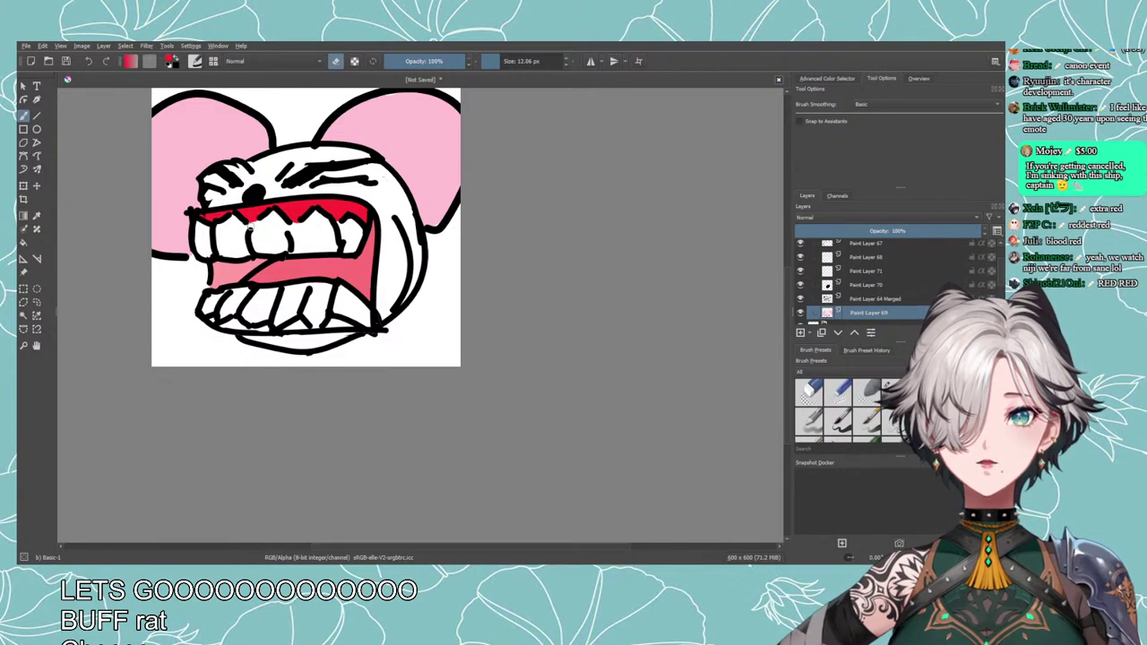
key(e)
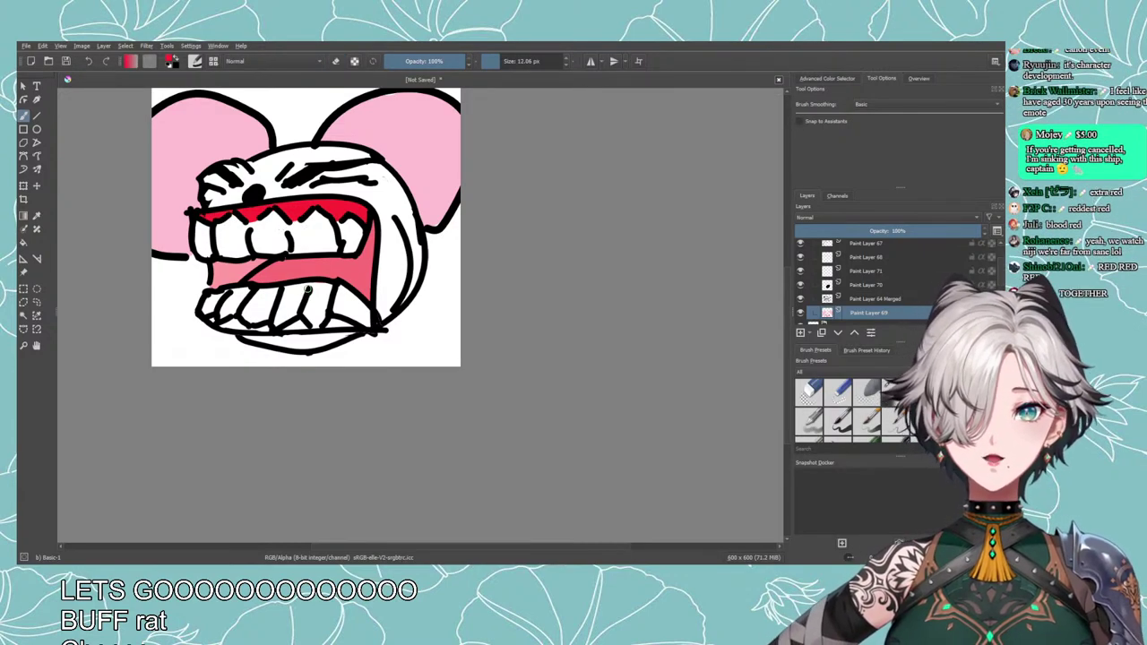
mouse_move(303, 319)
mouse_down()
mouse_move(287, 328)
mouse_move(347, 327)
mouse_up()
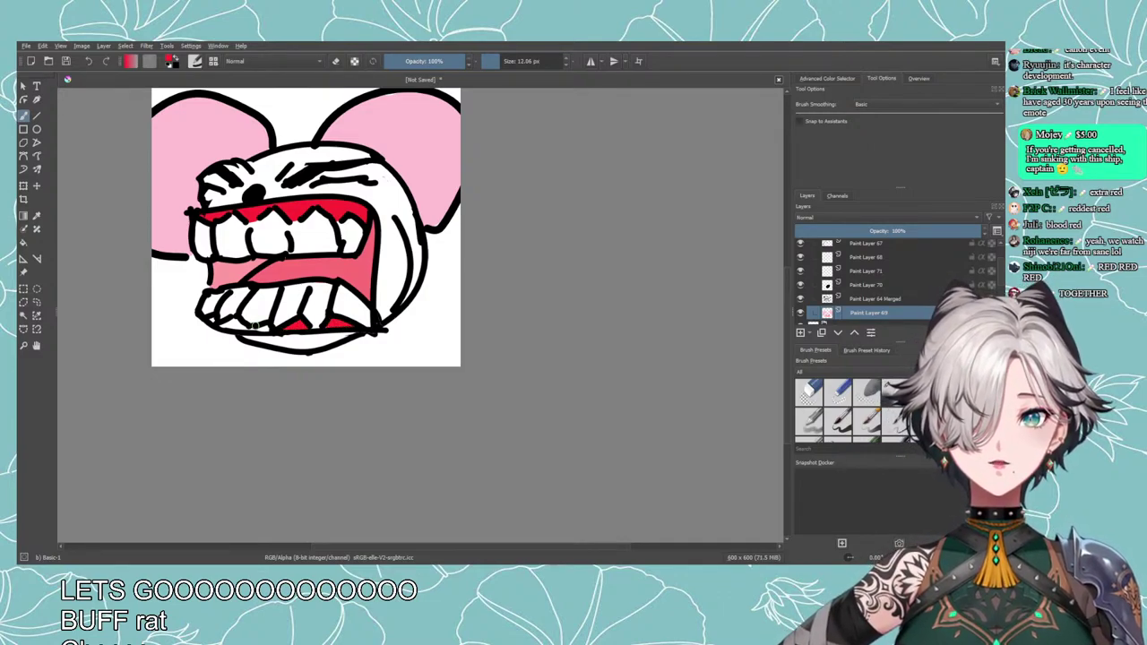
mouse_move(255, 325)
mouse_down()
mouse_move(211, 322)
mouse_move(222, 332)
mouse_up()
Recolour the upper and lower gums darker red with alpha preserved and the brush size set to 55.82 px.
scroll(269, 343, down, 3)
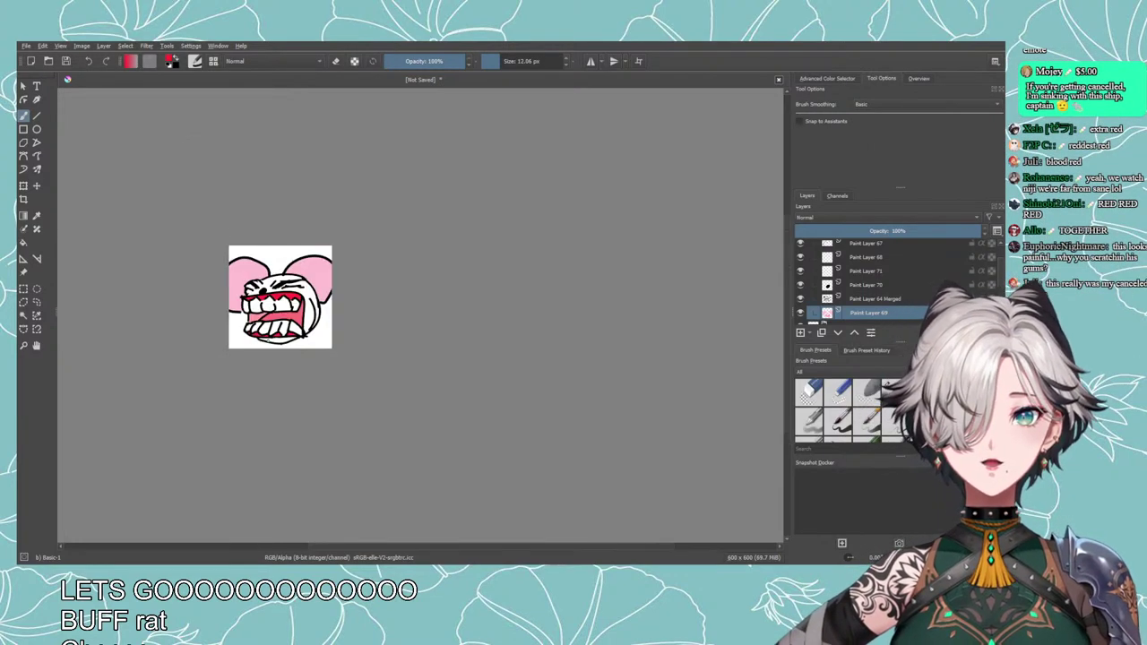
scroll(197, 376, down, 2)
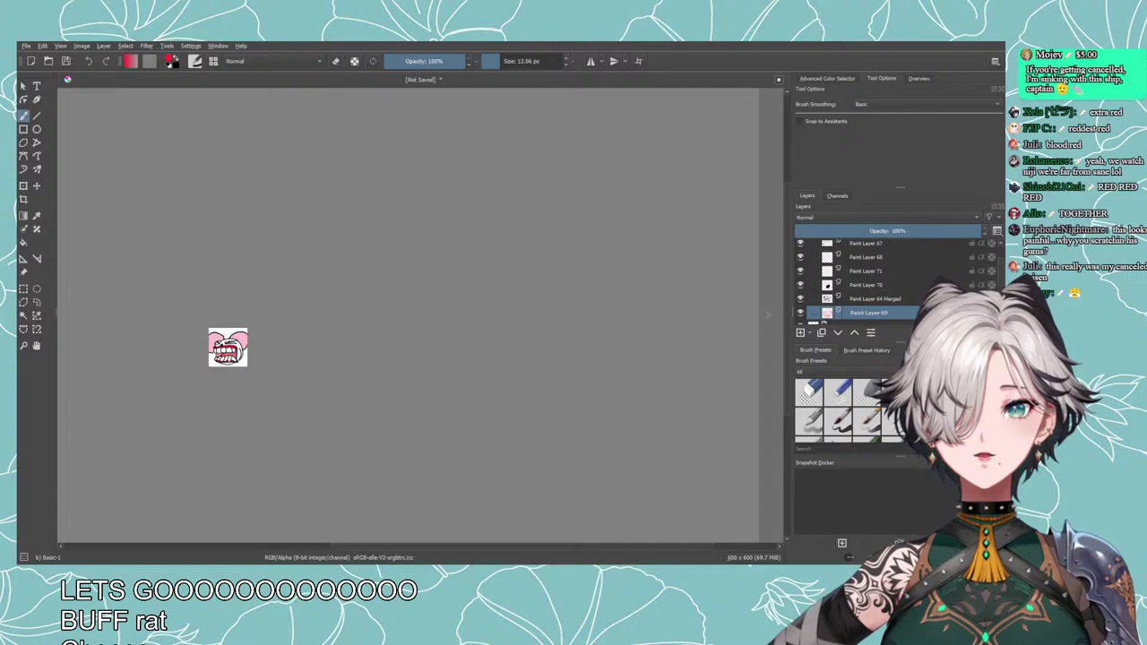
scroll(245, 376, up, 3)
drag(335, 332, 448, 343)
scroll(236, 346, up, 1)
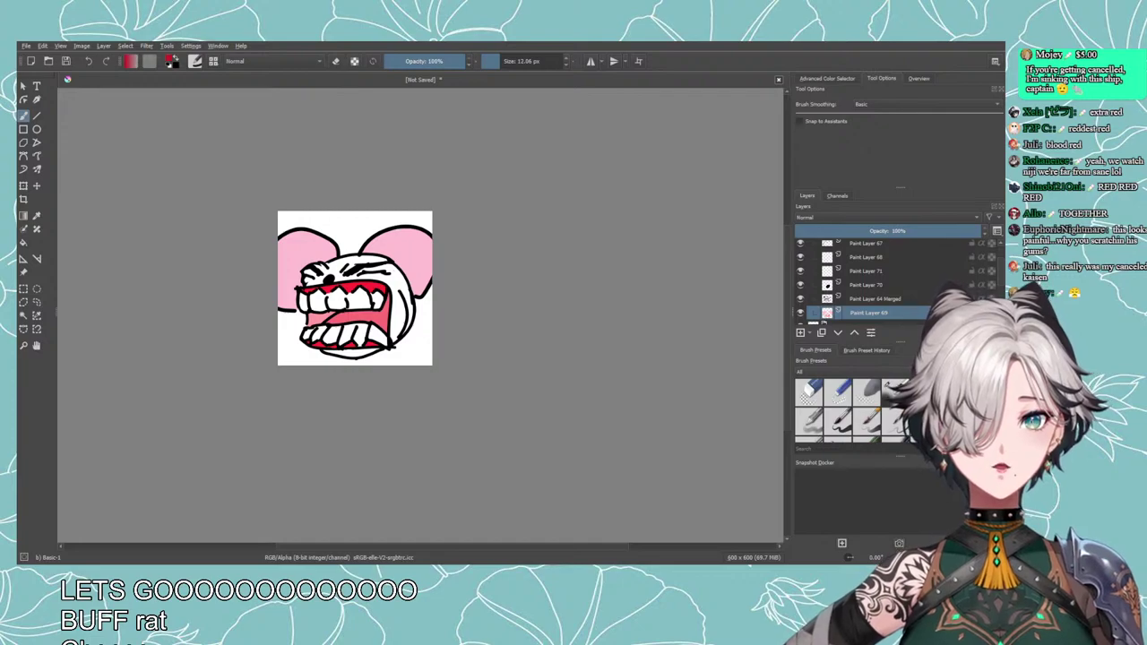
click(354, 61)
click(512, 62)
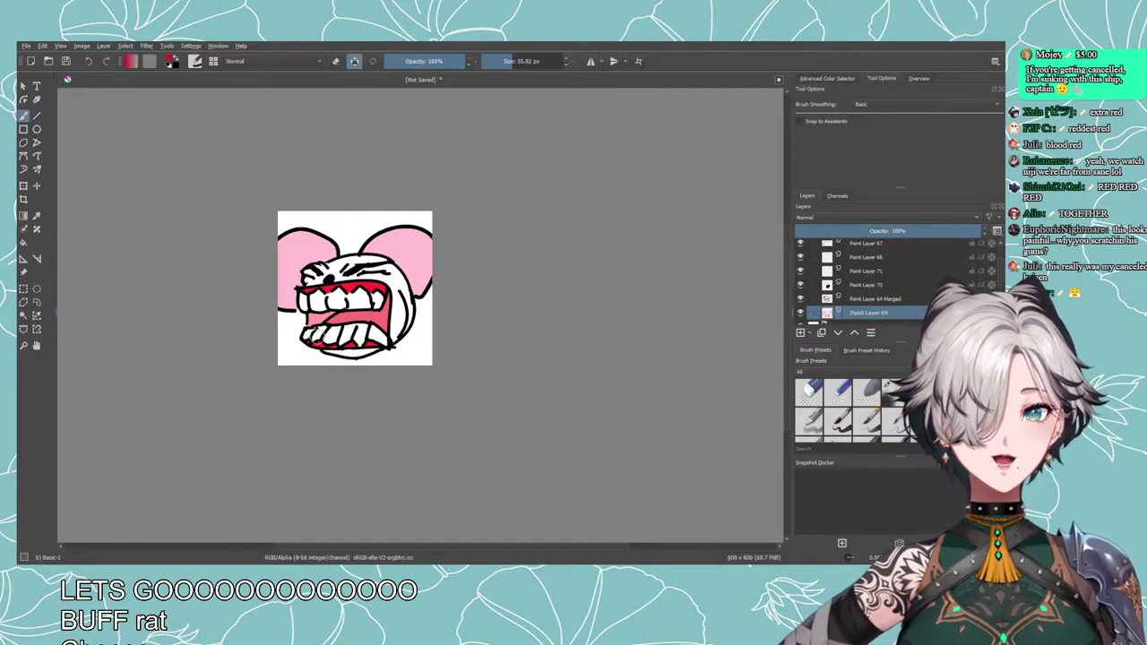
drag(313, 335, 381, 345)
mouse_move(372, 294)
mouse_down()
mouse_move(358, 284)
mouse_move(303, 294)
mouse_up()
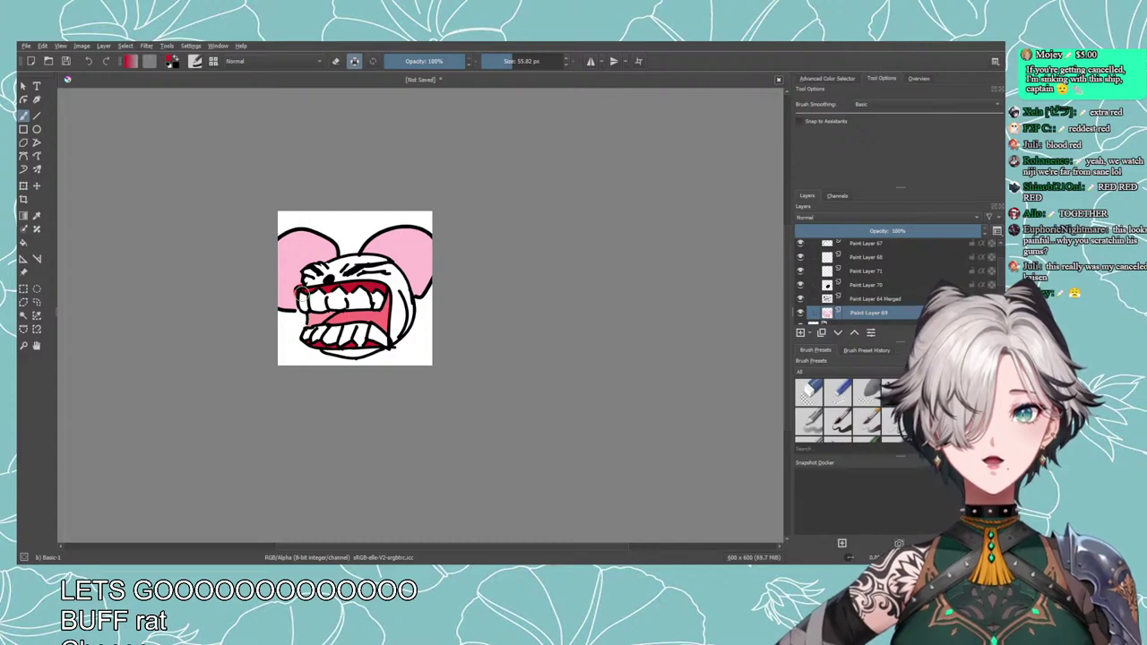
Try recolouring the tongue with the dark red sampled from the gums, and undo it.
ctrl+click(298, 275)
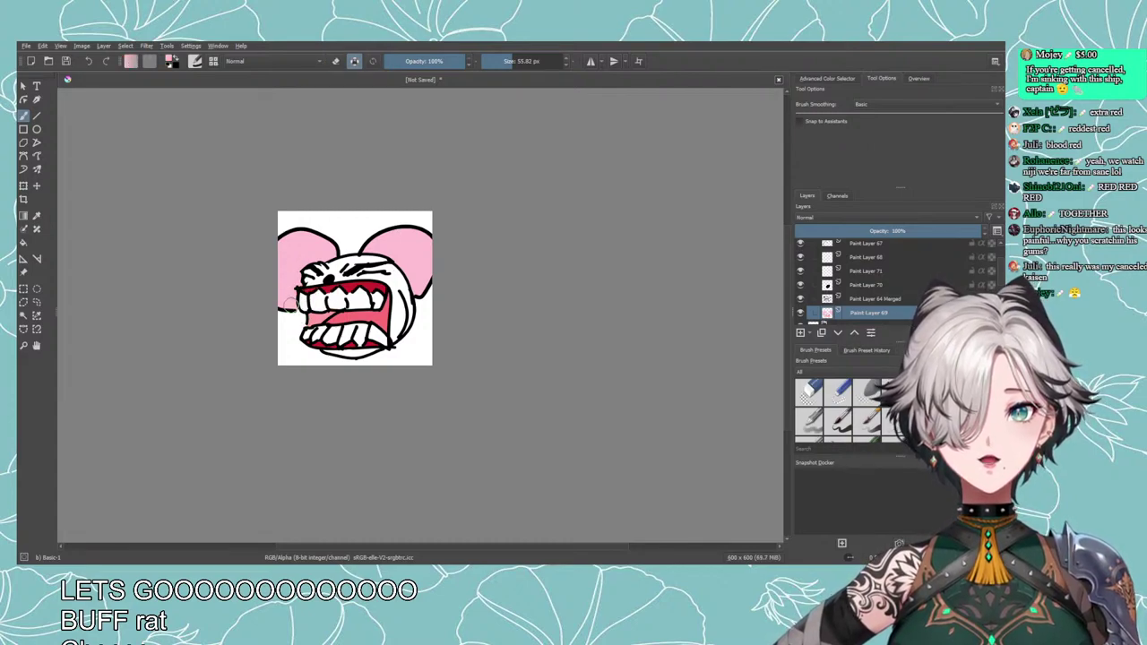
scroll(283, 358, down, 6)
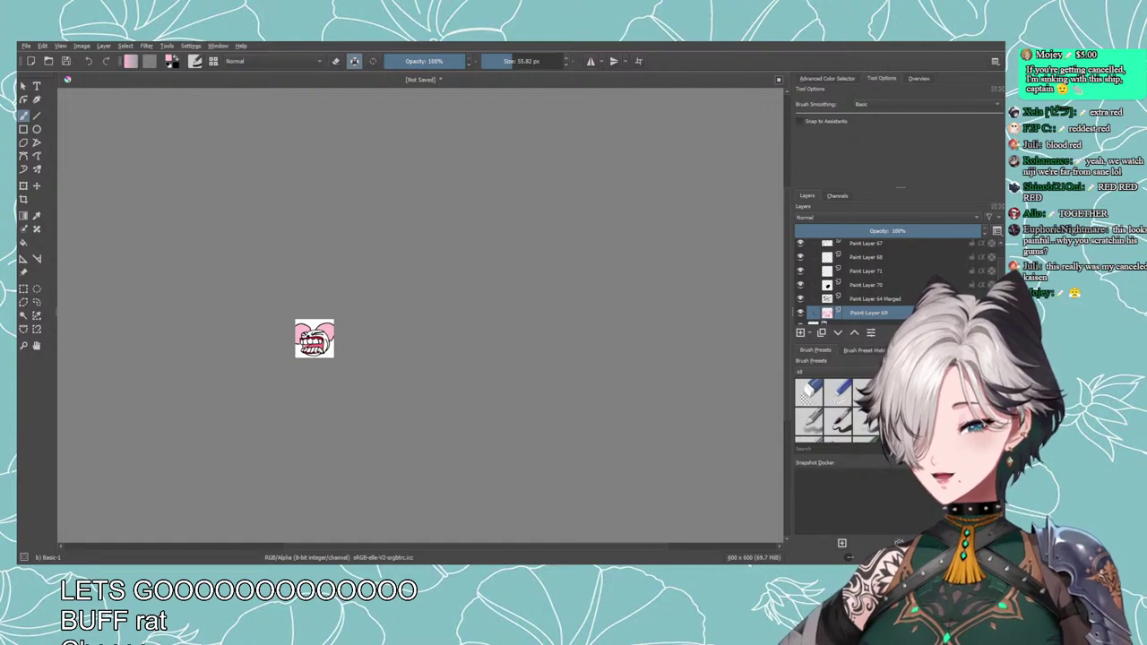
scroll(311, 354, up, 6)
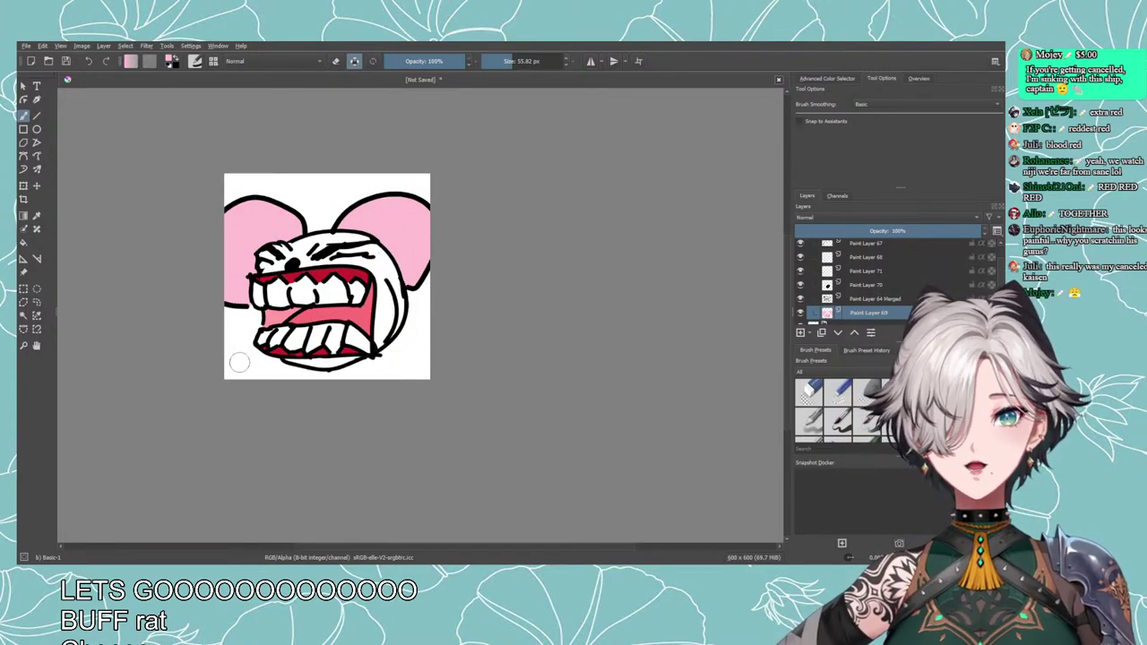
ctrl+click(350, 276)
ctrl+click(366, 313)
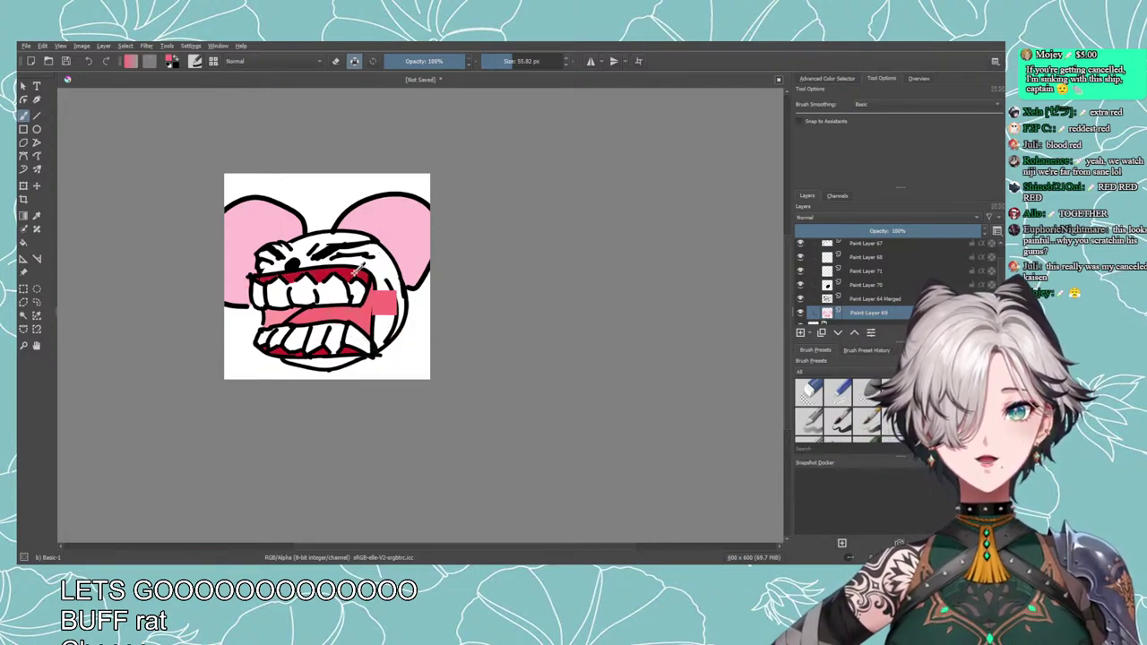
ctrl+click(356, 271)
mouse_move(366, 310)
mouse_down()
mouse_move(364, 324)
mouse_move(367, 301)
mouse_move(296, 327)
mouse_up()
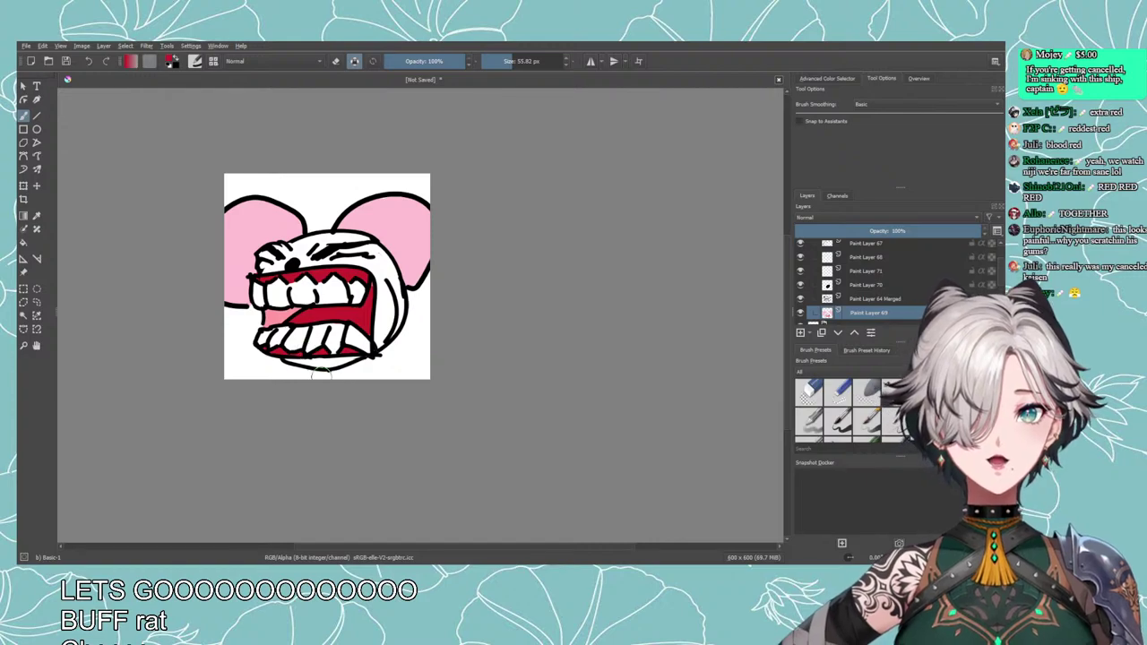
key(ctrl+z)
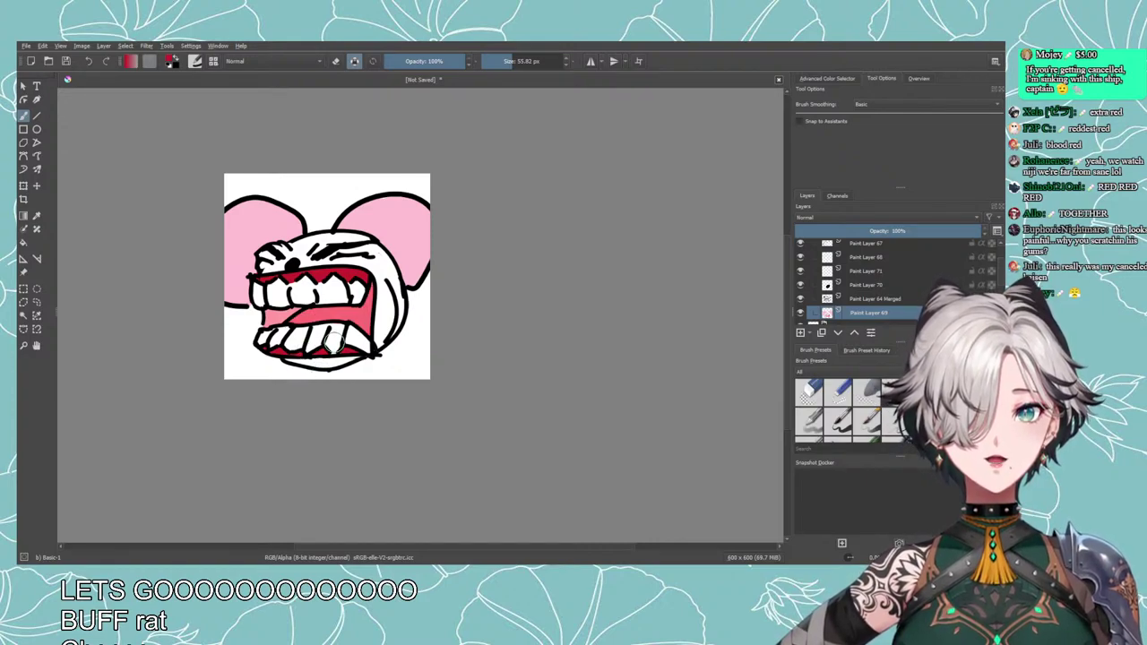
Try recolouring the upper and lower gums with the reddish pink sampled from the tongue, and undo it.
ctrl+click(357, 308)
drag(360, 275, 269, 285)
mouse_move(277, 352)
mouse_down()
mouse_move(260, 351)
mouse_move(383, 347)
mouse_up()
scroll(395, 373, down, 5)
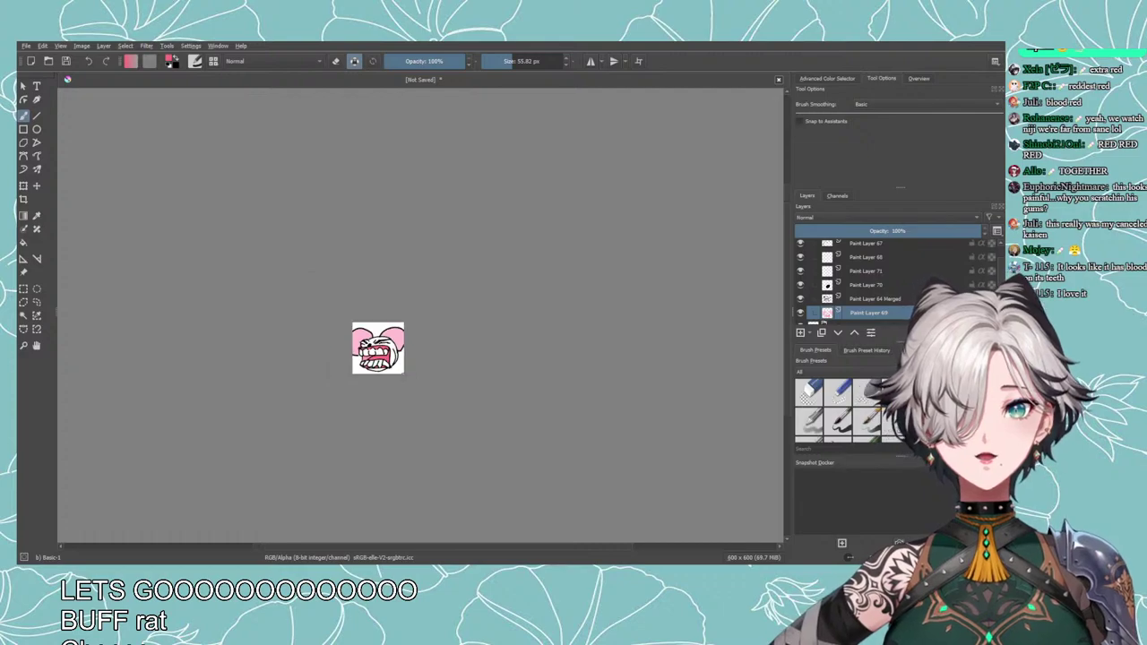
scroll(378, 369, up, 4)
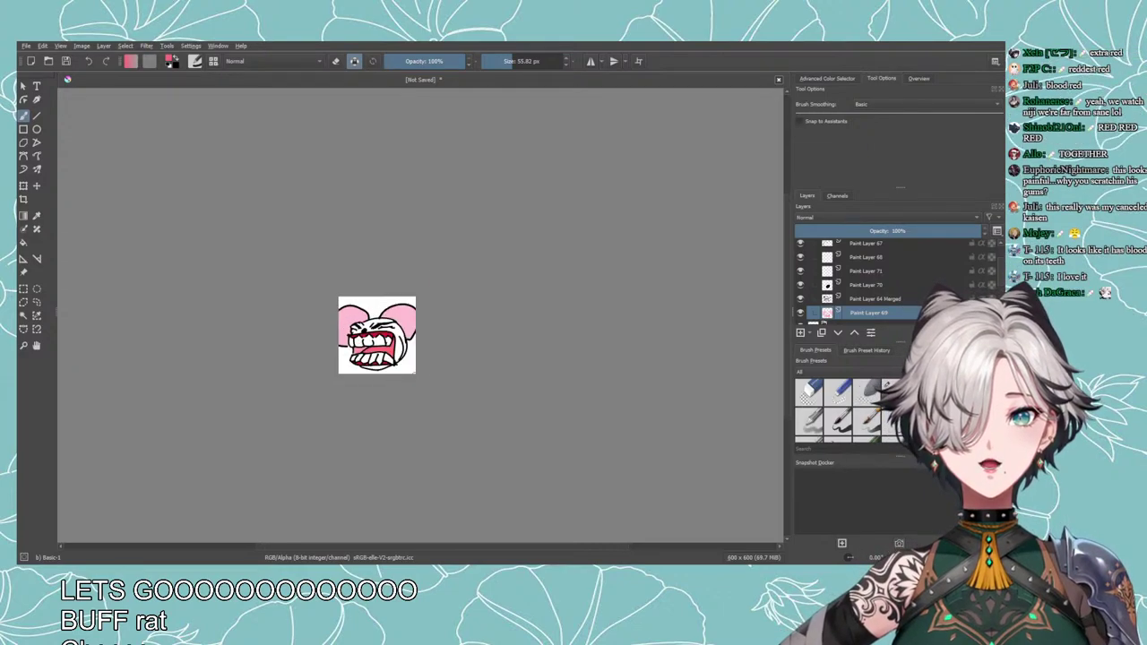
scroll(378, 371, up, 1)
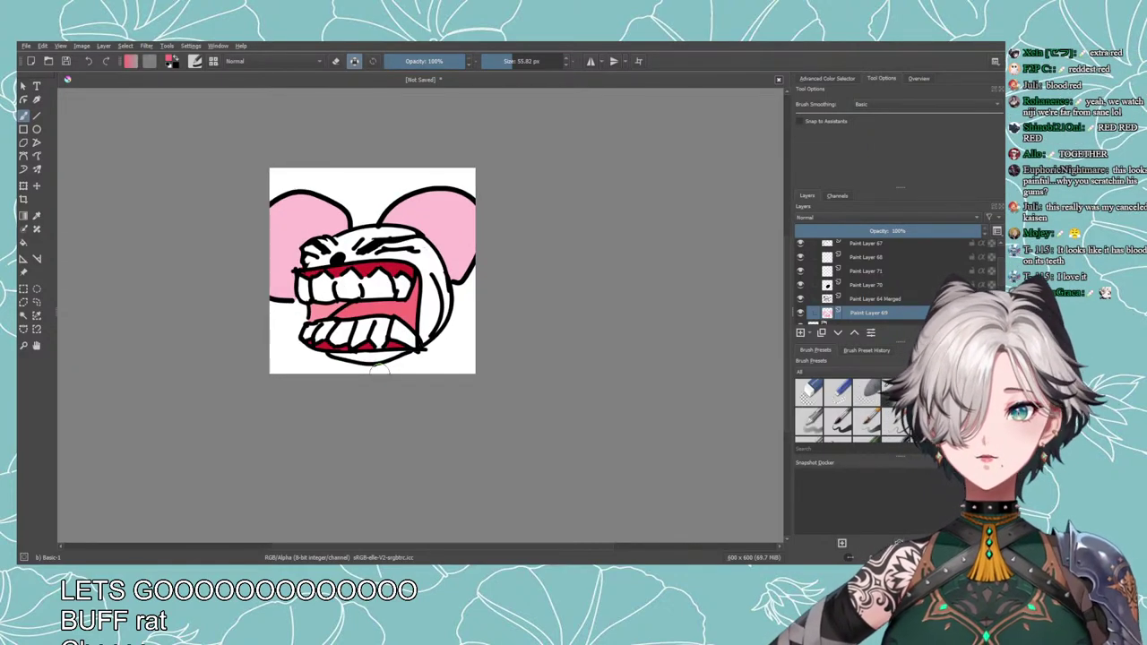
Examine the coloured shouting rat at small emote size and close up to judge the gum and tongue colours.
scroll(378, 370, down, 5)
scroll(377, 371, up, 1)
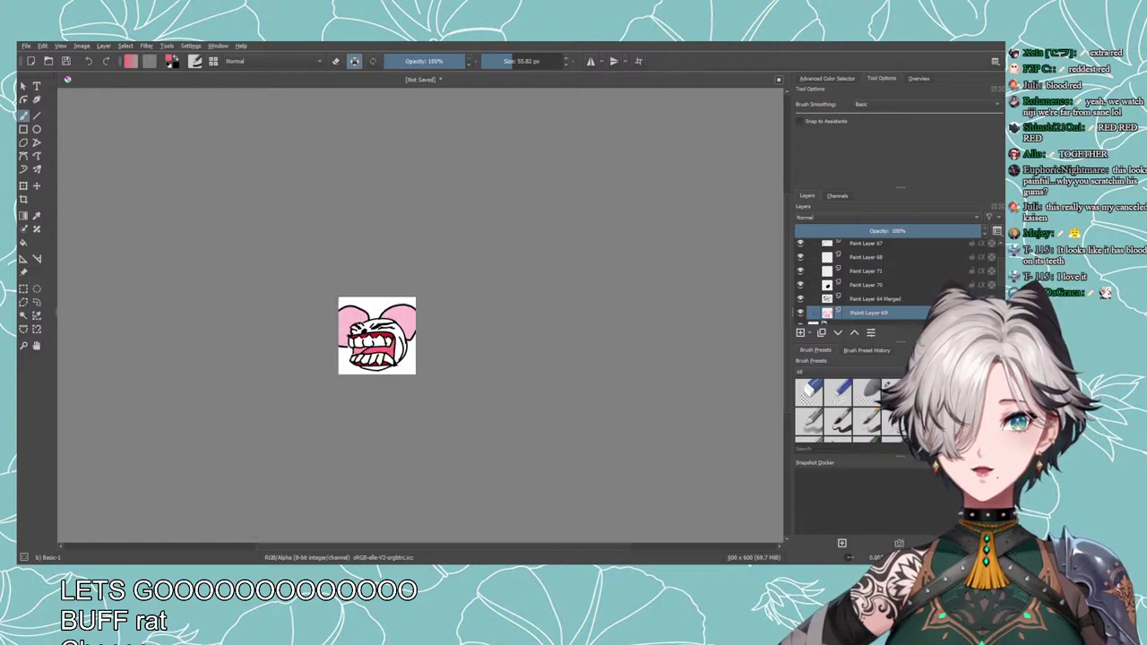
scroll(383, 368, up, 4)
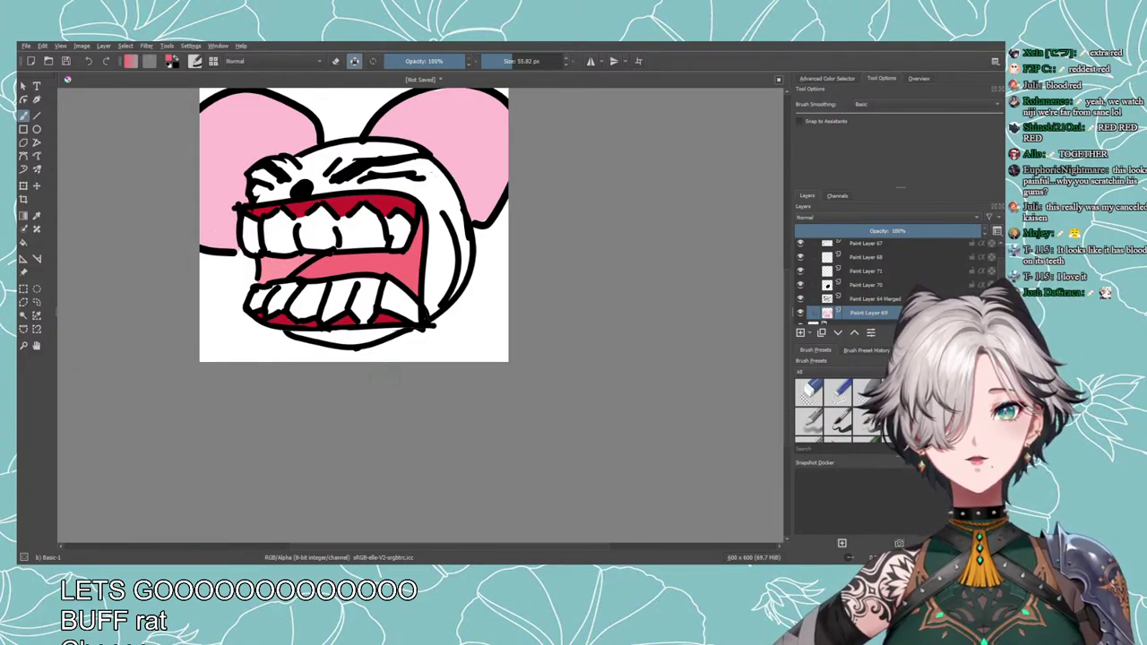
scroll(351, 333, down, 5)
scroll(353, 340, up, 4)
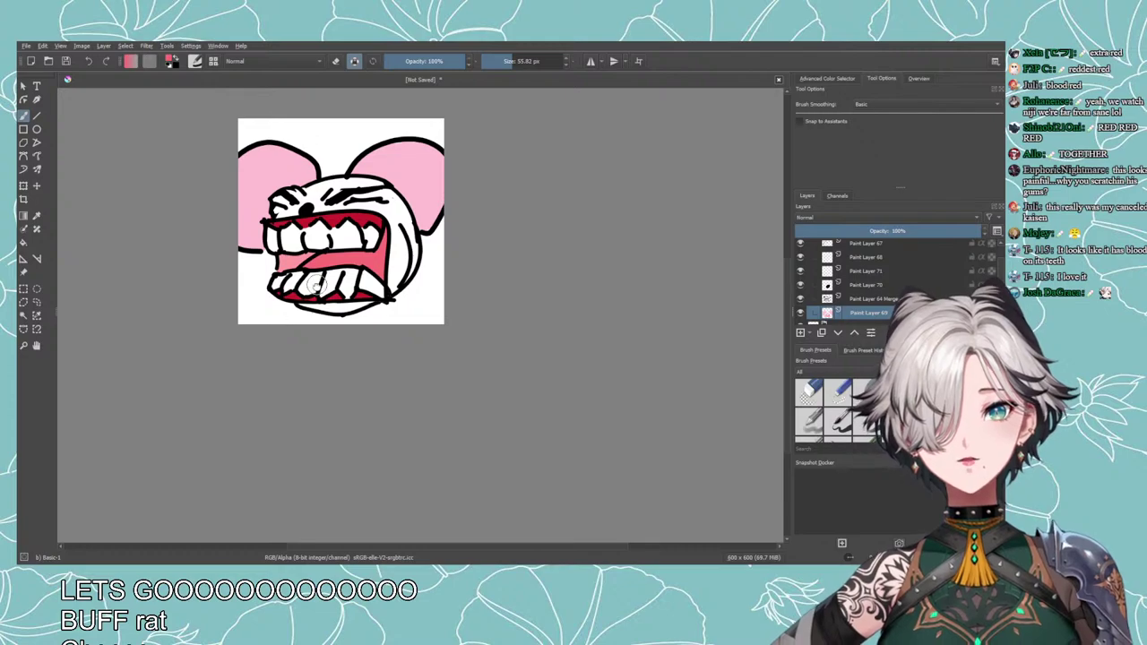
scroll(394, 359, up, 2)
scroll(421, 368, down, 2)
scroll(441, 380, up, 3)
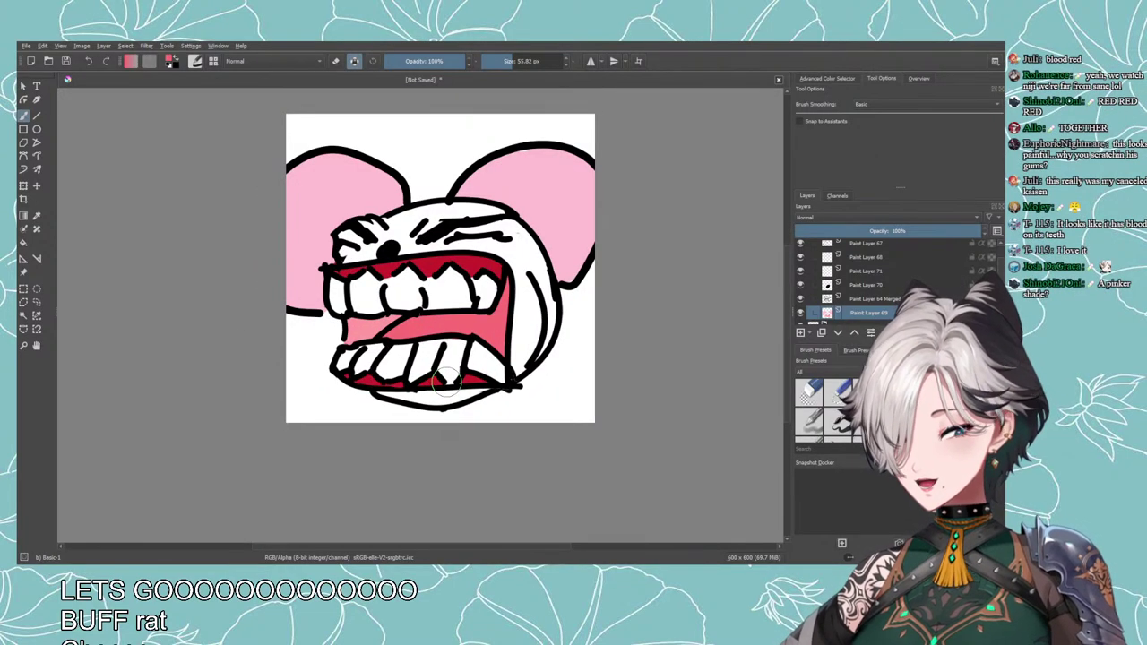
scroll(446, 380, down, 4)
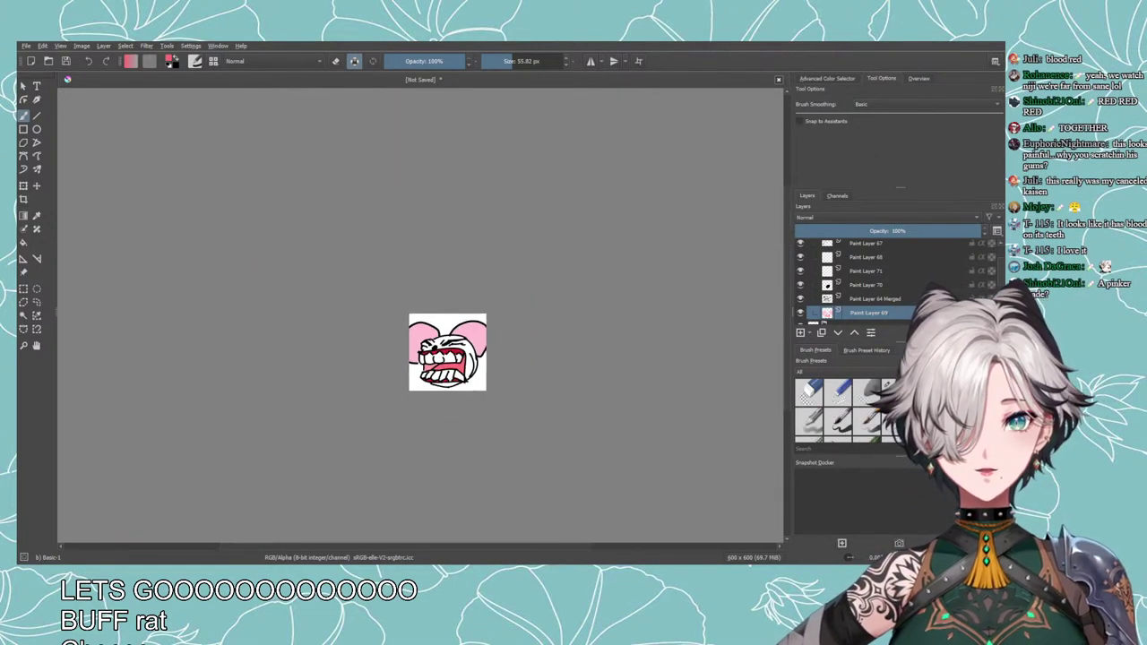
scroll(535, 385, up, 2)
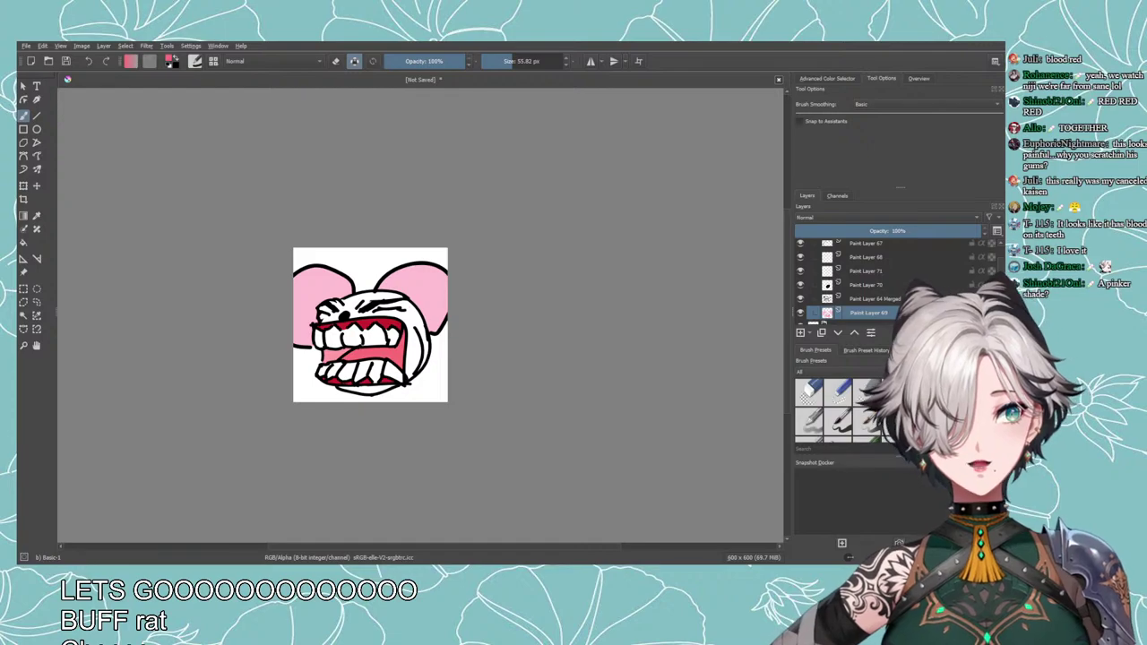
scroll(885, 280, up, 2)
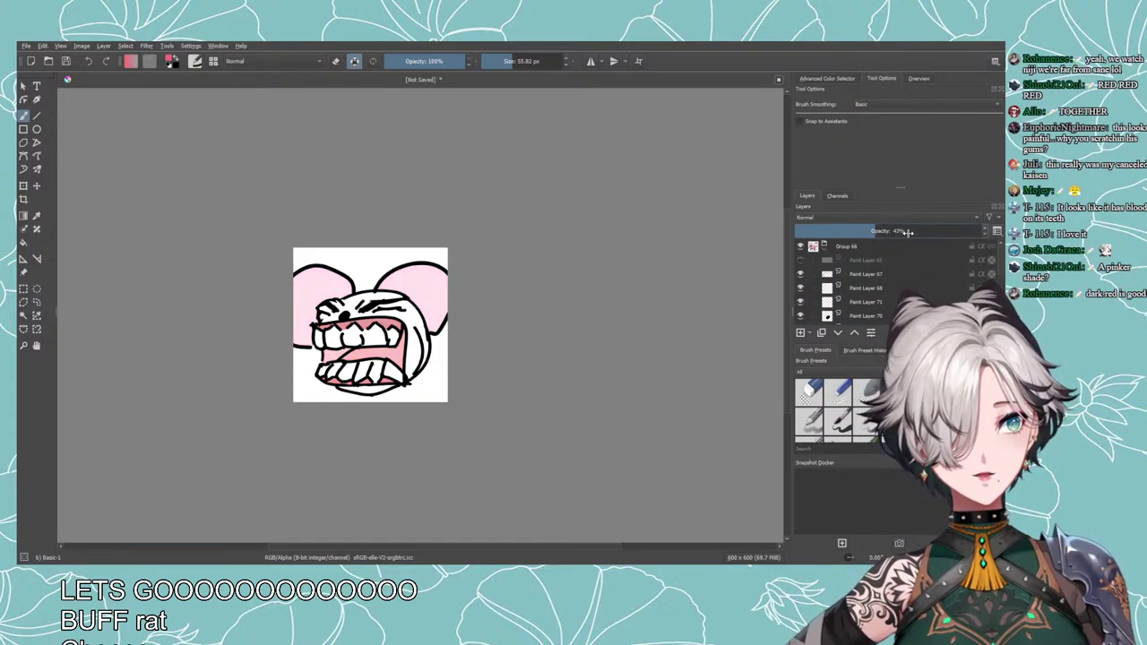
Collapse the shouting rat's Group 66 and move it into the Done1 group at 100% opacity.
drag(907, 232, 920, 246)
click(875, 247)
click(826, 252)
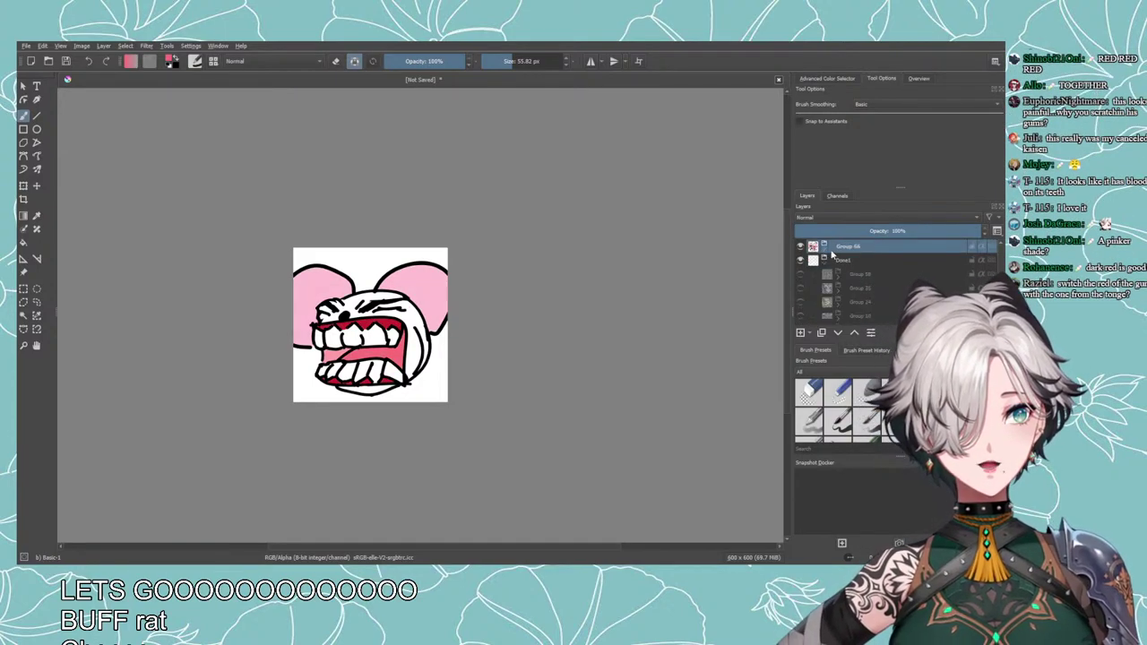
click(838, 335)
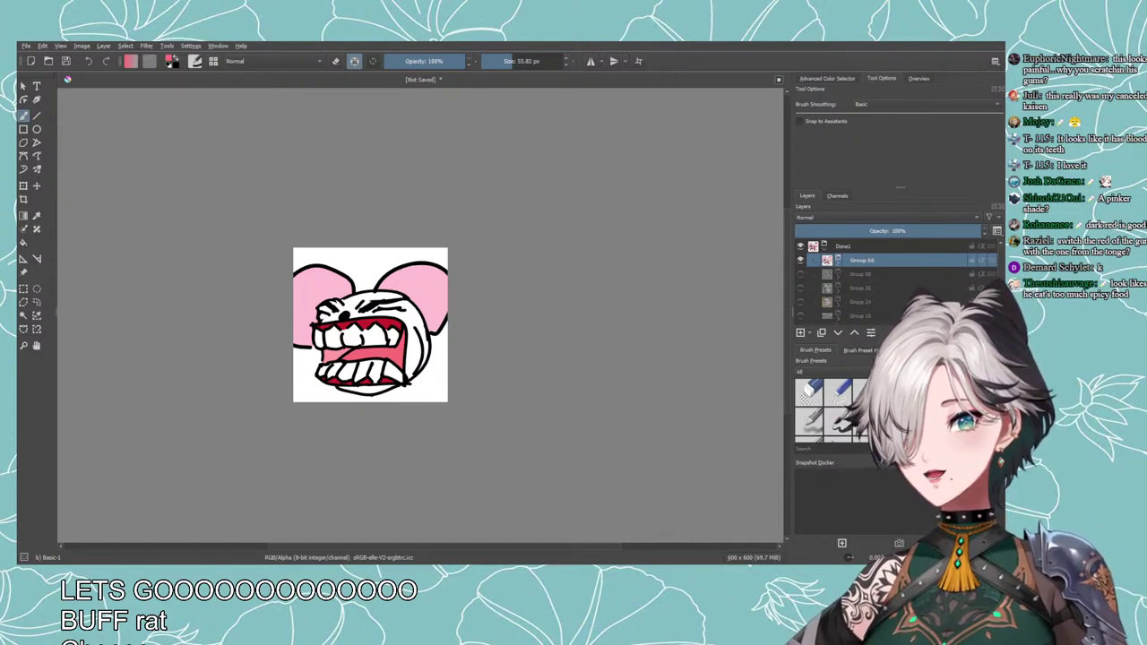
Hide the shouting rat's group and display the grey gorilla-bodied rat's group in its place.
scroll(370, 367, up, 2)
drag(371, 368, 394, 408)
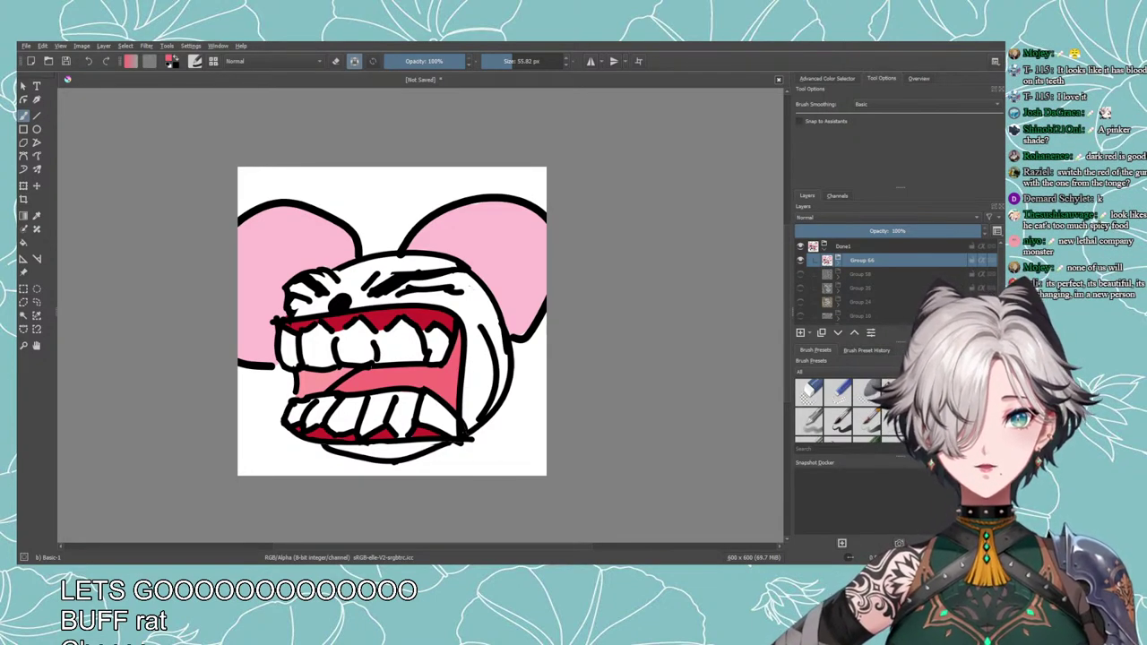
click(800, 259)
click(800, 273)
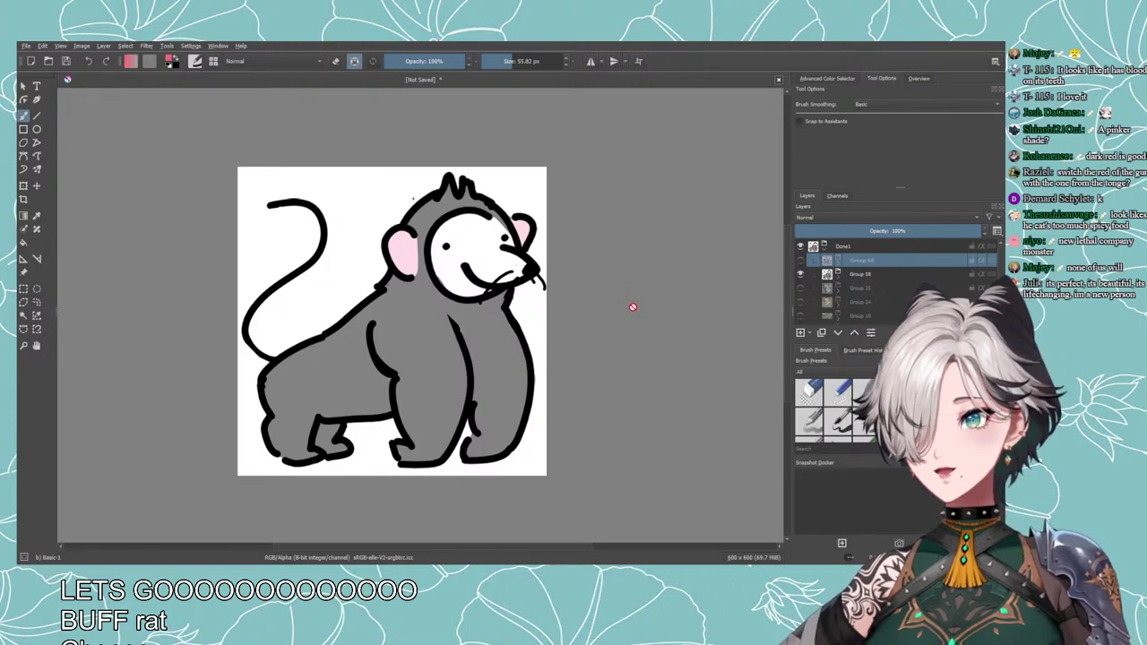
drag(632, 308, 610, 312)
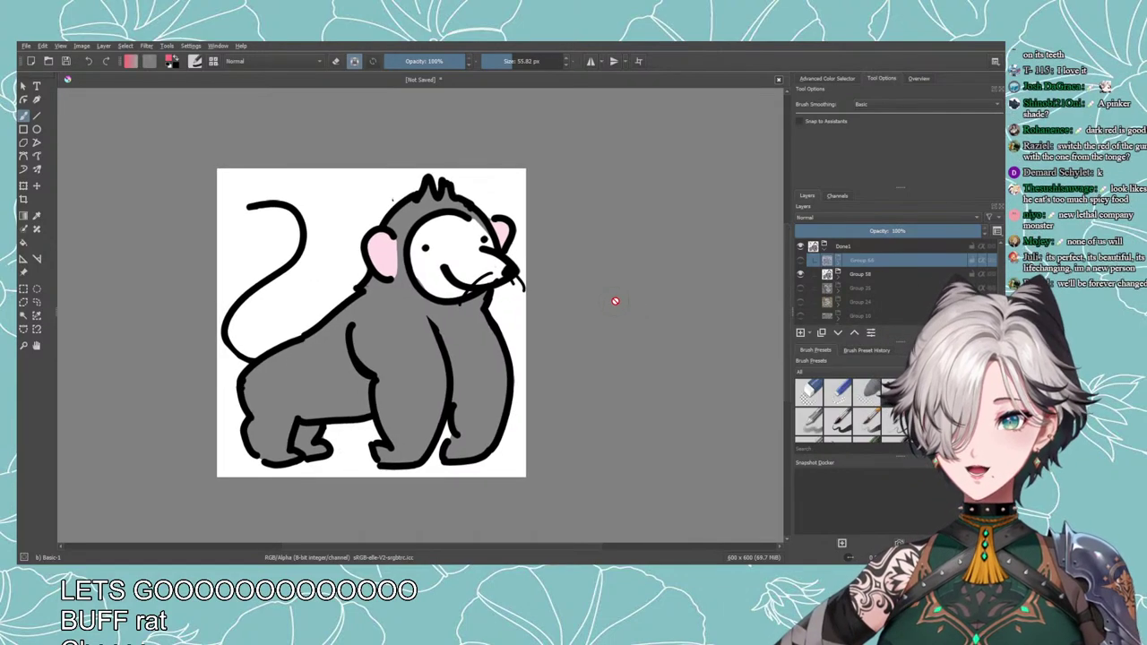
Review the crayon rat, the rat seen from behind and the suited rat by displaying their groups one at a time.
click(800, 274)
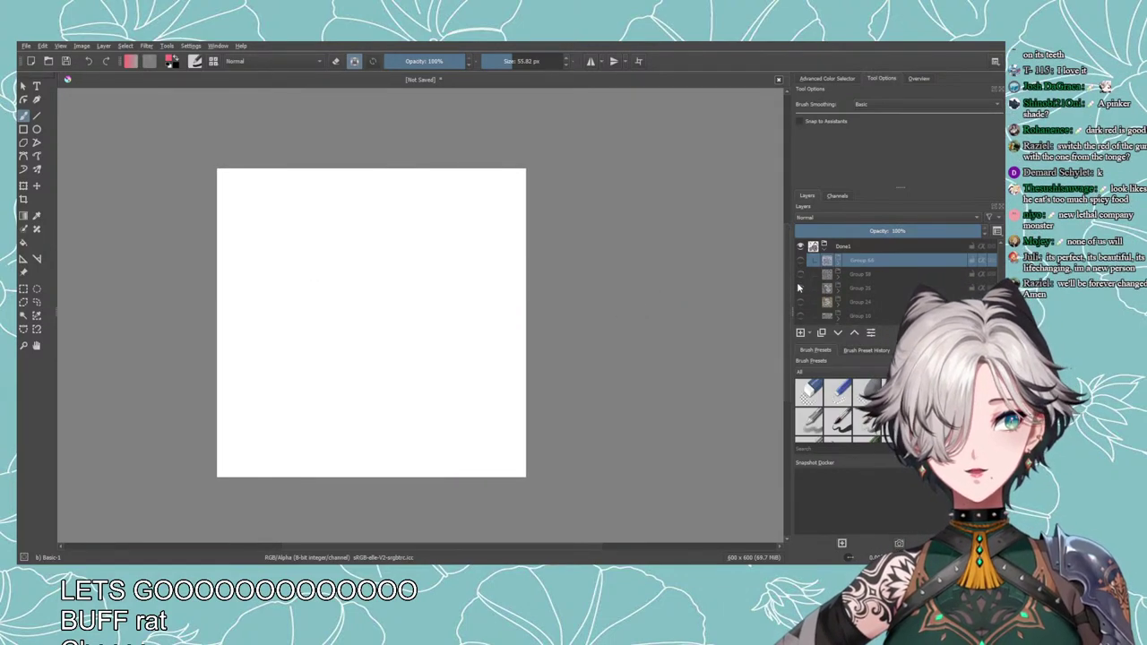
click(800, 288)
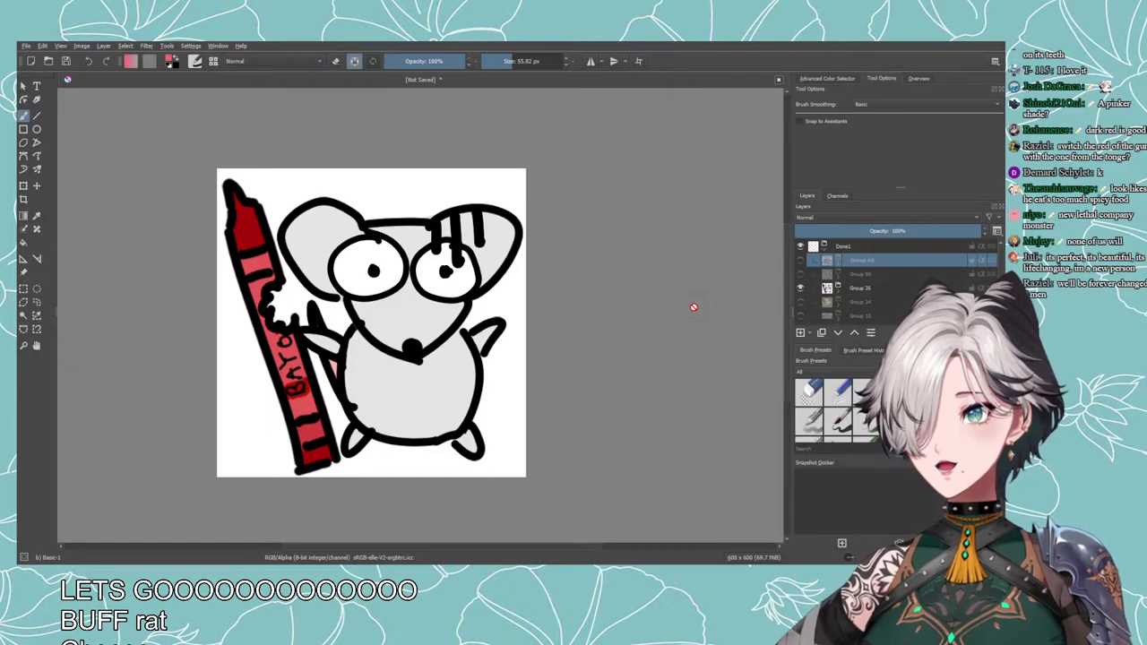
click(800, 287)
click(800, 302)
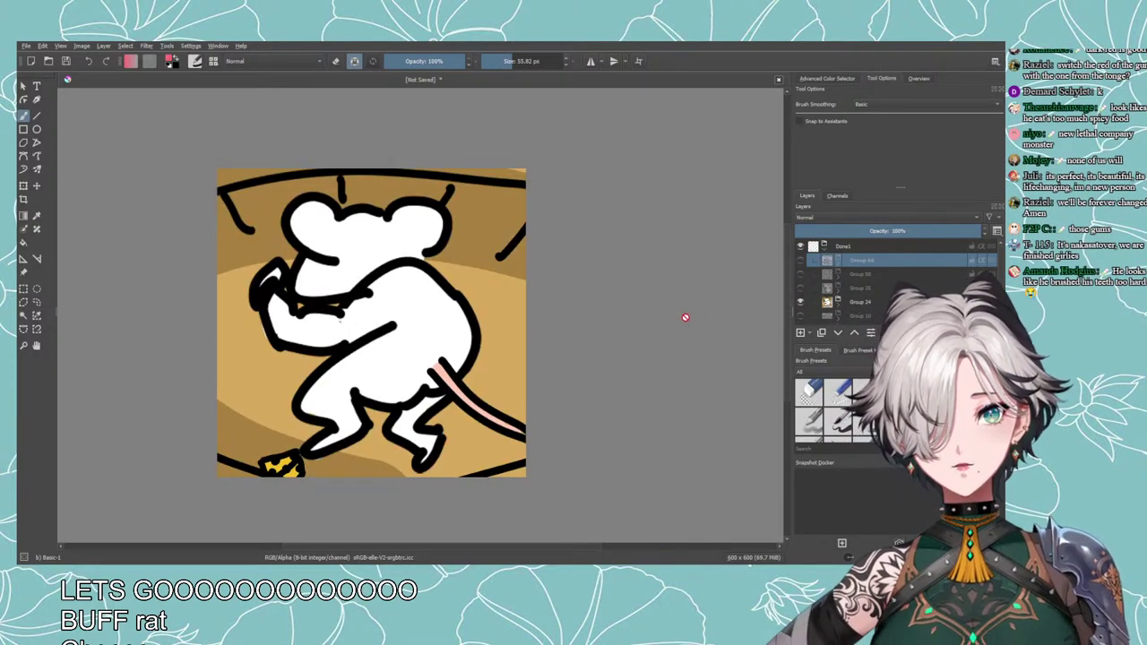
scroll(842, 309, down, 2)
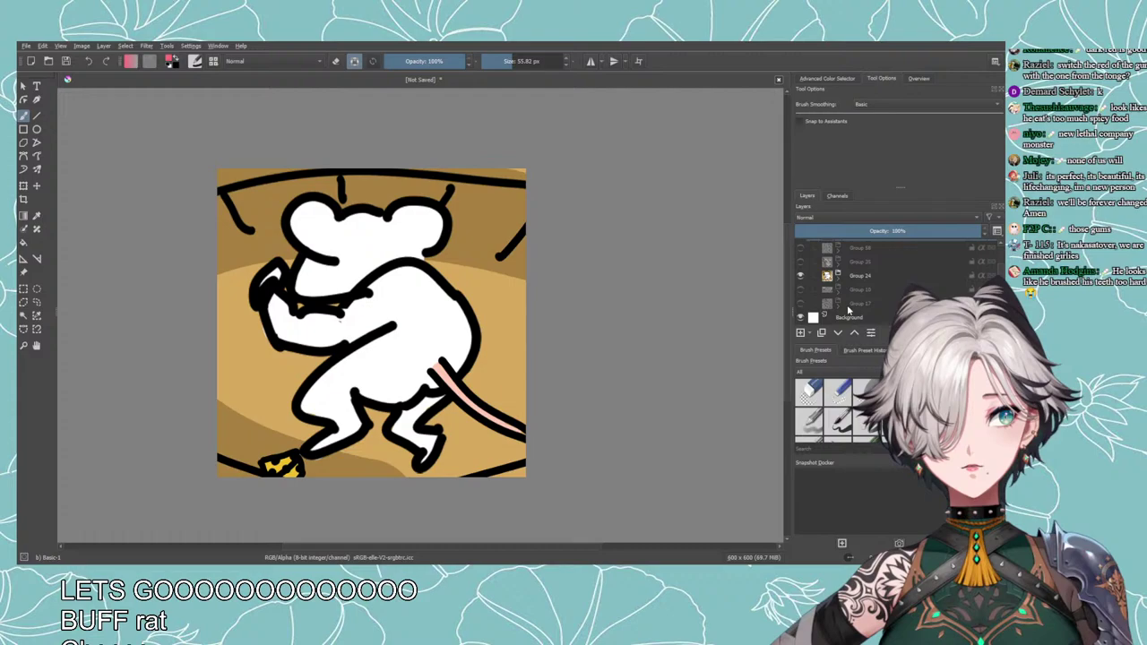
click(800, 276)
click(800, 289)
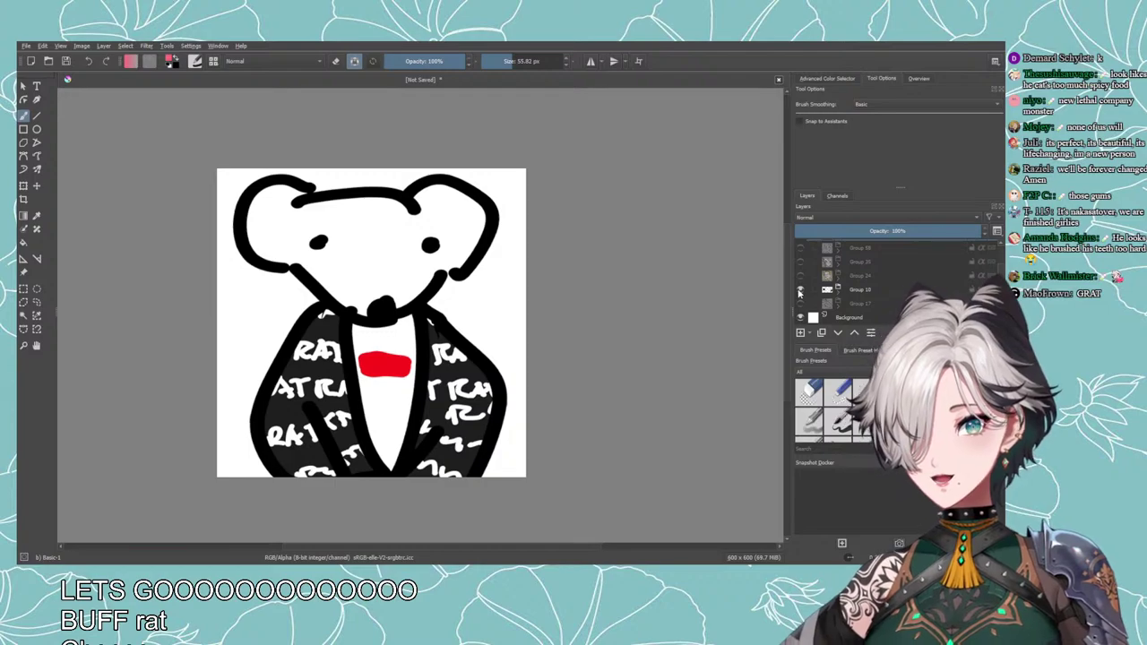
click(799, 290)
Show the lying rat's Group 17, expand it and check which layer holds the head by toggling Paint Layer 14.
click(800, 304)
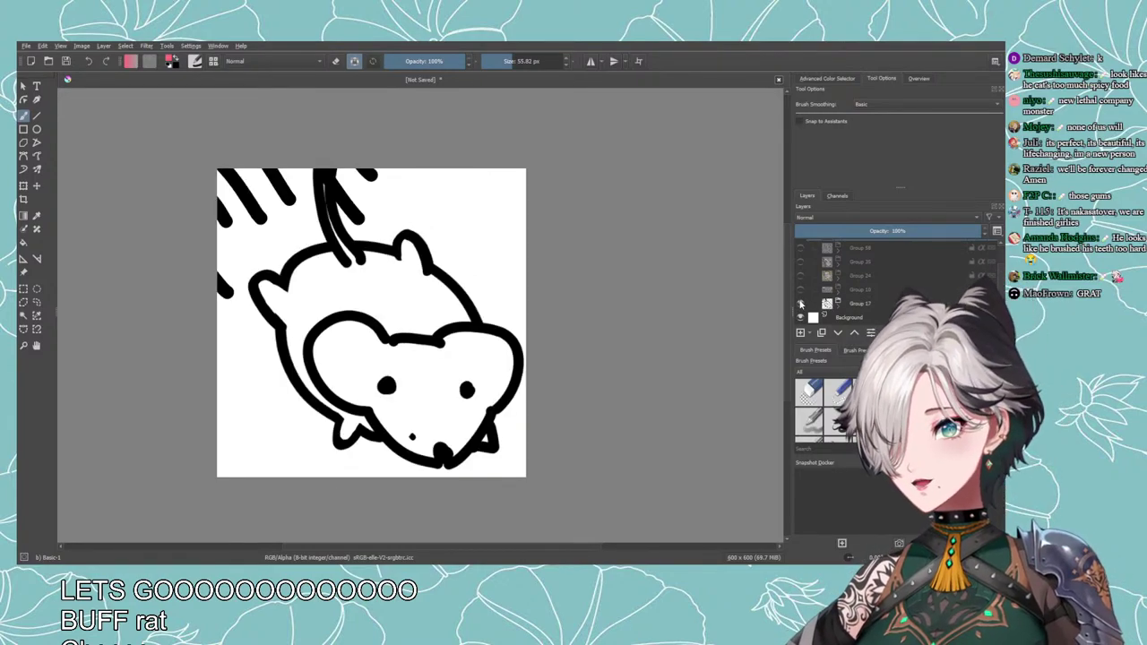
click(839, 307)
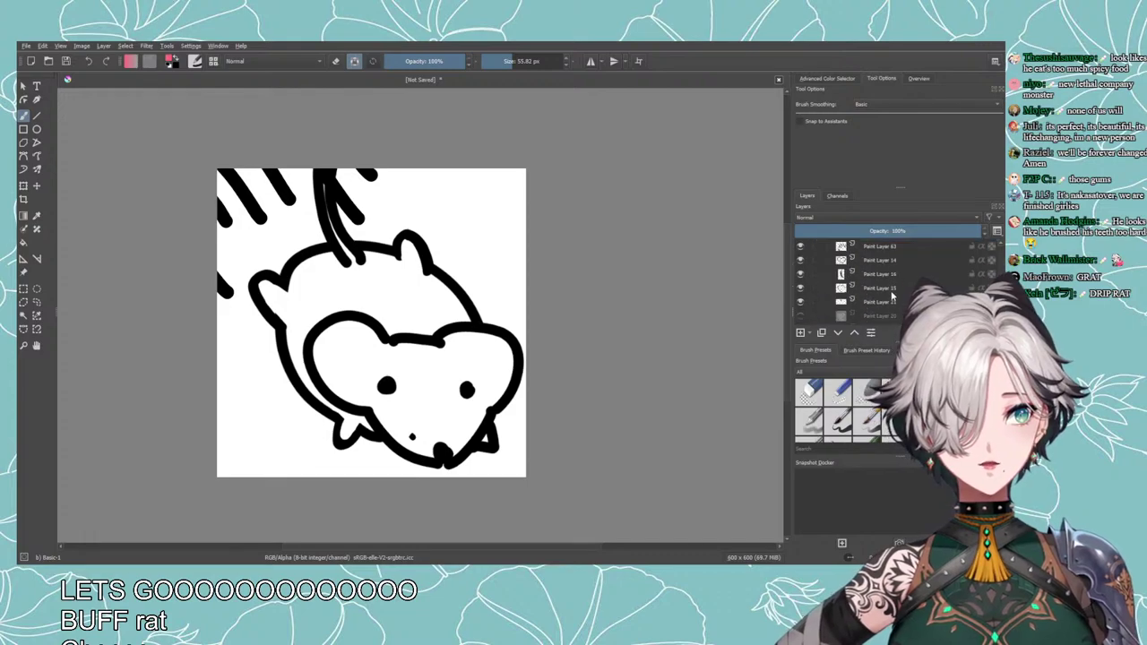
scroll(864, 285, up, 1)
click(868, 281)
click(800, 296)
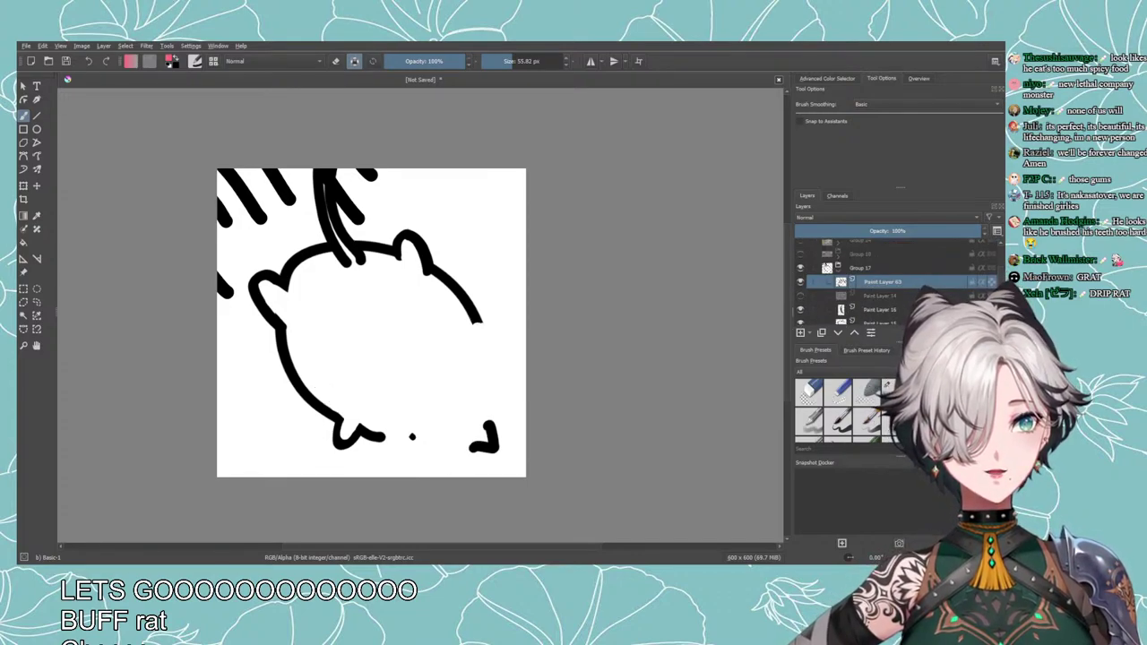
click(800, 294)
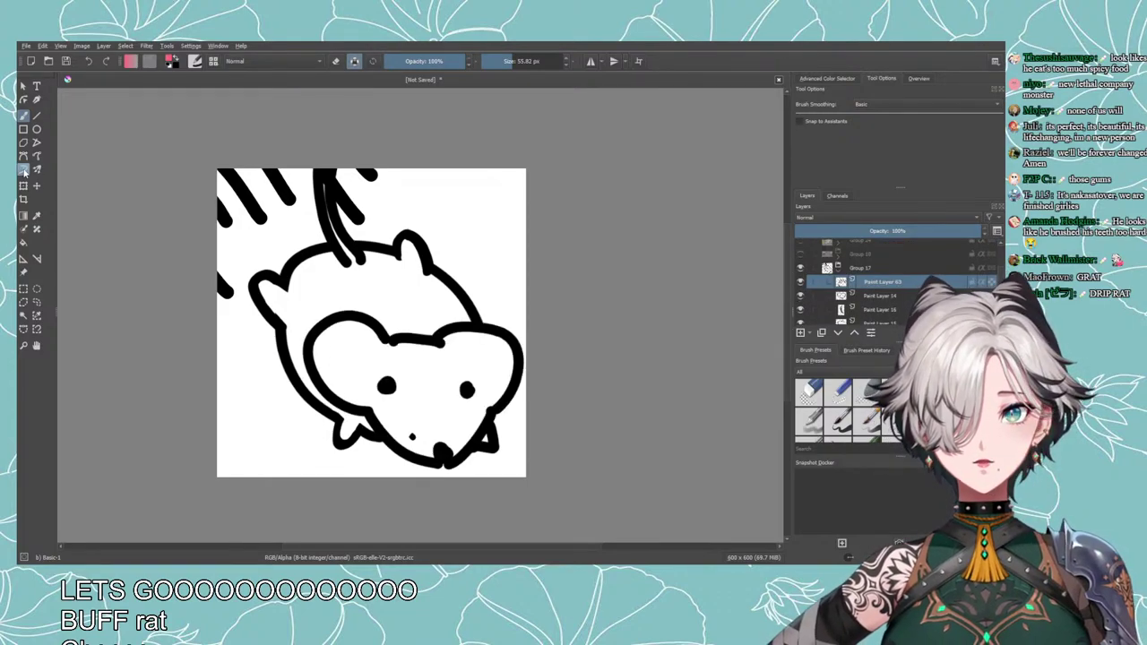
Adjust the lying rat's head on Paint Layer 14 slightly with a free transform and check it at emote size.
key(ctrl+t)
click(874, 295)
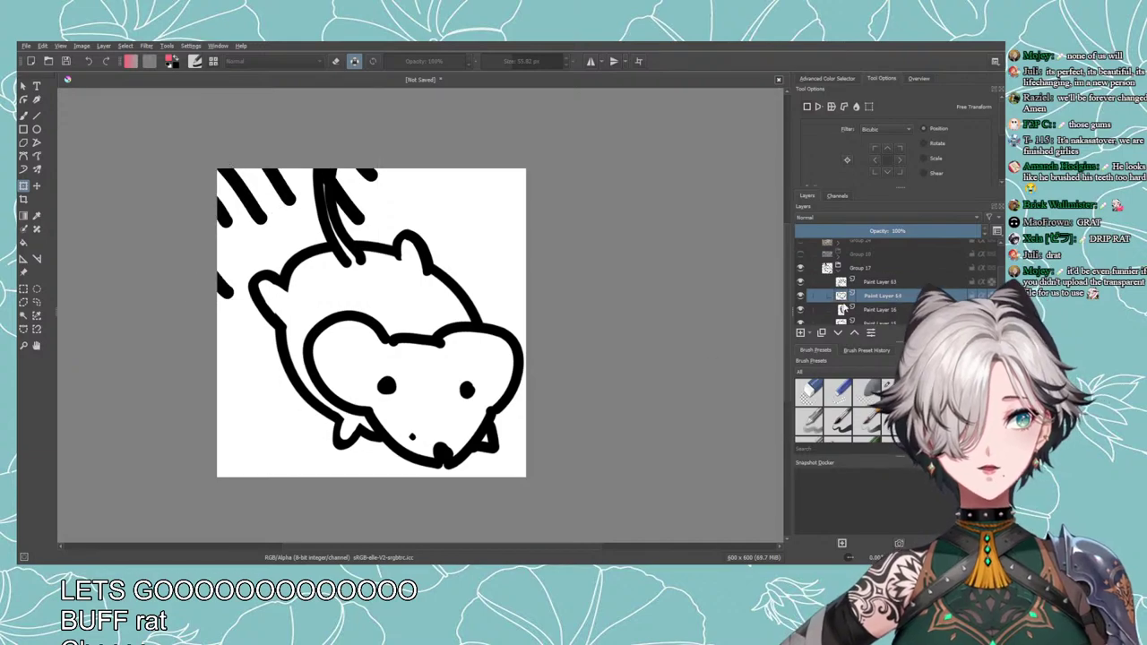
click(536, 414)
drag(518, 412, 521, 399)
key(Return)
scroll(605, 407, down, 1)
scroll(605, 409, down, 2)
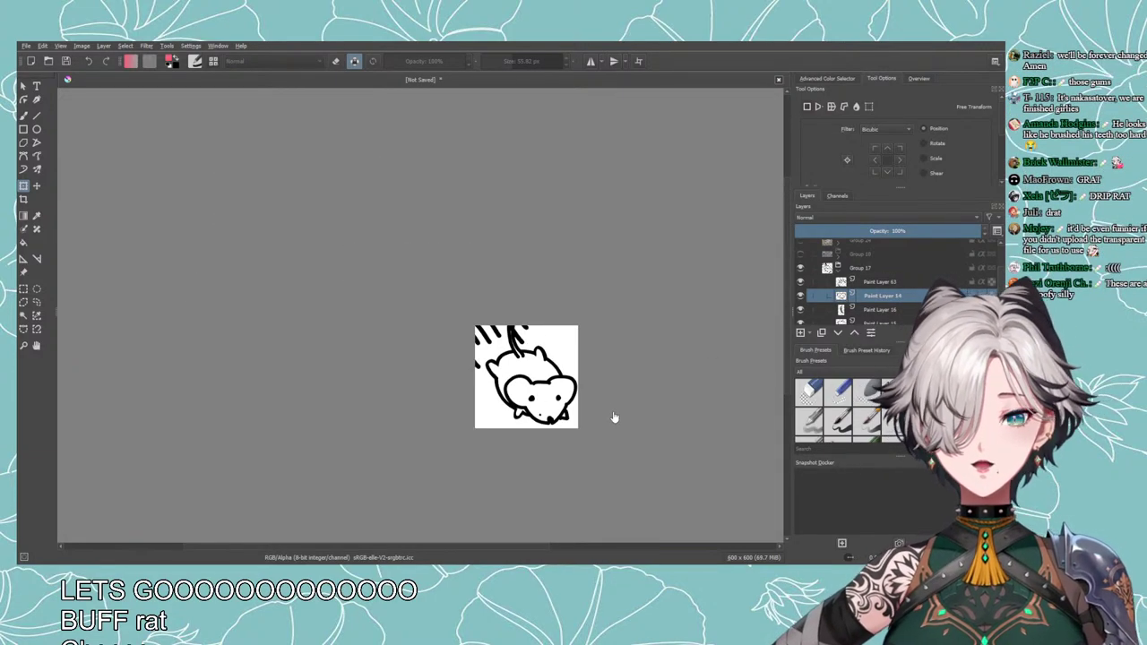
Collapse Group 17 and hide it, so the lying rat drawing is no longer shown.
scroll(615, 417, up, 3)
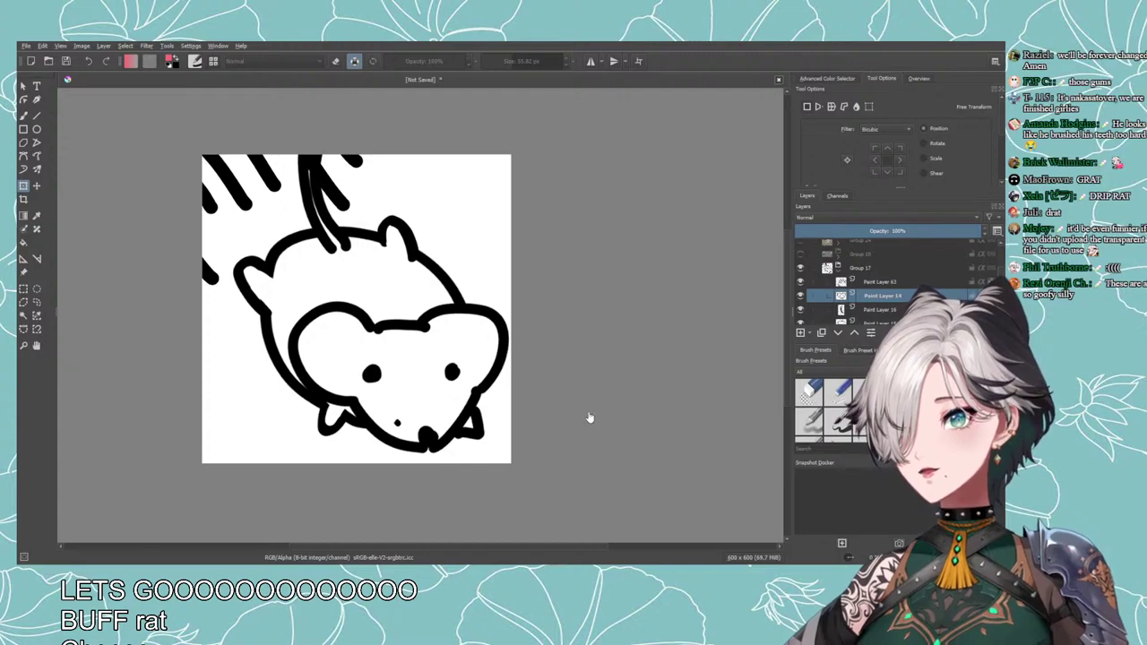
click(839, 269)
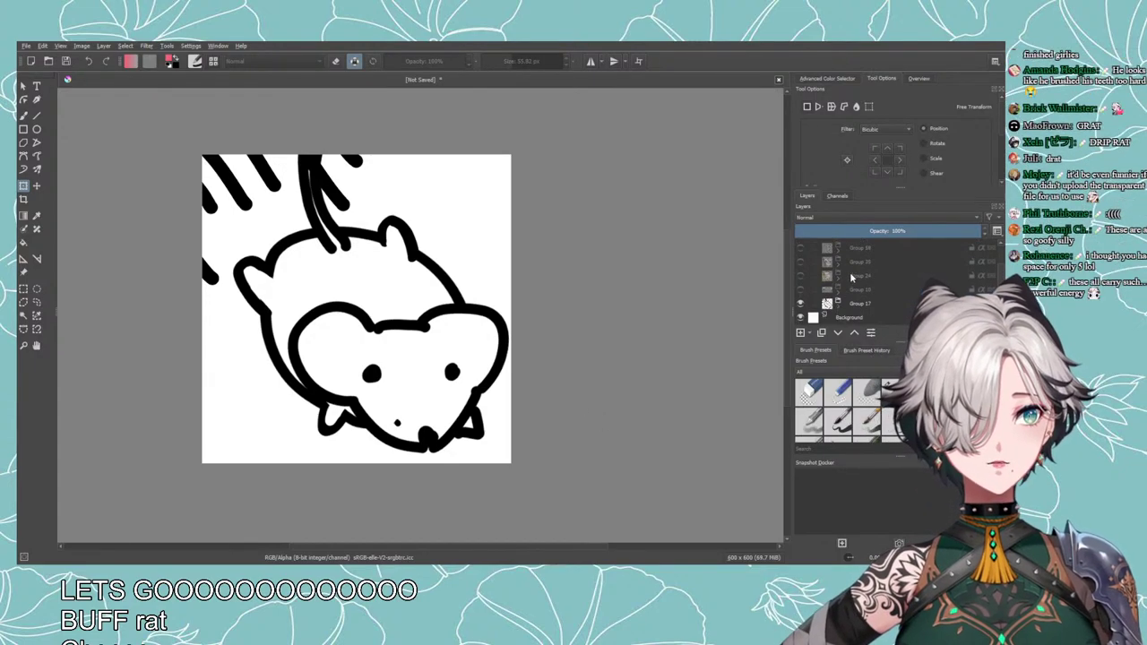
click(800, 303)
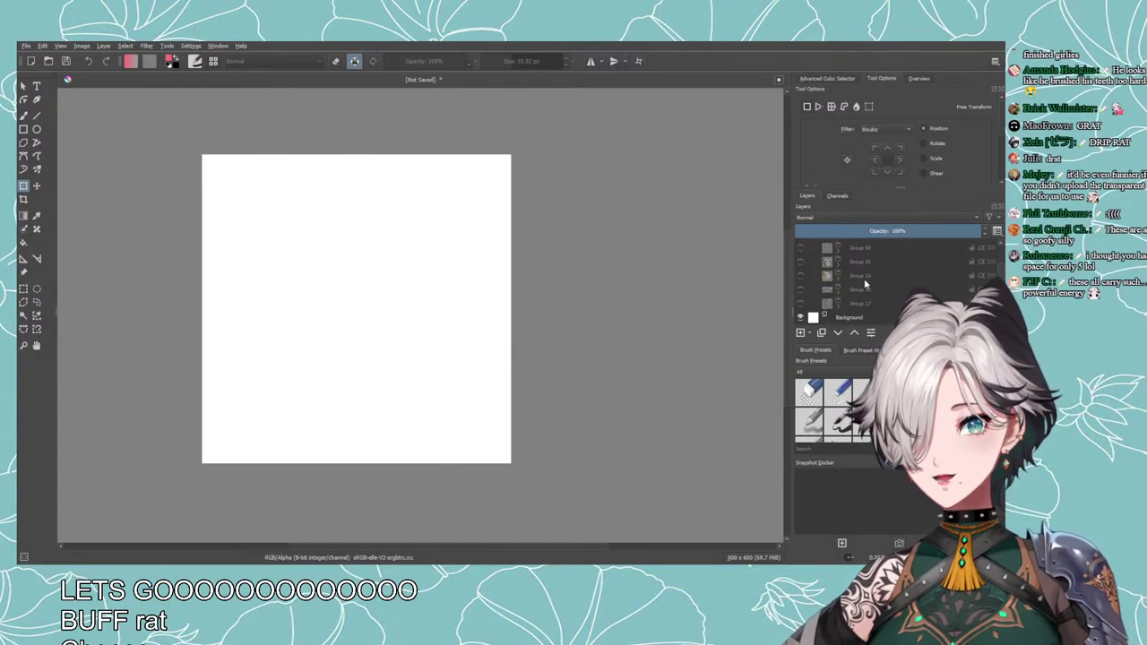
Show Group 24 to inspect its drawing at different sizes, and hide the group again.
click(800, 275)
scroll(665, 287, down, 5)
drag(638, 298, 542, 318)
scroll(543, 303, up, 6)
scroll(853, 266, up, 2)
click(800, 302)
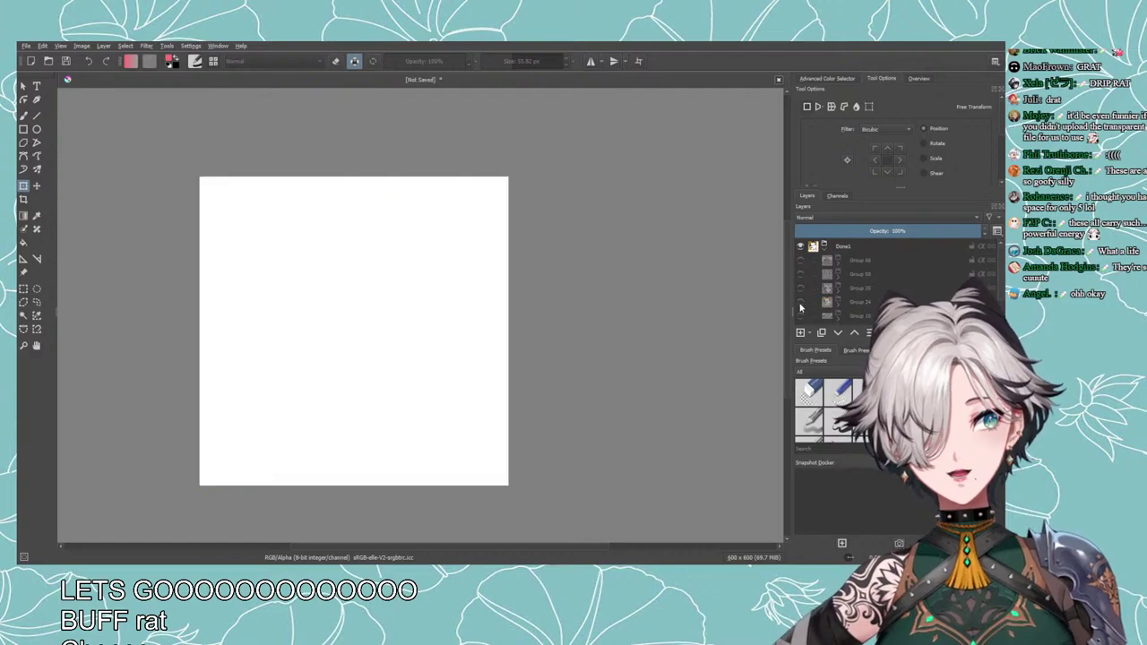
Show Group 66 and examine the screaming rat drawing at small and large sizes.
click(800, 260)
scroll(565, 307, down, 2)
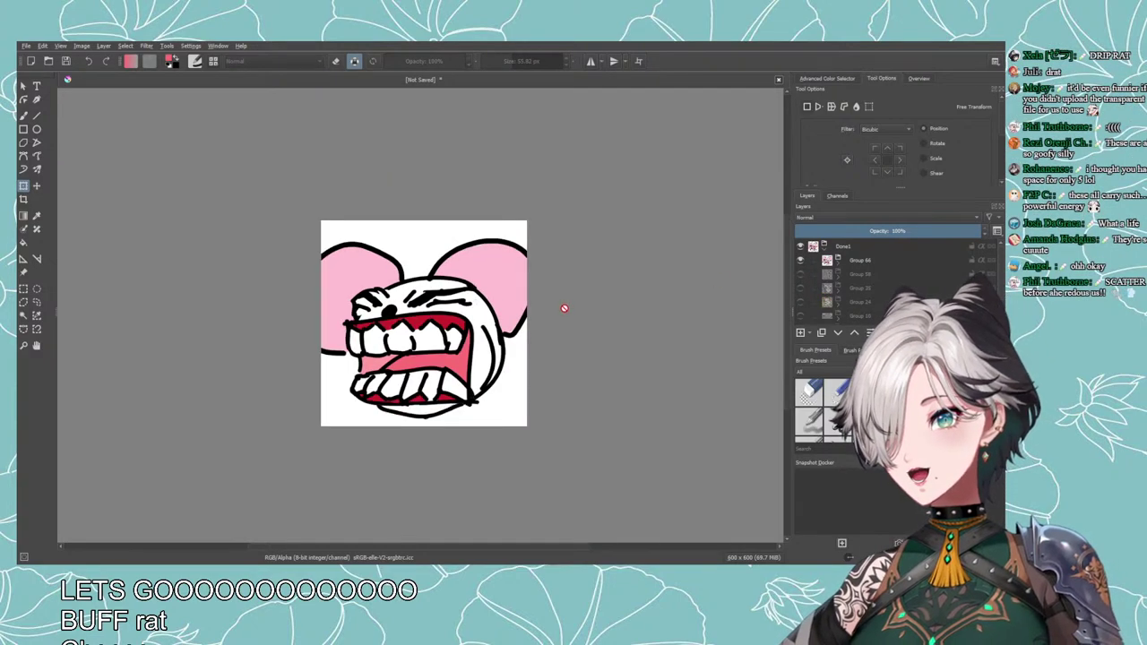
scroll(564, 307, up, 2)
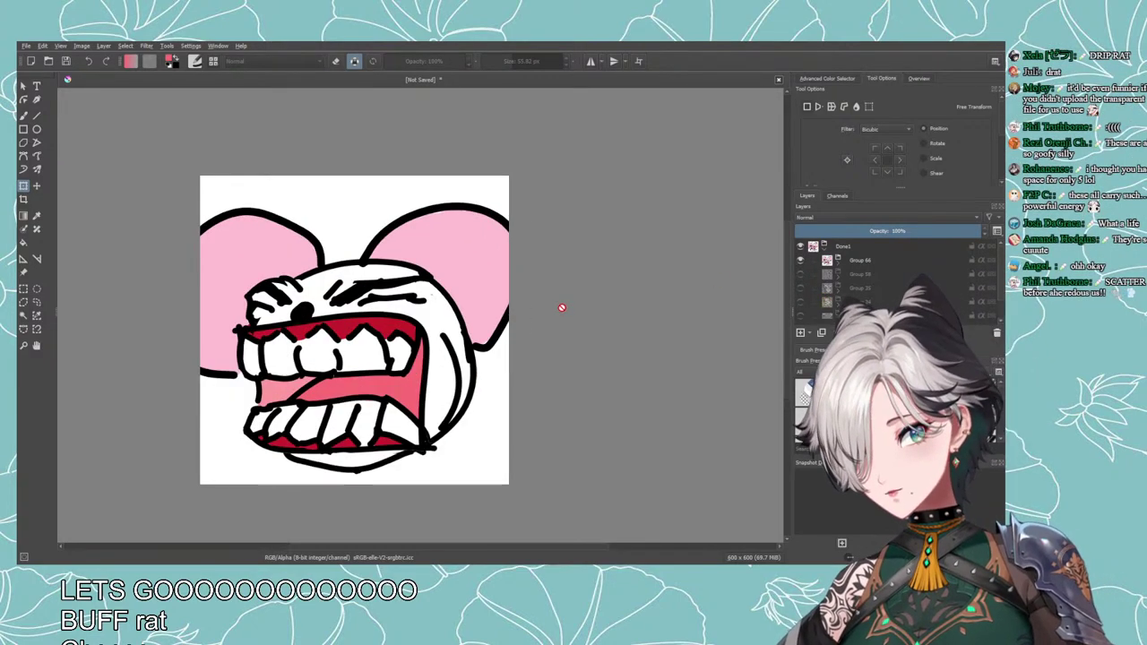
scroll(561, 306, down, 1)
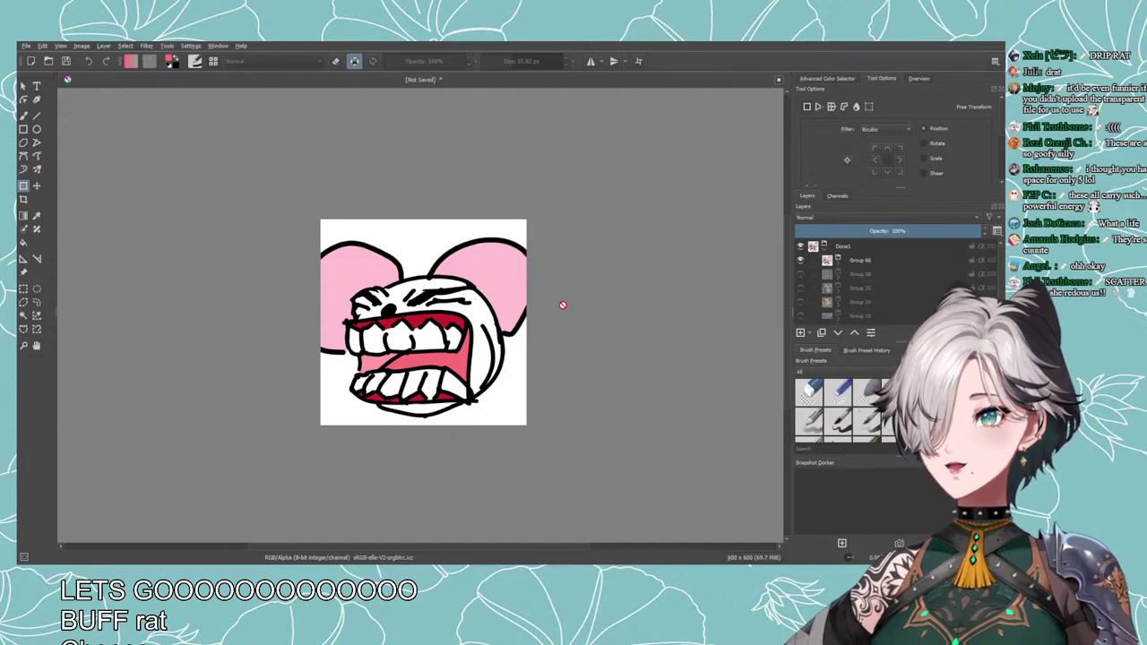
scroll(562, 305, down, 5)
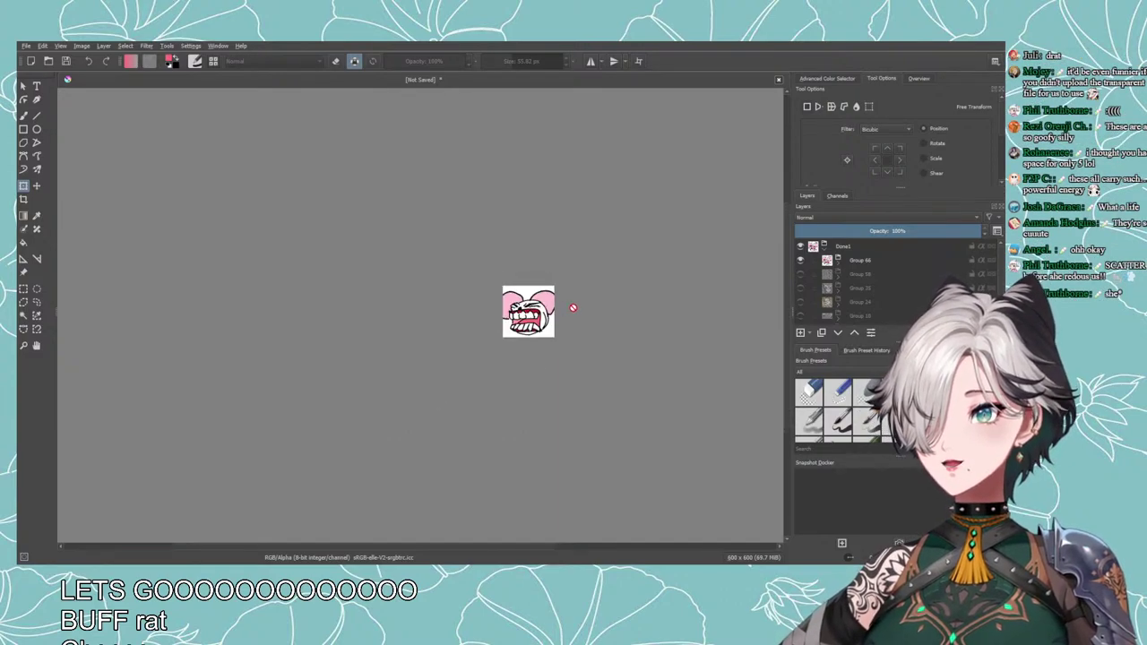
scroll(576, 308, up, 2)
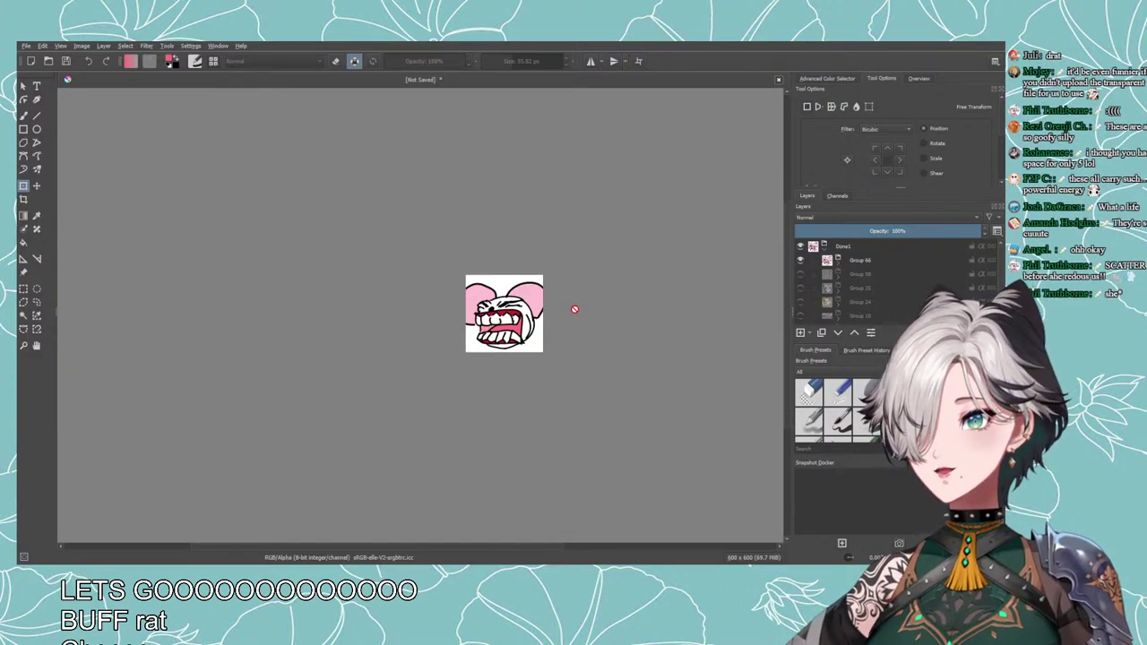
scroll(573, 309, up, 3)
scroll(563, 310, up, 1)
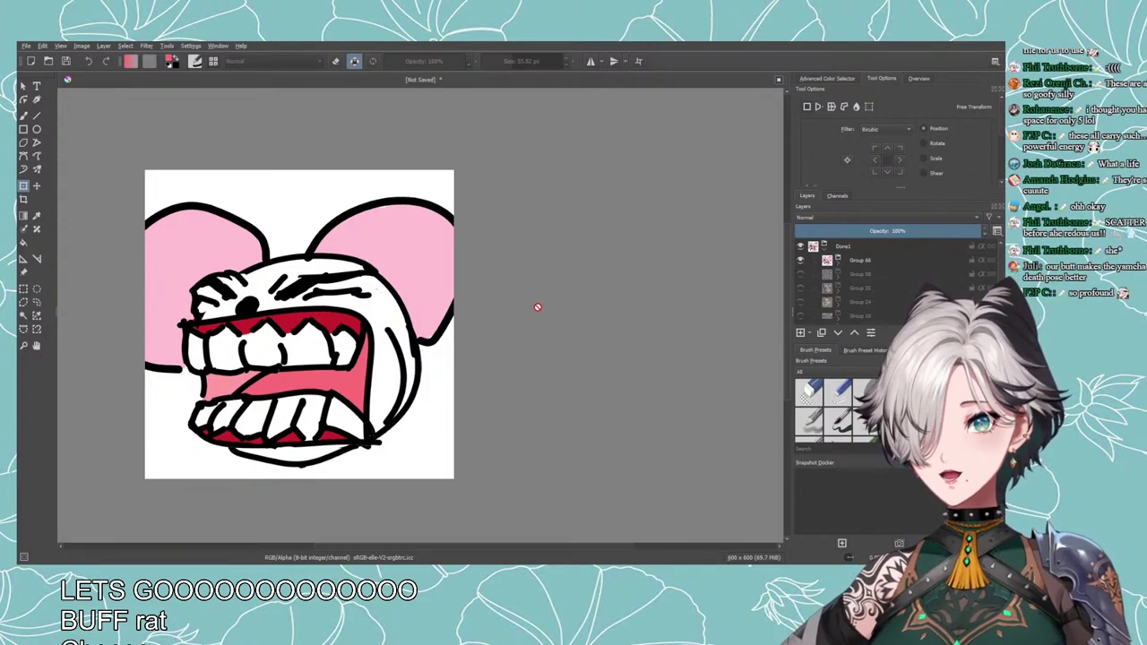
Expand Group 66 and thicken the line art on Paint Layer 64 Merged with a black outline layer style.
click(838, 263)
scroll(842, 271, down, 2)
scroll(841, 271, down, 1)
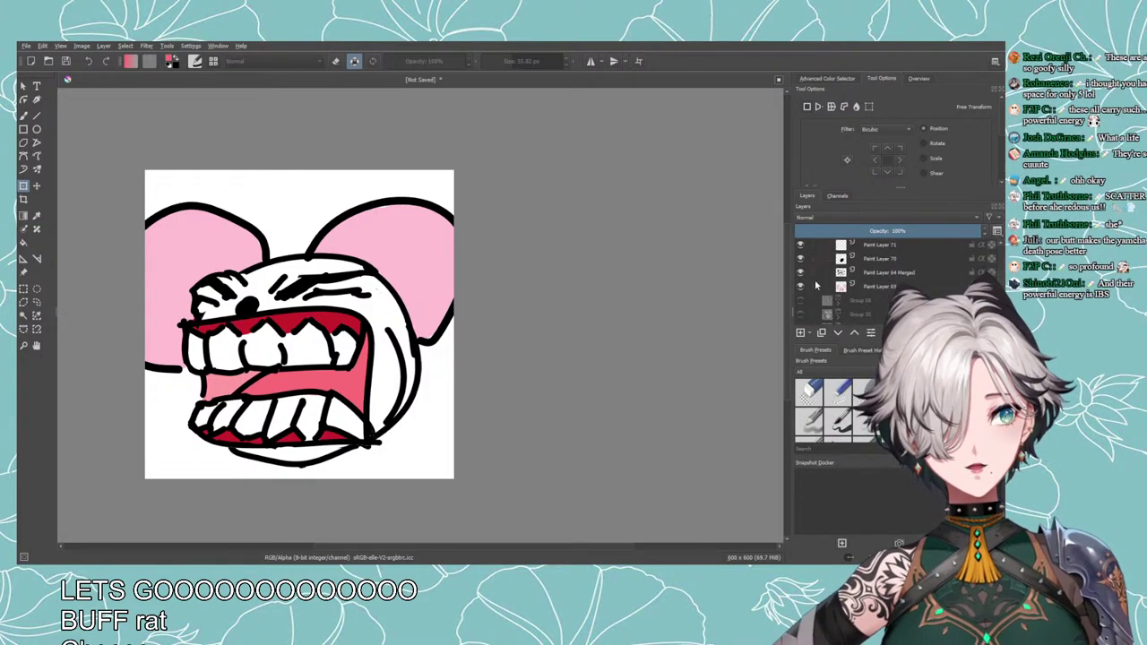
click(799, 272)
click(799, 273)
click(870, 274)
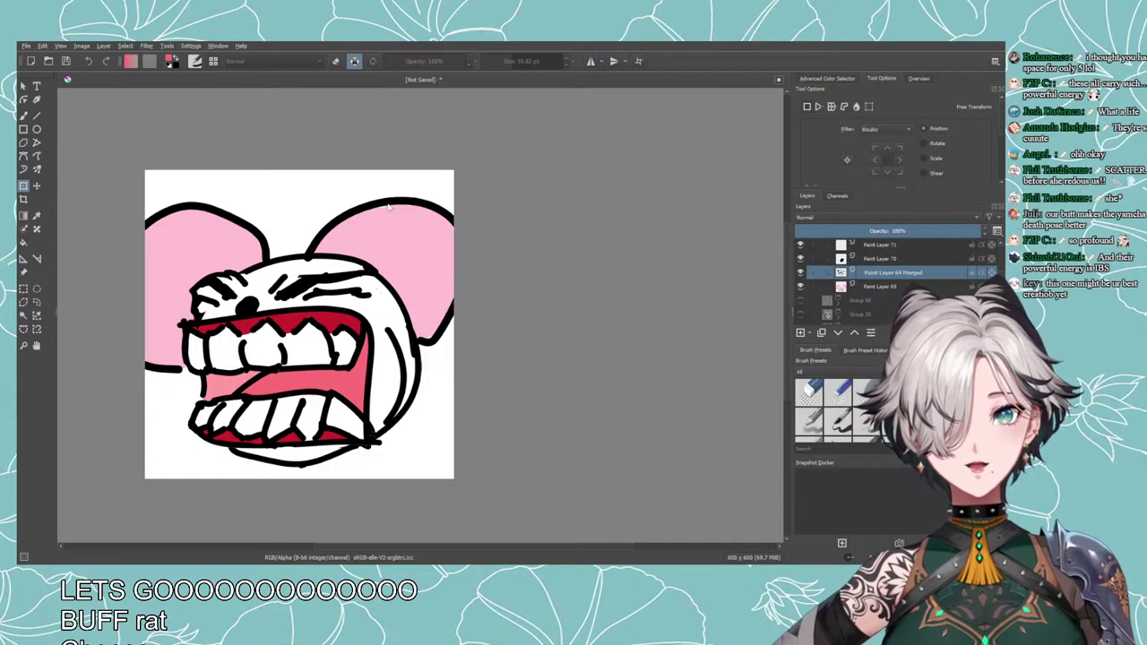
key(ctrl+z)
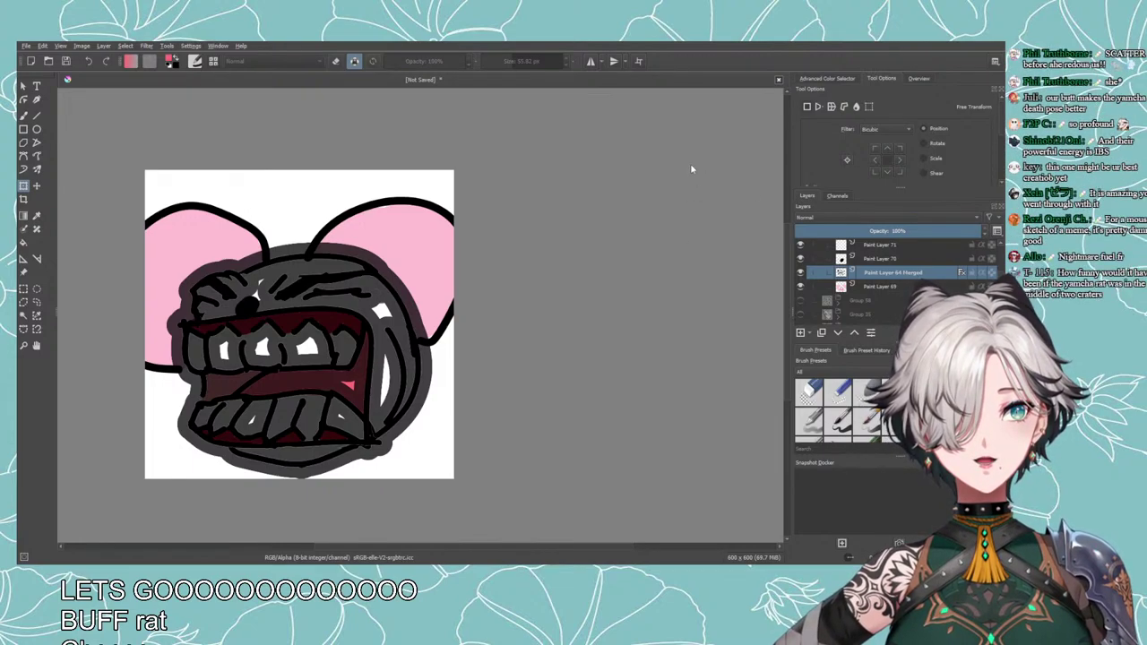
key(ctrl+z)
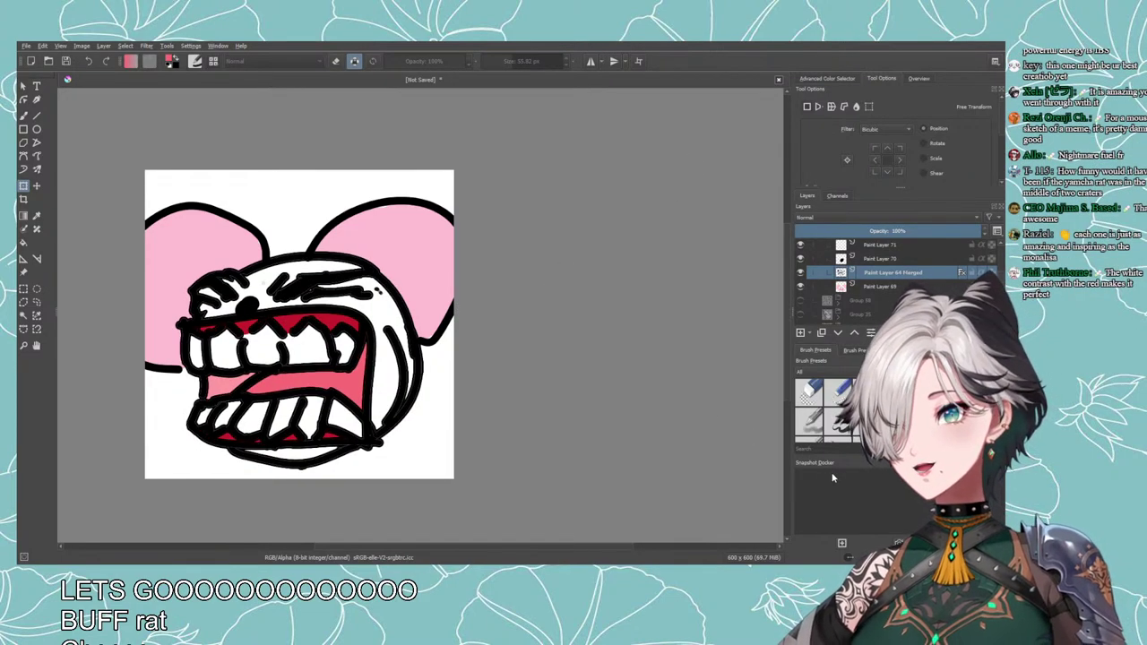
Erase the stray dots beside the rat's squinting eye on Paint Layer 64 Merged with the brush in eraser mode.
scroll(682, 383, down, 4)
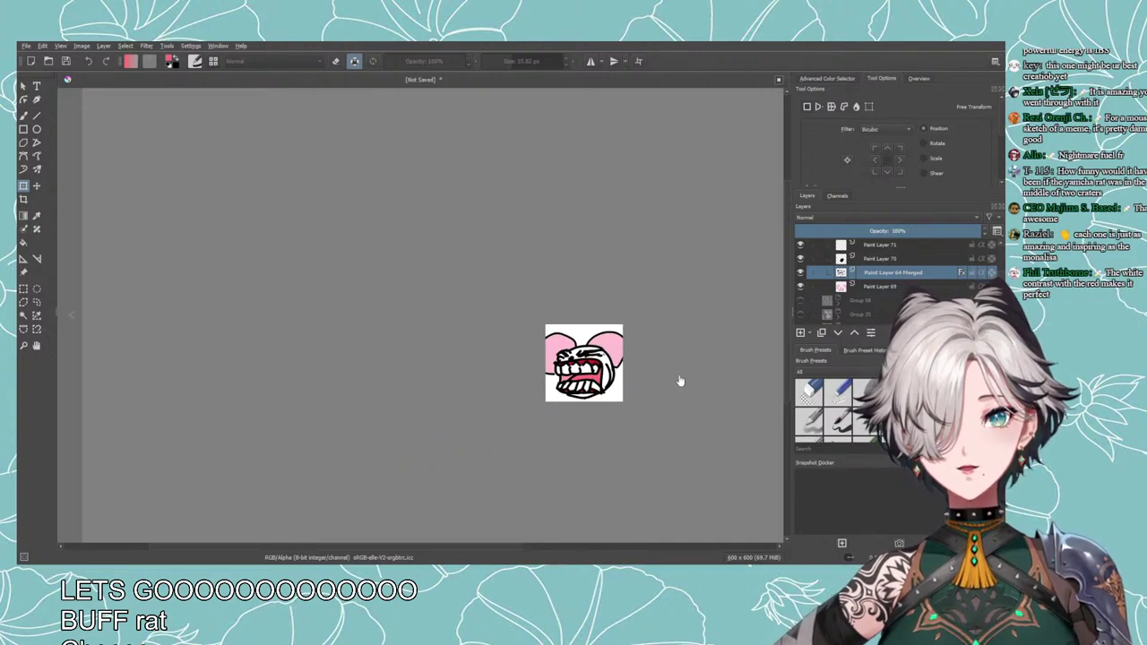
drag(668, 379, 586, 384)
scroll(610, 380, up, 2)
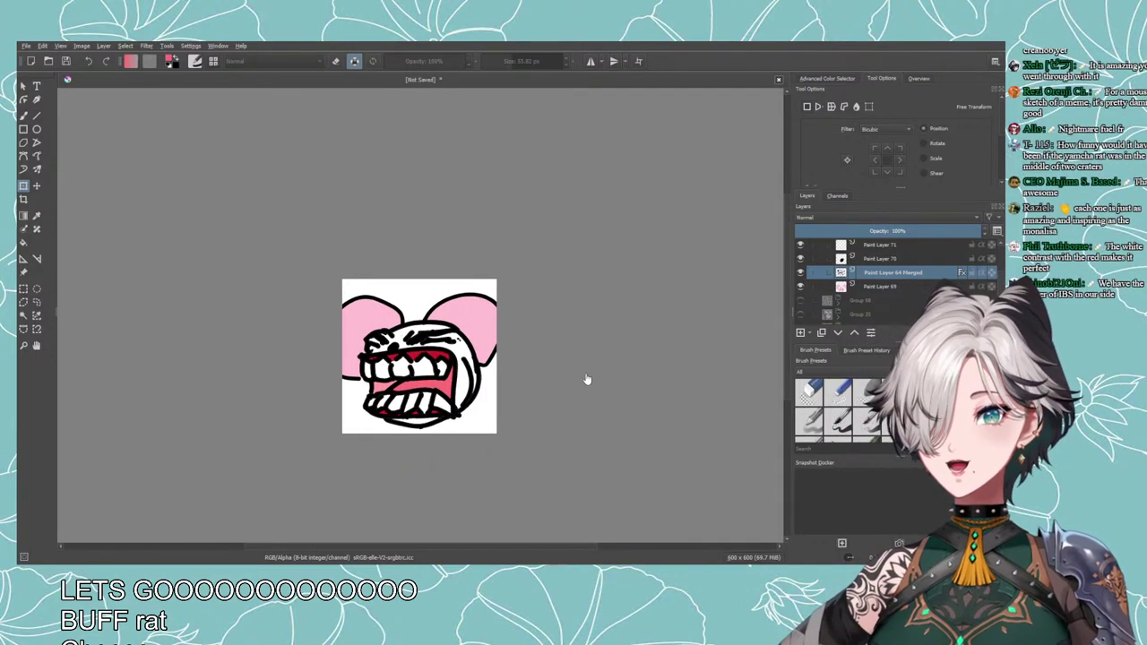
scroll(587, 374, down, 2)
scroll(588, 374, up, 4)
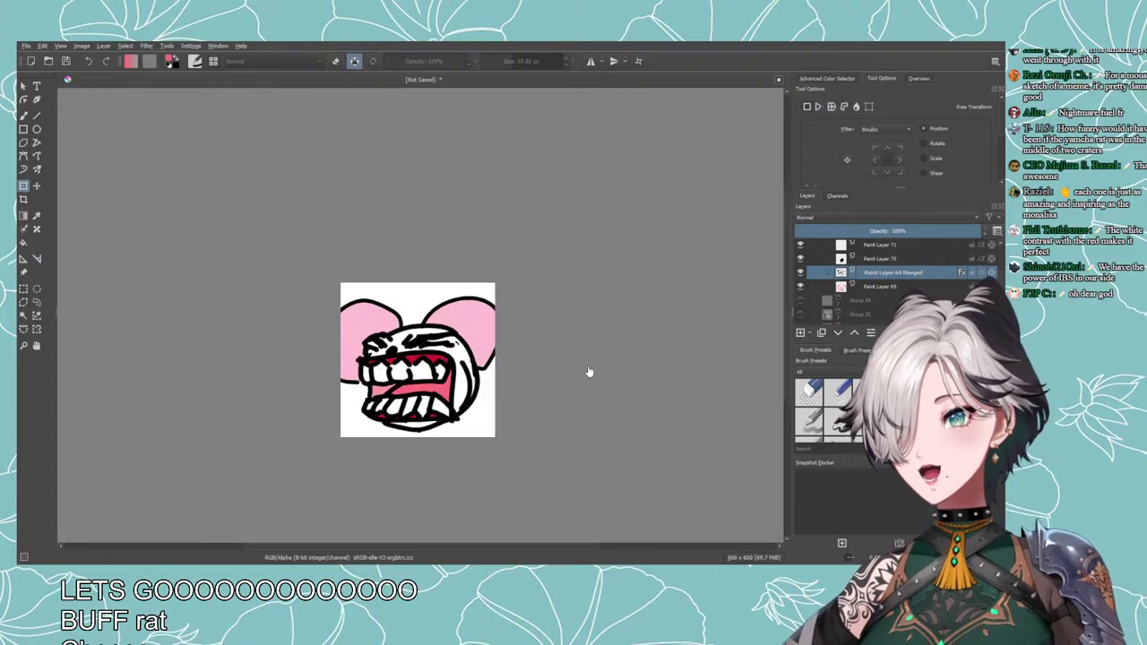
scroll(586, 371, up, 1)
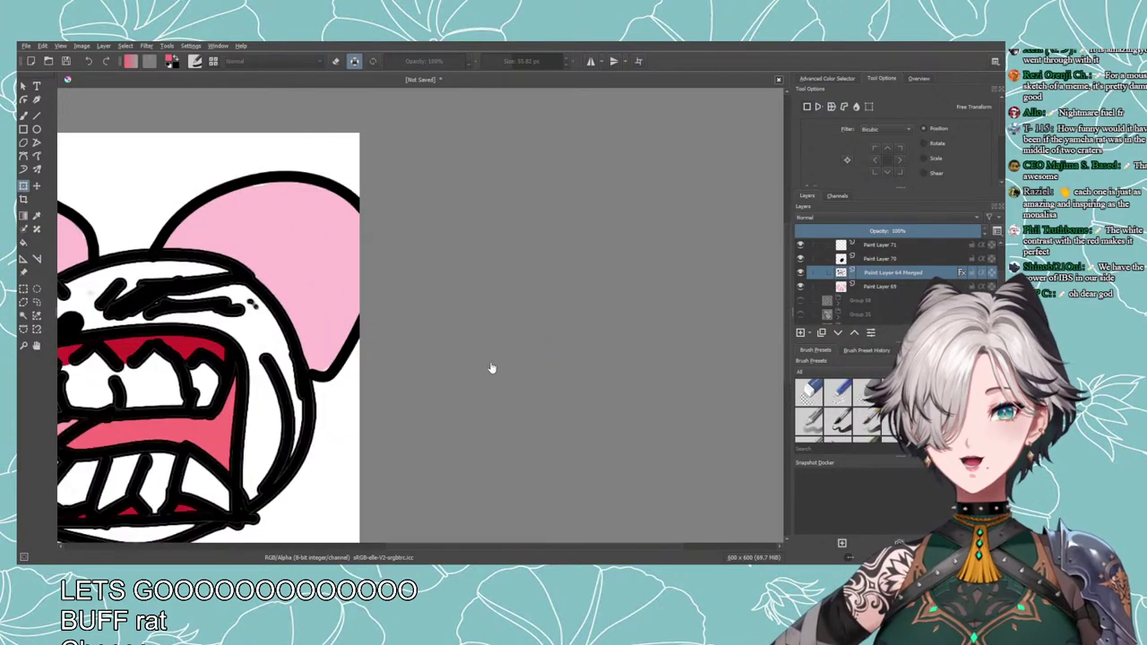
drag(492, 368, 642, 350)
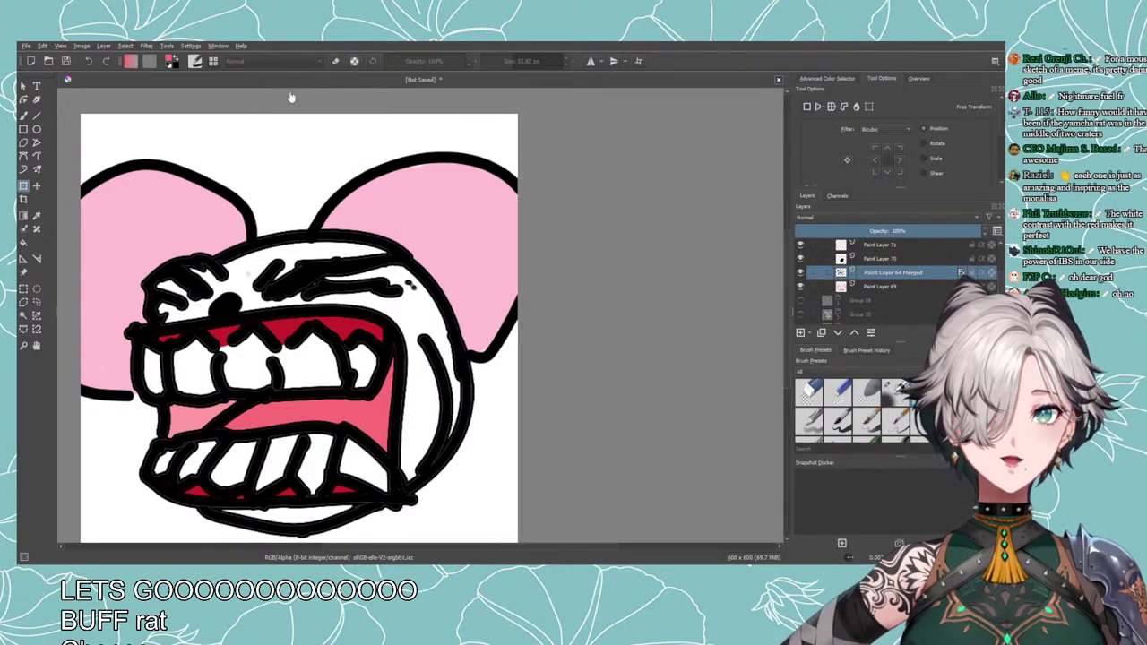
click(25, 115)
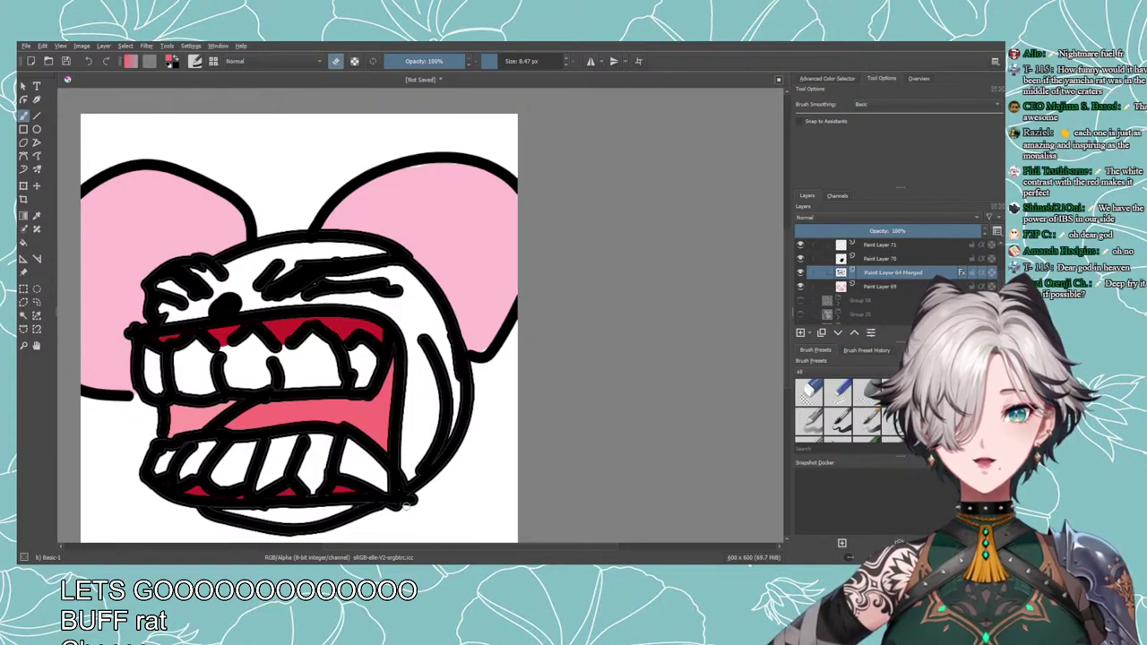
Compare the rat at several sizes with the layer style of Paint Layer 64 Merged on and off, leaving the style switched off.
scroll(405, 507, down, 5)
scroll(440, 498, up, 3)
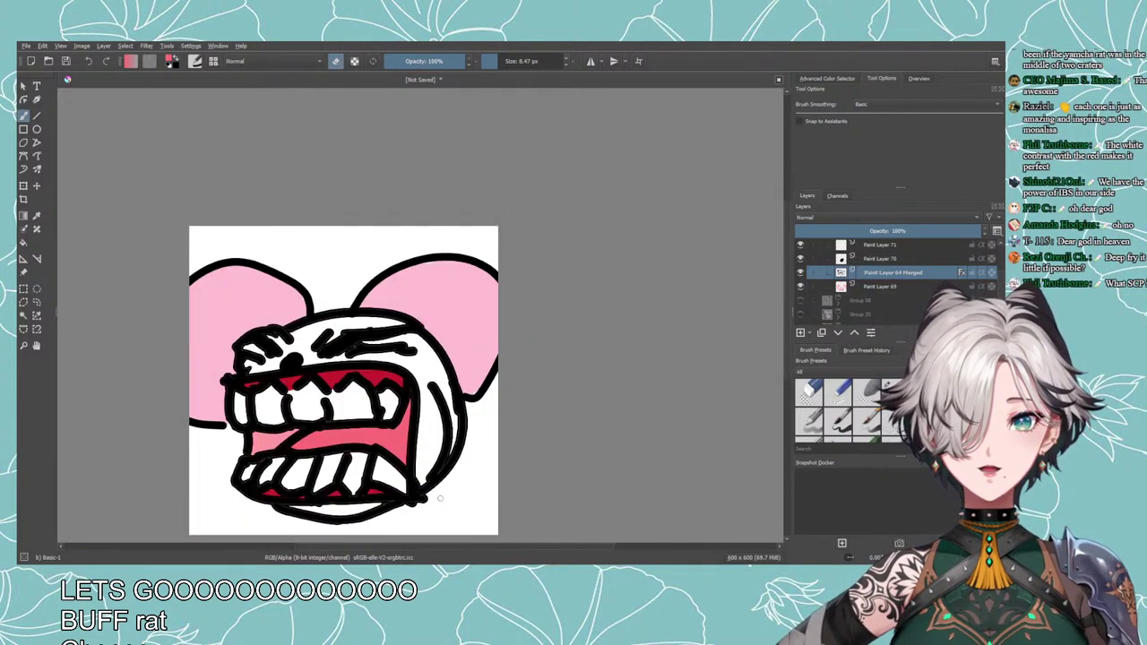
scroll(465, 454, down, 3)
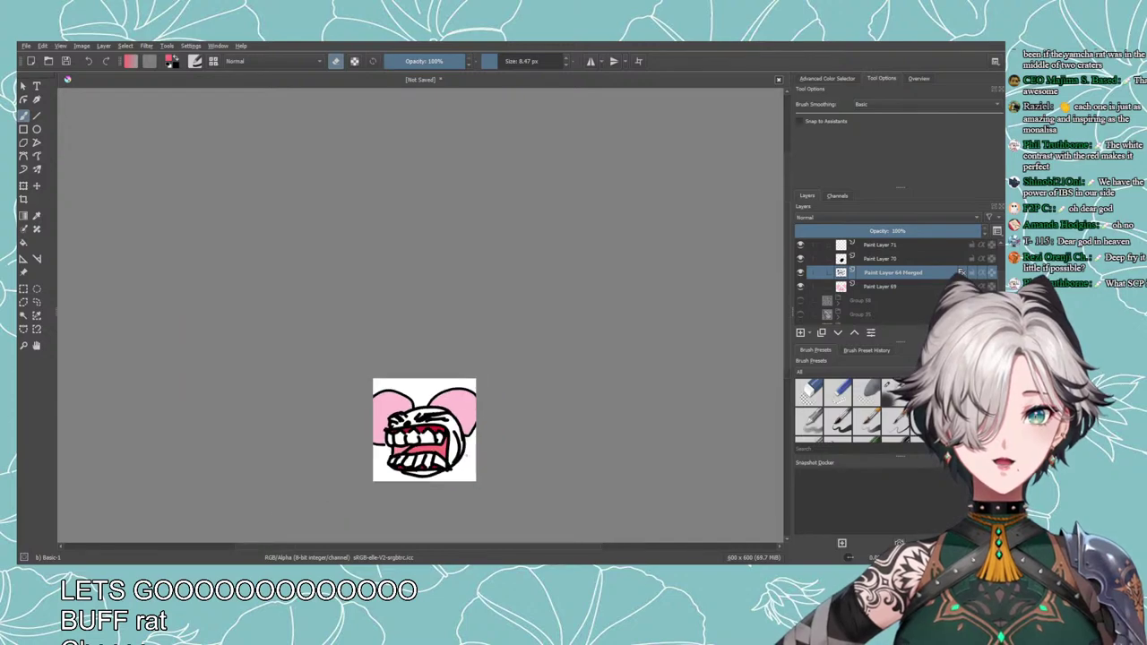
drag(466, 455, 433, 407)
scroll(452, 412, down, 2)
scroll(453, 412, up, 2)
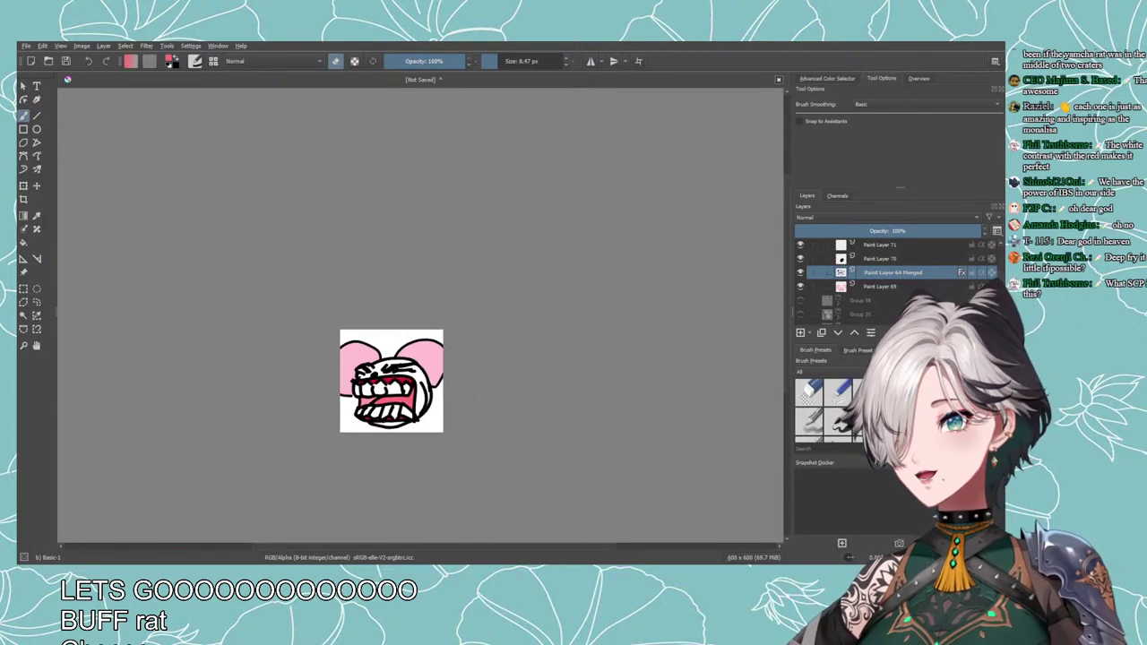
scroll(446, 410, up, 2)
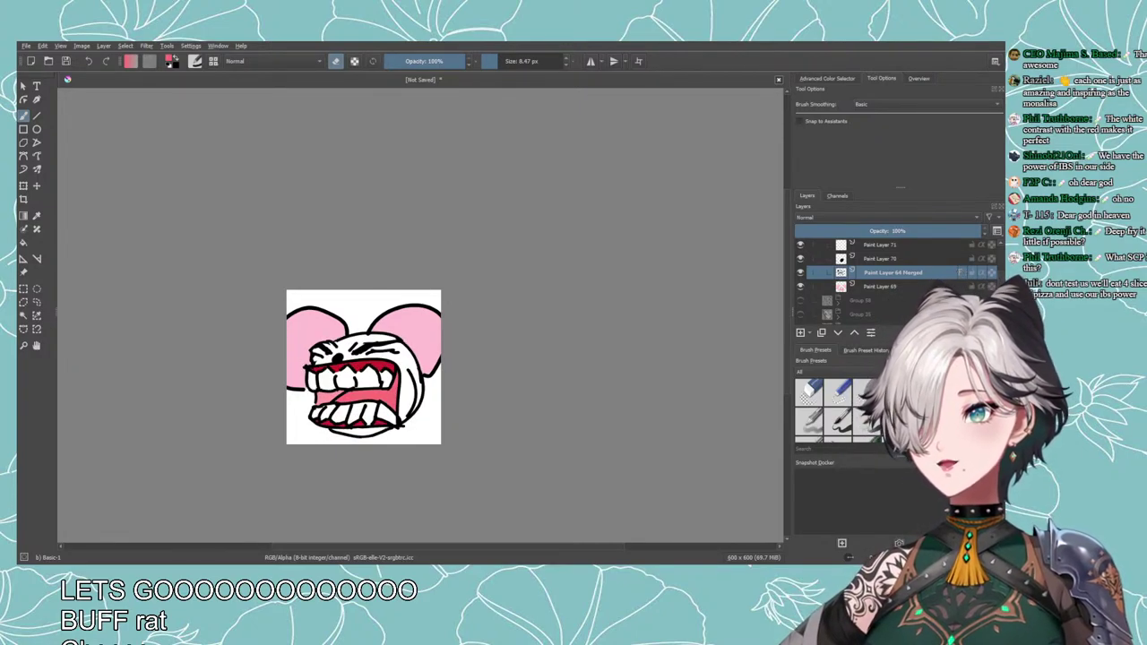
scroll(437, 311, down, 4)
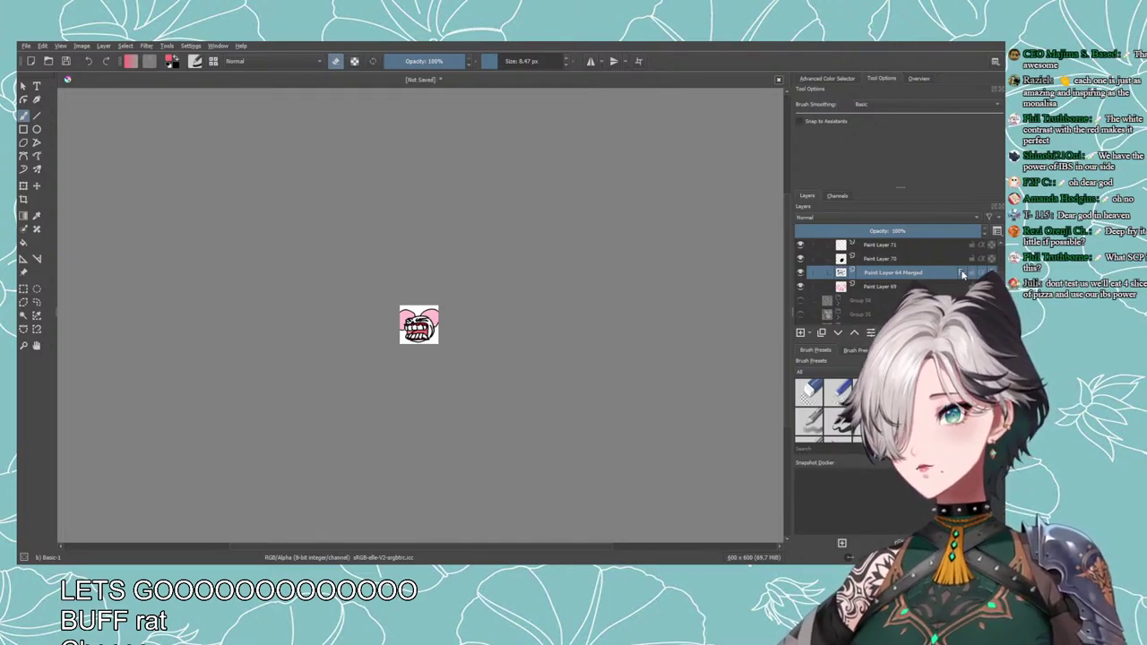
key(plus)
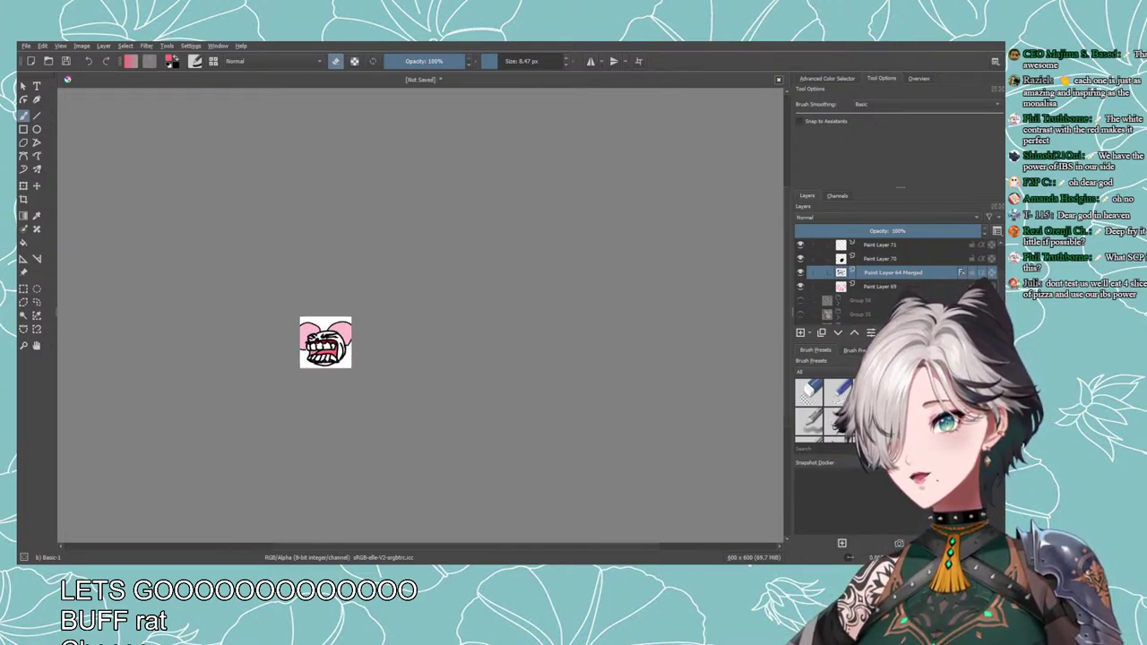
scroll(571, 270, up, 2)
drag(571, 270, 783, 227)
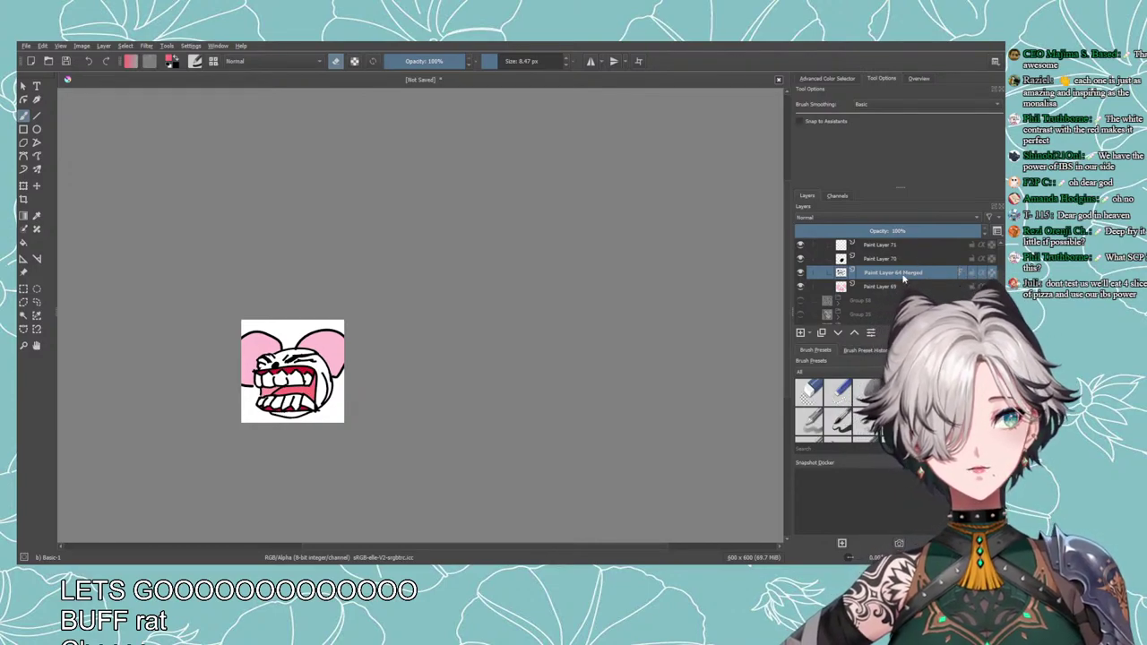
Collapse Group 66 and hide it.
scroll(903, 280, up, 3)
click(826, 261)
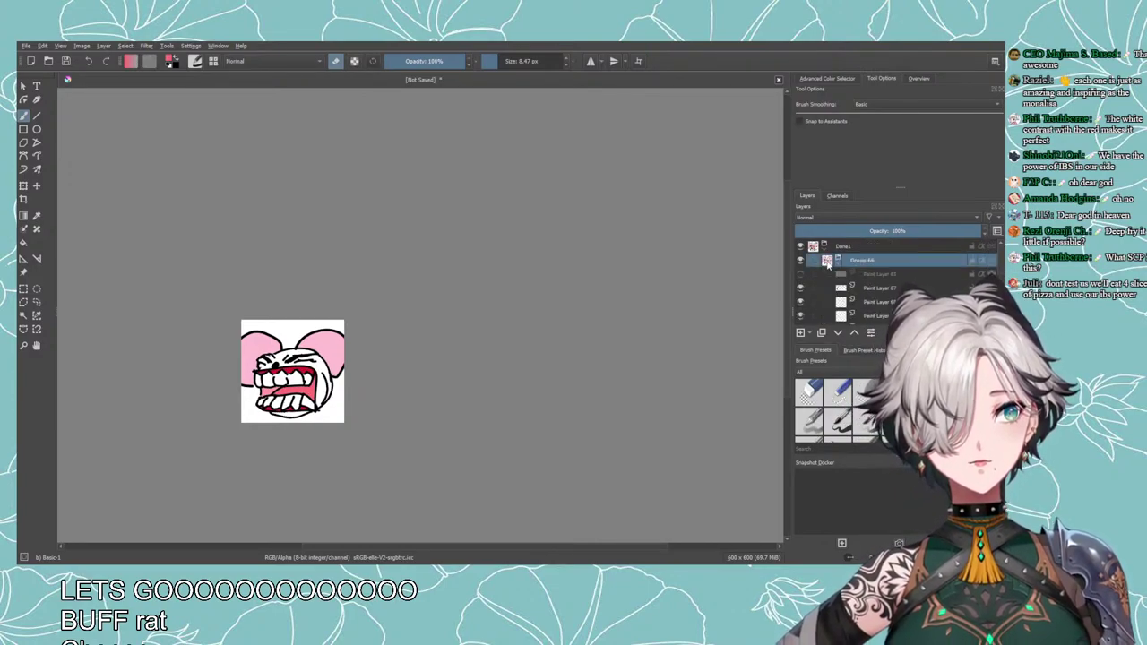
click(837, 260)
click(800, 260)
Show each of the five remaining drawing groups below Group 66 in turn, hiding each one again after viewing it.
click(800, 274)
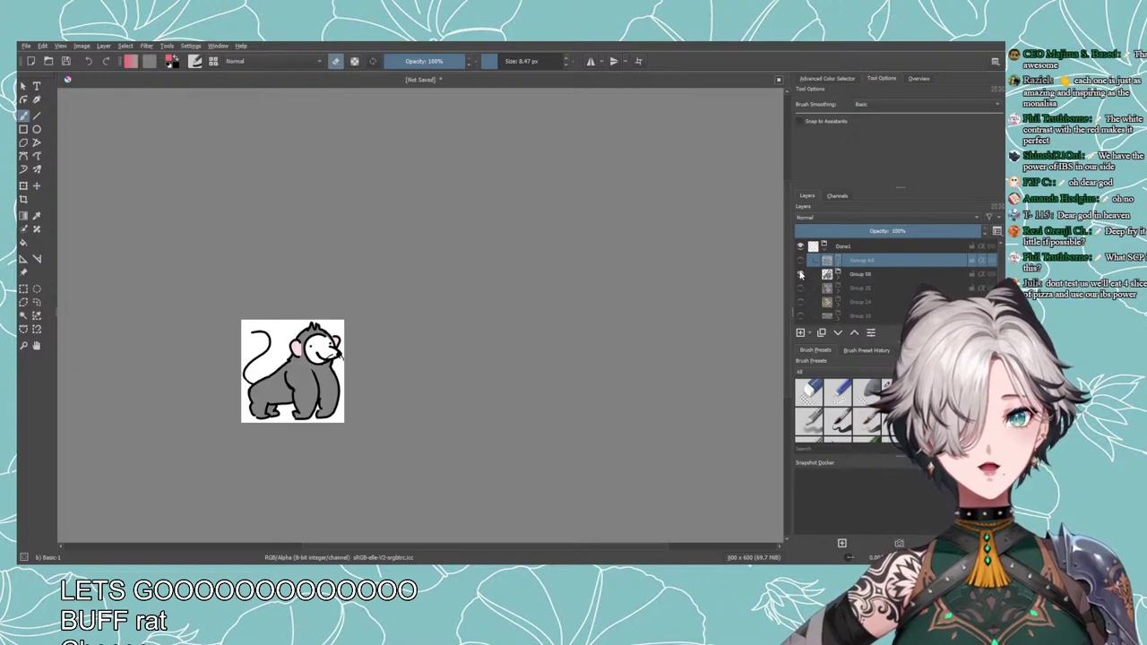
click(800, 274)
click(800, 288)
click(800, 288)
click(800, 302)
scroll(801, 296, down, 2)
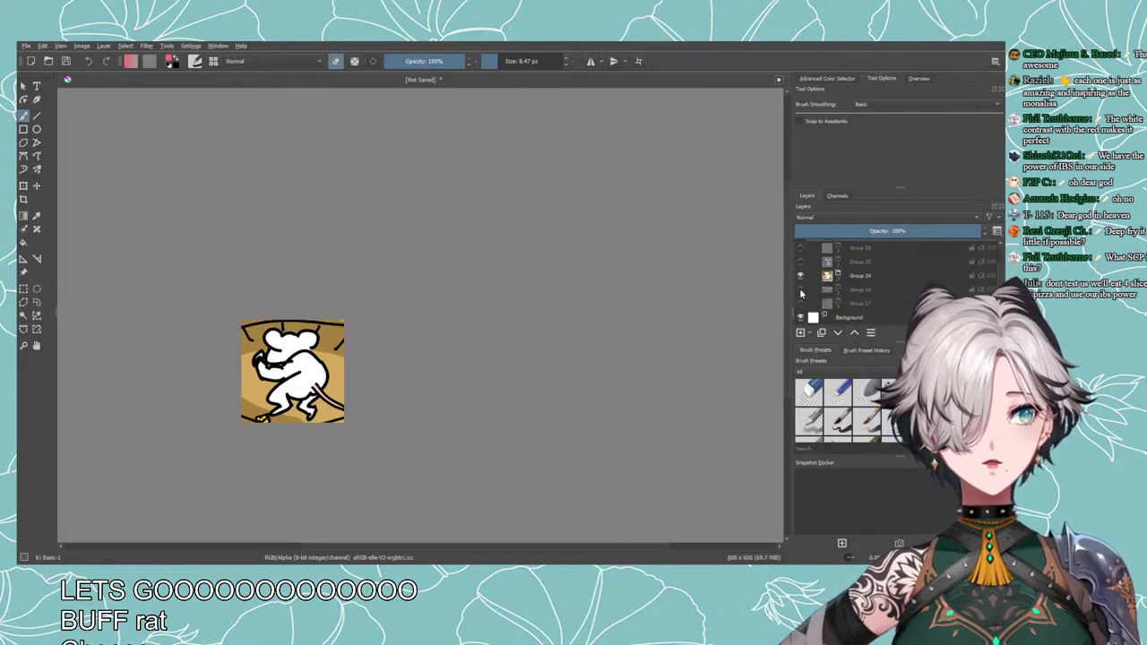
click(800, 275)
click(800, 289)
click(800, 288)
click(800, 303)
click(800, 303)
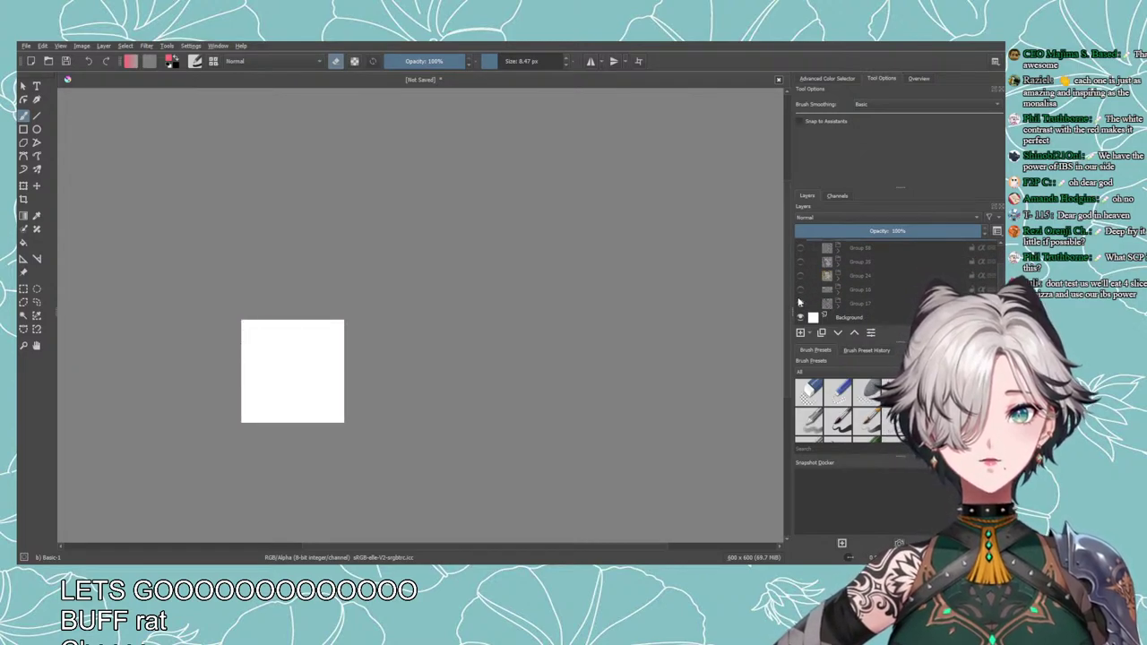
Collapse the Done1 group and add a new paint layer above it.
scroll(801, 296, up, 2)
click(827, 248)
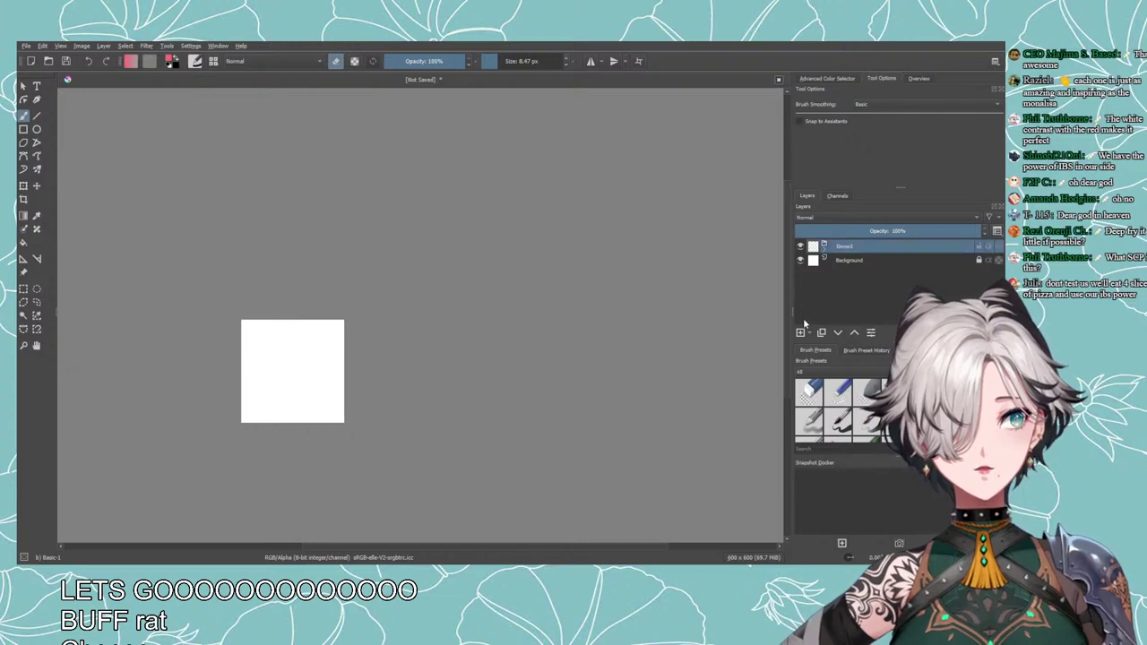
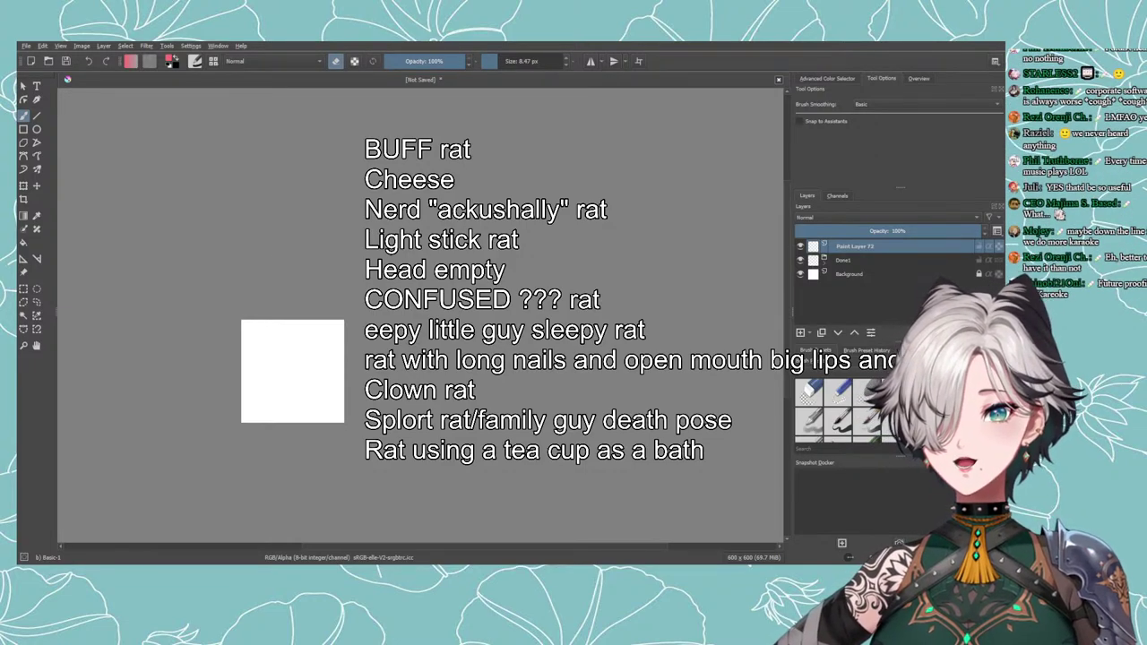
Turn off eraser mode for the brush, ready to draw on the enlarged blank canvas.
scroll(175, 447, up, 2)
mouse_move(377, 403)
mouse_down()
mouse_move(282, 414)
mouse_move(355, 422)
mouse_up()
scroll(282, 414, up, 1)
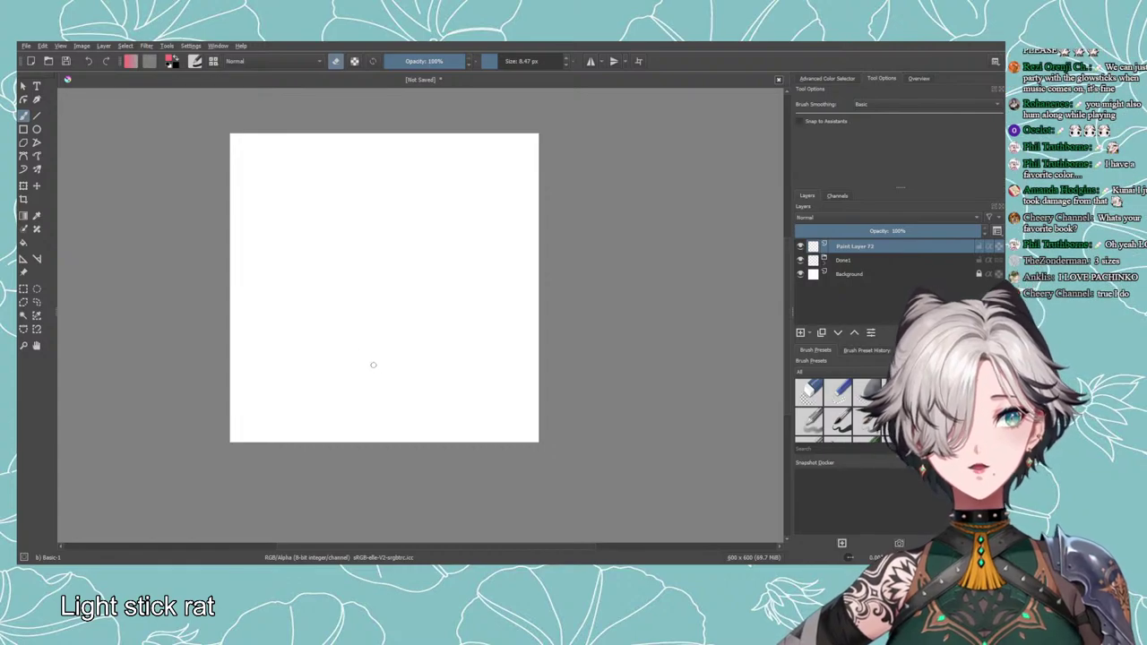
key(e)
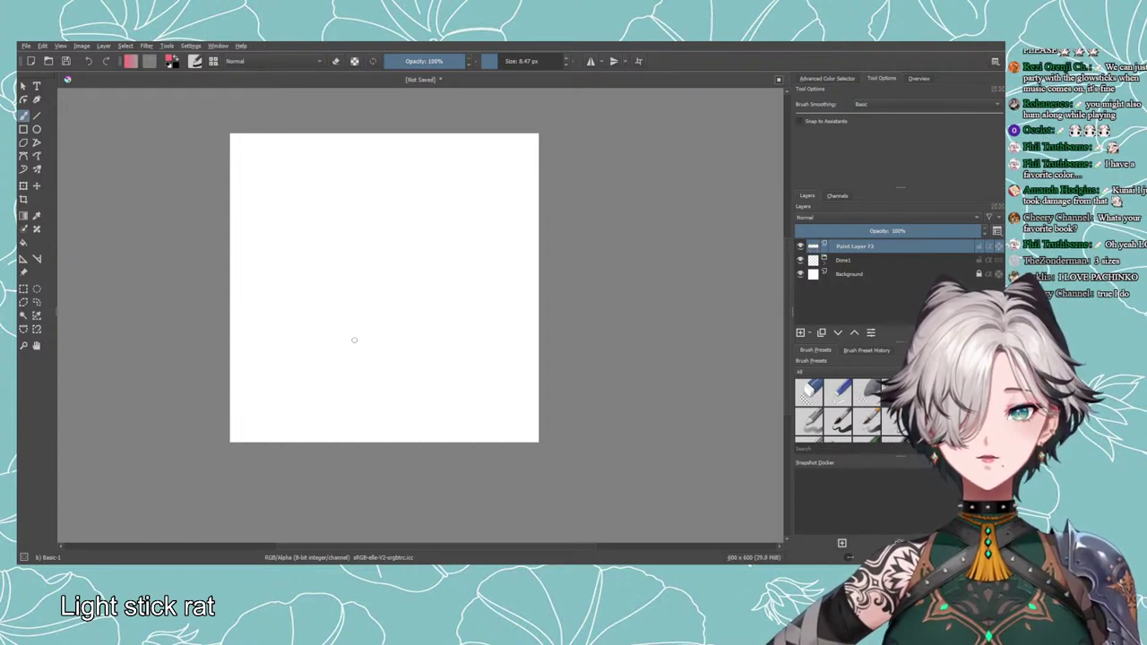
Sketch in black the left light stick with a round paw at its base, plus a matching round paw at the right.
click(173, 61)
mouse_move(344, 329)
mouse_down()
mouse_move(332, 373)
mouse_move(348, 315)
mouse_move(318, 330)
mouse_up()
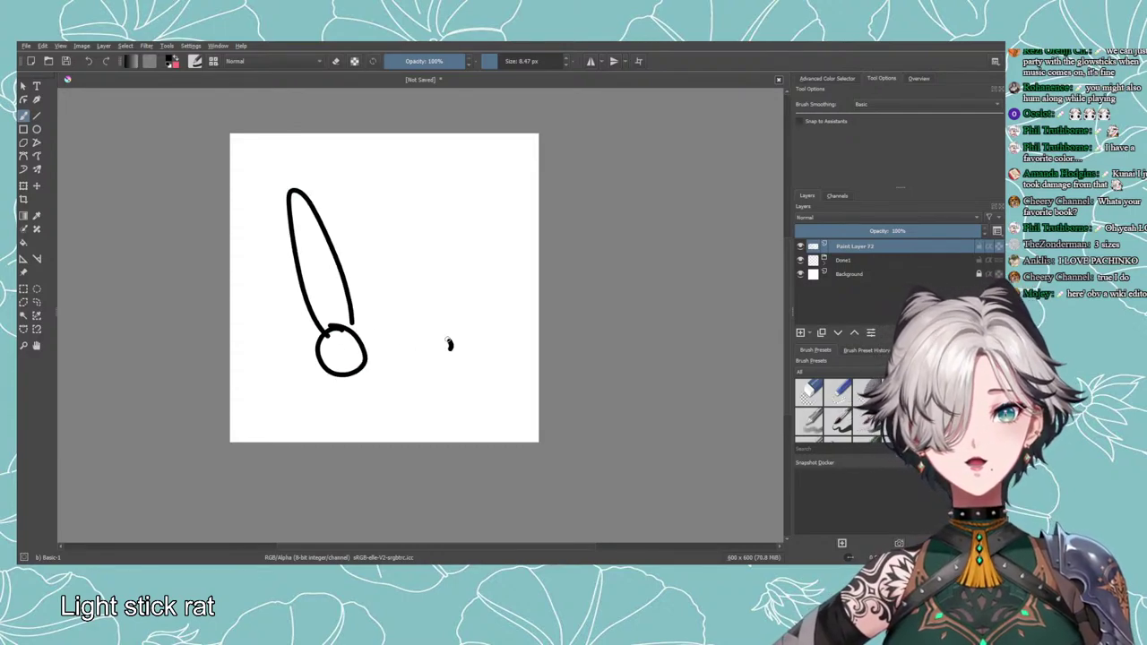
mouse_move(450, 344)
mouse_down()
mouse_move(476, 221)
mouse_move(425, 349)
mouse_move(512, 243)
mouse_move(455, 246)
mouse_up()
key(ctrl+z)
key(ctrl+z)
key(ctrl+z)
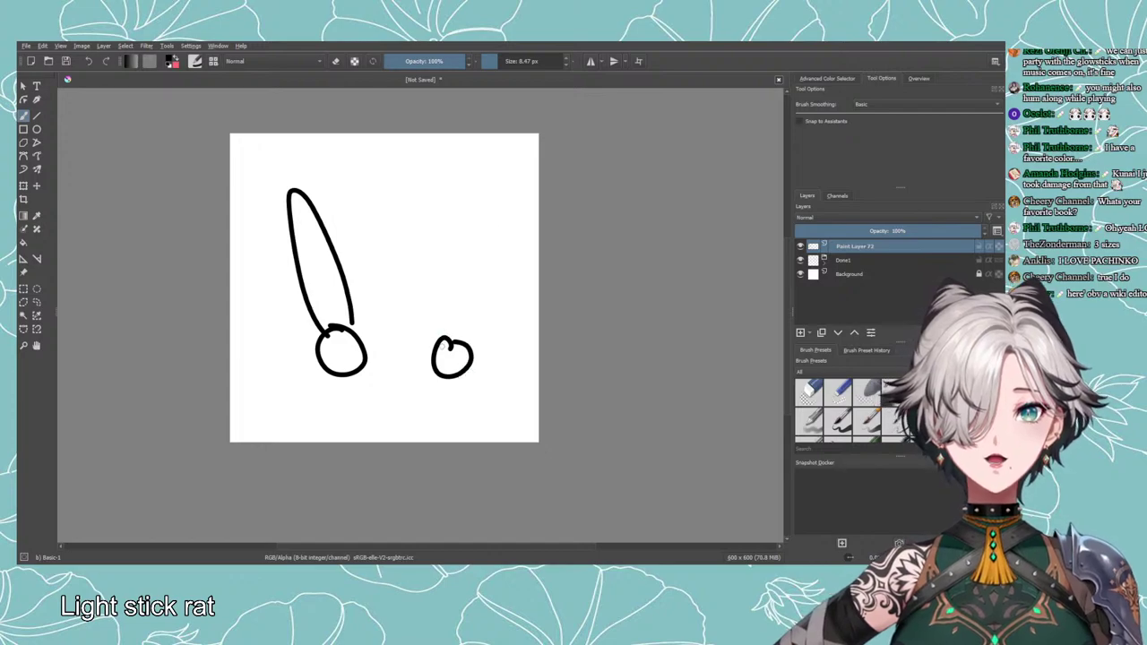
Draw the right light stick as a long narrow loop rising outward from the right paw.
drag(441, 347, 470, 360)
key(ctrl+z)
mouse_move(478, 283)
mouse_down()
mouse_move(431, 360)
mouse_move(496, 184)
mouse_move(454, 346)
mouse_up()
key(ctrl+z)
key(ctrl+z)
mouse_move(491, 207)
mouse_down()
mouse_move(422, 351)
mouse_move(460, 248)
mouse_move(511, 260)
mouse_move(473, 240)
mouse_move(490, 292)
mouse_move(462, 358)
mouse_up()
key(ctrl+z)
key(ctrl+z)
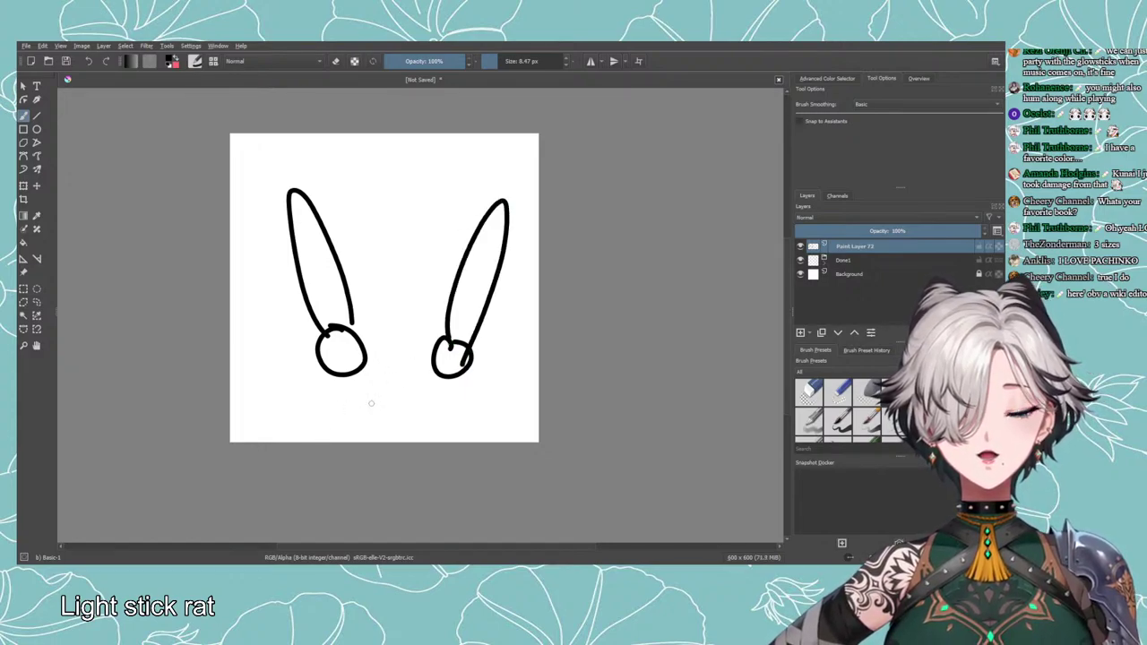
Select the left light stick and paw freehand, then cut and paste them onto their own layer.
click(36, 303)
mouse_move(301, 178)
mouse_down()
mouse_move(237, 286)
mouse_move(435, 349)
mouse_move(316, 125)
mouse_up()
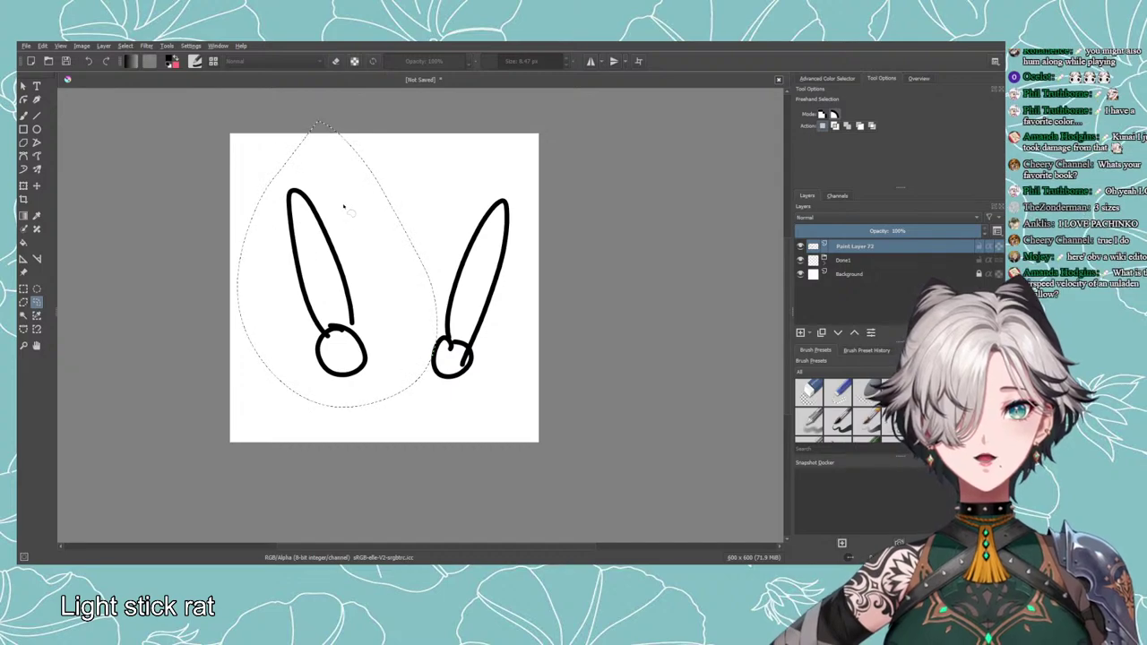
mouse_move(340, 178)
mouse_down()
mouse_move(276, 174)
mouse_move(397, 371)
mouse_move(396, 242)
mouse_move(342, 179)
mouse_up()
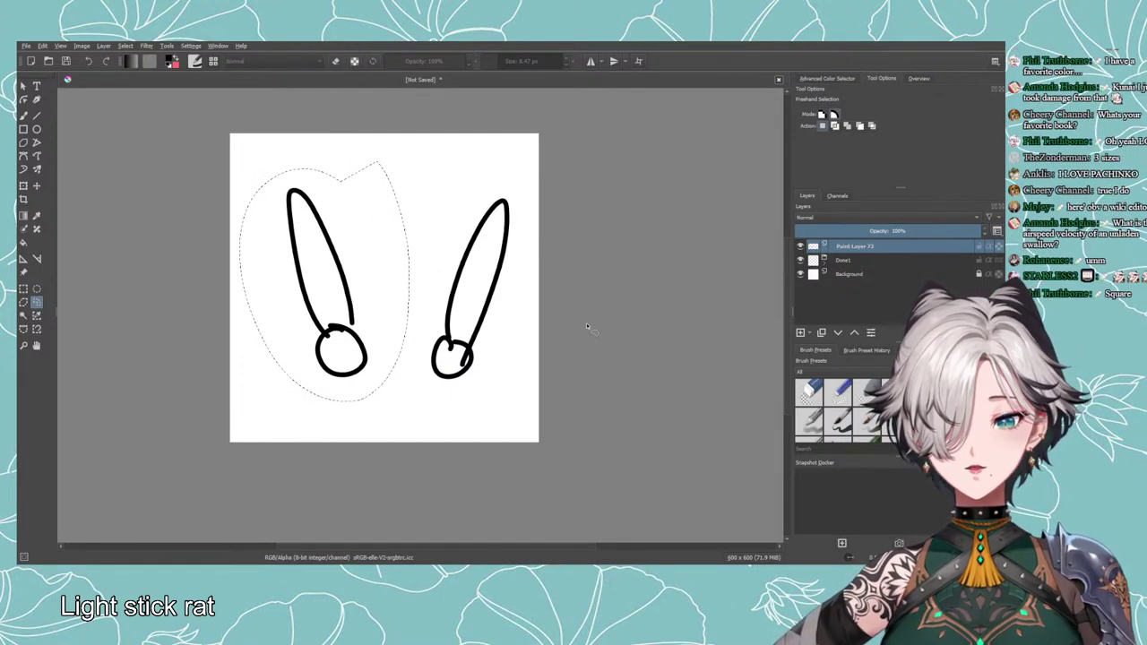
key(ctrl+x)
key(ctrl+v)
key(ctrl+shift+a)
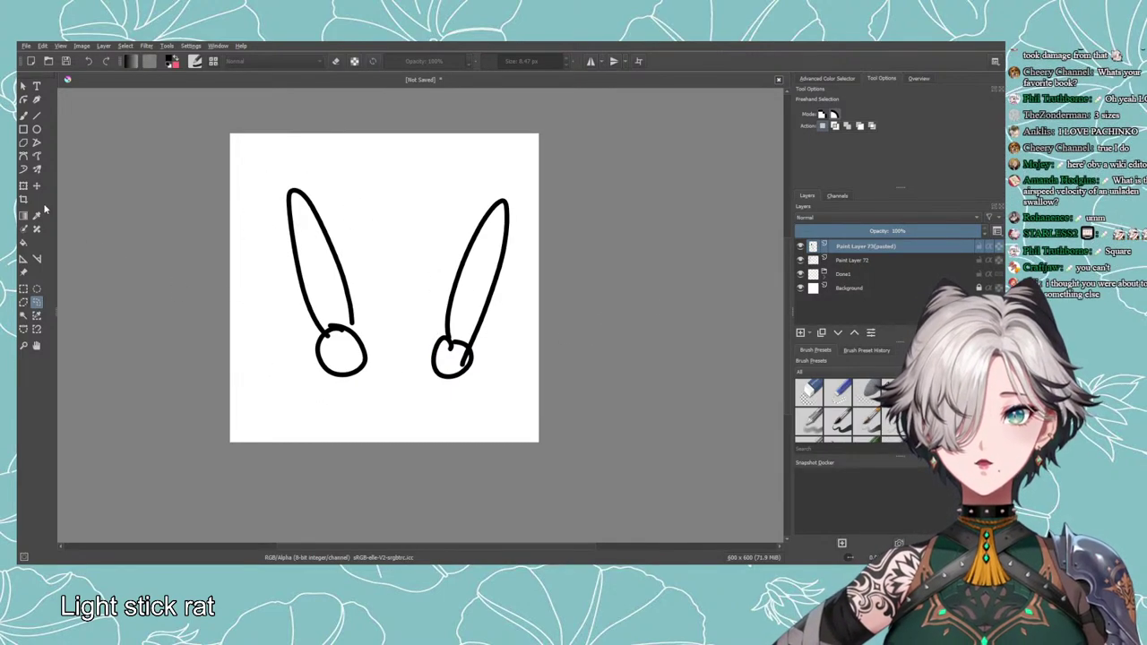
Move both light sticks toward the upper corners of the canvas and tilt the right one slightly more upright.
click(23, 185)
mouse_move(353, 328)
mouse_down()
mouse_move(338, 355)
mouse_move(343, 375)
mouse_move(313, 363)
mouse_move(288, 386)
mouse_up()
key(ctrl+z)
click(851, 260)
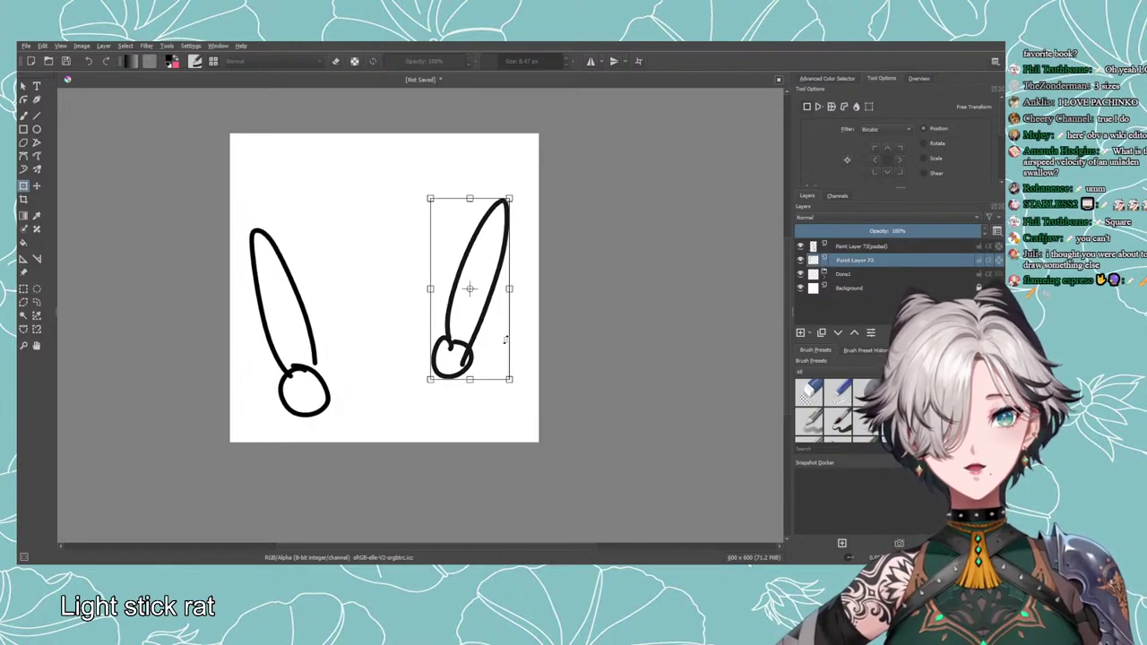
drag(460, 357, 483, 301)
drag(453, 392, 469, 393)
click(851, 246)
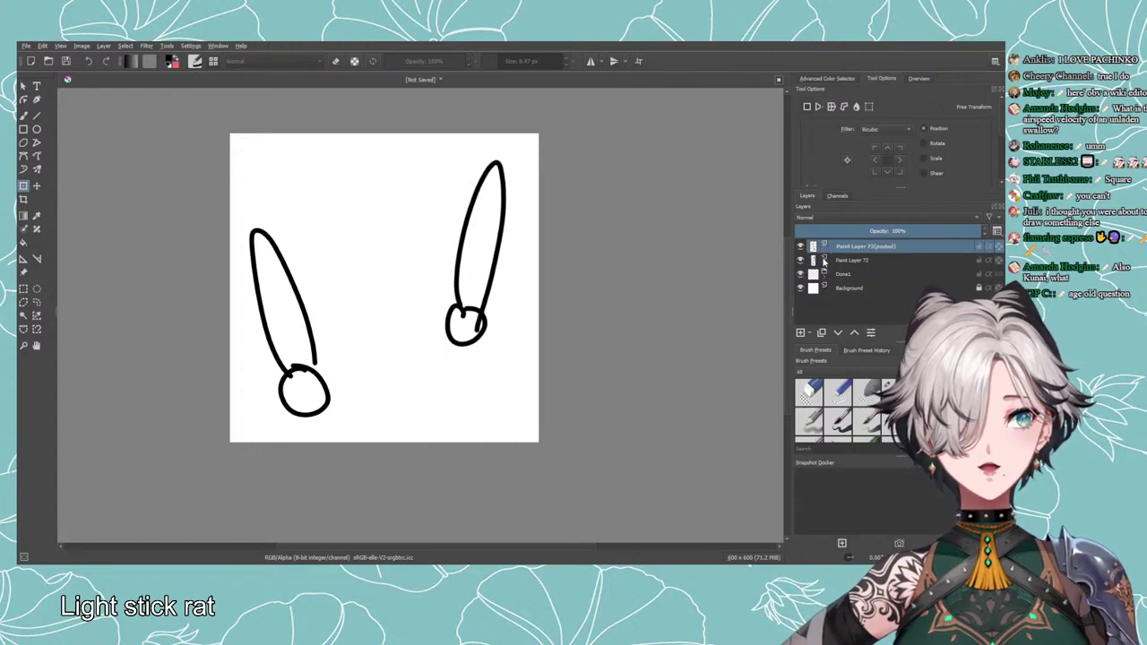
drag(308, 395, 319, 325)
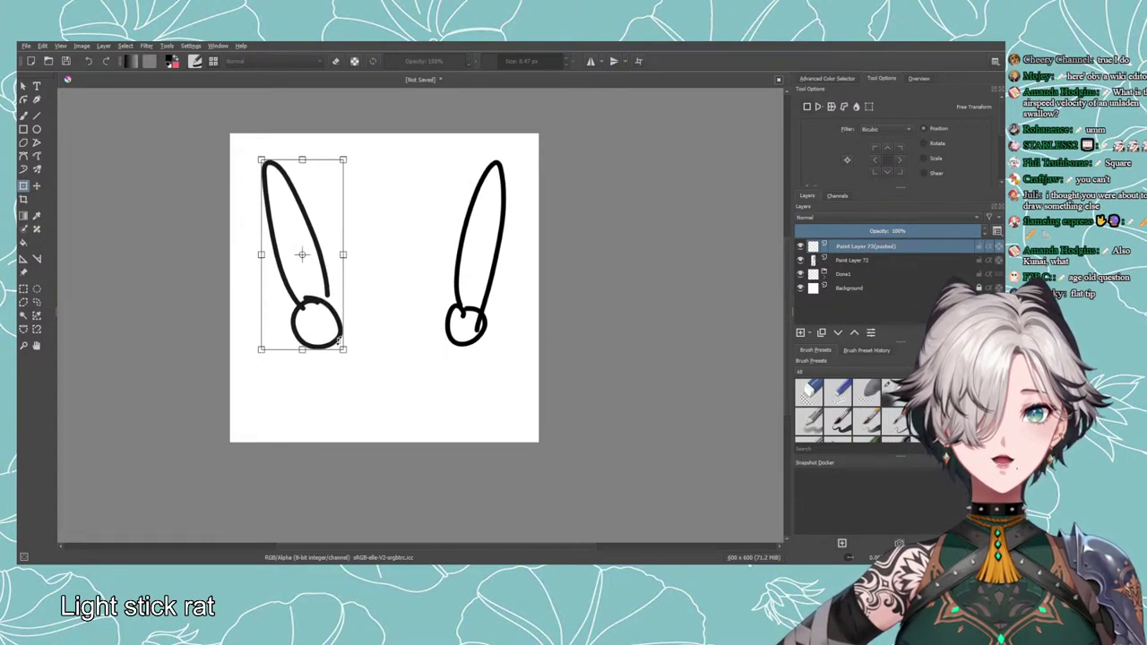
Hide both light stick layers and add a new paint layer directly above Paint Layer 72.
click(847, 261)
click(24, 116)
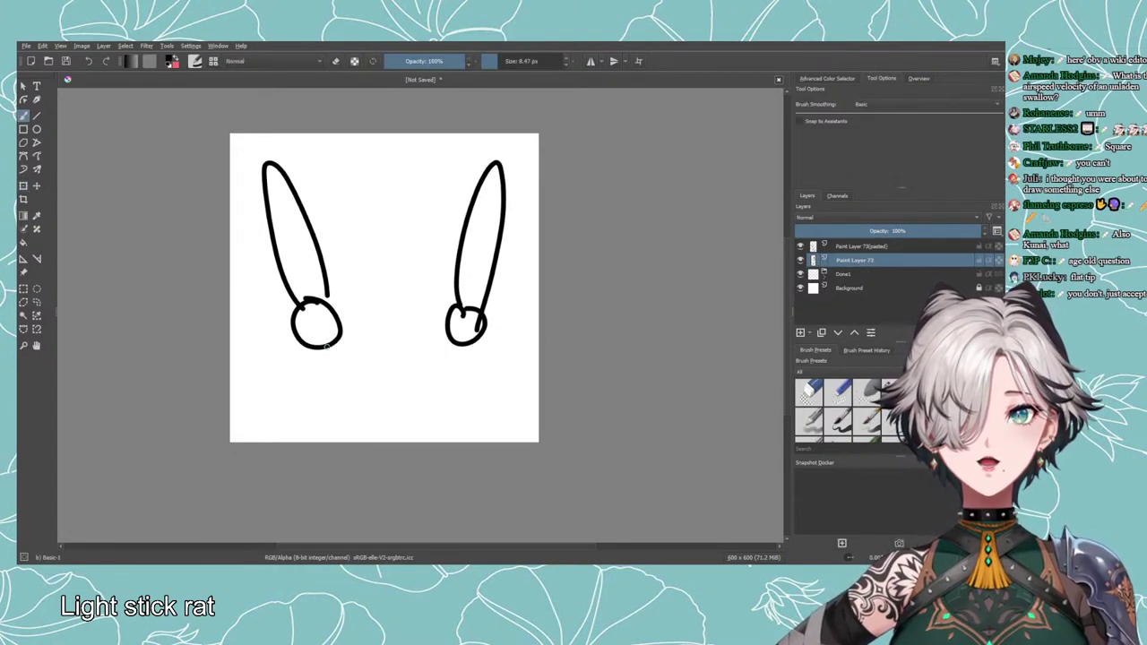
mouse_move(359, 351)
mouse_down()
mouse_move(360, 304)
mouse_move(414, 369)
mouse_up()
key(ctrl+z)
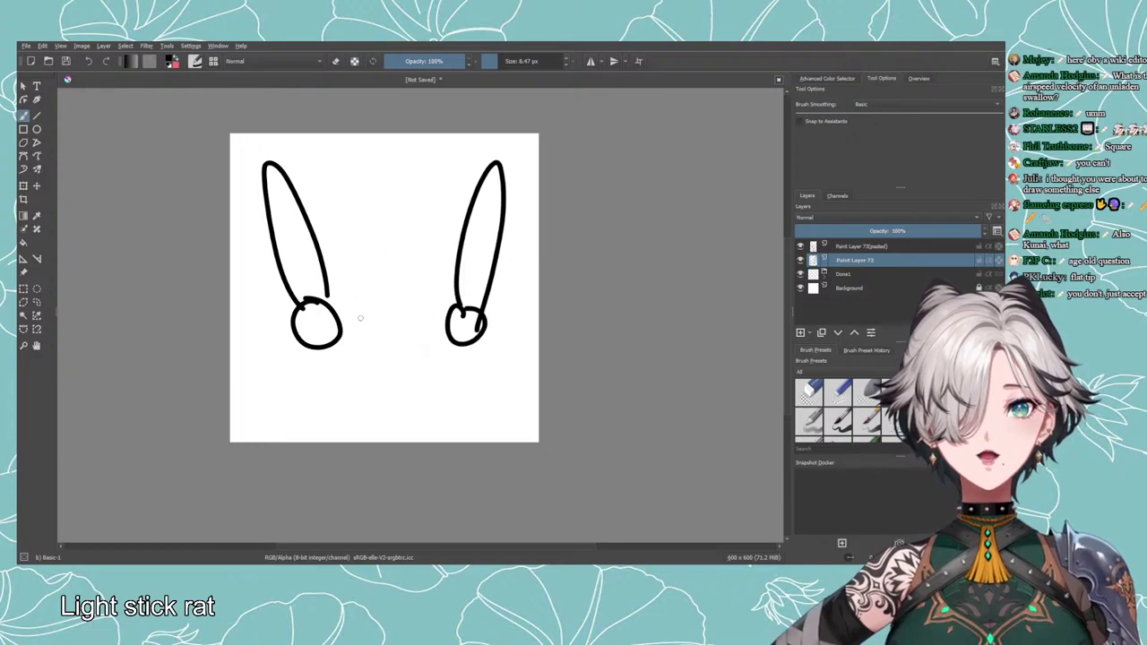
click(800, 245)
click(800, 260)
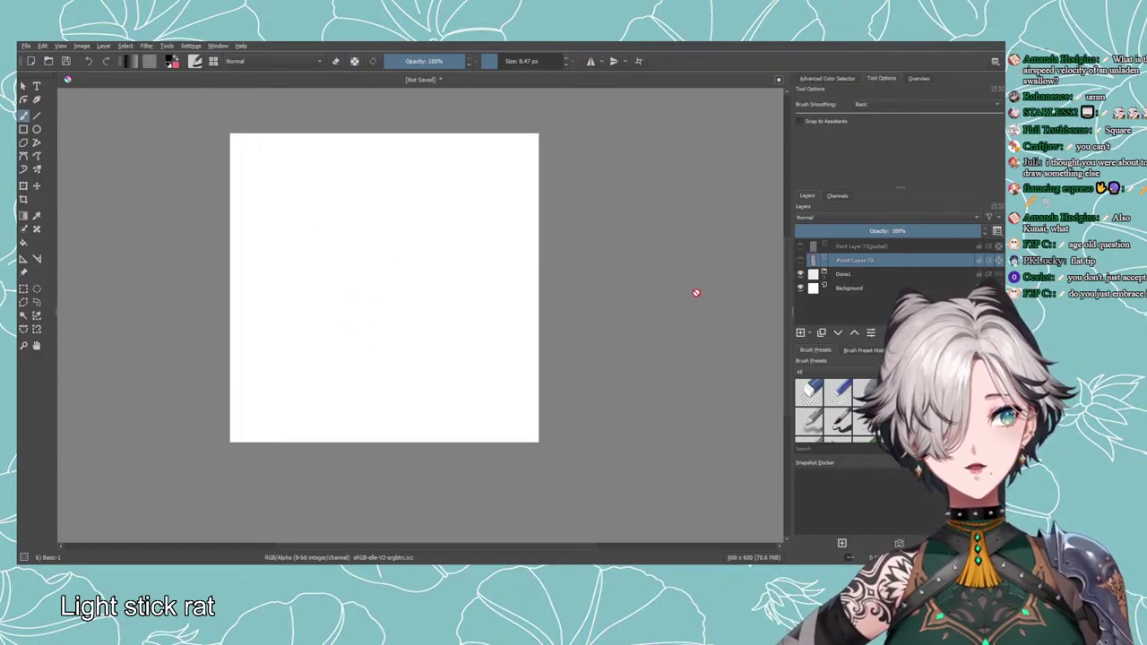
click(800, 333)
Draw the rat's pointed snout with a small round nose at its tip, and a rounded ear on the right.
mouse_move(336, 347)
mouse_down()
mouse_move(337, 319)
mouse_move(422, 369)
mouse_up()
key(ctrl+z)
mouse_move(301, 338)
mouse_down()
mouse_move(322, 295)
mouse_move(444, 328)
mouse_up()
key(ctrl+z)
drag(338, 337, 424, 348)
drag(388, 254, 394, 251)
drag(424, 349, 441, 387)
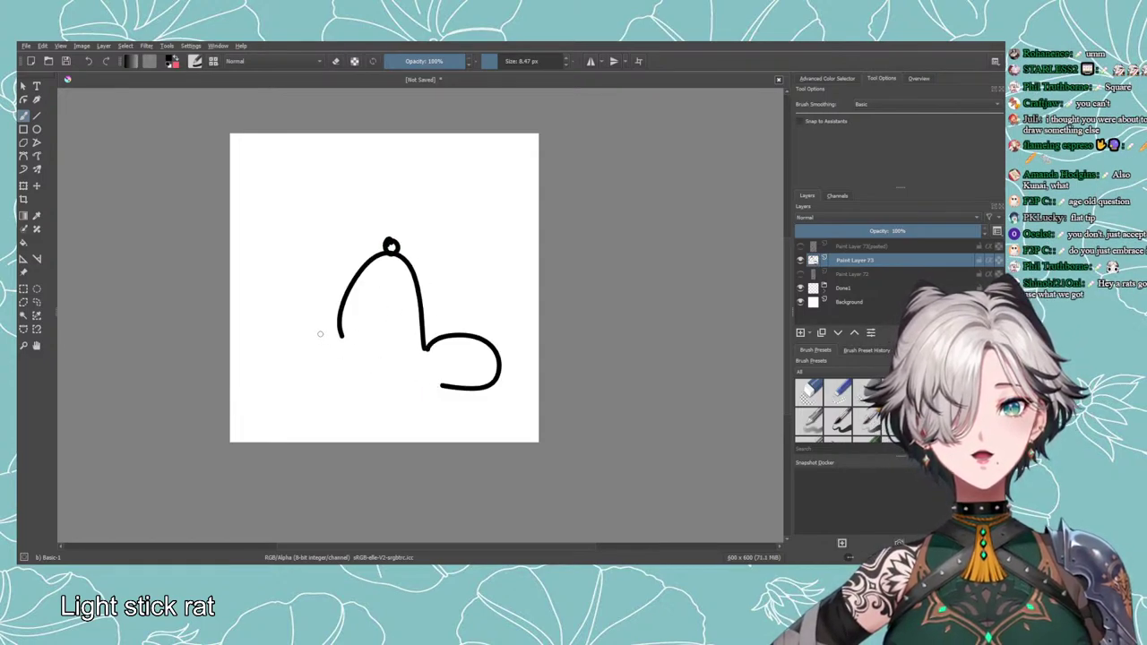
Draw the rat's rounded left ear, redoing the stroke until it meets the base of the snout.
mouse_move(333, 329)
mouse_down()
mouse_move(350, 365)
mouse_move(331, 396)
mouse_up()
key(ctrl+z)
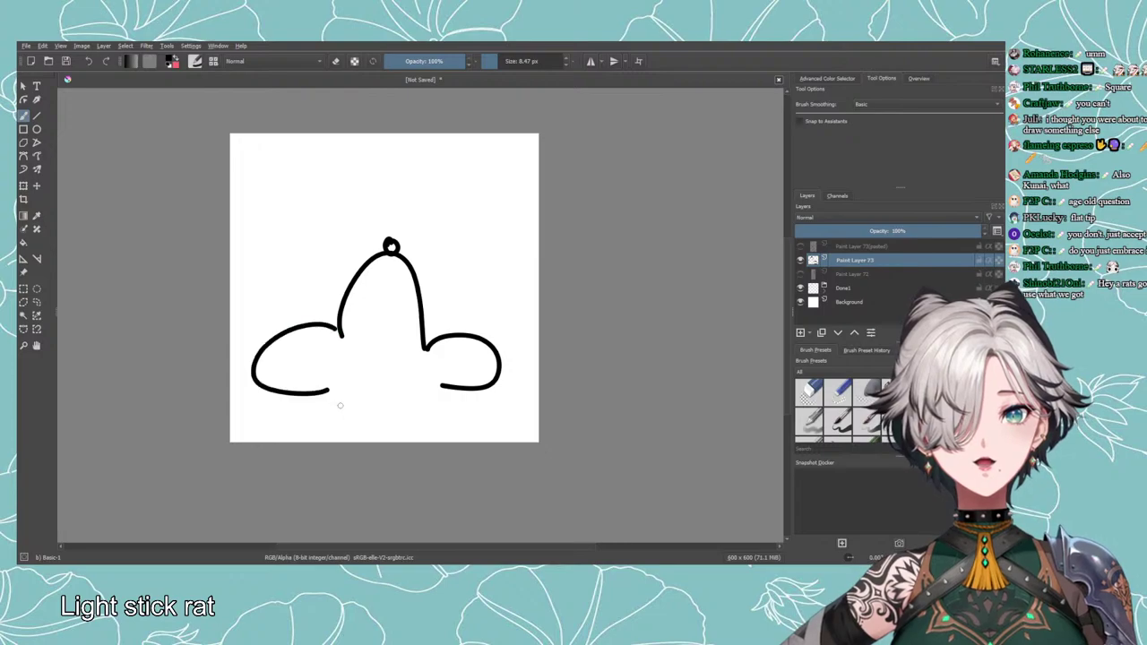
key(ctrl+z)
mouse_move(339, 333)
mouse_down()
mouse_move(287, 385)
mouse_move(336, 385)
mouse_move(325, 358)
mouse_move(348, 396)
mouse_up()
key(ctrl+z)
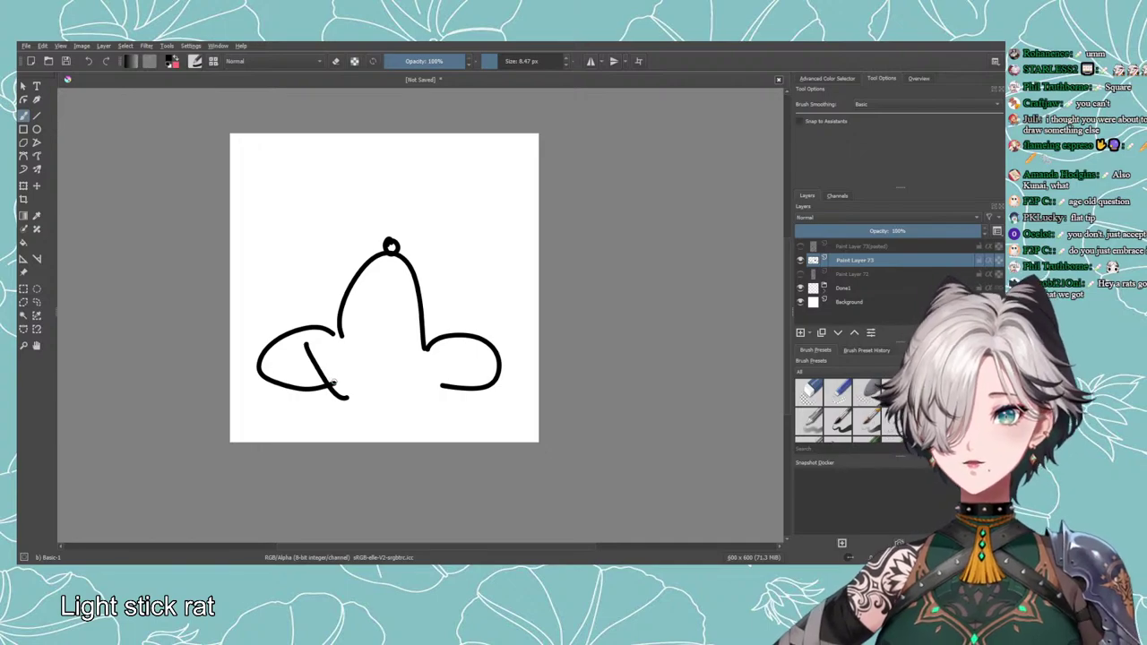
key(ctrl+z)
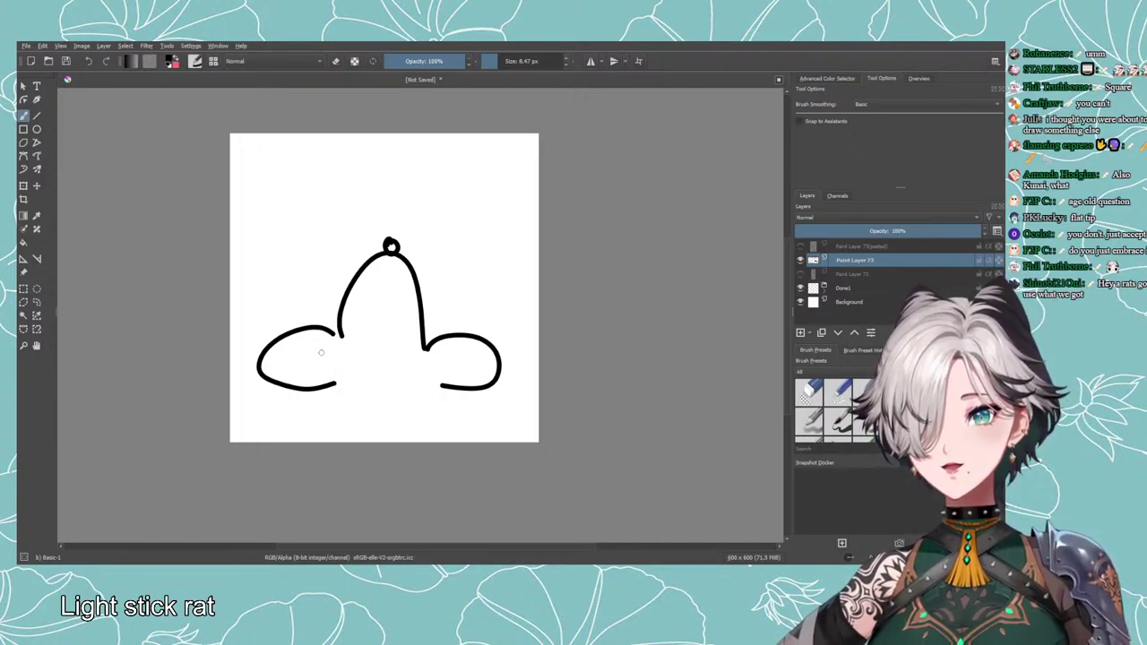
Try slanted lines across the ears as the outlines of the raised arms.
mouse_move(319, 343)
mouse_down()
mouse_move(351, 408)
mouse_move(295, 314)
mouse_move(361, 382)
mouse_up()
key(ctrl+z)
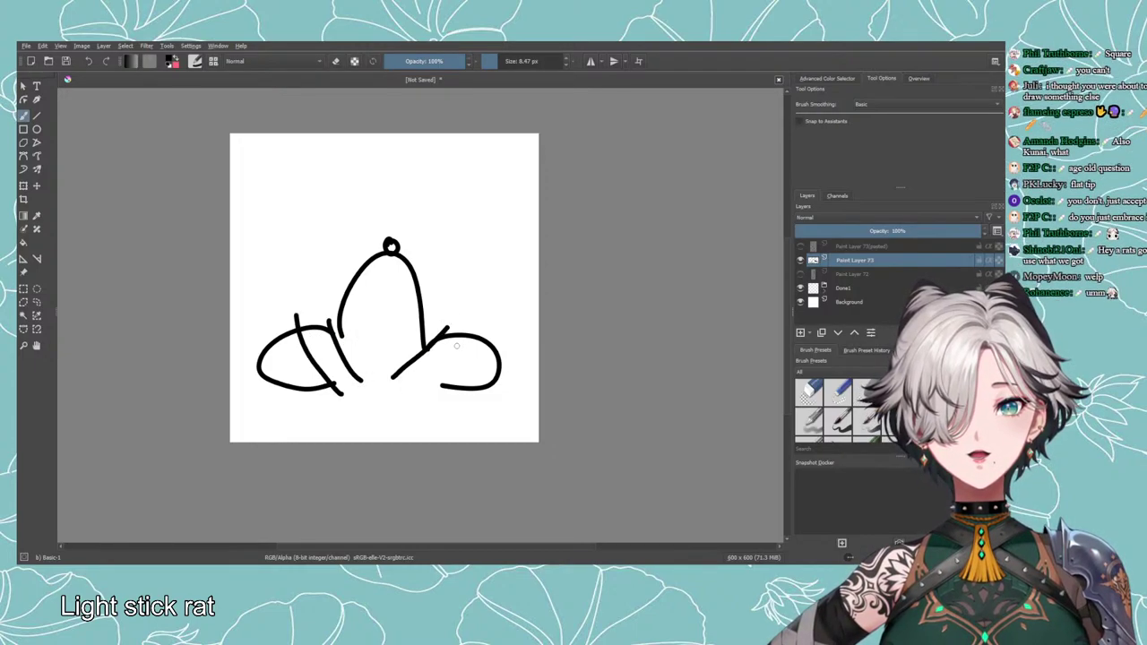
mouse_move(441, 390)
mouse_down()
mouse_move(472, 336)
mouse_move(487, 340)
mouse_move(460, 412)
mouse_up()
key(ctrl+z)
key(ctrl+z)
key(ctrl+z)
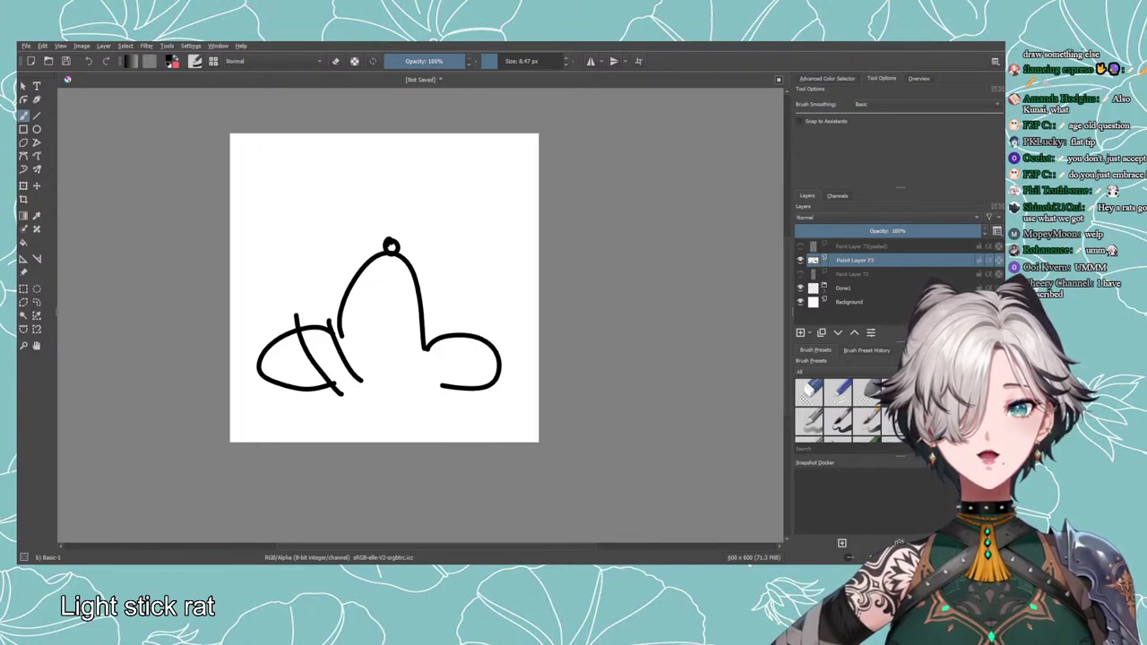
drag(283, 330, 328, 423)
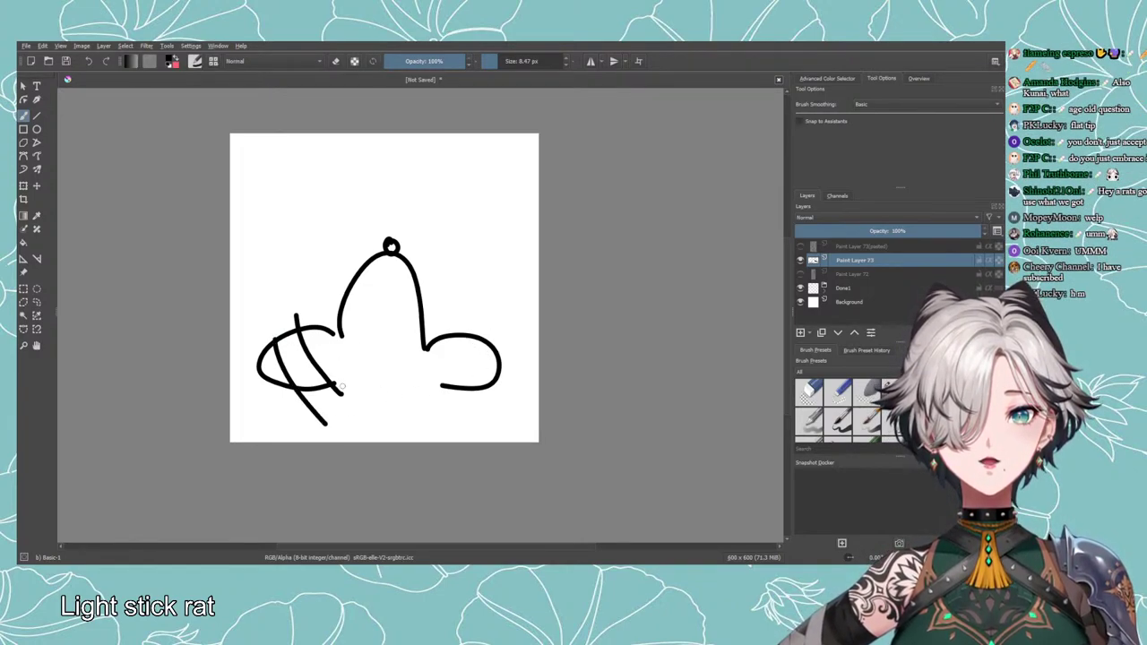
key(ctrl+z)
key(ctrl+z)
Draw both slanted outlines of the left arm over the left ear and the inner arm outline over the right ear.
drag(299, 332, 338, 388)
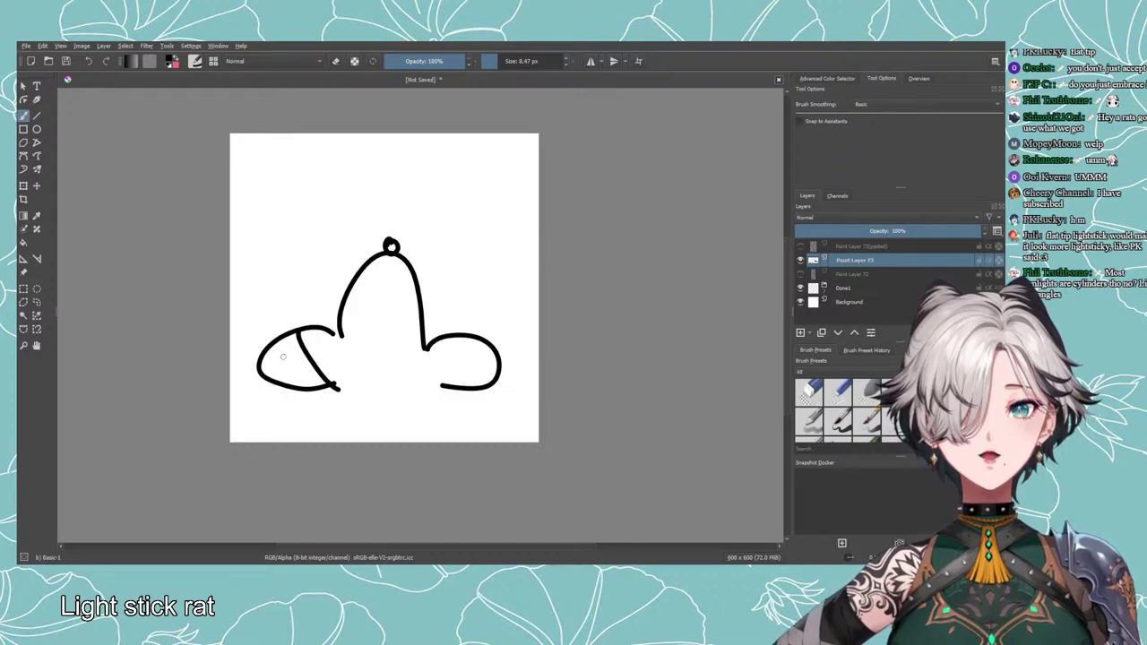
drag(283, 354, 326, 412)
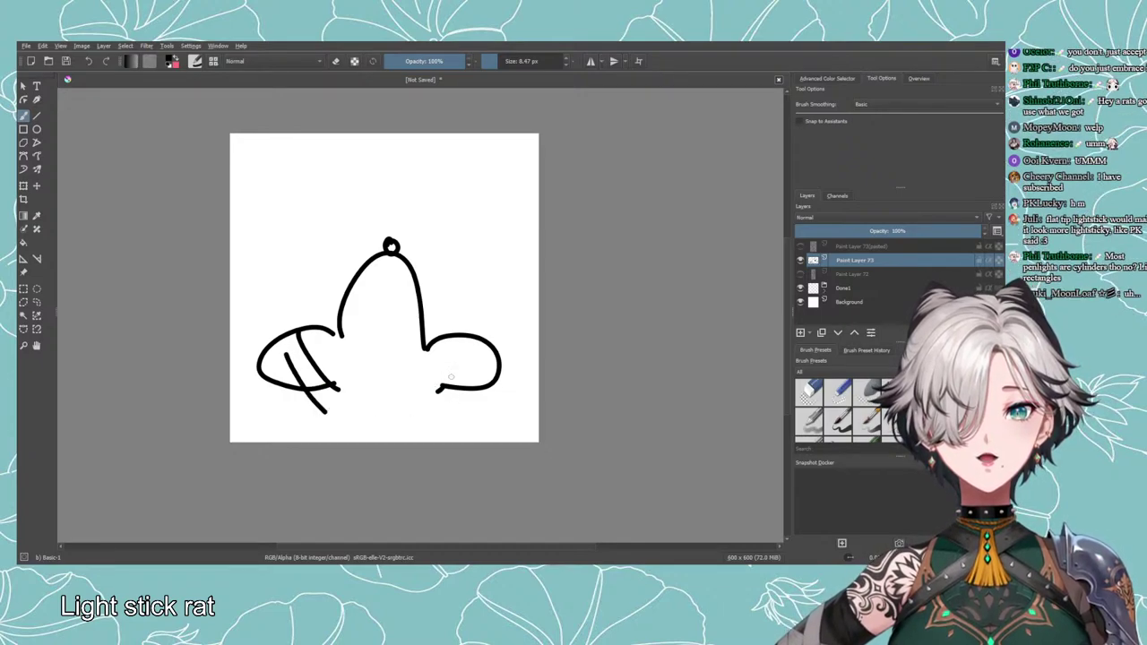
drag(479, 337, 437, 392)
Try the right arm's outer outline together with the body sides below the arms.
mouse_move(495, 351)
mouse_down()
mouse_move(446, 425)
mouse_move(455, 442)
mouse_up()
key(ctrl+z)
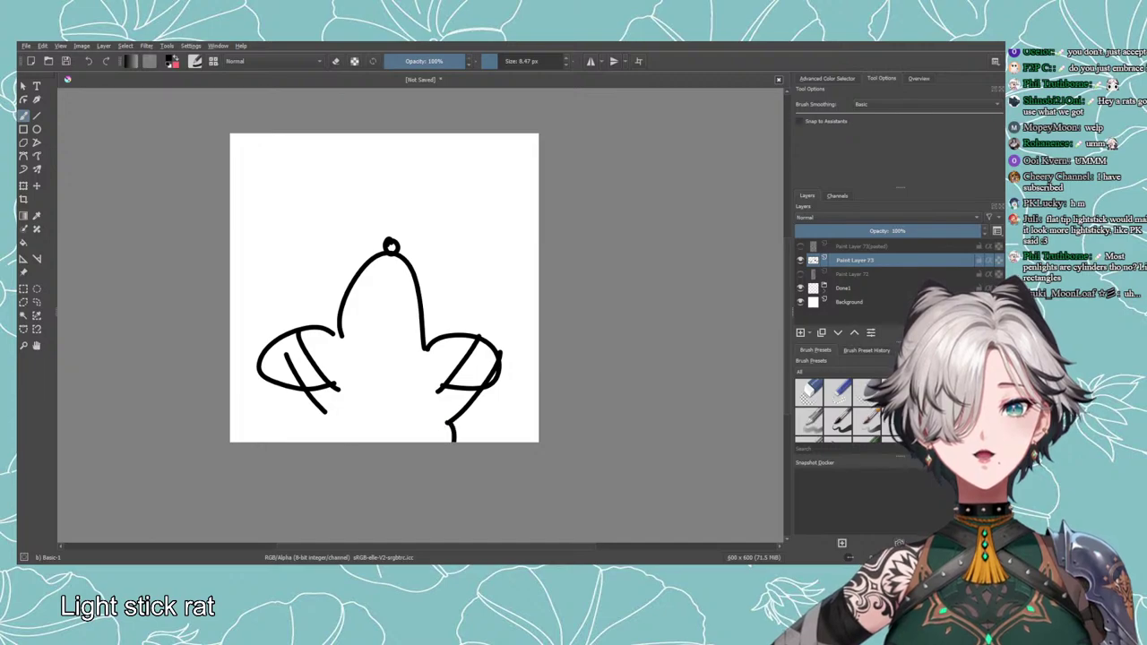
drag(322, 418, 316, 441)
key(ctrl+z)
key(ctrl+z)
key(ctrl+z)
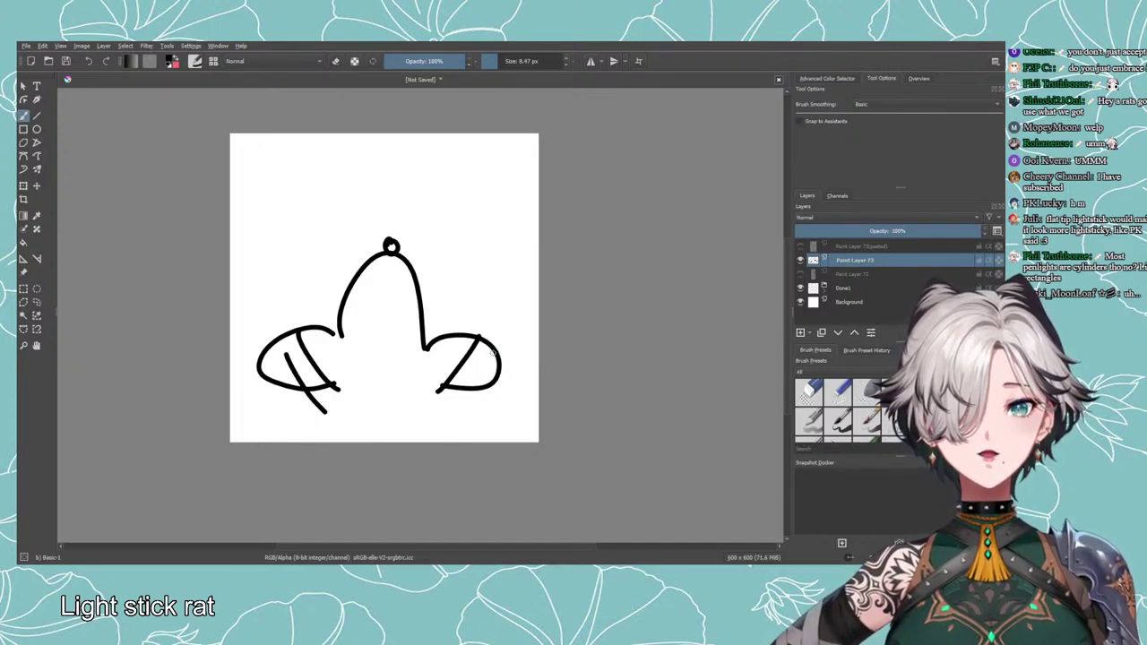
Draw a shorter outer outline for the right arm and both body sides down to the canvas's lower edge.
drag(492, 354, 463, 401)
key(ctrl+z)
mouse_move(492, 361)
mouse_down()
mouse_move(450, 416)
mouse_move(454, 441)
mouse_up()
key(ctrl+z)
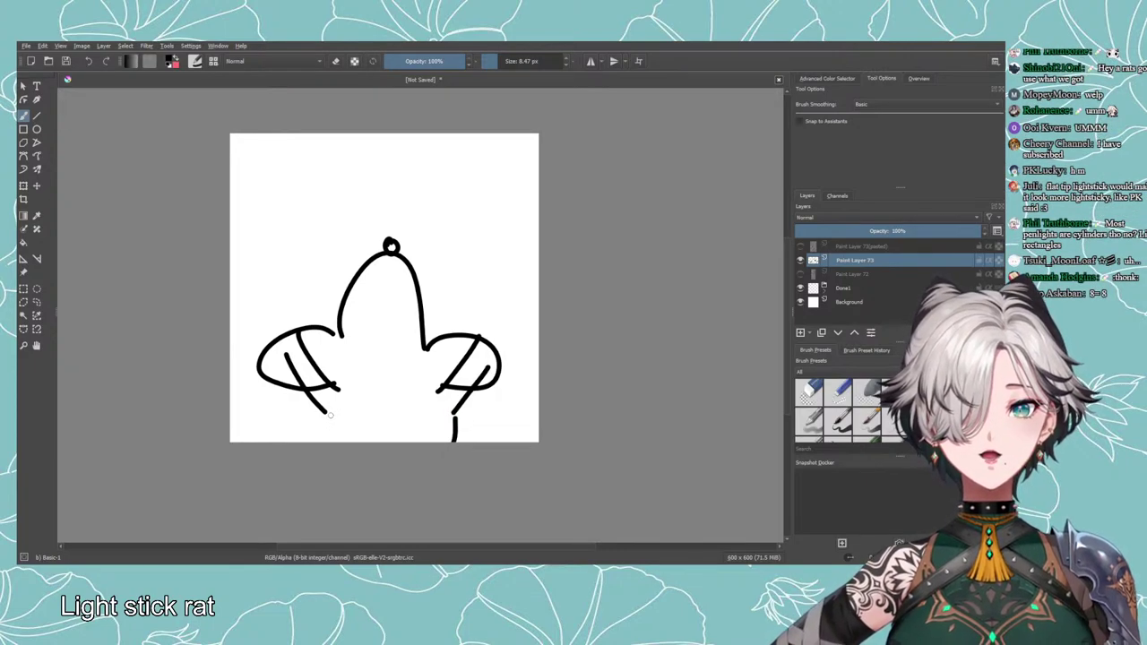
drag(321, 408, 320, 441)
key(ctrl+z)
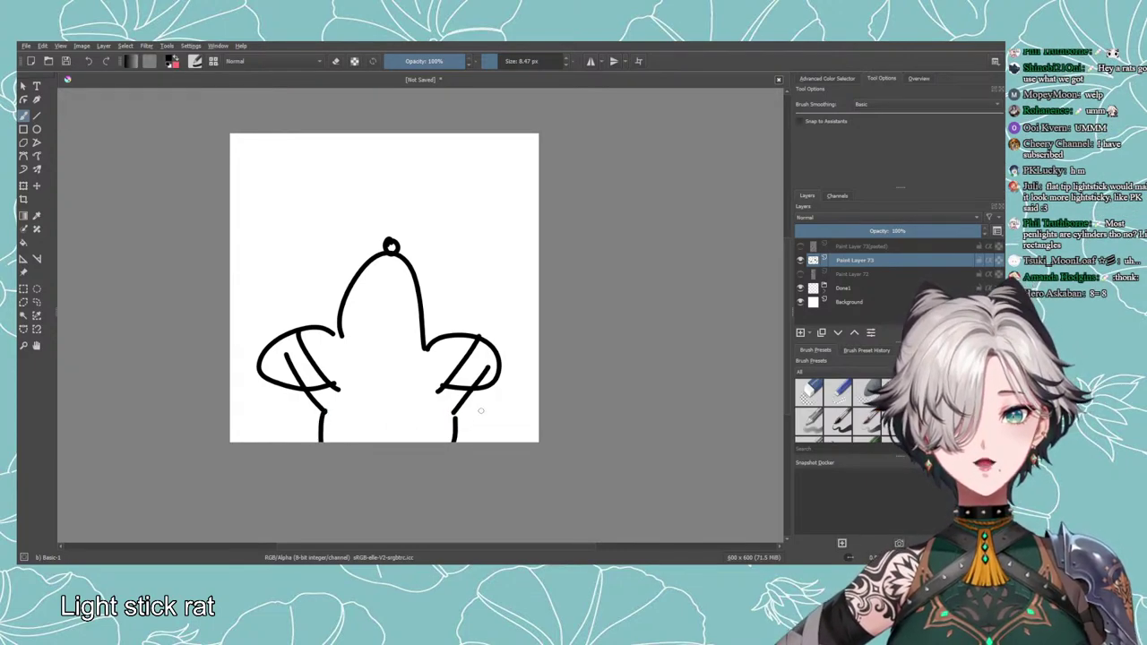
Show the left light stick's layer and move the stick so its paw sits on the left arm.
click(860, 245)
click(800, 245)
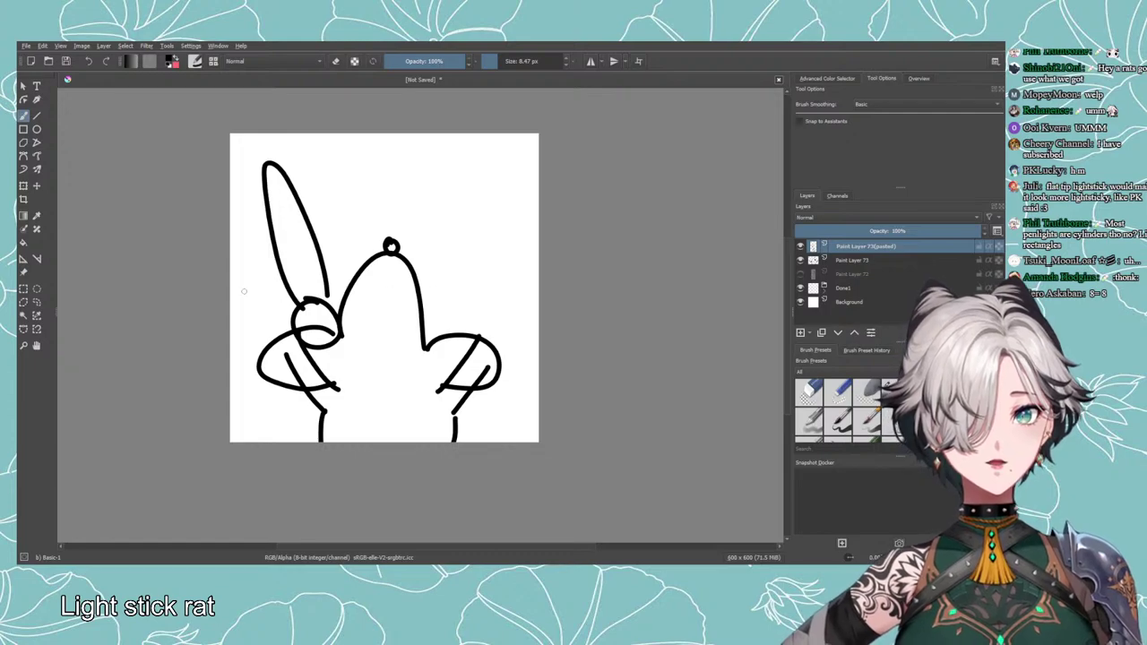
click(24, 186)
drag(313, 313, 293, 328)
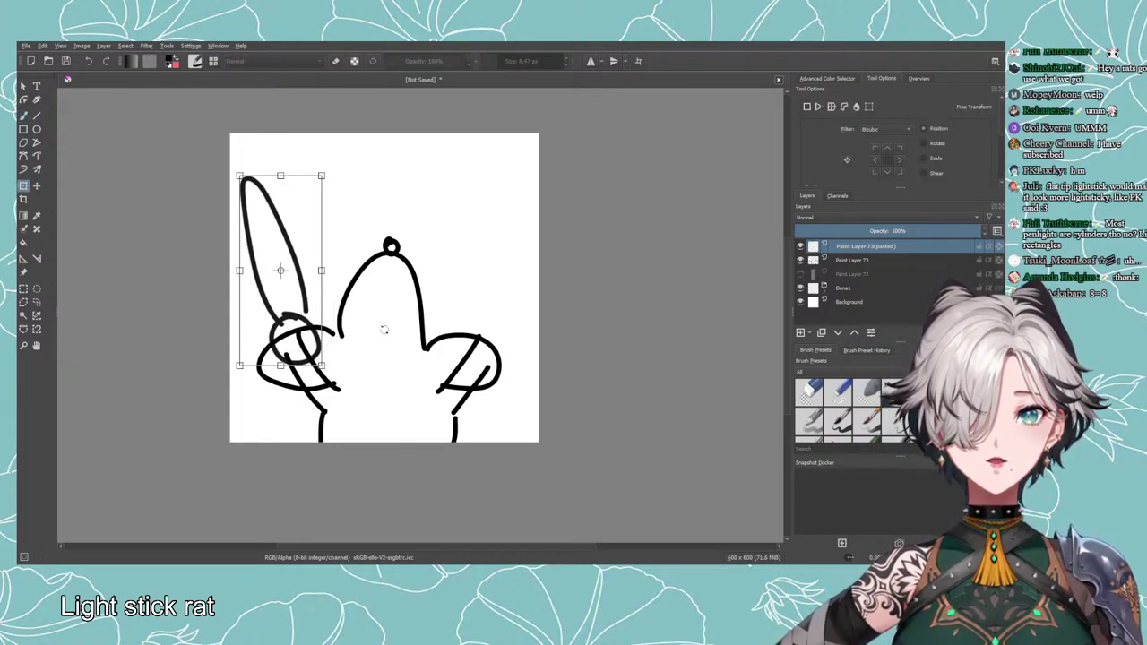
Show the right light stick's layer, move its paw onto the right arm and rotate the stick slightly clockwise.
click(806, 274)
click(802, 275)
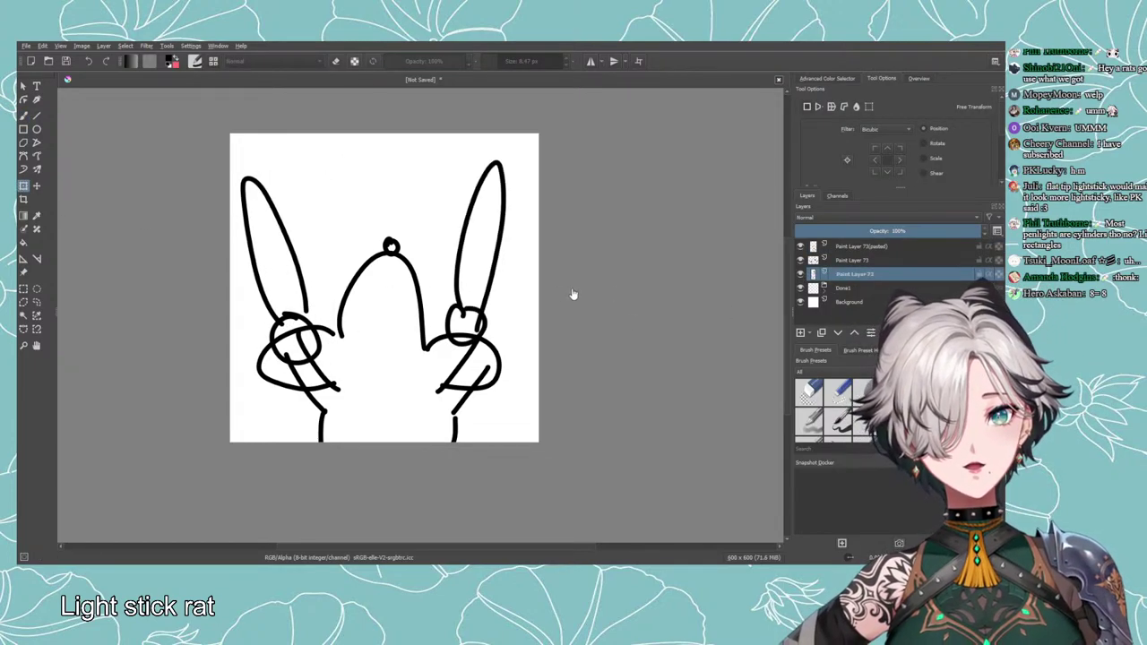
click(476, 296)
drag(476, 299, 495, 330)
drag(526, 413, 531, 412)
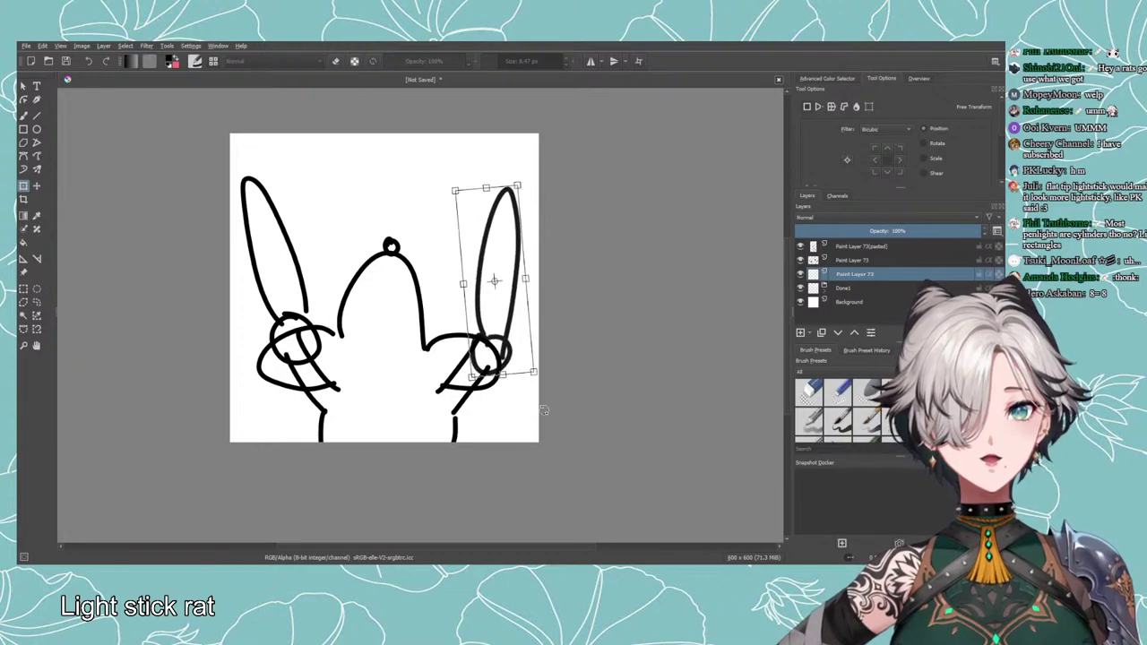
Rotate the left light stick clockwise to stand more upright, keeping its paw on the left arm.
click(856, 246)
click(504, 352)
drag(339, 374, 309, 358)
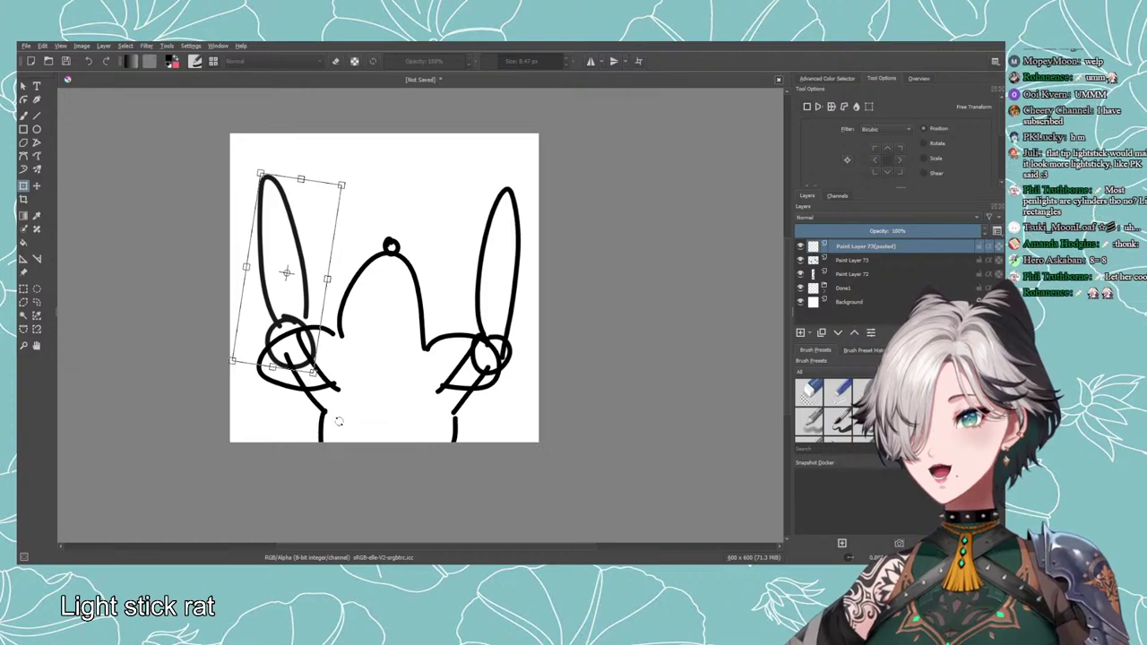
Add a new paint layer and place it beneath Paint Layer 72, above the Done1 group.
click(846, 274)
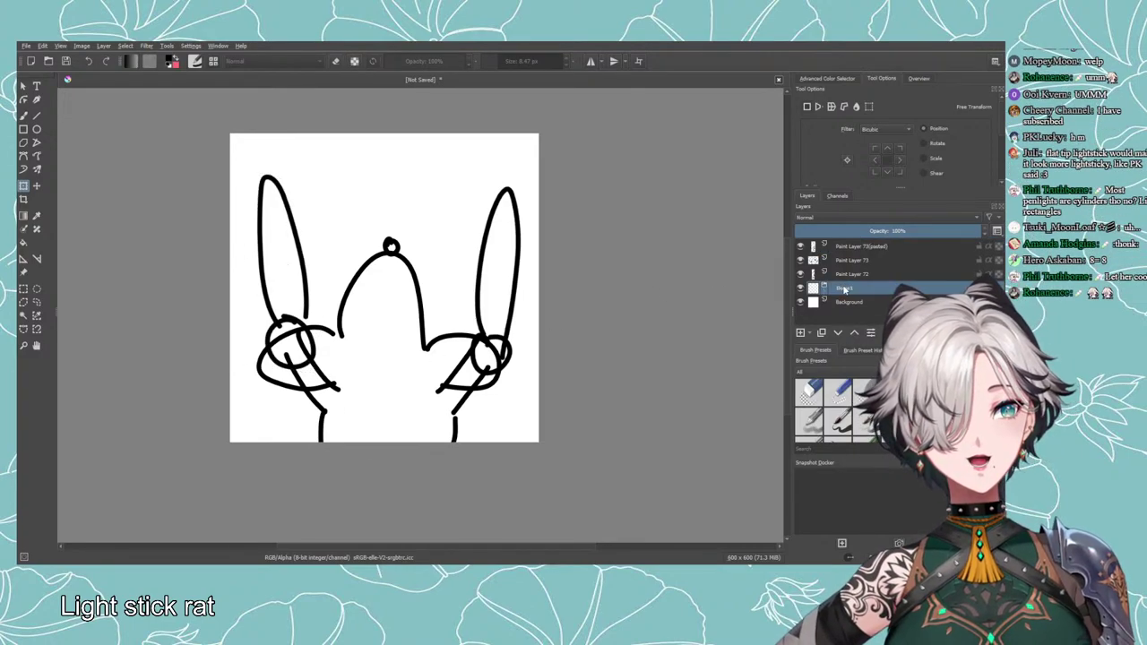
click(801, 333)
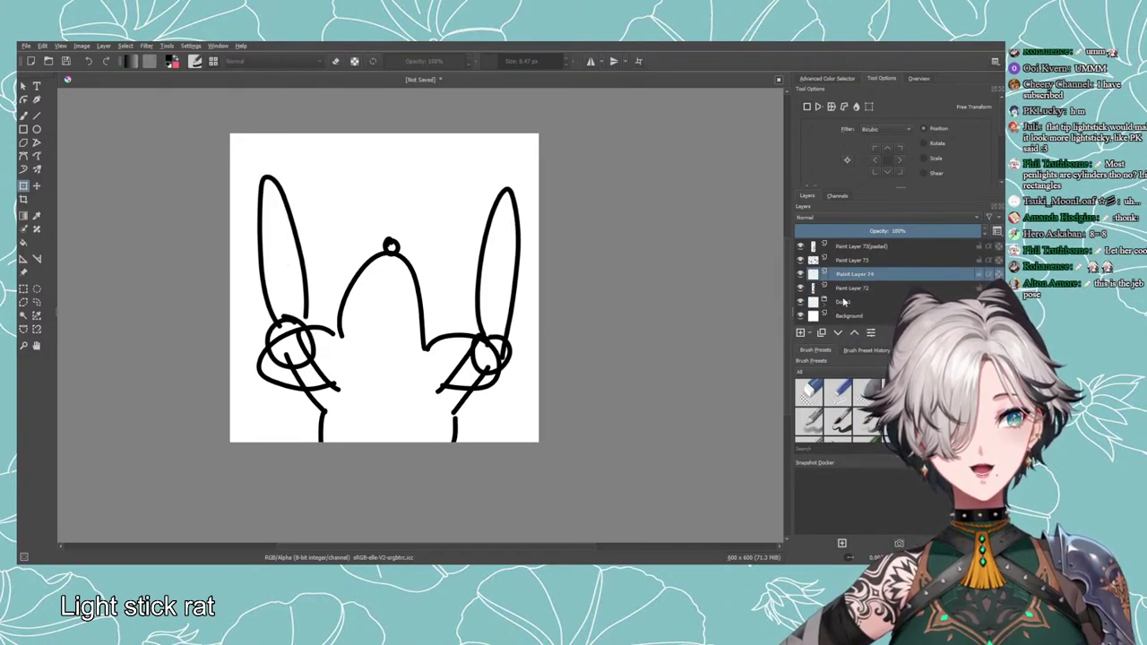
drag(844, 276, 852, 297)
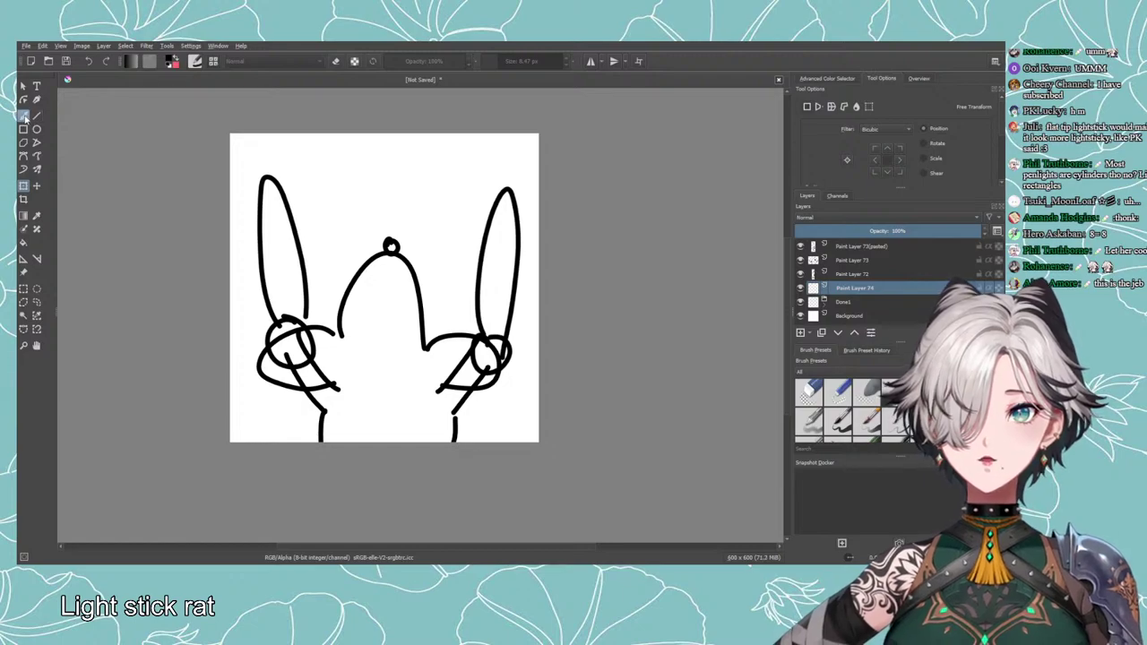
Switch to the freehand brush with the pinkish-red colour and set its size to 14.18 px.
click(23, 114)
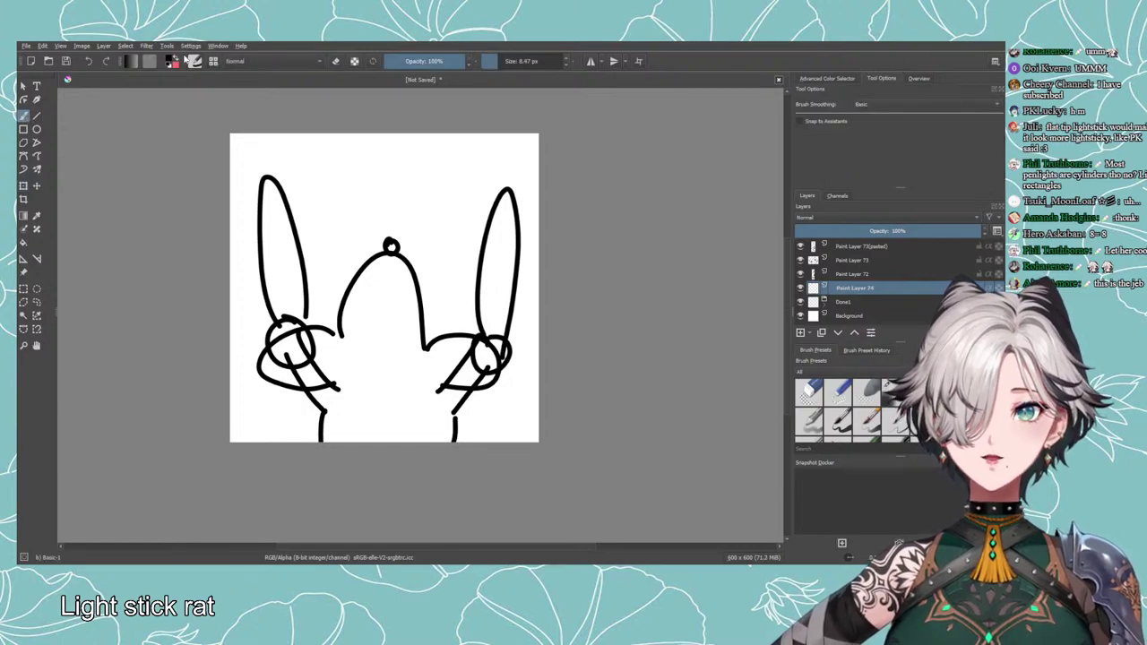
click(528, 63)
click(501, 62)
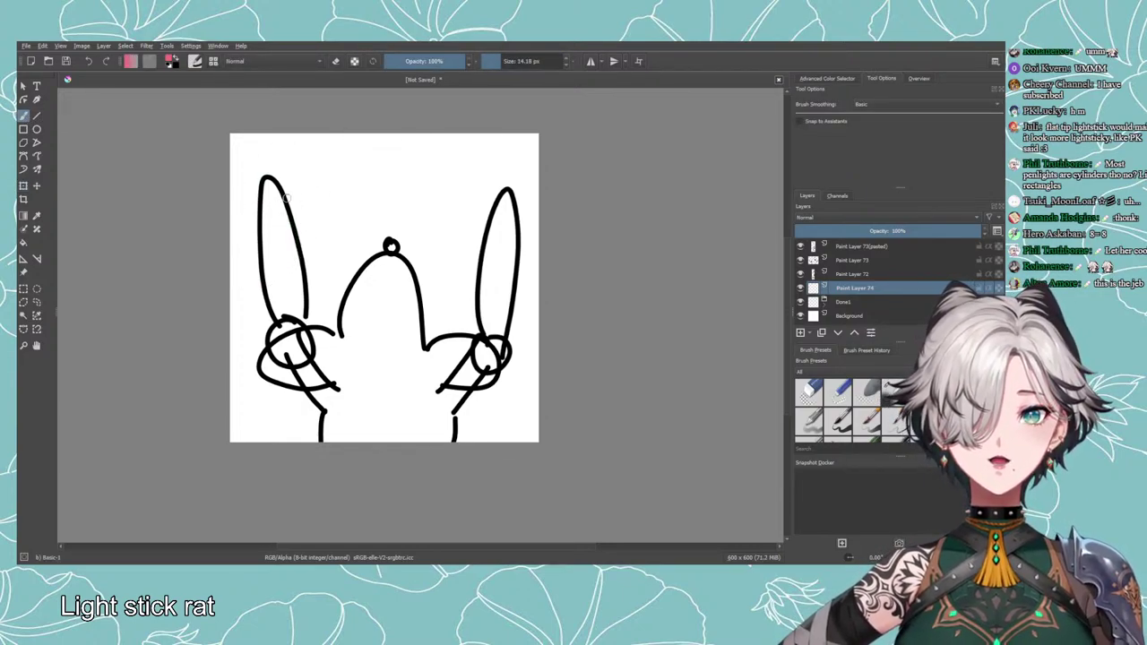
Enlarge the freehand brush to 38.41 px.
key(bracketright)
key(bracketright)
key(bracketright)
key(bracketright)
mouse_move(277, 186)
mouse_down()
mouse_move(288, 271)
mouse_move(268, 321)
mouse_move(287, 216)
mouse_up()
mouse_move(514, 202)
mouse_down()
mouse_move(485, 225)
mouse_move(503, 331)
mouse_up()
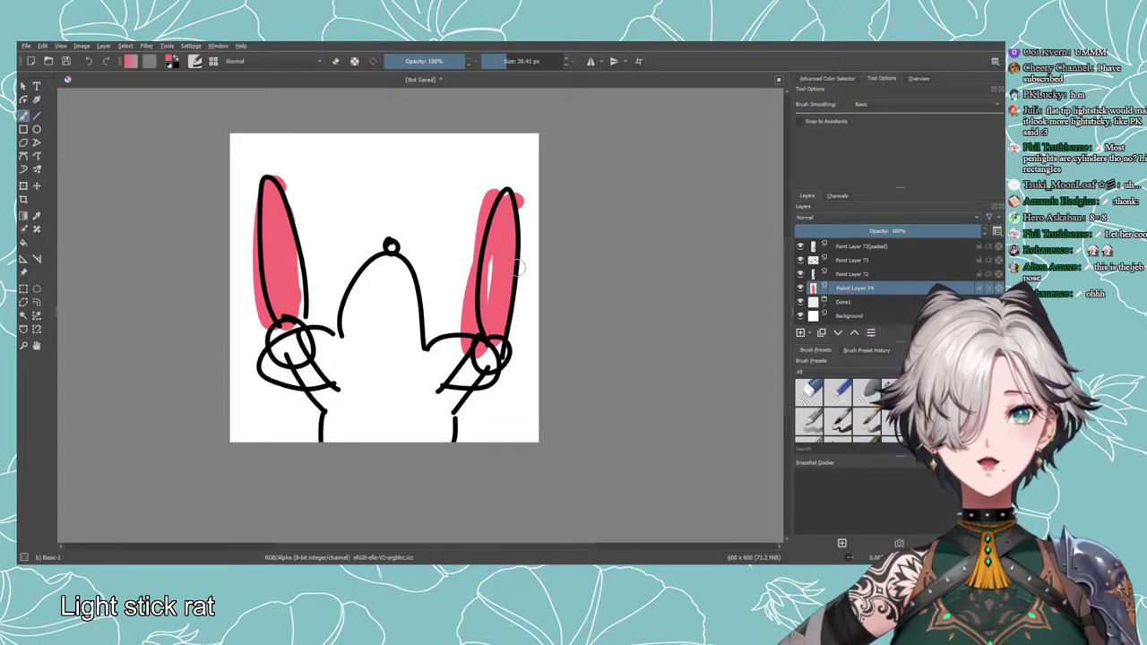
key(ctrl+z)
key(ctrl+z)
Pick light blue and paint the inside of both light sticks on Paint Layer 74.
click(169, 59)
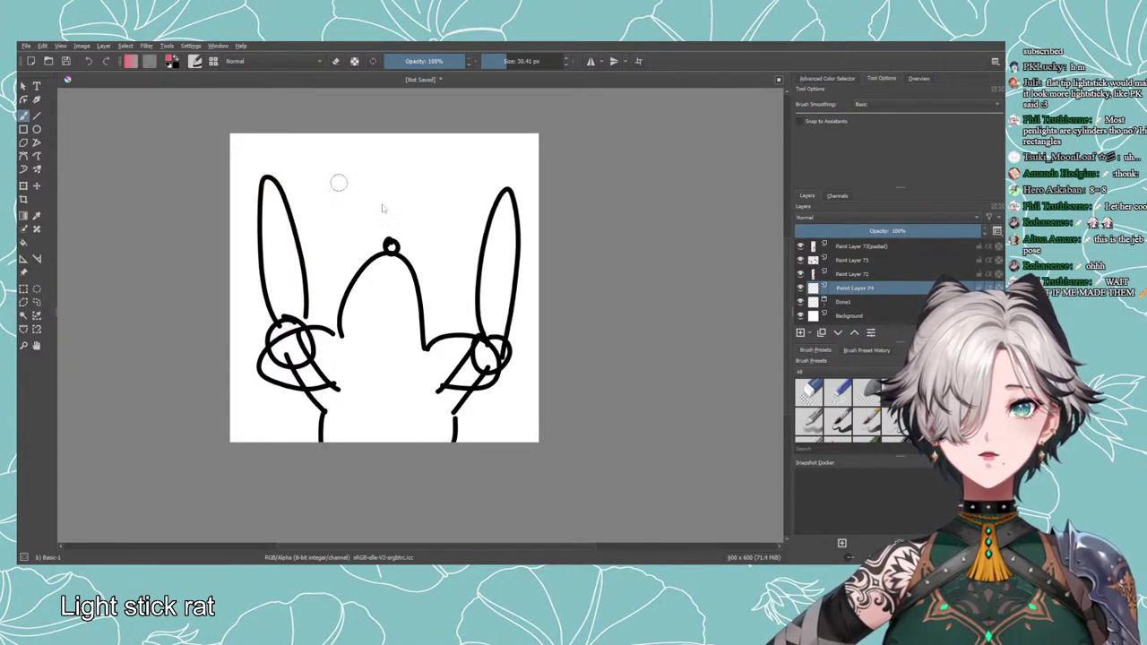
click(489, 263)
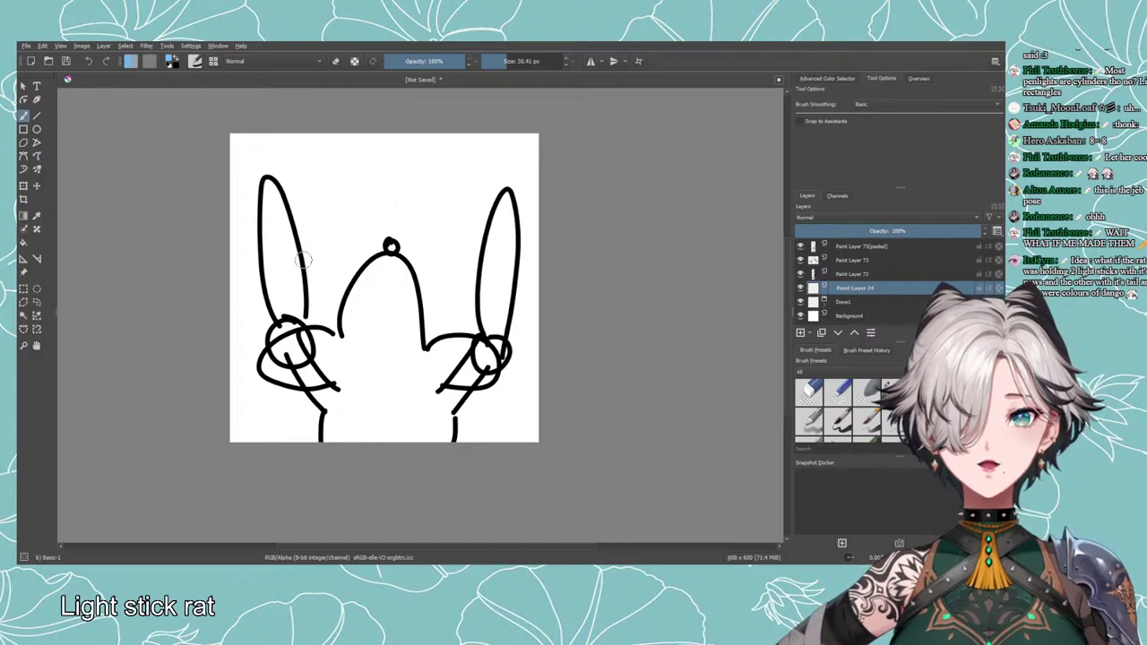
mouse_move(302, 269)
mouse_down()
mouse_move(276, 322)
mouse_move(272, 190)
mouse_move(269, 233)
mouse_up()
mouse_move(497, 320)
mouse_down()
mouse_move(508, 202)
mouse_move(501, 286)
mouse_up()
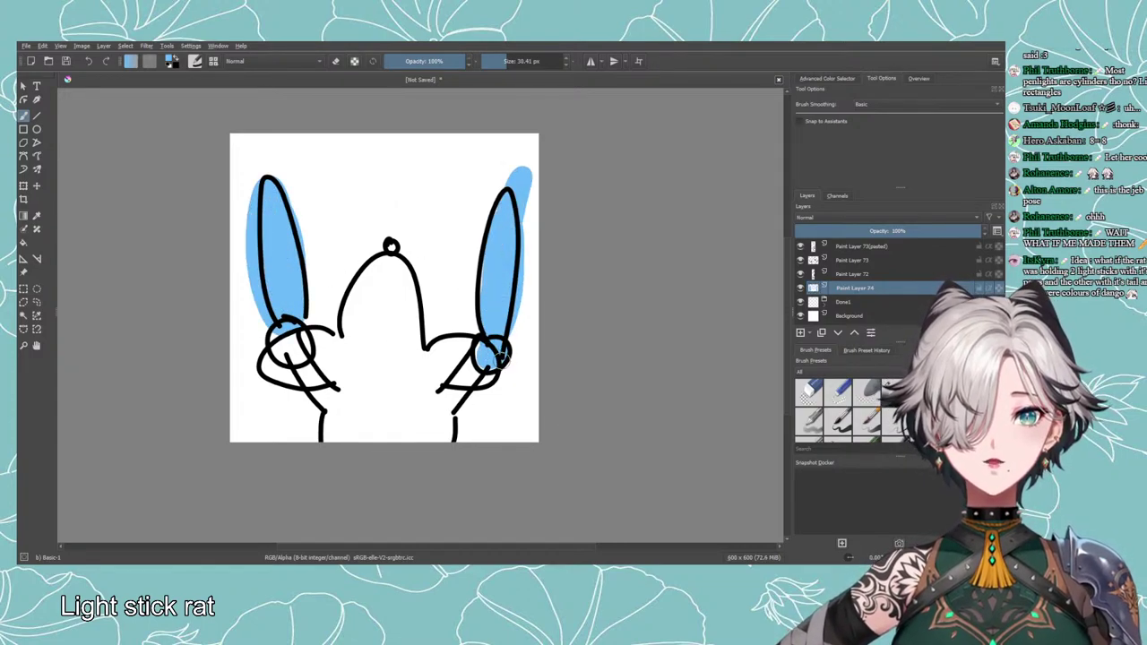
key(ctrl+z)
mouse_move(511, 221)
mouse_down()
mouse_move(480, 340)
mouse_move(509, 203)
mouse_move(498, 296)
mouse_move(508, 187)
mouse_move(494, 323)
mouse_up()
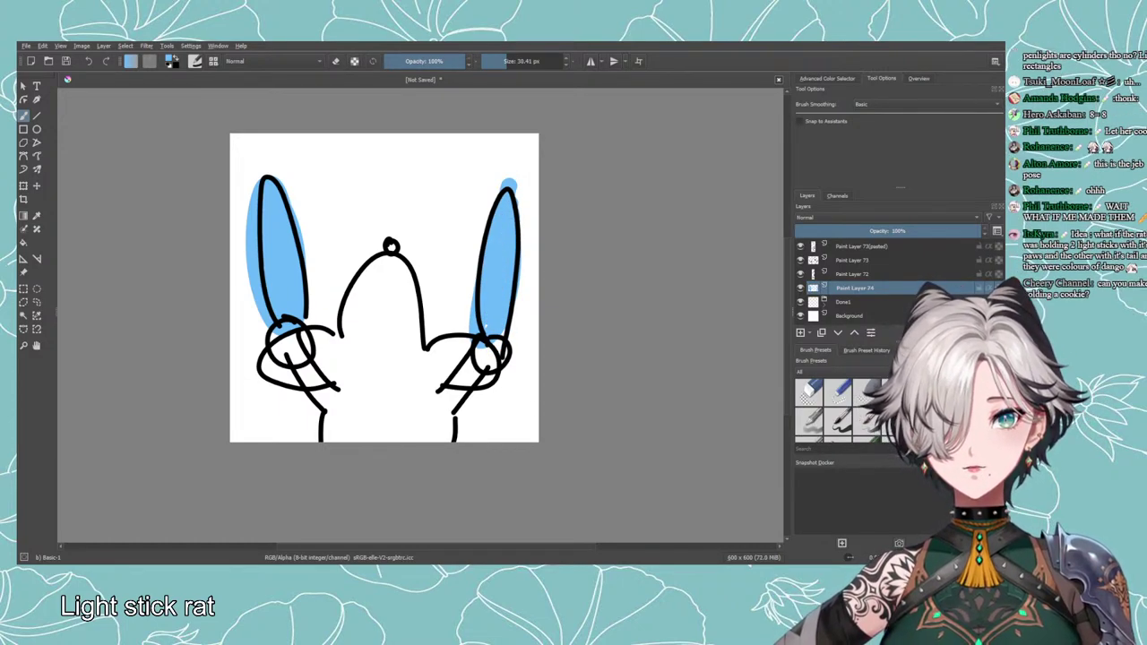
Switch to black, set the brush size to 5.68 px and doodle a small rat's head between the light sticks.
click(170, 63)
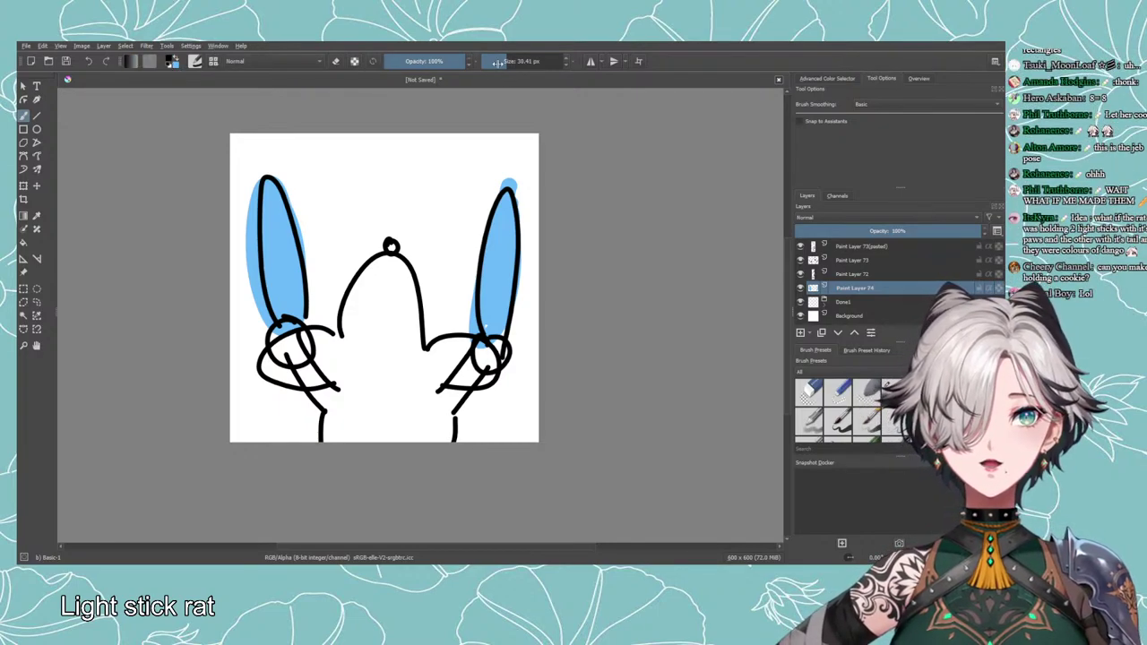
drag(497, 63, 488, 63)
mouse_move(348, 172)
mouse_down()
mouse_move(347, 190)
mouse_move(377, 192)
mouse_move(367, 177)
mouse_move(365, 206)
mouse_move(343, 212)
mouse_up()
key(ctrl+z)
key(ctrl+z)
click(364, 196)
click(351, 183)
click(370, 182)
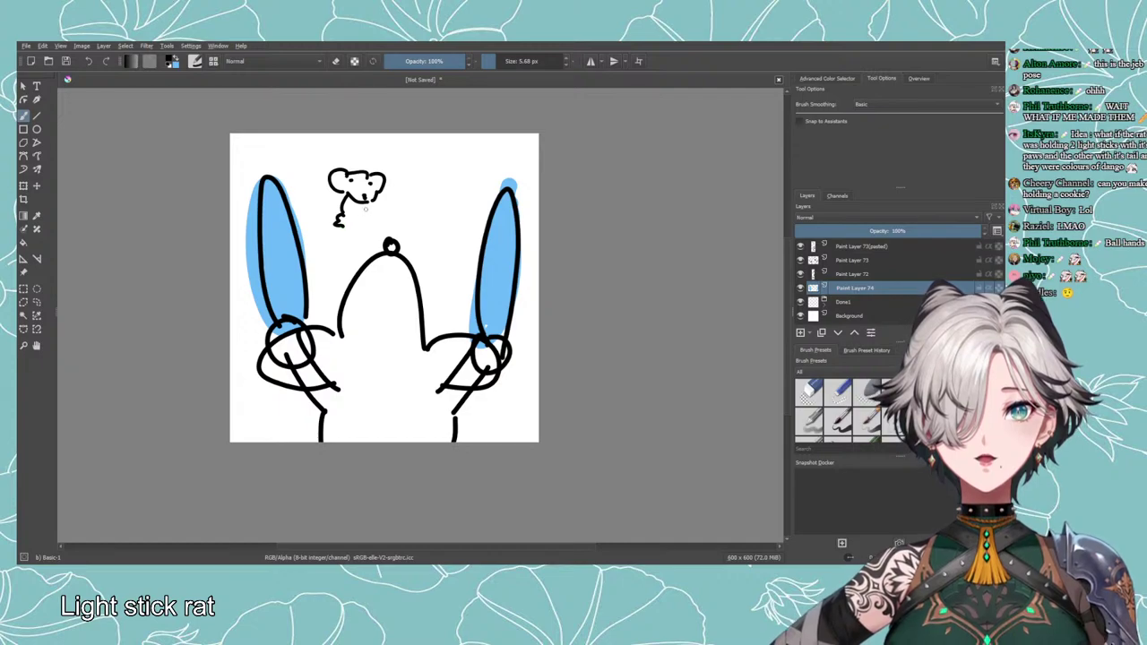
Give the doodled rat a body, a tail and a cookie in its paw, labelled "cookie!" with an arrow.
mouse_move(381, 220)
mouse_down()
mouse_move(348, 230)
mouse_move(368, 230)
mouse_move(421, 191)
mouse_up()
drag(434, 185, 433, 186)
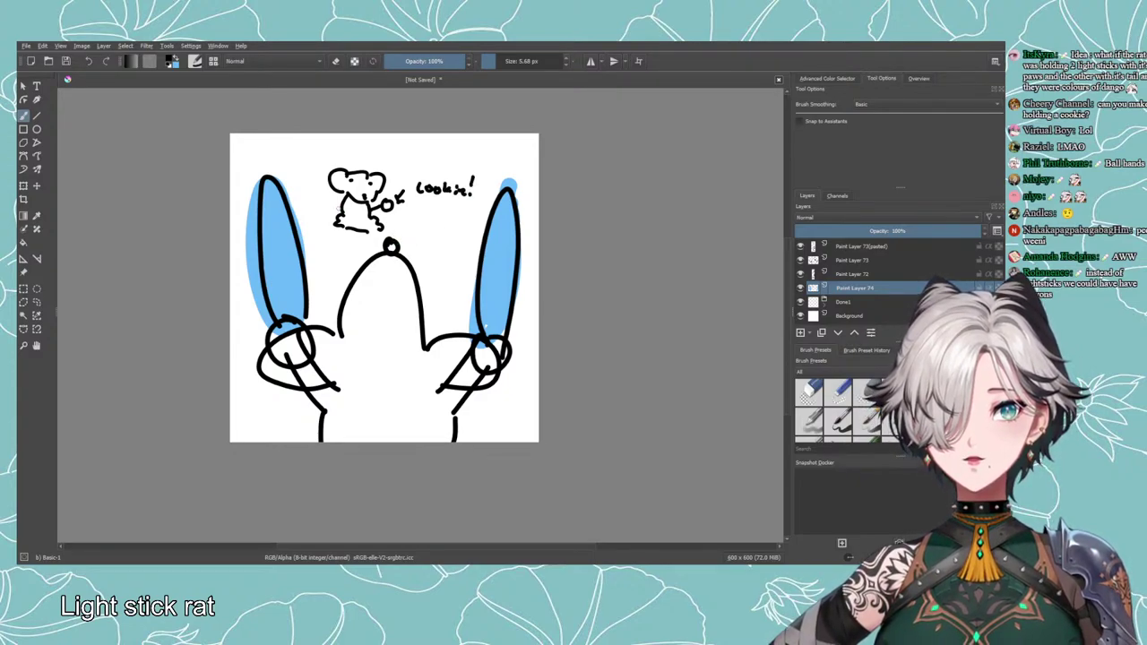
mouse_move(340, 190)
mouse_down()
mouse_move(328, 212)
mouse_move(337, 224)
mouse_up()
key(ctrl+z)
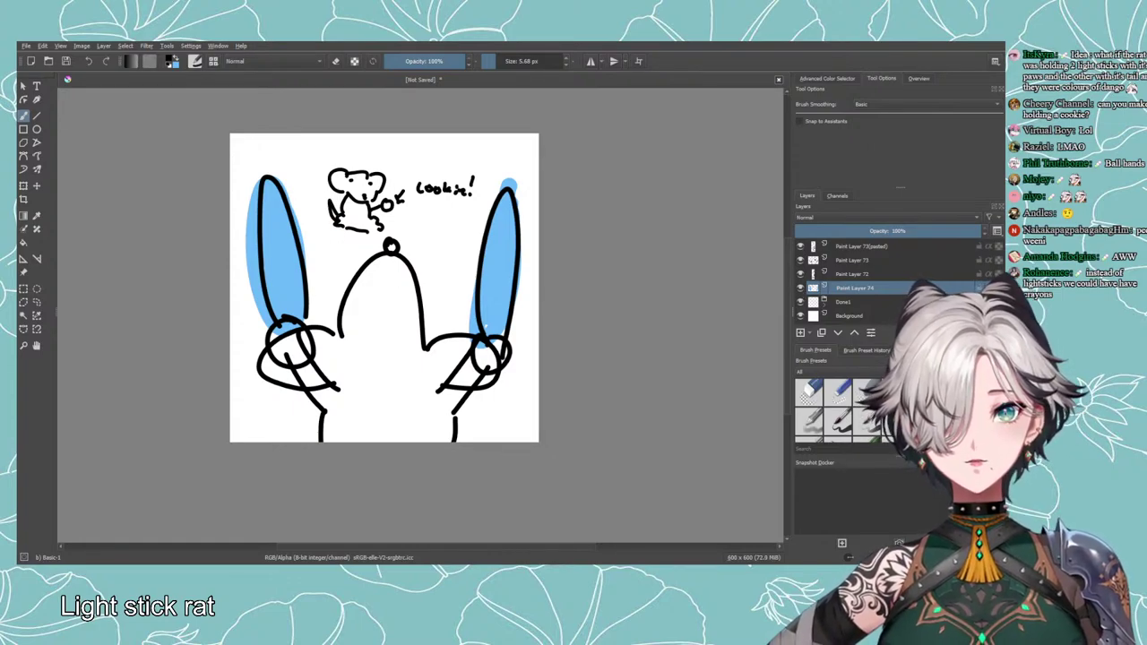
Lasso the cookie rat doodle, cut and paste it onto its own layer, and clear the selection.
click(36, 302)
mouse_move(314, 161)
mouse_down()
mouse_move(331, 242)
mouse_move(357, 246)
mouse_move(481, 194)
mouse_move(476, 151)
mouse_move(315, 161)
mouse_up()
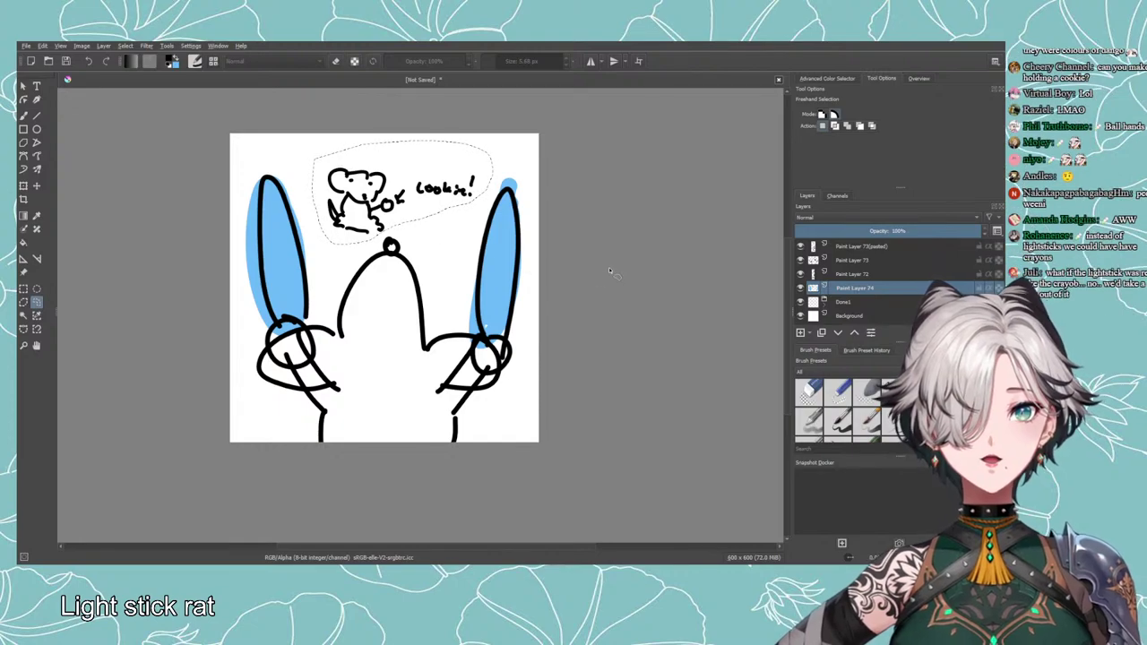
key(ctrl+x)
key(ctrl+v)
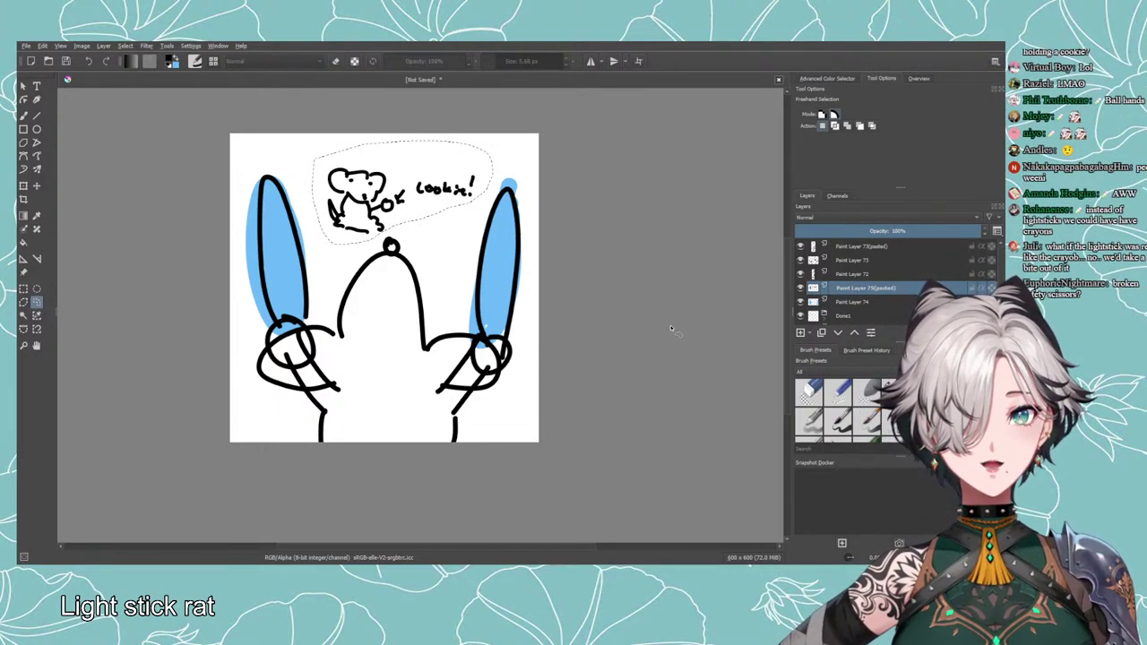
key(ctrl+shift+a)
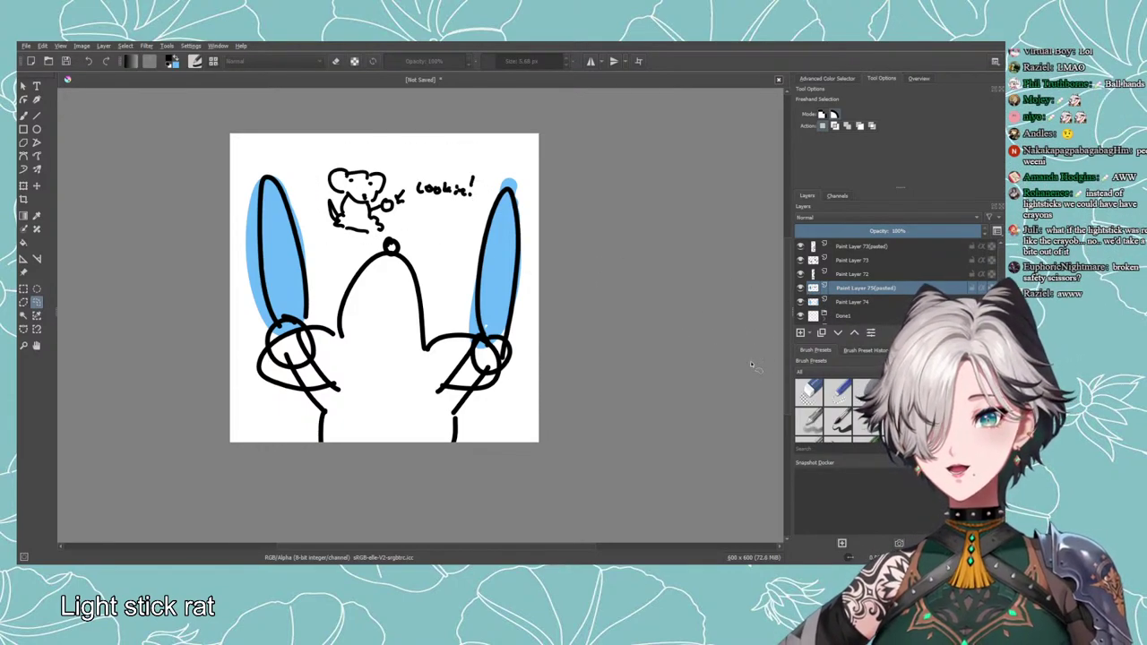
Move Paint Layer 73 beneath Paint Layer 74, placing it just above the Done1 group, and return to the freehand brush.
click(840, 303)
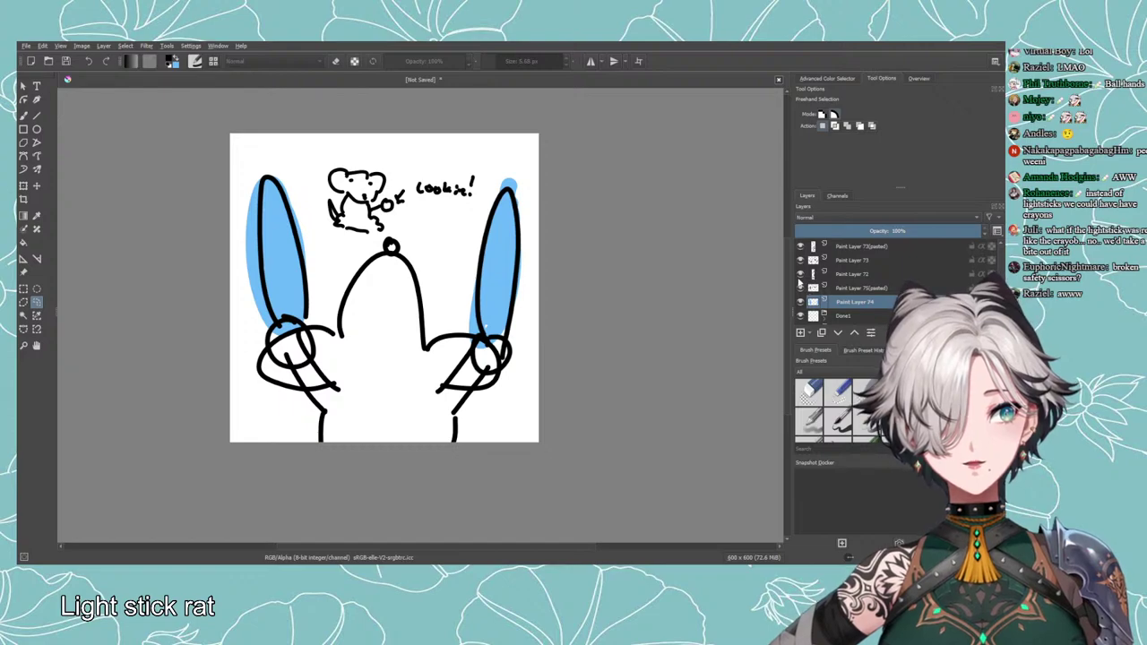
click(799, 277)
click(799, 276)
drag(843, 260, 835, 324)
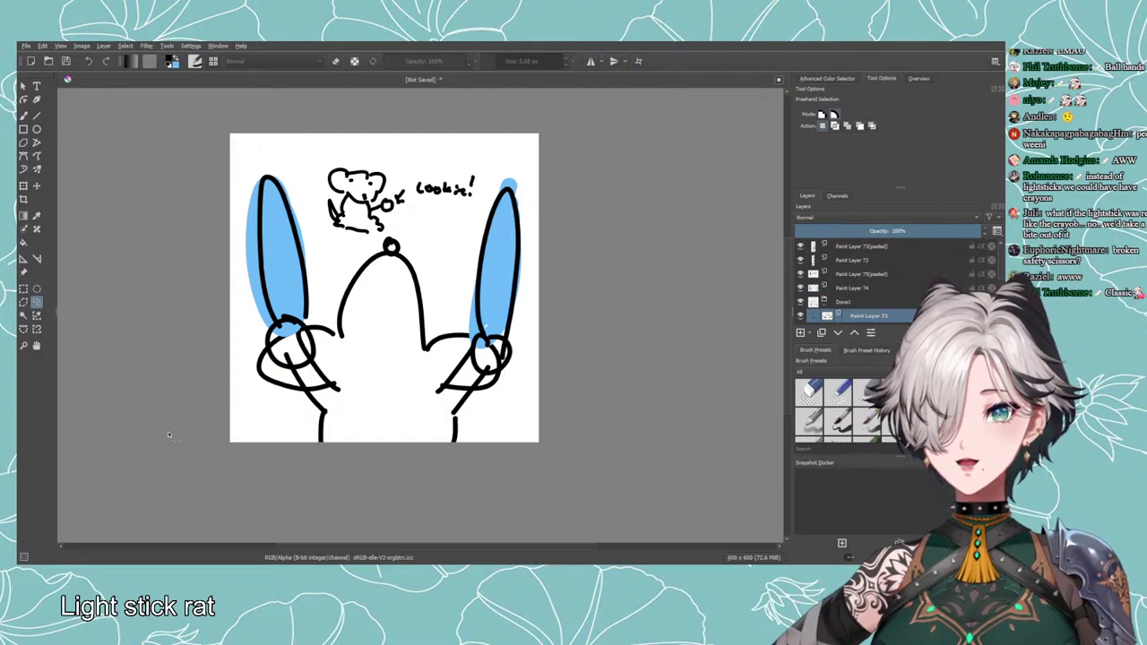
click(23, 115)
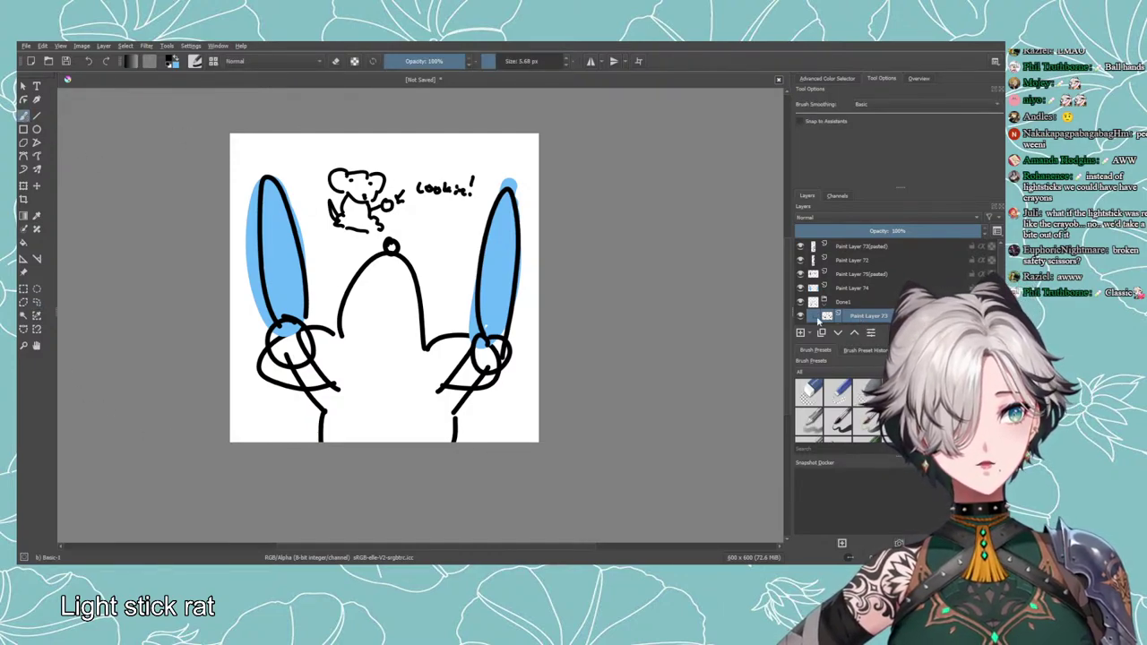
click(800, 316)
click(800, 316)
click(853, 332)
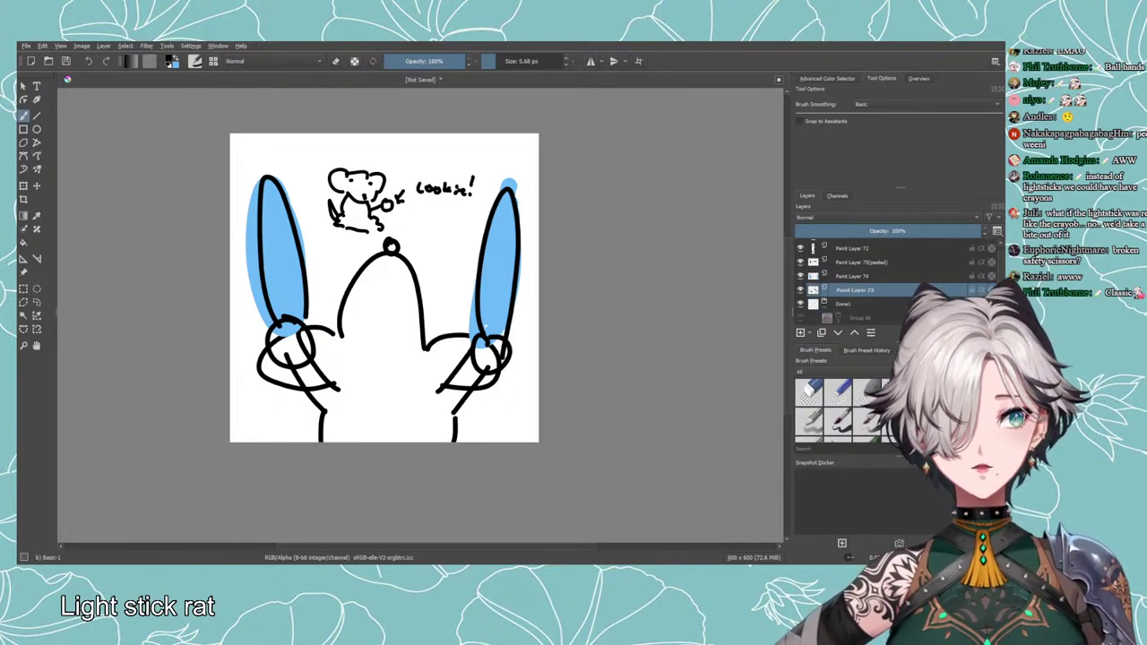
click(800, 292)
click(800, 292)
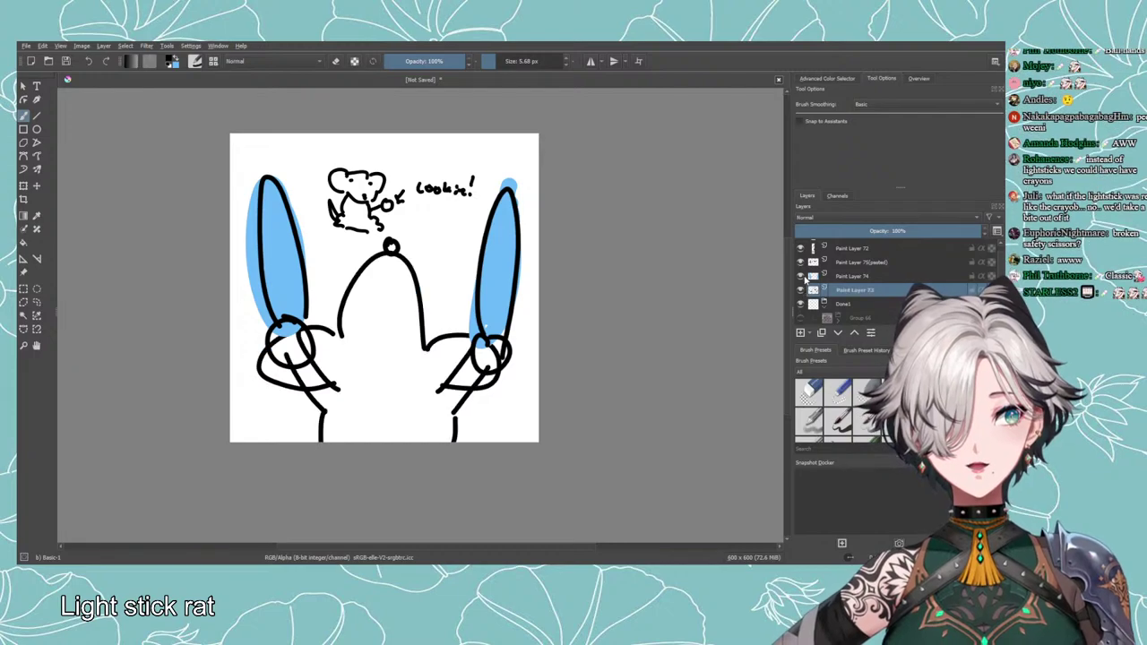
Hide the pasted cookie doodle layer and erase the blue spilling past the right stick's tip on Paint Layer 74.
click(799, 262)
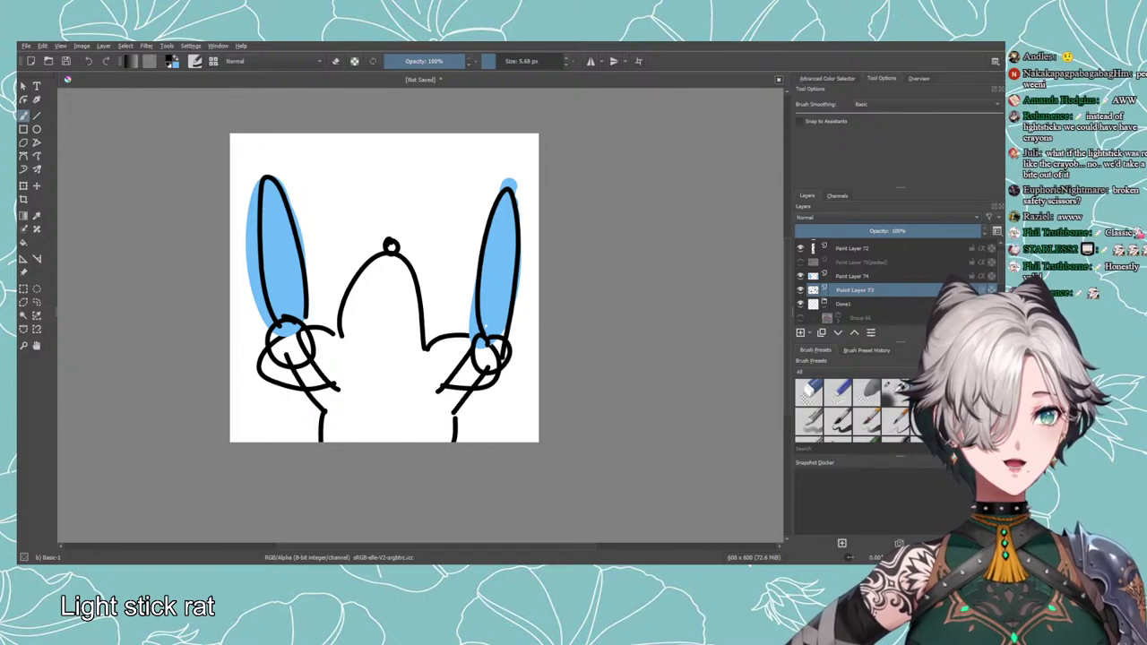
click(855, 277)
key(e)
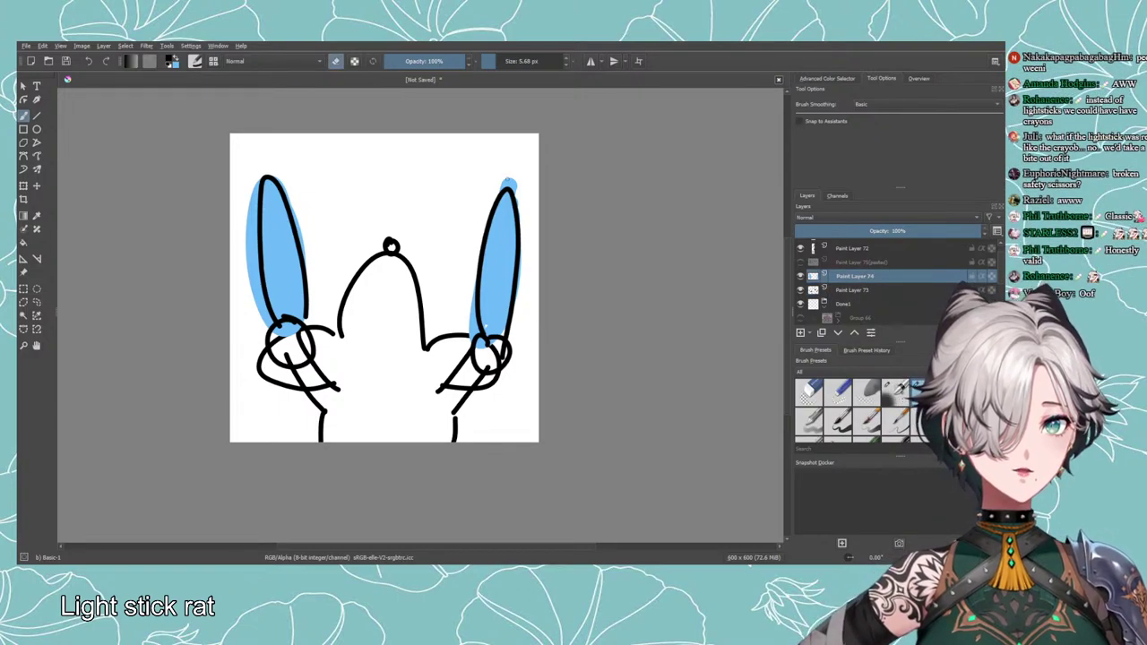
mouse_move(501, 190)
mouse_down()
mouse_move(509, 179)
mouse_move(517, 208)
mouse_up()
key(ctrl+z)
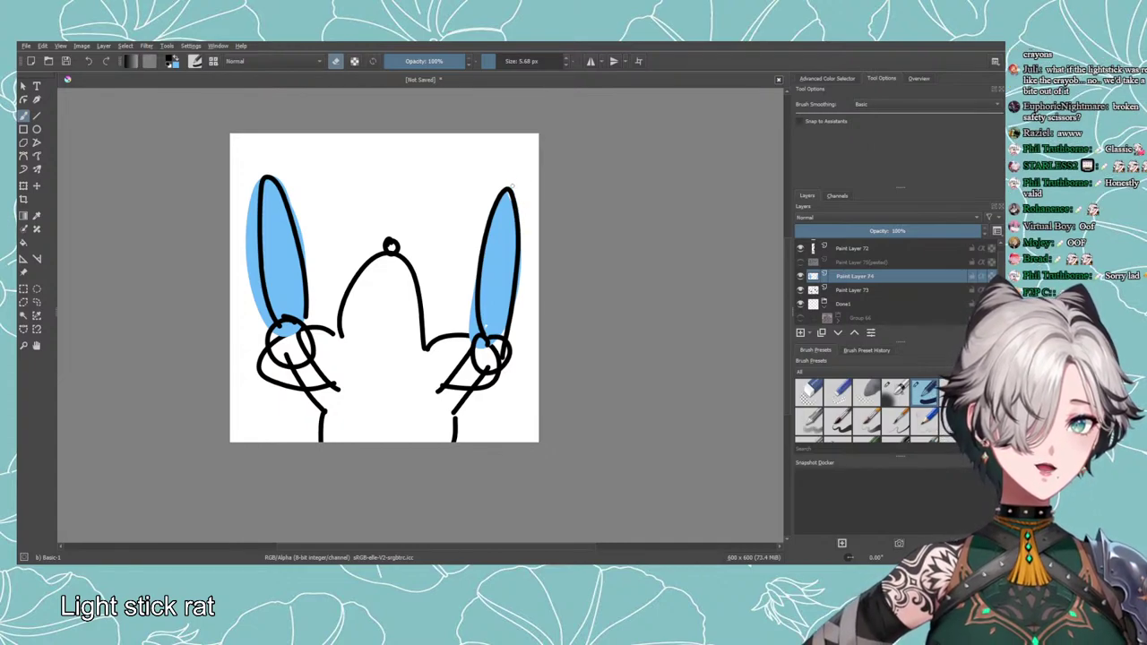
Sample the light blue from the right stick and erase the blue spilling past its lower left edge.
key(e)
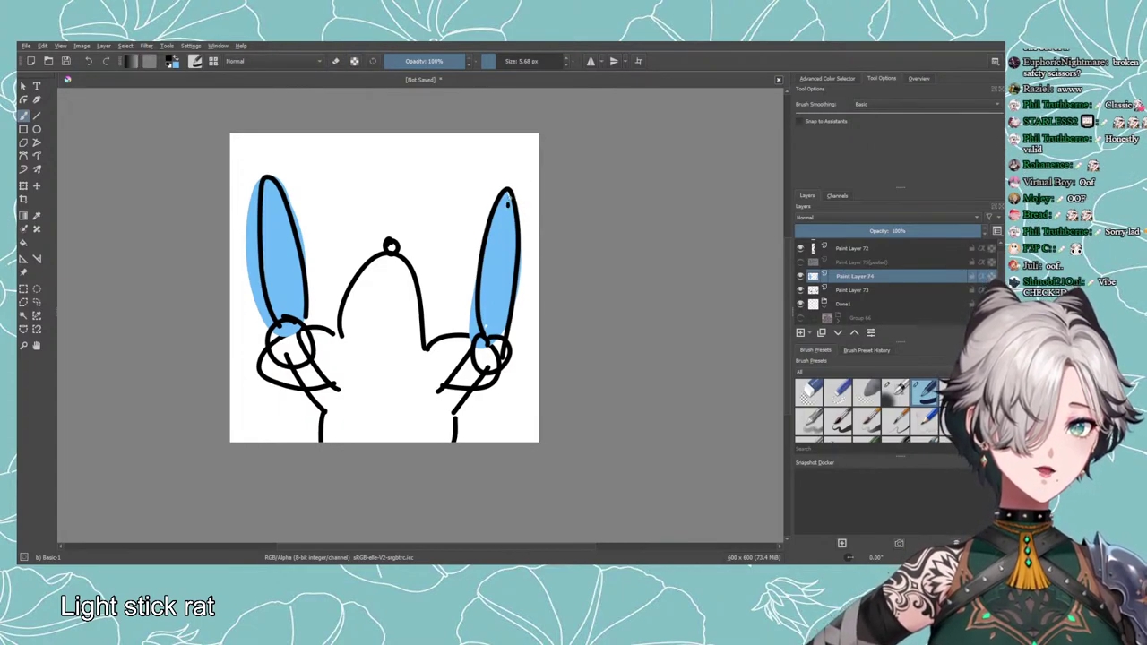
ctrl+click(509, 204)
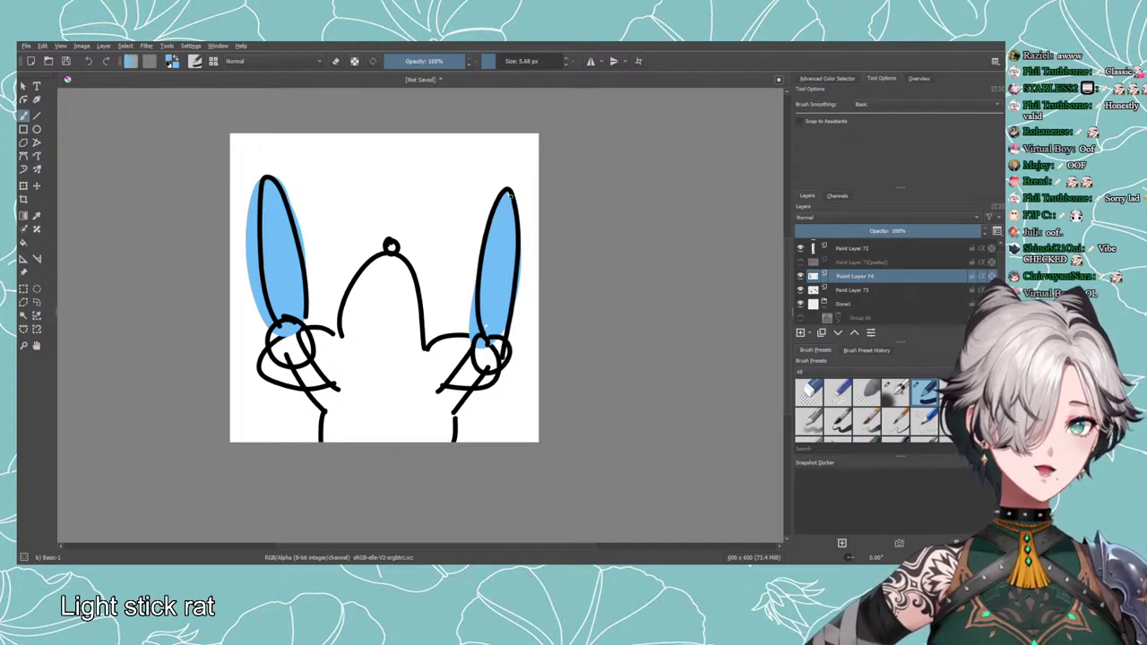
key(e)
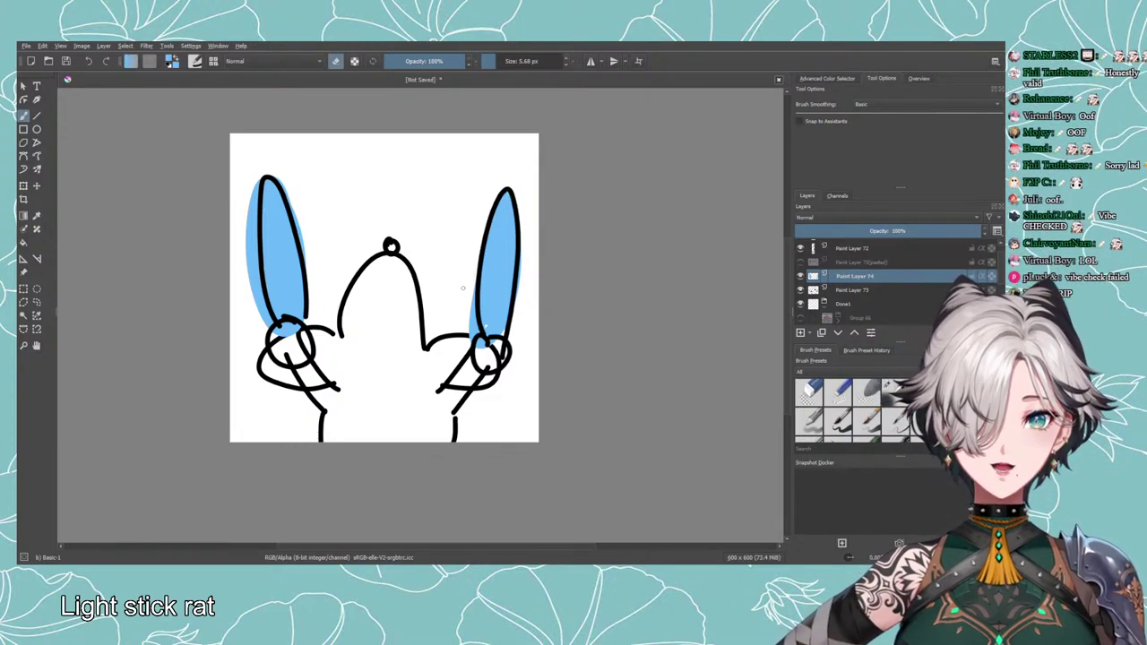
drag(473, 296, 484, 346)
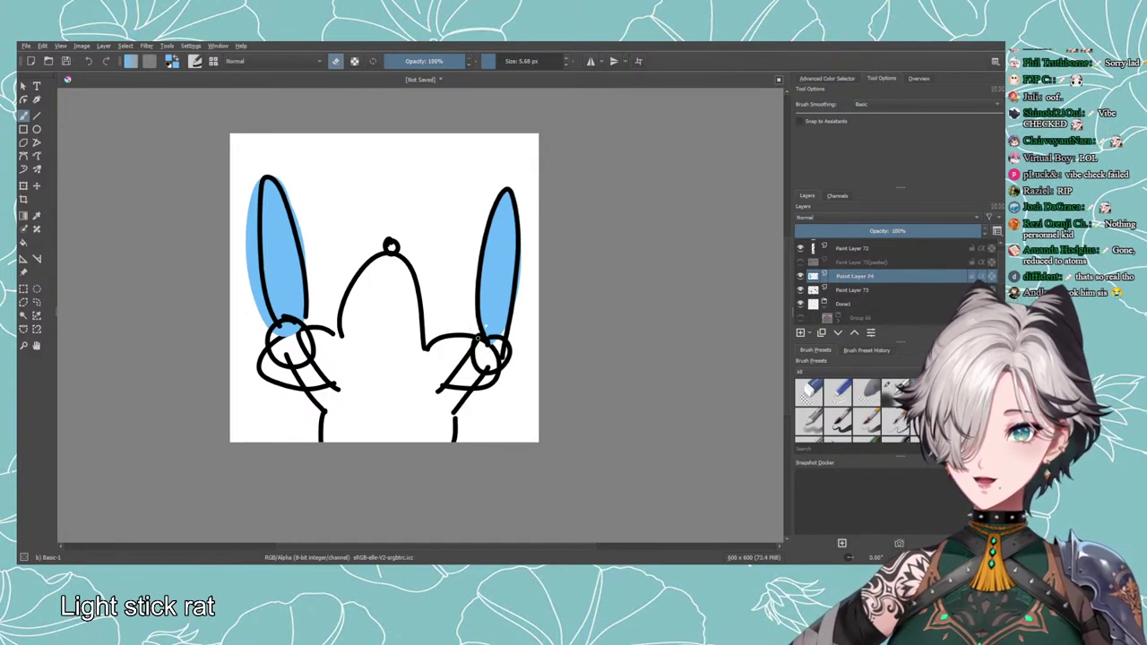
Touch up the blue at the right stick's base and erase the blue inside both paws with a 12.06 px eraser.
key(e)
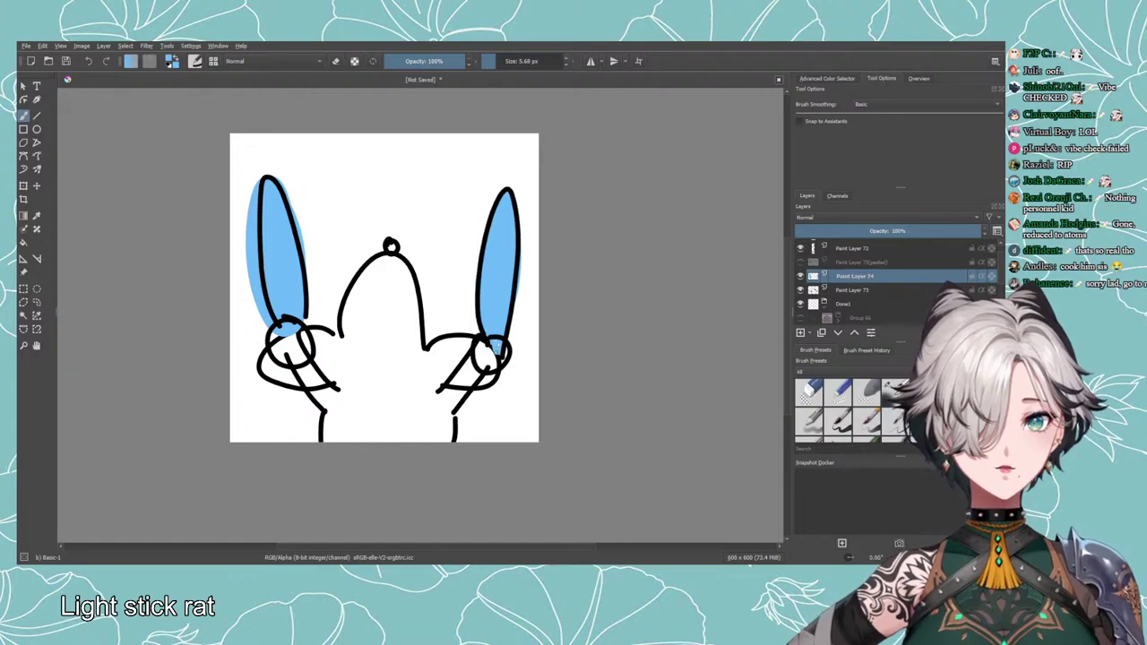
drag(489, 345, 486, 356)
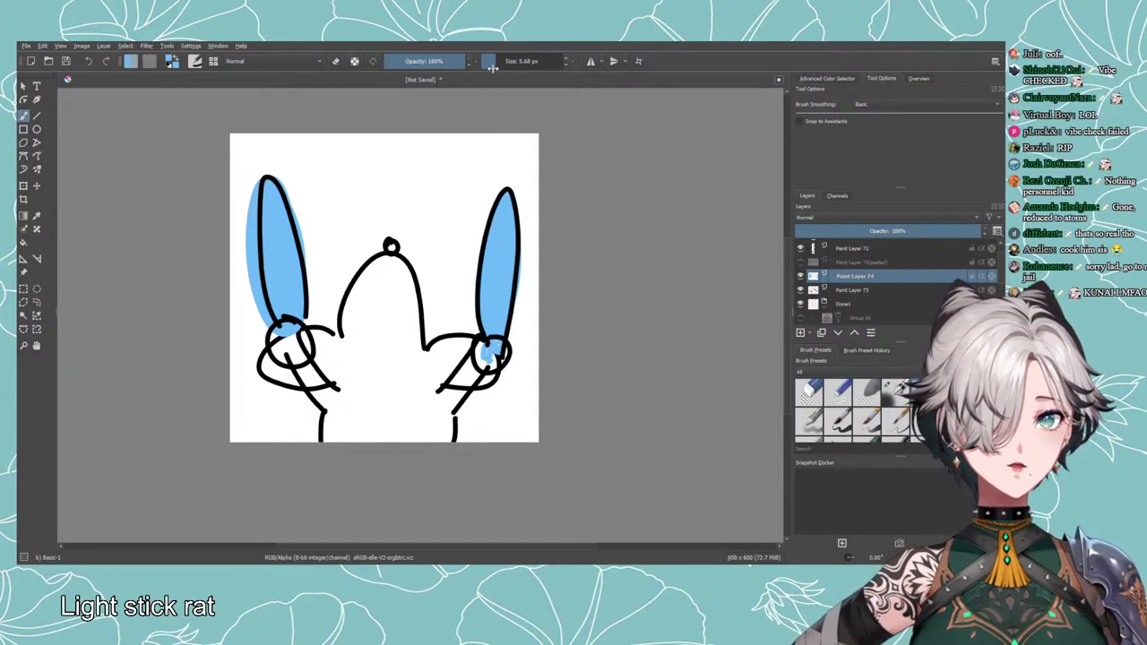
key(e)
mouse_move(492, 378)
mouse_down()
mouse_move(491, 344)
mouse_move(504, 354)
mouse_up()
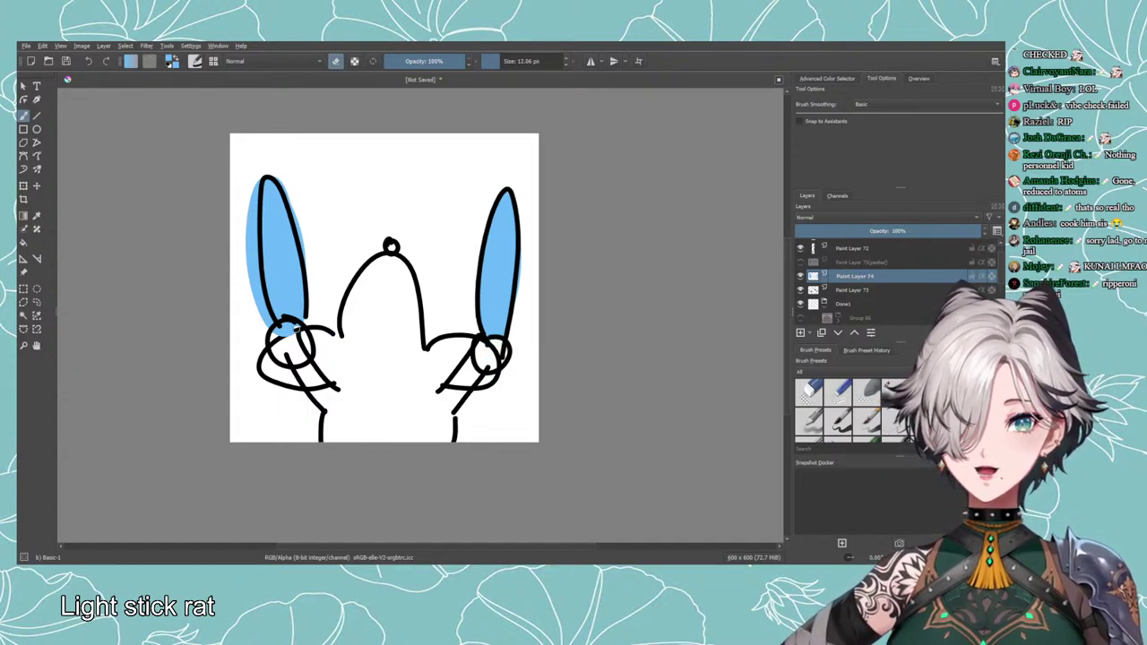
drag(284, 330, 291, 343)
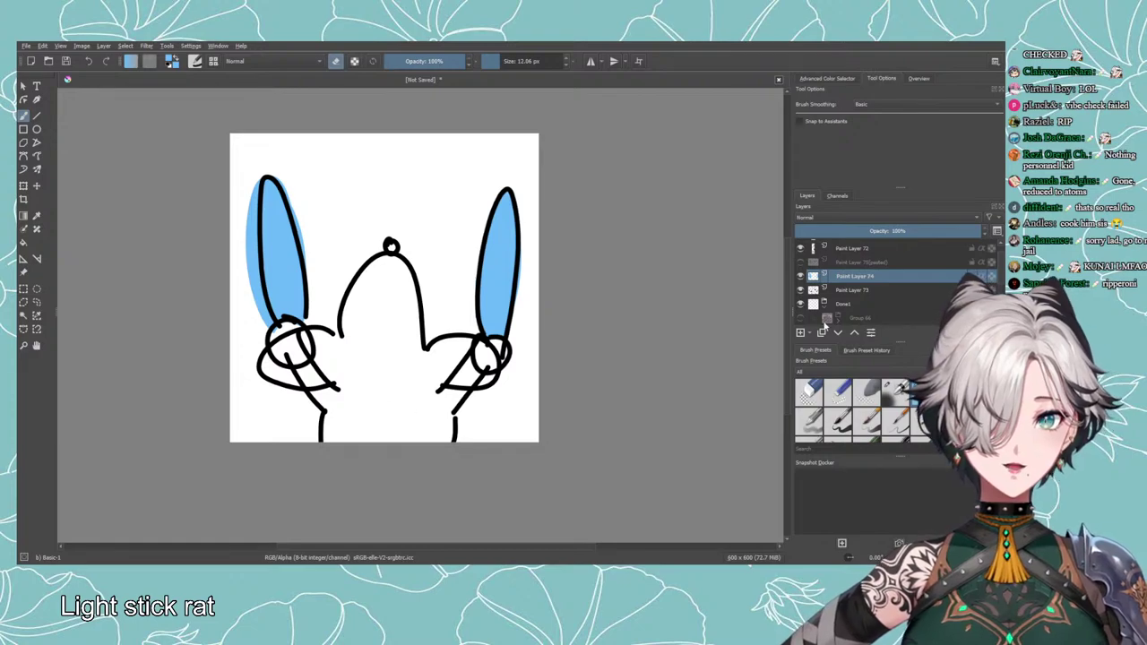
Erase the arm lines crossing the inside of the left paw on Paint Layer 73.
click(800, 289)
click(800, 290)
click(851, 290)
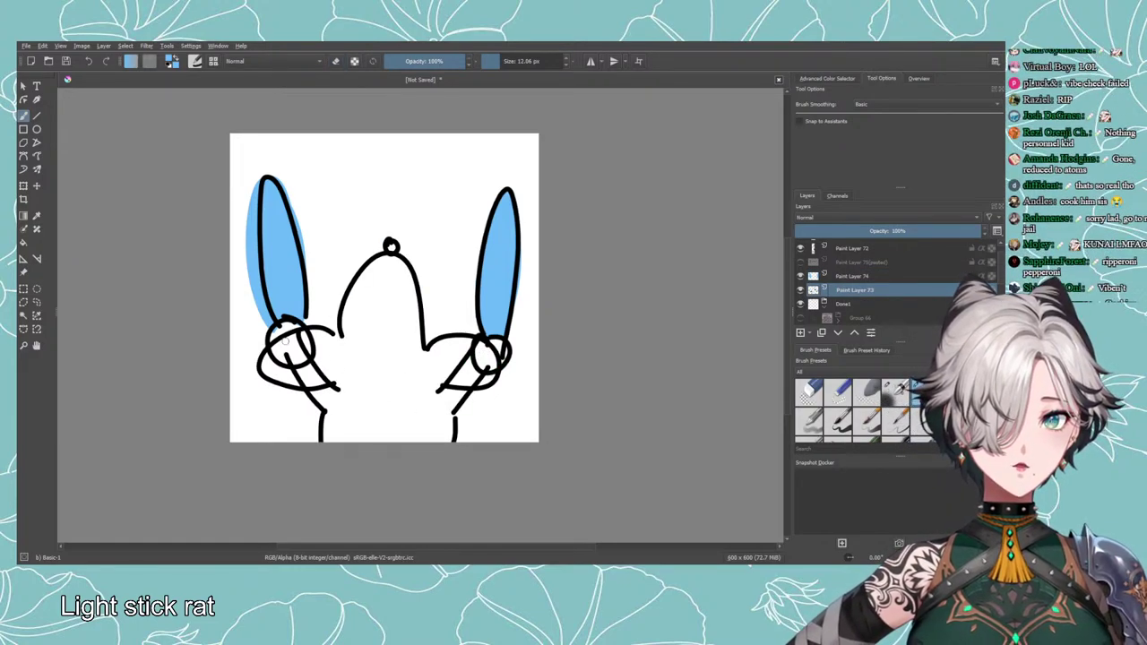
key(e)
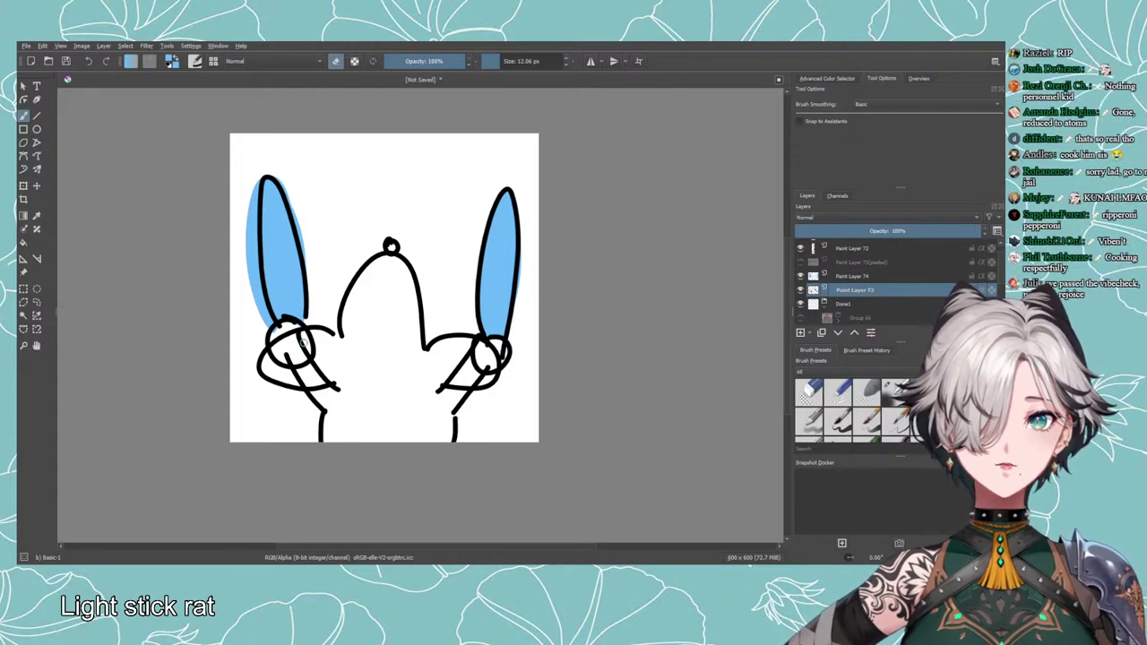
mouse_move(303, 349)
mouse_down()
mouse_move(290, 334)
mouse_move(282, 351)
mouse_up()
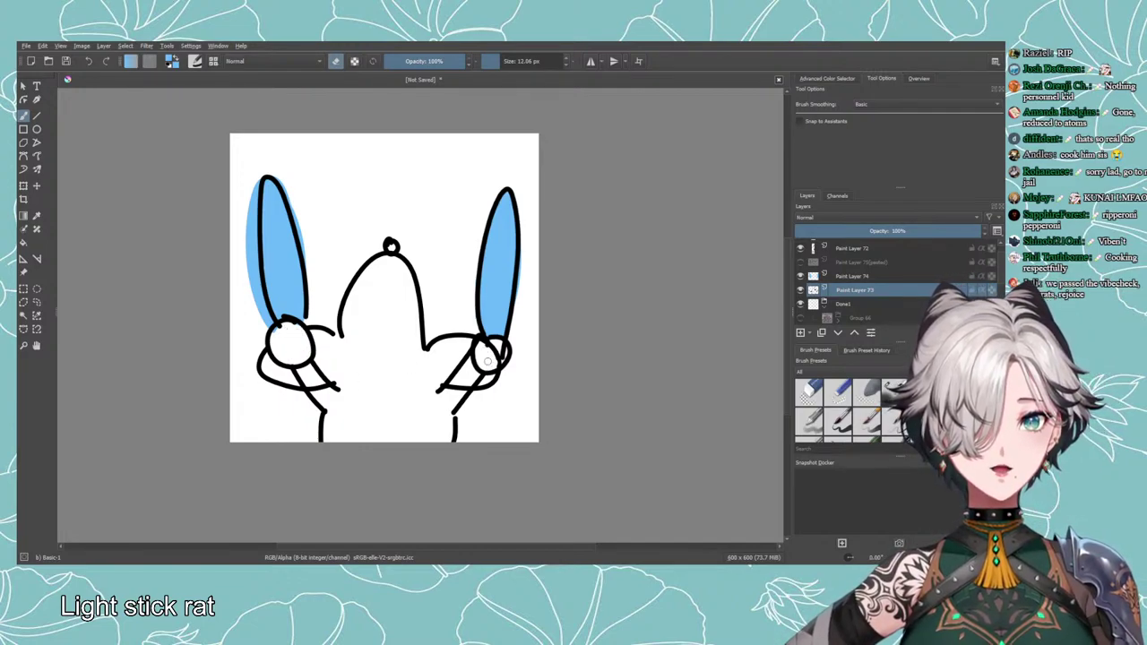
Erase the part of each paw's circle that overlaps its arm, on Paint Layer 72 and Paint Layer 73(pasted).
key(e)
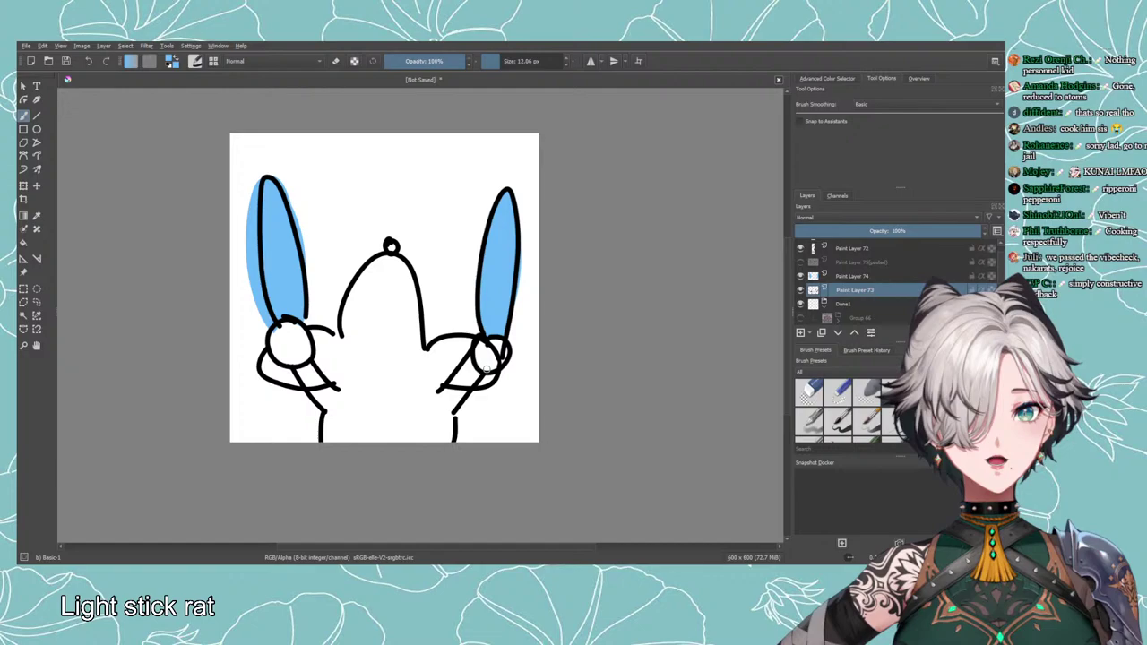
click(832, 278)
key(e)
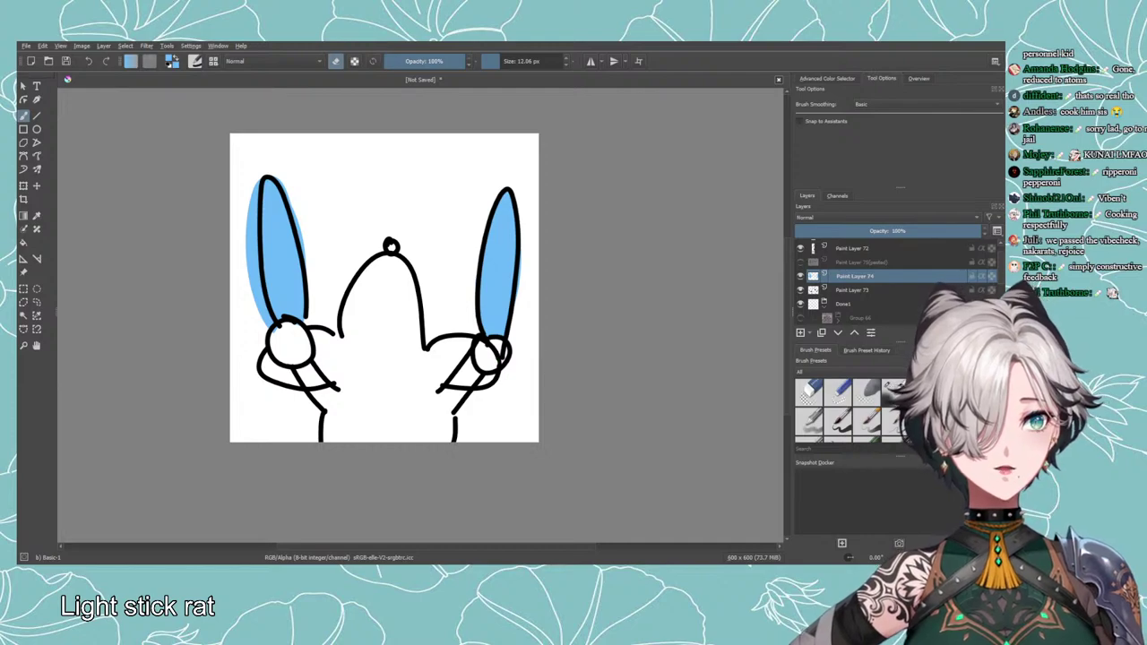
click(855, 251)
mouse_move(487, 362)
mouse_down()
mouse_move(477, 371)
mouse_move(478, 355)
mouse_up()
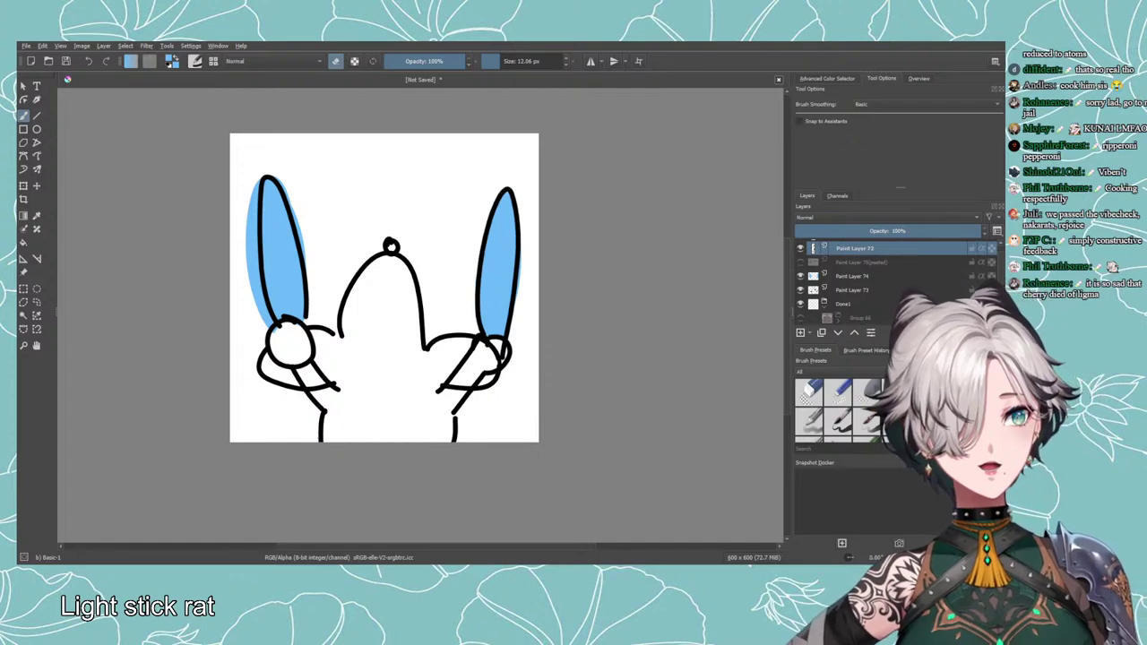
key(ctrl+v)
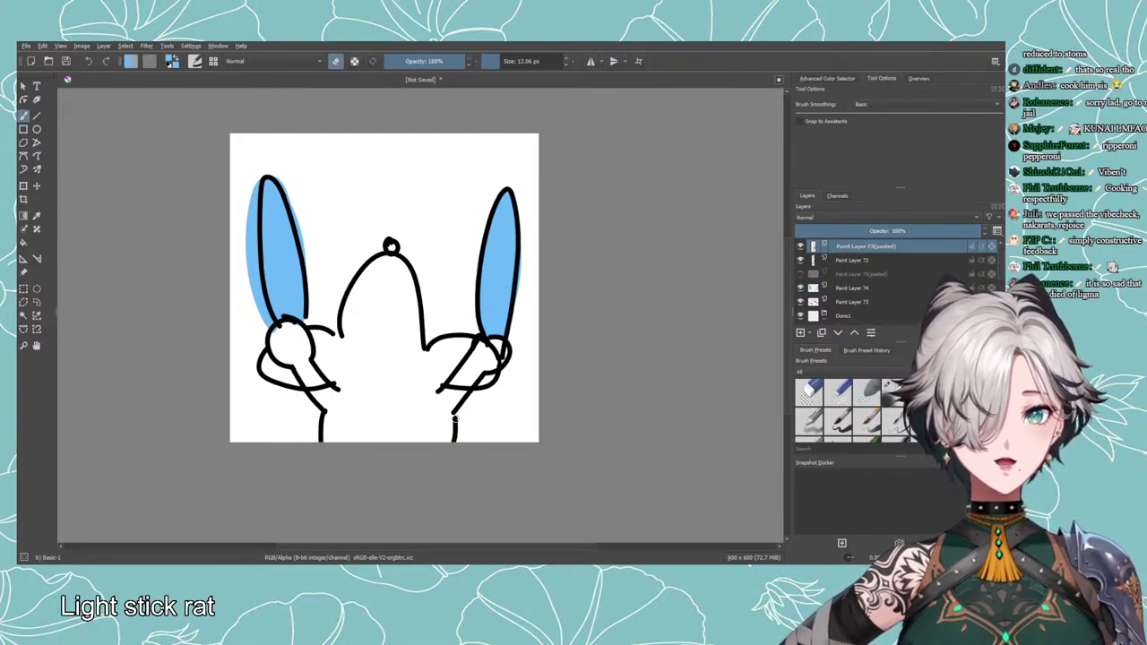
Add a layer above Paint Layer 73 and paint white over the body lines crossing the right paw and both forearms.
click(498, 62)
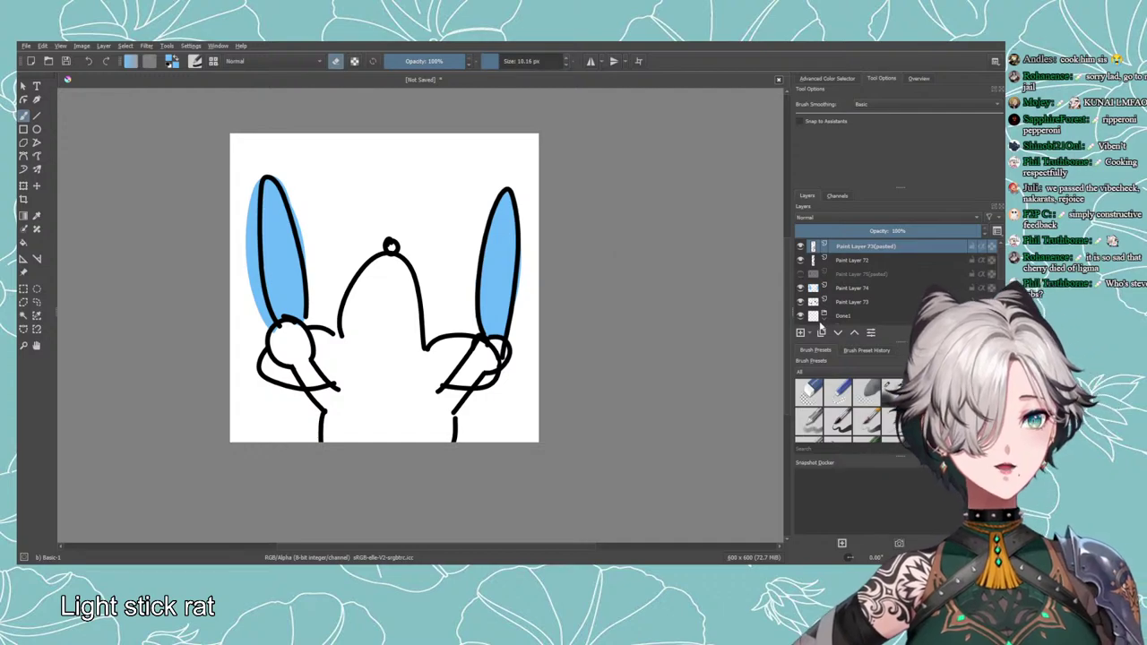
click(851, 303)
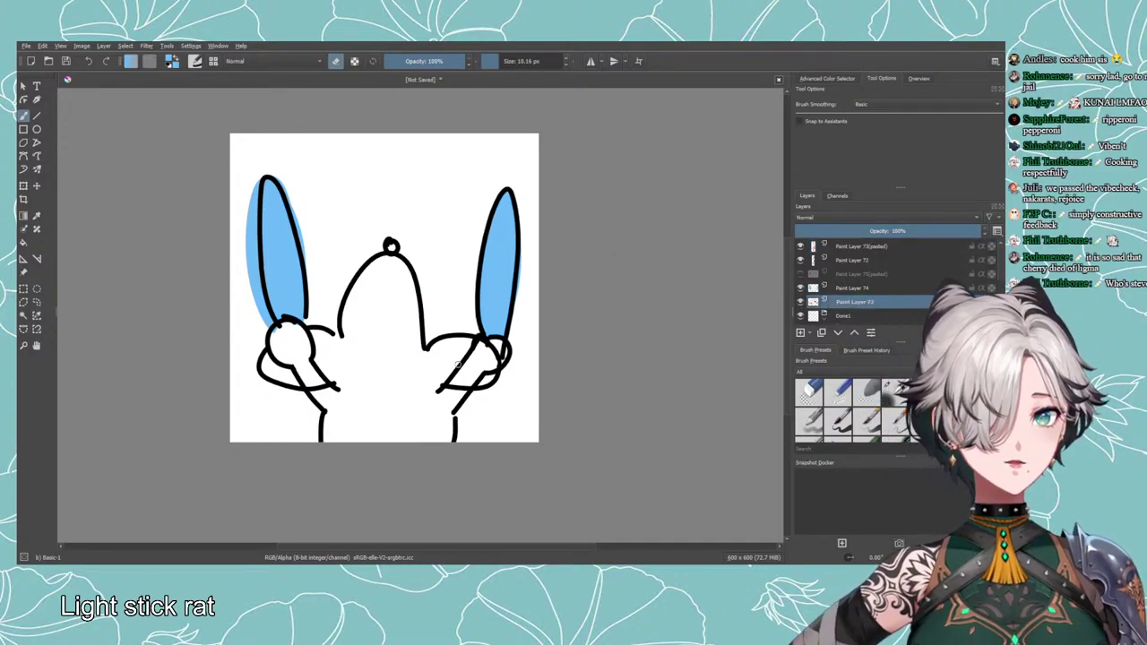
click(800, 333)
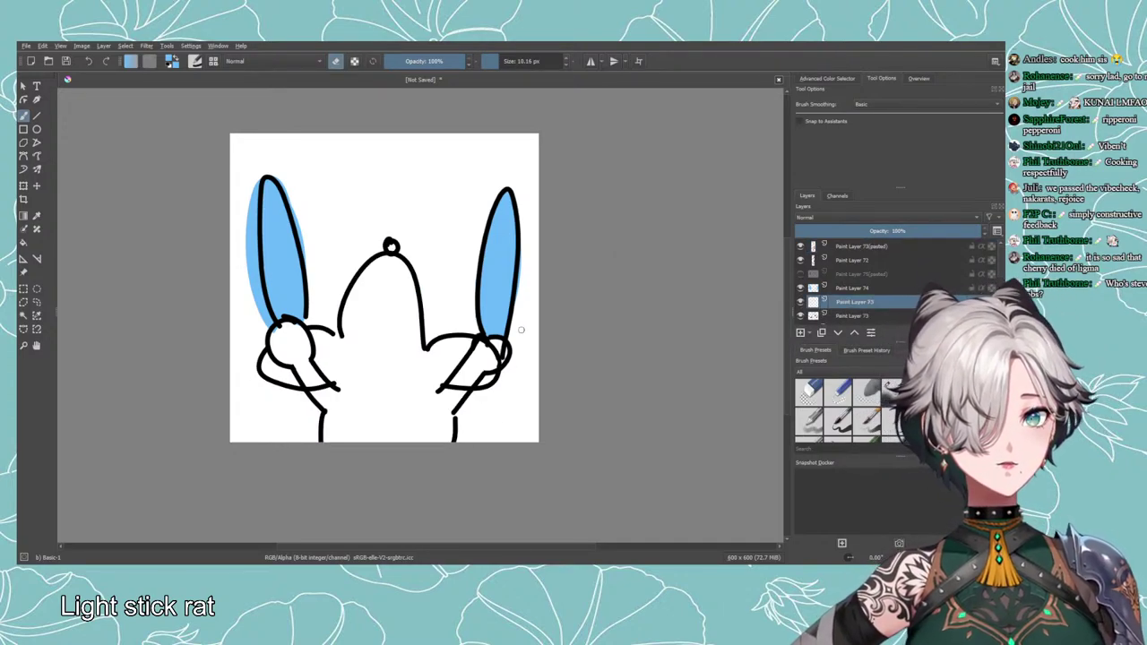
ctrl+click(497, 345)
key(e)
mouse_move(499, 349)
mouse_down()
mouse_move(482, 345)
mouse_move(499, 357)
mouse_up()
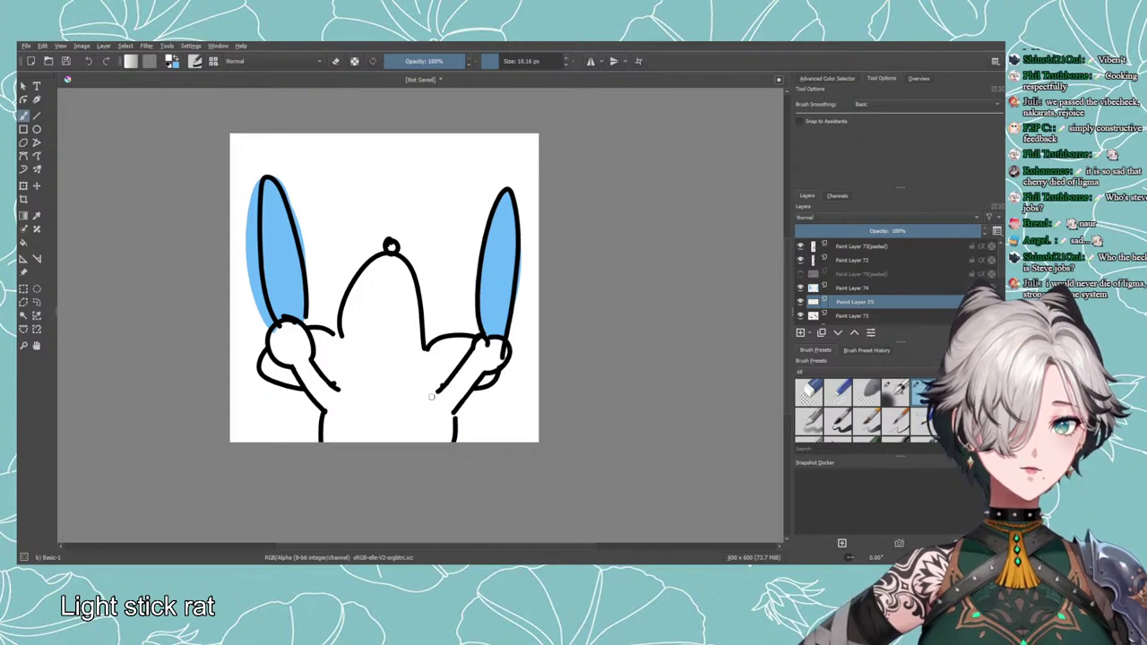
Group the five visible light stick rat paint layers, from Paint Layer 73 up to Paint Layer 73(pasted), and collapse the group.
scroll(526, 288, down, 3)
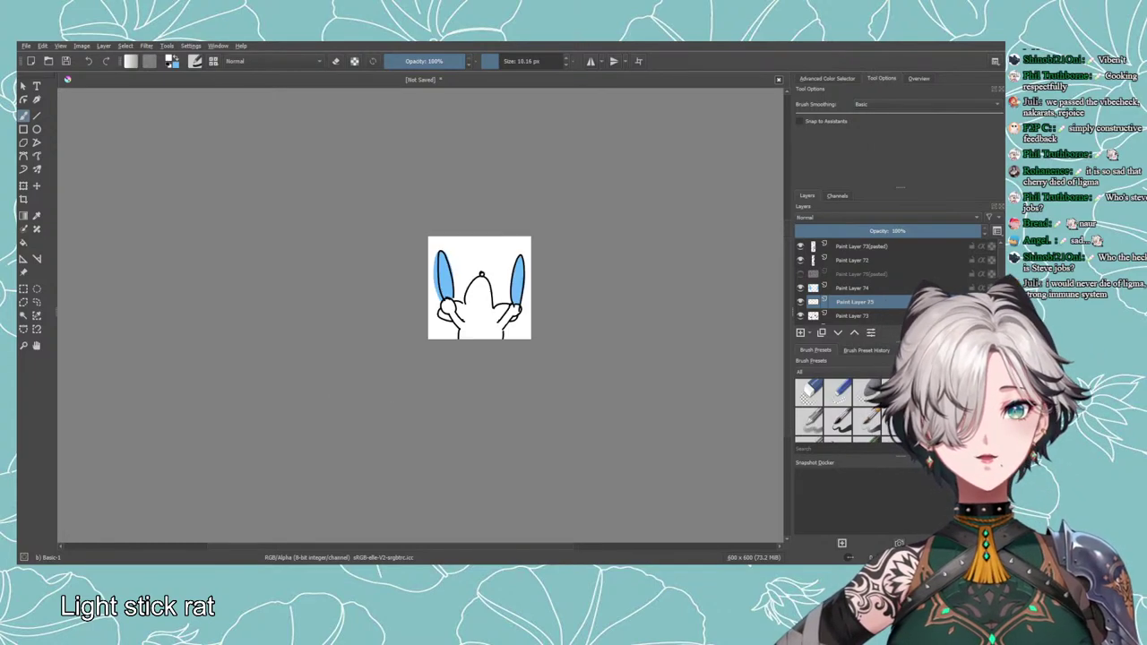
scroll(524, 291, up, 3)
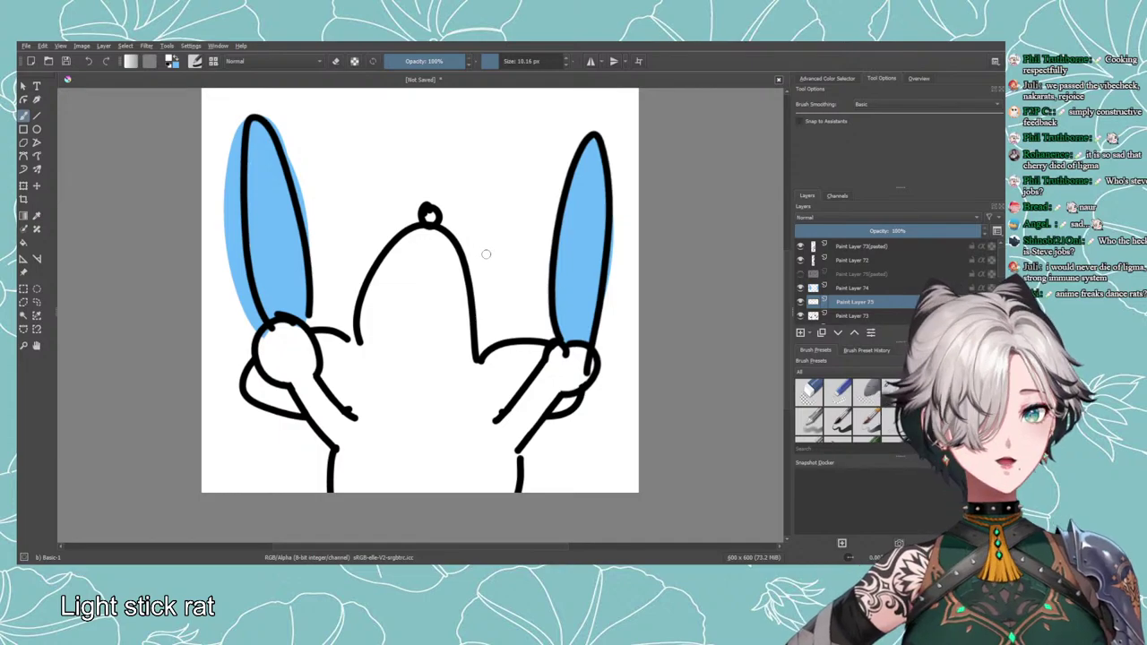
scroll(526, 273, down, 3)
scroll(868, 291, down, 2)
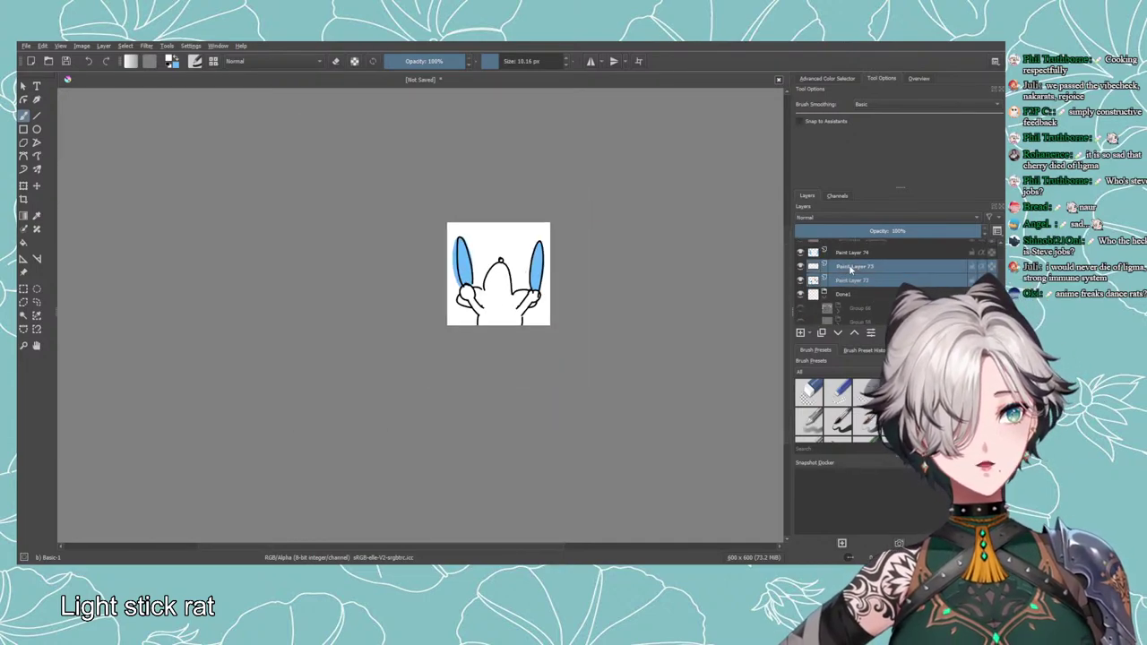
scroll(851, 270, up, 2)
ctrl+click(845, 287)
ctrl+click(840, 259)
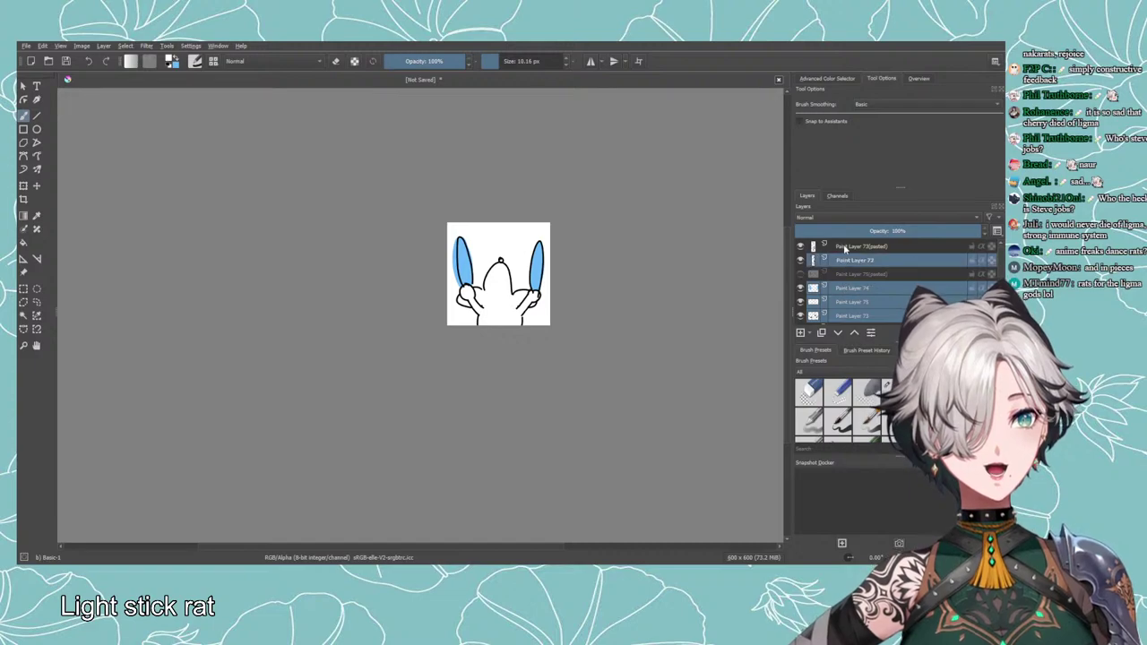
ctrl+click(834, 246)
key(ctrl+e)
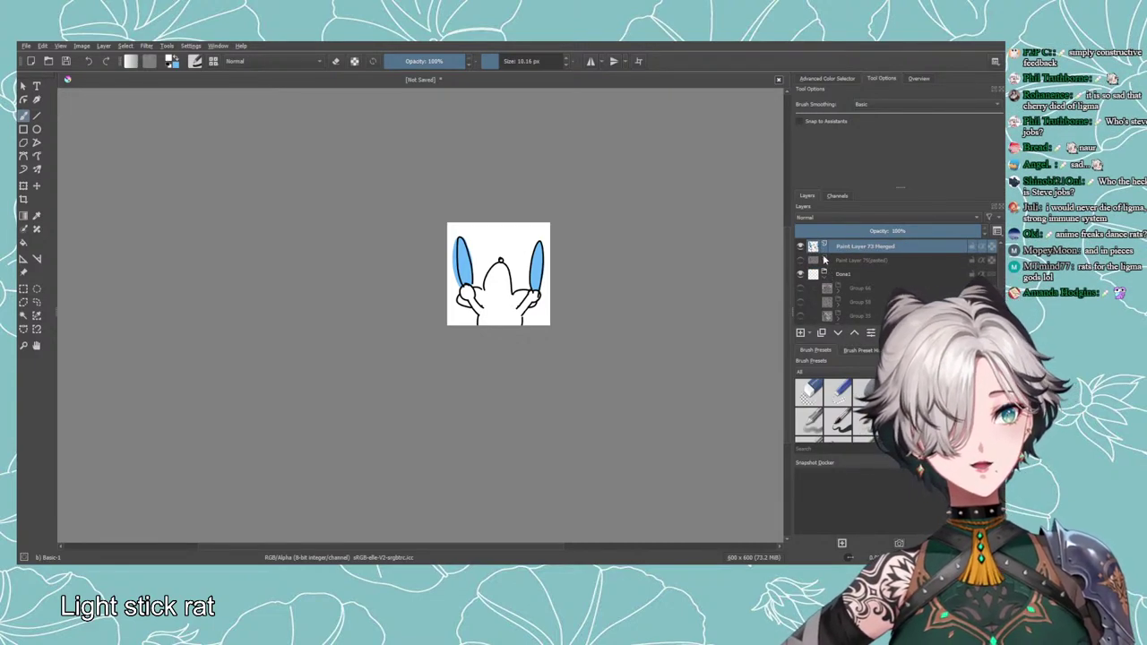
key(ctrl+z)
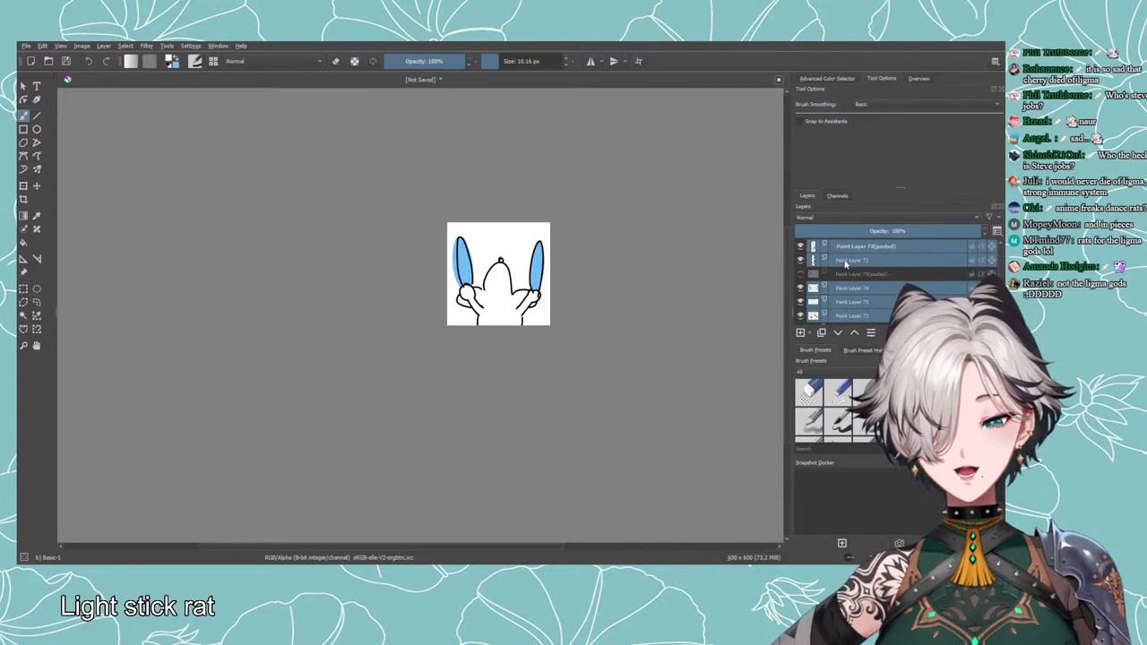
key(ctrl+g)
click(823, 249)
drag(503, 349, 428, 386)
scroll(421, 361, up, 1)
scroll(429, 386, up, 1)
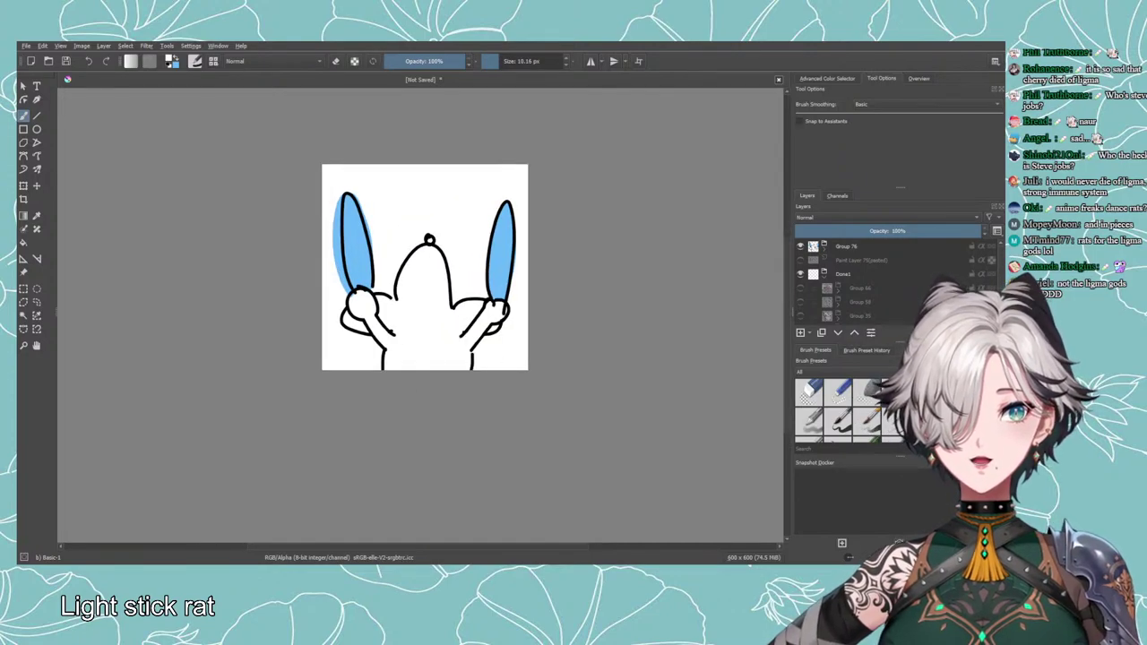
Hide the light stick rat group and add an empty paint layer above it.
click(800, 246)
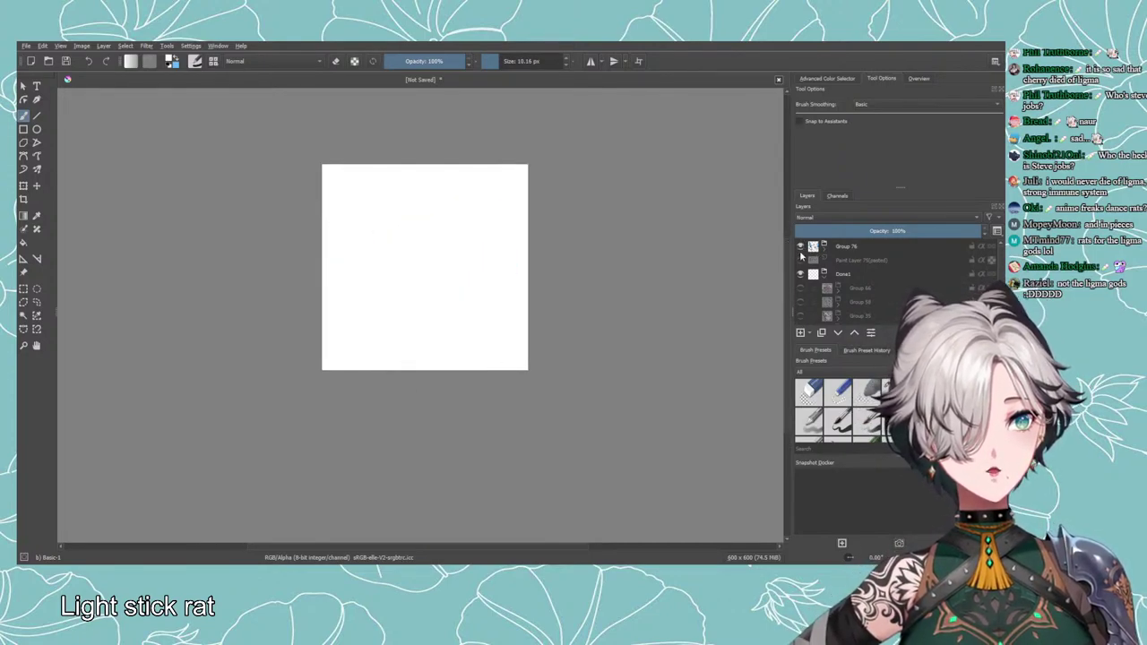
click(823, 248)
click(850, 261)
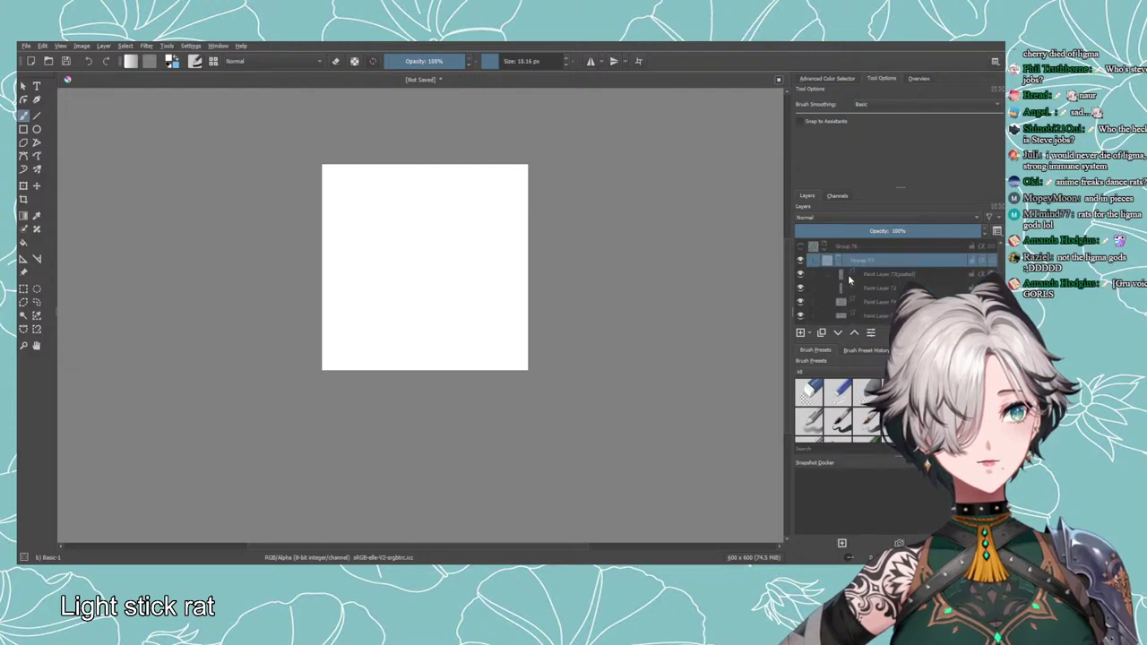
click(846, 248)
key(Insert)
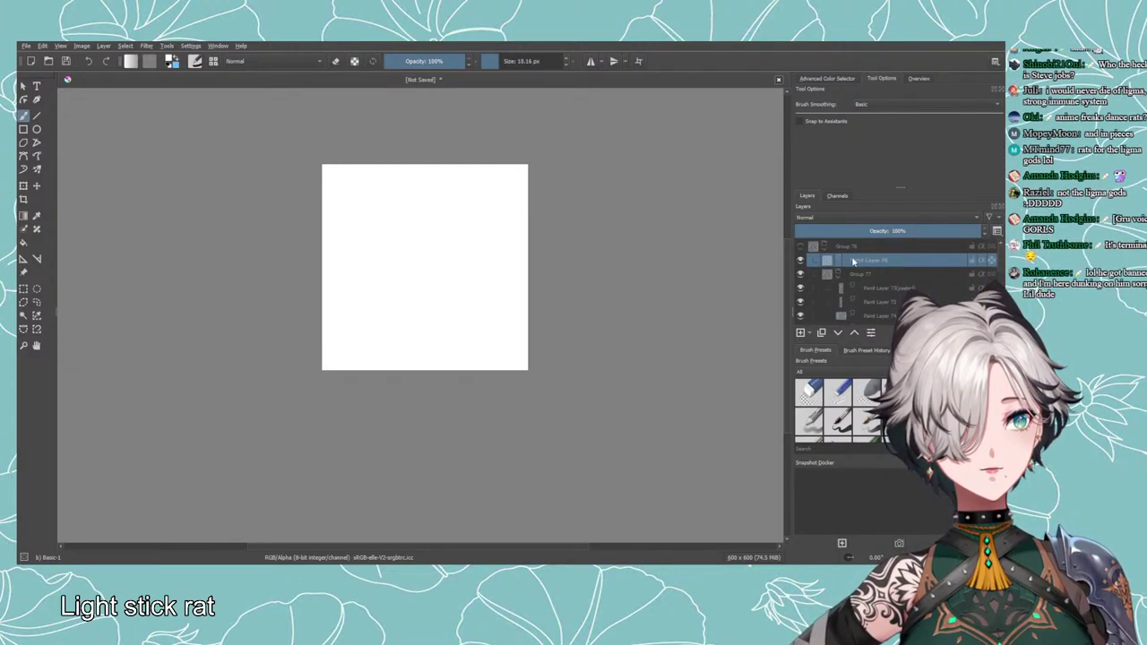
click(823, 259)
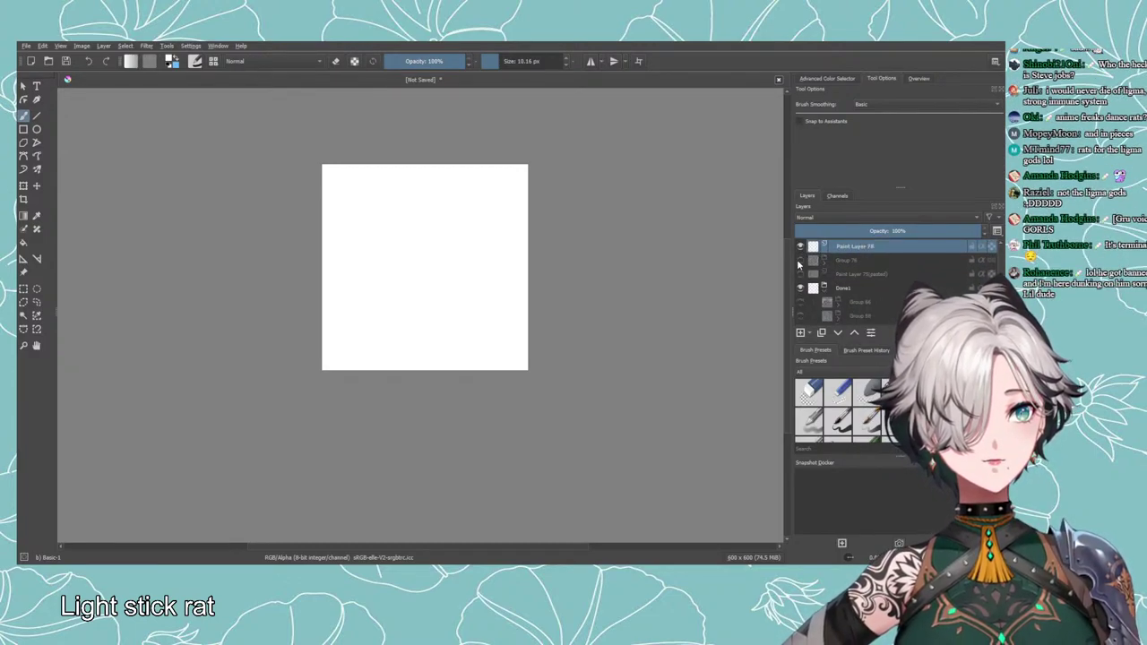
click(800, 273)
click(800, 274)
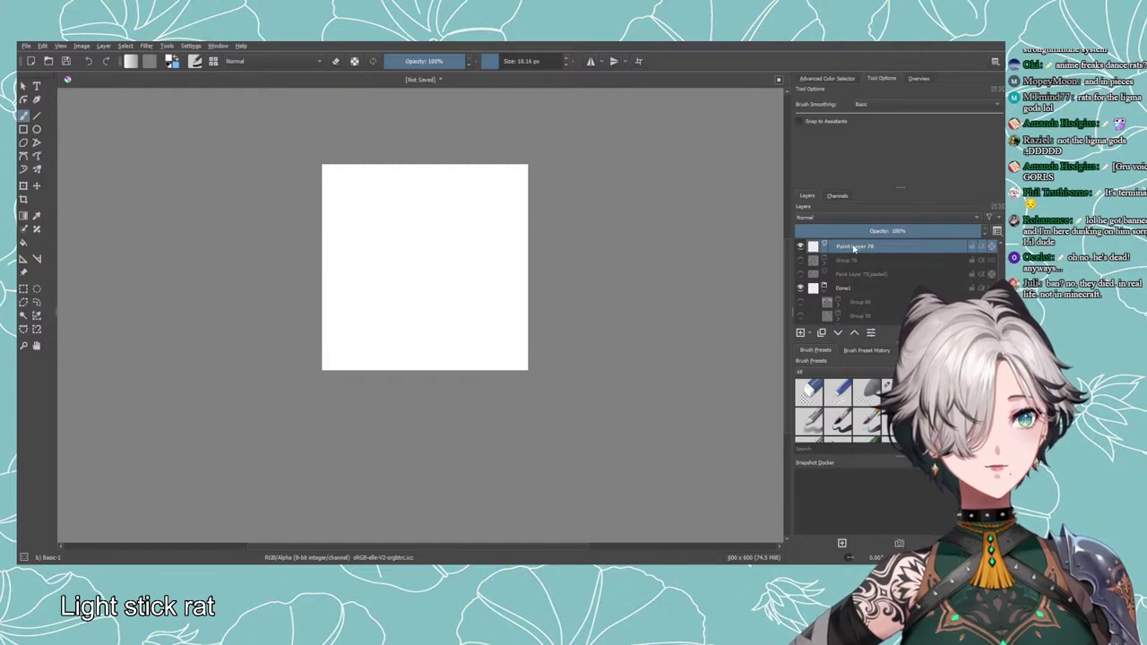
Set the brush colour to black and draw the large rounded left ear on the new layer.
scroll(259, 356, up, 1)
drag(322, 318, 272, 422)
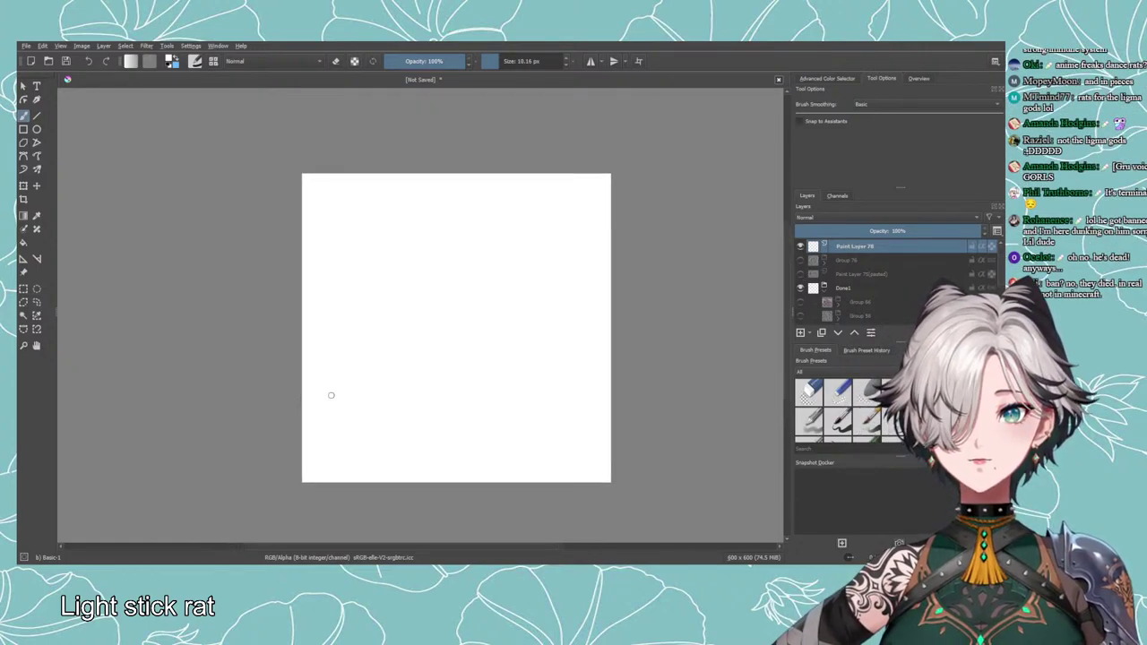
scroll(335, 380, down, 1)
scroll(339, 369, up, 1)
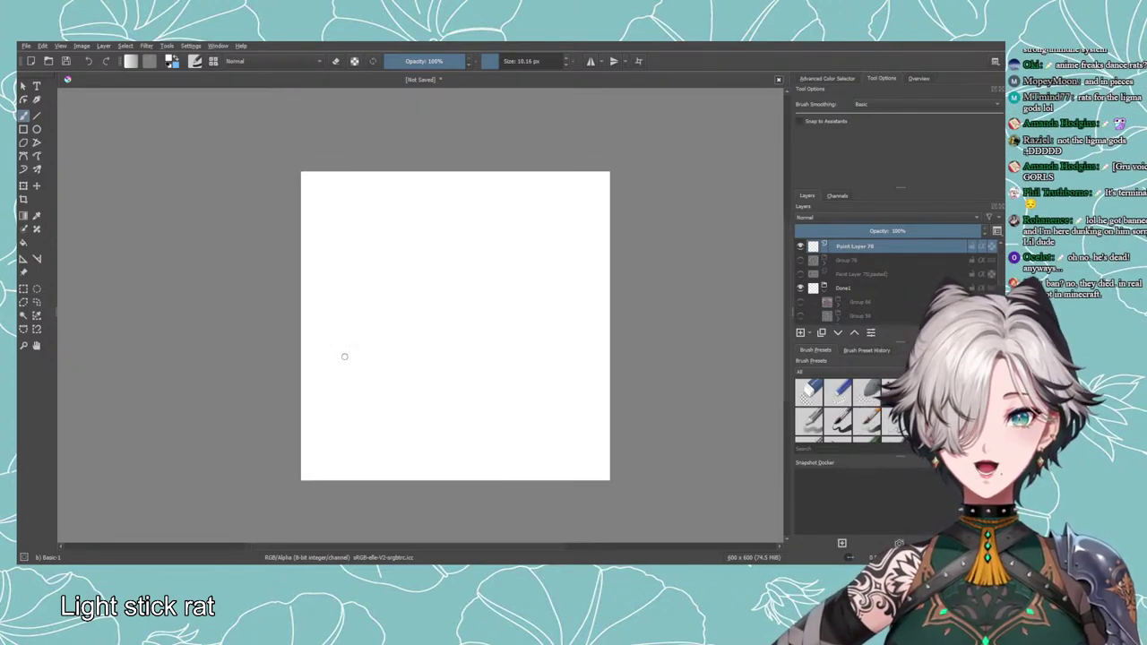
drag(343, 355, 299, 336)
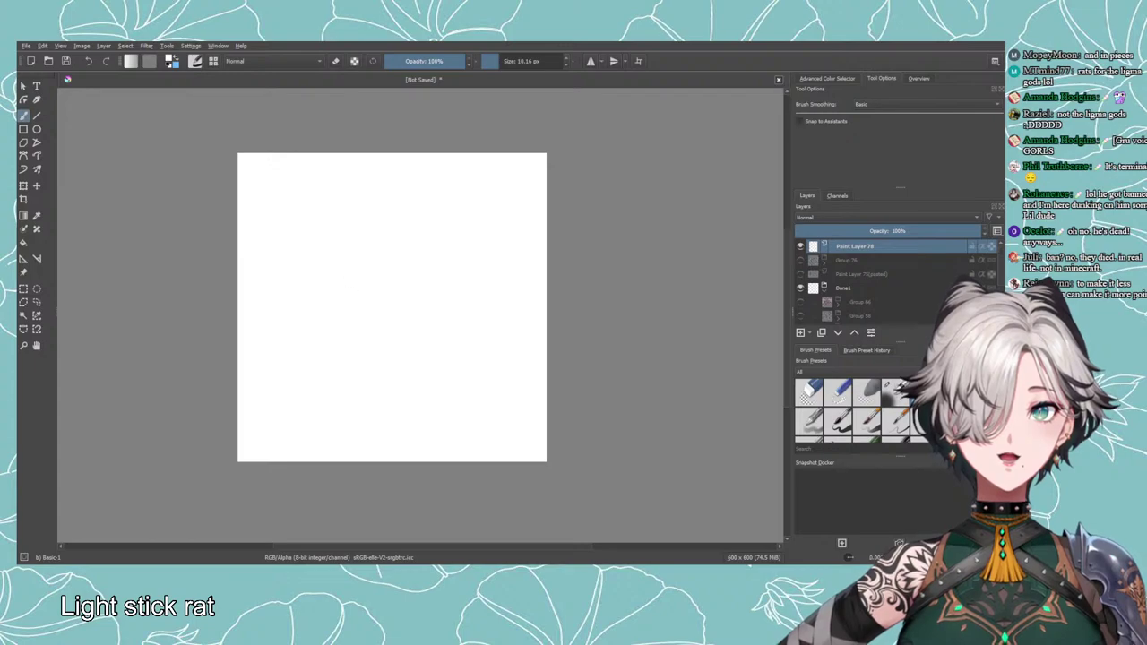
click(171, 64)
mouse_move(366, 266)
mouse_down()
mouse_move(320, 350)
mouse_move(361, 364)
mouse_move(281, 269)
mouse_move(321, 360)
mouse_move(300, 262)
mouse_move(331, 373)
mouse_up()
key(ctrl+z)
key(ctrl+z)
Draw the short curved top of the head and the smaller rounded right ear beside the left ear.
mouse_move(372, 280)
mouse_down()
mouse_move(444, 284)
mouse_move(522, 372)
mouse_up()
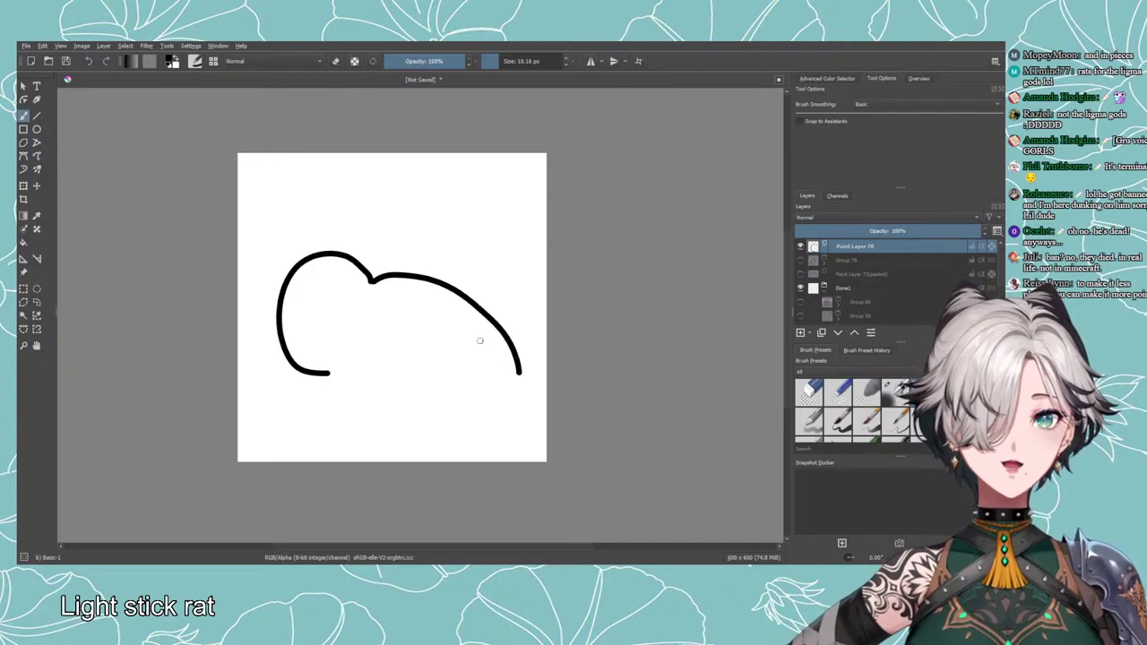
key(ctrl+z)
mouse_move(373, 281)
mouse_down()
mouse_move(435, 282)
mouse_move(446, 270)
mouse_move(524, 330)
mouse_up()
key(ctrl+z)
mouse_move(436, 280)
mouse_down()
mouse_move(436, 269)
mouse_move(503, 328)
mouse_move(507, 385)
mouse_up()
key(ctrl+z)
Try several curves for the head's right cheek and for the jaw line below the ears.
drag(449, 327, 495, 401)
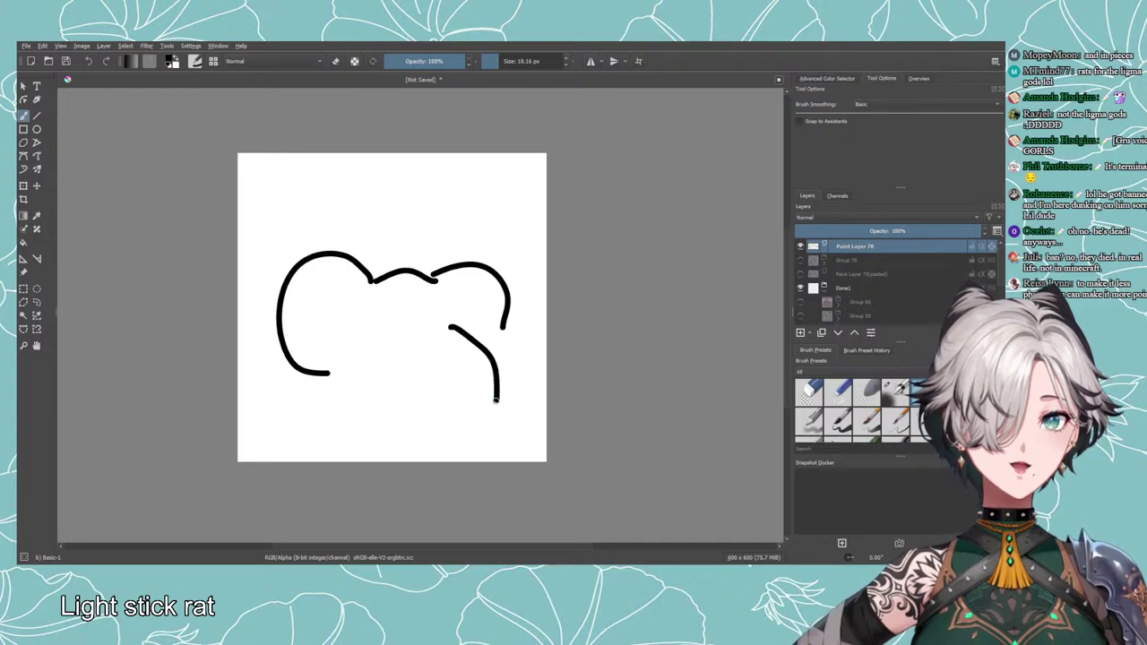
key(ctrl+z)
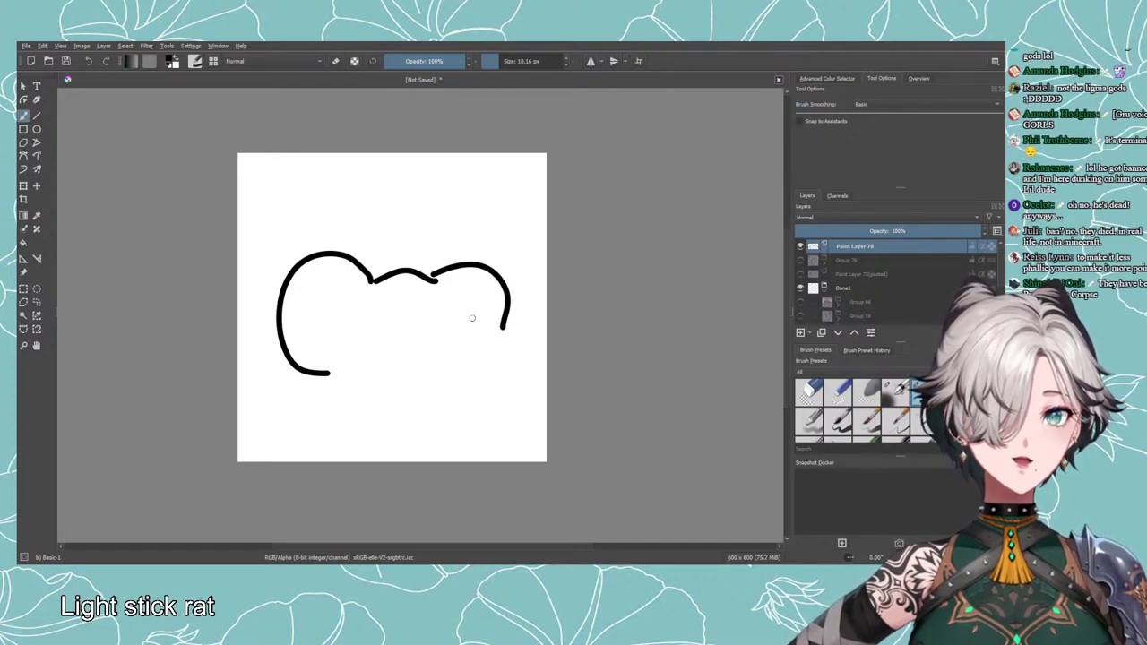
drag(442, 333, 495, 380)
key(ctrl+z)
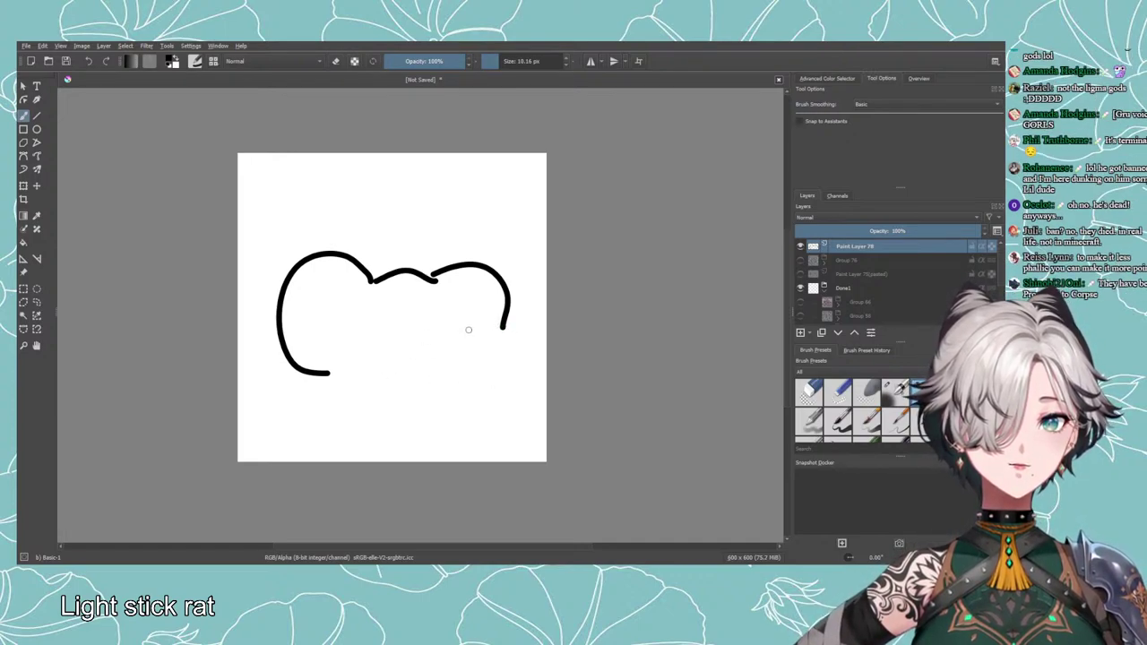
drag(468, 325, 481, 374)
drag(378, 378, 481, 397)
key(ctrl+z)
drag(382, 382, 478, 380)
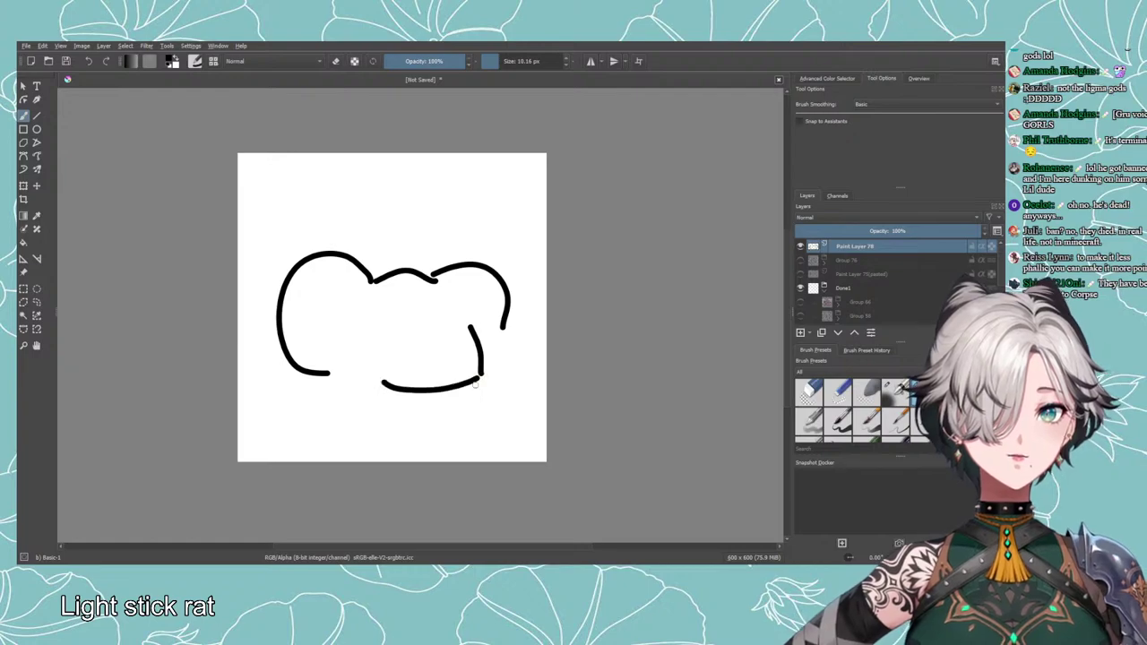
key(ctrl+z)
drag(329, 375, 487, 375)
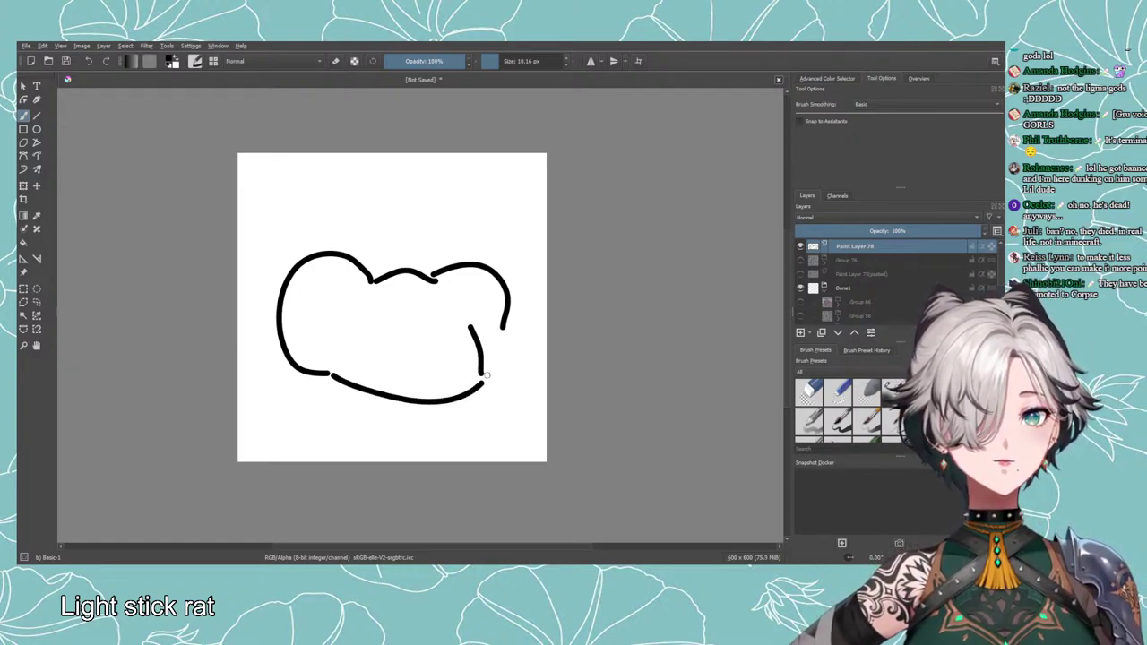
key(ctrl+z)
key(ctrl+z)
Try a long jaw line from the left ear, a right cheek edge meeting it, and a stroke closing the right ear.
mouse_move(324, 377)
mouse_down()
mouse_move(504, 398)
mouse_move(478, 404)
mouse_up()
key(ctrl+z)
drag(467, 337, 482, 405)
key(ctrl+z)
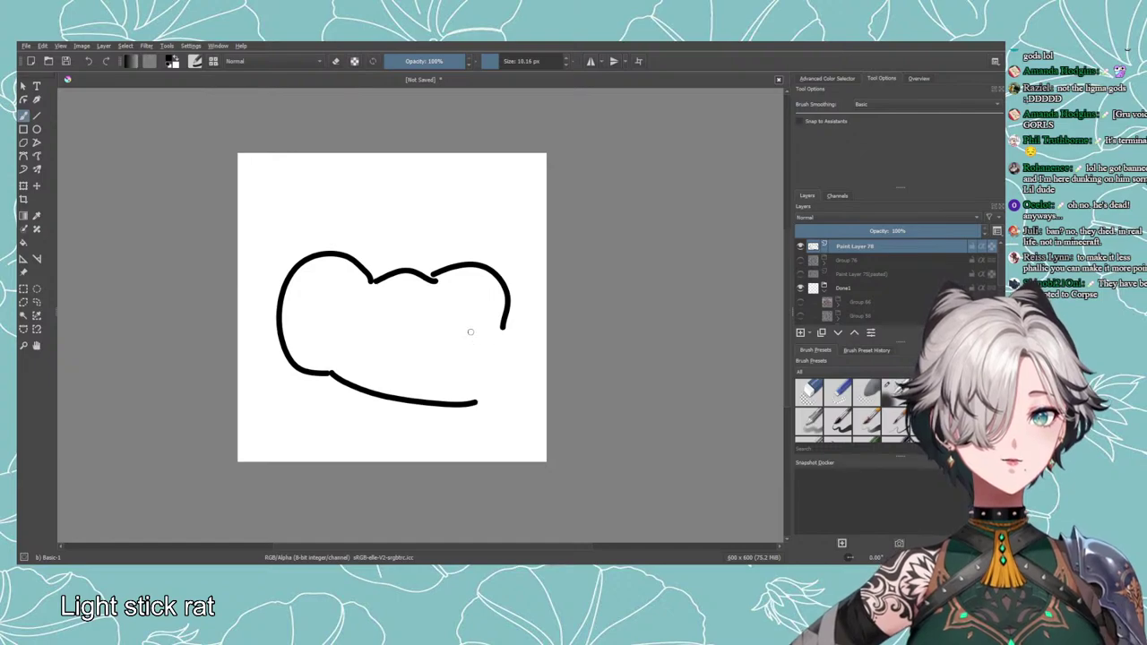
drag(470, 327, 476, 401)
drag(502, 328, 480, 351)
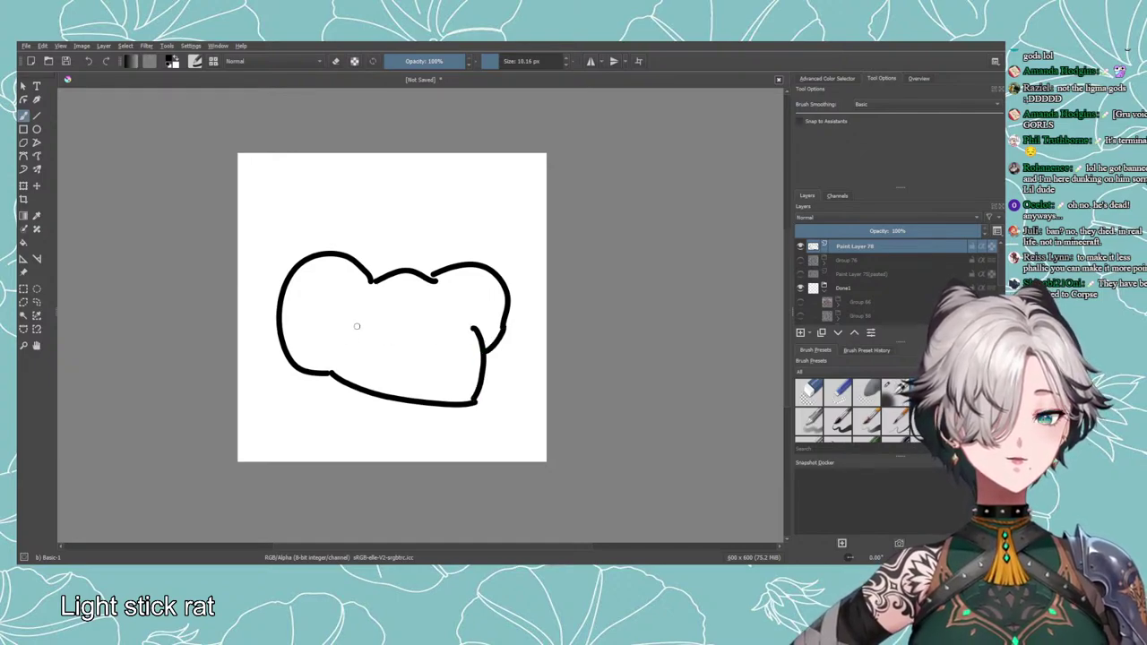
Try two black dot eyes on the face in different positions.
click(355, 324)
click(463, 315)
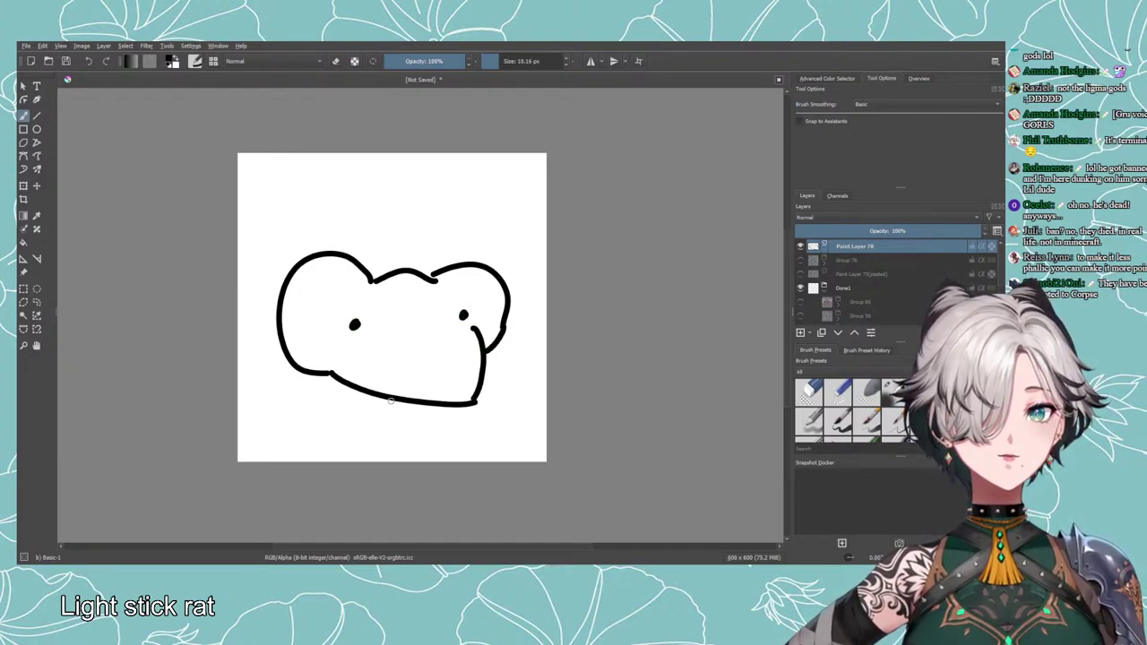
key(ctrl+z)
key(ctrl+z)
key(ctrl+z)
click(342, 317)
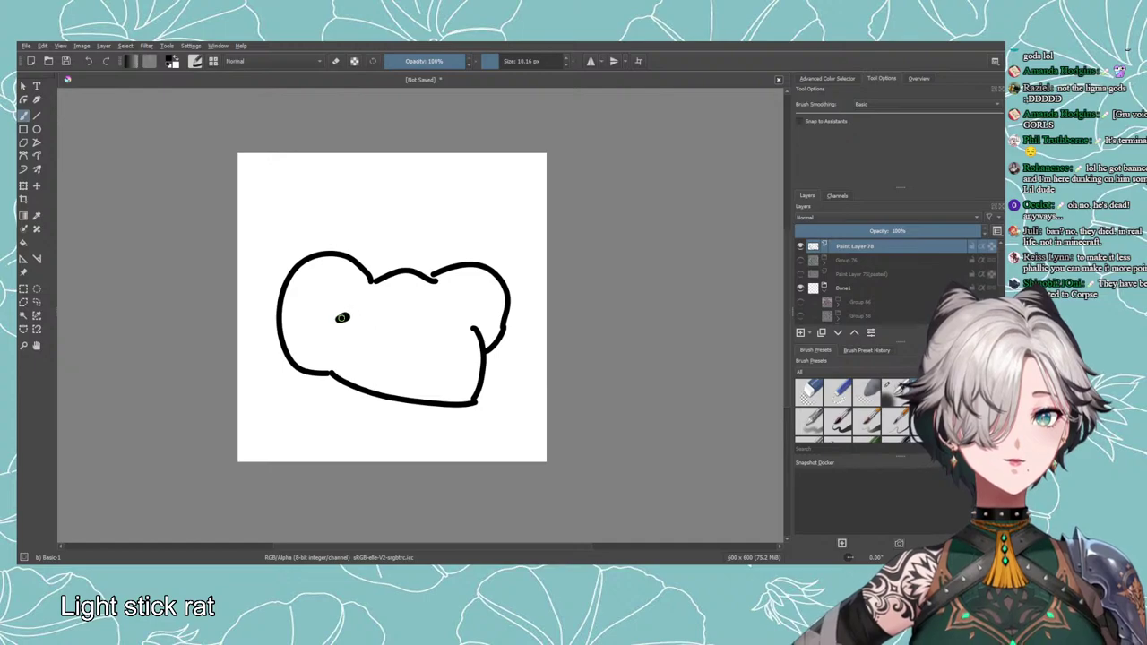
click(467, 313)
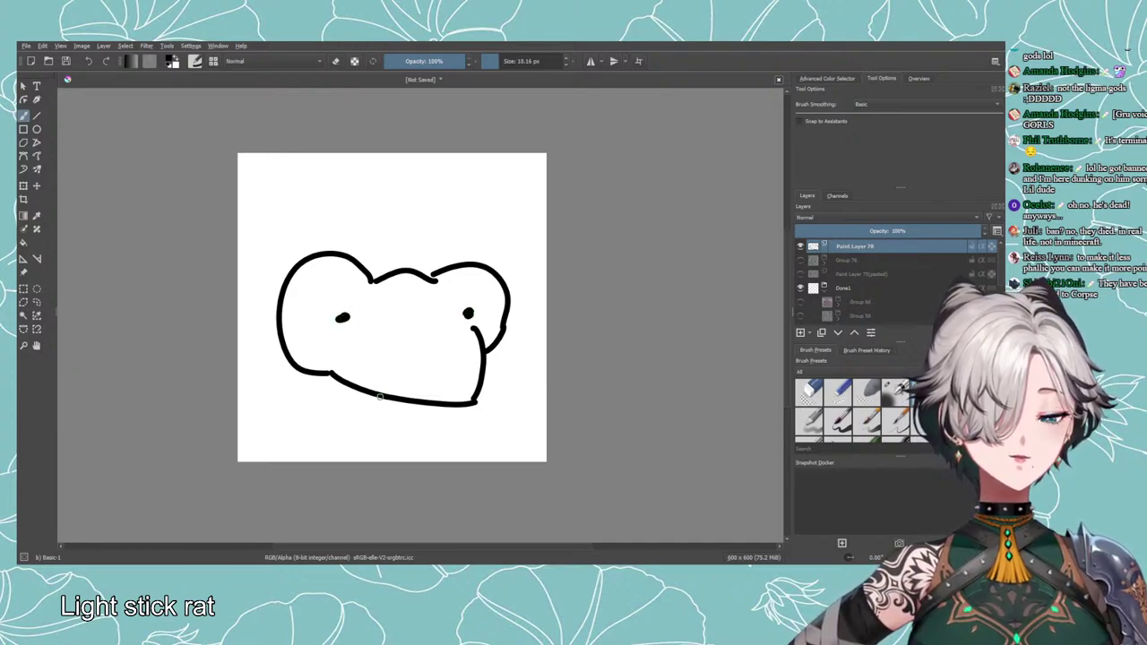
key(ctrl+z)
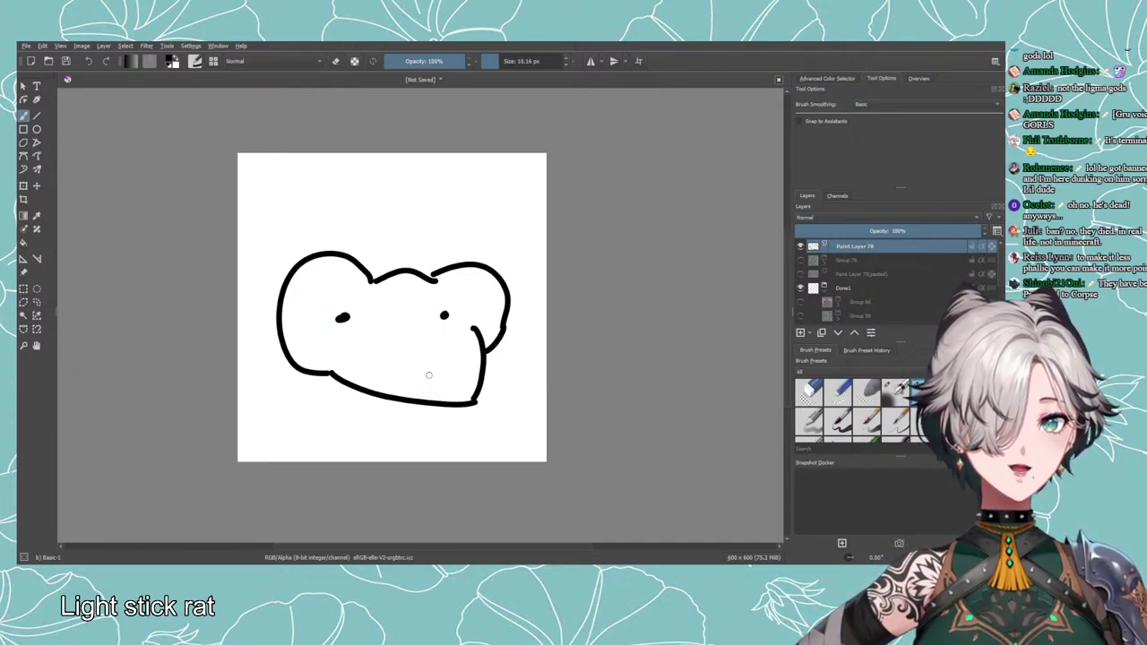
Undo the eyes, ear closure, cheek and jaw strokes back to the two ears and head top.
key(ctrl+z)
key(ctrl+z)
key(ctrl+z)
key(ctrl+z)
key(ctrl+z)
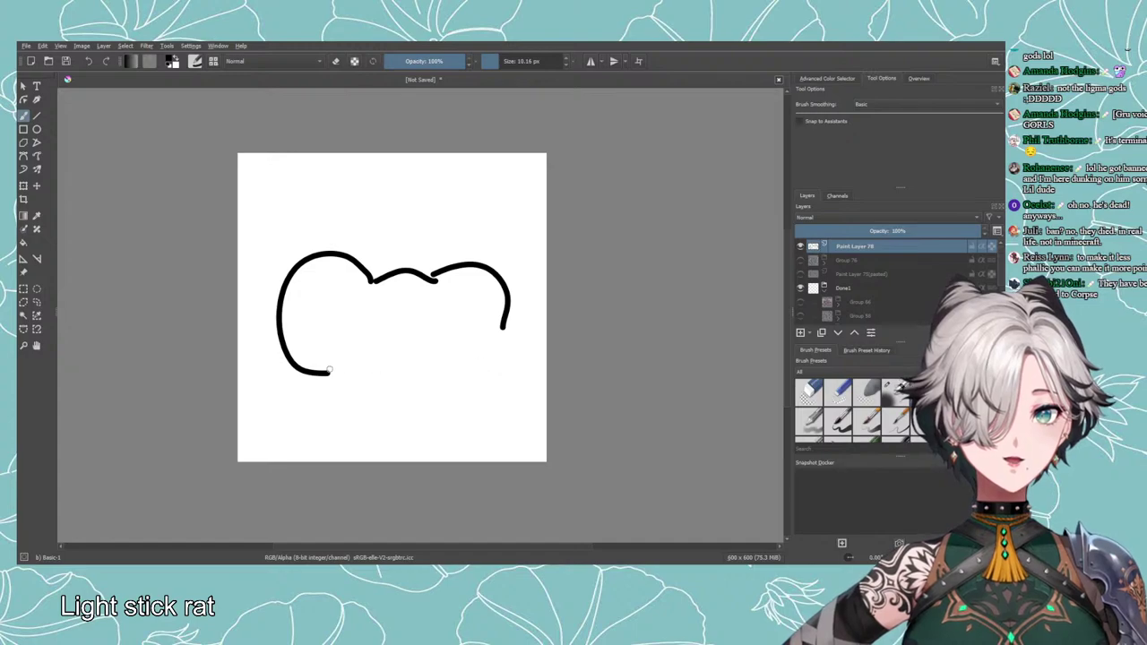
Try several jaw lines from the left ear and several right cheek curves below the right ear.
drag(329, 372, 469, 392)
key(ctrl+z)
drag(332, 374, 449, 430)
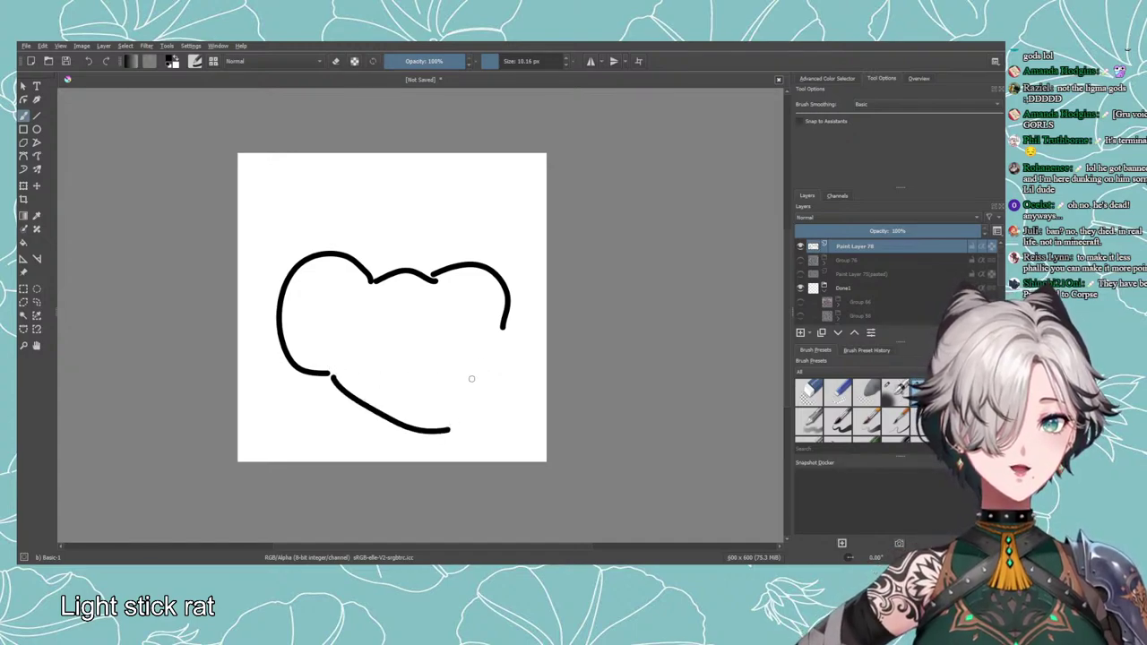
drag(467, 353, 463, 420)
key(ctrl+z)
drag(466, 338, 452, 430)
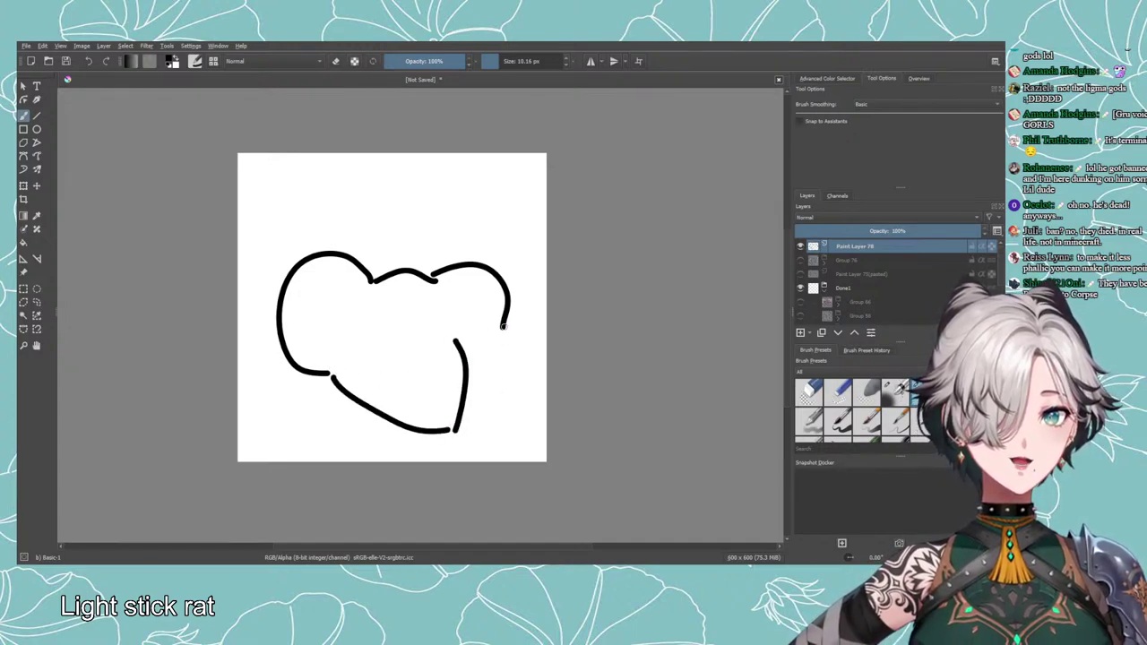
key(ctrl+z)
drag(492, 354, 453, 416)
key(ctrl+z)
key(ctrl+z)
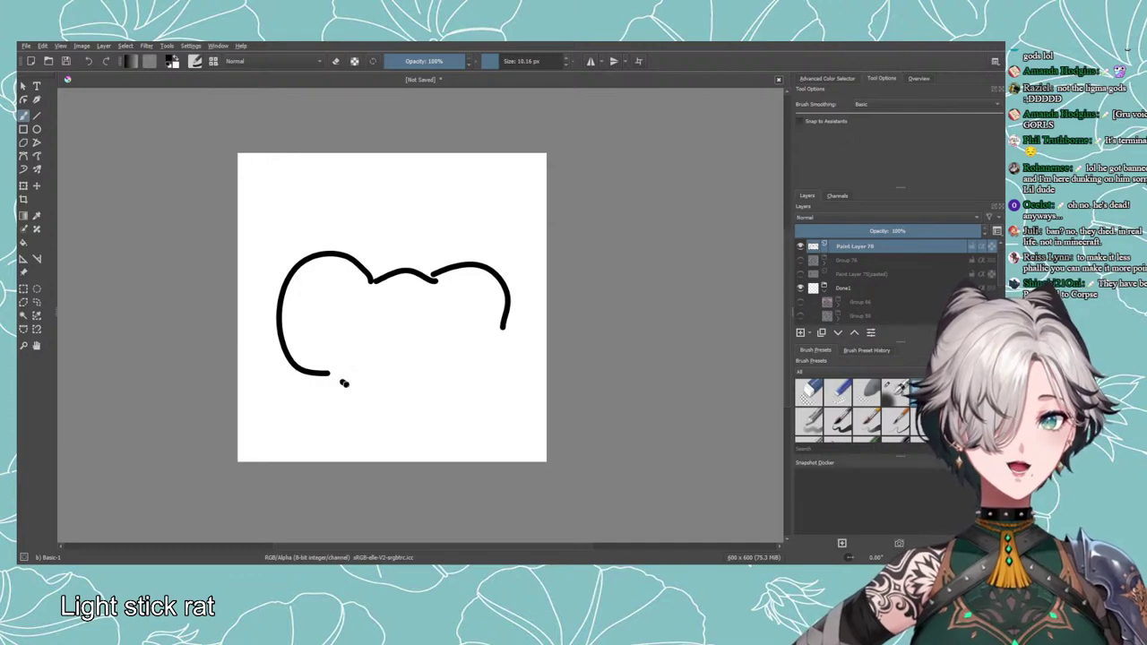
Try a long flat jaw line with a protruding snout on the right and a short stroke closing the right ear.
drag(340, 381, 513, 410)
drag(450, 329, 511, 413)
key(ctrl+z)
drag(464, 329, 523, 409)
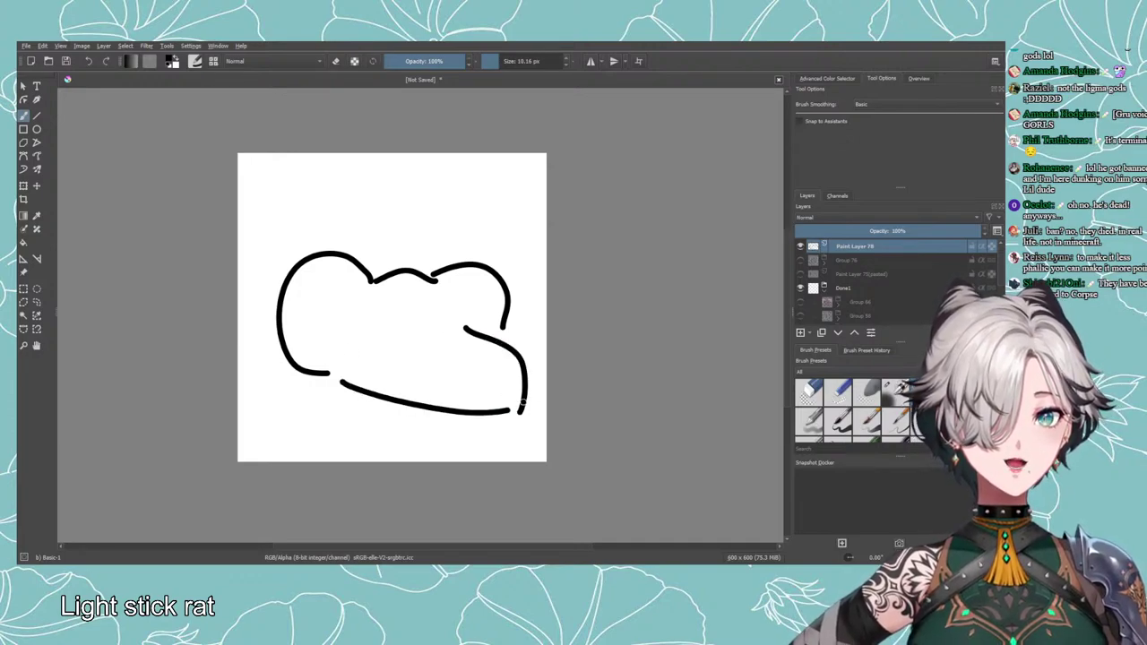
drag(504, 328, 510, 342)
Try two black dot eyes on the face and an open lower jaw beneath the jaw line.
click(365, 320)
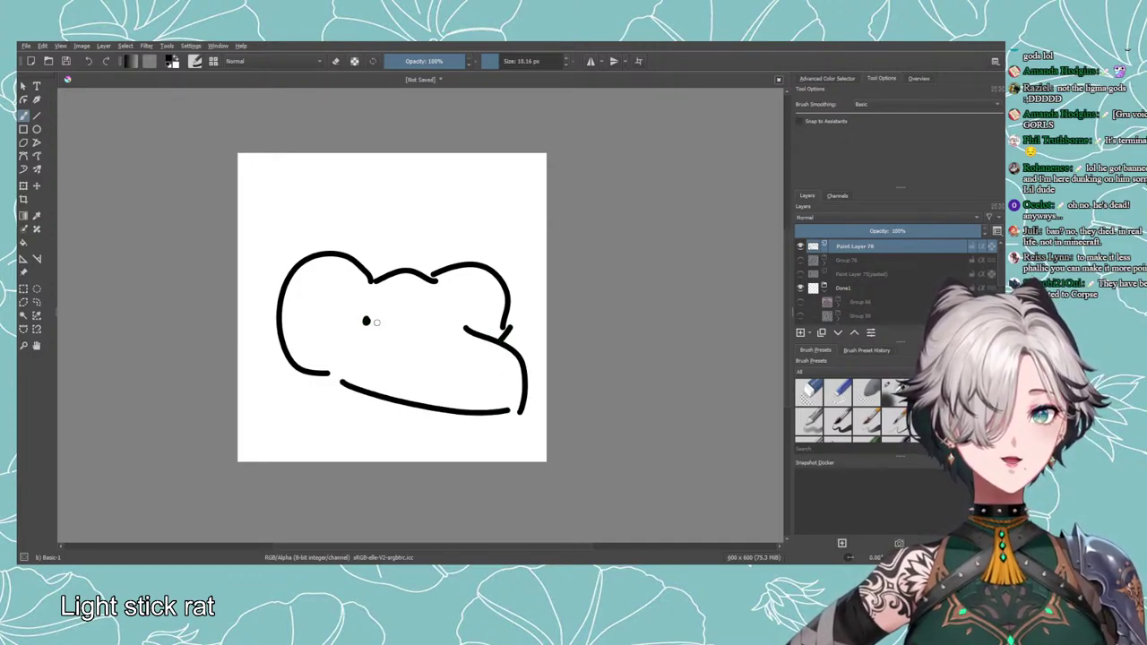
drag(450, 312, 458, 307)
key(ctrl+z)
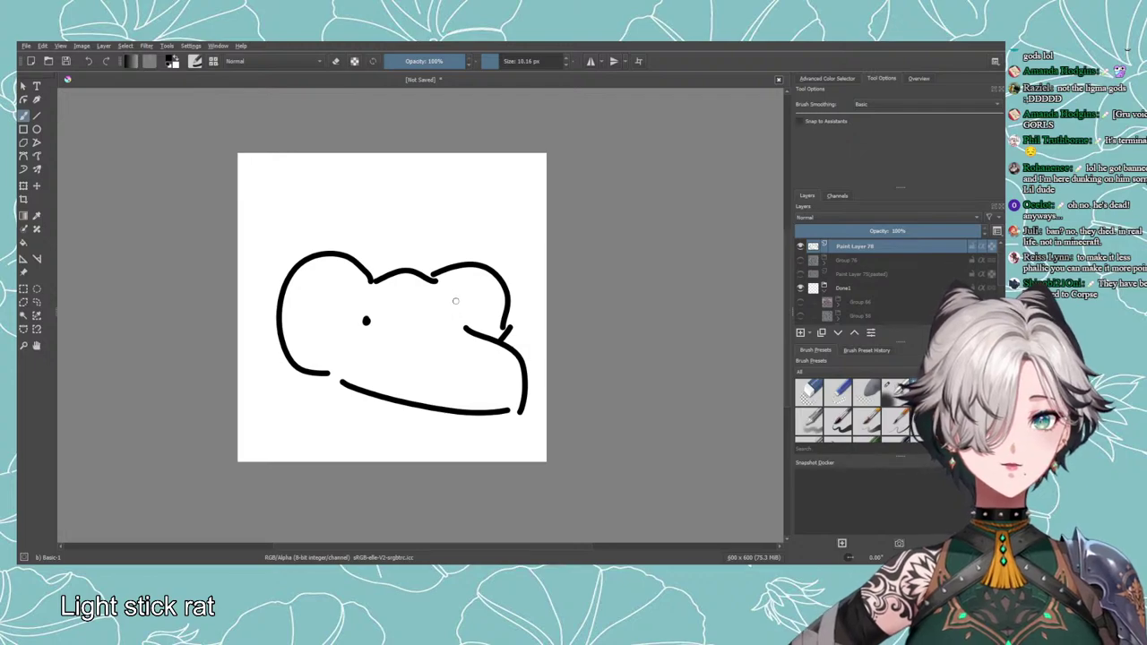
click(456, 301)
key(ctrl+z)
click(451, 309)
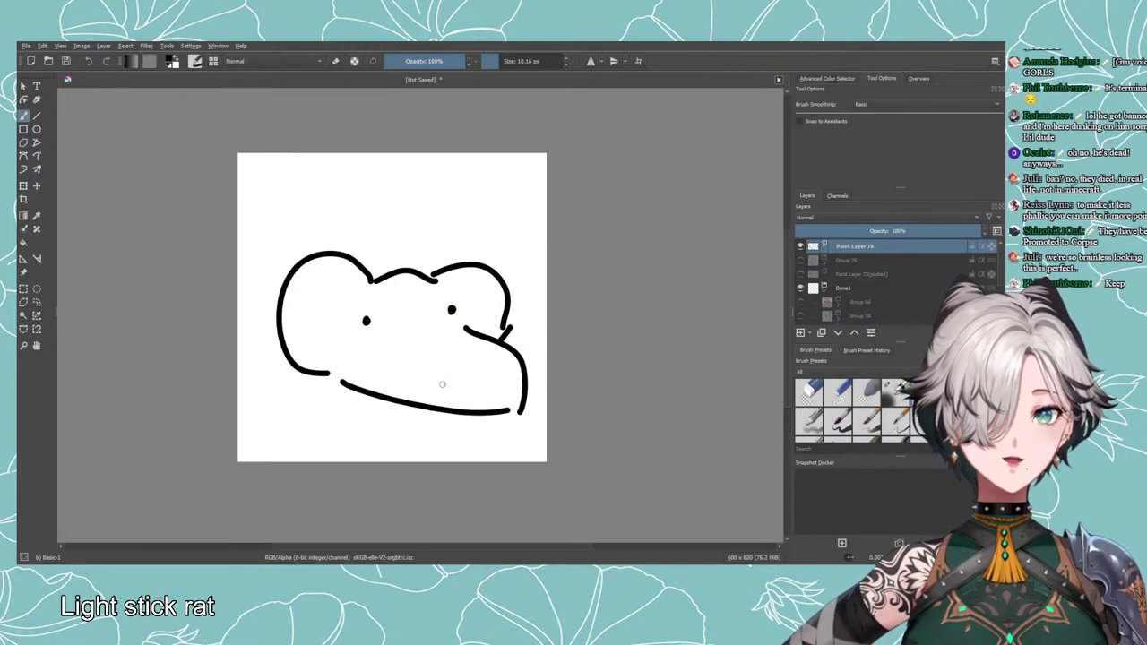
mouse_move(381, 409)
mouse_down()
mouse_move(383, 394)
mouse_move(489, 439)
mouse_move(467, 407)
mouse_move(375, 441)
mouse_up()
key(ctrl+z)
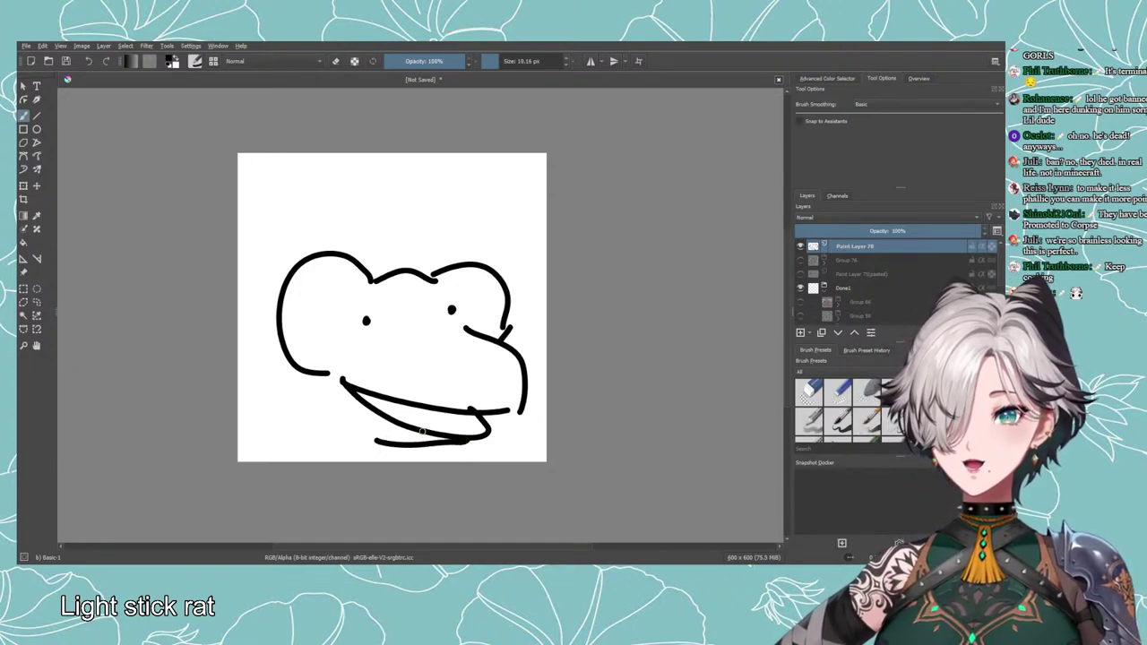
Undo the lower jaw, eyes, snout and jaw line back to the two ears and head top.
key(ctrl+z)
key(ctrl+z)
key(ctrl+z)
key(ctrl+z)
key(ctrl+z)
key(ctrl+z)
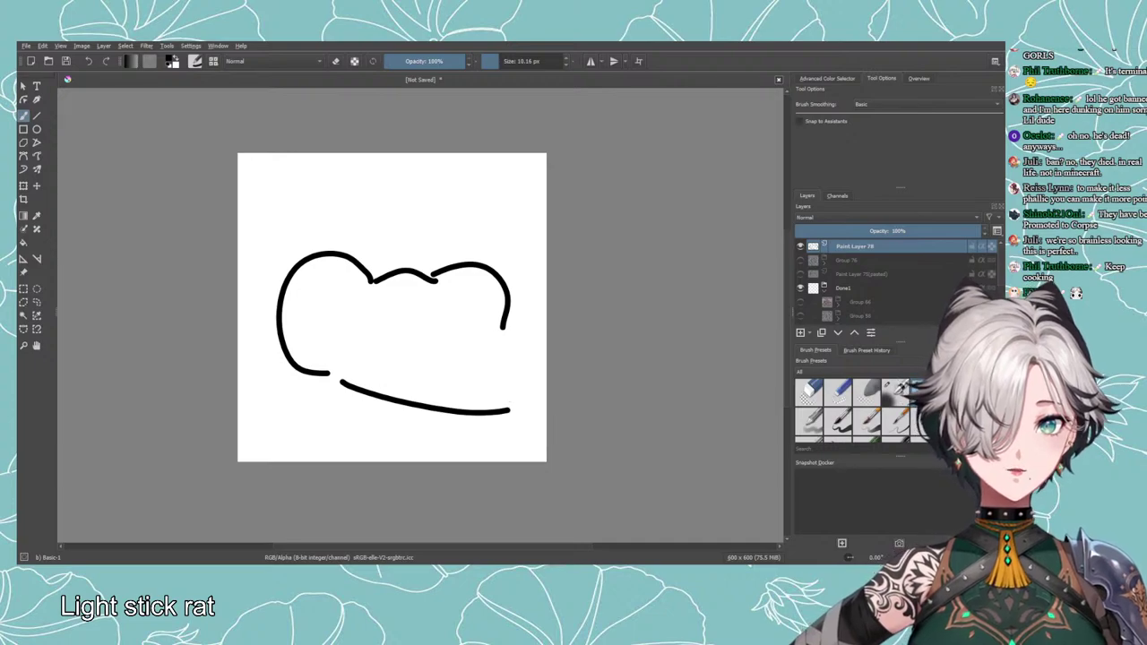
key(ctrl+z)
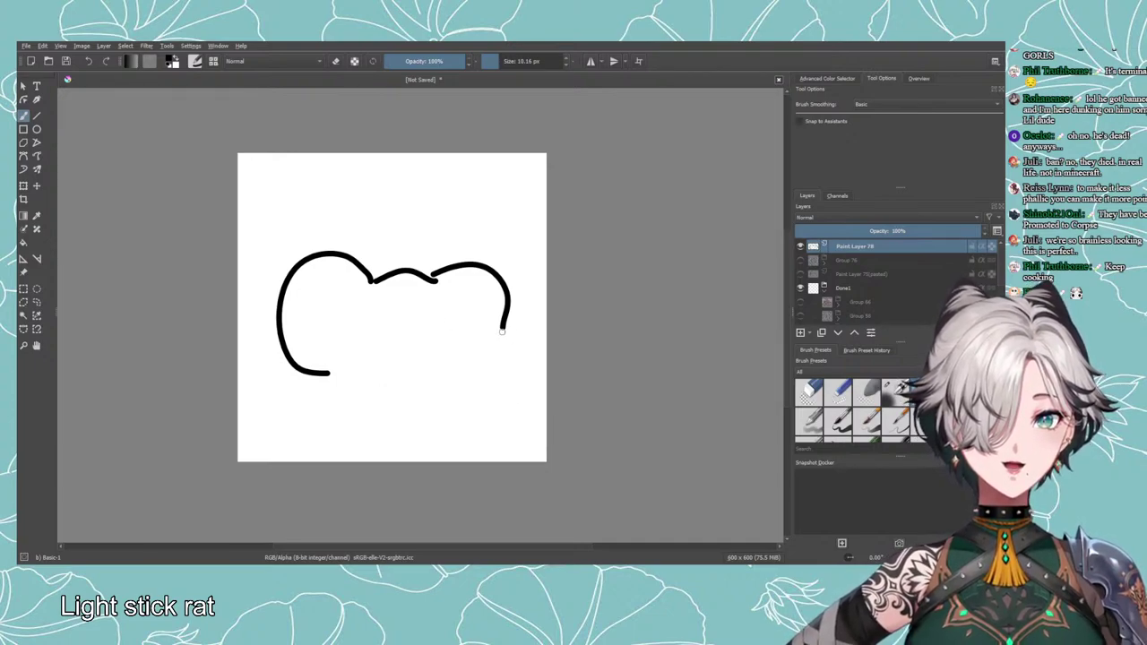
Extend the right ear's outline down and inward, and sketch a rounded jaw in two strokes below the ears.
drag(503, 331, 461, 374)
drag(336, 378, 447, 419)
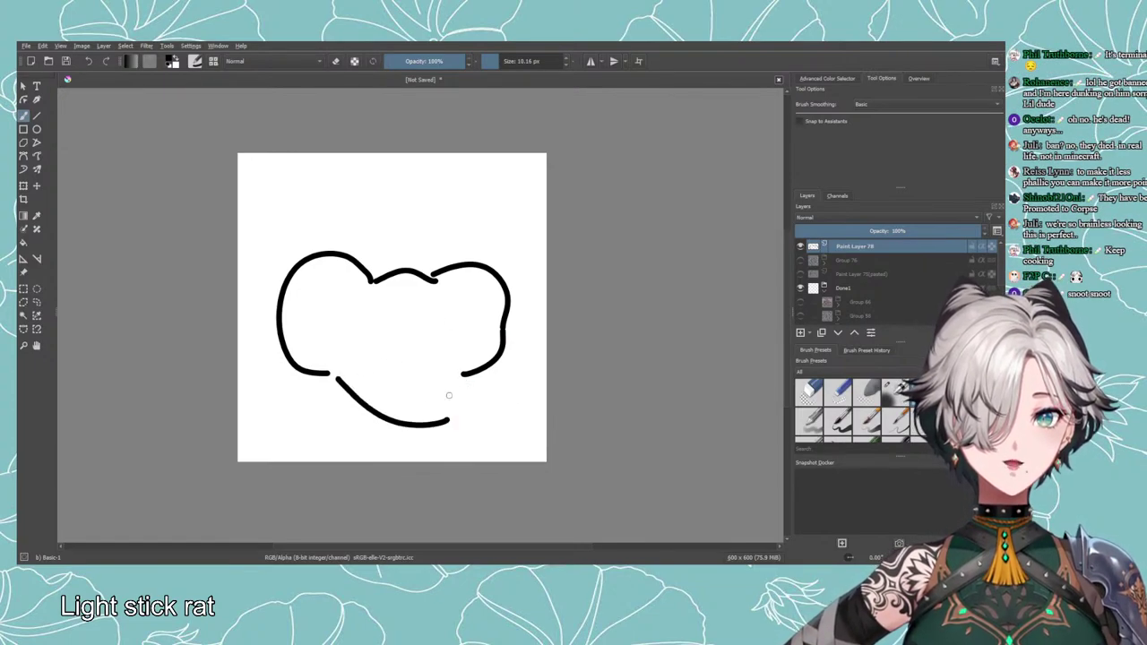
key(ctrl+z)
mouse_move(337, 376)
mouse_down()
mouse_move(363, 398)
mouse_move(422, 412)
mouse_up()
drag(432, 416, 479, 383)
Try two black dot eyes in different positions, and undo them together with the right jaw stroke.
click(481, 332)
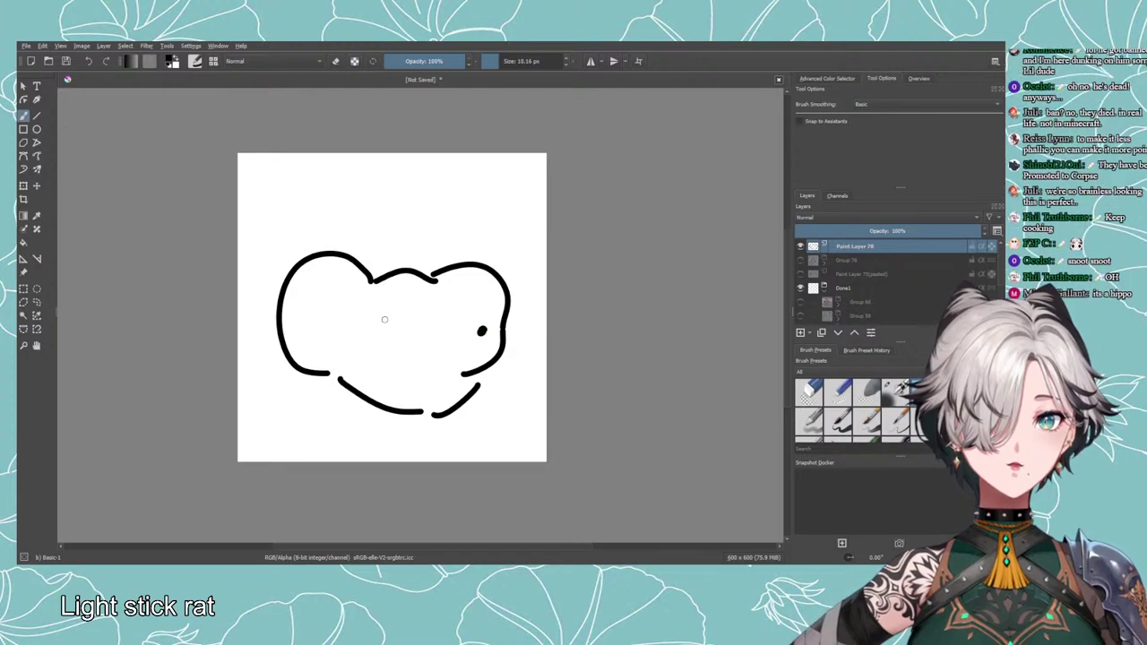
key(ctrl+z)
click(451, 326)
click(365, 327)
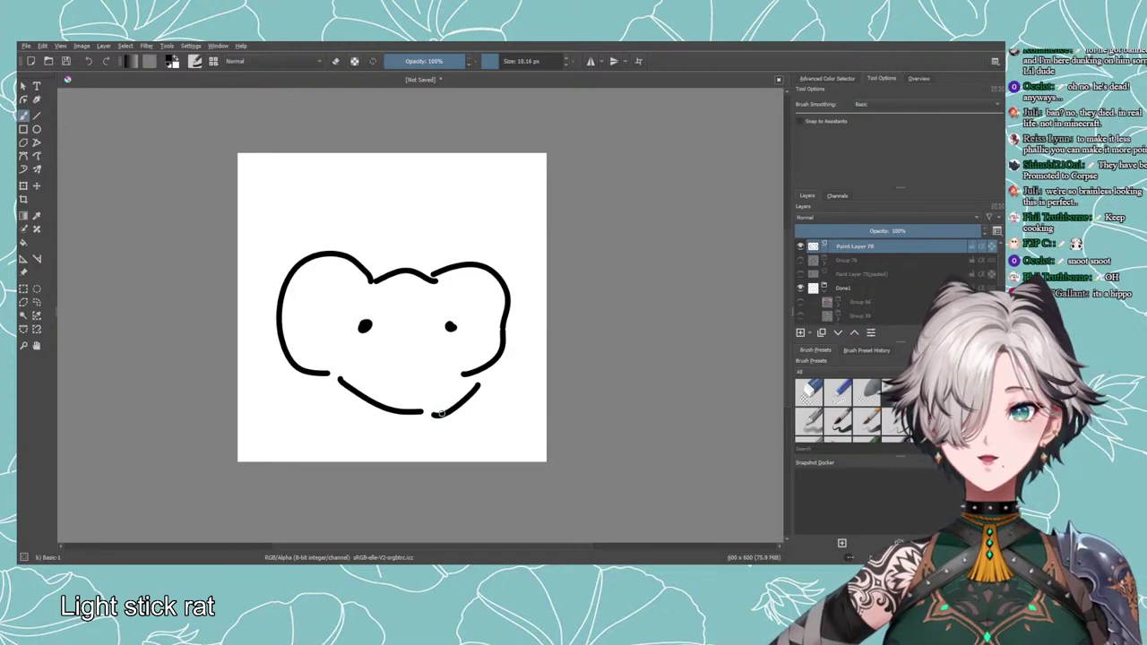
key(ctrl+z)
key(ctrl+z)
key(ctrl+z)
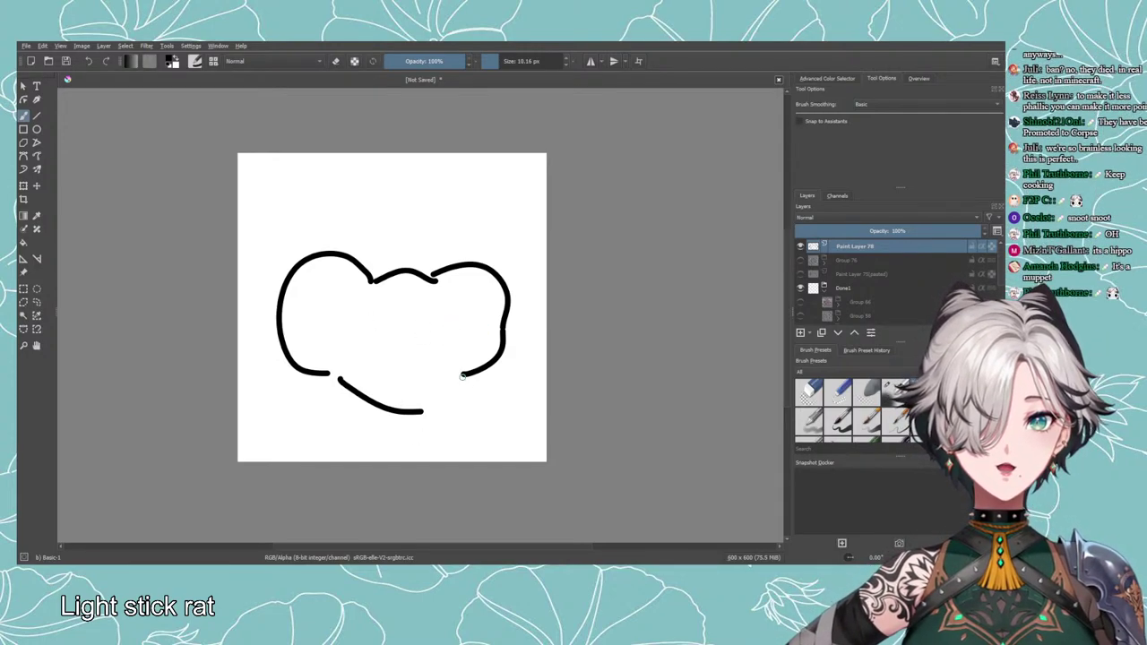
Try shallower jaw curves joining the lower ends of both ears, and undo them.
drag(430, 413, 464, 375)
key(ctrl+z)
key(ctrl+z)
drag(325, 371, 397, 410)
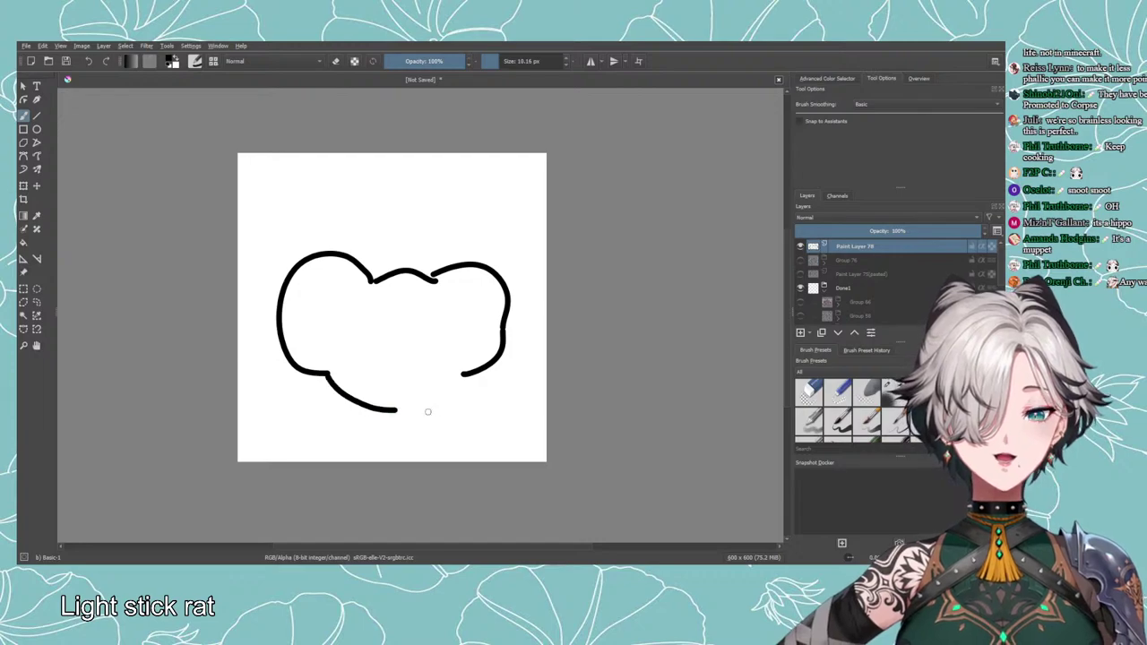
drag(464, 377, 403, 406)
key(ctrl+z)
key(ctrl+z)
key(ctrl+z)
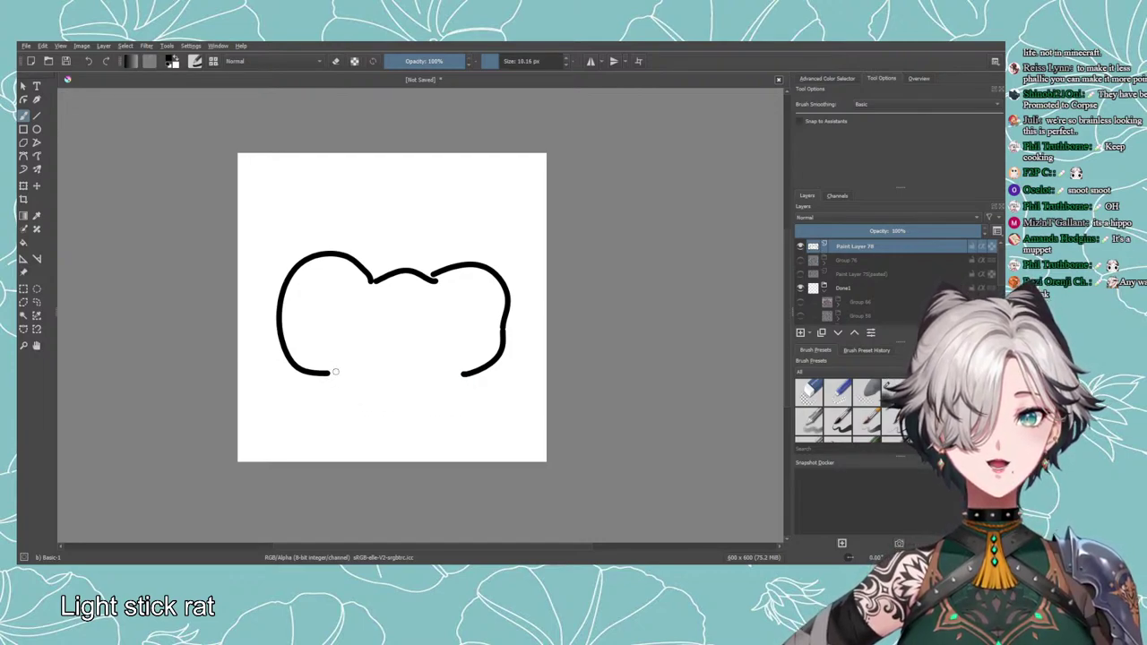
Draw a pointed V-shaped jaw in two strokes from the lower ends of the two ears.
drag(335, 371, 414, 425)
drag(455, 381, 411, 429)
key(ctrl+z)
drag(471, 375, 414, 419)
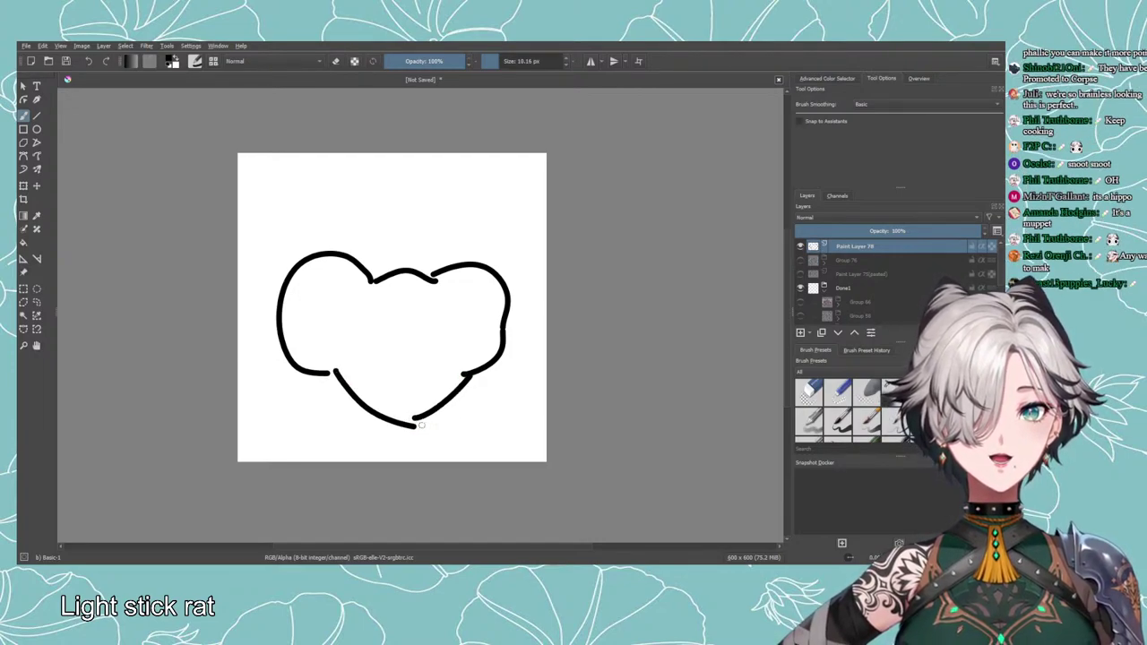
Add two level black dot eyes above the pointed jaw and try a small V-shaped nose between them.
drag(343, 336, 351, 334)
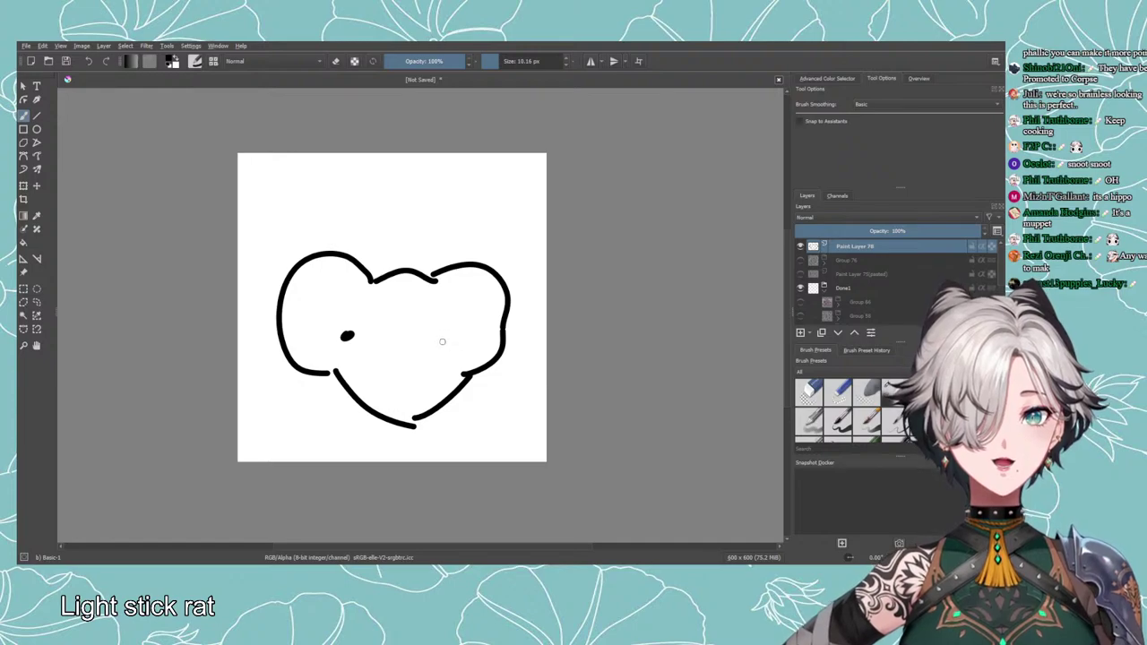
key(ctrl+z)
click(438, 337)
click(362, 338)
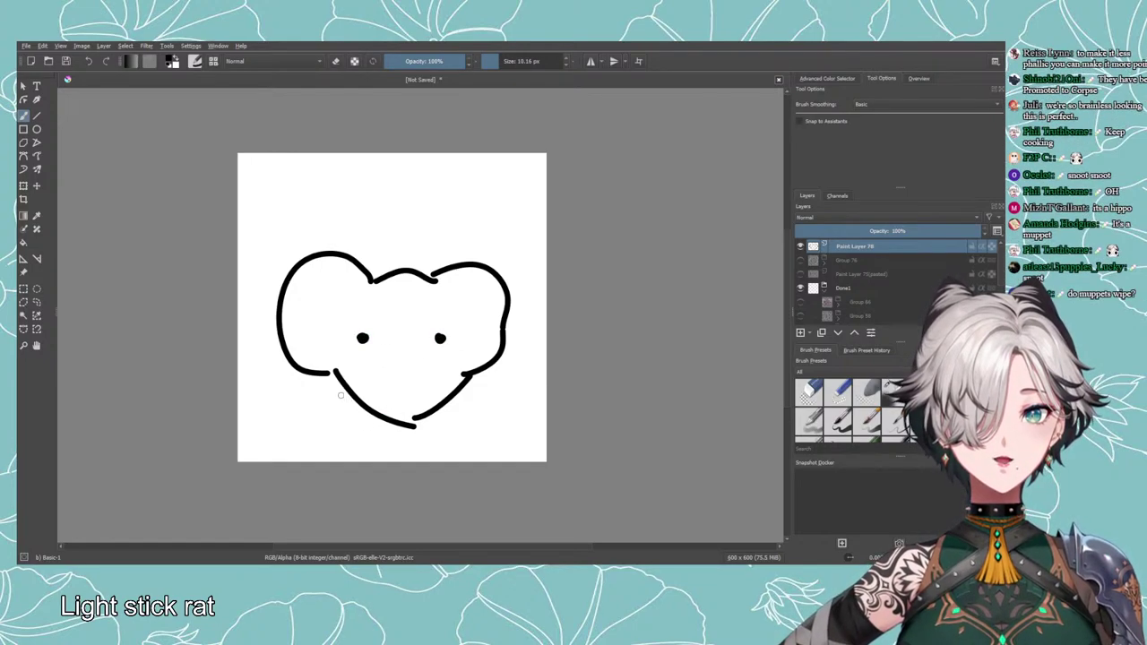
drag(394, 370, 413, 369)
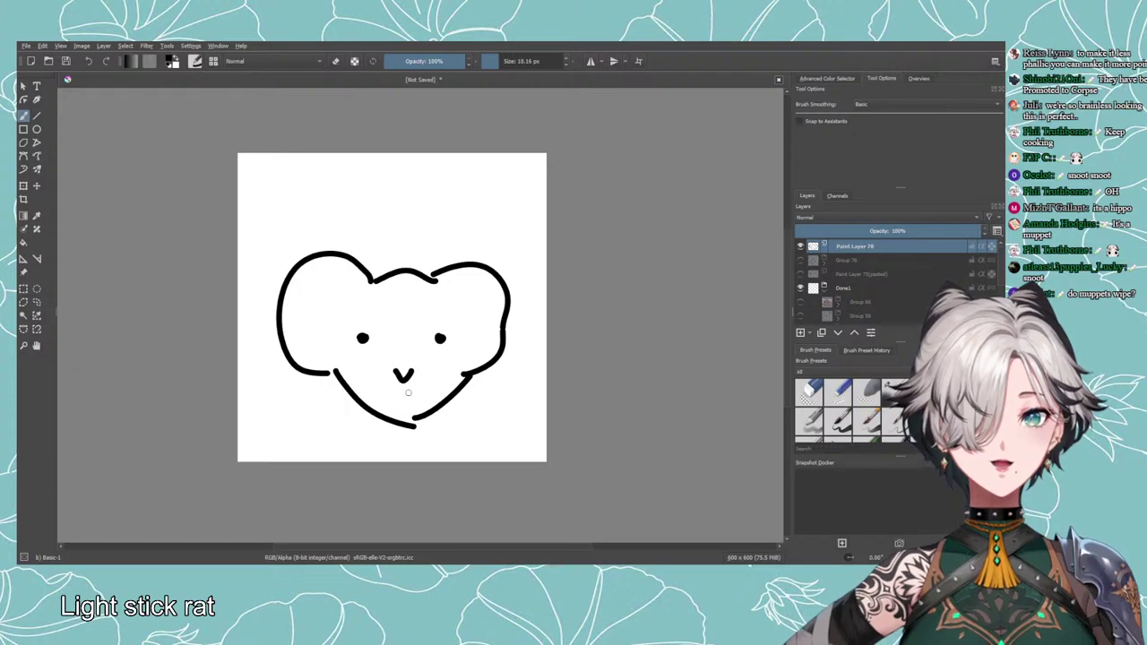
key(ctrl+z)
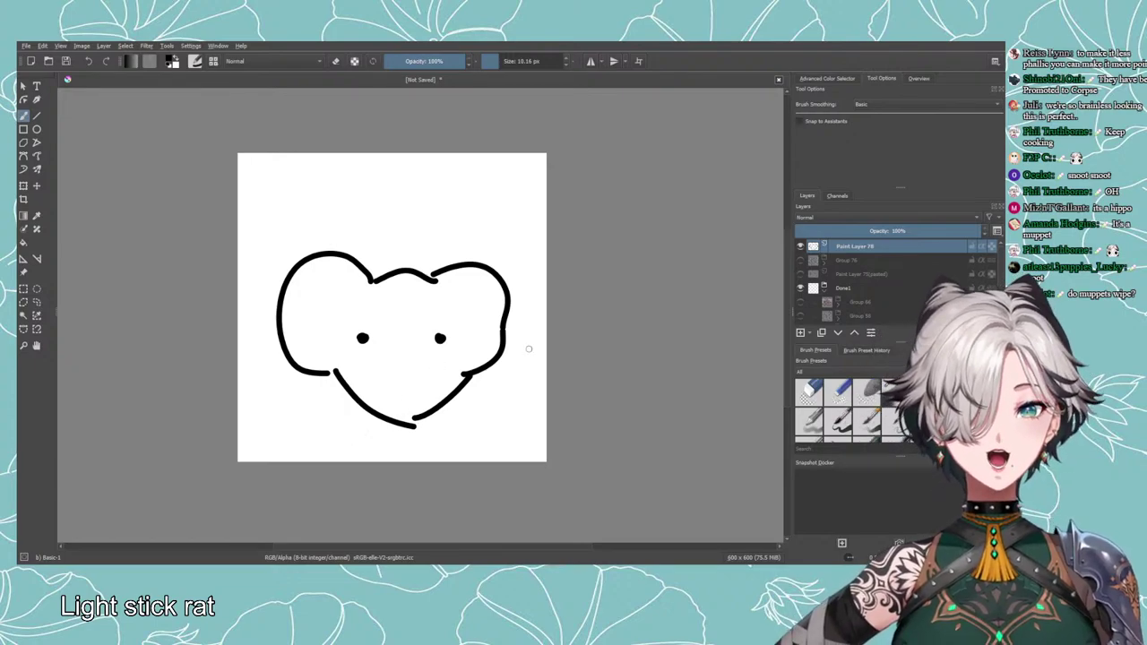
Hide the current head sketch, add a new paint layer, and draw an open rounded ear on each side.
click(800, 245)
click(800, 333)
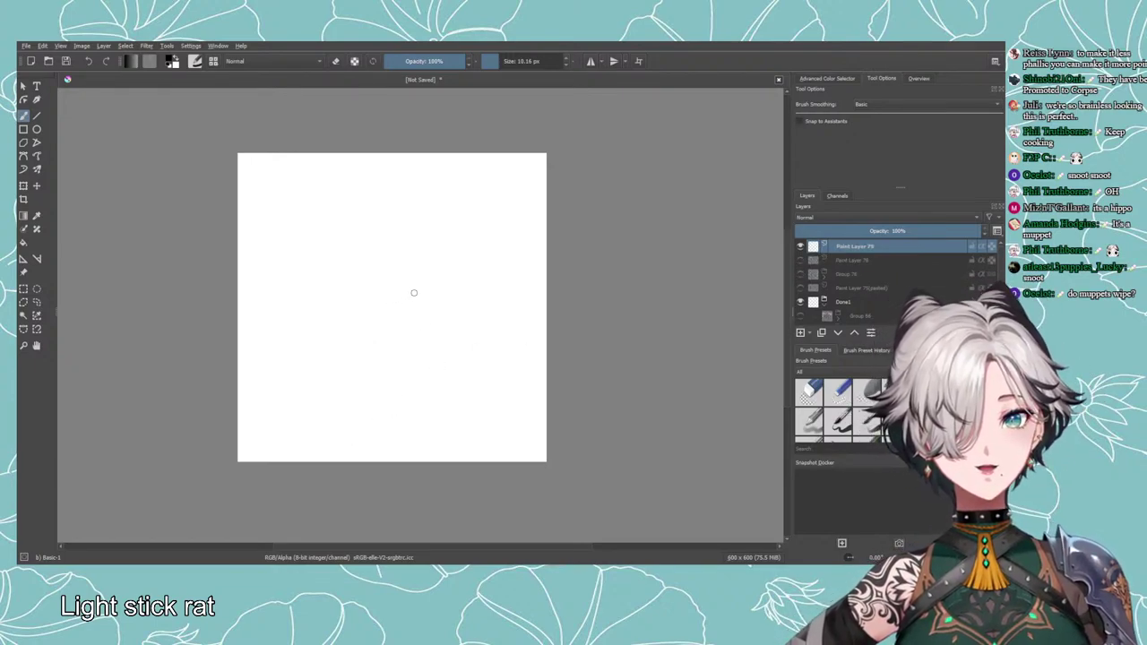
mouse_move(350, 285)
mouse_down()
mouse_move(280, 314)
mouse_move(395, 285)
mouse_move(424, 303)
mouse_move(449, 287)
mouse_move(439, 348)
mouse_up()
key(ctrl+z)
key(ctrl+z)
drag(419, 283, 426, 350)
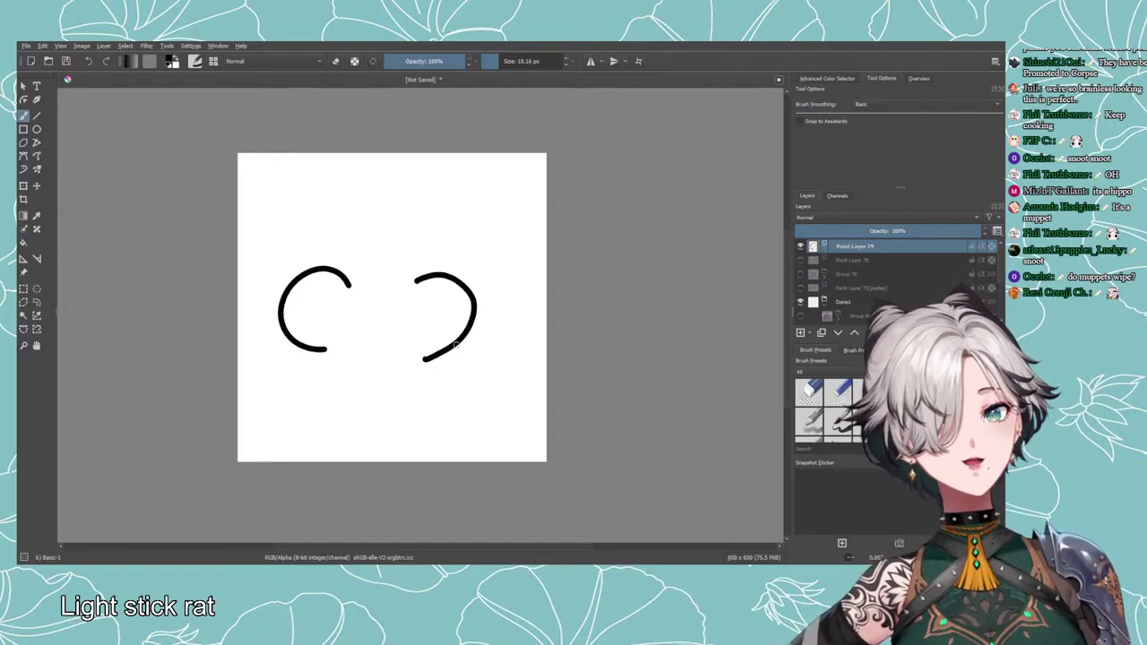
key(ctrl+z)
drag(411, 272, 464, 337)
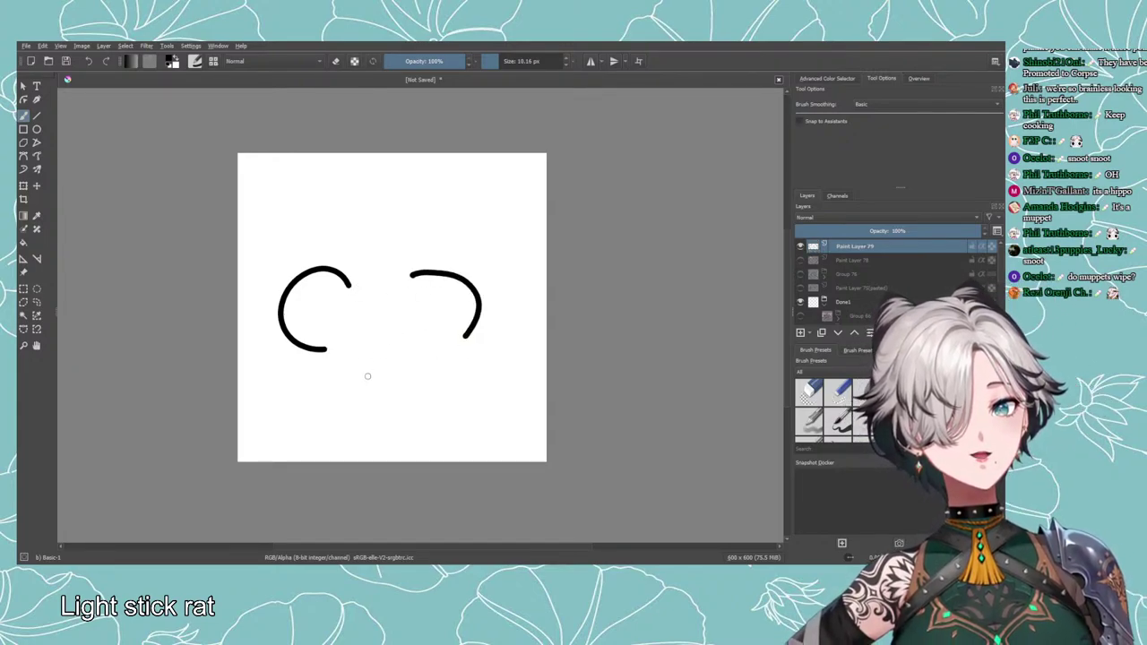
Draw a jaw line, a short right cheek and a head top beside the left ear, and try two dot eyes.
drag(356, 365, 442, 379)
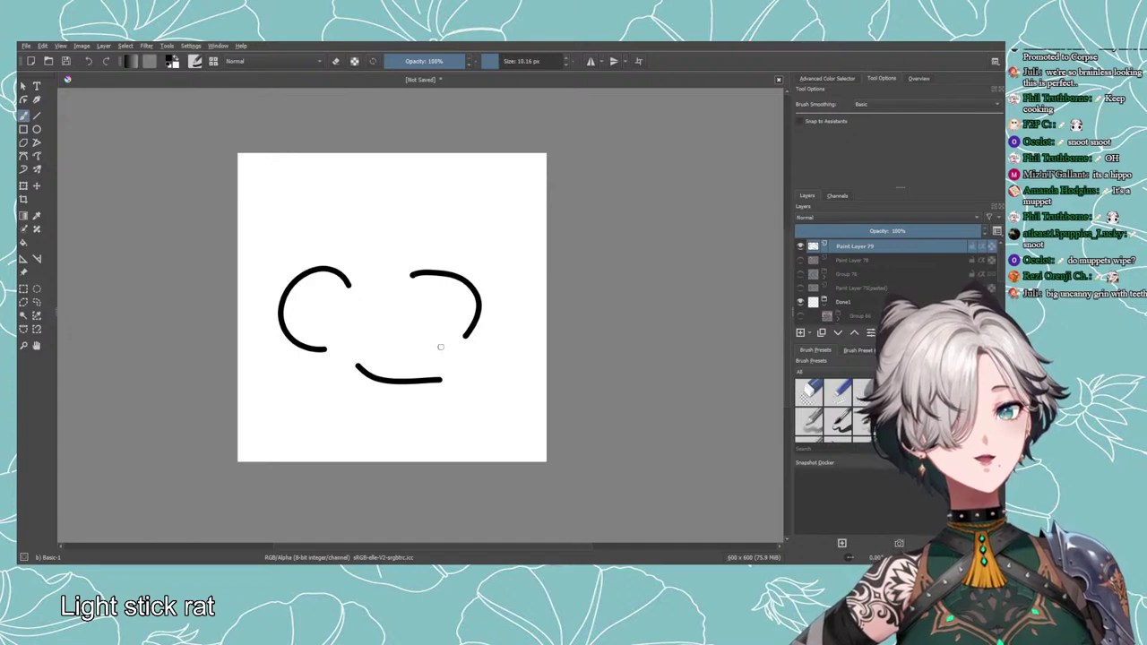
drag(436, 336, 445, 377)
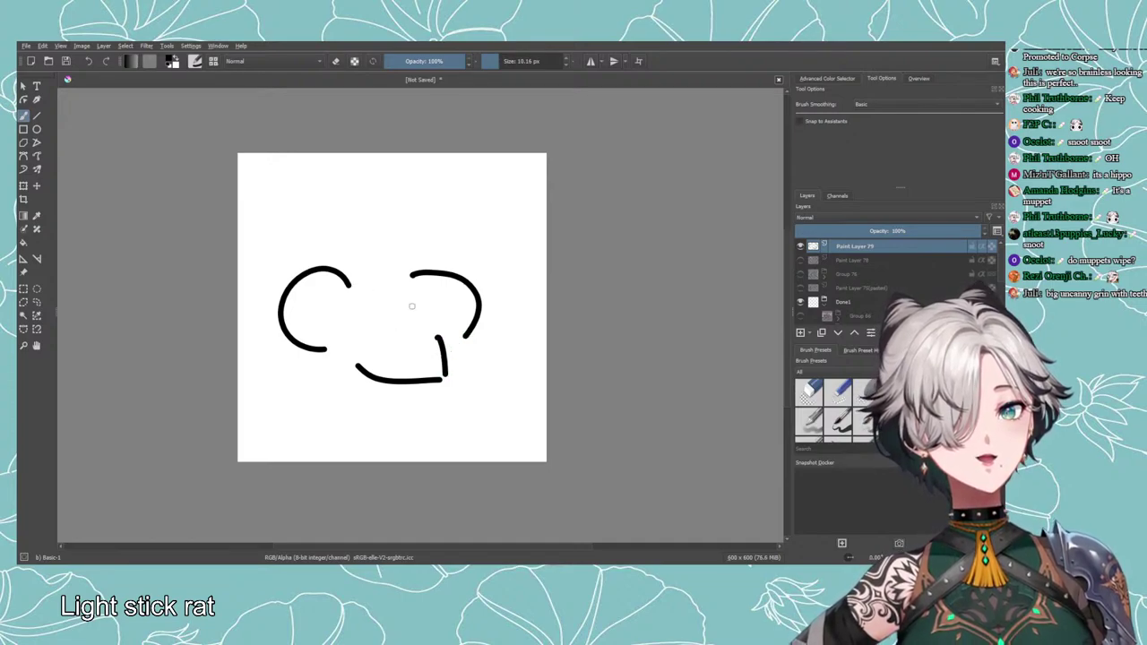
drag(354, 285, 394, 279)
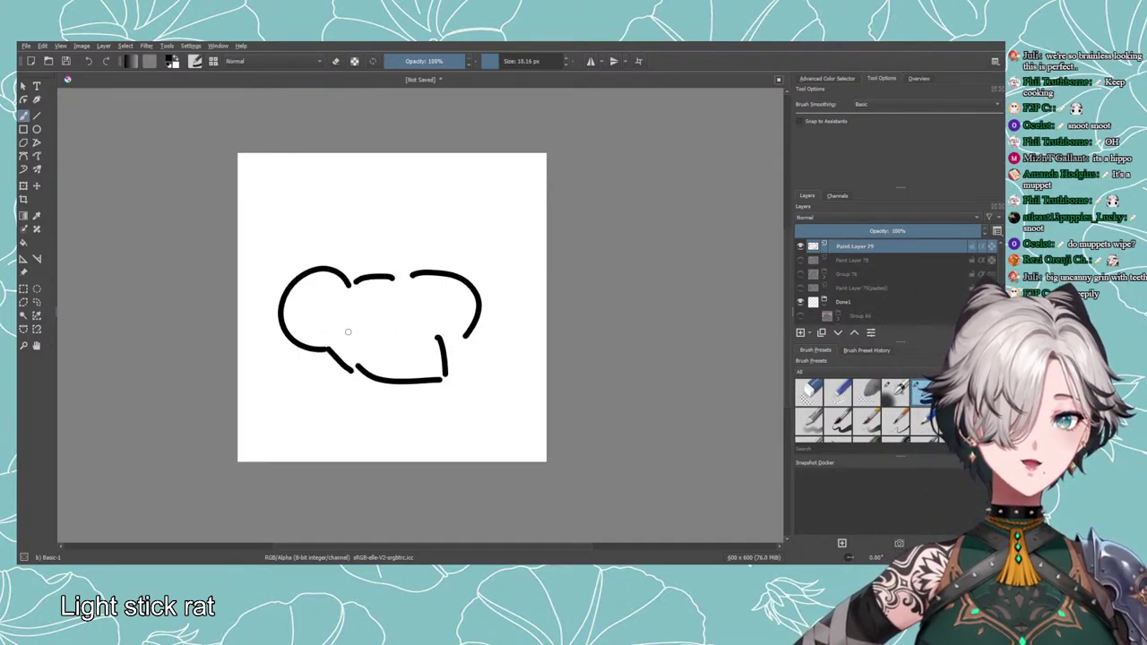
click(345, 324)
click(417, 317)
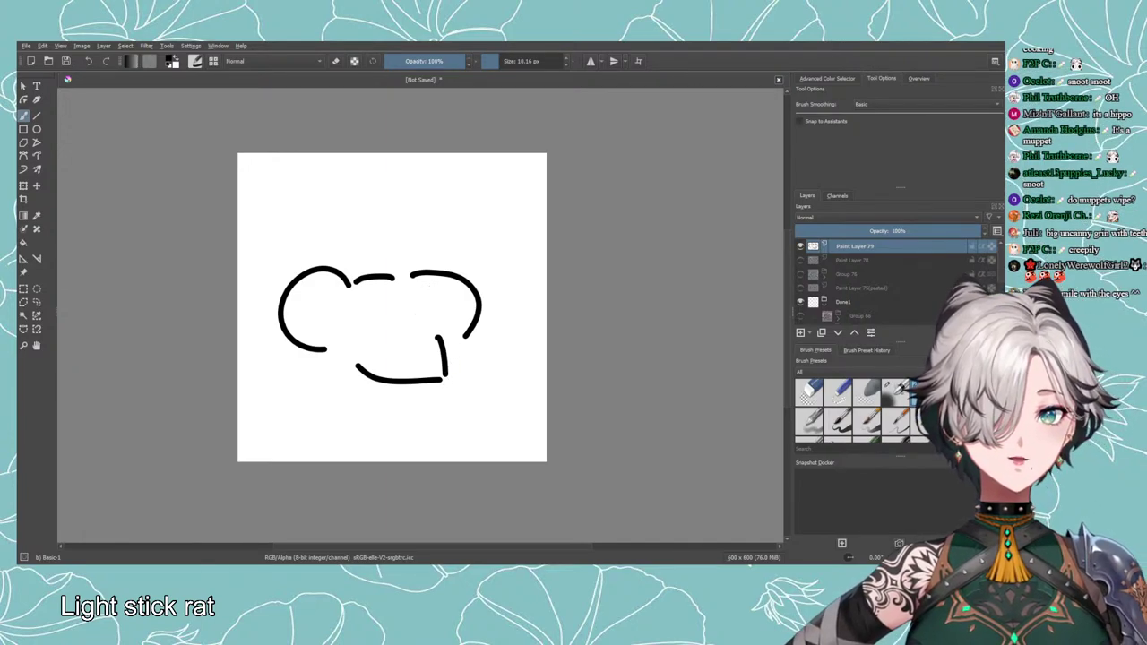
Replace the short right cheek with a diagonal snout line from the head top past the right ear to the jaw, and close the ear's upper gap.
key(e)
drag(439, 321, 443, 380)
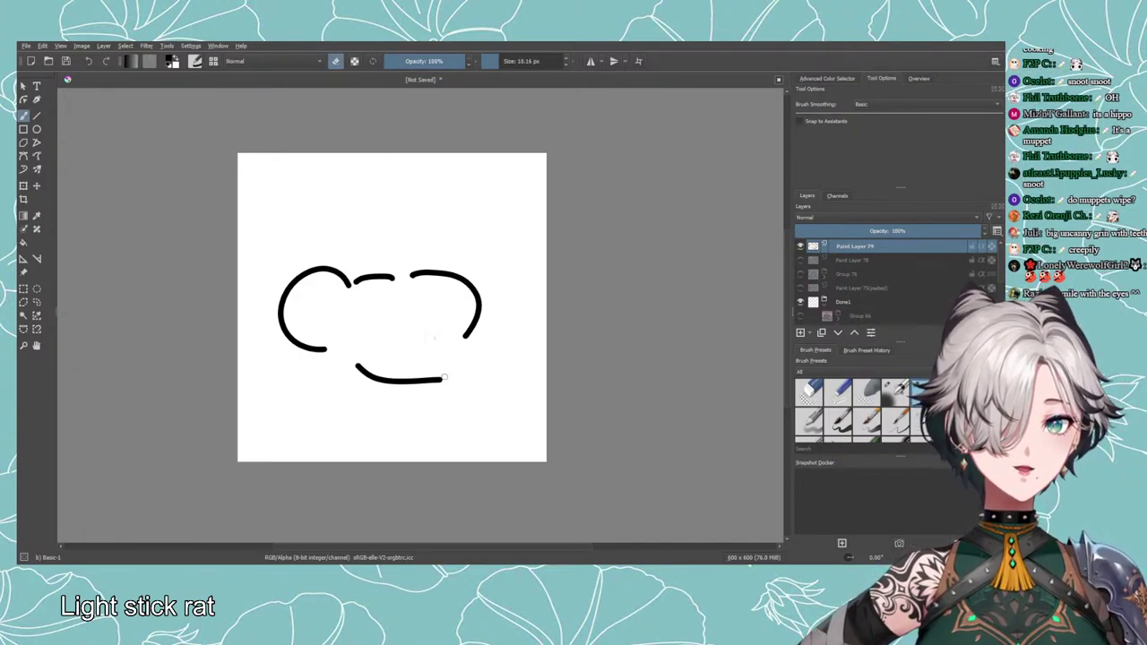
key(e)
drag(400, 281, 446, 379)
key(ctrl+z)
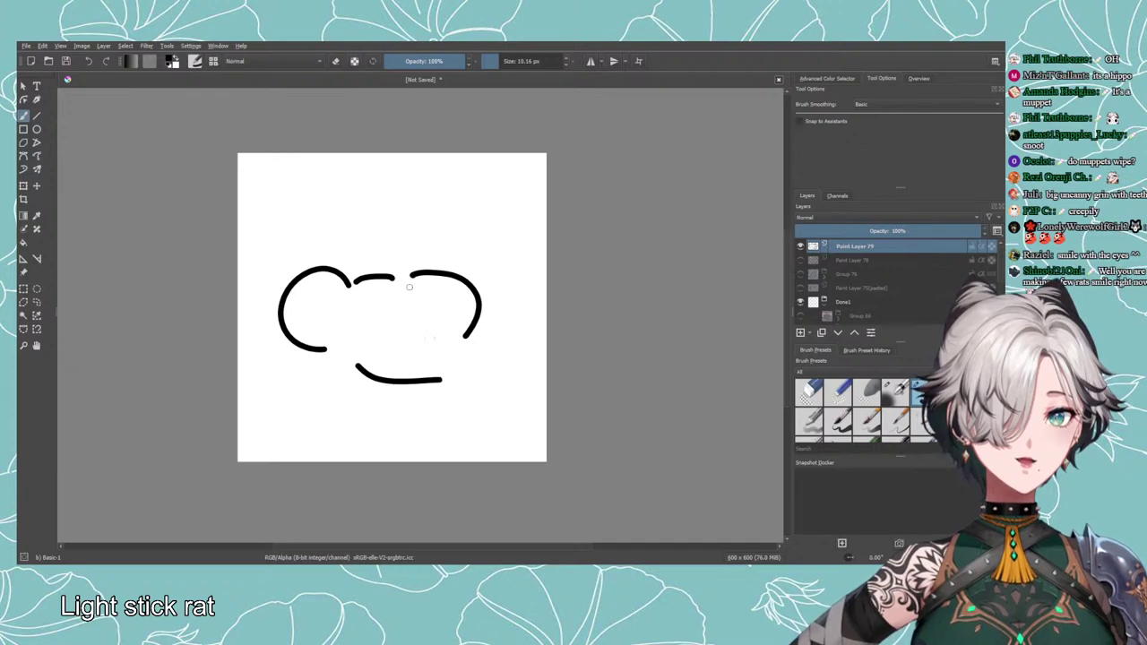
drag(415, 285, 459, 380)
key(ctrl+z)
mouse_move(398, 276)
mouse_down()
mouse_move(444, 314)
mouse_move(455, 375)
mouse_up()
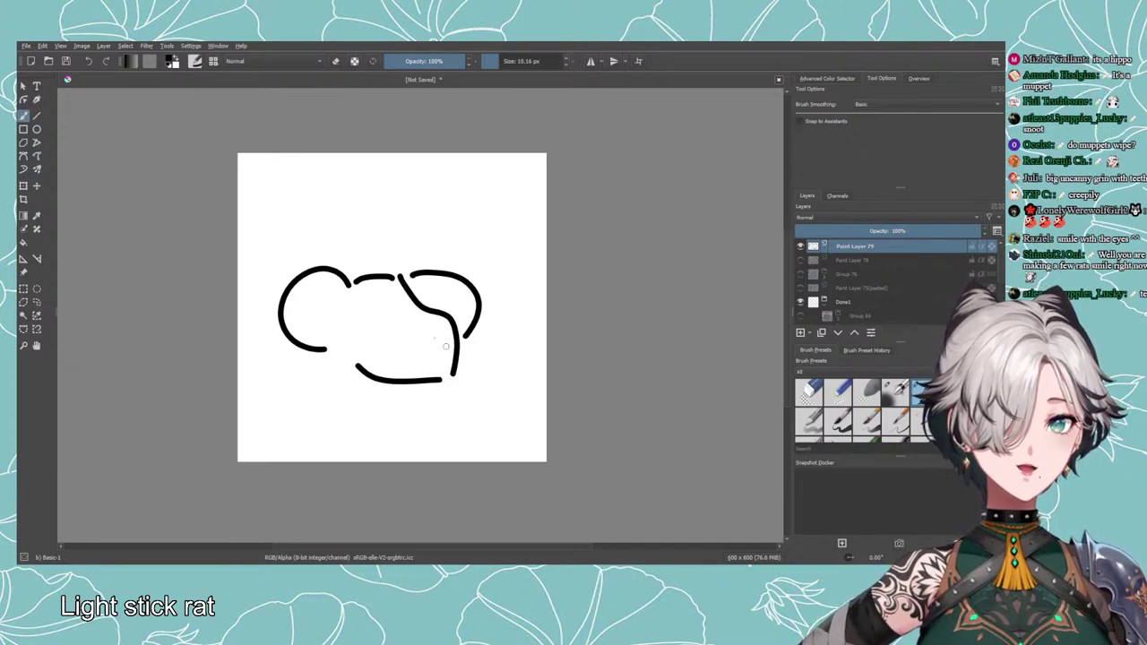
key(ctrl+z)
drag(396, 277, 451, 383)
drag(400, 279, 419, 270)
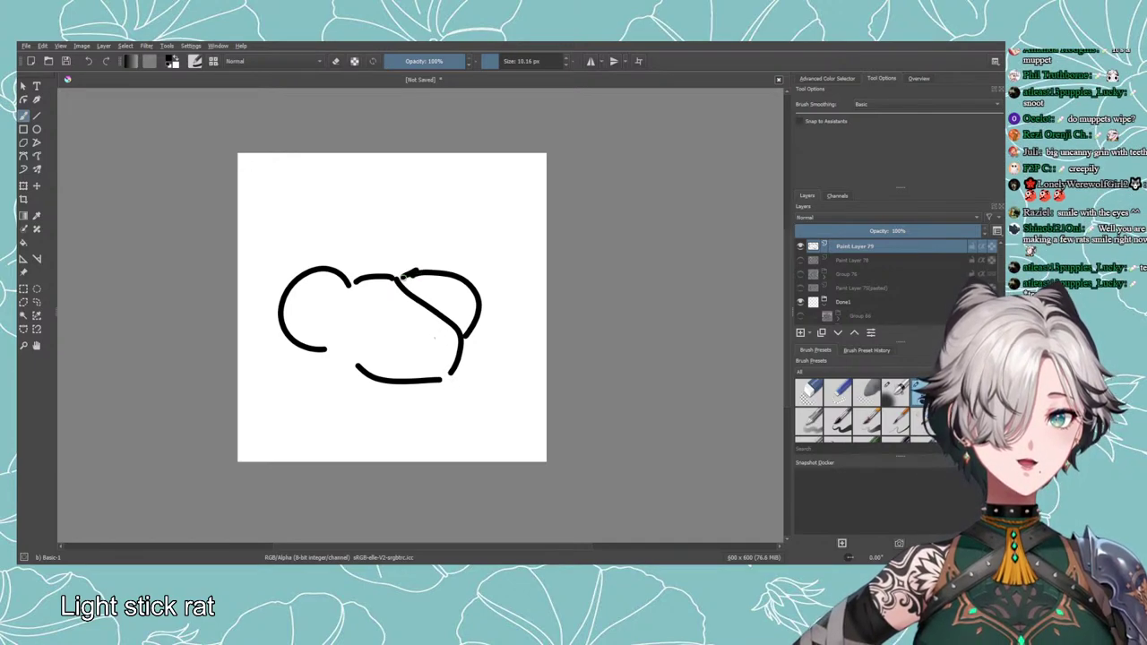
Place one dot eye on the face and one inside the right ear area, and connect the left ear to the jaw line.
click(365, 315)
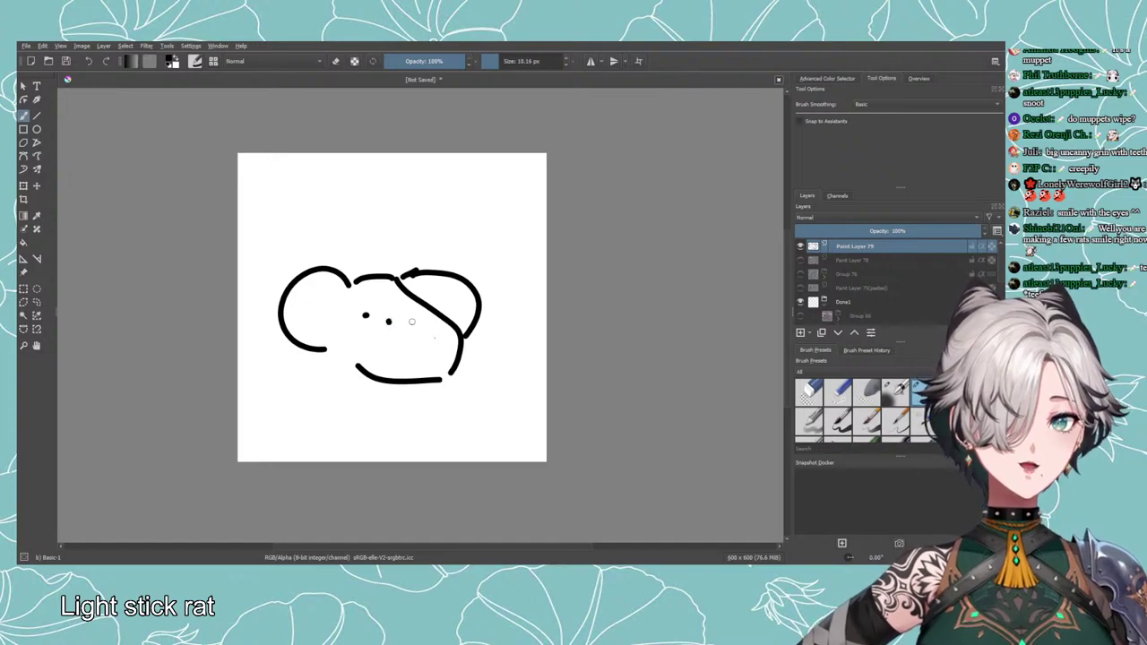
key(ctrl+z)
click(449, 304)
drag(333, 354, 357, 369)
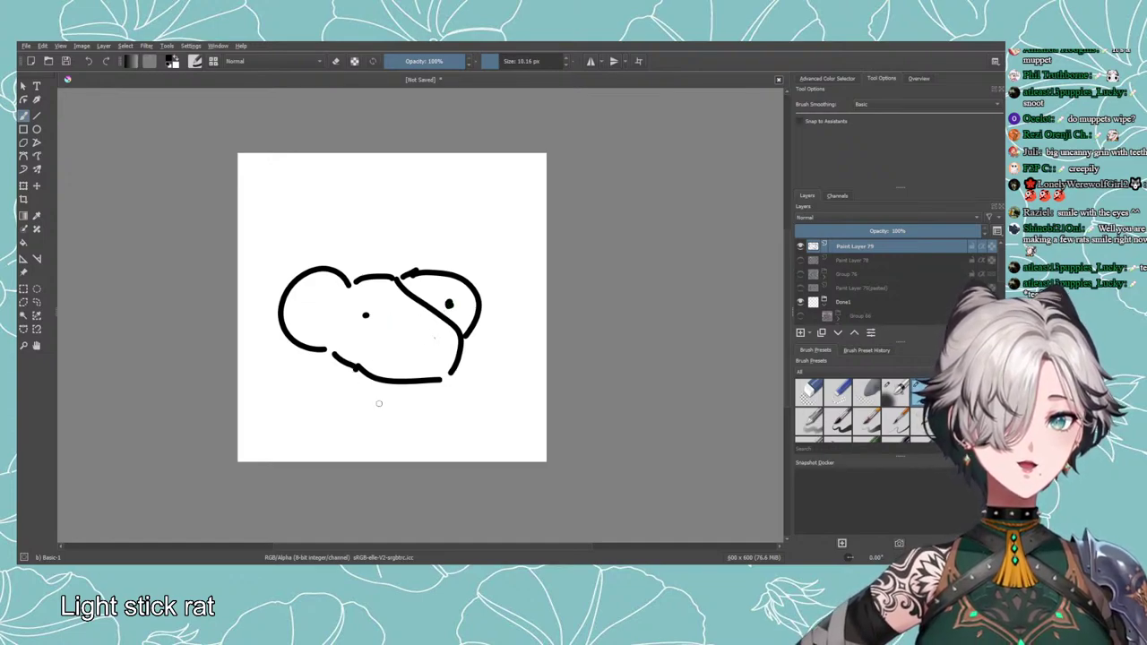
Erase the snout's front edge below the right ear, leaving the jaw line open.
key(e)
mouse_move(451, 371)
mouse_down()
mouse_move(457, 337)
mouse_move(443, 379)
mouse_up()
key(e)
key(ctrl+z)
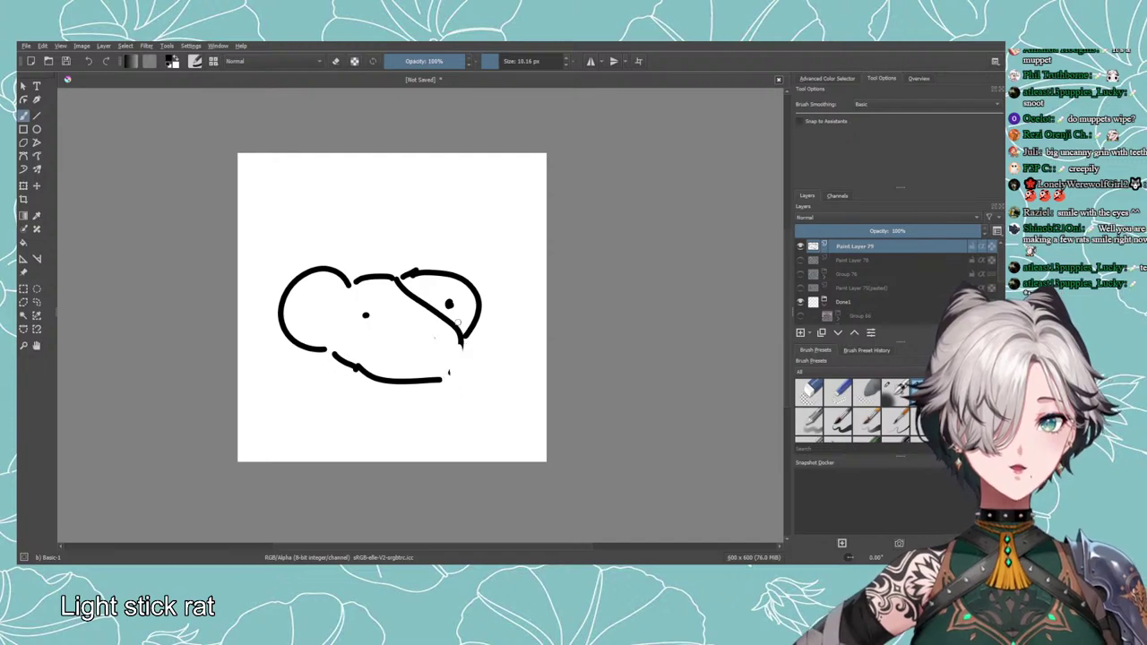
Try longer snout curves from the head top past the right ear, and a second line just above the jaw.
mouse_move(400, 276)
mouse_down()
mouse_move(491, 352)
mouse_move(478, 394)
mouse_up()
key(ctrl+z)
mouse_move(401, 276)
mouse_down()
mouse_move(464, 353)
mouse_move(454, 391)
mouse_up()
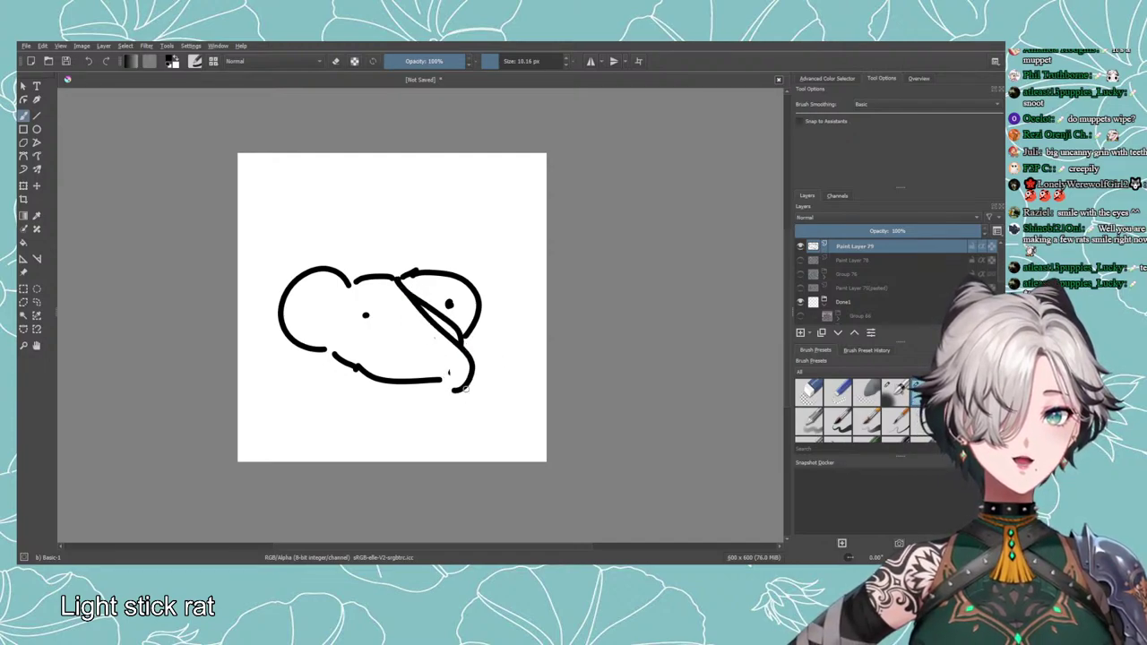
key(ctrl+z)
mouse_move(401, 280)
mouse_down()
mouse_move(448, 372)
mouse_move(460, 364)
mouse_up()
key(ctrl+z)
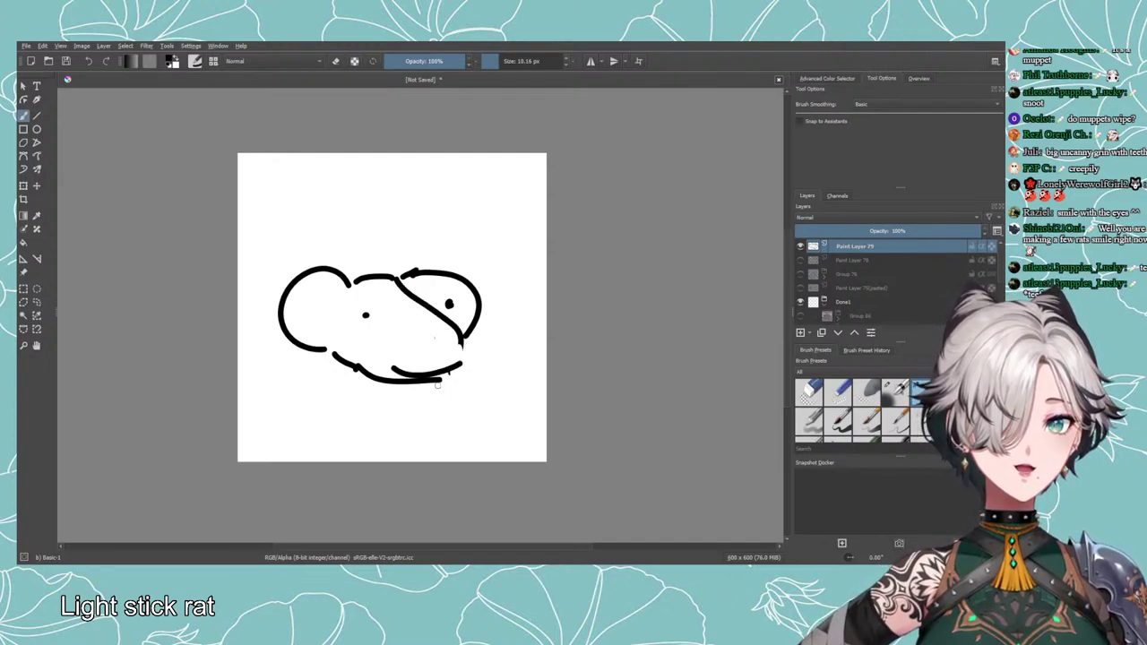
key(ctrl+z)
Draw a diagonal mouth line from the cheek to the snout tip, and close the snout front down to the jaw.
drag(385, 355, 442, 371)
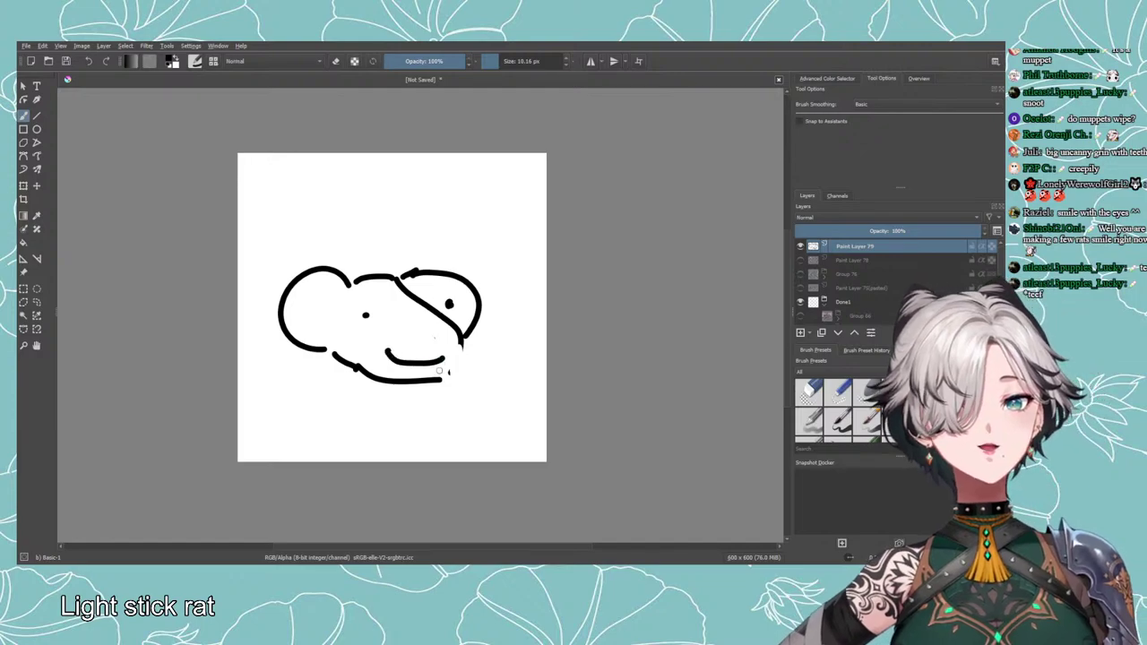
key(ctrl+z)
drag(377, 351, 449, 369)
key(ctrl+z)
mouse_move(383, 347)
mouse_down()
mouse_move(465, 350)
mouse_move(437, 382)
mouse_up()
key(ctrl+z)
Replace the dot eye inside the right ear with one on the face beside the snout line.
key(e)
click(448, 305)
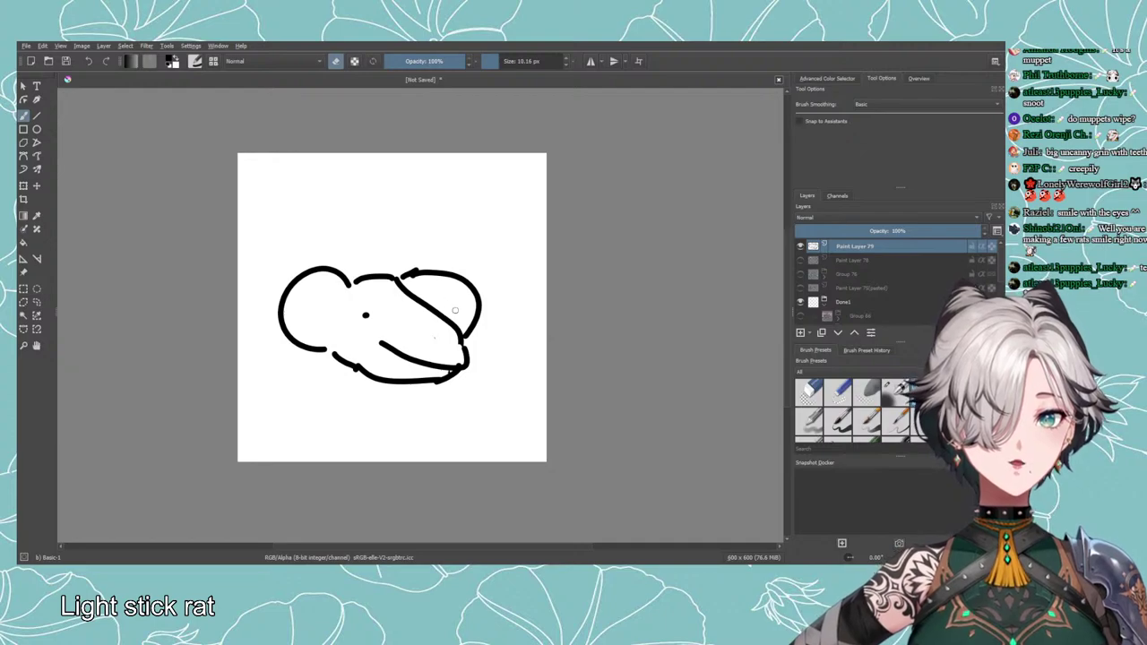
key(e)
click(428, 317)
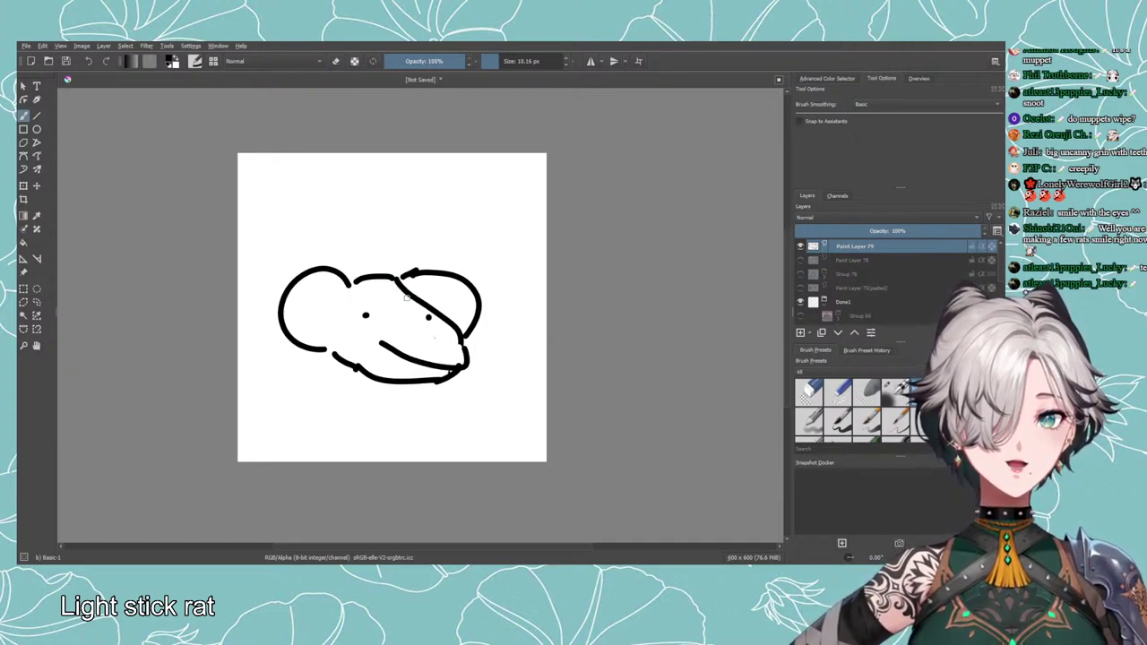
Erase the large right ear and draw a smaller rounded ear behind the head in its place.
key(e)
mouse_move(463, 330)
mouse_down()
mouse_move(467, 276)
mouse_move(432, 269)
mouse_move(410, 283)
mouse_move(403, 271)
mouse_move(449, 274)
mouse_move(440, 310)
mouse_up()
key(e)
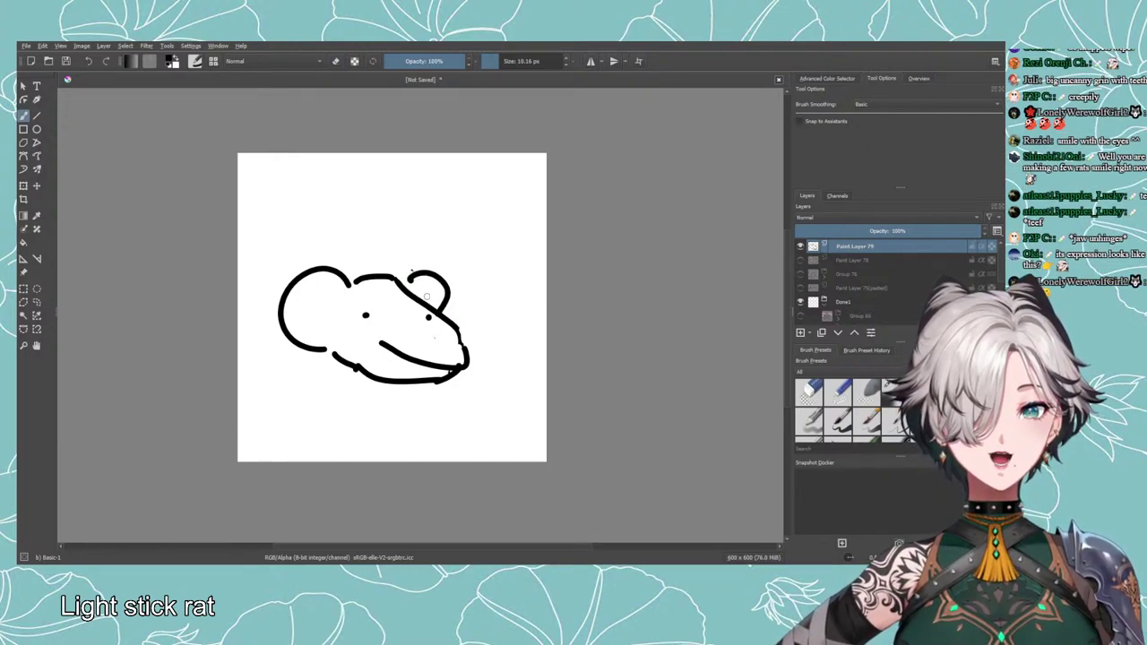
Draw a solid black nose on the snout tip and join the small right ear to the head line.
key(e)
mouse_move(465, 352)
mouse_down()
mouse_move(458, 360)
mouse_move(458, 331)
mouse_move(462, 357)
mouse_up()
key(e)
key(e)
key(ctrl+z)
key(e)
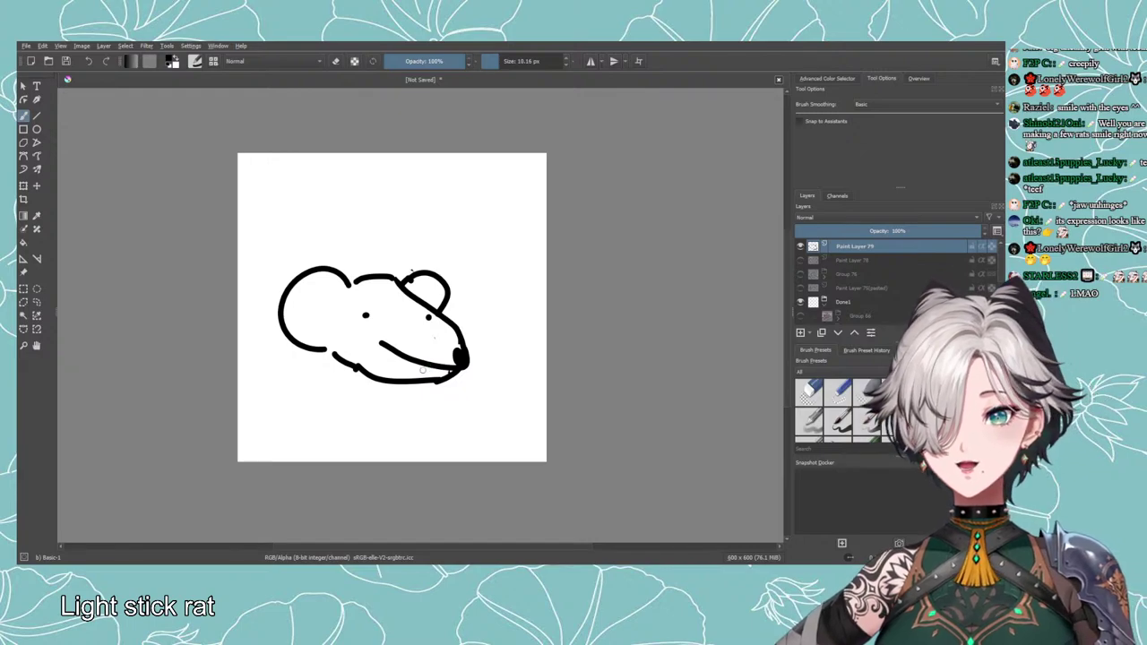
Erase the front of the lower jaw and draw an open mouth with a shorter pointed jaw.
key(e)
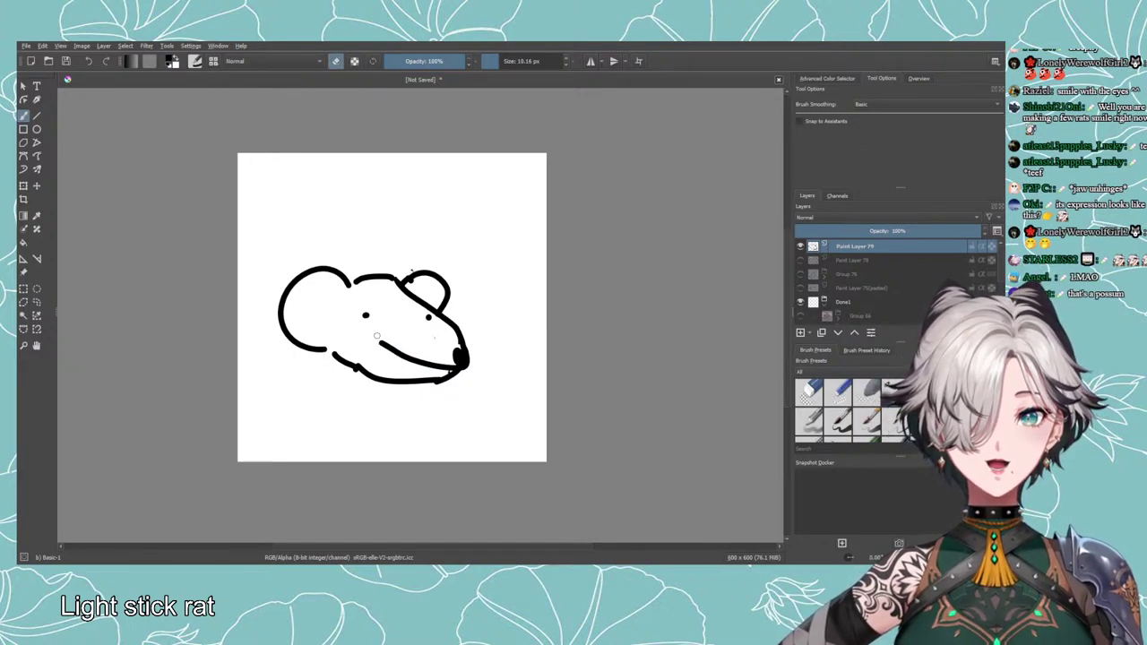
key(e)
mouse_move(381, 344)
mouse_down()
mouse_move(431, 378)
mouse_move(427, 387)
mouse_move(439, 382)
mouse_move(450, 380)
mouse_up()
key(e)
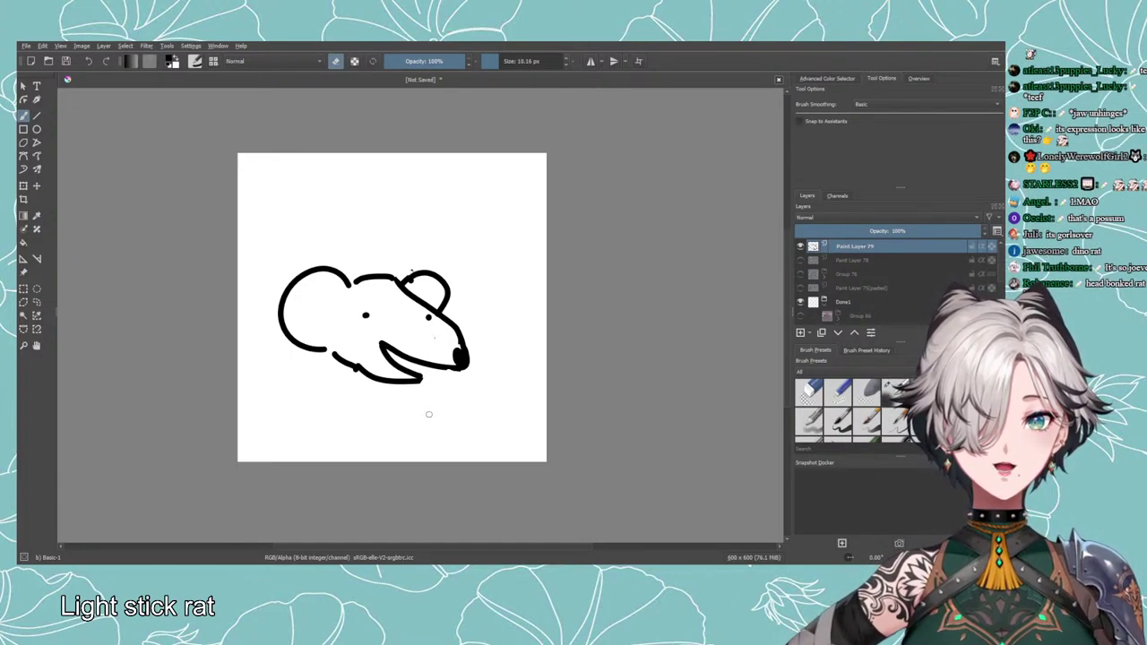
Clean up stray marks around the right ear, snout and jaw, and draw a small tongue line inside the open mouth.
key(e)
key(e)
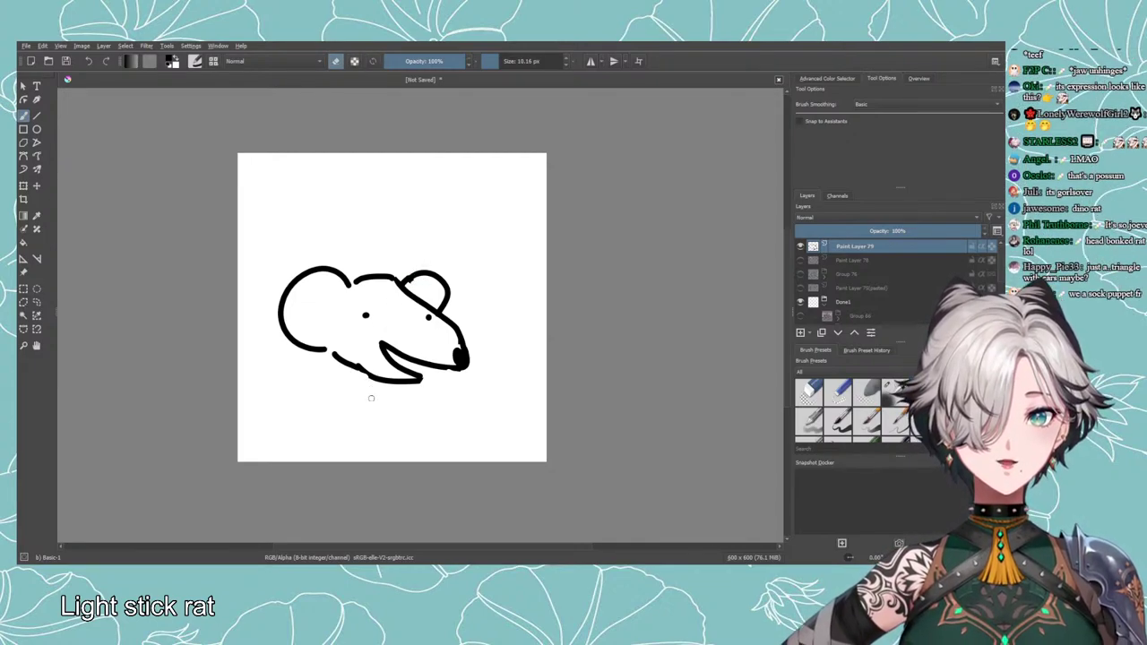
key(e)
mouse_move(441, 369)
mouse_down()
mouse_move(490, 371)
mouse_move(486, 382)
mouse_move(466, 367)
mouse_up()
key(ctrl+z)
key(e)
key(e)
key(ctrl+z)
key(ctrl+z)
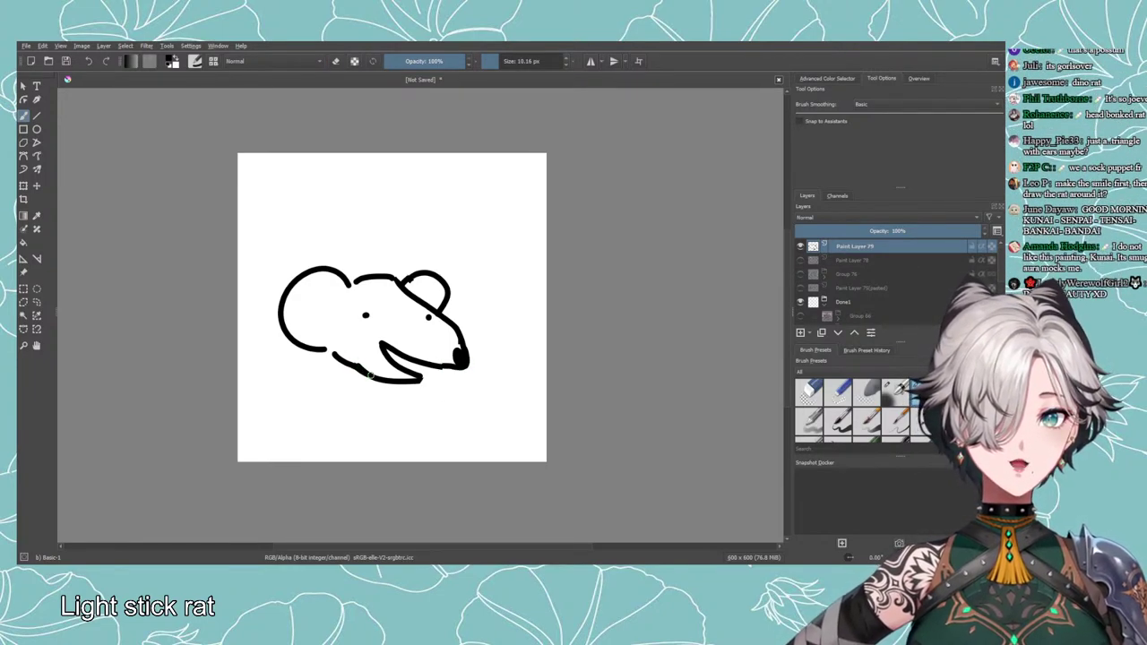
drag(399, 358, 414, 371)
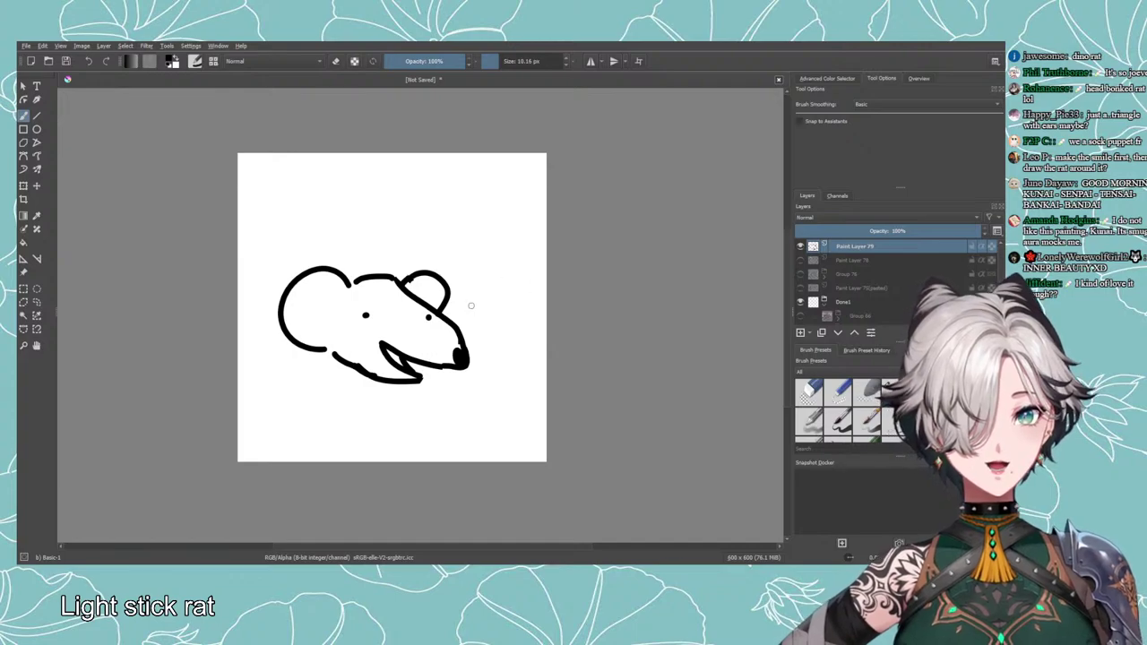
Erase the small right ear and draw a larger rounded ear reaching out over the snout.
key(e)
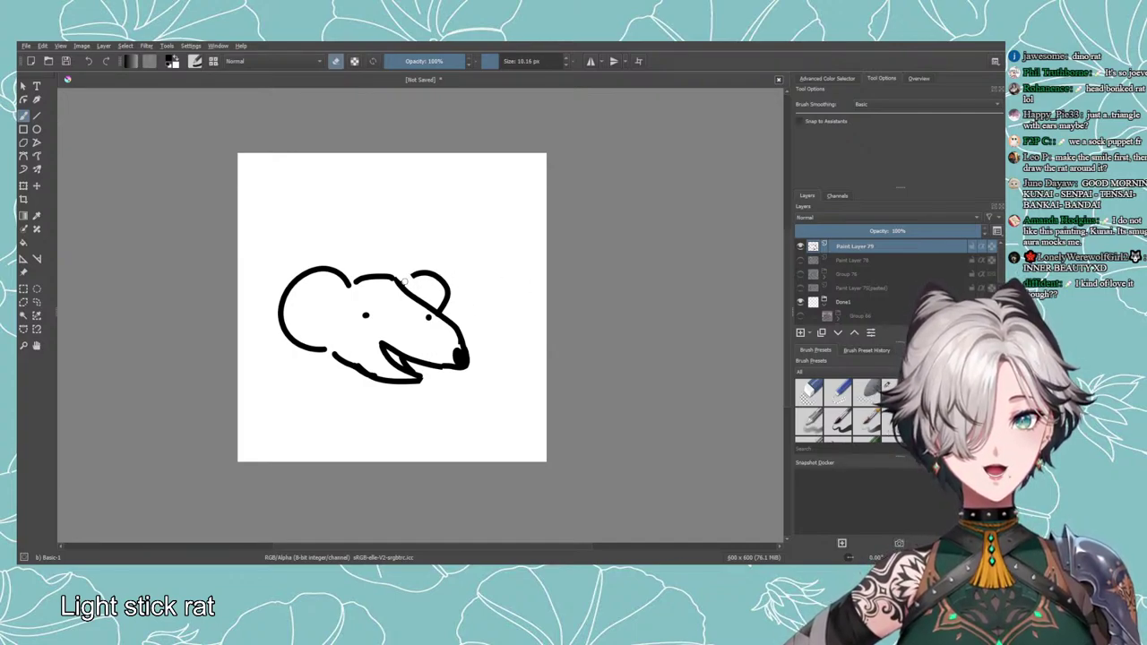
mouse_move(421, 284)
mouse_down()
mouse_move(414, 271)
mouse_move(405, 279)
mouse_up()
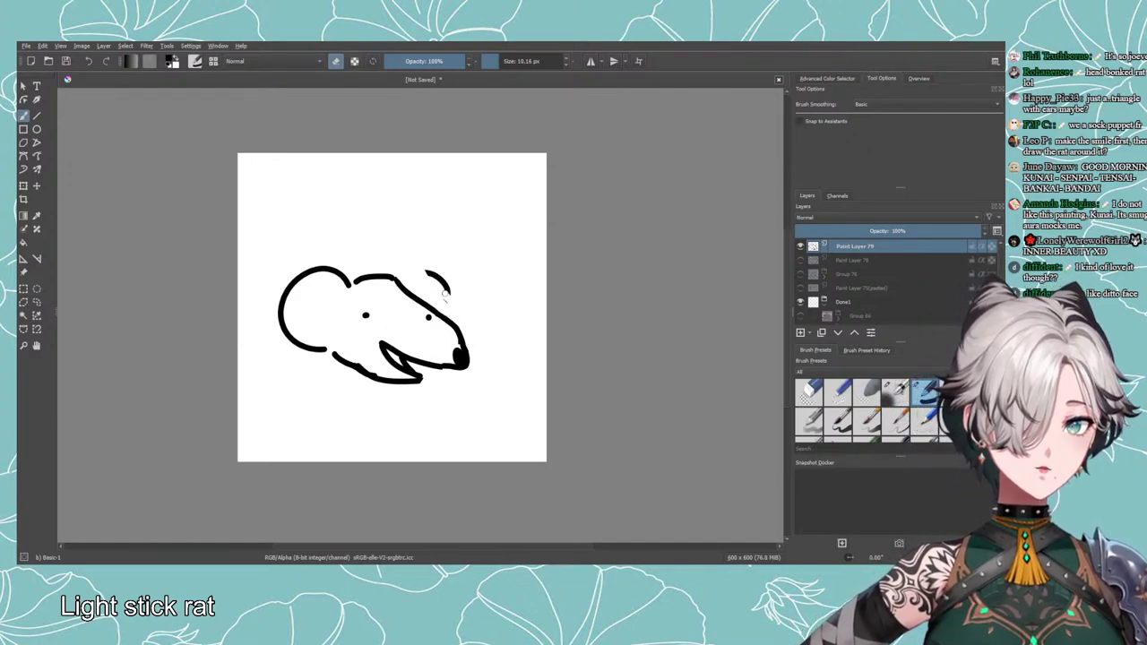
mouse_move(446, 295)
mouse_down()
mouse_move(450, 285)
mouse_move(423, 271)
mouse_move(464, 310)
mouse_up()
key(e)
key(ctrl+z)
drag(400, 277, 463, 306)
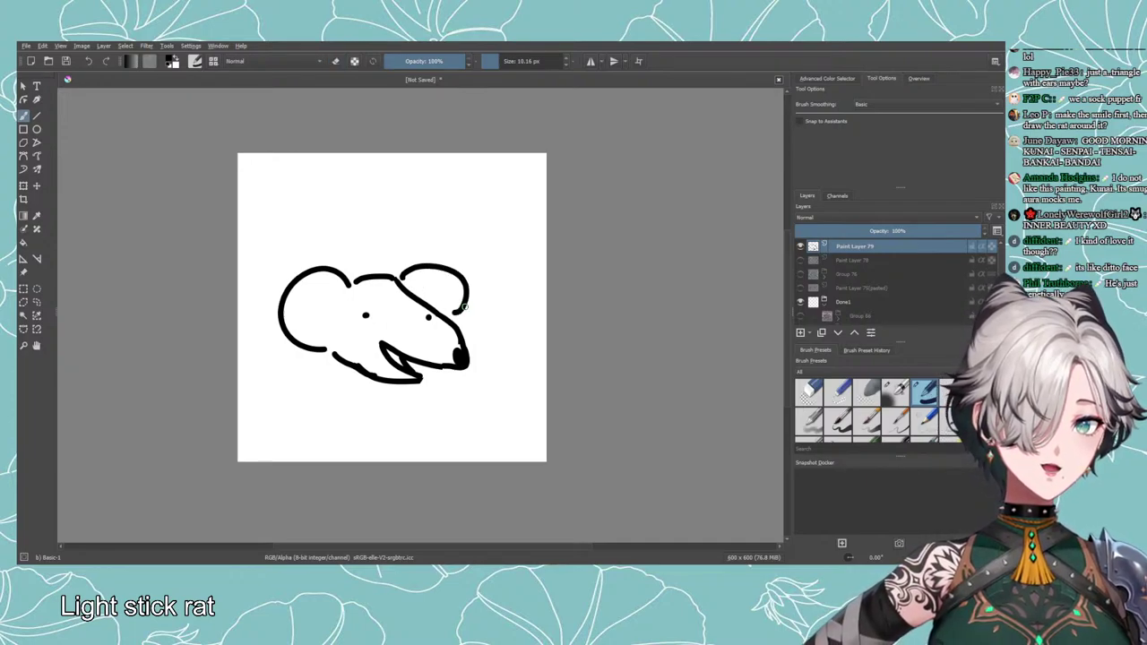
Transform the head sketch, moving it to the upper part of the canvas and enlarging it slightly.
key(e)
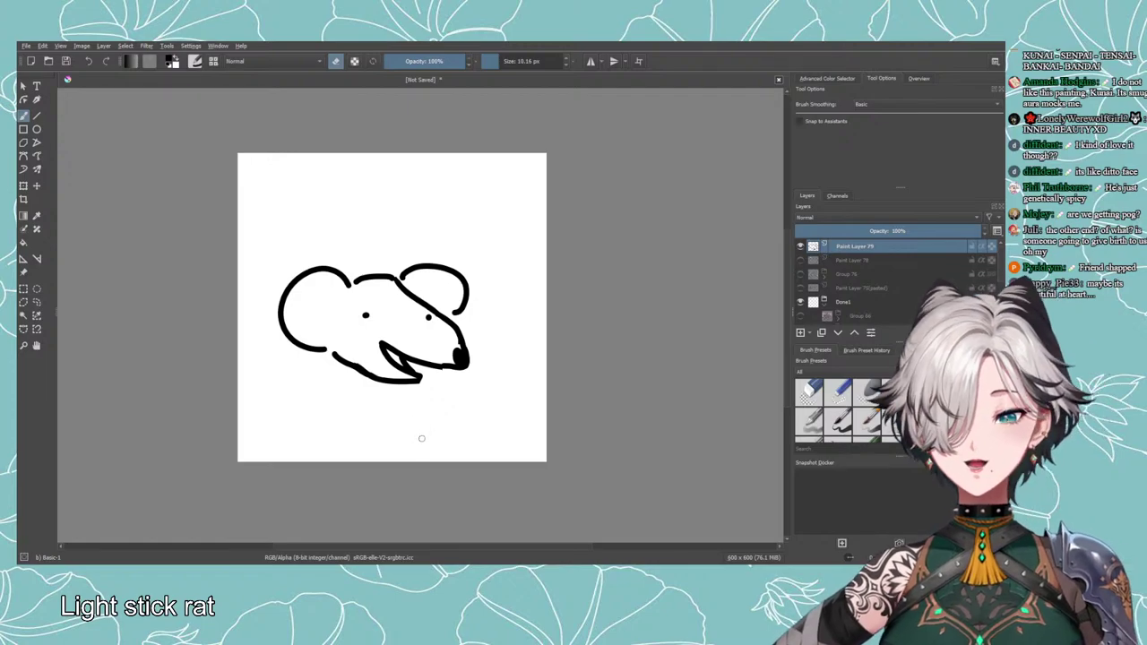
click(24, 185)
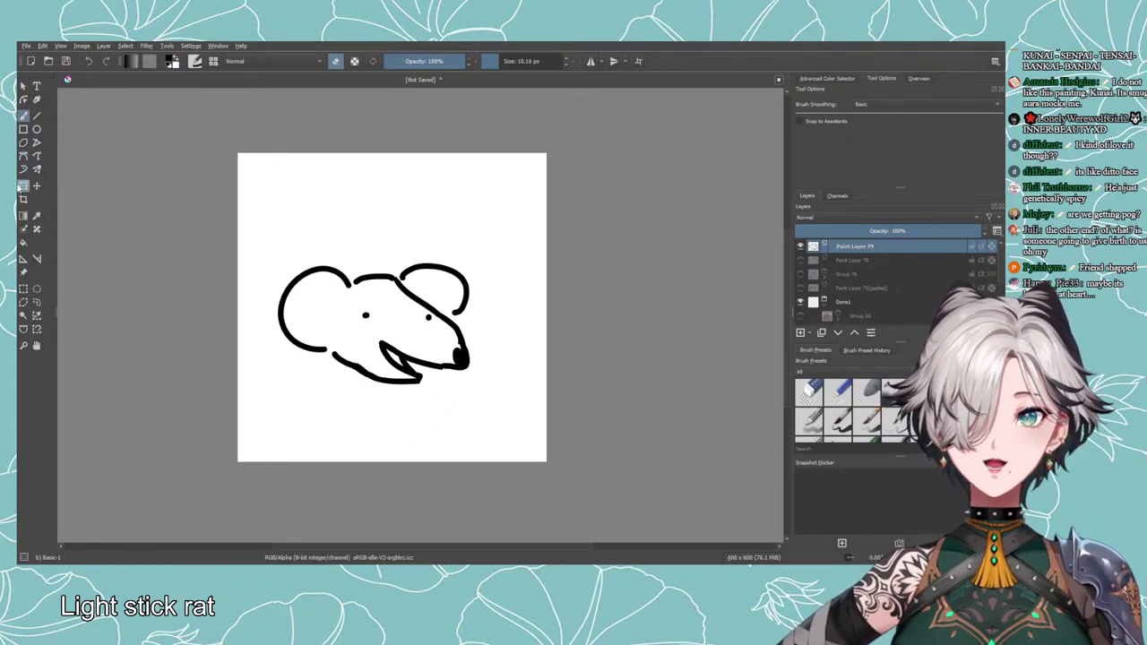
drag(364, 352, 352, 257)
drag(465, 293, 496, 313)
drag(468, 291, 477, 315)
click(23, 115)
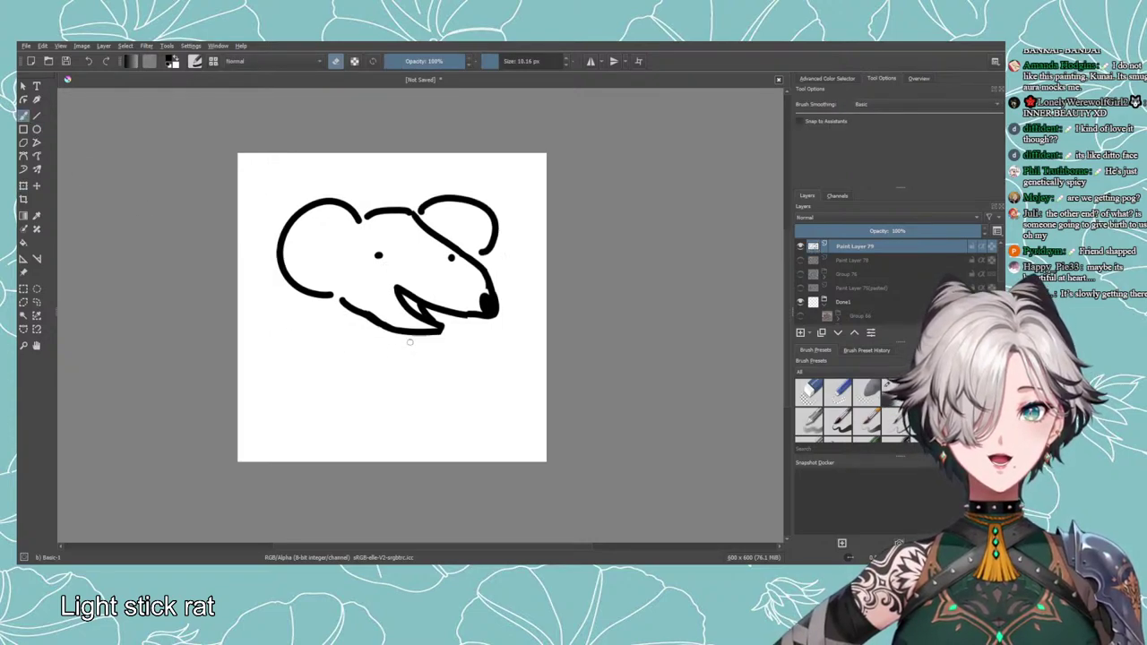
Add a new paint layer and draw the rat's curved back line below the head with a pointed tail behind it.
click(800, 332)
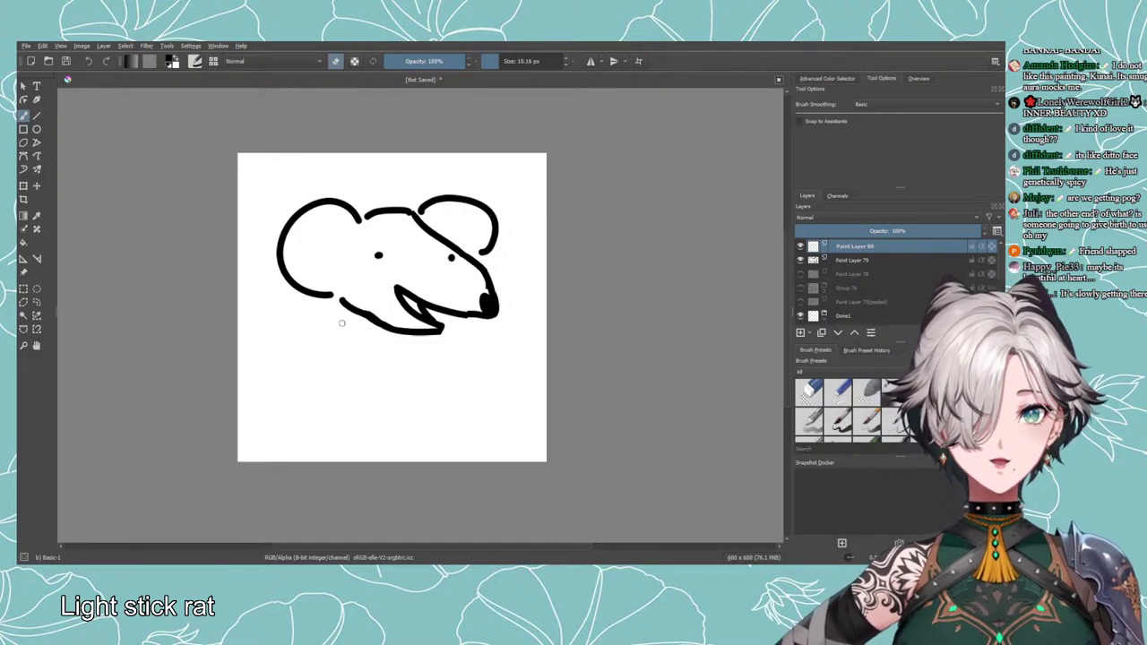
key(e)
drag(348, 312, 285, 462)
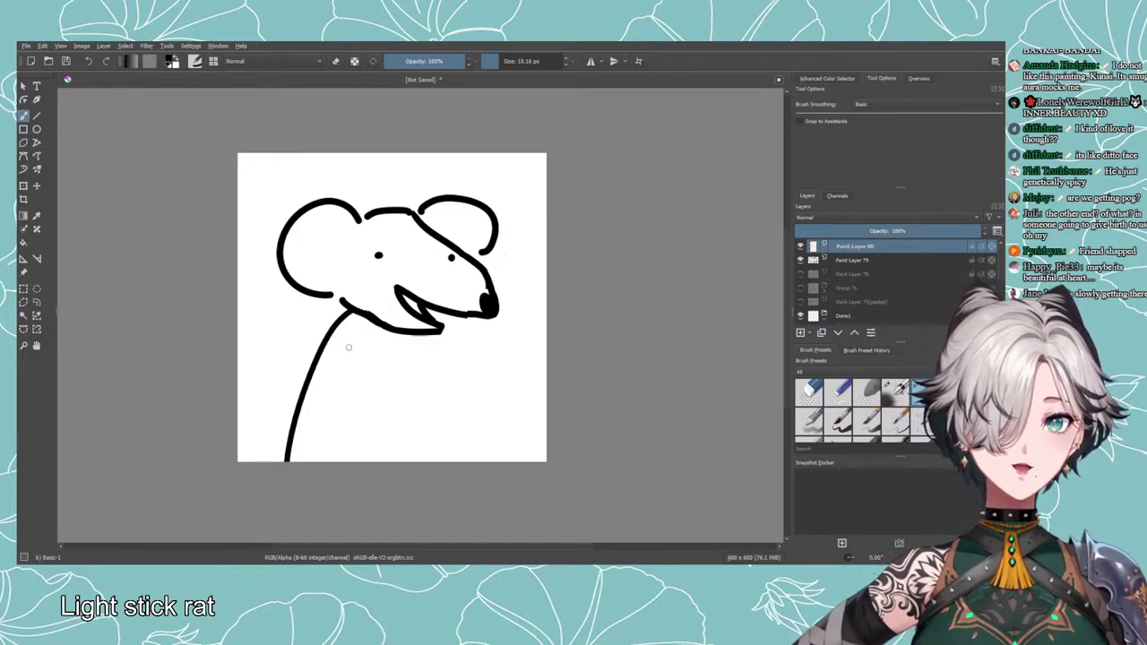
key(ctrl+z)
drag(352, 315, 321, 460)
key(ctrl+z)
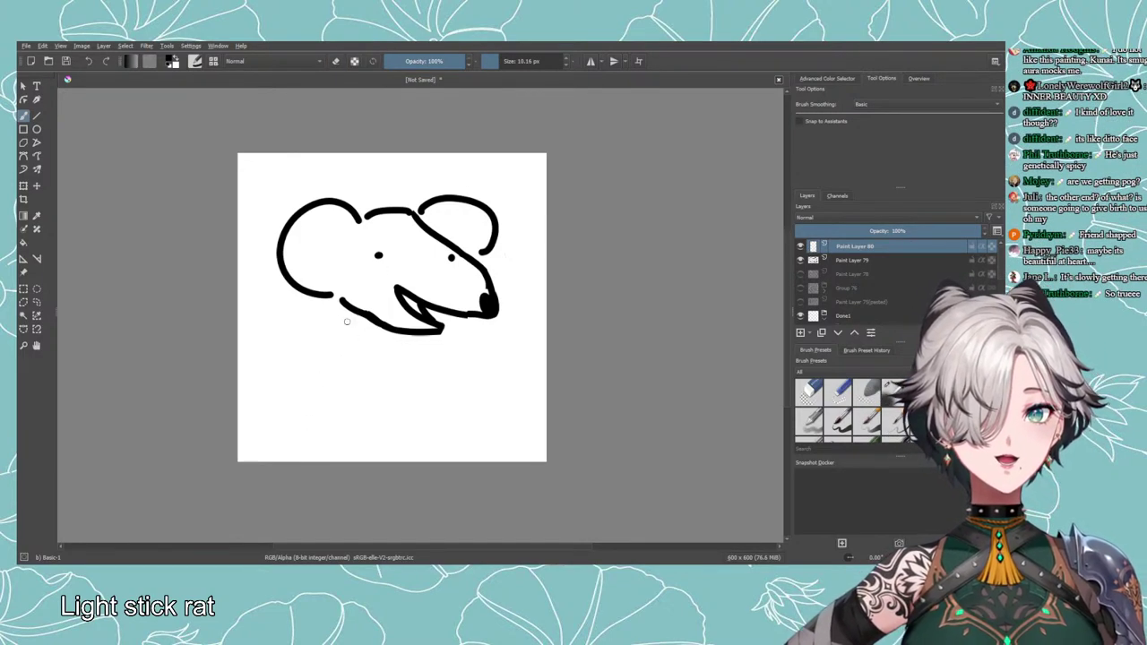
drag(354, 310, 304, 455)
drag(277, 348, 311, 455)
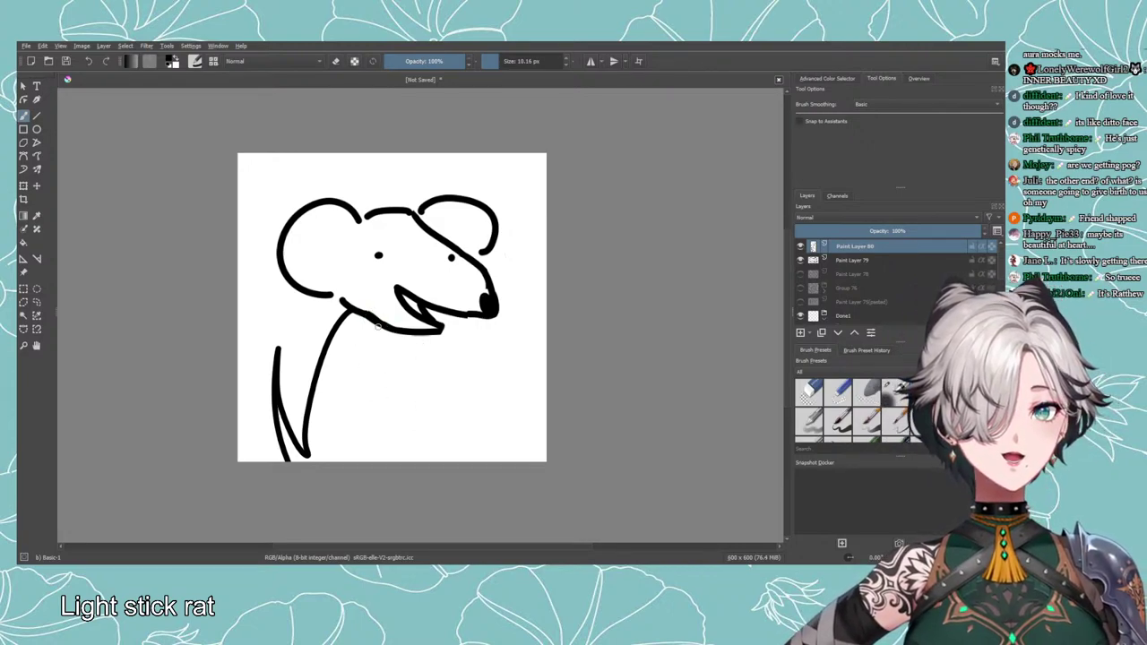
Draw an elongated oval over the left ear and another beyond the nose, with two short lines below the left one.
drag(381, 250, 362, 295)
key(ctrl+z)
drag(506, 310, 498, 288)
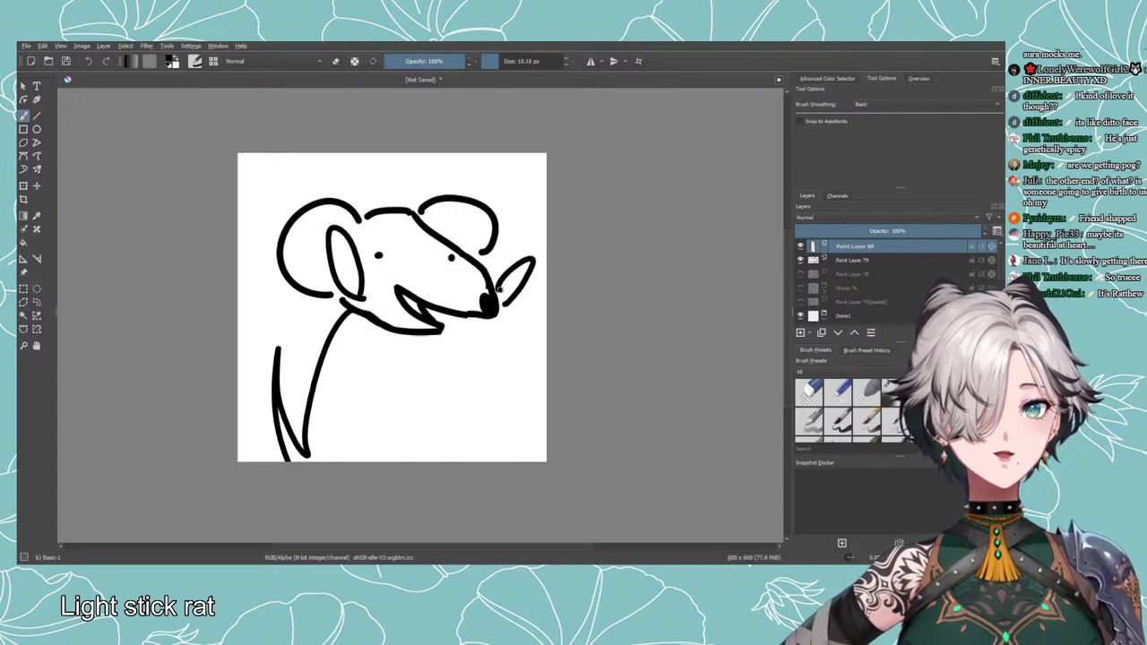
mouse_move(357, 298)
mouse_down()
mouse_move(390, 360)
mouse_move(376, 365)
mouse_up()
key(ctrl+z)
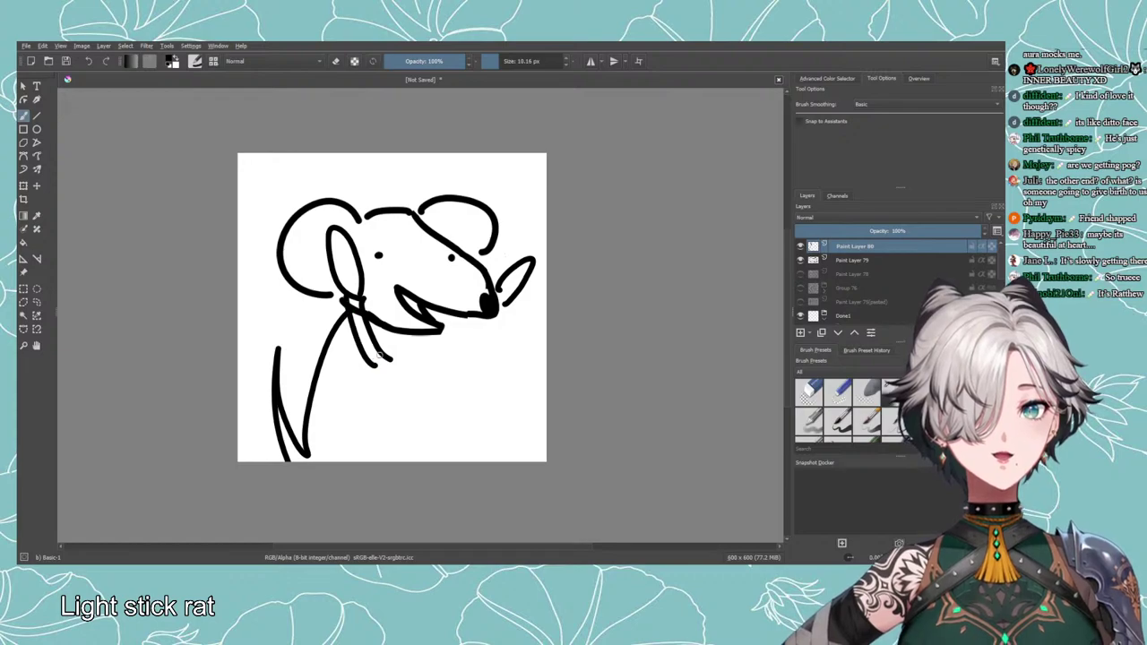
Draw the front line of the body from below the jaw to the canvas bottom, slanting slightly outward.
drag(428, 333, 418, 460)
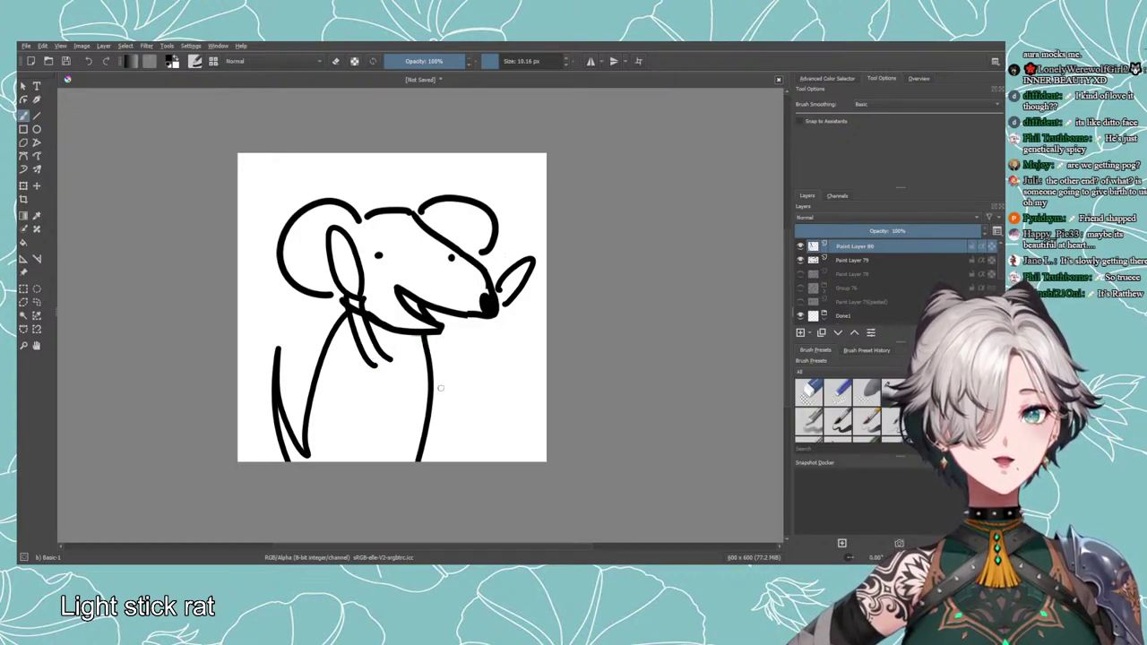
key(ctrl+z)
drag(422, 339, 439, 461)
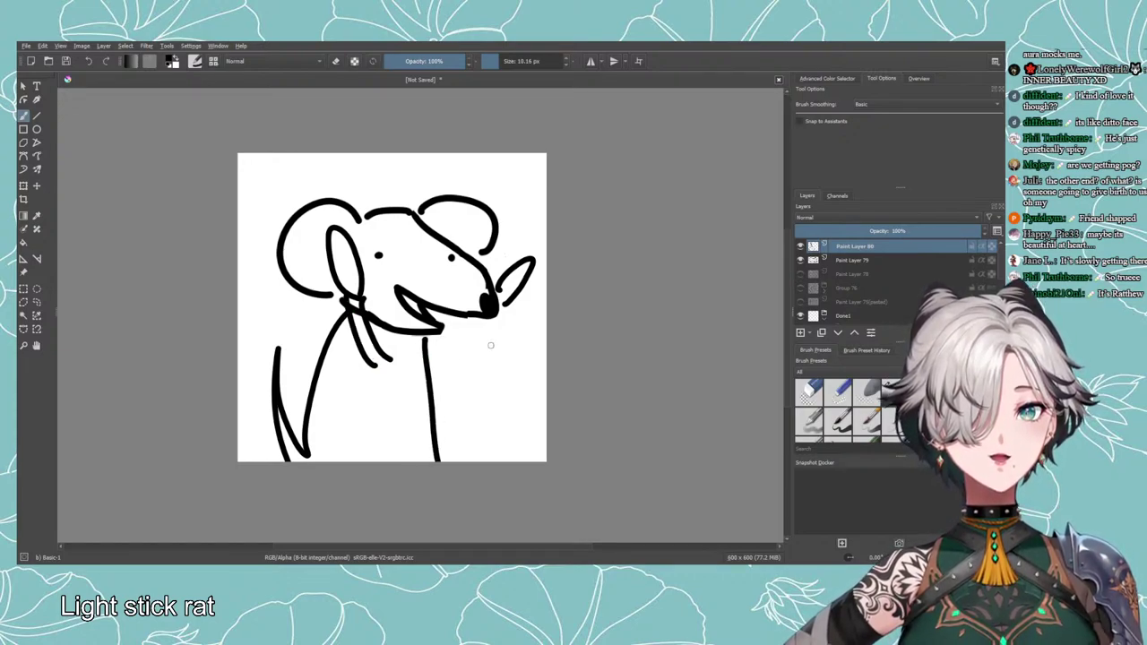
Try two slanted arm lines from the oval beyond the nose down to the front body line.
drag(500, 318, 450, 374)
mouse_move(501, 317)
mouse_down()
mouse_move(503, 303)
mouse_move(494, 324)
mouse_move(432, 353)
mouse_up()
key(ctrl+z)
key(ctrl+z)
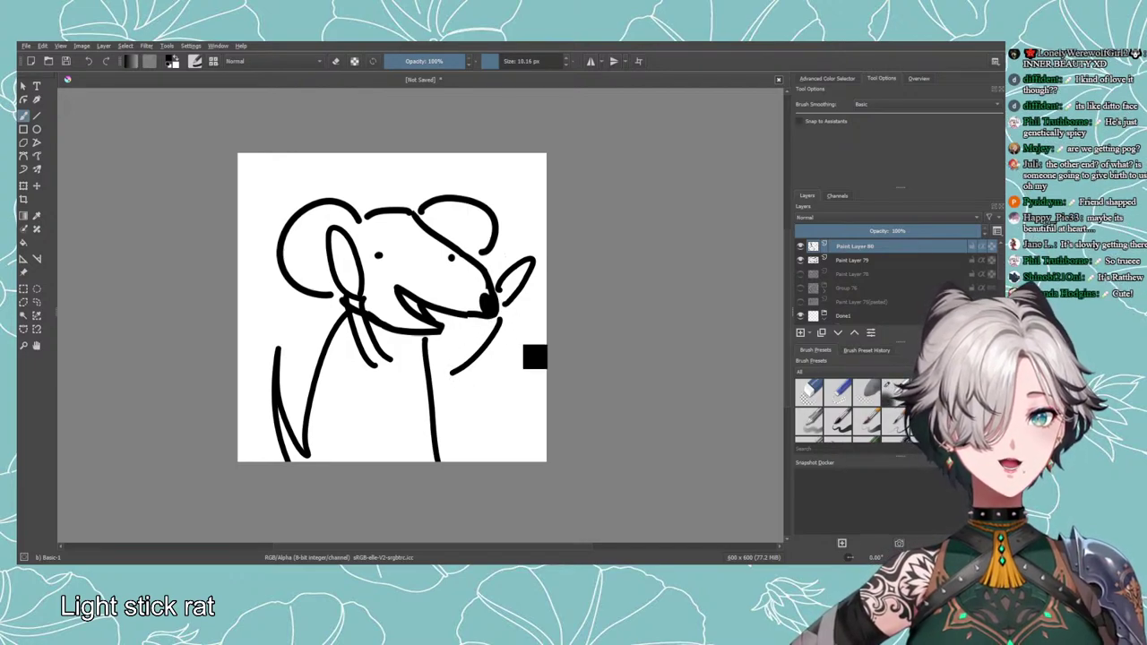
key(ctrl+z)
mouse_move(507, 311)
mouse_down()
mouse_move(436, 387)
mouse_move(441, 362)
mouse_up()
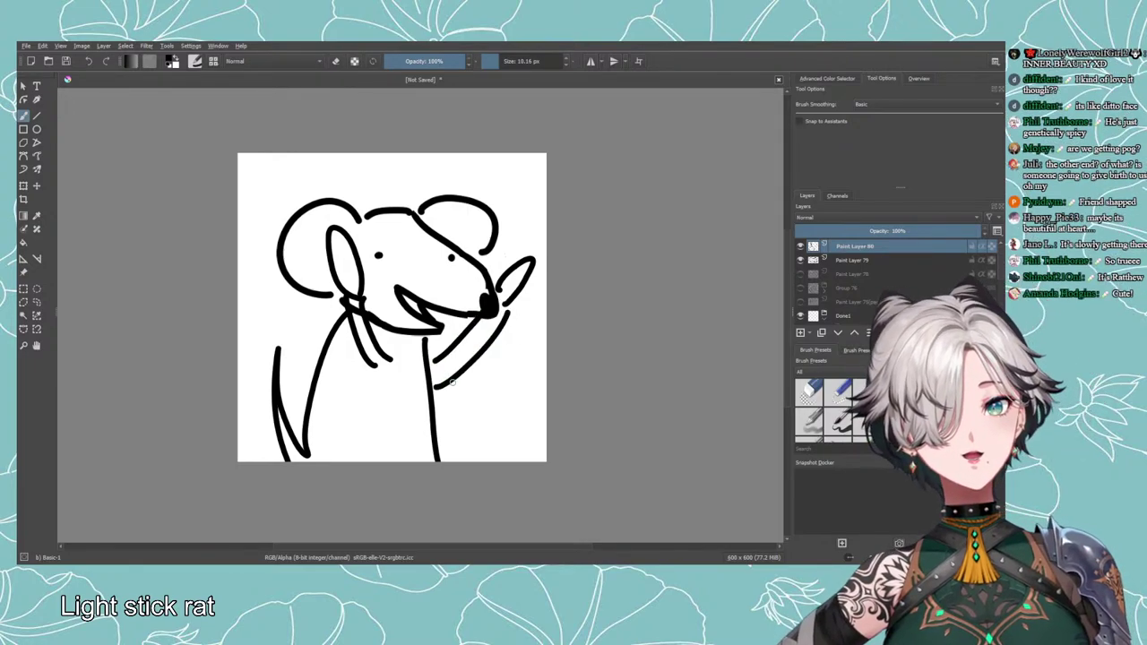
Erase the right oval and its arm lines, and redraw them closer in, crossing over the nose to the chest.
key(e)
mouse_move(509, 316)
mouse_down()
mouse_move(537, 254)
mouse_move(458, 342)
mouse_move(437, 400)
mouse_move(508, 324)
mouse_move(446, 396)
mouse_move(464, 363)
mouse_move(436, 388)
mouse_up()
mouse_move(457, 343)
mouse_down()
mouse_move(515, 270)
mouse_move(472, 303)
mouse_move(459, 332)
mouse_move(477, 348)
mouse_up()
key(e)
key(ctrl+z)
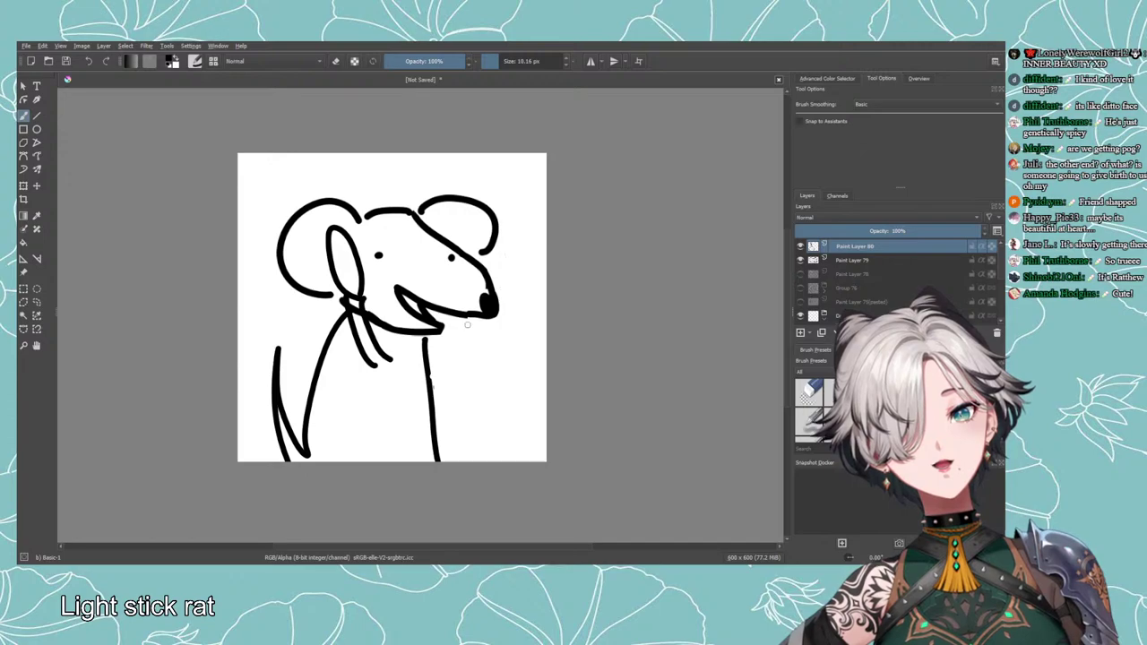
mouse_move(488, 309)
mouse_down()
mouse_move(525, 261)
mouse_move(437, 357)
mouse_move(426, 351)
mouse_up()
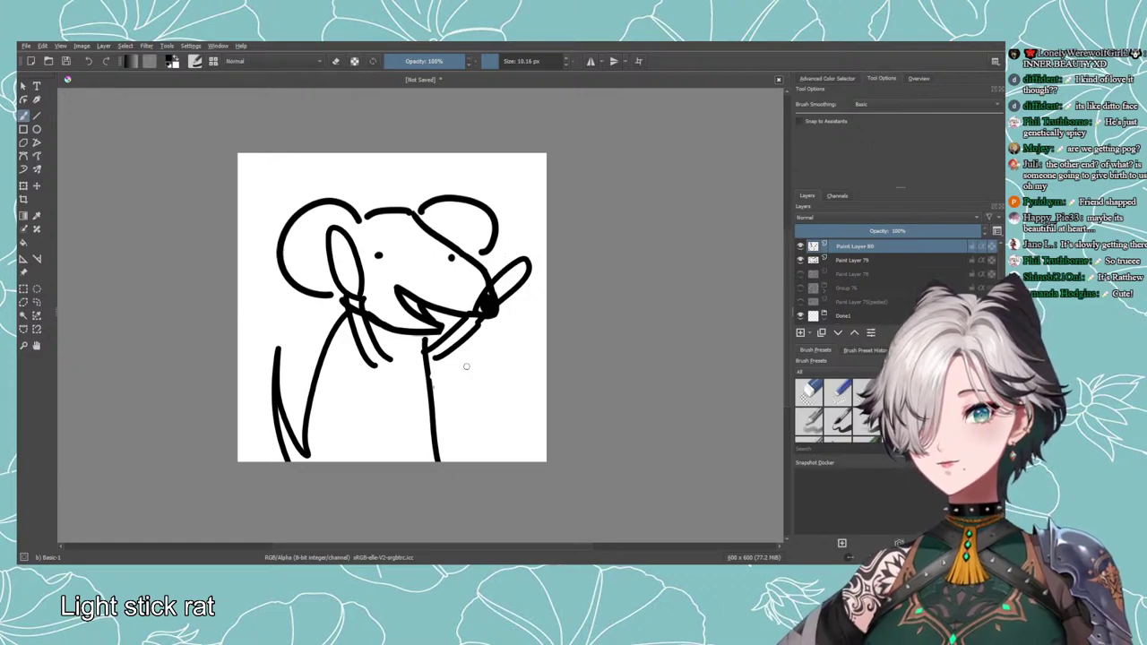
Erase the rough upper part of the front body line and redraw it as a smoother line.
key(e)
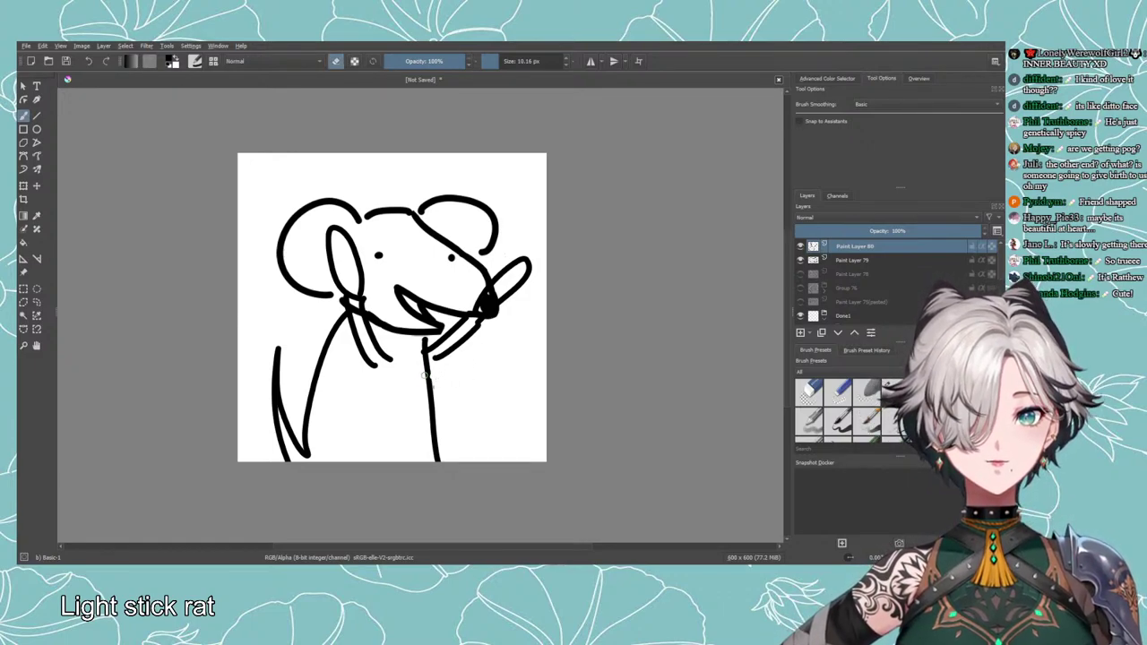
mouse_move(428, 369)
mouse_down()
mouse_move(431, 391)
mouse_move(426, 348)
mouse_move(432, 419)
mouse_up()
key(e)
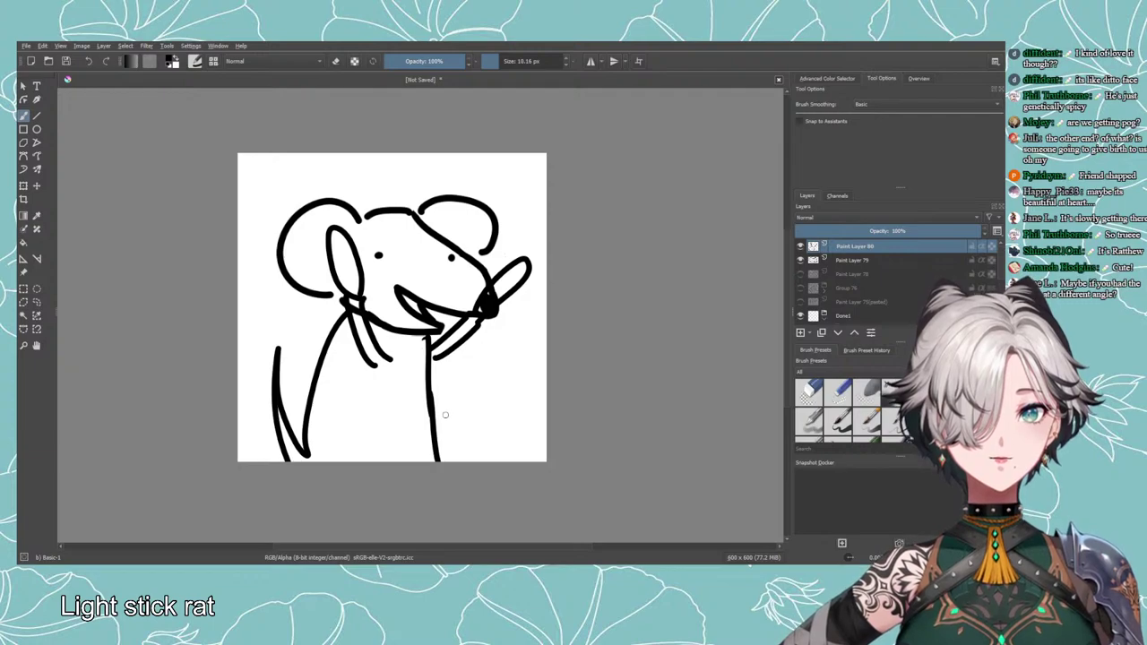
Draw a thin raised limb with a small paw at the canvas bottom on each side of the body.
mouse_move(454, 461)
mouse_down()
mouse_move(469, 420)
mouse_move(460, 404)
mouse_move(476, 399)
mouse_move(475, 459)
mouse_up()
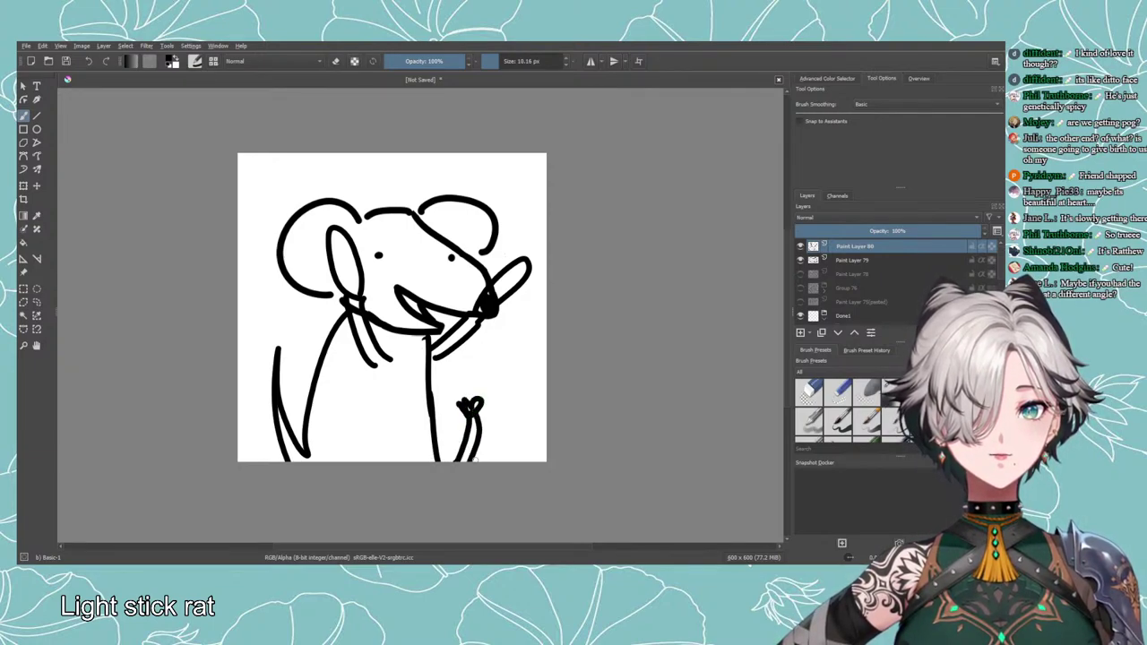
mouse_move(265, 457)
mouse_down()
mouse_move(252, 421)
mouse_move(240, 458)
mouse_up()
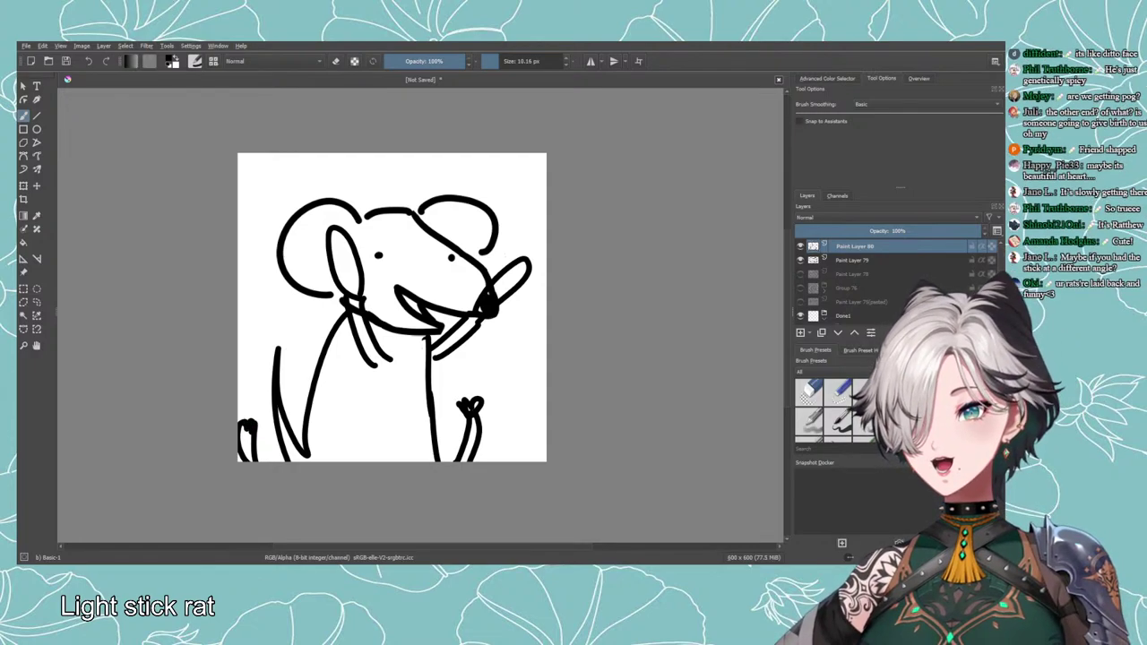
Undo the raised limbs and draw two small zigzag feet at the canvas bottom, one inside the body and one beyond the front line.
key(ctrl+z)
key(ctrl+z)
key(ctrl+z)
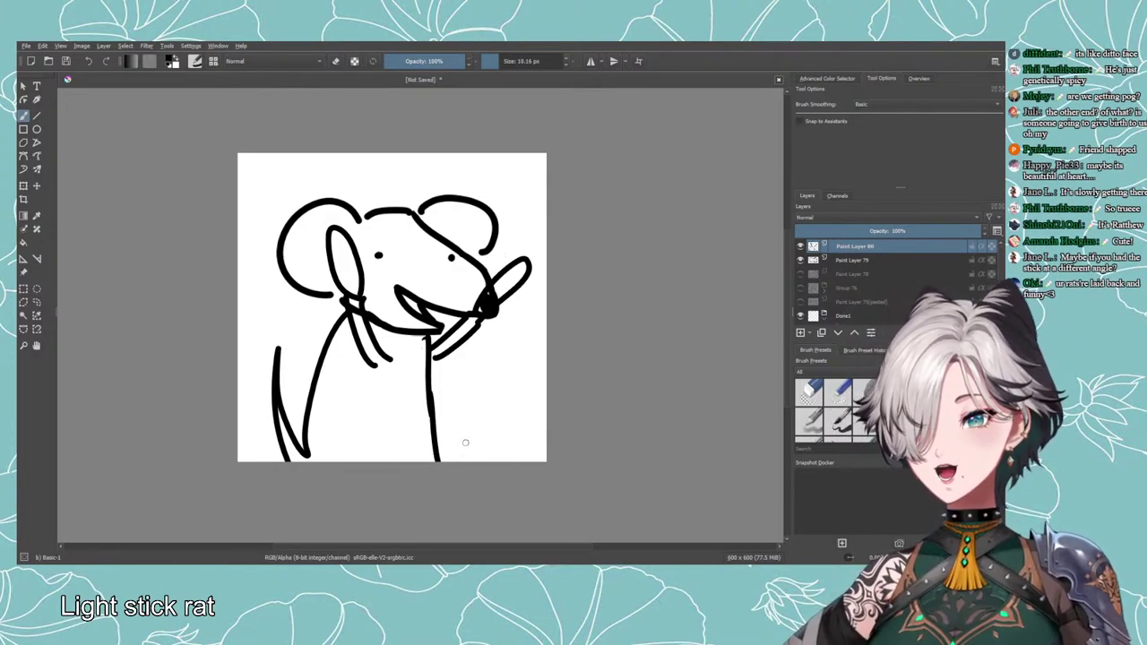
mouse_move(439, 458)
mouse_down()
mouse_move(492, 440)
mouse_move(491, 460)
mouse_up()
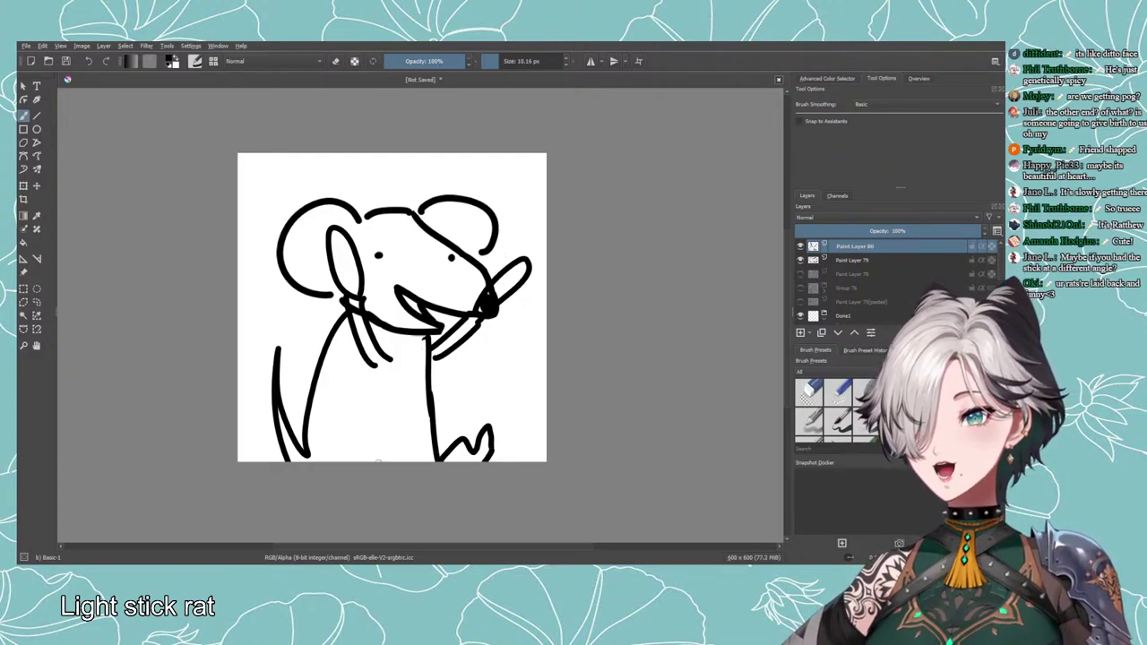
mouse_move(372, 461)
mouse_down()
mouse_move(401, 437)
mouse_move(405, 460)
mouse_move(375, 457)
mouse_move(405, 460)
mouse_up()
key(ctrl+z)
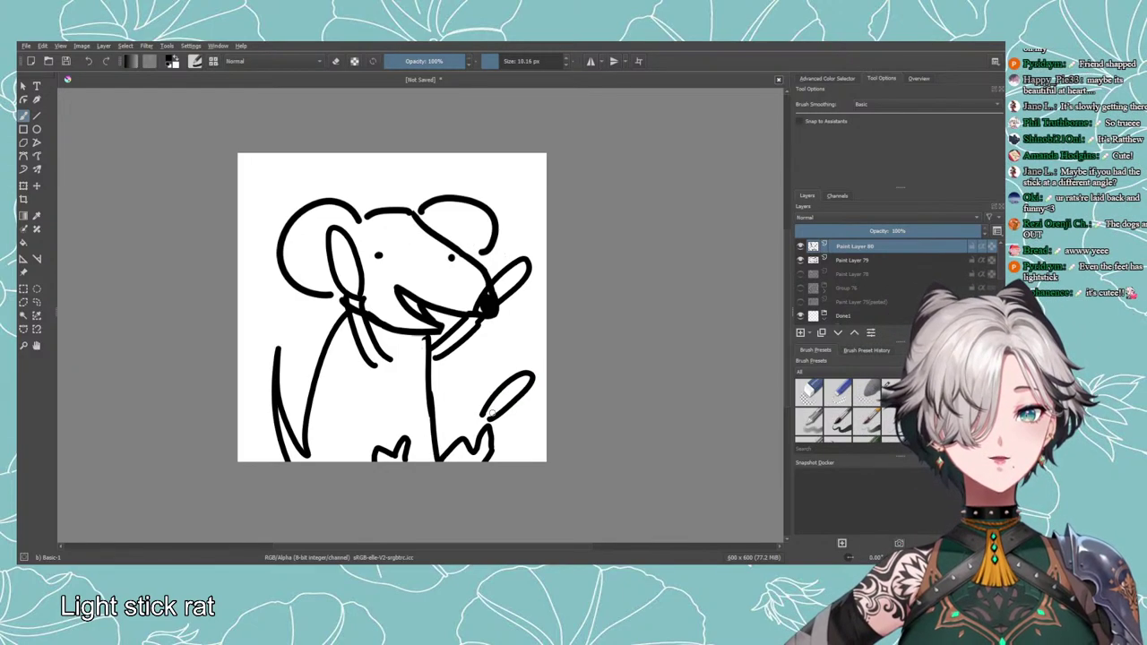
Add a new paint layer and draw a narrow rectangular light stick rising from each foot.
click(800, 332)
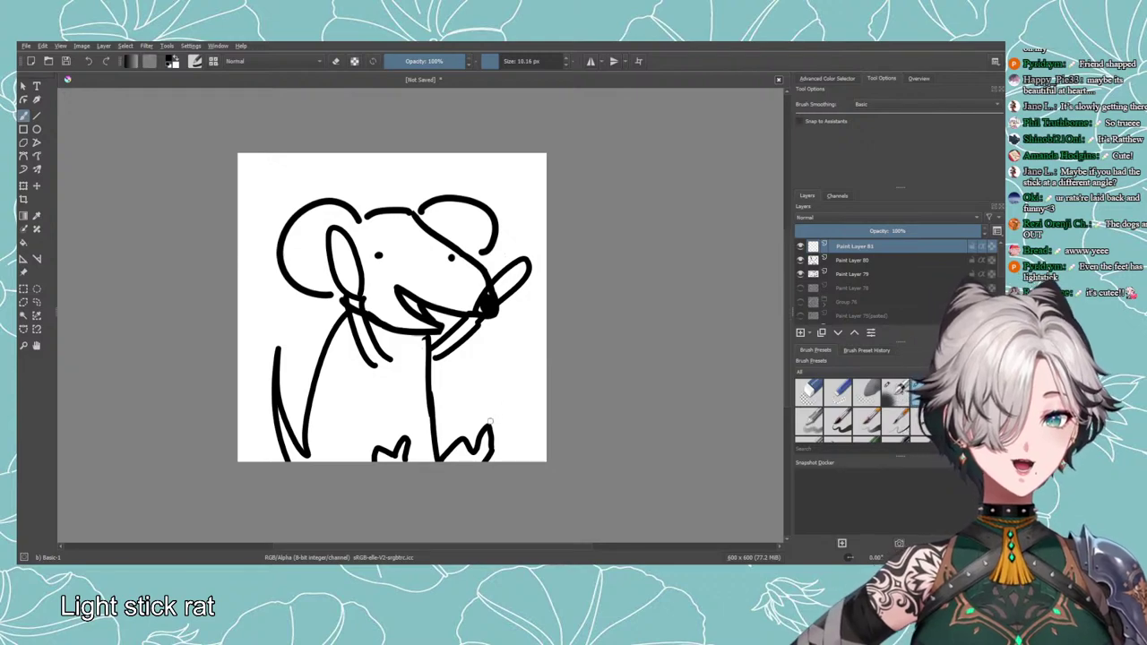
mouse_move(490, 421)
mouse_down()
mouse_move(503, 379)
mouse_move(481, 420)
mouse_move(510, 403)
mouse_move(481, 433)
mouse_up()
key(ctrl+z)
key(ctrl+z)
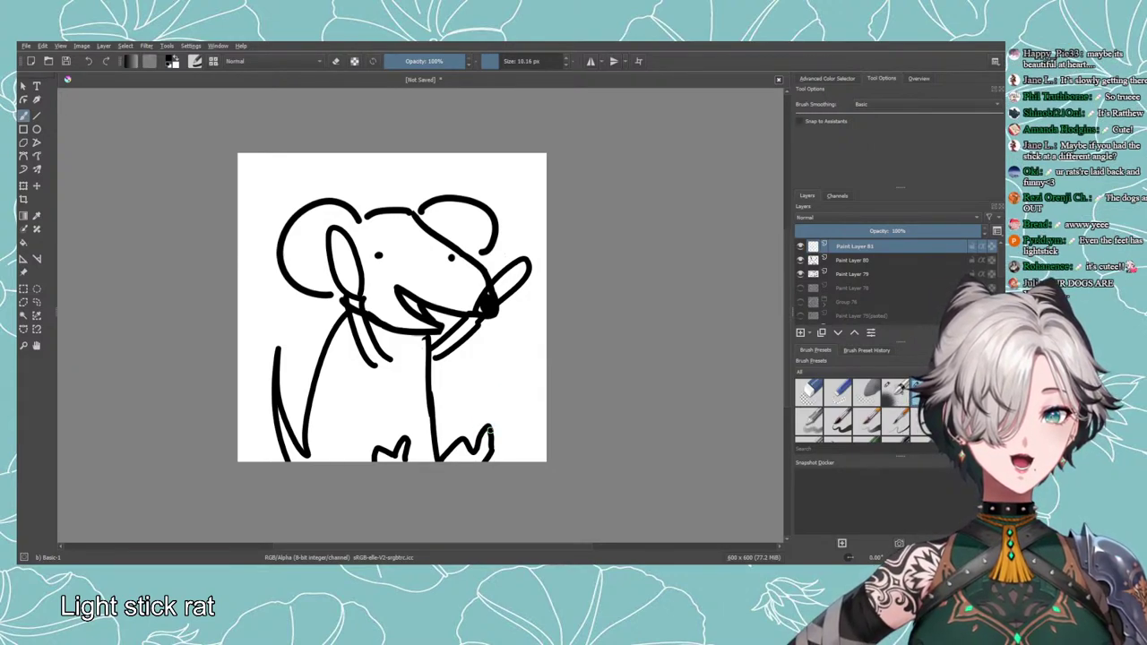
mouse_move(488, 417)
mouse_down()
mouse_move(501, 380)
mouse_move(493, 427)
mouse_up()
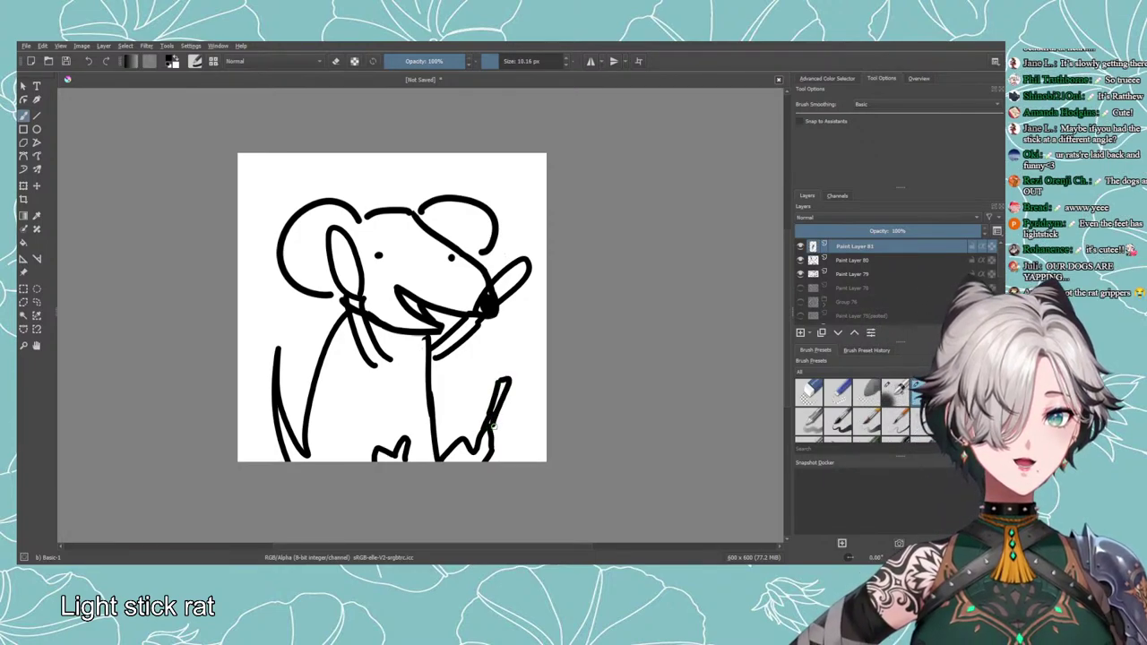
key(ctrl+z)
key(ctrl+z)
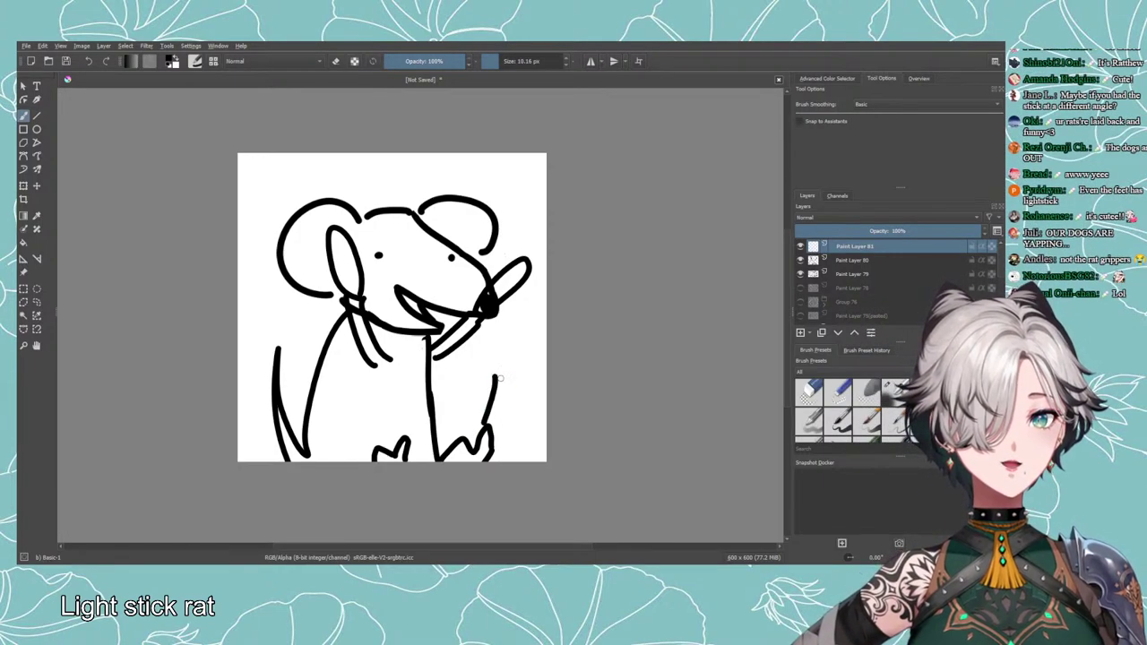
key(ctrl+shift+z)
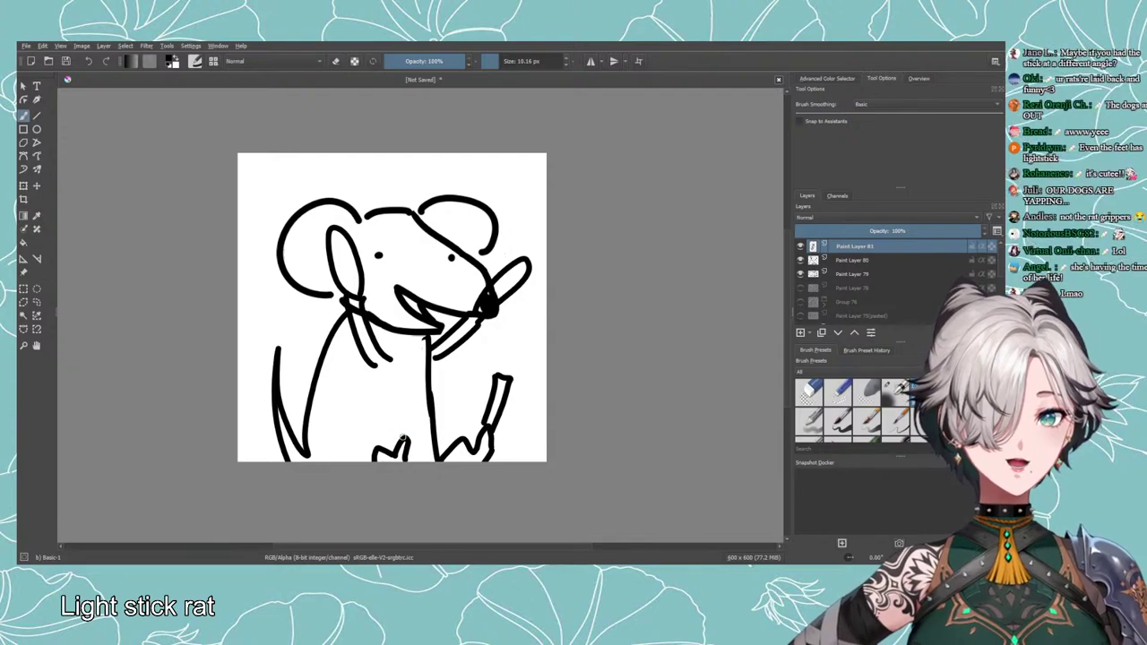
mouse_move(401, 442)
mouse_down()
mouse_move(416, 390)
mouse_move(429, 396)
mouse_move(417, 437)
mouse_up()
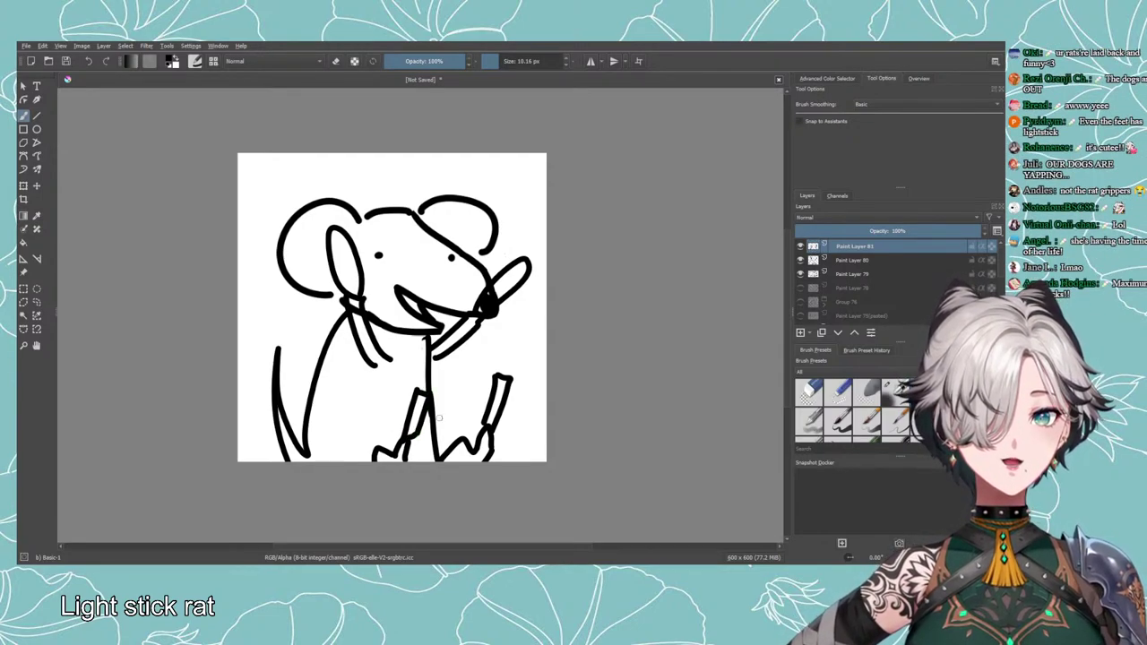
Try a few strokes across the base of the raised oval beside the left ear.
click(800, 273)
click(800, 274)
key(e)
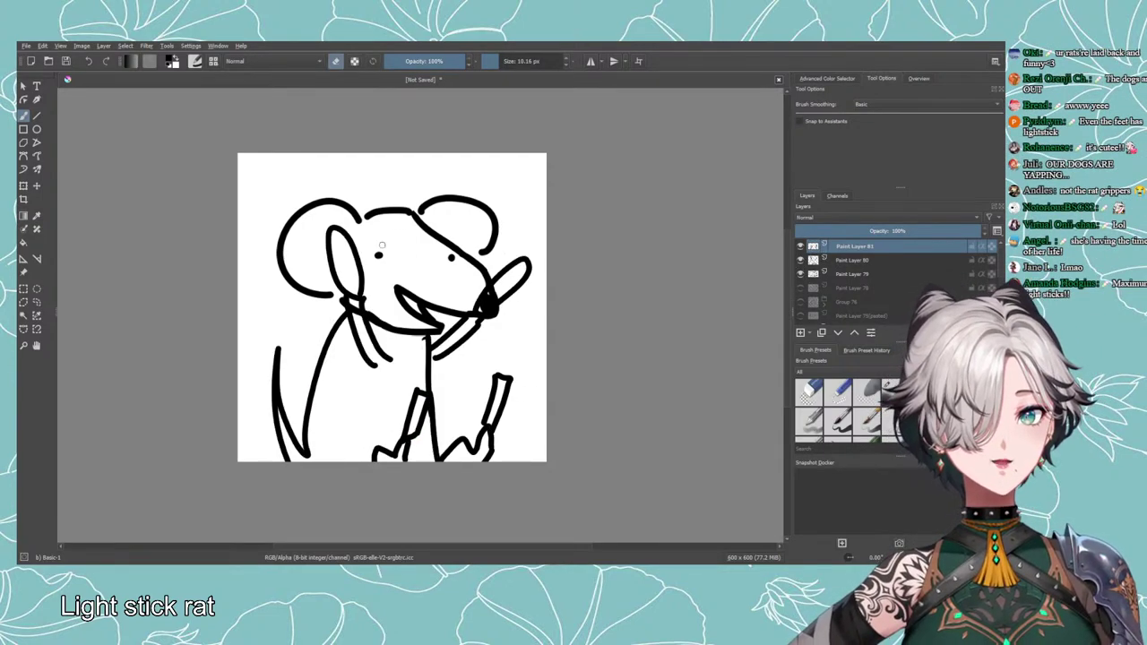
key(e)
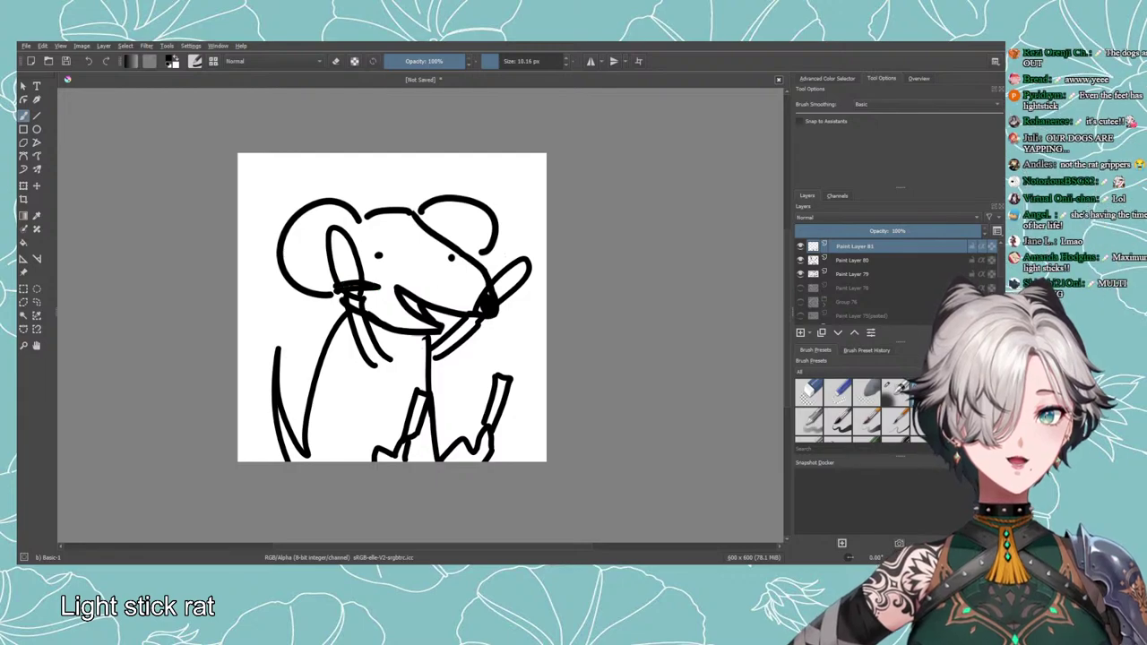
Erase the long oval over the left ear on Paint Layer 80, keeping the arm lines below it.
click(851, 259)
click(800, 260)
click(800, 260)
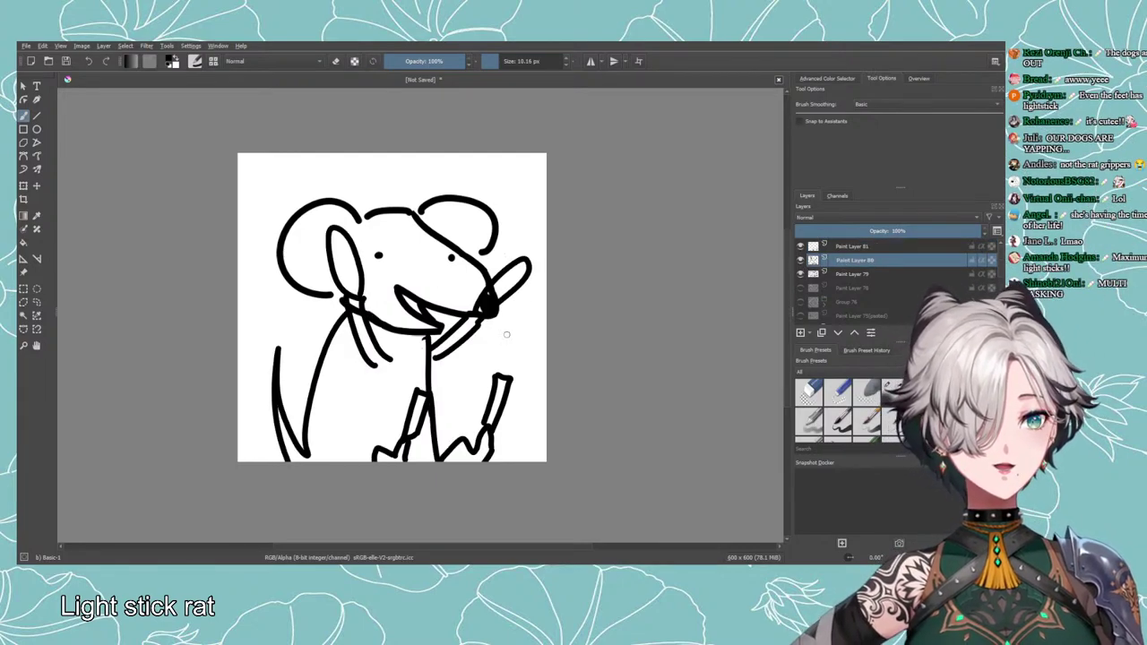
mouse_move(334, 287)
mouse_down()
mouse_move(362, 286)
mouse_move(342, 290)
mouse_move(356, 299)
mouse_move(369, 281)
mouse_move(347, 234)
mouse_move(340, 258)
mouse_move(329, 238)
mouse_move(337, 285)
mouse_up()
key(ctrl+z)
key(e)
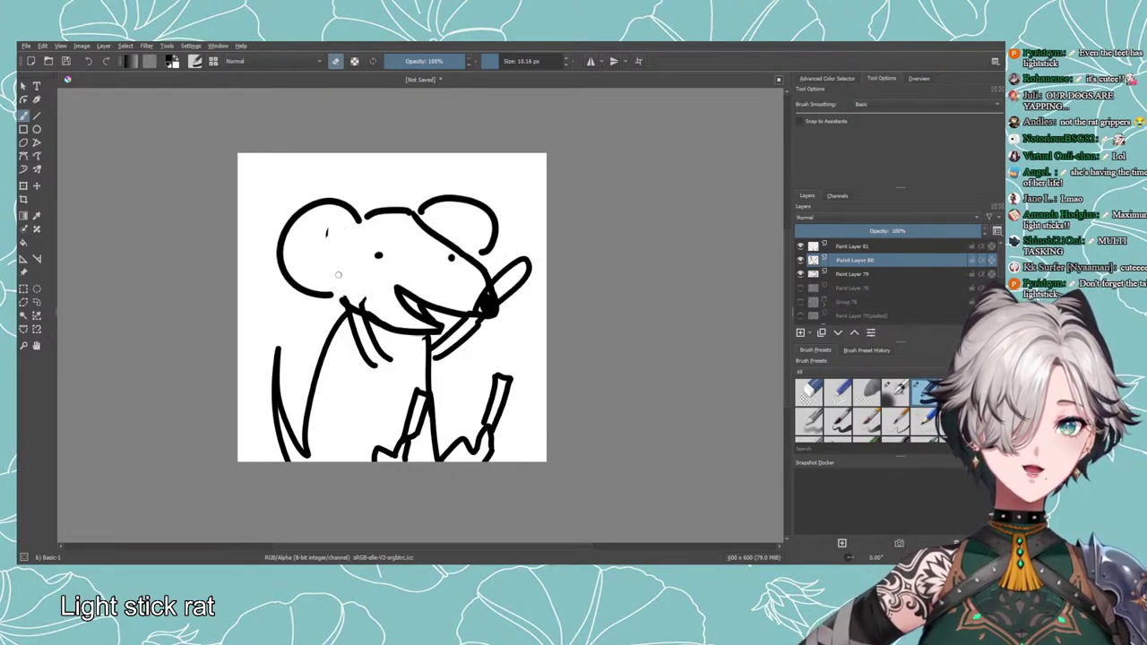
click(327, 231)
key(e)
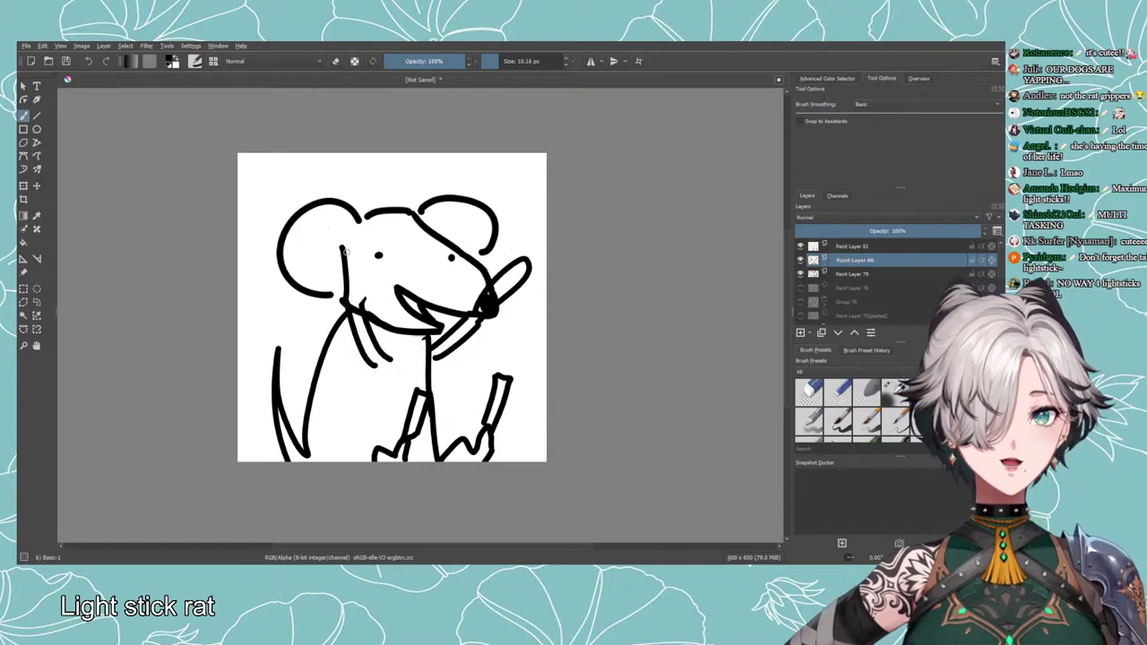
Try redrawing the left stick directly on Paint Layer 80, extending up from the arm lines, and undo the strokes.
mouse_move(346, 277)
mouse_down()
mouse_move(358, 281)
mouse_move(357, 310)
mouse_up()
key(ctrl+z)
key(ctrl+z)
key(ctrl+z)
key(ctrl+z)
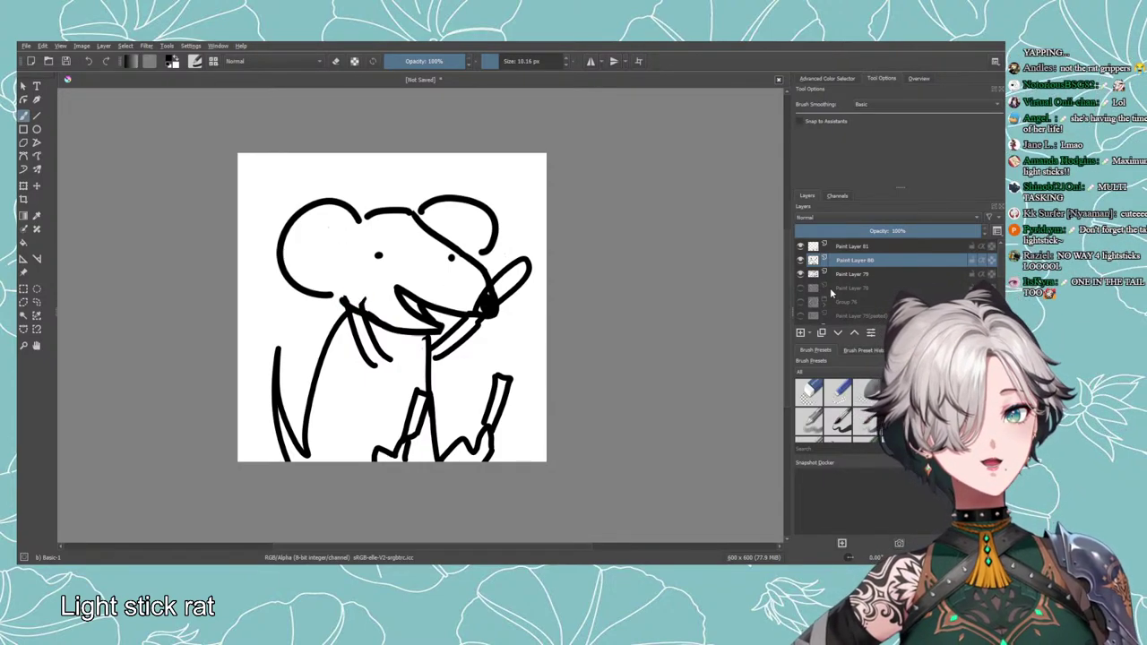
Add a paint layer above Paint Layer 80 and draw a rounded paw holding an upright rectangular light stick above the left arm.
click(800, 332)
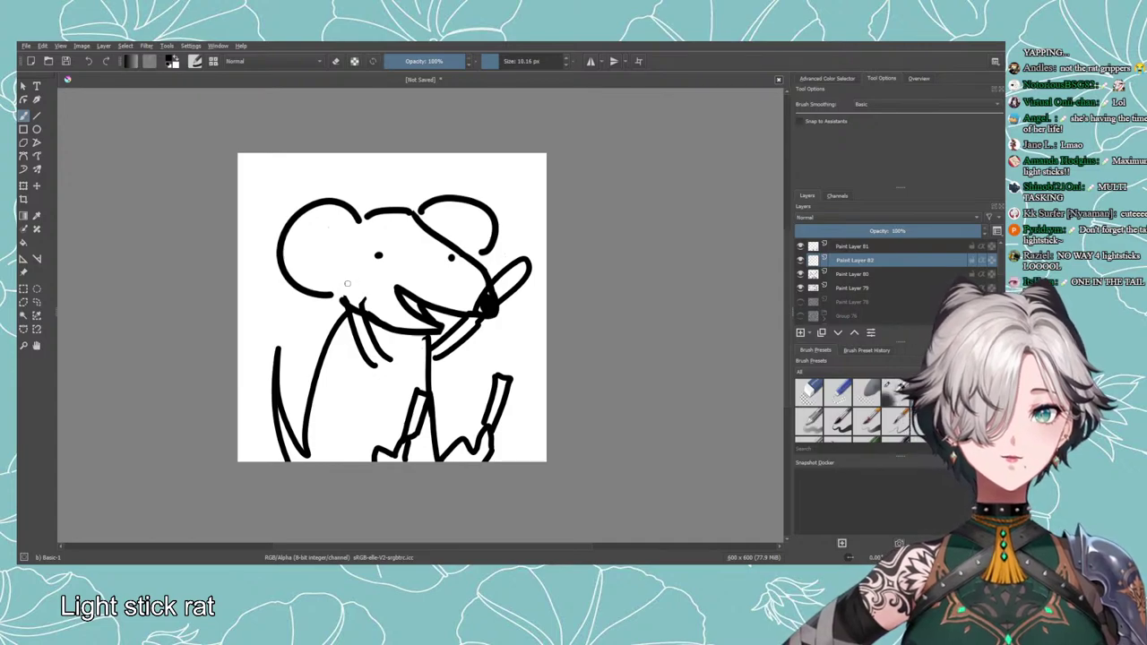
mouse_move(353, 268)
mouse_down()
mouse_move(344, 297)
mouse_move(368, 297)
mouse_move(355, 268)
mouse_move(372, 283)
mouse_move(354, 266)
mouse_move(366, 202)
mouse_move(363, 258)
mouse_move(354, 195)
mouse_move(363, 205)
mouse_move(348, 196)
mouse_move(343, 217)
mouse_move(348, 269)
mouse_up()
key(ctrl+z)
key(ctrl+z)
key(ctrl+z)
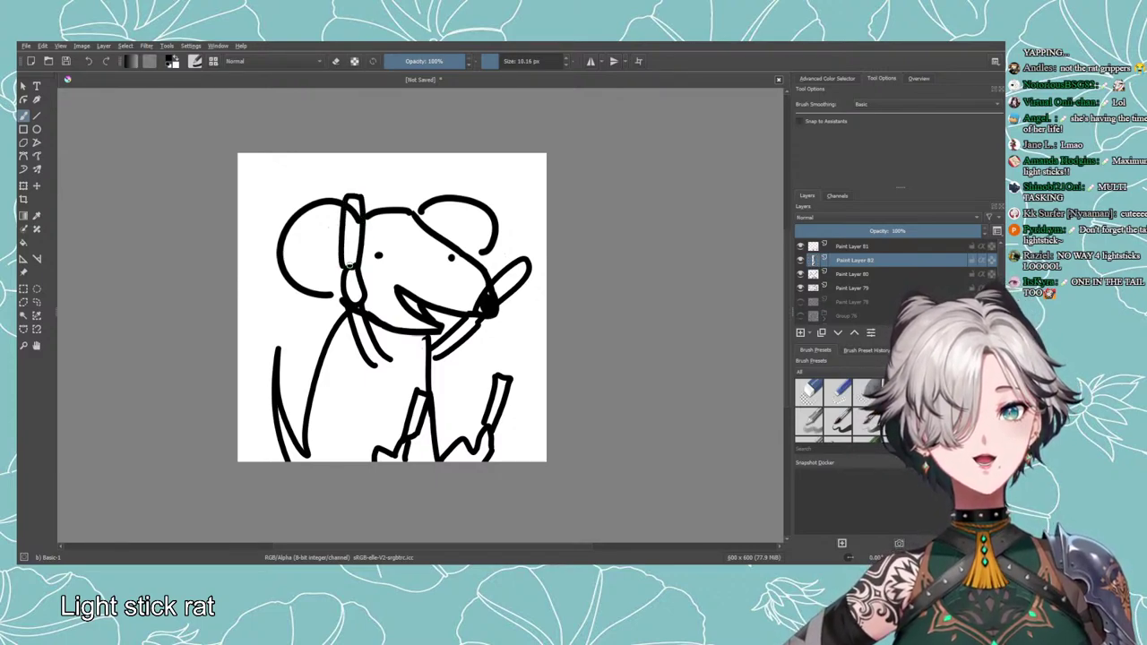
Toggle the visibility of Paint Layers 80, 81 and 82 to check which lines each one holds.
key(e)
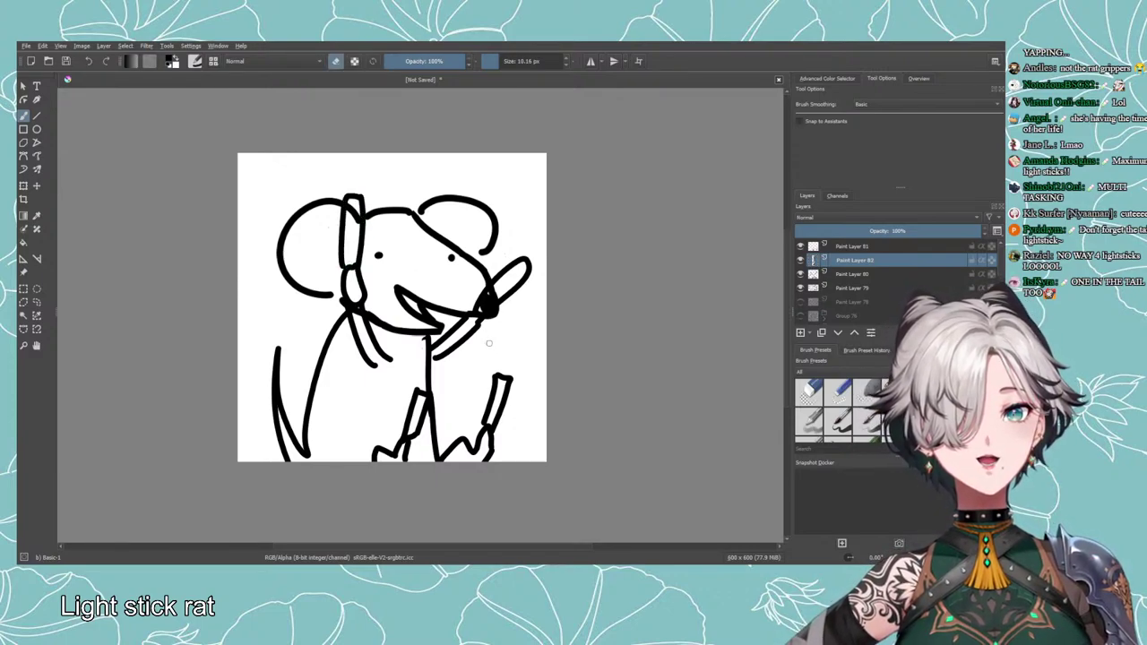
click(836, 278)
click(800, 274)
click(800, 274)
click(844, 261)
click(800, 260)
click(800, 260)
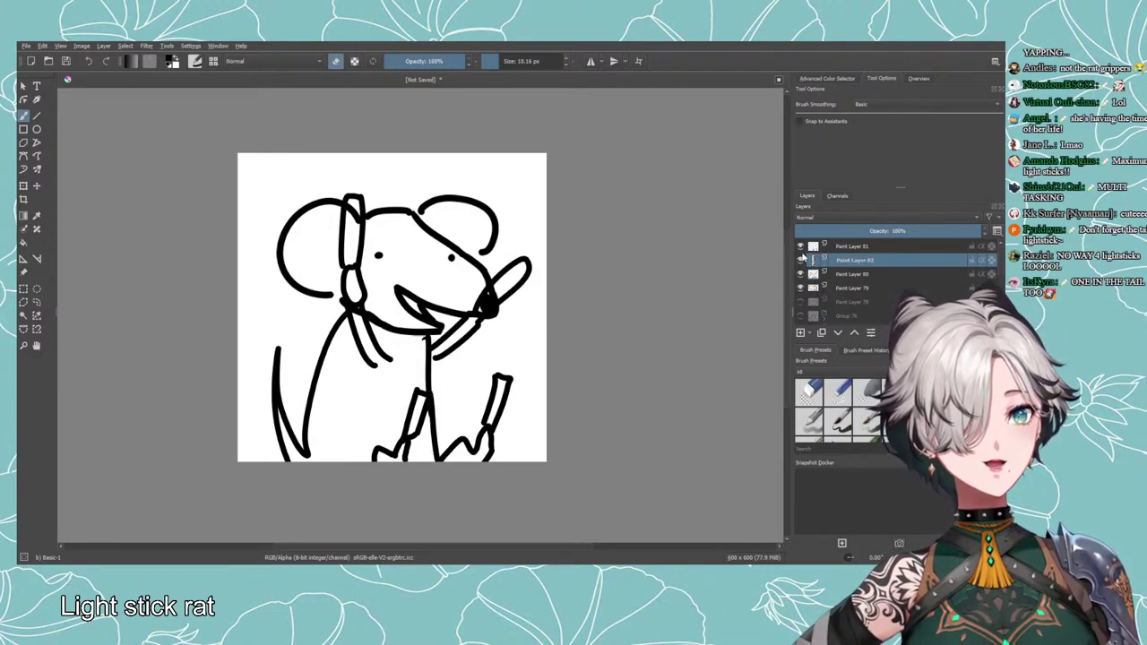
click(800, 246)
click(800, 246)
click(800, 260)
click(800, 260)
click(800, 274)
click(800, 274)
Erase the slanted oval beyond the nose on Paint Layer 80, keeping the arm lines below it.
click(846, 277)
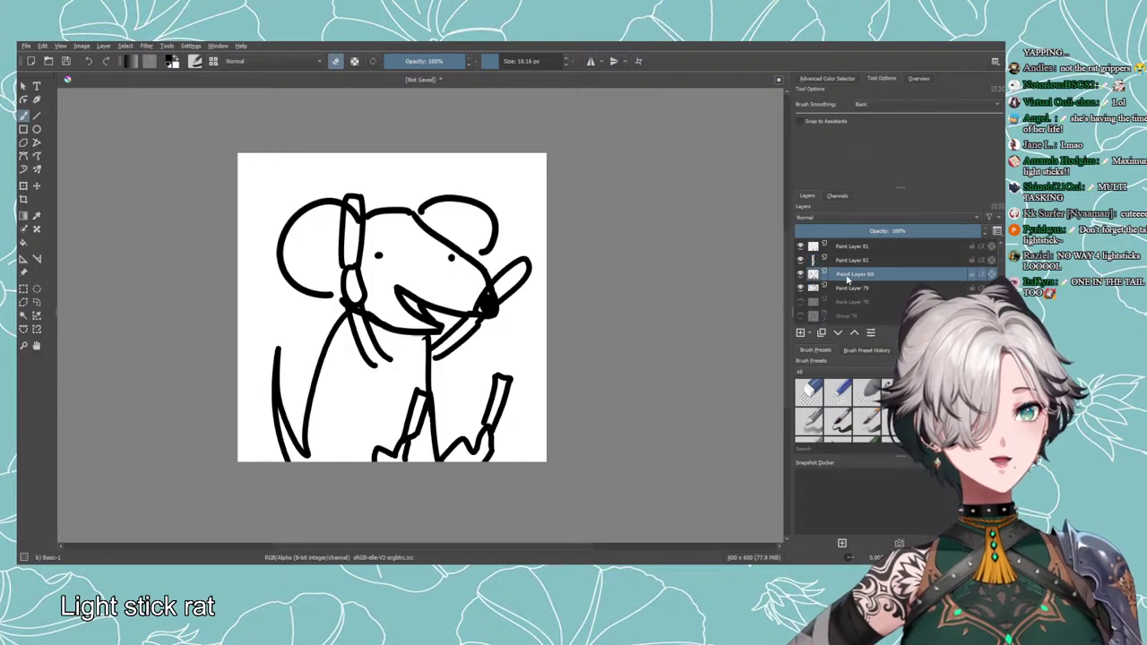
key(e)
mouse_move(469, 301)
mouse_down()
mouse_move(486, 333)
mouse_move(515, 287)
mouse_move(501, 269)
mouse_move(515, 264)
mouse_move(514, 287)
mouse_up()
key(ctrl+z)
key(e)
key(e)
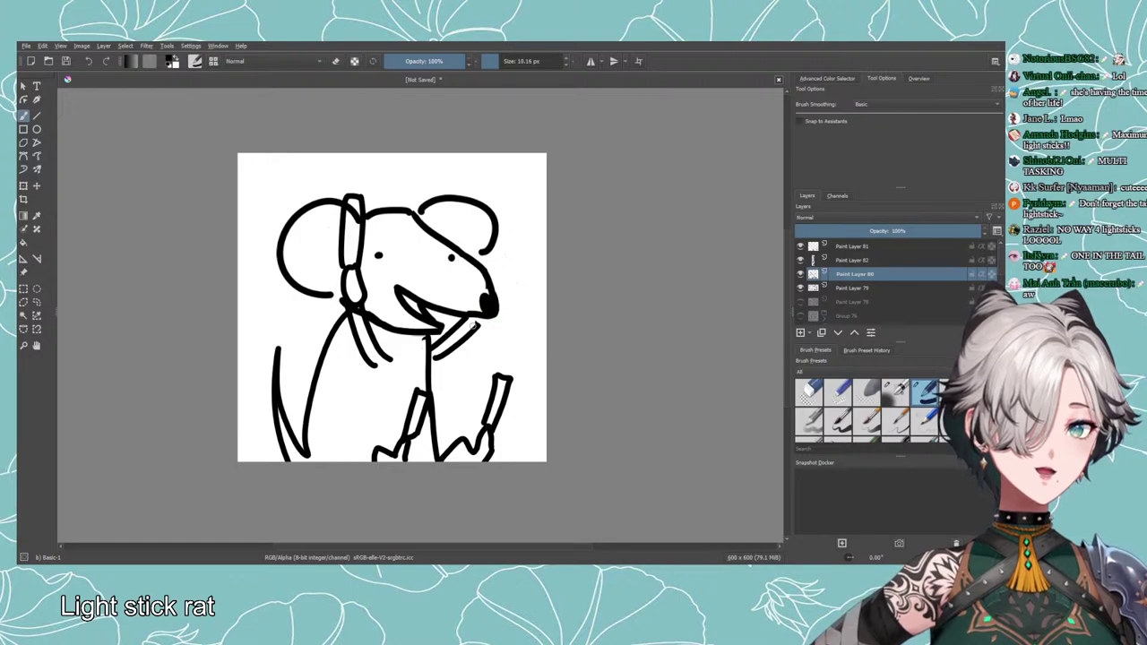
Draw a paw over the nose holding a slanted rectangular light stick that reaches the right canvas edge.
mouse_move(475, 325)
mouse_down()
mouse_move(498, 294)
mouse_move(482, 316)
mouse_move(500, 302)
mouse_move(491, 326)
mouse_move(476, 330)
mouse_move(494, 315)
mouse_move(473, 315)
mouse_move(487, 322)
mouse_move(546, 266)
mouse_move(530, 250)
mouse_move(501, 284)
mouse_move(541, 265)
mouse_move(495, 298)
mouse_up()
key(ctrl+z)
key(ctrl+z)
key(ctrl+z)
key(ctrl+z)
key(ctrl+z)
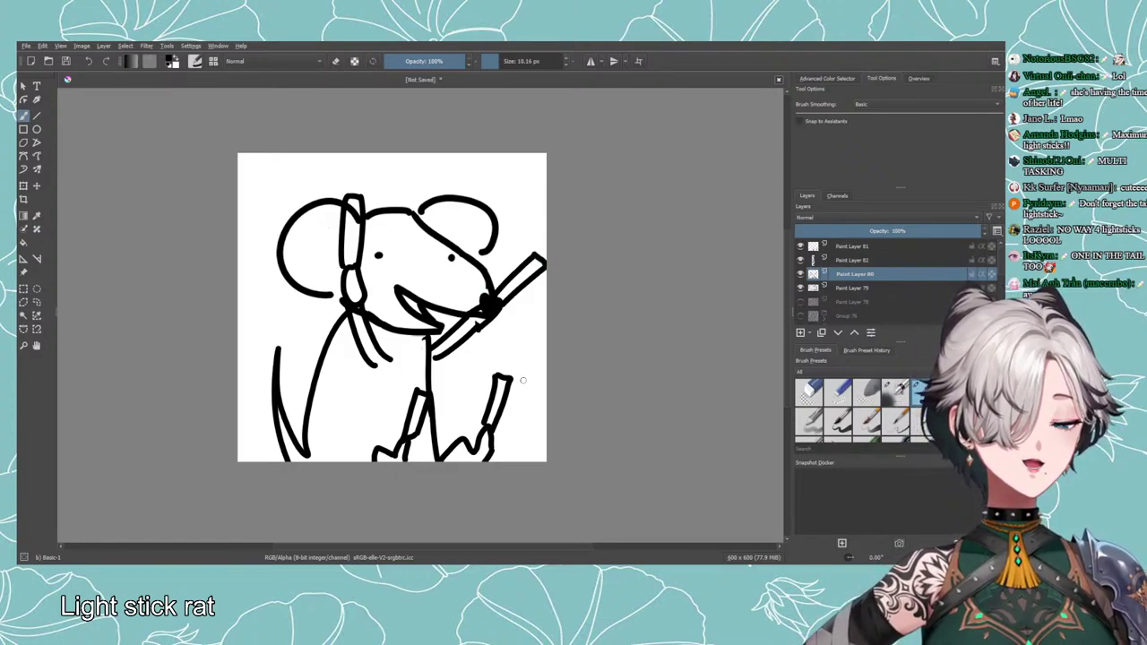
click(37, 302)
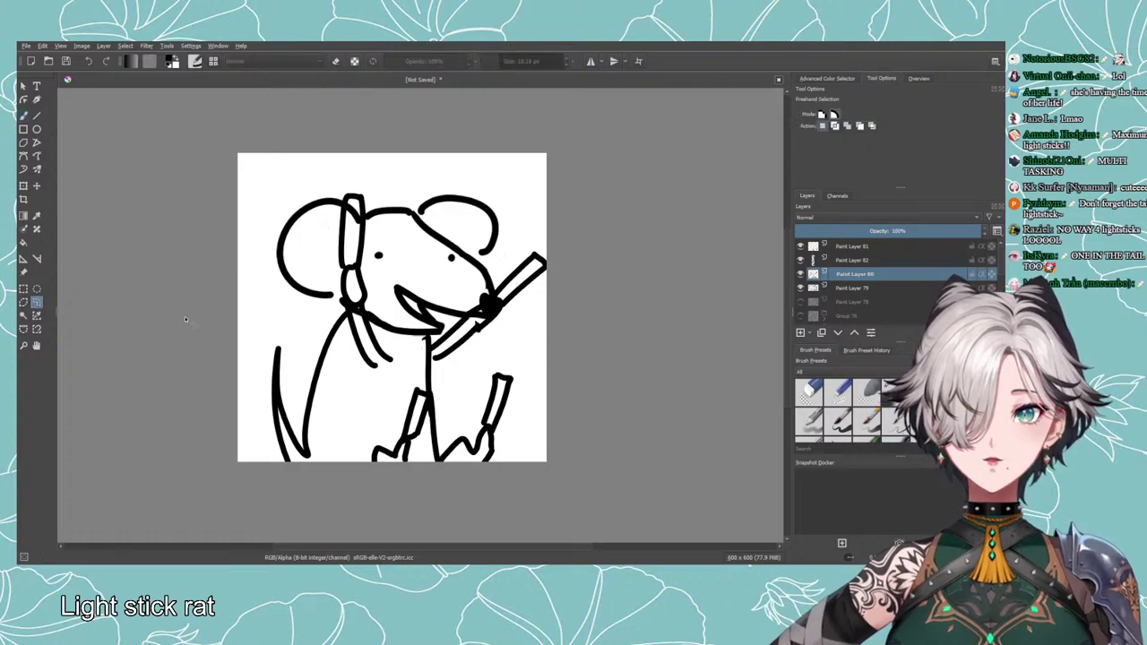
mouse_move(434, 344)
mouse_down()
mouse_move(436, 357)
mouse_move(550, 297)
mouse_move(573, 235)
mouse_move(483, 249)
mouse_up()
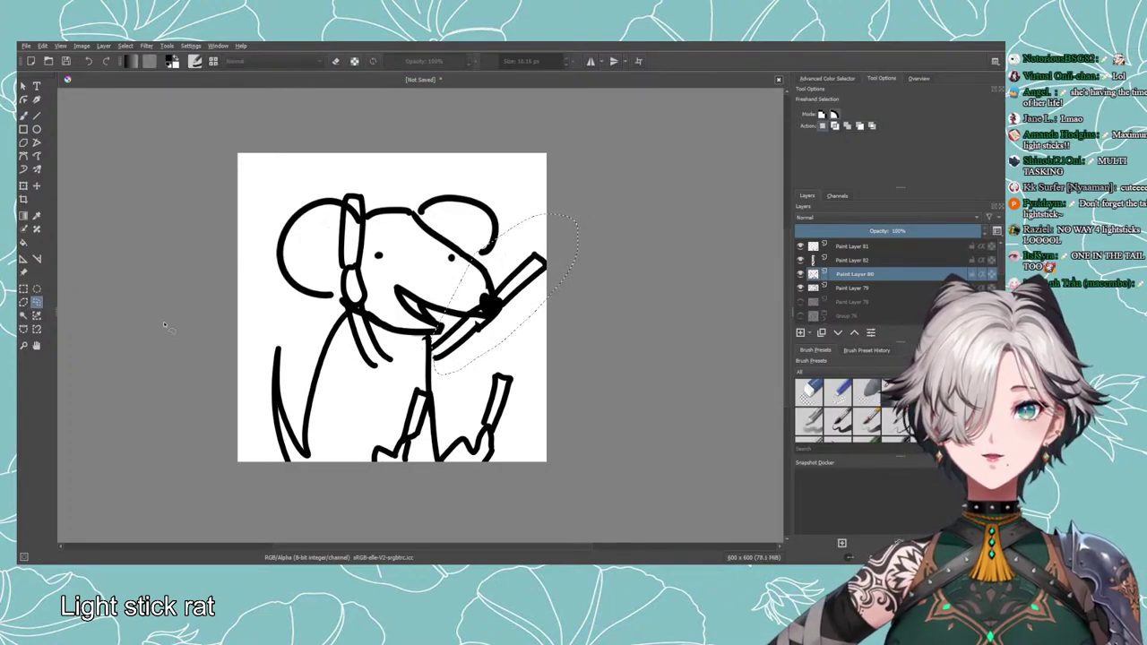
click(24, 187)
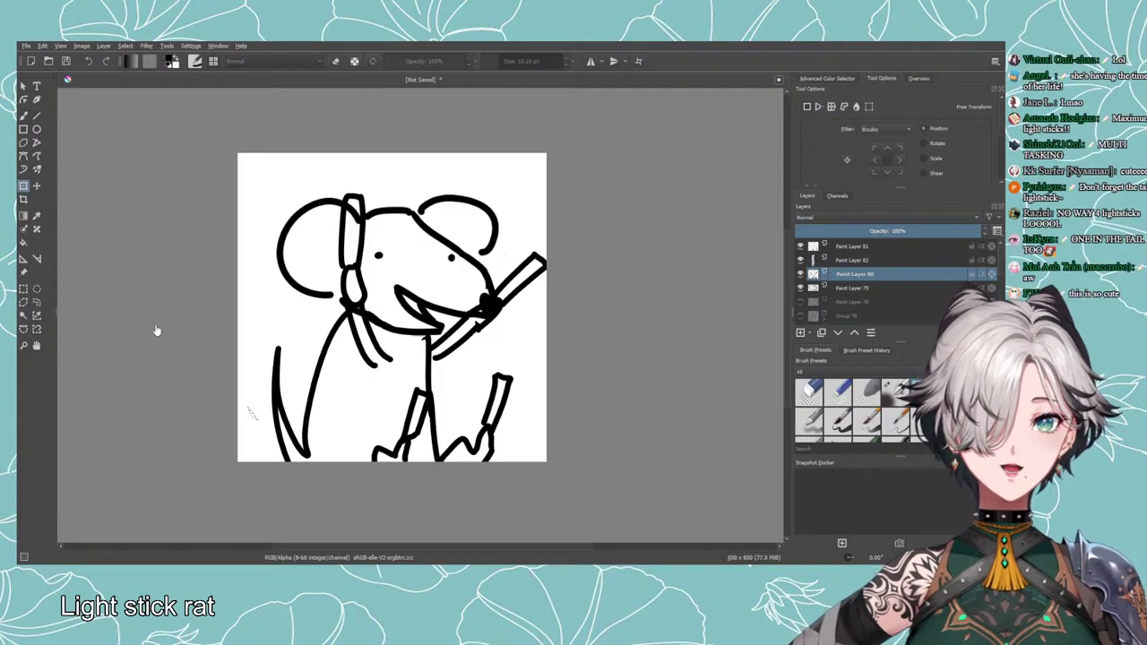
Select the right arm and its light stick freehand, rotate them slightly steeper, shift them closer to the body, and deselect.
click(37, 303)
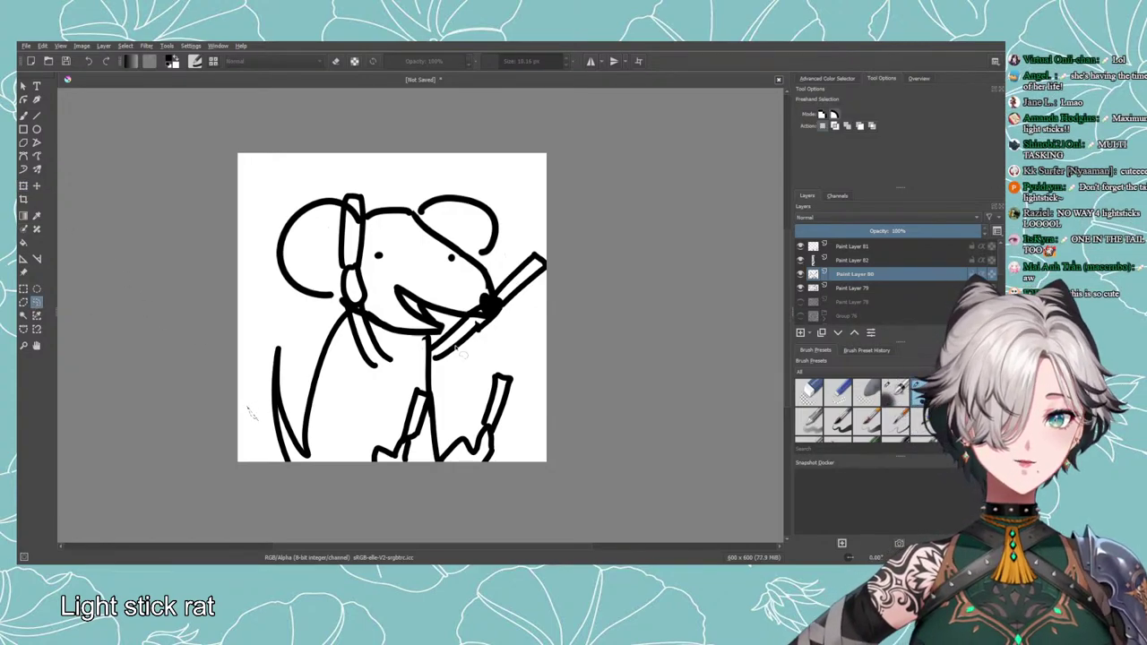
mouse_move(428, 377)
mouse_down()
mouse_move(547, 331)
mouse_move(430, 269)
mouse_up()
click(24, 186)
drag(383, 393, 396, 404)
drag(489, 332, 480, 321)
drag(500, 398, 506, 397)
drag(501, 351, 496, 352)
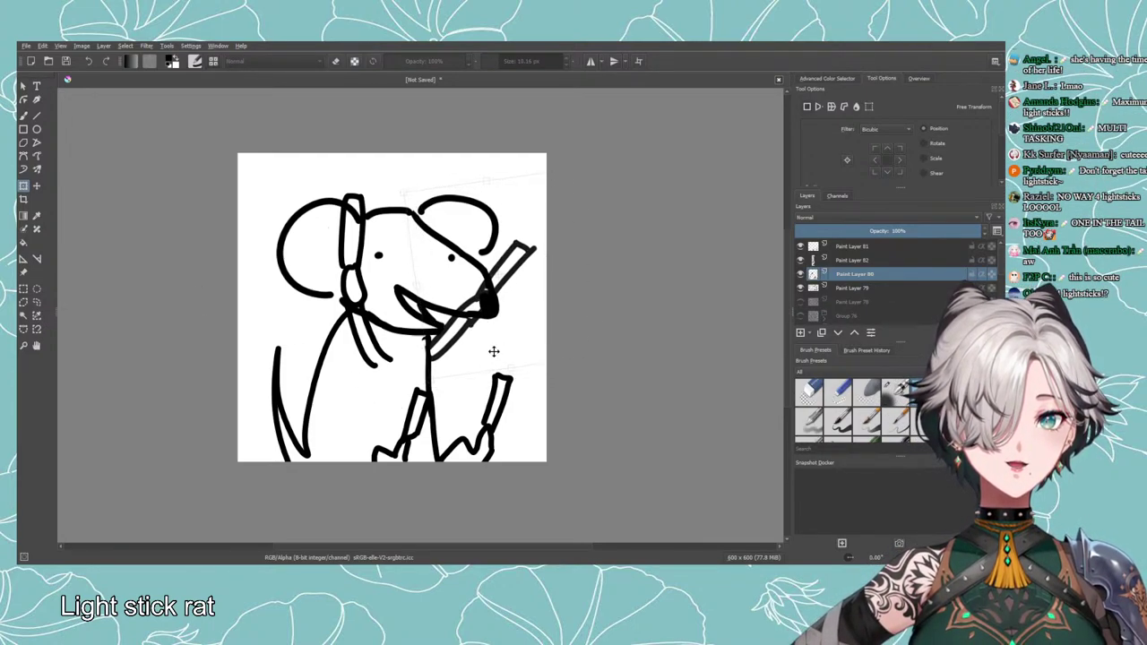
key(Return)
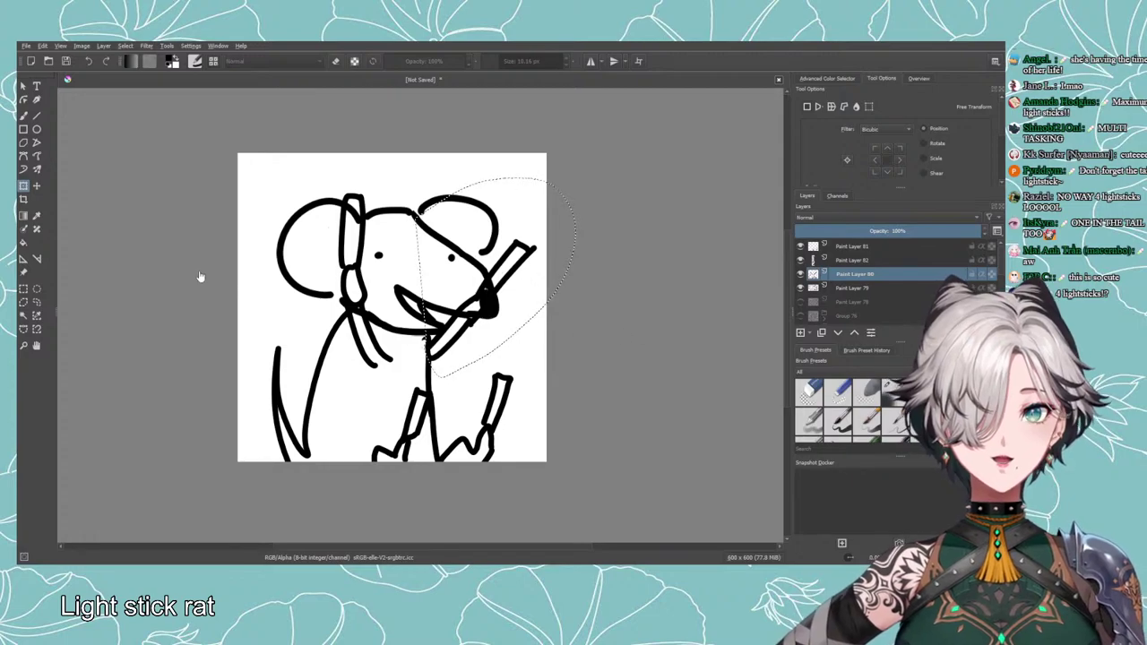
click(37, 302)
click(111, 304)
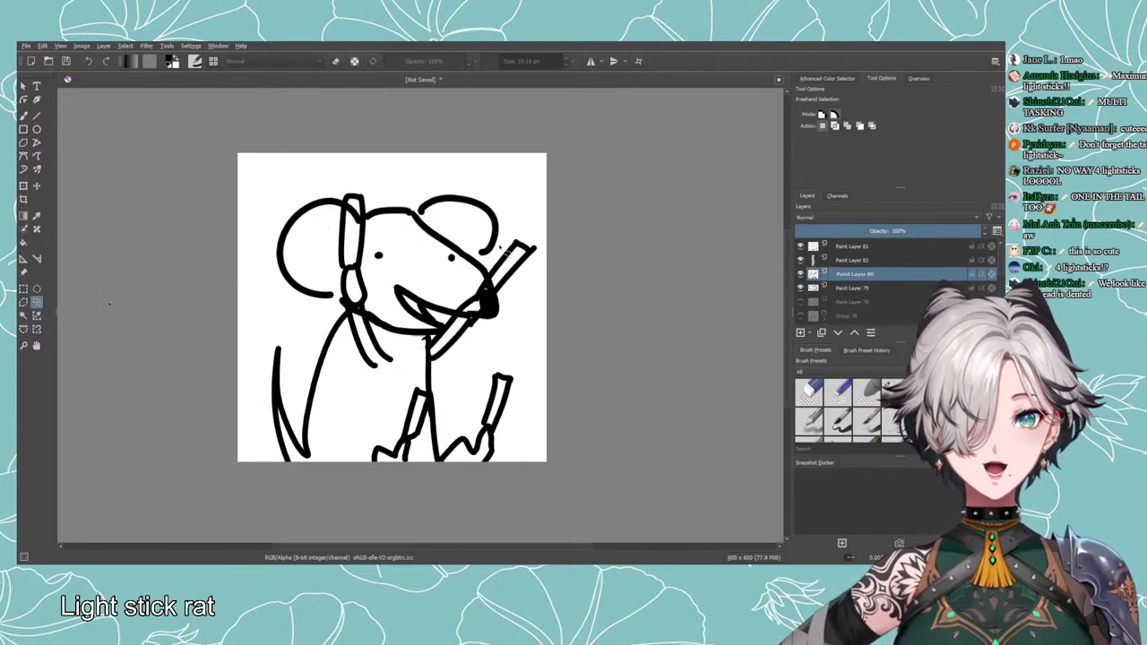
Brush a rough head outline with pointed ears in the canvas's upper-left corner and a curve over the rat's brow and right eye.
key(b)
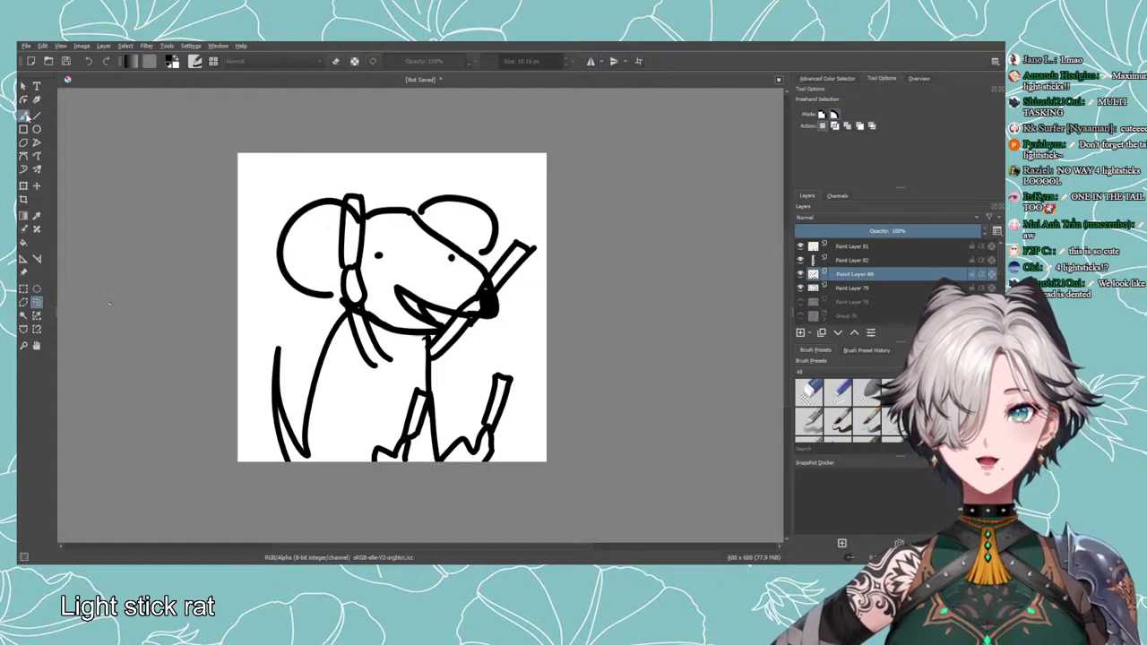
key(e)
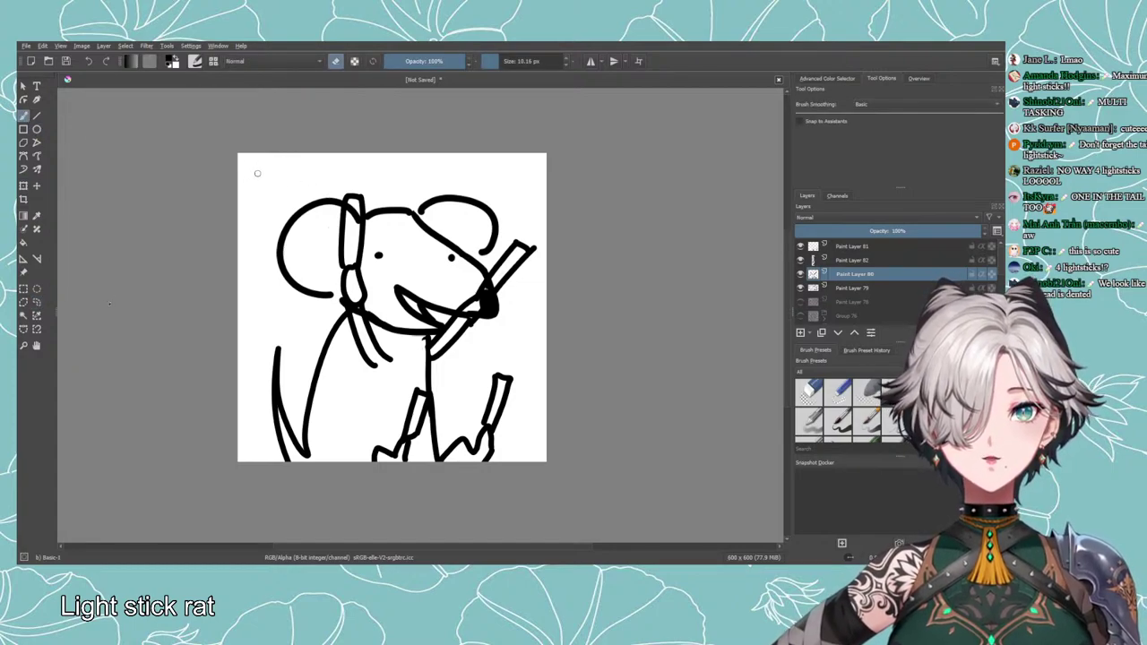
key(e)
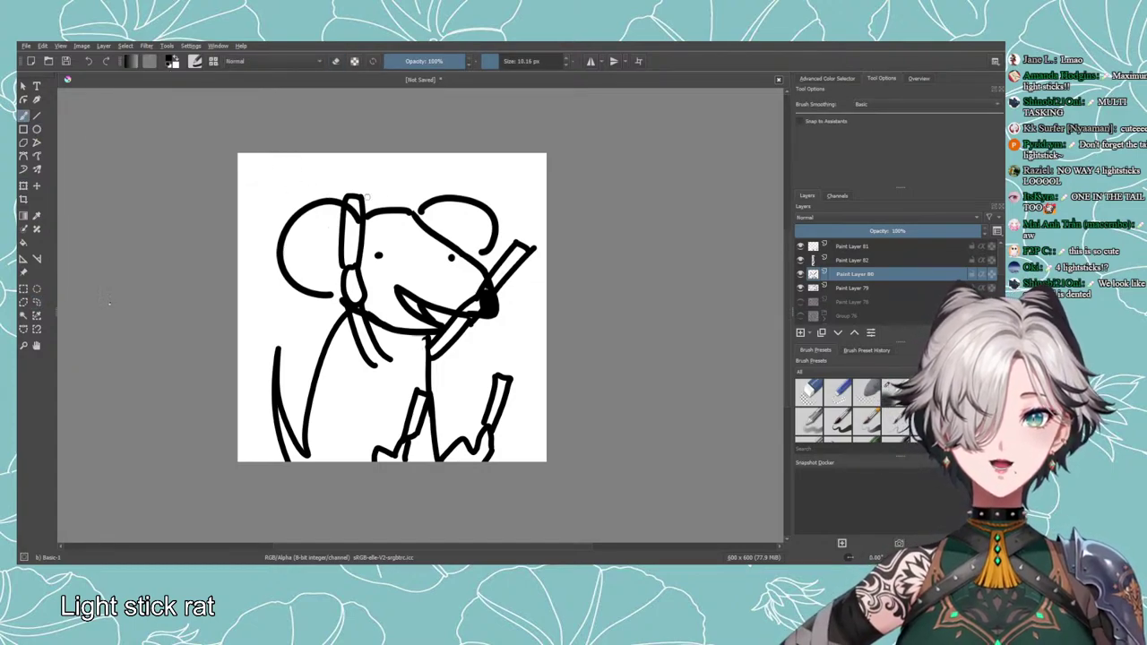
click(36, 302)
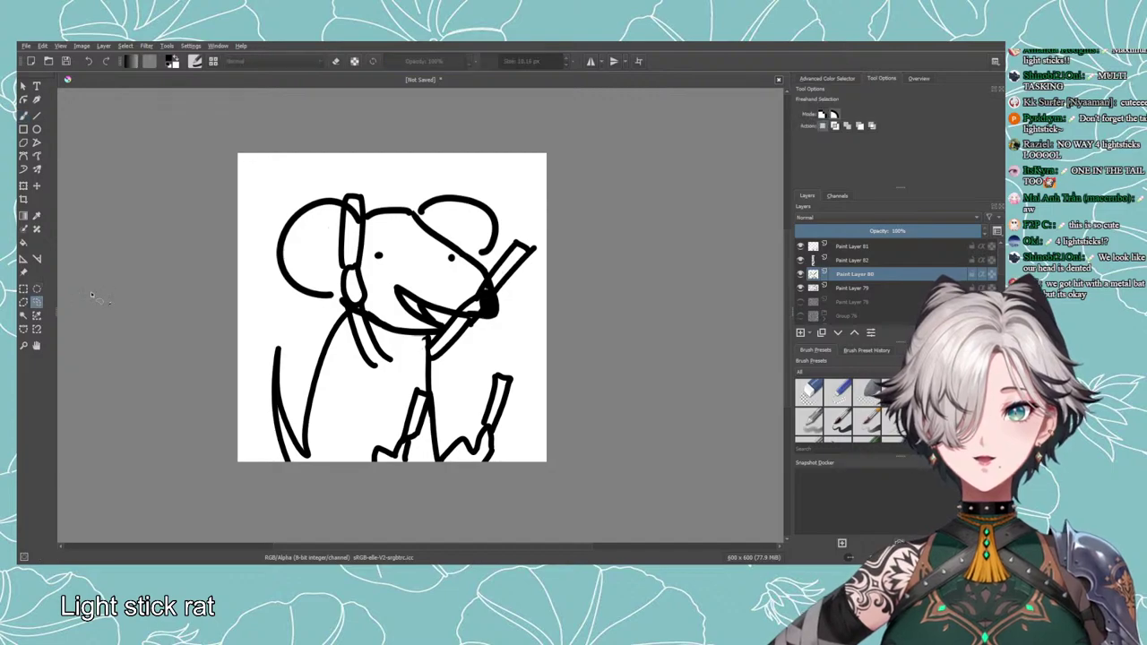
click(24, 116)
mouse_move(266, 176)
mouse_down()
mouse_move(295, 184)
mouse_move(358, 222)
mouse_move(336, 209)
mouse_move(355, 222)
mouse_move(295, 227)
mouse_move(254, 184)
mouse_move(269, 176)
mouse_move(310, 235)
mouse_move(263, 174)
mouse_move(310, 200)
mouse_up()
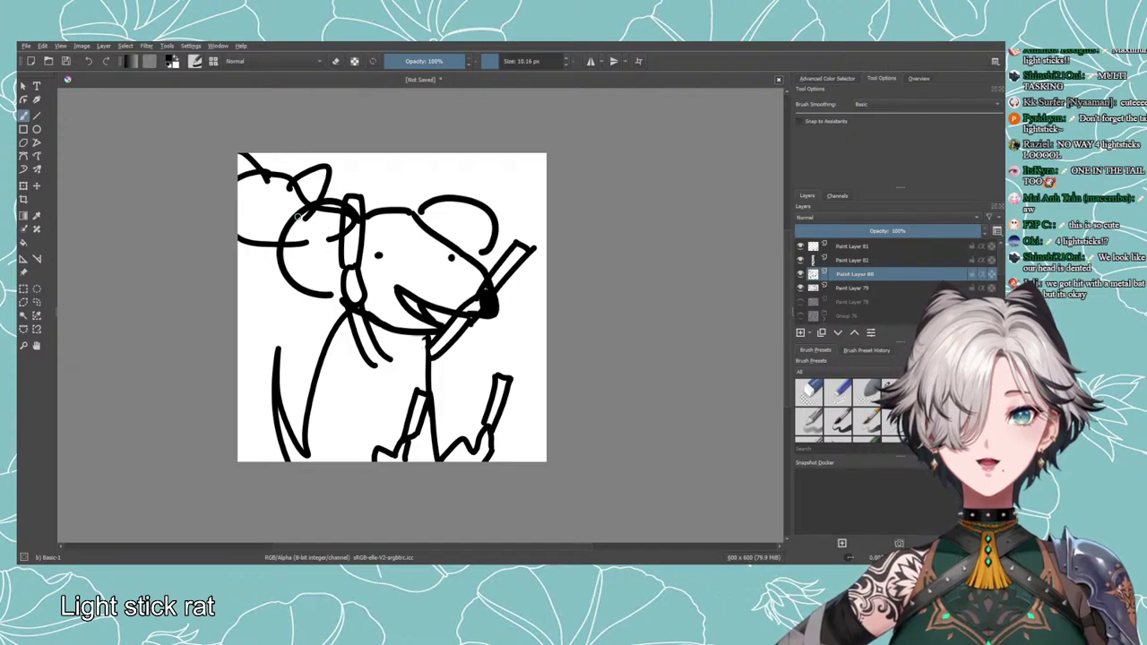
drag(414, 212, 461, 280)
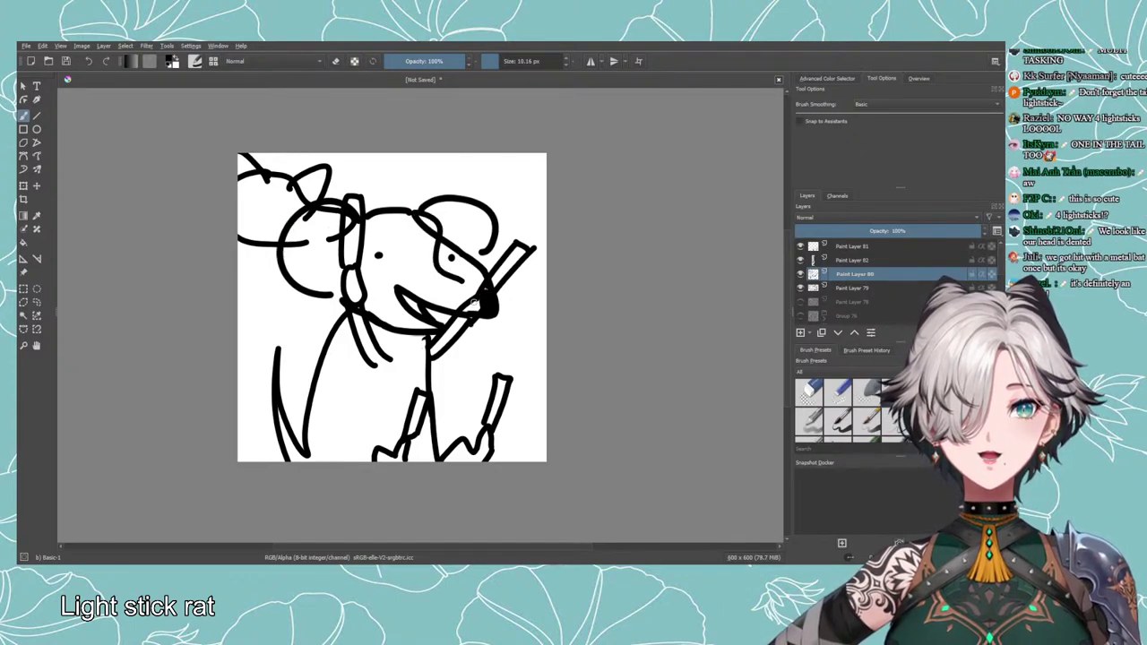
Undo the rough head outline in the canvas's upper-left corner and the curve over the rat's brow and right eye.
key(ctrl+z)
key(ctrl+z)
key(ctrl+z)
key(ctrl+z)
key(ctrl+z)
key(ctrl+z)
key(ctrl+z)
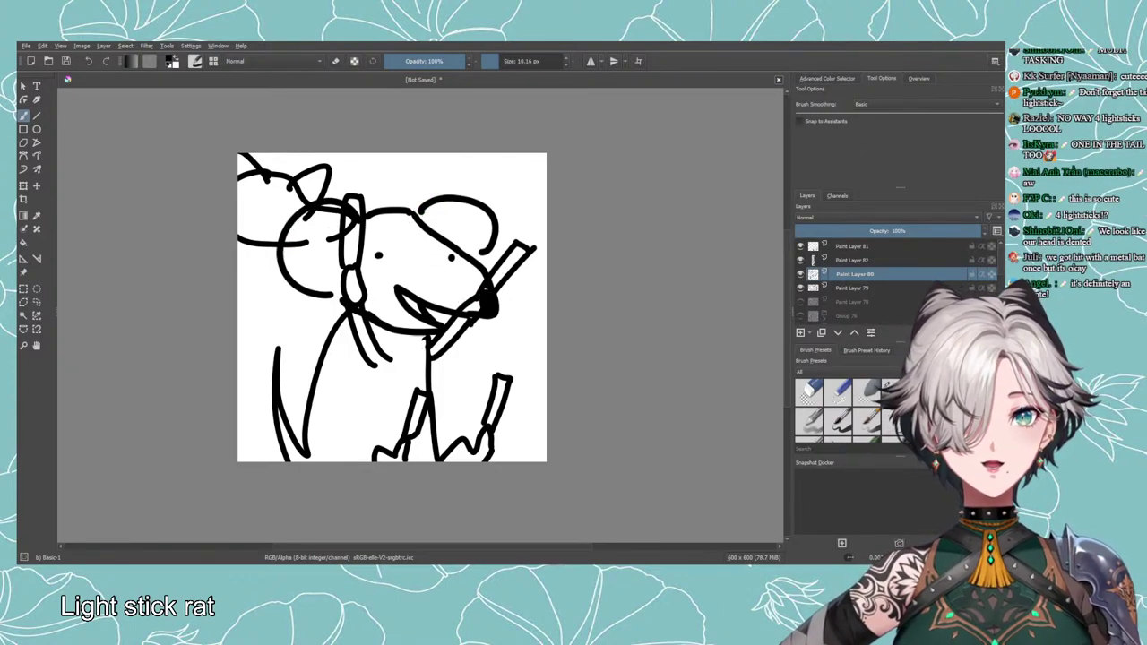
key(ctrl+z)
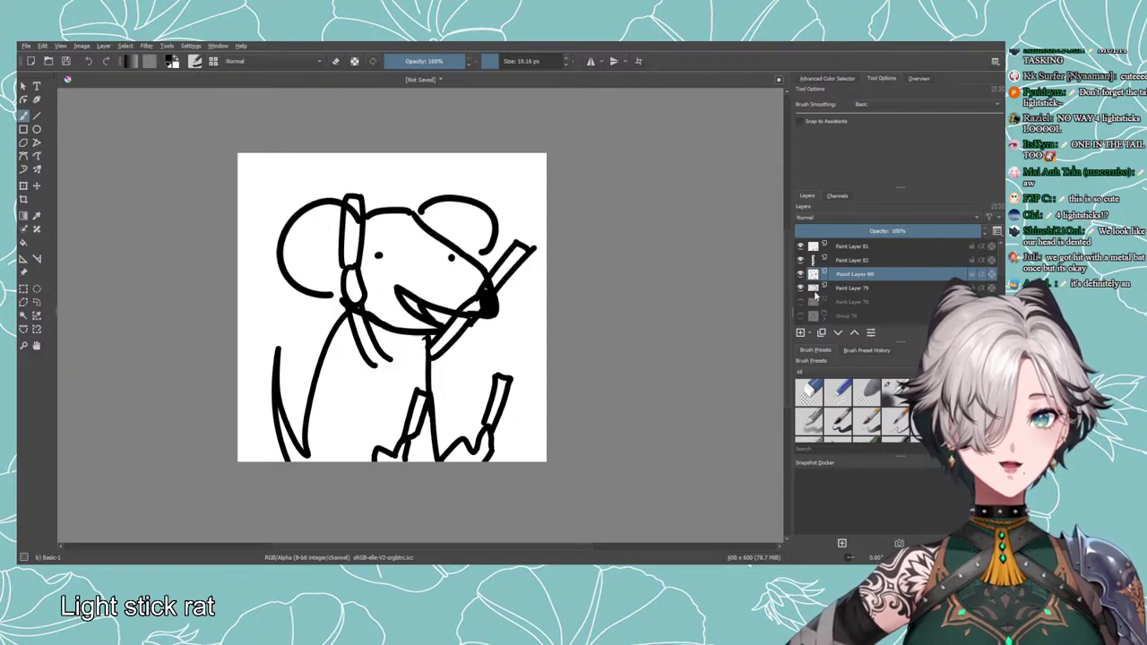
On Paint Layer 79, erase the straight line from the forehead to the nose and redraw it with a rounder brow.
click(853, 260)
click(800, 273)
click(800, 273)
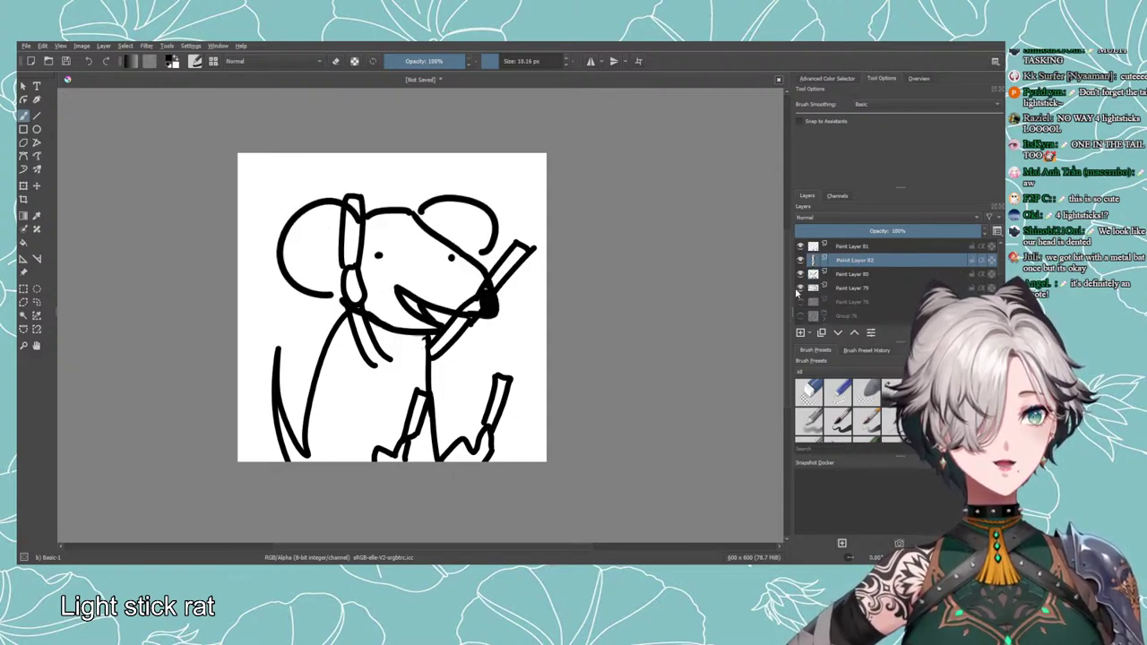
click(838, 287)
key(e)
mouse_move(415, 213)
mouse_down()
mouse_move(415, 230)
mouse_move(481, 263)
mouse_up()
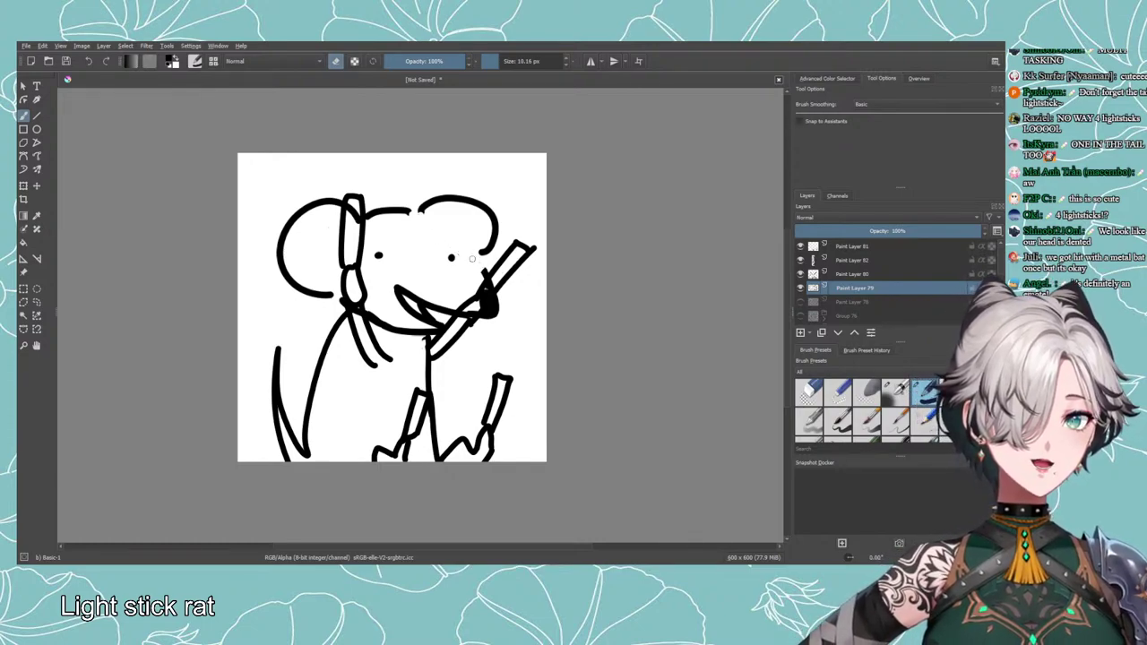
key(e)
drag(412, 211, 480, 267)
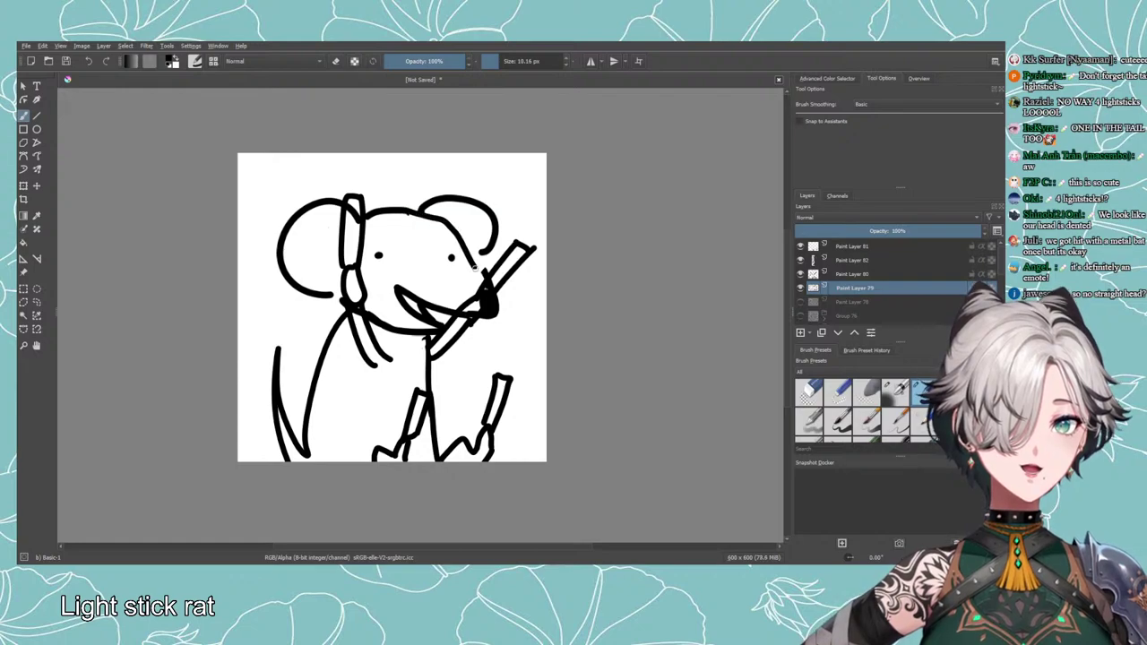
key(e)
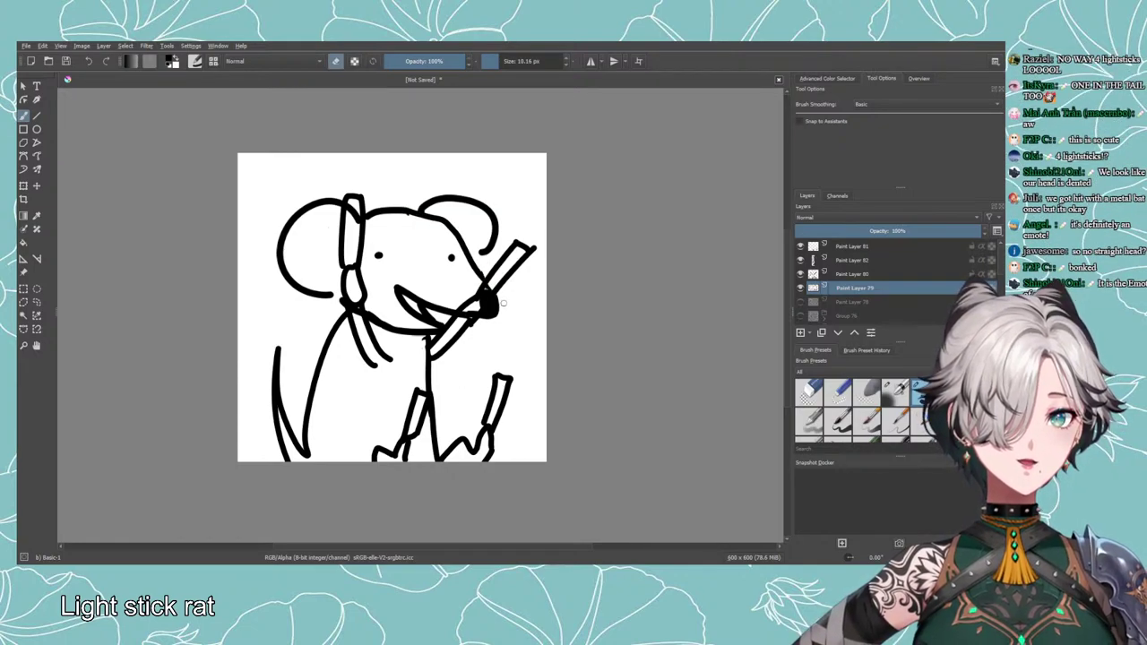
click(482, 265)
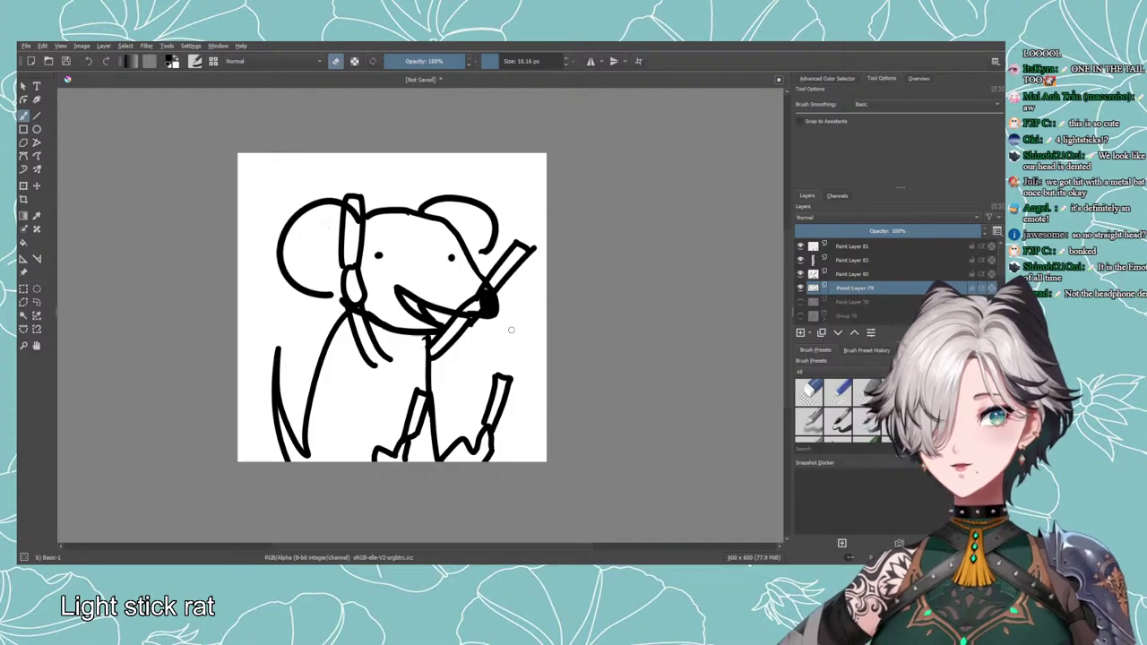
click(800, 274)
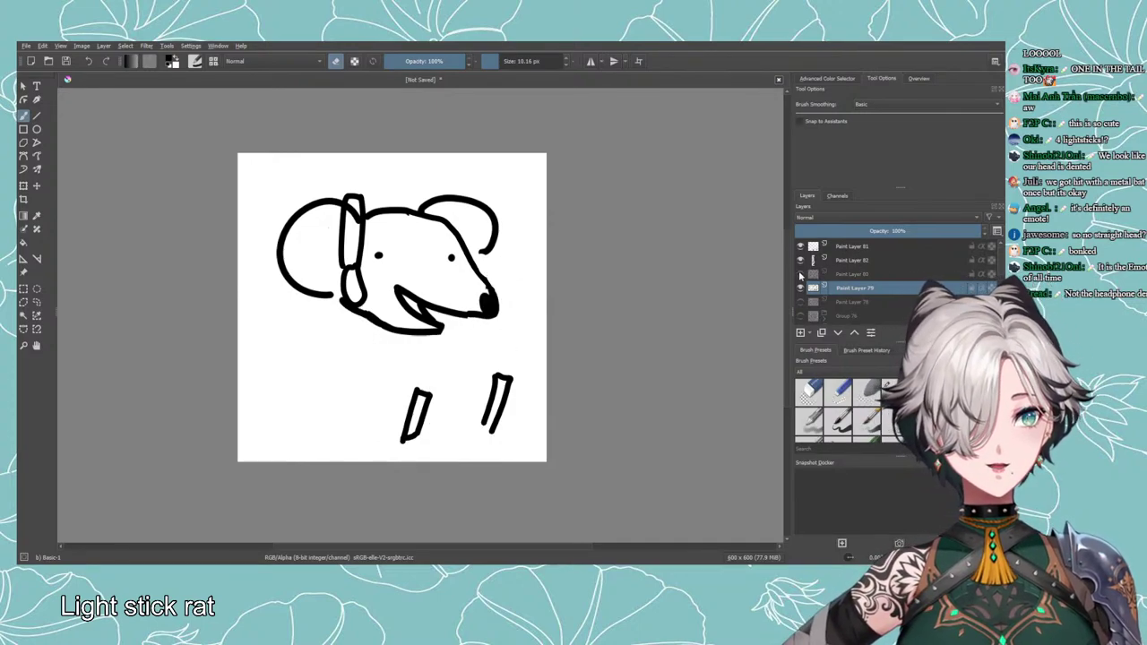
click(800, 274)
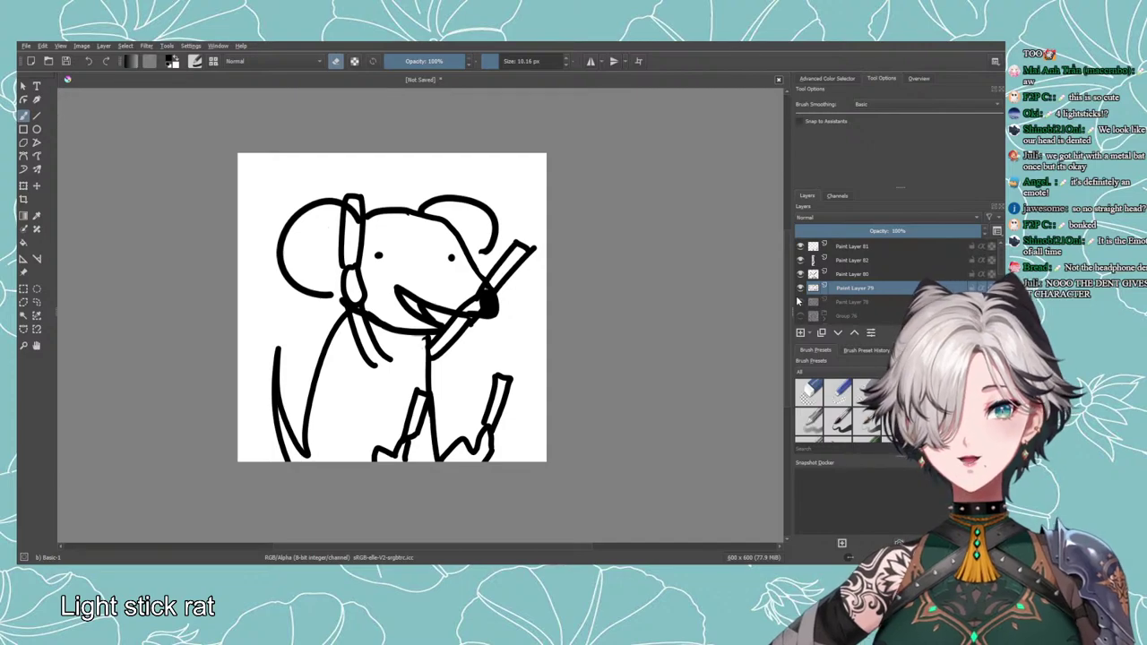
scroll(597, 246, down, 3)
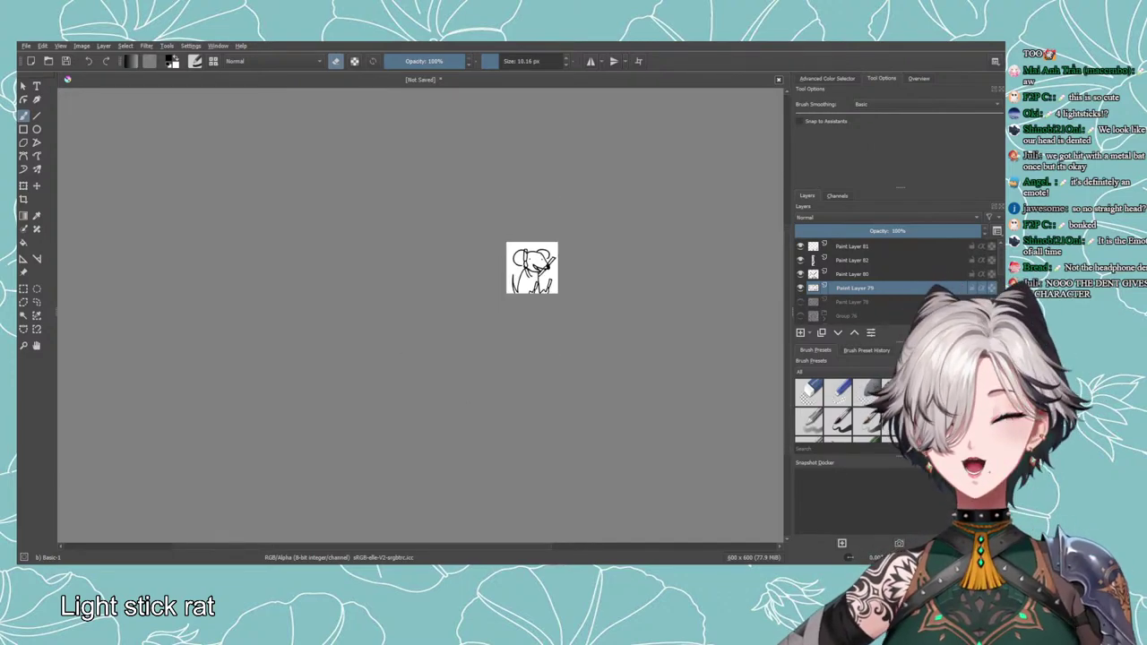
scroll(592, 269, up, 4)
scroll(559, 275, up, 1)
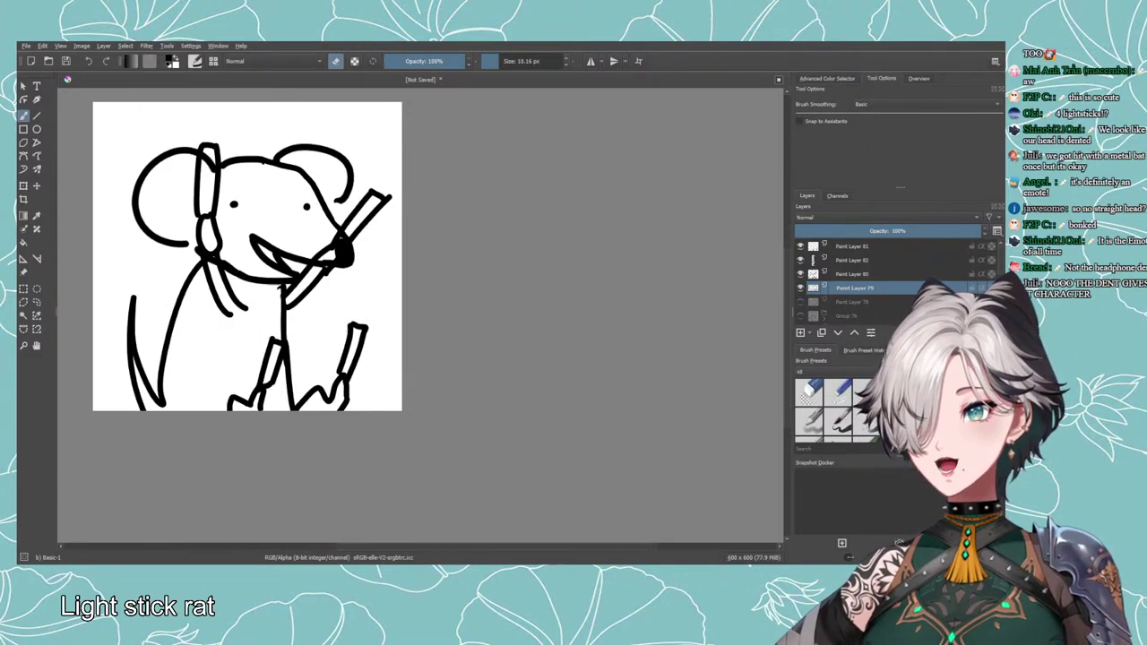
drag(334, 270, 509, 271)
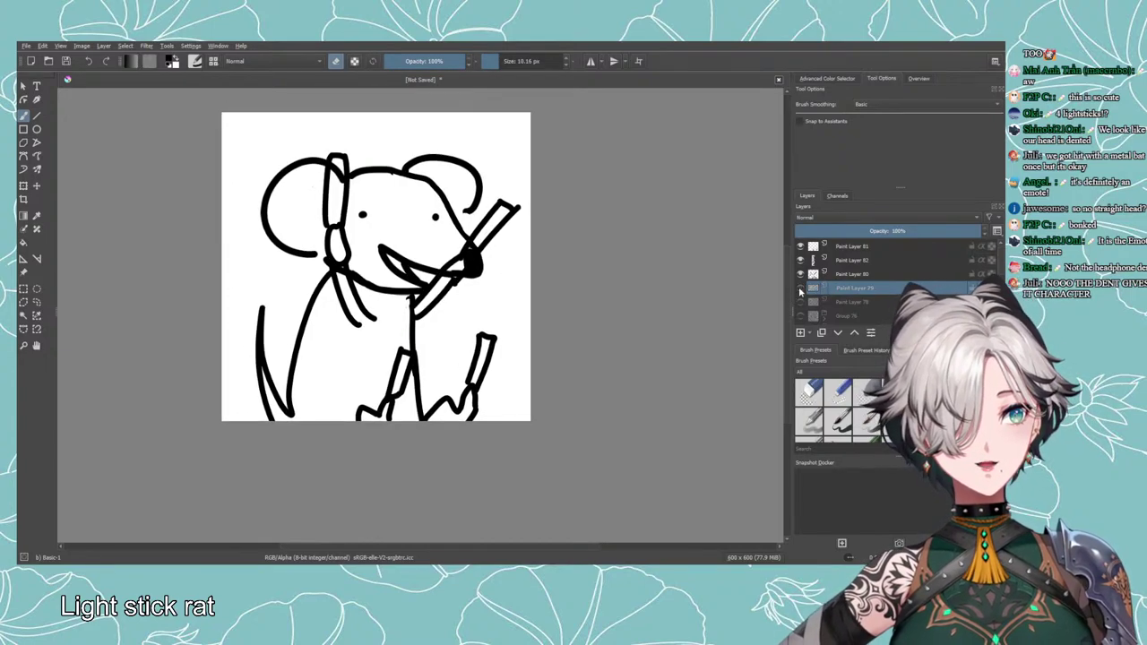
Erase the pointed tail behind the rat's back on Paint Layer 80, keeping the back line.
click(811, 274)
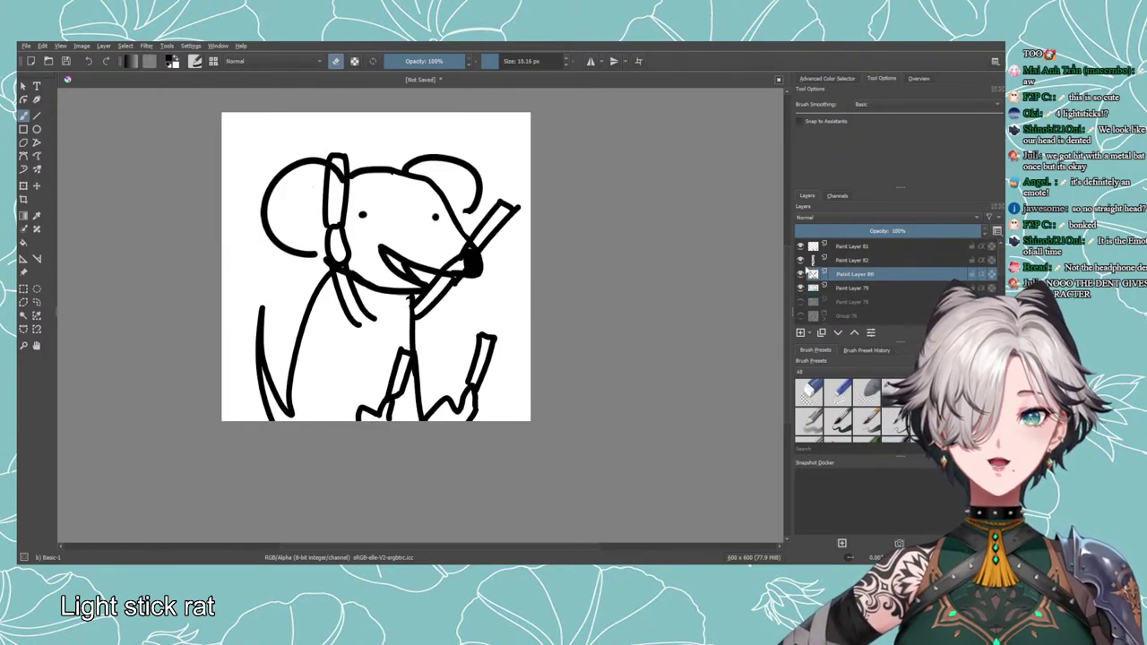
key(e)
drag(251, 293, 267, 414)
key(ctrl+z)
key(e)
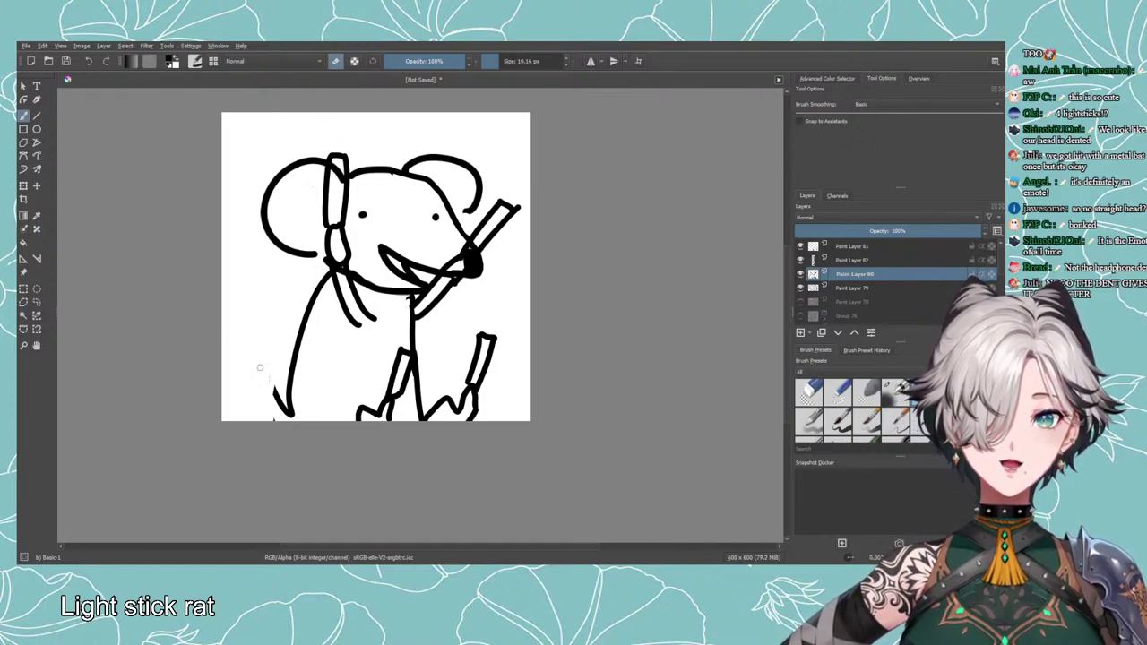
drag(259, 367, 287, 415)
key(e)
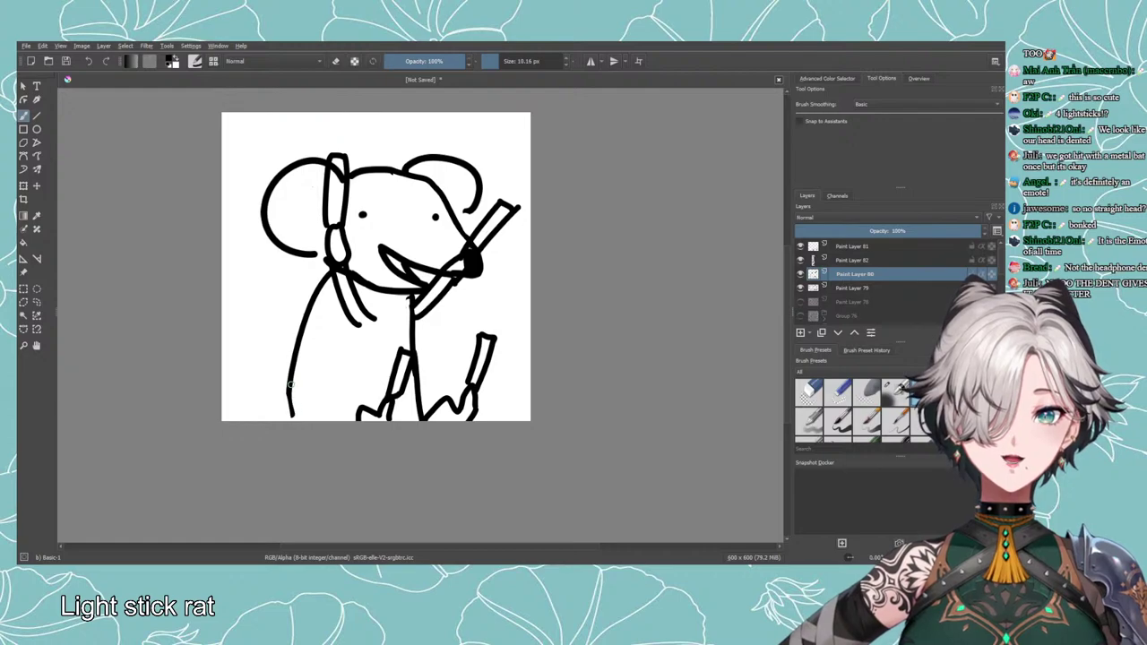
Extend the rat's back line down to the bottom canvas edge and try a long tail rising to the left canvas edge.
mouse_move(290, 385)
mouse_down()
mouse_move(294, 417)
mouse_move(264, 345)
mouse_move(266, 419)
mouse_move(248, 275)
mouse_move(238, 419)
mouse_move(262, 351)
mouse_move(235, 422)
mouse_move(250, 196)
mouse_up()
key(ctrl+z)
key(e)
key(ctrl+z)
key(e)
key(ctrl+z)
key(ctrl+z)
key(ctrl+z)
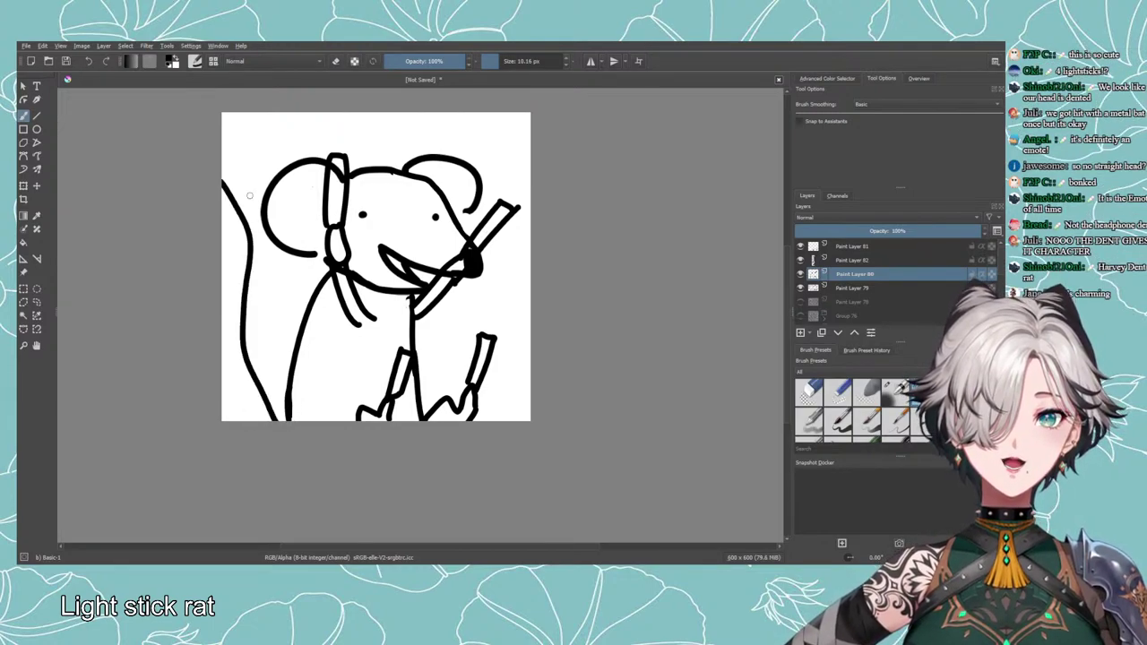
key(ctrl+z)
Try out several curved and curled tail shapes behind the rat's back on Paint Layer 80.
drag(272, 269, 249, 419)
key(ctrl+z)
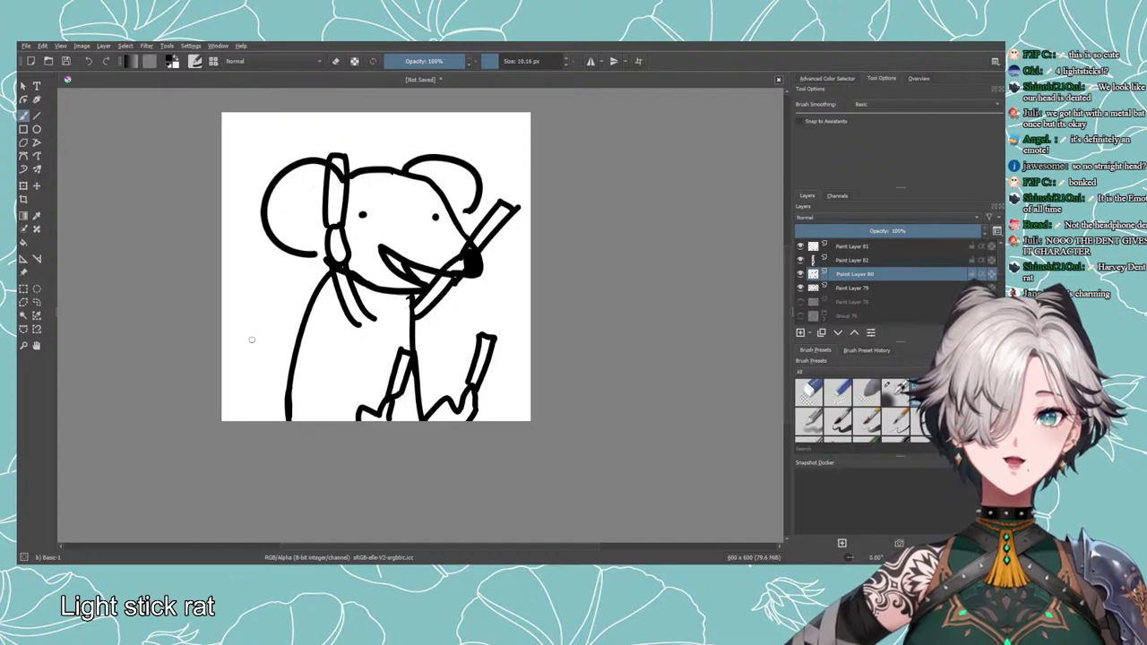
drag(242, 333, 269, 419)
key(ctrl+z)
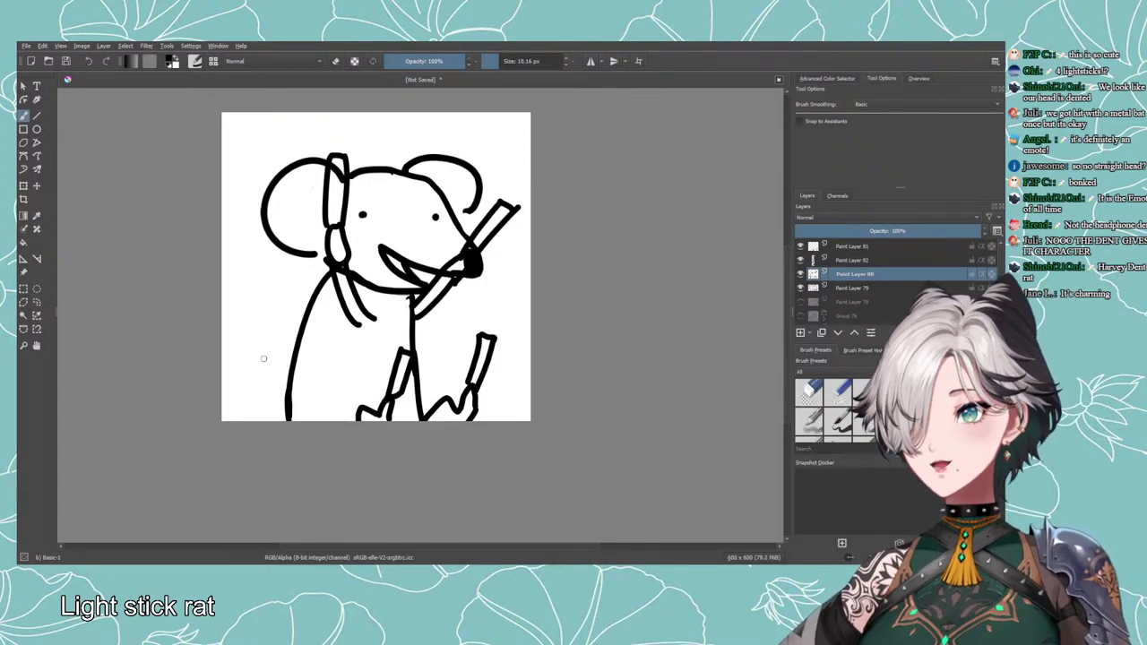
mouse_move(250, 331)
mouse_down()
mouse_move(285, 313)
mouse_move(279, 392)
mouse_move(258, 304)
mouse_move(287, 418)
mouse_up()
key(ctrl+z)
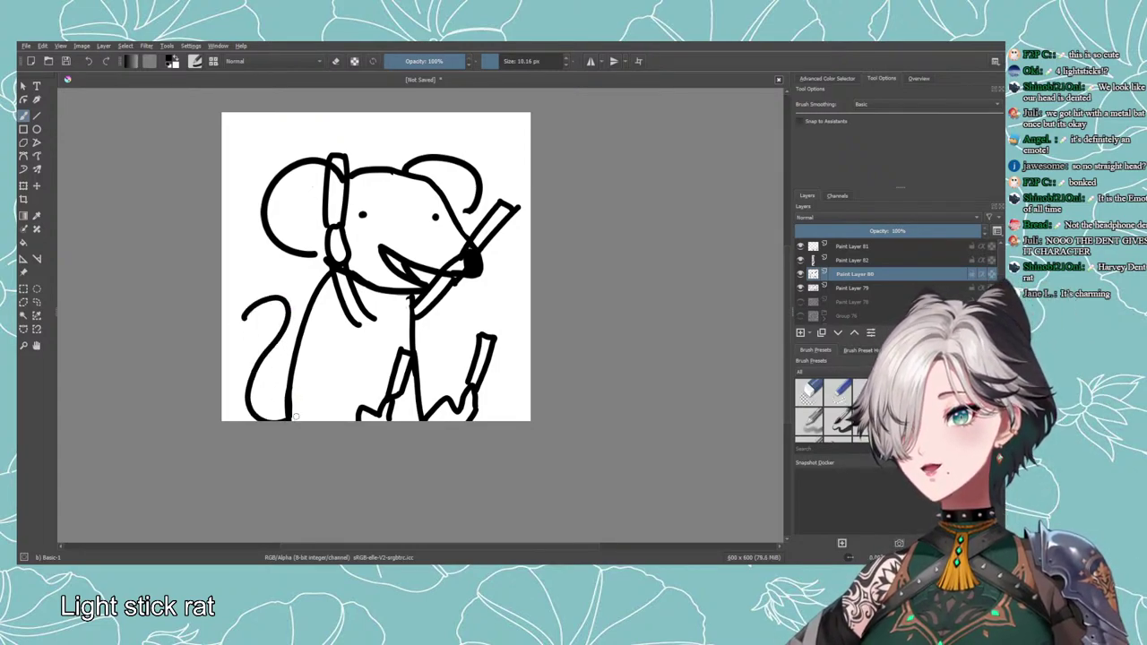
key(ctrl+z)
drag(248, 310, 240, 419)
key(ctrl+z)
mouse_move(261, 334)
mouse_down()
mouse_move(298, 321)
mouse_move(235, 420)
mouse_up()
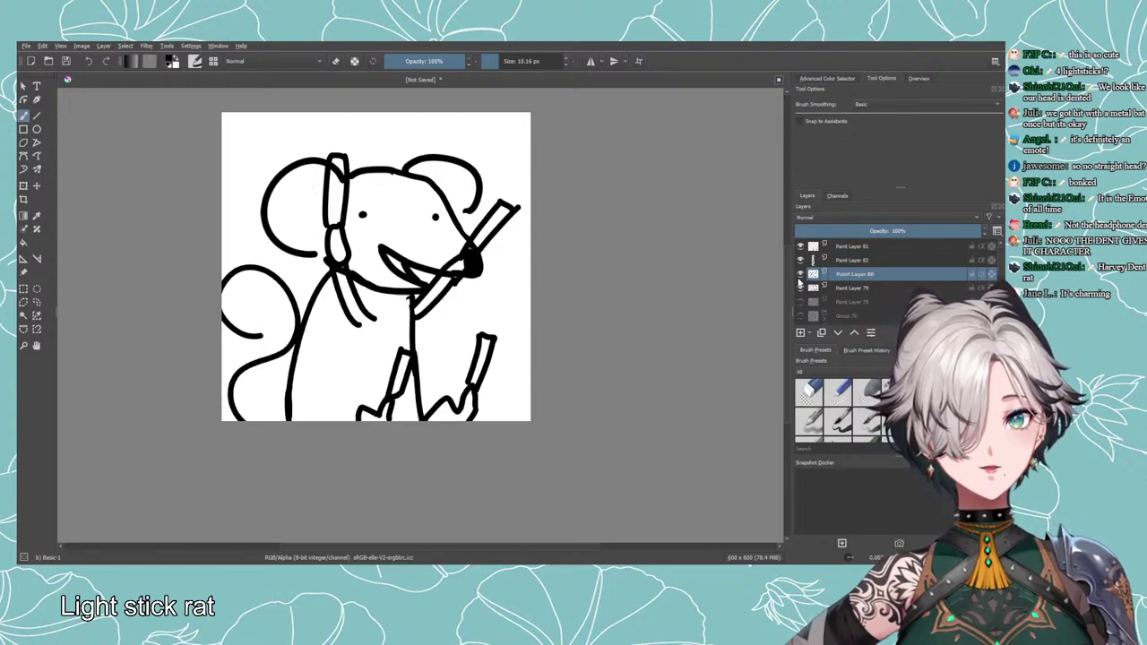
key(ctrl+z)
mouse_move(256, 331)
mouse_down()
mouse_move(262, 361)
mouse_move(242, 419)
mouse_up()
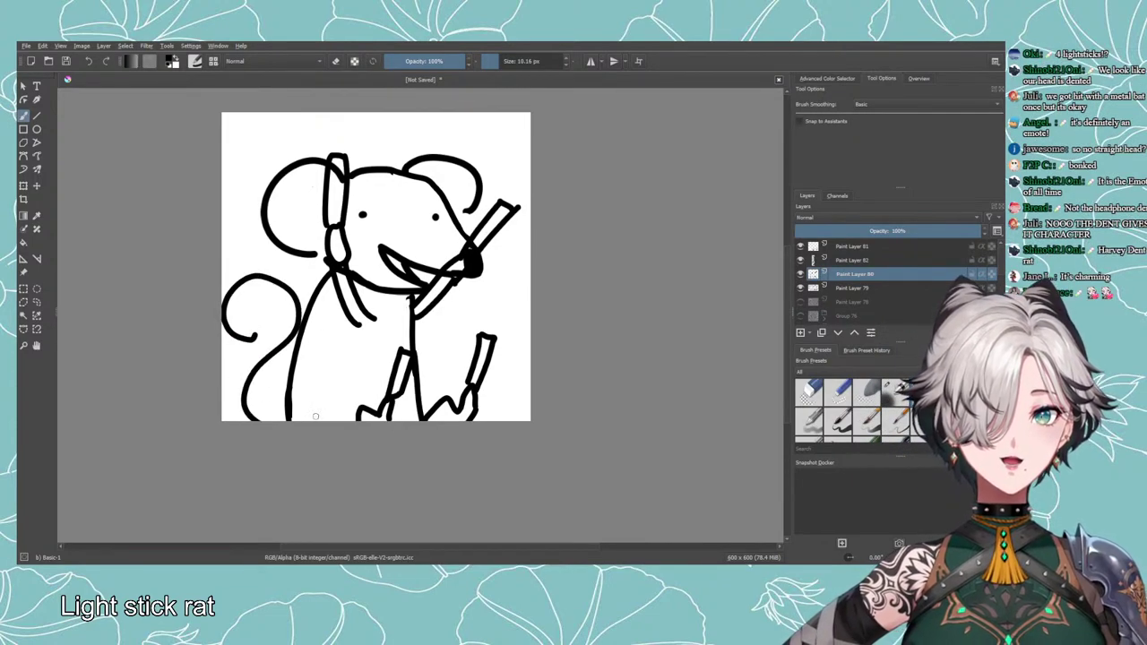
key(ctrl+z)
mouse_move(254, 353)
mouse_down()
mouse_move(260, 385)
mouse_move(234, 419)
mouse_up()
key(ctrl+z)
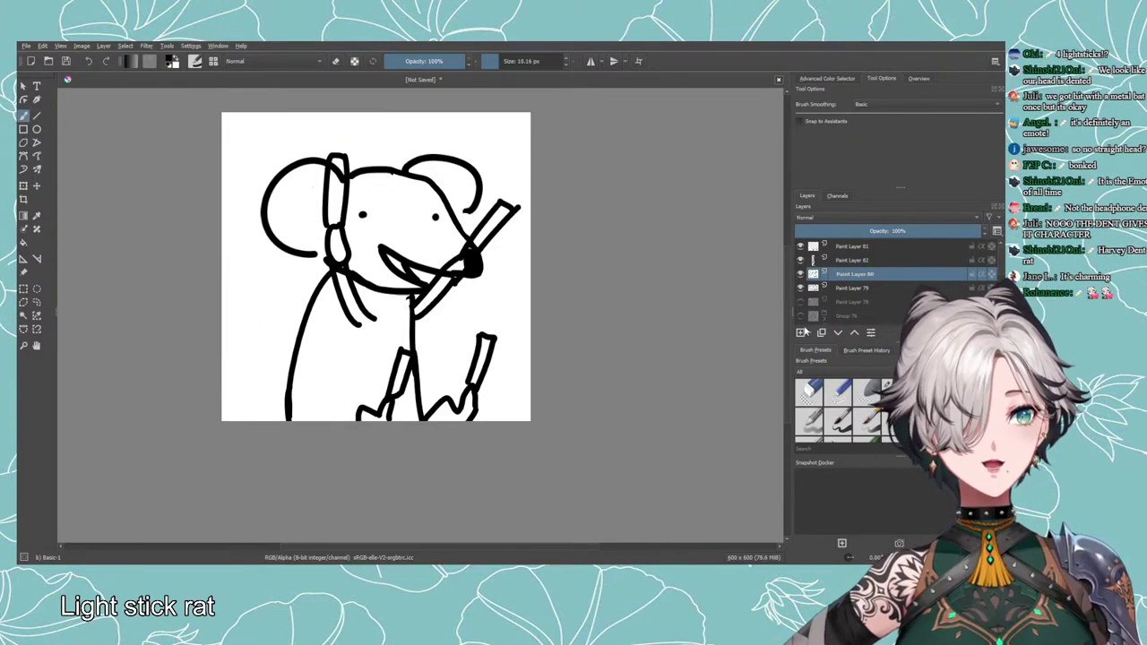
Add a paint layer above Paint Layer 80 and draw a curled tail behind the back, running past the left and bottom canvas edges.
click(800, 333)
drag(253, 313, 222, 333)
drag(226, 272, 237, 419)
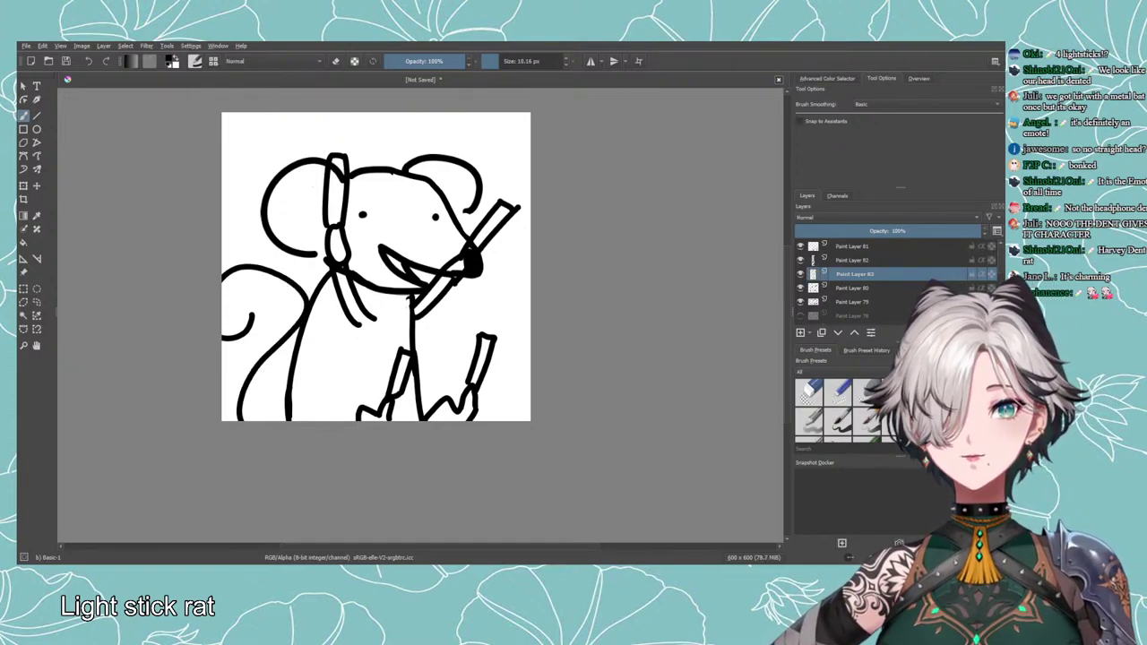
click(23, 186)
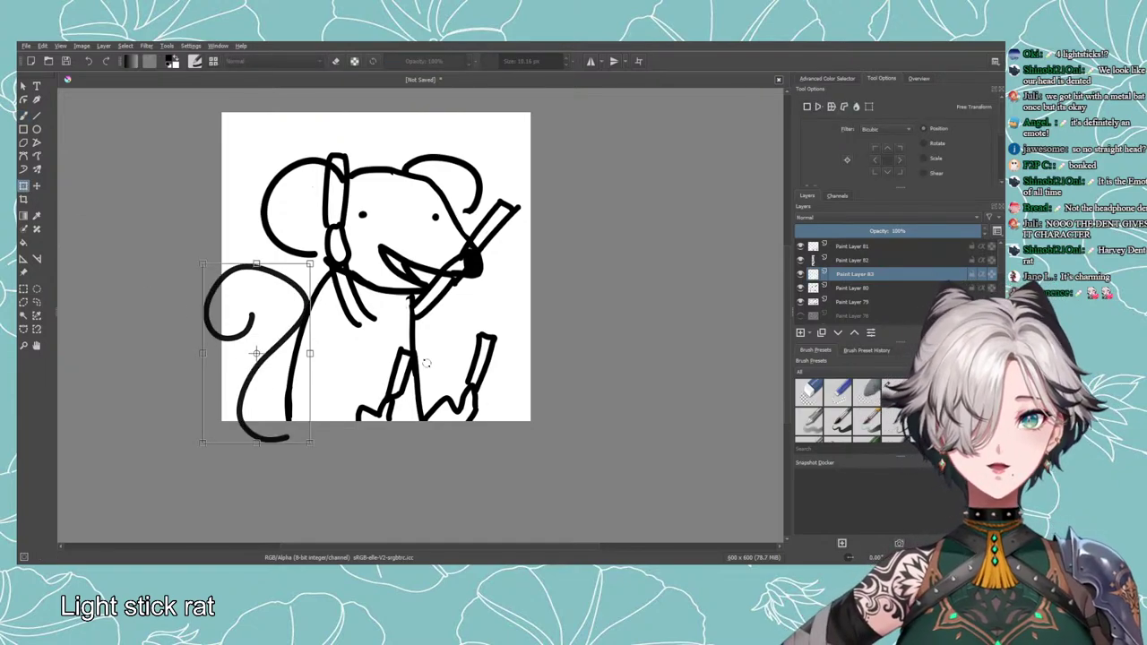
Select all the rat's sketch layers from Paint Layer 81 down to Paint Layer 79 and group them.
click(860, 248)
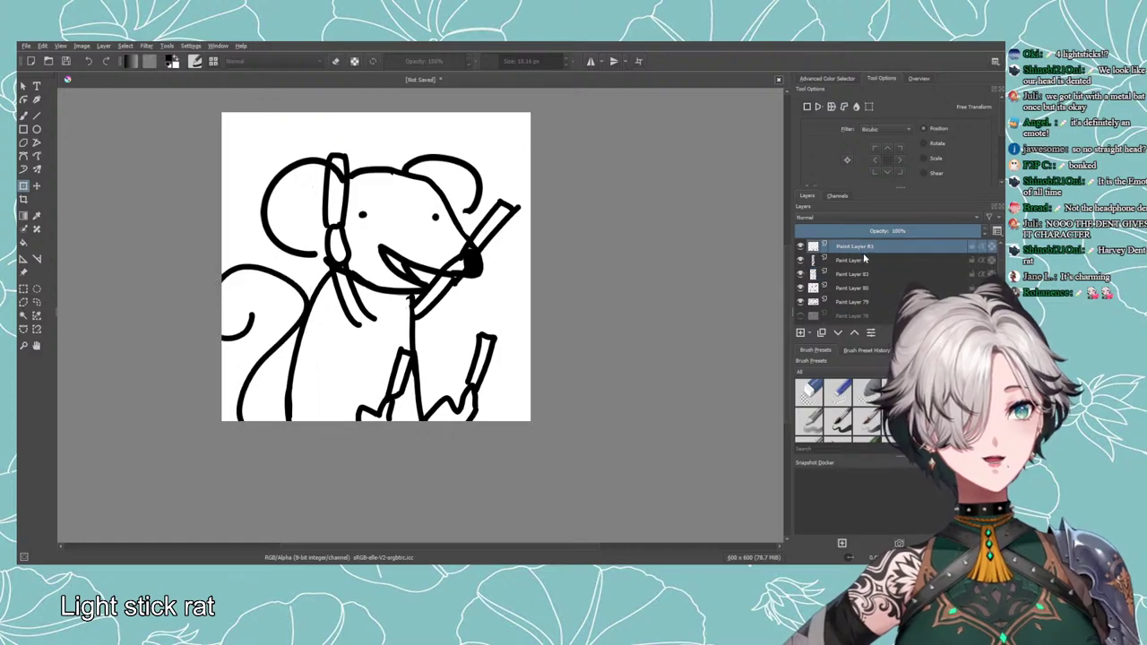
drag(862, 266, 838, 298)
key(ctrl+g)
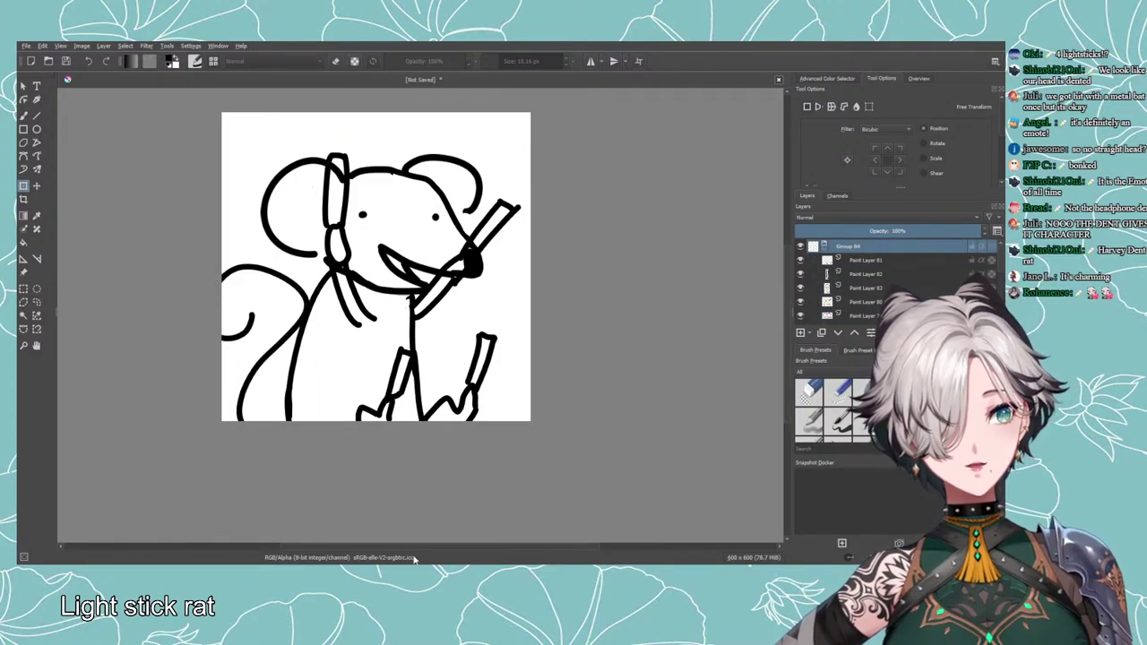
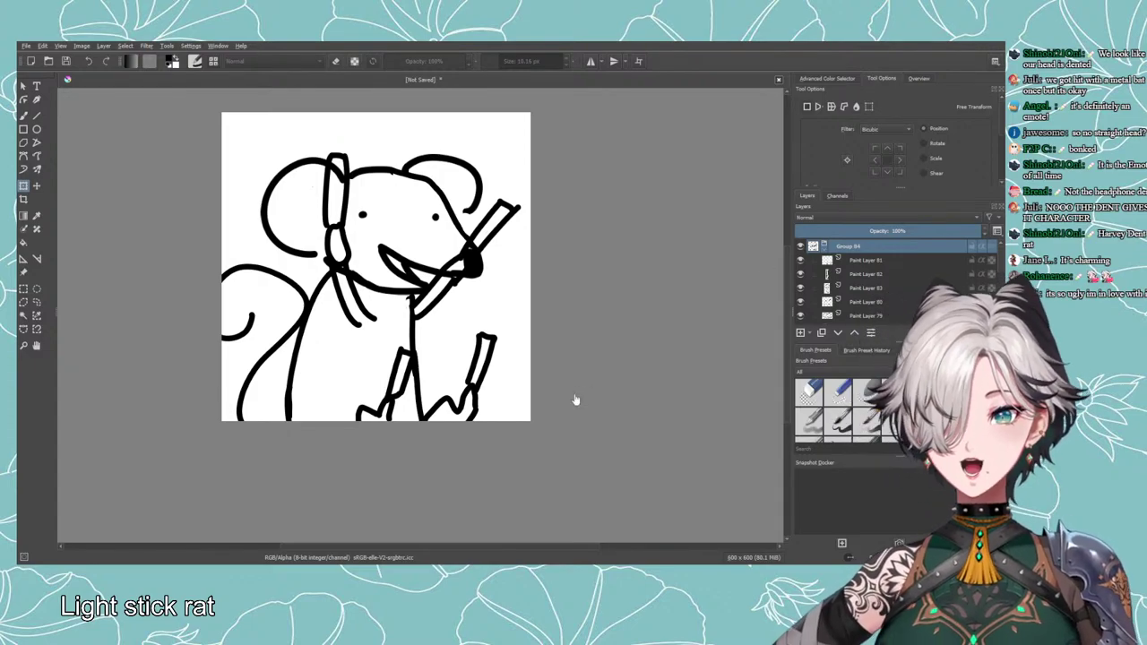
Add a paint layer inside the rat's group, place it directly below Paint Layer 82, and switch to the brush with white.
scroll(575, 399, down, 1)
scroll(543, 391, up, 1)
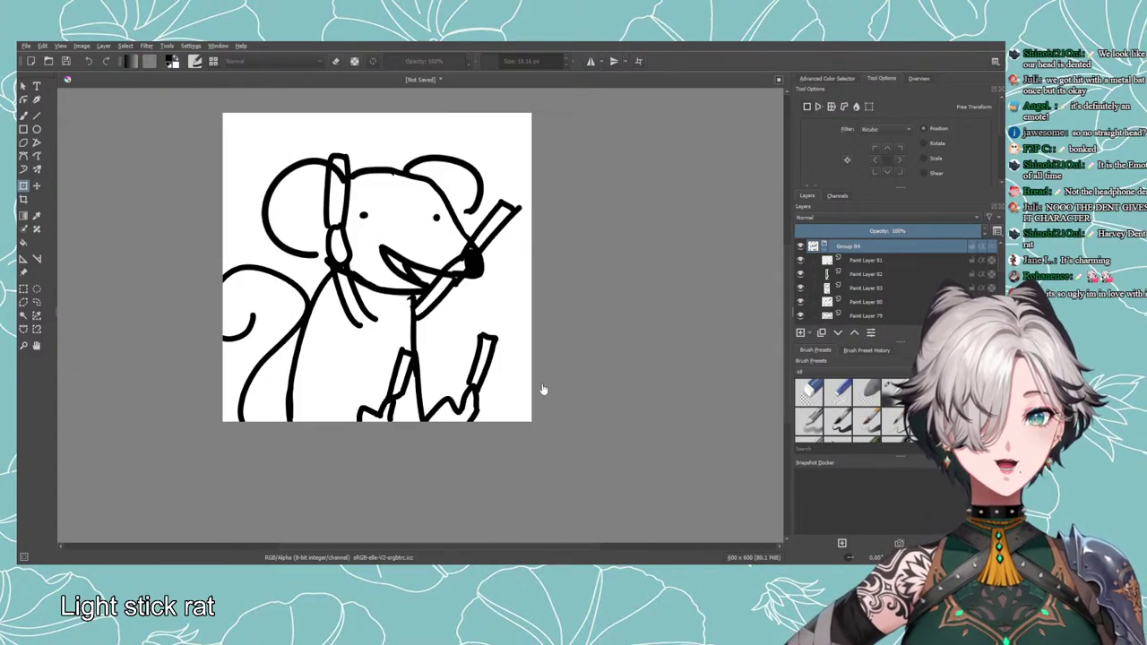
drag(543, 392, 612, 400)
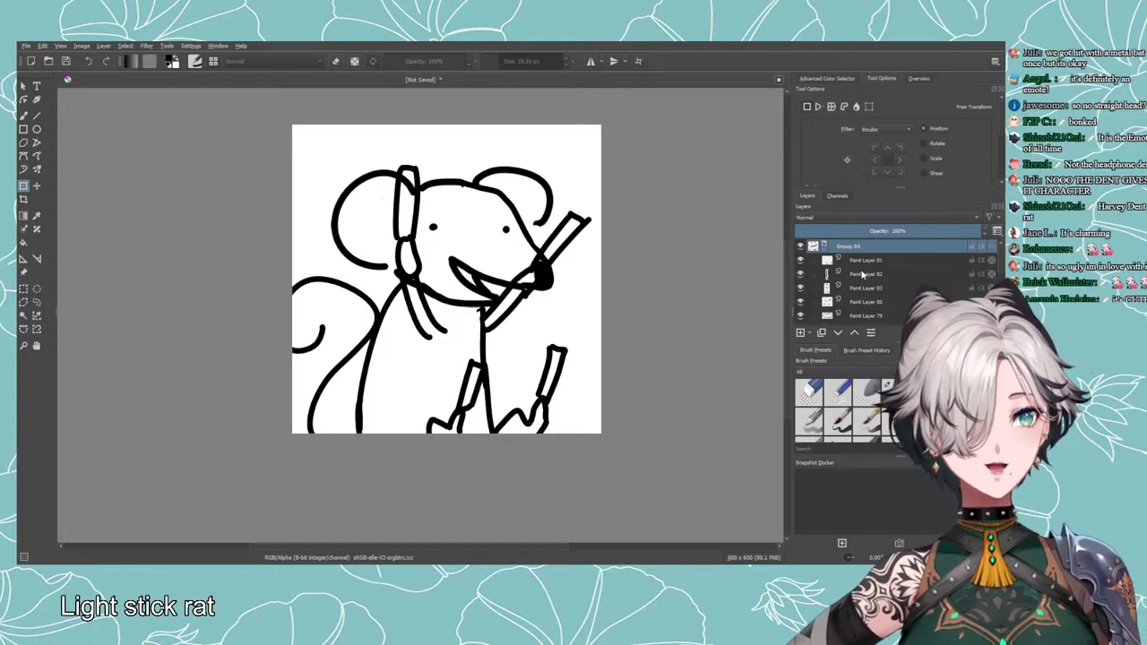
click(862, 260)
click(801, 332)
mouse_move(862, 260)
mouse_down()
mouse_move(855, 325)
mouse_move(857, 269)
mouse_up()
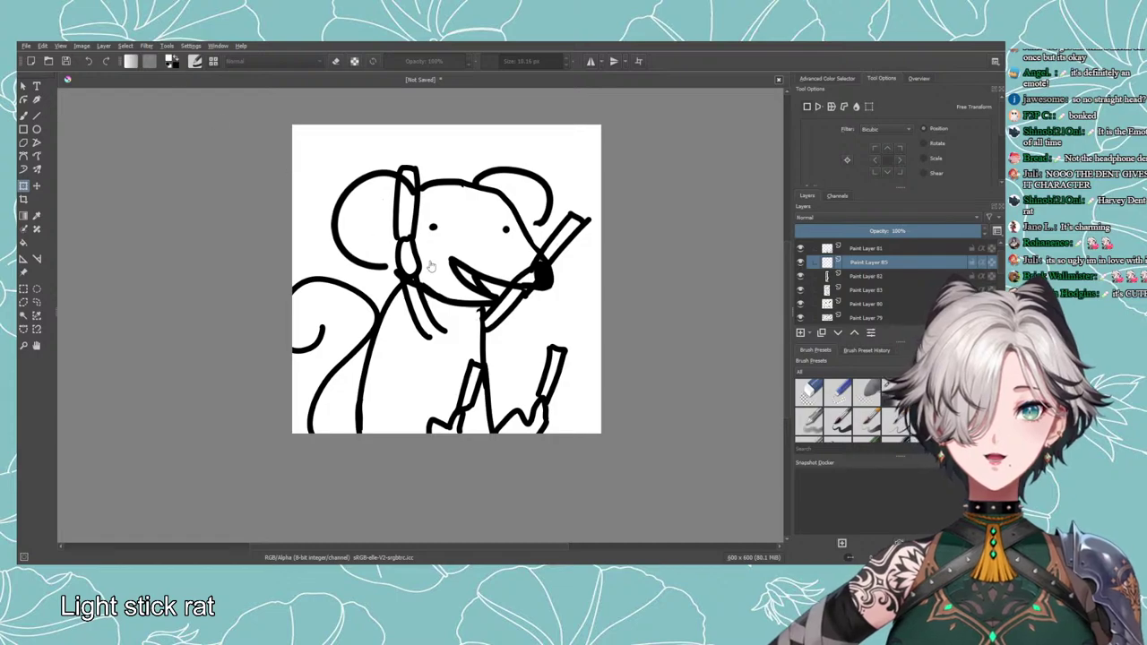
key(b)
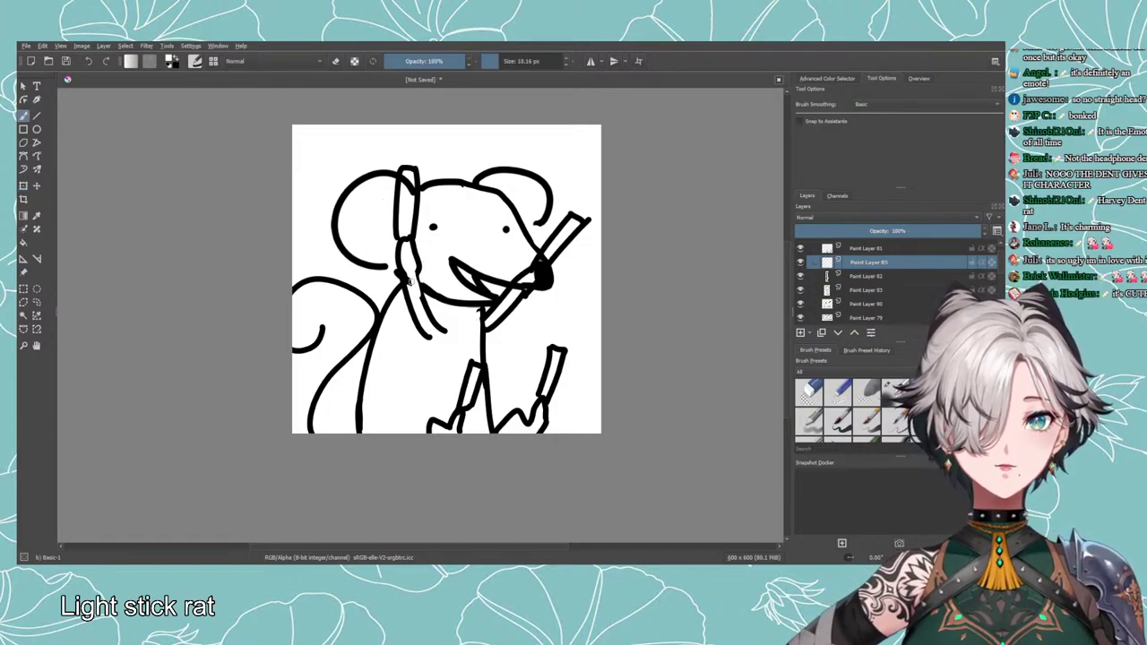
click(823, 304)
ctrl+click(819, 289)
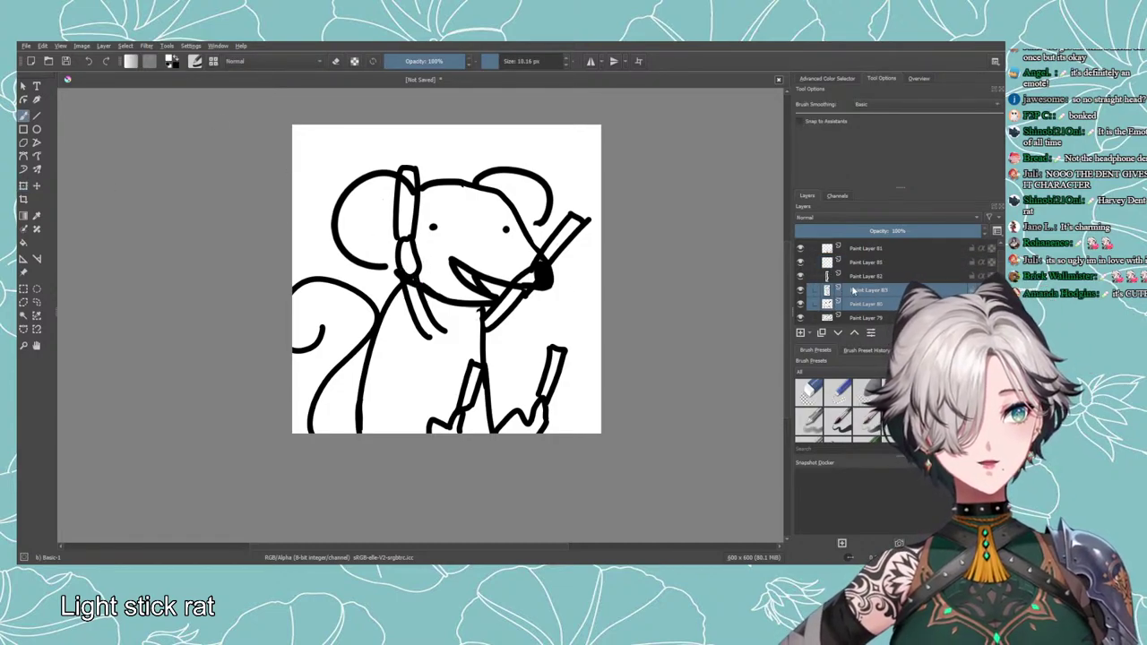
drag(862, 262, 858, 277)
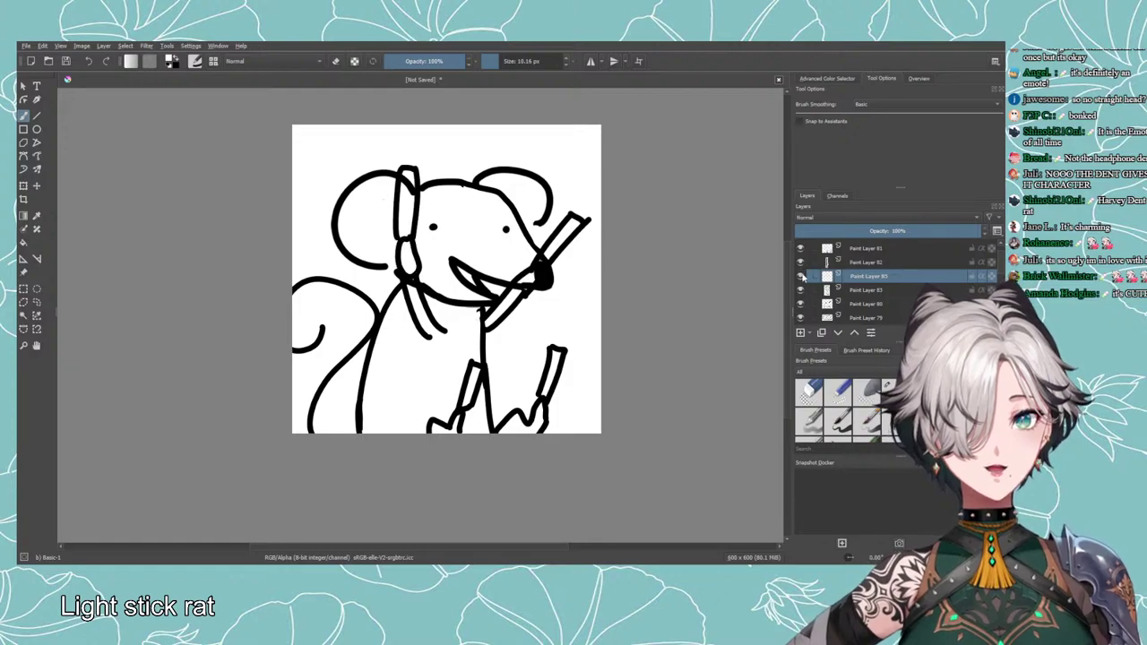
Toggle the neighbouring layers' visibility to identify their contents, and move the new layer between Paint Layer 83 and Paint Layer 80.
click(800, 276)
click(799, 289)
click(799, 289)
click(798, 304)
click(798, 304)
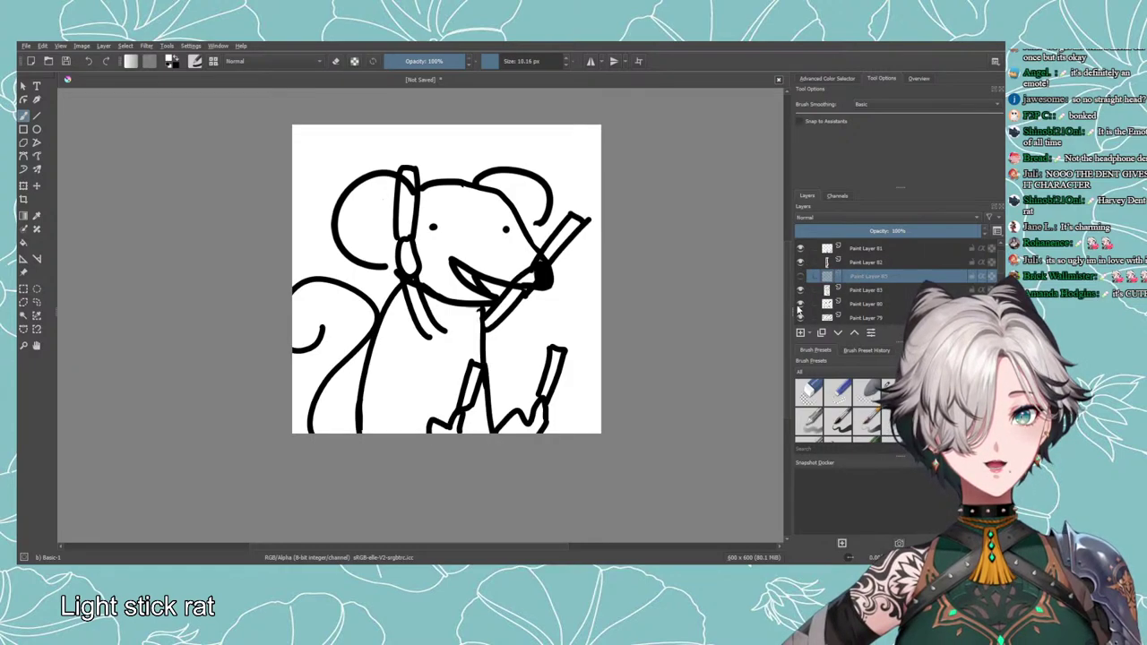
click(798, 309)
click(797, 310)
mouse_move(850, 279)
mouse_down()
mouse_move(841, 316)
mouse_move(860, 288)
mouse_up()
click(800, 289)
click(800, 289)
click(800, 305)
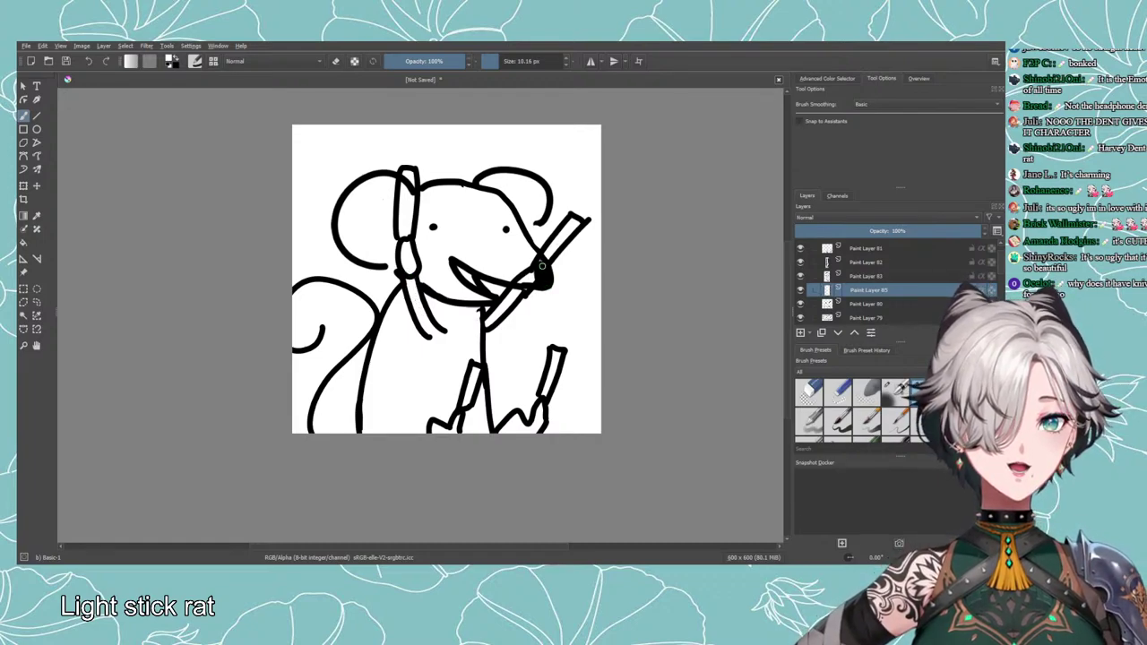
Identify the arm's layer by toggling visibility, and on Paint Layer 80 erase the raised arm's lines crossing the snout and nose.
drag(547, 257, 518, 299)
key(ctrl+z)
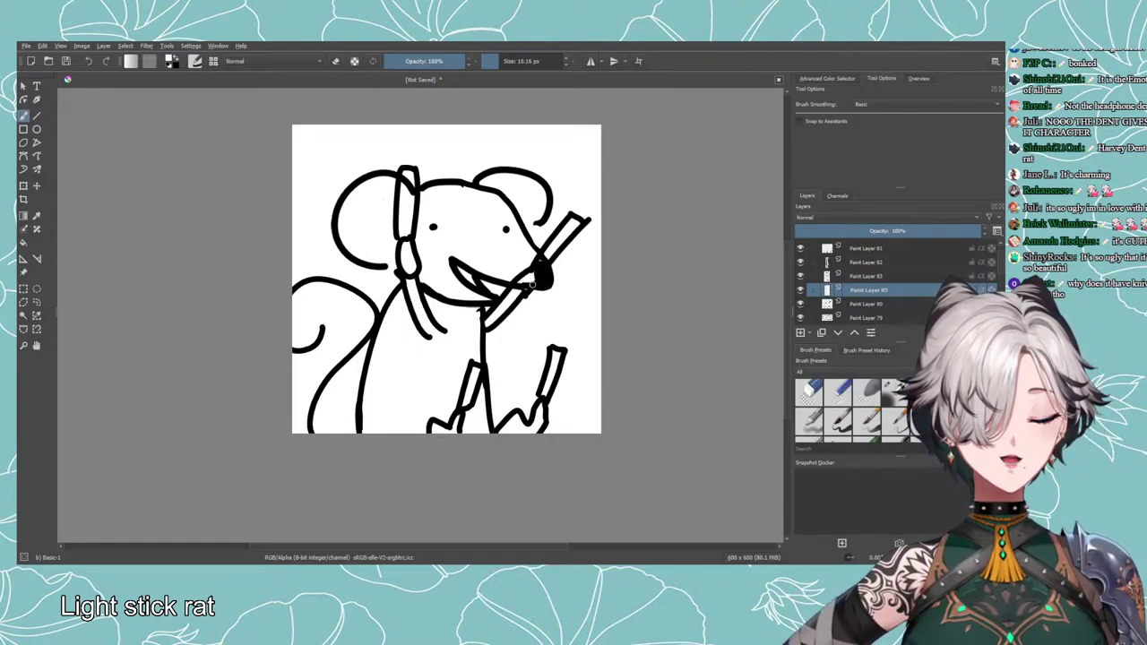
key(e)
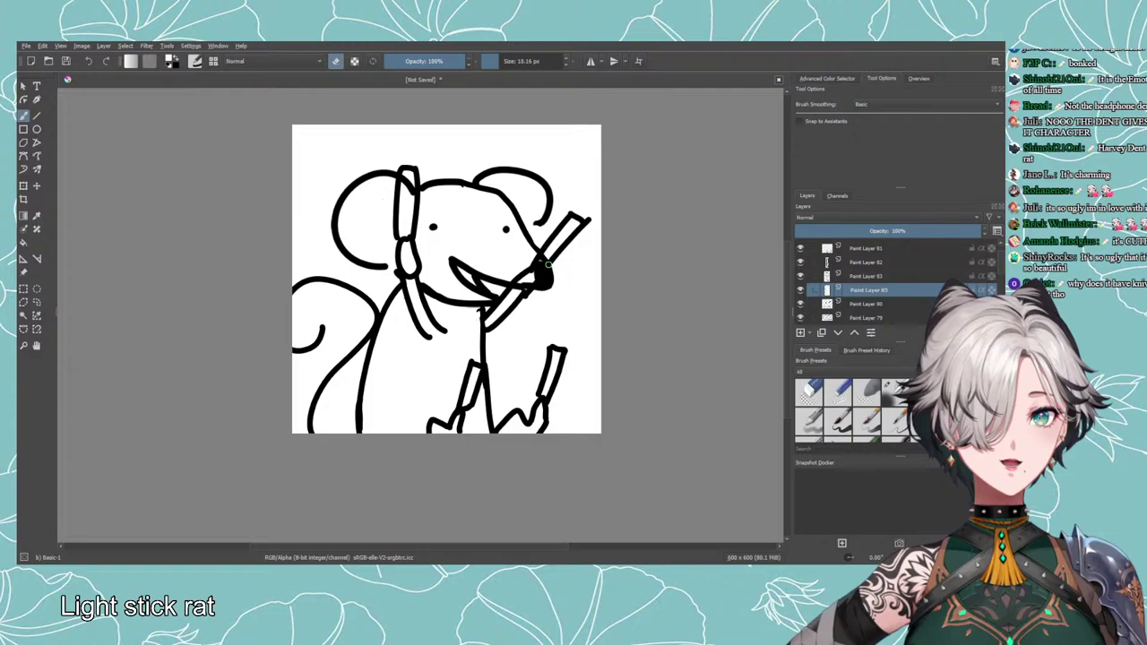
click(800, 289)
click(800, 290)
click(800, 303)
click(800, 304)
click(800, 304)
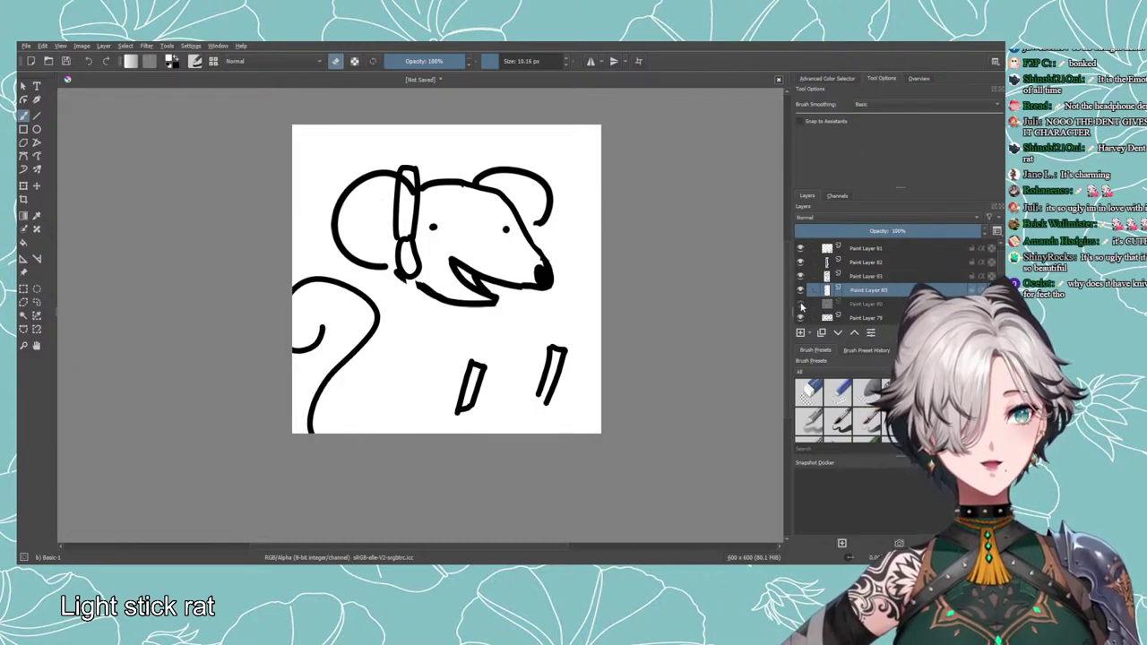
click(800, 303)
click(856, 303)
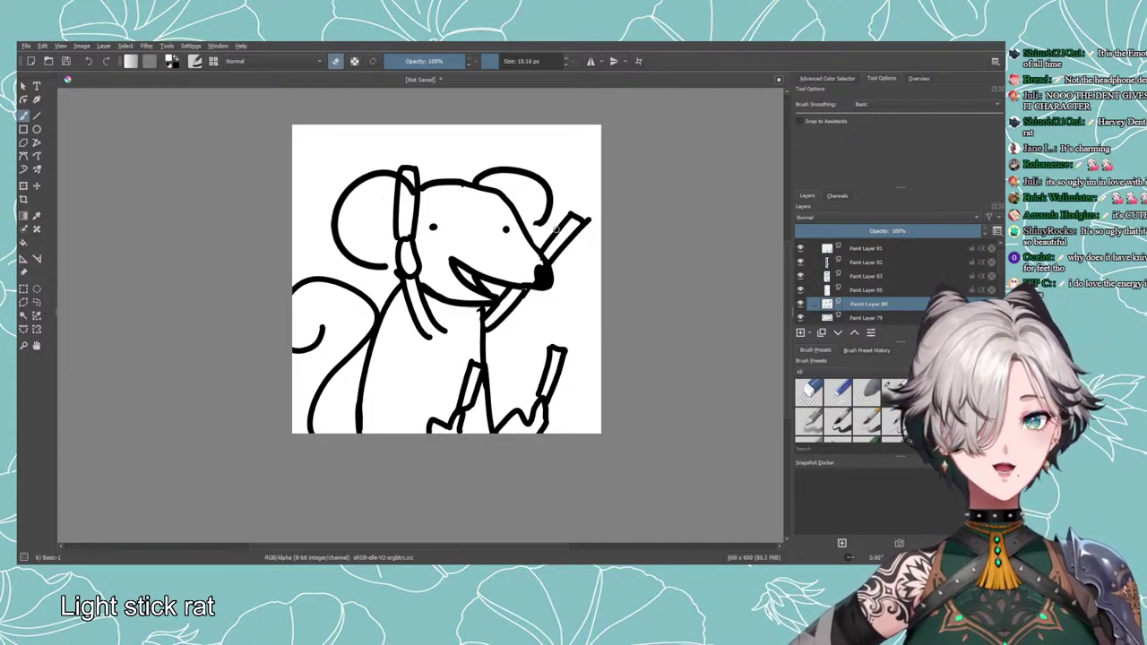
Erase the ear line crossing the light stick beside the head on Paint Layer 79, and clean up stray overlaps on Paint Layer 80.
click(851, 318)
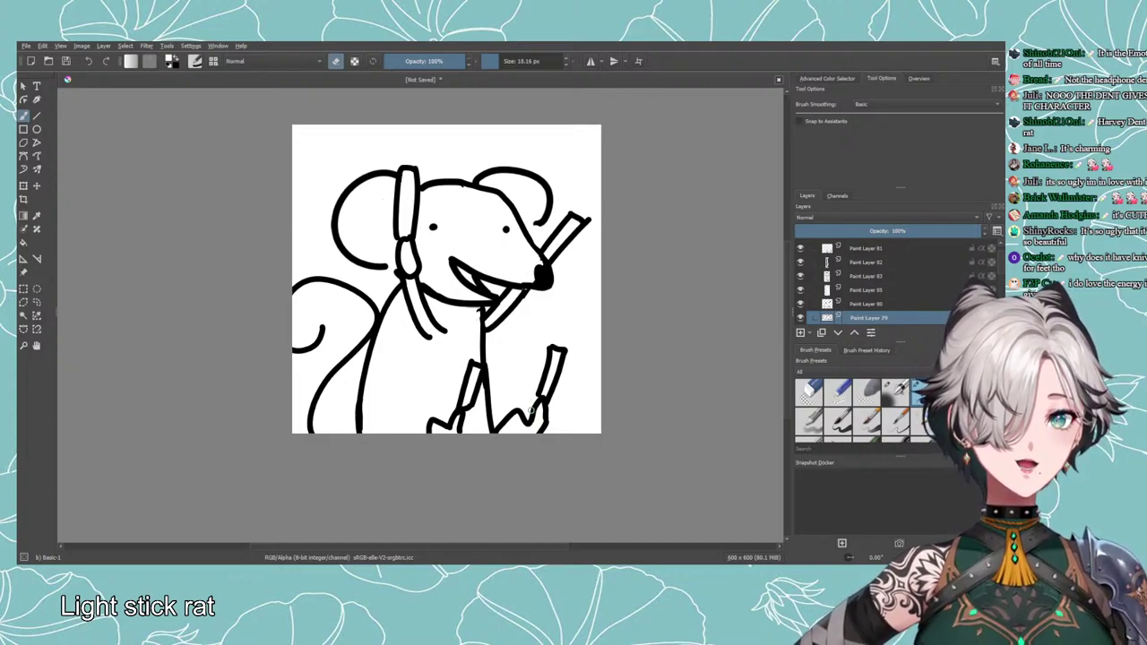
key(e)
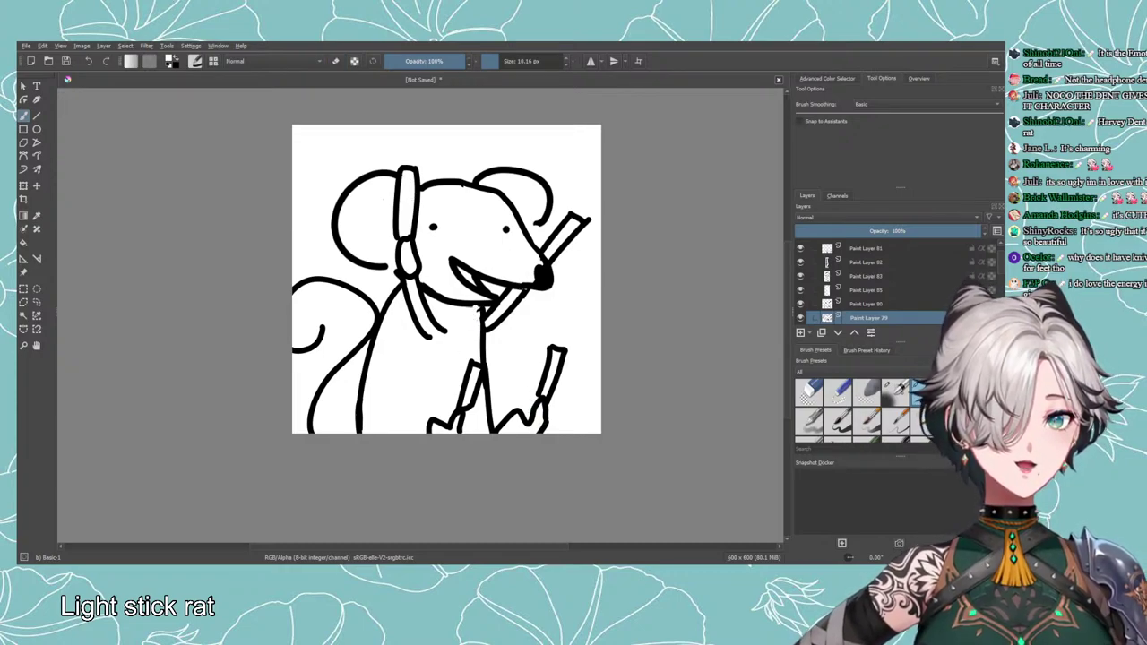
click(860, 304)
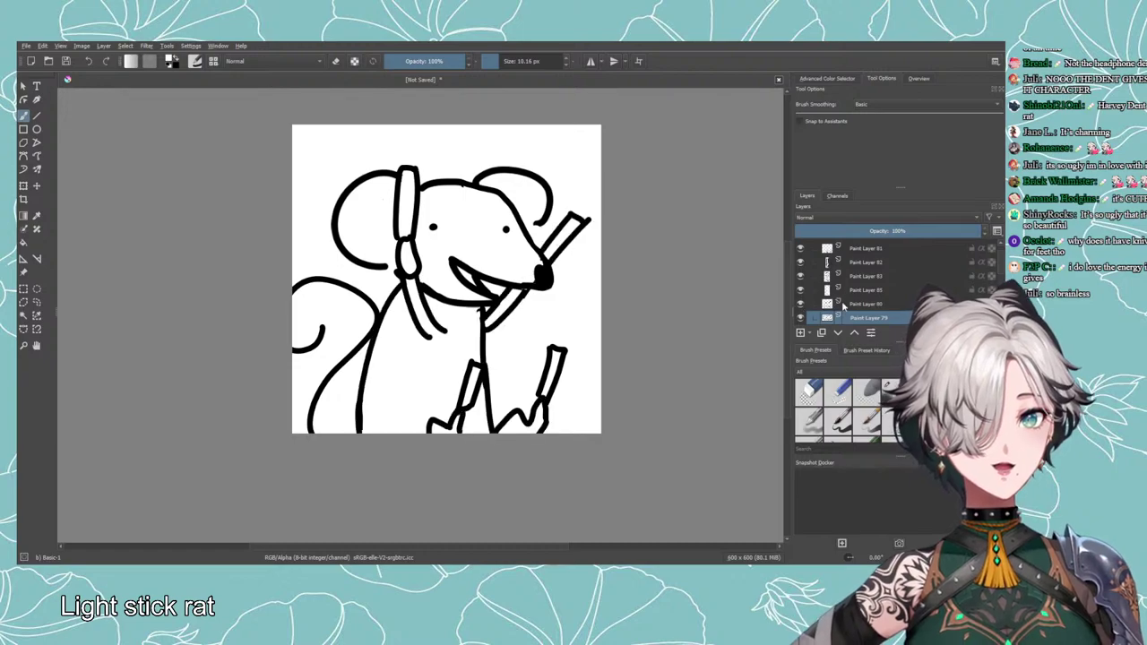
key(e)
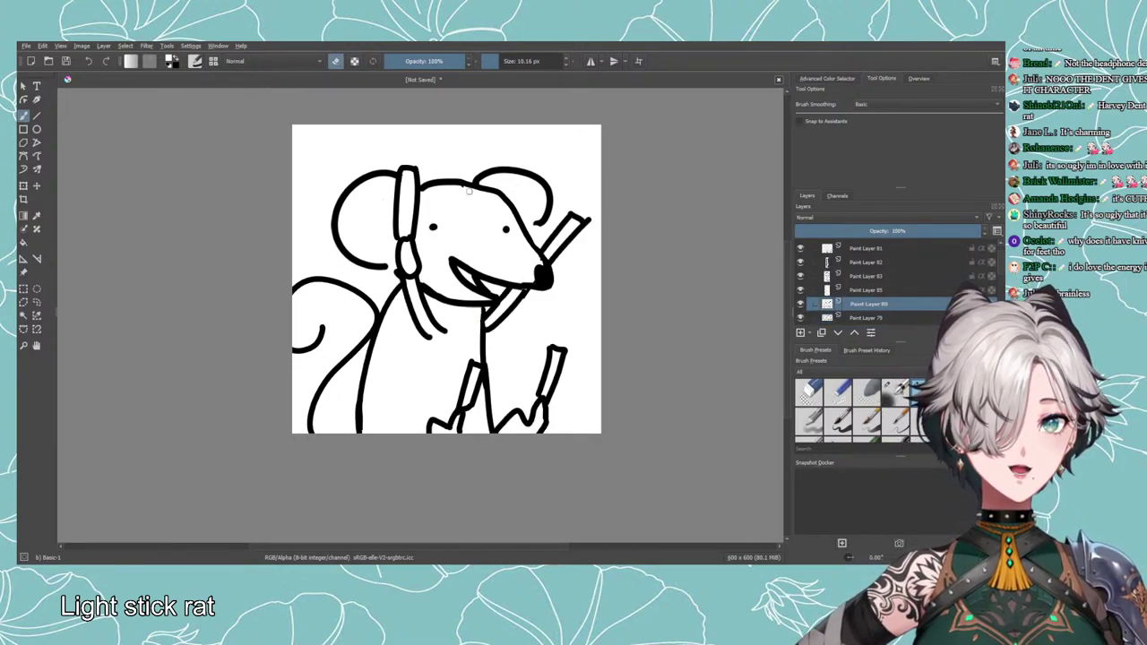
click(837, 332)
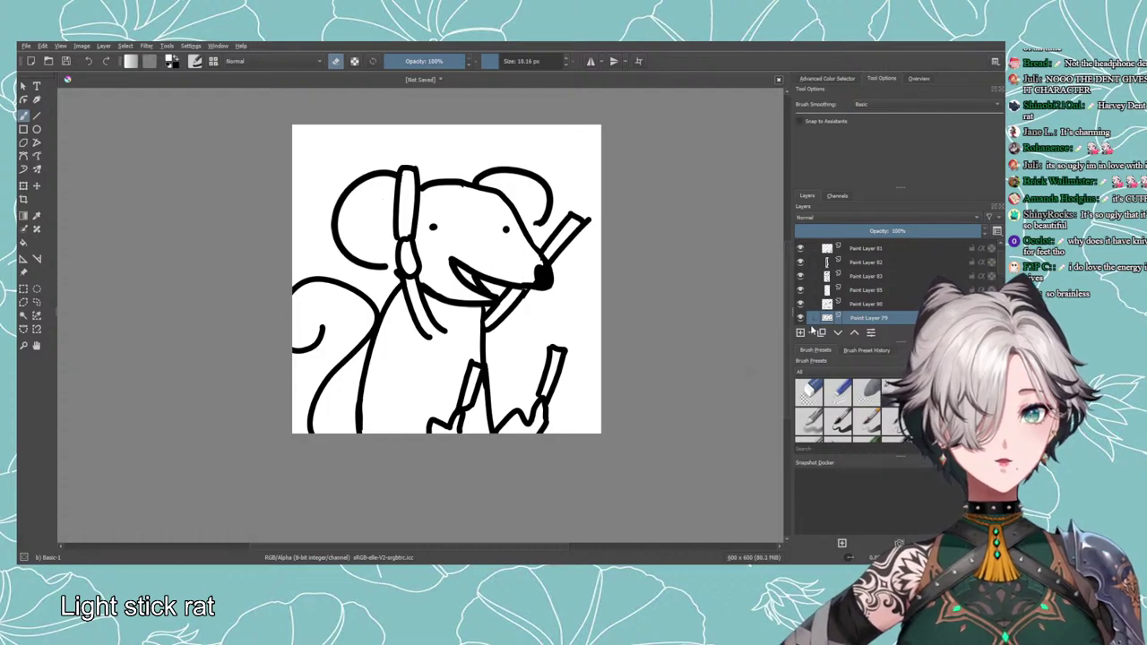
Add a paint layer directly below Paint Layer 79, checking the line layer's contents by toggling its visibility.
click(855, 292)
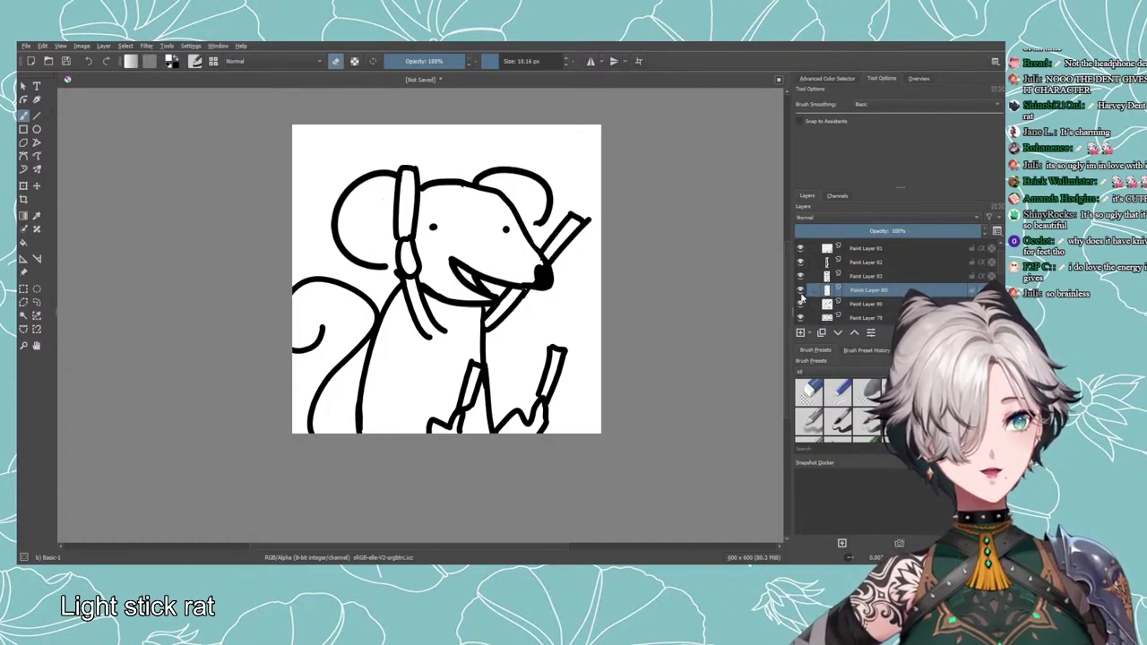
click(843, 318)
drag(1000, 282, 1000, 293)
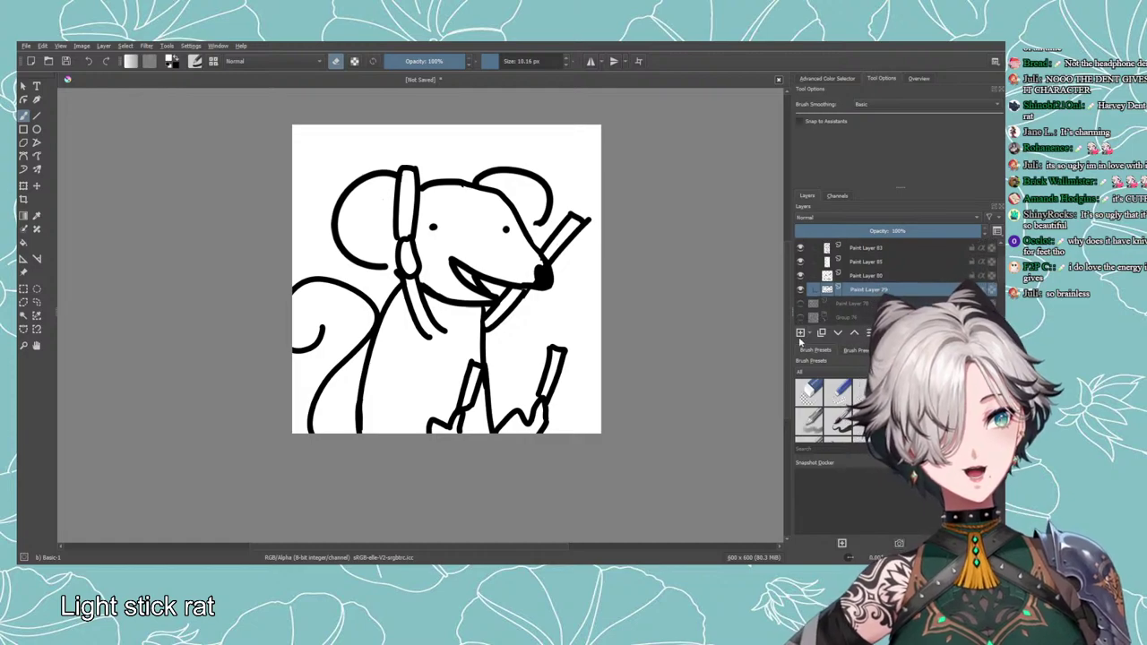
click(800, 333)
click(854, 304)
mouse_move(855, 316)
mouse_down()
mouse_move(852, 304)
mouse_move(811, 310)
mouse_up()
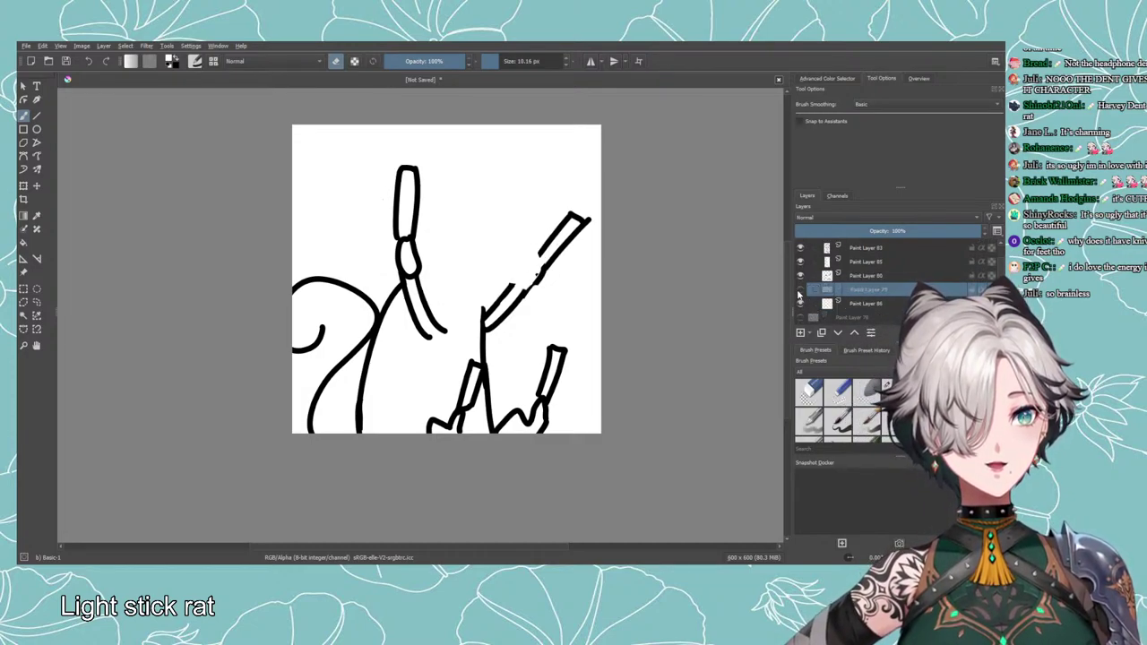
click(799, 290)
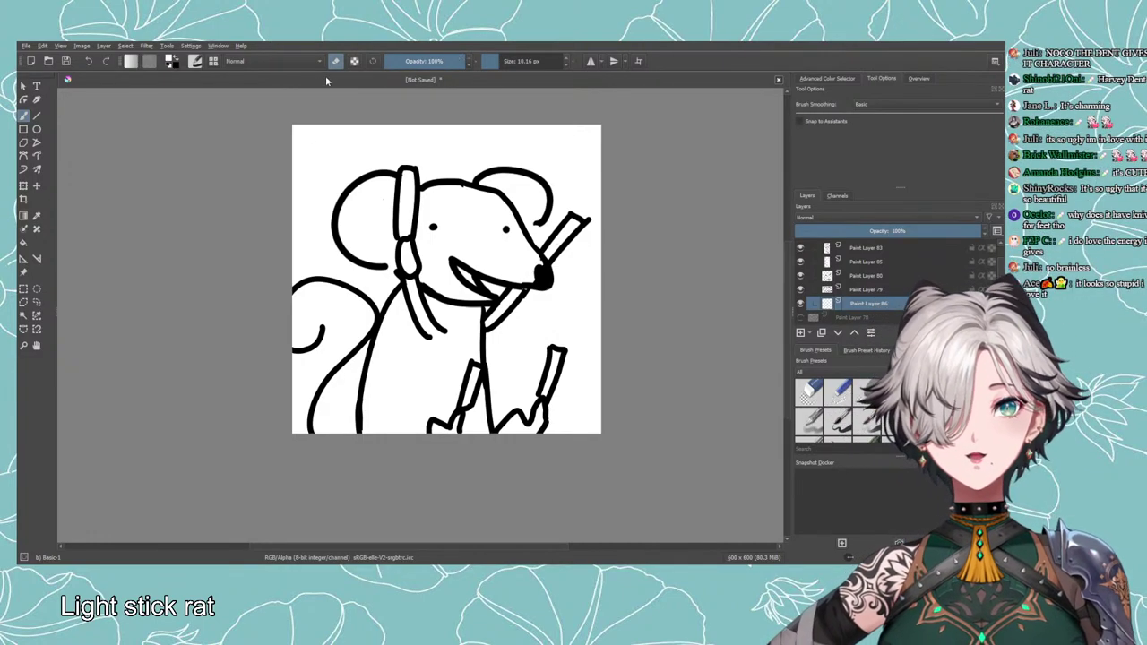
Paint the rat's head, ears and upper body light grey on the new layer with a brush of about 56 px.
click(336, 61)
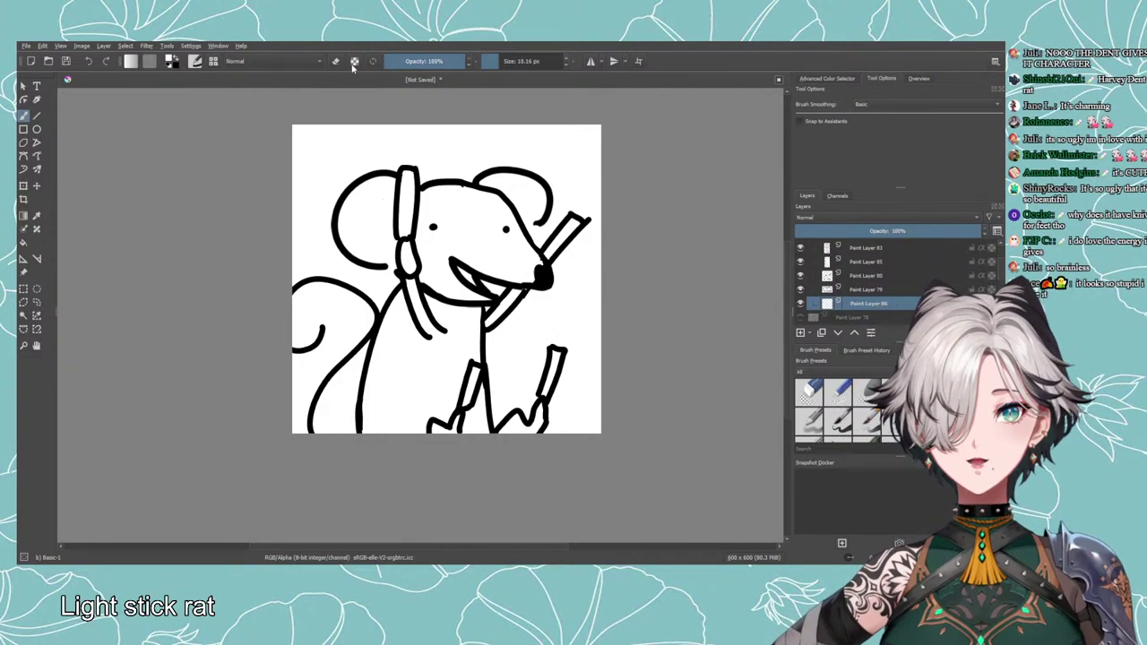
click(523, 61)
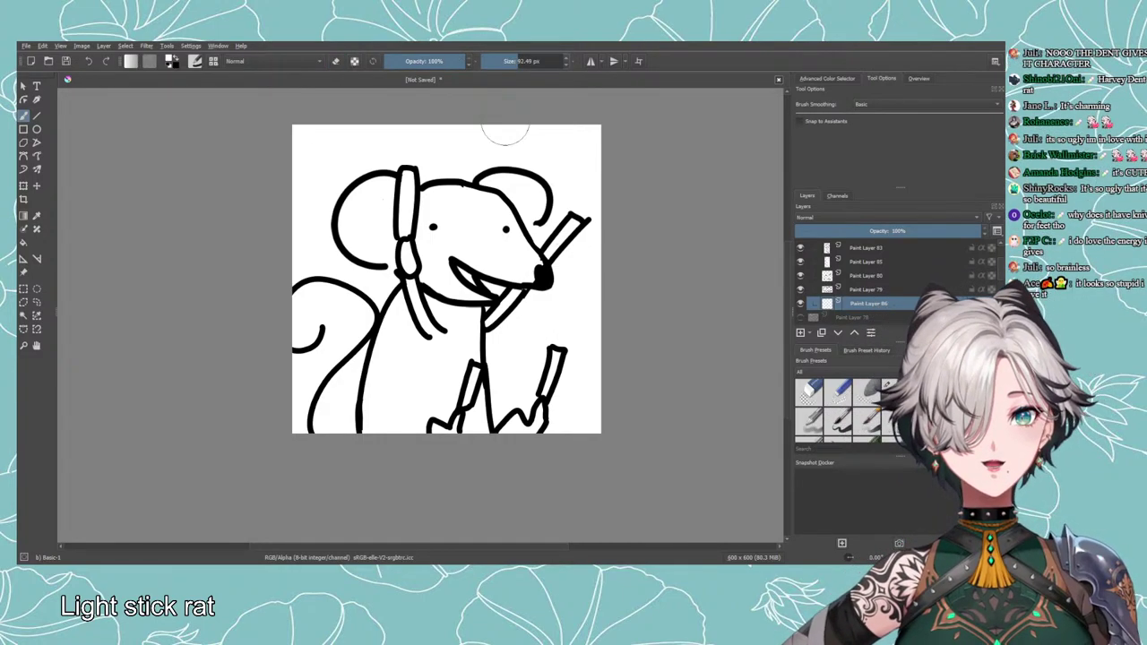
click(512, 61)
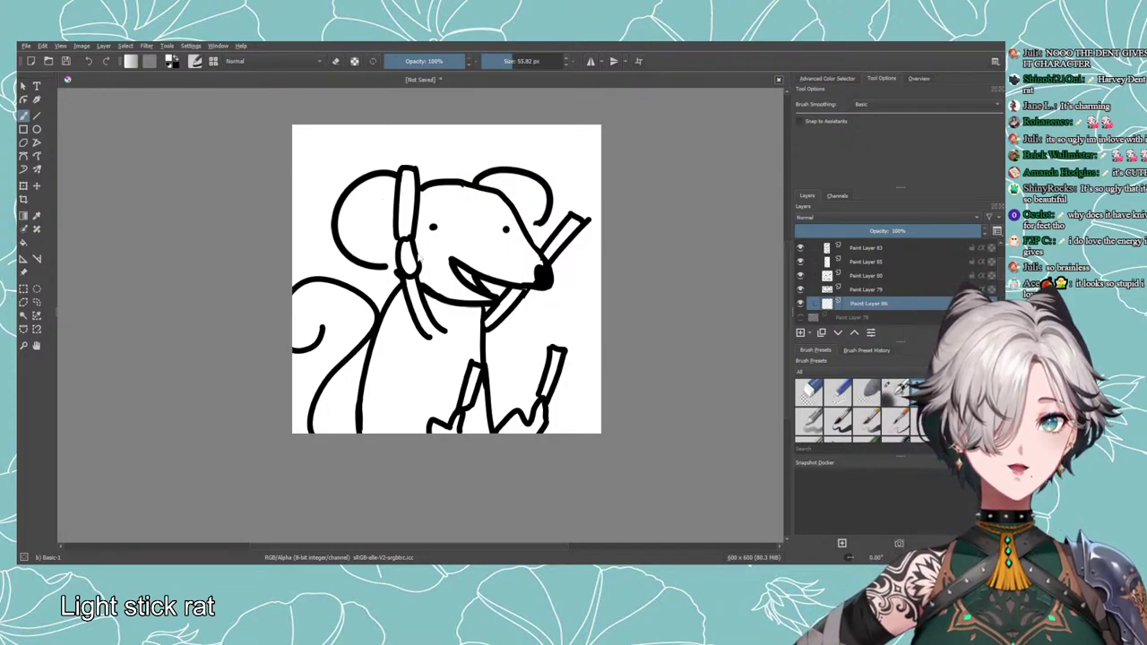
mouse_move(426, 219)
mouse_down()
mouse_move(361, 236)
mouse_move(391, 192)
mouse_move(354, 227)
mouse_move(393, 254)
mouse_move(445, 262)
mouse_move(468, 286)
mouse_move(429, 224)
mouse_move(448, 199)
mouse_move(376, 190)
mouse_move(410, 198)
mouse_move(404, 181)
mouse_move(421, 213)
mouse_move(447, 199)
mouse_move(499, 215)
mouse_move(508, 250)
mouse_move(482, 244)
mouse_move(524, 251)
mouse_up()
mouse_move(488, 186)
mouse_down()
mouse_move(528, 188)
mouse_move(530, 213)
mouse_move(510, 204)
mouse_move(567, 240)
mouse_move(531, 208)
mouse_move(502, 240)
mouse_up()
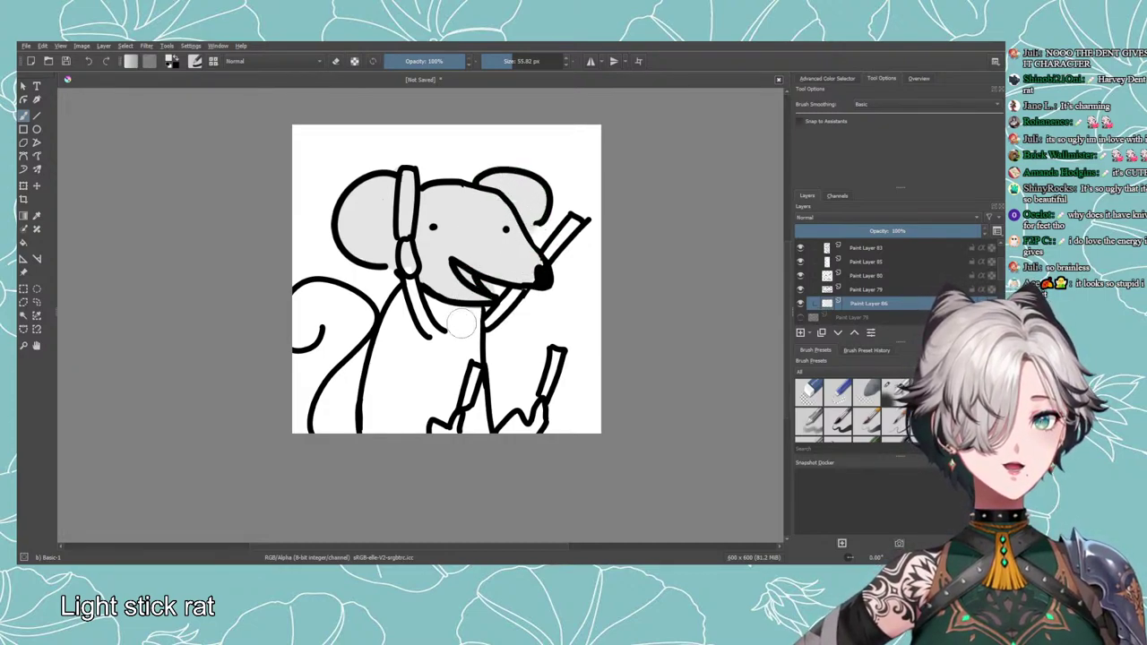
mouse_move(470, 306)
mouse_down()
mouse_move(456, 375)
mouse_move(414, 303)
mouse_move(394, 336)
mouse_move(407, 296)
mouse_move(380, 422)
mouse_up()
Toggle Paint Layer 85 to check what it masks, and leave it hidden.
click(856, 275)
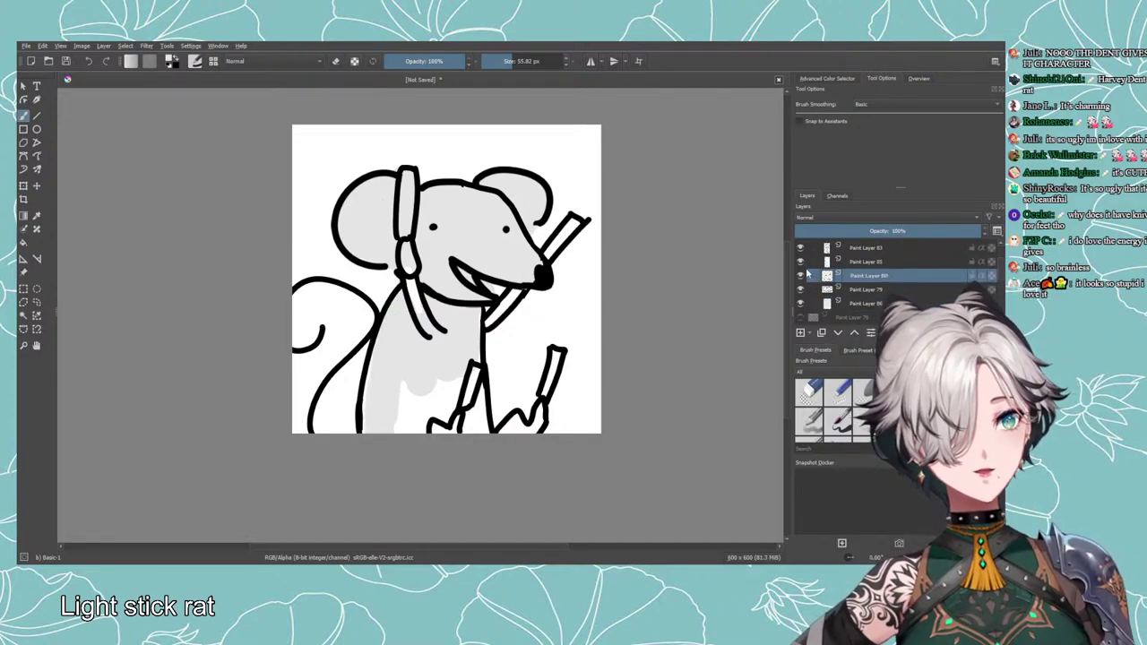
click(800, 261)
click(800, 261)
click(800, 261)
click(857, 261)
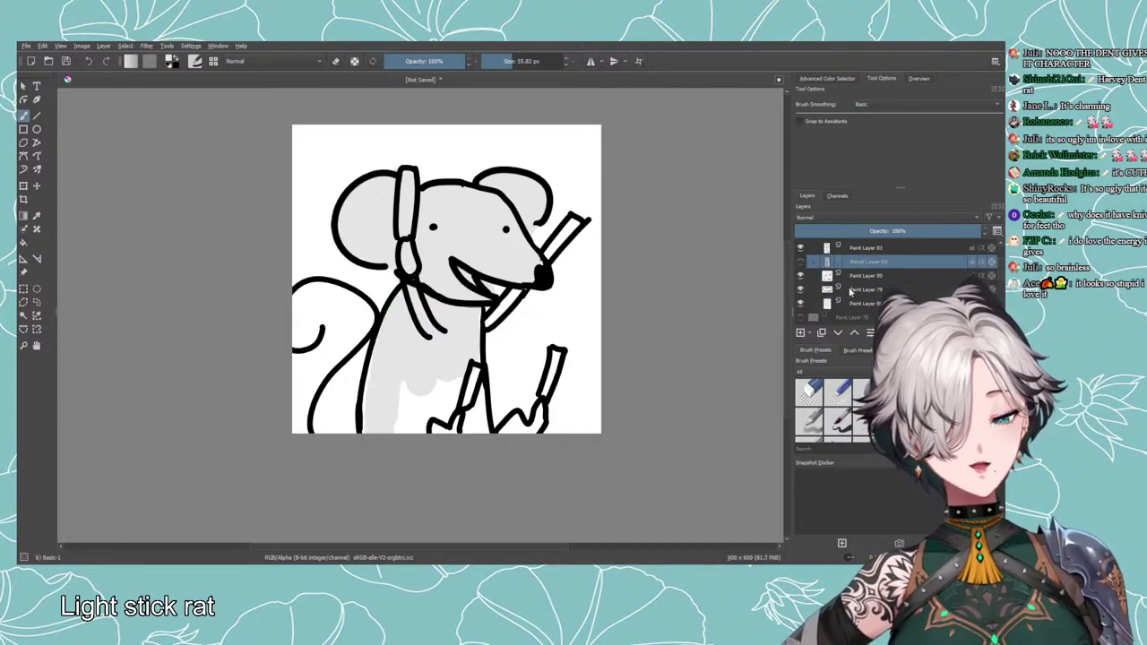
Erase the overlapping lines around the raised hand's wrist on Paint Layers 79 and 80 with a 9.29 px eraser.
click(855, 275)
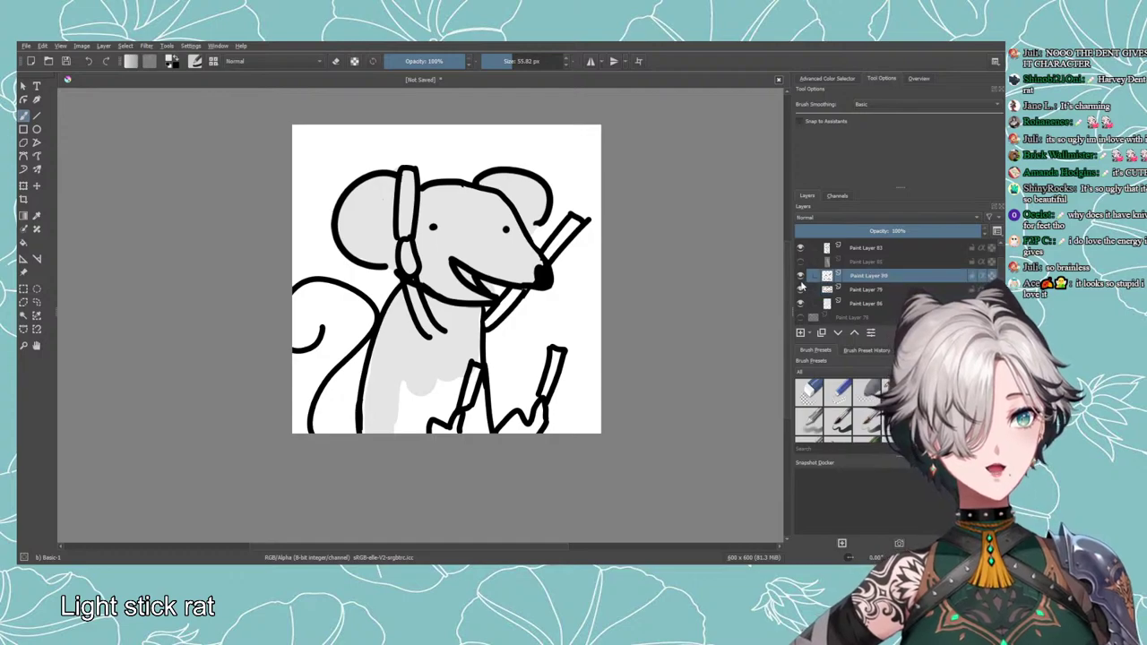
click(800, 275)
click(801, 275)
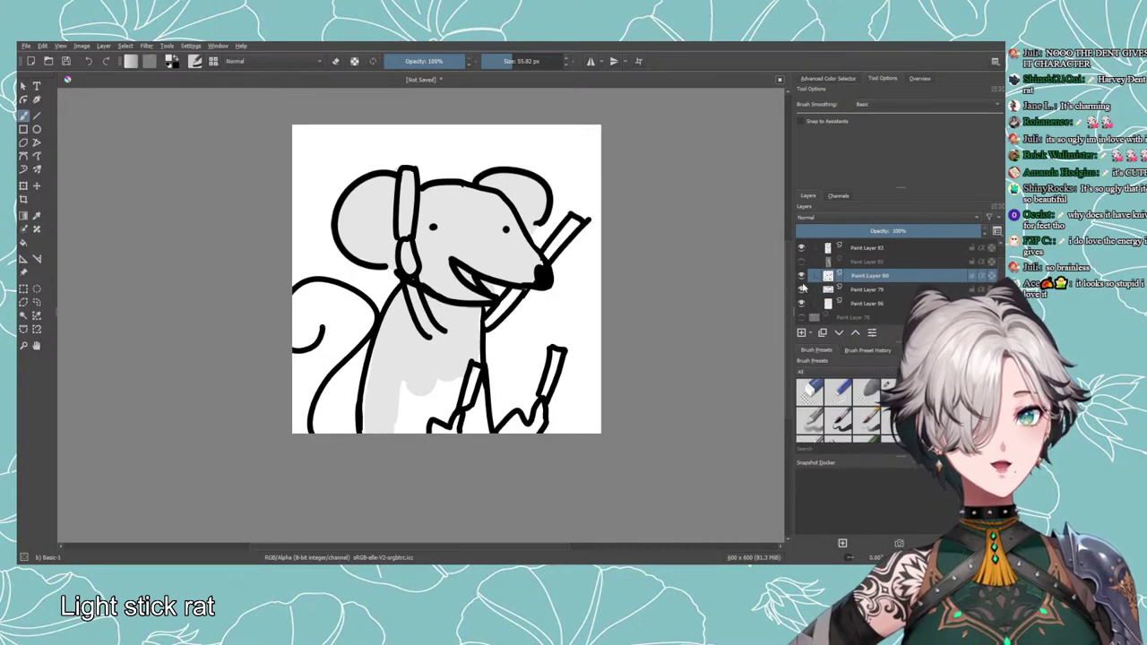
click(856, 290)
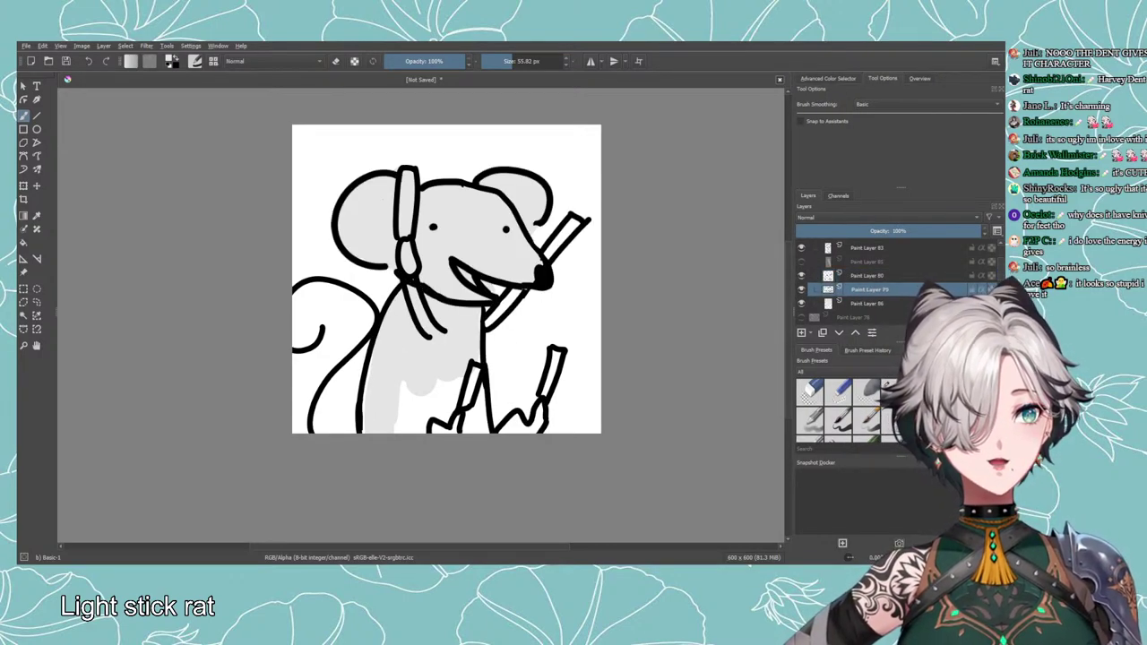
click(495, 61)
key(e)
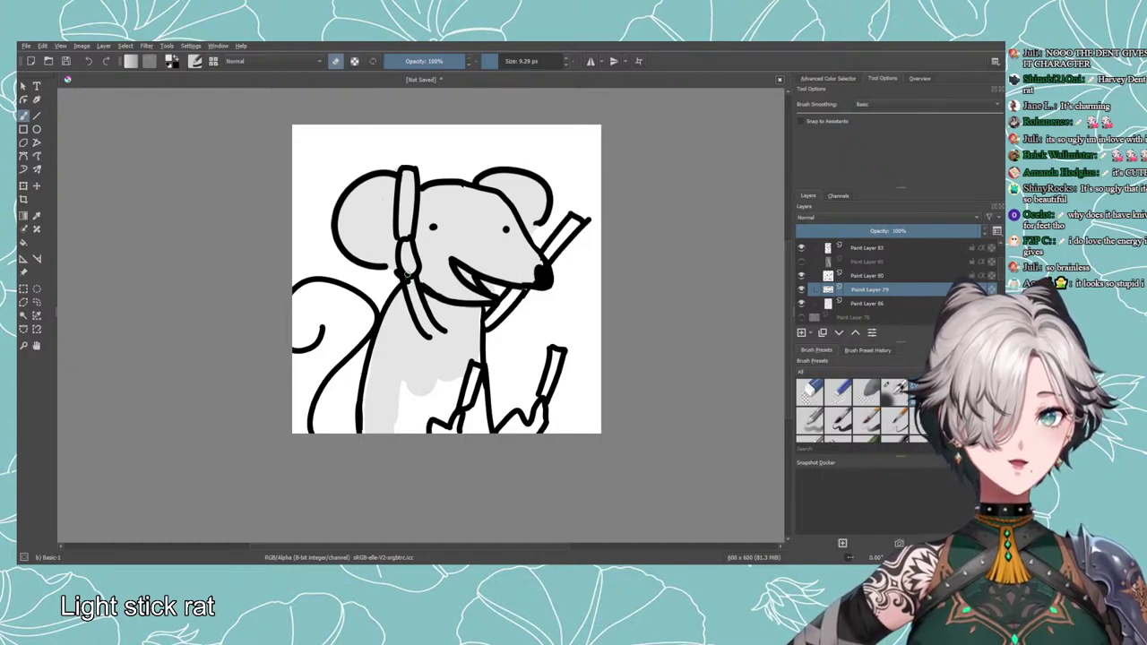
click(801, 276)
click(801, 276)
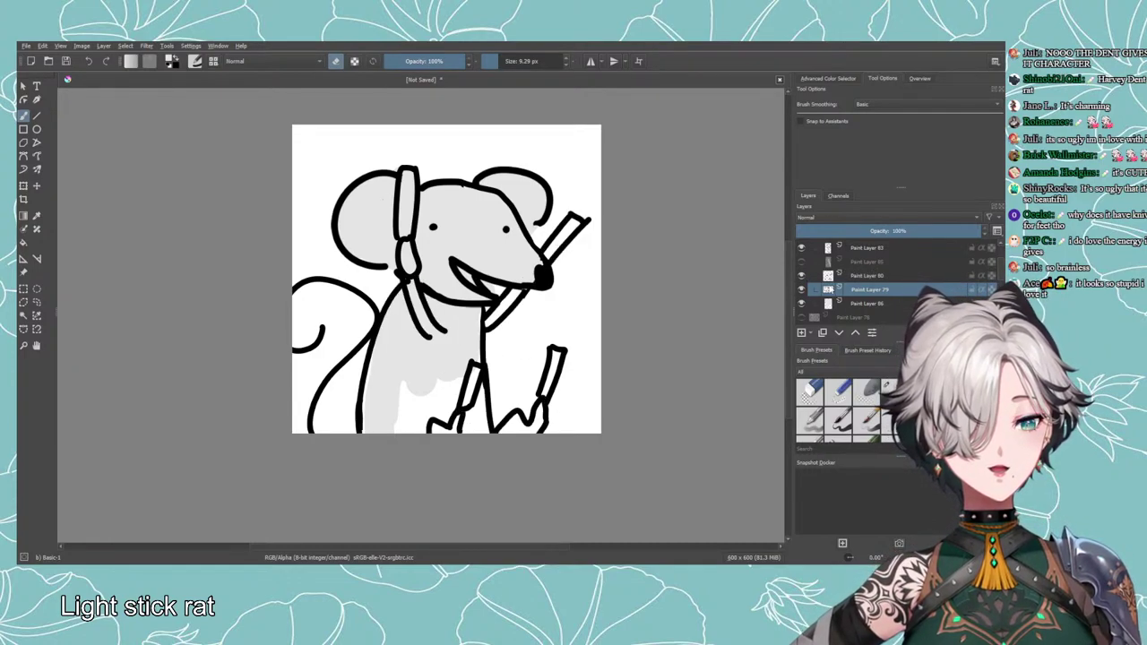
click(865, 275)
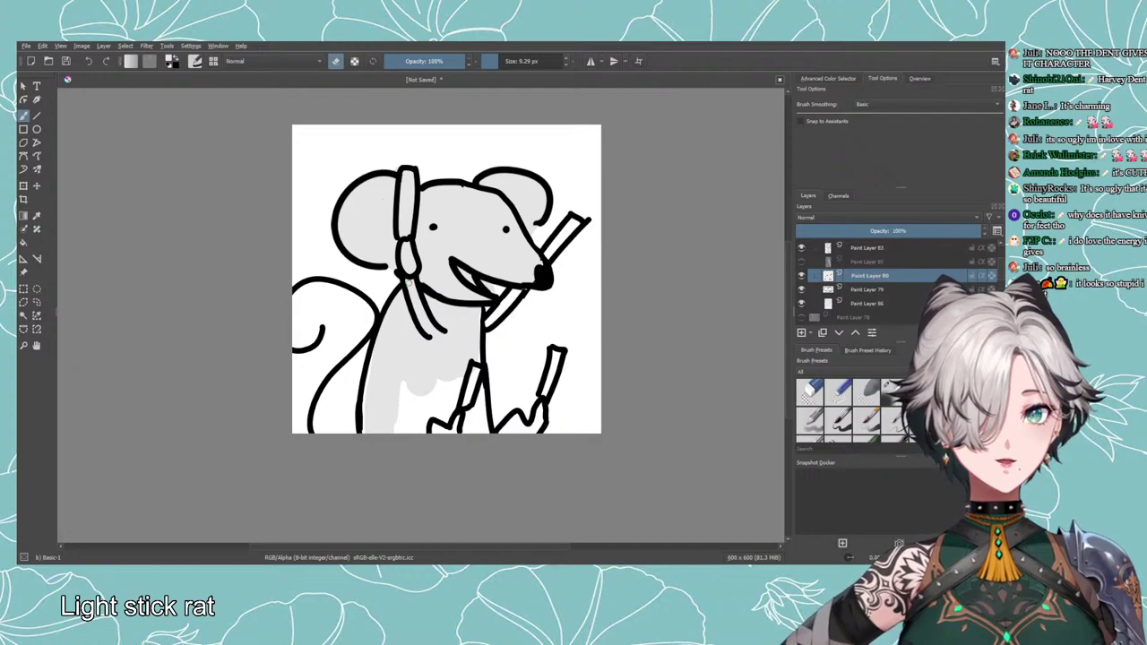
Fill the rest of the rat's lower body with light grey on Paint Layer 86 using a 74.29 px brush.
click(866, 303)
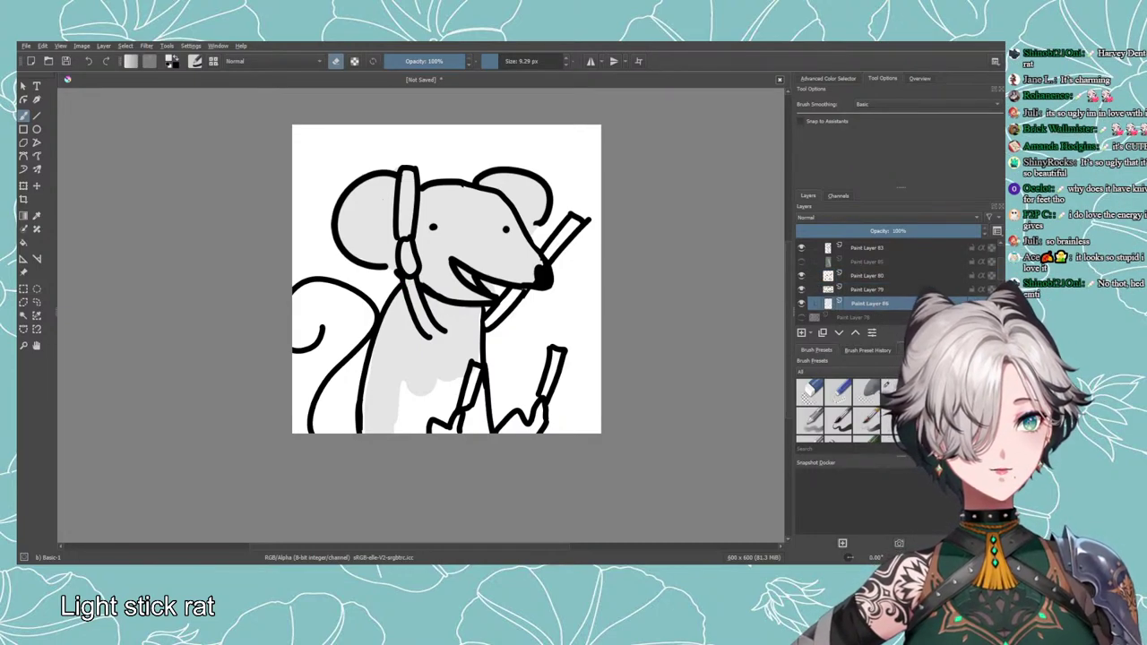
click(538, 60)
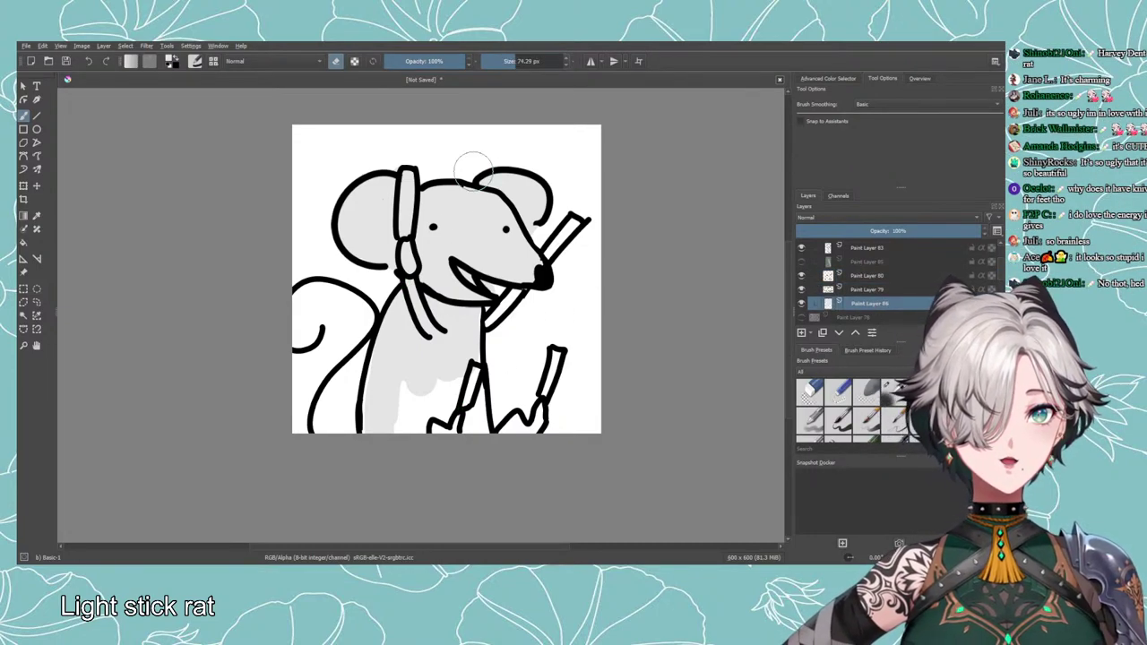
key(e)
mouse_move(478, 414)
mouse_down()
mouse_move(443, 412)
mouse_move(424, 429)
mouse_move(408, 392)
mouse_up()
mouse_move(456, 450)
mouse_down()
mouse_move(462, 397)
mouse_move(472, 418)
mouse_move(518, 433)
mouse_up()
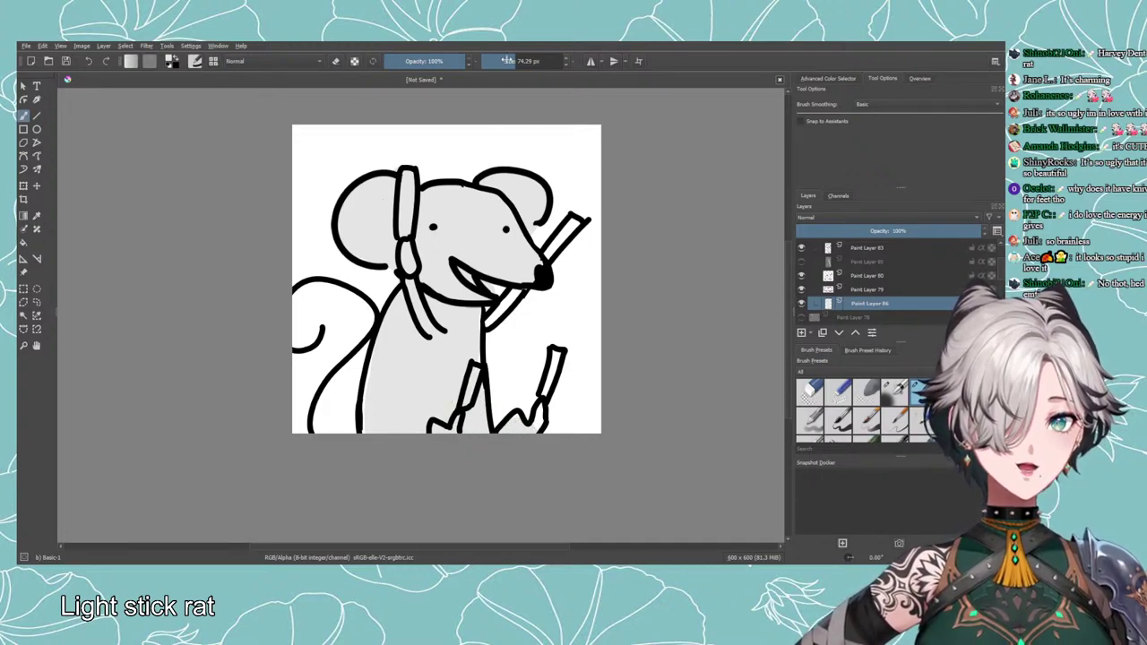
Paint the outer lower light stick, its hand and the raised arm with its light stick grey at 32.31 px, erasing spilled colour.
drag(512, 59, 508, 59)
drag(556, 354, 542, 424)
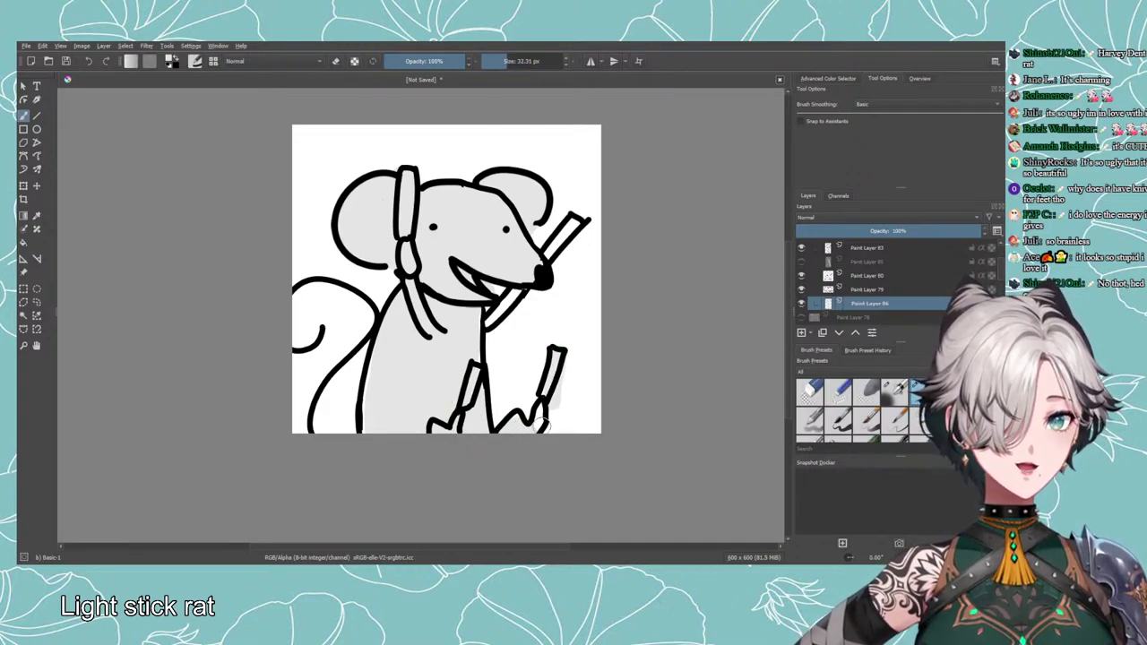
key(e)
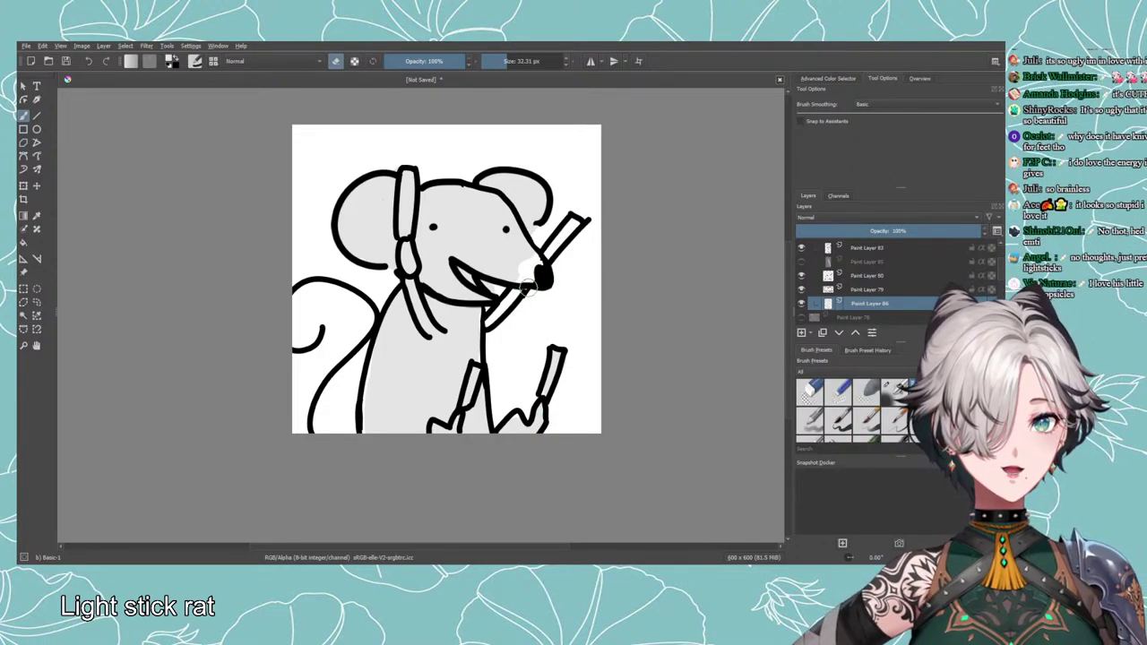
key(e)
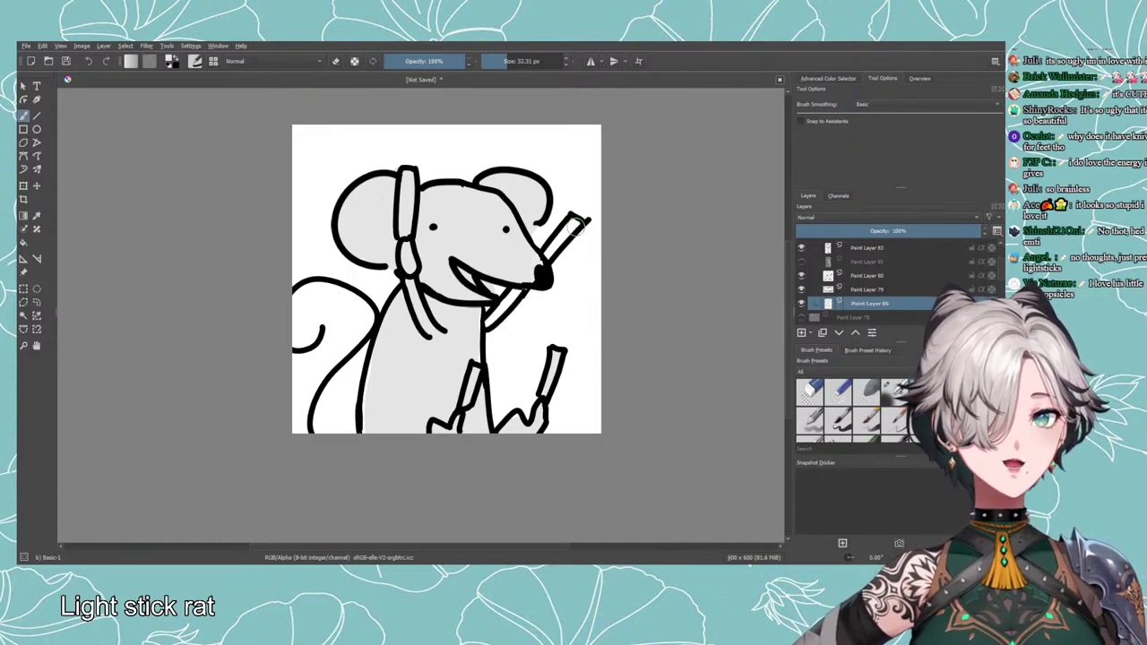
mouse_move(575, 226)
mouse_down()
mouse_move(537, 282)
mouse_move(476, 335)
mouse_up()
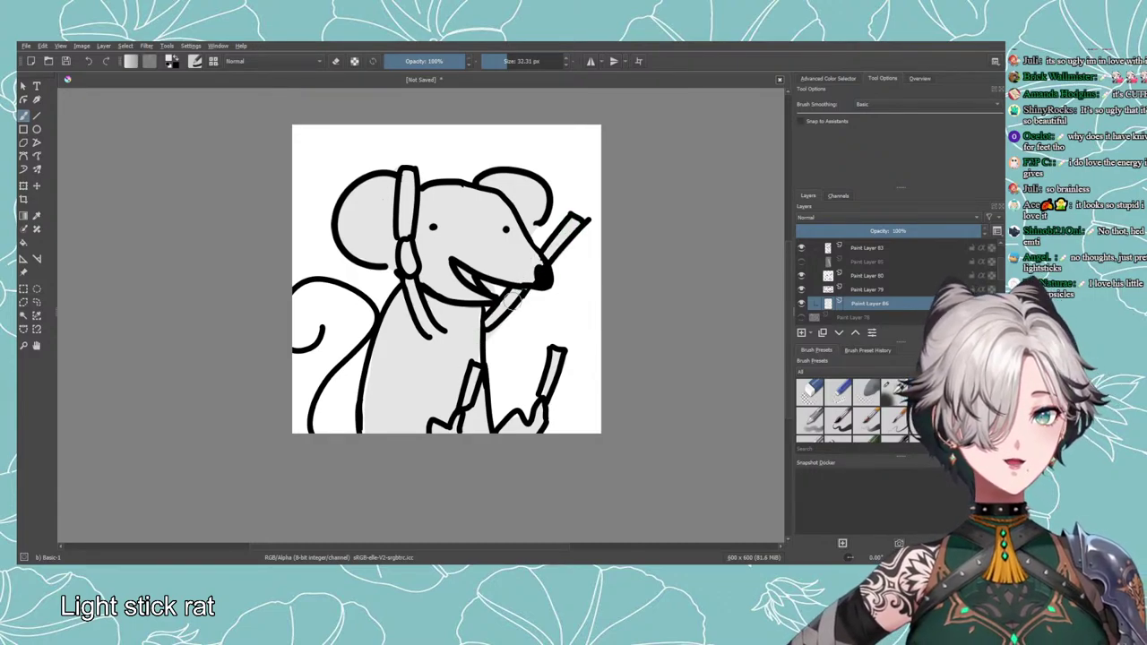
Erase the grey spill near the mouth and below the raised arm, reducing the eraser to 17.81 px.
scroll(516, 313, up, 2)
key(e)
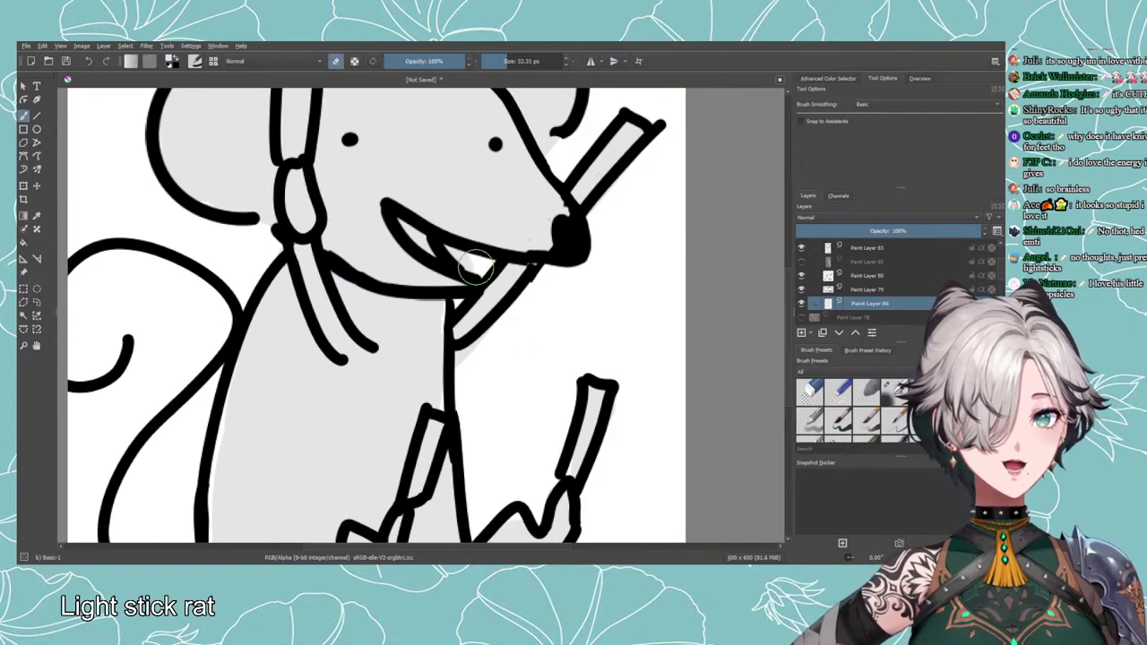
click(503, 61)
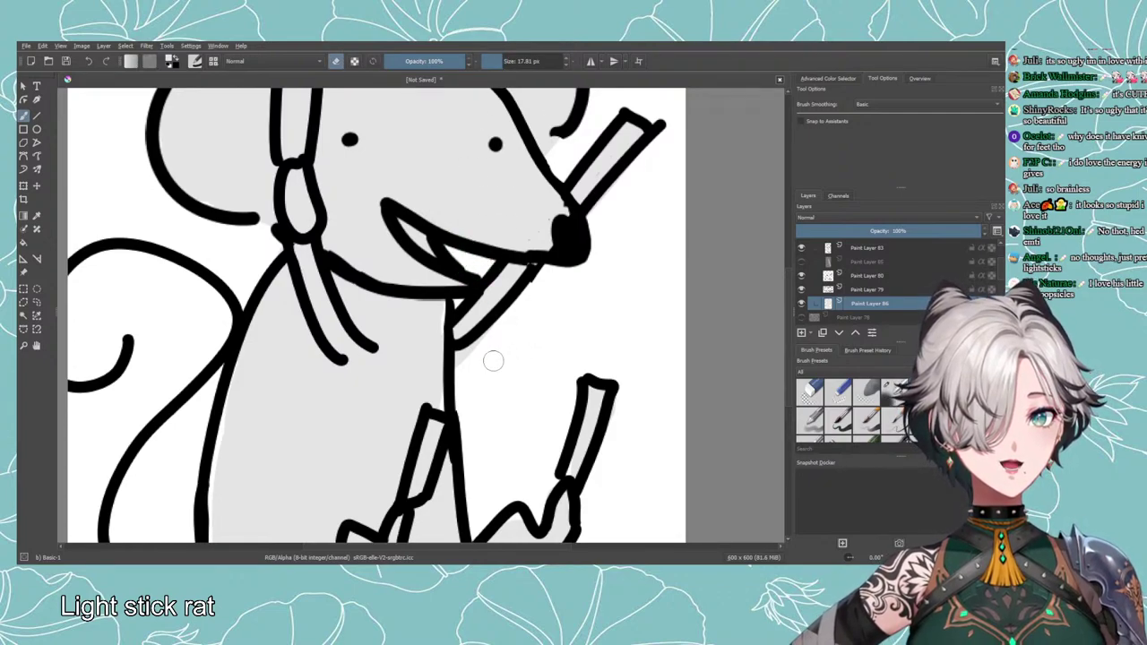
drag(464, 359, 498, 335)
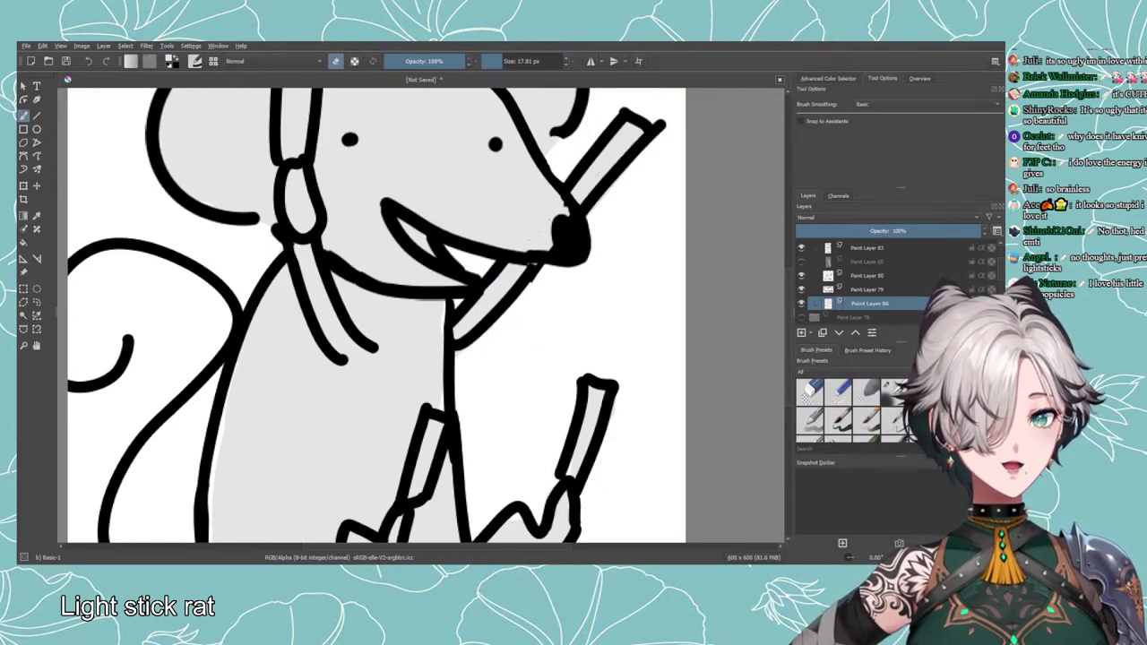
Switch from erasing back to painting and pick up the linework's black on Paint Layer 79.
key(e)
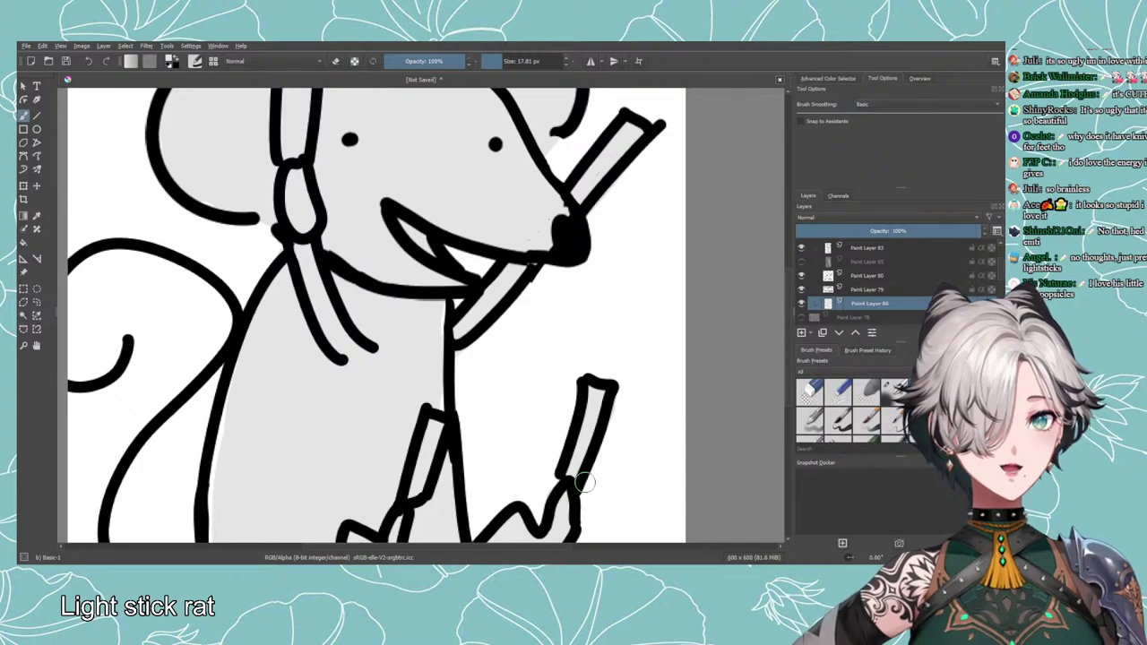
scroll(582, 484, down, 4)
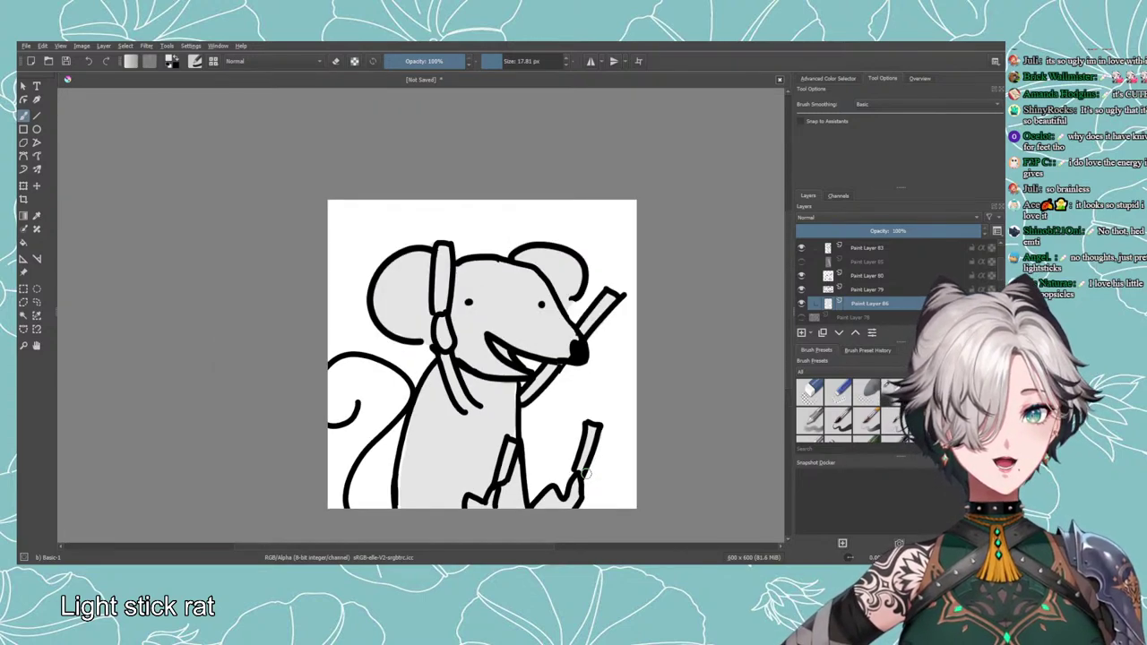
drag(417, 325, 323, 213)
scroll(324, 214, up, 1)
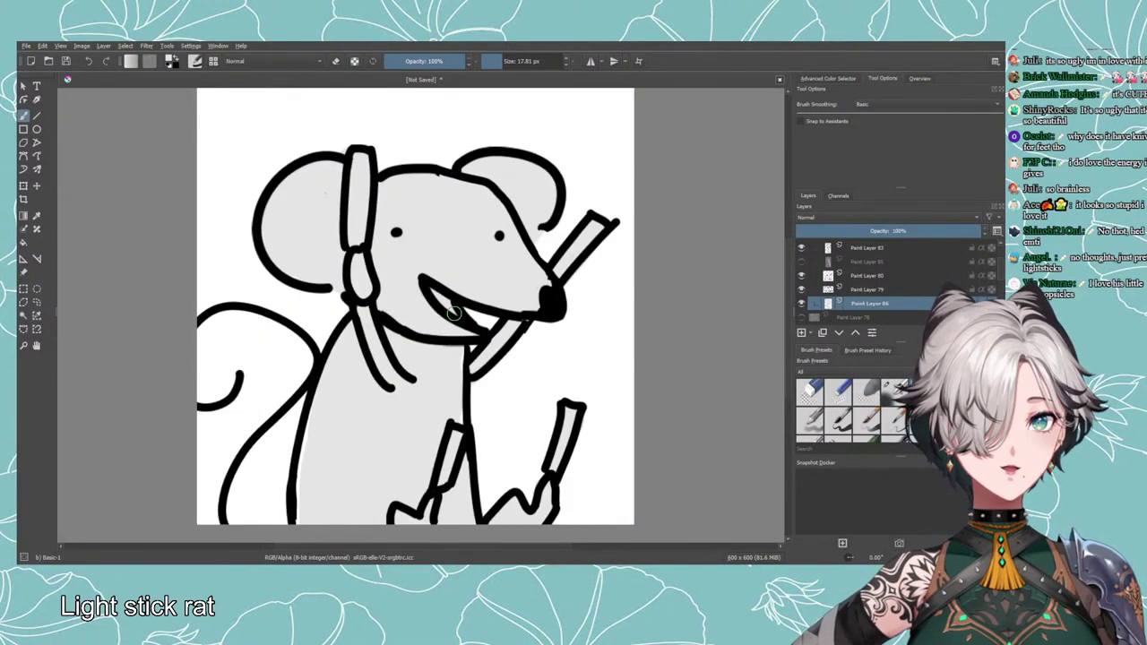
scroll(444, 308, down, 1)
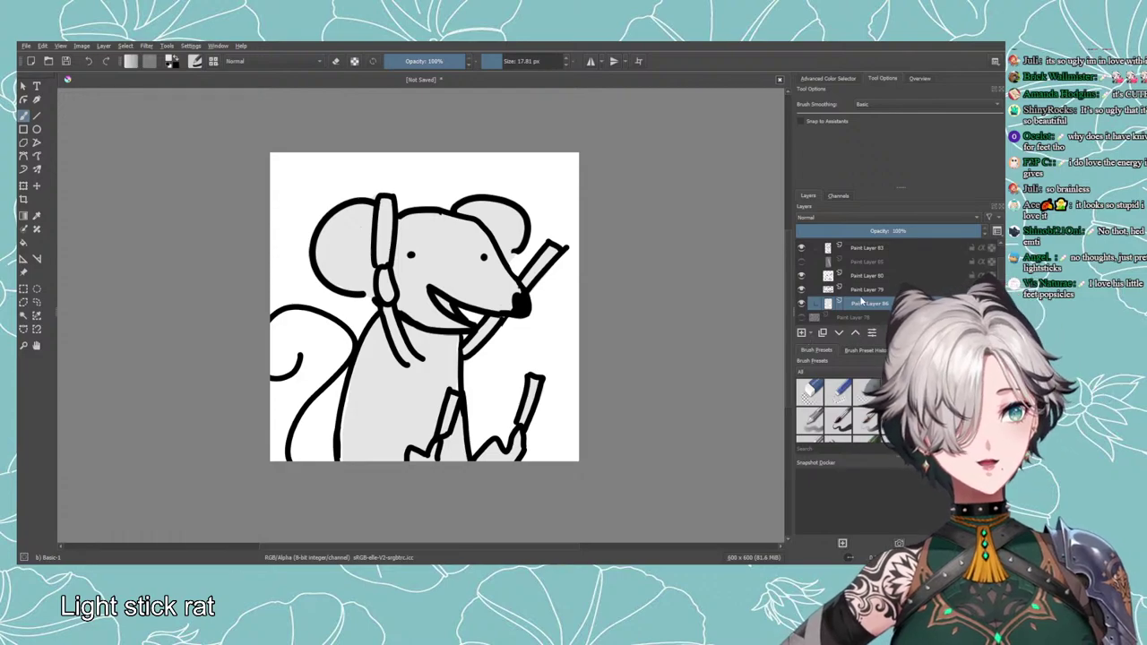
click(865, 289)
key(e)
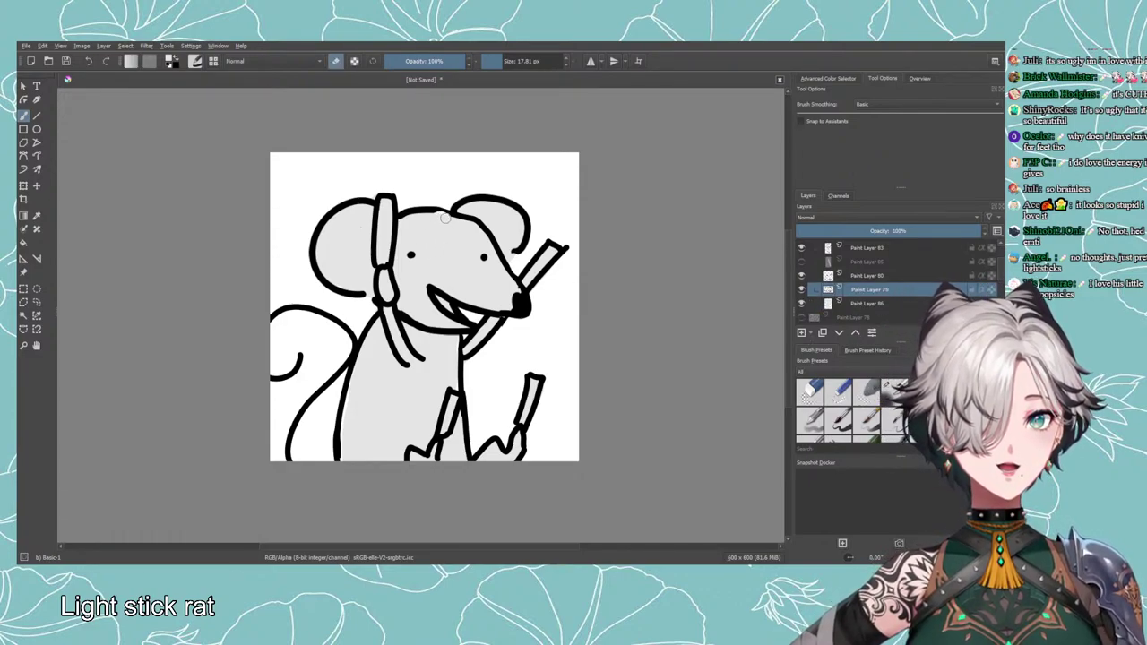
key(e)
ctrl+click(521, 246)
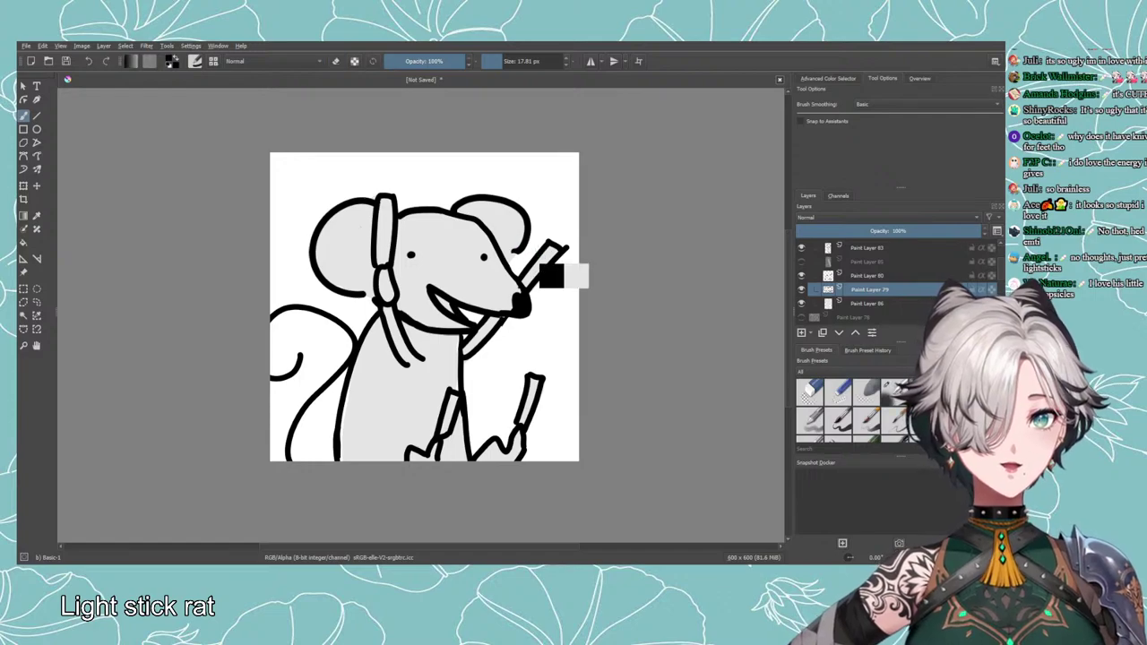
Fill all four light sticks with bright blue on Paint Layer 86 using a 9.29 px brush.
click(498, 62)
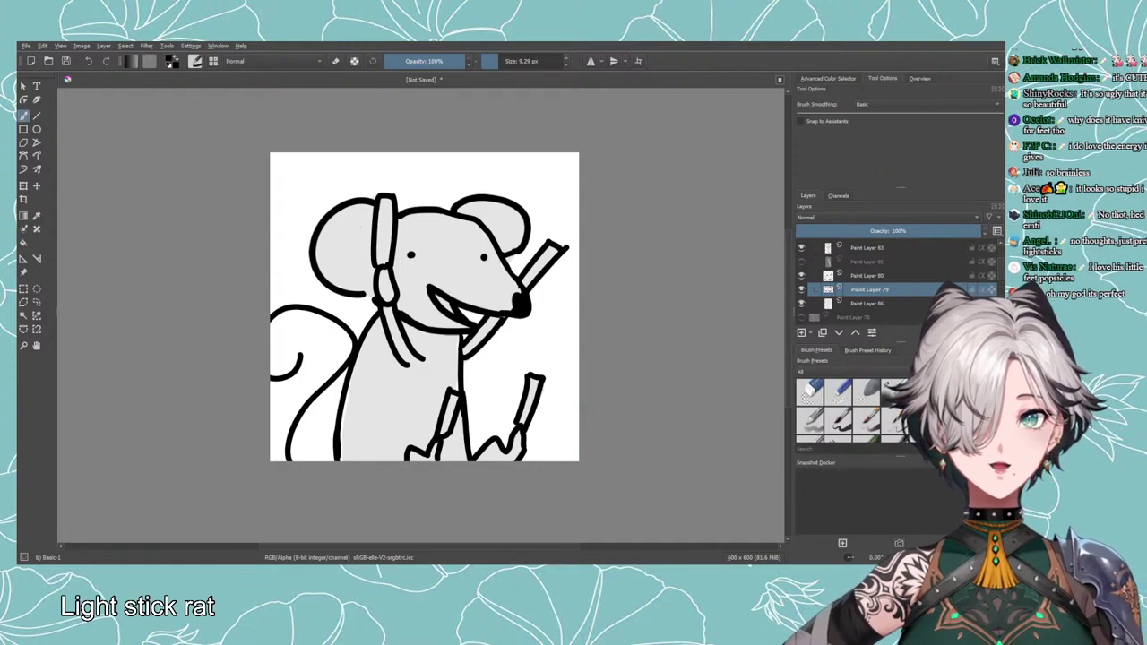
key(x)
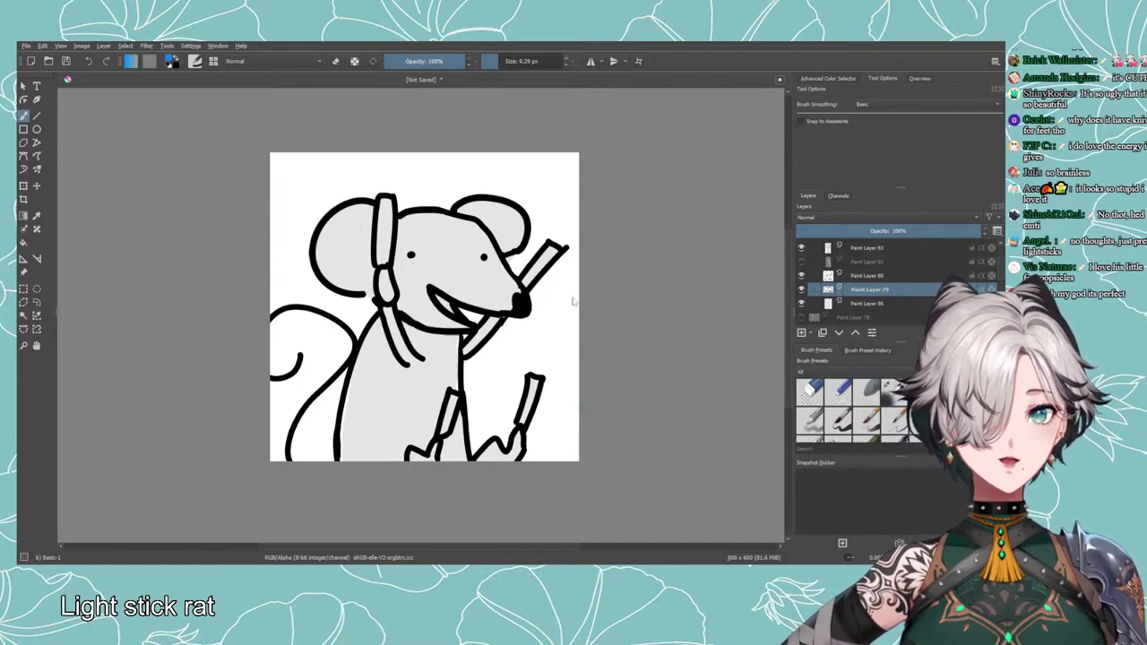
click(802, 304)
click(802, 304)
click(853, 304)
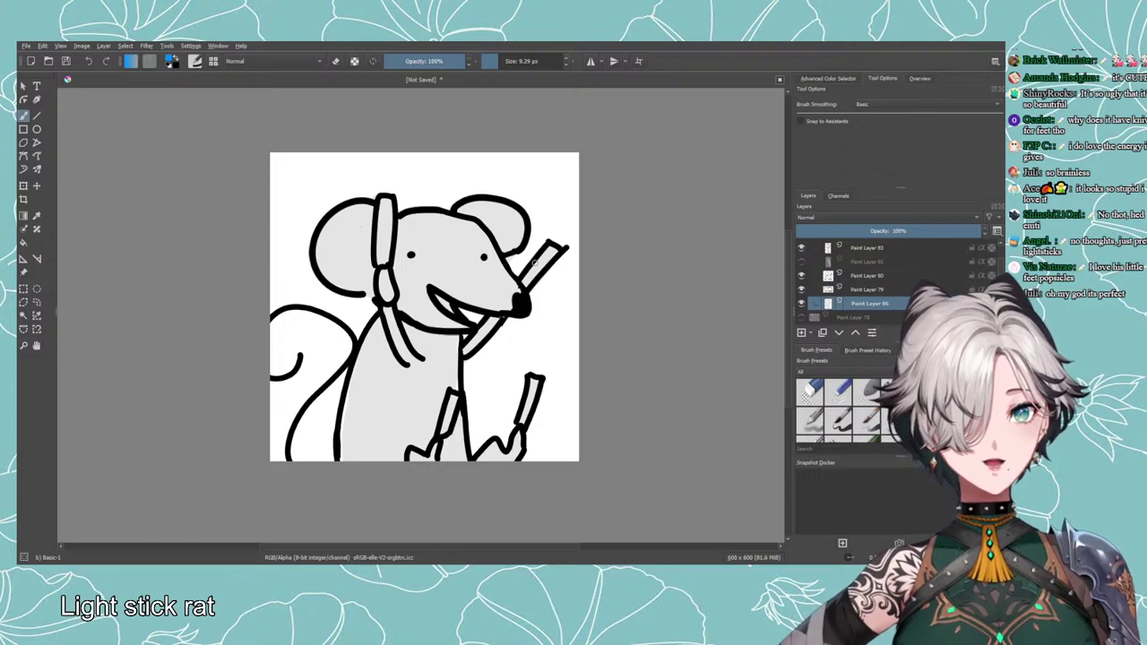
drag(522, 279, 533, 278)
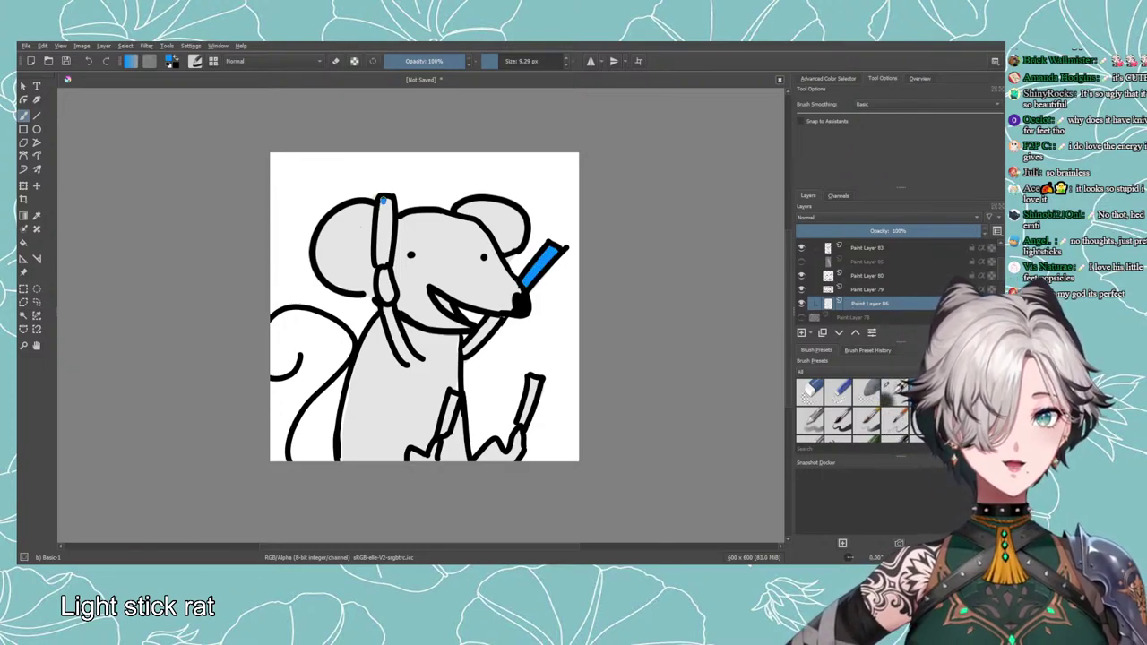
drag(383, 201, 382, 233)
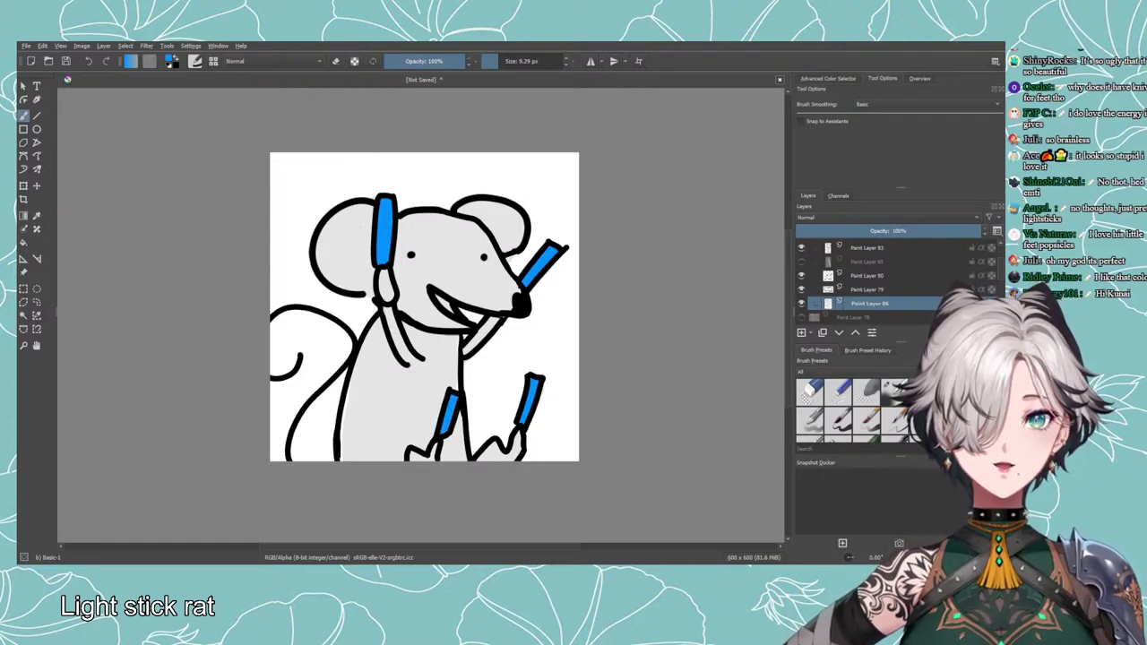
Paint lighter blue highlight strokes along the light sticks, redoing the strokes on the tall stick beside the head.
click(171, 65)
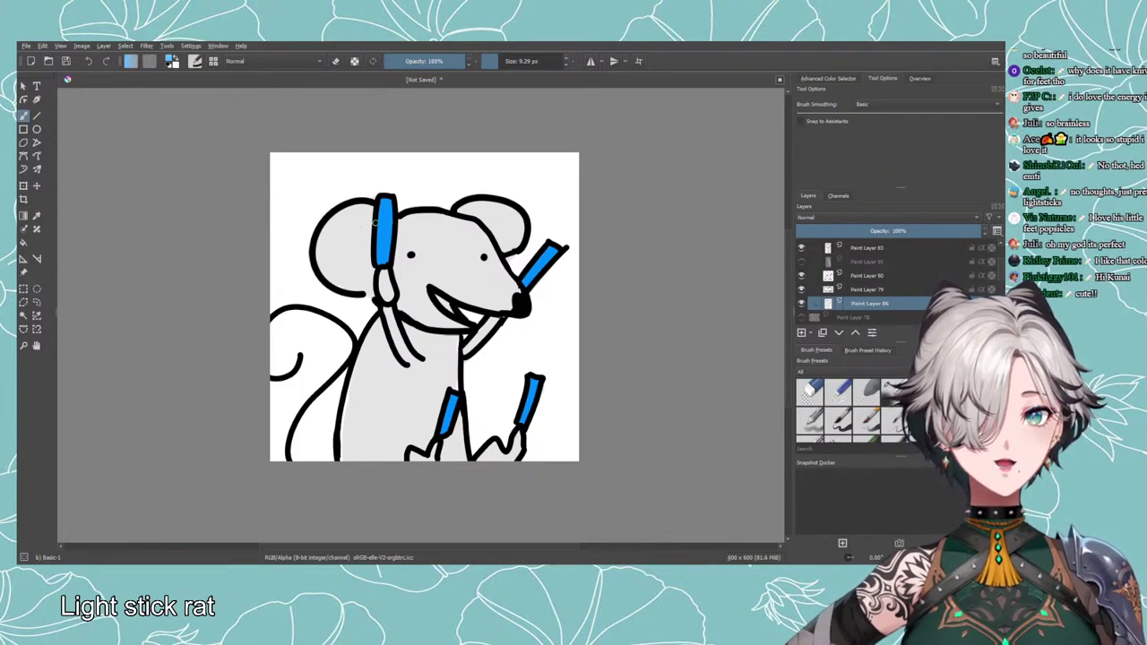
drag(383, 211, 382, 261)
key(ctrl+z)
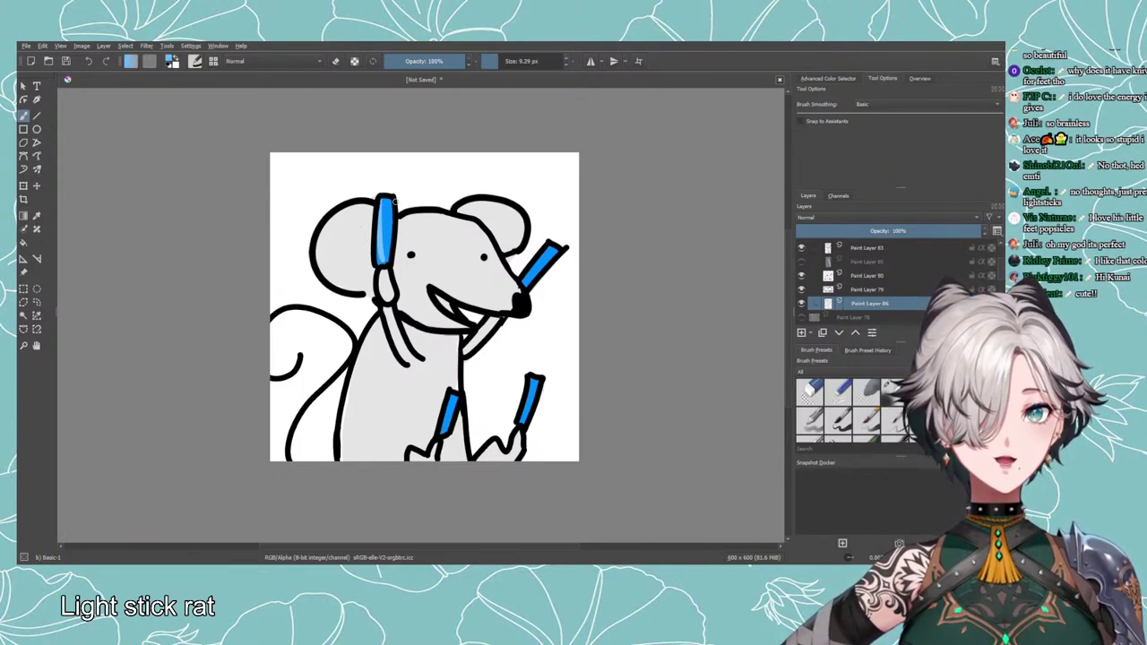
drag(382, 198, 381, 264)
key(ctrl+z)
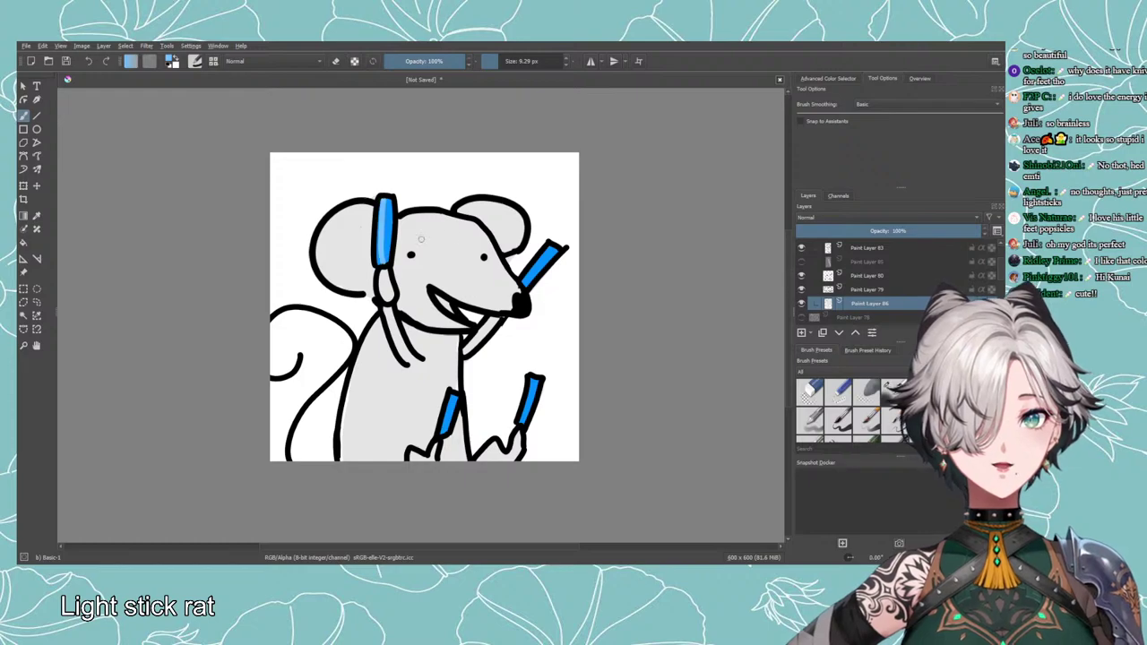
drag(551, 251, 533, 278)
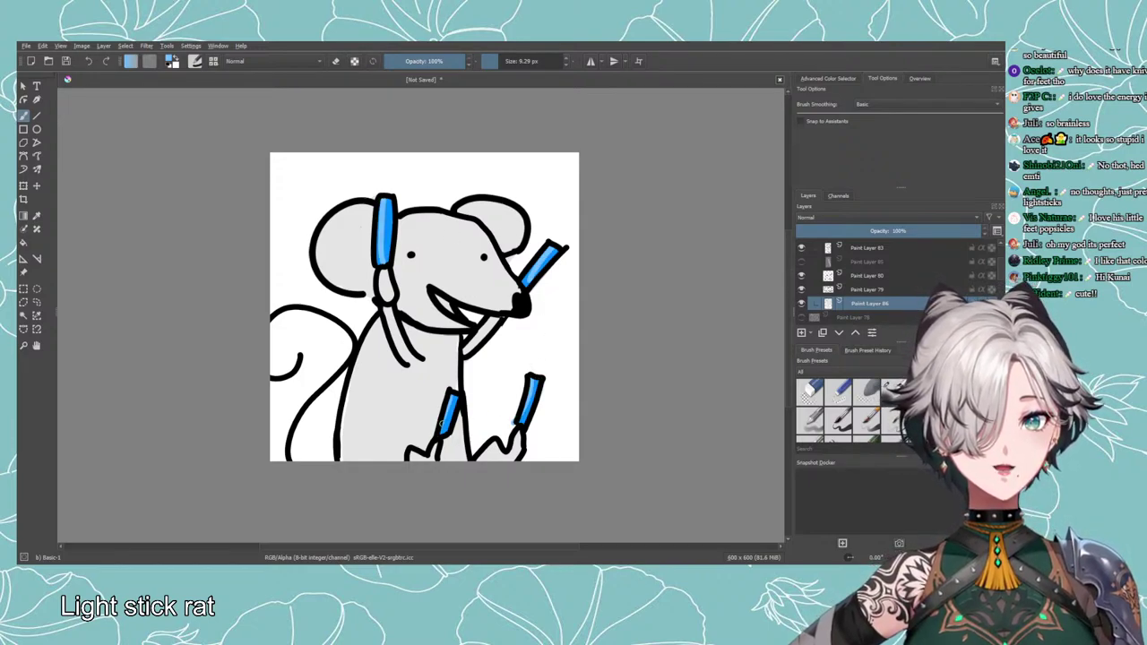
On a new layer above Paint Layer 86, add light blue glows around all four light sticks with Airbrush Soft at 81.26 px.
click(800, 332)
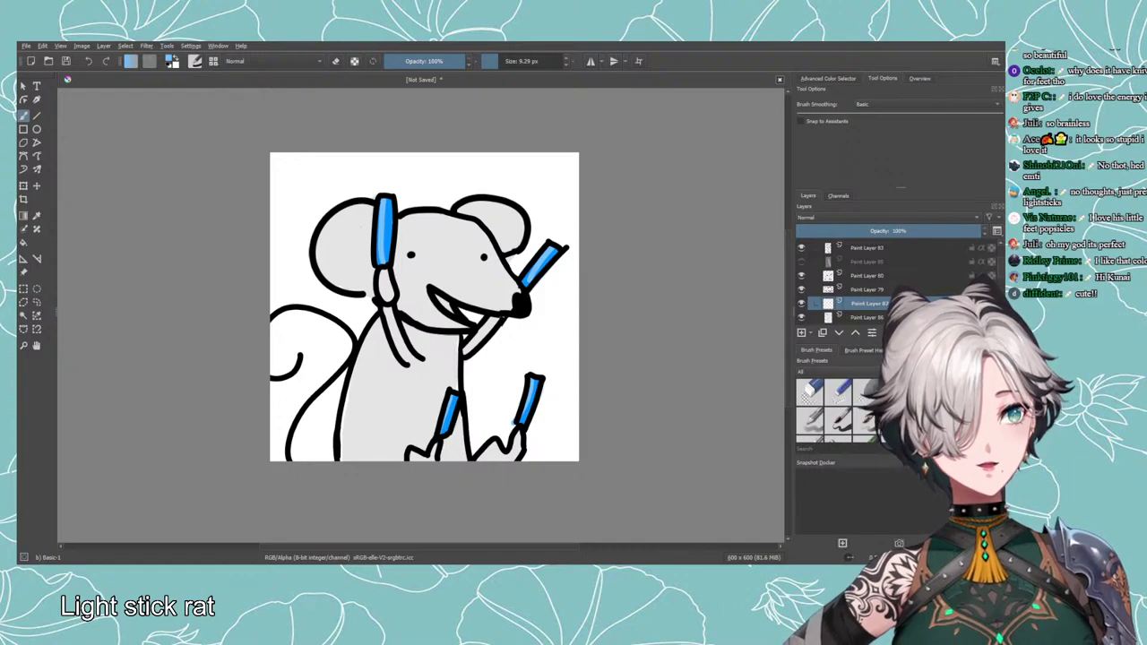
click(894, 392)
drag(539, 403, 528, 395)
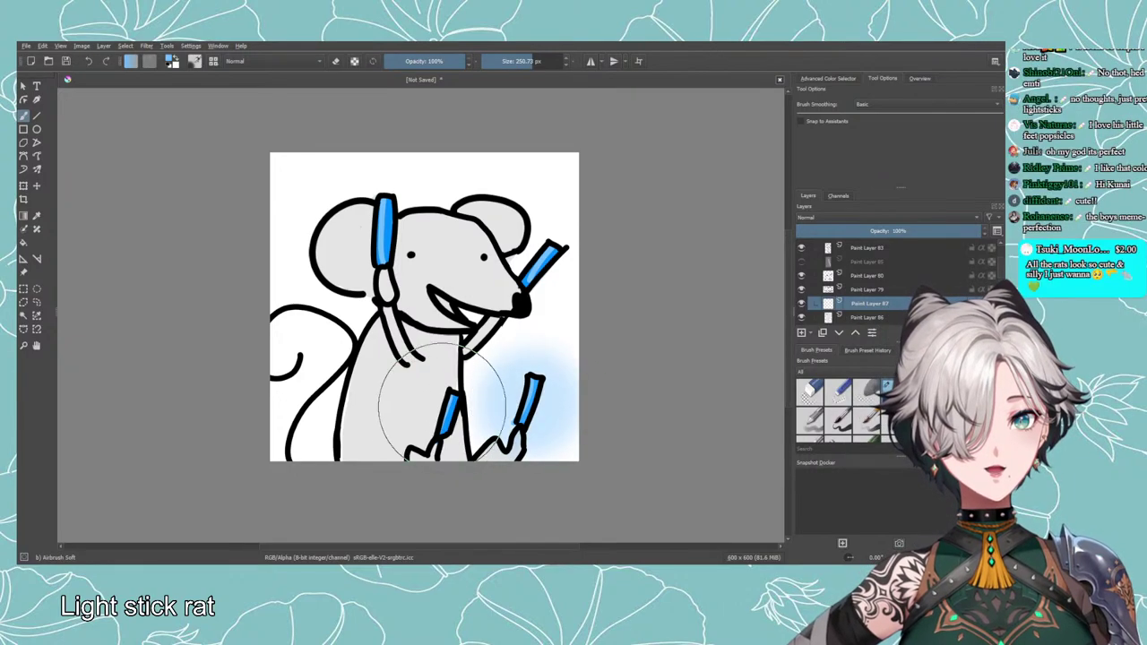
key(ctrl+z)
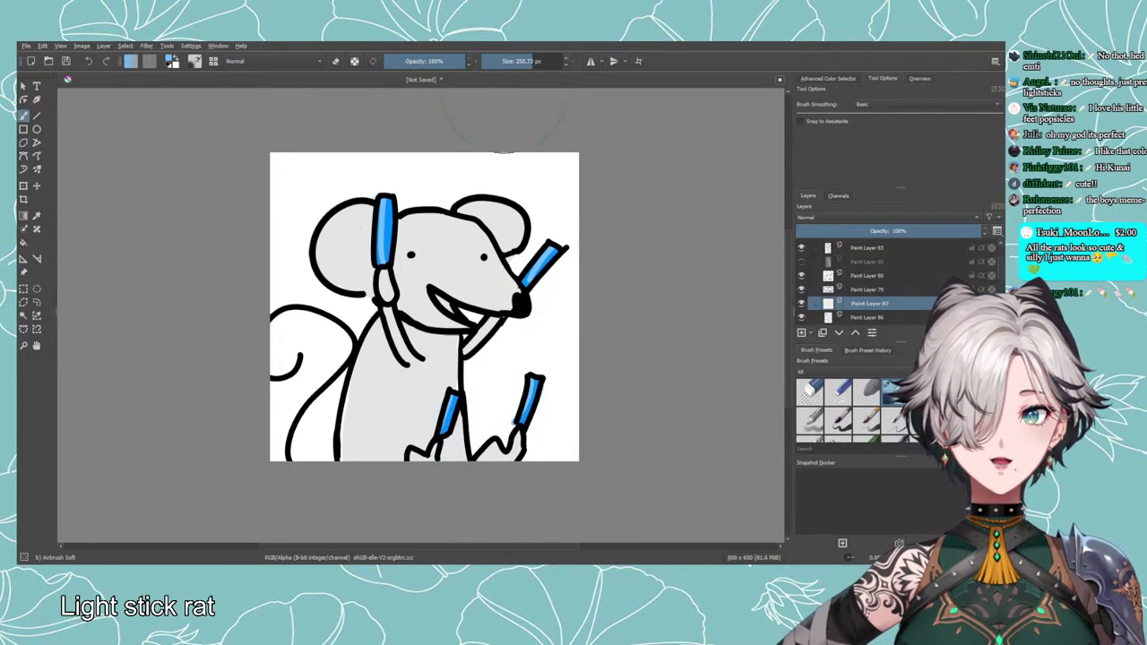
click(507, 61)
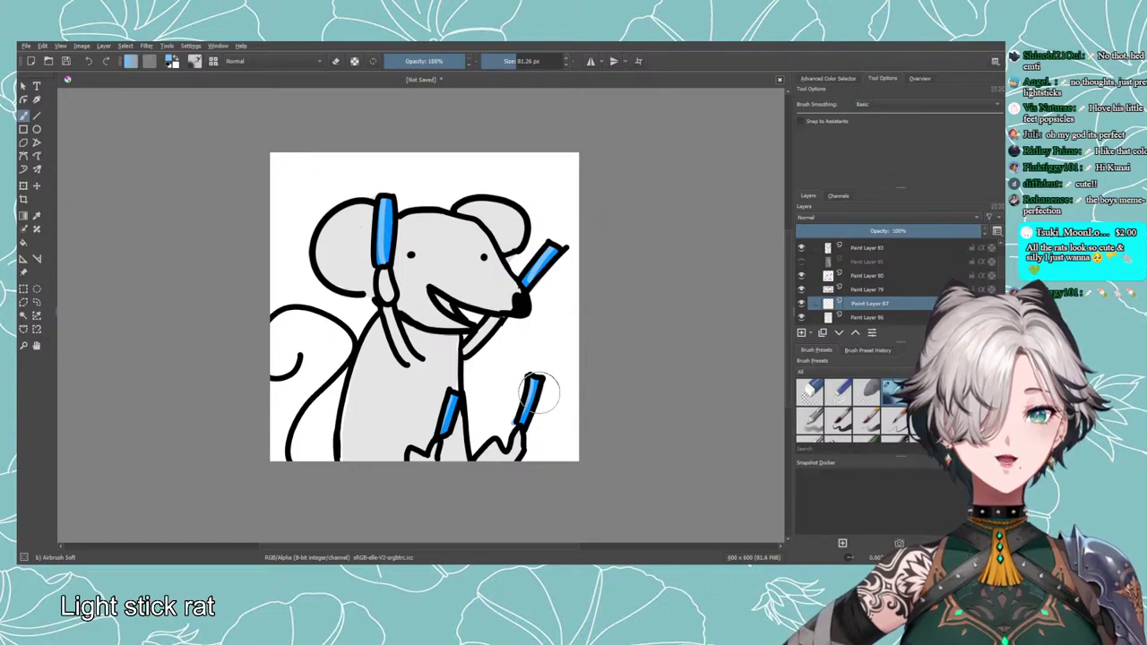
mouse_move(531, 387)
mouse_down()
mouse_move(517, 419)
mouse_move(529, 398)
mouse_up()
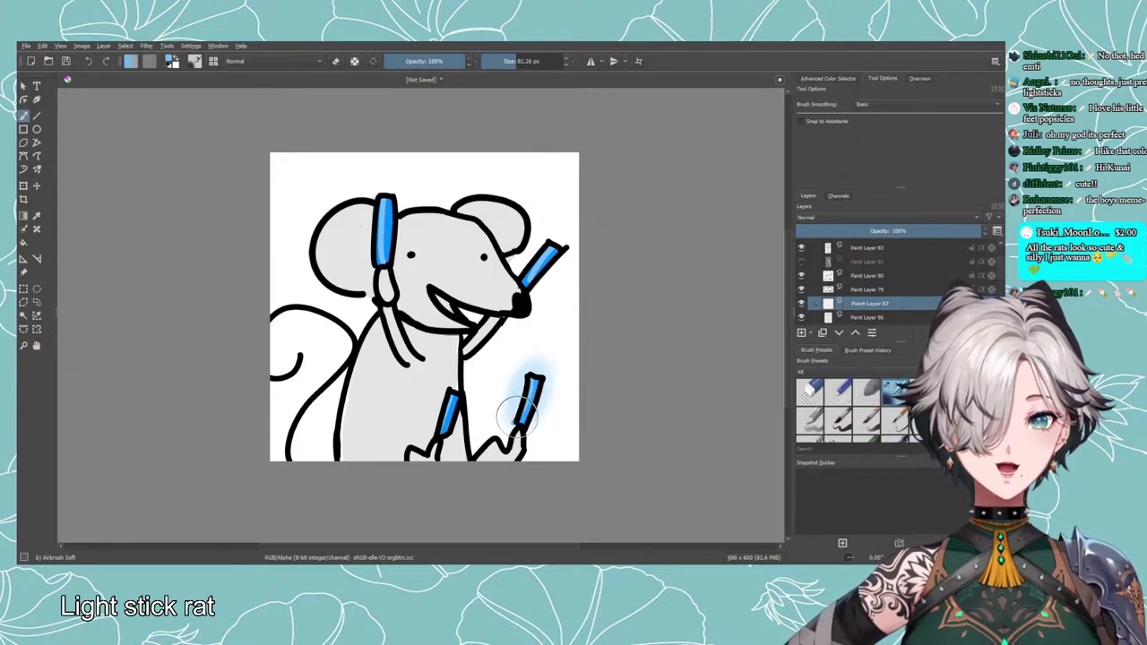
drag(452, 414, 453, 394)
mouse_move(542, 285)
mouse_down()
mouse_move(550, 237)
mouse_move(518, 285)
mouse_up()
drag(400, 247, 395, 258)
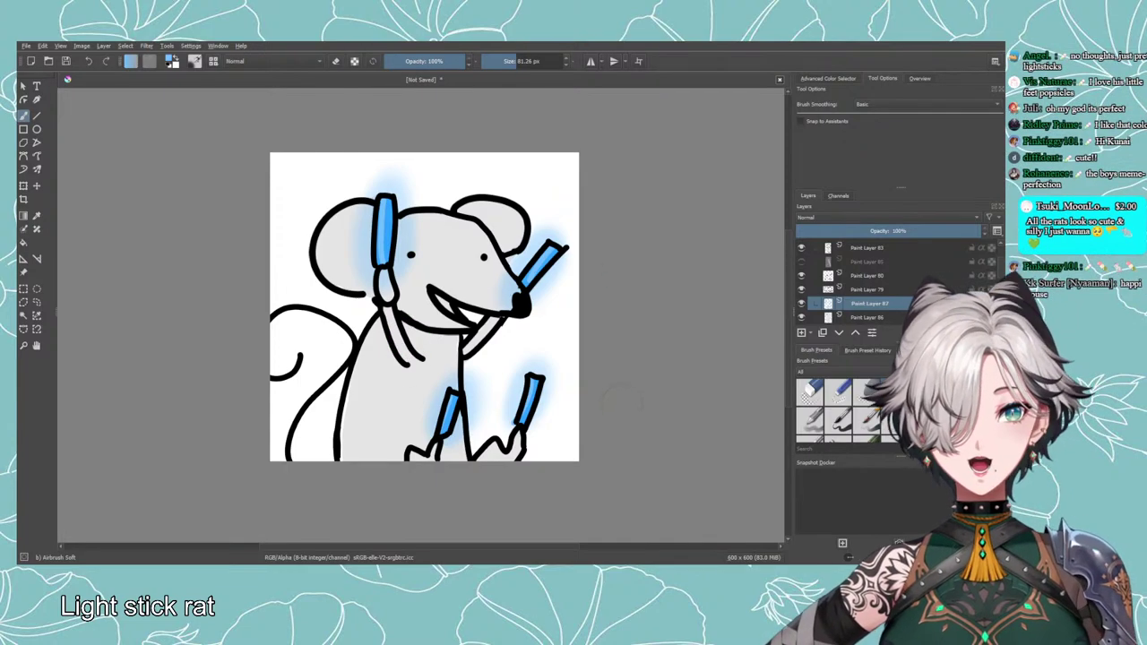
Select the whole rat, Group 84, for free transforming.
scroll(573, 376, down, 6)
scroll(565, 363, up, 4)
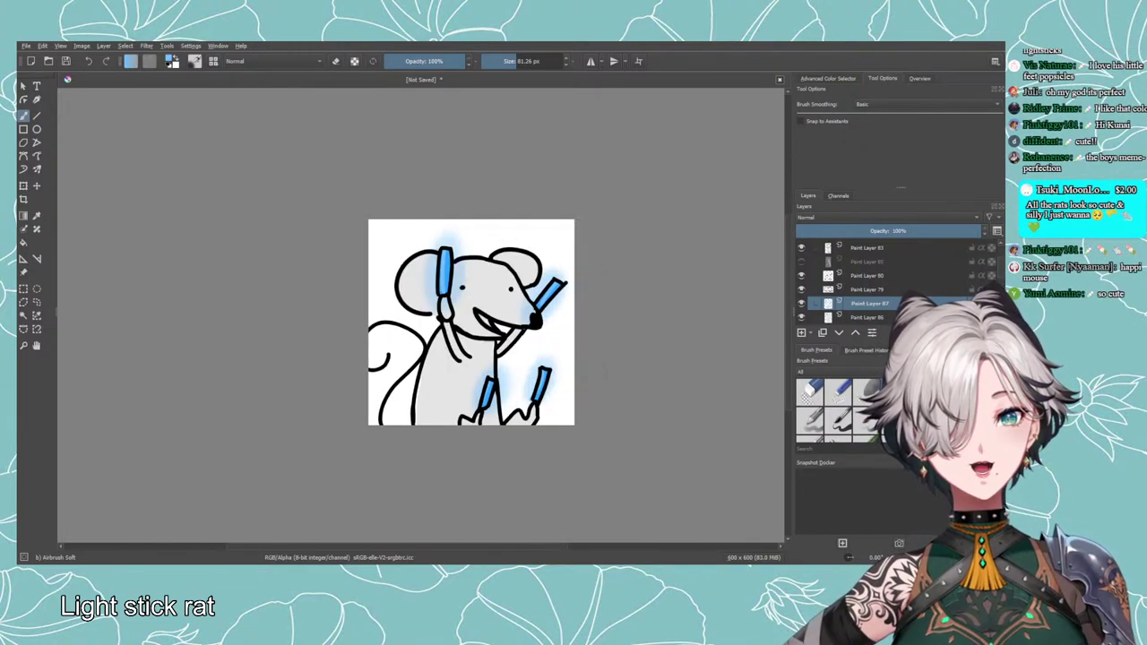
scroll(880, 274, down, 1)
scroll(880, 274, up, 2)
click(870, 248)
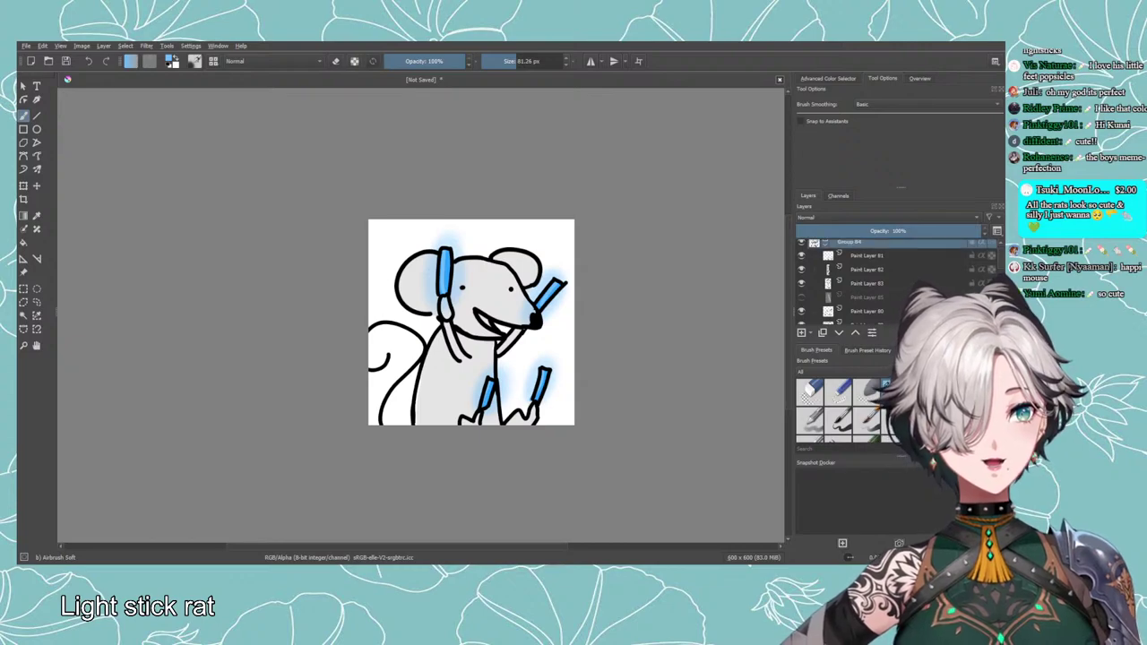
click(24, 186)
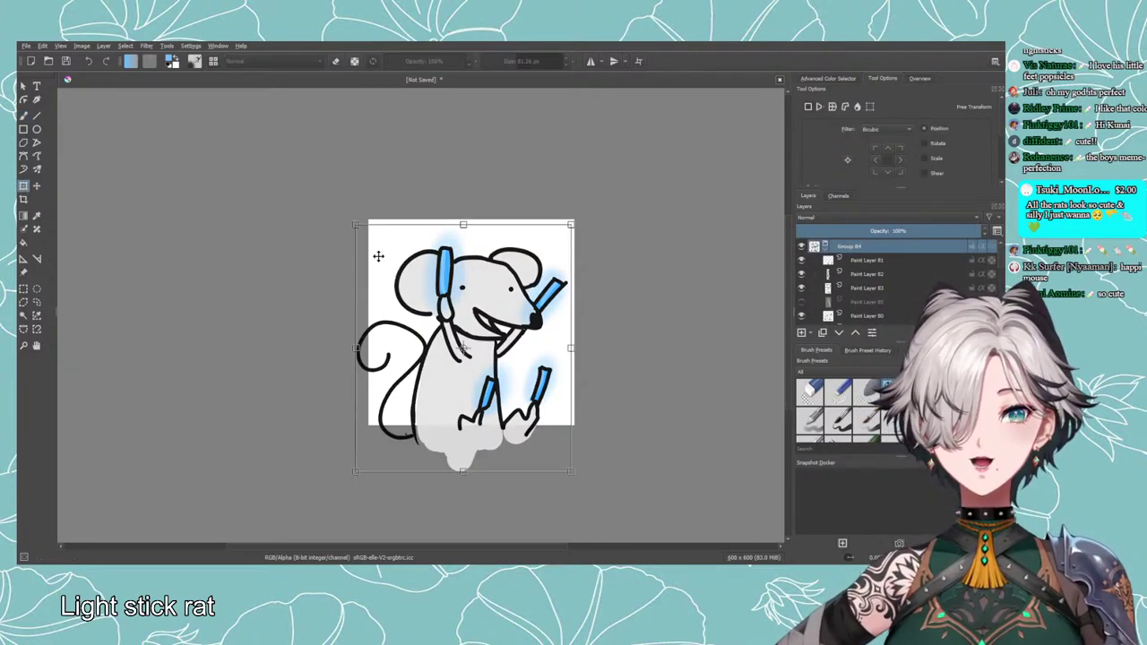
Try enlarging the rat group beyond the canvas edges and shifting it for a closer crop on the head.
drag(357, 224, 323, 191)
drag(589, 500, 541, 462)
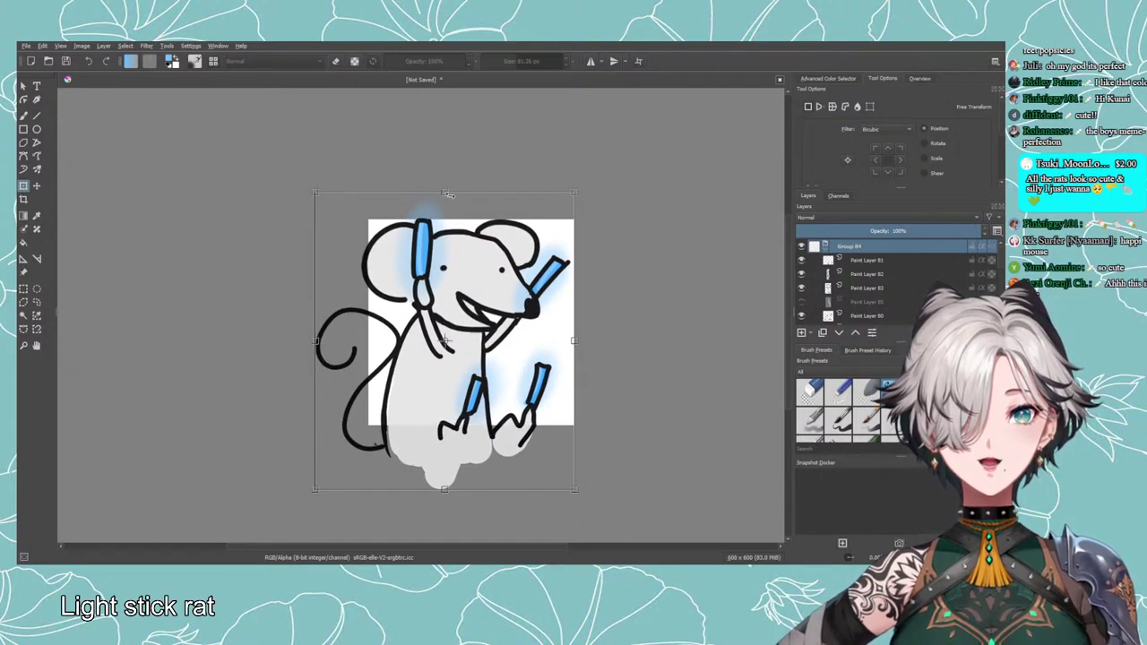
drag(447, 190, 447, 239)
scroll(614, 332, down, 5)
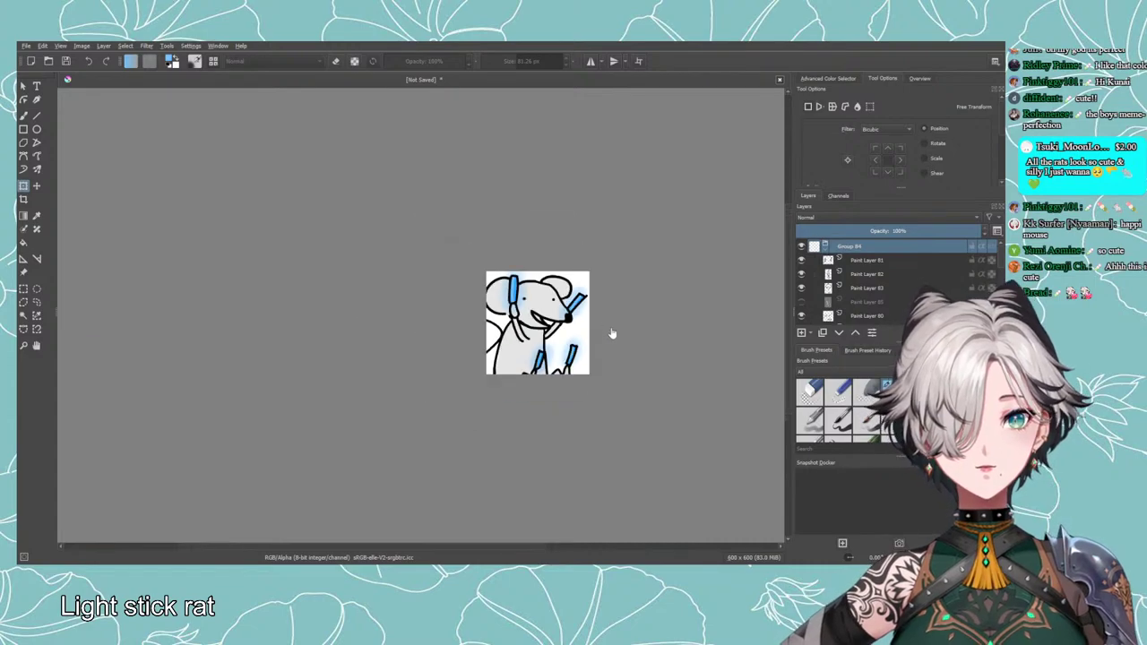
scroll(658, 357, up, 5)
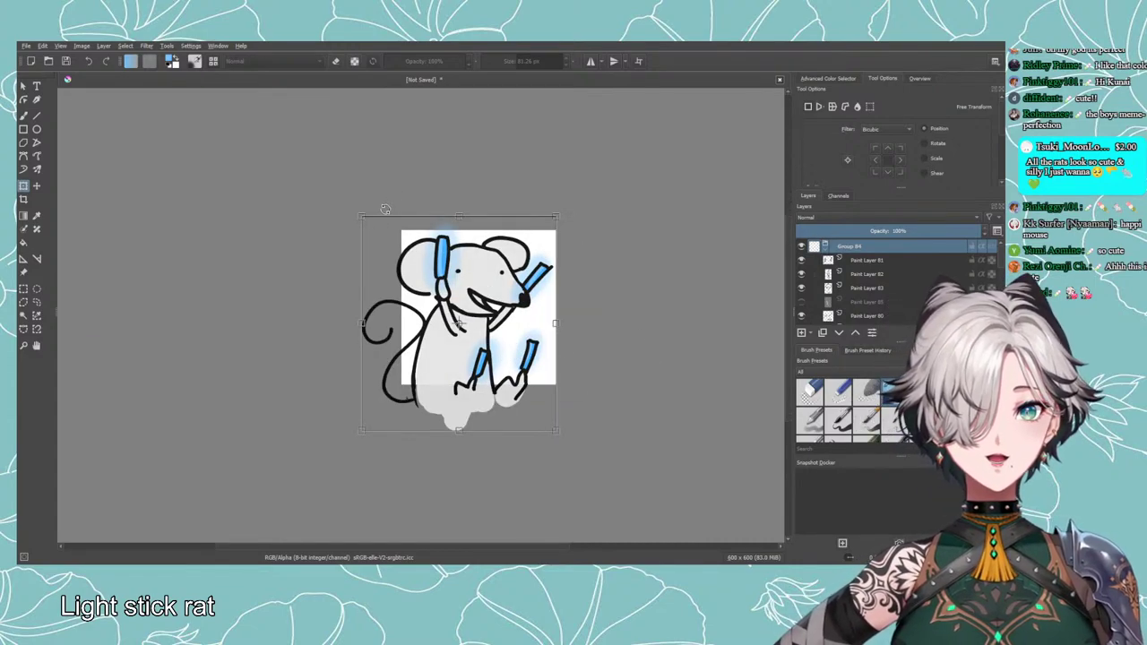
drag(420, 279, 402, 258)
drag(539, 411, 603, 484)
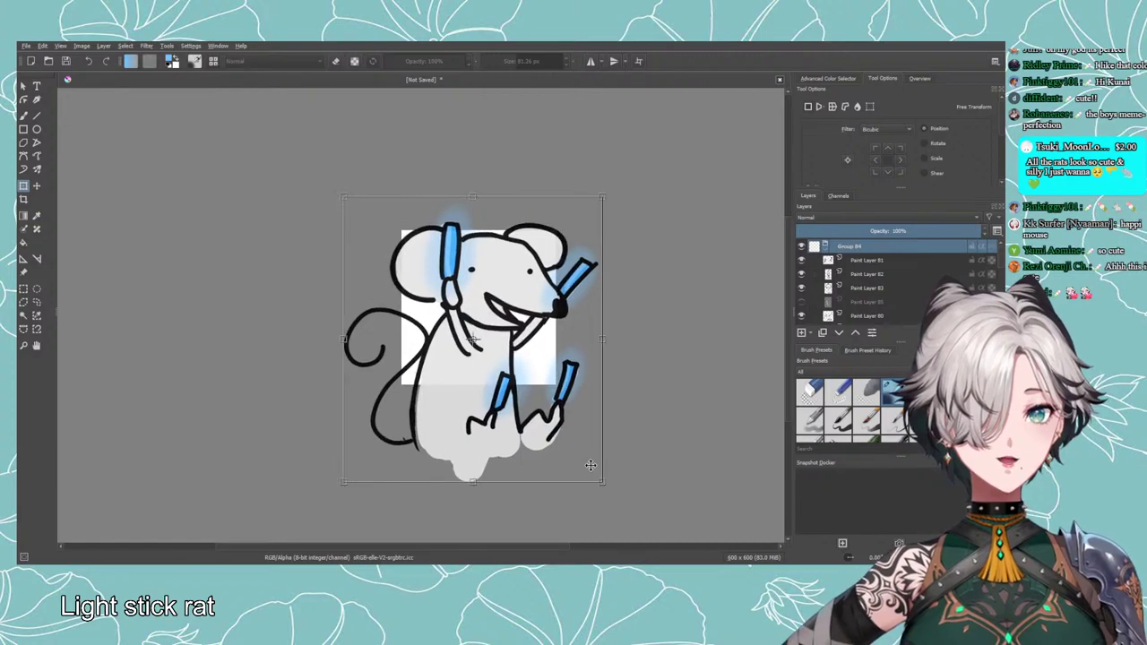
drag(541, 443, 528, 440)
scroll(560, 432, down, 1)
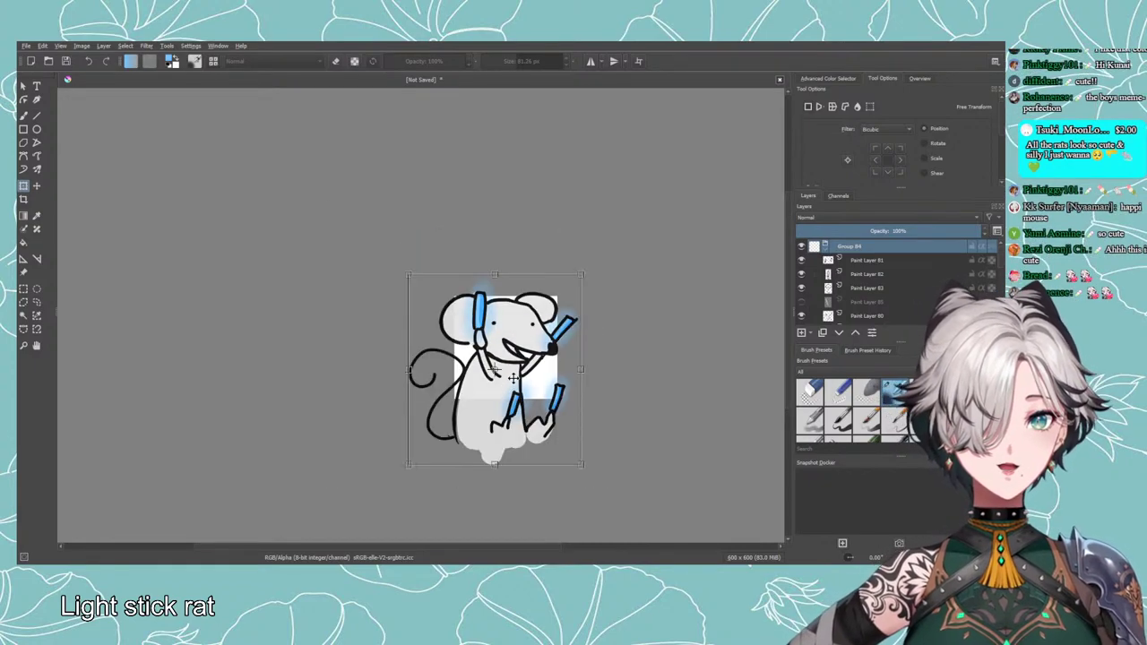
drag(519, 385, 513, 402)
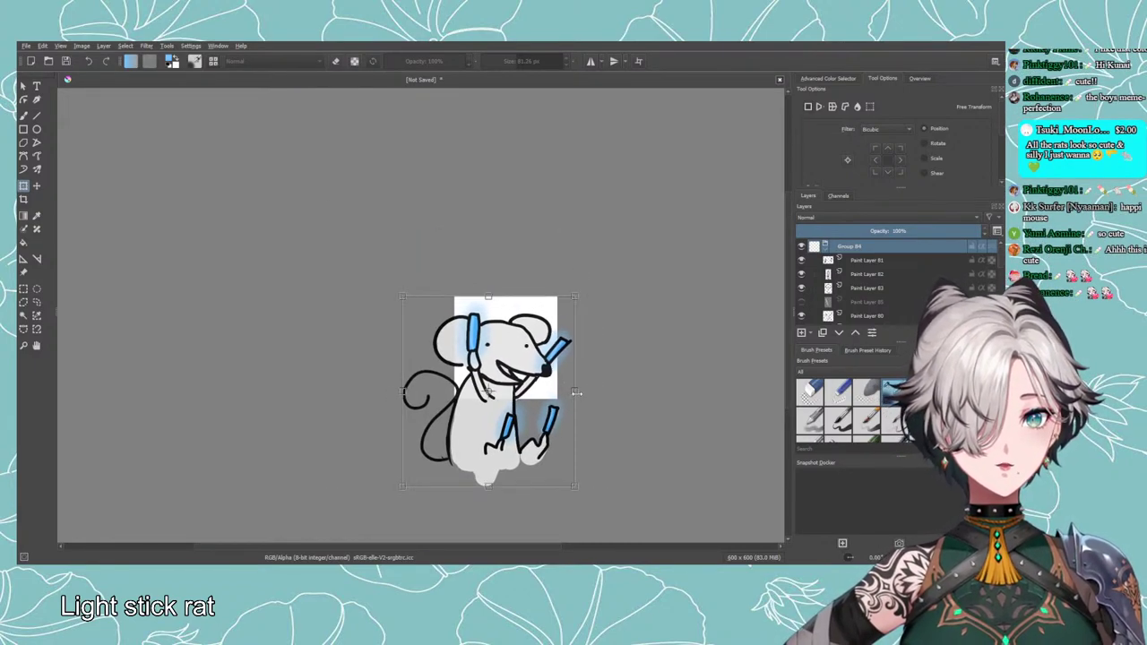
key(Return)
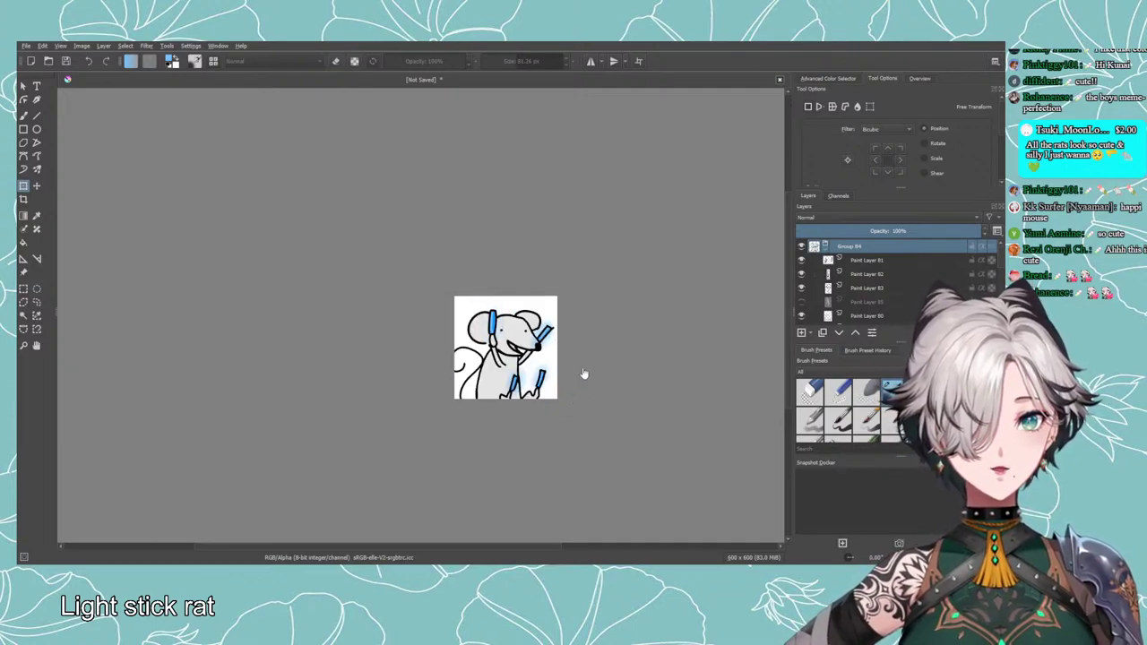
Scale the rat group up slightly to fill more of the canvas and nudge it to the right.
drag(528, 400, 506, 359)
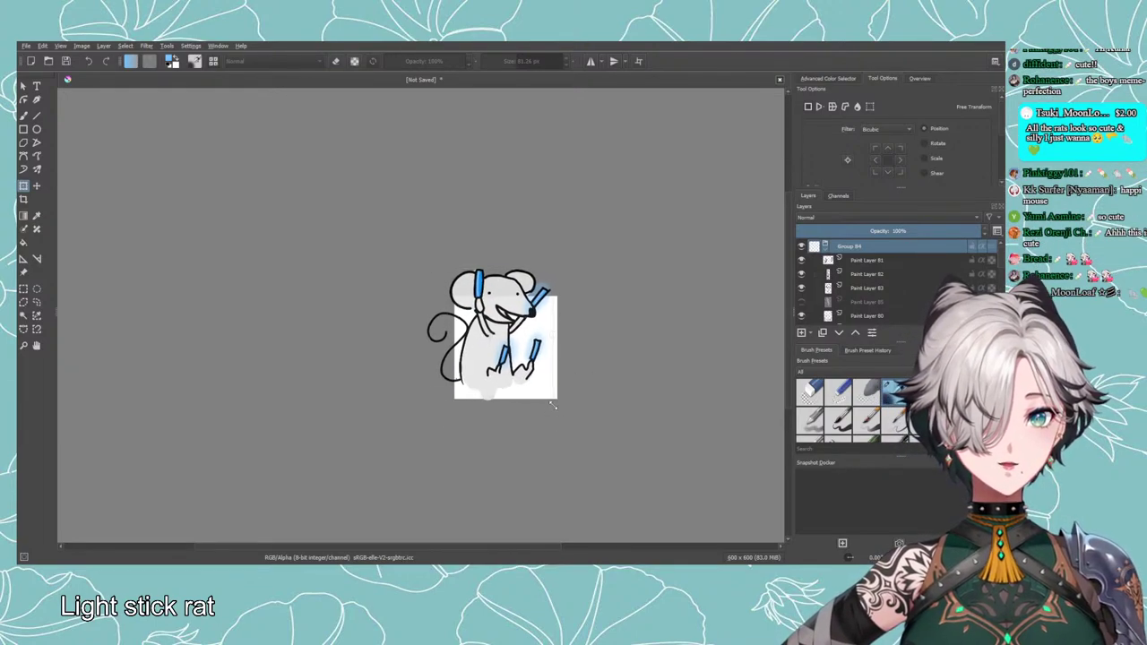
mouse_move(552, 405)
mouse_down()
mouse_move(566, 418)
mouse_move(532, 400)
mouse_move(536, 410)
mouse_up()
key(Return)
scroll(576, 400, down, 2)
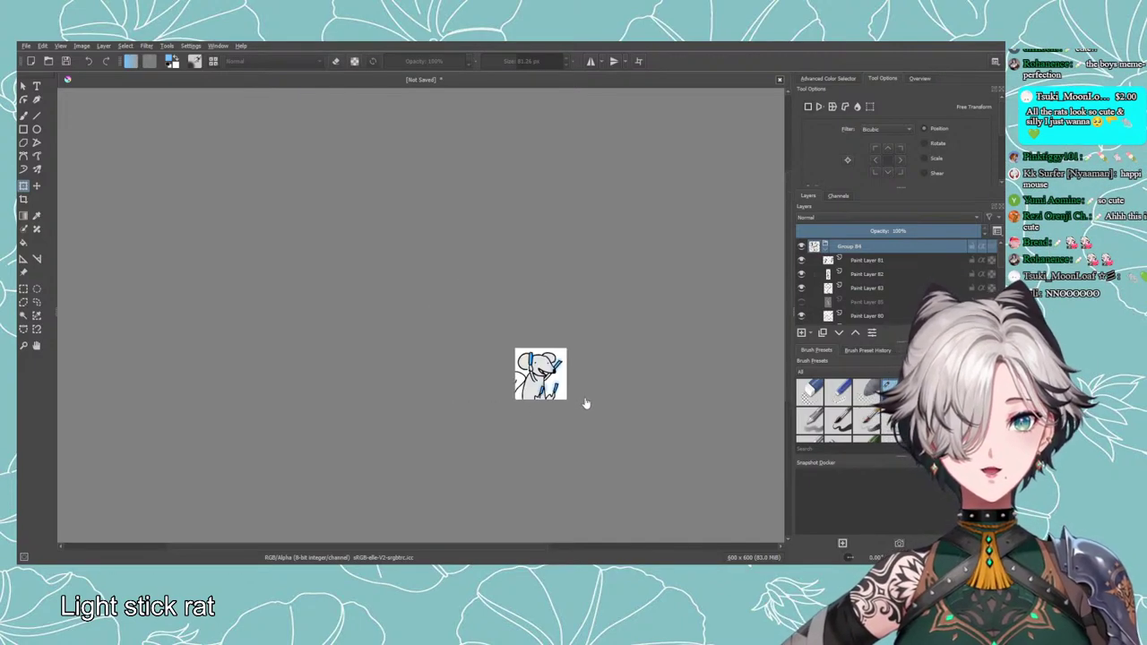
scroll(574, 390, up, 4)
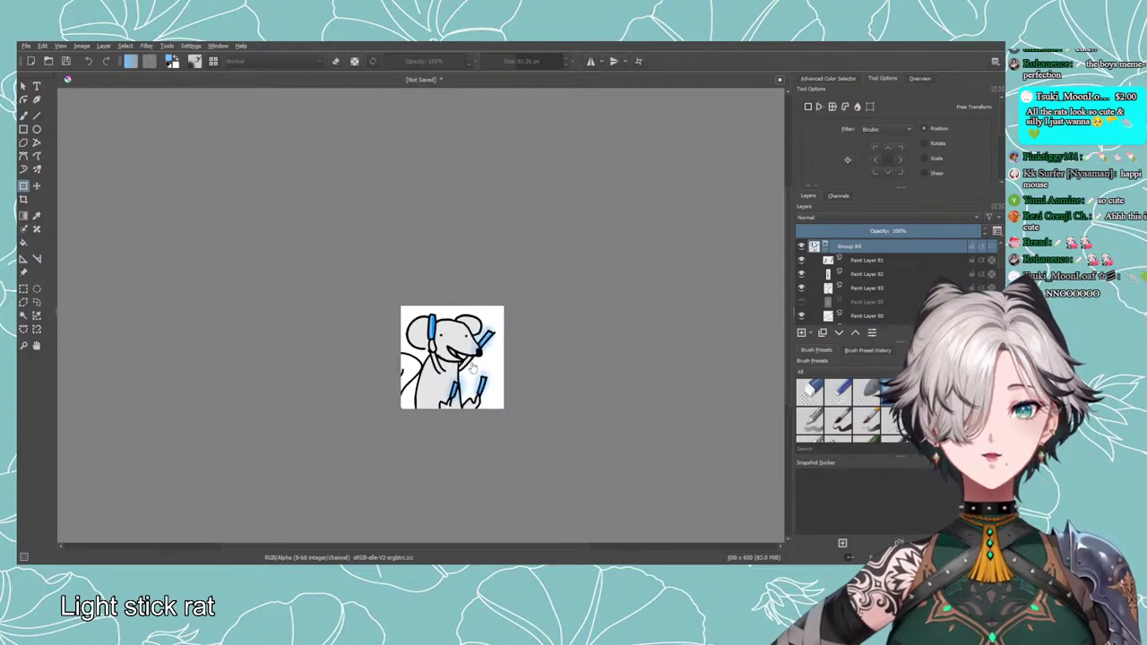
click(473, 367)
drag(456, 366, 460, 365)
key(Return)
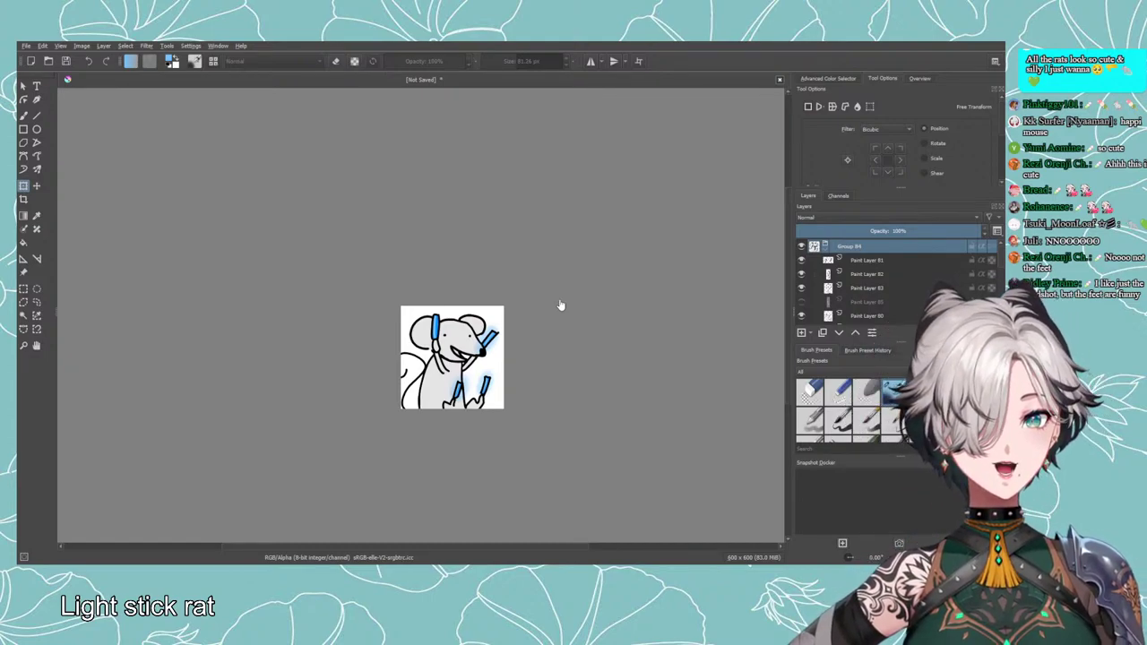
Collapse the light stick rat's Group 84 and move it into the Done1 group.
click(825, 246)
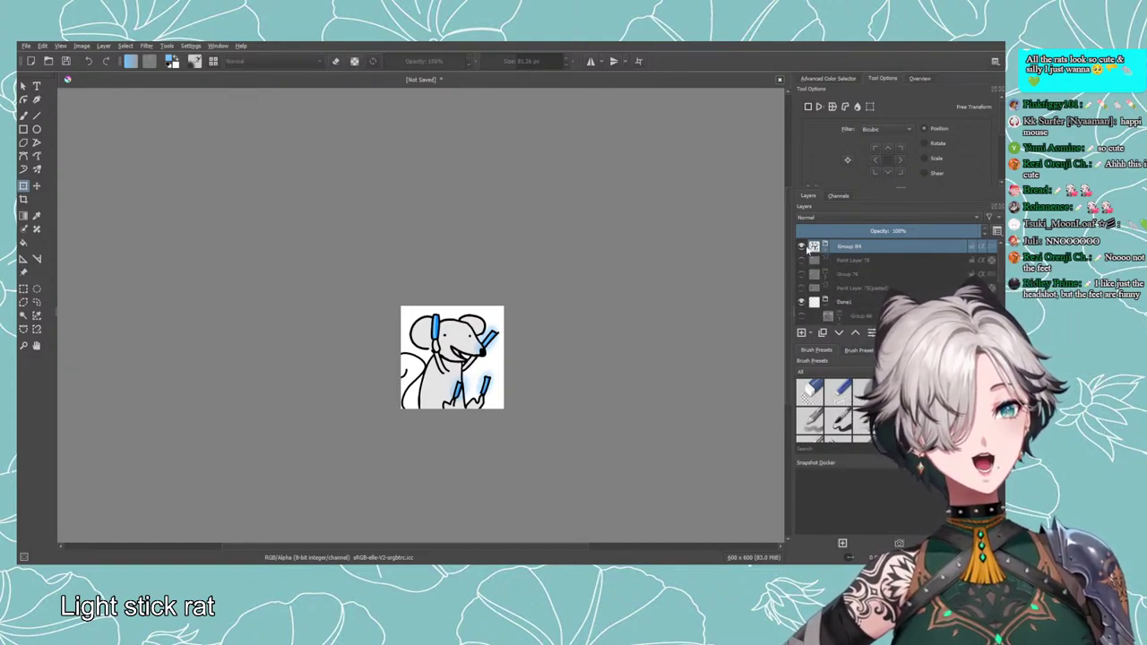
drag(854, 260, 851, 302)
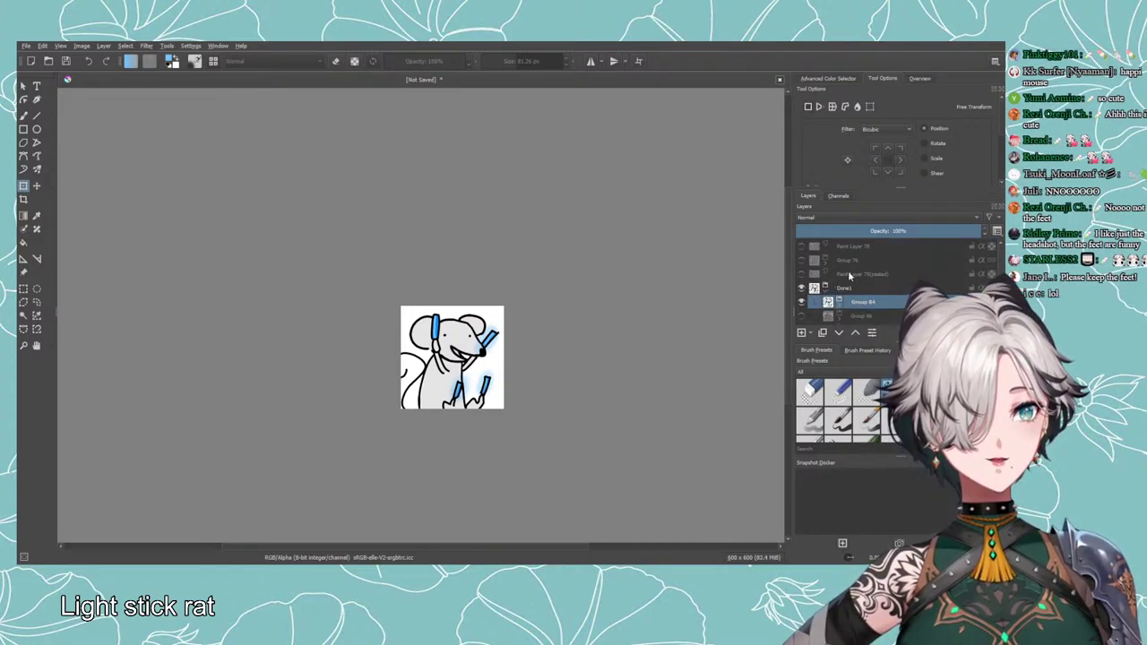
Hide the light stick rat, preview the Group 76 and Paint Layer 78 sketches one at a time, and show the rat again.
click(801, 302)
click(801, 261)
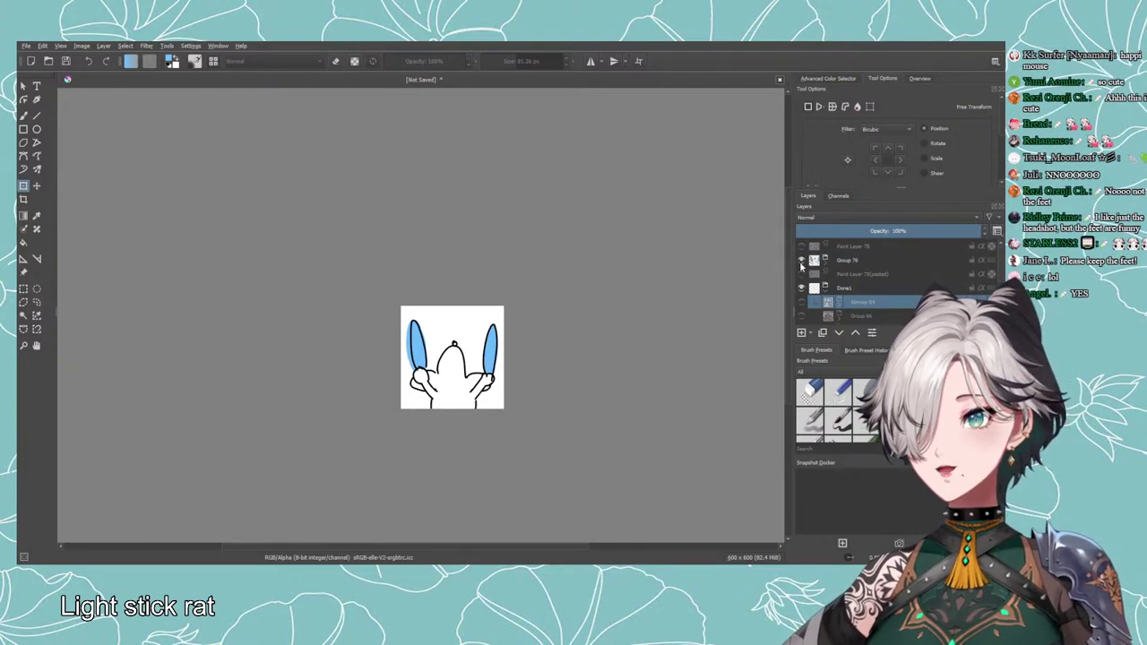
click(801, 261)
click(802, 247)
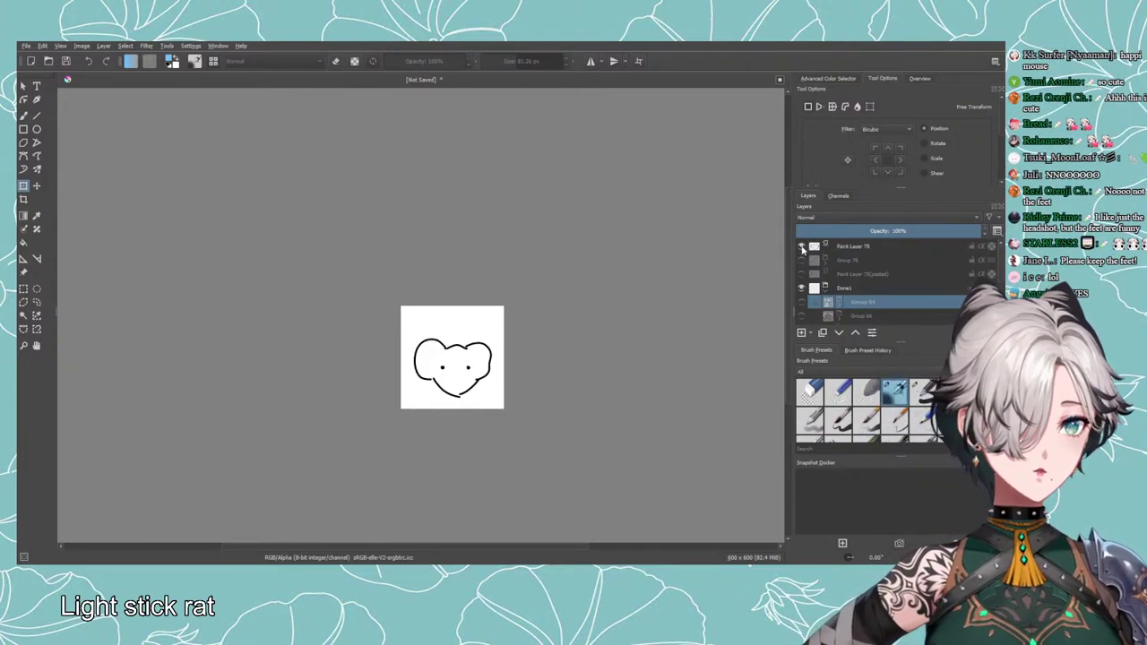
click(801, 247)
click(801, 302)
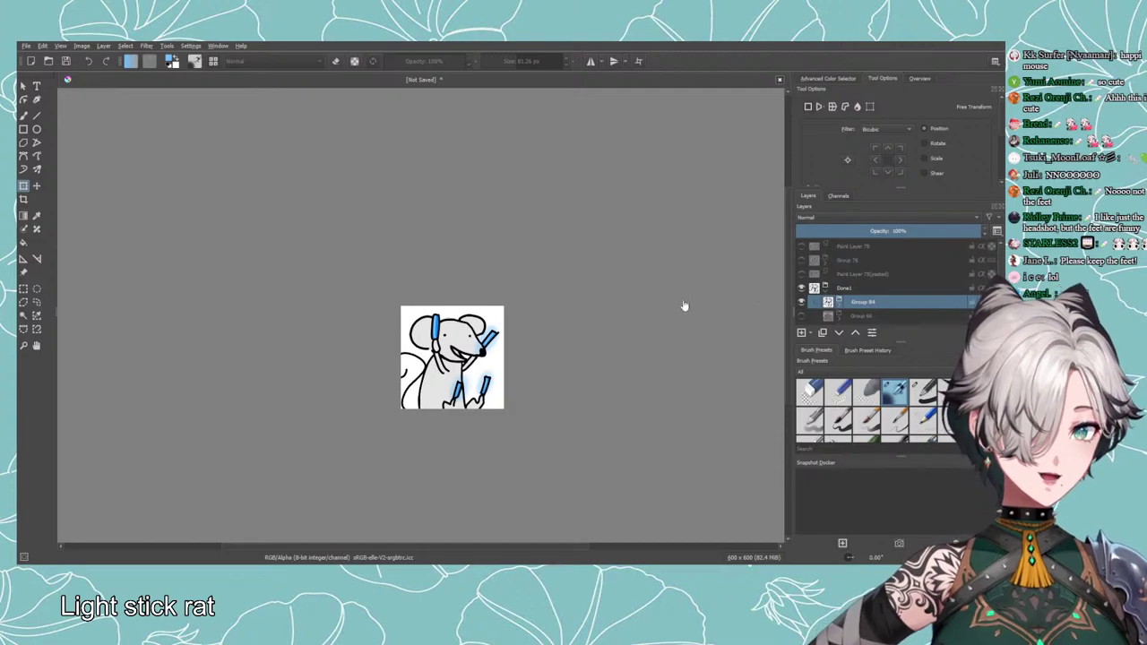
On the lowest paint layer of Group 84, colour the inside of the rat's mouth red with Airbrush Soft at 32.31 px.
scroll(542, 327, up, 2)
drag(524, 326, 538, 261)
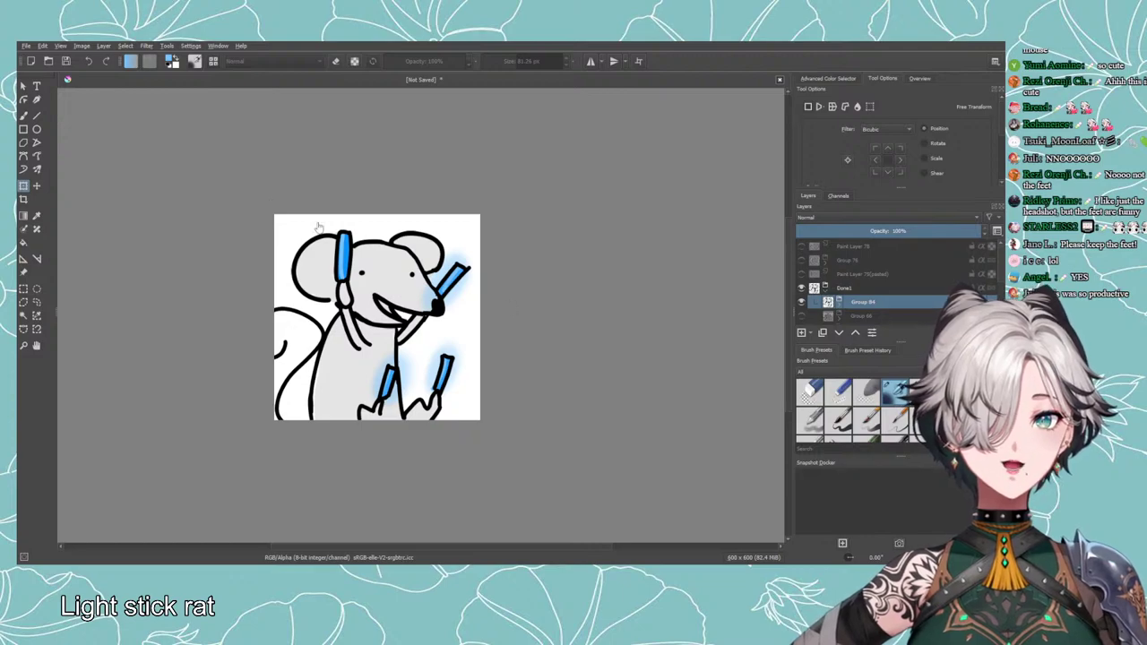
key(d)
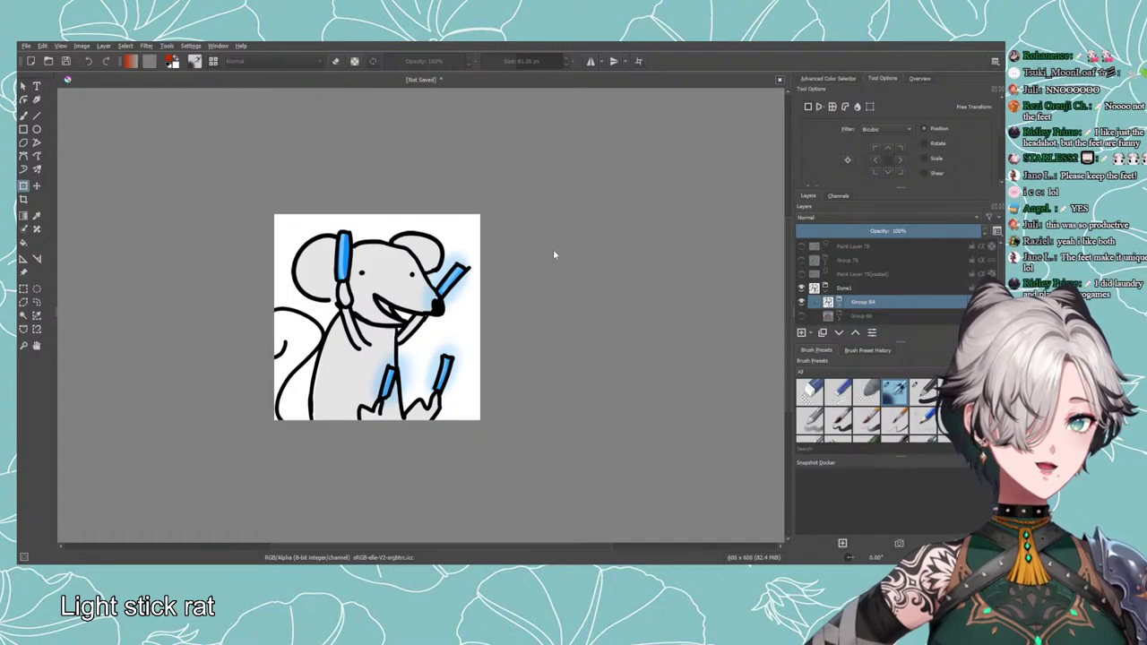
click(838, 307)
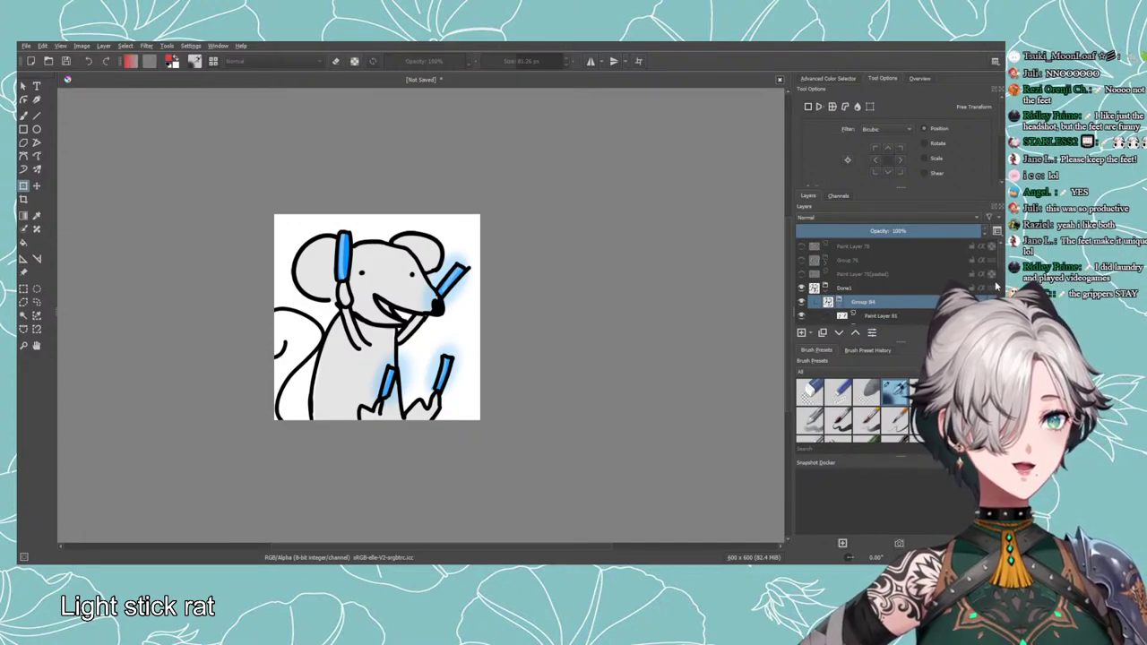
scroll(893, 294, down, 3)
click(876, 259)
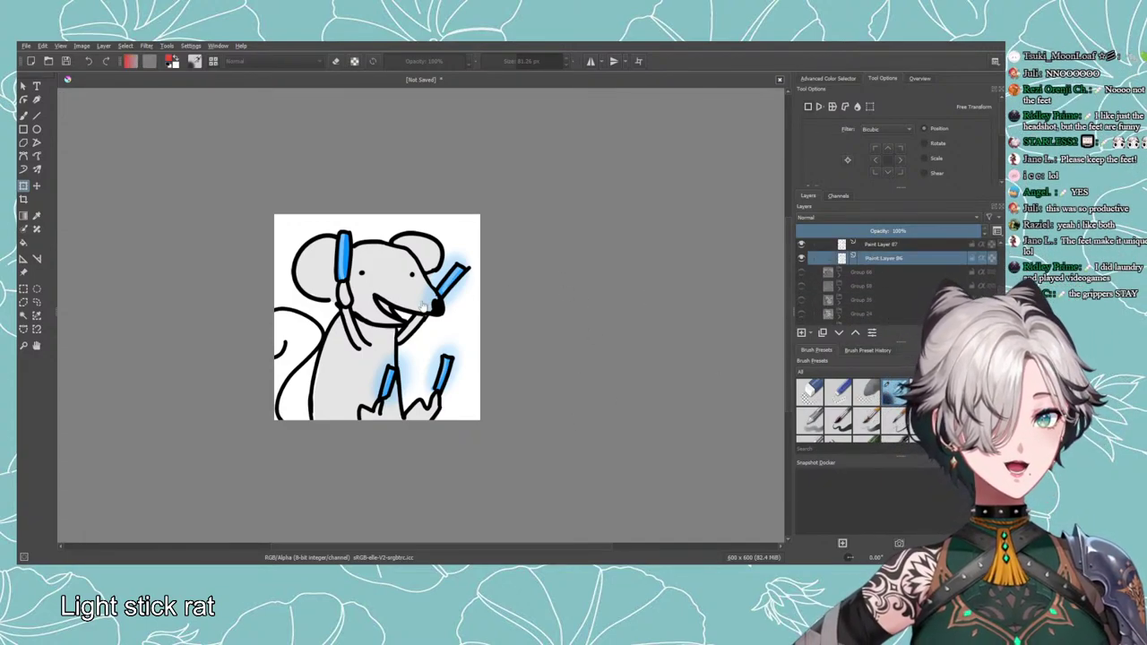
key(b)
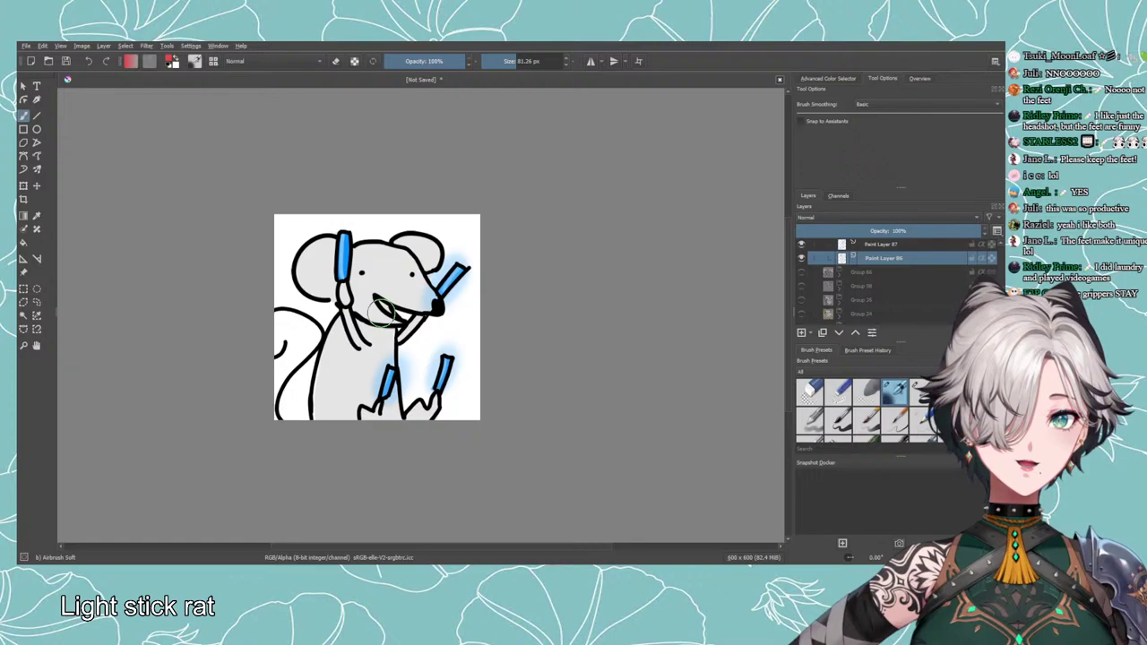
click(506, 61)
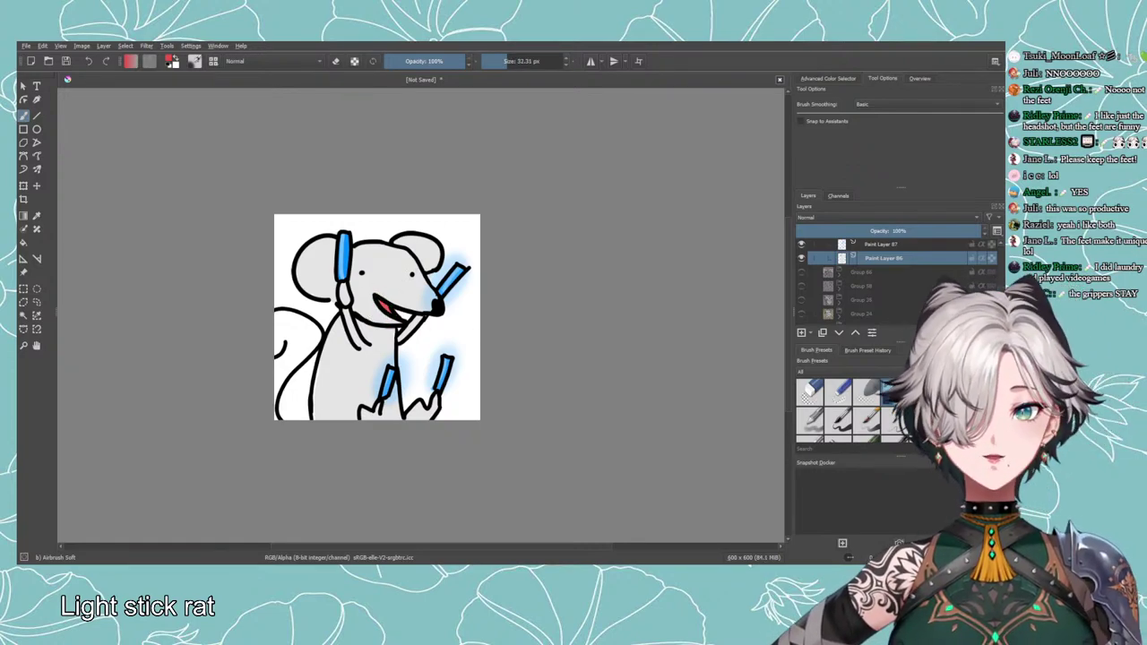
scroll(878, 261, up, 2)
scroll(863, 262, up, 3)
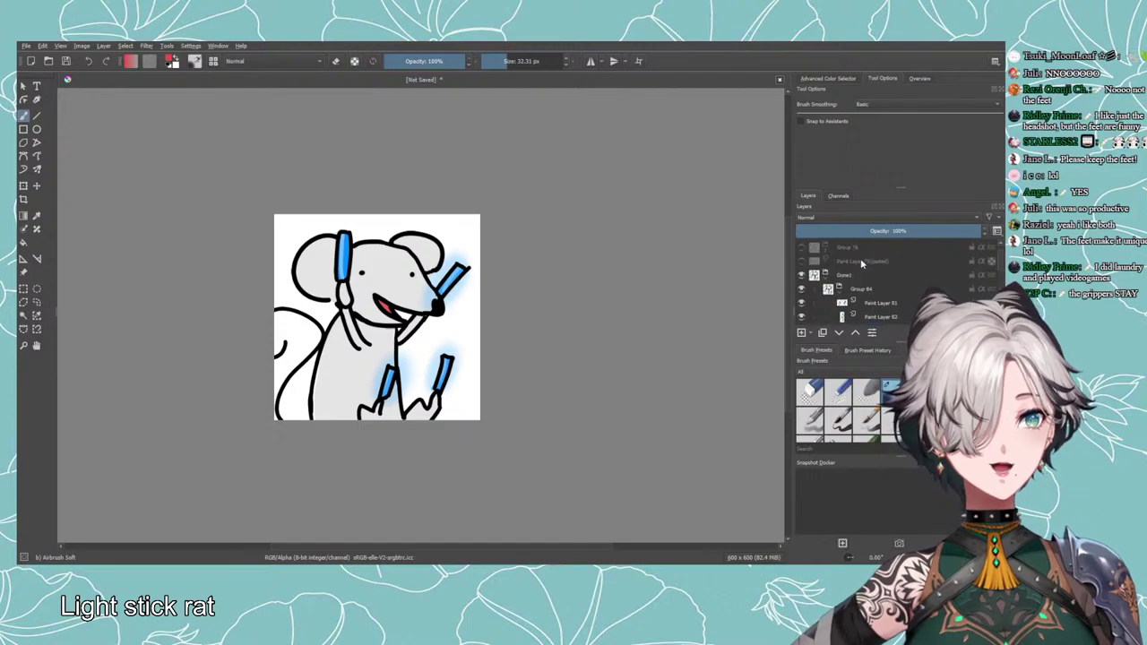
click(837, 305)
click(860, 302)
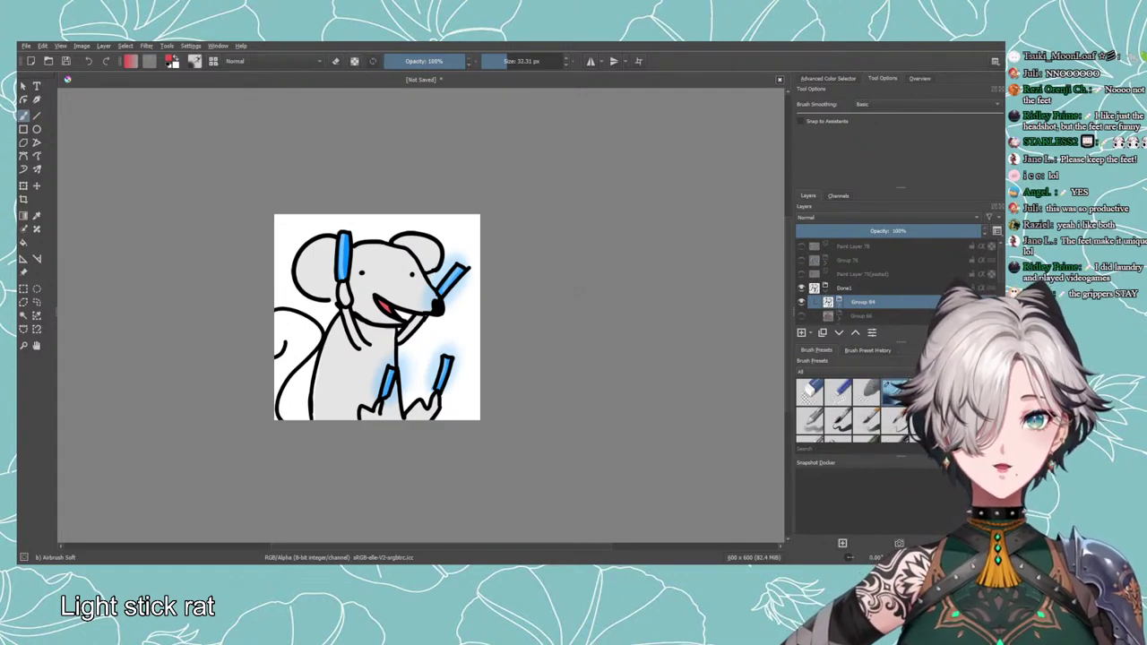
Hide the light stick rat and examine the screaming pink-eared rat emote in Group 66.
scroll(825, 298, down, 2)
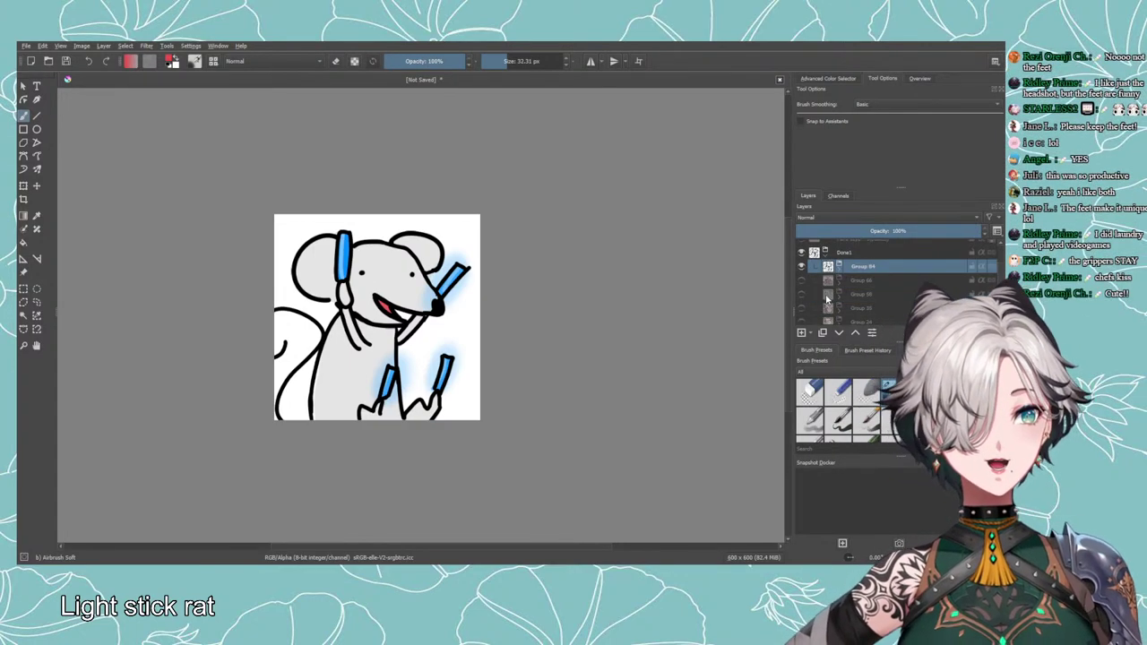
click(801, 267)
click(800, 281)
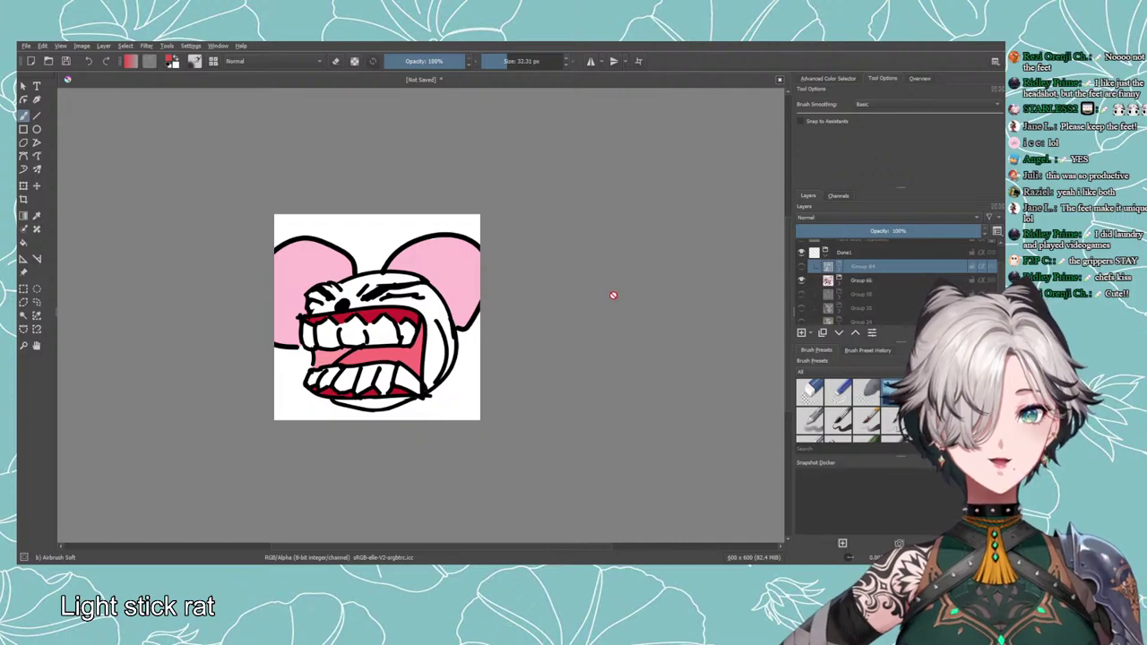
scroll(606, 304, down, 2)
scroll(601, 313, up, 1)
scroll(601, 313, up, 1)
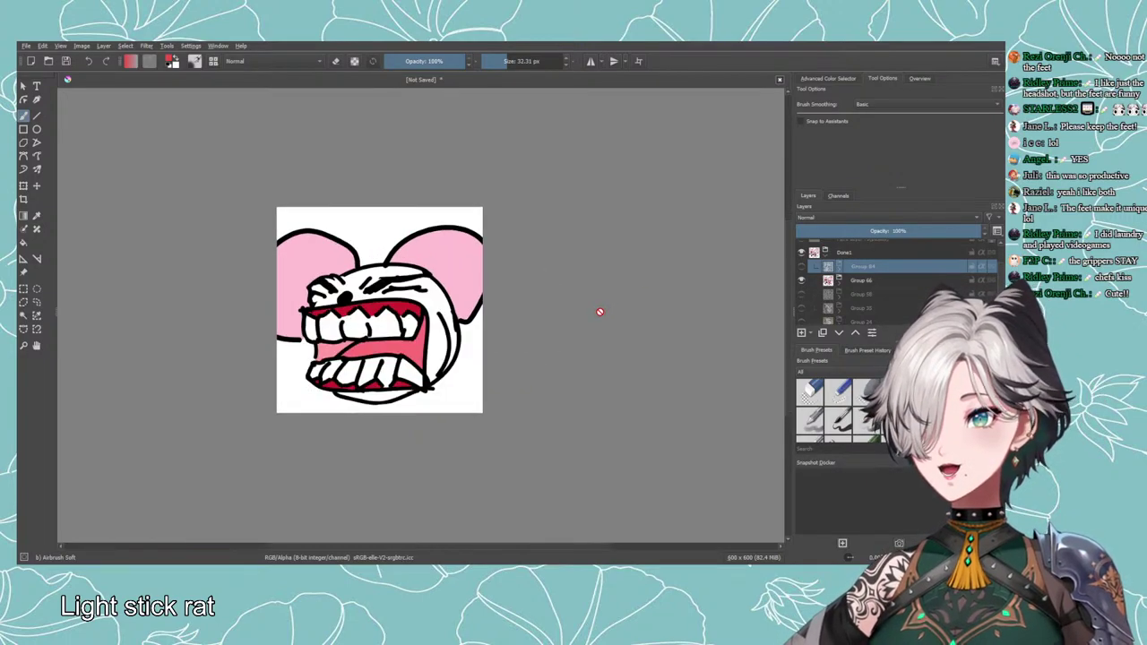
drag(549, 335, 521, 330)
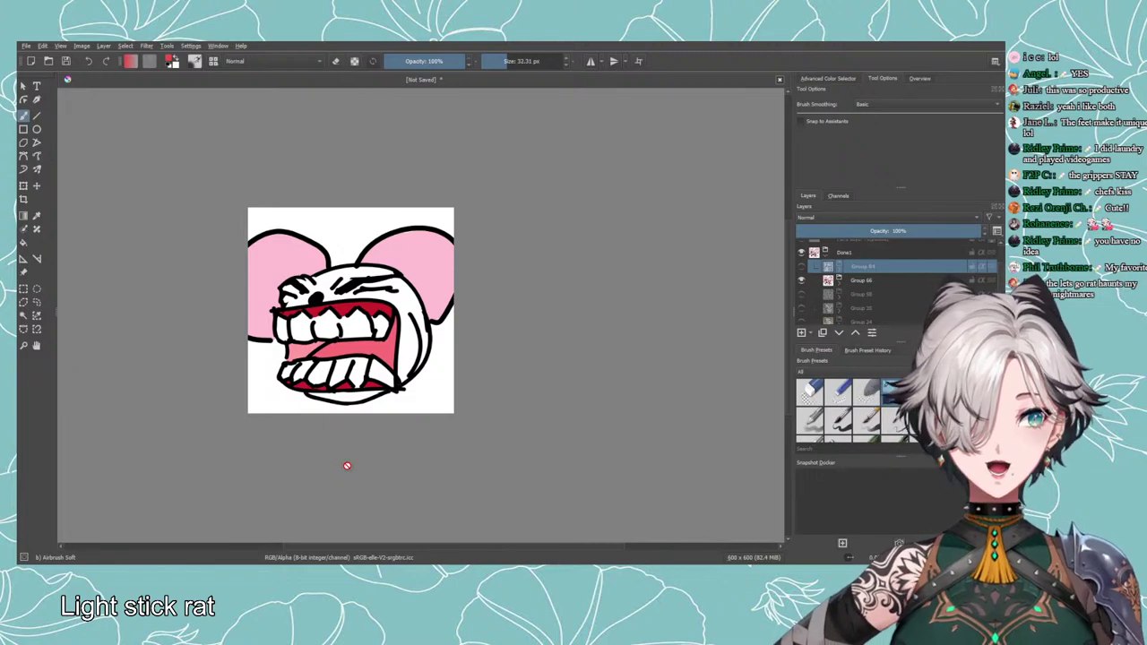
Examine the gorilla-bodied rat emote and the rat holding the red crayon, showing one group at a time.
click(801, 281)
click(801, 294)
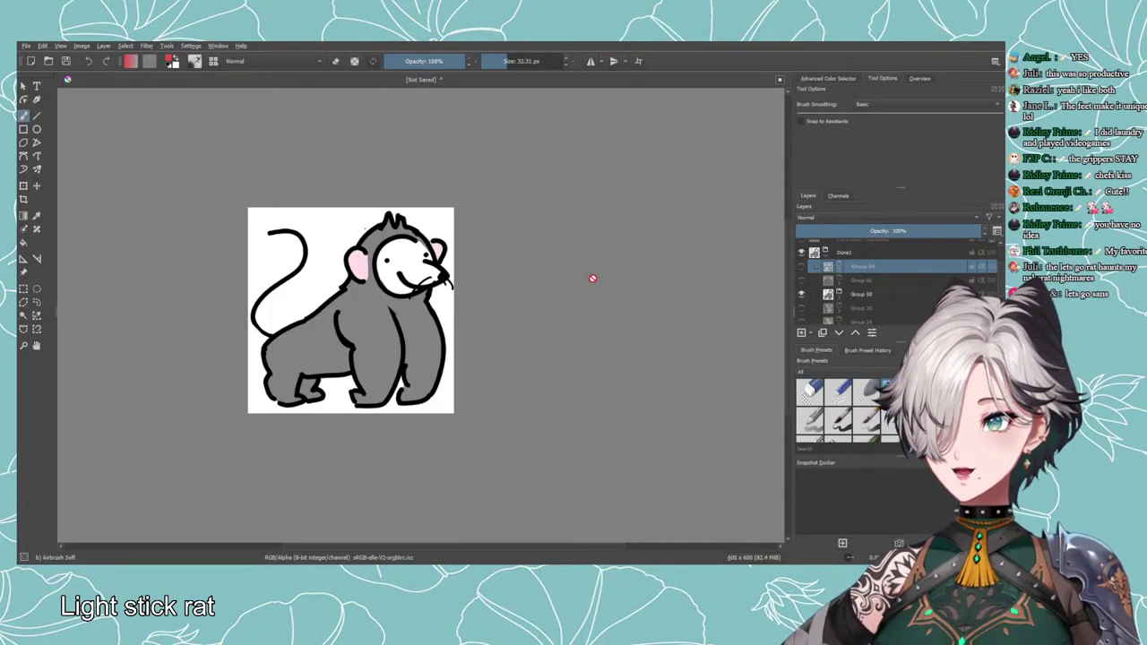
scroll(801, 284, down, 1)
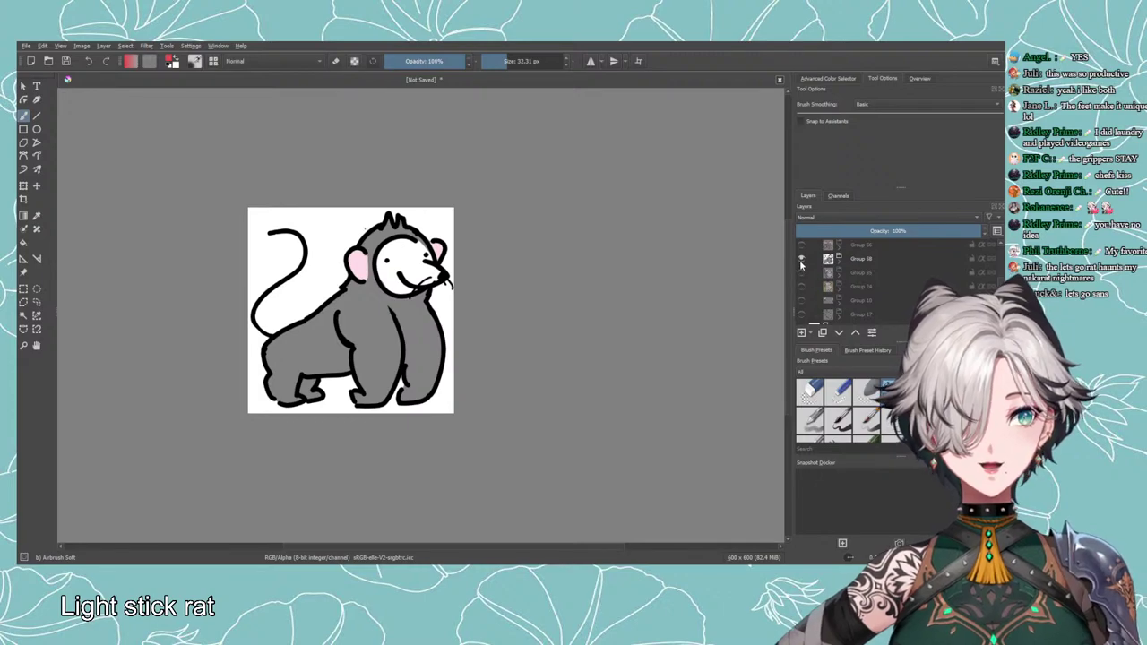
click(801, 258)
click(801, 271)
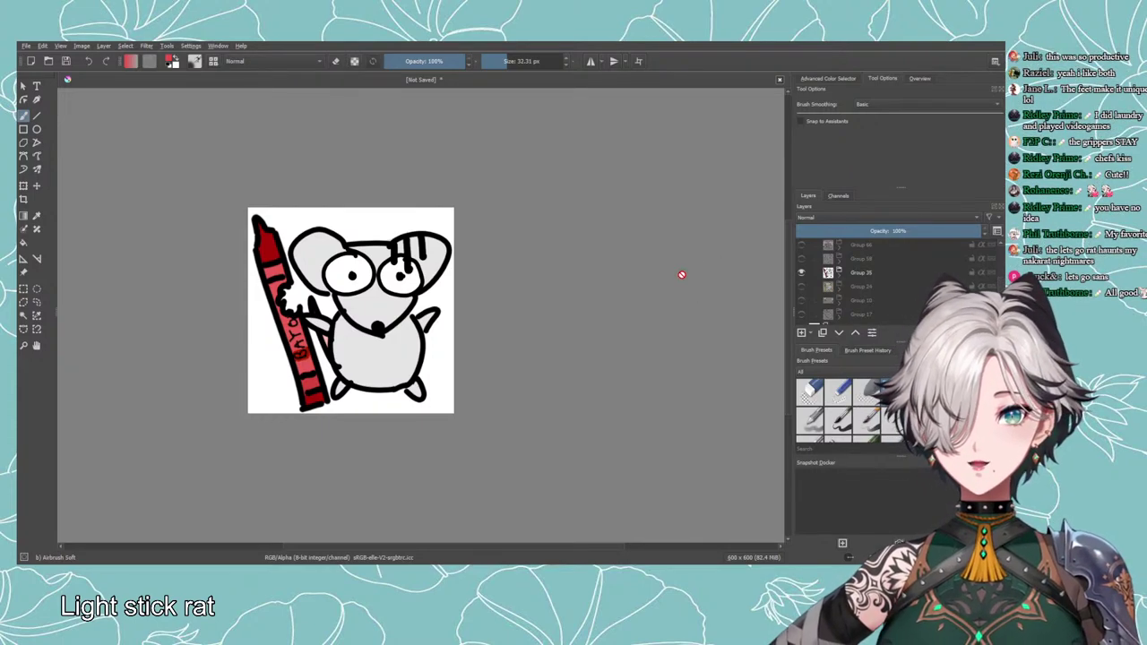
key(Page_Down)
drag(670, 267, 607, 260)
Examine the rat in the lettered black jacket and the rat emote in Group 17, showing one group at a time.
click(801, 286)
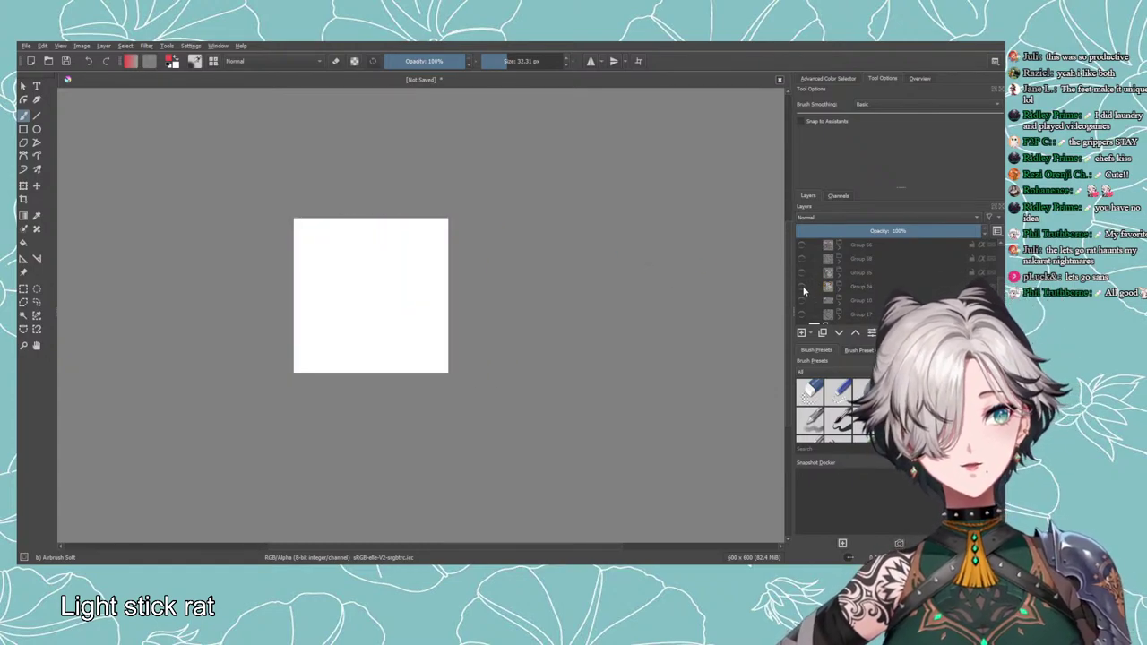
click(802, 299)
scroll(683, 269, down, 2)
scroll(683, 271, up, 1)
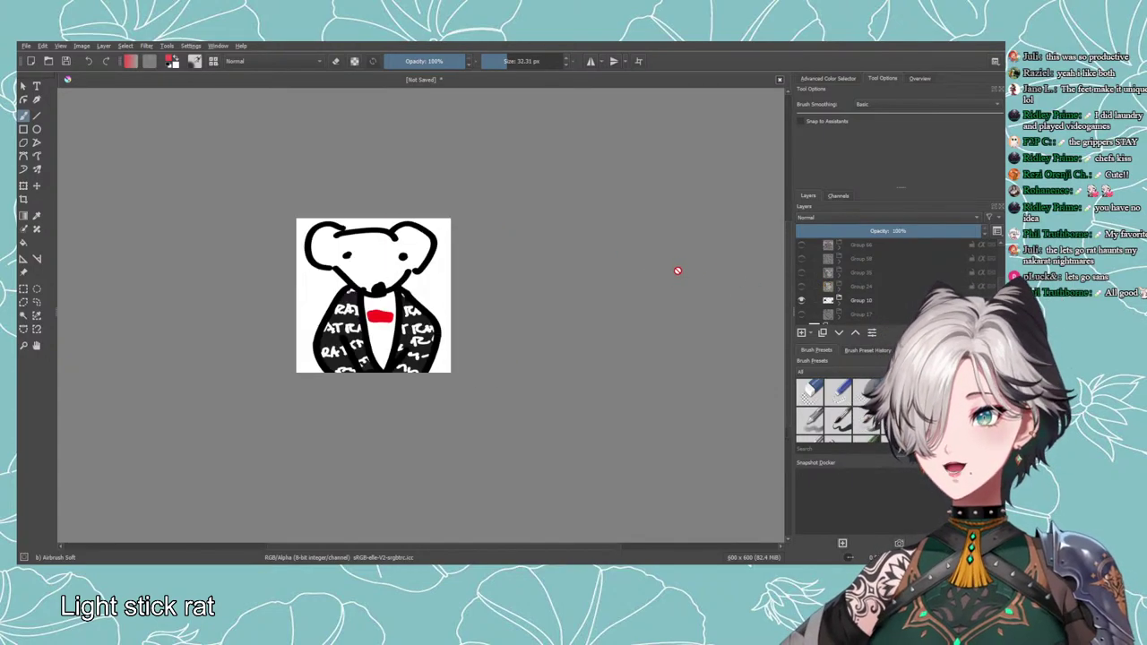
click(802, 300)
click(802, 313)
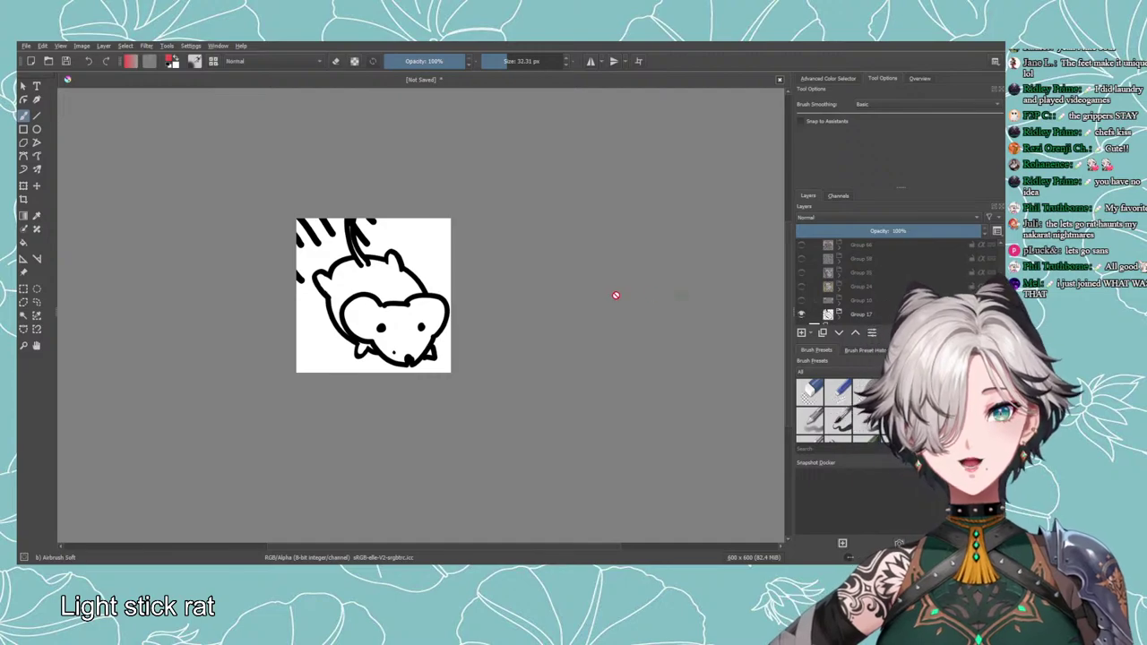
scroll(586, 315, down, 3)
scroll(585, 313, up, 3)
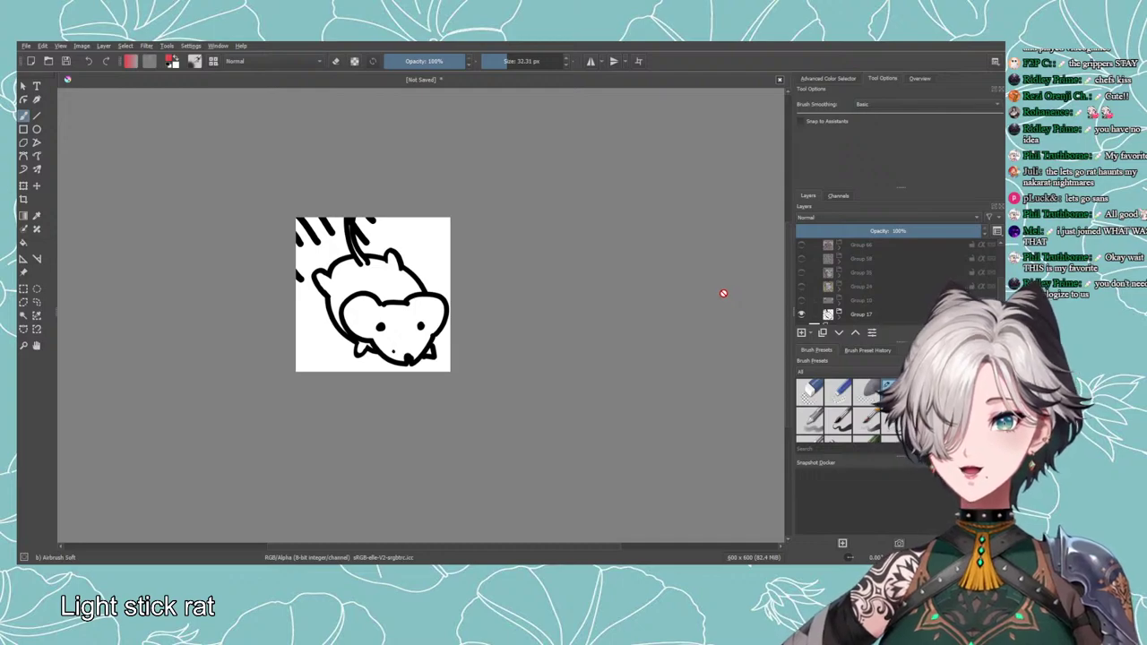
Examine the Group 24 emote of the rat on a brown background with the other emote groups hidden.
click(800, 286)
click(801, 300)
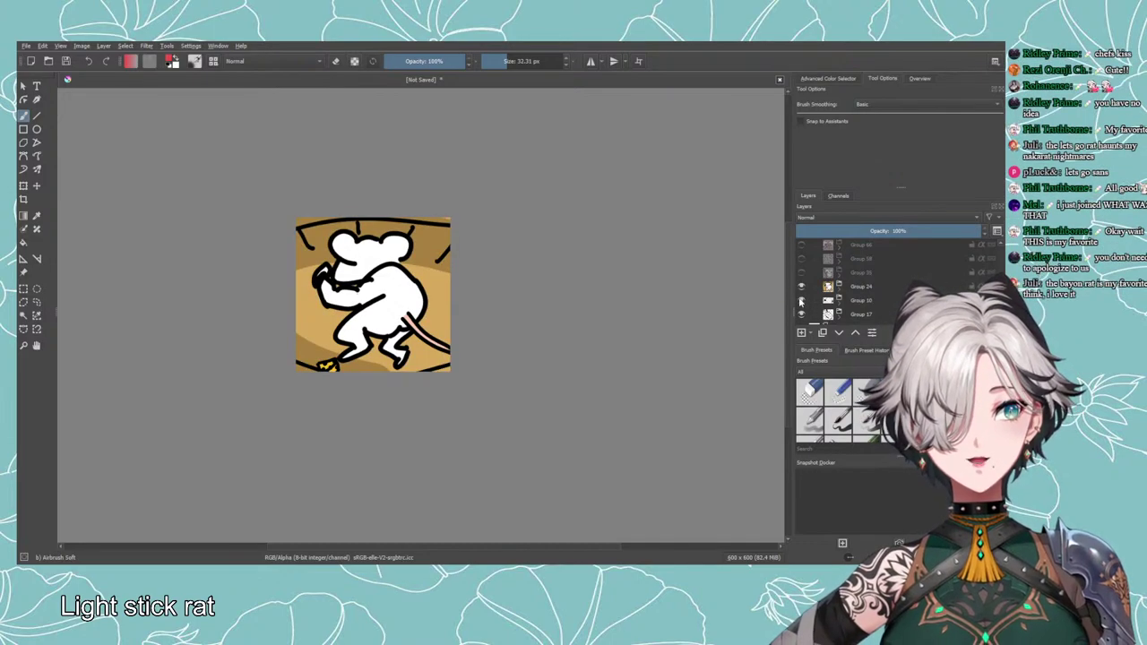
click(801, 313)
click(801, 300)
click(801, 287)
click(801, 286)
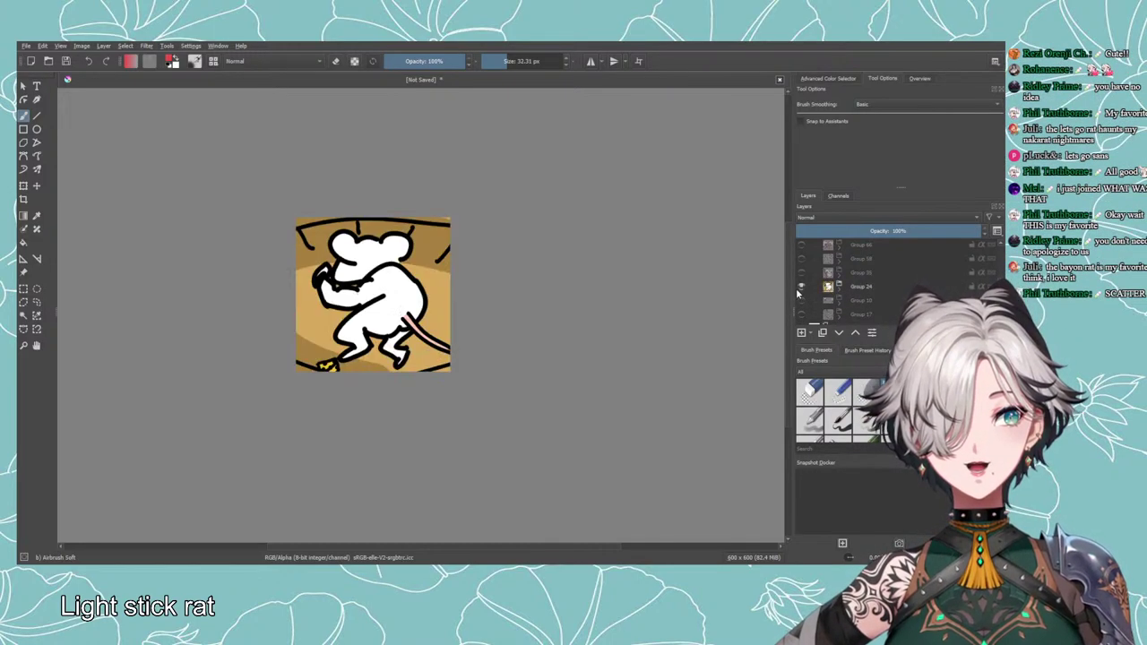
click(801, 287)
Show the black-jacket rat emote on its own for another look, then hide its group.
click(801, 300)
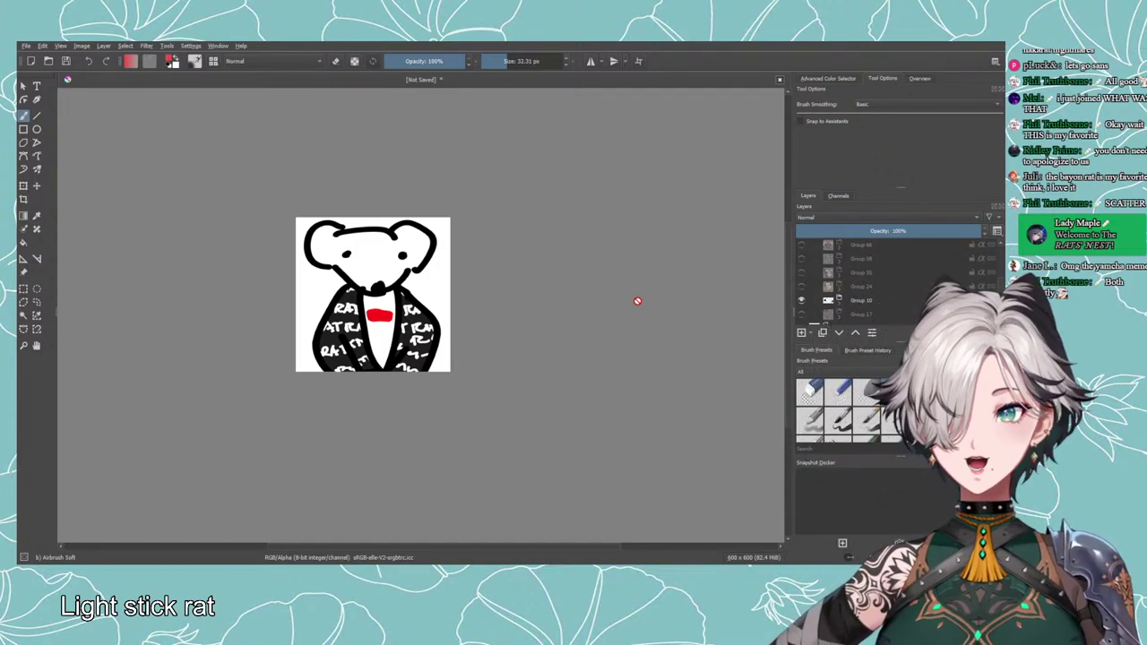
scroll(897, 303, up, 2)
scroll(822, 274, down, 3)
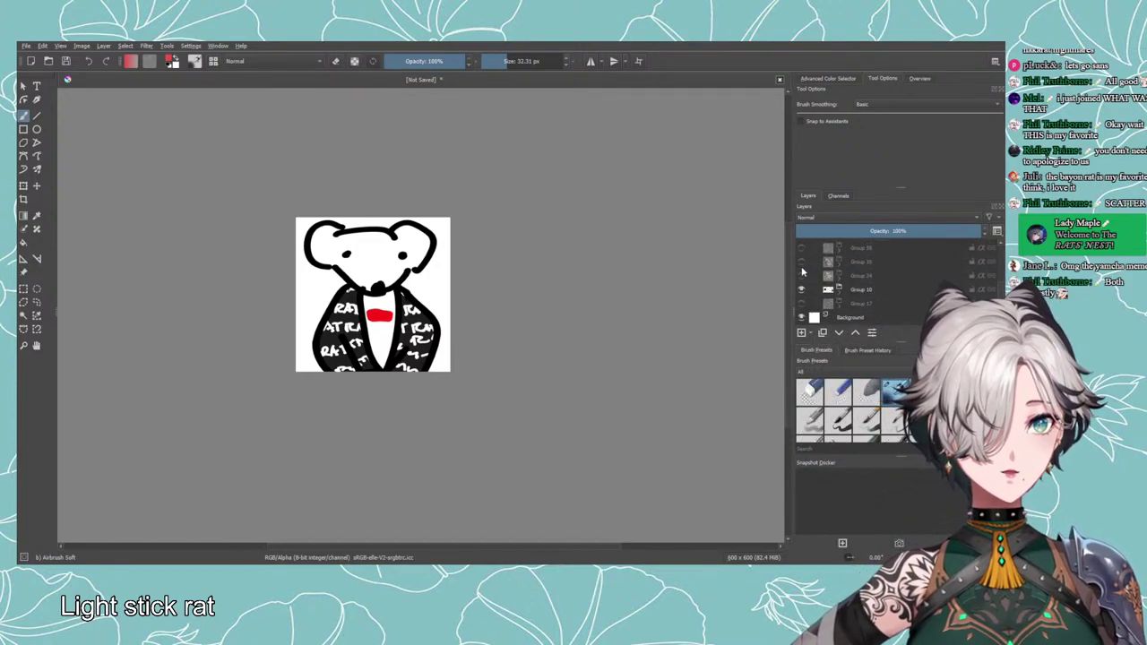
click(801, 290)
scroll(803, 285, up, 1)
Show the light stick rat in Group 84 and check what its top three paint layers contain by toggling their visibility.
click(802, 256)
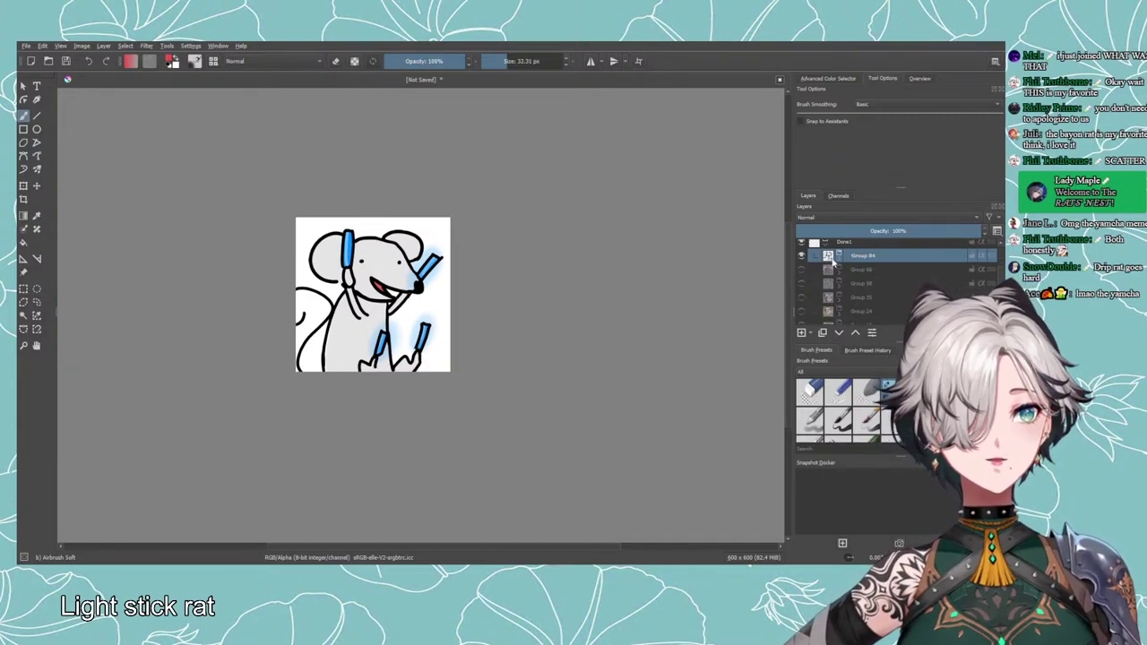
click(817, 256)
click(866, 270)
click(801, 269)
click(802, 270)
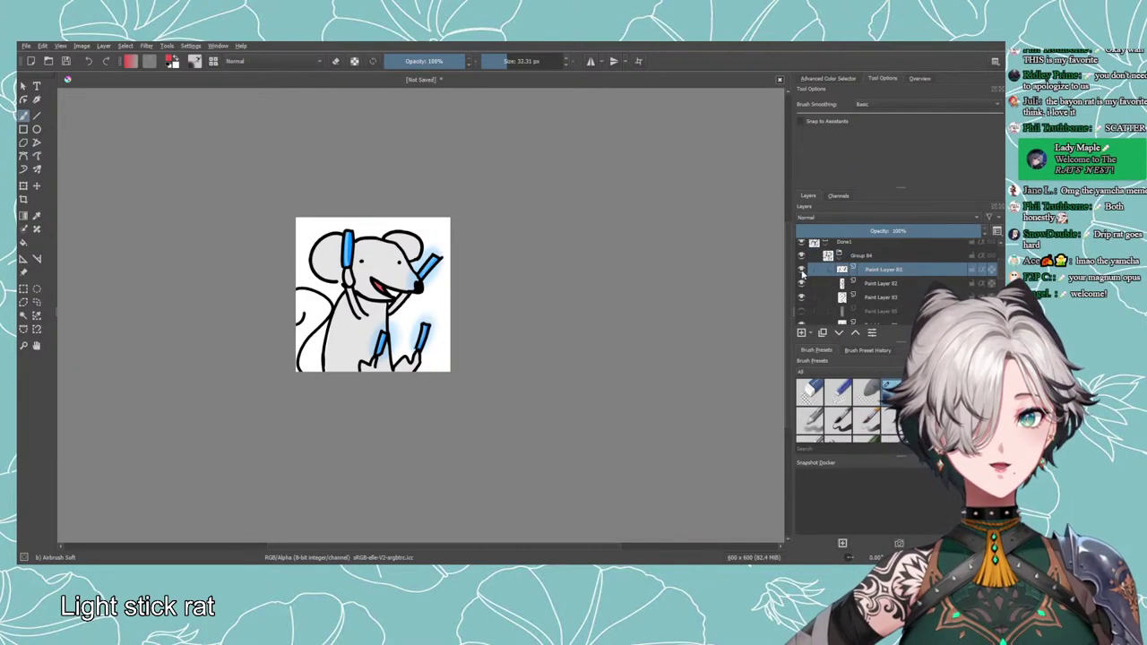
click(802, 284)
click(802, 284)
click(801, 297)
click(801, 298)
click(801, 297)
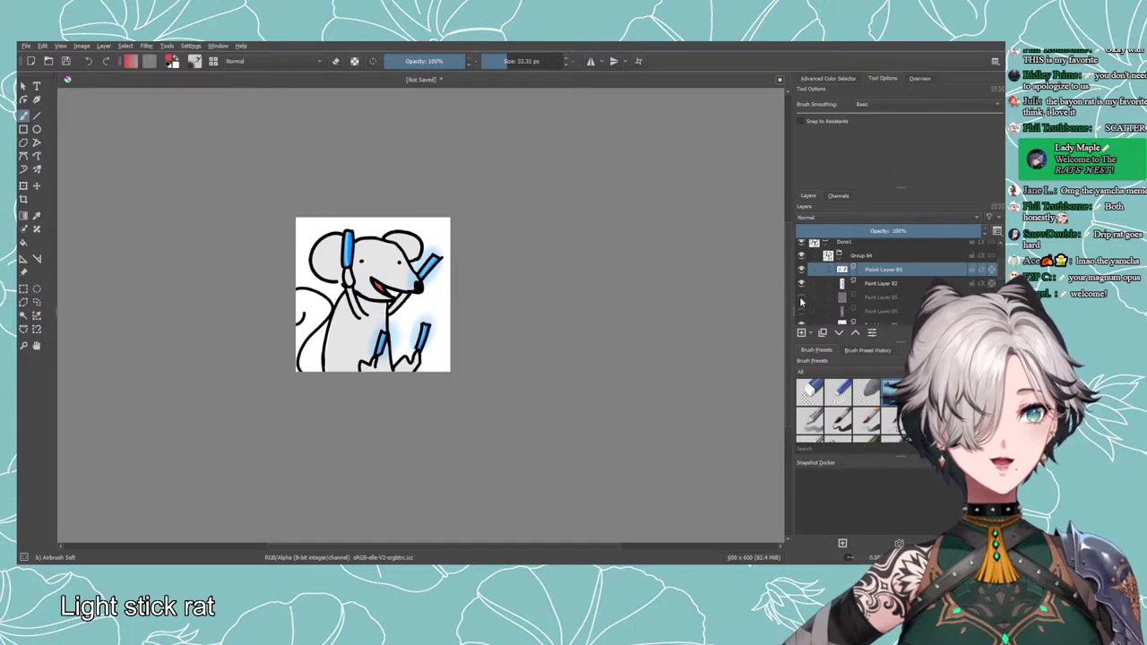
click(800, 297)
scroll(595, 250, down, 3)
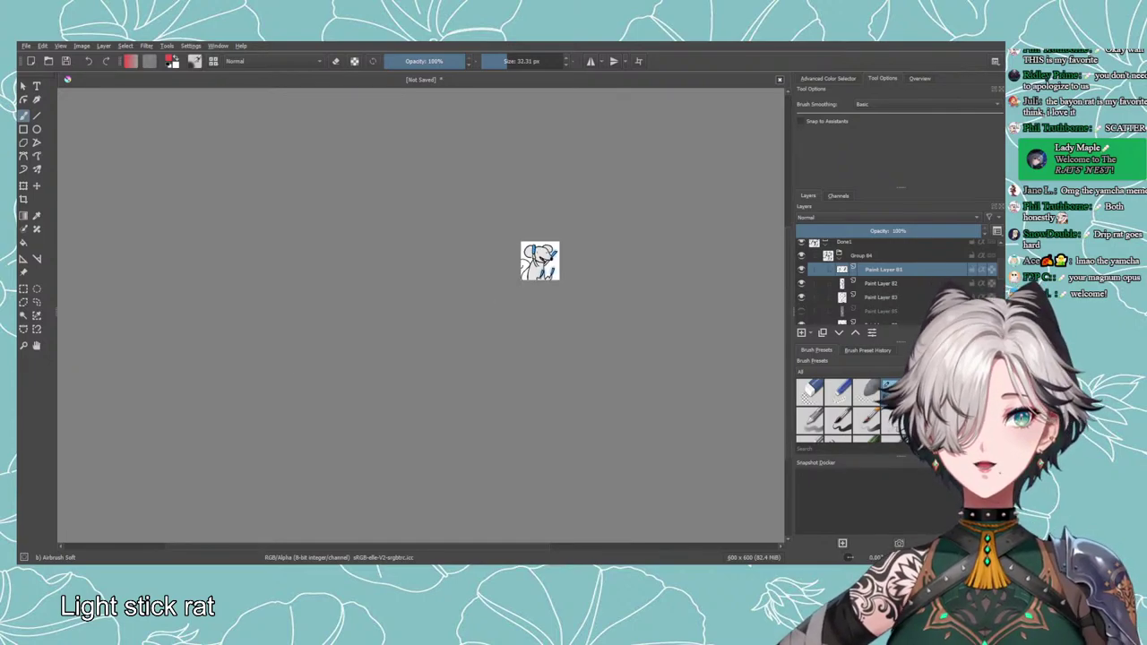
scroll(607, 267, up, 3)
scroll(538, 251, up, 1)
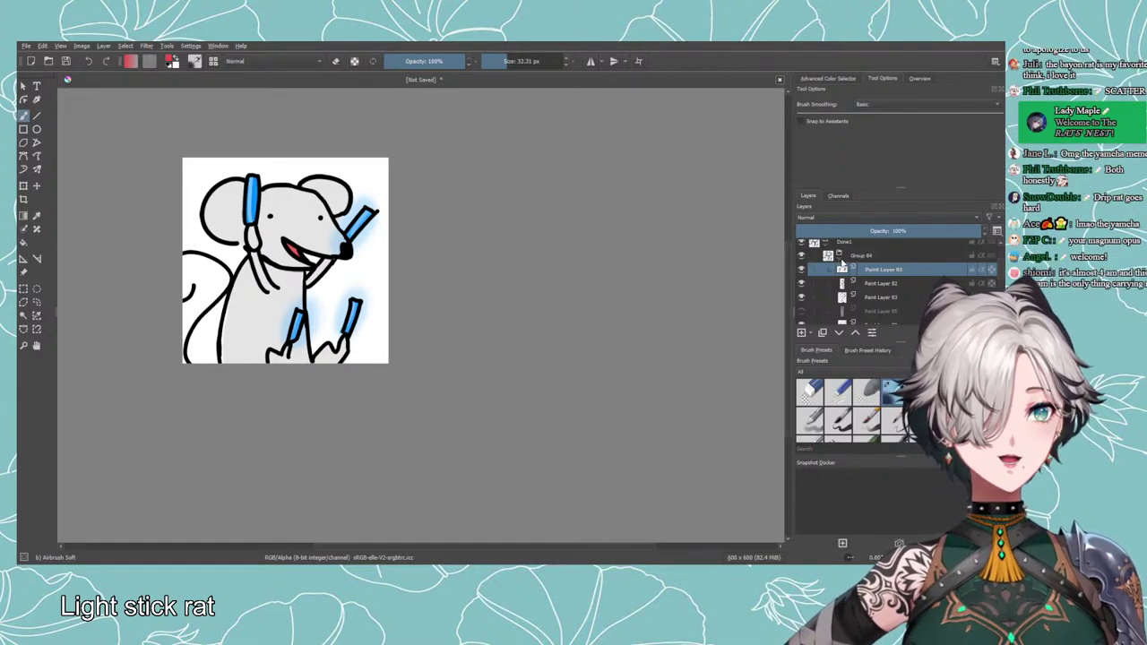
Collapse and hide the light stick rat's group, then compare the screaming rat and gorilla-bodied rat emotes at small size.
click(839, 259)
click(801, 255)
click(801, 268)
scroll(617, 280, down, 4)
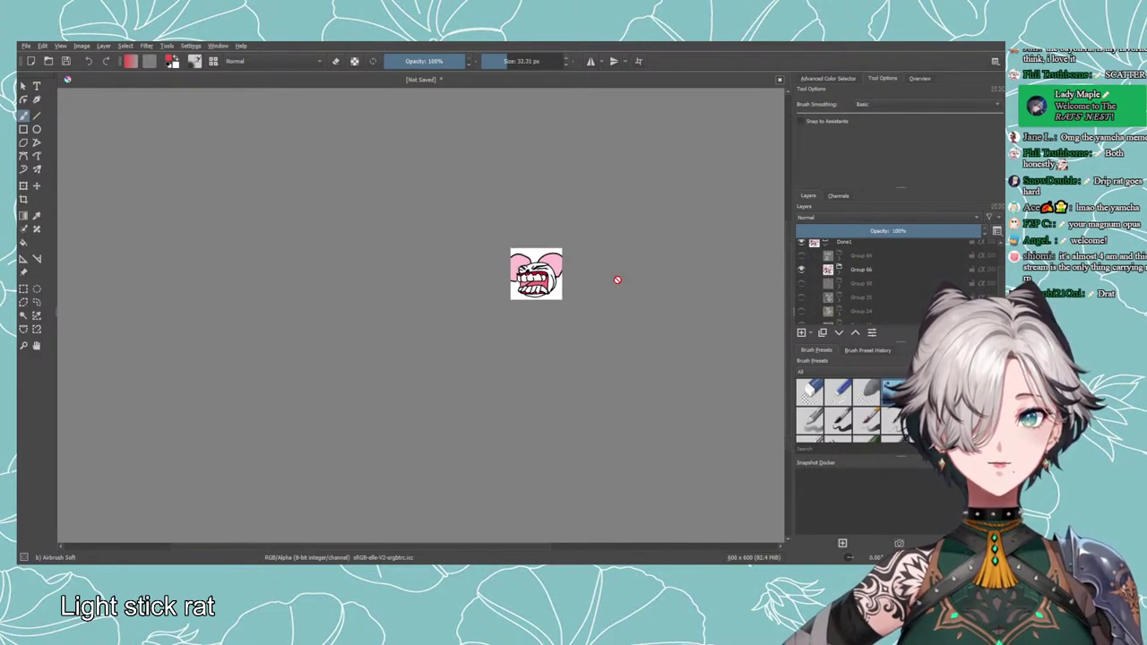
scroll(616, 280, up, 2)
click(801, 269)
click(800, 283)
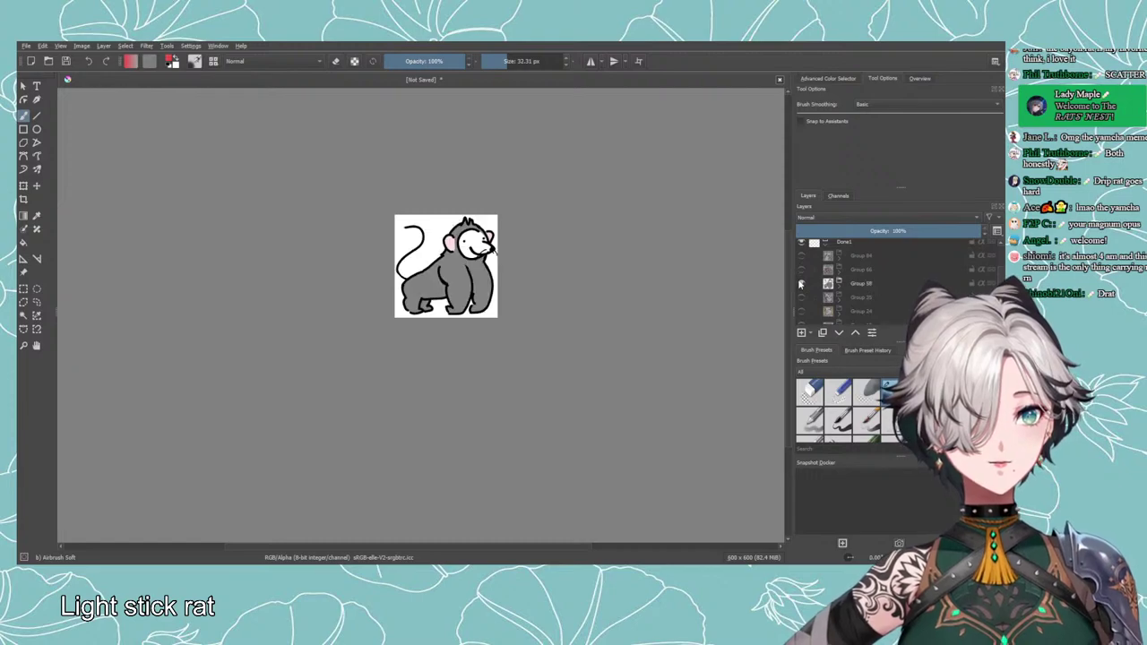
Step through the red stick rat in Group 35, the rat on the brown background and the black-jacket rat, hiding each one again.
click(801, 297)
click(801, 283)
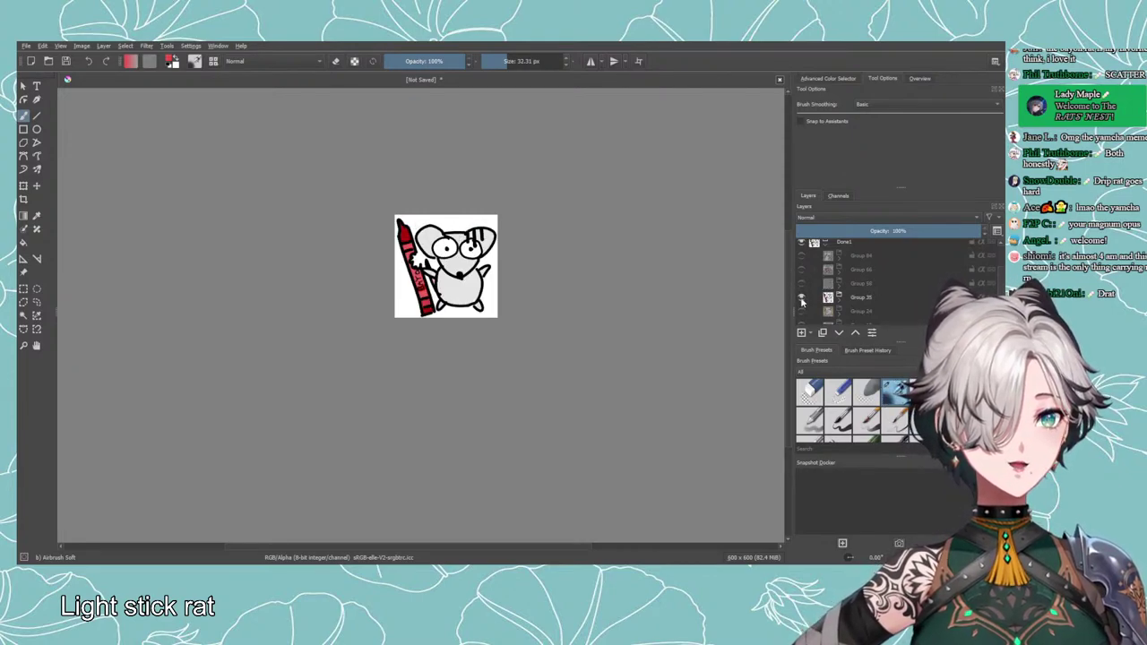
click(801, 311)
click(801, 297)
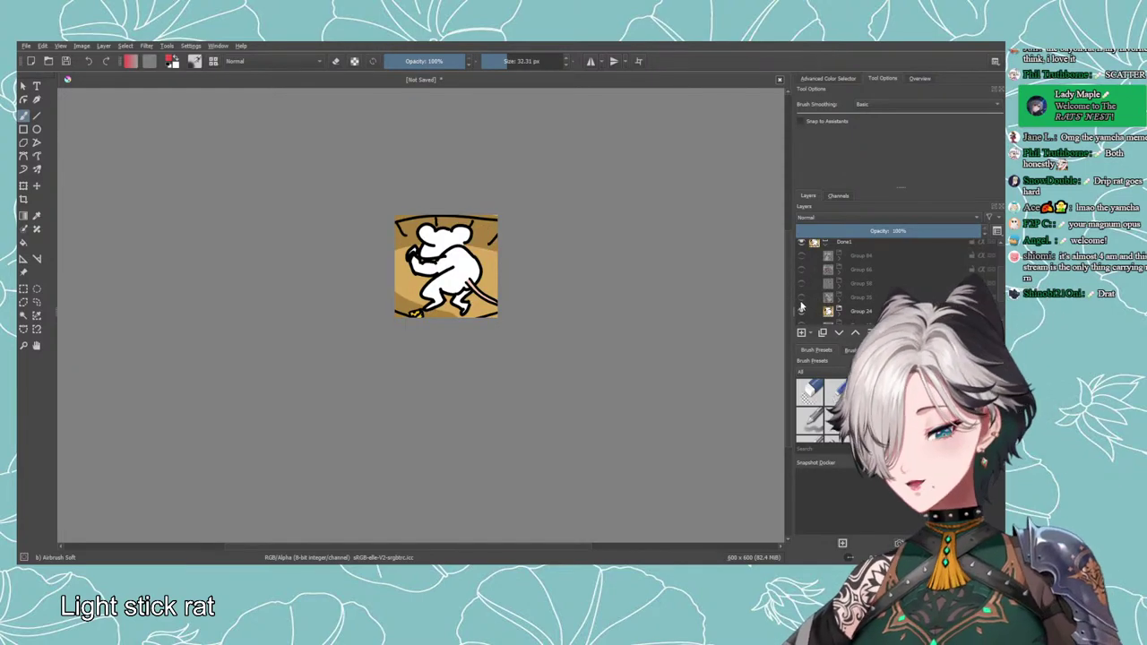
scroll(806, 297, down, 1)
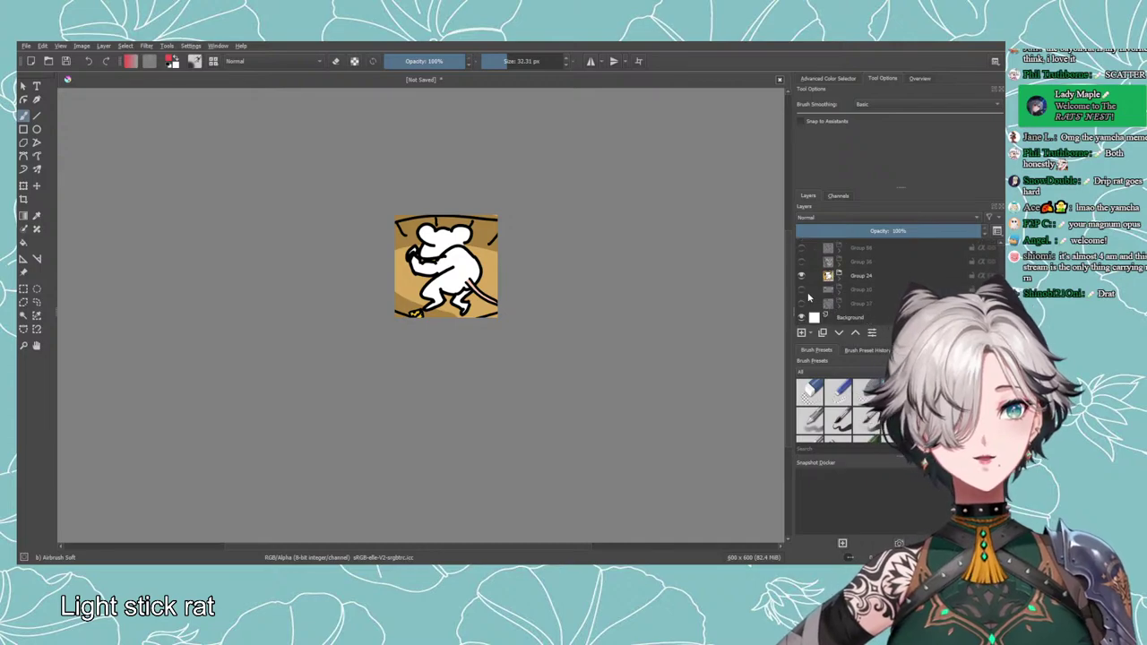
click(801, 275)
click(801, 290)
click(801, 289)
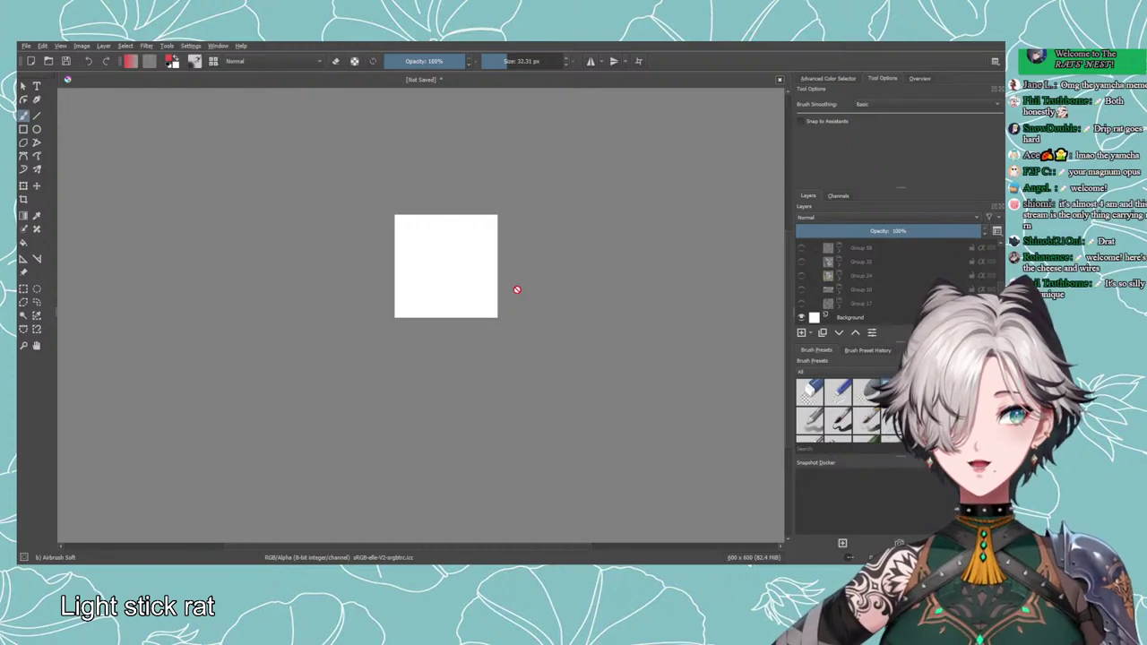
Show the Group 24 rat on the brown background again and examine it at very small and larger sizes.
click(801, 275)
scroll(644, 286, down, 1)
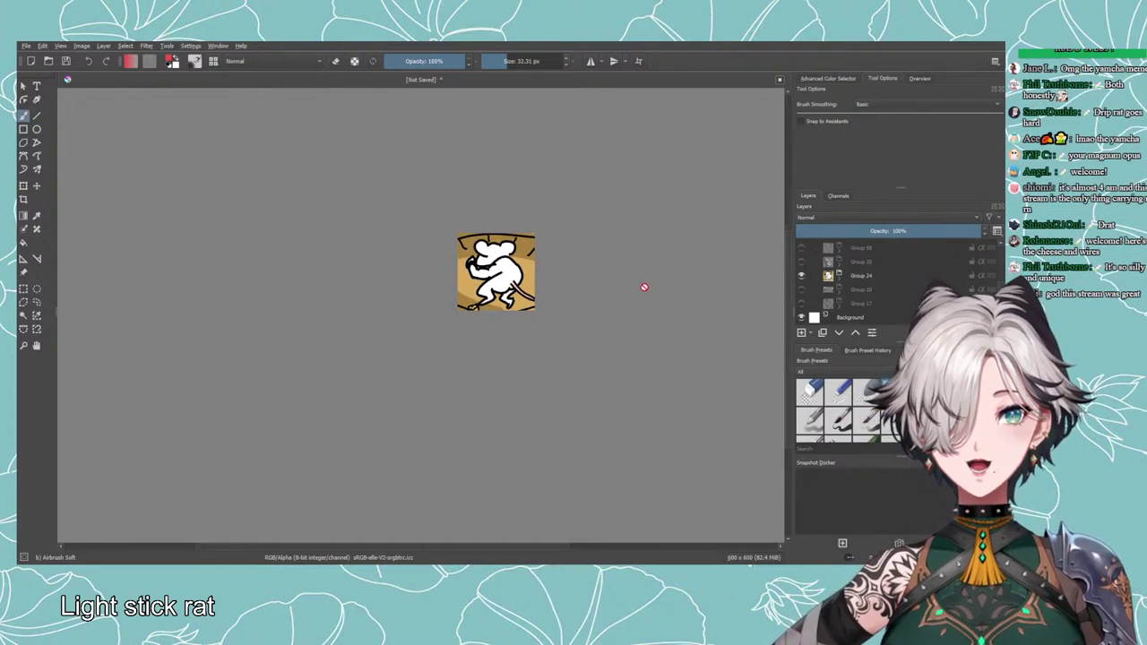
scroll(643, 286, down, 1)
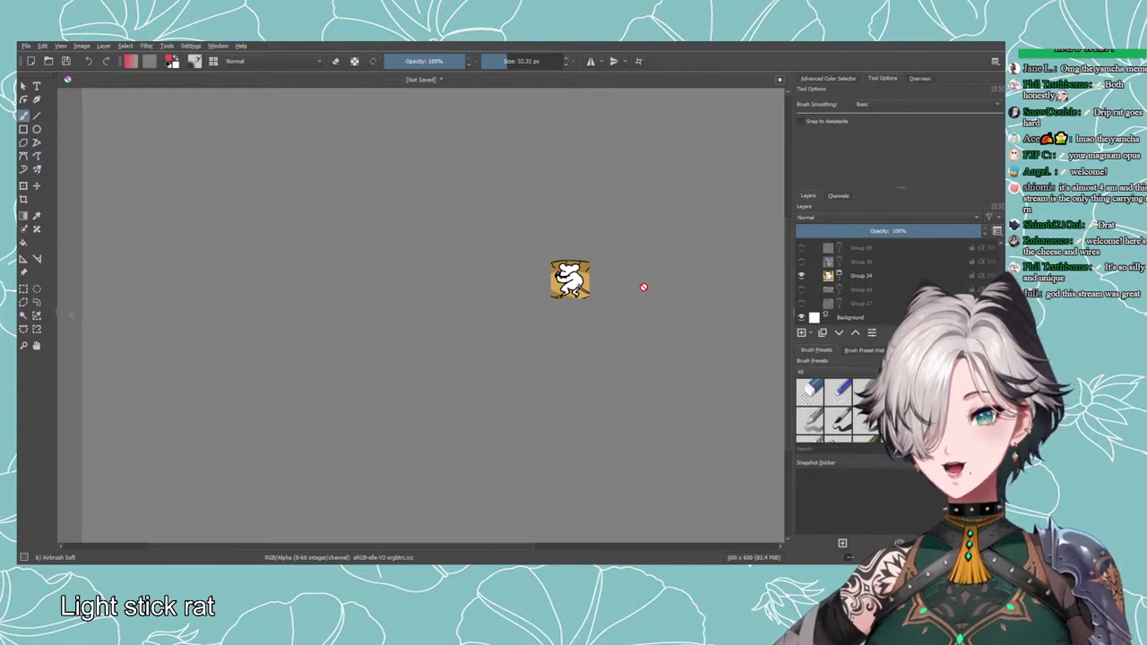
scroll(627, 286, up, 4)
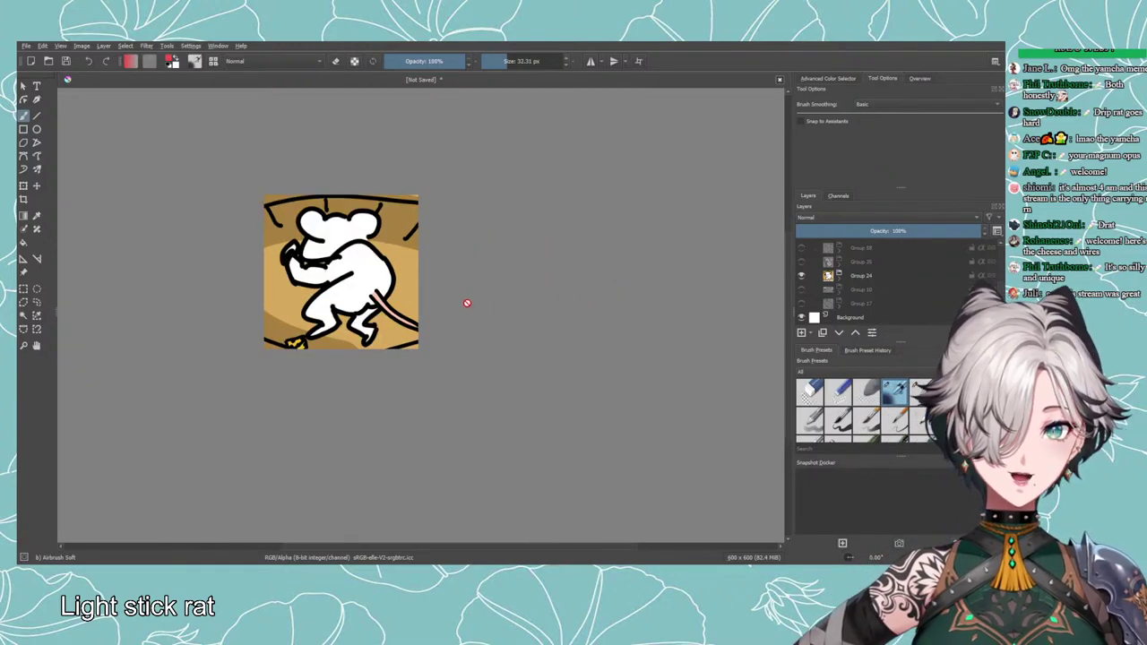
drag(455, 294, 470, 315)
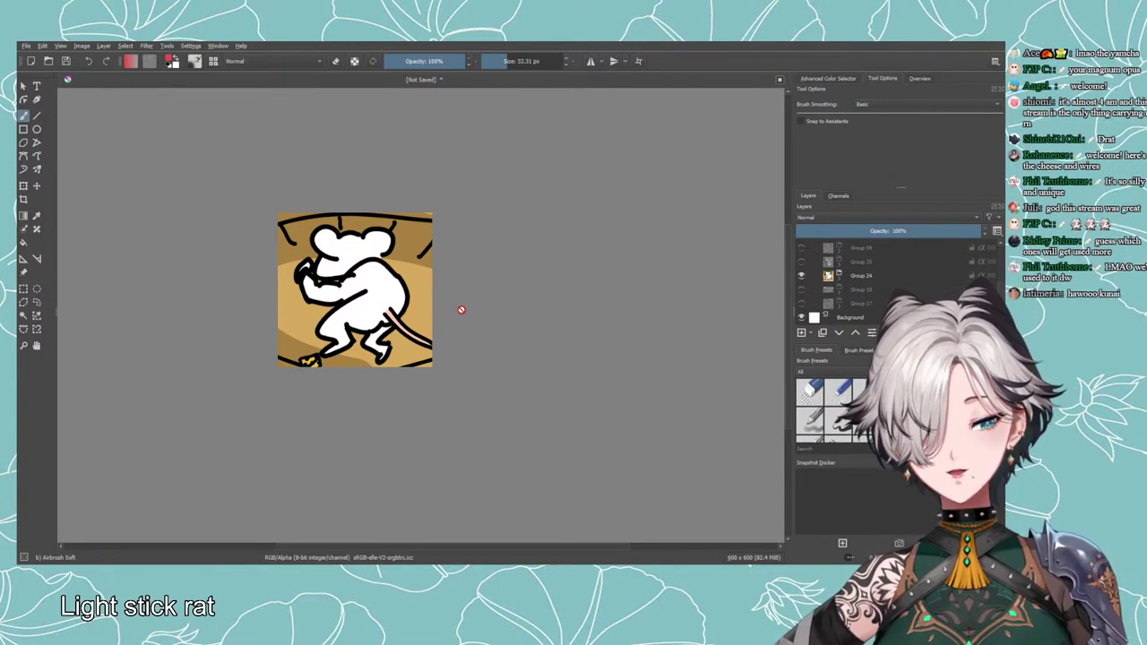
Hide the brown-background rat and compare the black-jacket rat with the scurrying rat in Group 17, hiding both again.
click(801, 275)
click(801, 289)
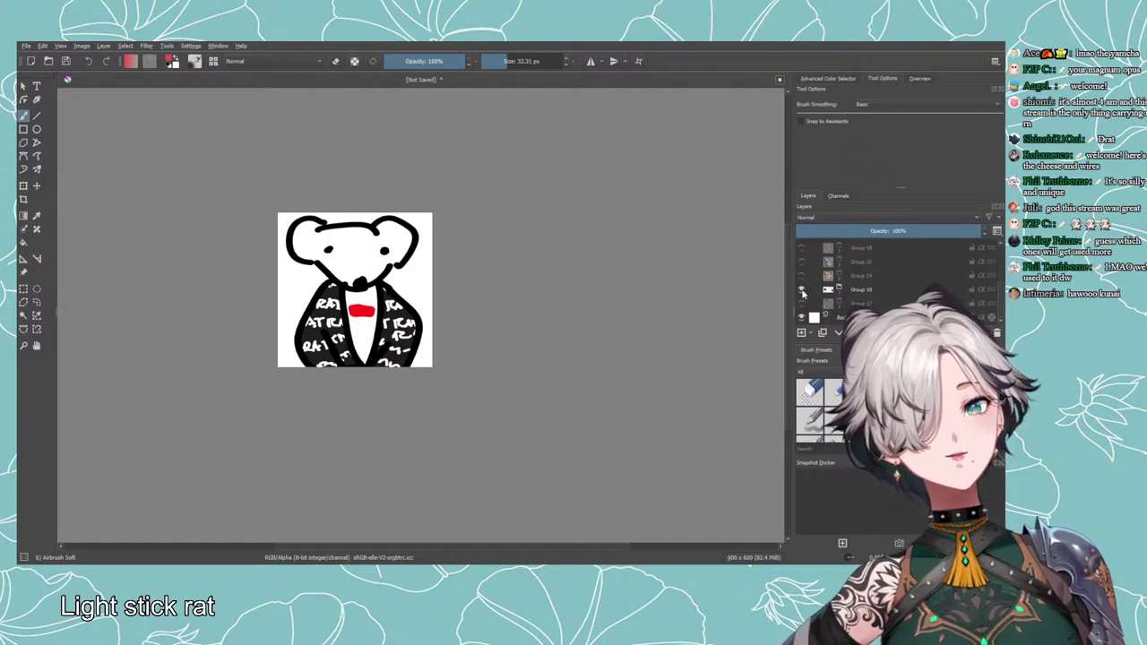
click(801, 289)
click(801, 303)
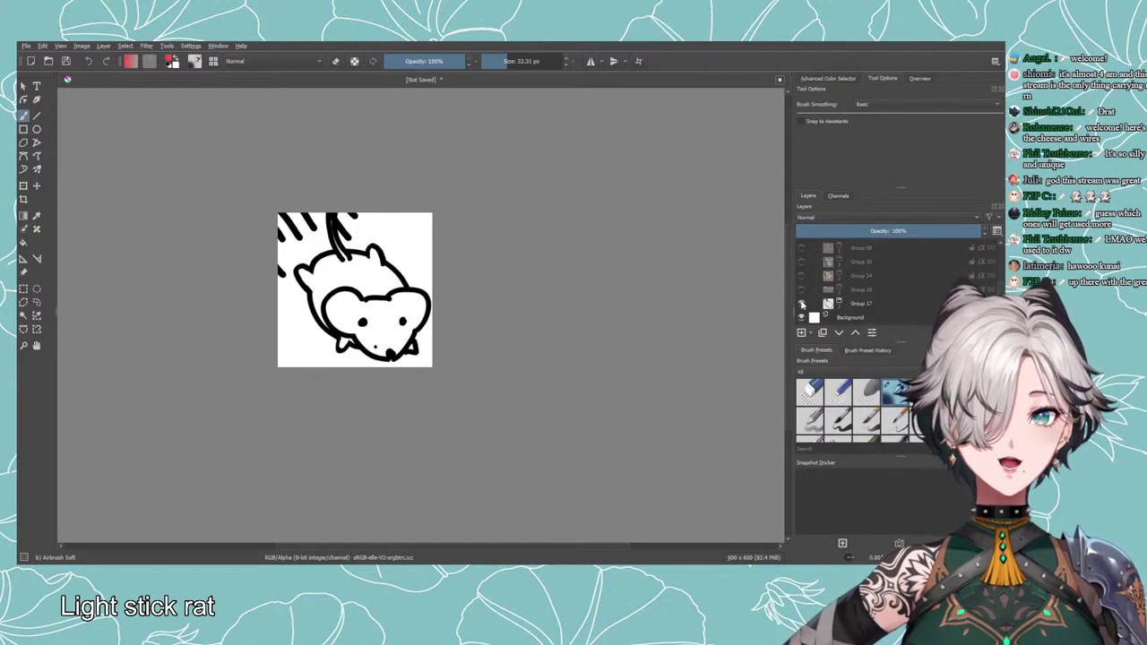
click(801, 303)
click(801, 290)
click(801, 303)
click(801, 303)
click(800, 290)
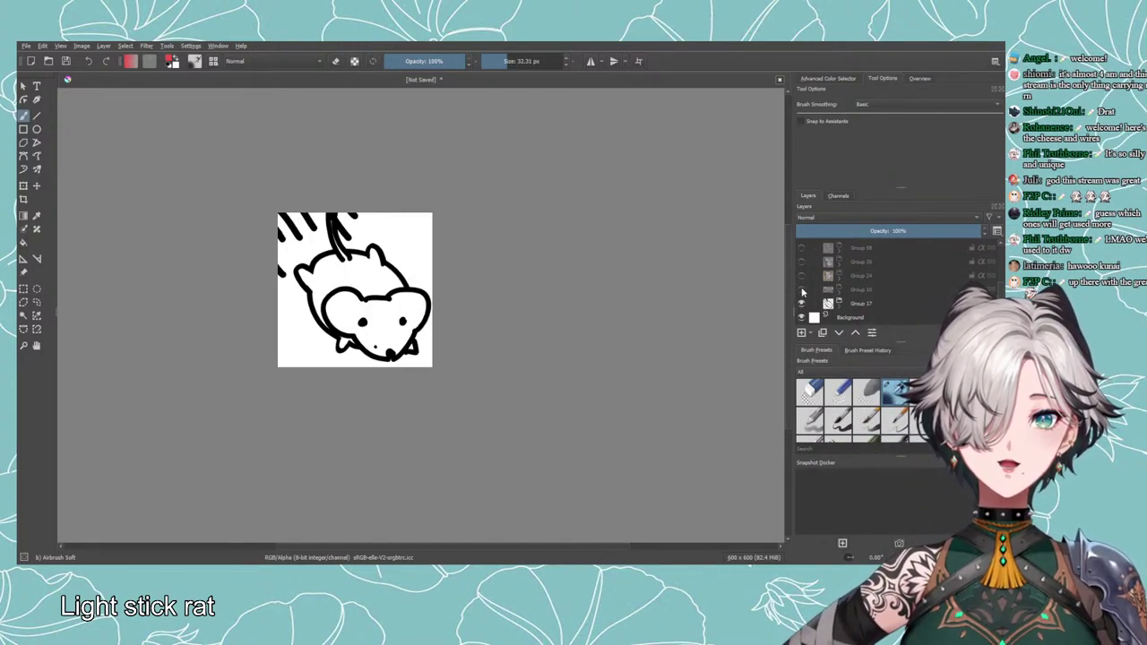
click(800, 303)
Show the red stick rat in Group 35 for another look, then hide its group.
scroll(798, 284, up, 1)
click(801, 297)
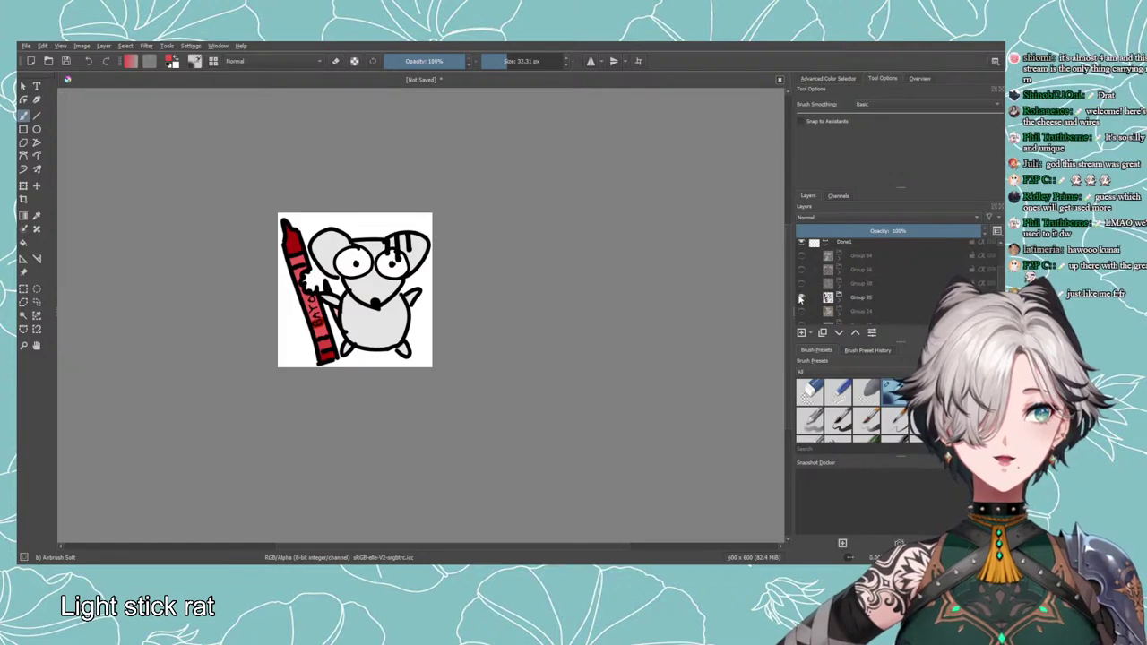
click(800, 297)
click(800, 296)
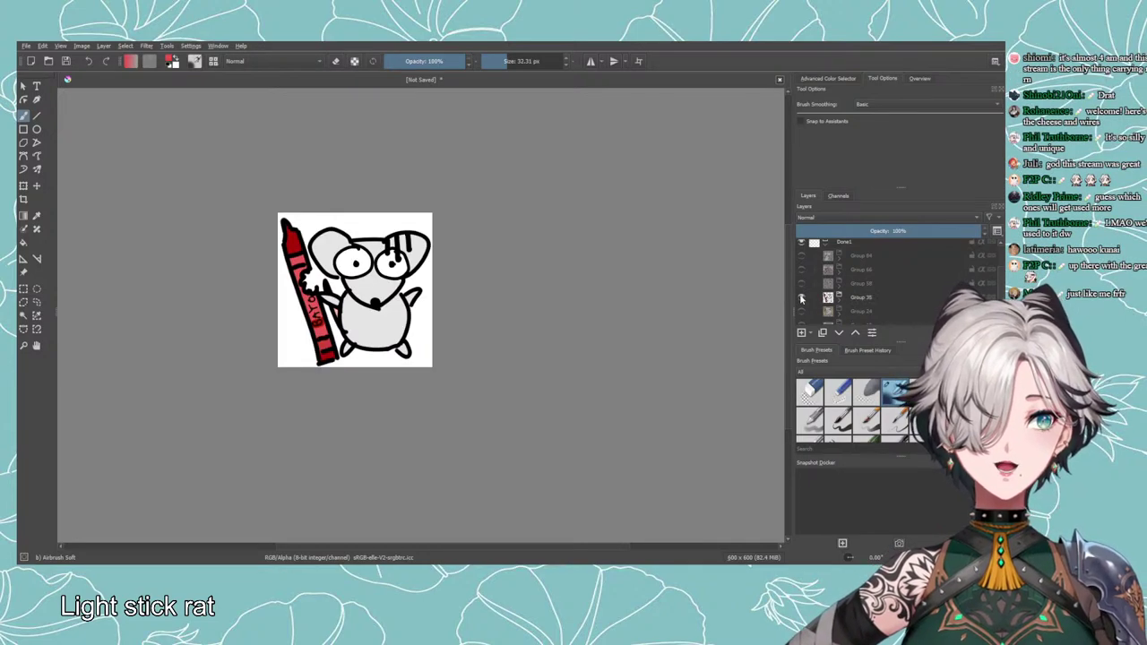
click(801, 297)
Briefly show and hide the gorilla-bodied rat and the screaming rat, then show only the scurrying rat in Group 17.
click(802, 283)
click(801, 283)
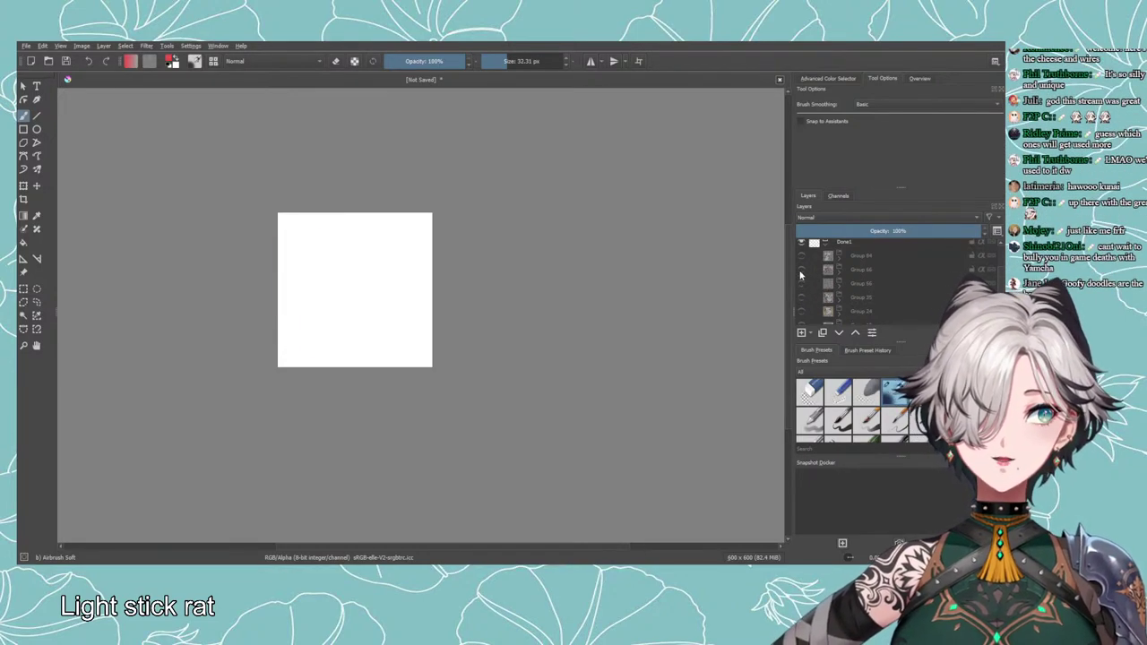
click(800, 269)
click(801, 270)
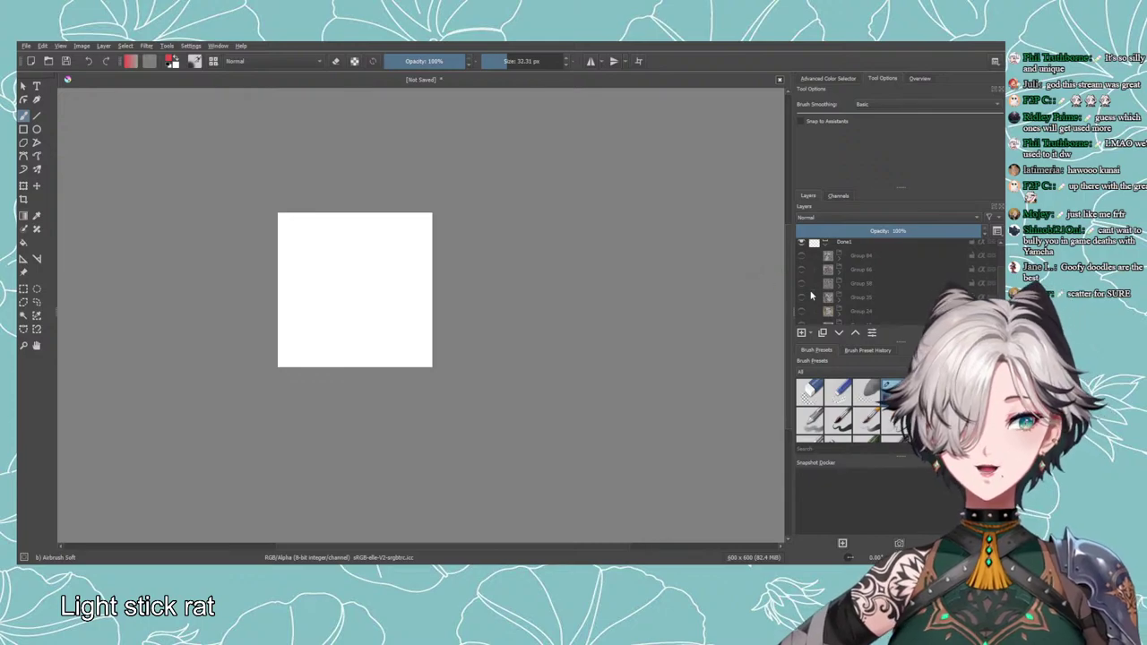
scroll(810, 296, down, 2)
click(801, 304)
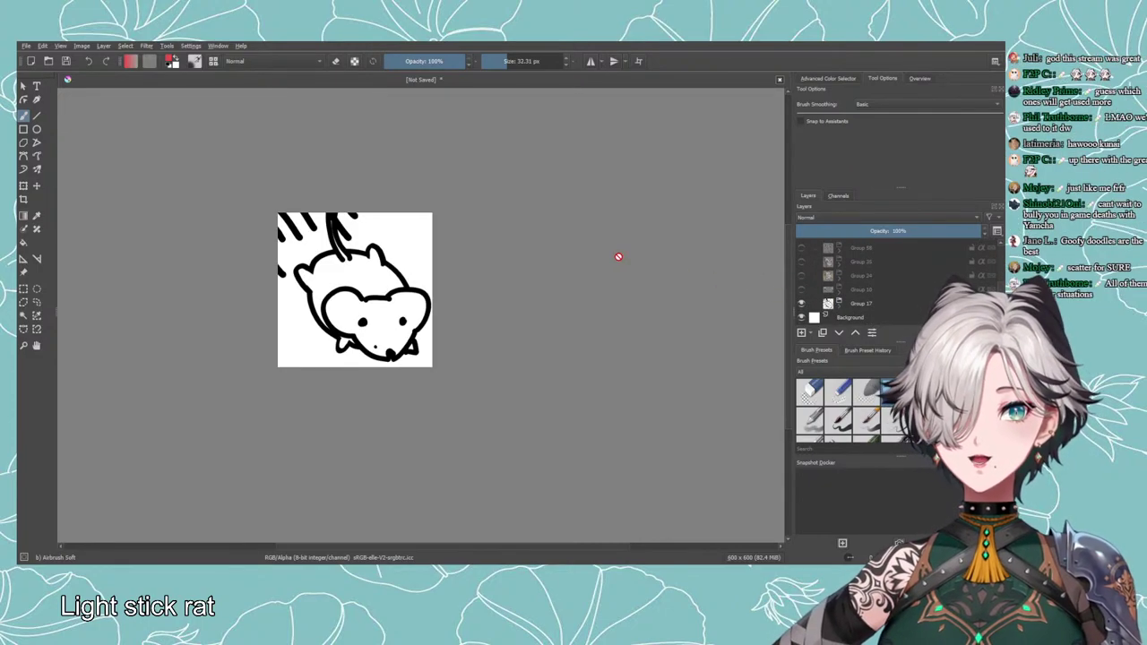